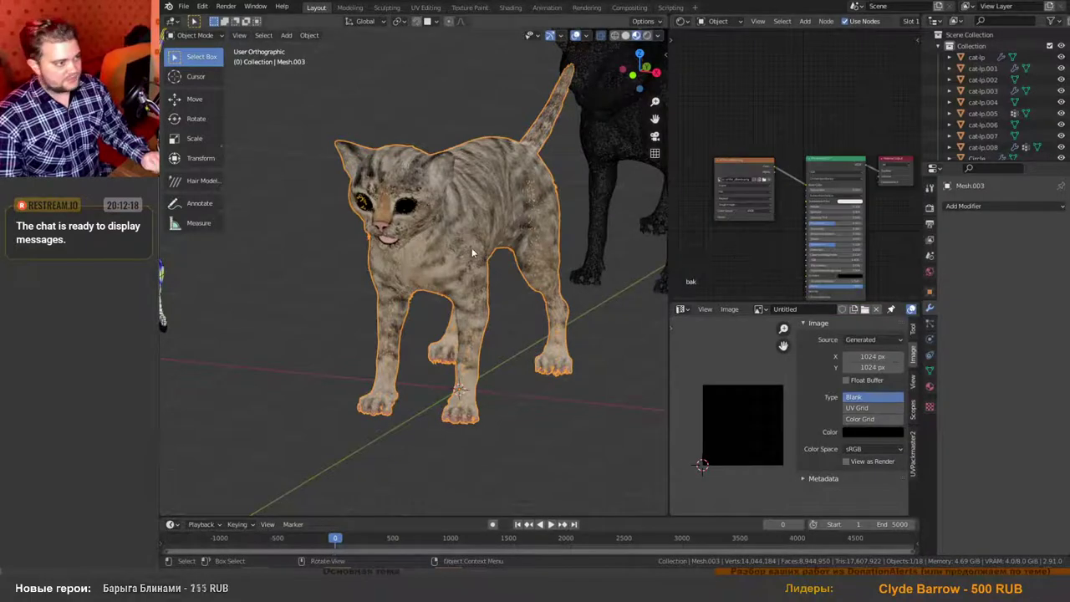
Deselect the furred tabby cat model and examine it from the front.
scroll(471, 251, up, 1)
scroll(473, 255, down, 2)
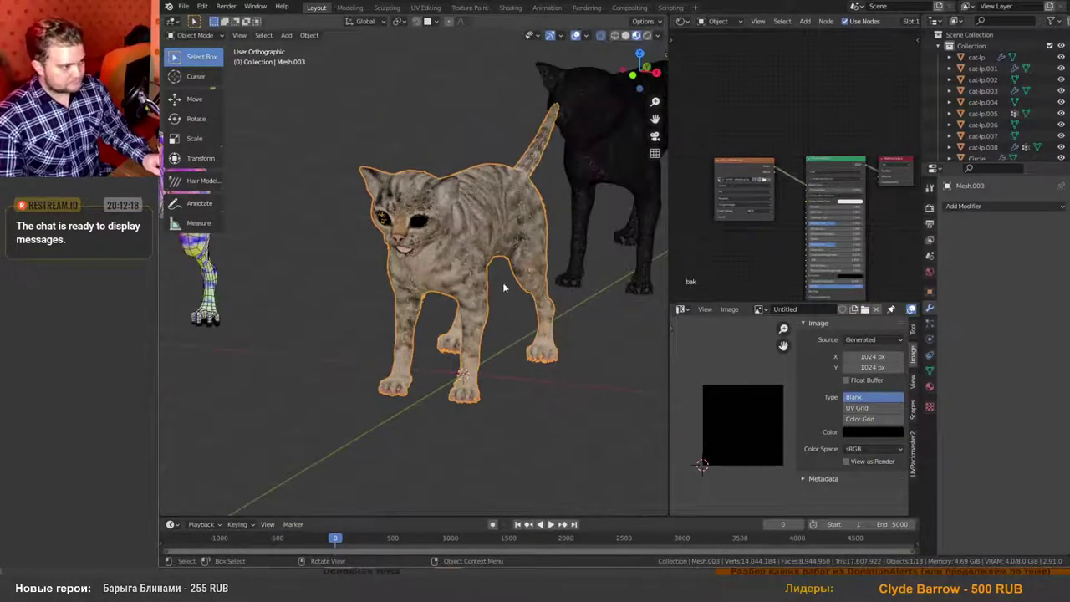
scroll(506, 284, up, 3)
scroll(477, 276, down, 5)
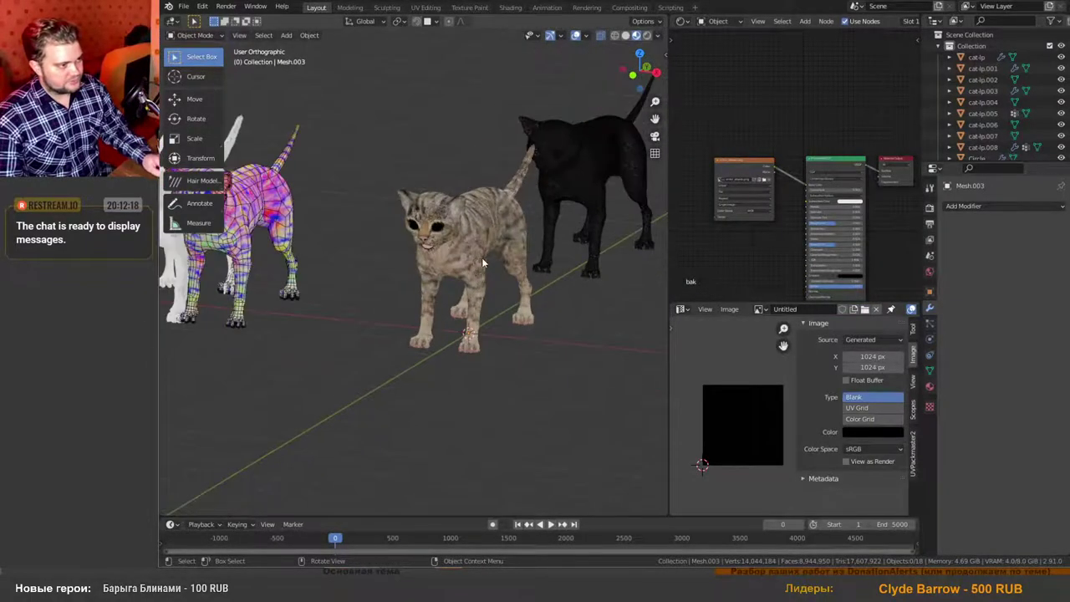
scroll(481, 258, up, 4)
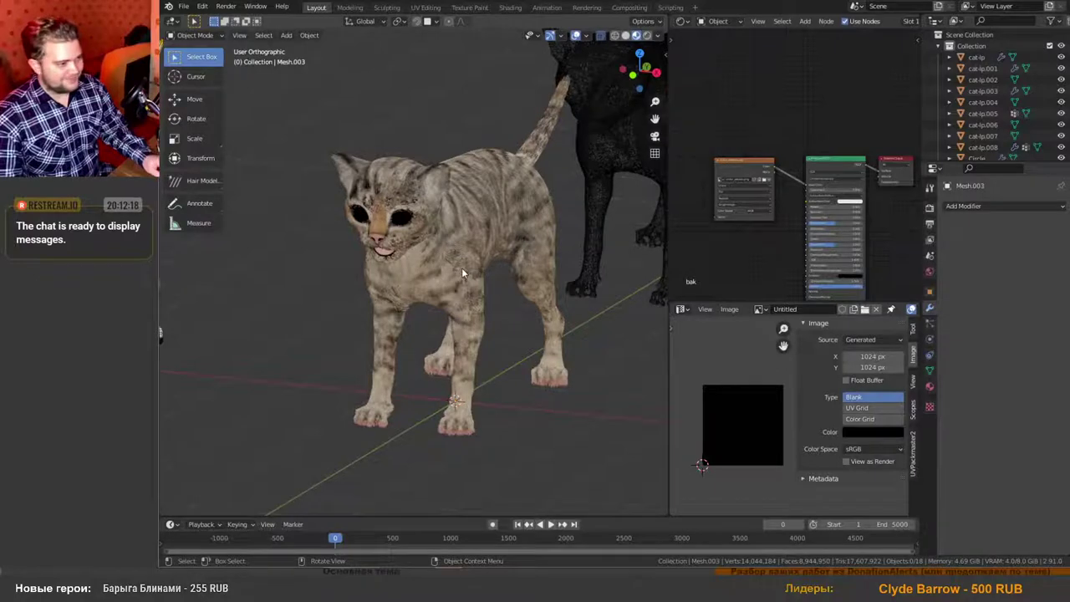
scroll(465, 260, up, 1)
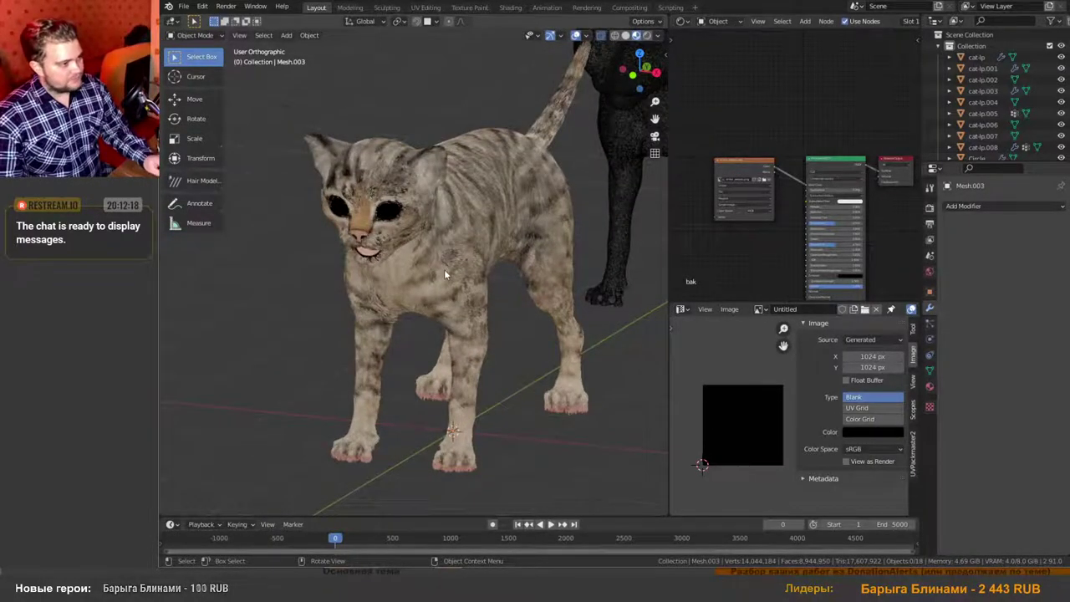
scroll(444, 270, up, 1)
scroll(445, 270, down, 2)
scroll(445, 270, up, 1)
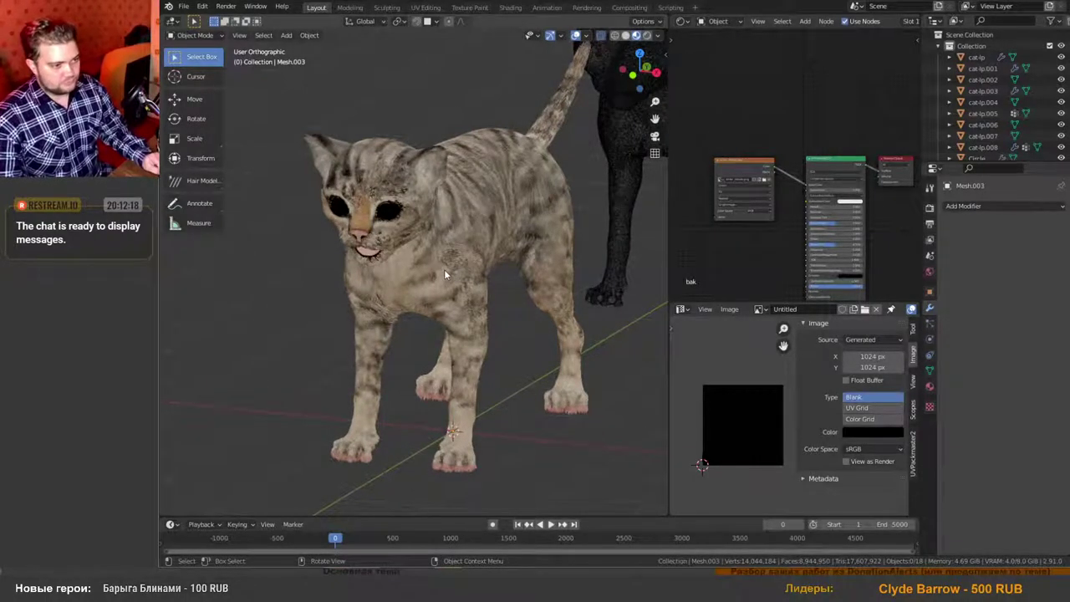
Hide the image editor's sidebar and enlarge the blank Untitled image within the editor.
middle_drag(739, 365, 748, 365)
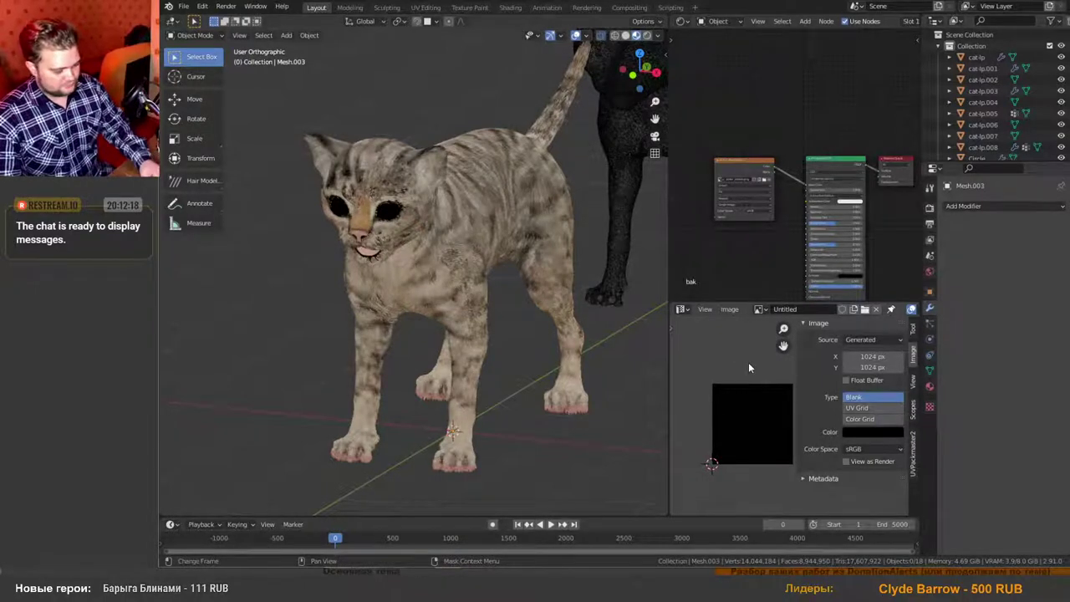
key(n)
scroll(757, 398, up, 1)
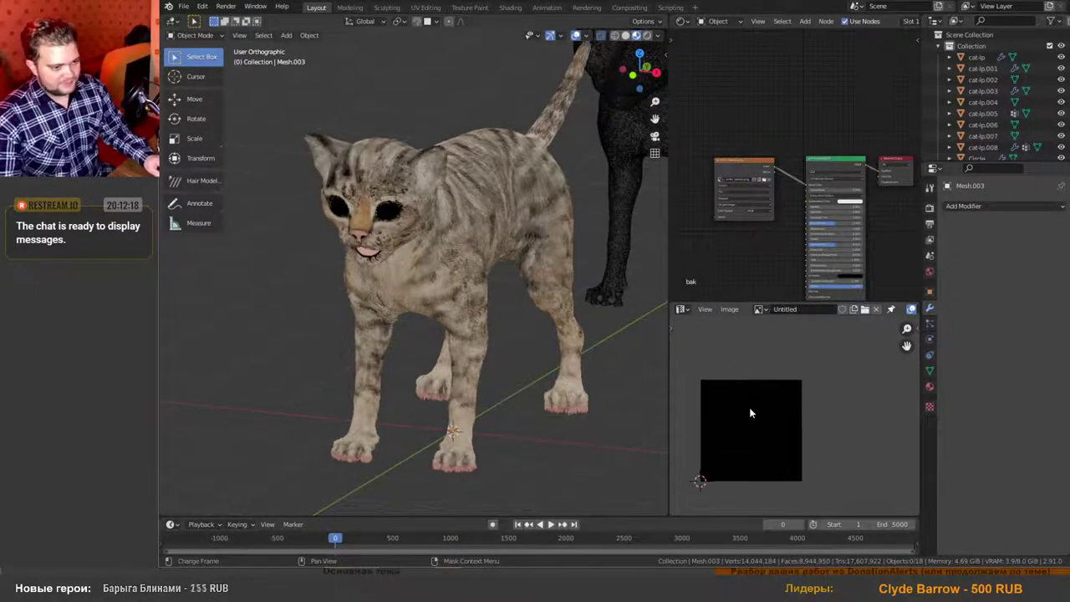
middle_drag(750, 409, 797, 400)
scroll(794, 393, up, 3)
scroll(794, 394, down, 1)
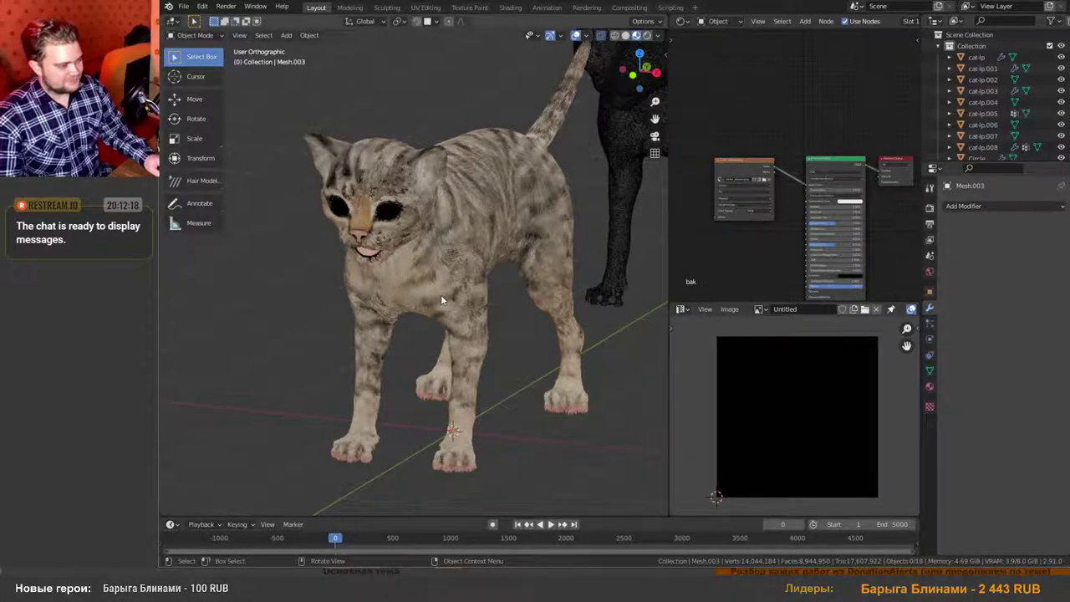
Look over the row of cat model copies and return to the furred tabby cat.
scroll(441, 294, down, 2)
scroll(441, 284, up, 2)
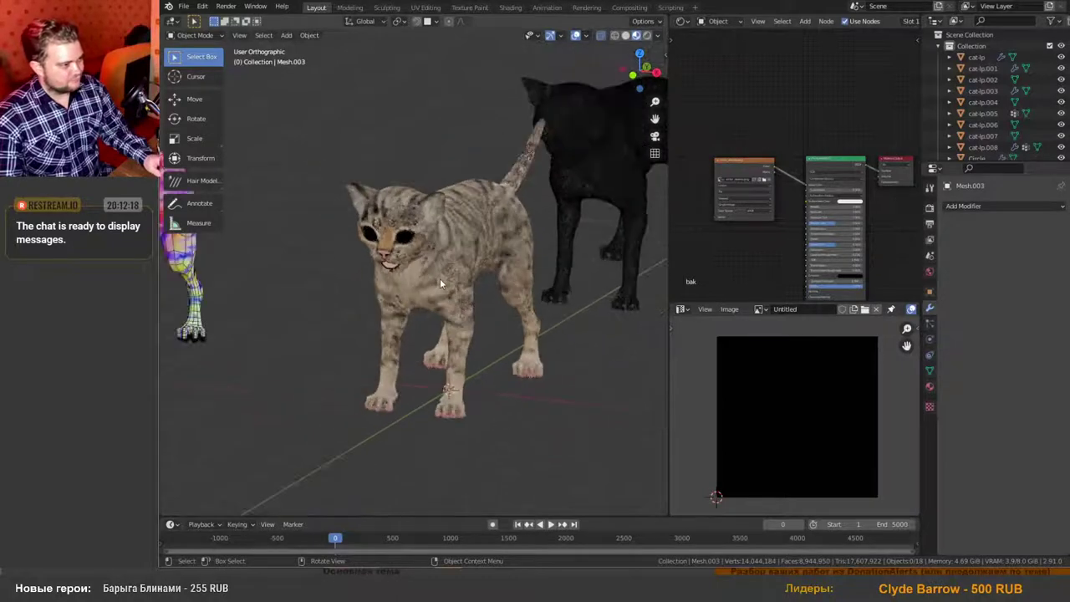
scroll(440, 280, down, 3)
scroll(336, 263, up, 1)
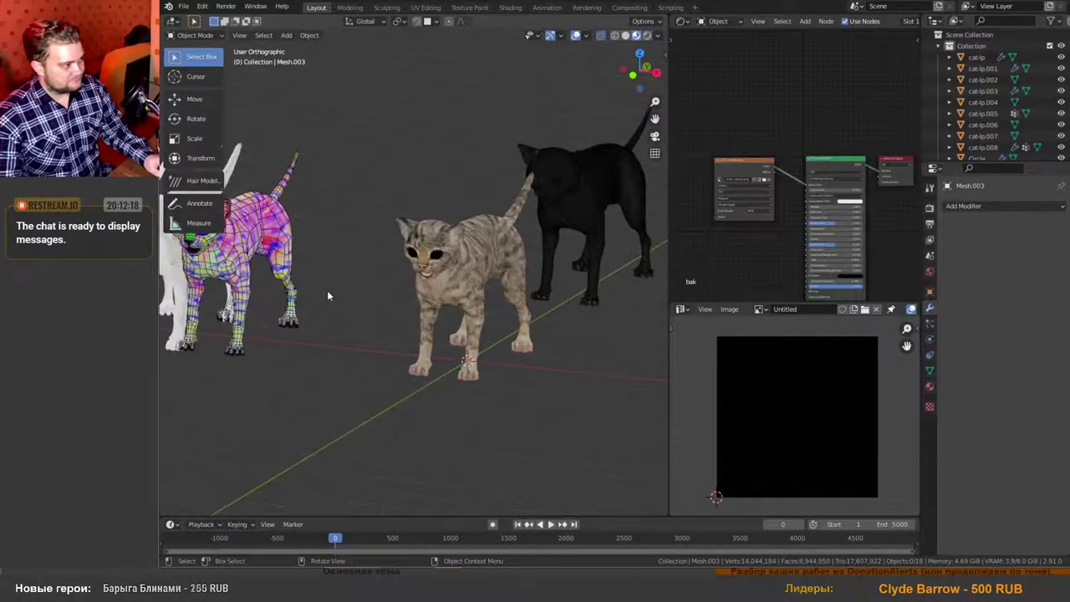
shift+middle_drag(328, 291, 583, 311)
scroll(424, 275, up, 3)
scroll(424, 274, down, 4)
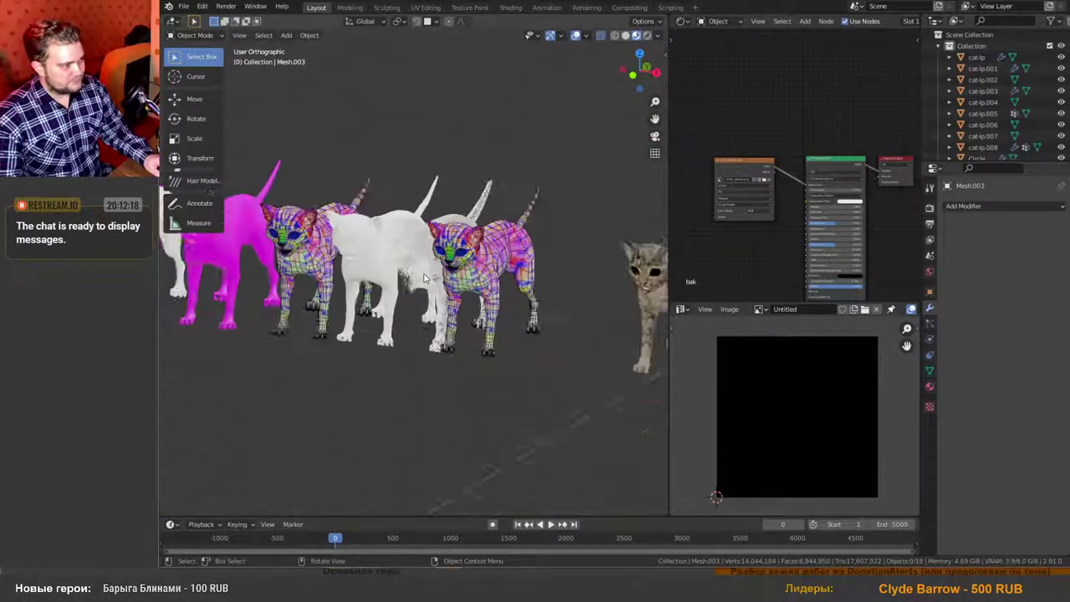
scroll(423, 275, down, 4)
scroll(430, 276, up, 5)
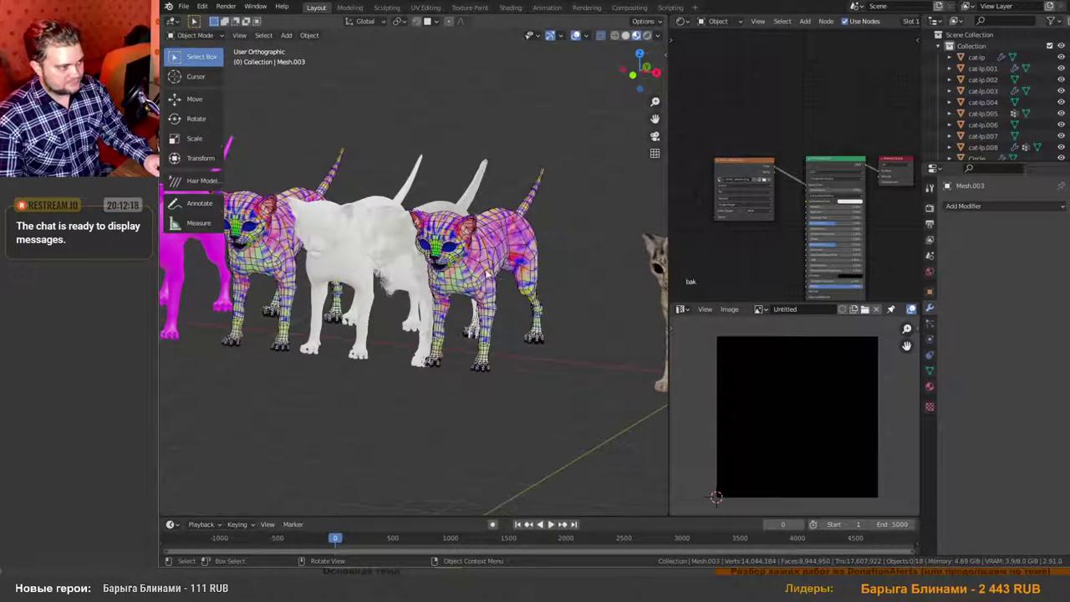
scroll(486, 271, down, 3)
shift+middle_drag(553, 281, 488, 299)
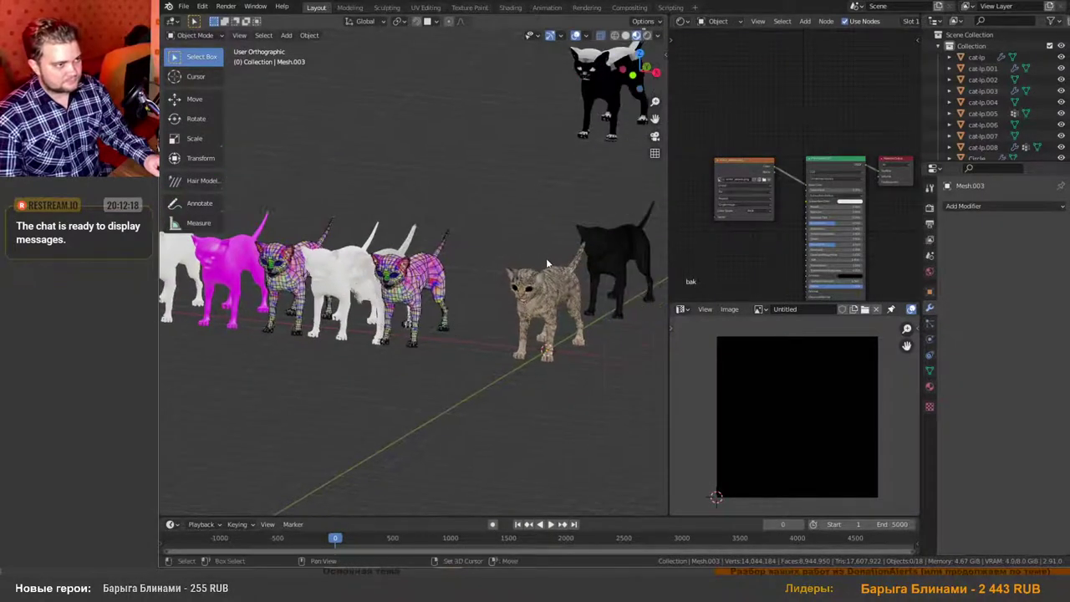
shift+middle_drag(546, 258, 499, 300)
scroll(504, 306, up, 5)
scroll(496, 313, down, 2)
scroll(502, 307, up, 2)
scroll(518, 301, up, 2)
scroll(520, 299, down, 2)
scroll(524, 282, up, 2)
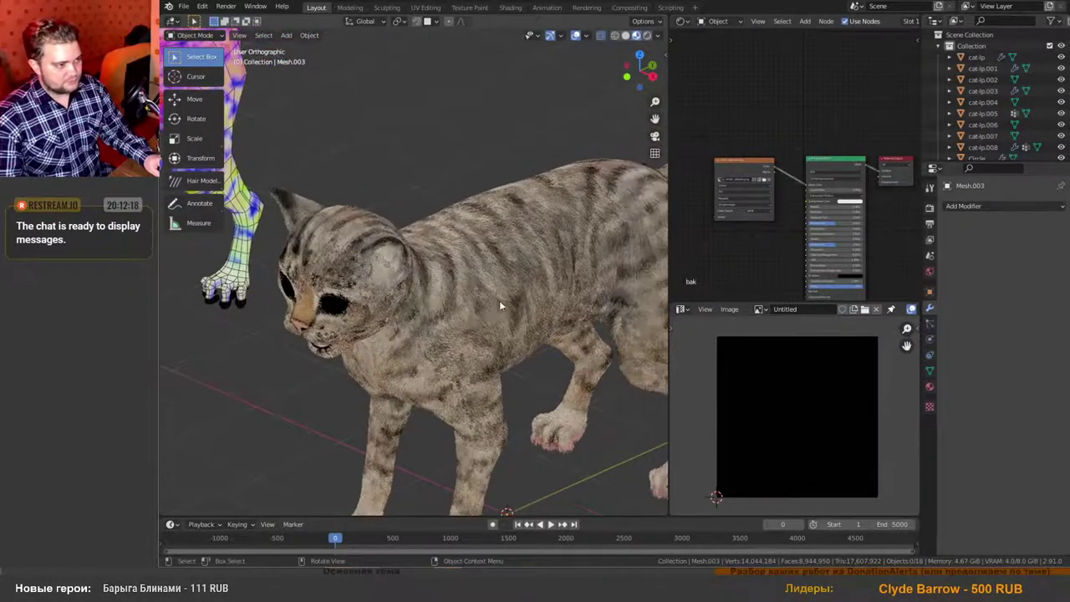
Examine the tabby cat's fur and stripe pattern up close and from several angles.
scroll(493, 297, up, 2)
scroll(457, 325, down, 1)
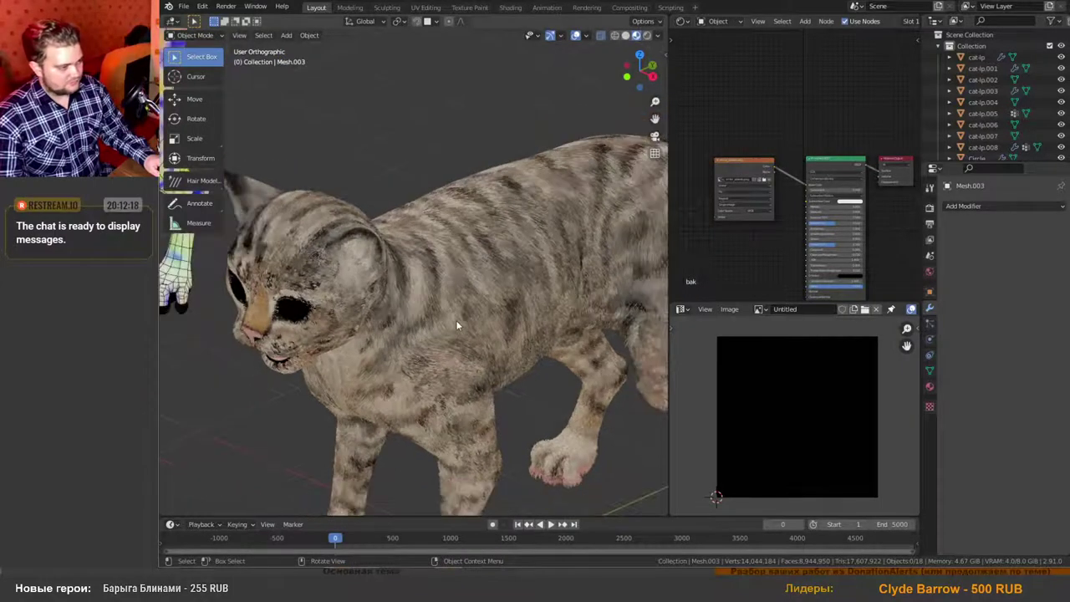
scroll(471, 310, up, 1)
scroll(454, 306, up, 3)
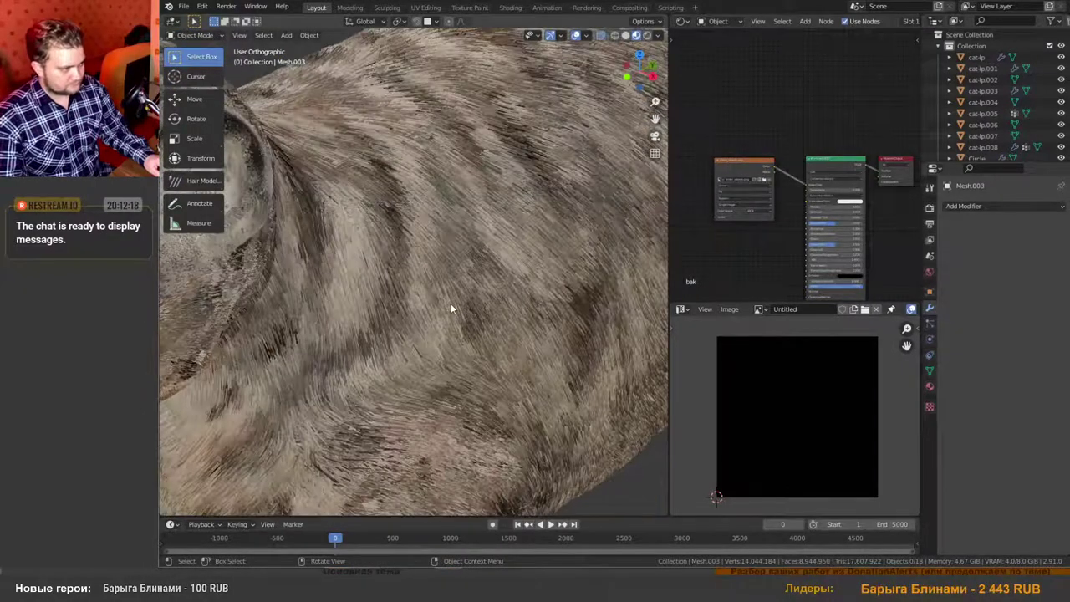
scroll(456, 318, down, 3)
middle_drag(458, 320, 406, 334)
scroll(471, 313, down, 4)
scroll(443, 317, up, 4)
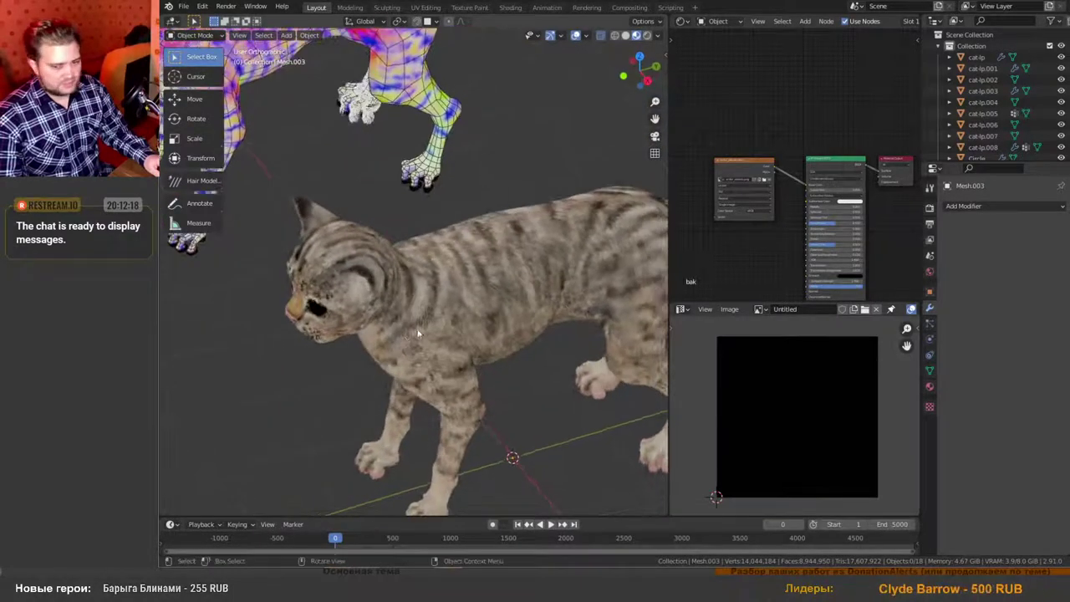
scroll(464, 302, up, 3)
scroll(464, 297, down, 3)
middle_drag(464, 298, 408, 314)
scroll(403, 316, up, 5)
scroll(440, 297, down, 4)
scroll(398, 316, up, 2)
scroll(529, 229, up, 3)
scroll(514, 257, down, 3)
scroll(407, 314, down, 2)
scroll(411, 276, up, 2)
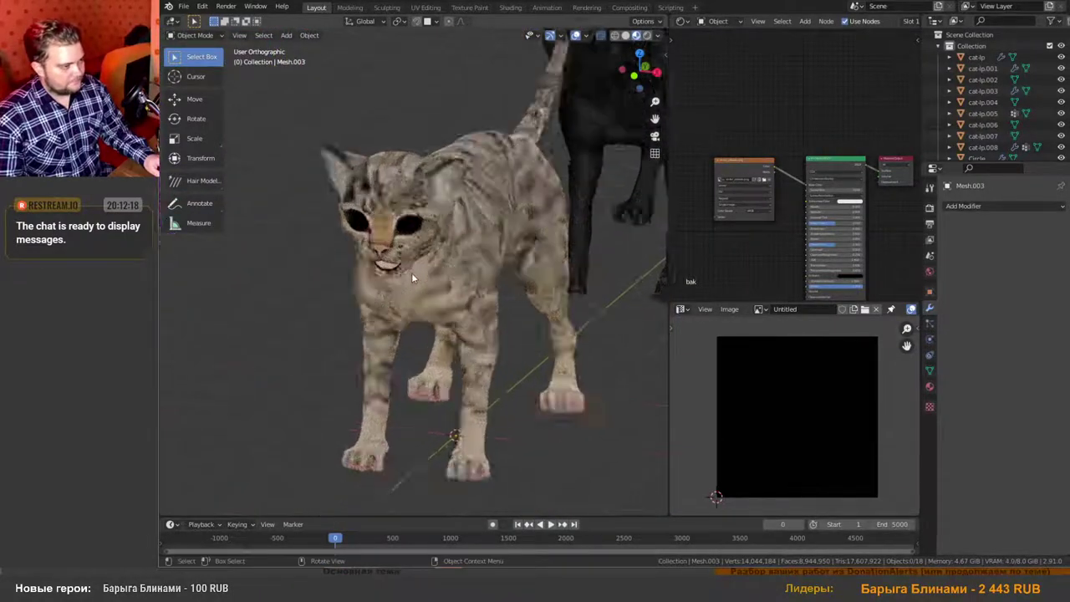
Find and select the multicoloured cat model (cat-lp.007) in the row of copies.
scroll(412, 274, down, 4)
shift+middle_drag(354, 292, 487, 296)
scroll(364, 282, up, 2)
shift+middle_drag(362, 283, 528, 324)
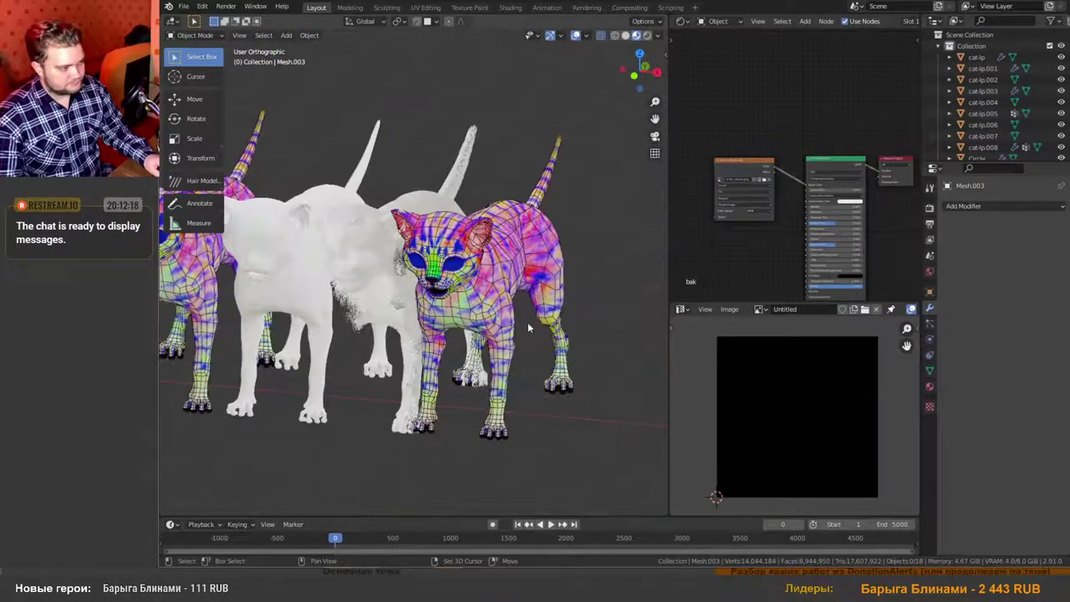
scroll(527, 328, up, 3)
scroll(462, 282, down, 3)
scroll(465, 271, up, 2)
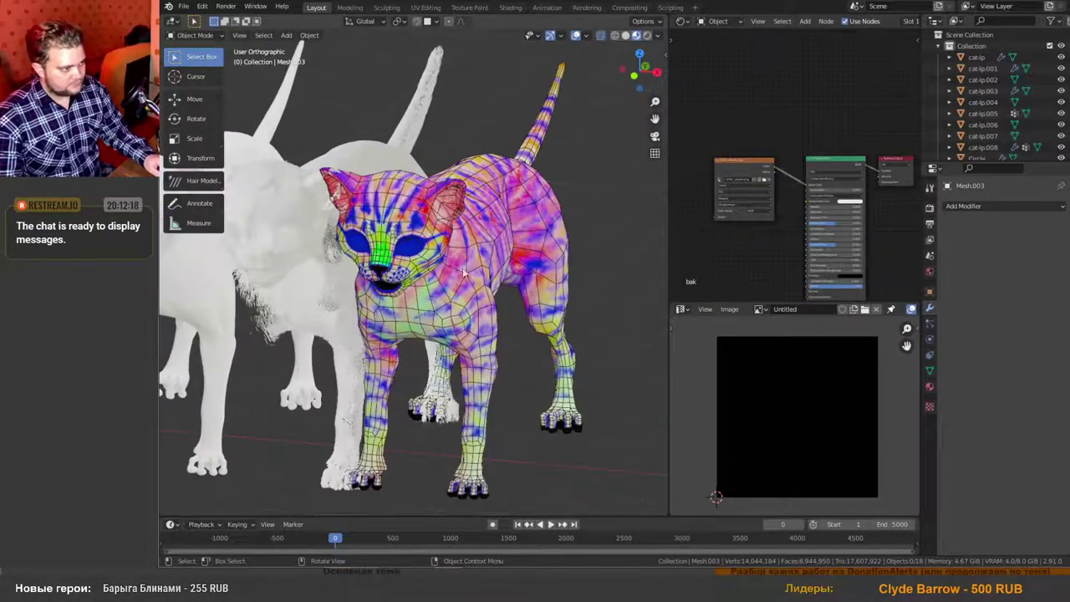
click(480, 269)
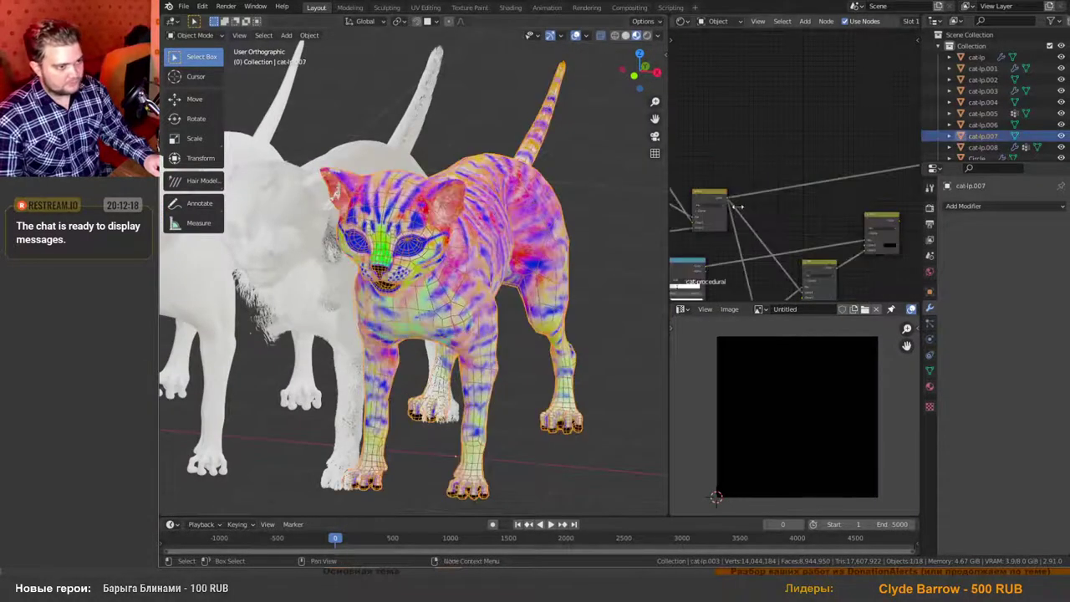
Examine the cat-procedural material's node graph and its columns of preset colour nodes.
scroll(746, 197, down, 2)
middle_drag(750, 177, 822, 177)
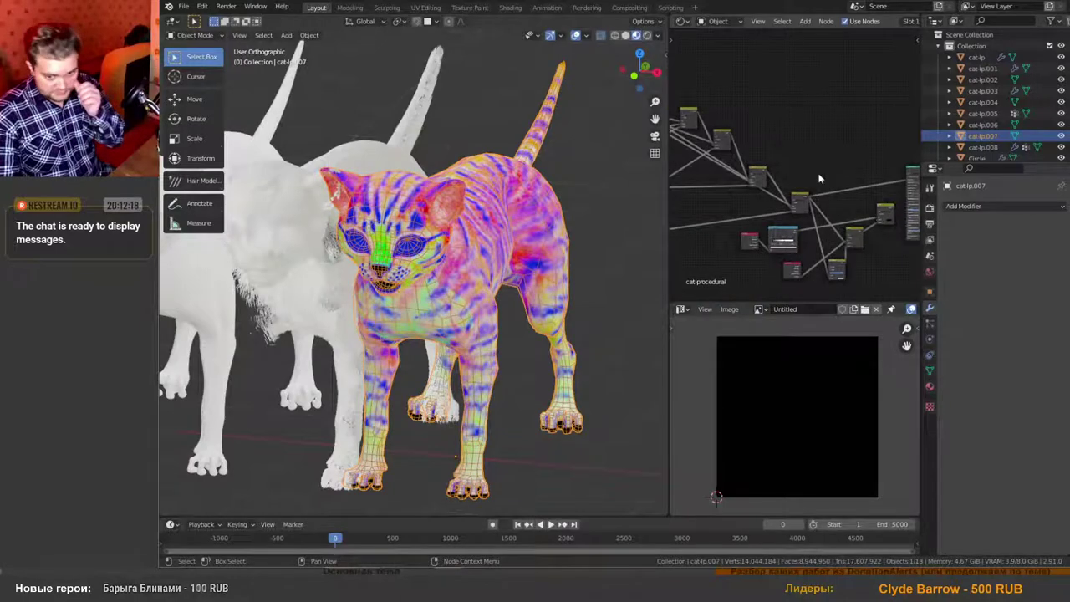
middle_drag(733, 202, 855, 195)
scroll(741, 182, up, 4)
scroll(815, 134, up, 2)
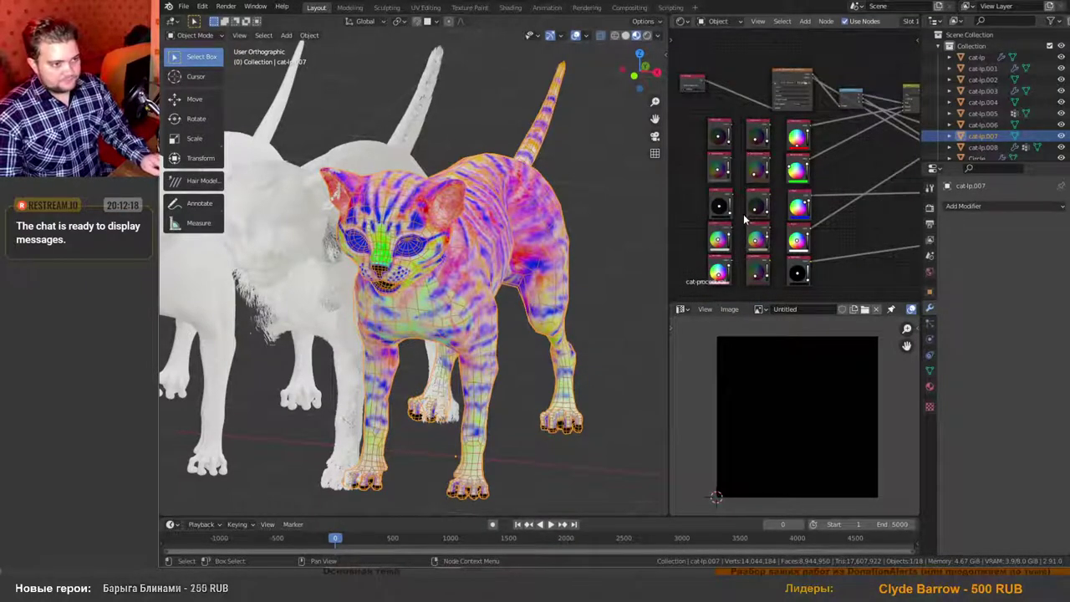
scroll(747, 216, down, 2)
scroll(801, 163, up, 1)
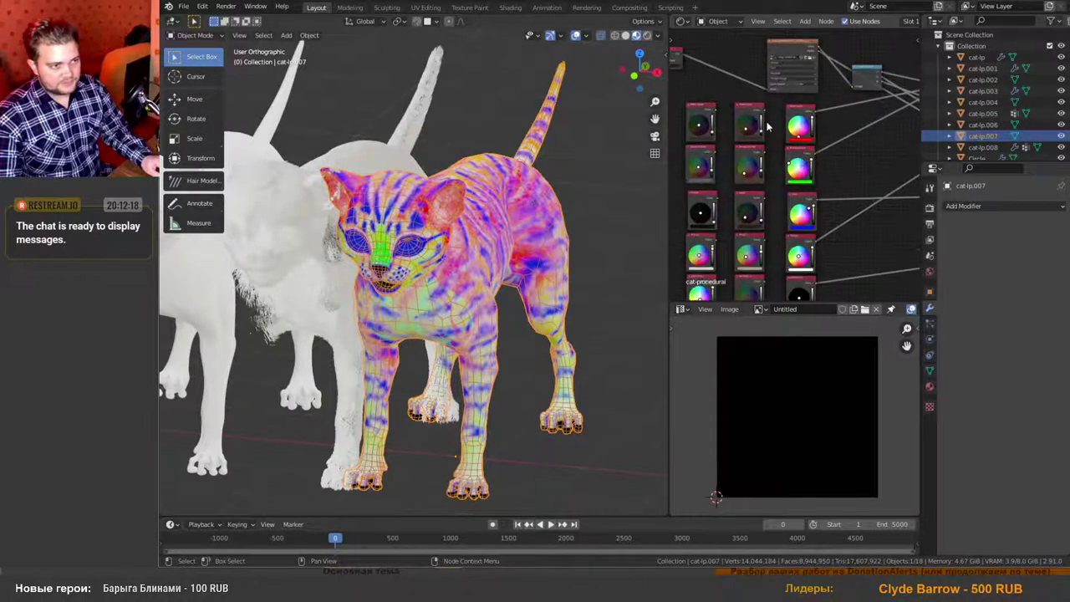
scroll(768, 126, up, 1)
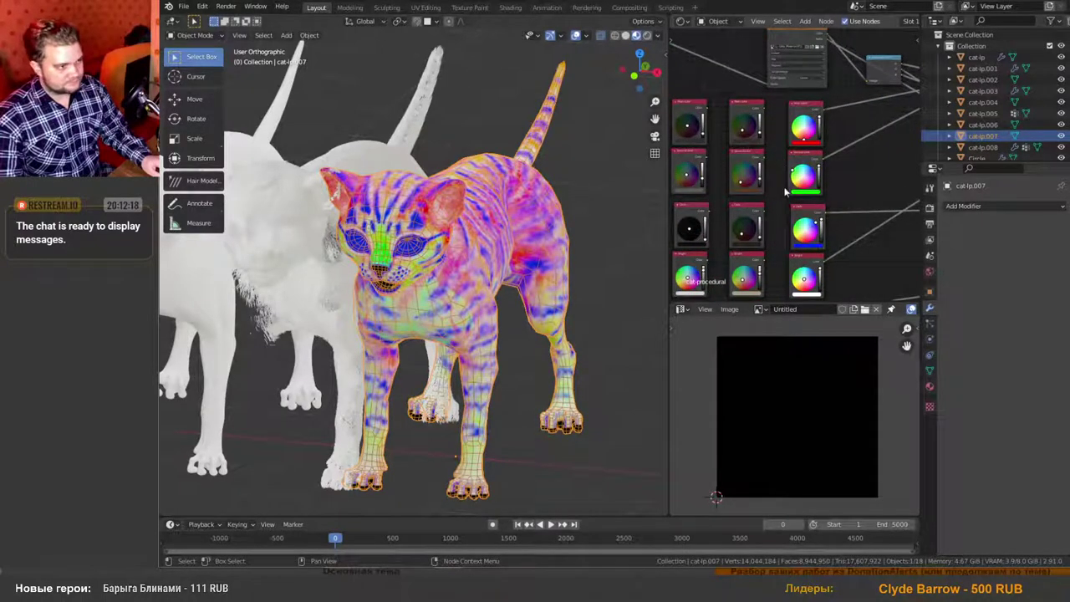
scroll(775, 194, up, 3)
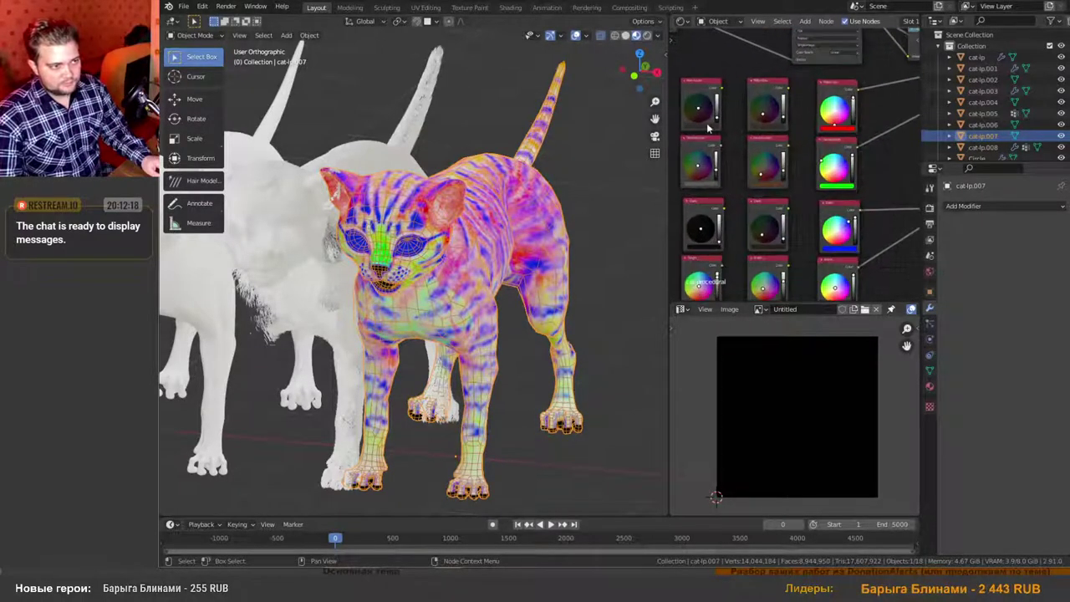
Copy the first colour set's Main color, Second color, Dark, Bright and Skin Parts onto the connected colour nodes.
drag(831, 131, 833, 131)
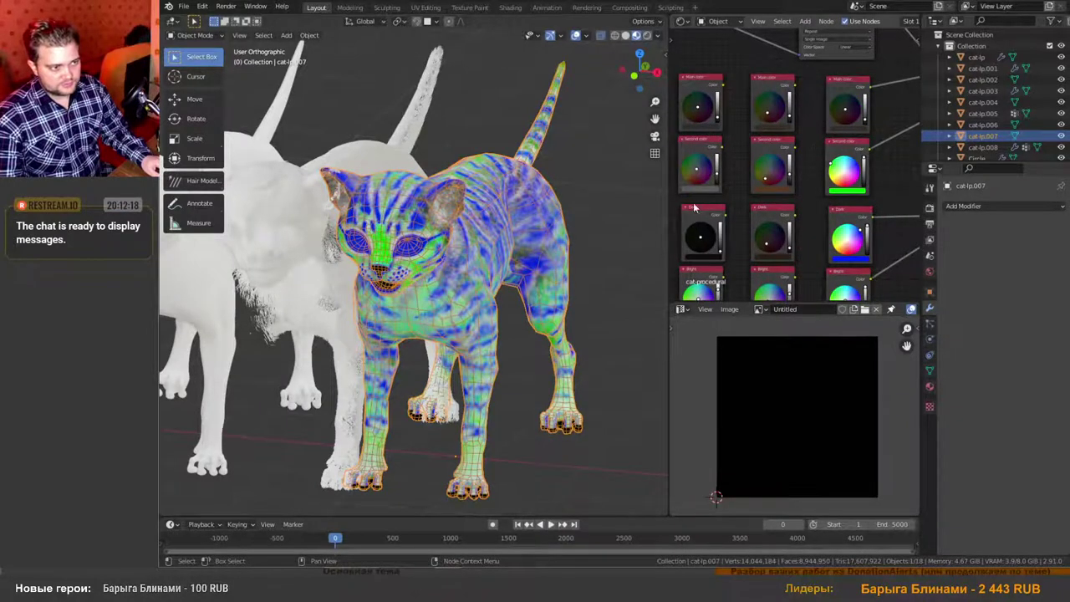
drag(696, 188, 843, 191)
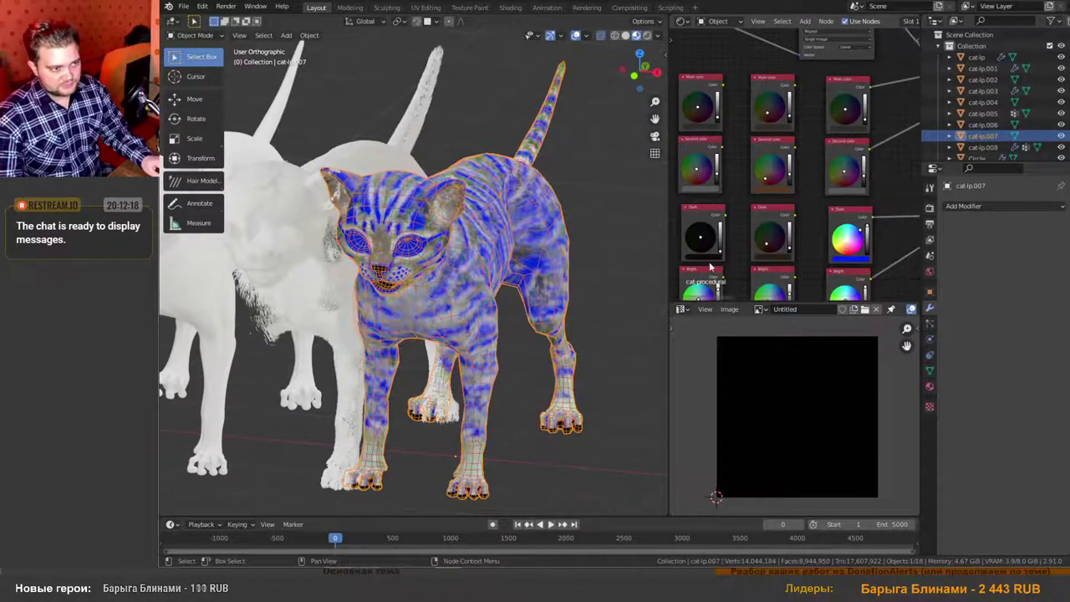
drag(709, 259, 844, 258)
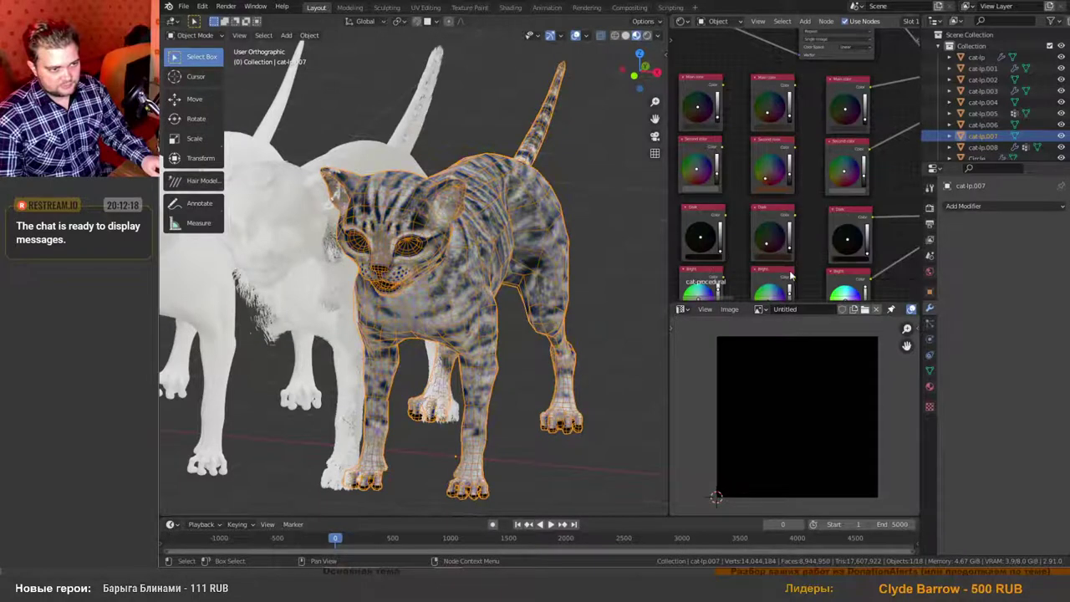
middle_drag(798, 276, 813, 191)
mouse_move(724, 233)
mouse_down()
mouse_move(850, 231)
mouse_move(866, 249)
mouse_up()
shift+scroll(736, 259, down, 2)
Turn off the viewport overlays and compare the recoloured cat with the furred tabby cat.
scroll(590, 76, up, 1)
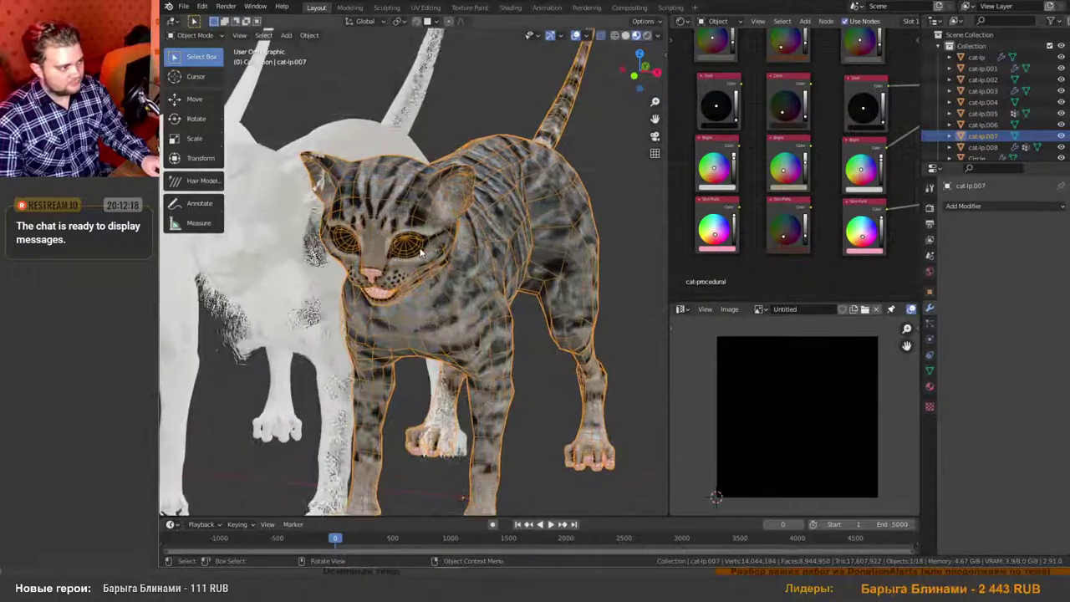
click(575, 35)
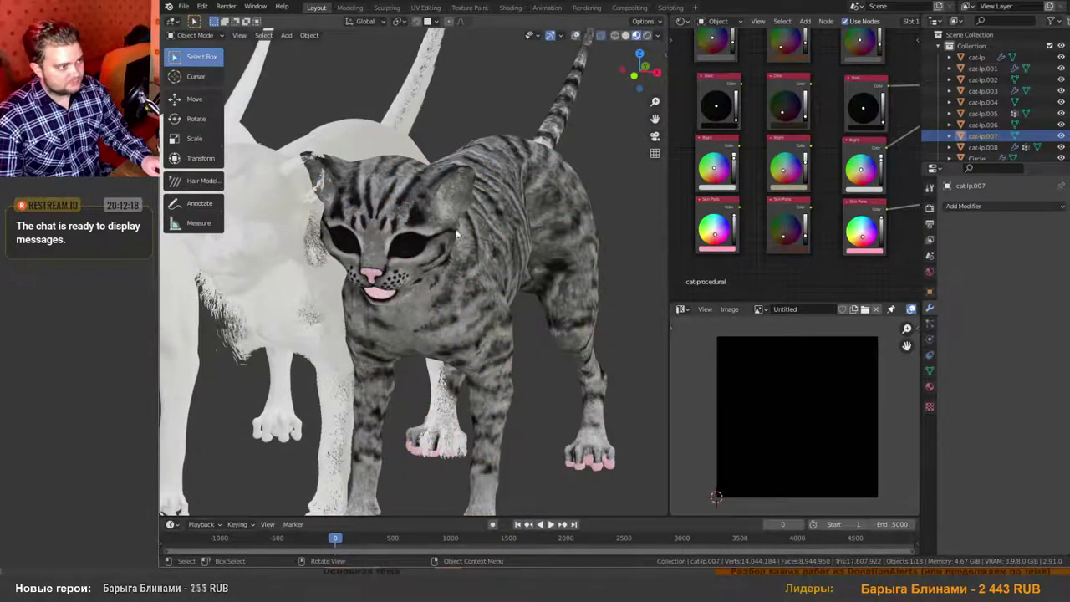
scroll(470, 242, down, 5)
scroll(470, 243, down, 3)
shift+middle_drag(502, 256, 392, 283)
scroll(533, 276, up, 6)
mouse_move(509, 251)
middle_down()
mouse_move(512, 299)
mouse_move(493, 264)
middle_up()
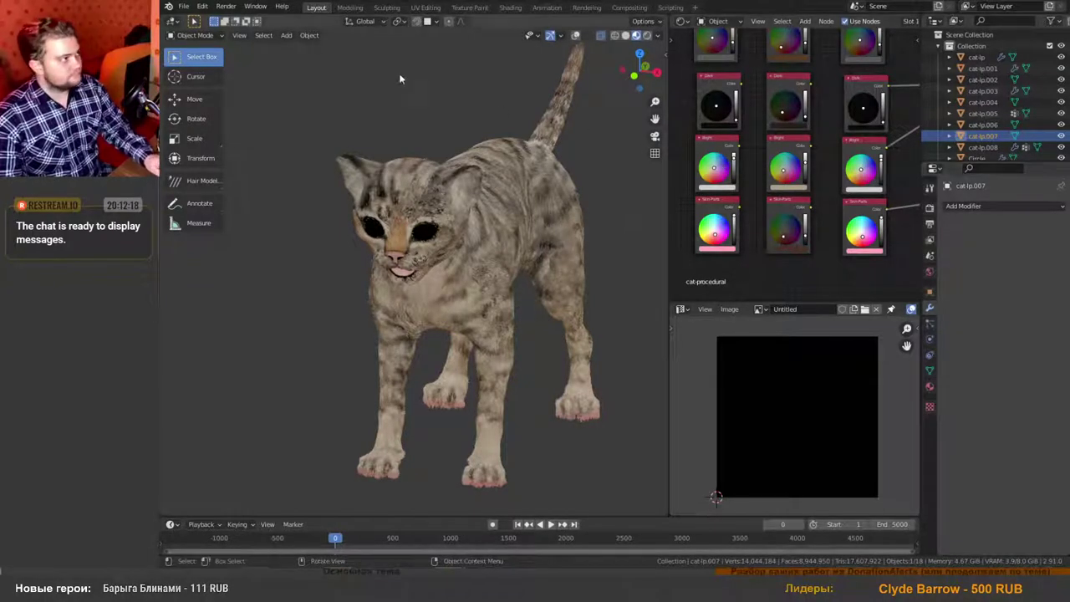
Quit Blender without saving the changes to the cat file and switch to Marmoset Toolbag.
key(ctrl+q)
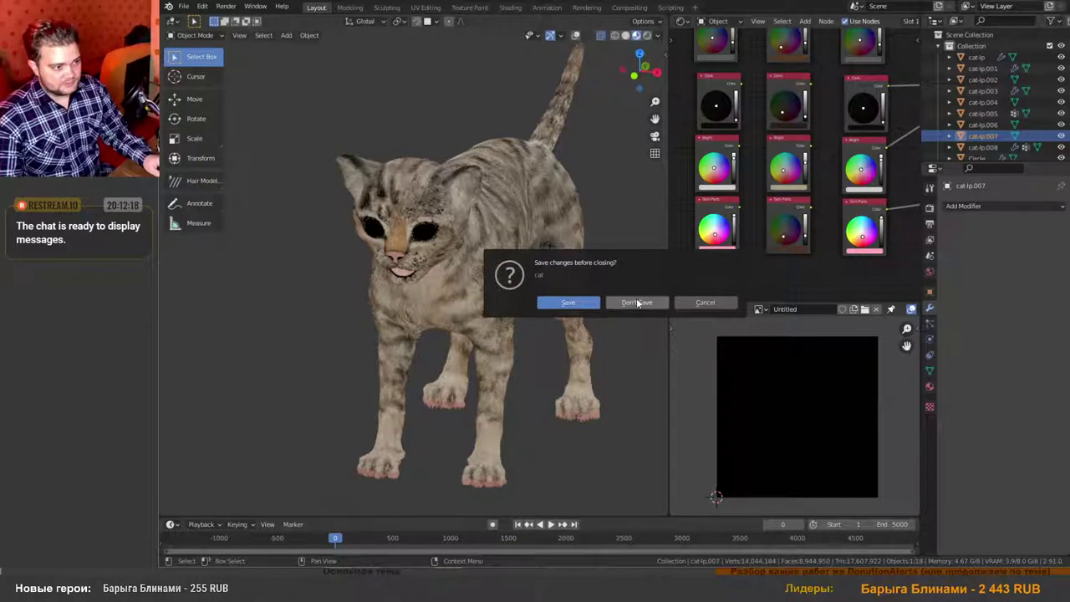
click(637, 302)
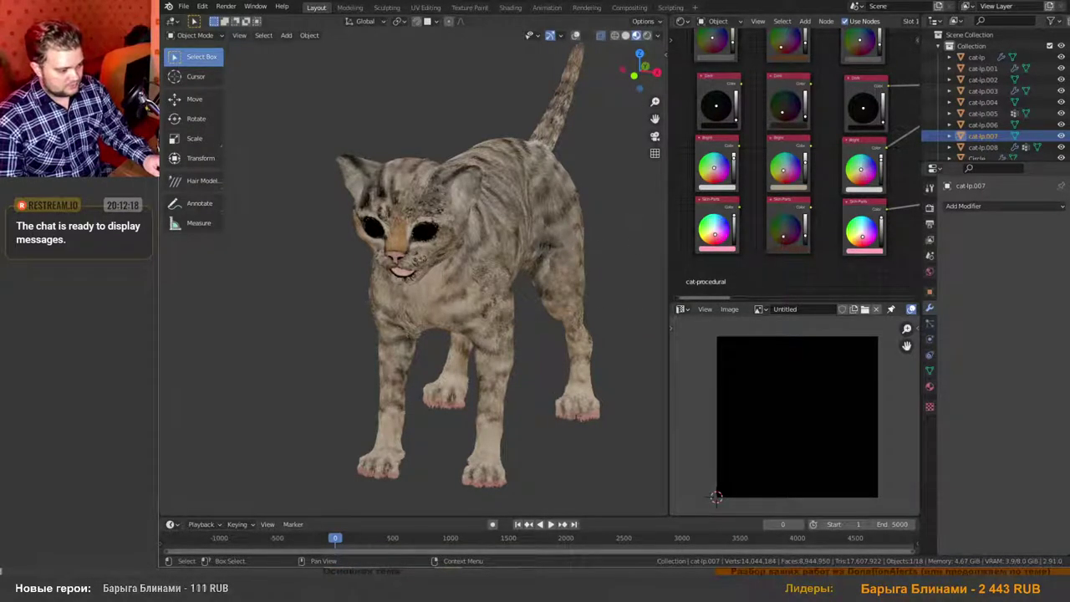
mouse_move(505, 575)
click(510, 554)
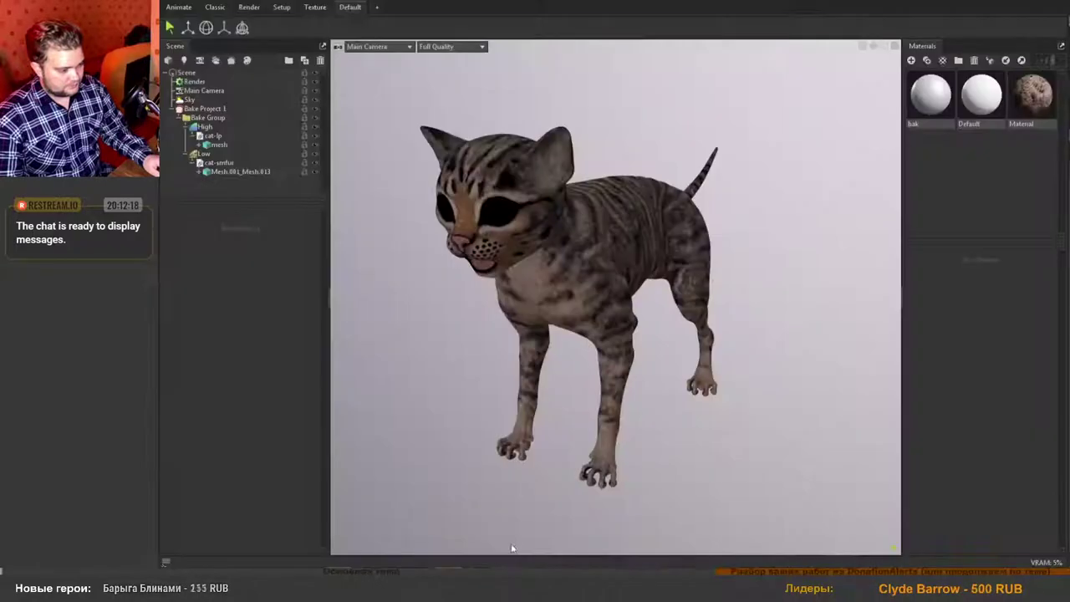
Examine the whole striped cat model in the viewport, from its head to its tail.
mouse_move(570, 290)
mouse_down()
mouse_move(613, 302)
mouse_move(549, 254)
mouse_move(577, 276)
mouse_move(588, 264)
mouse_move(527, 291)
mouse_move(566, 302)
mouse_up()
scroll(586, 256, down, 2)
scroll(587, 255, up, 4)
scroll(586, 255, down, 3)
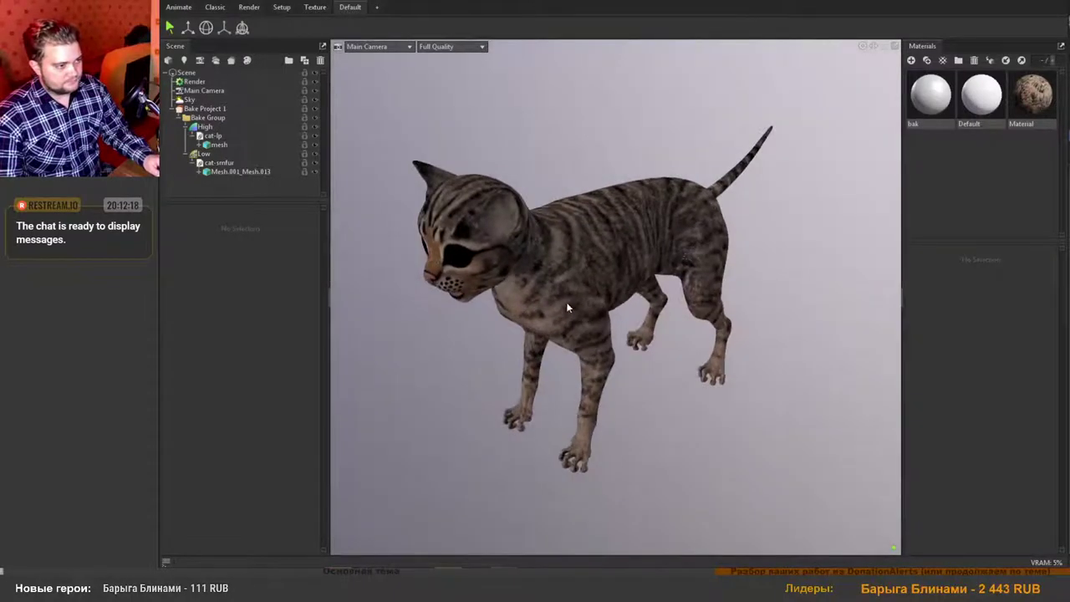
scroll(553, 292, up, 3)
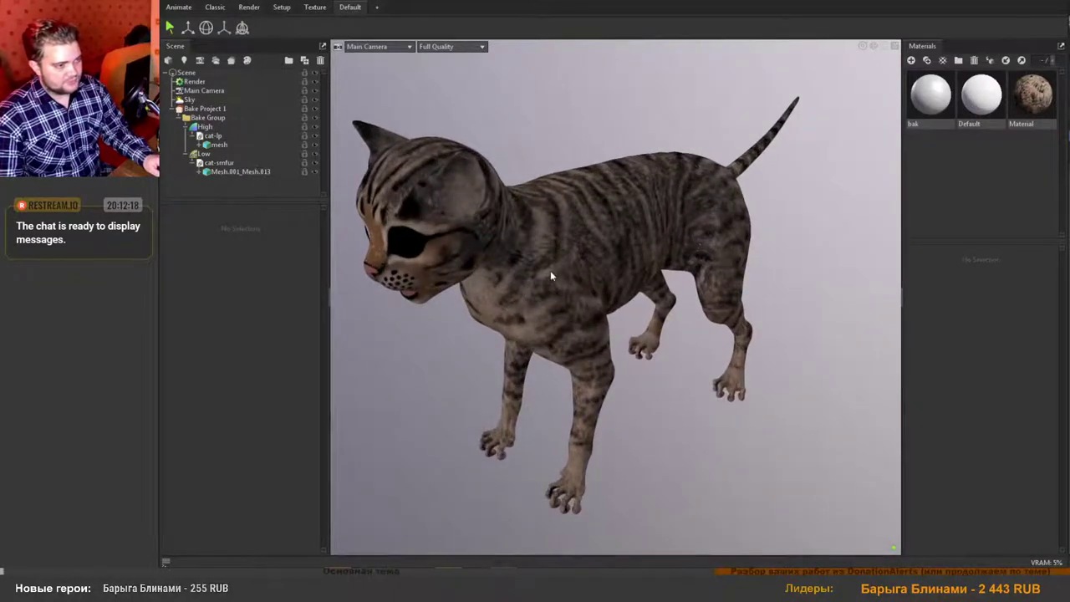
scroll(550, 270, down, 1)
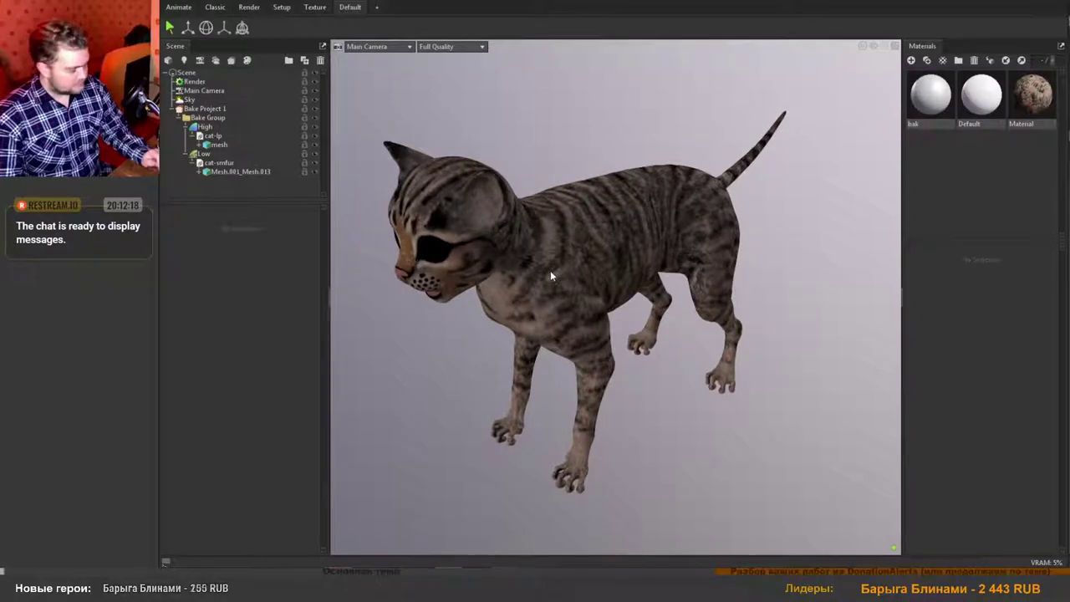
scroll(551, 277, down, 1)
scroll(550, 279, up, 1)
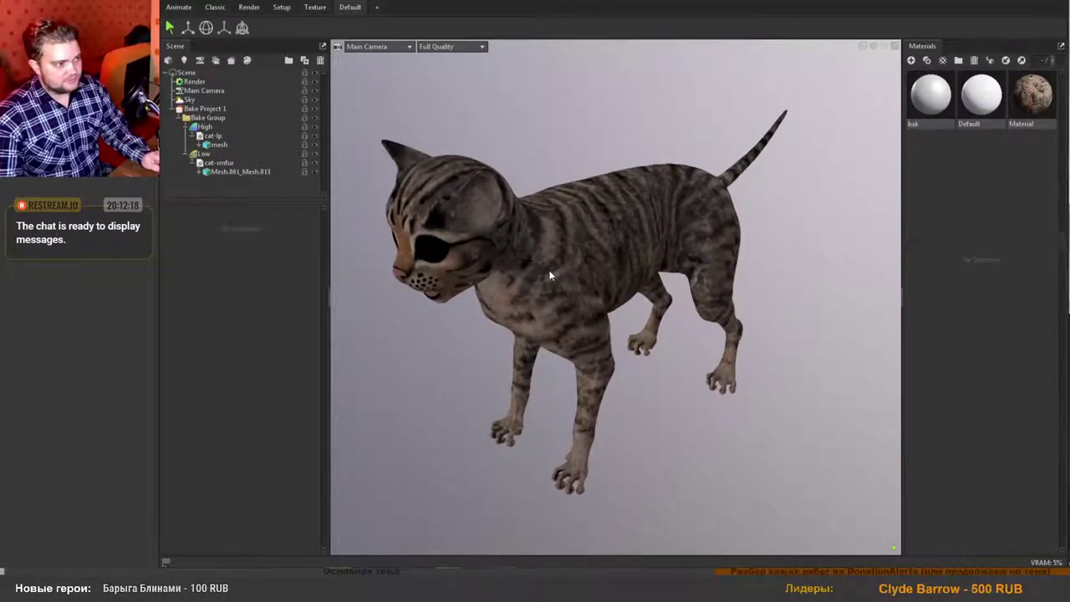
scroll(563, 287, up, 1)
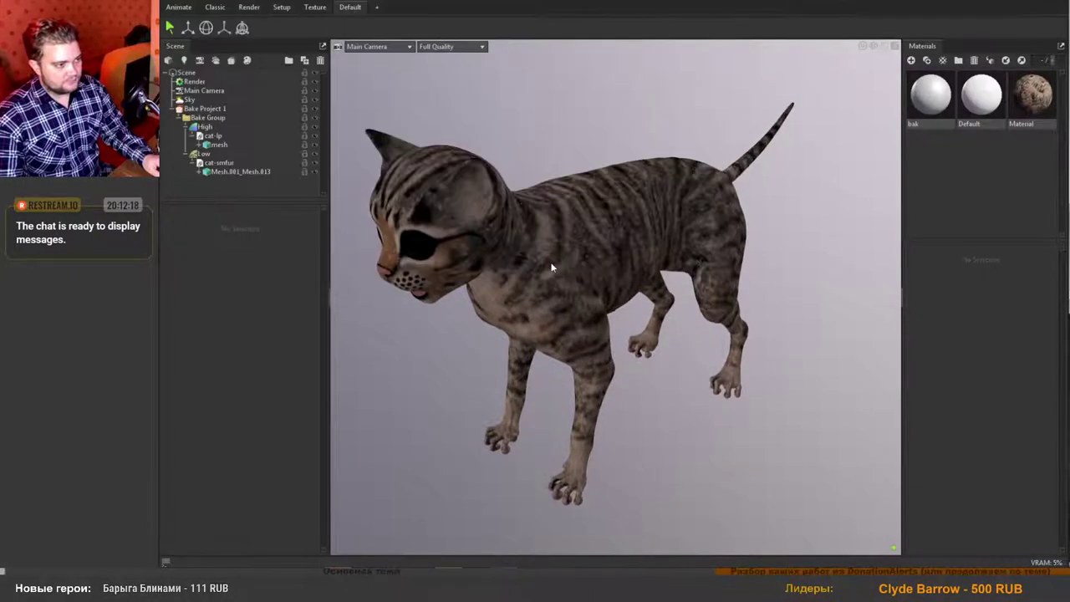
scroll(532, 268, up, 2)
Examine the baked fur strands on the cat's neck, chest and shoulder up close.
middle_drag(534, 248, 589, 288)
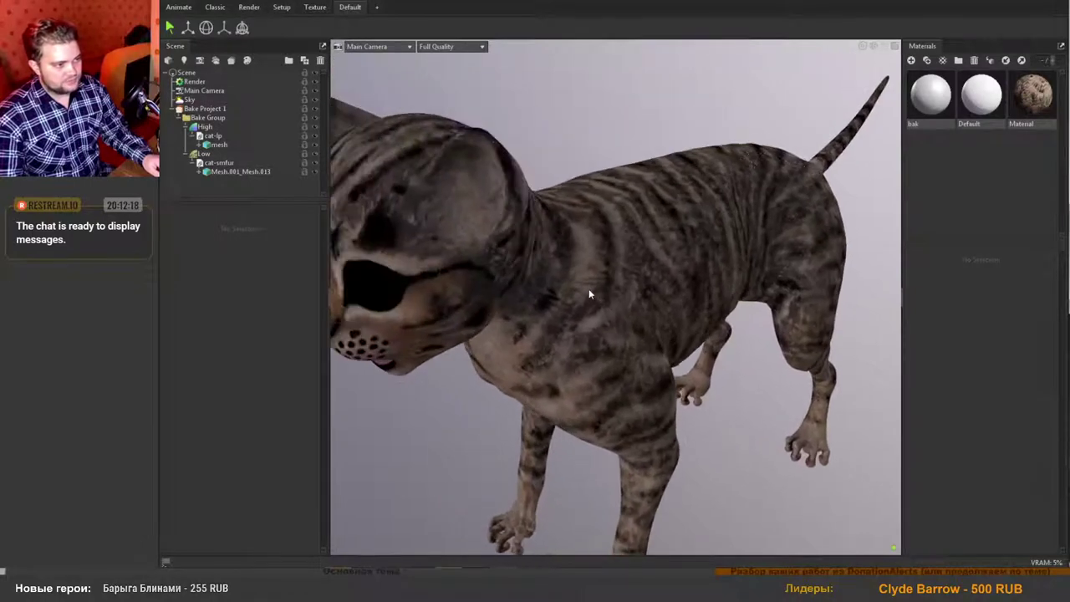
scroll(590, 296, up, 1)
scroll(590, 302, up, 4)
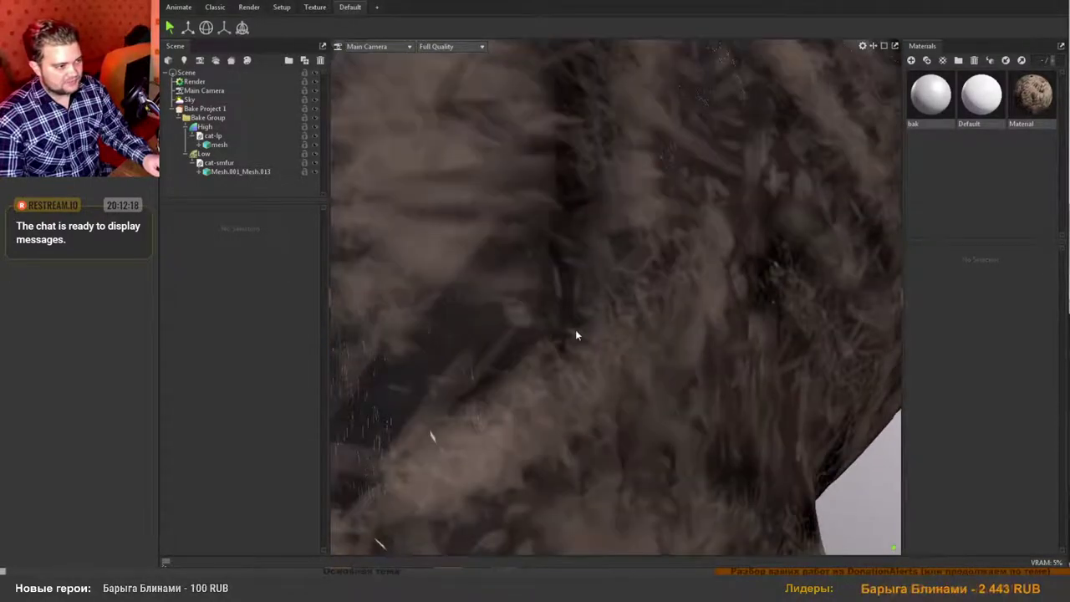
scroll(608, 308, up, 2)
scroll(608, 308, down, 2)
scroll(566, 286, up, 2)
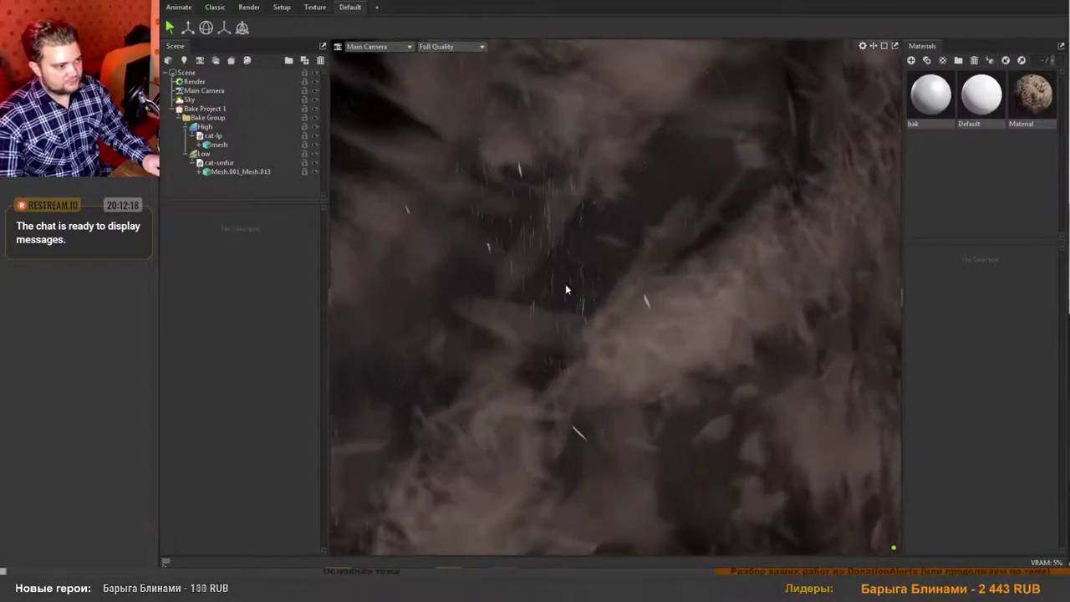
scroll(576, 255, down, 3)
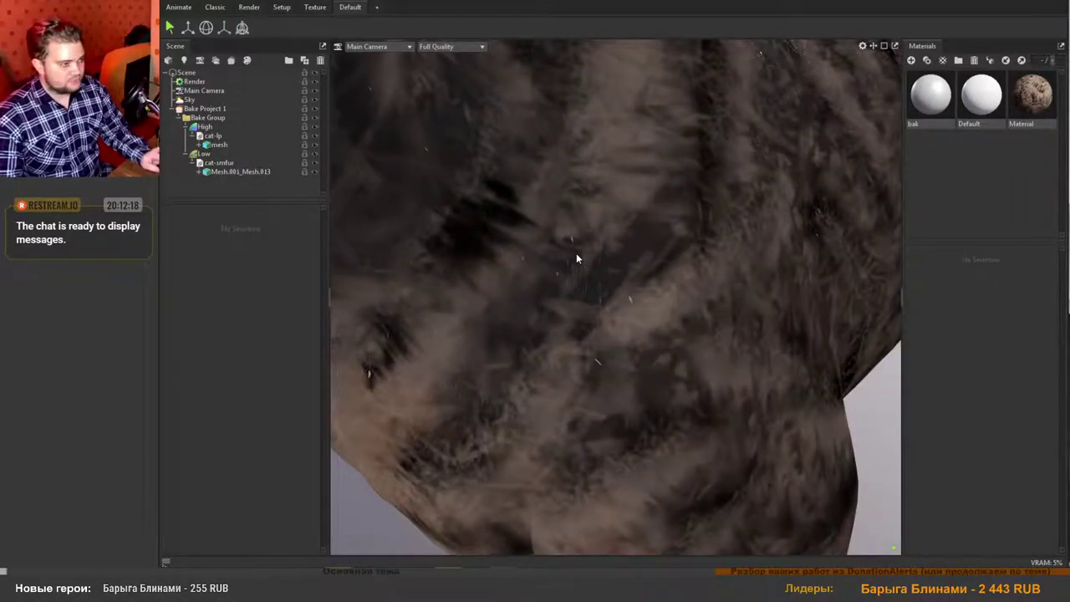
scroll(577, 259, up, 4)
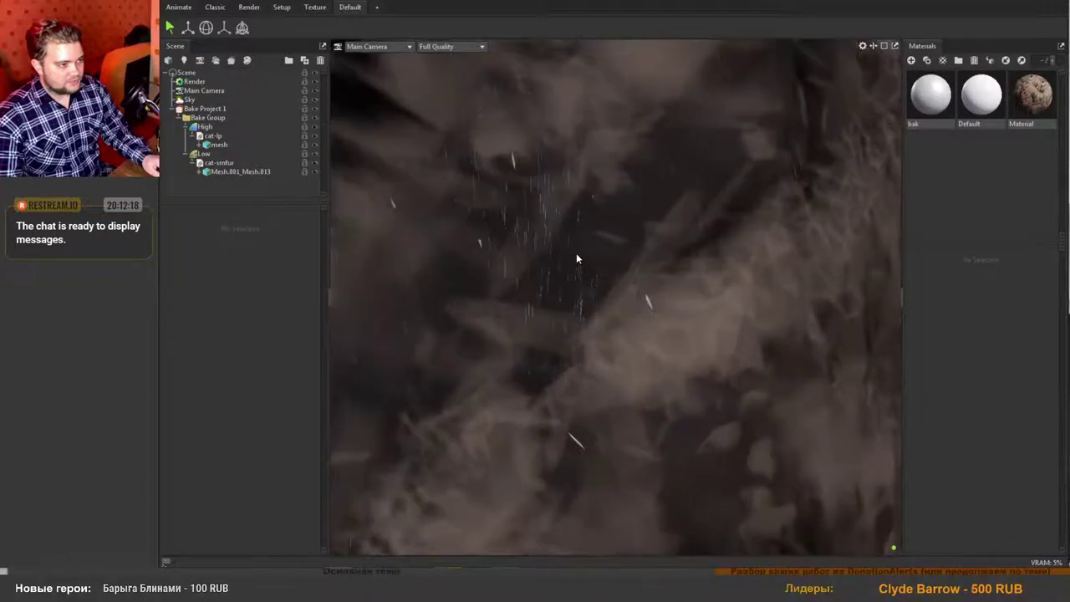
scroll(576, 258, down, 2)
scroll(576, 256, down, 3)
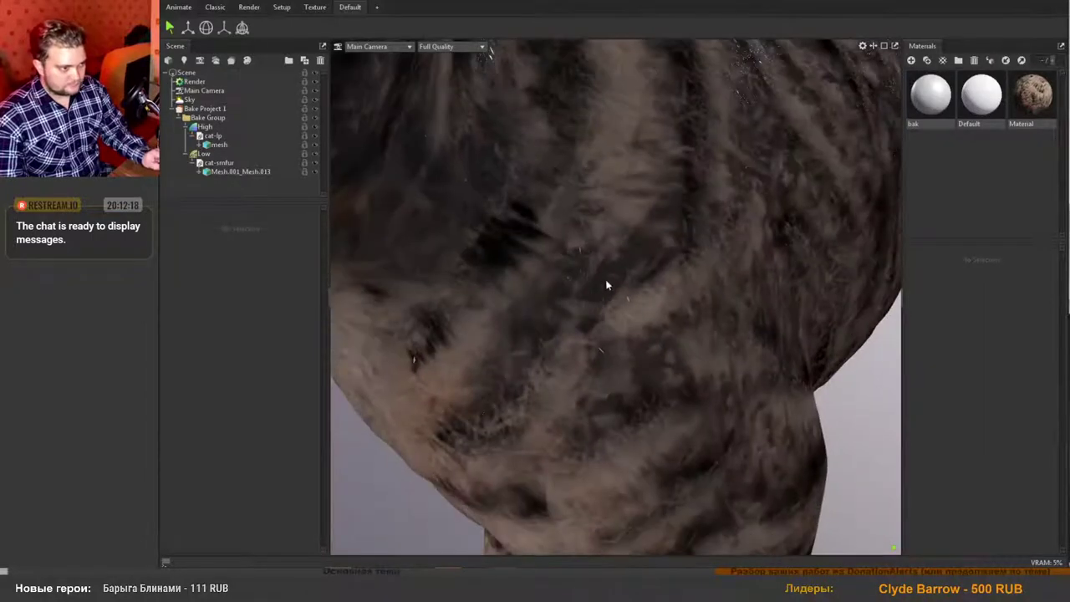
scroll(604, 284, up, 4)
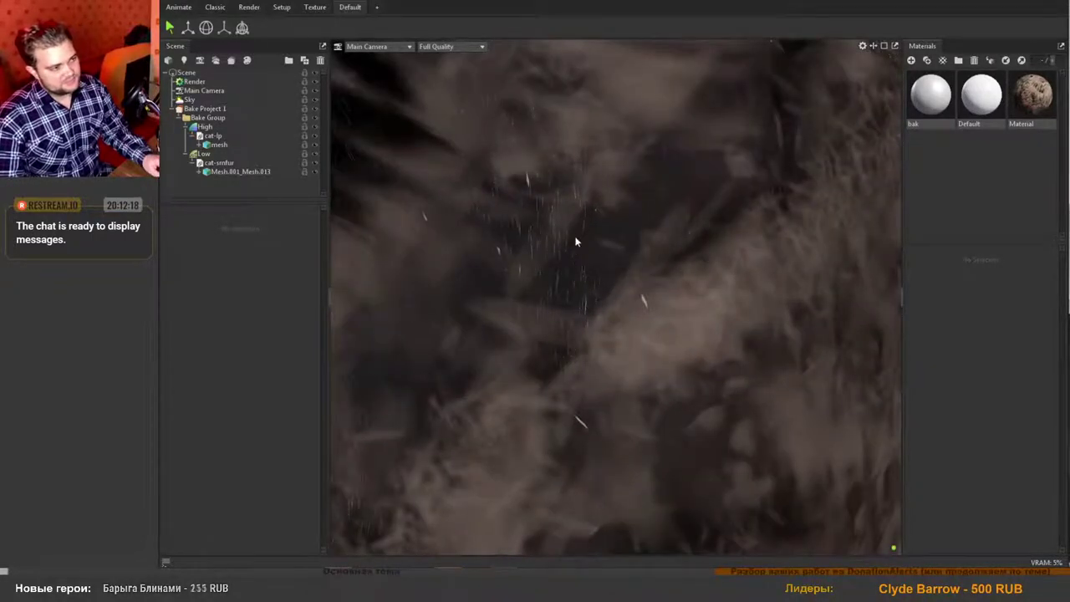
scroll(585, 246, down, 2)
scroll(587, 243, up, 3)
scroll(584, 204, down, 3)
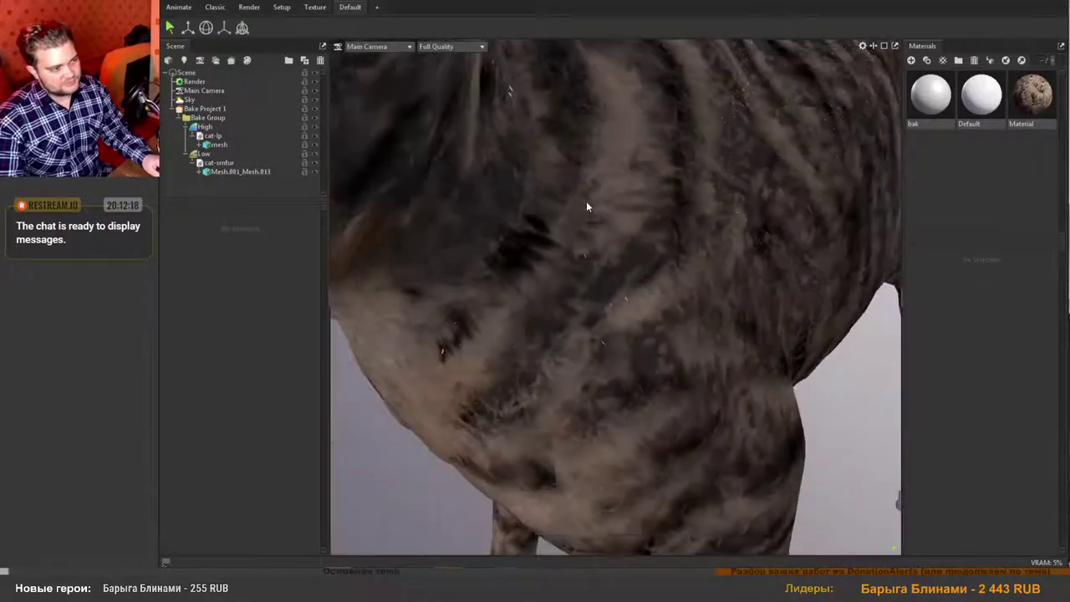
scroll(624, 251, down, 2)
scroll(620, 261, up, 3)
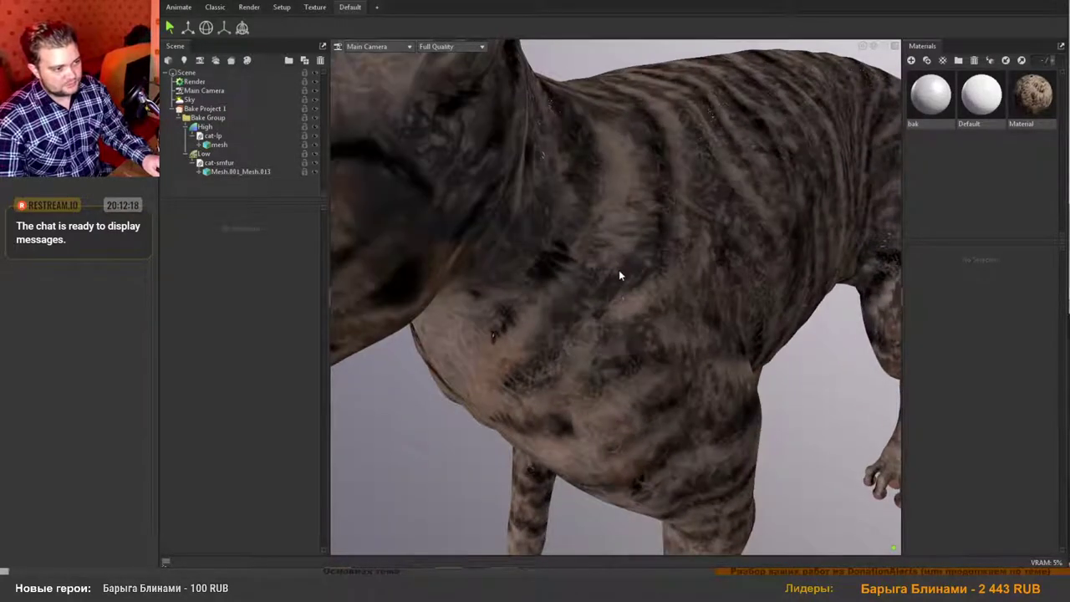
scroll(618, 270, up, 1)
scroll(655, 297, down, 2)
scroll(647, 286, down, 2)
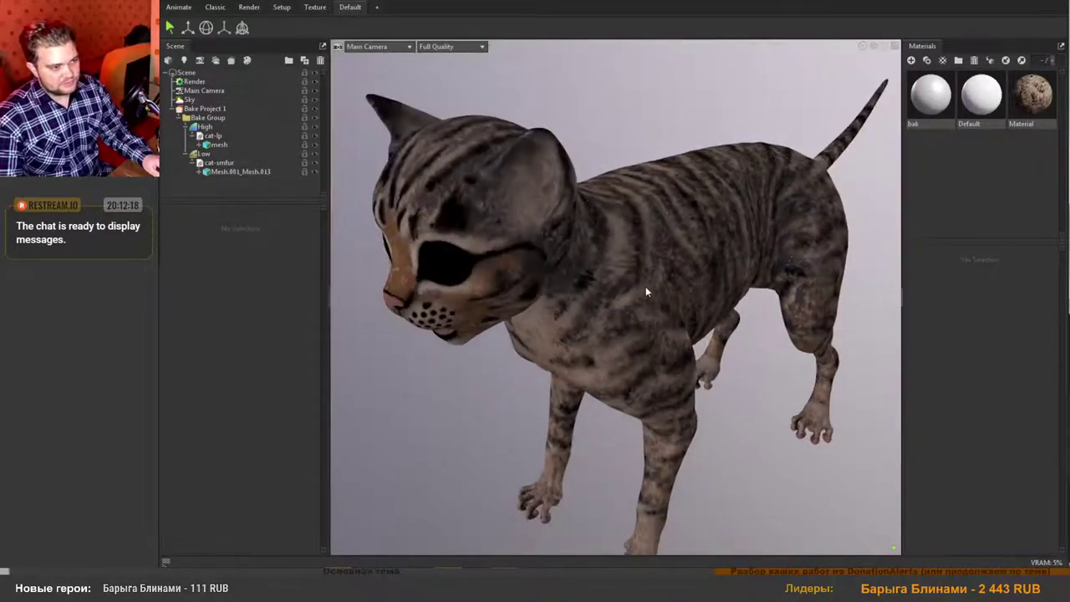
Examine the baked stripes along the cat's side and back, finishing with a front three-quarter view of the model.
scroll(646, 286, up, 1)
drag(645, 286, 567, 294)
scroll(635, 269, up, 1)
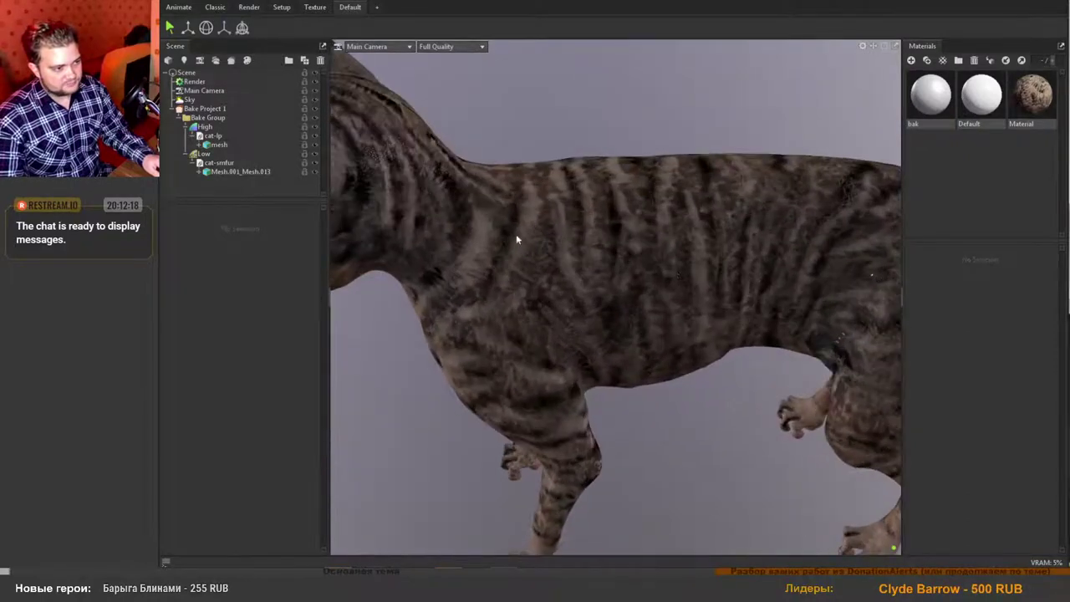
scroll(627, 272, up, 2)
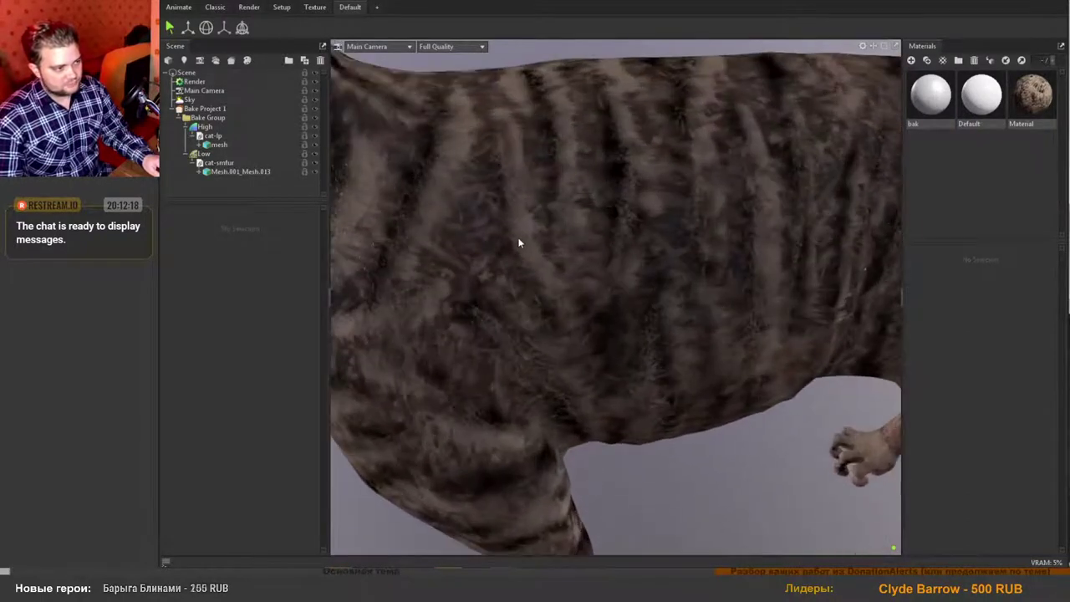
scroll(519, 238, up, 1)
scroll(557, 265, down, 4)
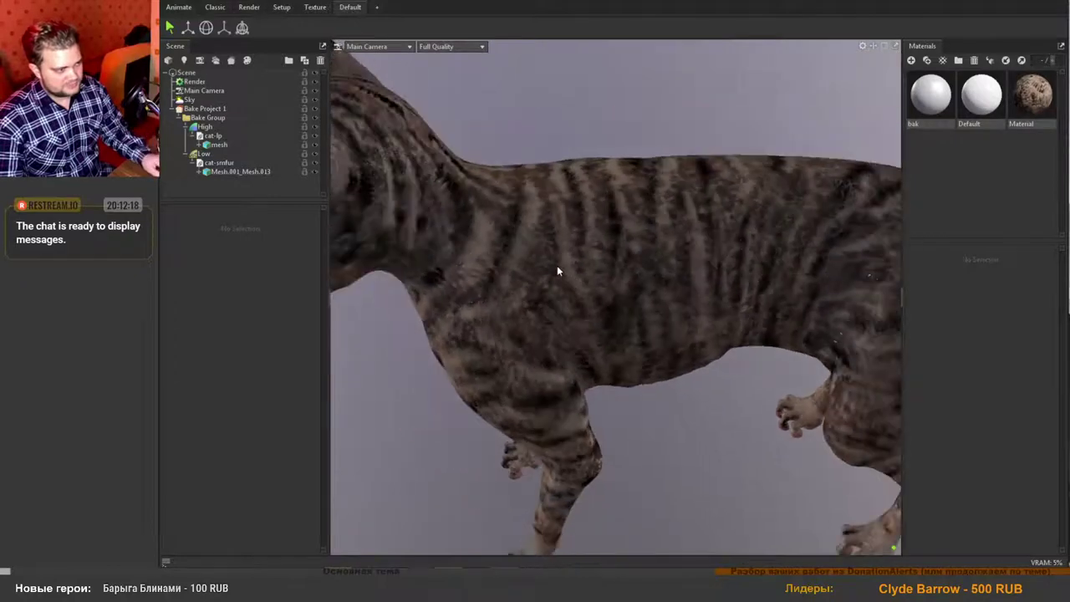
drag(563, 301, 517, 257)
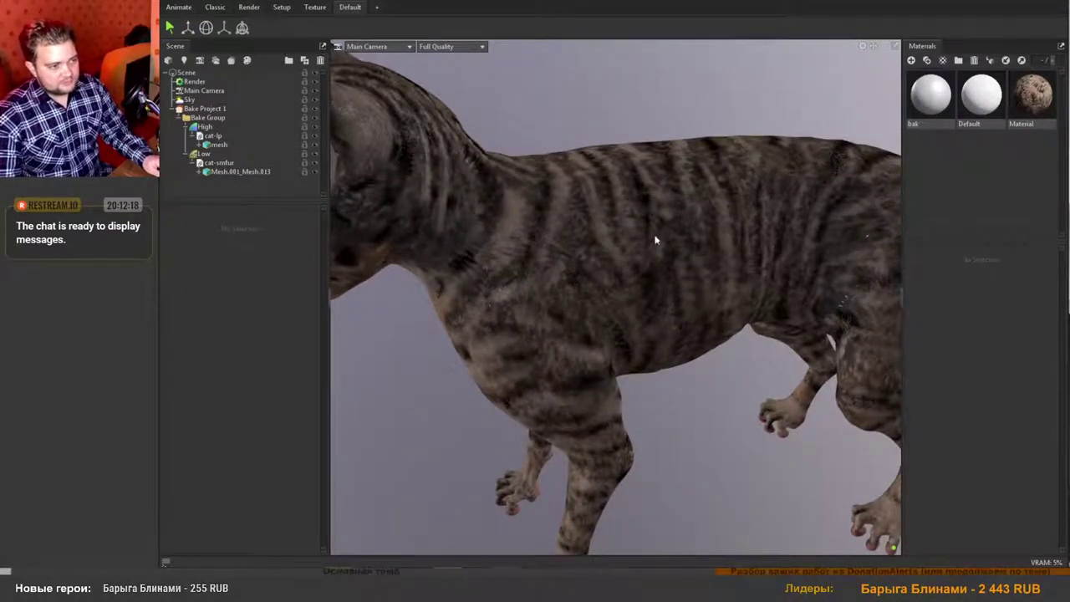
scroll(624, 263, down, 3)
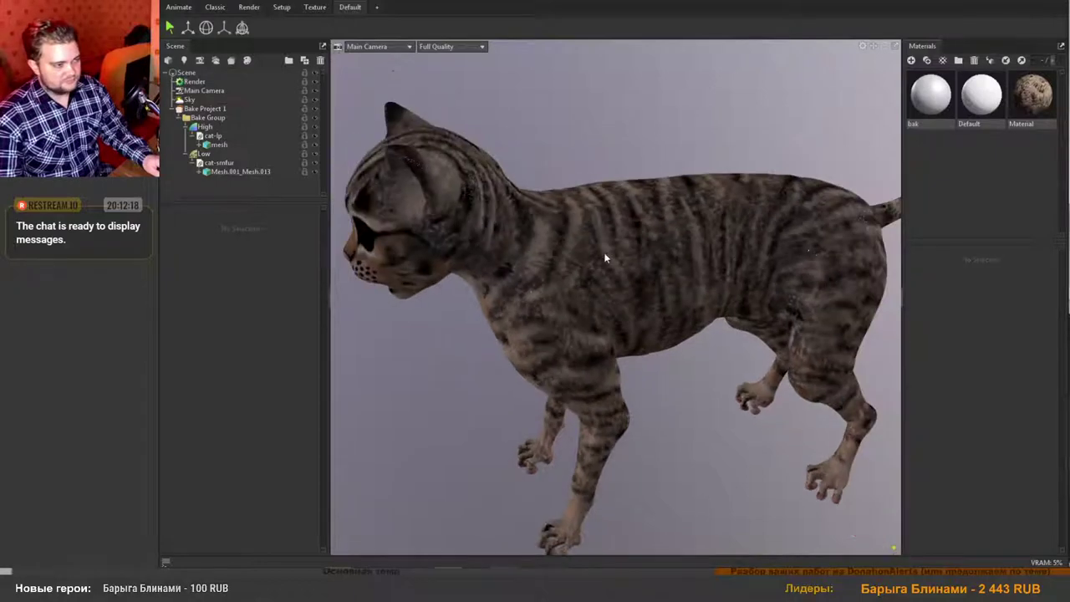
mouse_move(606, 256)
mouse_down()
mouse_move(655, 256)
mouse_move(621, 253)
mouse_up()
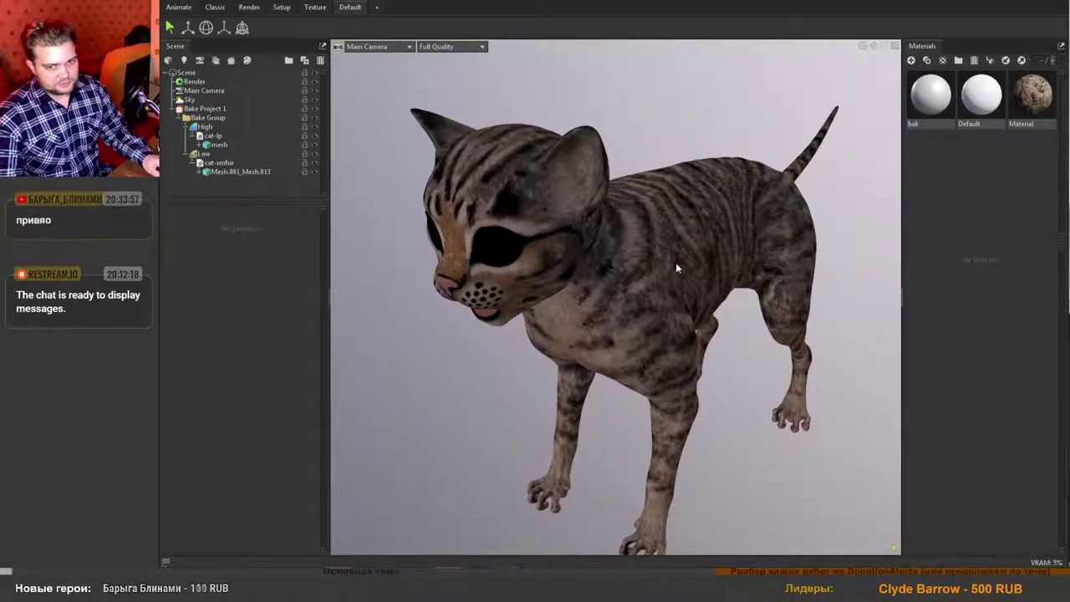
drag(676, 263, 640, 277)
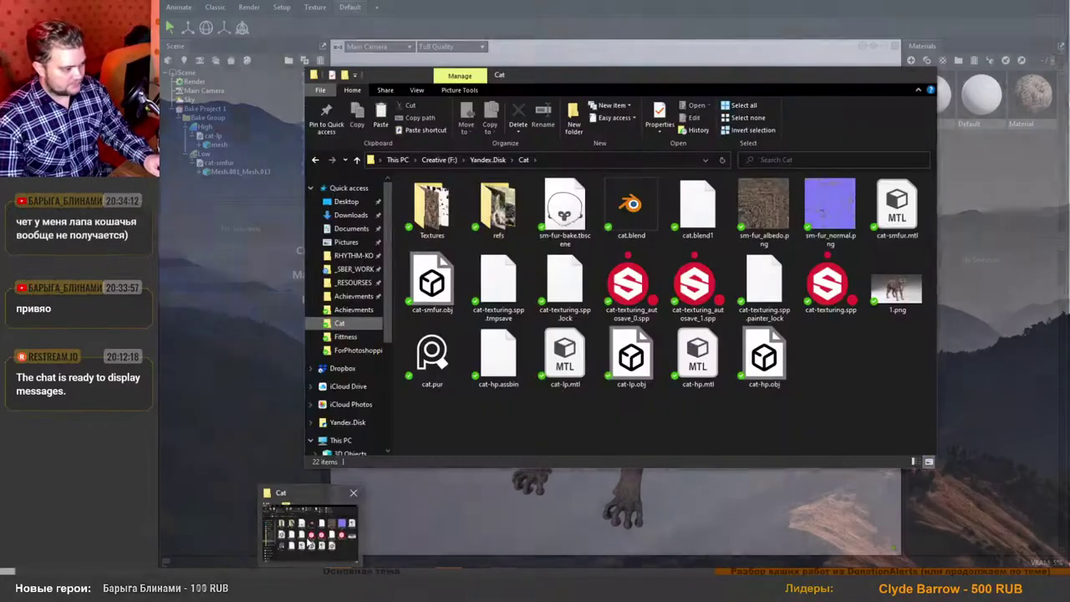
Open the baked sm-fur_albedo.png from the Cat folder, then minimize the folder window and return to the cat model.
click(326, 532)
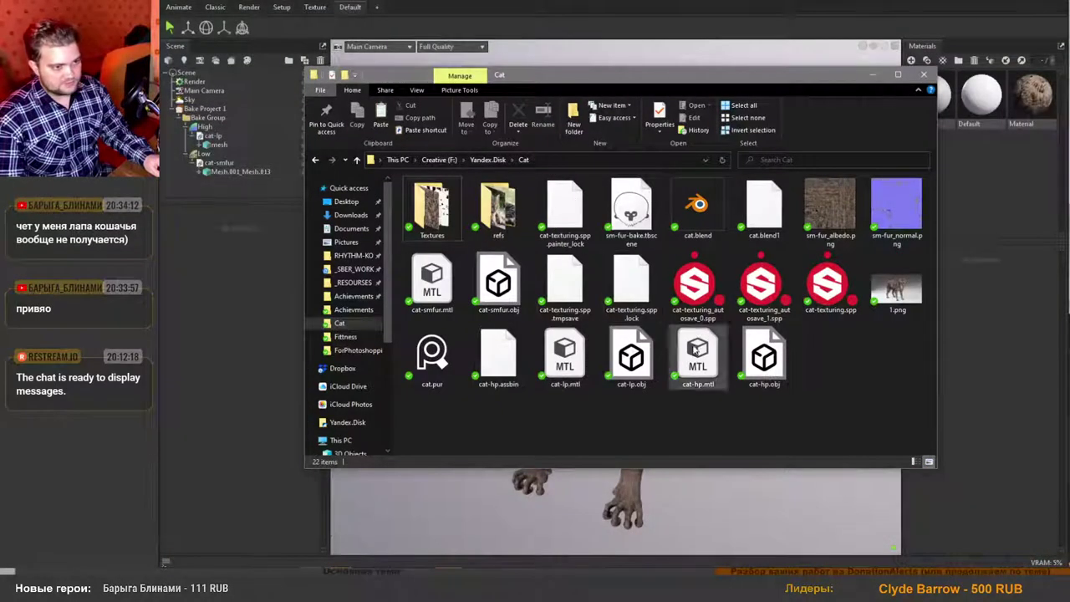
click(836, 221)
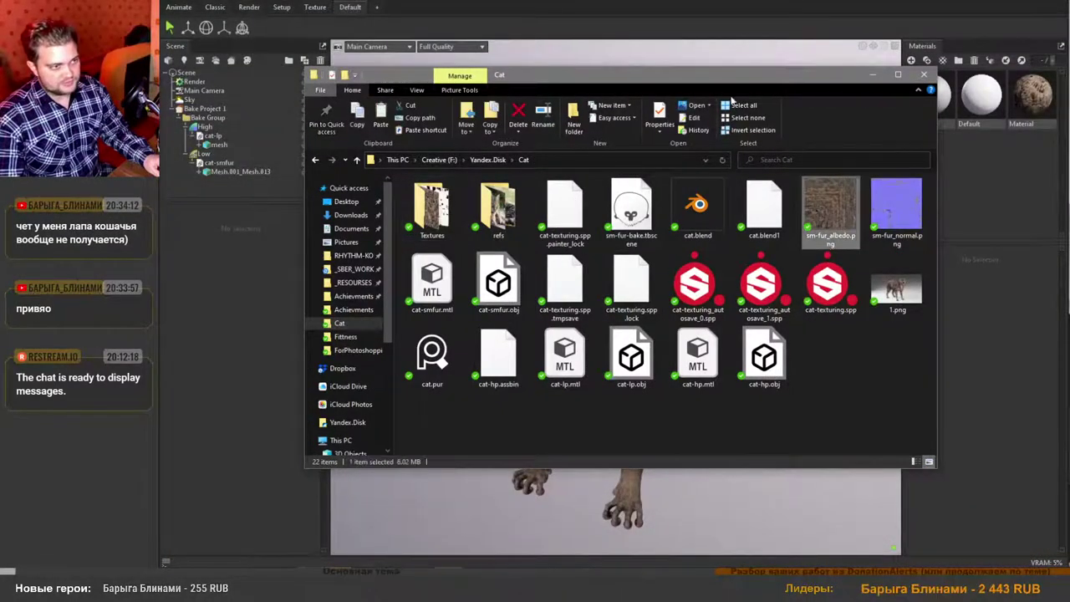
drag(715, 84, 614, 158)
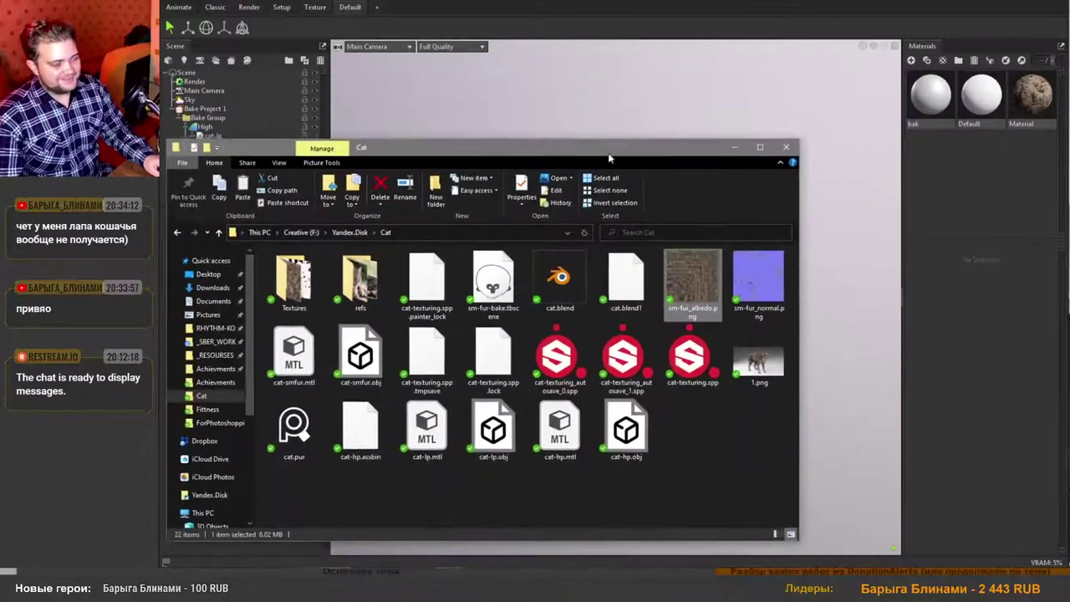
double_click(701, 276)
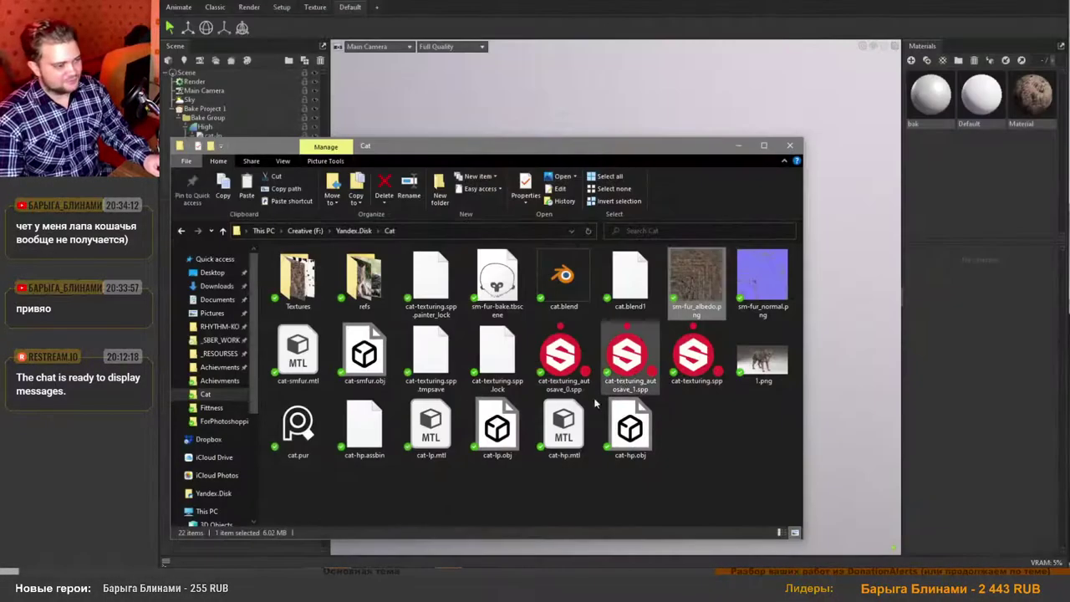
click(738, 148)
scroll(616, 287, up, 2)
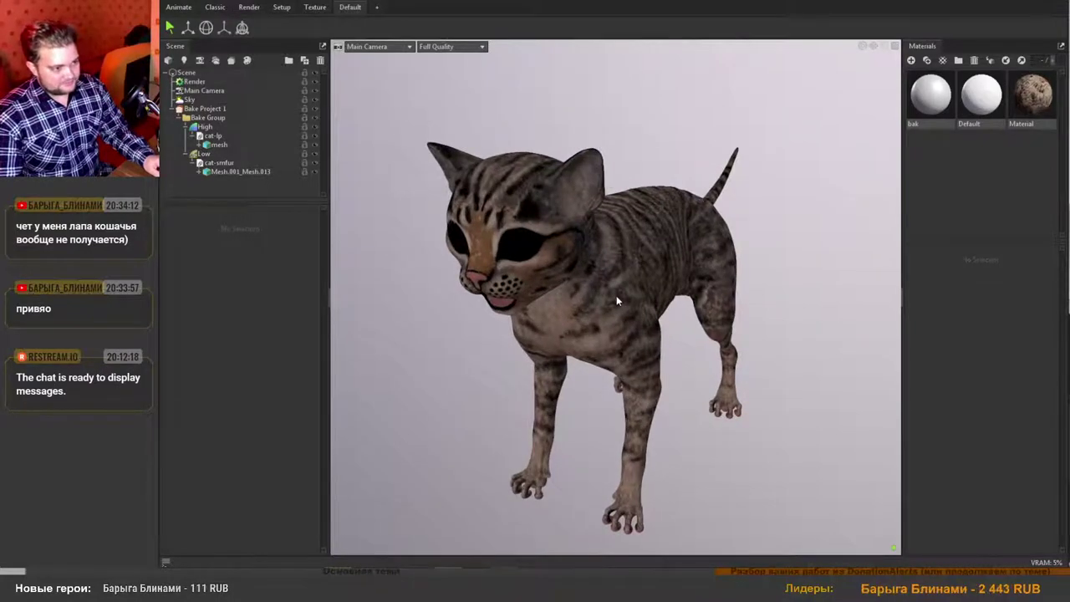
drag(616, 297, 573, 307)
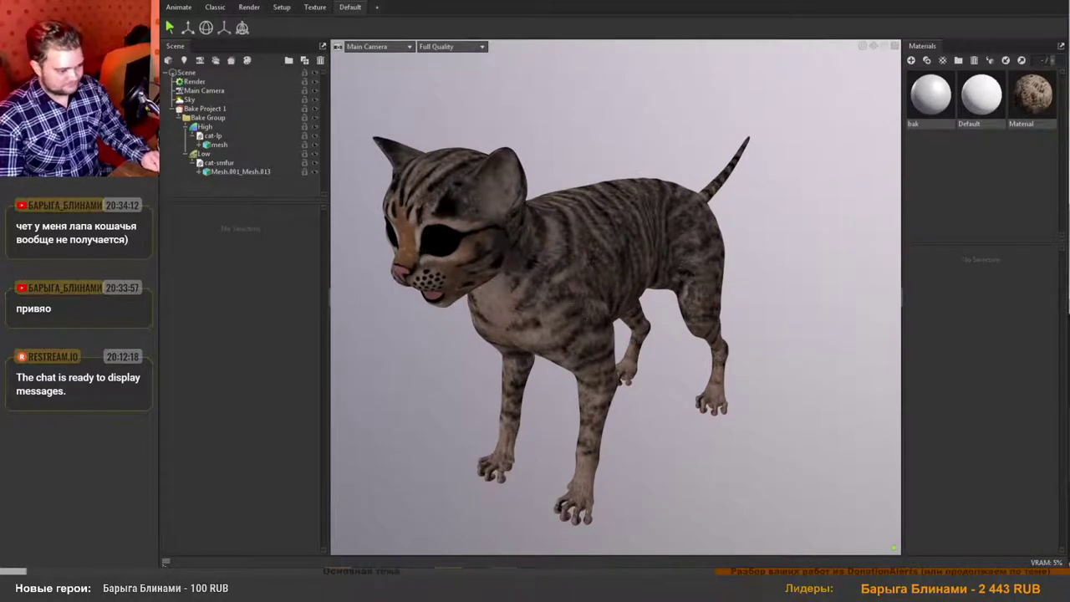
Switch to the cat-texturing project in Substance Painter and examine the whole textured cat in the 3D view.
mouse_move(531, 585)
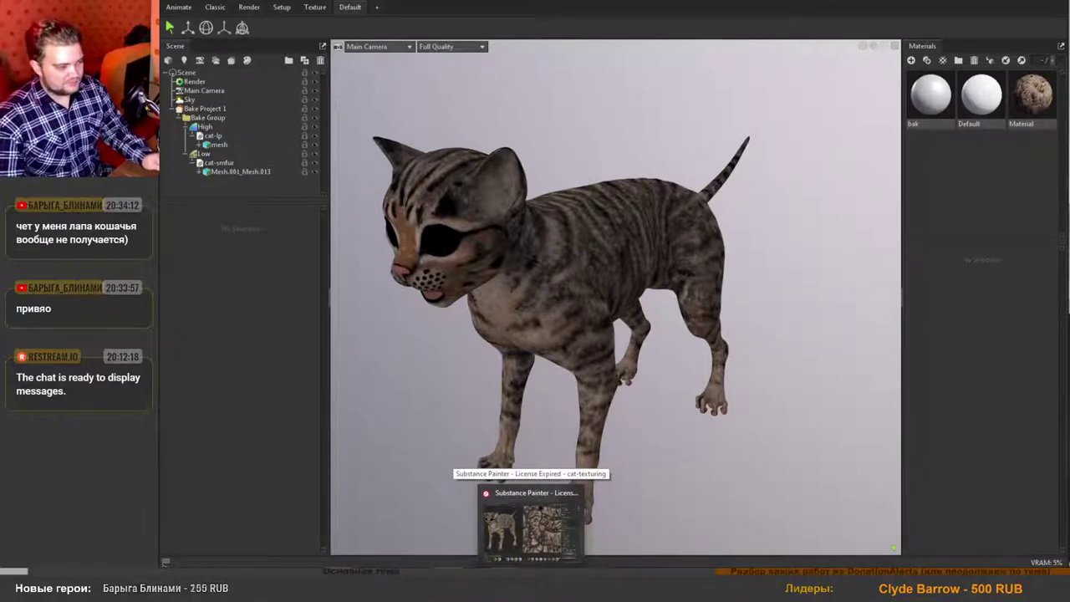
click(531, 526)
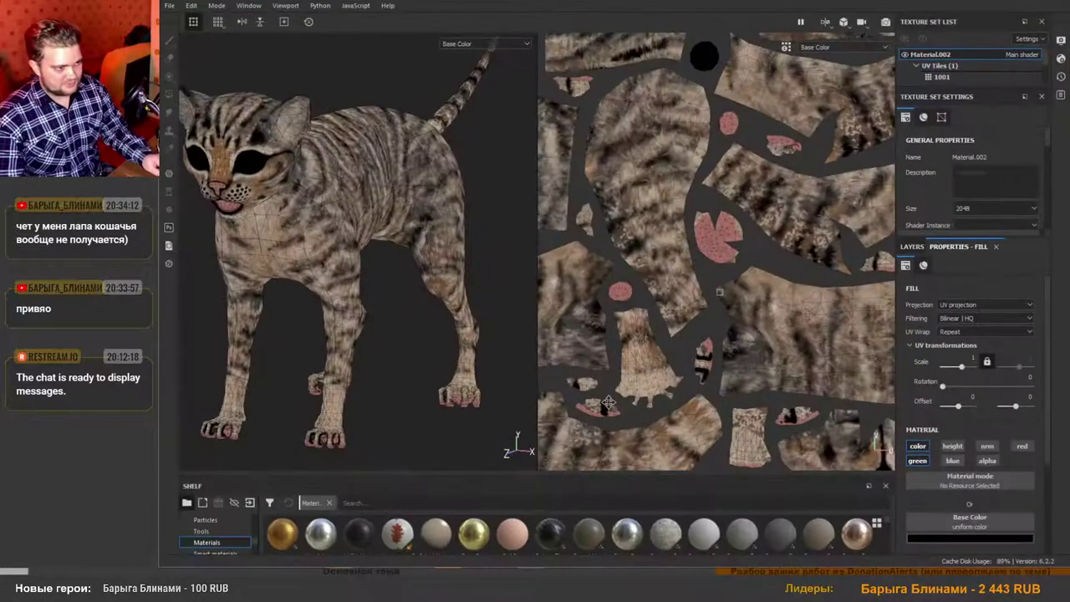
scroll(365, 310, down, 1)
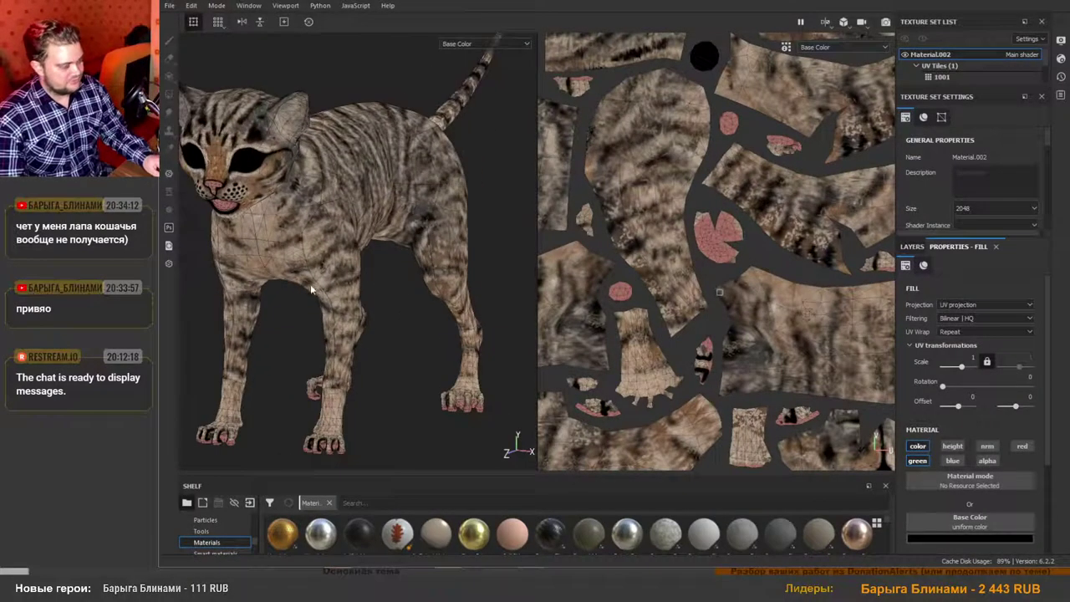
alt+middle_drag(313, 290, 367, 272)
scroll(362, 274, down, 1)
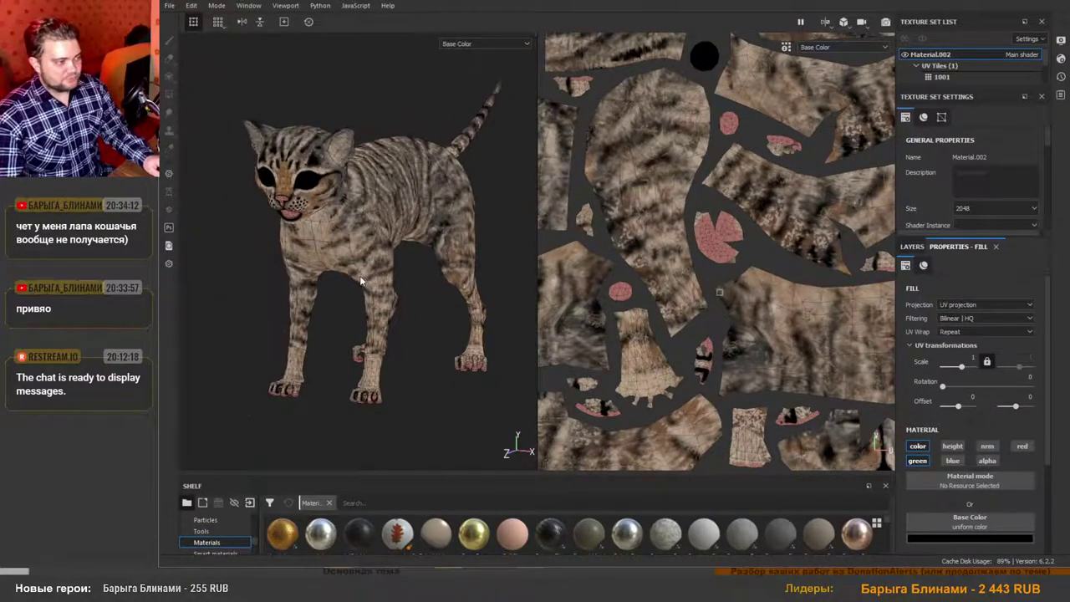
scroll(359, 275, up, 2)
scroll(359, 275, down, 2)
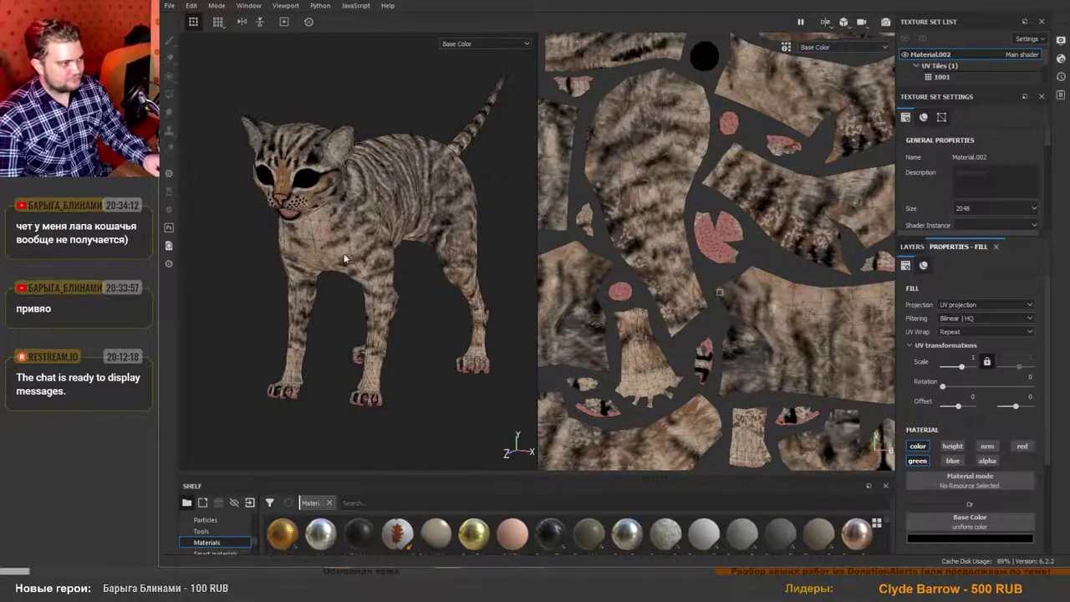
Widen the 3D view of the cat and show its complete UV layout in the 2D view.
alt+drag(311, 240, 346, 258)
alt+middle_drag(344, 251, 360, 271)
drag(537, 294, 628, 292)
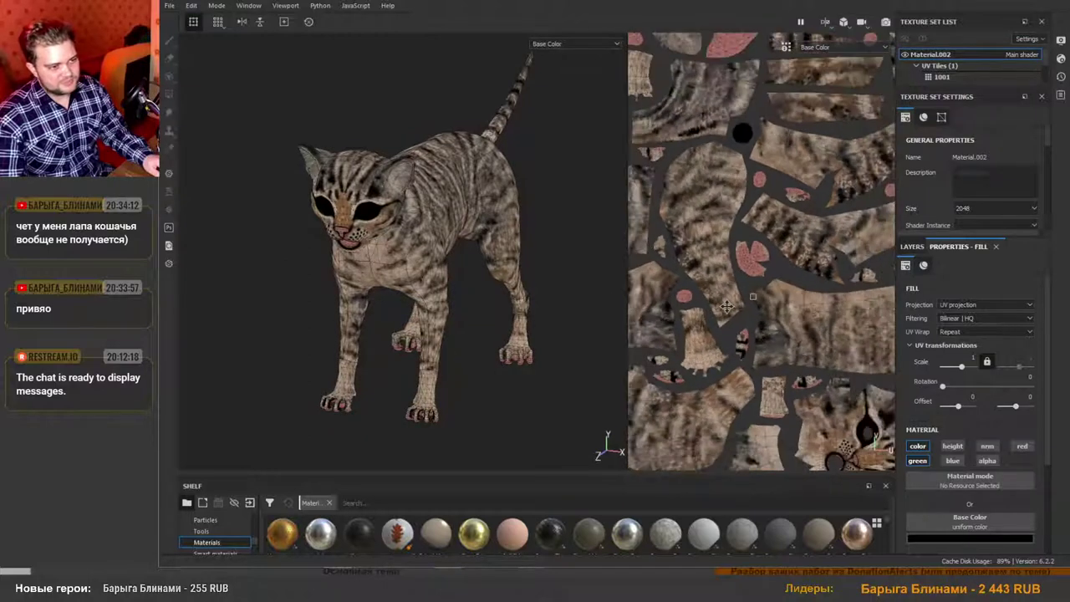
scroll(727, 306, down, 5)
scroll(720, 327, up, 1)
scroll(720, 327, down, 1)
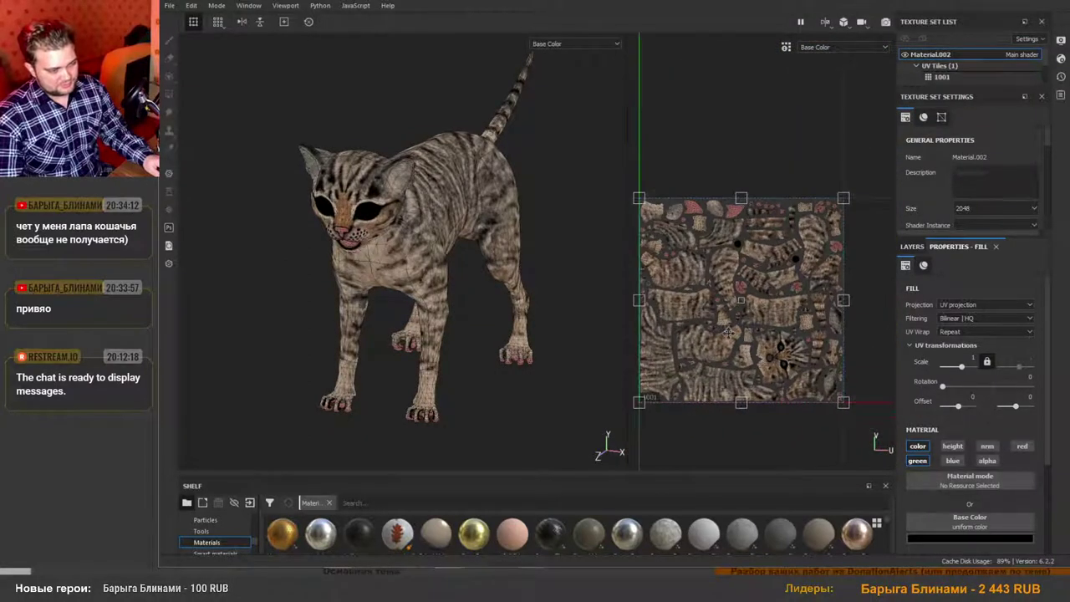
Enlarge the UV layout in the 2D view and display the layer stack beside a three-quarter view of the cat.
alt+middle_drag(752, 342, 767, 324)
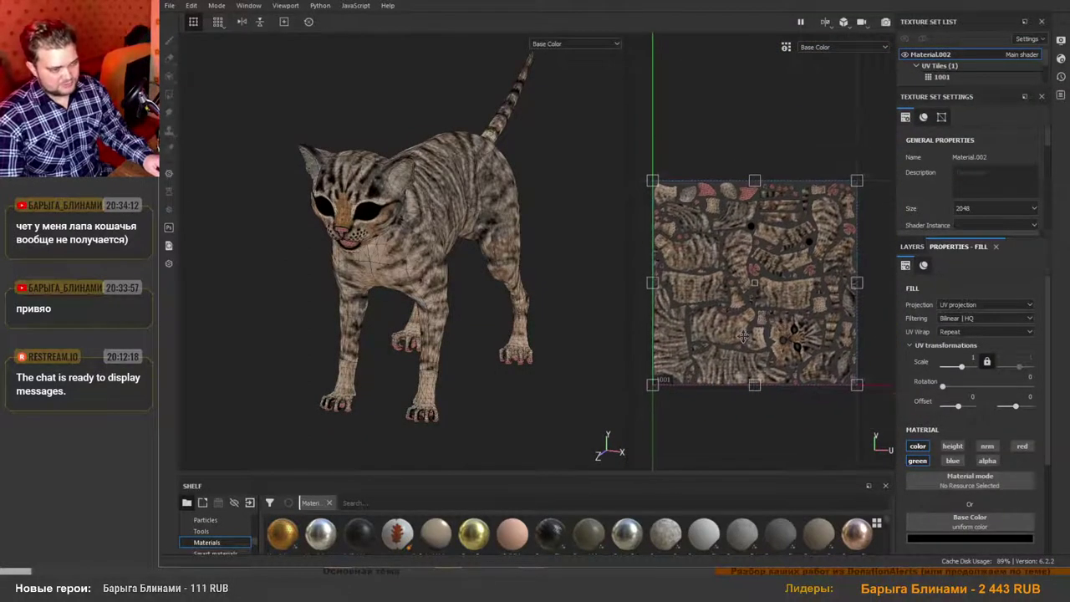
scroll(753, 331, up, 1)
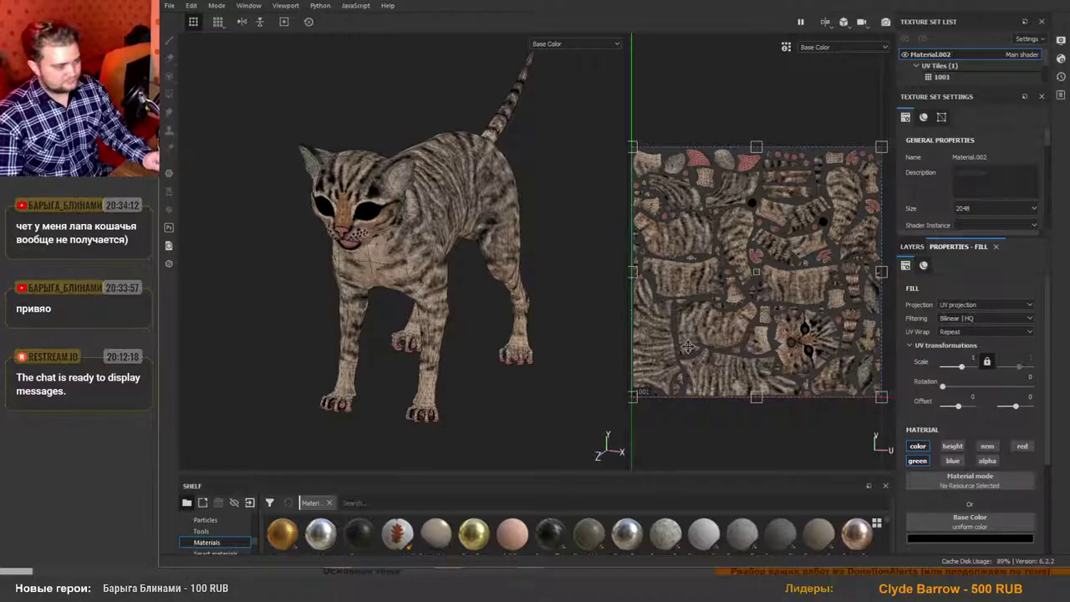
click(910, 247)
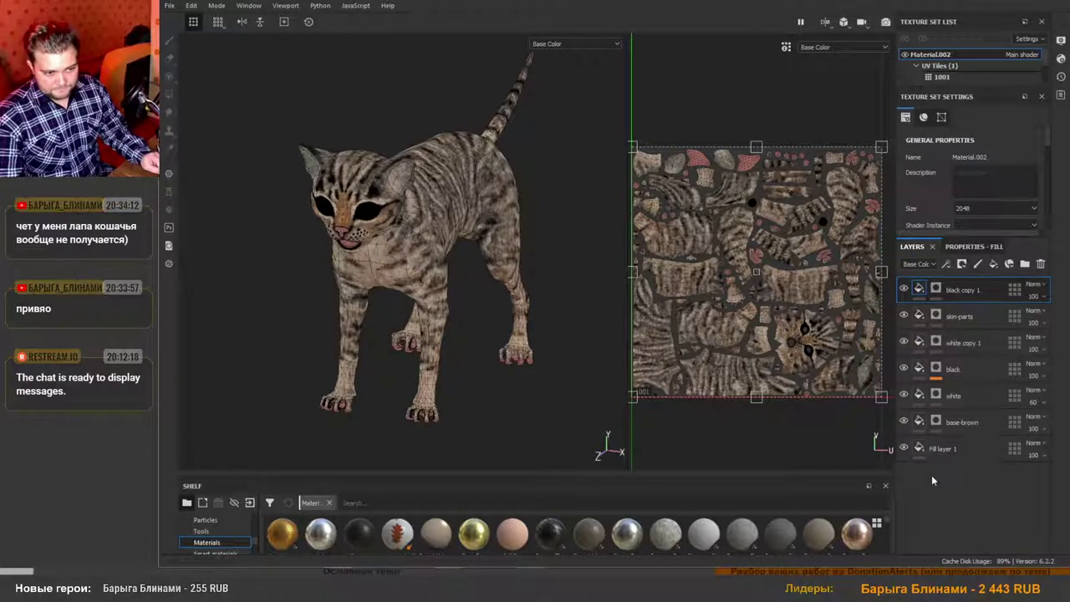
alt+drag(459, 369, 451, 193)
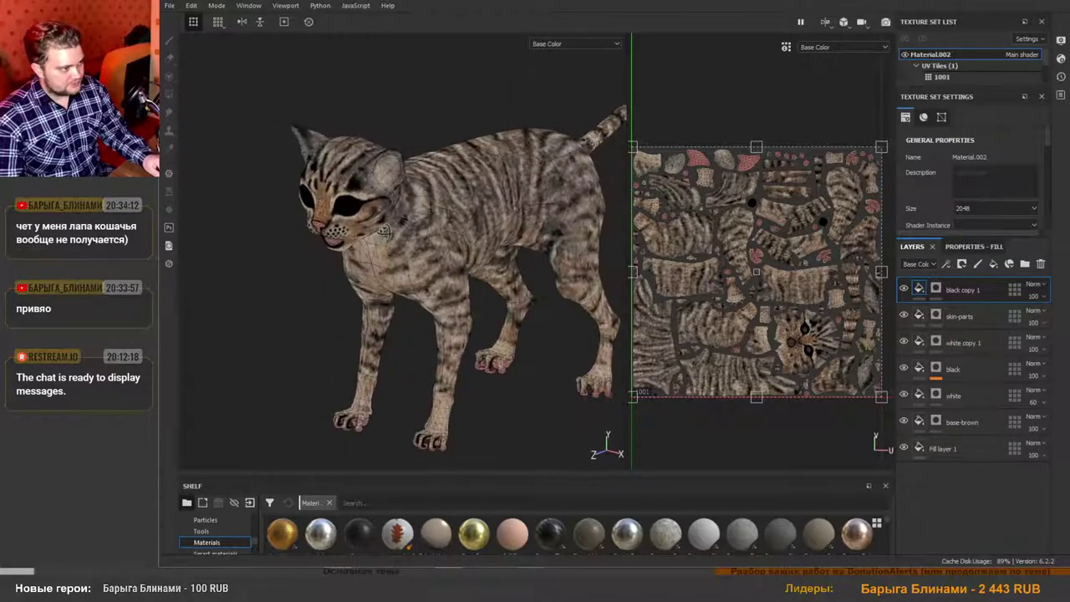
Display only the Red channel on the cat, continuing through the channels to Blue.
click(556, 47)
click(559, 98)
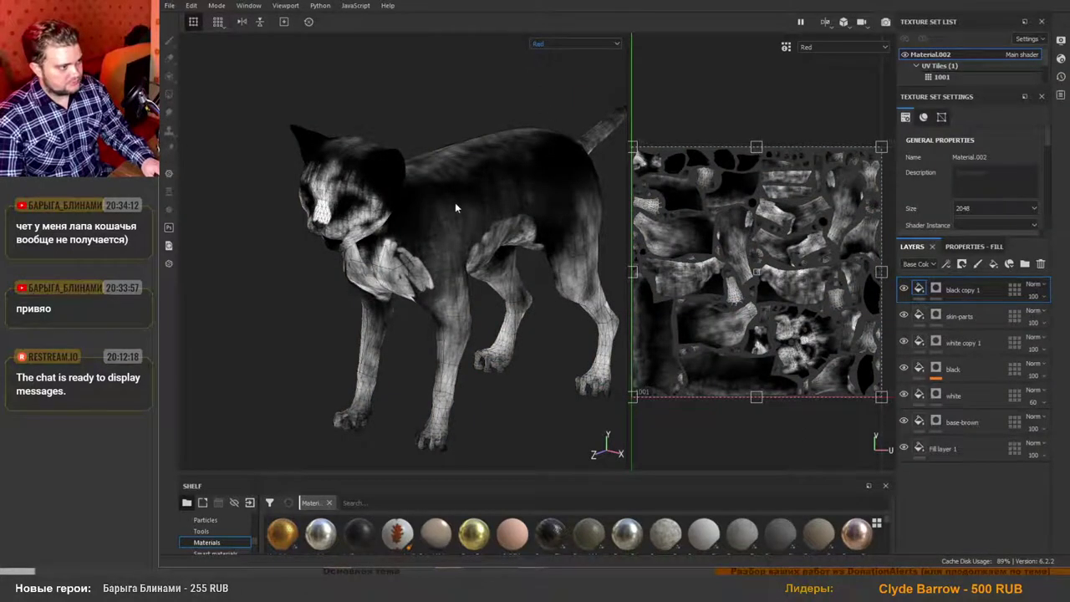
key(c)
key(c)
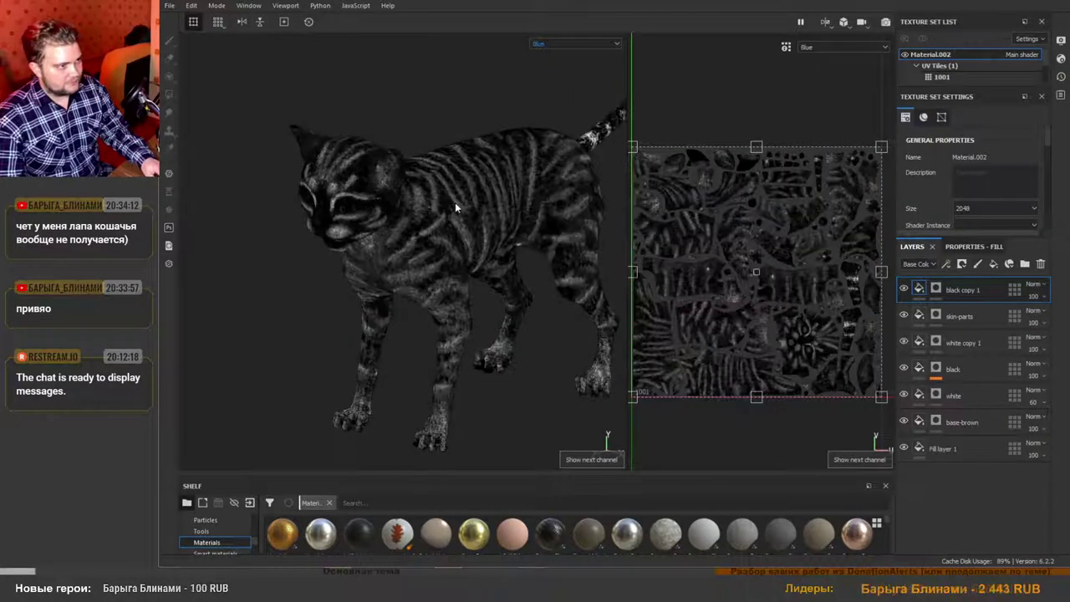
Examine the Blue channel mask up close on the cat's rump and tail.
alt+drag(455, 202, 485, 210)
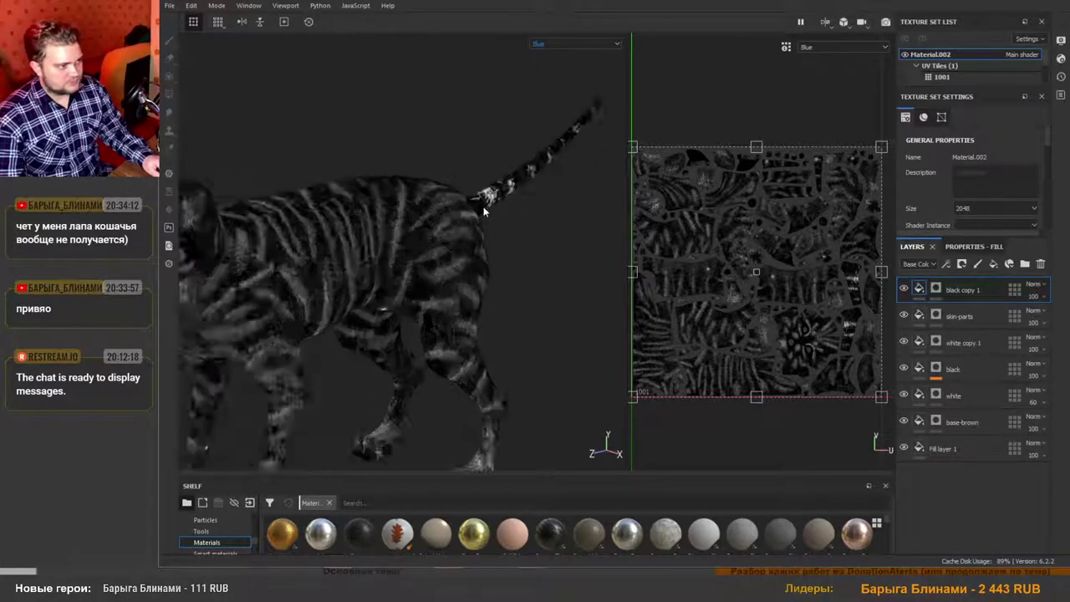
alt+middle_drag(485, 210, 405, 264)
alt+drag(406, 263, 352, 270)
alt+right_drag(351, 269, 390, 266)
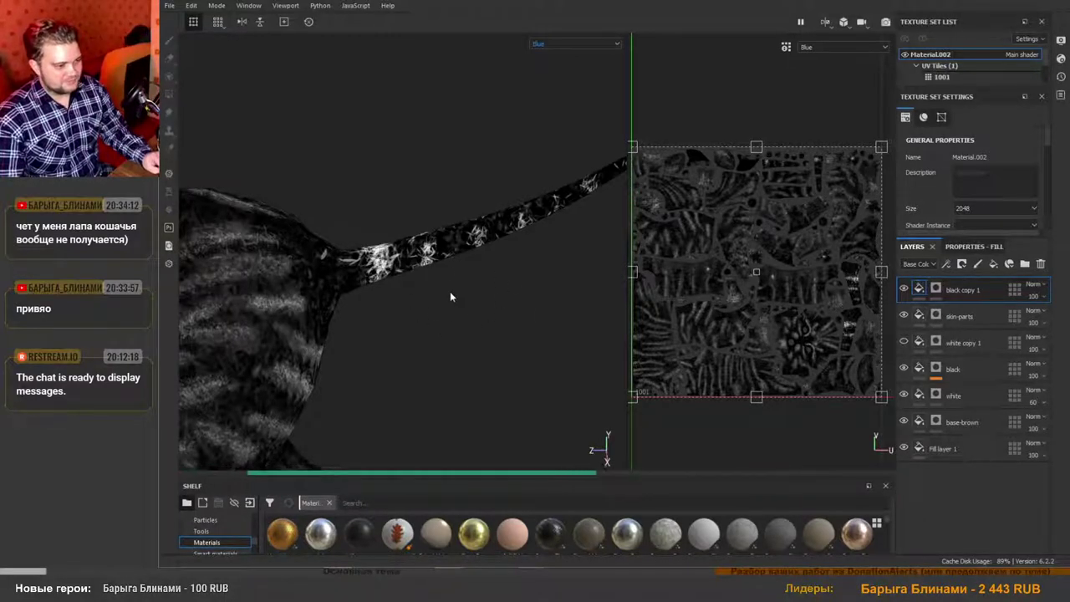
scroll(455, 314, up, 2)
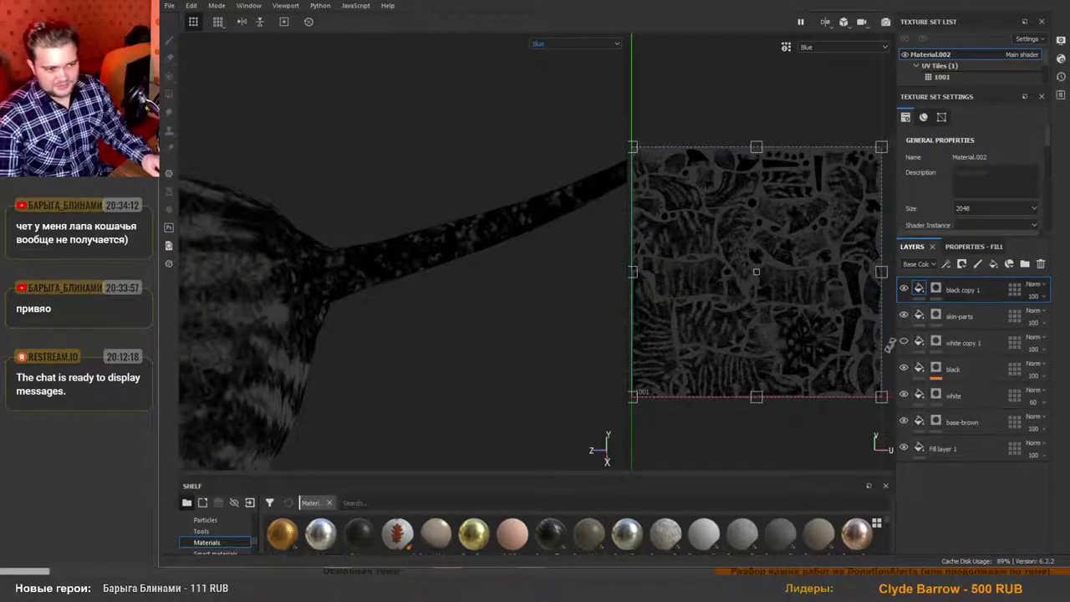
Show the white copy 1 layer and smudge the light fur marks along the tail in its mask.
click(904, 341)
key(1)
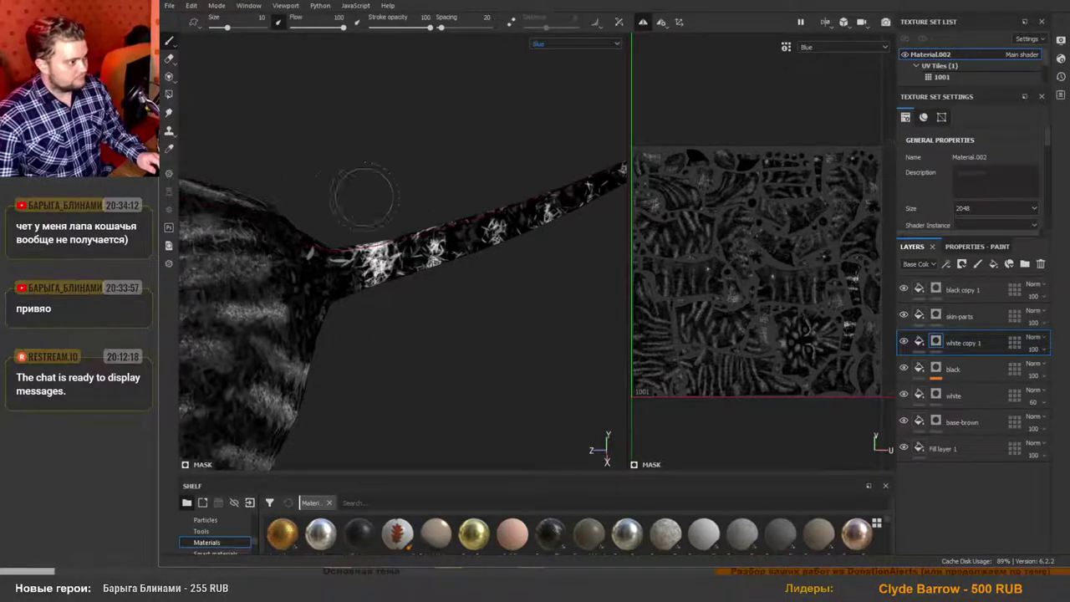
click(168, 116)
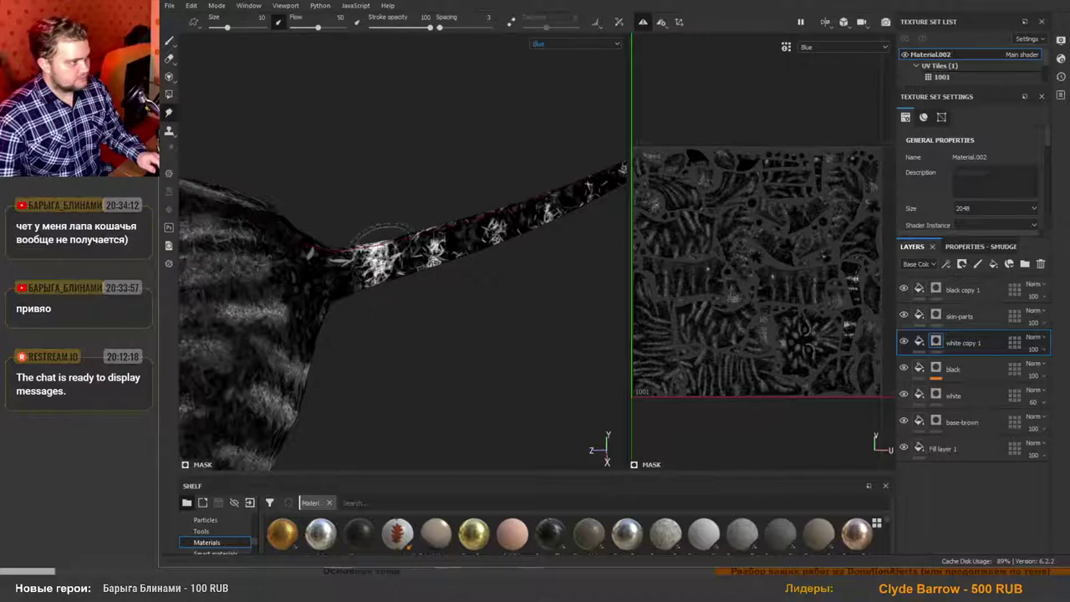
mouse_move(374, 268)
mouse_down()
mouse_move(380, 260)
mouse_move(365, 263)
mouse_move(377, 257)
mouse_move(435, 255)
mouse_move(489, 235)
mouse_up()
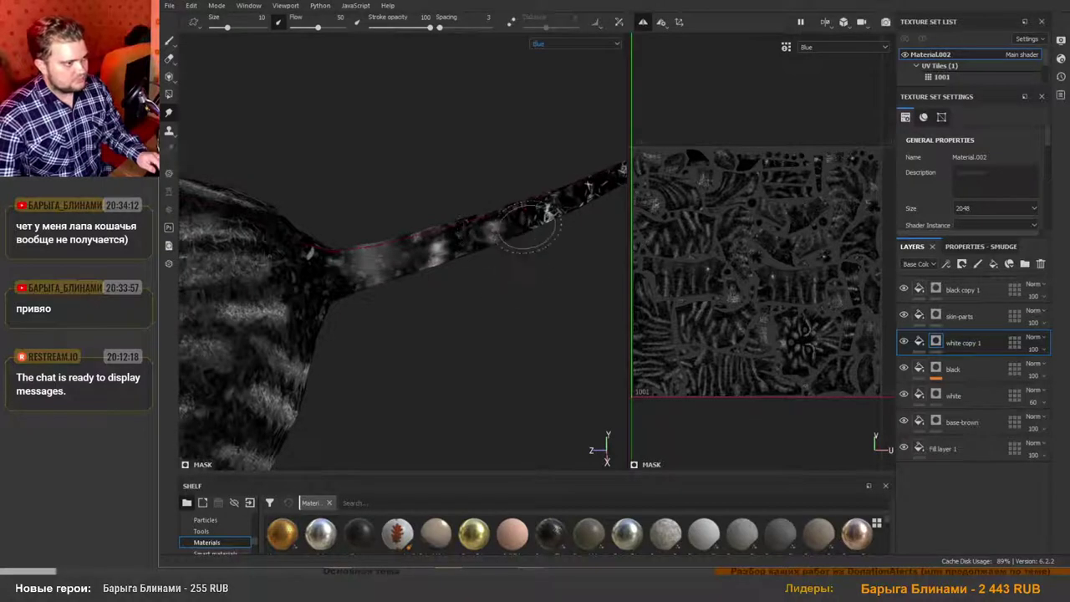
alt+middle_drag(551, 211, 494, 234)
drag(494, 234, 482, 237)
drag(571, 194, 562, 202)
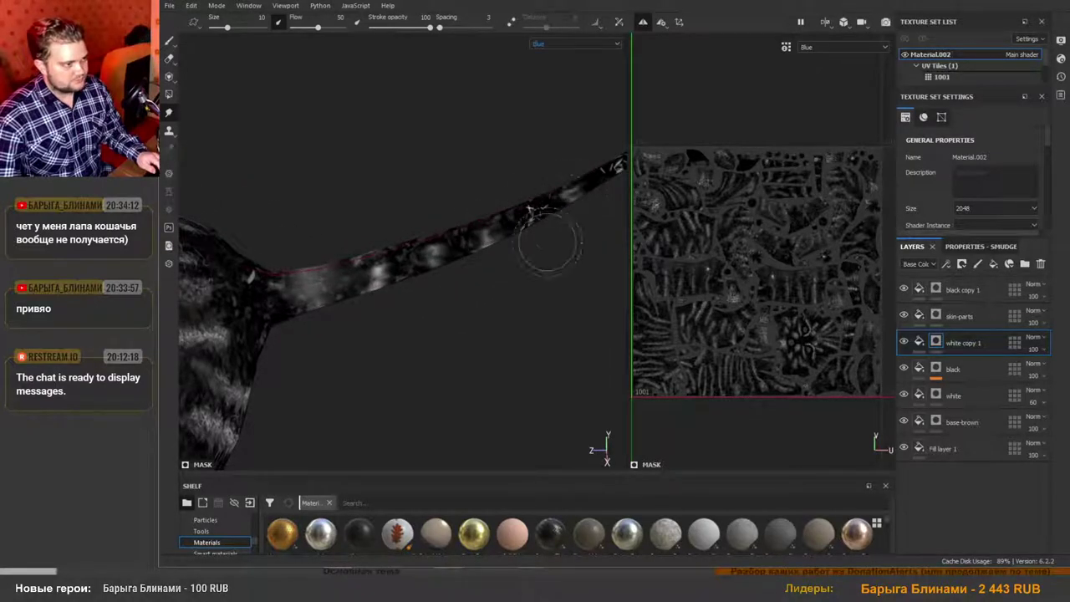
alt+drag(552, 241, 530, 214)
drag(597, 176, 588, 182)
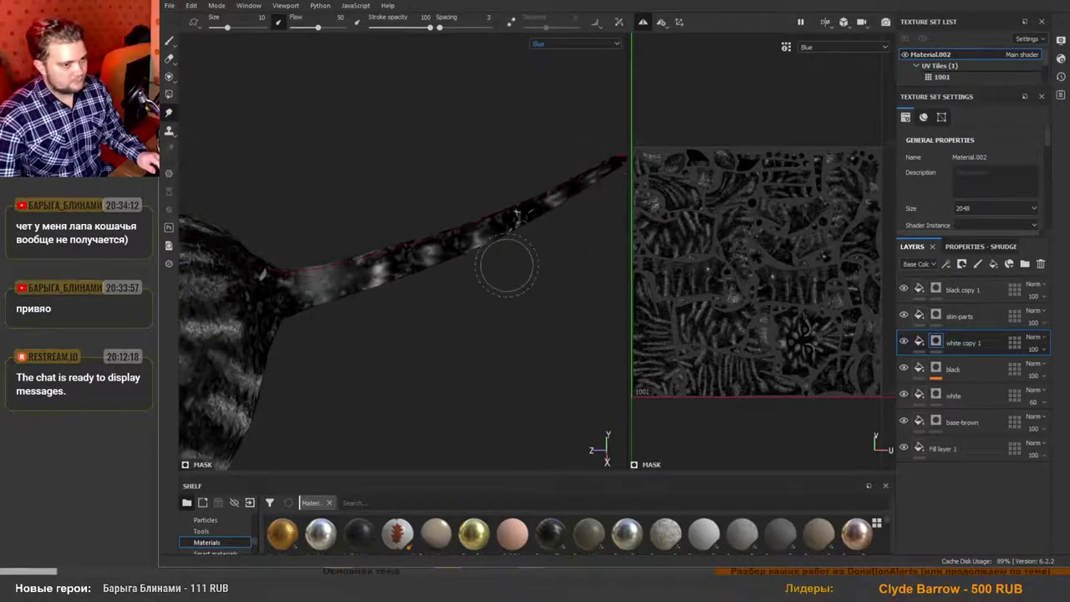
drag(511, 224, 543, 204)
Examine the stripe mask on the smudged tail, the belly and the side of the cat.
scroll(435, 276, down, 4)
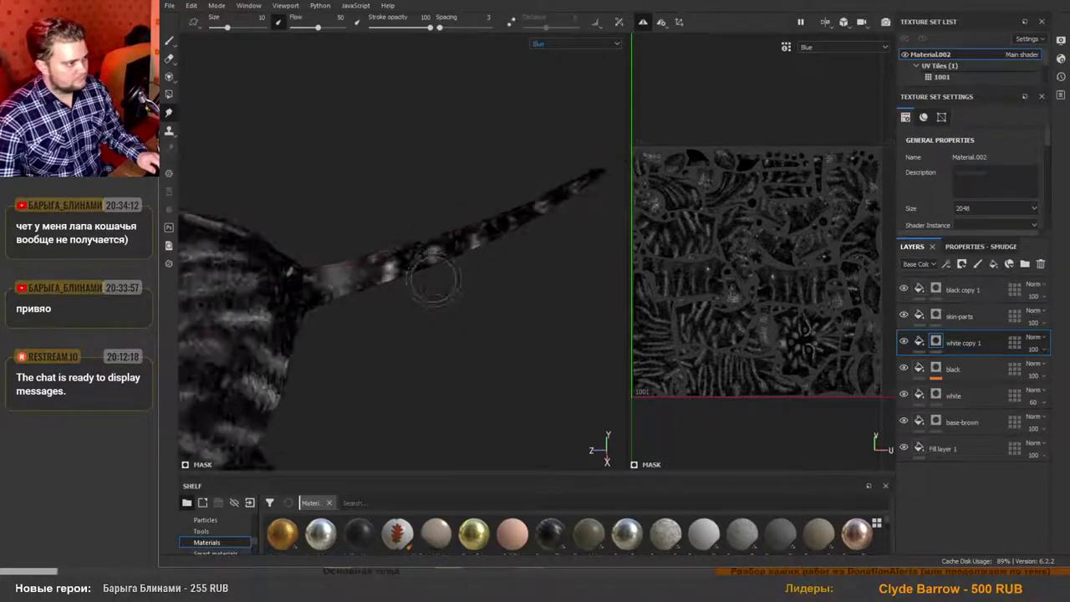
alt+drag(432, 277, 367, 127)
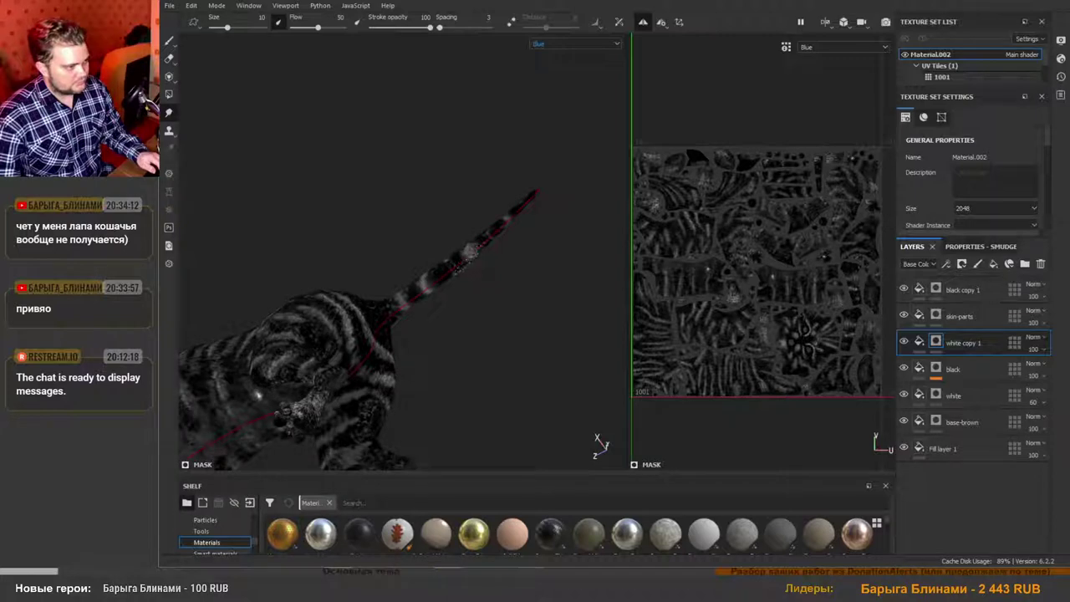
mouse_move(362, 367)
alt+mouse_down()
mouse_move(459, 269)
mouse_move(443, 280)
alt+mouse_up()
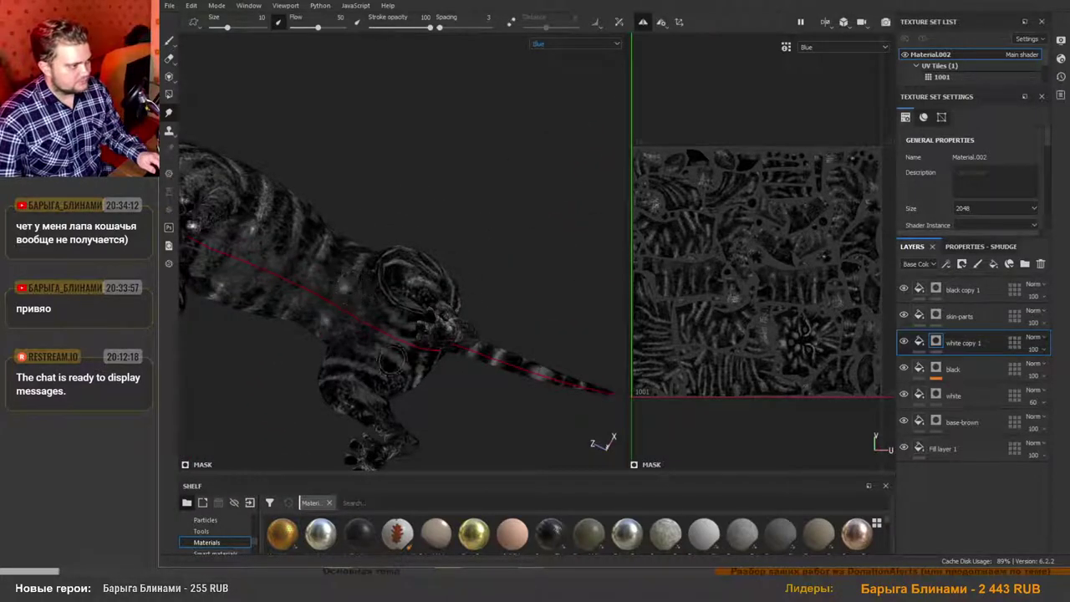
alt+drag(391, 285, 348, 432)
alt+middle_drag(251, 409, 404, 370)
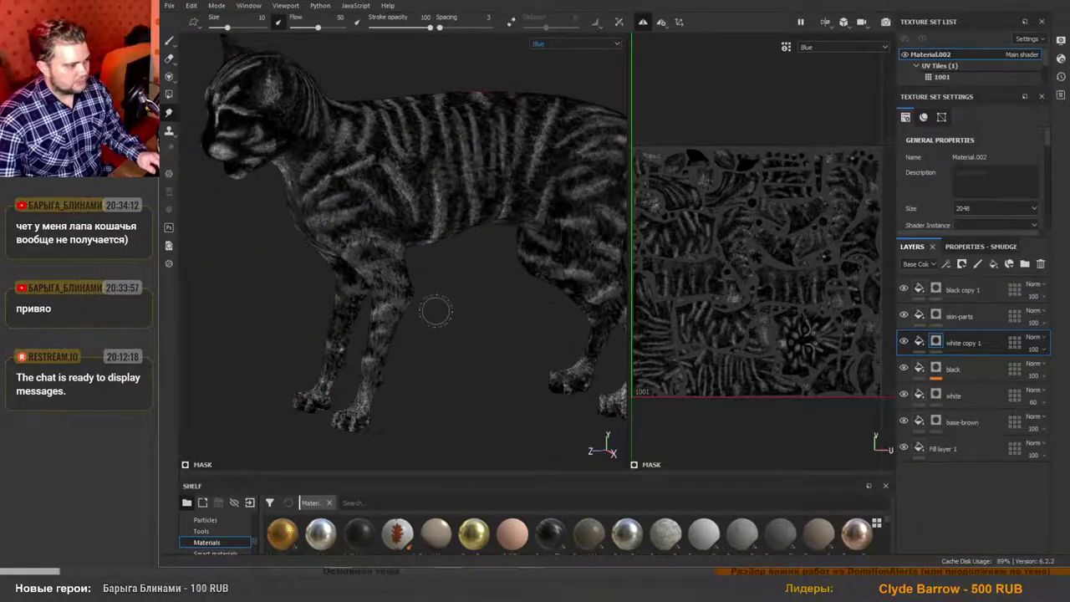
alt+drag(391, 224, 443, 311)
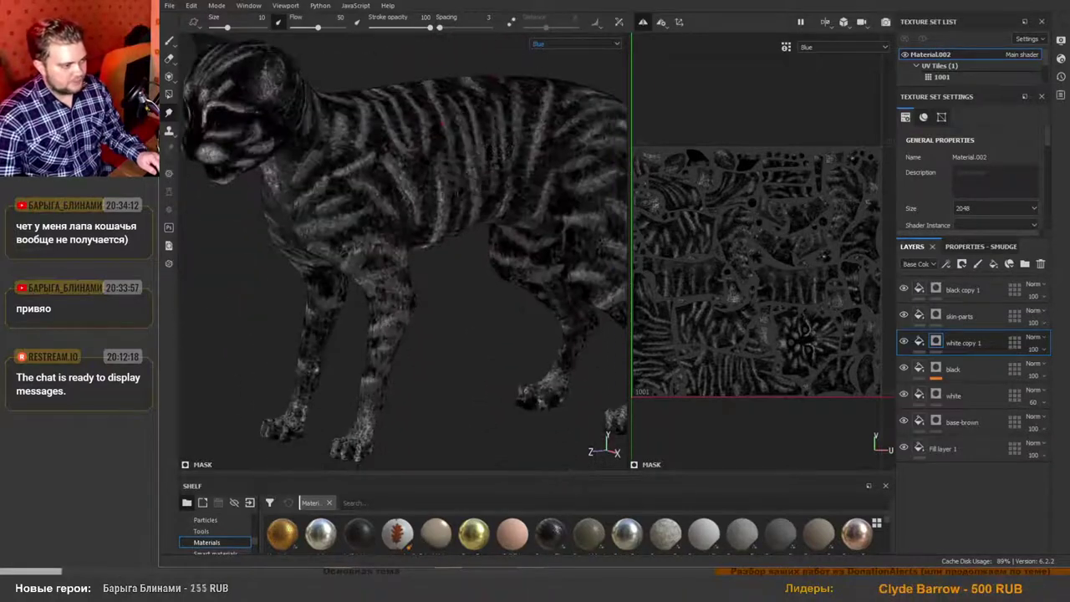
Save the project with the whole cat in view and display its full material.
scroll(483, 227, down, 3)
alt+middle_drag(483, 226, 478, 250)
scroll(479, 244, up, 1)
key(ctrl+s)
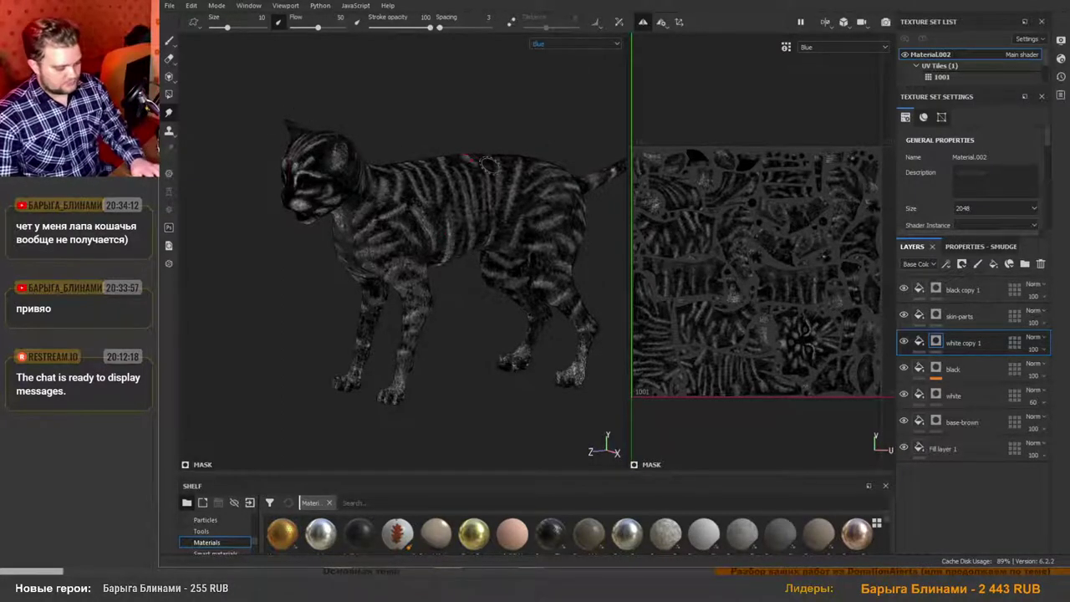
key(m)
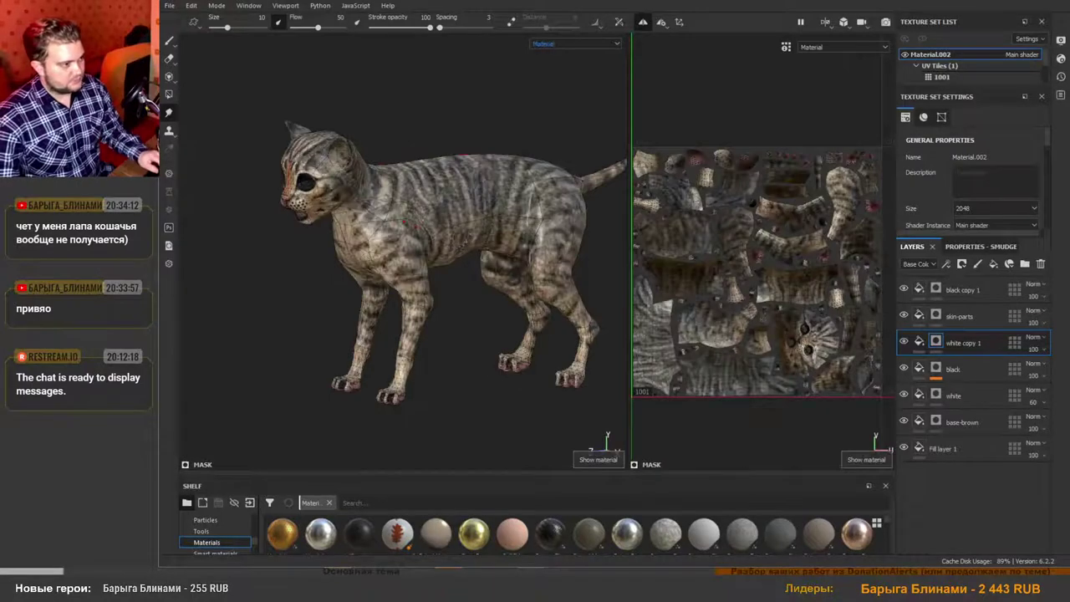
Open the texture export settings and display the output maps of the Z RGBA-mask template.
click(168, 5)
click(209, 214)
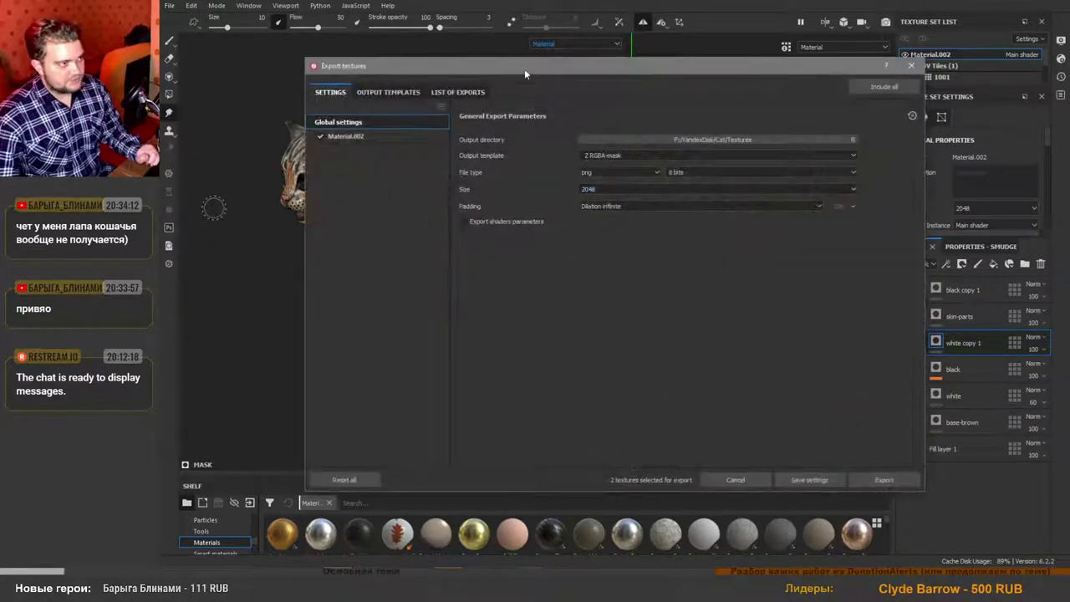
drag(524, 69, 508, 77)
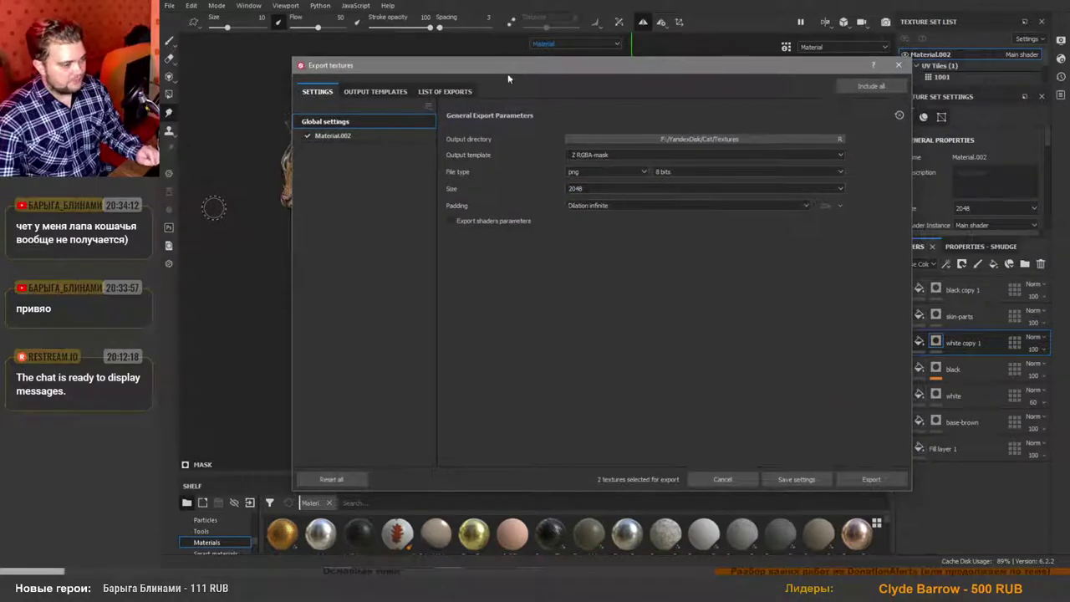
click(384, 94)
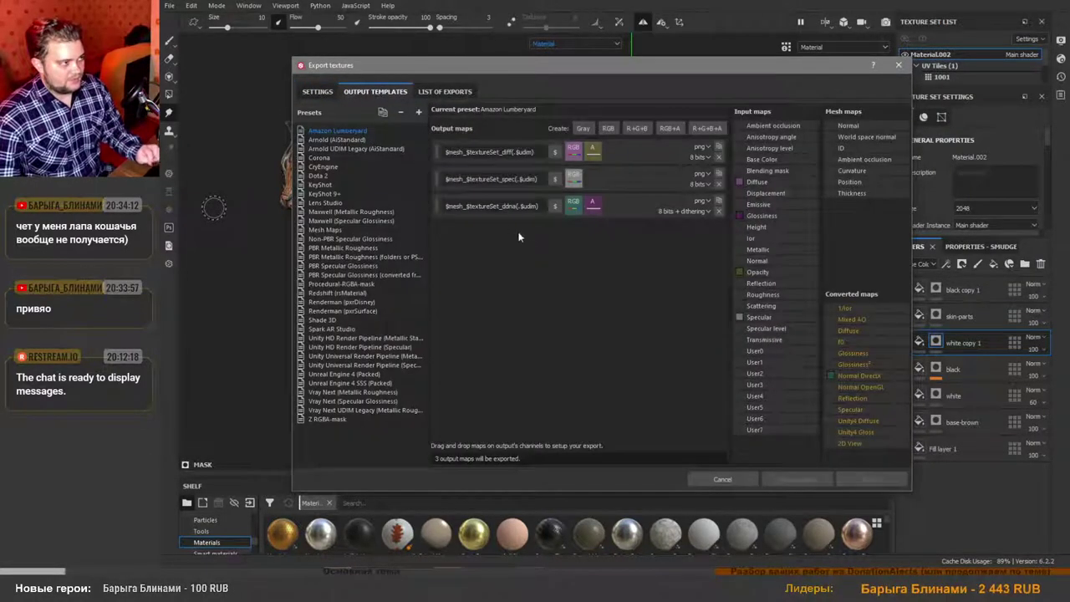
click(319, 421)
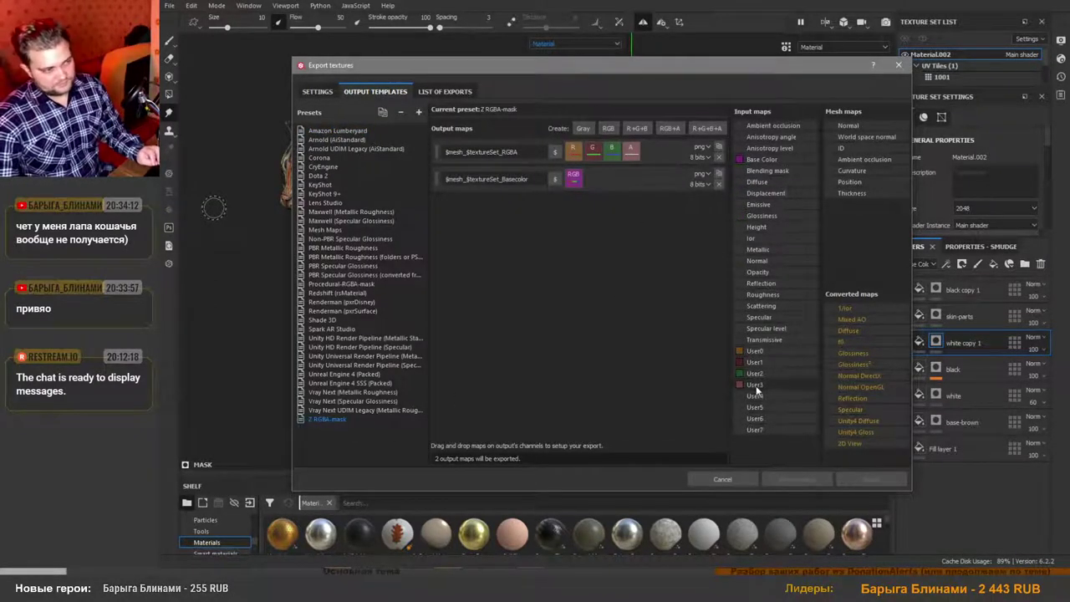
Assign the gray channel of User3 to the alpha channel of the template's RGBA output map.
drag(757, 390, 629, 155)
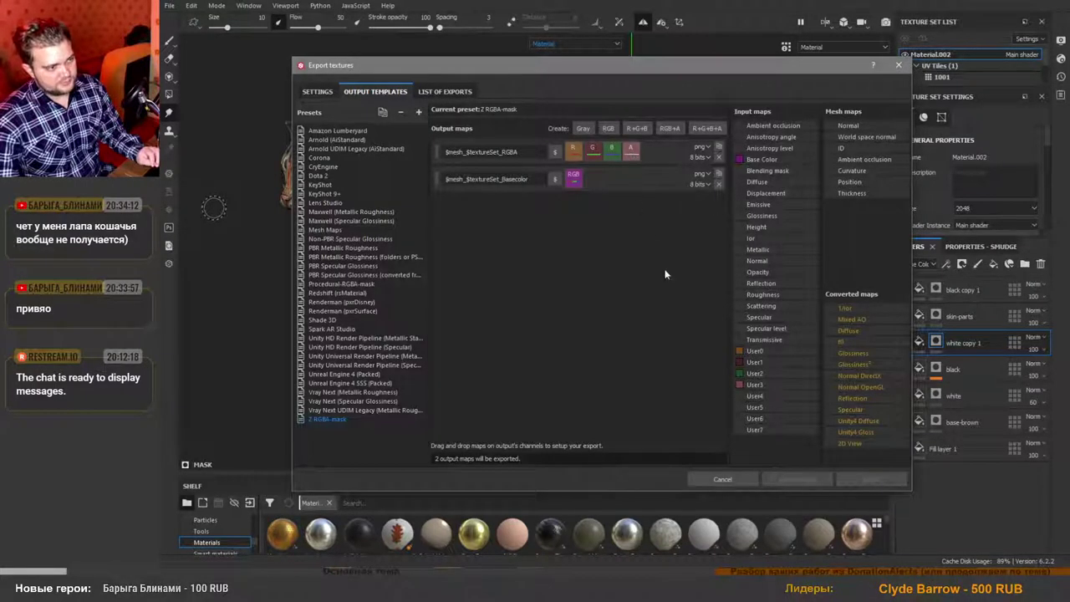
drag(756, 384, 632, 152)
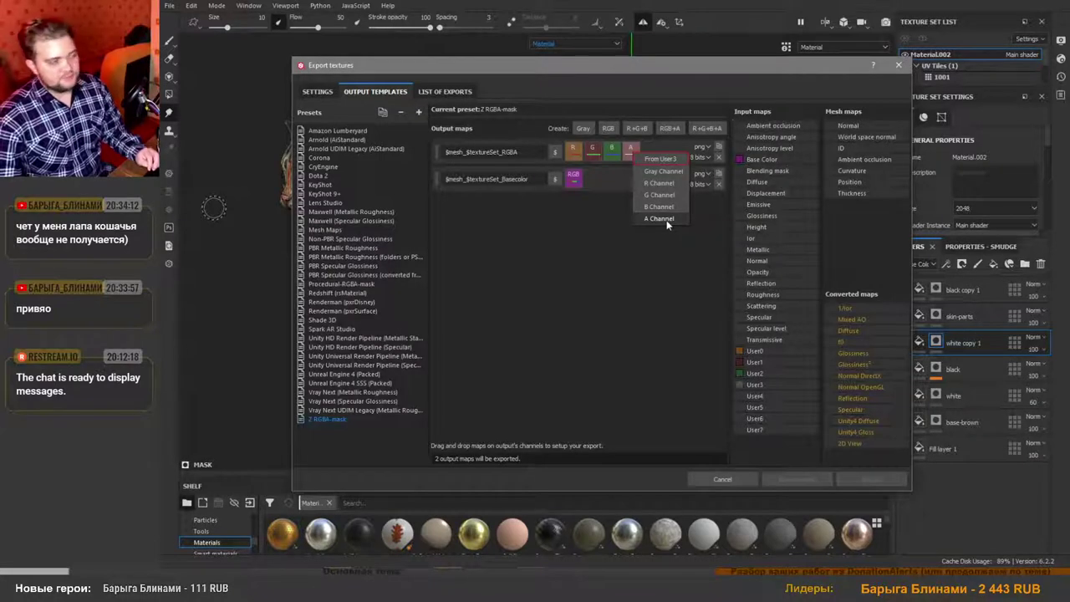
click(654, 170)
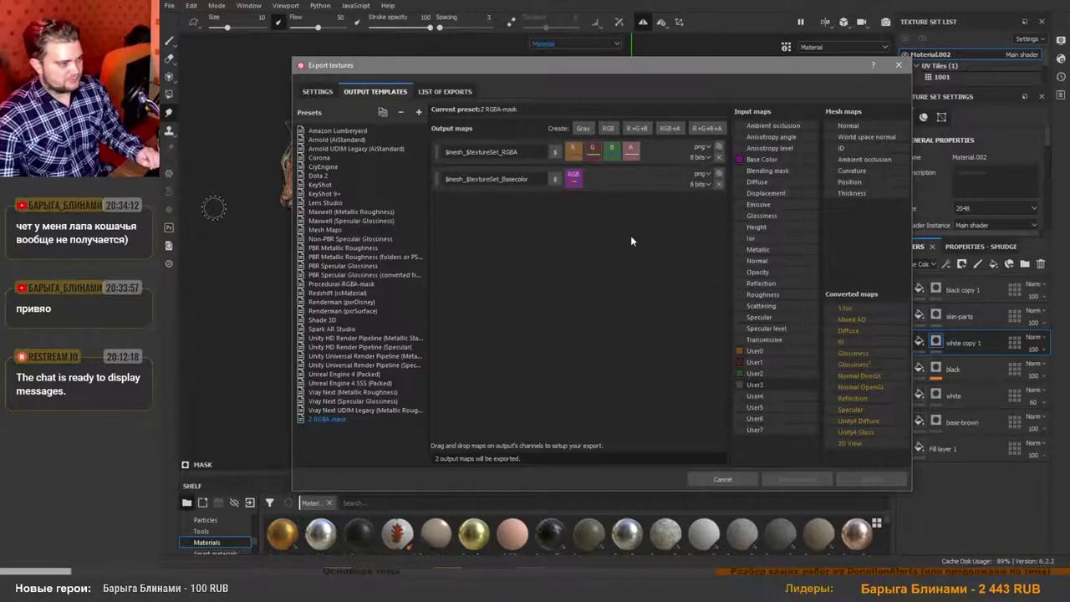
Set the export's output template to Document channels + Normal + AO (No Alpha).
drag(561, 69, 560, 62)
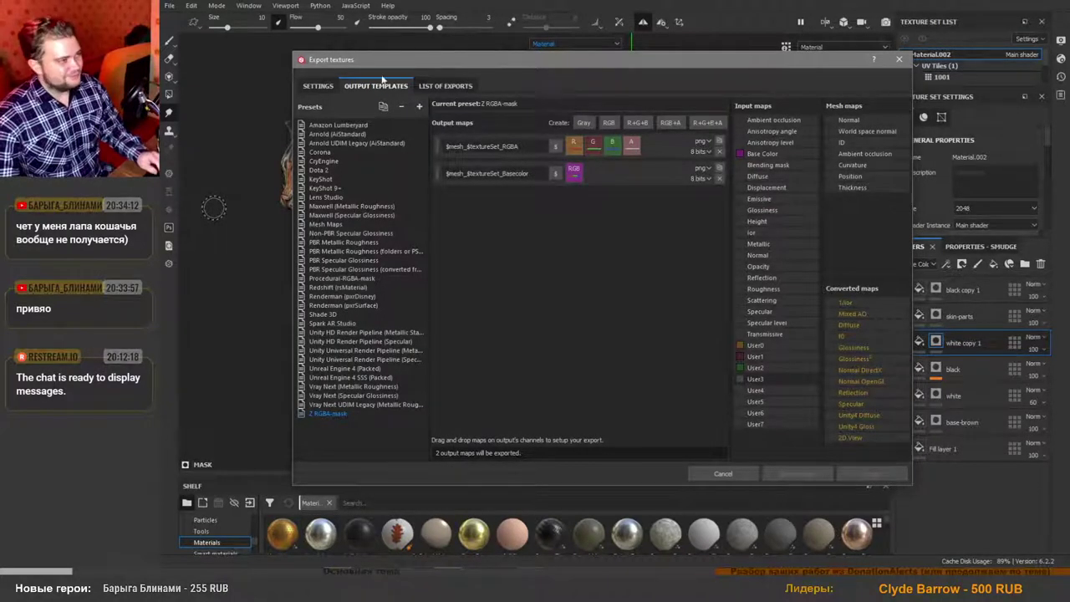
click(328, 86)
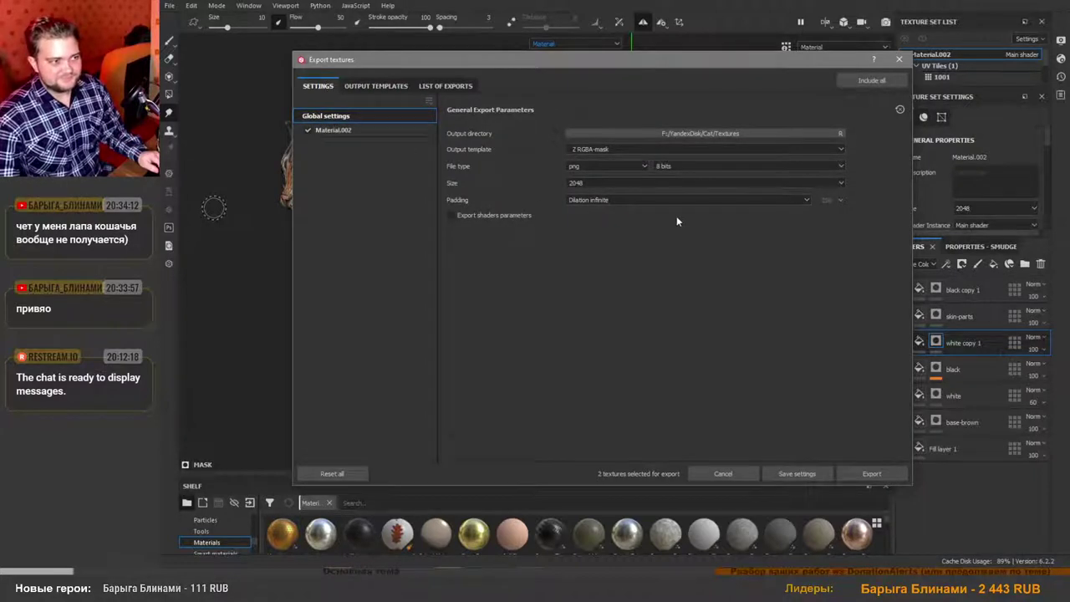
click(606, 150)
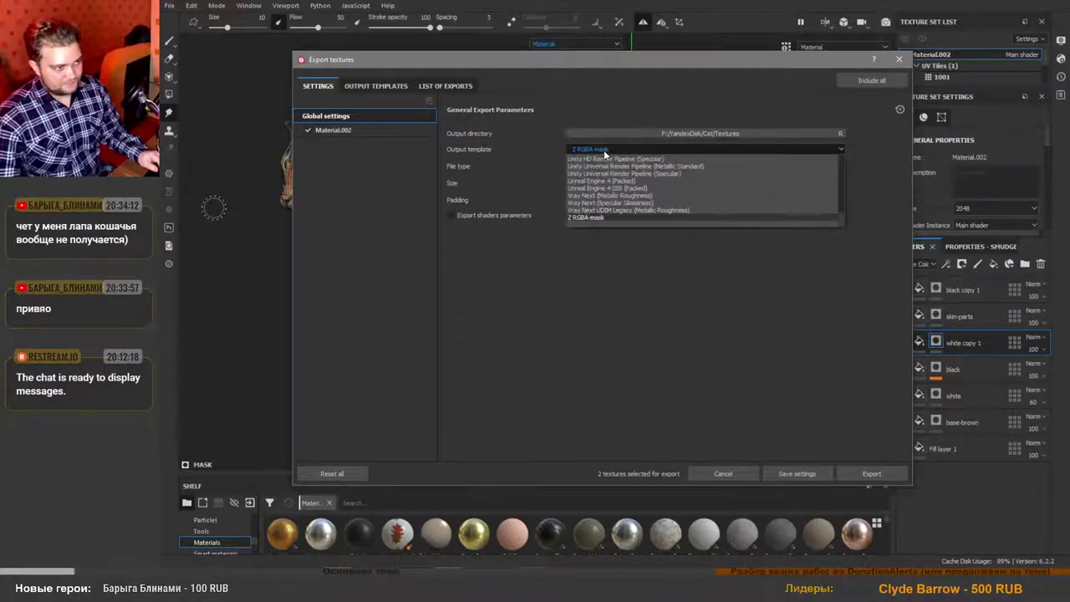
scroll(619, 180, up, 5)
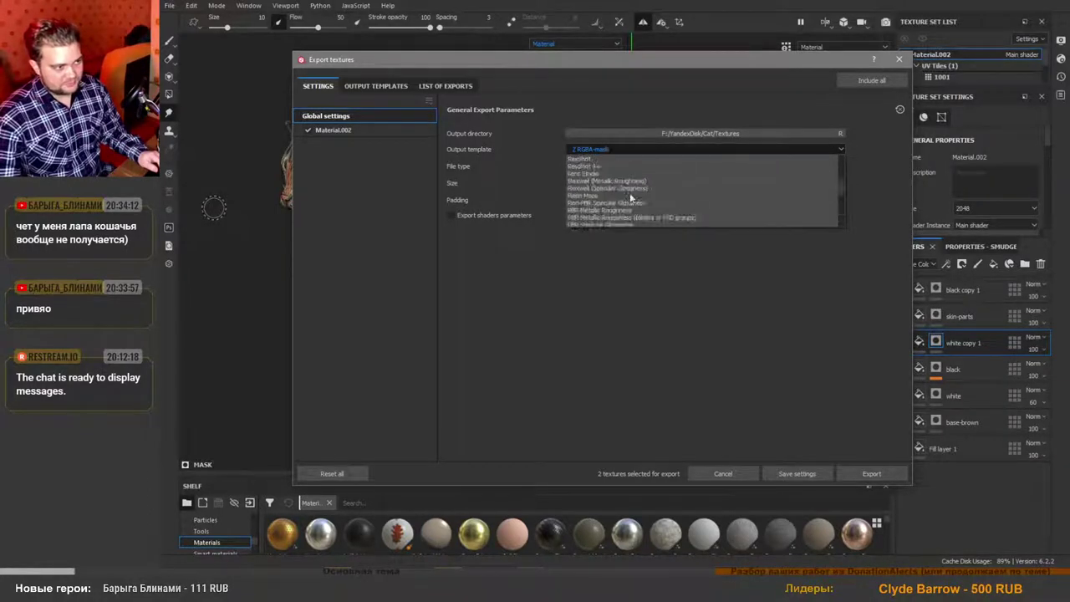
scroll(630, 198, up, 5)
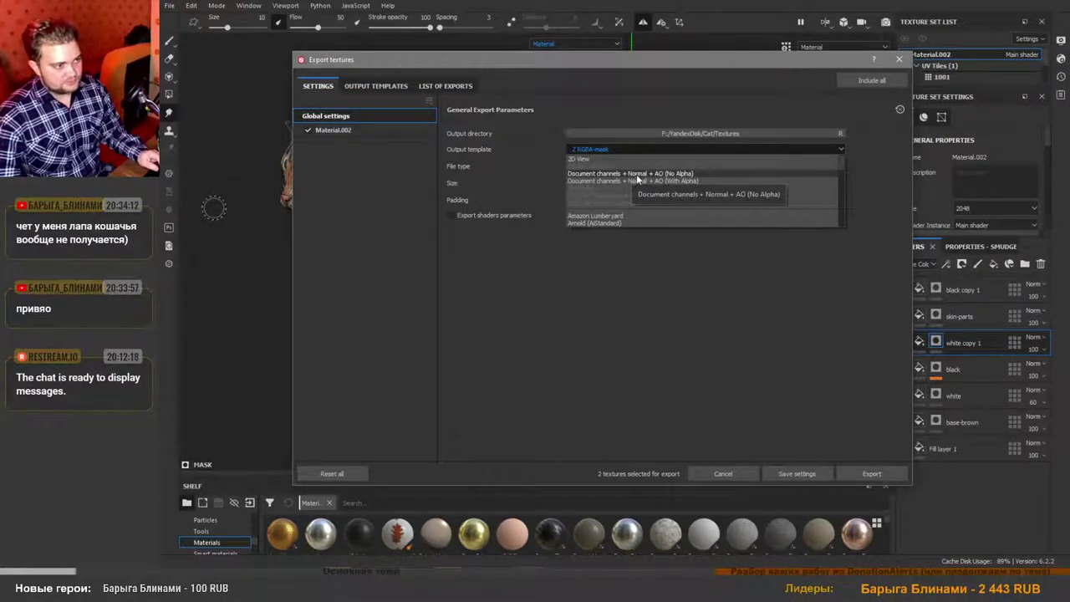
click(636, 174)
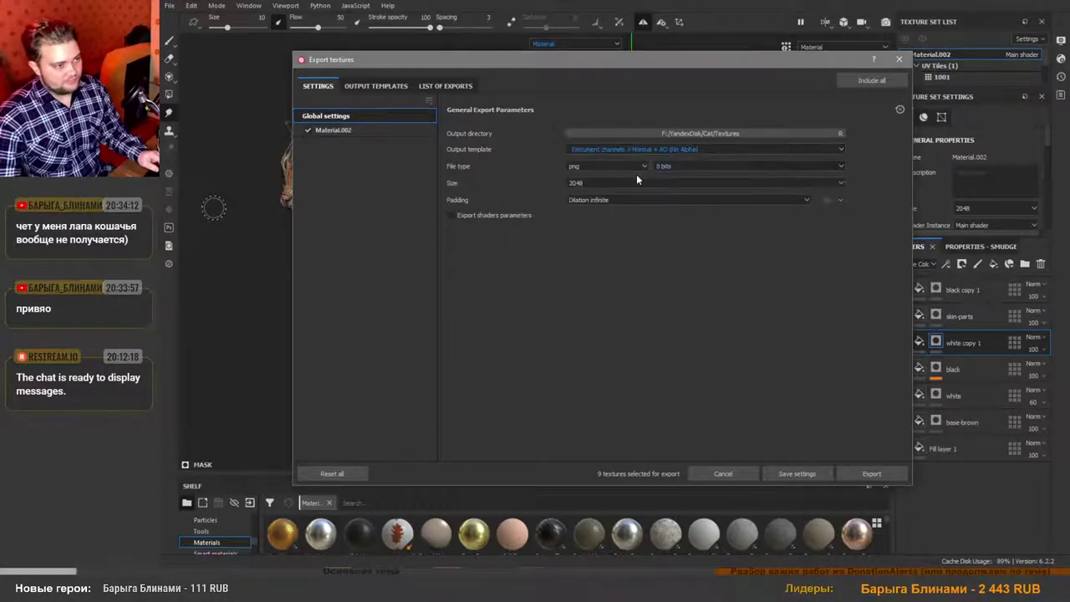
Create a folder named fur-bake inside Cat/Textures and choose it as the export's output directory.
click(673, 131)
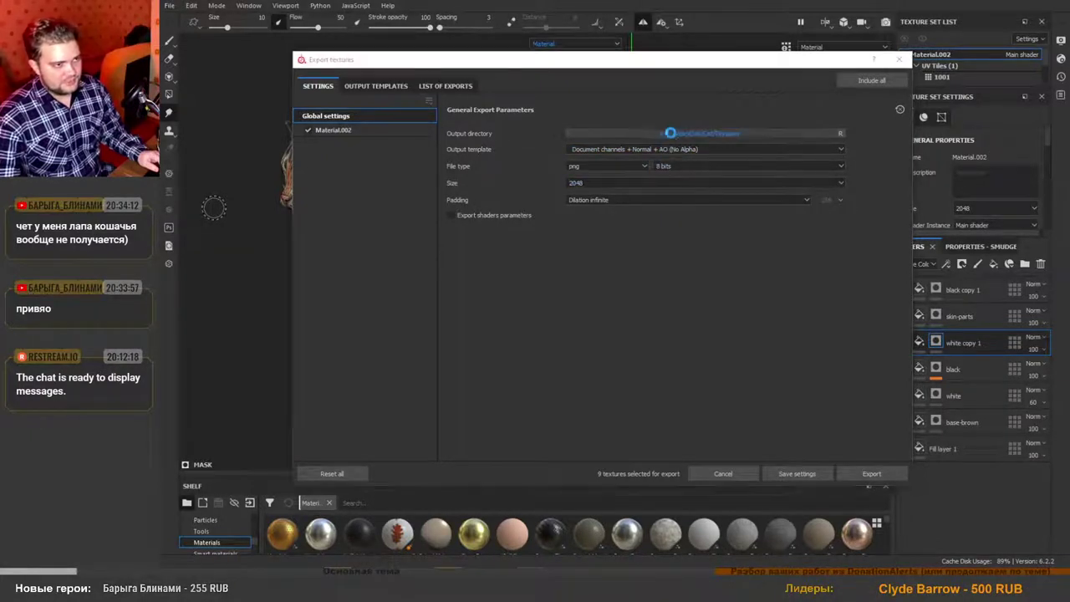
drag(575, 77, 607, 143)
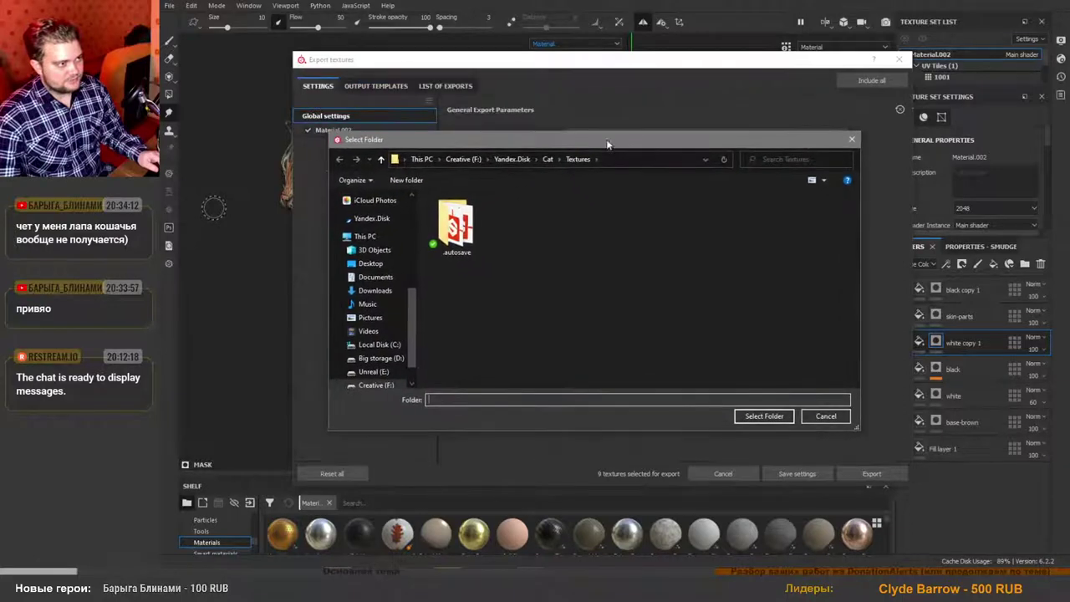
click(406, 180)
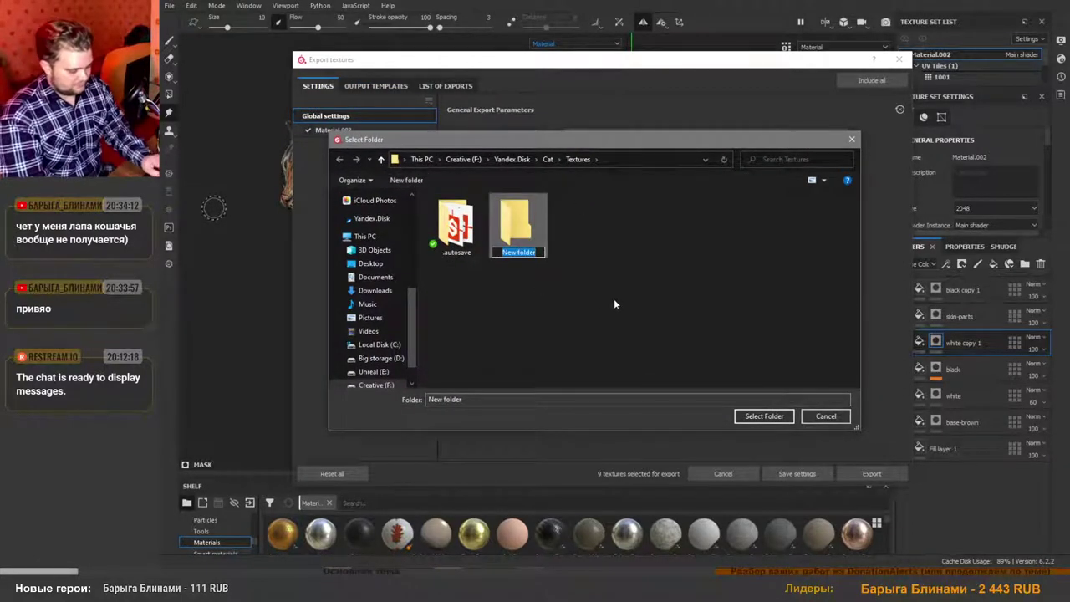
text(fur-b)
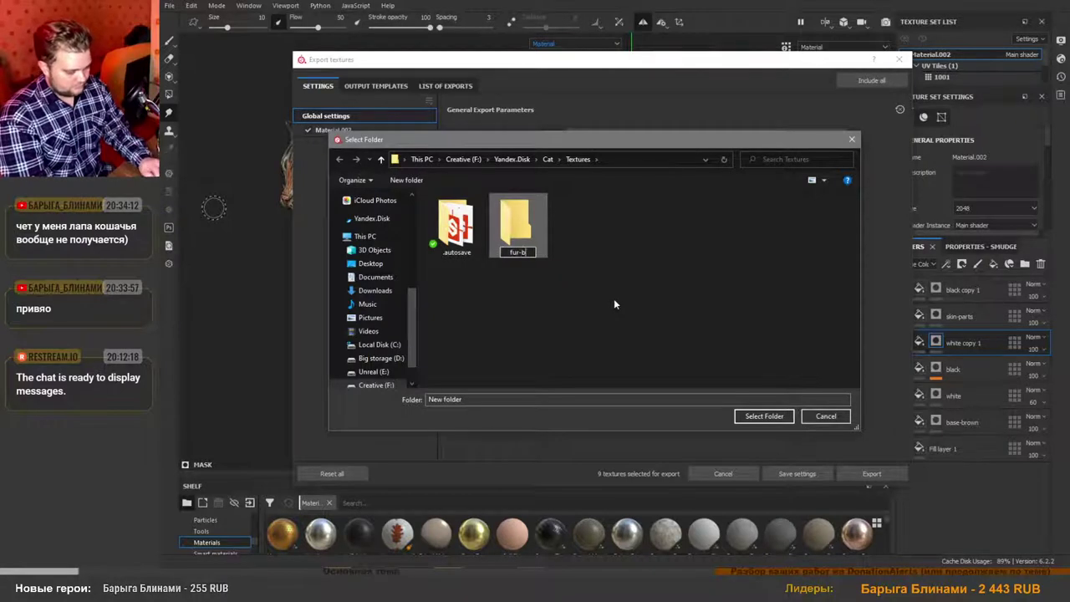
text(ake)
key(Return)
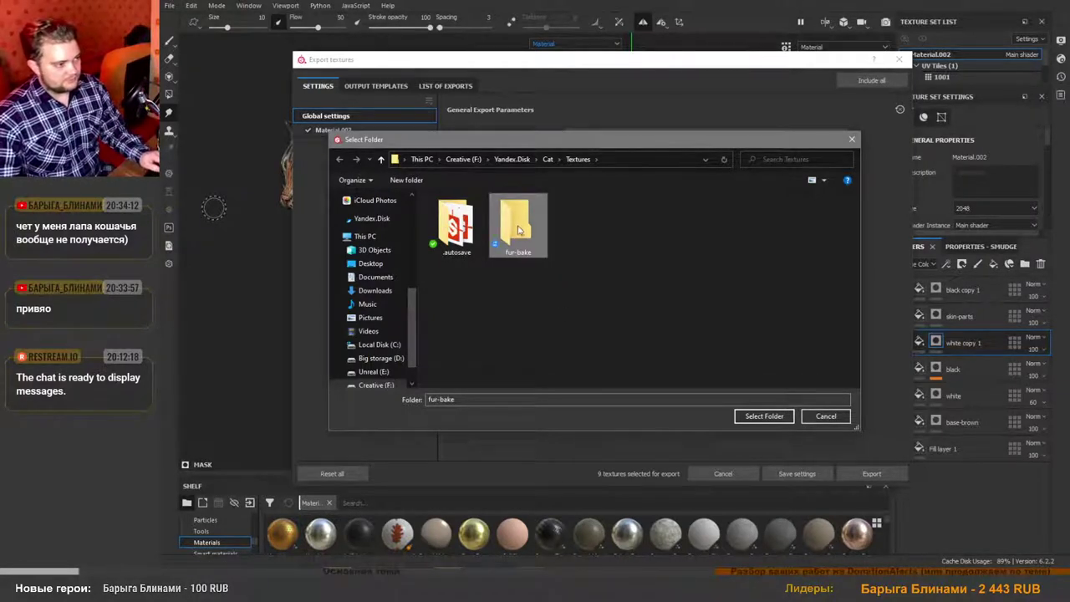
double_click(519, 230)
click(764, 415)
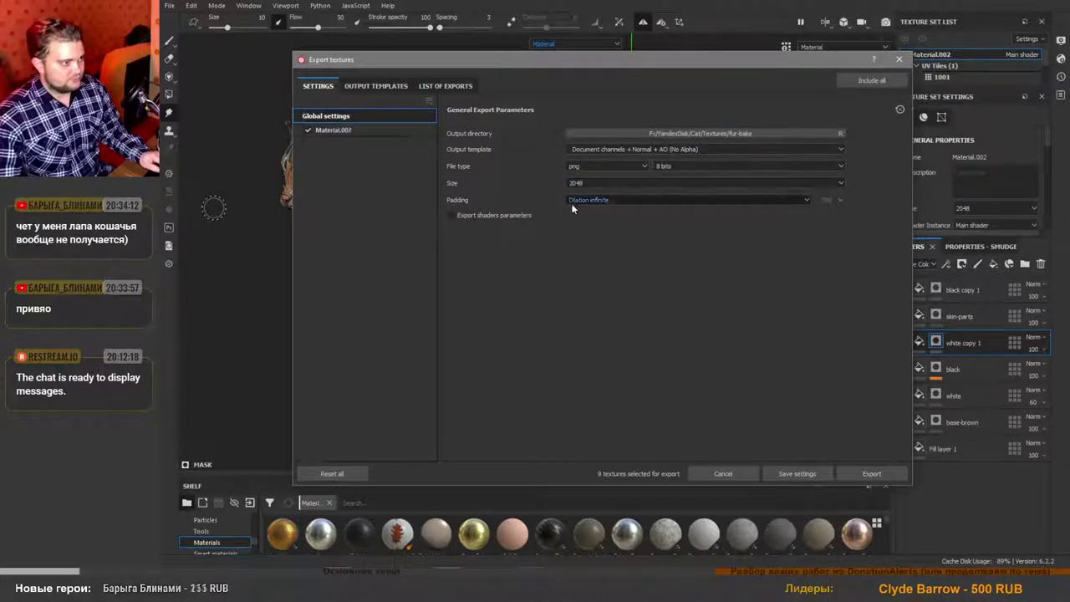
Export the textures, switch to File Explorer and open the fur-bake folder inside Cat/Textures.
click(870, 474)
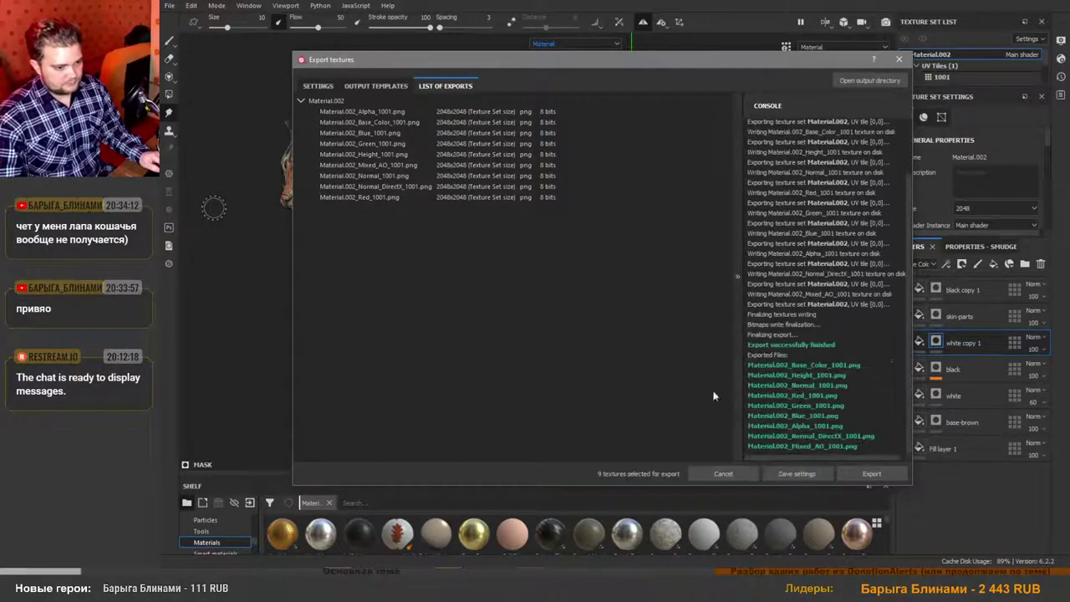
mouse_move(314, 574)
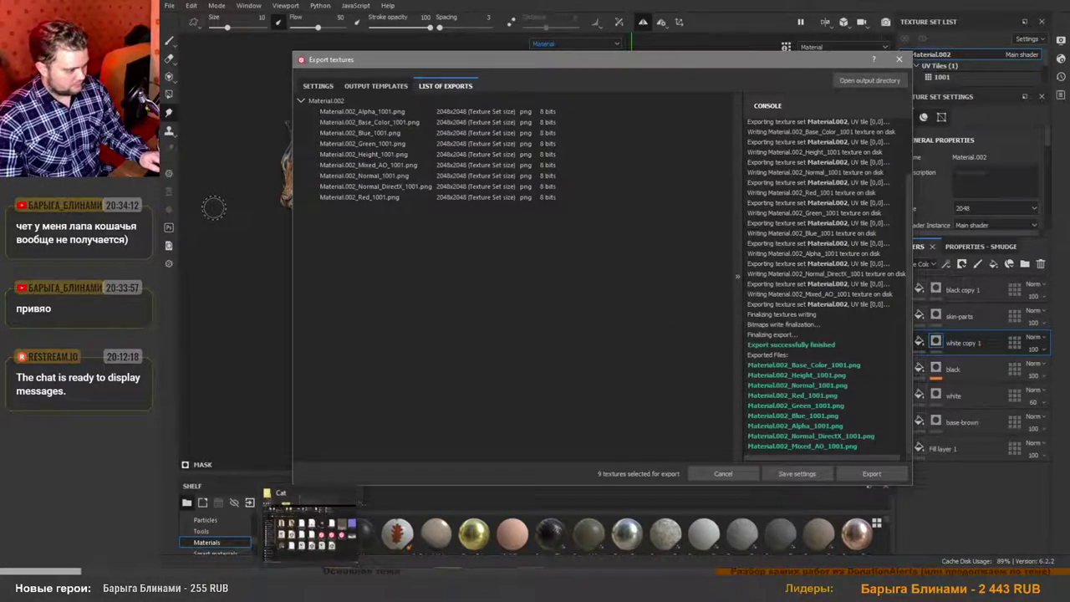
click(353, 547)
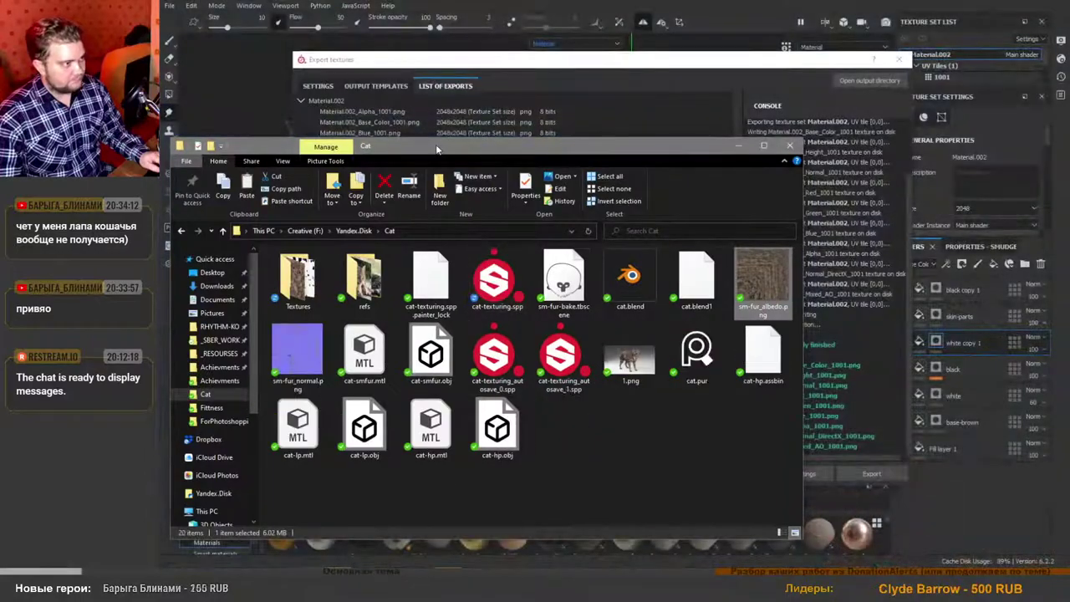
drag(445, 142, 547, 89)
double_click(392, 228)
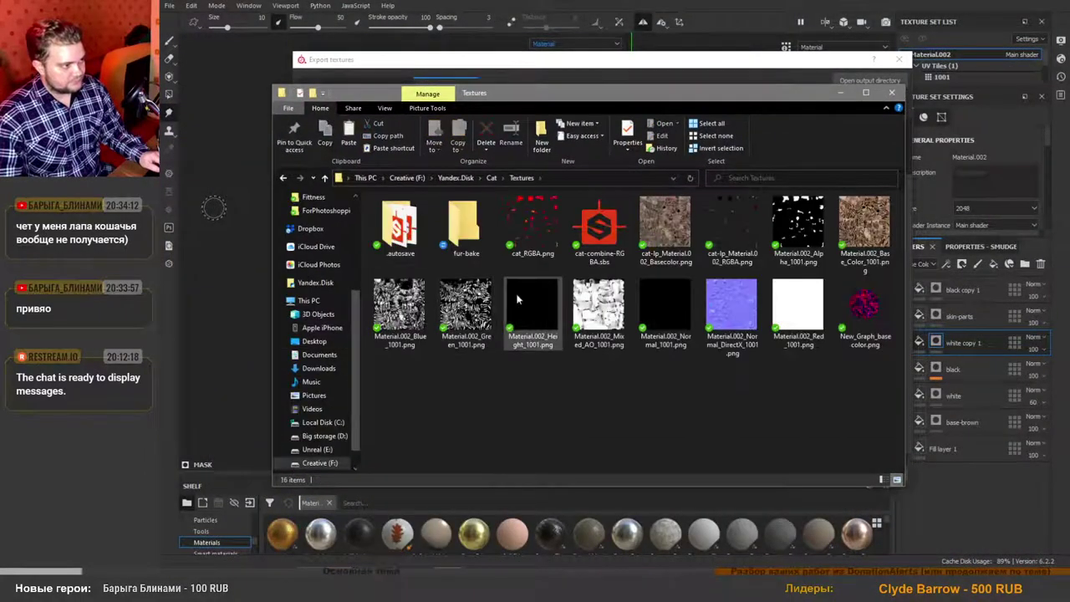
double_click(460, 228)
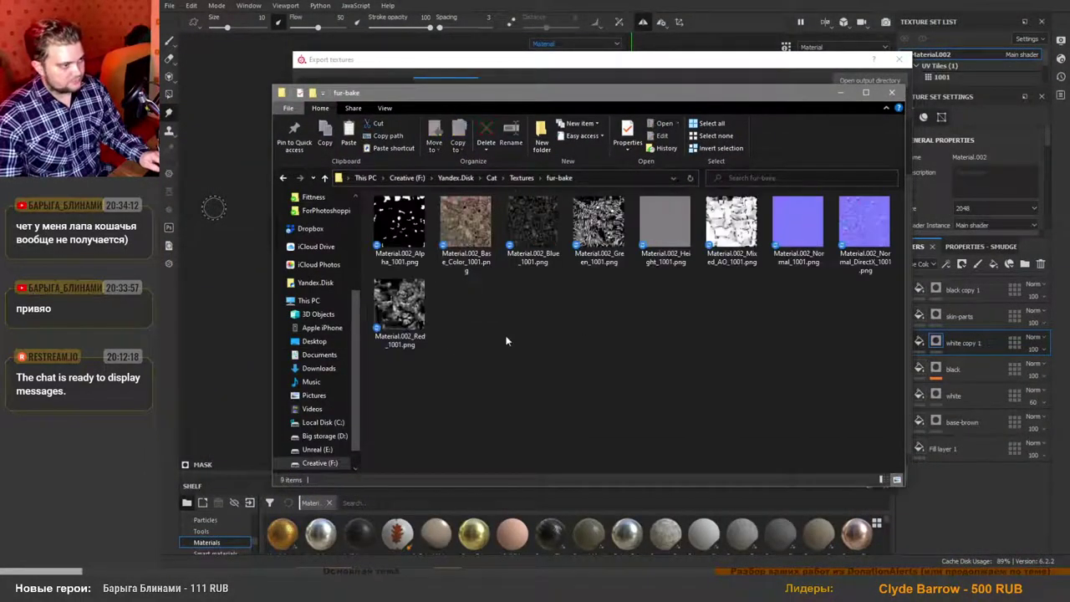
Delete the Base_Color, Height and Mixed_AO maps of Material.002 from the fur-bake folder.
click(441, 220)
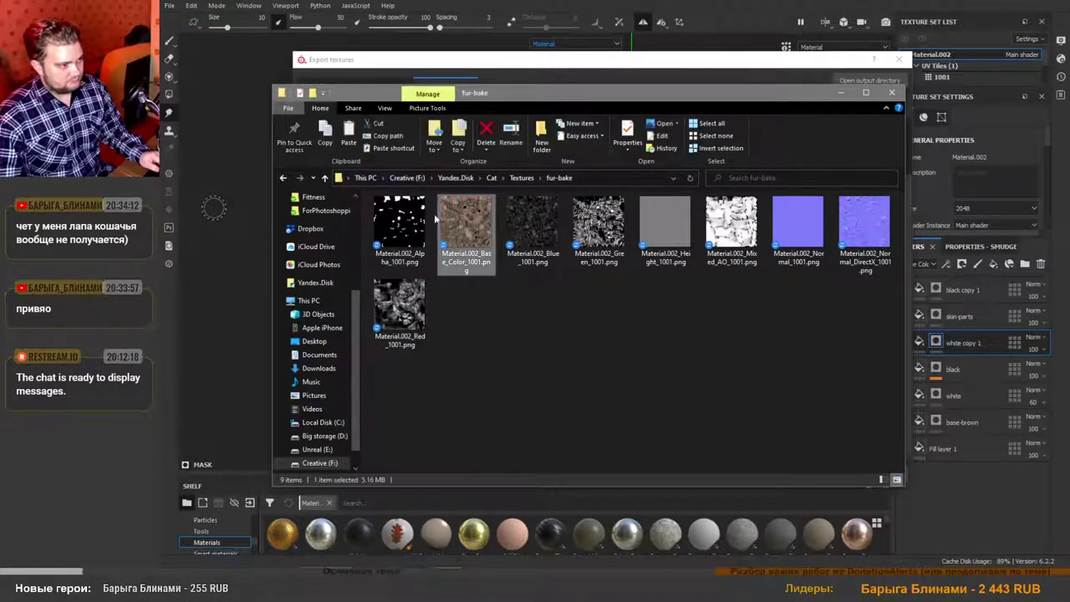
key(Delete)
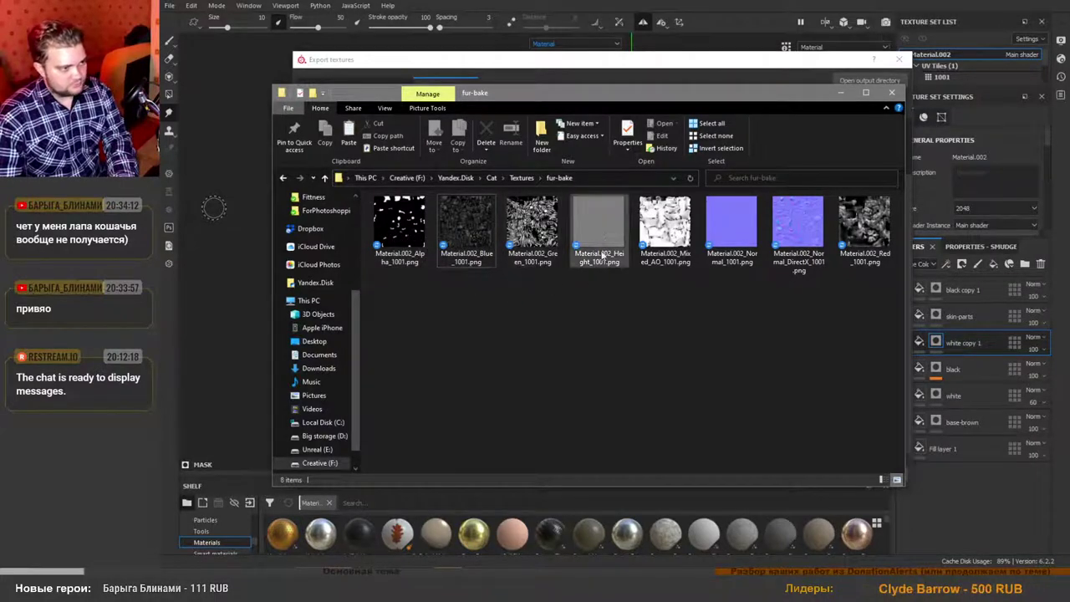
click(579, 265)
key(Delete)
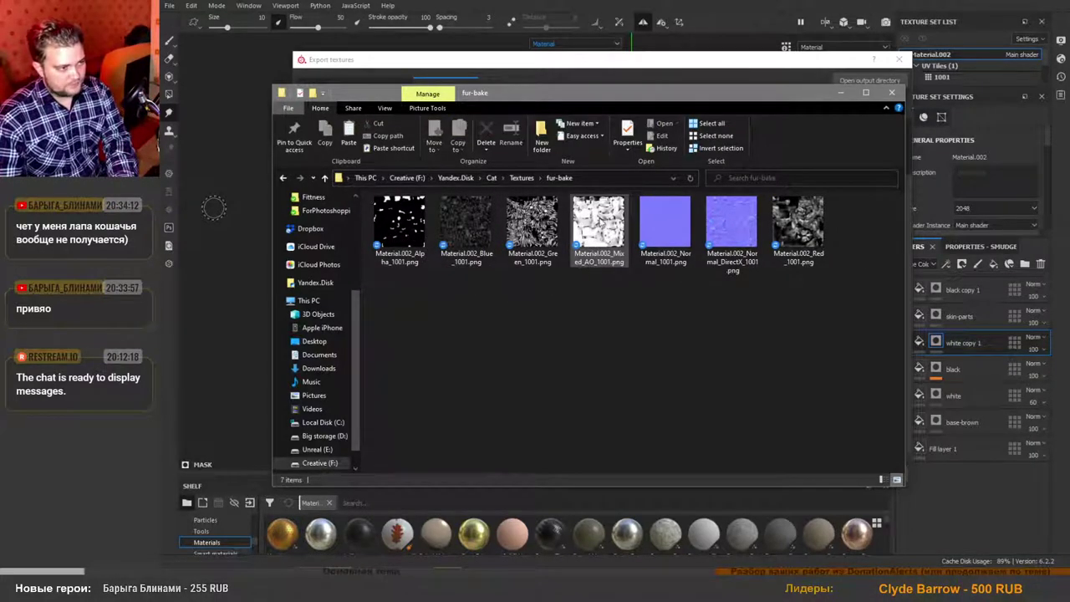
click(597, 255)
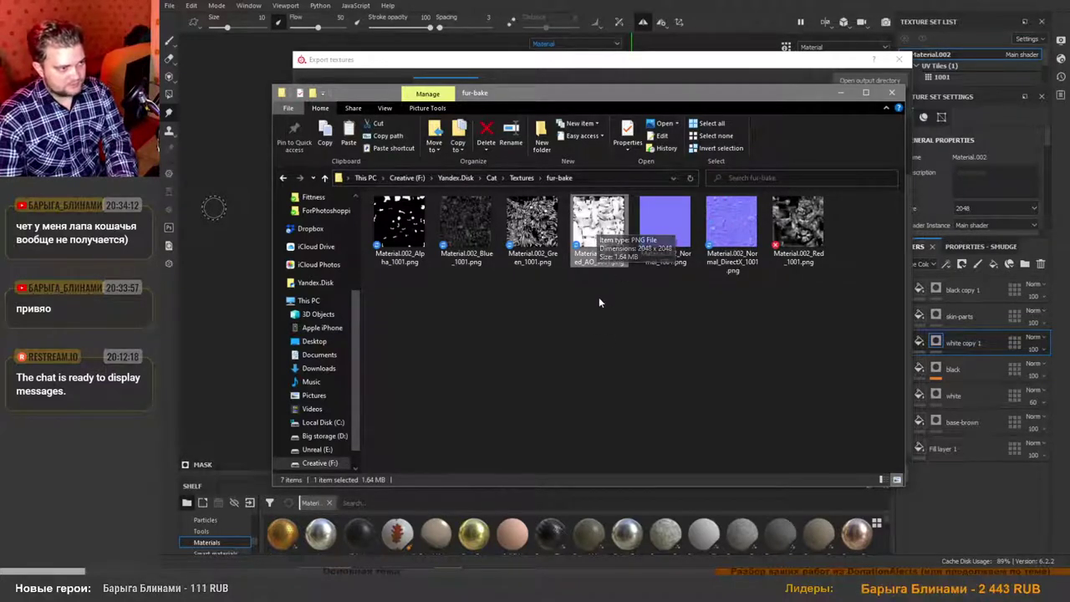
key(Delete)
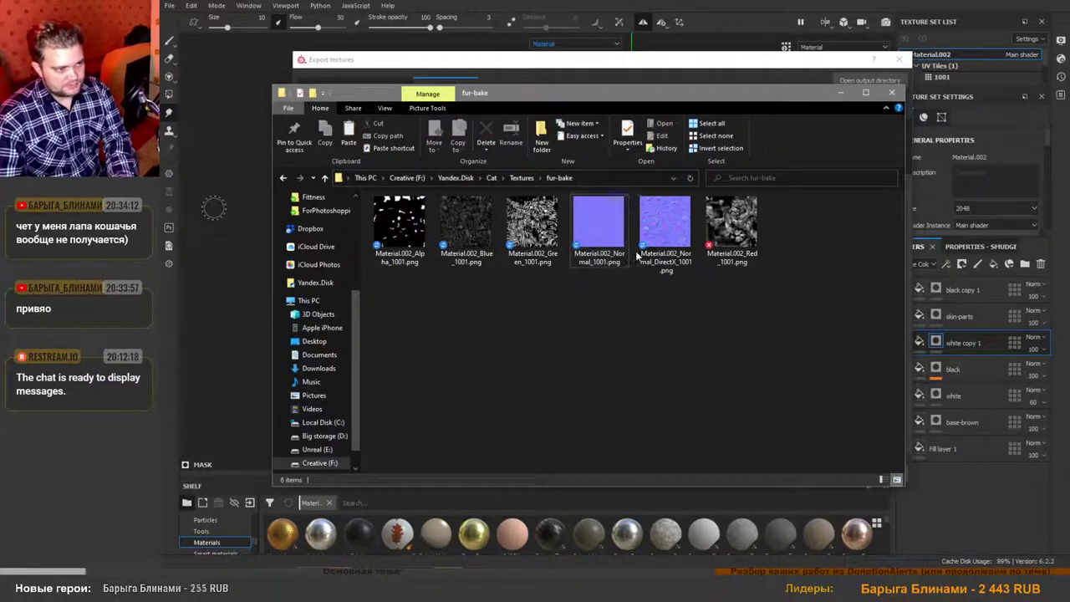
Delete the Normal and Normal_DirectX maps of Material.002 from the fur-bake folder.
click(667, 221)
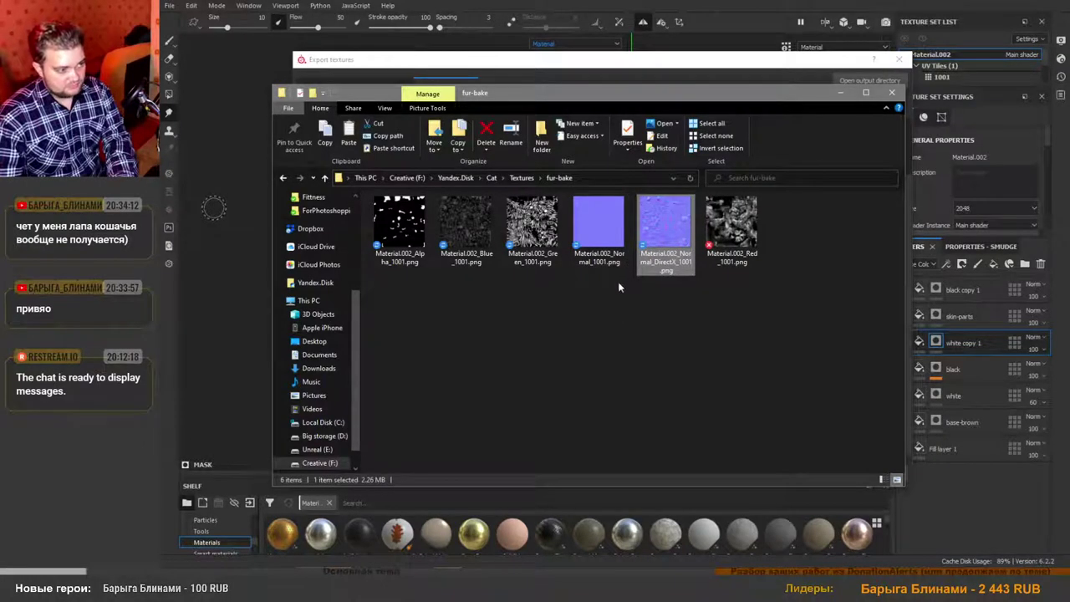
click(522, 178)
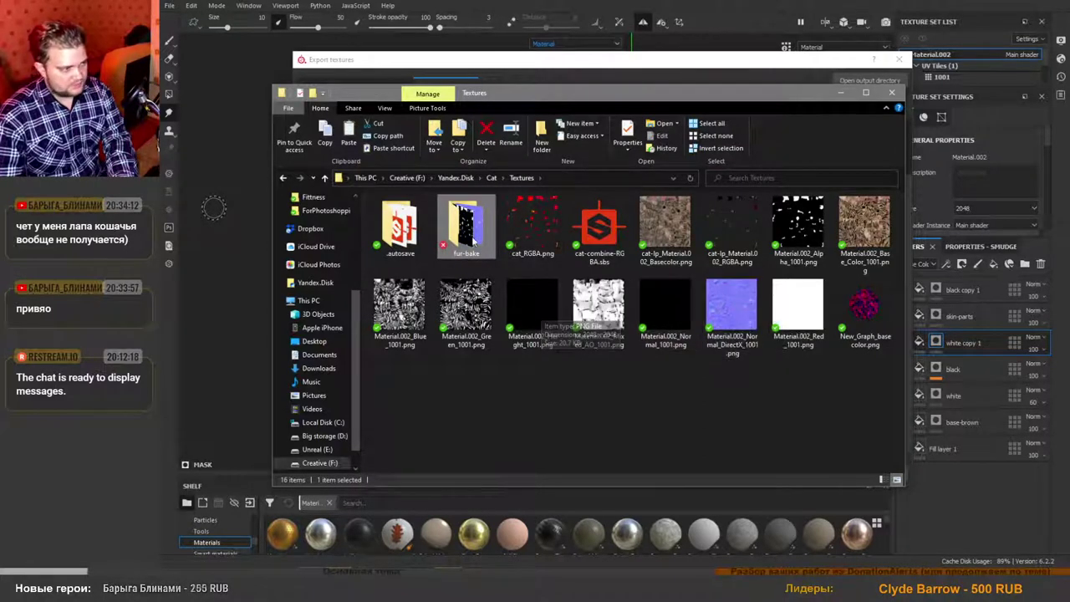
double_click(471, 231)
click(656, 242)
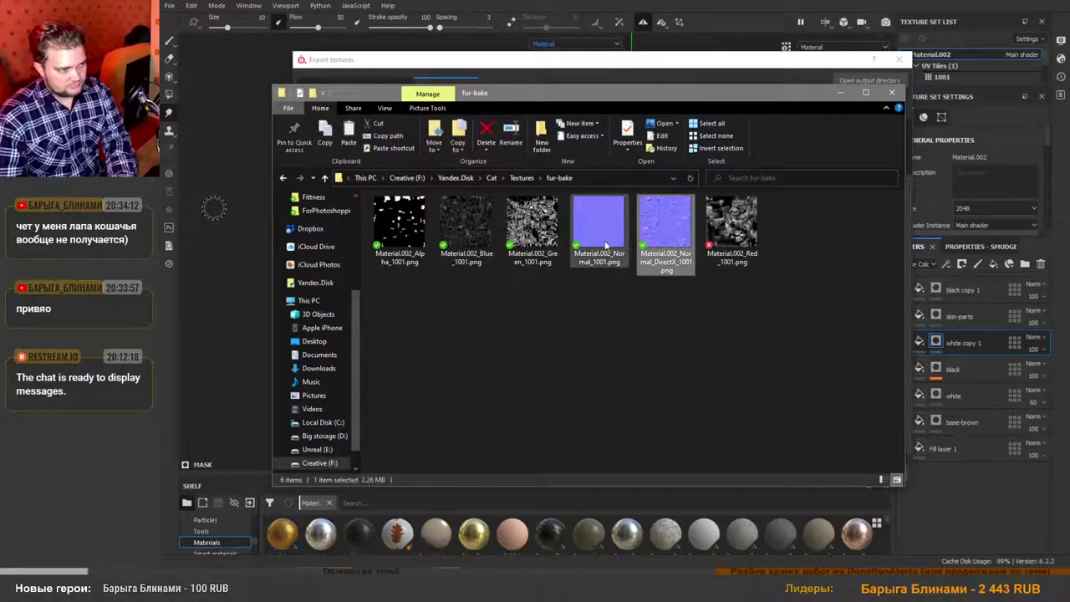
key(Delete)
key(Delete)
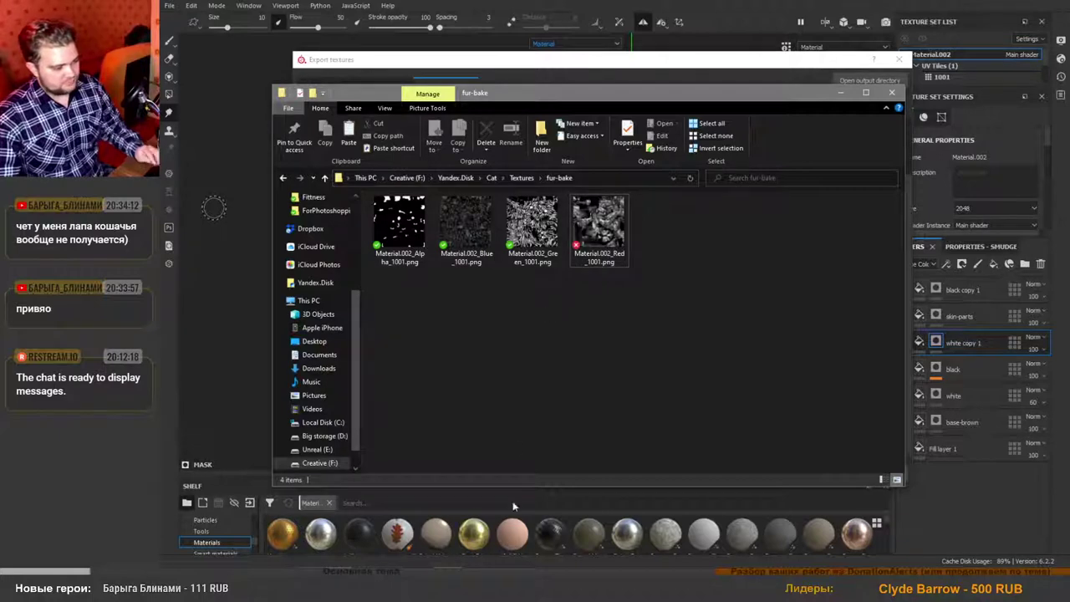
Switch to the sm-fur-bake.tbscene scene in Marmoset Toolbag and examine the fur texture on the whole cat and close up on its side.
mouse_move(504, 585)
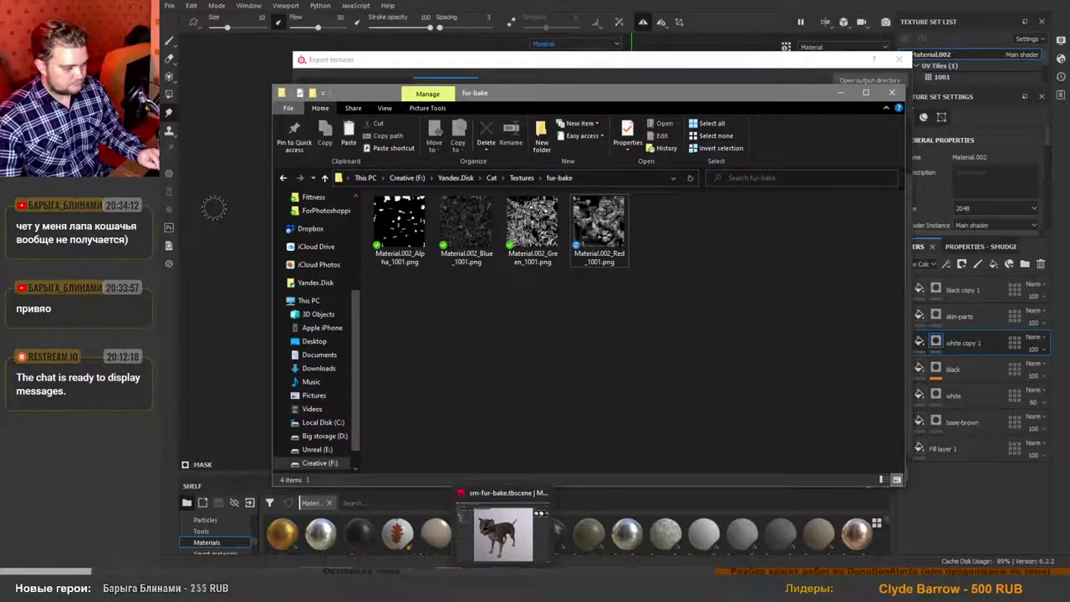
click(502, 535)
scroll(553, 295, up, 3)
scroll(557, 299, down, 4)
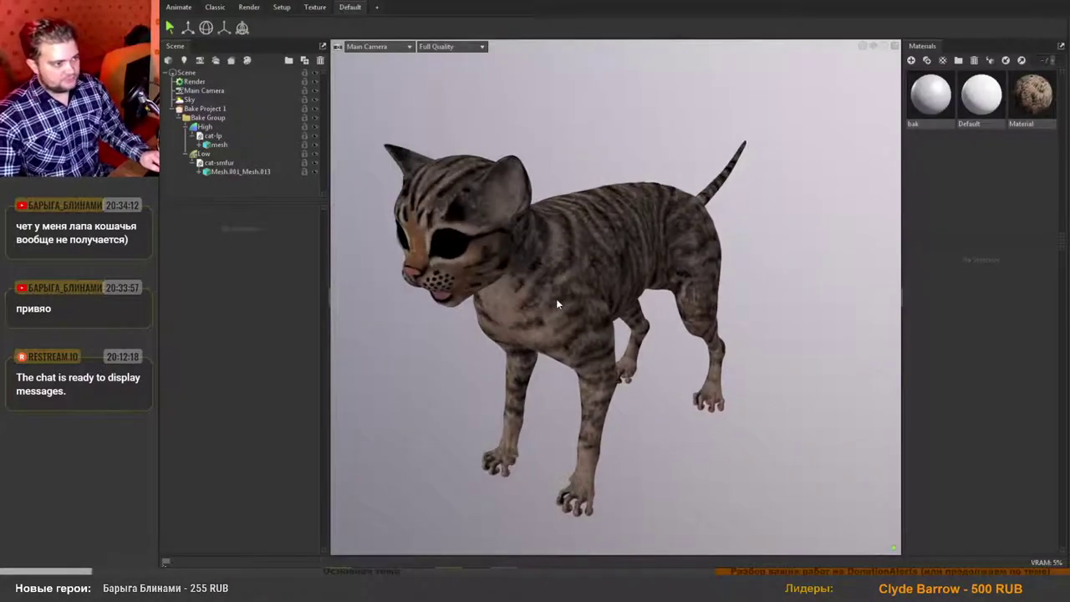
scroll(559, 298, up, 1)
drag(562, 303, 588, 297)
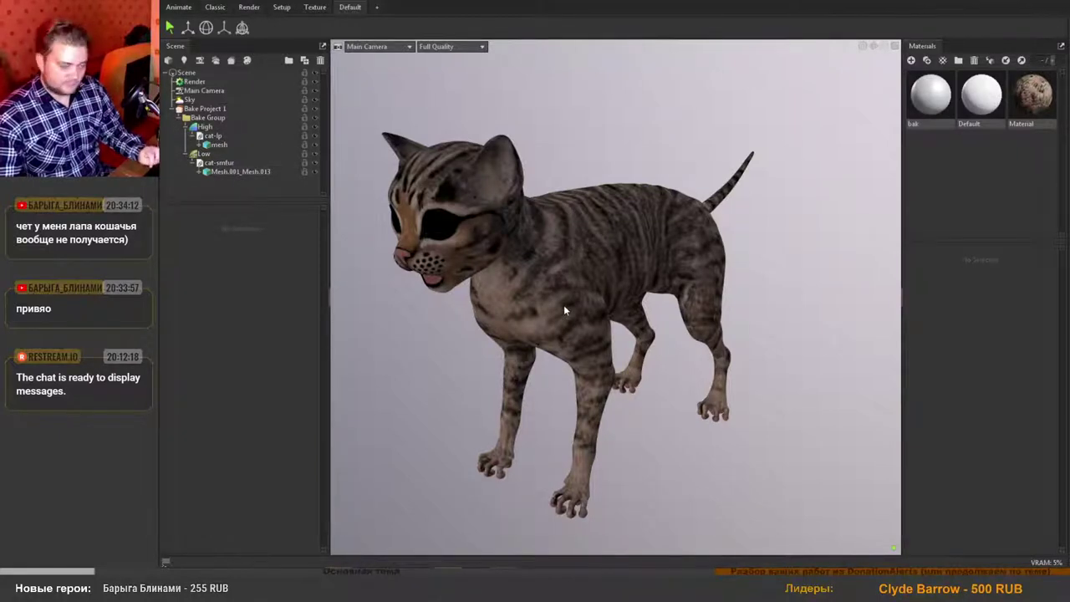
scroll(561, 301, up, 5)
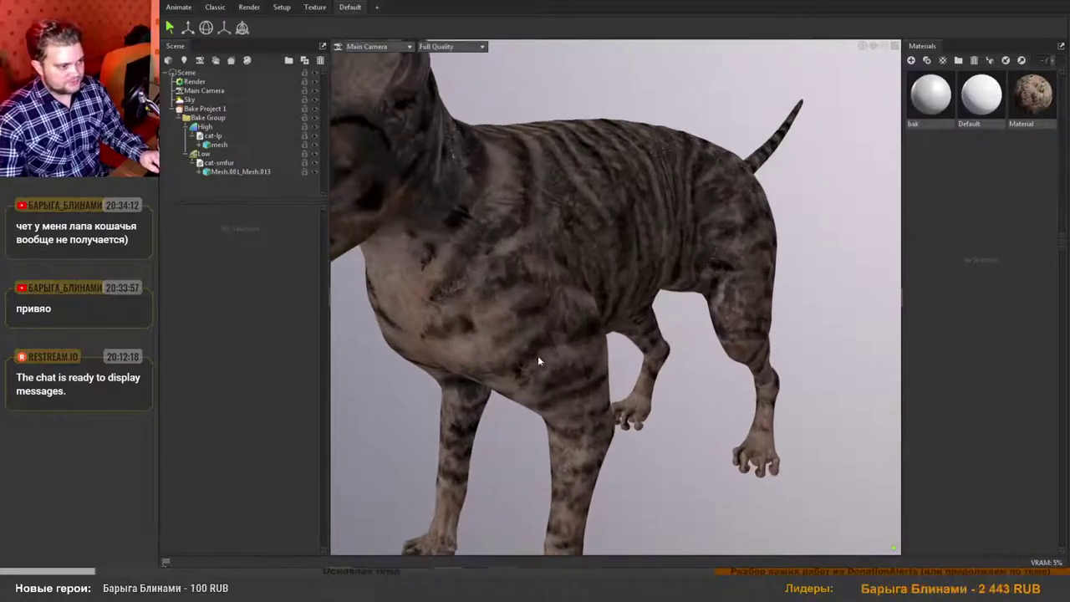
scroll(525, 317, down, 5)
scroll(551, 266, up, 5)
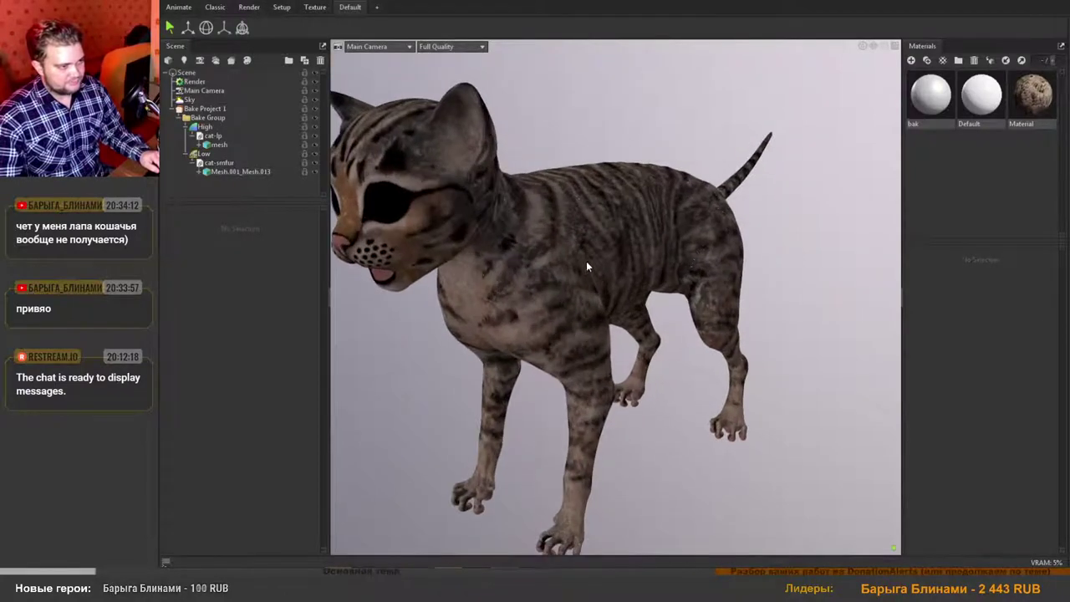
drag(560, 239, 541, 270)
scroll(548, 270, up, 8)
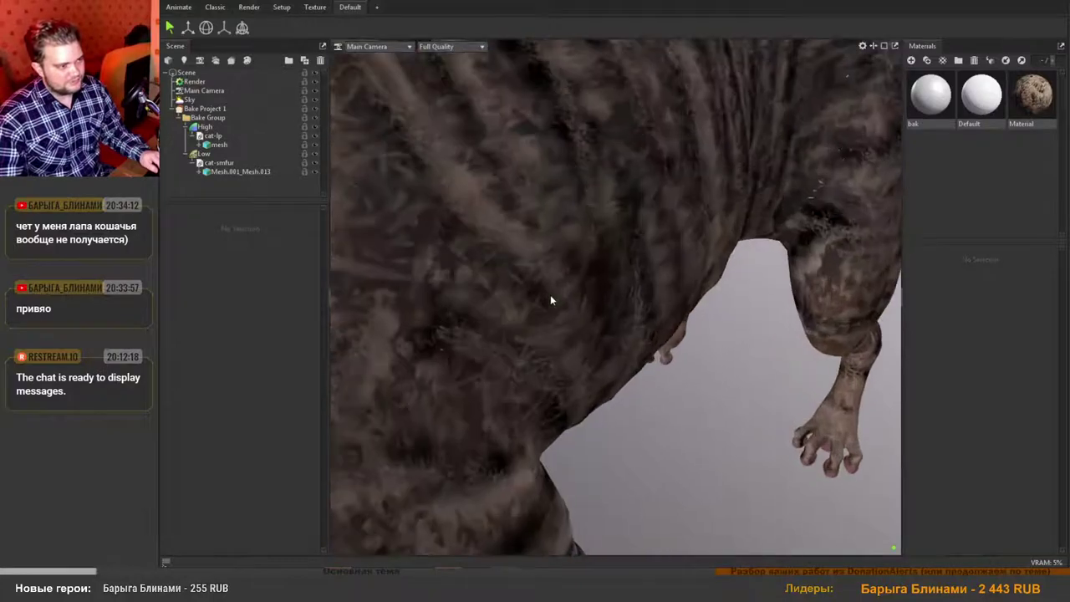
scroll(597, 299, up, 5)
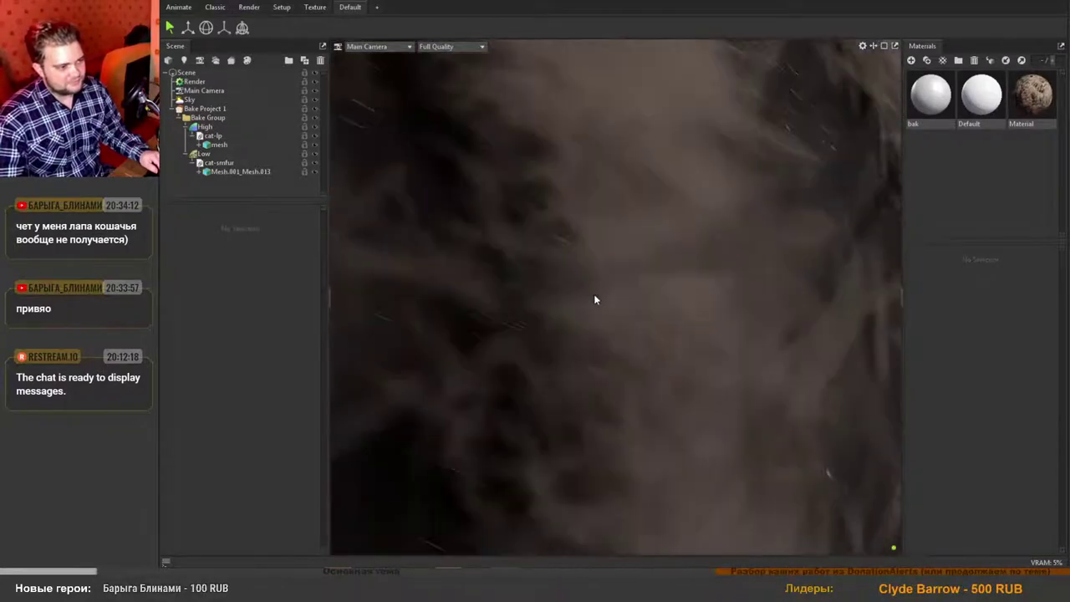
scroll(609, 302, down, 10)
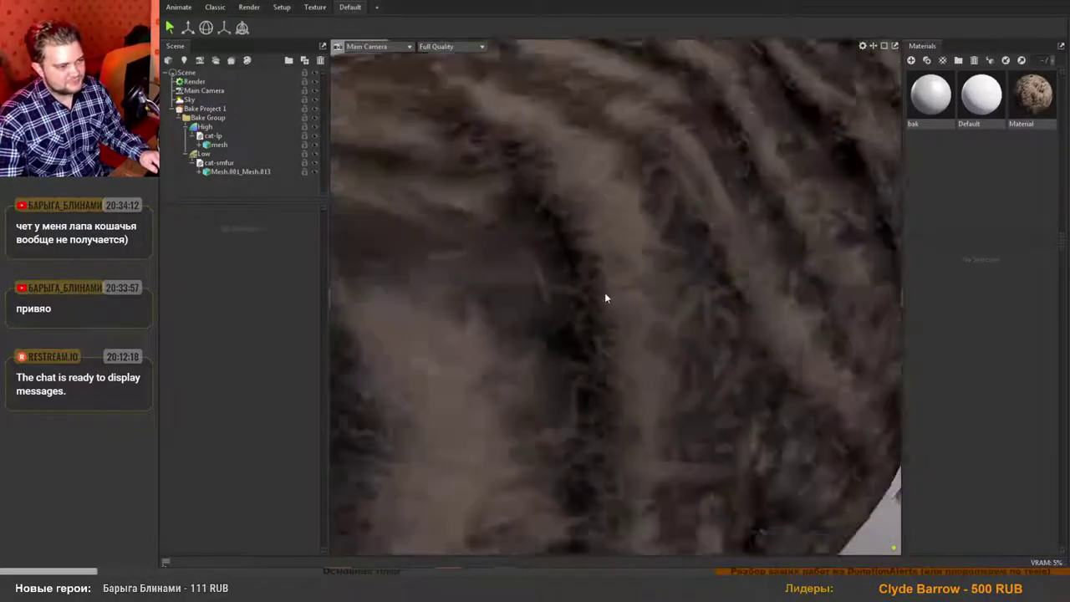
scroll(629, 314, down, 10)
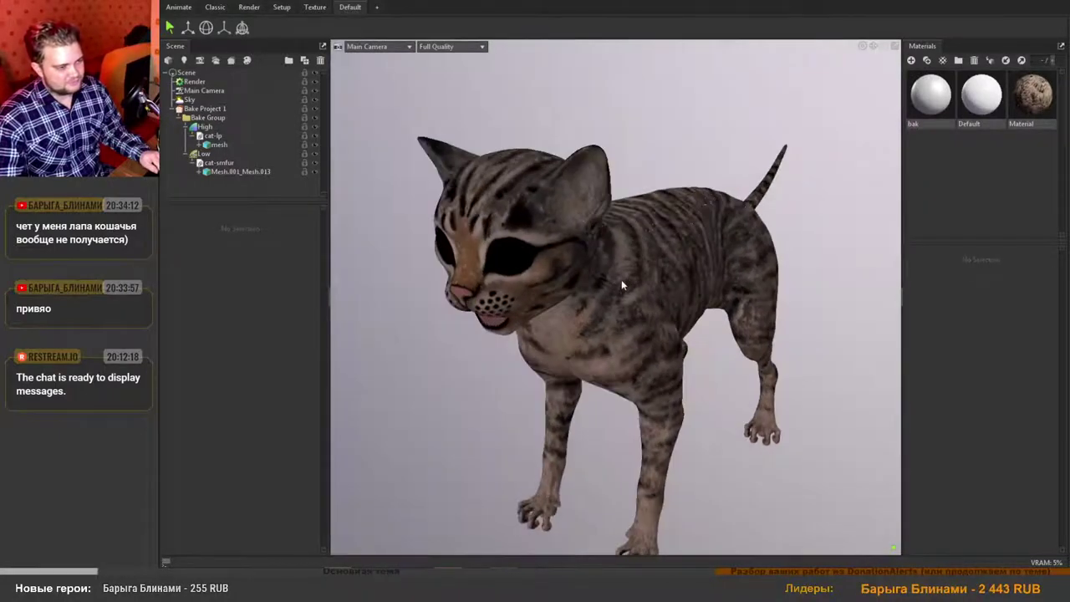
Delete Bake Project 1 together with its High and Low cat meshes from the scene.
drag(621, 280, 607, 303)
scroll(609, 302, down, 2)
scroll(609, 308, up, 2)
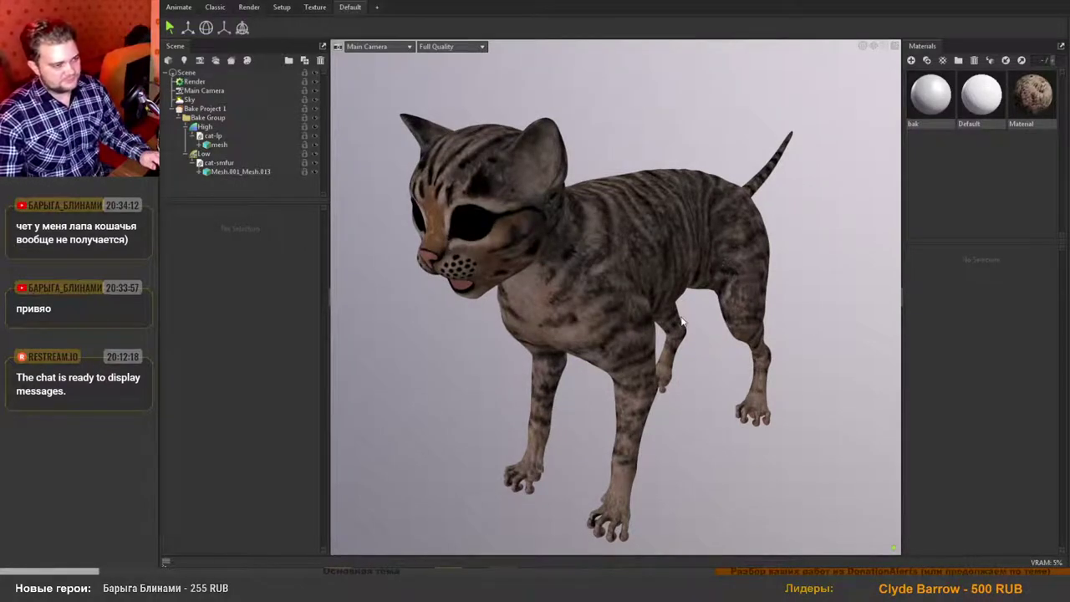
drag(619, 310, 632, 293)
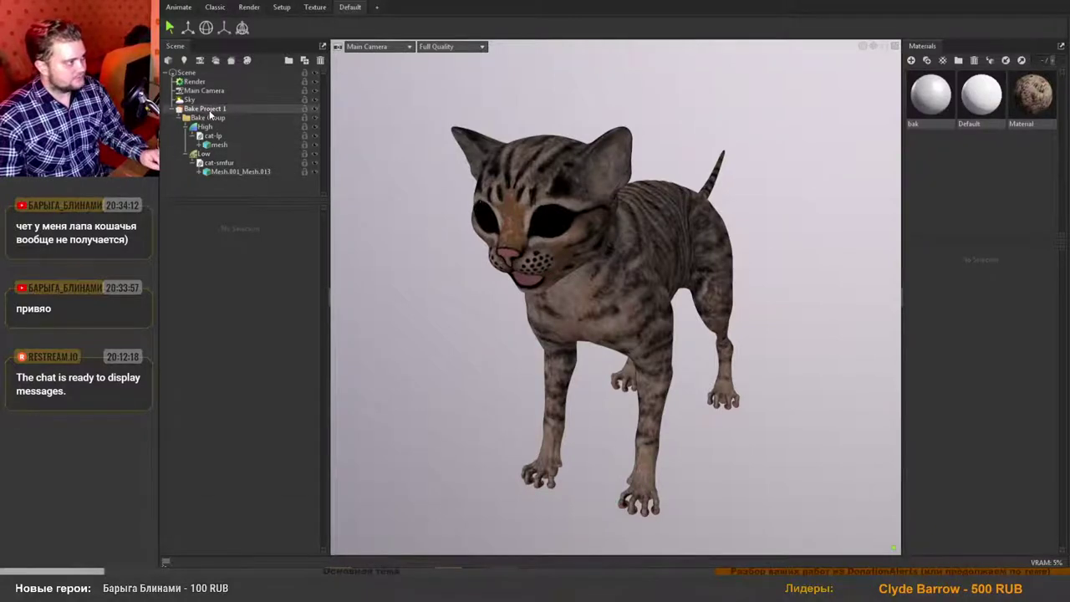
click(208, 109)
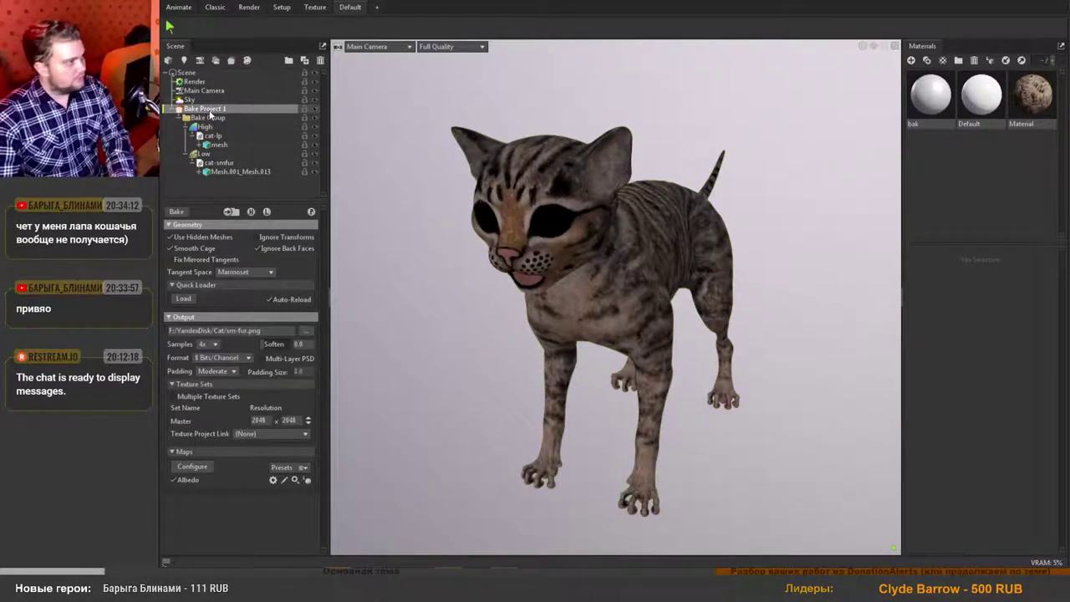
key(Delete)
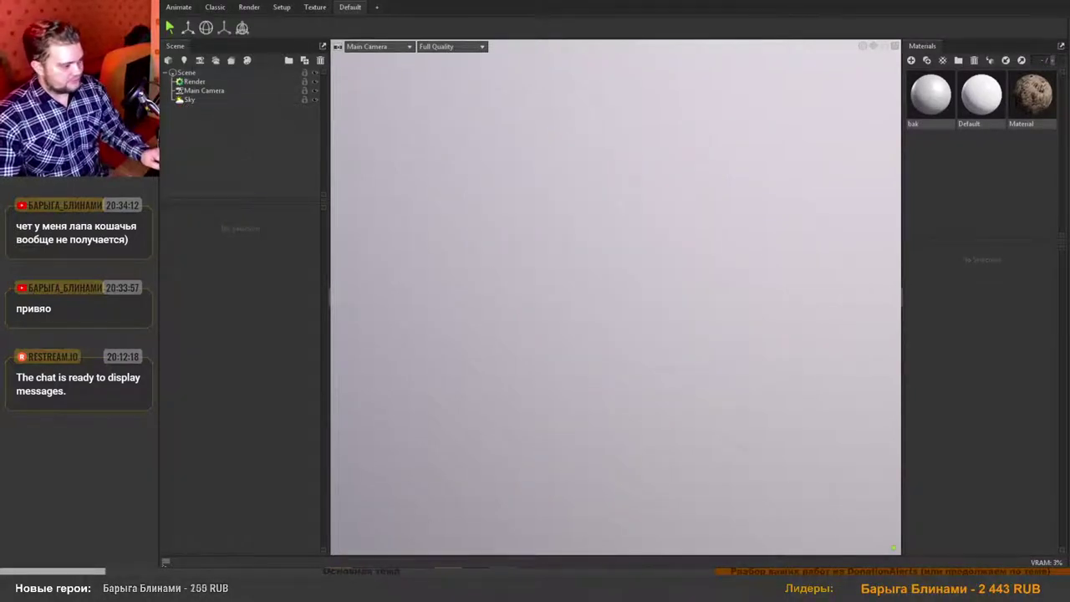
Switch to File Explorer, go up to the Cat folder and import cat-smfur.obj into the Marmoset Toolbag scene.
mouse_move(311, 585)
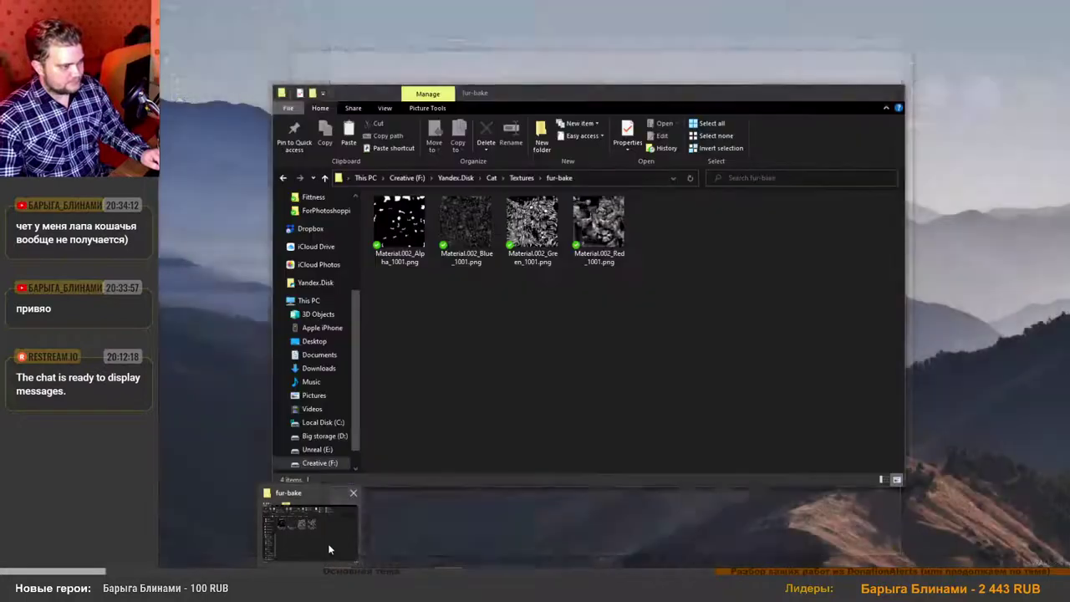
click(327, 545)
drag(583, 97, 733, 121)
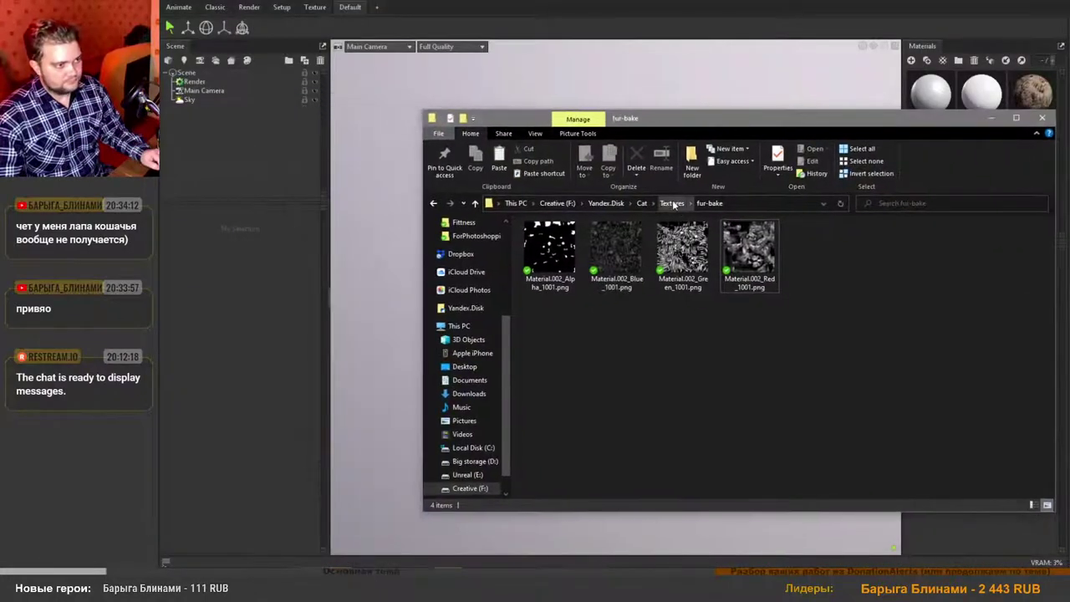
click(643, 202)
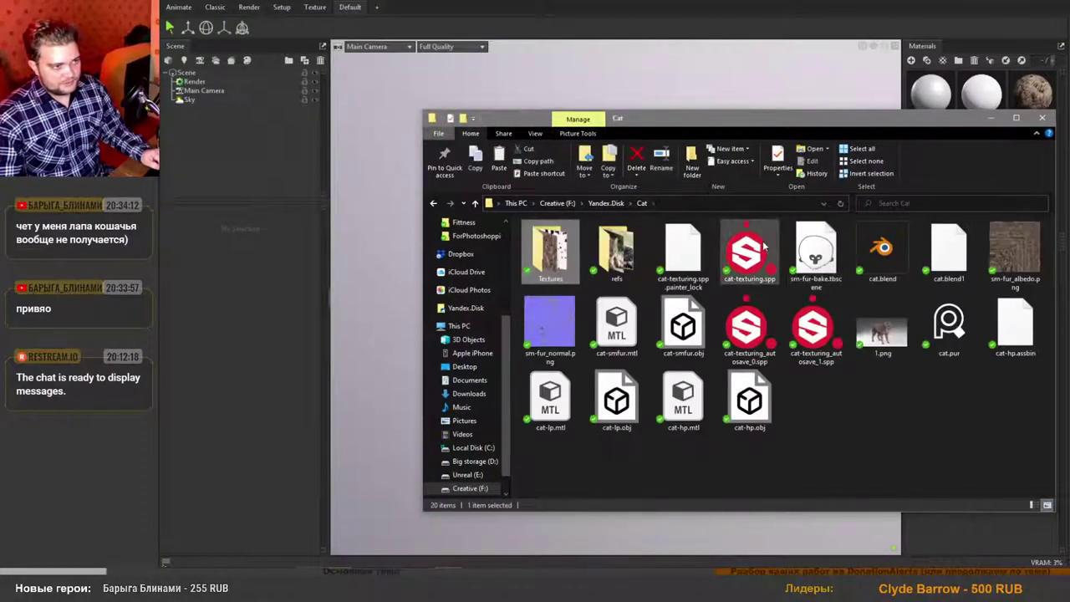
click(866, 405)
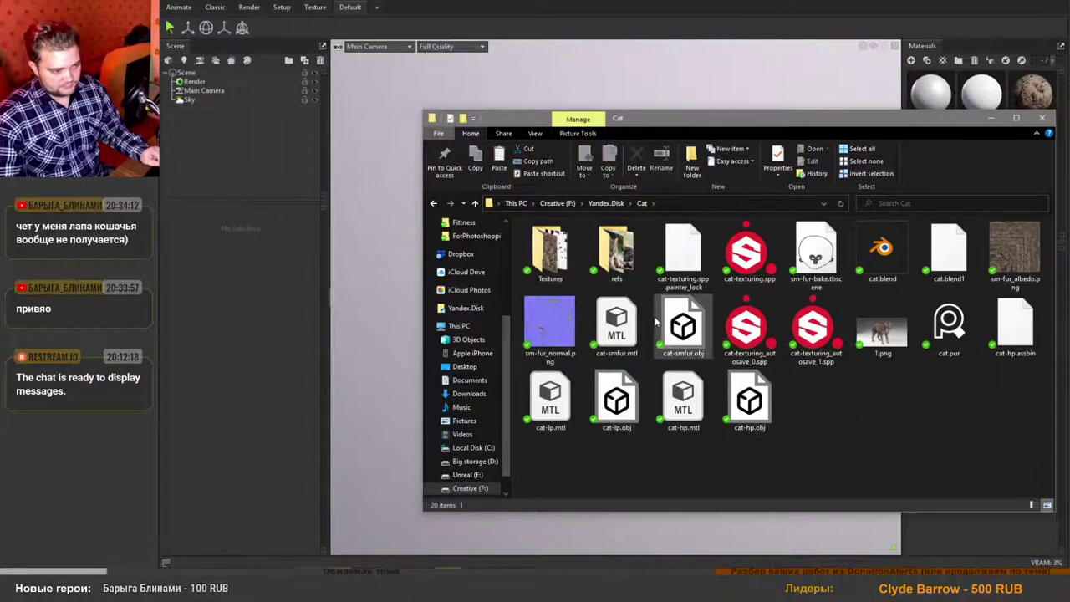
click(684, 331)
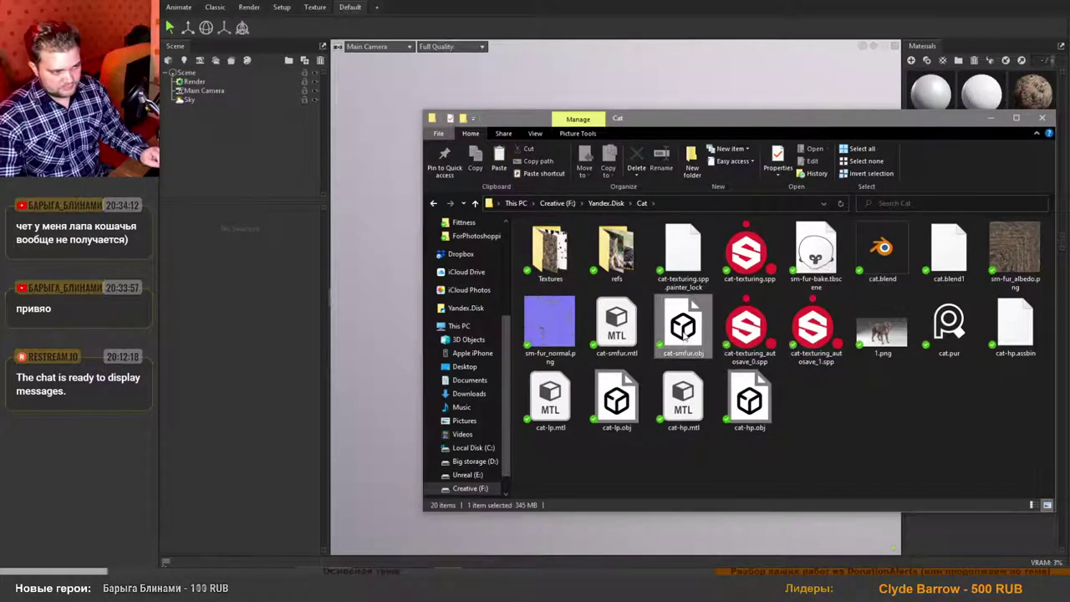
drag(673, 345, 261, 157)
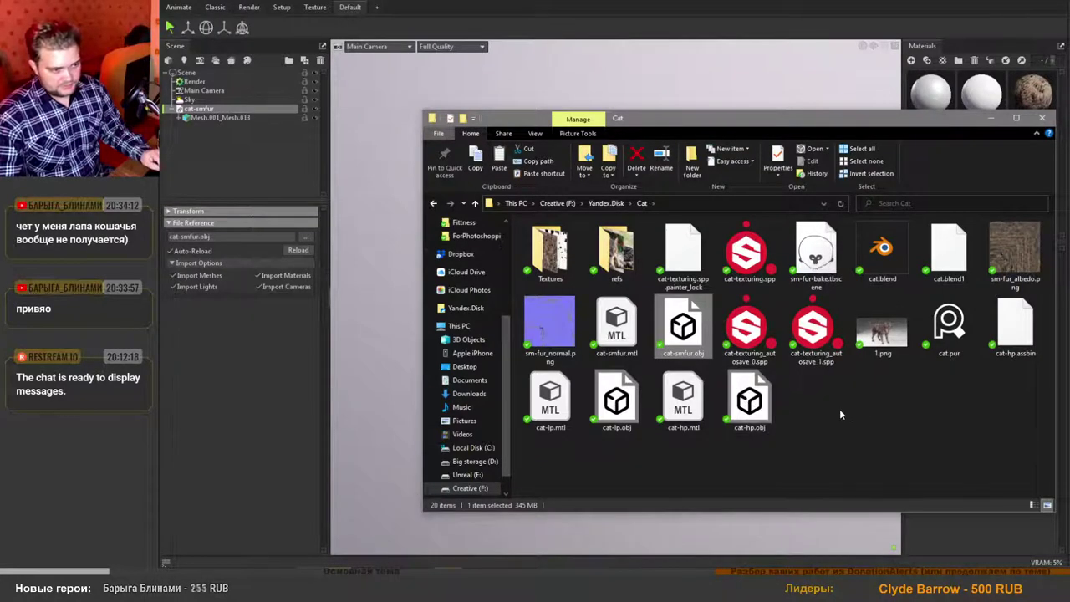
Import cat-lp.obj from the Cat folder into the scene and return to the full cat view in Marmoset Toolbag.
click(616, 399)
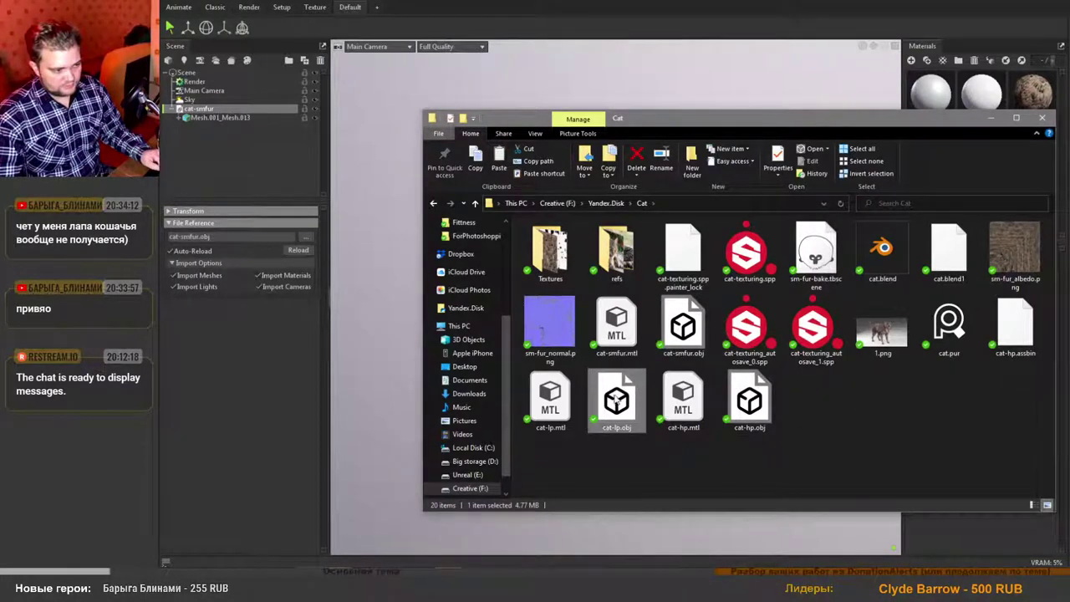
drag(616, 400, 249, 168)
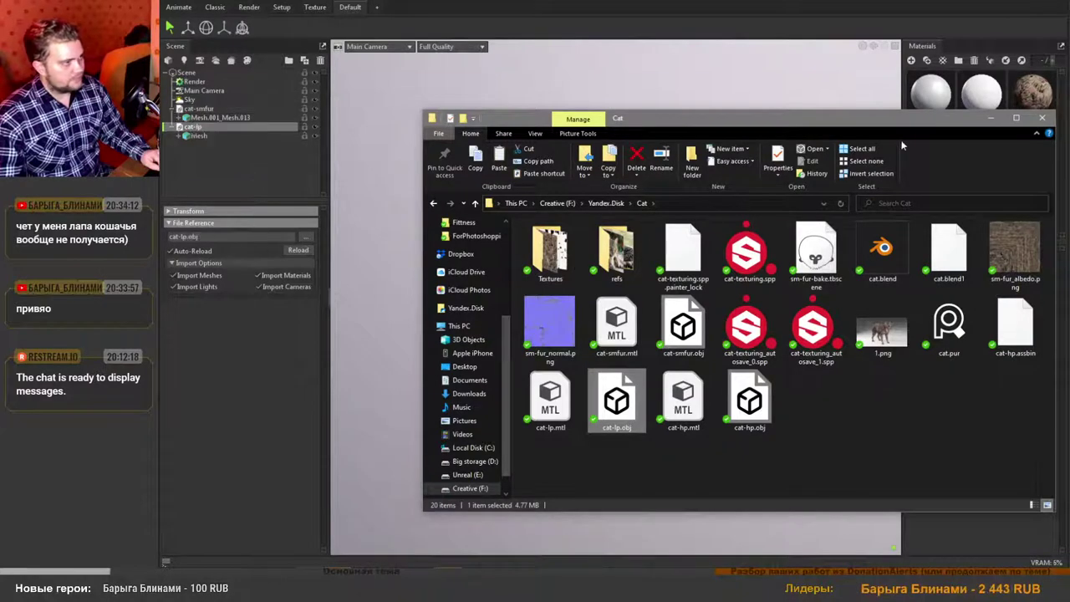
click(991, 117)
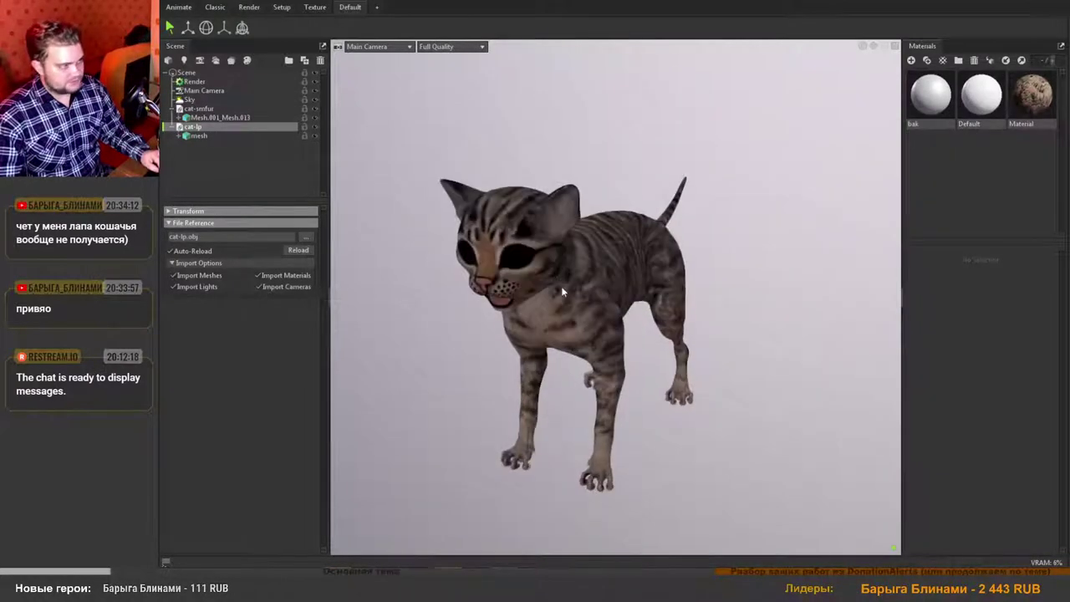
scroll(557, 290, up, 1)
mouse_move(552, 291)
mouse_down()
mouse_move(591, 291)
mouse_move(565, 291)
mouse_up()
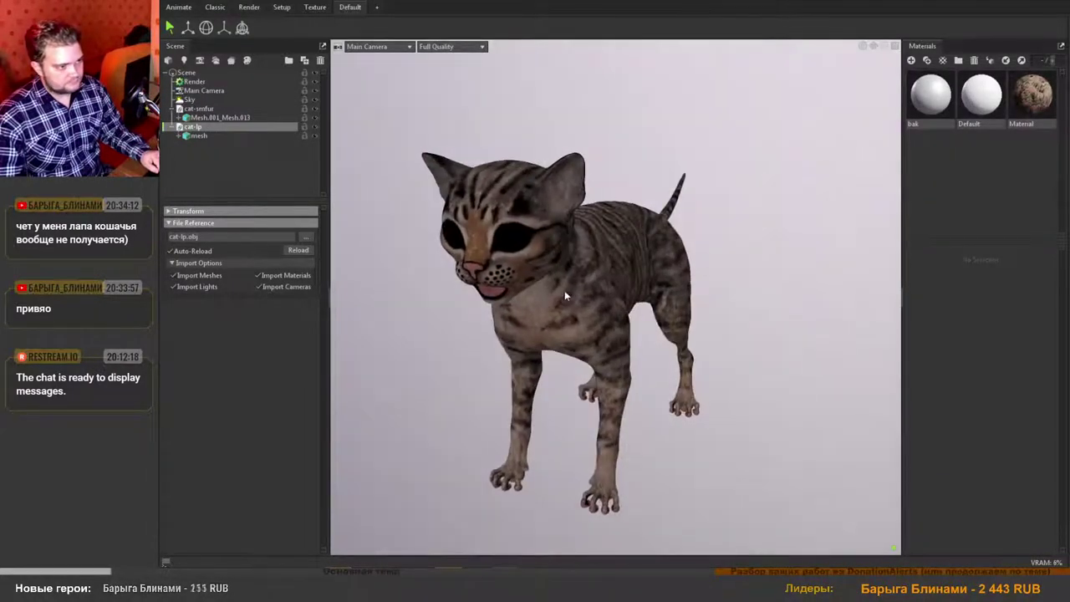
Create a new bake project with cat-smfur in its Low group and cat-lp in its High group.
click(226, 168)
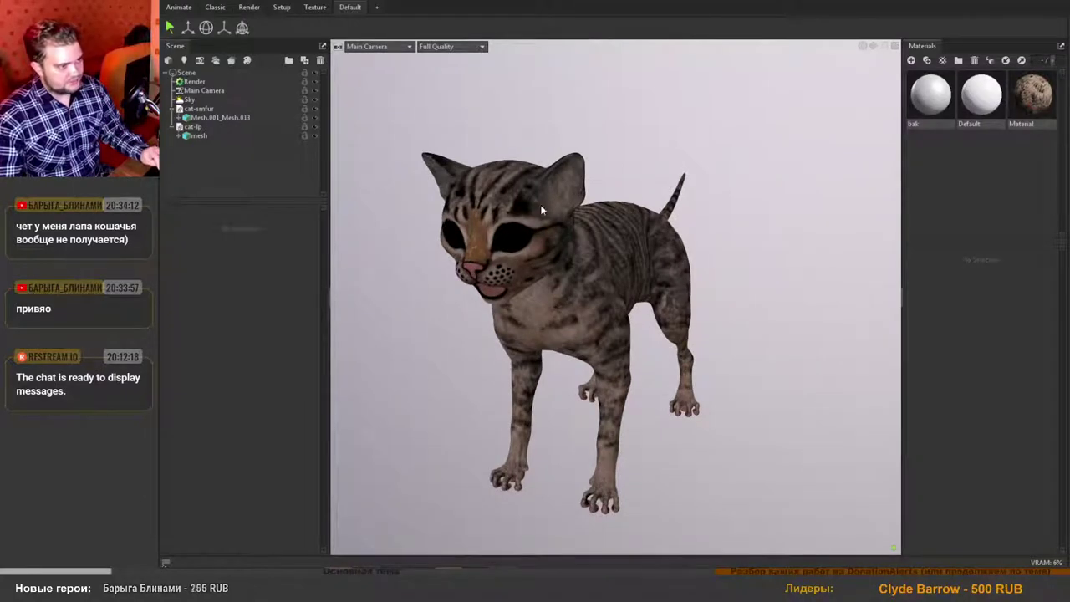
click(234, 64)
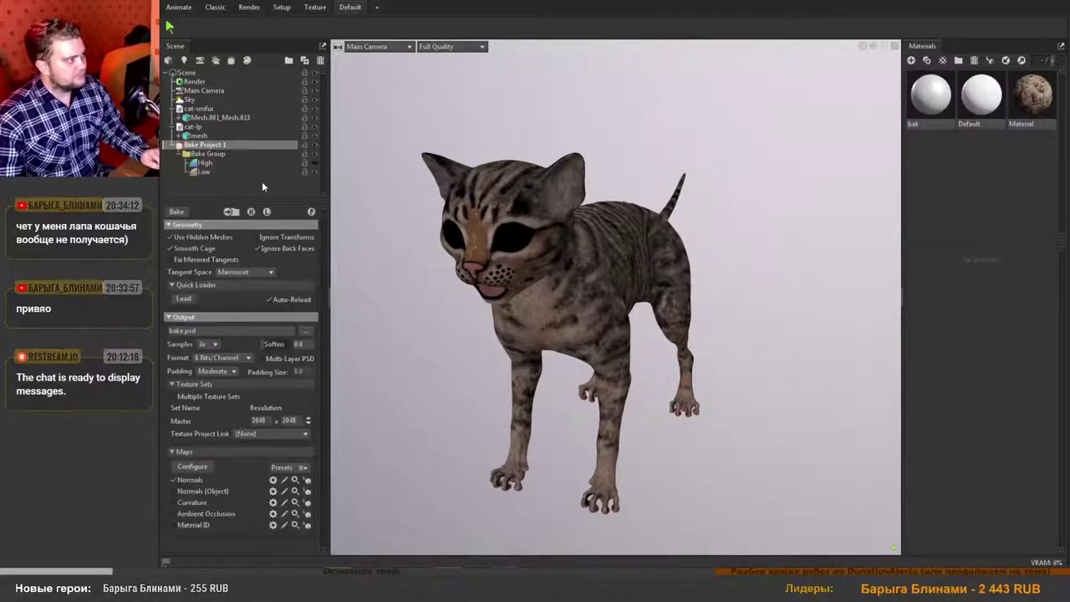
click(191, 127)
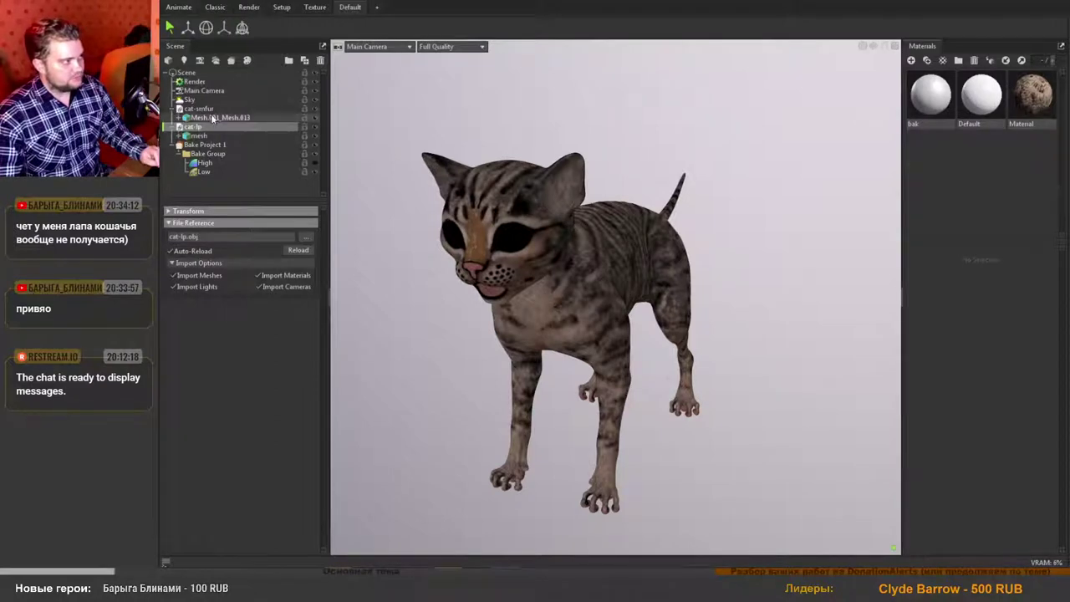
click(209, 111)
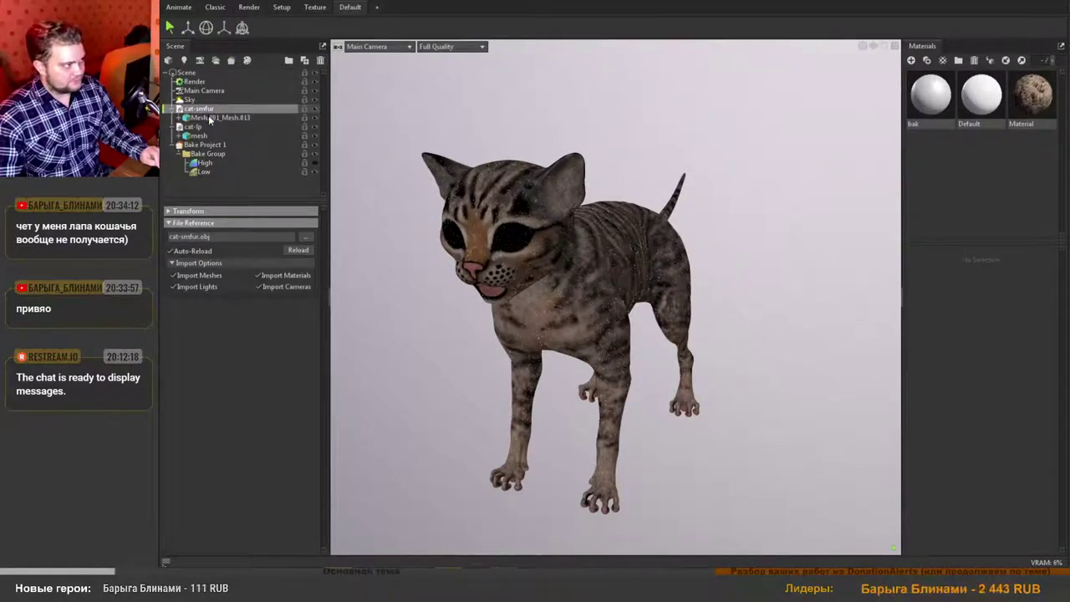
drag(215, 170, 207, 171)
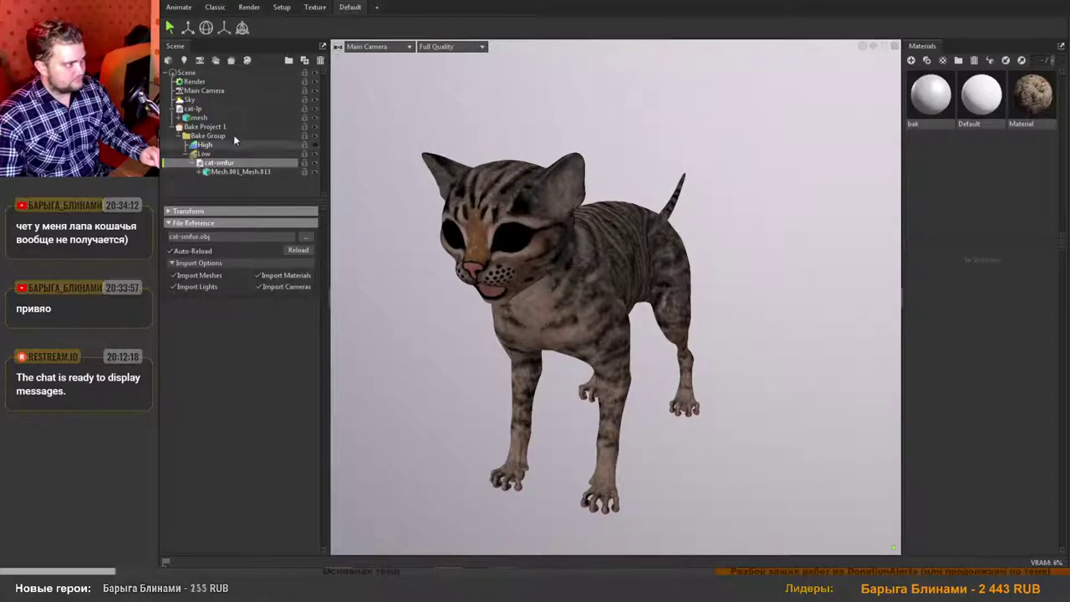
click(196, 109)
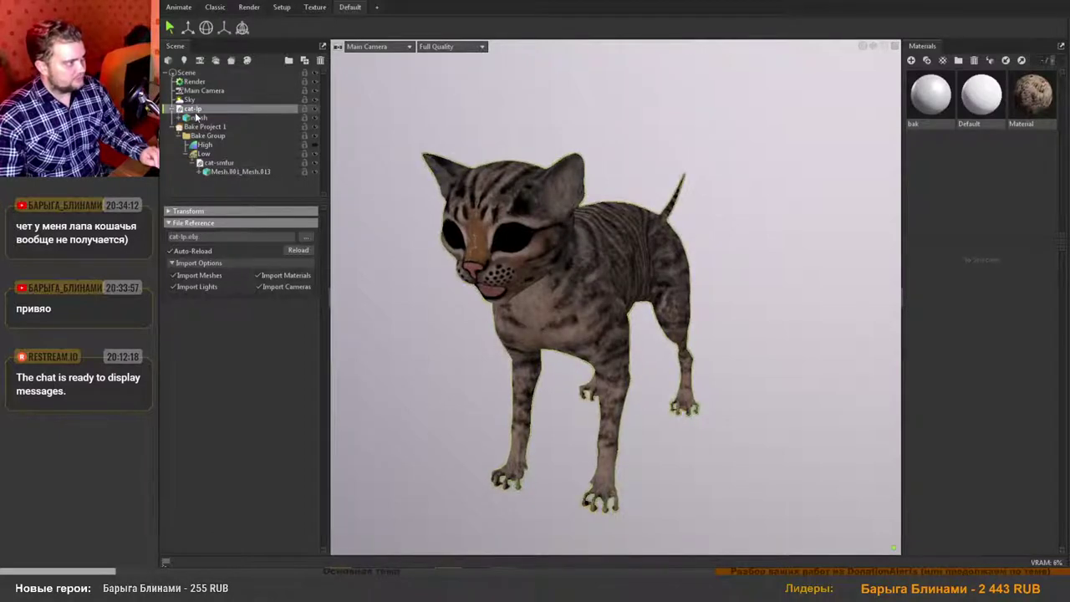
drag(197, 115, 204, 147)
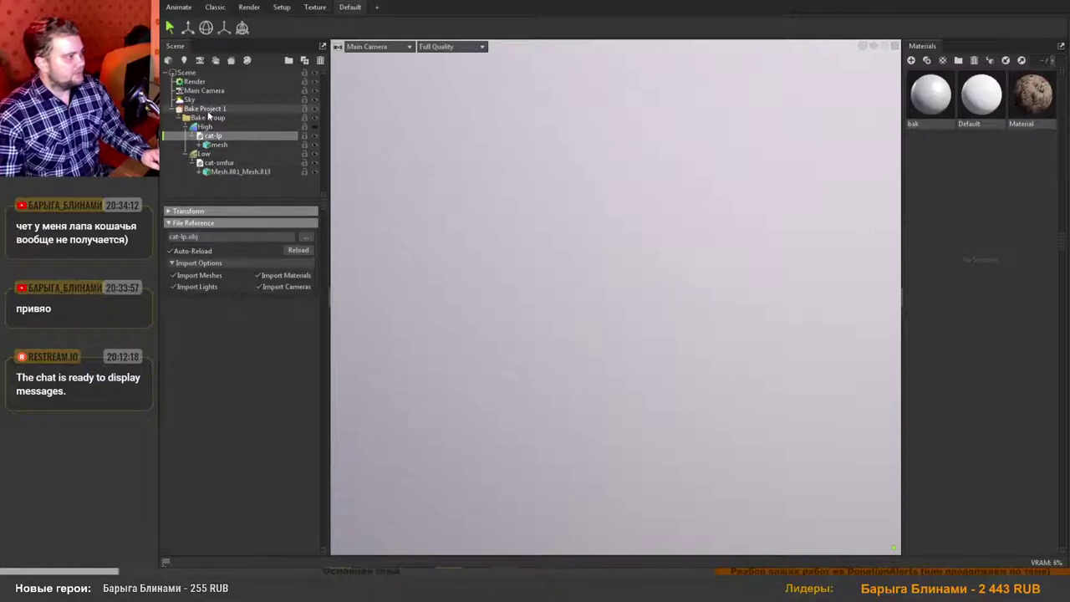
Toggle the visibility of the bake project's high-poly mesh, leave it shown and inspect the cat.
click(208, 109)
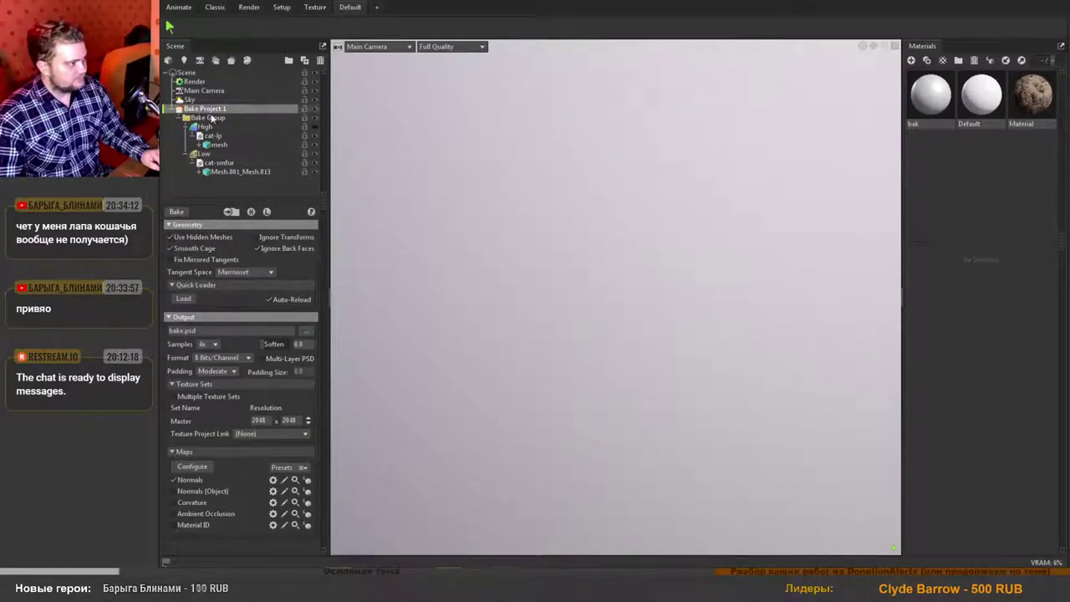
click(252, 213)
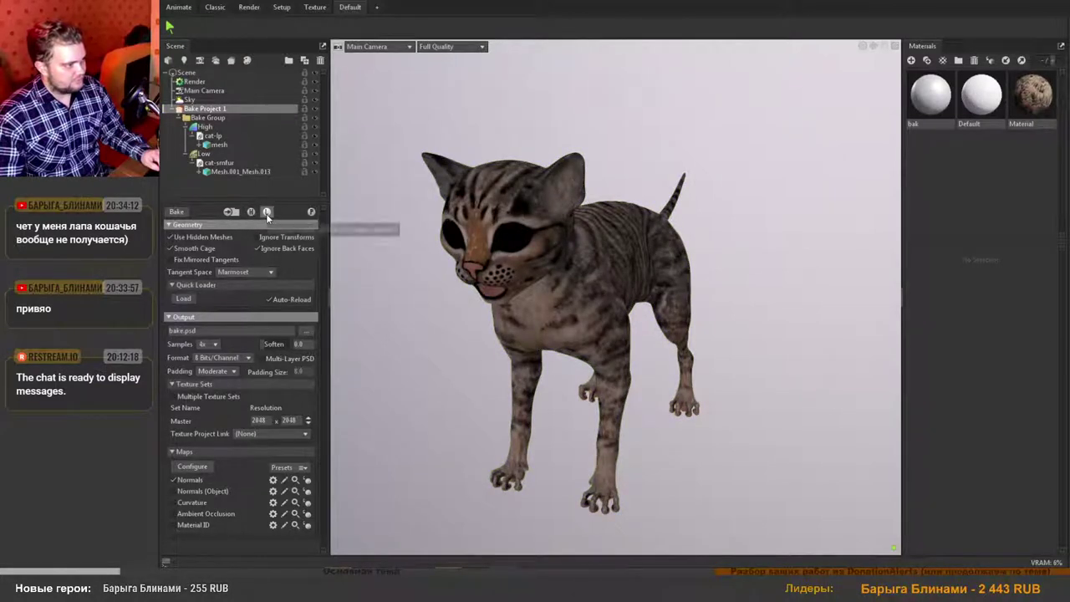
click(251, 213)
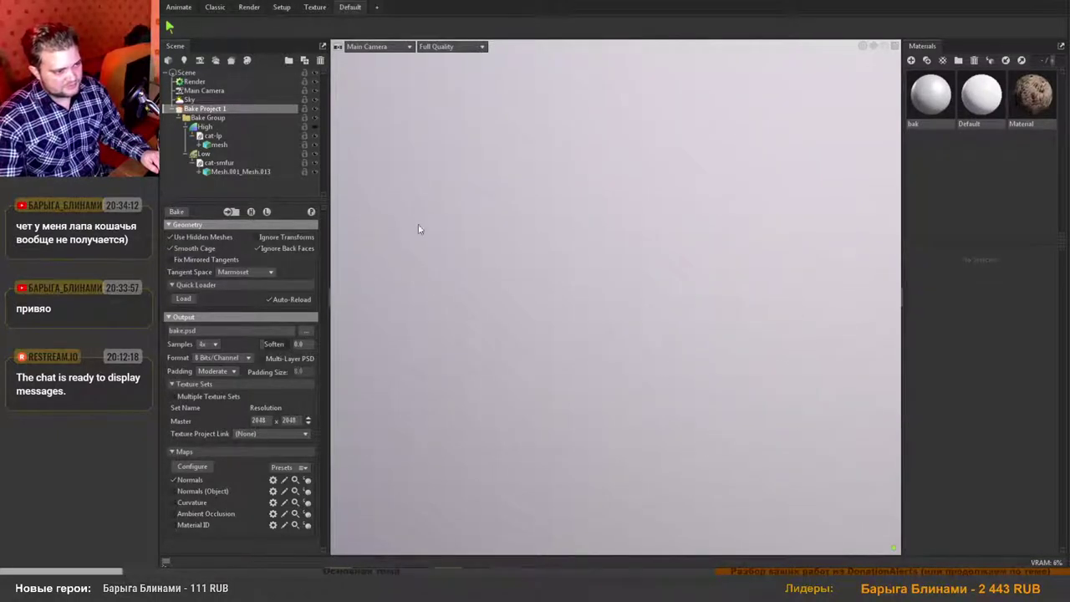
click(252, 212)
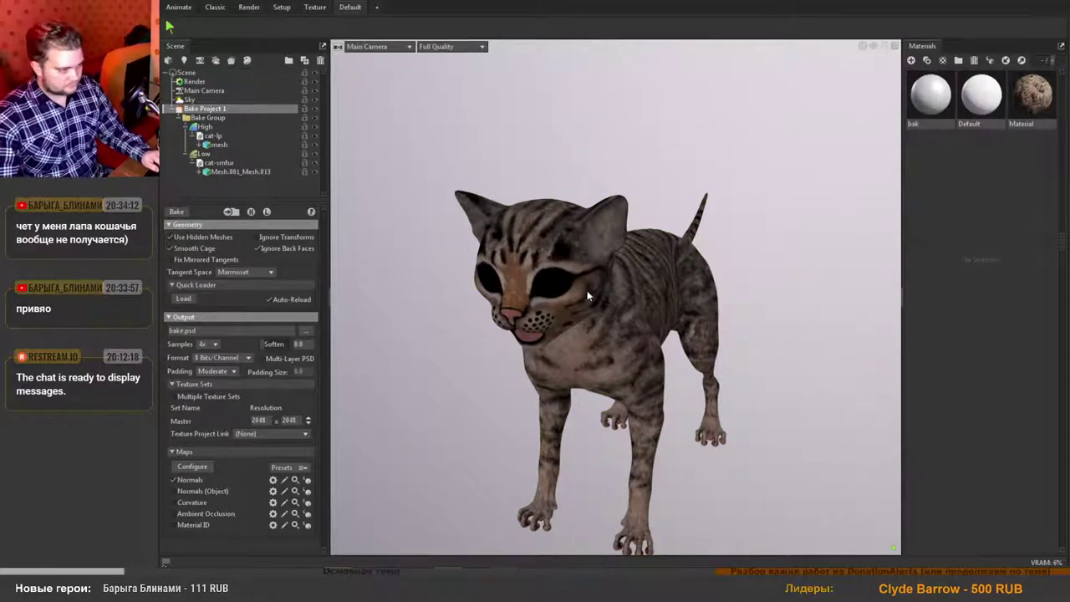
drag(607, 326, 584, 322)
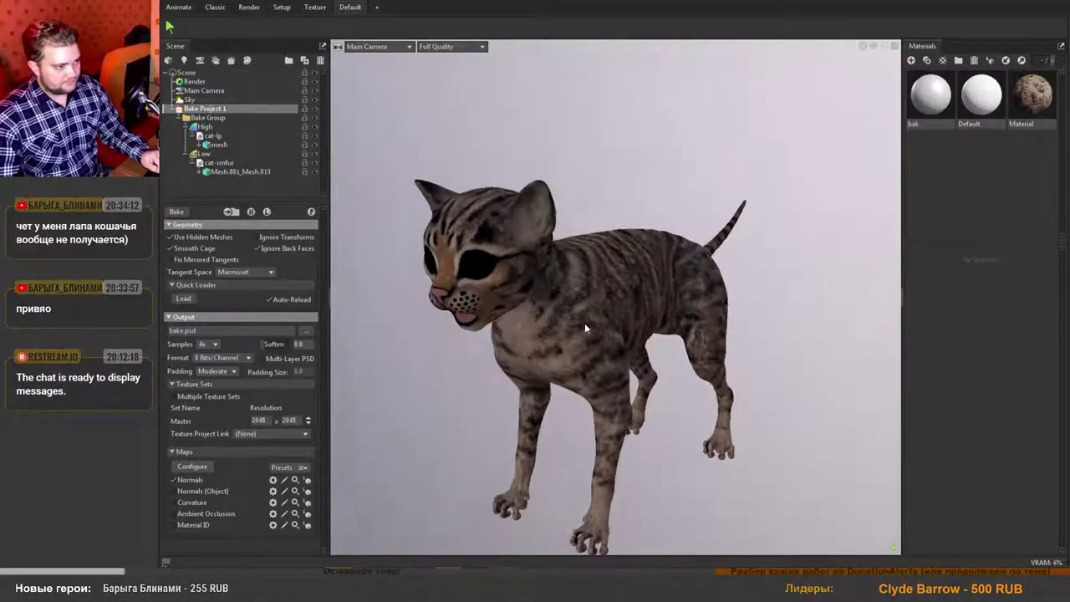
Select the cat's fur-textured material for editing, then open the Textures/fur-bake folder in File Explorer.
click(216, 137)
click(1032, 93)
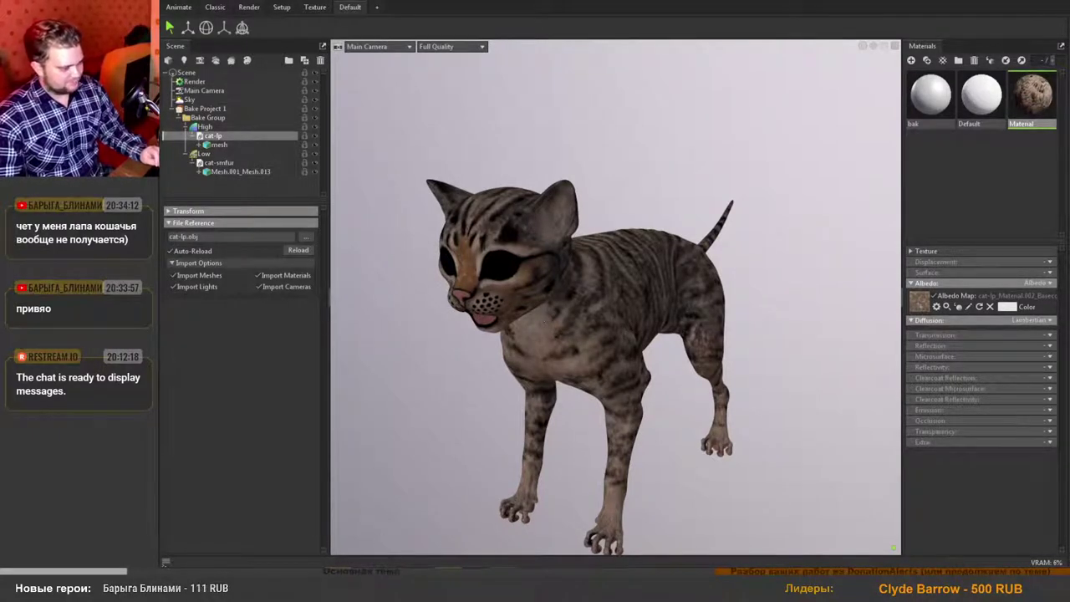
mouse_move(311, 581)
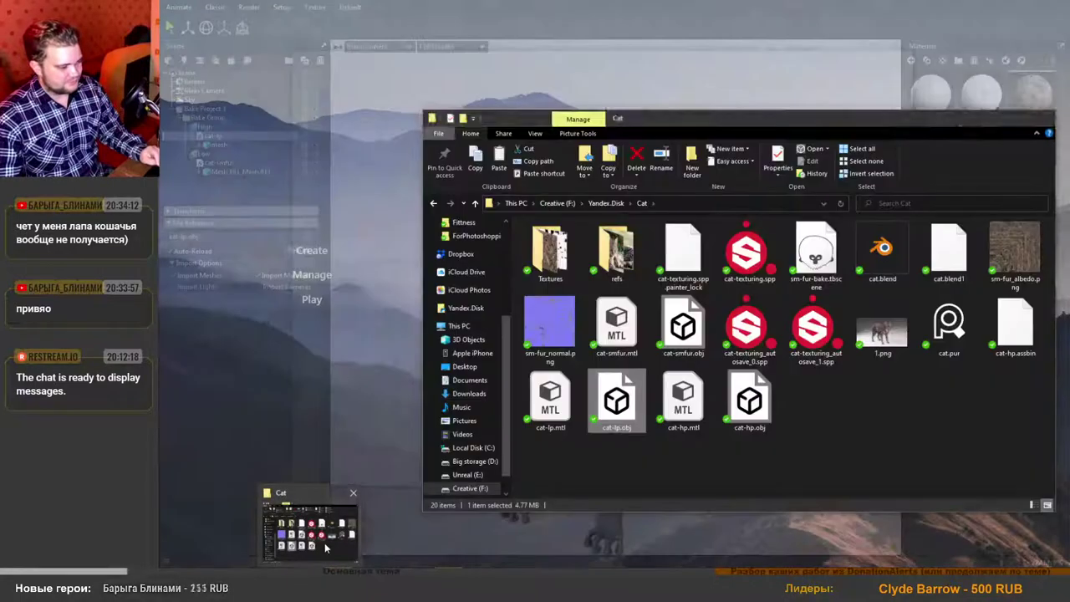
click(356, 535)
drag(717, 124, 487, 103)
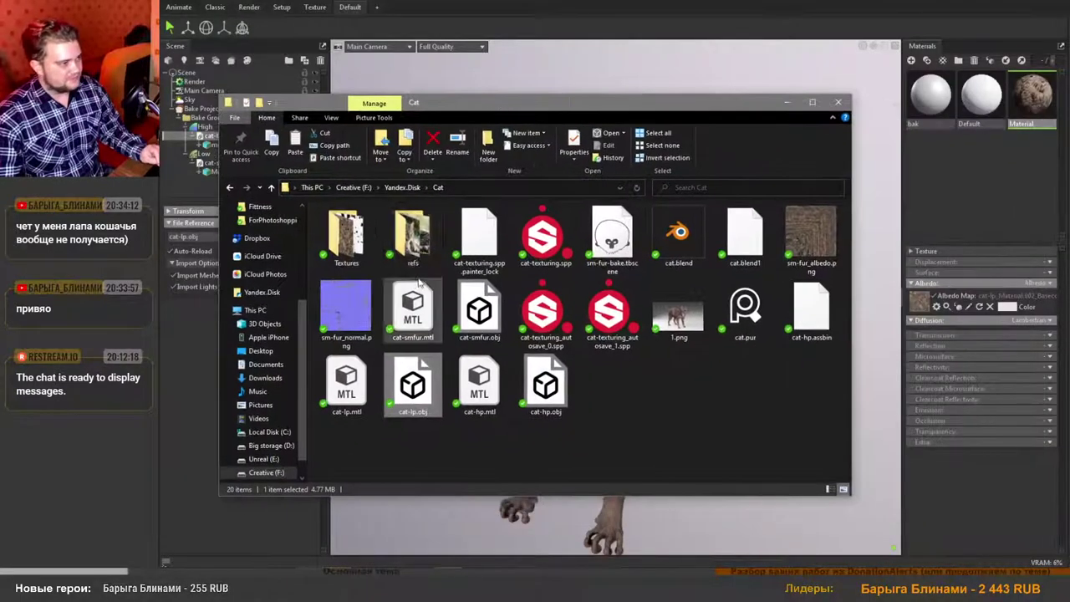
double_click(346, 237)
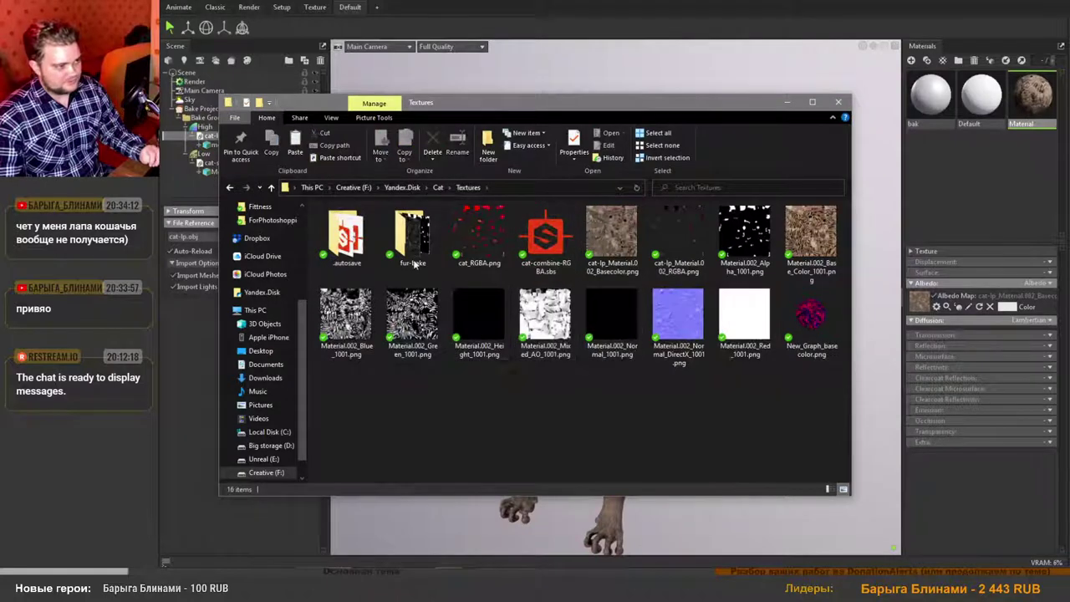
double_click(412, 235)
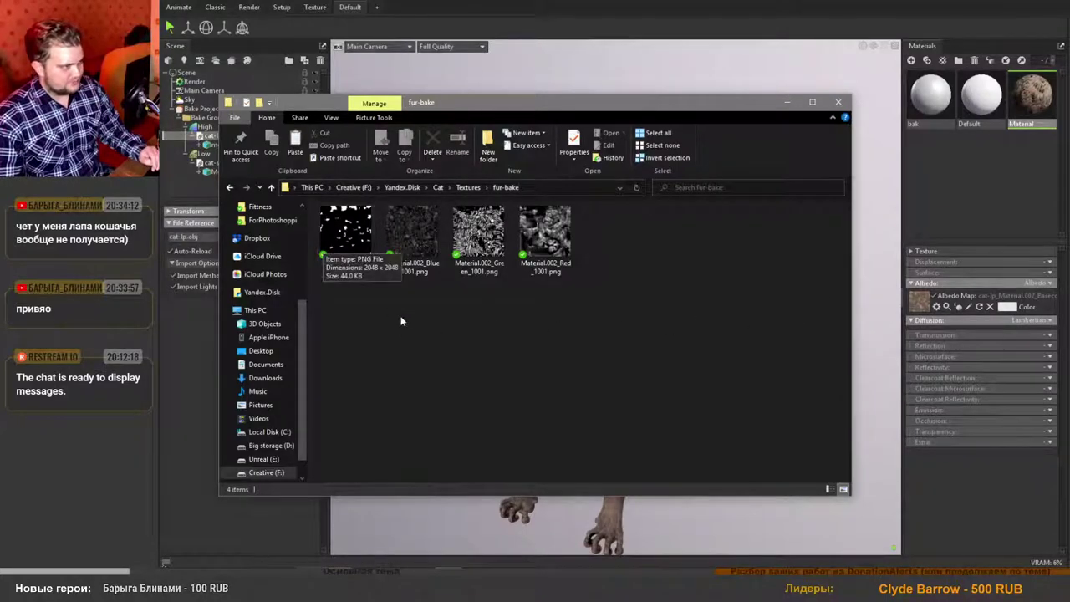
Look over the Alpha and Blue mask images of Material.002 in the fur-bake folder.
click(343, 240)
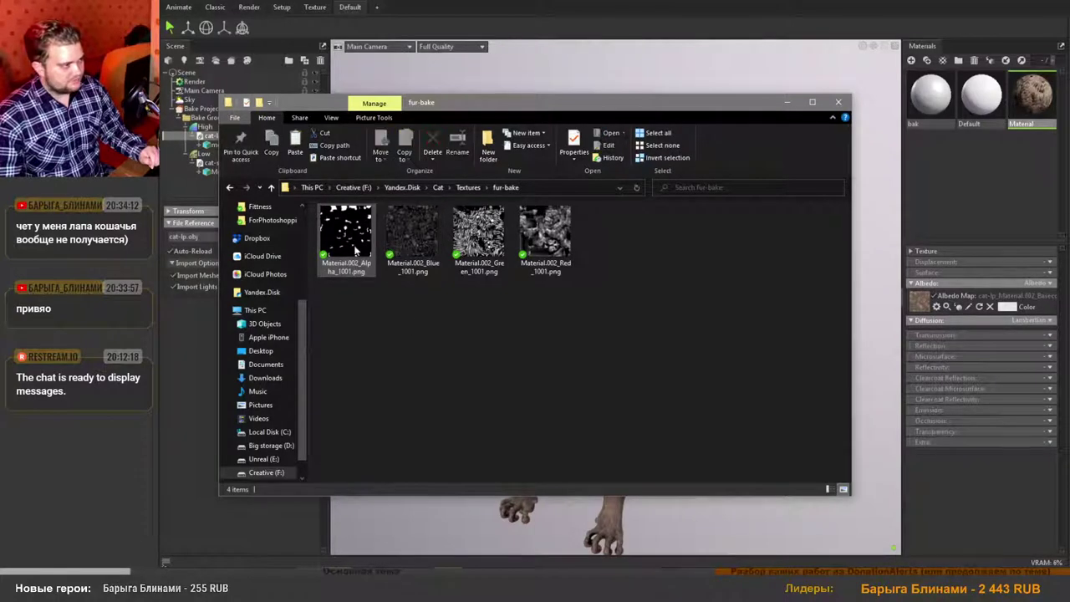
drag(531, 105, 473, 367)
drag(514, 491, 523, 114)
click(423, 364)
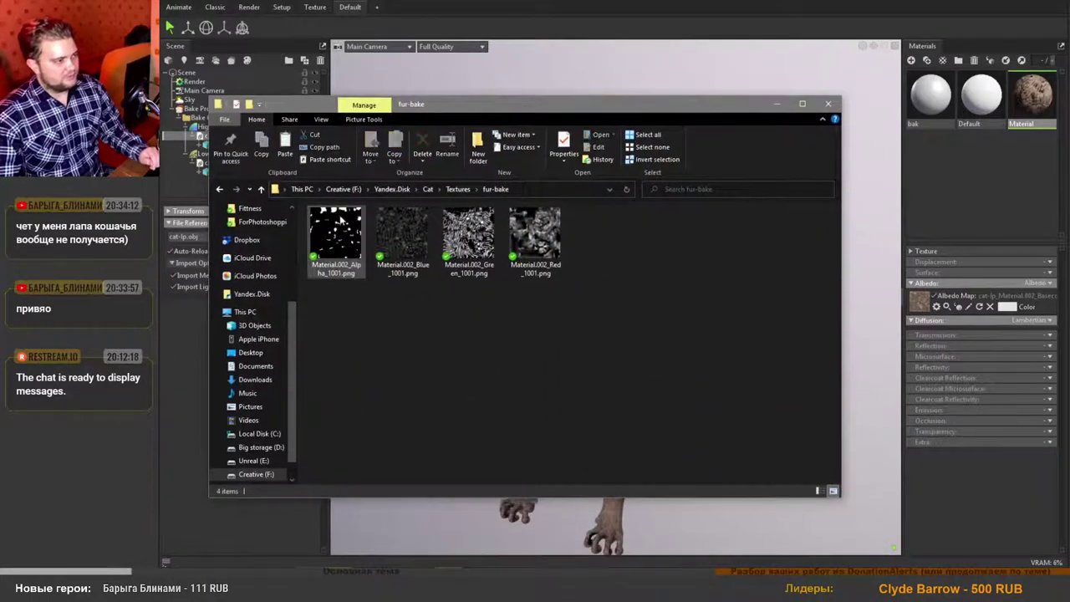
click(341, 234)
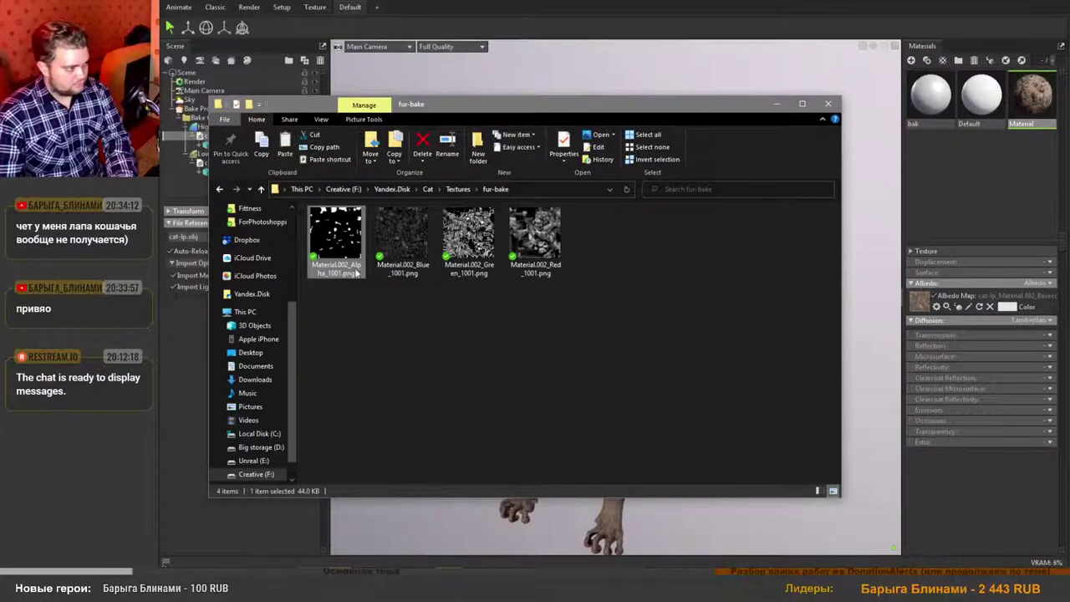
click(413, 255)
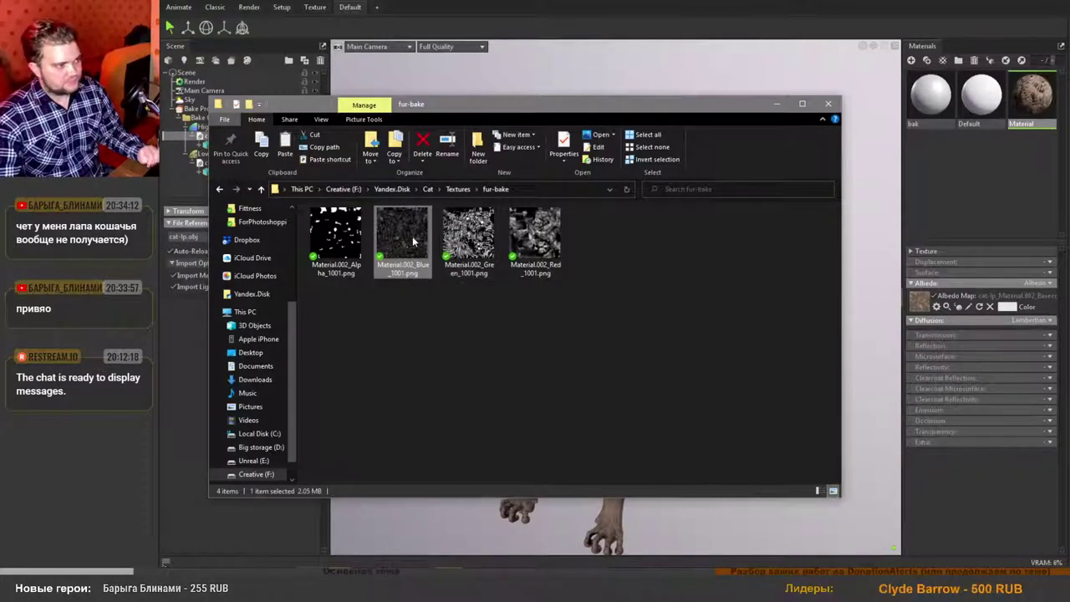
Assign Material.002_Red_1001.png from the fur-bake folder as the cat material's albedo map and inspect it on the model.
click(548, 234)
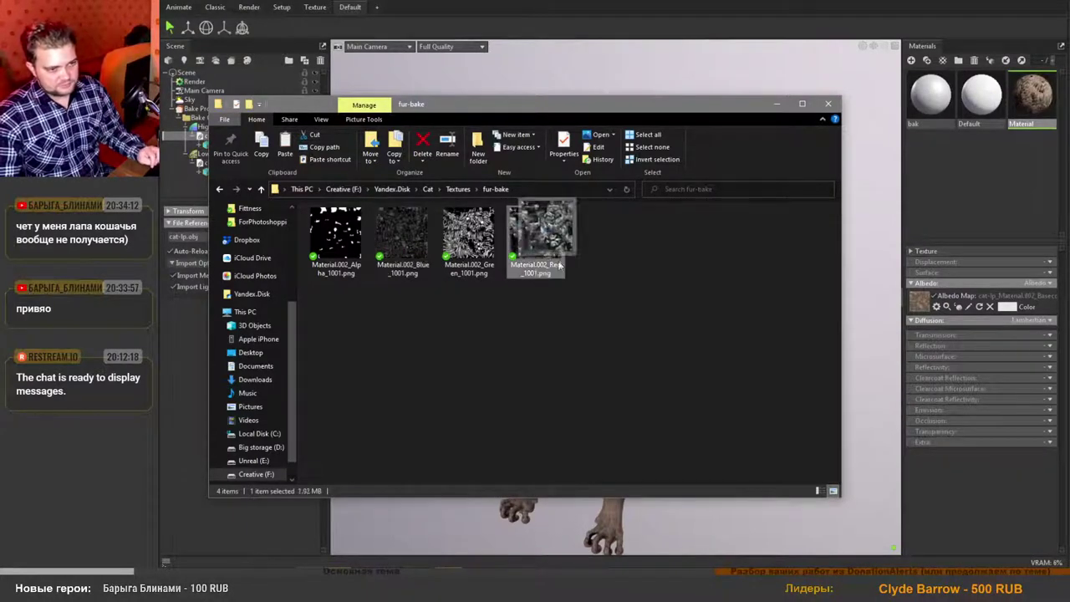
drag(925, 302, 924, 302)
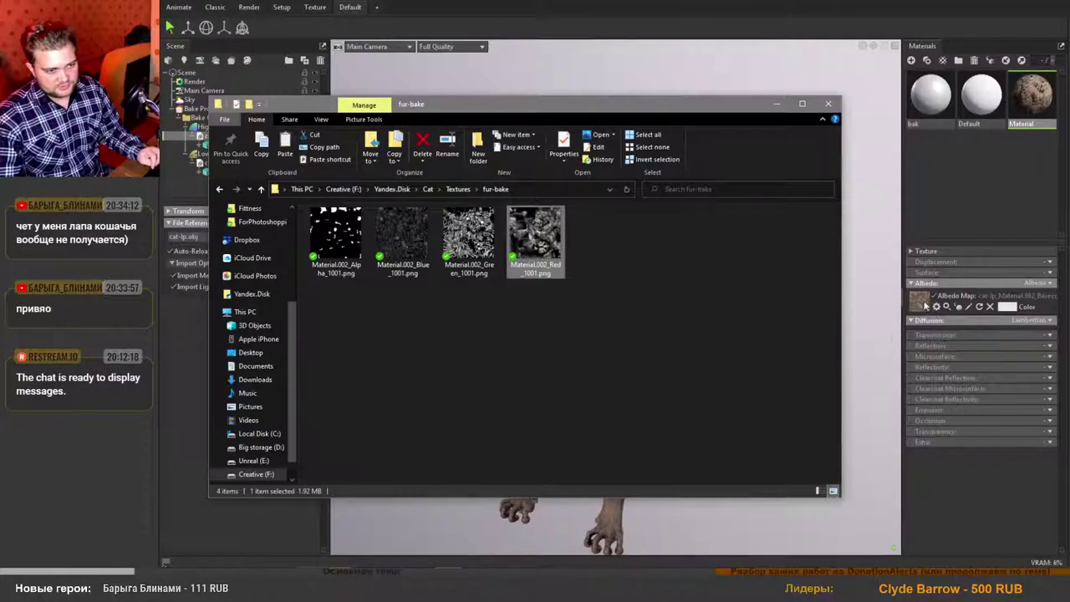
click(777, 104)
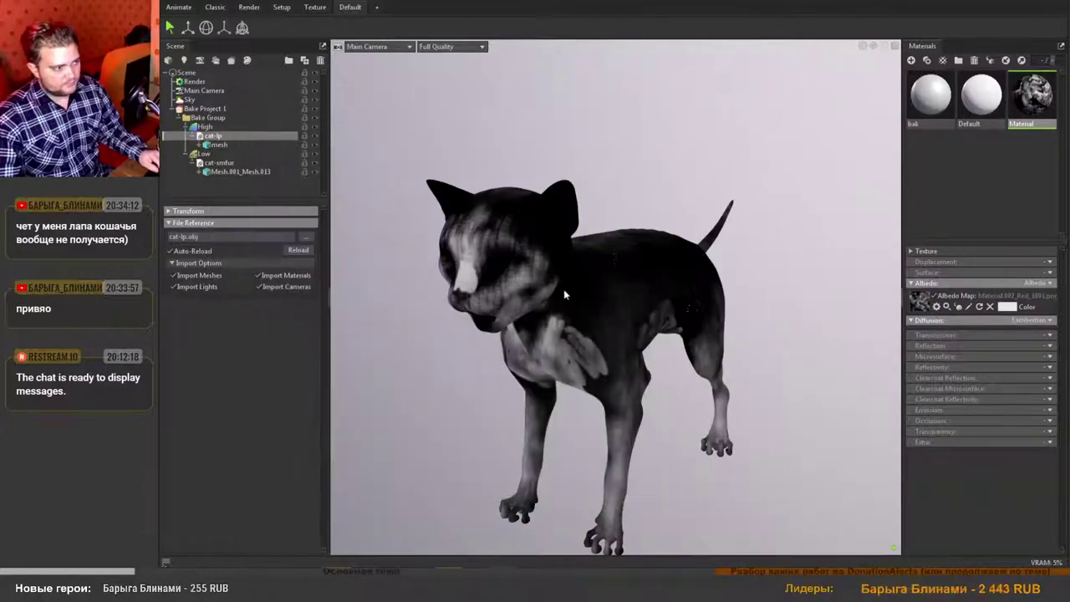
drag(683, 267, 598, 292)
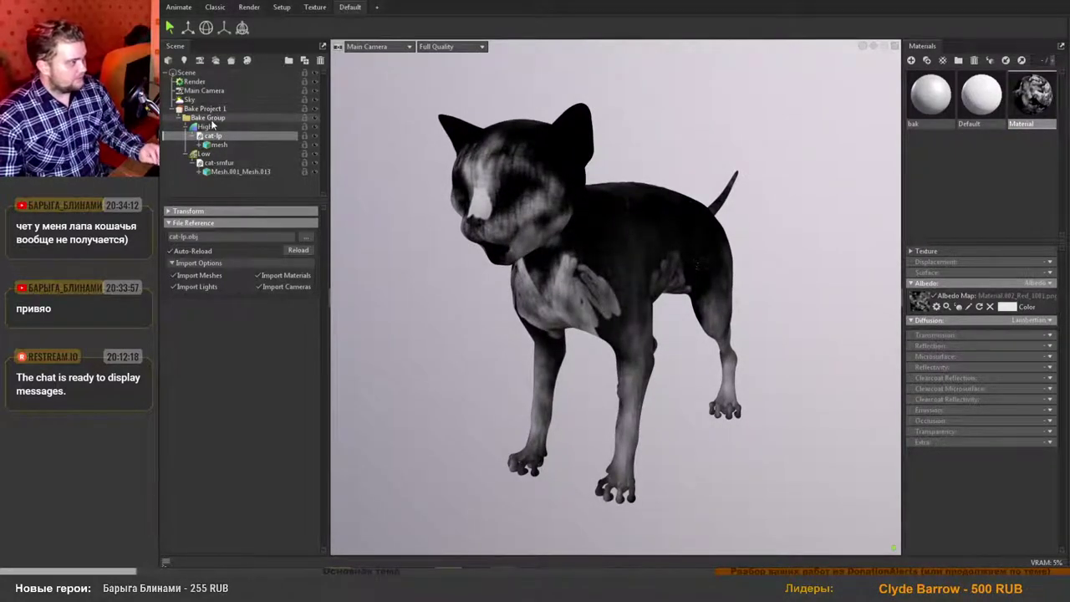
Create and open a folder named 2fur-bake inside Textures for Bake Project 1's output file.
click(208, 109)
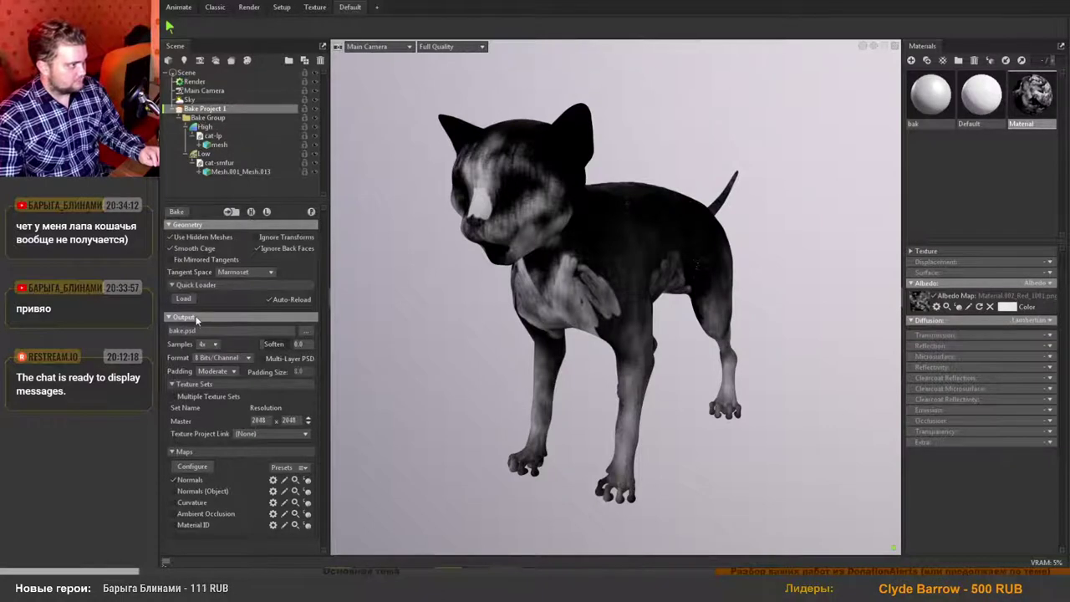
click(307, 335)
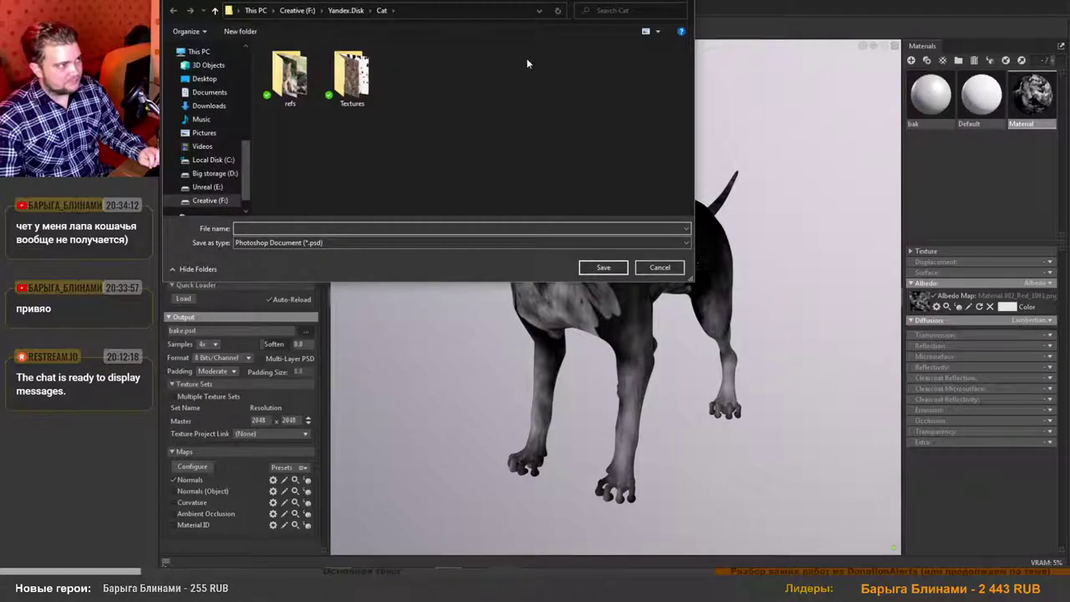
drag(403, 2, 541, 141)
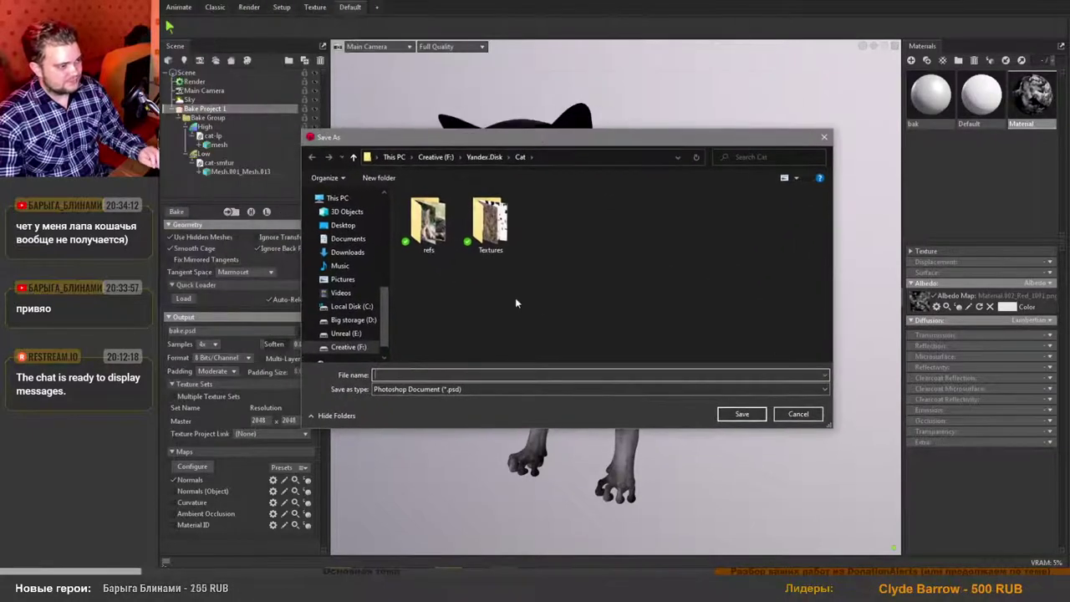
double_click(492, 224)
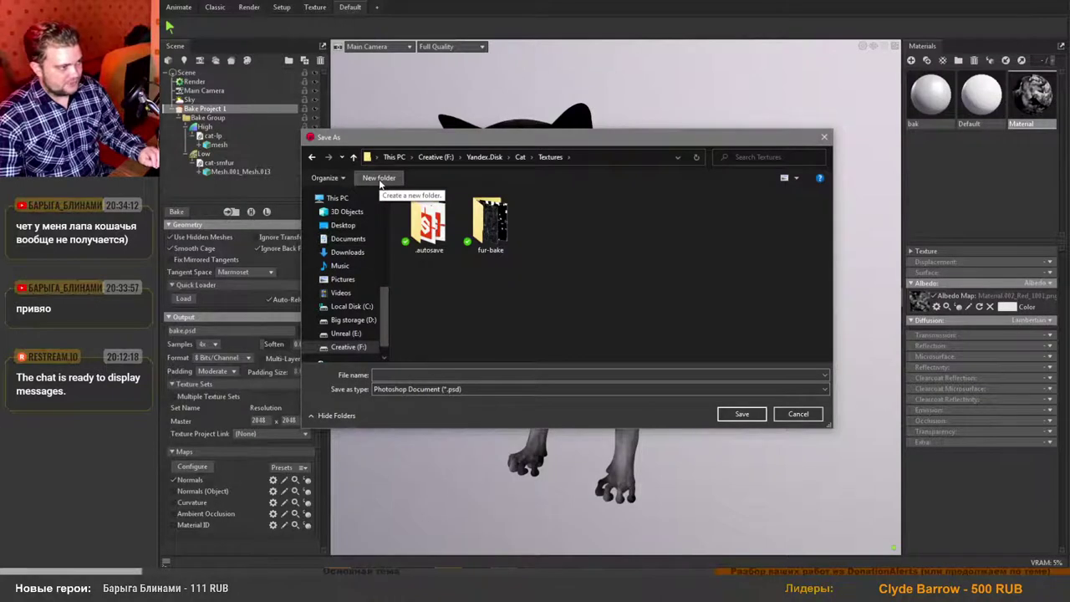
click(379, 178)
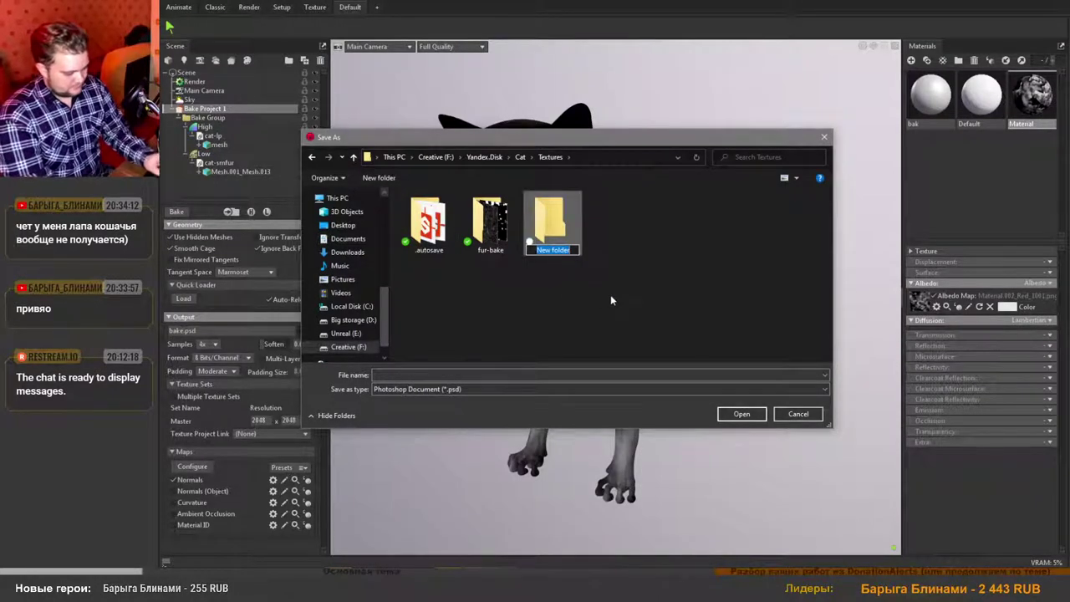
text(2fur)
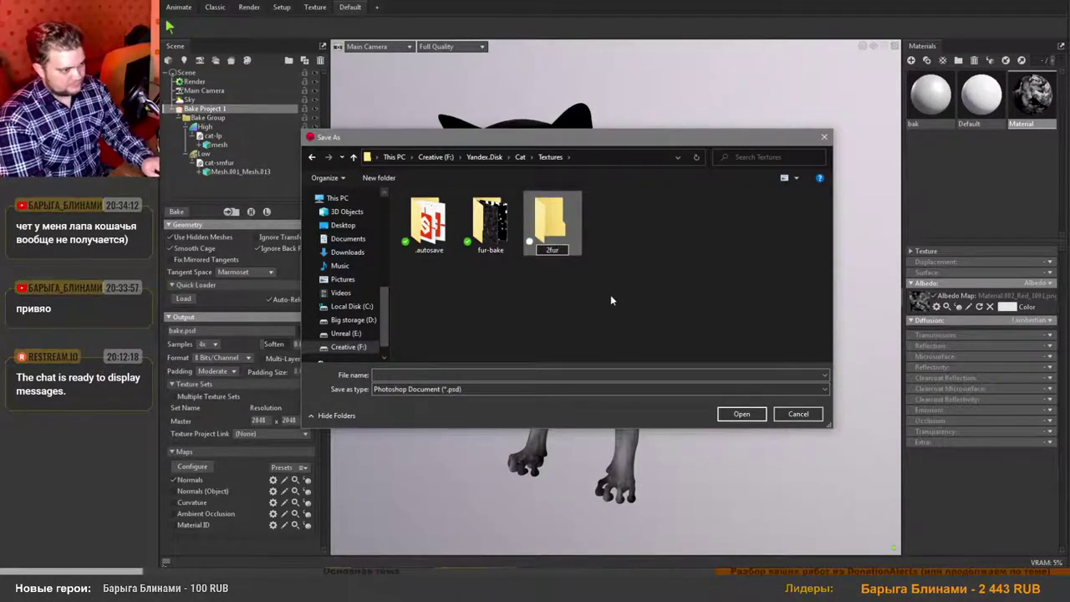
text(-bake)
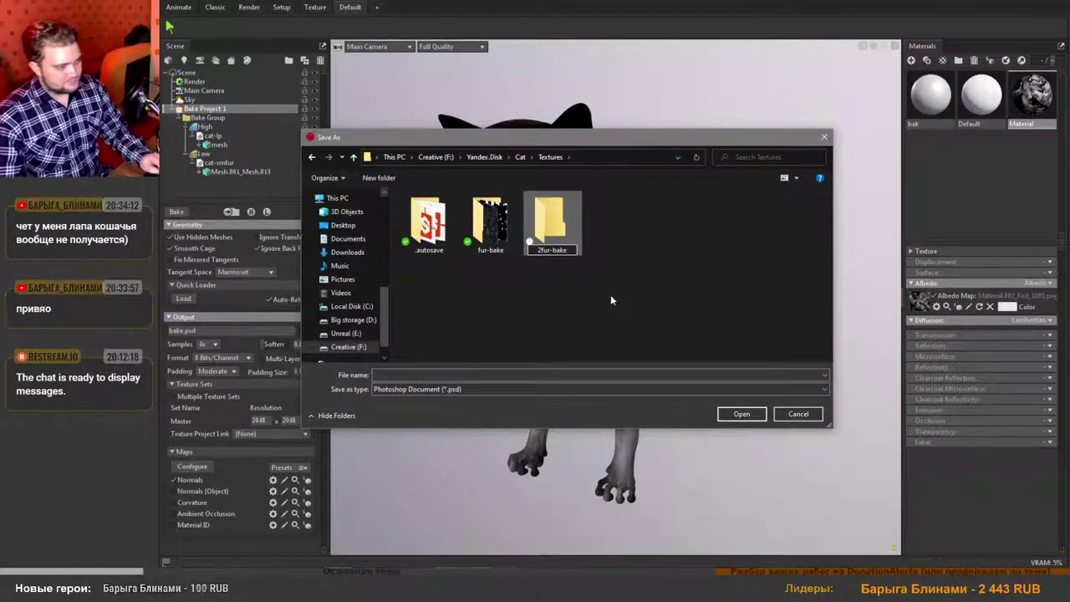
key(Return)
double_click(490, 219)
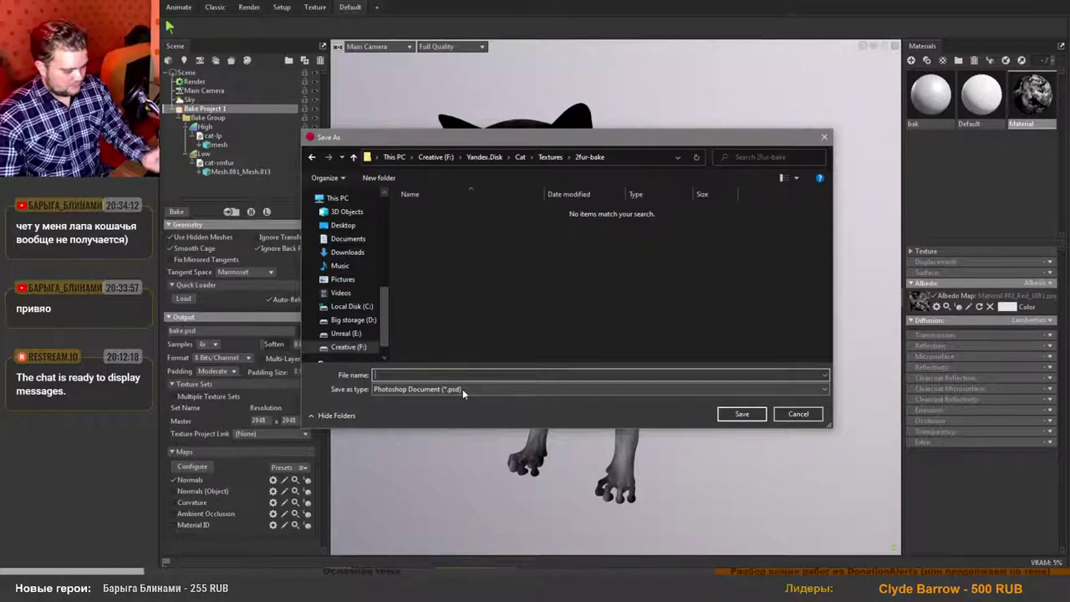
Set the bake output to a PNG file named fb in the 2fur-bake folder.
text(fb)
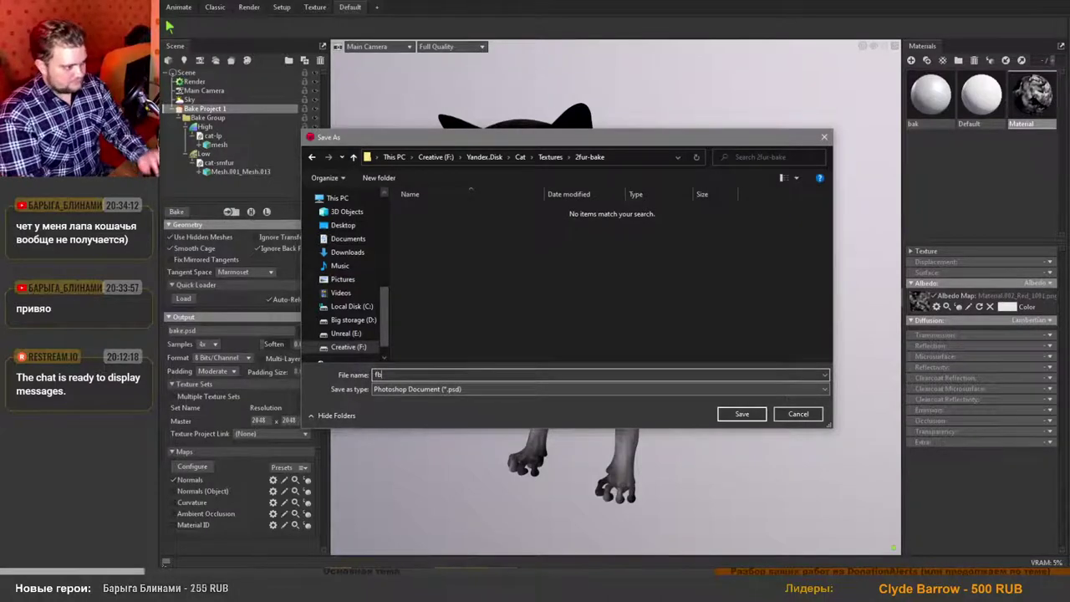
click(480, 391)
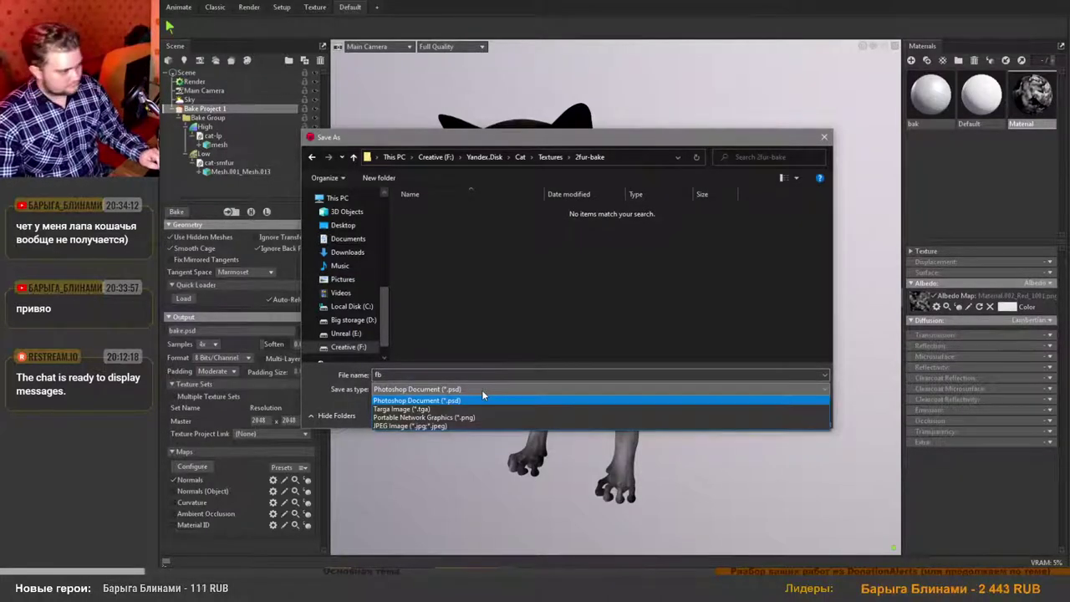
click(466, 417)
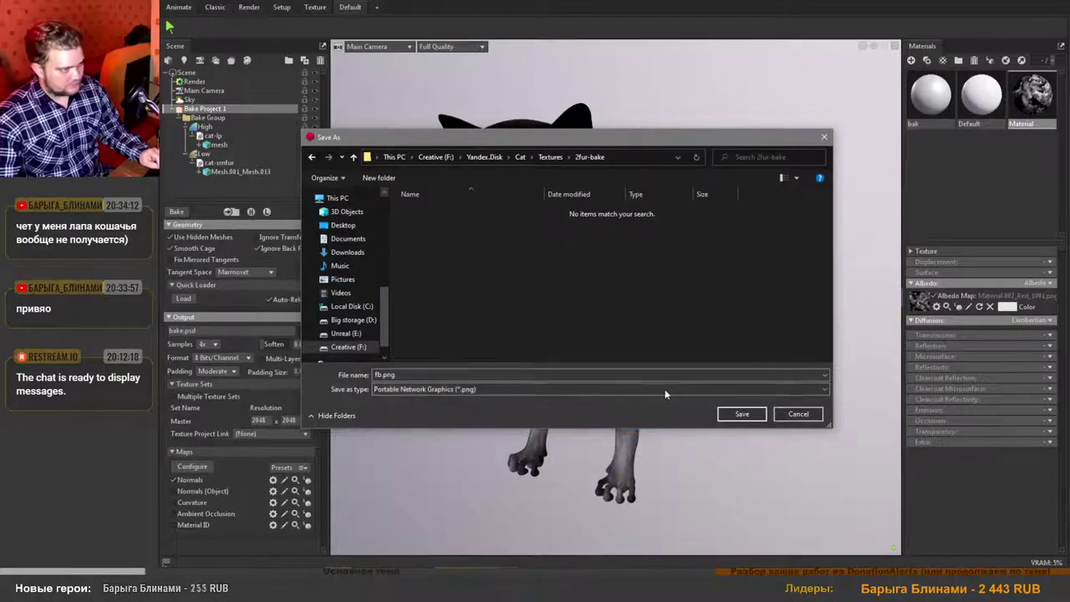
click(744, 416)
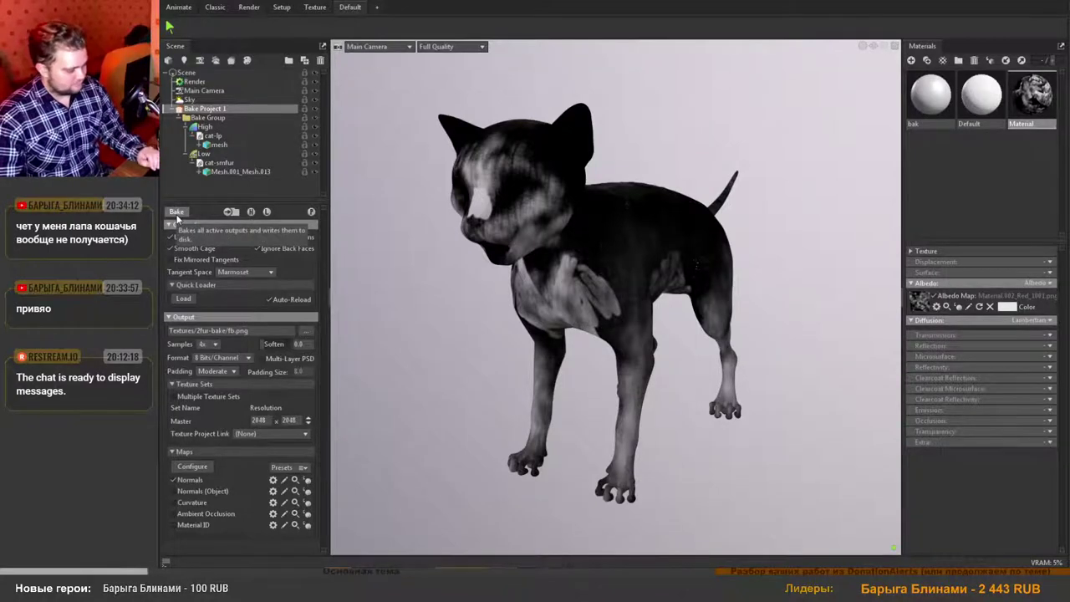
Bake the project with the Normals map enabled and check the cat in the viewport.
click(179, 212)
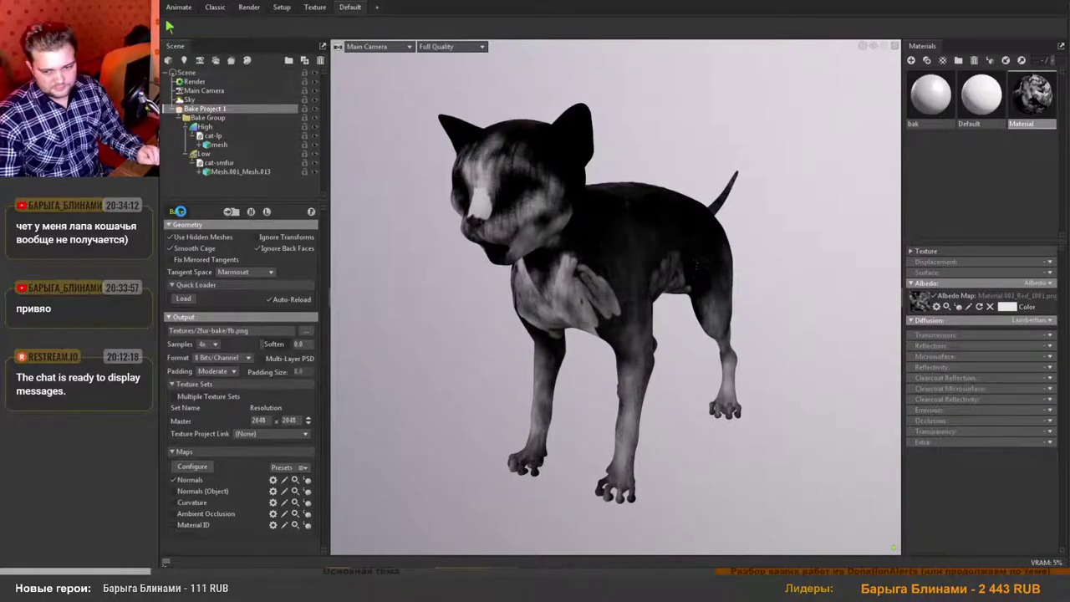
mouse_move(475, 586)
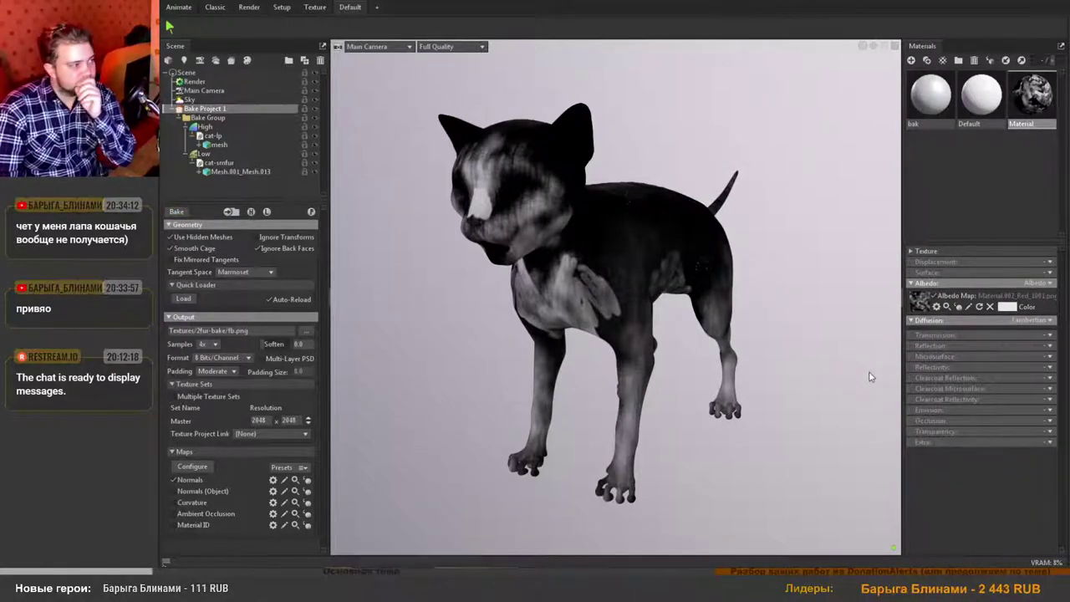
scroll(617, 284, down, 2)
scroll(617, 284, up, 3)
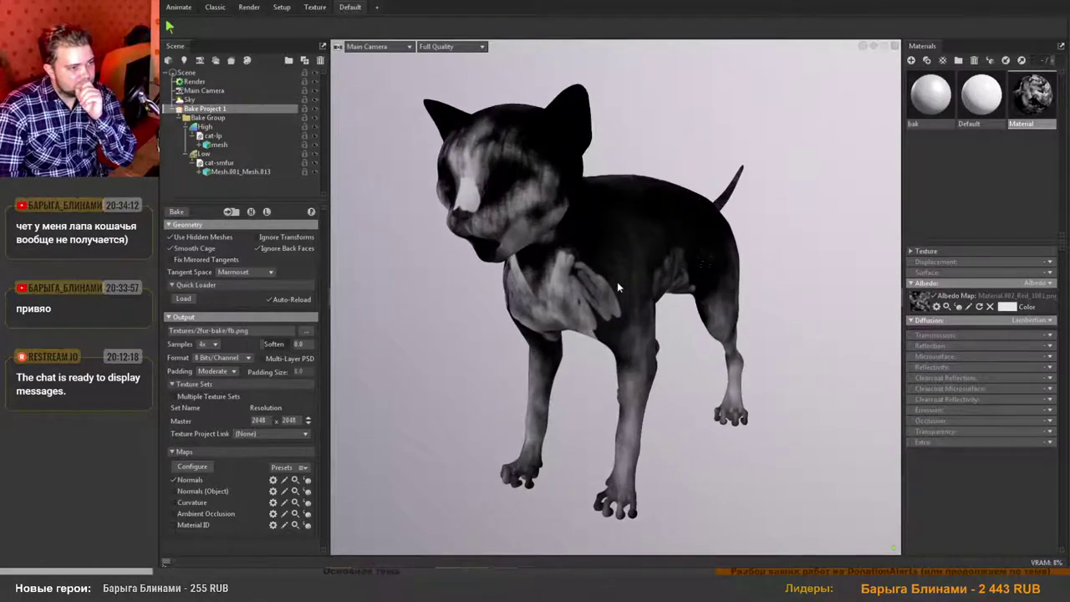
Delete fb_normal.png from the Textures/2fur-bake folder in File Explorer, then return to the Marmoset scene.
mouse_move(314, 585)
click(318, 548)
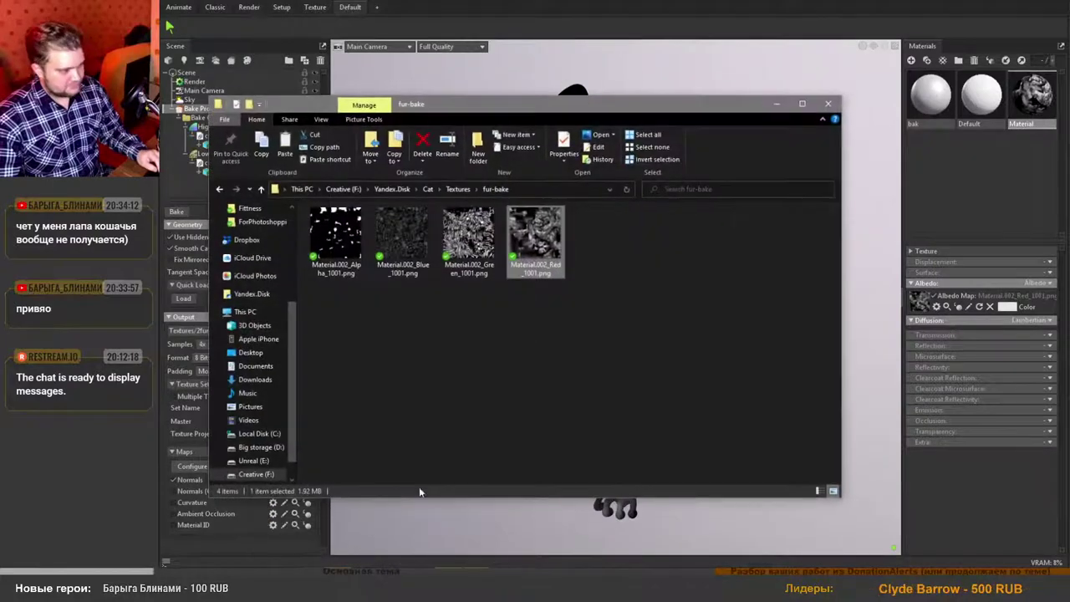
click(459, 189)
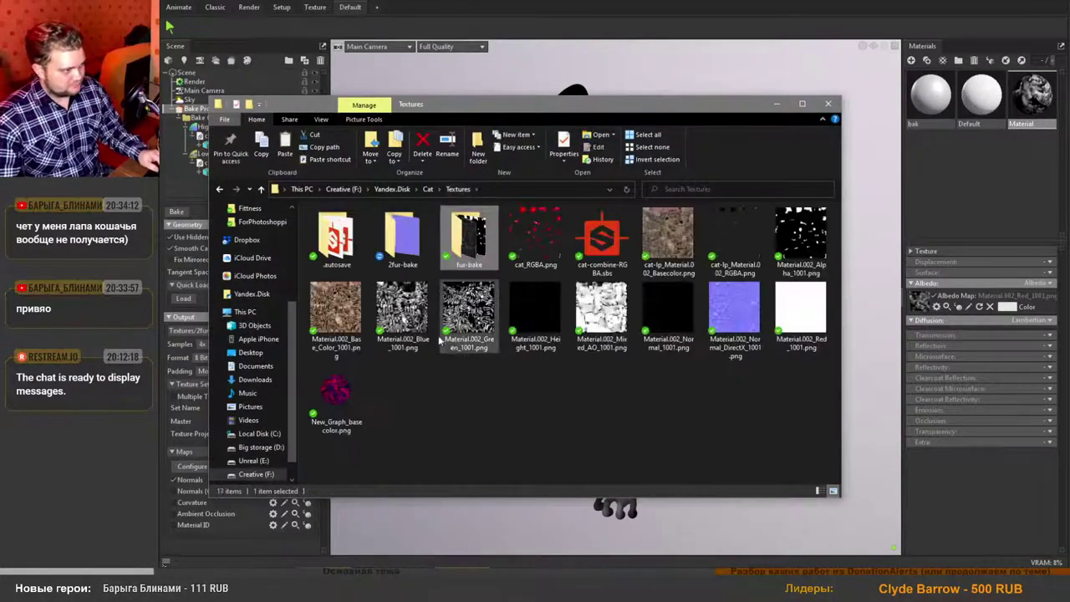
double_click(404, 241)
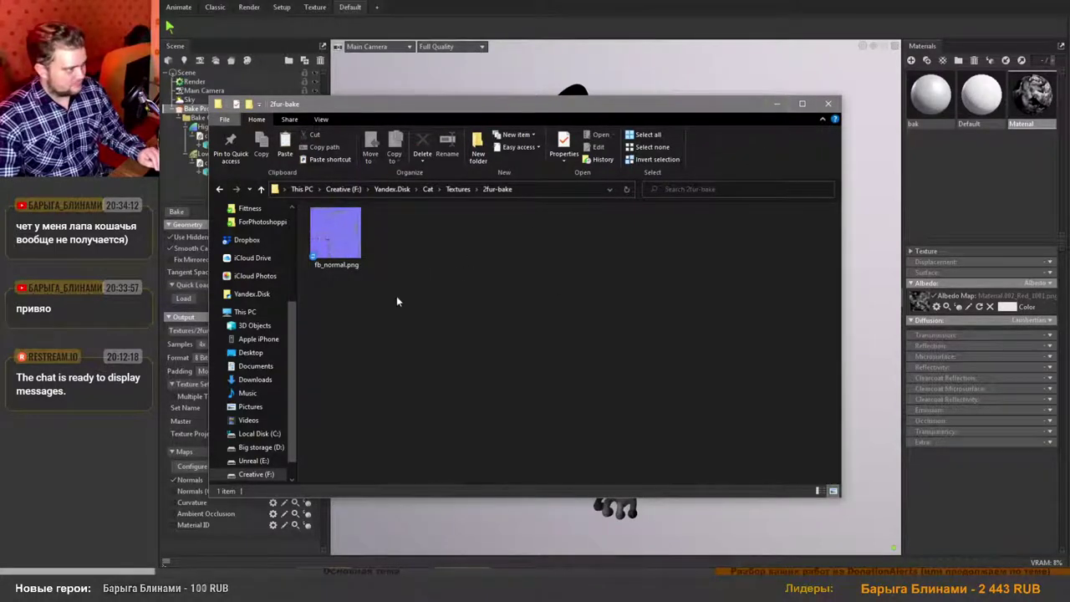
click(352, 268)
key(Delete)
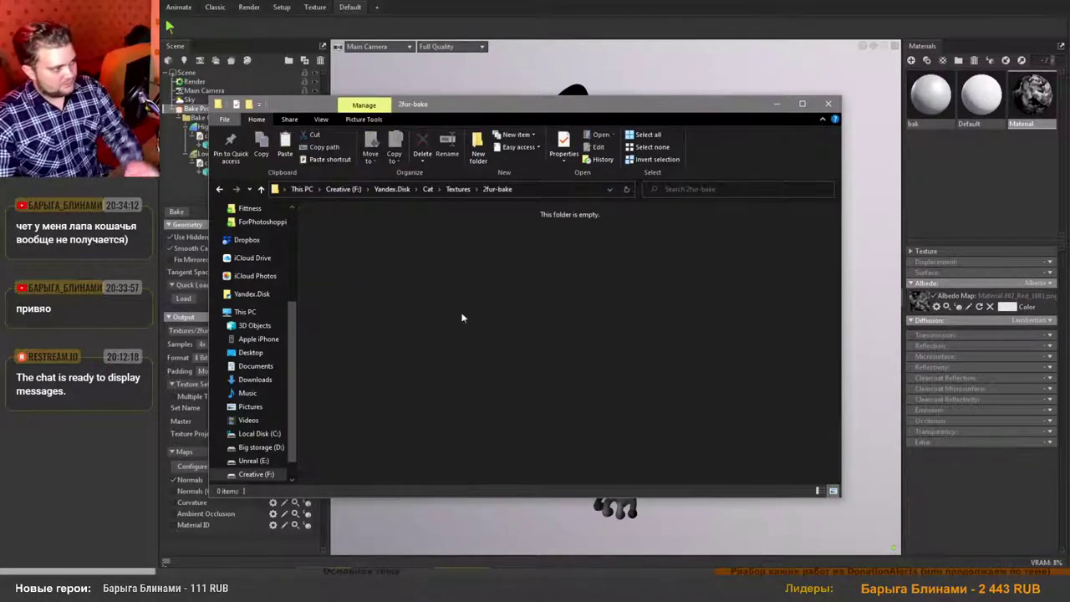
click(776, 103)
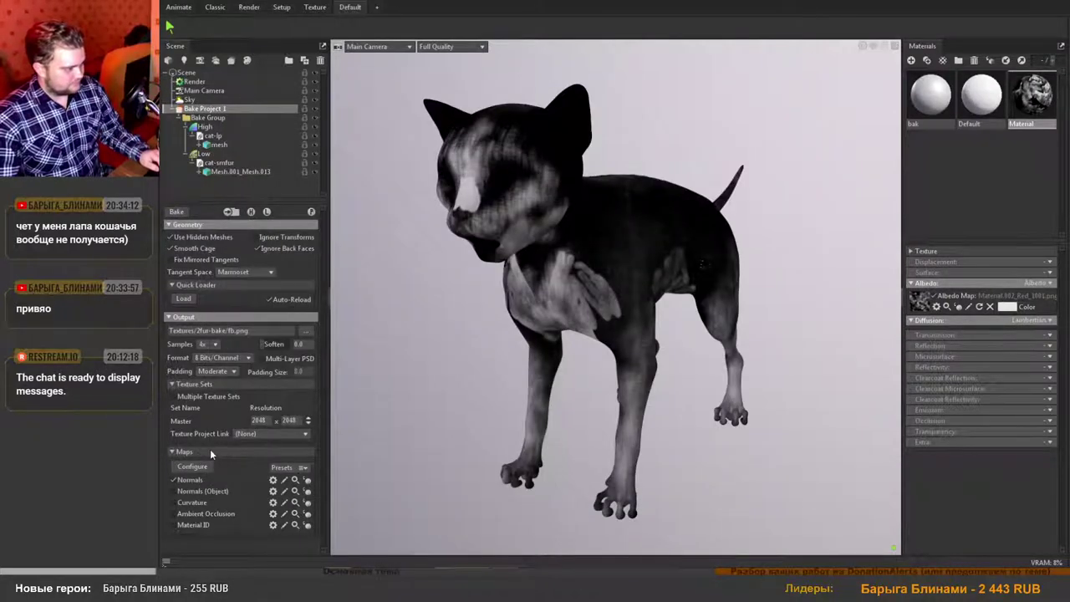
Configure the bake maps to output only Albedo, removing Normals, Normals (Object), Curvature, Ambient Occlusion and Material ID, and run the bake.
click(173, 480)
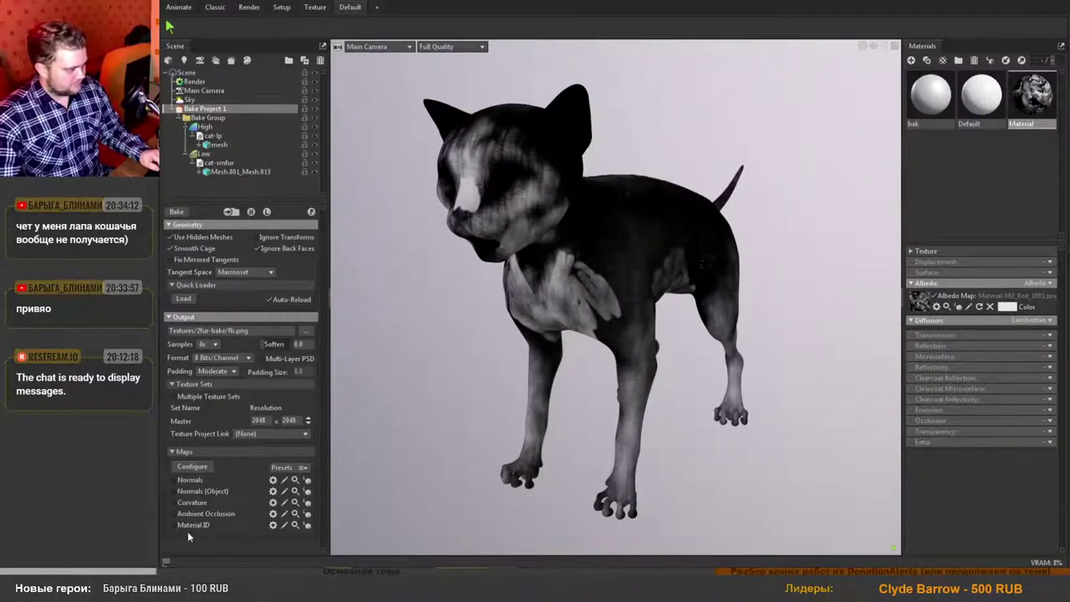
click(194, 467)
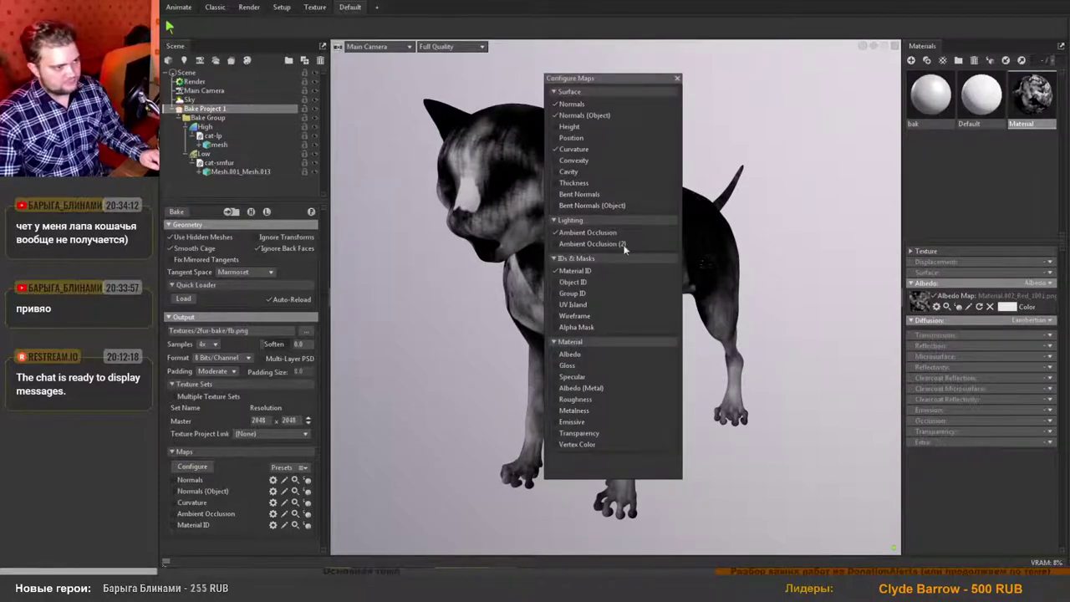
click(555, 104)
click(555, 115)
click(554, 149)
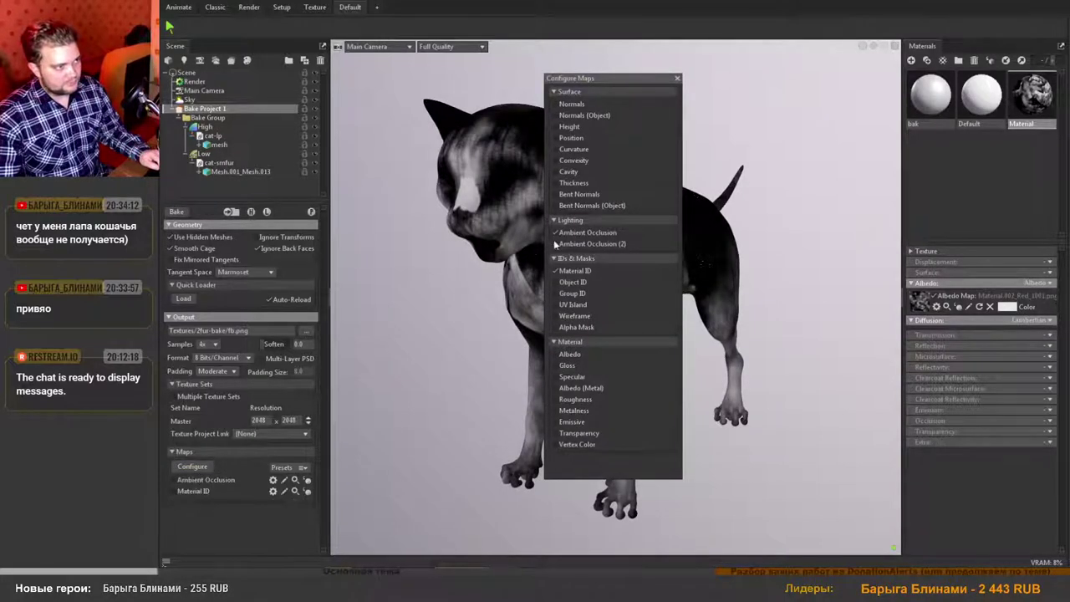
click(554, 232)
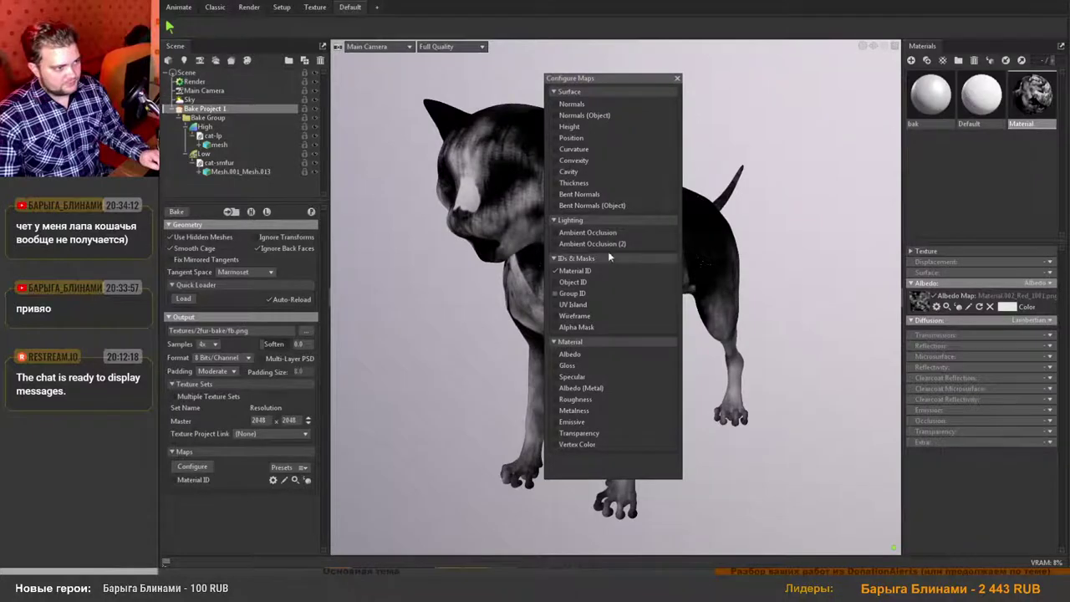
click(555, 270)
click(556, 353)
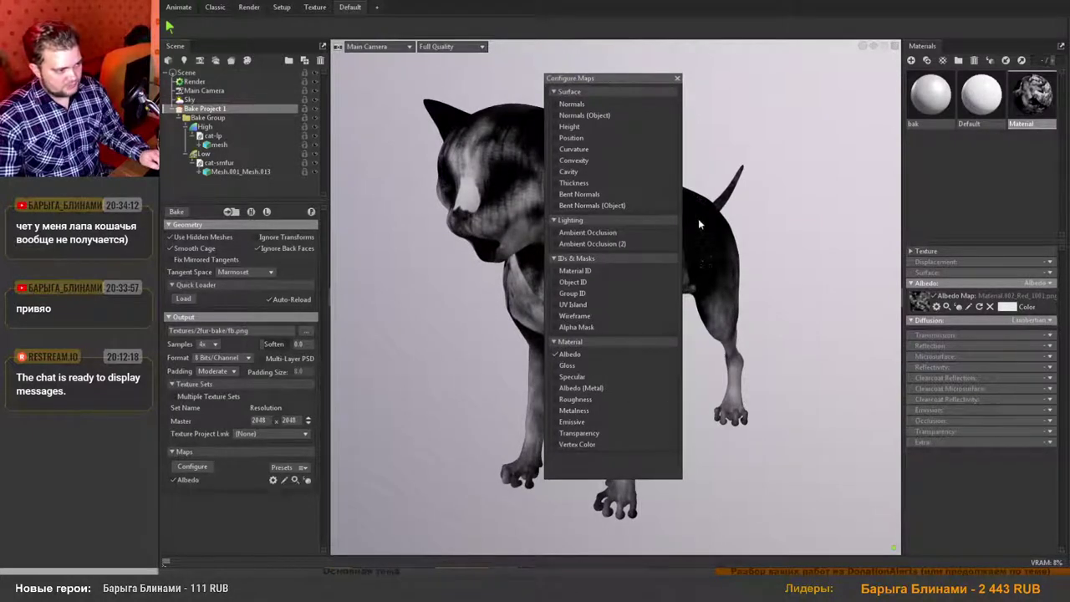
click(677, 78)
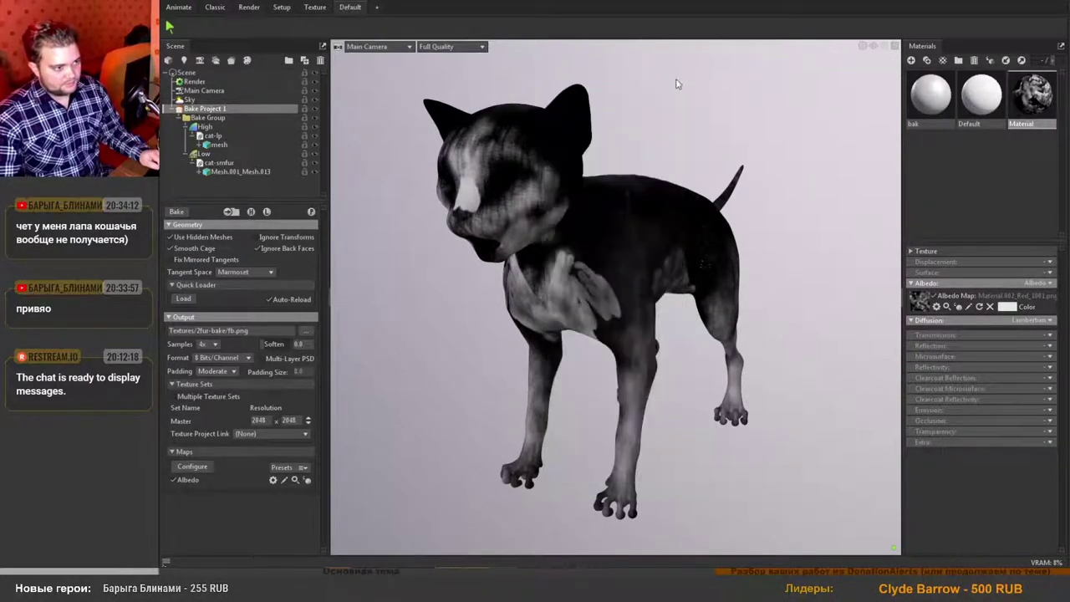
click(177, 213)
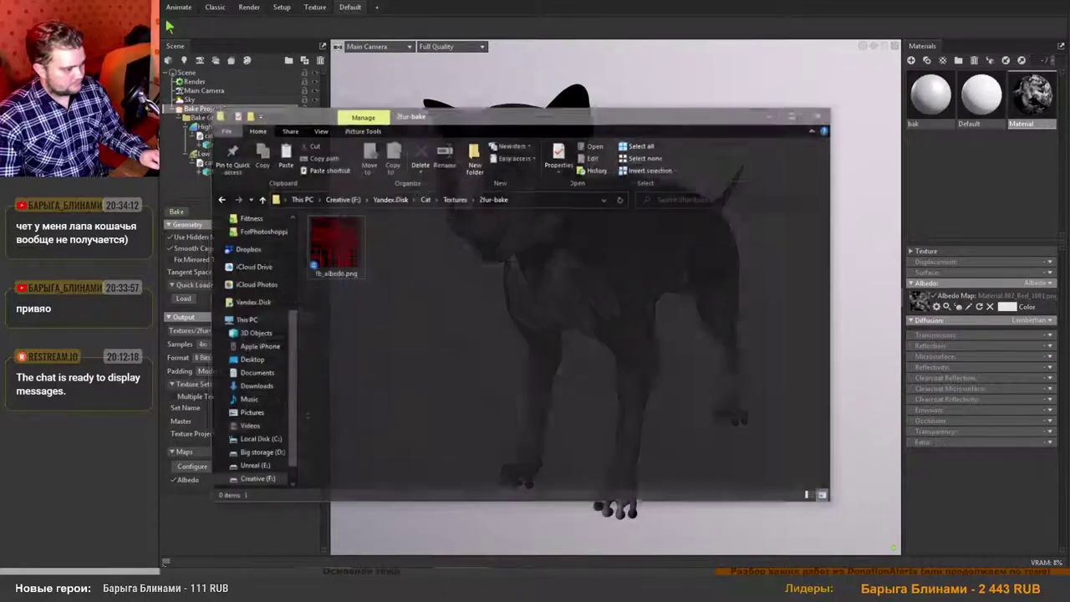
Examine the baked fb_albedo.png from the 2fur-bake folder in the image viewer, then close it.
drag(496, 107, 628, 102)
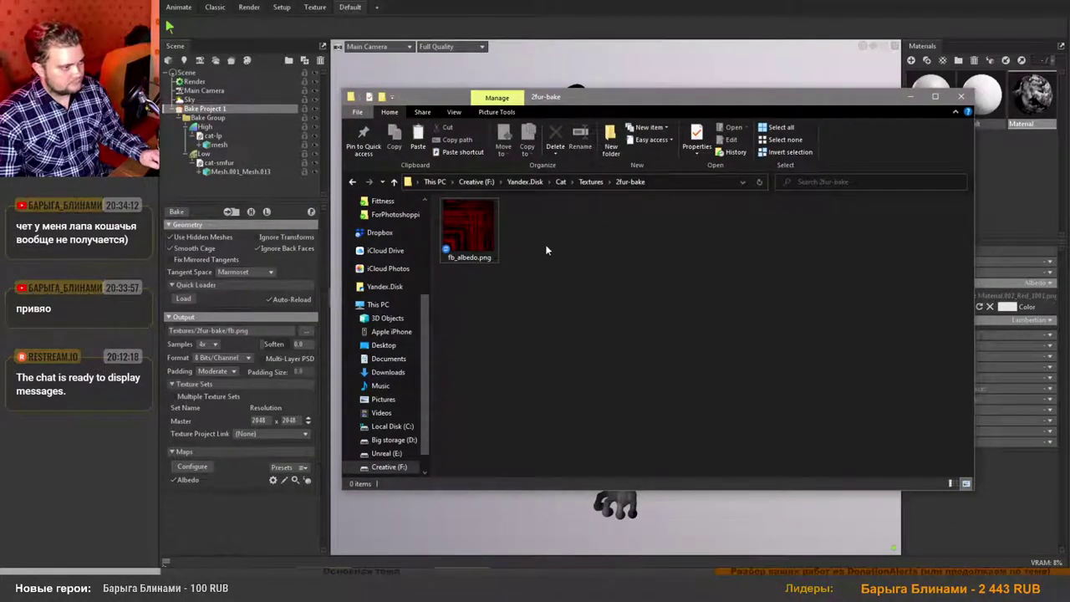
click(477, 251)
double_click(468, 228)
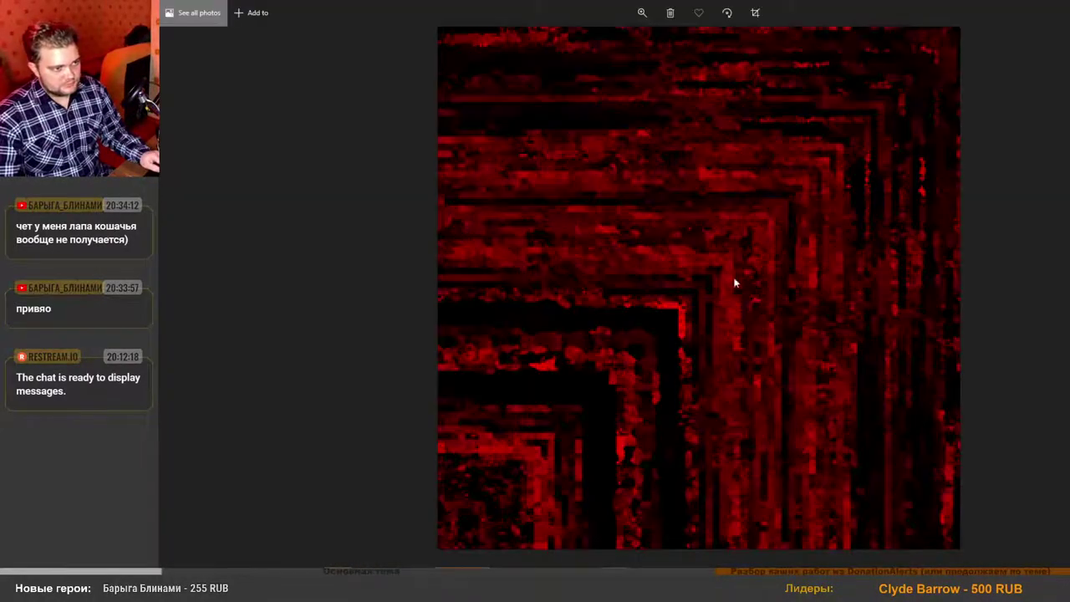
key(alt+F4)
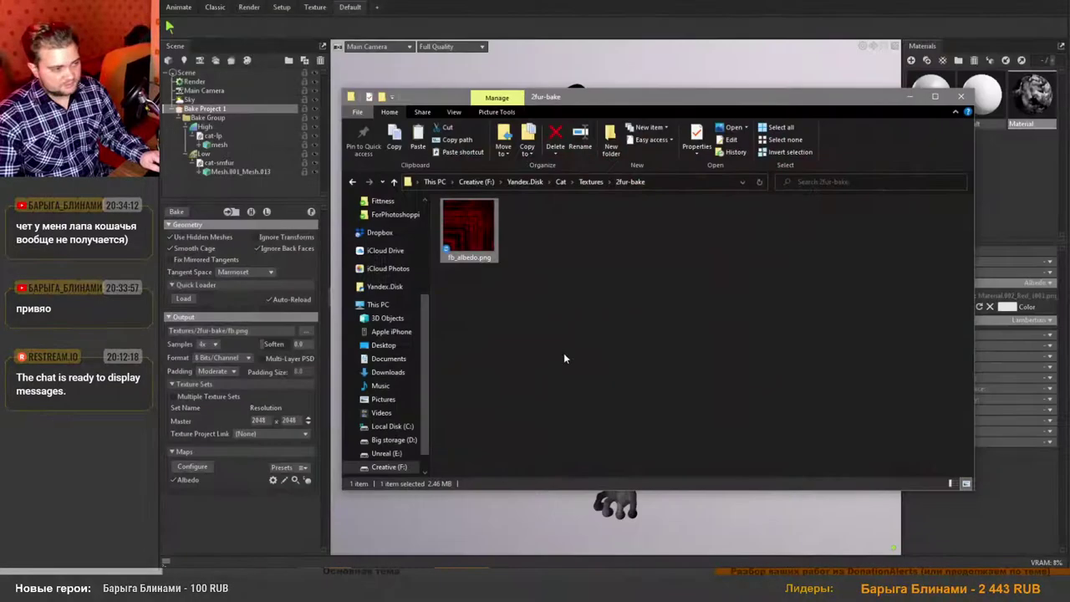
click(568, 328)
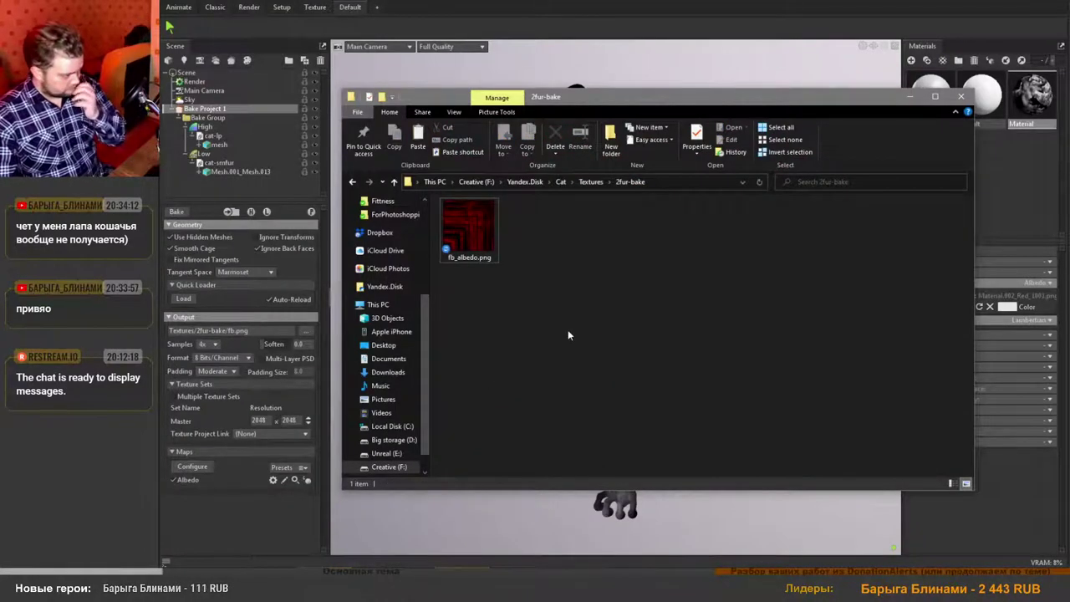
Return to the Marmoset scene and set the bake output path to Textures/2fur-bake/fb-green.png.
click(909, 97)
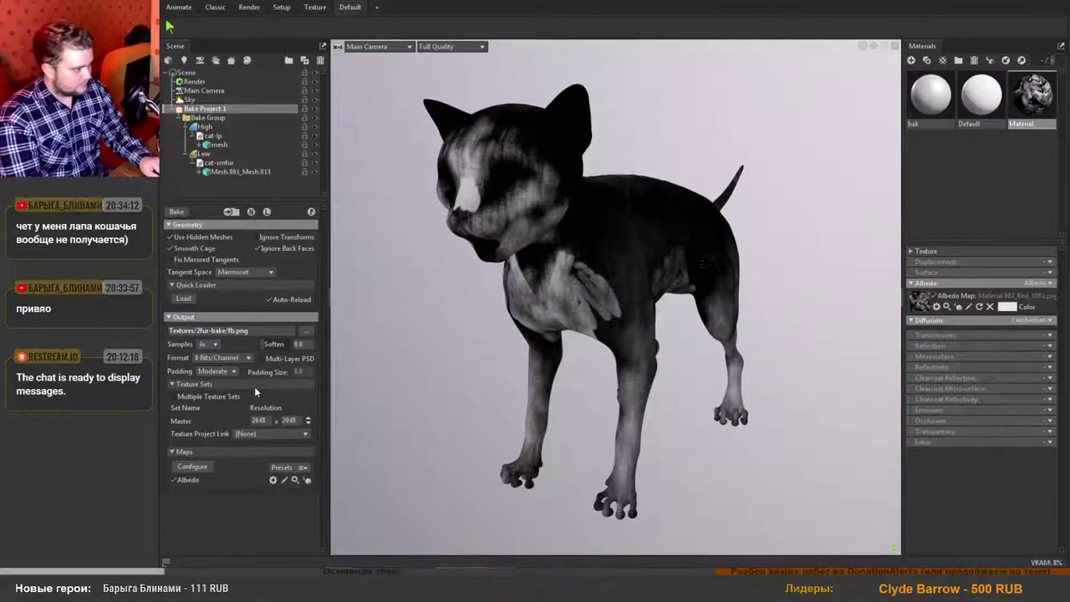
text(-red)
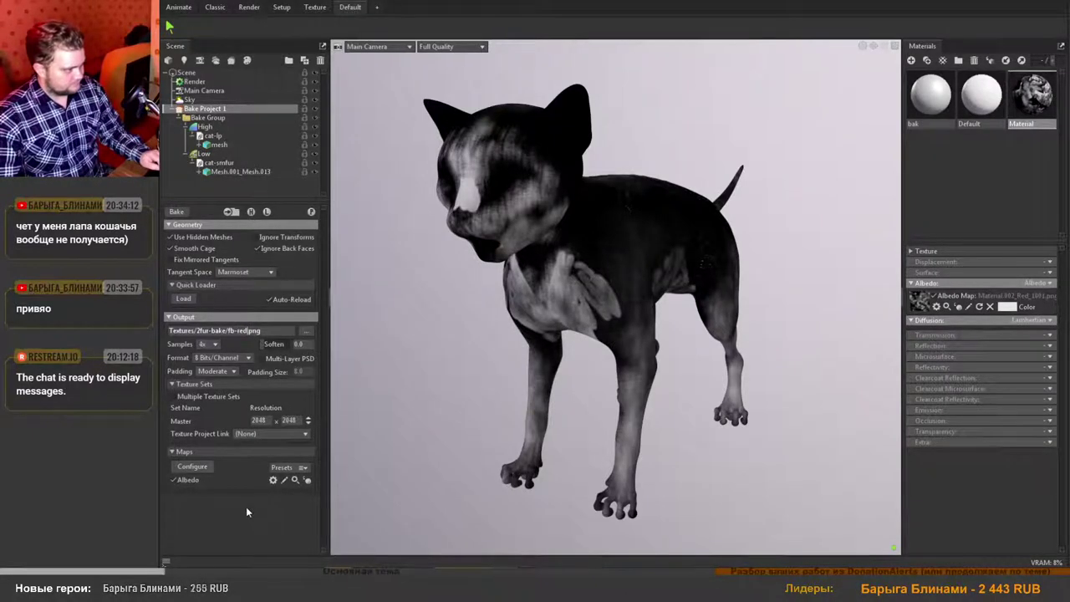
key(BackSpace)
key(BackSpace)
key(BackSpace)
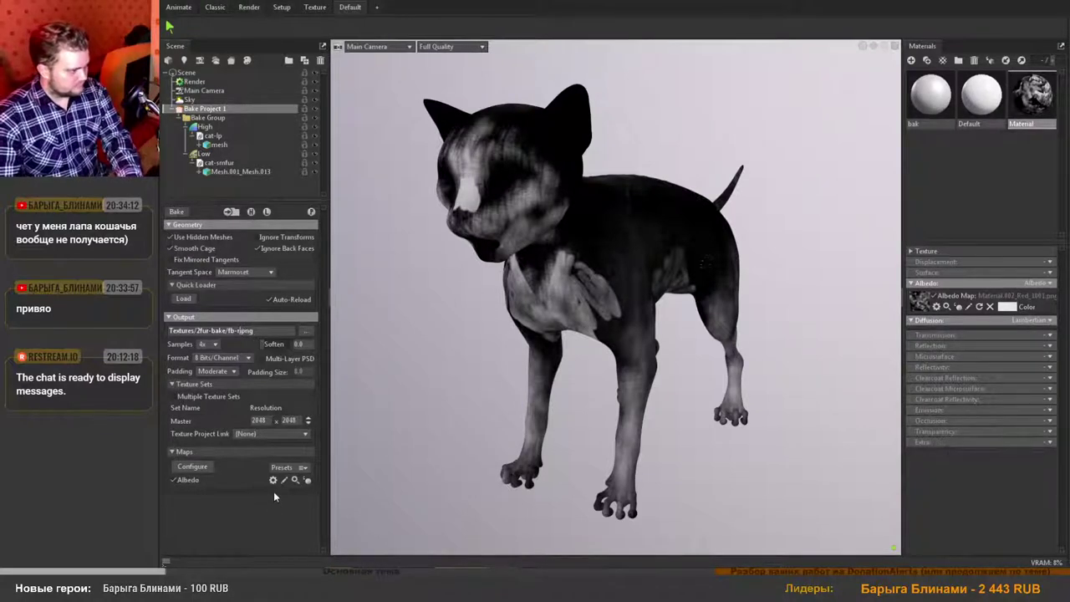
text(green)
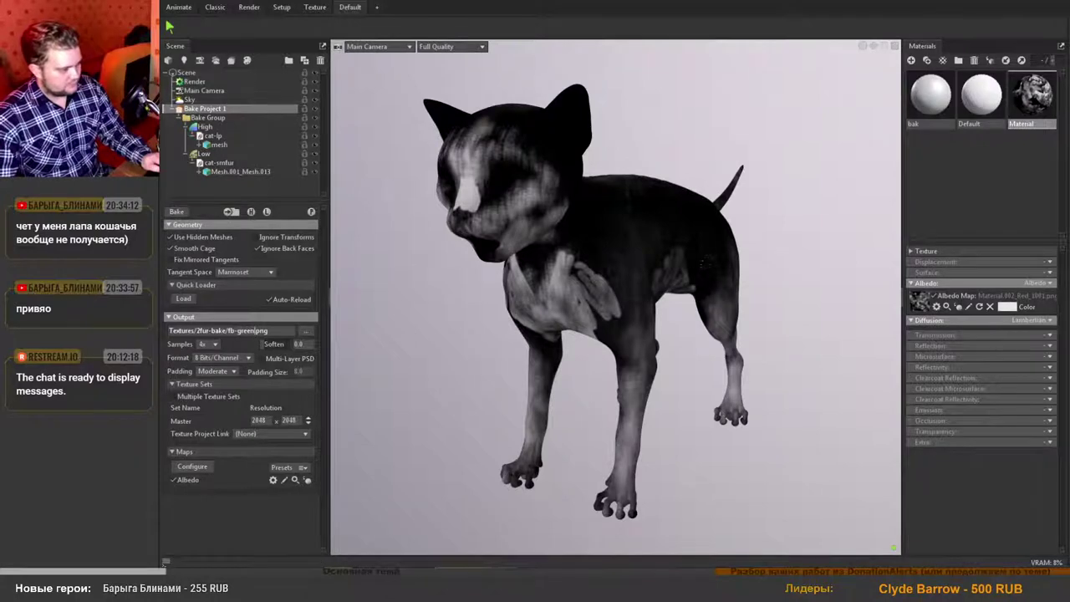
Rename fb_albedo.png in the 2fur-bake folder to fb_red-albedo.png in File Explorer, then return to Marmoset.
key(alt+Tab)
click(487, 236)
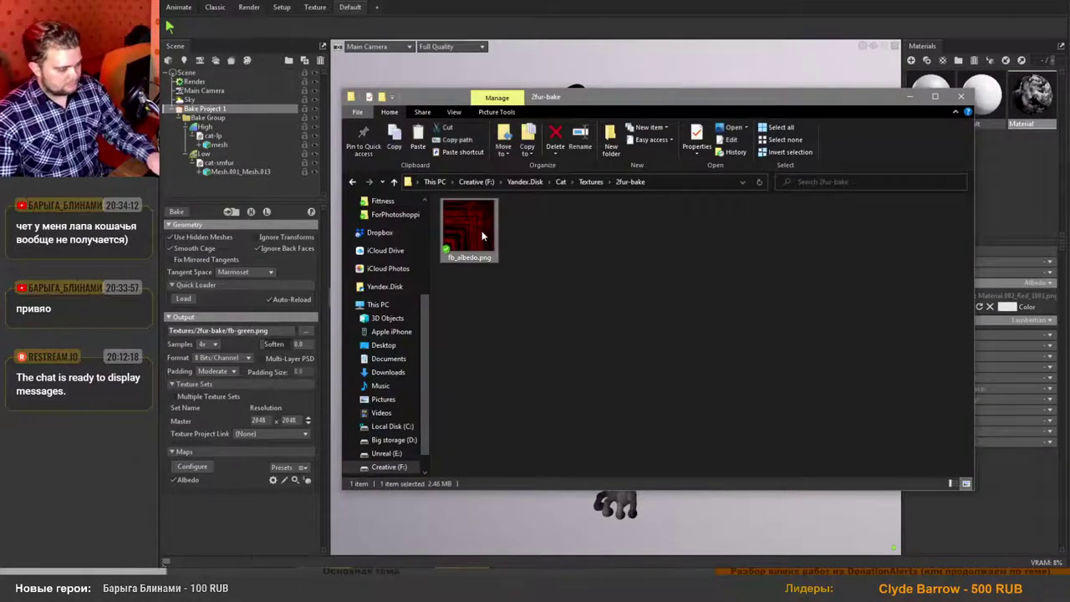
key(F2)
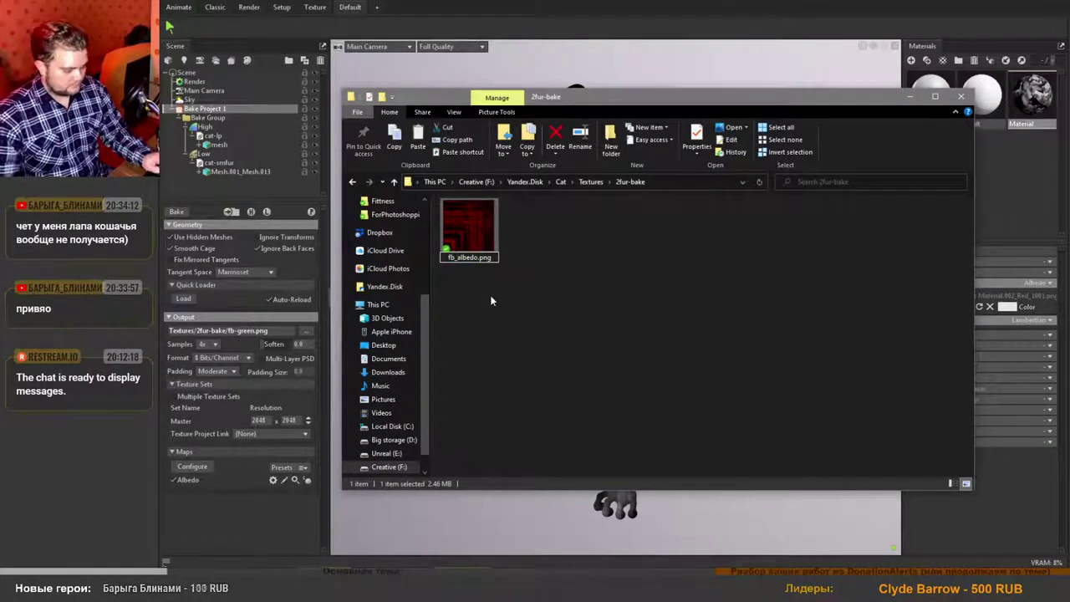
text(red)
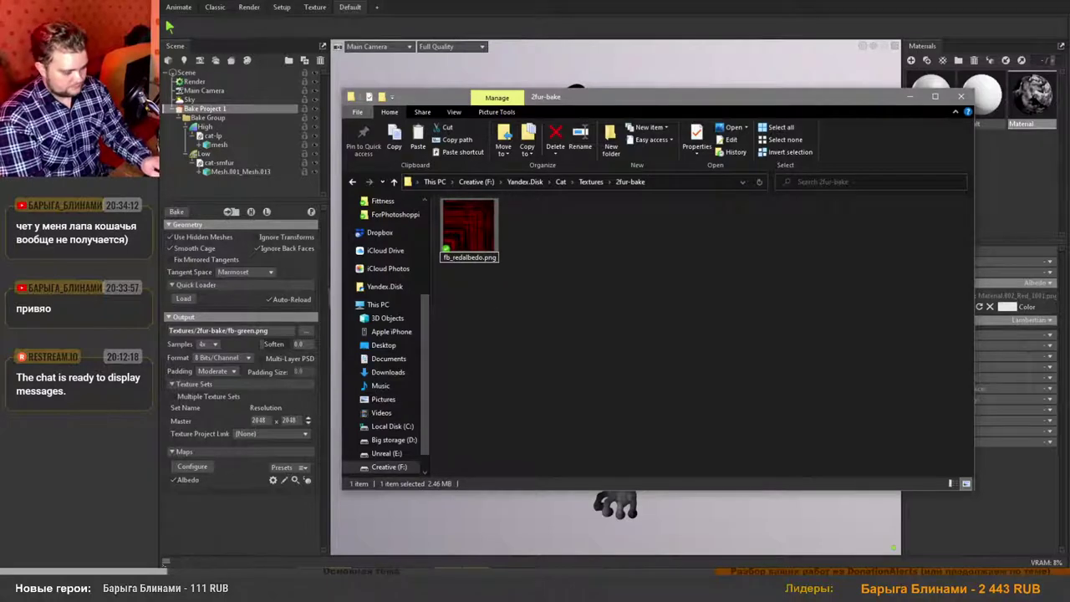
text(-)
key(Return)
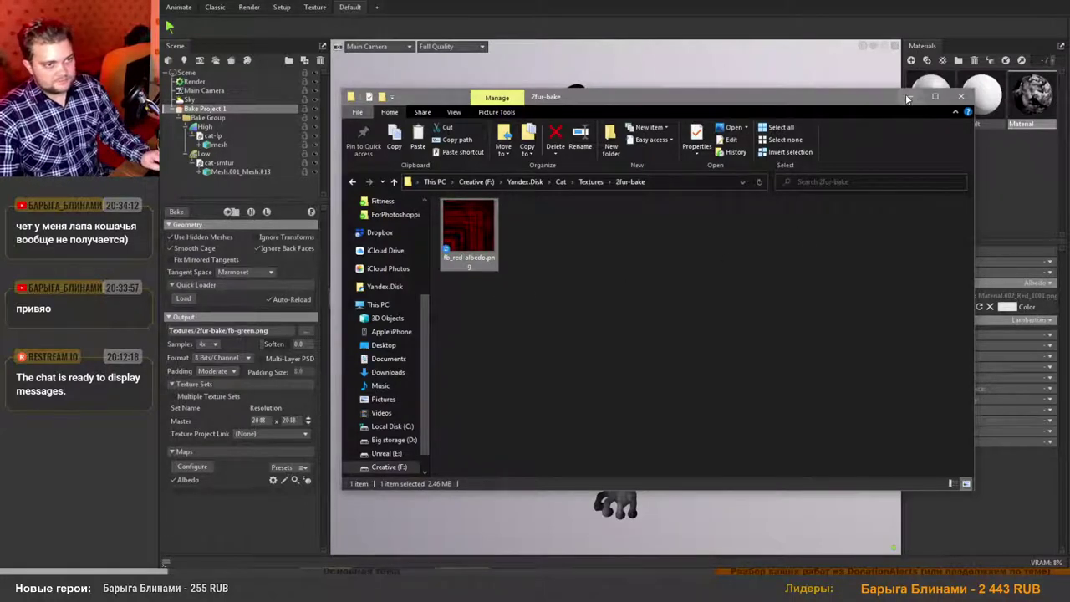
click(908, 97)
Assign Material.002_Green_1001.png from the Textures/fur-bake folder as the material's albedo map, then return to the Marmoset scene.
key(alt+Tab)
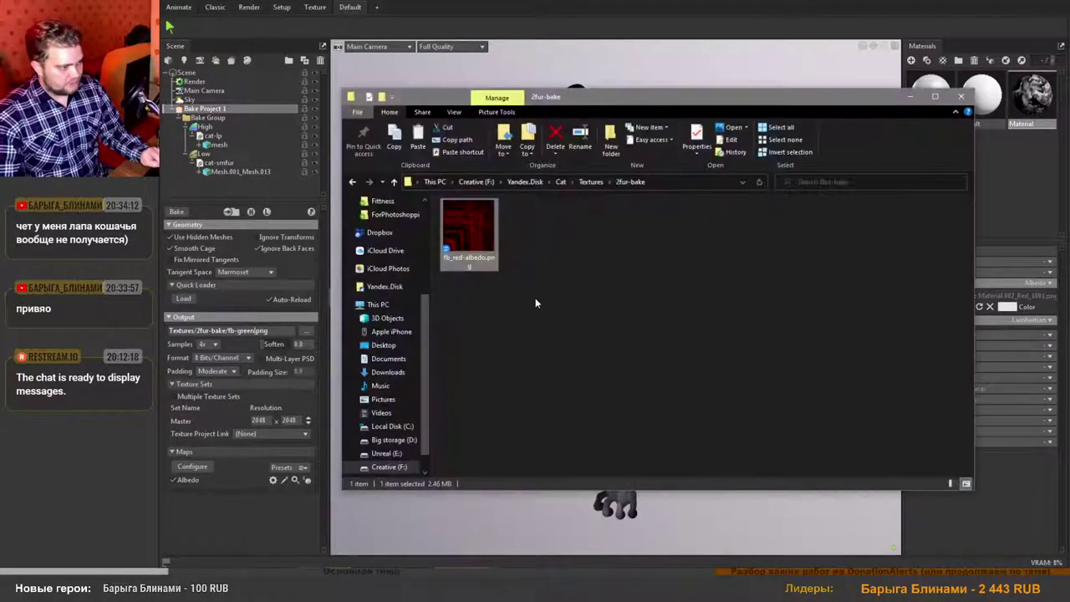
click(591, 181)
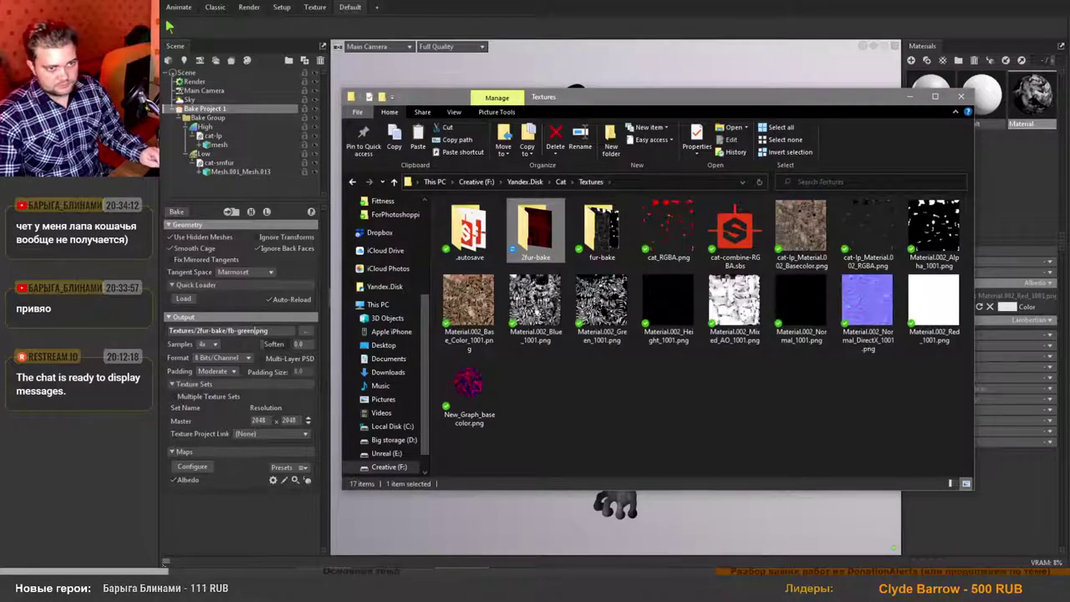
drag(776, 99, 645, 102)
double_click(472, 227)
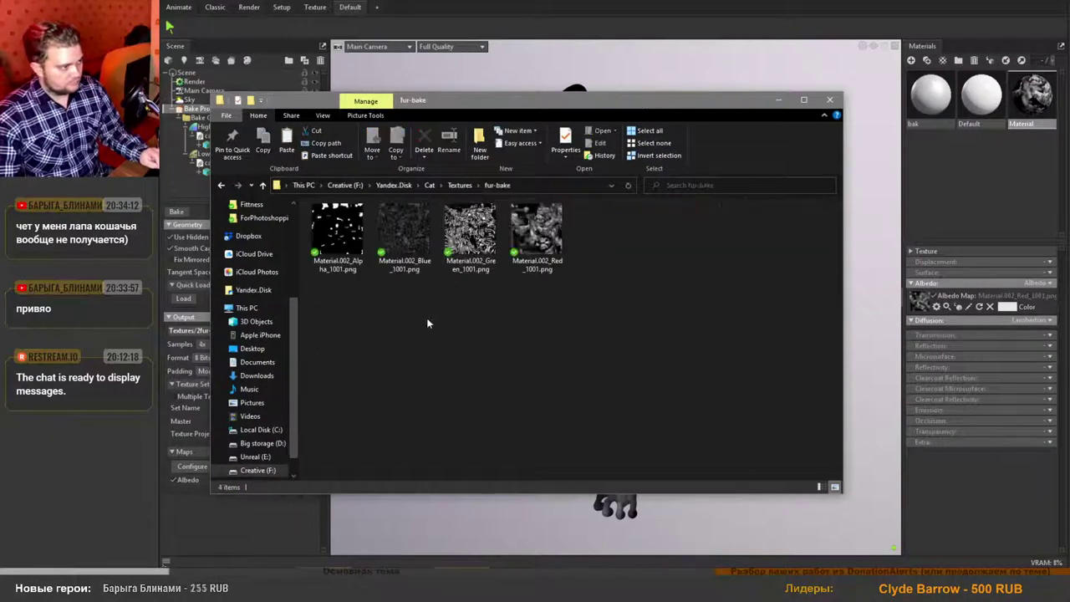
click(473, 238)
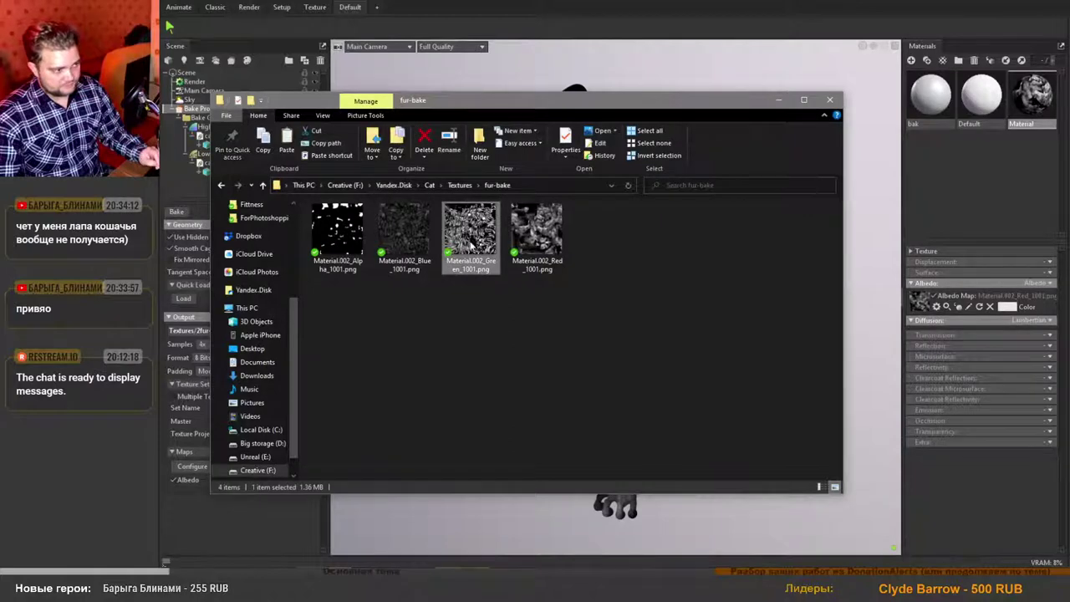
drag(473, 240, 920, 304)
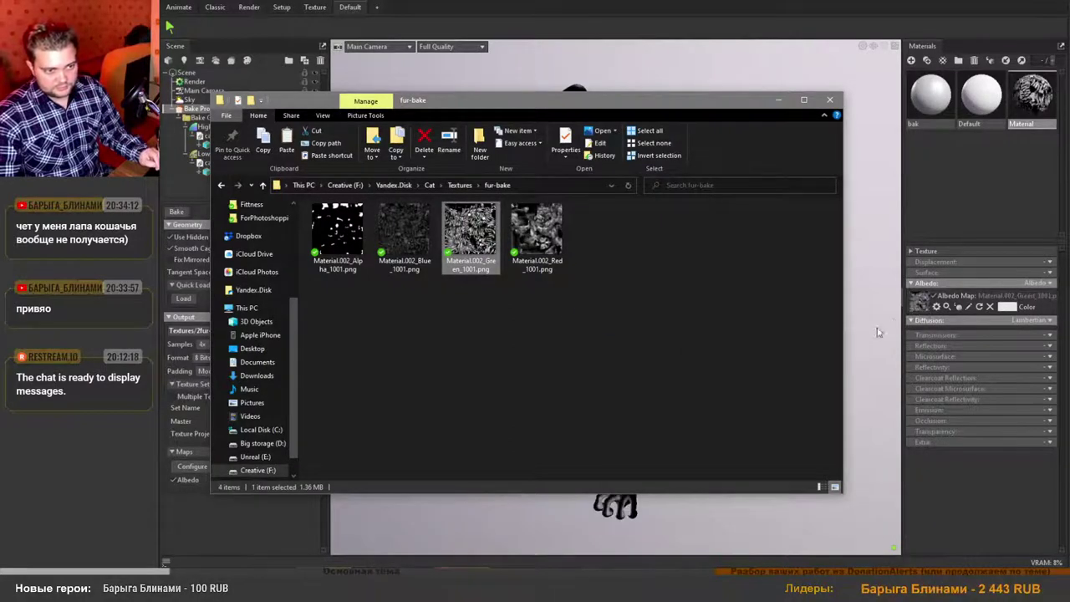
click(779, 99)
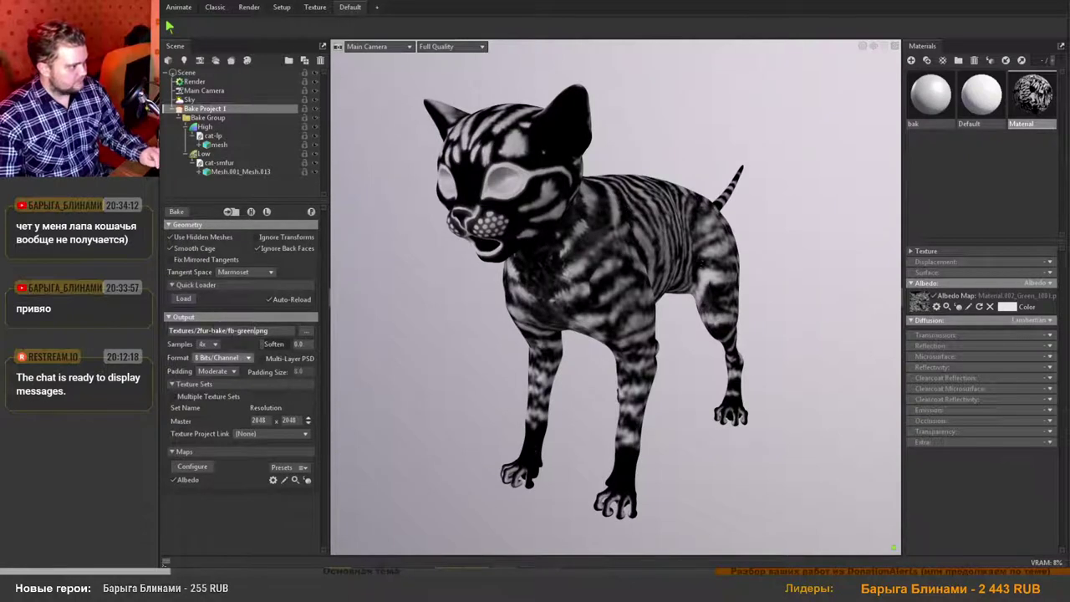
Bake the green mask and check the output in the 2fur-bake folder, then return to Marmoset.
click(177, 214)
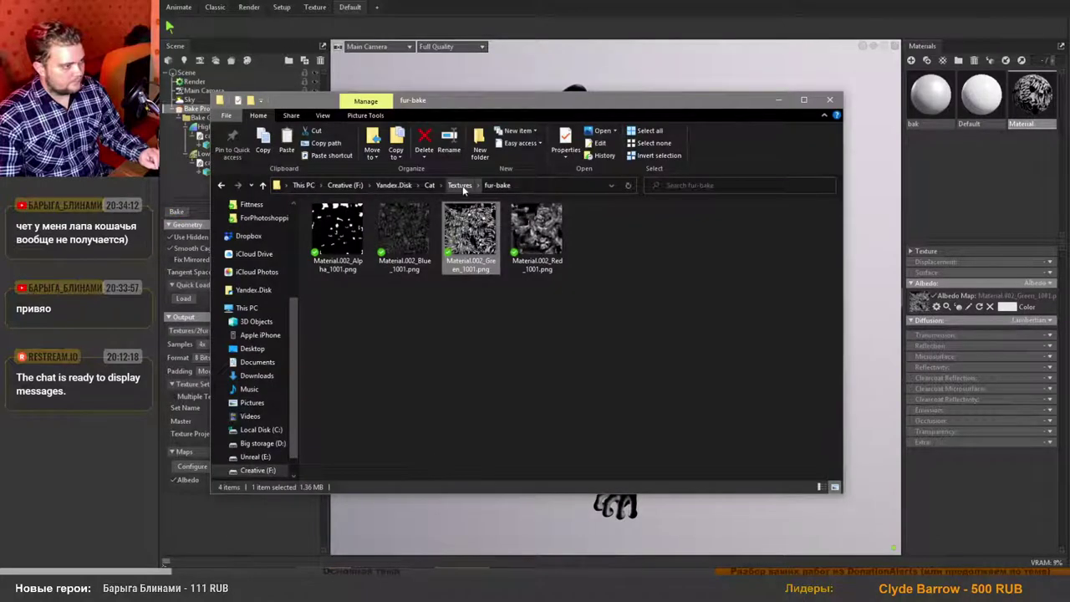
click(460, 184)
double_click(406, 251)
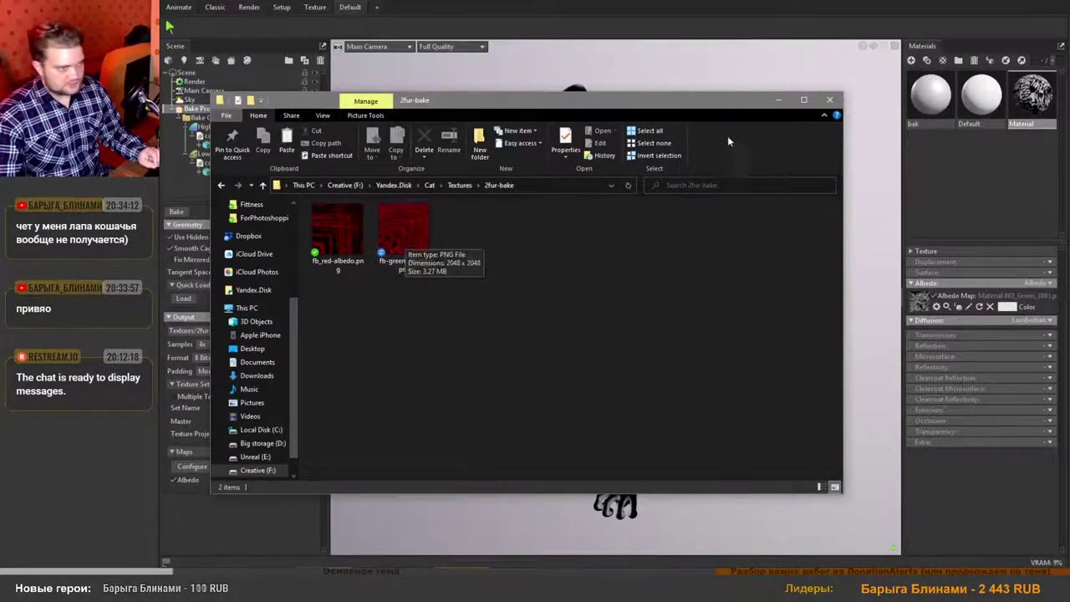
click(779, 102)
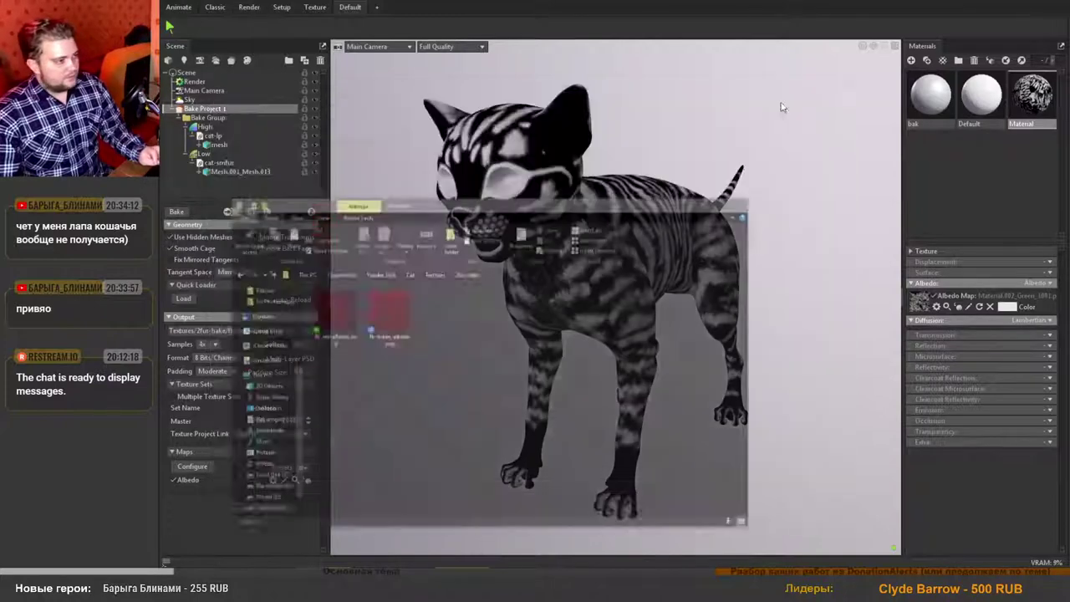
Replace the material's albedo map with Material.002_Blue_1001.png from the fur-bake folder, then return to the Marmoset scene.
key(alt+Tab)
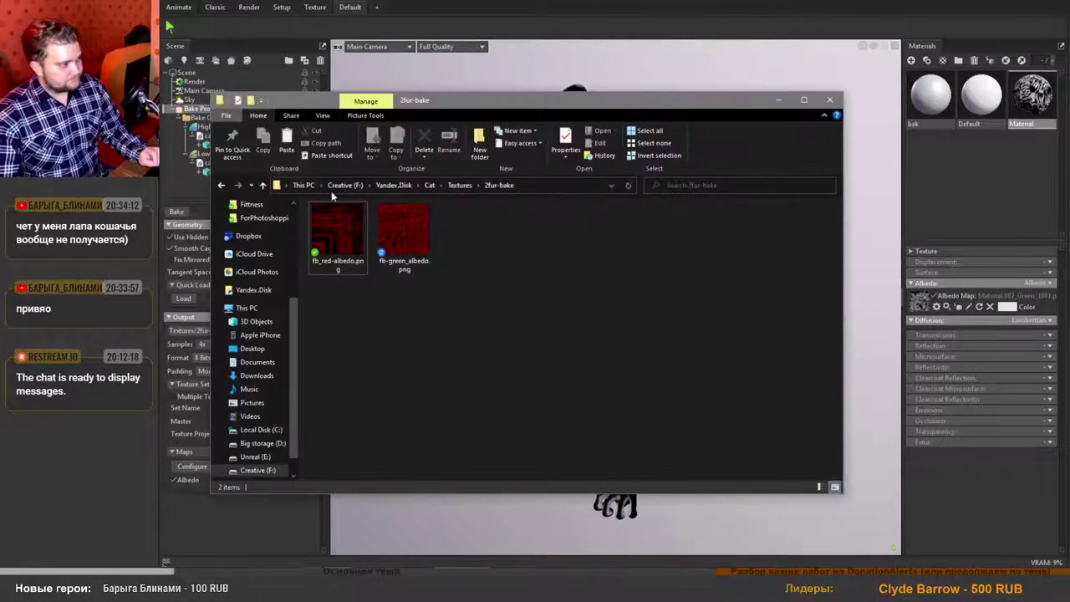
click(460, 185)
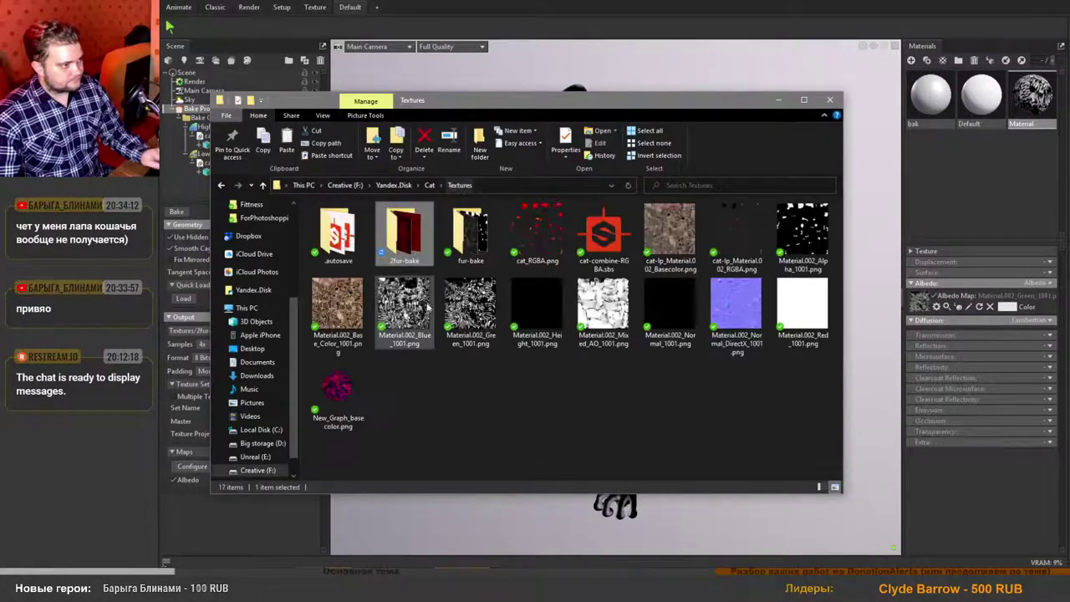
double_click(470, 230)
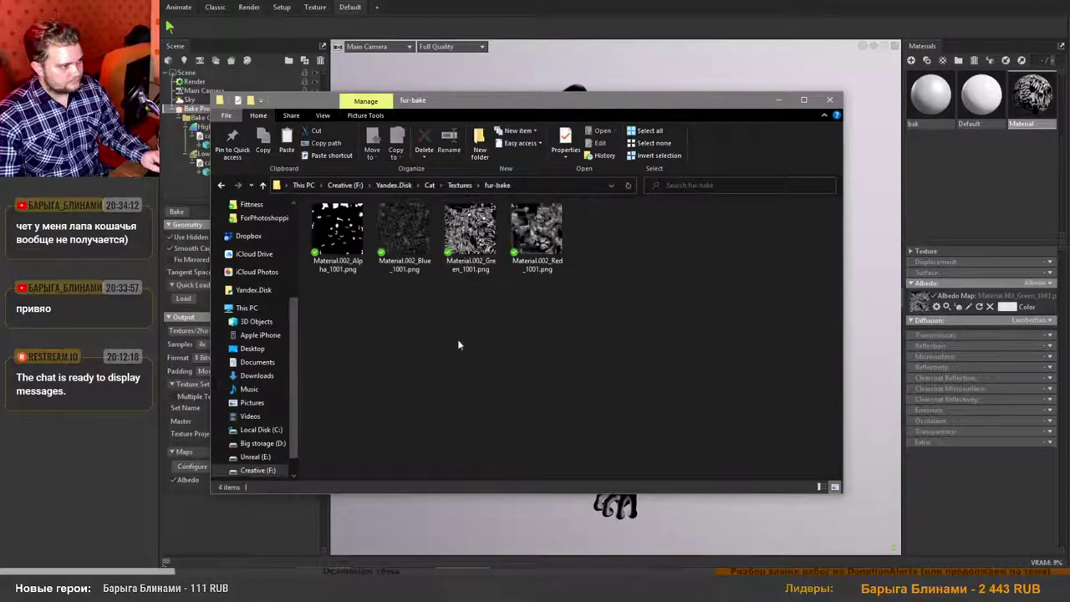
click(405, 236)
drag(405, 236, 919, 303)
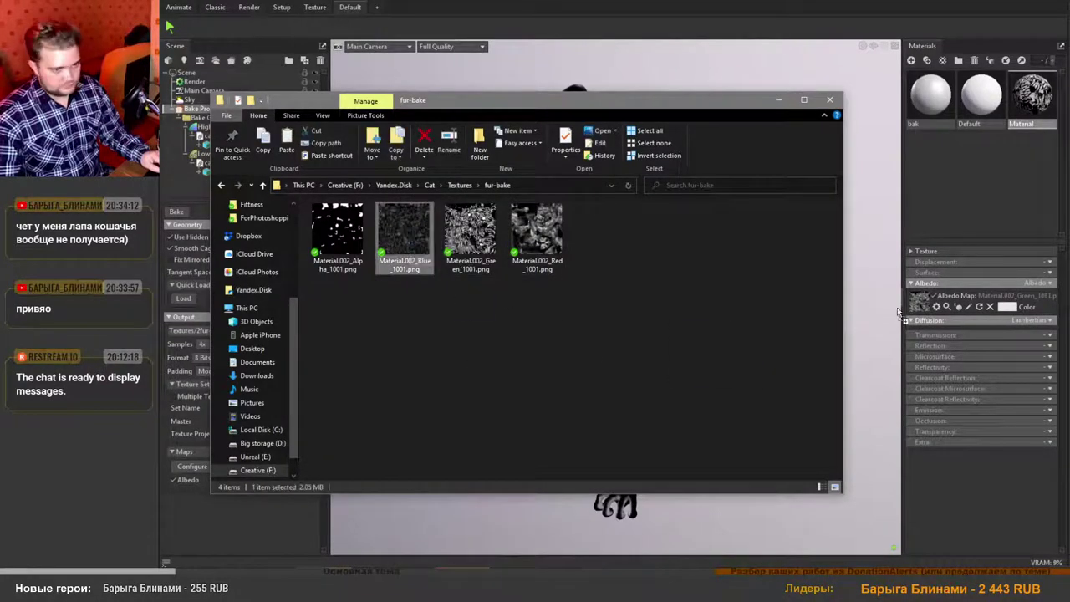
click(779, 101)
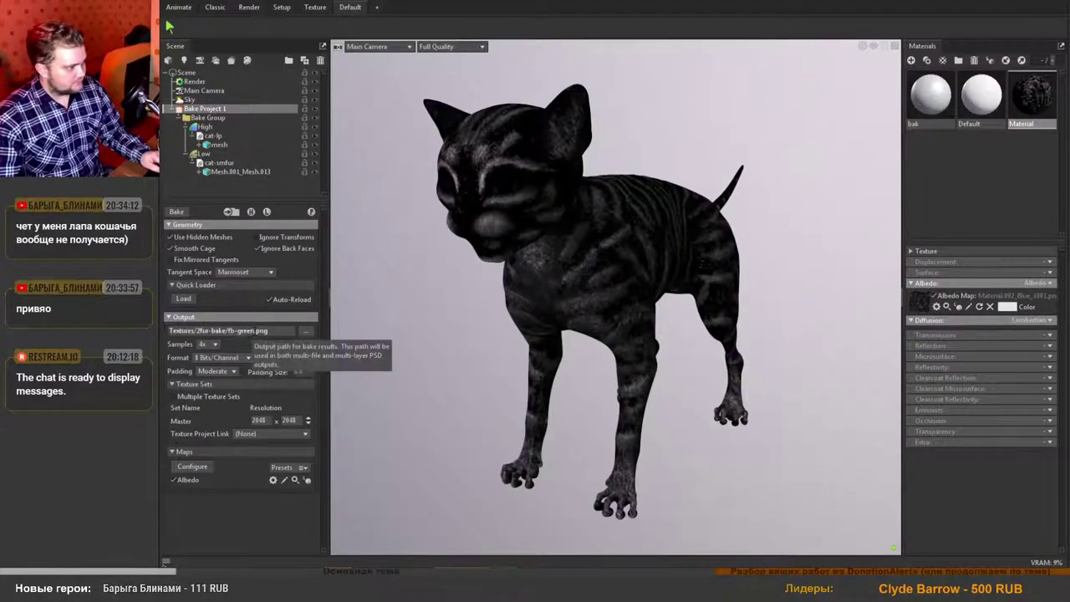
Set the bake output path to Textures/2fur-bake/fb-blue.png and run the bake.
double_click(246, 331)
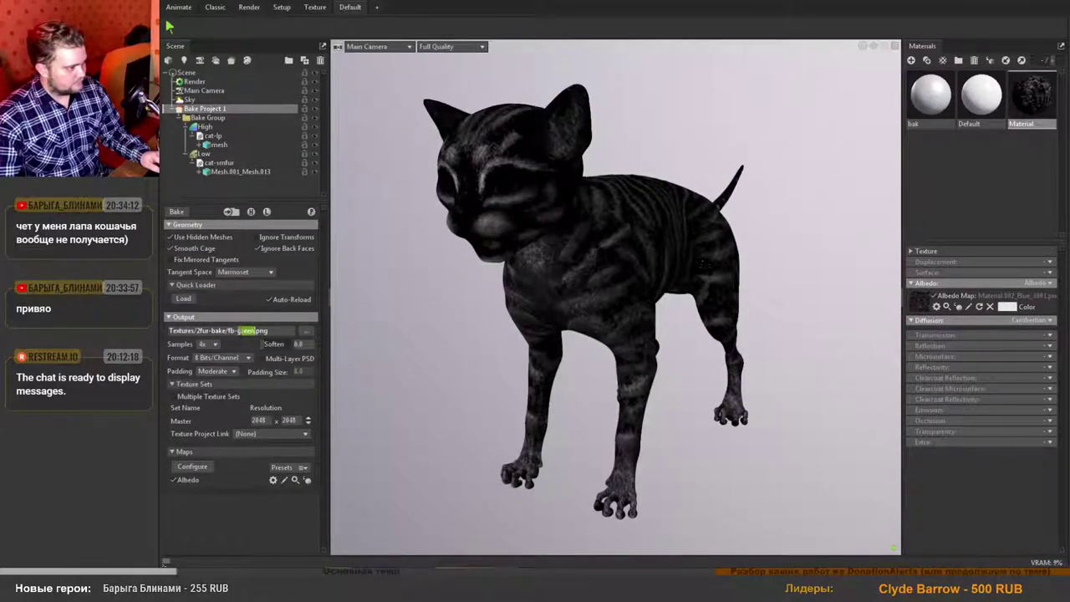
text(blue)
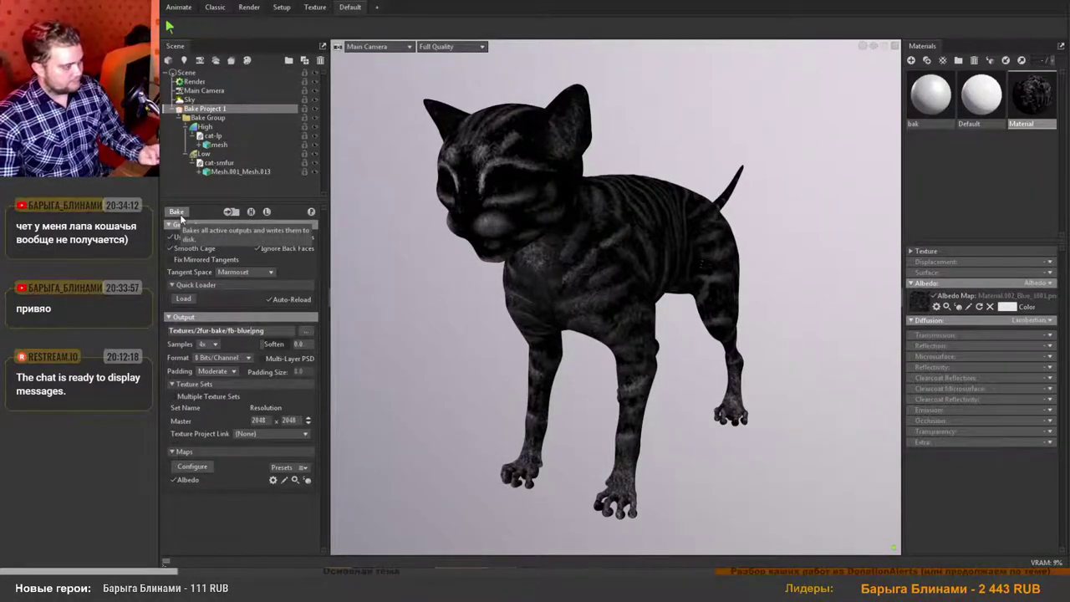
click(177, 214)
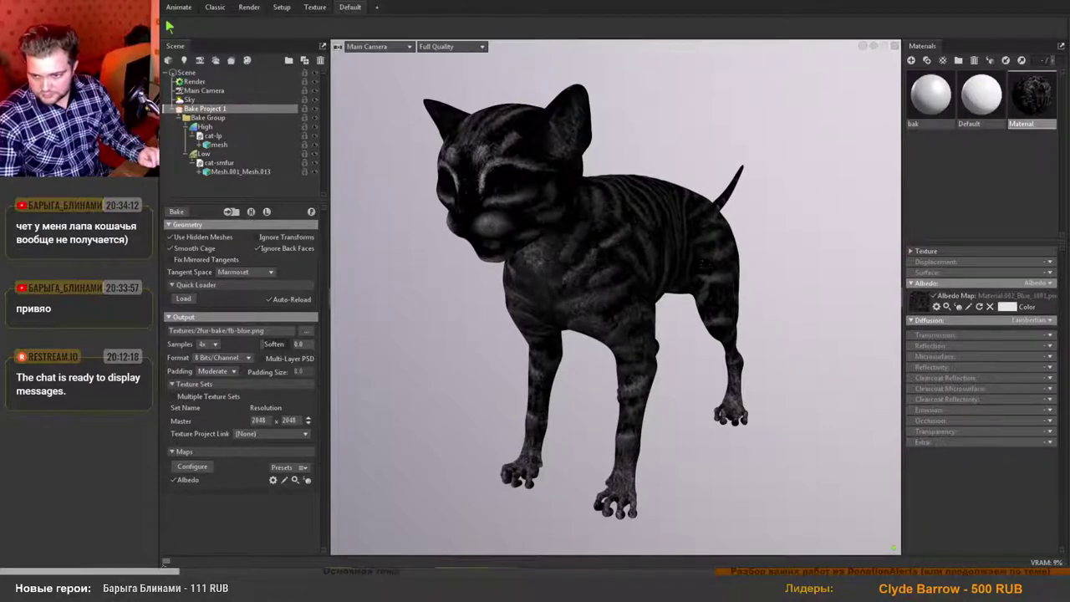
Check the baked maps in the 2fur-bake folder, viewing one in the image viewer, then return to Marmoset.
key(alt+Tab)
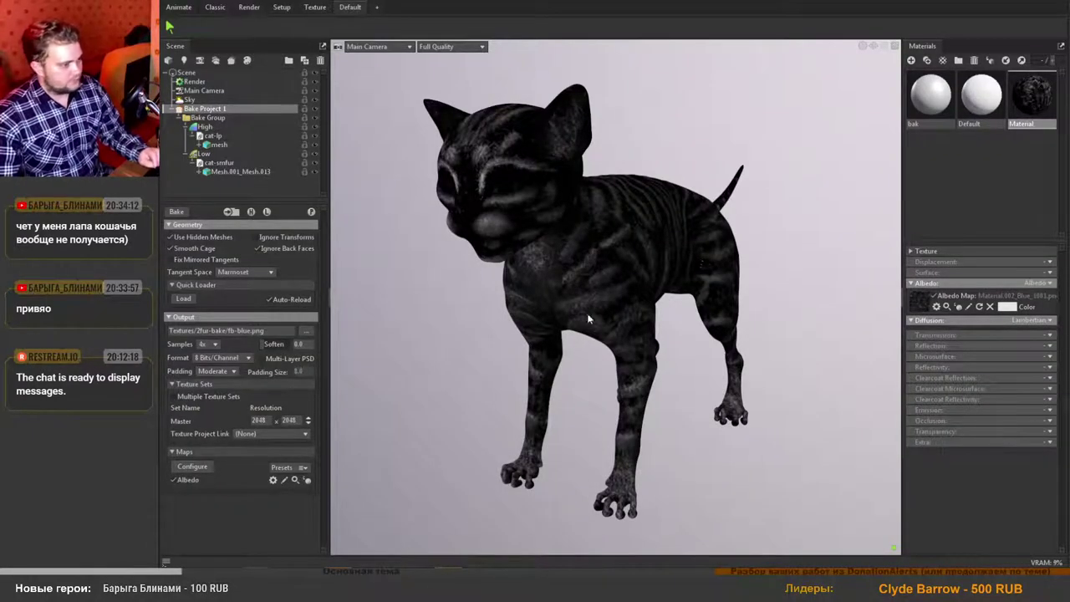
key(alt+Tab)
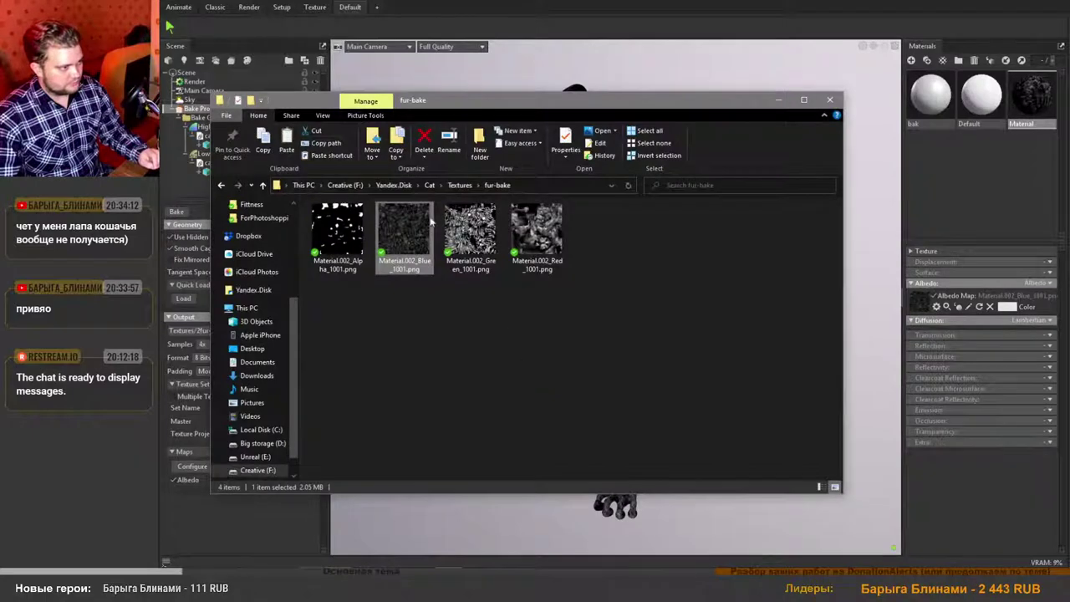
click(460, 185)
double_click(405, 233)
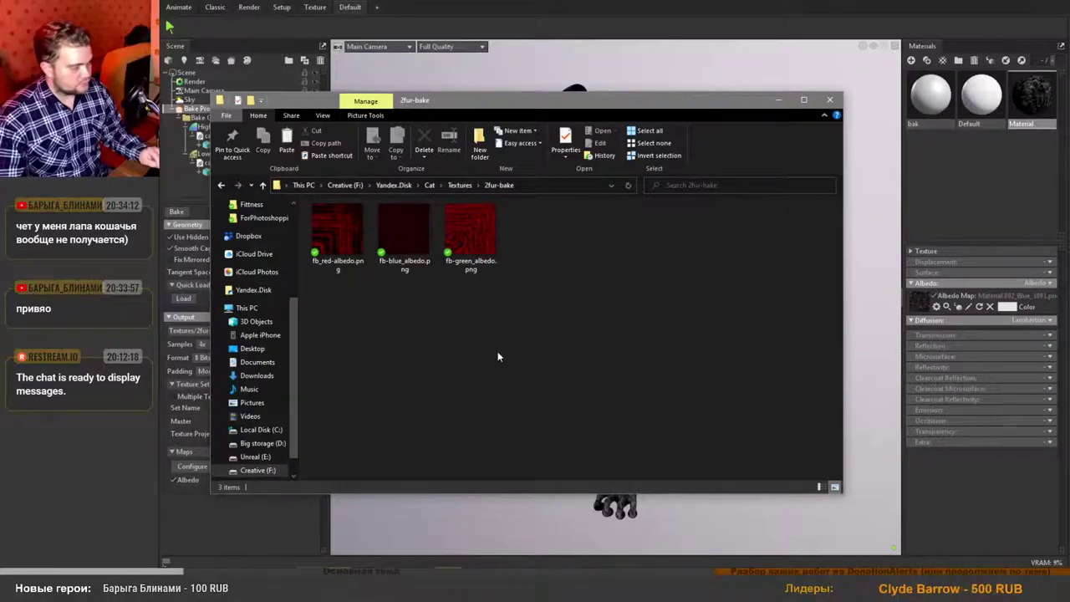
double_click(338, 239)
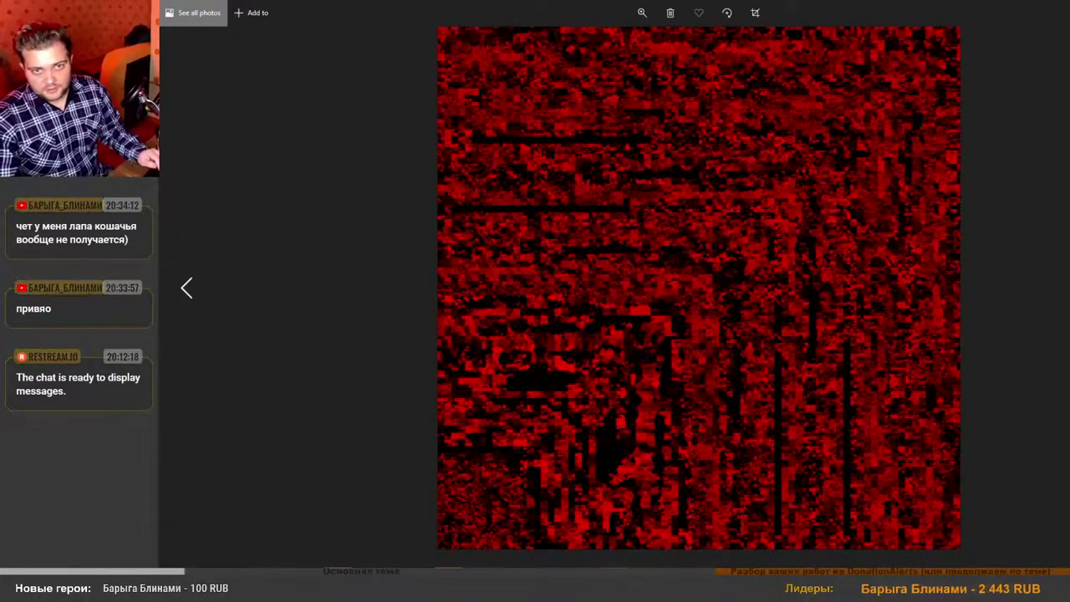
key(alt+F4)
click(573, 342)
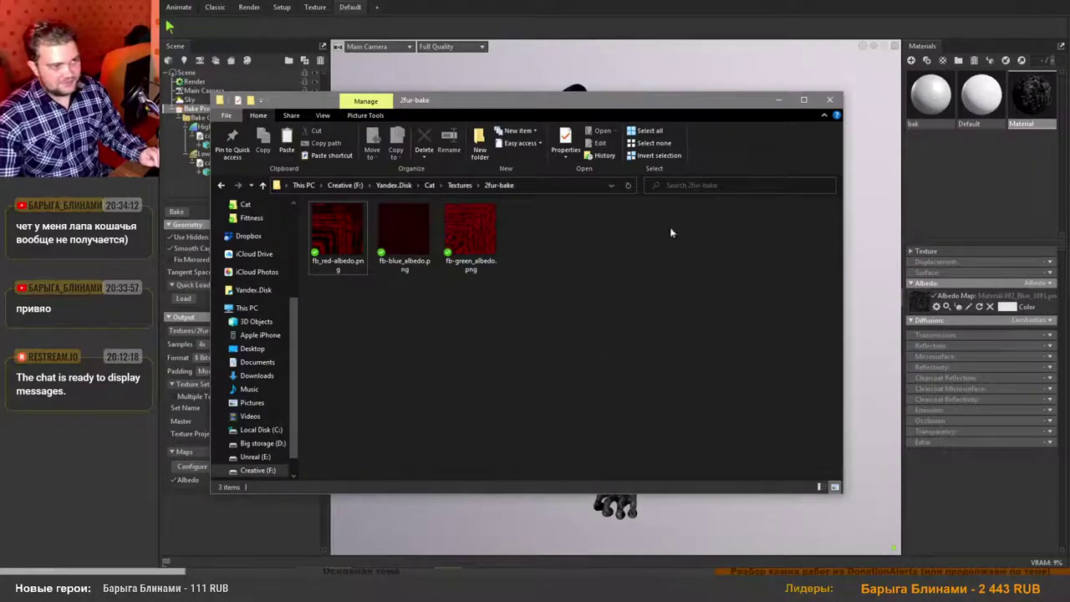
click(779, 101)
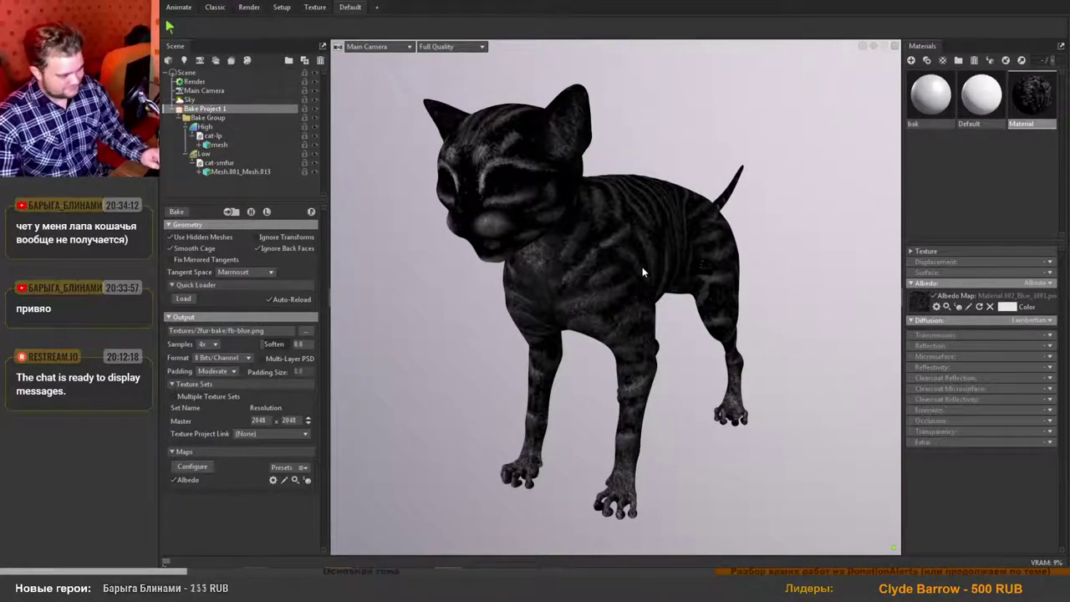
Look over the cat with the blue mask in the viewport, then switch to Substance Painter's texture export window.
click(672, 342)
scroll(644, 305, up, 3)
scroll(644, 305, down, 4)
drag(644, 307, 612, 301)
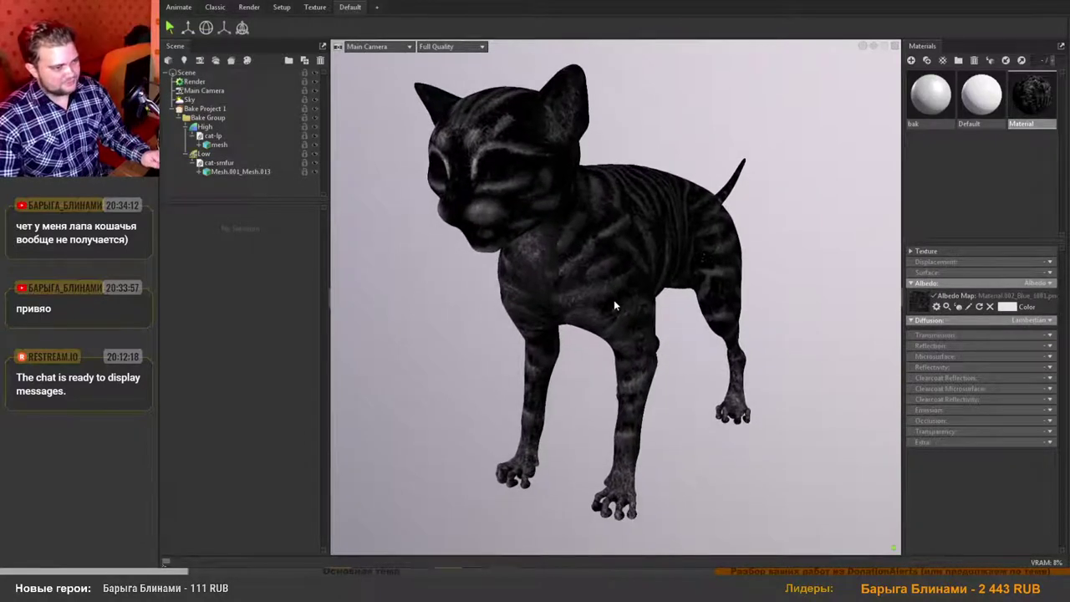
scroll(614, 300, down, 1)
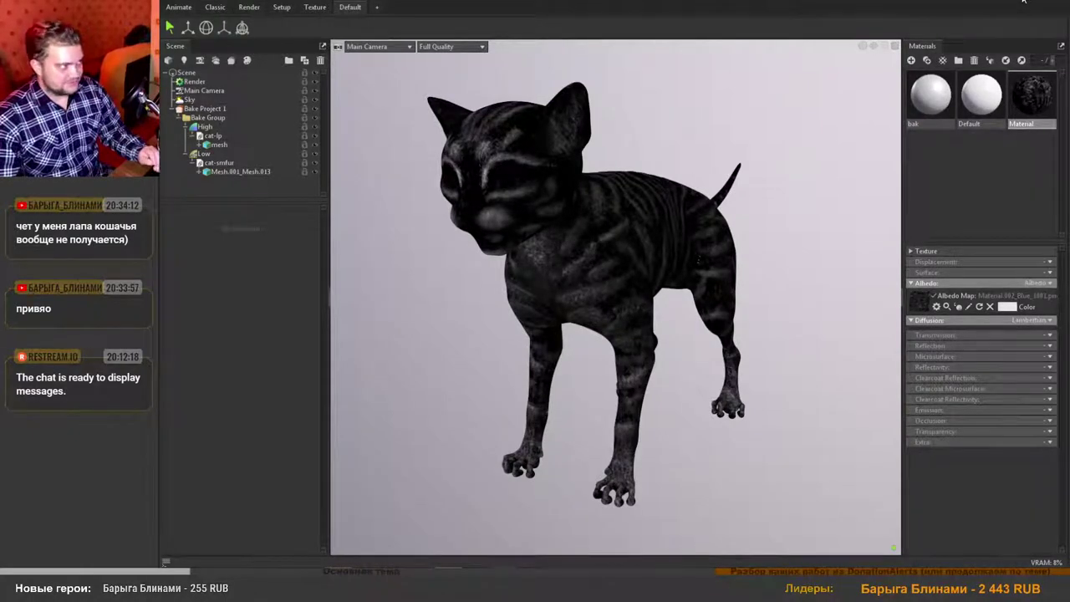
mouse_move(530, 565)
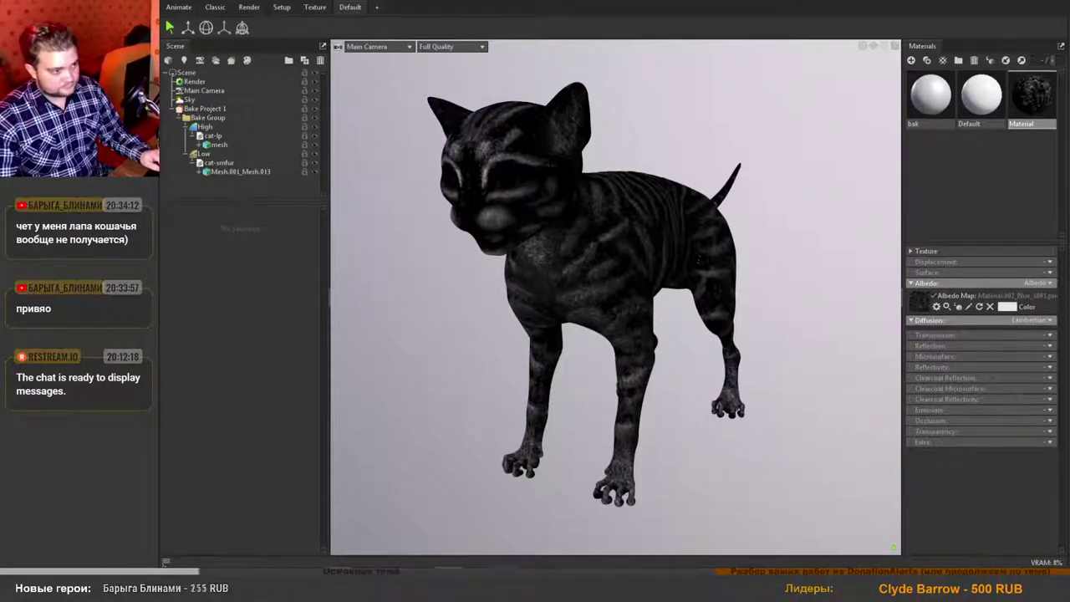
click(1023, 2)
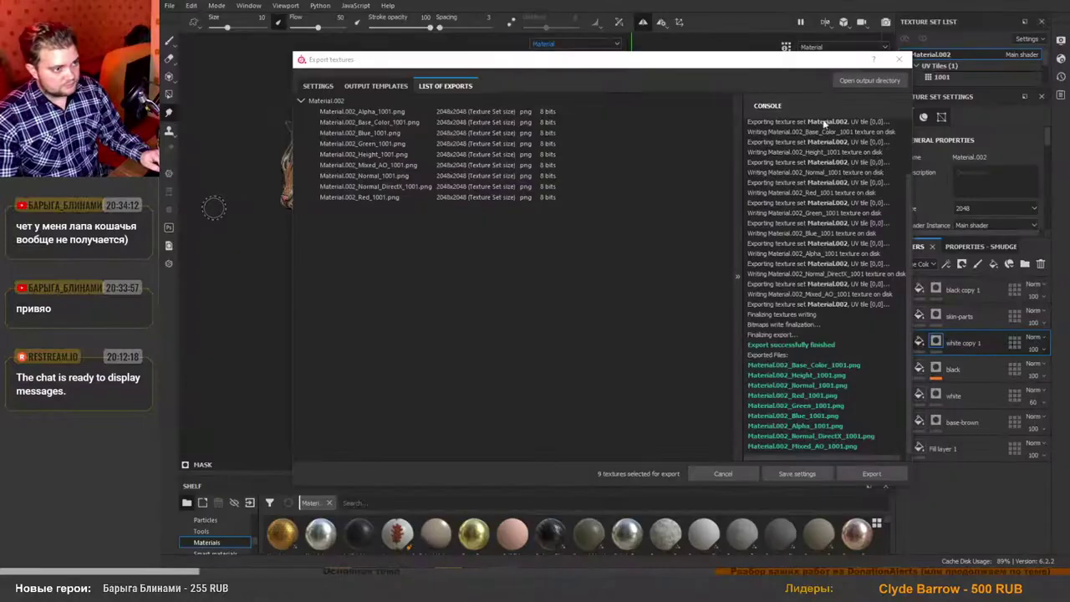
Close the texture export window and quit Substance Painter, checking the list of modifications and discarding them.
click(901, 60)
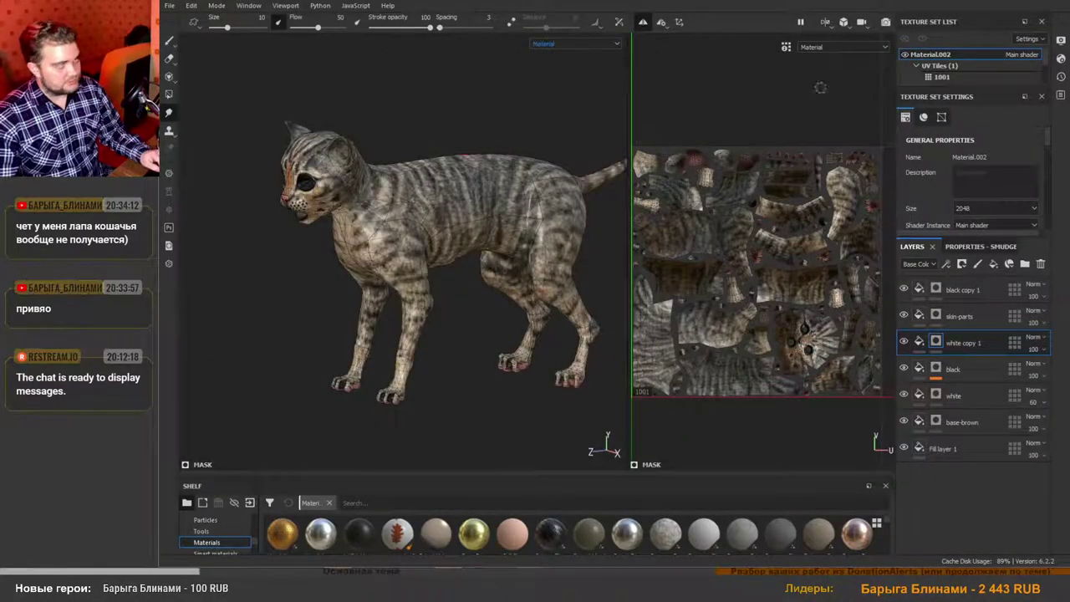
click(1060, 1)
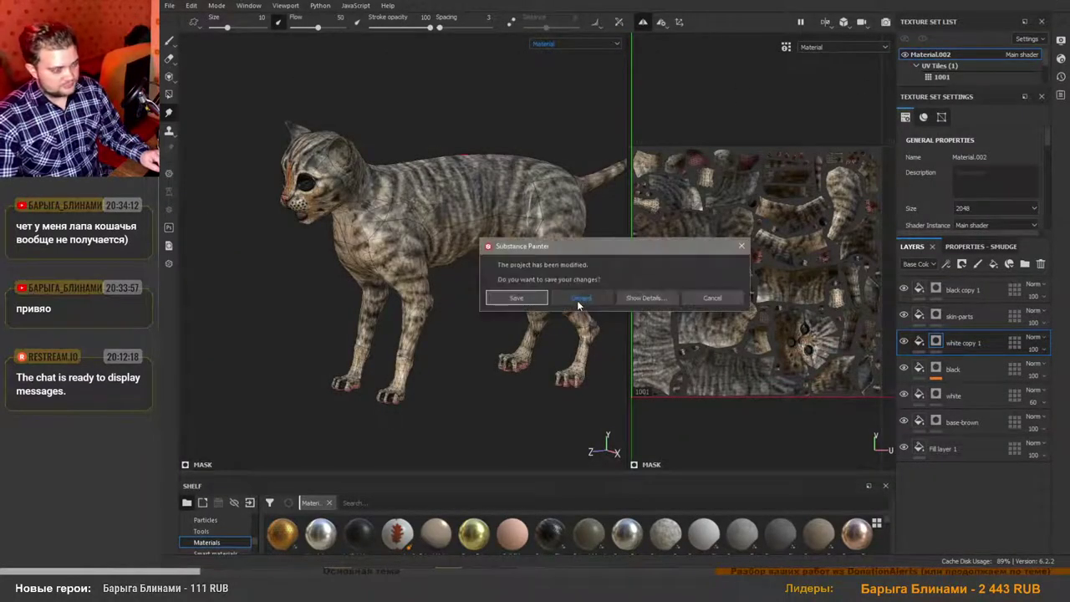
click(647, 298)
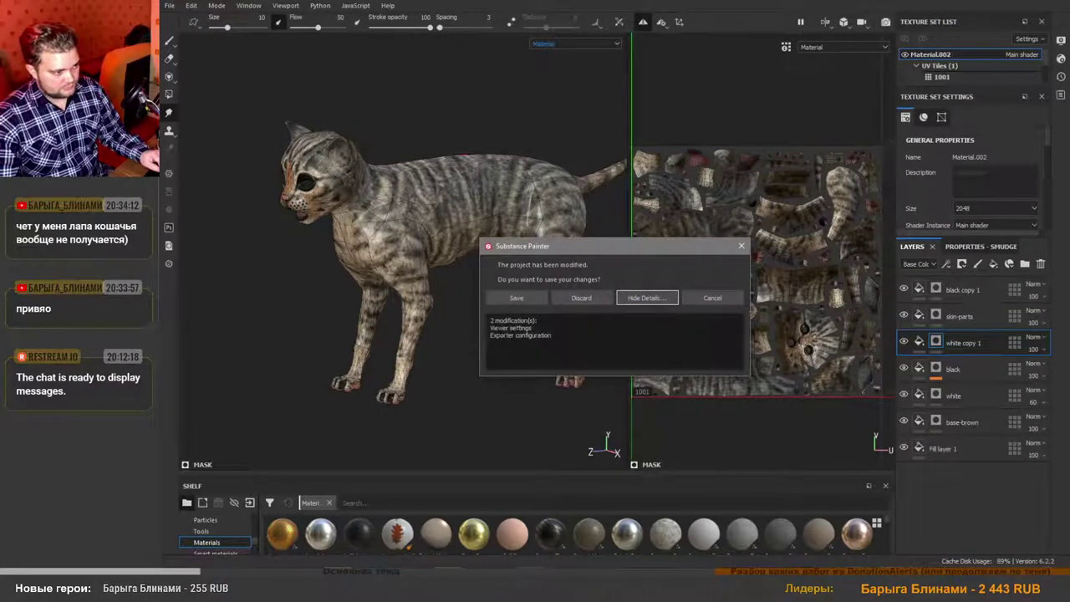
click(589, 298)
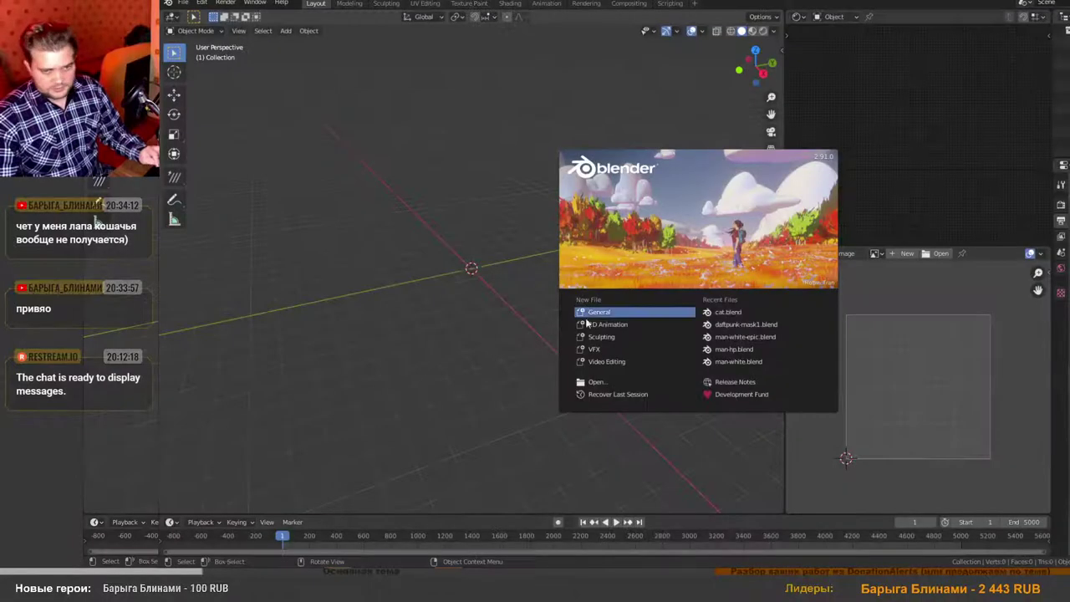
Switch to Blender, open the recent file cat.blend and bring the whole fur-covered cat into view.
click(726, 312)
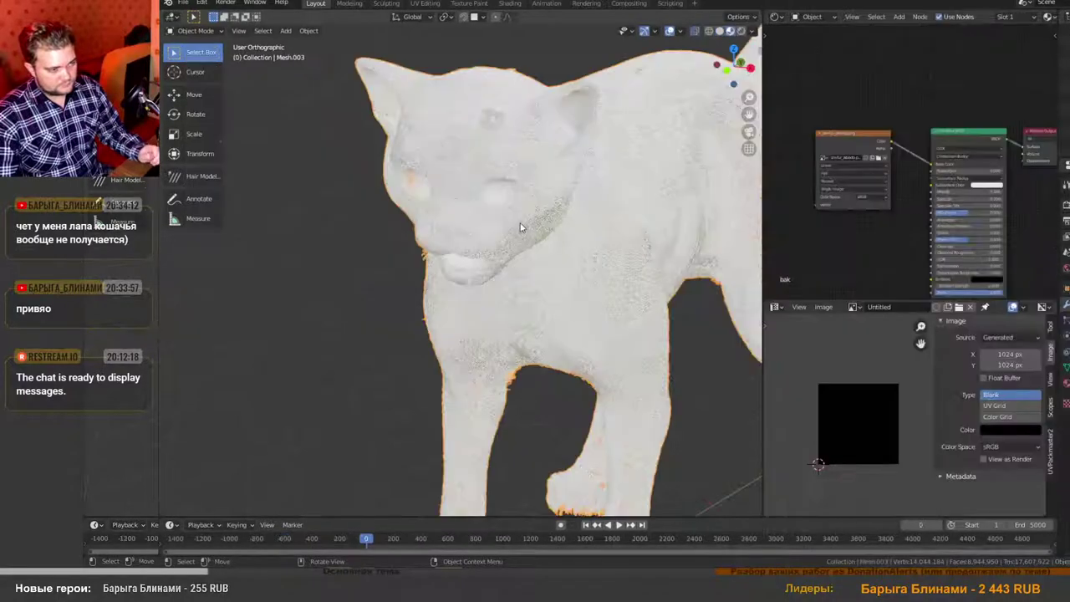
scroll(523, 224, down, 8)
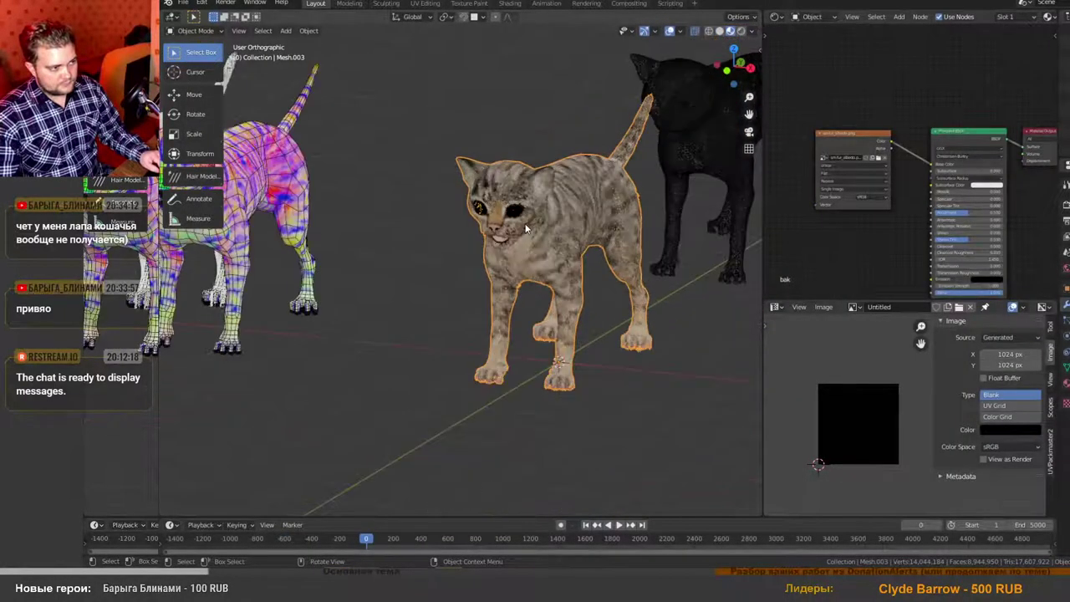
scroll(530, 230, up, 3)
middle_drag(530, 230, 573, 251)
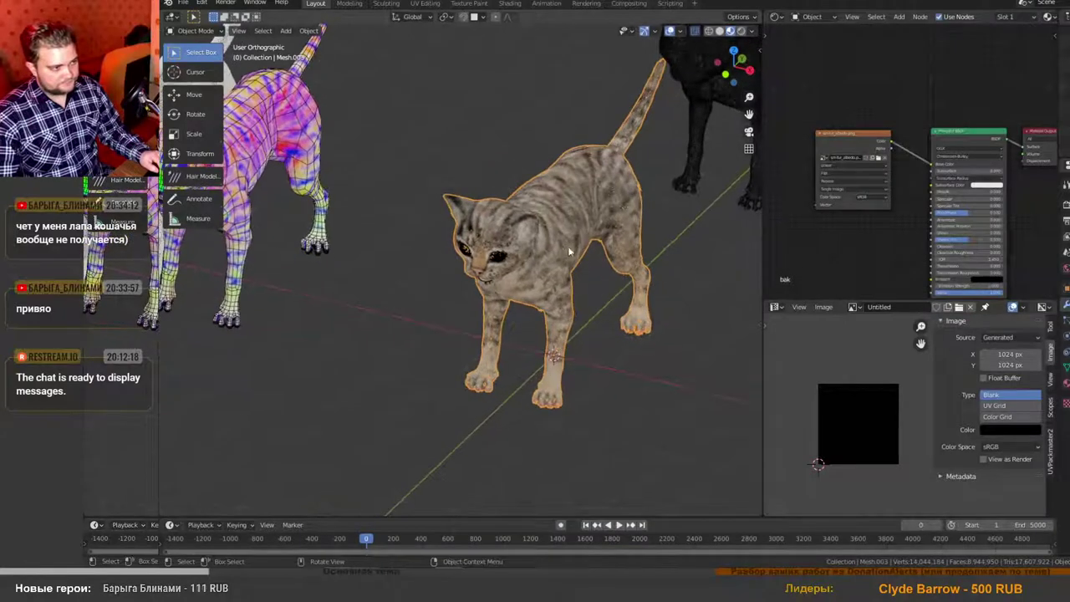
scroll(587, 279, up, 2)
scroll(587, 282, down, 3)
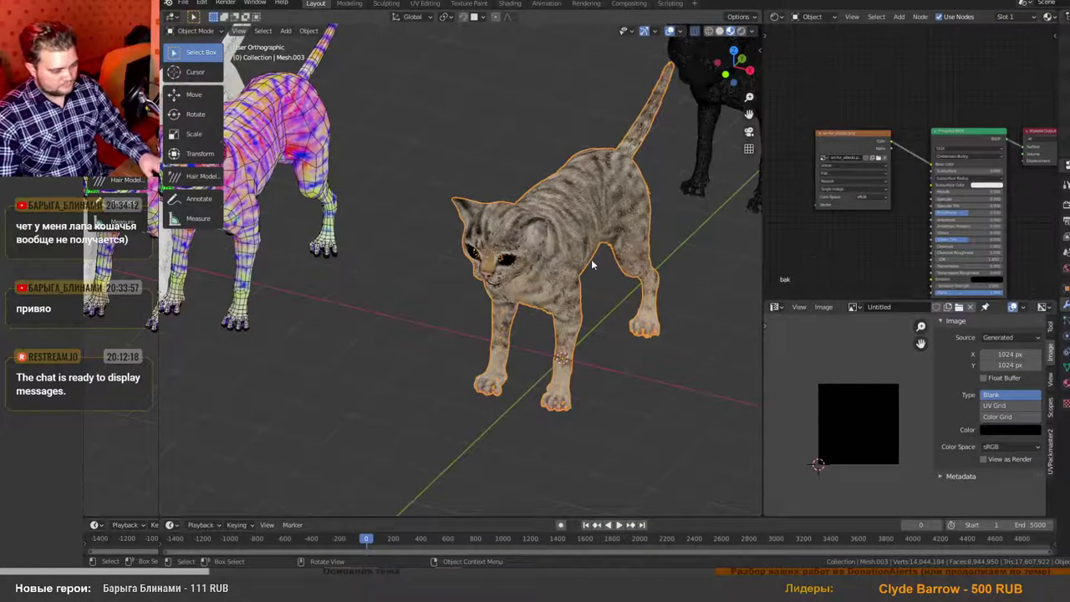
Shift the fur mesh aside to check the cat body beneath, cancel the move and examine the fur around the head.
key(shift+d)
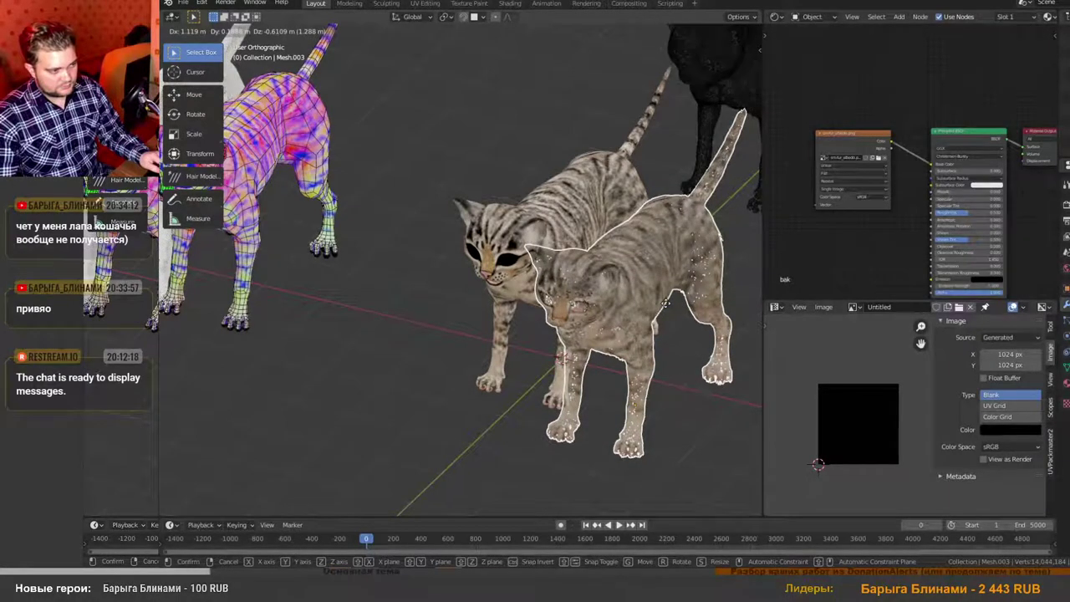
right_click(666, 304)
scroll(546, 251, up, 8)
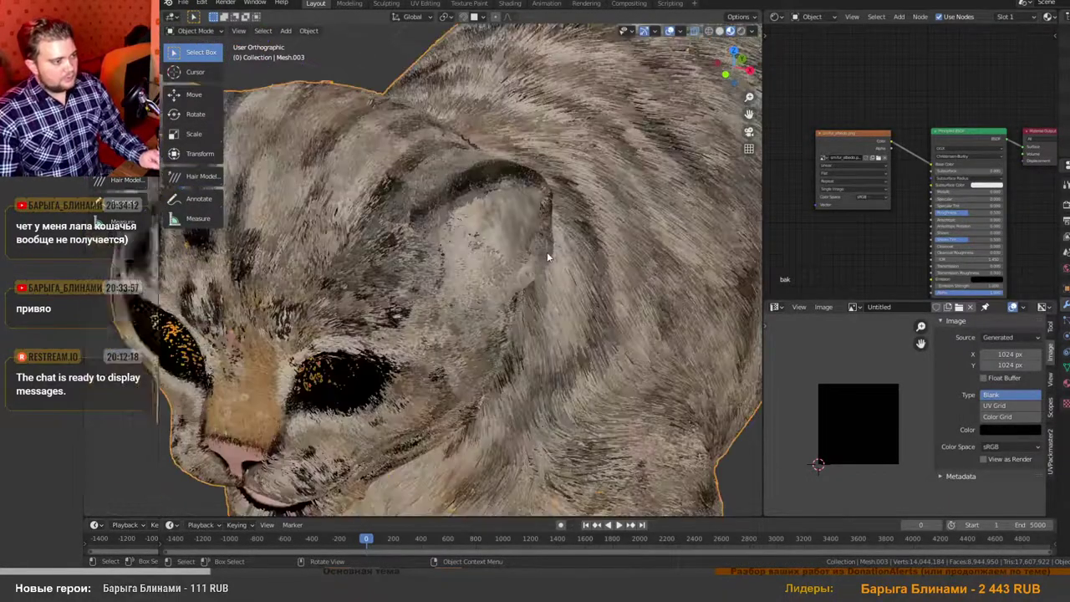
scroll(548, 258, down, 7)
scroll(588, 263, down, 2)
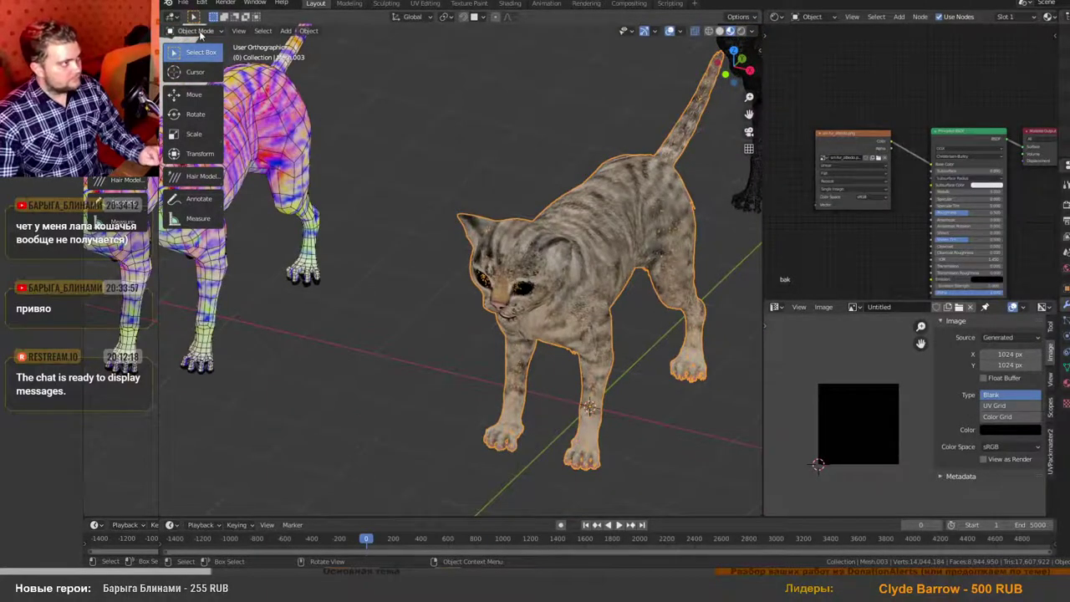
Export only the selected fur mesh in Wavefront OBJ format as fur-long.obj in the Cat folder.
click(182, 3)
mouse_move(227, 165)
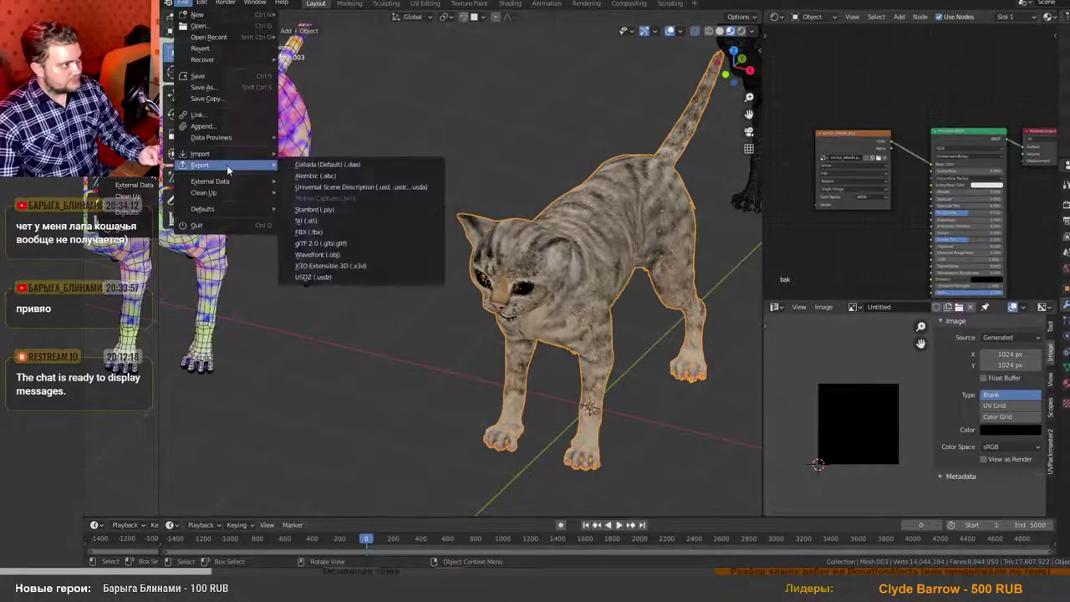
click(334, 256)
click(961, 148)
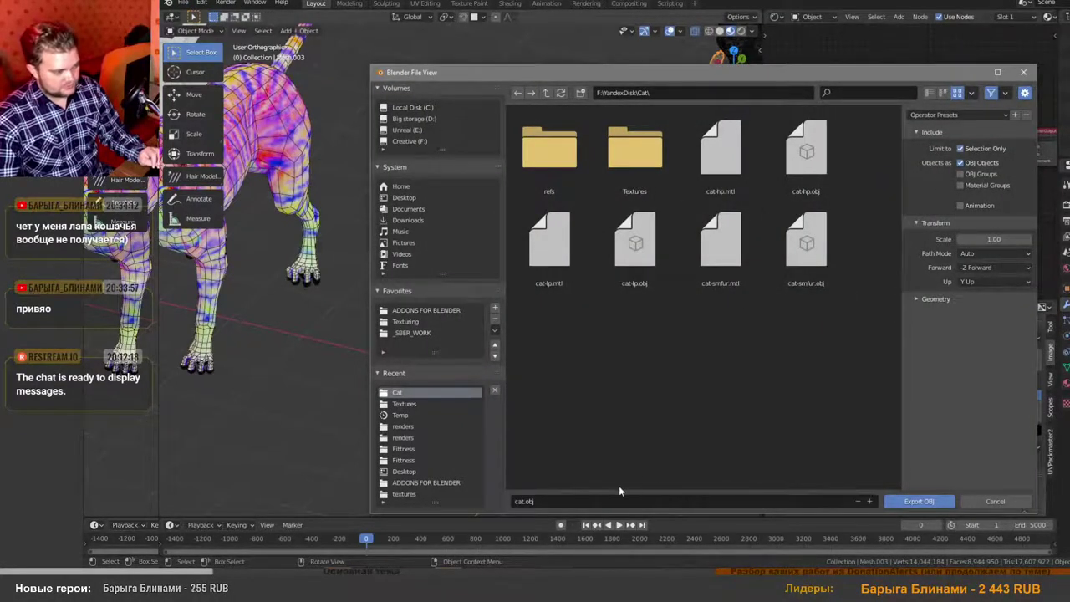
click(560, 499)
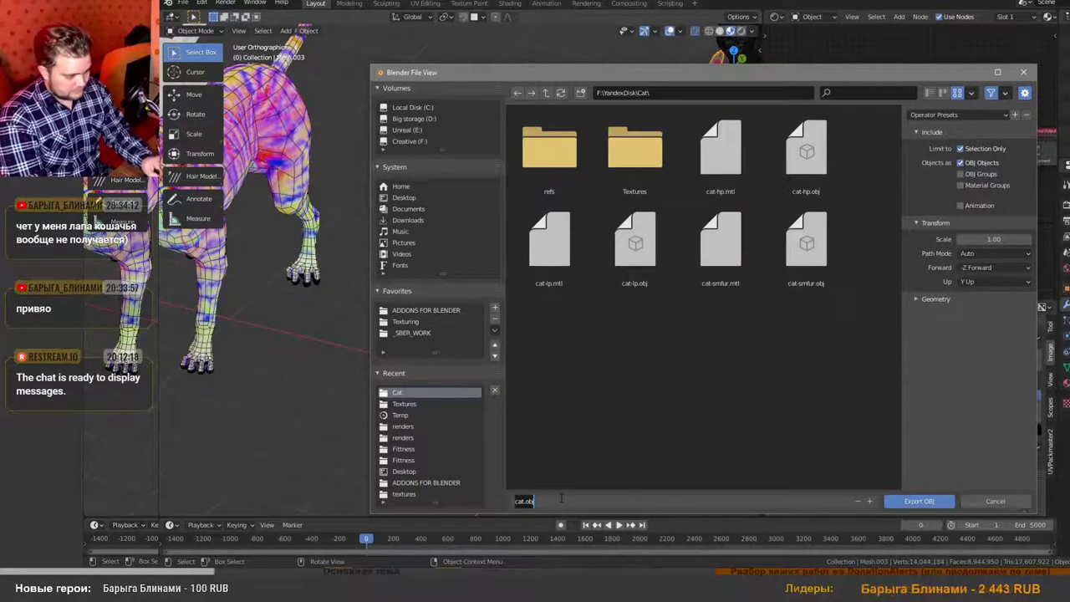
text(fur-long)
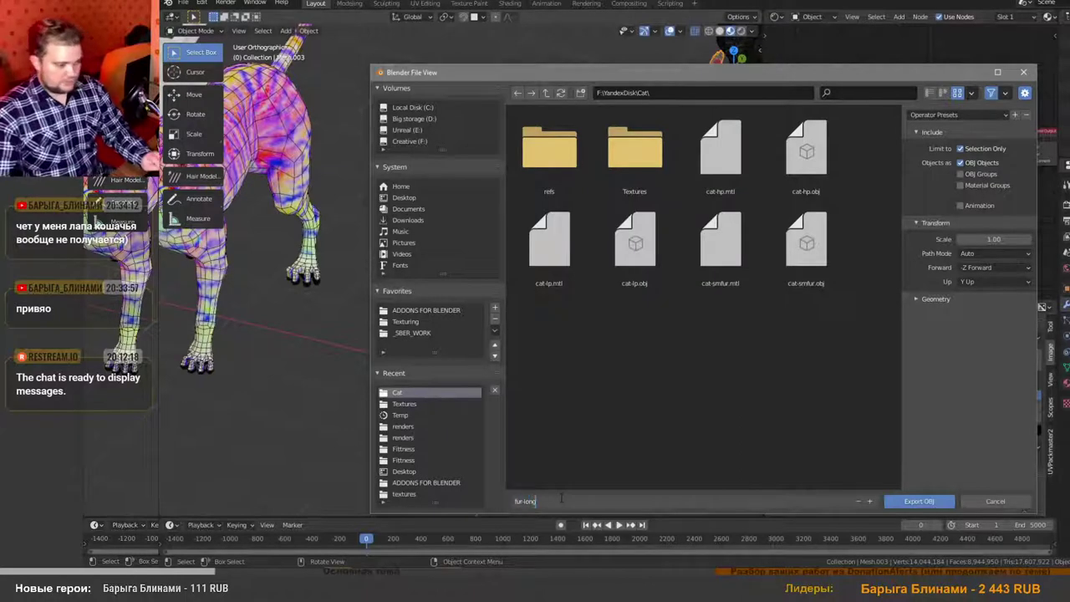
key(Return)
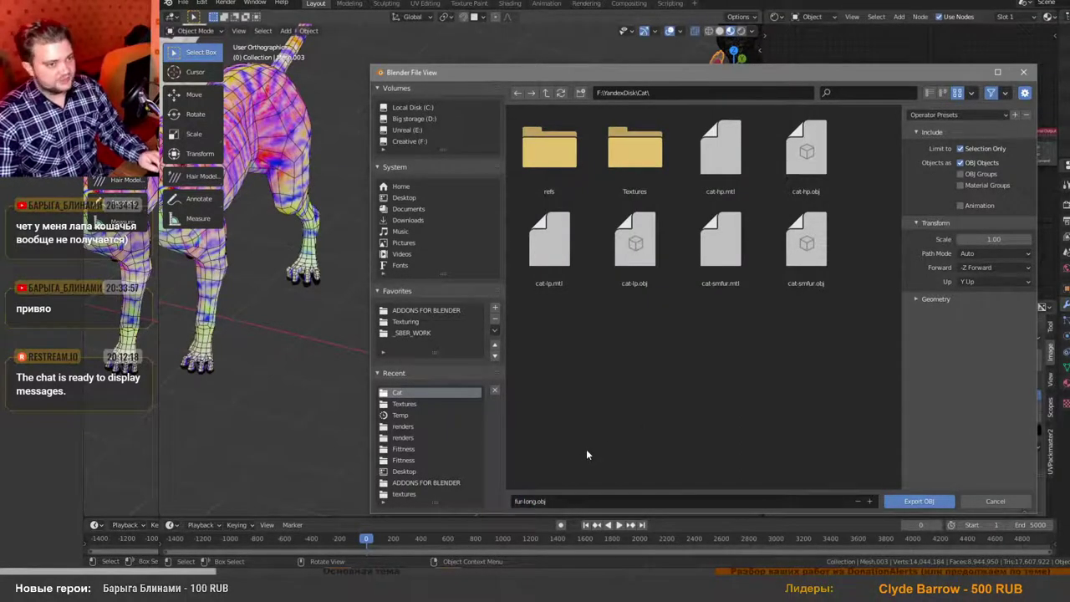
click(911, 502)
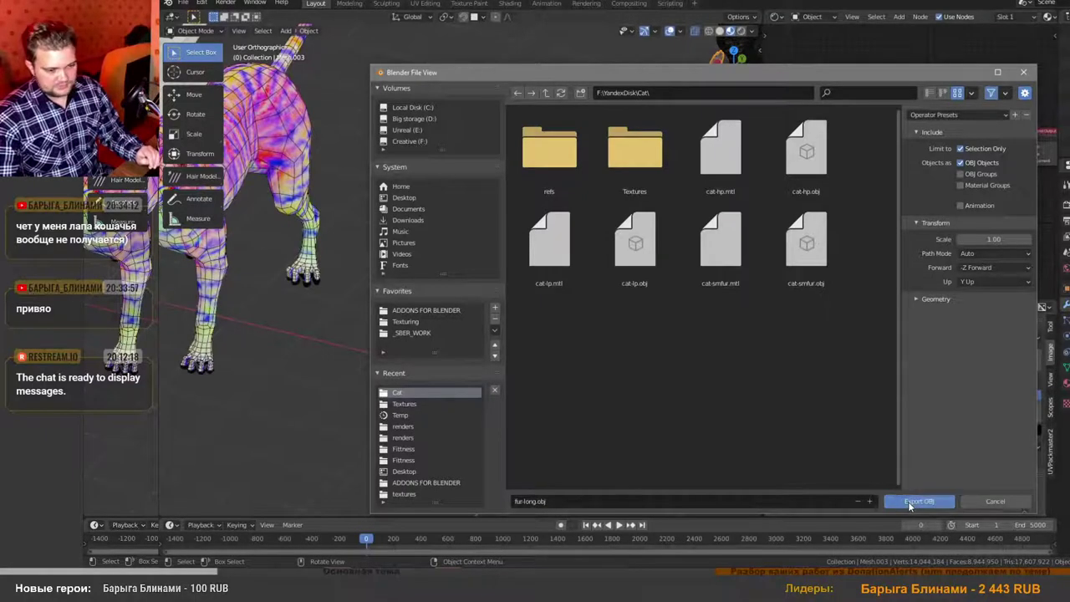
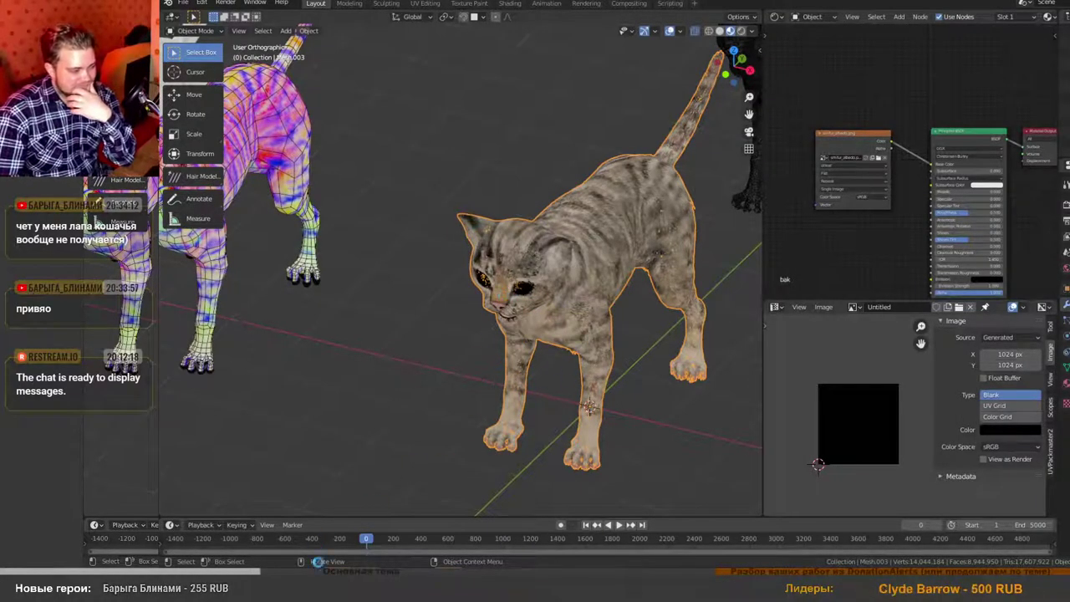
Check the exported fur-long.obj in File Explorer's Cat folder and the free drive space, then return to Blender.
mouse_move(311, 585)
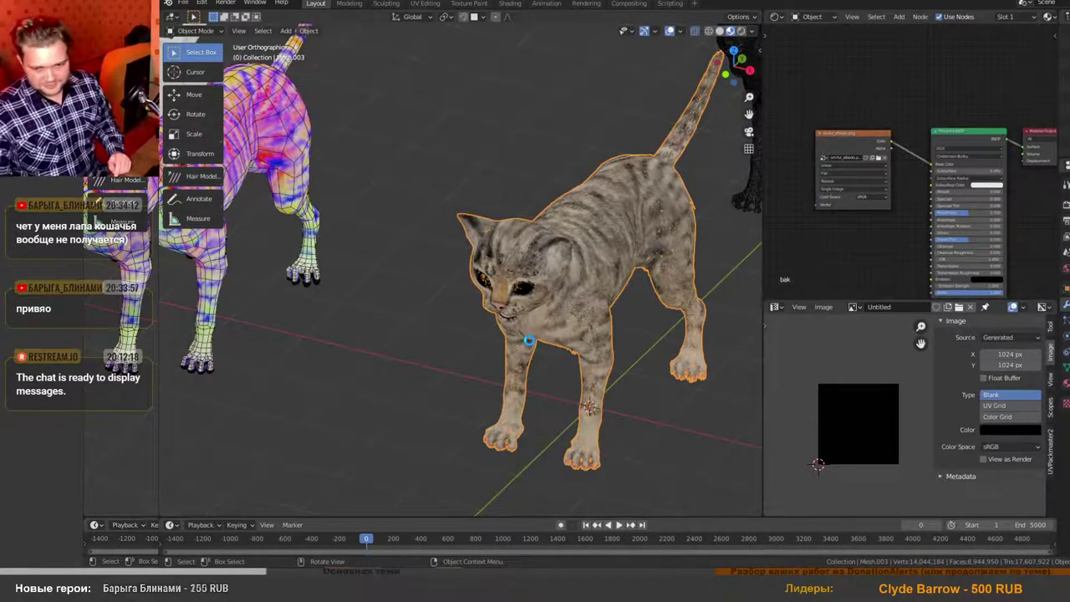
mouse_move(392, 585)
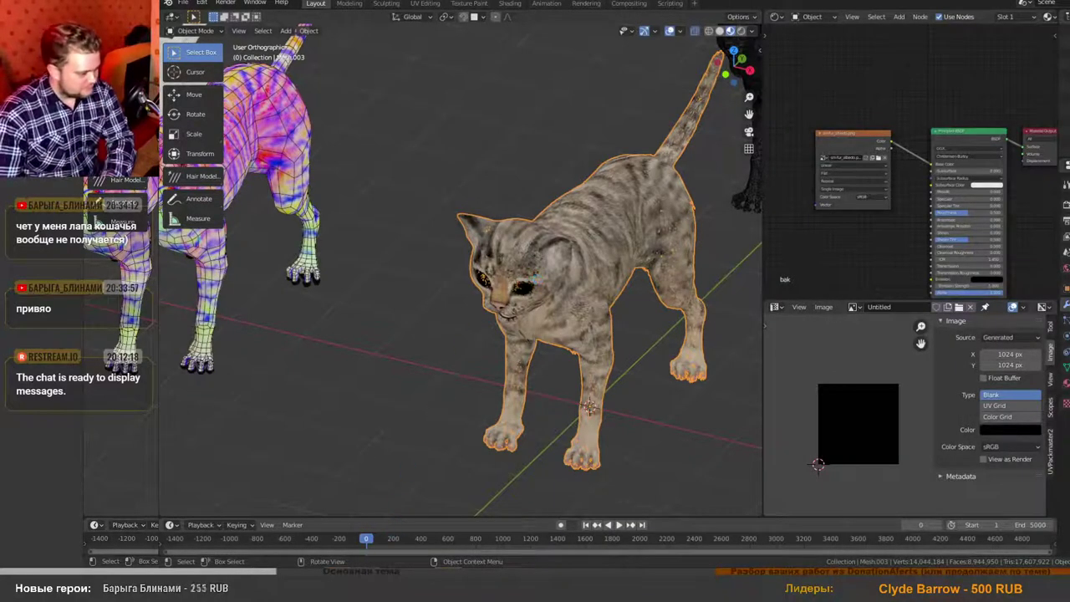
key(alt+Tab)
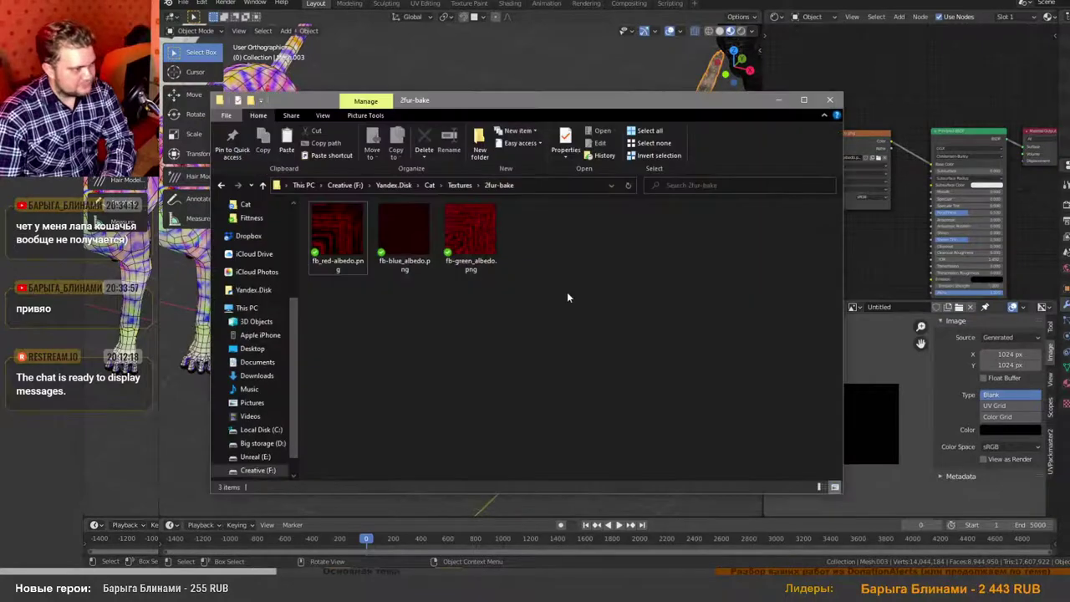
click(429, 185)
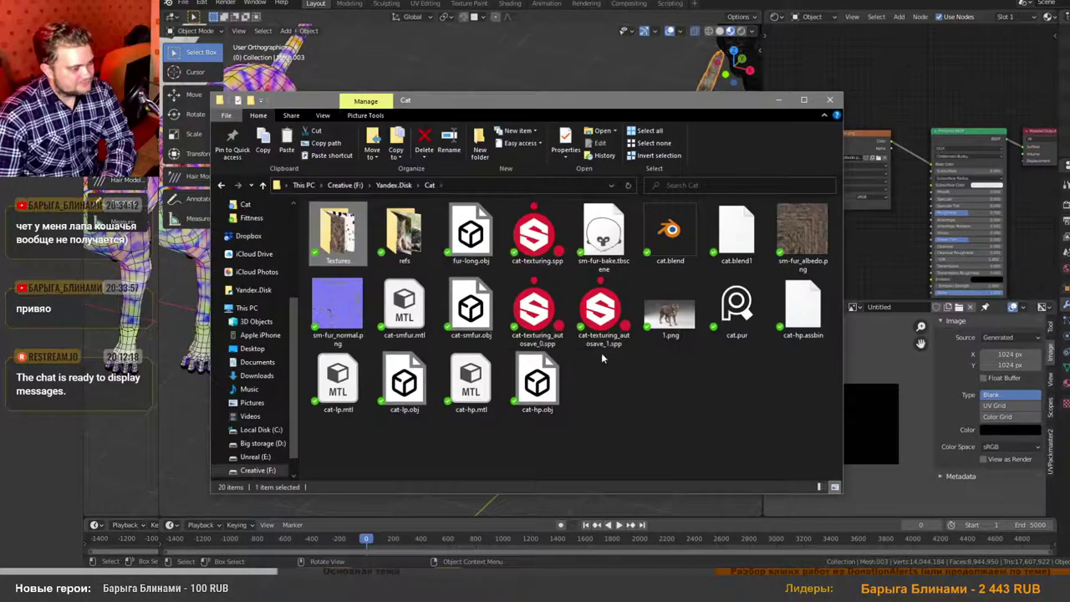
click(473, 243)
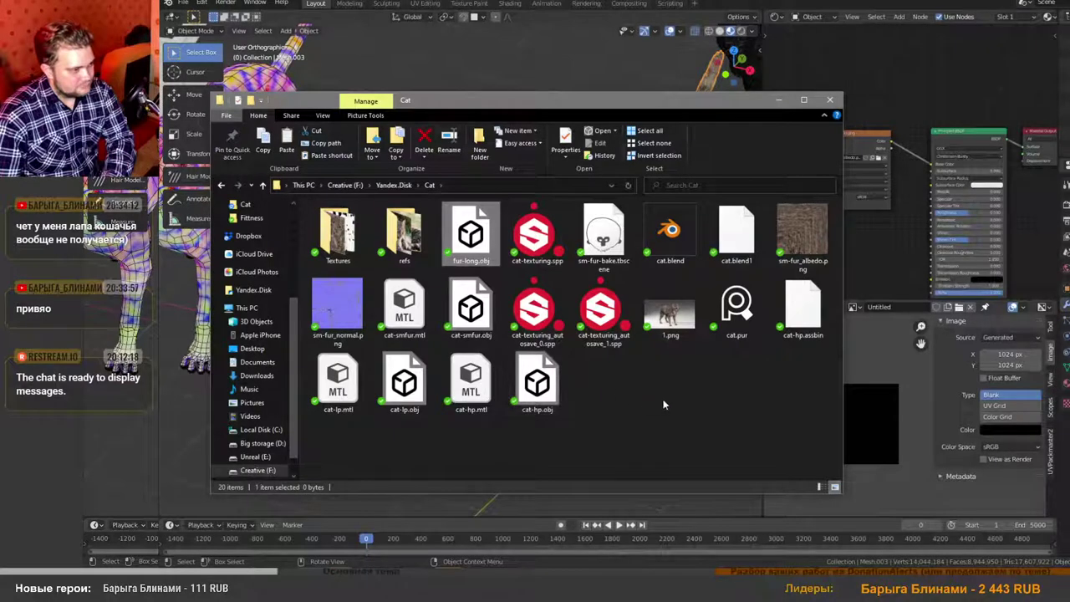
click(247, 309)
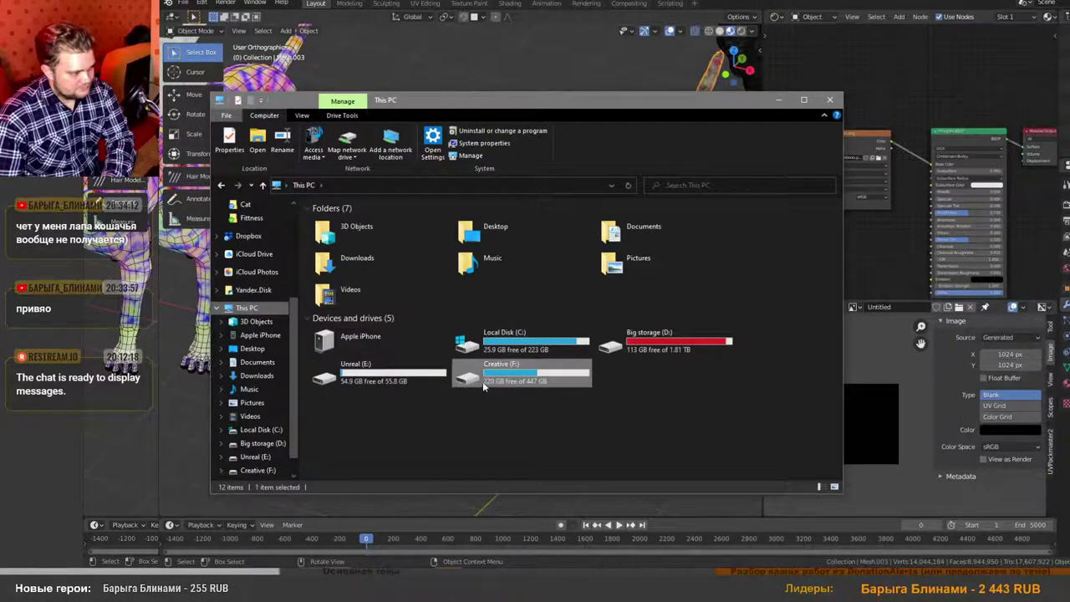
click(221, 185)
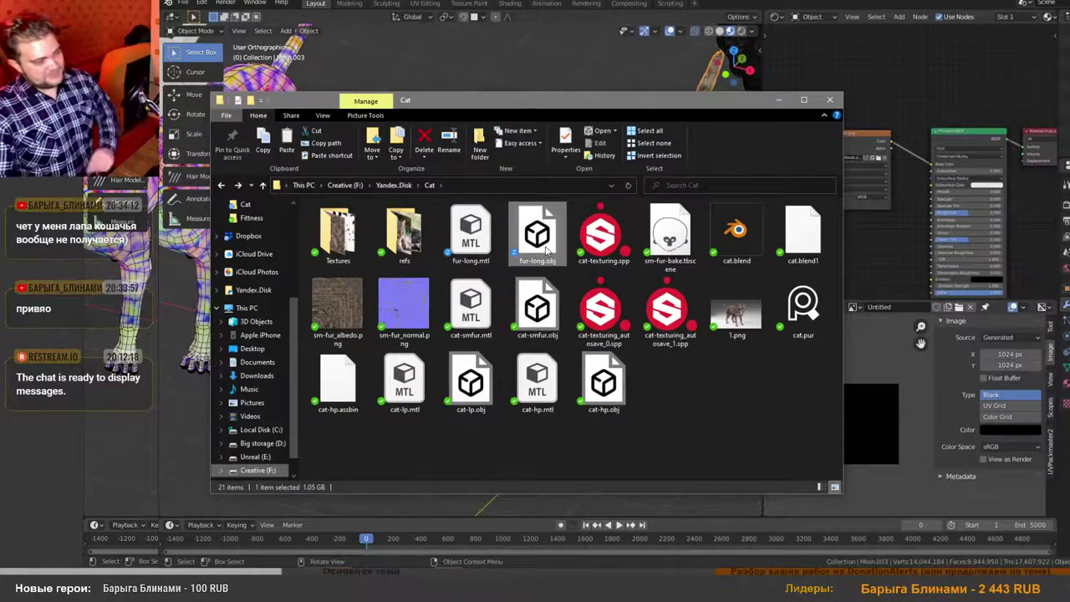
mouse_move(547, 249)
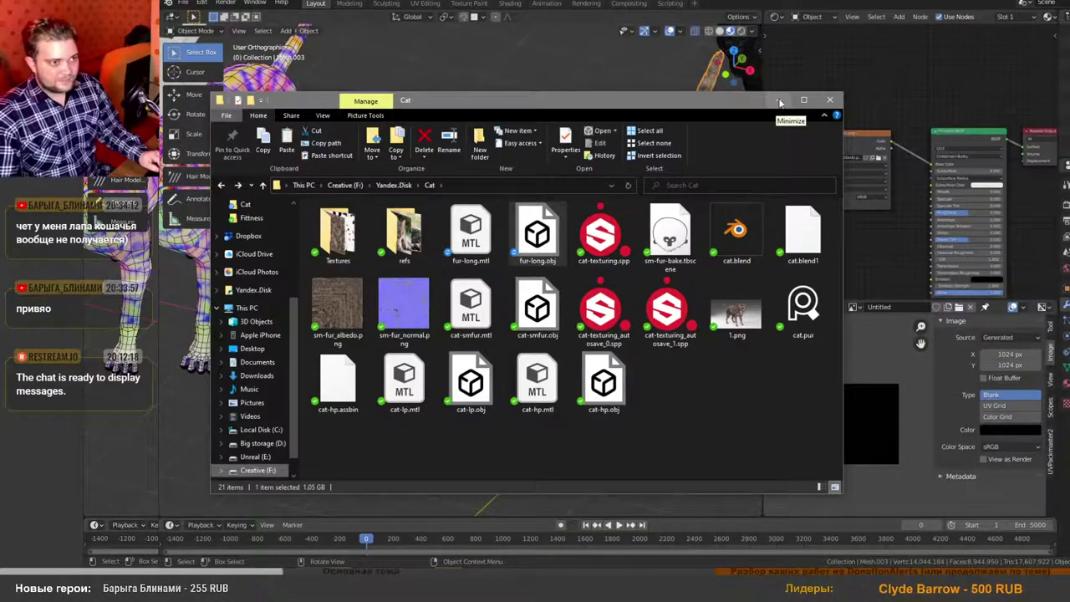
click(777, 104)
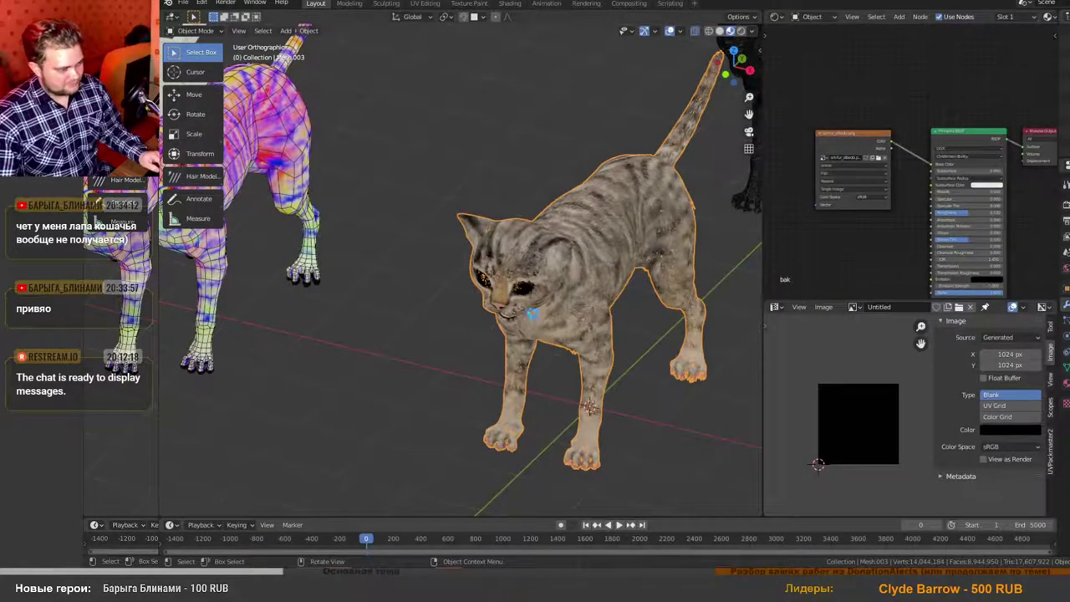
Examine the fur-covered cat up close and alongside the neighbouring cat models.
scroll(621, 350, down, 6)
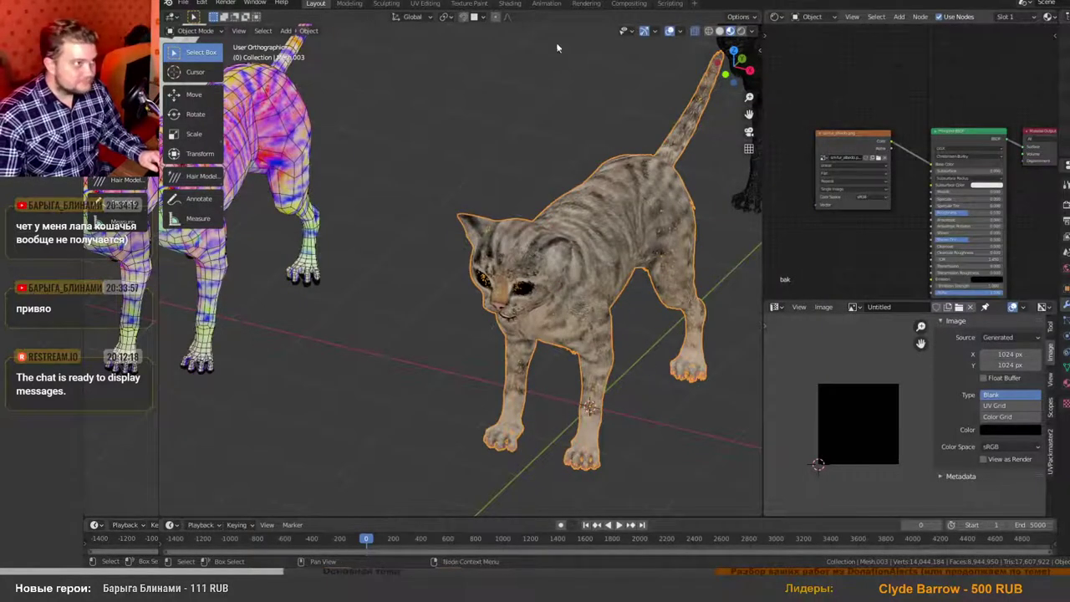
scroll(629, 308, up, 4)
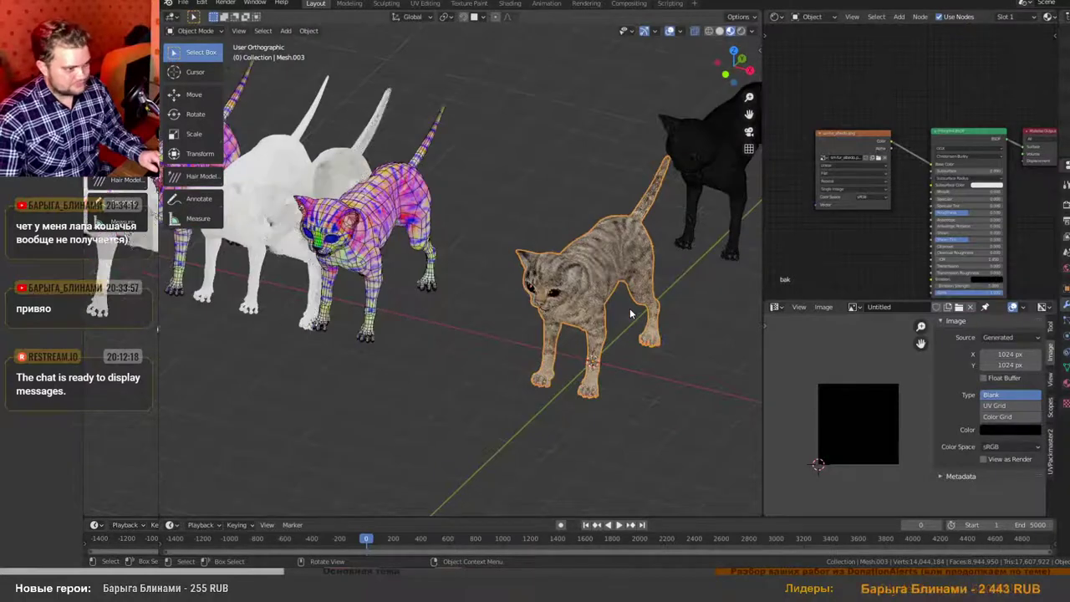
scroll(629, 307, down, 2)
scroll(619, 318, up, 2)
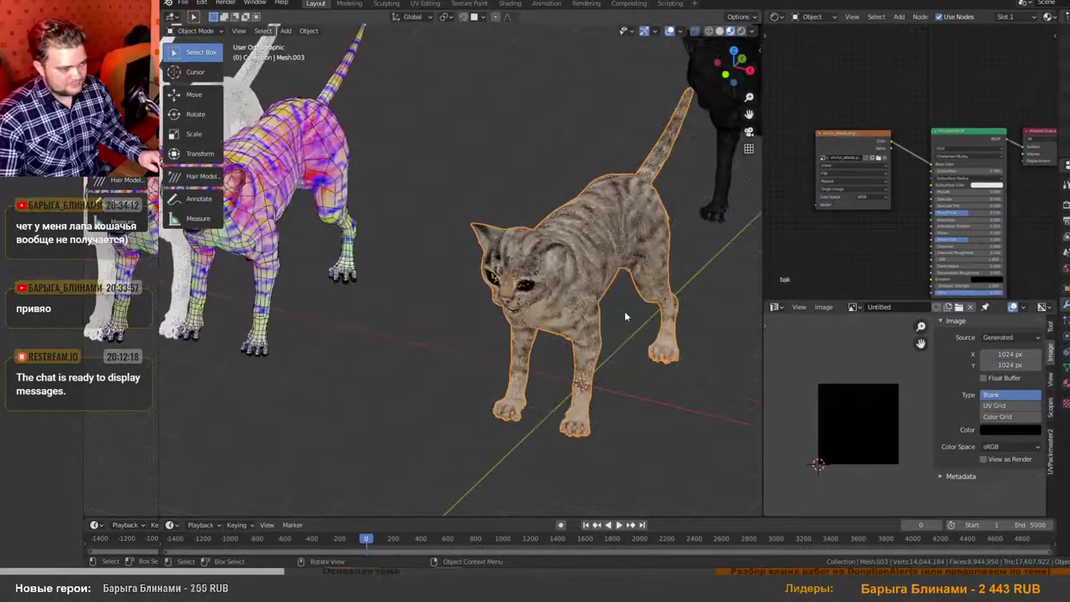
scroll(624, 311, up, 3)
shift+middle_drag(604, 337, 555, 322)
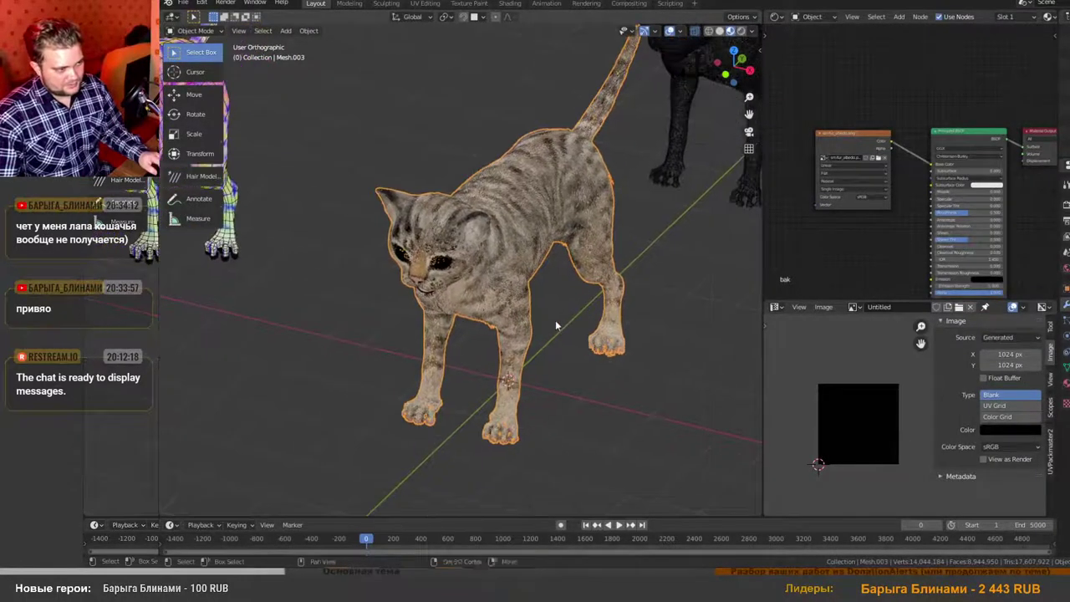
scroll(556, 322, up, 1)
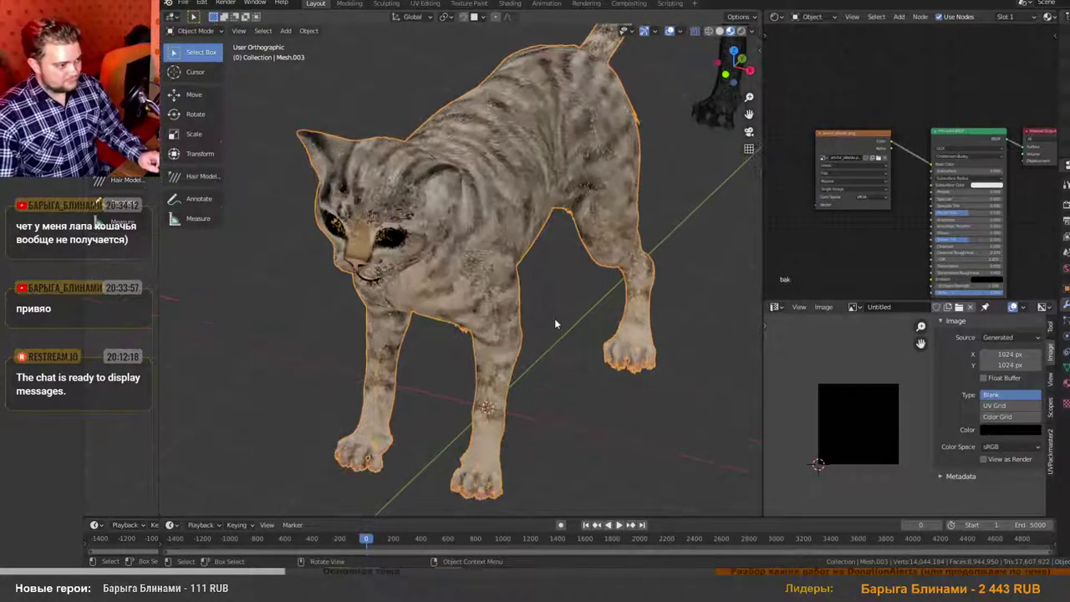
scroll(556, 322, down, 2)
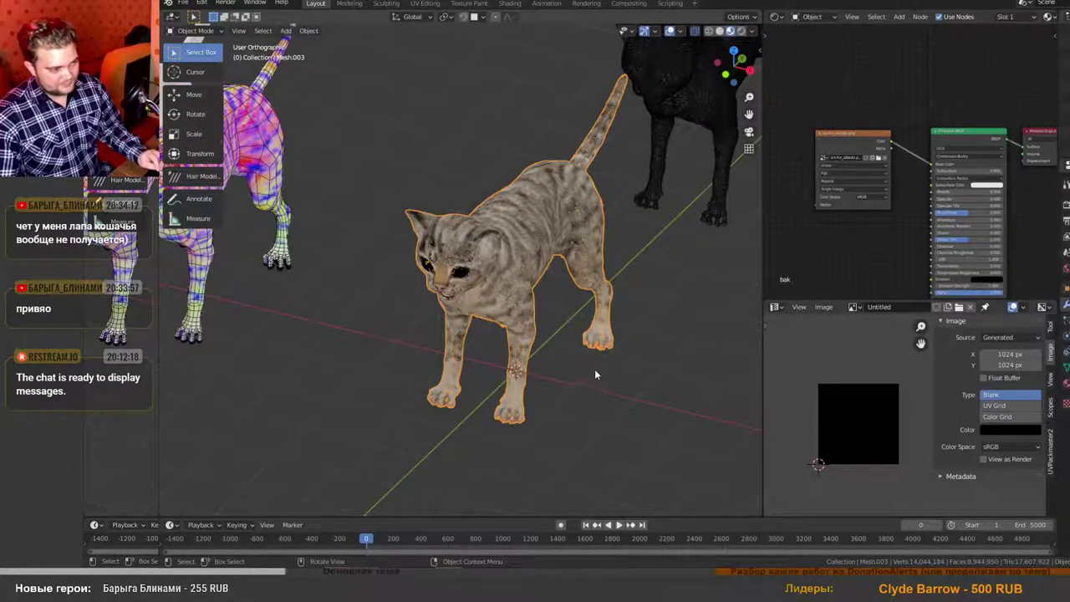
scroll(594, 373, up, 7)
scroll(501, 281, down, 7)
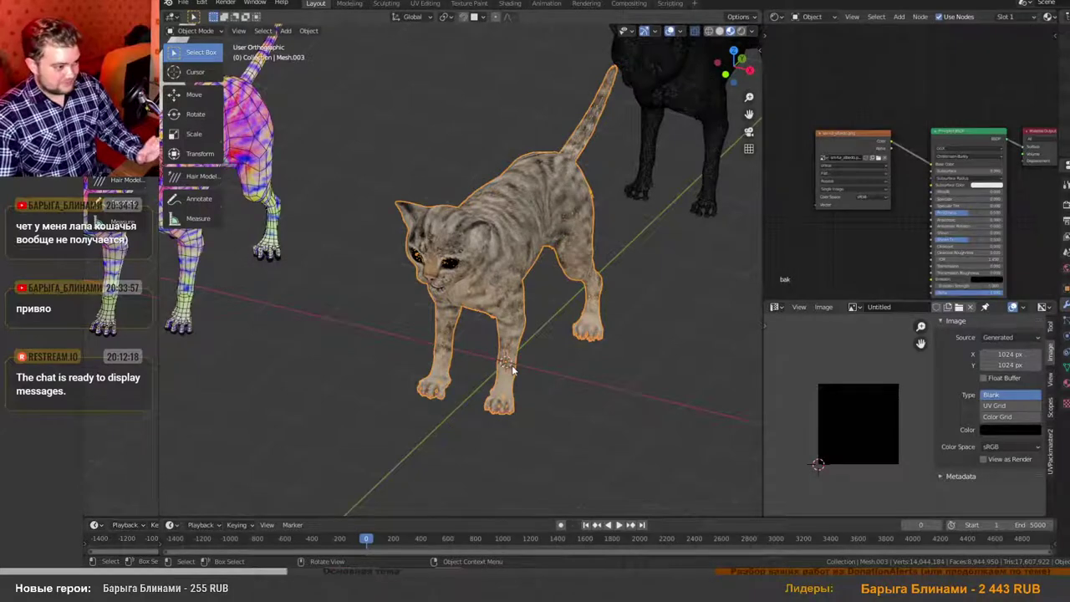
scroll(513, 370, down, 2)
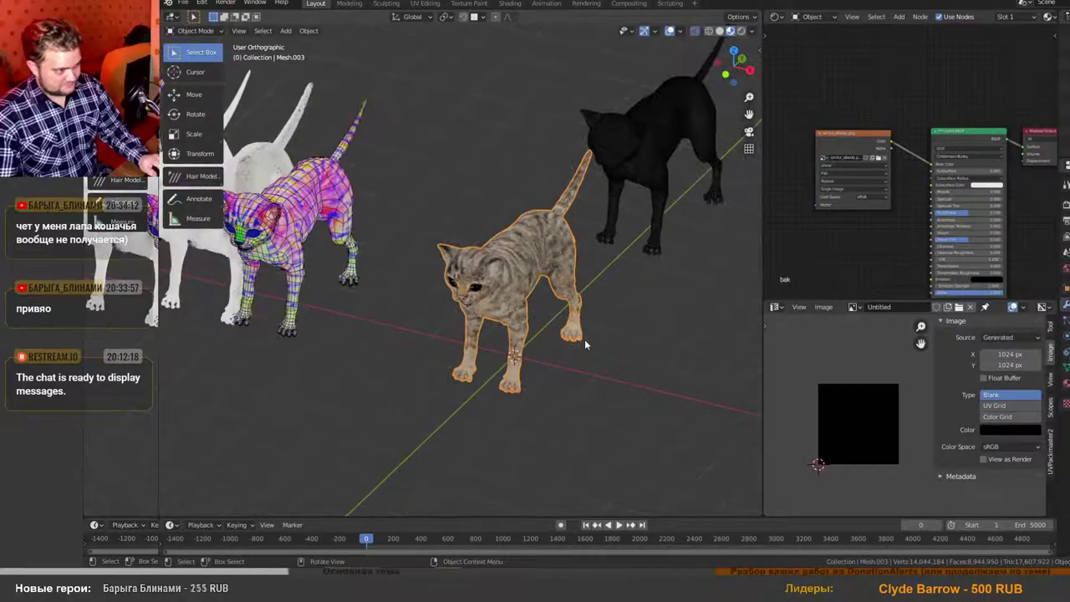
Move the fur mesh about 2.25 m in the negative X direction so it stands beside the textured cat body.
key(g)
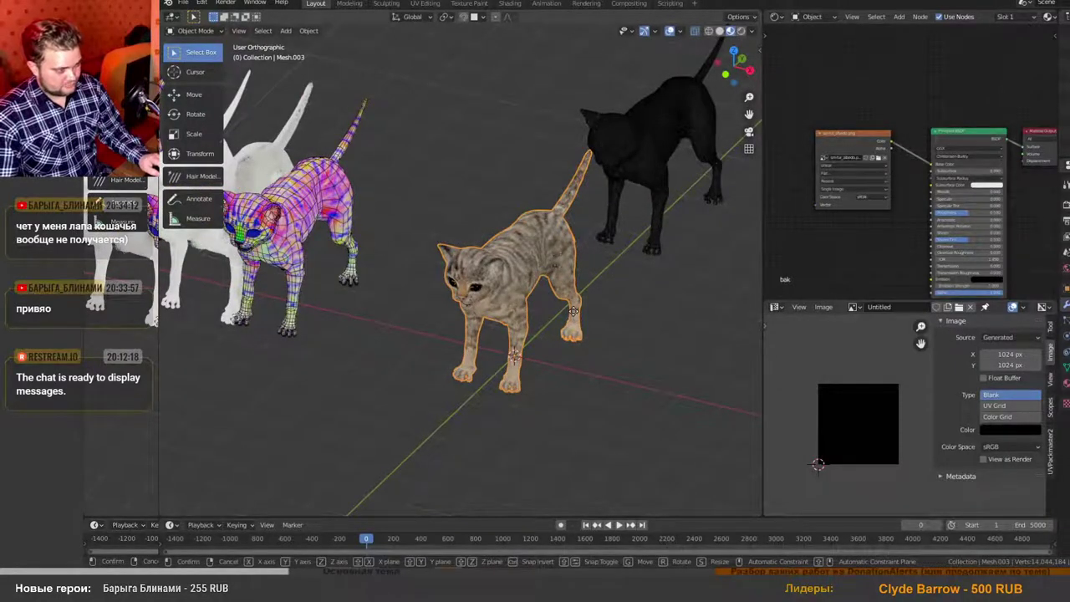
key(x)
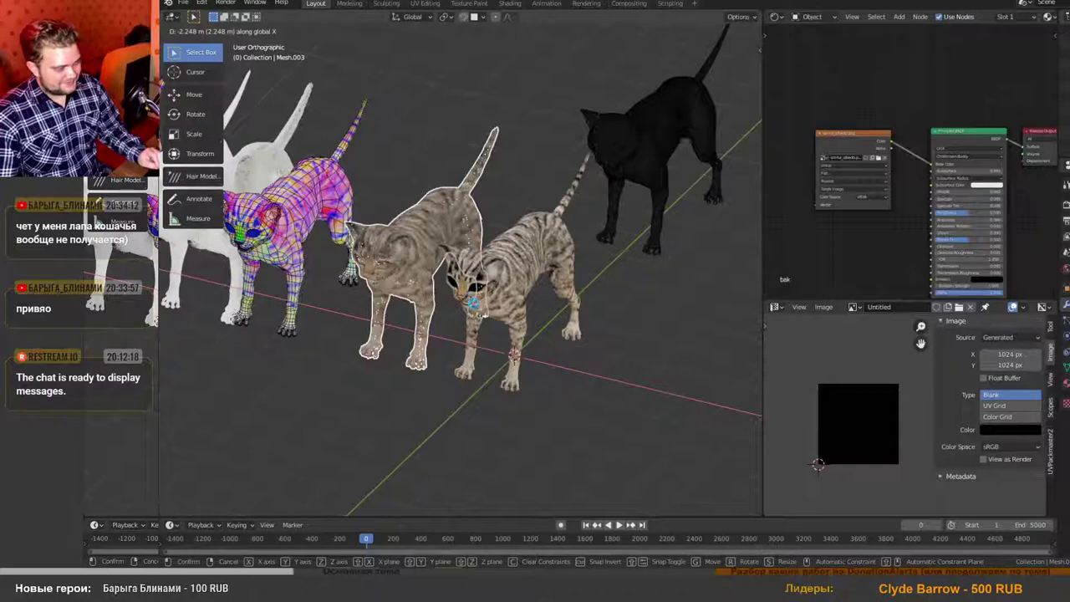
click(595, 362)
scroll(595, 361, up, 3)
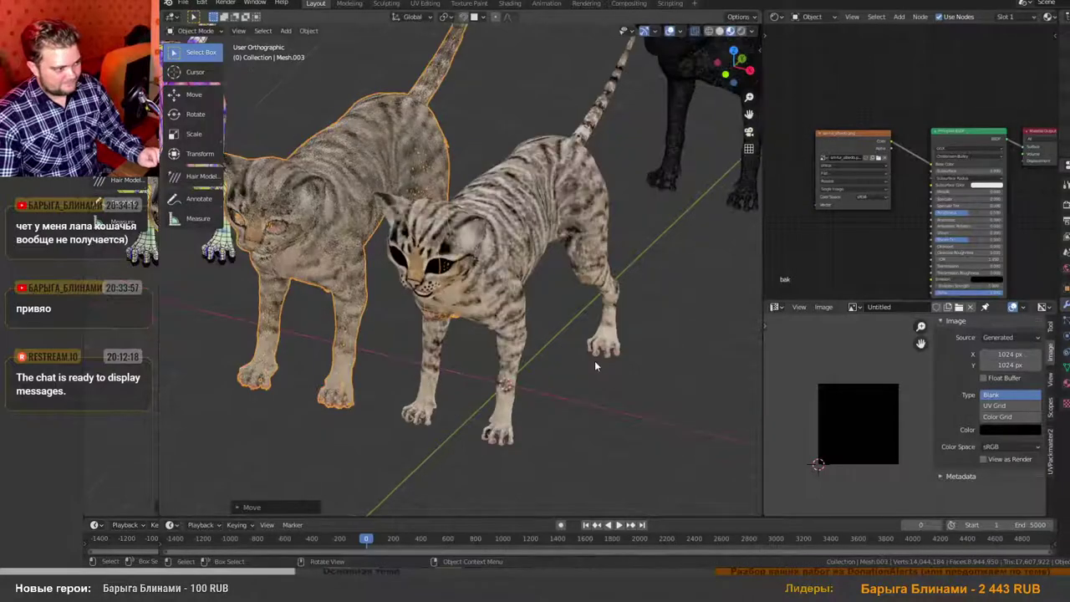
Turn on Display Wire for the striped cat body beneath the fur to inspect its mesh around the head.
click(523, 314)
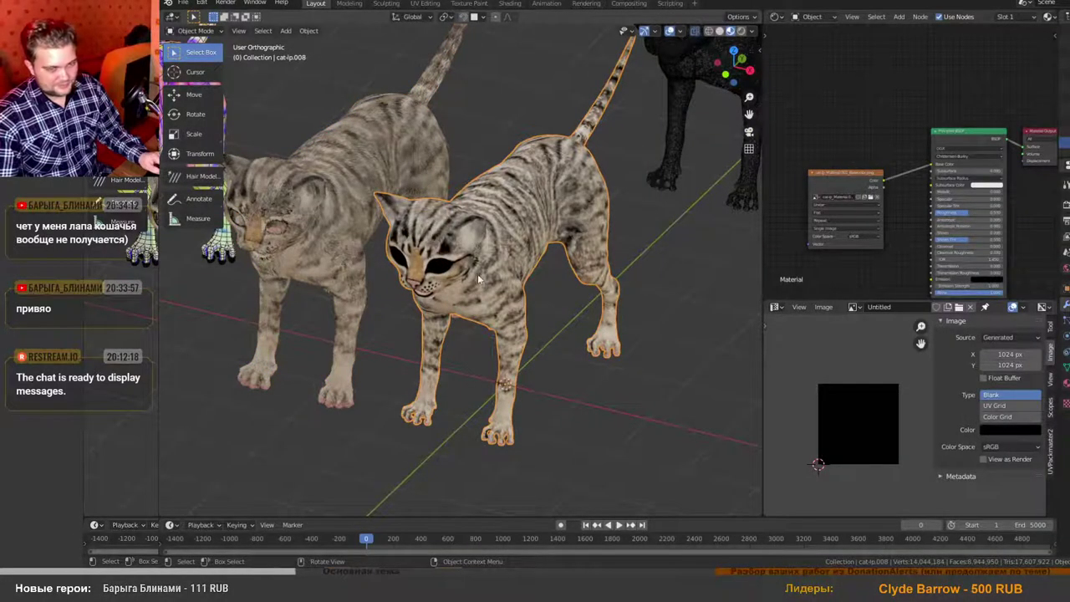
scroll(478, 280, up, 3)
scroll(477, 270, down, 2)
scroll(489, 289, up, 6)
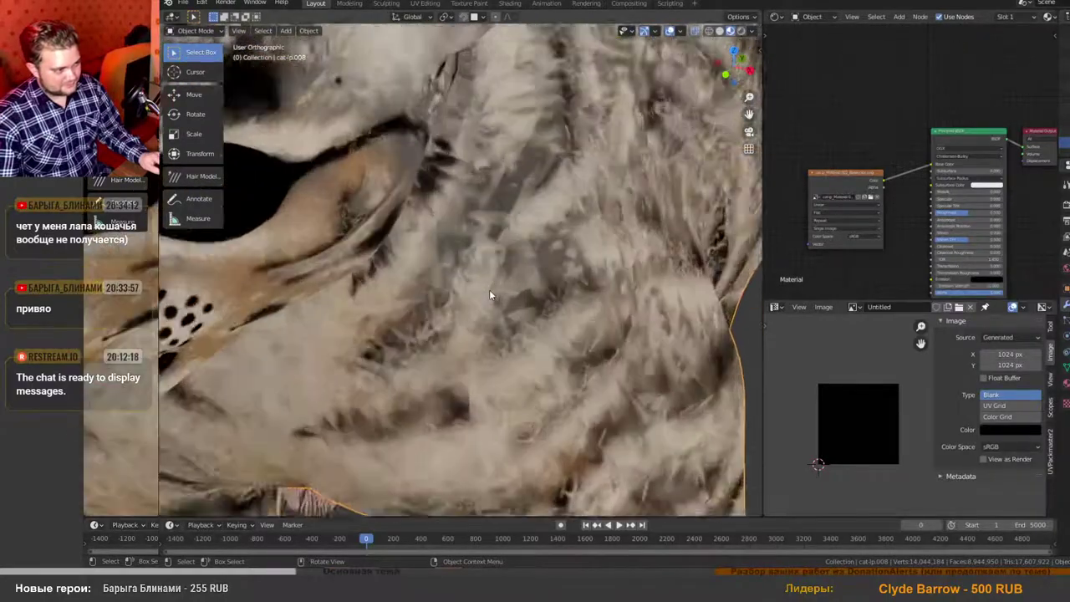
scroll(489, 289, up, 2)
key(q)
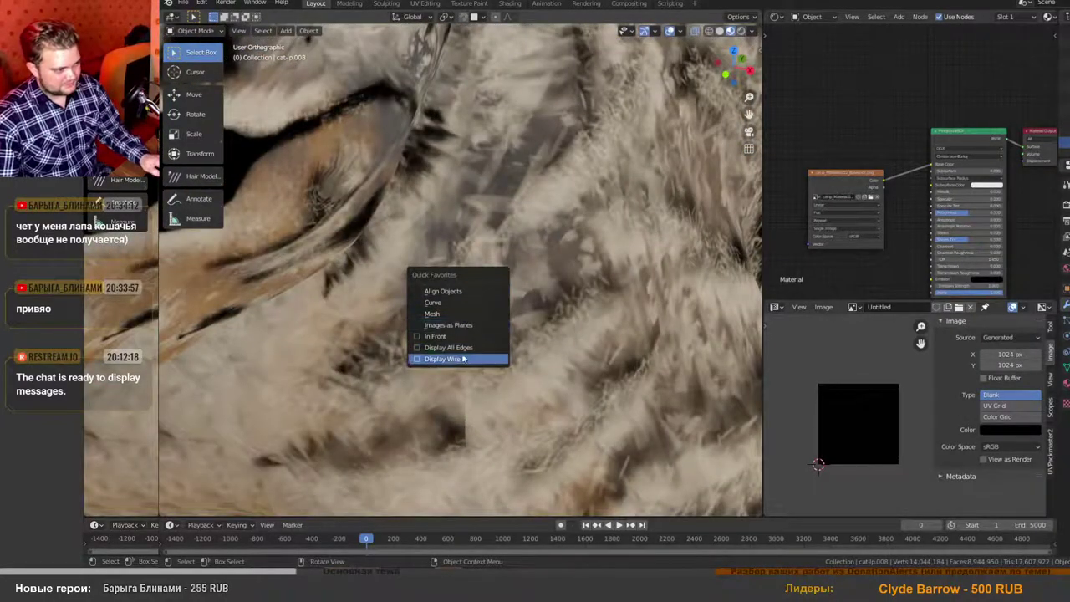
key(Return)
scroll(541, 323, down, 10)
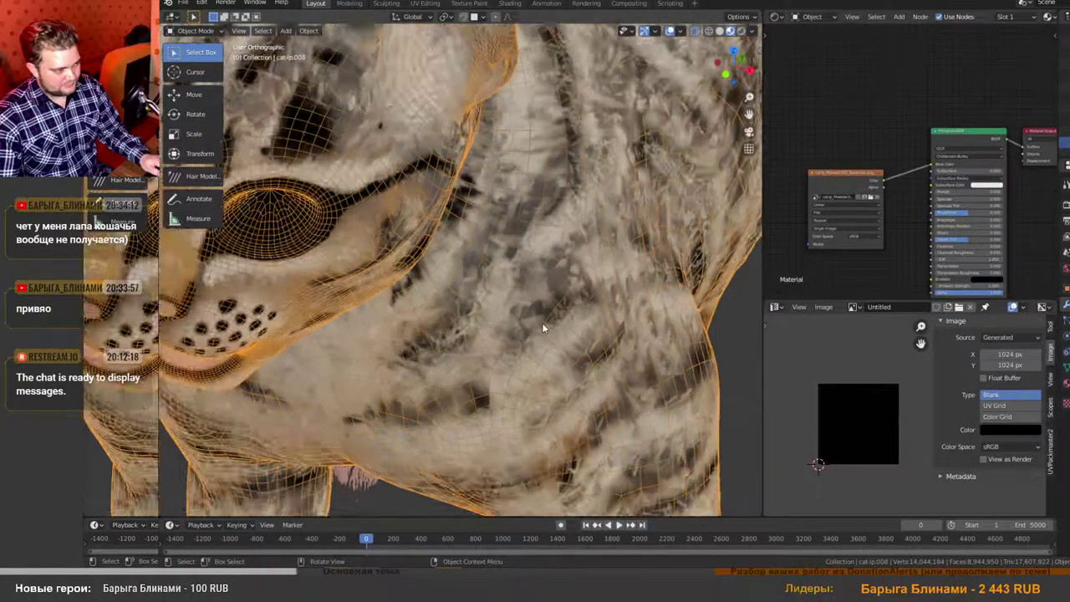
scroll(352, 294, up, 1)
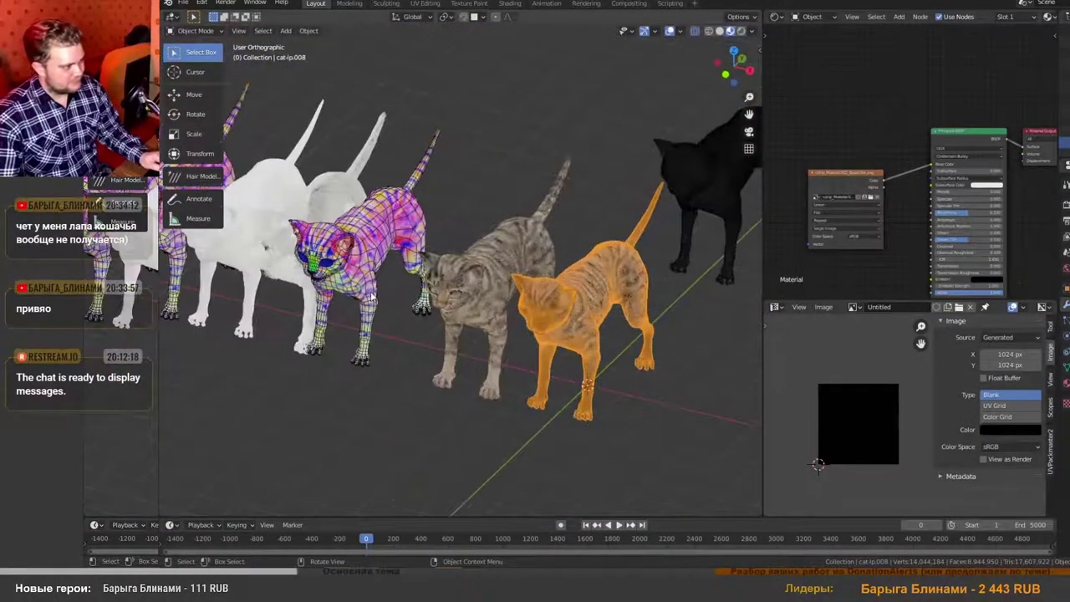
Move the wireframed cat body along the X axis away from the world origin, toward the black cat.
scroll(508, 353, down, 2)
key(g)
key(x)
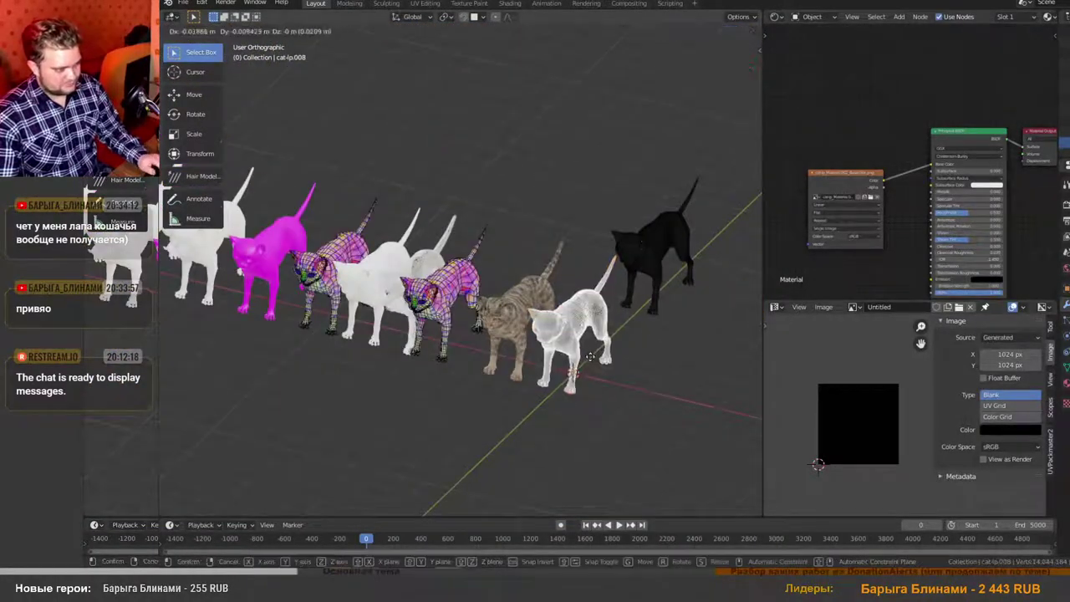
click(652, 384)
Clear the location of the mask-coloured cat next to the fur mesh so it sits at the world origin.
click(444, 326)
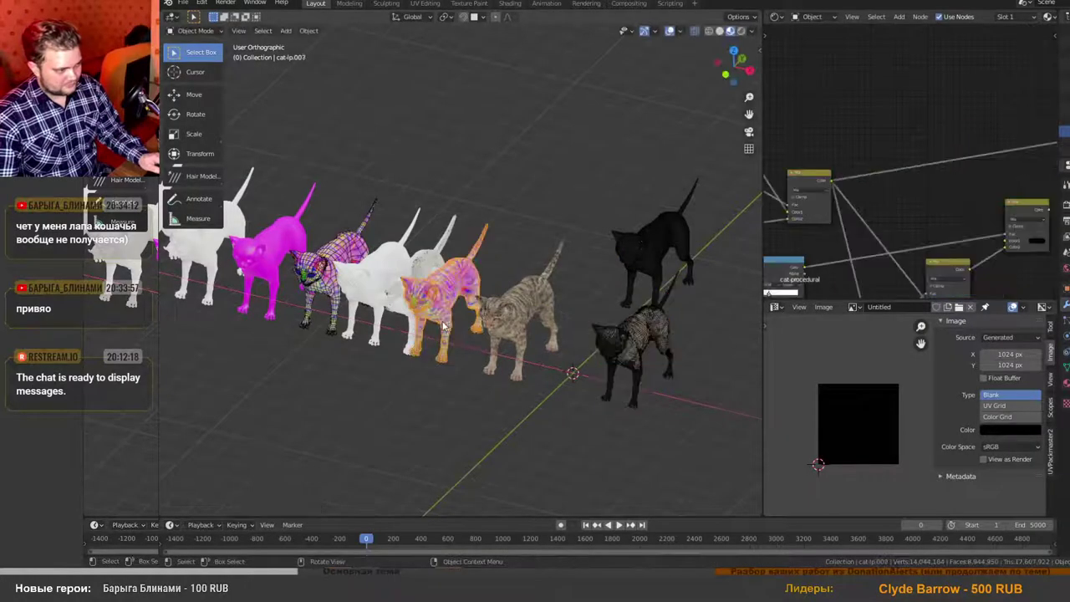
key(alt+g)
scroll(560, 335, up, 6)
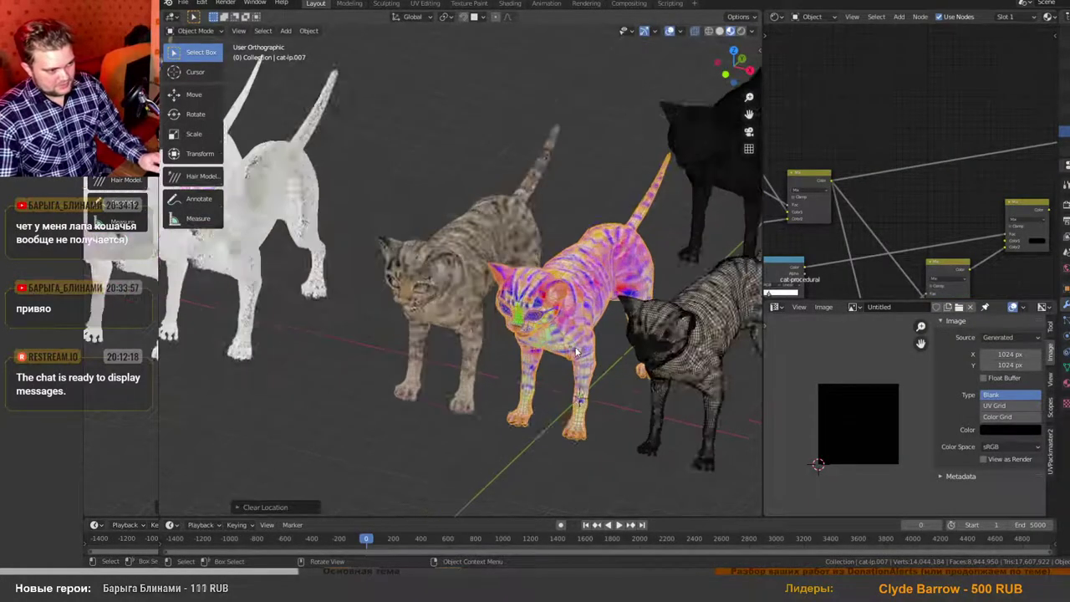
scroll(562, 320, down, 3)
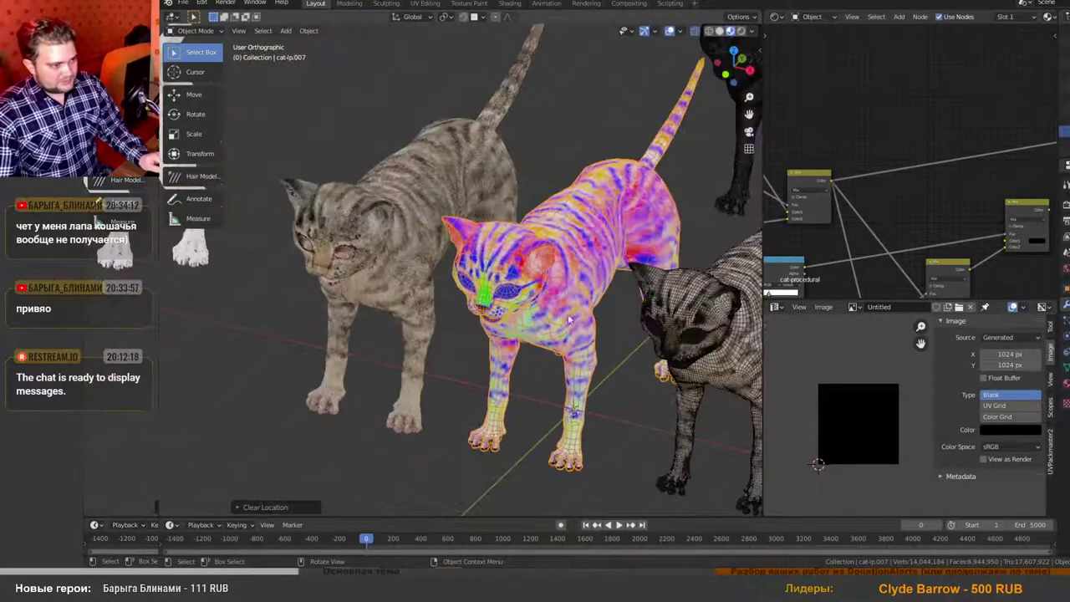
Export only the selected mask-coloured cat in Wavefront OBJ format, overwriting cat-lp.obj in the Cat folder.
click(183, 3)
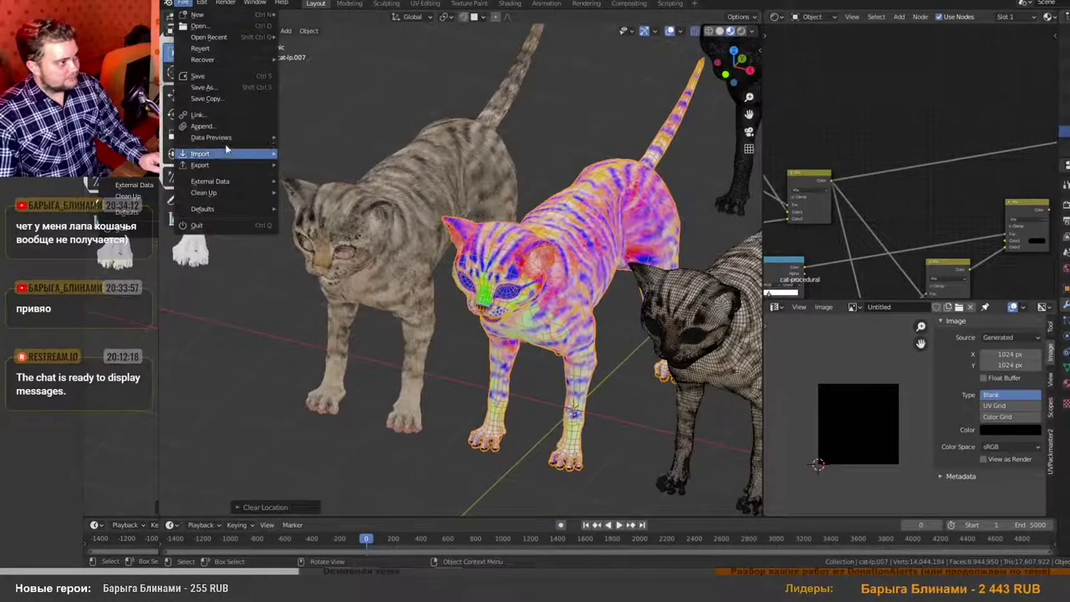
mouse_move(231, 165)
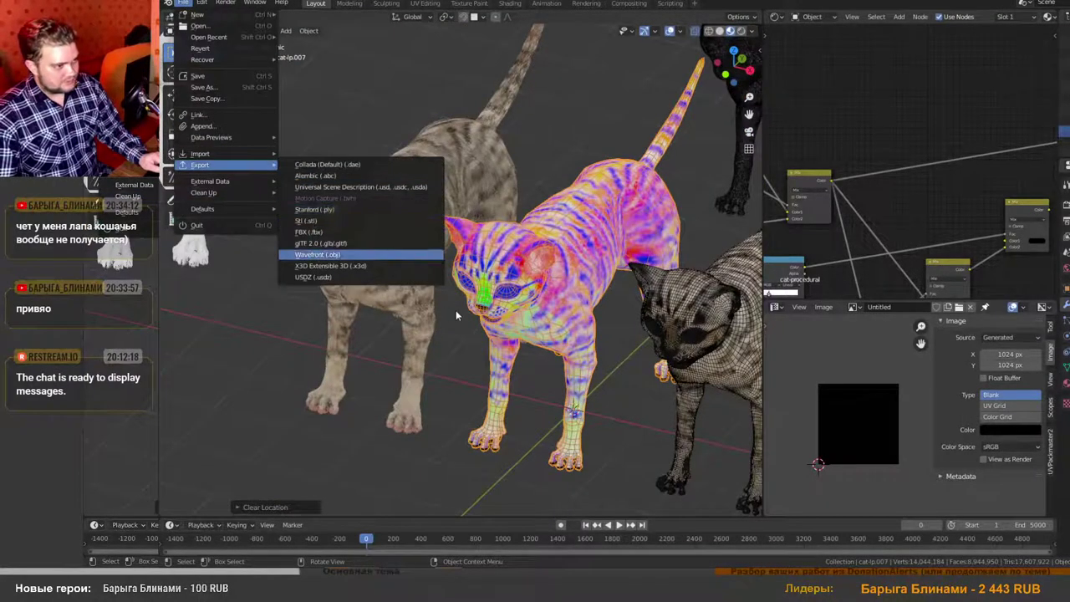
key(Return)
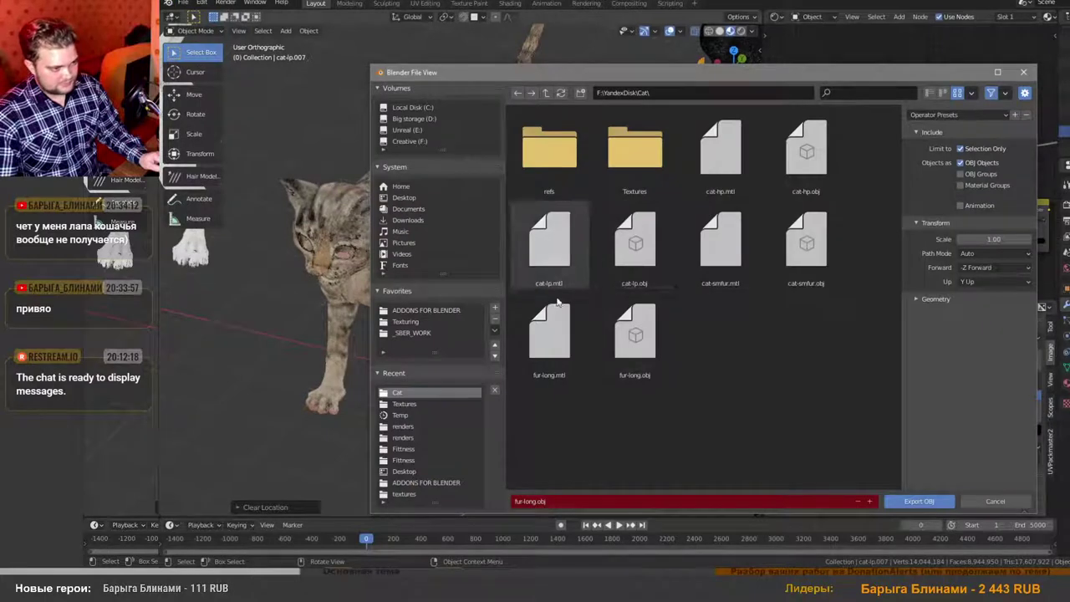
click(629, 256)
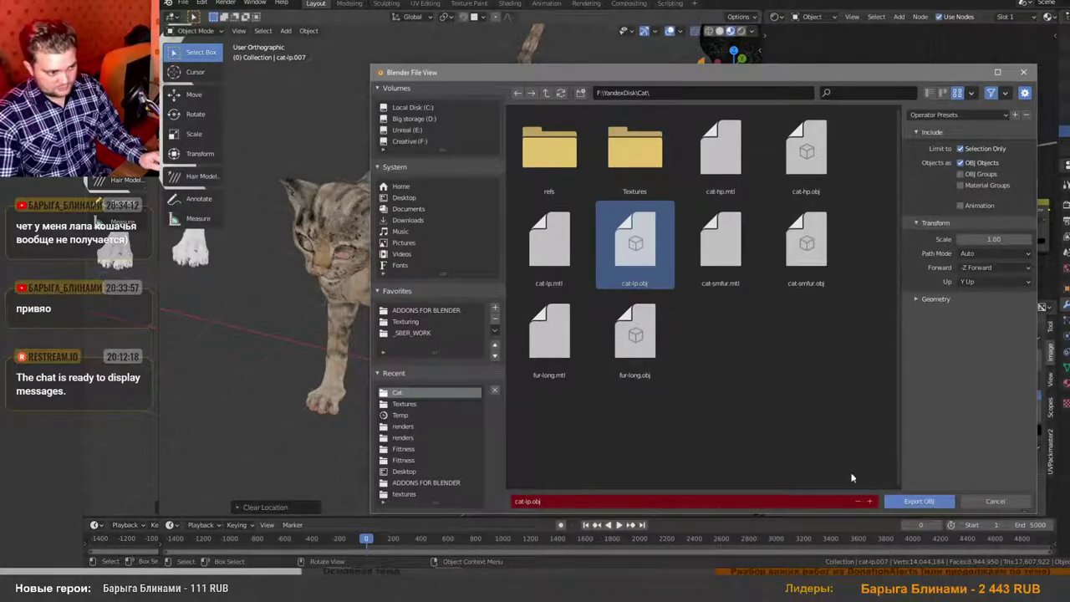
click(917, 504)
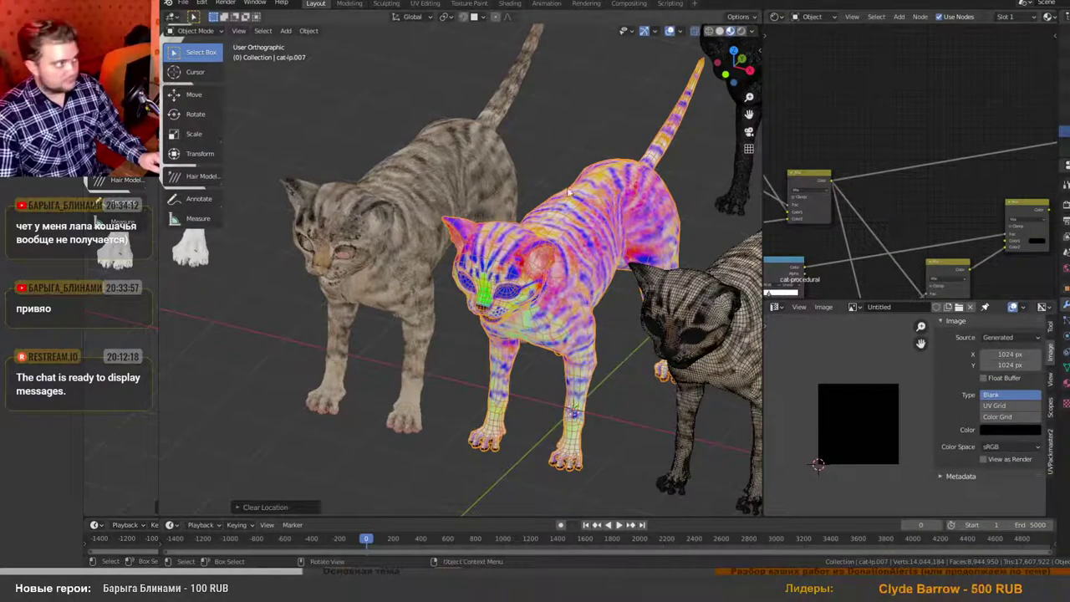
Switch to Marmoset Toolbag and replace the open bake project with a new empty scene.
scroll(594, 212, down, 2)
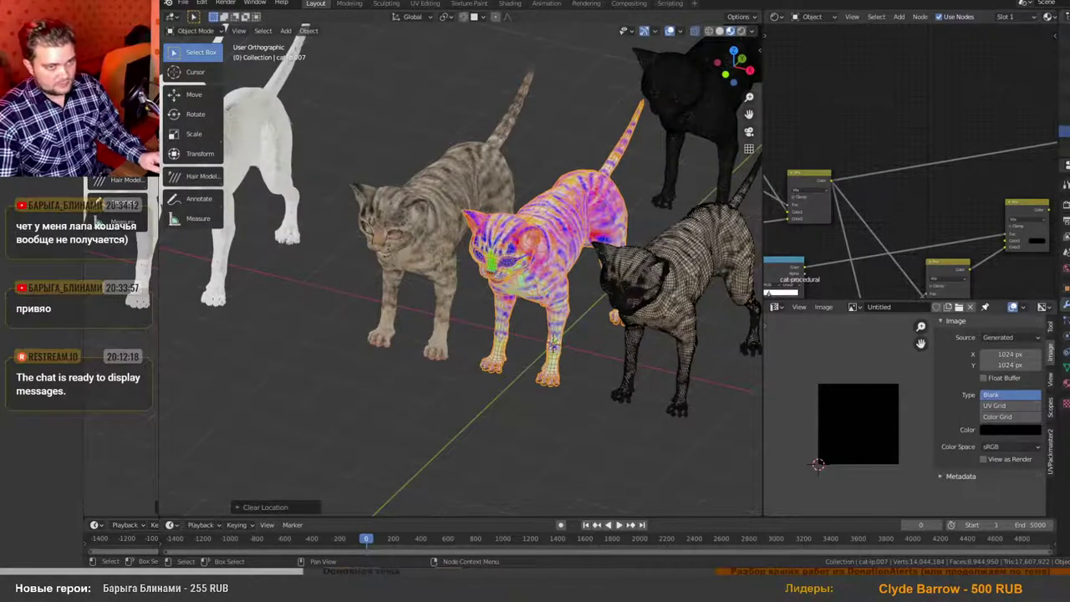
key(super+d)
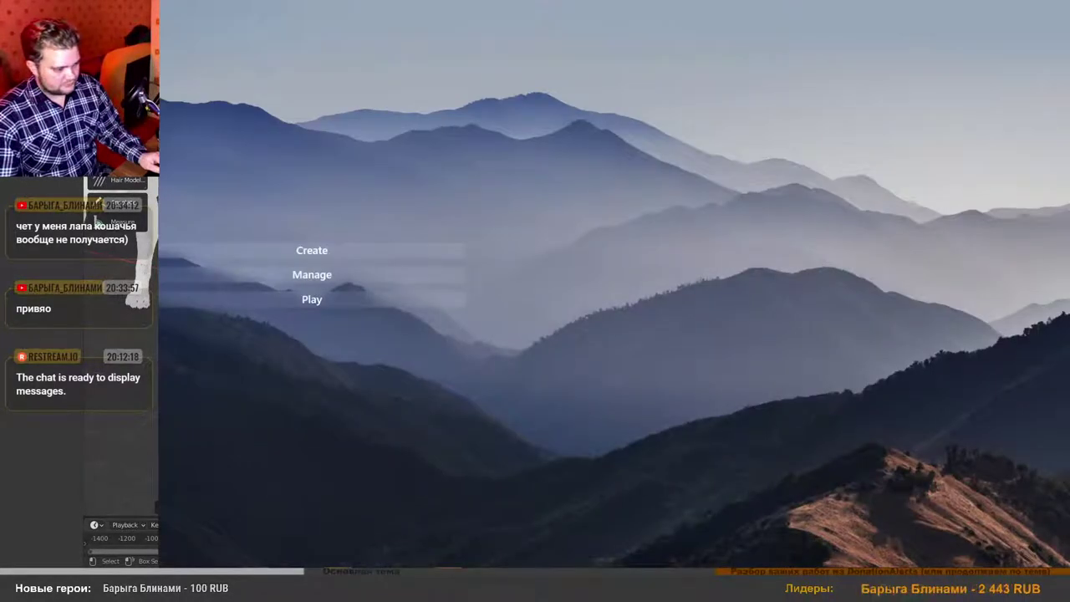
click(485, 567)
scroll(633, 248, down, 2)
scroll(631, 247, up, 2)
scroll(627, 248, down, 3)
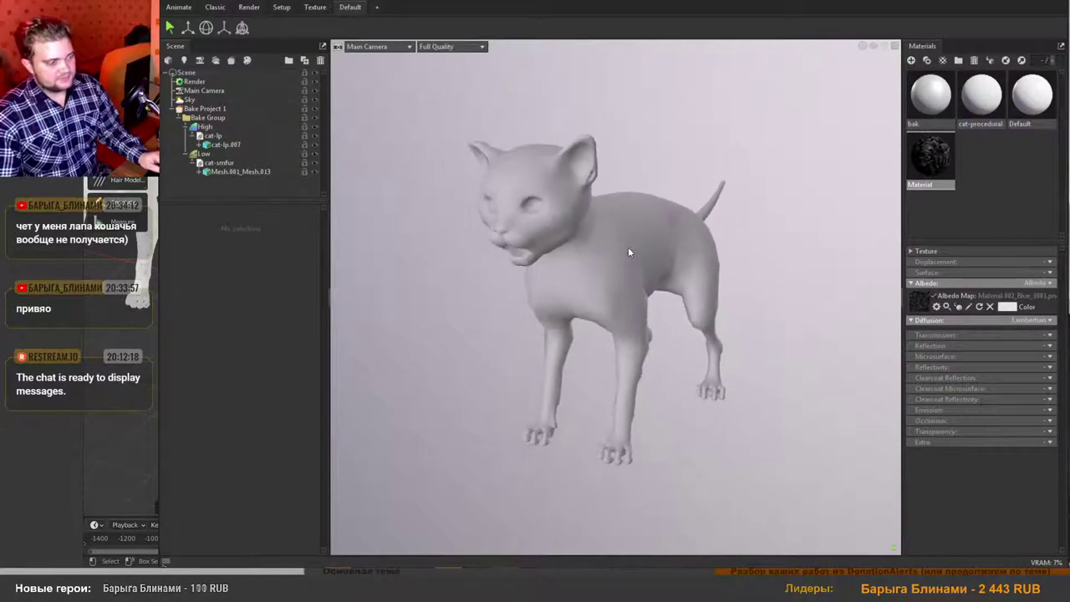
scroll(623, 251, up, 1)
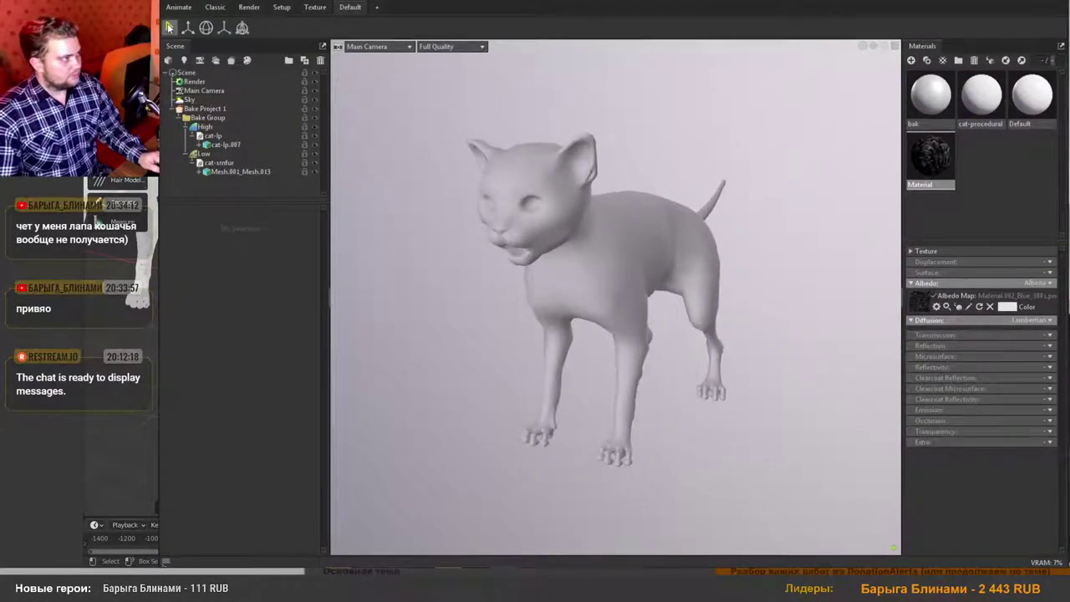
click(186, 1)
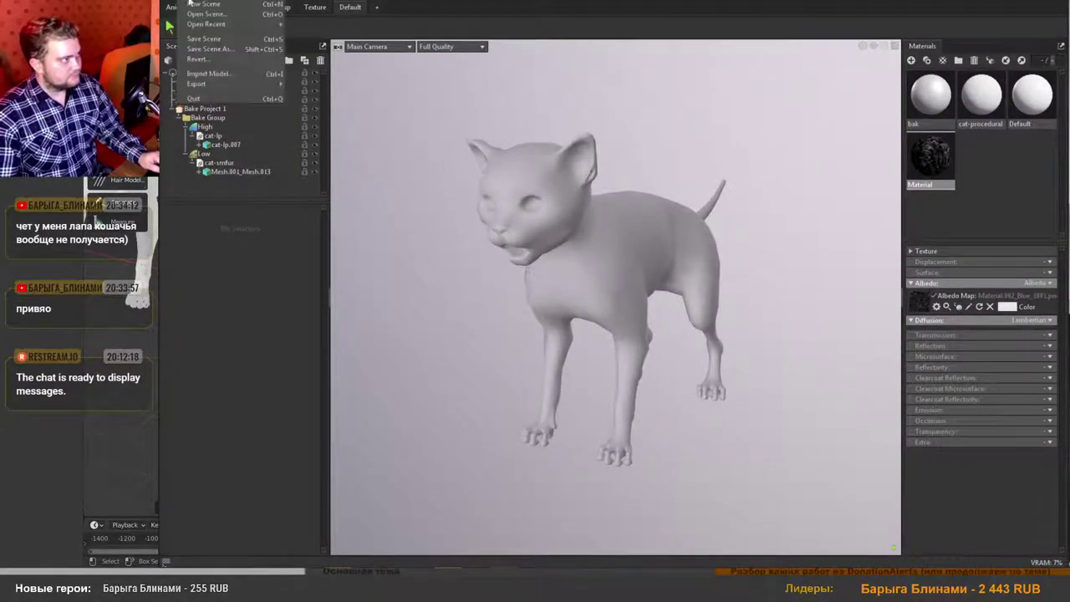
click(200, 5)
click(741, 321)
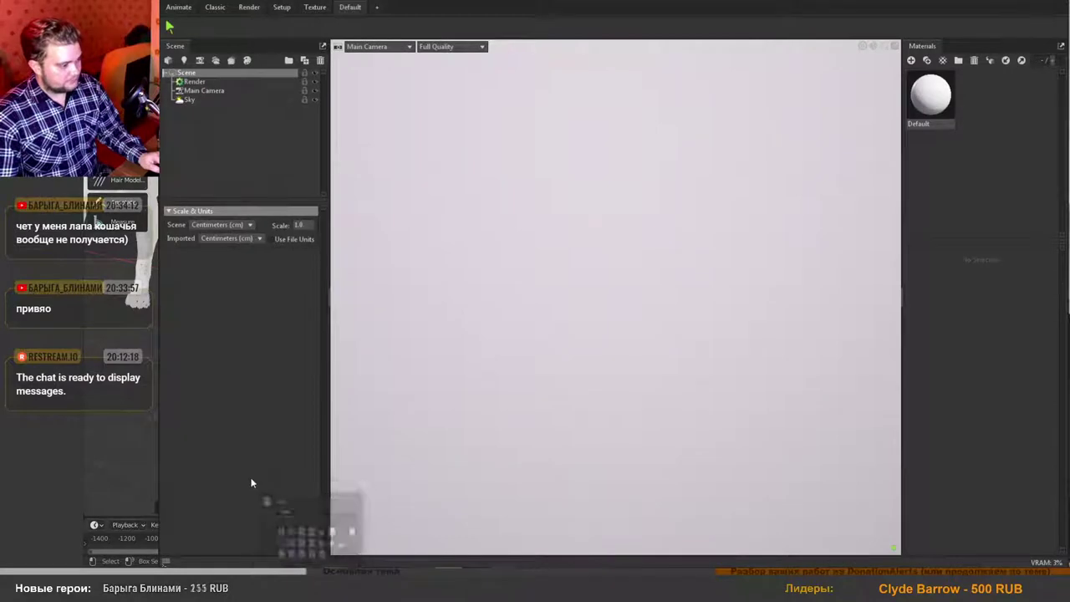
Import fur-long.obj from File Explorer's Cat folder into the new Toolbag scene.
mouse_move(311, 577)
click(311, 522)
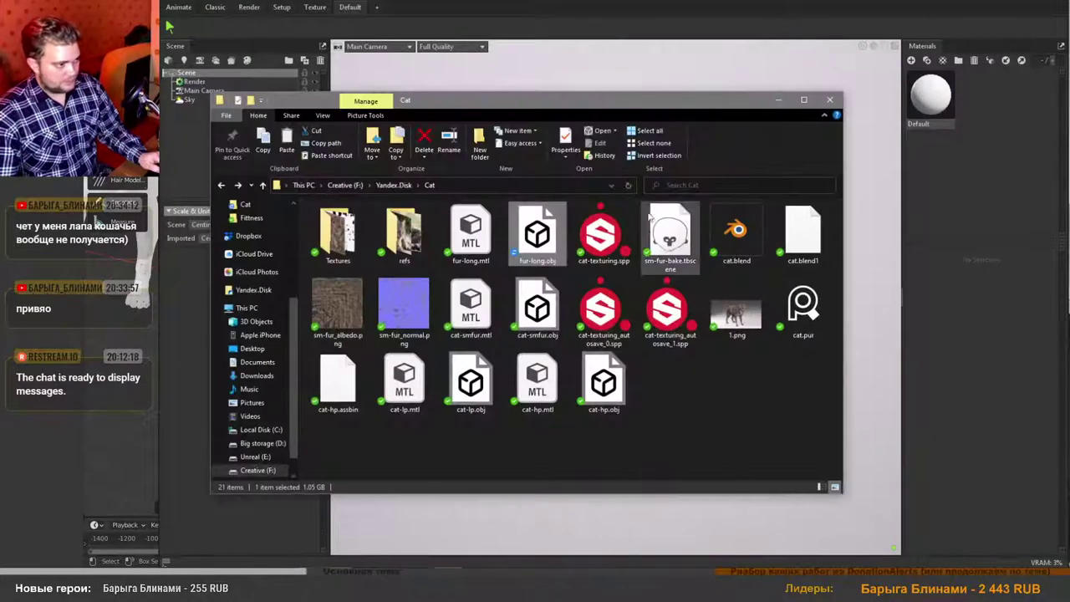
drag(560, 106, 752, 154)
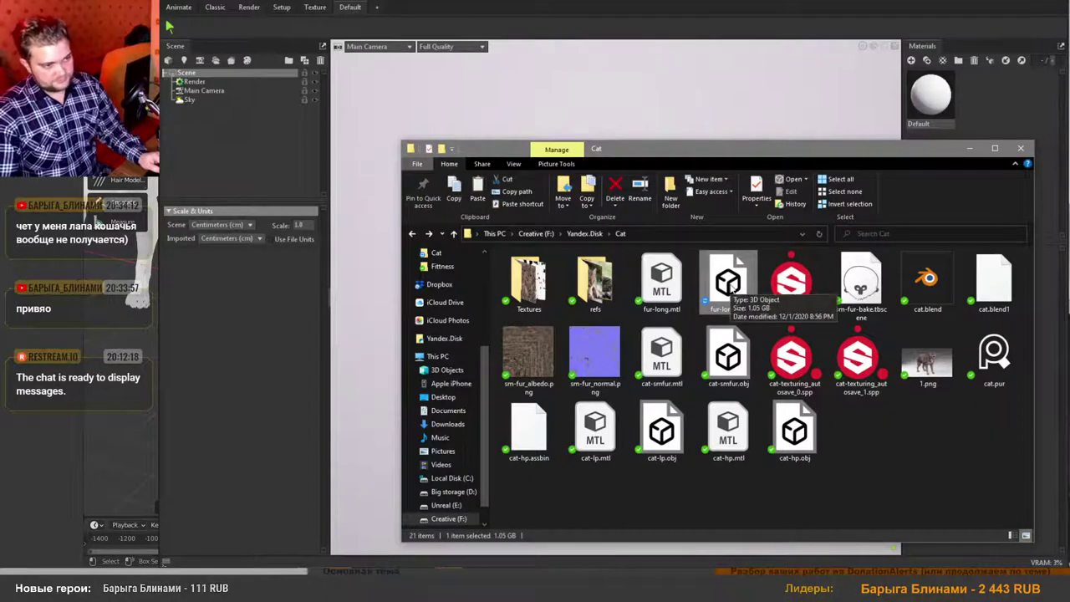
drag(729, 285, 252, 185)
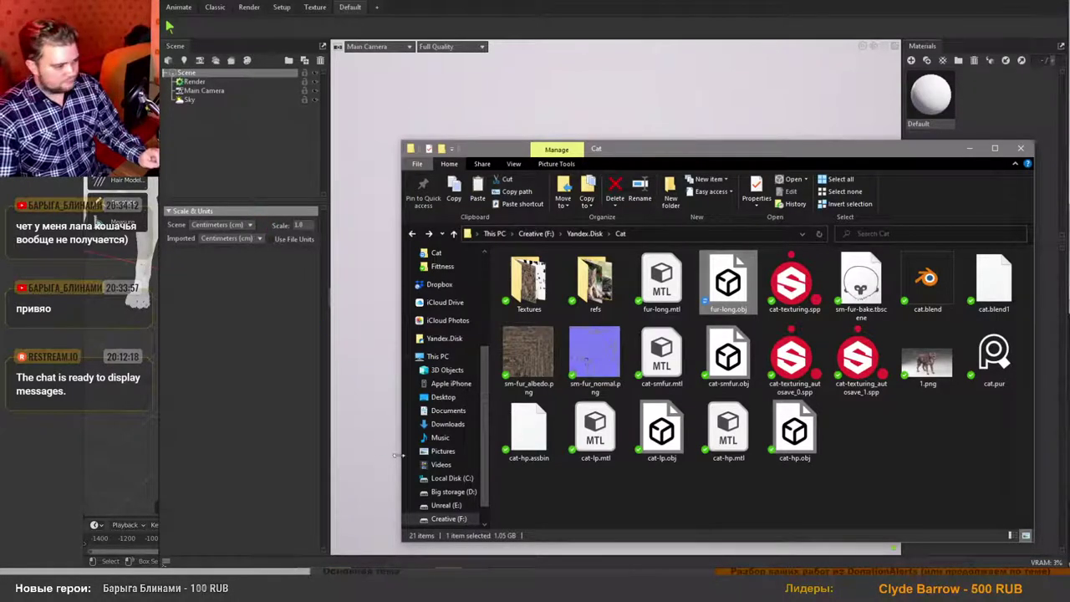
Bring up Blender and resize its window, then minimise it and the Cat folder window to reveal the Toolbag scene.
mouse_move(371, 570)
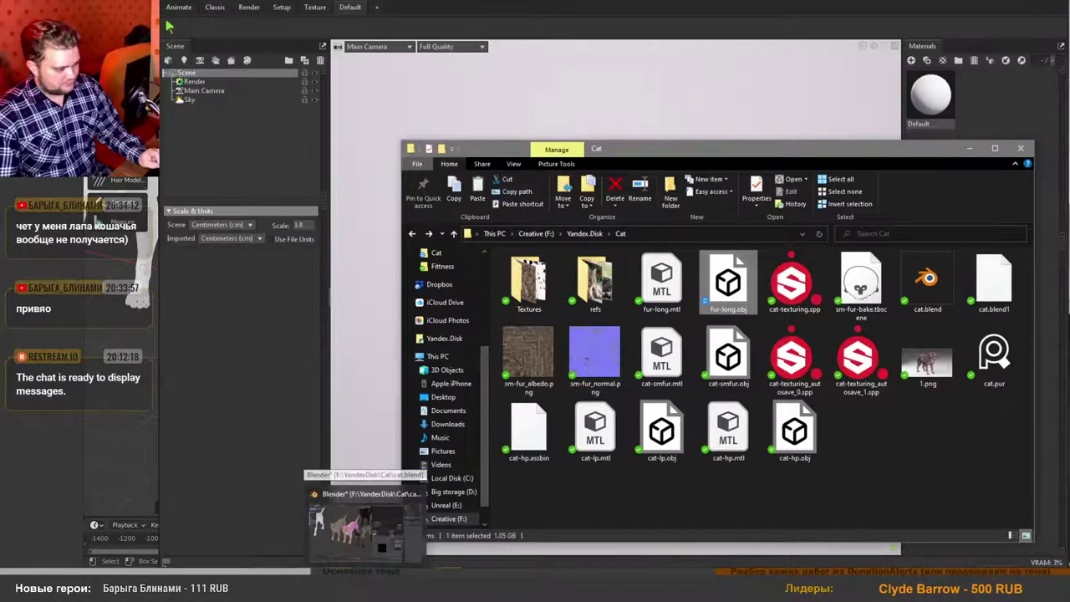
click(371, 520)
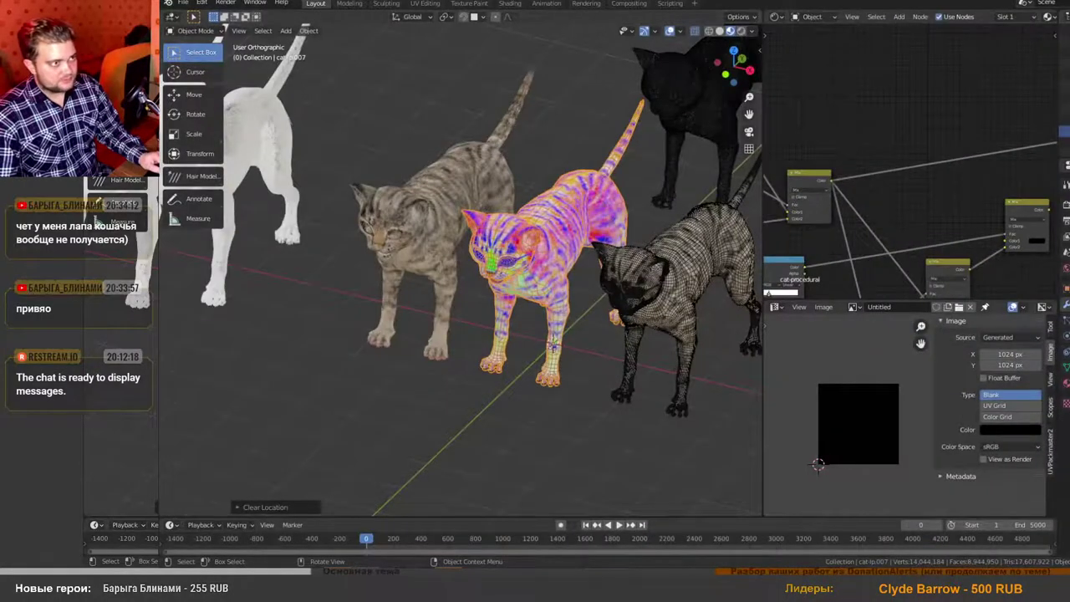
drag(627, 3, 161, 230)
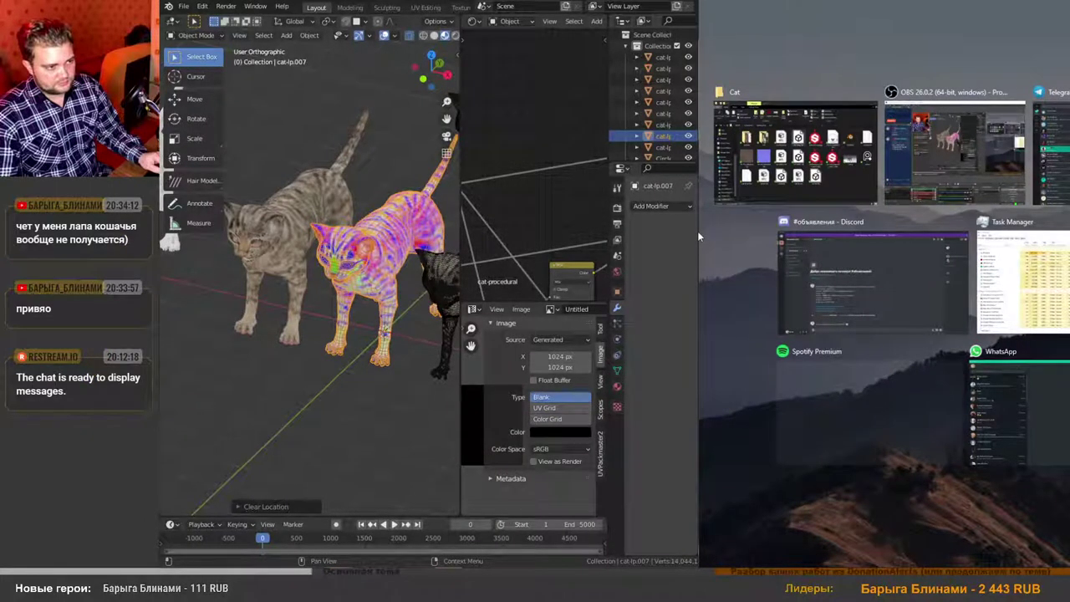
click(682, 245)
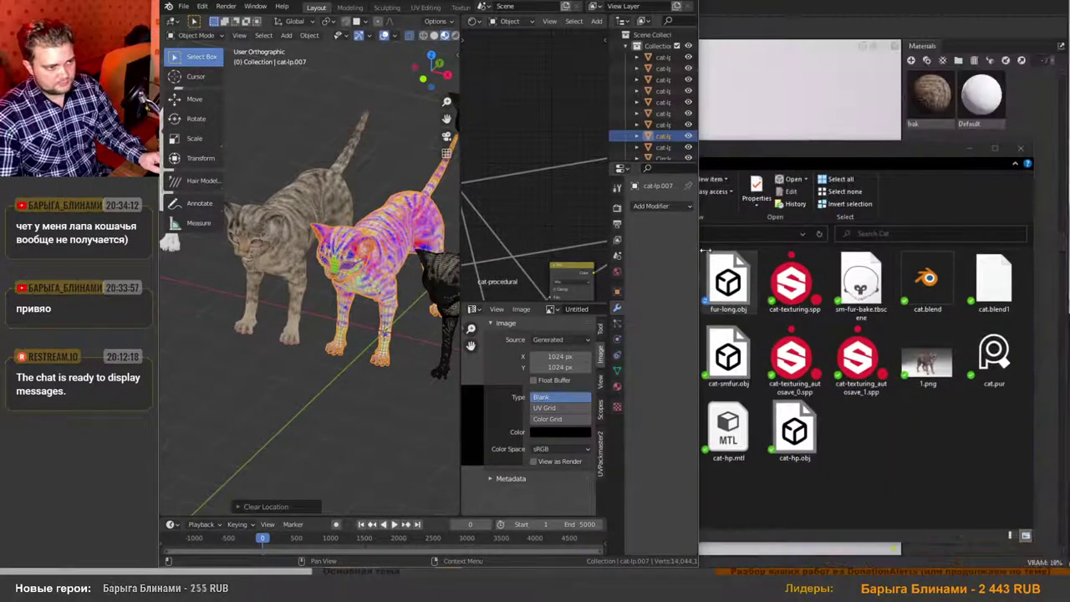
drag(699, 249, 1068, 269)
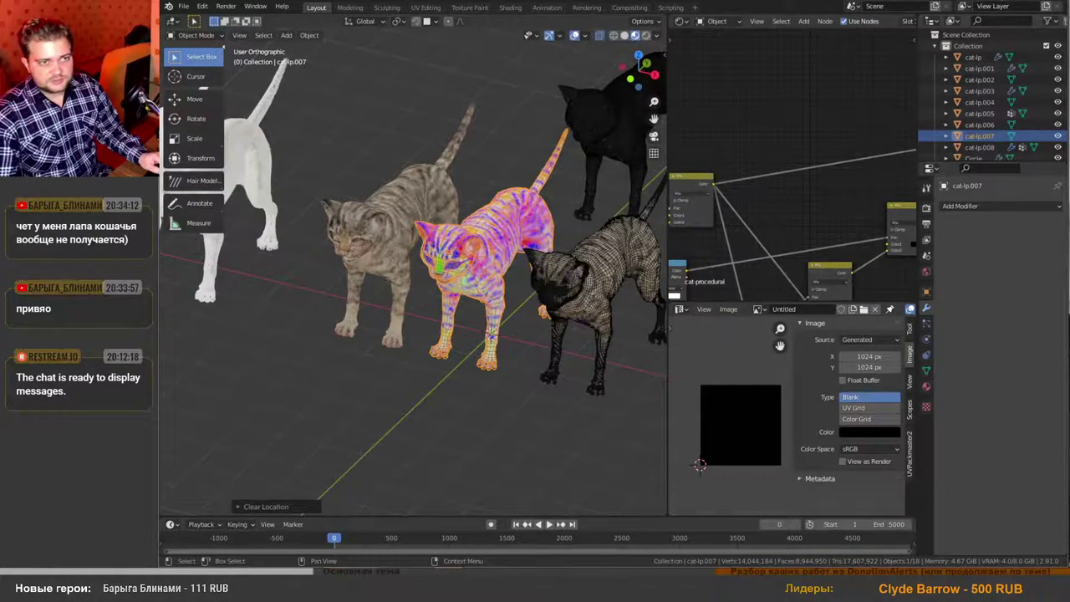
click(1003, 3)
click(969, 148)
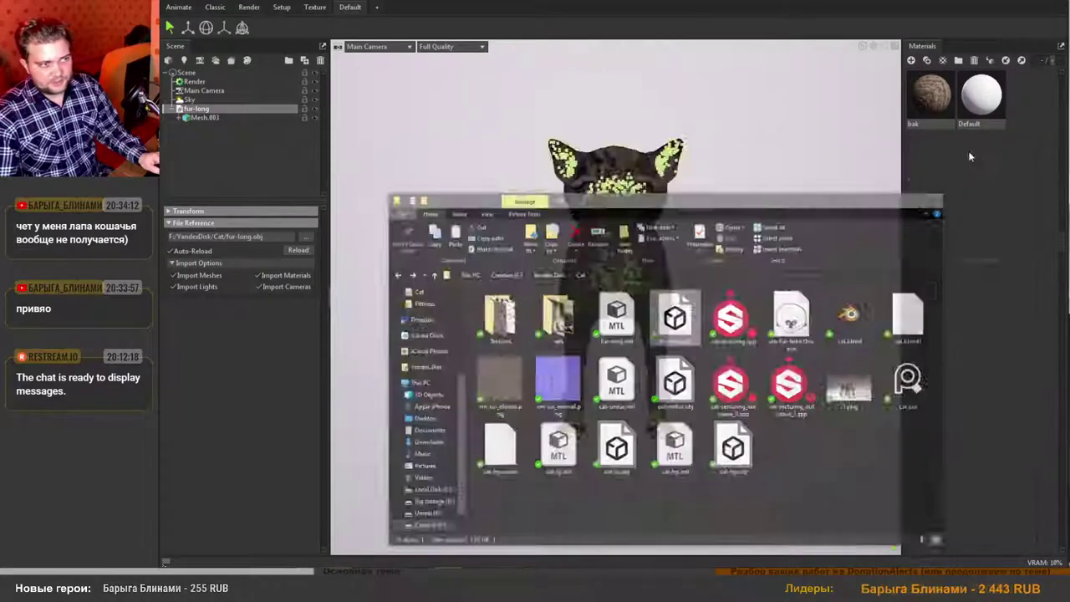
Examine the imported fur-long model, checking the hair strands up close and the whole cat from the front.
drag(635, 256, 550, 290)
scroll(551, 288, up, 10)
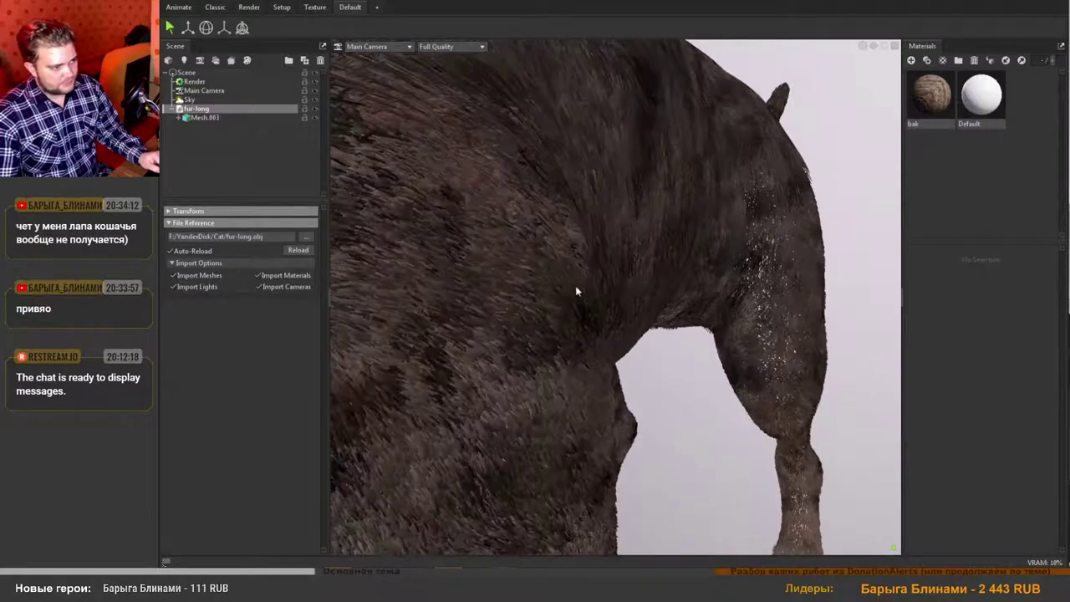
scroll(575, 285, up, 6)
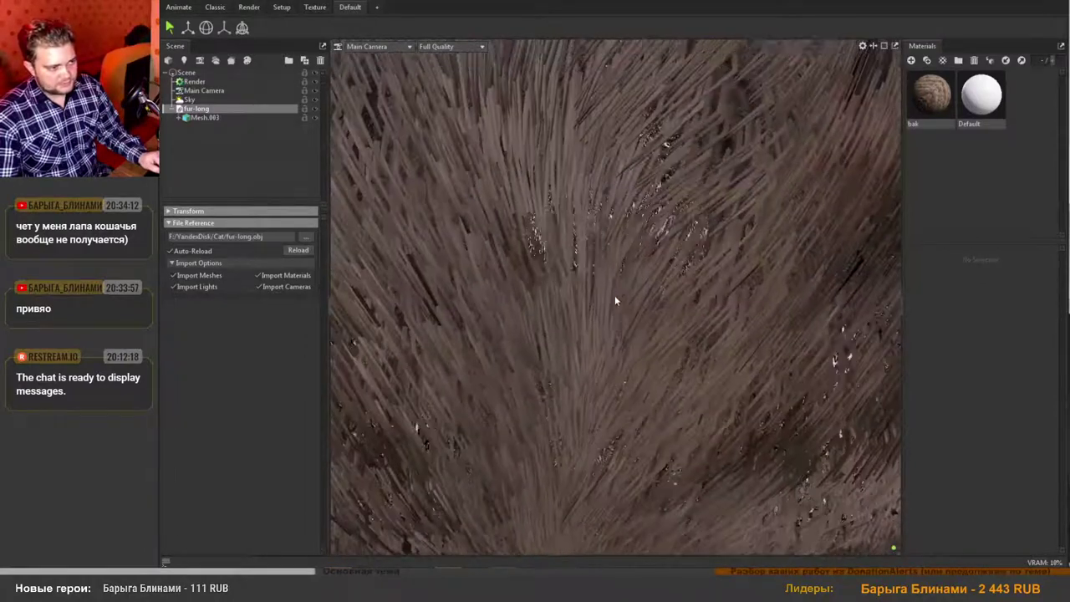
scroll(614, 295, down, 8)
scroll(625, 307, down, 10)
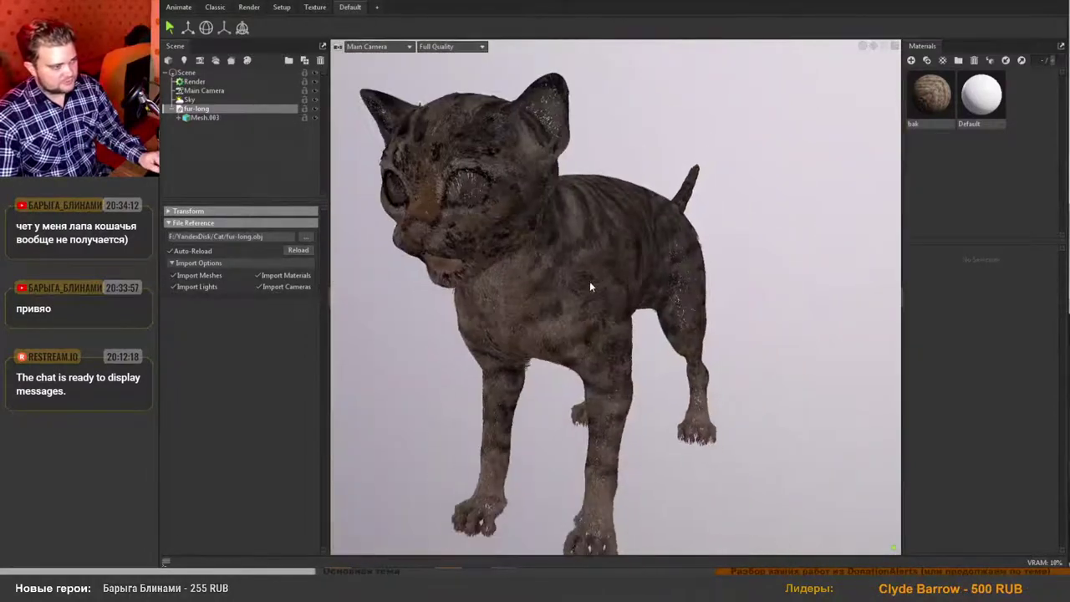
Import cat-lp.obj from File Explorer's Cat folder into the Toolbag scene, then minimise the folder window.
drag(610, 280, 660, 313)
scroll(540, 251, up, 1)
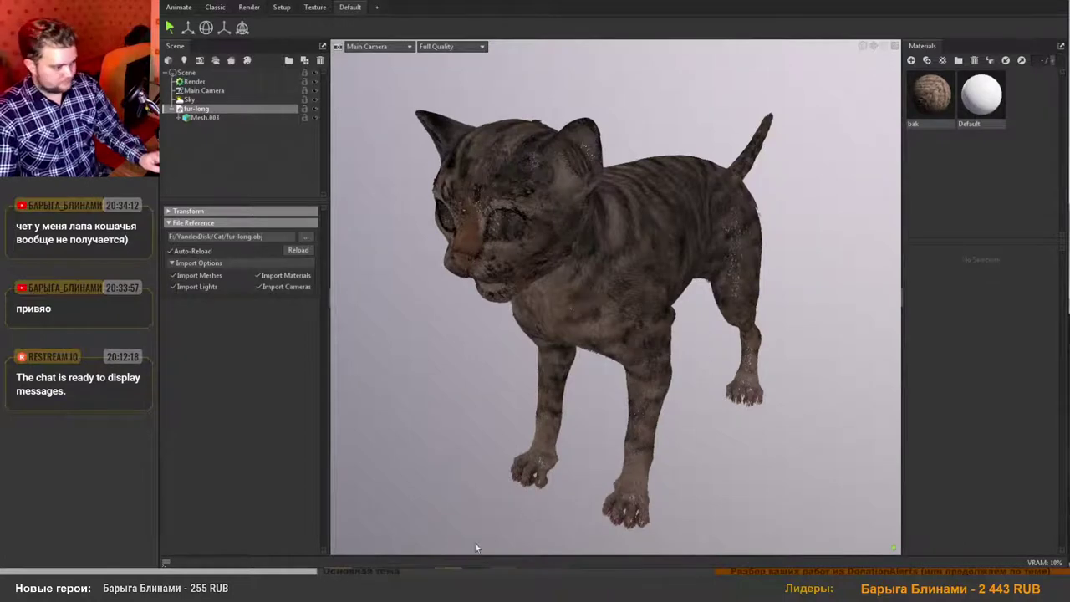
mouse_move(311, 577)
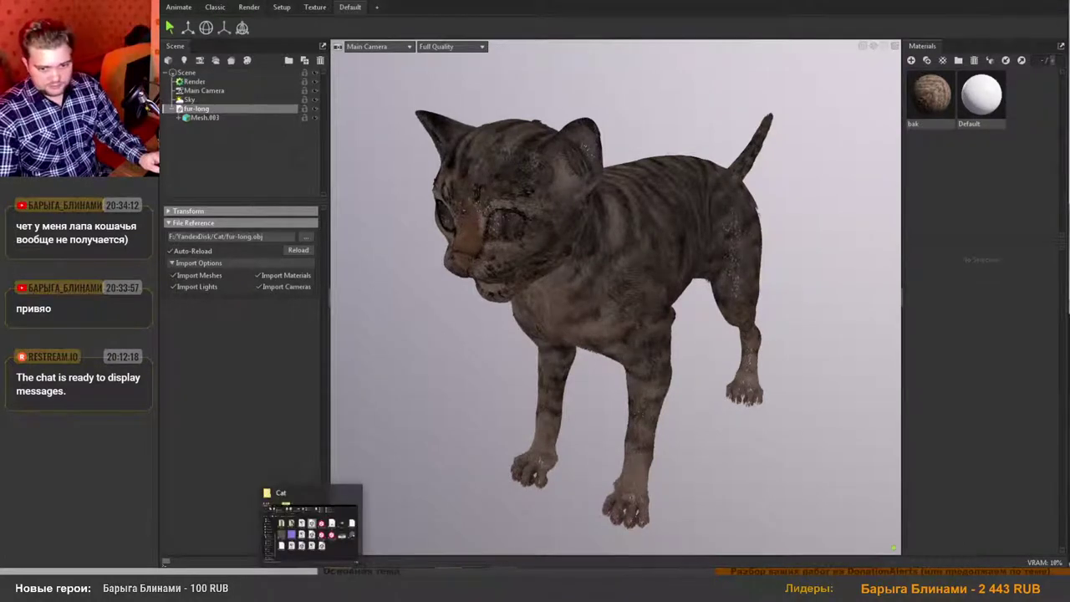
click(339, 543)
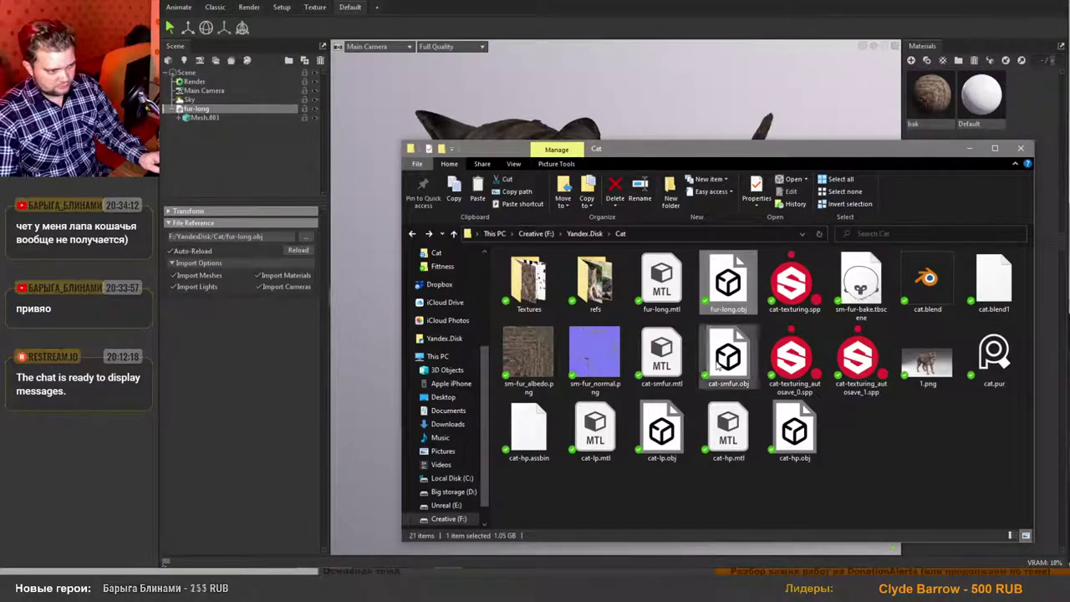
click(661, 431)
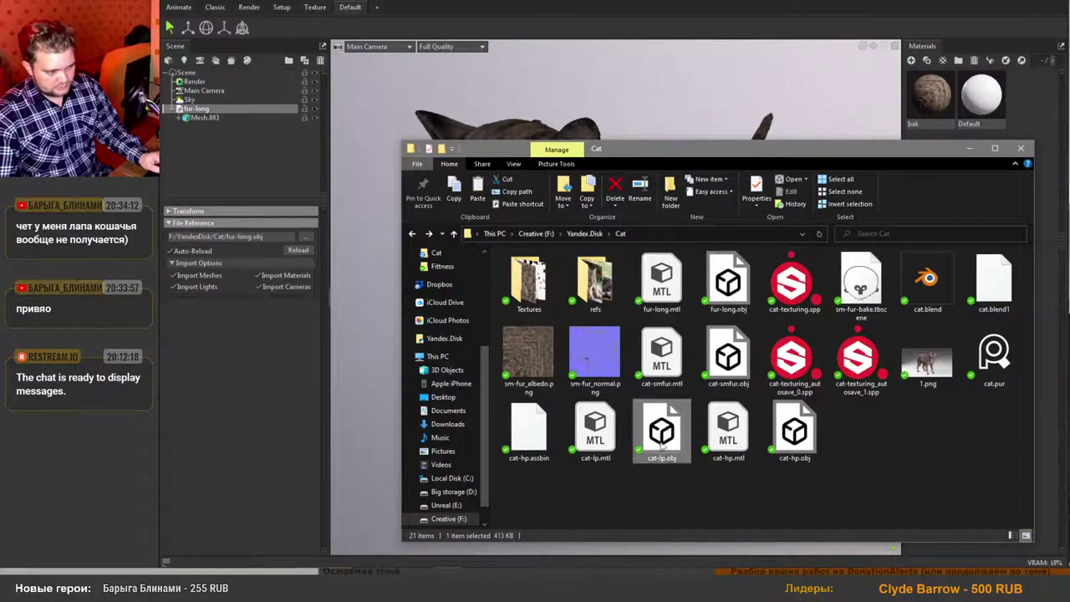
drag(240, 180, 236, 189)
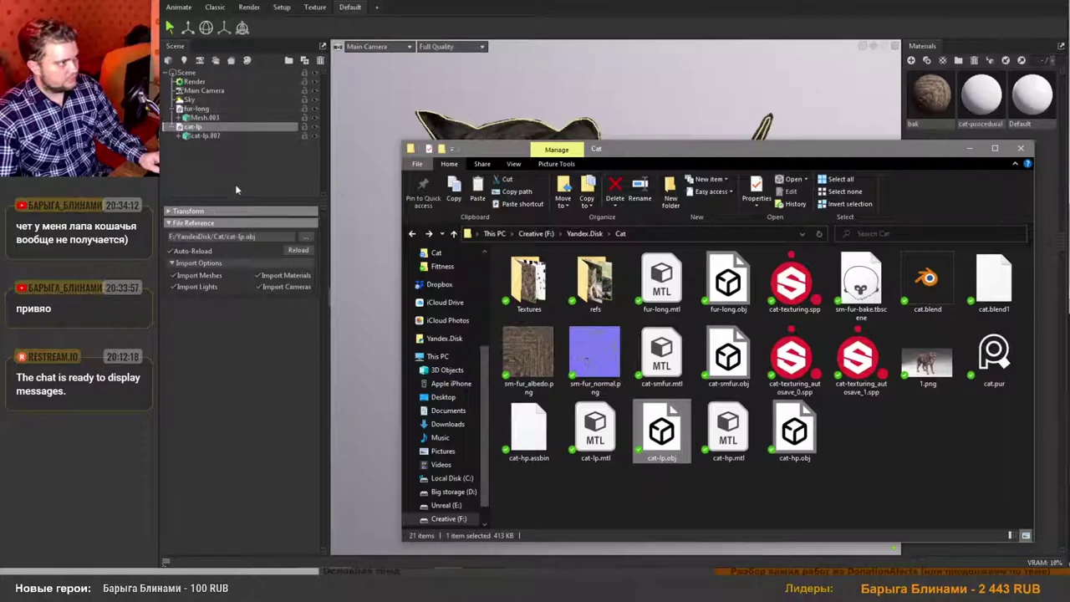
click(969, 148)
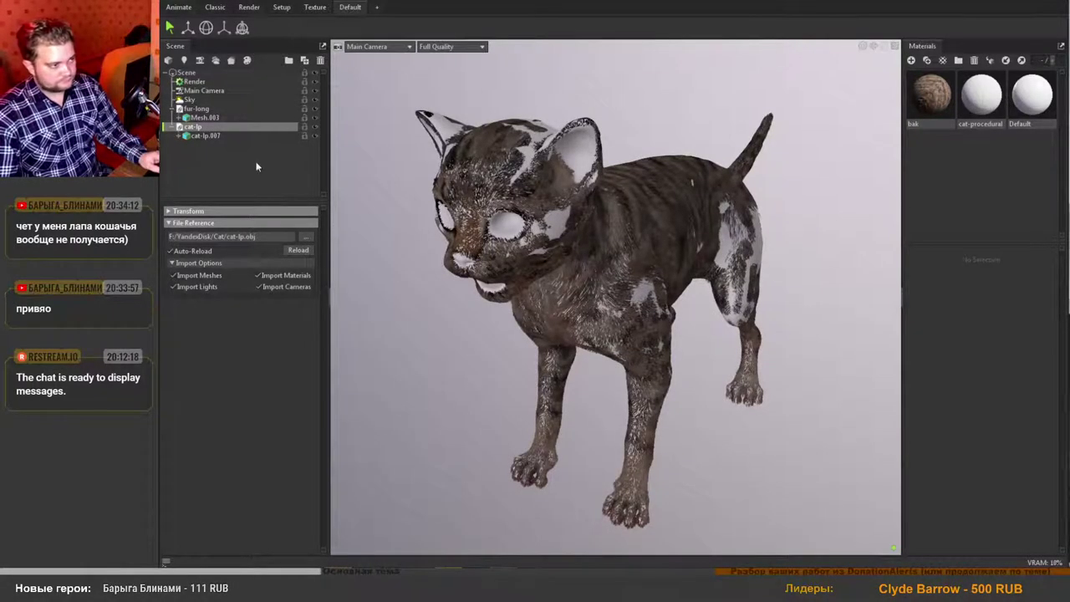
Create a bake project, placing the cat-lp model in its Low group and fur-long in its High group.
click(230, 60)
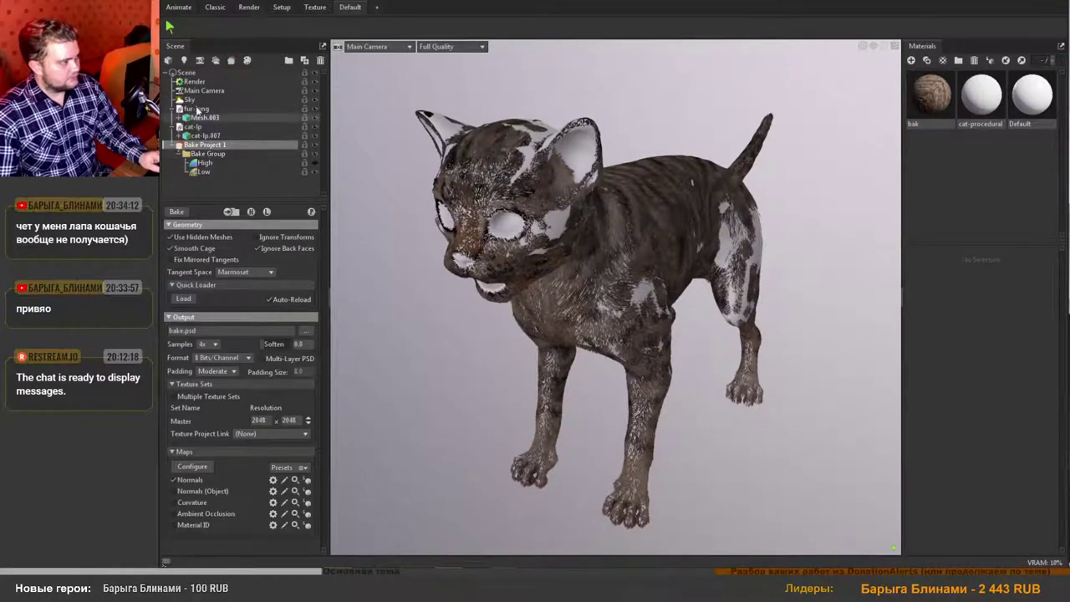
click(197, 127)
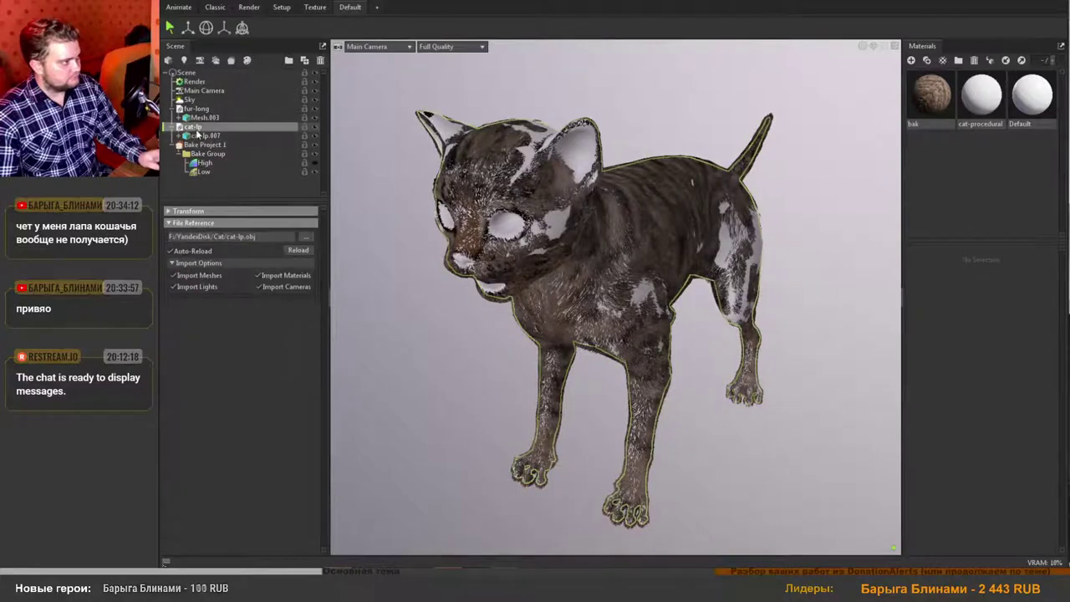
drag(196, 128, 203, 171)
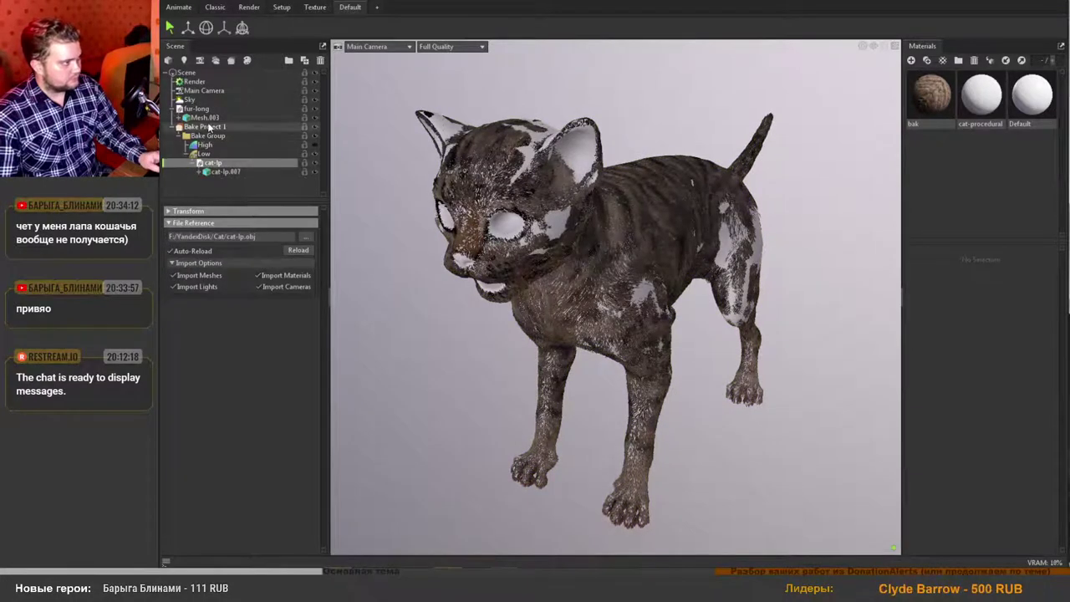
drag(209, 126, 204, 144)
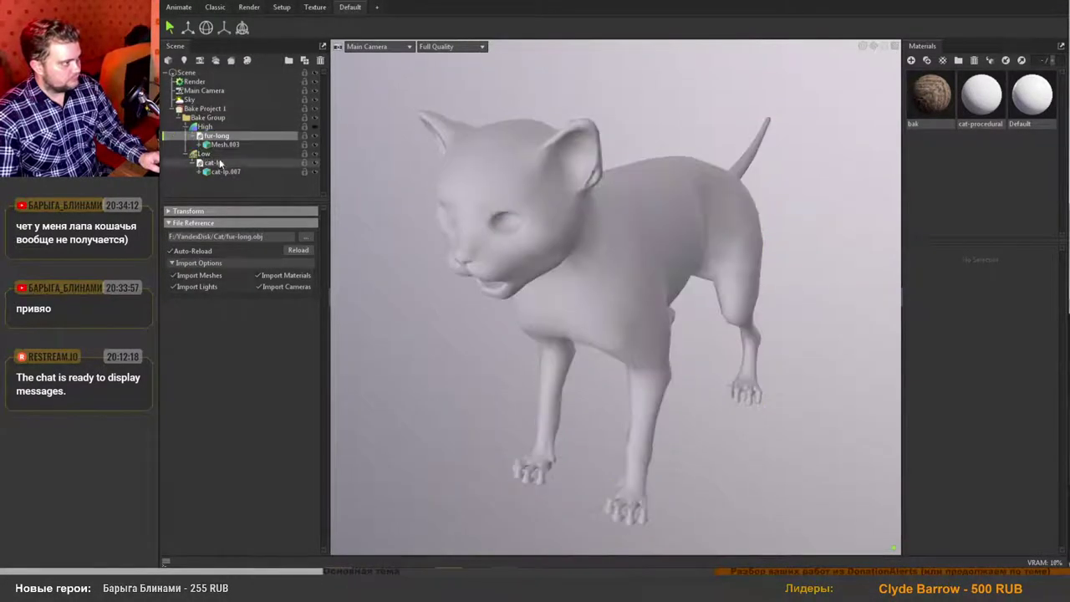
Save the Toolbag scene as 2fur-bake in the Cat project's Textures/2fur-bake folder.
click(207, 109)
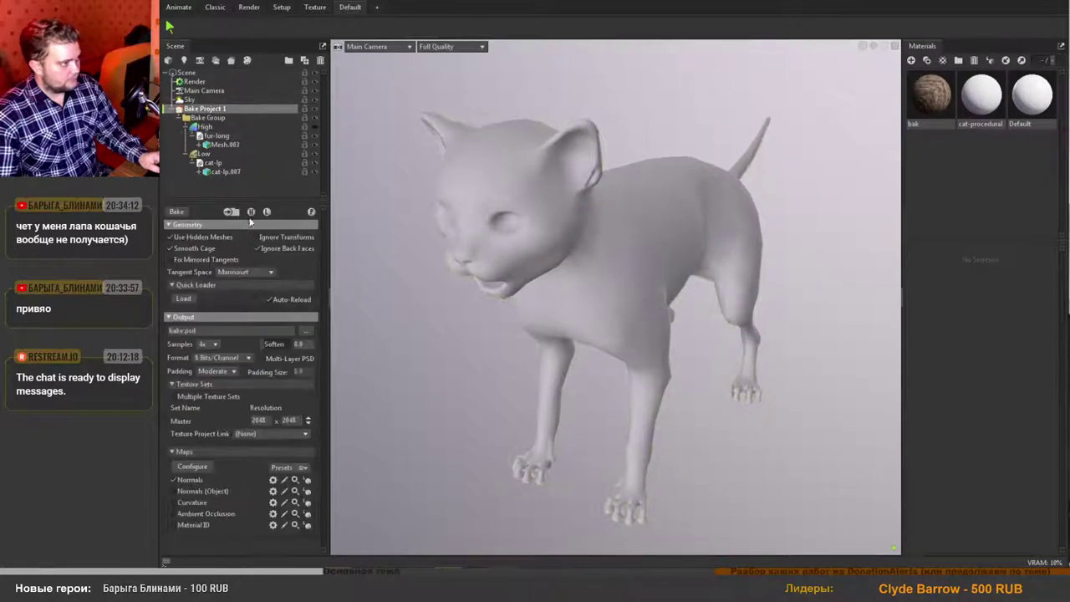
click(251, 212)
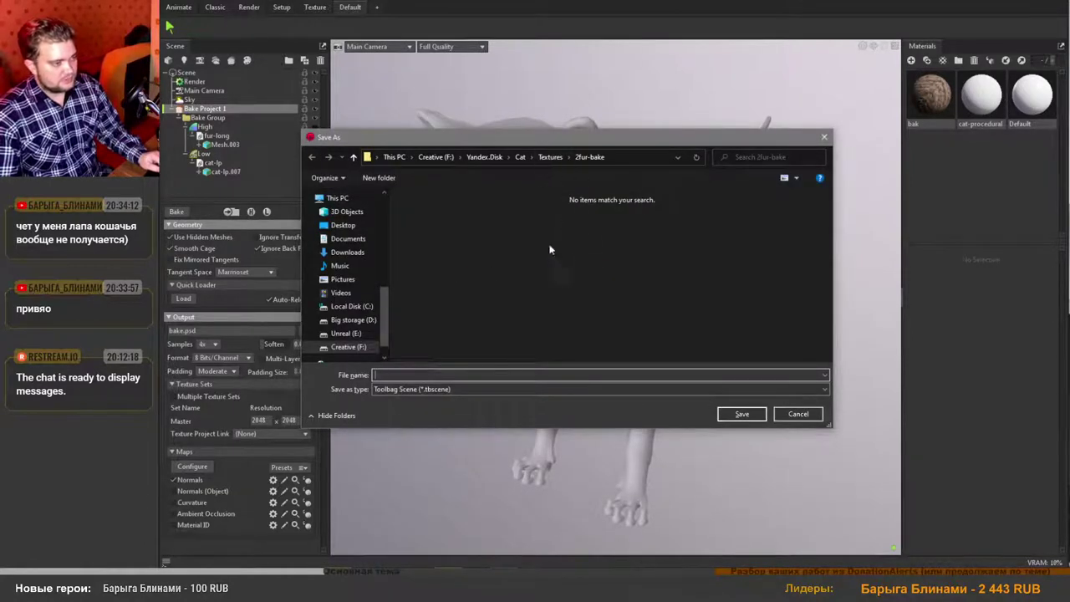
text(fu)
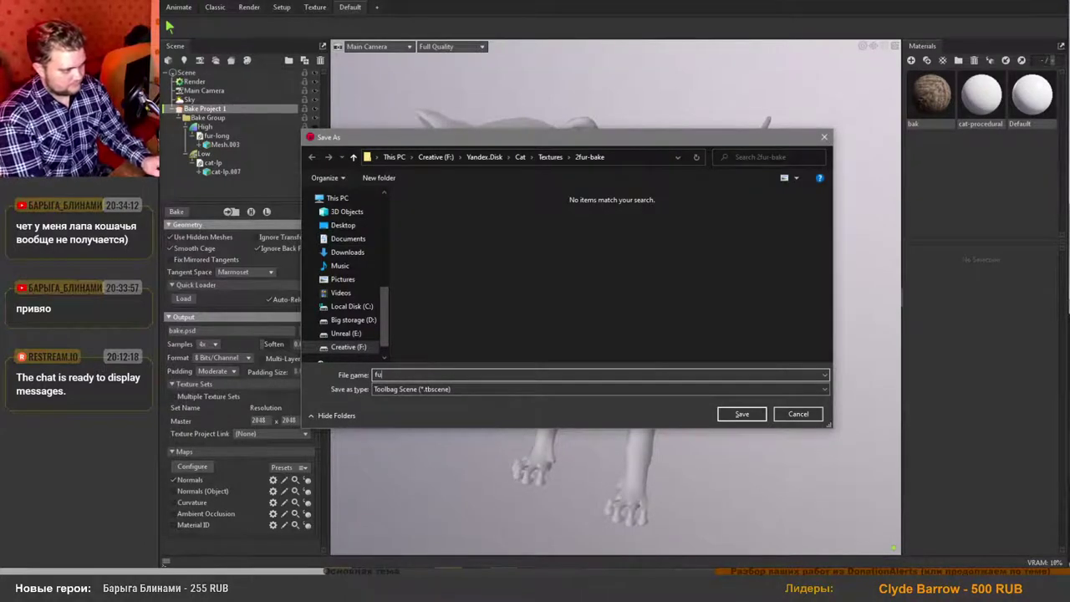
text(r-bake)
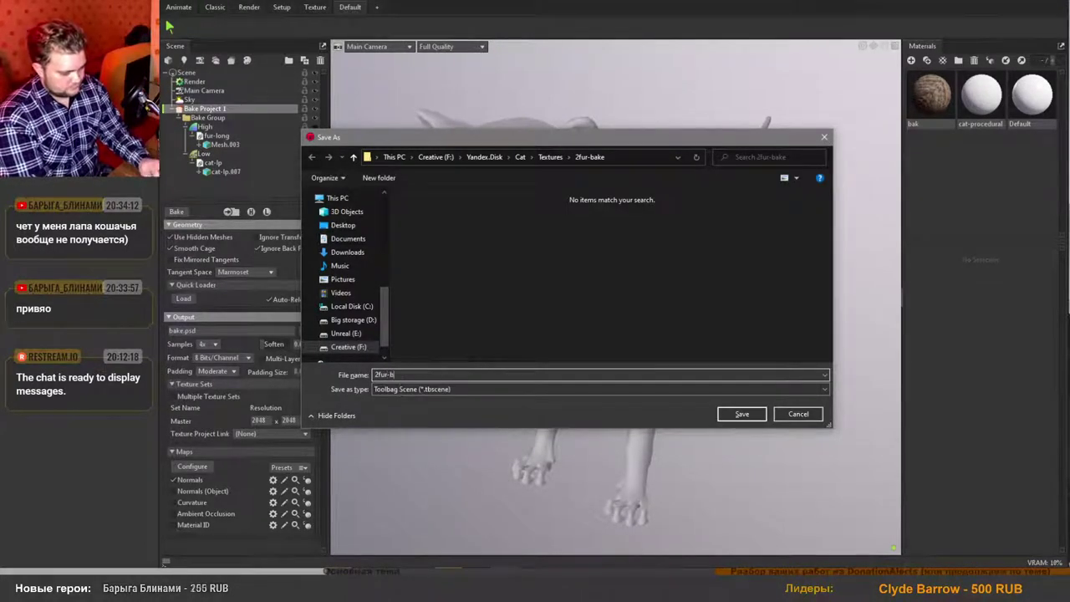
click(742, 414)
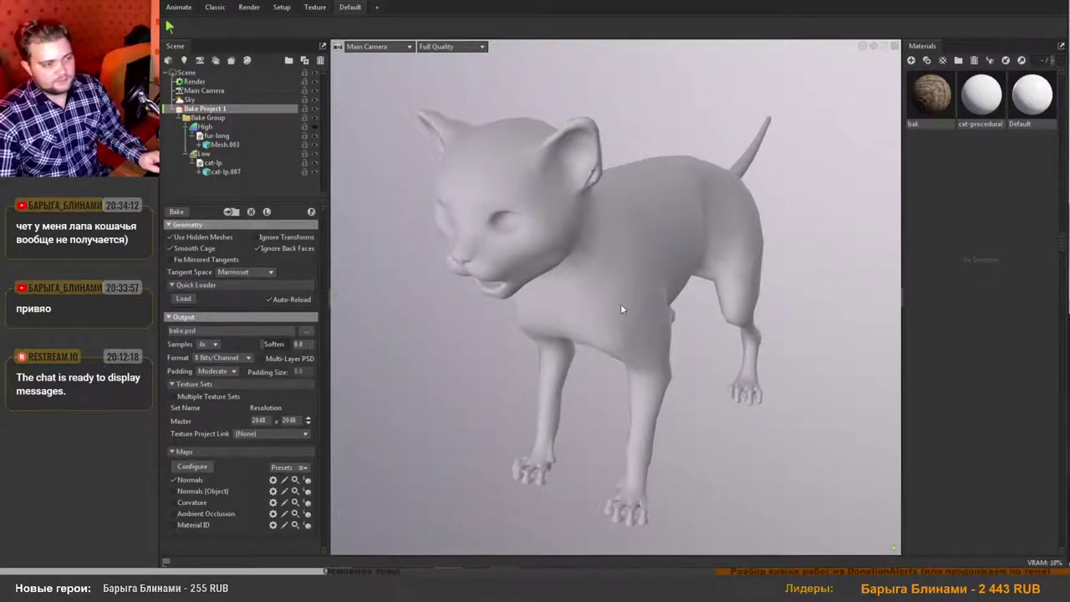
Replace the bak material's albedo map with fb_red-albedo.png from the Textures/2fur-bake folder in File Explorer.
scroll(611, 279, down, 1)
drag(611, 282, 612, 289)
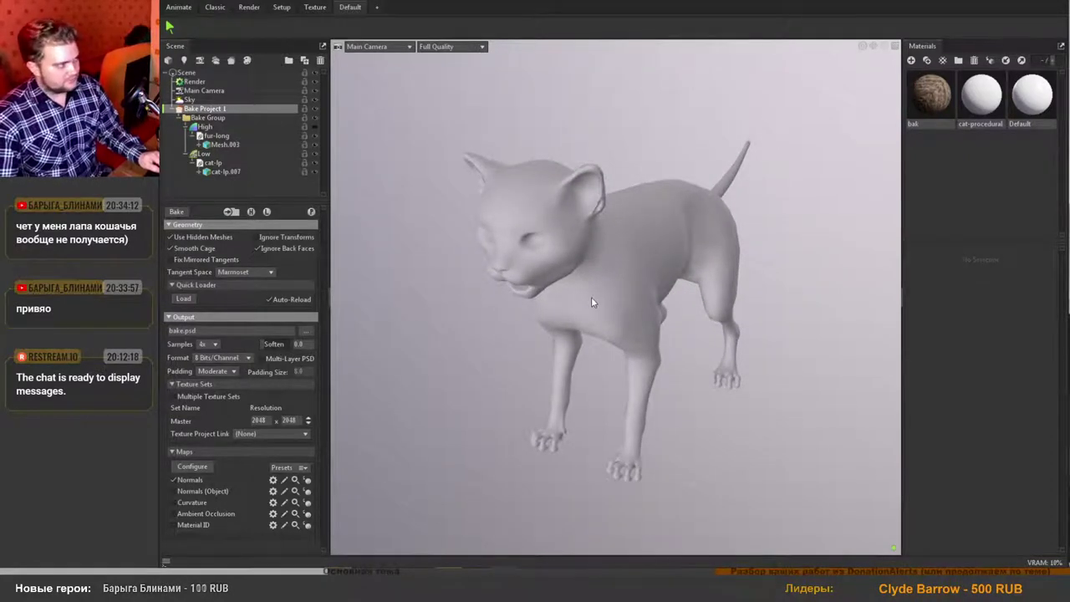
drag(639, 285, 602, 300)
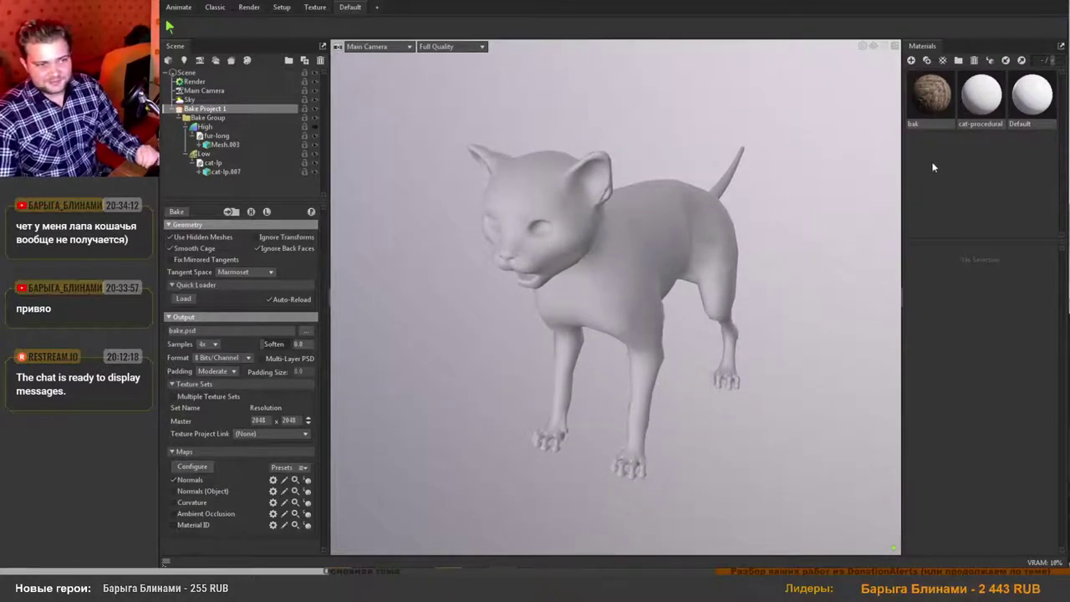
click(921, 96)
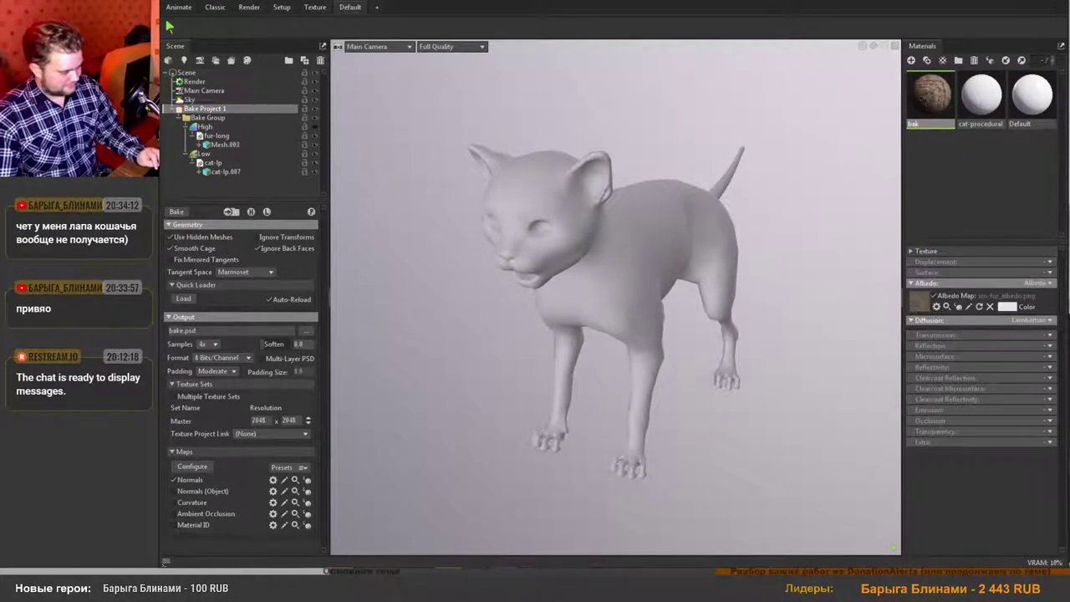
key(alt+Tab)
drag(691, 155, 476, 101)
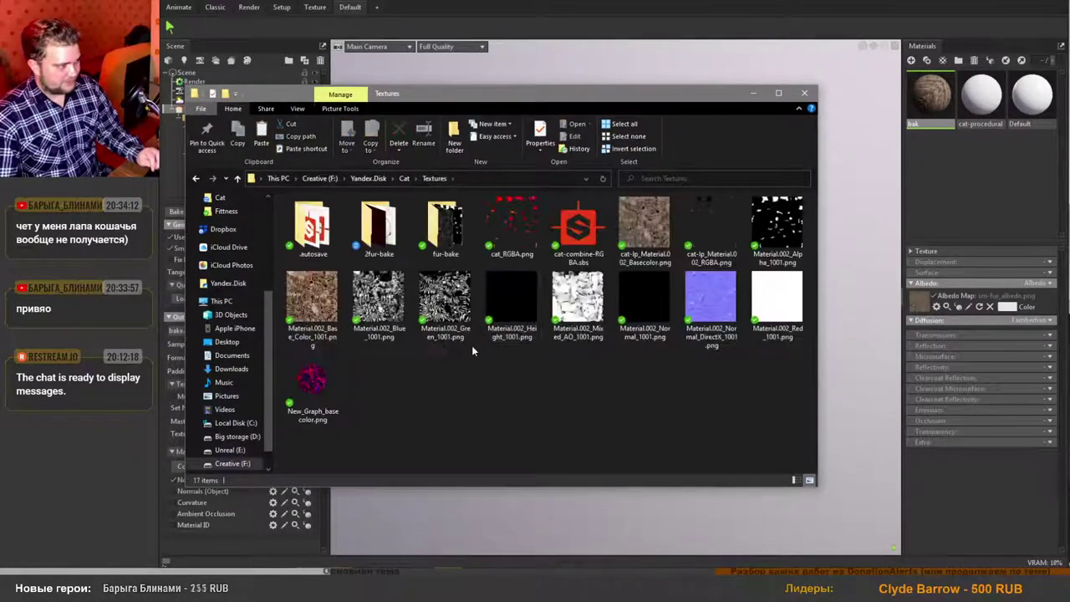
double_click(380, 219)
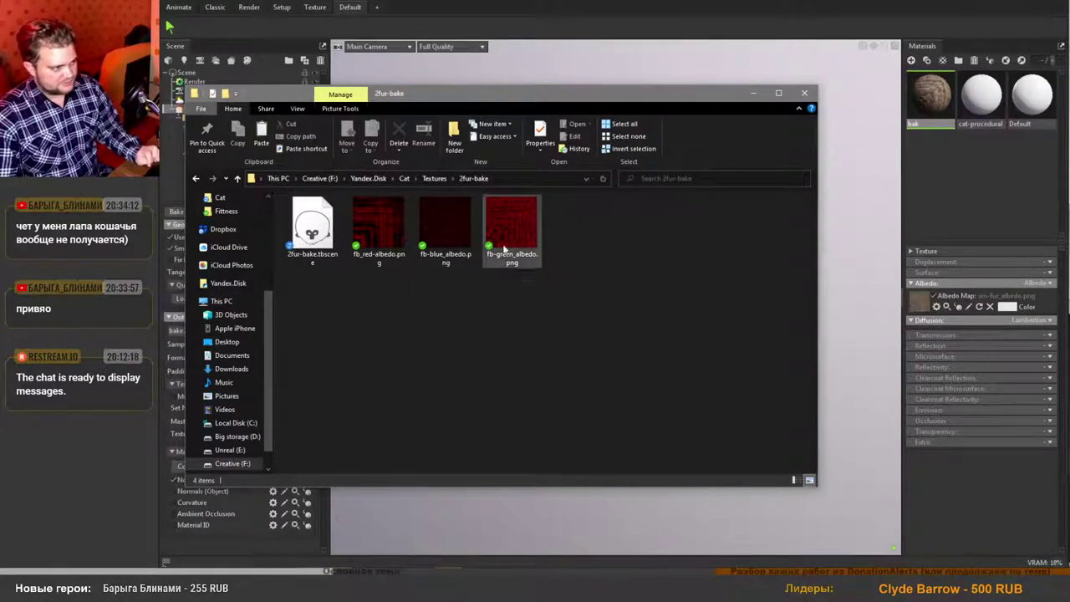
click(382, 237)
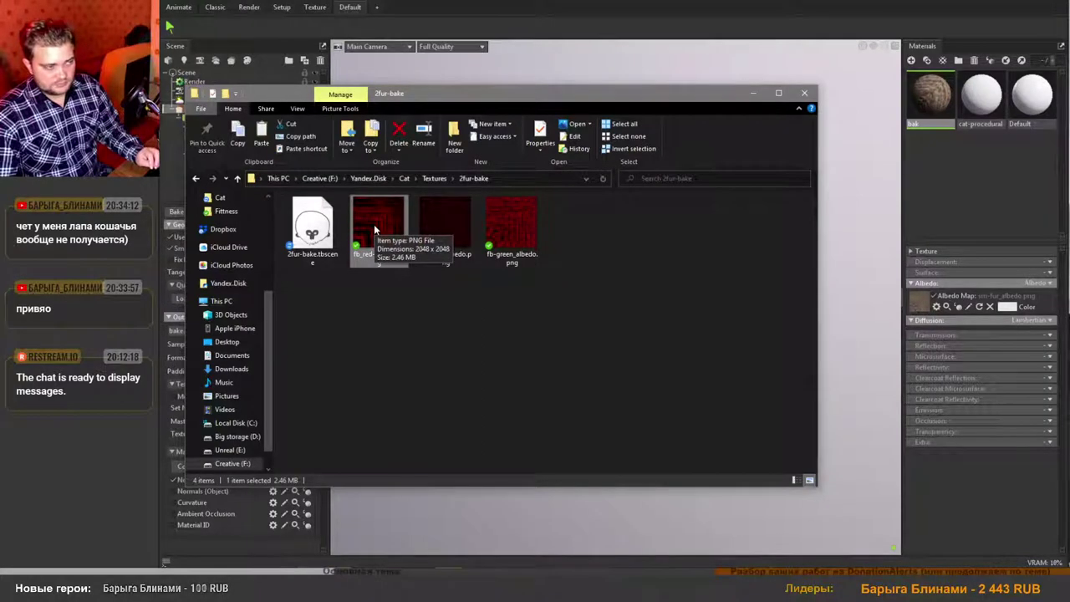
drag(375, 227, 902, 309)
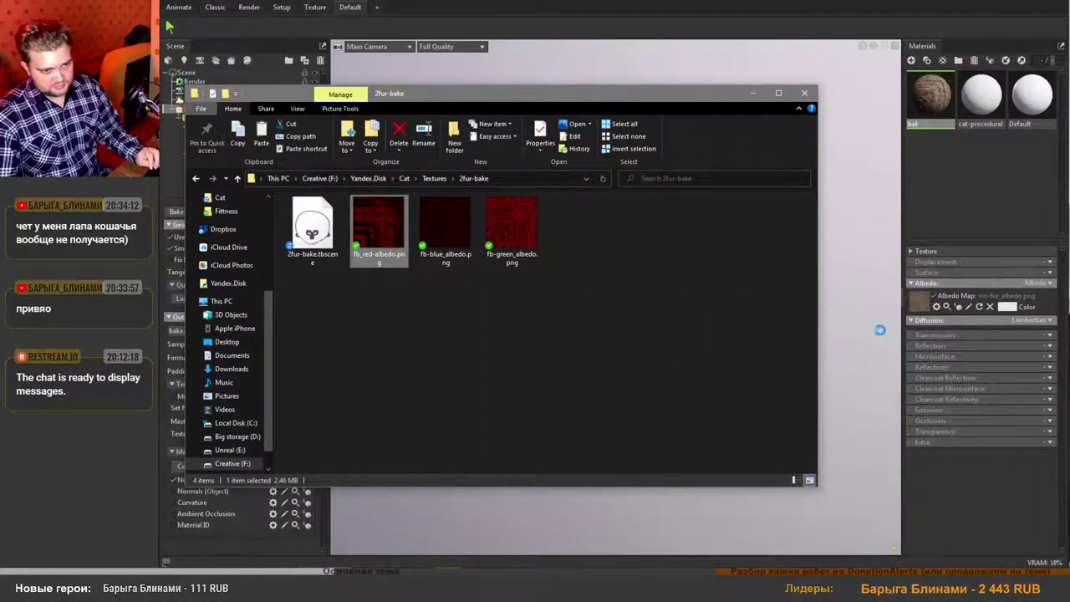
click(755, 94)
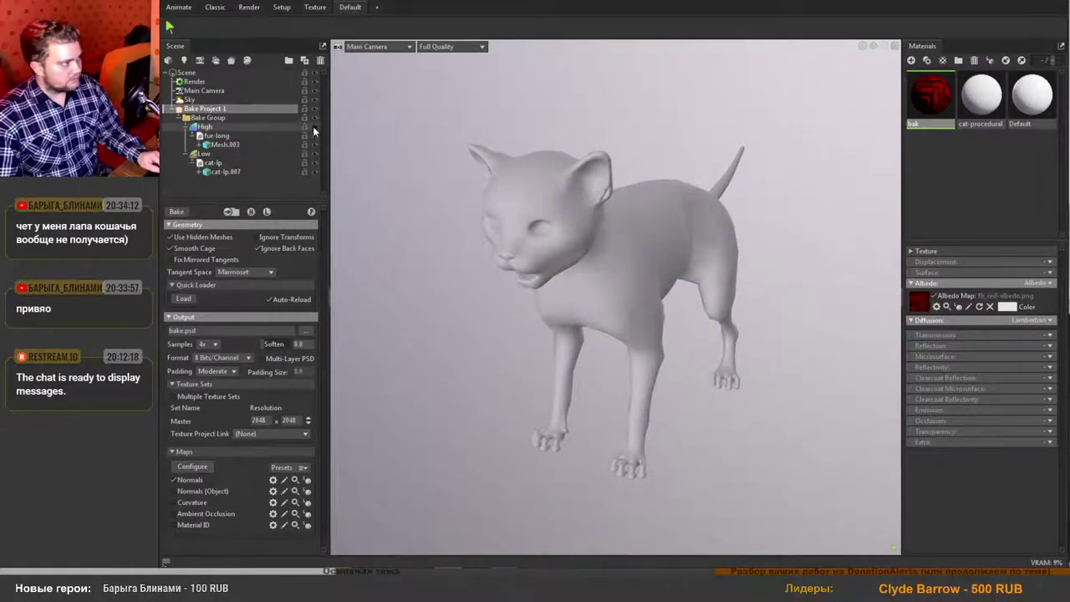
Show the high-poly fur without the low-poly body and examine the red albedo from the side, front and up close.
click(251, 213)
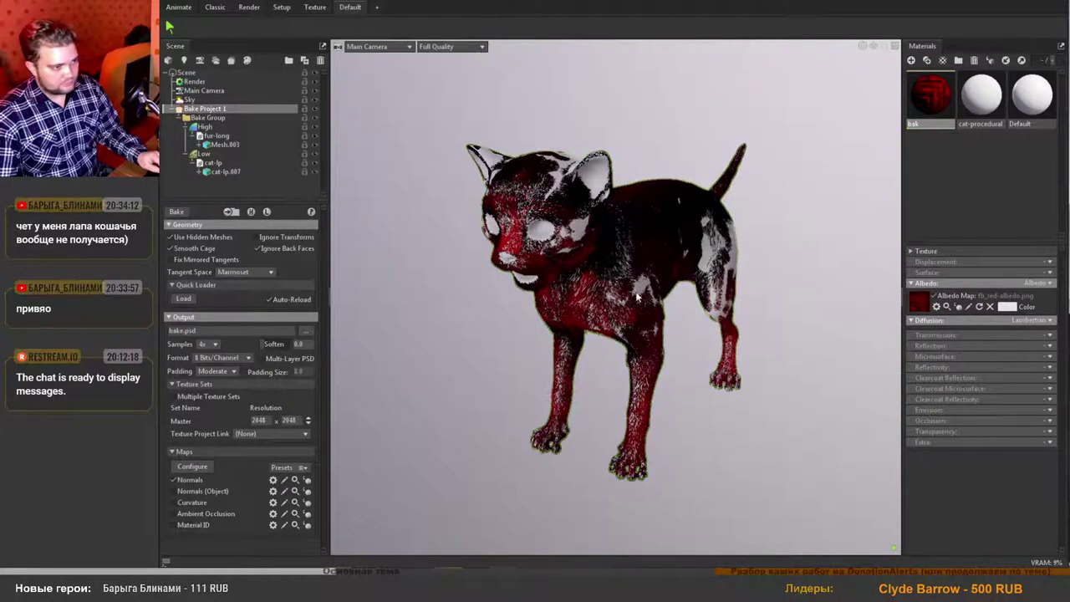
scroll(636, 272, up, 10)
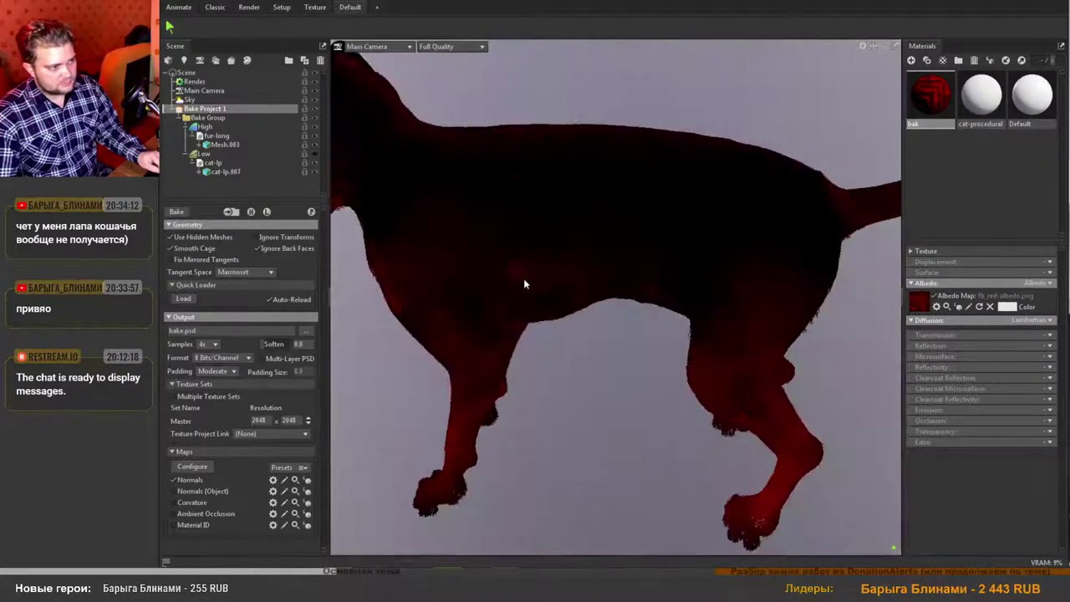
mouse_move(524, 283)
mouse_down()
mouse_move(729, 304)
mouse_move(432, 308)
mouse_move(490, 325)
mouse_move(599, 227)
mouse_move(654, 226)
mouse_move(659, 245)
mouse_move(509, 206)
mouse_up()
click(558, 303)
scroll(674, 315, down, 5)
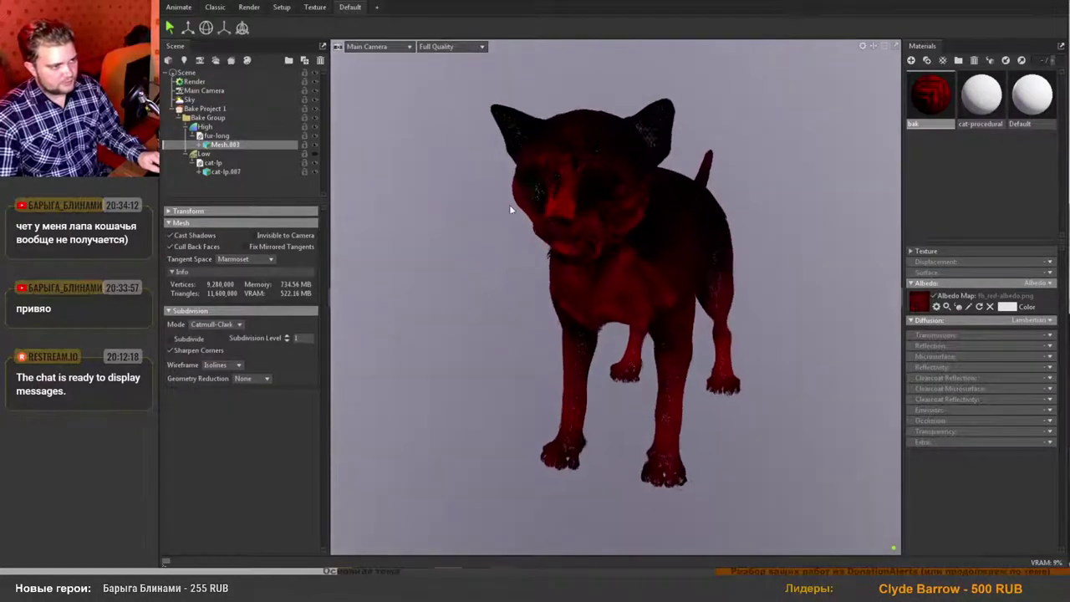
scroll(655, 287, up, 8)
scroll(655, 293, down, 8)
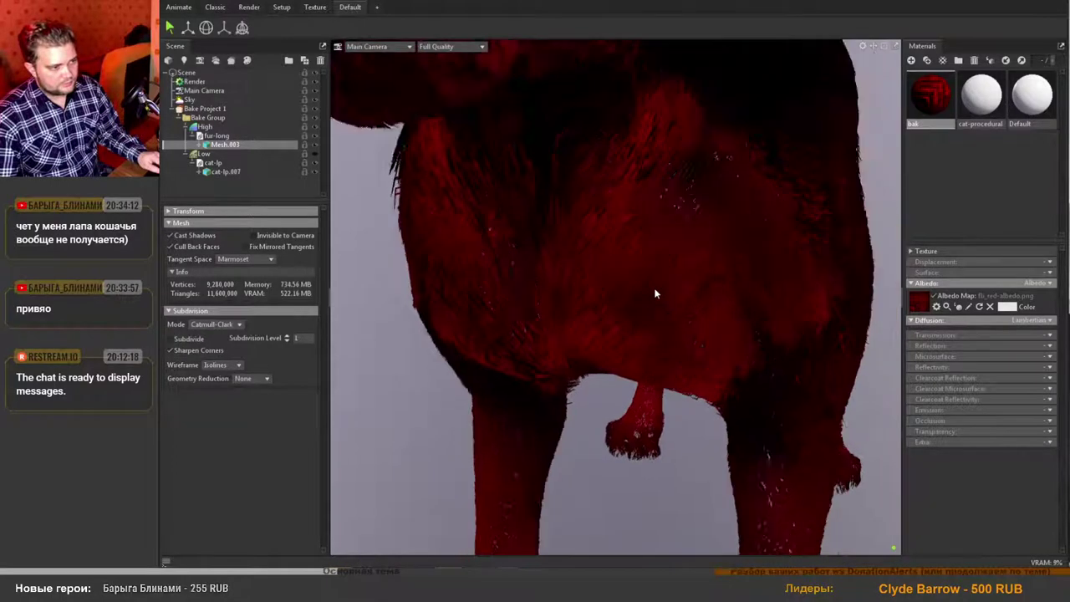
drag(619, 307, 593, 301)
scroll(592, 299, up, 3)
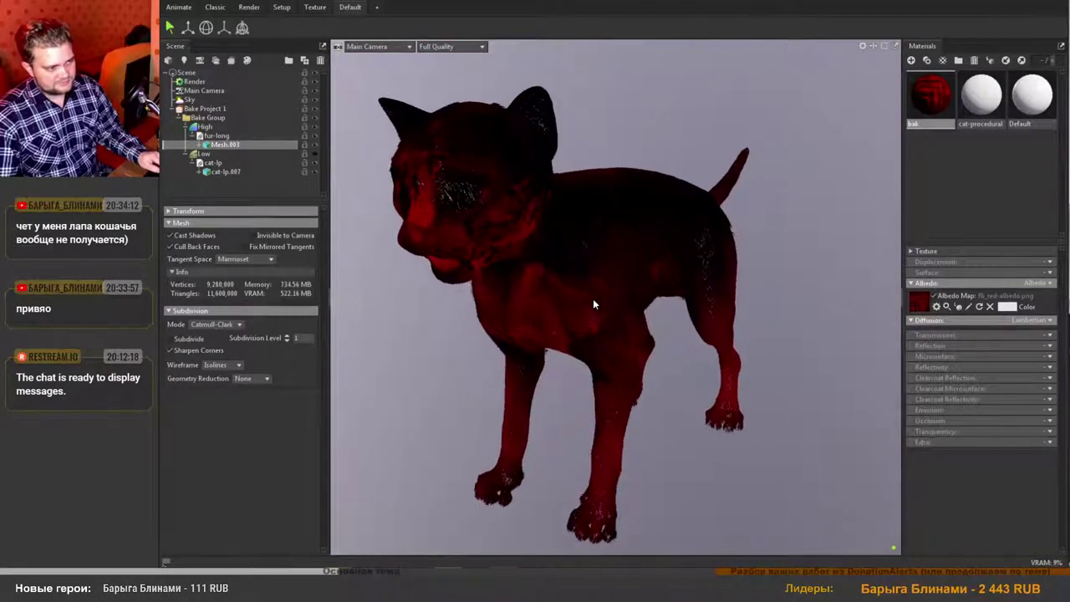
scroll(593, 299, down, 2)
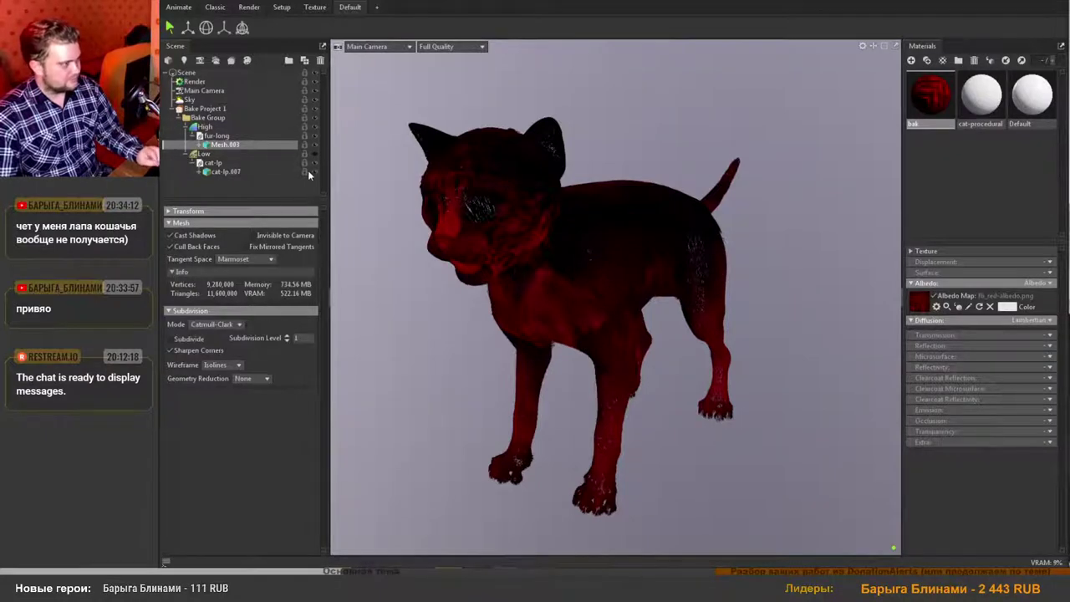
Make the low-poly body visible again and display the Low group's cage together with the high-poly fur.
click(212, 110)
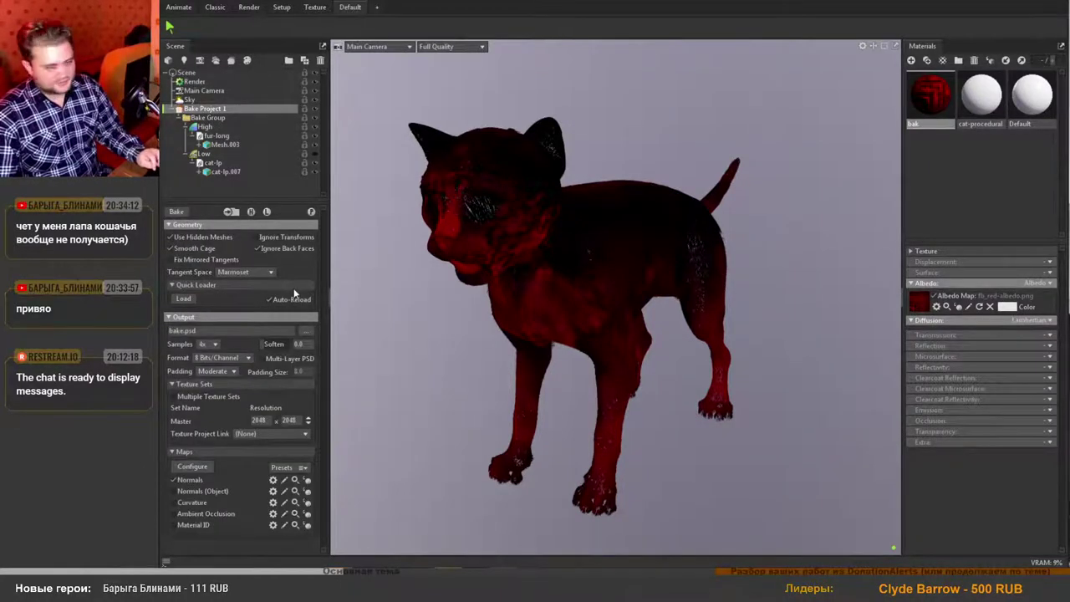
click(251, 212)
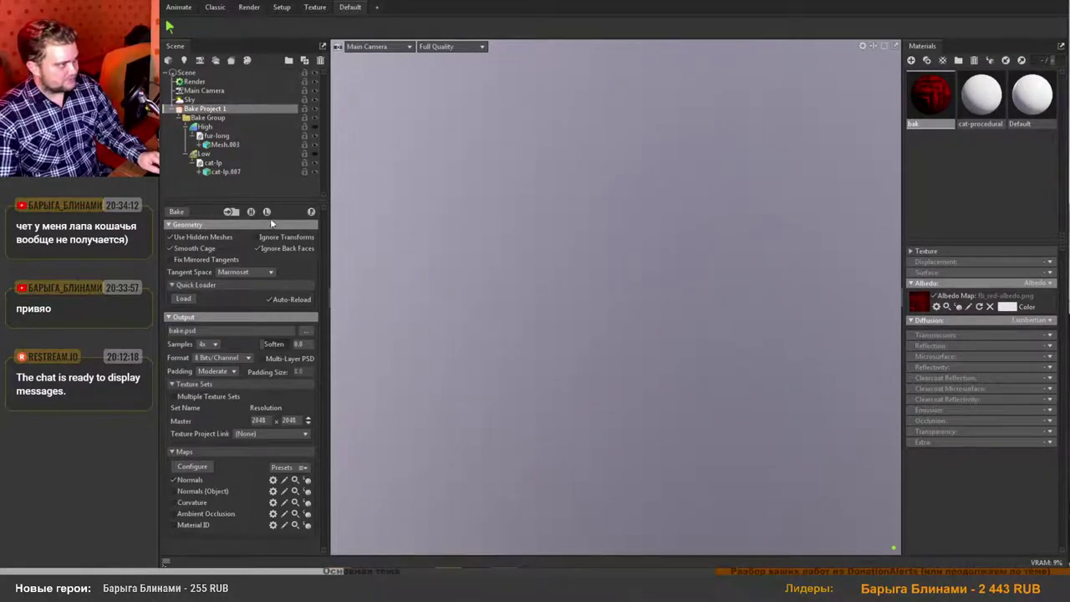
click(266, 211)
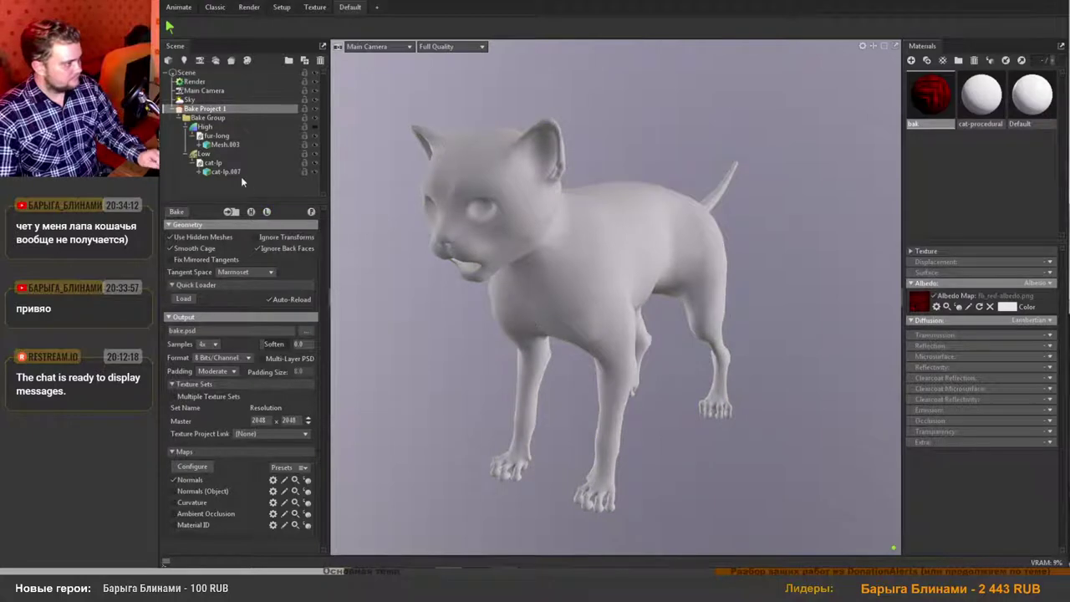
click(219, 155)
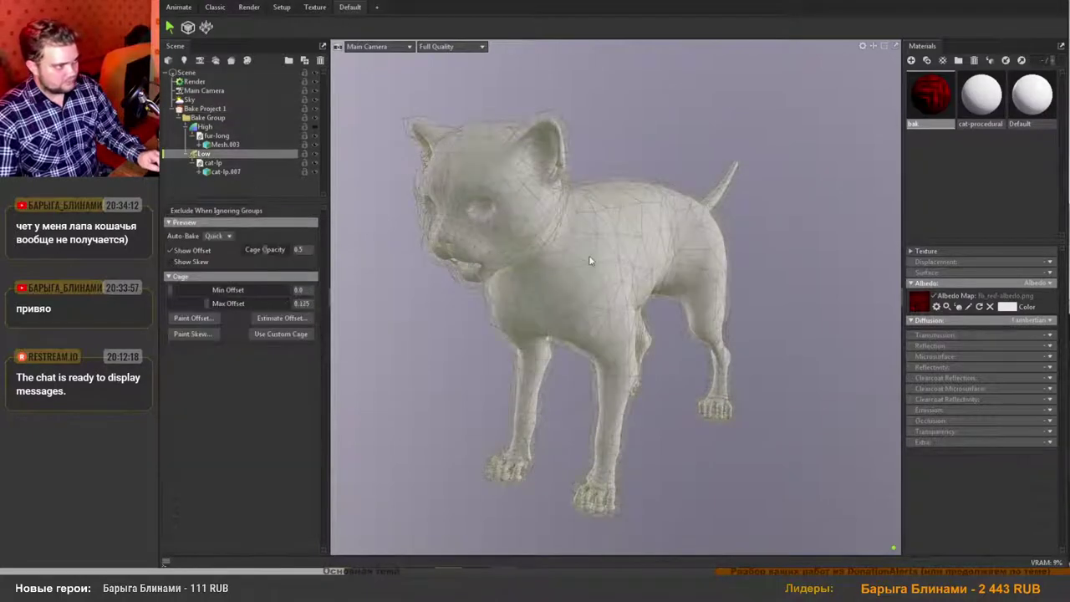
drag(526, 323, 520, 291)
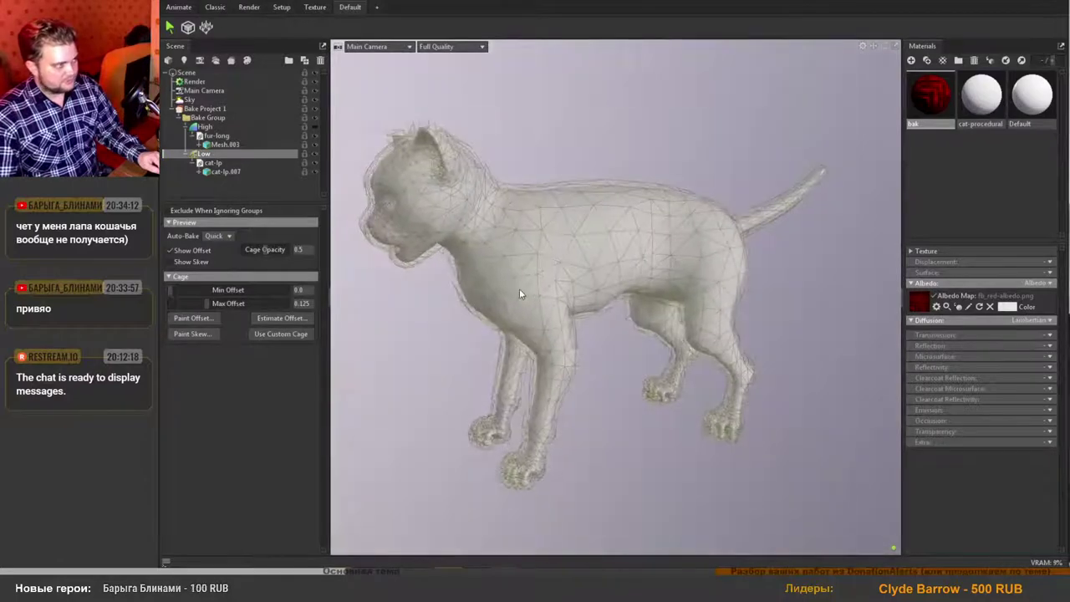
click(315, 126)
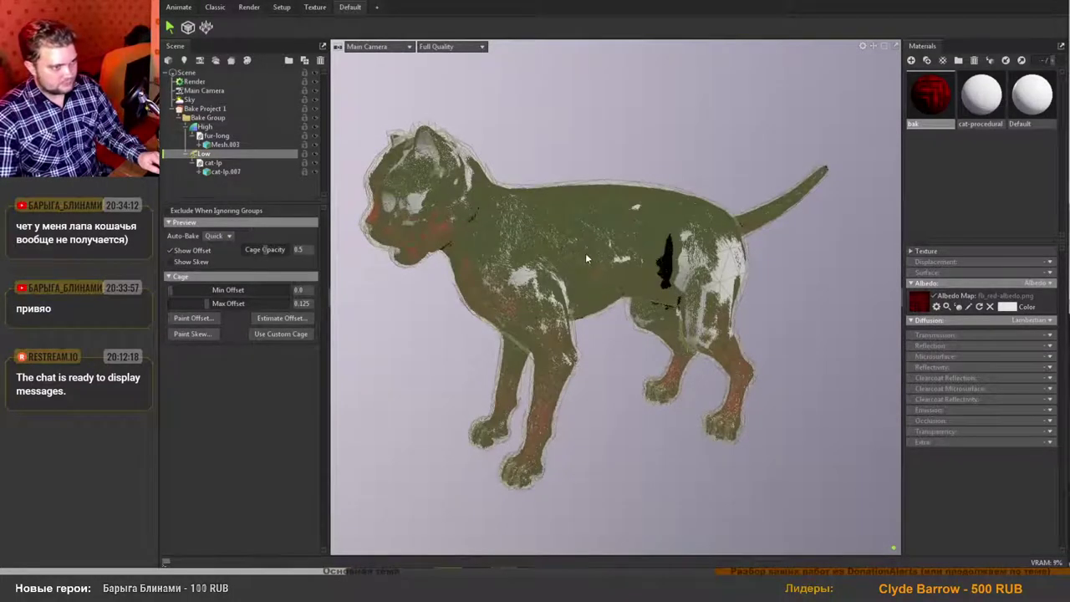
Raise the Low group's cage Max Offset to 0.293 and check the cage around the cat from the side and front.
drag(602, 241, 589, 326)
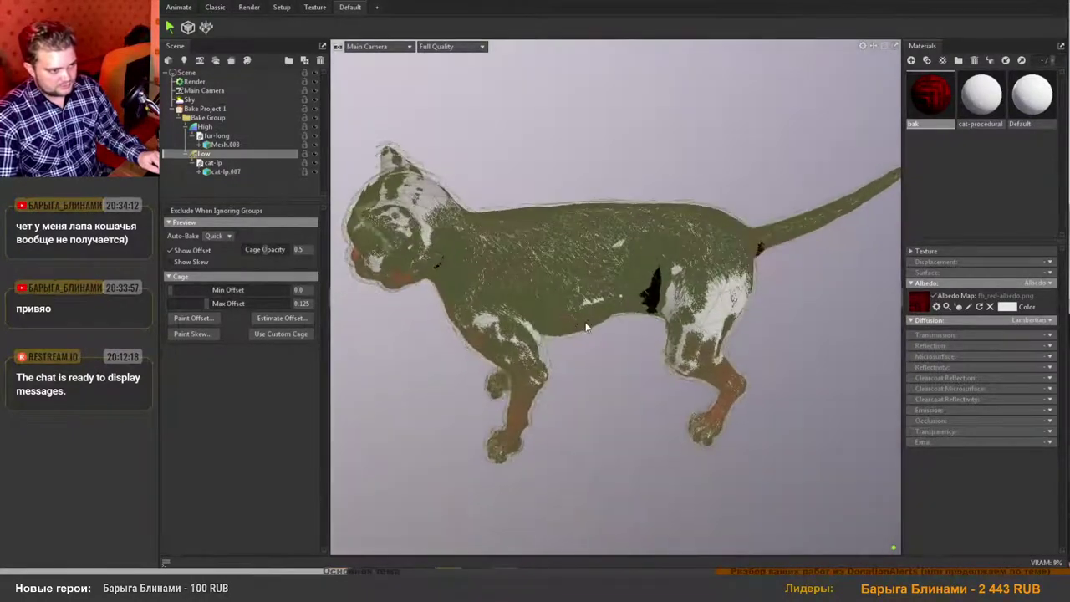
drag(214, 303, 218, 303)
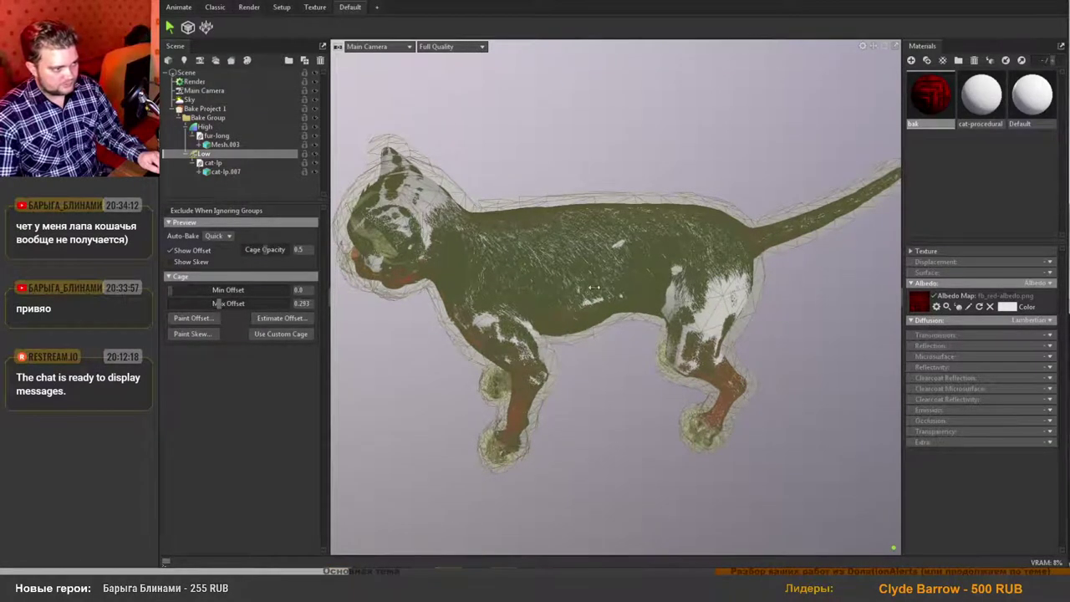
click(619, 318)
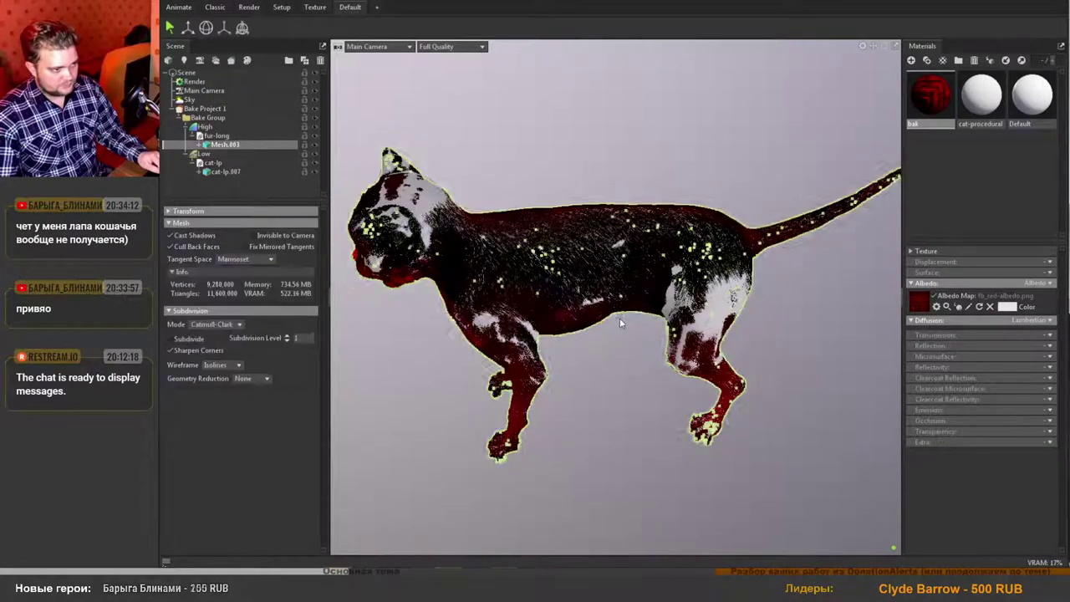
click(204, 153)
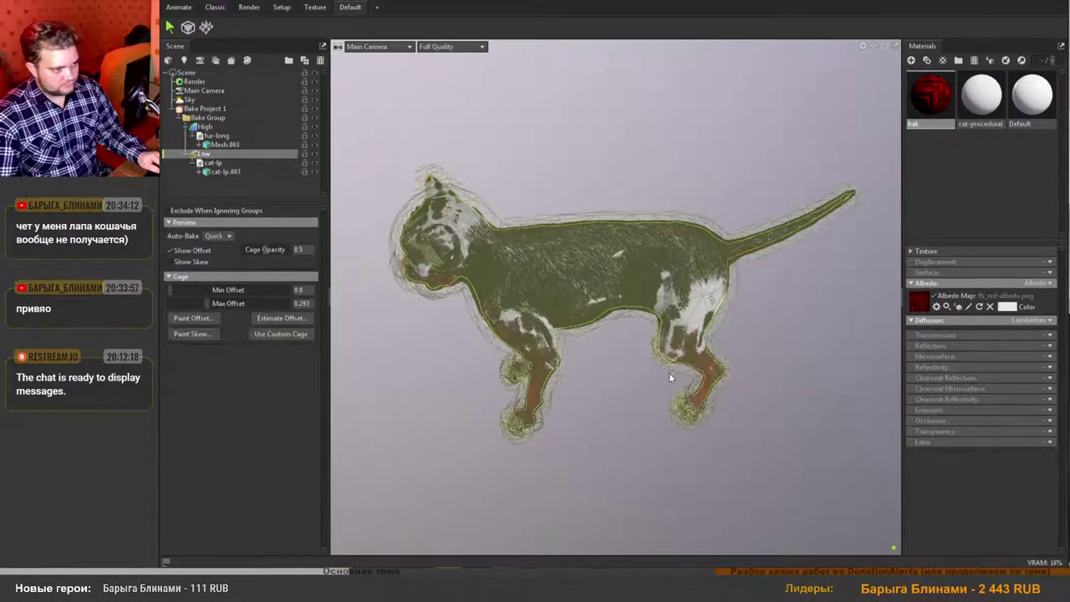
mouse_move(669, 378)
mouse_down()
mouse_move(616, 410)
mouse_move(691, 358)
mouse_move(632, 332)
mouse_move(524, 388)
mouse_move(501, 423)
mouse_move(612, 390)
mouse_move(678, 393)
mouse_move(678, 379)
mouse_up()
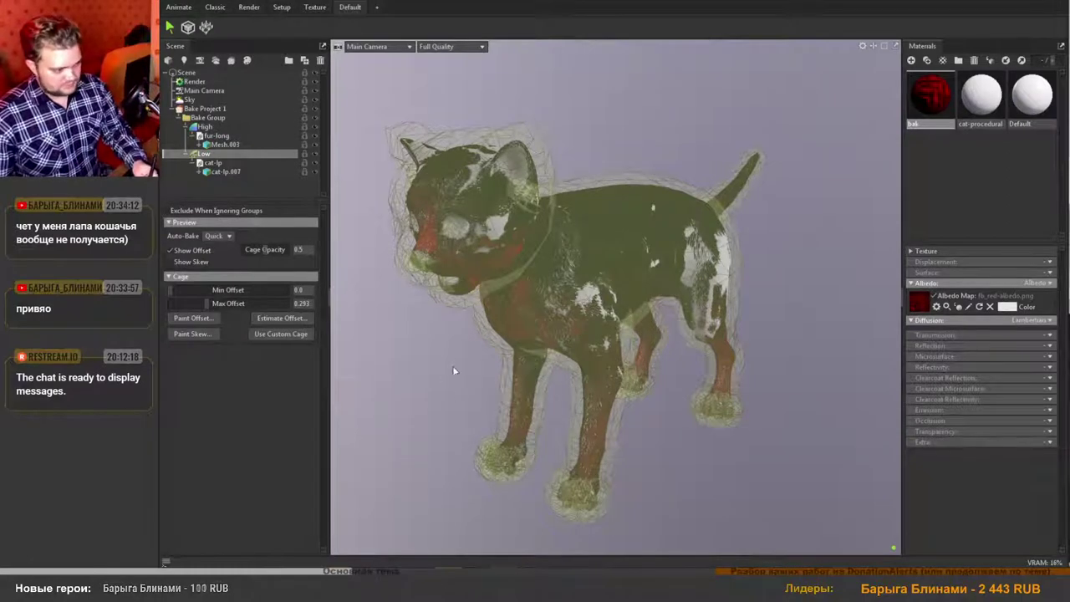
drag(452, 354, 454, 376)
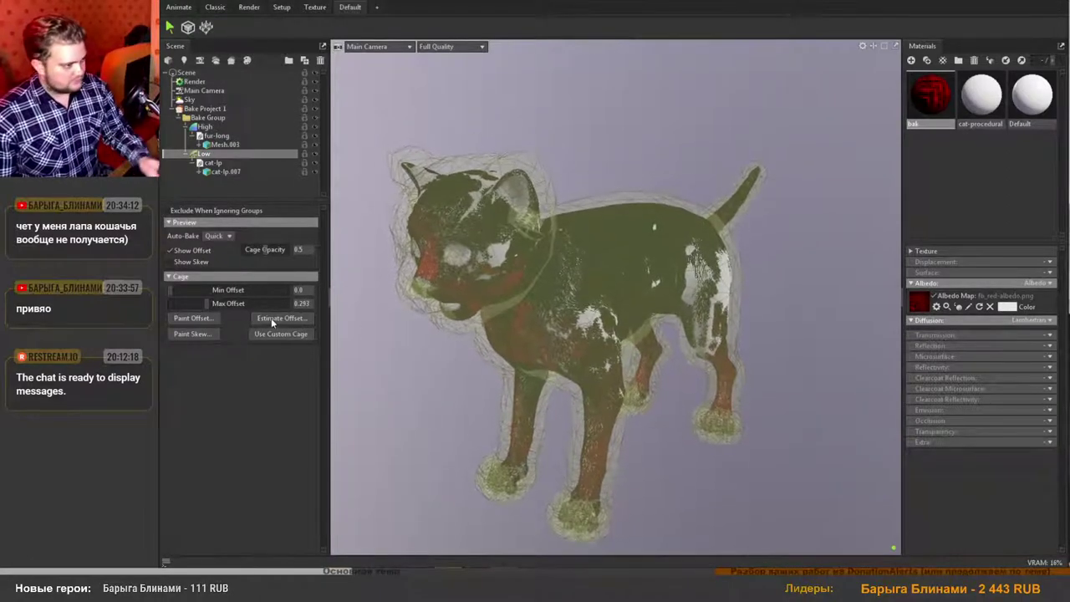
Start painting the cage offset, move the Bake Offset window clear of the model, and raise the brush's Value to light grey and its Flow.
click(193, 318)
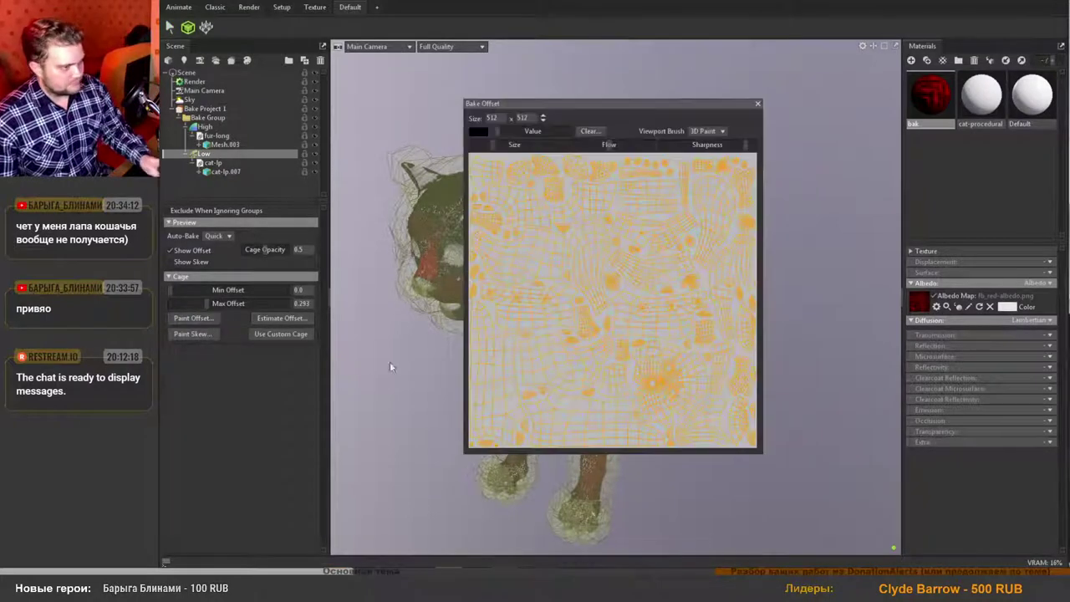
drag(578, 107, 883, 170)
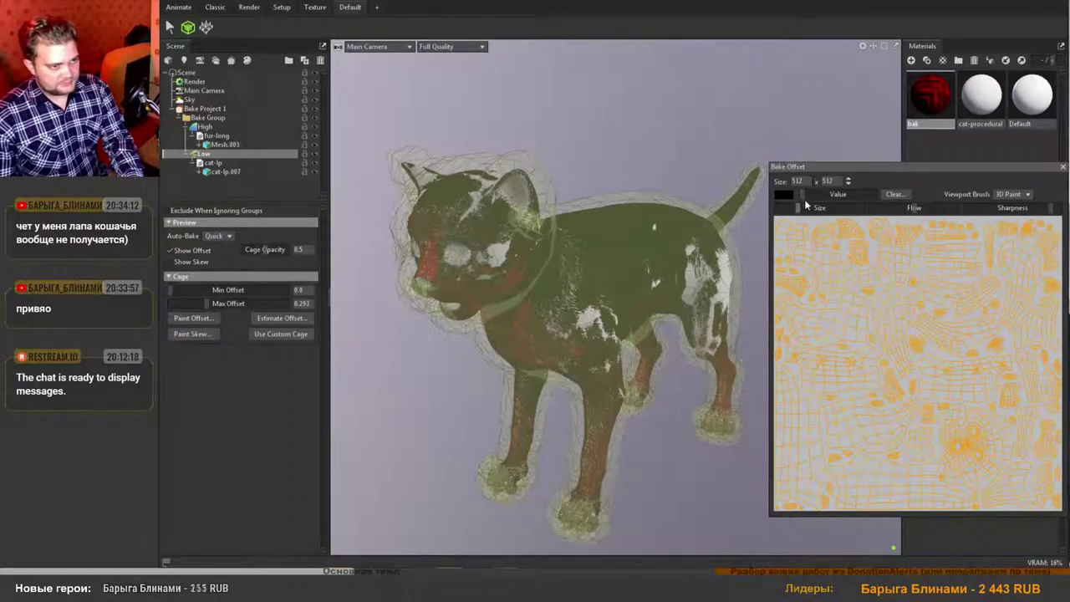
drag(805, 194, 820, 194)
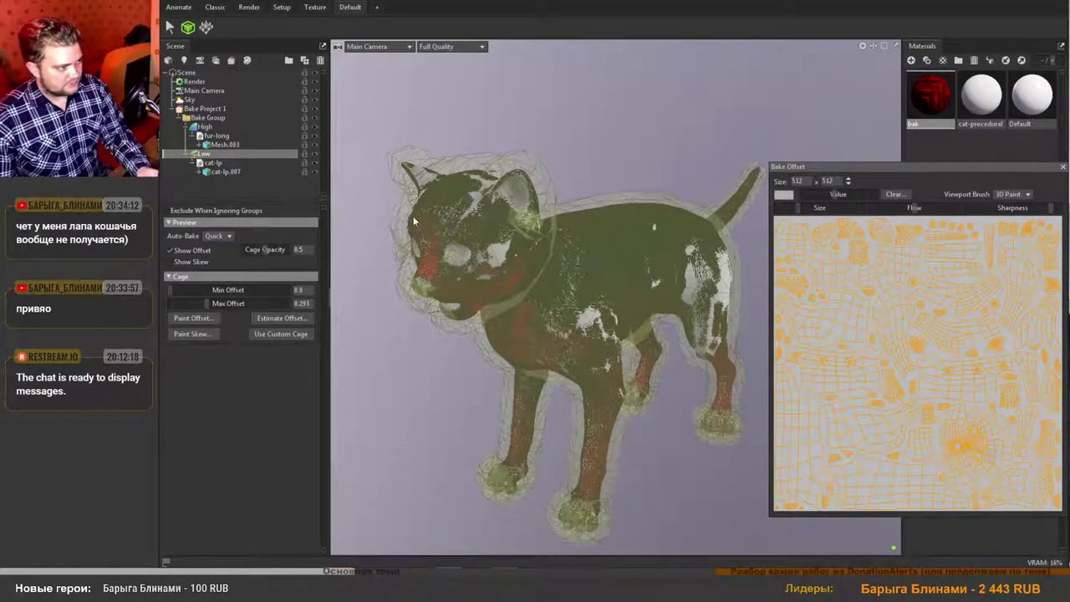
alt+middle_drag(427, 227, 493, 277)
alt+drag(492, 277, 460, 273)
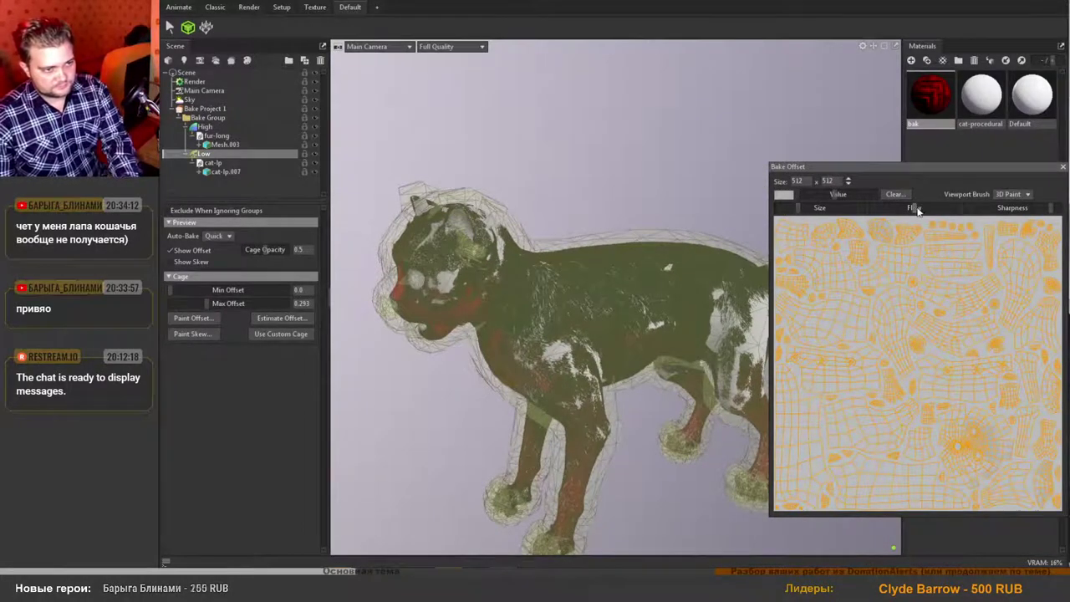
drag(916, 208, 968, 212)
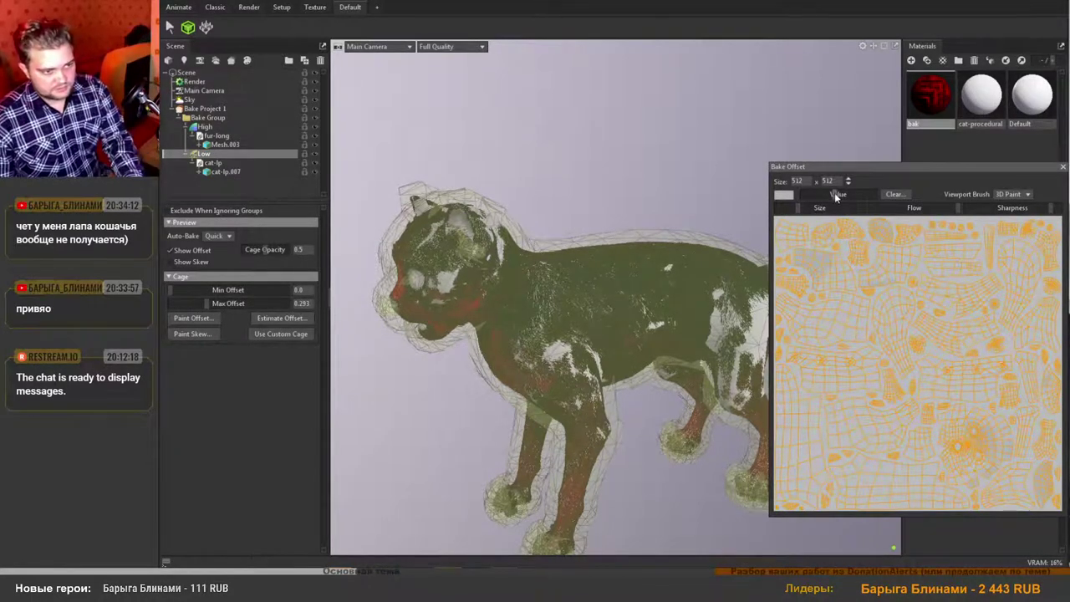
Paint a tighter cage offset over the cat's ears and the side of its head with progressively darker grey values.
mouse_move(468, 219)
mouse_down()
mouse_move(464, 205)
mouse_move(431, 219)
mouse_move(511, 249)
mouse_up()
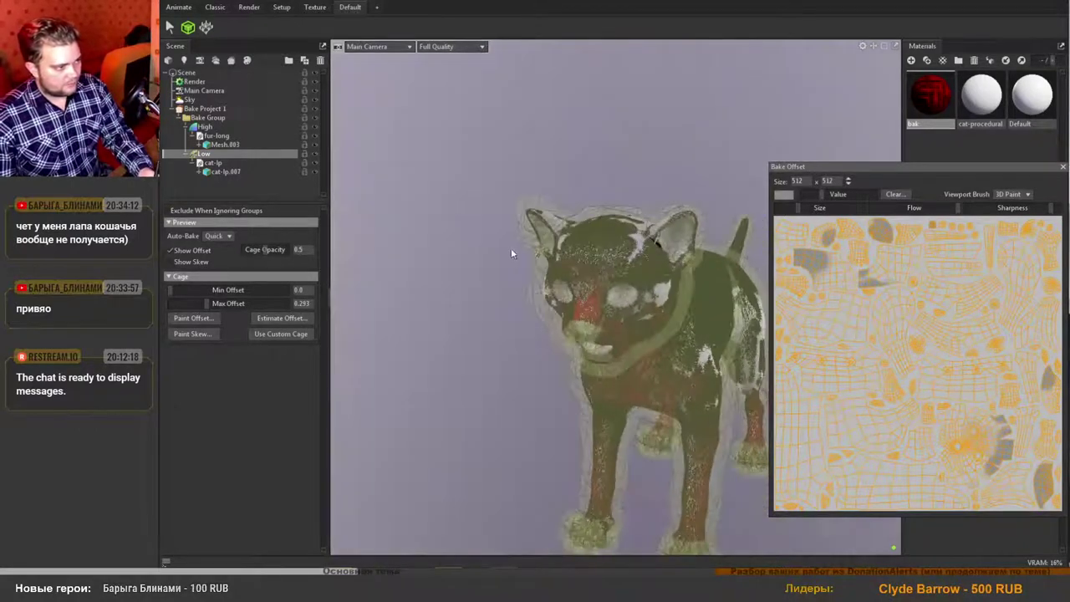
mouse_move(615, 261)
mouse_down()
mouse_move(619, 299)
mouse_move(585, 344)
mouse_move(602, 321)
mouse_up()
middle_drag(595, 305, 494, 315)
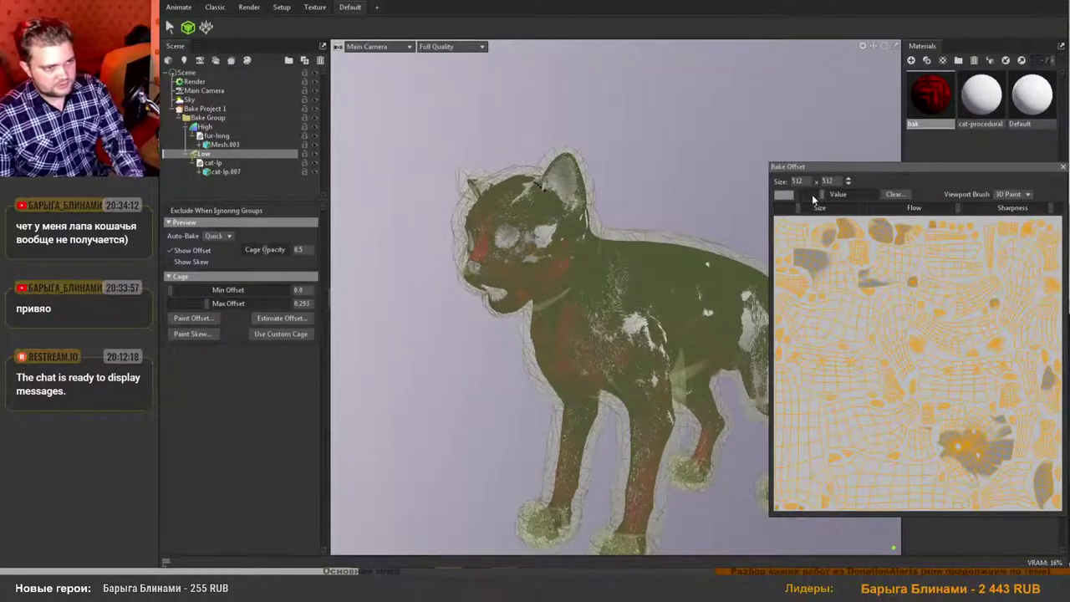
drag(527, 266, 535, 269)
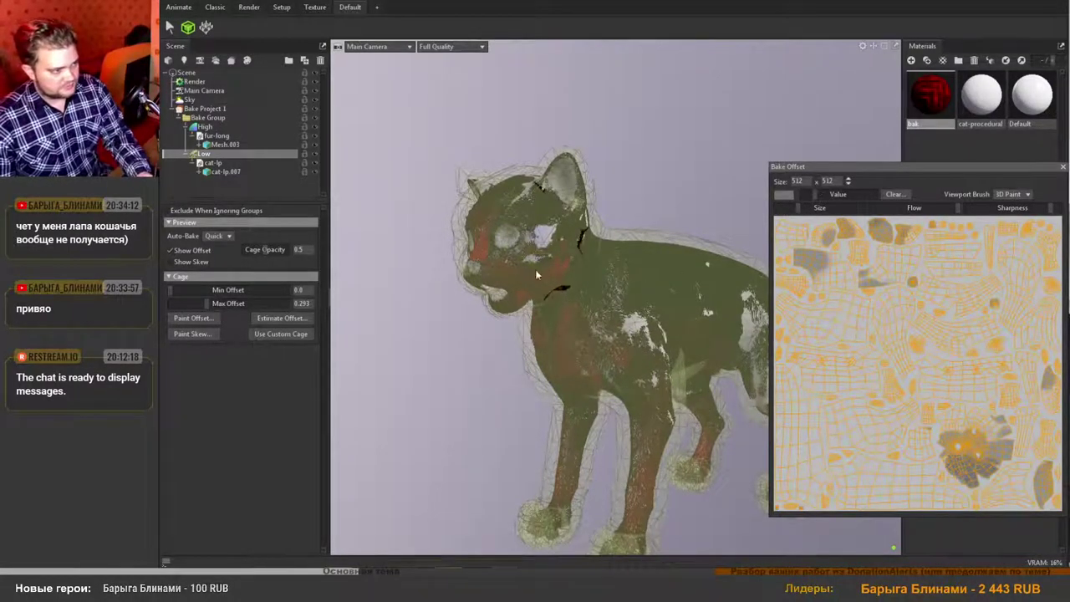
middle_drag(528, 234, 470, 258)
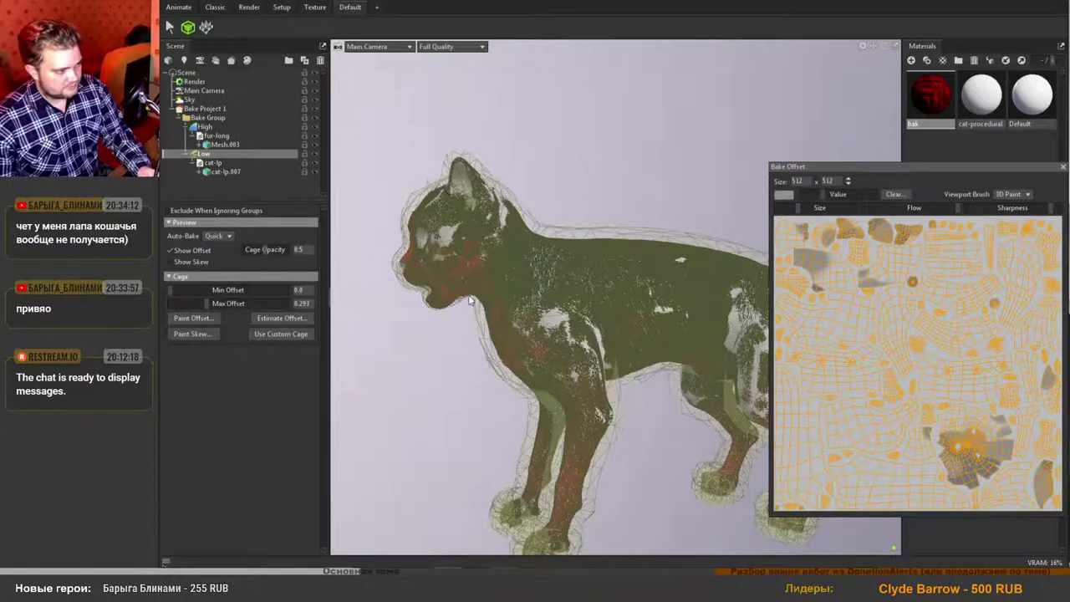
middle_drag(467, 283, 623, 176)
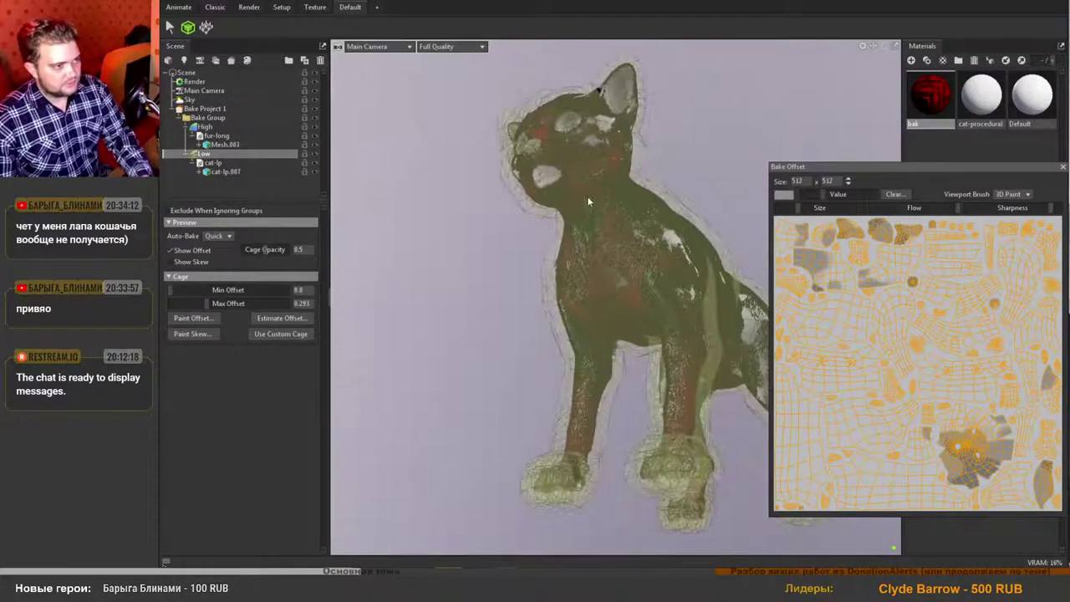
Darken the brush value slightly and paint the tighter offset across the front of the face, the forehead and both ears.
drag(588, 201, 681, 259)
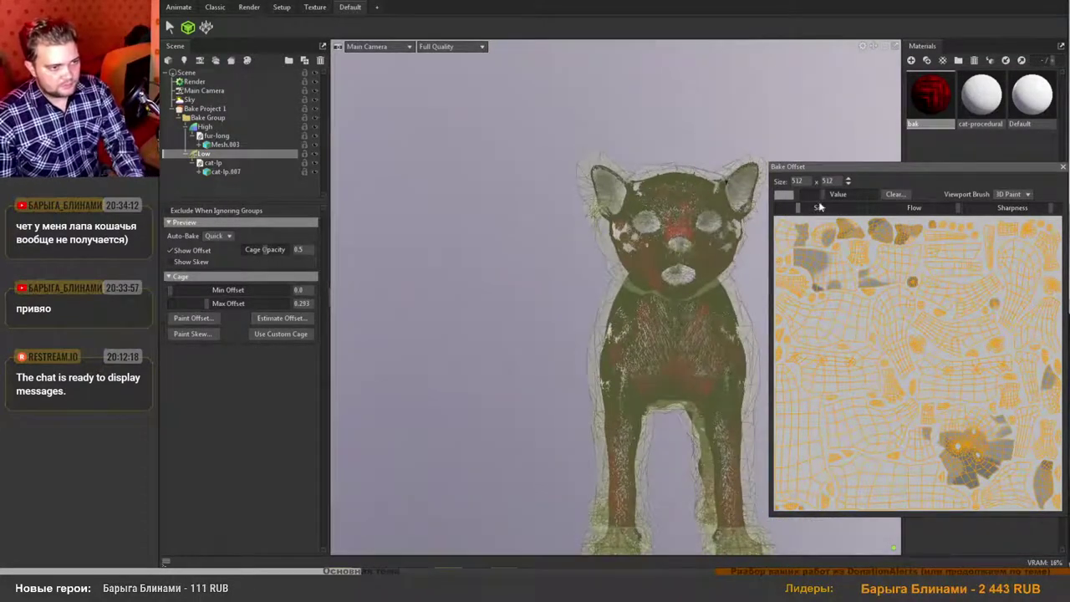
mouse_move(611, 210)
mouse_down()
mouse_move(599, 181)
mouse_move(614, 214)
mouse_move(641, 223)
mouse_move(660, 213)
mouse_move(679, 243)
mouse_up()
mouse_move(701, 186)
mouse_down()
mouse_move(747, 180)
mouse_move(715, 199)
mouse_up()
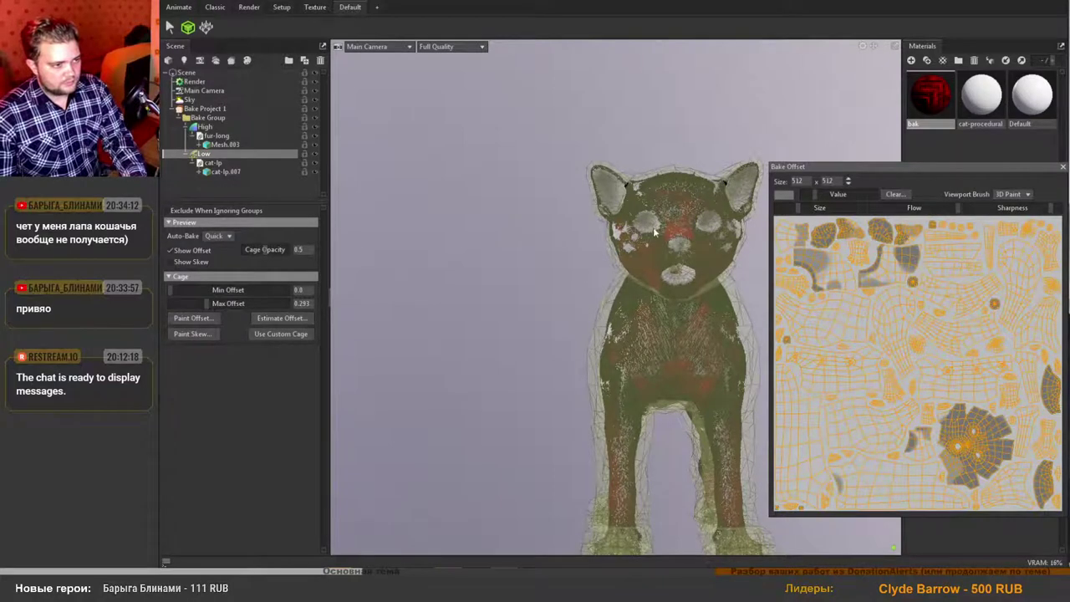
middle_drag(649, 196, 576, 245)
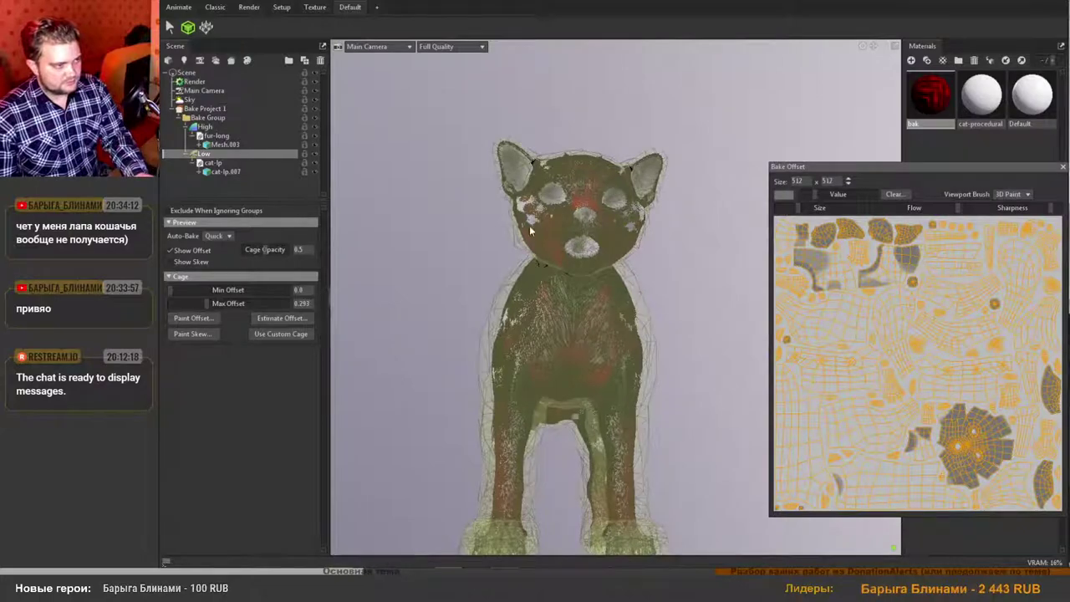
Continue painting the tighter offset around the back of the head, checking the cage from the side and front.
middle_drag(549, 219, 661, 292)
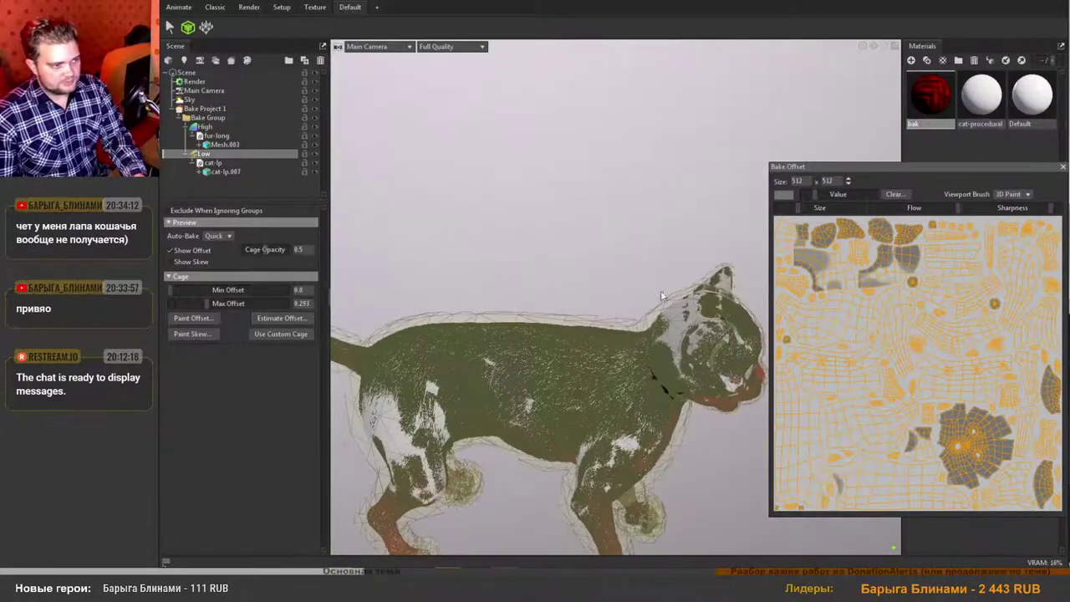
middle_drag(672, 347, 506, 309)
scroll(535, 337, up, 4)
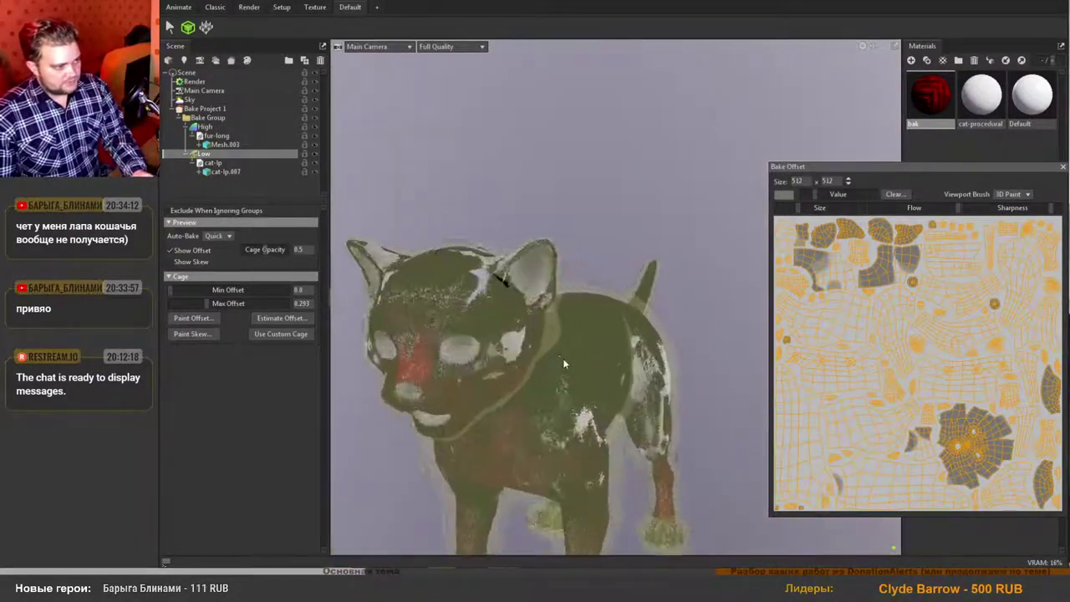
scroll(490, 293, down, 1)
alt+drag(477, 285, 486, 313)
Paint the tighter cage offset over both front paws.
alt+middle_drag(549, 479, 587, 403)
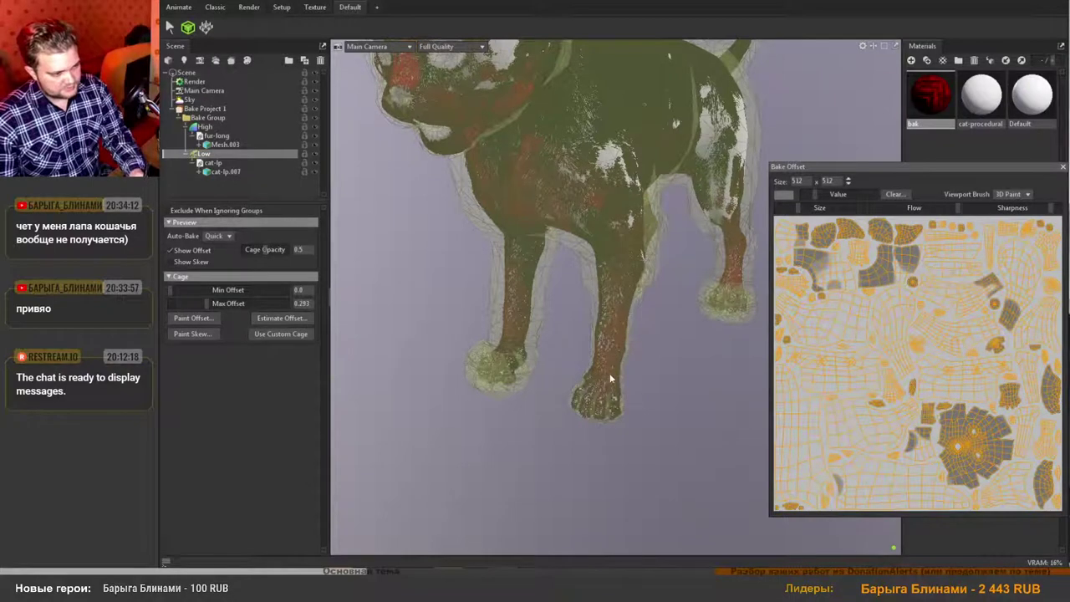
mouse_move(511, 370)
mouse_down()
mouse_move(496, 327)
mouse_move(471, 337)
mouse_move(496, 321)
mouse_move(497, 354)
mouse_up()
middle_drag(496, 352, 524, 398)
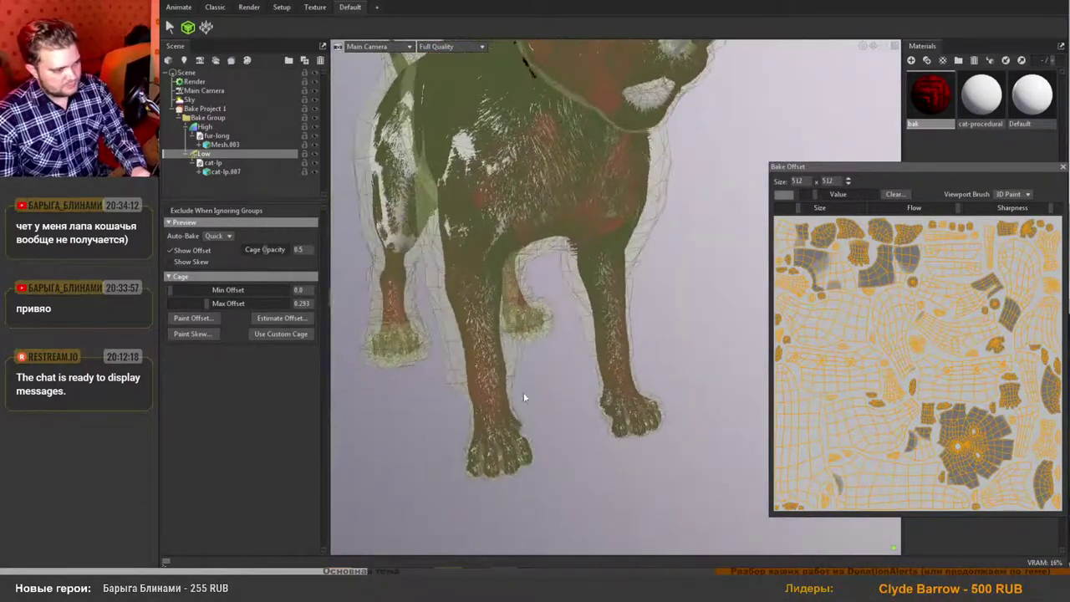
Refine the painted offset between and around the toes of the front paw so the cage closely surrounds the fur.
alt+drag(490, 369, 535, 418)
alt+right_drag(535, 418, 572, 499)
alt+middle_drag(572, 503, 500, 371)
alt+right_drag(499, 371, 490, 418)
alt+middle_drag(490, 418, 539, 414)
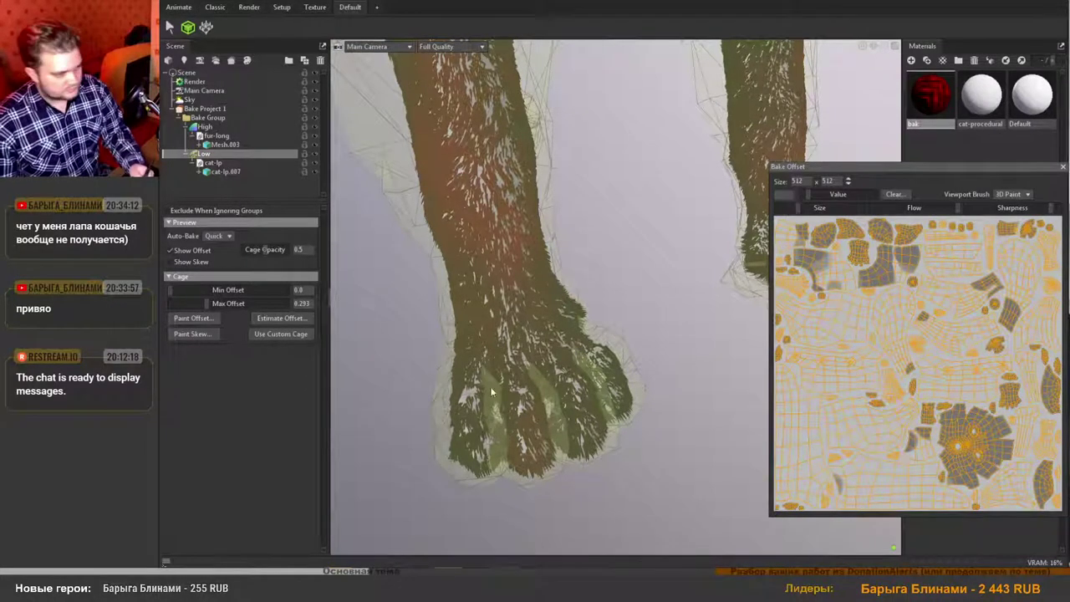
drag(492, 391, 494, 451)
middle_drag(494, 435, 719, 281)
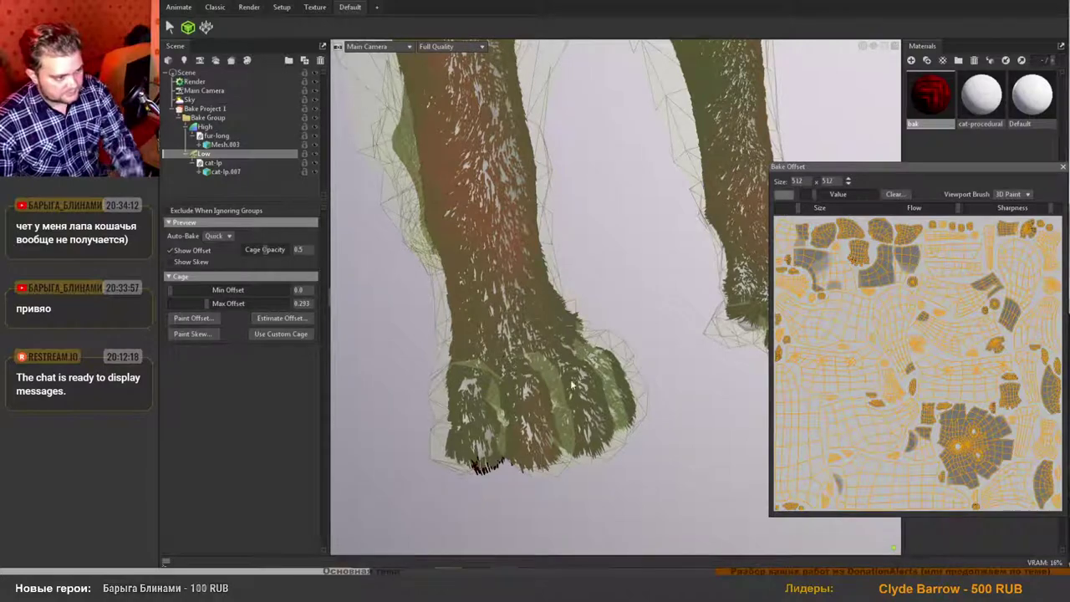
mouse_move(528, 408)
mouse_down()
mouse_move(449, 467)
mouse_move(489, 416)
mouse_up()
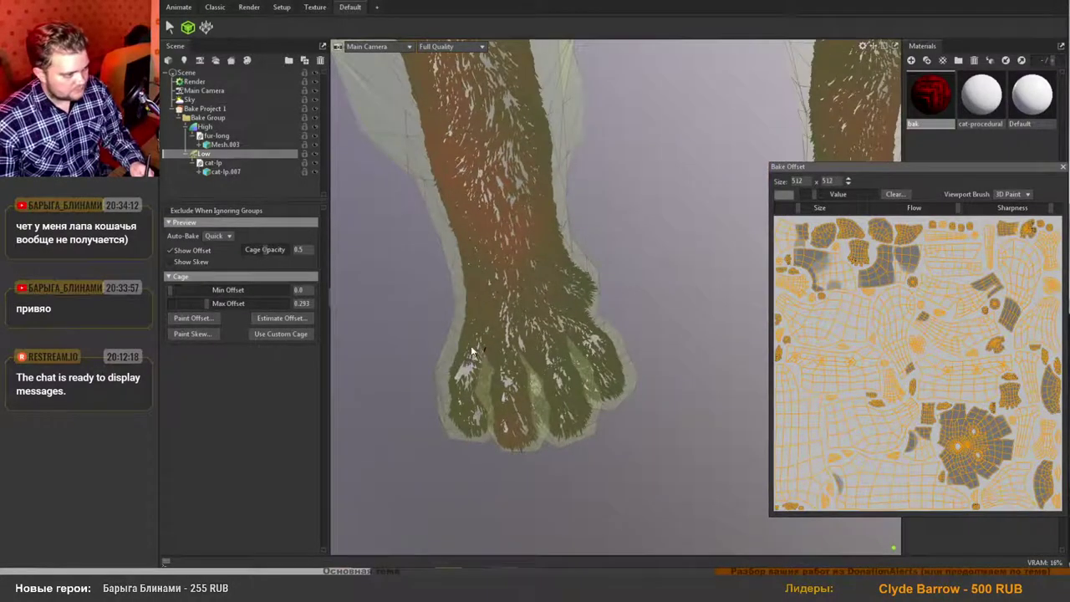
mouse_move(472, 351)
mouse_down()
mouse_move(454, 370)
mouse_move(582, 385)
mouse_move(487, 365)
mouse_move(537, 375)
mouse_move(483, 335)
mouse_up()
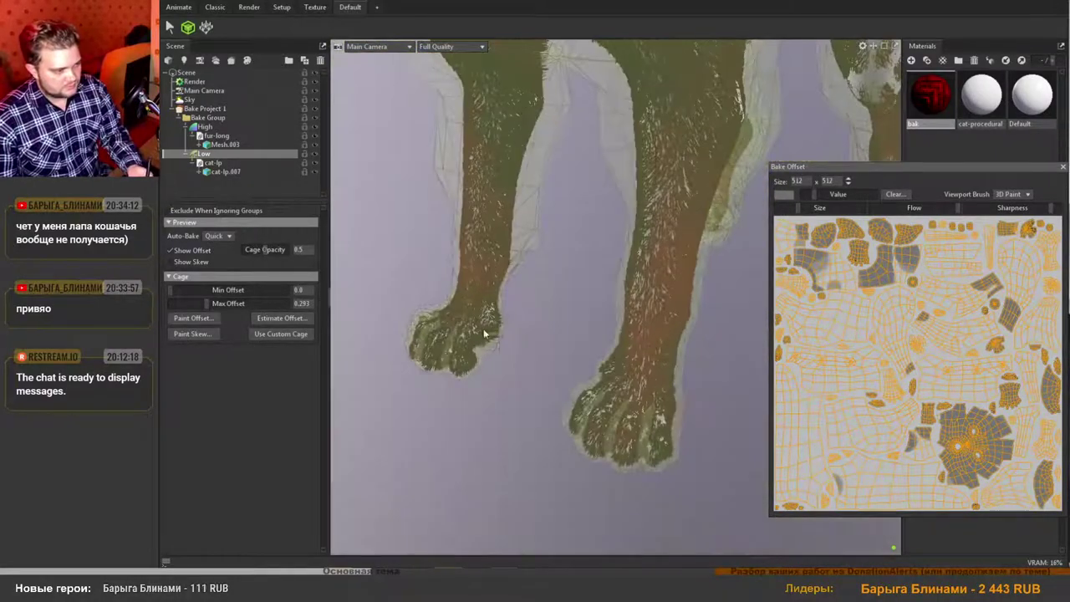
Paint the tighter cage offset over both hind paws.
drag(565, 408, 502, 382)
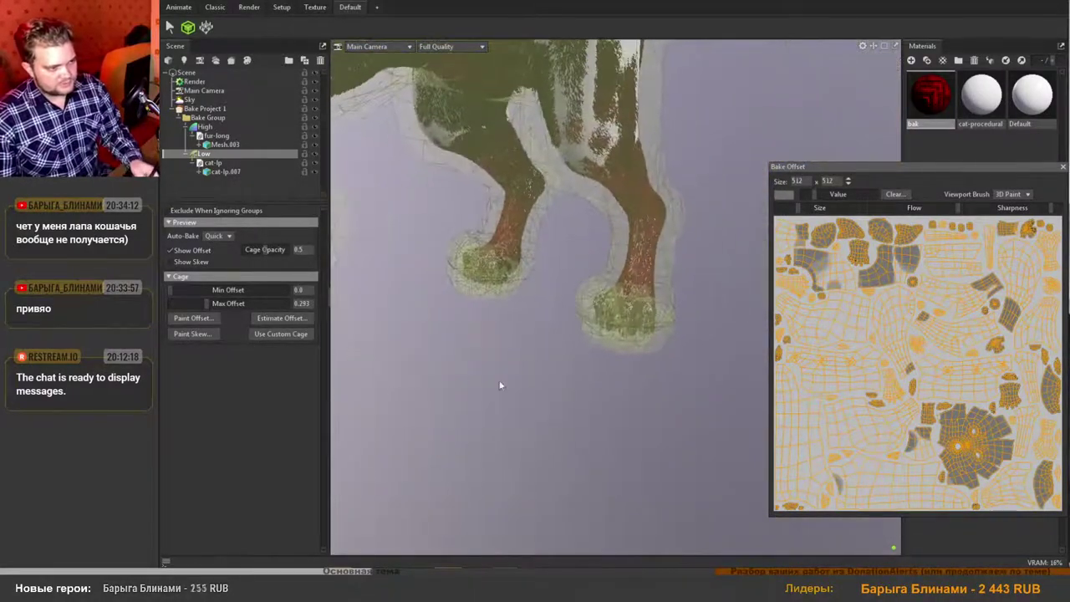
mouse_move(609, 286)
mouse_down()
mouse_move(598, 326)
mouse_move(653, 288)
mouse_move(659, 220)
mouse_up()
mouse_move(476, 235)
mouse_down()
mouse_move(471, 221)
mouse_move(443, 234)
mouse_up()
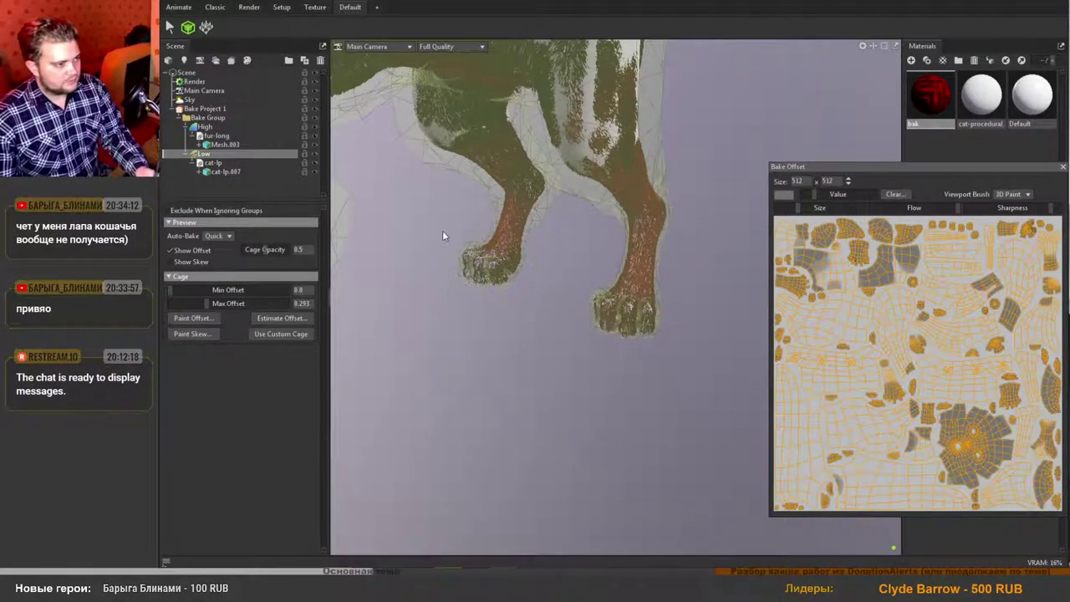
Paint the tighter offset onto the undersides of the paws, checking the cage from below and behind.
alt+right_drag(532, 322, 510, 255)
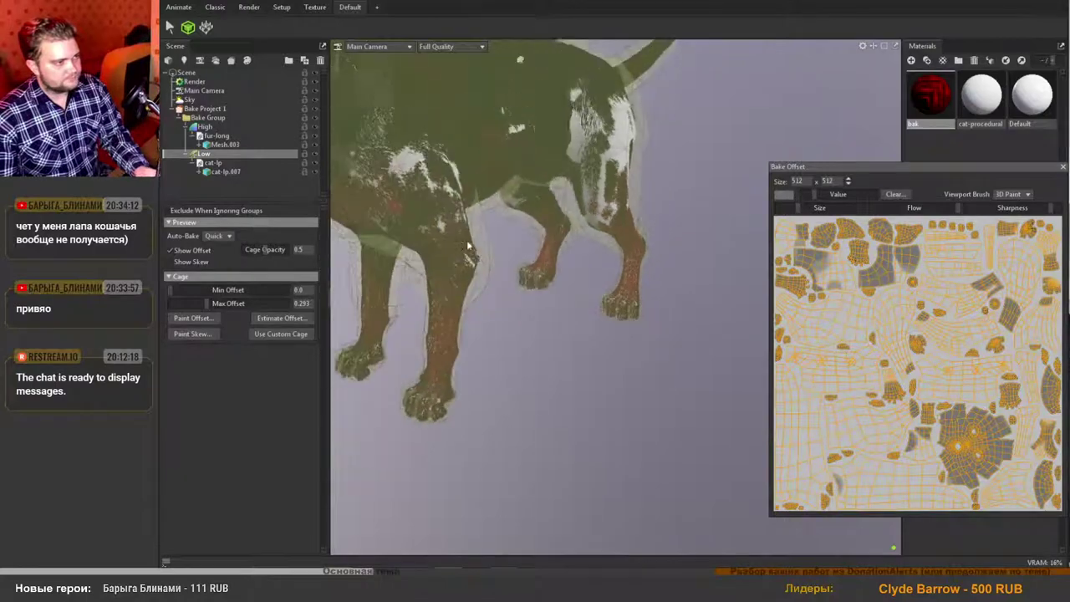
alt+middle_drag(510, 255, 521, 338)
alt+drag(521, 338, 555, 142)
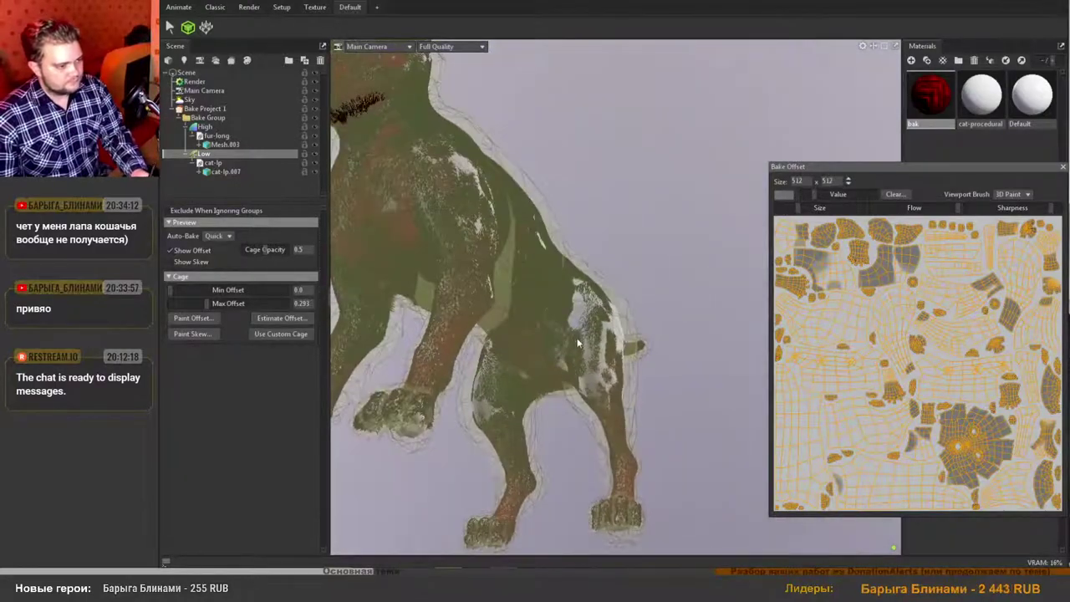
alt+drag(580, 342, 355, 323)
scroll(390, 339, down, 4)
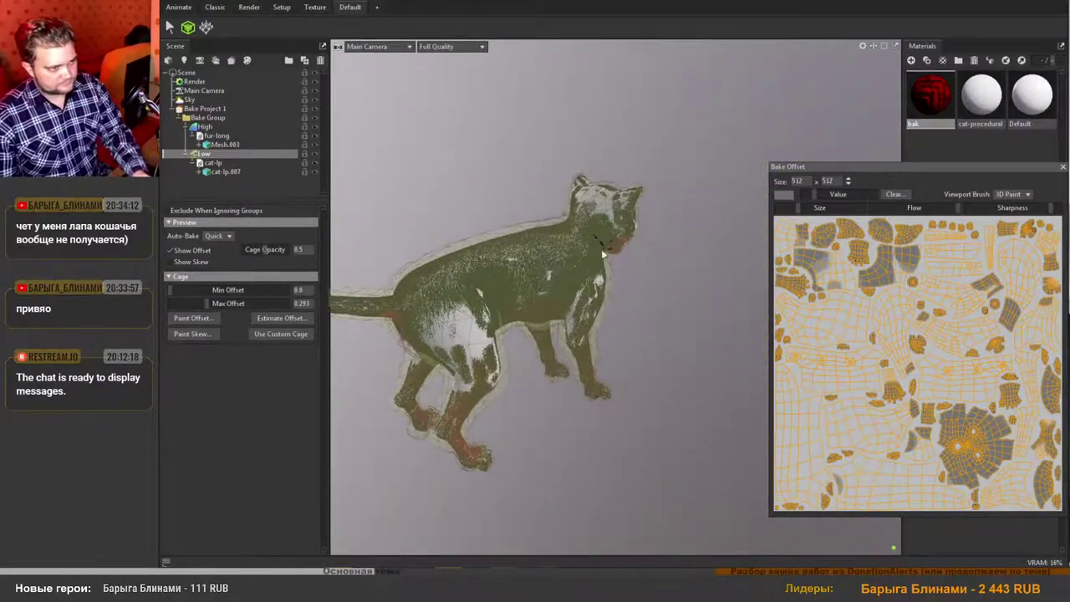
Raise the brush value slightly, paint the cage offset around the cat's neck and below the jaw, and finish the offset painting.
alt+drag(605, 255, 585, 245)
alt+right_drag(585, 245, 674, 297)
alt+middle_drag(673, 297, 538, 294)
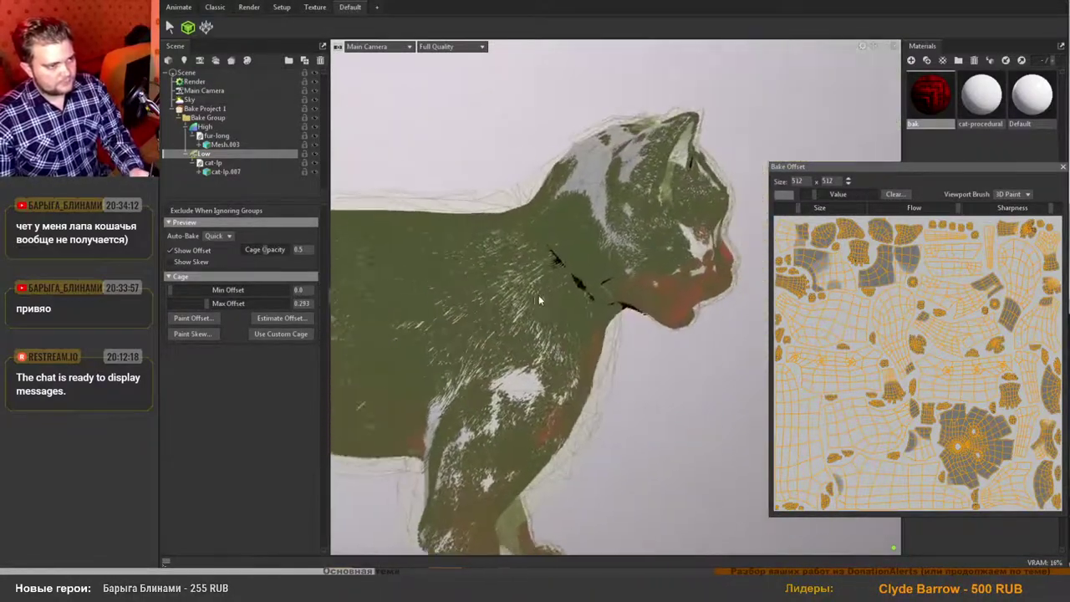
drag(816, 194, 821, 194)
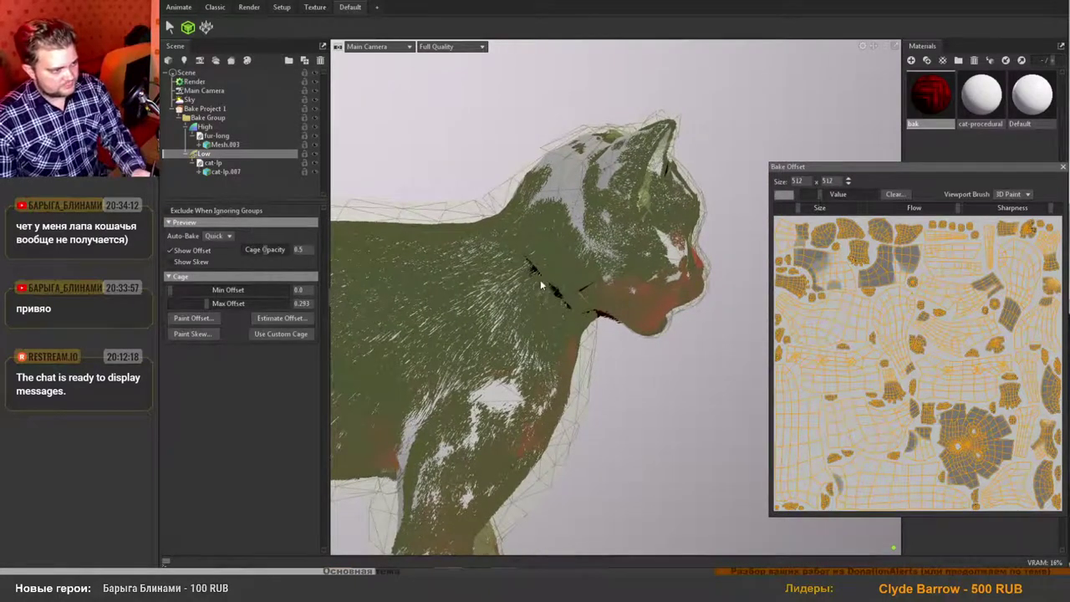
mouse_move(540, 279)
mouse_down()
mouse_move(571, 314)
mouse_move(580, 287)
mouse_move(615, 377)
mouse_move(549, 339)
mouse_up()
alt+middle_drag(549, 339, 558, 416)
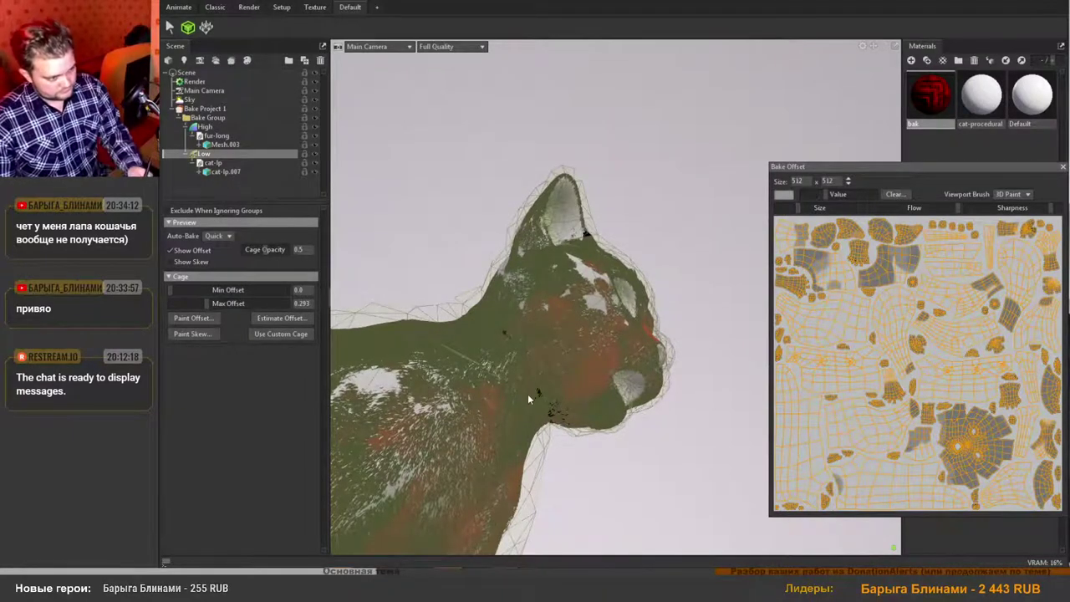
mouse_move(527, 394)
mouse_down()
mouse_move(548, 423)
mouse_move(510, 309)
mouse_move(526, 332)
mouse_move(513, 359)
mouse_move(459, 289)
mouse_move(521, 330)
mouse_move(536, 358)
mouse_move(454, 432)
mouse_up()
alt+drag(591, 231, 677, 329)
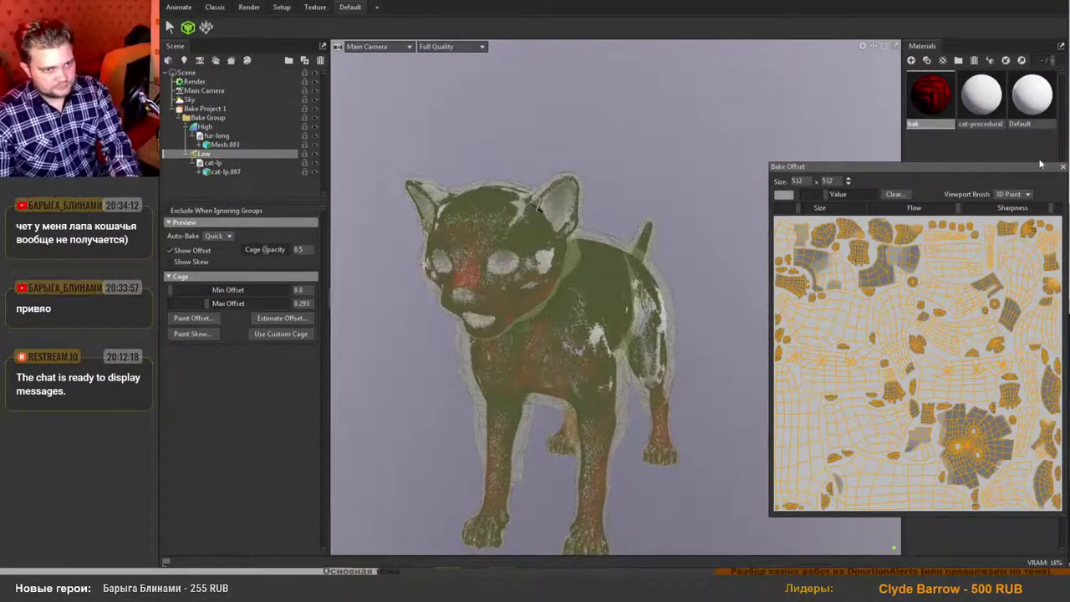
click(1062, 166)
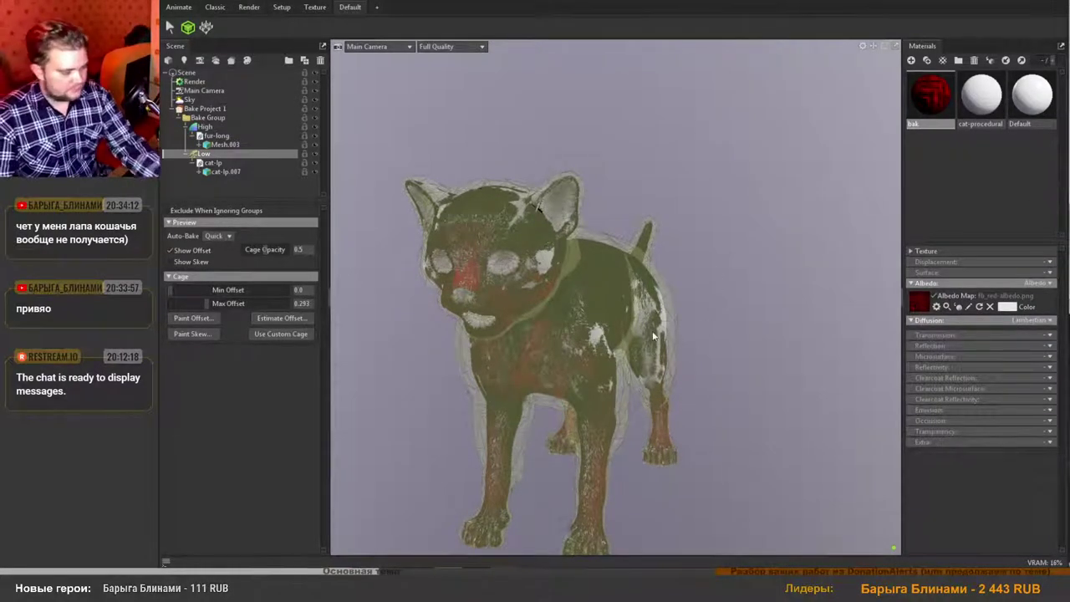
Open the bake settings of Bake Project 1 and view the whole cat without the cage overlay.
scroll(653, 334, down, 3)
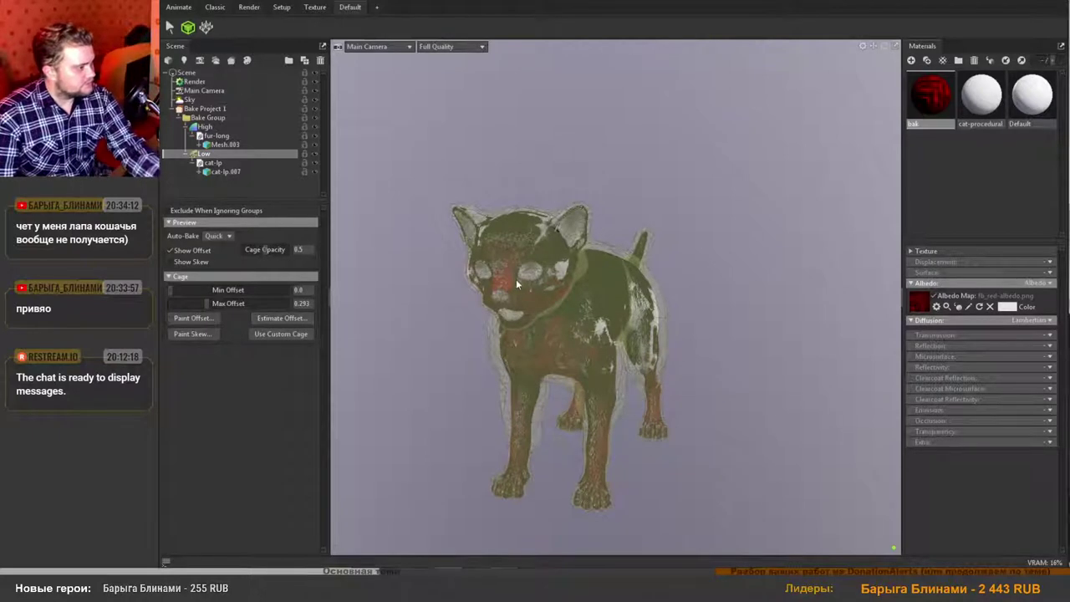
click(204, 109)
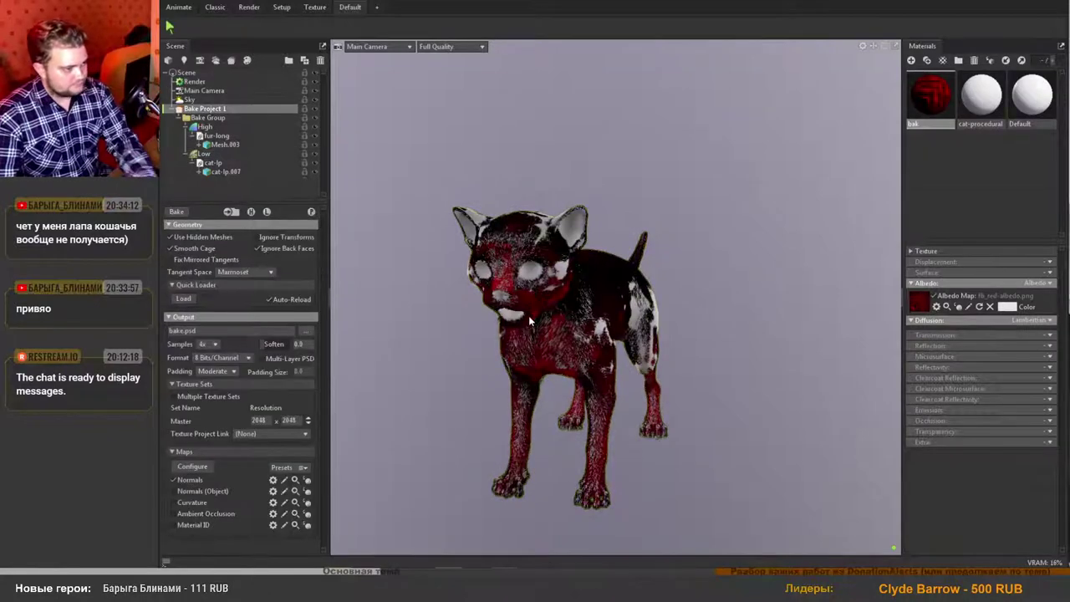
scroll(532, 313, up, 1)
scroll(532, 314, down, 2)
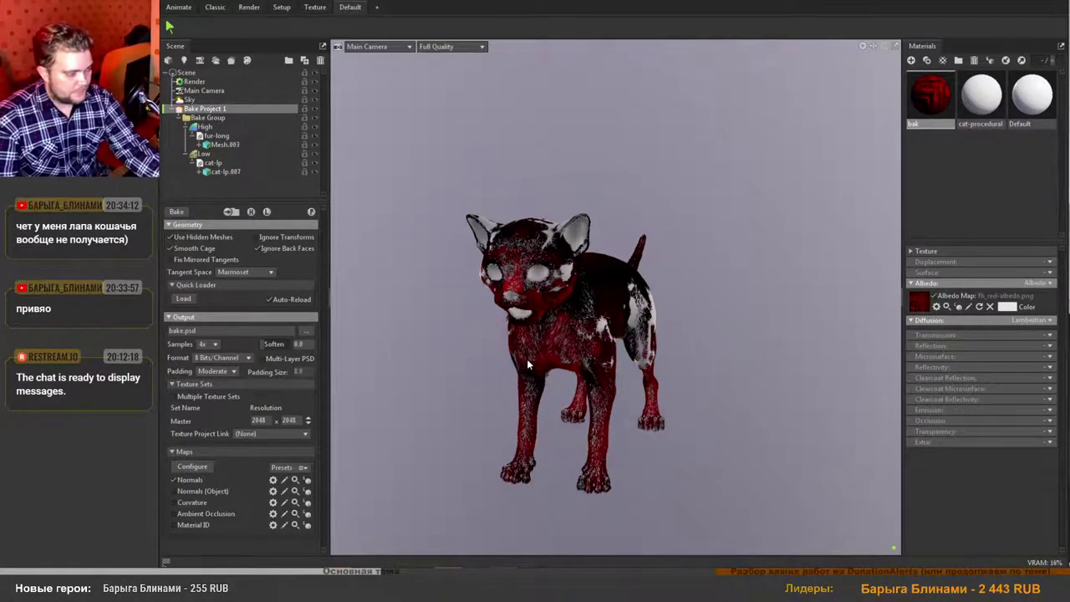
middle_drag(527, 358, 585, 320)
mouse_move(618, 320)
mouse_down()
mouse_move(581, 310)
mouse_move(623, 303)
mouse_up()
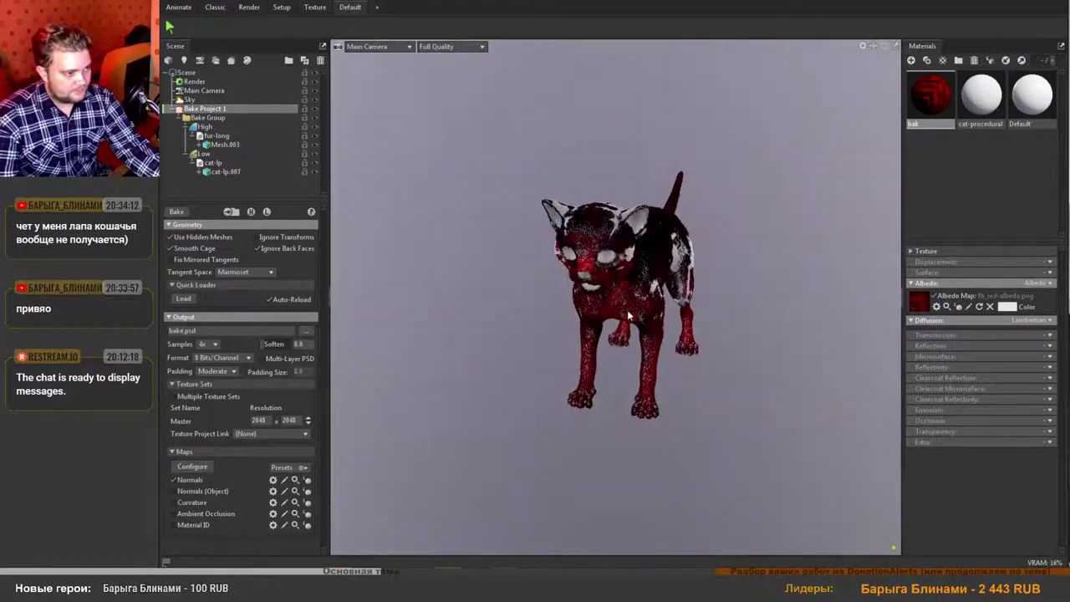
Hide the high-poly fur mesh so that only the low-poly cat model shows in the viewport.
scroll(632, 290, down, 1)
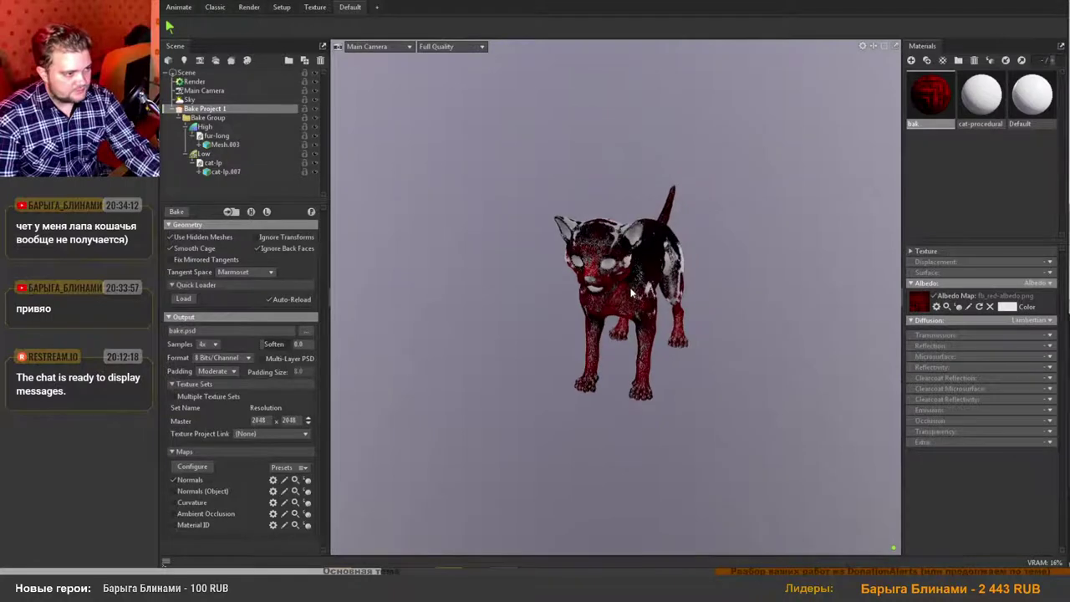
click(251, 211)
scroll(631, 278, up, 3)
scroll(631, 278, up, 3)
mouse_move(631, 277)
mouse_down()
mouse_move(647, 255)
mouse_move(628, 269)
mouse_up()
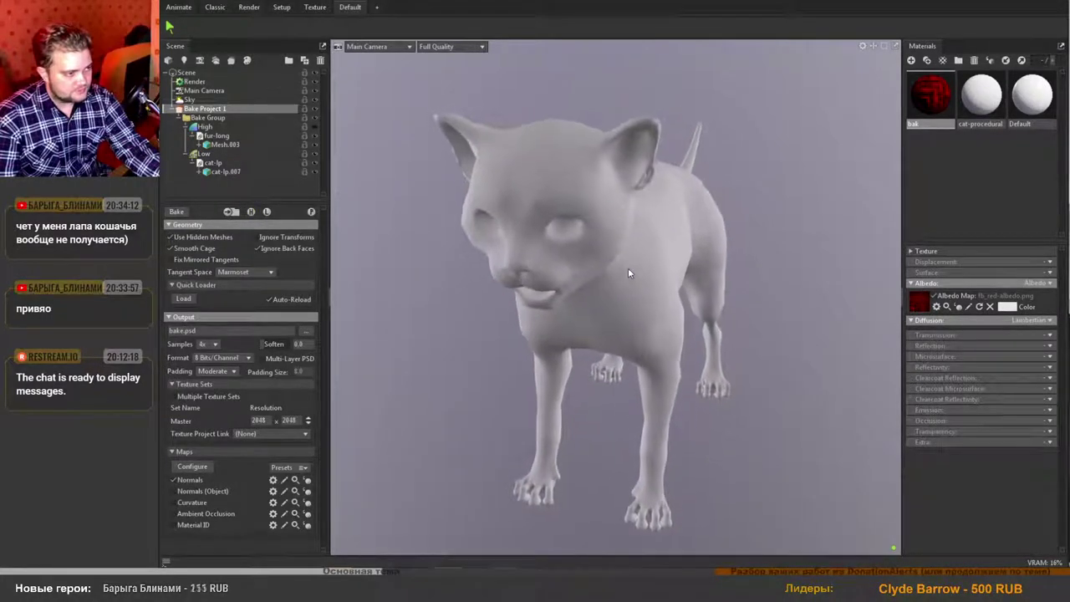
Configure the bake maps by removing Normals (Object), Curvature and Material ID, and adding Albedo.
click(200, 468)
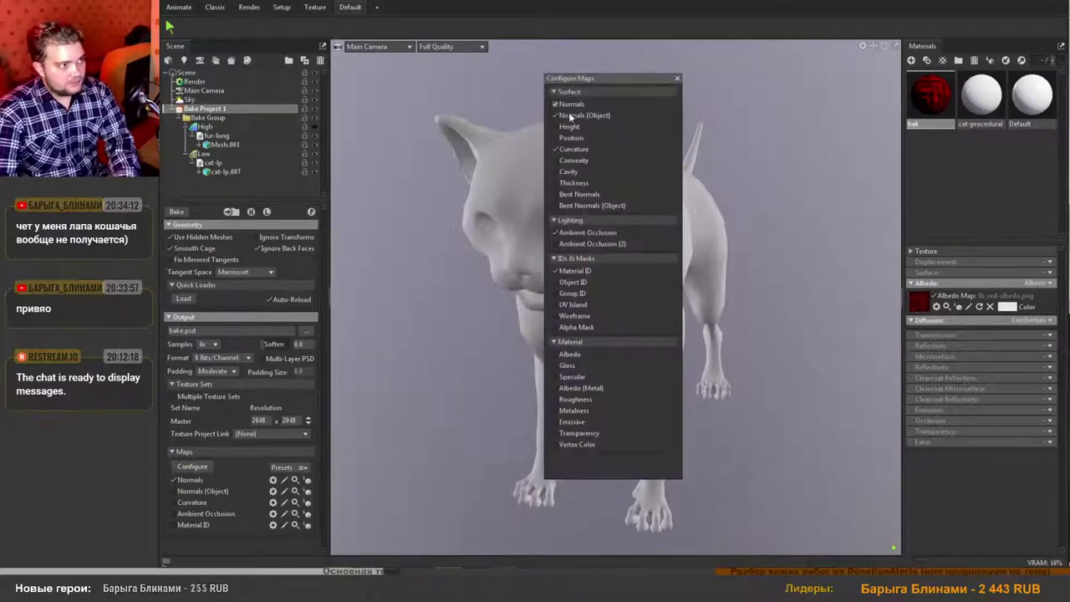
click(572, 114)
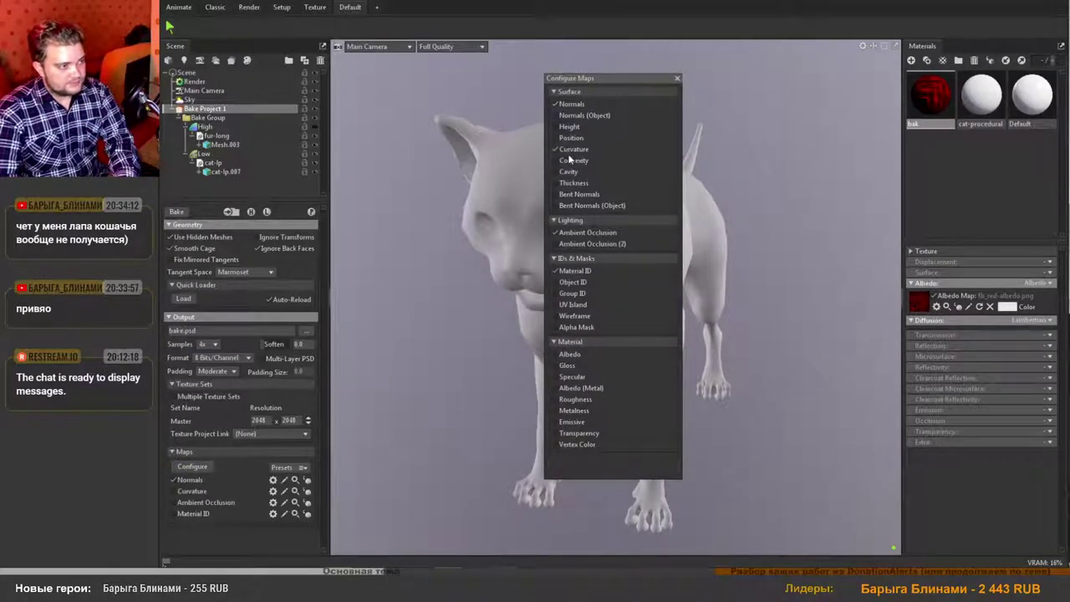
click(572, 151)
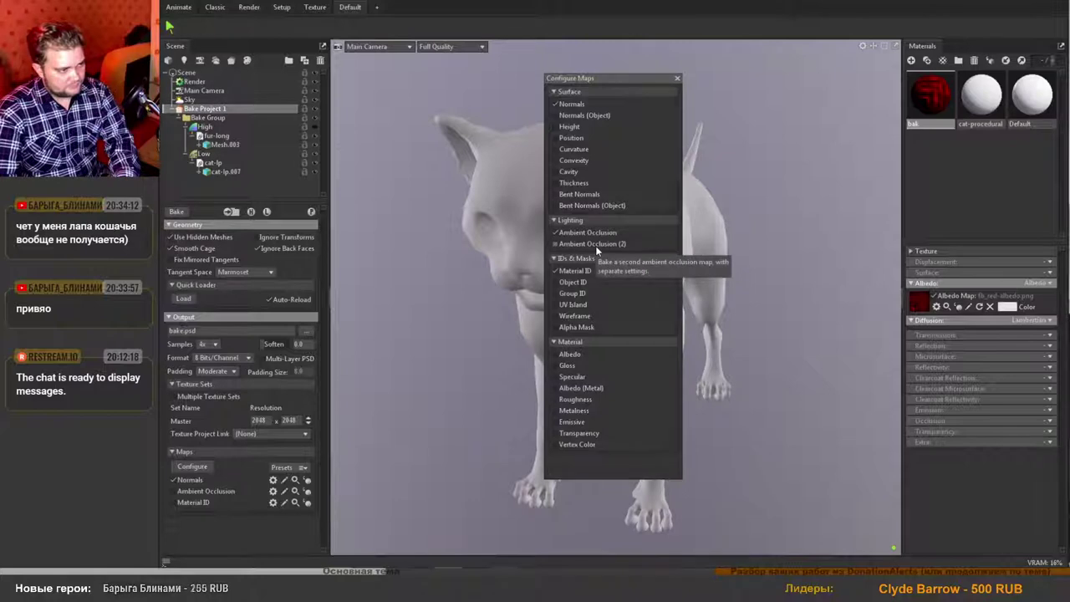
click(585, 272)
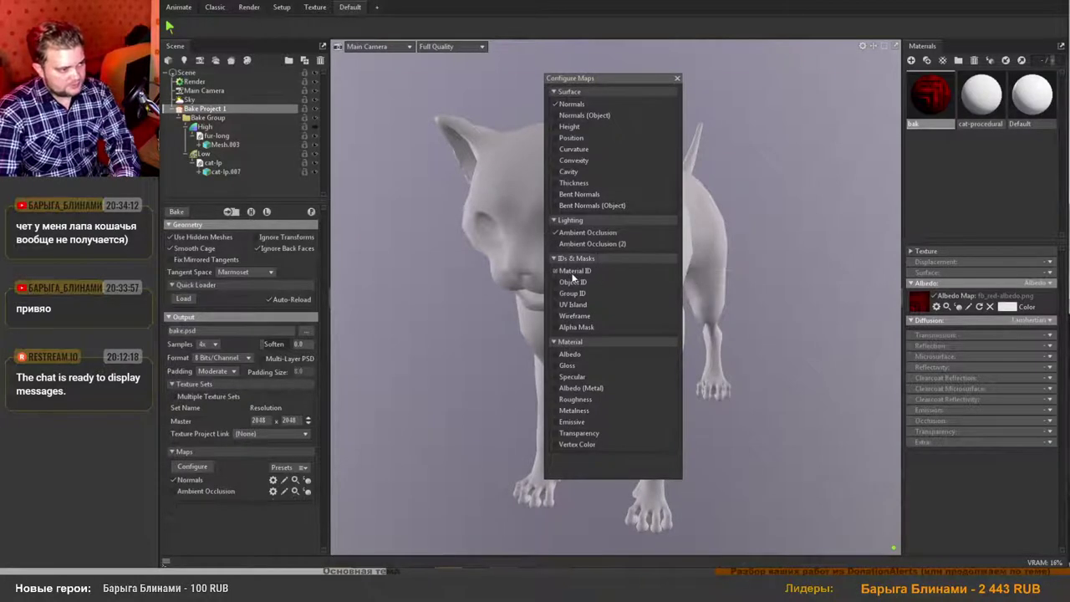
click(571, 355)
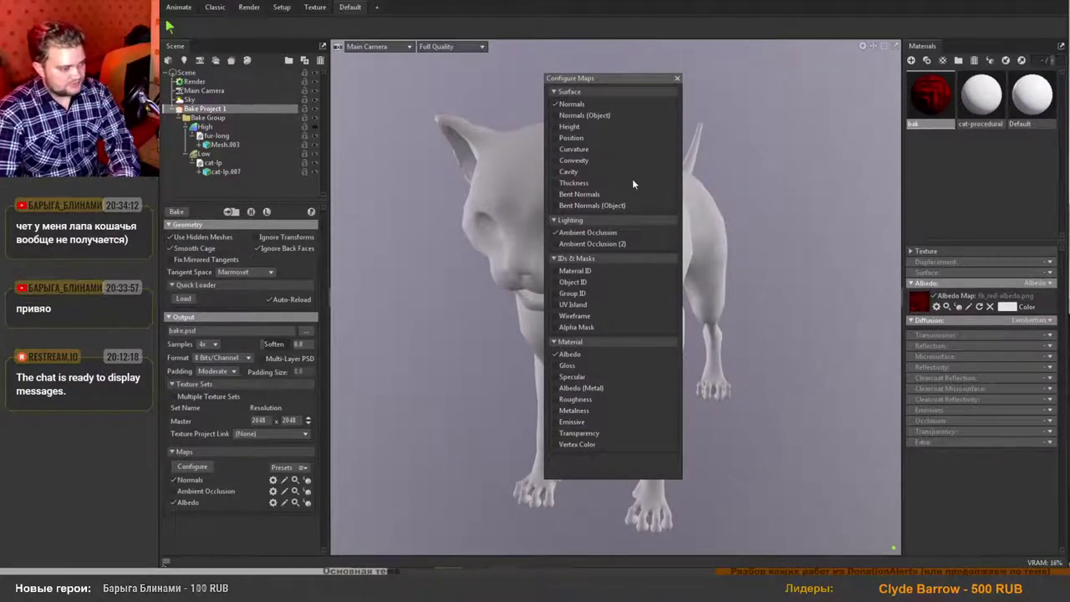
click(677, 80)
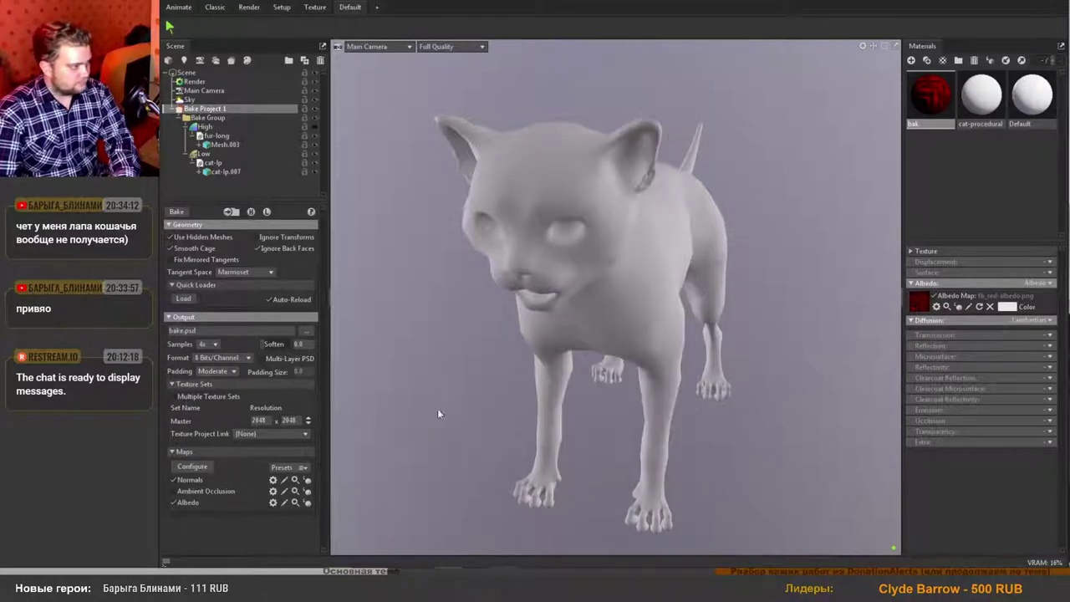
Enable the Ambient Occlusion map for output and bake all active maps.
click(185, 495)
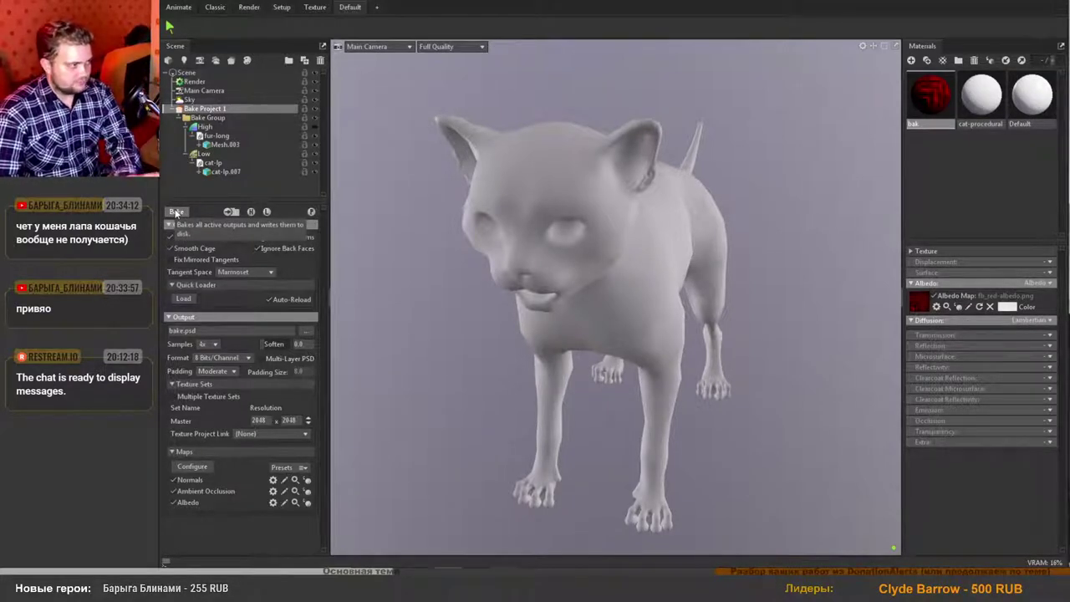
click(176, 213)
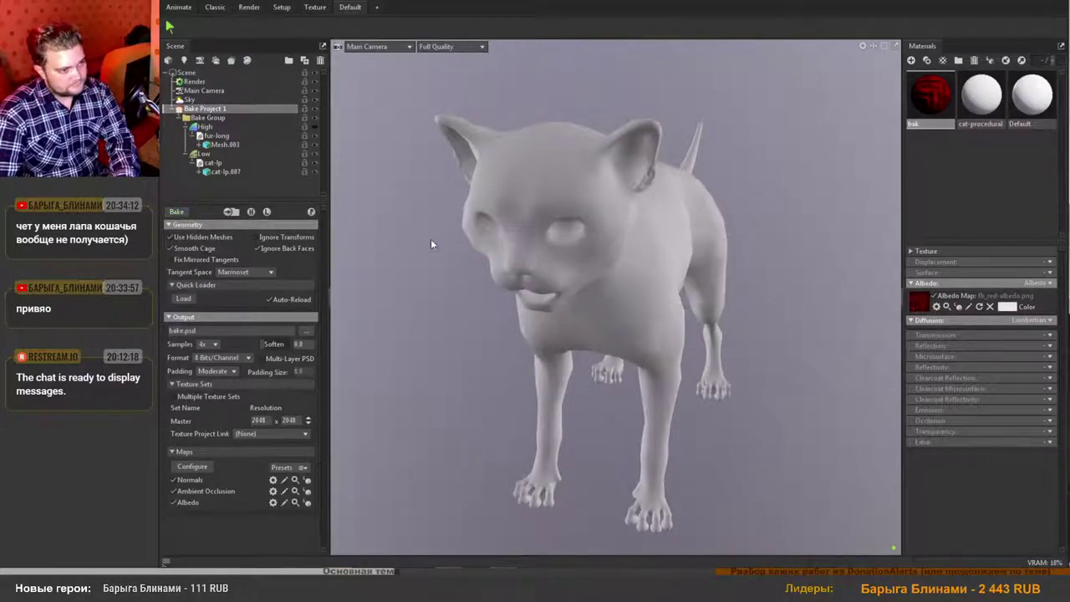
drag(602, 302, 606, 303)
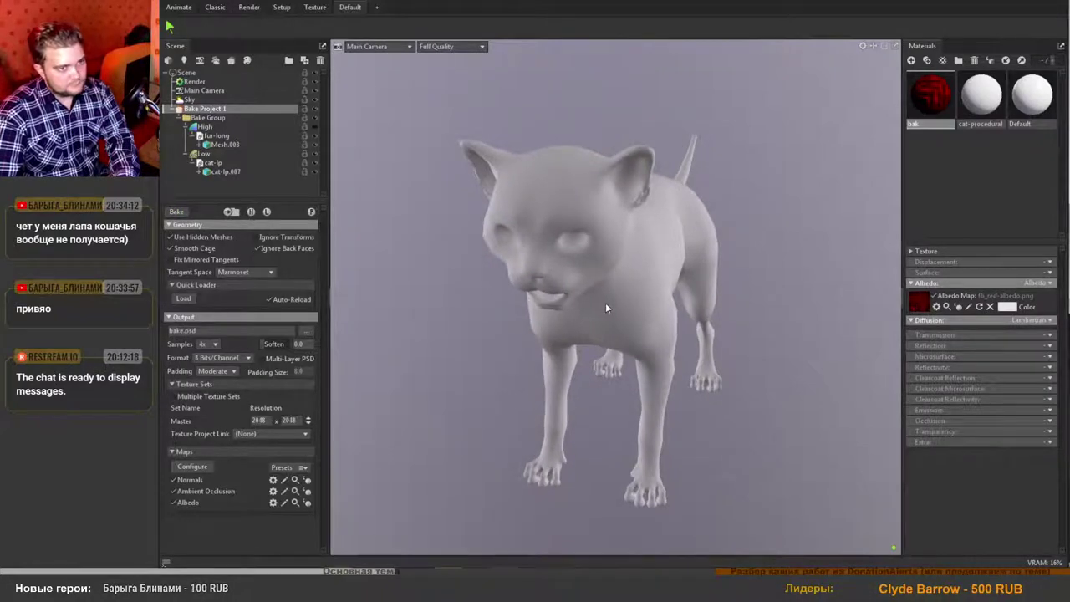
scroll(606, 302, up, 2)
scroll(605, 303, down, 3)
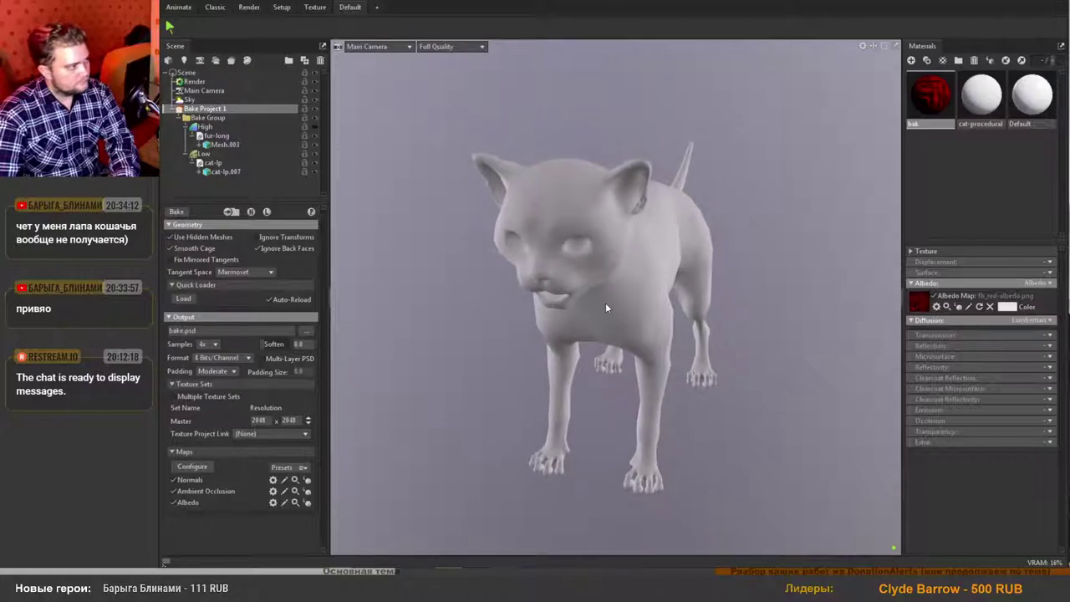
For the bake output location, create a folder named final-fur inside Cat > Textures and open it.
click(307, 330)
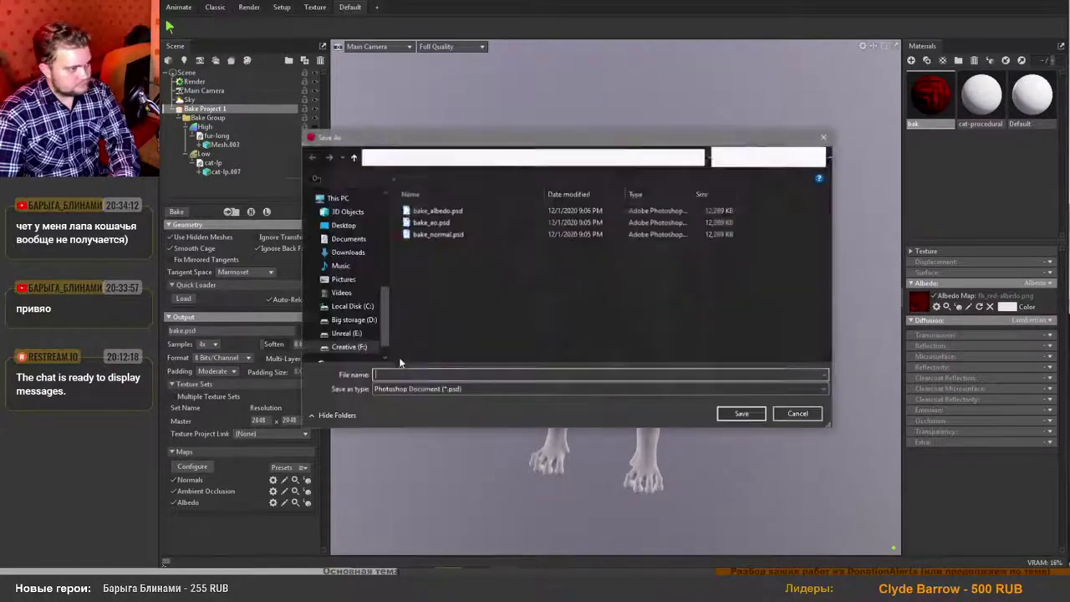
drag(525, 144, 547, 161)
click(570, 173)
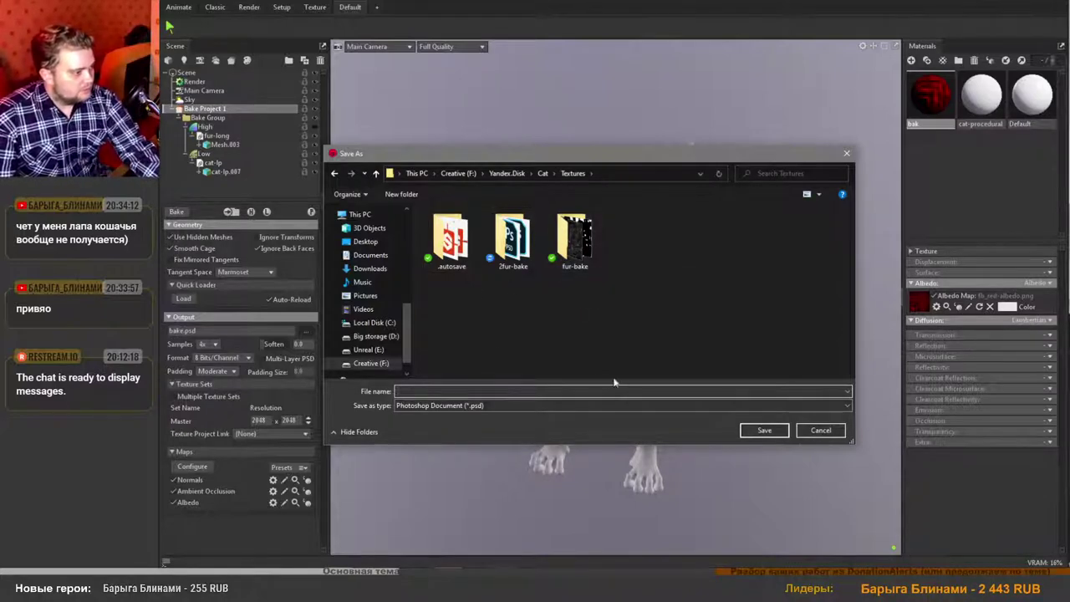
click(394, 194)
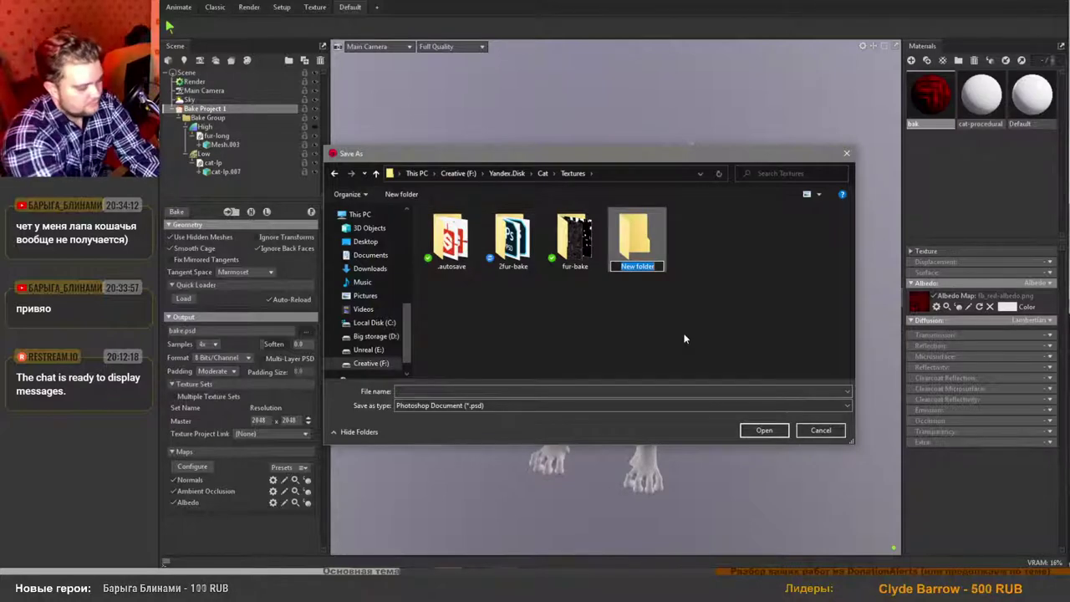
text(final-)
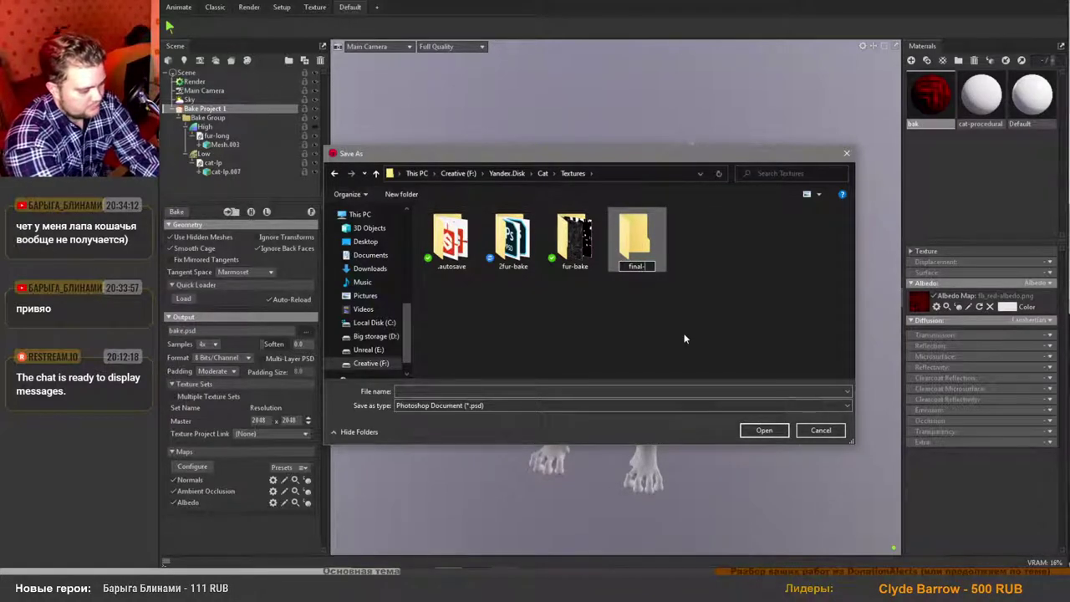
text(fur)
key(Return)
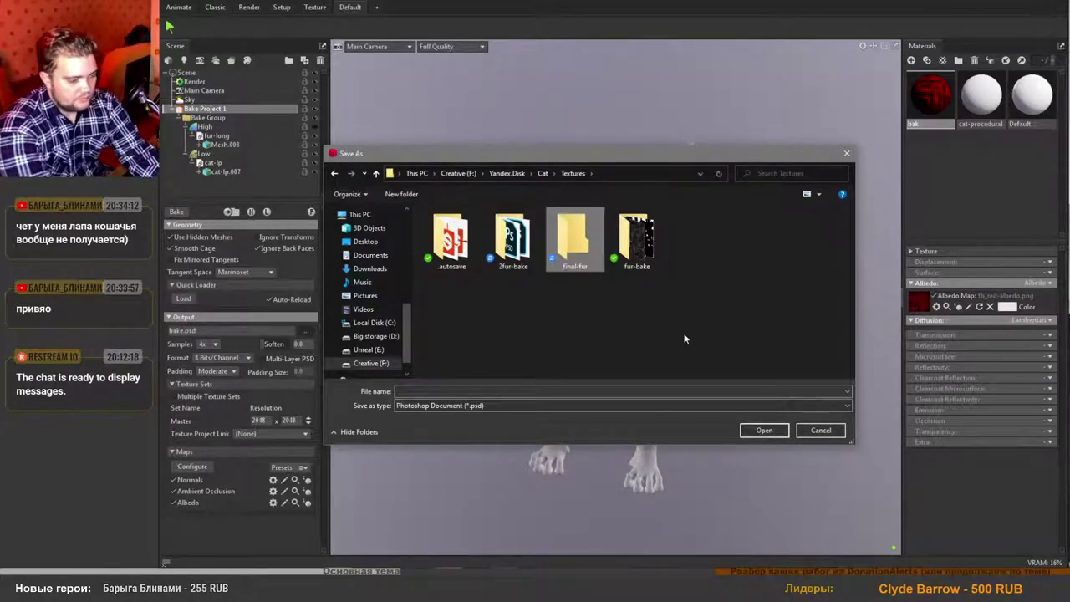
key(Return)
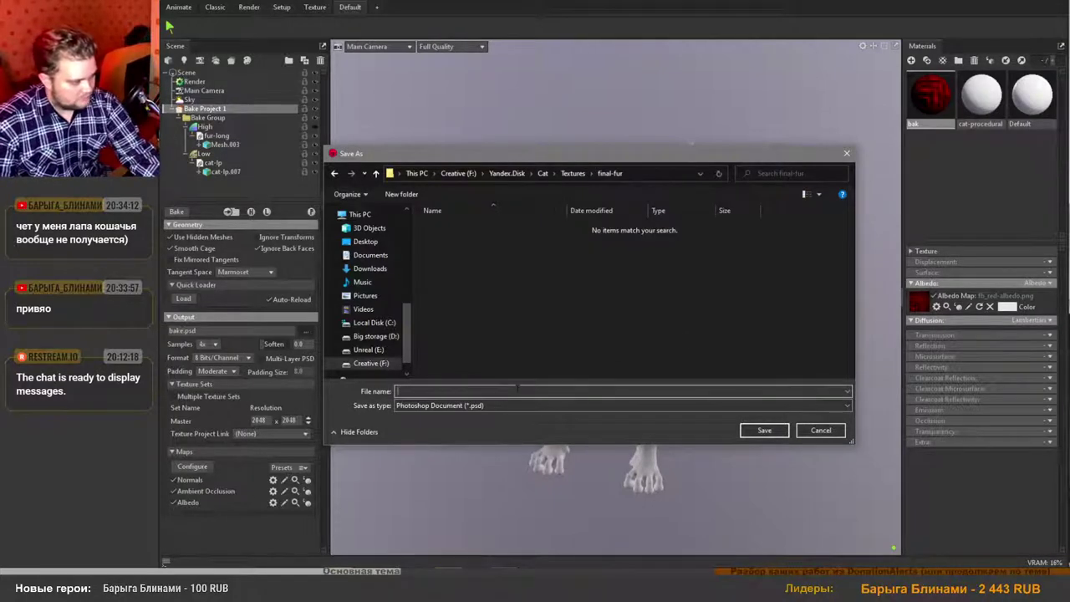
Save the bake output path as ffur in Portable Network Graphics (*.png) format.
text(ffur)
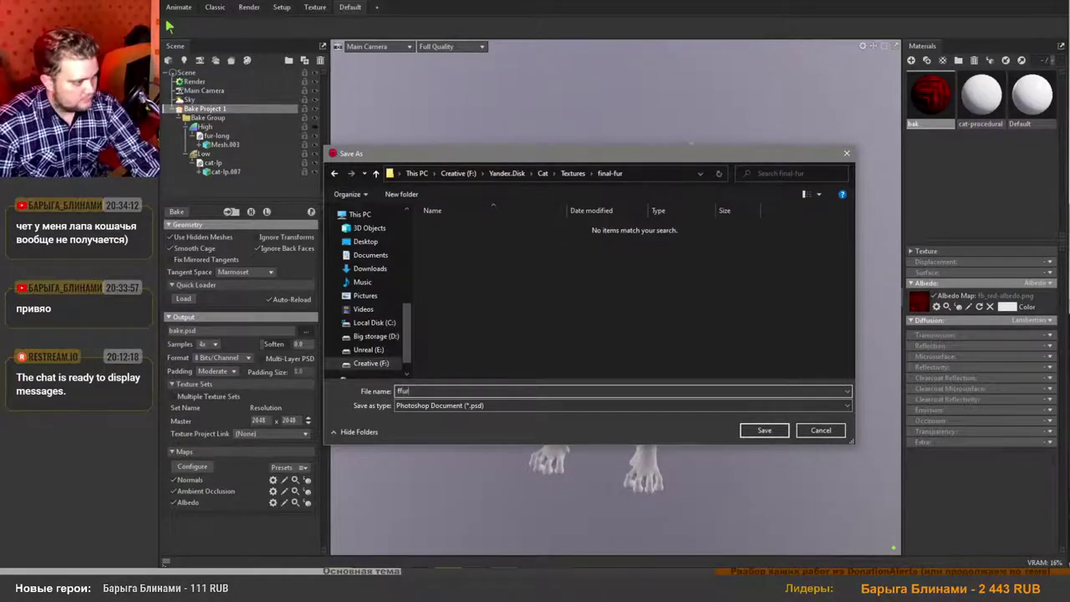
click(535, 408)
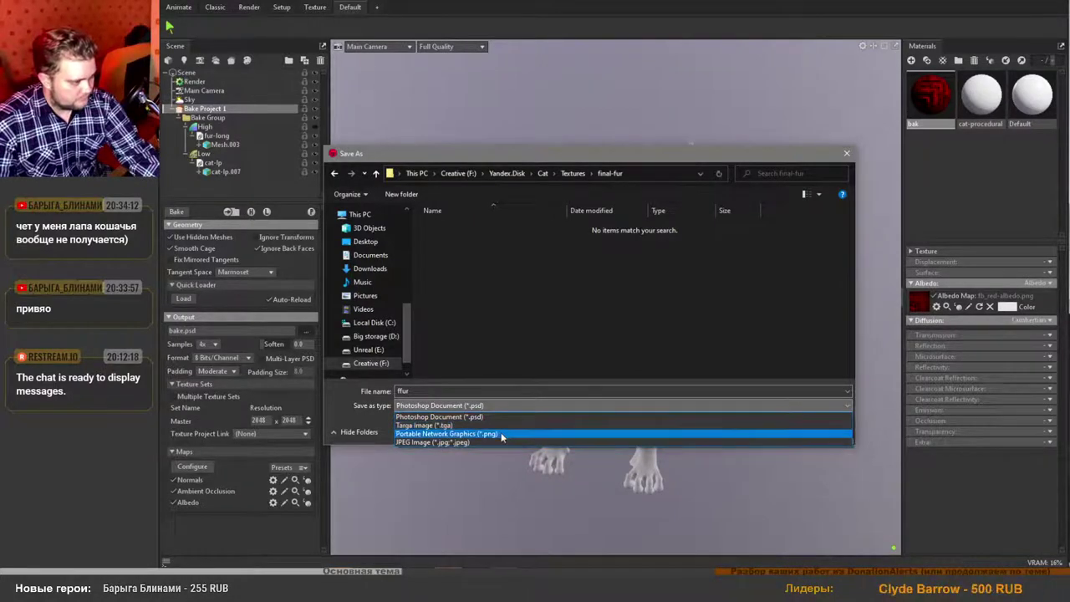
click(501, 434)
click(763, 431)
drag(697, 368, 551, 301)
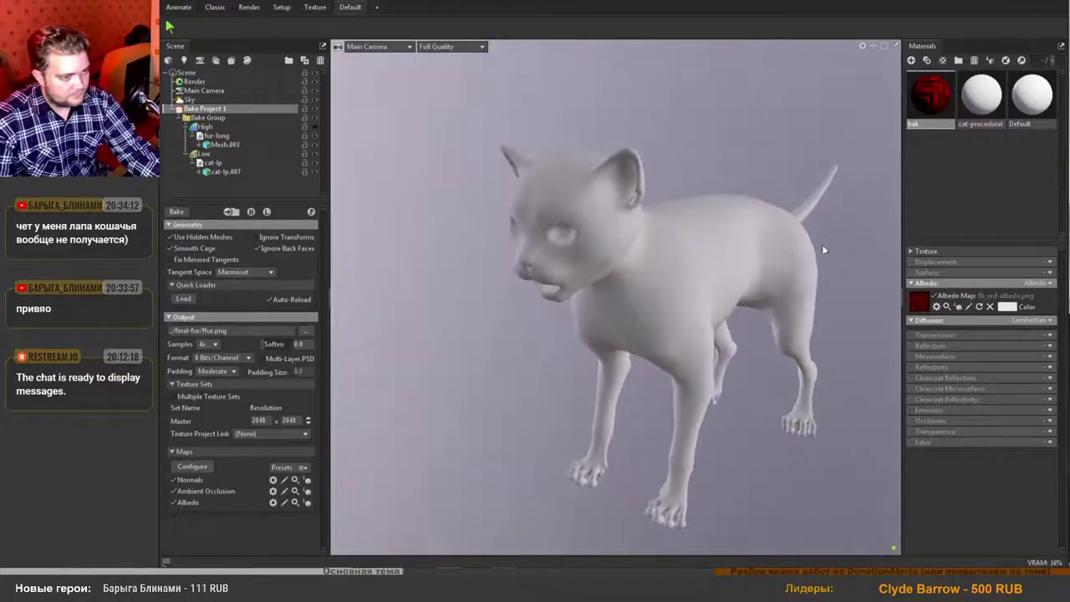
click(981, 93)
click(770, 244)
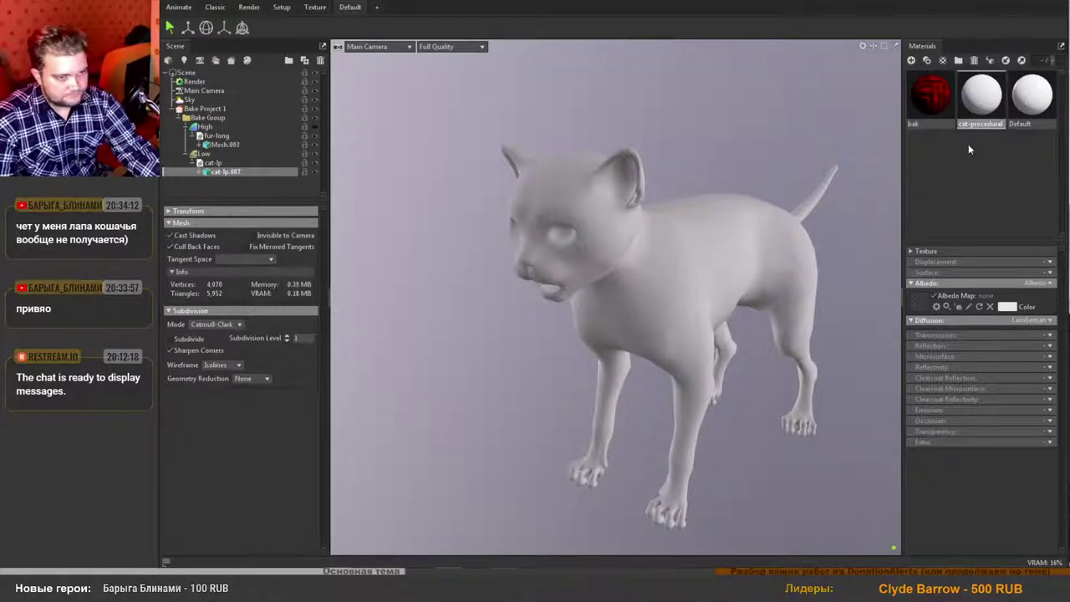
click(1008, 307)
click(583, 249)
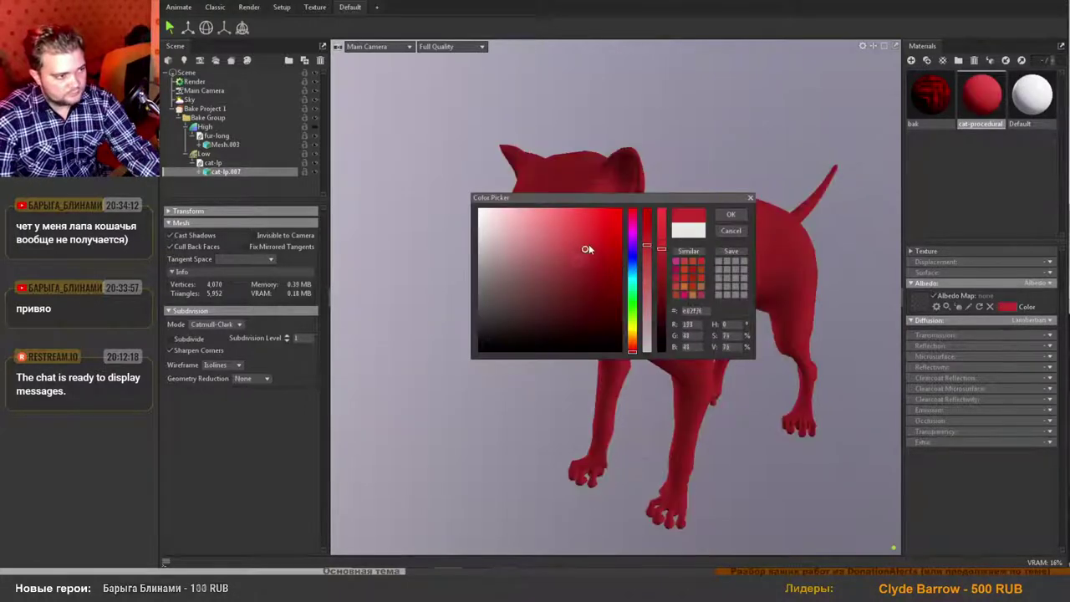
click(731, 231)
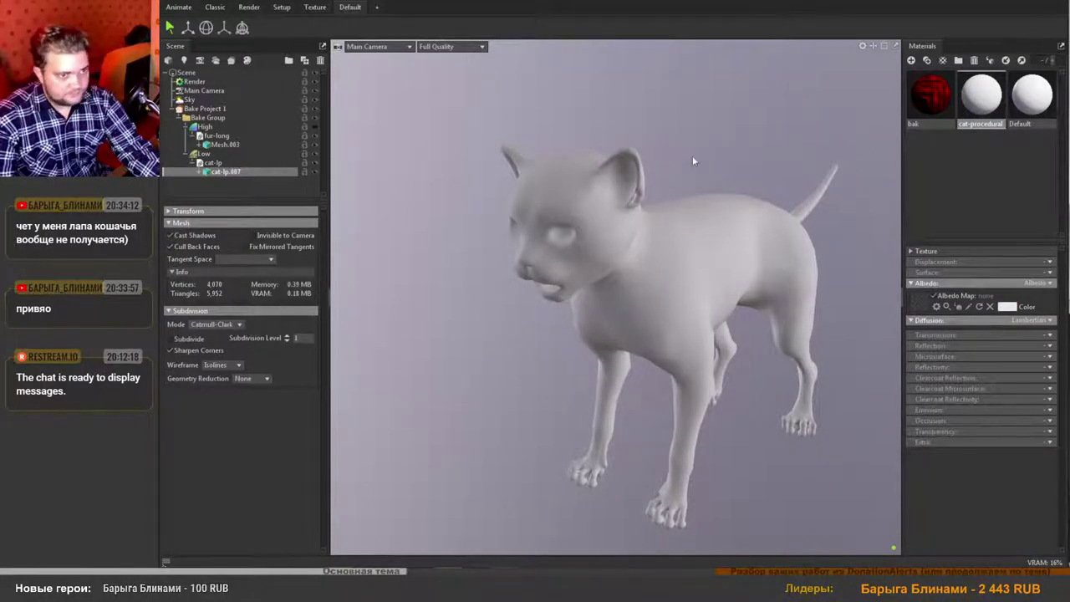
Return to Bake Project 1 and bake the normals, ambient occlusion and albedo maps to the final-fur folder.
click(209, 109)
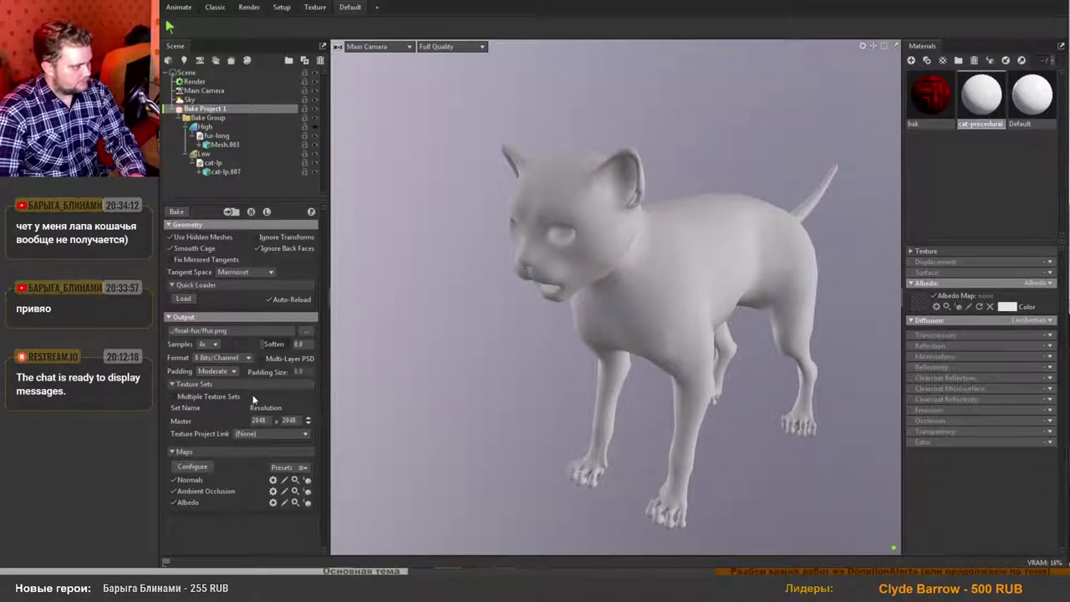
click(178, 213)
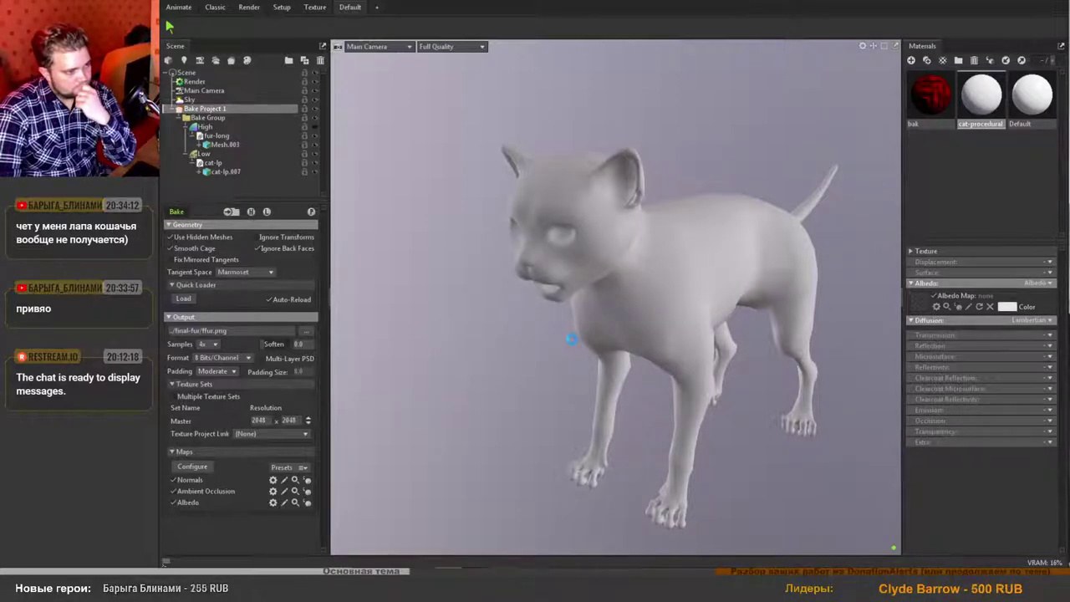
scroll(572, 340, down, 2)
scroll(617, 352, up, 3)
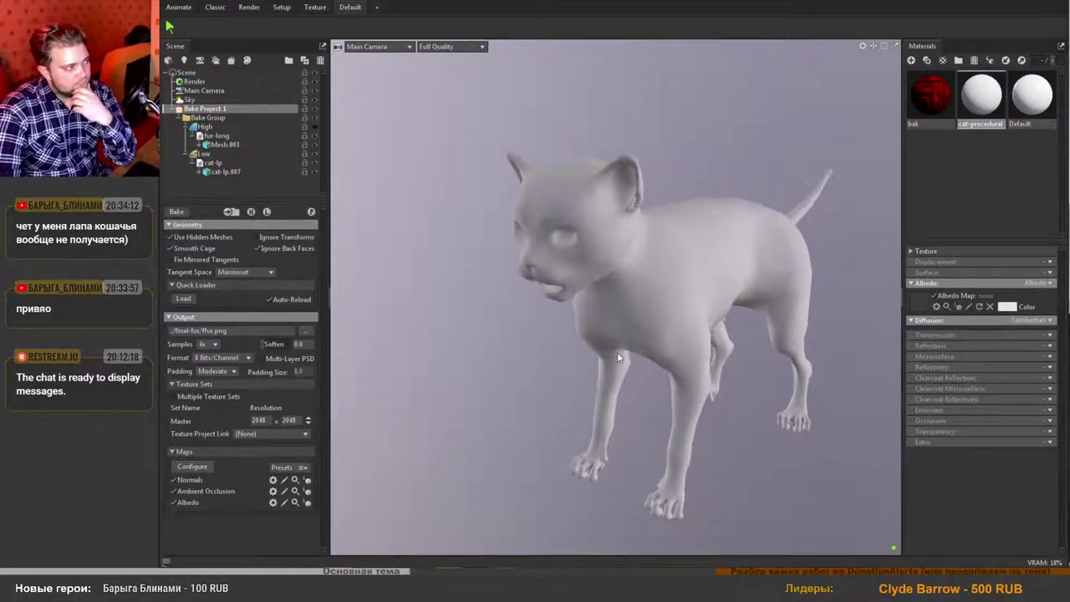
Switch to File Explorer and open the final-fur folder inside Textures.
mouse_move(314, 577)
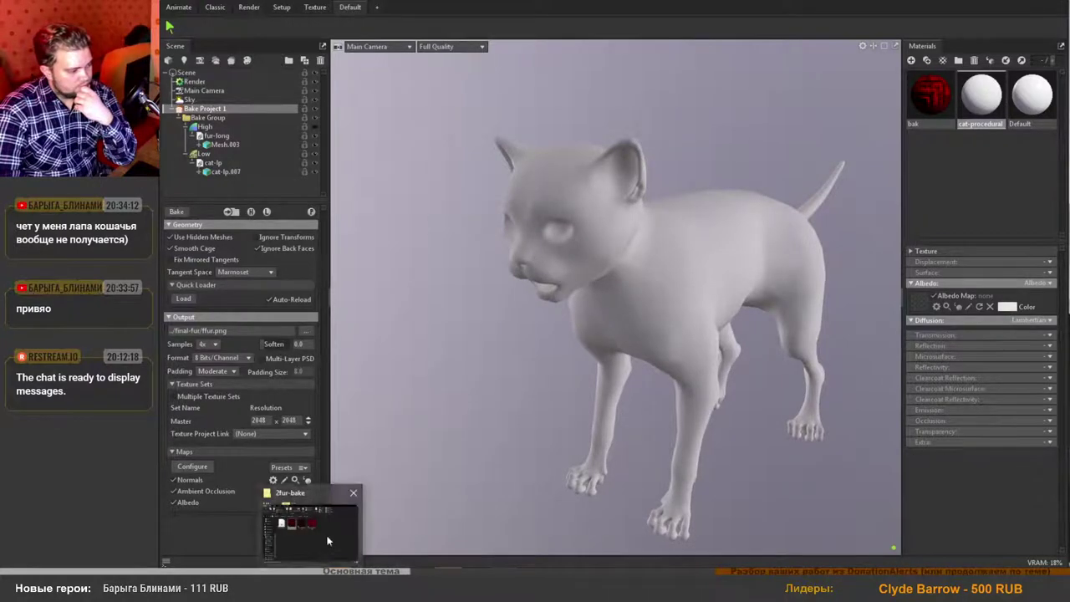
click(327, 540)
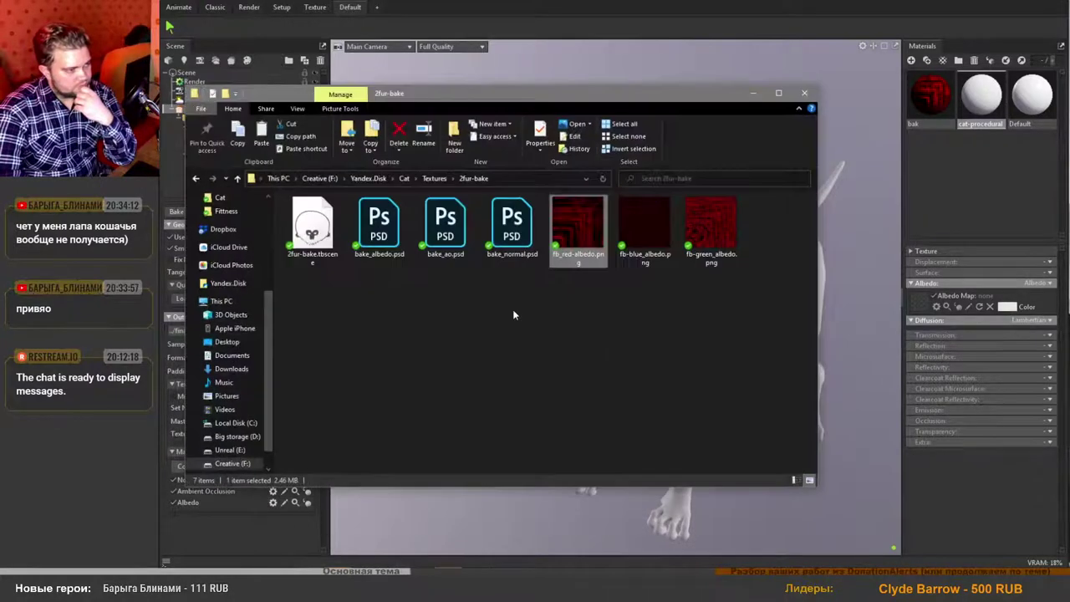
click(433, 178)
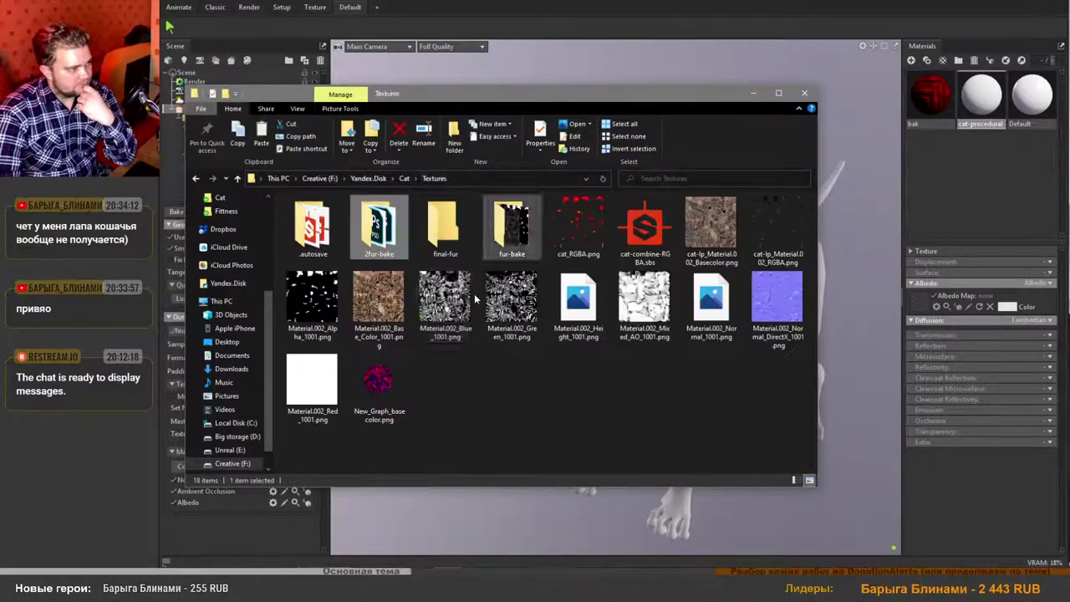
double_click(445, 224)
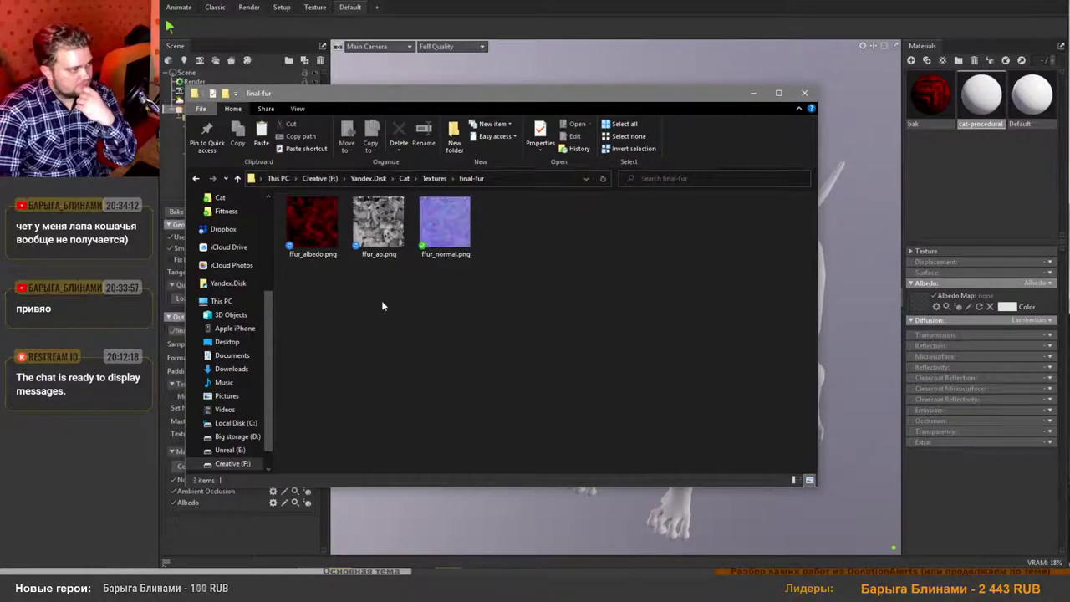
Open ffur_normal.png and examine the baked fur detail up close in several areas.
double_click(437, 213)
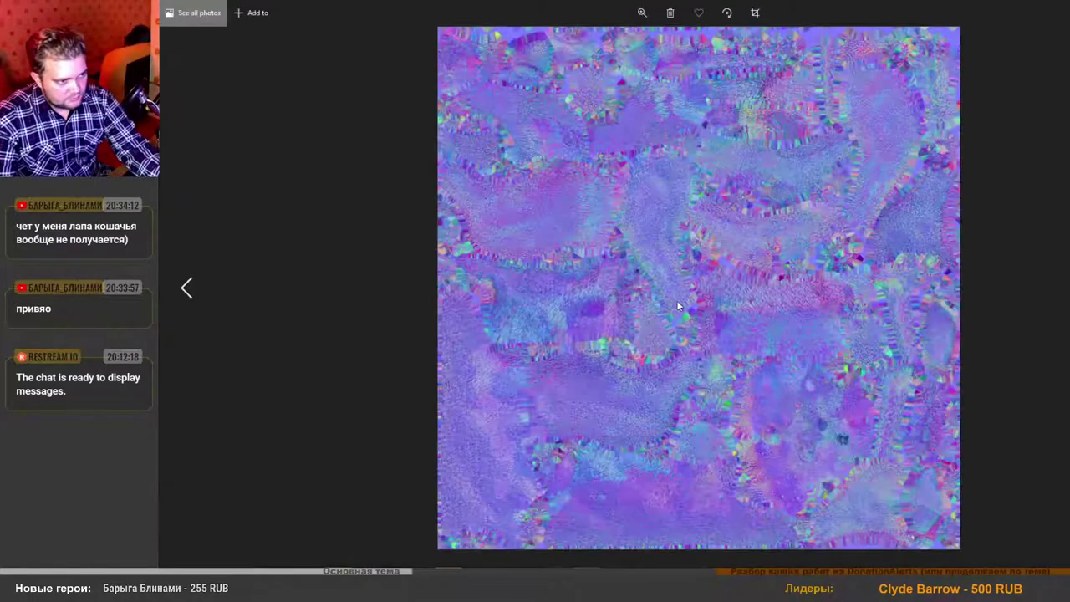
scroll(703, 322, up, 5)
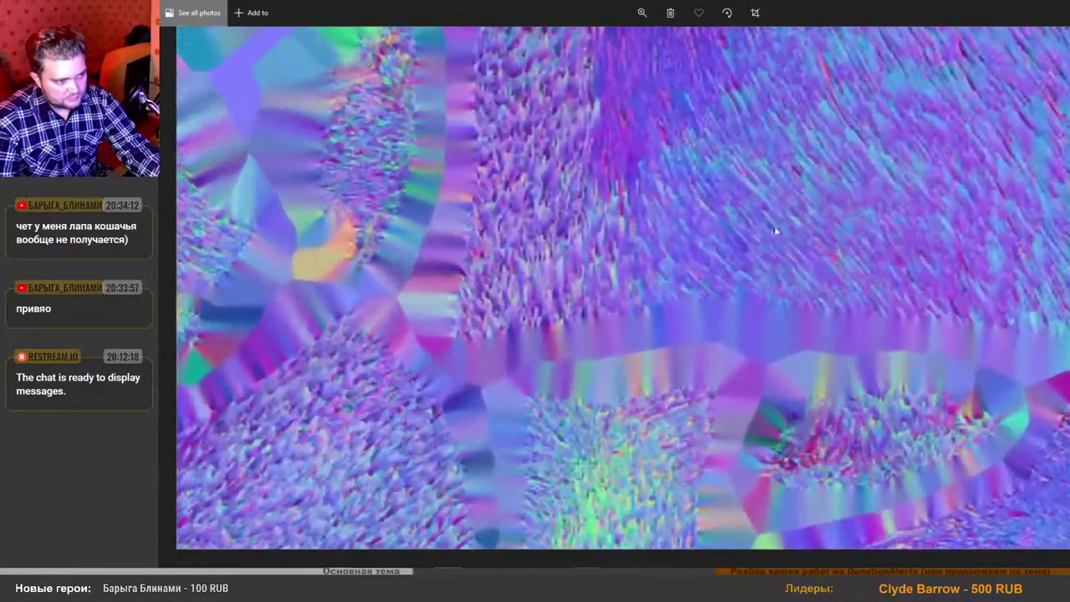
drag(776, 228, 744, 302)
scroll(757, 267, up, 1)
scroll(758, 268, down, 5)
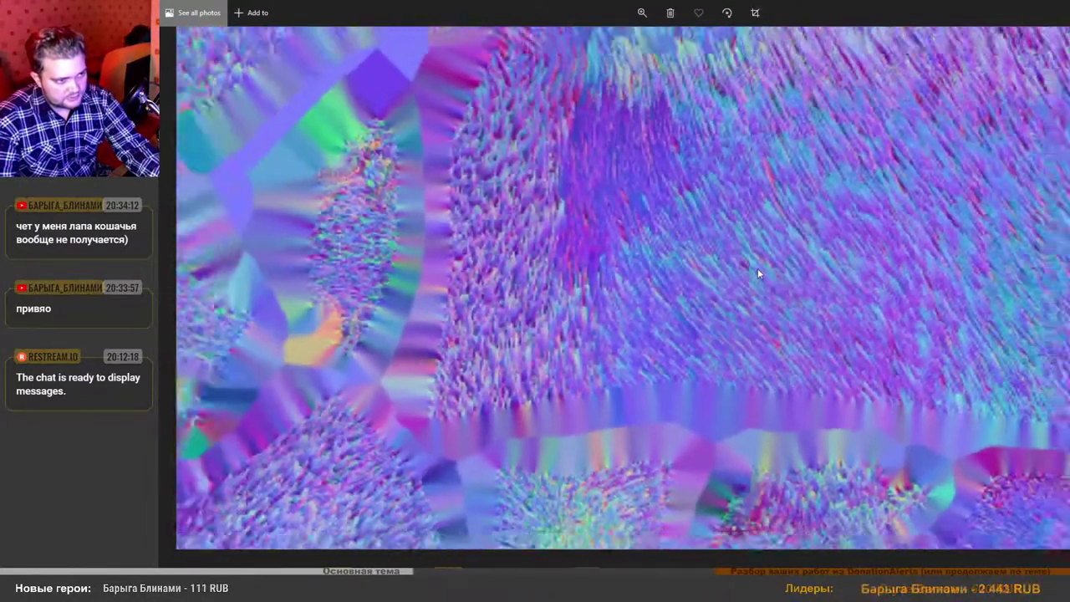
scroll(755, 271, up, 5)
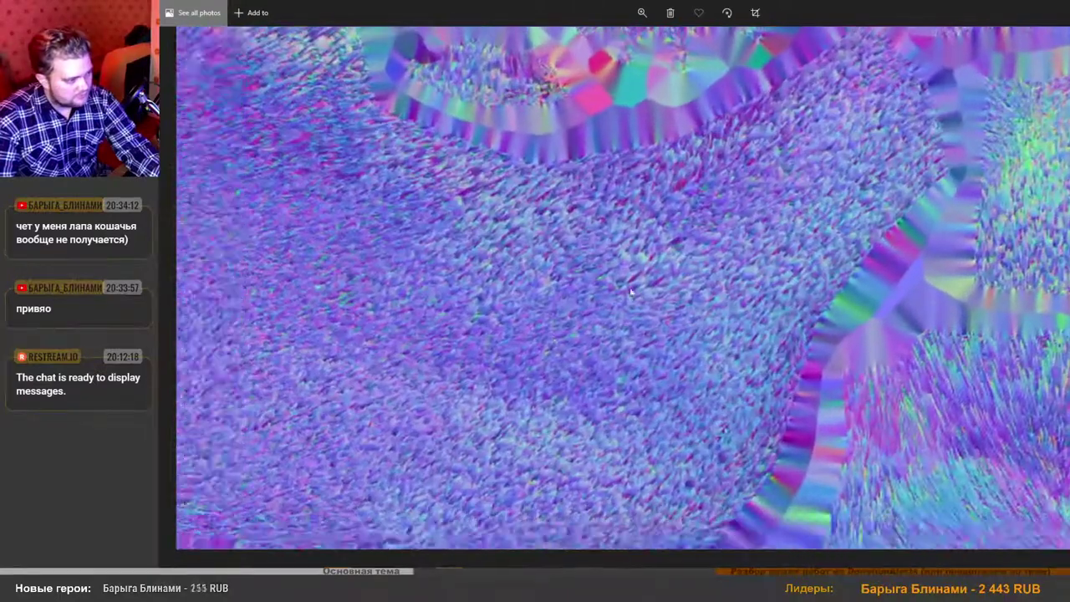
Close the normal map image, open ffur_ao.png and examine the baked ambient occlusion of the fur.
scroll(502, 285, down, 6)
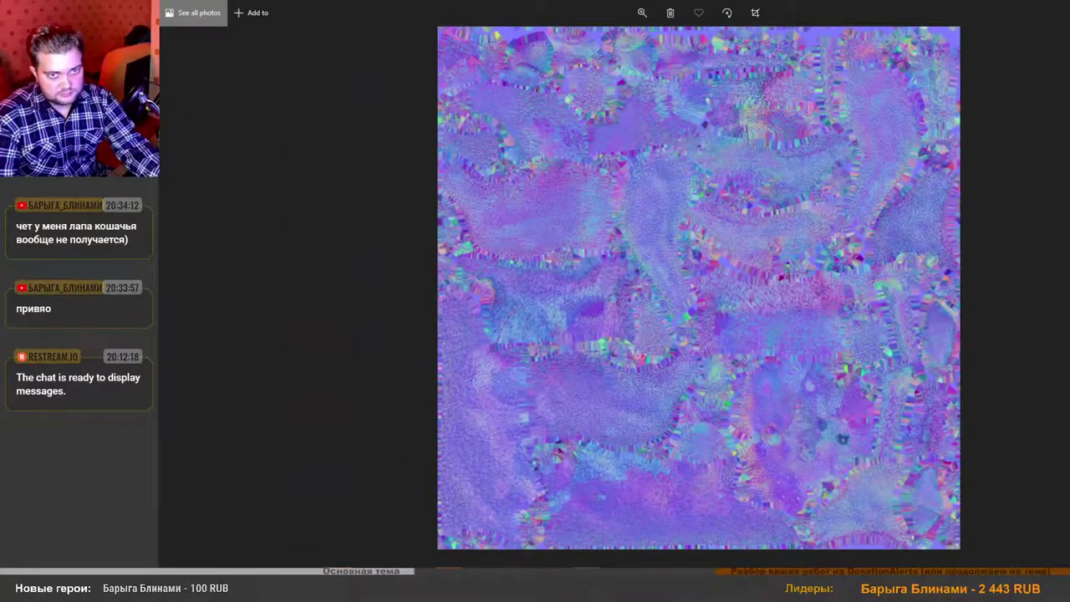
key(alt+F4)
click(379, 225)
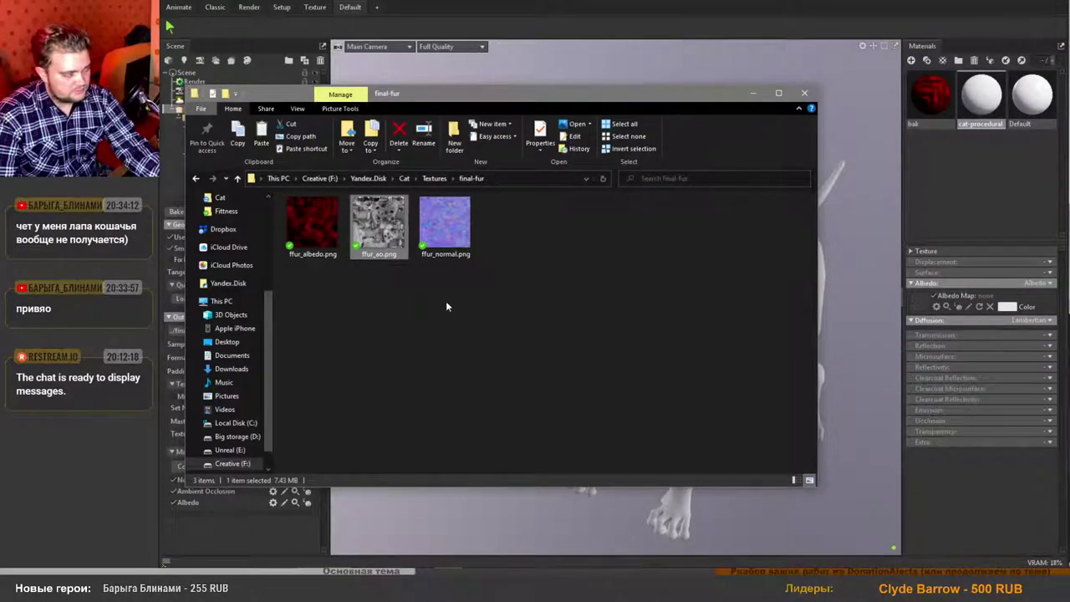
click(426, 304)
double_click(387, 238)
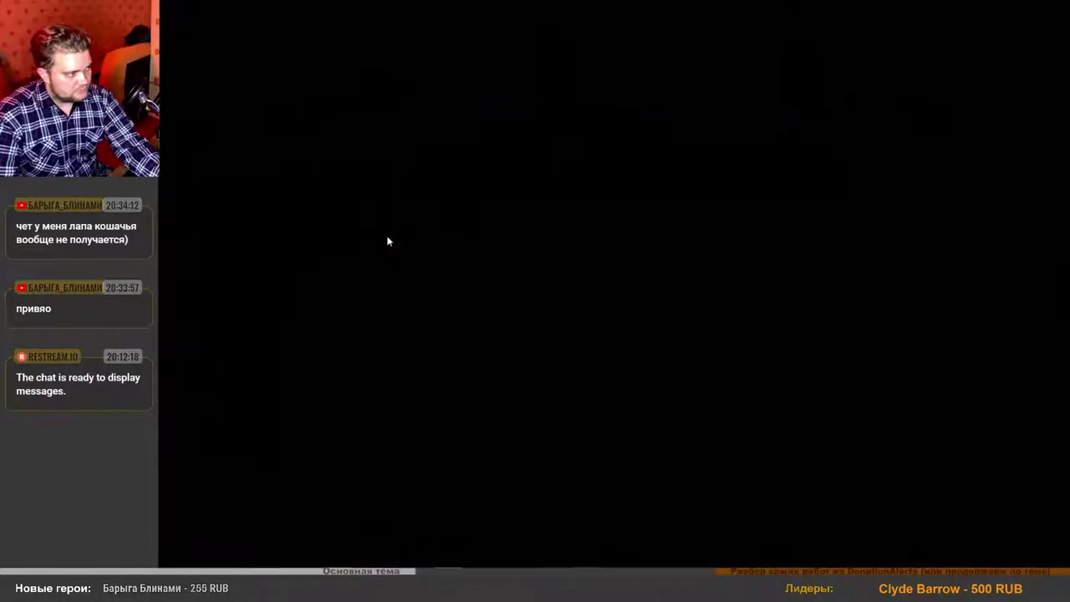
scroll(683, 333, up, 2)
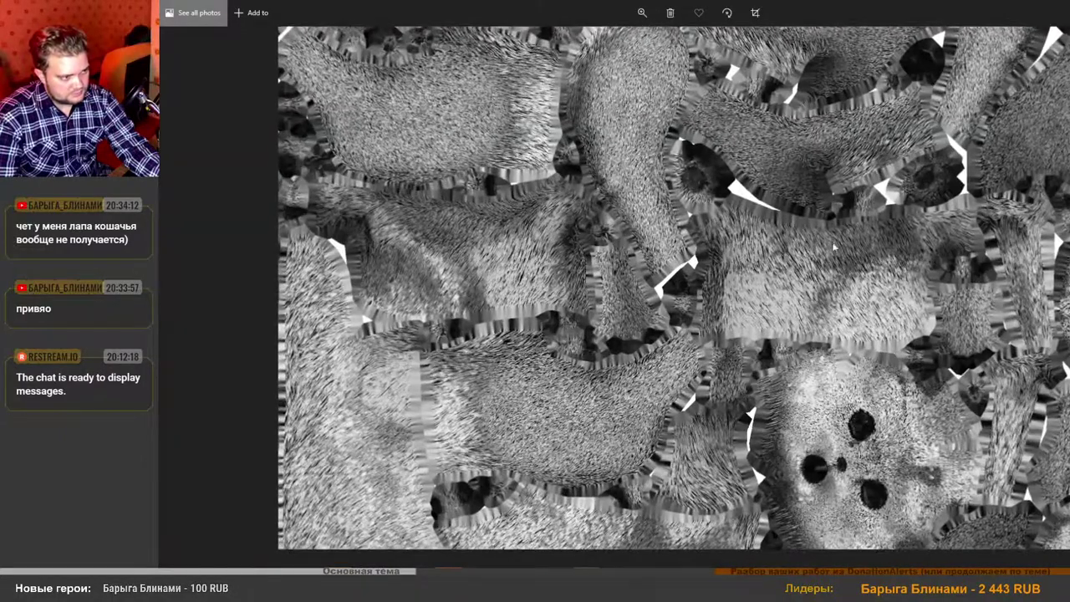
scroll(689, 347, up, 1)
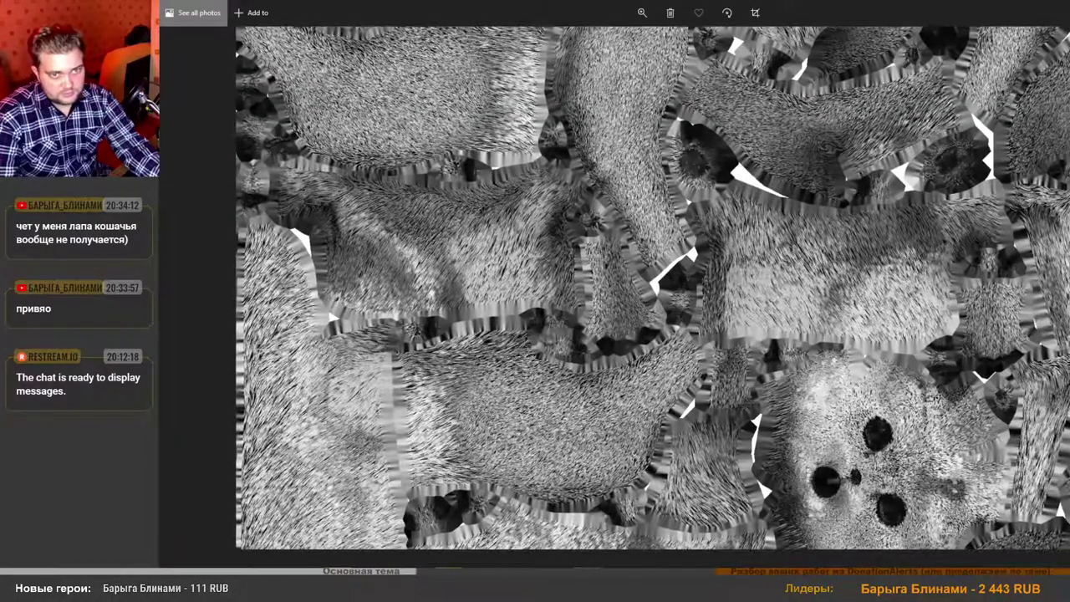
key(alt+F4)
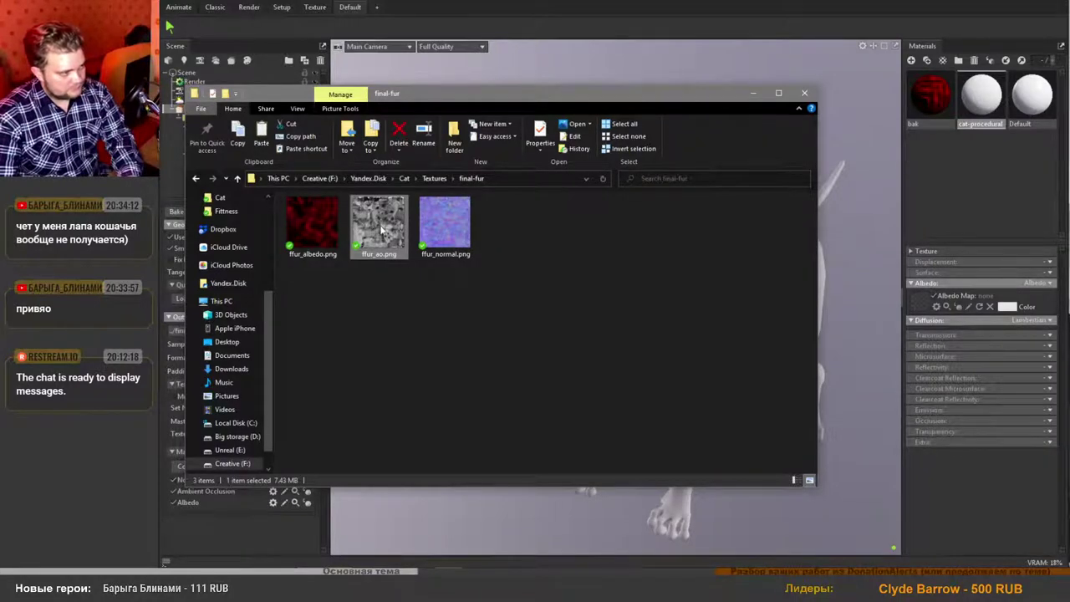
Assign ffur_ao.png from the final-fur folder as the albedo map of the cat-procedural material.
drag(380, 229, 918, 301)
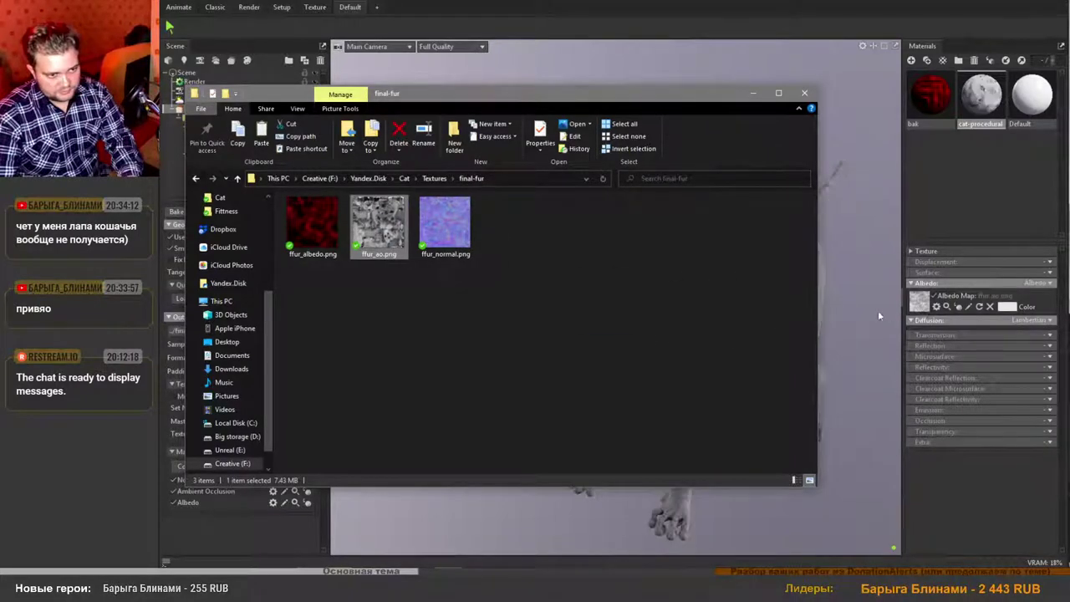
click(752, 93)
Examine the ambient occlusion fur on the cat's legs, face and body, both up close and from a distance.
scroll(617, 266, up, 5)
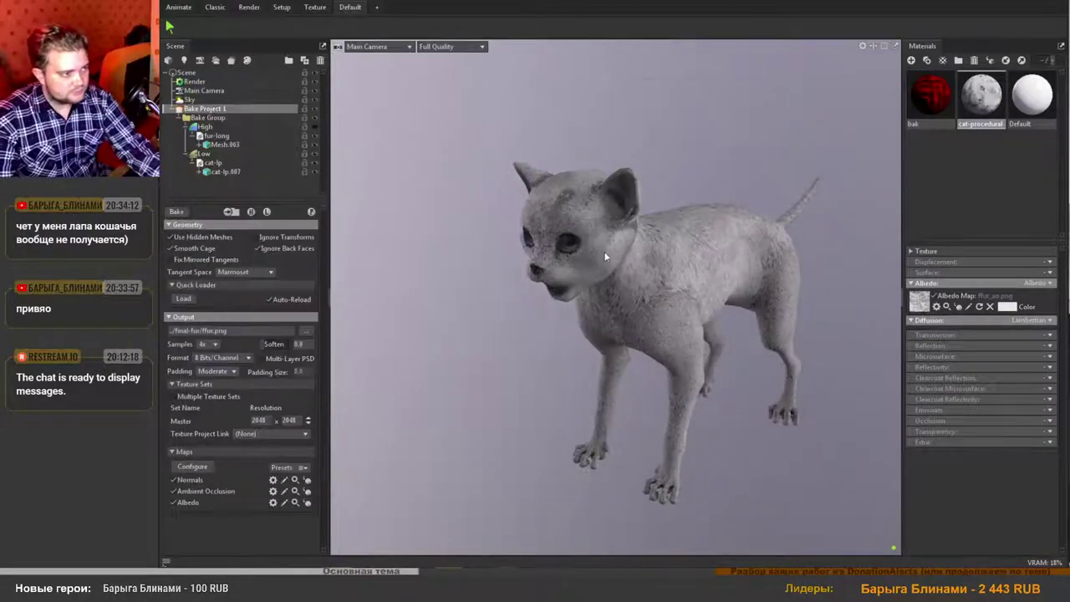
scroll(618, 262, up, 3)
drag(670, 310, 634, 287)
middle_drag(634, 287, 584, 225)
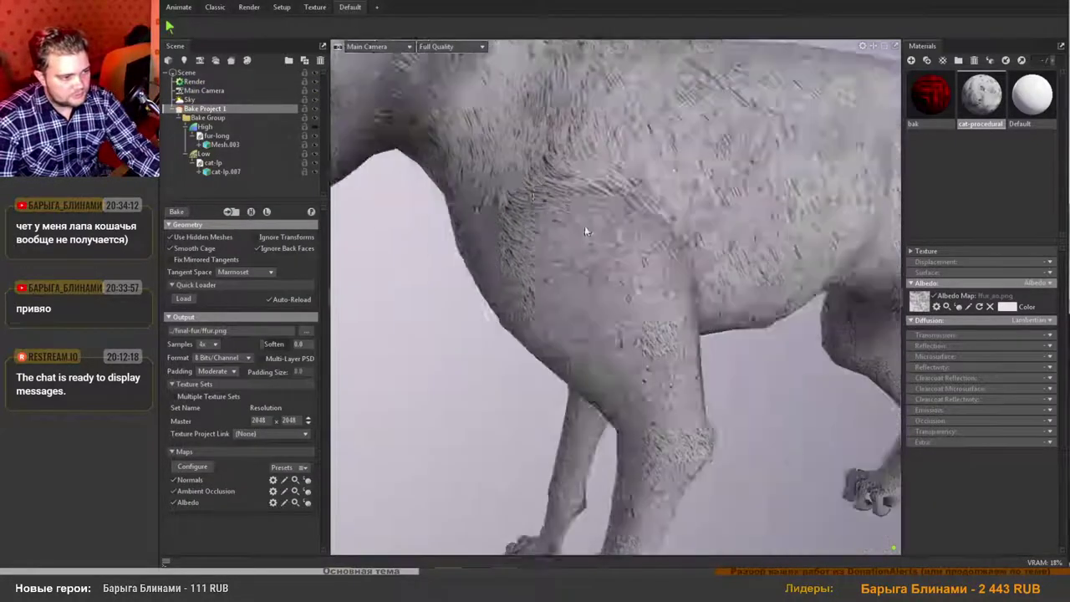
drag(585, 225, 715, 268)
middle_drag(512, 298, 605, 270)
right_drag(557, 266, 552, 196)
drag(567, 260, 659, 288)
scroll(659, 288, down, 1)
scroll(660, 341, up, 5)
scroll(645, 306, down, 6)
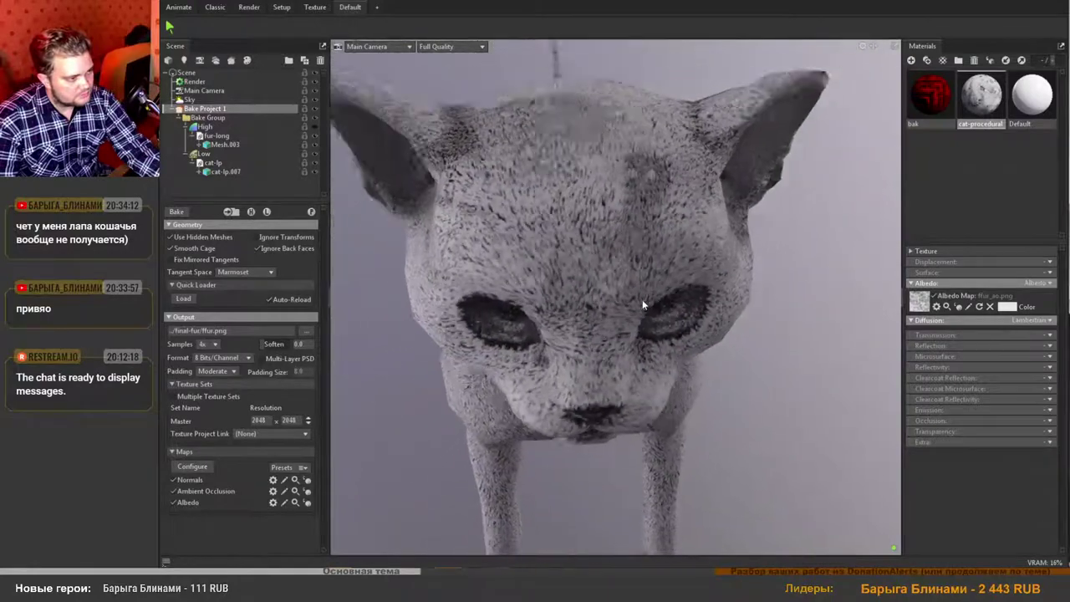
scroll(644, 280, down, 4)
drag(653, 282, 580, 294)
scroll(631, 215, up, 3)
scroll(579, 294, up, 4)
scroll(600, 288, down, 5)
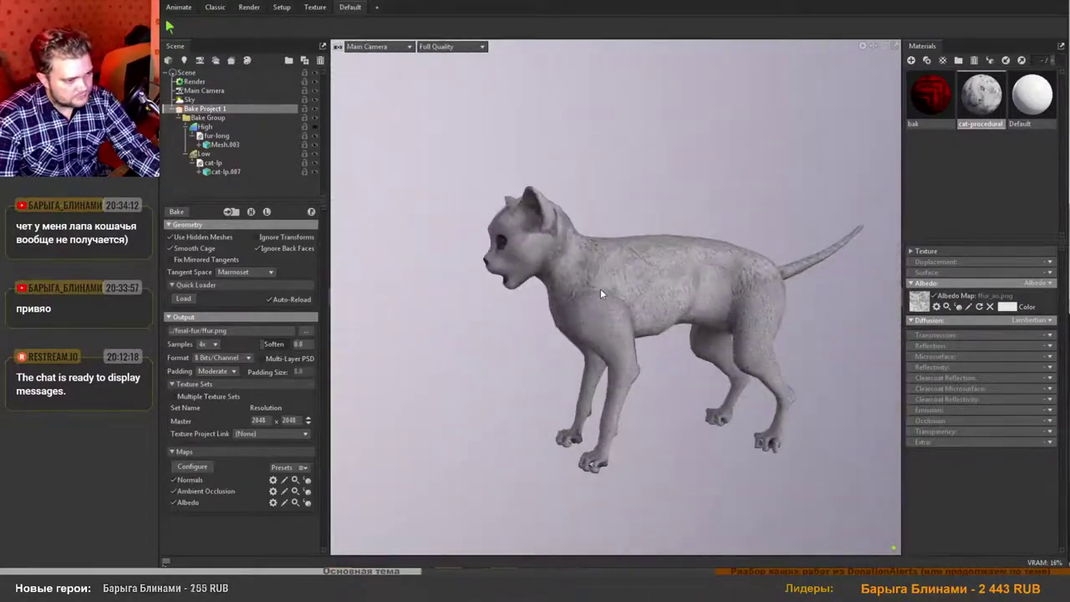
scroll(602, 292, up, 3)
drag(620, 369, 570, 351)
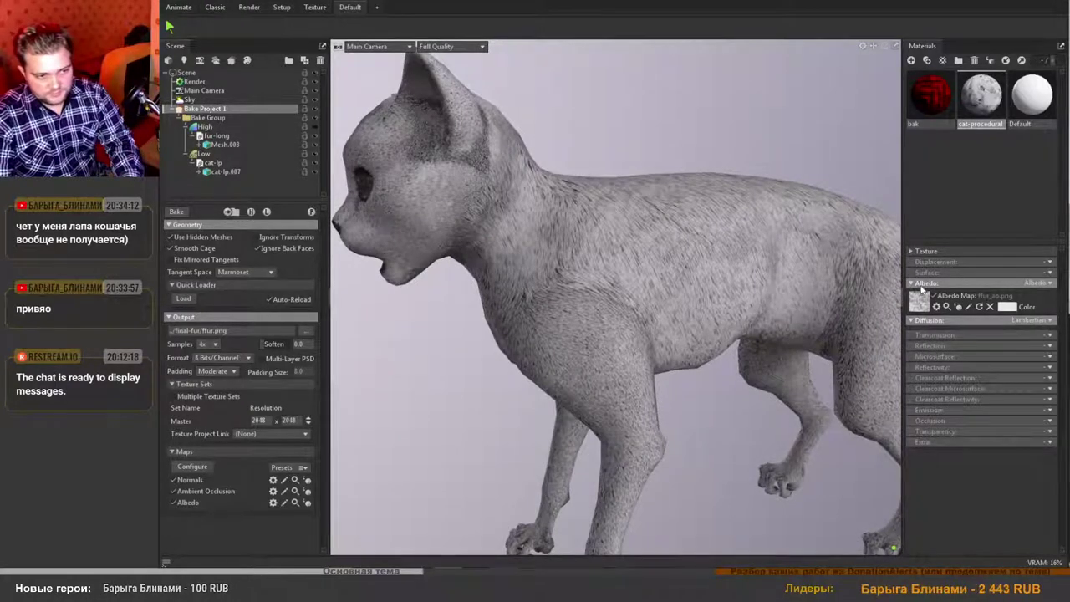
Enable Normals as the cat-procedural material's surface type and assign ffur_normal.png as its normal map.
click(1051, 274)
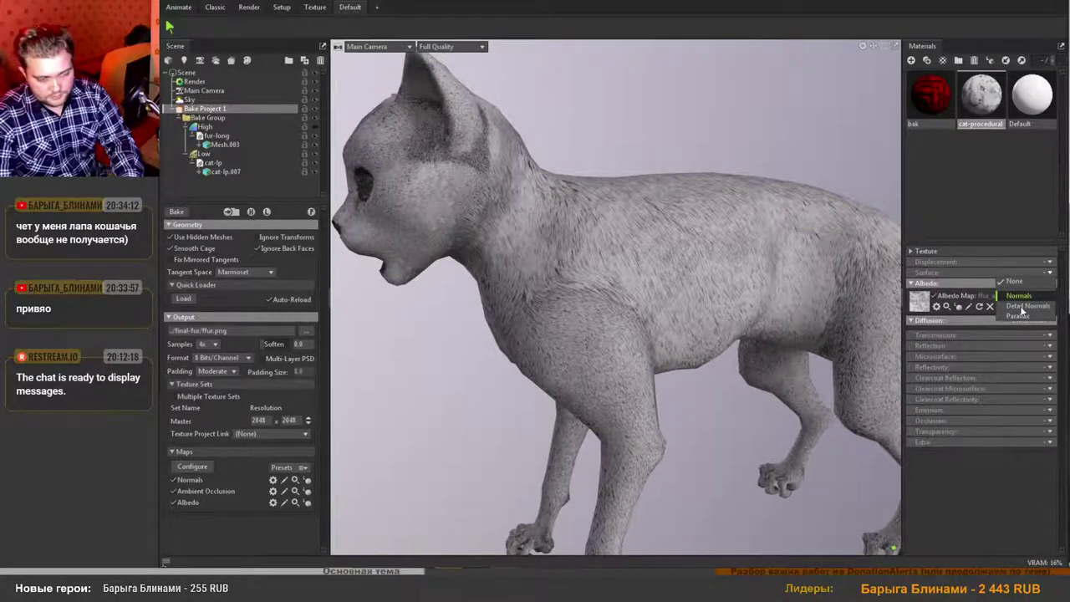
click(1016, 296)
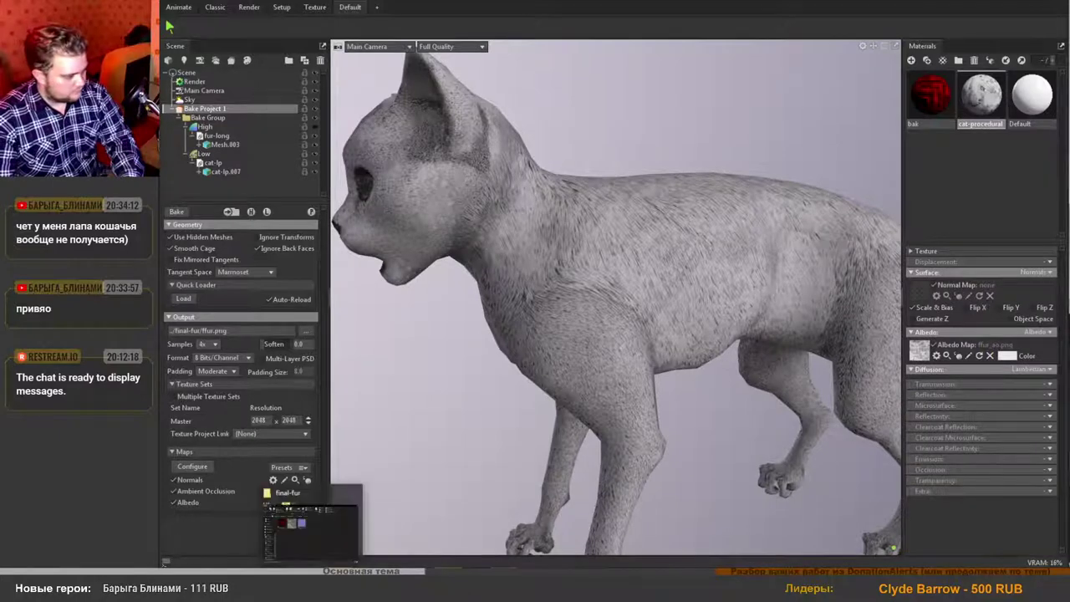
click(318, 536)
drag(454, 239, 920, 284)
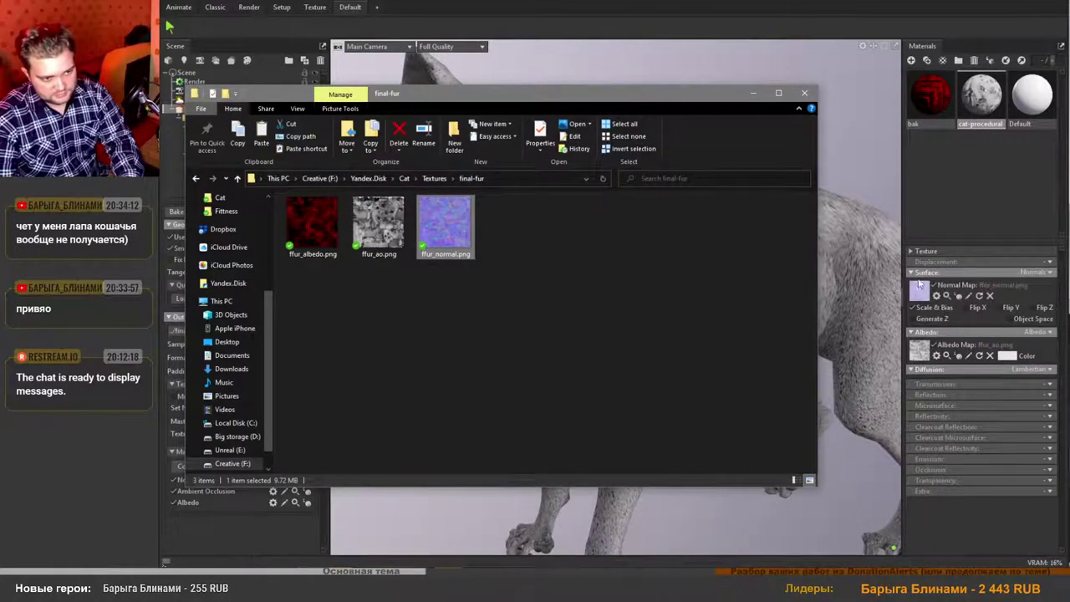
click(754, 93)
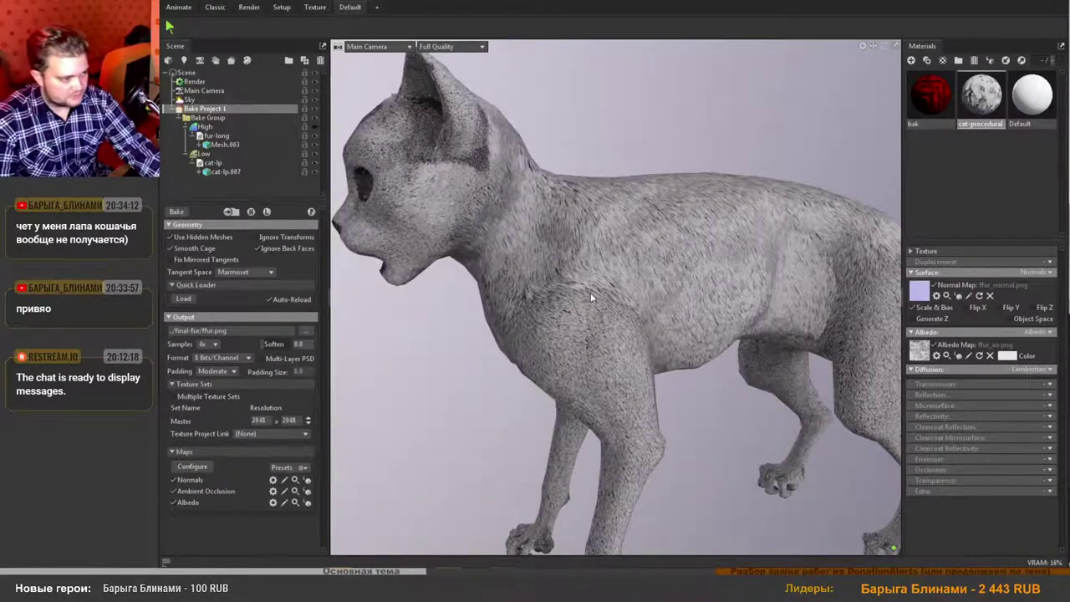
Examine the cat's fur with the normal map applied from several angles and with the lighting rotated.
drag(591, 298, 644, 296)
right_drag(645, 296, 753, 352)
drag(752, 351, 707, 349)
right_drag(707, 348, 532, 343)
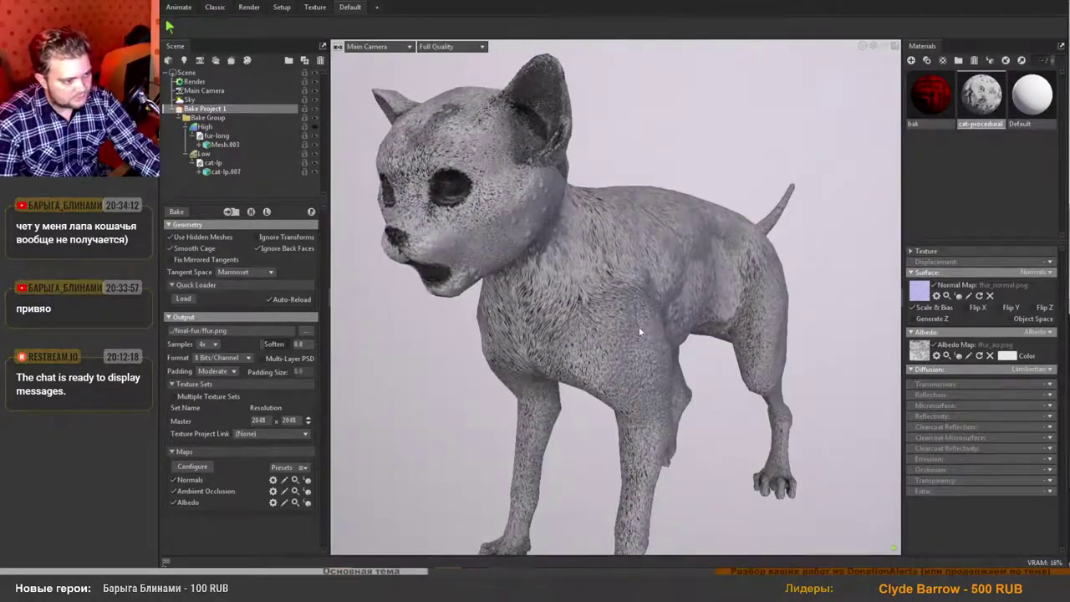
mouse_move(639, 332)
shift+right_down()
mouse_move(699, 329)
mouse_move(642, 331)
shift+right_up()
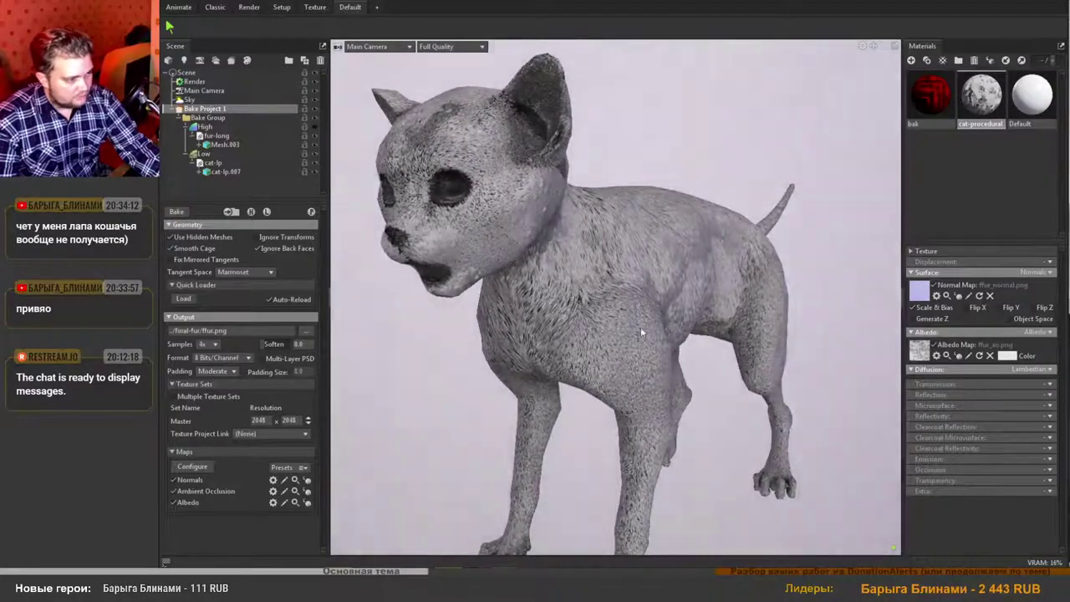
mouse_move(640, 326)
shift+mouse_down()
mouse_move(665, 325)
mouse_move(604, 324)
mouse_move(680, 334)
mouse_move(568, 333)
mouse_move(540, 346)
mouse_move(696, 342)
mouse_move(647, 343)
shift+mouse_up()
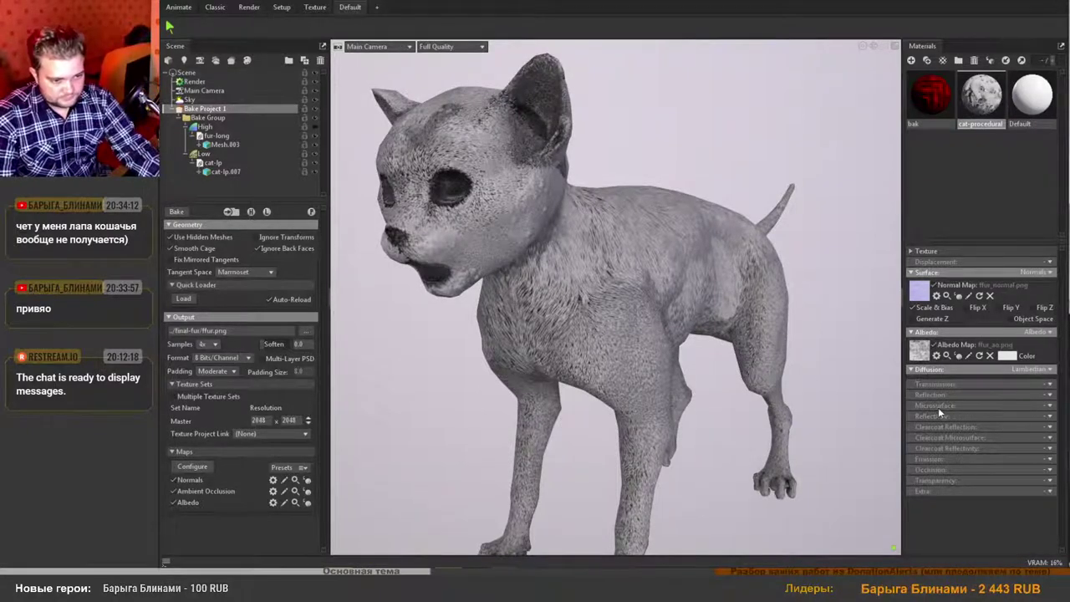
drag(575, 313, 601, 305)
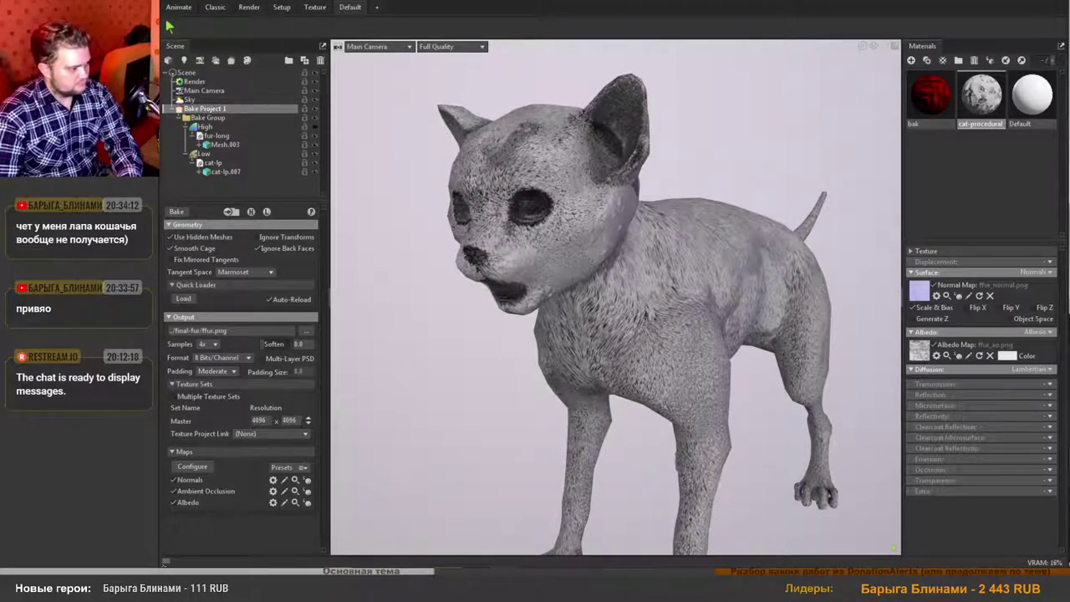
Set the master texture resolution to 4096 x 4096, rebake the maps and check the chest fur up close.
click(308, 423)
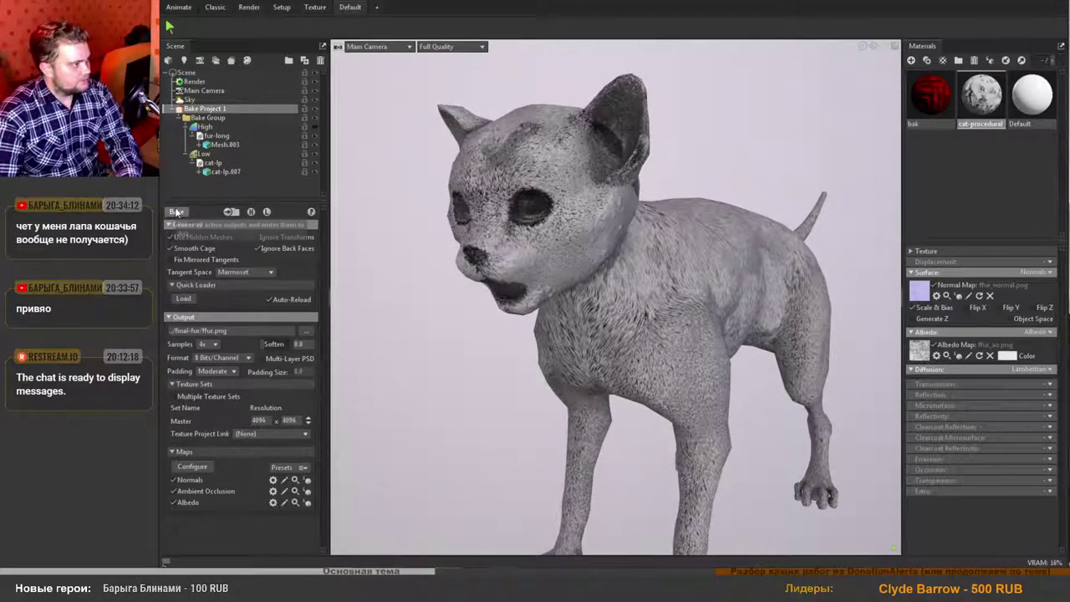
click(170, 236)
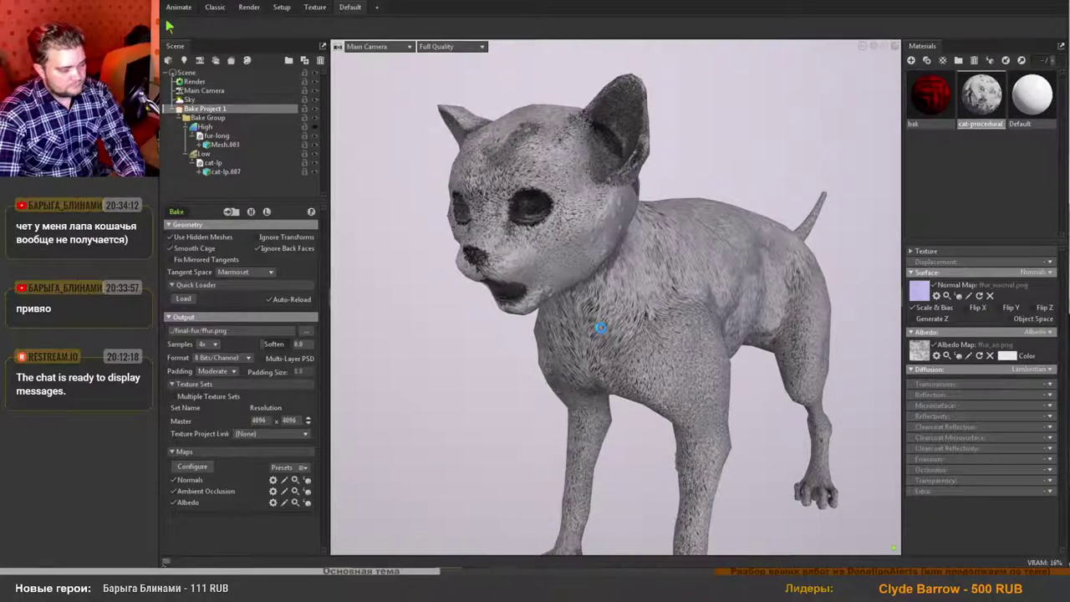
scroll(660, 351, up, 6)
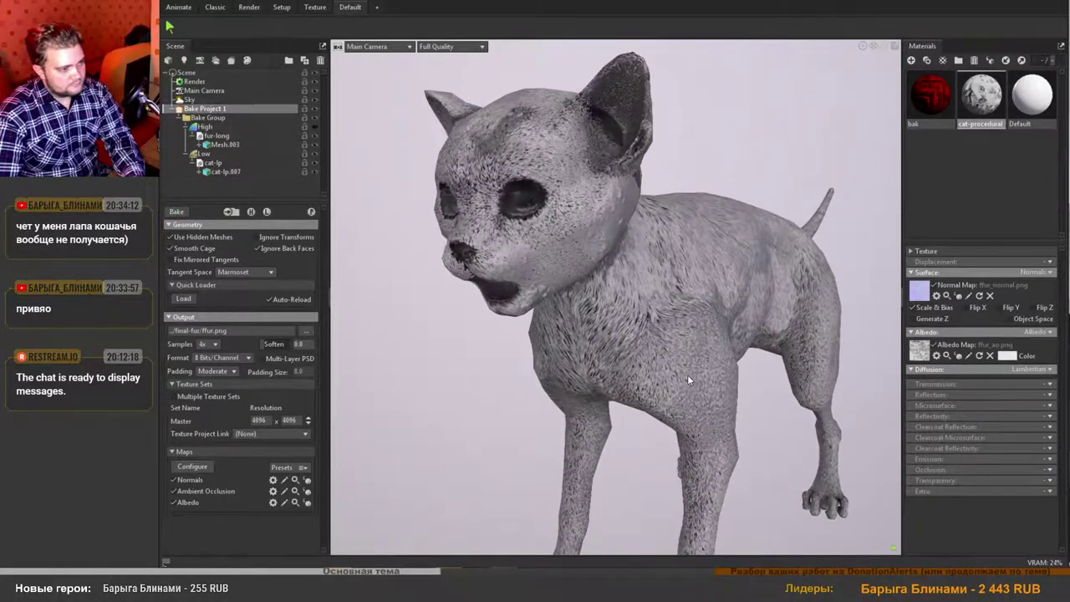
scroll(682, 370, down, 5)
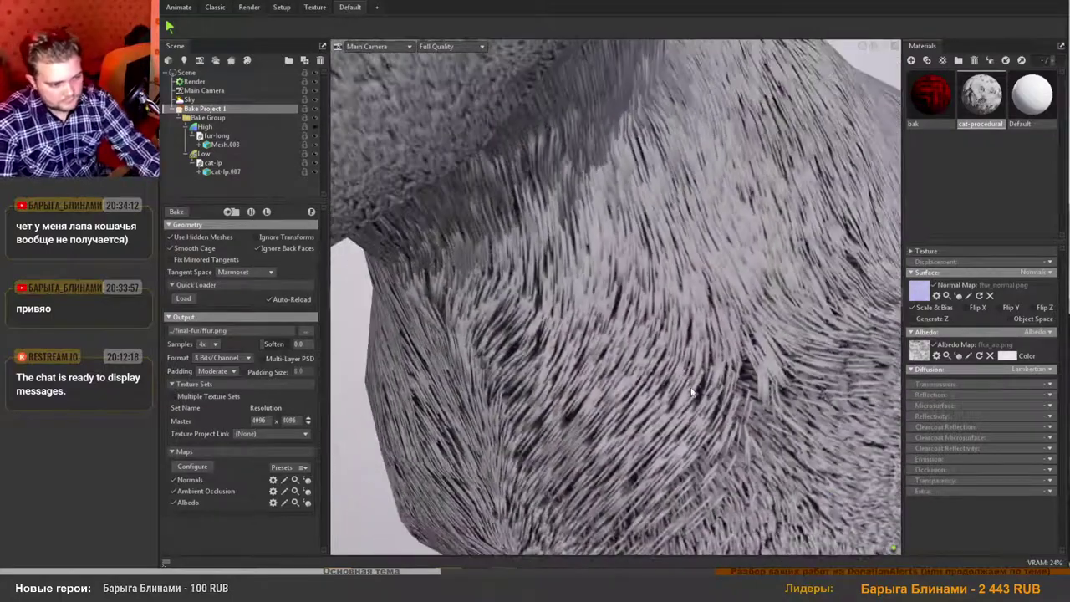
scroll(708, 338, down, 4)
scroll(708, 338, up, 3)
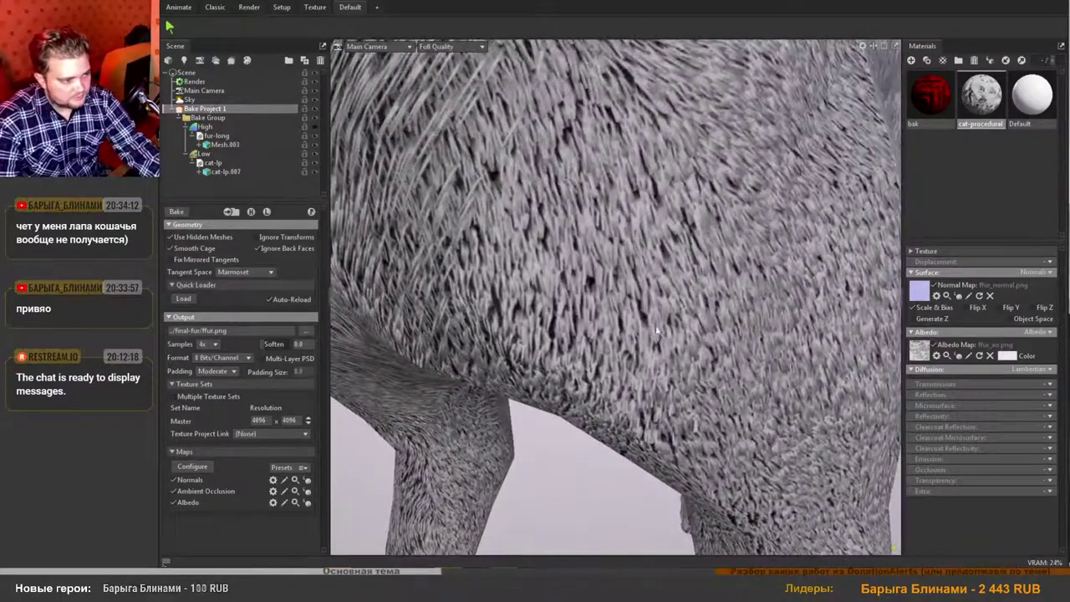
Reassign the rebaked ffur_ao.png from the final-fur folder to the cat-procedural material's albedo map.
key(alt+Tab)
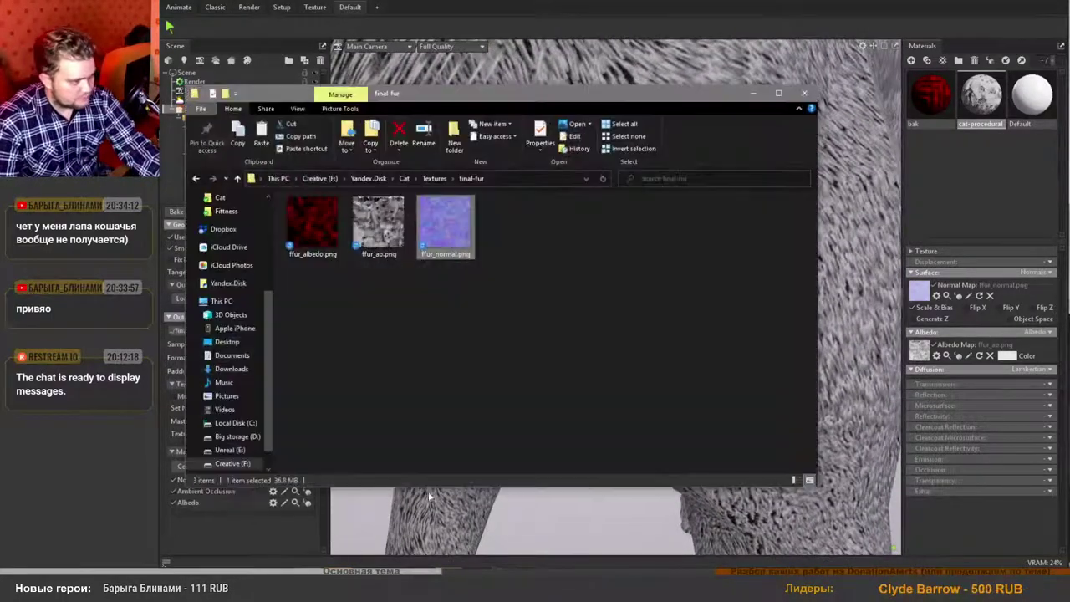
click(483, 338)
drag(378, 220, 924, 360)
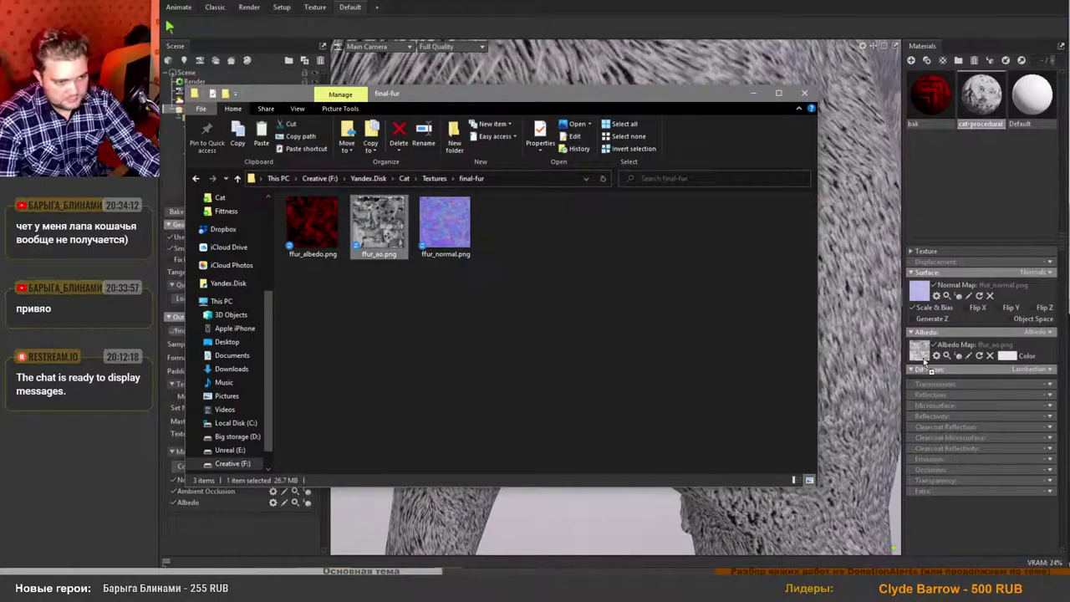
click(753, 93)
Inspect the rebaked fur on the cat's legs, back, head and chest up close, and the whole cat from different angles.
scroll(667, 279, up, 2)
scroll(667, 279, down, 4)
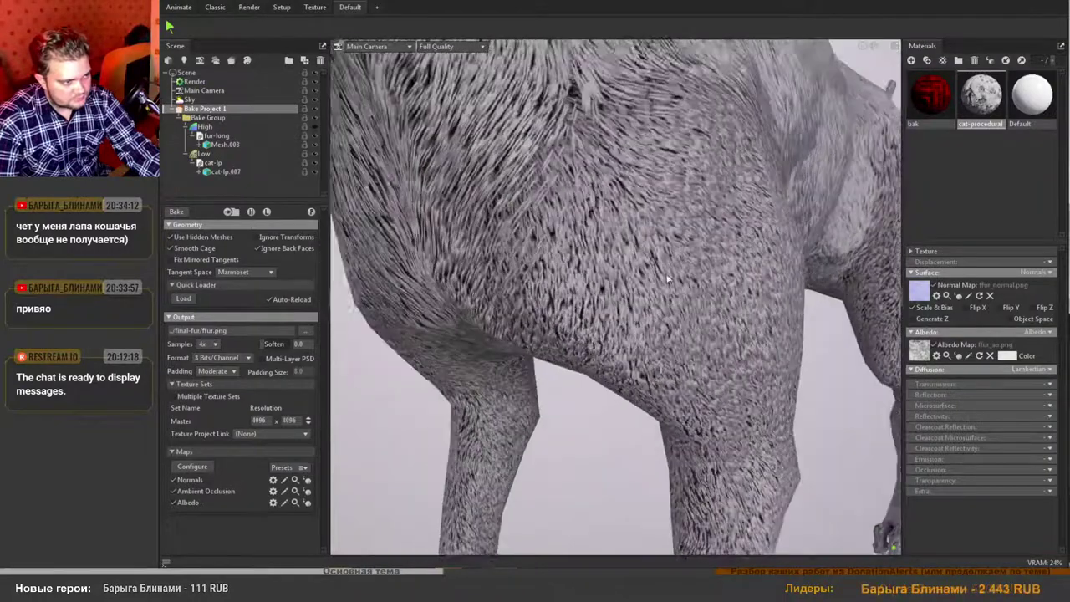
scroll(665, 271, down, 3)
drag(665, 271, 695, 285)
middle_drag(695, 285, 629, 349)
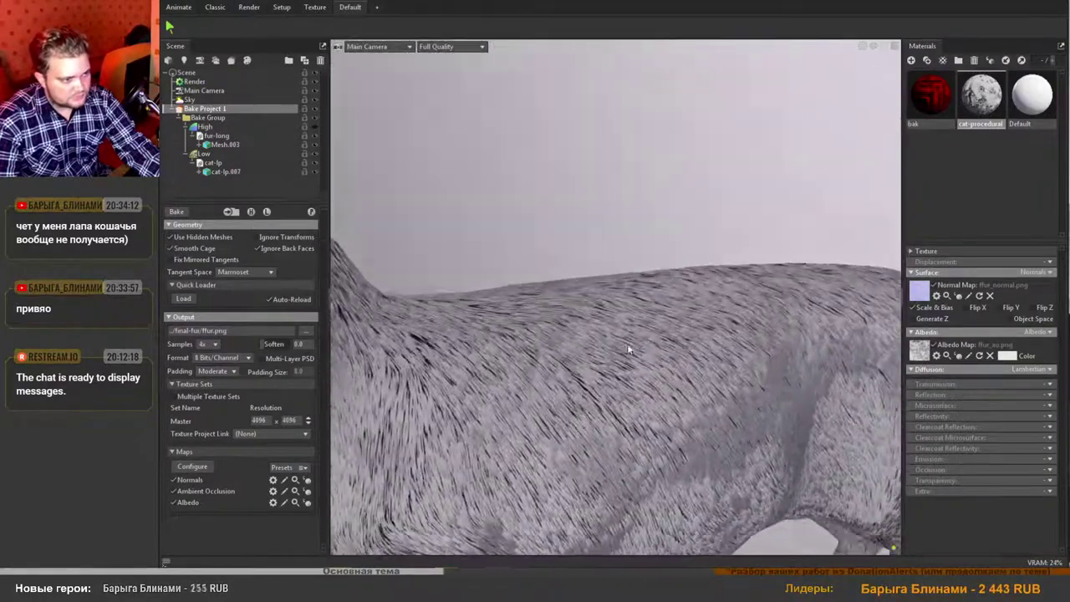
drag(629, 350, 572, 204)
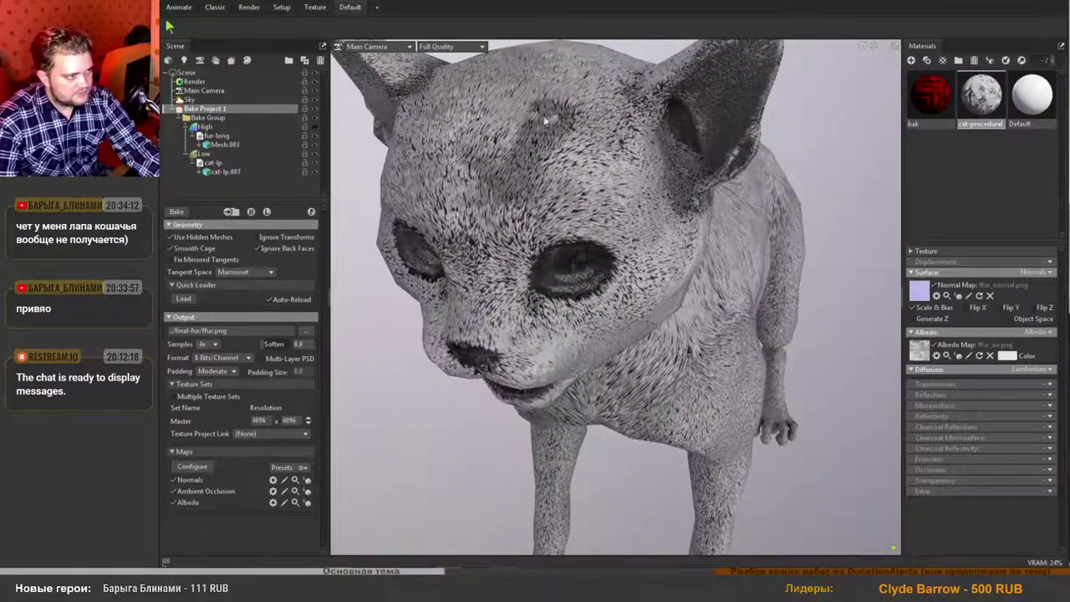
drag(516, 182, 631, 210)
drag(679, 289, 616, 281)
middle_drag(705, 379, 654, 318)
drag(655, 318, 770, 260)
right_drag(770, 260, 507, 275)
drag(506, 274, 683, 324)
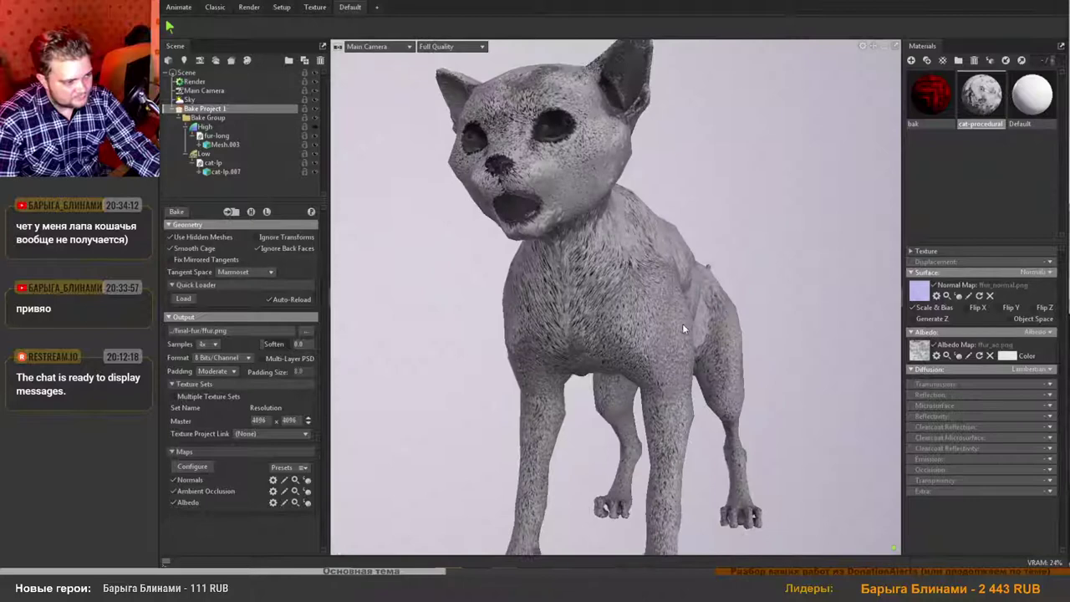
right_drag(683, 325, 648, 274)
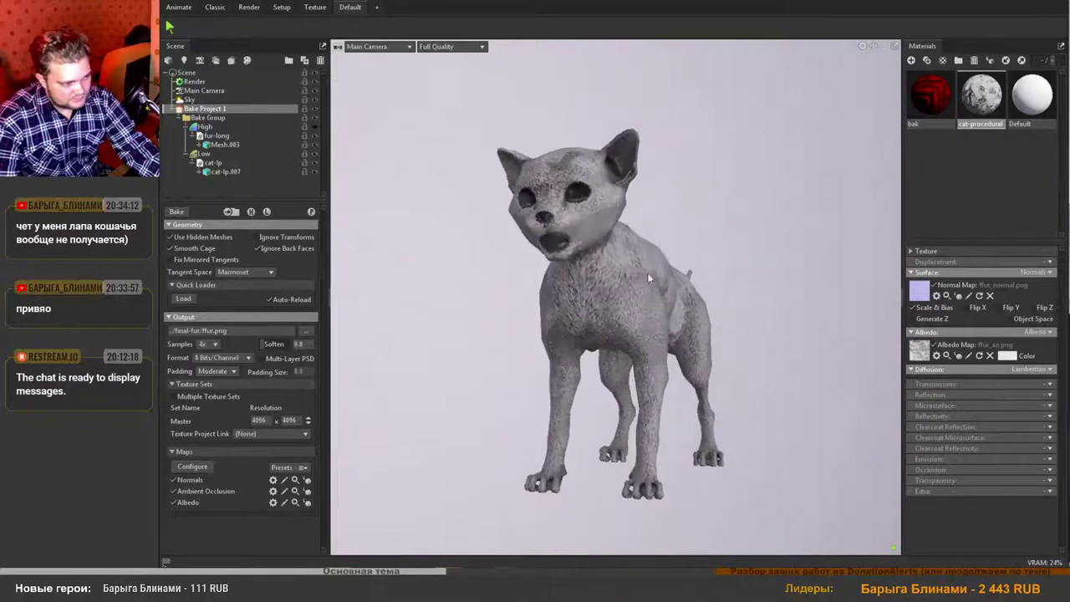
drag(647, 274, 585, 253)
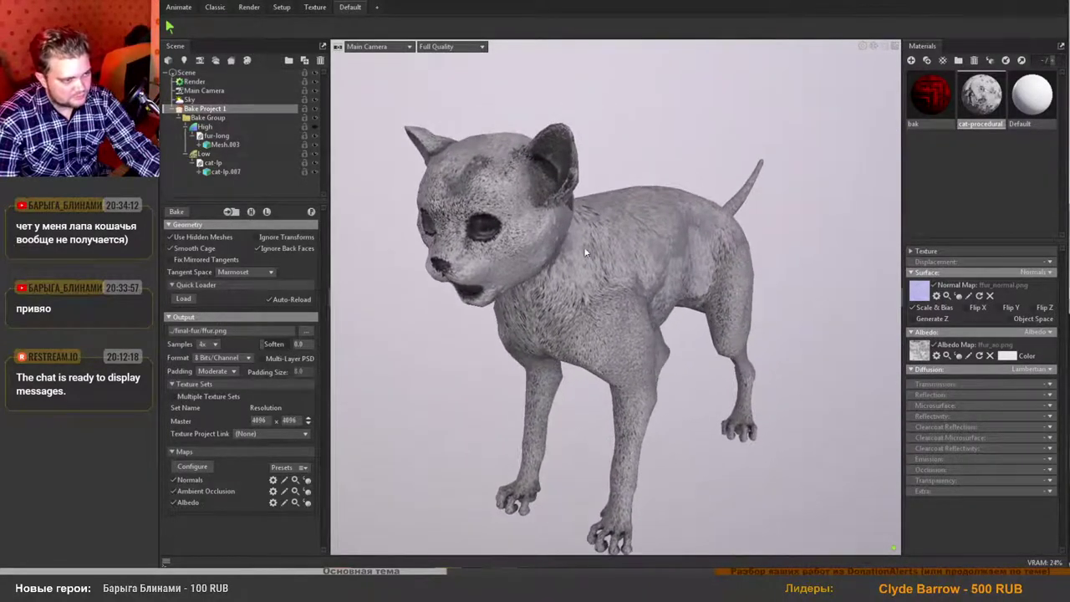
drag(596, 313, 393, 325)
right_drag(393, 325, 382, 233)
scroll(382, 237, up, 5)
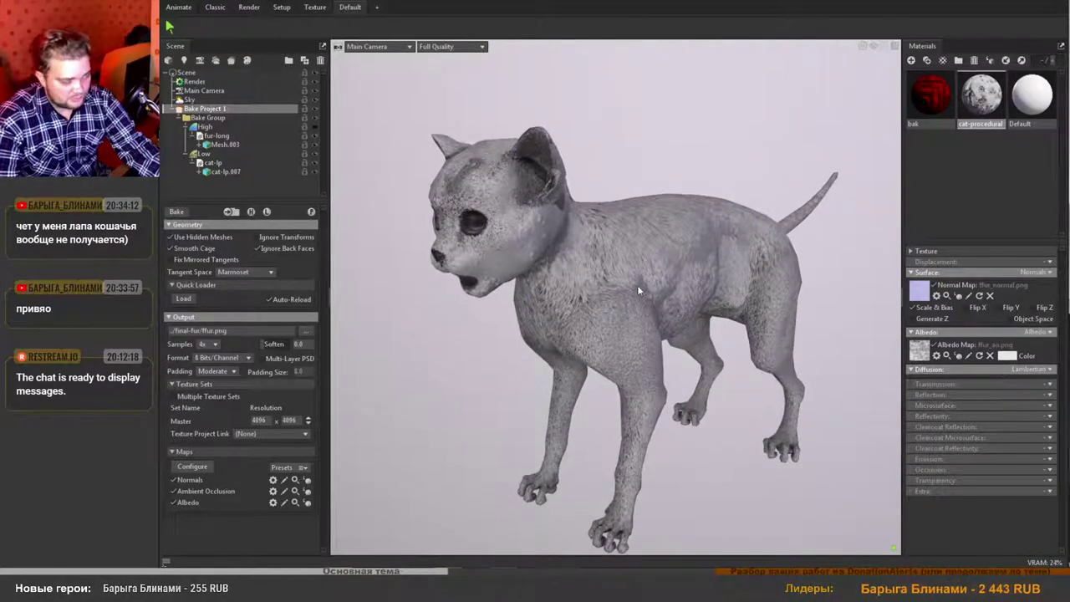
drag(638, 290, 642, 296)
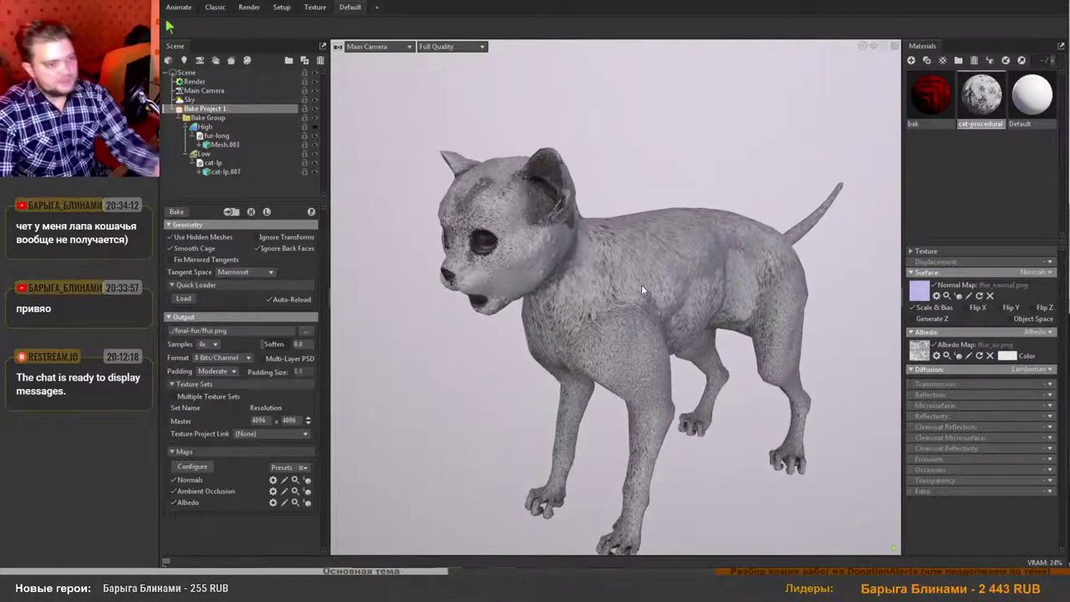
Rename the baked ffur_albedo.png in the final-fur folder to ffur_red-albedo.png.
mouse_move(311, 577)
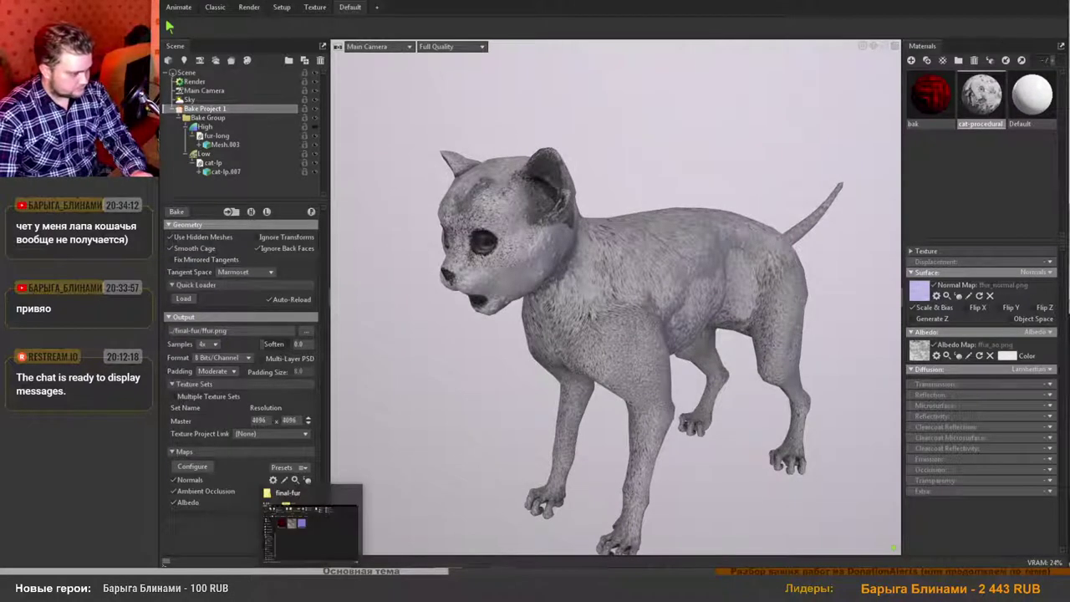
click(332, 526)
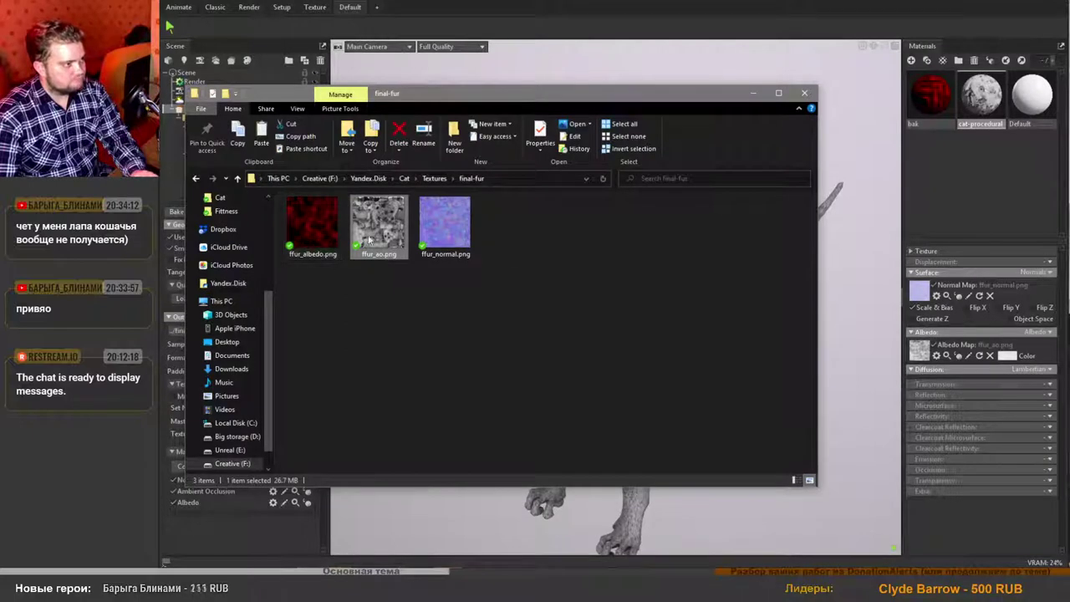
click(338, 256)
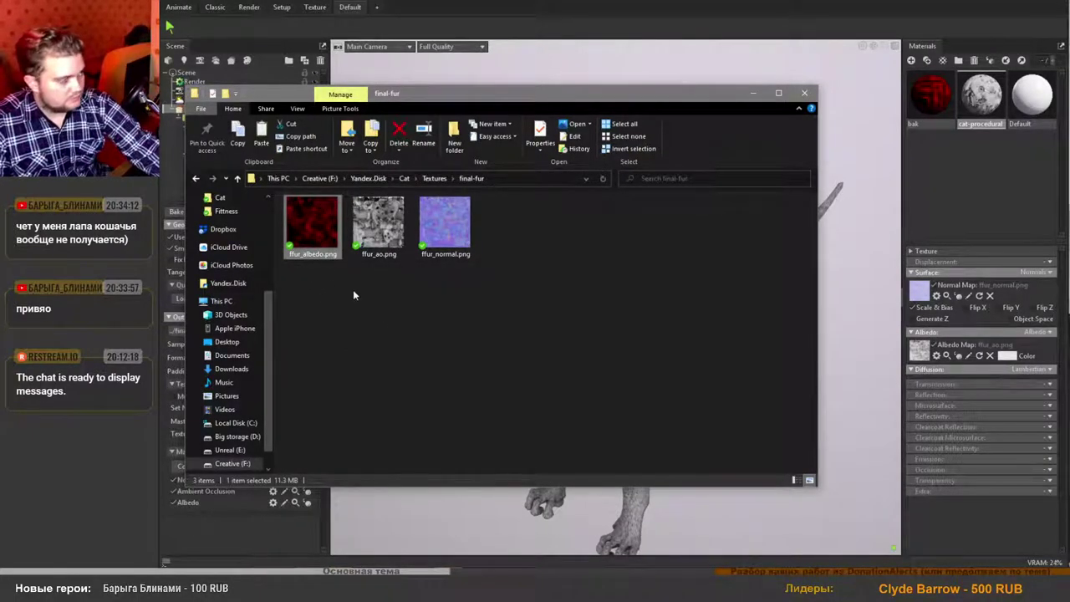
key(F2)
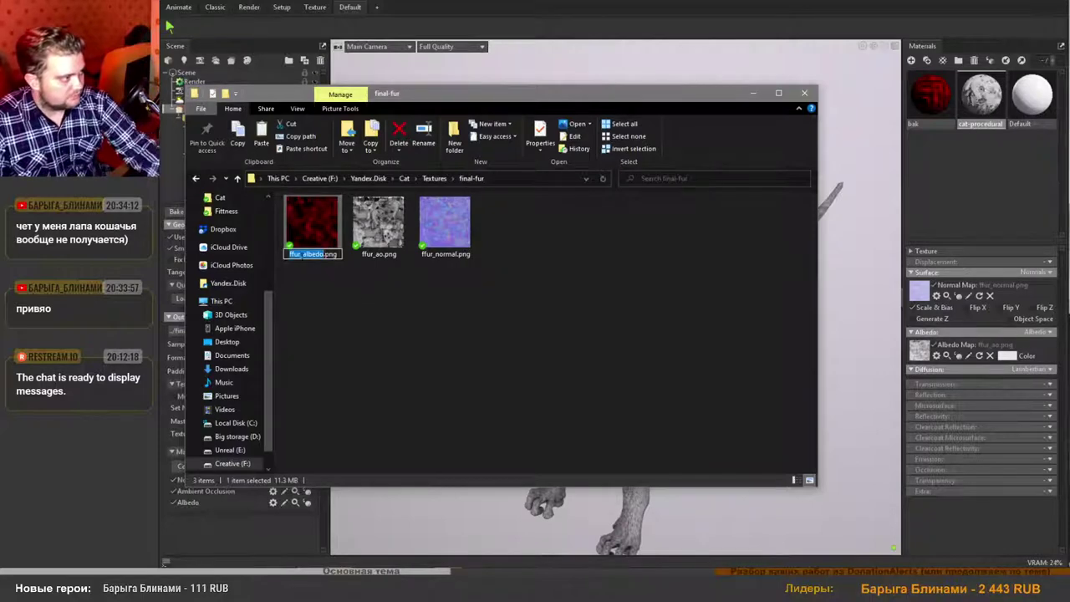
key(Left)
key(Right)
key(Right)
key(Right)
key(Right)
key(Right)
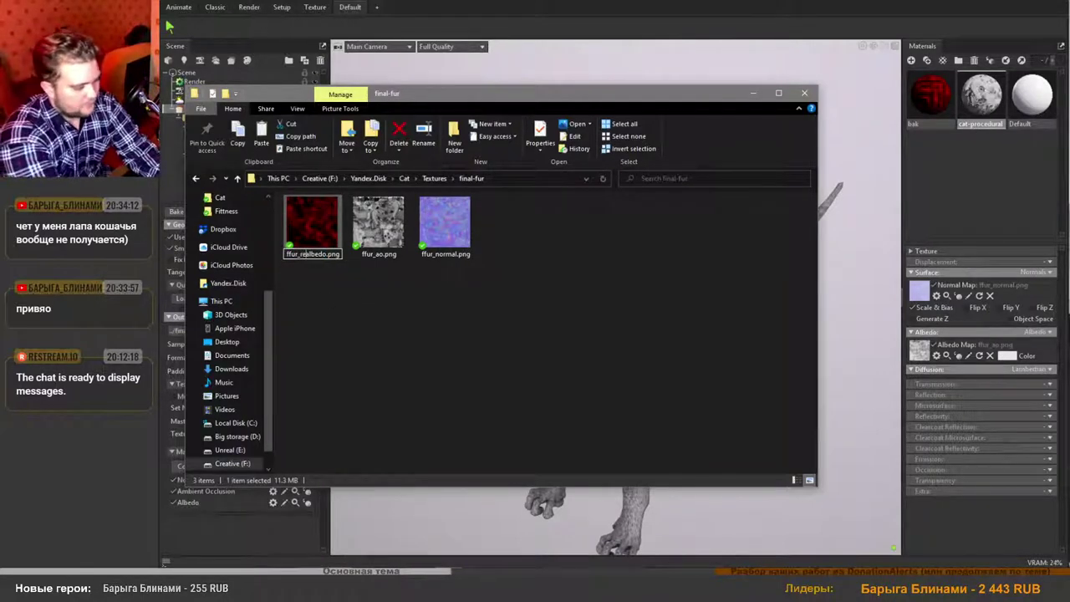
text(red-)
key(Return)
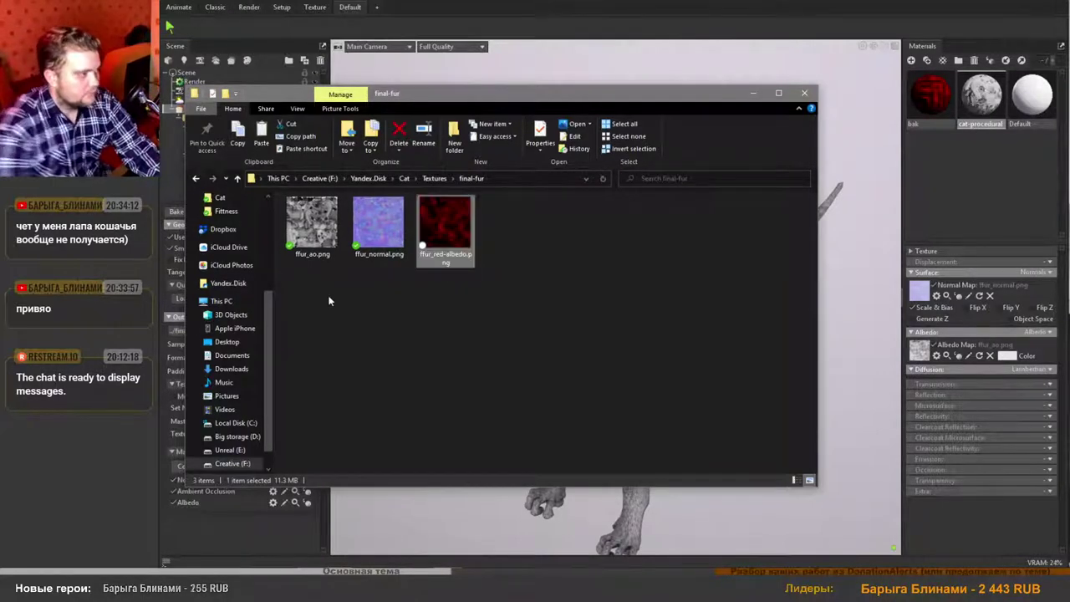
click(748, 99)
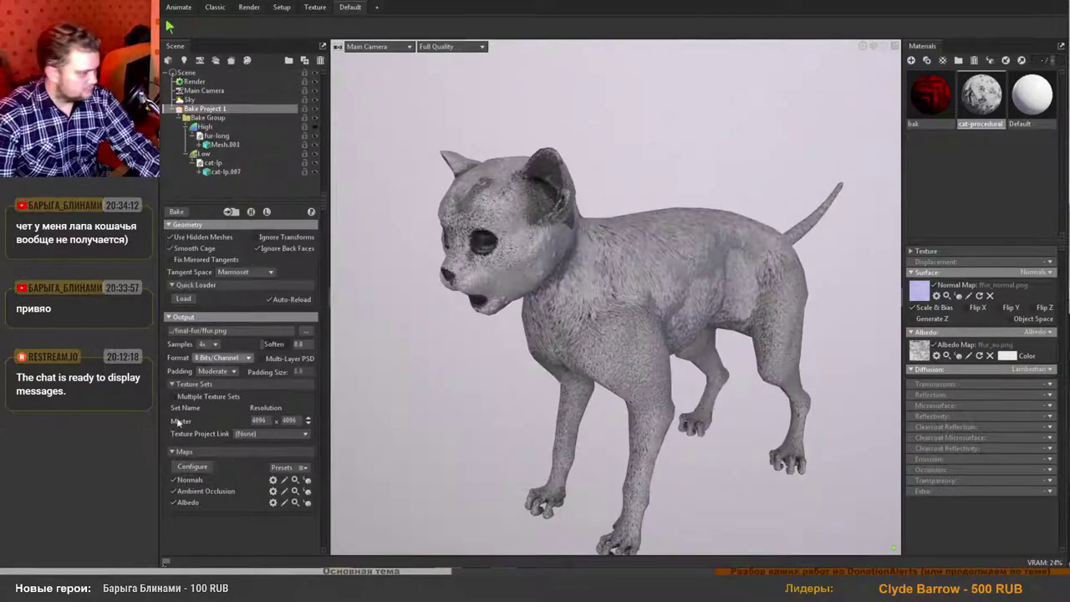
Leave only the Albedo map enabled for baking and assign fb-green_albedo.png from the 2fur-bake folder to the bak material's albedo map.
click(173, 480)
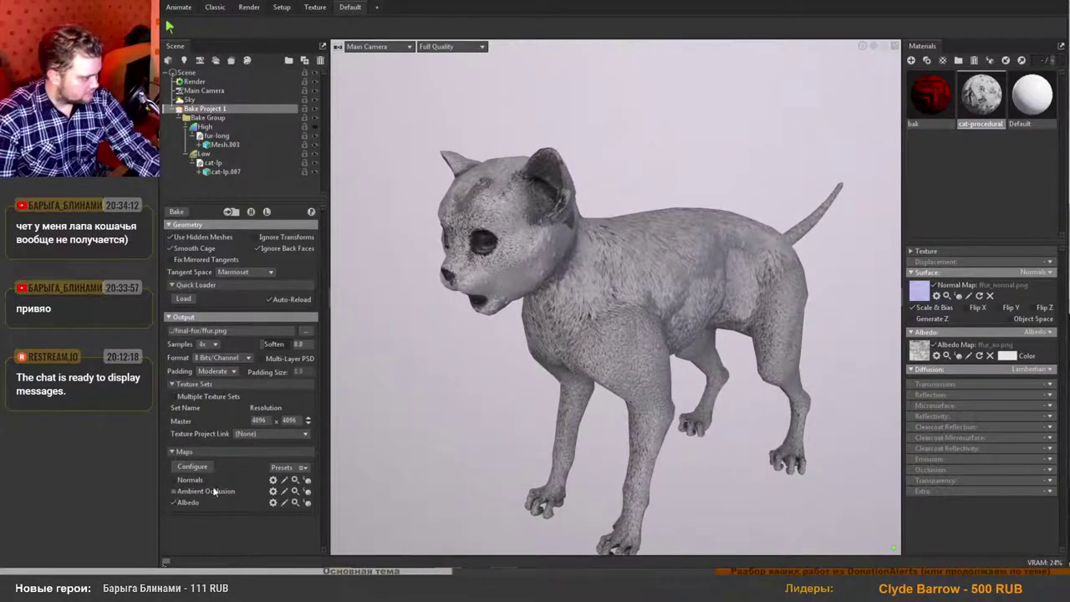
click(933, 100)
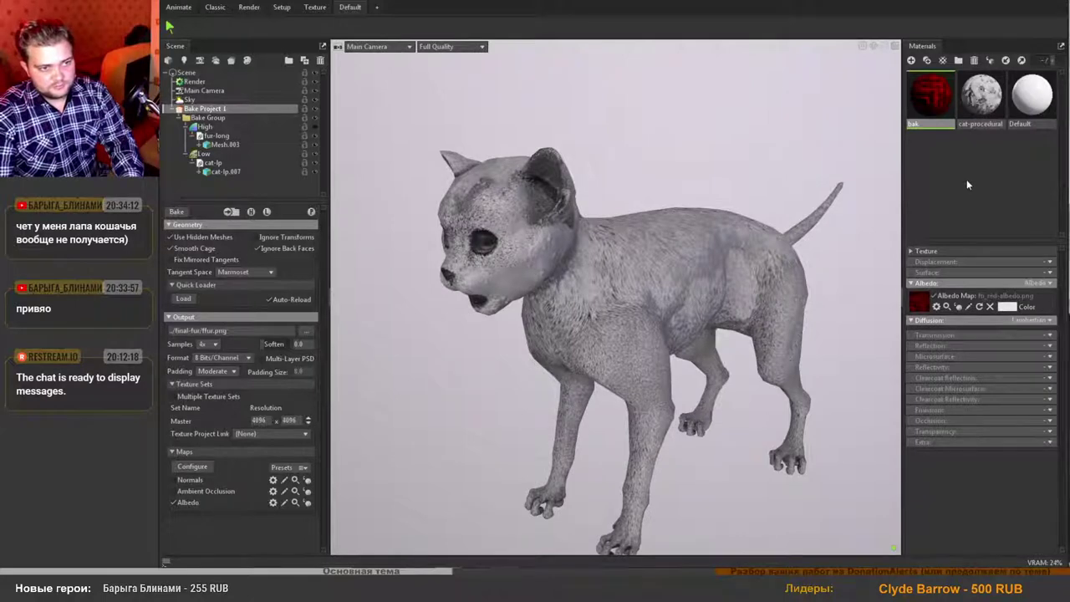
click(307, 585)
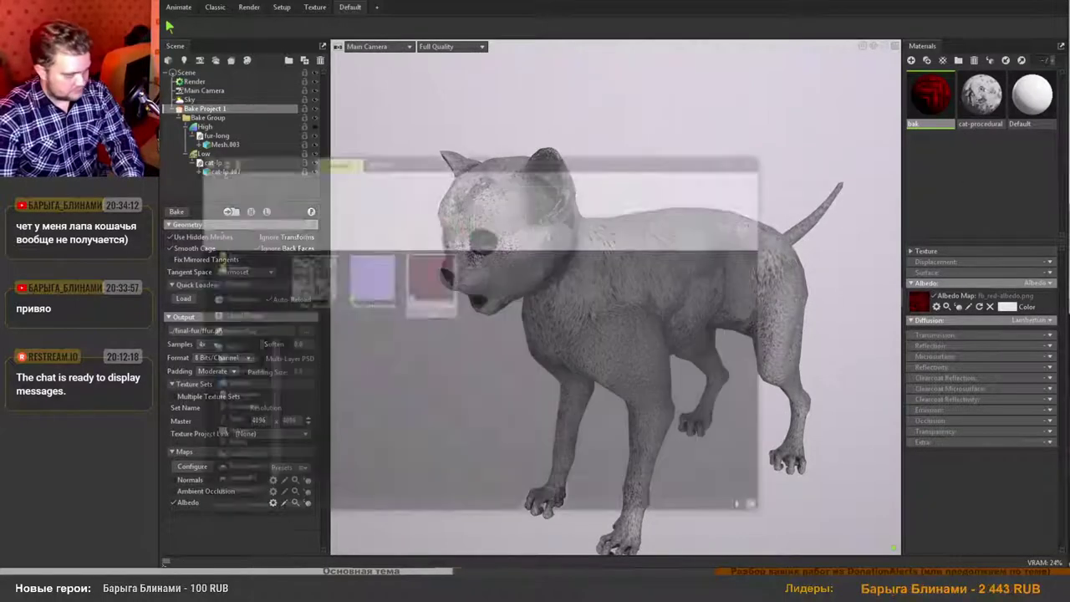
click(433, 178)
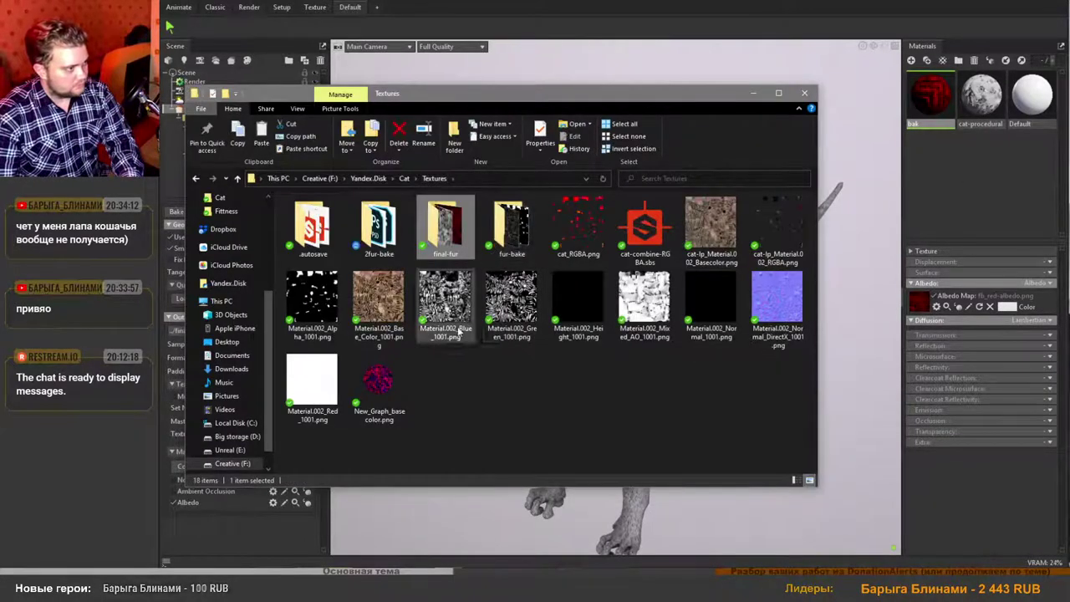
double_click(512, 224)
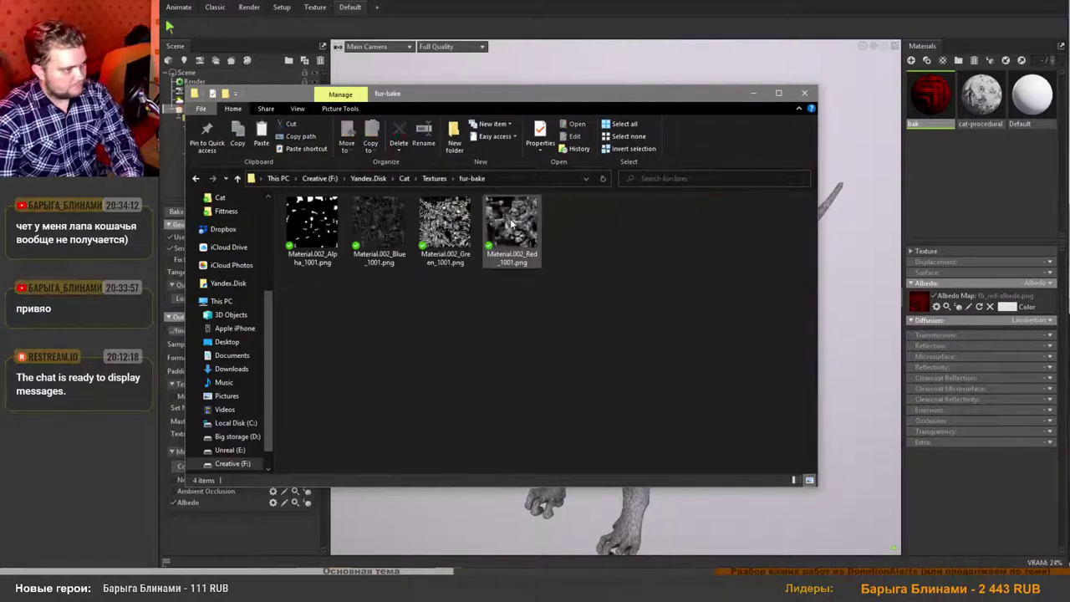
click(429, 180)
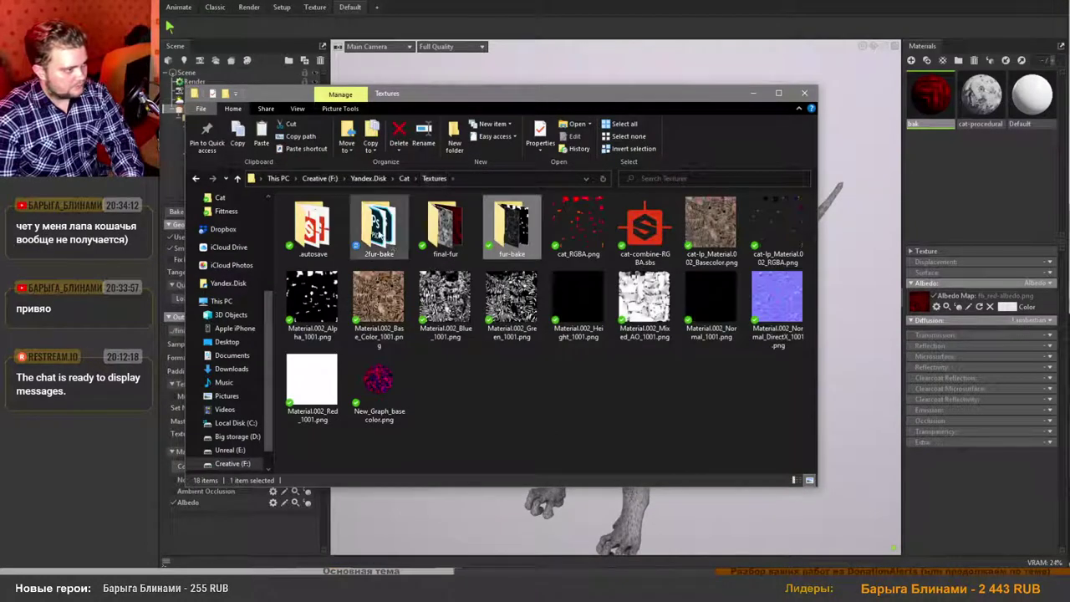
double_click(379, 225)
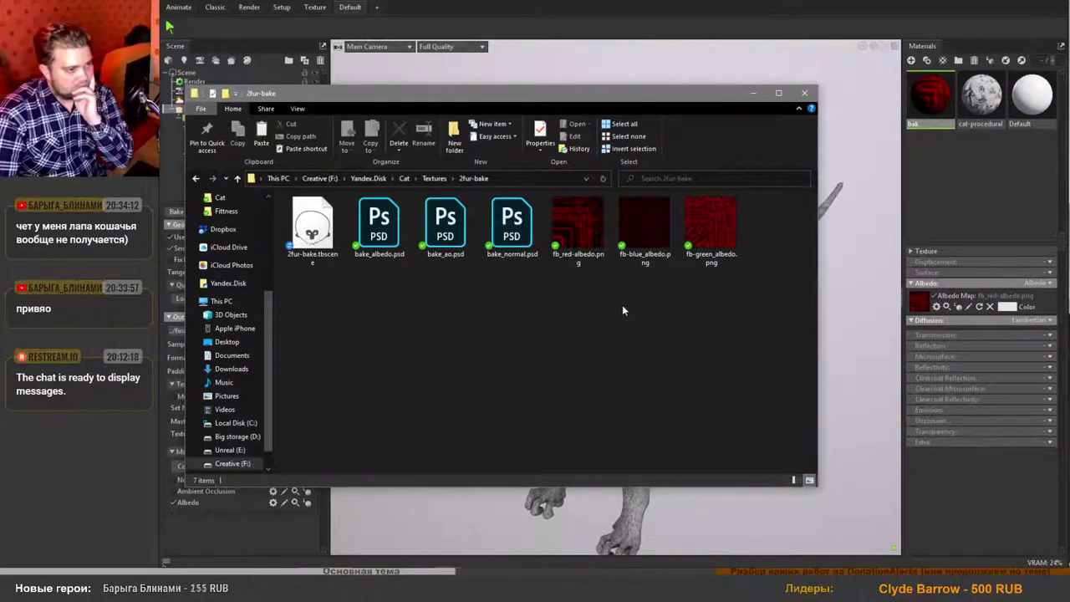
click(724, 231)
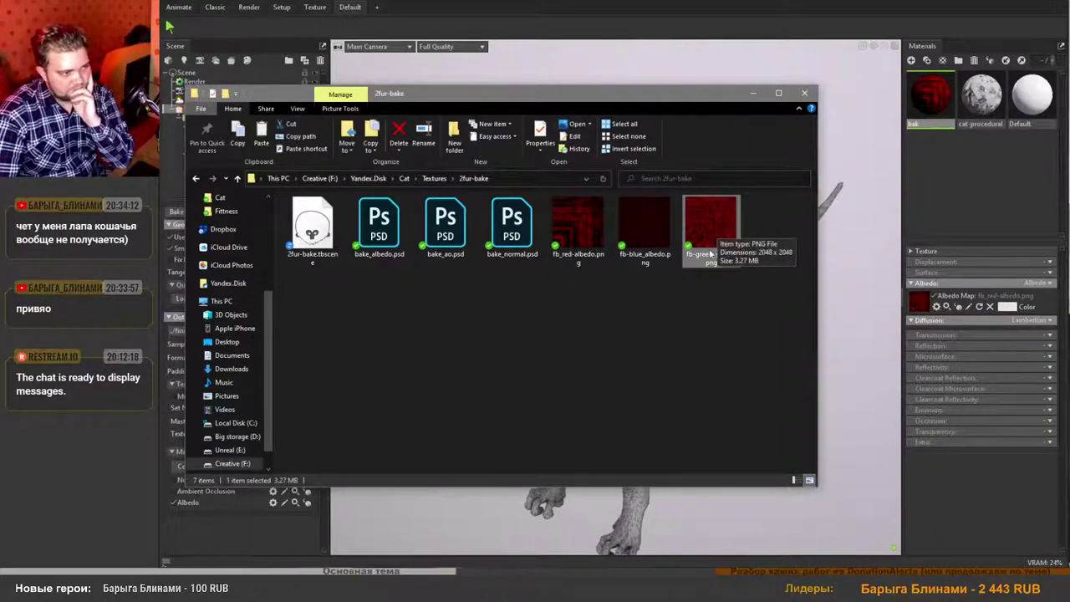
drag(710, 229, 919, 306)
click(754, 93)
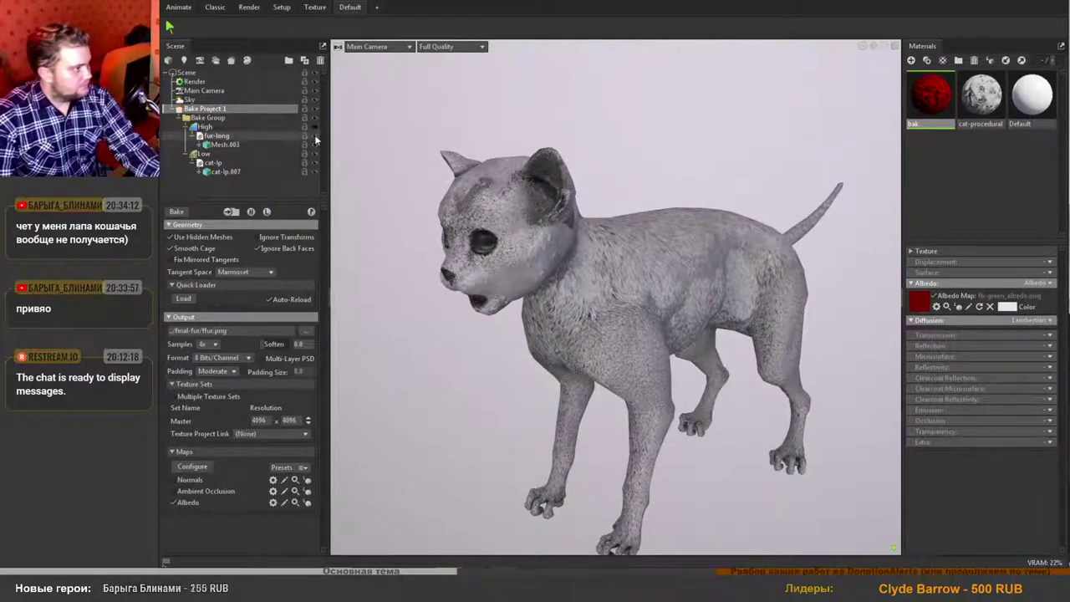
Examine the high-poly fur with the green-channel albedo applied, and switch the view back to the low-poly cat.
click(267, 213)
click(256, 215)
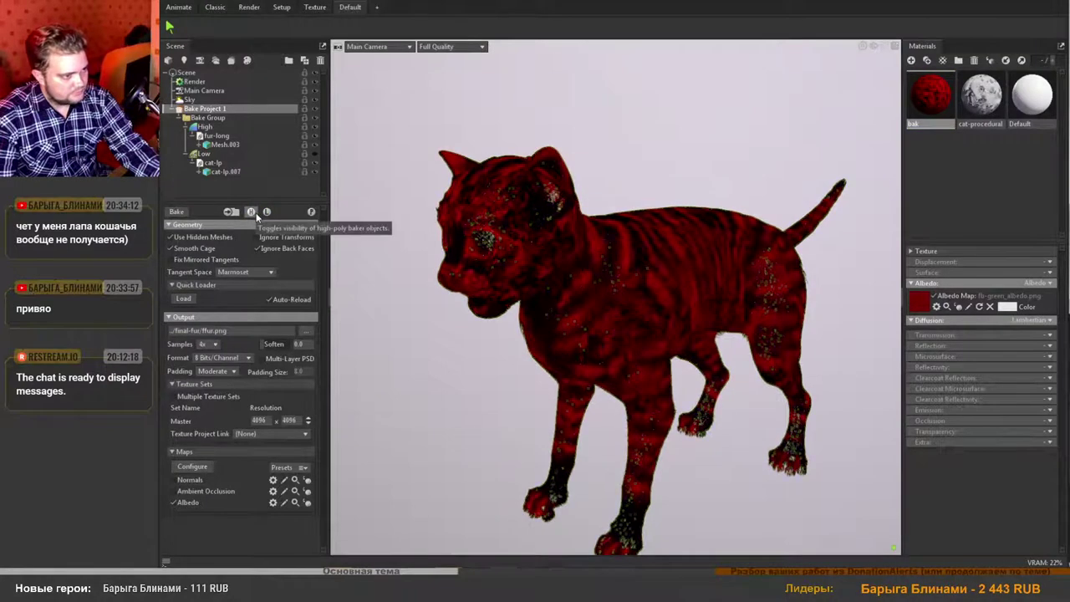
scroll(577, 325, up, 5)
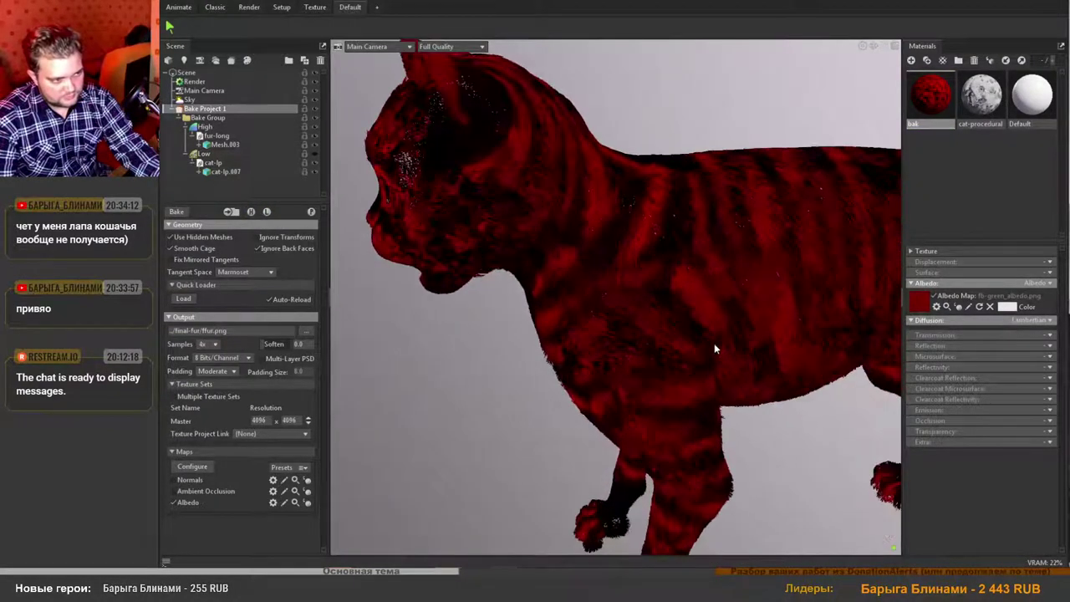
alt+right_drag(714, 343, 712, 314)
alt+middle_drag(712, 314, 590, 322)
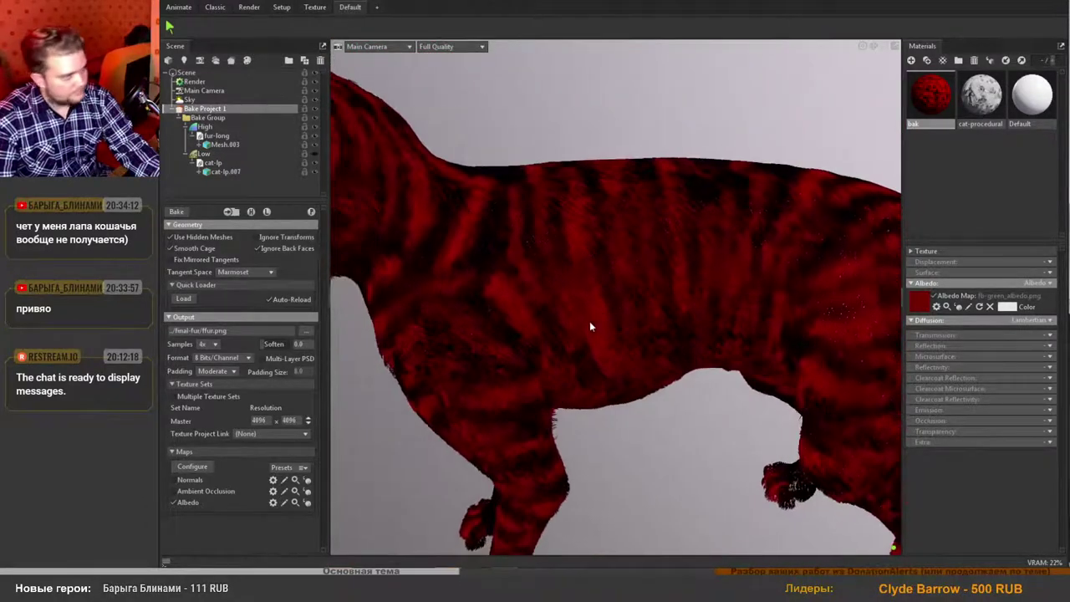
click(251, 212)
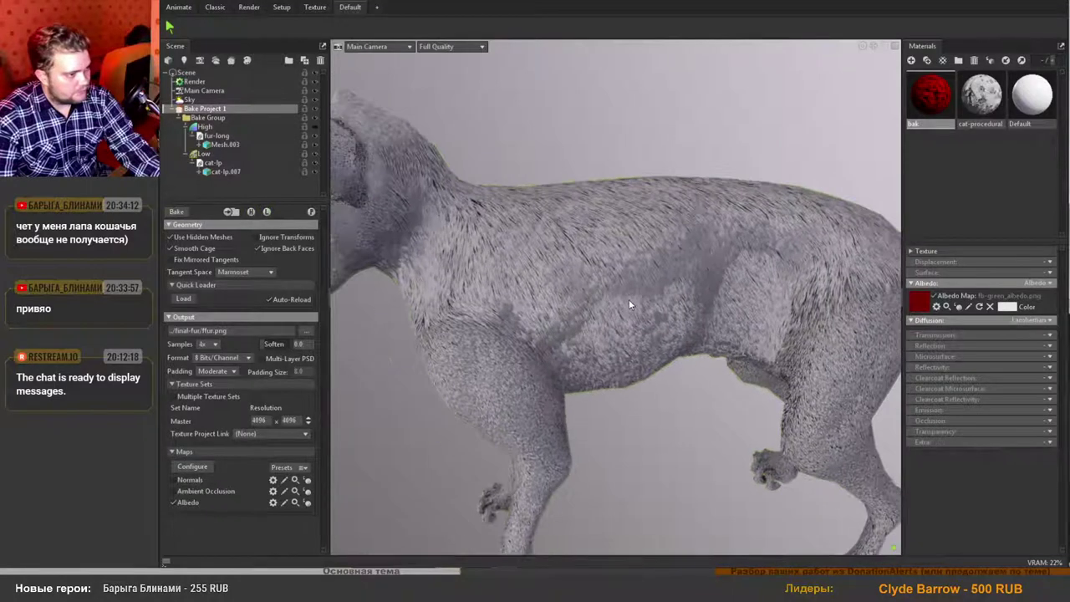
scroll(629, 299, down, 3)
drag(519, 332, 585, 336)
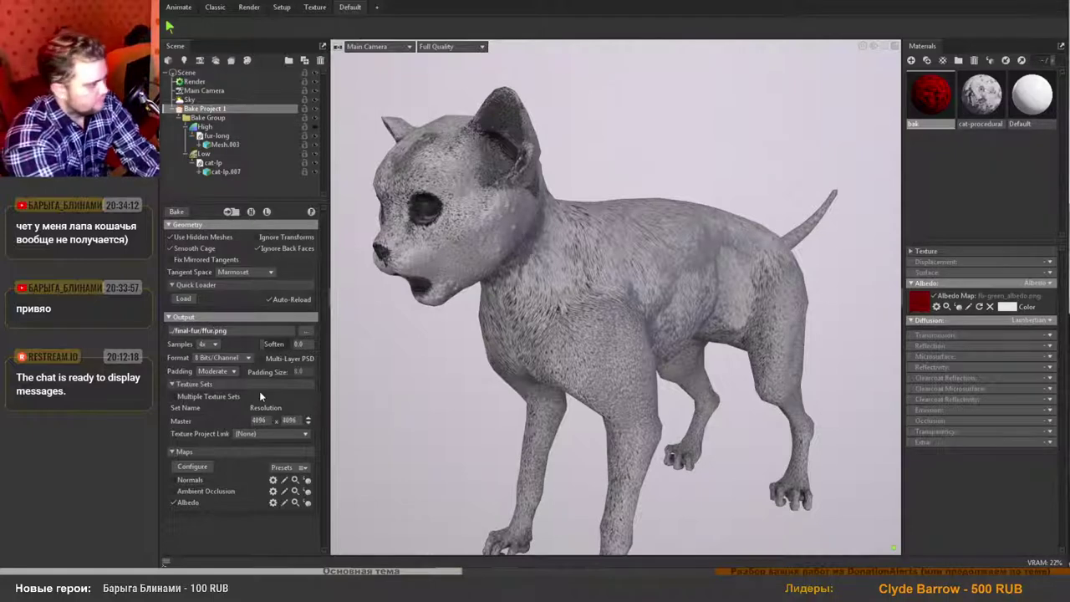
Change the bake output file name to ffur-green.png in the final-fur folder and bake the albedo map.
text(-)
text(gree)
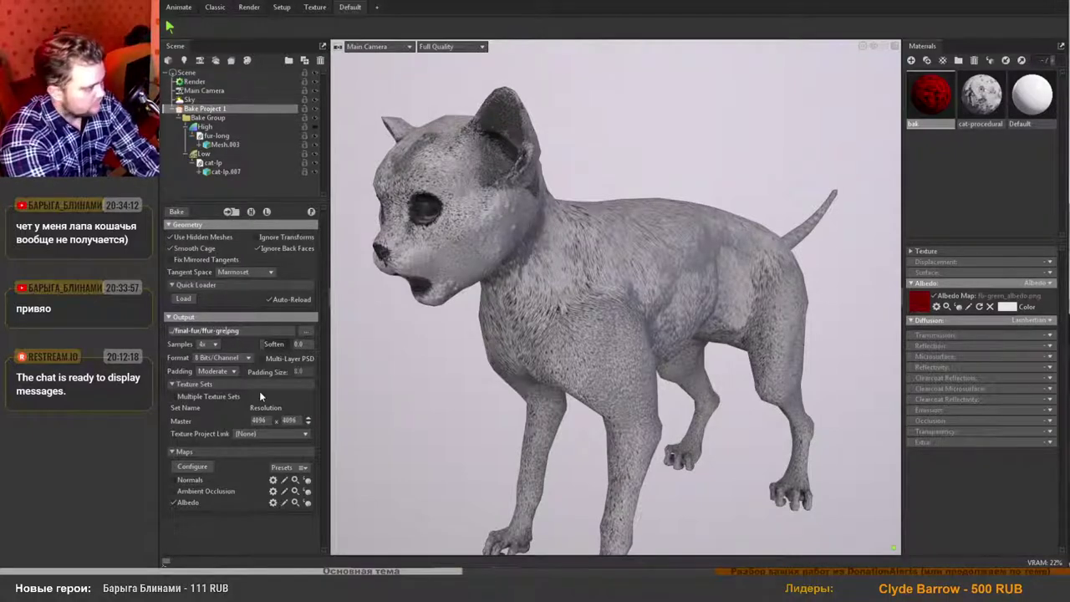
text(n)
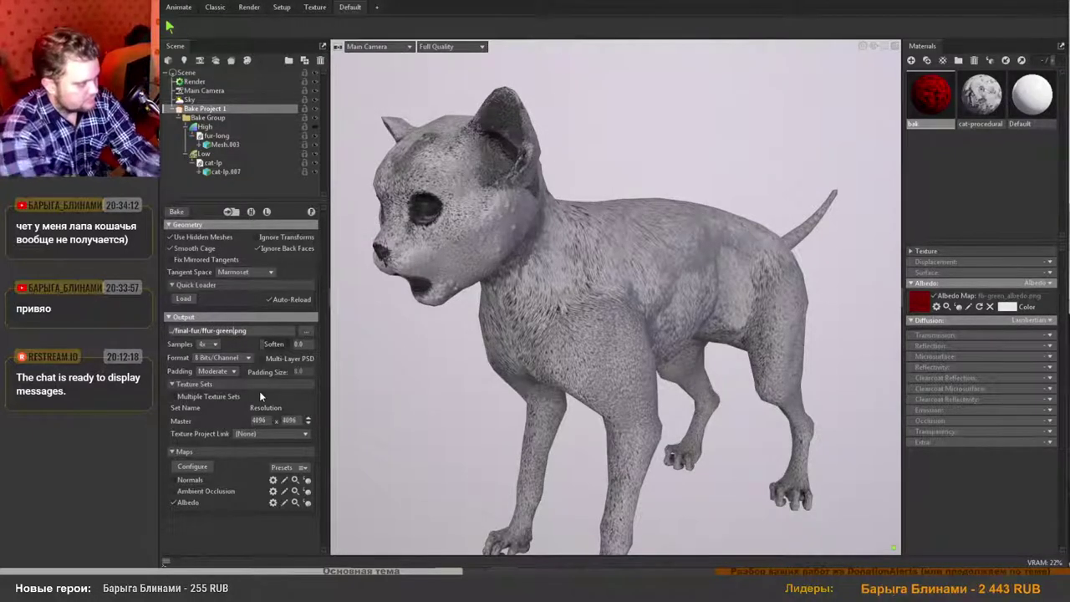
click(176, 211)
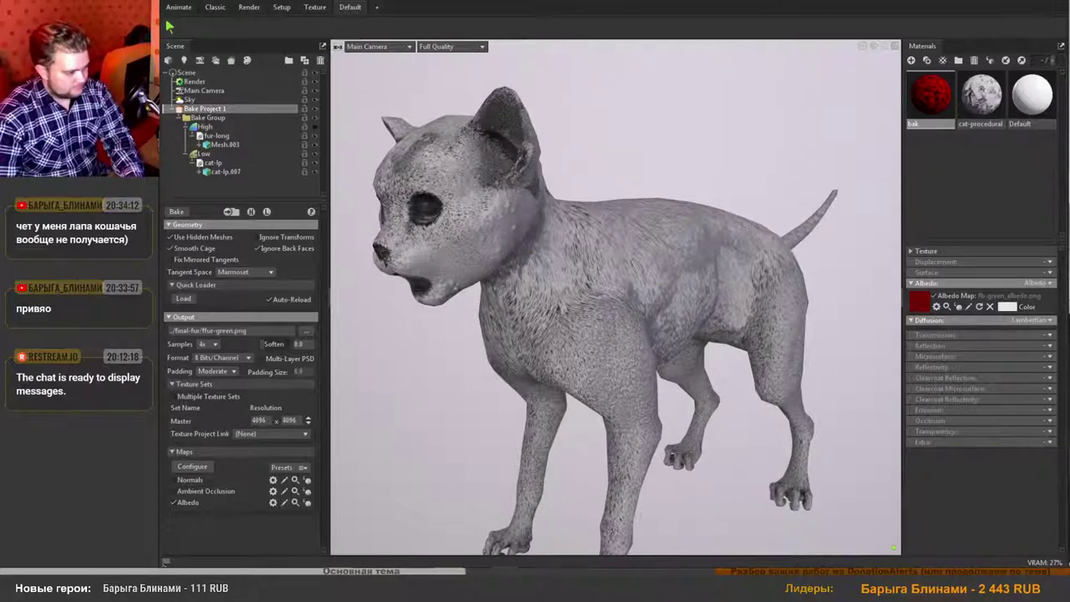
Open the newly baked ffur-green_albedo.png from the final-fur folder in the image viewer.
mouse_move(311, 577)
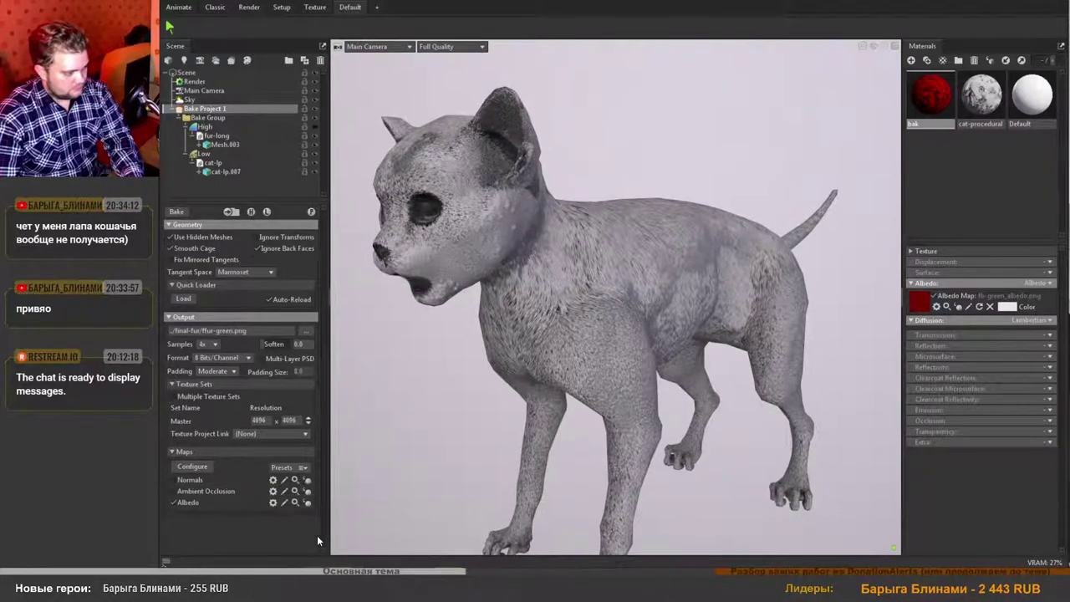
click(317, 531)
click(432, 178)
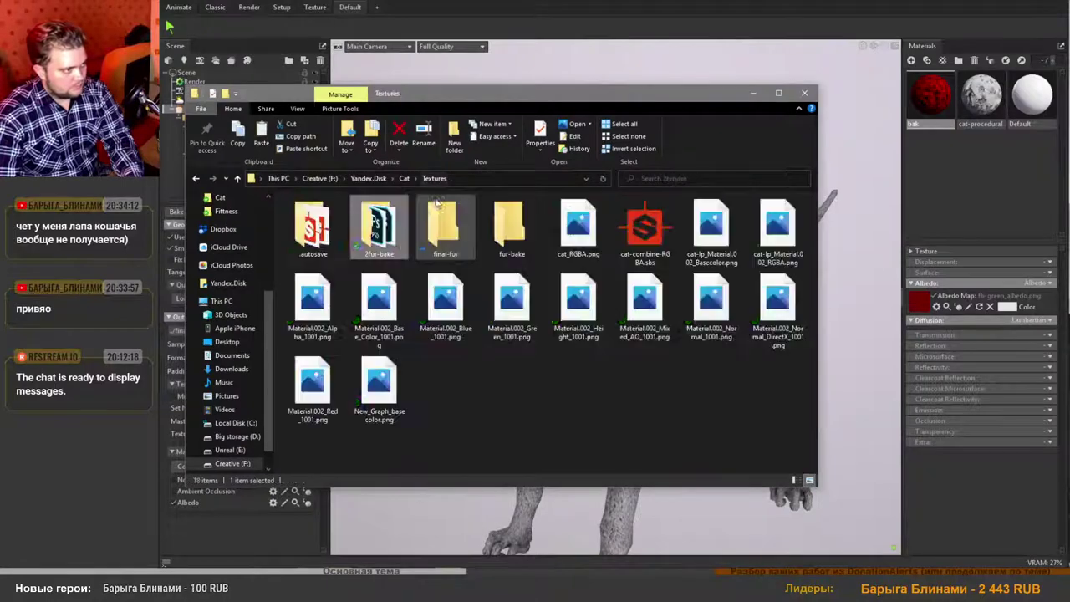
click(456, 232)
double_click(456, 232)
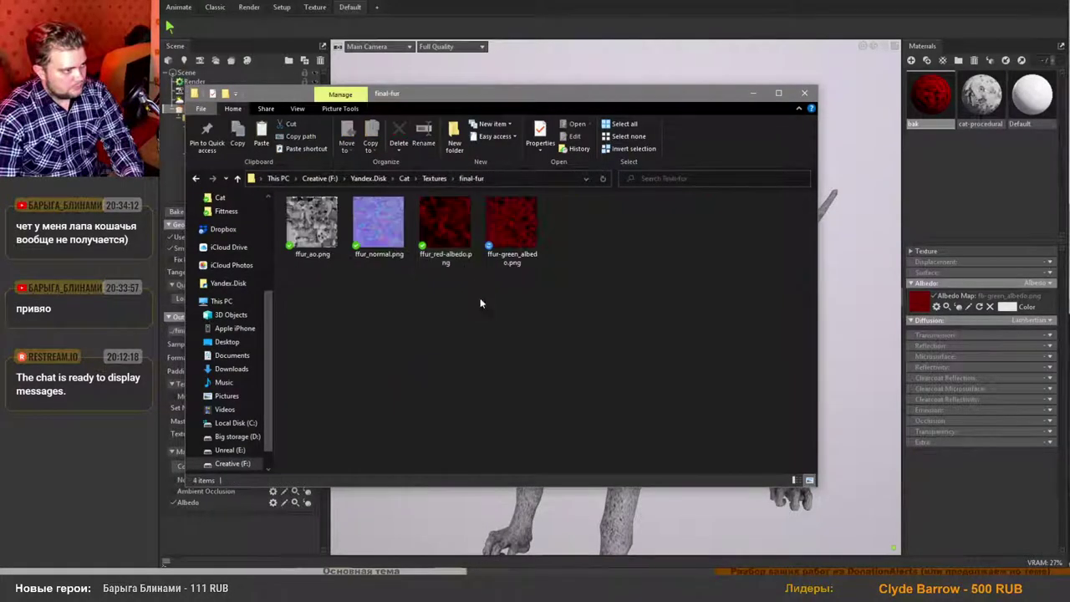
click(513, 263)
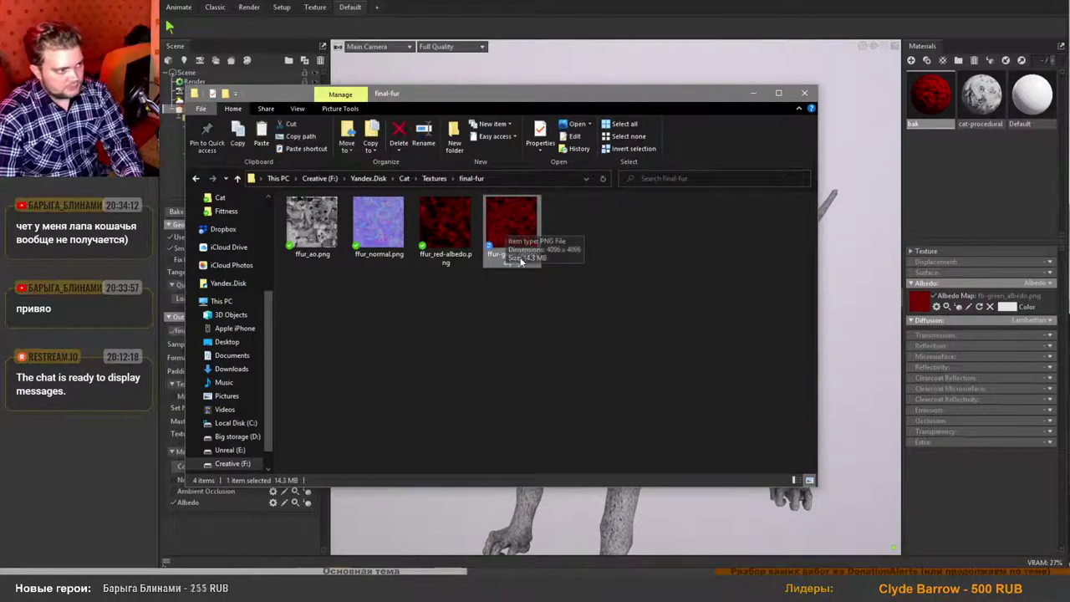
double_click(502, 226)
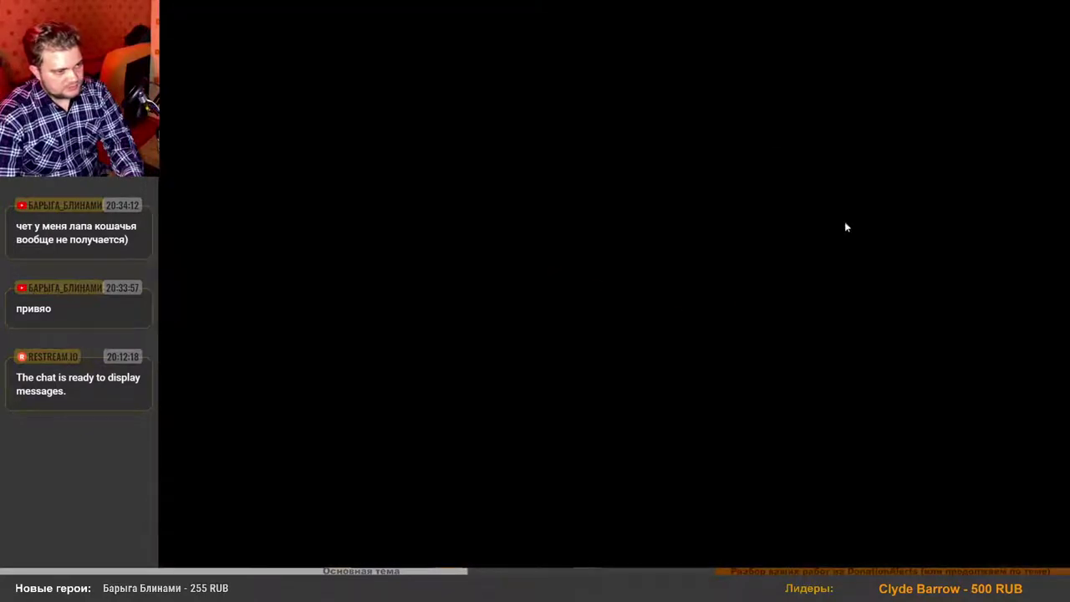
Examine the fur strands and stripes of the baked green albedo up close and as a whole, and close the image.
scroll(561, 304, up, 2)
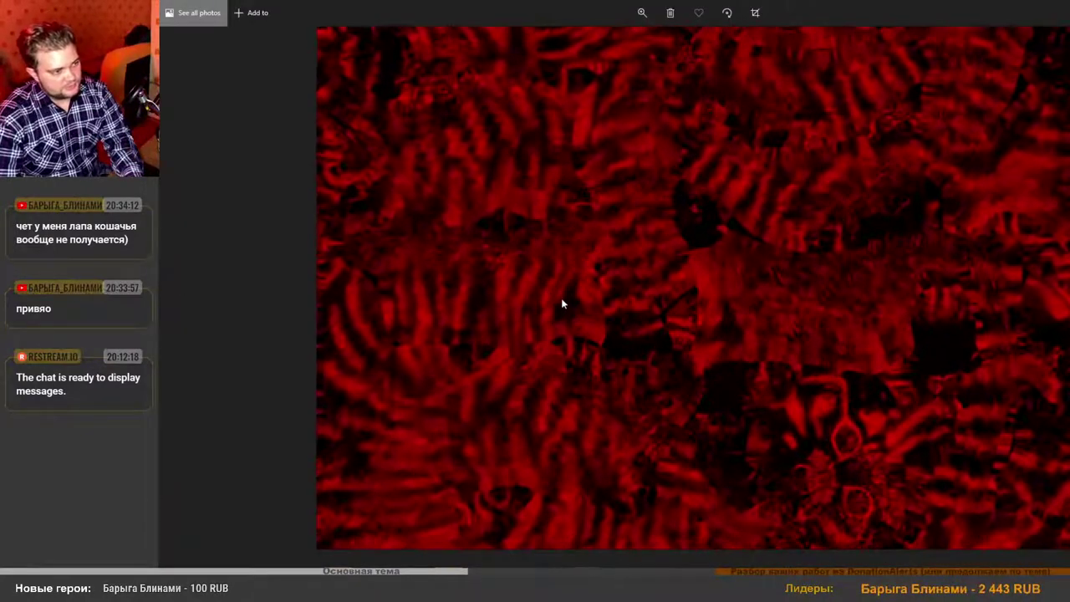
scroll(561, 304, up, 3)
drag(561, 304, 638, 309)
scroll(607, 259, up, 4)
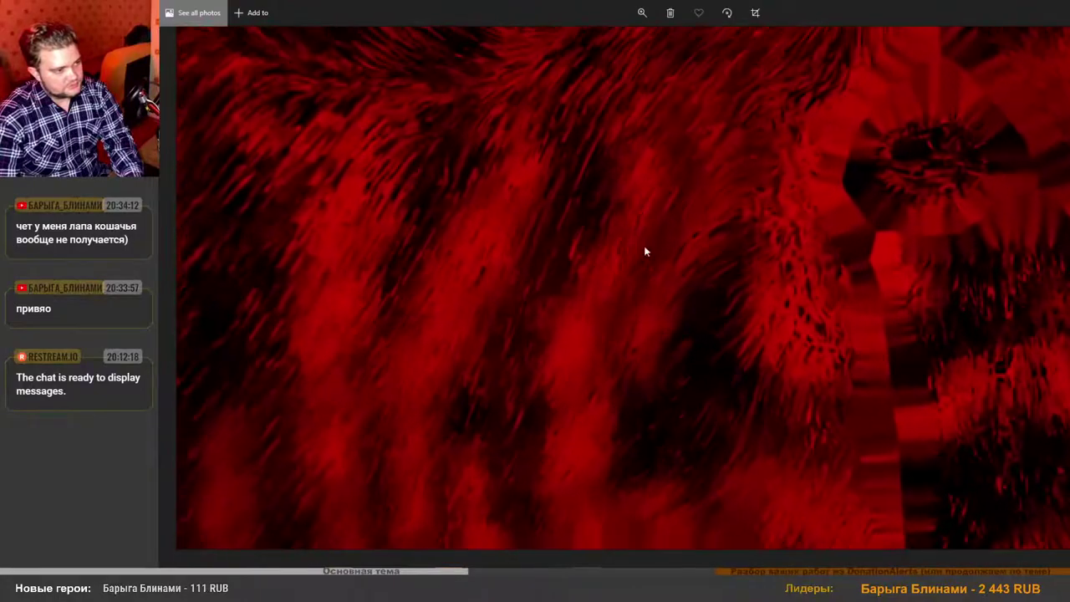
scroll(643, 204, down, 4)
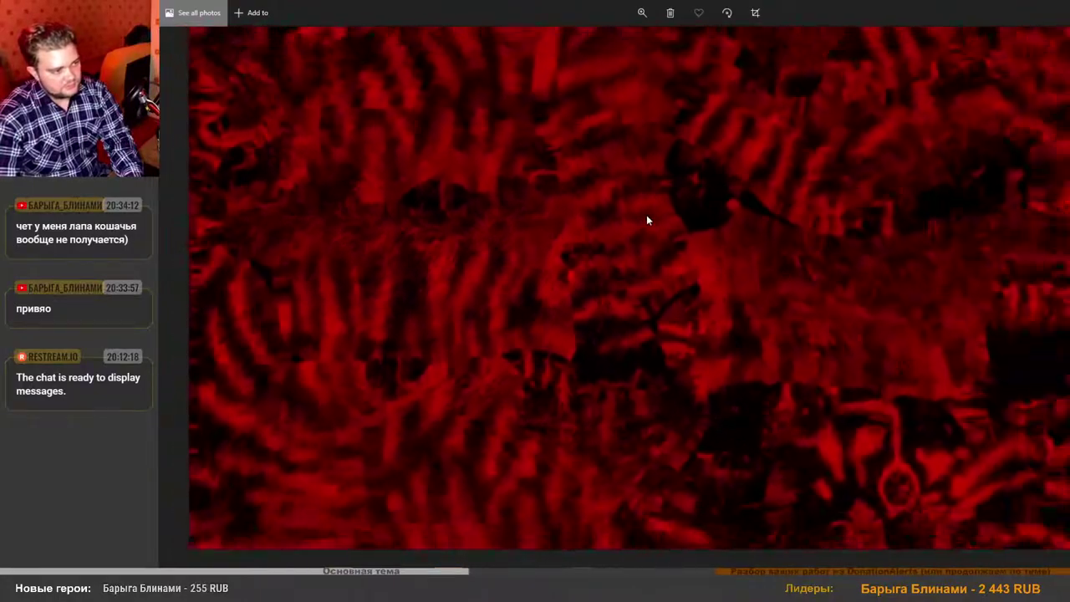
scroll(646, 220, down, 3)
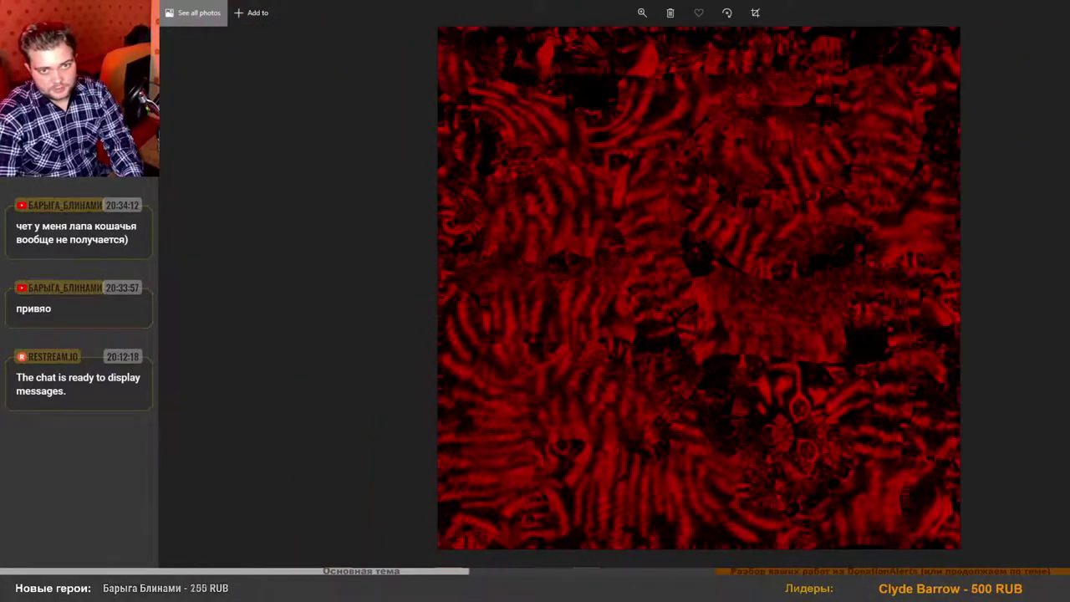
key(alt+F4)
Replace the bak material's albedo map with fb-blue_albedo.png from the 2fur-bake folder.
click(196, 179)
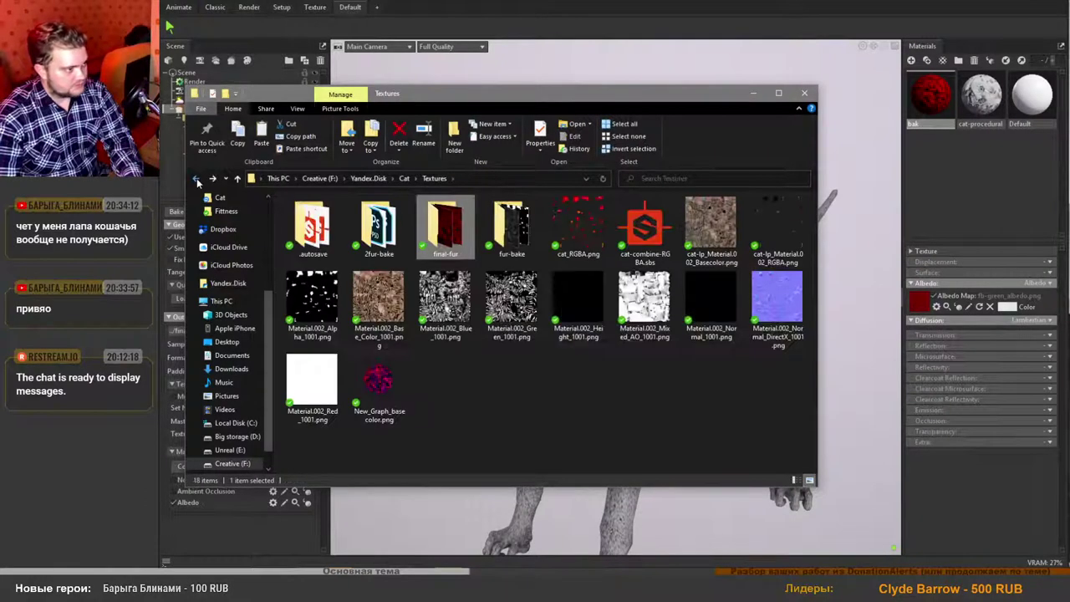
click(197, 180)
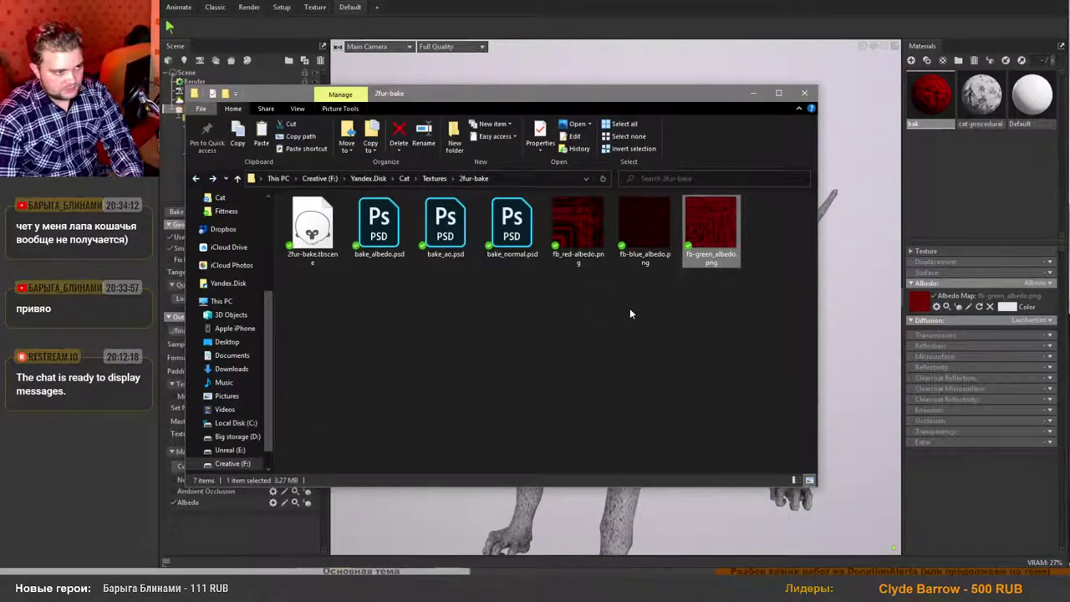
click(652, 230)
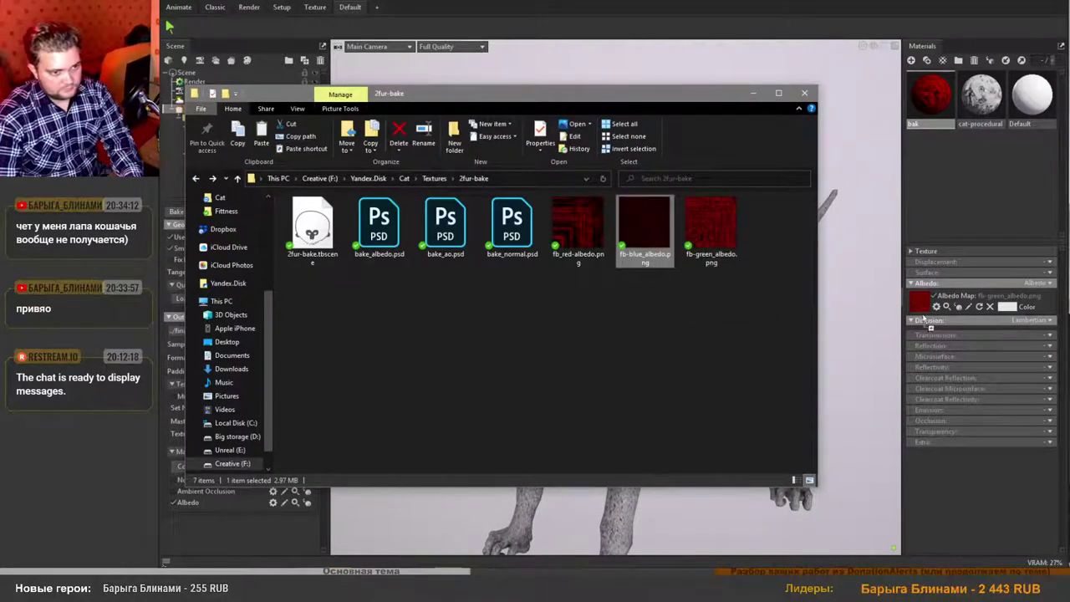
click(754, 94)
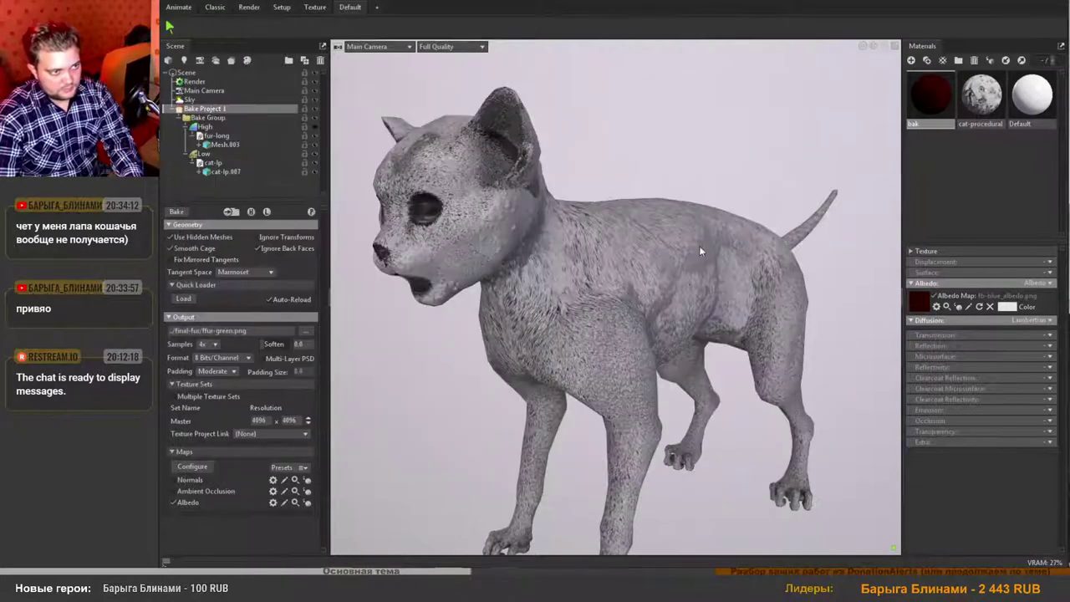
Examine the high-poly fur with the blue-channel albedo applied, and switch the view back to the low-poly cat.
click(267, 211)
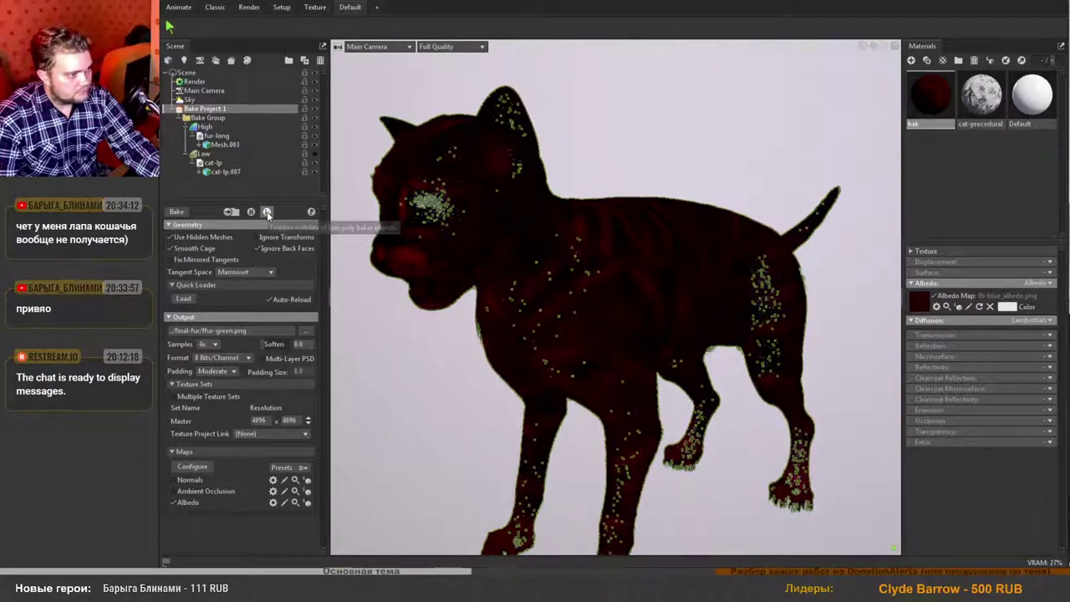
click(253, 213)
click(251, 212)
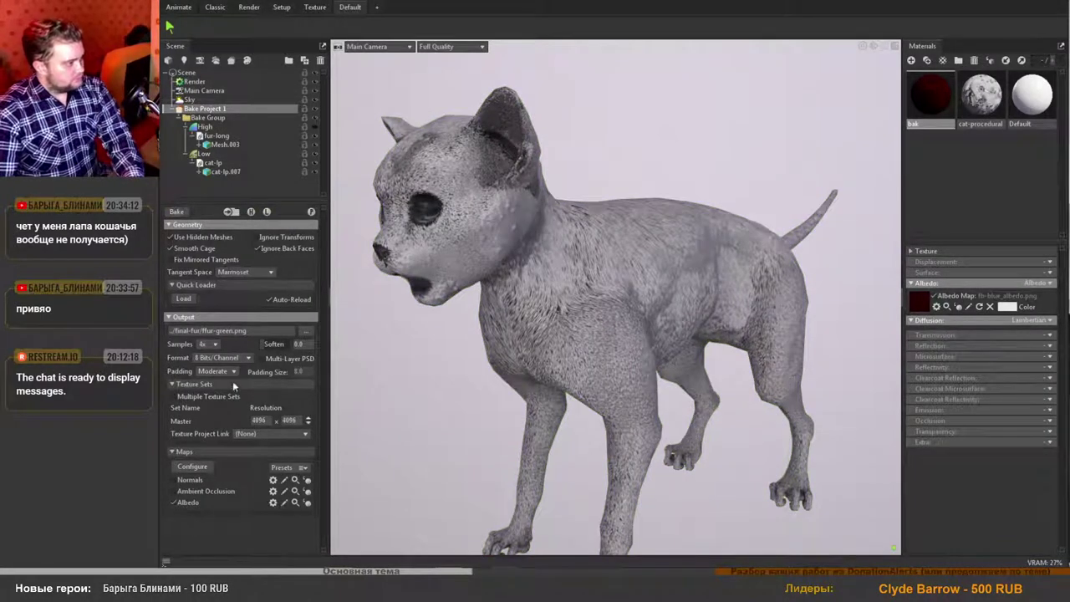
Change the bake output file name to ffur-blue.png in the final-fur folder and bake the albedo map.
drag(233, 330, 222, 331)
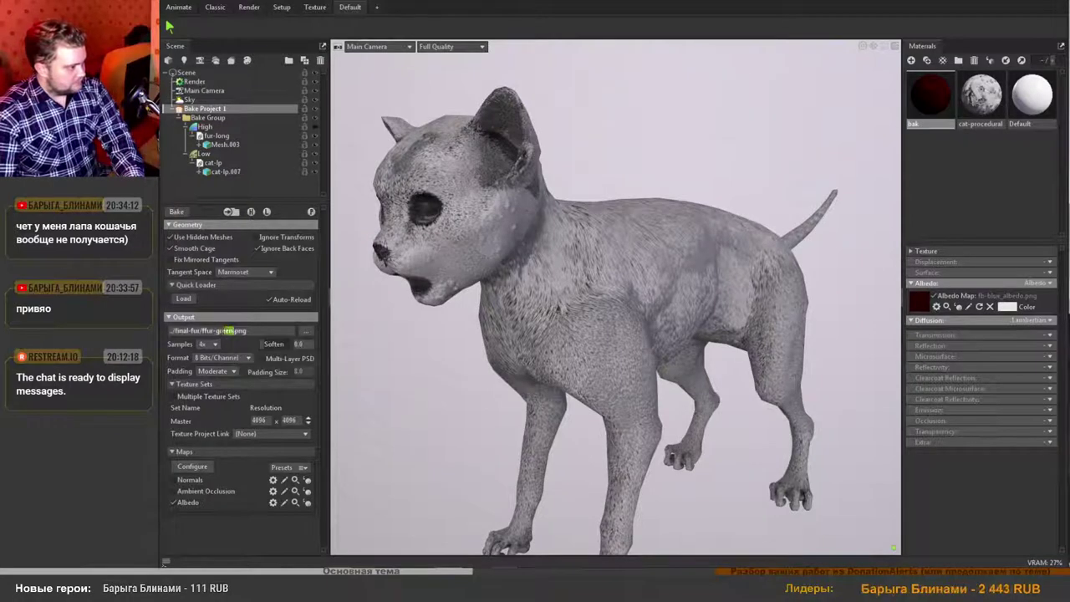
text(blue)
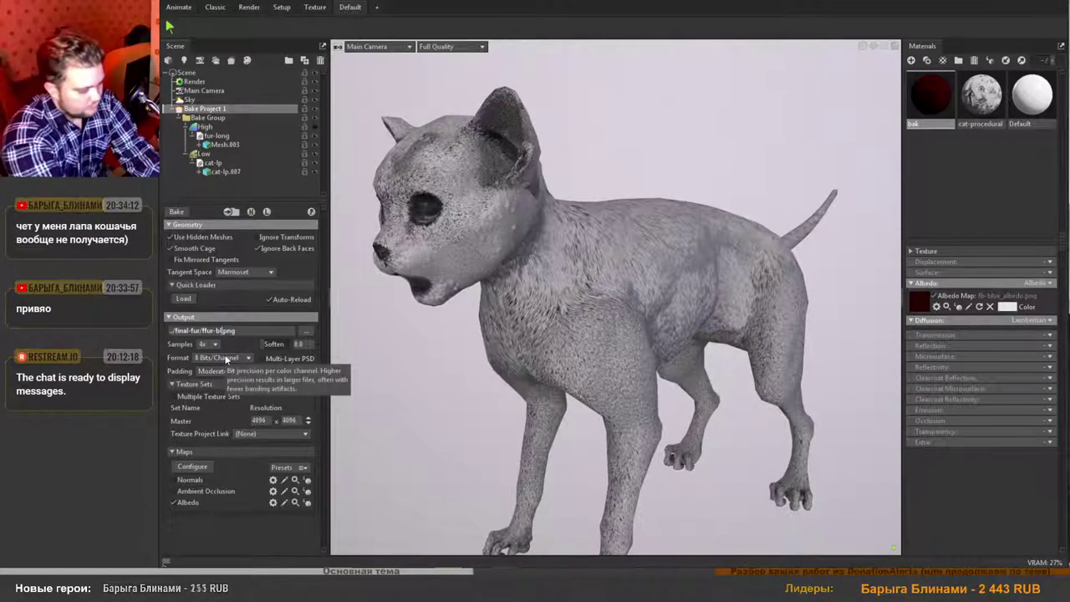
click(175, 212)
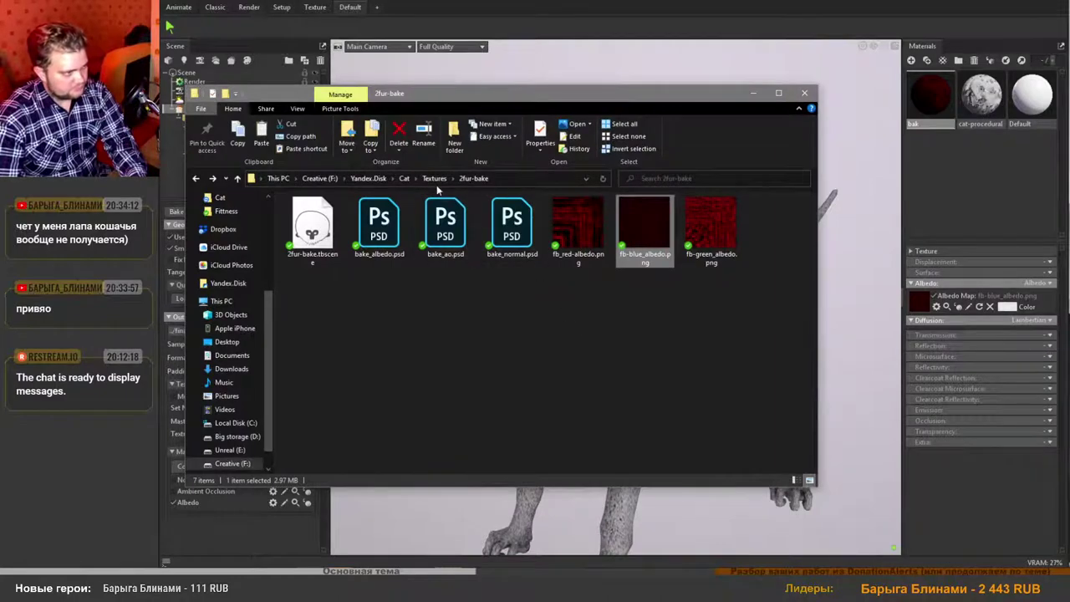
Go to the final-fur folder in Textures, view ffur_red-albedo.png in the image viewer and close it.
click(433, 178)
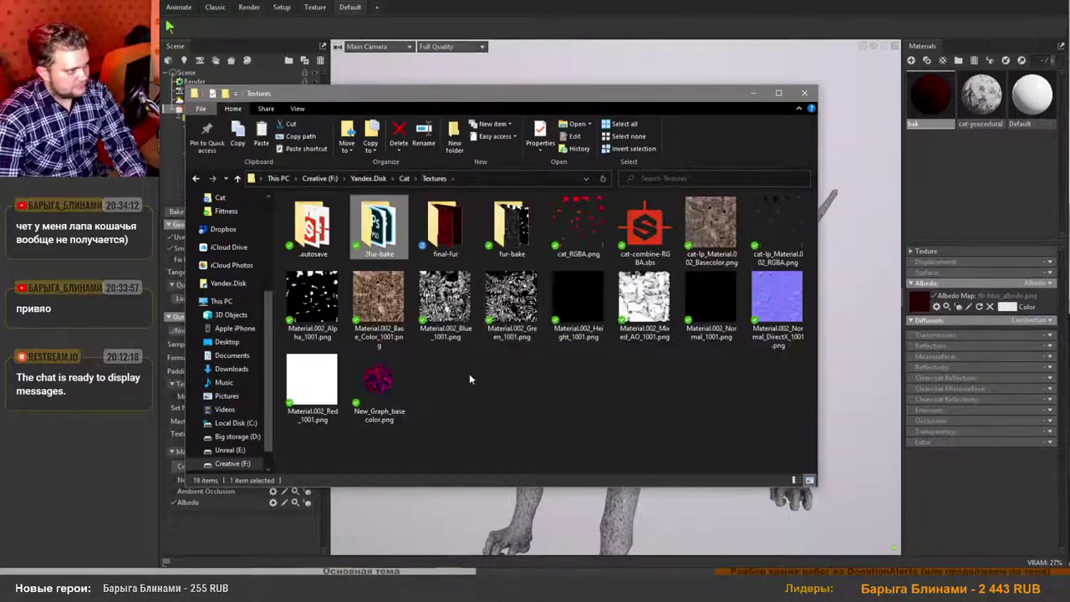
double_click(445, 224)
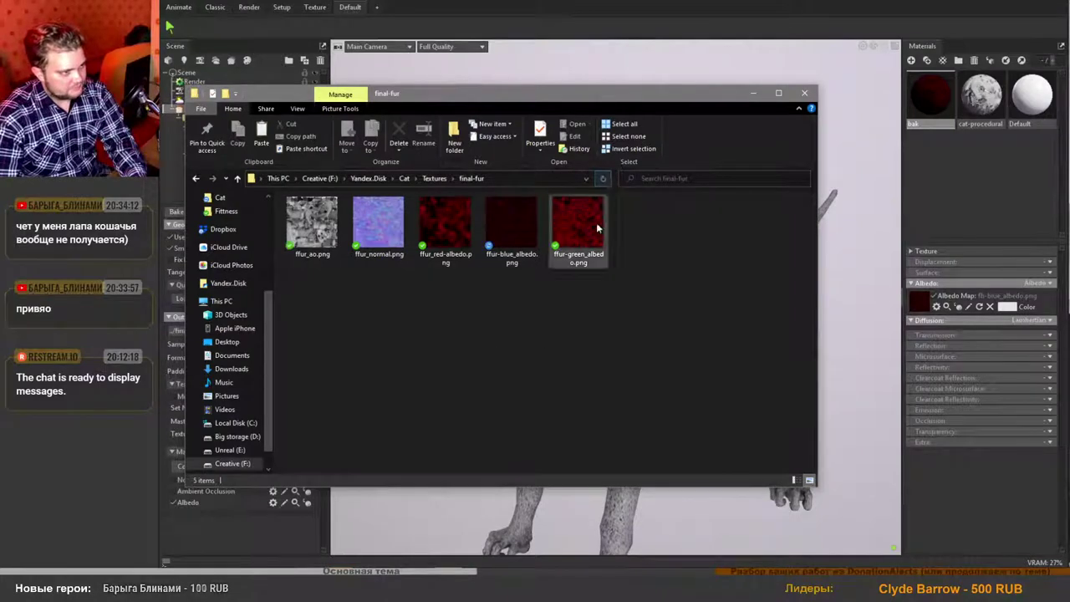
double_click(450, 234)
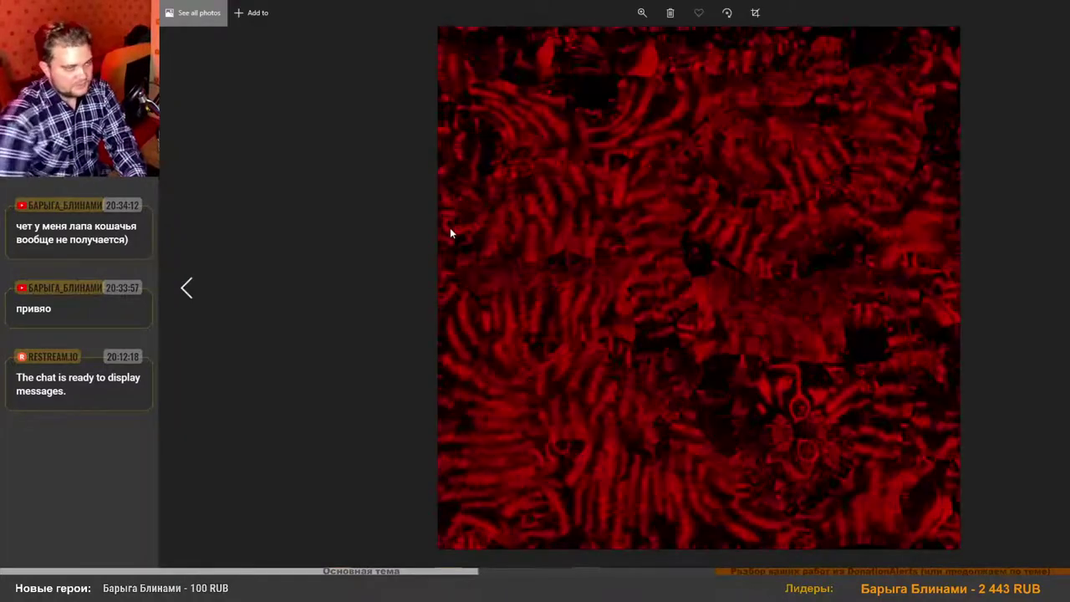
key(alt+F4)
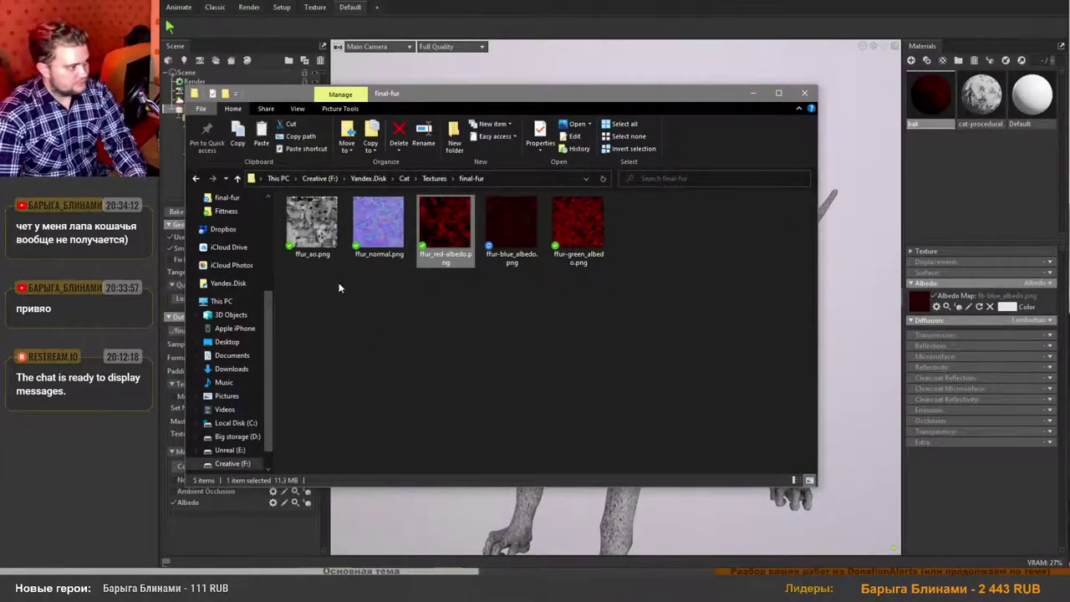
Copy Material.002_Alpha_1001.png from the fur-bake folder into the final-fur folder.
click(434, 178)
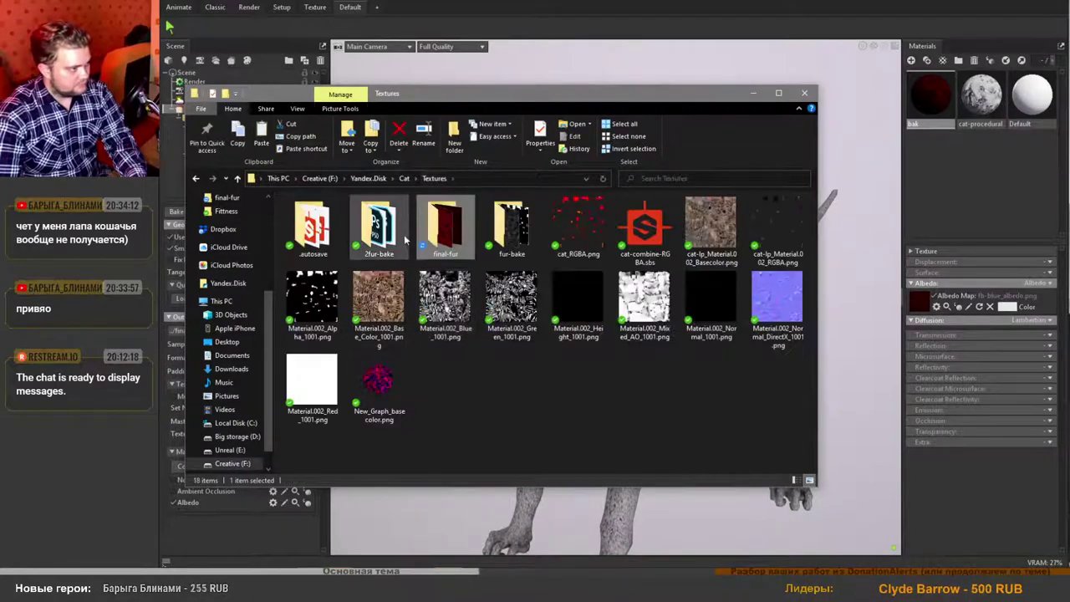
double_click(512, 224)
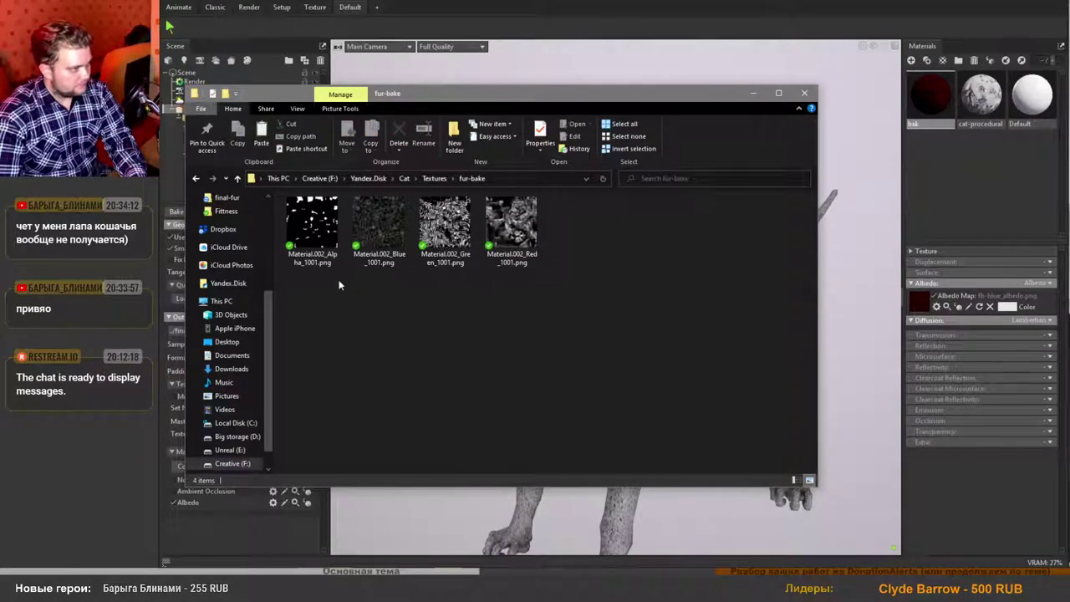
click(311, 219)
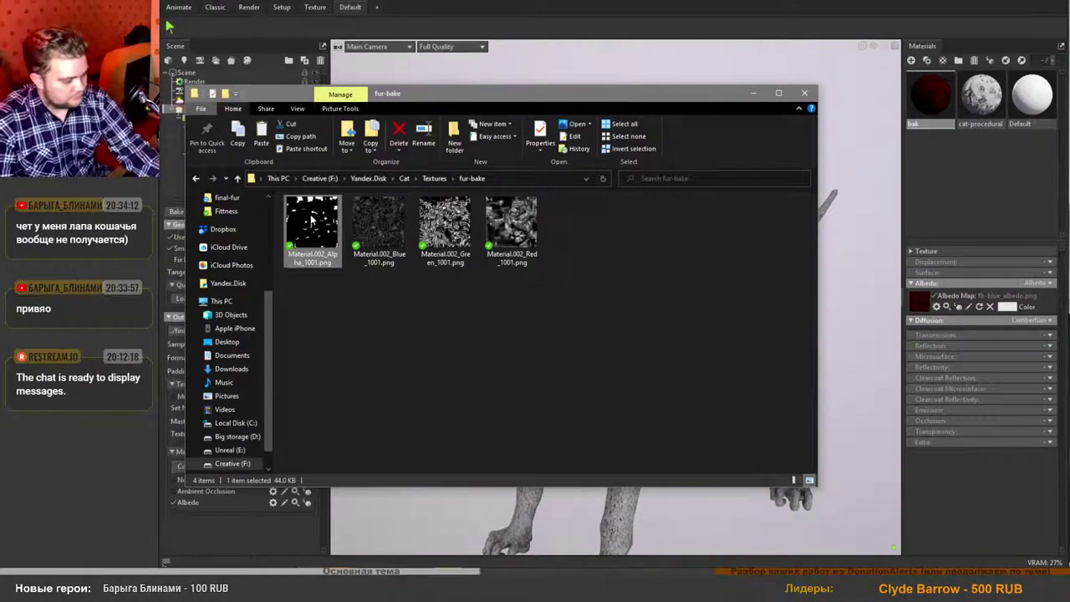
click(434, 178)
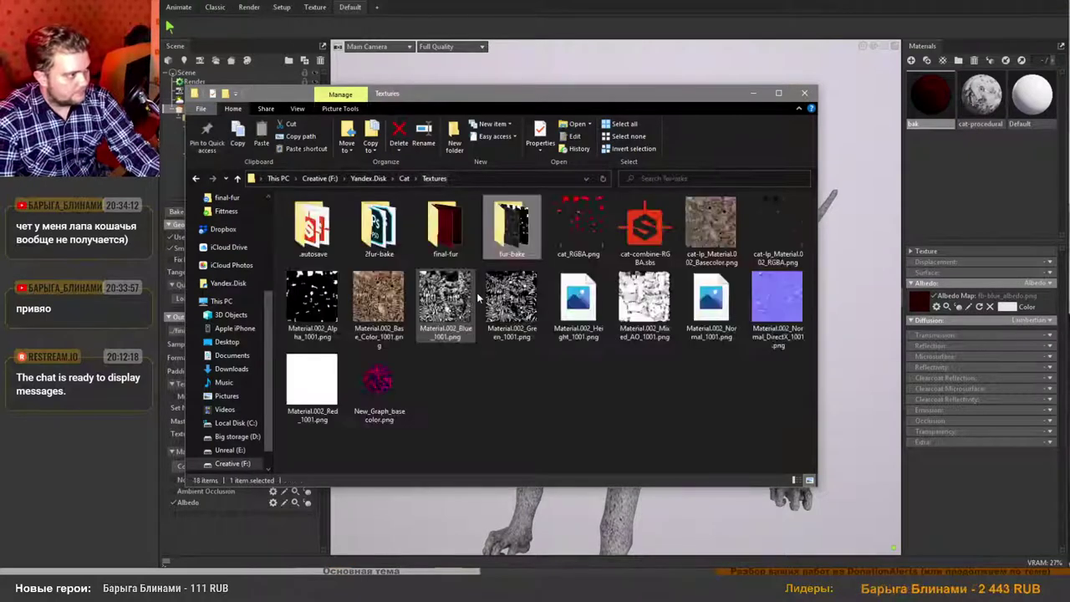
double_click(444, 244)
key(ctrl+v)
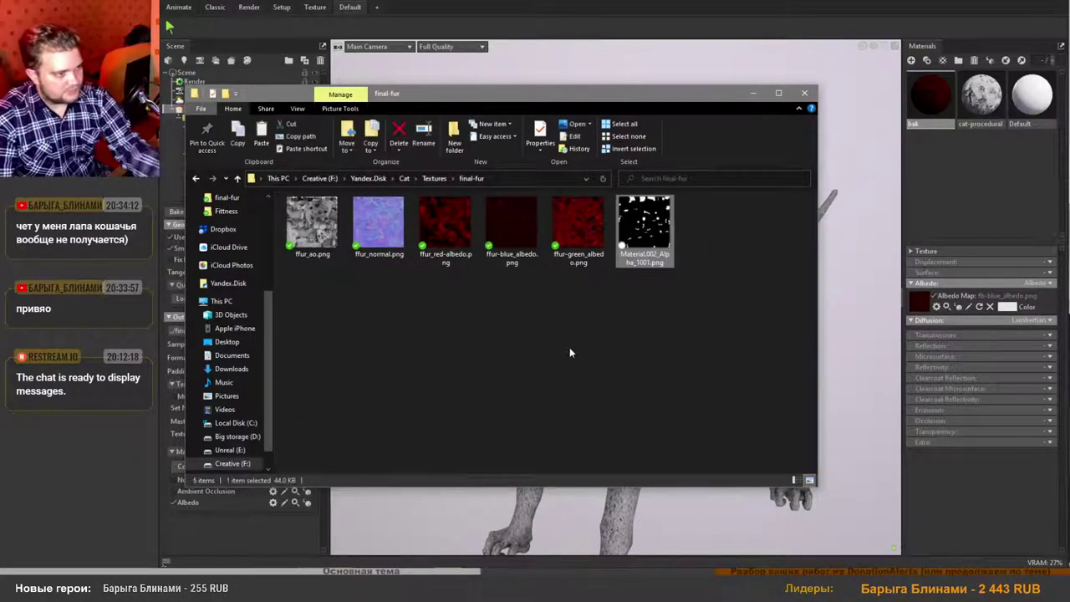
click(593, 361)
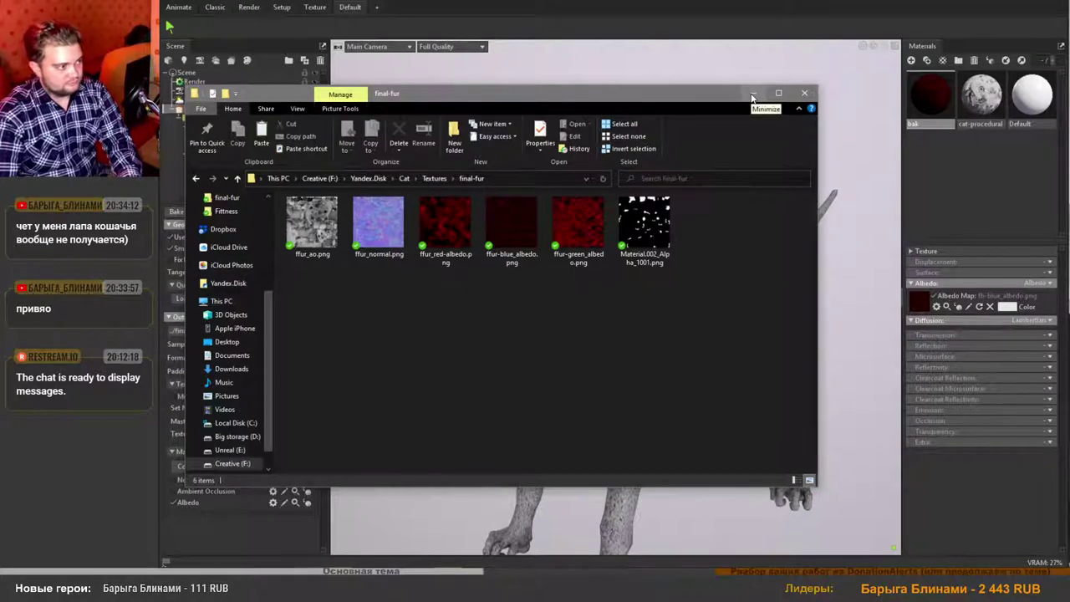
drag(681, 299, 428, 223)
click(568, 338)
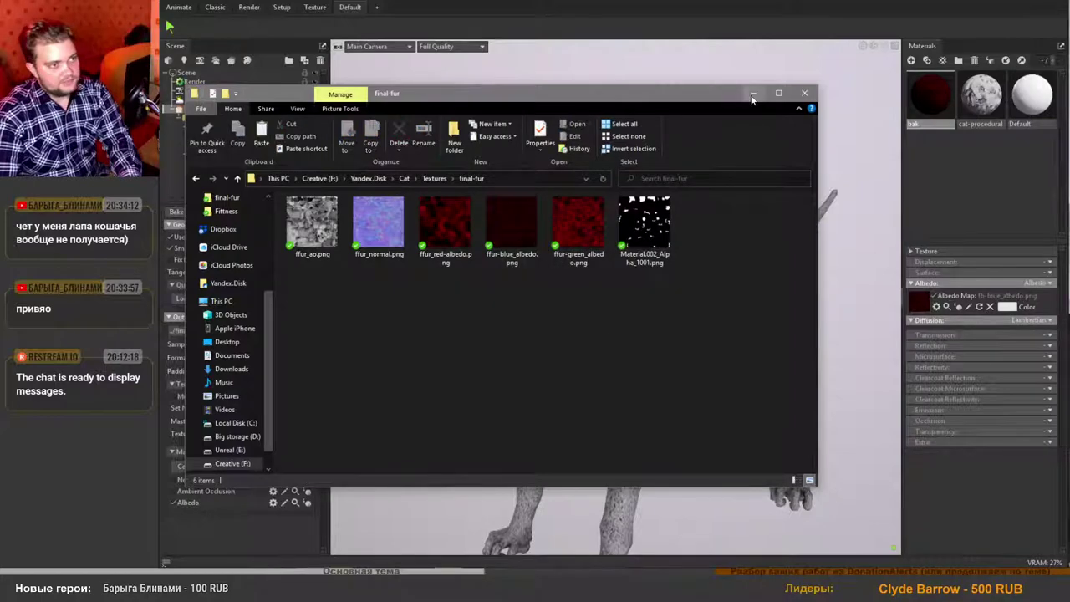
Put the file window away, then quit Marmoset Toolbag and save the scene changes.
click(753, 93)
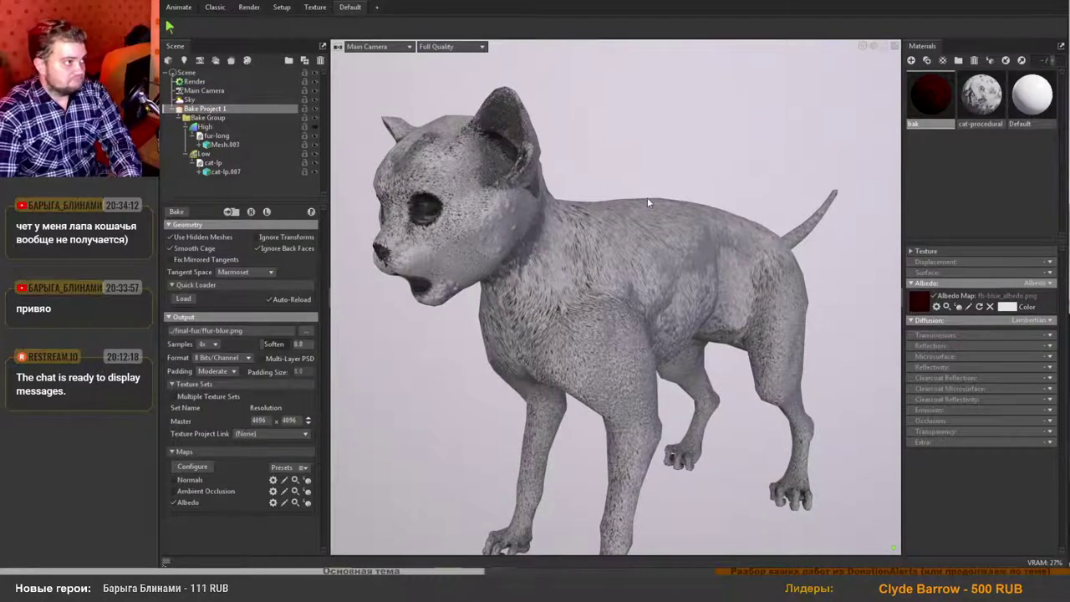
click(1058, 1)
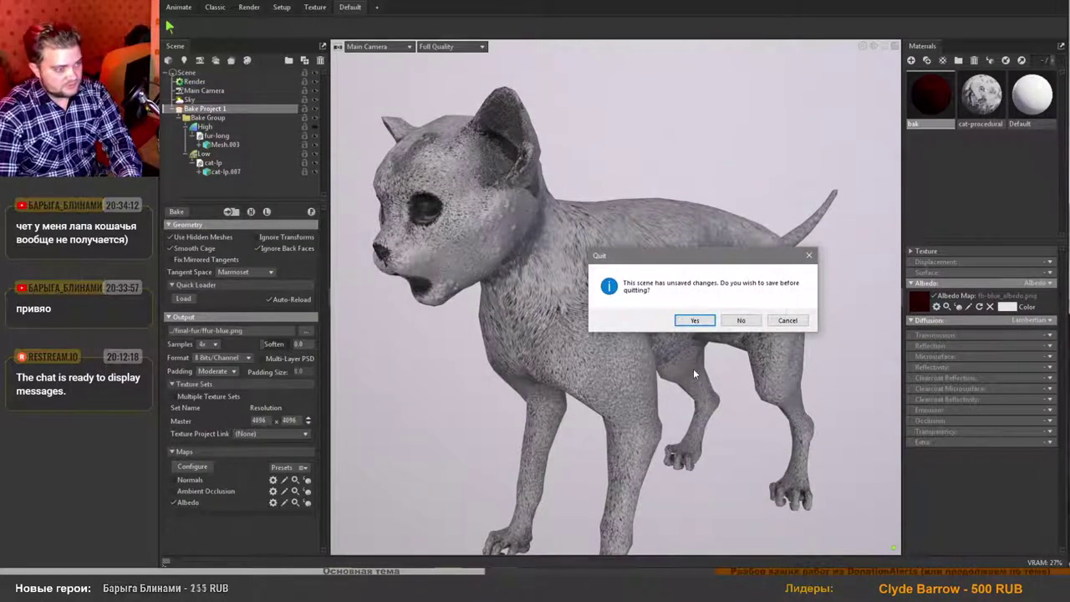
click(692, 320)
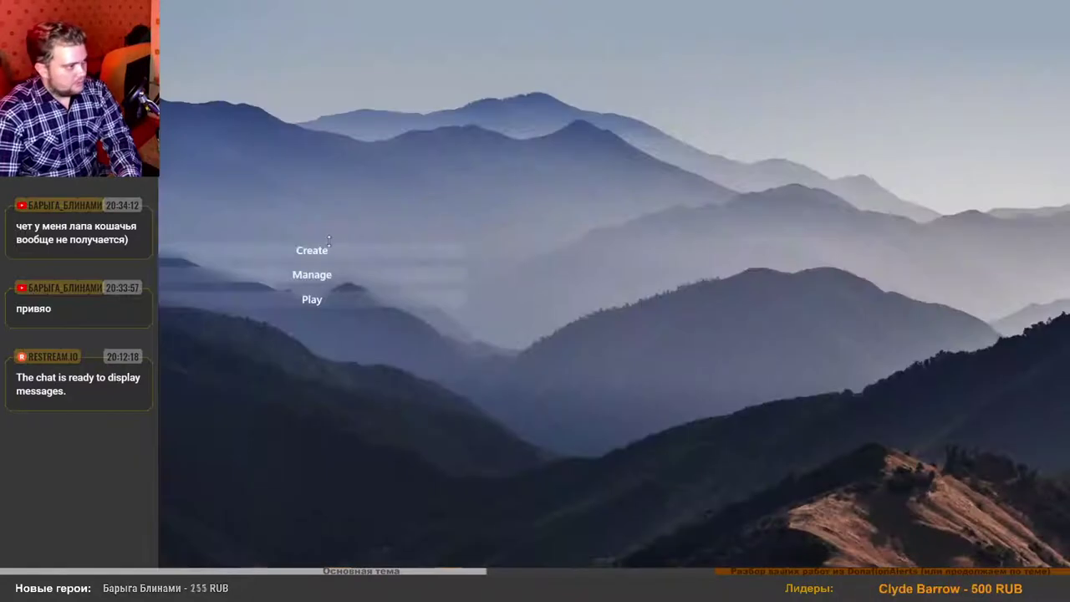
Launch Substance Designer from the desktop and reposition its welcome window.
mouse_move(333, 262)
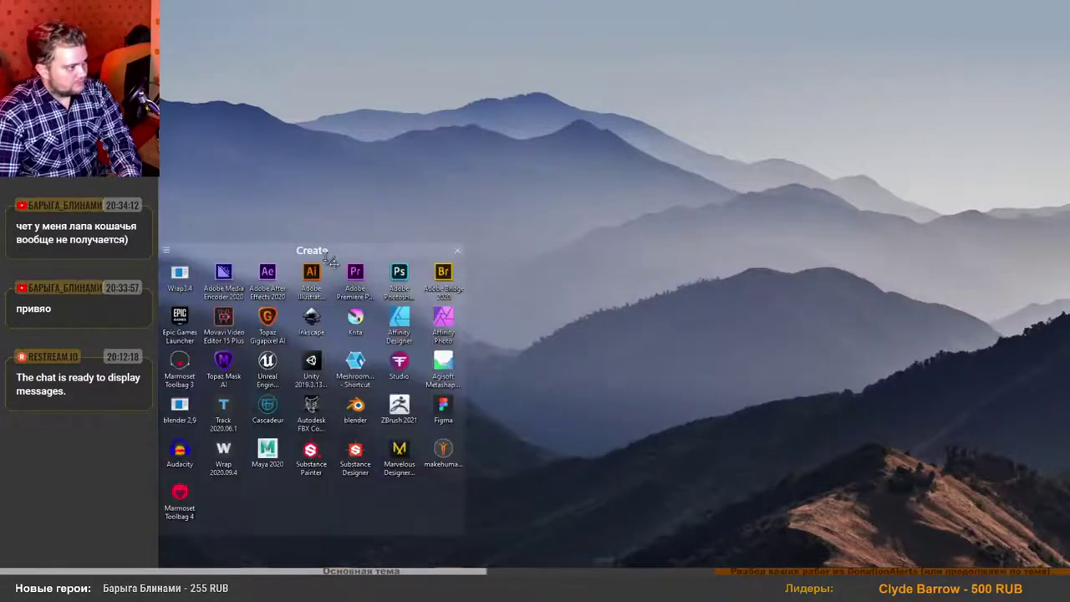
double_click(355, 452)
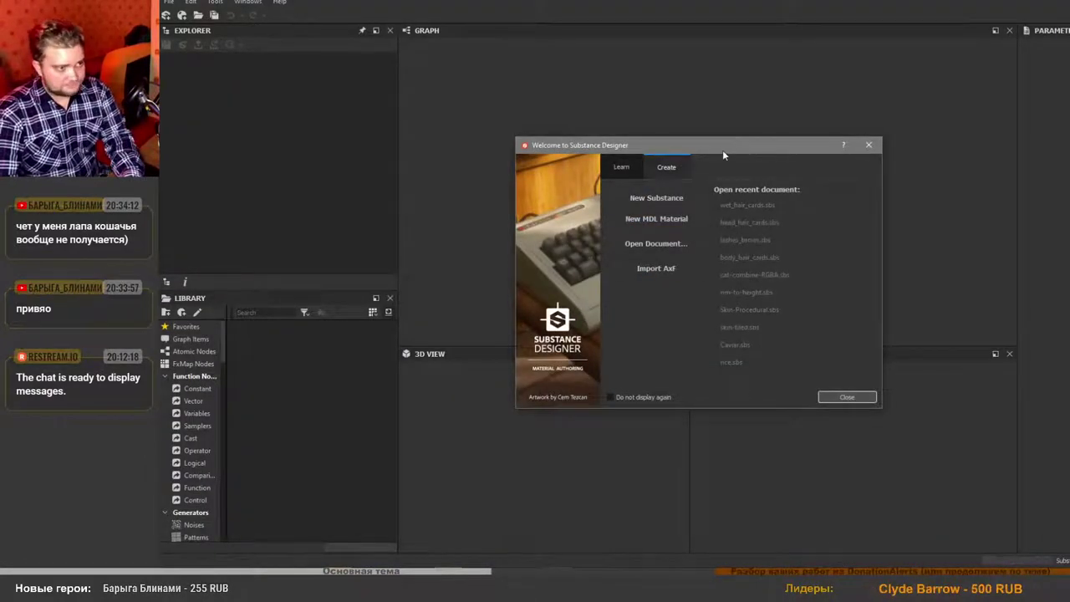
drag(723, 150, 658, 155)
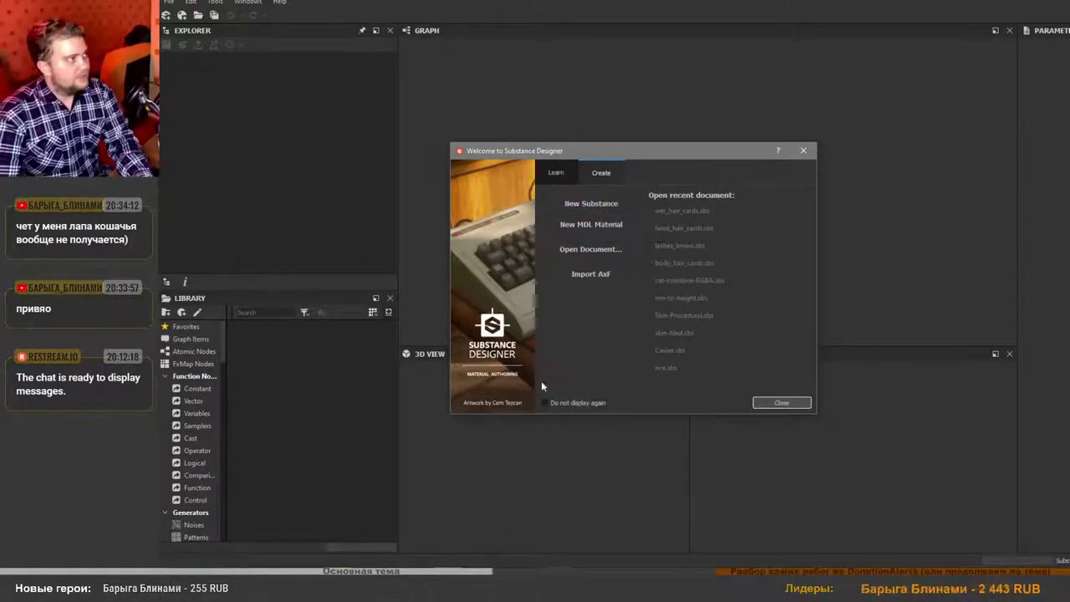
drag(625, 149, 641, 155)
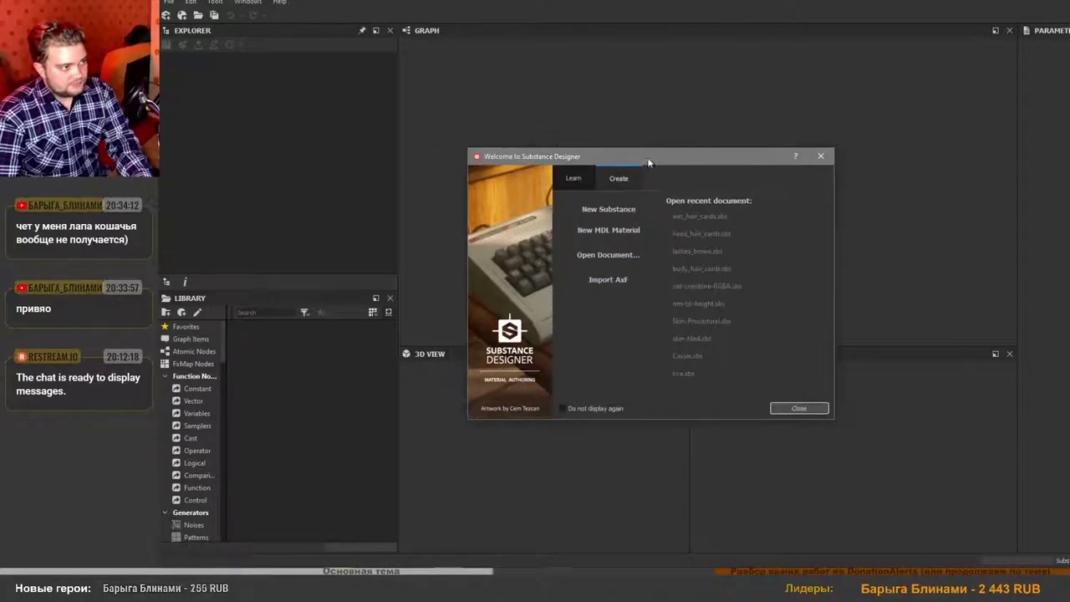
Create a new Substance graph named cat-fur-masks using the PBR (Metallic/Roughness) template.
click(604, 213)
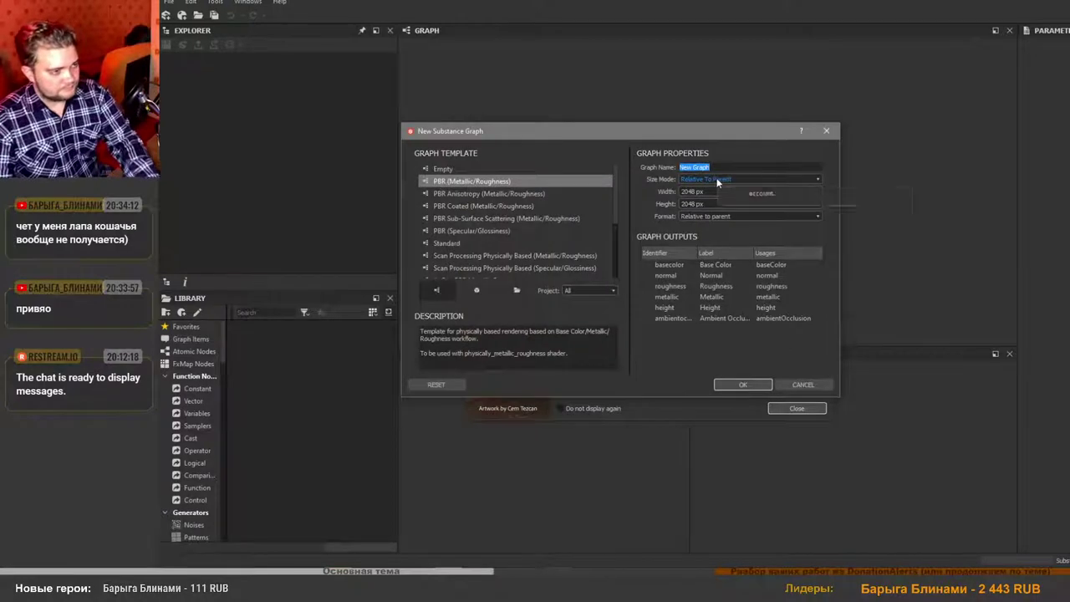
mouse_move(717, 183)
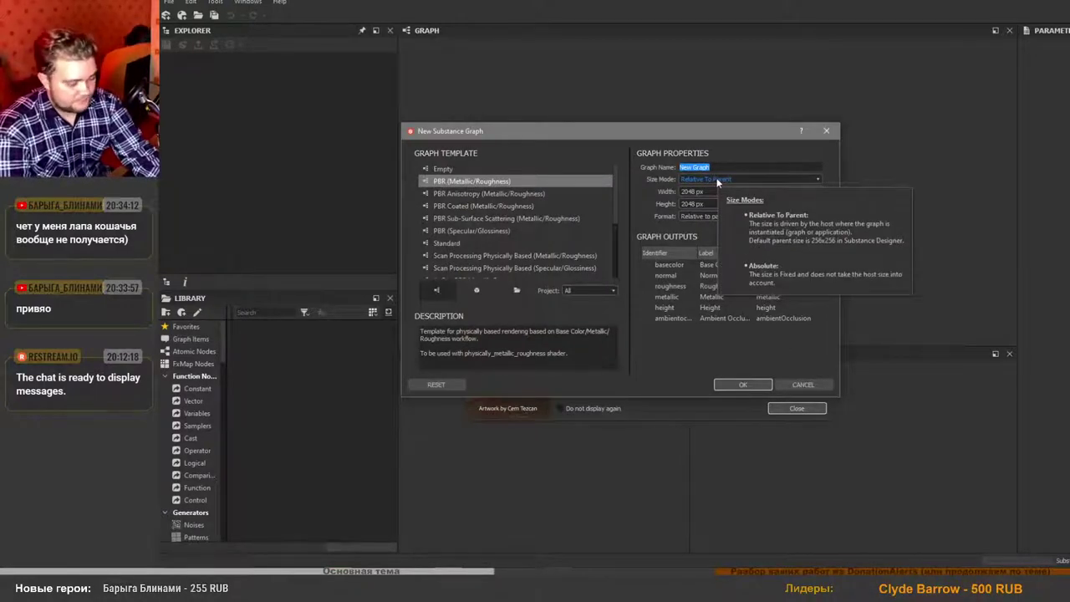
text(cat-)
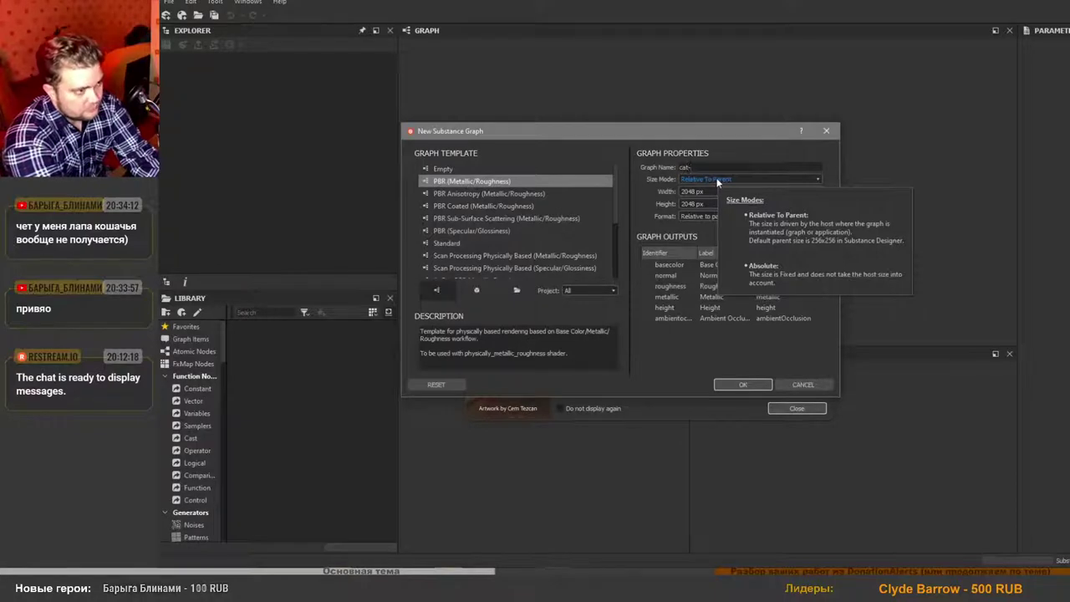
text(fu)
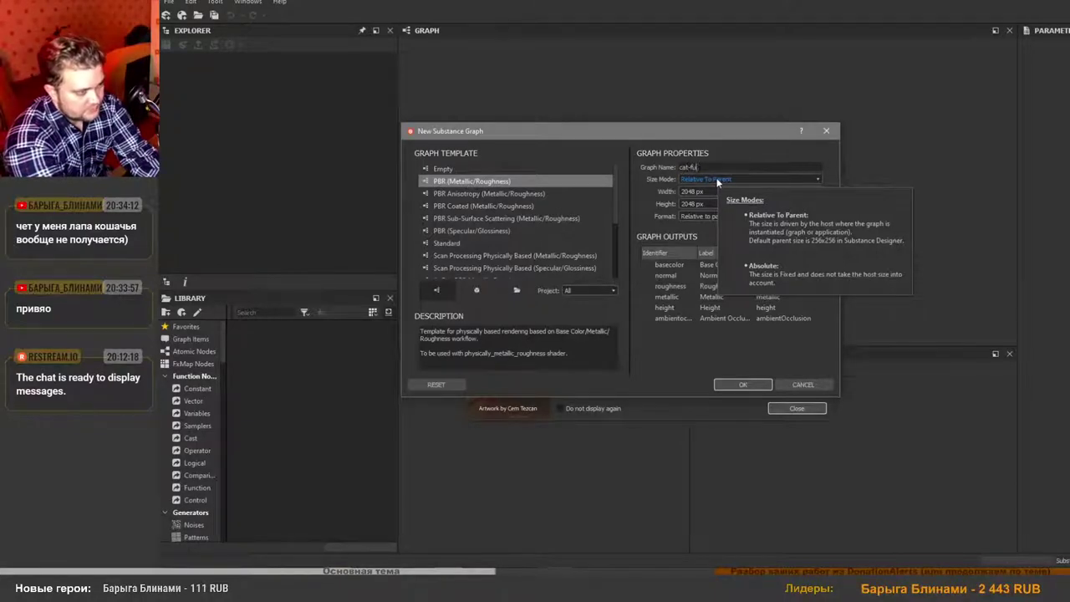
text(r)
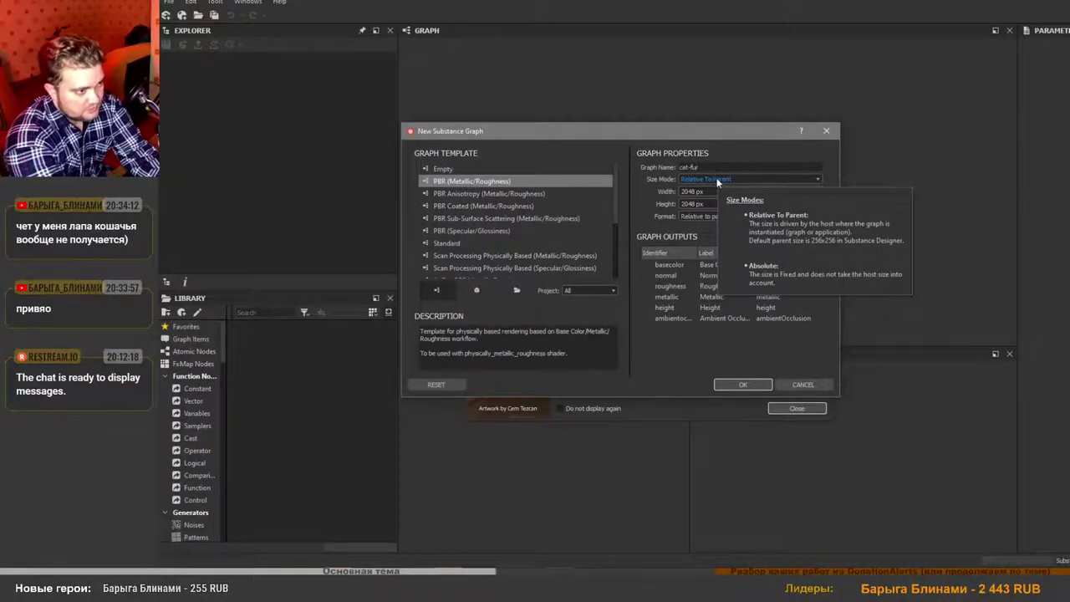
text(0)
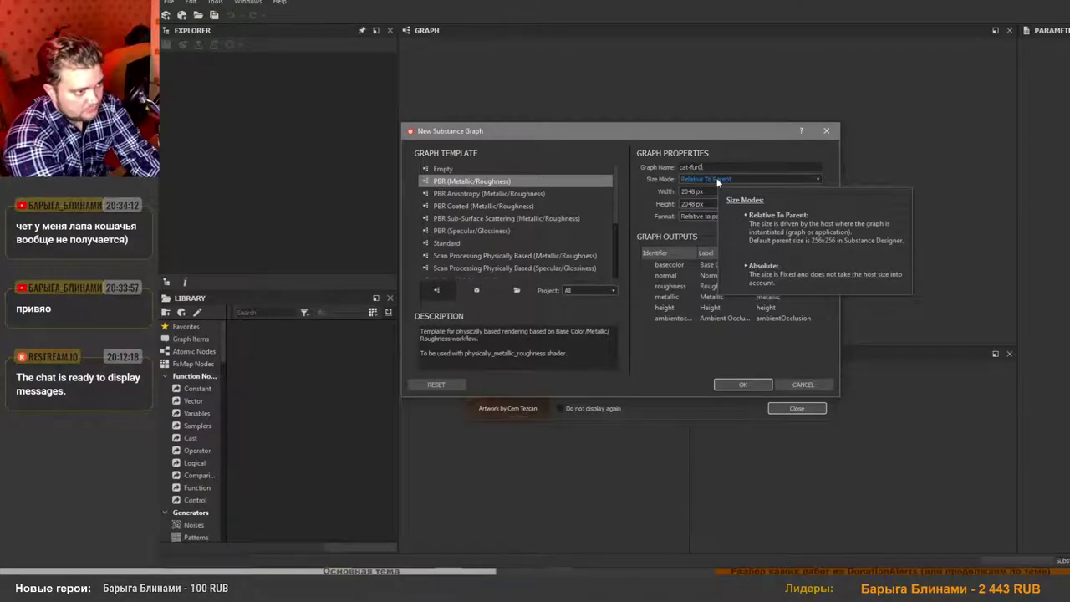
text(ba-mes)
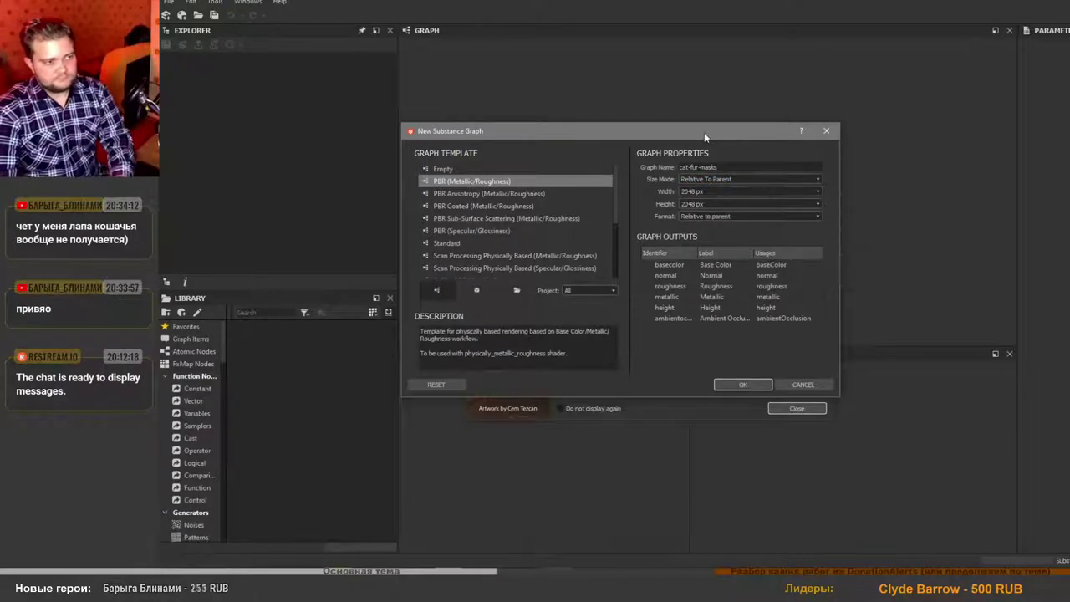
drag(704, 132, 698, 139)
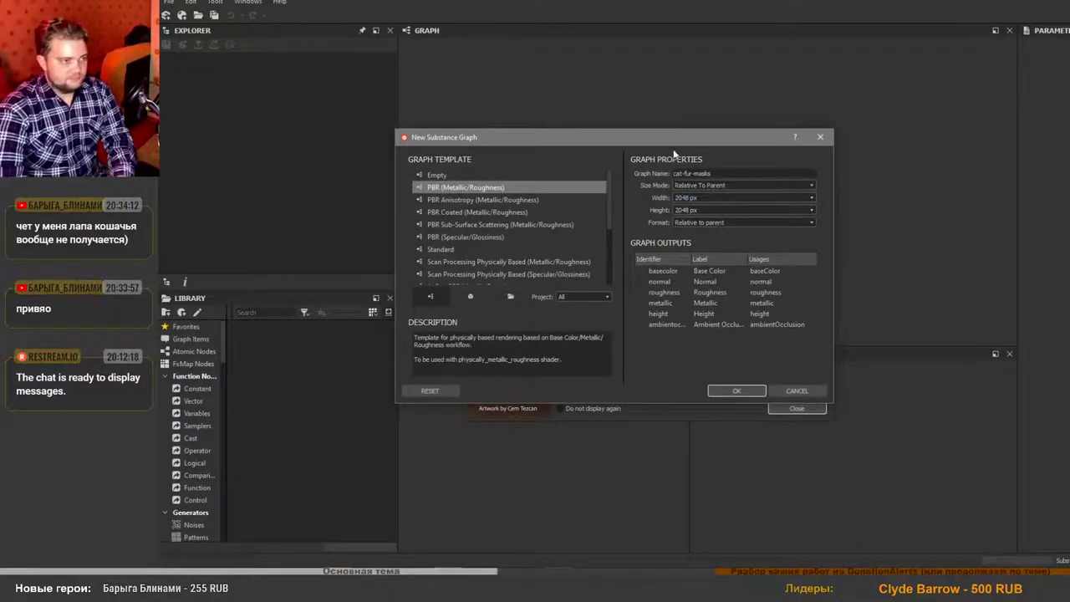
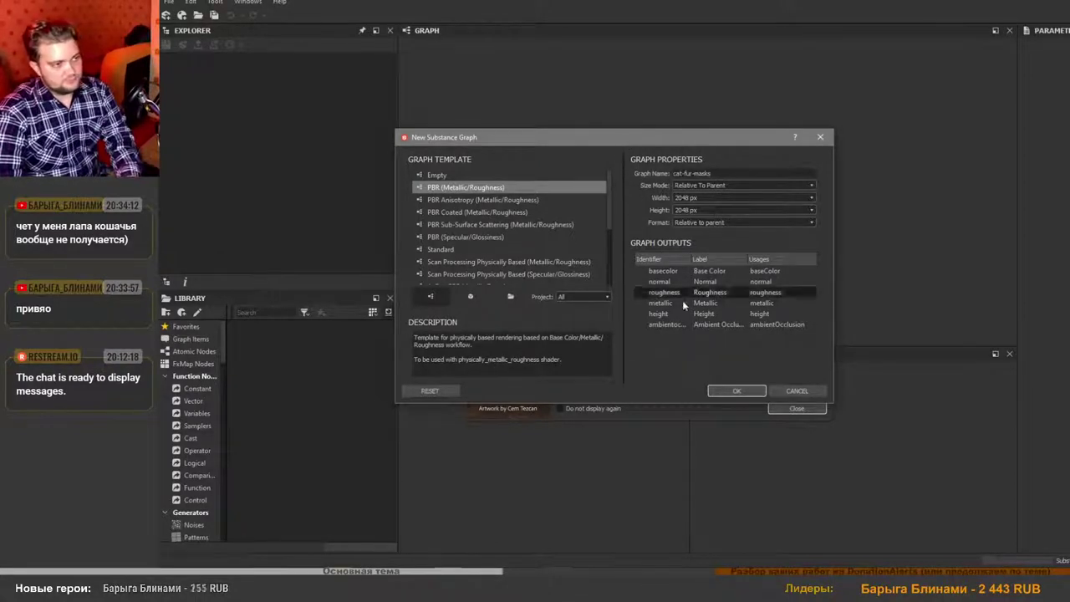
click(730, 391)
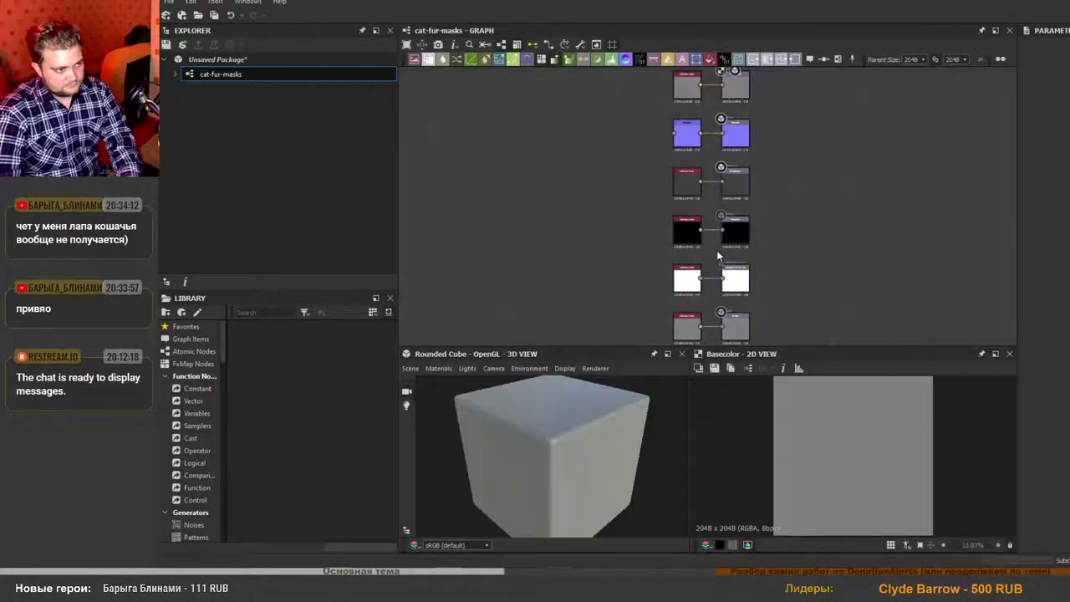
Link ffur_red-albedo.png, ffur-blue_albedo.png, ffur-green_albedo.png and Material.002_Alpha_1001.png from the final-fur folder into the cat-fur-masks graph as bitmap resources.
scroll(796, 242, down, 2)
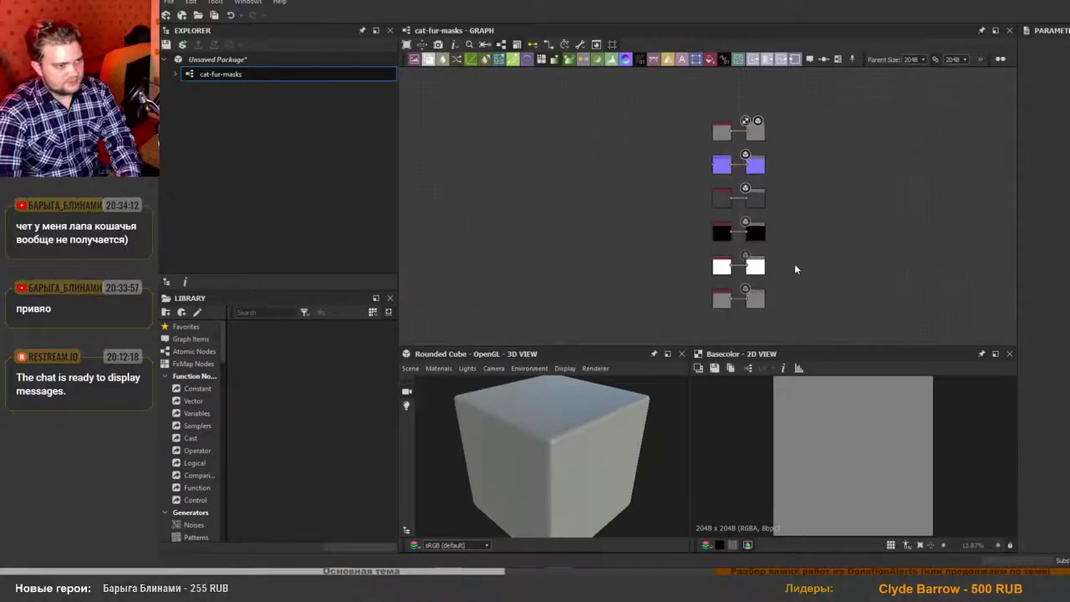
middle_drag(827, 264, 813, 262)
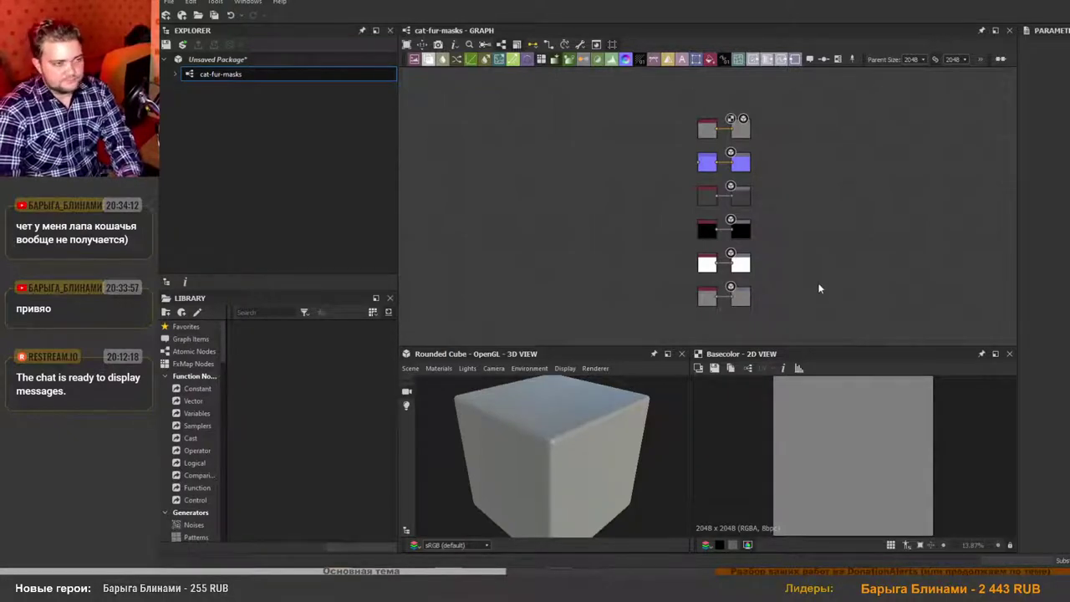
middle_drag(818, 281, 811, 280)
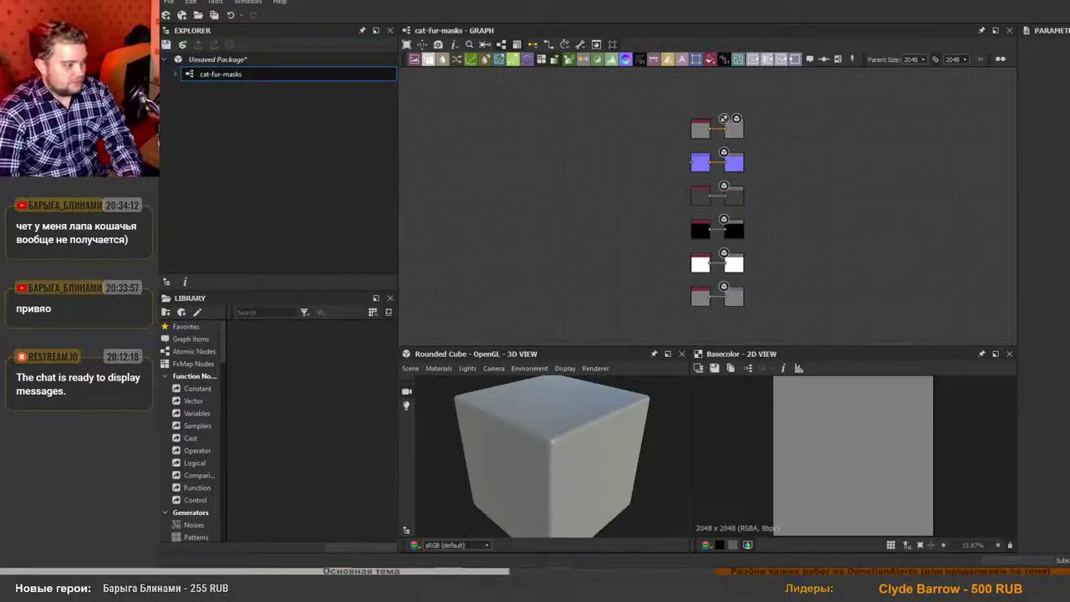
key(alt+Tab)
drag(616, 85, 415, 131)
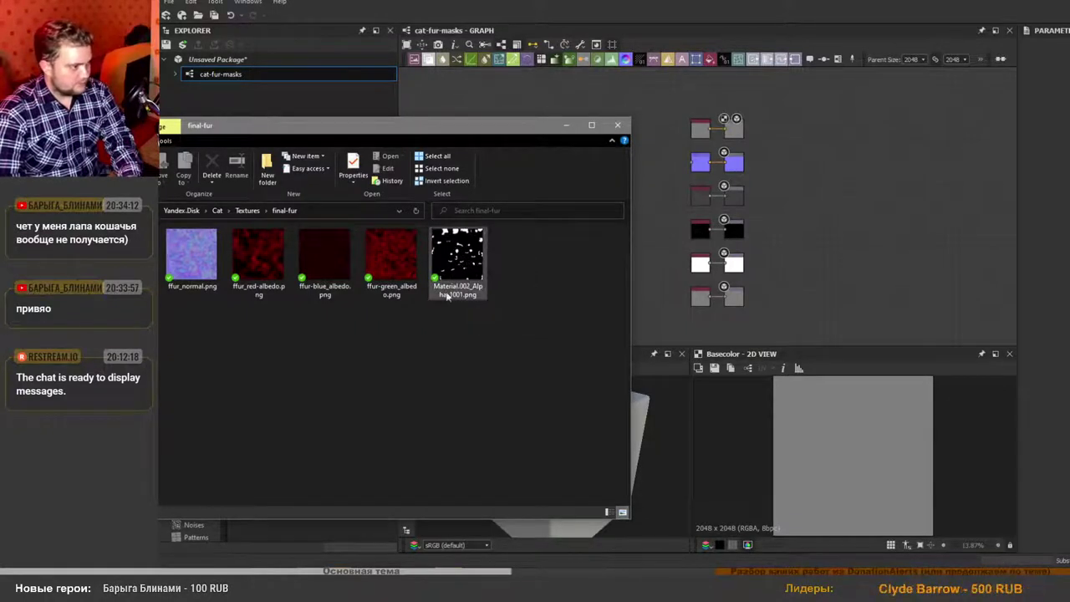
drag(505, 374, 267, 246)
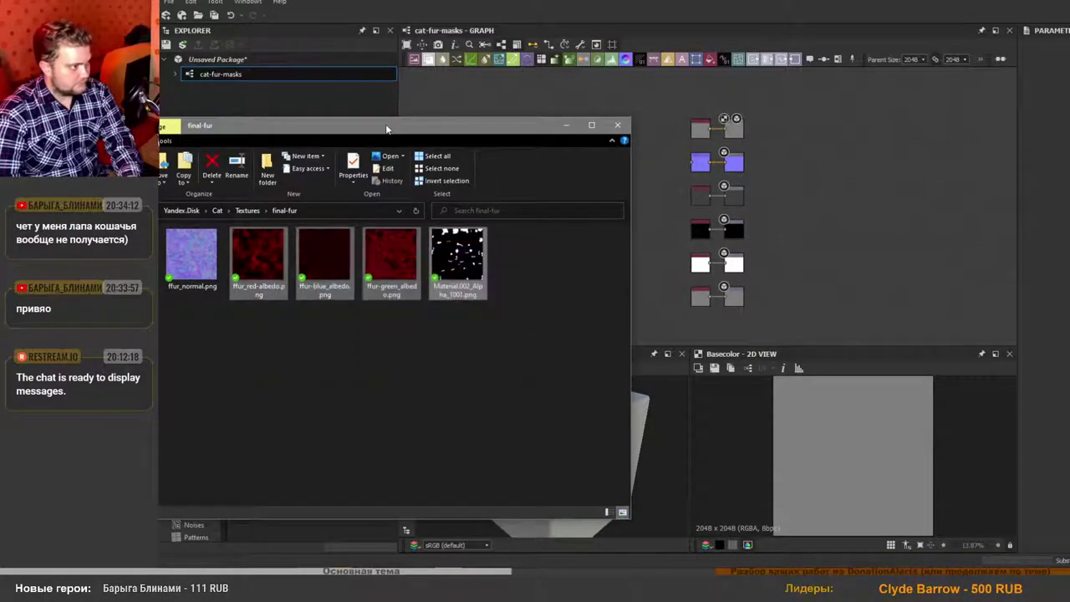
drag(390, 124, 586, 132)
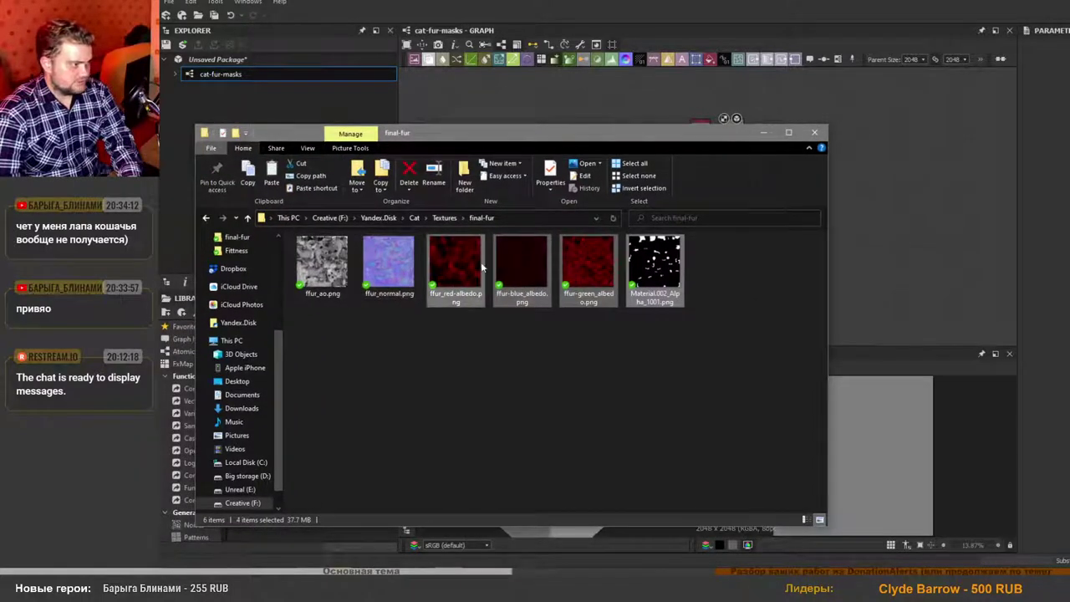
drag(661, 136, 385, 155)
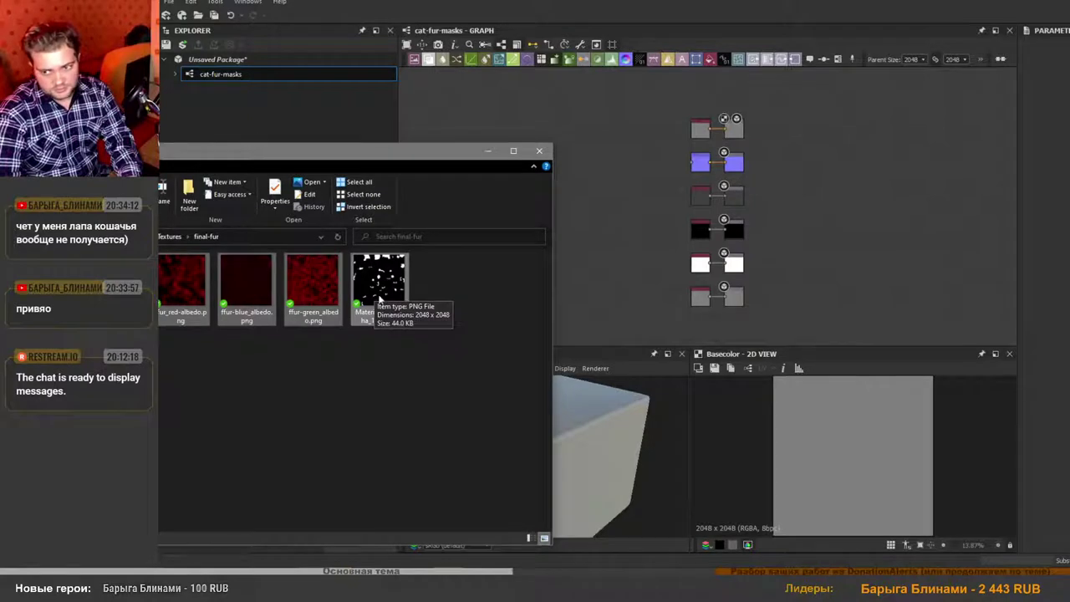
drag(385, 284, 608, 249)
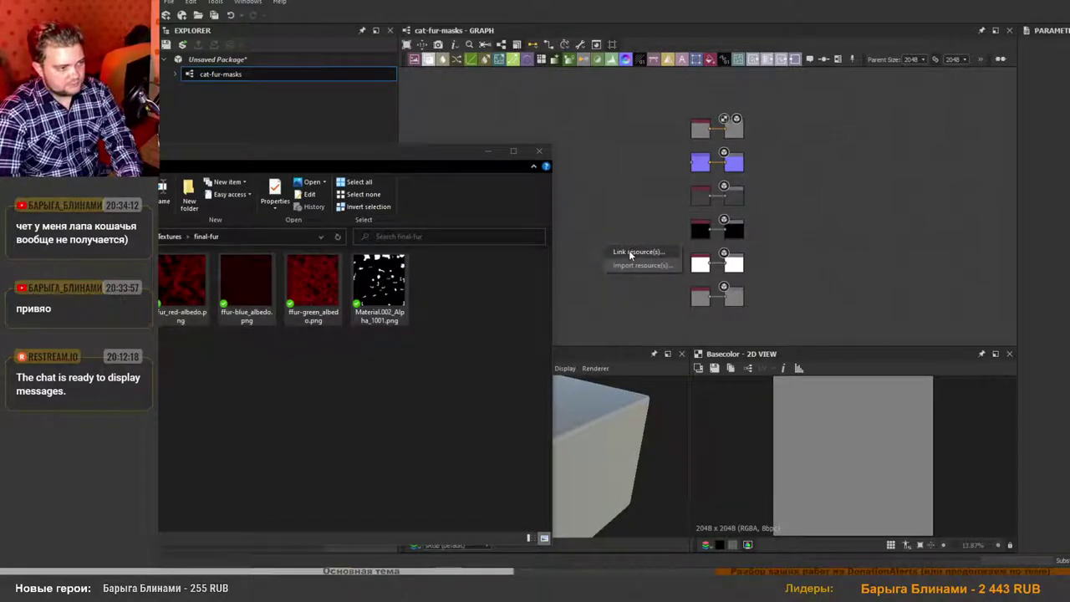
click(634, 252)
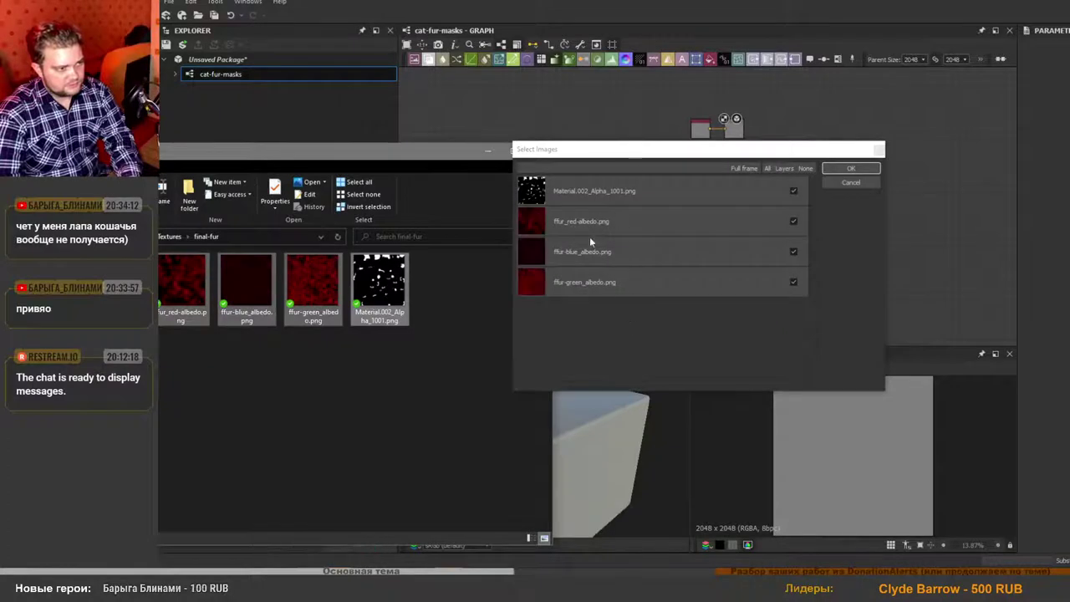
click(851, 168)
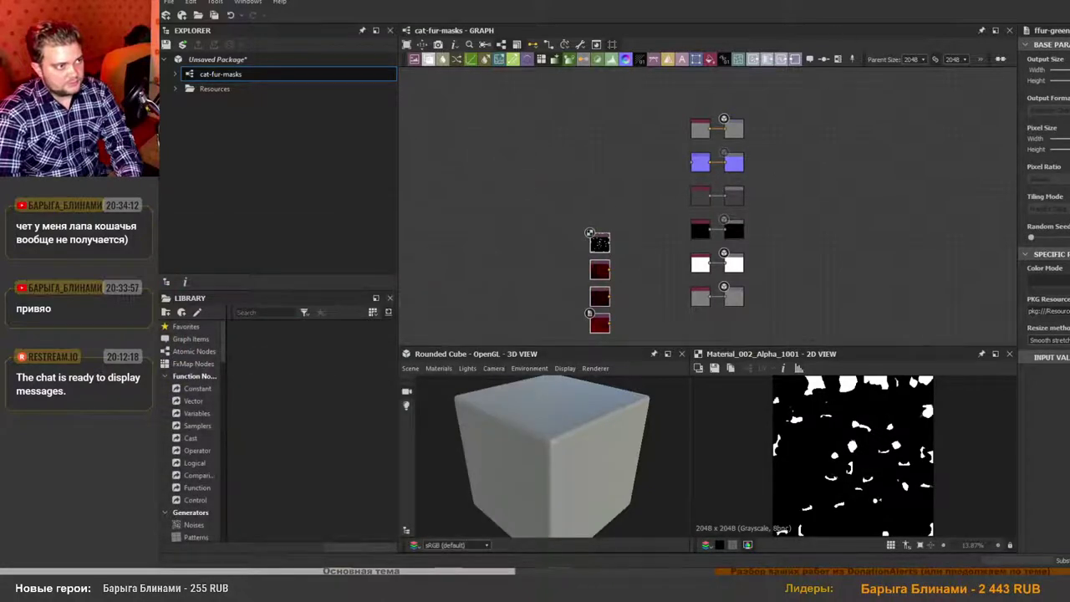
Snap the Substance Designer window to the screen edge and widen it so the Properties panel is fully shown.
drag(638, 2, 160, 134)
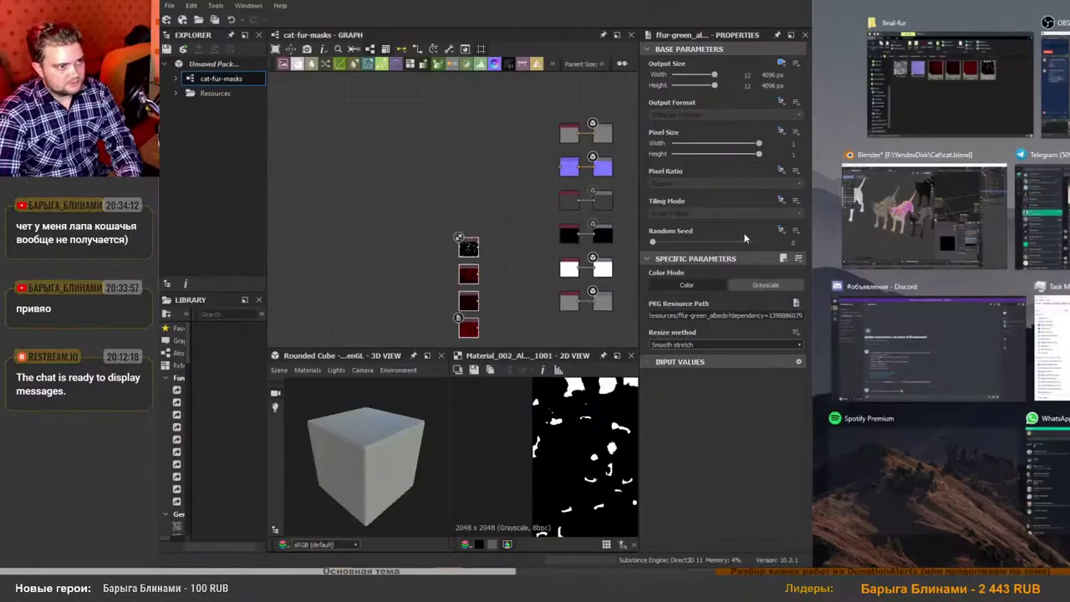
click(507, 194)
drag(811, 261, 1069, 267)
Arrange the linked bitmap nodes in one vertical column, ordered red albedo, green albedo, blue albedo and alpha.
scroll(639, 253, up, 4)
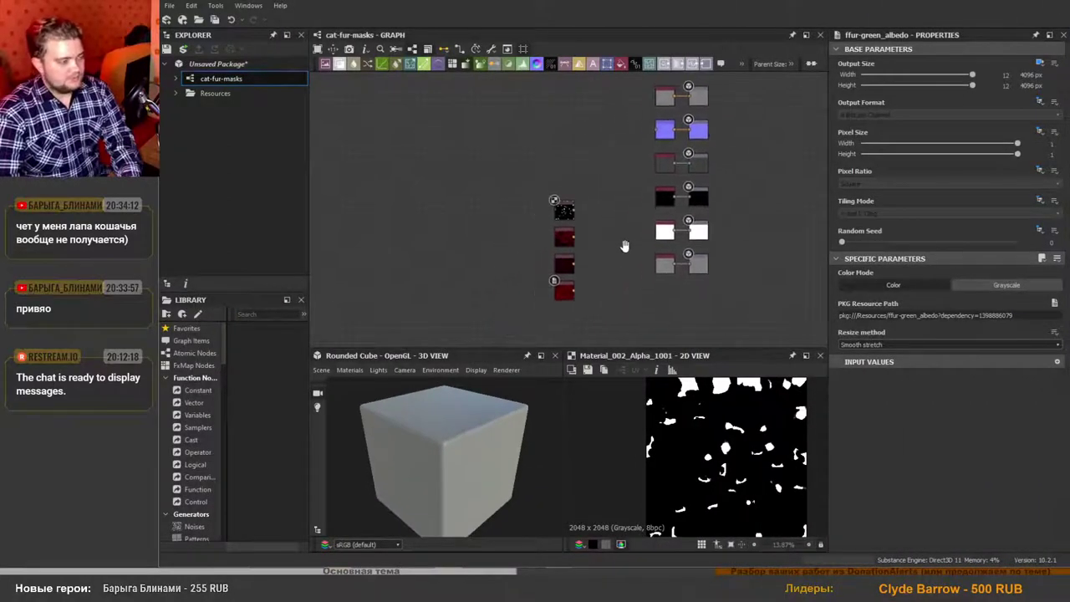
middle_drag(639, 253, 706, 223)
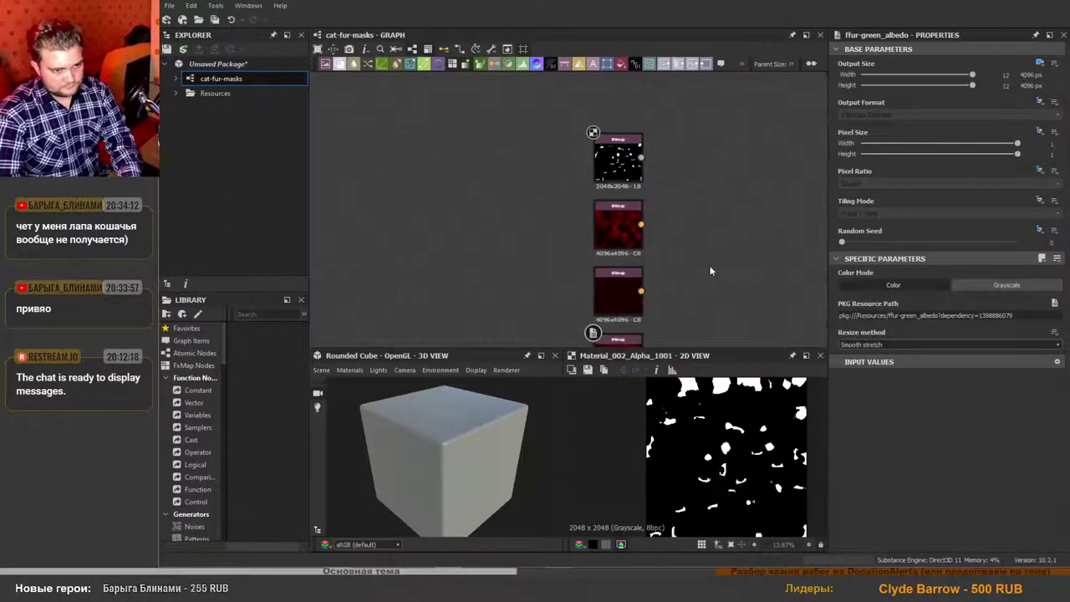
scroll(700, 258, down, 3)
click(643, 190)
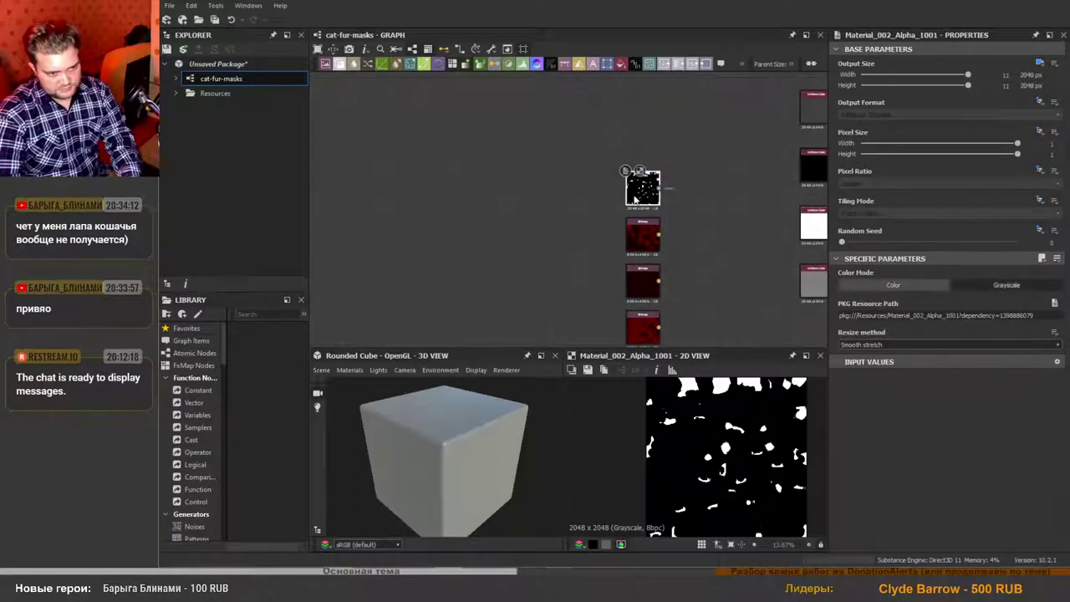
drag(643, 191, 527, 293)
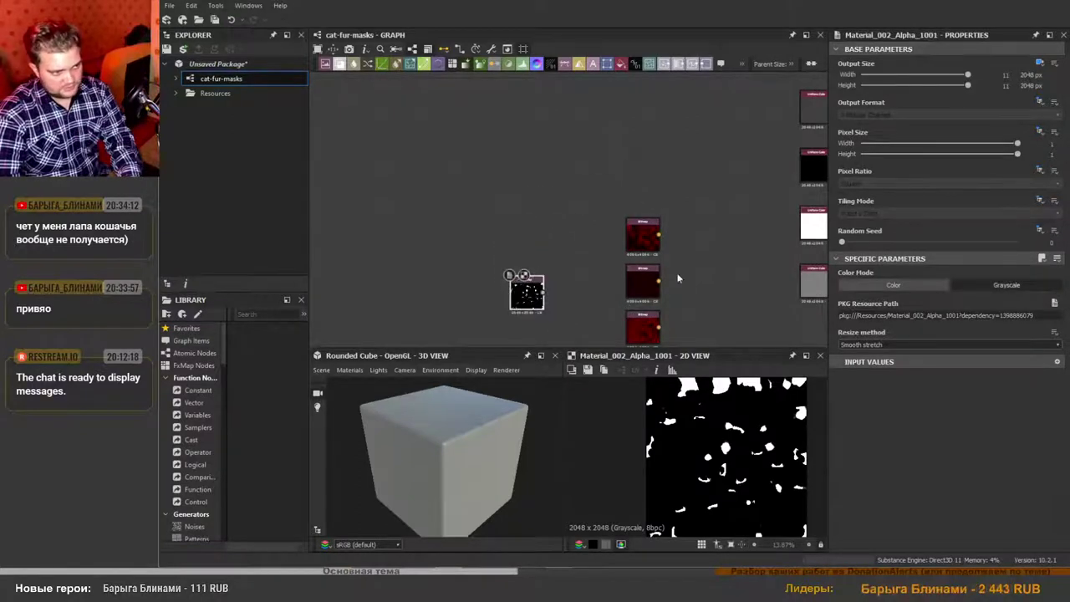
click(637, 235)
drag(637, 235, 542, 134)
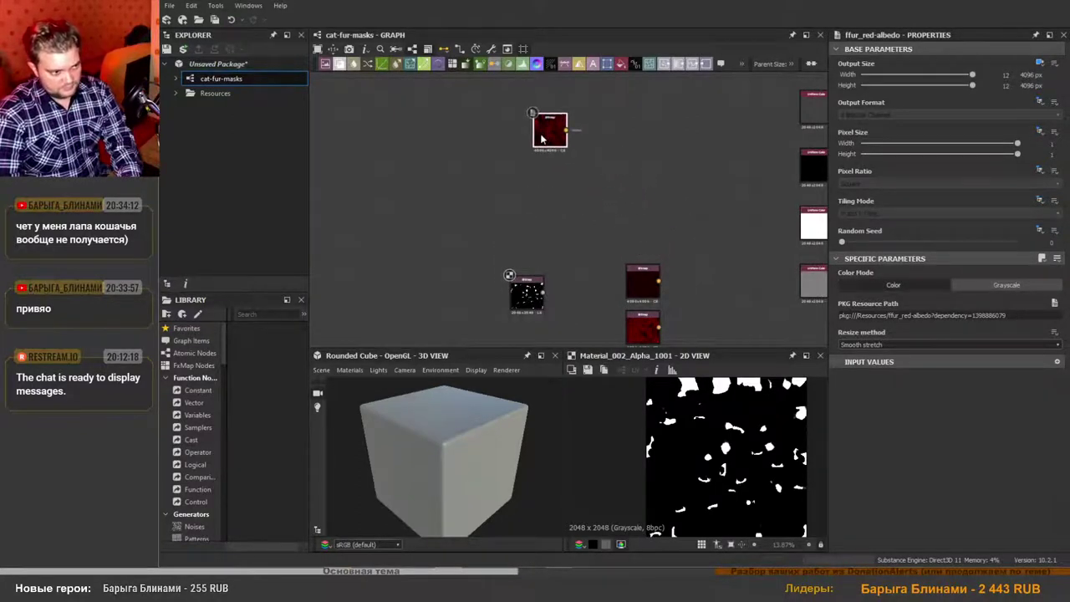
click(637, 292)
drag(637, 293, 521, 257)
click(637, 327)
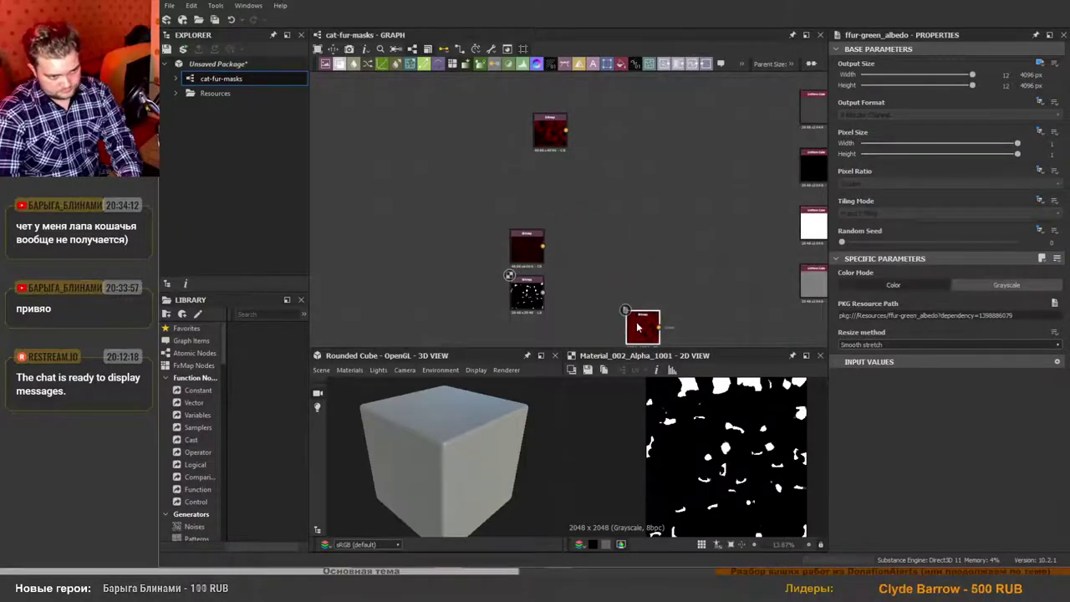
drag(646, 331, 530, 205)
drag(551, 141, 528, 163)
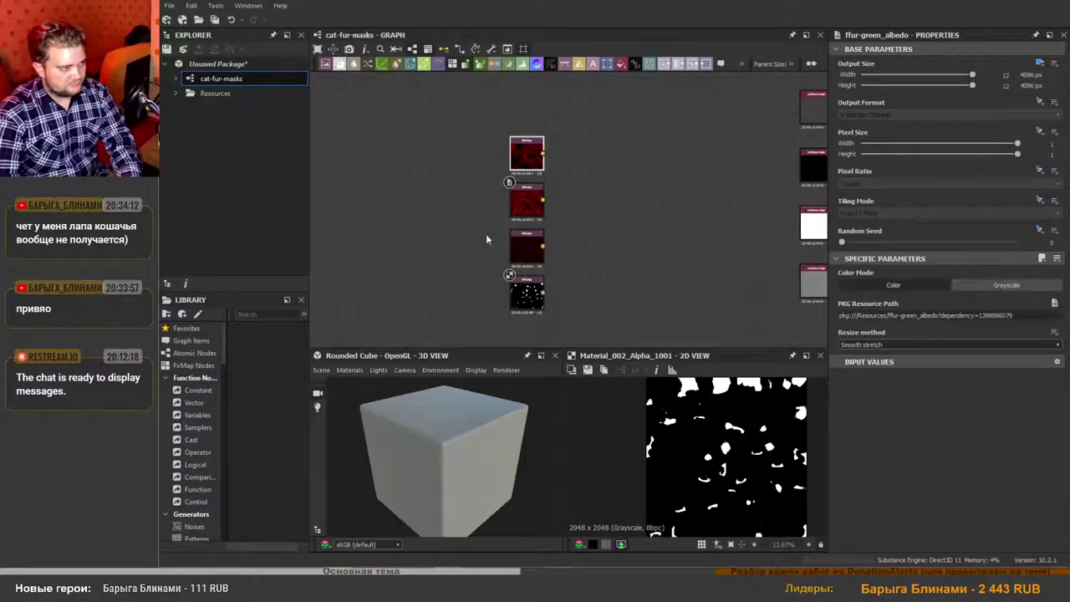
Set the red, green and blue albedo bitmaps to Grayscale color mode and show the red albedo in the 2D view.
click(525, 199)
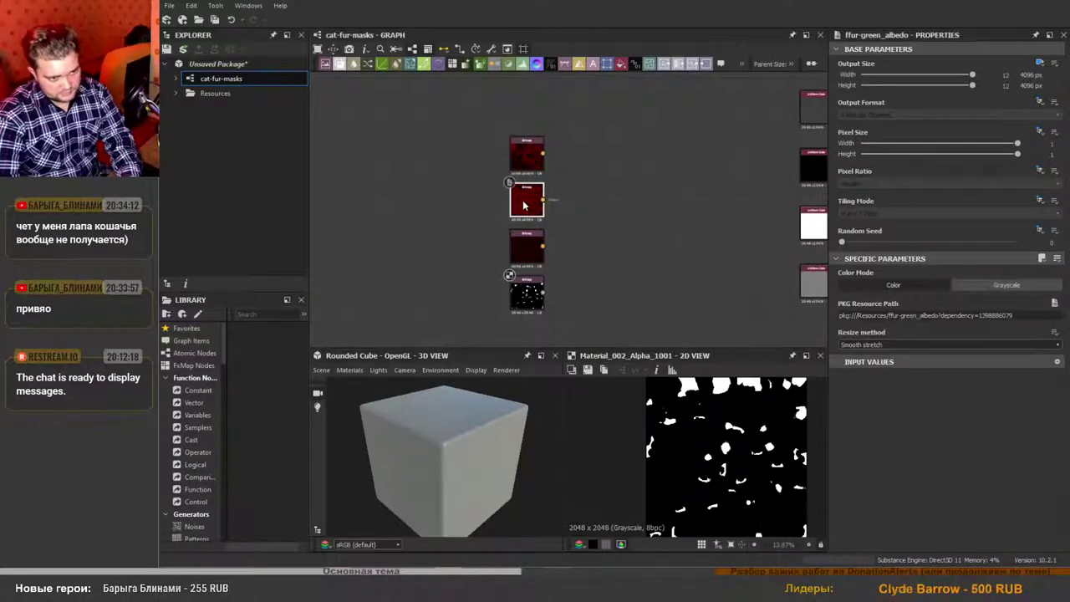
click(530, 250)
click(526, 292)
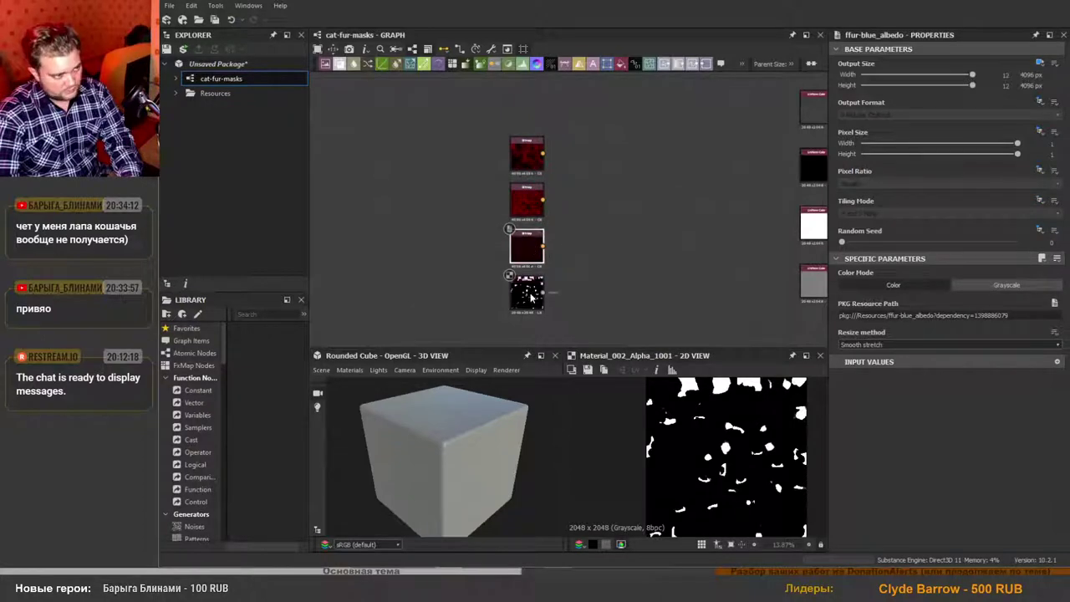
click(529, 166)
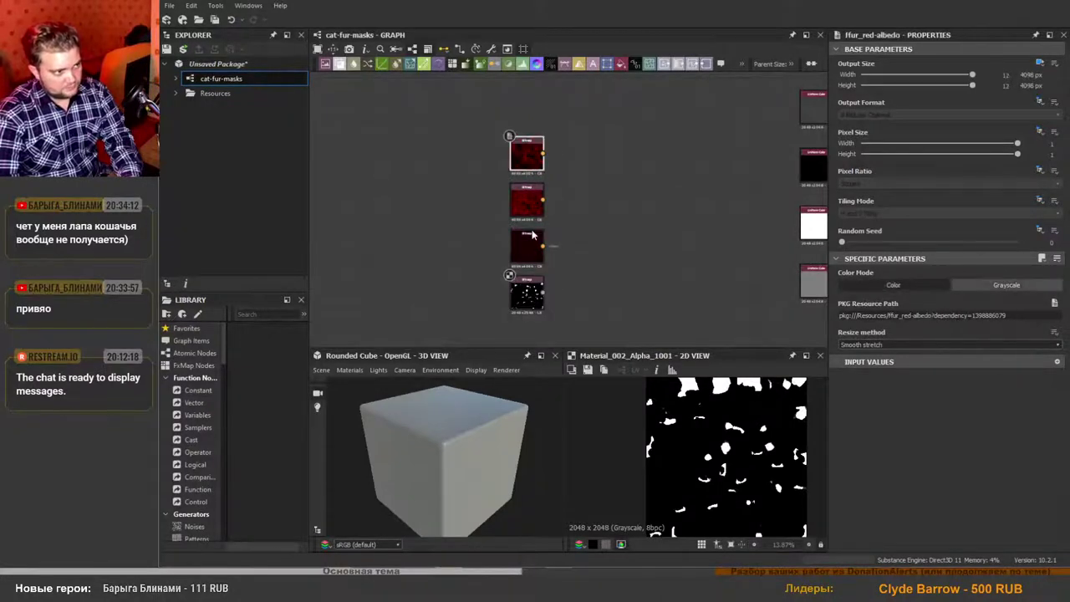
click(991, 289)
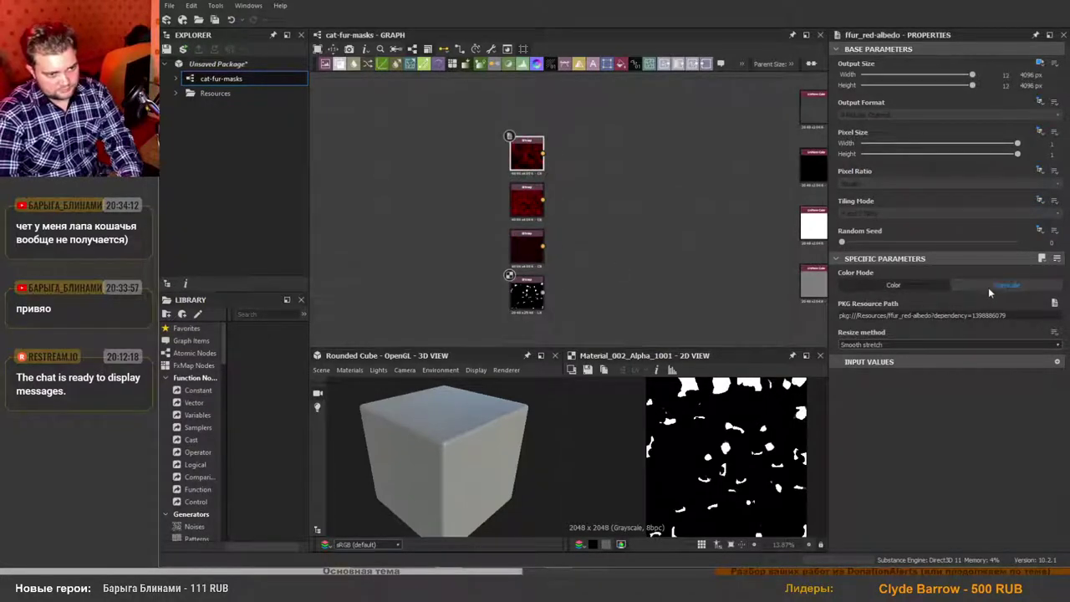
click(527, 201)
click(1007, 286)
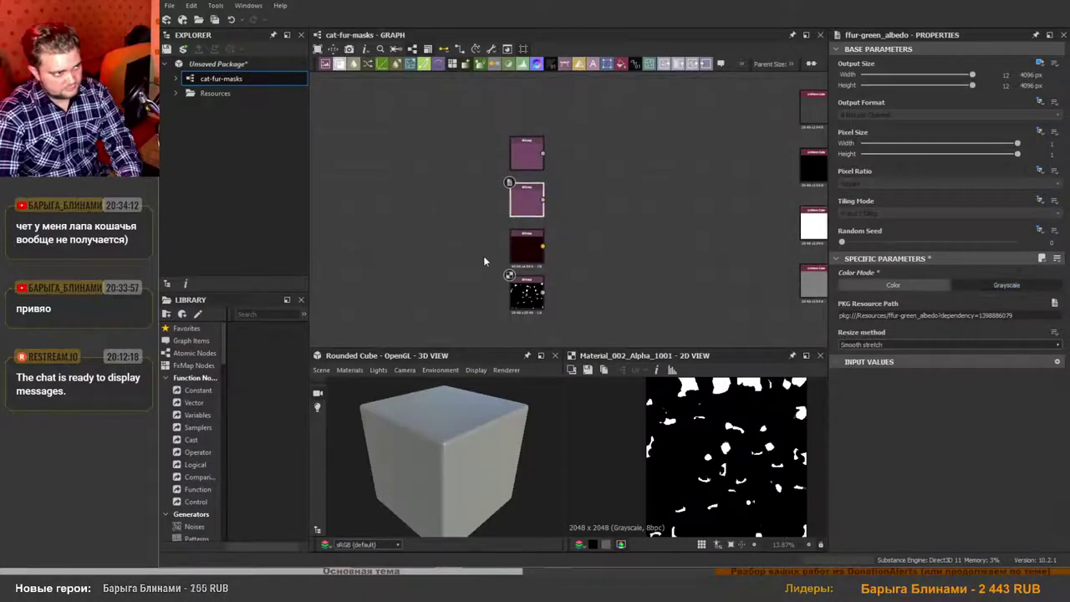
click(526, 246)
click(1007, 285)
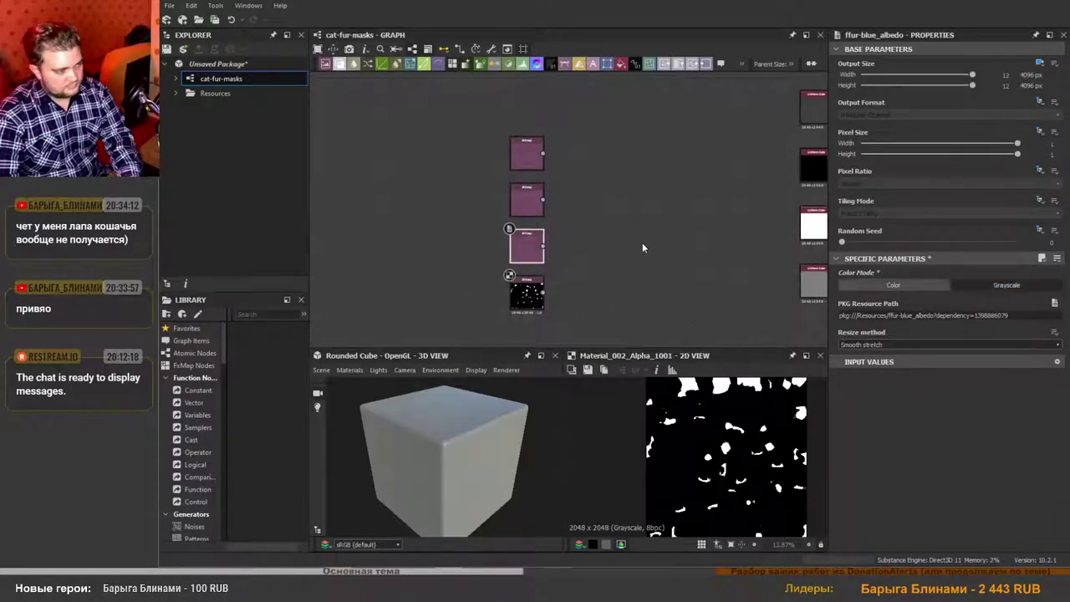
double_click(527, 153)
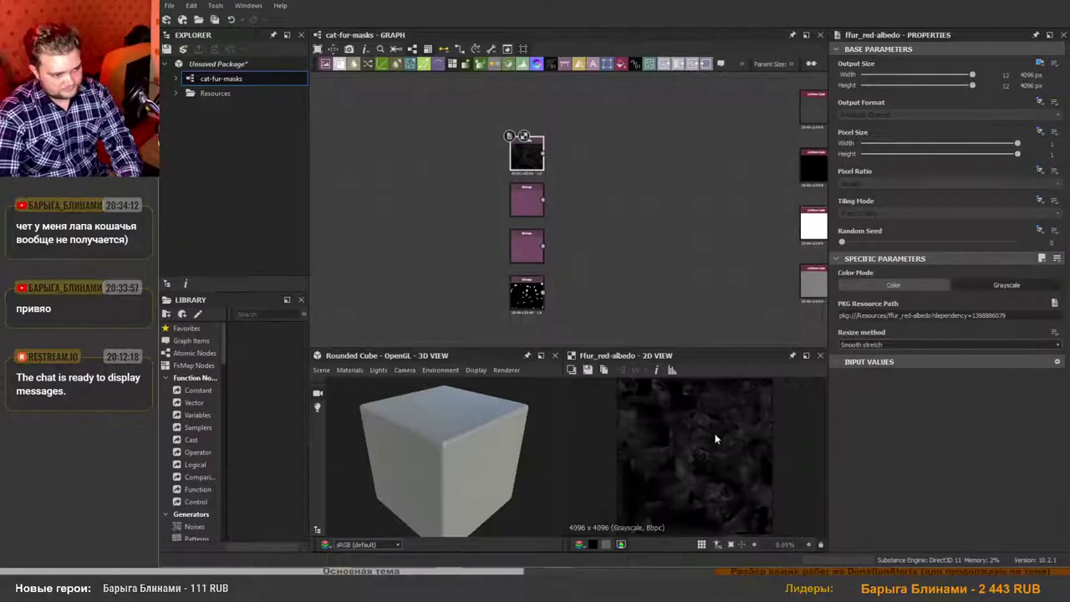
Examine the red, green and blue albedo bitmaps and the alpha bitmap one after another in the 2D view.
scroll(514, 154, up, 4)
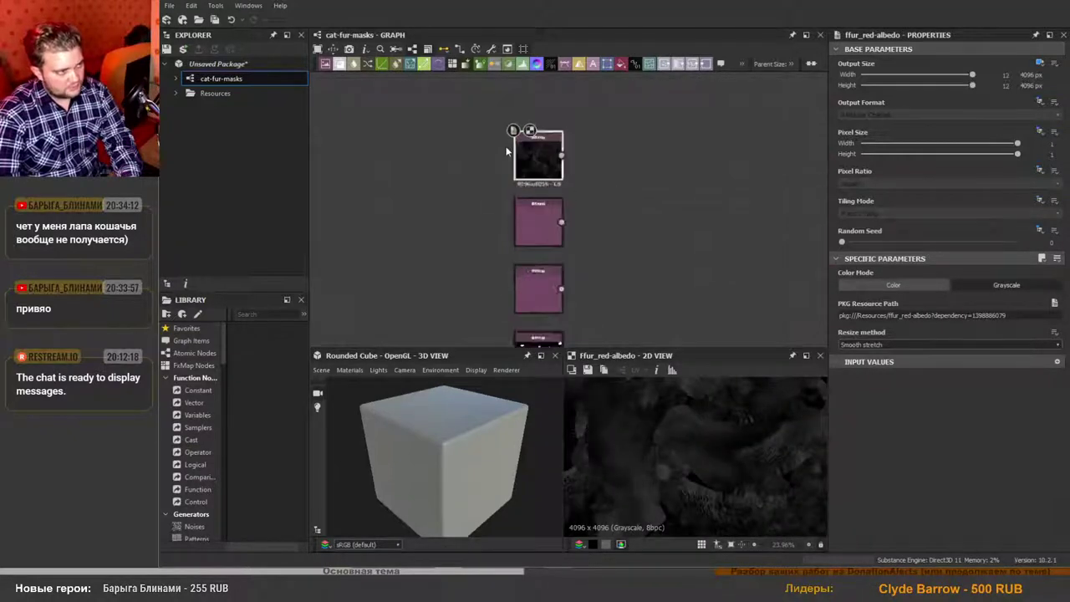
scroll(526, 258, down, 3)
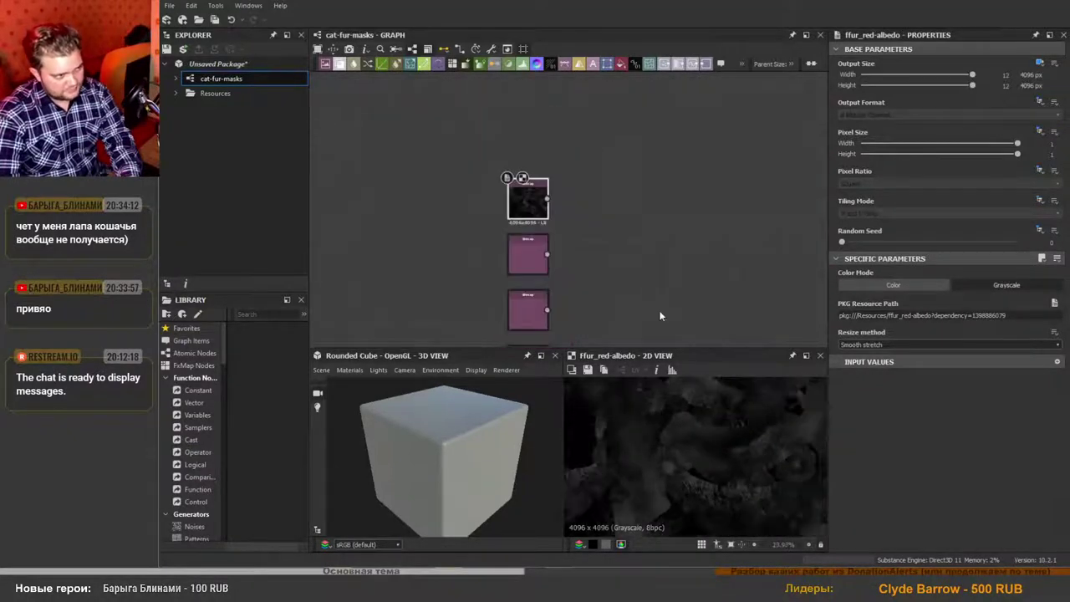
double_click(548, 186)
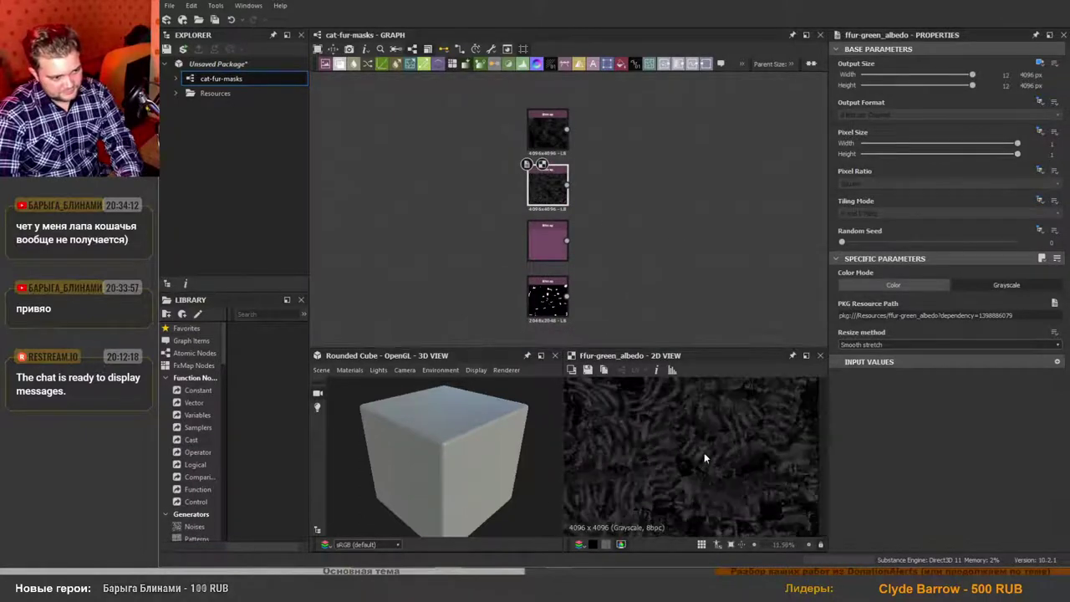
double_click(547, 240)
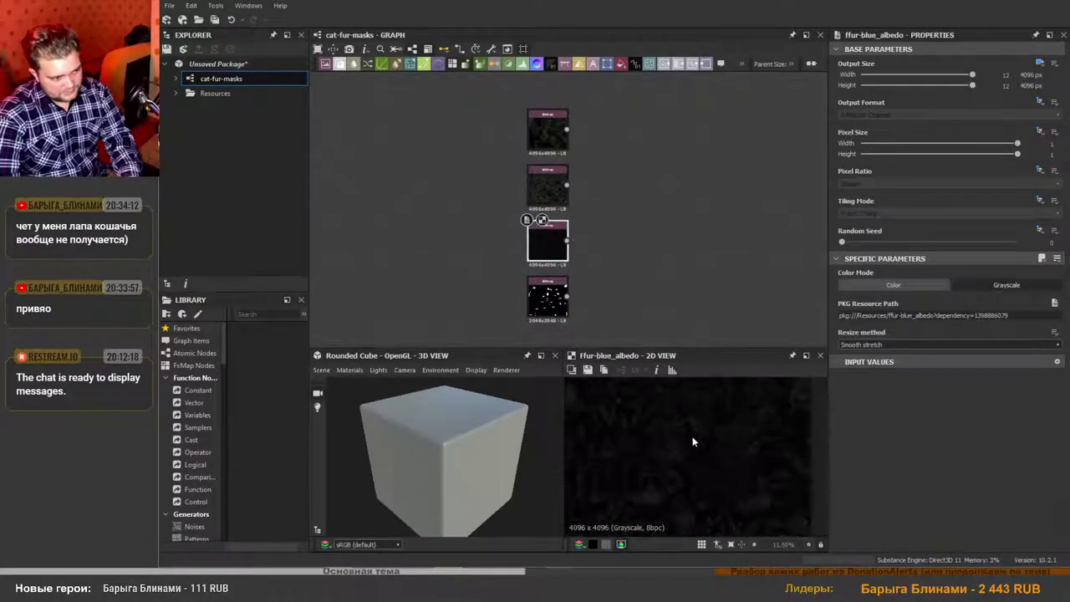
scroll(690, 444, down, 2)
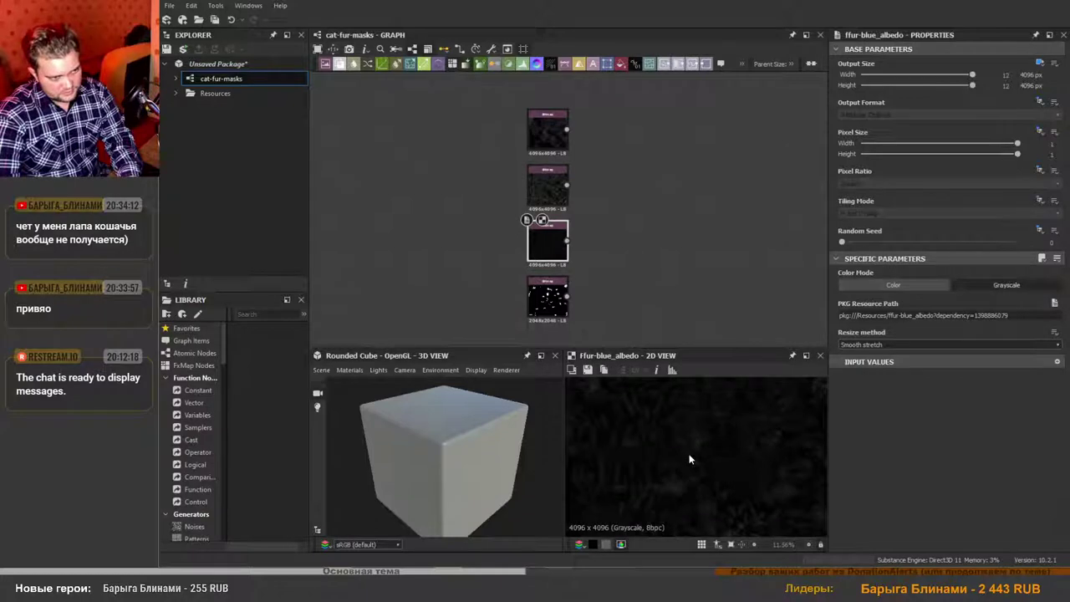
double_click(559, 313)
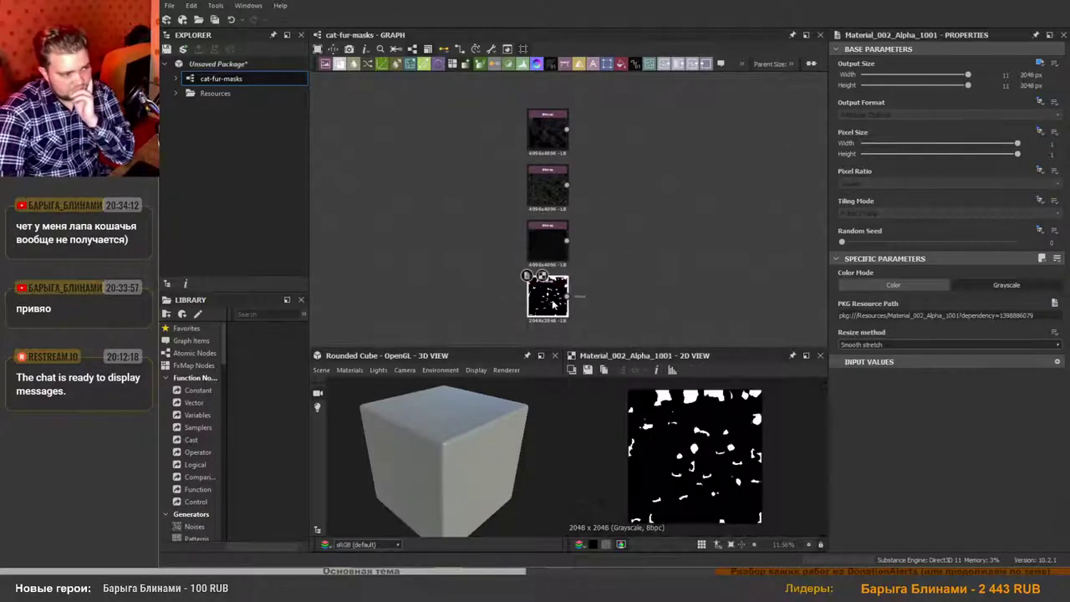
scroll(552, 243, up, 1)
scroll(551, 242, down, 2)
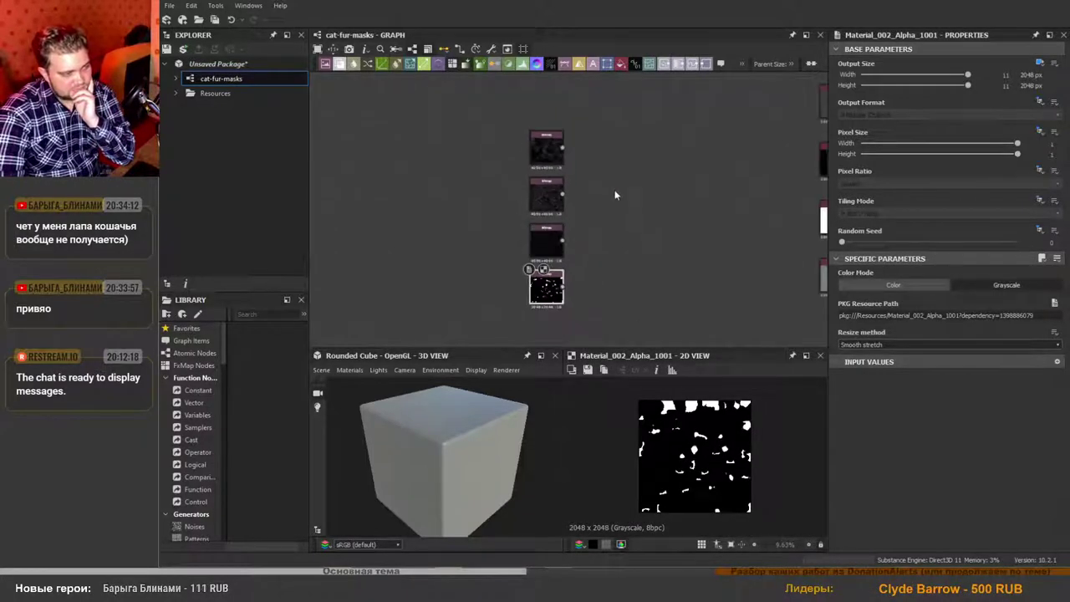
scroll(564, 221, up, 1)
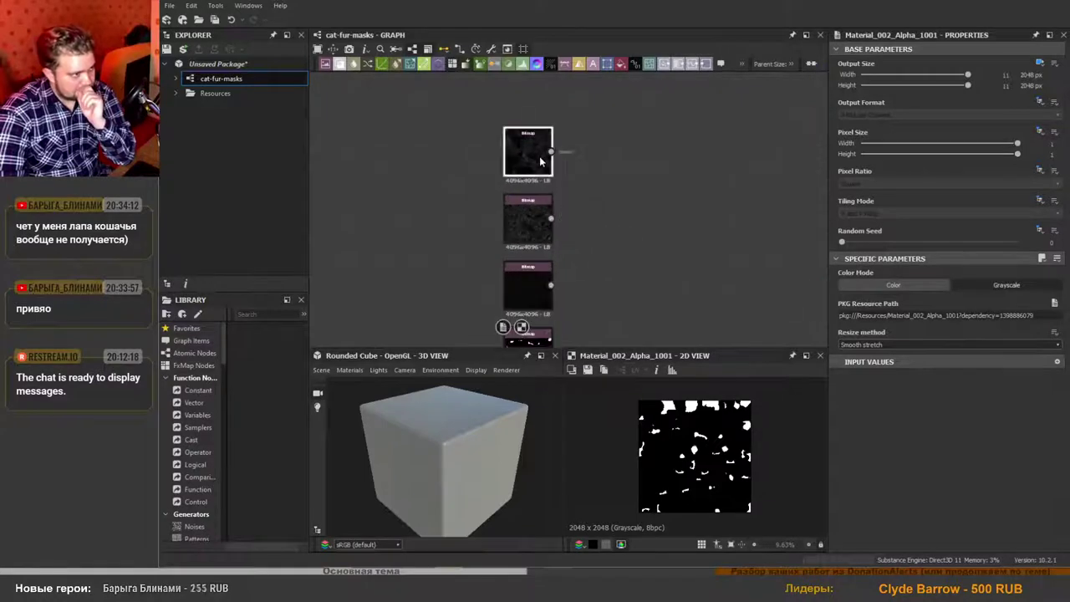
double_click(539, 157)
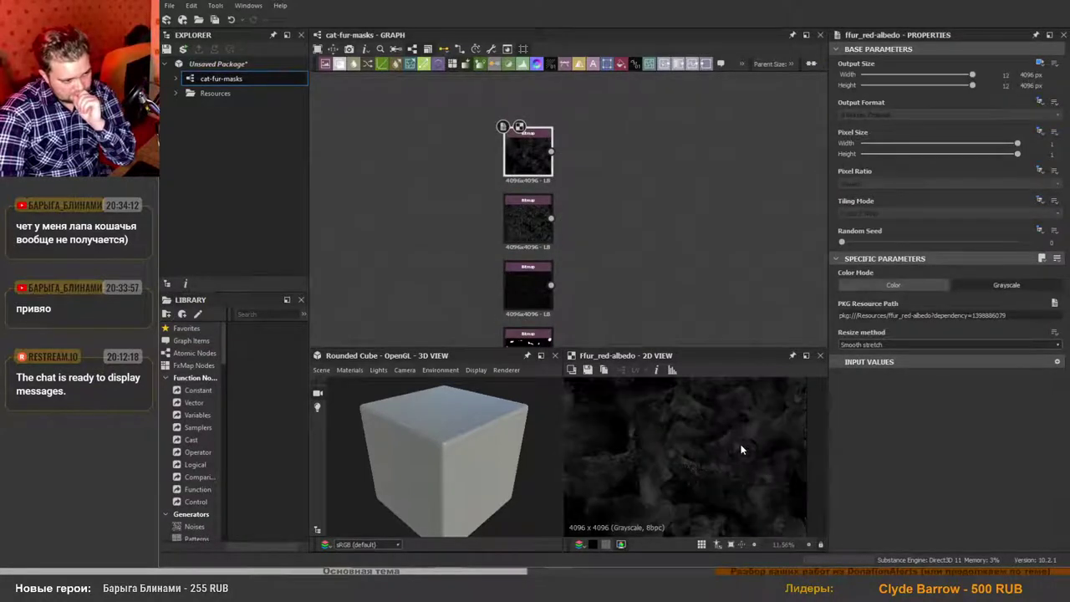
scroll(725, 439, up, 5)
scroll(726, 443, down, 3)
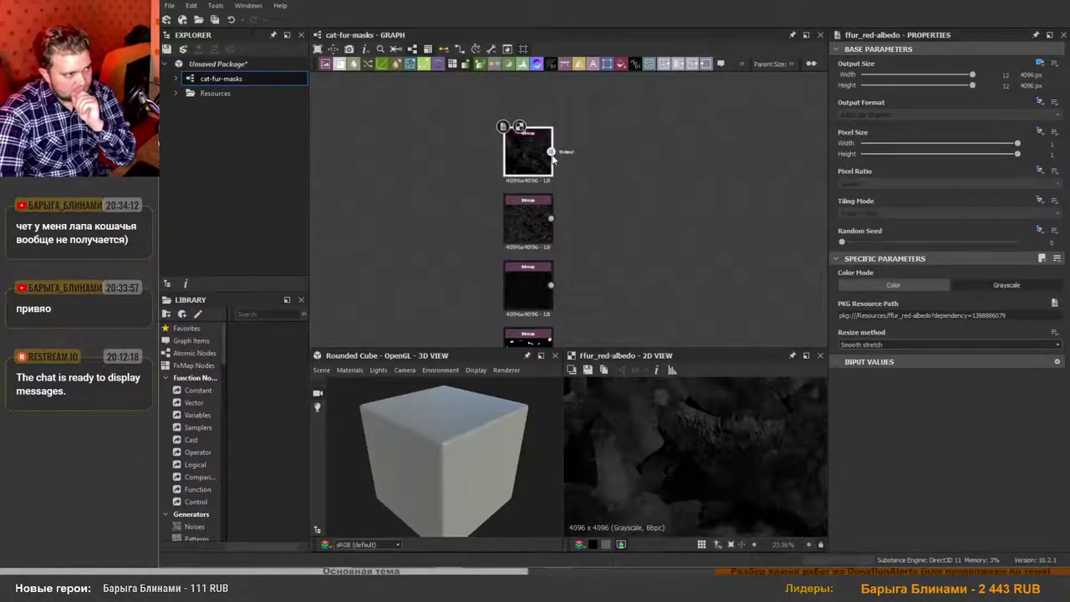
Add a Pow Grayscale node fed by the red albedo bitmap's output.
drag(594, 185, 605, 186)
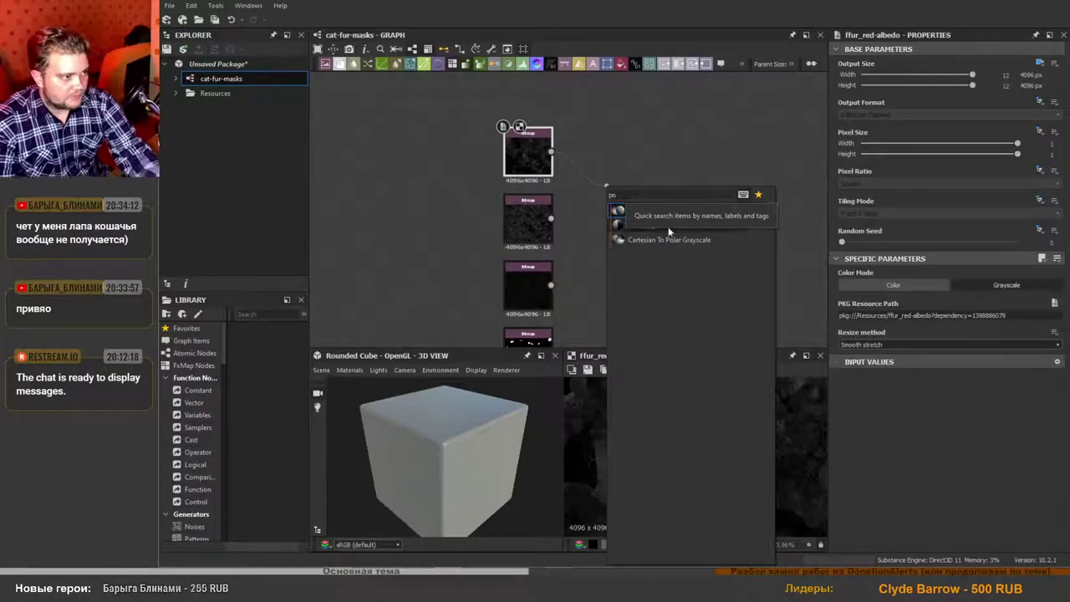
click(645, 226)
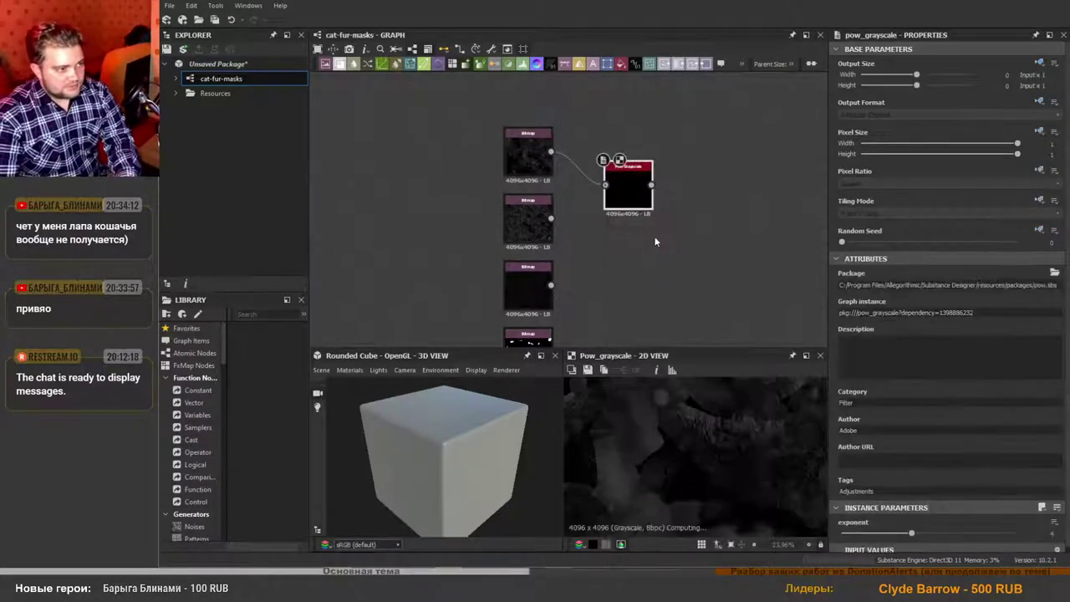
scroll(959, 438, down, 1)
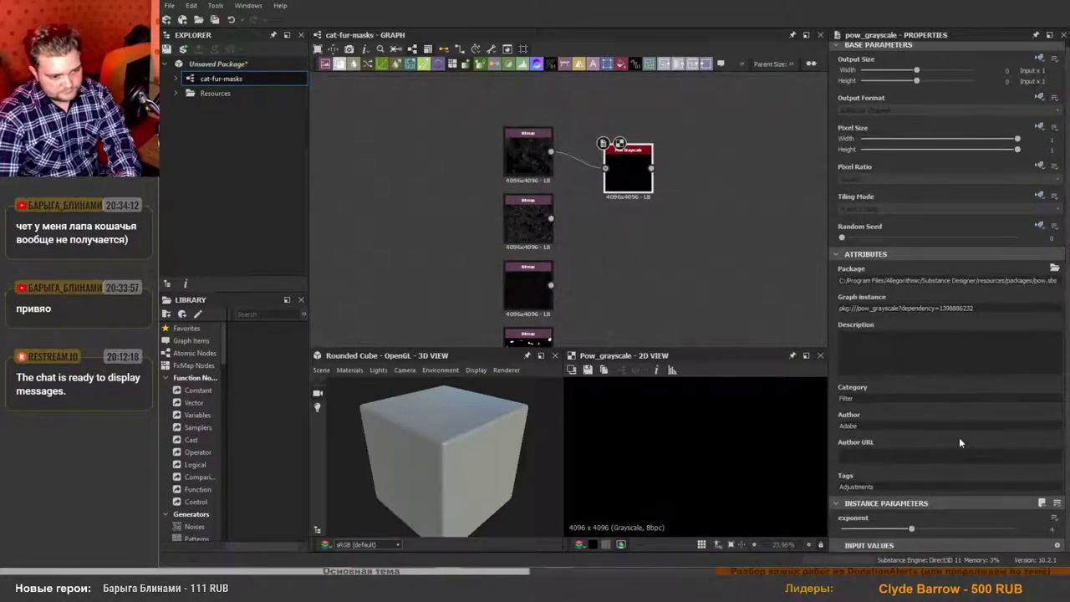
Set the Pow Grayscale node's exponent to 0.5 and check the brightened red mask up close in the 2D view.
drag(911, 529, 851, 534)
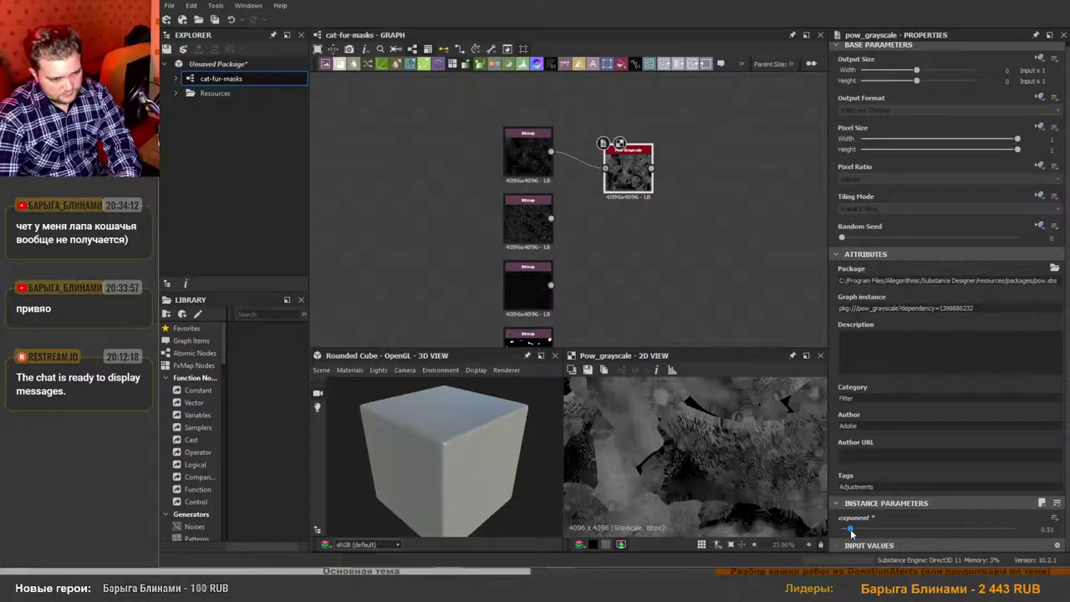
scroll(672, 415, down, 9)
middle_drag(673, 419, 676, 460)
scroll(697, 492, up, 8)
scroll(698, 497, up, 10)
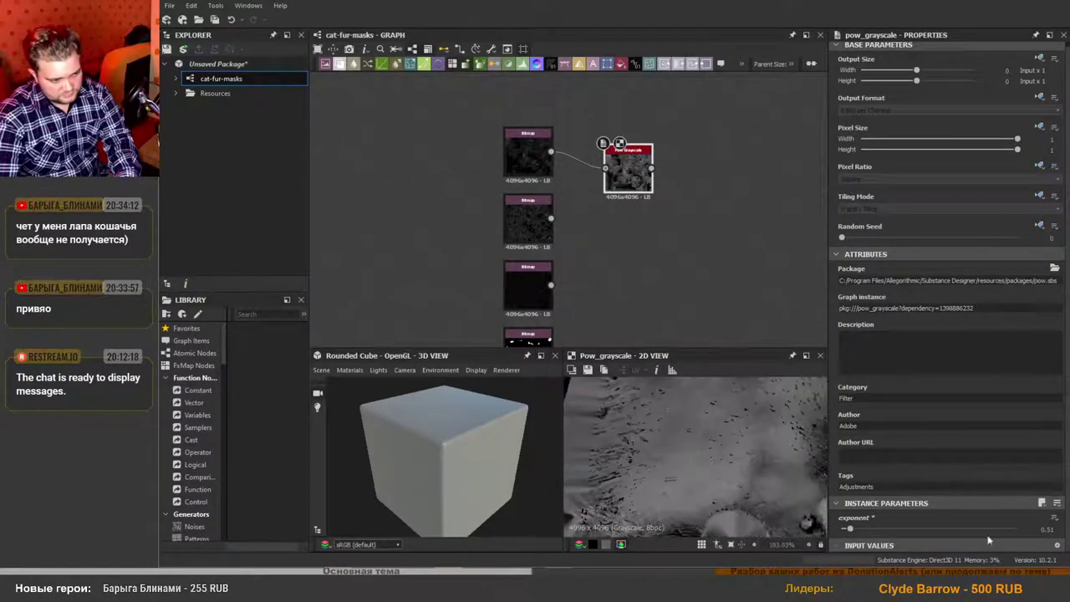
double_click(1047, 528)
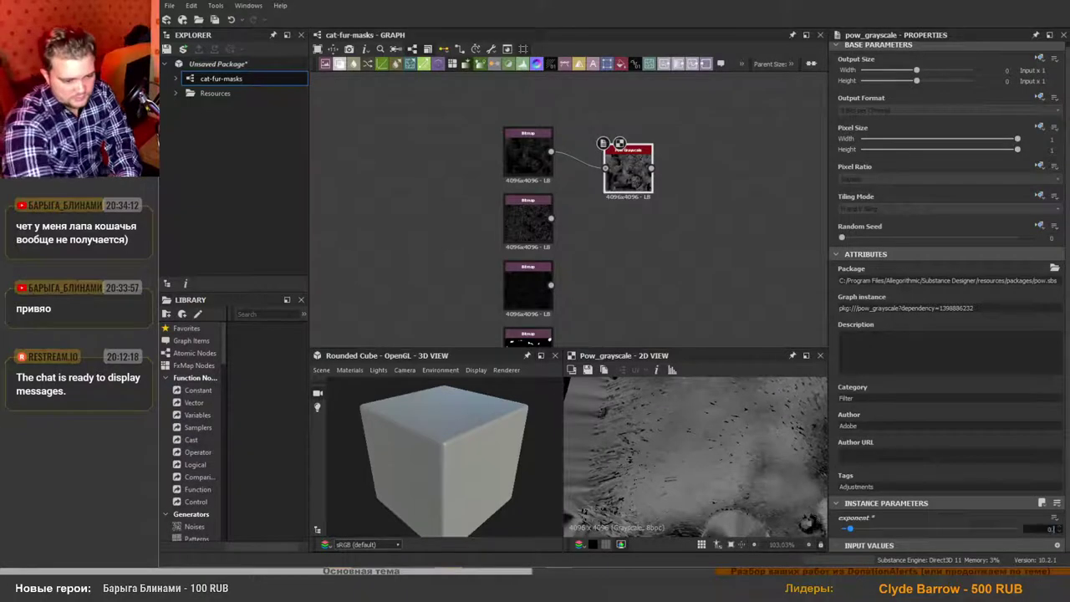
click(762, 280)
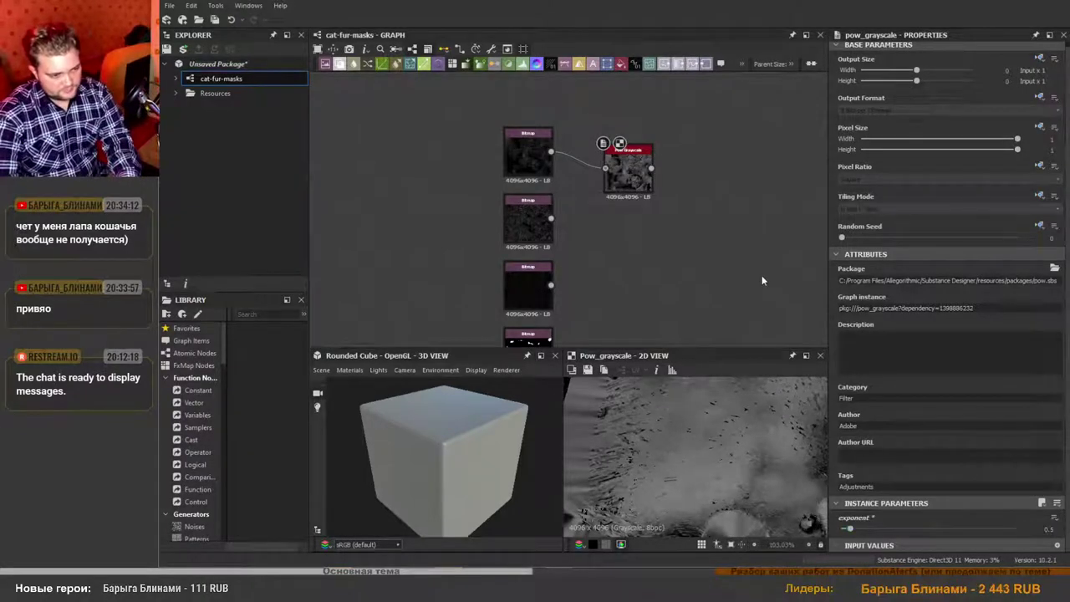
scroll(673, 489, down, 7)
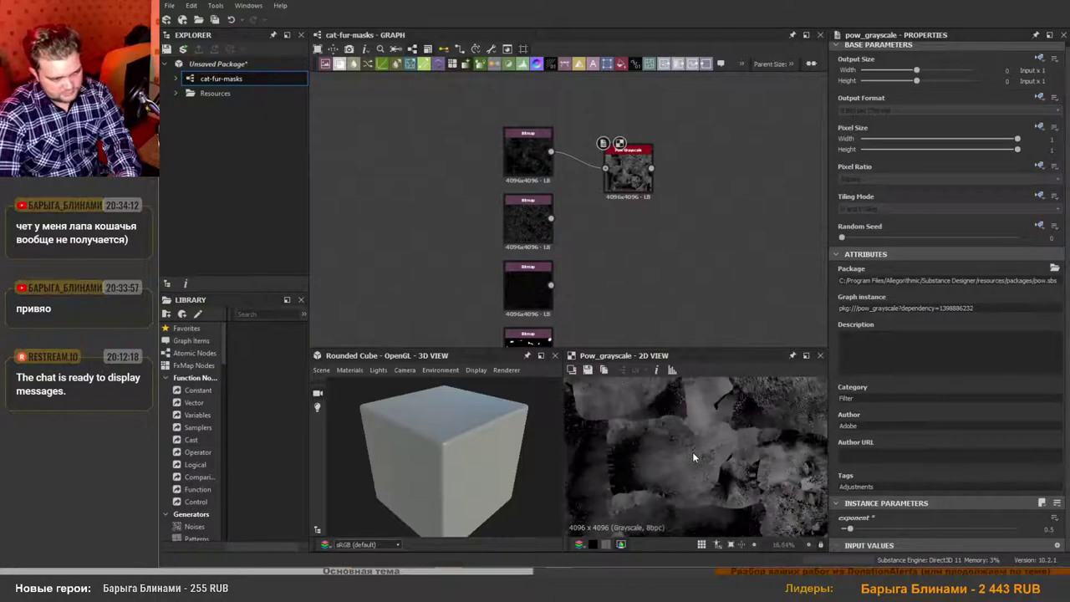
scroll(692, 452, down, 4)
scroll(678, 457, up, 3)
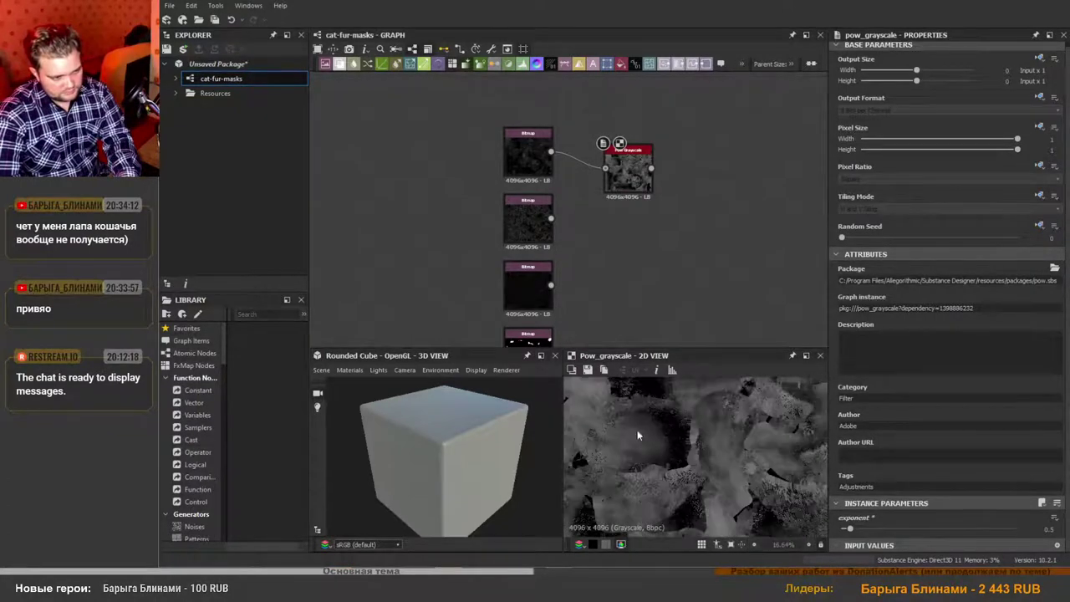
scroll(691, 459, up, 1)
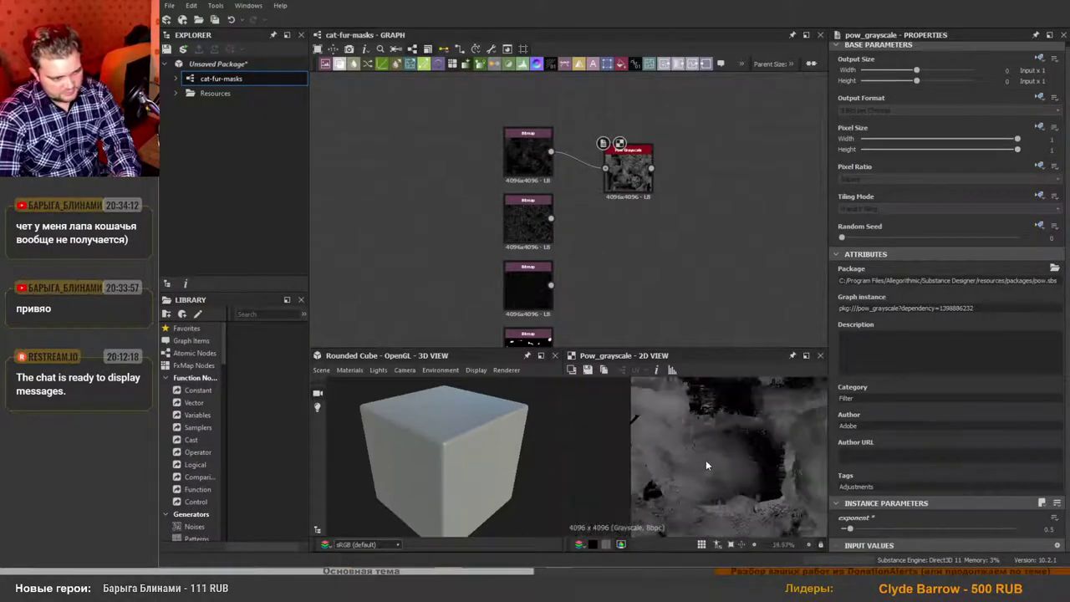
scroll(740, 462, down, 4)
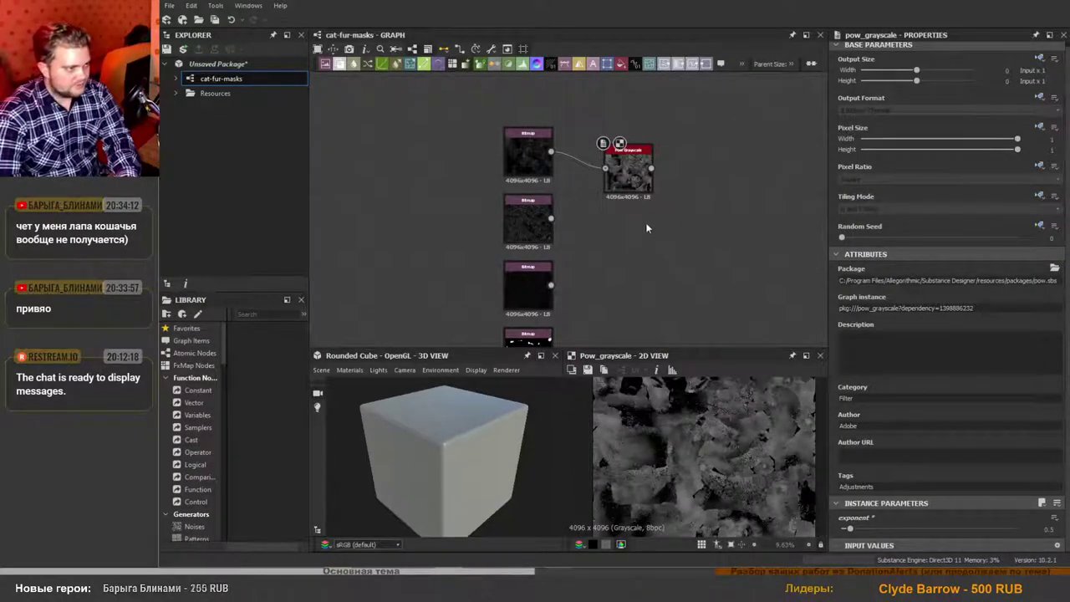
Align the Pow Grayscale node with the red albedo and duplicate it for the green and blue albedos, connecting each copy to its own bitmap.
click(623, 165)
drag(625, 169, 624, 152)
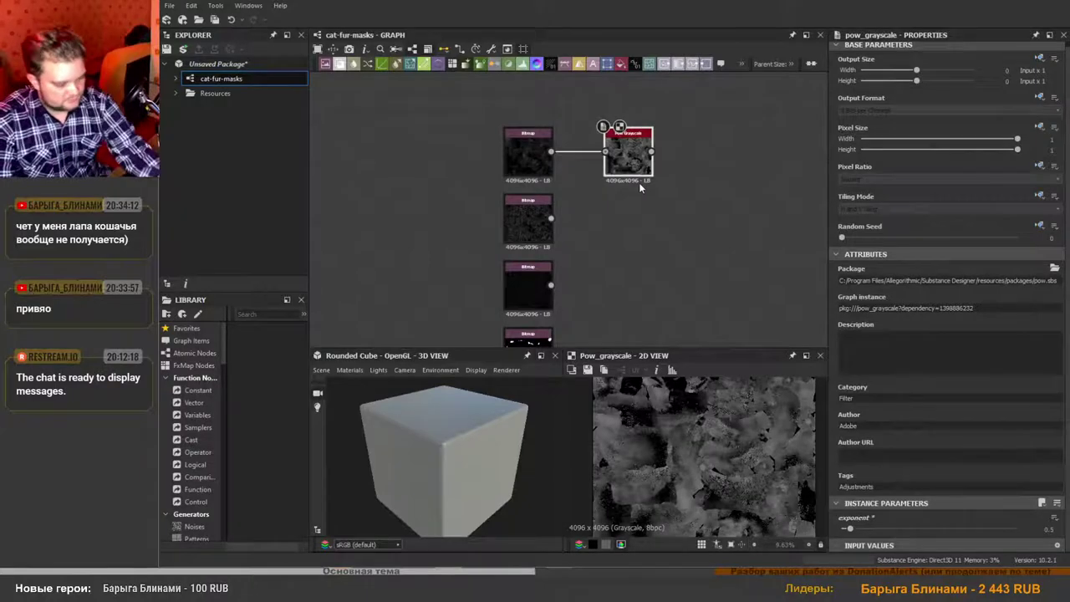
key(ctrl+d)
drag(569, 209, 628, 219)
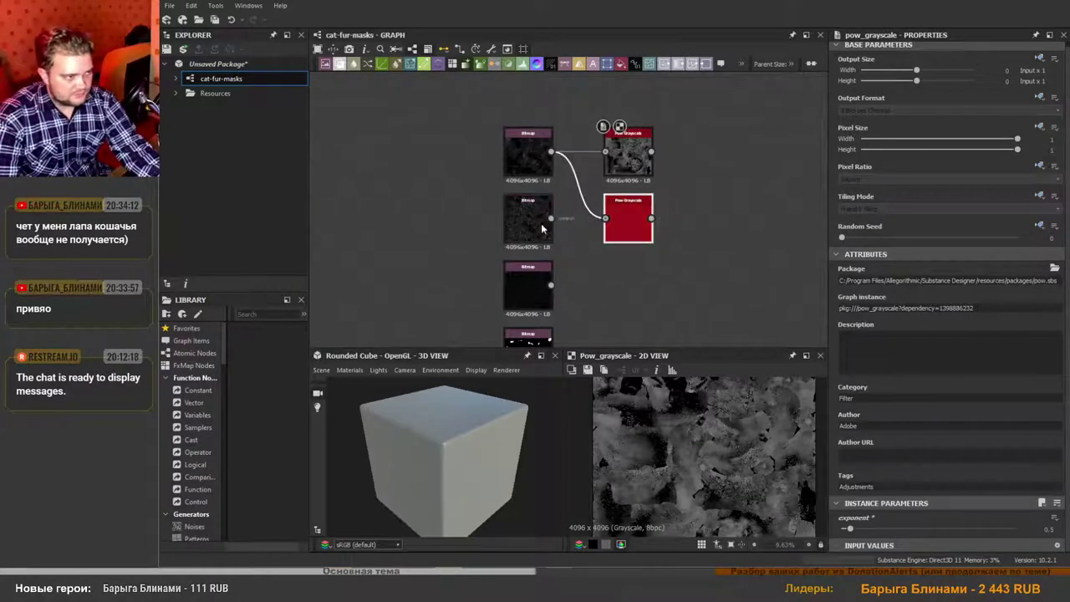
drag(551, 219, 629, 286)
key(ctrl+d)
click(576, 209)
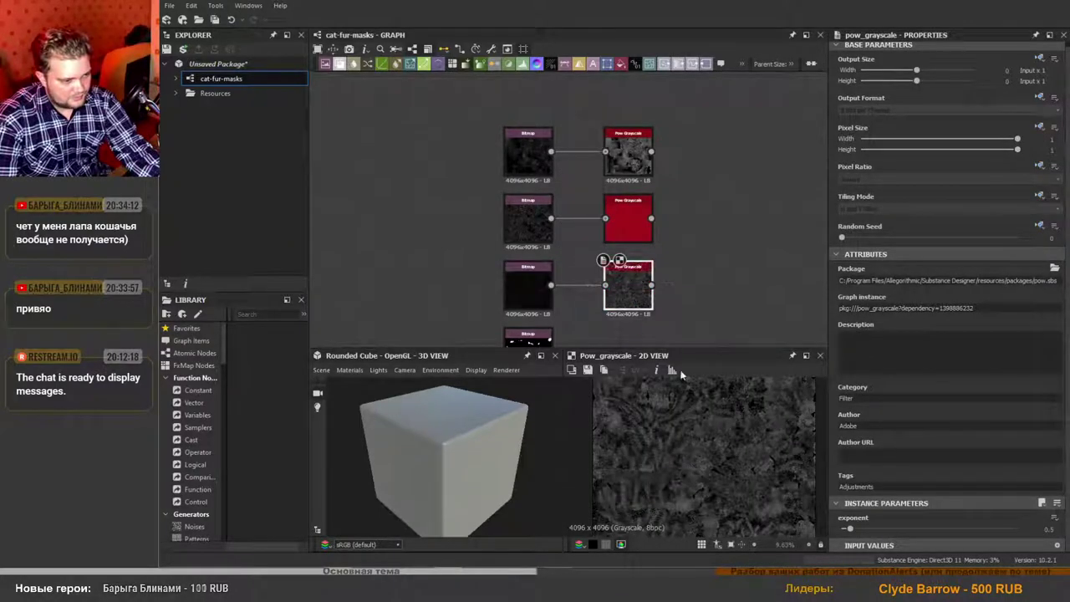
click(630, 236)
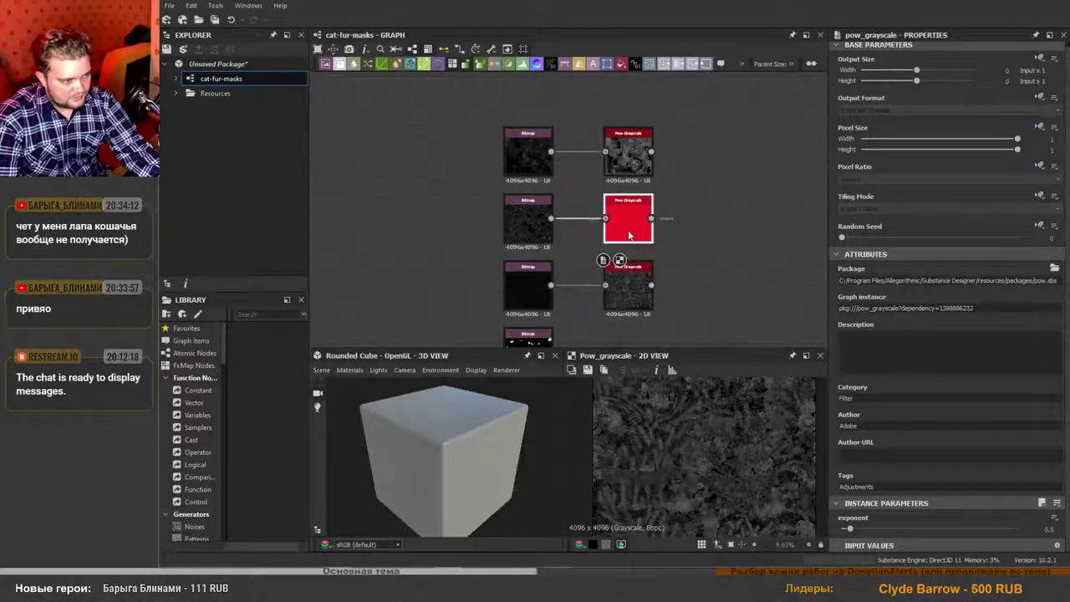
double_click(632, 154)
scroll(676, 238, down, 3)
middle_drag(667, 333, 669, 287)
middle_drag(714, 189, 634, 239)
key(space)
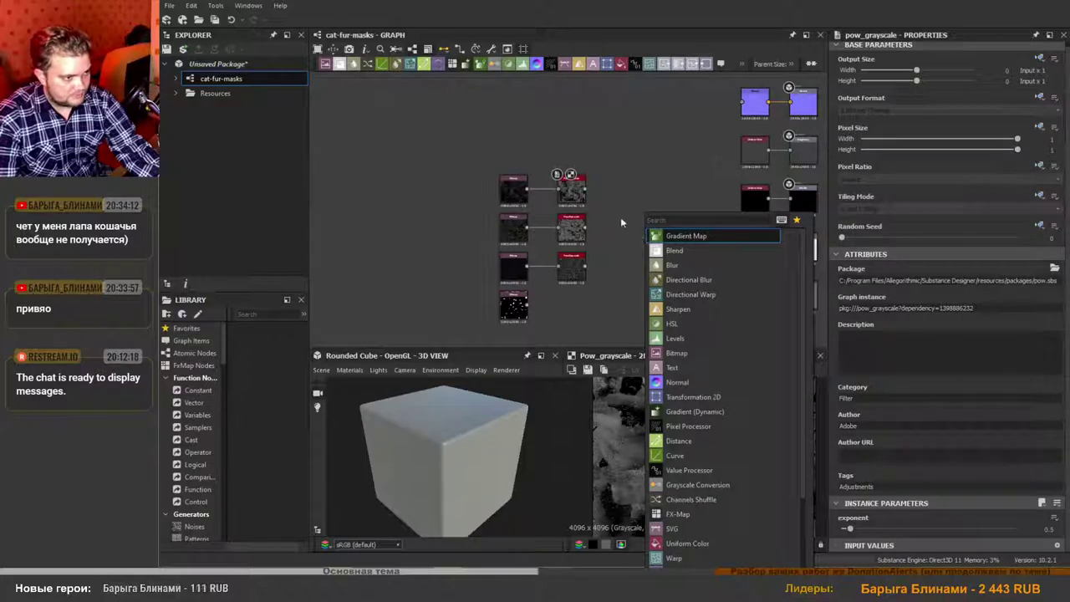
click(637, 198)
right_click(653, 200)
mouse_move(658, 206)
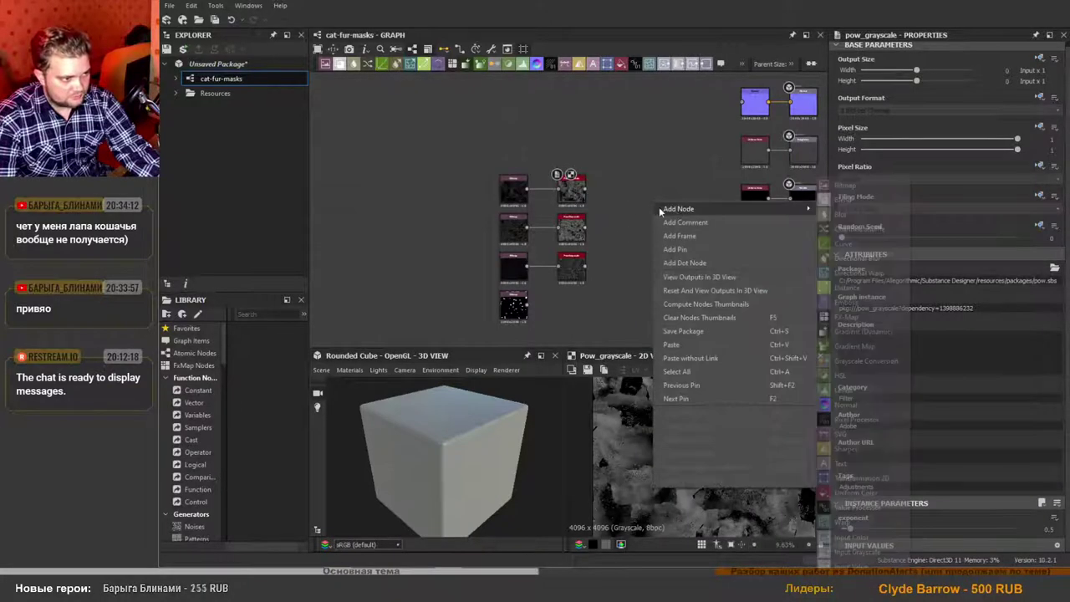
key(Escape)
Add an RGBA Merge node beside the Pow Grayscale nodes.
key(space)
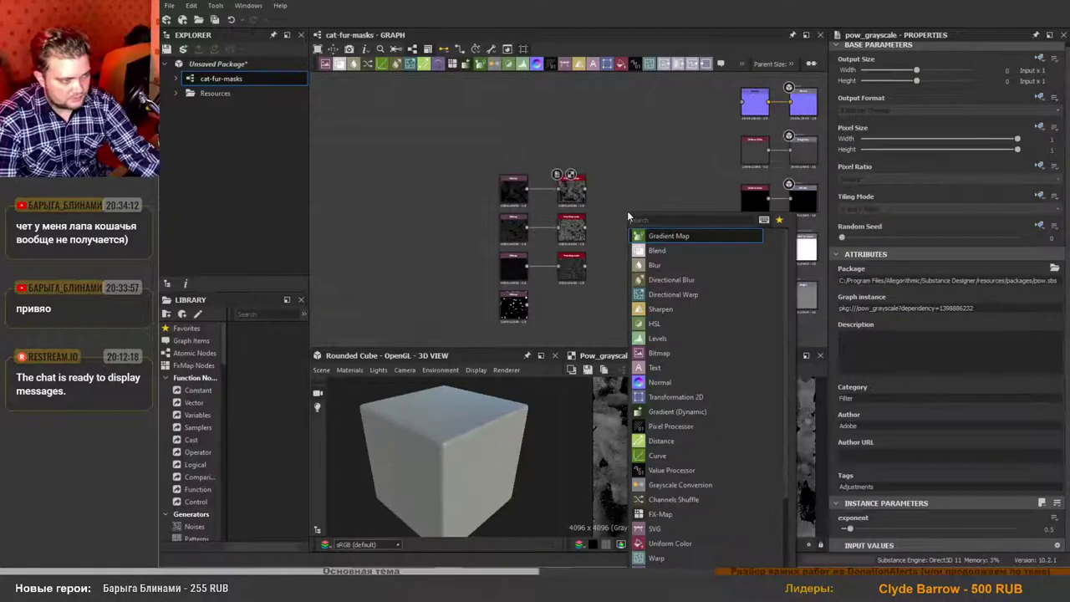
text(rgb)
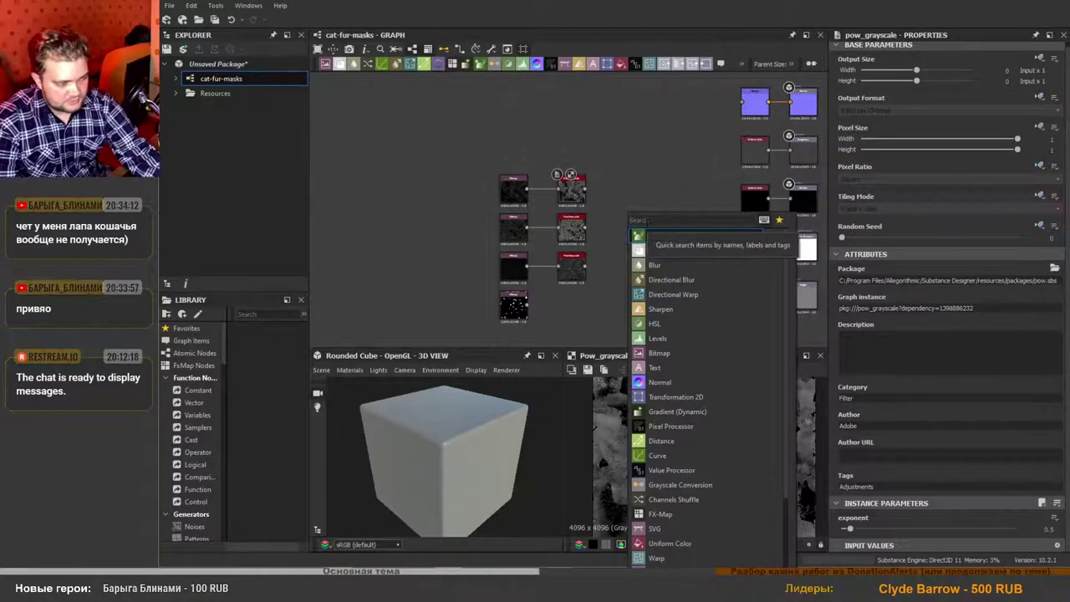
click(672, 264)
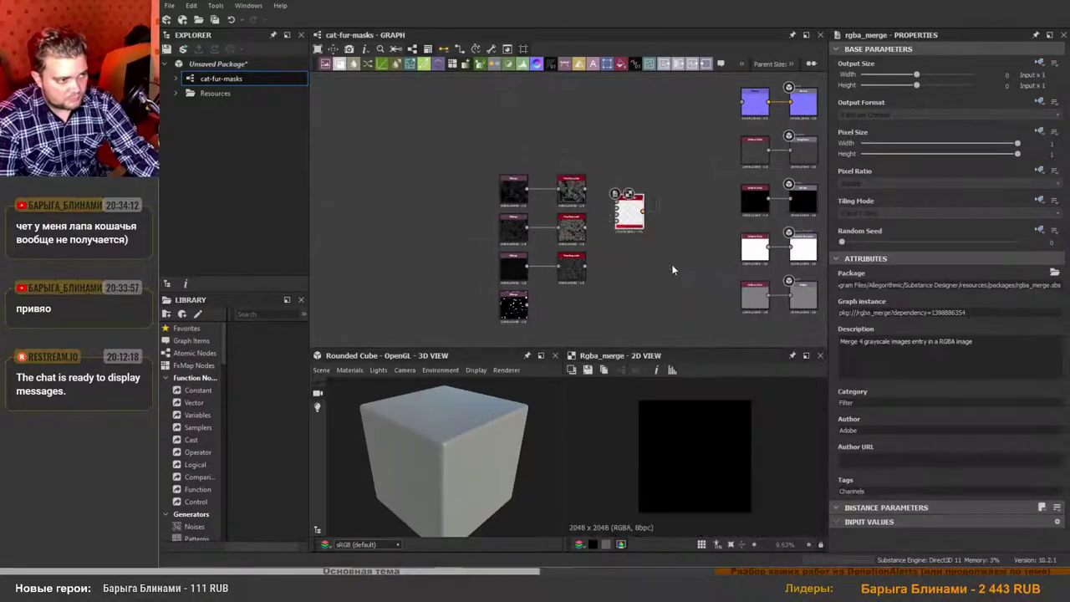
scroll(585, 221, up, 3)
scroll(574, 224, down, 2)
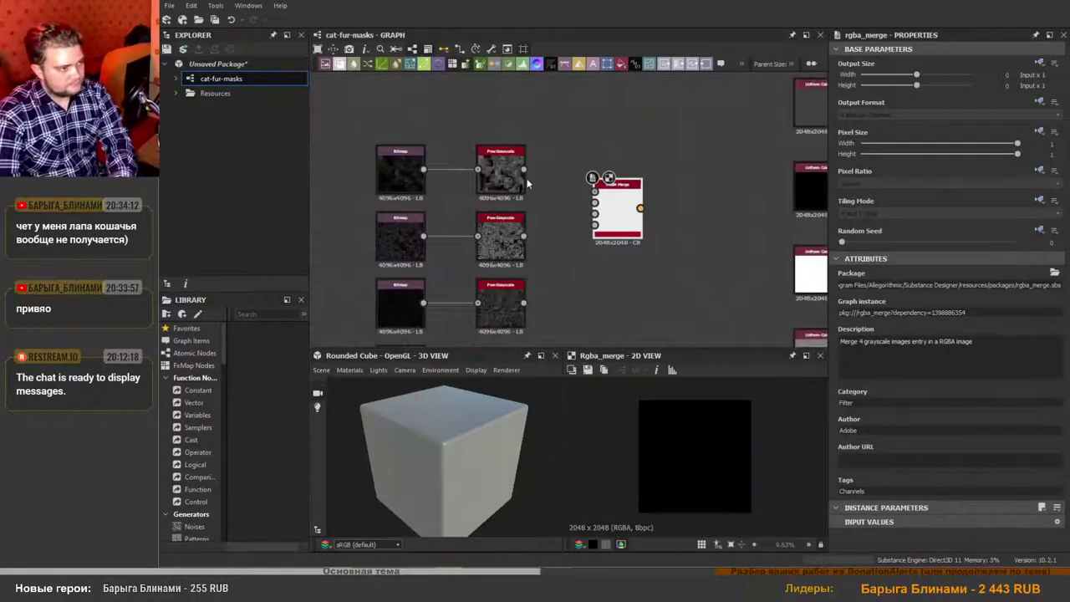
Connect the red, green and blue Pow Grayscale outputs and the alpha bitmap to the RGBA Merge node's four inputs in that order.
drag(523, 169, 594, 190)
drag(524, 236, 594, 202)
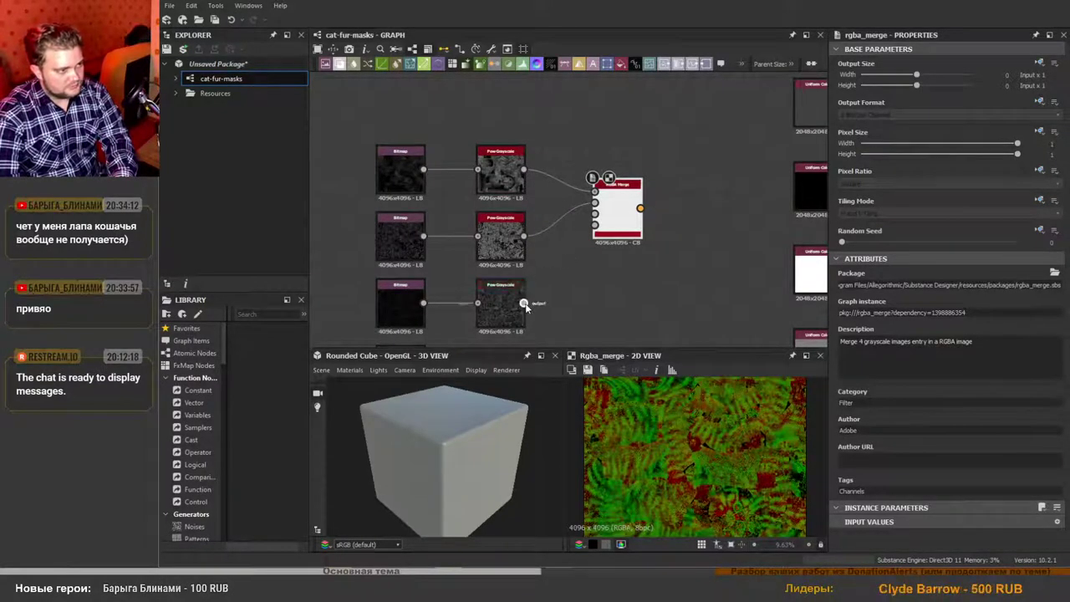
drag(523, 302, 595, 214)
middle_drag(465, 341, 475, 289)
drag(434, 318, 605, 172)
scroll(640, 237, down, 2)
scroll(648, 238, up, 1)
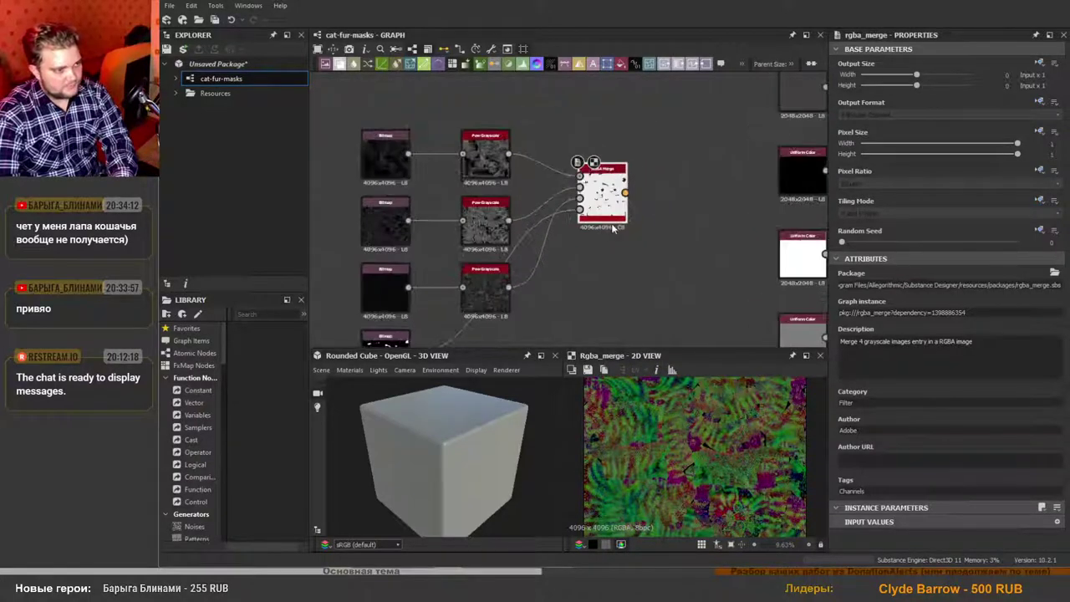
Select the bitmap, Pow Grayscale and RGBA Merge nodes and move them together up beside the graph's default output nodes.
scroll(643, 253, down, 3)
scroll(637, 255, up, 2)
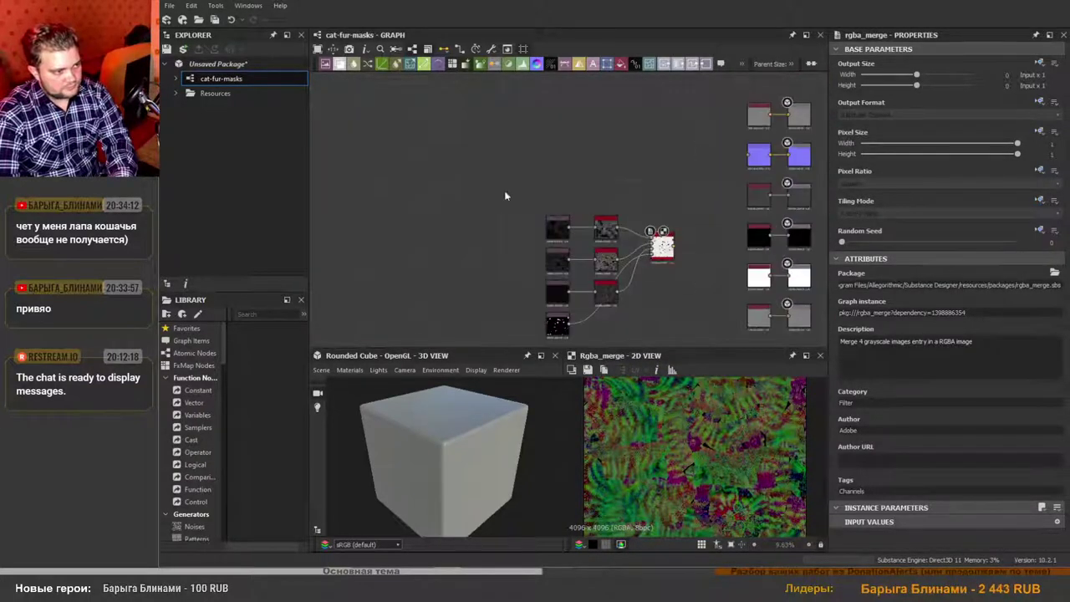
middle_drag(661, 247, 626, 146)
scroll(650, 209, down, 1)
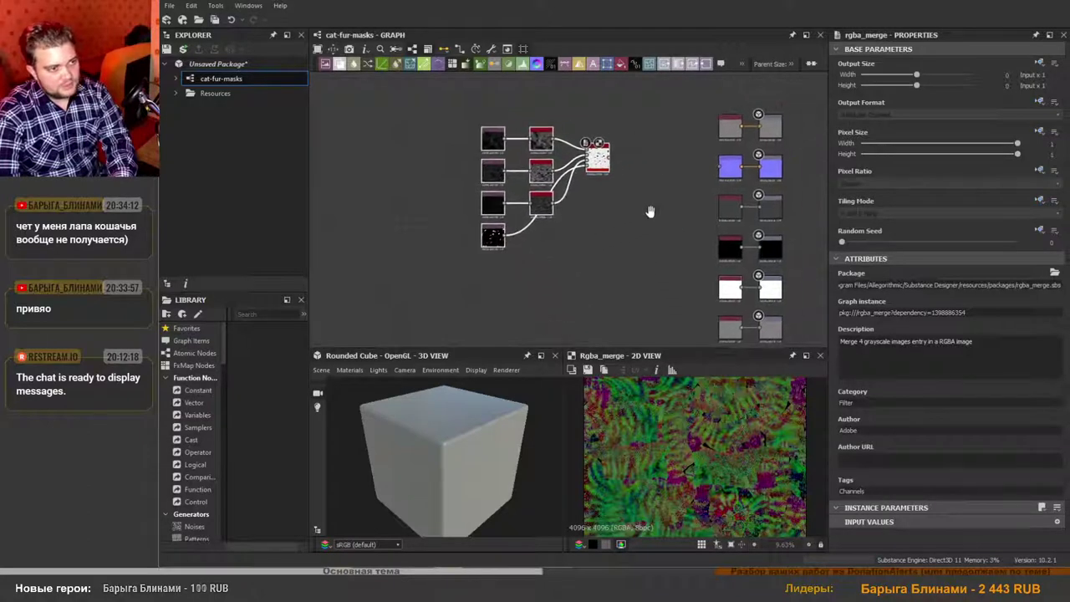
Delete every default output pair except Base Color, and delete the Uniform Color node feeding the Base Color output.
scroll(684, 170, up, 2)
scroll(643, 175, down, 3)
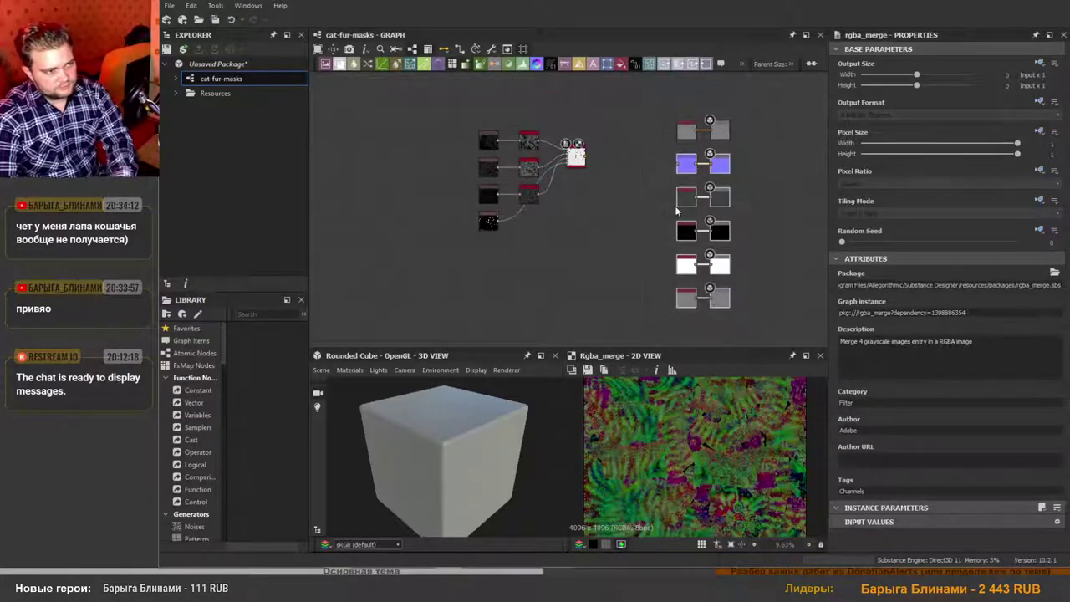
key(Delete)
middle_drag(675, 140, 643, 244)
scroll(643, 246, up, 2)
drag(619, 190, 668, 285)
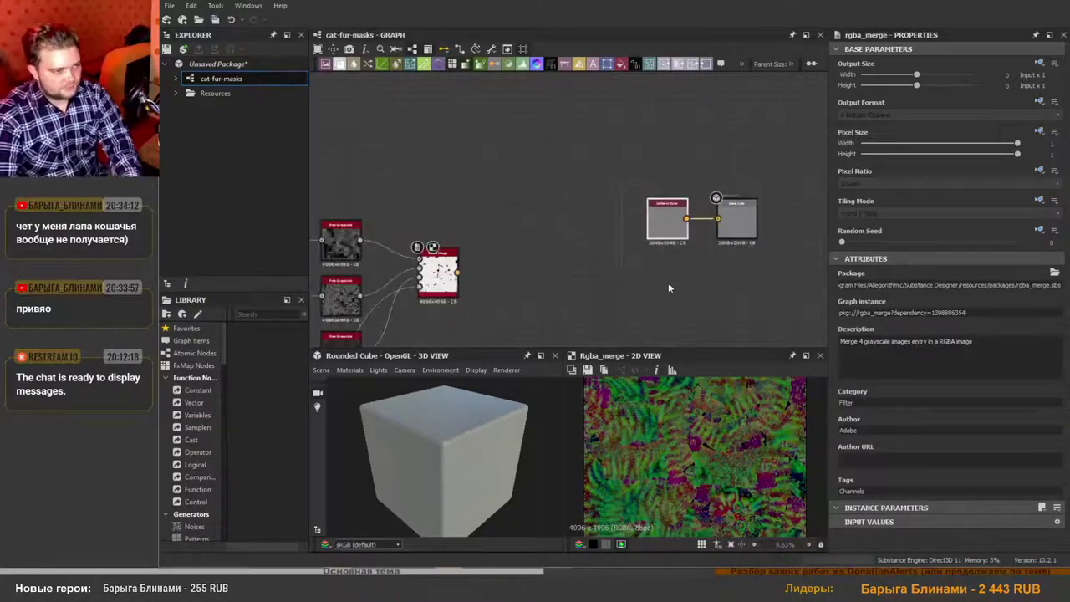
key(Delete)
Move the Base Color output node beside the RGBA Merge node and connect the merge result to it.
drag(731, 230, 548, 271)
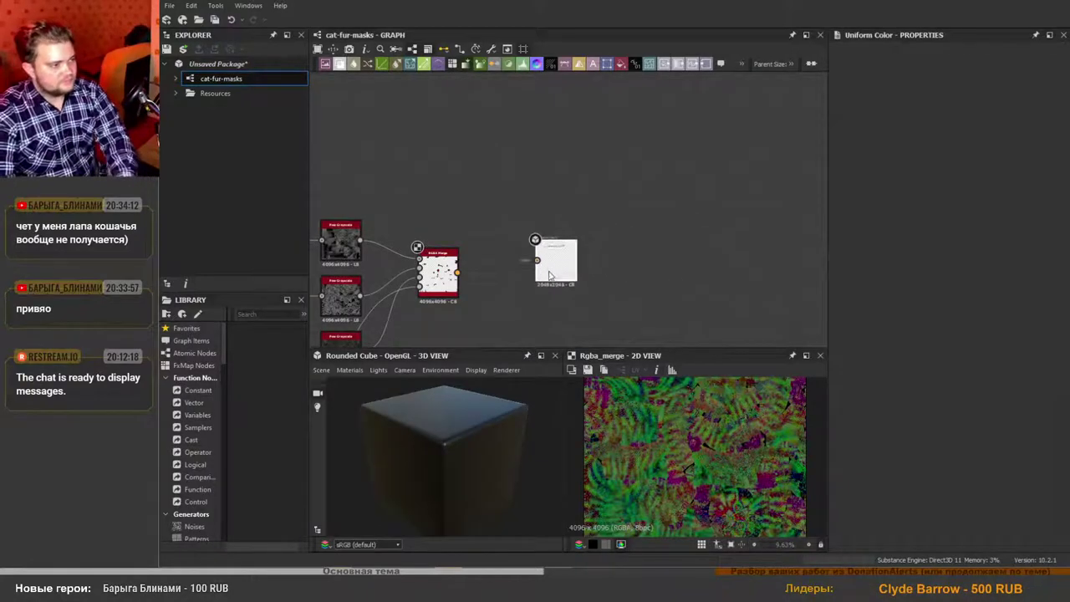
scroll(631, 238, up, 3)
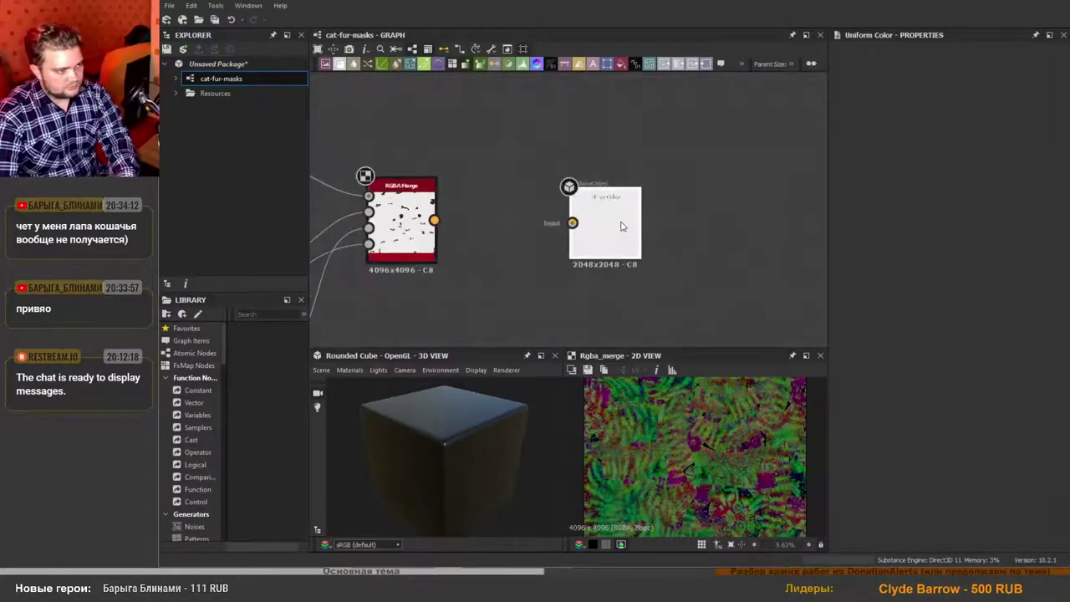
double_click(621, 226)
scroll(653, 246, down, 2)
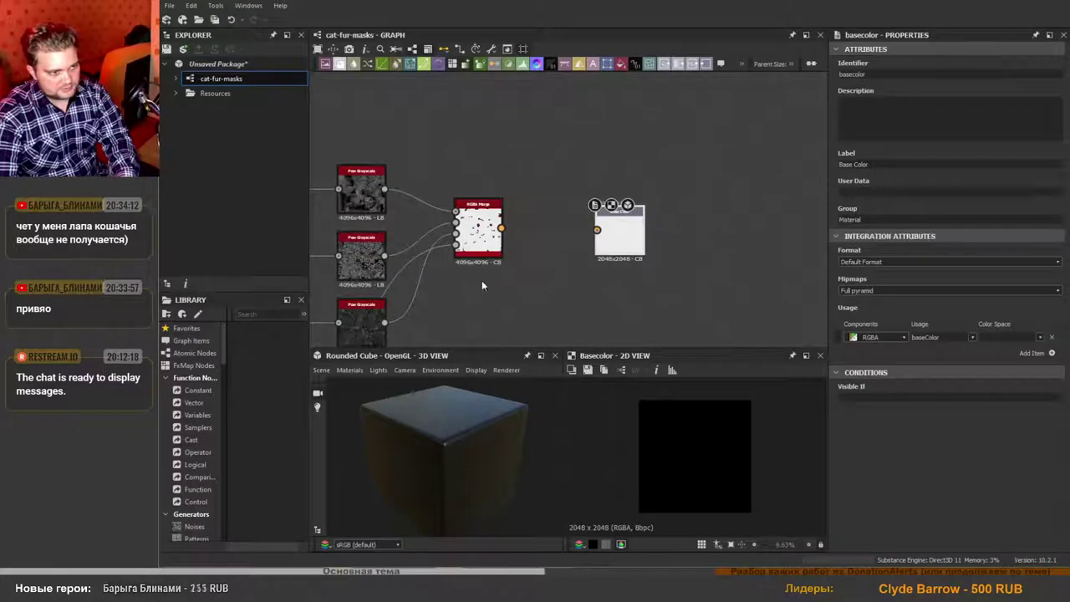
drag(548, 272, 597, 229)
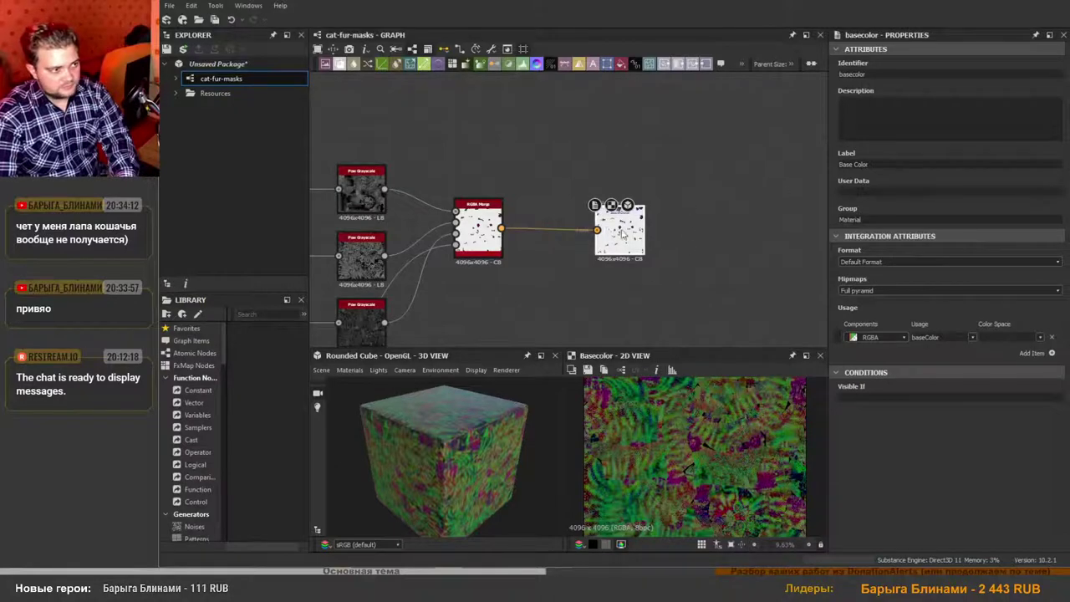
Set both the identifier and the label of the Base Color output node to rgba-mask.
scroll(737, 204, up, 2)
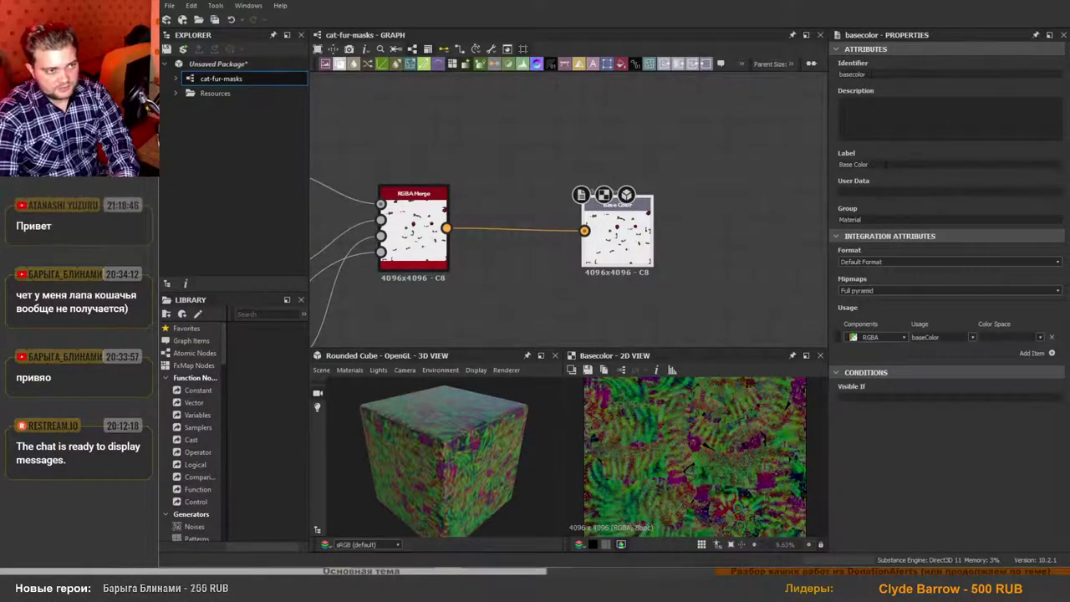
double_click(870, 73)
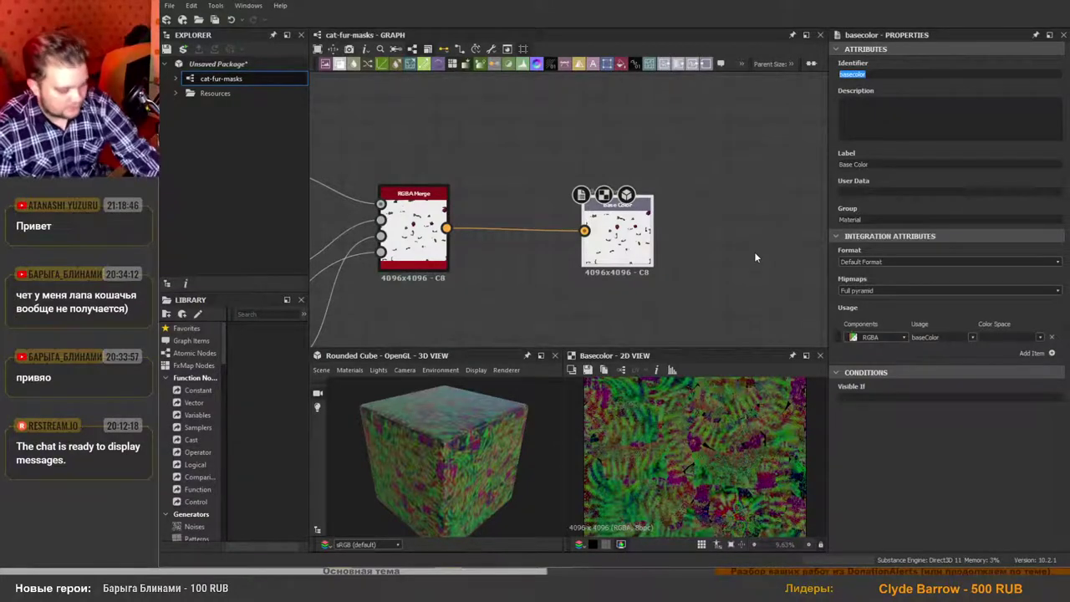
text(rgba-mask)
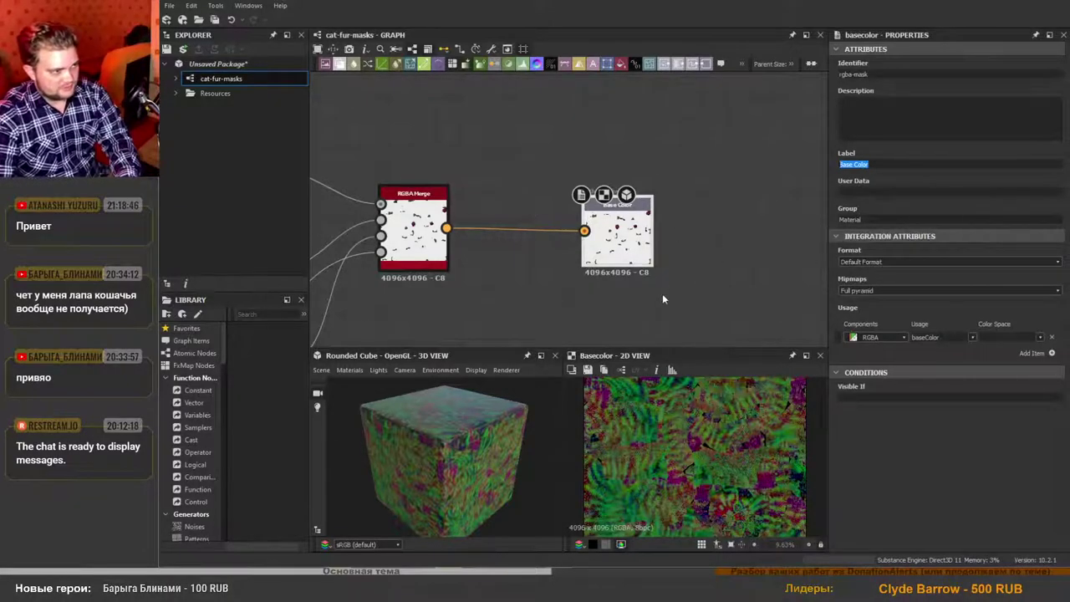
text(rgba-mask)
key(Return)
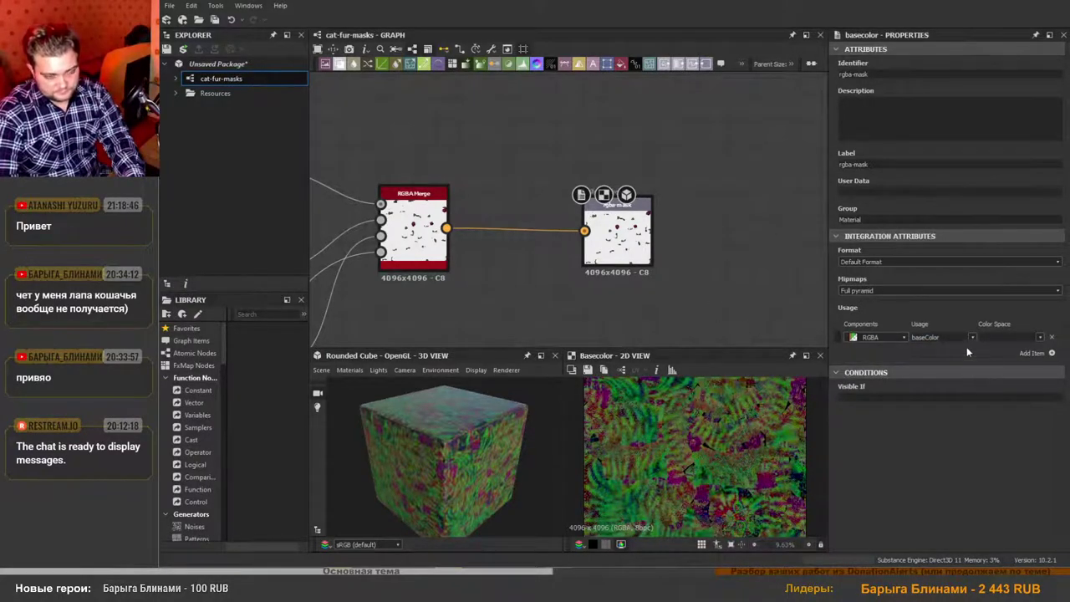
Set the color space of the output's RGBA baseColor usage to Linear.
click(903, 338)
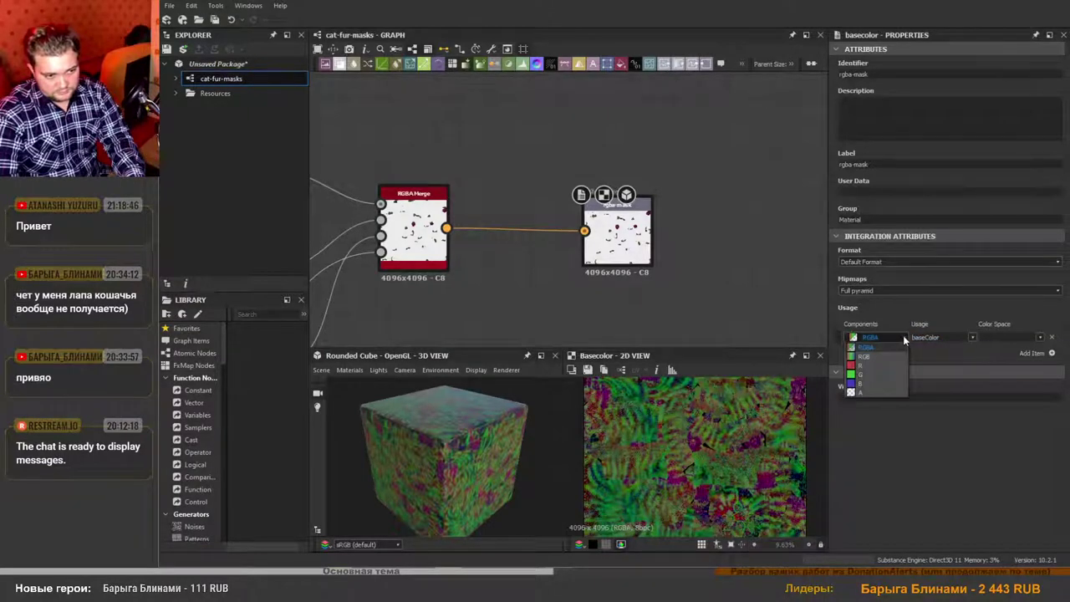
click(903, 337)
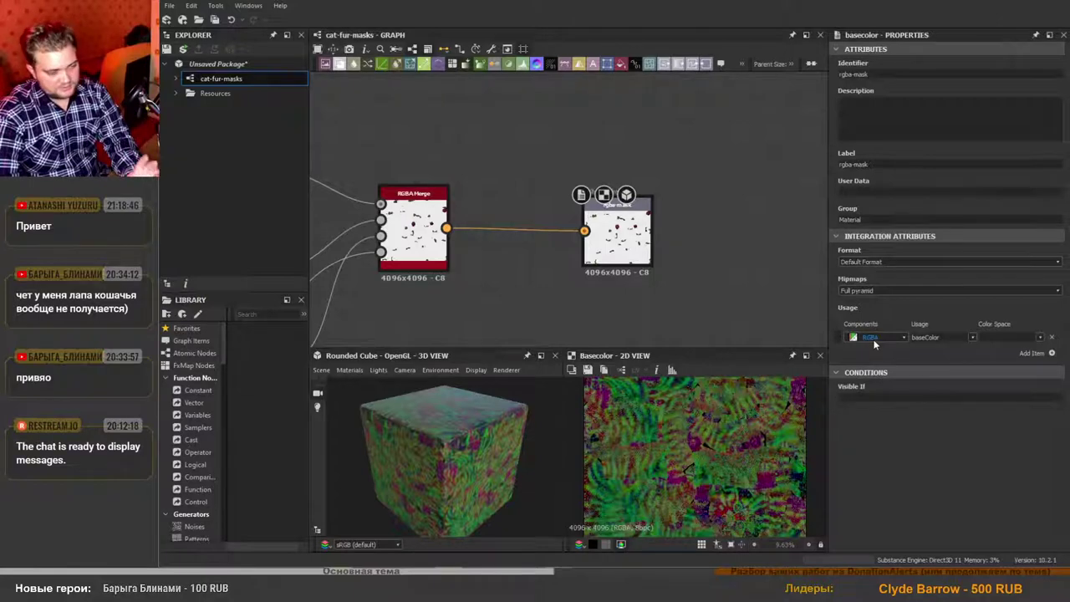
click(1040, 337)
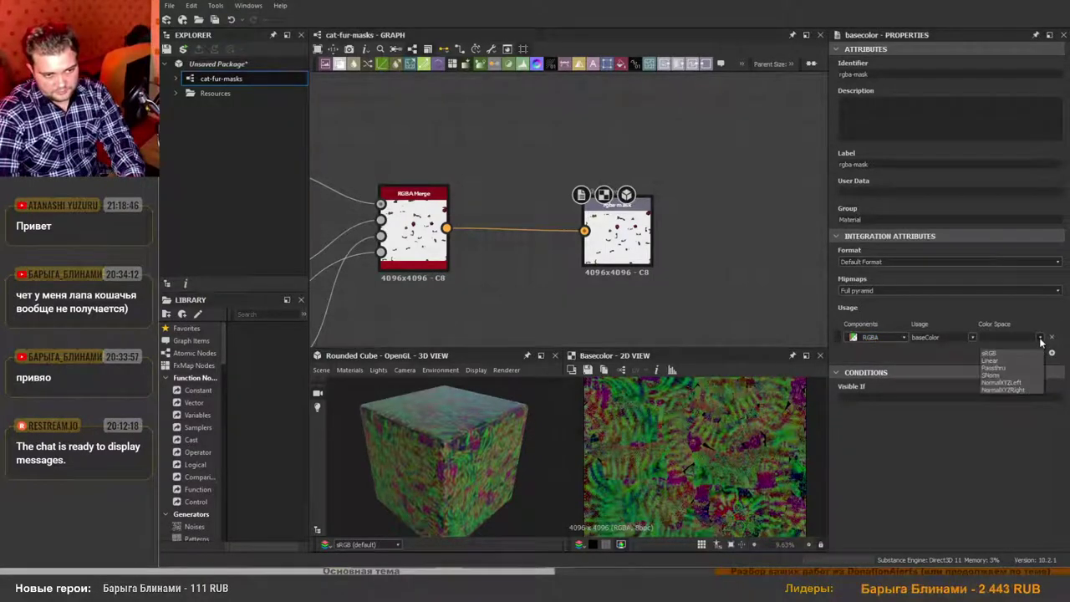
click(991, 360)
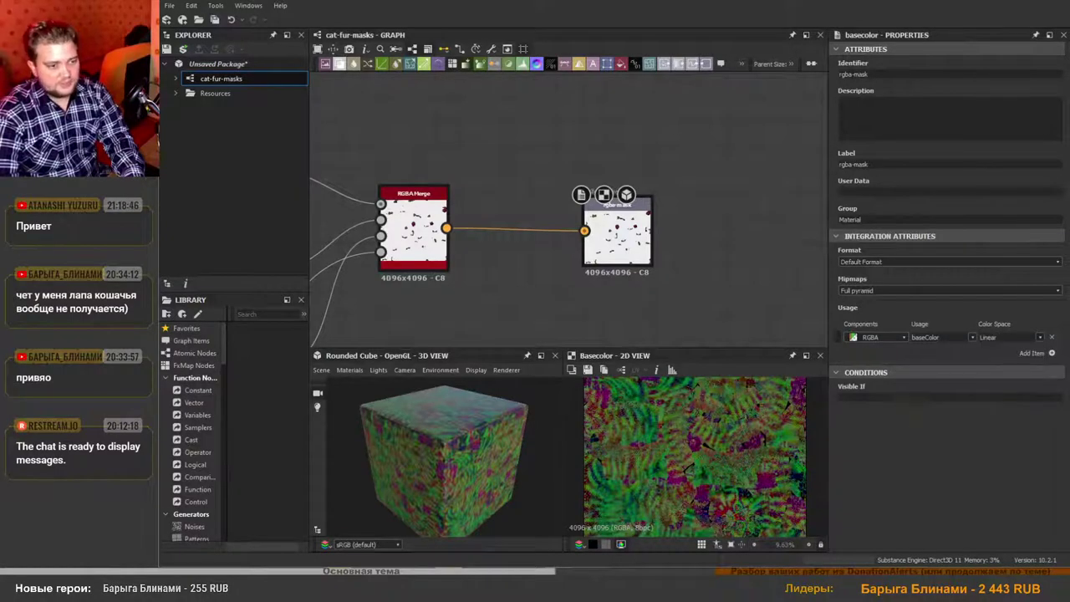
double_click(924, 336)
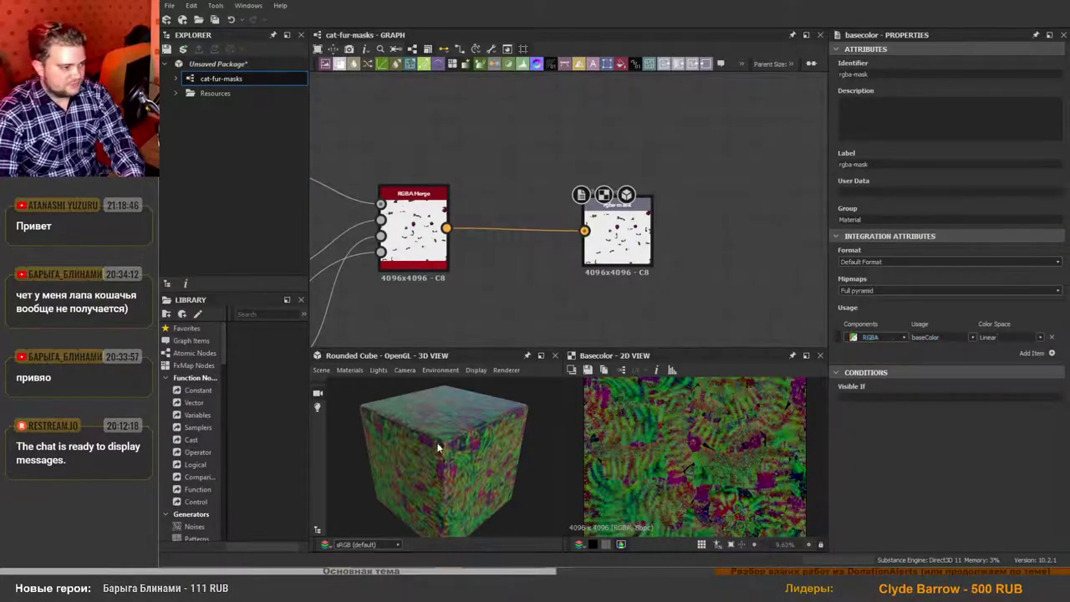
Inspect the merged mask texture on the rounded cube in the 3D view.
drag(437, 444, 468, 451)
scroll(468, 452, down, 3)
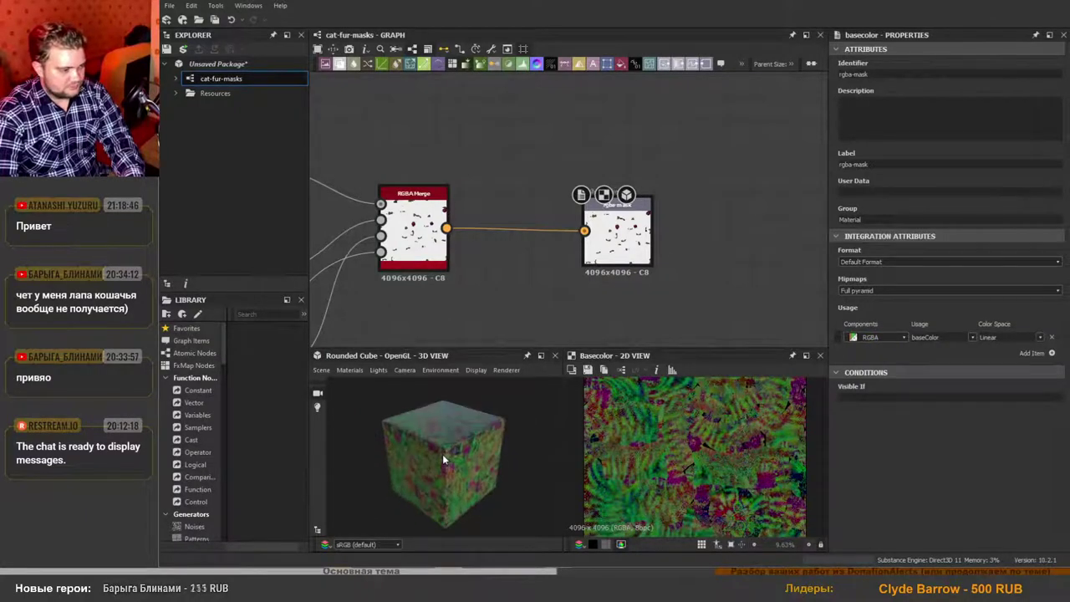
scroll(440, 451, up, 3)
scroll(447, 437, down, 3)
scroll(447, 442, up, 3)
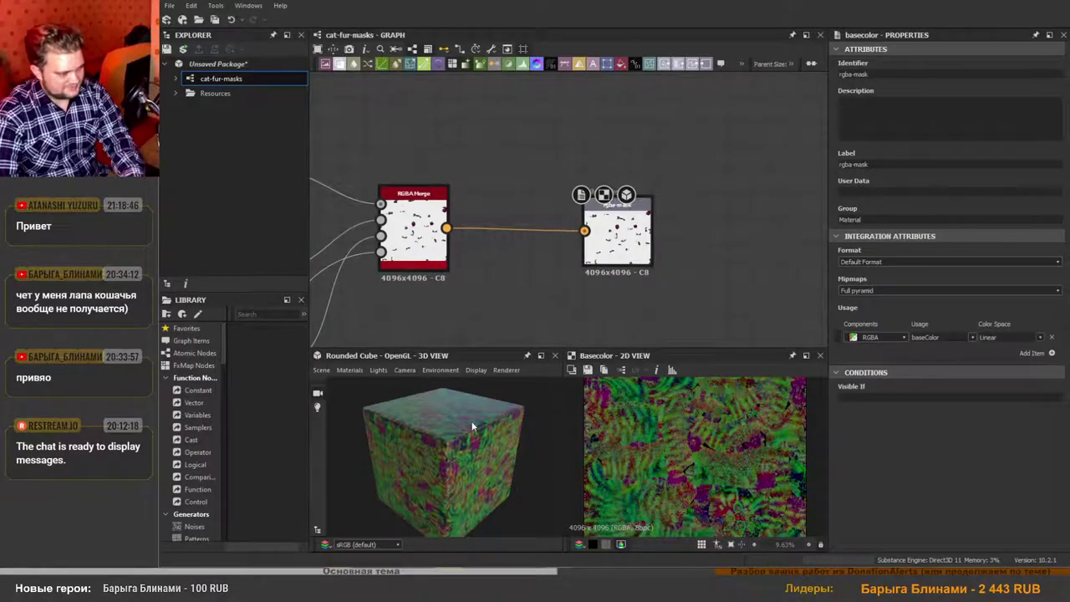
scroll(601, 252, down, 3)
scroll(631, 248, up, 2)
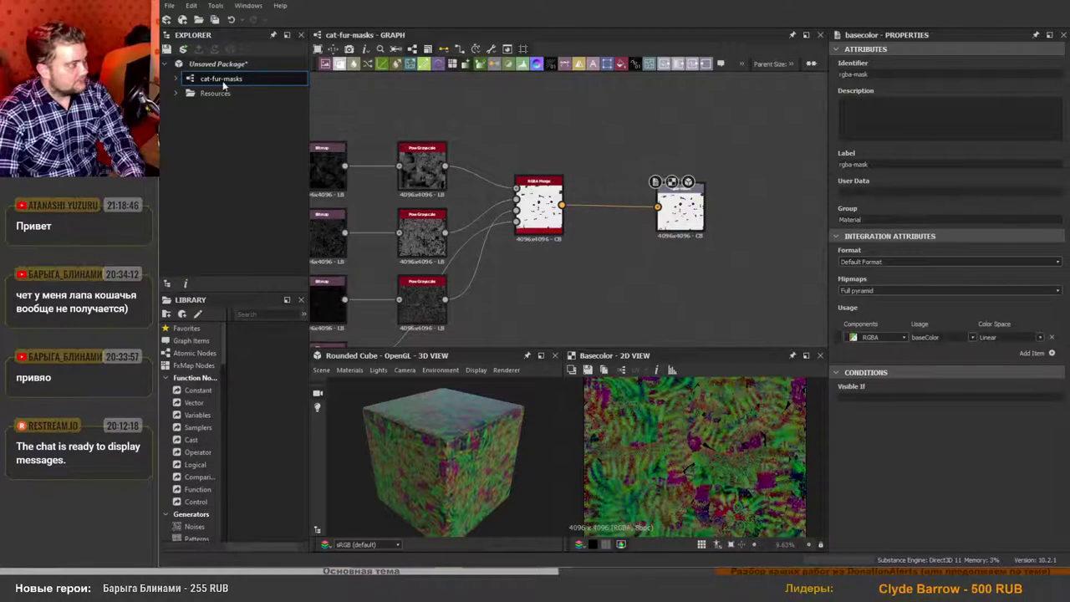
Save the package in the Textures folder, overwriting the existing cat-combine-RGBA.sbs.
middle_drag(606, 258, 609, 256)
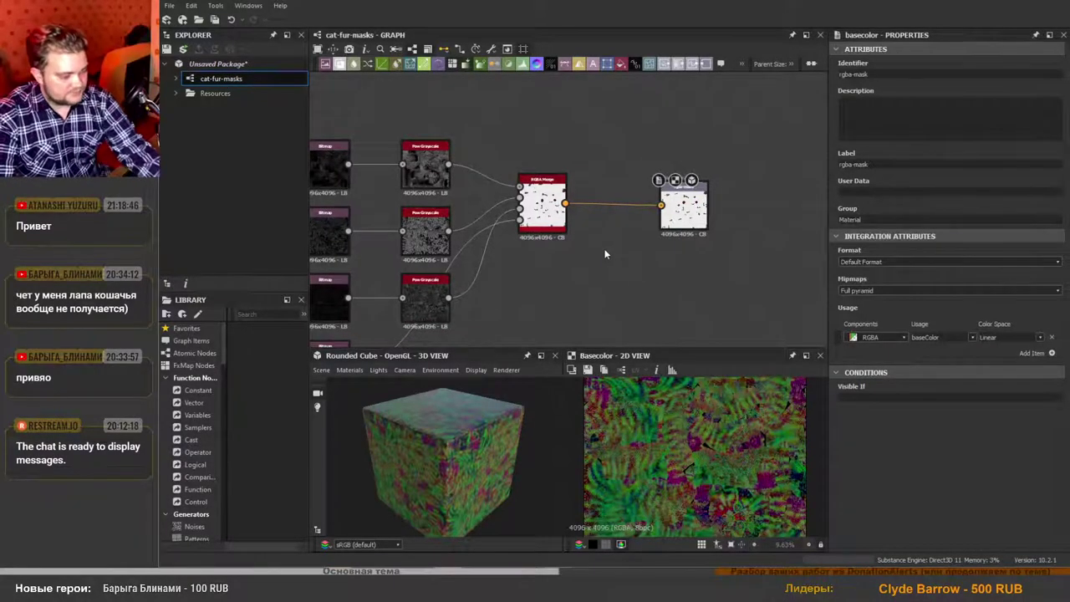
key(ctrl+s)
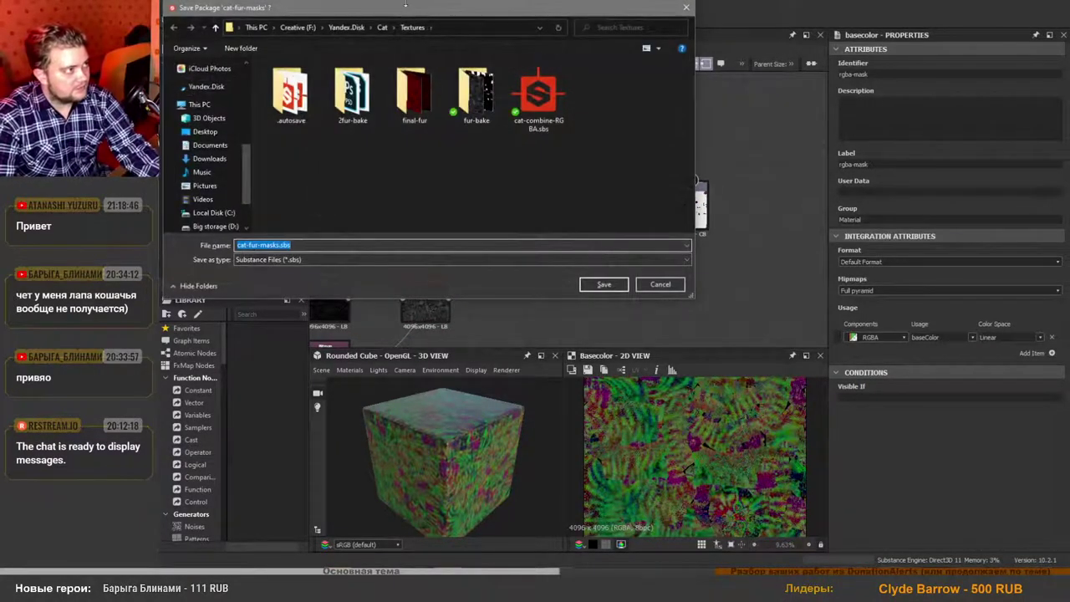
drag(403, 14, 505, 96)
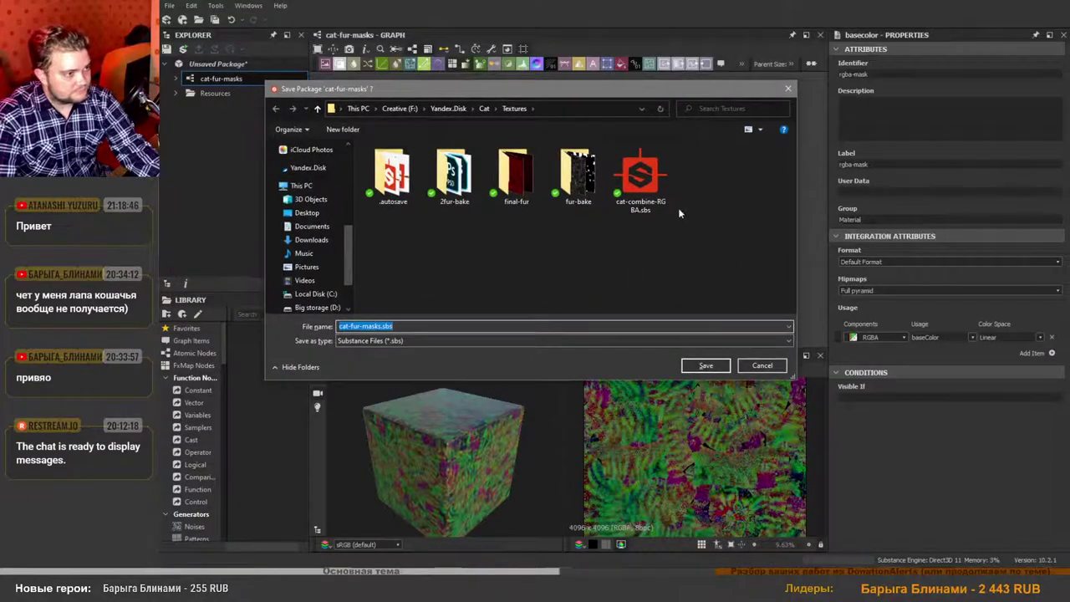
click(641, 174)
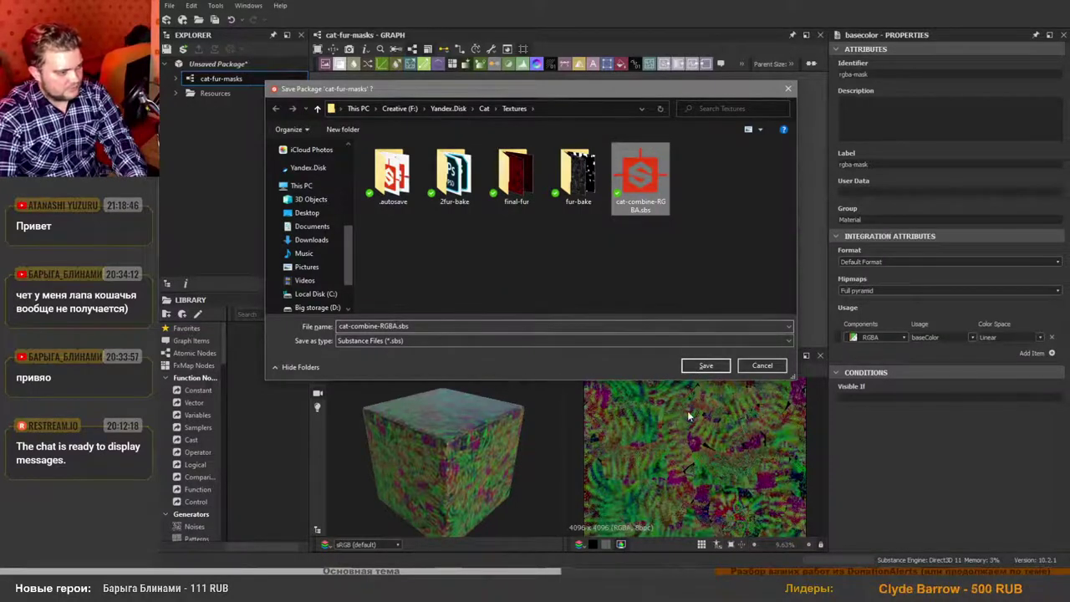
click(707, 366)
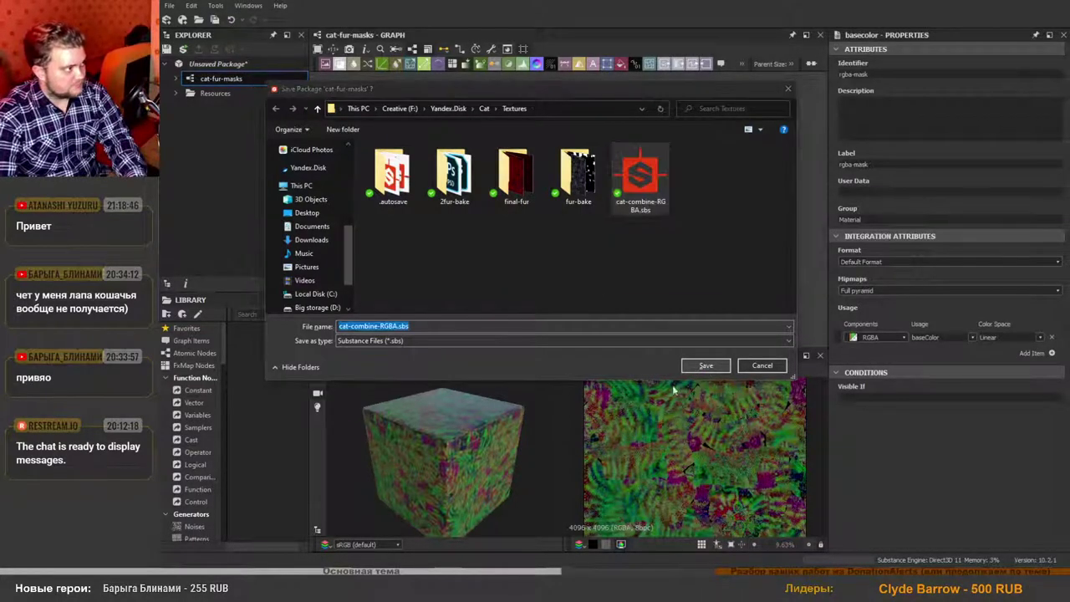
click(758, 280)
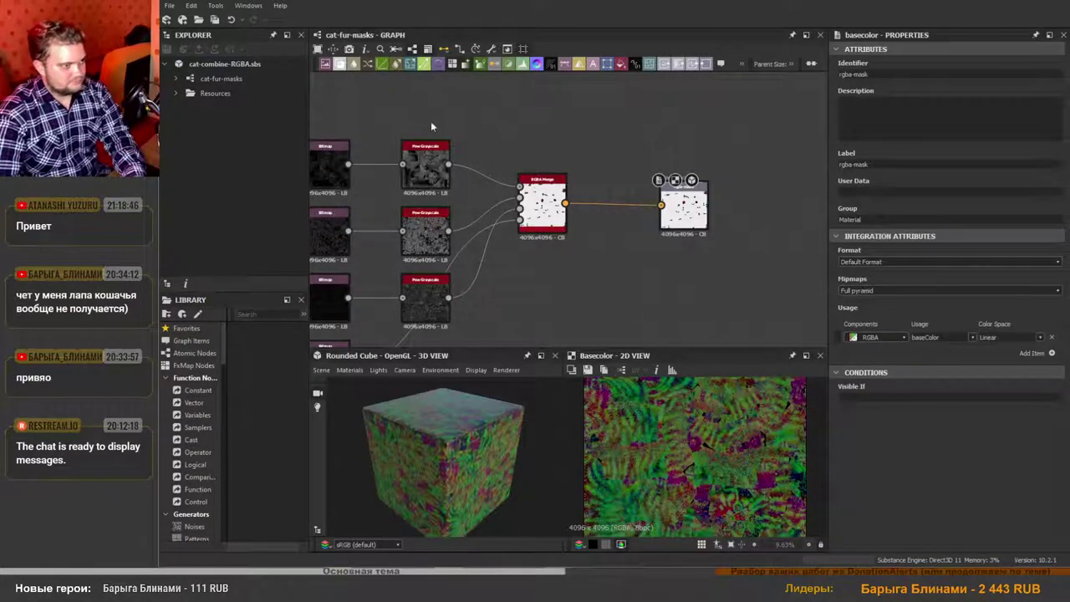
Review the package's linked resources, the cat-fur-masks graph properties and the complete node chain.
scroll(592, 221, down, 4)
middle_drag(592, 263, 605, 253)
scroll(353, 188, up, 1)
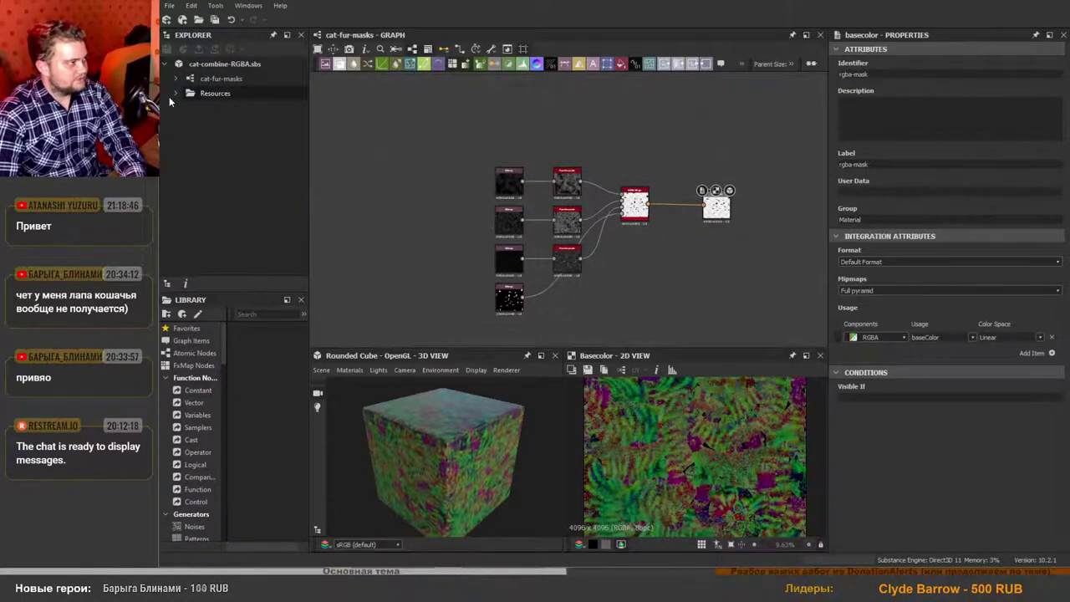
click(176, 94)
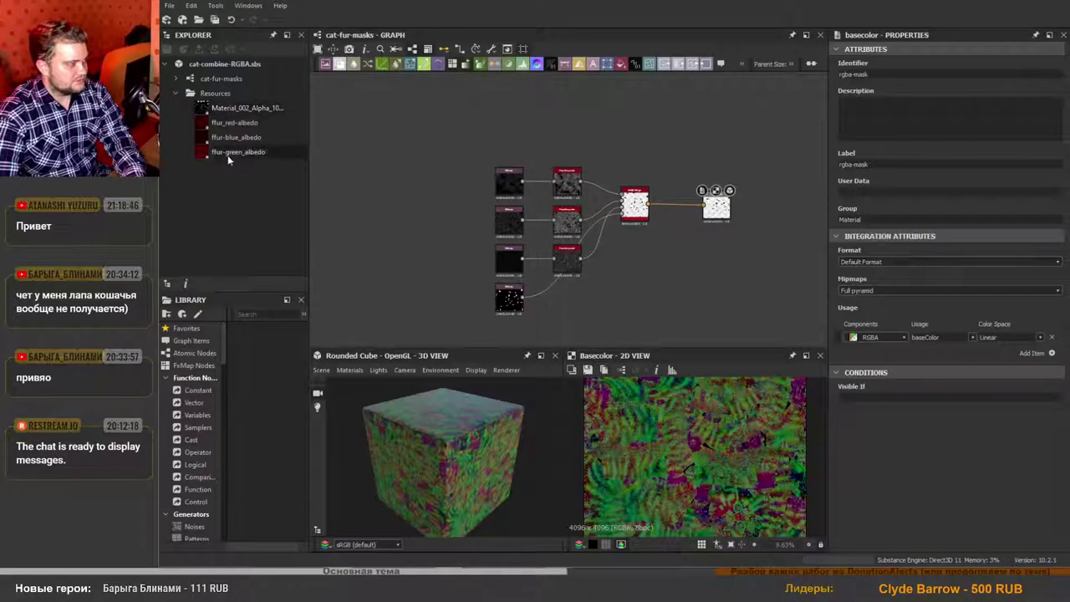
click(176, 92)
click(201, 78)
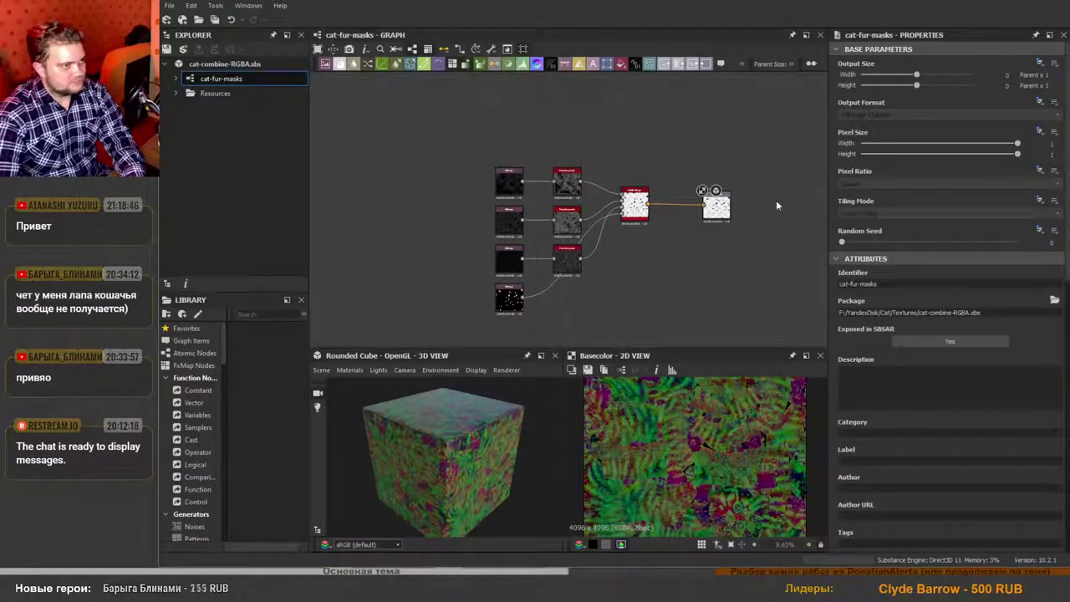
scroll(601, 207, down, 2)
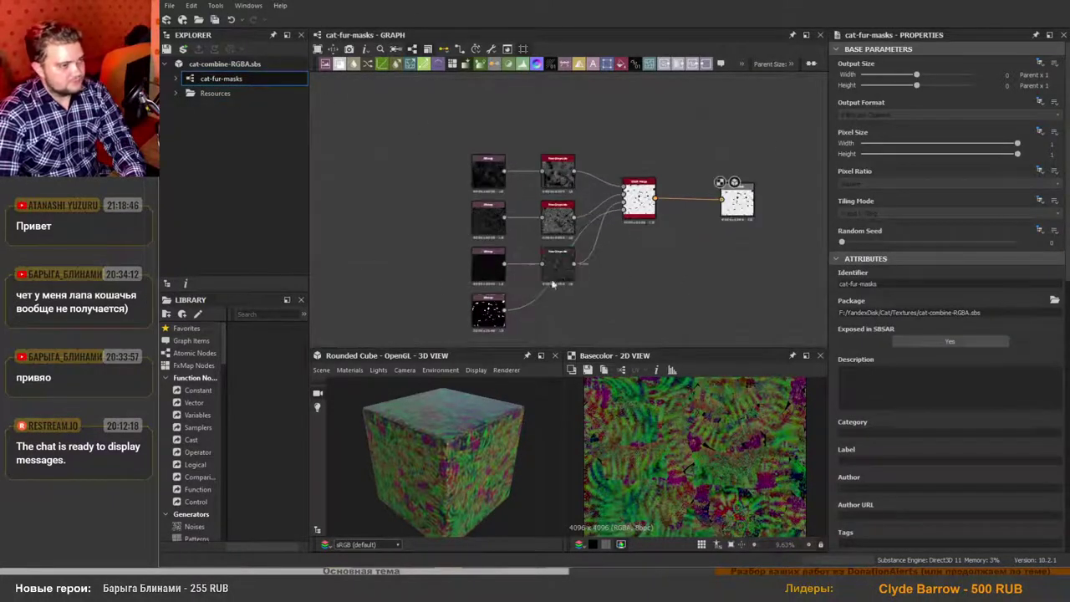
scroll(673, 229, up, 2)
scroll(573, 237, down, 1)
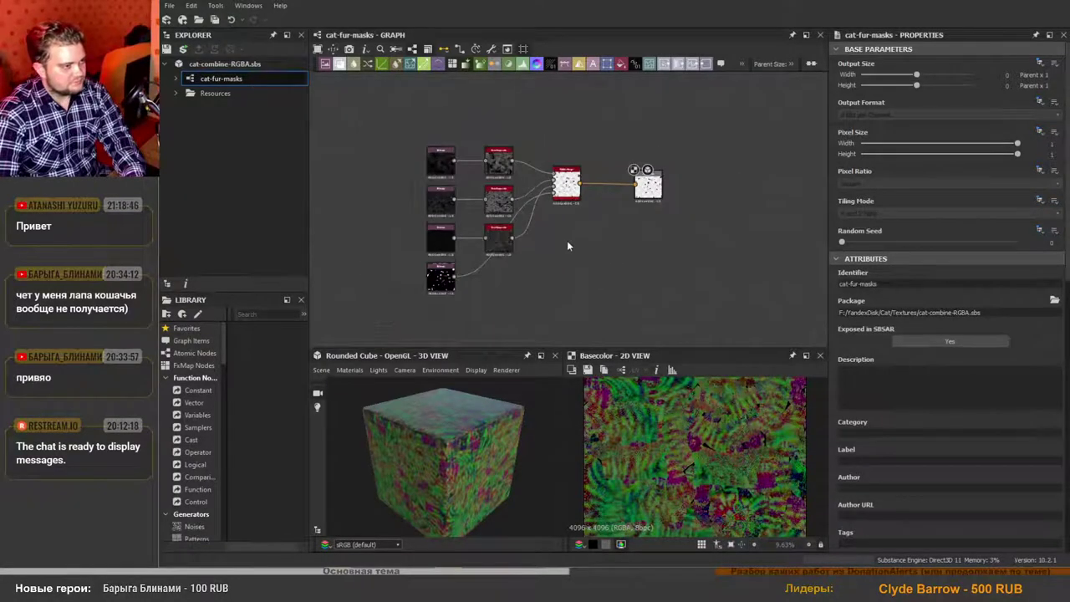
middle_drag(569, 240, 599, 255)
scroll(612, 238, up, 1)
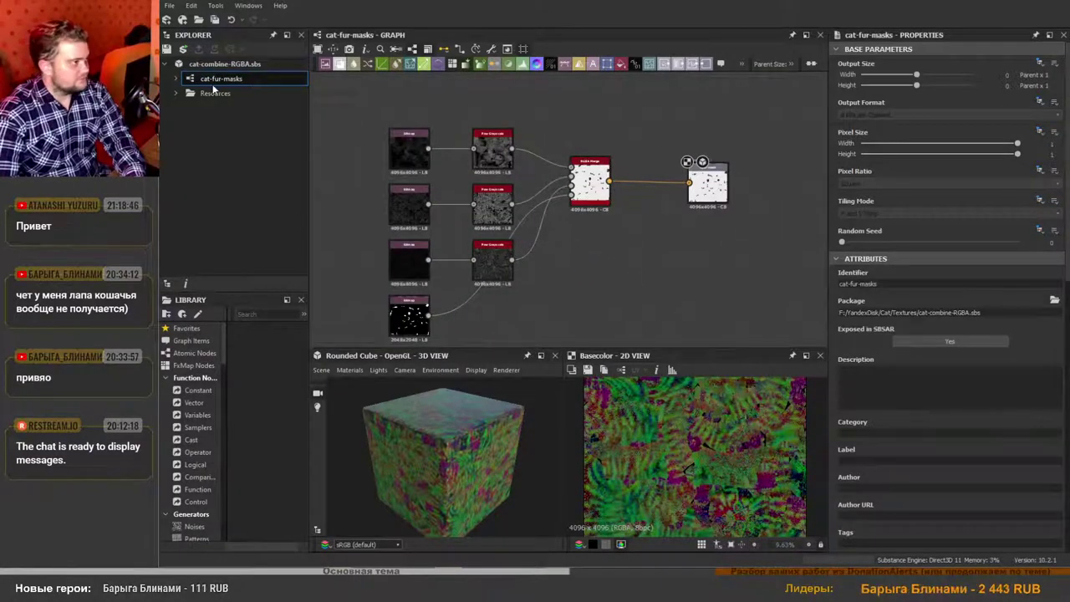
Set up a bitmap export of the cat-fur-masks outputs with Textures/final-fur as the destination folder.
right_click(222, 81)
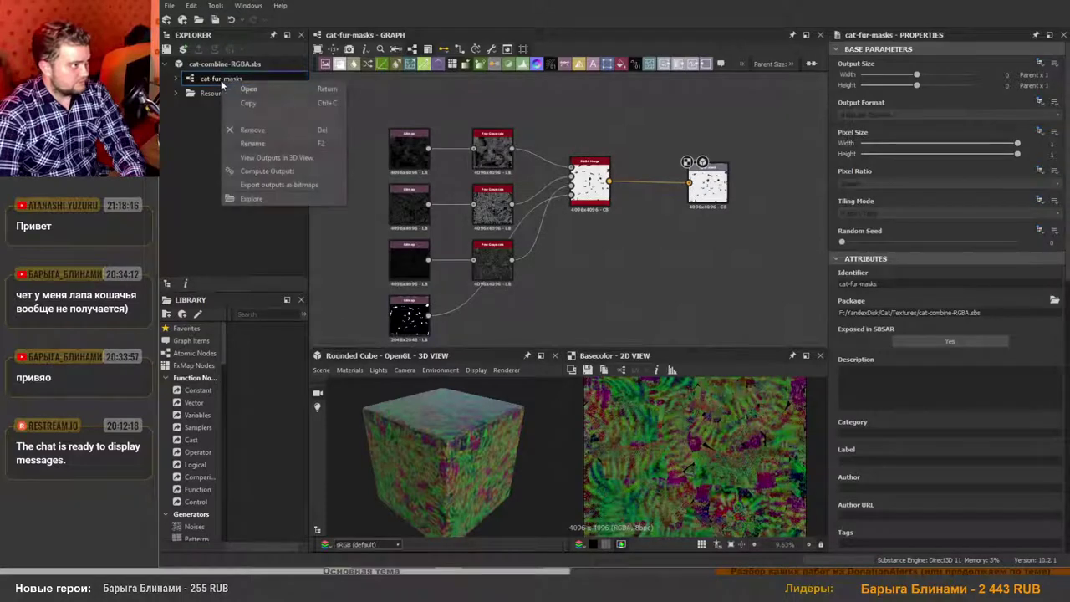
click(251, 185)
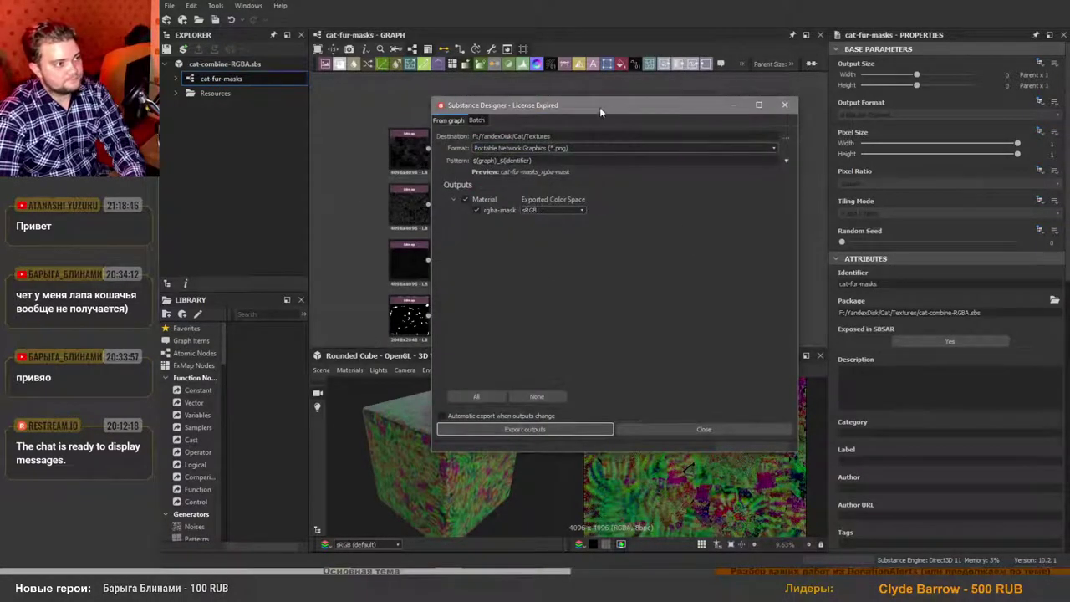
drag(600, 107, 651, 107)
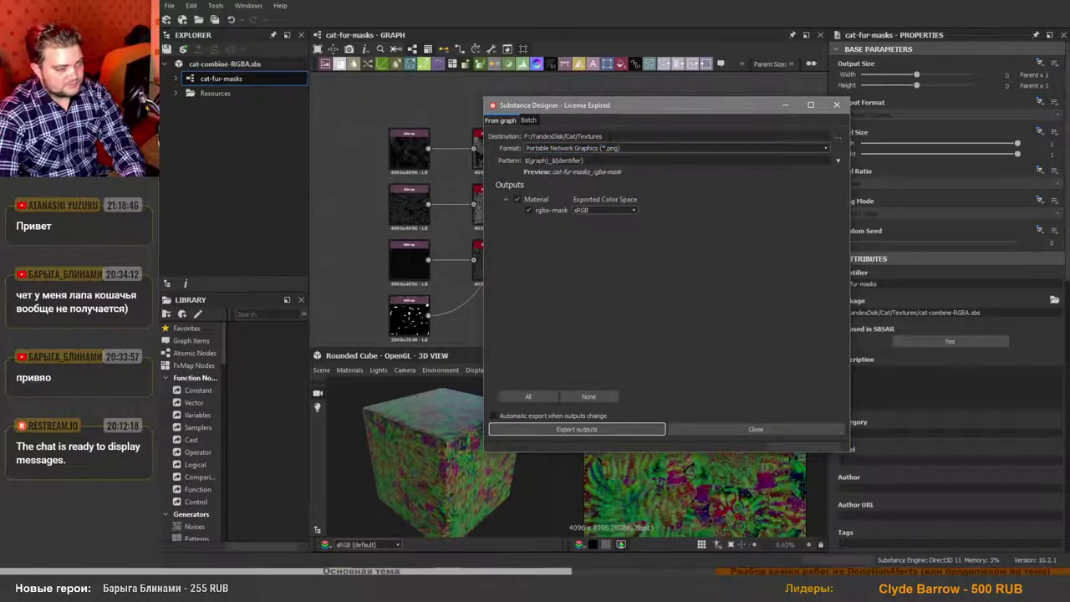
click(838, 136)
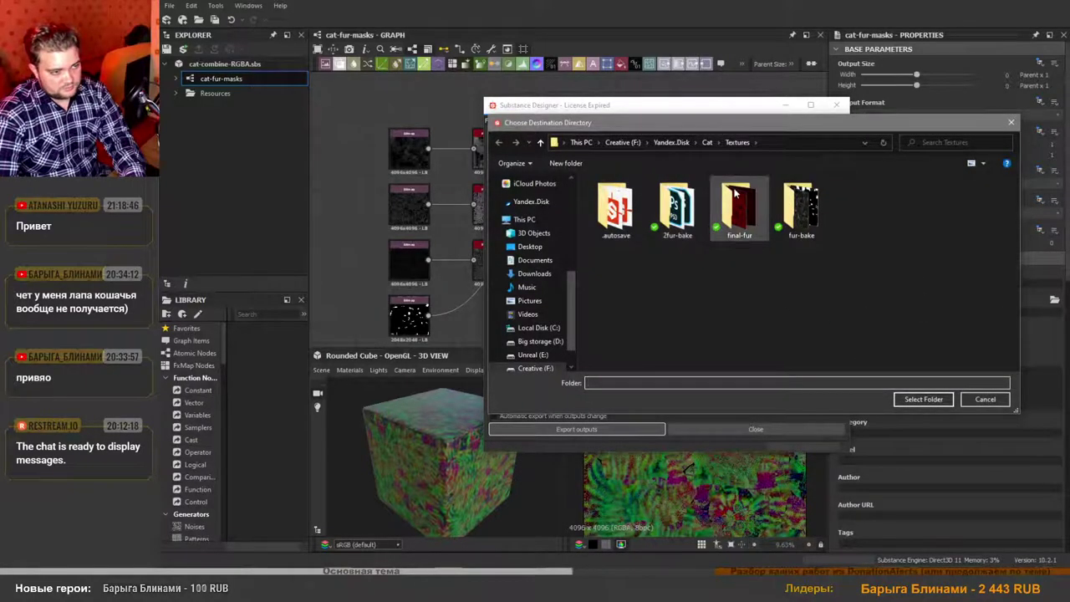
double_click(737, 209)
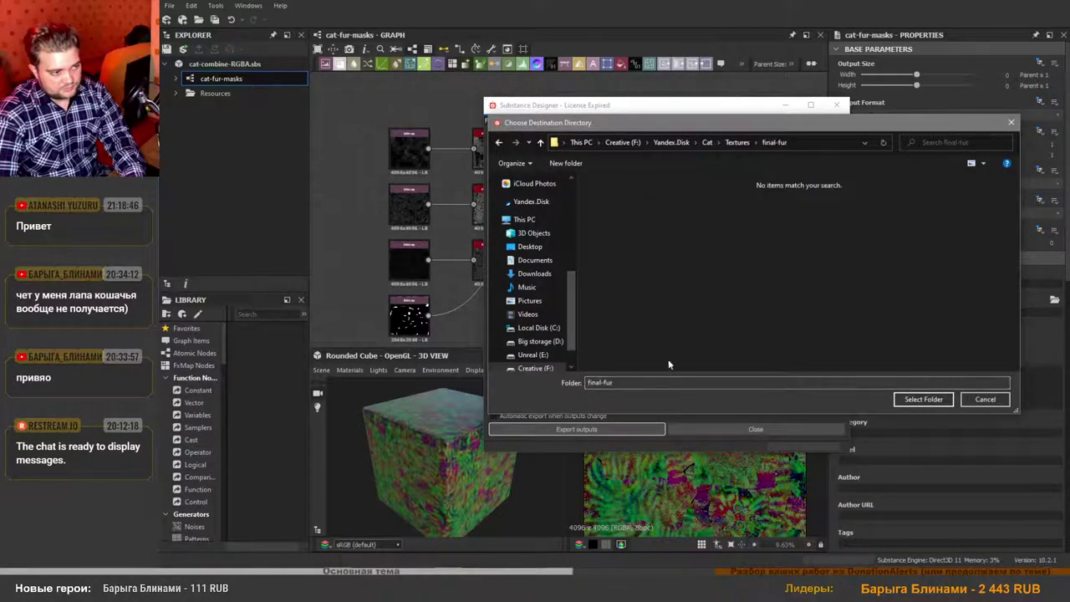
click(923, 398)
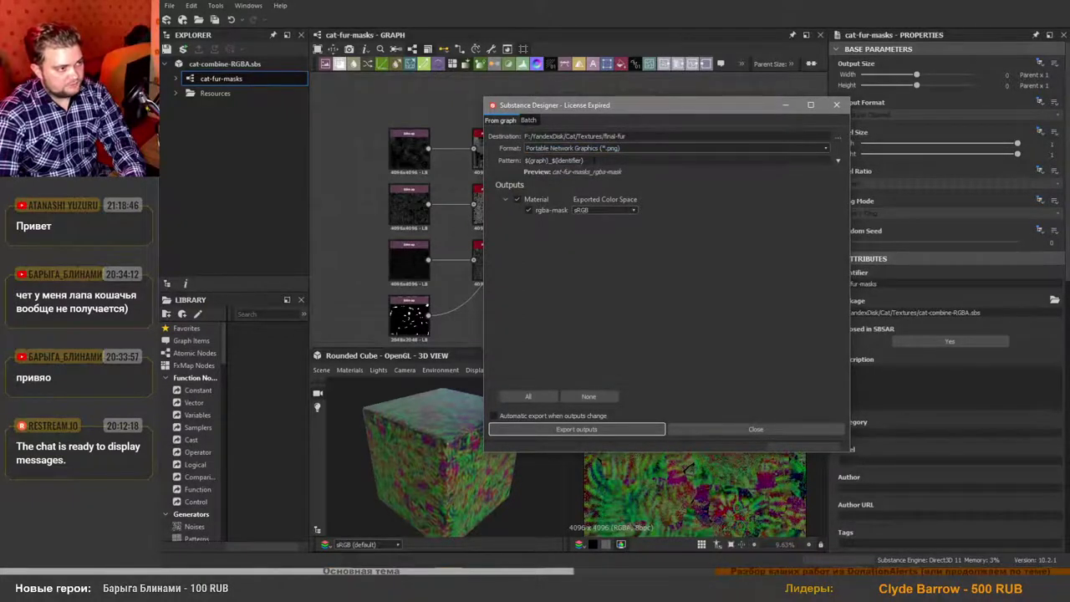
Set the exported color space of rgba-mask to Linear and export it as PNG.
click(607, 211)
click(608, 225)
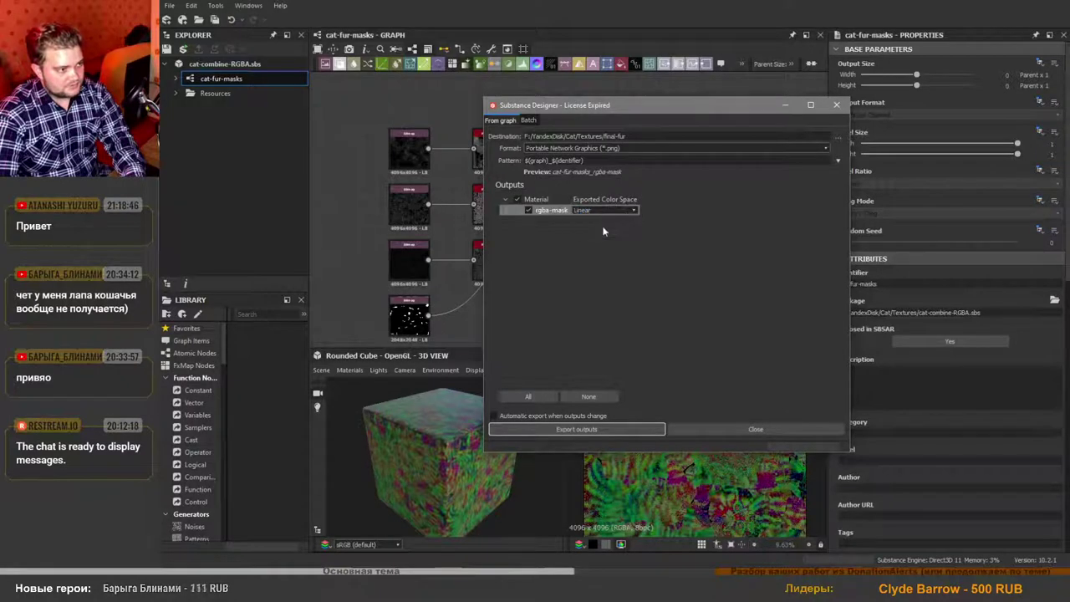
click(598, 431)
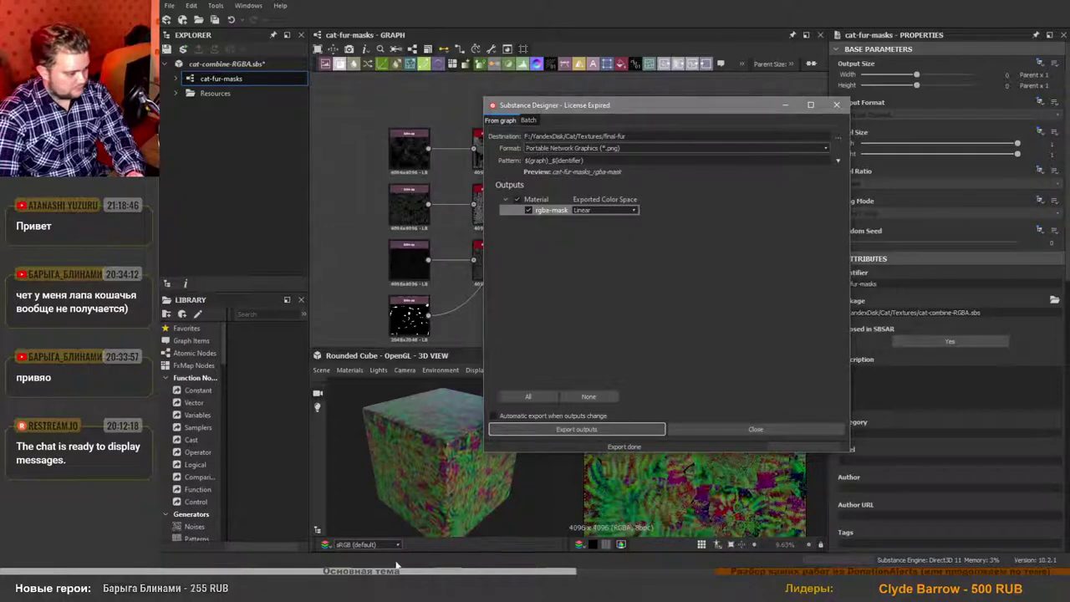
Switch to Blender and locate the cat-lp_Material.002_RGBA.png image texture node in the cat-lp.007 material.
click(365, 523)
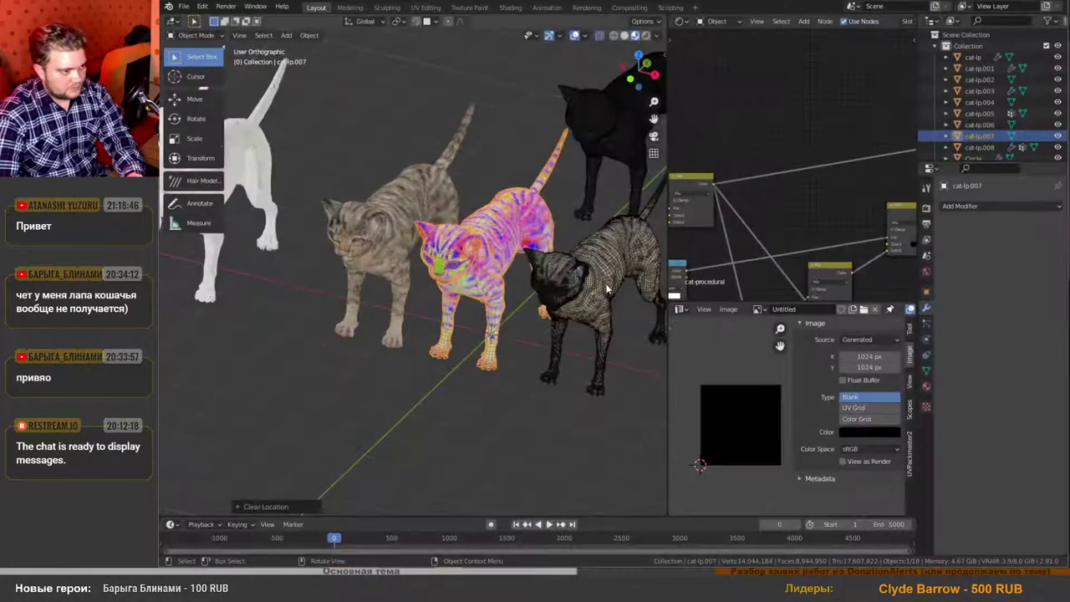
middle_drag(564, 351, 457, 289)
scroll(390, 289, up, 2)
scroll(433, 290, down, 2)
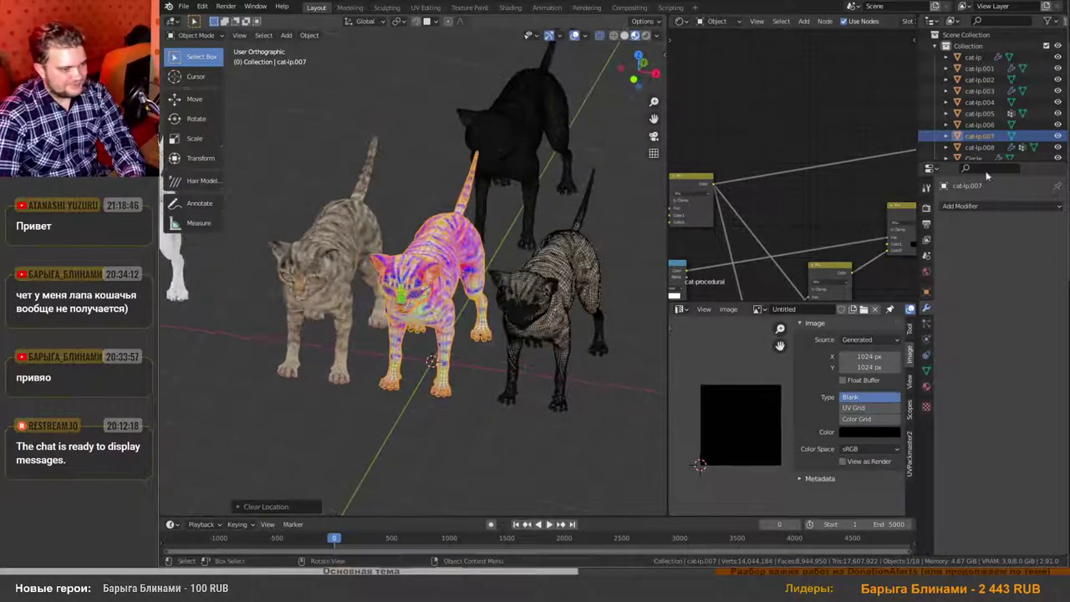
scroll(884, 180, down, 4)
scroll(786, 193, down, 2)
middle_drag(750, 227, 811, 35)
scroll(757, 159, up, 4)
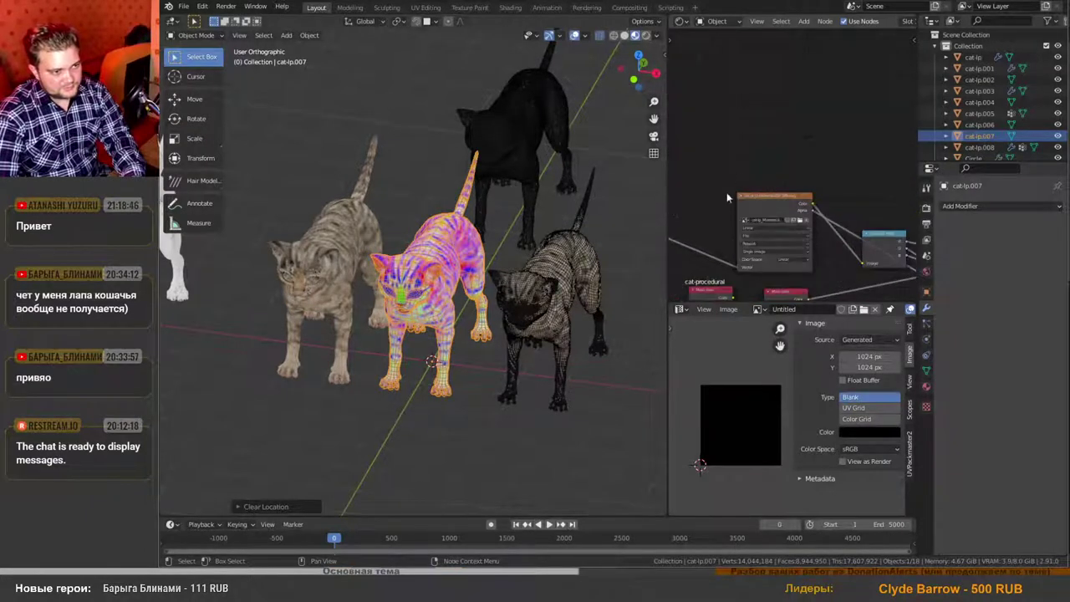
scroll(783, 138, up, 3)
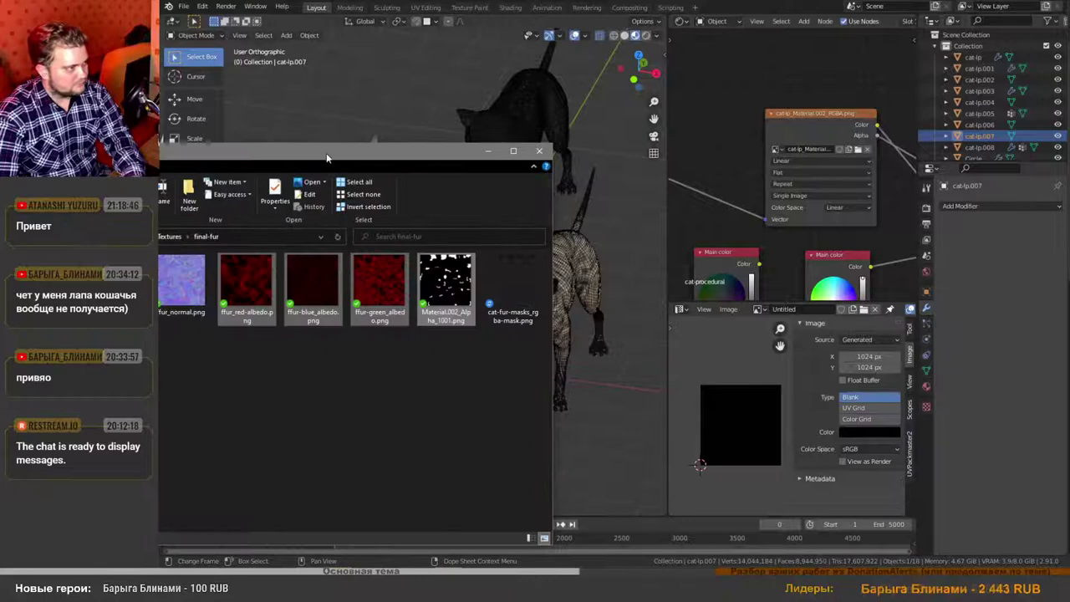
Load cat-fur-masks_rgba-mask.png from the final-fur folder into the RGBA image texture node.
drag(562, 295, 705, 294)
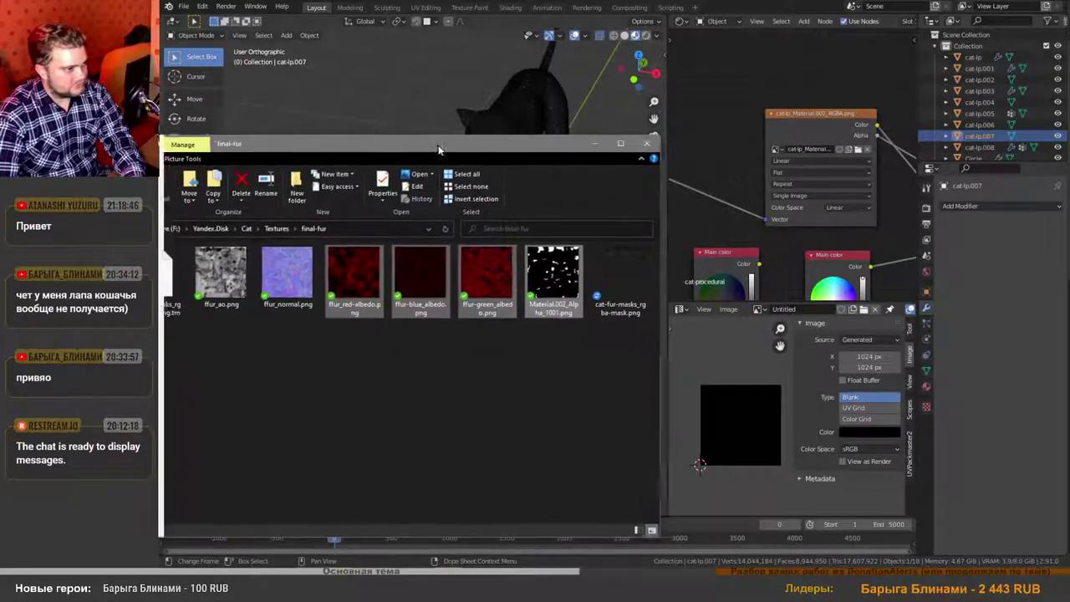
click(677, 293)
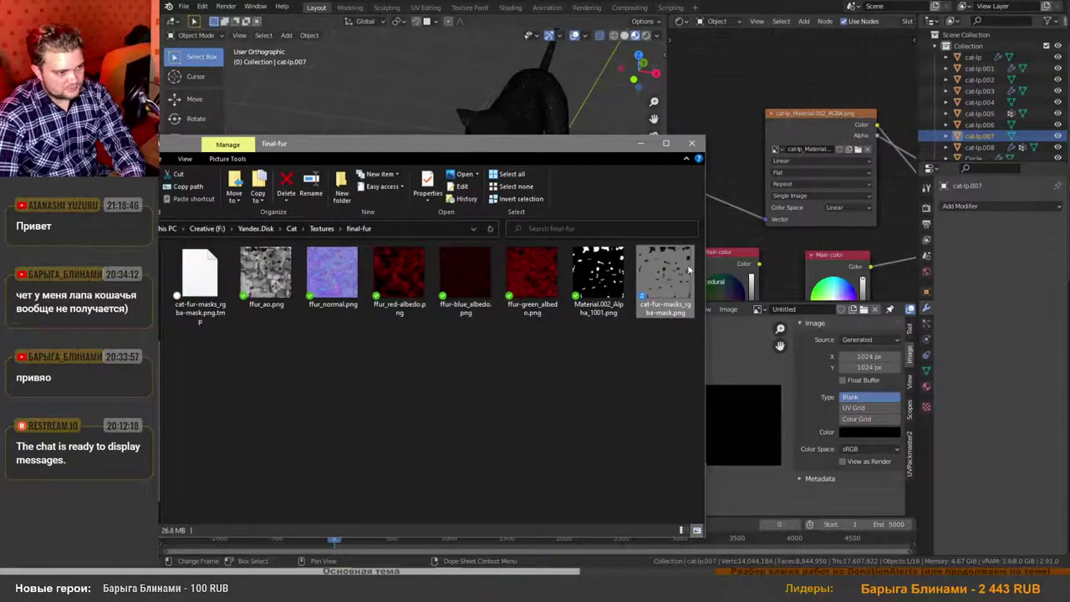
click(861, 150)
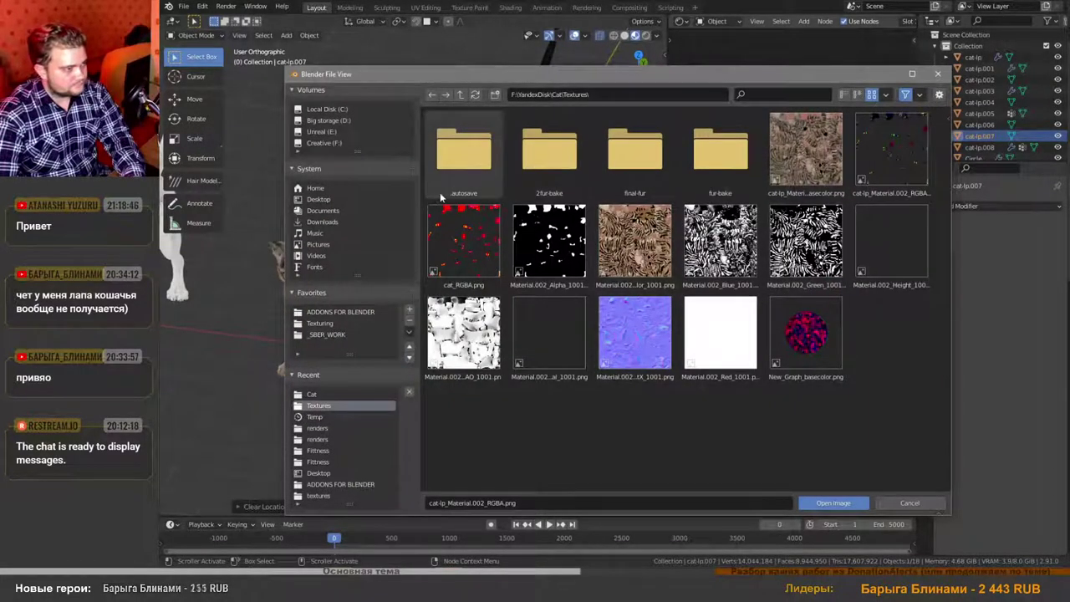
double_click(635, 151)
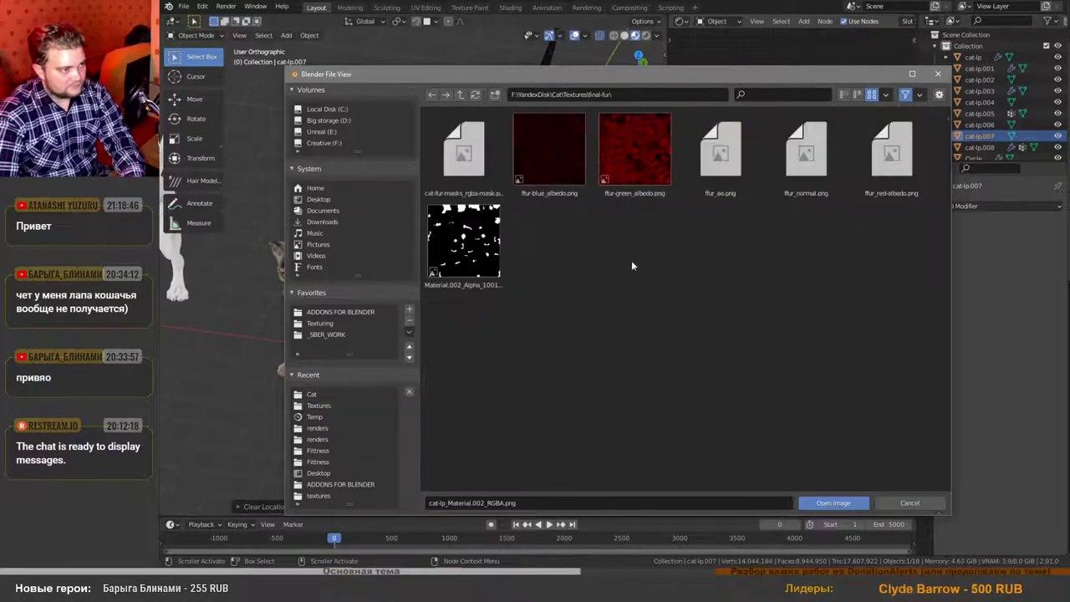
click(460, 153)
click(828, 503)
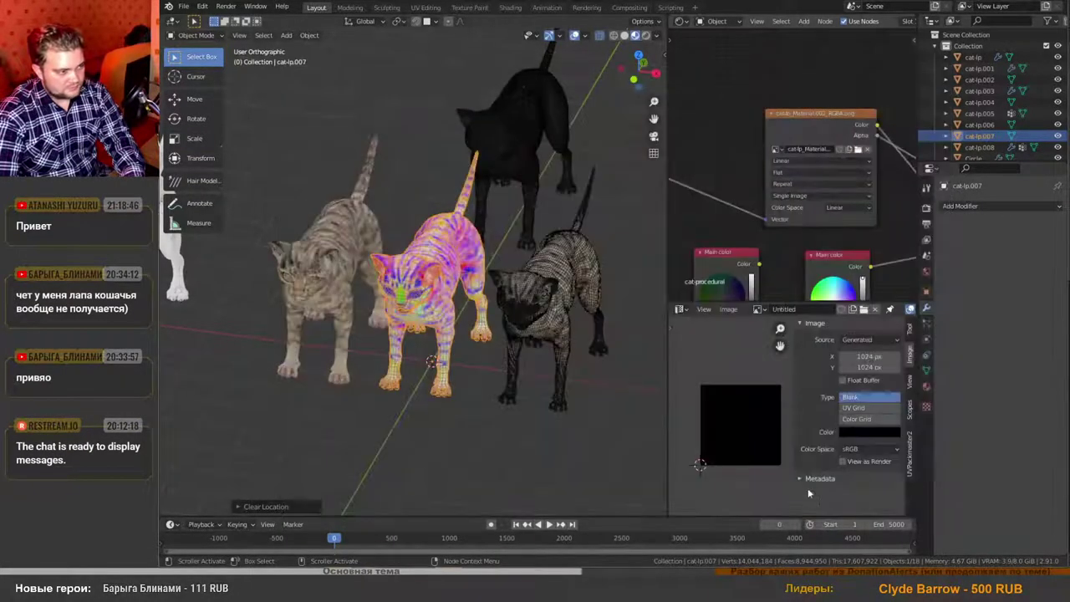
middle_drag(452, 286, 423, 308)
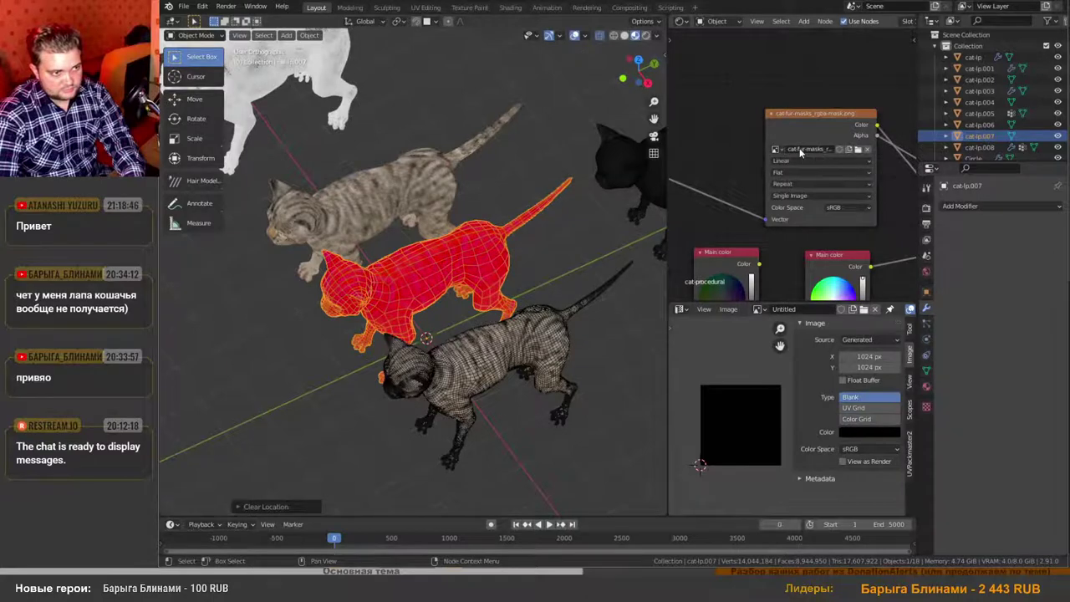
Display cat-fur-masks_rgba-mask.png in the image editor.
click(758, 309)
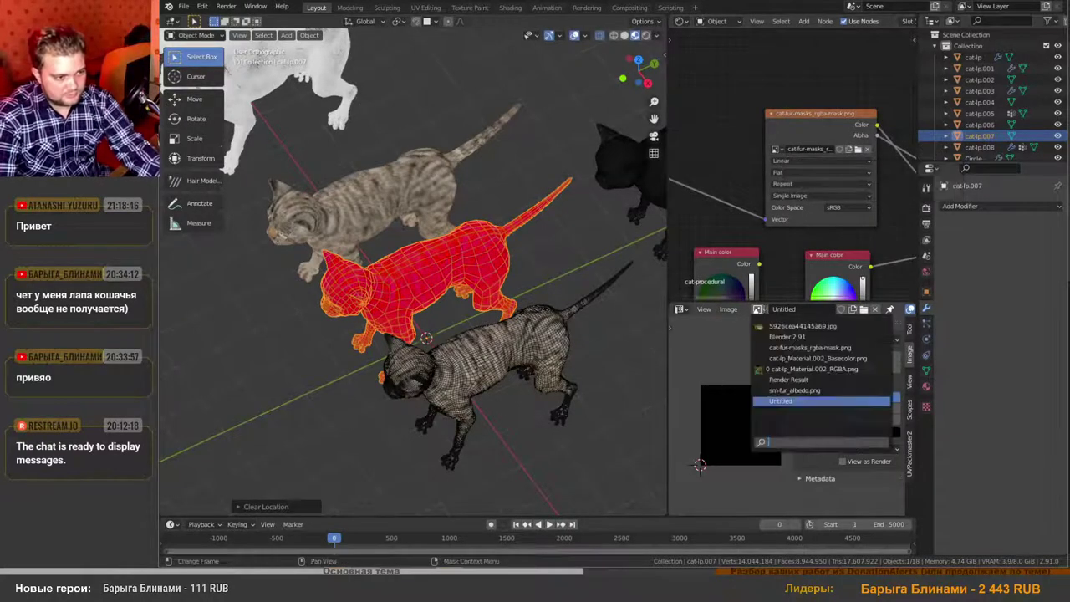
click(808, 347)
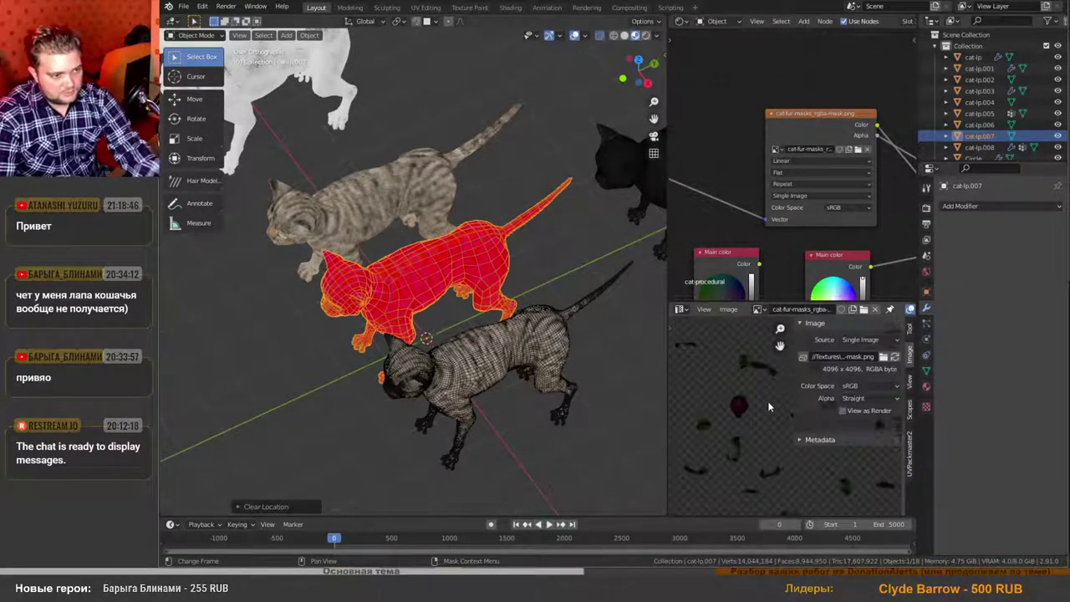
scroll(747, 407, down, 2)
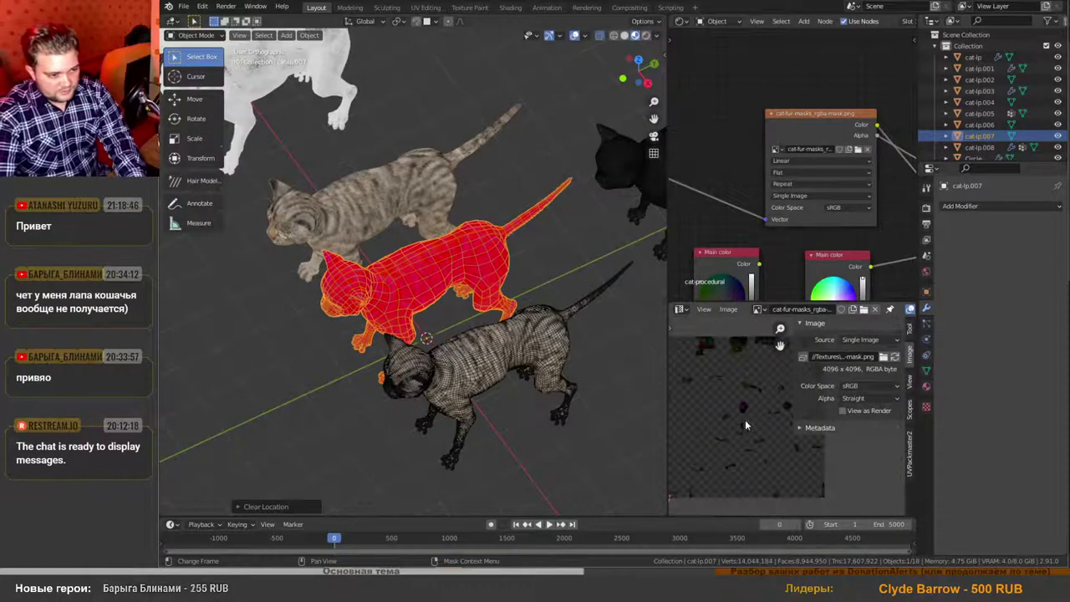
Set the mask image's color space to Linear and its alpha mode to Channel Packed.
click(864, 388)
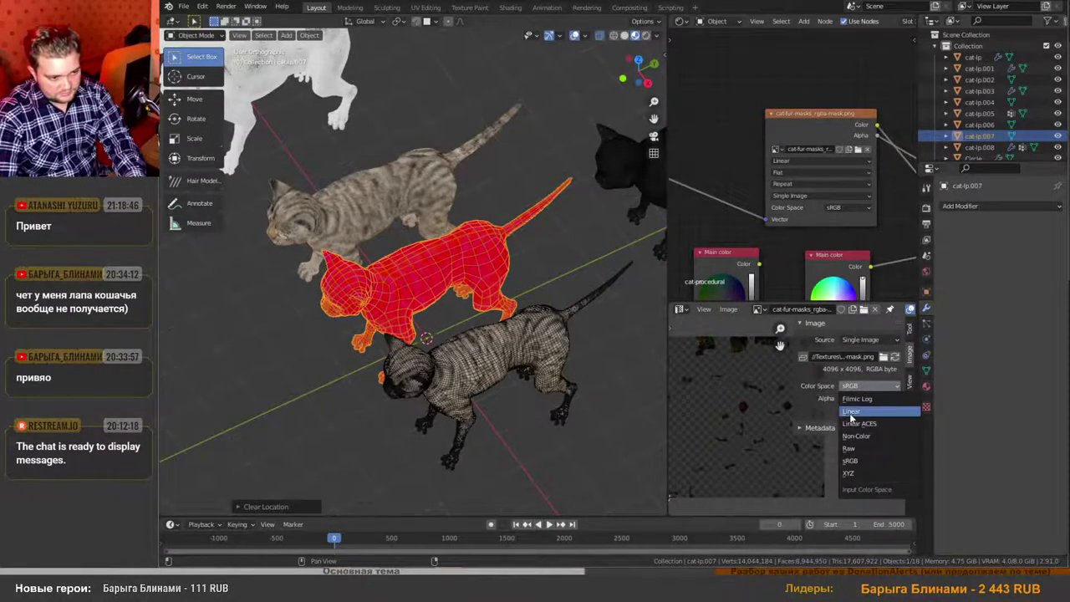
click(853, 411)
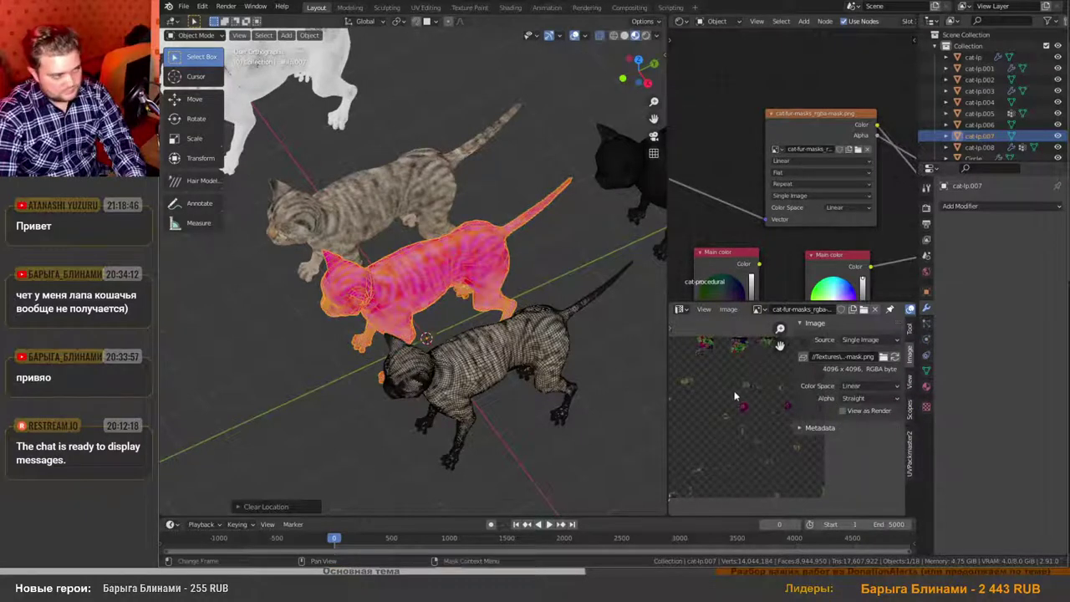
click(858, 398)
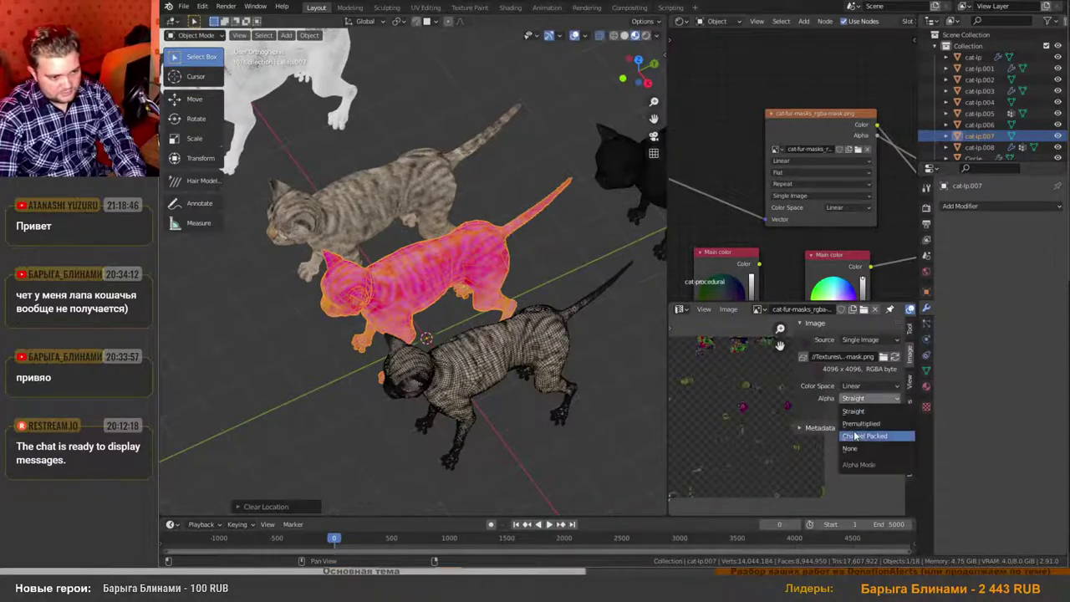
click(857, 436)
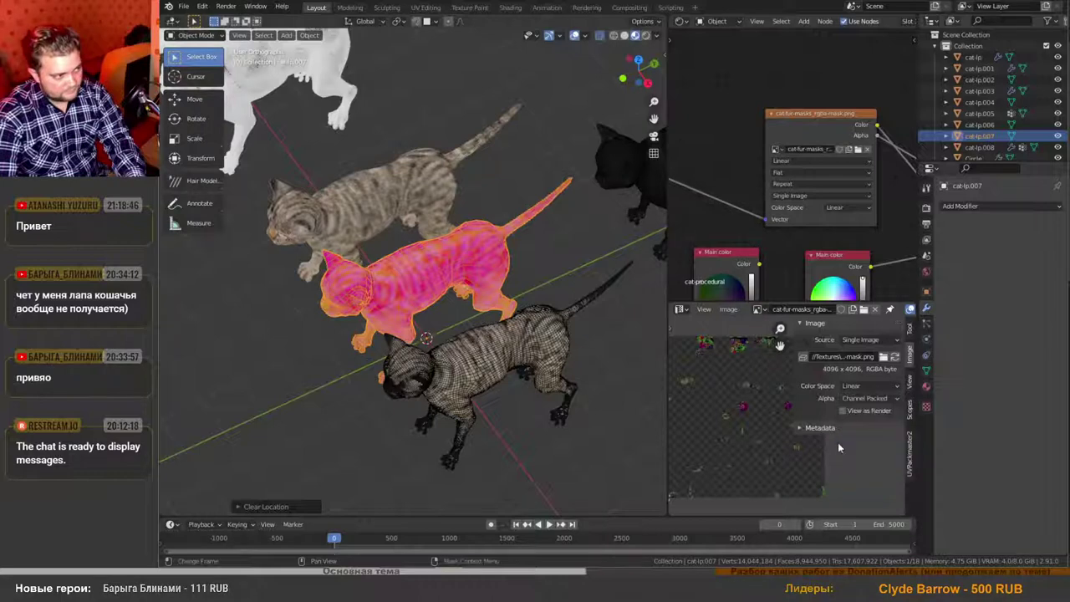
scroll(763, 429, down, 3)
scroll(741, 418, up, 3)
mouse_move(732, 426)
middle_down()
mouse_move(751, 409)
mouse_move(743, 423)
middle_up()
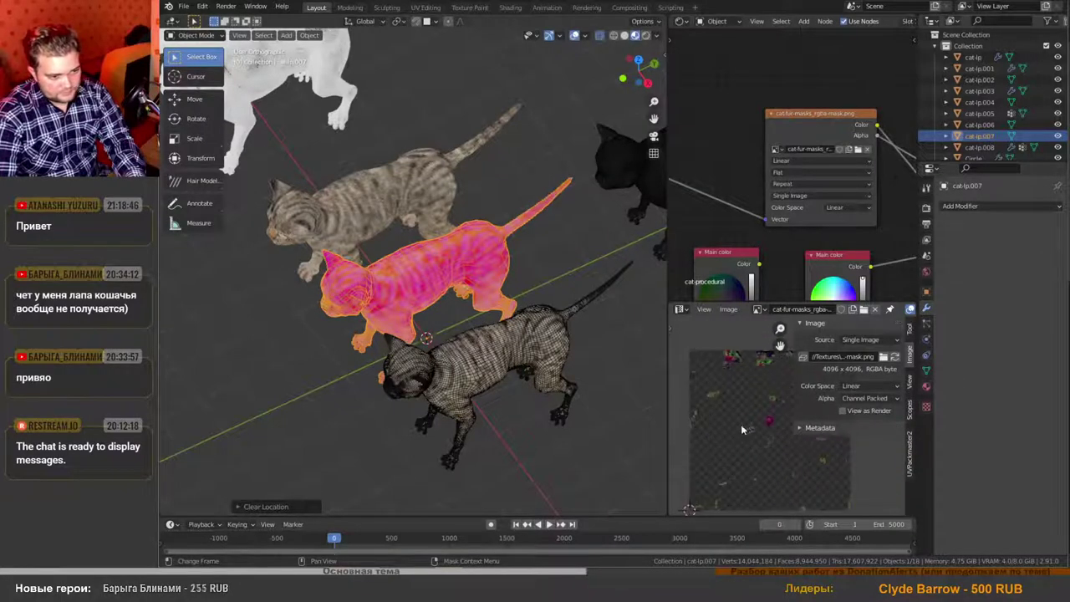
Isolate the cat-lp.007 model in local view and inspect the mask colors on its face and body.
middle_drag(459, 307, 443, 296)
scroll(437, 292, up, 3)
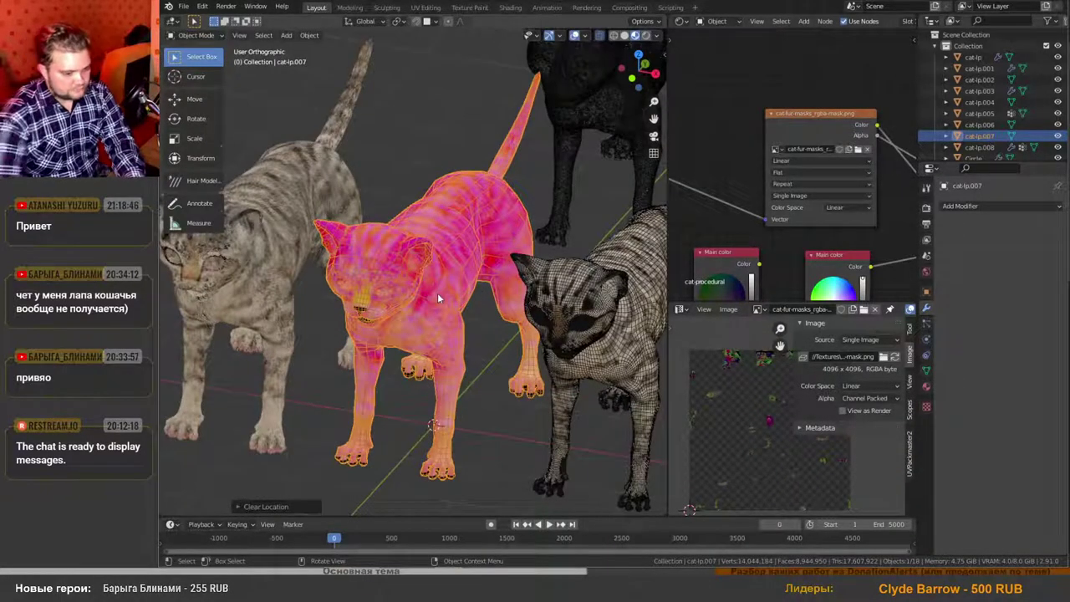
key(KP_Divide)
scroll(440, 300, up, 3)
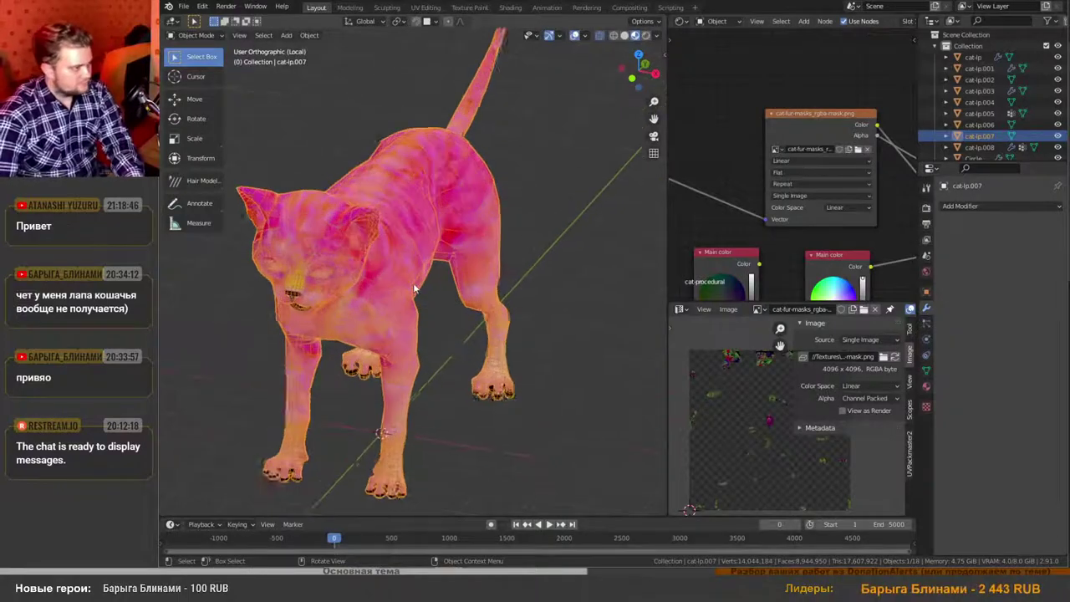
middle_drag(441, 299, 416, 274)
scroll(401, 255, up, 5)
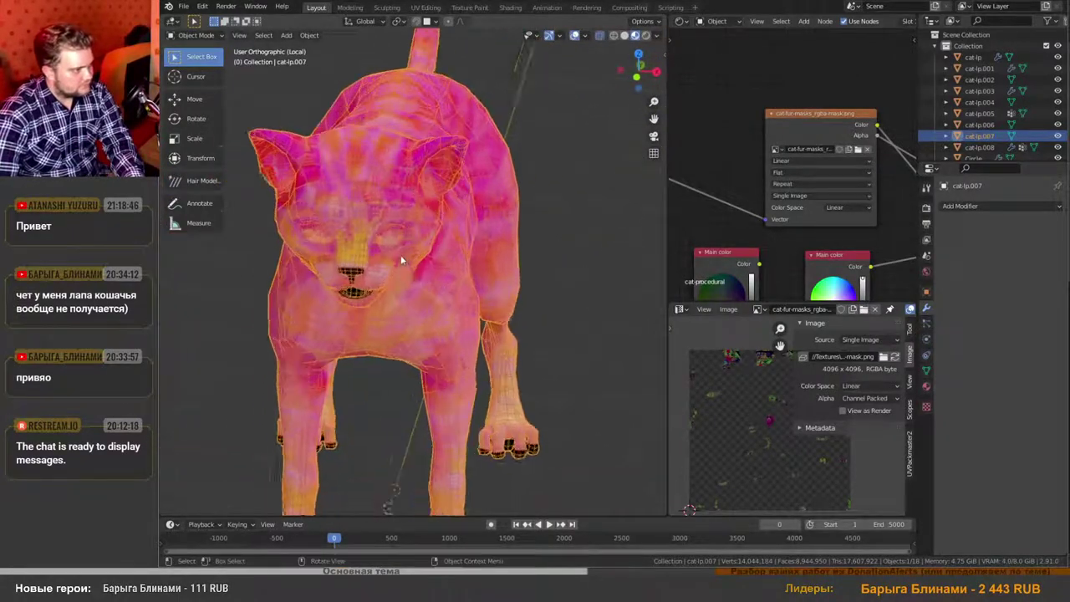
scroll(401, 255, down, 6)
Copy the Main color and Second color from the neighbouring natural palette into the matching mask test color nodes.
scroll(755, 201, down, 5)
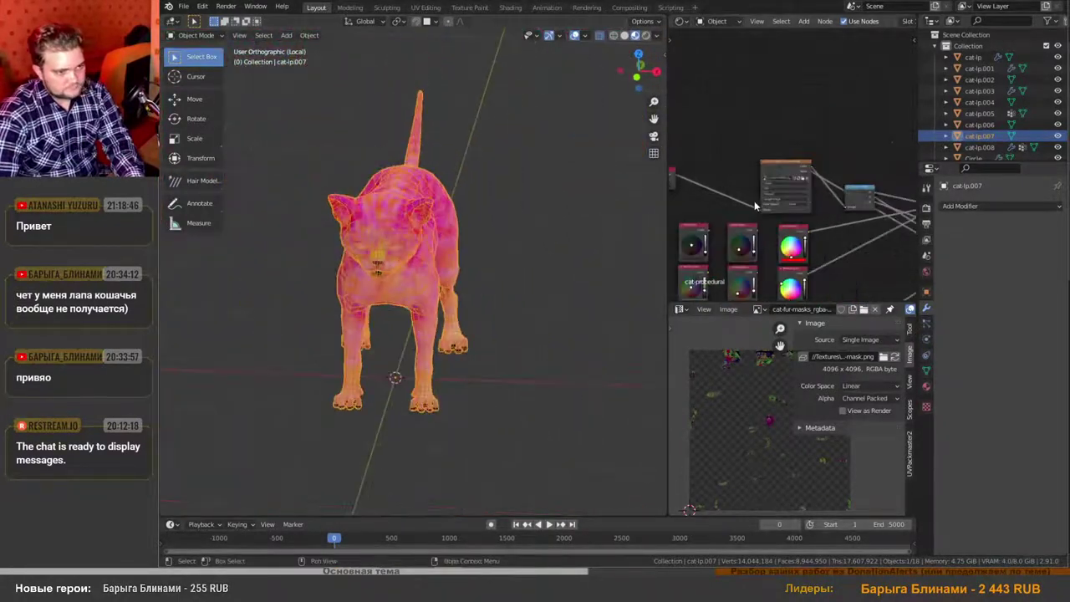
middle_drag(778, 219, 764, 168)
scroll(762, 152, up, 5)
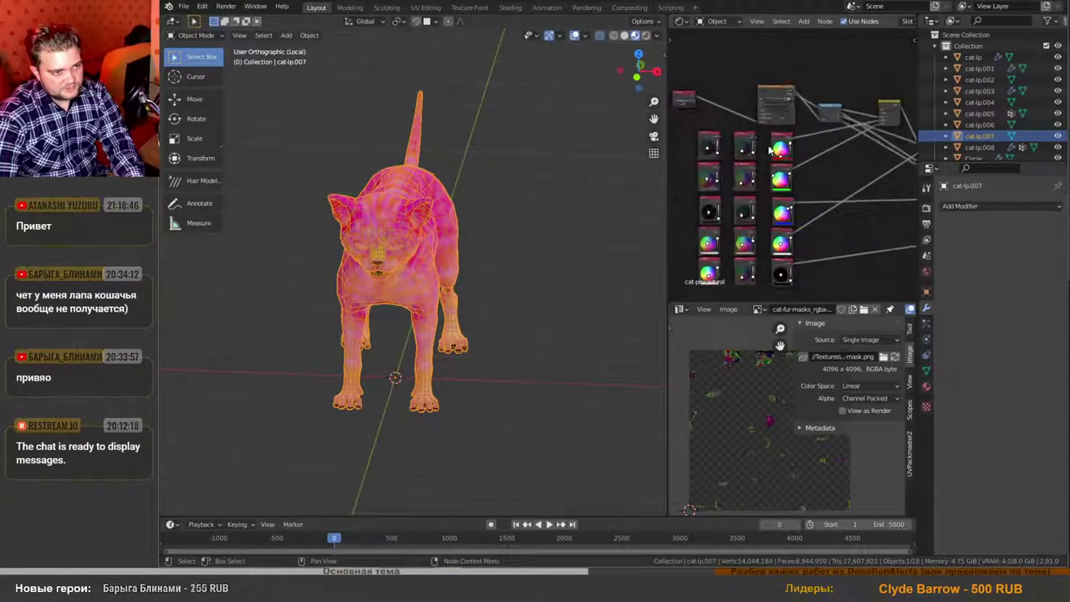
scroll(763, 153, up, 4)
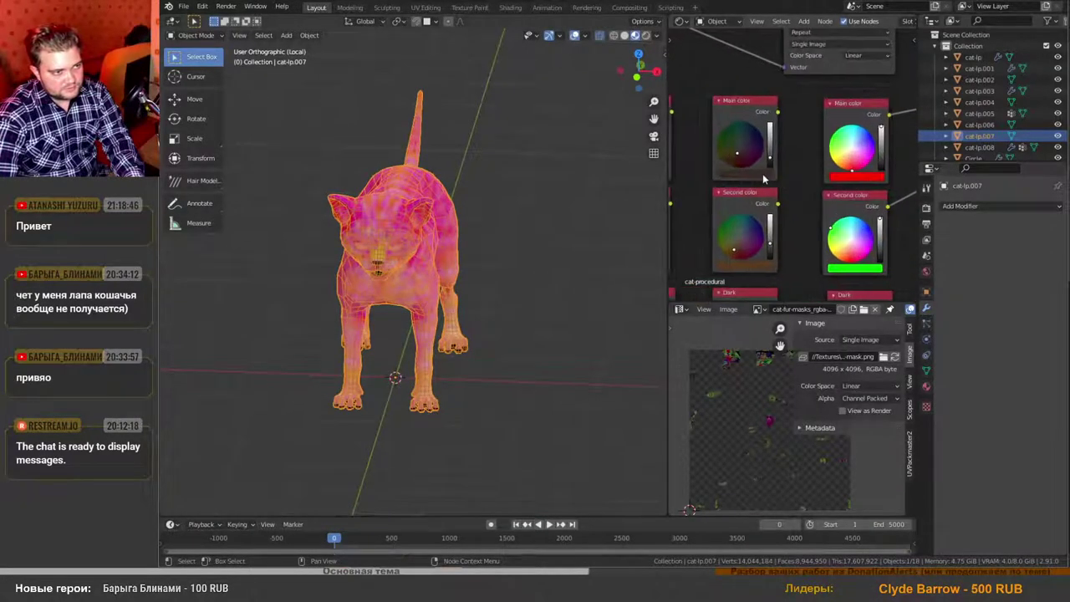
drag(844, 178, 845, 176)
middle_drag(776, 267, 788, 205)
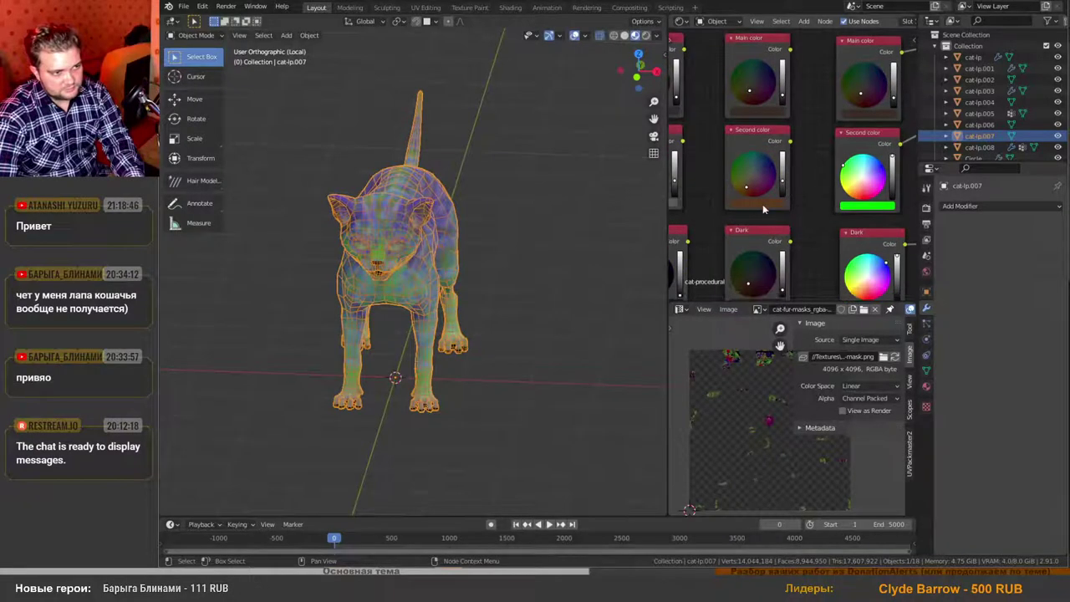
drag(870, 209, 871, 210)
Copy the natural Dark, Bright and Skin-Parts colors into the matching connected color nodes.
middle_drag(810, 266, 774, 169)
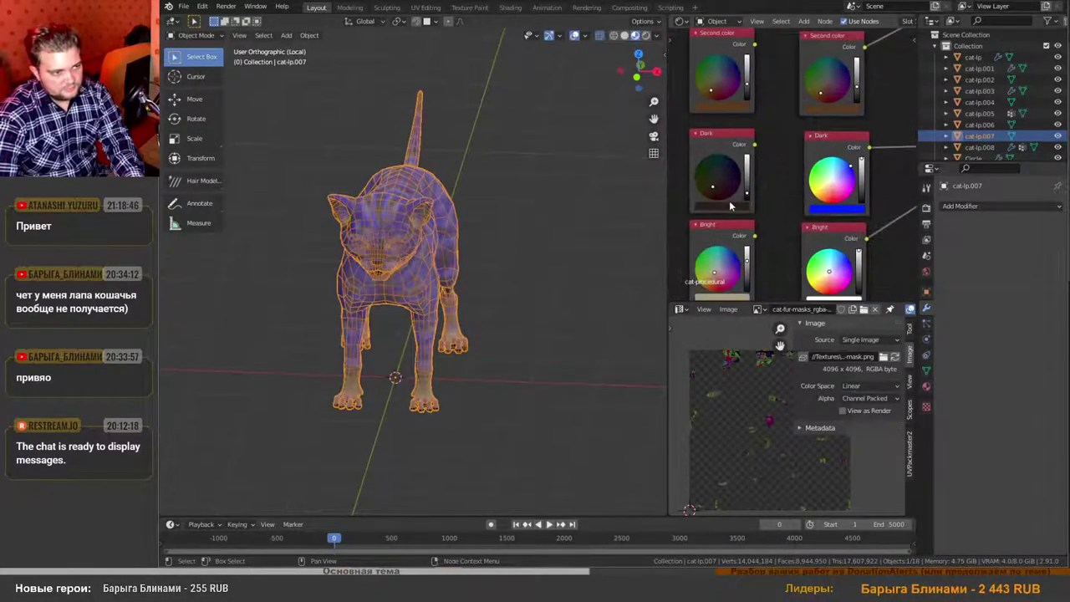
drag(821, 216, 821, 214)
middle_drag(737, 295, 746, 226)
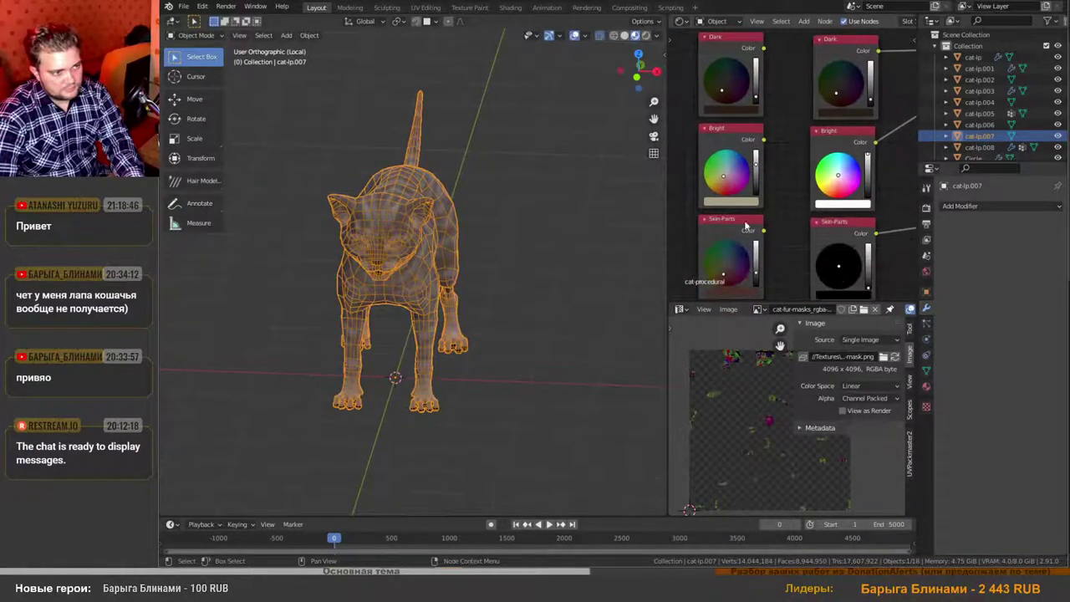
drag(827, 213, 841, 203)
middle_drag(765, 282, 771, 211)
drag(845, 233, 842, 229)
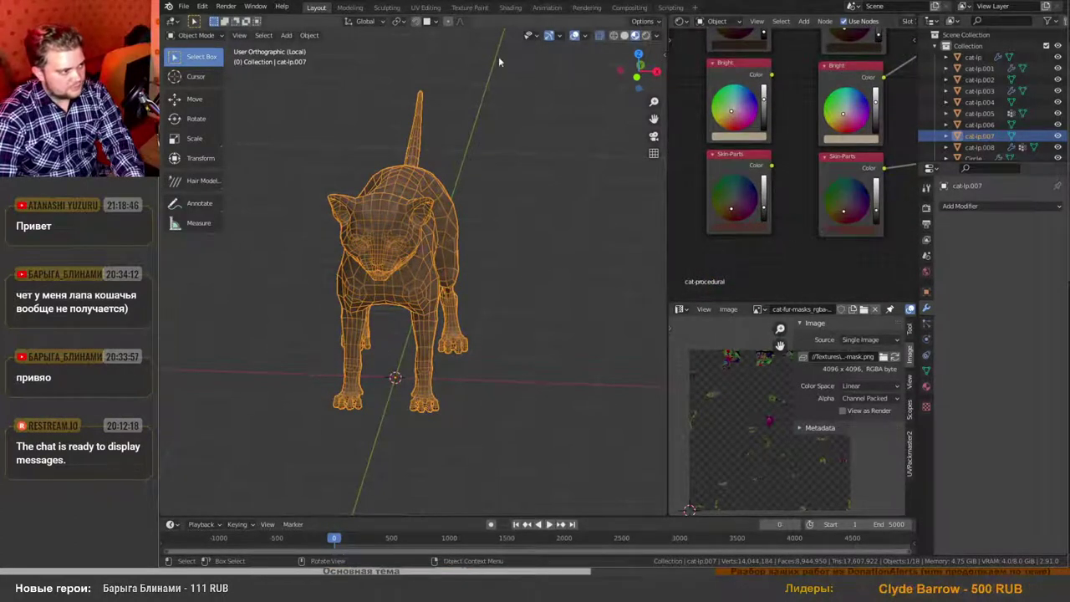
Turn off the cat's wireframe display and inspect the fur coloring on its side, back and head.
key(q)
click(443, 250)
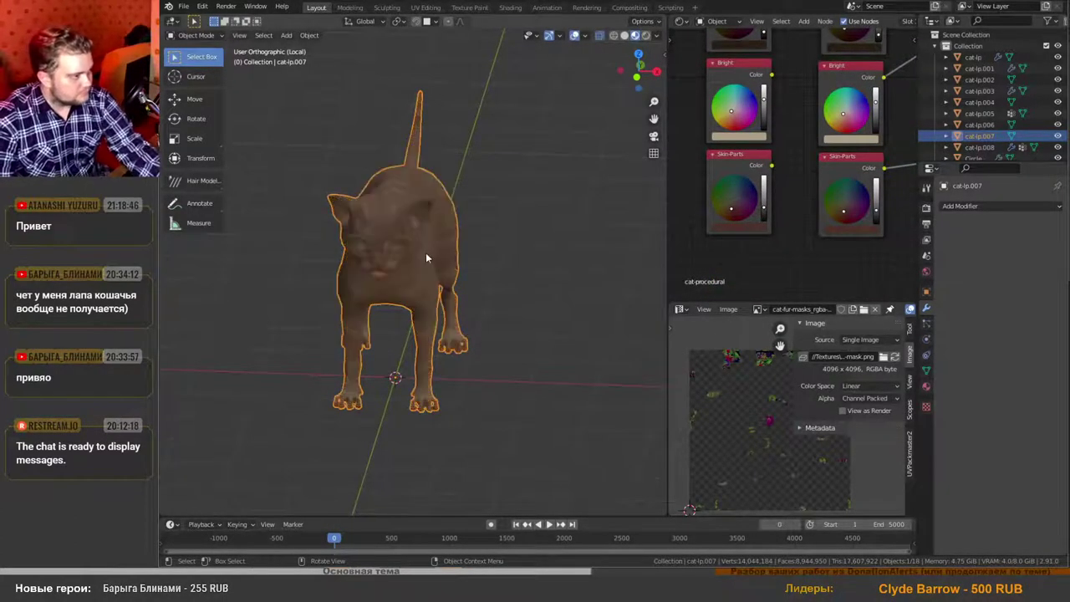
middle_drag(426, 252, 361, 310)
scroll(323, 242, up, 5)
scroll(395, 248, up, 5)
scroll(460, 285, down, 4)
scroll(443, 303, up, 2)
scroll(451, 300, down, 6)
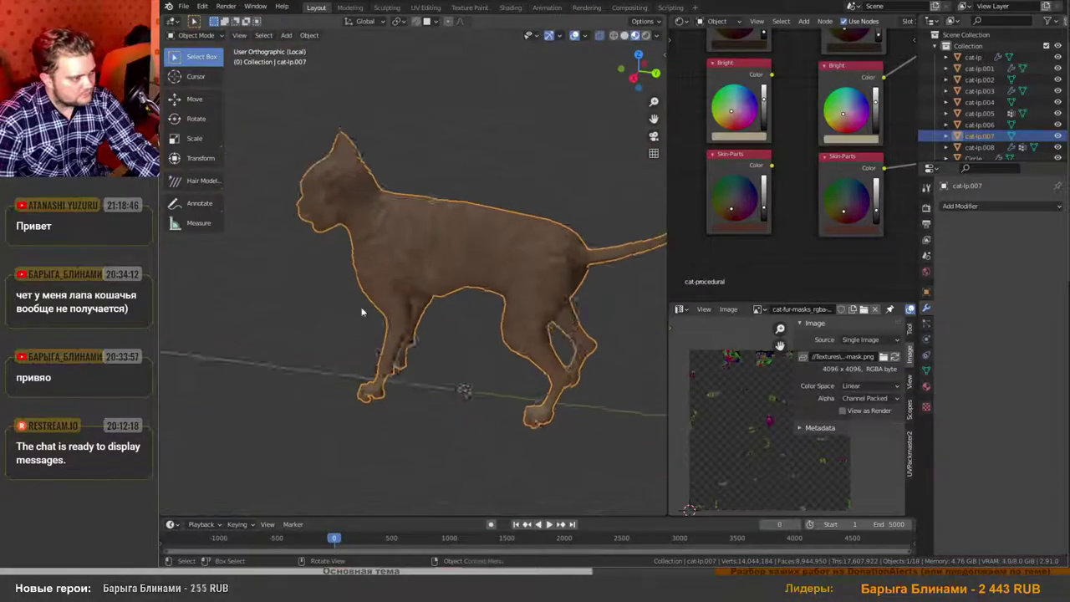
scroll(493, 280, up, 4)
middle_drag(526, 281, 427, 306)
scroll(469, 283, up, 2)
scroll(469, 285, down, 5)
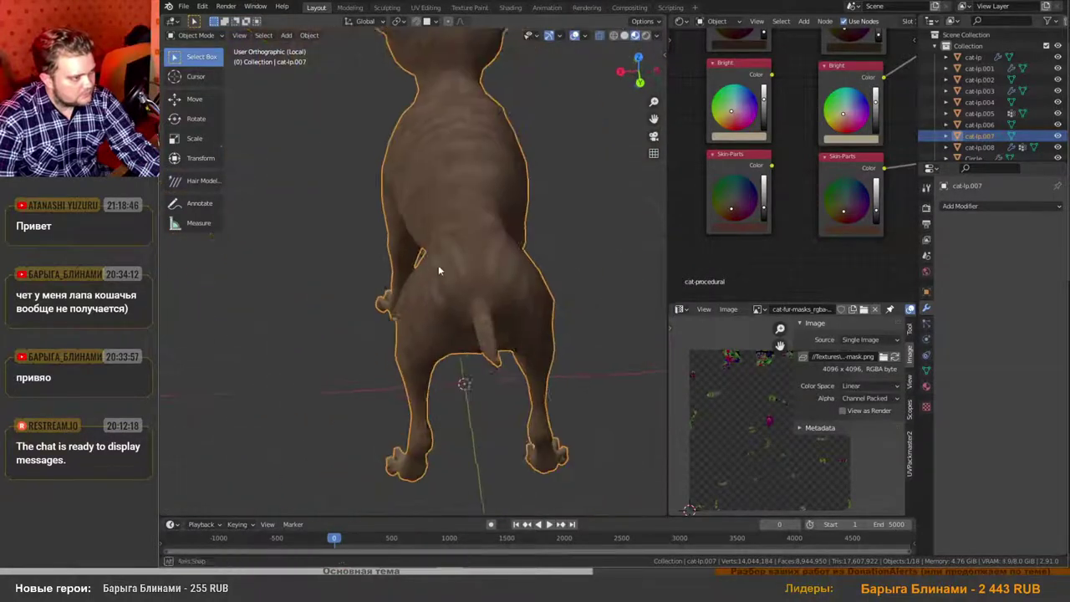
middle_drag(438, 265, 470, 243)
scroll(471, 241, up, 7)
scroll(428, 238, down, 5)
middle_drag(404, 249, 536, 246)
scroll(502, 268, up, 5)
scroll(487, 256, down, 3)
scroll(527, 249, down, 3)
scroll(481, 274, up, 3)
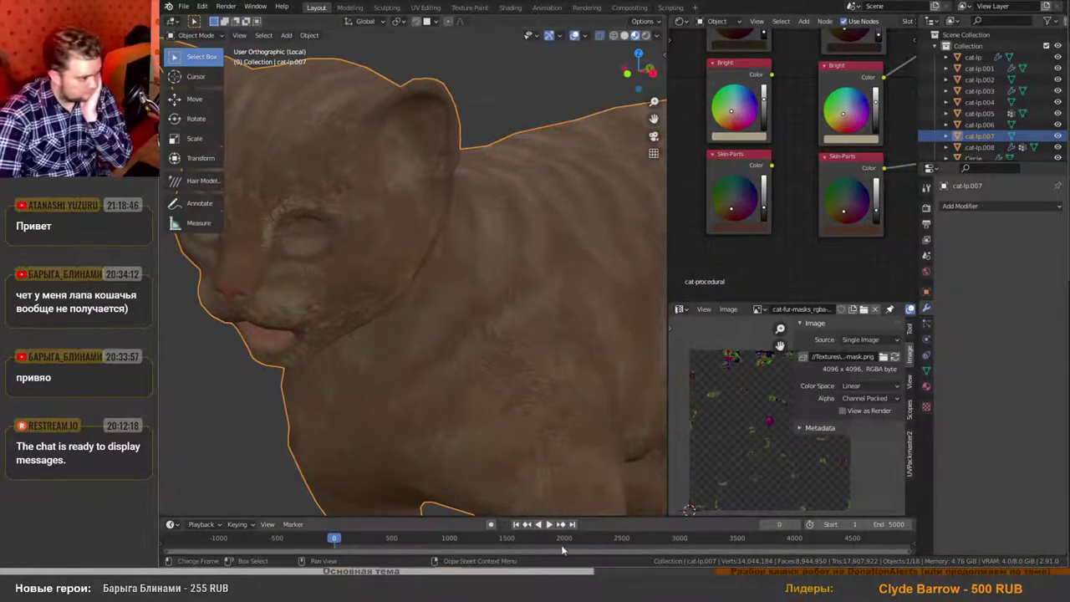
Switch to Substance Designer, export the rgba-mask output as PNG to final-fur and close the export dialog.
mouse_move(559, 584)
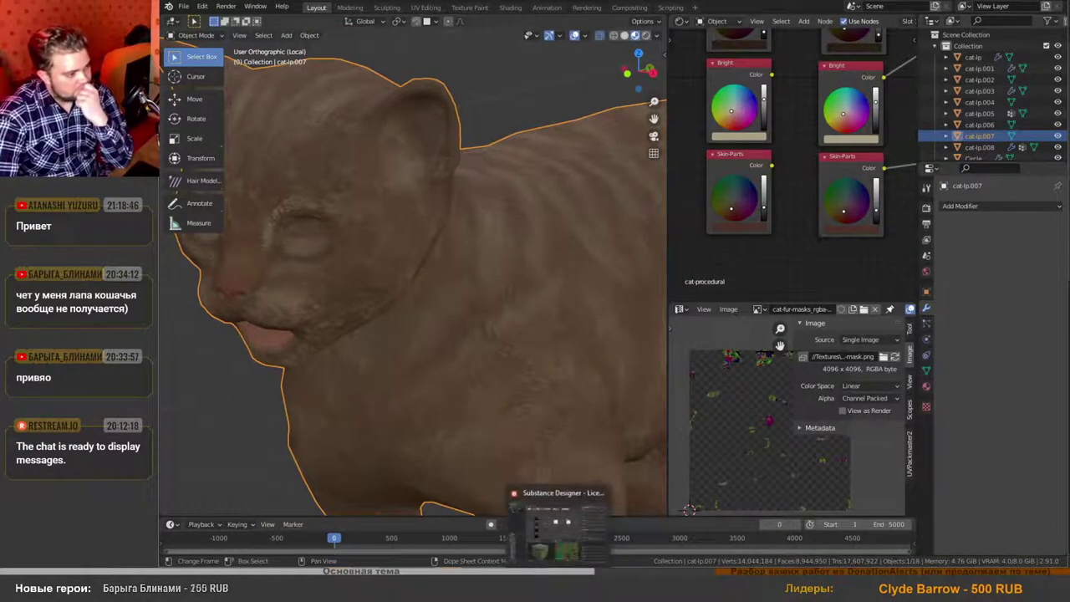
click(560, 546)
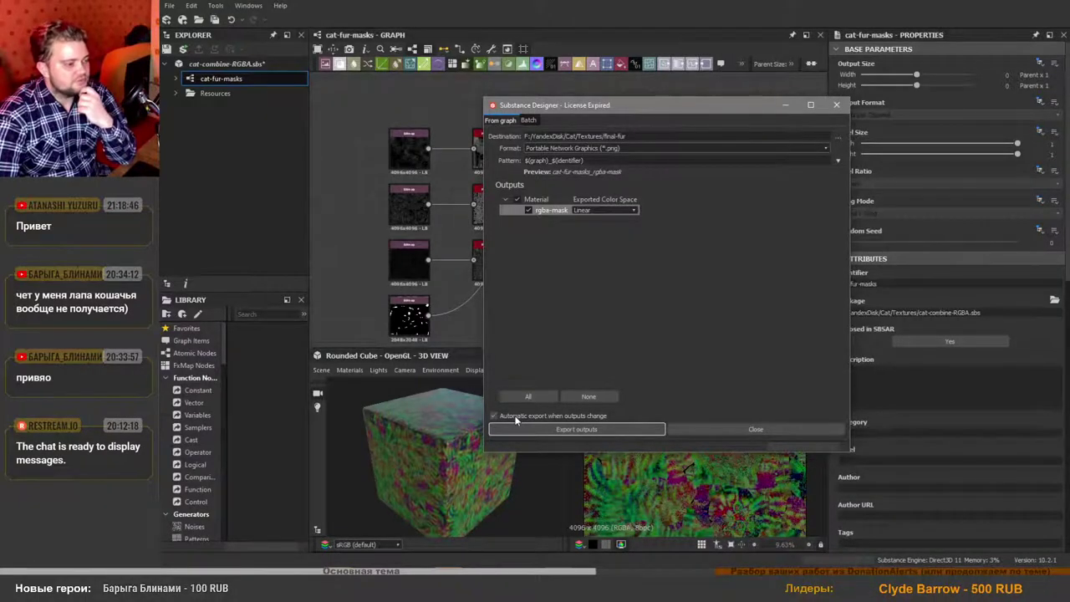
click(577, 432)
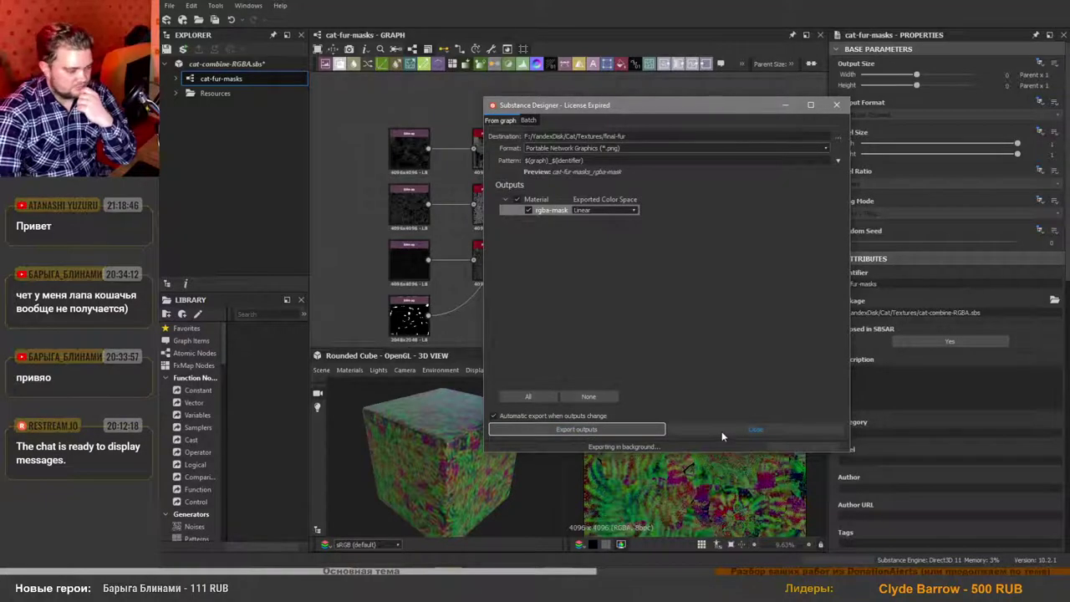
click(755, 429)
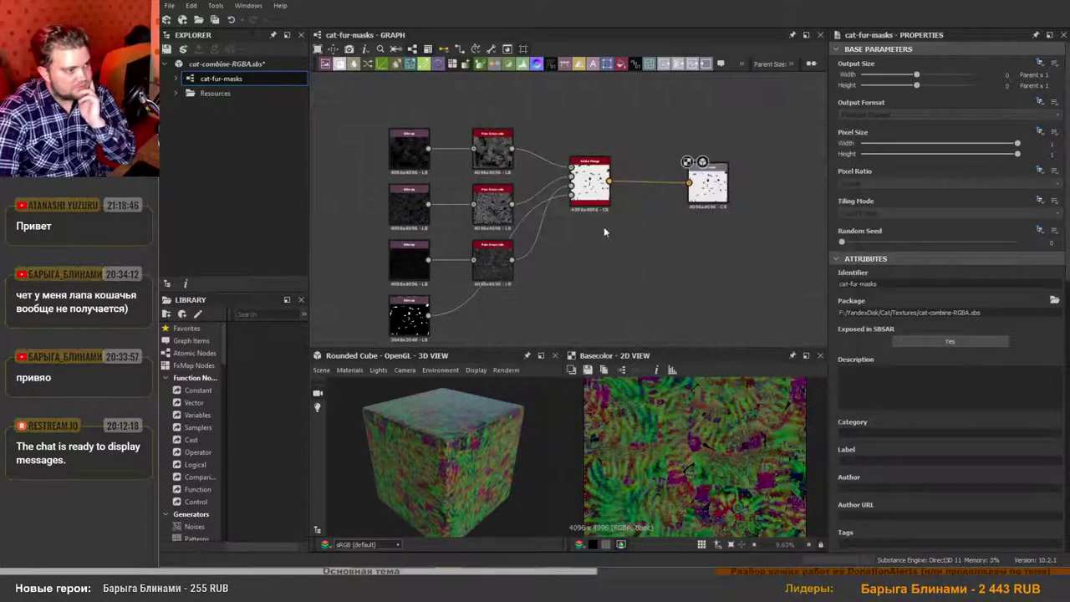
Delete the three grayscale nodes between the upper bitmaps and RGBA Merge, leaving the bitmaps connected directly.
scroll(603, 230, down, 2)
scroll(585, 259, up, 2)
middle_drag(566, 270, 667, 273)
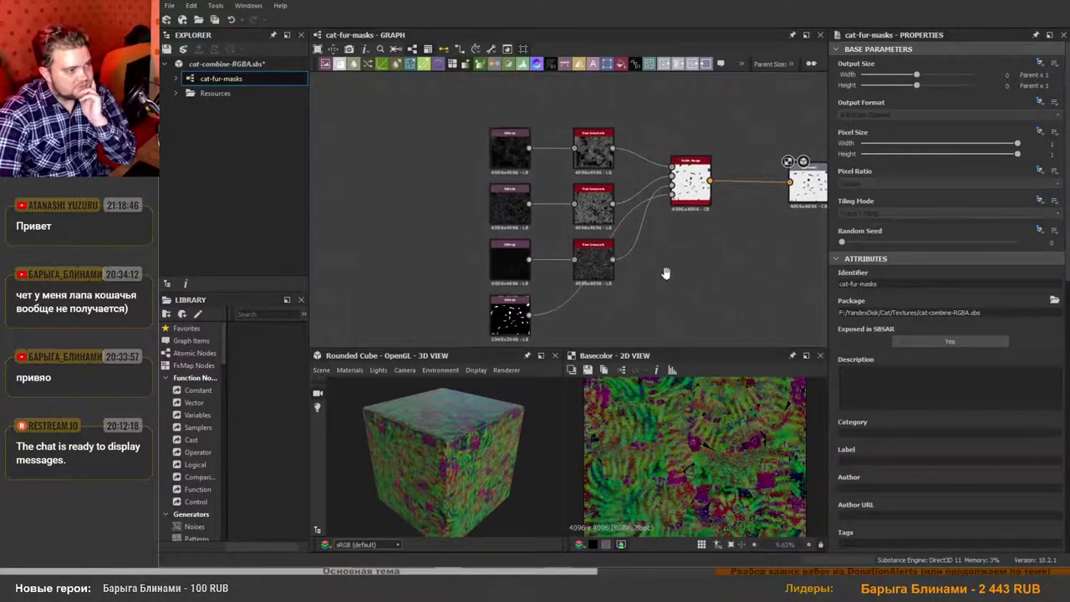
drag(573, 99, 581, 253)
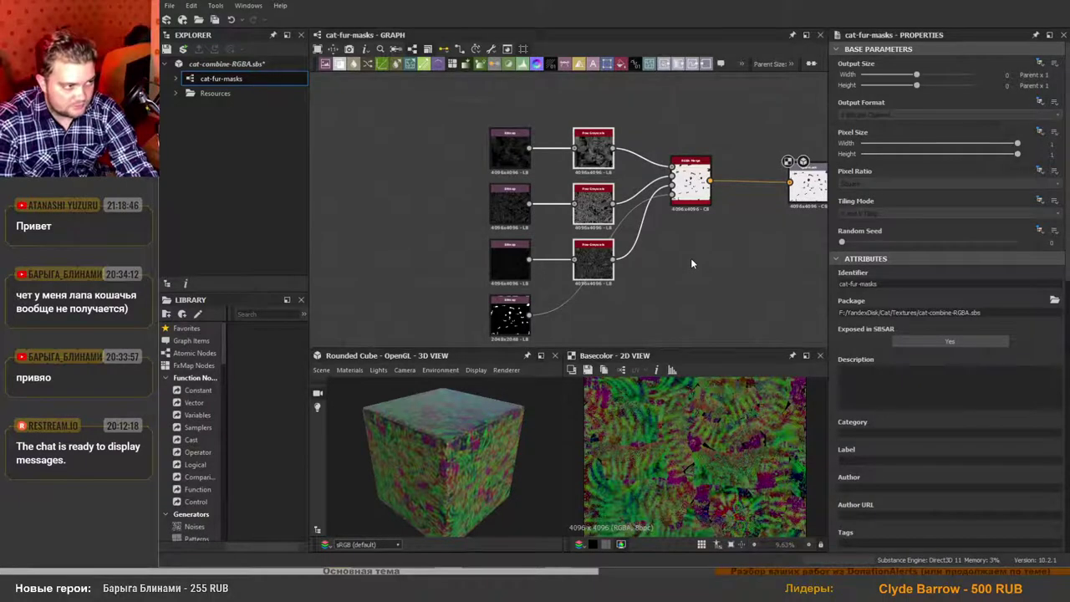
key(Delete)
scroll(690, 258, down, 3)
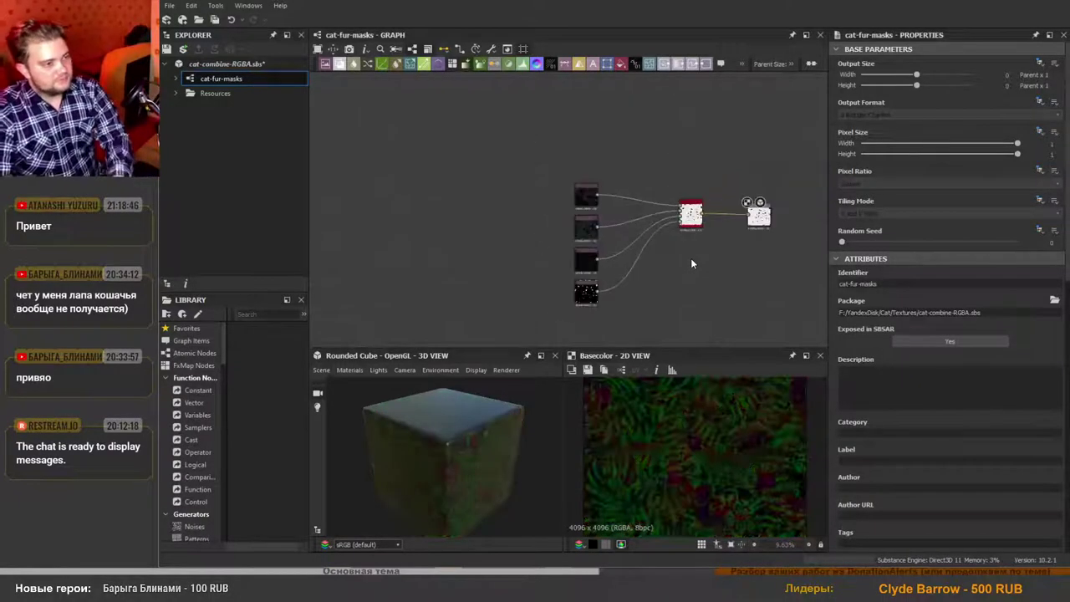
scroll(695, 258, up, 3)
middle_drag(696, 257, 651, 247)
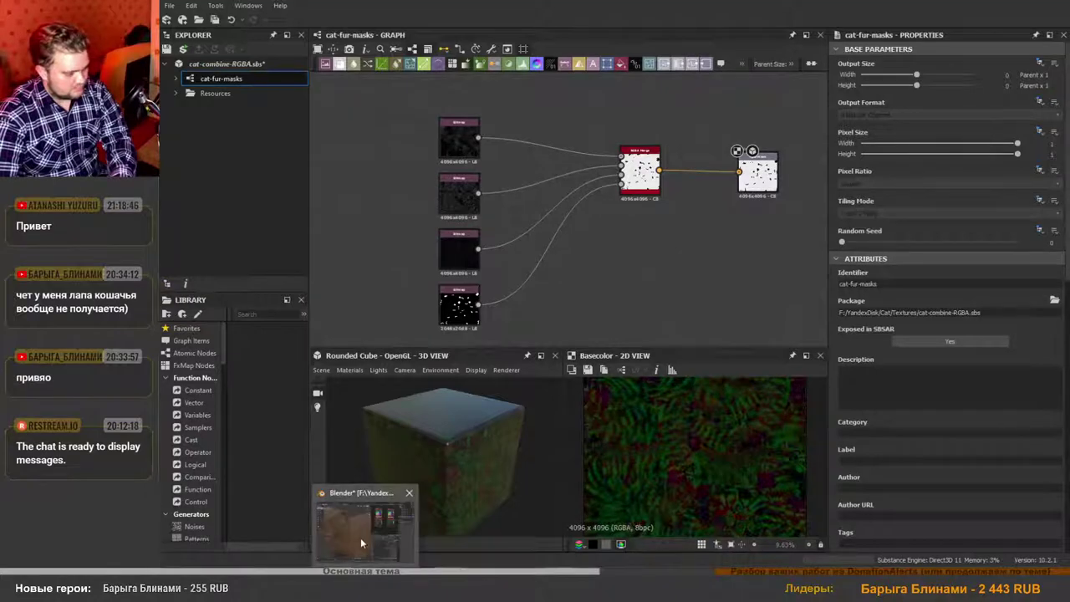
Switch to Blender, reload the cat fur mask image and check the fur on the model.
click(360, 538)
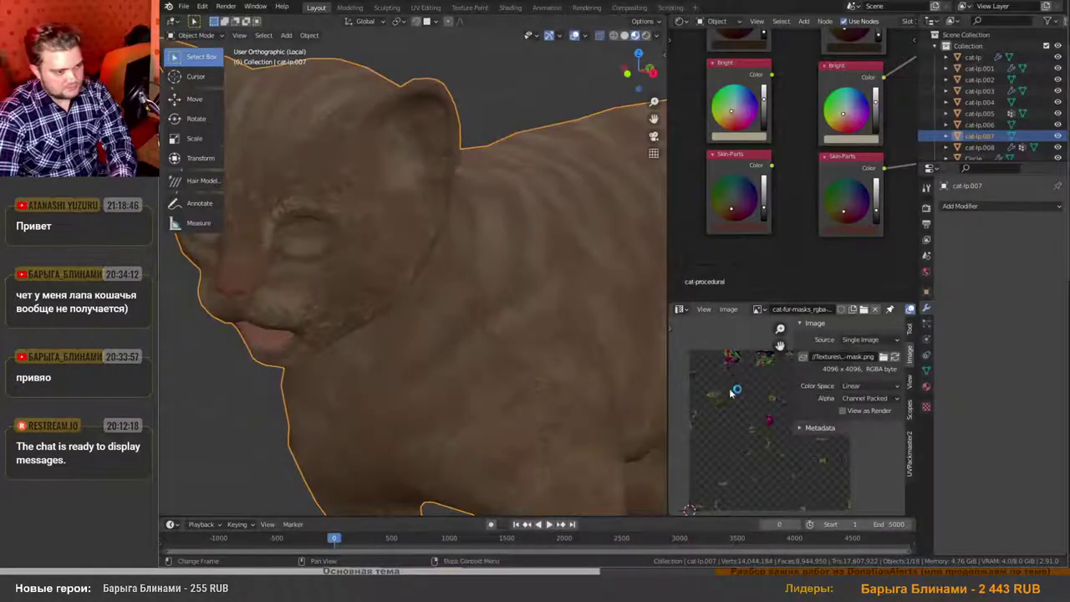
click(895, 358)
scroll(481, 291, down, 3)
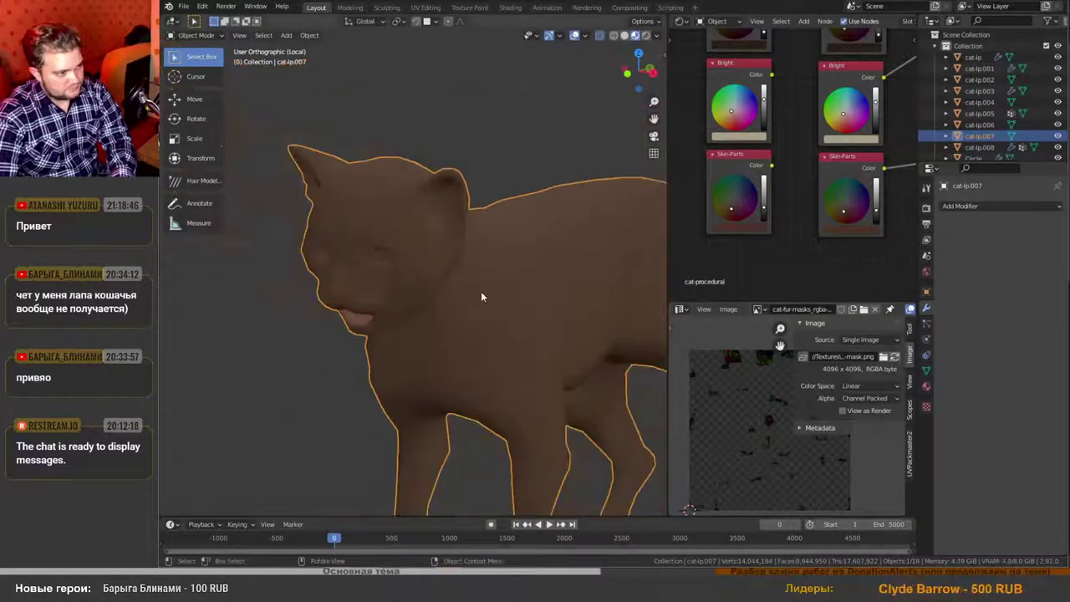
scroll(489, 301, up, 6)
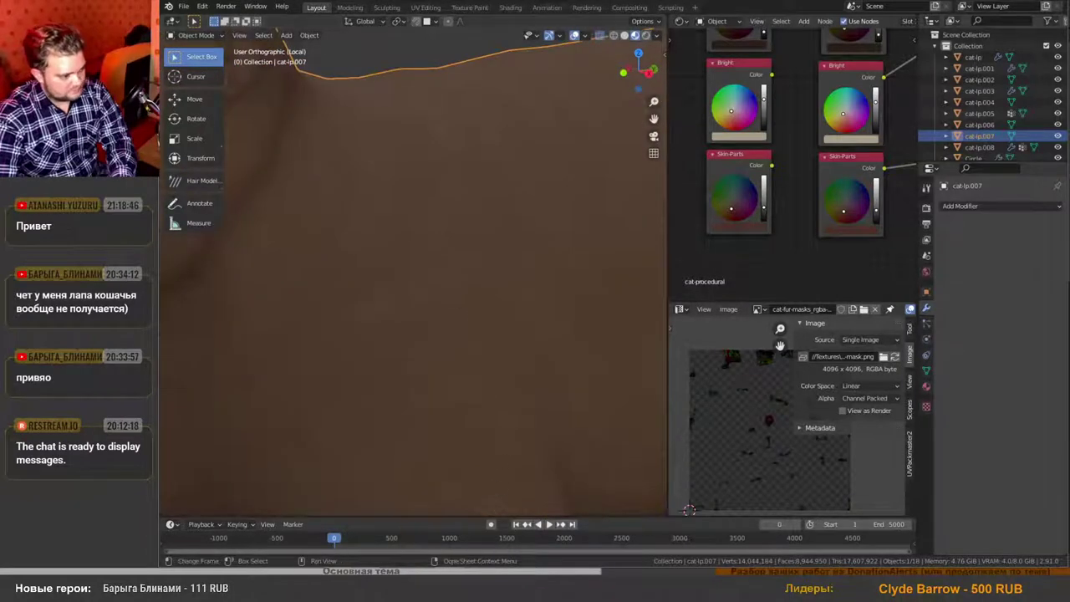
Back in Substance Designer, set the color mode of the green, third and red fur bitmaps to Color.
key(alt+Tab)
scroll(568, 259, down, 2)
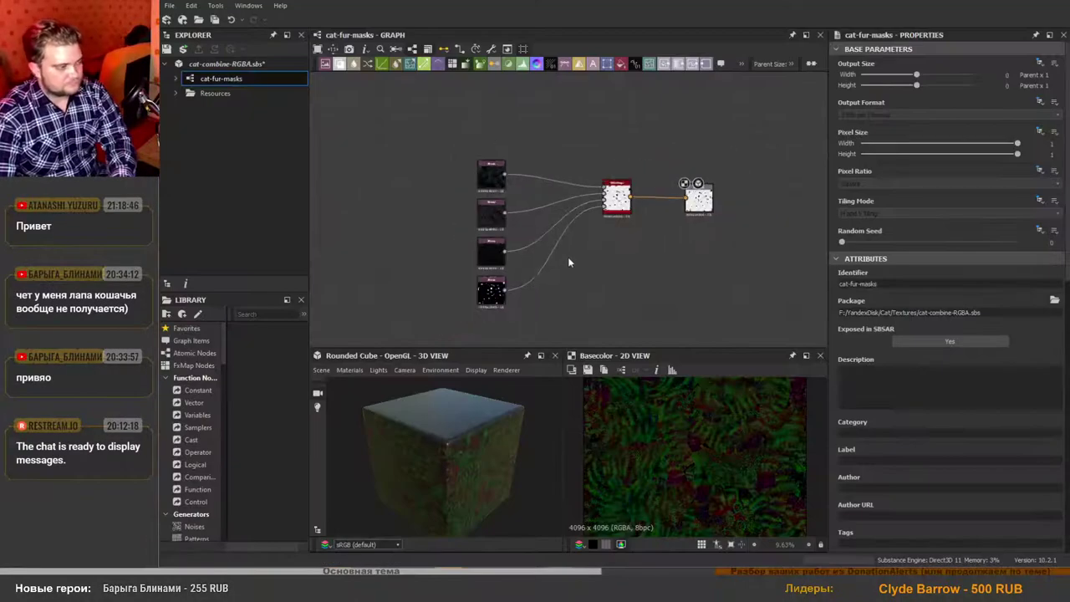
scroll(508, 266, up, 3)
scroll(509, 269, up, 3)
scroll(468, 245, down, 4)
scroll(467, 245, up, 2)
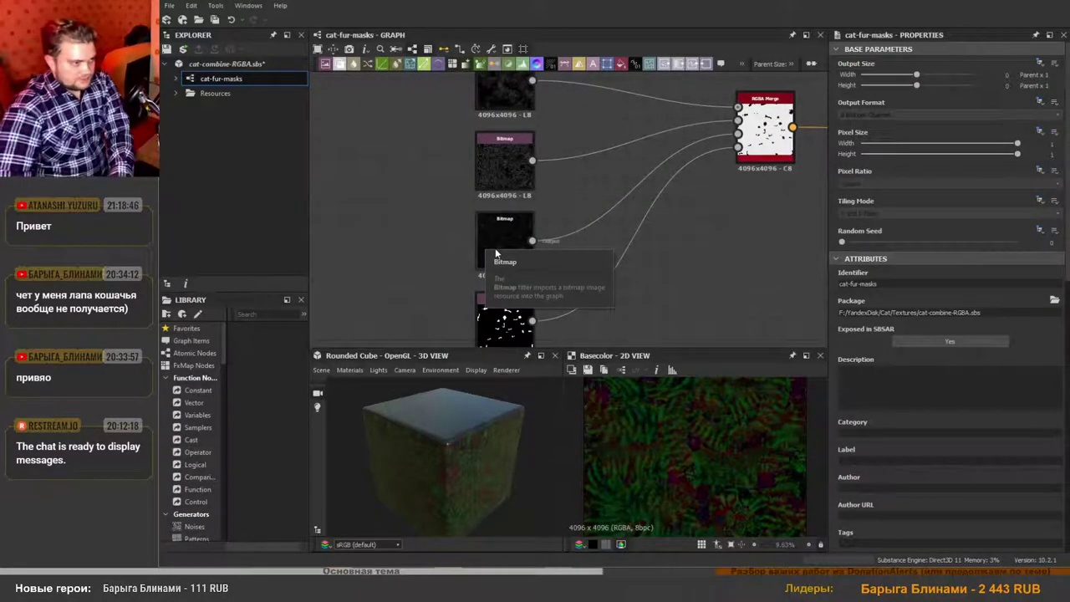
scroll(506, 255, down, 2)
click(499, 182)
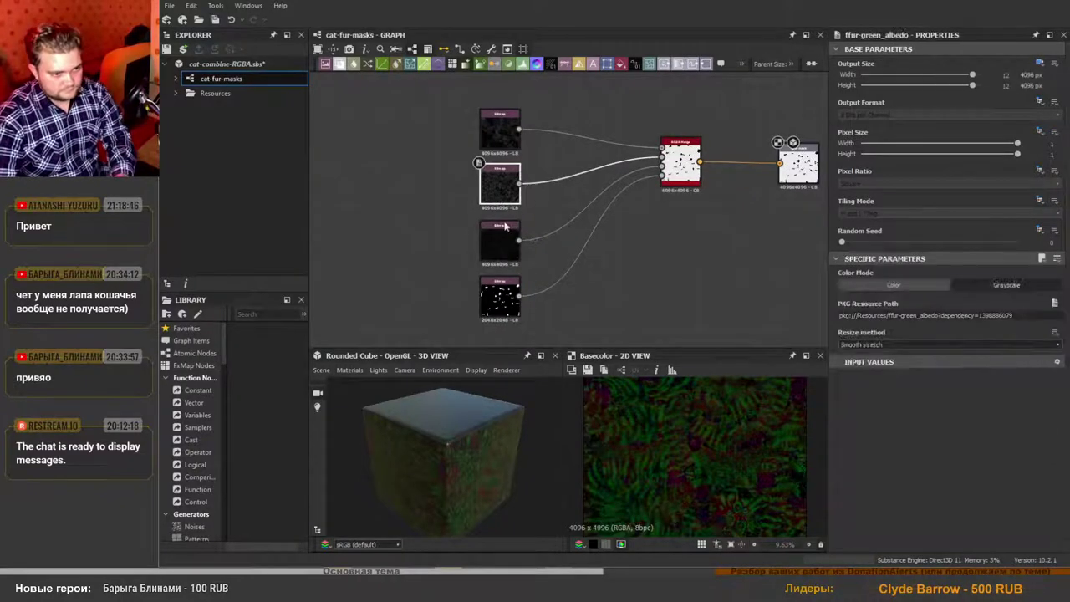
click(894, 285)
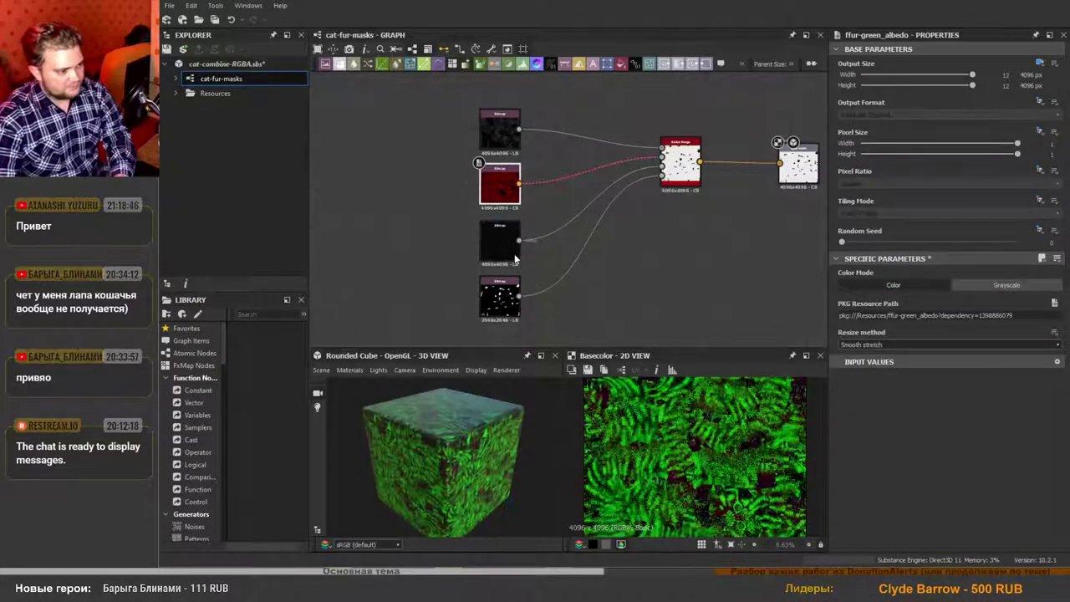
click(494, 244)
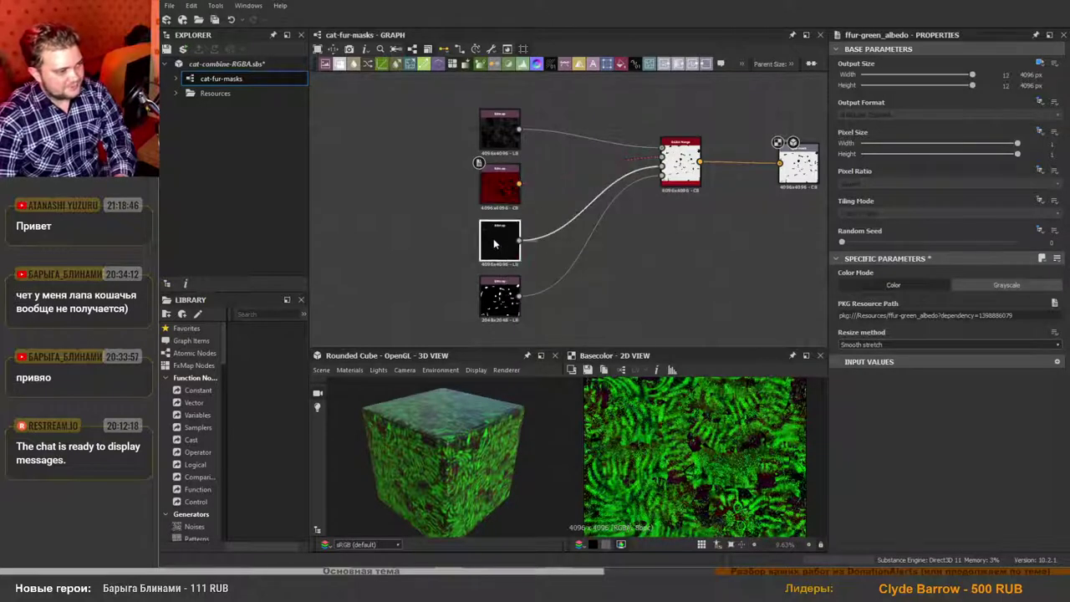
click(893, 285)
click(906, 290)
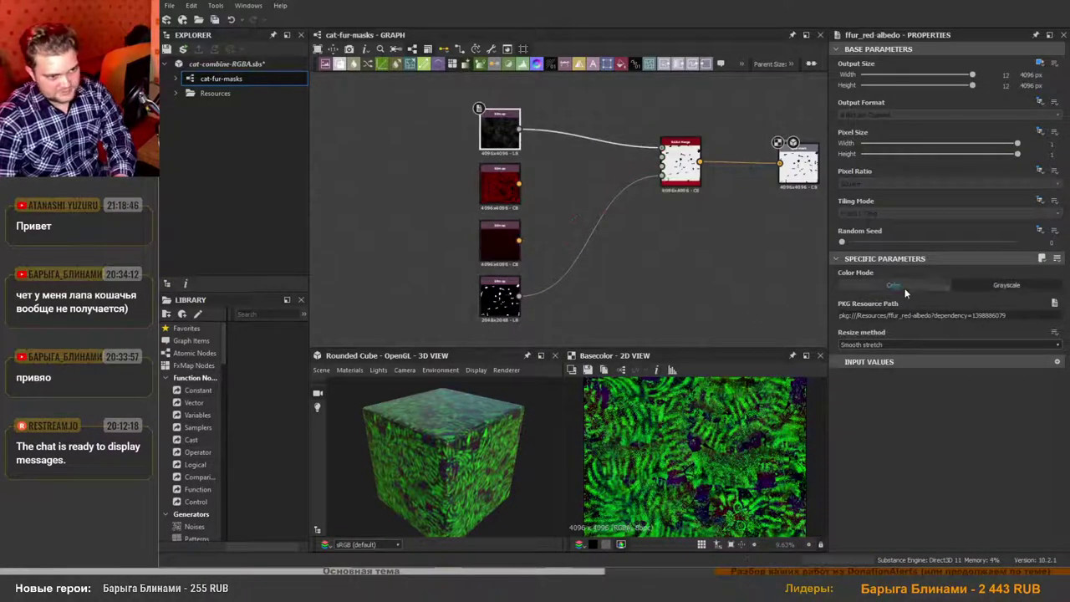
Move the three fur bitmap nodes together farther away from RGBA Merge to make room between them.
middle_drag(652, 274, 727, 311)
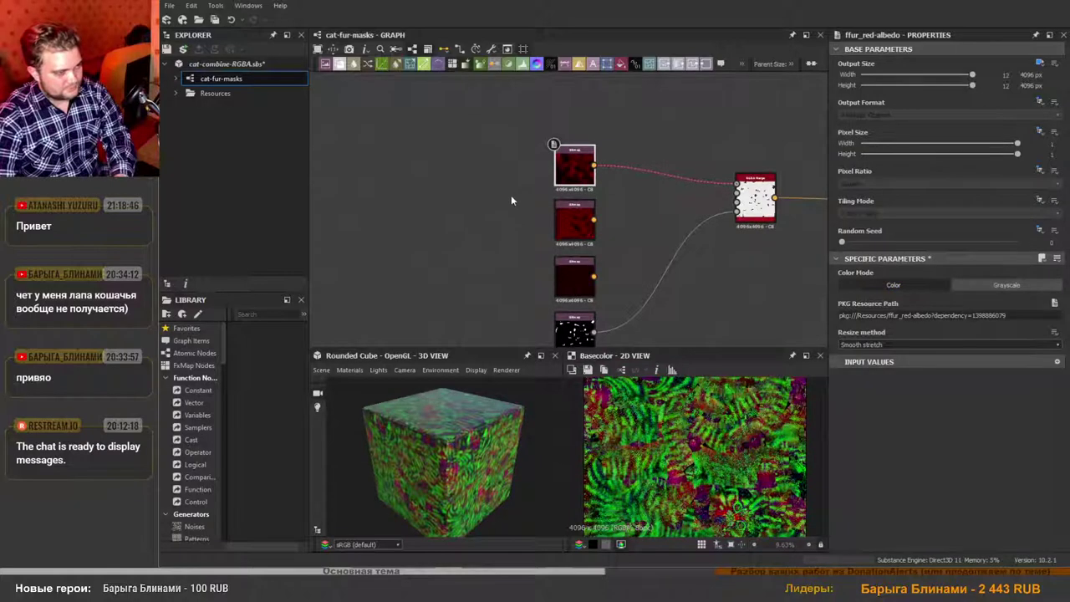
drag(495, 156, 585, 288)
drag(561, 218, 413, 209)
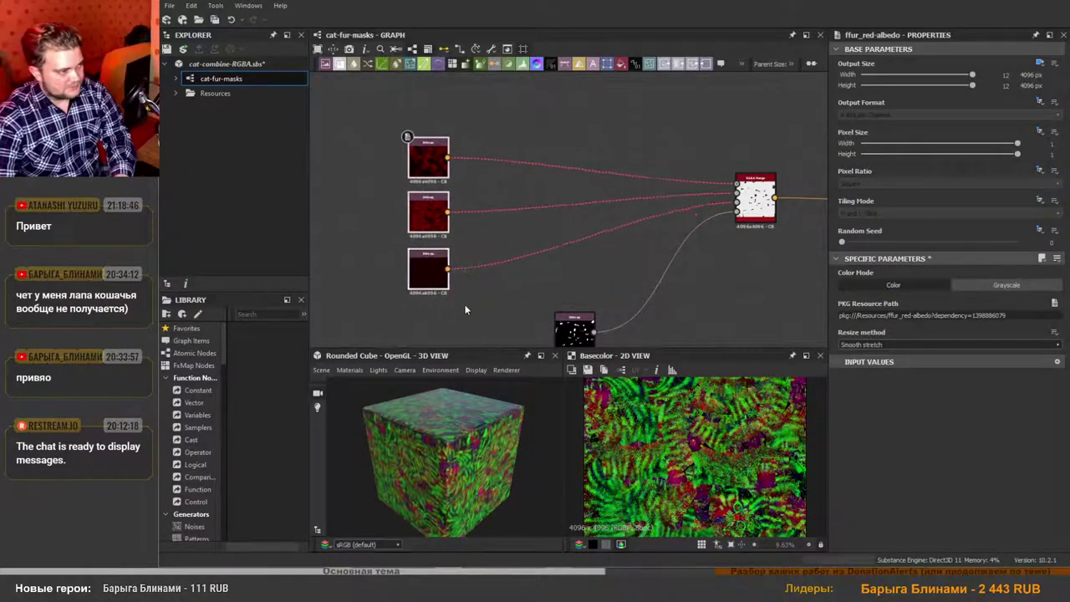
Display the ffur-green_albedo bitmap in the 2D view and examine its fur pattern up close.
scroll(414, 210, up, 3)
double_click(431, 218)
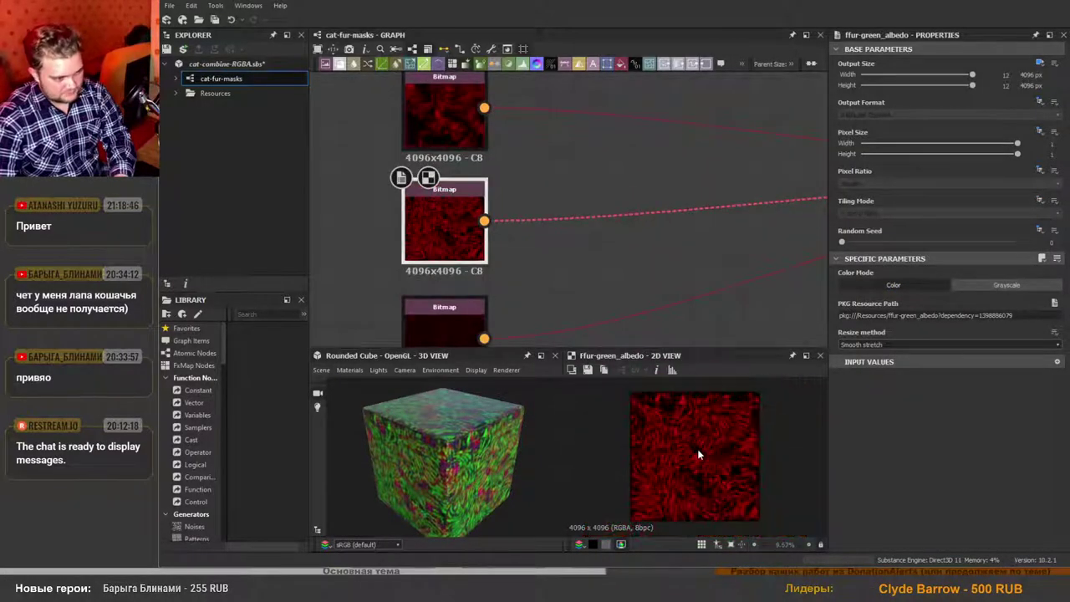
scroll(686, 449, up, 2)
scroll(600, 224, down, 3)
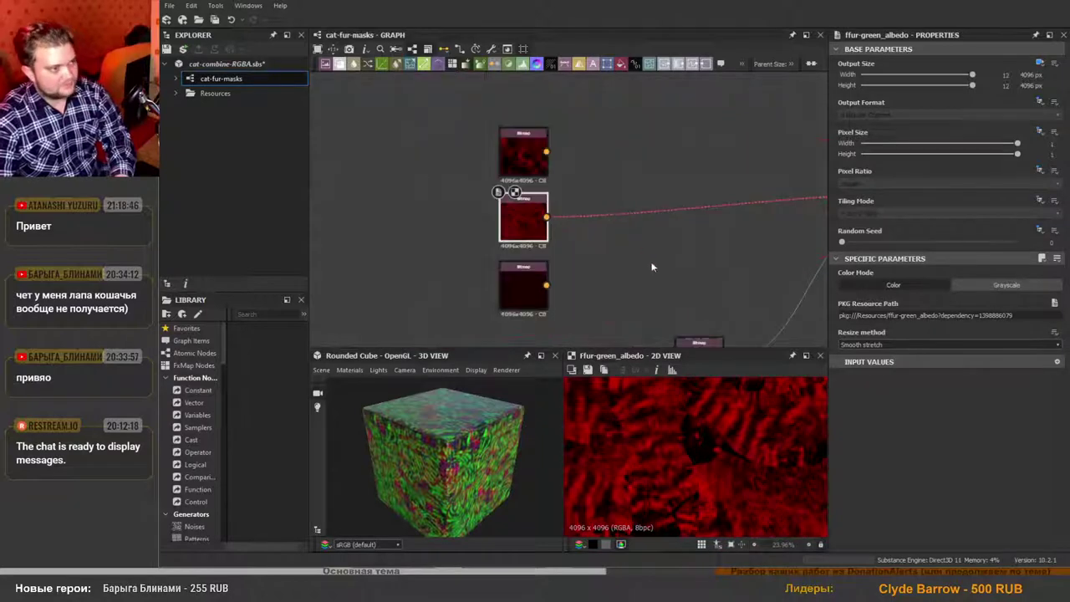
Add an RGBA Split node between the fur bitmaps and the RGBA Merge node.
click(599, 226)
key(space)
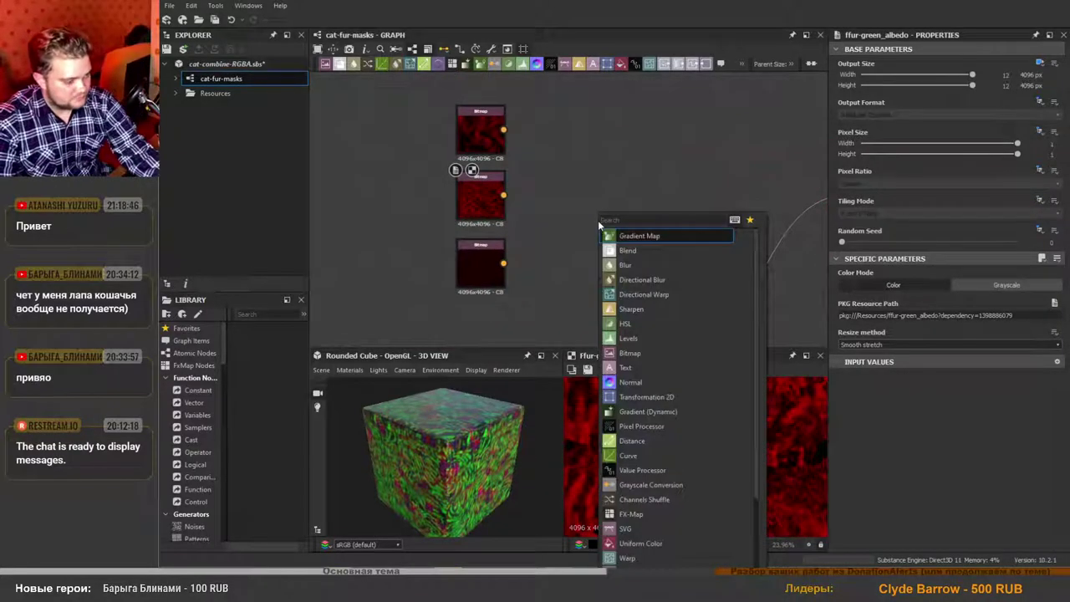
text(rgb)
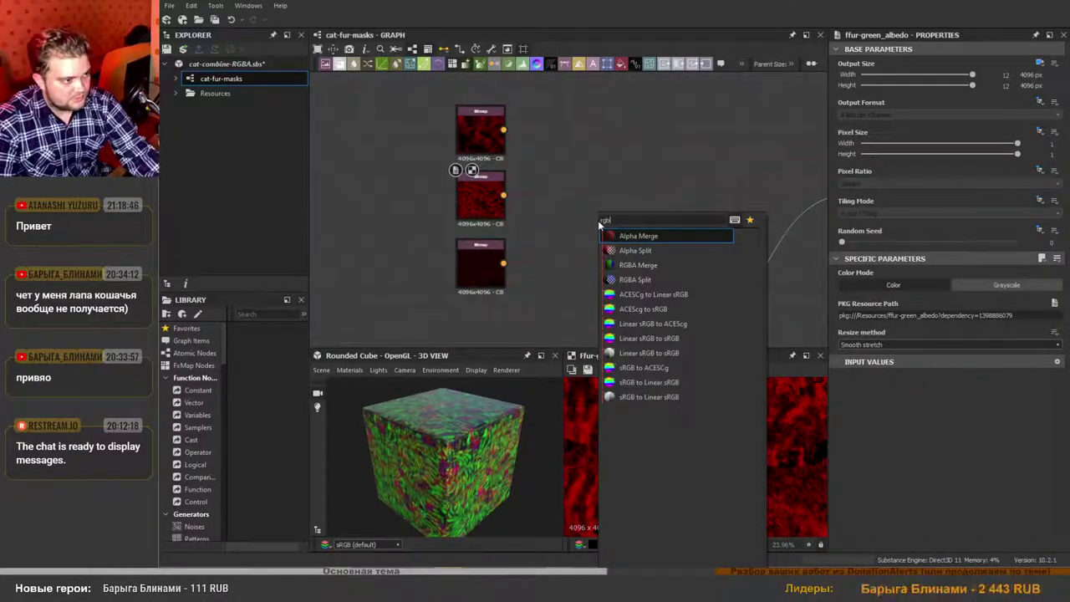
click(636, 277)
scroll(610, 253, down, 3)
scroll(599, 234, up, 2)
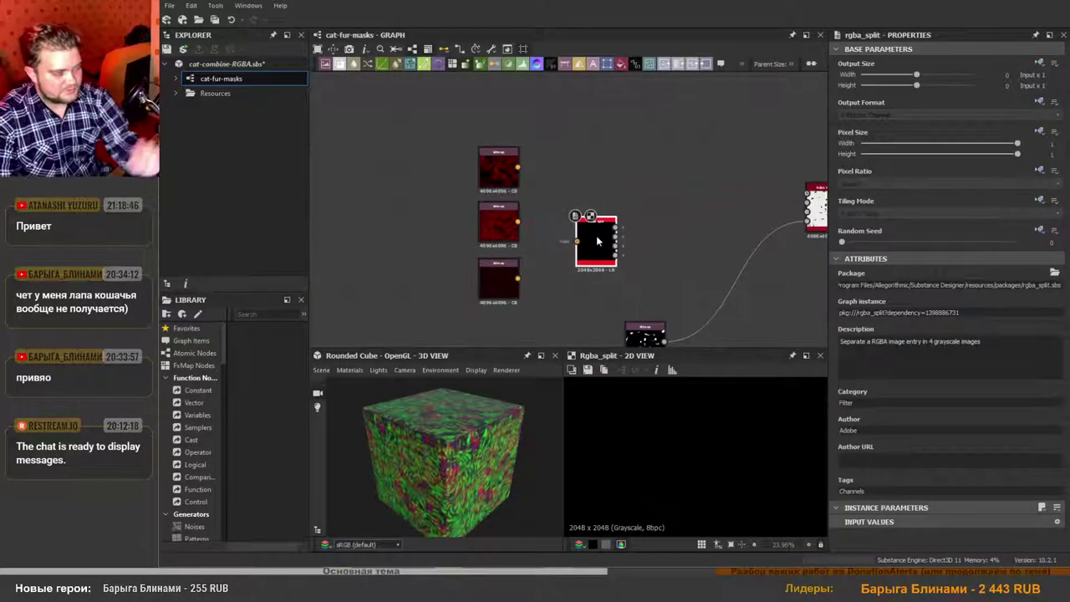
Connect the middle fur bitmap to the RGBA Split node and its first output to the second input of RGBA Merge.
scroll(596, 236, down, 1)
scroll(595, 237, up, 1)
scroll(594, 238, down, 1)
scroll(594, 240, up, 1)
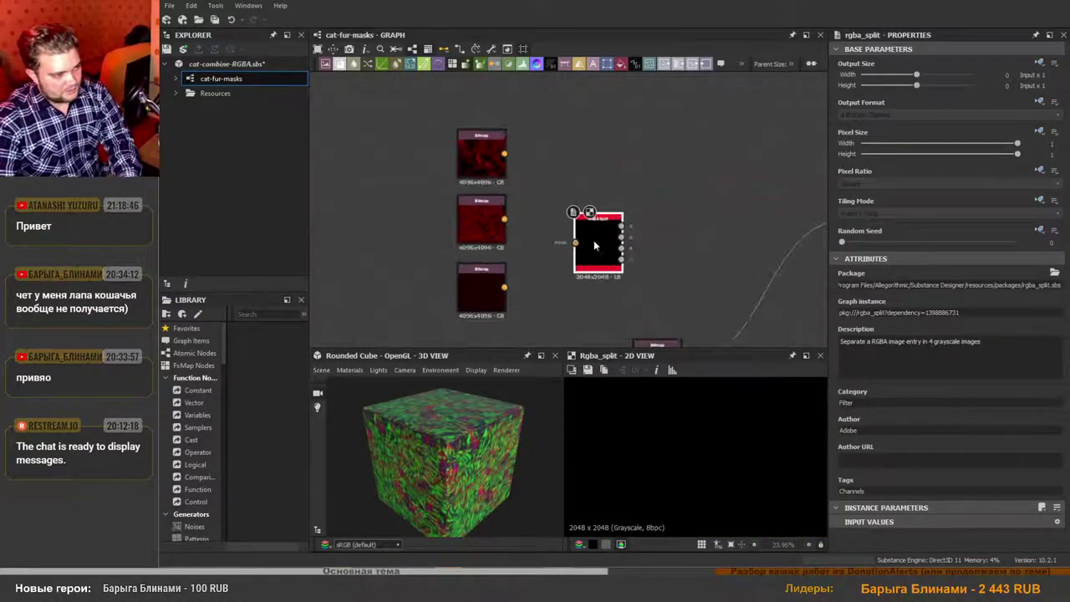
drag(505, 221, 576, 242)
scroll(602, 258, down, 3)
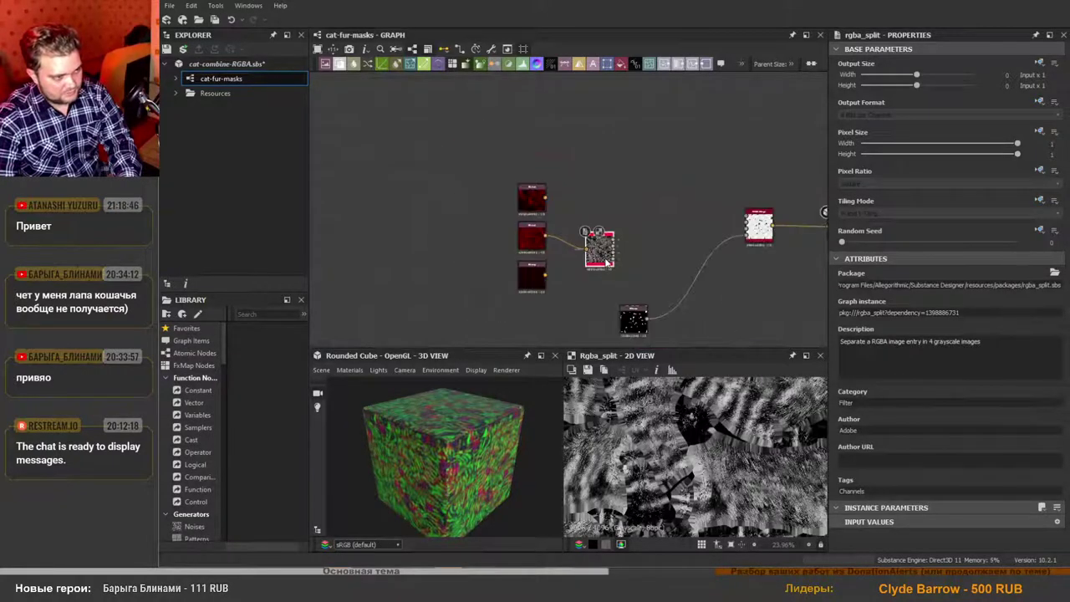
scroll(612, 259, up, 3)
scroll(591, 240, down, 3)
scroll(580, 243, up, 2)
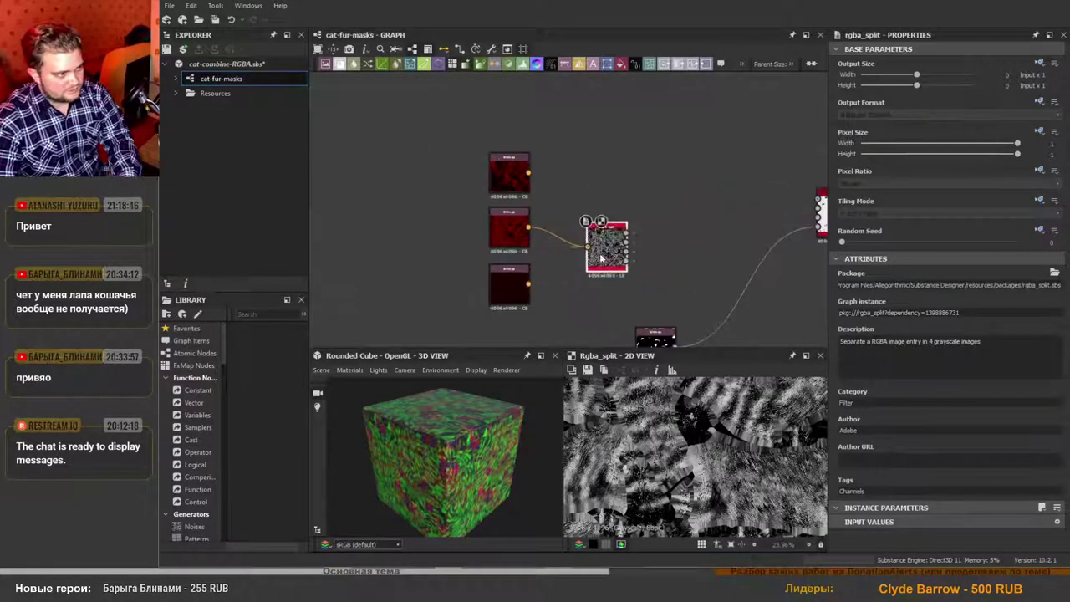
middle_drag(646, 248, 591, 252)
drag(555, 257, 761, 207)
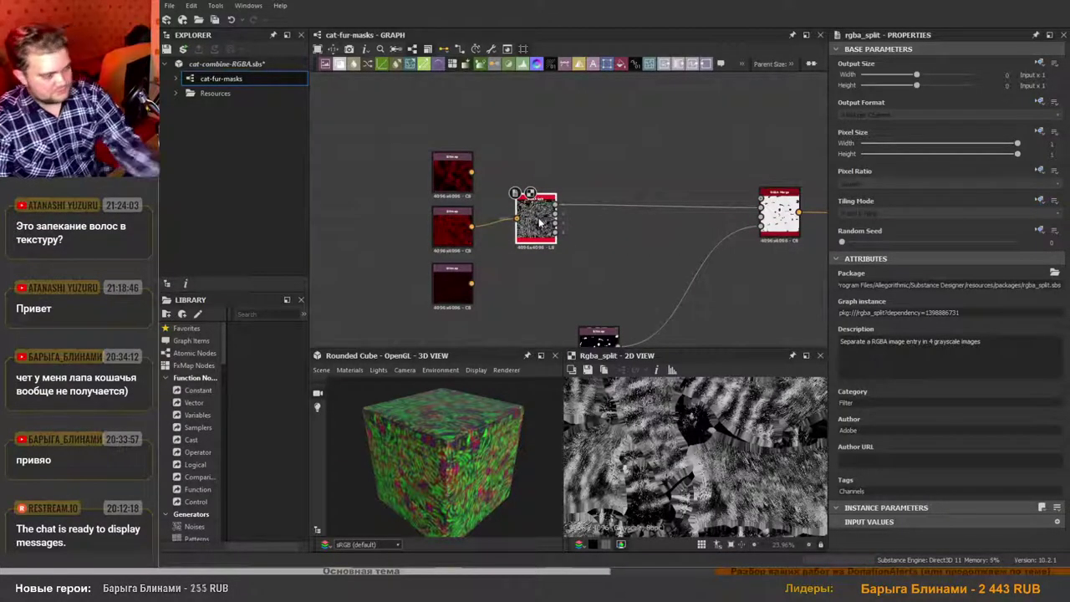
Duplicate the RGBA Split node for the uppermost fur bitmap and connect its first output to the first input of RGBA Merge.
key(ctrl+d)
drag(545, 222, 560, 148)
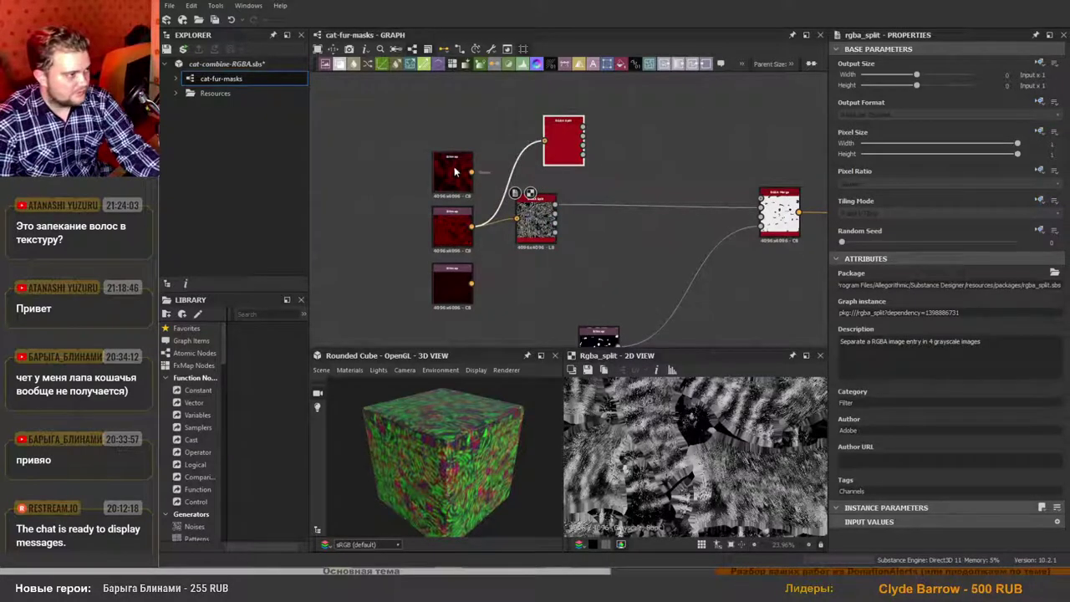
drag(472, 172, 544, 140)
click(568, 159)
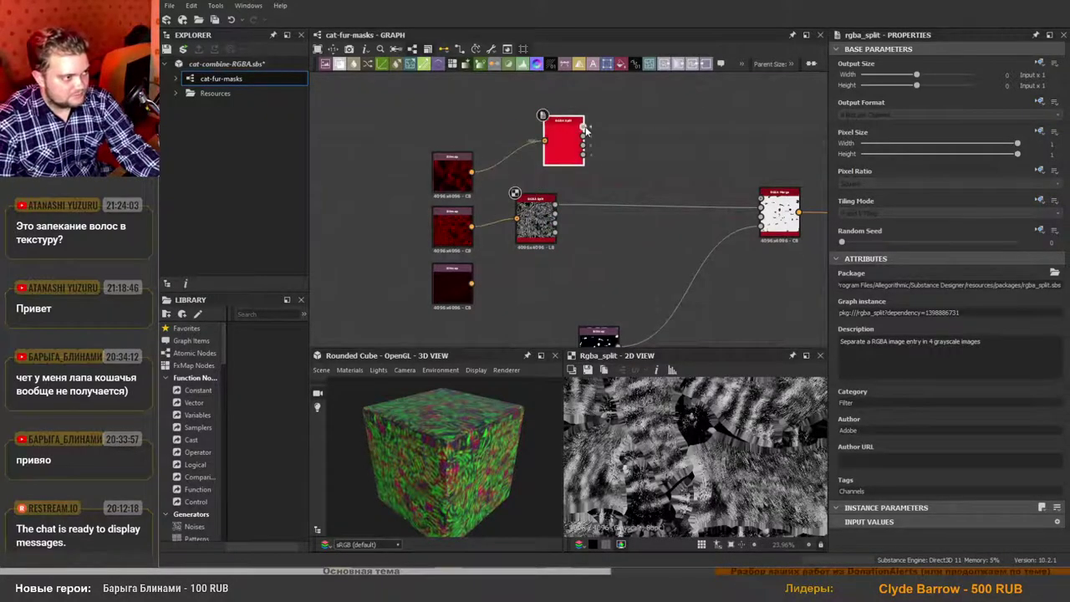
Line up the middle RGBA Split and add another copy linking the third fur bitmap to the third input of RGBA Merge.
drag(534, 228, 550, 273)
key(ctrl+d)
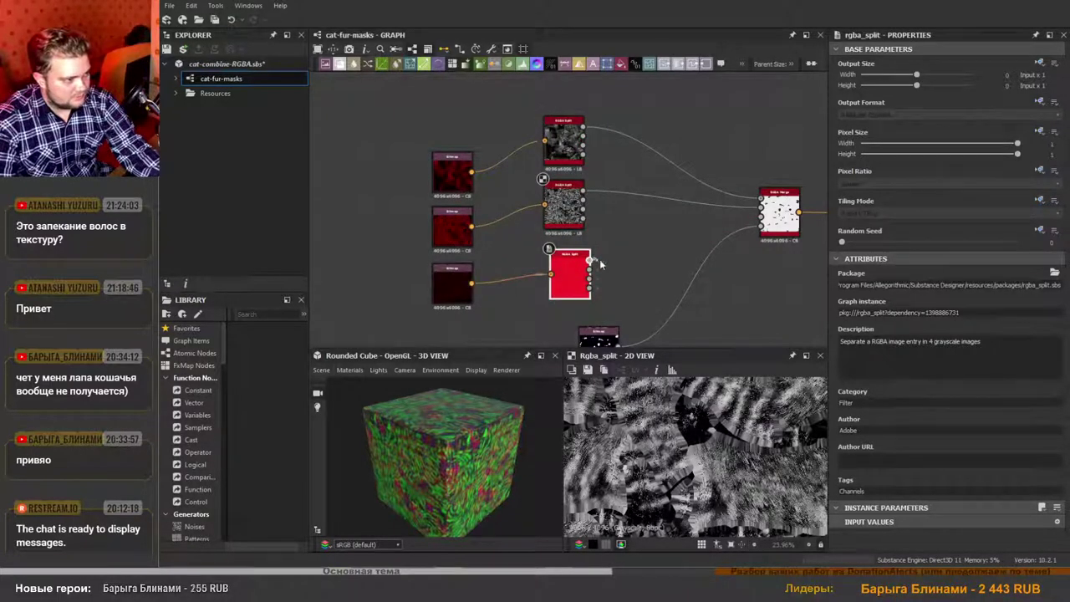
drag(761, 219, 760, 216)
scroll(653, 253, down, 2)
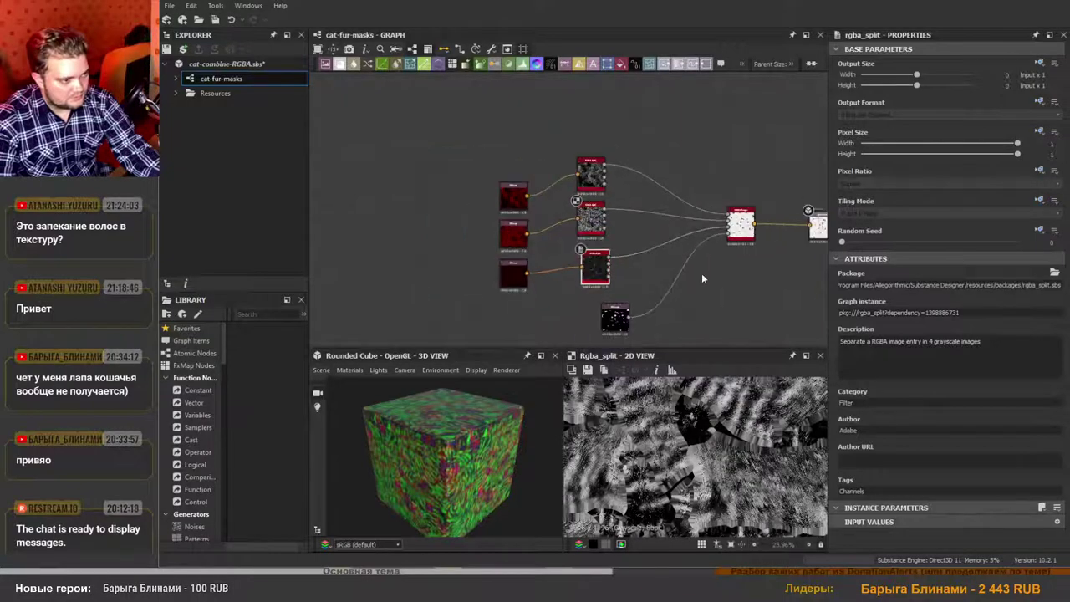
middle_drag(730, 266, 650, 245)
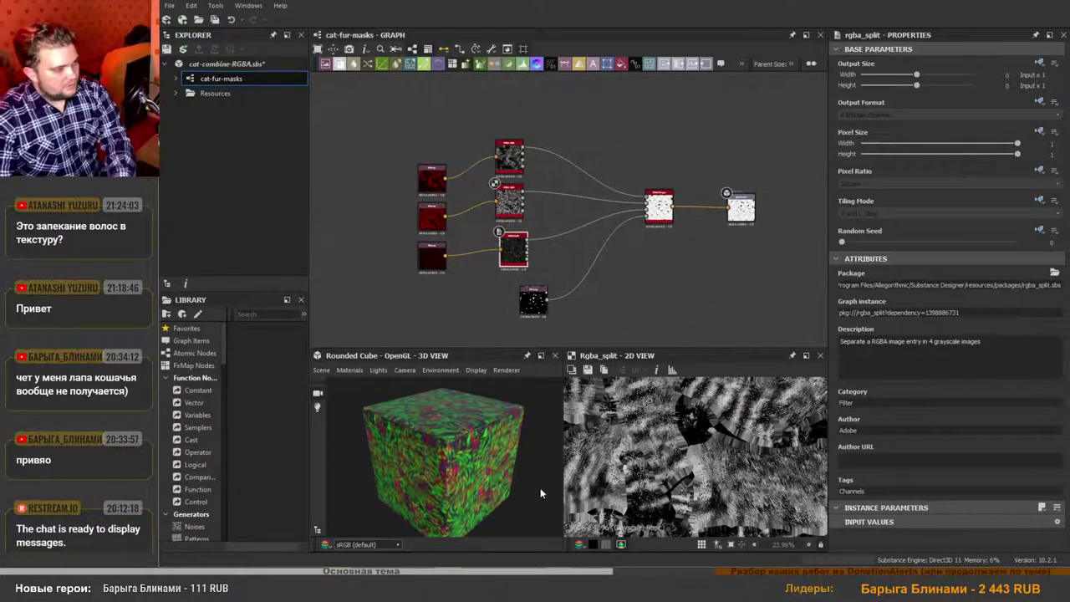
Switch to Blender and reload the cat fur RGBA mask image.
key(alt+Tab)
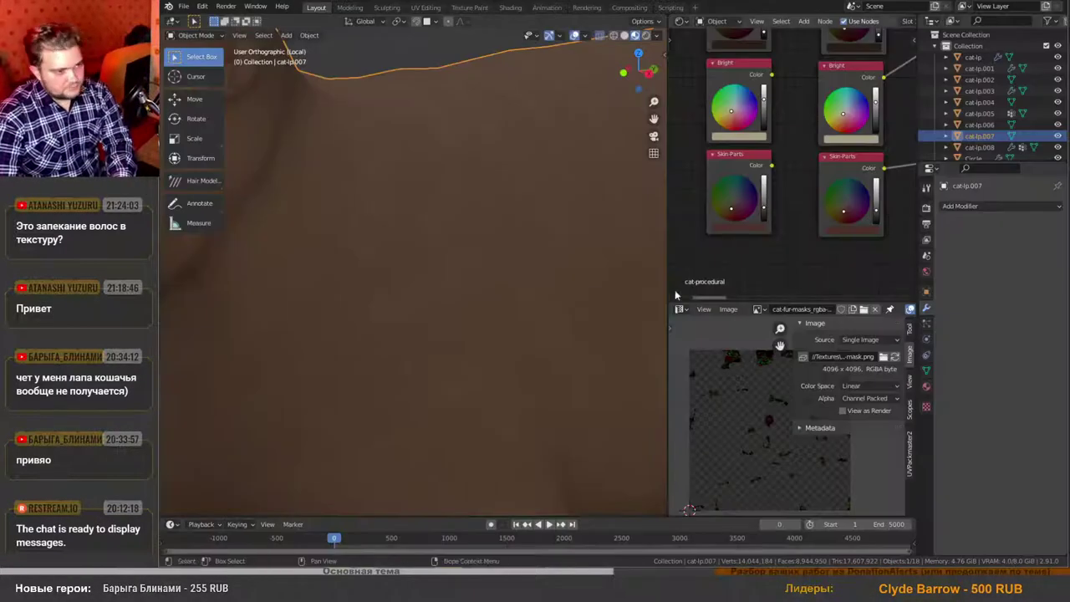
click(895, 357)
scroll(529, 312, down, 8)
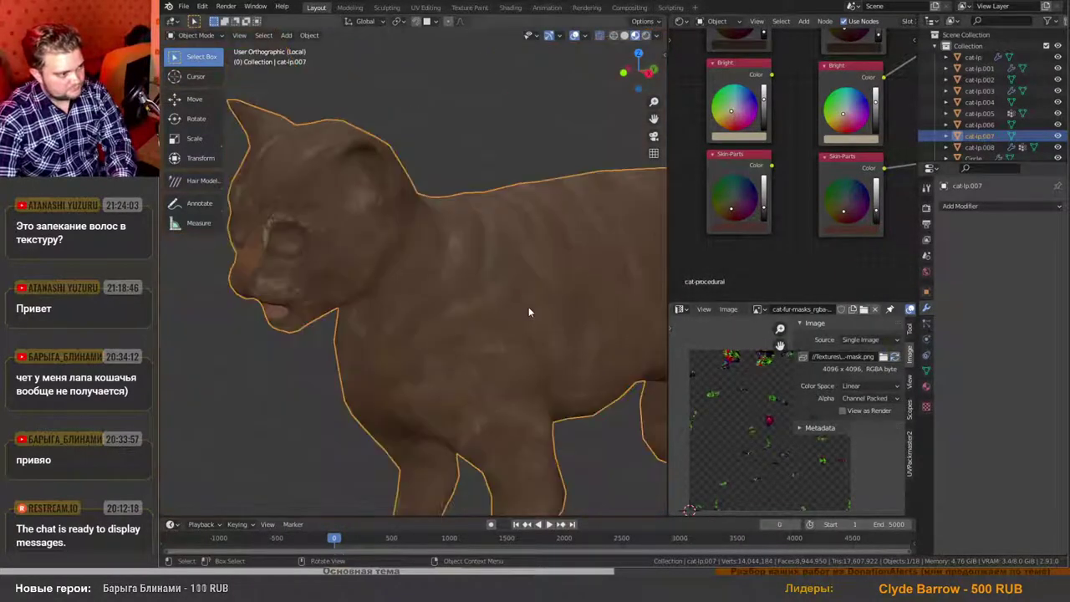
Examine the fur pattern on the cat's body and face with the reloaded mask.
middle_drag(518, 301, 494, 315)
scroll(573, 304, up, 5)
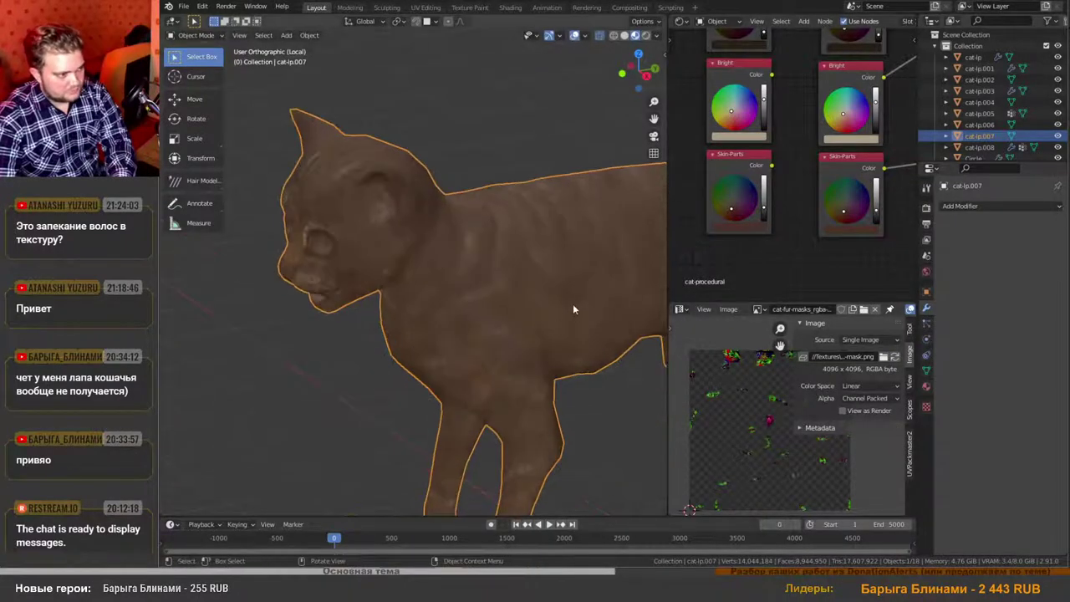
scroll(569, 301, down, 3)
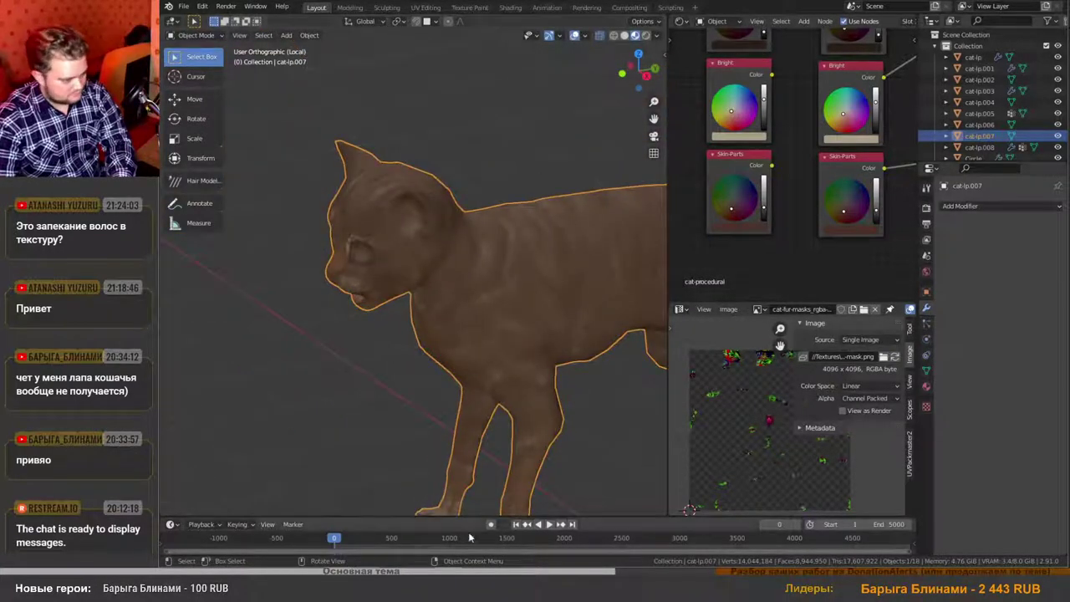
scroll(506, 310, down, 2)
middle_drag(507, 310, 547, 310)
scroll(571, 299, up, 4)
scroll(571, 300, up, 3)
scroll(521, 303, down, 4)
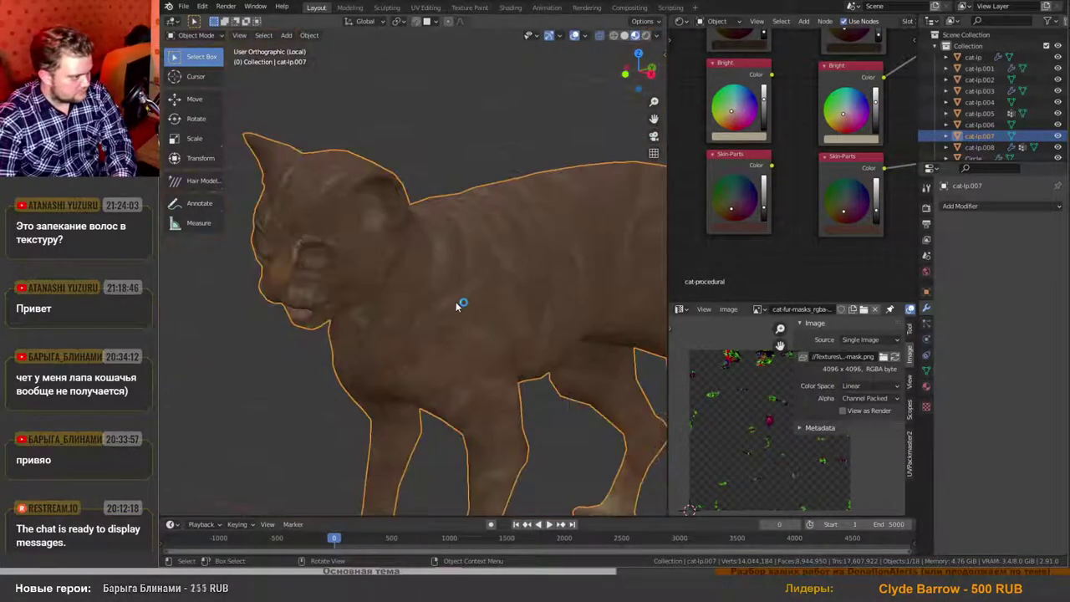
scroll(288, 272, up, 5)
middle_drag(306, 280, 376, 288)
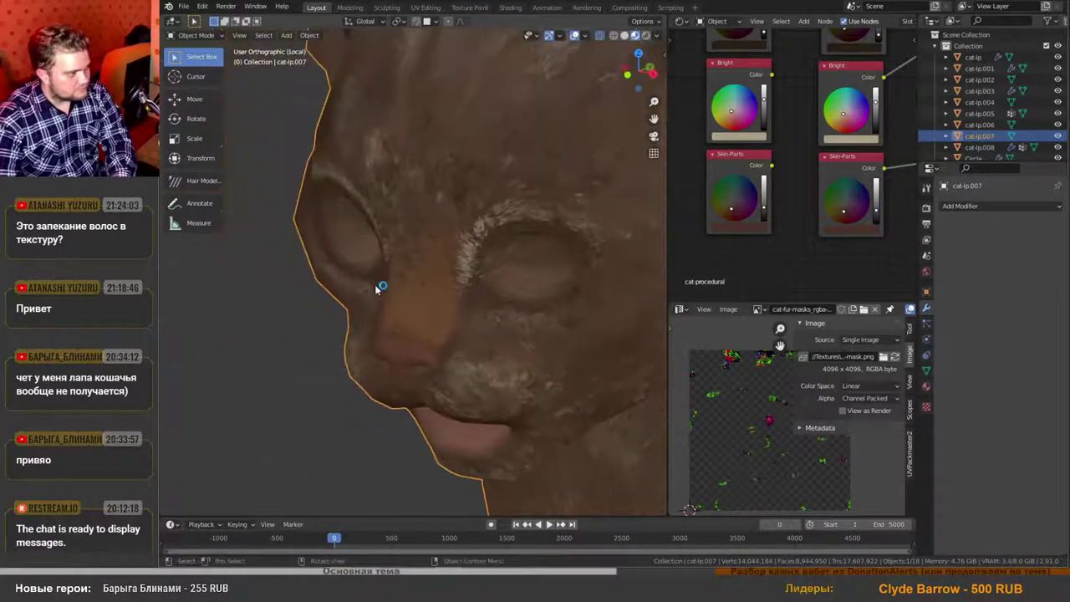
Copy all five colors from the first column of color nodes onto the matching nodes of the connected third column.
scroll(798, 218, down, 5)
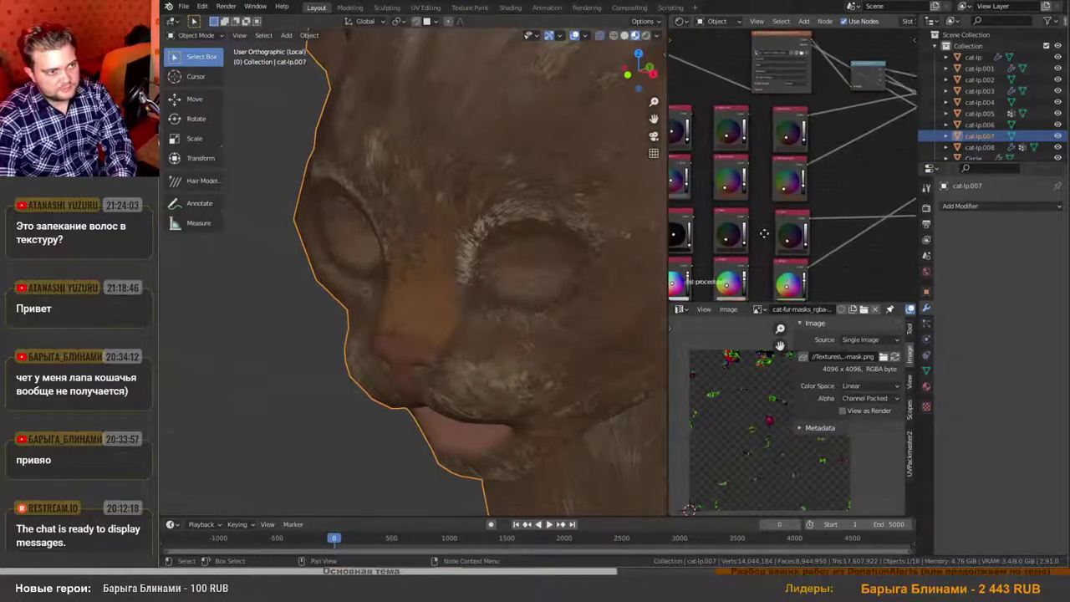
middle_drag(798, 218, 807, 174)
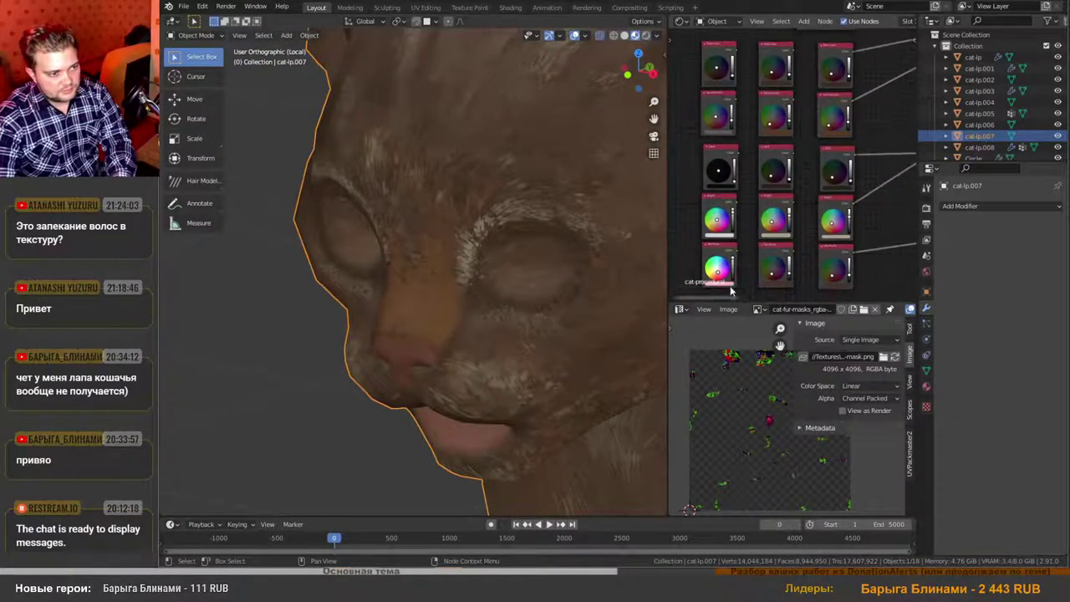
drag(730, 287, 836, 284)
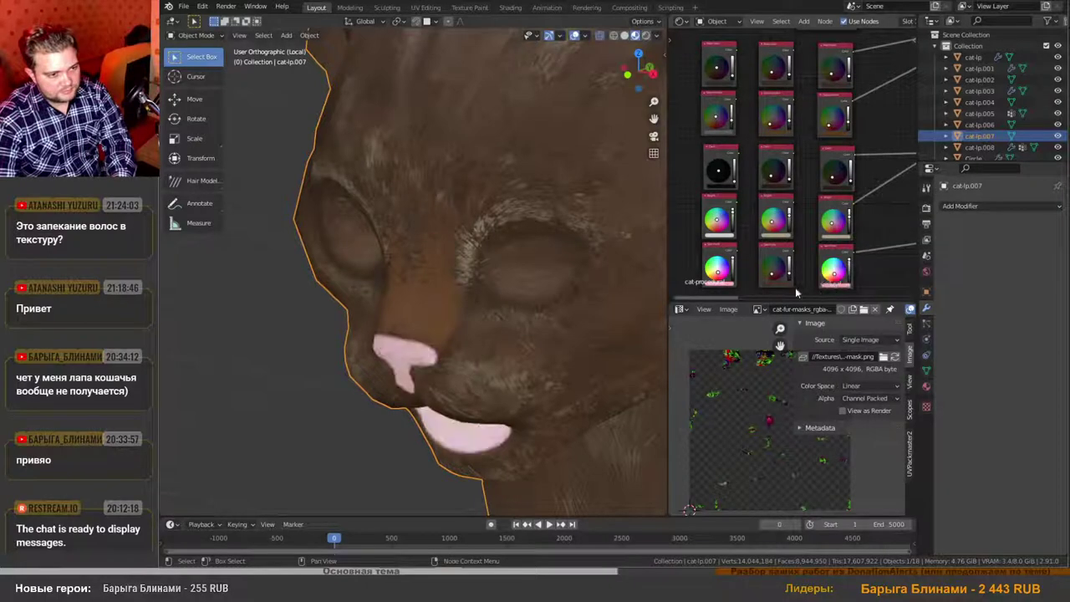
drag(725, 237, 836, 235)
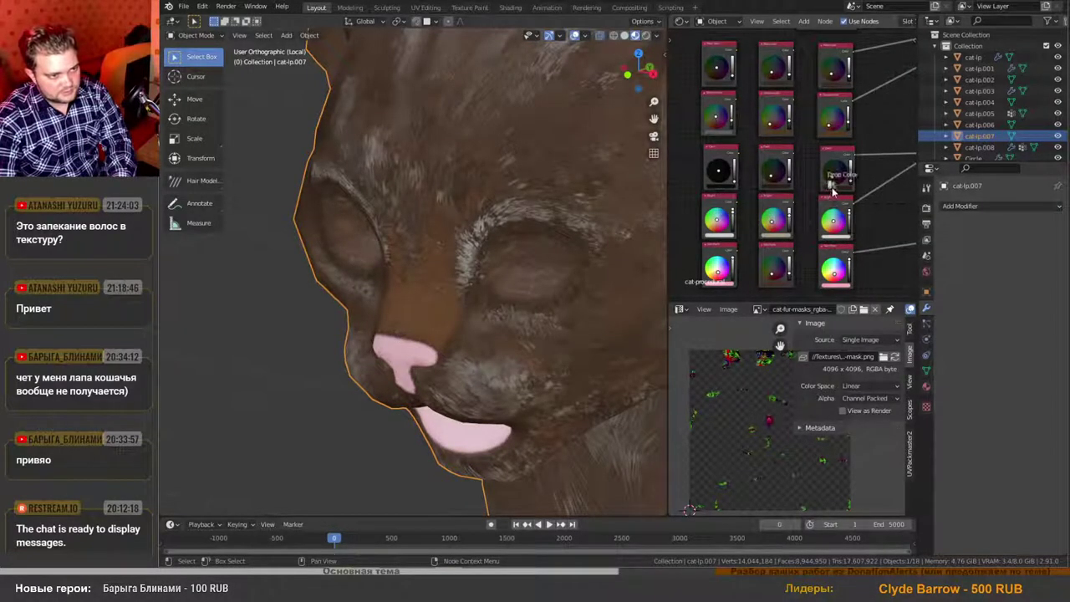
key(ctrl+v)
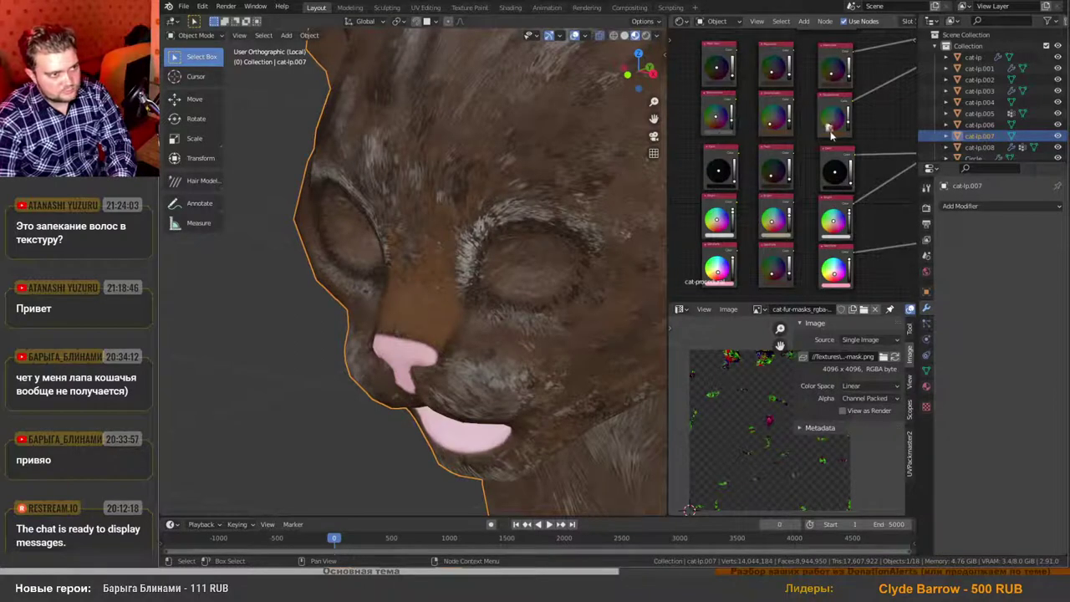
key(ctrl+v)
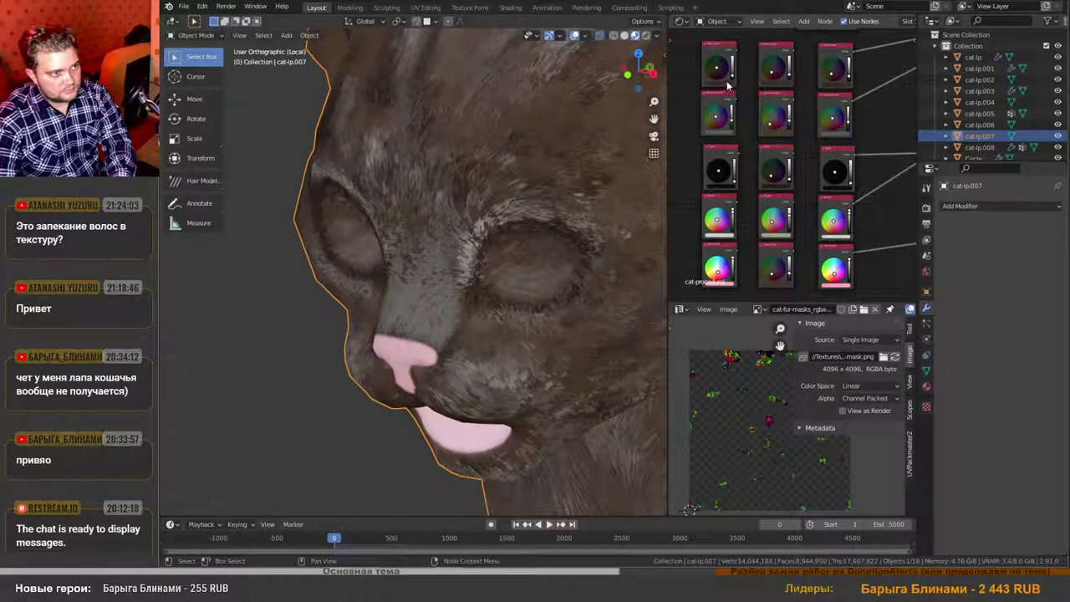
key(ctrl+v)
scroll(492, 232, down, 7)
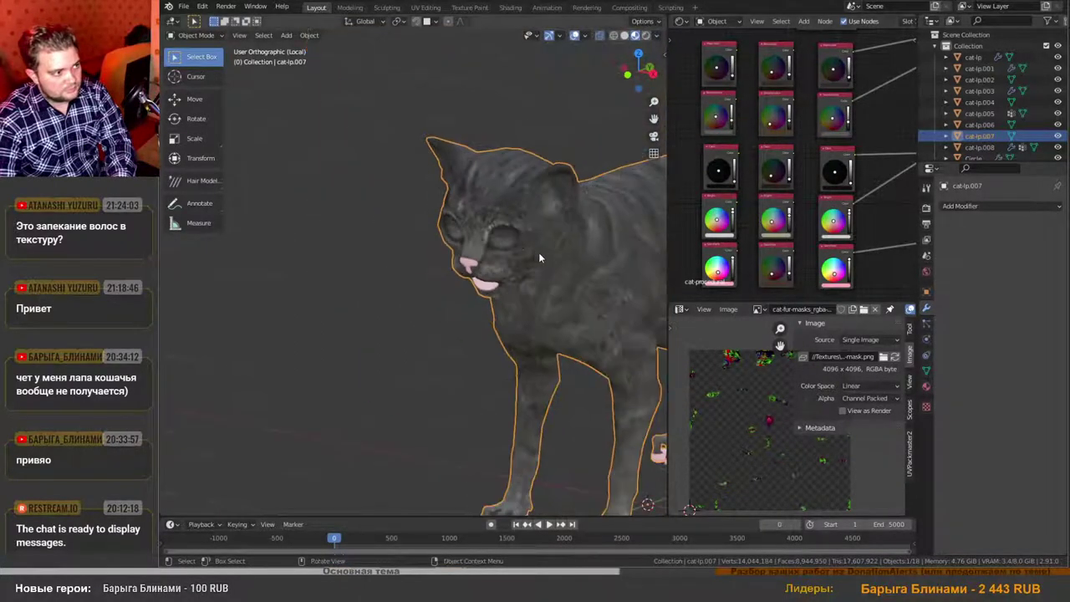
middle_drag(539, 258, 444, 289)
scroll(545, 275, down, 3)
scroll(398, 303, up, 6)
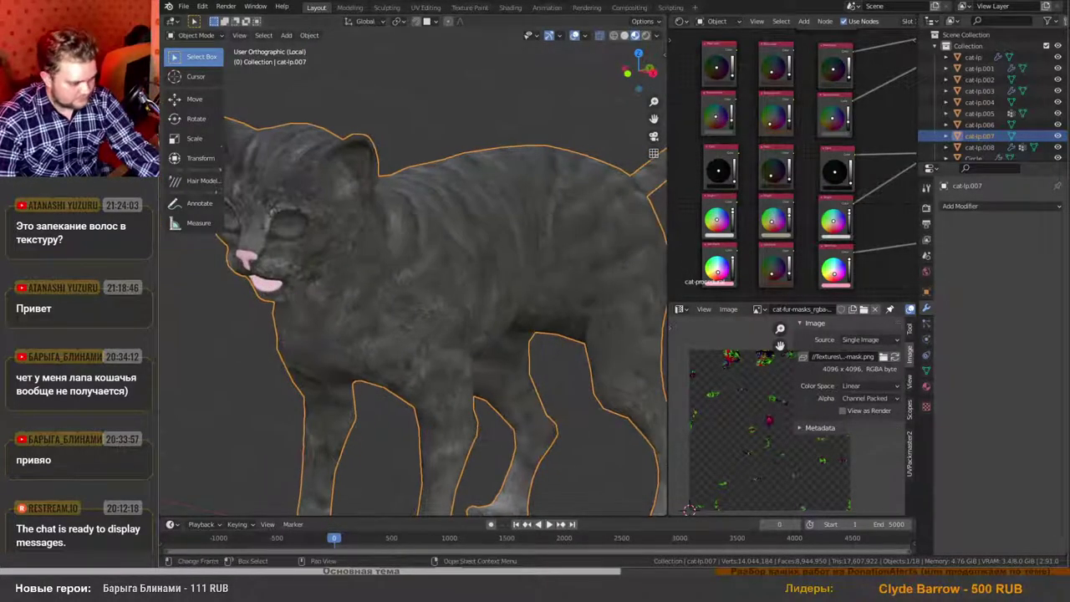
Switch back to Substance Designer and move the black-and-white alpha bitmap into line beneath the RGBA Split nodes.
key(alt+Tab)
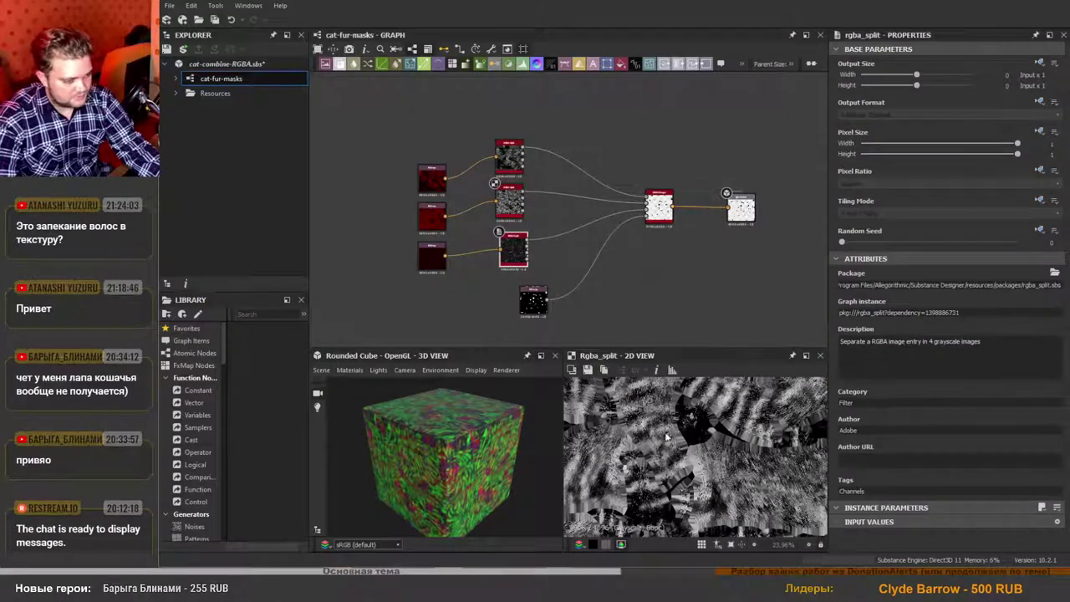
scroll(666, 436, up, 1)
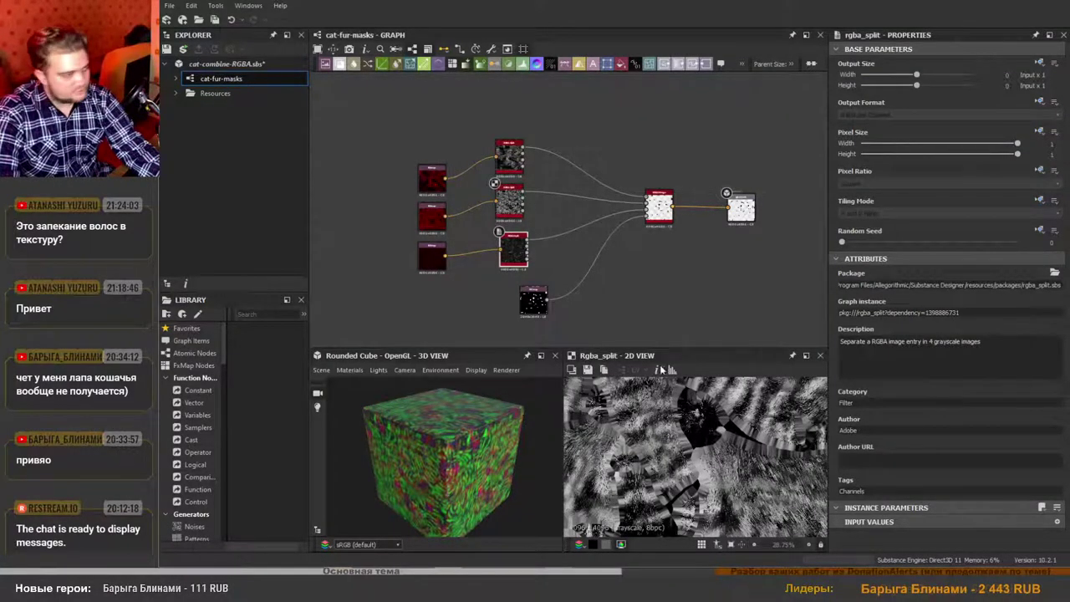
scroll(667, 404, up, 8)
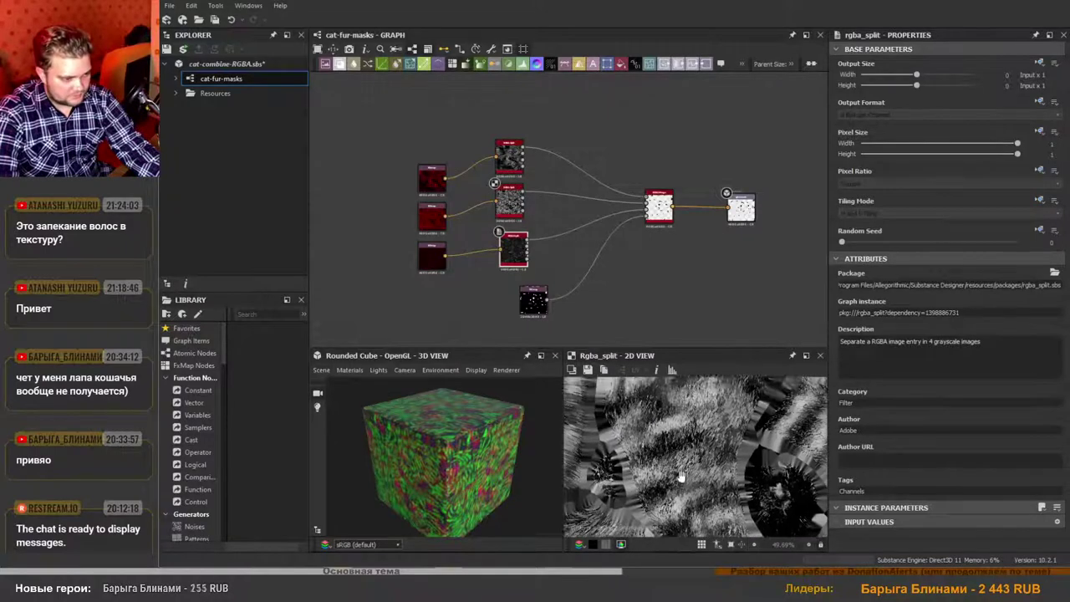
scroll(682, 444, down, 10)
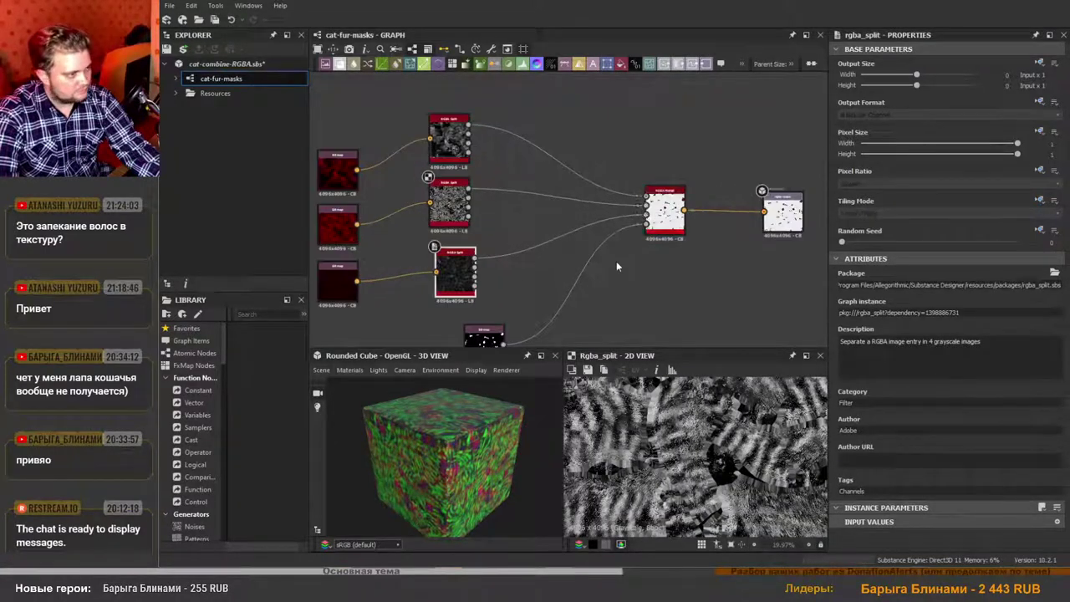
middle_drag(624, 258, 627, 221)
scroll(527, 276, up, 4)
drag(561, 251, 530, 251)
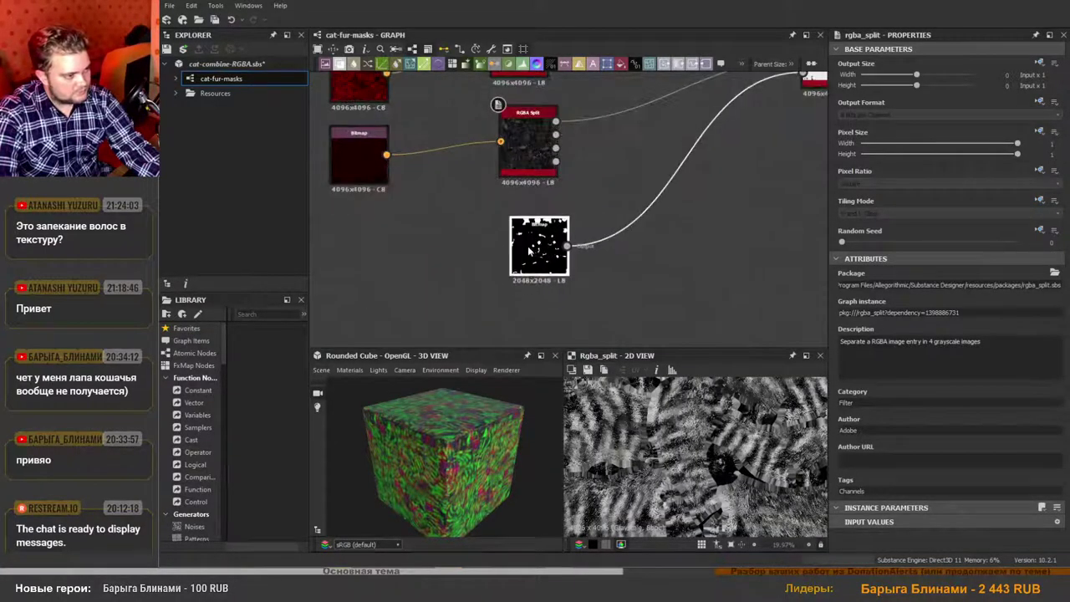
Display the Material_002_Alpha_1001 bitmap and the RGBA Merge result in the 2D view to compare them.
double_click(531, 249)
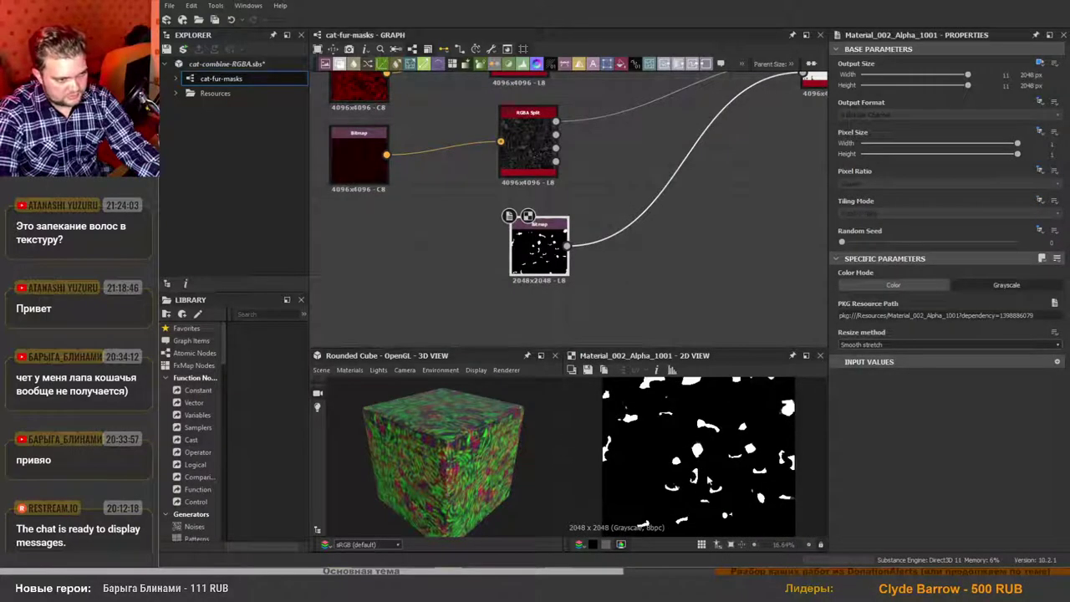
scroll(656, 248, down, 3)
middle_drag(669, 251, 566, 318)
scroll(639, 228, up, 4)
double_click(667, 174)
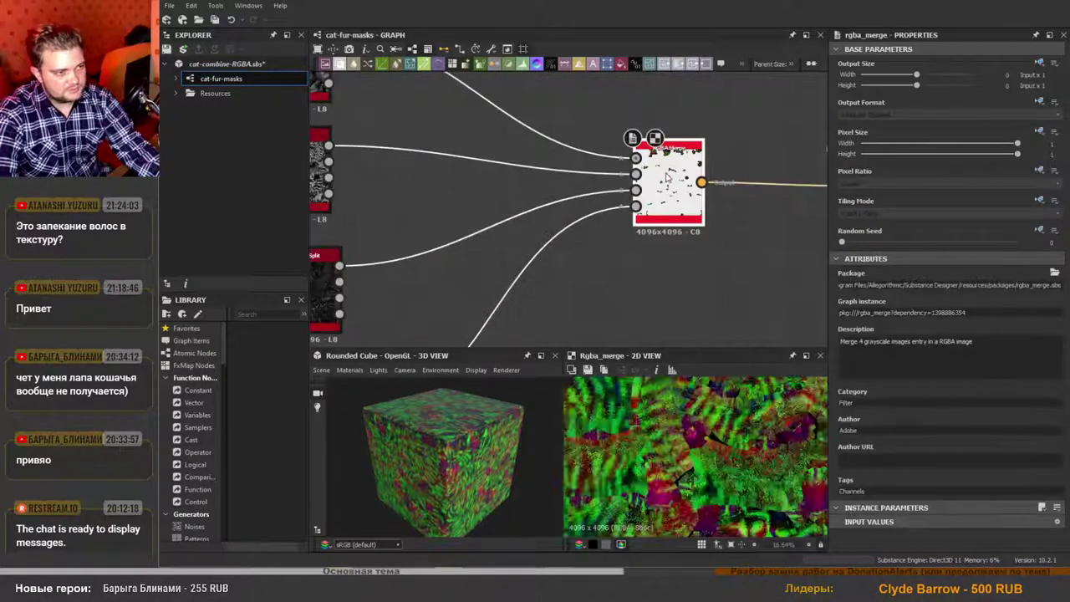
scroll(718, 438, down, 3)
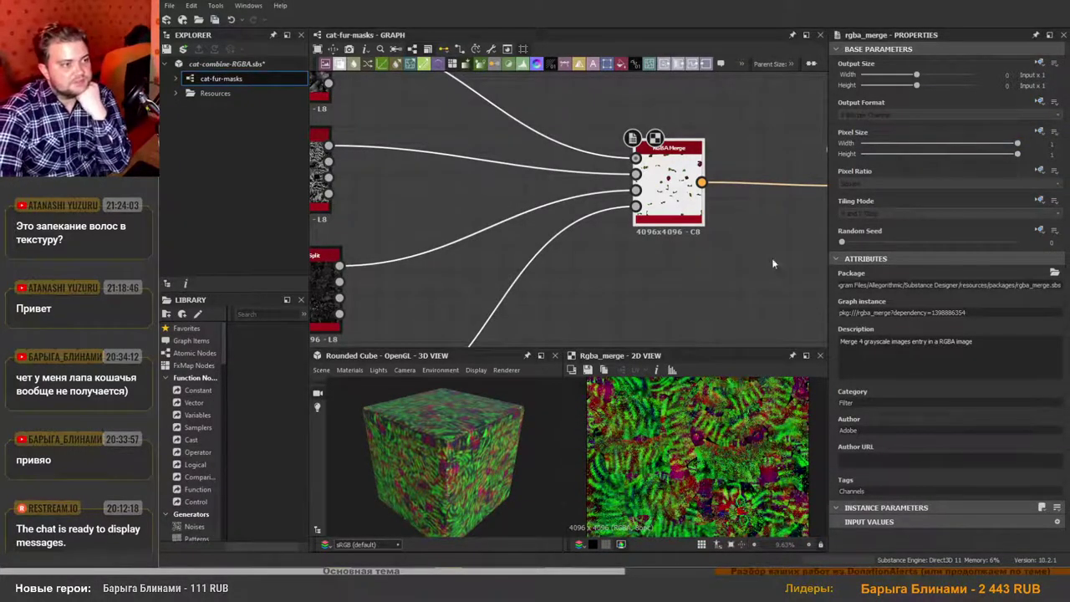
scroll(733, 231, down, 2)
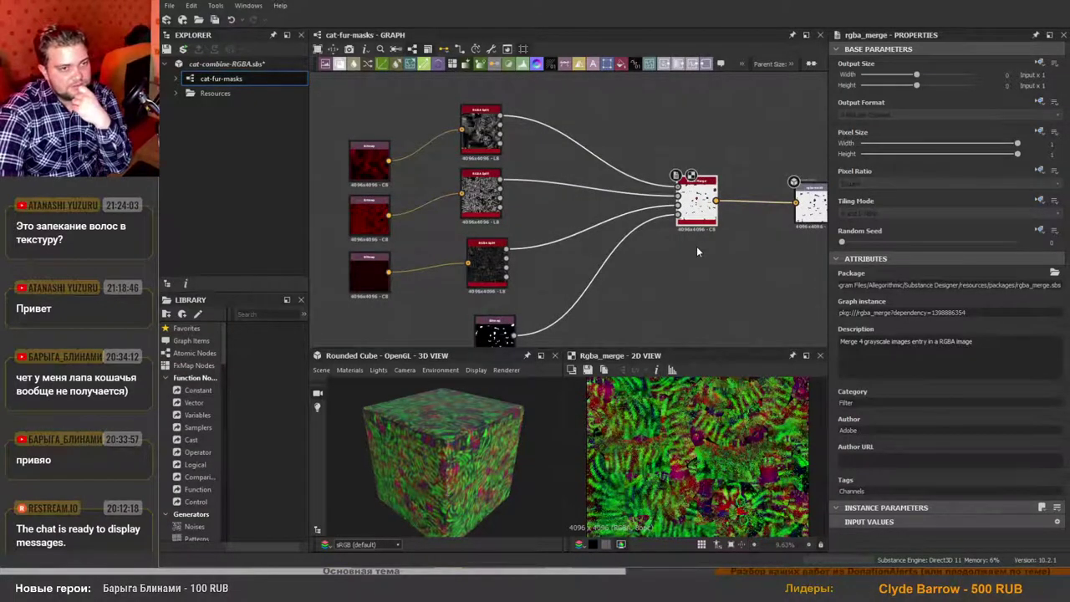
Make the RGBA Merge node's output format absolute and set it to 8 Bits per Channel.
middle_drag(696, 249, 637, 219)
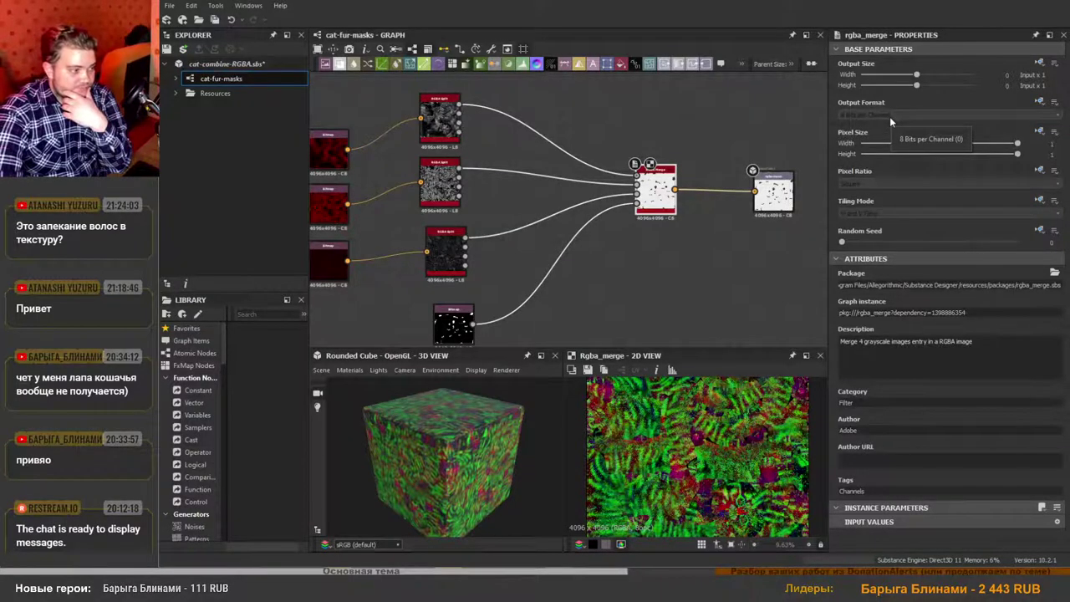
click(1040, 102)
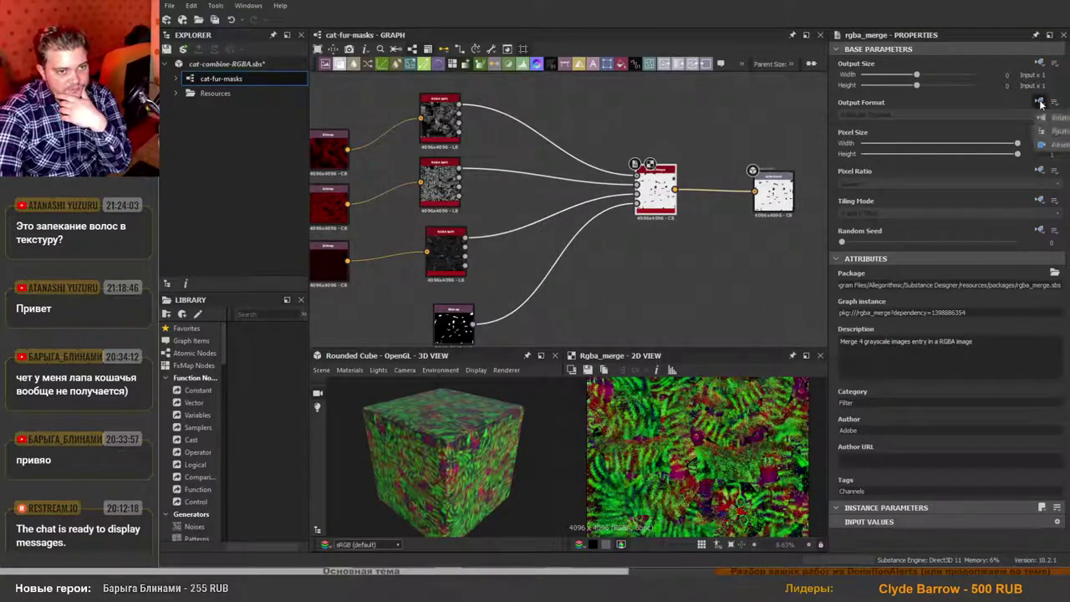
click(1052, 146)
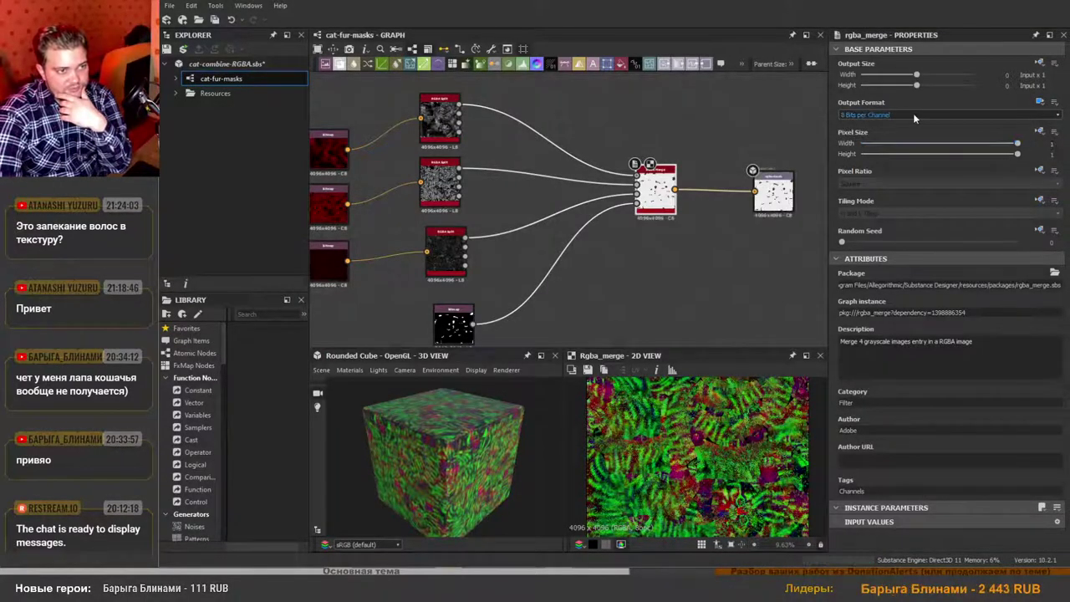
click(864, 117)
click(842, 117)
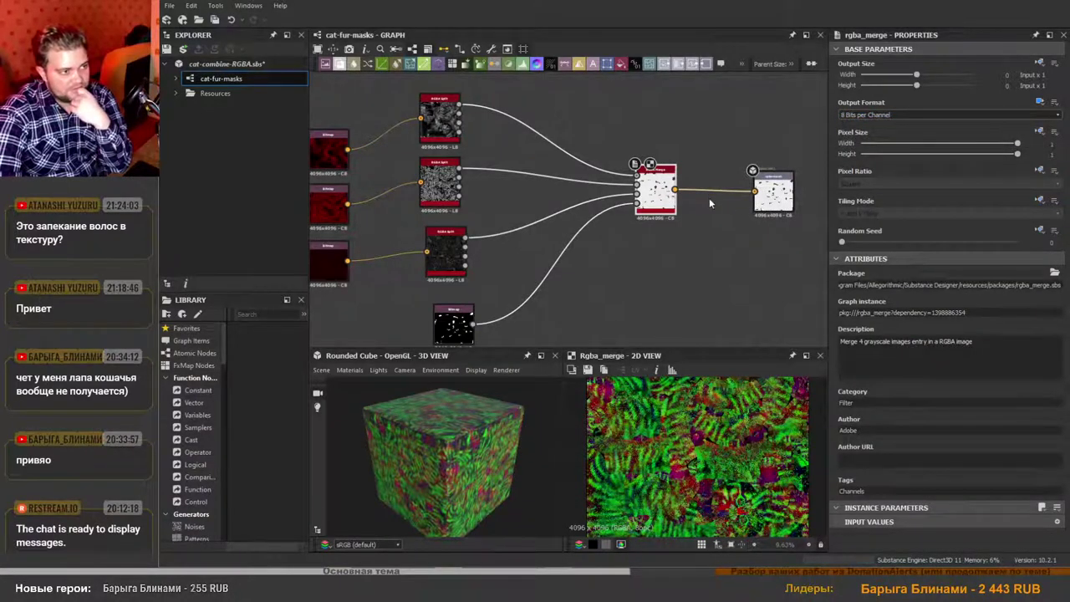
Export the rgba-mask output of the cat-fur-masks graph as a bitmap and close the export dialog.
click(770, 195)
right_click(222, 80)
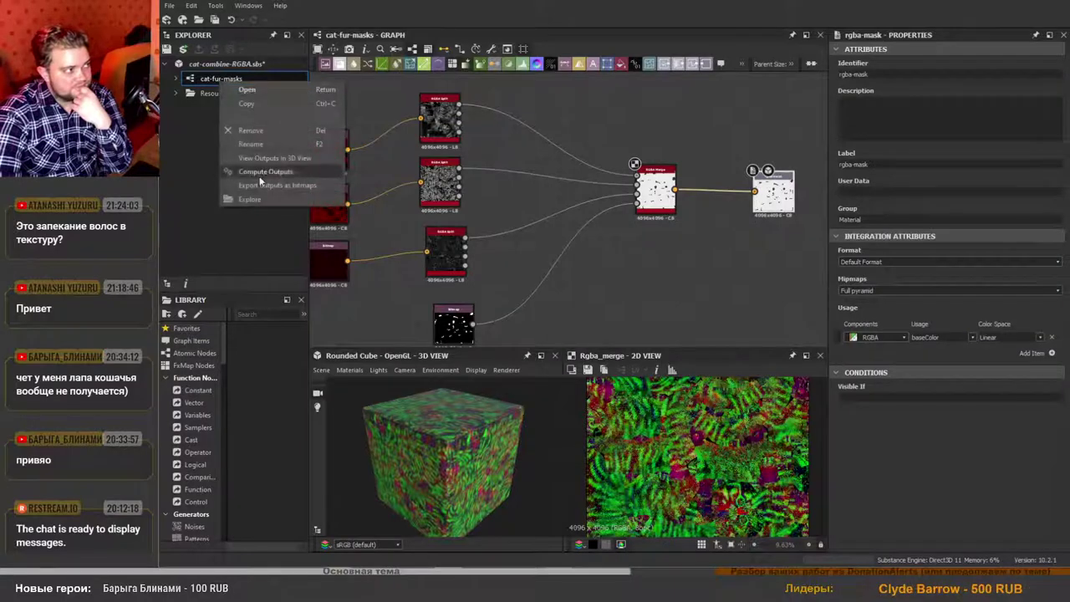
click(266, 185)
click(527, 432)
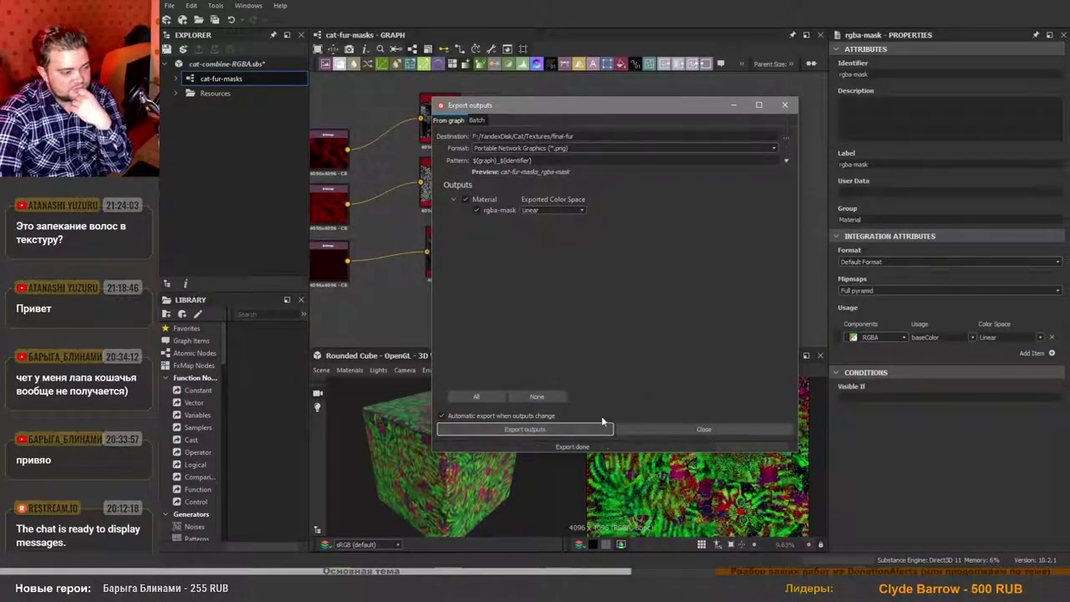
click(652, 428)
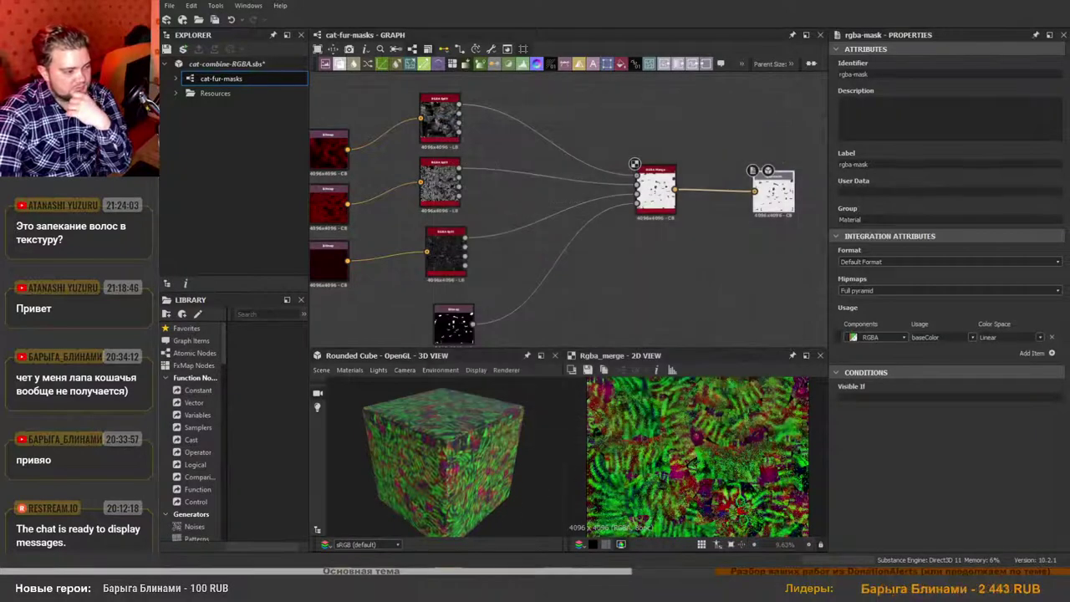
Switch to Blender and inspect the cat's fur with the re-exported mask.
key(alt+Tab)
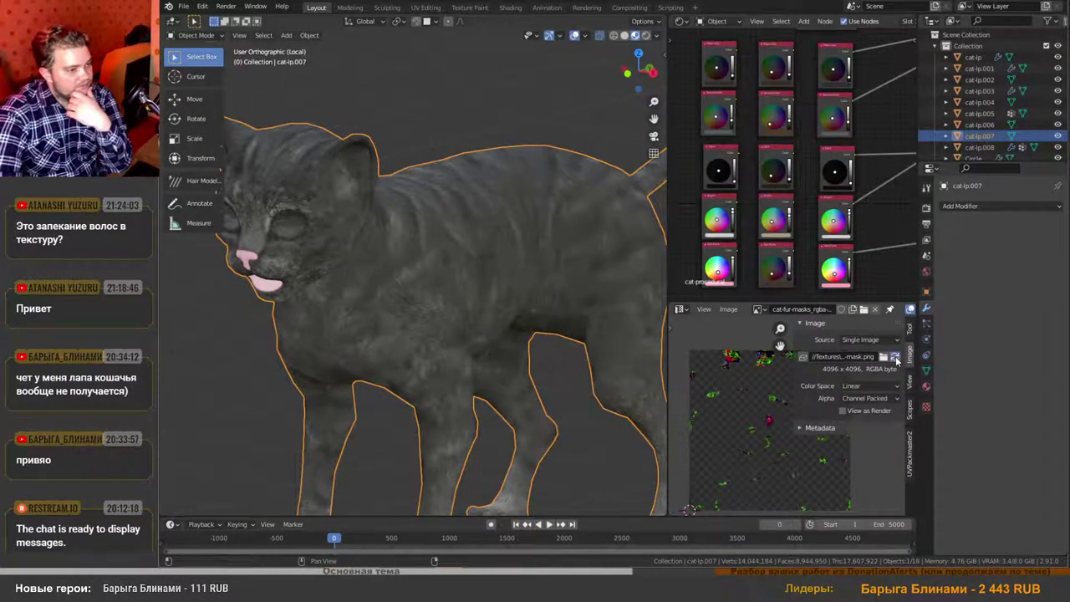
scroll(455, 310, down, 3)
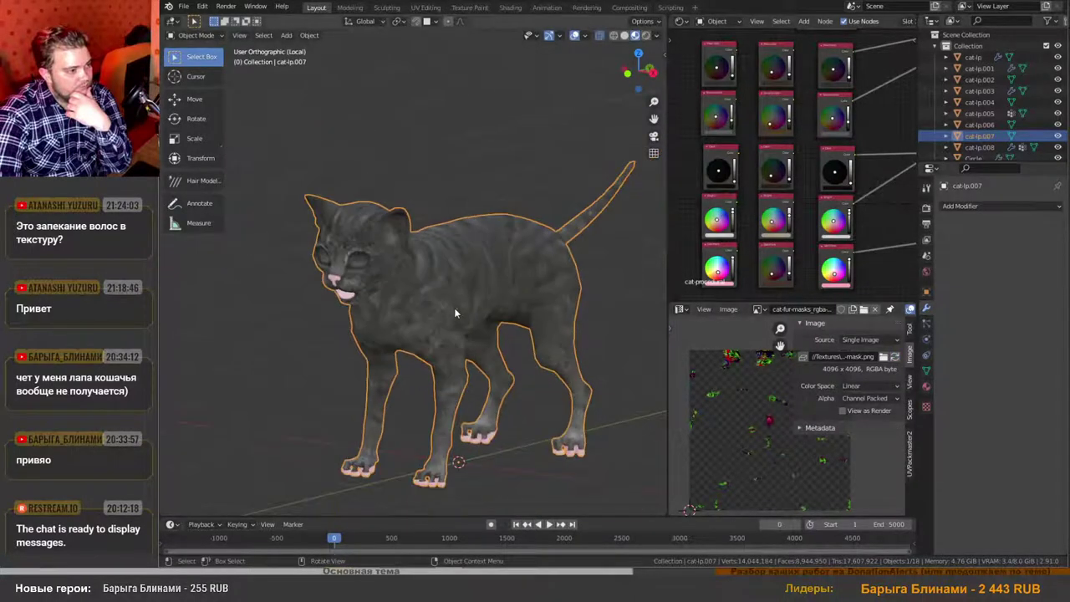
scroll(454, 307, up, 4)
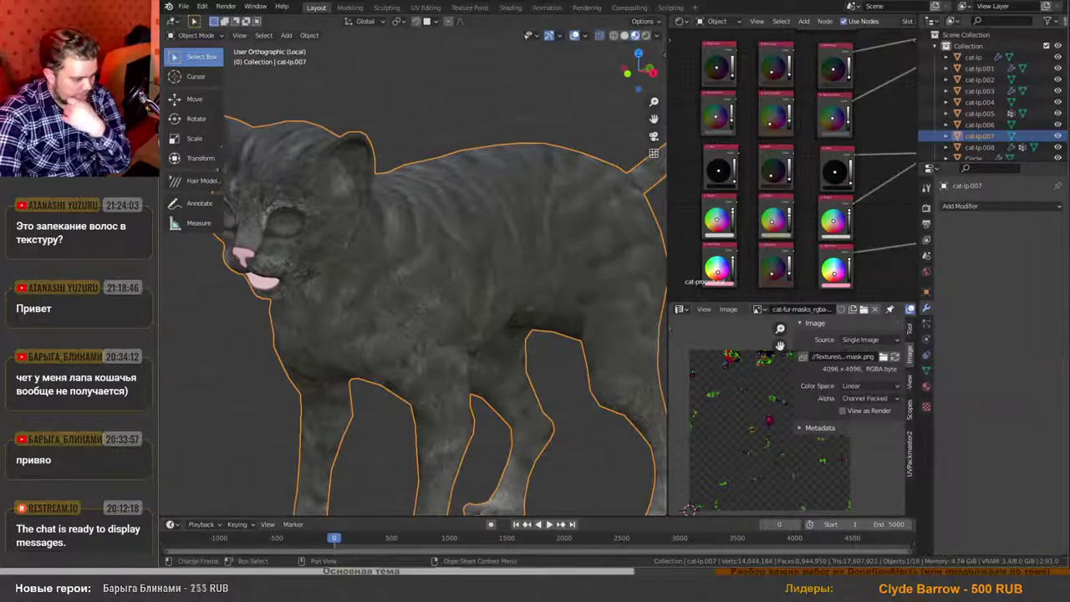
mouse_move(559, 586)
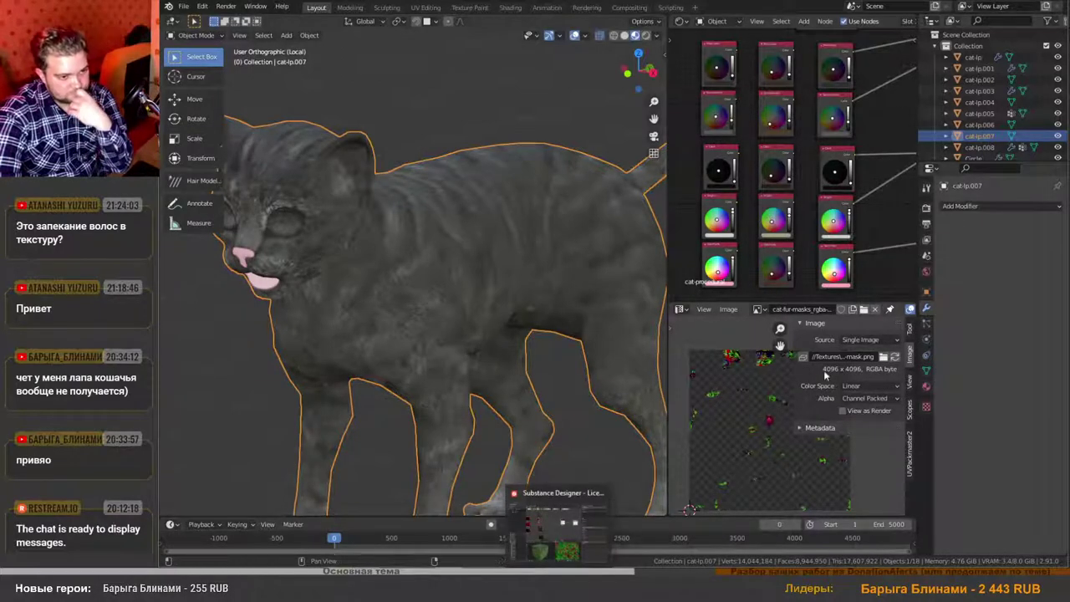
View the mask image's color without alpha, its red channel and its blue channel in the image editor.
middle_drag(898, 315, 806, 305)
click(900, 310)
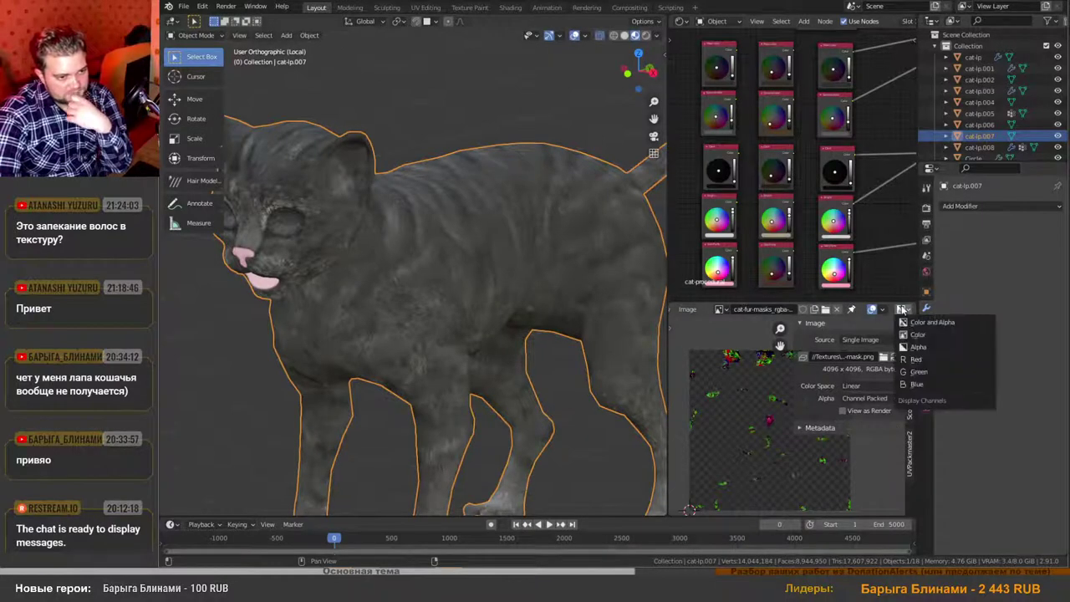
click(913, 338)
click(906, 312)
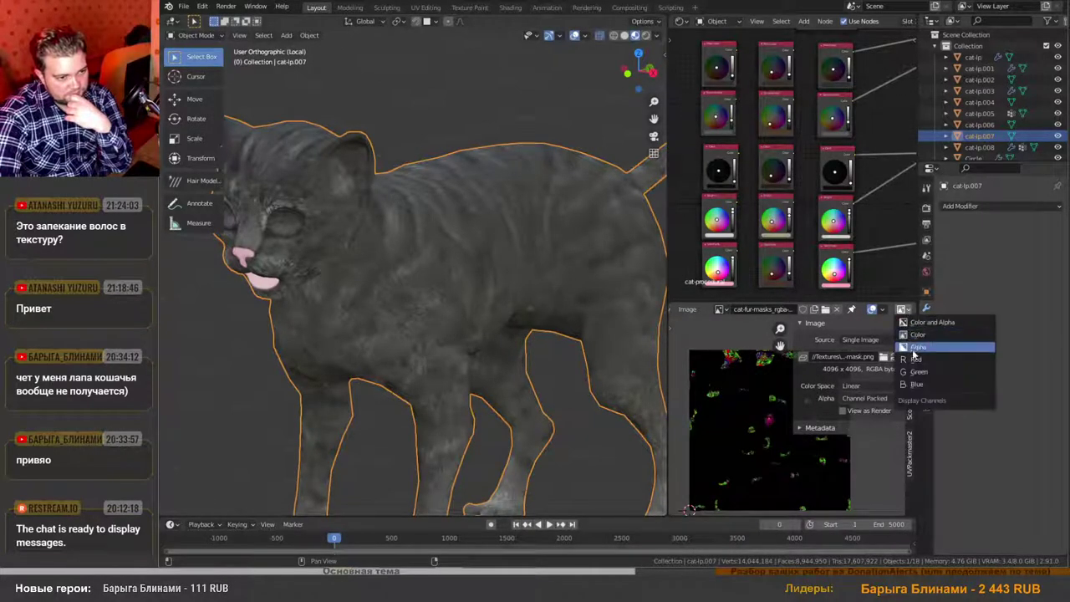
click(912, 360)
scroll(720, 378, up, 3)
scroll(716, 389, up, 2)
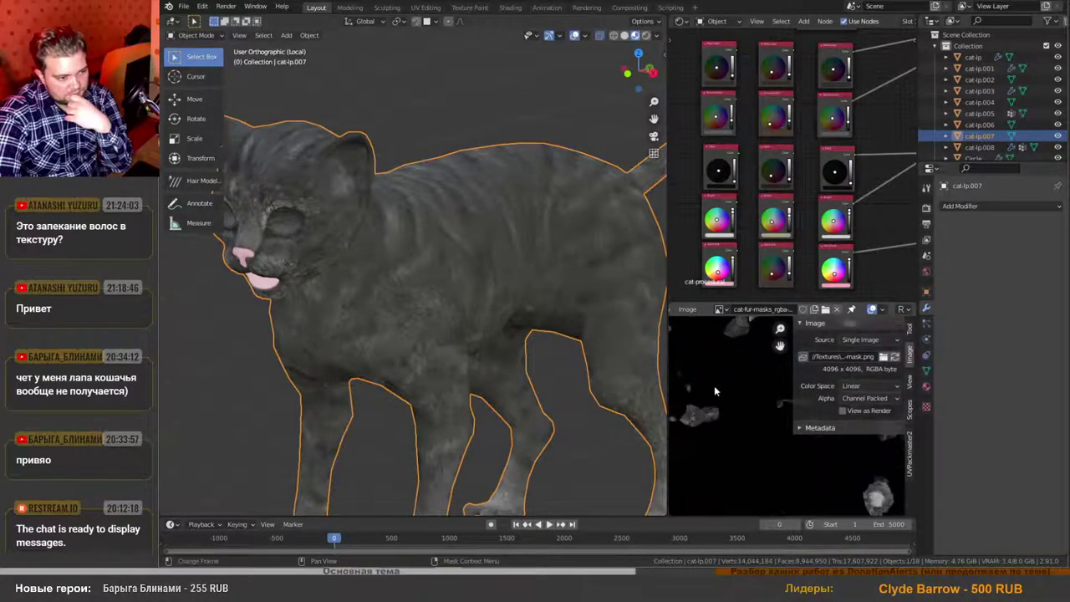
click(906, 311)
click(921, 384)
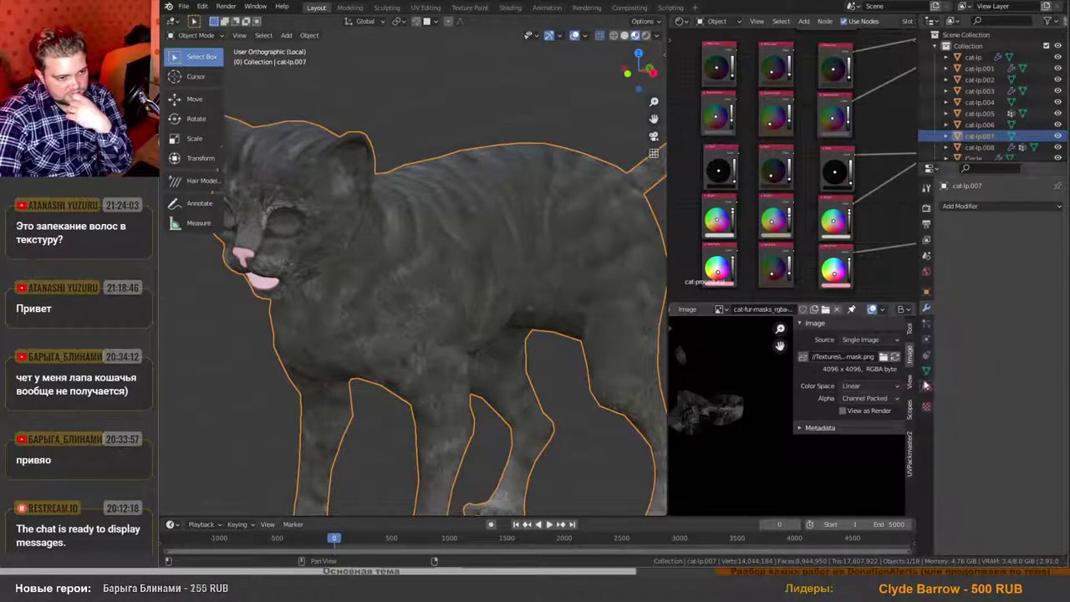
Try sRGB and Non-Color as the mask texture's color space before returning it to Linear.
scroll(754, 226, down, 5)
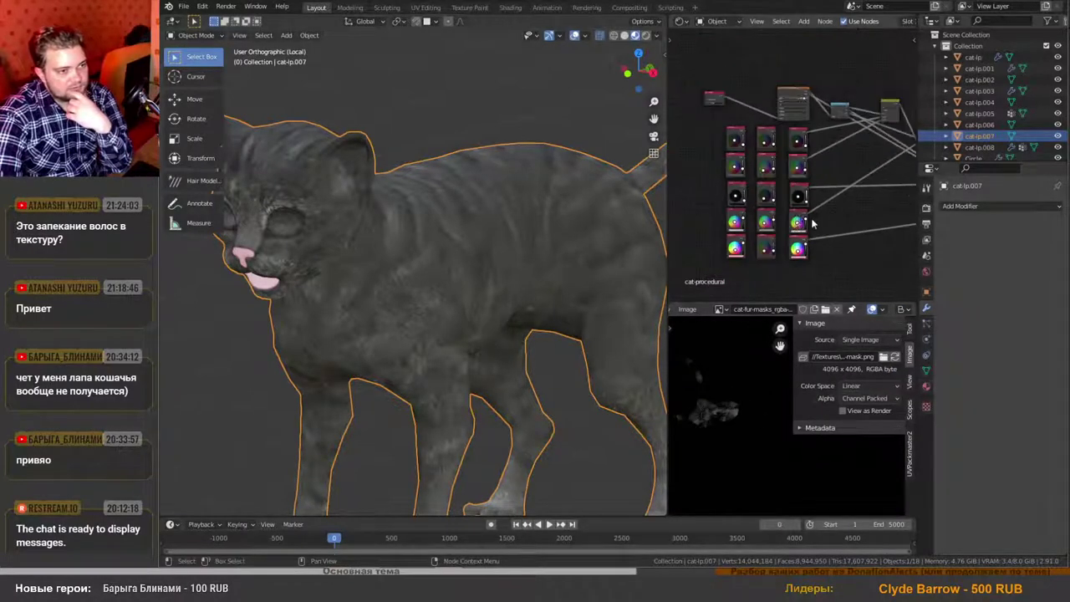
scroll(781, 164, up, 8)
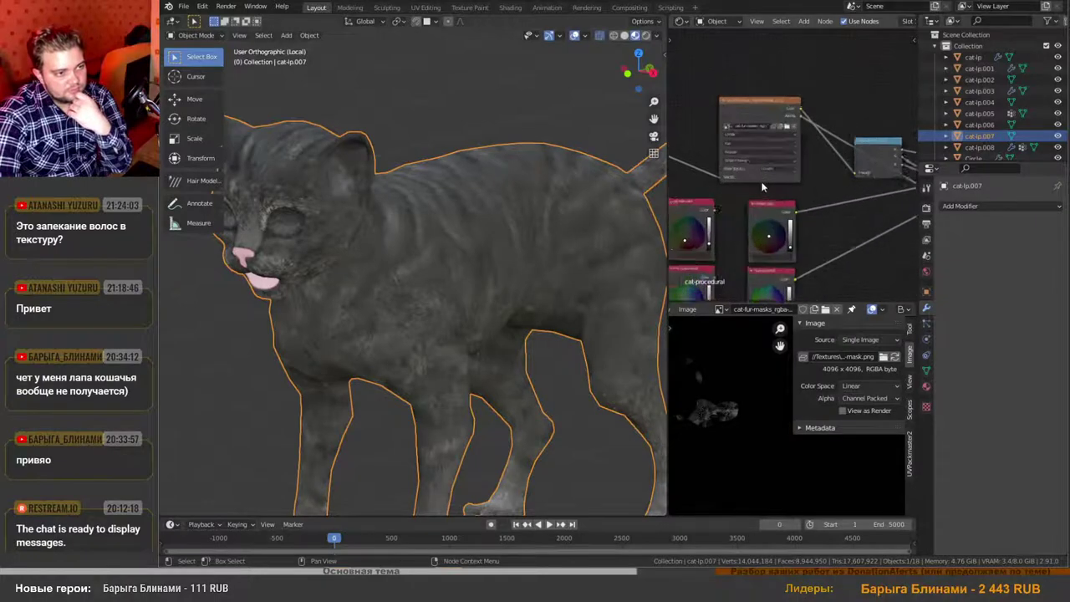
click(781, 164)
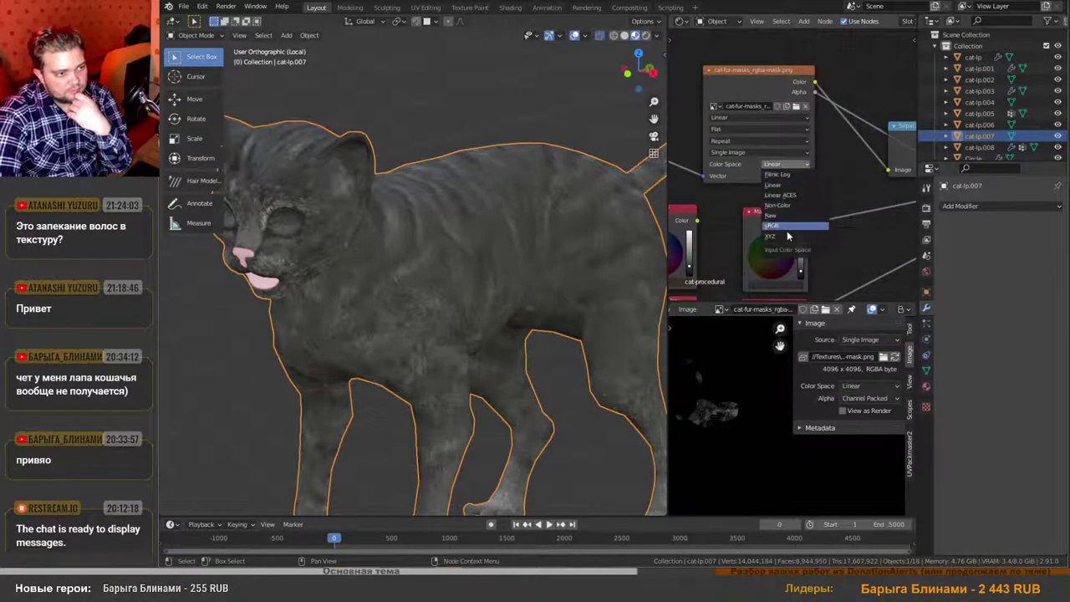
click(785, 226)
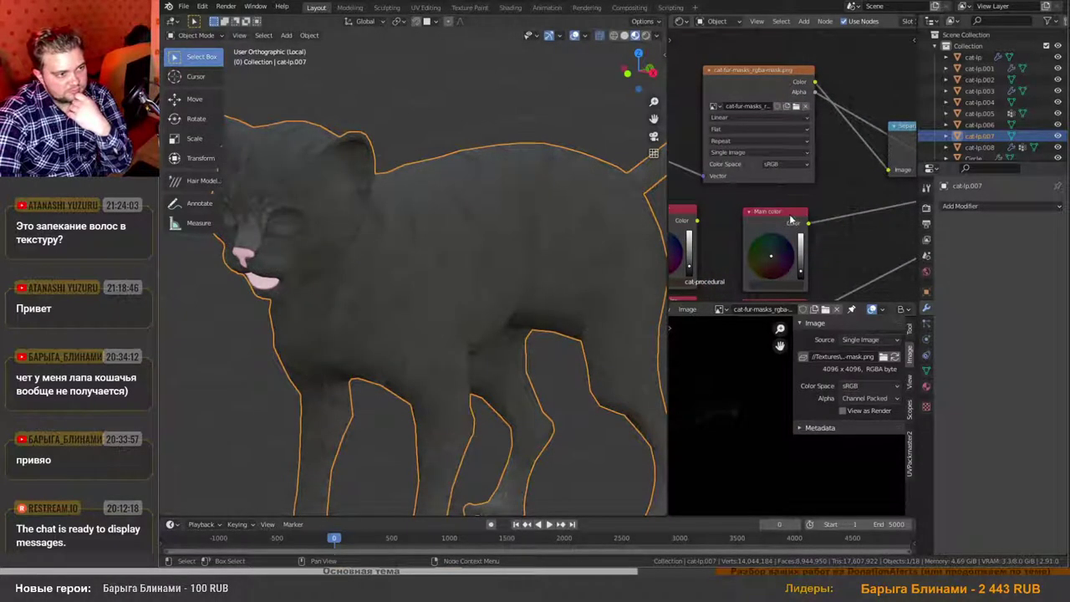
click(780, 164)
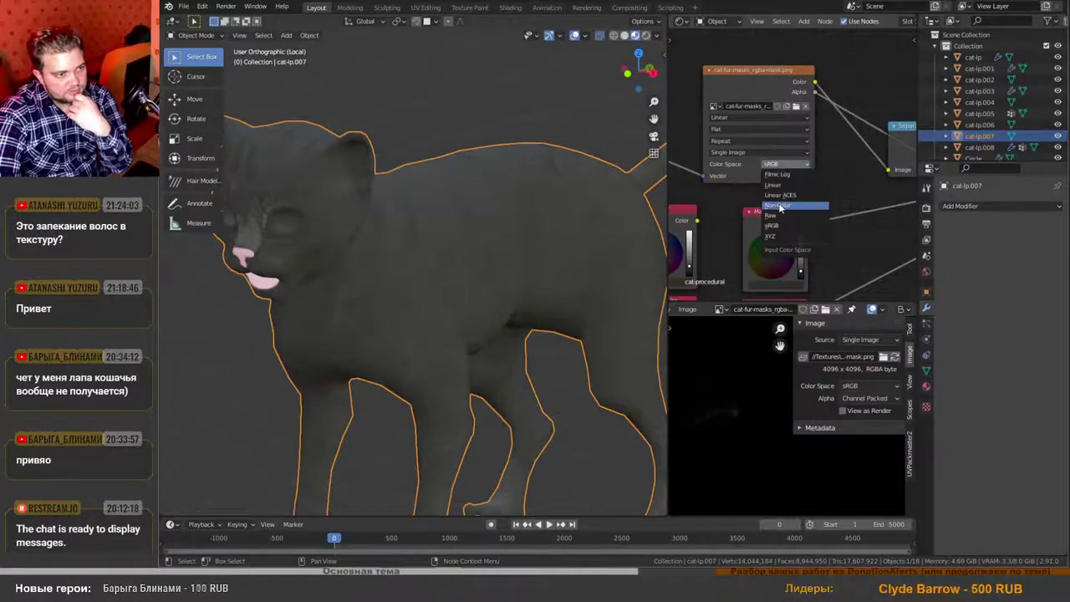
click(780, 206)
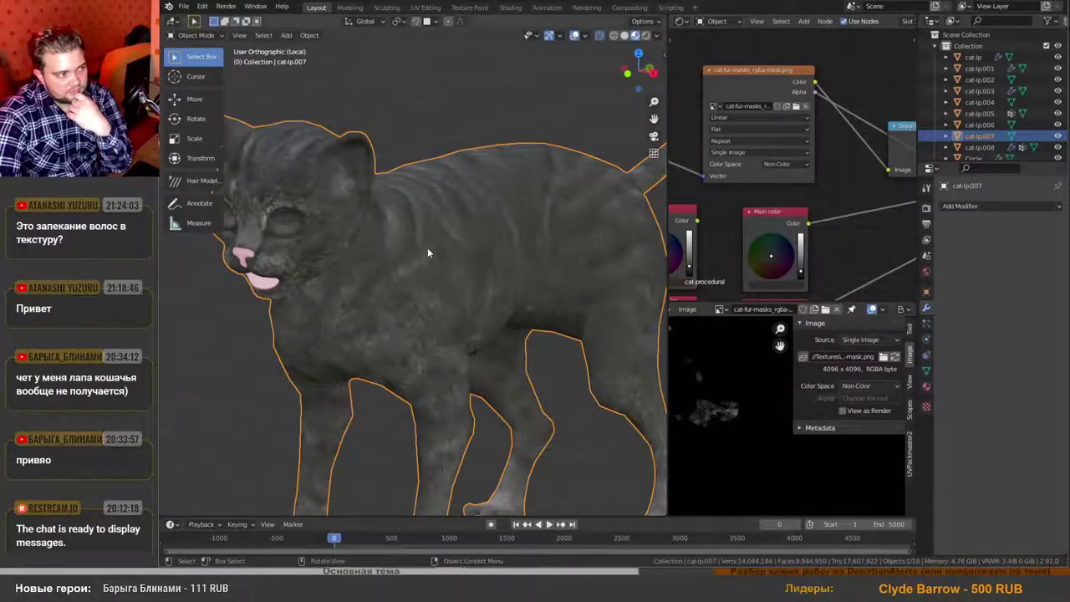
middle_drag(427, 247, 406, 255)
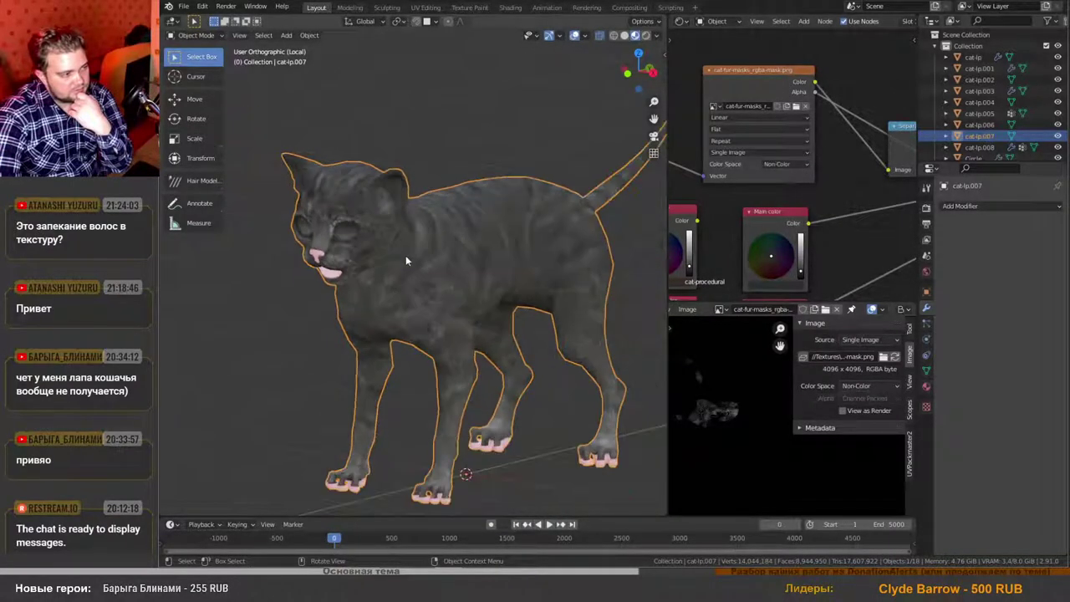
click(798, 166)
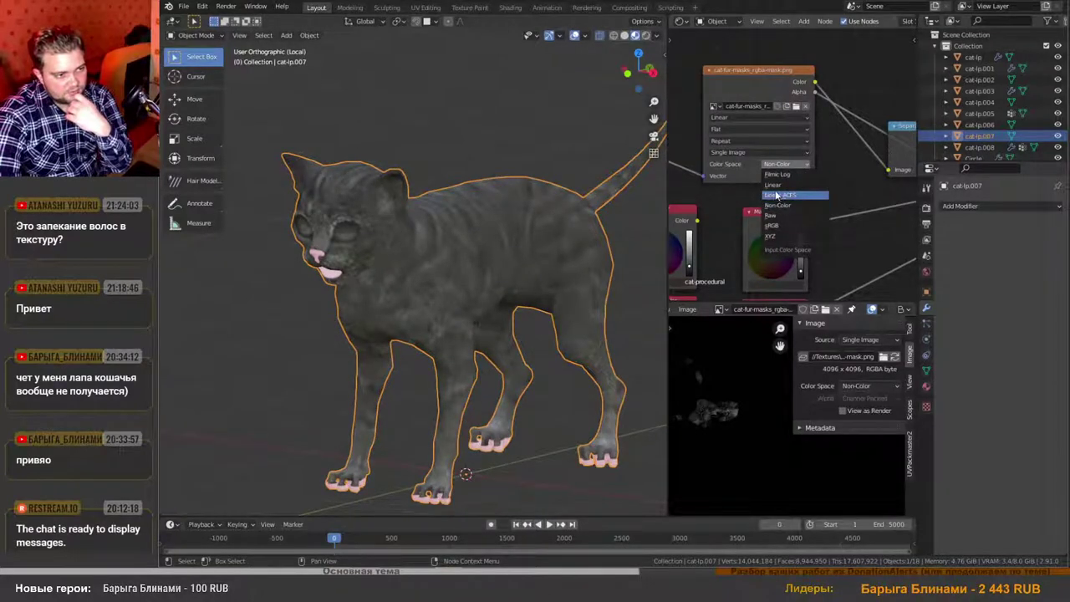
click(776, 186)
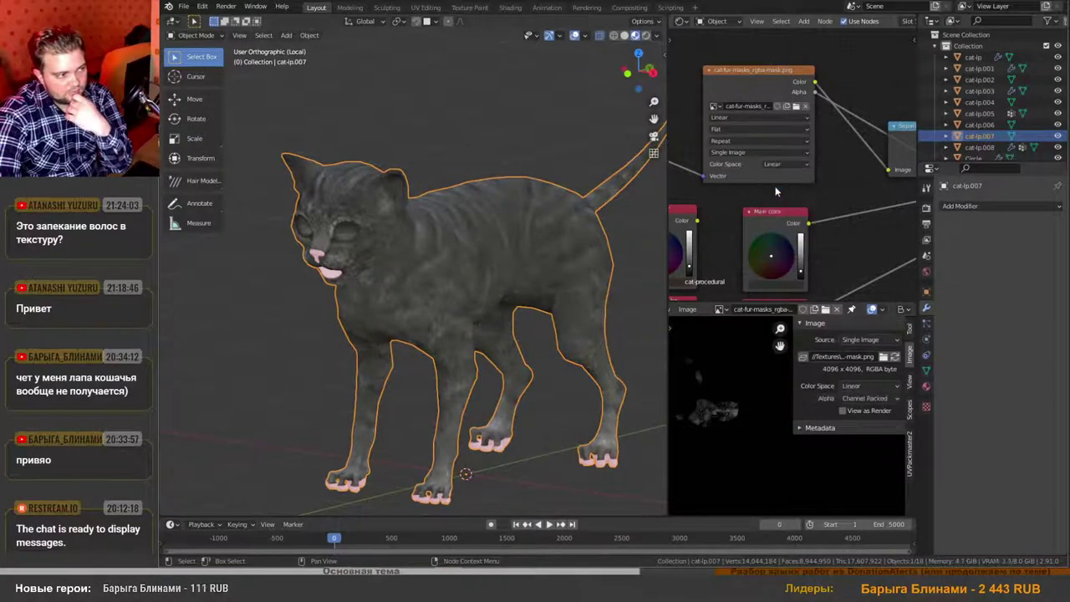
Add a second Material Output node above the links leaving the Separate RGB node.
scroll(765, 164, down, 5)
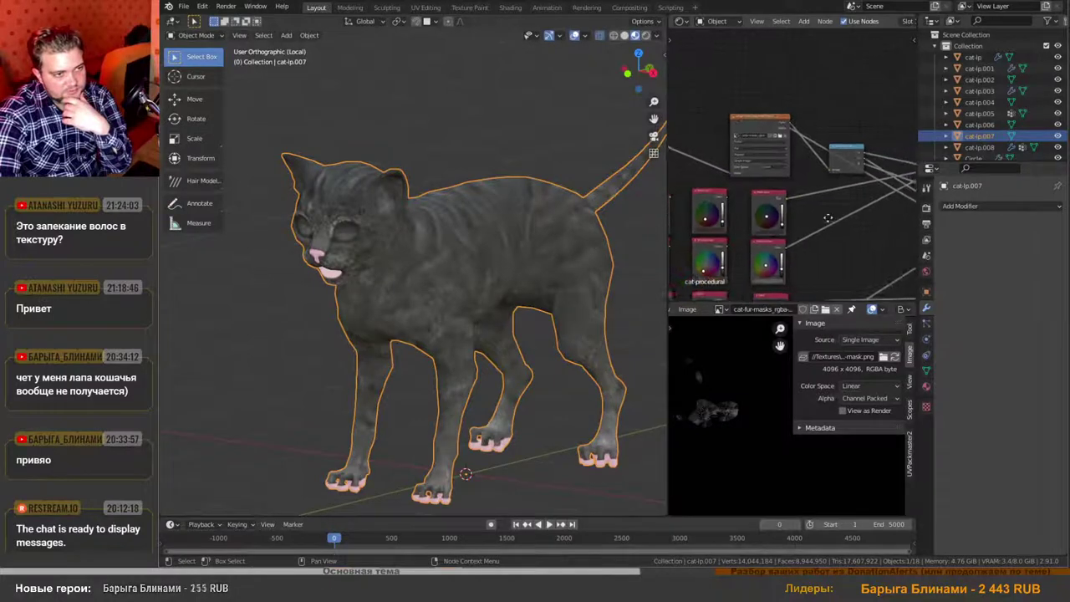
key(ctrl+space)
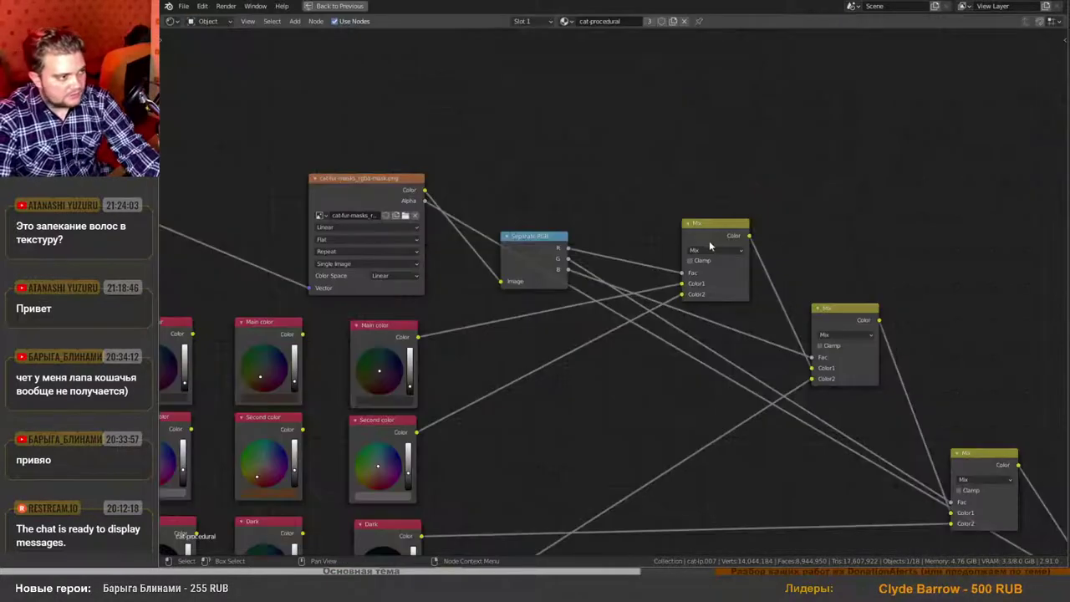
key(ctrl+space)
scroll(724, 245, up, 2)
middle_drag(785, 173, 867, 229)
scroll(819, 179, up, 3)
middle_drag(819, 179, 738, 129)
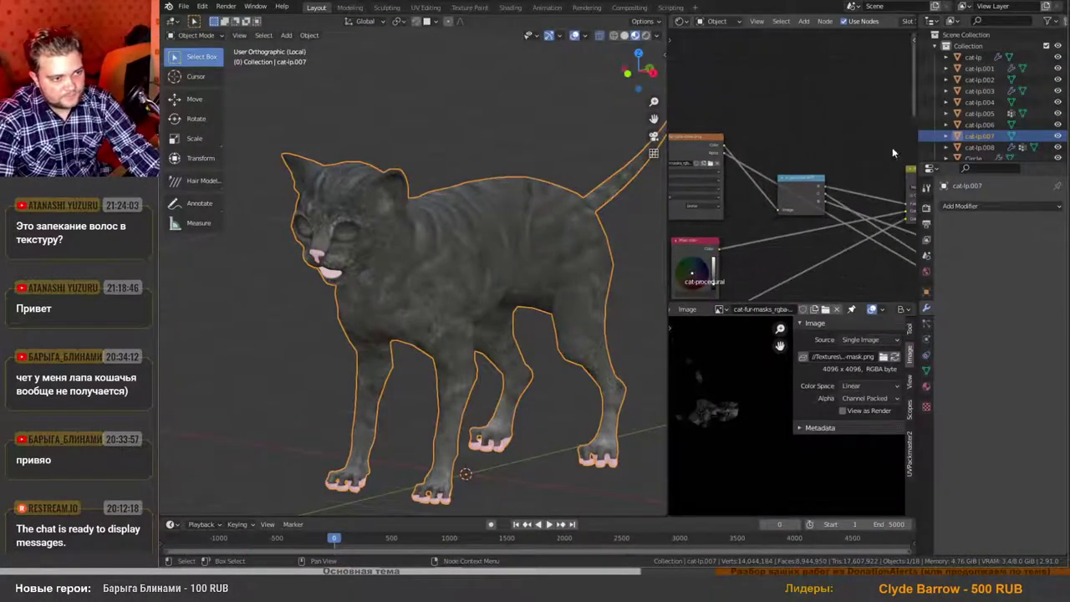
key(shift+a)
mouse_move(830, 153)
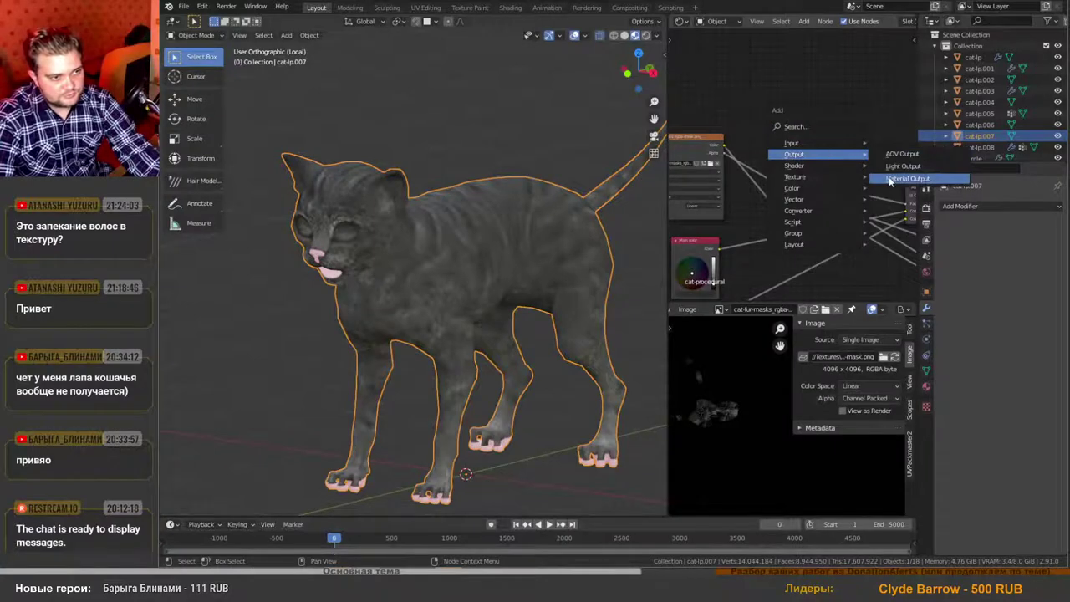
click(893, 176)
click(840, 179)
Connect the R channel to the new Material Output's Surface and make that output active to inspect the red mask on the cat.
scroll(840, 178, up, 2)
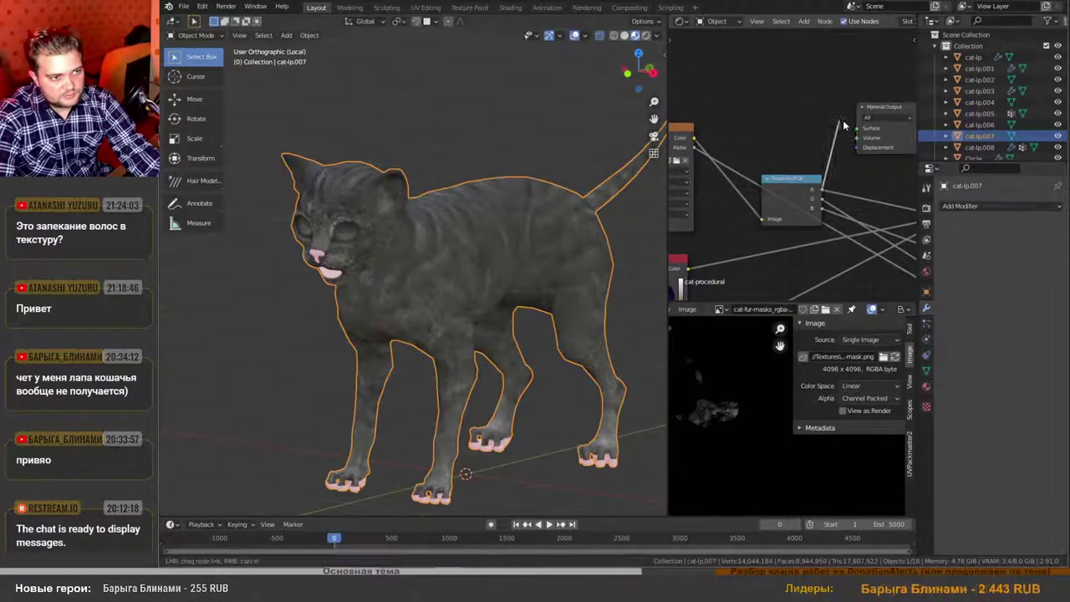
click(883, 108)
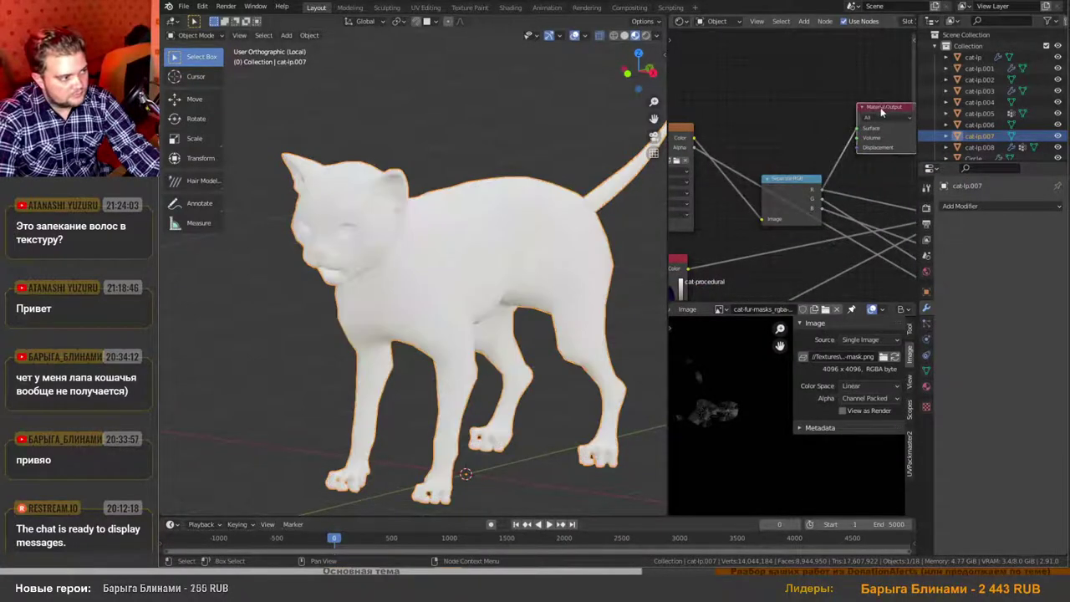
scroll(442, 278, up, 5)
scroll(441, 273, down, 5)
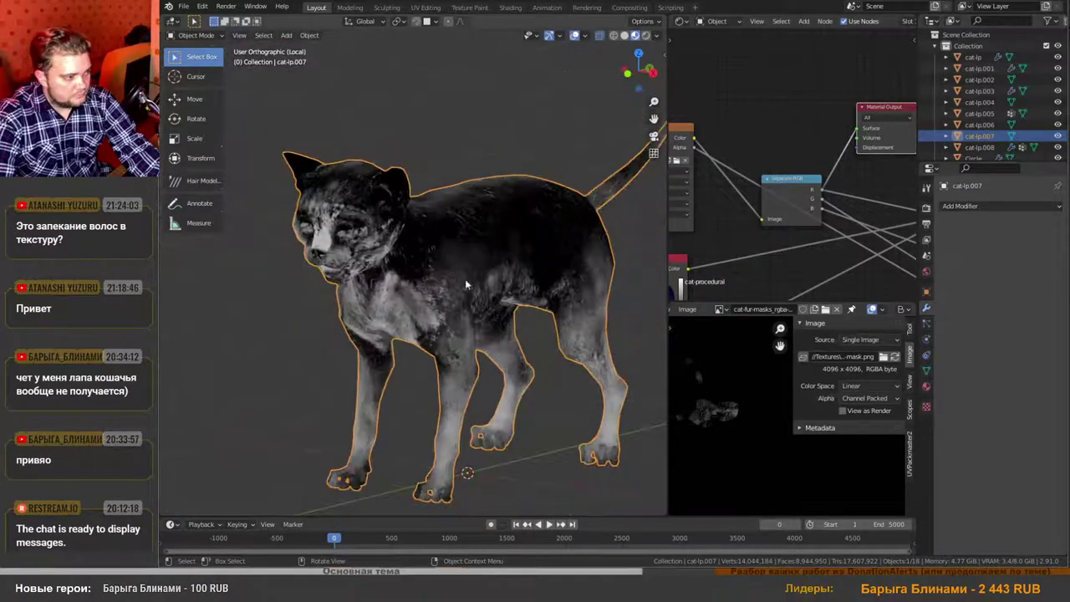
Feed the G channel and afterwards the B channel of Separate RGB into the Surface input to inspect each mask on the cat.
drag(823, 199, 857, 129)
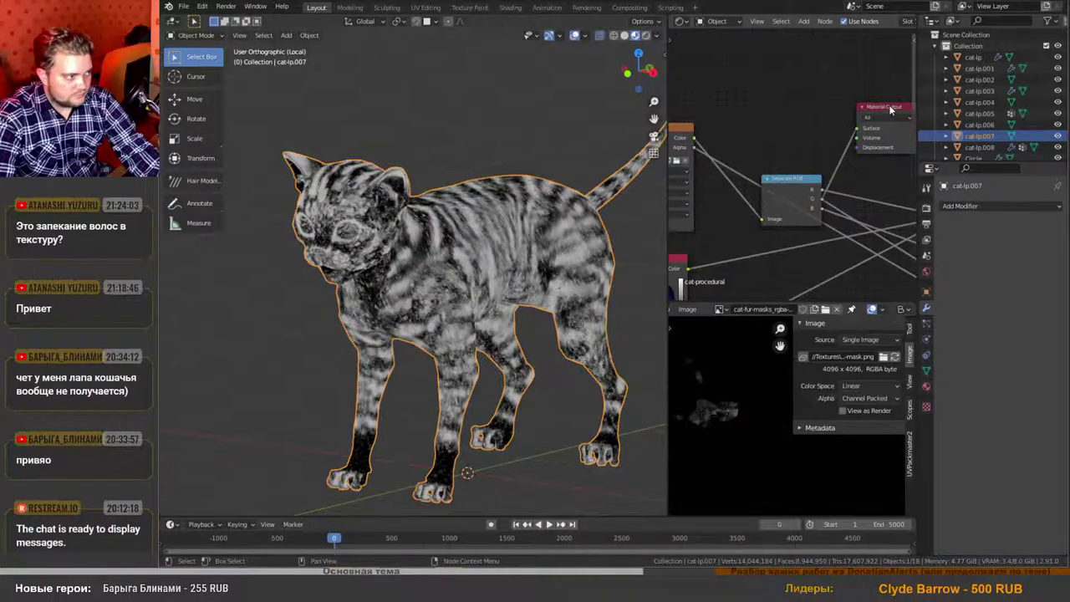
scroll(421, 265, up, 5)
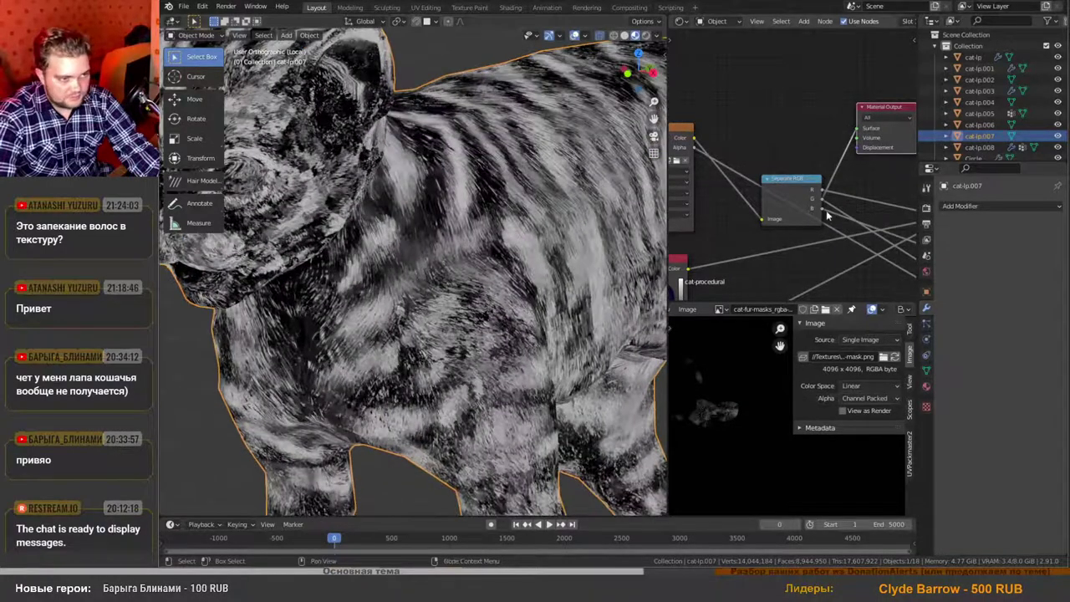
drag(823, 208, 857, 129)
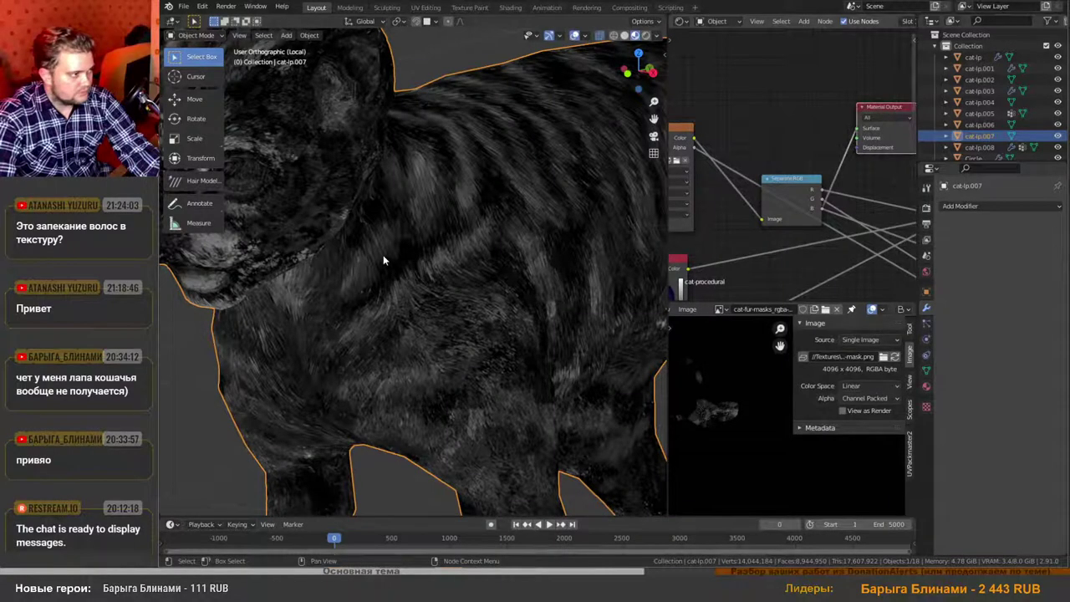
scroll(817, 147, down, 3)
scroll(418, 268, up, 2)
scroll(401, 268, down, 4)
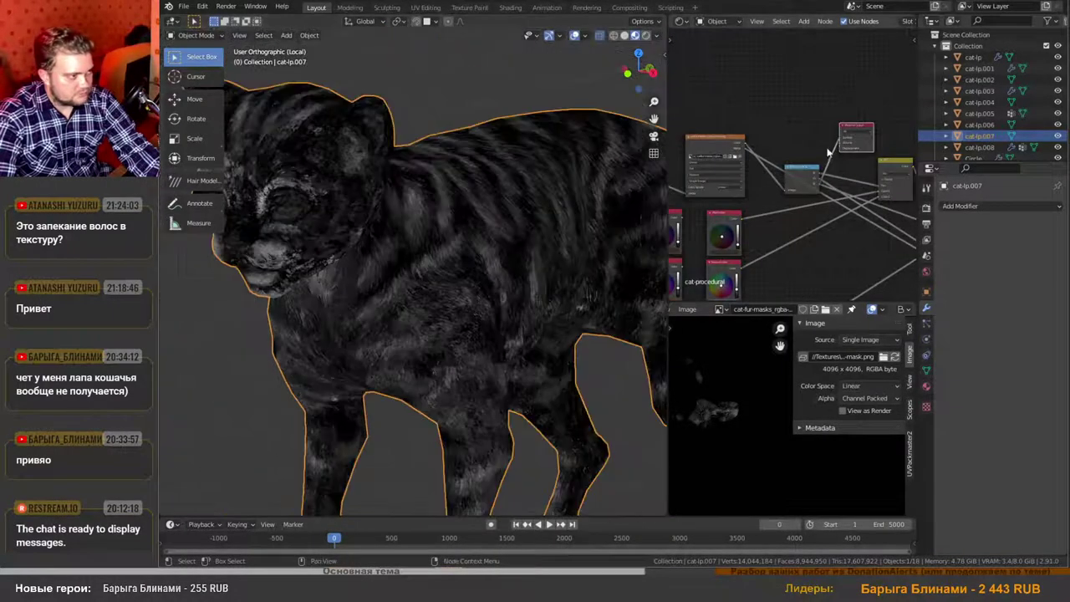
Connect the mask texture's Alpha output to the extra Material Output's Surface and inspect the alpha mask on the cat.
drag(852, 132, 861, 118)
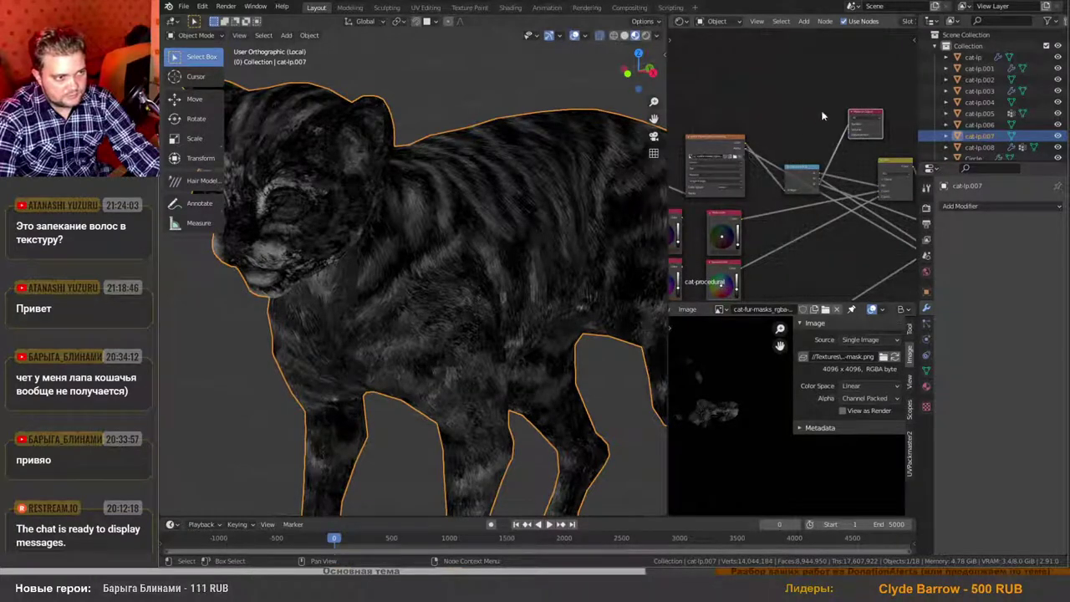
drag(748, 155, 847, 127)
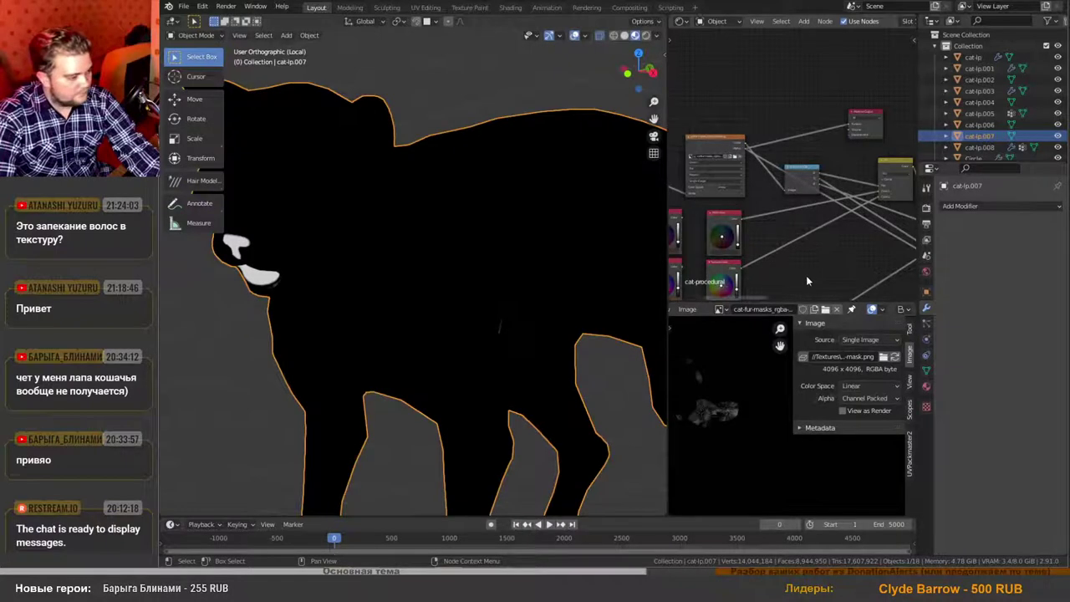
click(868, 113)
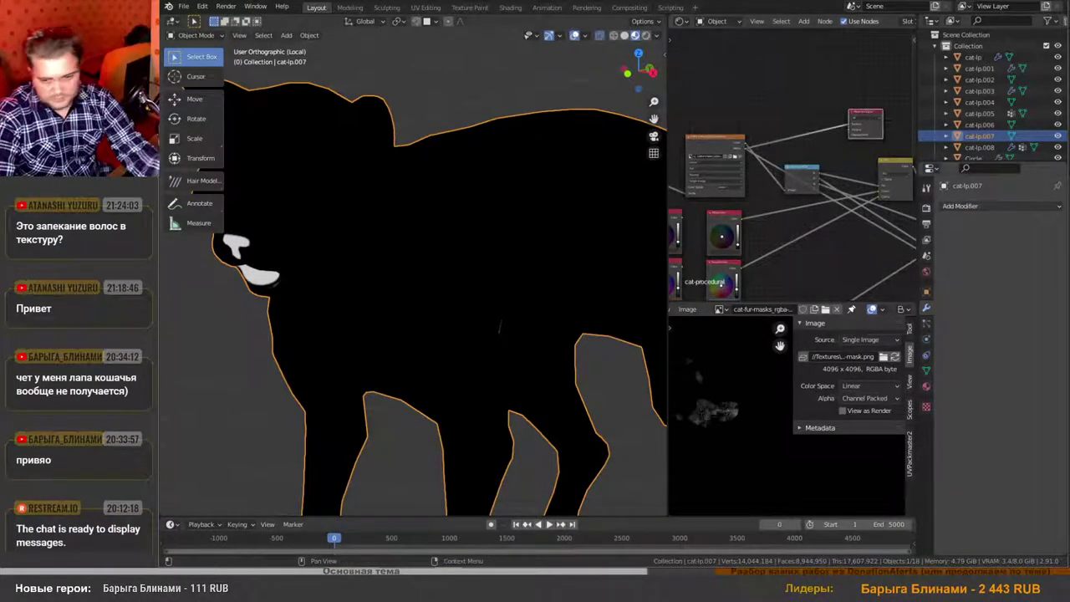
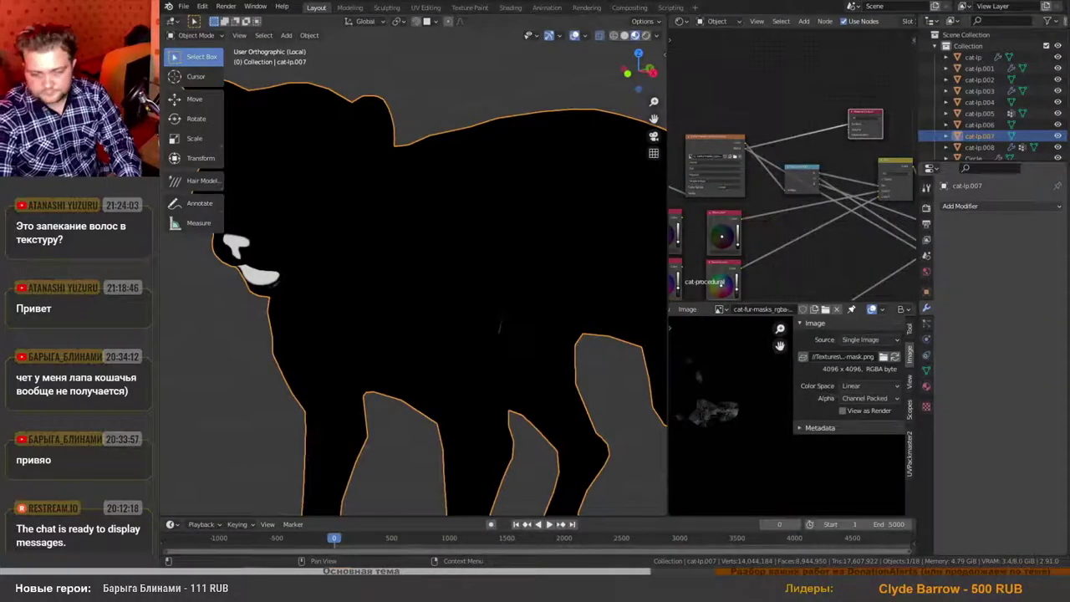
scroll(498, 354, down, 3)
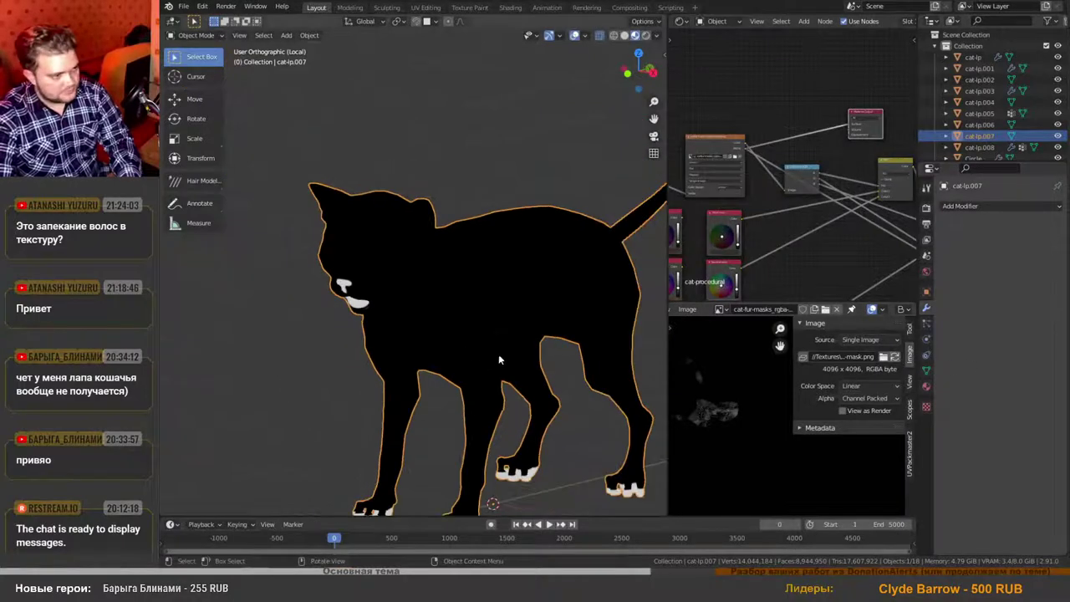
middle_drag(498, 354, 504, 351)
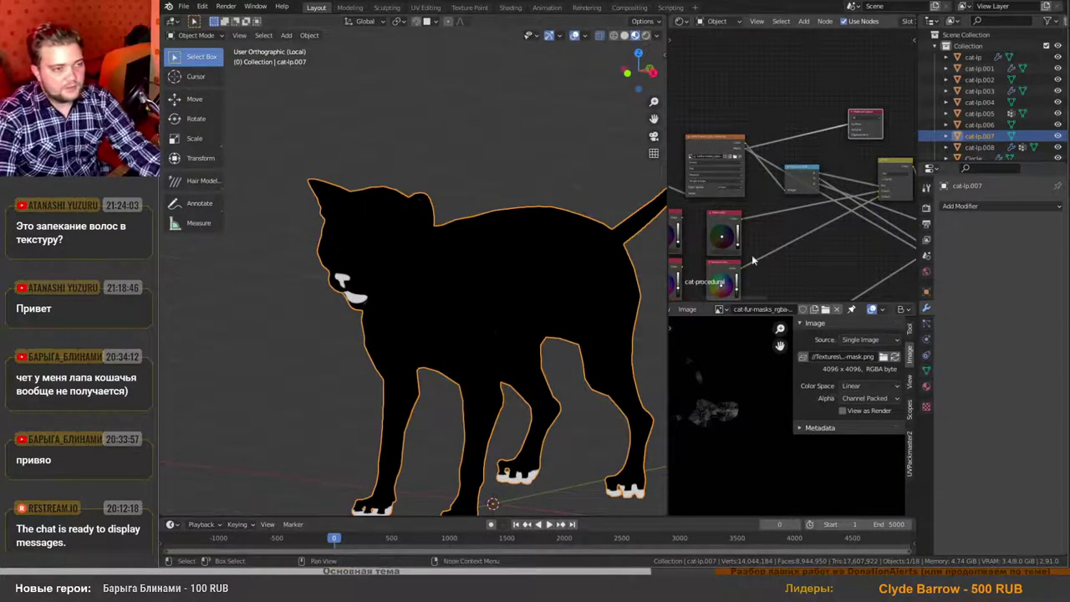
Delete the extra Material Output node used for previewing the mask channels.
scroll(792, 118, up, 3)
scroll(778, 160, down, 3)
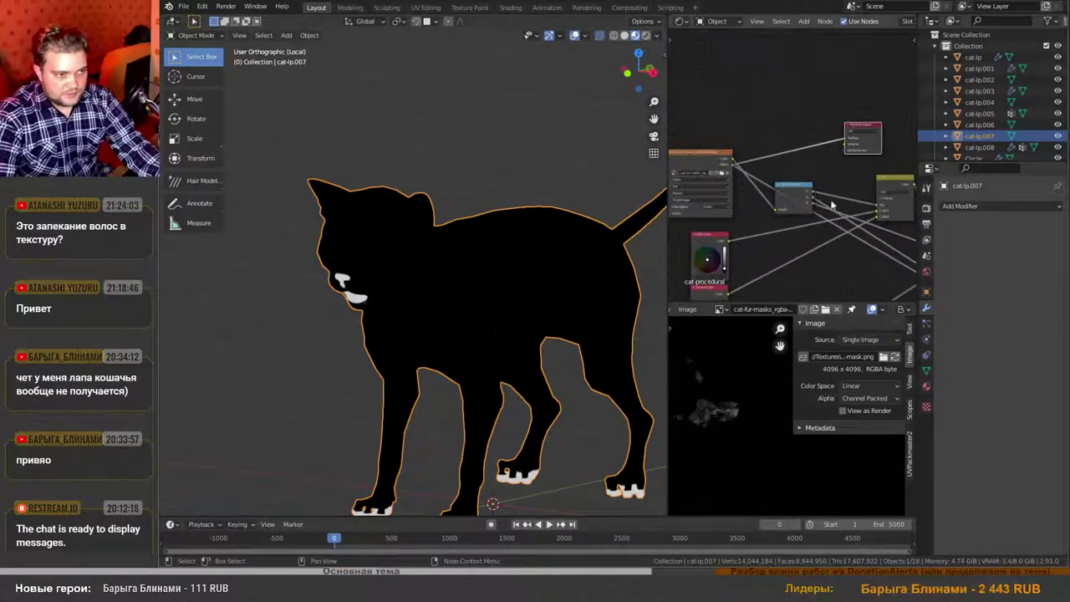
middle_drag(831, 204, 788, 186)
scroll(767, 171, up, 2)
scroll(777, 178, down, 2)
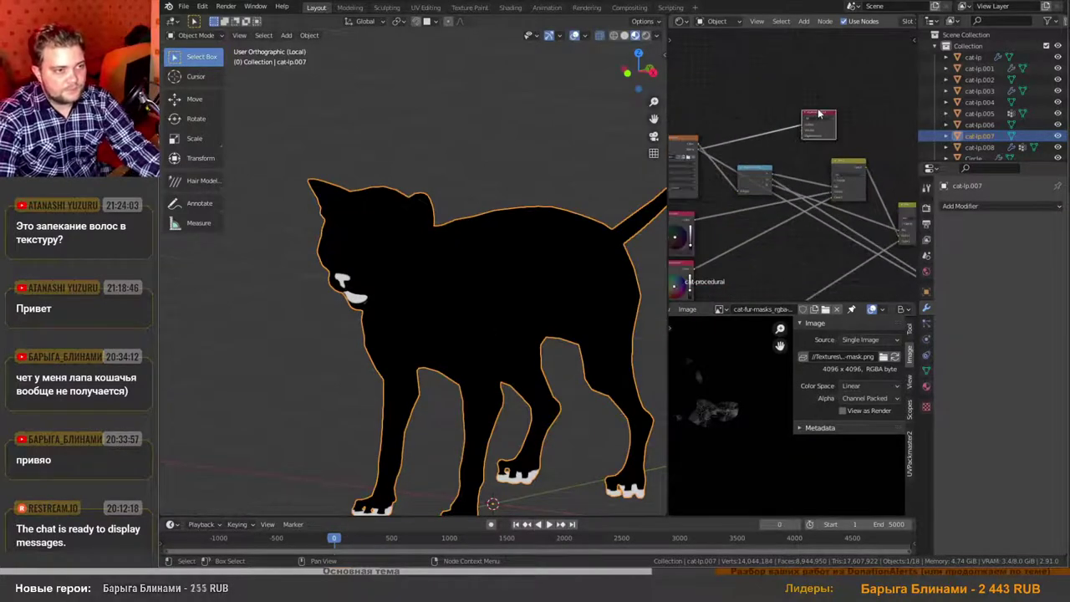
drag(822, 115, 826, 103)
scroll(821, 113, down, 3)
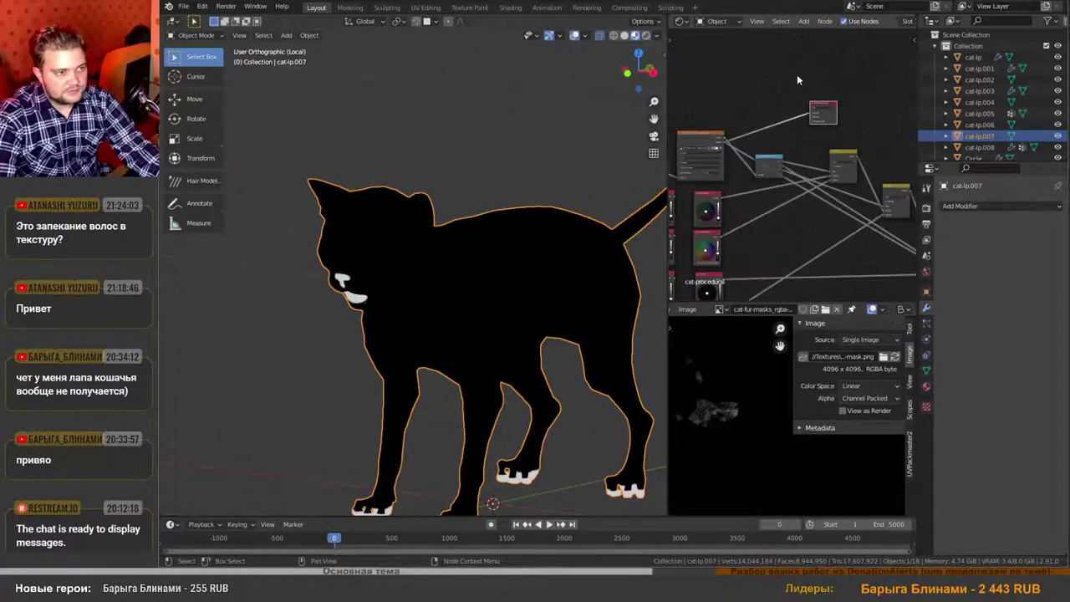
key(x)
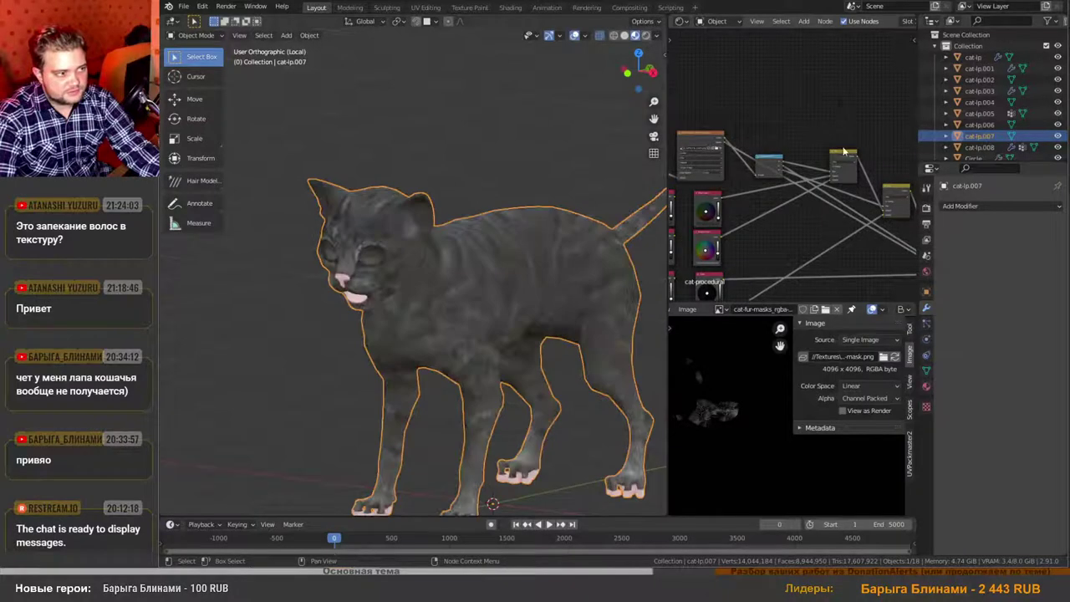
Select the original Material Output node following the shader at the end of the node chain.
scroll(808, 154, down, 4)
middle_drag(800, 209, 692, 137)
scroll(775, 194, down, 6)
middle_drag(845, 194, 753, 201)
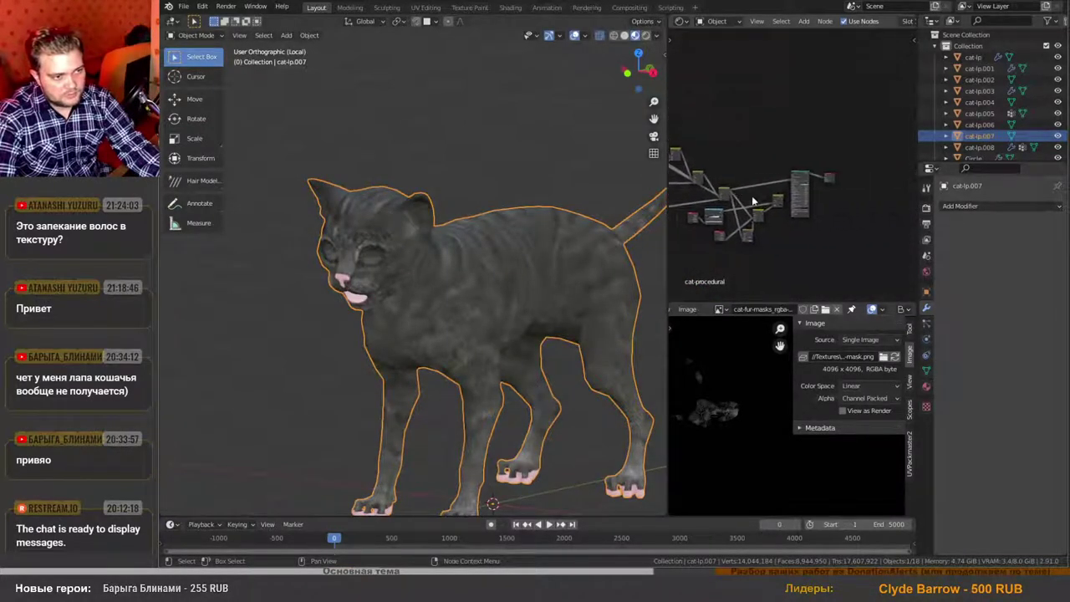
scroll(830, 177, up, 3)
scroll(830, 177, up, 3)
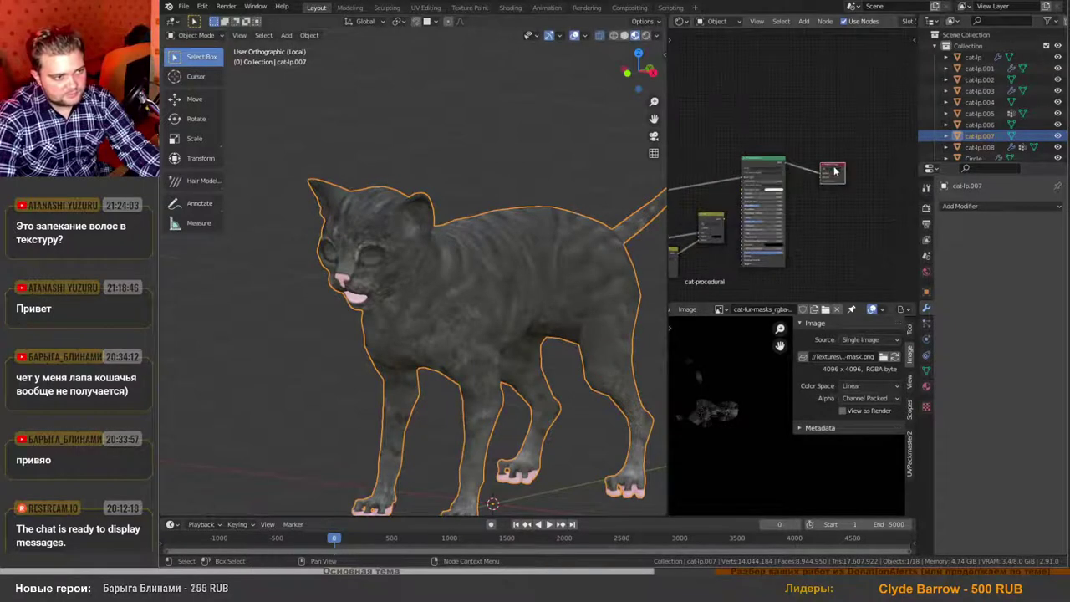
Darken the Main color node to nearly black and check the fur on the cat.
scroll(834, 172, down, 4)
middle_drag(834, 209, 761, 239)
scroll(808, 195, up, 3)
middle_drag(834, 190, 770, 208)
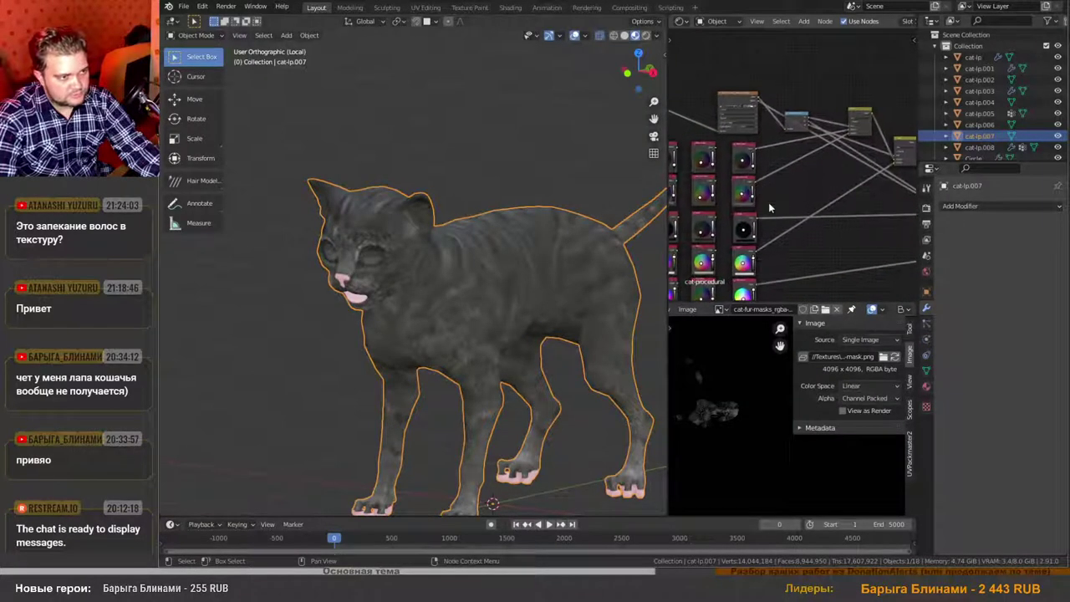
scroll(761, 188, up, 5)
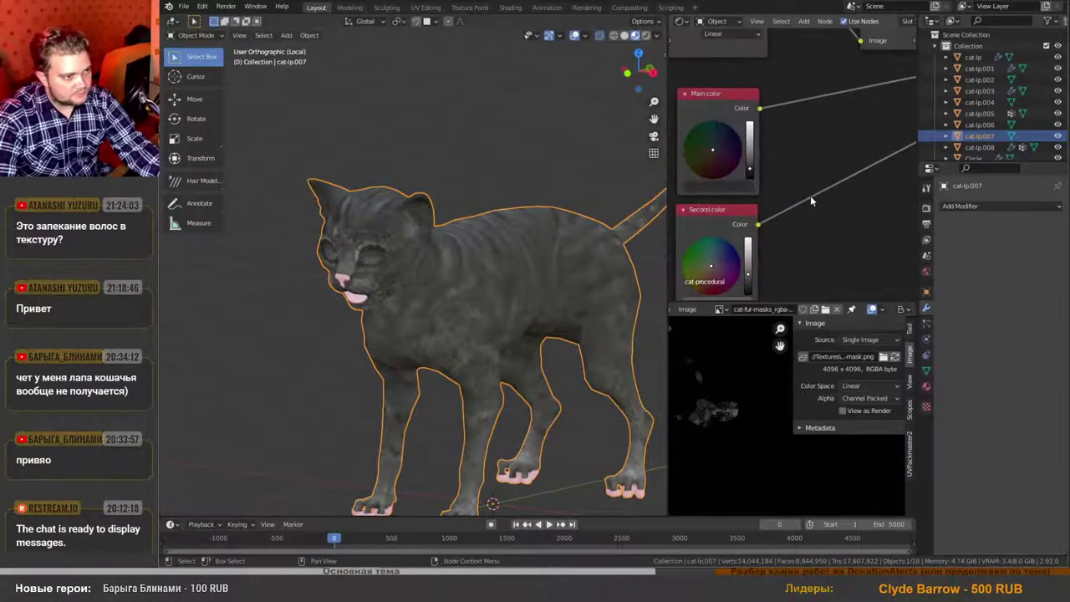
scroll(810, 196, up, 3)
click(800, 135)
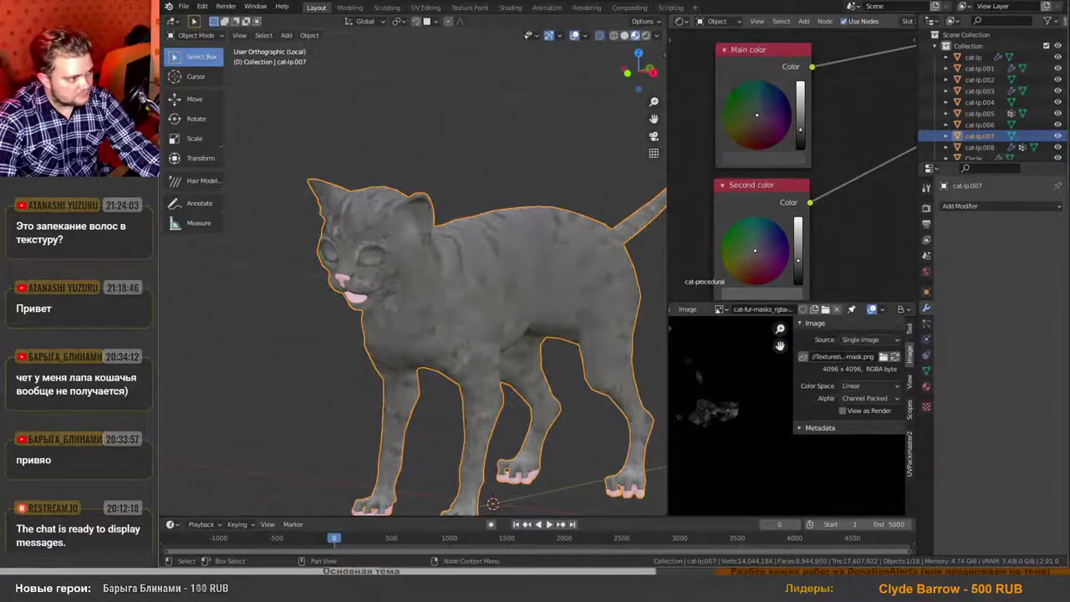
drag(800, 134, 800, 149)
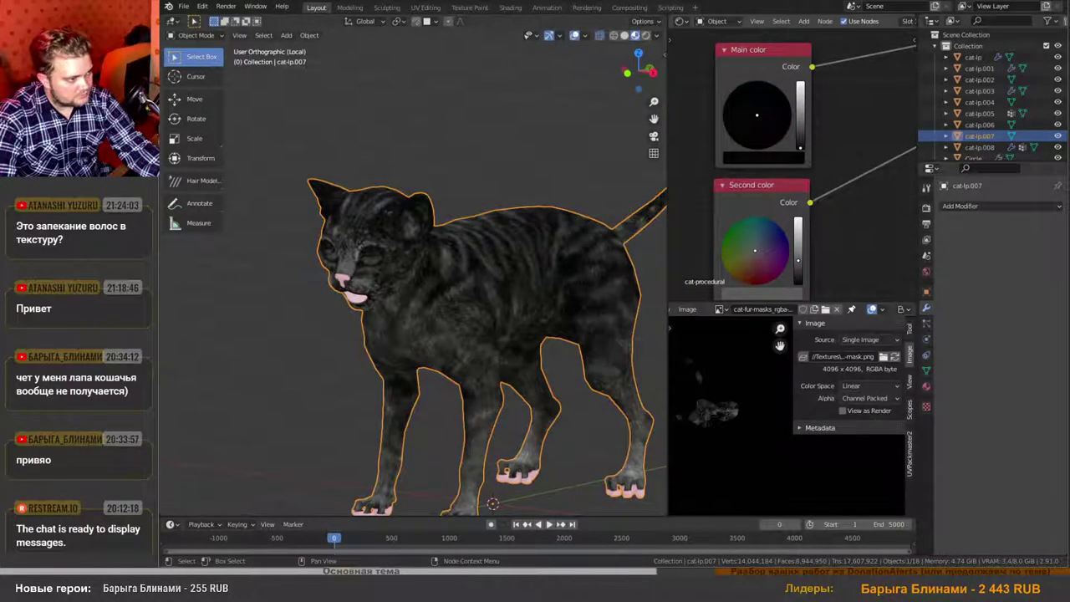
scroll(459, 271, up, 3)
middle_drag(458, 271, 452, 274)
scroll(451, 274, down, 3)
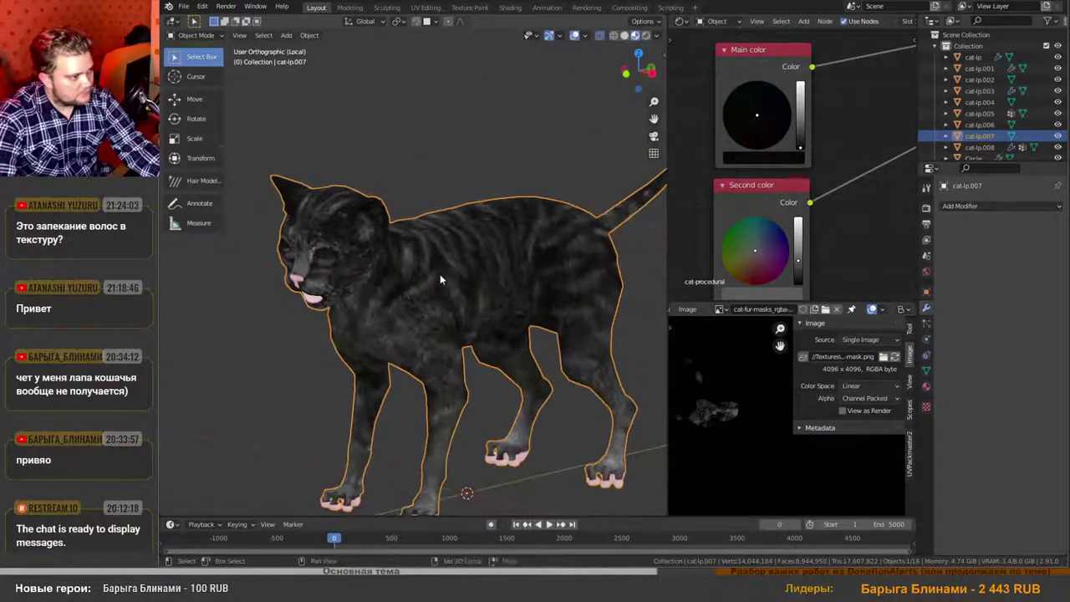
Brighten the Second color node and tint it slightly pink.
middle_drag(832, 265, 837, 203)
drag(830, 201, 832, 174)
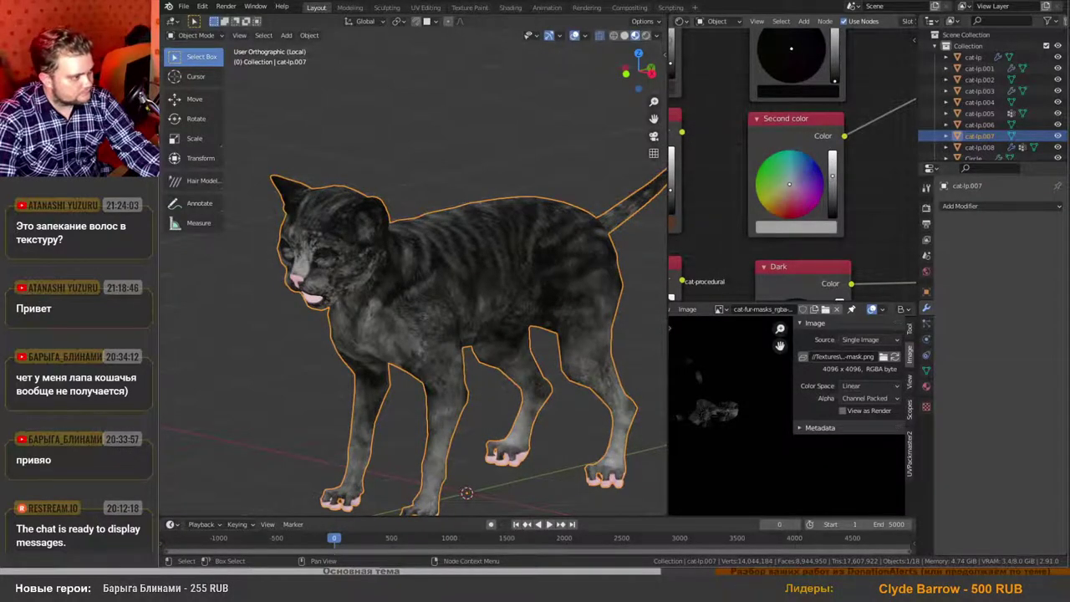
click(790, 190)
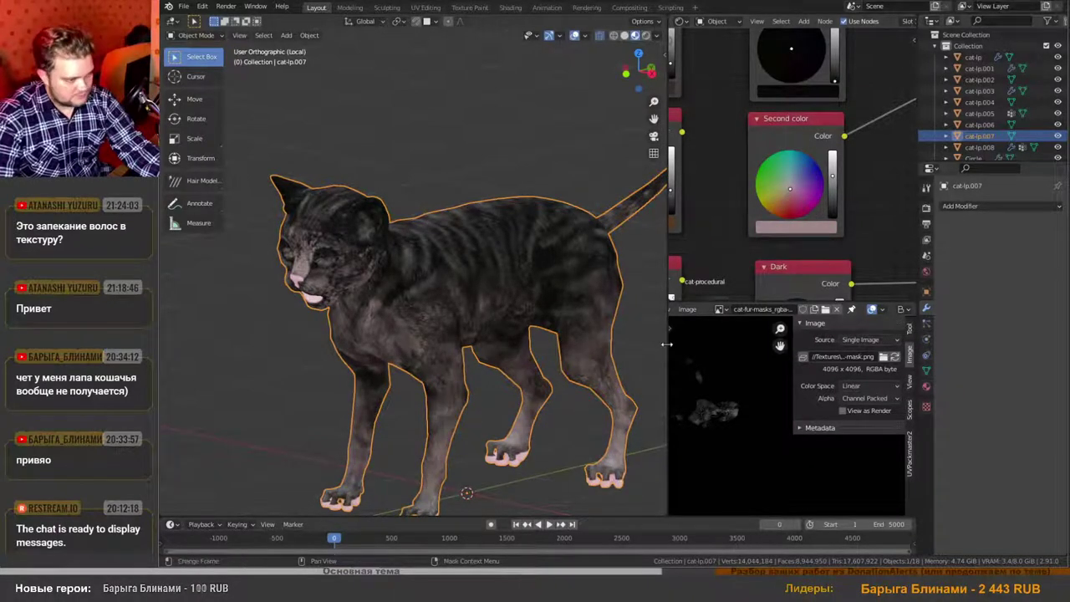
Widen the node and image editor area, and examine the fur pattern and colors on the cat's body and face up close.
drag(666, 347, 616, 349)
scroll(430, 321, up, 3)
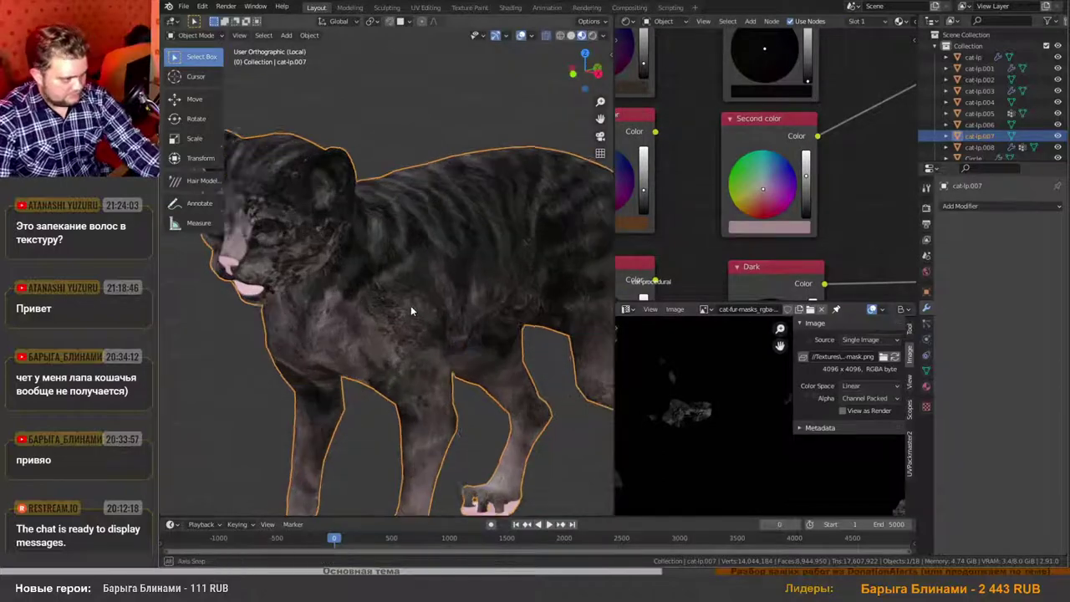
scroll(425, 283, up, 3)
scroll(408, 254, down, 2)
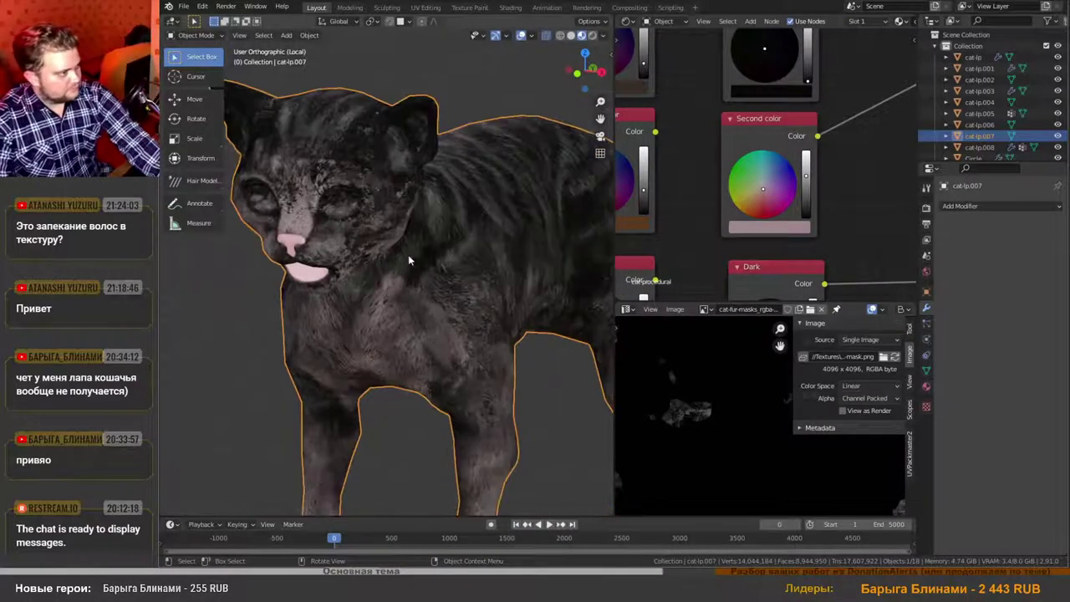
scroll(384, 245, up, 3)
scroll(403, 237, down, 3)
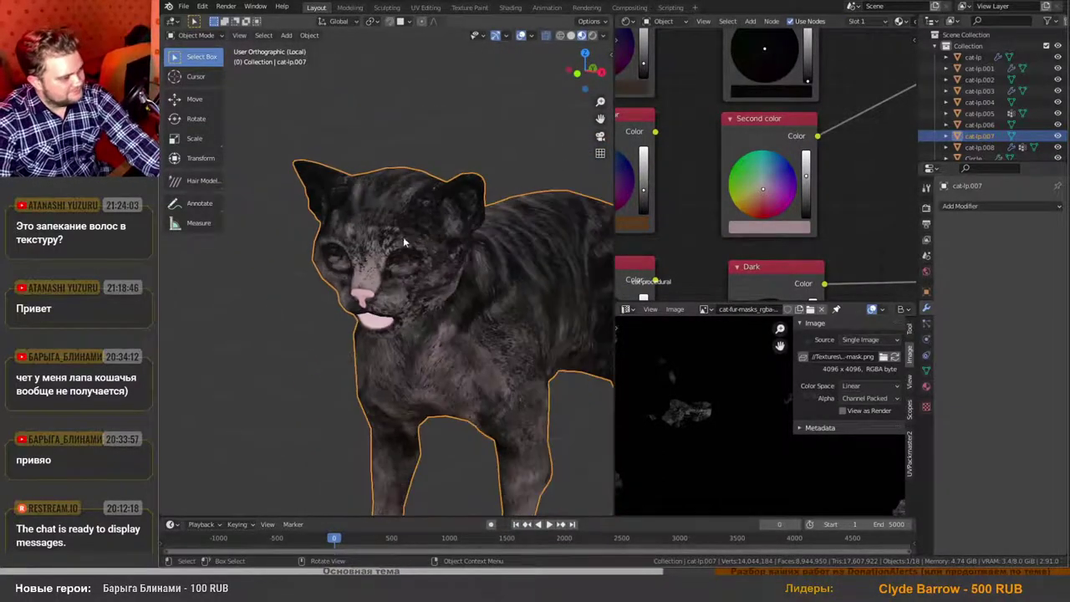
scroll(398, 244, up, 3)
scroll(398, 244, up, 3)
scroll(359, 217, down, 3)
scroll(313, 188, up, 3)
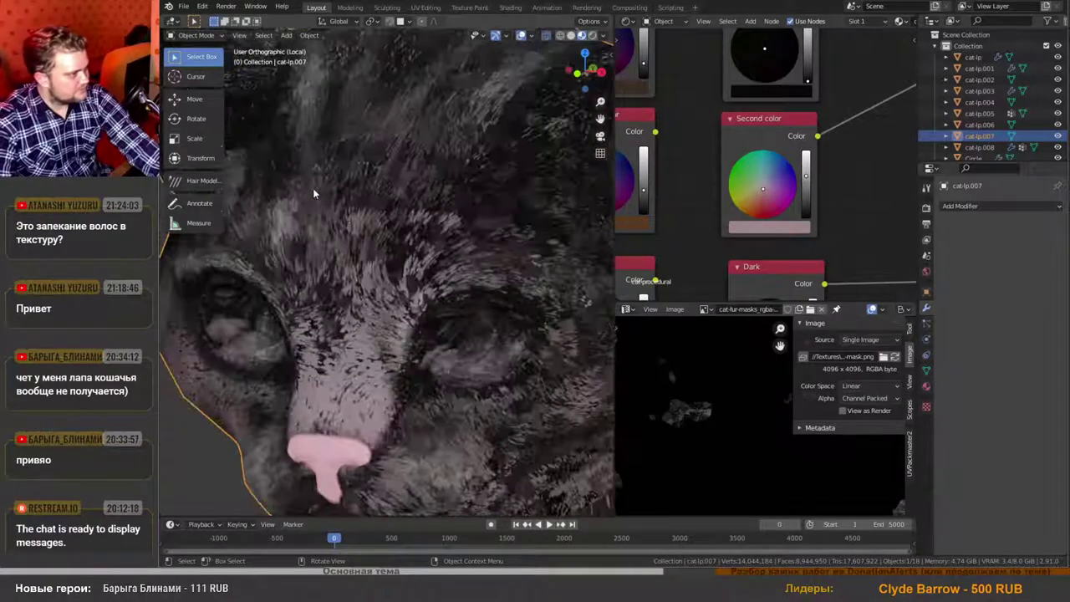
scroll(359, 224, down, 3)
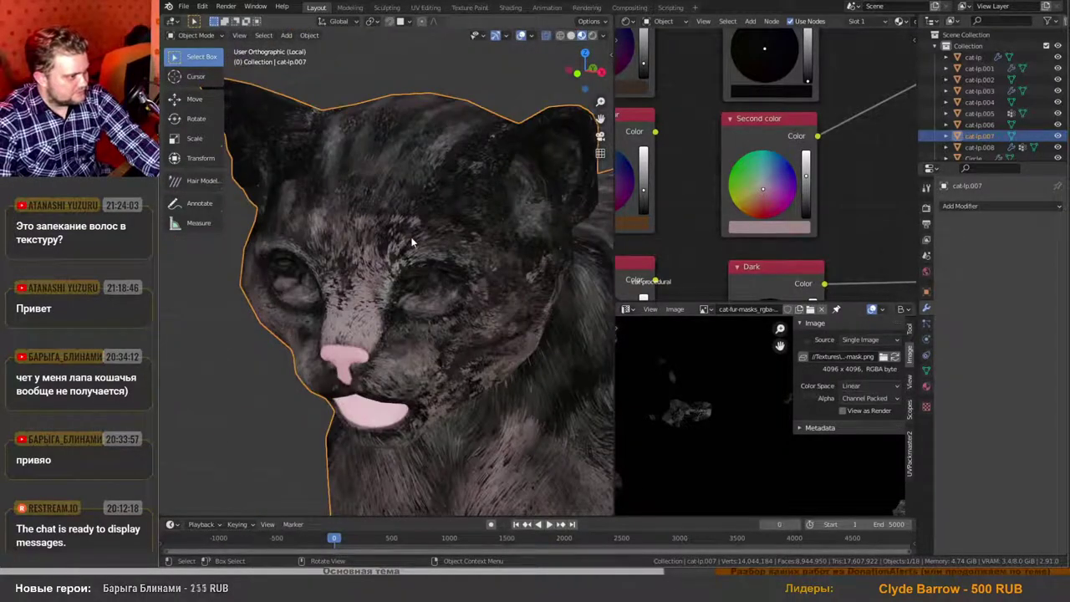
Examine the cat's baked fur shading from several sides and the shader nodes around the Principled BSDF.
scroll(412, 241, down, 4)
middle_drag(461, 309, 426, 354)
scroll(410, 323, down, 2)
scroll(401, 318, up, 3)
middle_drag(401, 317, 476, 219)
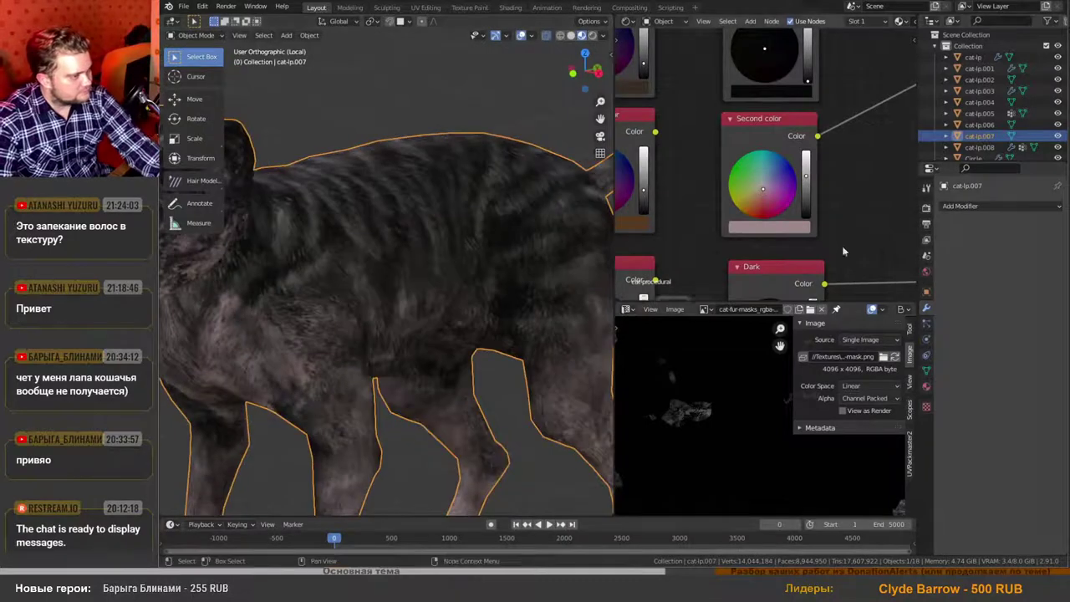
scroll(843, 250, down, 5)
middle_drag(842, 250, 669, 248)
middle_drag(793, 210, 746, 211)
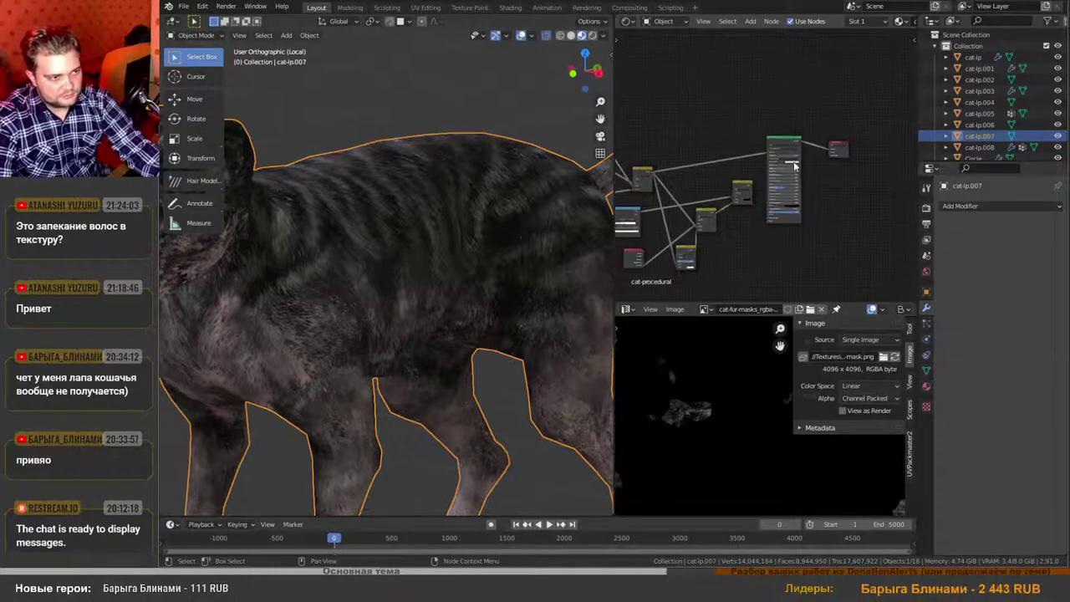
scroll(786, 150, up, 1)
scroll(789, 134, up, 1)
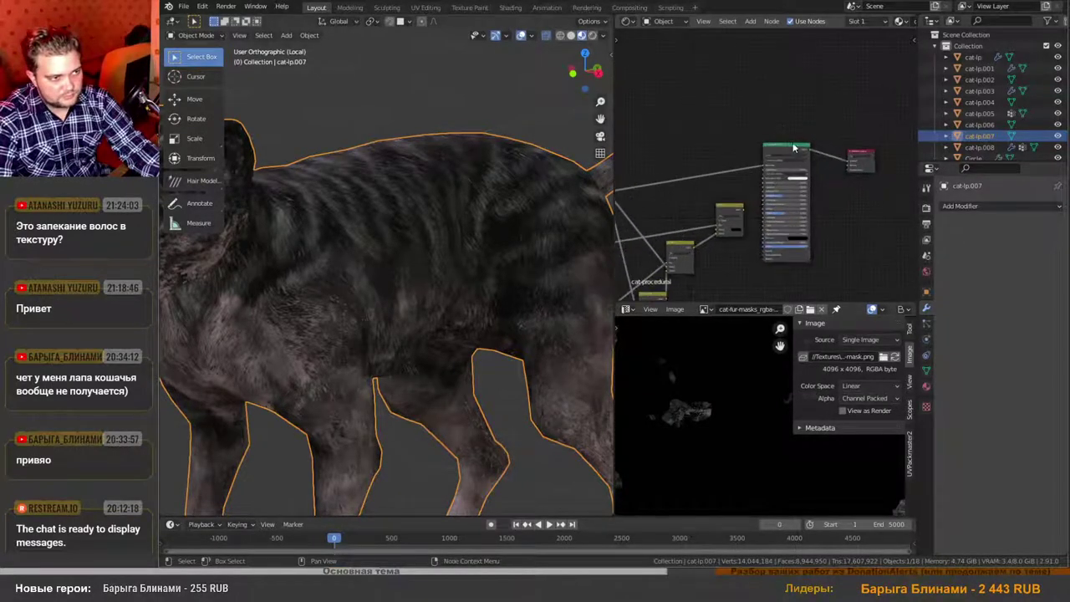
Move the Principled BSDF node slightly closer to the Material Output node and deselect it.
drag(793, 144, 818, 160)
scroll(792, 153, down, 3)
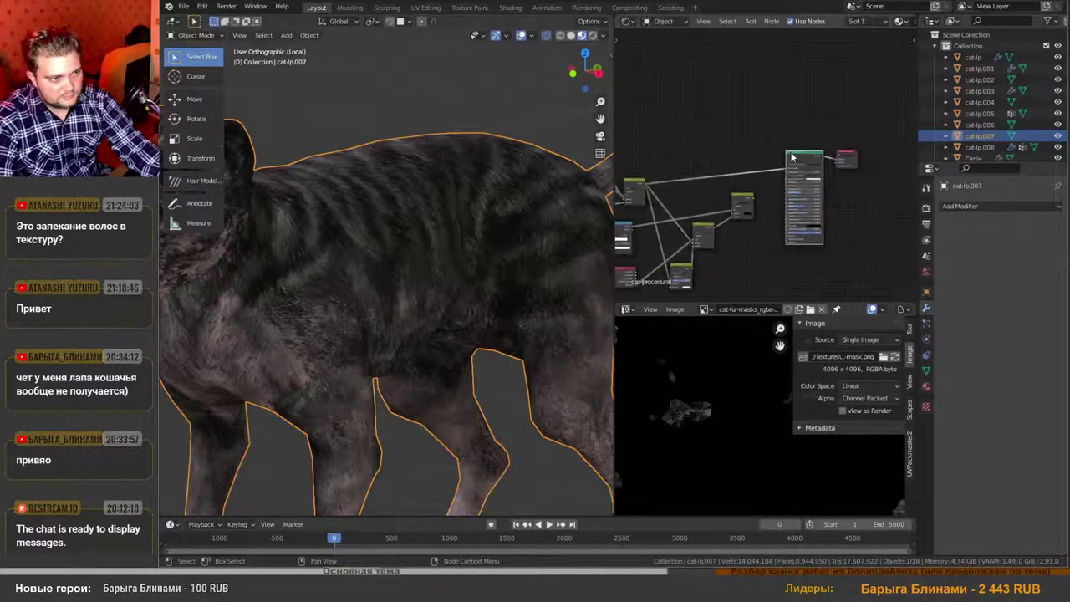
scroll(796, 139, up, 2)
click(864, 183)
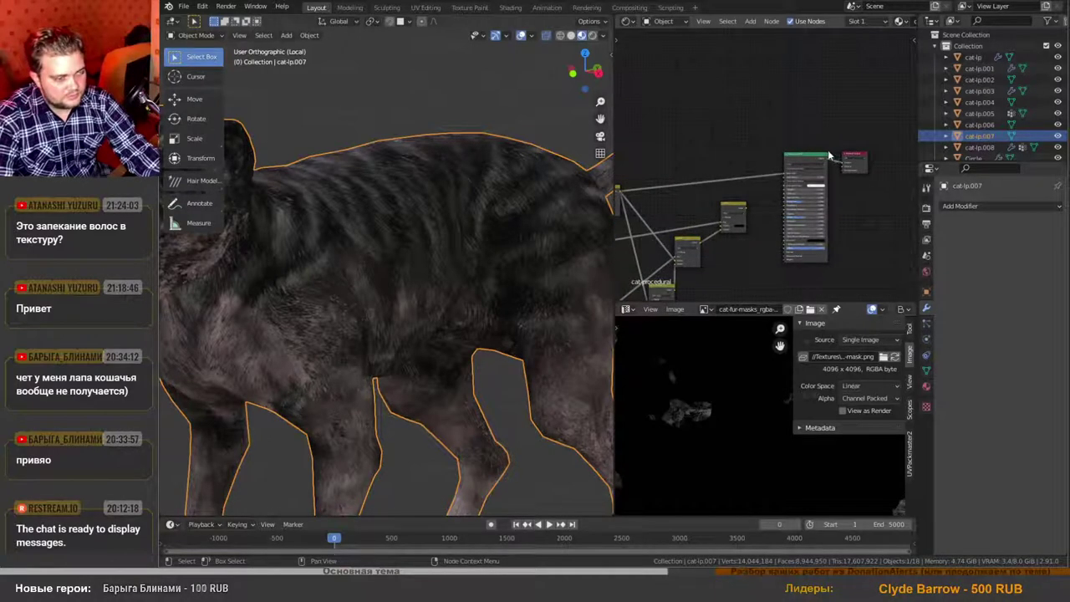
Copy the low-poly cat object cat-lp.007 with Copy Objects.
scroll(827, 149, down, 2)
scroll(480, 218, down, 5)
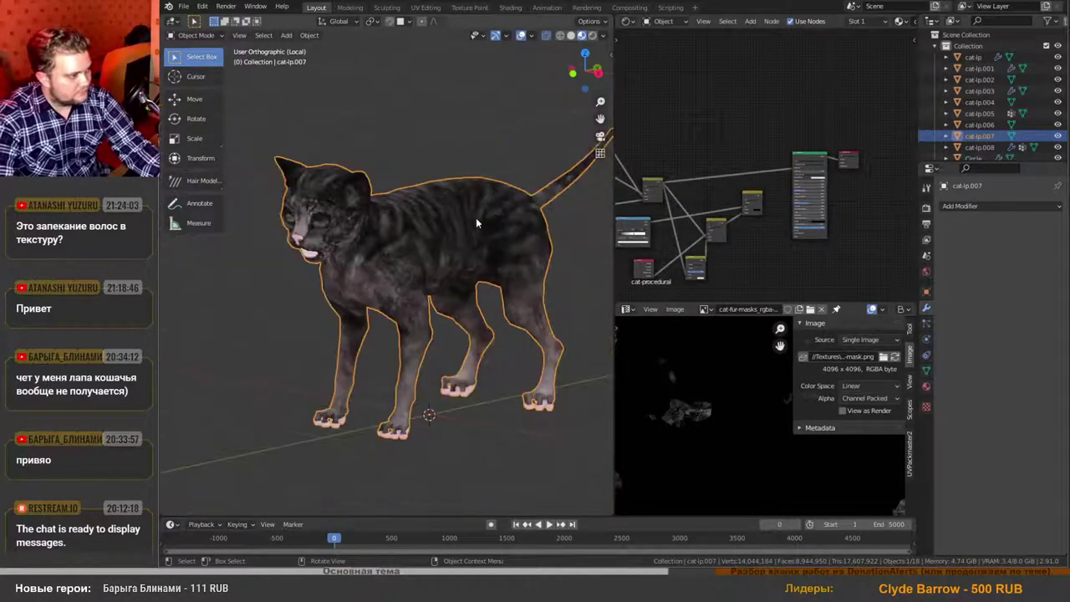
scroll(449, 218, down, 2)
scroll(455, 222, up, 2)
key(ctrl+c)
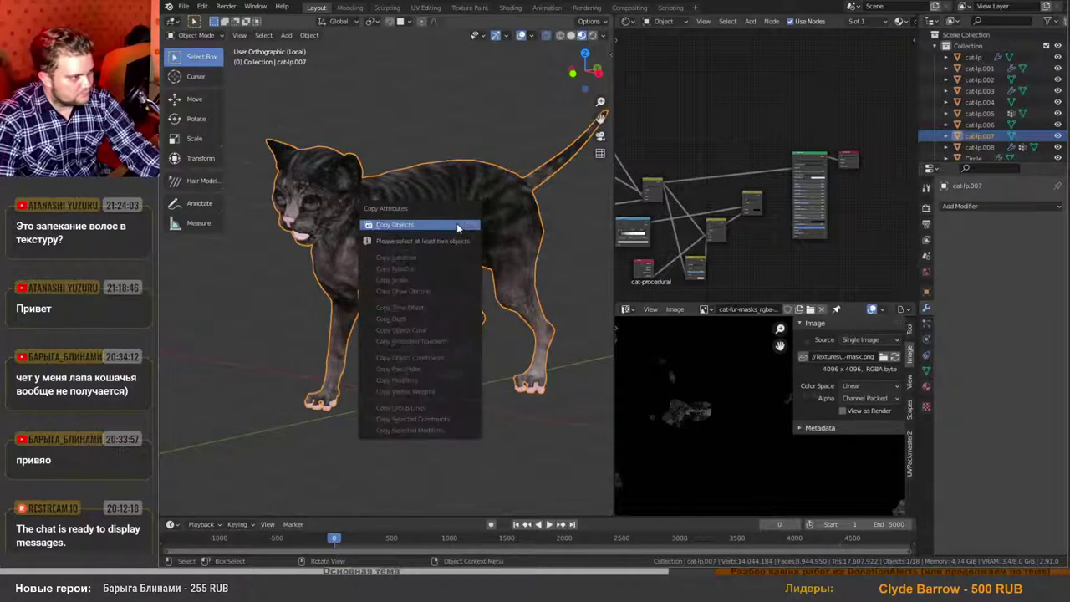
click(456, 224)
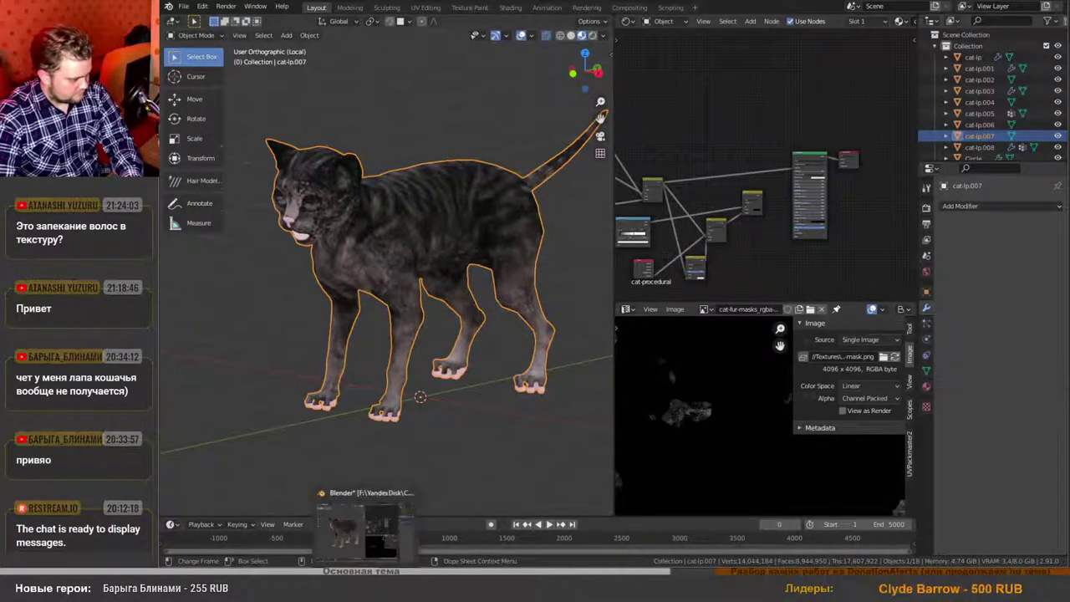
Start a second Blender instance, paste the copied cat into its empty scene and maximize the window.
right_click(366, 578)
click(362, 518)
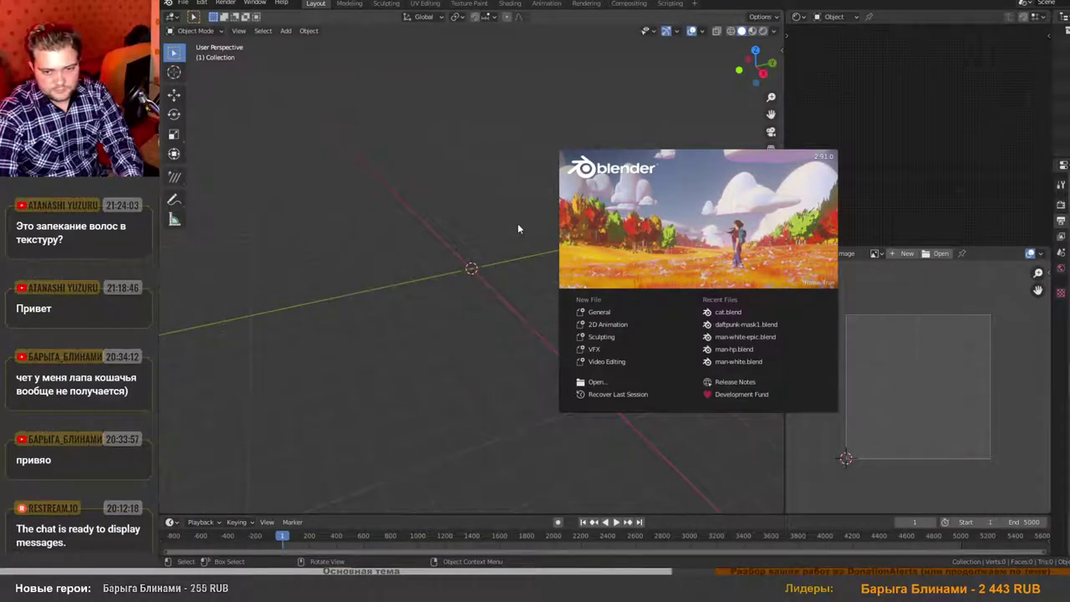
click(493, 269)
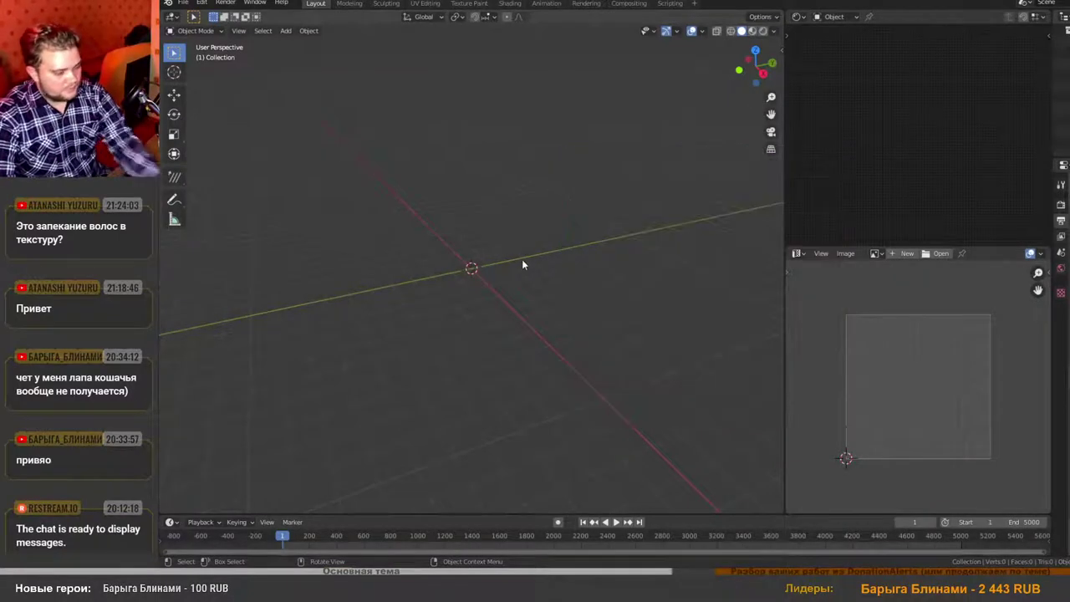
key(ctrl+v)
drag(524, 2, 159, 209)
key(Escape)
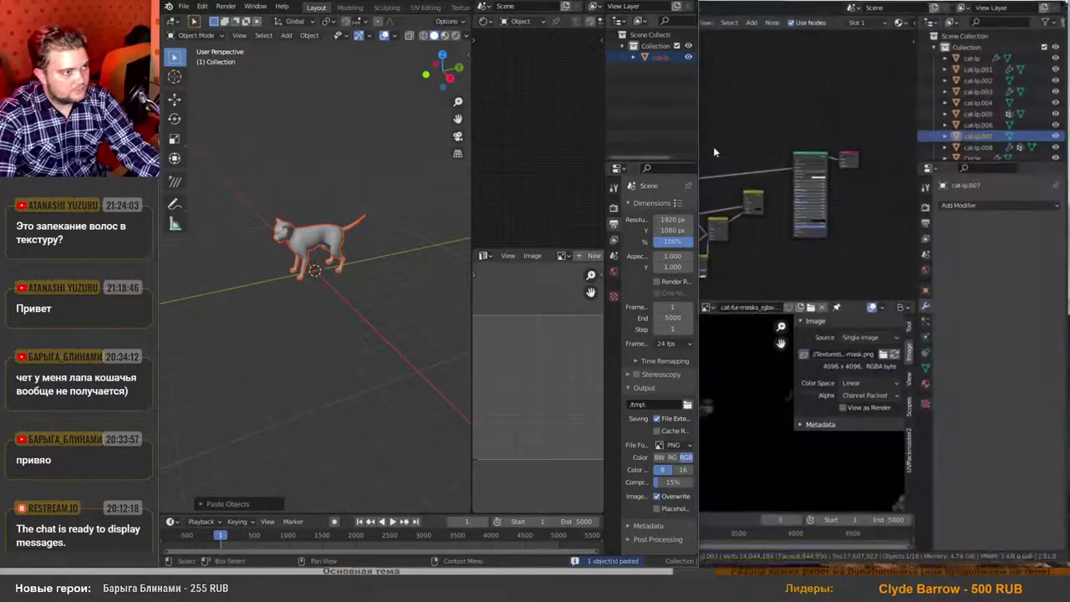
key(super+Up)
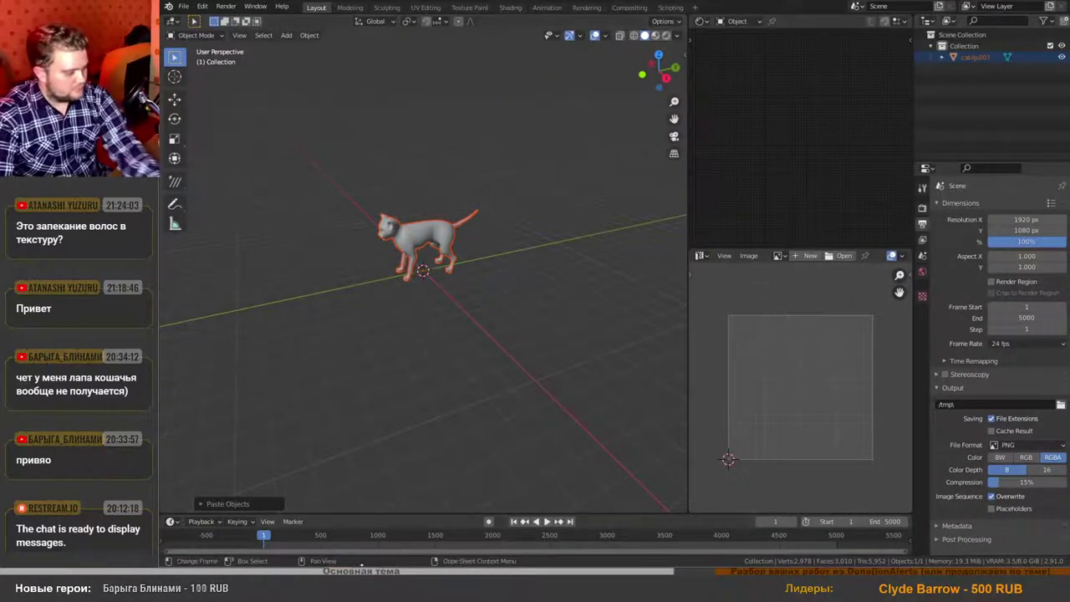
Quit the Blender instance holding the original cat file and switch back to the new scene.
mouse_move(368, 567)
click(324, 539)
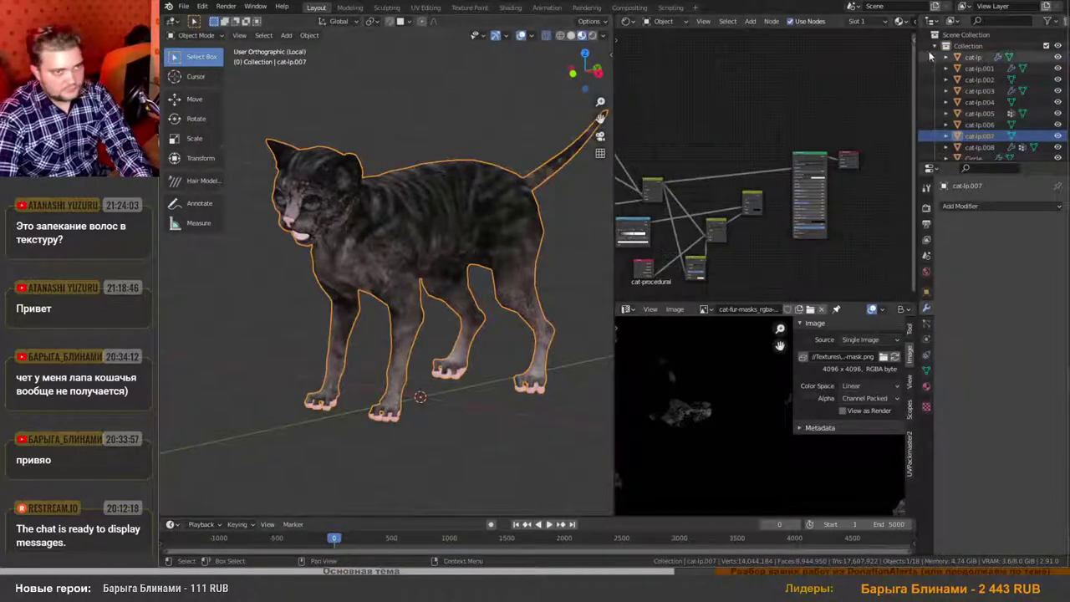
key(ctrl+q)
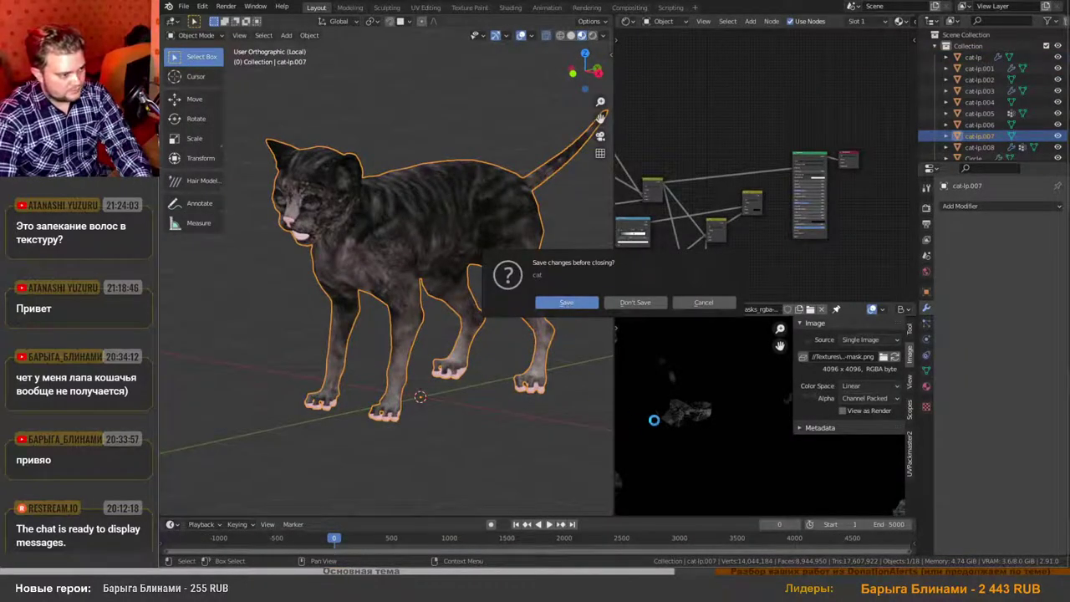
mouse_move(368, 567)
click(411, 530)
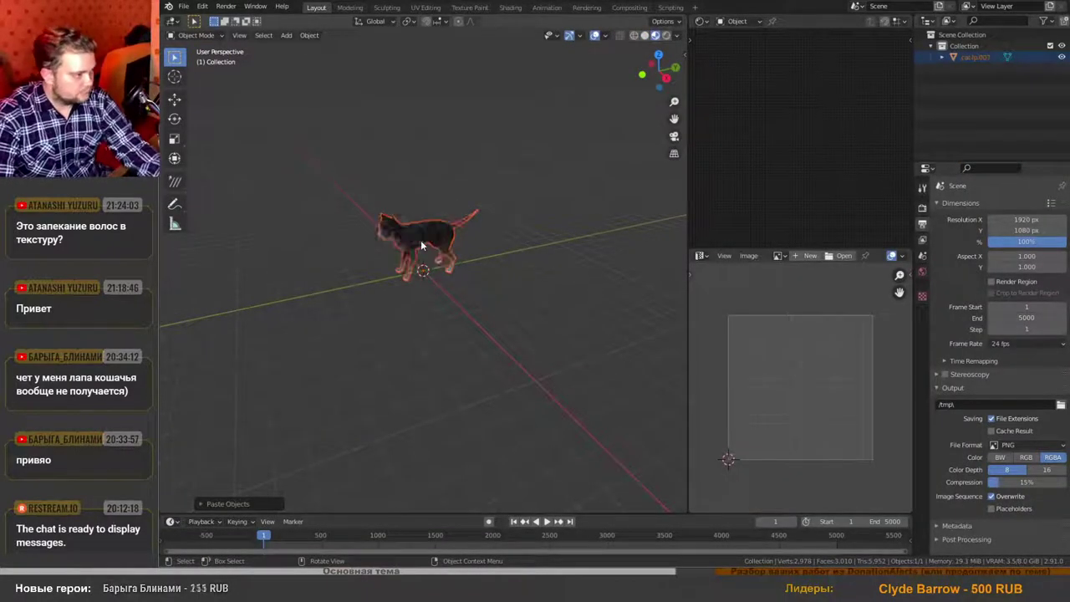
Inspect the pasted cat's fur material up close and as a whole, using an orthographic view.
scroll(421, 240, up, 6)
middle_drag(401, 243, 437, 242)
scroll(437, 243, up, 3)
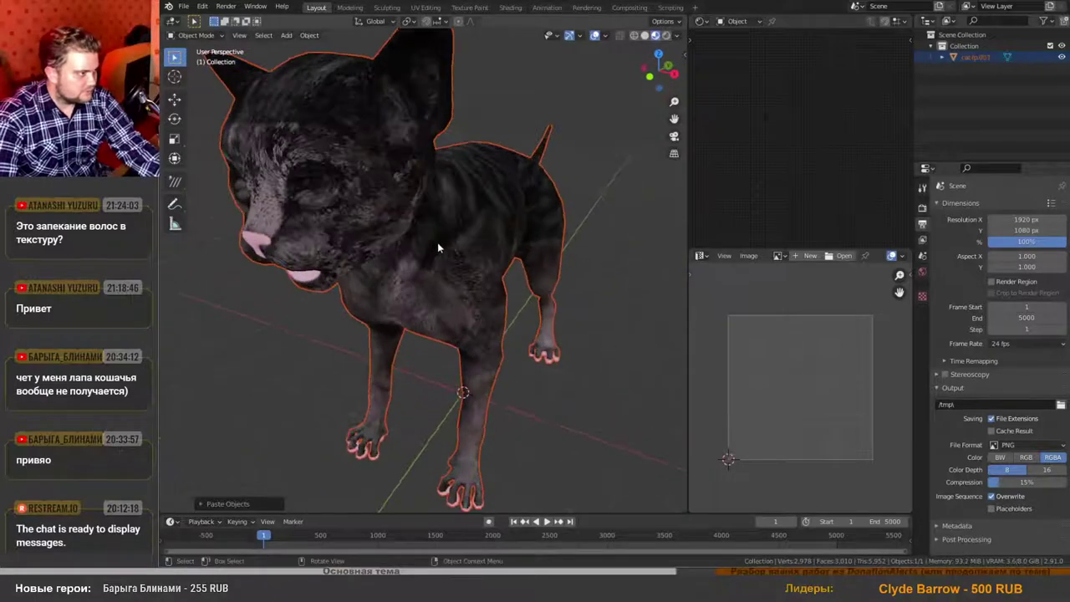
scroll(437, 242, down, 3)
scroll(439, 242, up, 2)
scroll(443, 245, down, 1)
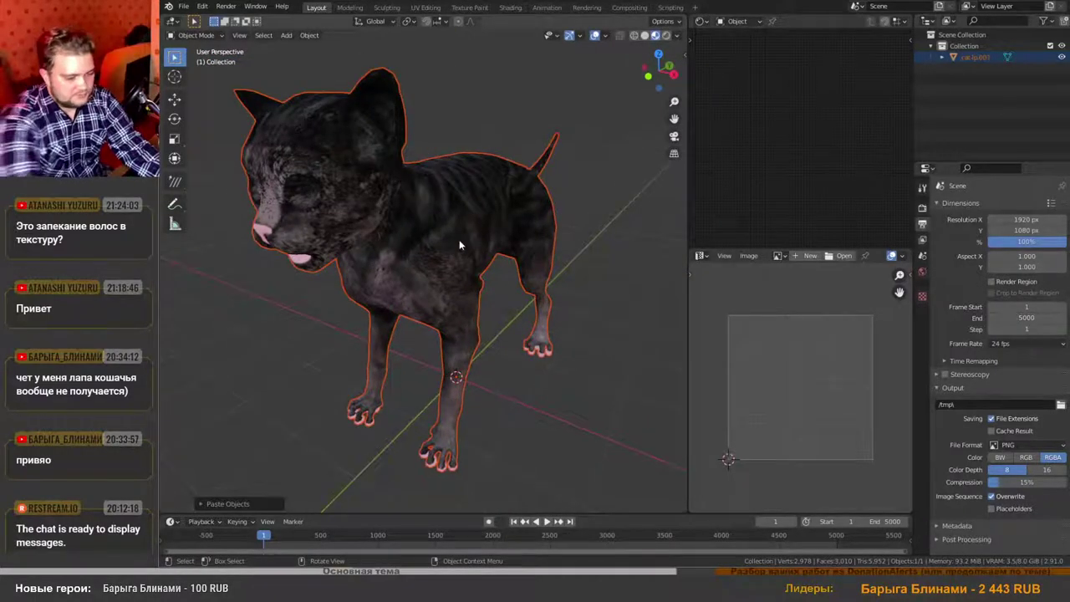
key(KP_5)
scroll(467, 263, down, 3)
middle_drag(467, 262, 487, 246)
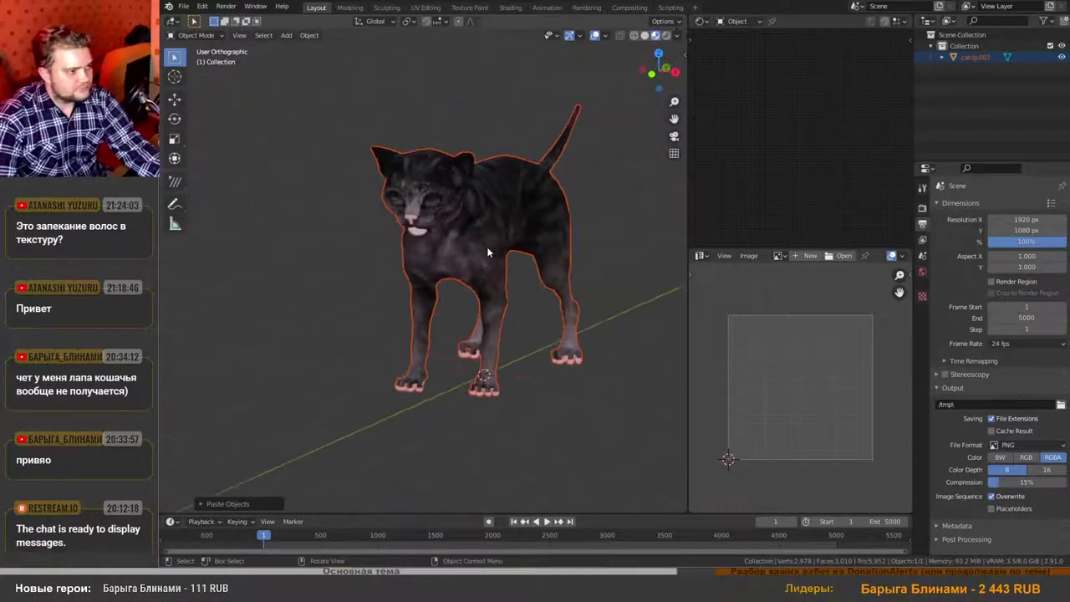
scroll(487, 247, up, 5)
Select the pasted cat so that its cat-procedural material nodes are shown in the shader editor.
click(482, 174)
scroll(508, 219, down, 3)
scroll(784, 194, down, 2)
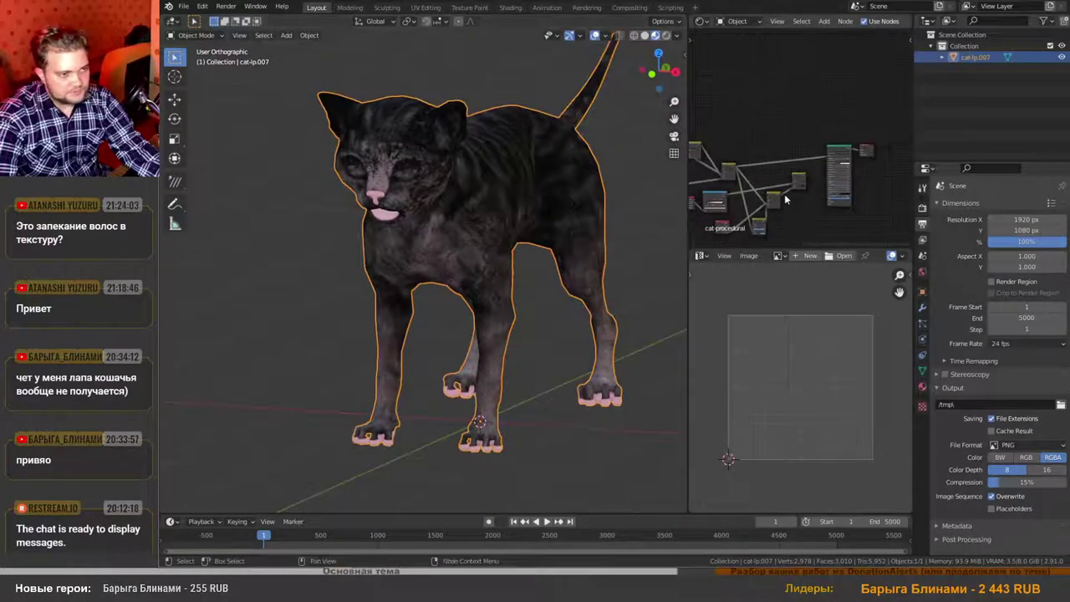
middle_drag(784, 194, 814, 182)
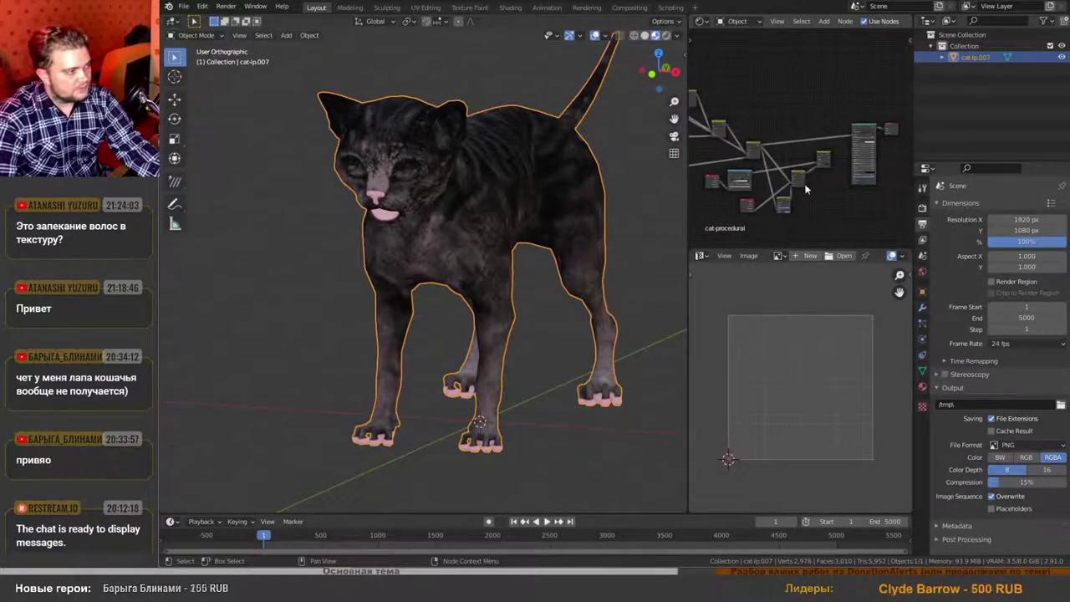
scroll(468, 262, up, 8)
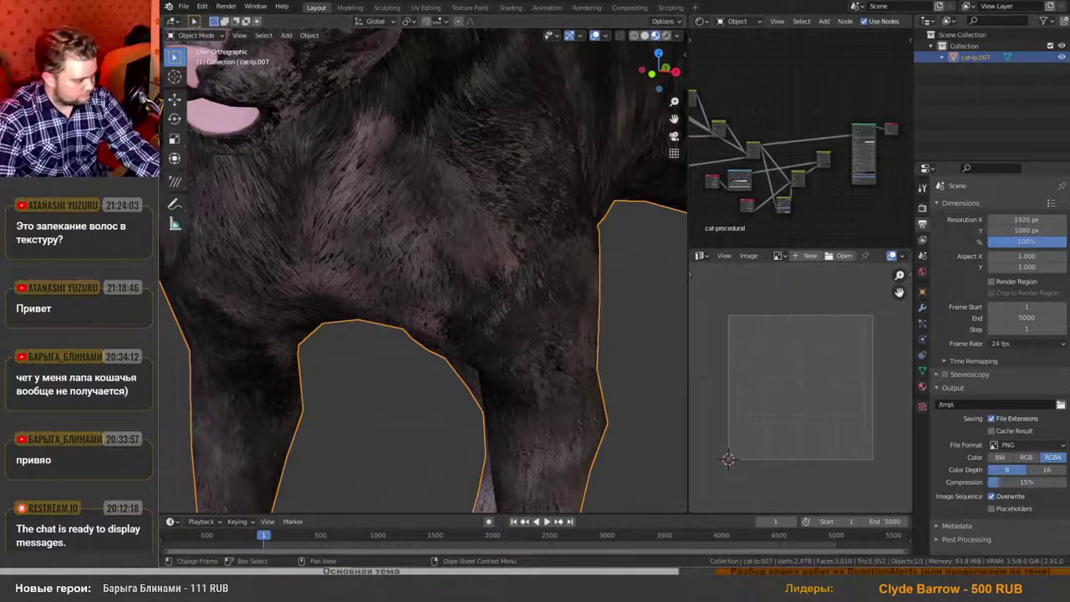
Add ffur_ao.png and ffur_normal.png from the final-fur textures folder to the cat's material as image texture nodes.
mouse_move(310, 577)
click(323, 542)
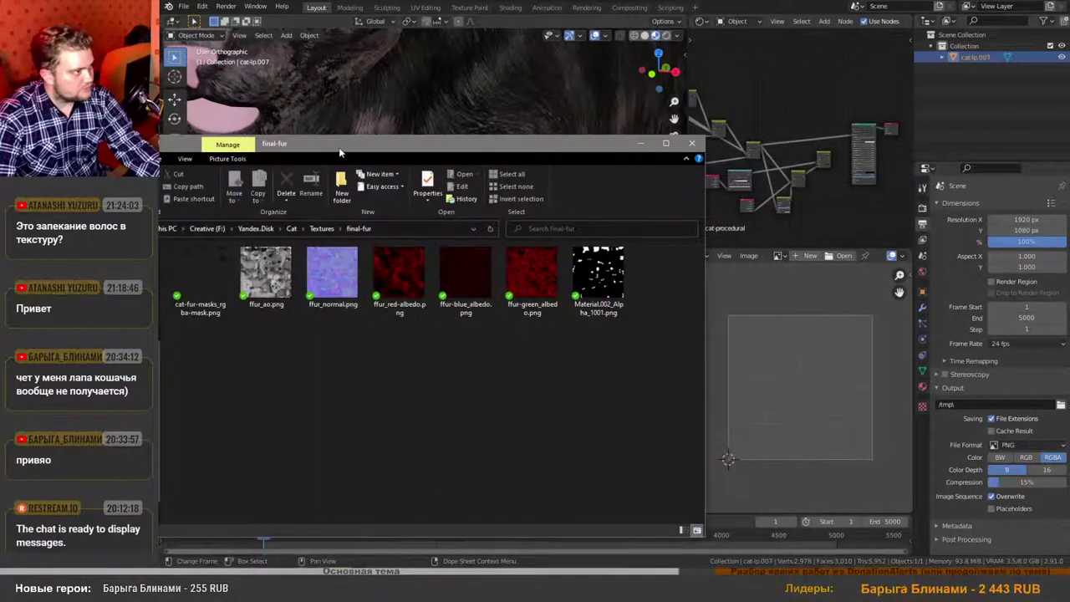
click(373, 241)
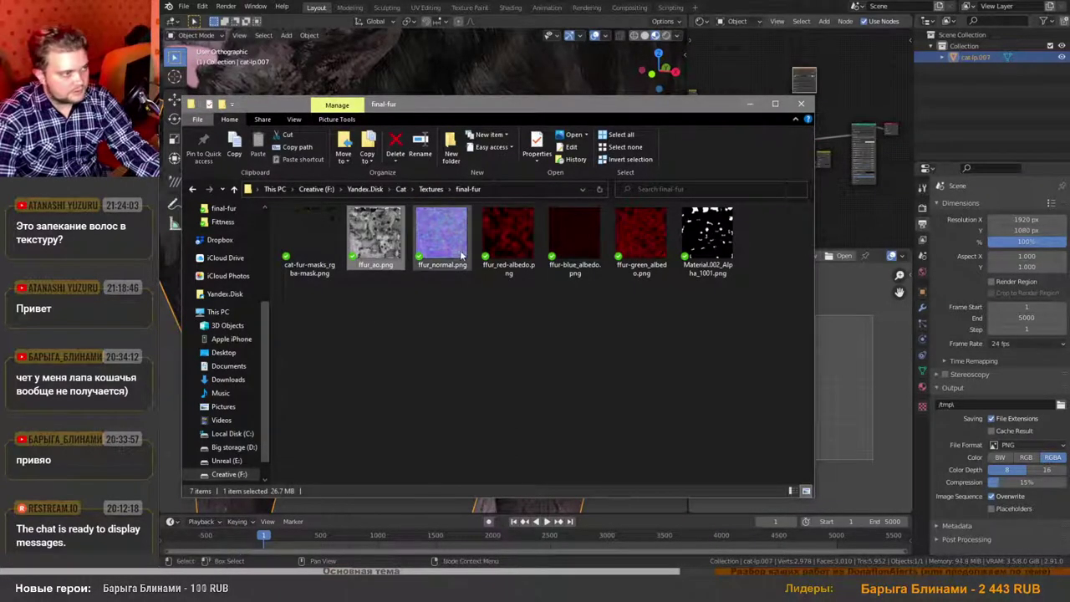
drag(442, 237, 855, 96)
middle_drag(840, 212, 858, 177)
Maximize the shader editor and arrange the image nodes, with ffur_normal.png below the Mix chain and ffur_ao.png above it.
key(ctrl+space)
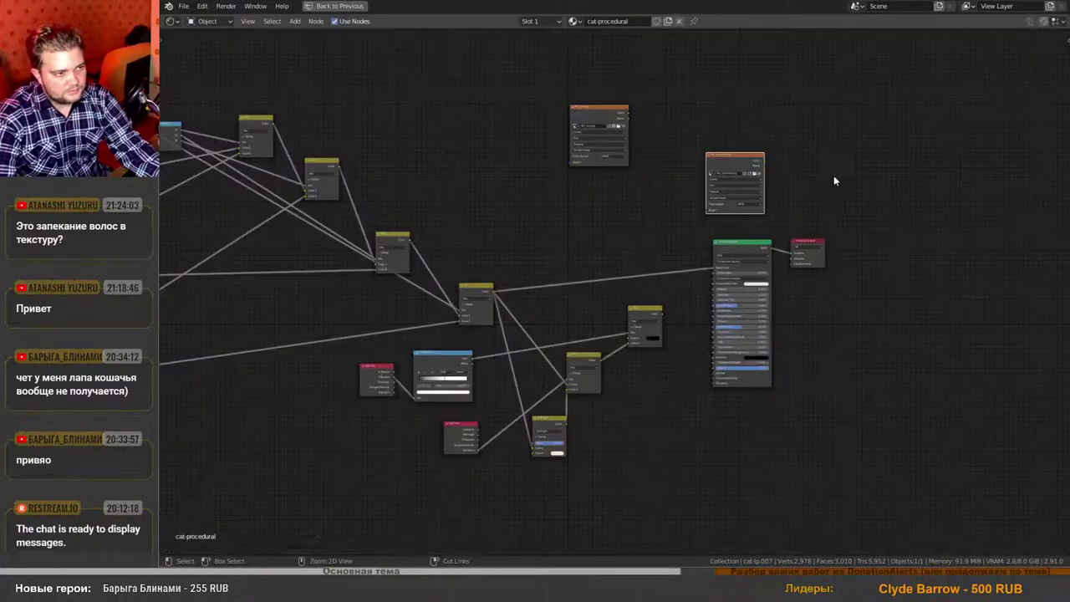
scroll(739, 214, down, 3)
scroll(719, 191, up, 5)
drag(730, 179, 647, 471)
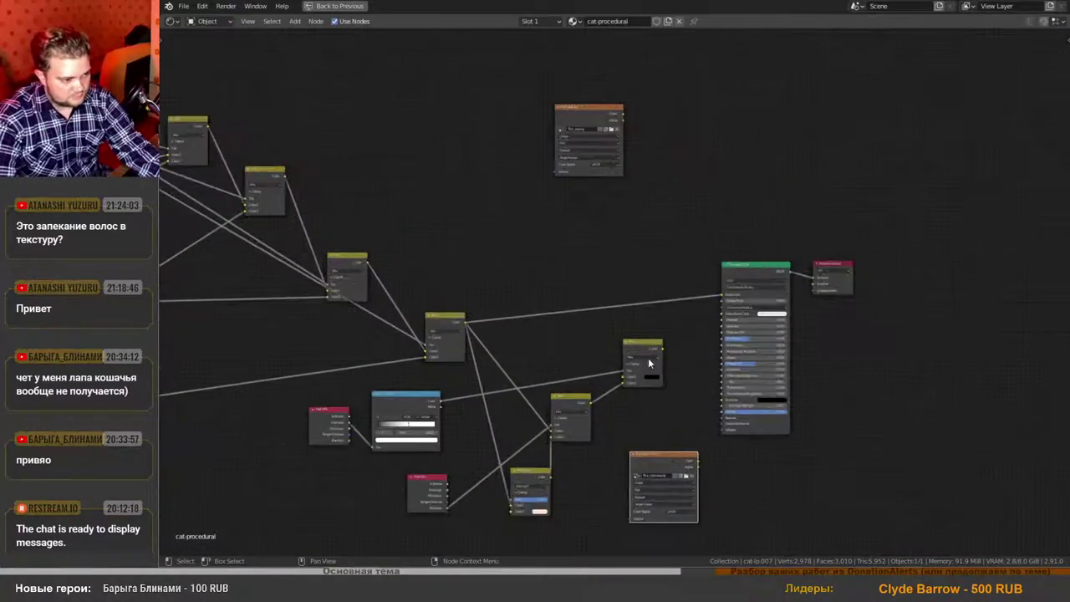
drag(588, 118, 633, 147)
scroll(636, 258, down, 3)
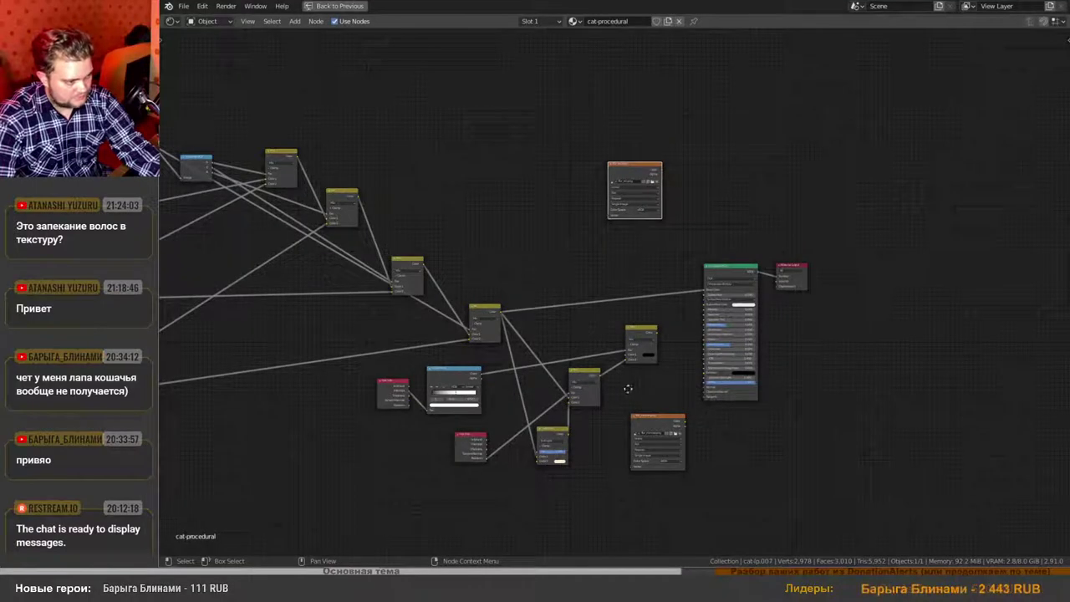
Delete the leftover Mix, colour ramp and input nodes beneath the main colour chain.
middle_drag(628, 389, 666, 349)
drag(585, 280, 664, 338)
key(x)
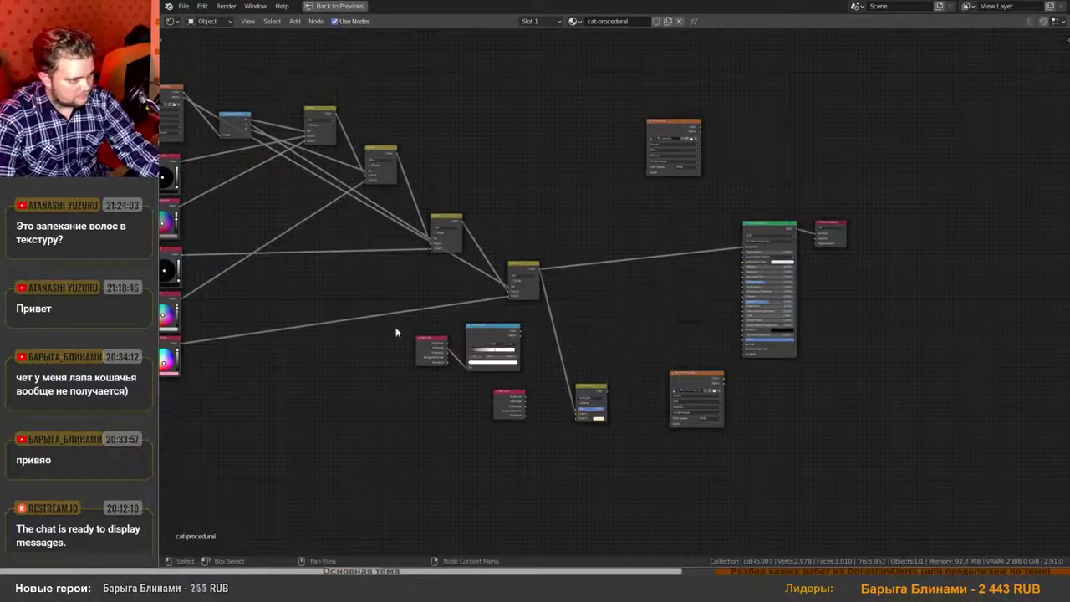
drag(391, 337, 592, 424)
key(x)
scroll(602, 251, up, 2)
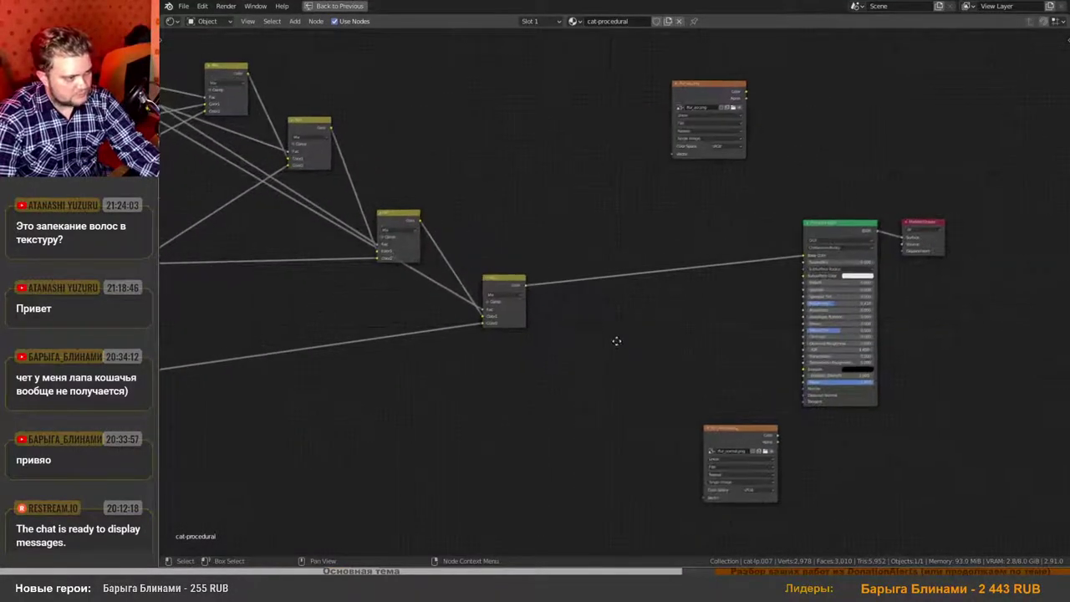
Insert a Mix colour node on the link between the last Mix node and the Principled BSDF's Base Color.
key(shift+a)
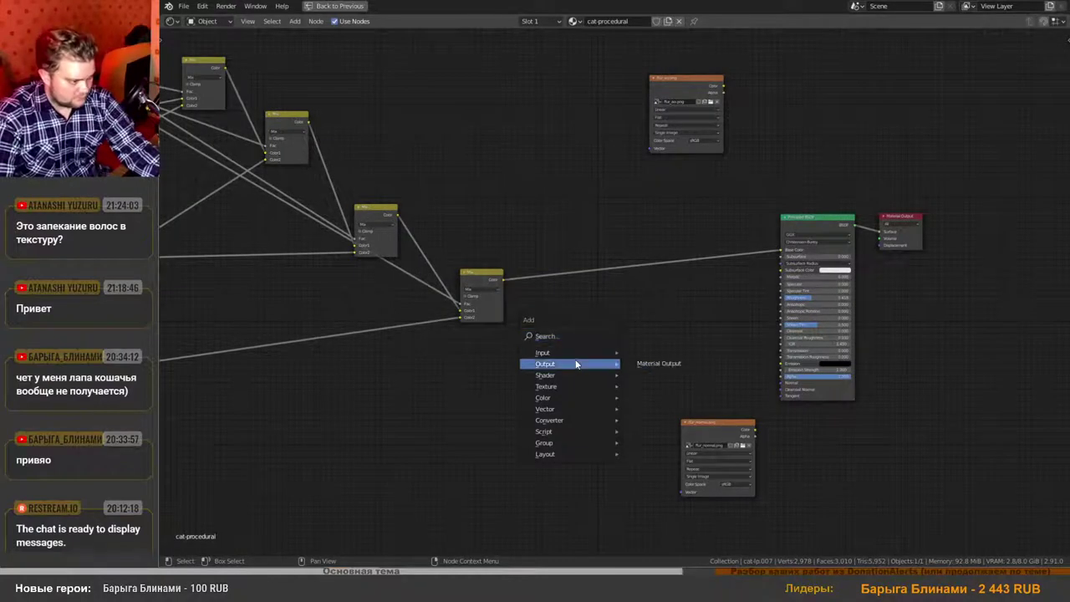
mouse_move(581, 407)
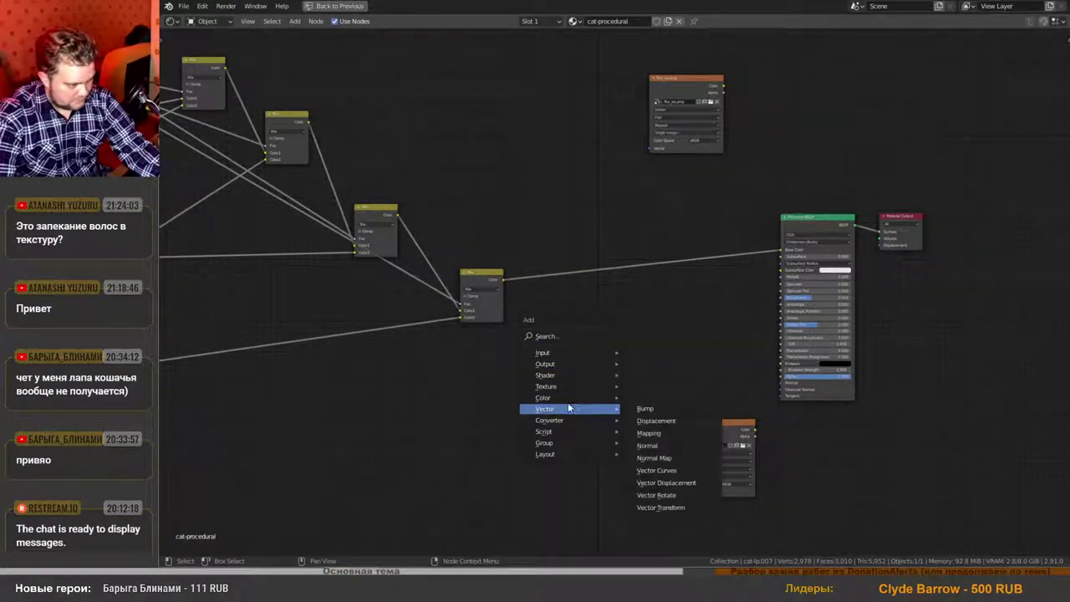
click(656, 457)
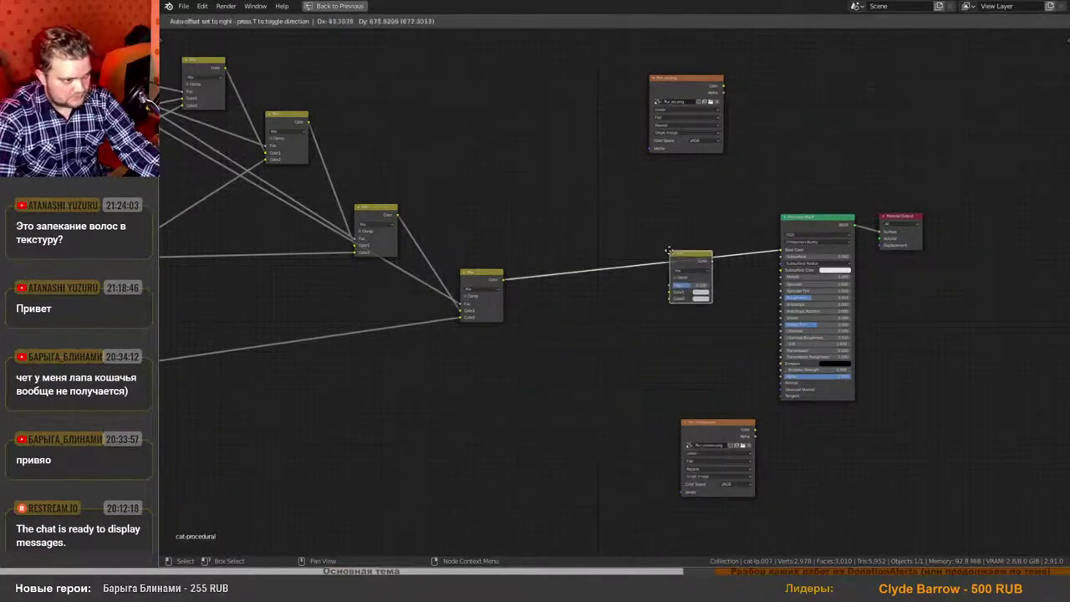
click(661, 242)
Place the ffur_ao.png node before the new Mix node and connect its Color output to the Fac input.
drag(669, 80, 564, 312)
scroll(600, 322, up, 3)
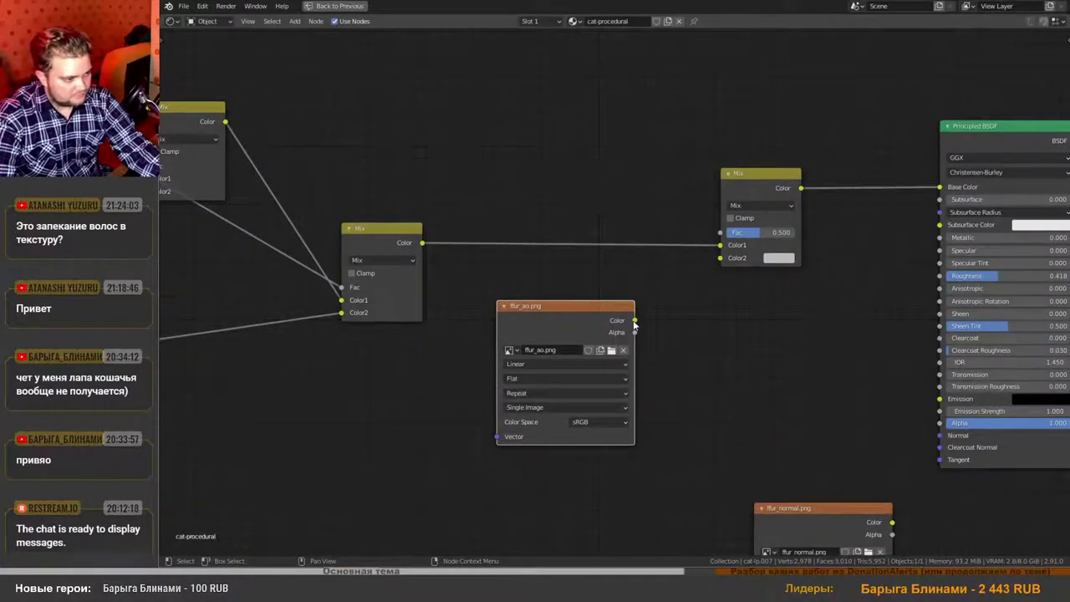
drag(635, 324, 721, 234)
Set the new Mix node's Color2 to black, restore the full layout and check the shading on the cat.
click(777, 260)
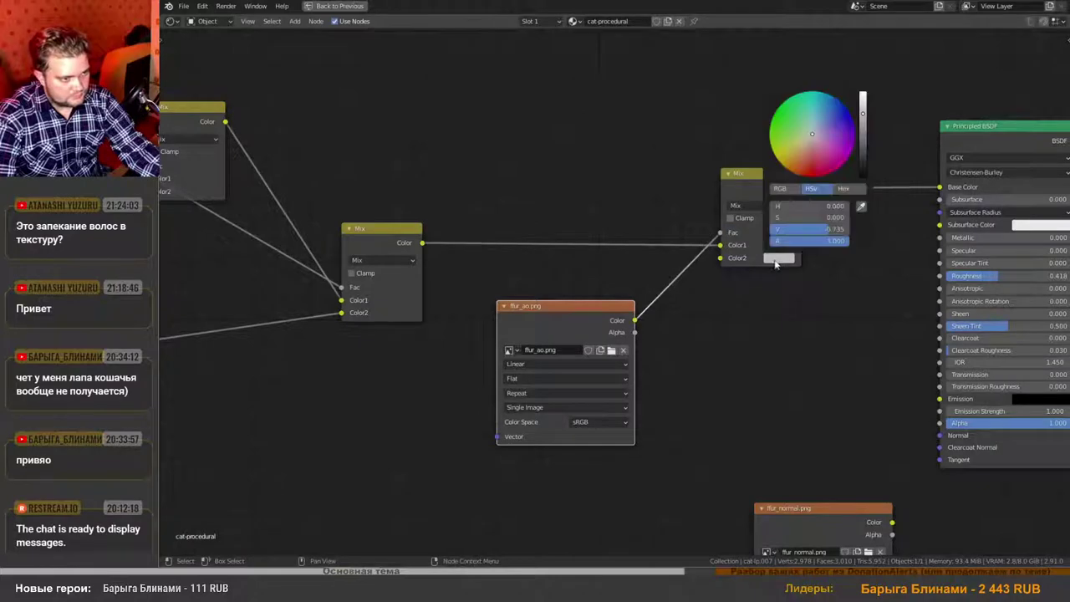
shift+scroll(793, 280, down, 2)
key(ctrl+space)
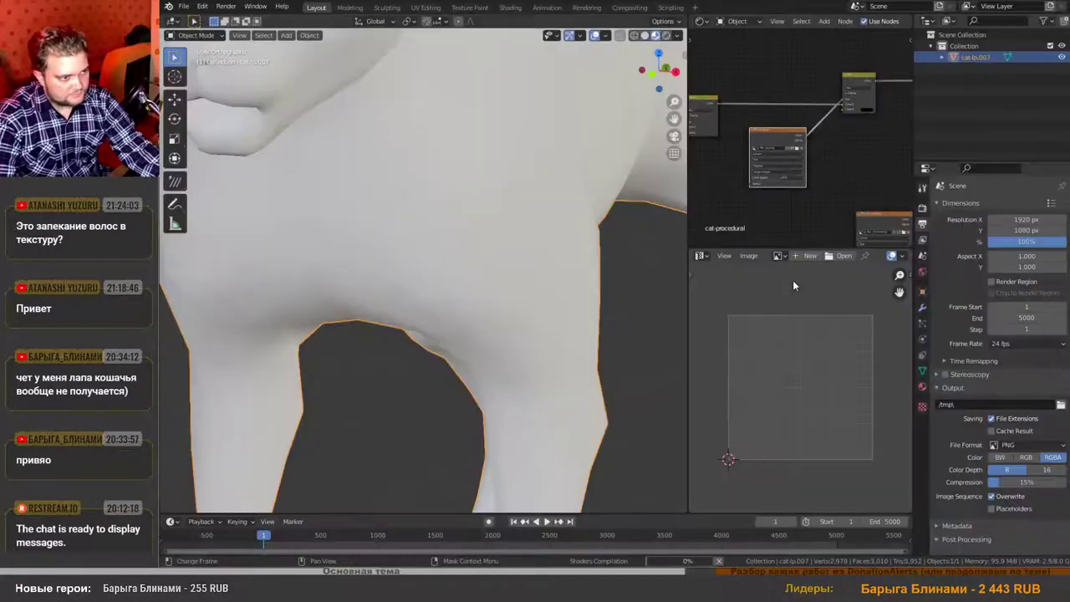
key(z)
scroll(421, 209, down, 3)
scroll(405, 190, up, 4)
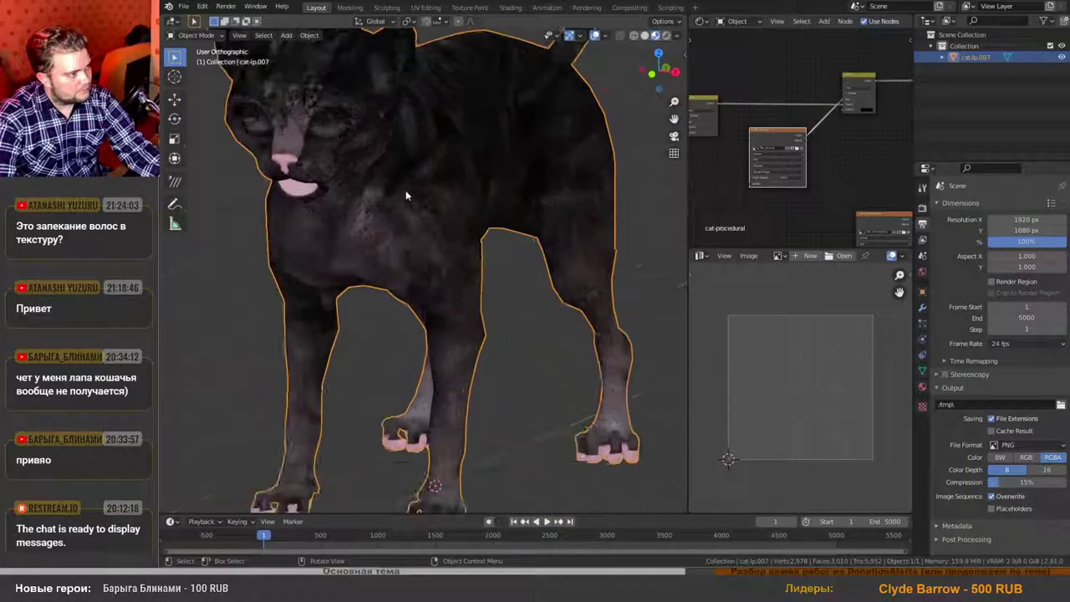
Try white and then red as the last Mix node's Color2 to see where the AO mask acts on the fur.
scroll(416, 213, up, 3)
scroll(852, 216, up, 2)
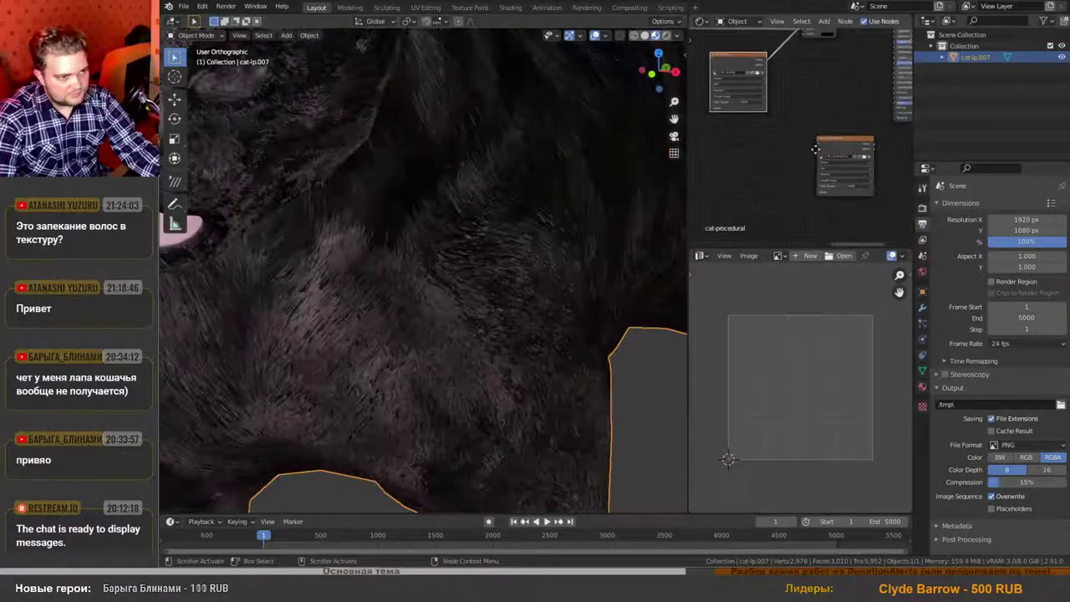
scroll(846, 163, up, 2)
click(842, 159)
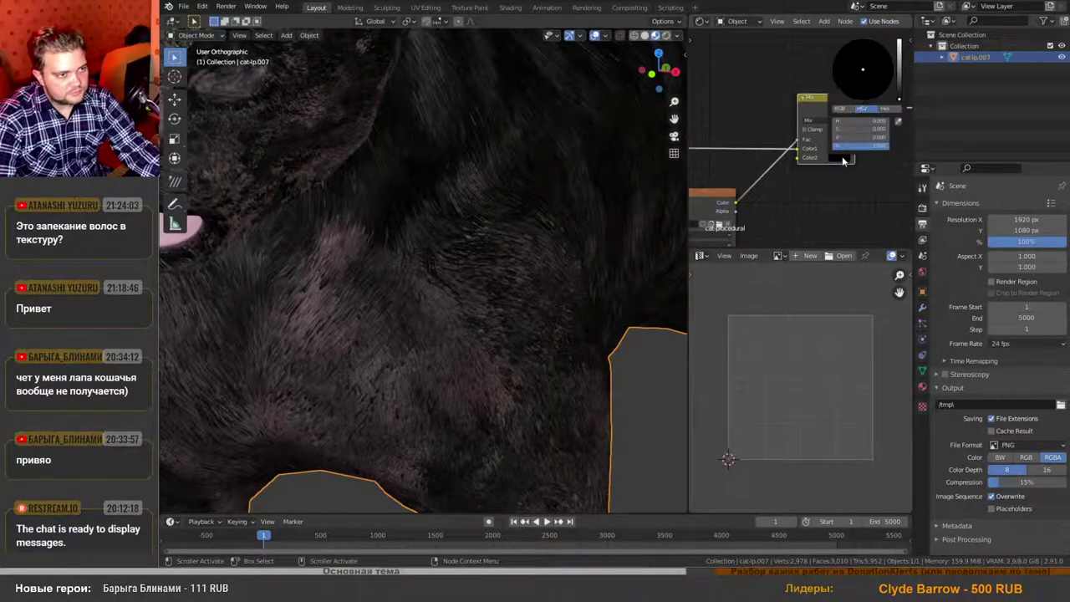
drag(899, 90, 899, 41)
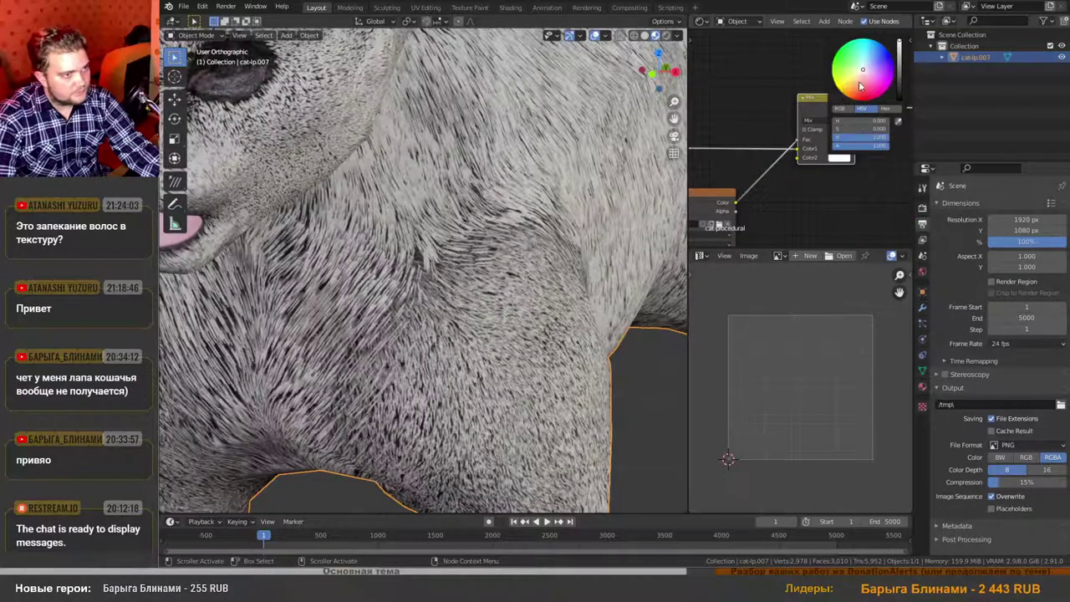
drag(861, 86, 862, 98)
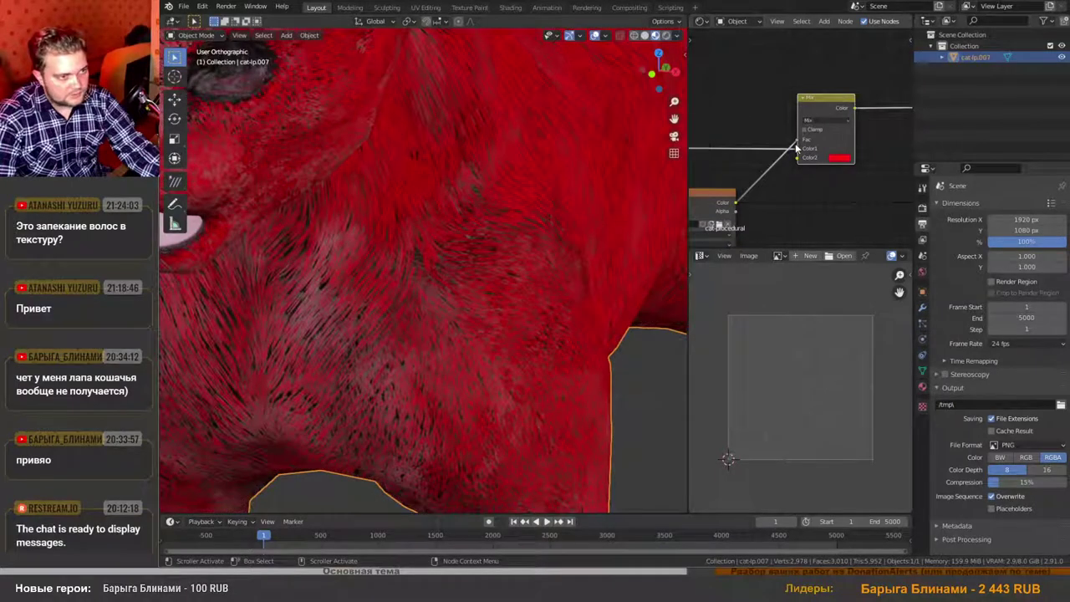
Move the incoming colour link from the last Mix node's Color1 to Color2, set Color1 to black and check the cat.
drag(796, 149, 798, 158)
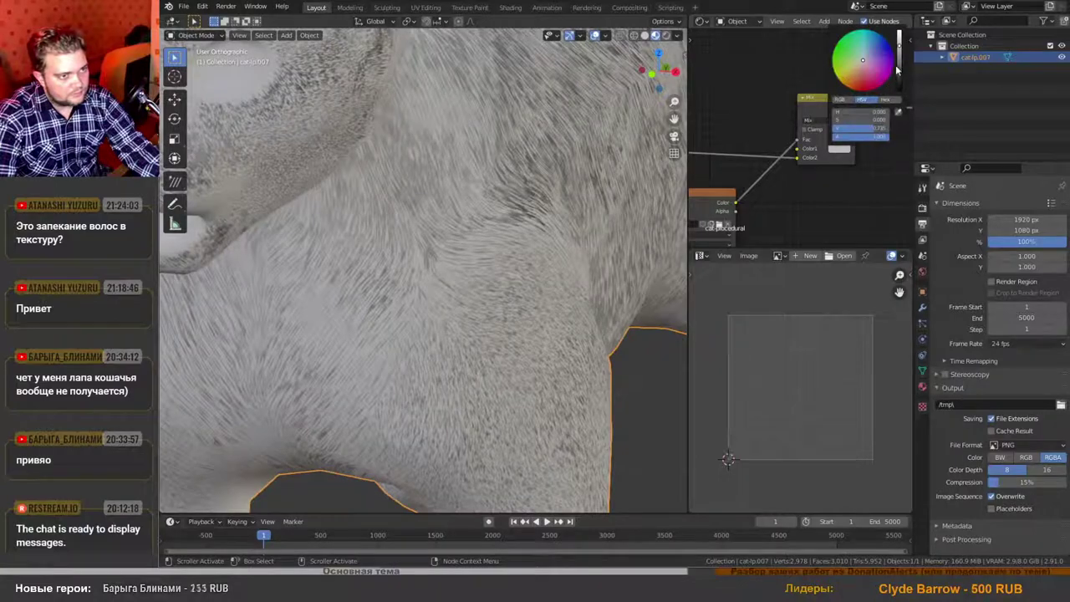
drag(898, 70, 899, 89)
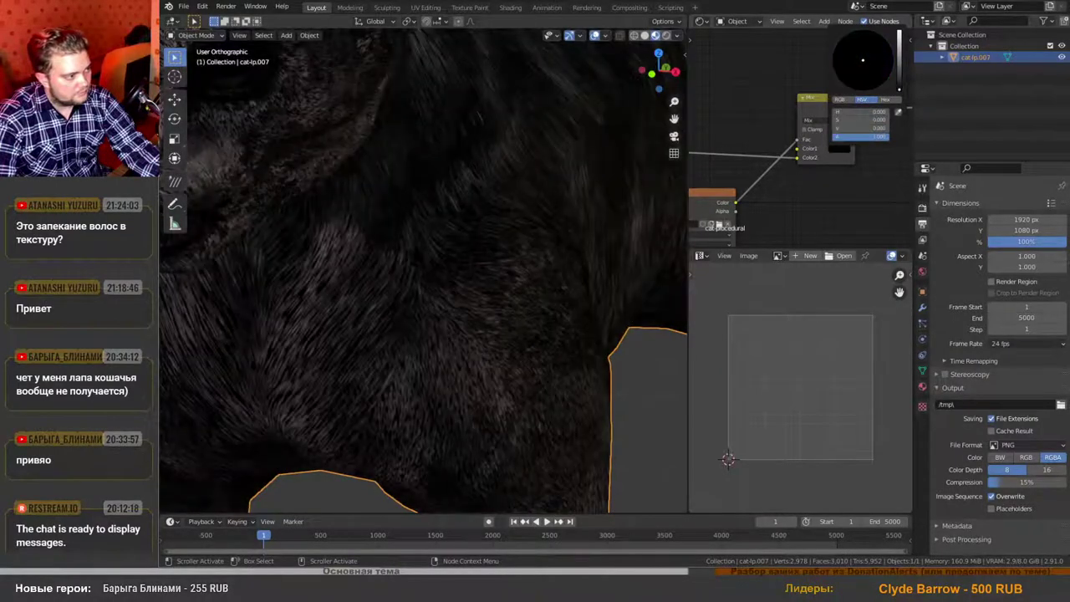
scroll(430, 315, down, 3)
middle_drag(430, 277, 387, 293)
scroll(594, 215, up, 1)
scroll(591, 226, down, 4)
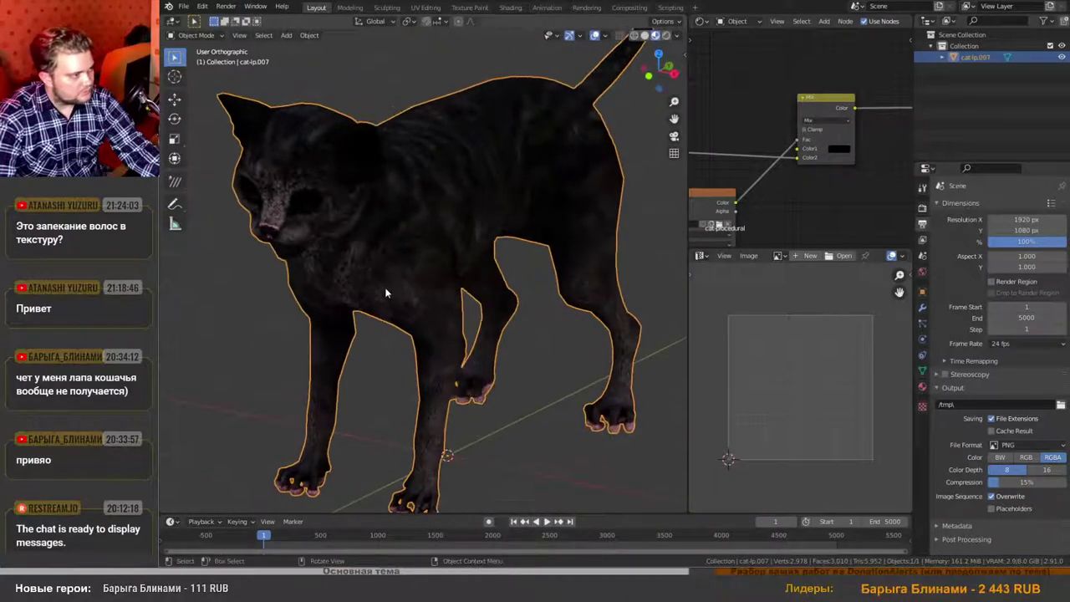
Move the fur normal map's image texture node closer to the AO texture, leaving room before the Principled BSDF.
scroll(808, 190, down, 4)
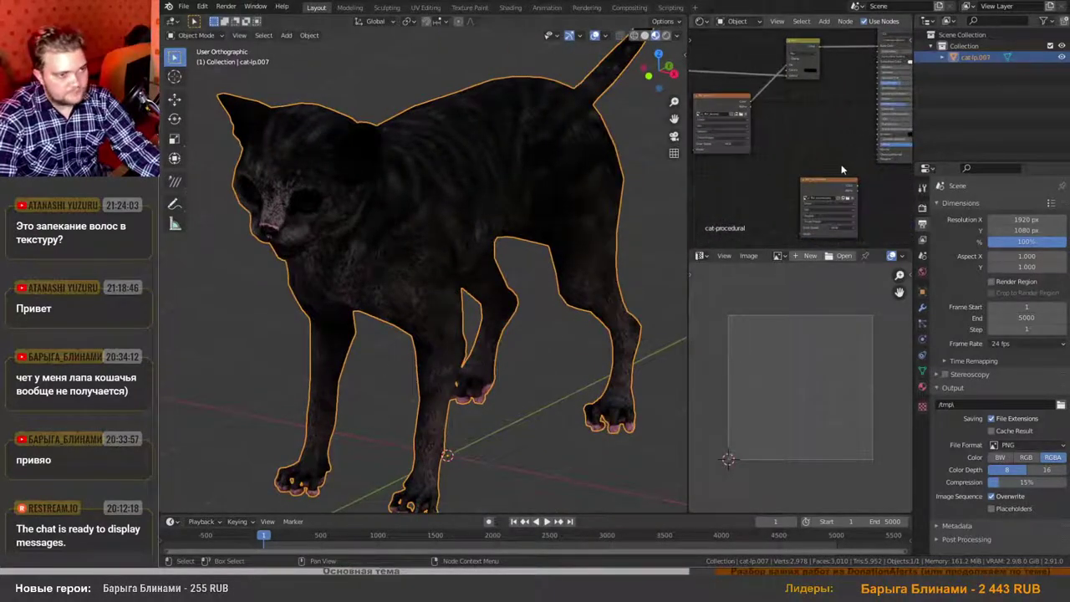
middle_drag(841, 165, 839, 186)
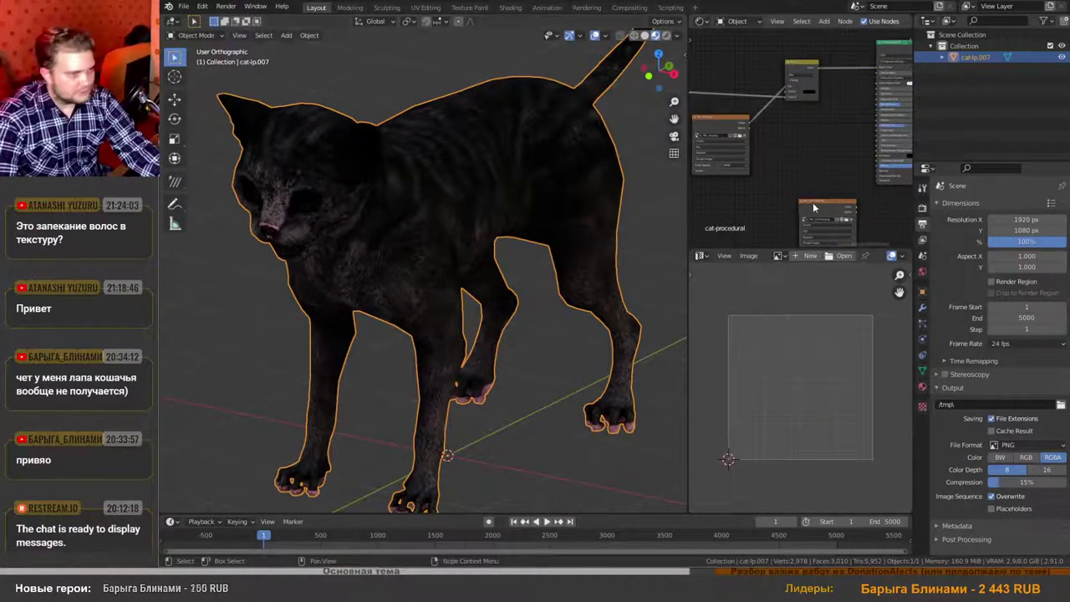
drag(820, 201, 759, 188)
shift+scroll(800, 244, down, 3)
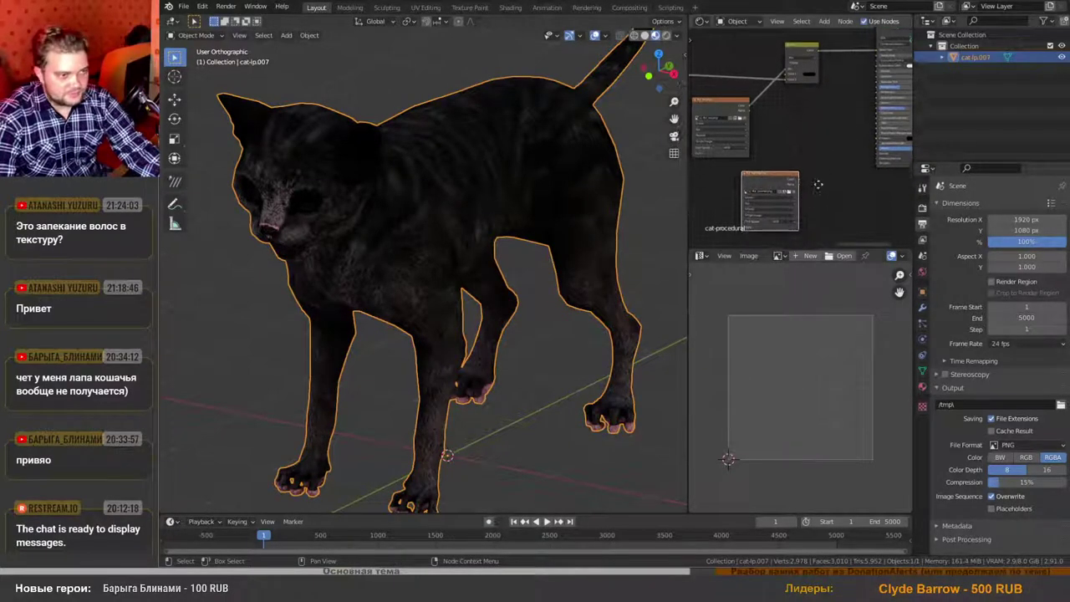
scroll(831, 198, up, 1)
middle_drag(821, 196, 810, 203)
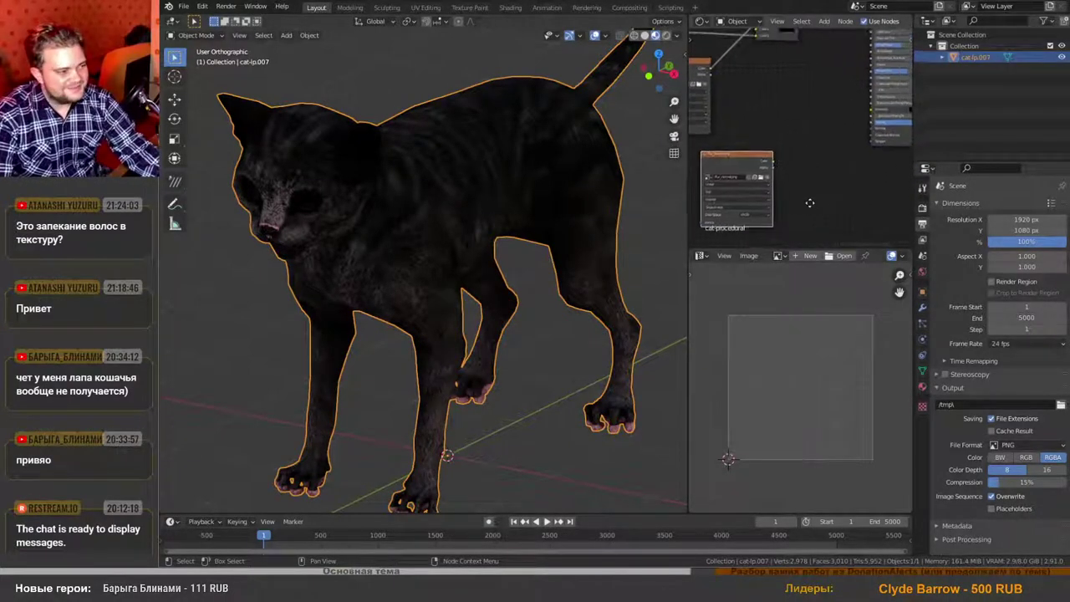
Add a Normal Map node and connect it between the normal texture's Color output and the Principled BSDF's Normal input.
key(shift+a)
mouse_move(812, 192)
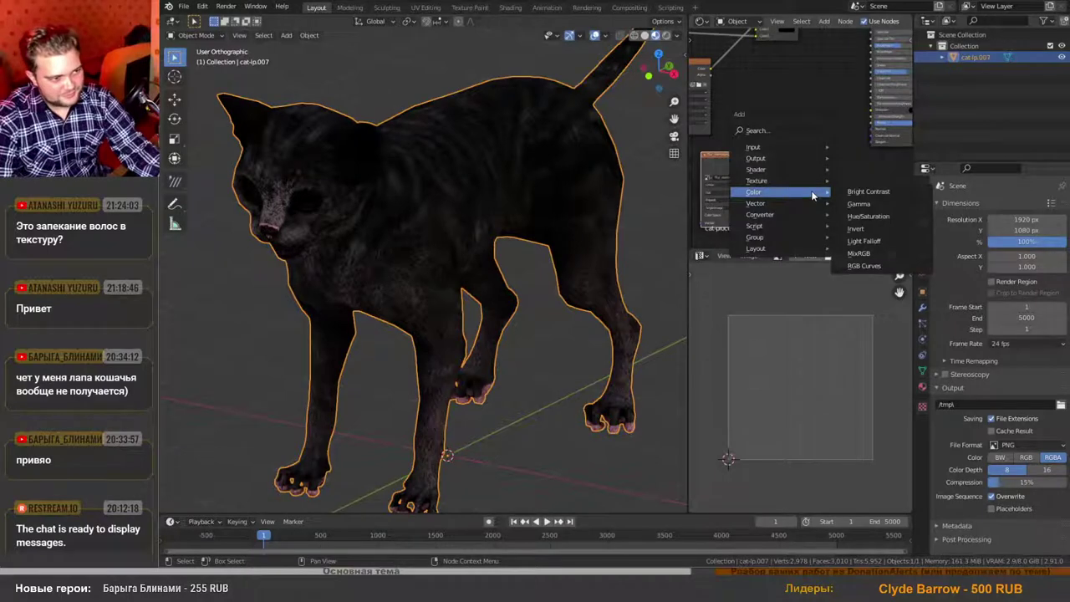
mouse_move(774, 218)
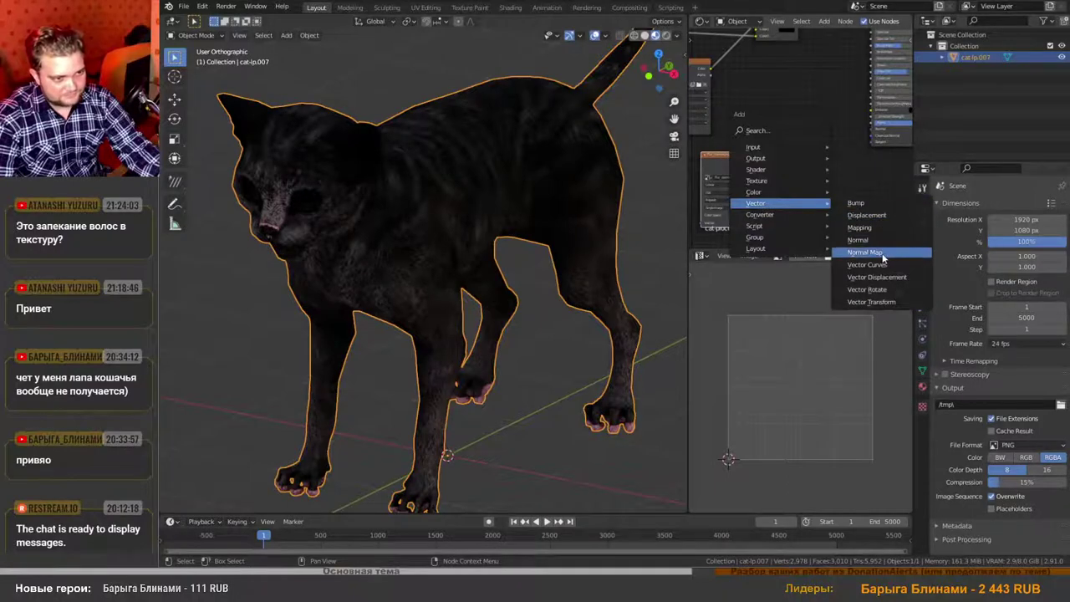
click(882, 257)
drag(774, 162, 874, 130)
drag(852, 192, 838, 156)
drag(825, 195, 830, 144)
scroll(759, 211, up, 2)
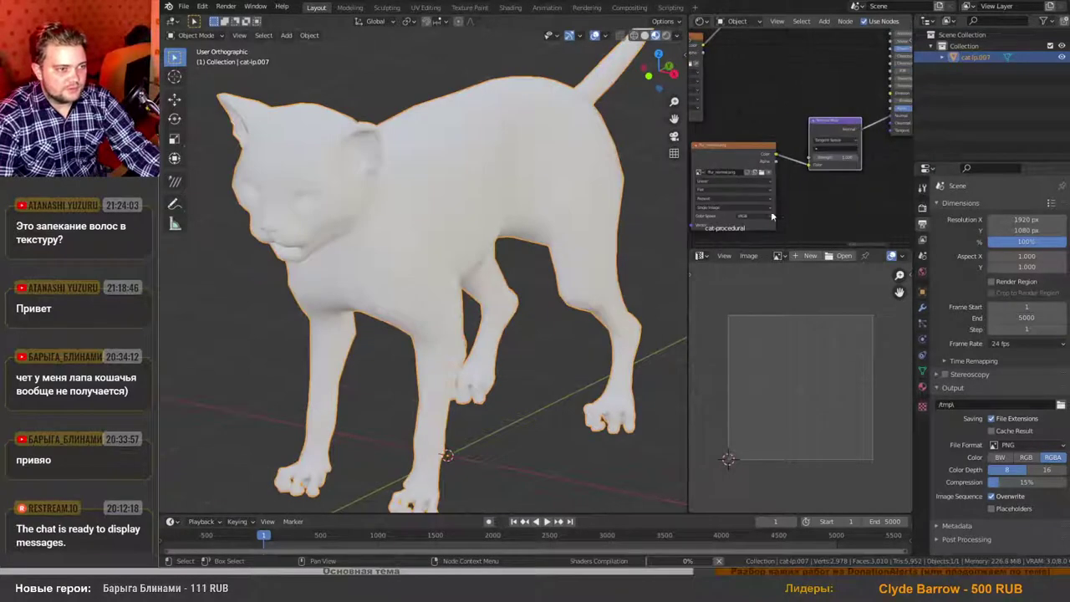
Set the normal texture's colour space to Non-Color and check the fur relief on the cat.
click(756, 218)
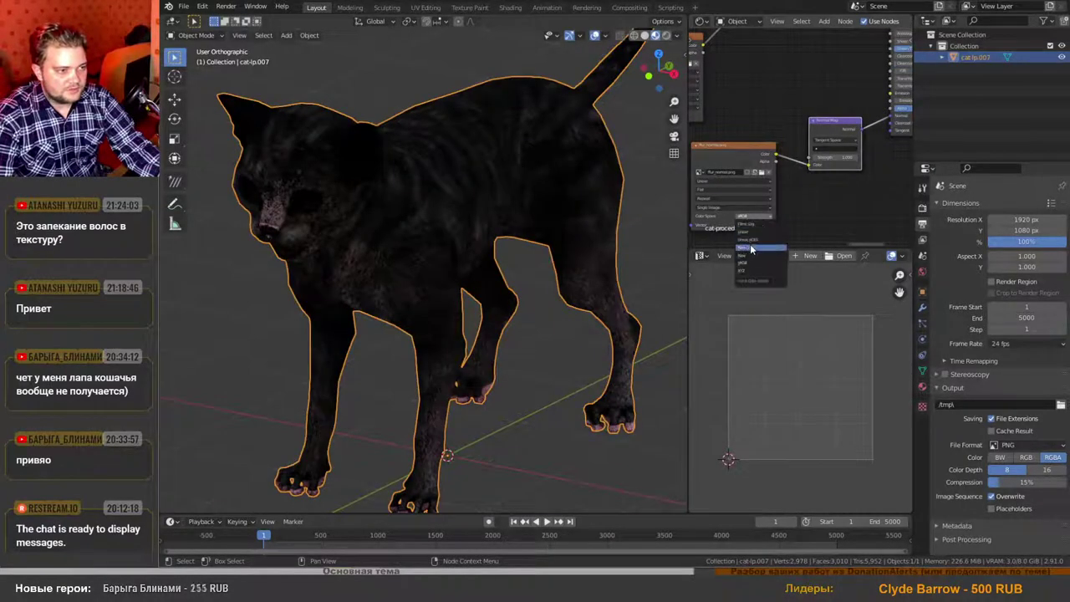
click(757, 251)
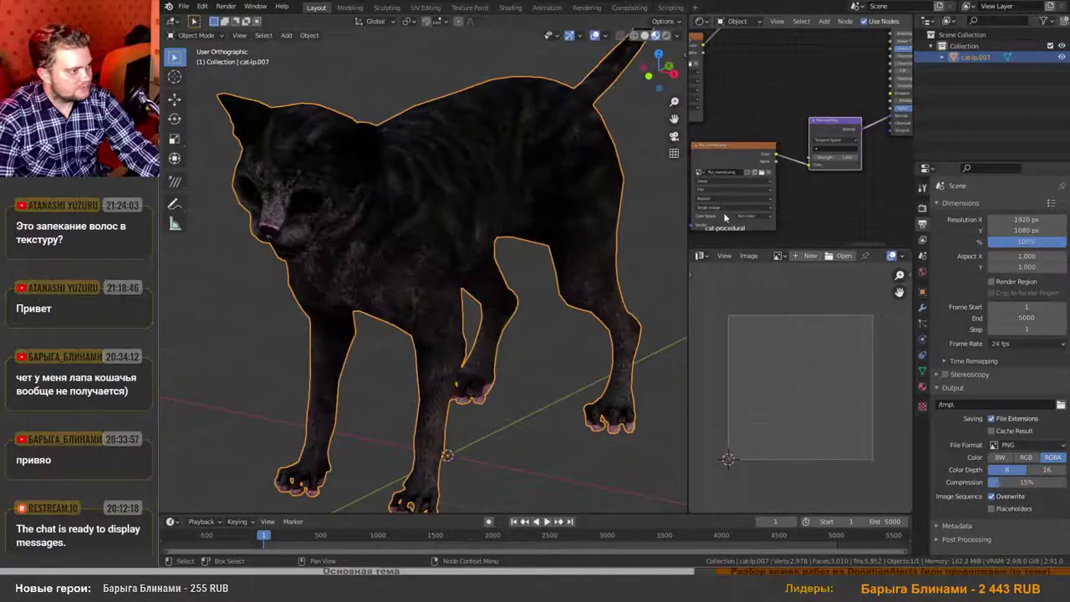
scroll(410, 229, up, 4)
scroll(411, 229, down, 5)
middle_drag(372, 228, 410, 230)
scroll(425, 235, up, 4)
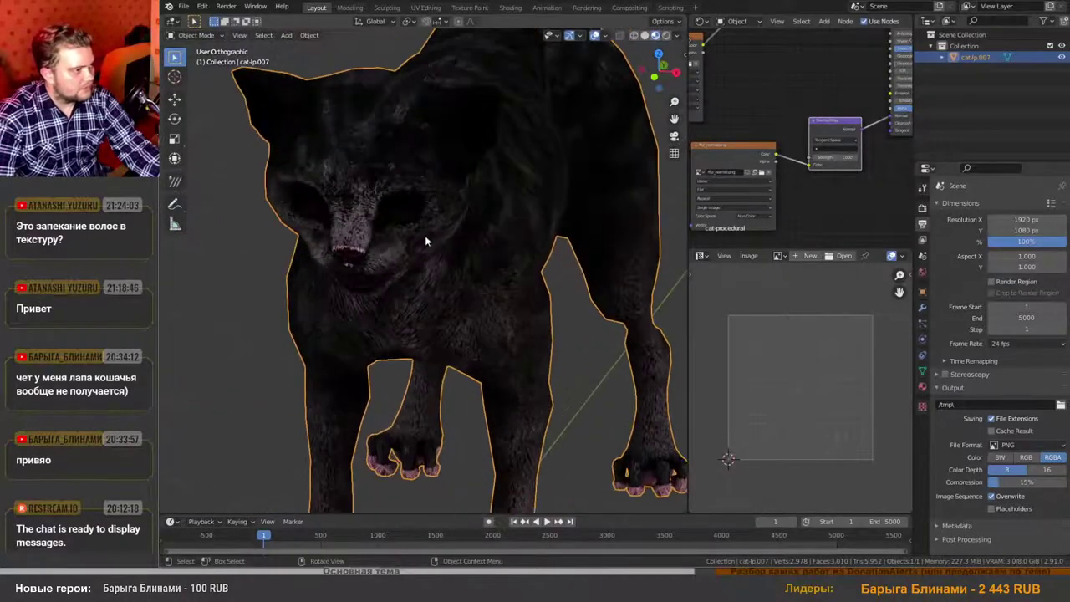
scroll(440, 234, down, 2)
Save the scene as cat-final.blend in the Cat folder and look over the cat's head and chest.
key(ctrl+s)
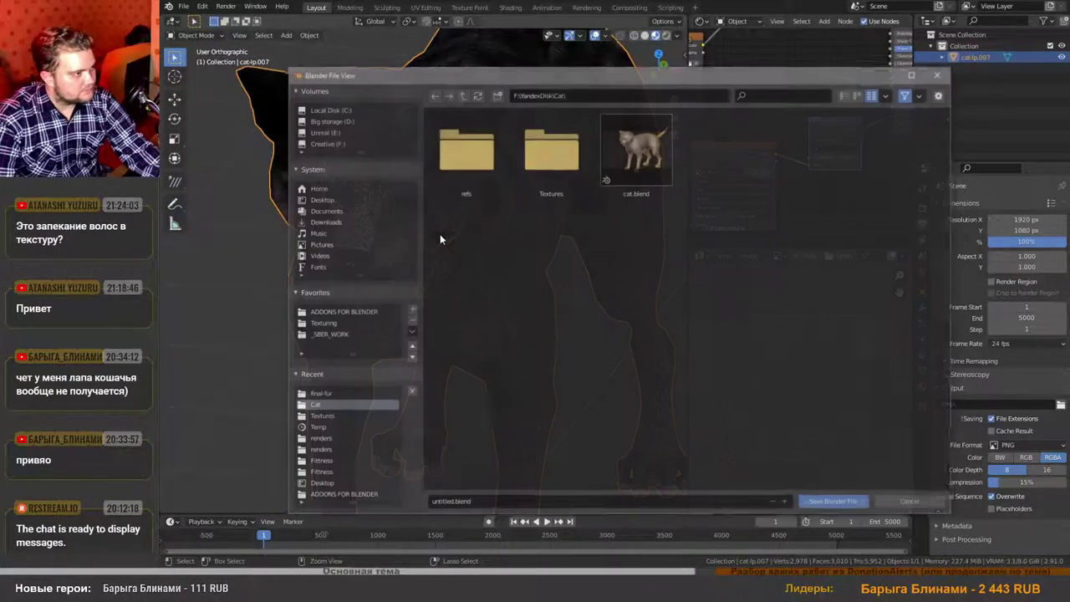
click(499, 502)
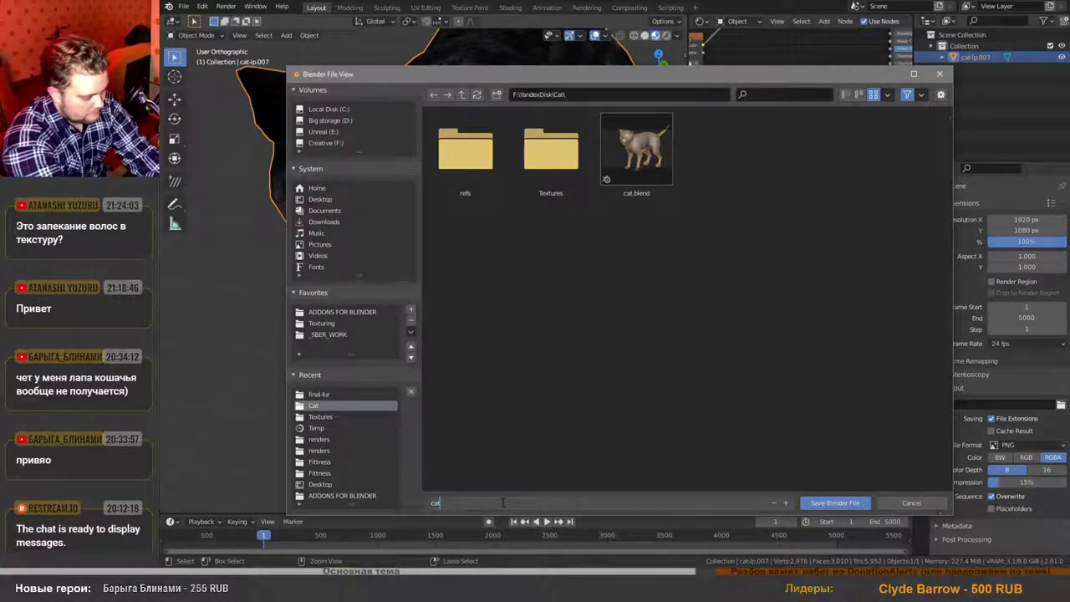
text(cat-fin)
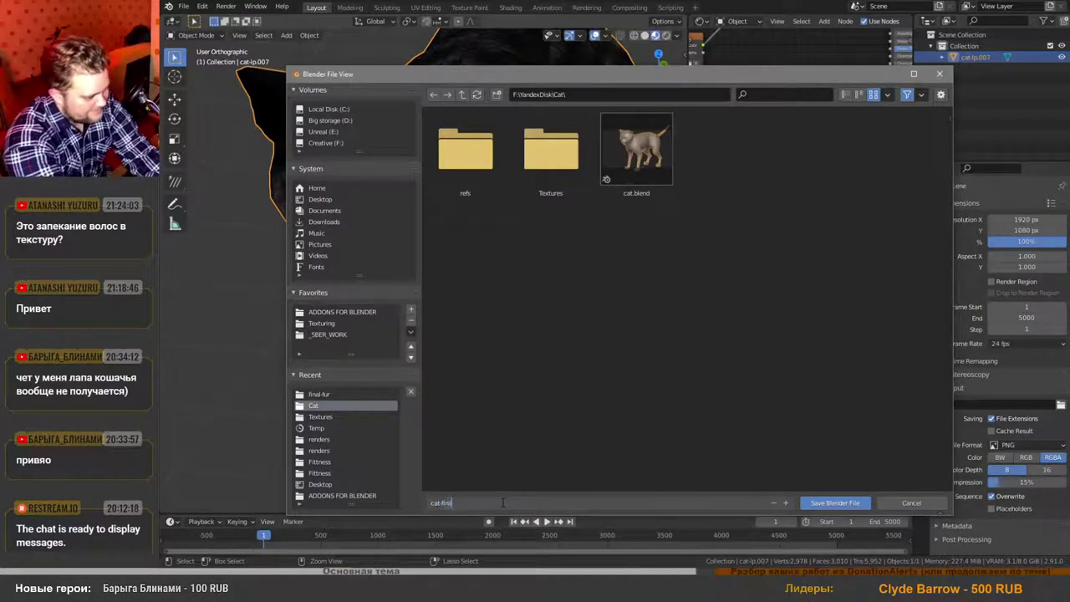
text(al)
key(Return)
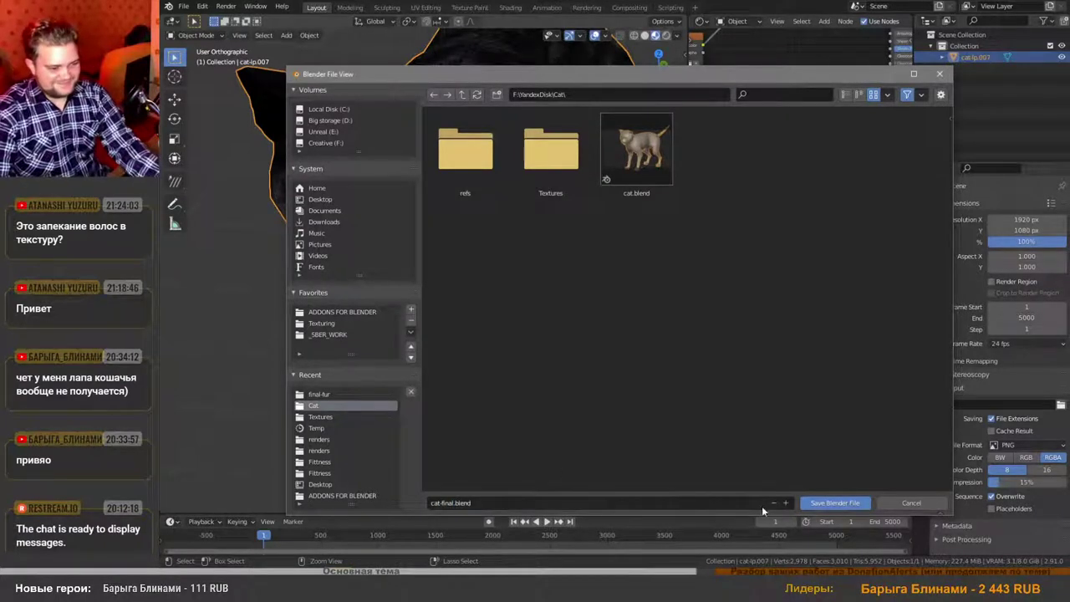
click(823, 504)
scroll(521, 229, down, 3)
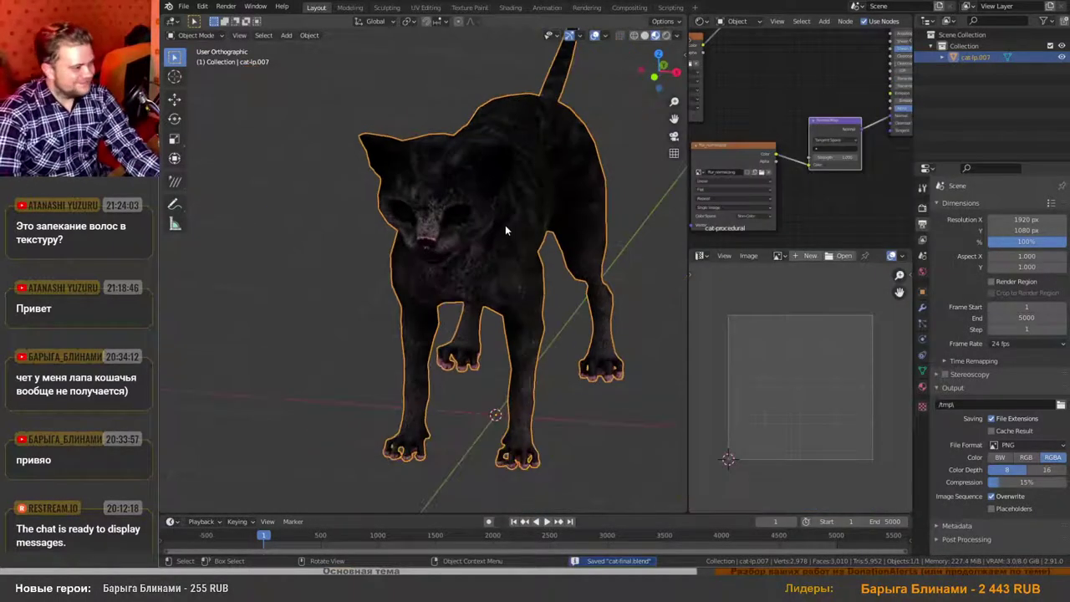
scroll(505, 225, up, 5)
scroll(564, 163, down, 2)
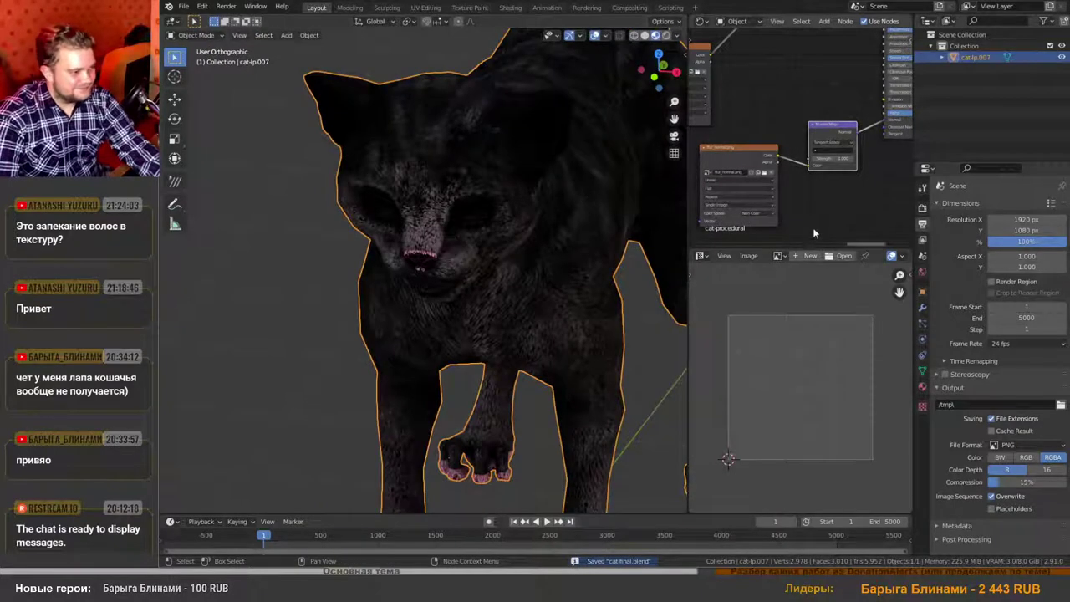
Enlarge the node editor by shrinking the image editor beneath it, and show the material's RGB colour nodes.
scroll(808, 200, down, 5)
middle_drag(803, 187, 727, 183)
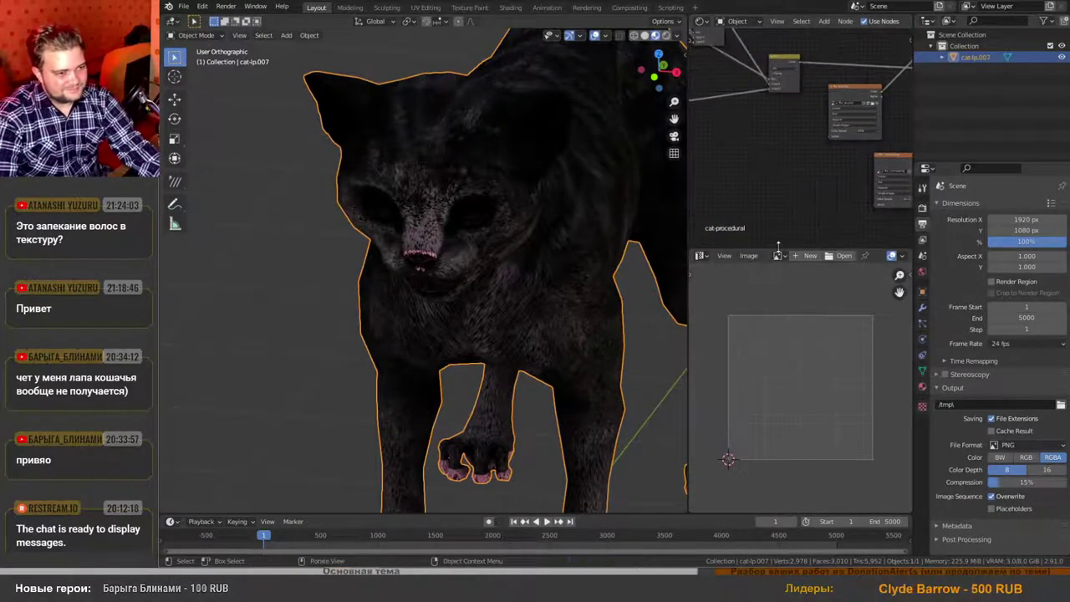
drag(778, 249, 779, 414)
middle_drag(780, 250, 720, 384)
scroll(836, 251, up, 6)
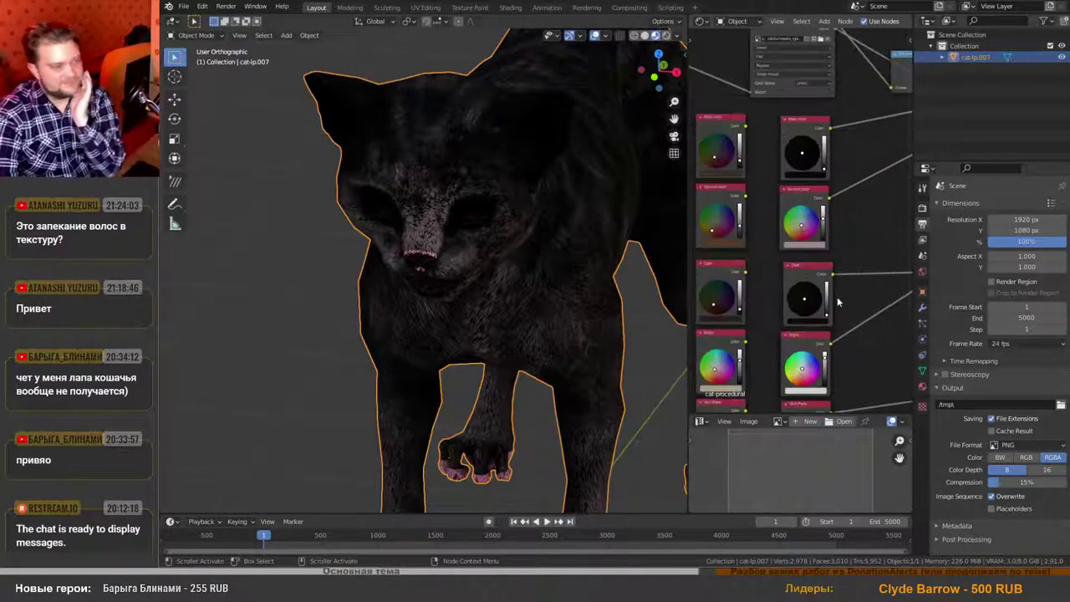
Set the Second color node's saturation to 0 and check the grey fur on the cat's face and chest.
scroll(816, 255, up, 3)
click(801, 240)
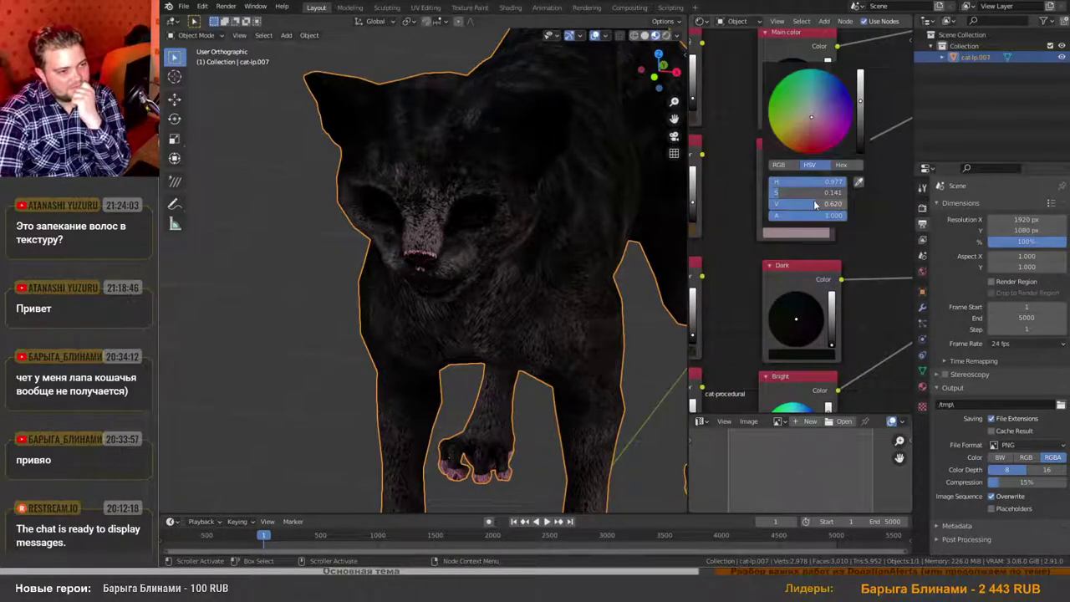
drag(796, 196, 774, 196)
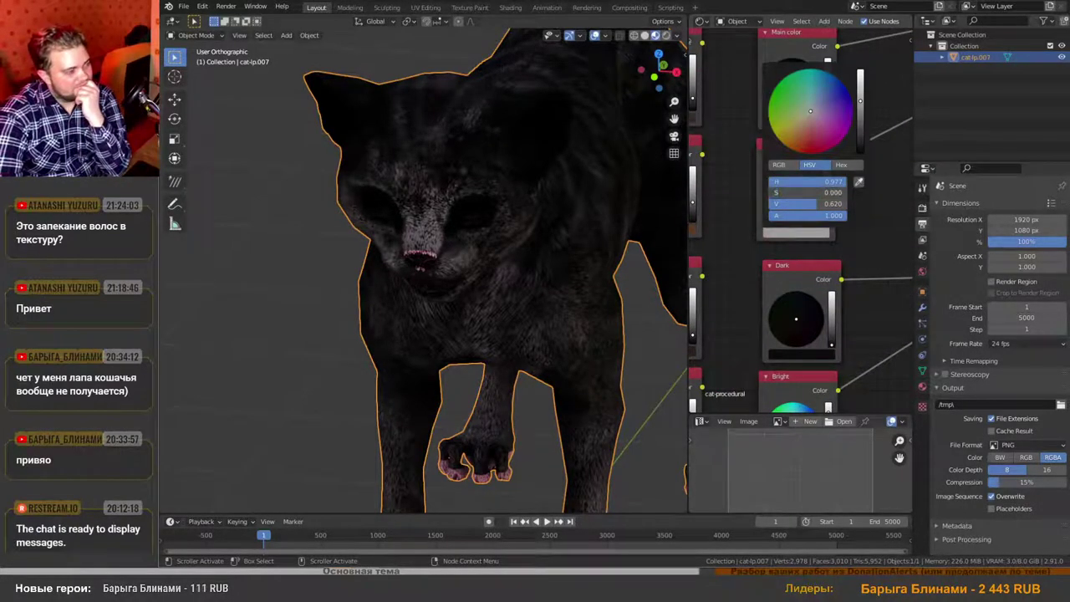
scroll(428, 276, down, 4)
scroll(459, 270, up, 4)
middle_drag(463, 251, 446, 239)
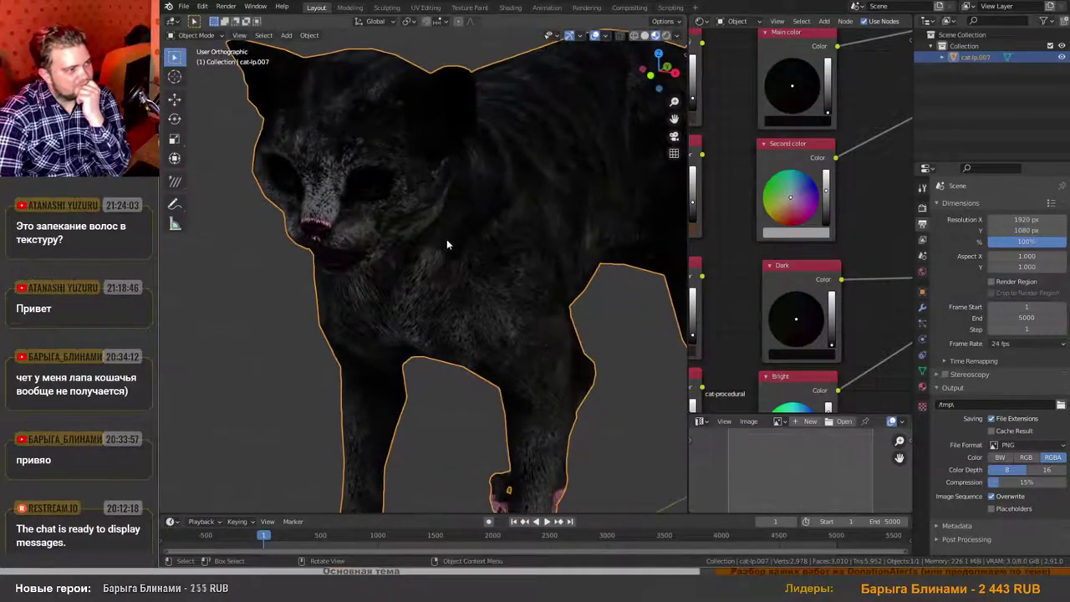
Try a dark bluish grey in the Main color node and check it on the whole cat.
middle_drag(807, 134, 807, 169)
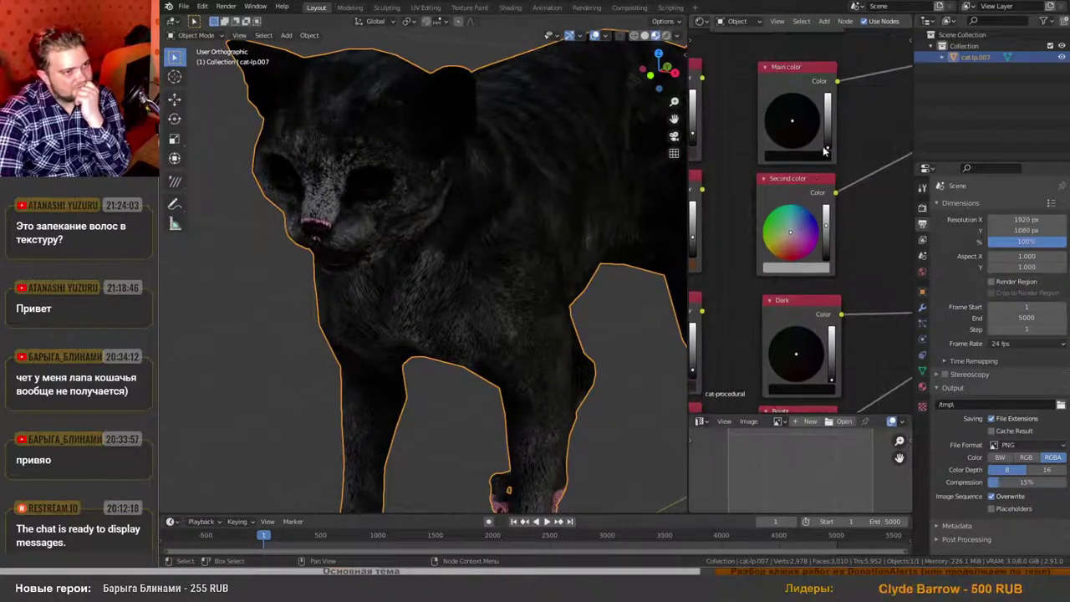
drag(827, 148, 827, 133)
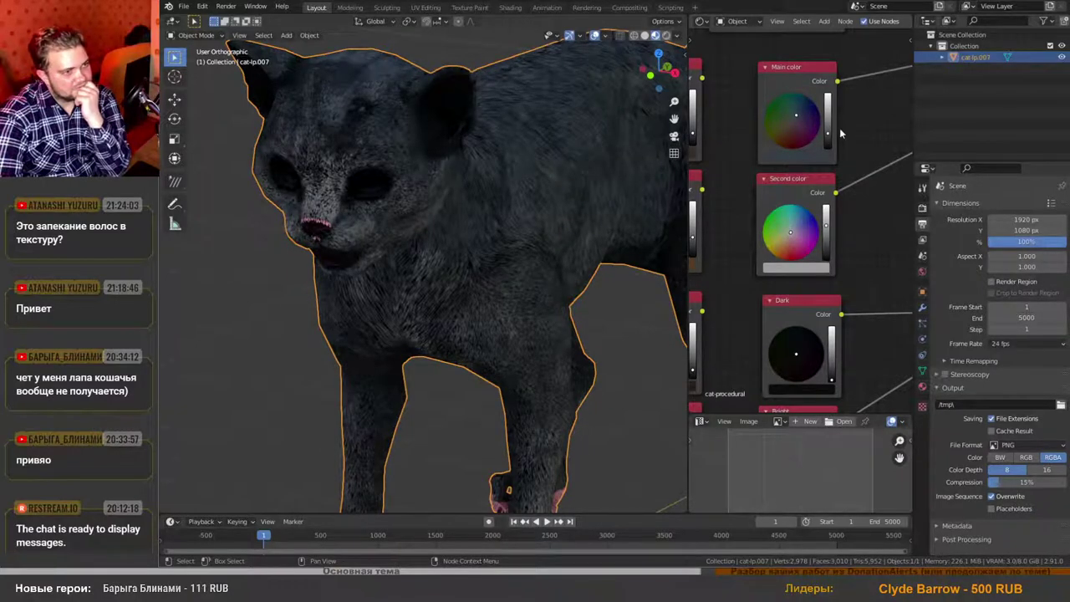
drag(827, 133, 827, 143)
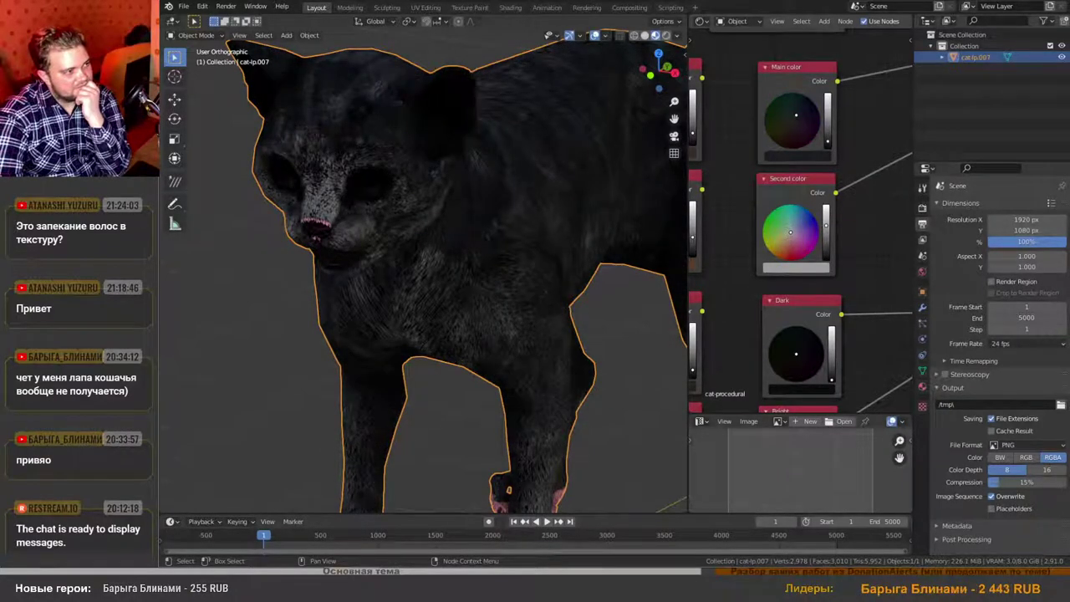
scroll(501, 251, down, 4)
scroll(443, 247, up, 4)
scroll(429, 237, down, 3)
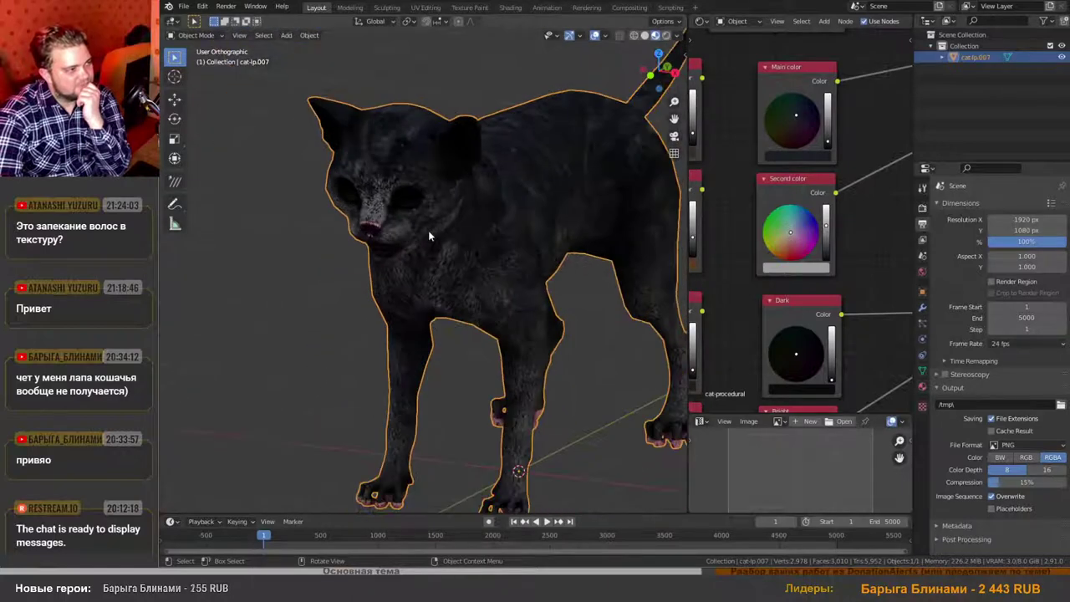
scroll(780, 138, up, 1)
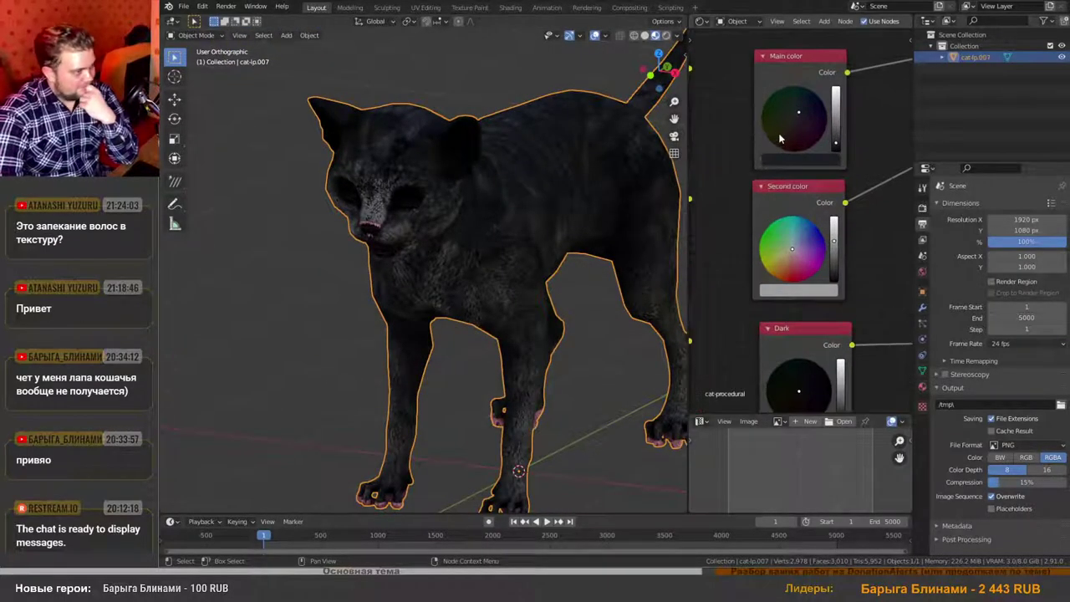
Set the Main color node to a saturated orange at full brightness.
scroll(804, 141, up, 3)
drag(792, 134, 775, 151)
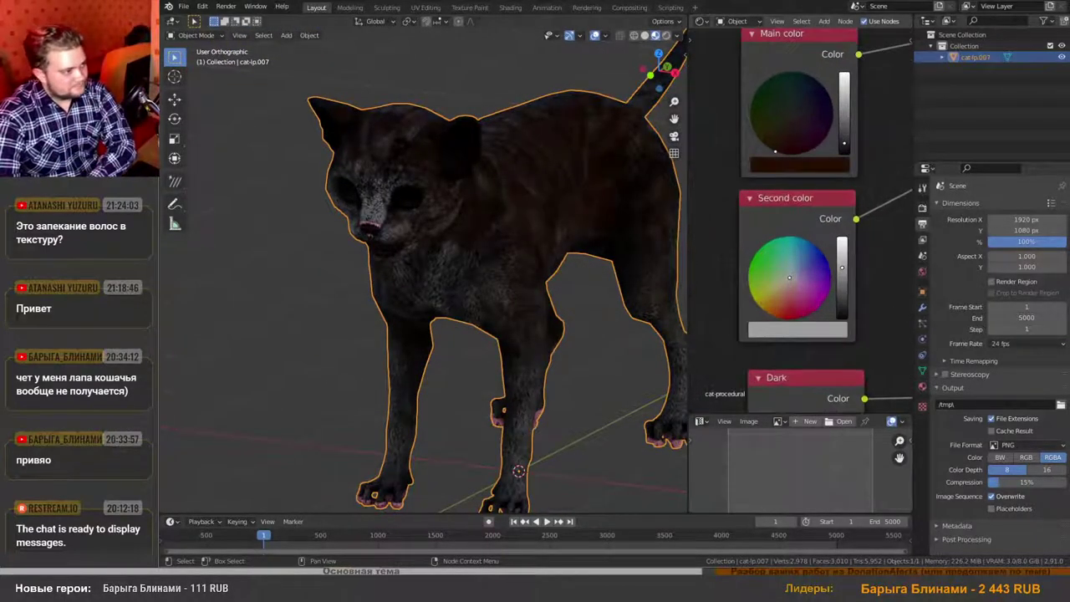
drag(844, 146, 846, 75)
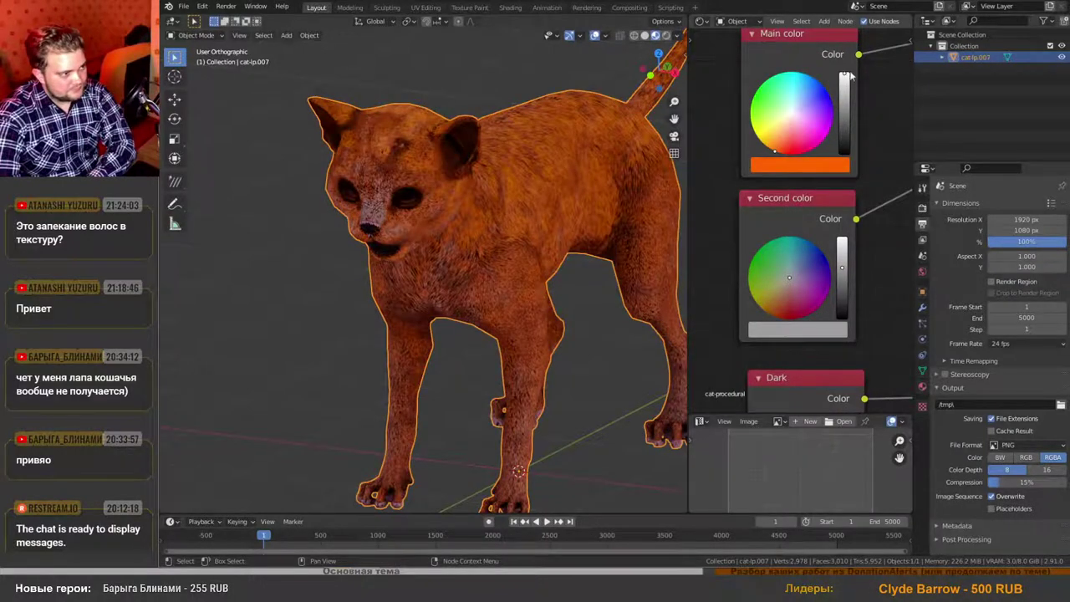
Lighten the Main color node to a softer orange and set the Second color node to a dark reddish brown.
drag(778, 147, 776, 140)
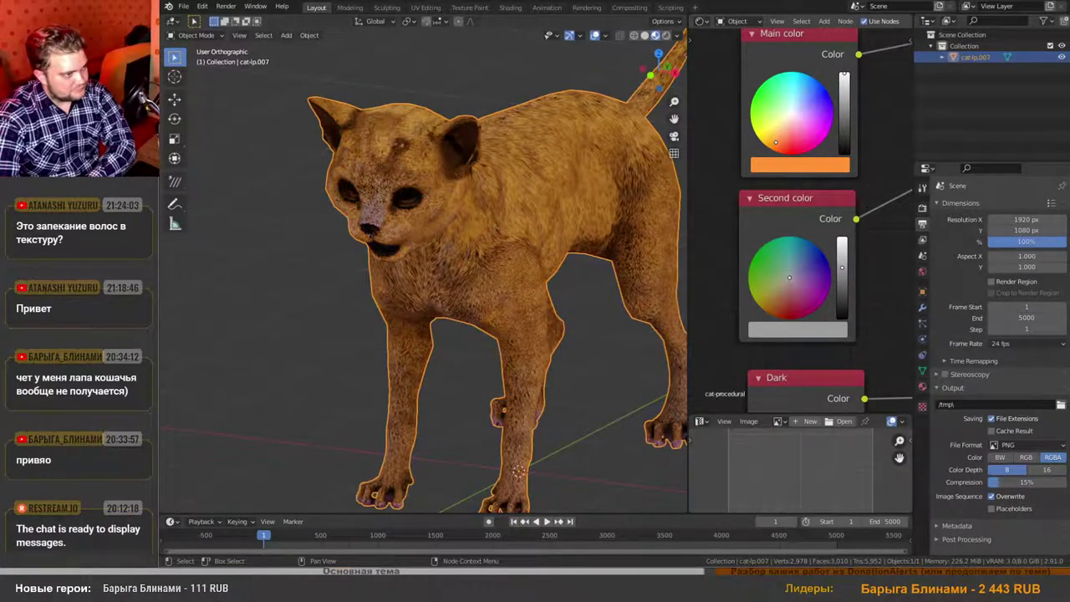
drag(785, 289, 779, 306)
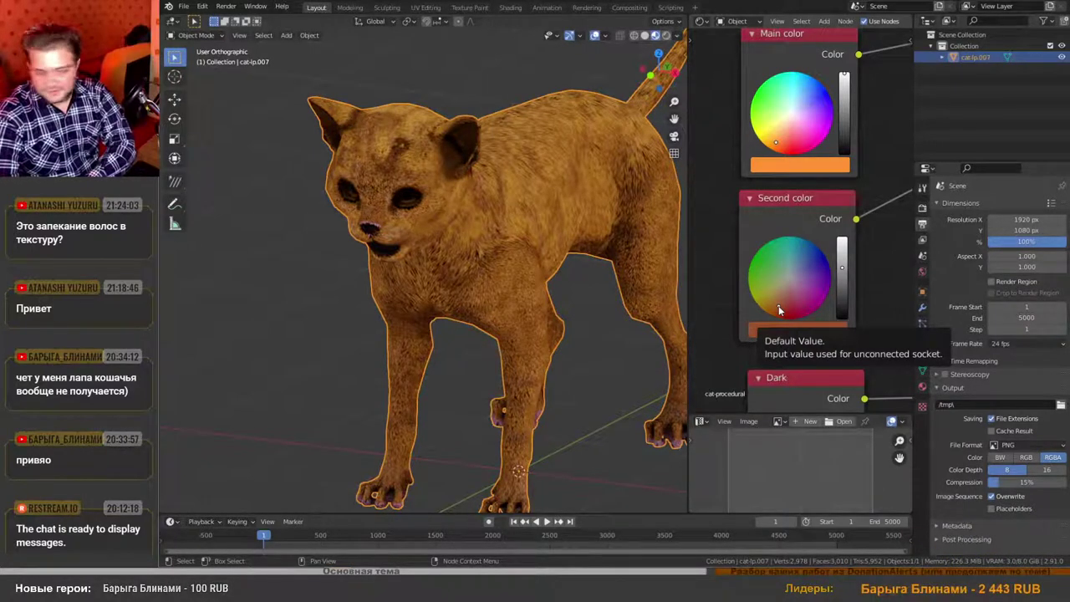
drag(844, 273, 848, 288)
Try a bright saturated magenta in the Dark color node to reveal its pattern on the cat's side.
scroll(766, 308, down, 3)
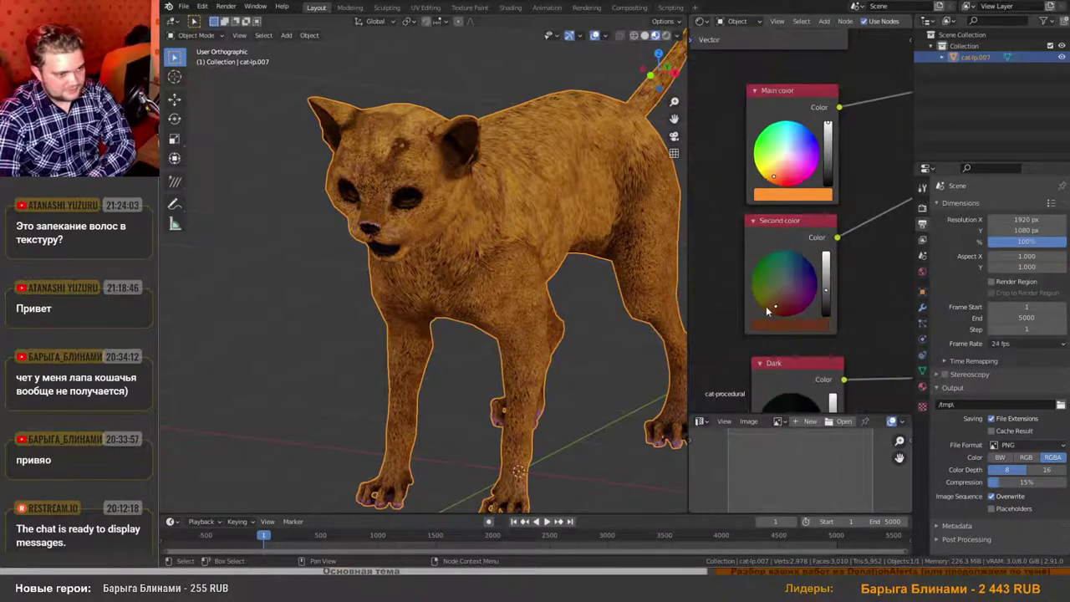
middle_drag(766, 307, 766, 172)
mouse_move(832, 306)
mouse_down()
mouse_move(832, 266)
mouse_move(832, 323)
mouse_up()
middle_drag(523, 205, 429, 224)
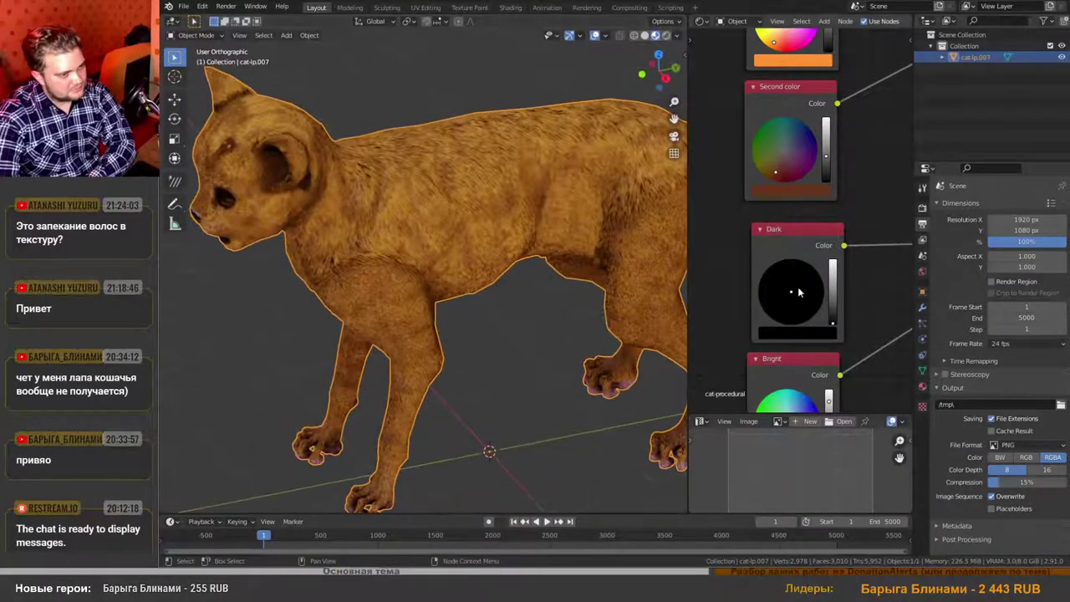
mouse_move(830, 294)
mouse_down()
mouse_move(832, 264)
mouse_move(784, 323)
mouse_move(798, 260)
mouse_move(814, 267)
mouse_up()
drag(786, 323, 820, 308)
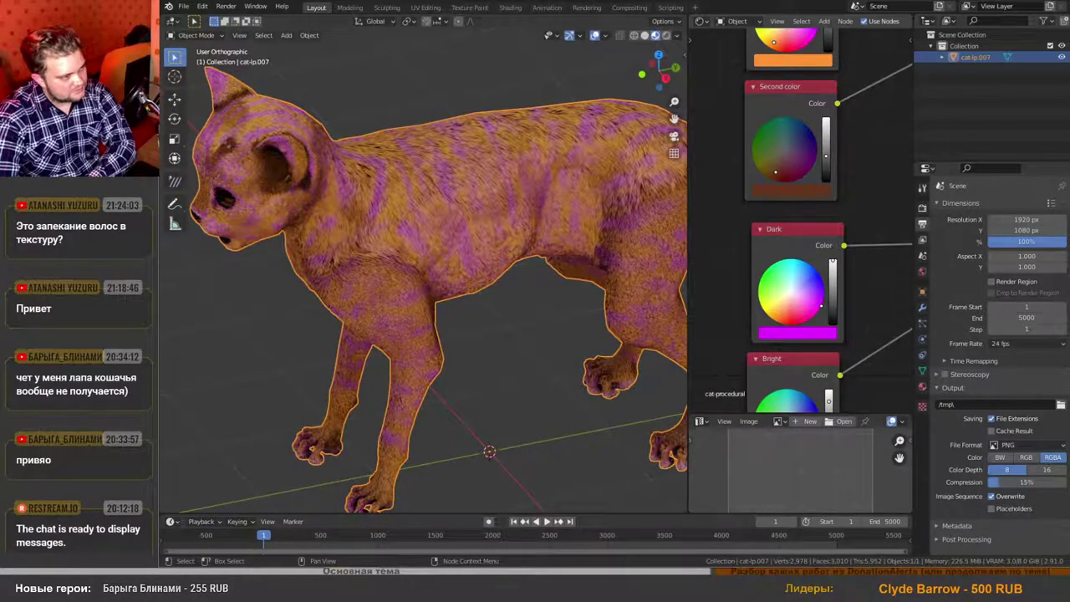
Add a second Material Output node in the free space above the Separate RGB and Mix nodes.
scroll(831, 272, down, 8)
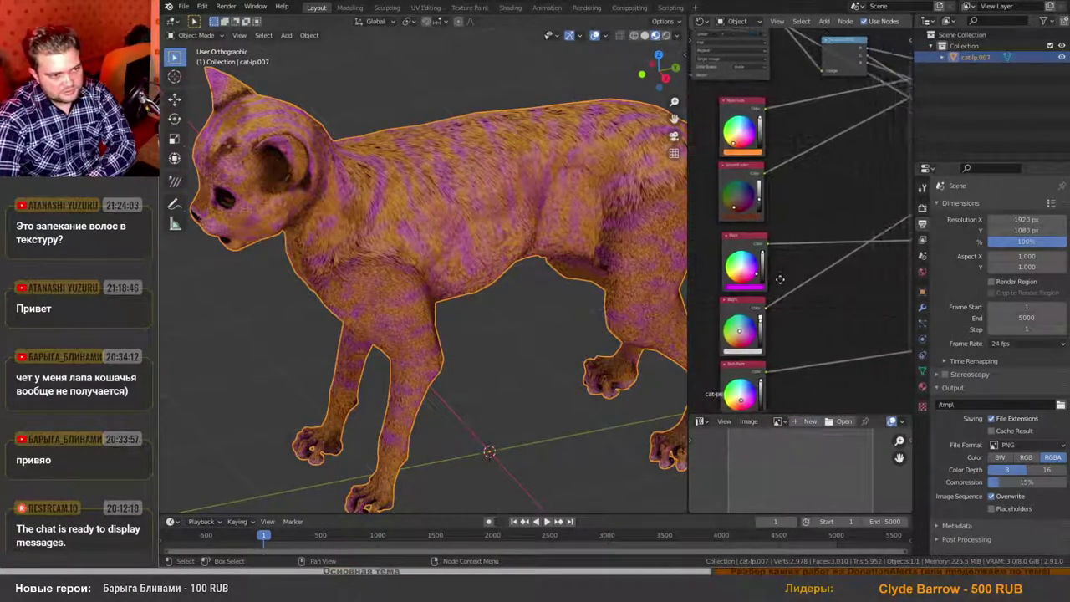
drag(903, 268, 887, 160)
scroll(816, 216, down, 4)
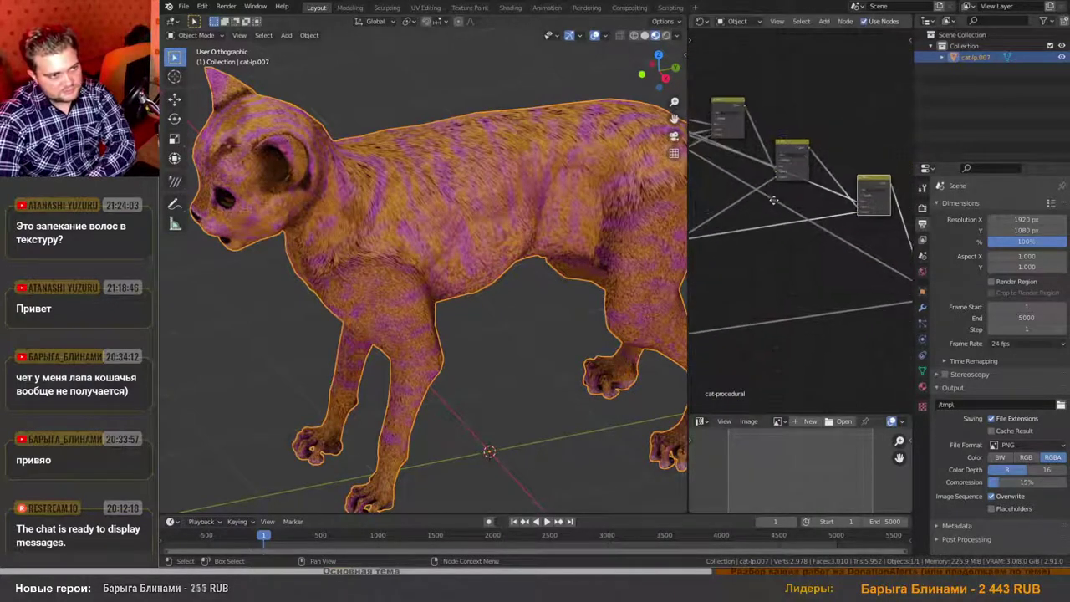
middle_drag(769, 194, 755, 251)
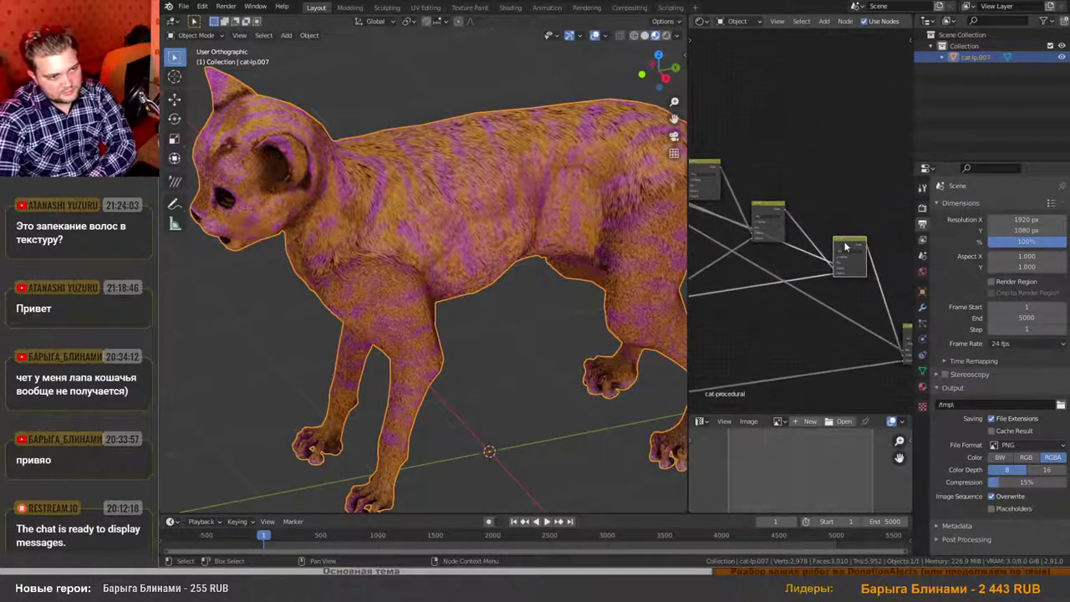
drag(845, 246, 867, 135)
middle_drag(752, 161, 812, 106)
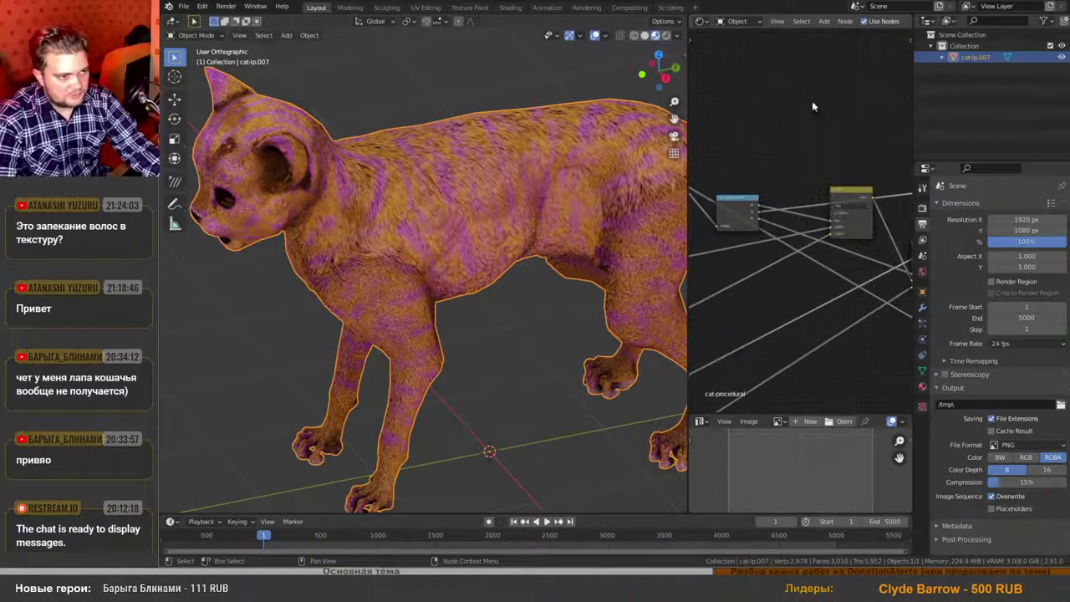
key(shift+a)
mouse_move(781, 52)
click(870, 57)
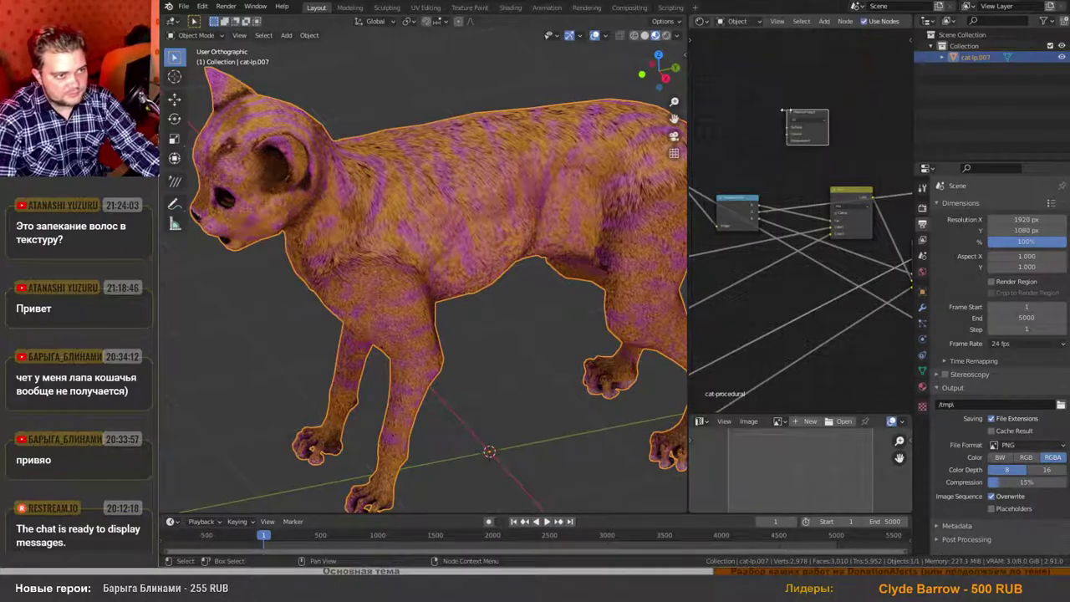
click(783, 110)
Connect the Separate RGB node's G output to the new Material Output's Surface and inspect the stripe mask on the cat.
scroll(763, 212, up, 2)
drag(758, 220, 786, 144)
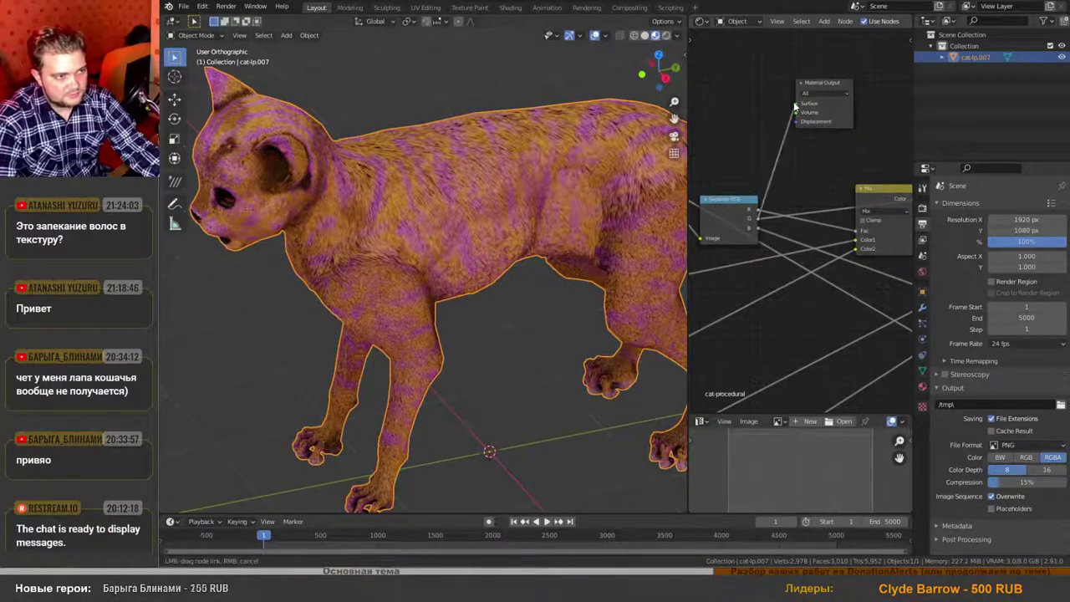
drag(793, 101, 796, 103)
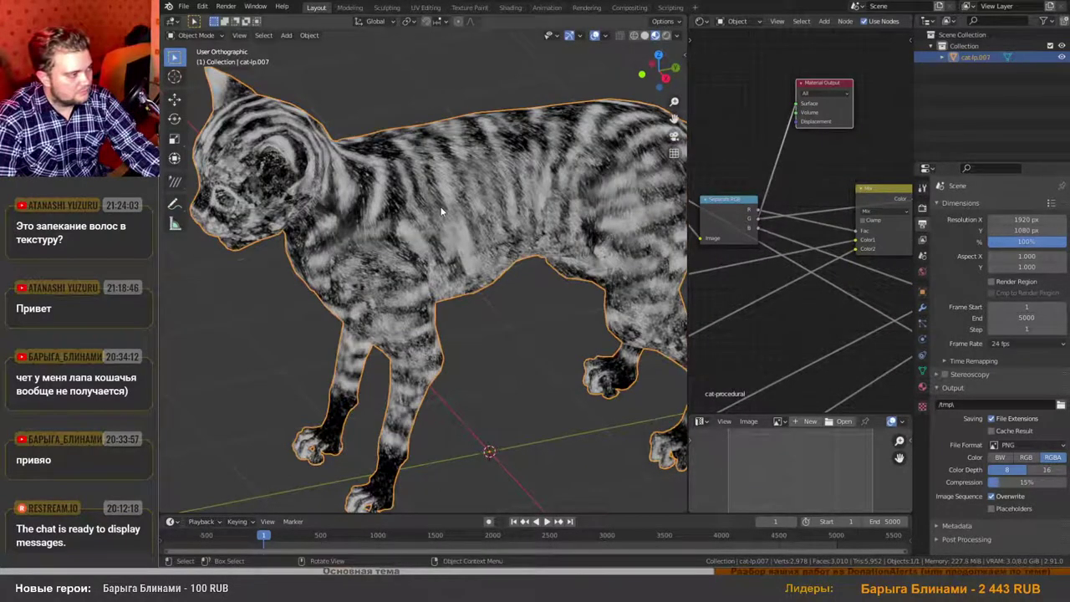
scroll(339, 200, down, 2)
scroll(438, 205, up, 6)
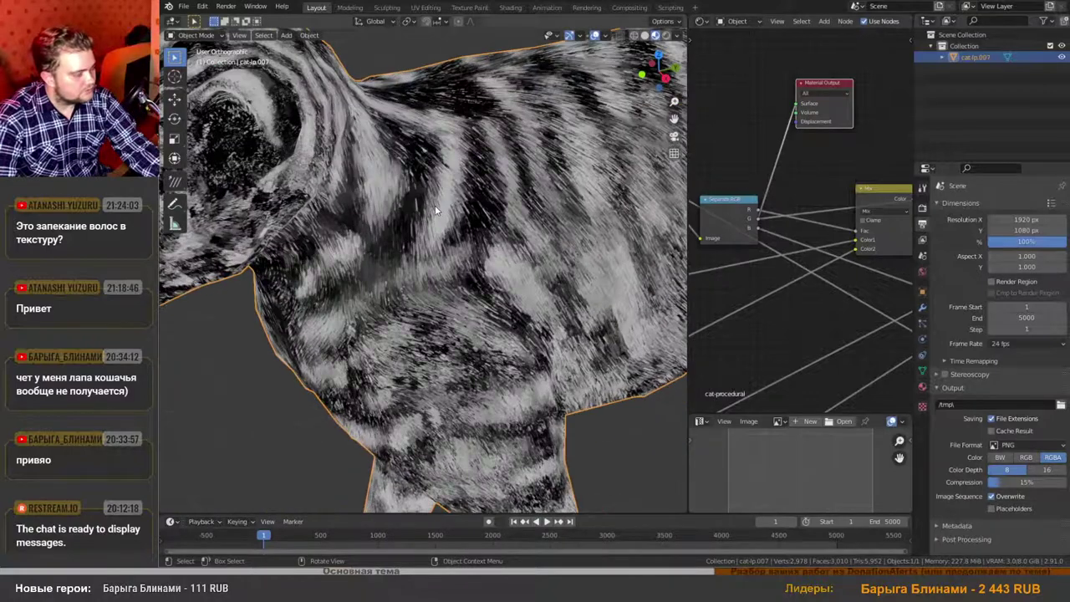
scroll(435, 209, down, 6)
Delete the extra Material Output node and check the full fur material on the cat's neck and shoulder.
middle_drag(832, 85, 769, 85)
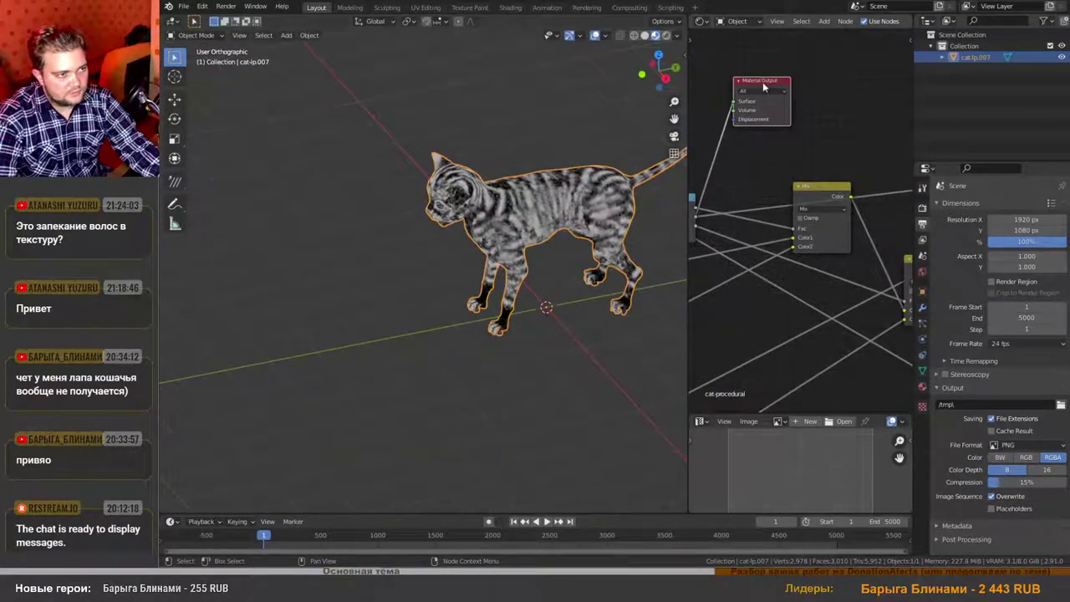
key(x)
scroll(786, 188, down, 4)
middle_drag(819, 202, 873, 163)
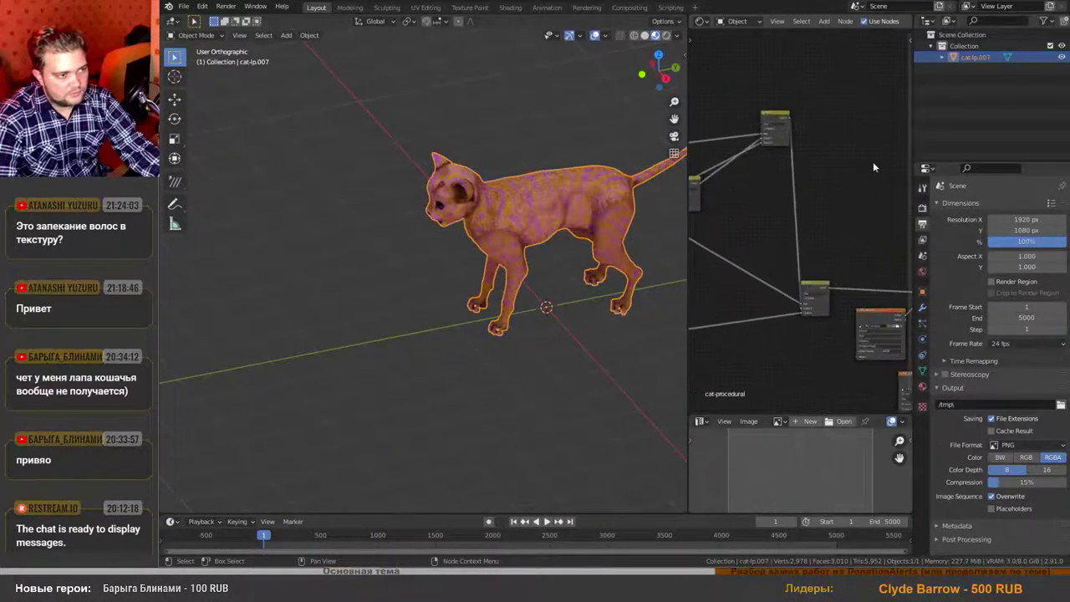
scroll(802, 230, down, 1)
middle_drag(803, 235, 705, 206)
middle_drag(847, 261, 749, 258)
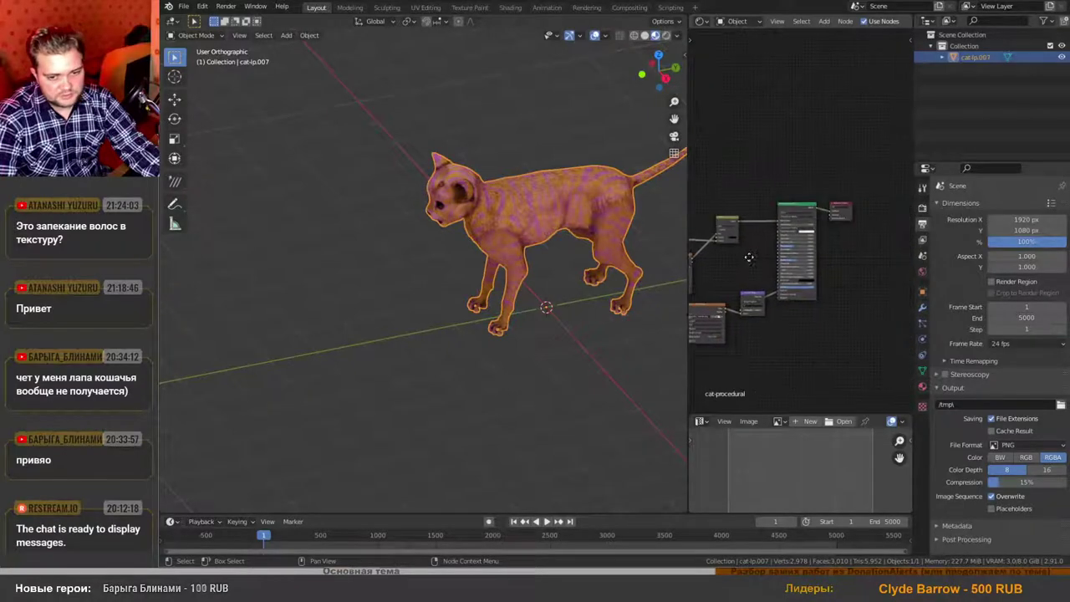
scroll(857, 248, up, 1)
scroll(513, 214, up, 5)
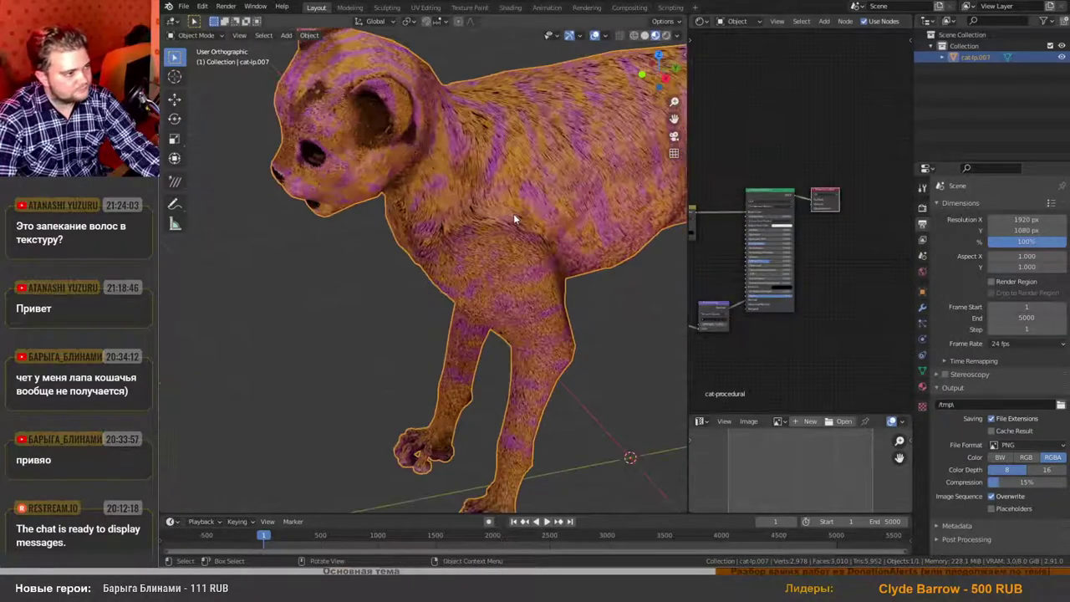
scroll(569, 229, up, 3)
shift+middle_drag(483, 206, 490, 311)
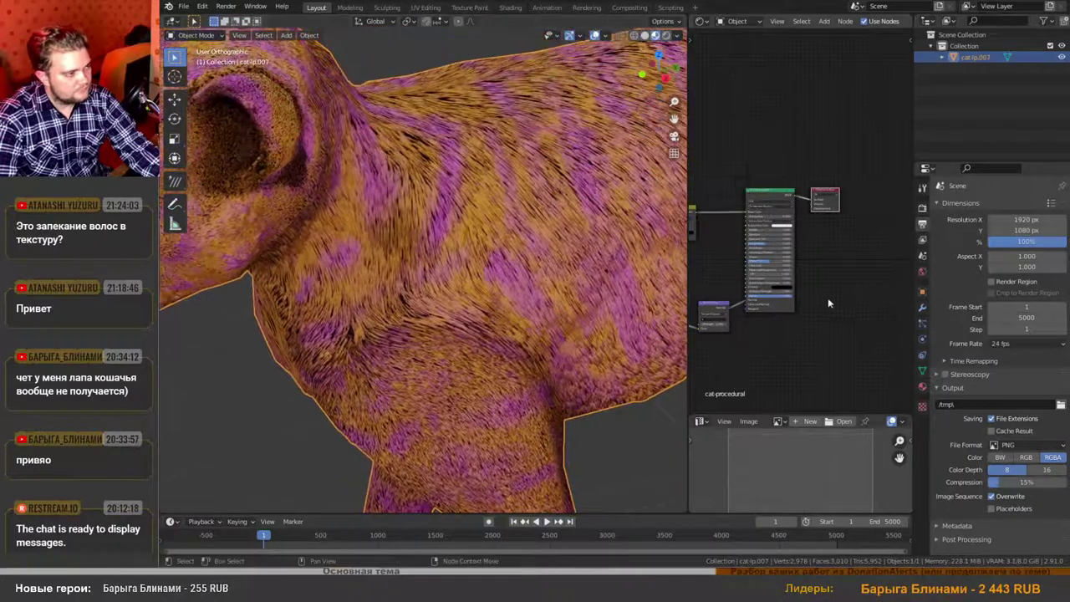
Set the Dark color node back to black.
middle_drag(828, 298, 703, 370)
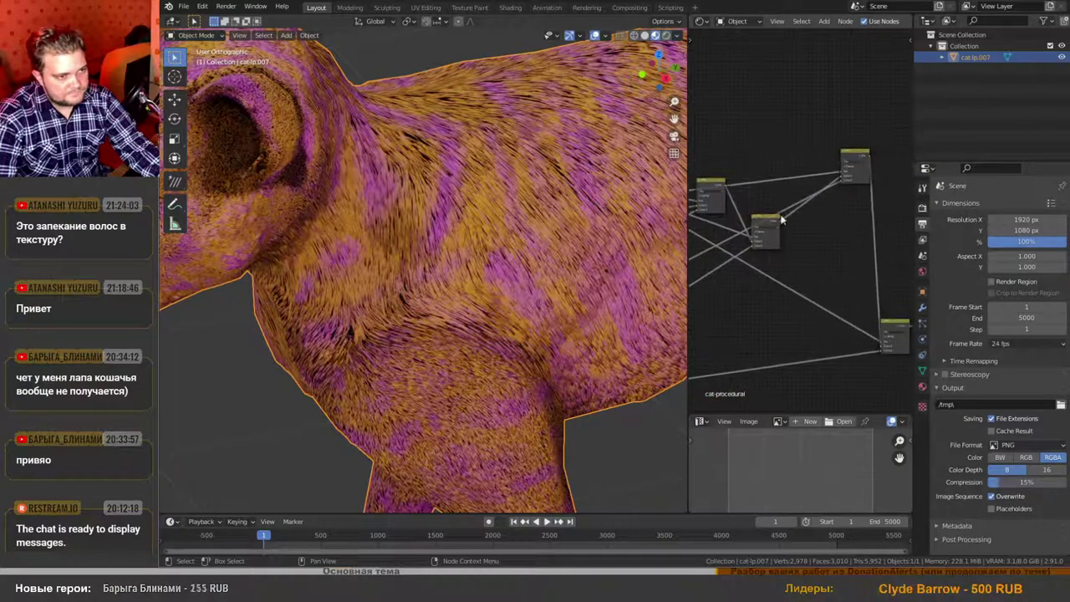
drag(866, 153, 827, 249)
middle_drag(755, 305, 943, 259)
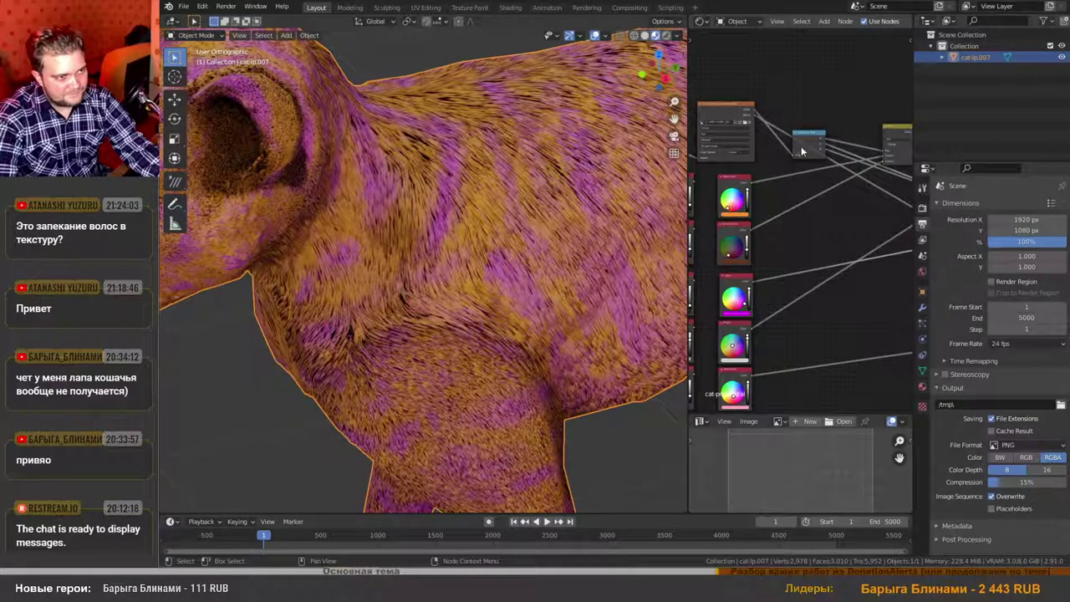
scroll(821, 295, up, 3)
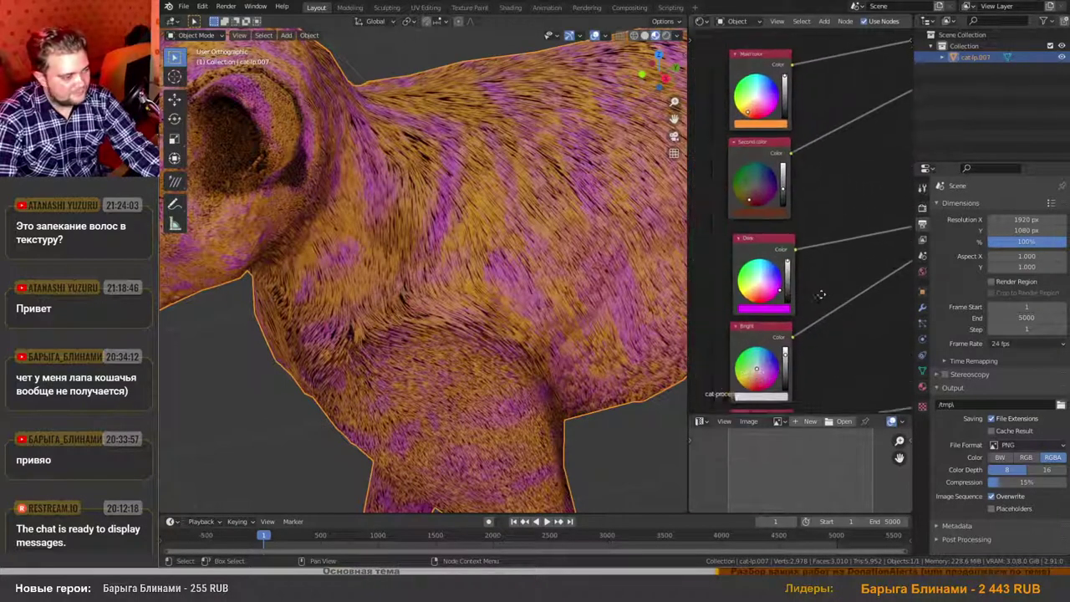
scroll(734, 291, up, 2)
drag(819, 265, 817, 293)
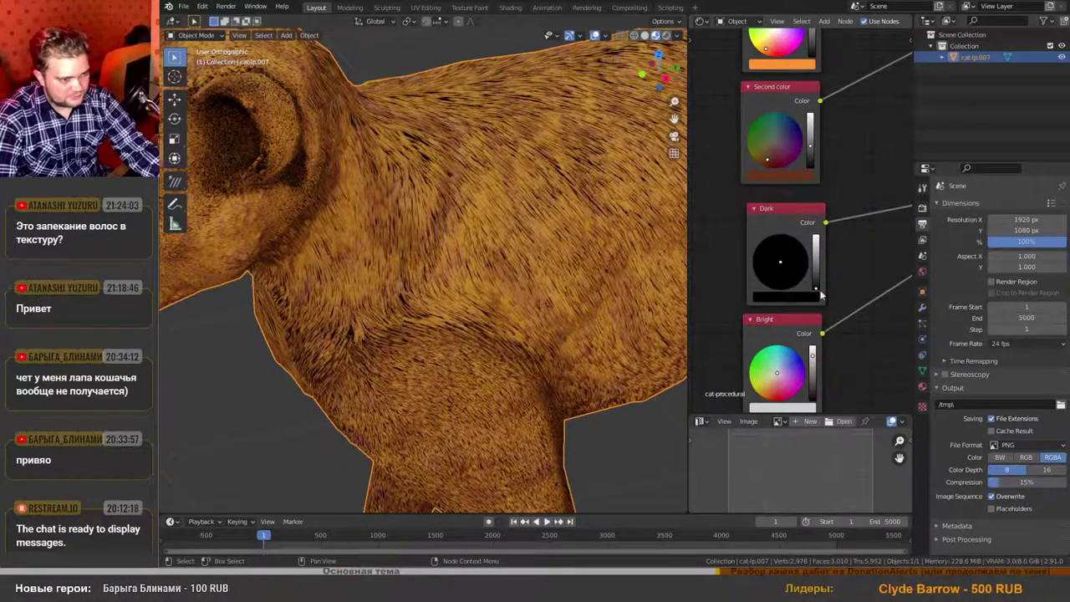
Examine the orange fur on the cat's face, hindquarters, tail and shoulder from several angles.
scroll(515, 262, down, 4)
middle_drag(514, 262, 587, 240)
scroll(402, 214, up, 5)
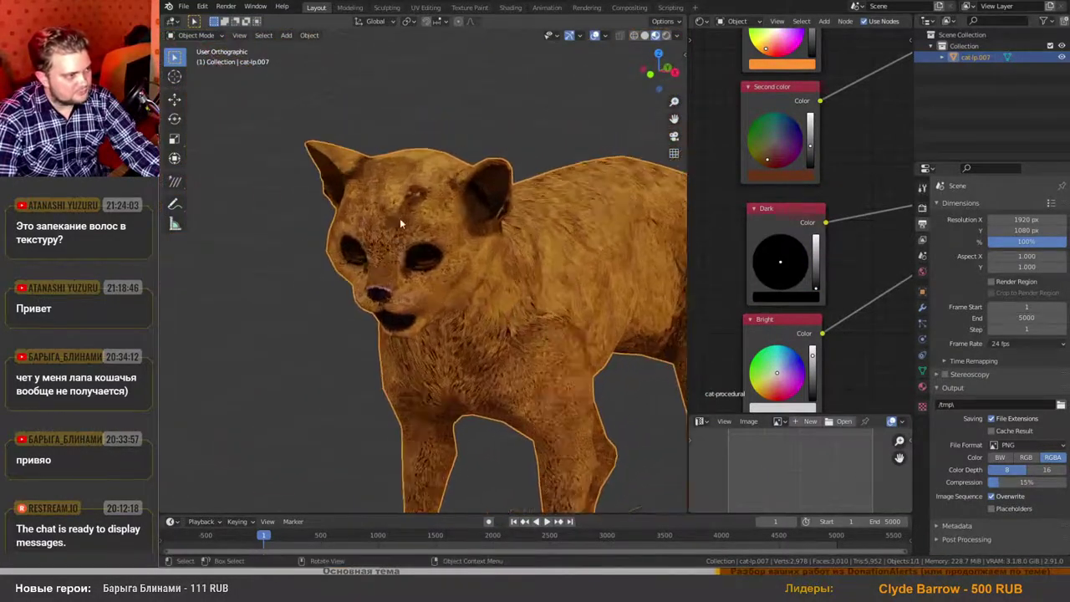
scroll(405, 202, down, 6)
shift+middle_drag(488, 295, 359, 149)
scroll(449, 267, up, 4)
middle_drag(499, 277, 405, 281)
scroll(405, 286, down, 4)
middle_drag(479, 281, 334, 292)
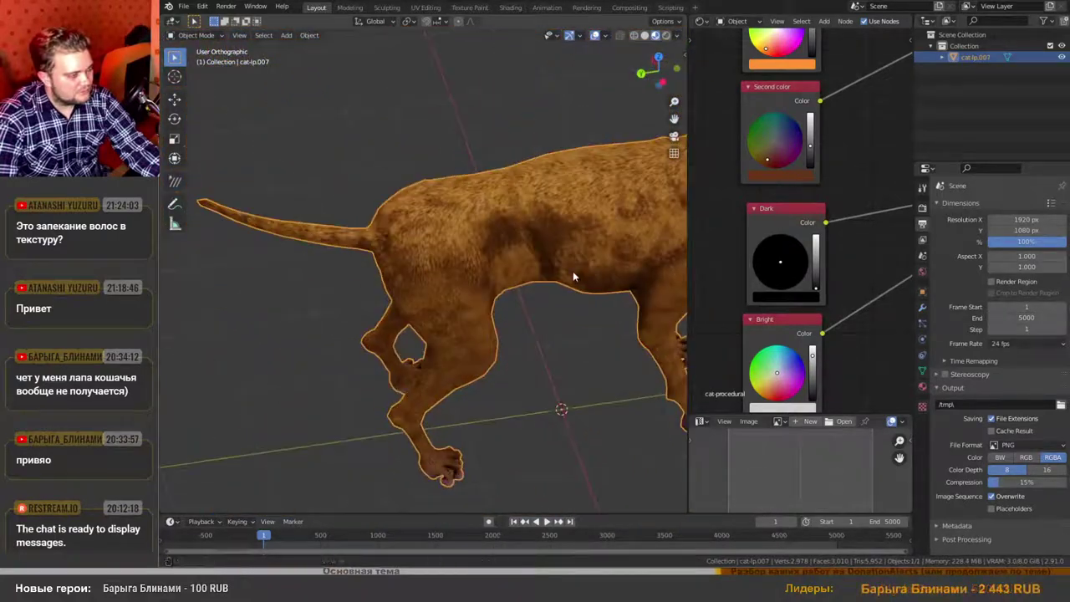
middle_drag(573, 275, 503, 245)
scroll(438, 223, up, 6)
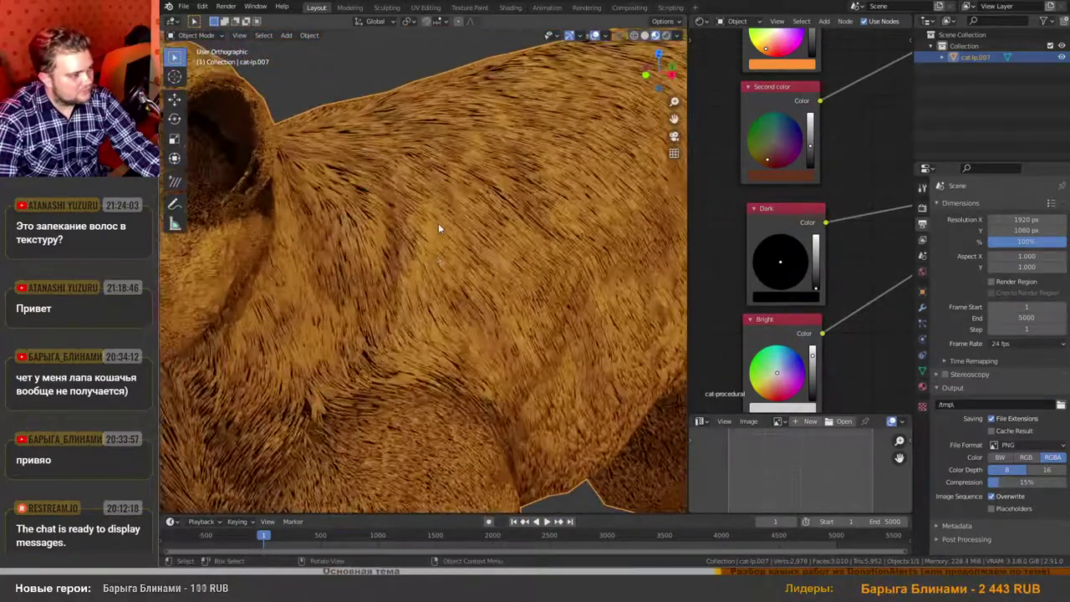
Enlarge the image editor and display the cat-fur-masks_rgba-mask.png texture in it.
scroll(844, 284, down, 4)
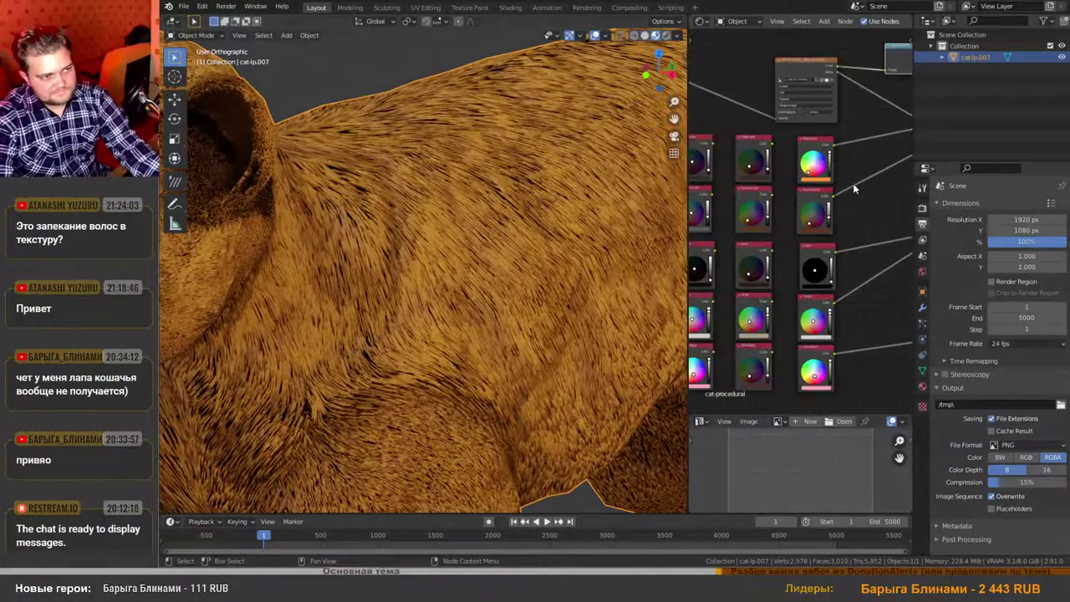
drag(763, 413, 763, 336)
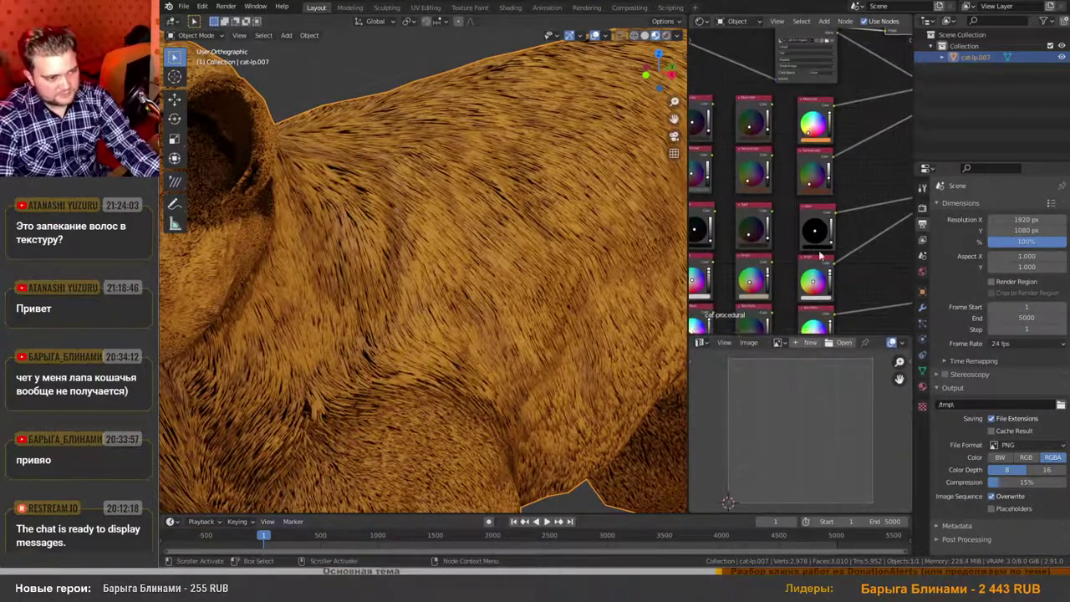
click(778, 342)
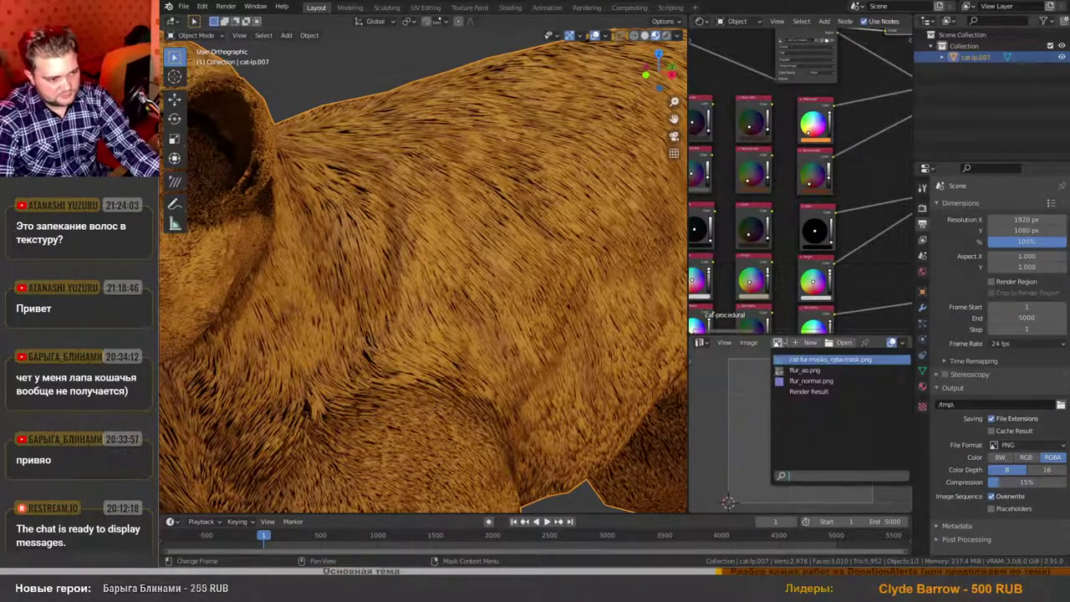
click(798, 360)
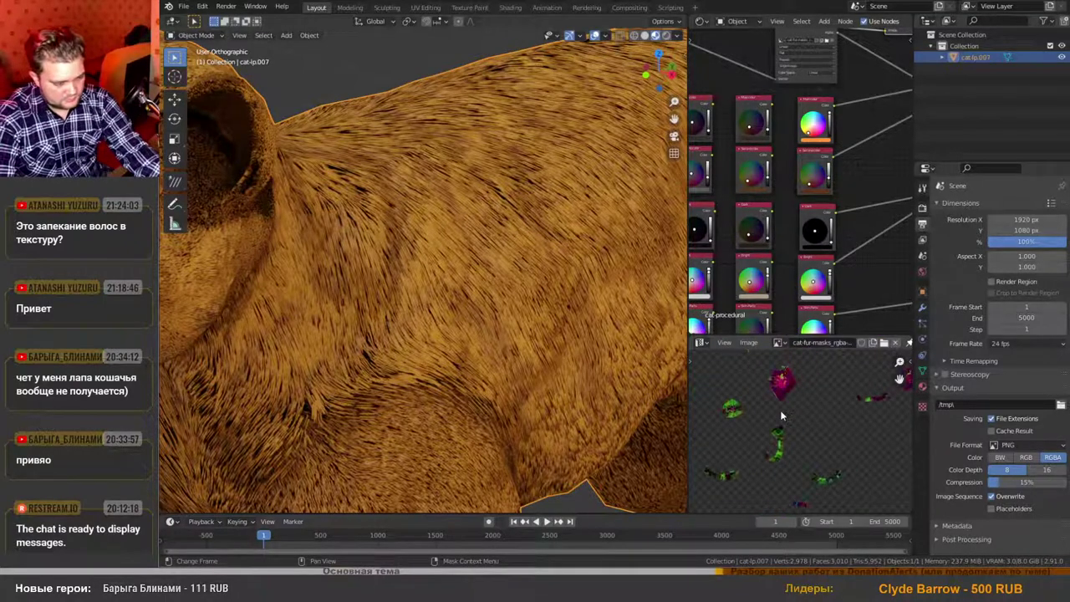
Try the Straight alpha mode on the fur mask image and inspect the cat's face.
key(n)
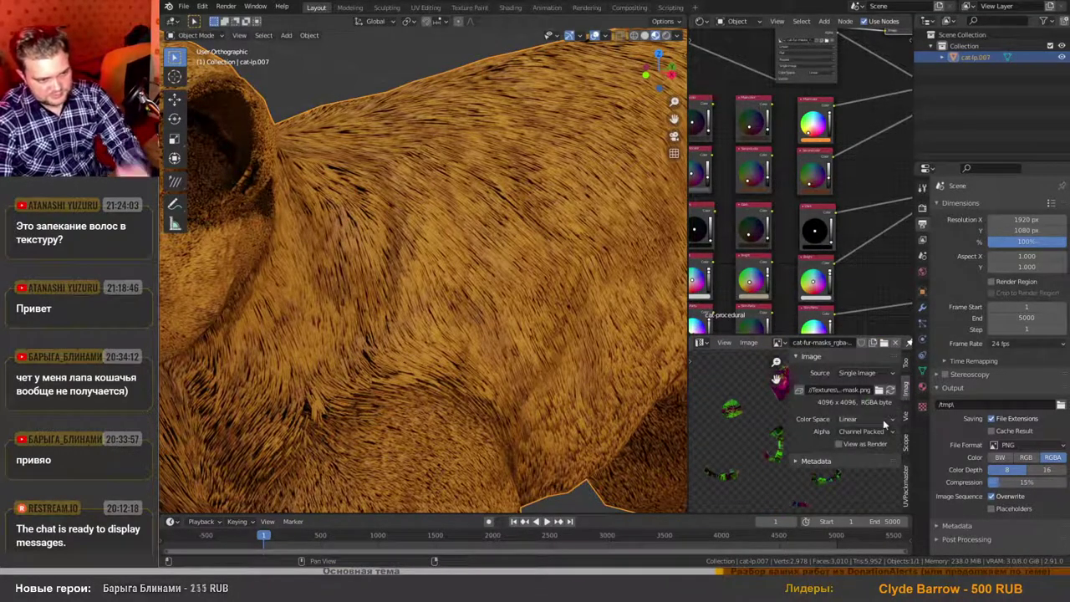
click(878, 431)
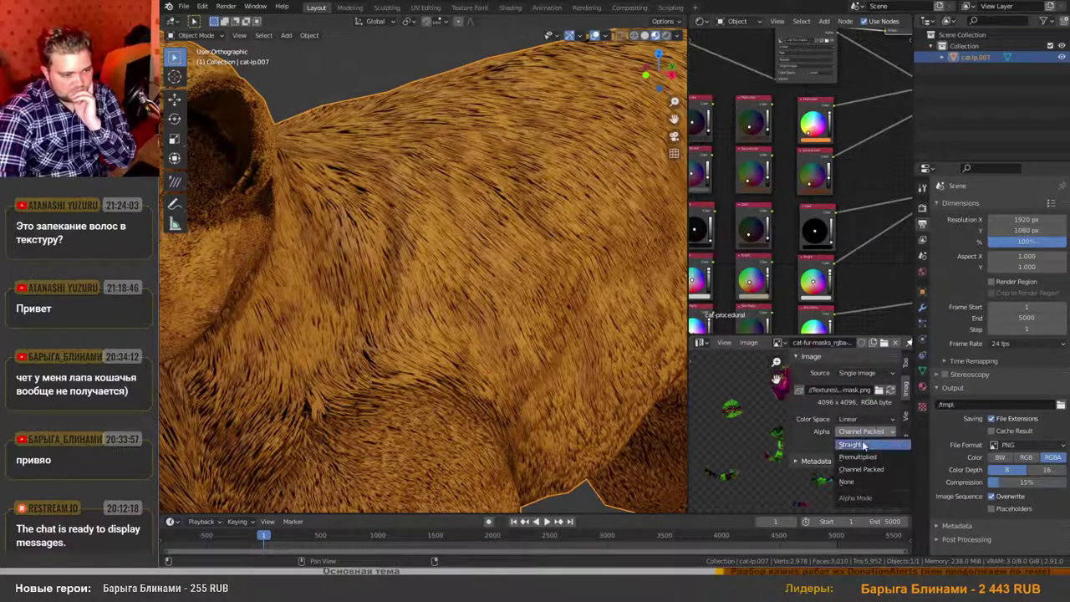
click(863, 444)
scroll(454, 316, down, 8)
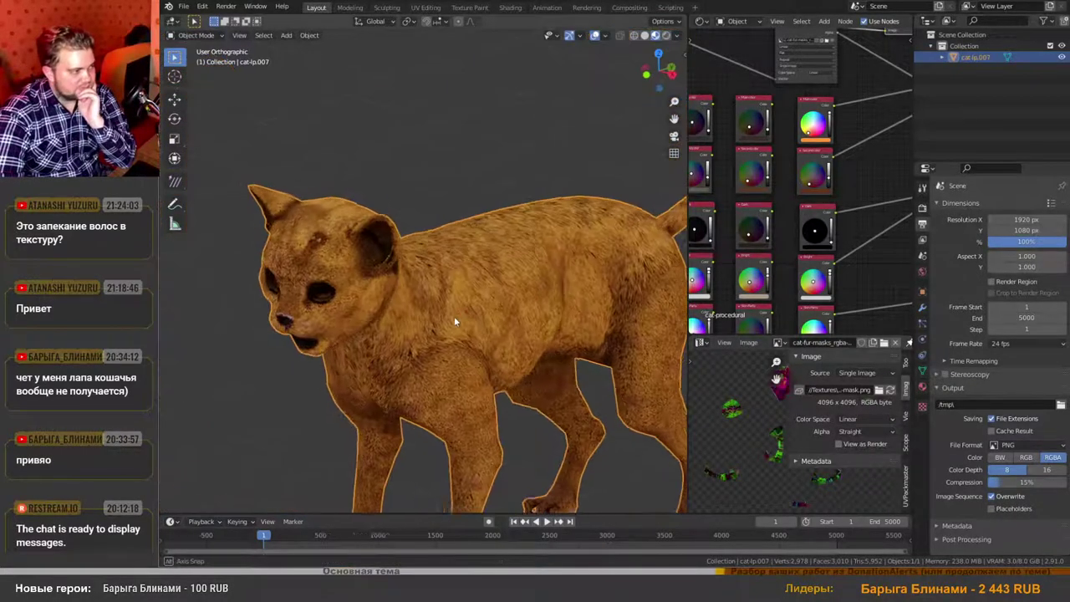
middle_drag(454, 316, 490, 308)
scroll(491, 312, up, 5)
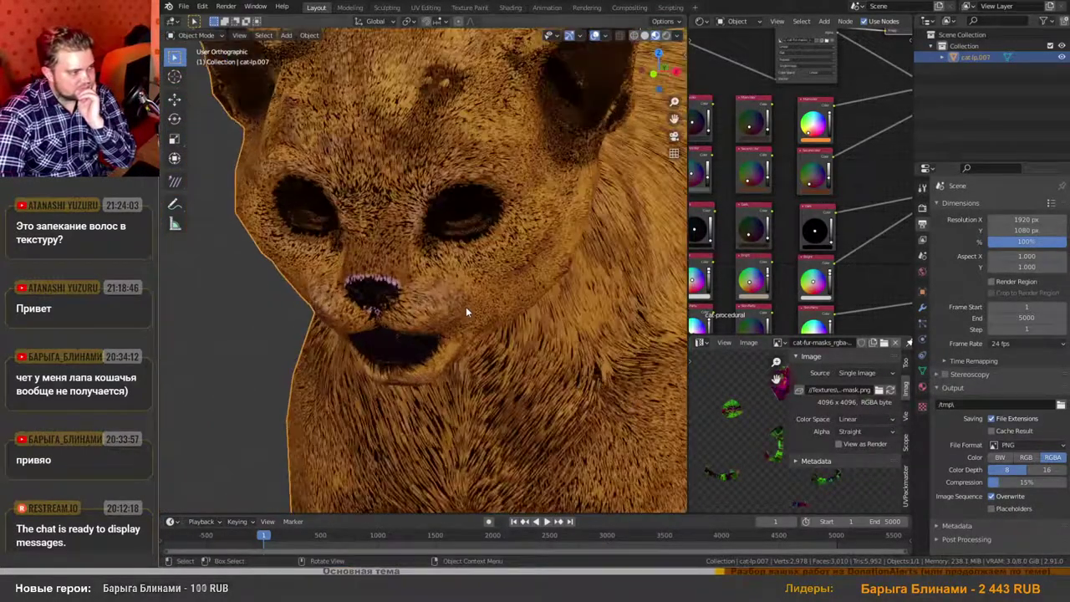
Set the fur mask image's alpha mode to None and check the fur on the whole cat.
click(872, 430)
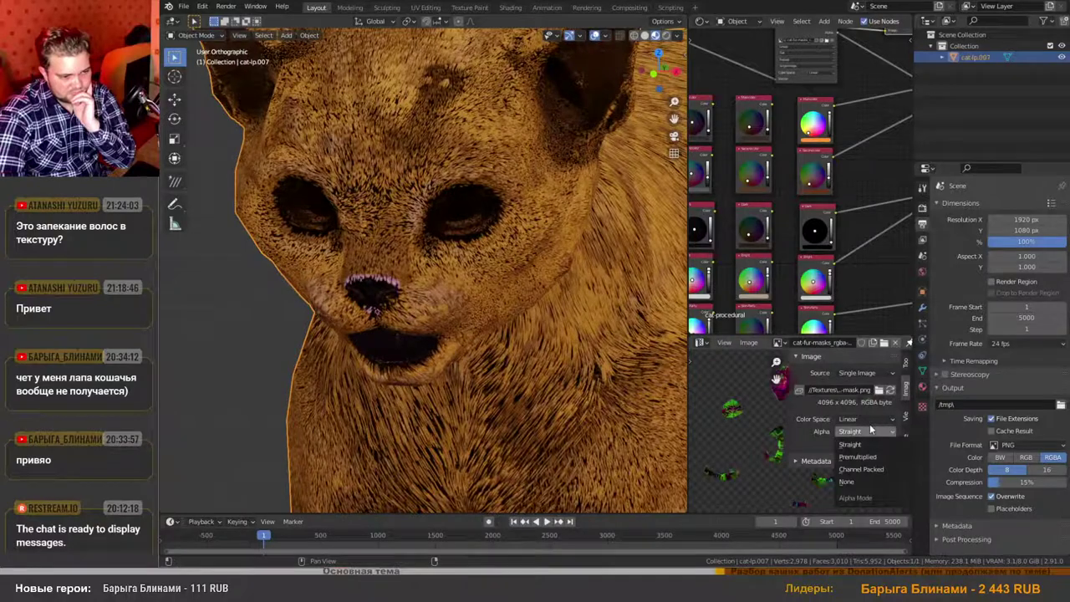
click(862, 484)
scroll(512, 379, down, 4)
scroll(518, 251, up, 2)
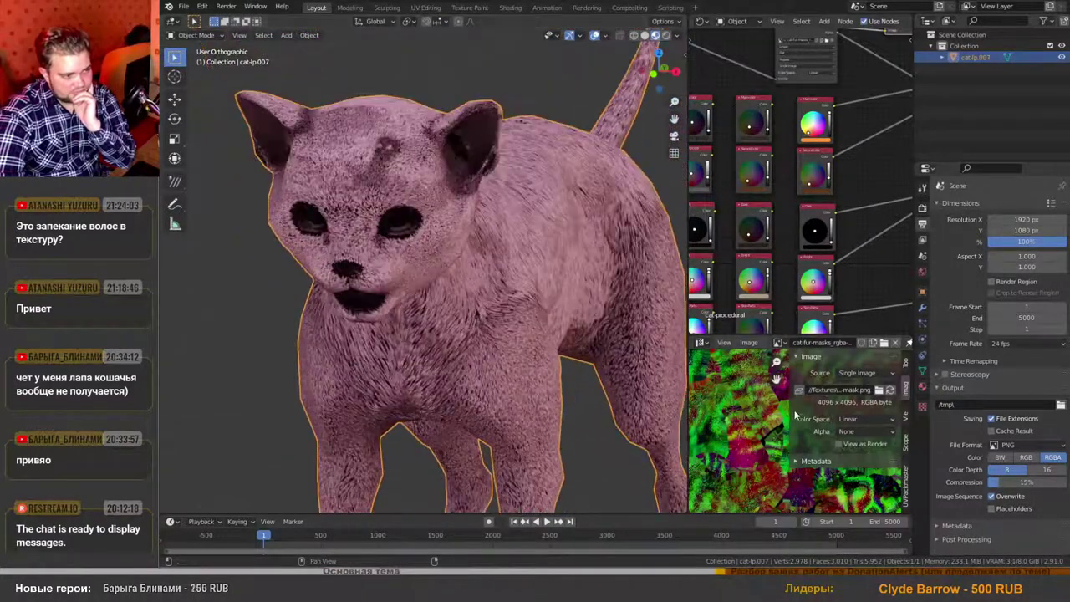
Try the Premultiplied alpha mode on the fur mask image and inspect the cat's head and flank.
click(873, 431)
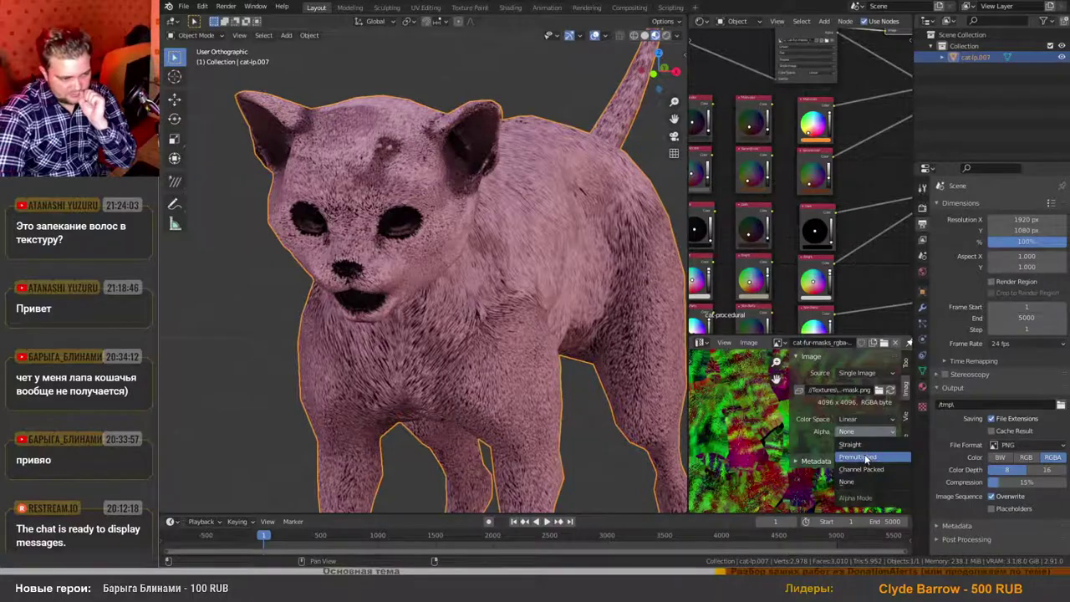
click(864, 458)
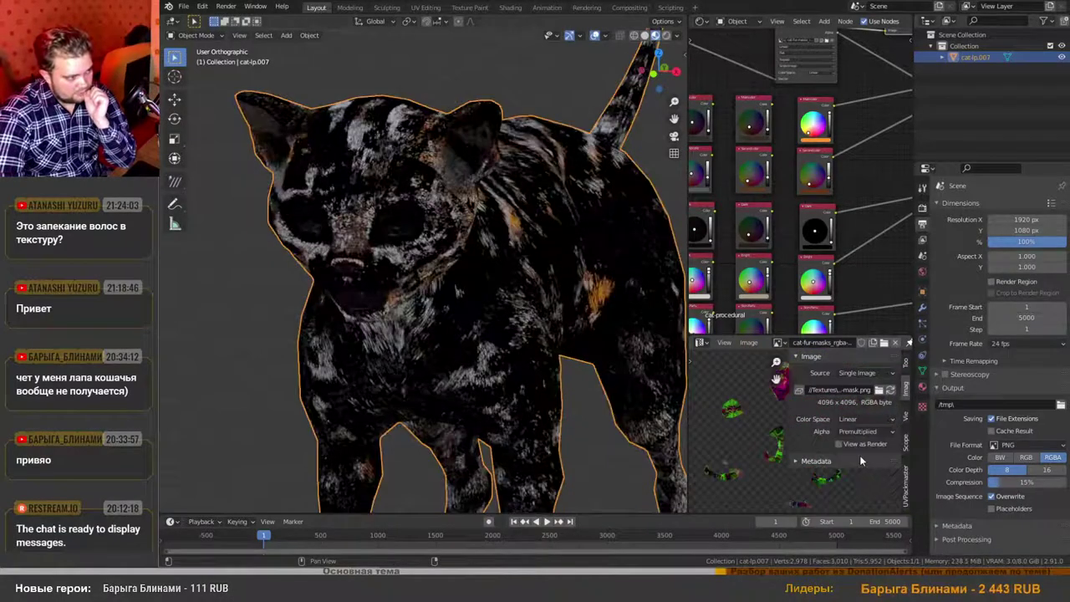
middle_drag(502, 285, 360, 300)
scroll(360, 300, up, 5)
scroll(358, 298, down, 2)
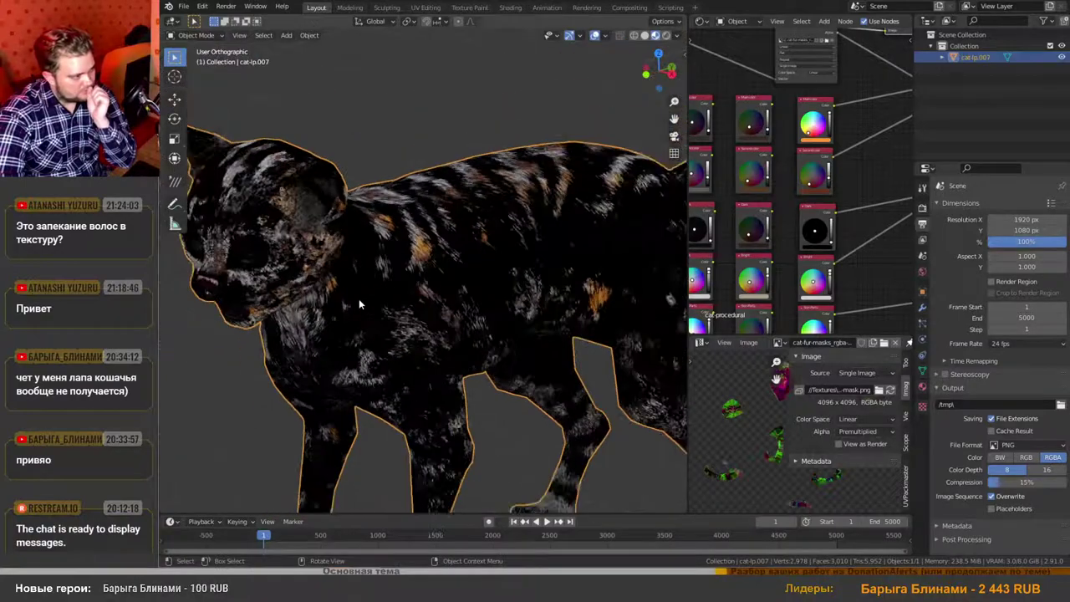
middle_drag(381, 309, 368, 298)
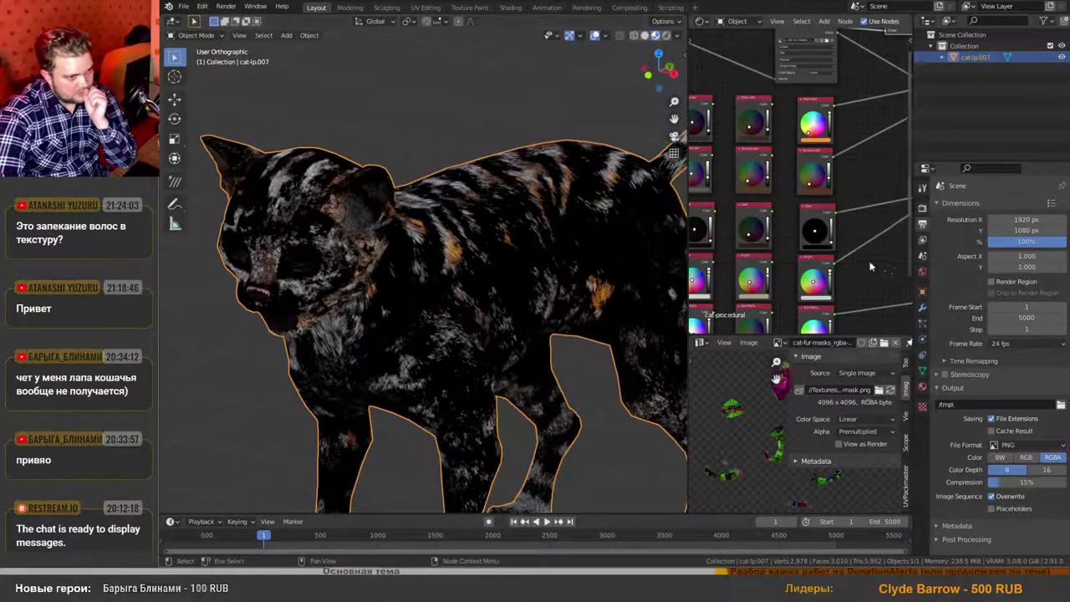
Lighten the Dark fur colour to a dark grey and raise the brightness of the Skin Parts colour.
scroll(836, 247, up, 5)
mouse_move(828, 241)
mouse_down()
mouse_move(828, 219)
mouse_move(828, 238)
mouse_move(827, 229)
mouse_up()
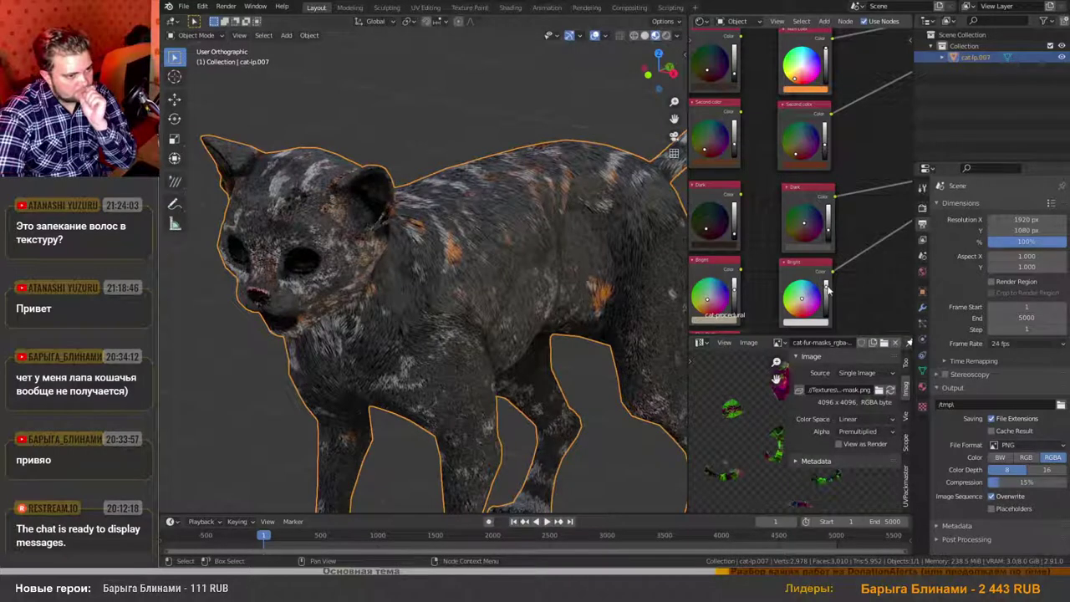
middle_drag(844, 286, 833, 157)
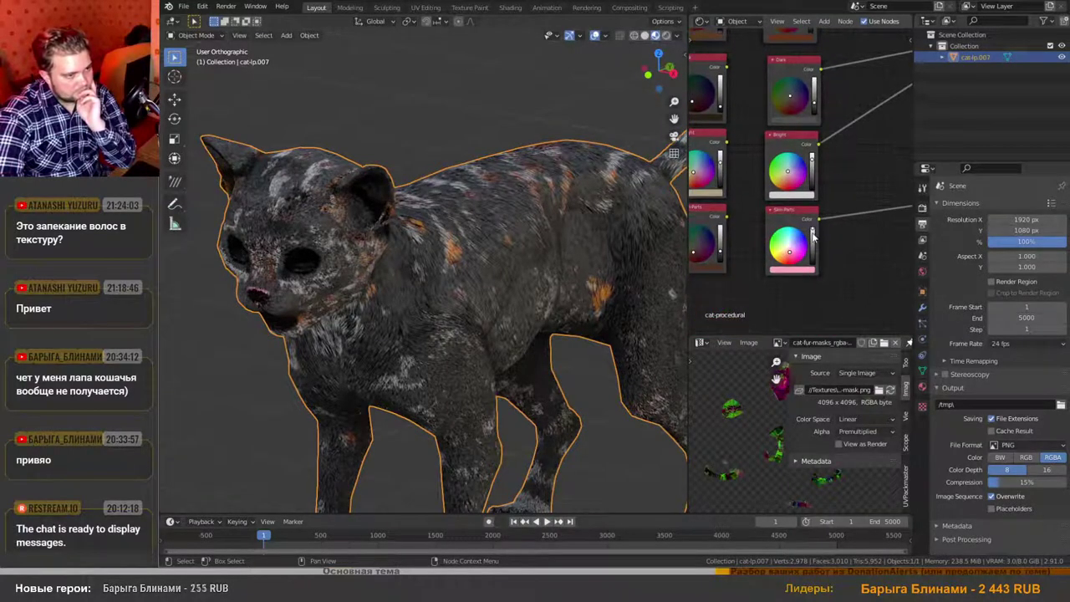
mouse_move(812, 234)
mouse_down()
mouse_move(813, 264)
mouse_move(812, 228)
mouse_up()
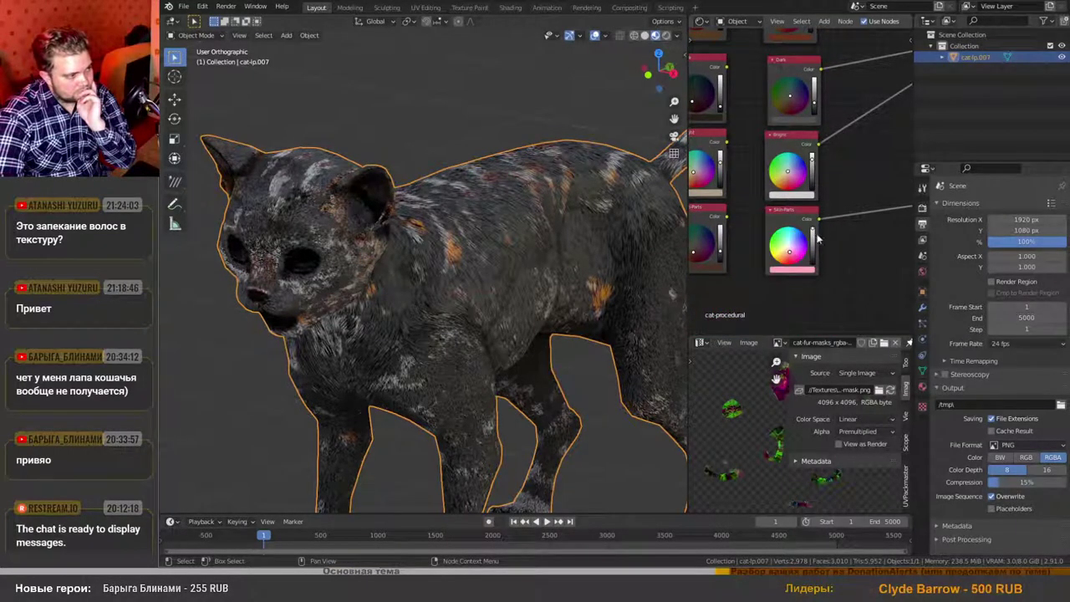
middle_drag(836, 186, 834, 319)
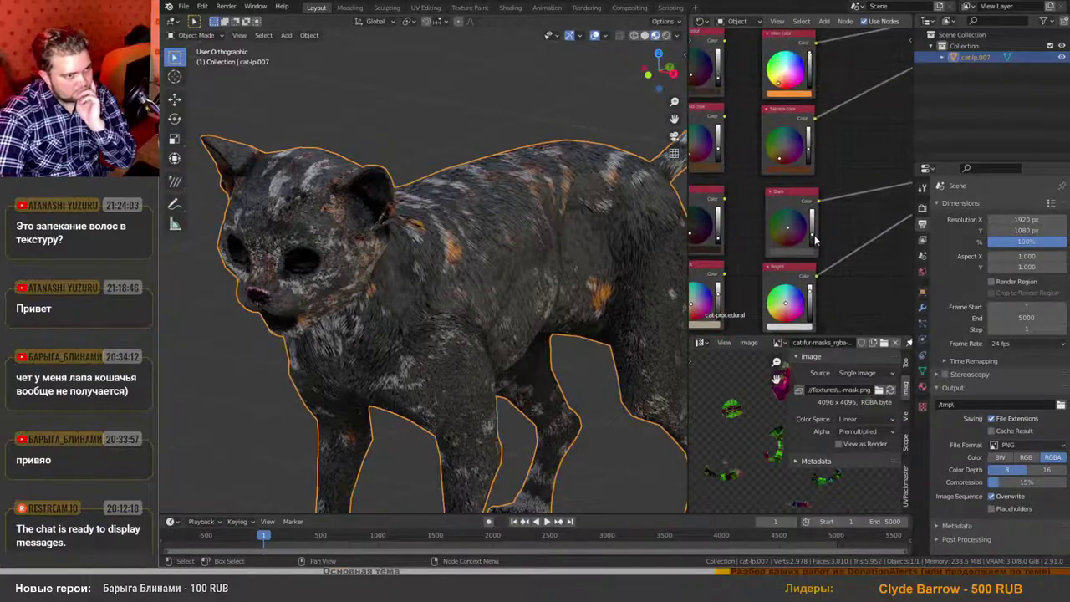
mouse_move(812, 234)
mouse_down()
mouse_move(812, 213)
mouse_move(812, 245)
mouse_move(812, 234)
mouse_up()
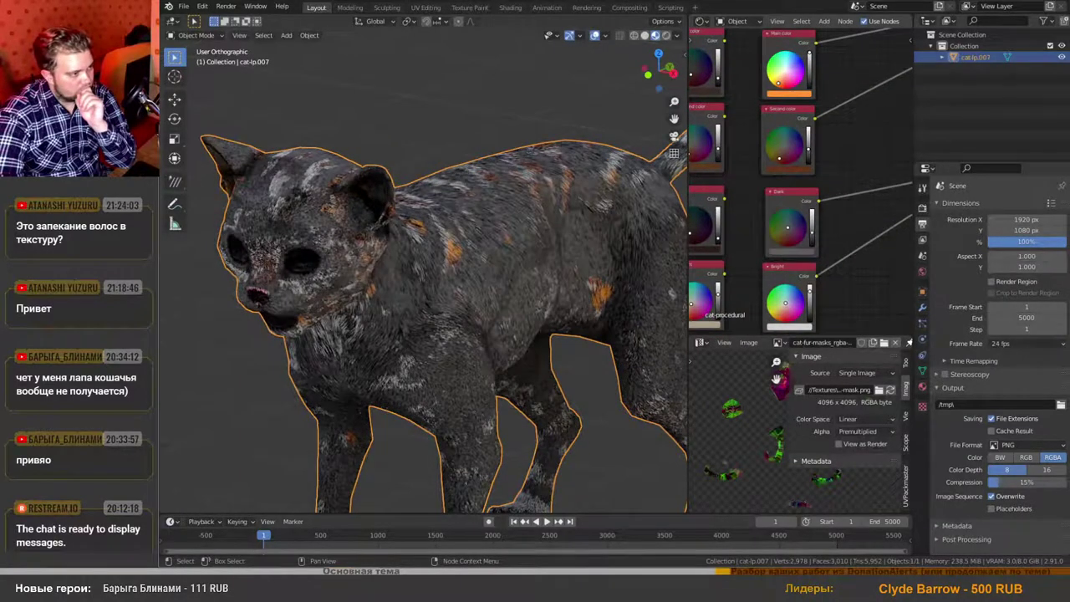
Set the fur mask image's alpha mode to Channel Packed.
click(861, 432)
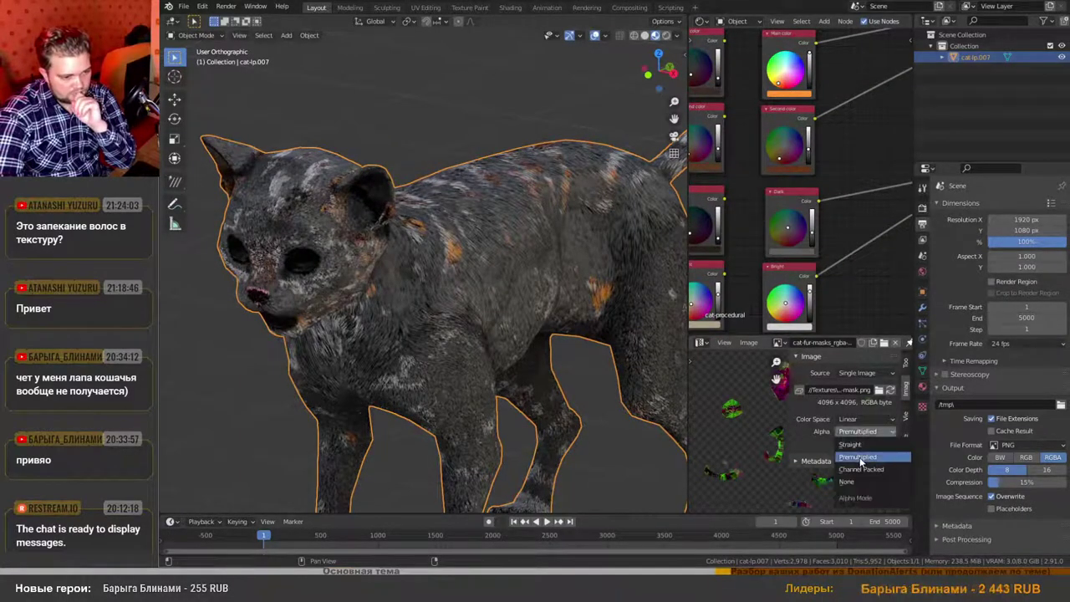
key(Return)
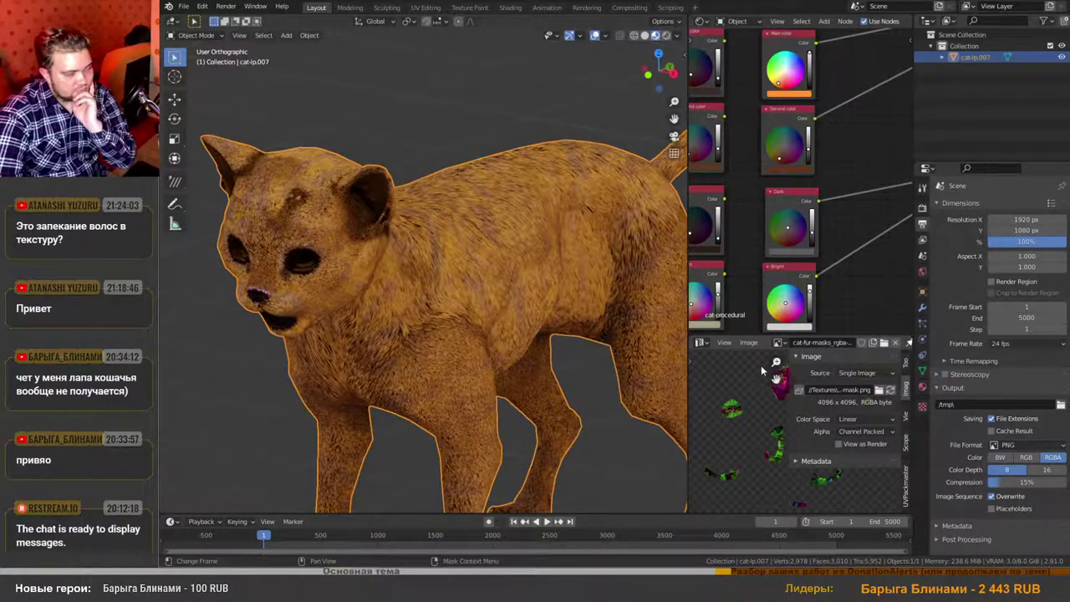
Change the Main color of the fur from orange to white, with a saturation of 0.
scroll(836, 243, up, 4)
scroll(834, 240, up, 1)
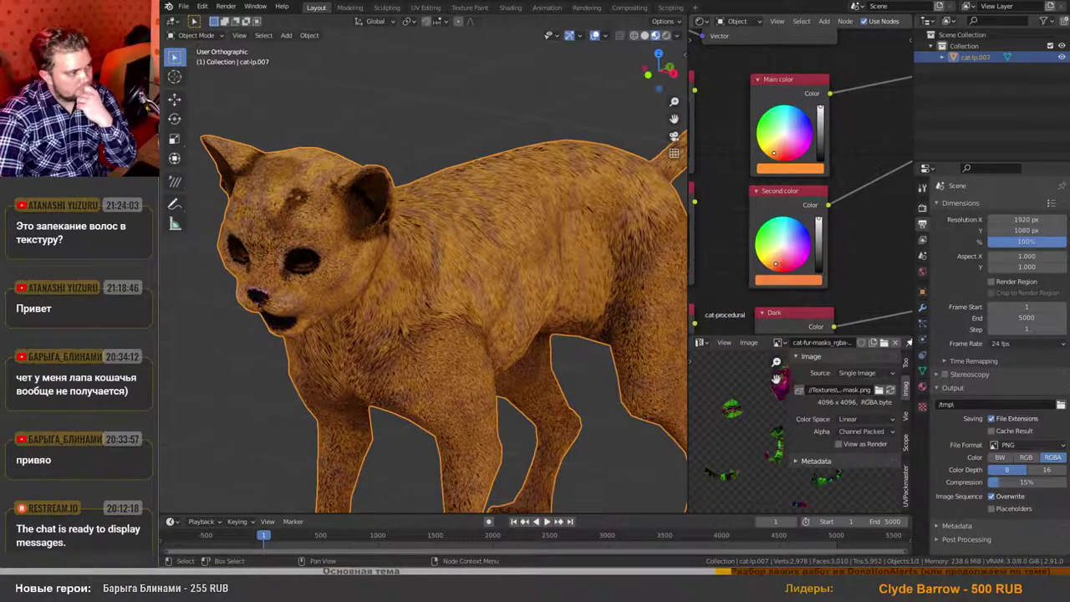
click(793, 171)
drag(821, 302, 840, 314)
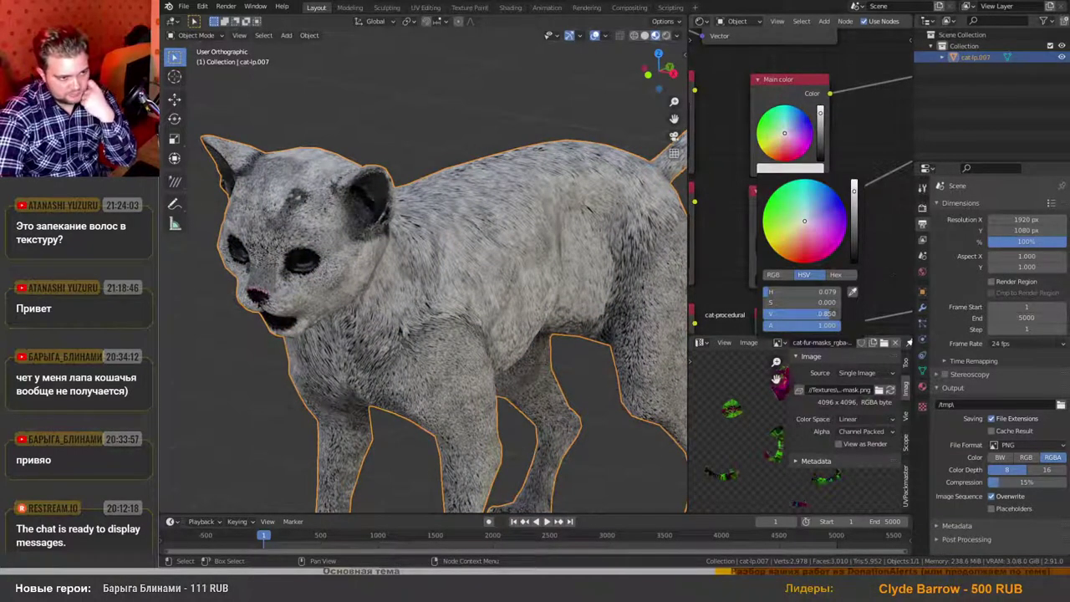
Test the Dark fur colour in bright red, and set it to black.
middle_drag(838, 286, 836, 218)
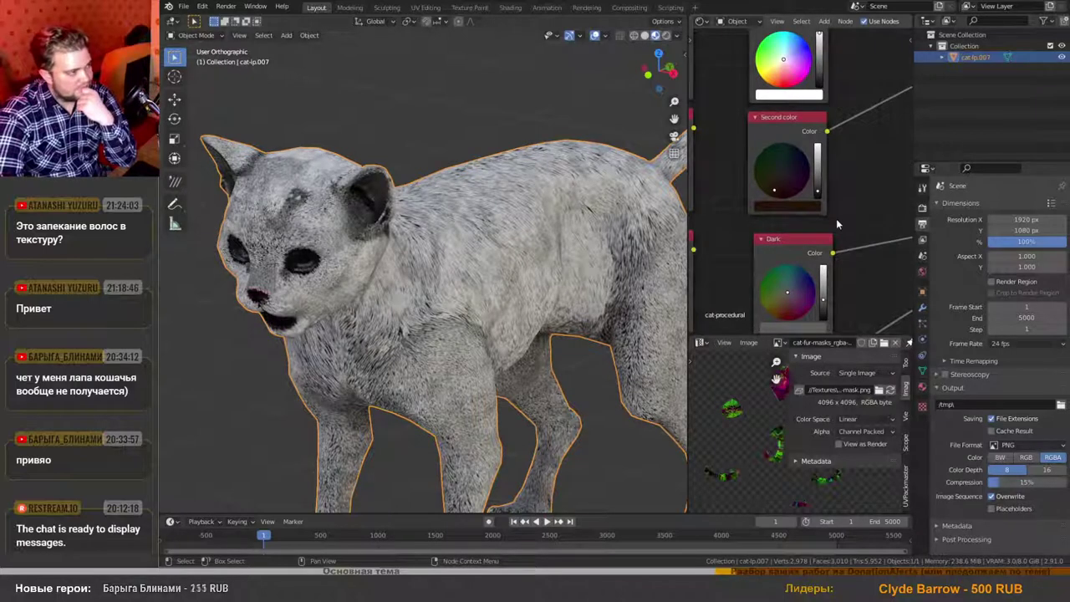
scroll(836, 219, down, 2)
middle_drag(840, 261, 847, 210)
scroll(812, 238, up, 1)
mouse_move(831, 230)
mouse_down()
mouse_move(832, 249)
mouse_move(833, 191)
mouse_up()
drag(781, 249, 794, 250)
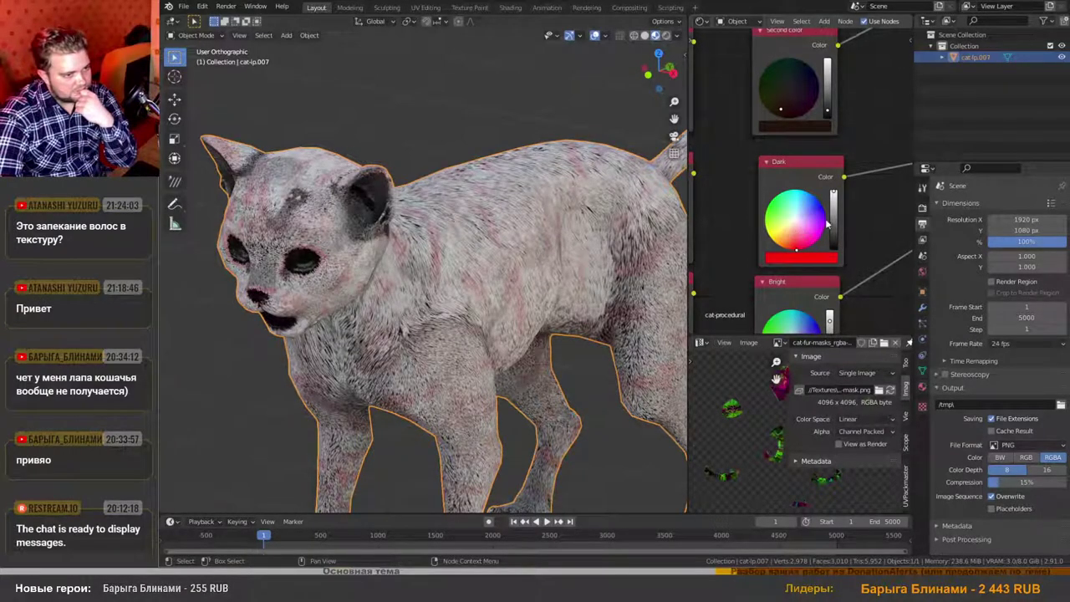
drag(838, 211, 826, 247)
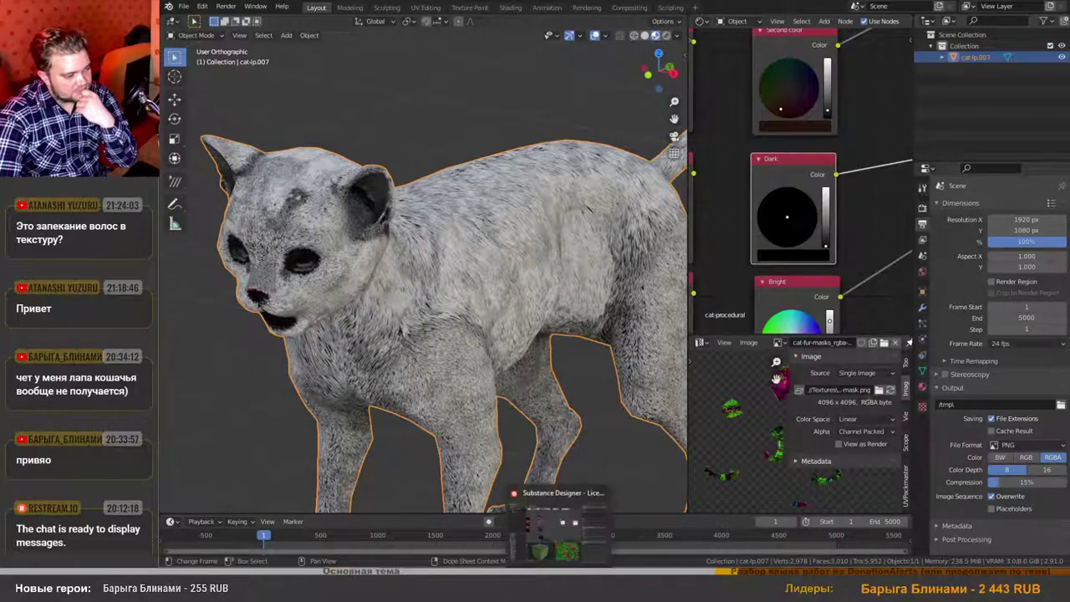
Switch to Substance Designer and examine the middle RGBA Split node's red channel in the 2D view.
click(552, 544)
scroll(625, 307, down, 2)
scroll(612, 282, up, 6)
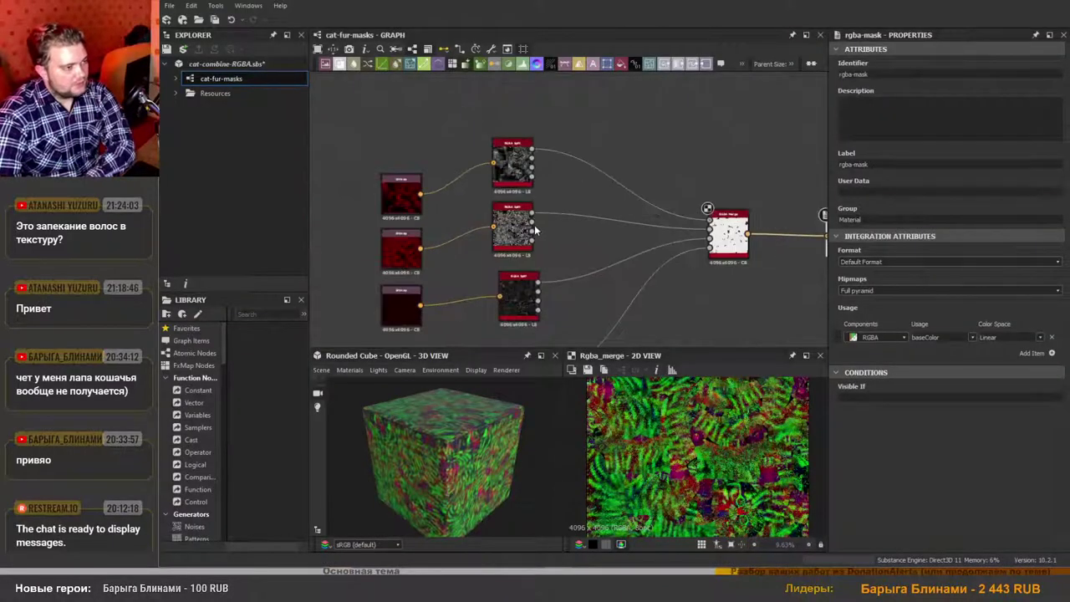
middle_drag(575, 200, 544, 199)
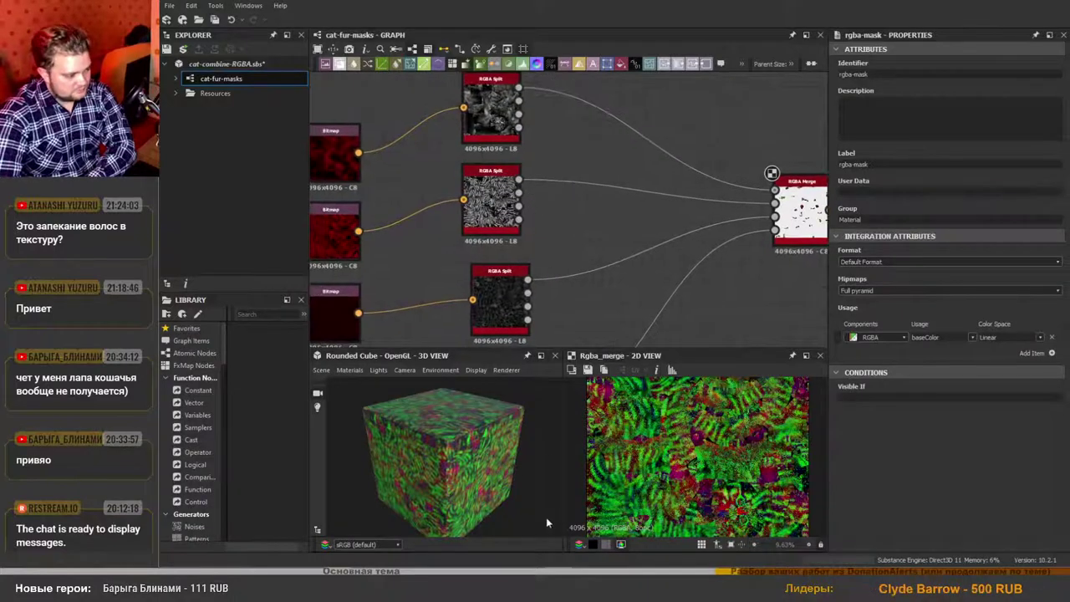
click(493, 209)
double_click(493, 209)
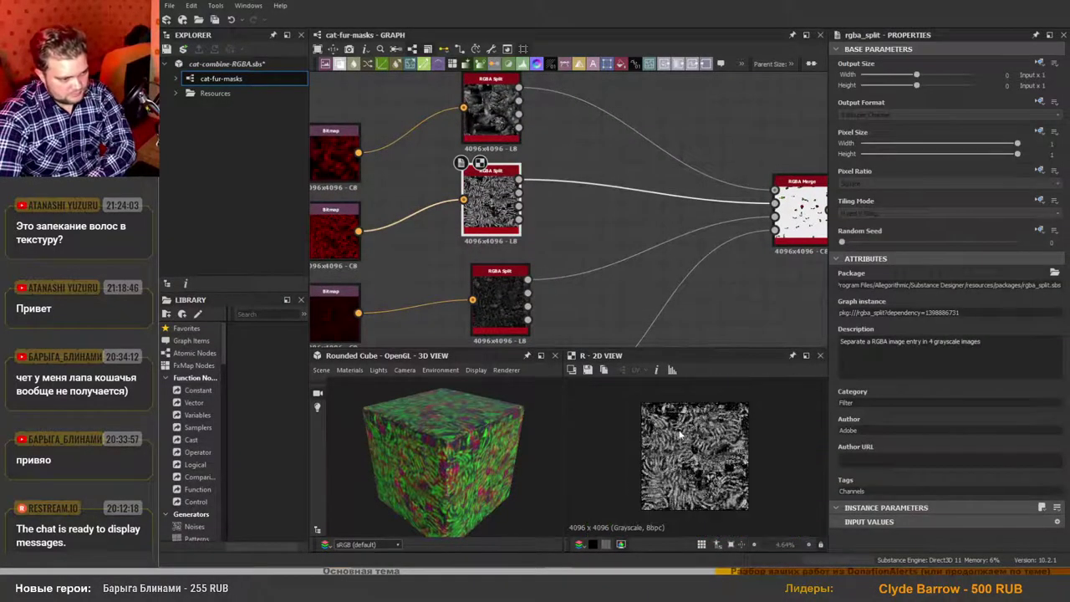
scroll(690, 441, up, 3)
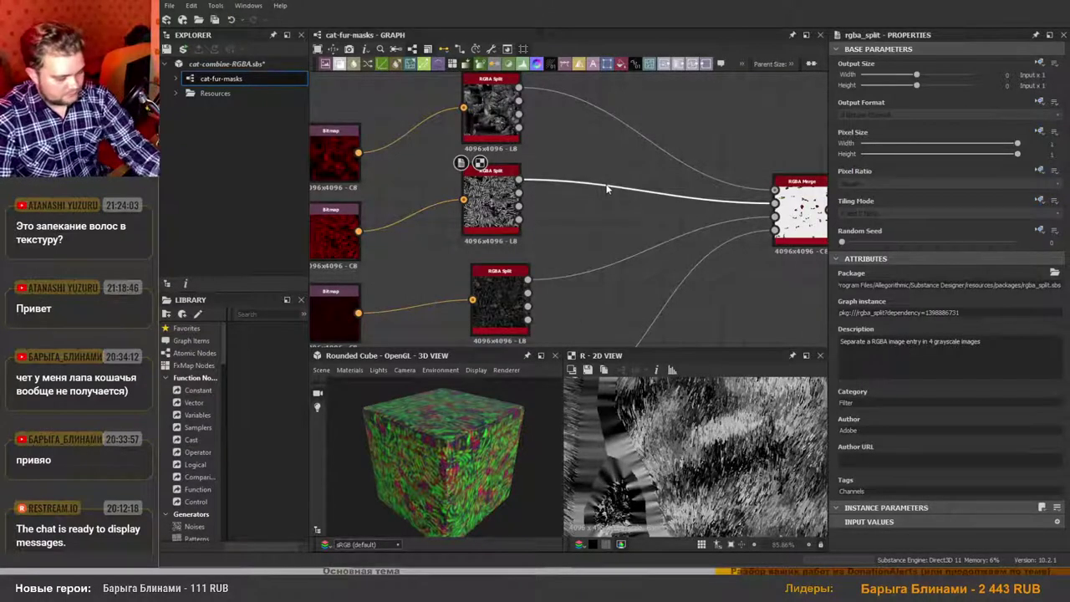
Insert a Curve node on the link between the middle RGBA Split node and RGBA Merge, close to the split node.
key(space)
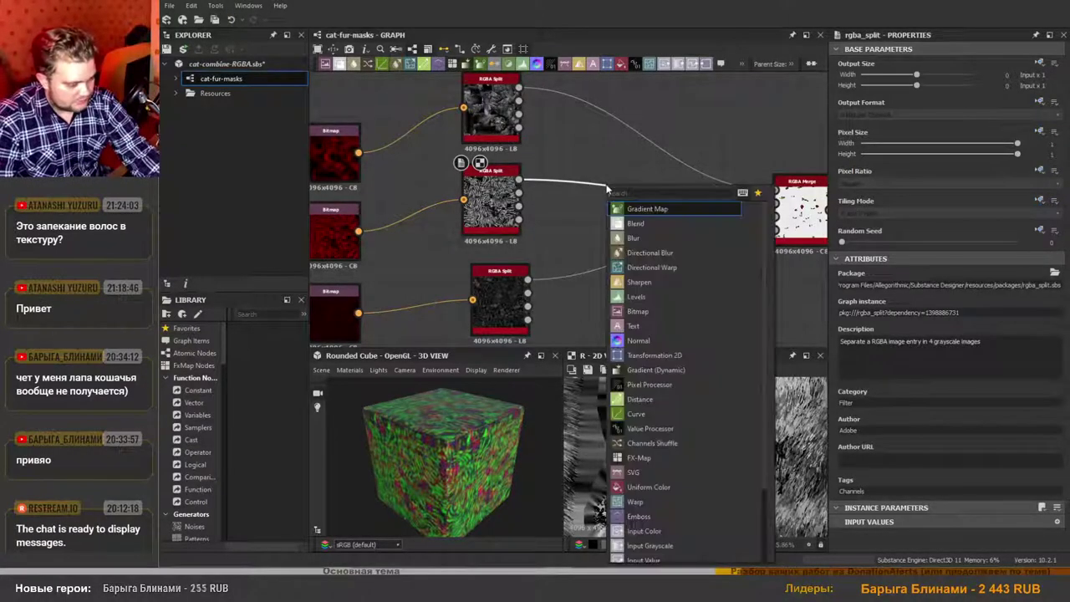
text(cu)
click(631, 211)
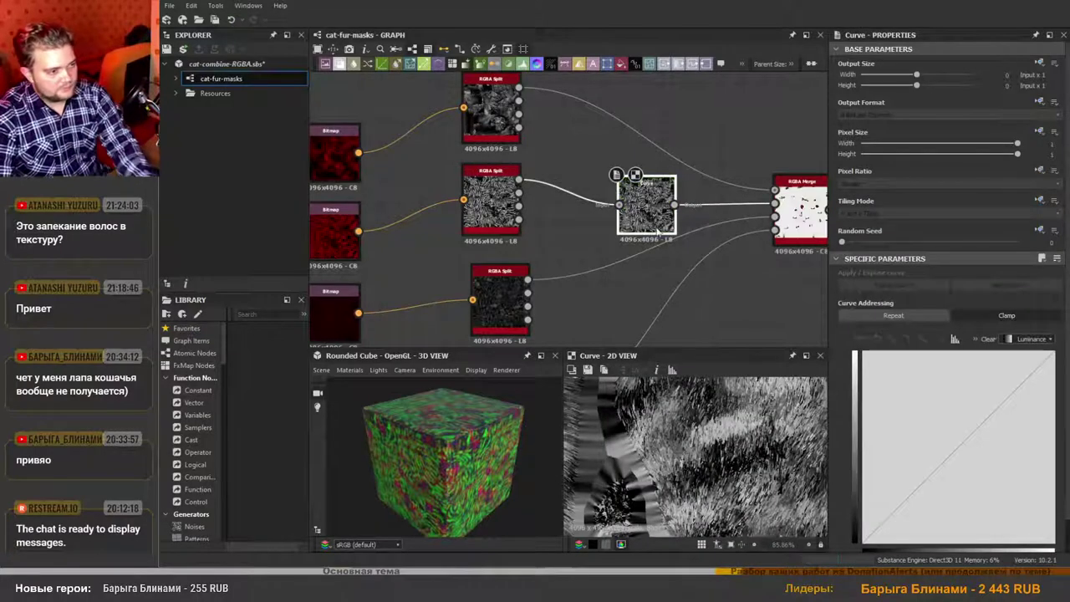
drag(657, 228, 602, 226)
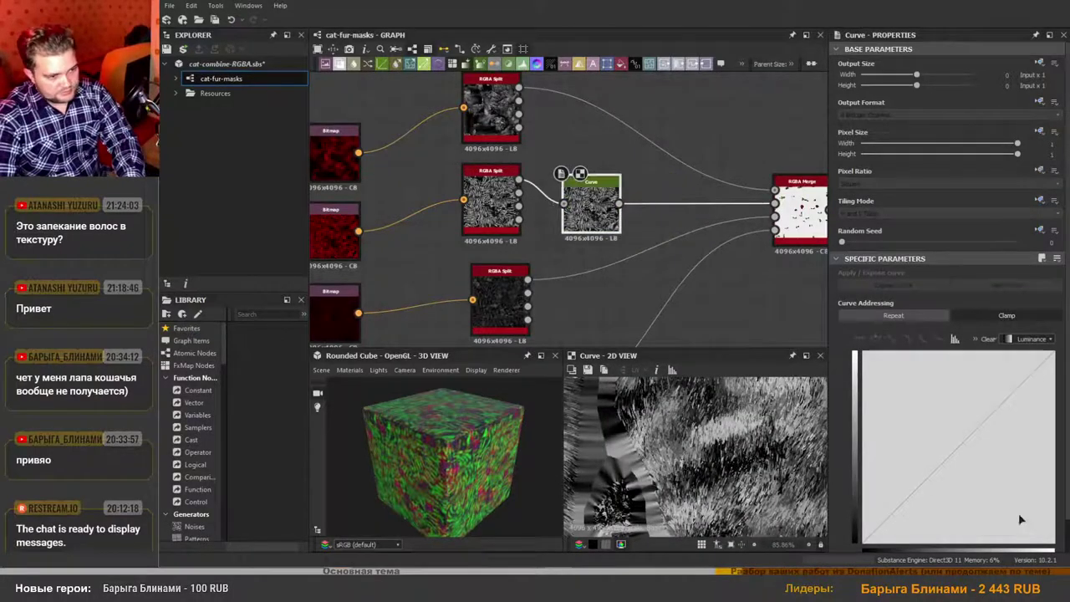
Add a midpoint to the Curve node and shape a steep S-curve through about 0.48 to increase the stripe mask's contrast.
click(953, 458)
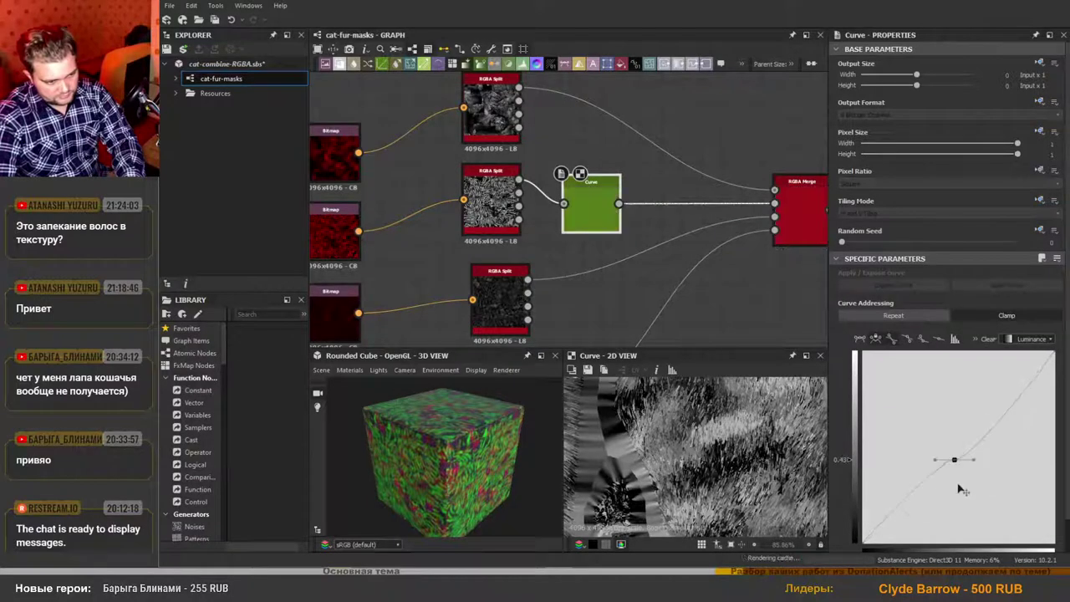
drag(955, 460, 979, 440)
scroll(669, 443, down, 5)
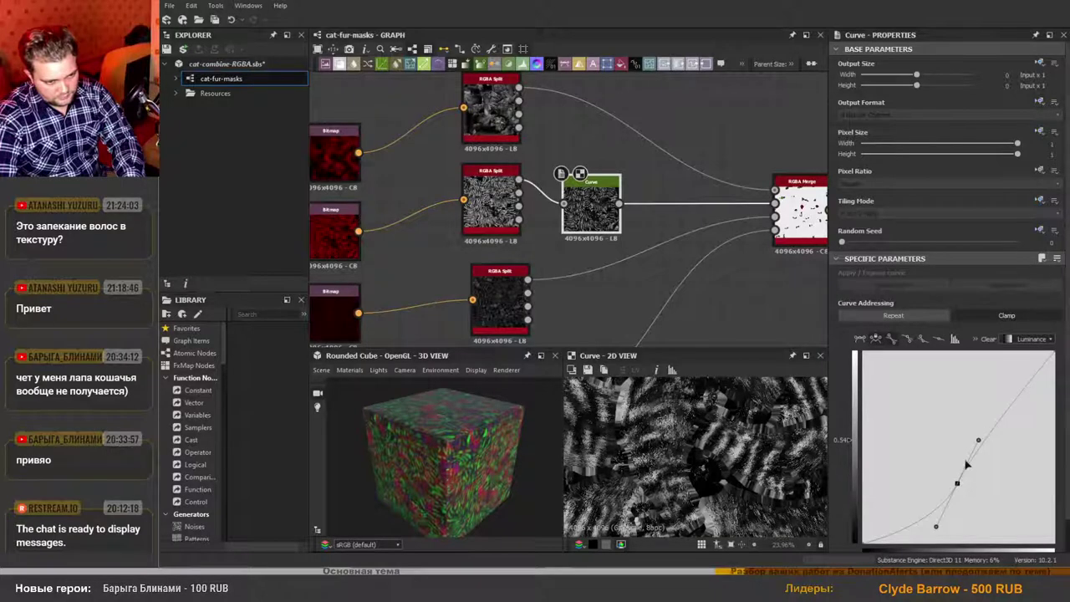
drag(959, 484, 977, 479)
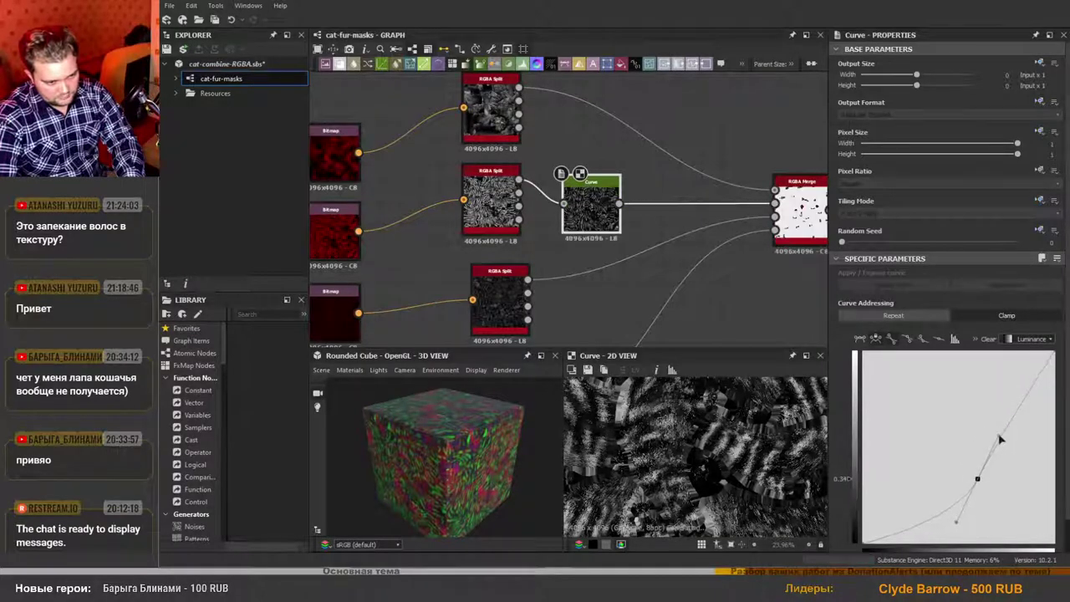
drag(999, 435, 983, 404)
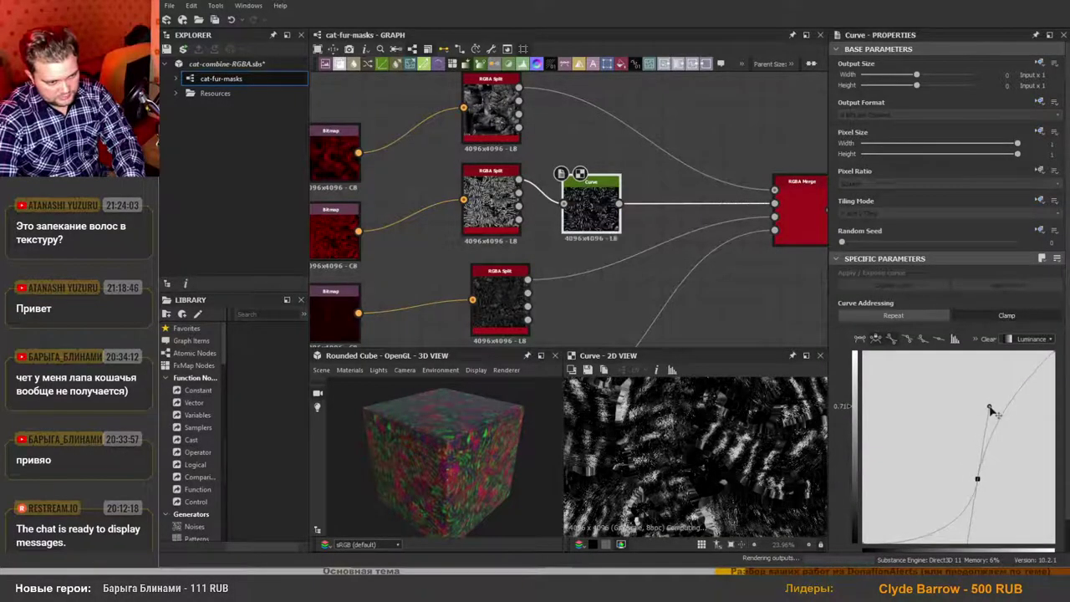
drag(978, 481, 981, 452)
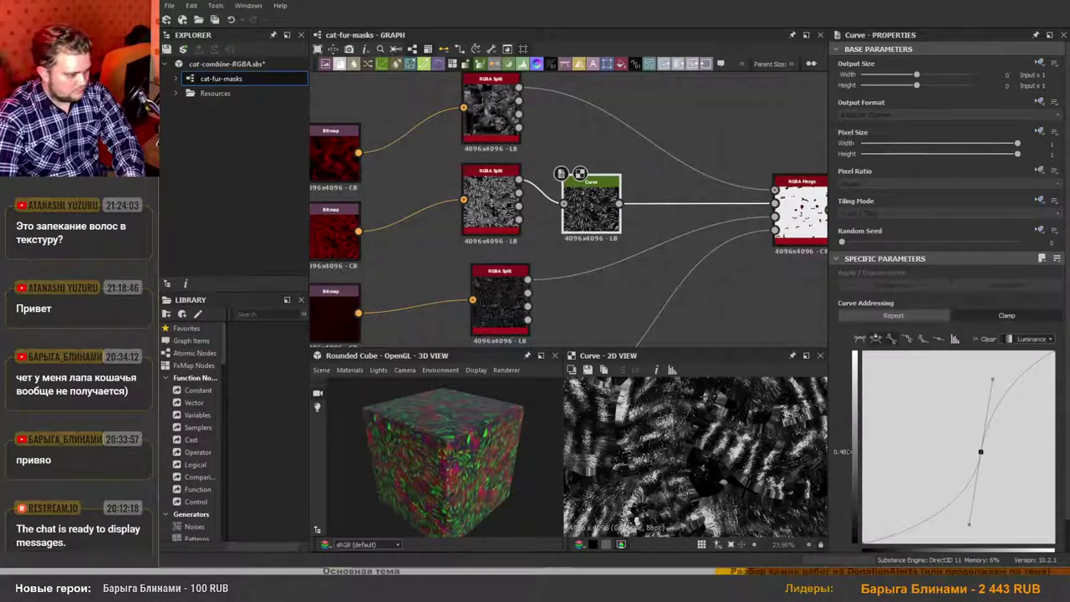
Switch to Blender, reload the fur mask image from disk and inspect the fur on the cat's flank.
mouse_move(365, 572)
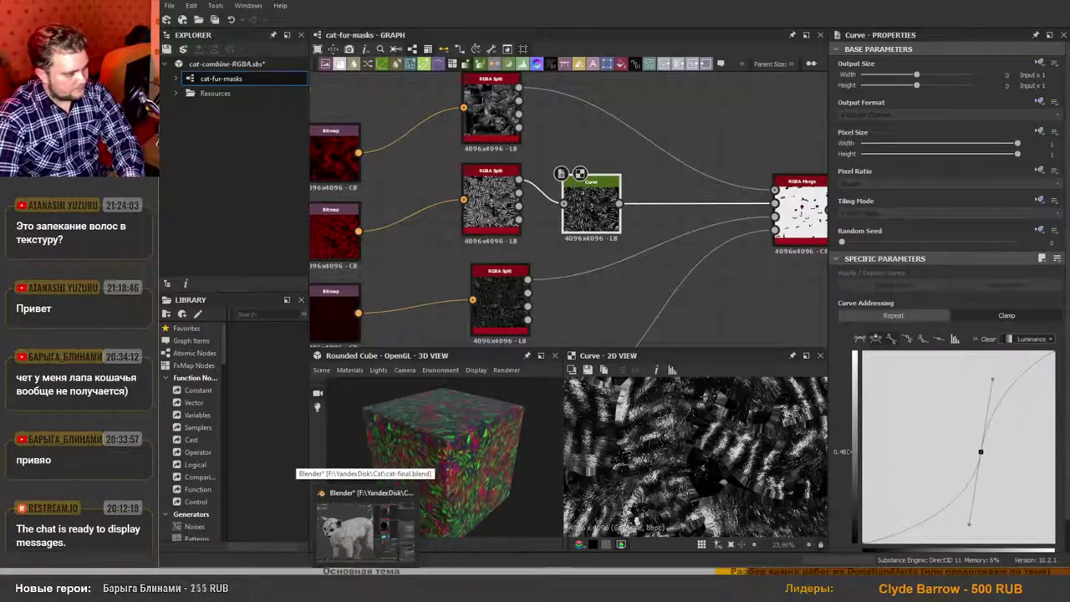
click(366, 523)
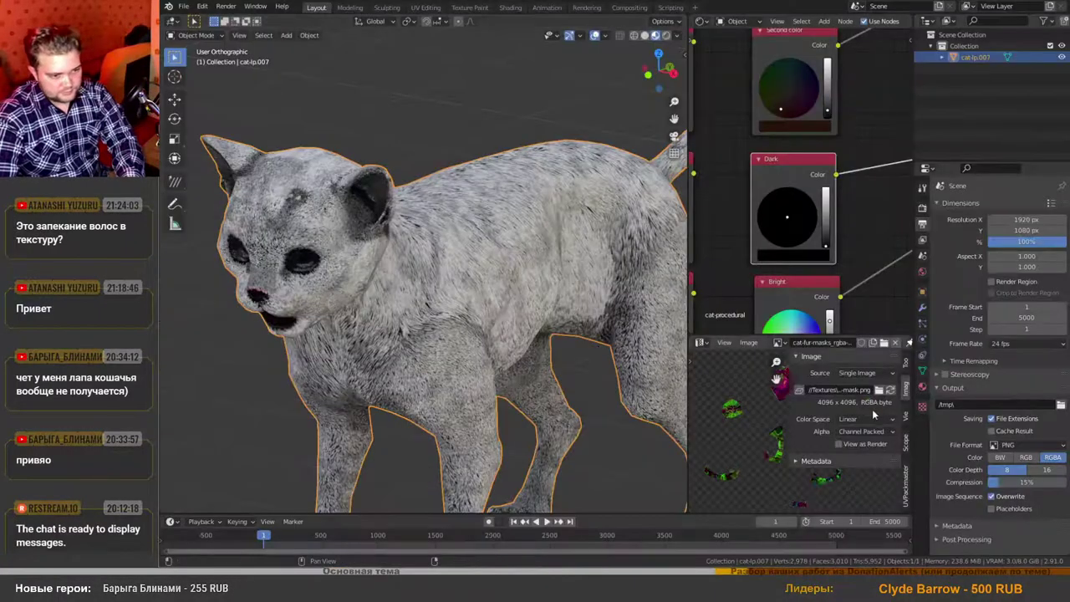
click(891, 391)
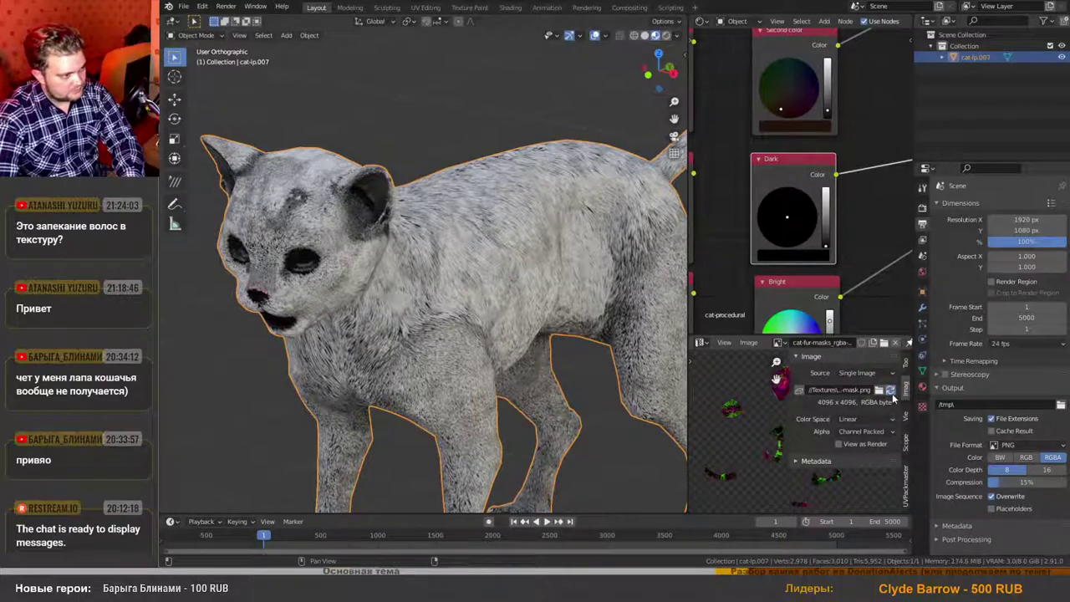
scroll(509, 316, down, 3)
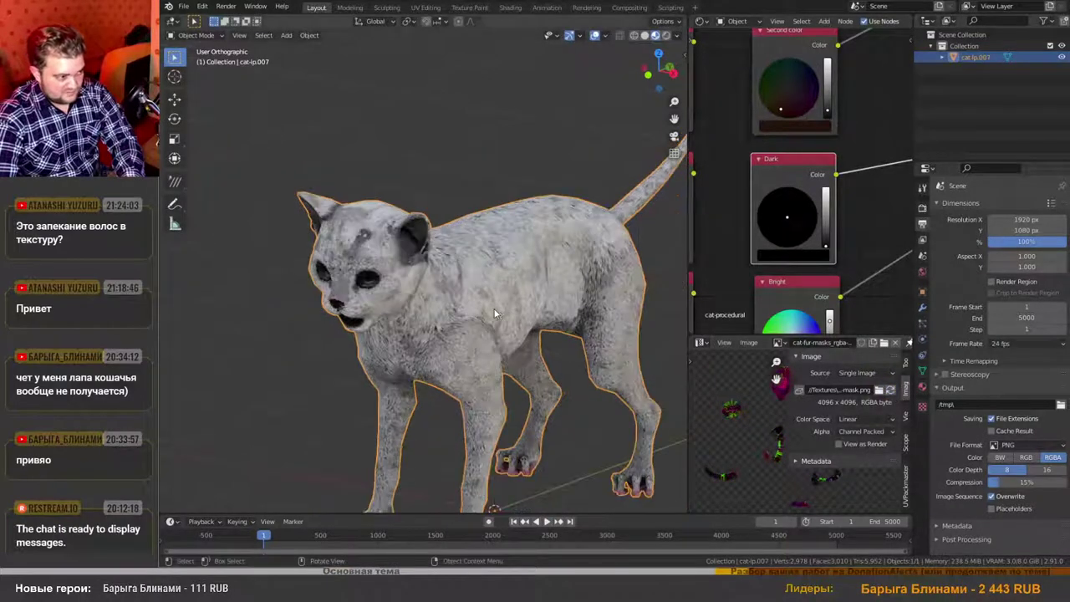
middle_drag(494, 313, 422, 279)
scroll(422, 278, up, 3)
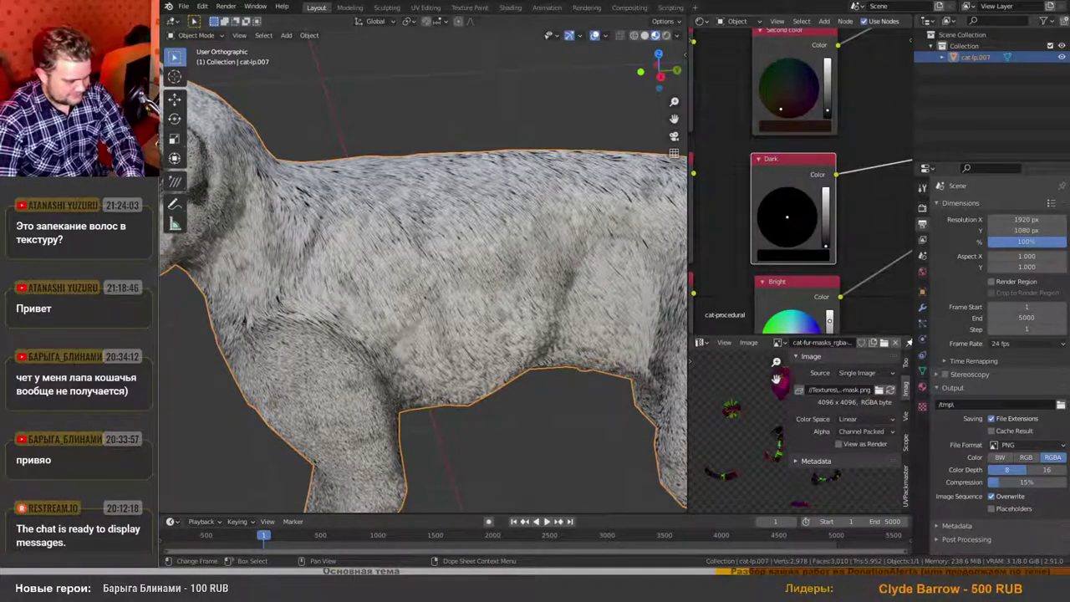
Switch to Substance Designer and delete the Curve node between the middle RGBA Split node and RGBA Merge.
mouse_move(559, 586)
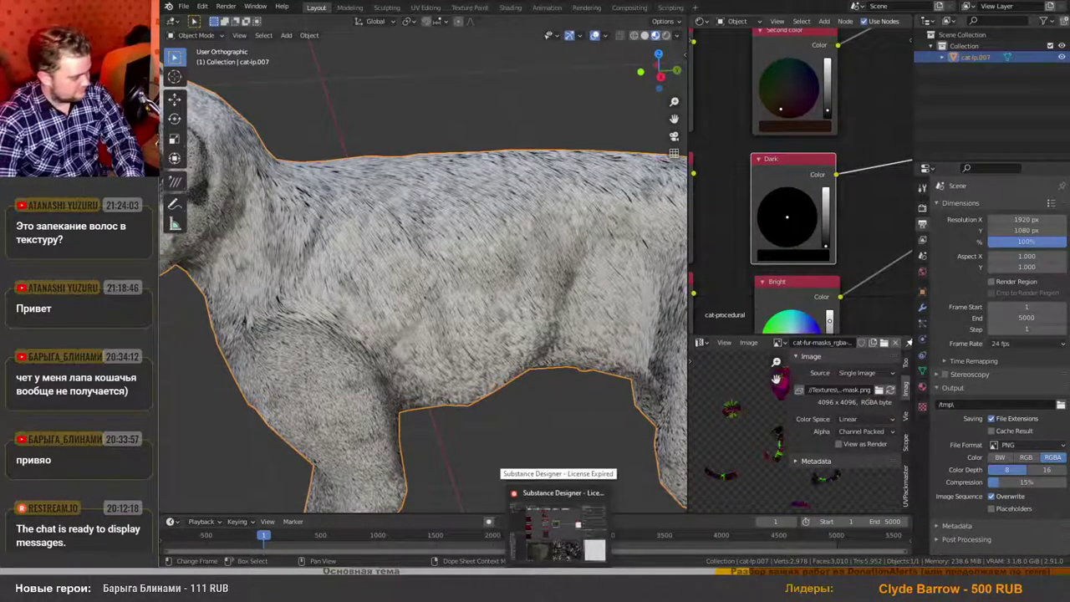
click(558, 585)
scroll(661, 276, down, 3)
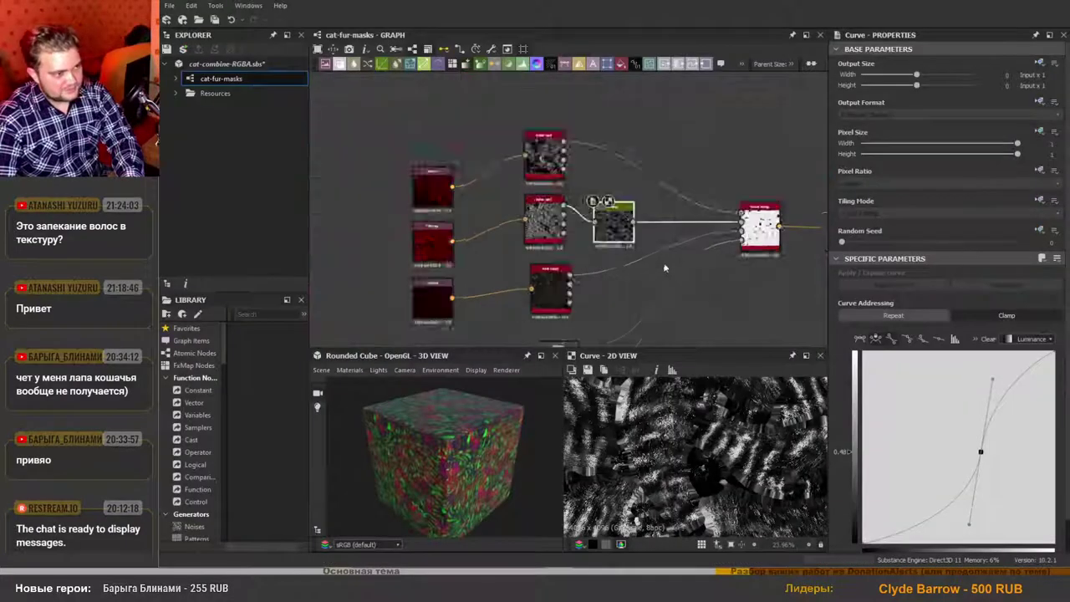
scroll(628, 234, up, 2)
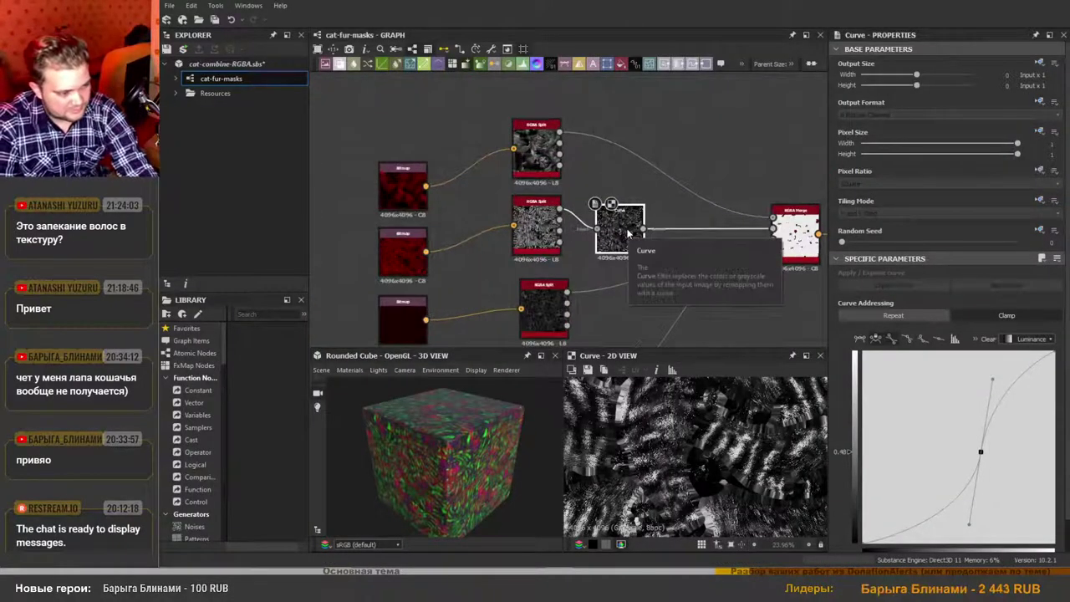
key(Delete)
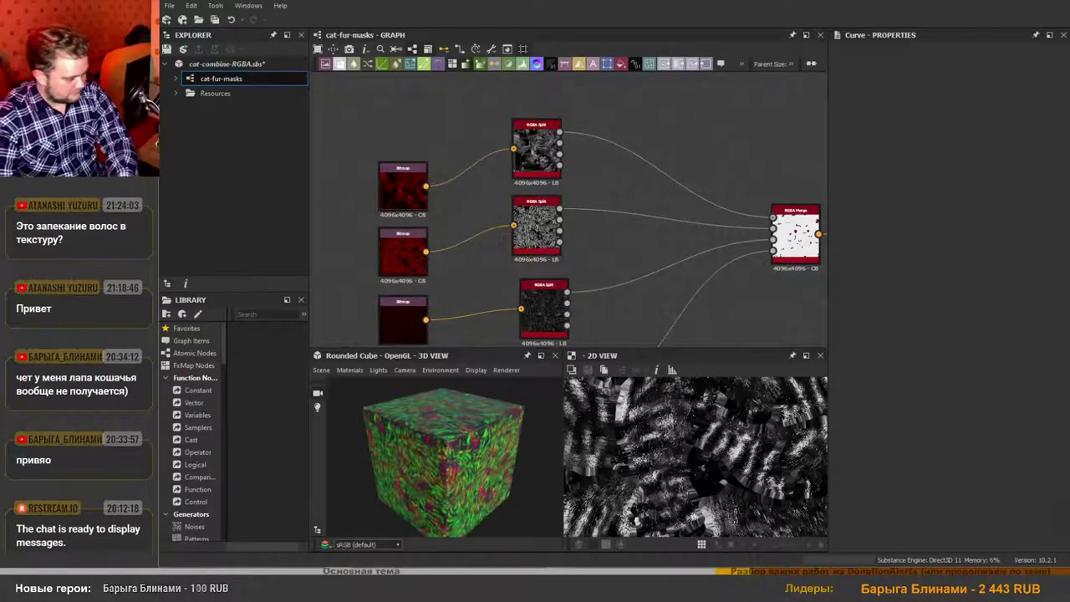
Switch to Blender and delete the chain of Mix nodes that combines the fur colours after the Separate RGB node.
key(alt+Tab)
scroll(719, 256, down, 7)
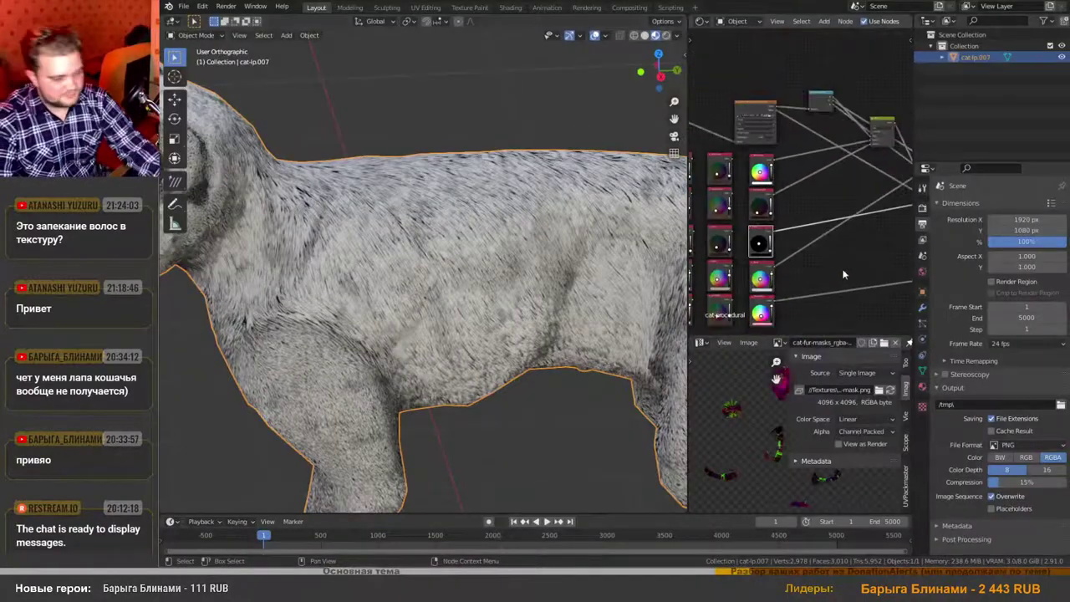
scroll(840, 269, down, 5)
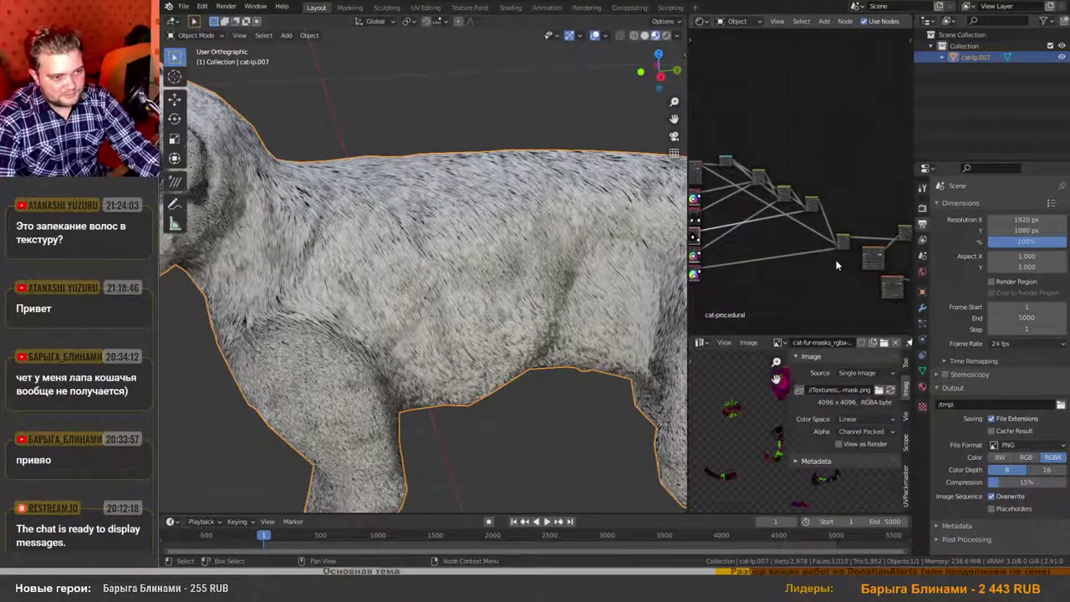
middle_drag(836, 265, 834, 229)
scroll(763, 266, up, 4)
scroll(774, 239, down, 4)
scroll(835, 231, up, 3)
scroll(791, 223, down, 3)
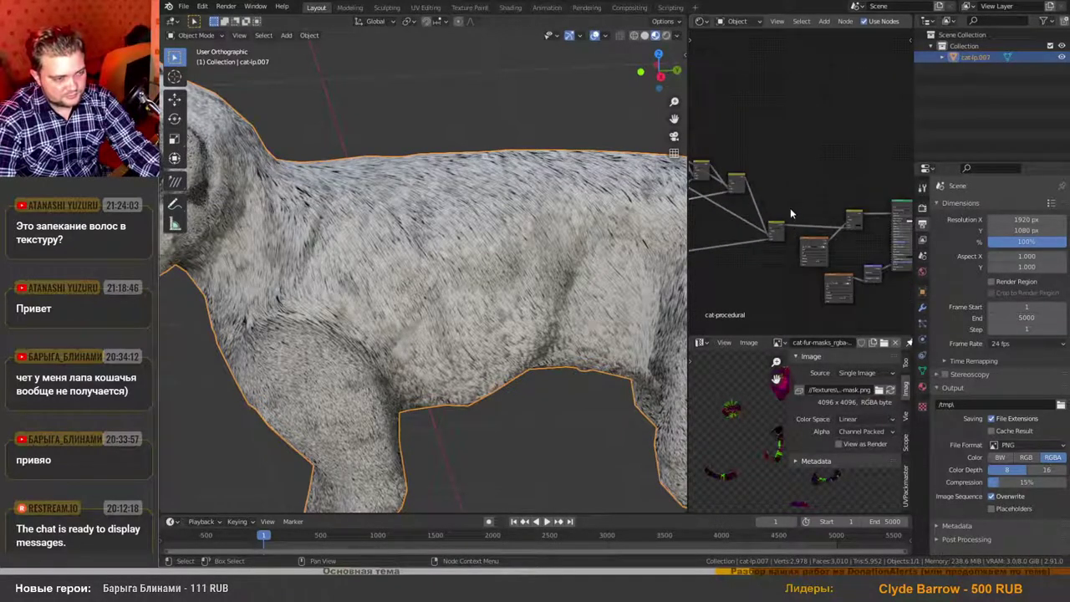
drag(790, 213, 755, 246)
key(x)
scroll(761, 239, down, 4)
mouse_move(754, 227)
middle_down()
mouse_move(835, 260)
mouse_move(843, 253)
middle_up()
drag(847, 254, 779, 191)
key(x)
scroll(786, 240, up, 3)
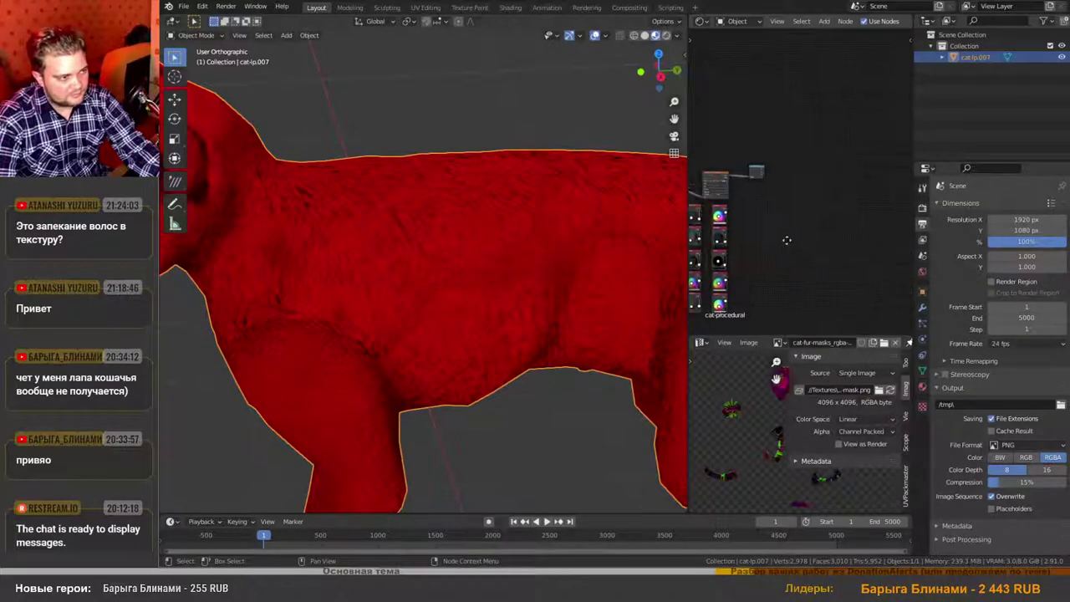
Browse for an image for the RGBA mask texture node and choose cat-fur-masks_rgba-mask.png in the final-fur folder.
middle_drag(786, 240, 834, 227)
scroll(834, 227, up, 3)
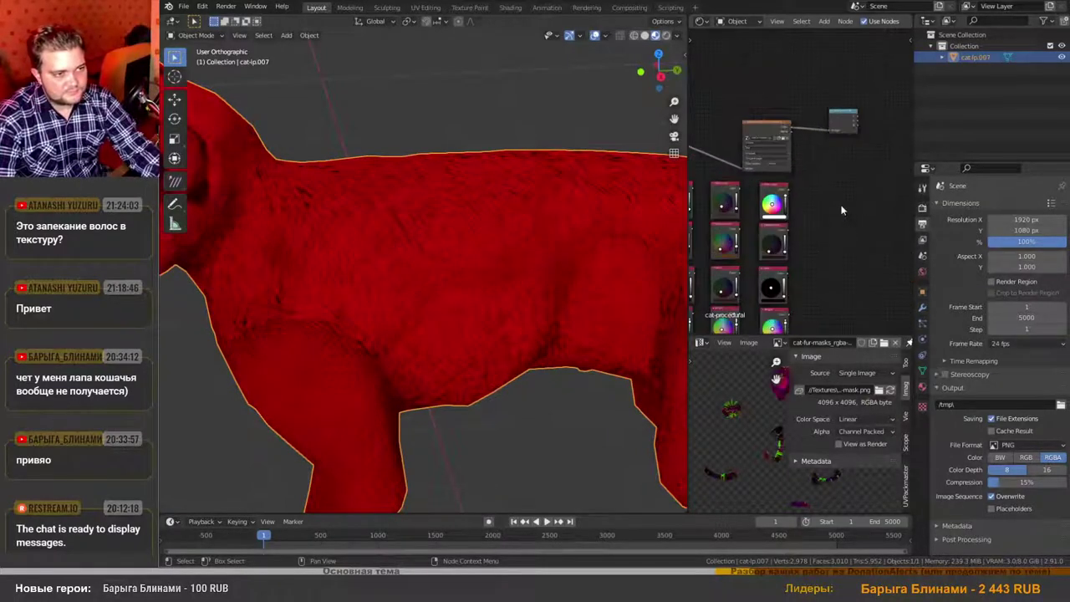
scroll(814, 165, up, 3)
middle_drag(814, 166, 822, 211)
scroll(740, 167, up, 4)
click(761, 156)
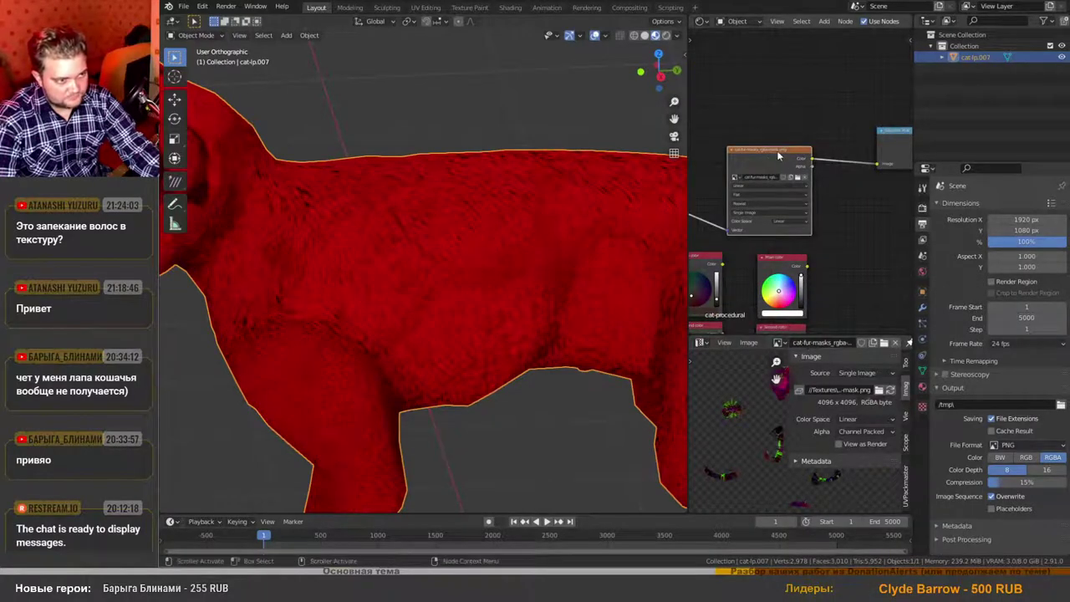
click(798, 179)
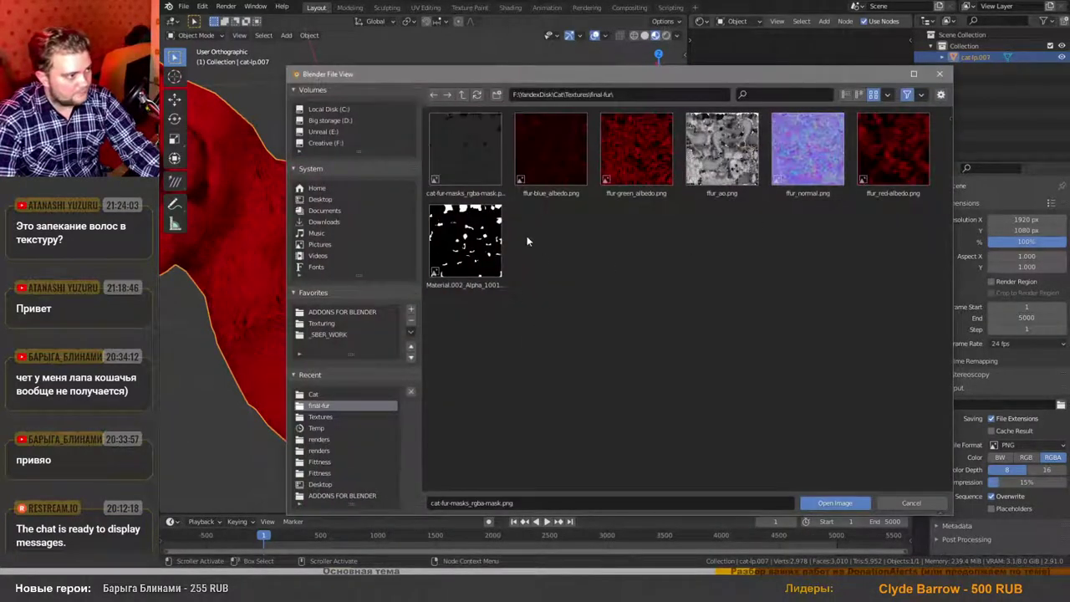
click(466, 157)
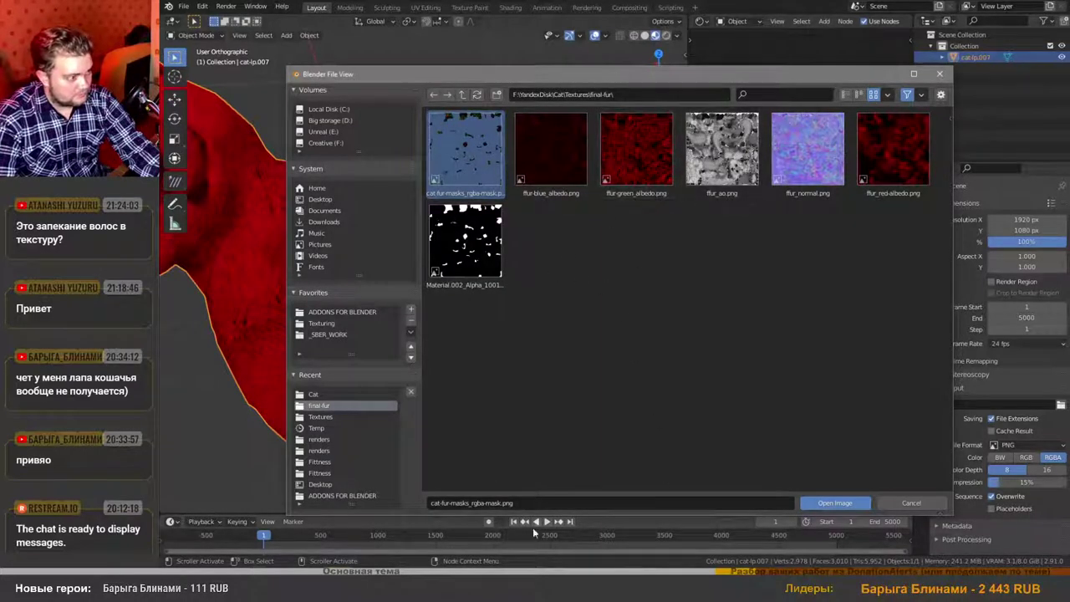
Switch to Substance Designer and check the bitmap export settings of the cat-fur-masks graph.
click(527, 585)
right_click(234, 79)
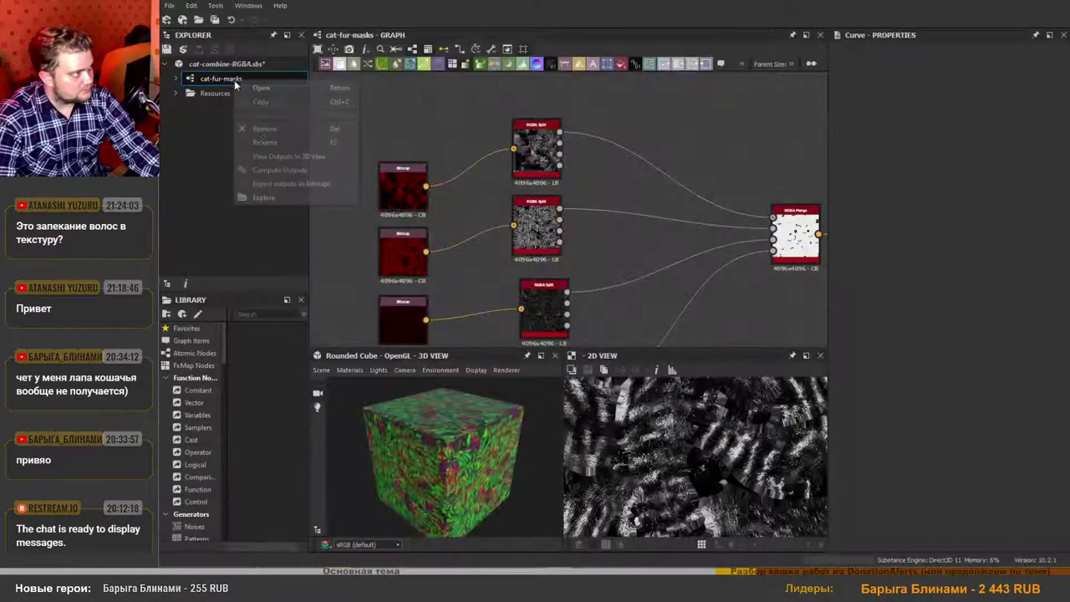
click(276, 185)
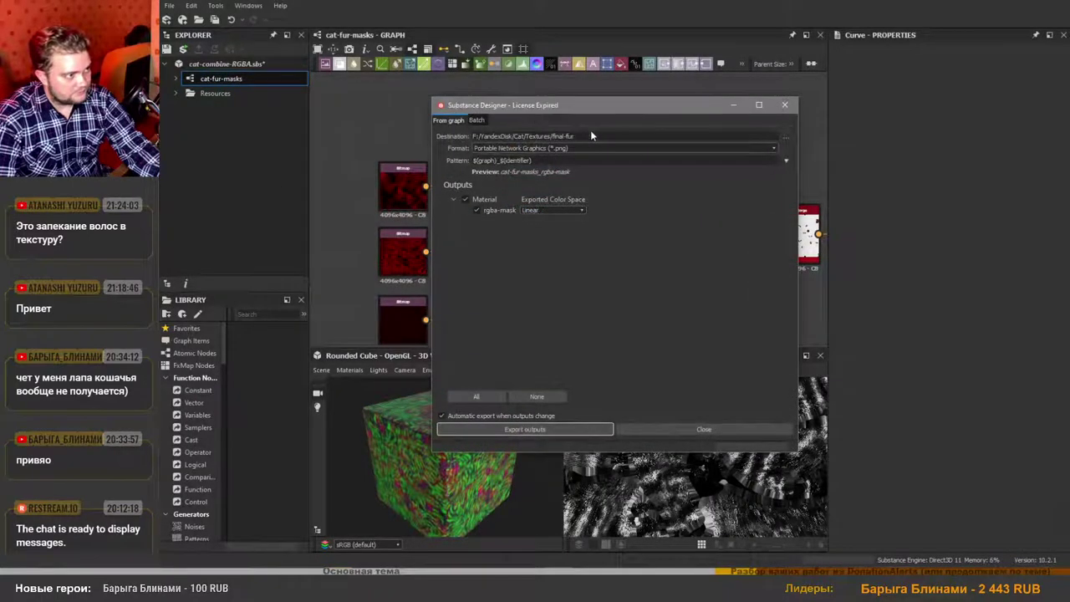
click(785, 105)
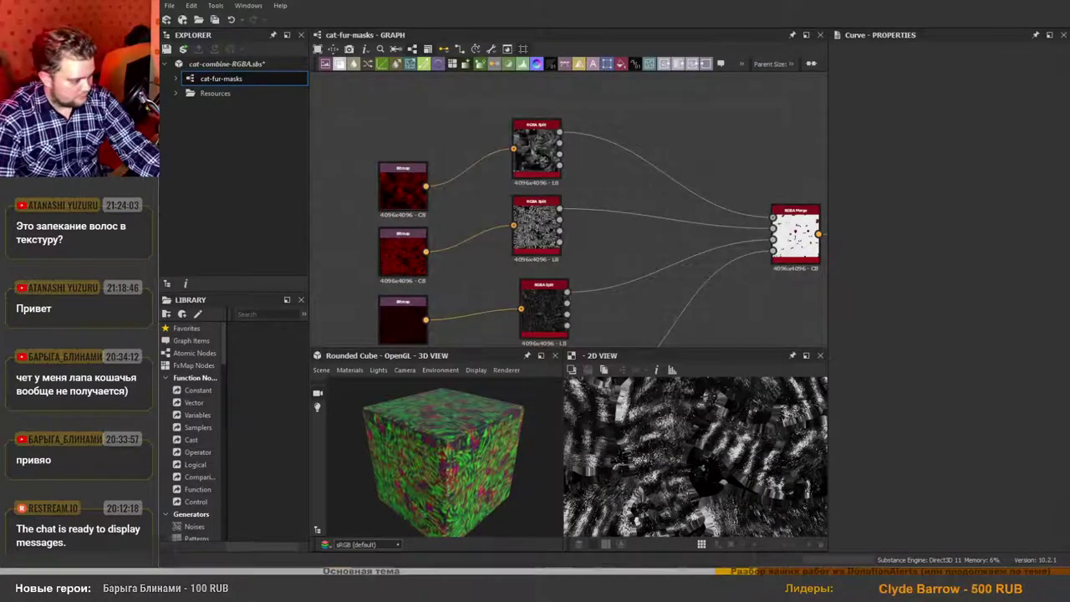
Switch to Blender and load the chosen mask image into the texture node.
key(alt+Tab)
click(815, 505)
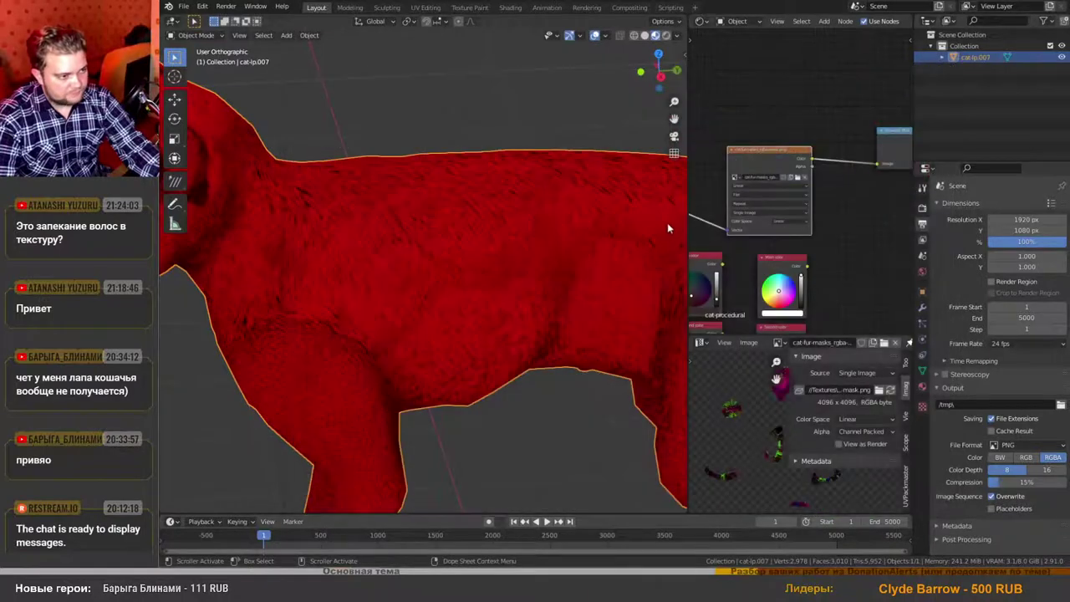
scroll(846, 215, down, 3)
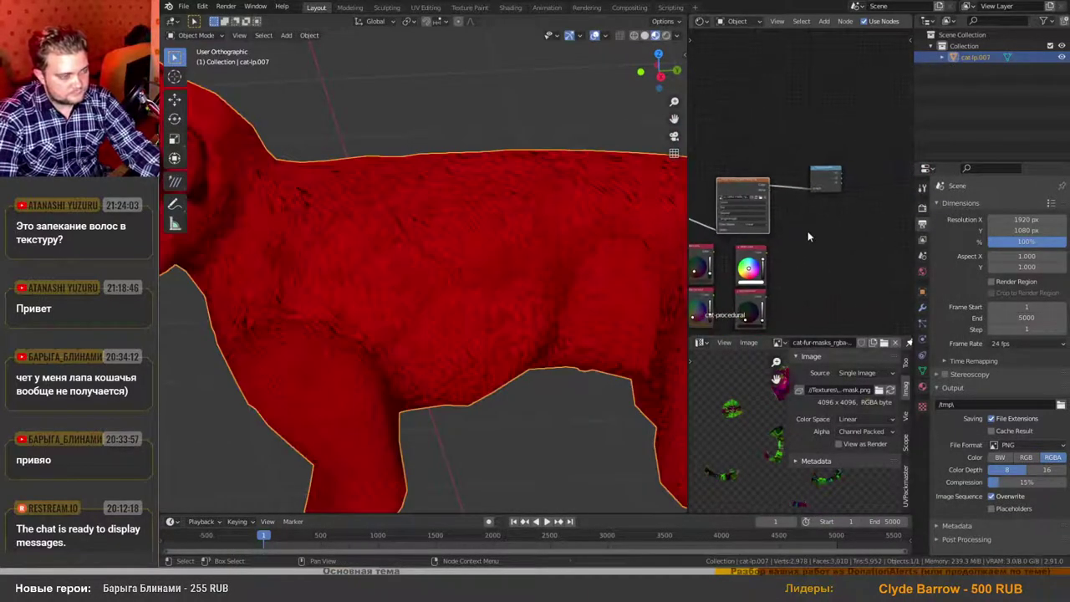
Add a Material Output node beside Separate RGB, connect the R channel to its Surface input and make it the active output.
middle_drag(858, 215, 814, 199)
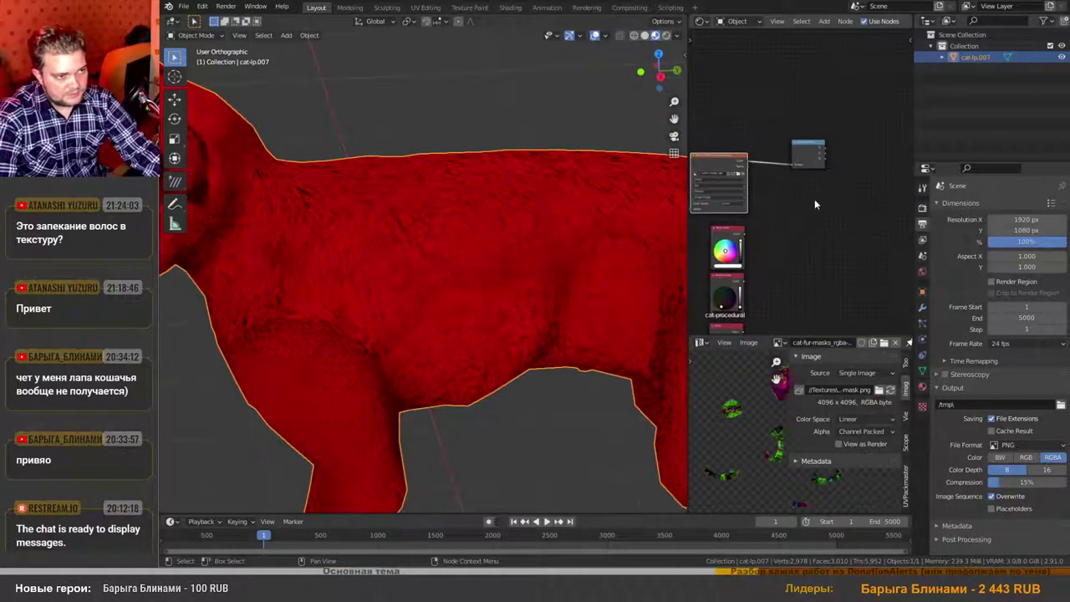
key(shift+a)
mouse_move(796, 197)
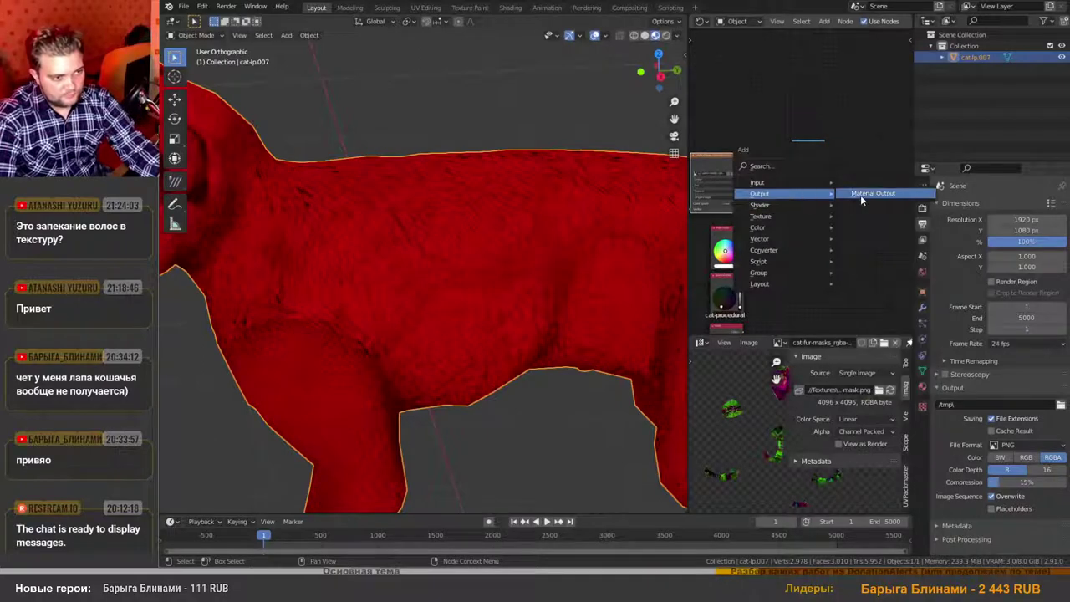
click(861, 194)
click(886, 161)
drag(824, 151, 895, 172)
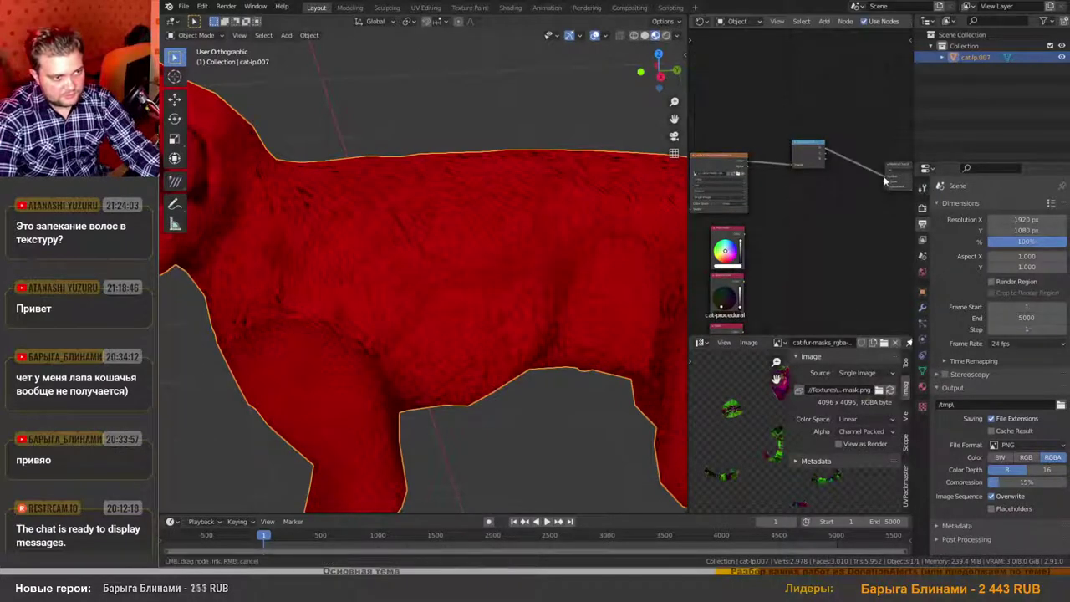
click(895, 167)
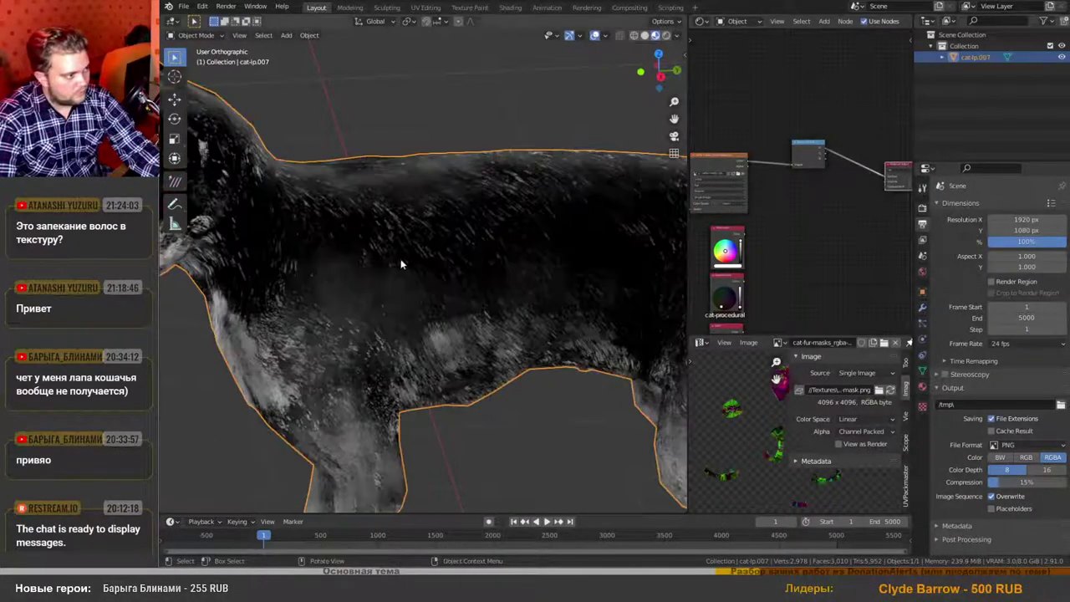
Turn the cat to a front three-quarter view of its face and chest, and enlarge the shader editor.
scroll(400, 260, down, 4)
middle_drag(400, 260, 495, 248)
scroll(494, 253, up, 4)
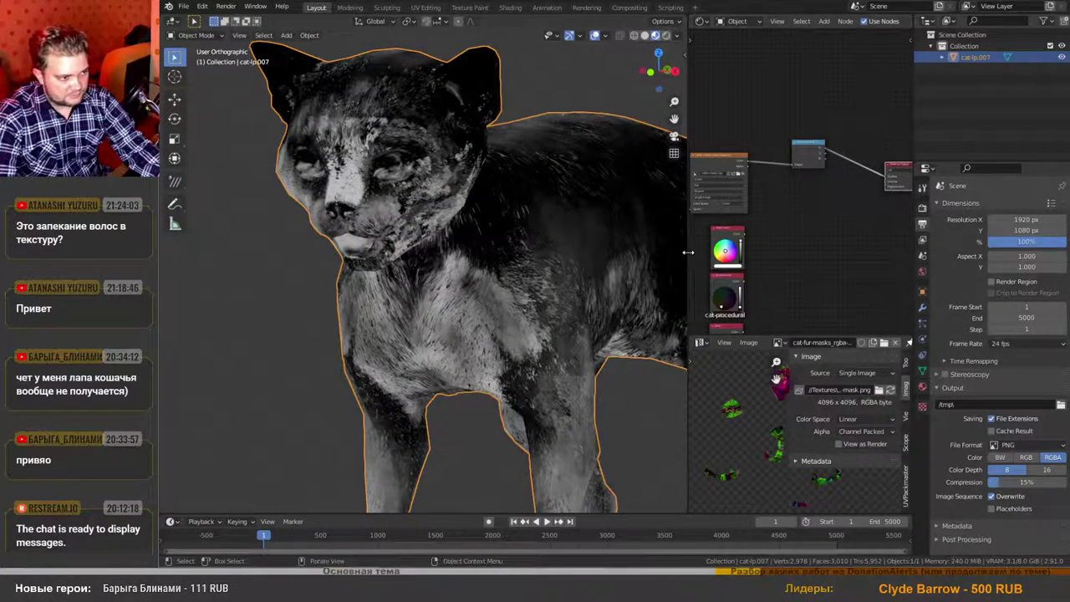
drag(686, 252, 530, 262)
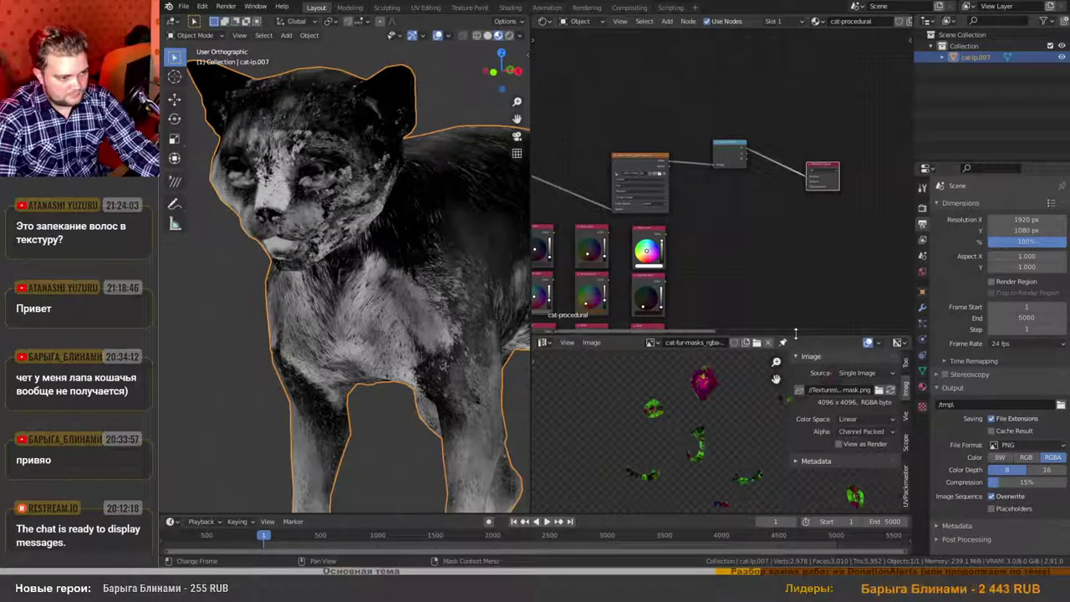
drag(795, 336, 774, 430)
Try the Non-Color colour space on the RGBA mask texture node.
scroll(839, 487, down, 3)
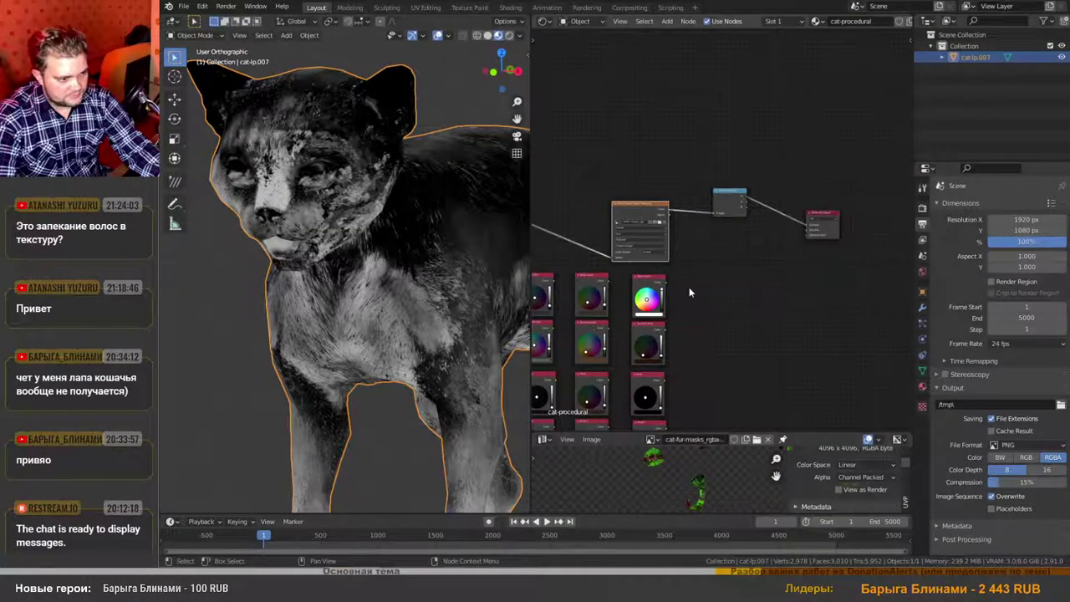
scroll(662, 257, up, 3)
click(644, 249)
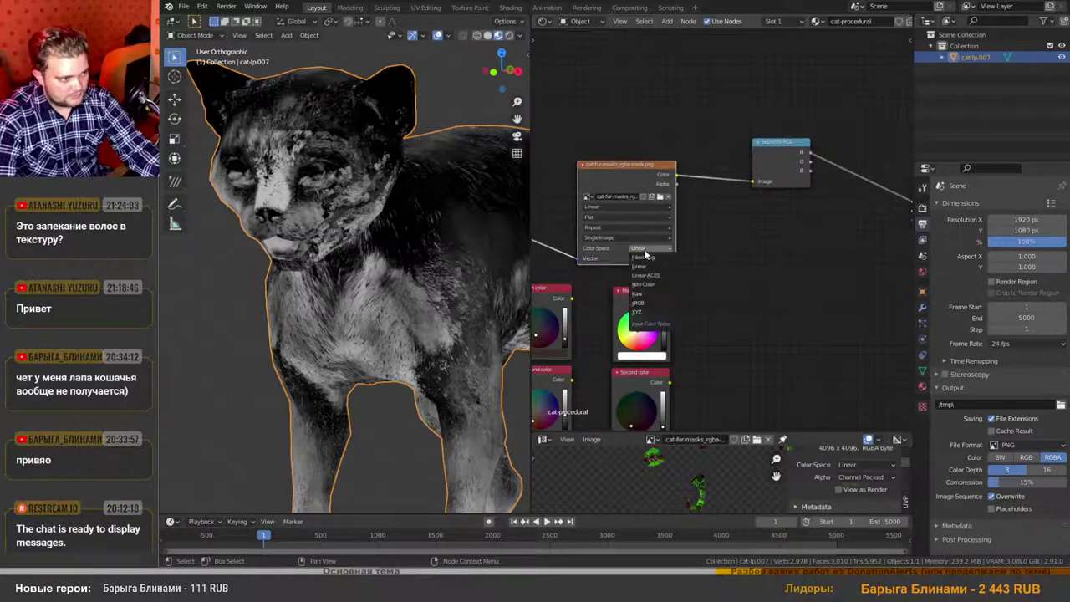
click(643, 249)
scroll(734, 250, down, 2)
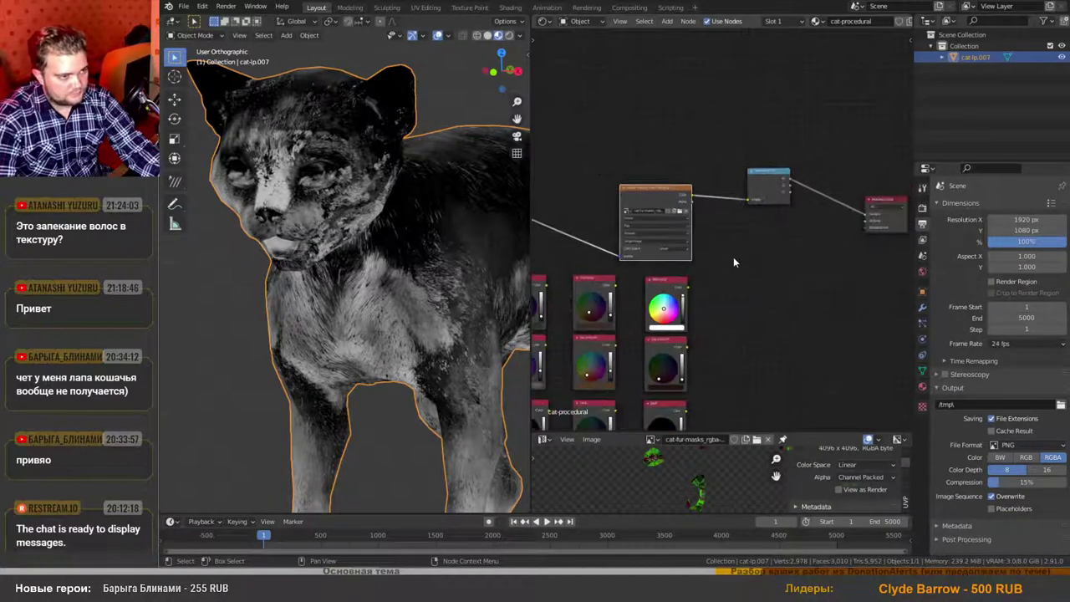
scroll(661, 253, up, 1)
click(665, 249)
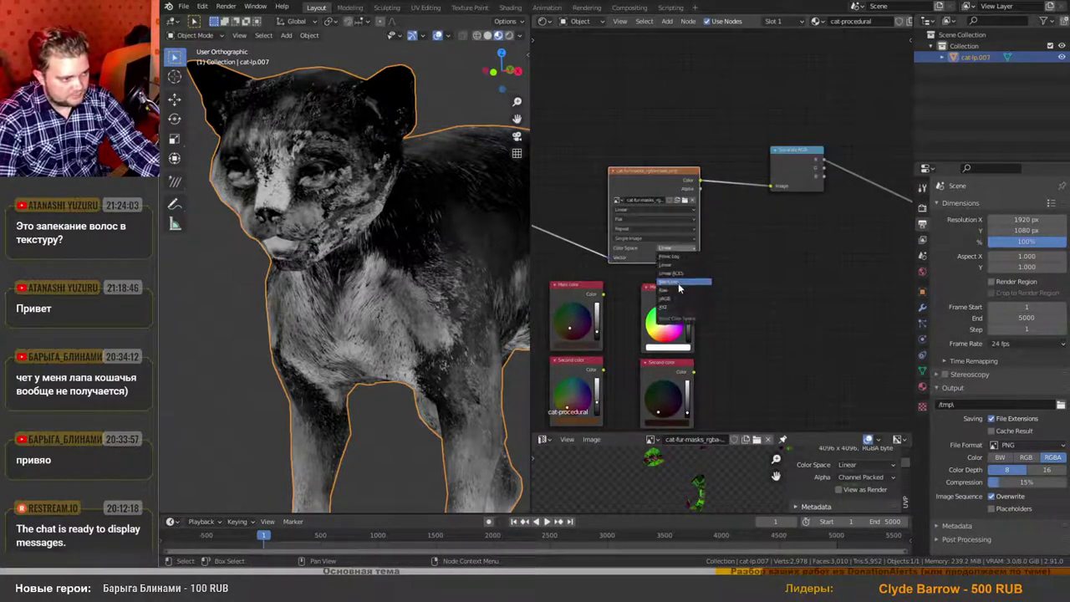
click(679, 283)
scroll(679, 287, up, 1)
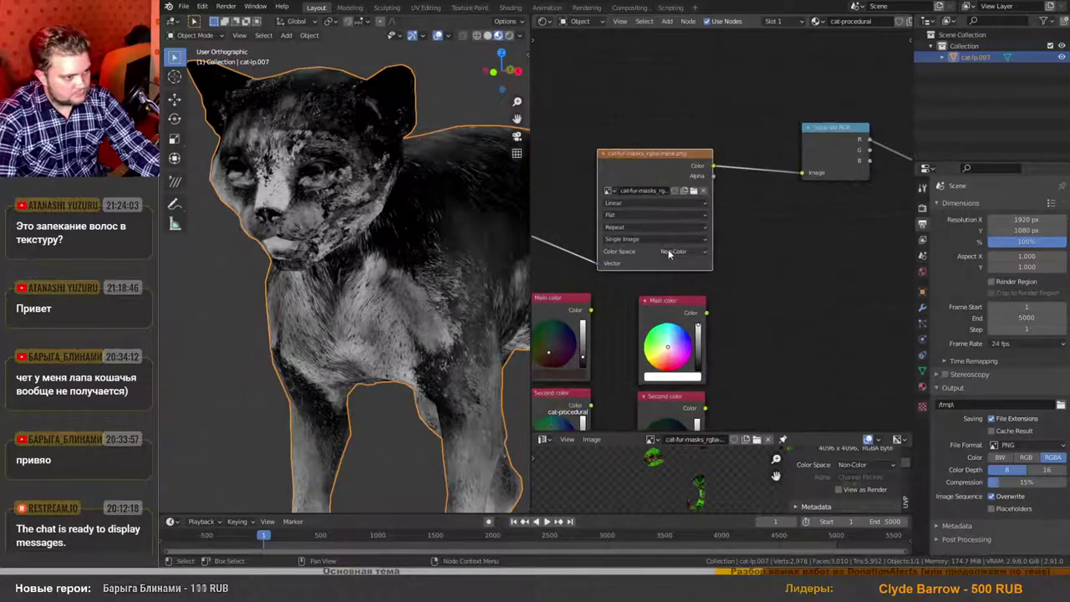
Try the sRGB colour space on the mask texture and set it back to Linear.
click(681, 251)
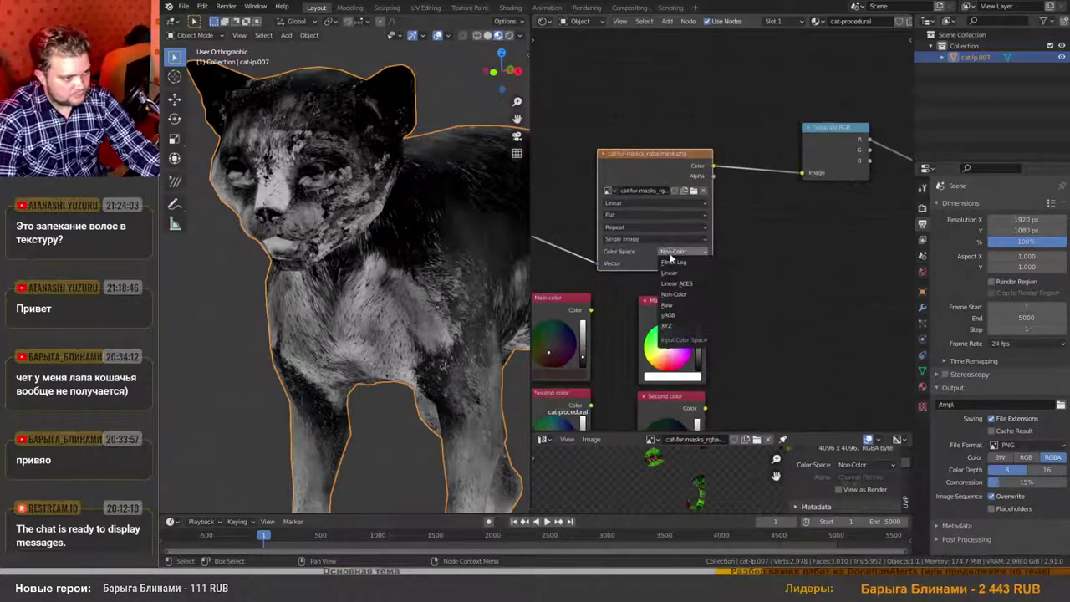
click(669, 316)
click(681, 253)
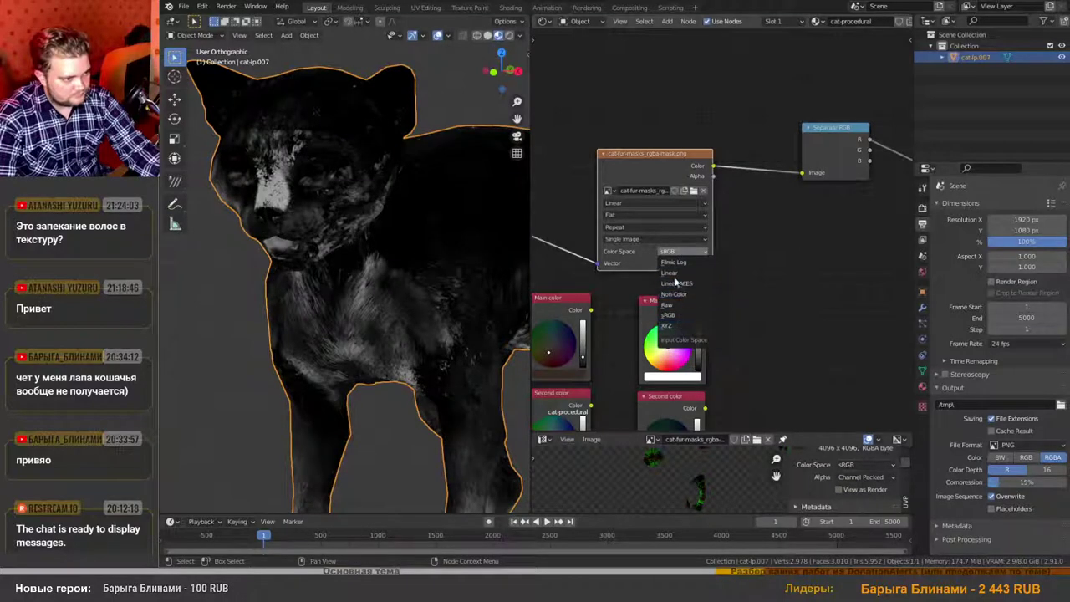
click(669, 273)
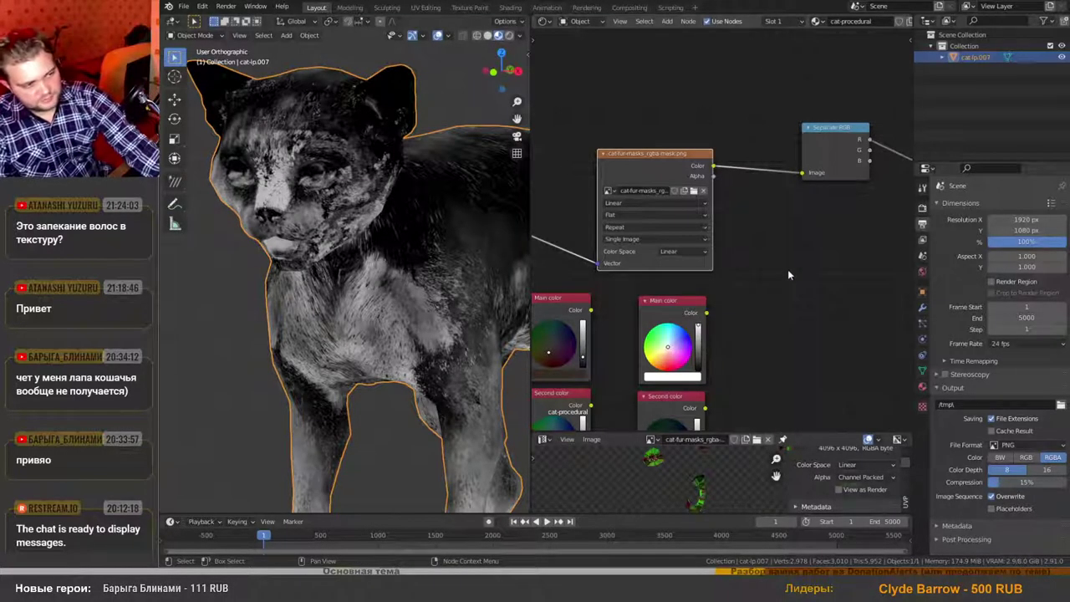
Add a MixRGB node and place it between the Separate RGB and Material Output nodes, slightly below their link.
middle_drag(787, 270, 701, 216)
scroll(702, 217, down, 3)
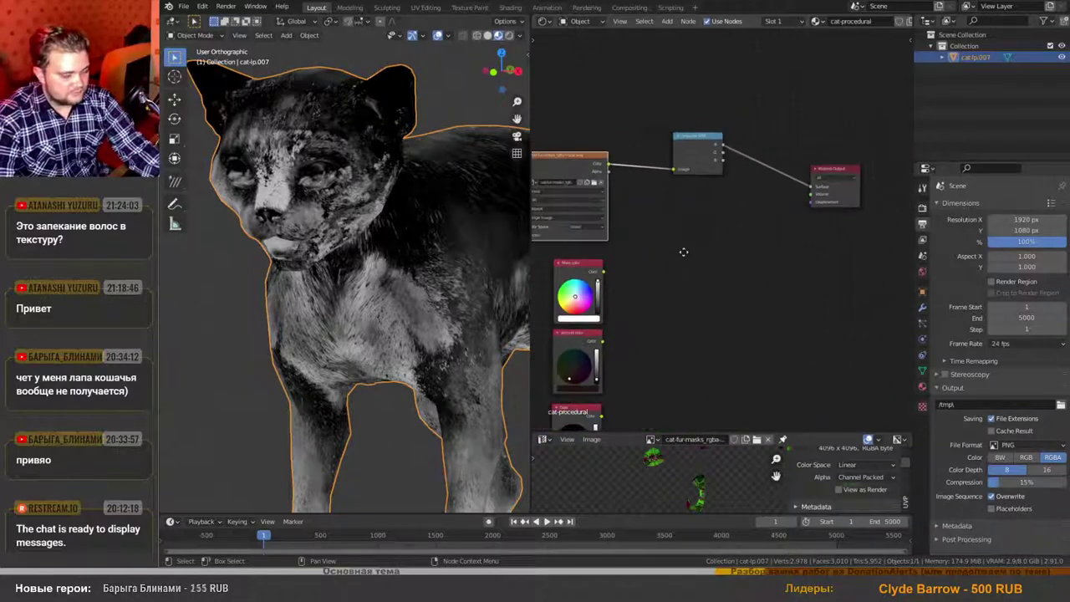
middle_drag(683, 252, 717, 255)
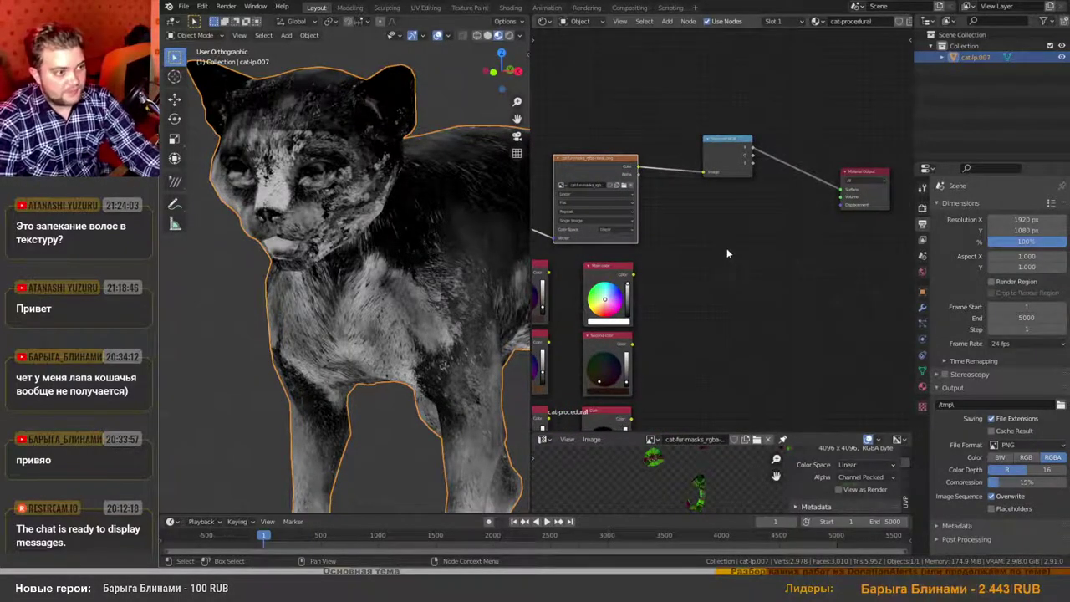
key(shift+a)
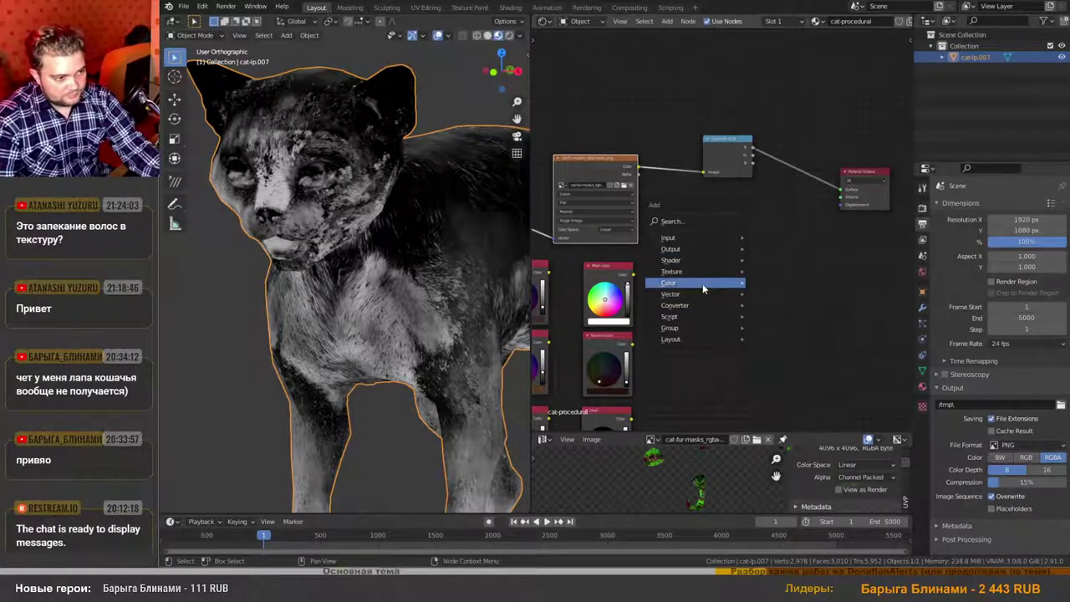
mouse_move(703, 283)
click(790, 332)
click(776, 222)
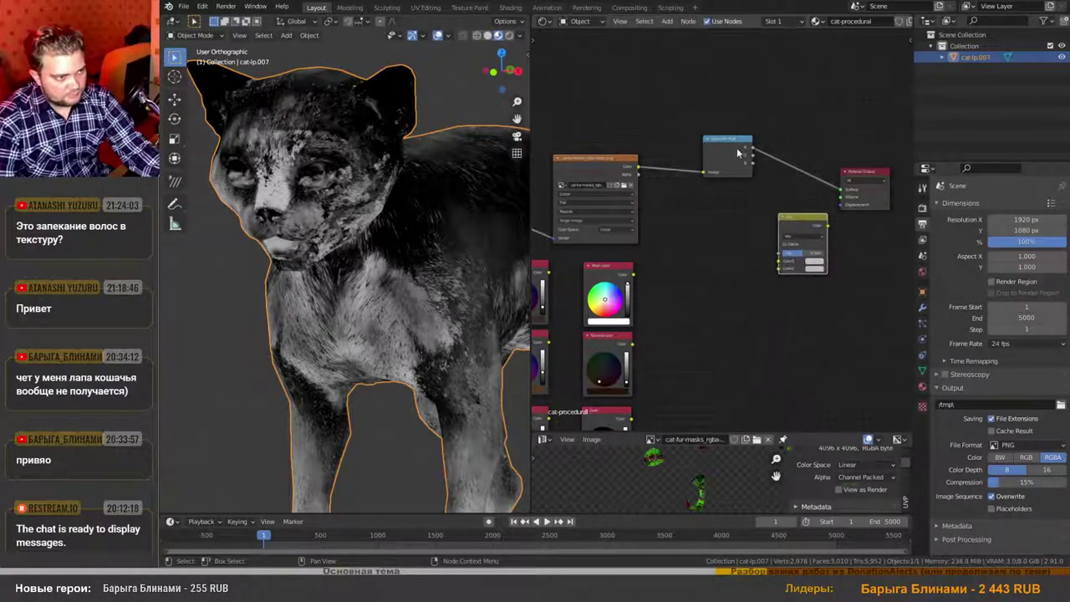
Link the Separate RGB node's R output to the Mix node's Fac and the Mix color to the Material Output's Surface.
drag(720, 152, 680, 142)
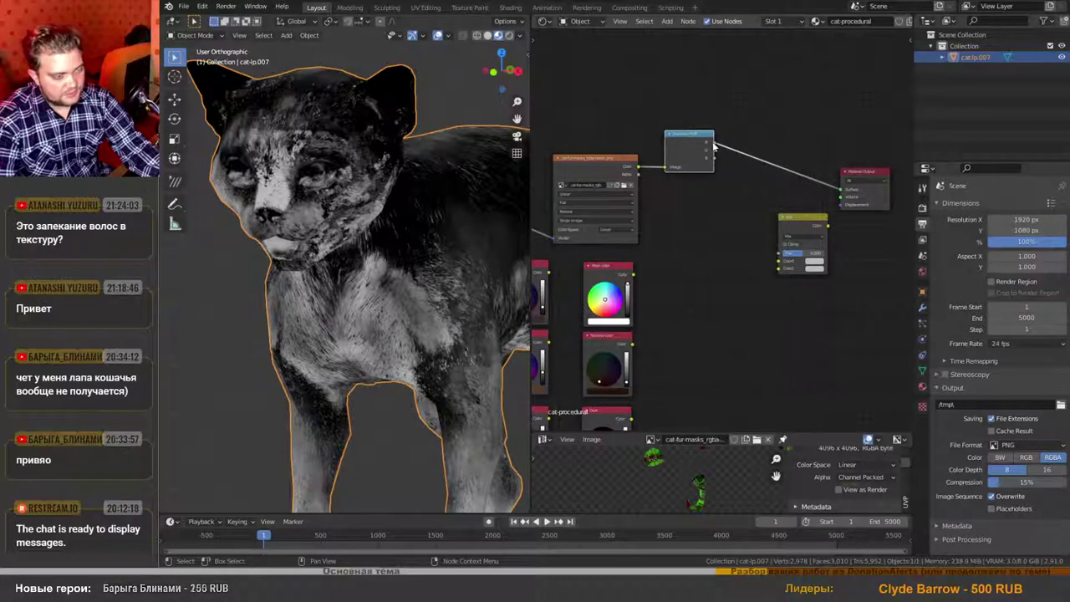
drag(713, 149, 780, 252)
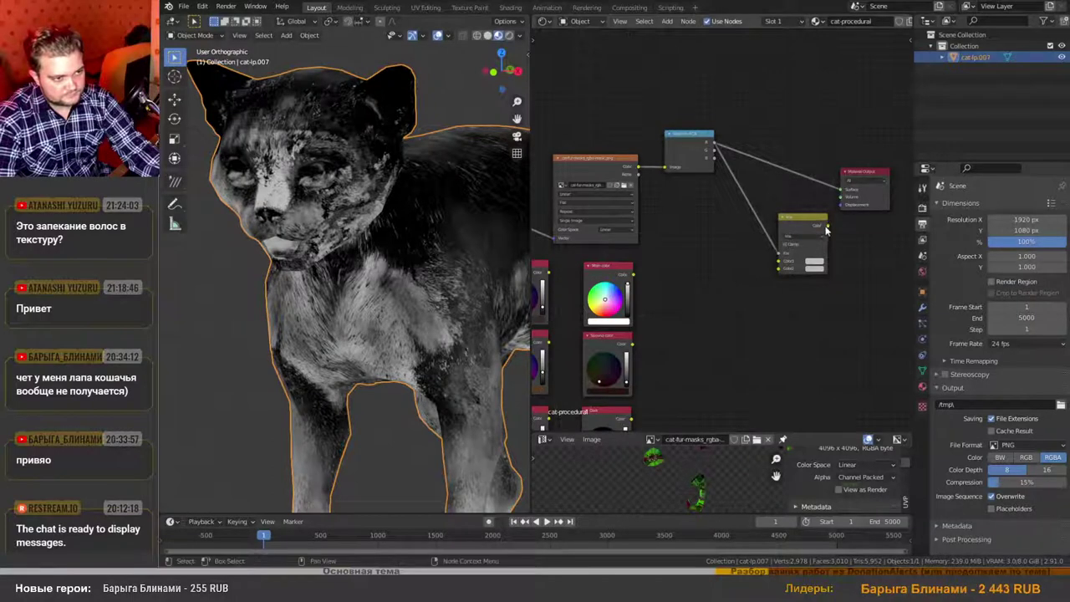
drag(827, 226, 843, 189)
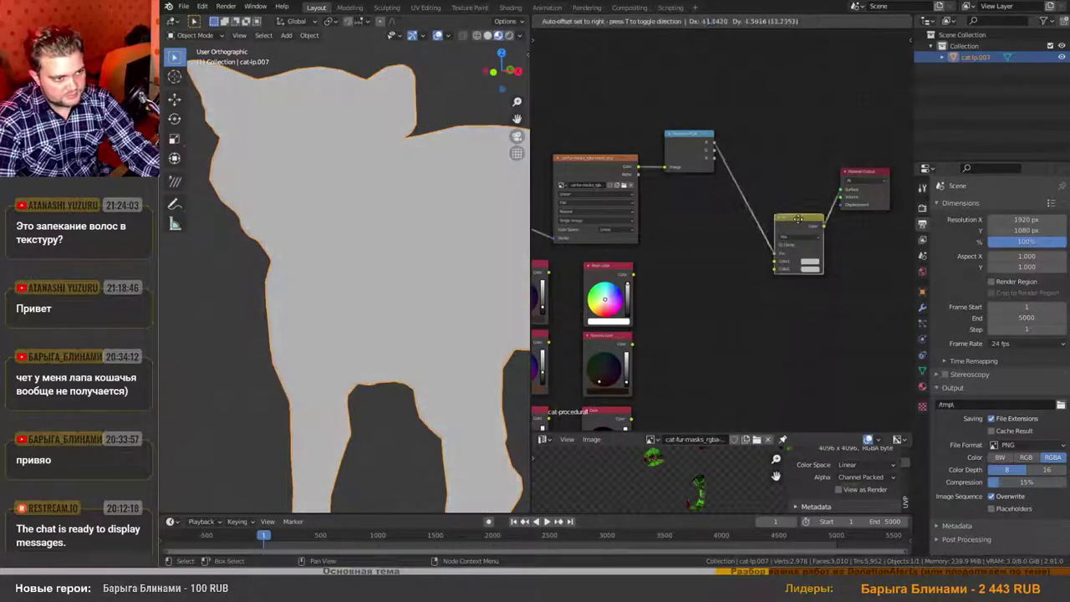
Feed the white Main color node into the Mix node's Color1 and set its Color2 to red.
scroll(783, 296, up, 2)
scroll(773, 296, down, 4)
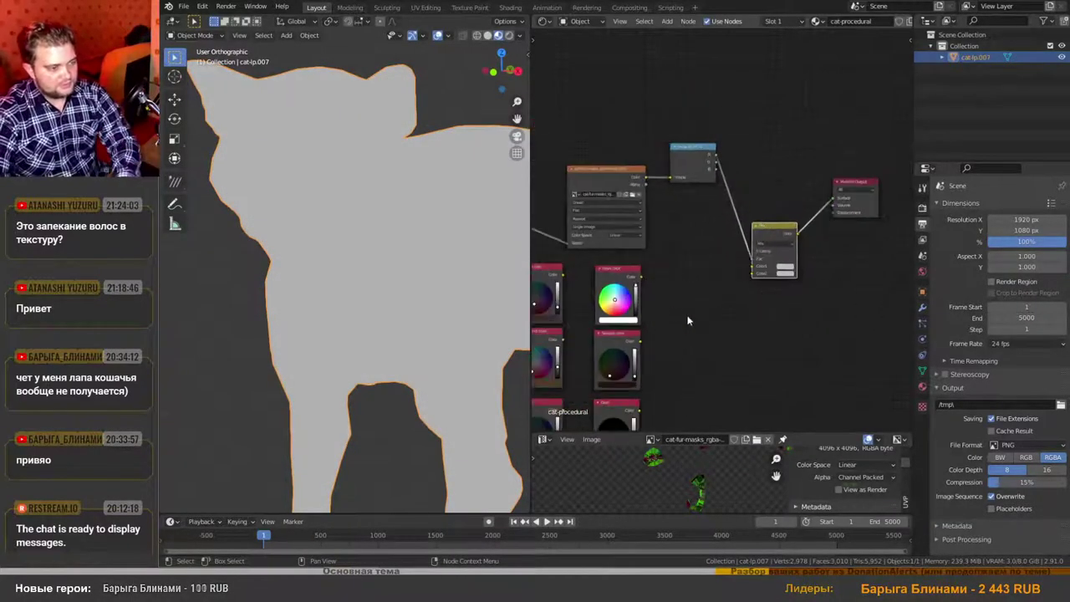
scroll(724, 319, up, 4)
middle_drag(672, 317, 711, 285)
scroll(711, 285, down, 1)
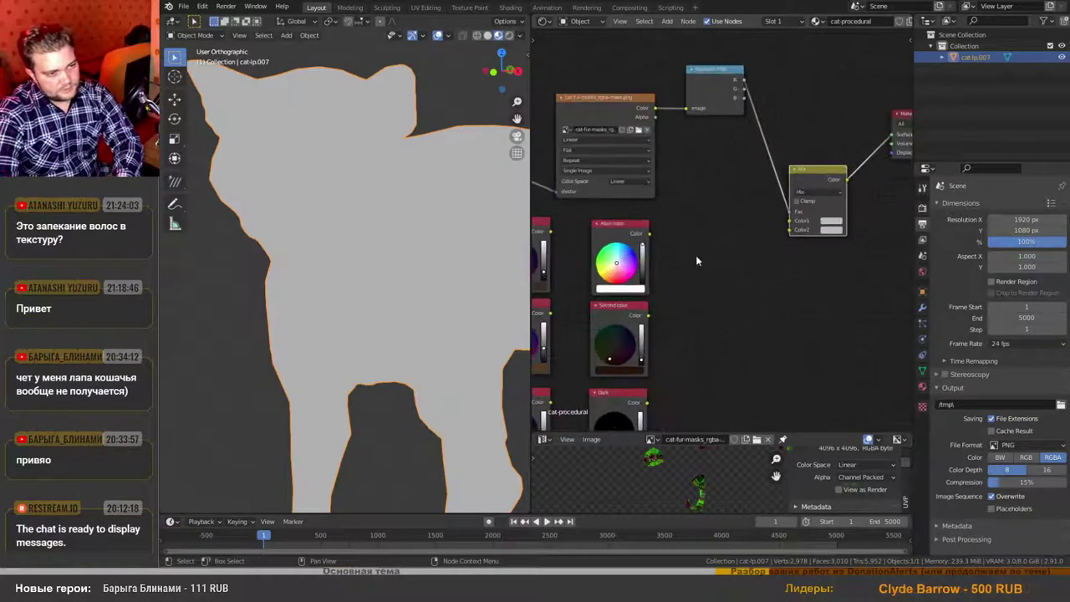
drag(649, 233, 790, 222)
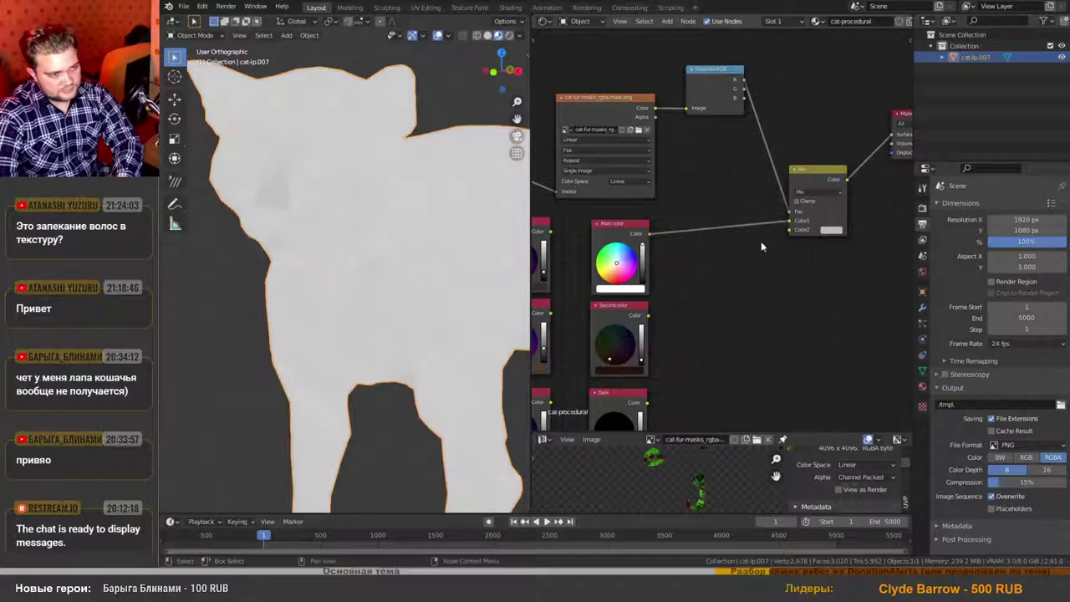
click(831, 230)
drag(855, 169, 856, 172)
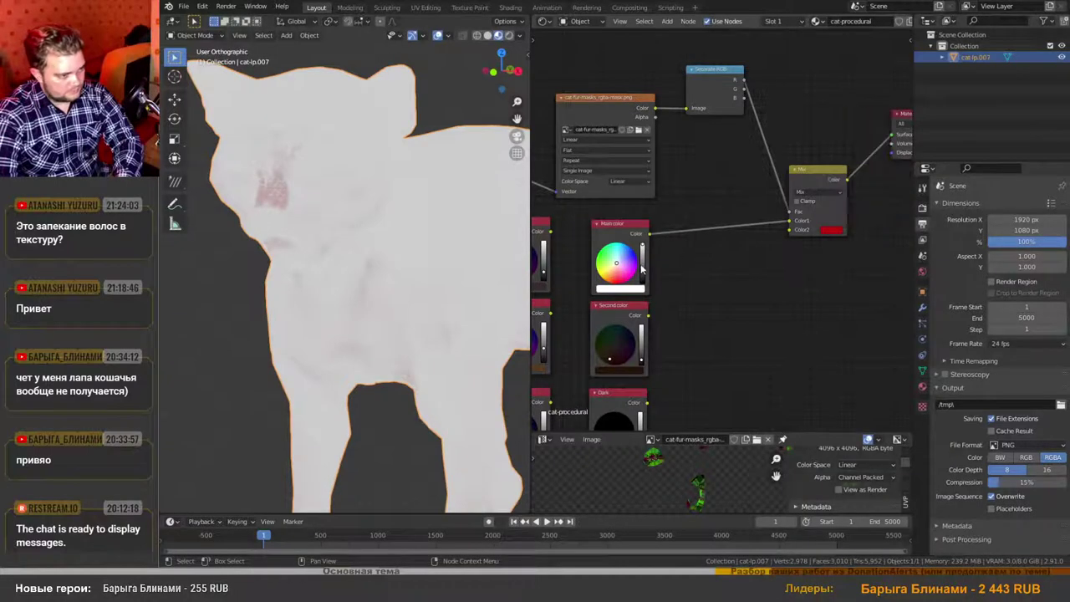
mouse_move(642, 268)
mouse_down()
mouse_move(643, 279)
mouse_move(642, 240)
mouse_up()
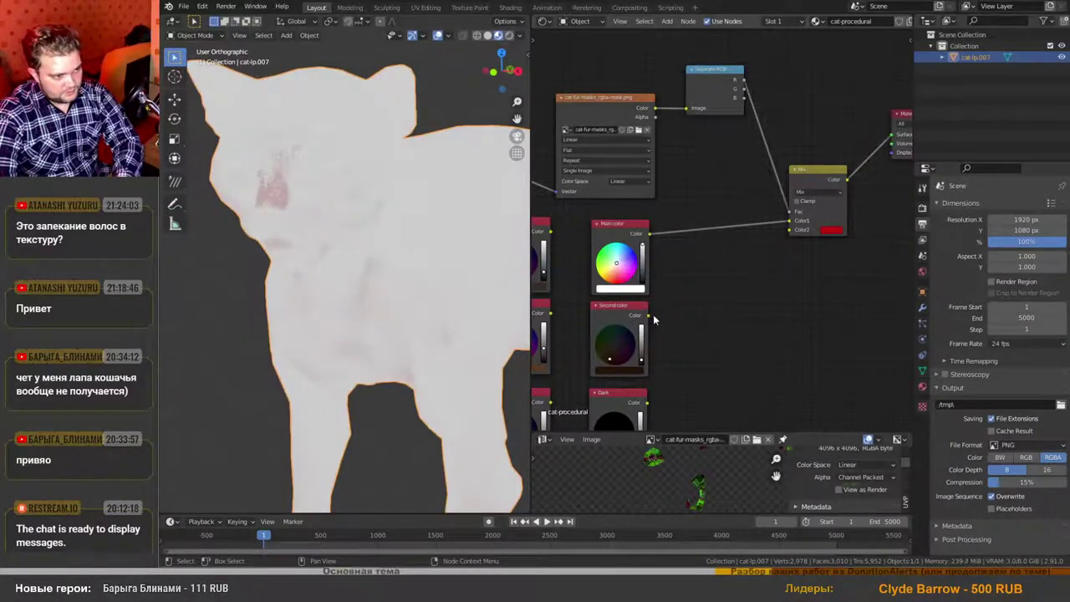
Link the Second color node to the Mix node's Color2 and inspect the result on the cat's nose.
drag(649, 315, 789, 230)
scroll(716, 291, down, 1)
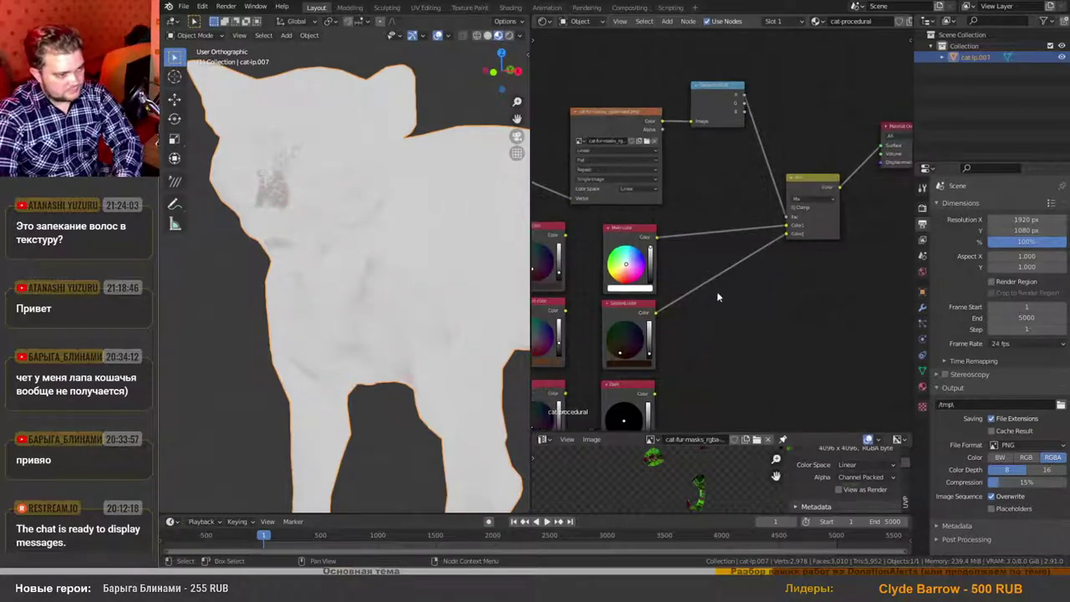
scroll(777, 281, down, 3)
middle_drag(782, 282, 740, 290)
scroll(740, 254, up, 3)
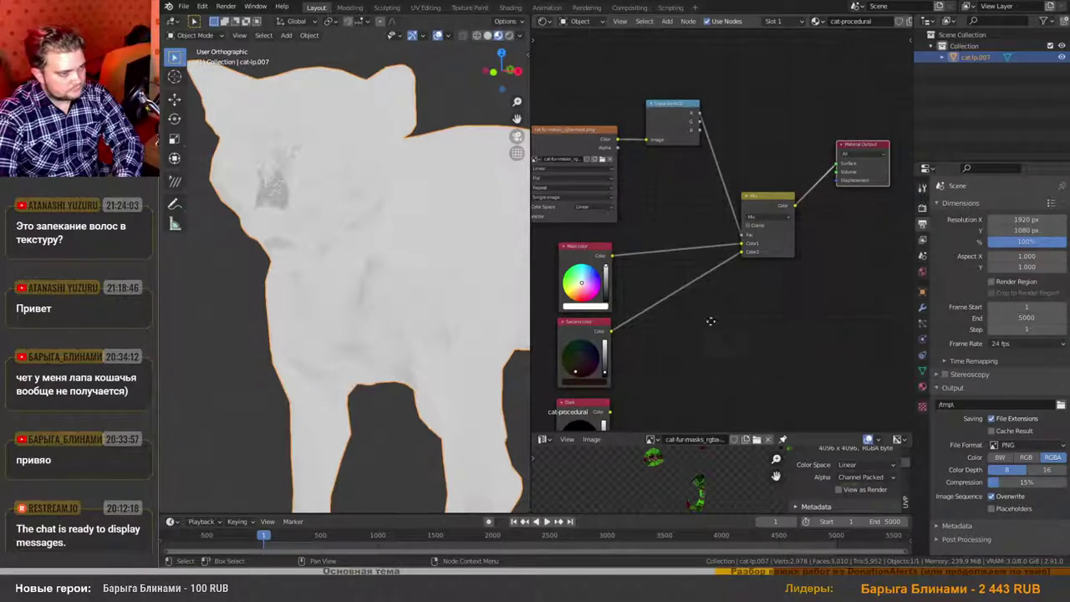
middle_drag(710, 321, 823, 303)
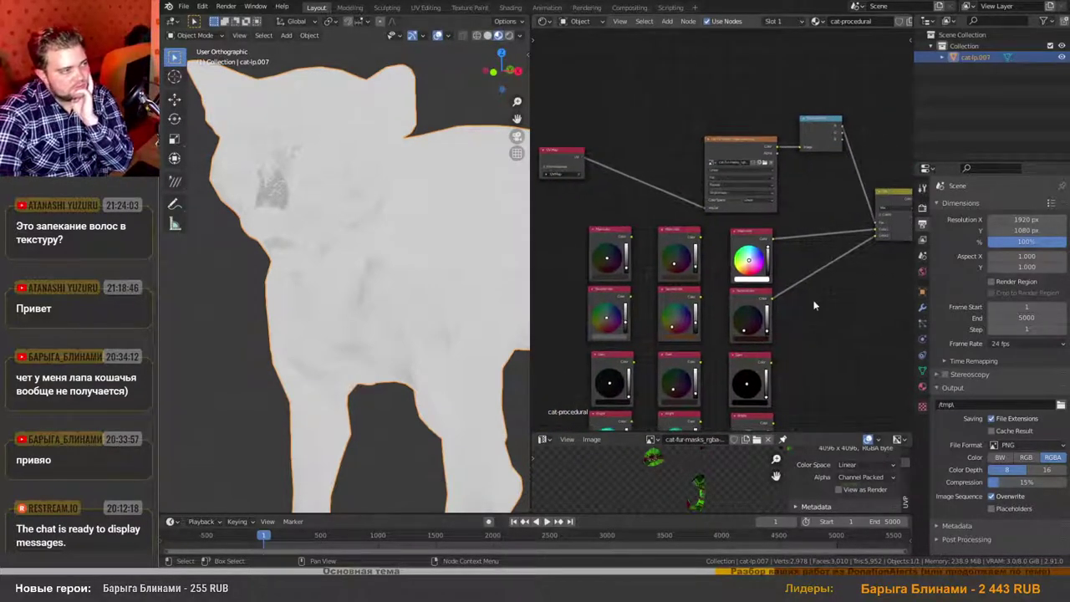
scroll(409, 276, down, 4)
mouse_move(409, 277)
middle_down()
mouse_move(400, 290)
mouse_move(514, 301)
mouse_move(459, 304)
mouse_move(418, 289)
middle_up()
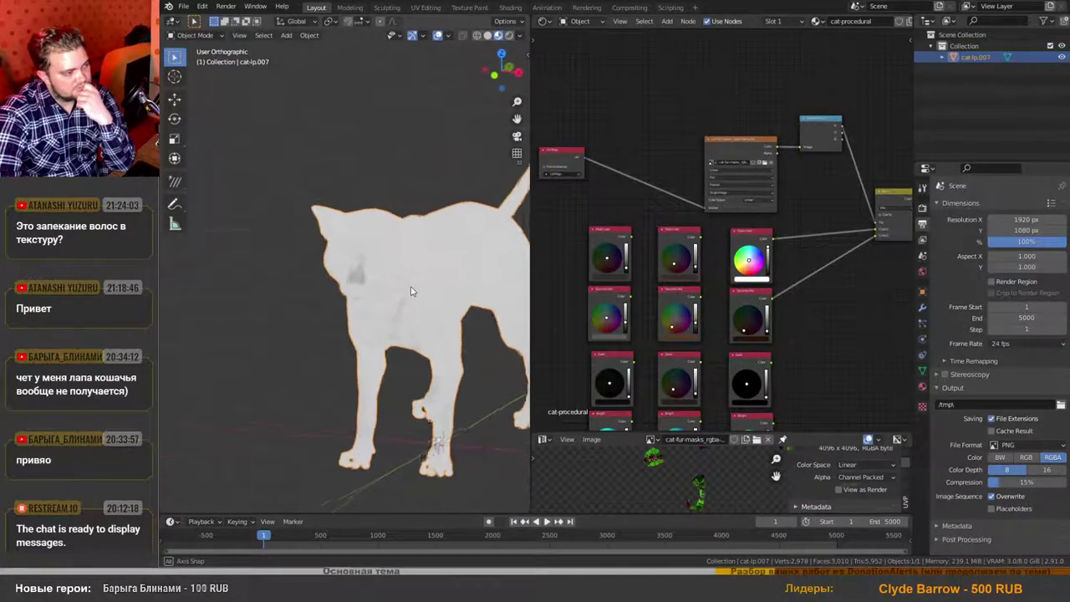
scroll(357, 270, up, 6)
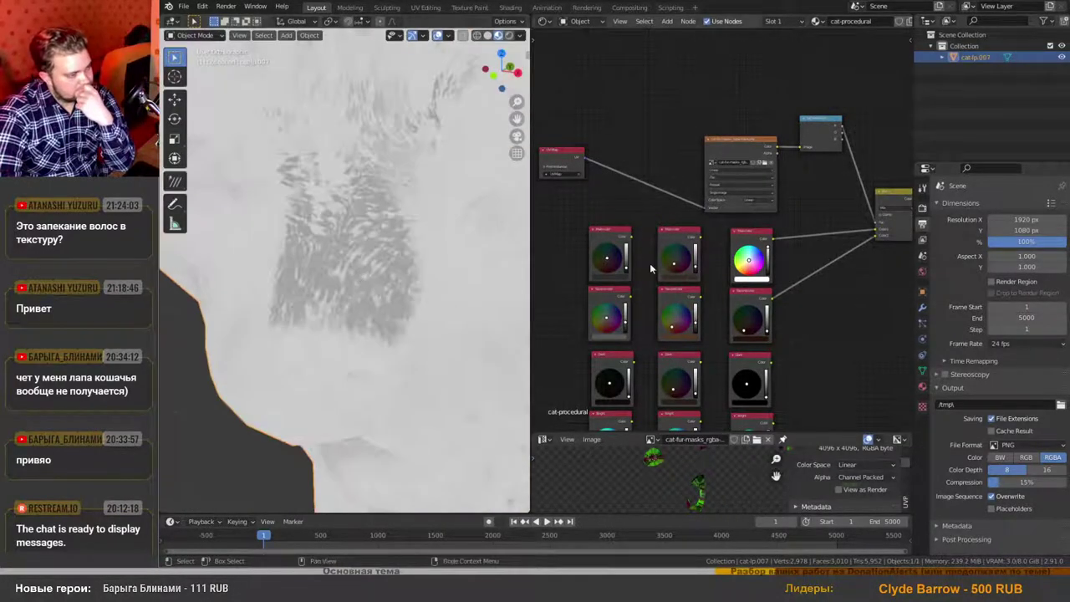
Preview the mask's R channel directly on the material surface and examine the fur on the cat's face and chest.
middle_drag(821, 196, 746, 219)
middle_drag(818, 221, 750, 230)
scroll(745, 186, up, 3)
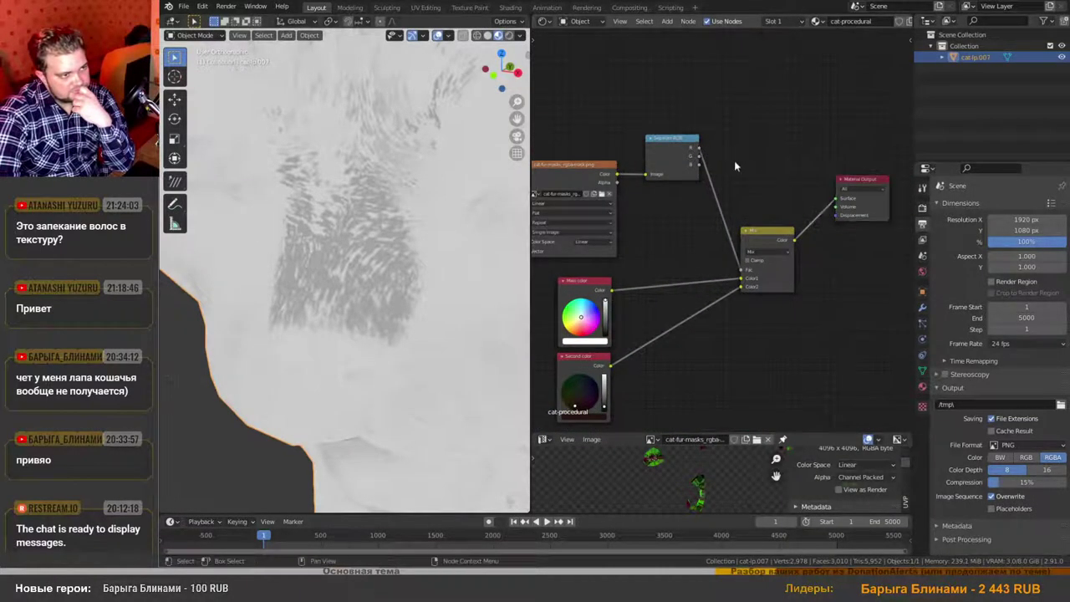
drag(699, 151, 838, 197)
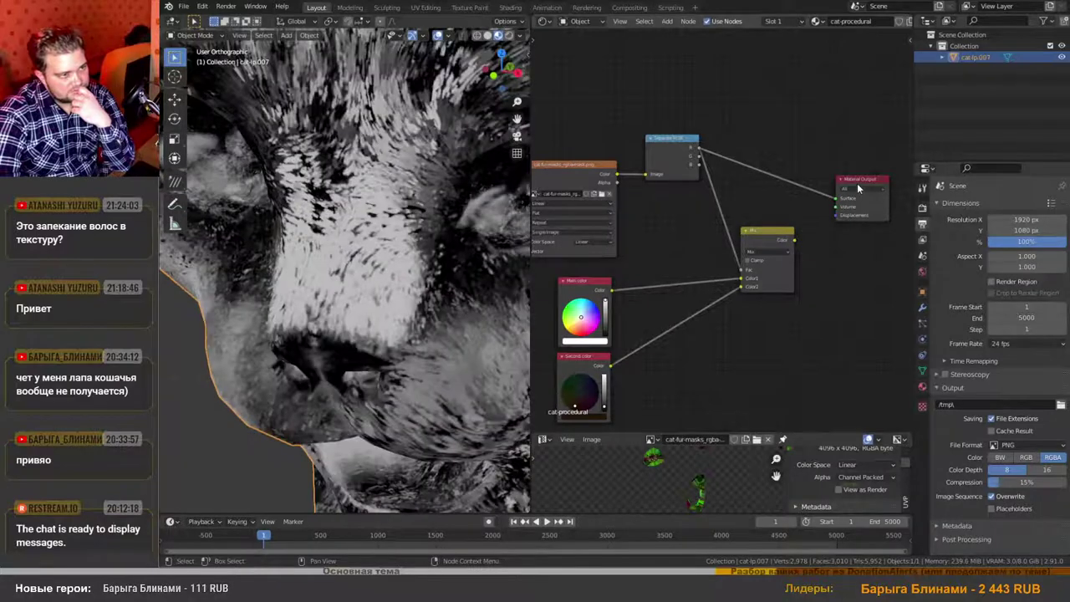
scroll(507, 270, down, 8)
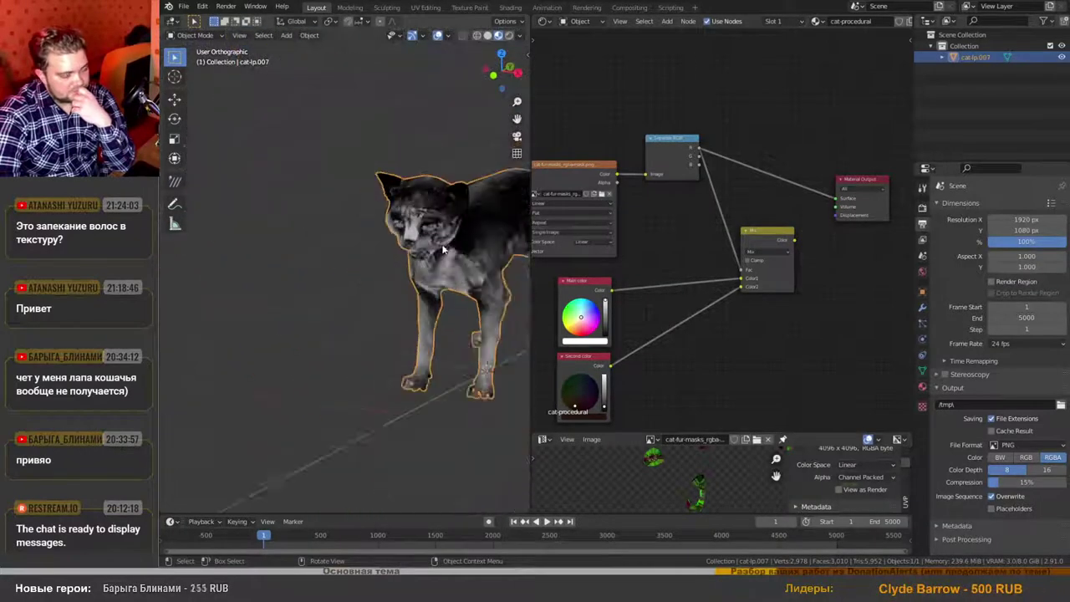
middle_drag(506, 270, 430, 272)
scroll(485, 247, up, 6)
scroll(482, 255, down, 5)
scroll(430, 253, up, 4)
scroll(451, 230, up, 4)
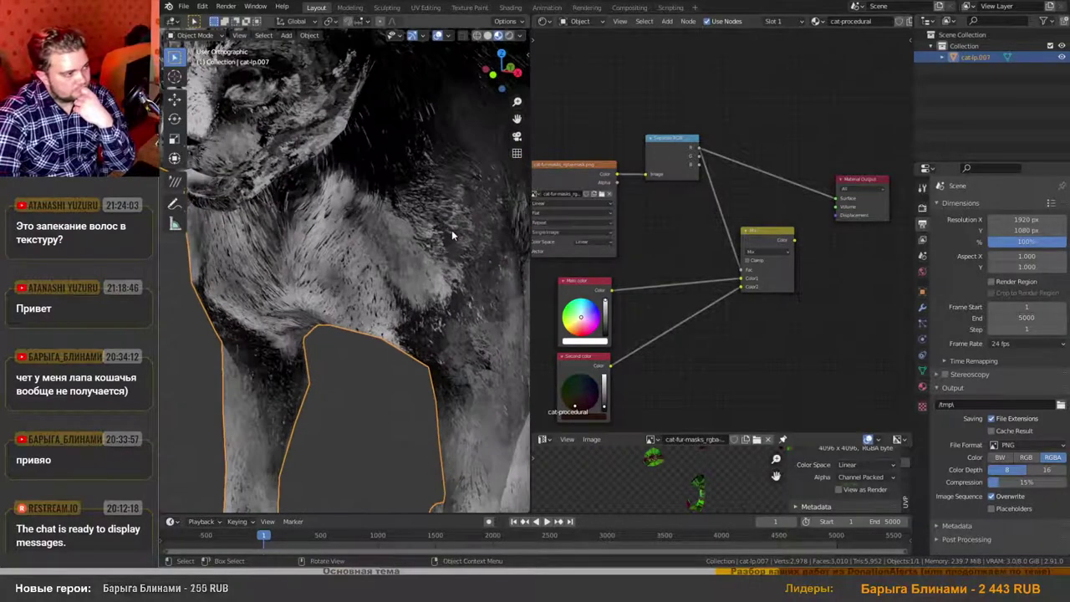
Reconnect the Mix node's color to the Material Output's Surface and view the whole cat.
drag(787, 243, 845, 200)
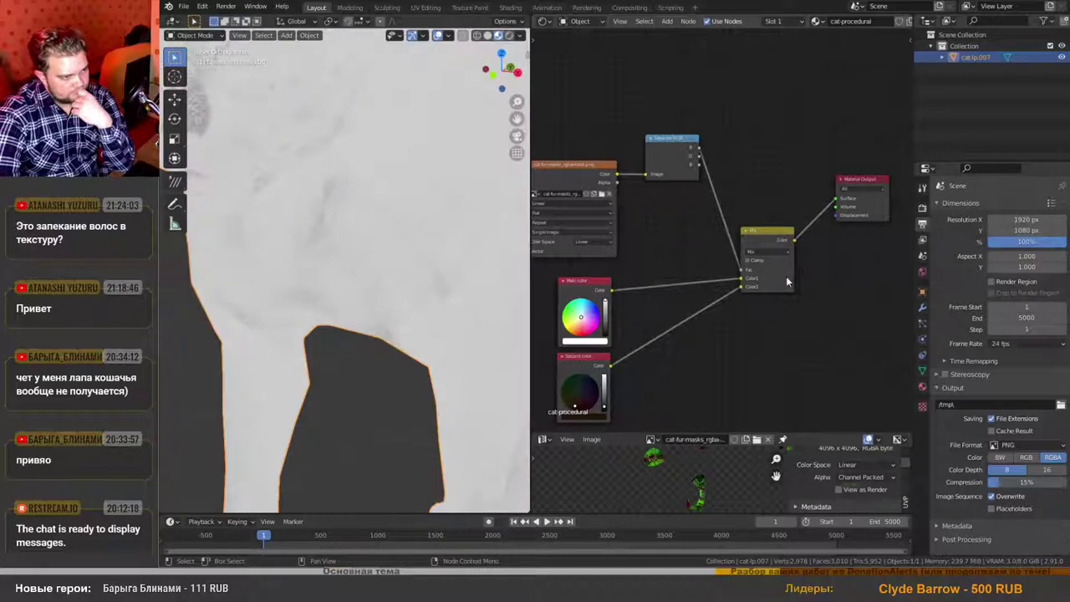
scroll(709, 249, down, 2)
scroll(404, 231, down, 5)
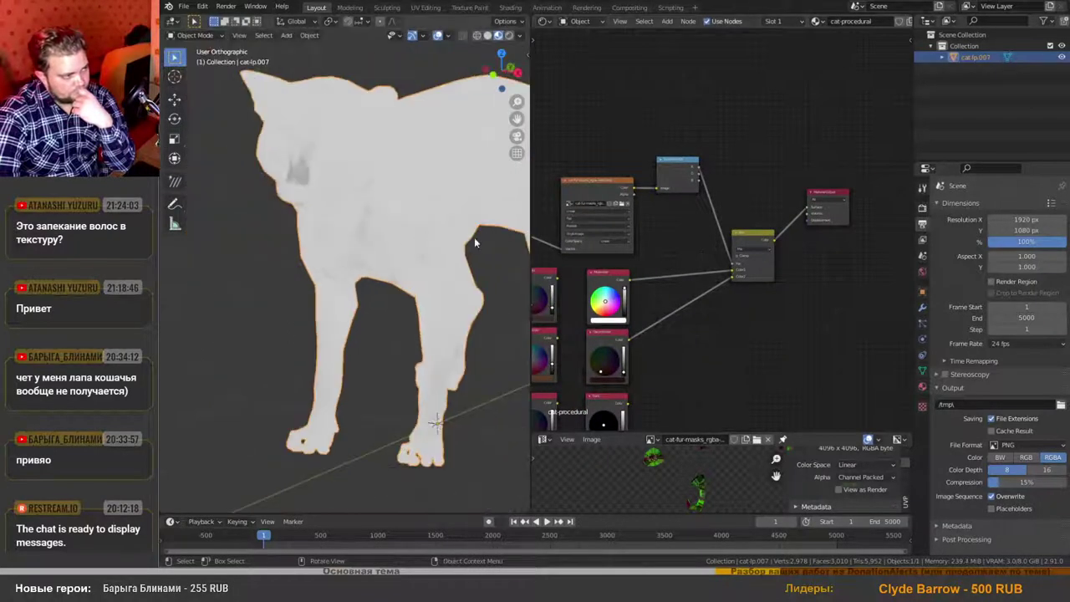
Darken the Second color slightly and try the Mix node's Clamp option.
scroll(620, 364, up, 3)
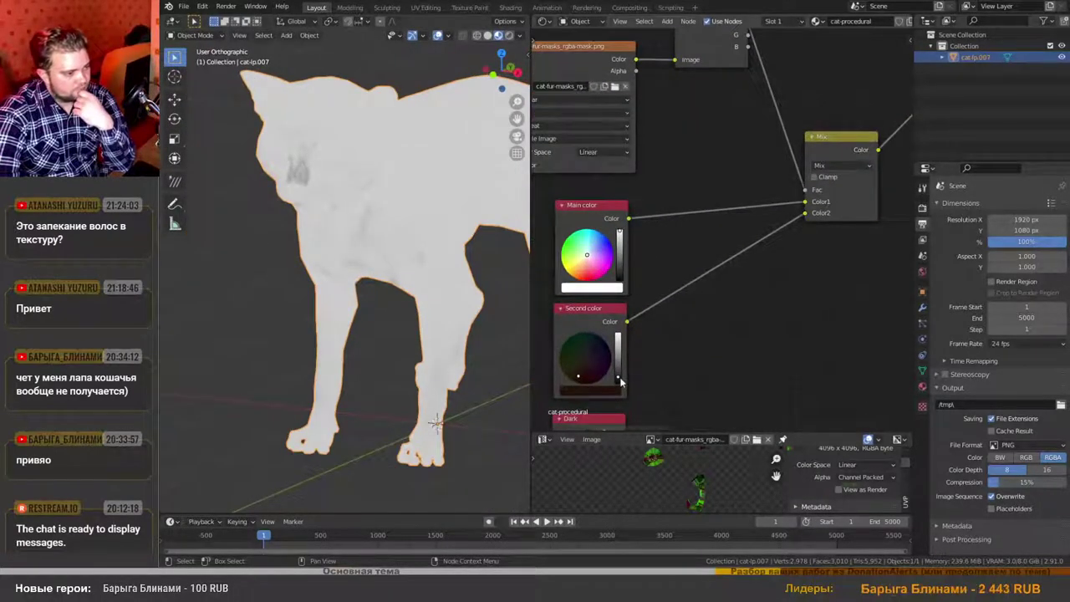
mouse_move(618, 375)
mouse_down()
mouse_move(618, 341)
mouse_move(618, 378)
mouse_up()
scroll(757, 299, down, 4)
middle_drag(769, 297, 770, 323)
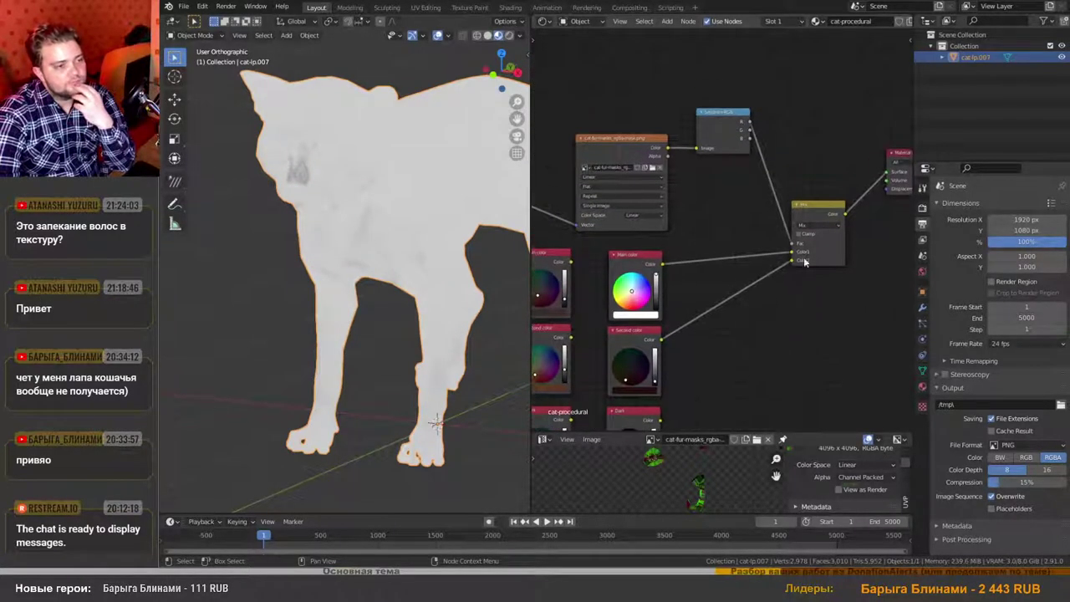
scroll(799, 226, up, 2)
click(799, 234)
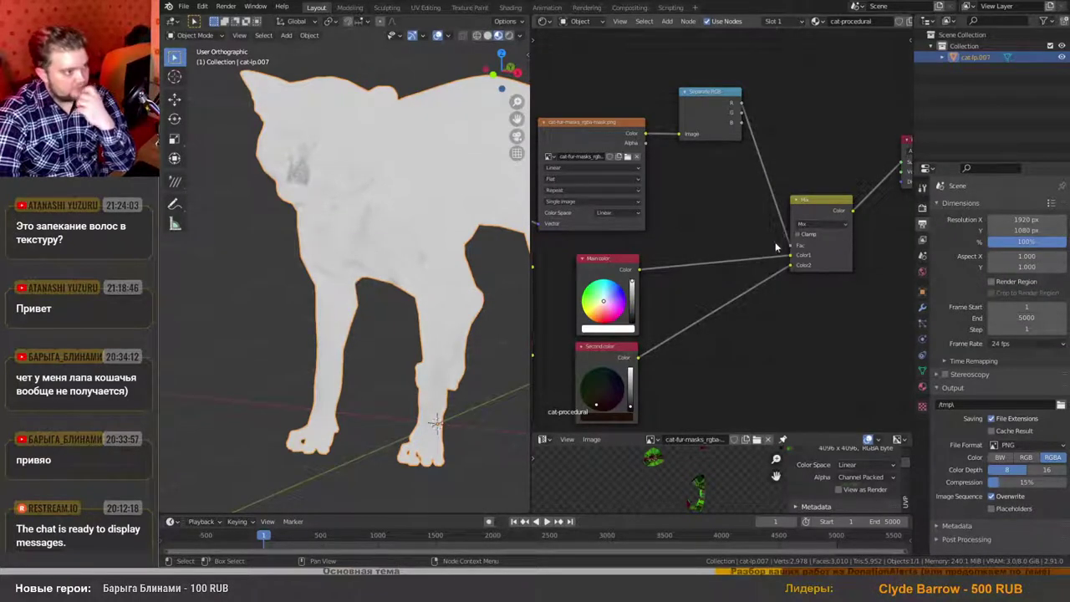
Try the mask texture's Alpha output as the Mix factor and inspect the cat's nose and mouth up close.
middle_drag(665, 236, 755, 252)
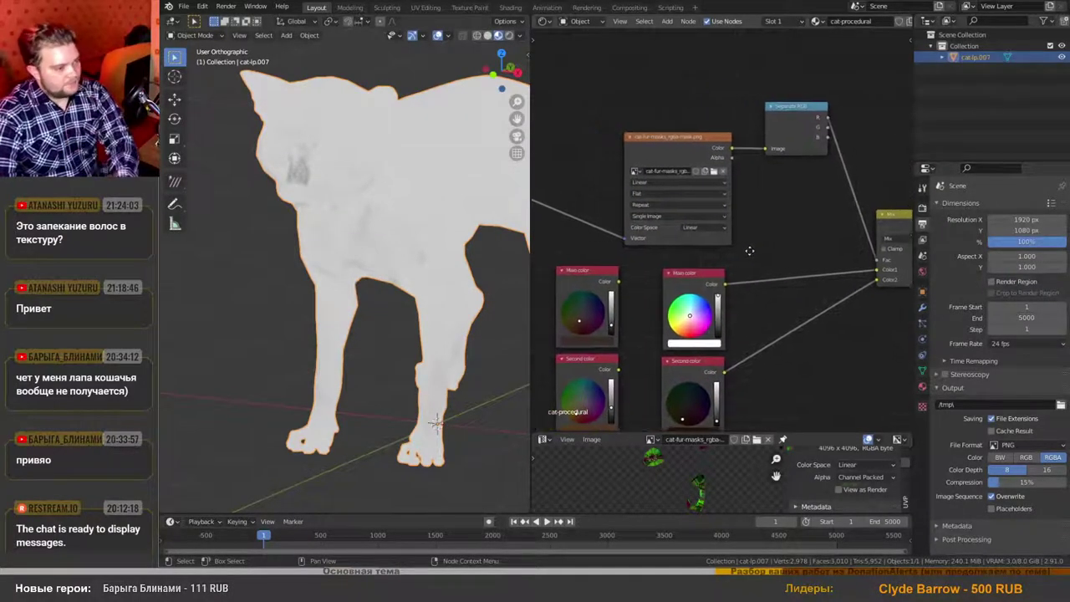
scroll(466, 241, down, 3)
scroll(466, 237, up, 3)
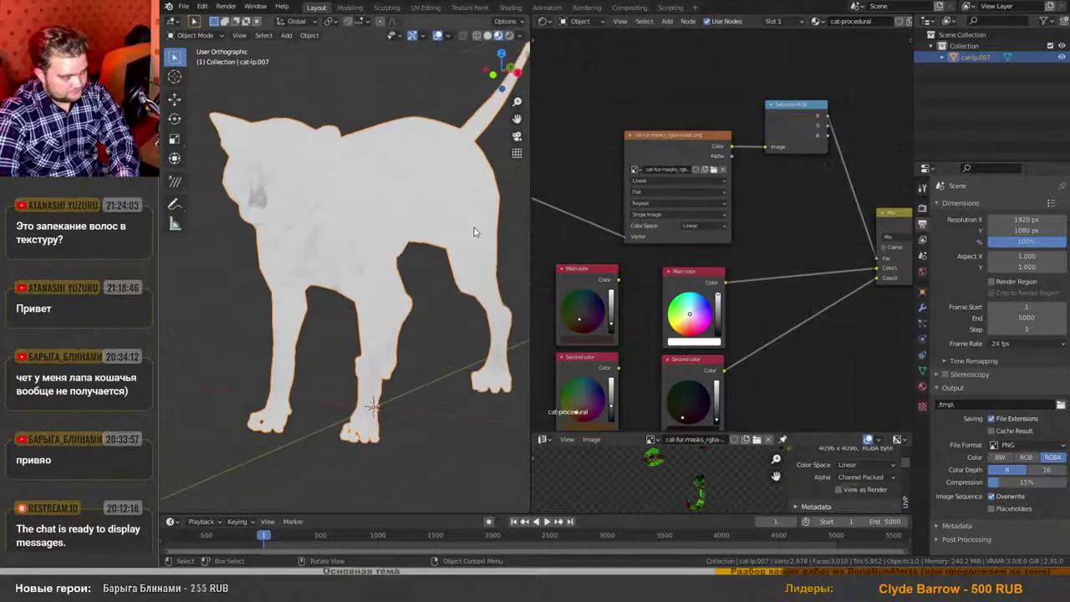
middle_drag(776, 193, 735, 185)
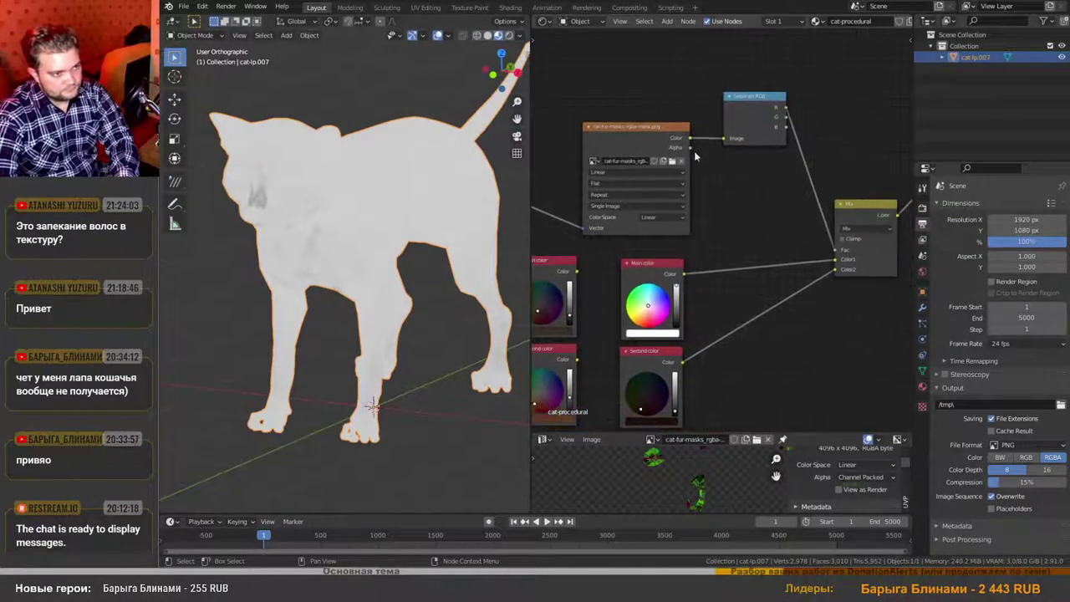
mouse_move(690, 148)
mouse_down()
mouse_move(752, 231)
mouse_move(834, 250)
mouse_up()
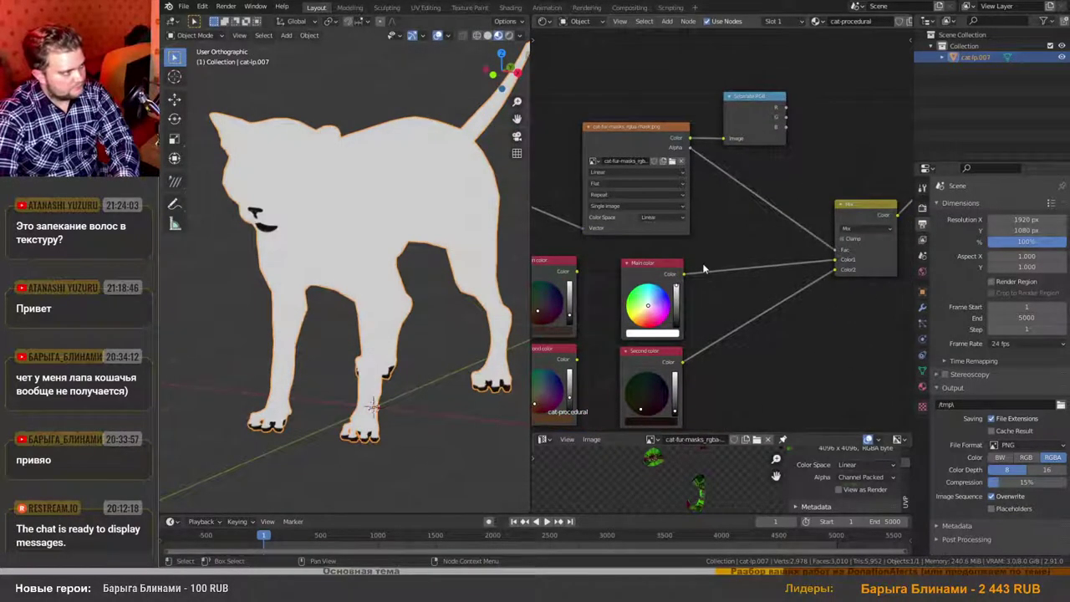
scroll(243, 212, up, 5)
scroll(242, 211, up, 3)
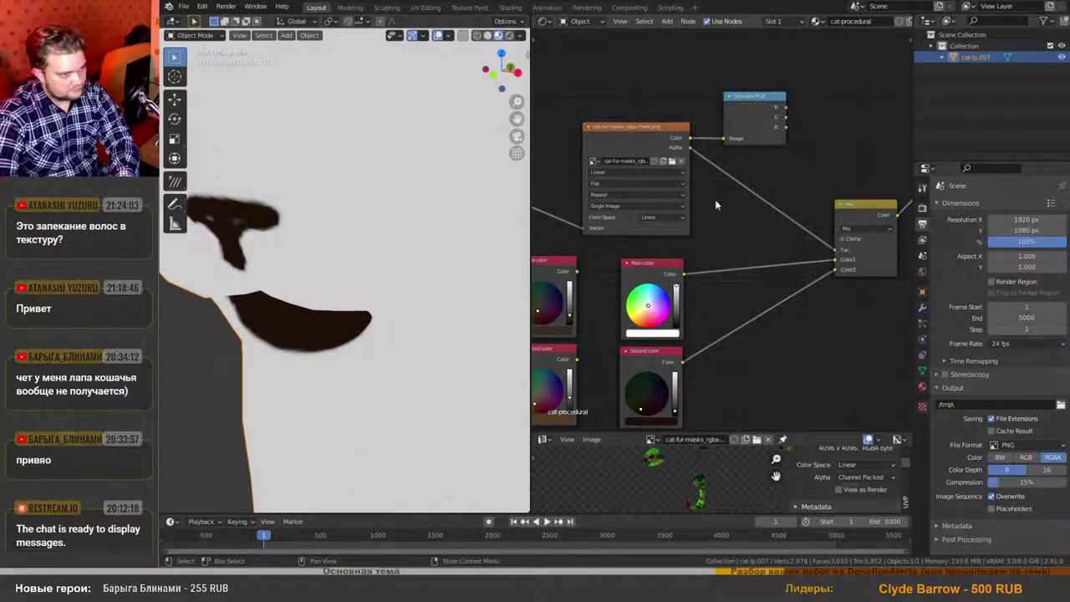
Drive the Mix factor with the R channel again and swap its inputs, with Second color in Color1 and Main color in Color2.
drag(786, 108, 836, 250)
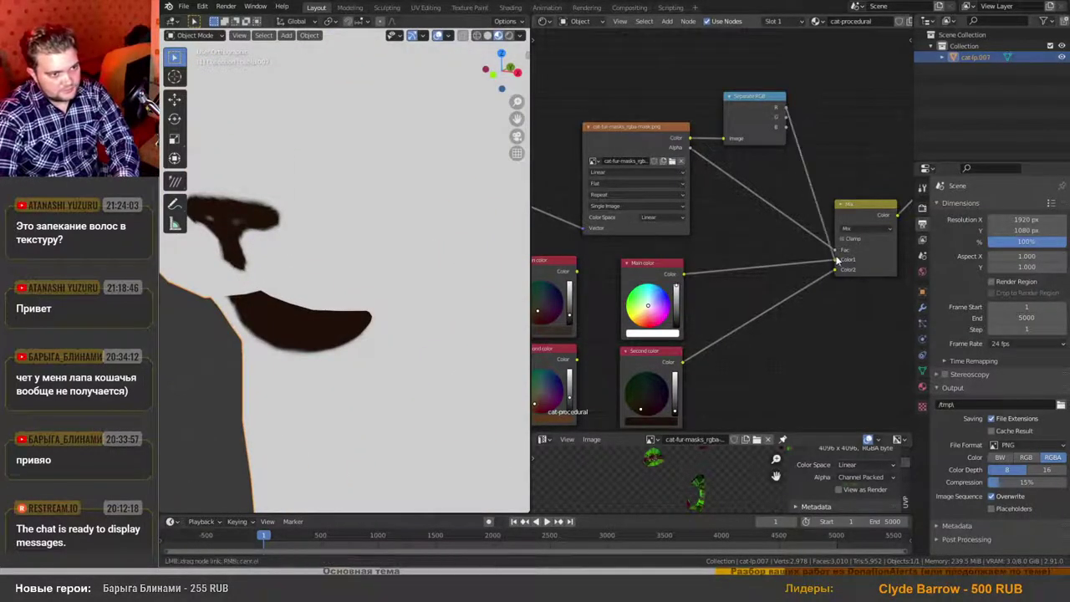
scroll(327, 243, down, 6)
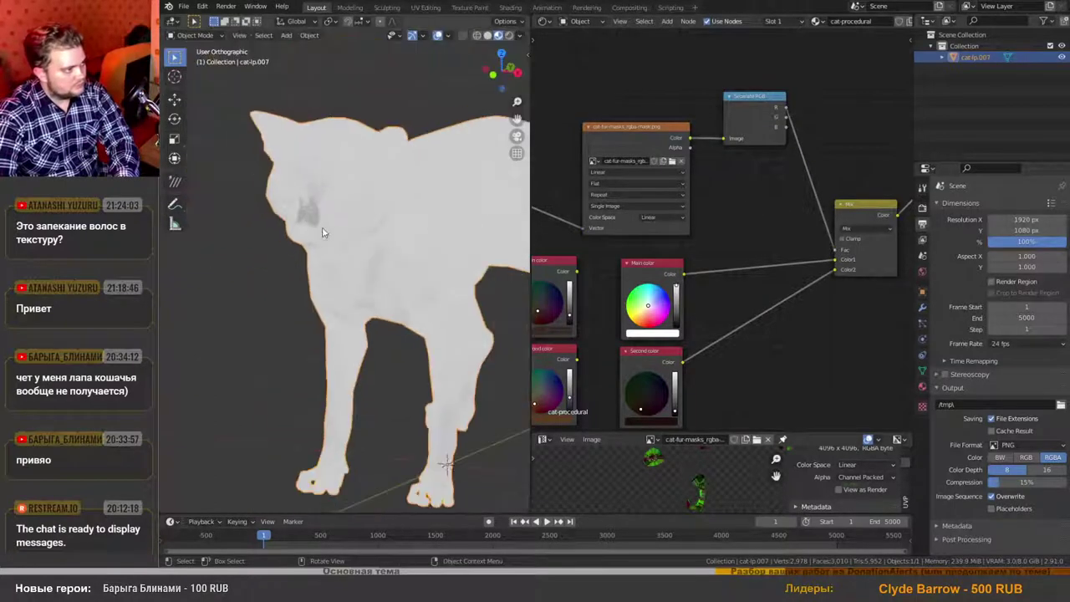
drag(835, 259, 840, 275)
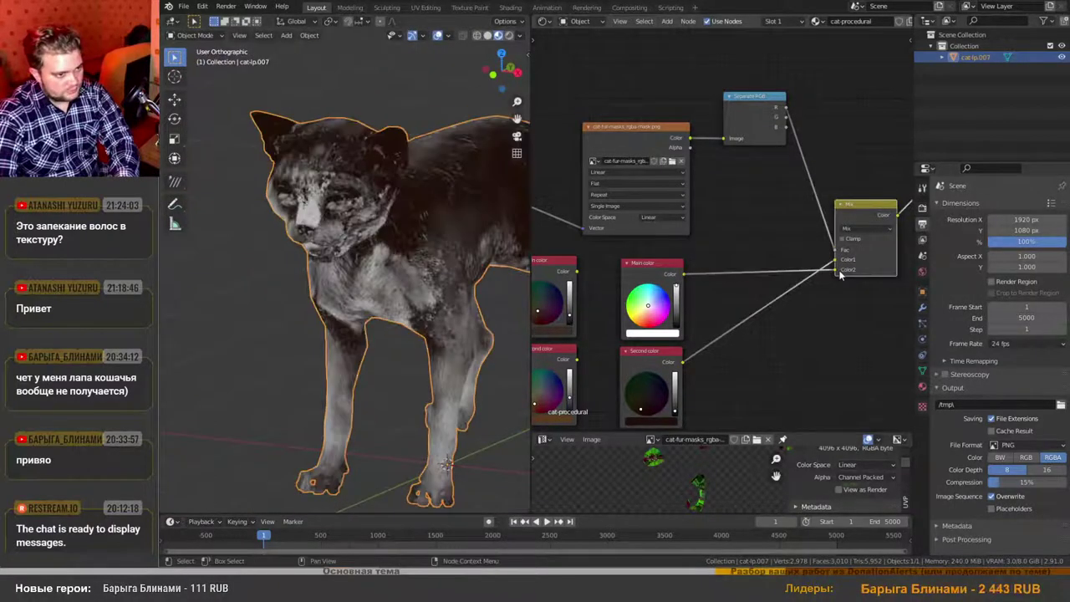
scroll(343, 181, up, 8)
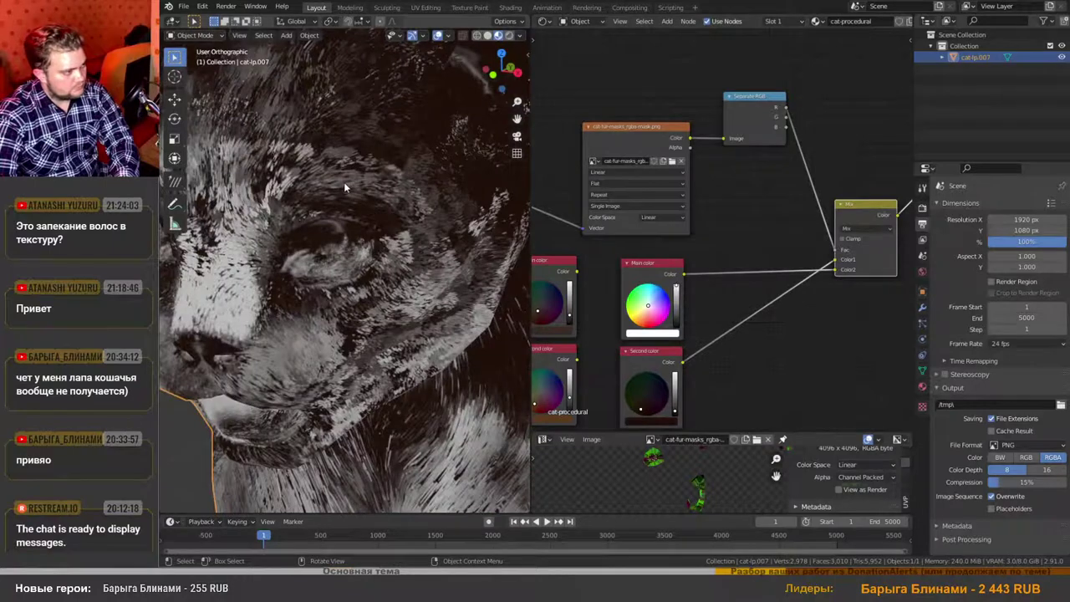
scroll(344, 186, down, 8)
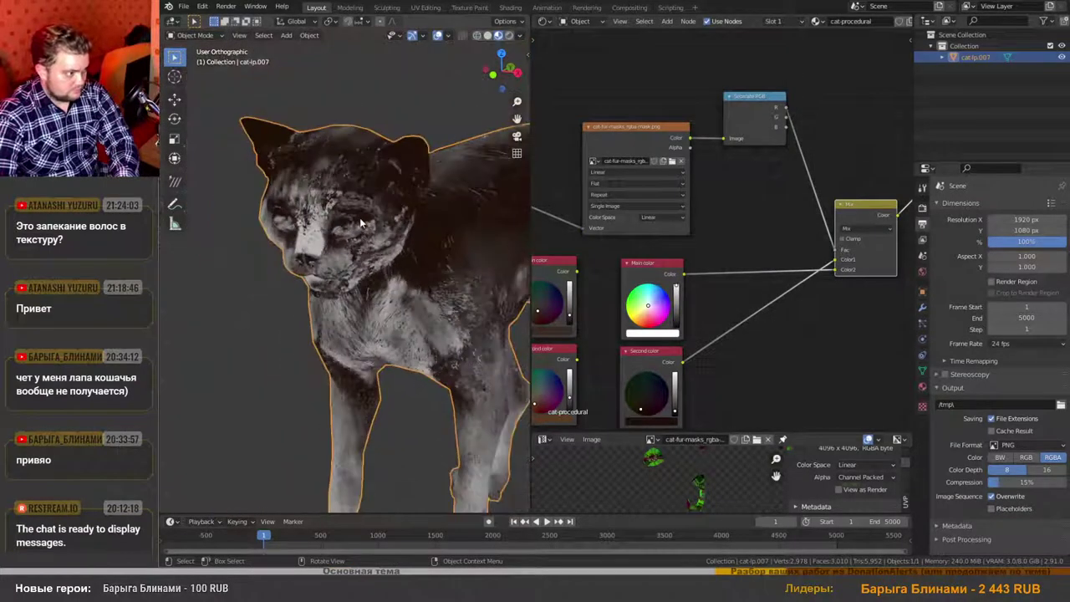
Raise the brightness of the Second color feeding the Mix node to a bright orange, keeping the Main color white.
middle_drag(711, 388, 756, 323)
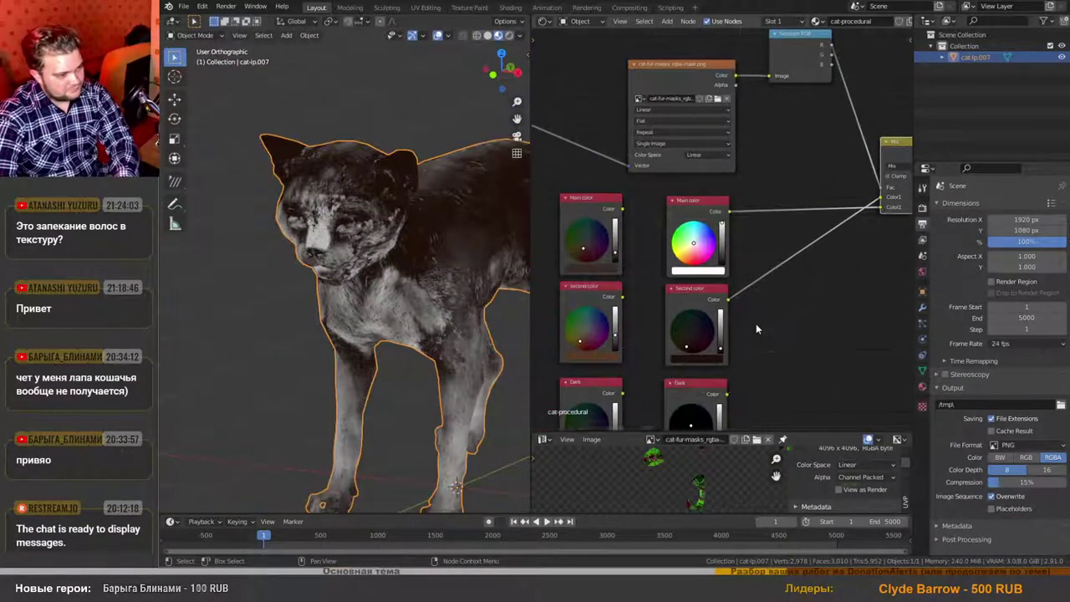
scroll(752, 320, up, 3)
drag(715, 353, 721, 311)
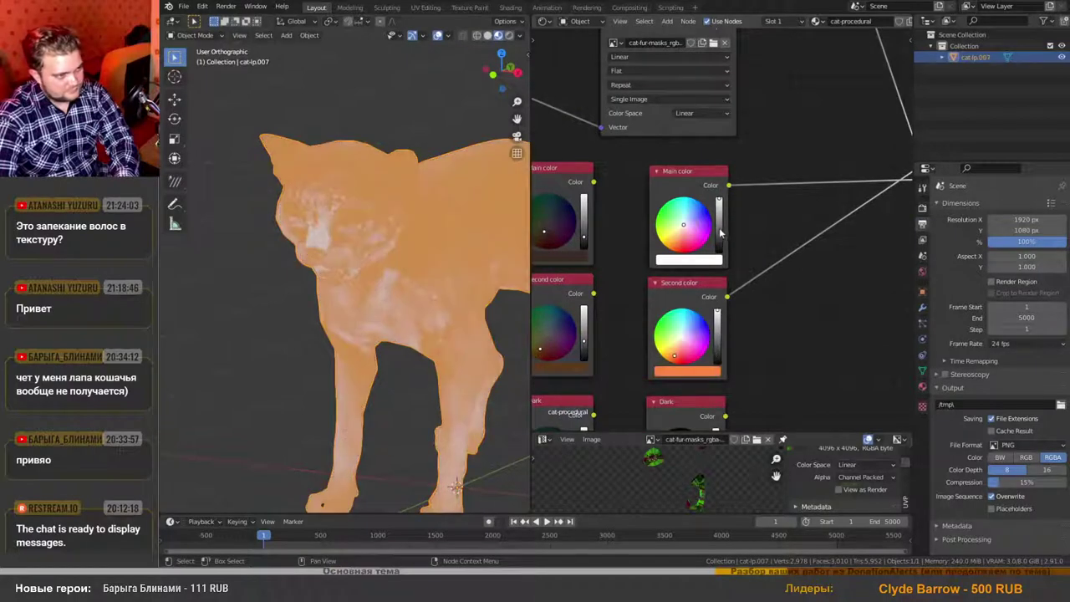
mouse_move(720, 234)
mouse_down()
mouse_move(719, 251)
mouse_move(709, 246)
mouse_up()
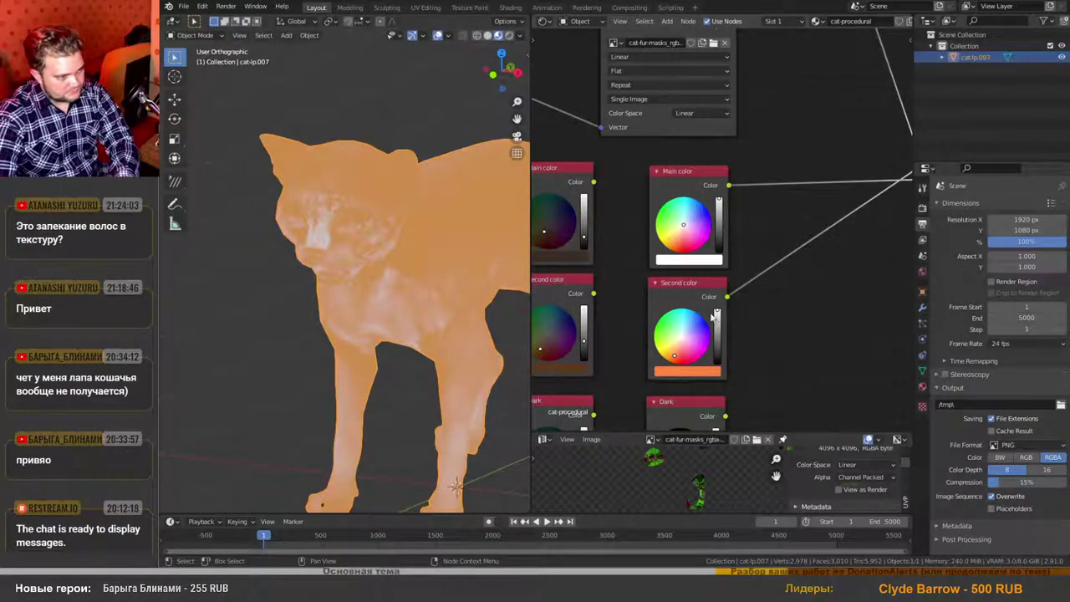
Try a dark red Second color at value 0.612 with a bright green Main color.
drag(717, 314, 699, 403)
click(700, 370)
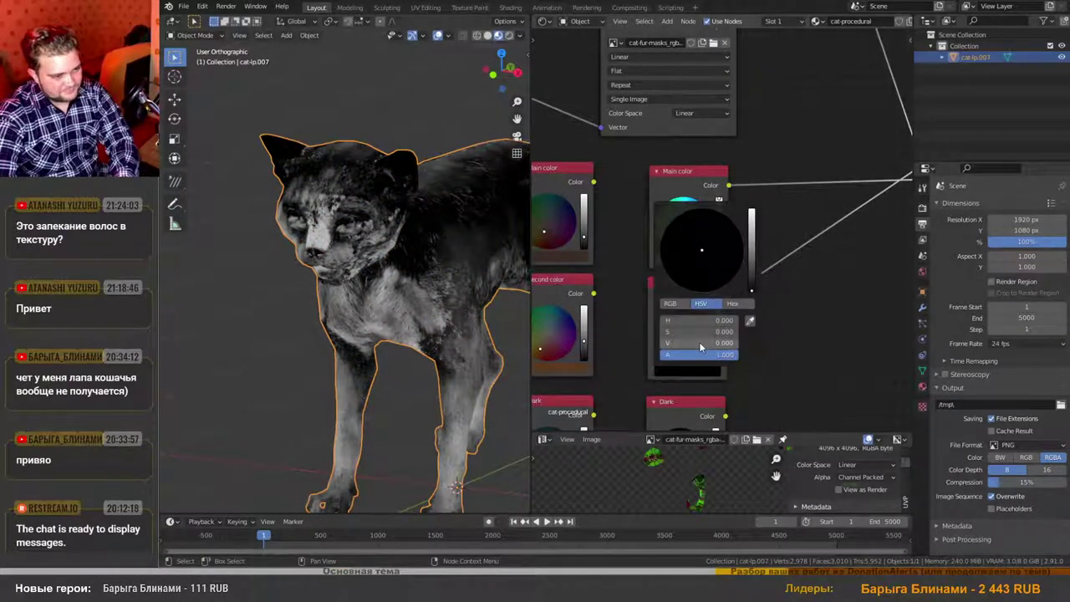
mouse_move(699, 342)
mouse_down()
mouse_move(733, 343)
mouse_move(710, 342)
mouse_up()
drag(705, 266, 692, 289)
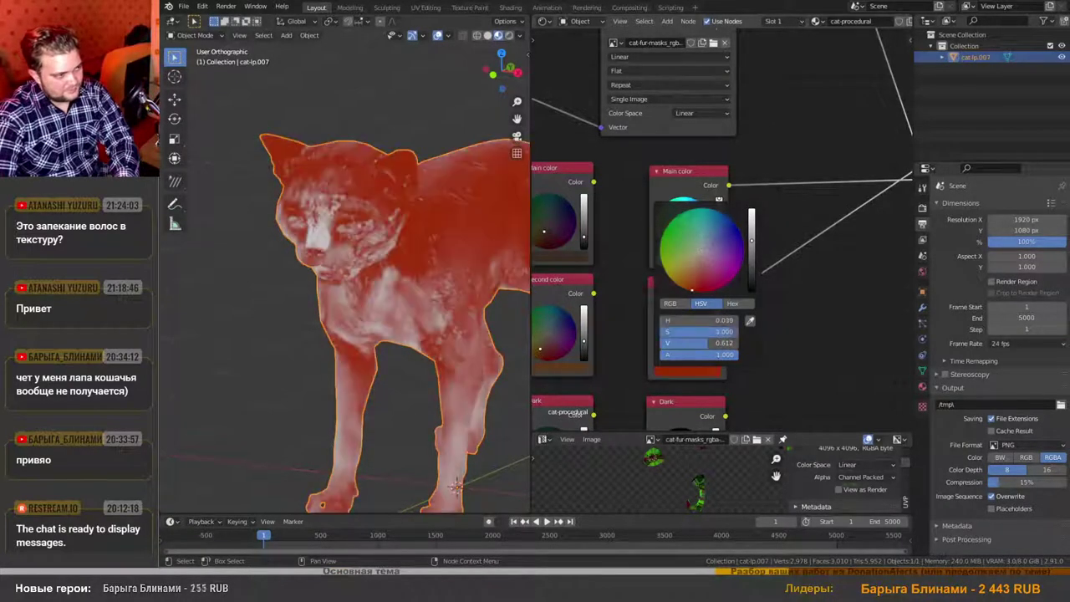
drag(681, 234, 663, 203)
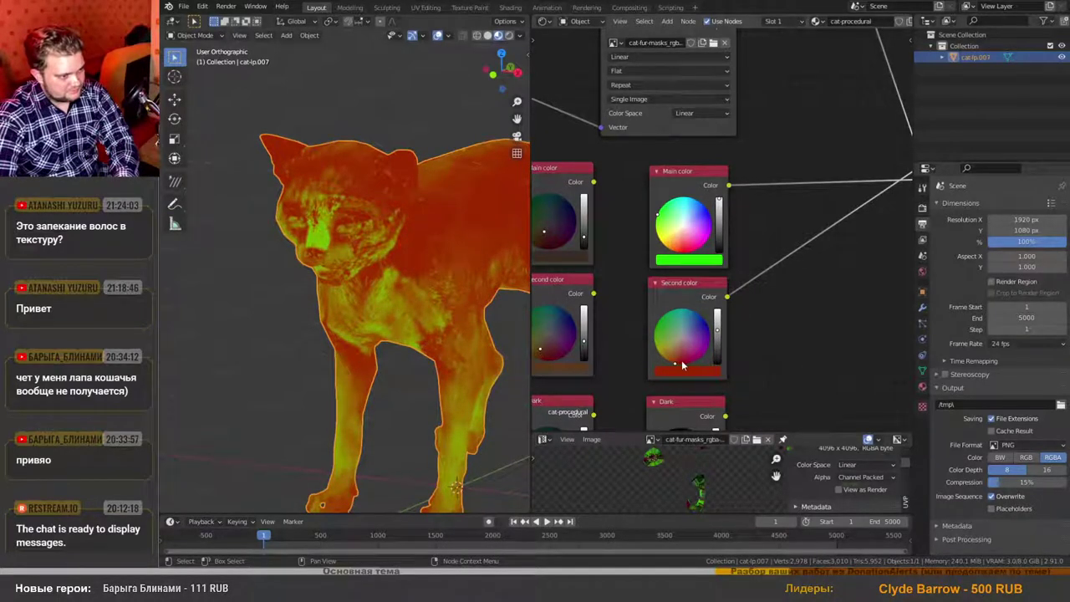
Try a dark brown Second color with a salmon Main color at hue 0.045 and saturation 0.641.
mouse_move(678, 365)
mouse_down()
mouse_move(691, 349)
mouse_move(691, 365)
mouse_move(718, 366)
mouse_move(718, 341)
mouse_move(711, 358)
mouse_move(661, 335)
mouse_move(703, 346)
mouse_move(684, 336)
mouse_up()
click(697, 375)
drag(702, 267, 682, 289)
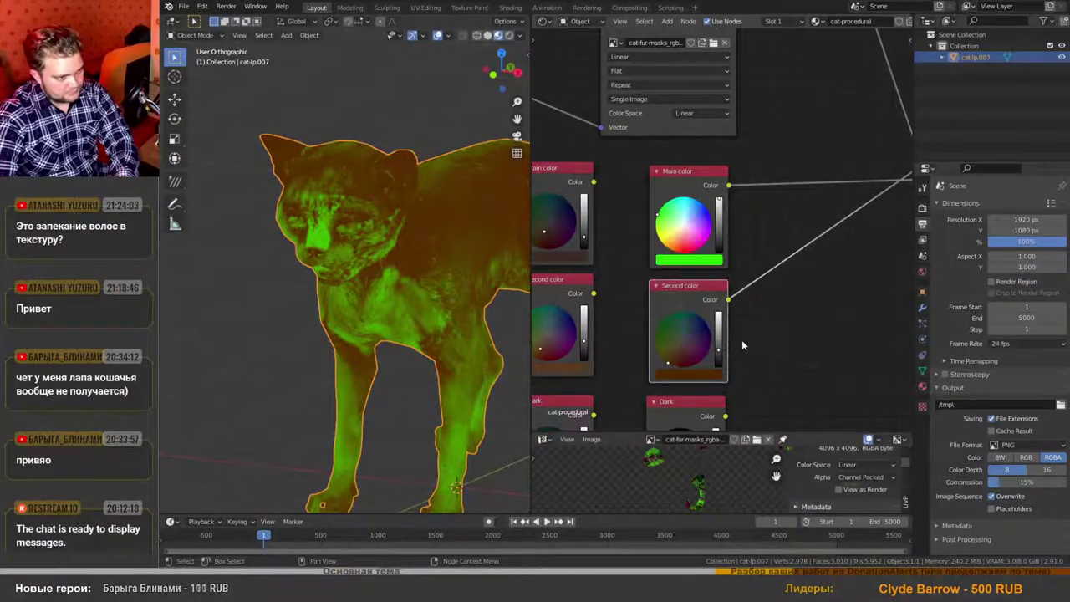
click(684, 262)
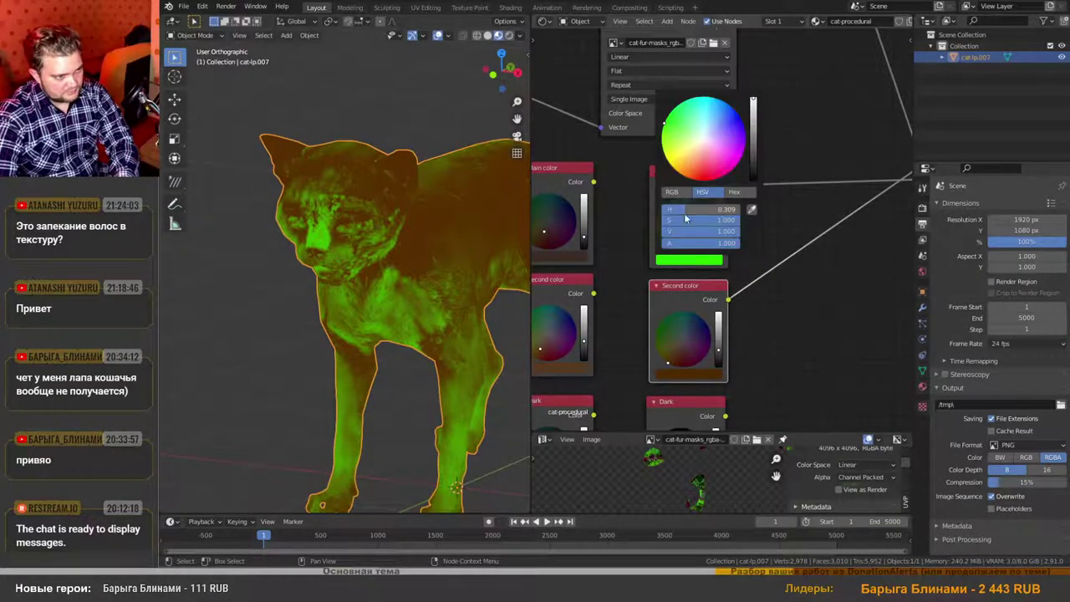
mouse_move(681, 167)
mouse_down()
mouse_move(699, 152)
mouse_move(691, 160)
mouse_up()
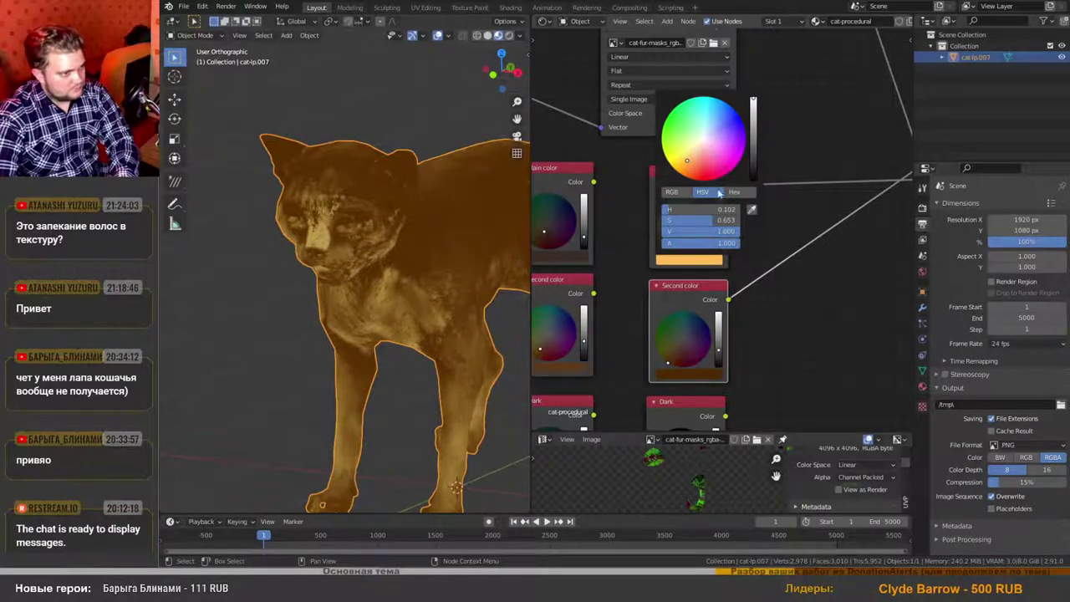
drag(701, 165, 697, 166)
Set the Second color to bright orange (hue 0.085, saturation 1, value 1) and the Main color to red (hue 0.007, saturation 1).
click(685, 377)
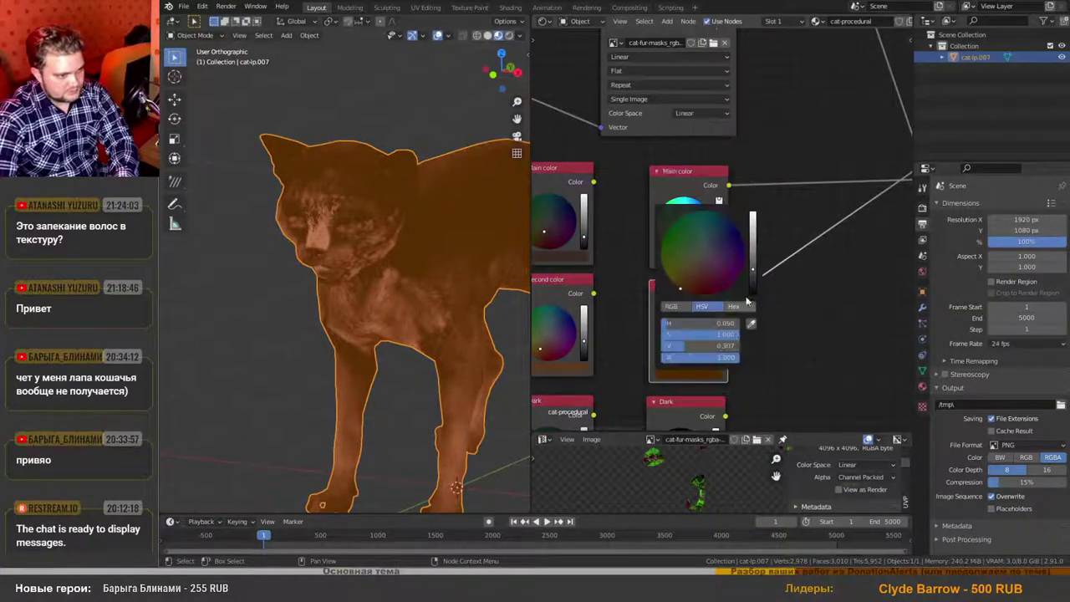
drag(684, 287, 667, 273)
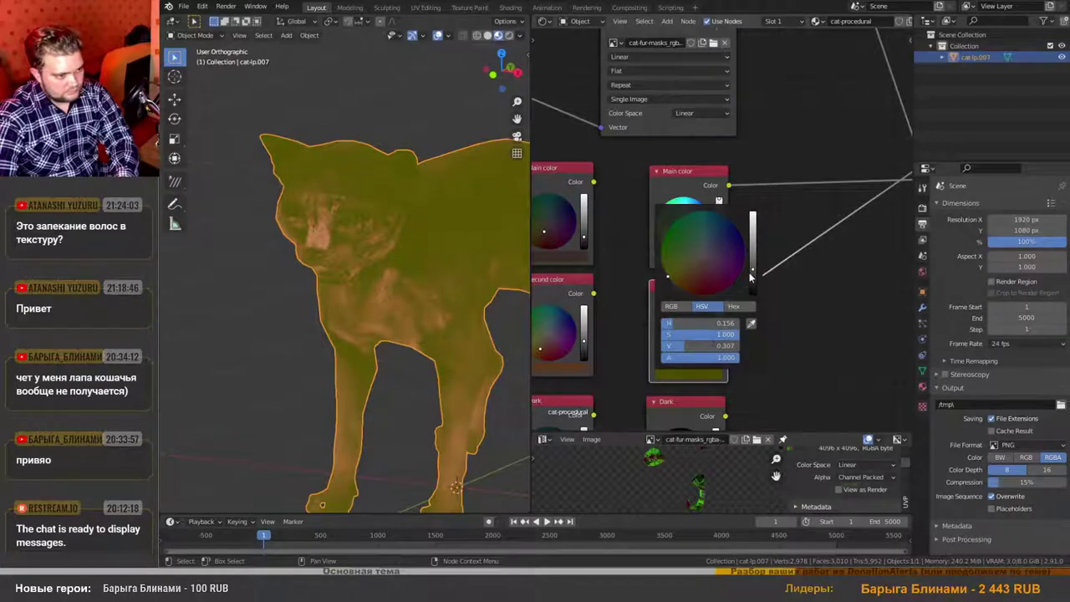
drag(752, 272, 752, 209)
drag(681, 286, 682, 289)
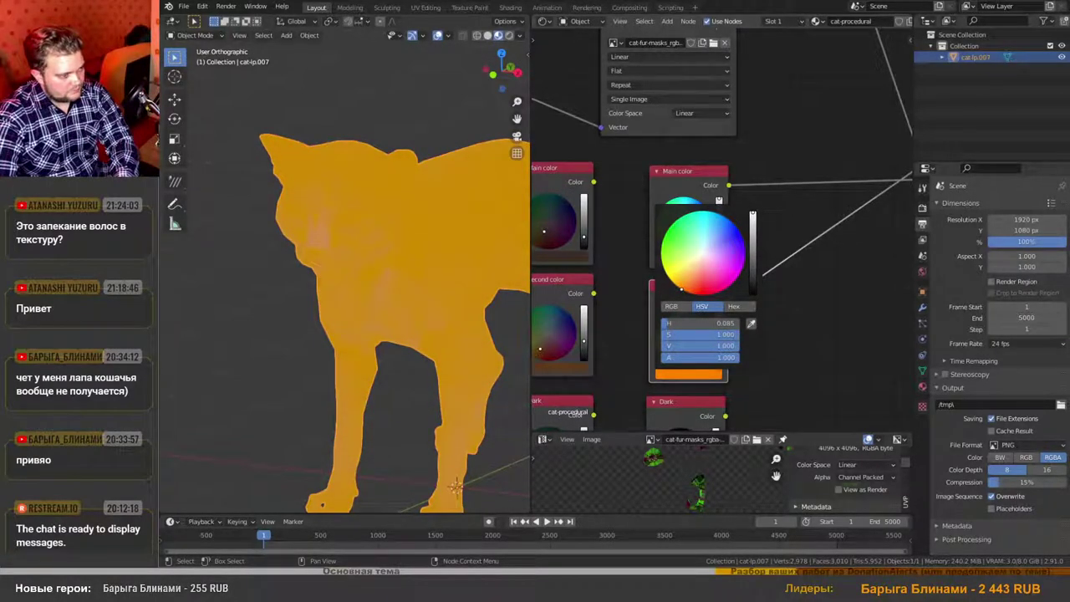
click(683, 260)
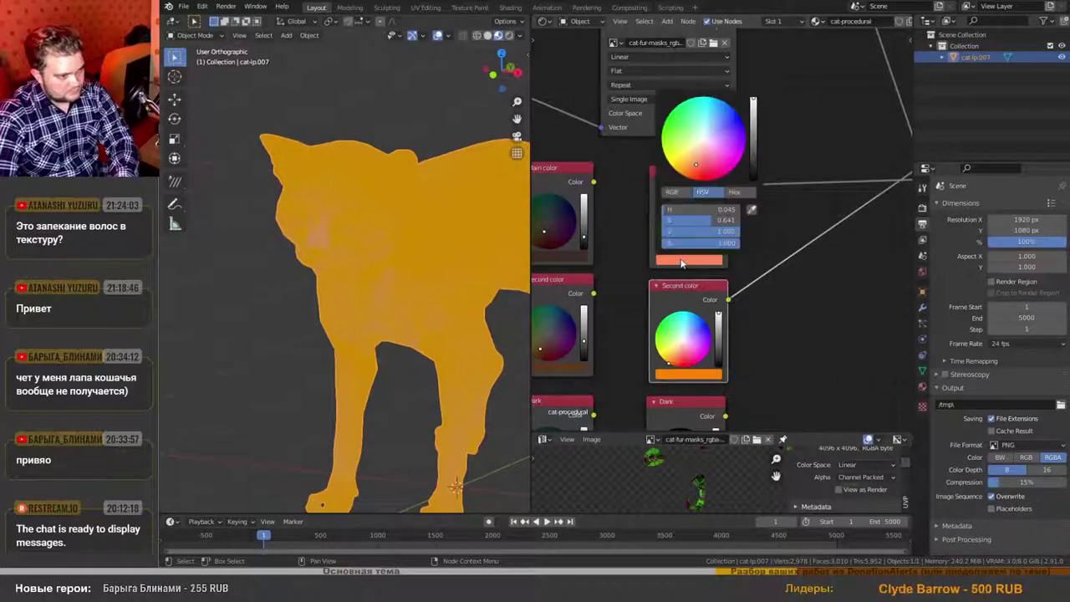
click(702, 180)
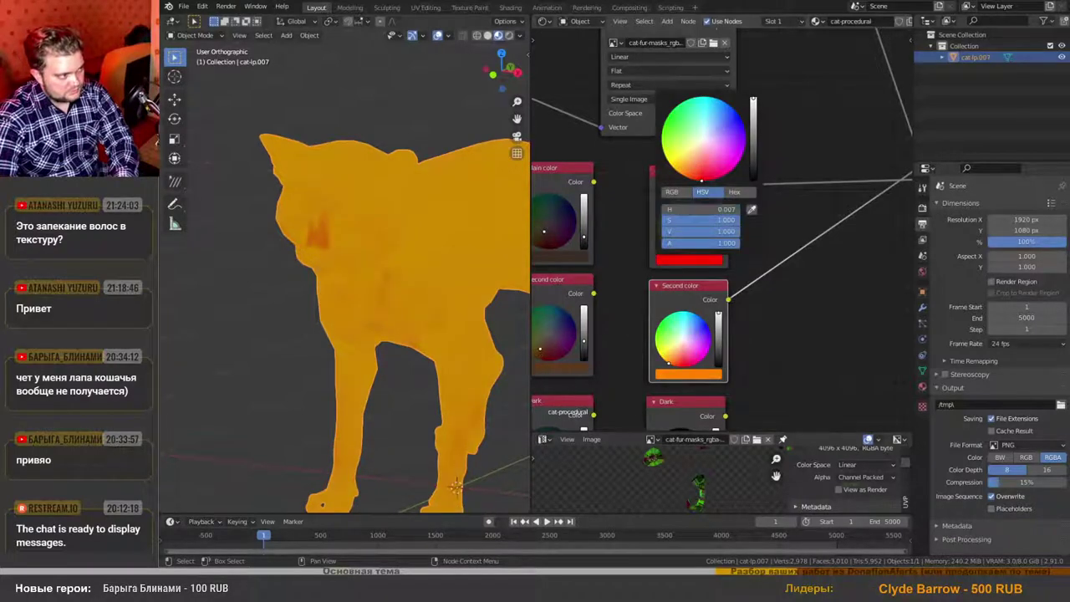
Duplicate the Mix node and connect the first Mix's Color output to the copy's Color1 input.
scroll(770, 314, down, 1)
scroll(776, 320, down, 5)
middle_drag(785, 329, 661, 318)
scroll(724, 297, up, 3)
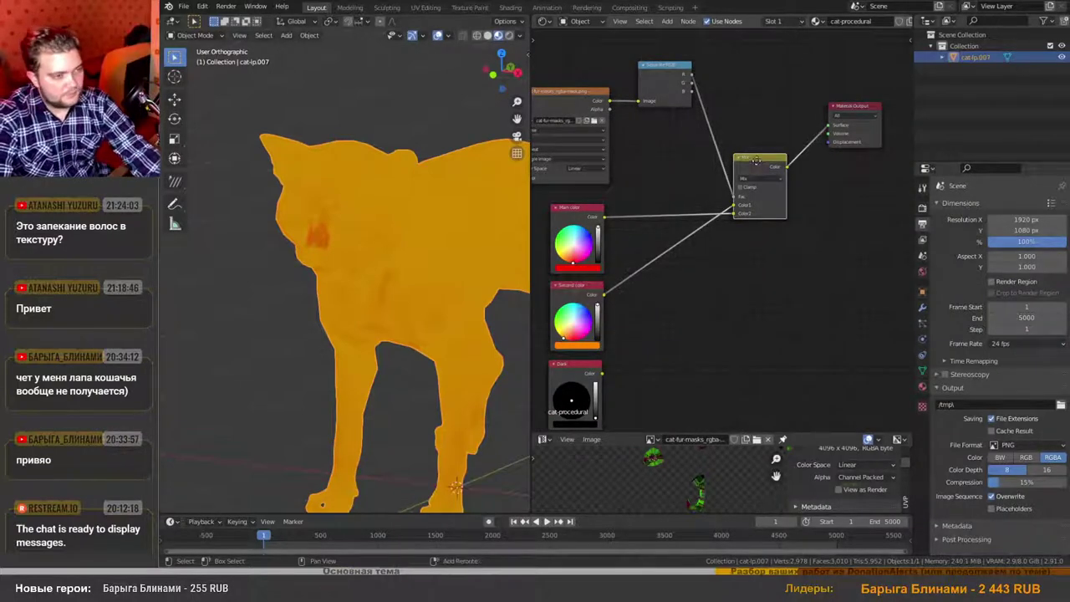
key(shift+d)
click(833, 261)
drag(786, 166, 790, 227)
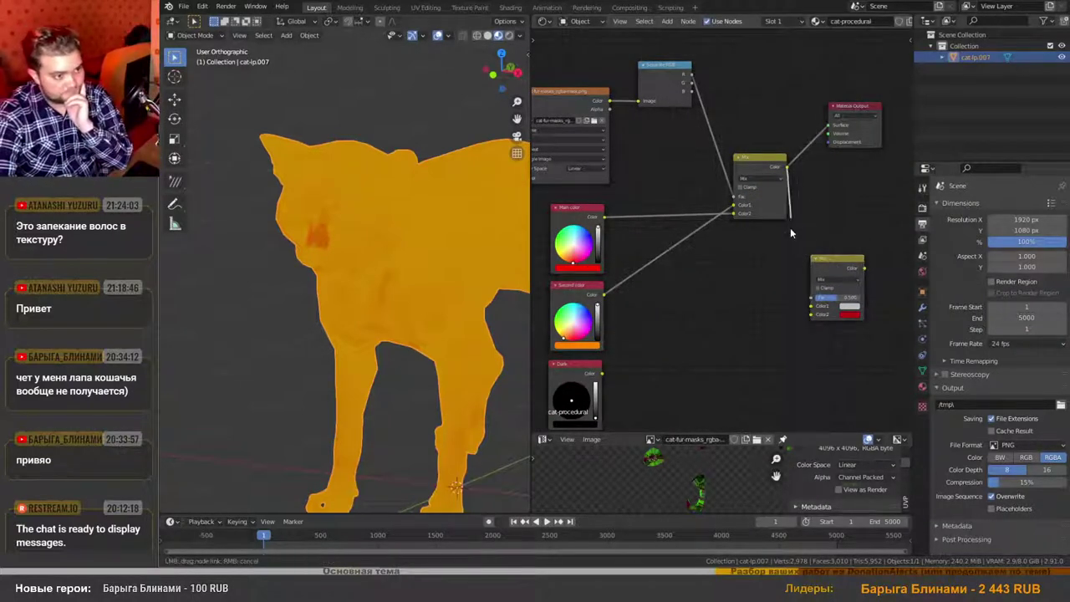
drag(729, 286, 811, 297)
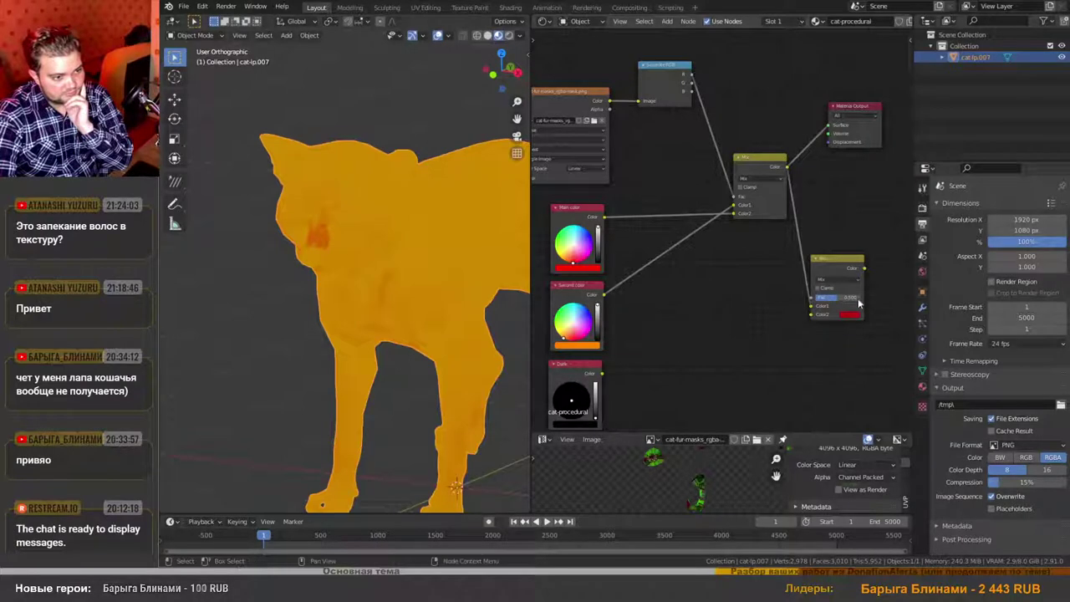
Connect the second Mix's Color output to the Material Output's Surface and move the output node beside it.
drag(864, 267, 828, 125)
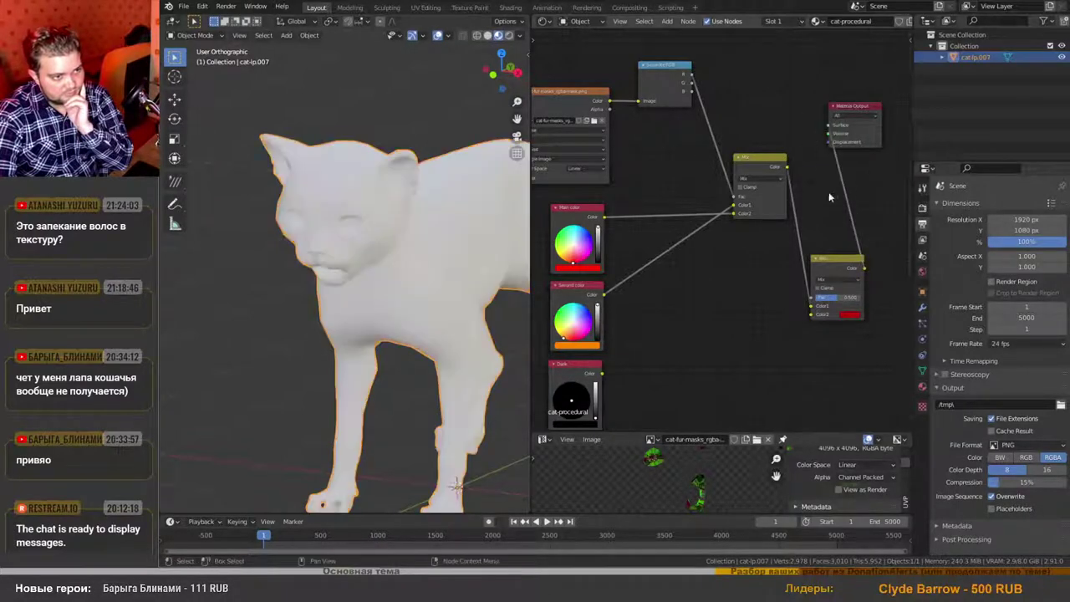
middle_drag(830, 208, 765, 208)
drag(791, 111, 855, 237)
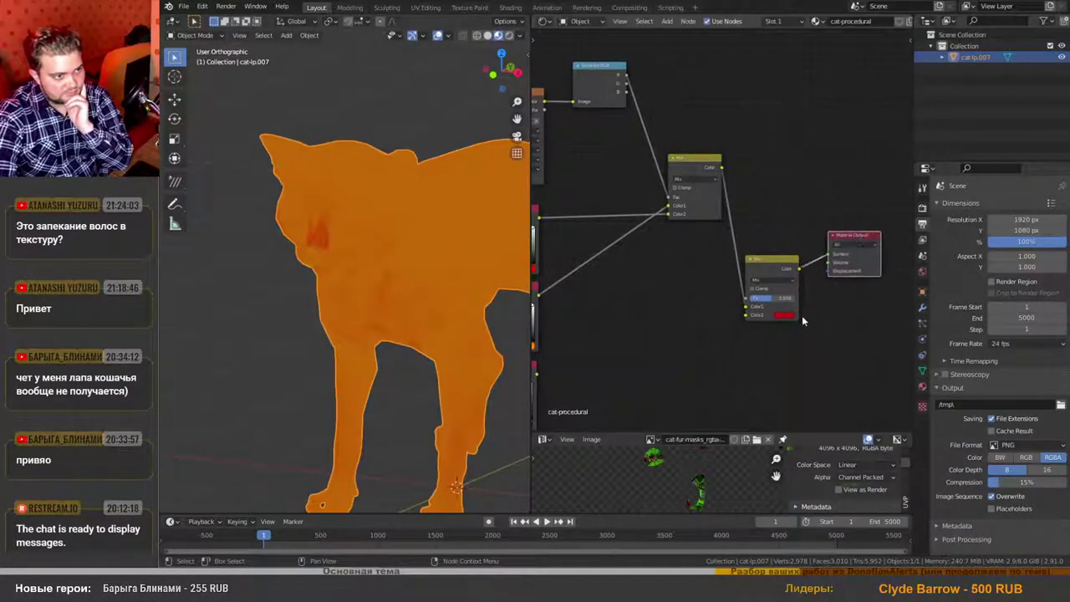
Drive the second Mix's factor with the mask's G channel and connect the Dark color to its Color2.
scroll(801, 315, down, 4)
middle_drag(702, 326, 795, 305)
scroll(795, 302, up, 2)
scroll(778, 234, down, 2)
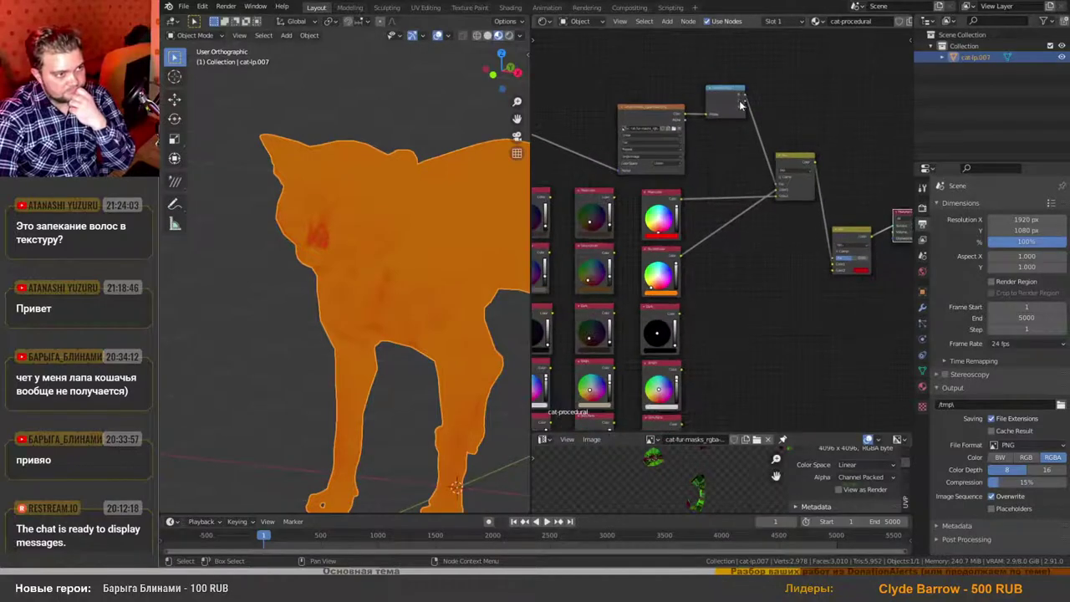
drag(744, 104, 835, 266)
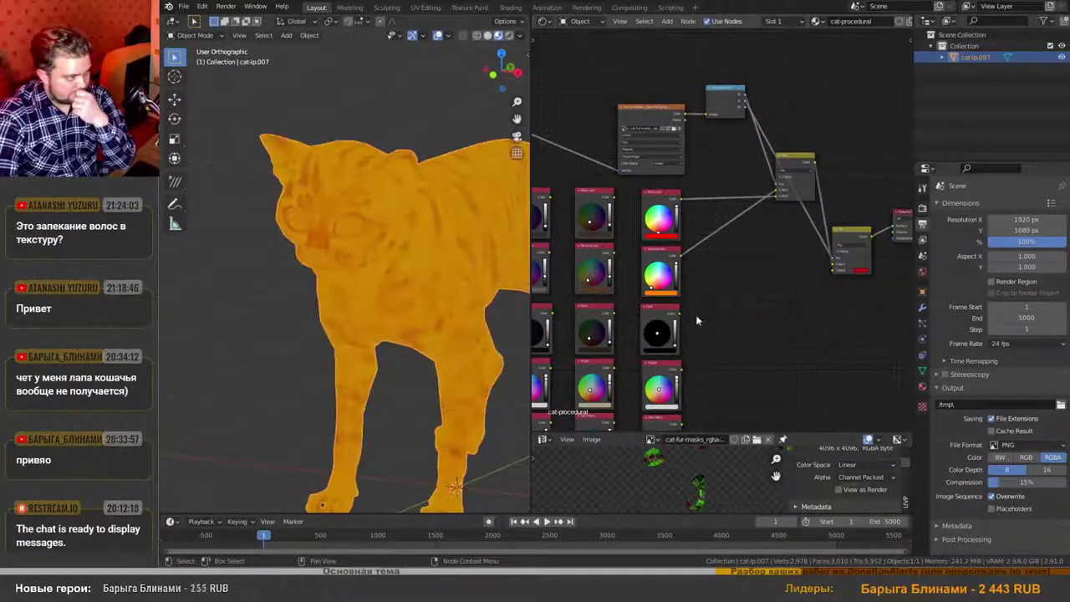
scroll(375, 208, up, 2)
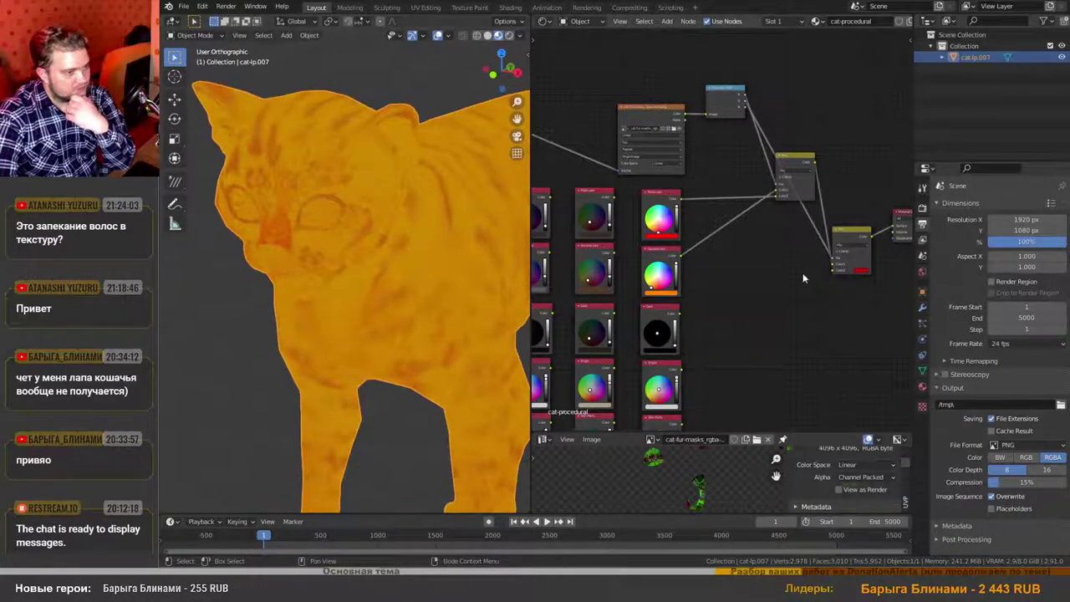
scroll(707, 318, up, 3)
drag(621, 311, 821, 257)
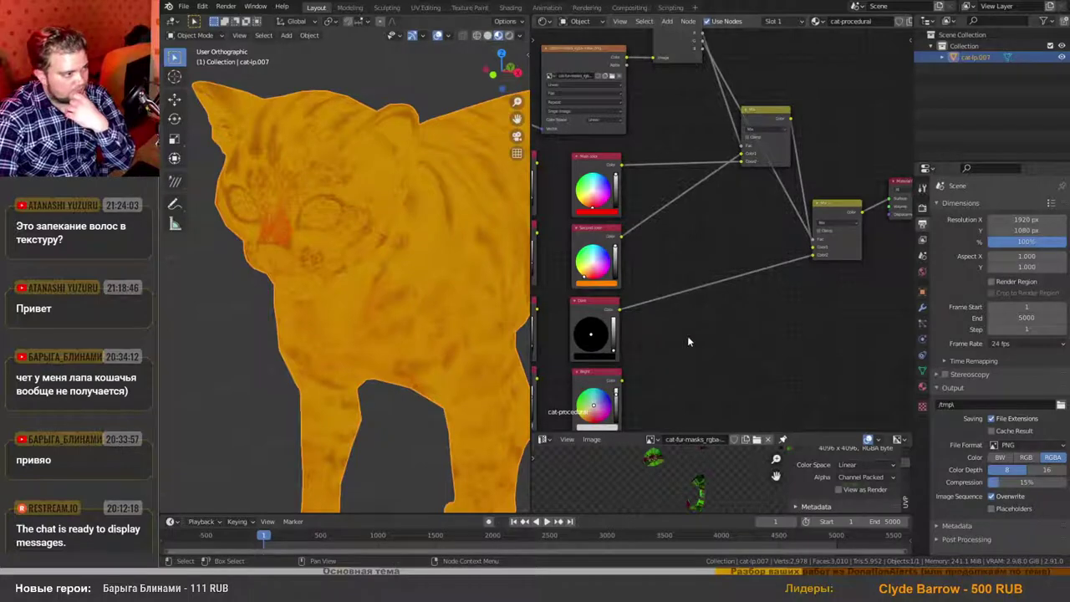
Move the first Mix node closer to the color nodes and lower the Dark color's brightness to full black.
scroll(689, 341, down, 1)
drag(764, 177, 722, 230)
scroll(430, 203, up, 2)
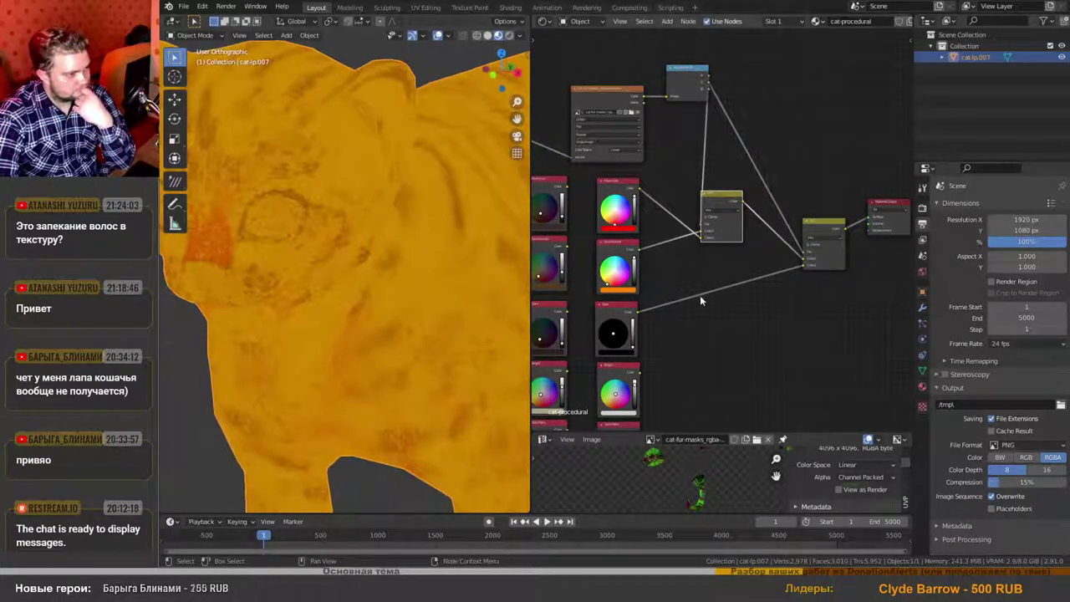
scroll(751, 297, up, 3)
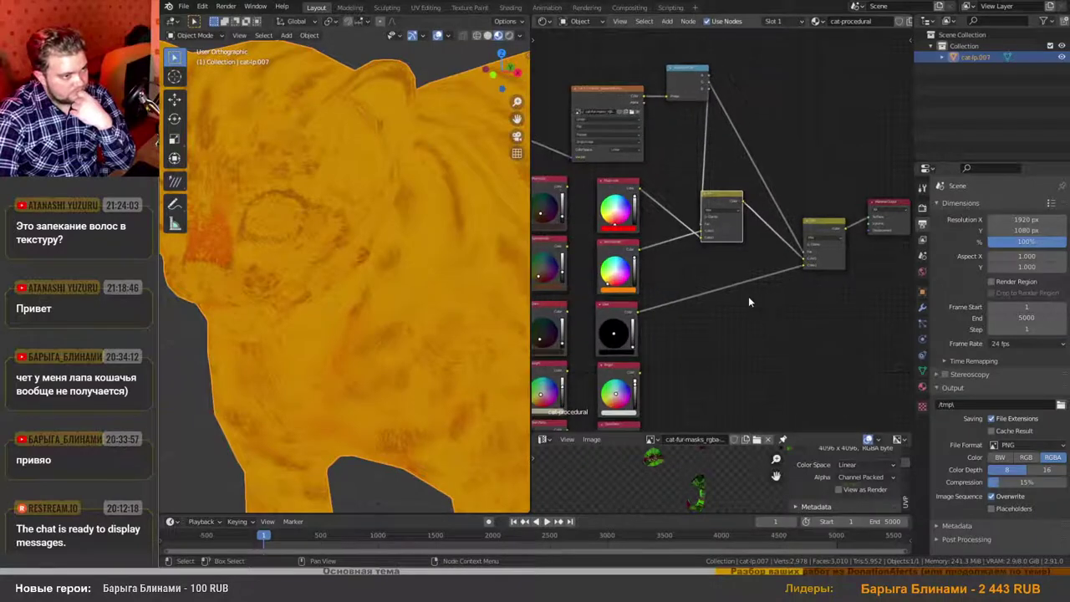
mouse_move(622, 336)
mouse_down()
mouse_move(623, 320)
mouse_move(623, 351)
mouse_up()
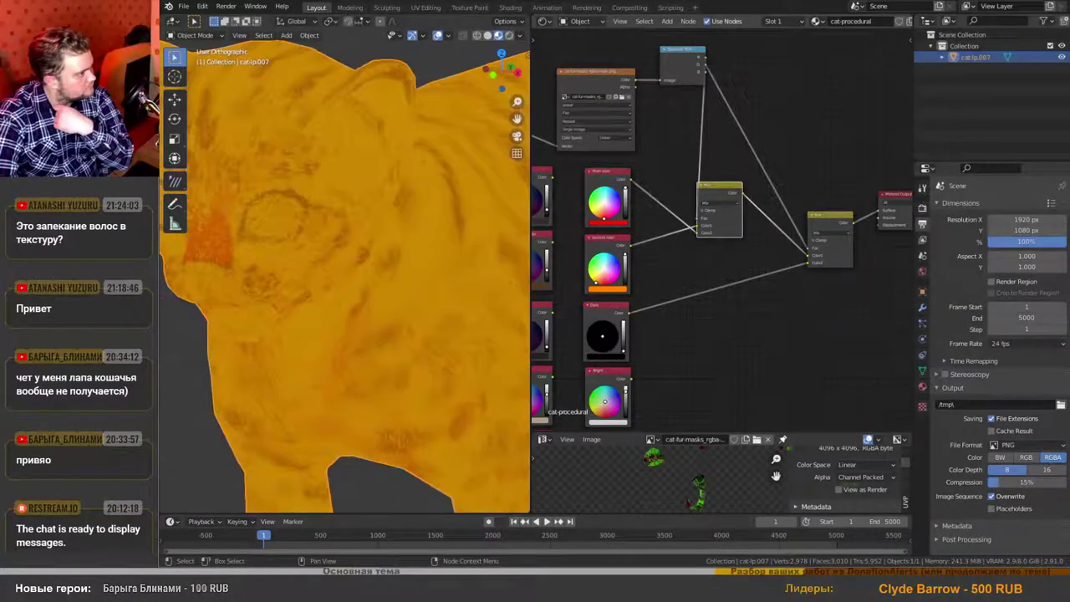
Try a Gamma node between the mask texture and Separate RGB with Gamma values of 0.200 and 0.500.
scroll(464, 338, down, 5)
middle_drag(419, 298, 388, 294)
scroll(378, 293, up, 5)
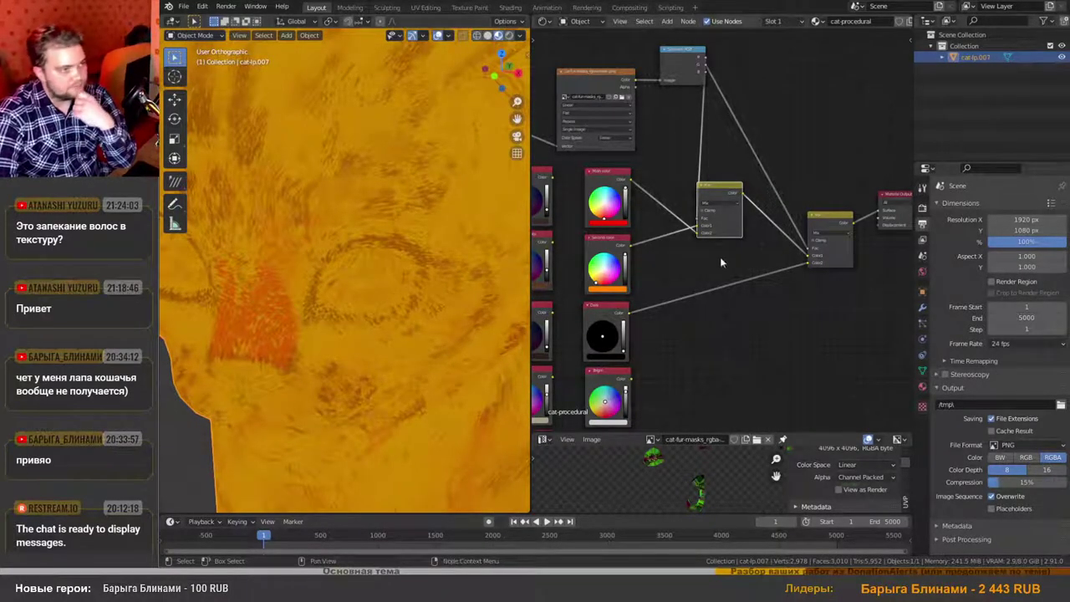
key(shift+a)
mouse_move(772, 330)
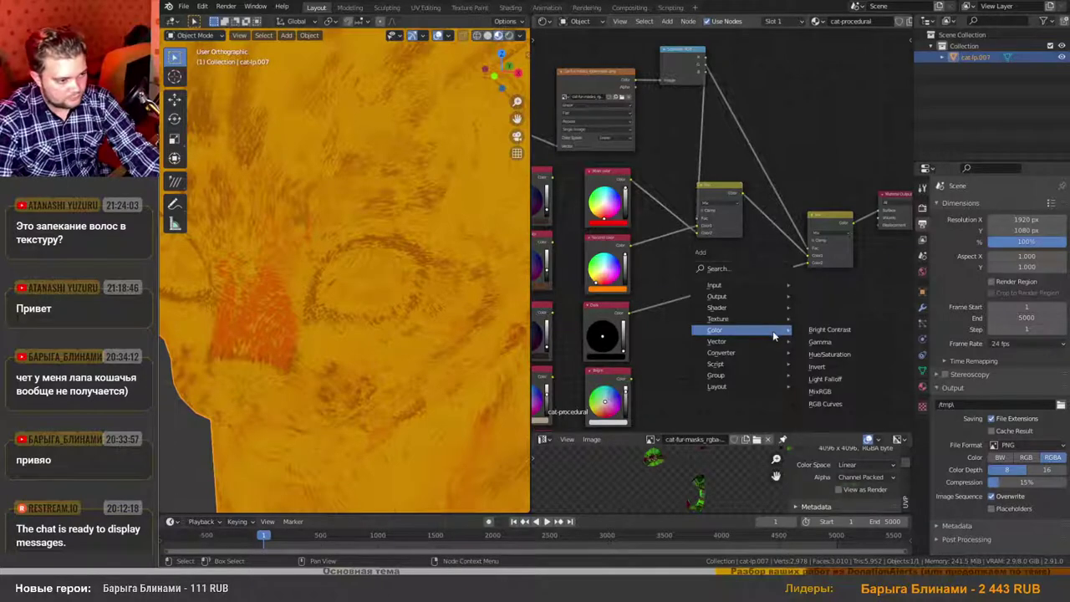
click(657, 63)
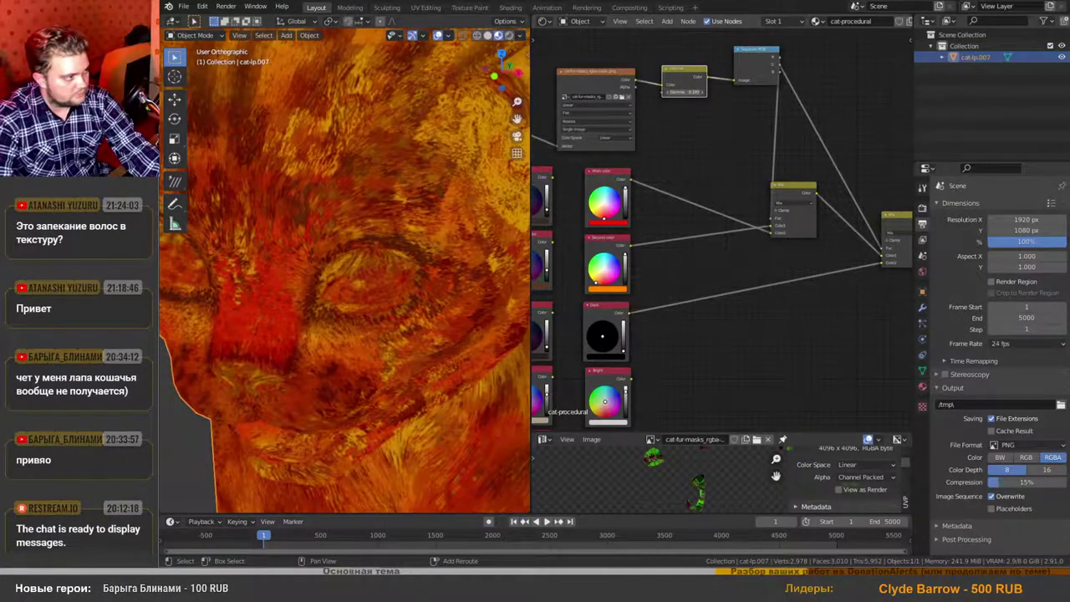
scroll(253, 305, down, 5)
middle_drag(253, 305, 470, 292)
scroll(371, 219, up, 1)
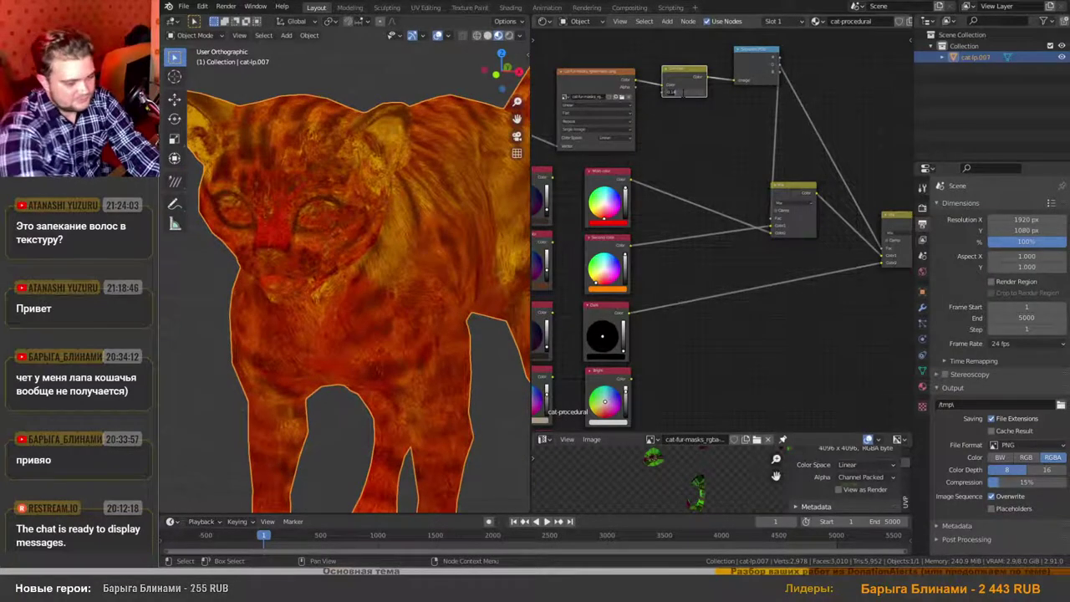
key(Return)
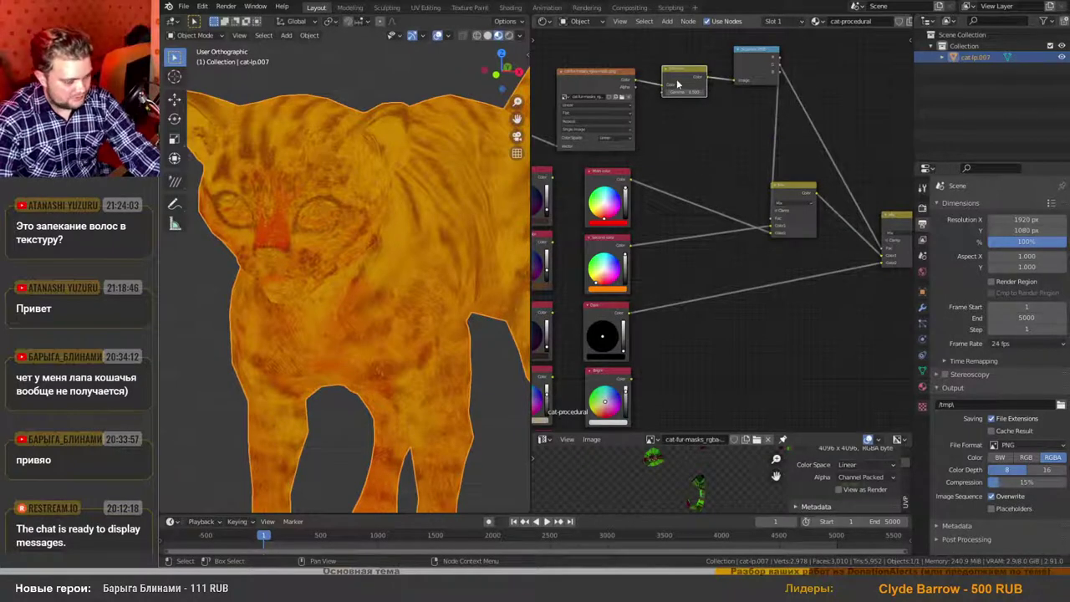
key(ctrl+x)
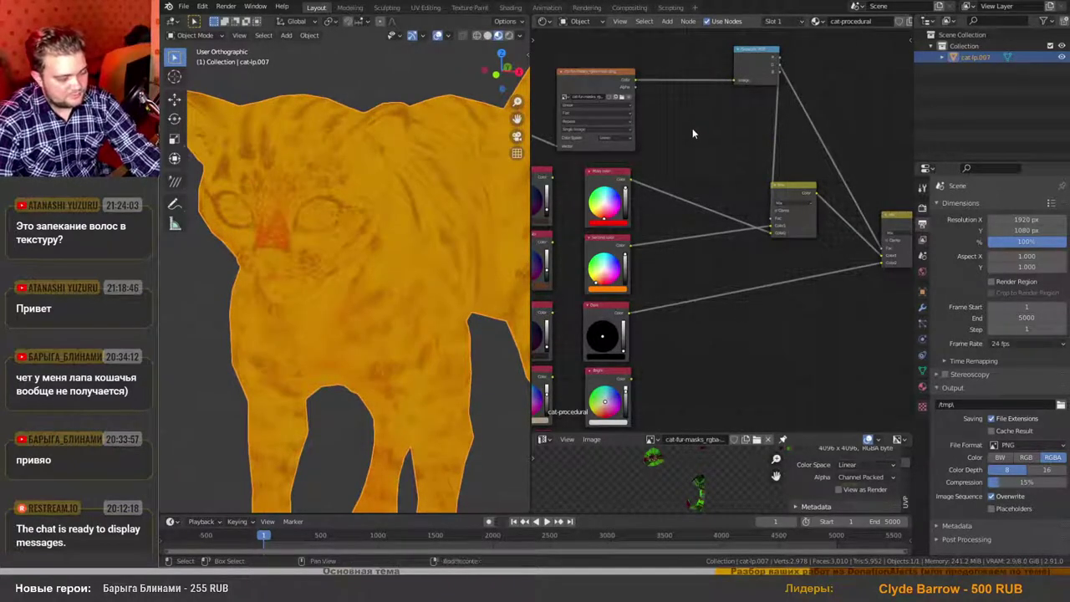
Insert a Gamma node on the link from the G channel to the second Mix's factor, with Gamma 0.200.
key(shift+a)
mouse_move(689, 130)
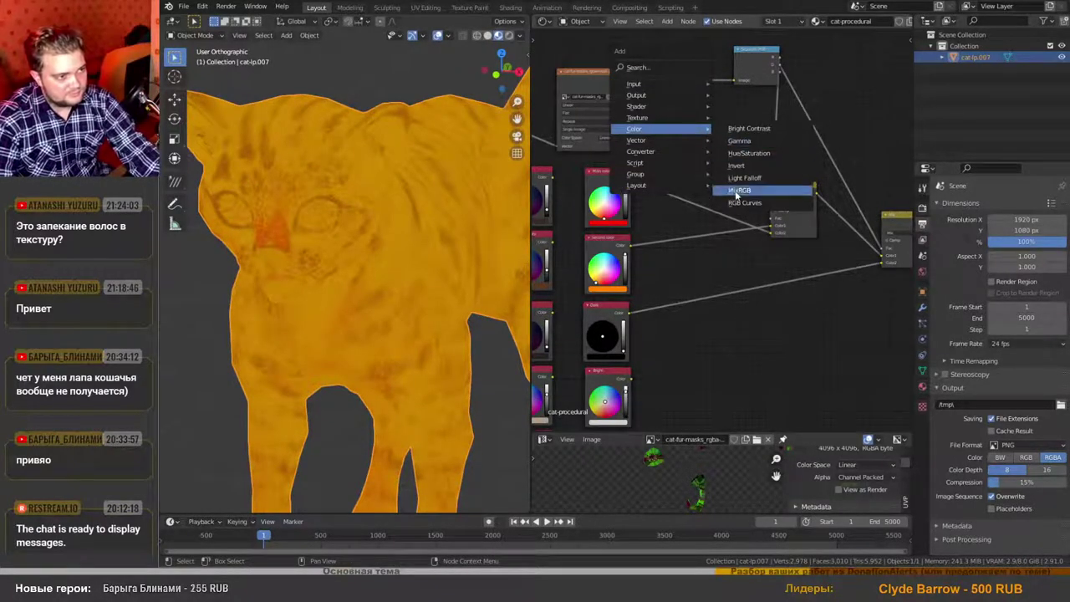
click(740, 141)
click(803, 125)
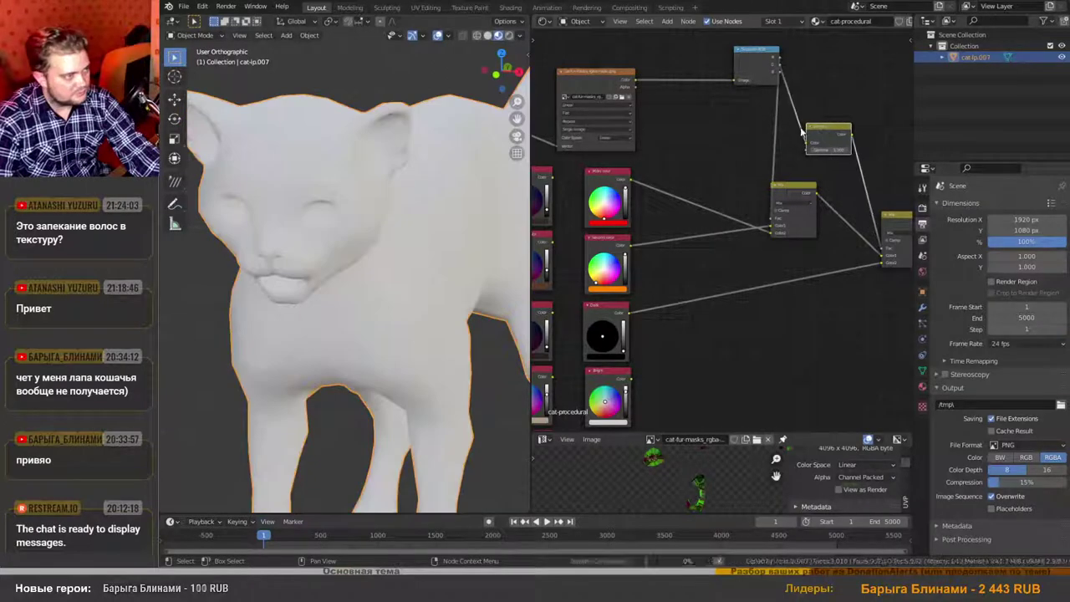
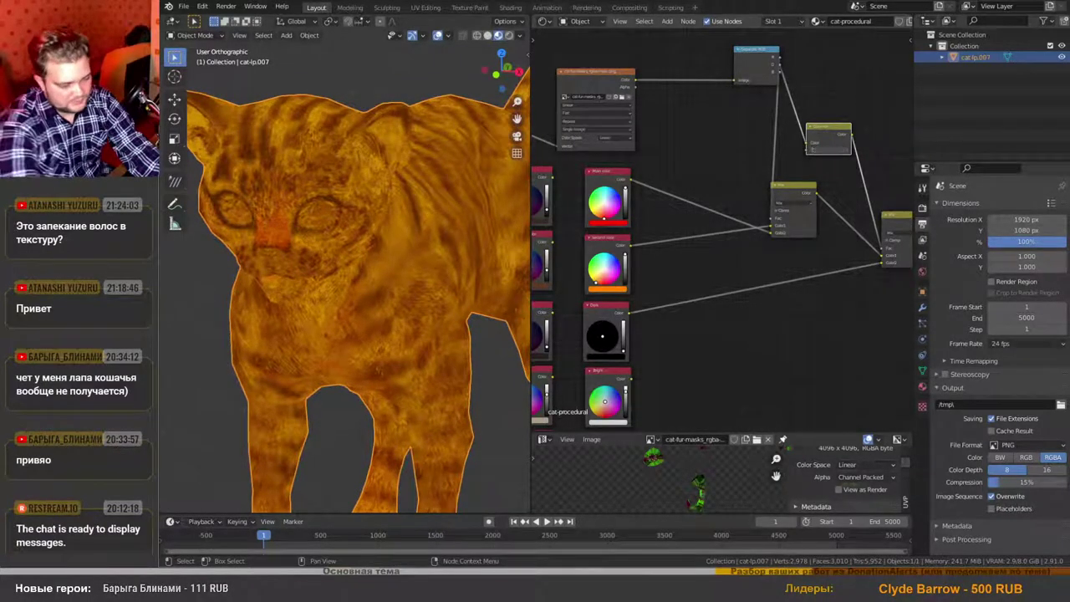
Move Separate RGB aside, duplicate the Gamma node onto the R channel's link to the first Mix's factor, and raise its Gamma value.
drag(735, 84, 684, 69)
key(shift+d)
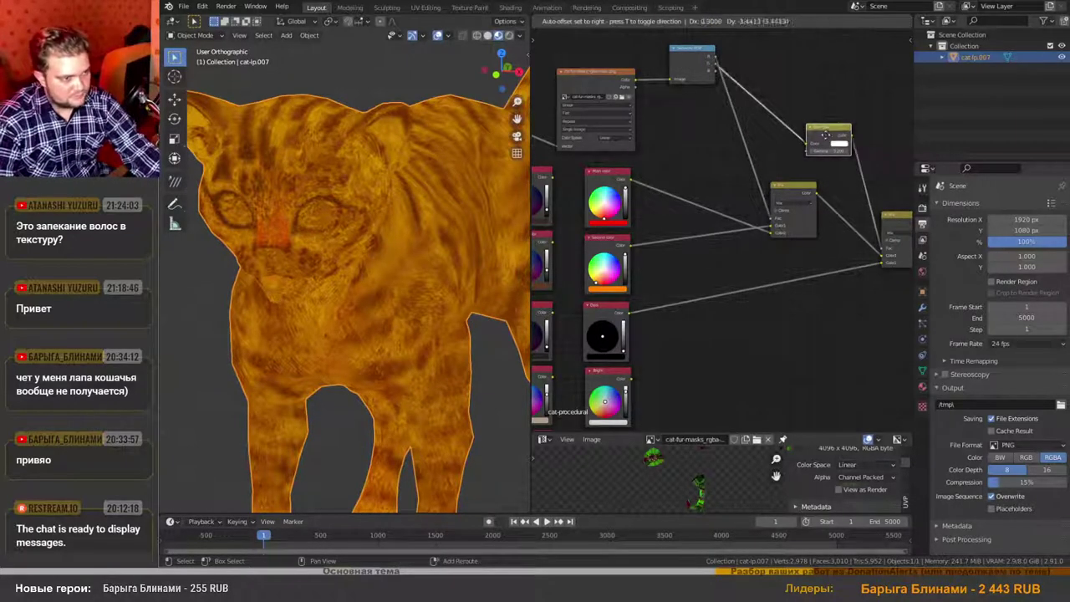
click(748, 155)
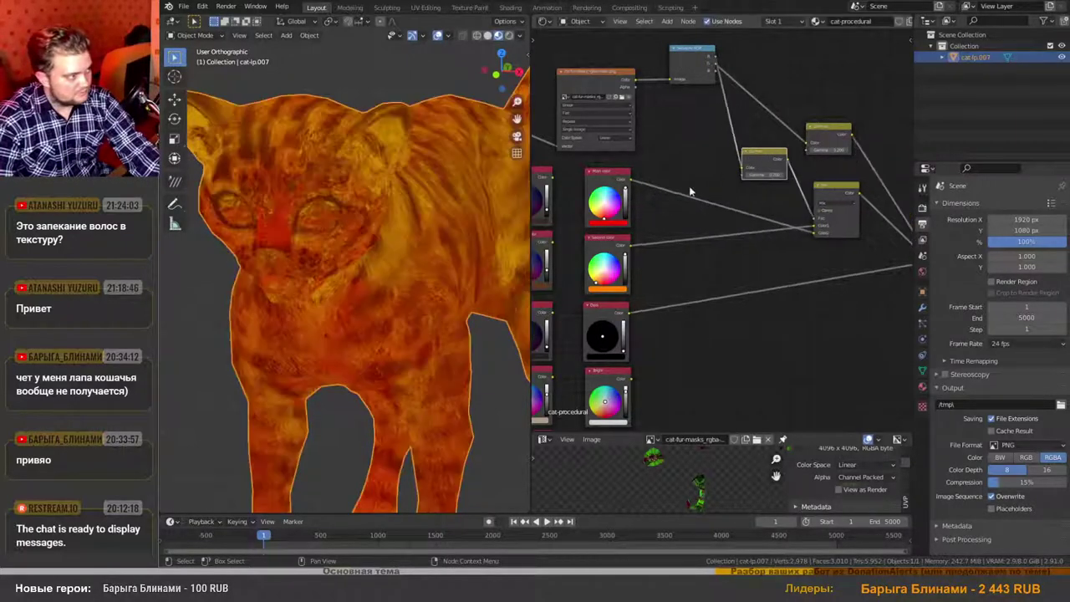
middle_drag(308, 224, 351, 245)
scroll(764, 190, up, 1)
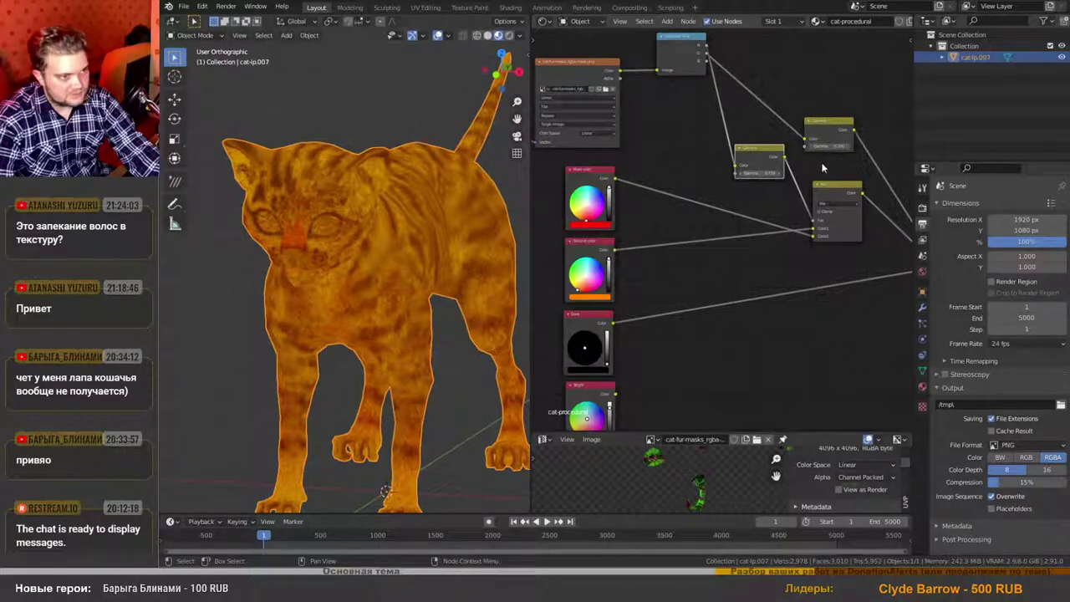
Fine-tune the Gamma value of the node on the G channel while checking the fur over the cat's whole body.
mouse_move(829, 146)
shift+mouse_down()
mouse_move(874, 146)
mouse_move(836, 146)
shift+mouse_up()
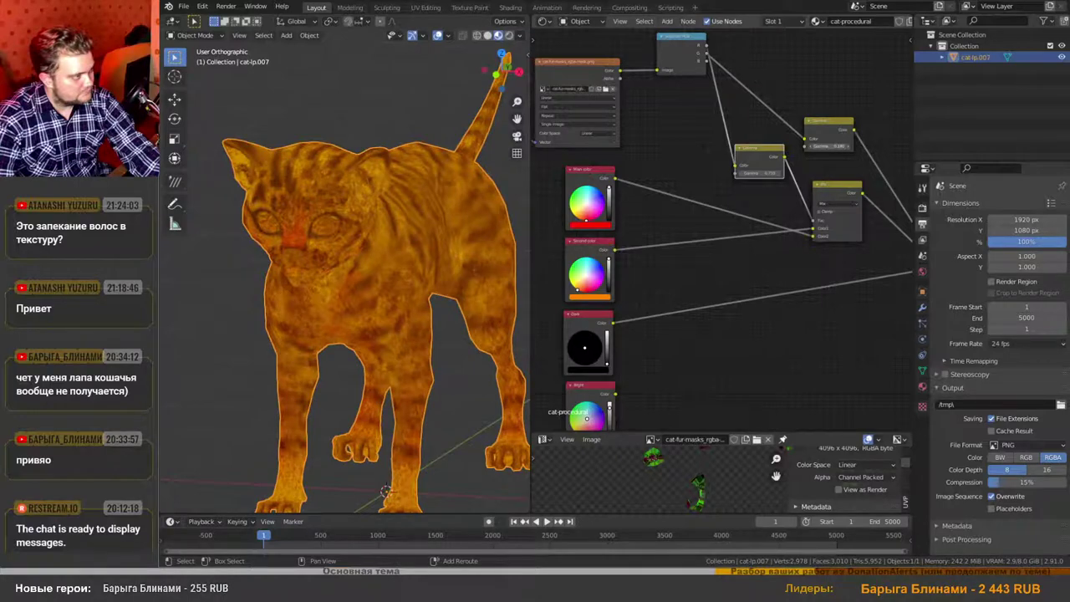
middle_drag(505, 265, 394, 290)
scroll(379, 235, up, 7)
scroll(390, 236, down, 2)
scroll(391, 241, down, 5)
scroll(786, 279, down, 2)
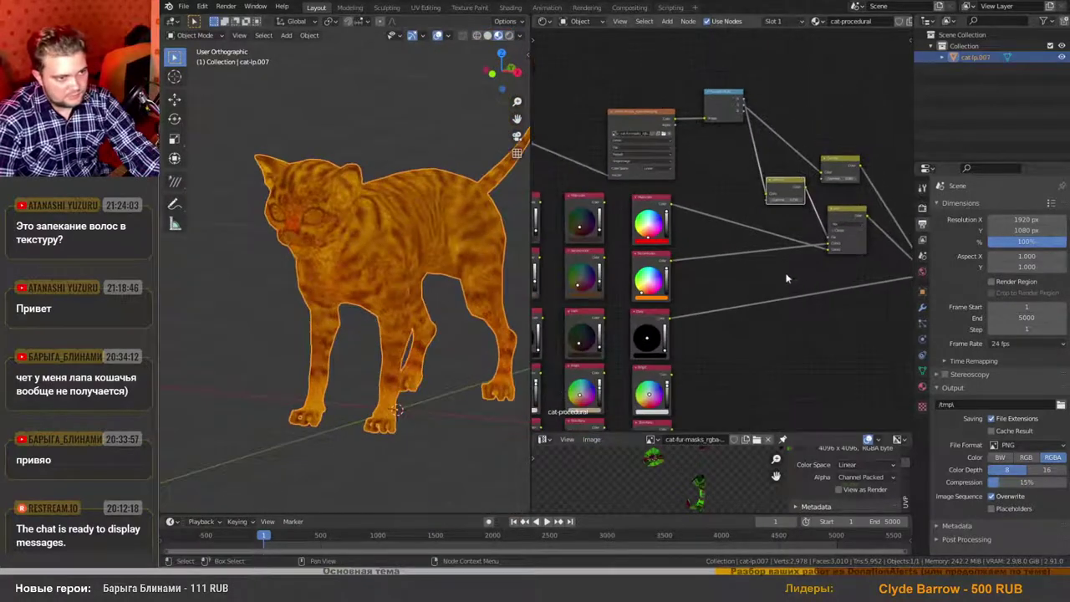
Collapse both Gamma nodes between Separate RGB and the two Mix nodes.
middle_drag(823, 289, 724, 289)
scroll(720, 231, up, 2)
key(h)
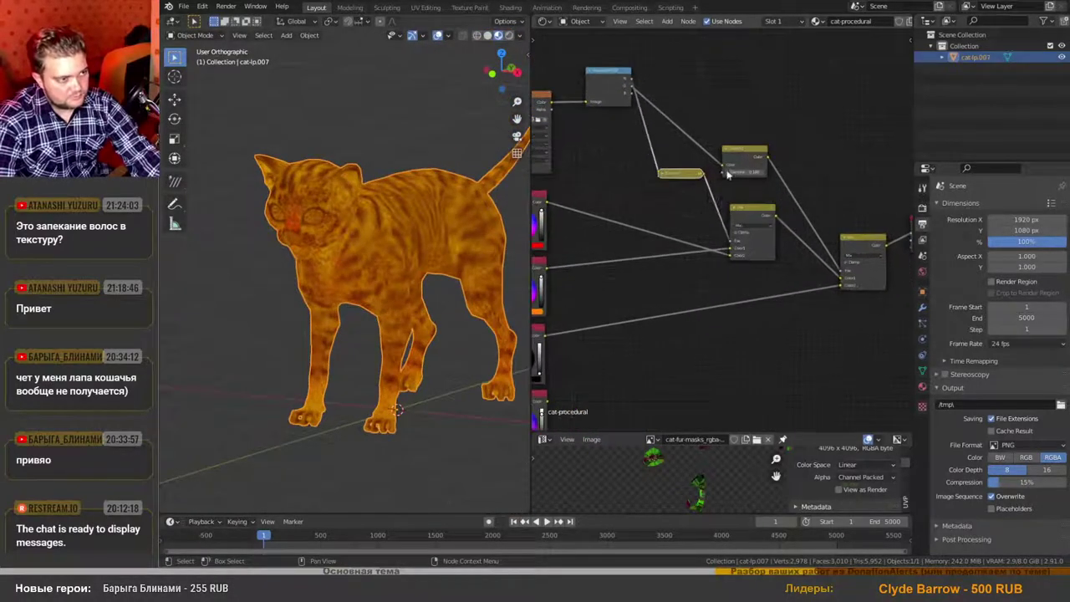
click(747, 152)
key(h)
Move Material Output and the last Mix node farther along to free space between the two Mix nodes.
middle_drag(848, 313, 731, 305)
scroll(727, 278, down, 4)
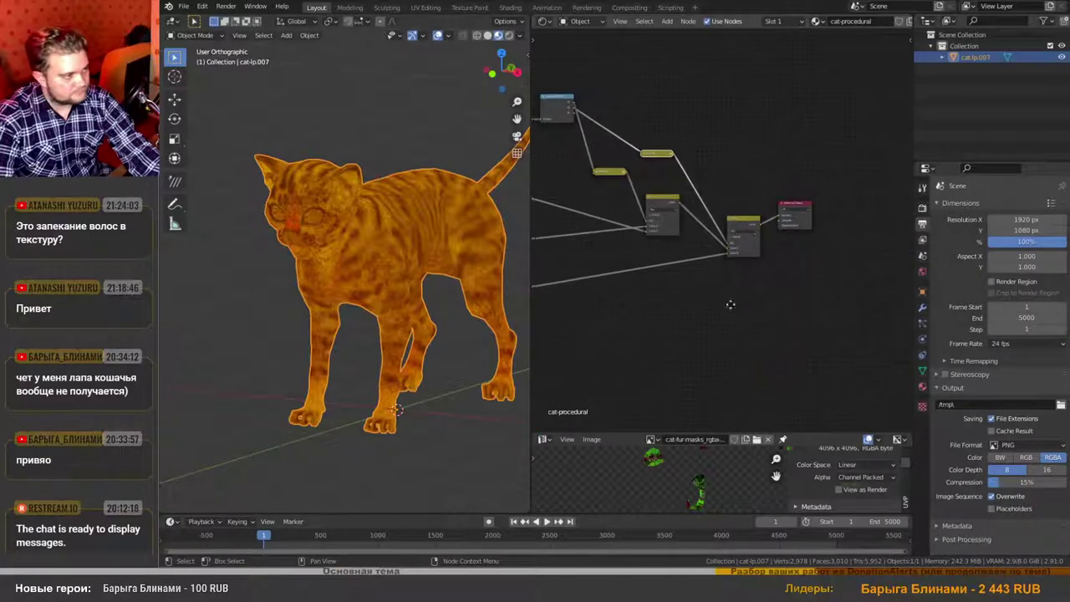
scroll(798, 249, up, 2)
drag(831, 181, 874, 215)
scroll(745, 280, down, 4)
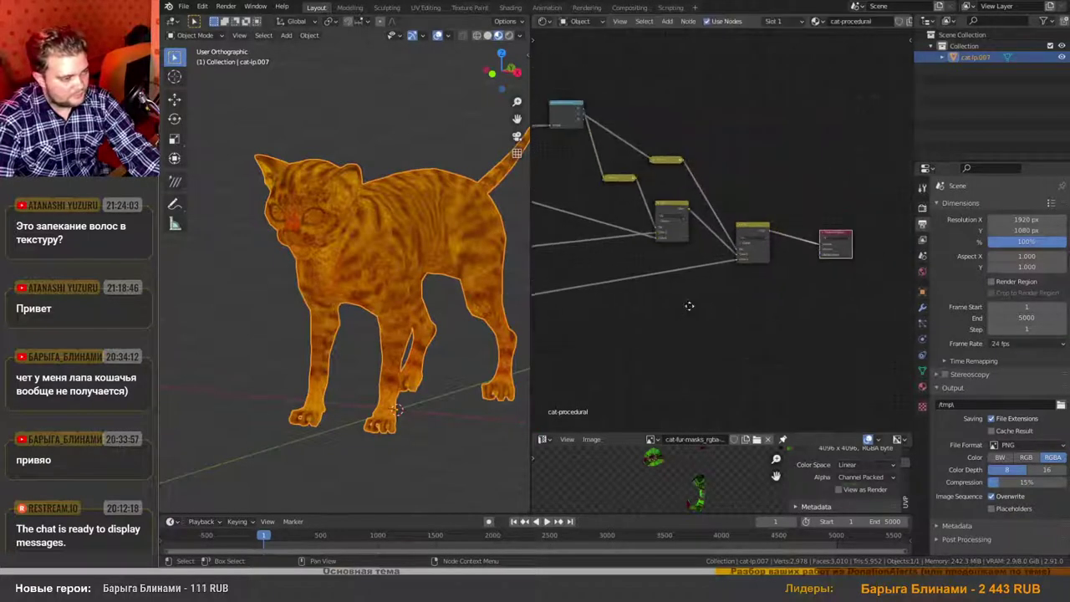
middle_drag(688, 306, 714, 249)
scroll(635, 330, up, 3)
scroll(615, 306, up, 2)
scroll(616, 306, down, 4)
drag(826, 191, 859, 251)
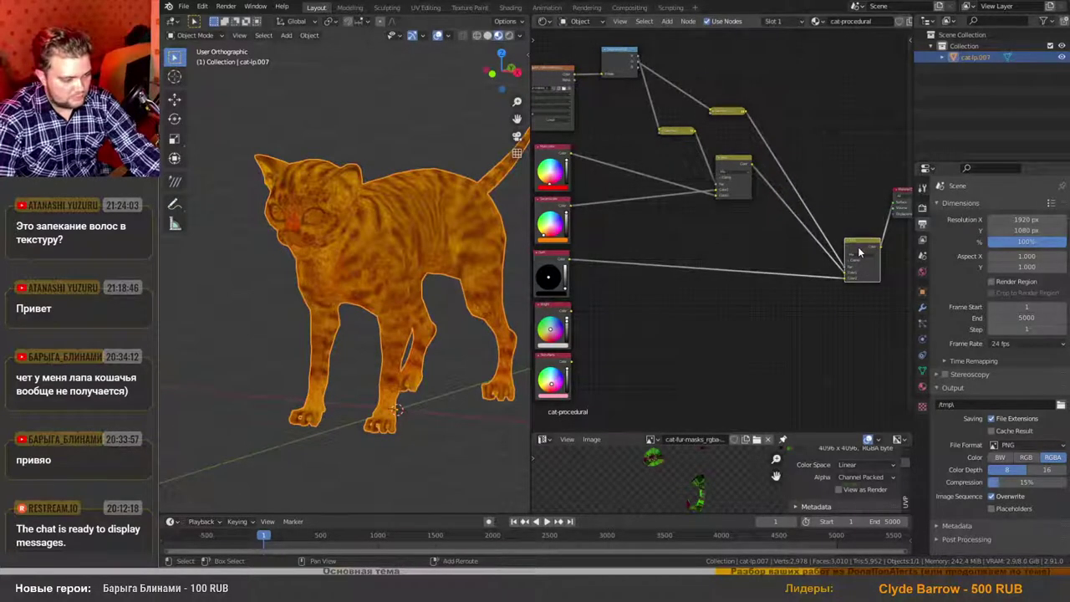
Insert a duplicated Mix node between the two Mix nodes, with Bright as its second color and the B channel as its factor.
key(shift+d)
click(786, 222)
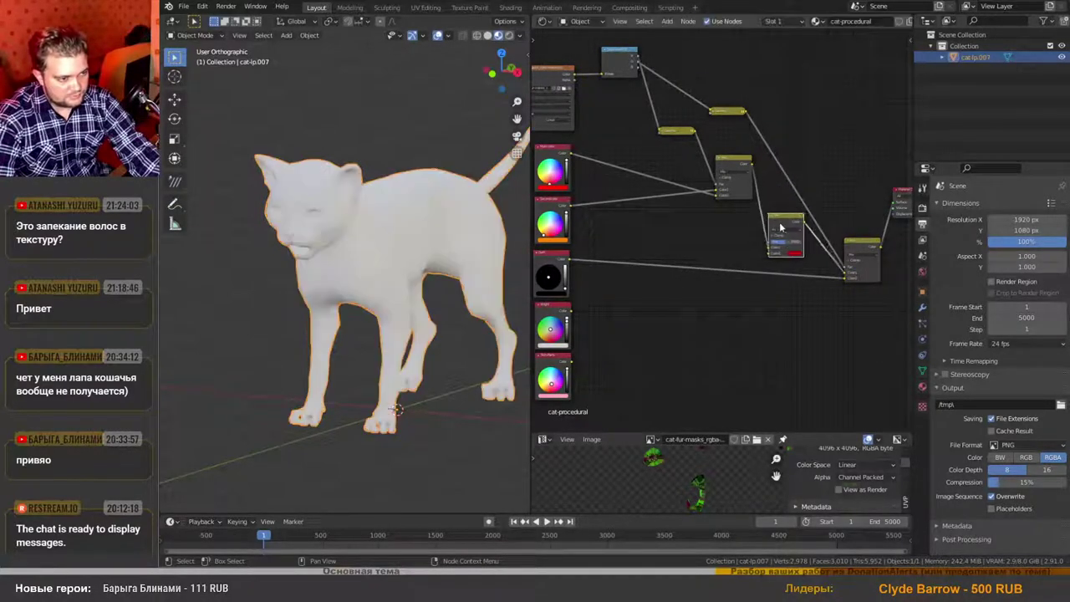
scroll(567, 311, up, 1)
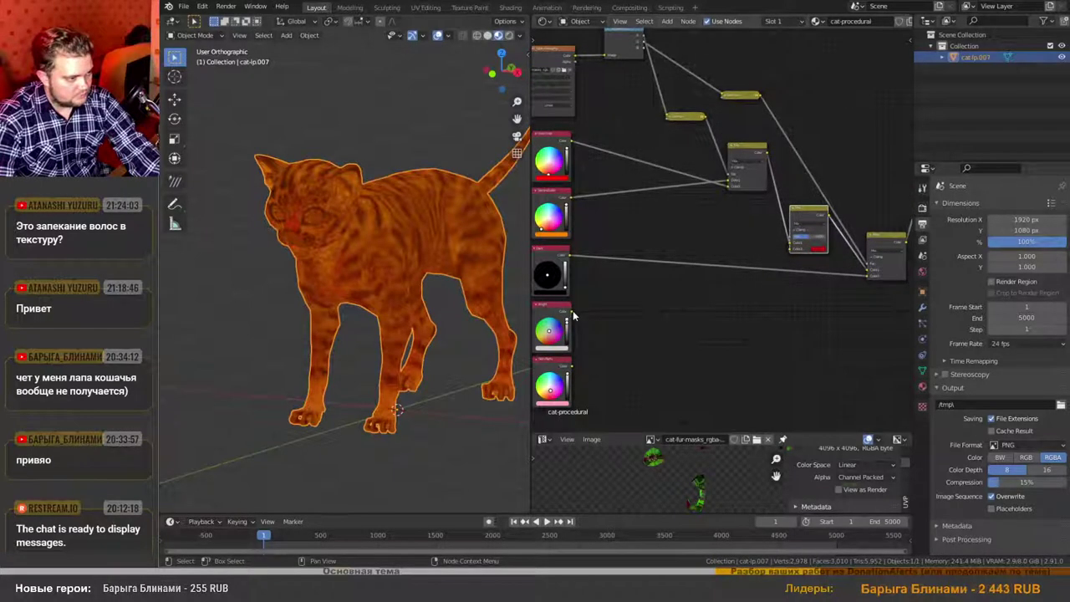
drag(573, 310, 791, 247)
middle_drag(684, 175, 713, 231)
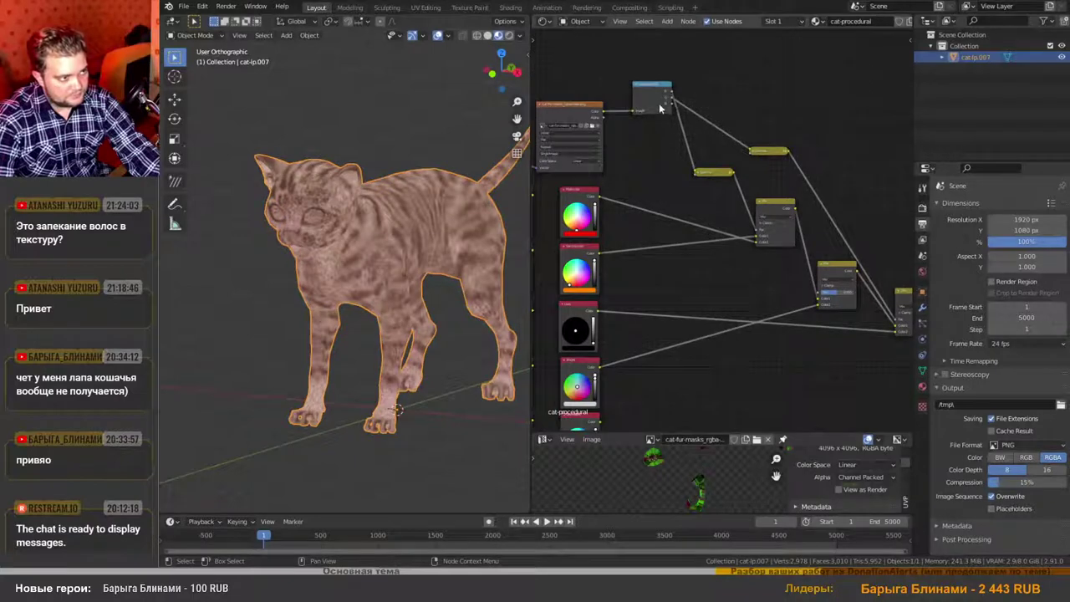
drag(674, 105, 819, 297)
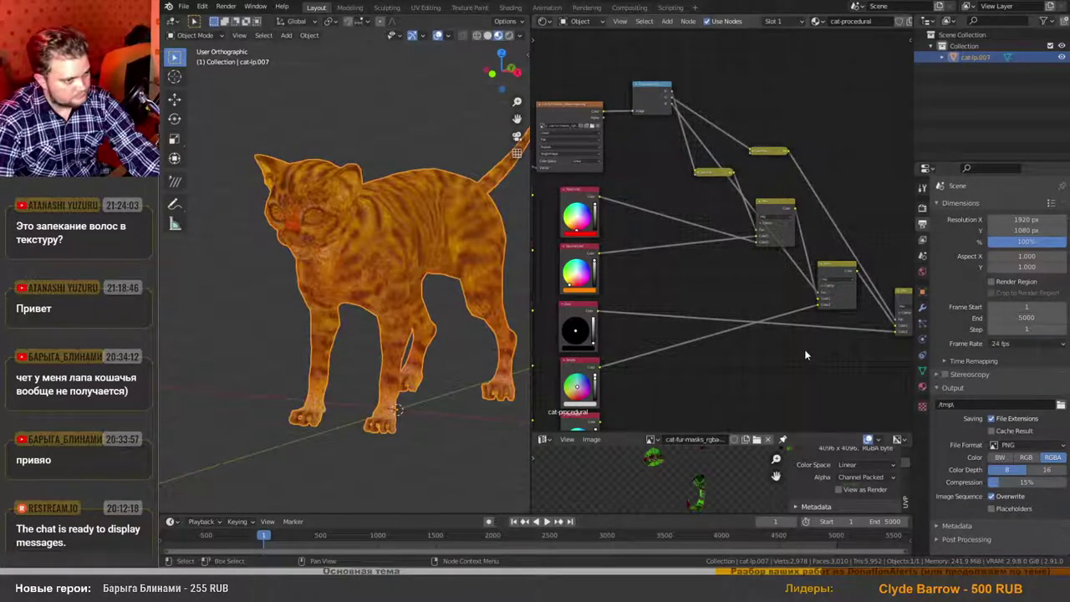
Duplicate a collapsed Gamma node onto the B channel's link to the middle Mix node's factor.
middle_drag(825, 342, 697, 348)
scroll(697, 348, up, 3)
drag(718, 251, 715, 255)
scroll(648, 385, down, 3)
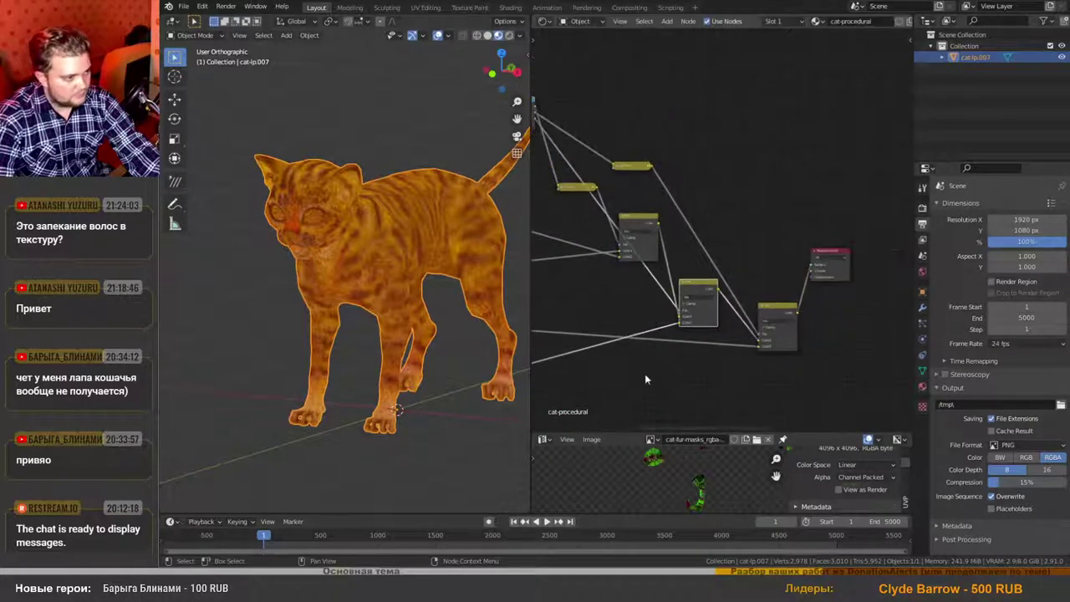
click(632, 167)
key(shift+d)
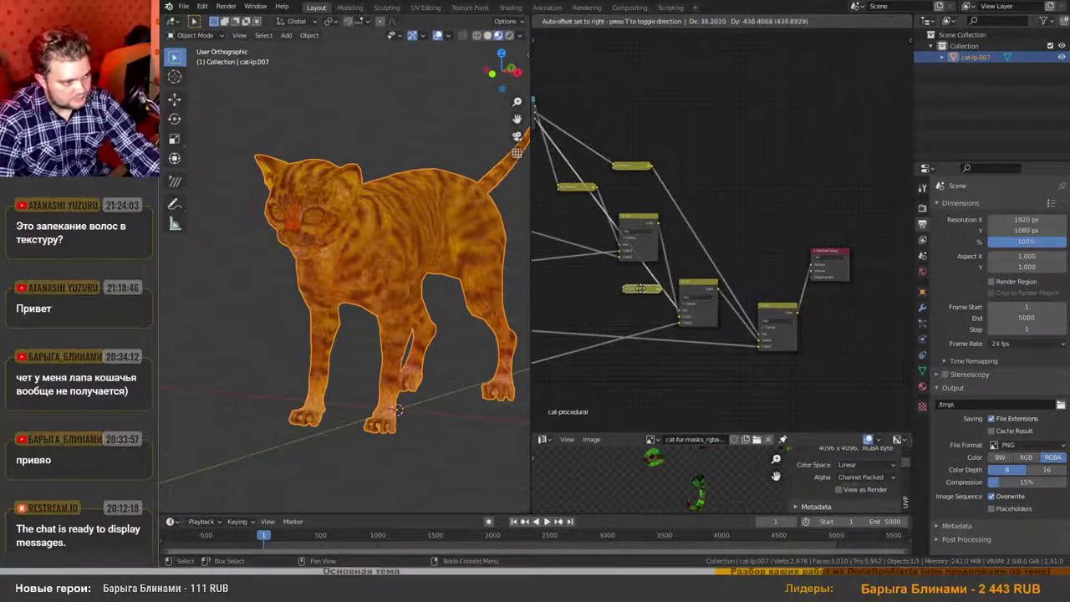
click(635, 287)
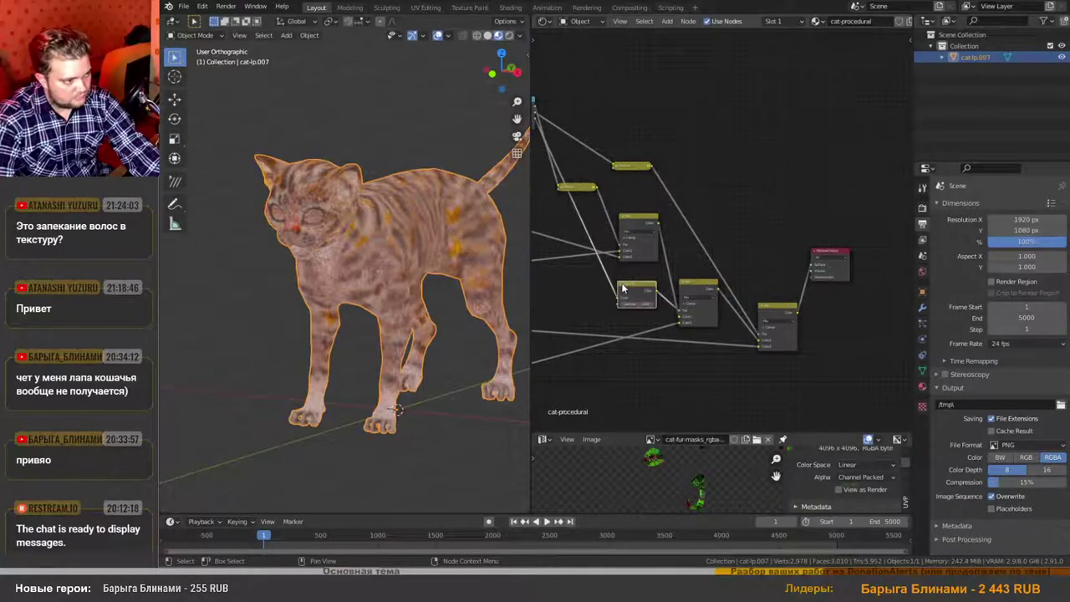
Change the Bright color to a vivid orange with hue 0.072 and value 1.000.
scroll(401, 258, up, 5)
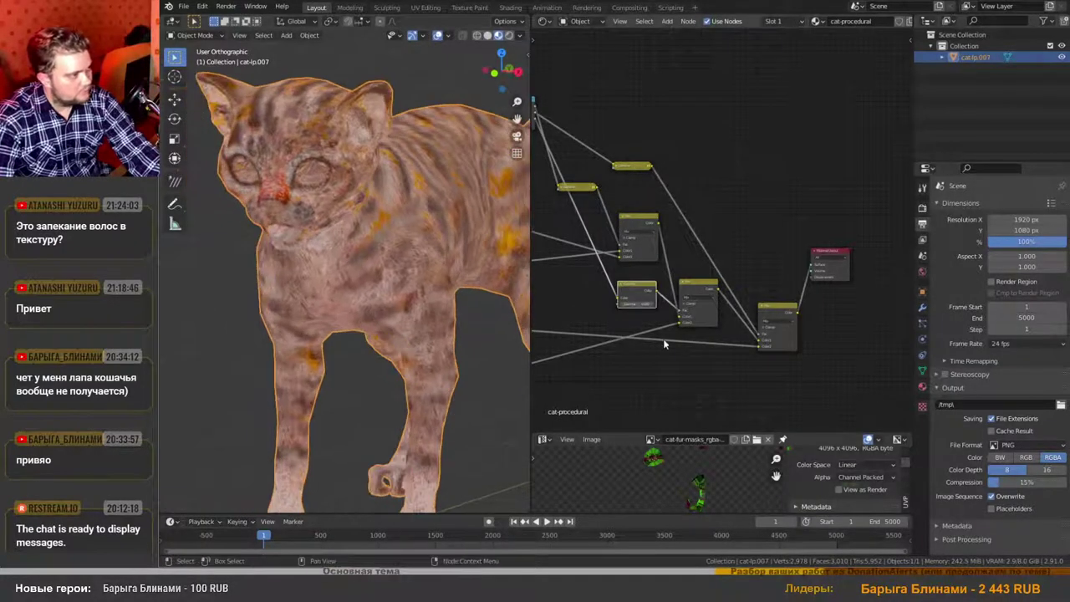
middle_drag(664, 339, 855, 262)
scroll(656, 307, up, 6)
scroll(654, 329, up, 1)
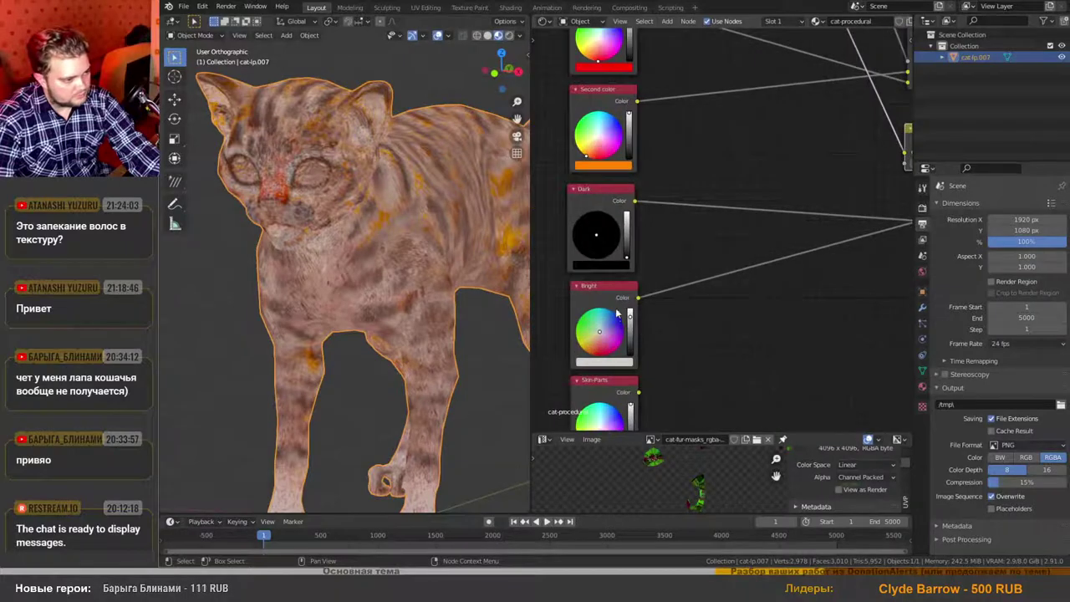
drag(602, 348, 591, 354)
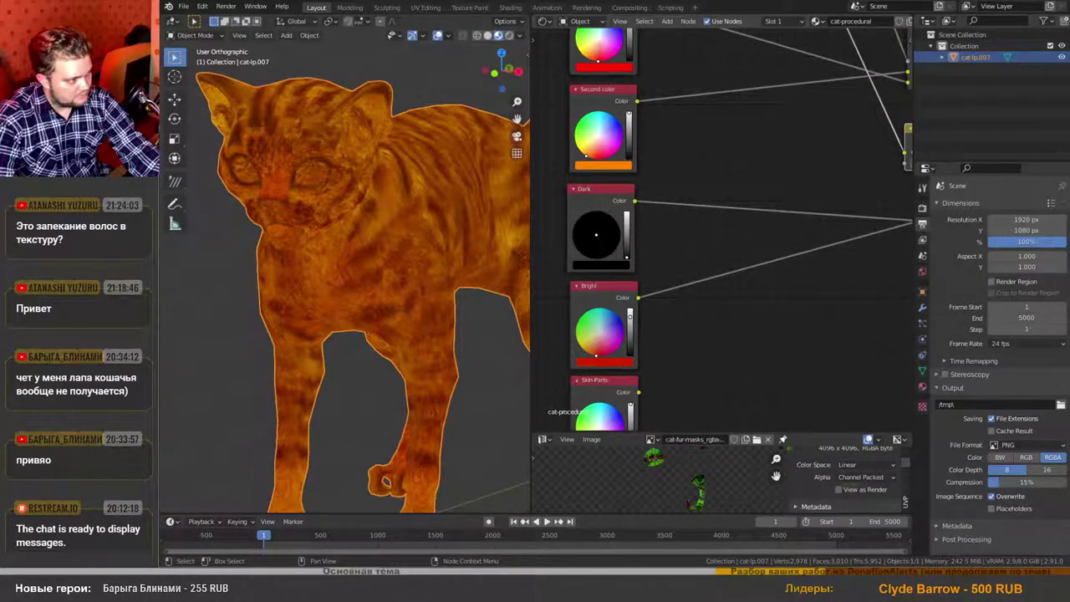
drag(593, 355, 589, 353)
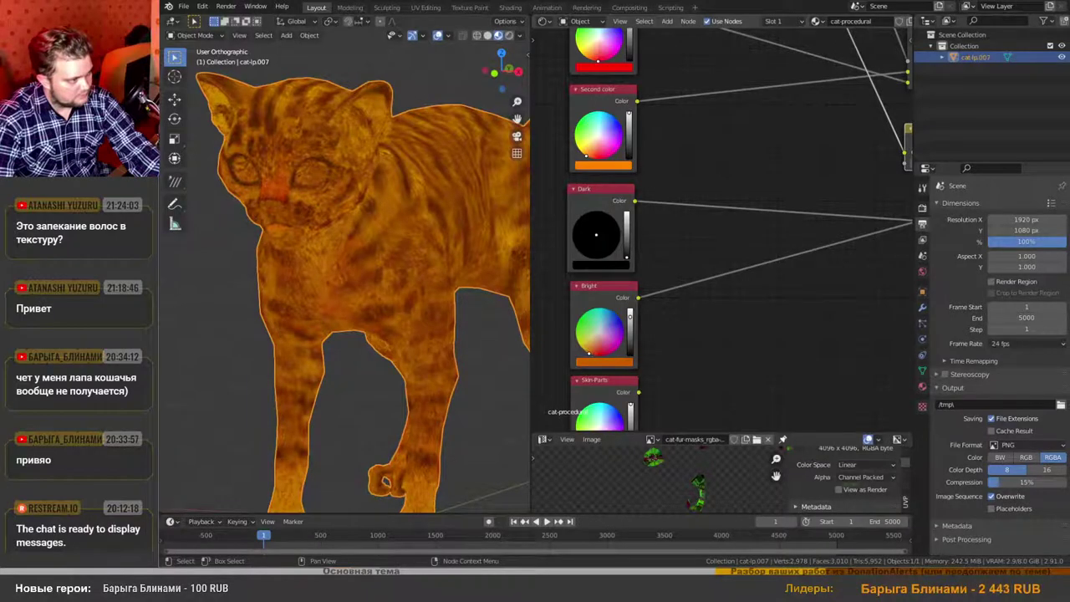
click(615, 363)
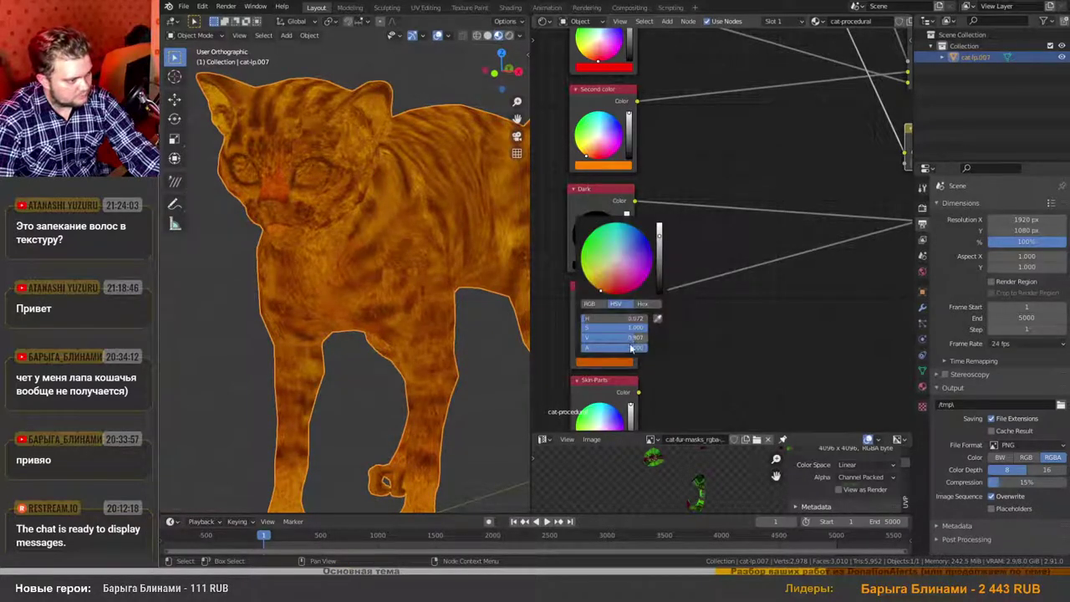
mouse_move(634, 343)
mouse_down()
mouse_move(660, 343)
mouse_move(606, 332)
mouse_move(639, 332)
mouse_up()
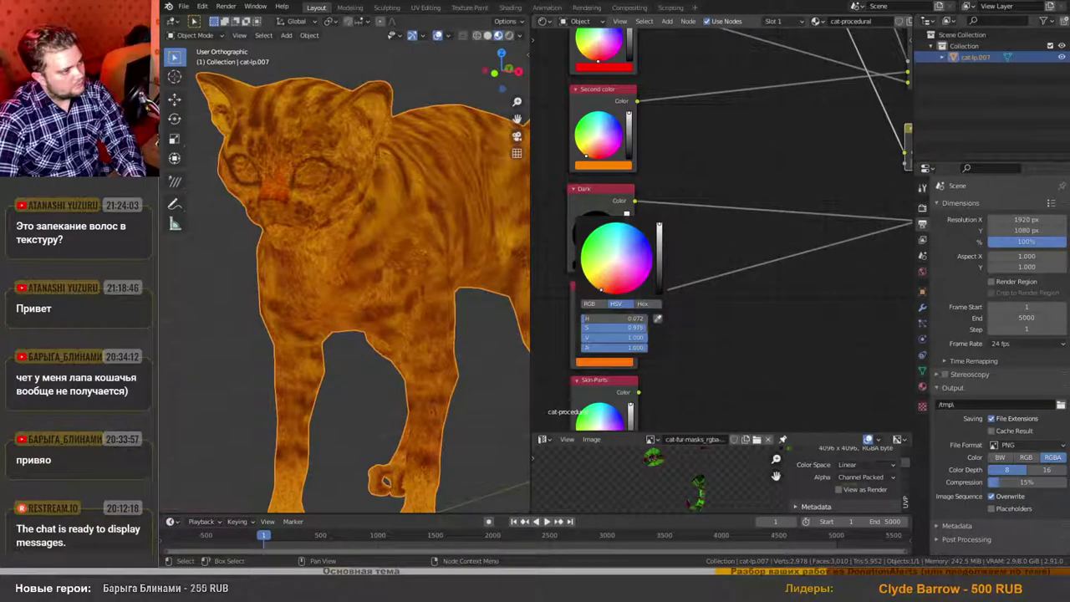
scroll(271, 268, down, 4)
scroll(670, 290, down, 3)
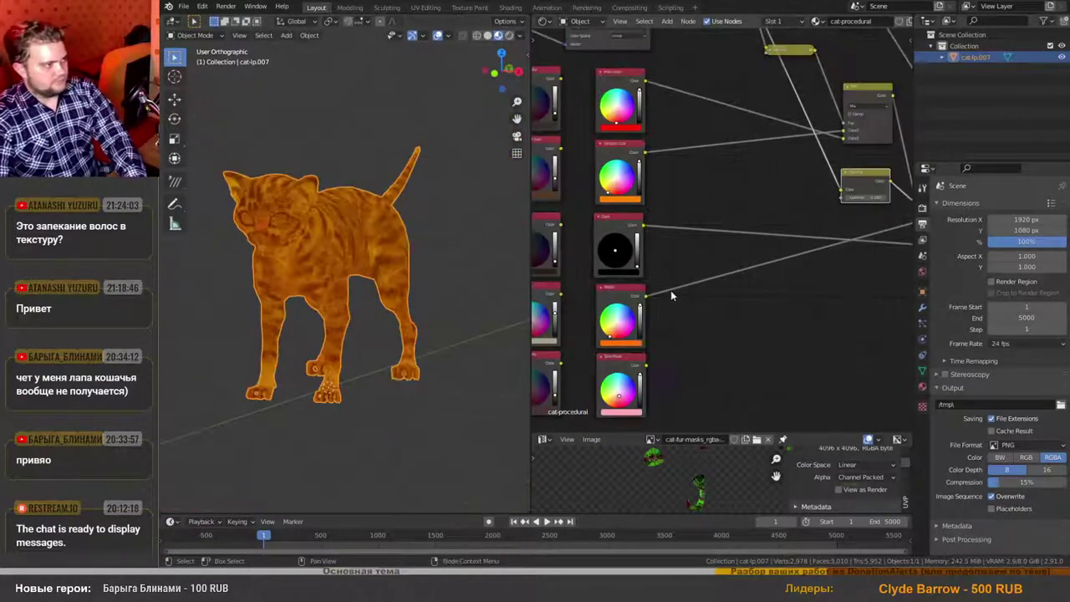
Try the Bright color's orange as the Dark color and bring its brightness back down to full black.
scroll(661, 271, up, 4)
middle_drag(682, 294, 742, 224)
scroll(728, 300, up, 3)
key(g)
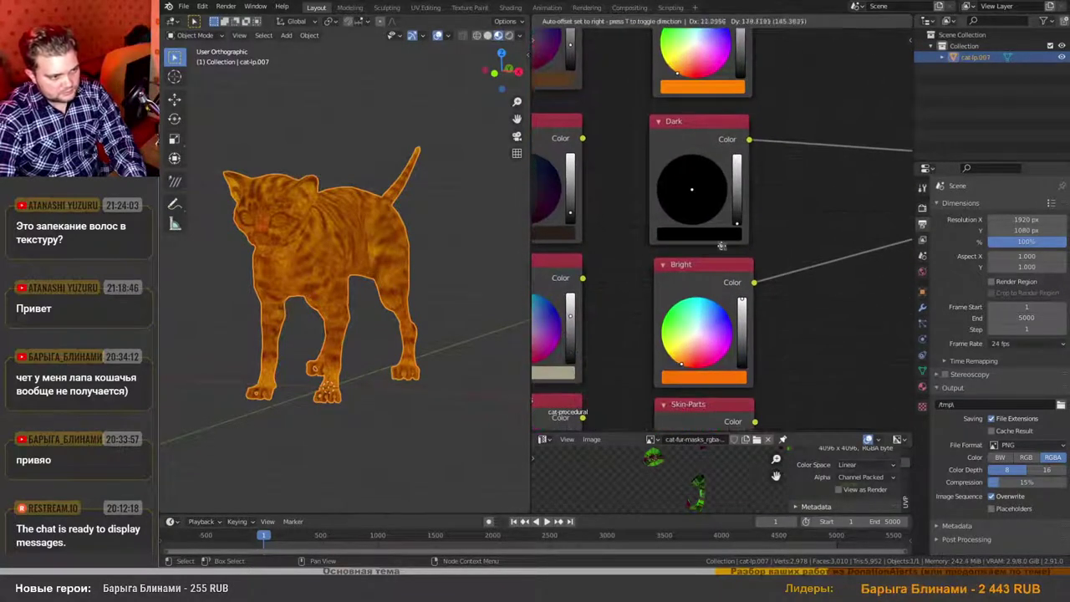
click(705, 234)
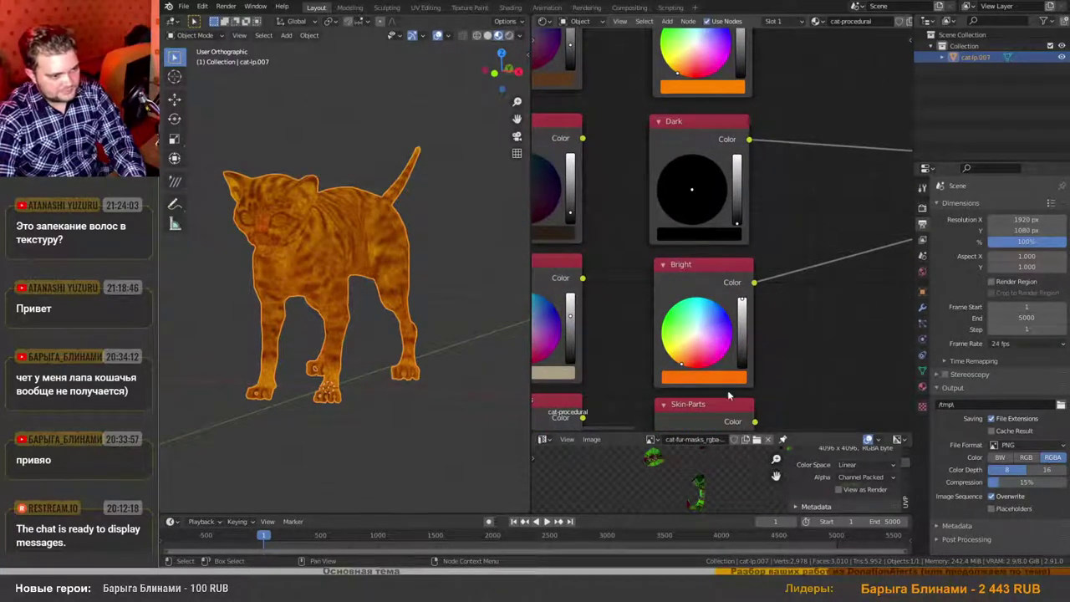
drag(691, 231, 693, 232)
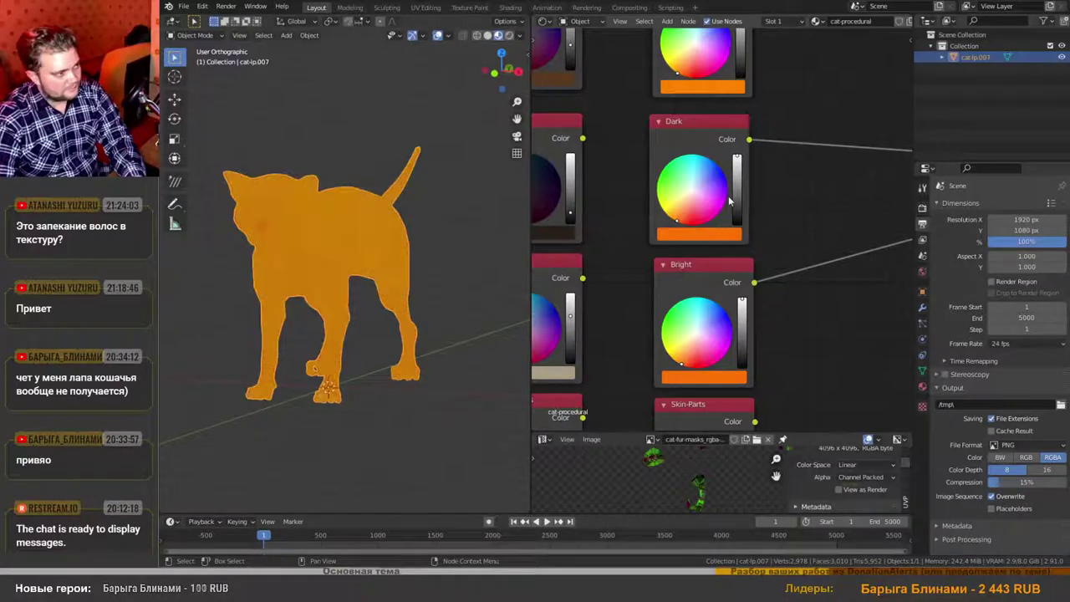
drag(737, 165, 737, 224)
scroll(268, 238, up, 5)
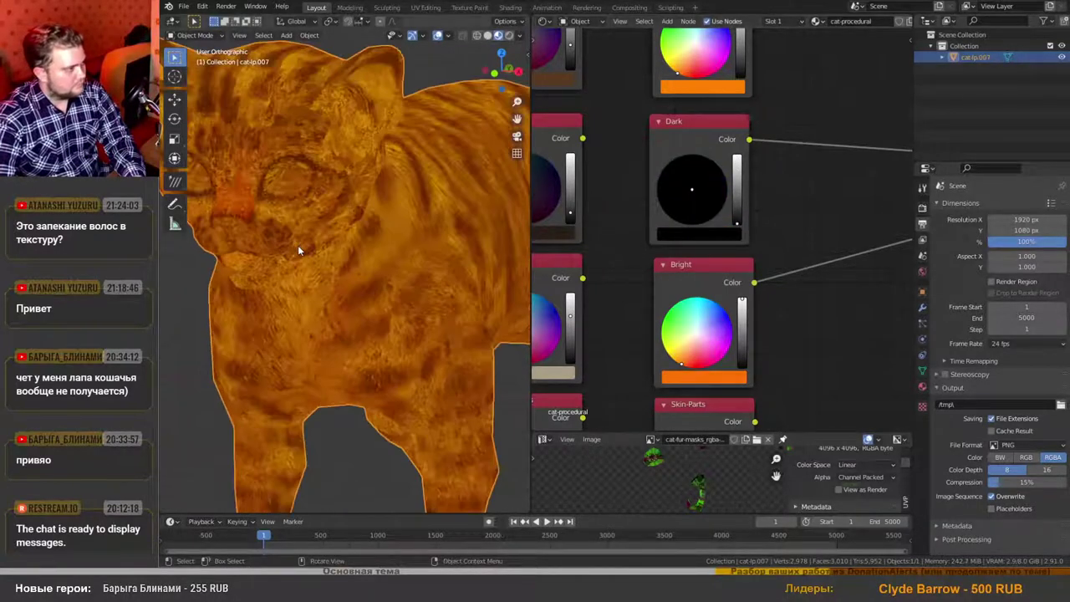
scroll(299, 247, down, 3)
scroll(316, 245, down, 2)
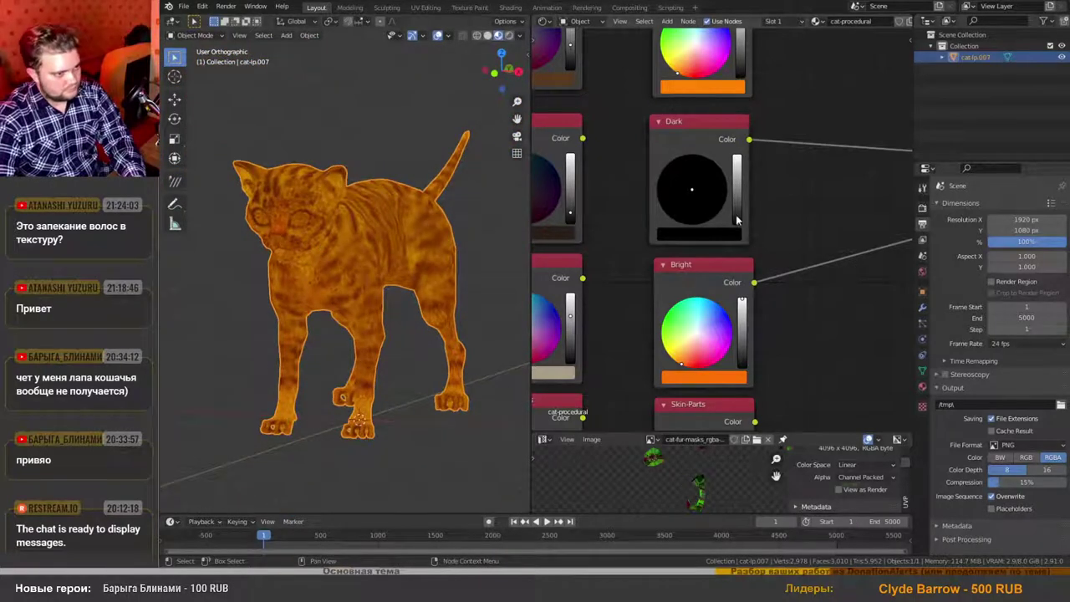
mouse_move(737, 221)
mouse_down()
mouse_move(737, 210)
mouse_move(736, 224)
mouse_up()
Make the Bright color's orange slightly less saturated.
middle_drag(784, 375, 673, 294)
click(611, 296)
mouse_move(615, 246)
mouse_down()
mouse_move(585, 246)
mouse_move(627, 245)
mouse_move(633, 260)
mouse_move(613, 260)
mouse_move(658, 260)
mouse_up()
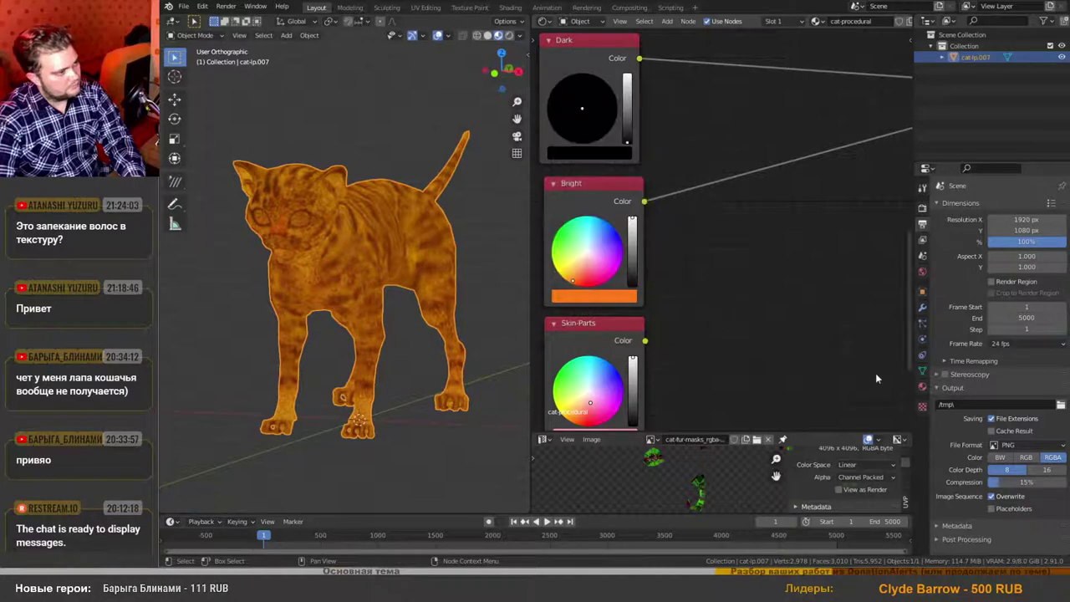
Move Material Output farther from the last Mix node and insert a duplicated Mix node on the link between them.
scroll(716, 299, down, 4)
scroll(714, 297, down, 4)
middle_drag(761, 321, 631, 292)
scroll(694, 348, down, 4)
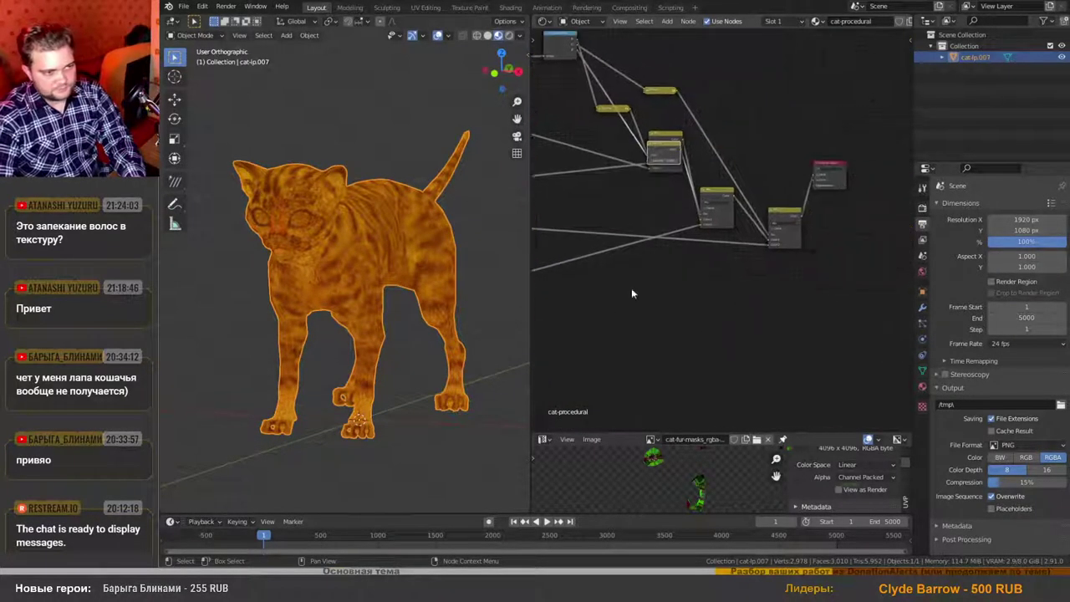
scroll(760, 243, up, 4)
click(784, 203)
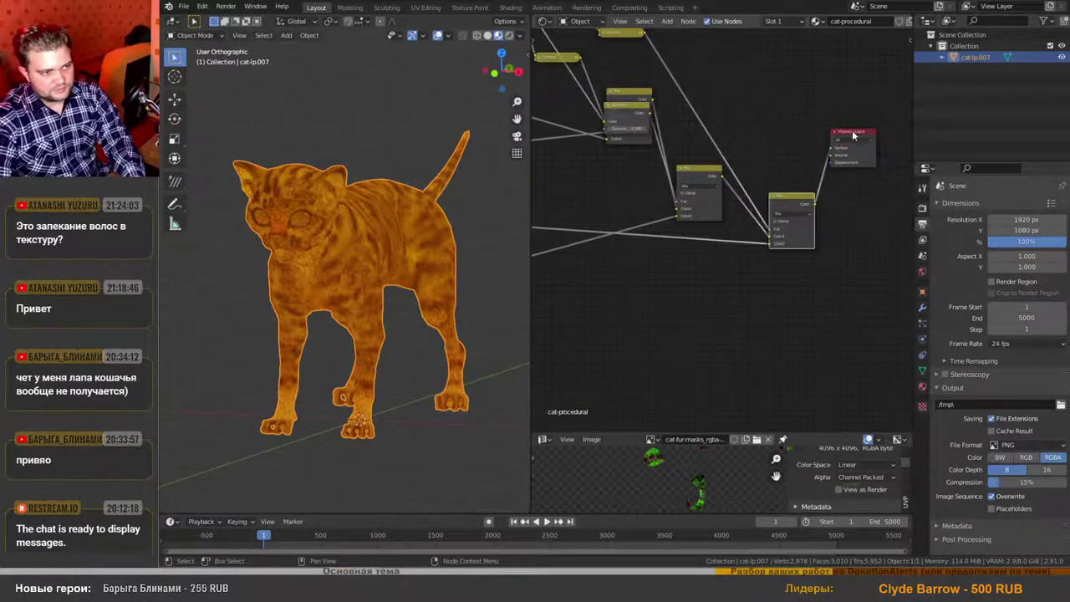
drag(853, 136, 898, 226)
scroll(763, 322, down, 1)
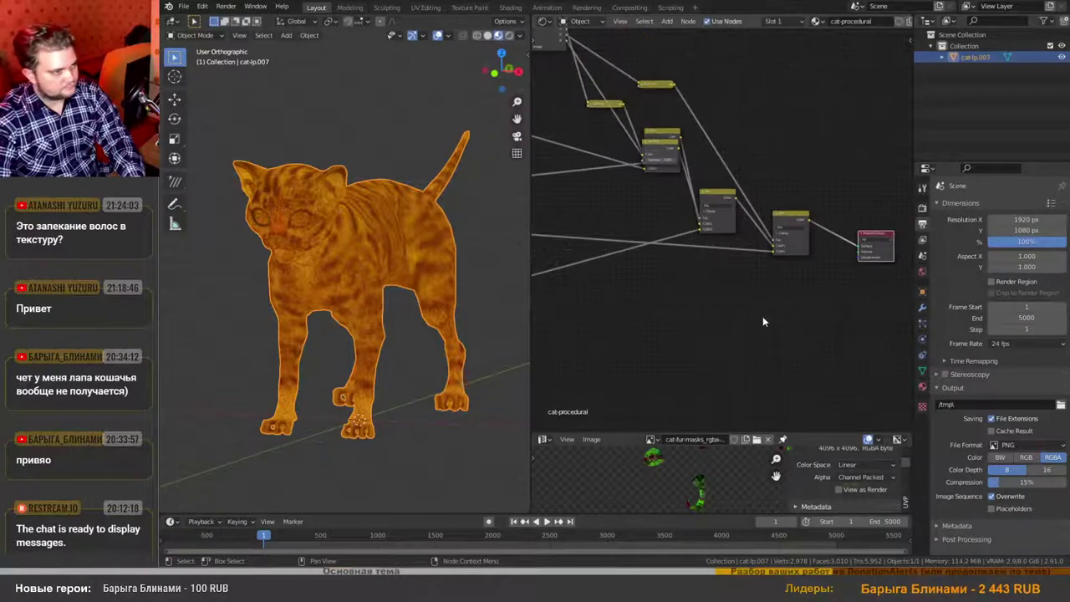
click(786, 228)
key(shift+d)
click(837, 238)
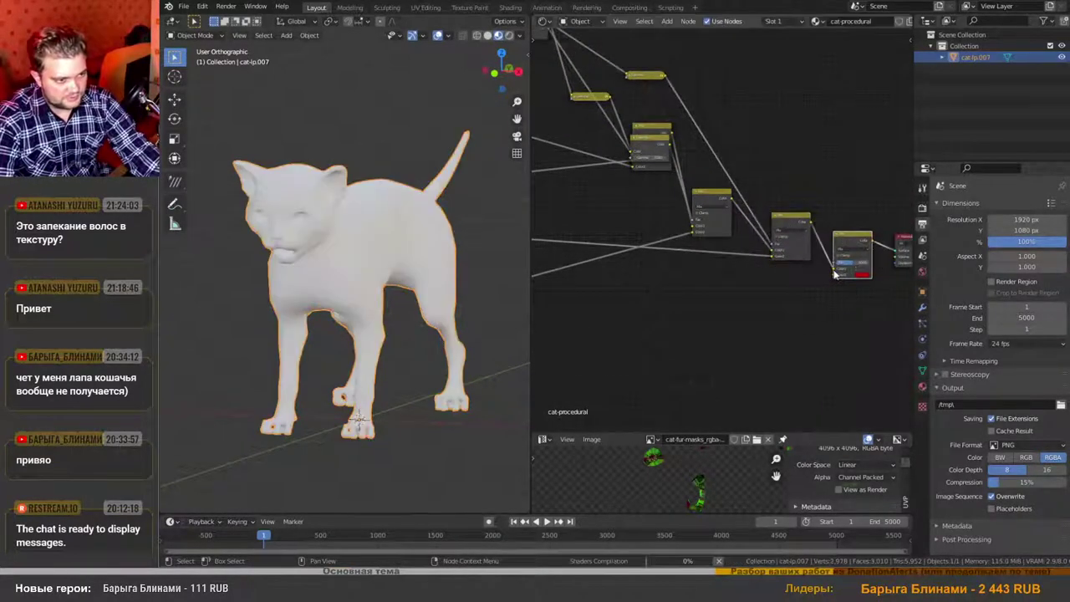
Connect the Skin-Parts color to the second color input of the Mix node before Material Output.
scroll(835, 272, down, 4)
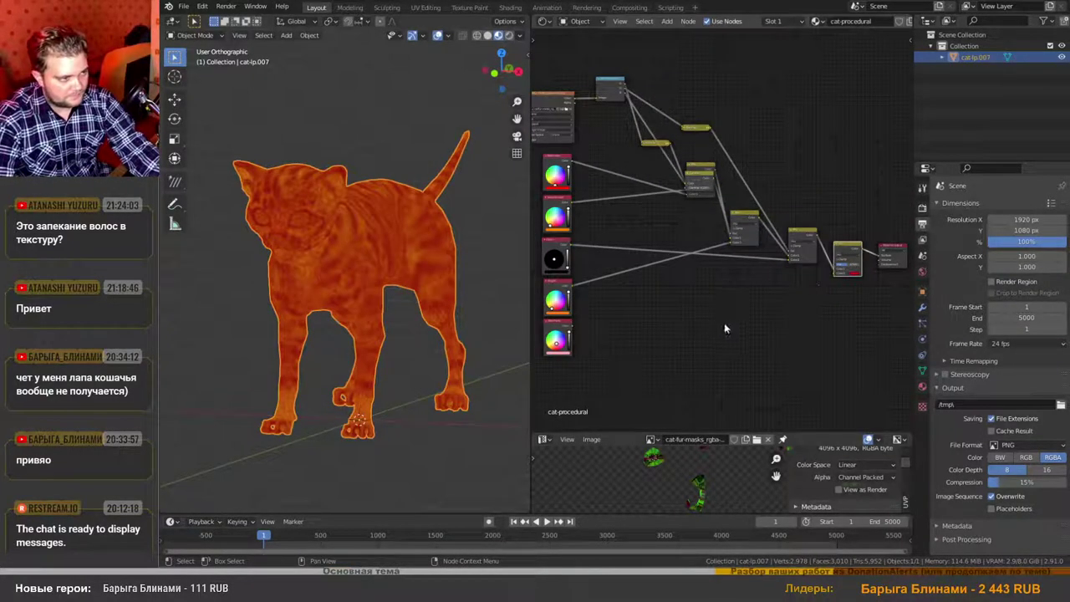
scroll(561, 329, up, 1)
click(558, 329)
middle_drag(759, 309, 702, 298)
ctrl+shift+click(836, 220)
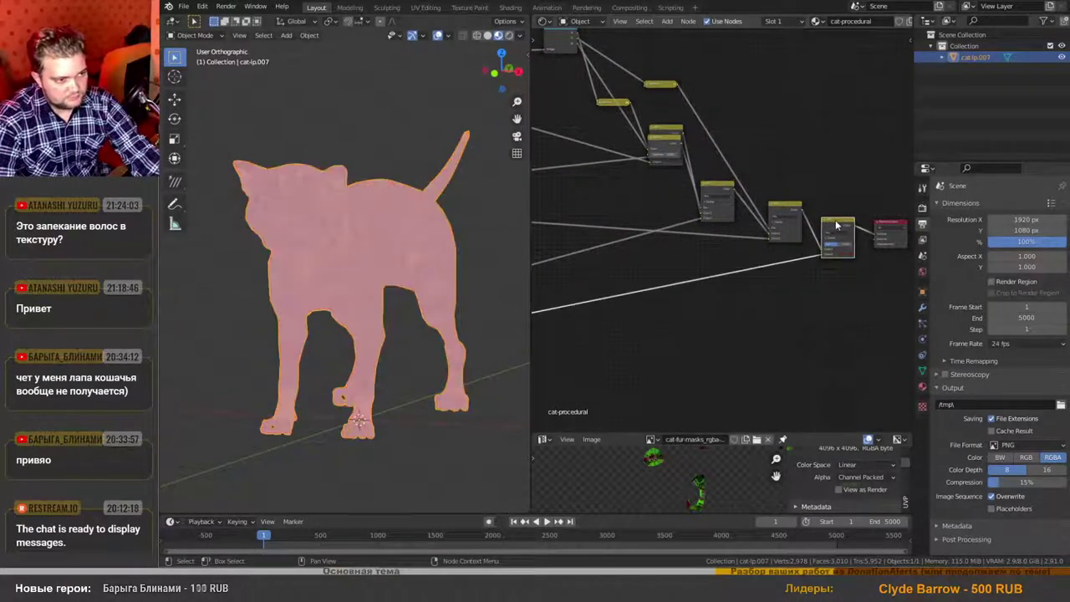
Connect the mask texture's Alpha output to the factor of the Skin-Parts Mix node.
scroll(798, 291, down, 2)
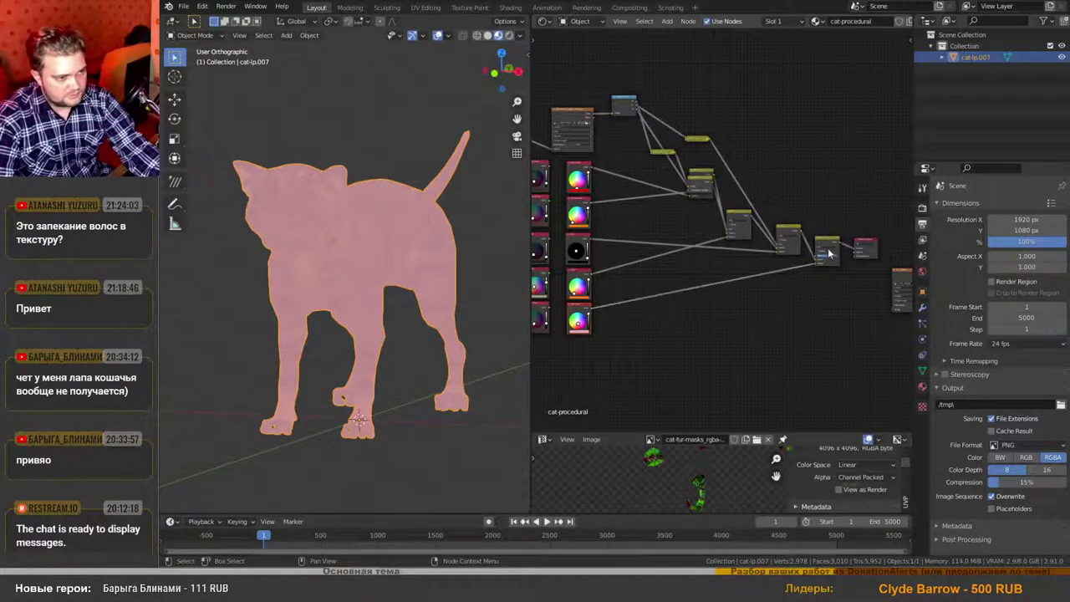
scroll(828, 253, up, 4)
scroll(810, 305, down, 1)
scroll(682, 220, down, 3)
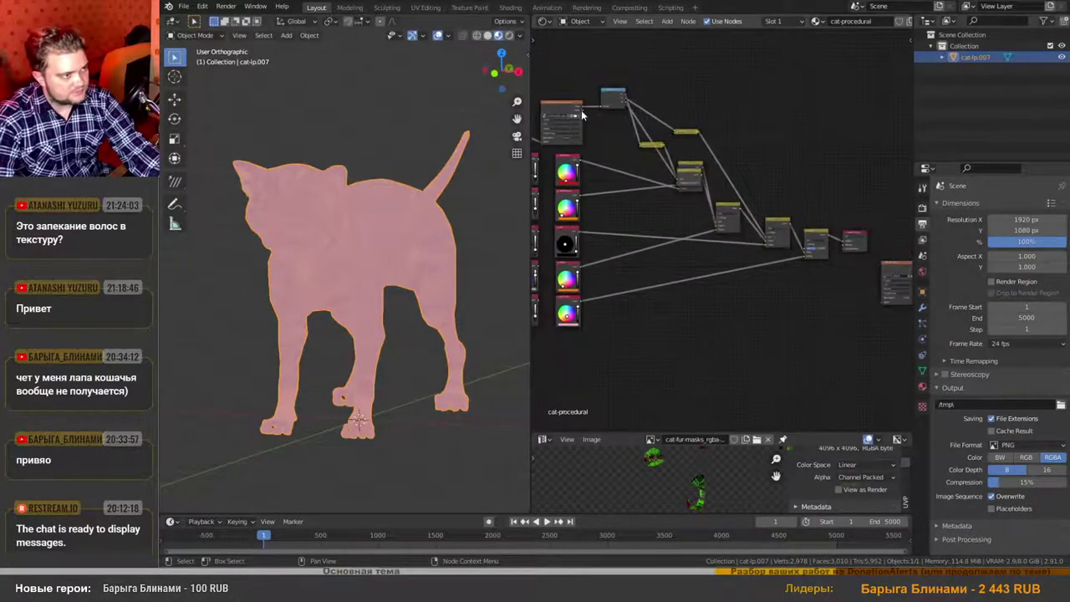
drag(583, 116, 806, 251)
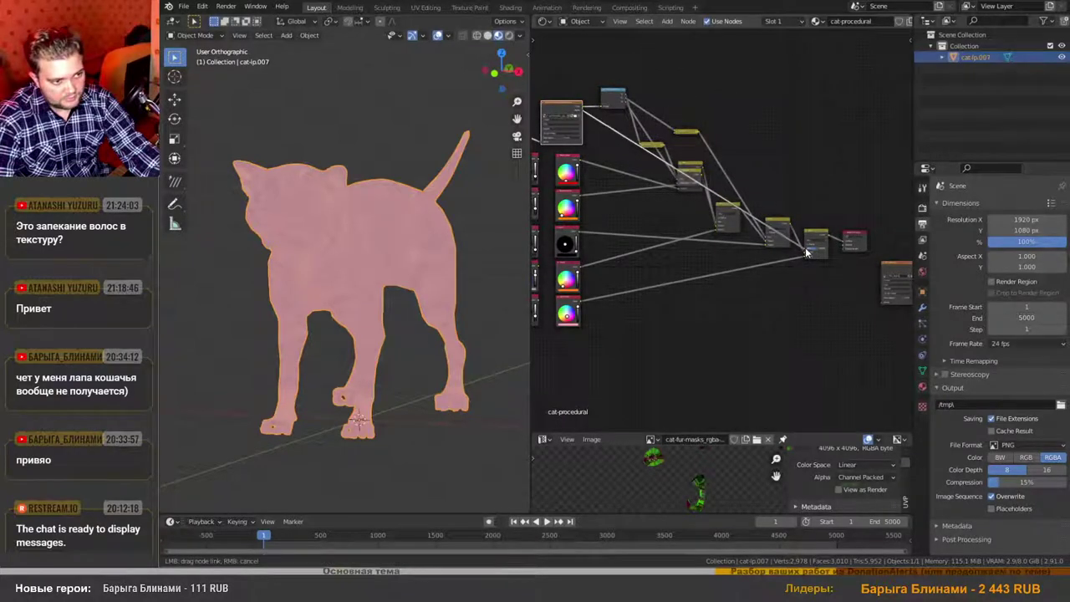
Recolor Skin-Parts to a muted brick red with hue 0.042, saturation 0.749 and value 0.724.
scroll(813, 256, up, 5)
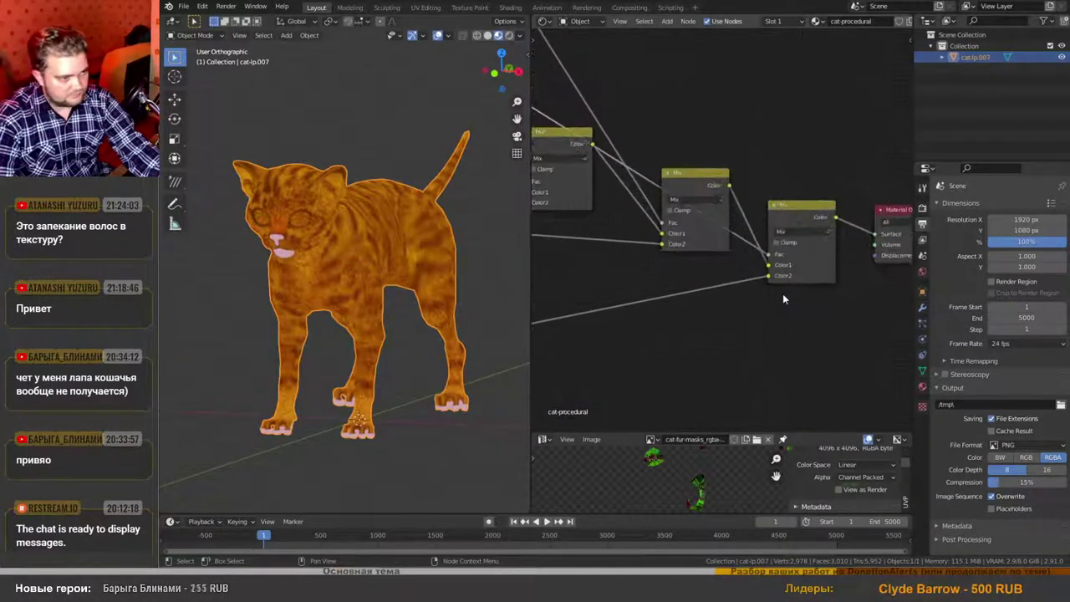
scroll(783, 294, down, 1)
middle_drag(694, 364, 1069, 262)
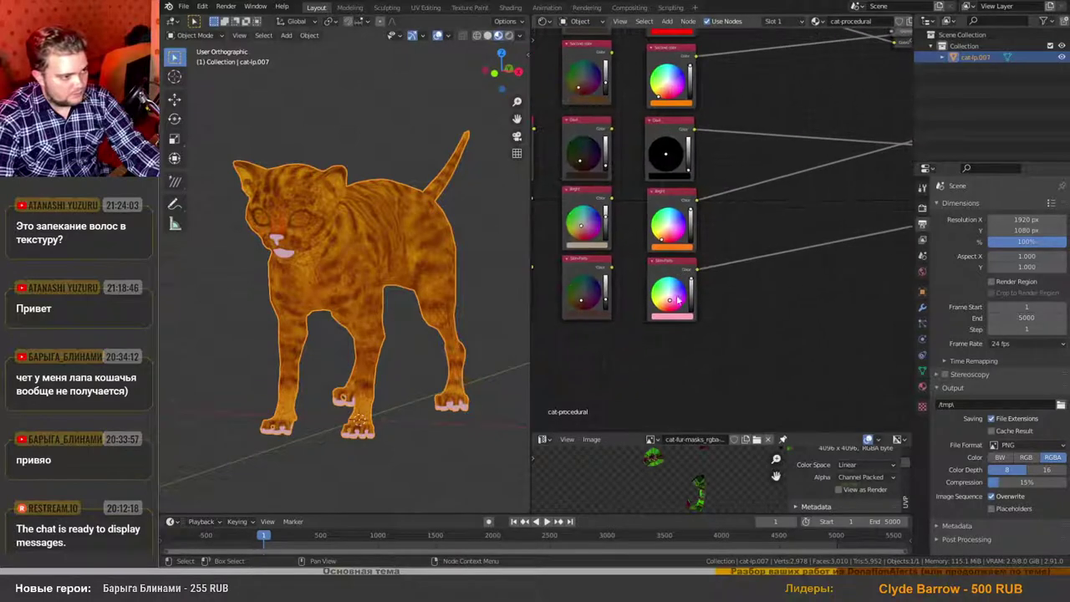
scroll(675, 284, up, 3)
scroll(673, 305, up, 1)
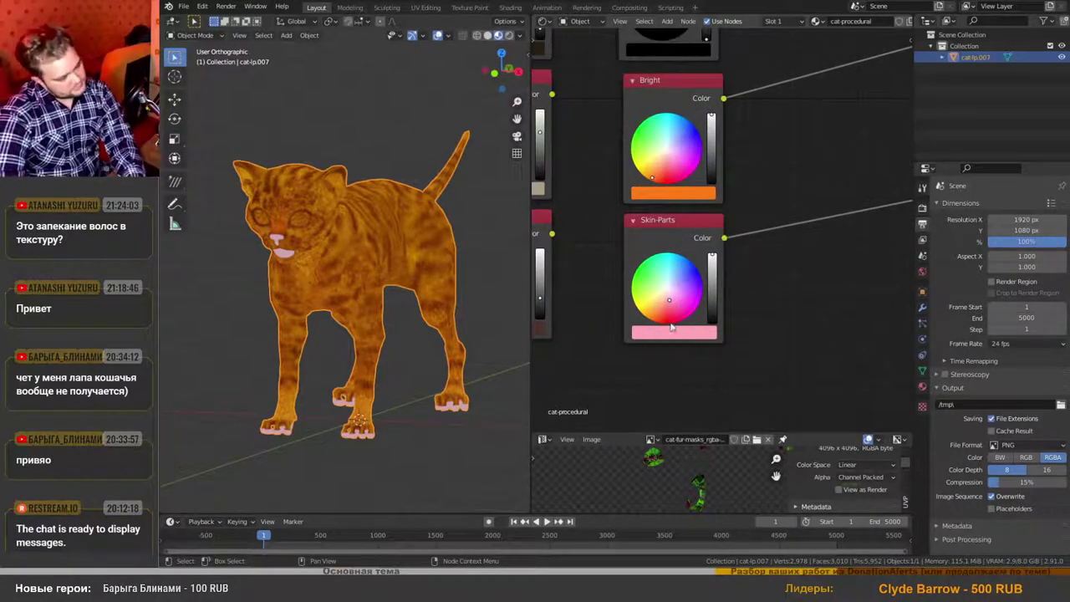
drag(670, 310, 654, 320)
scroll(255, 213, up, 6)
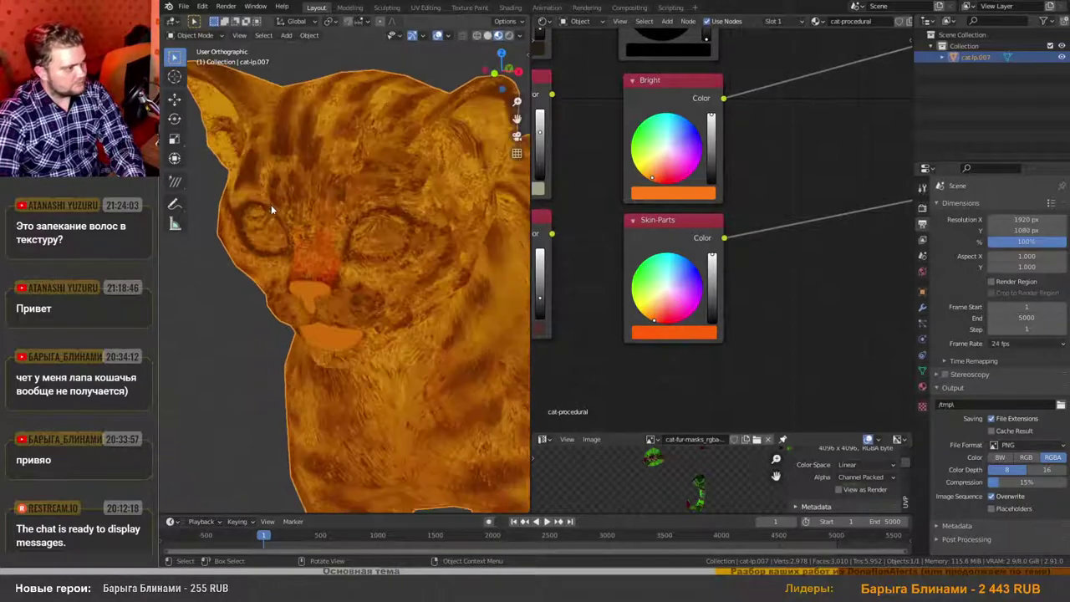
drag(655, 319, 659, 322)
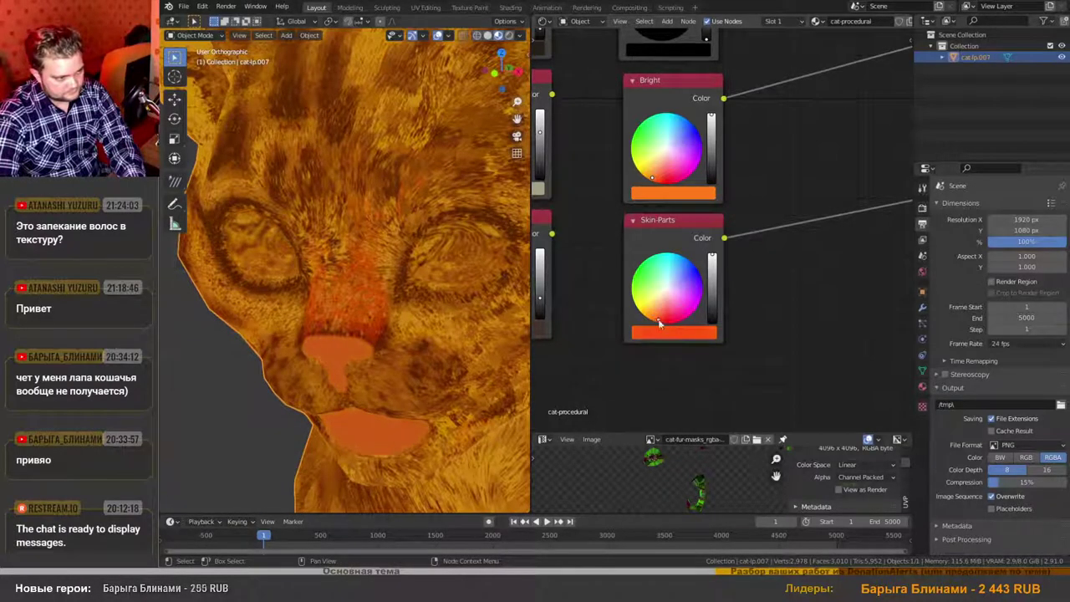
click(677, 332)
drag(712, 283, 696, 301)
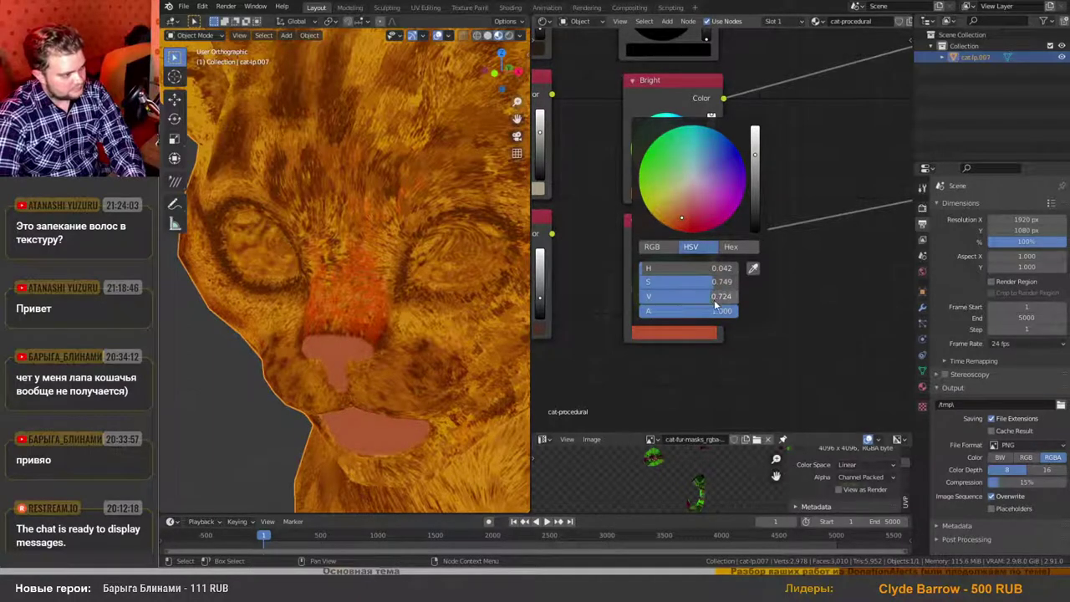
Reroute the layered fur color from Material Output into Color2 of the AO Mix node, and activate the Principled shader's Material Output.
scroll(761, 264, down, 5)
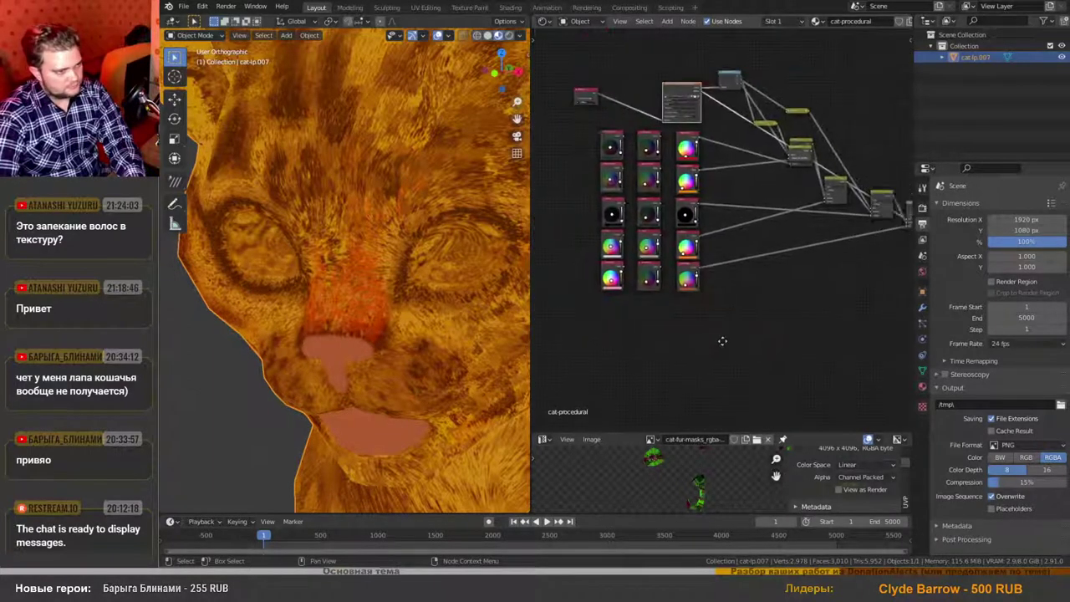
middle_drag(722, 341, 452, 348)
scroll(764, 235, up, 3)
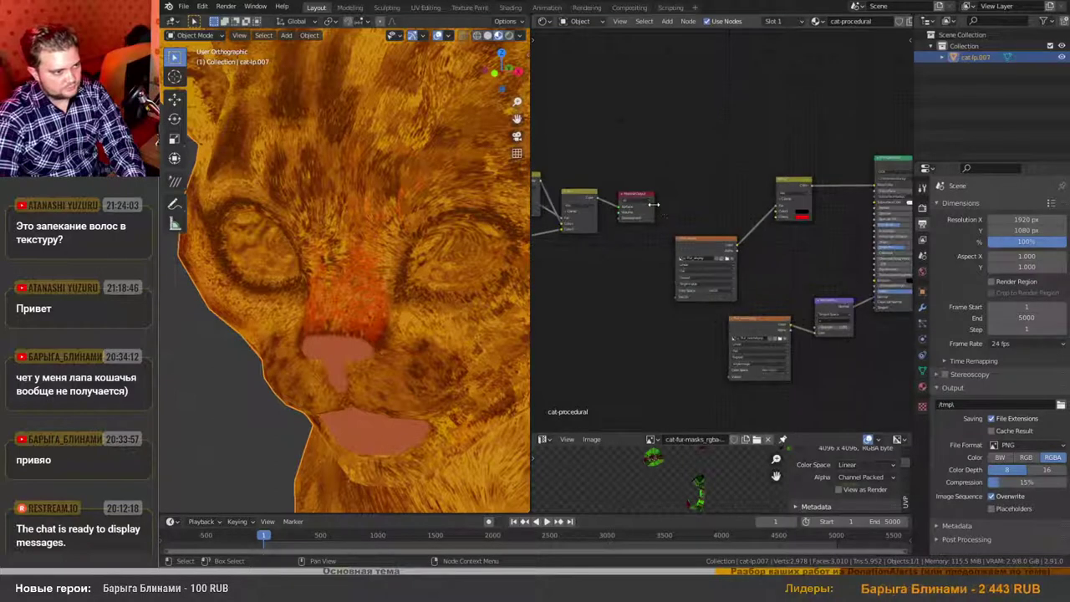
scroll(661, 207, down, 1)
drag(655, 204, 818, 114)
scroll(710, 232, up, 2)
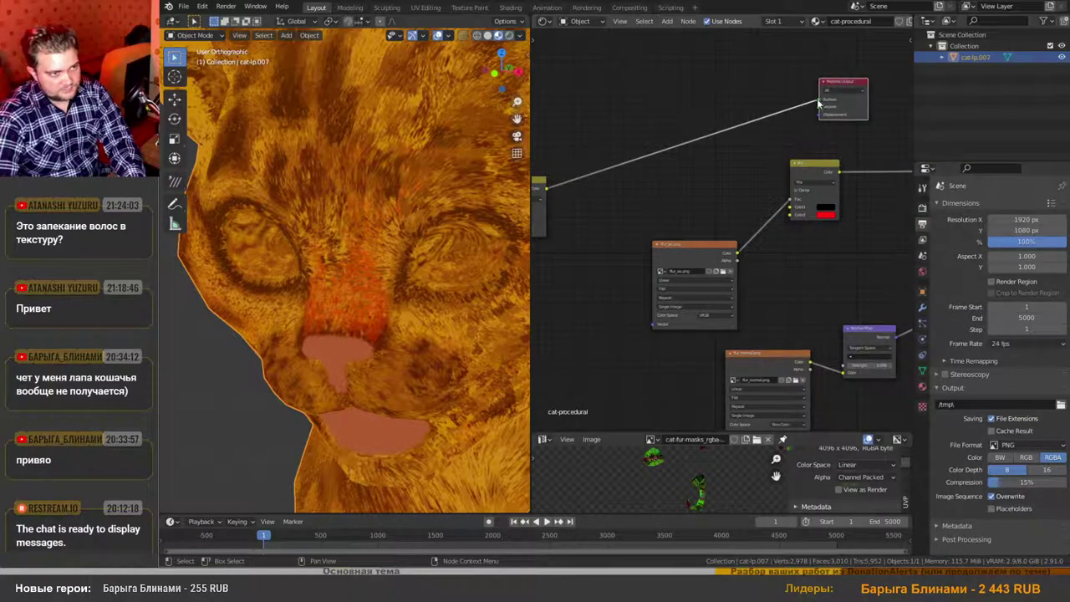
drag(818, 102, 791, 216)
scroll(794, 236, down, 2)
middle_drag(810, 263, 652, 273)
click(824, 178)
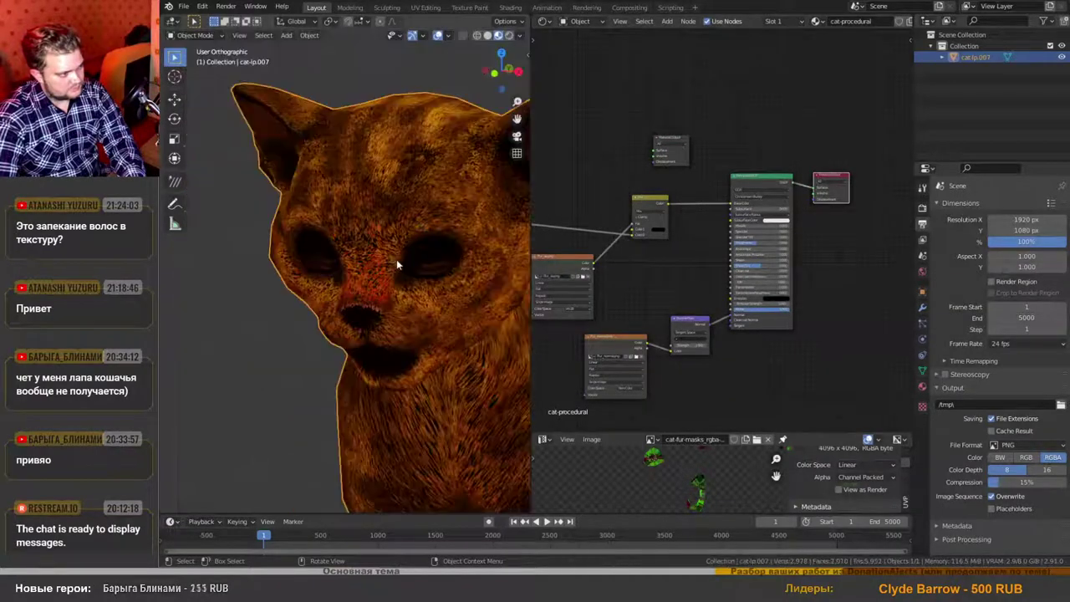
Move the fur AO texture node away from the AO Mix, and place a duplicate of the Skin-Parts Mix node between the two Mix nodes.
scroll(397, 260, down, 6)
scroll(389, 263, up, 6)
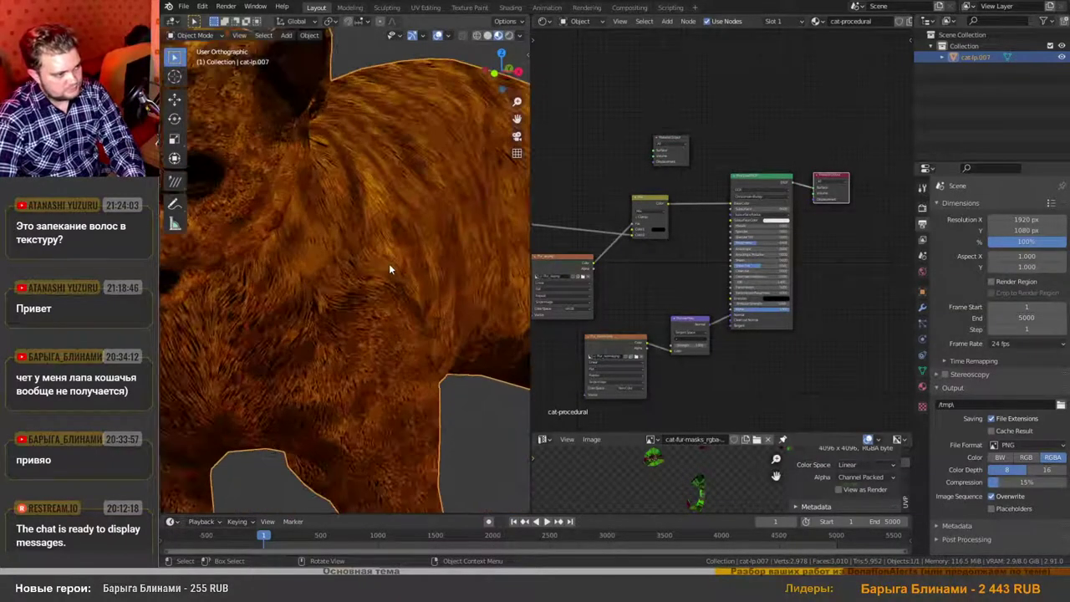
scroll(389, 263, down, 2)
middle_drag(665, 267, 772, 267)
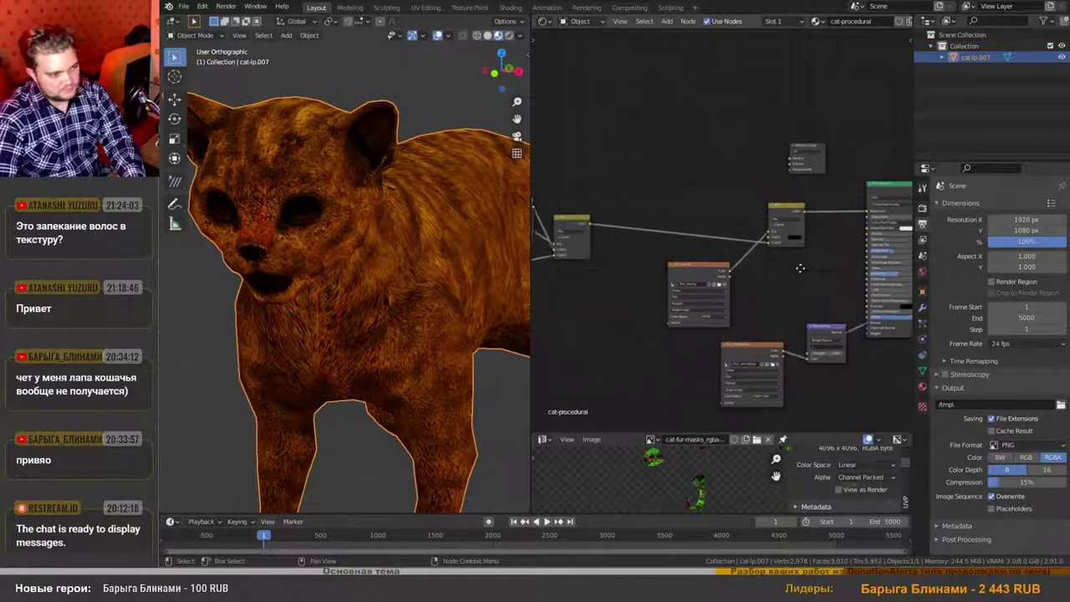
scroll(772, 269, up, 1)
scroll(772, 278, down, 1)
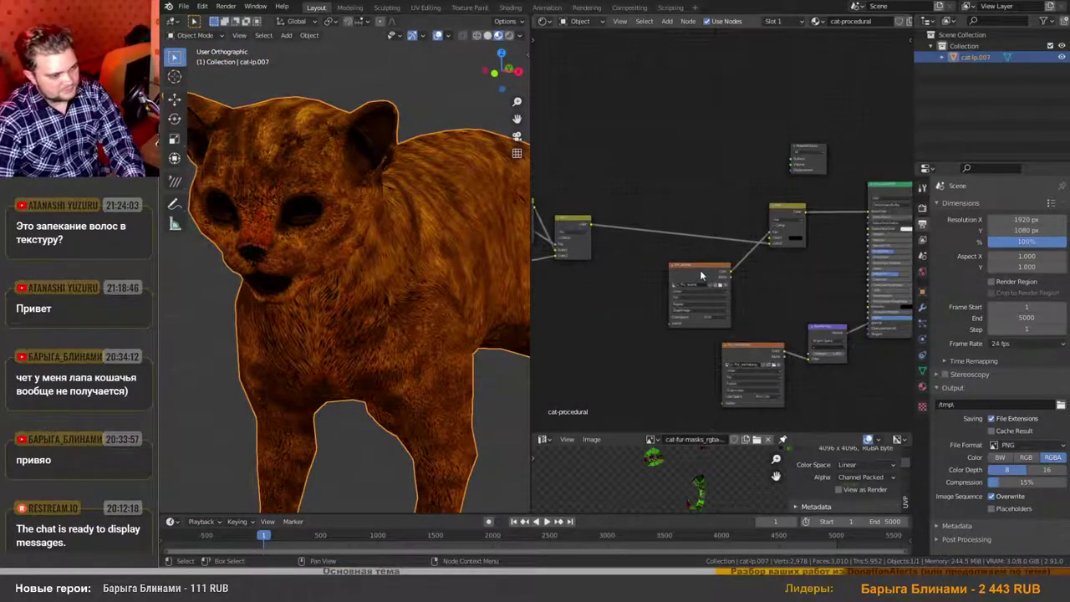
drag(700, 269, 581, 311)
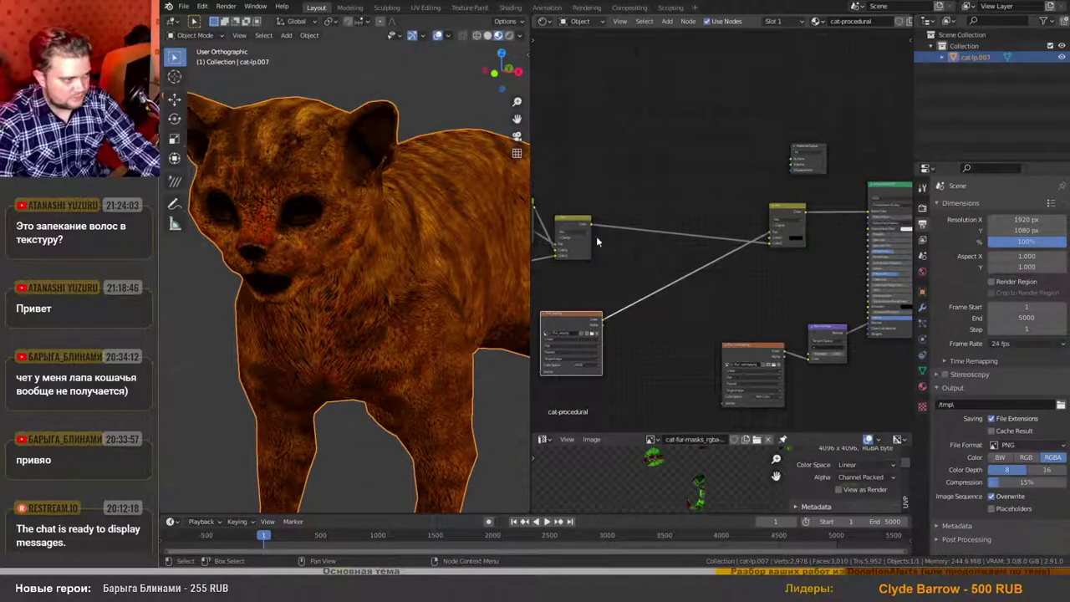
click(574, 222)
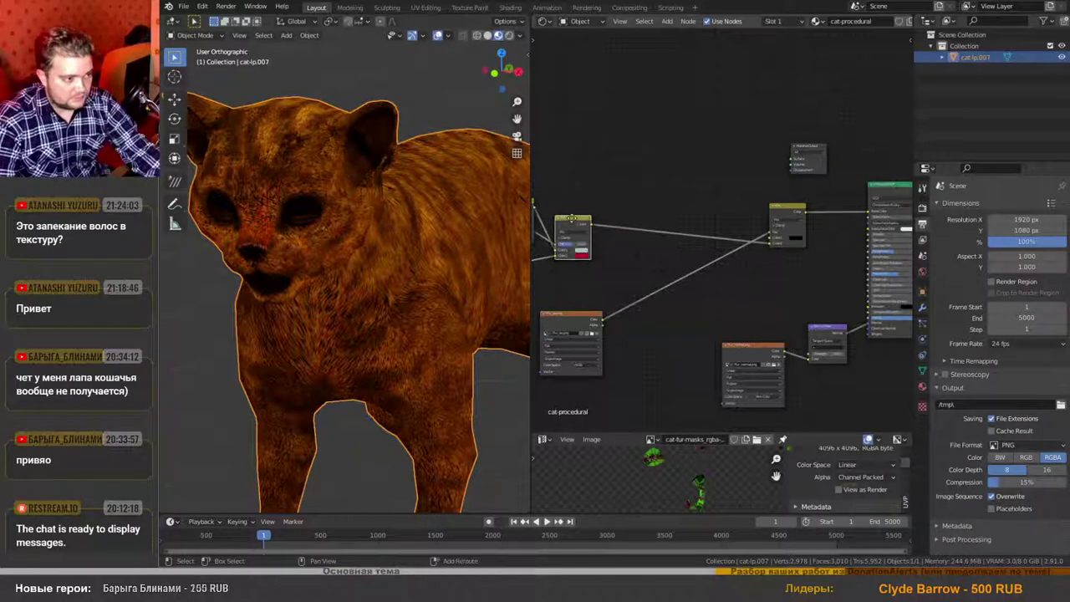
key(shift+d)
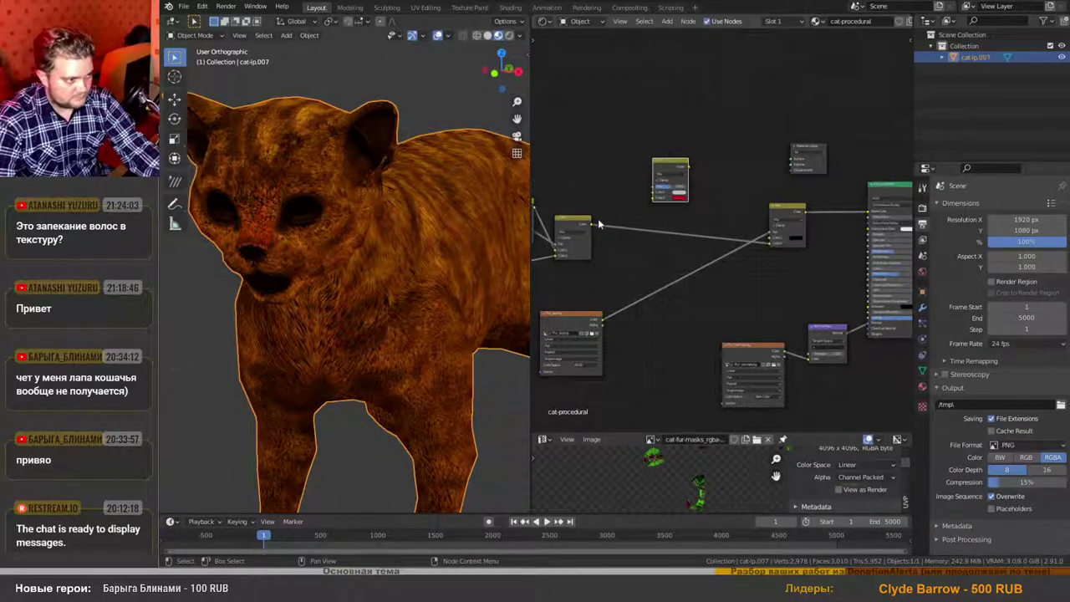
Connect the Skin-Parts Mix output to the duplicate's Color1, and the duplicate's output to Color1 of the AO Mix.
scroll(598, 224, up, 1)
drag(590, 224, 669, 193)
drag(716, 156, 815, 241)
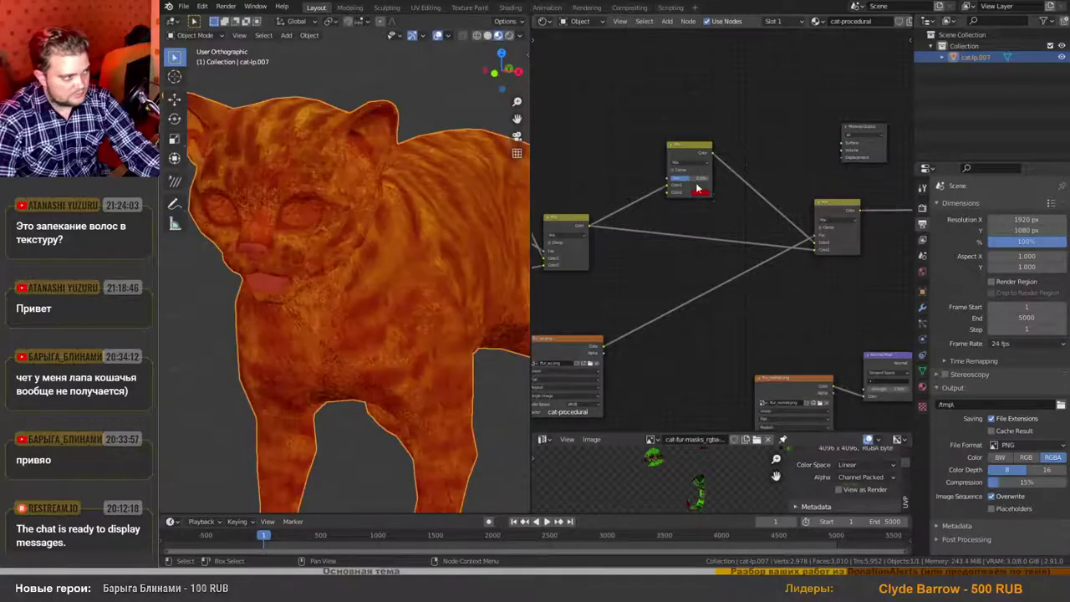
Set the duplicated Mix node's Color2 to black and its factor to 0.5 for darkened fur shadows.
scroll(694, 201, up, 1)
click(704, 196)
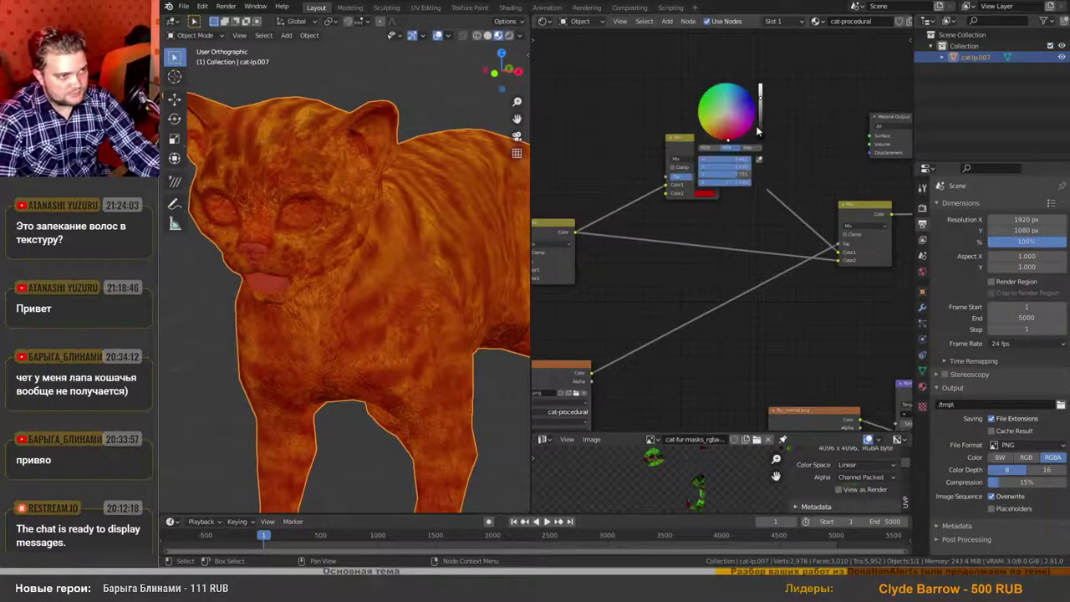
drag(757, 131, 759, 139)
scroll(687, 184, up, 2)
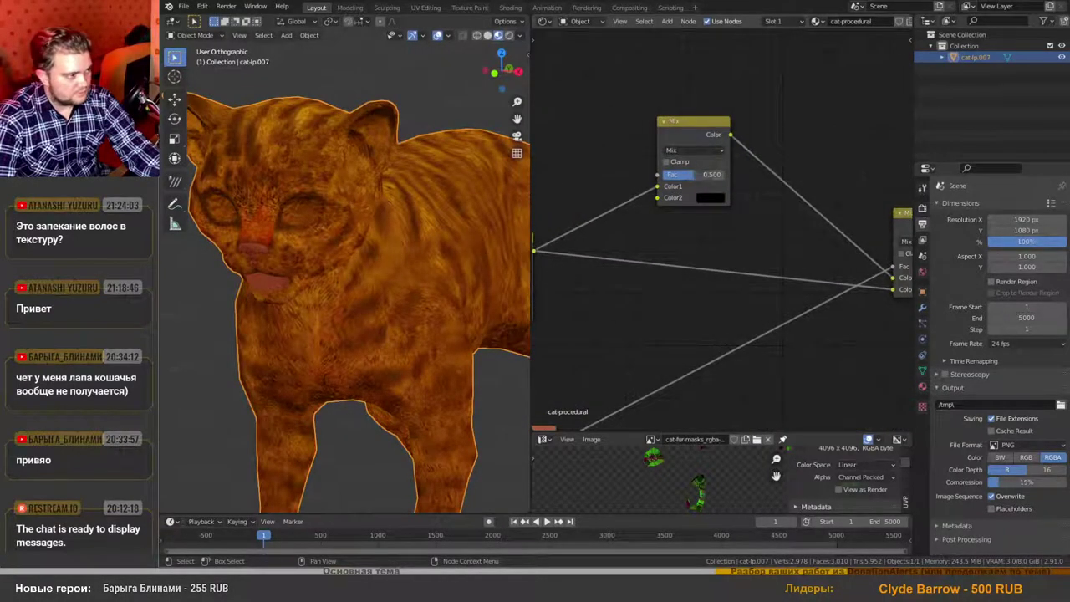
mouse_move(694, 174)
mouse_down()
mouse_move(715, 174)
mouse_move(665, 174)
mouse_move(712, 174)
mouse_move(681, 174)
mouse_move(700, 174)
mouse_up()
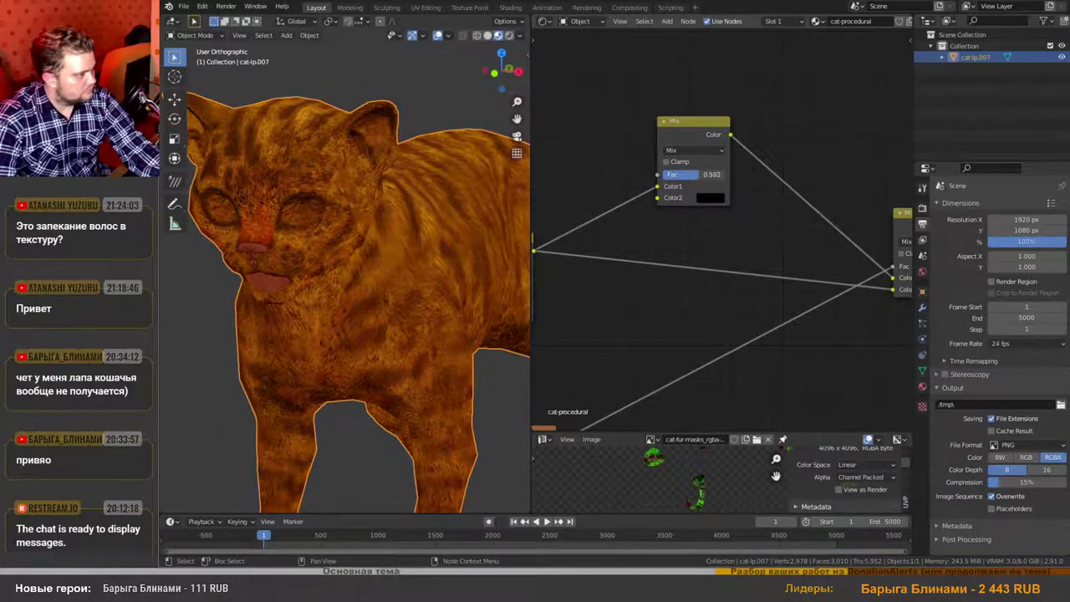
text(0.5)
key(Return)
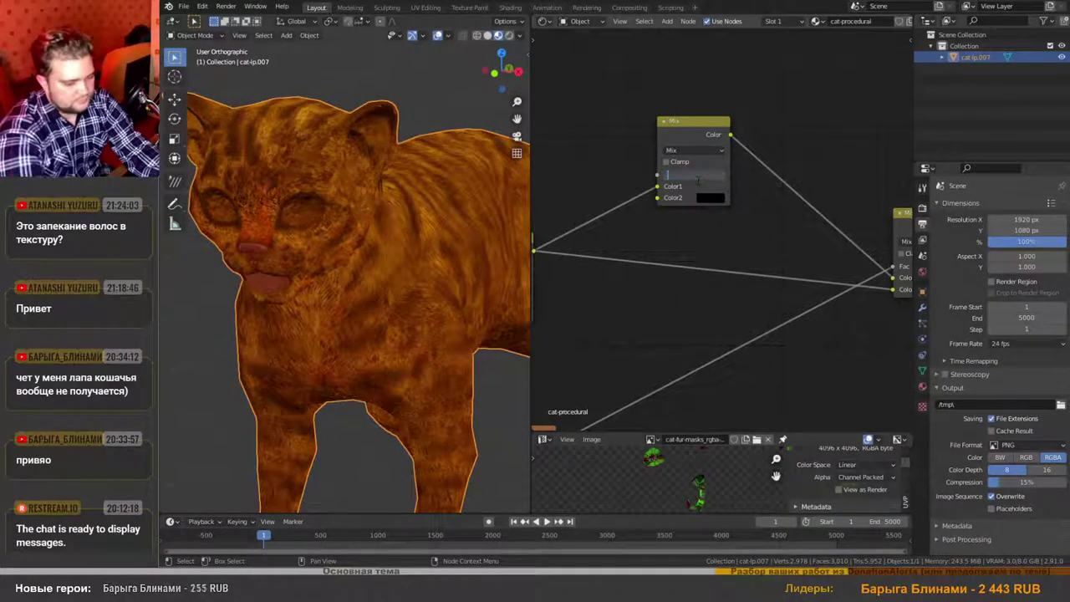
Delete the unconnected Material Output node and select the one attached to the Principled shader.
scroll(369, 265, down, 6)
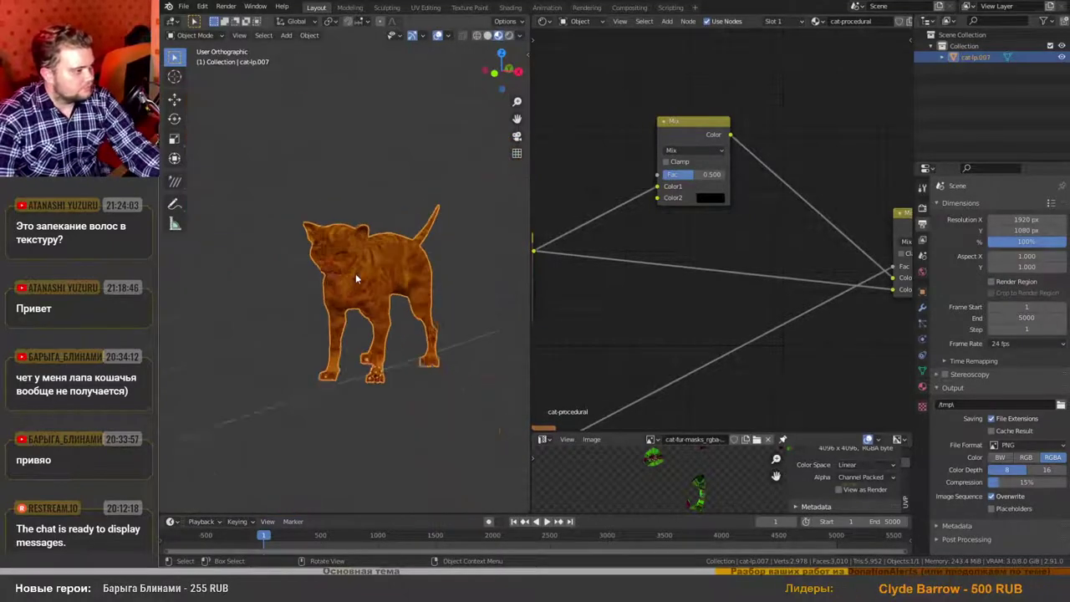
scroll(682, 306, down, 3)
middle_drag(672, 338, 561, 293)
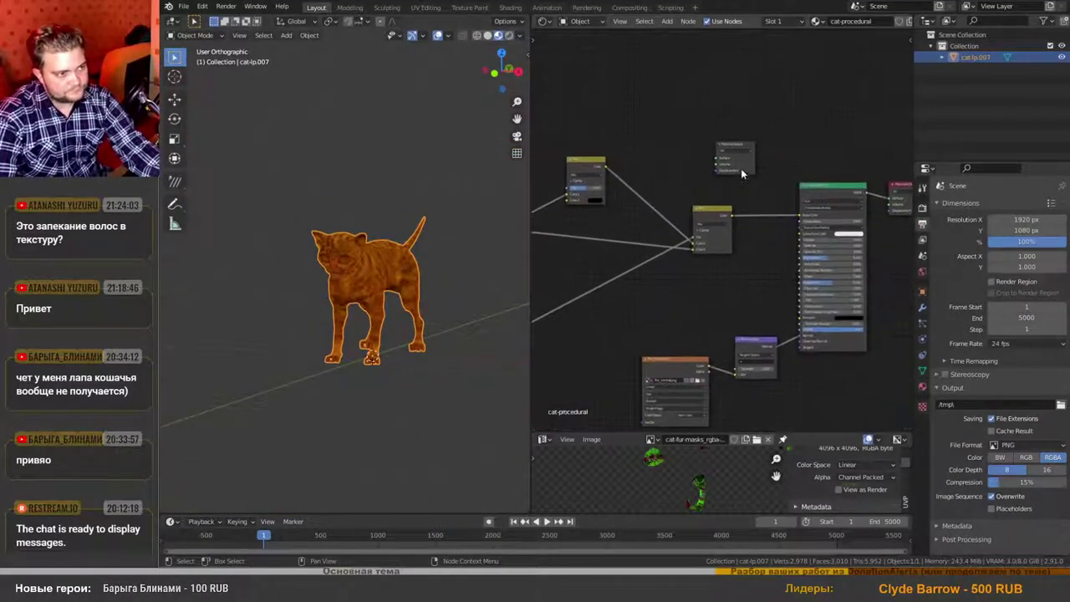
scroll(753, 178, up, 3)
scroll(766, 243, down, 3)
middle_drag(773, 253, 734, 242)
drag(671, 126, 725, 172)
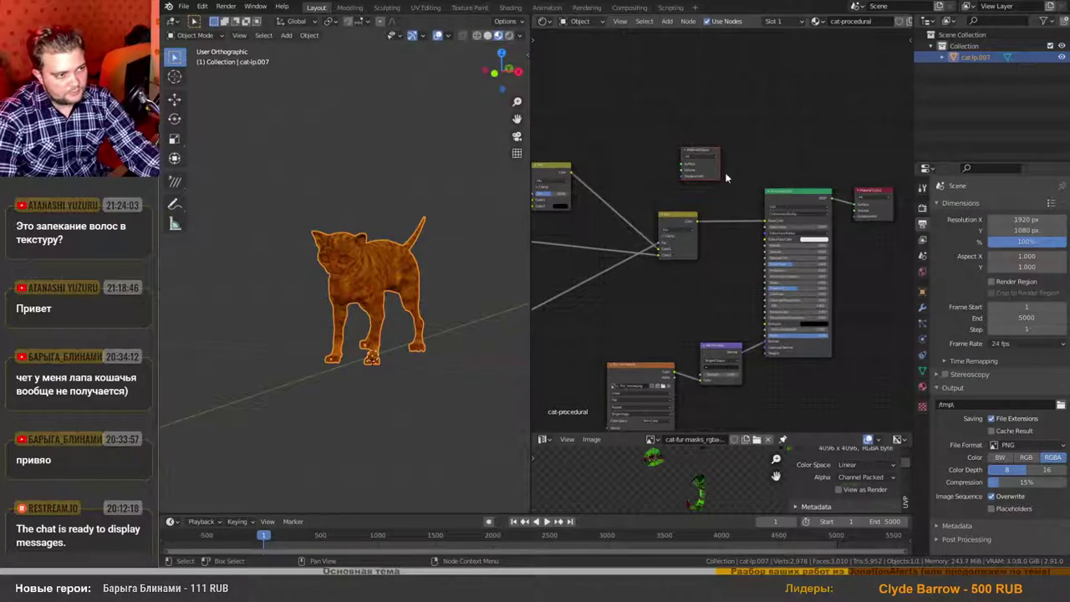
key(x)
click(867, 196)
Try a darker, fully saturated red for the Skin-Parts color and inspect it on the cat's nose and mouth.
scroll(360, 268, up, 8)
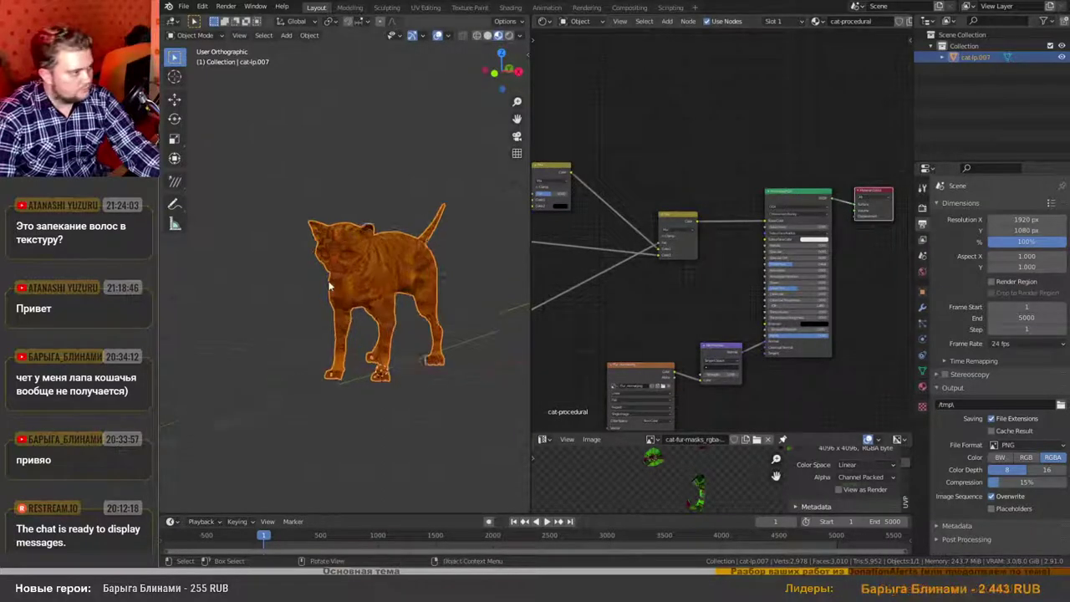
scroll(350, 262, down, 4)
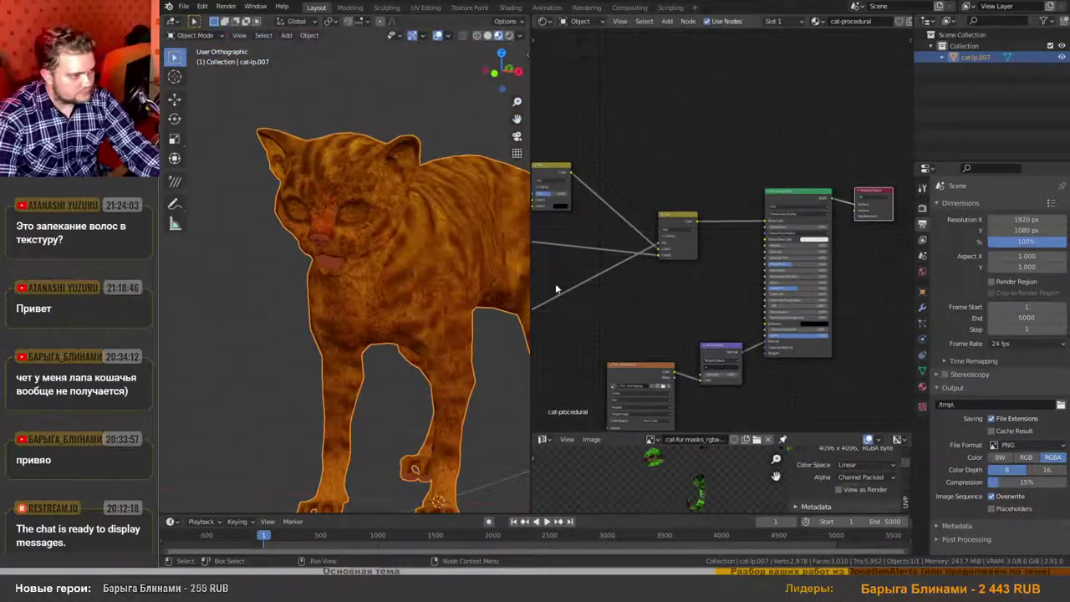
middle_drag(556, 290, 794, 236)
scroll(669, 312, up, 4)
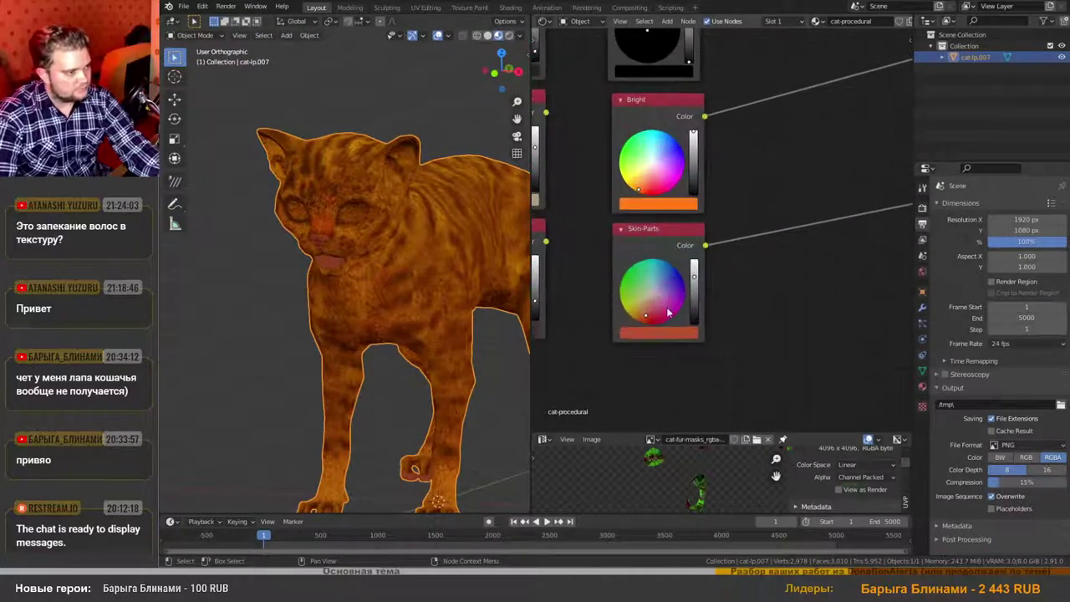
click(665, 336)
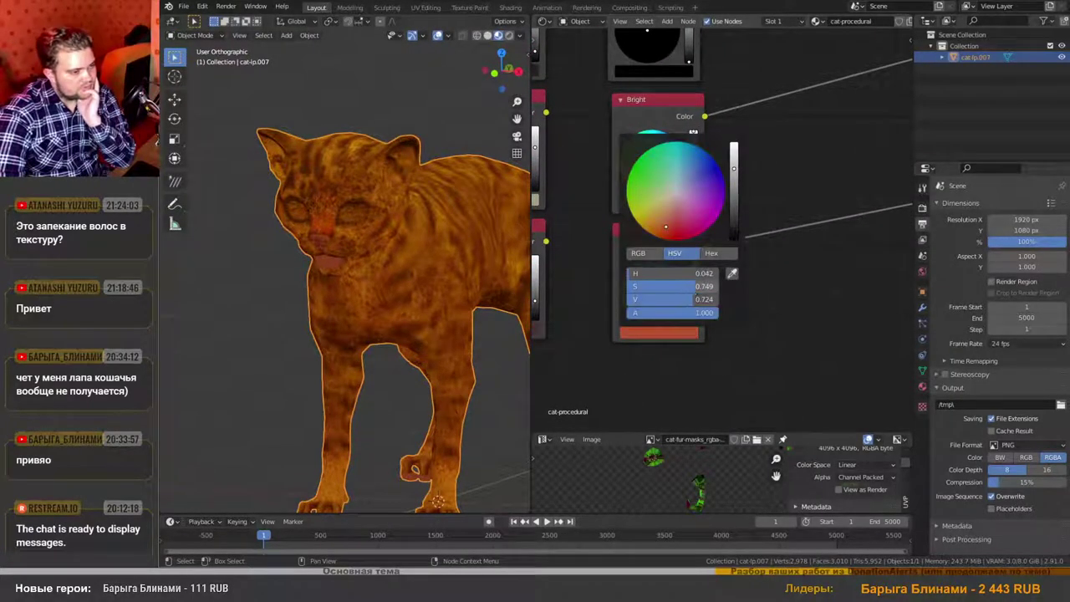
drag(665, 226, 668, 216)
drag(679, 304, 653, 323)
scroll(334, 234, up, 6)
scroll(265, 239, up, 2)
Set the Skin-Parts color to a light salmon with hue 0.039, saturation 0.635 and value 1.000.
click(666, 333)
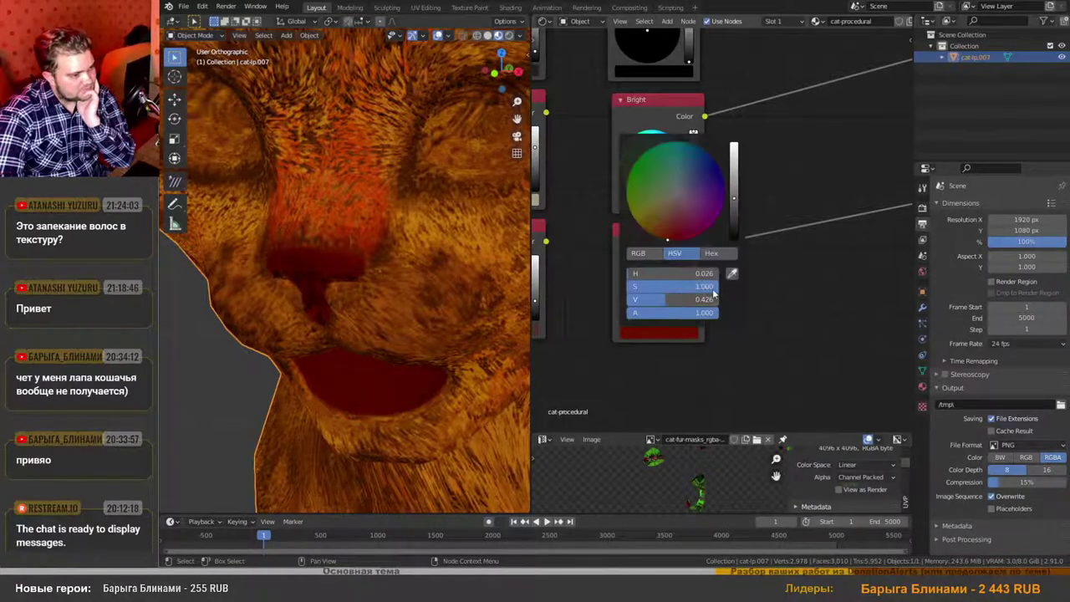
mouse_move(713, 293)
mouse_down()
mouse_move(693, 293)
mouse_move(716, 300)
mouse_up()
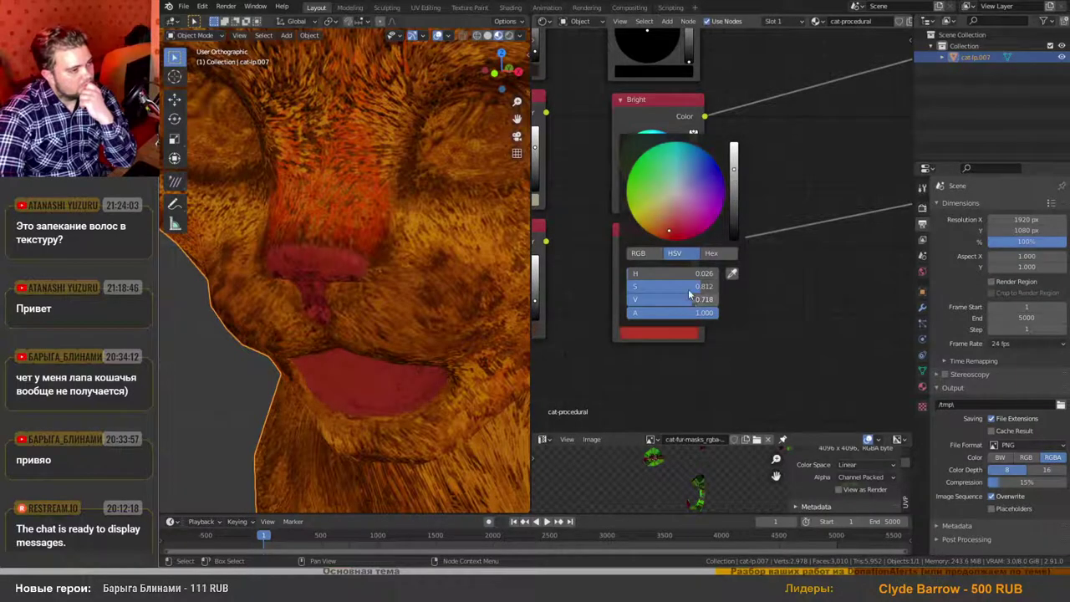
mouse_move(669, 273)
mouse_down()
mouse_move(681, 273)
mouse_move(670, 289)
mouse_move(678, 286)
mouse_up()
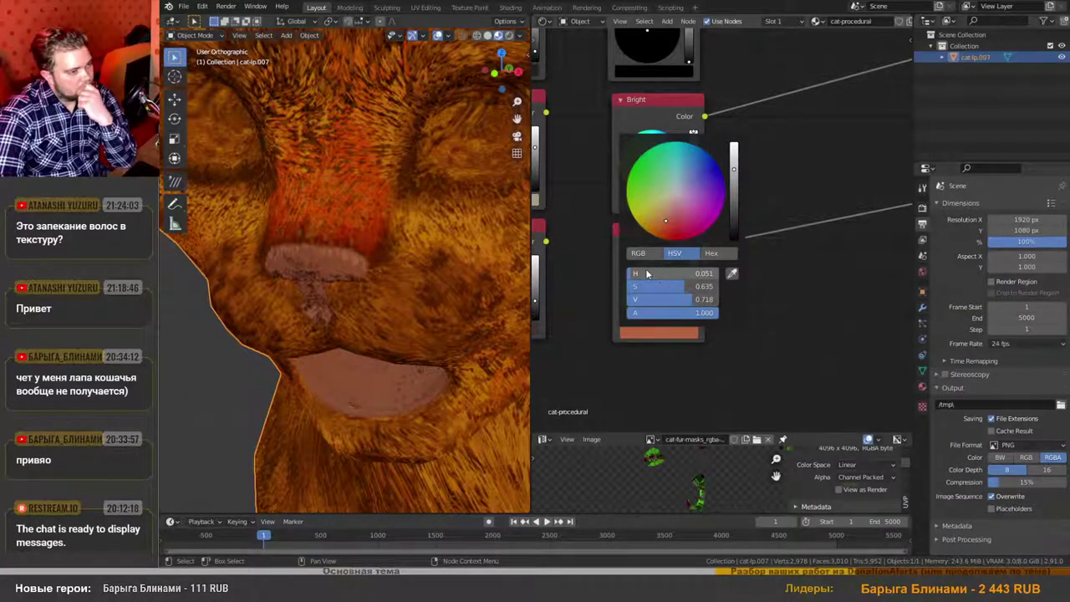
drag(647, 272, 719, 299)
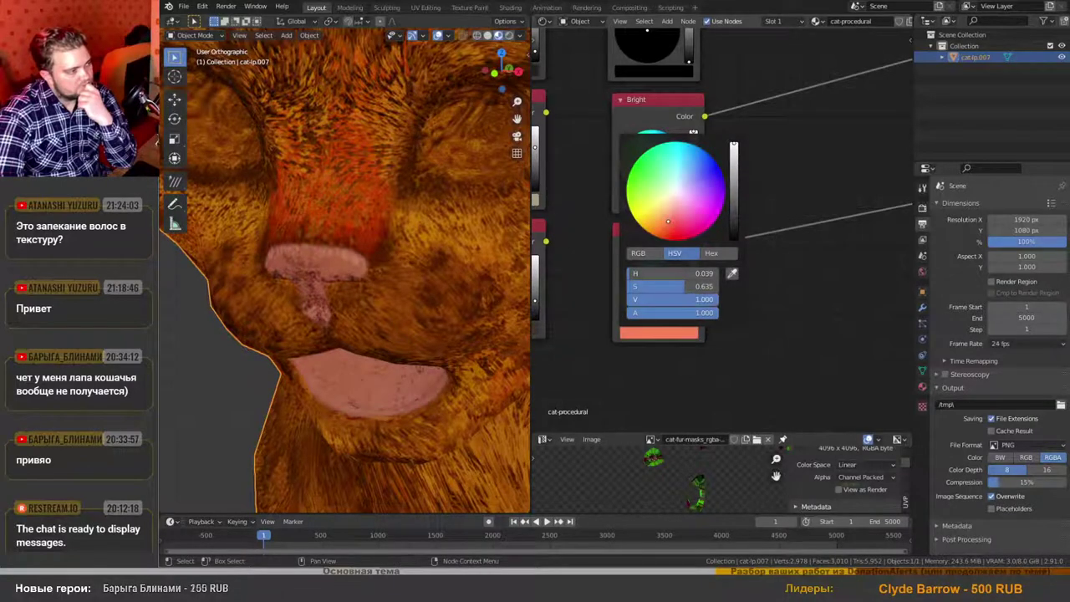
Save the Blender file and switch the 3D viewport to perspective with the whole cat in view.
scroll(354, 277, down, 8)
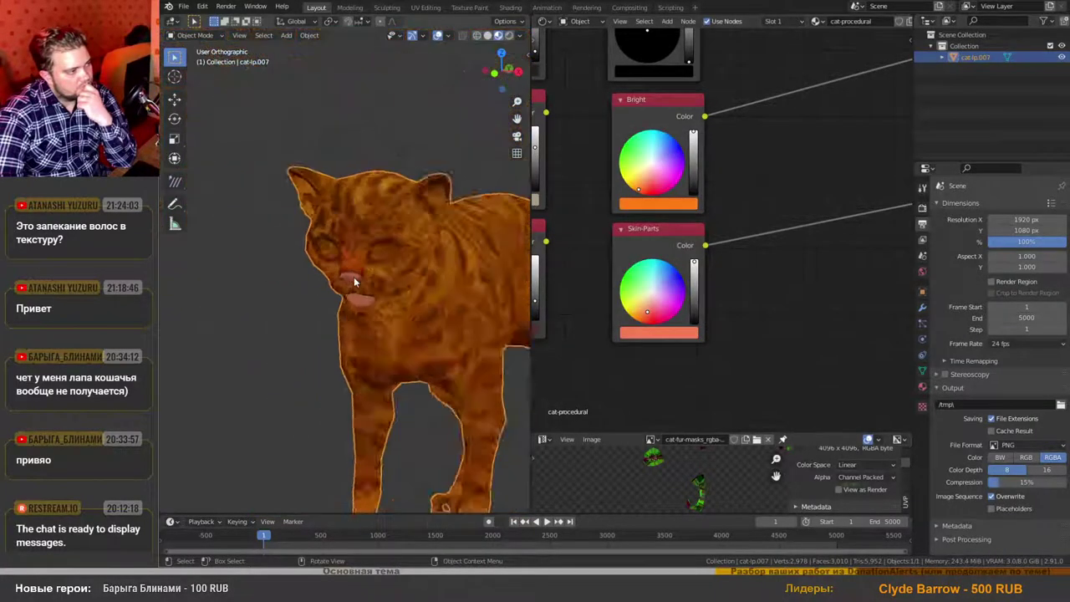
middle_drag(354, 277, 407, 302)
scroll(392, 296, down, 3)
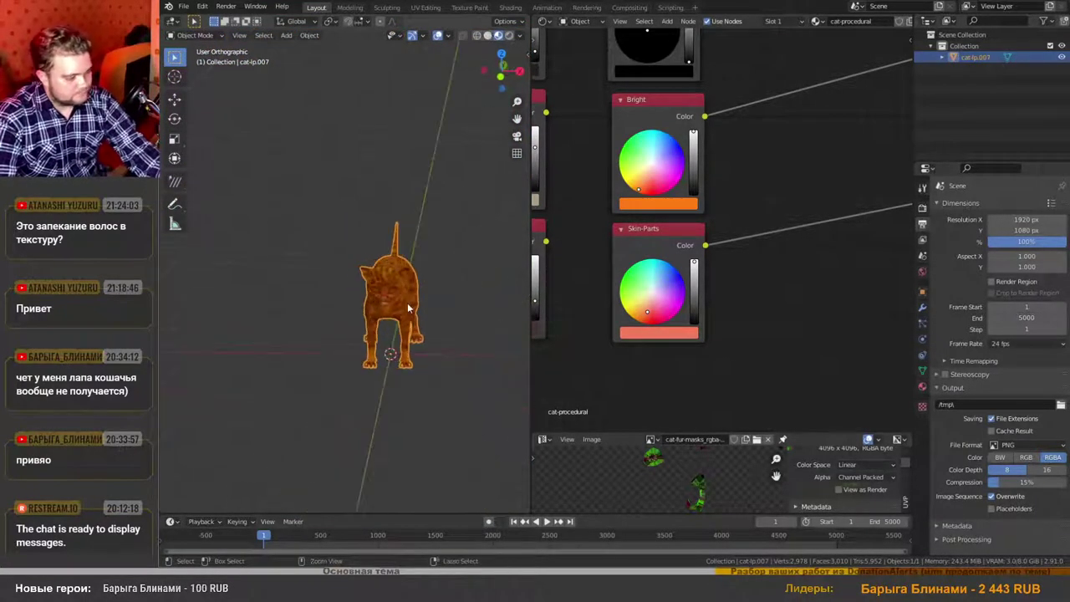
key(ctrl+s)
scroll(407, 303, up, 3)
key(KP_5)
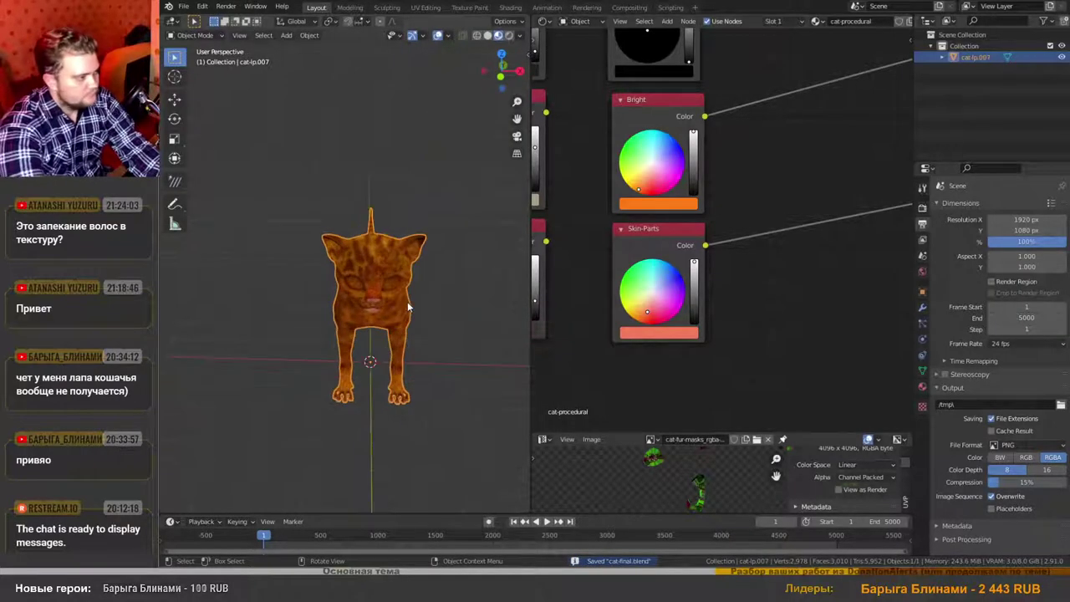
Examine the striped fur material up close on the cat's flanks, shoulders, legs and head from both sides.
middle_drag(410, 300, 332, 344)
scroll(407, 299, down, 4)
scroll(360, 299, up, 6)
scroll(351, 299, down, 4)
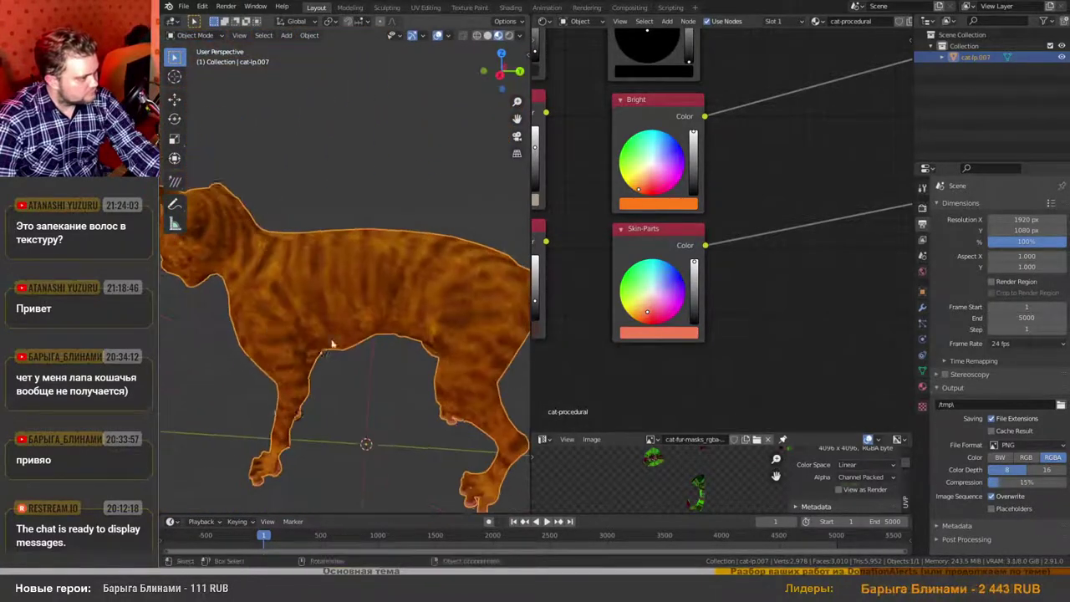
scroll(332, 344, up, 3)
middle_drag(410, 318, 350, 283)
scroll(309, 335, down, 5)
scroll(372, 326, up, 5)
scroll(371, 332, down, 5)
scroll(296, 289, up, 3)
scroll(349, 325, up, 5)
scroll(351, 325, down, 4)
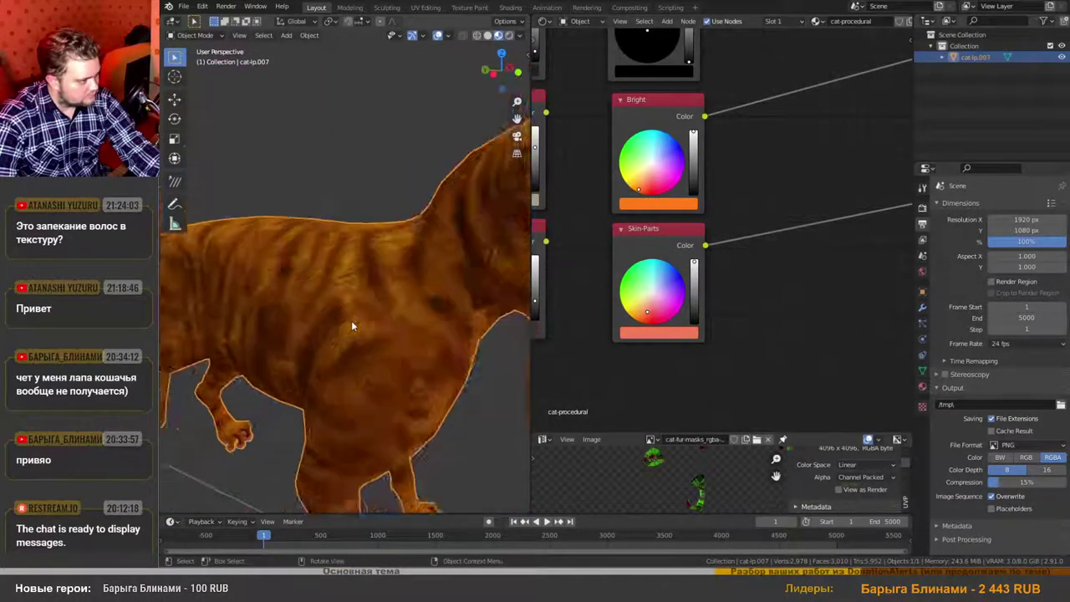
middle_drag(382, 328, 423, 362)
scroll(316, 318, up, 3)
scroll(313, 330, down, 3)
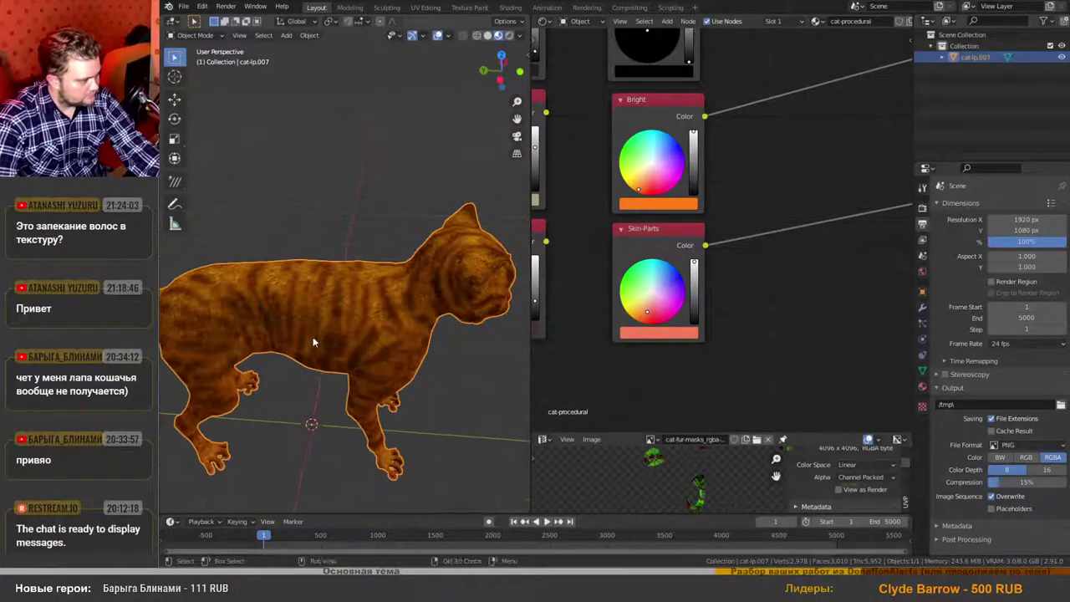
middle_drag(311, 342, 407, 384)
scroll(339, 301, down, 3)
scroll(421, 374, up, 3)
scroll(396, 344, down, 3)
middle_drag(397, 344, 360, 251)
scroll(363, 273, up, 4)
scroll(344, 294, up, 3)
scroll(346, 300, down, 3)
scroll(344, 312, down, 2)
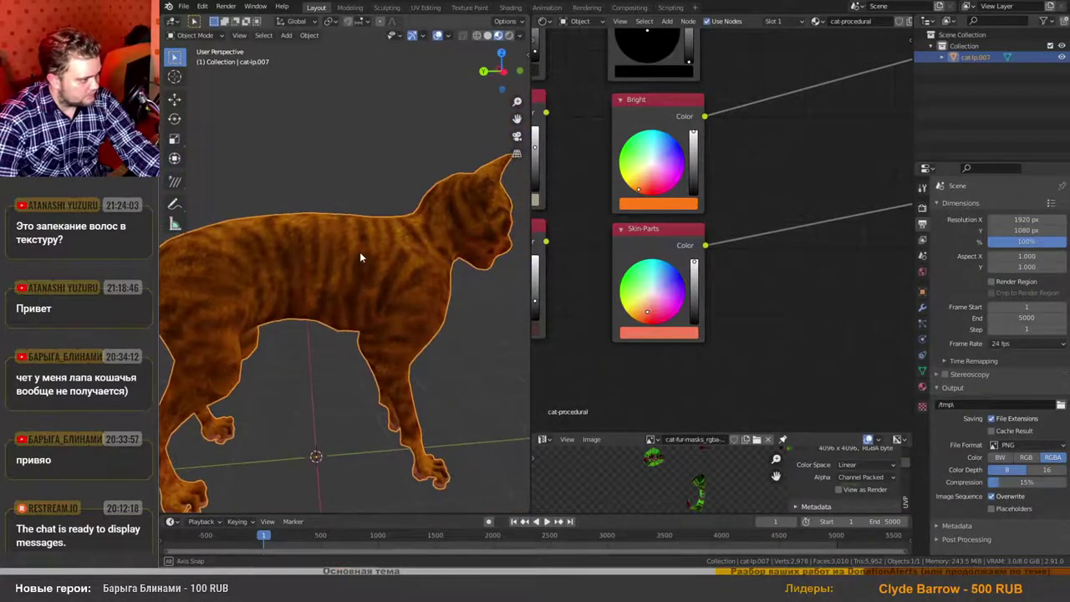
scroll(274, 334, up, 3)
middle_drag(398, 346, 340, 370)
scroll(264, 346, down, 7)
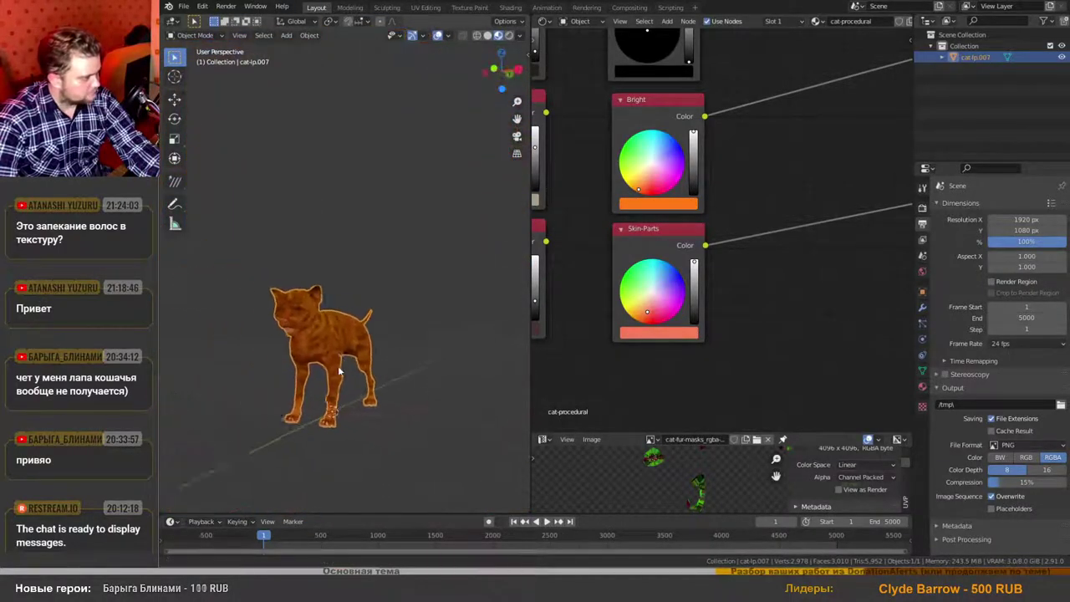
Save the Blender file and check the cat's face and chest from the front.
scroll(339, 370, up, 4)
middle_drag(327, 334, 343, 372)
key(ctrl+s)
scroll(331, 351, down, 2)
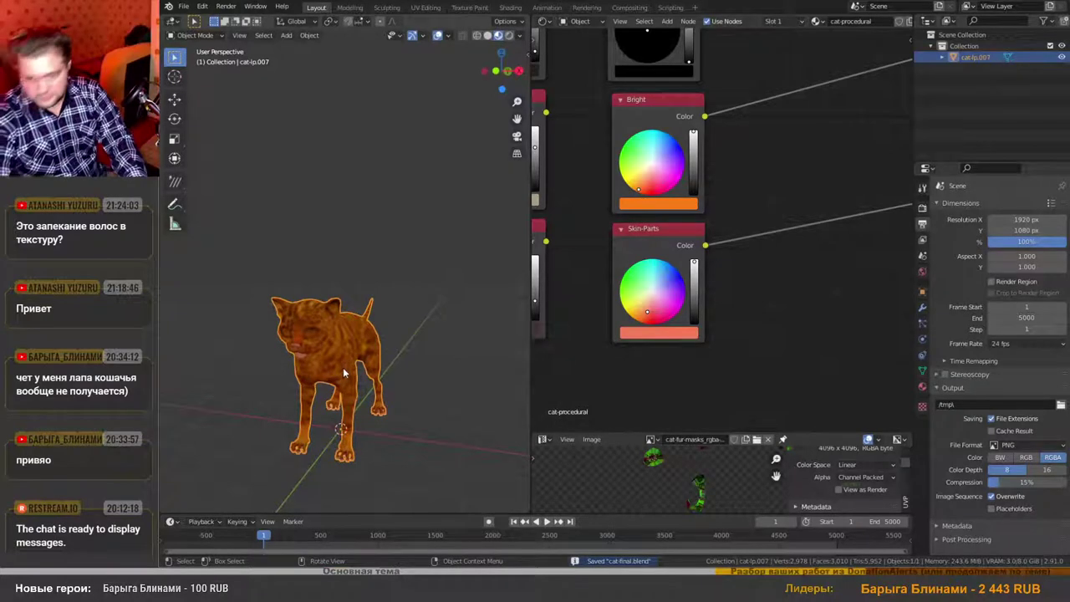
middle_drag(304, 410, 385, 354)
scroll(315, 376, up, 5)
scroll(411, 356, down, 4)
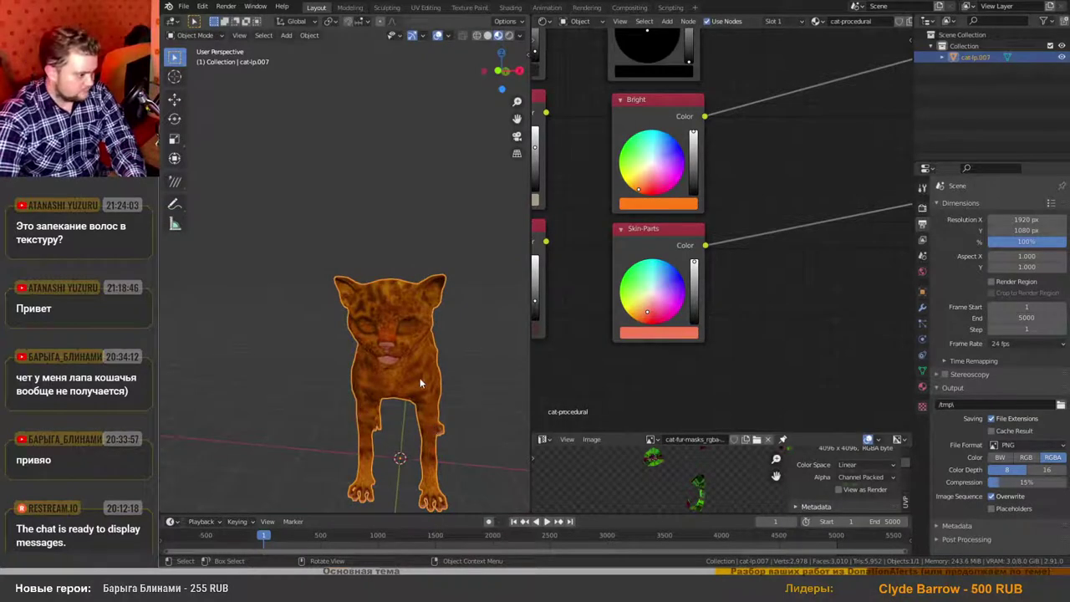
mouse_move(416, 346)
middle_down()
mouse_move(400, 335)
mouse_move(416, 349)
middle_up()
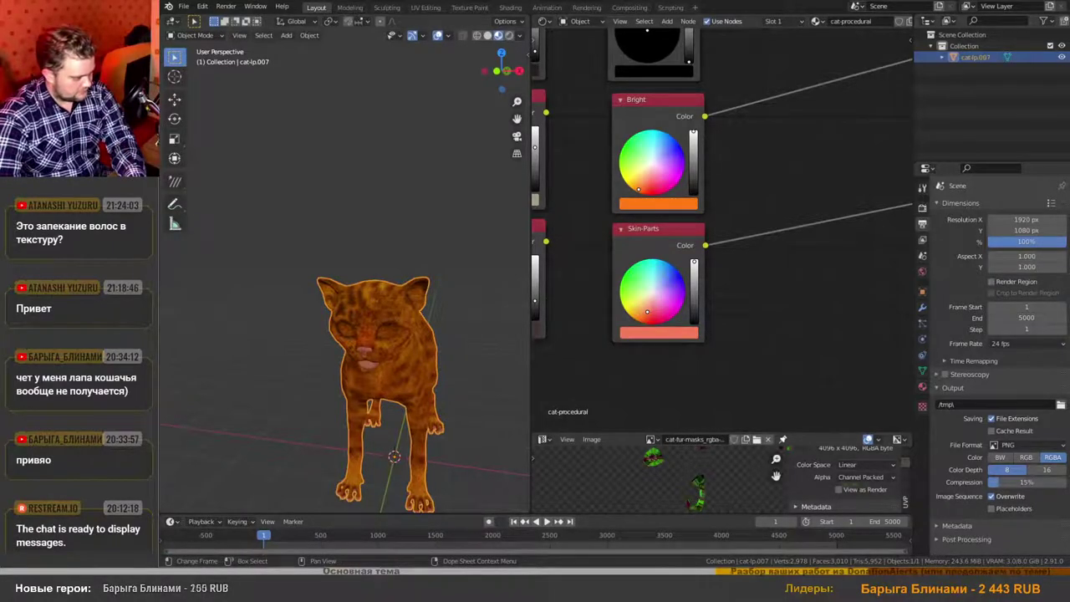
Switch to Substance Designer, save the cat-combine-RGBA.sbs package and unload it from the explorer.
mouse_move(559, 577)
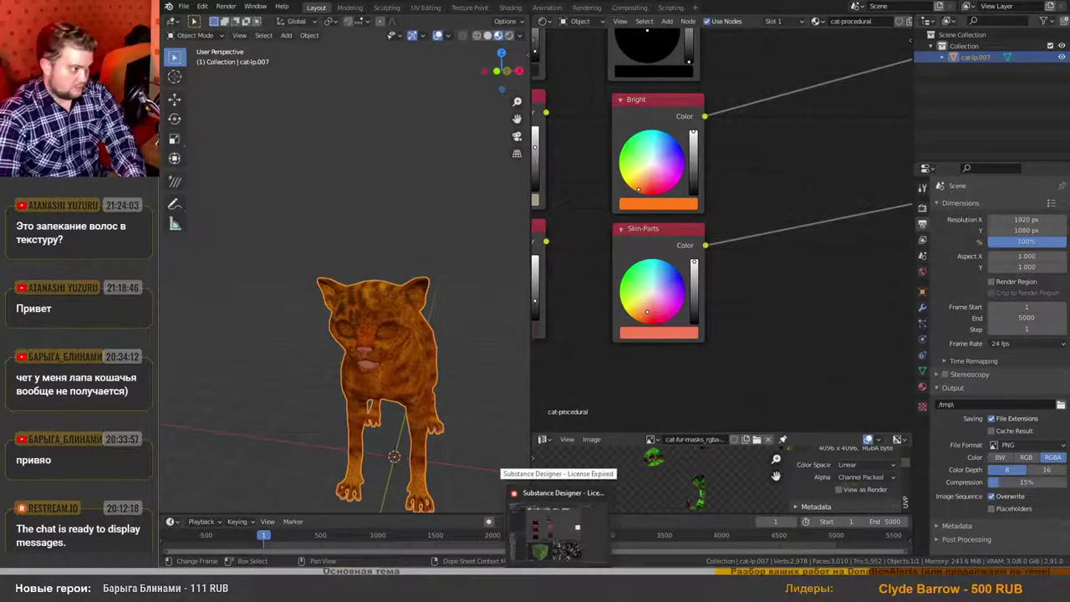
click(556, 525)
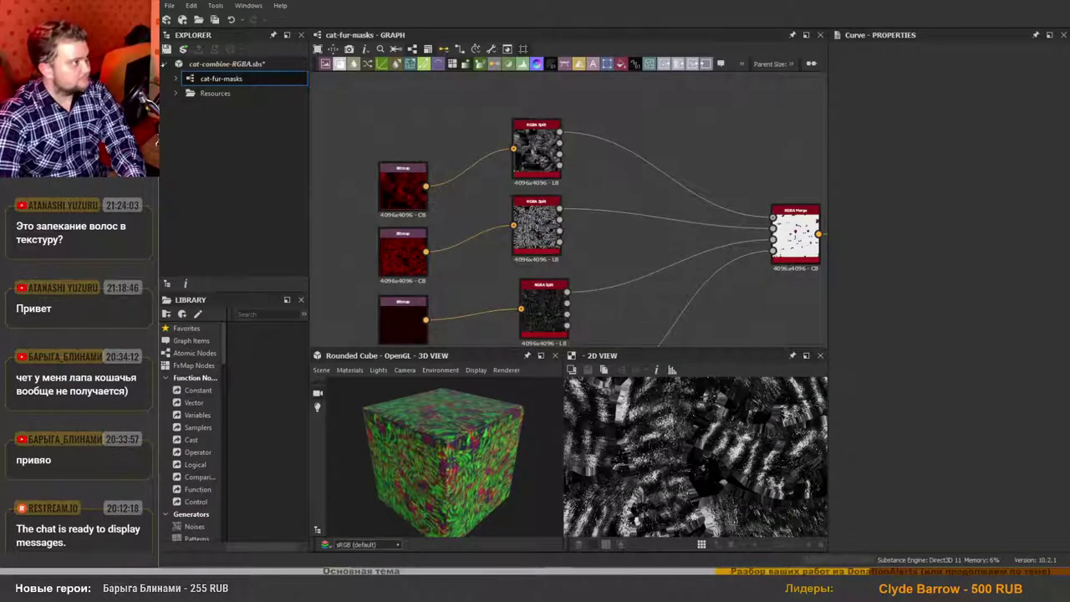
click(224, 63)
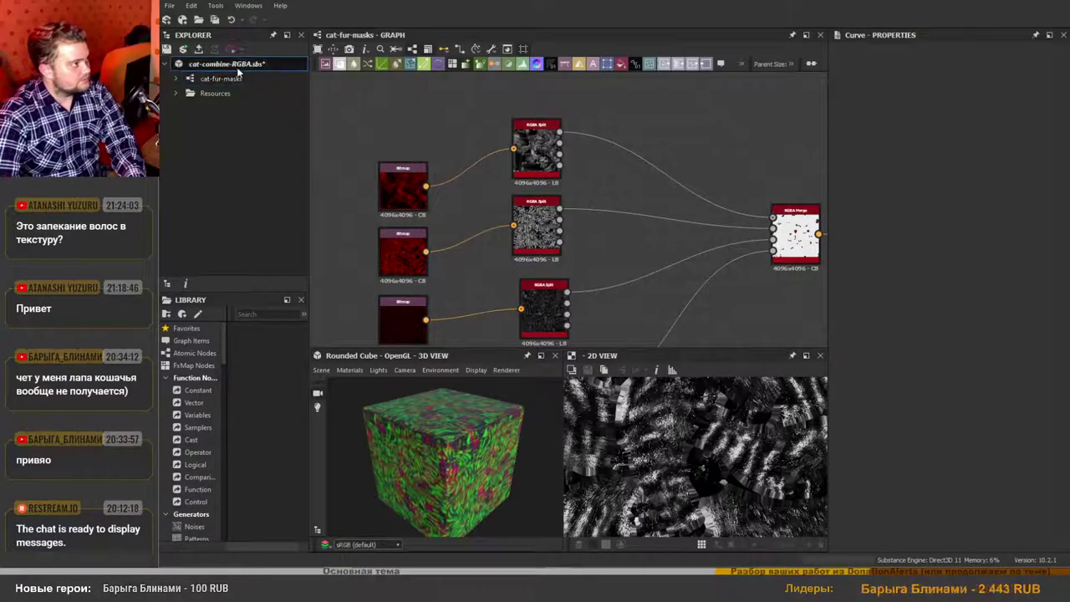
right_click(238, 65)
click(268, 138)
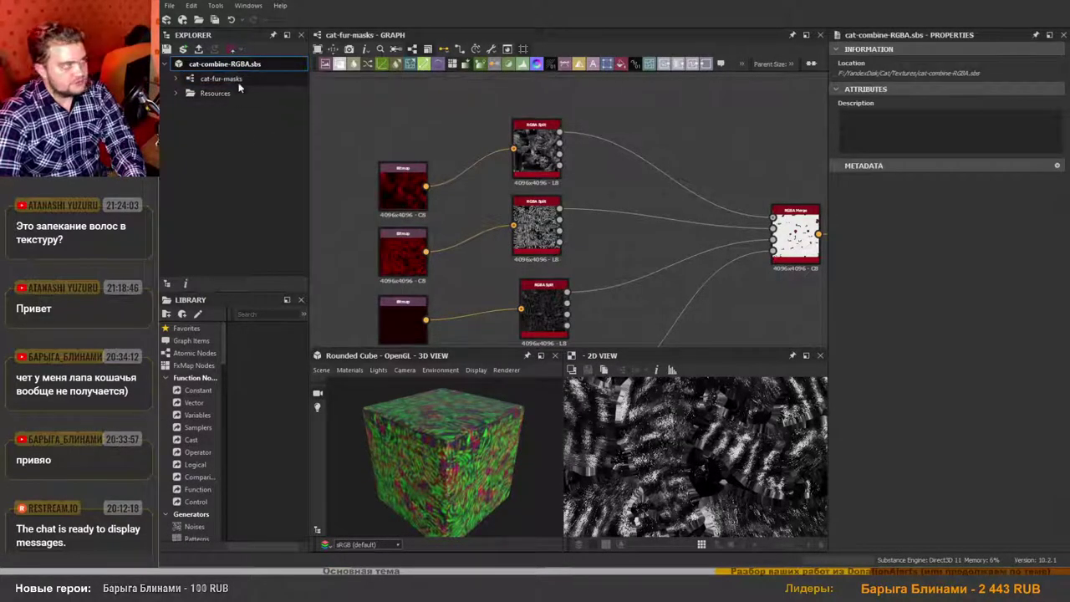
right_click(226, 65)
click(254, 237)
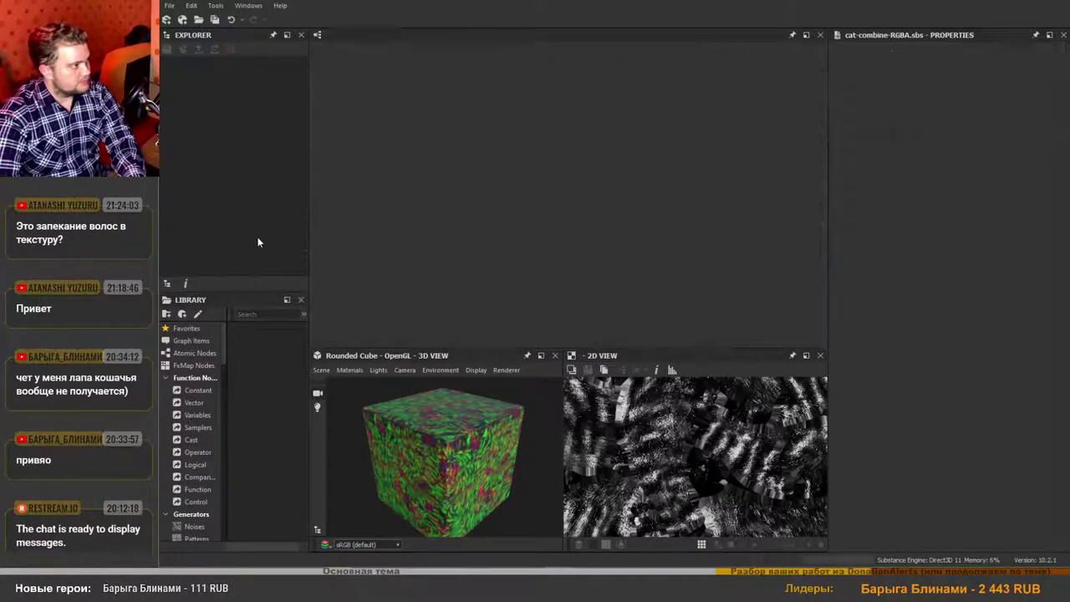
Create a new Substance graph named cat-eye from the PBR (Metallic/Roughness) template and give the graph area more height.
click(166, 19)
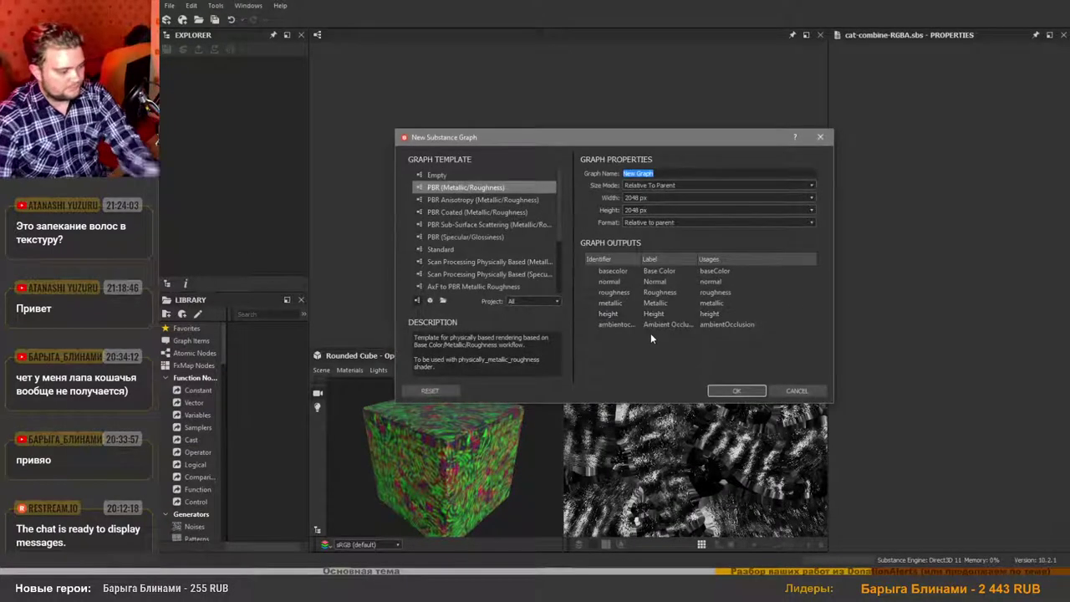
text(cat)
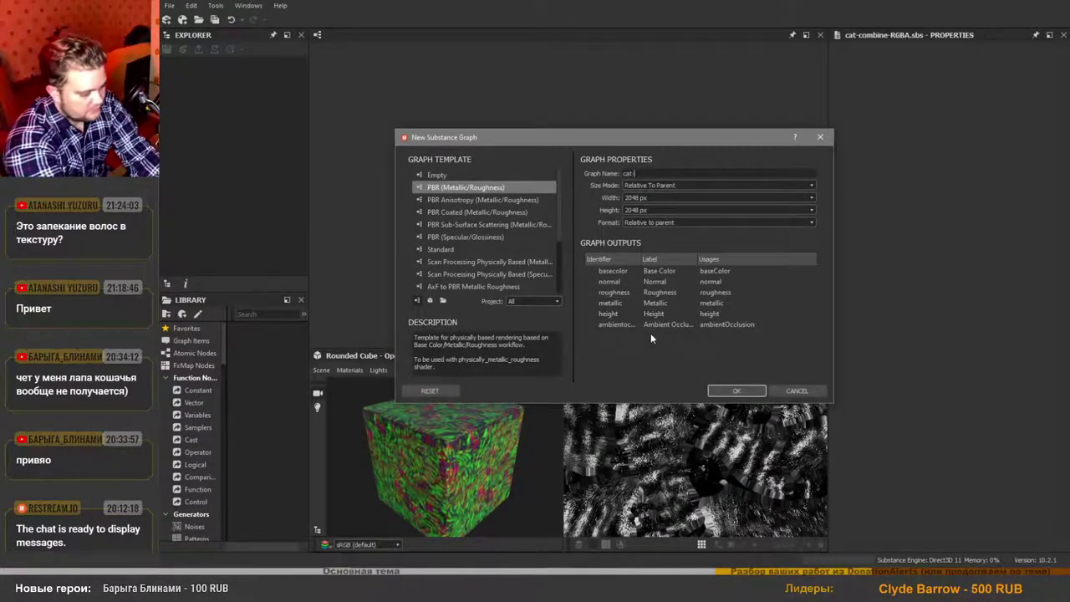
text(-eye)
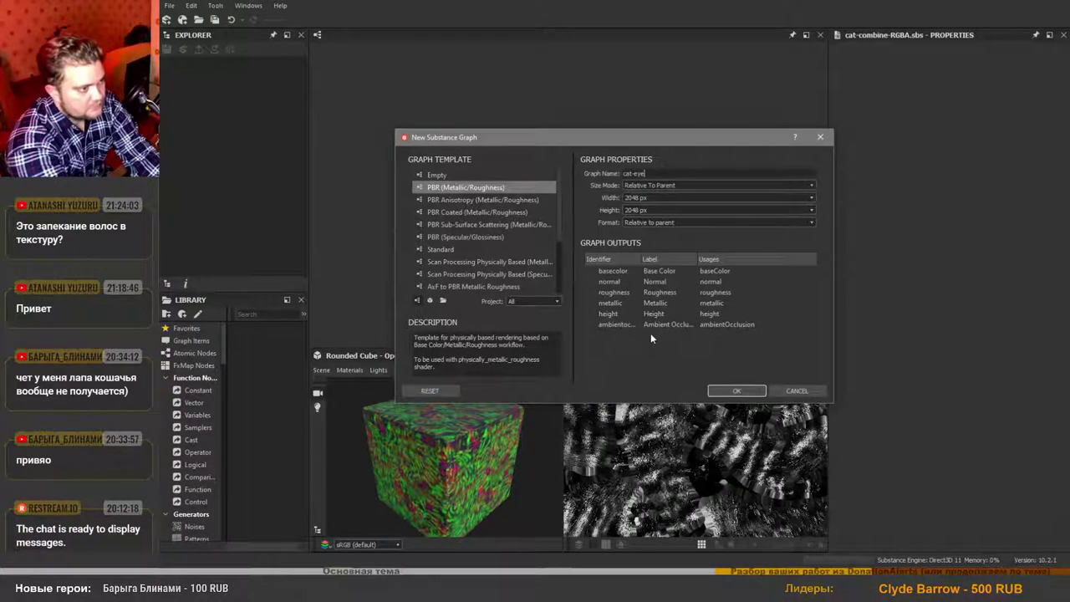
click(732, 391)
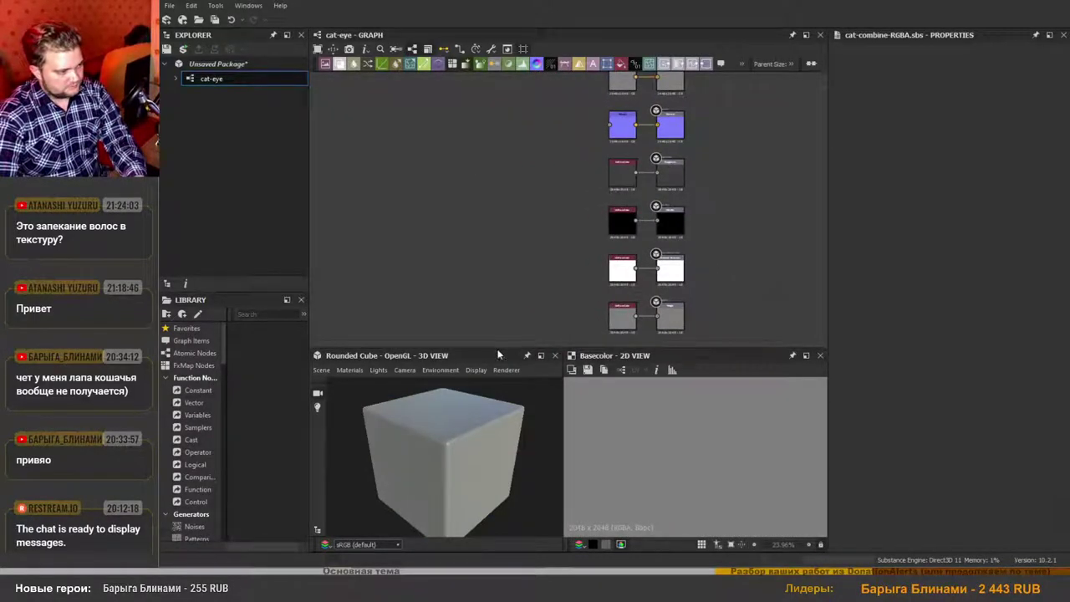
drag(496, 345, 499, 368)
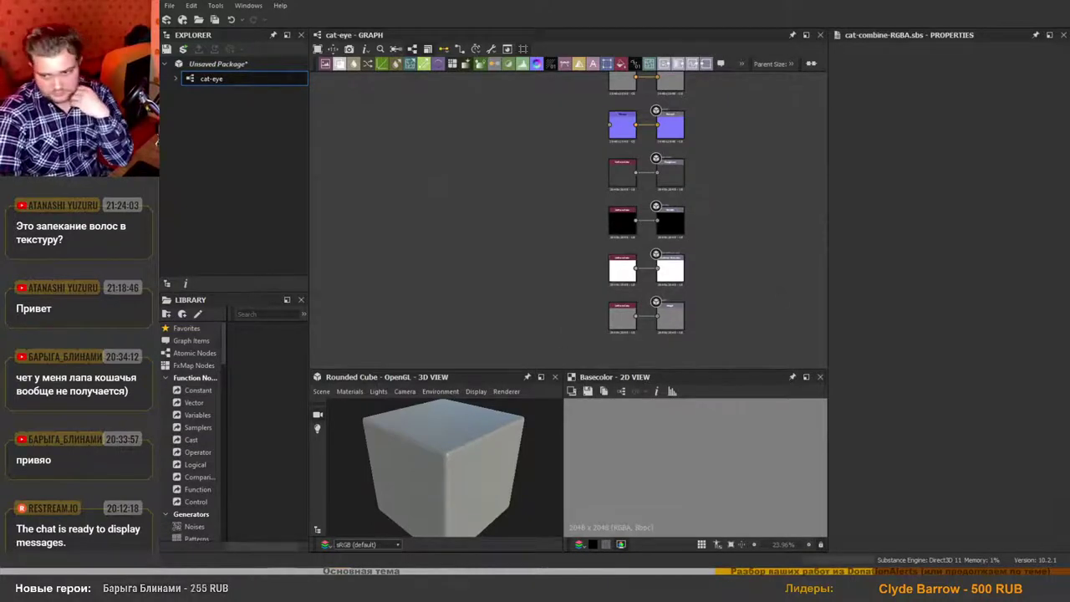
Bring the PureRef window over the graph and load the recent cat.pur reference board.
drag(890, 207, 521, 188)
right_click(575, 178)
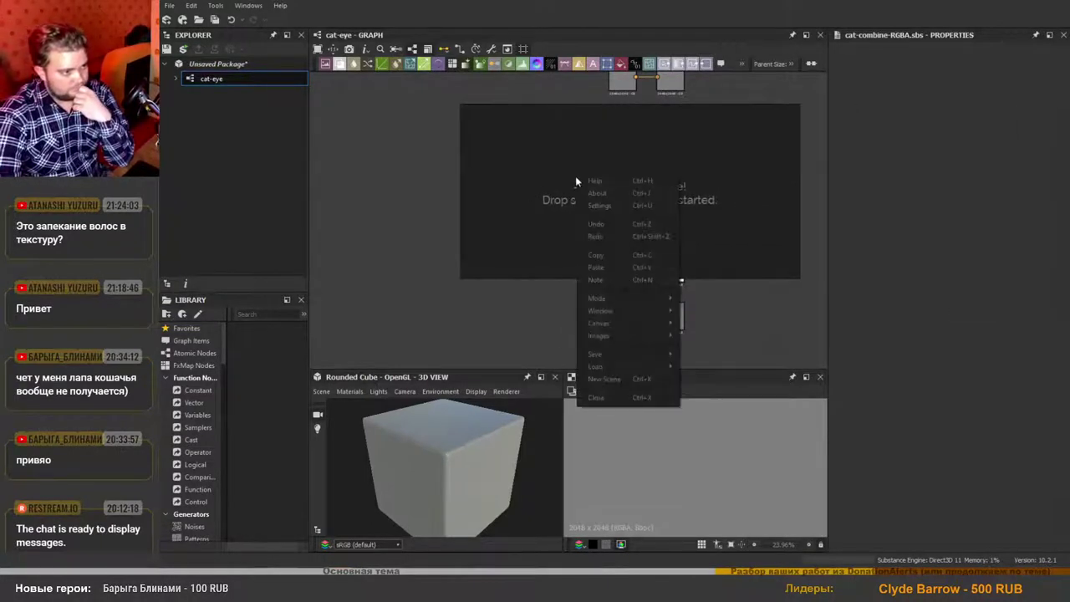
mouse_move(622, 368)
mouse_move(726, 378)
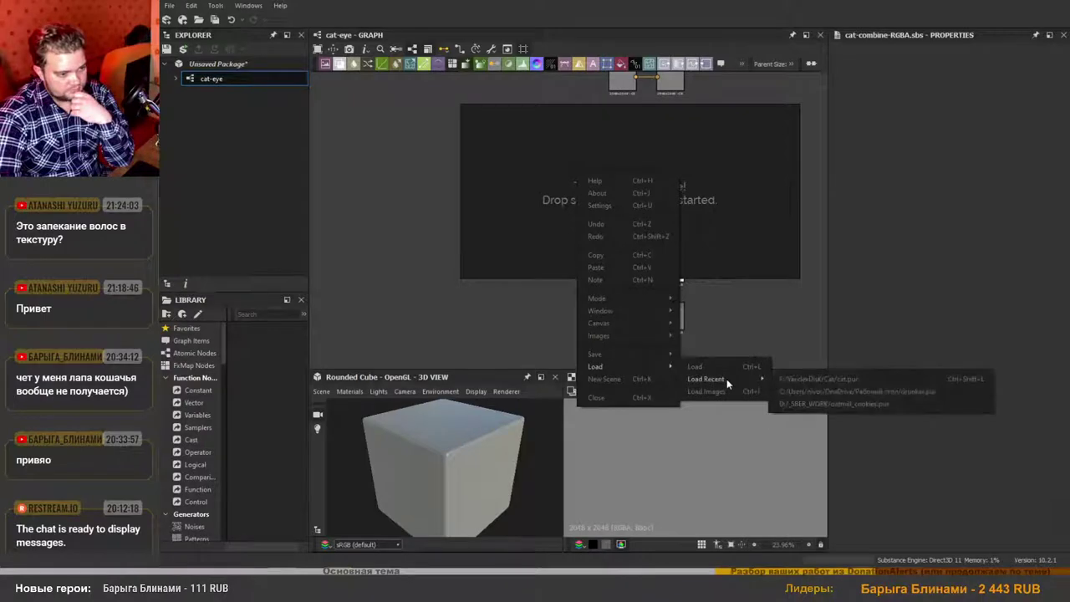
click(811, 382)
Study the eyes in the tabby cat reference photos, focusing on the iris pattern, slit pupil and dark rim.
scroll(637, 239, down, 3)
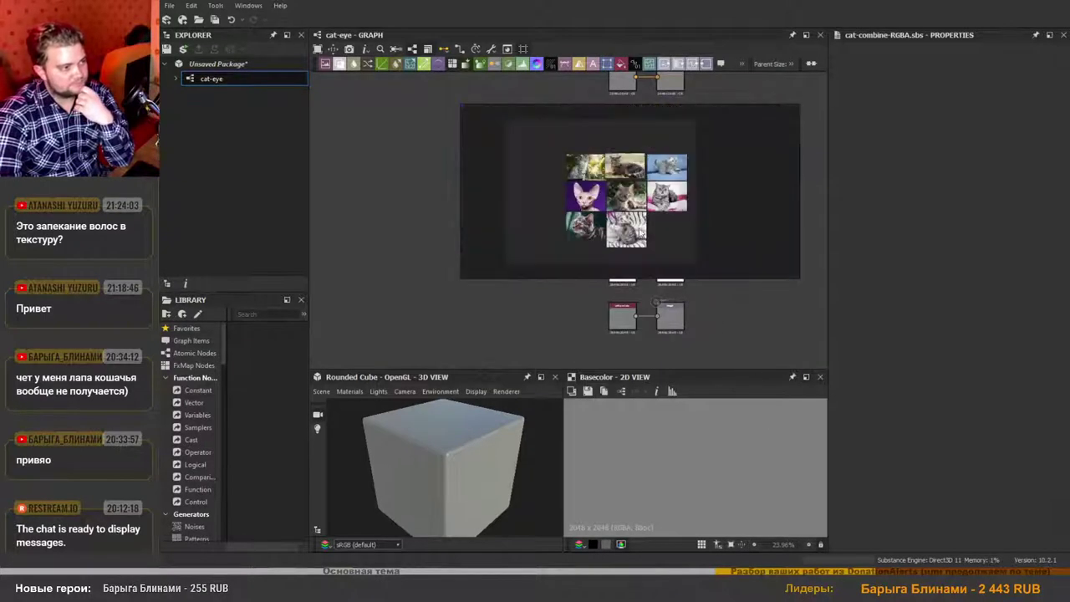
scroll(637, 217, up, 4)
scroll(637, 202, up, 4)
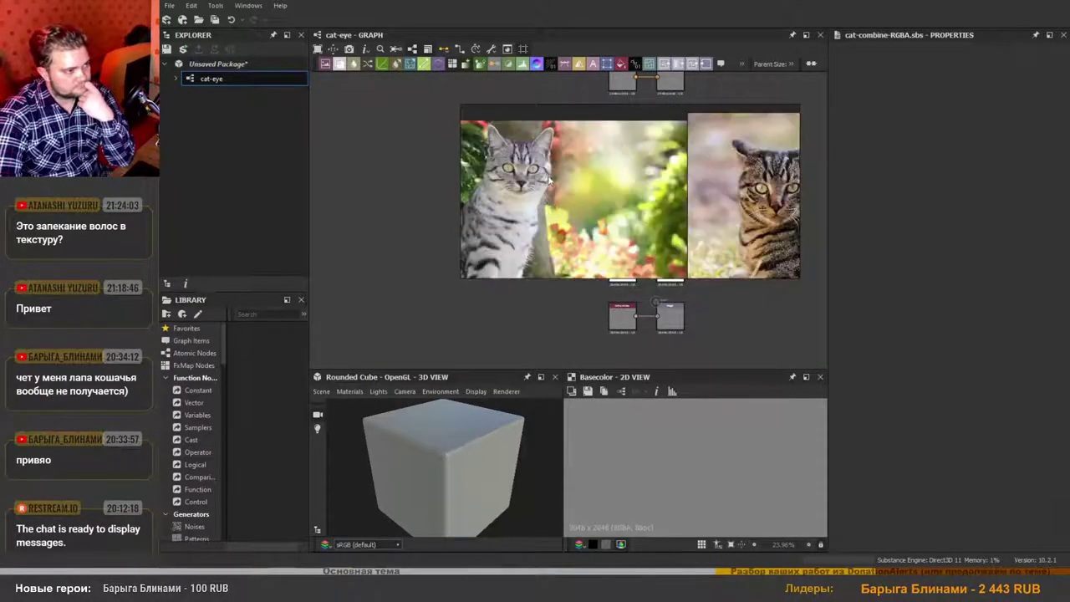
scroll(684, 214, down, 3)
scroll(684, 214, up, 5)
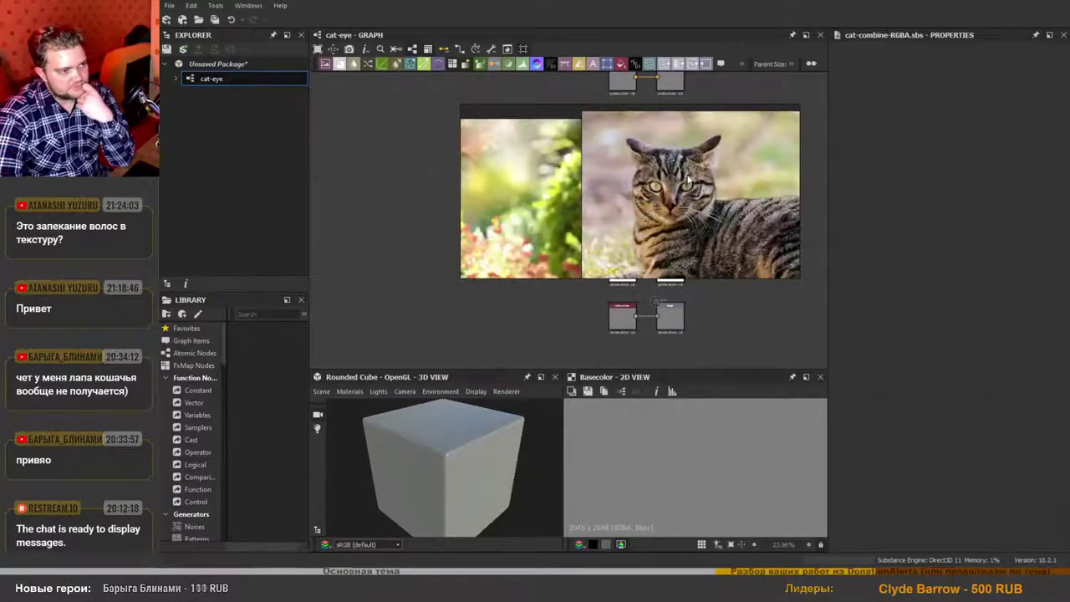
scroll(652, 219, down, 3)
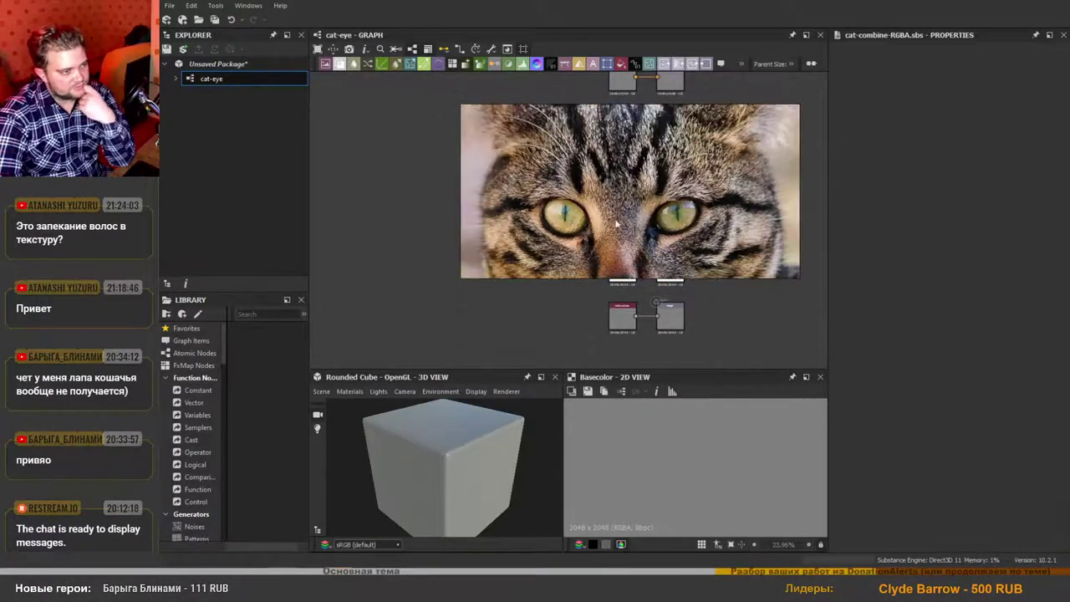
scroll(585, 218, up, 3)
scroll(579, 209, down, 2)
scroll(573, 199, up, 2)
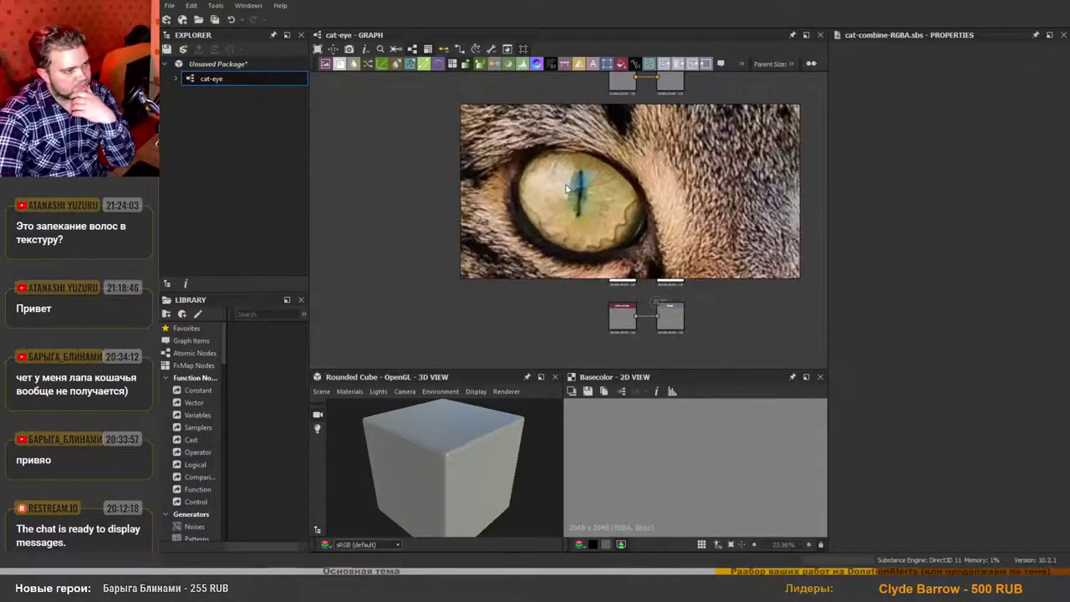
scroll(592, 192, down, 3)
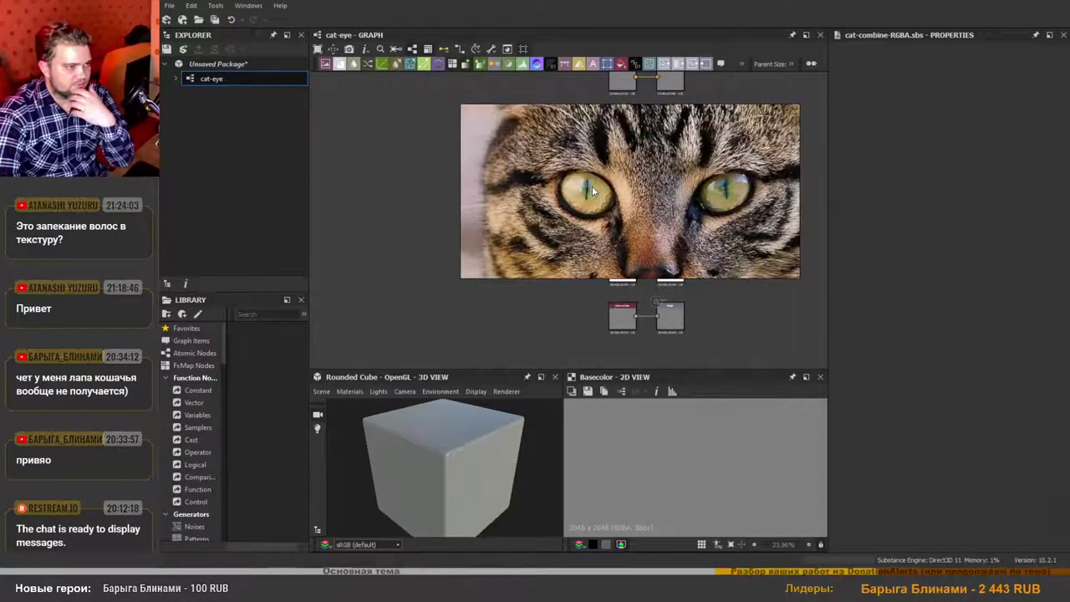
scroll(591, 187, up, 3)
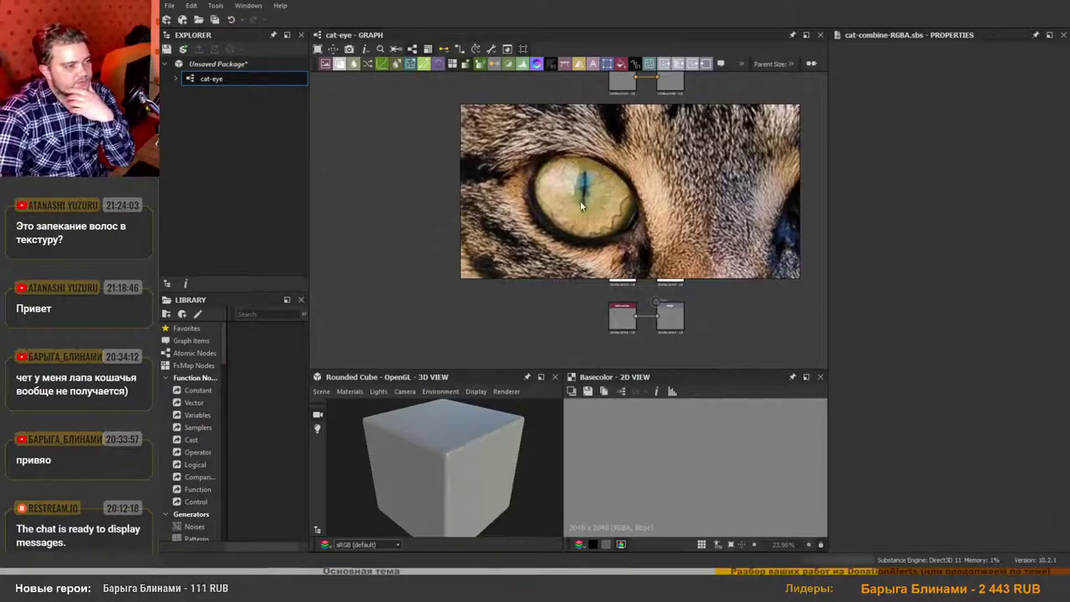
scroll(583, 206, up, 1)
scroll(606, 204, down, 4)
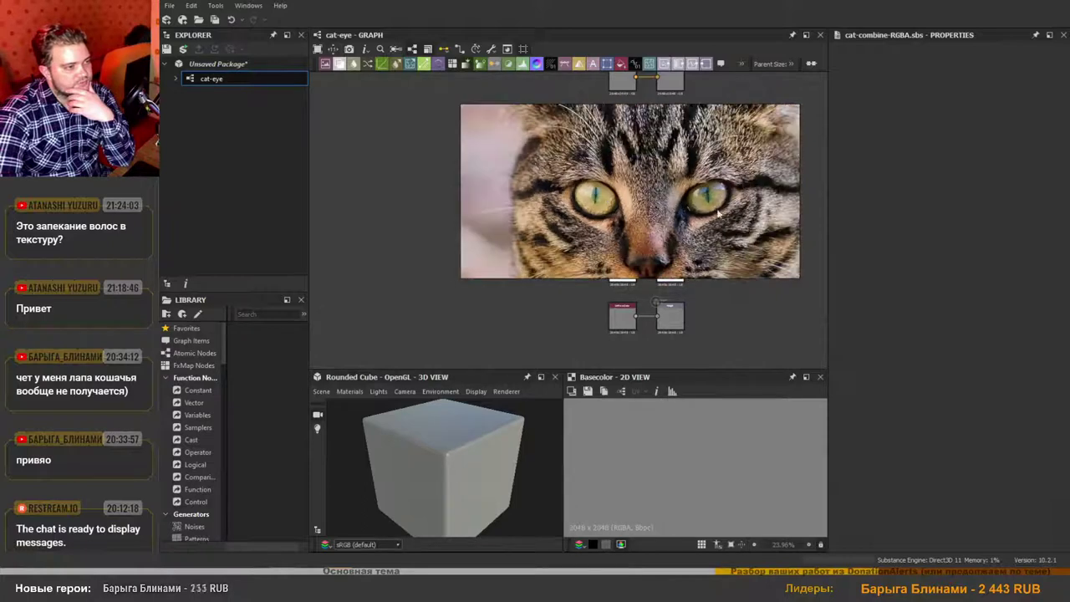
scroll(698, 207, up, 2)
scroll(698, 205, down, 2)
scroll(553, 212, up, 2)
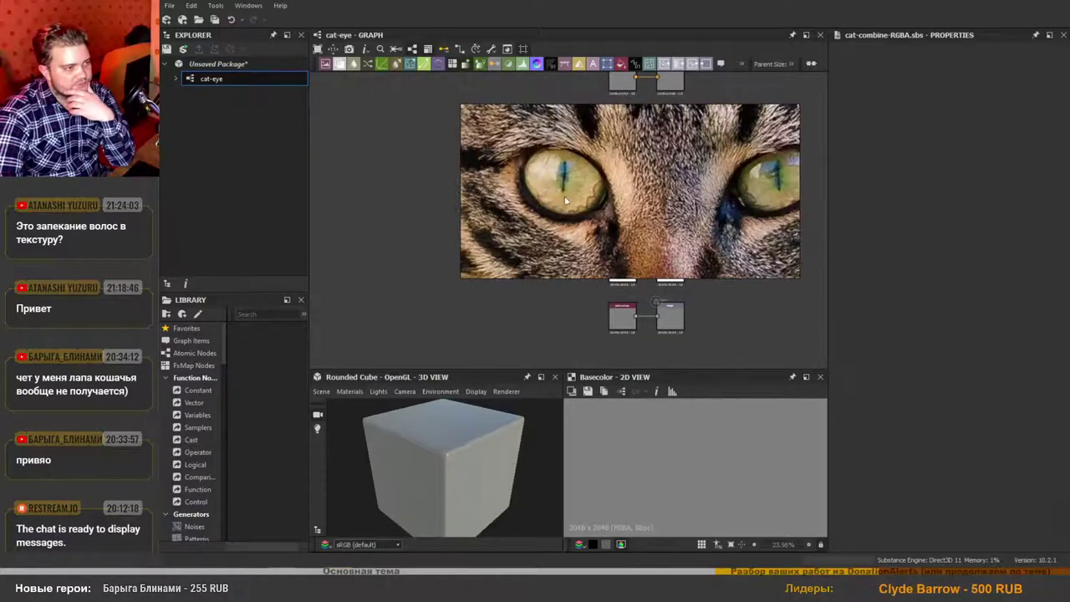
middle_drag(559, 198, 616, 222)
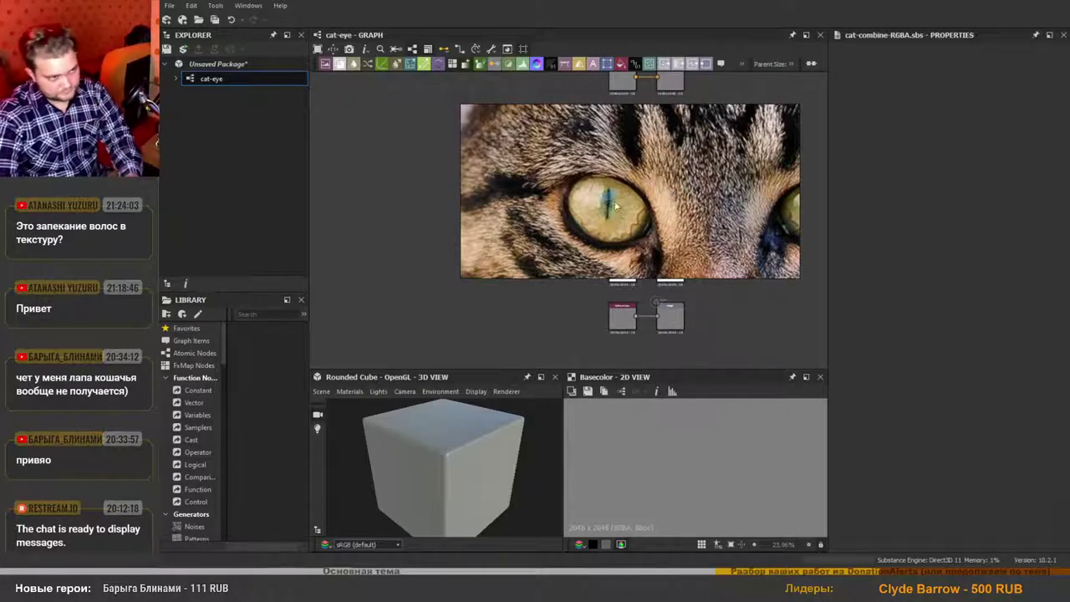
Place the PureRef reference over the empty properties area, clear of the graph nodes, and enlarge the cat's eye in it.
drag(615, 205, 864, 195)
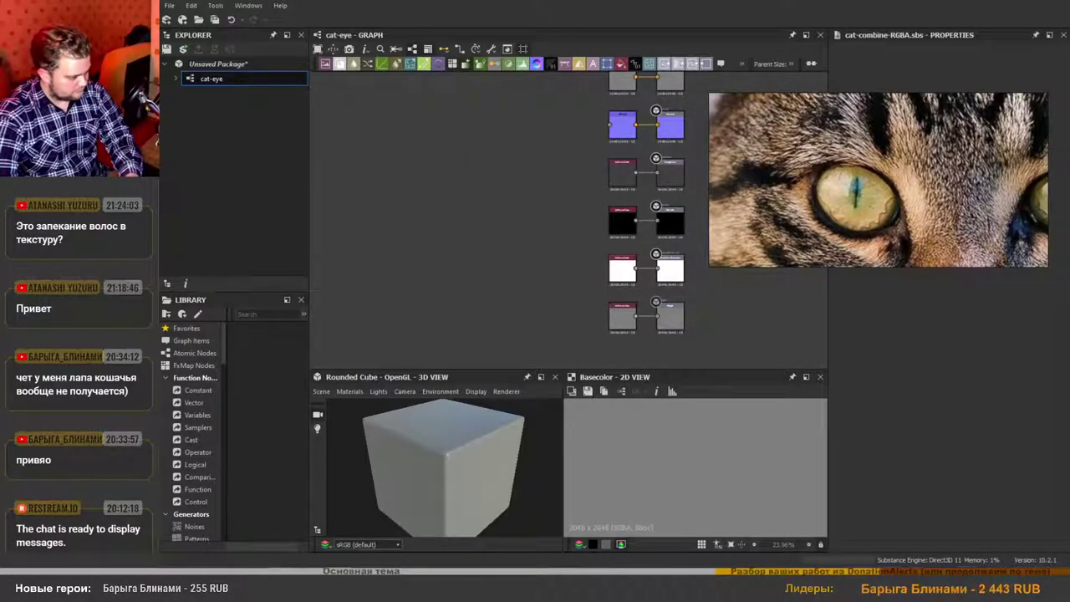
mouse_move(288, 587)
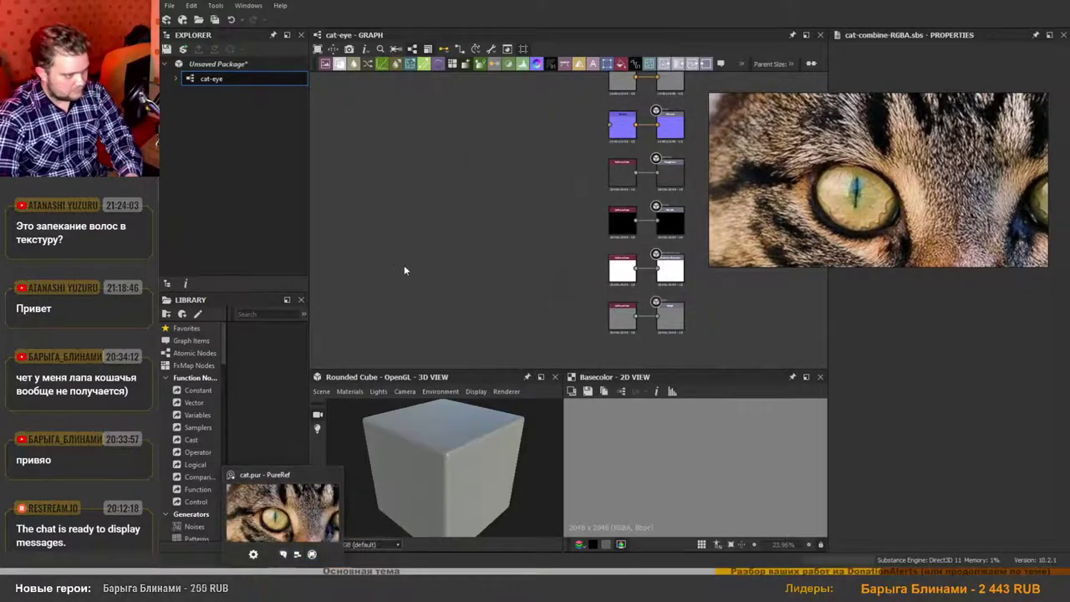
right_drag(869, 197, 881, 132)
scroll(879, 134, up, 4)
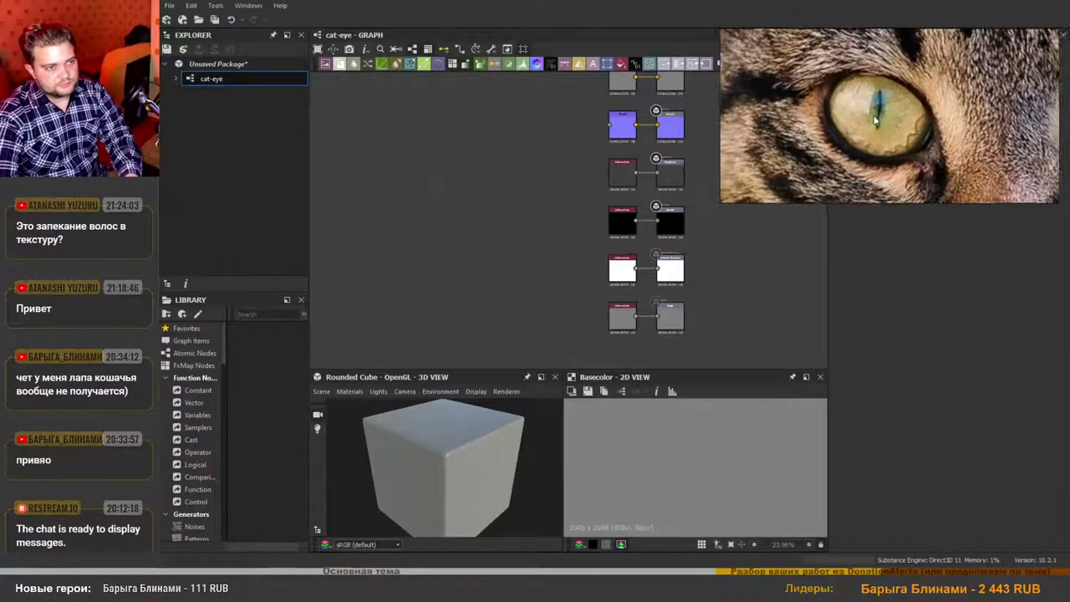
Widen the library area and add a Grunge Map 005 noise node to the empty part of the cat-eye graph.
middle_drag(495, 183, 506, 219)
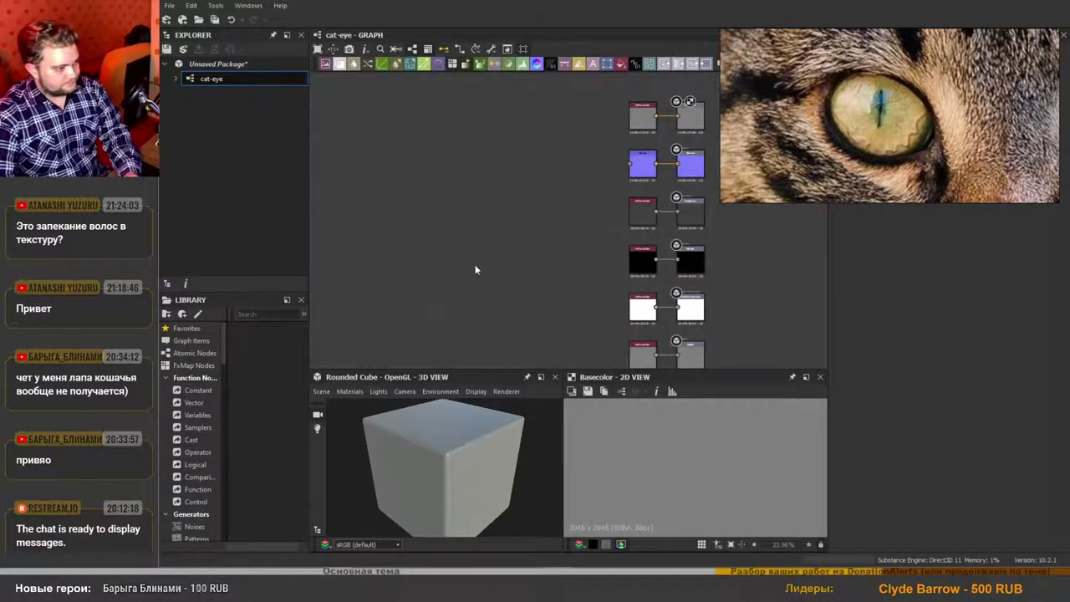
scroll(181, 448, down, 3)
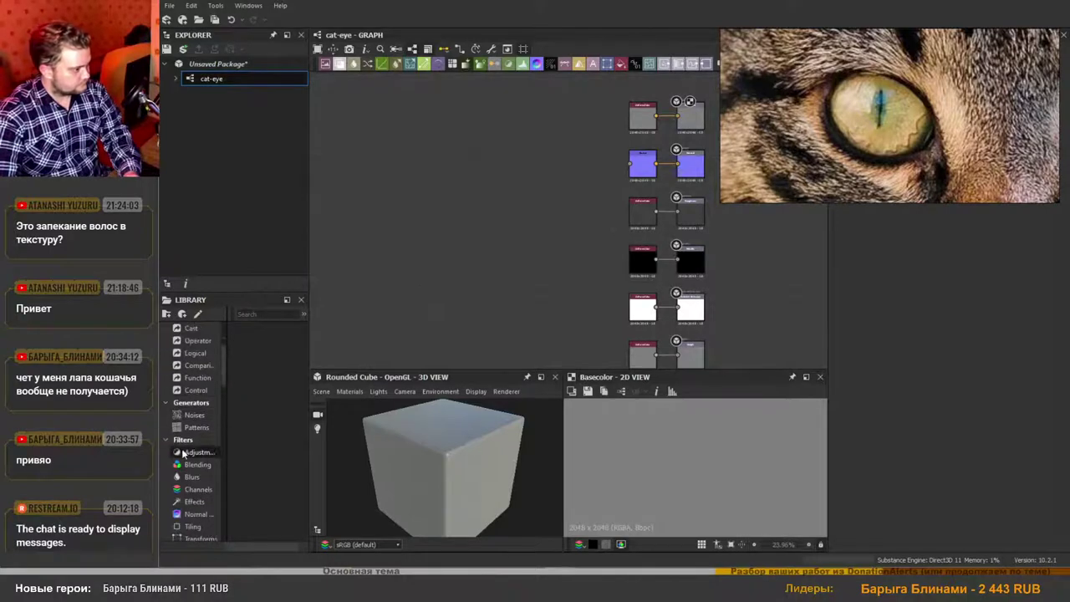
click(196, 427)
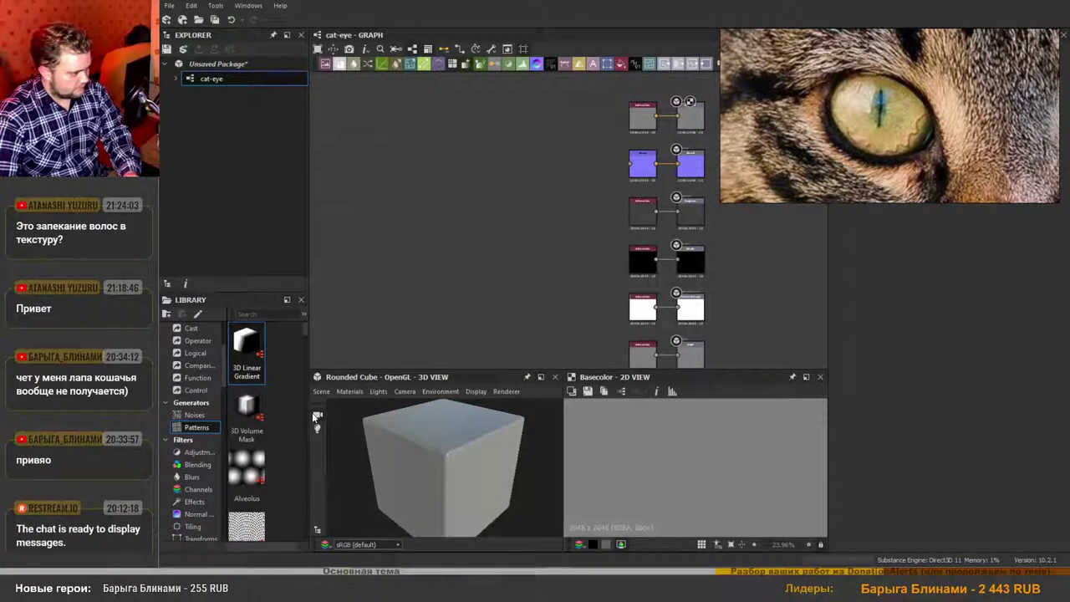
drag(315, 416, 401, 425)
drag(397, 355, 390, 501)
click(194, 415)
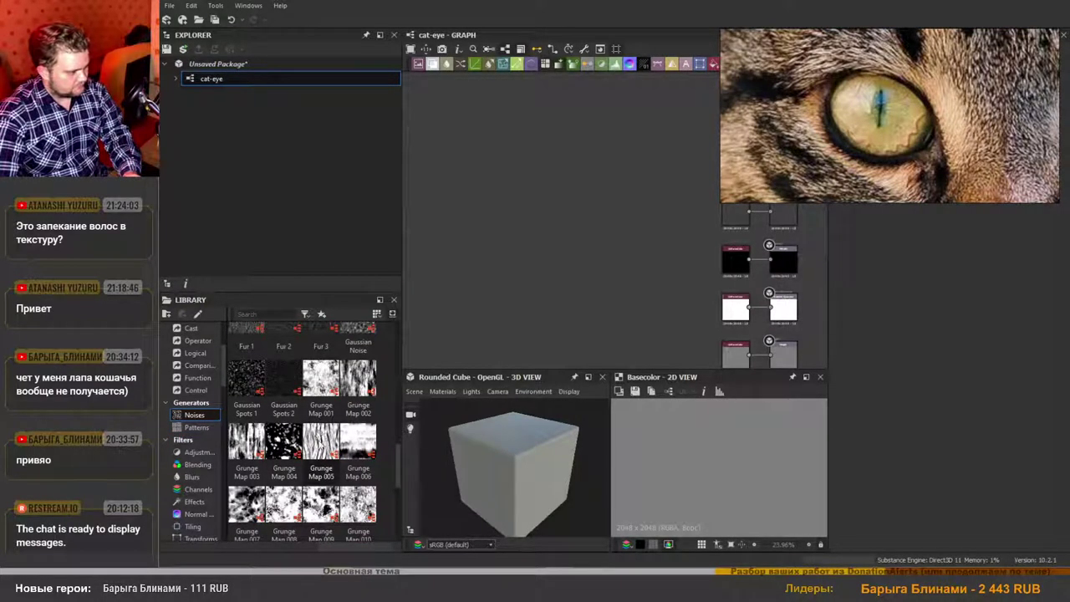
drag(321, 443, 545, 264)
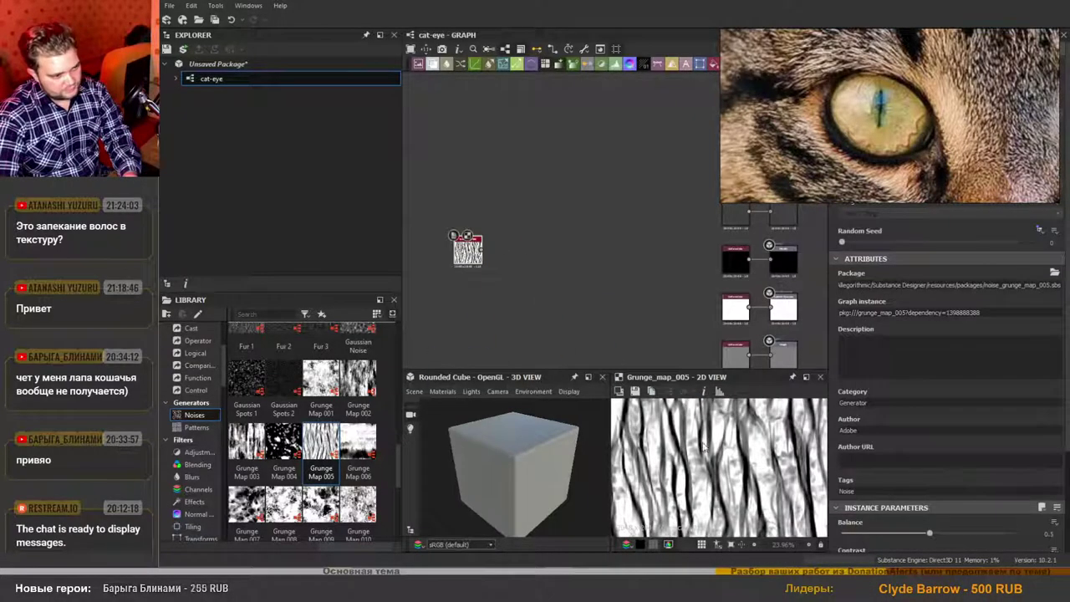
Set the Grunge Map 005 node's Balance to 0.36 and Contrast to 0.
key(f)
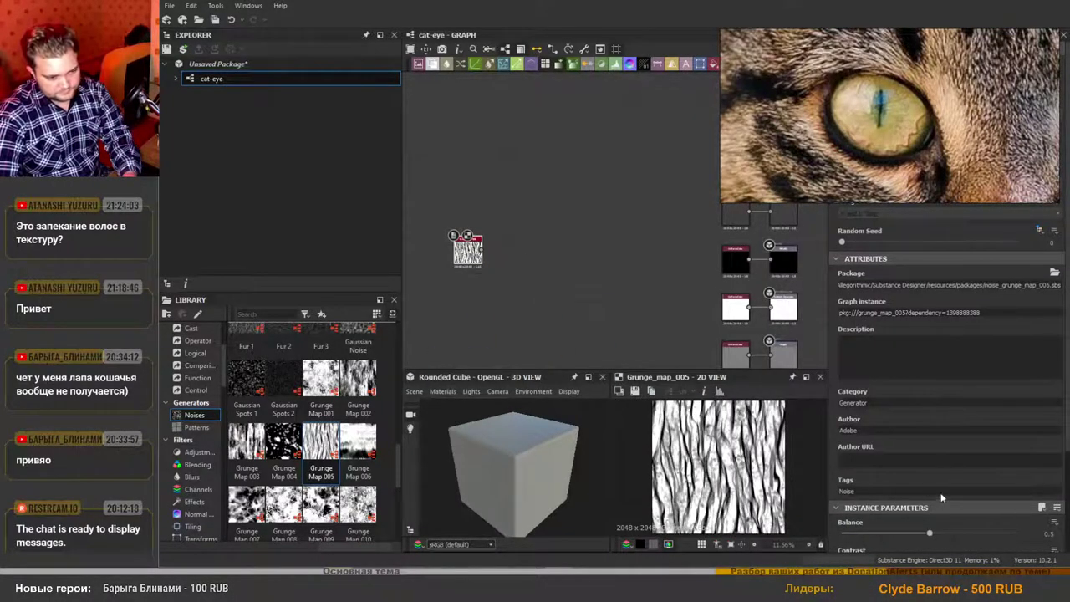
scroll(941, 498, down, 4)
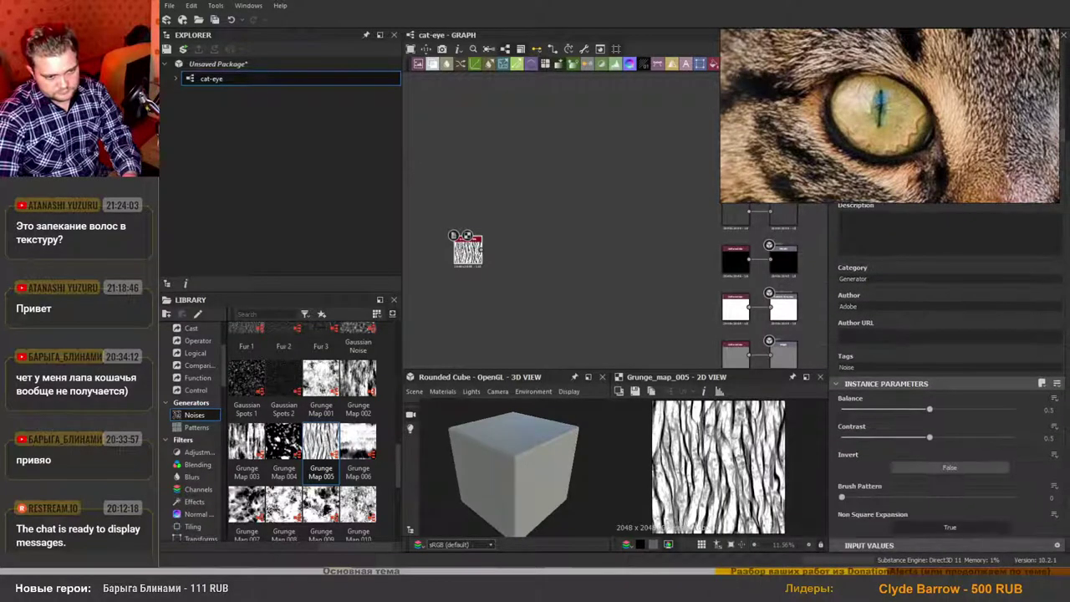
drag(929, 409, 905, 409)
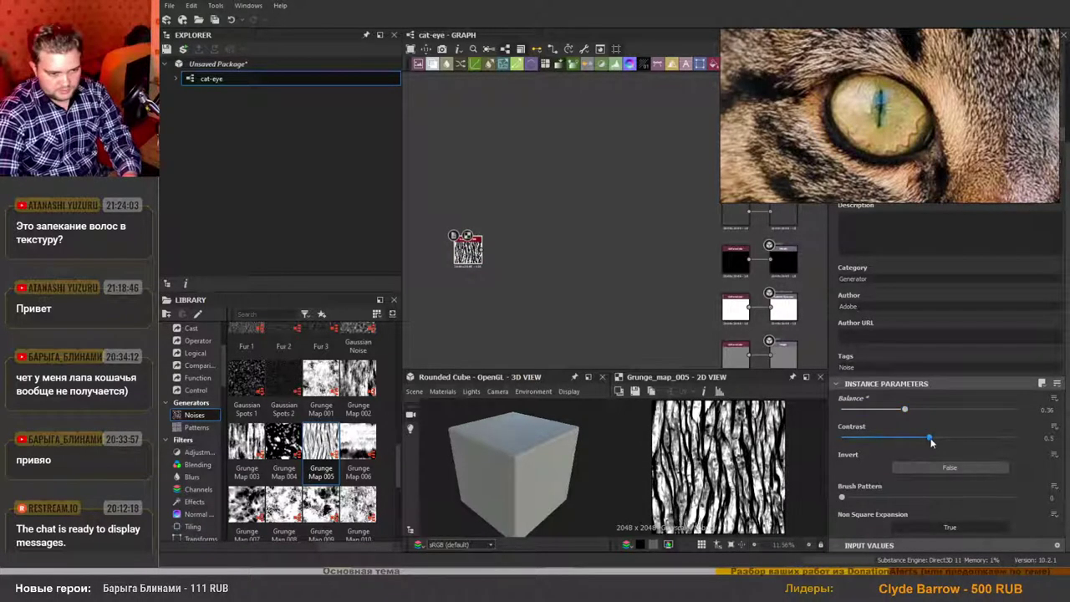
drag(930, 437, 825, 447)
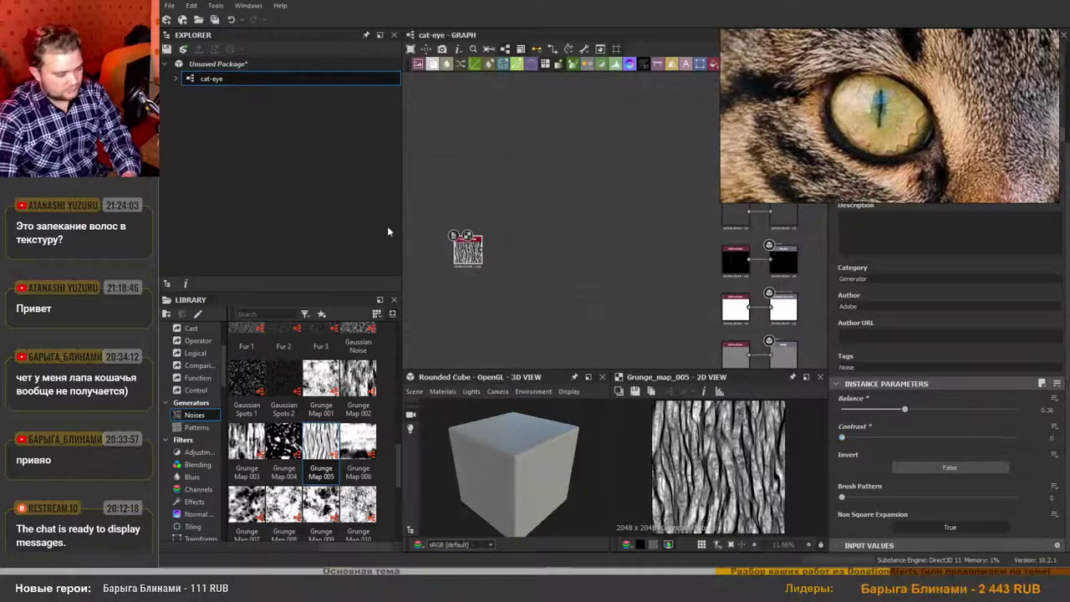
Add a Shape Mapper node fed by Grunge Map 005 and enlarge the 2D preview of its ring.
middle_drag(530, 293, 565, 298)
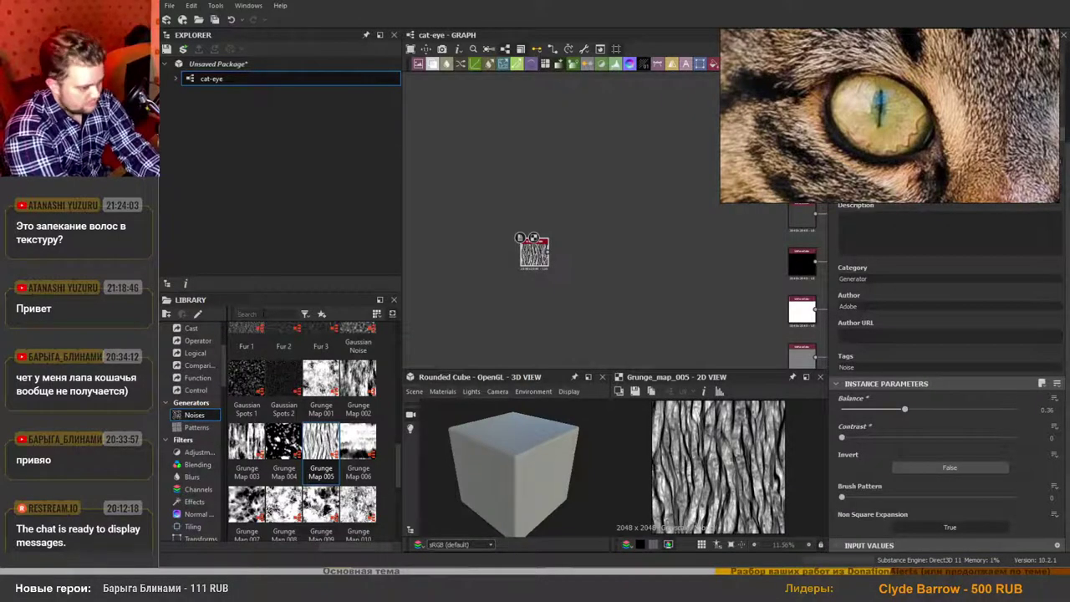
text(shap)
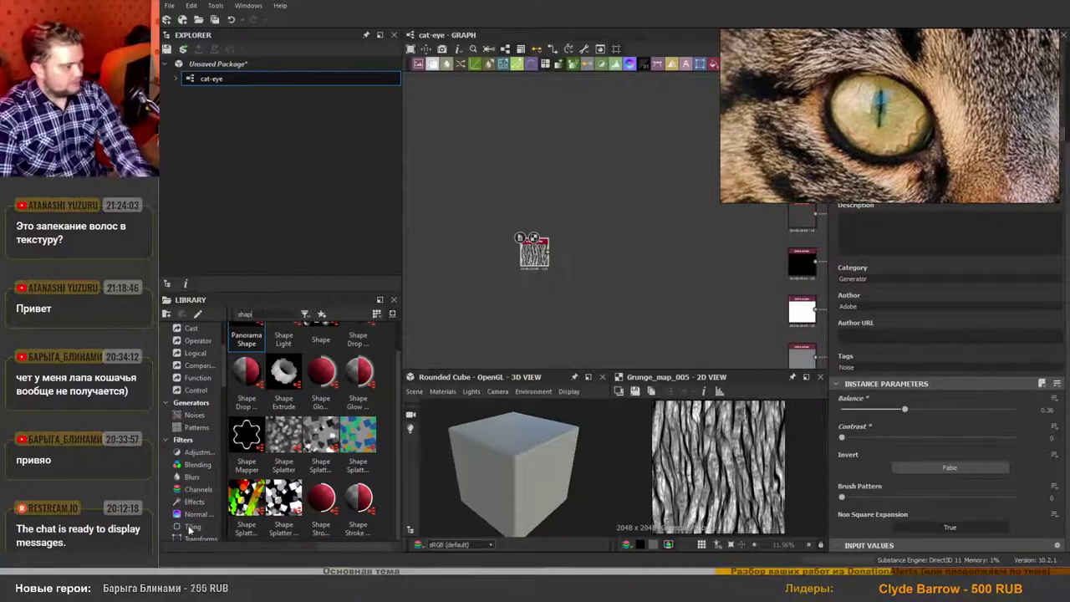
drag(247, 439, 642, 277)
scroll(584, 227, up, 3)
scroll(531, 269, up, 3)
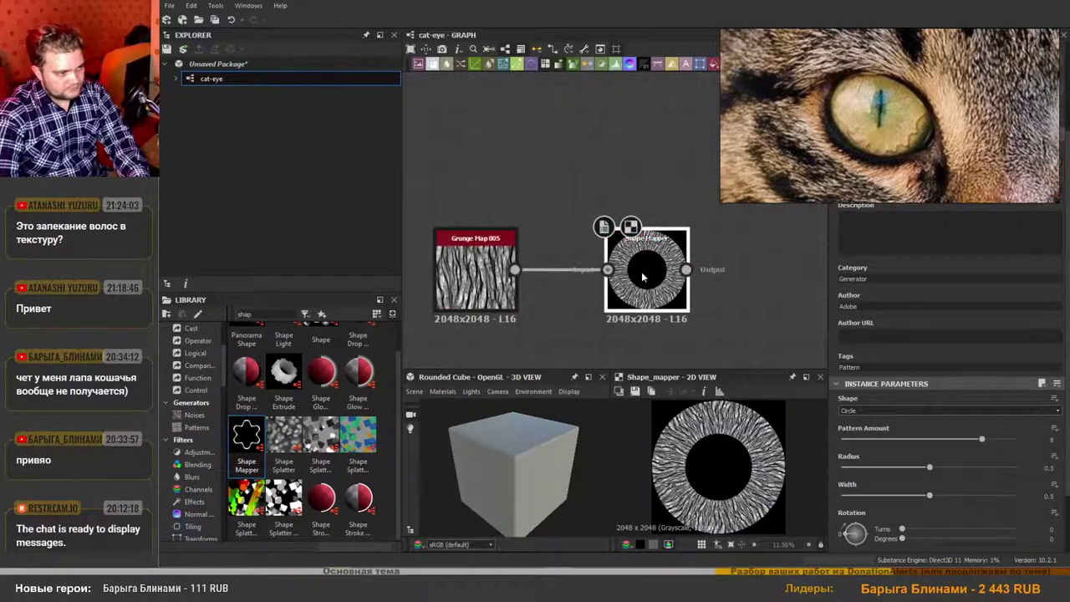
scroll(691, 446, up, 2)
scroll(724, 458, down, 3)
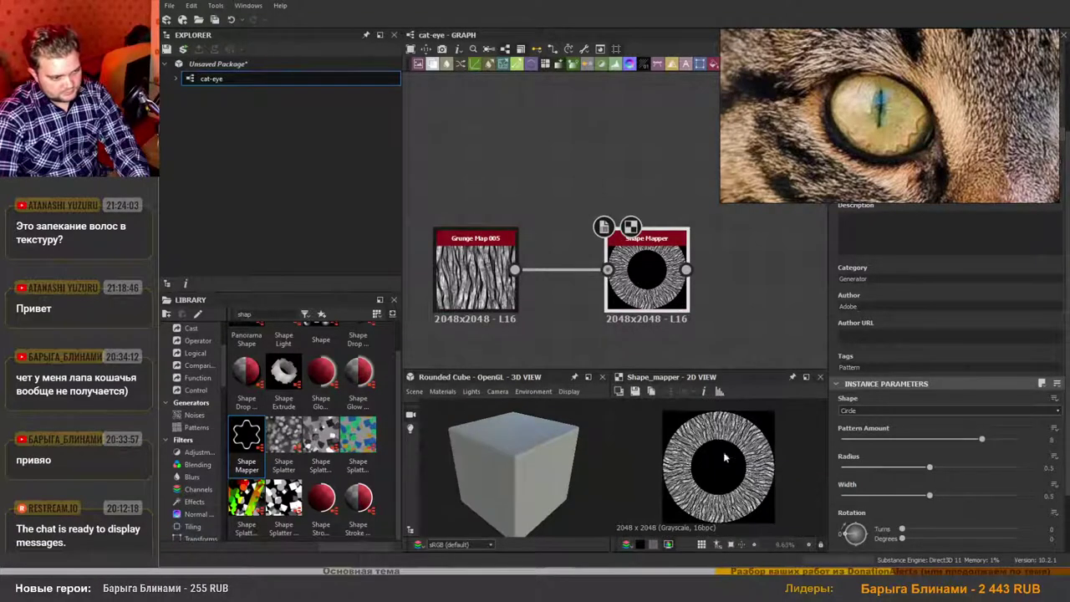
drag(729, 369, 729, 355)
scroll(723, 425, up, 2)
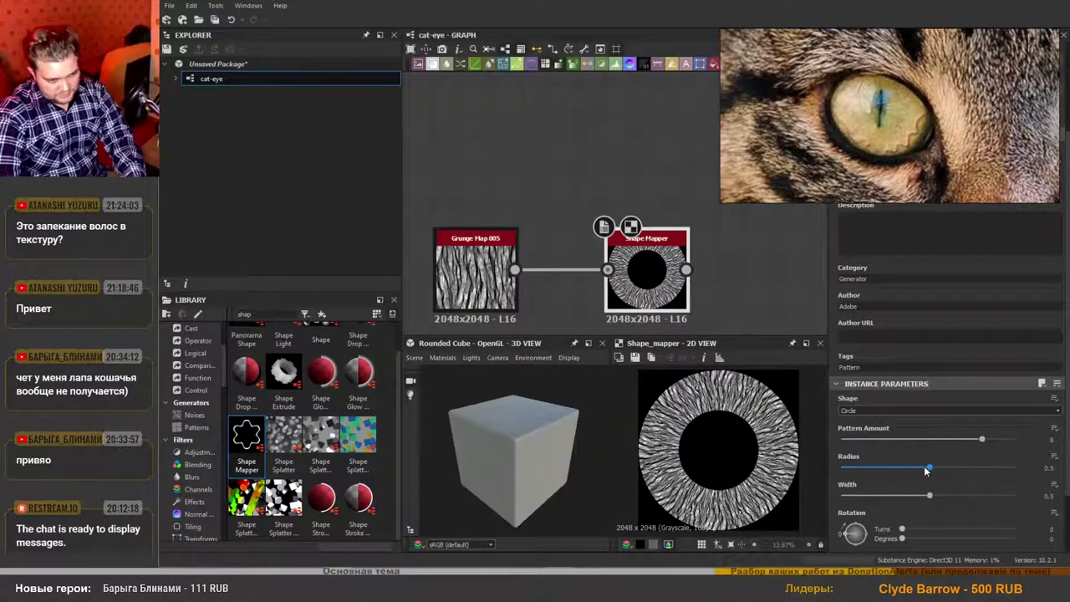
Close the Shape Mapper's ring into a solid iris disc with Radius 0 and Width 0.76, checking against the cat-eye reference.
drag(925, 470, 838, 476)
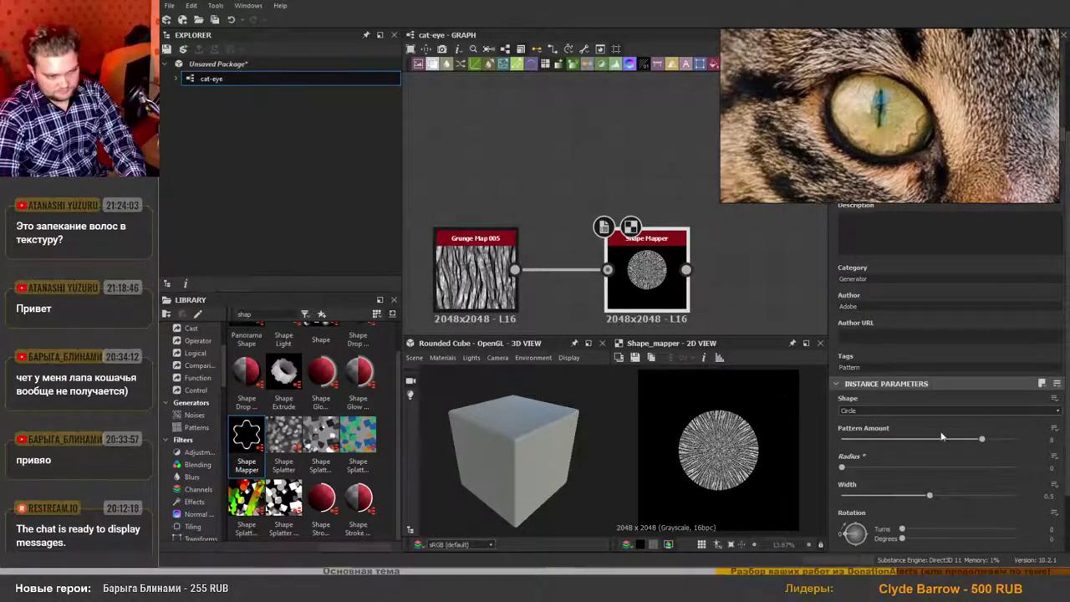
drag(929, 496, 986, 512)
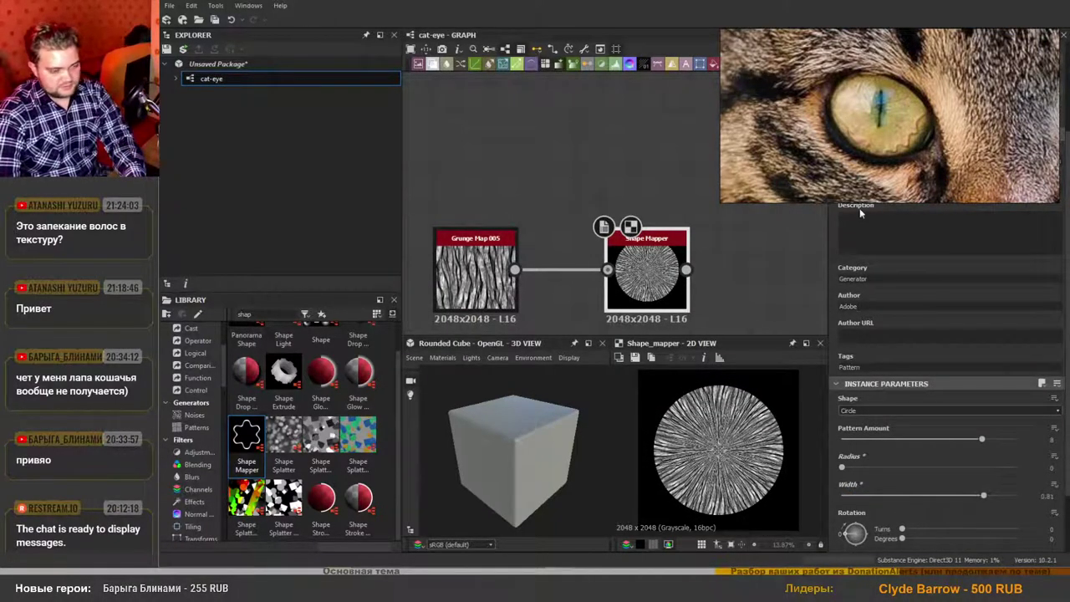
scroll(868, 129, down, 3)
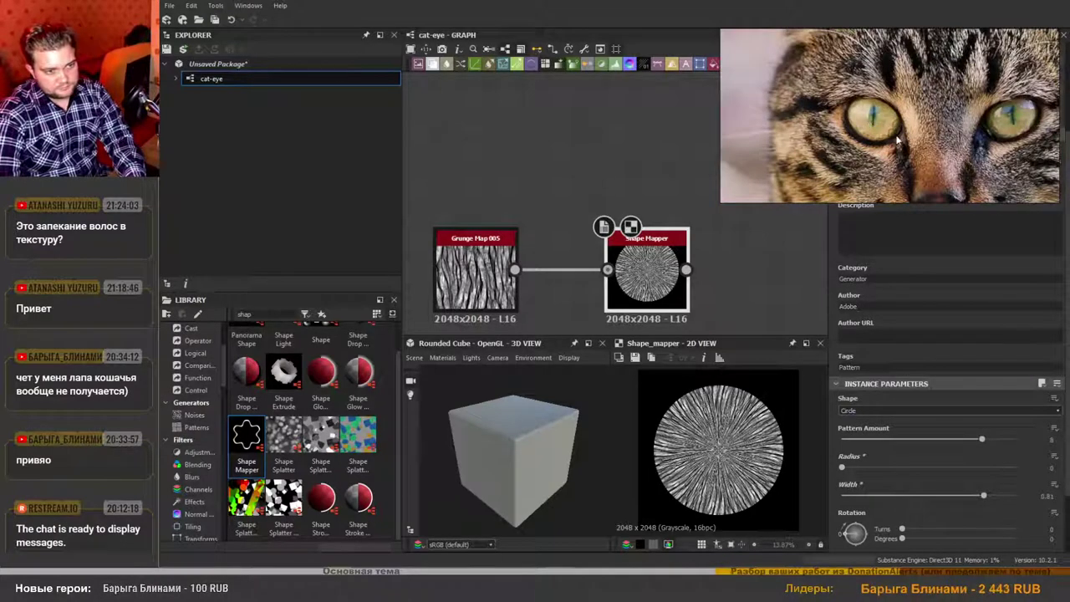
mouse_move(983, 496)
mouse_down()
mouse_move(964, 498)
mouse_move(975, 496)
mouse_up()
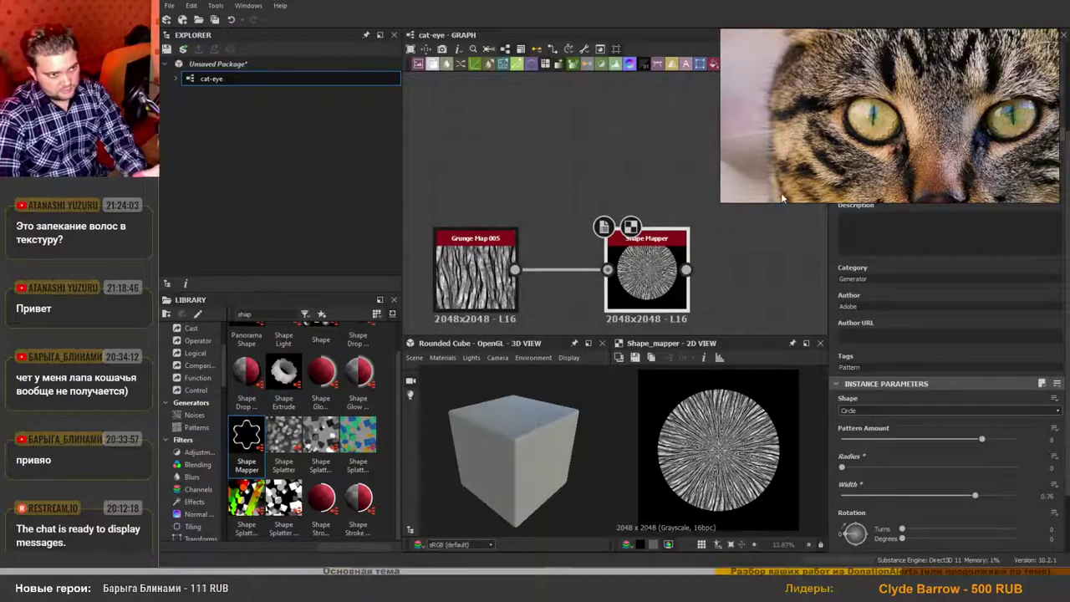
scroll(719, 269, down, 3)
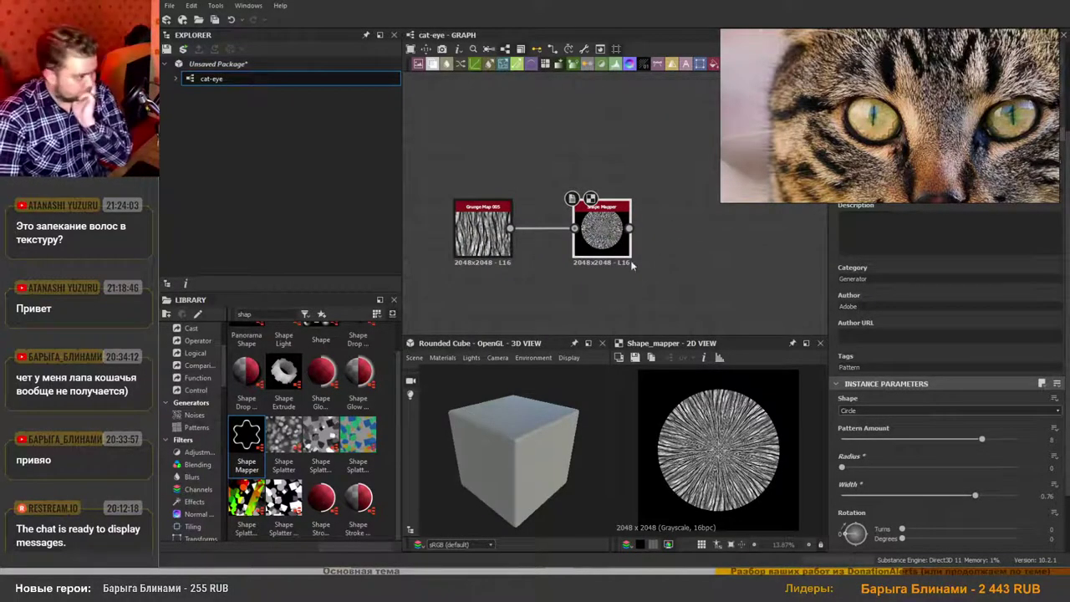
Set the Shape Mapper's Pattern Amount to 11 for finer radial iris fibres.
scroll(882, 122, up, 5)
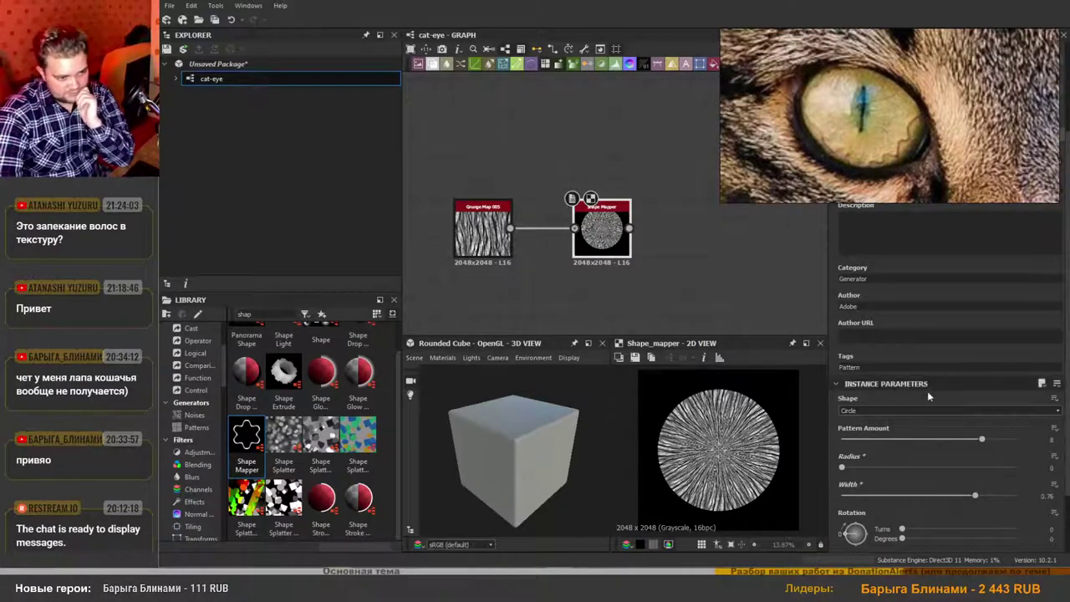
scroll(963, 428, down, 2)
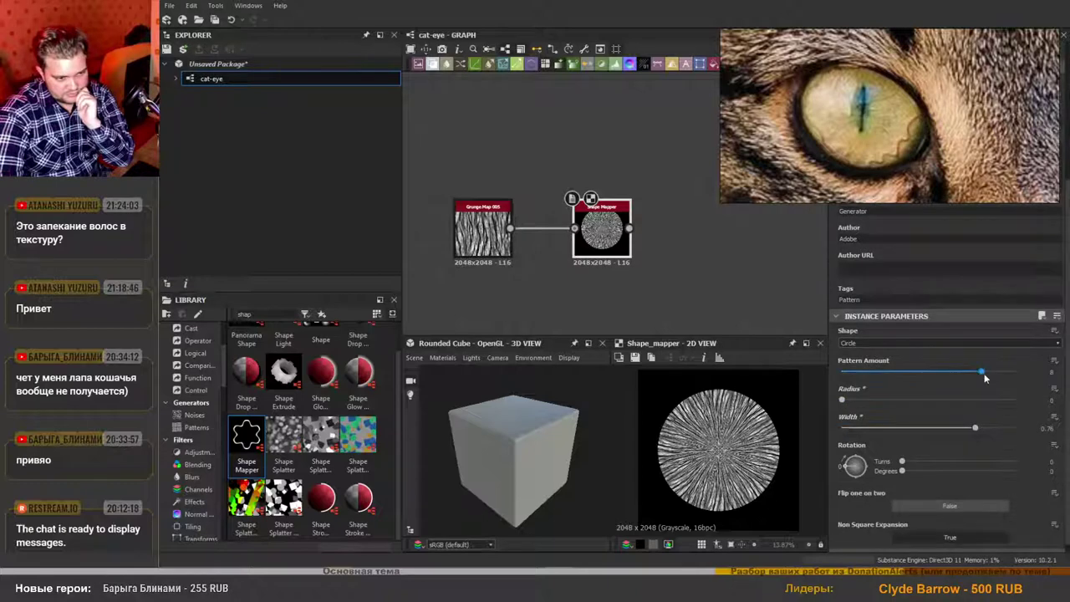
drag(983, 373, 1017, 373)
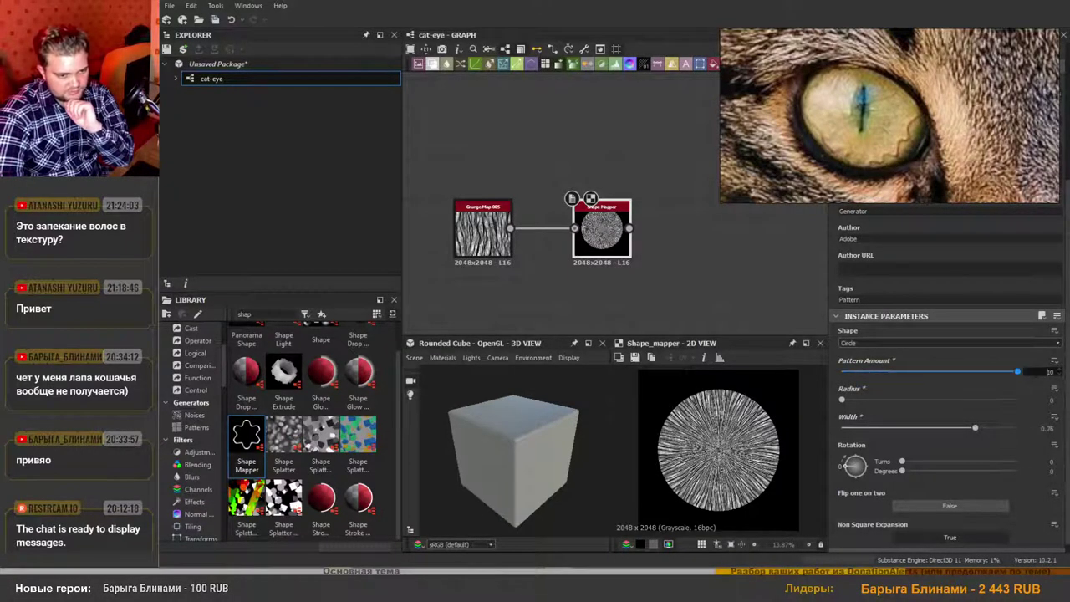
click(1058, 369)
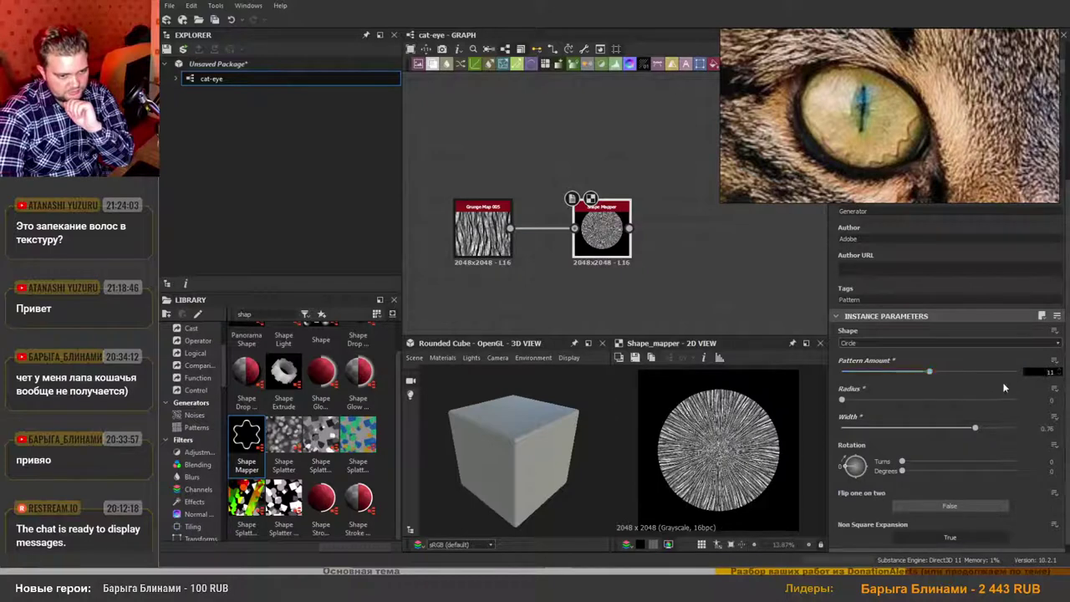
click(948, 377)
mouse_move(947, 374)
mouse_down()
mouse_move(961, 374)
mouse_move(930, 377)
mouse_move(978, 382)
mouse_move(935, 380)
mouse_up()
click(934, 384)
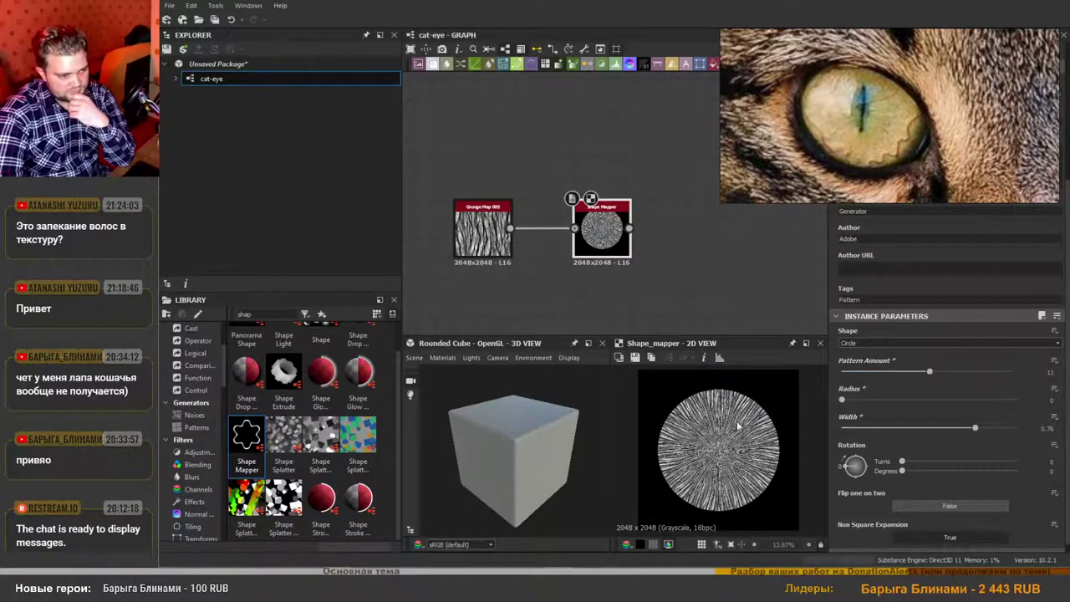
scroll(738, 428, up, 2)
scroll(738, 435, down, 2)
scroll(740, 447, up, 1)
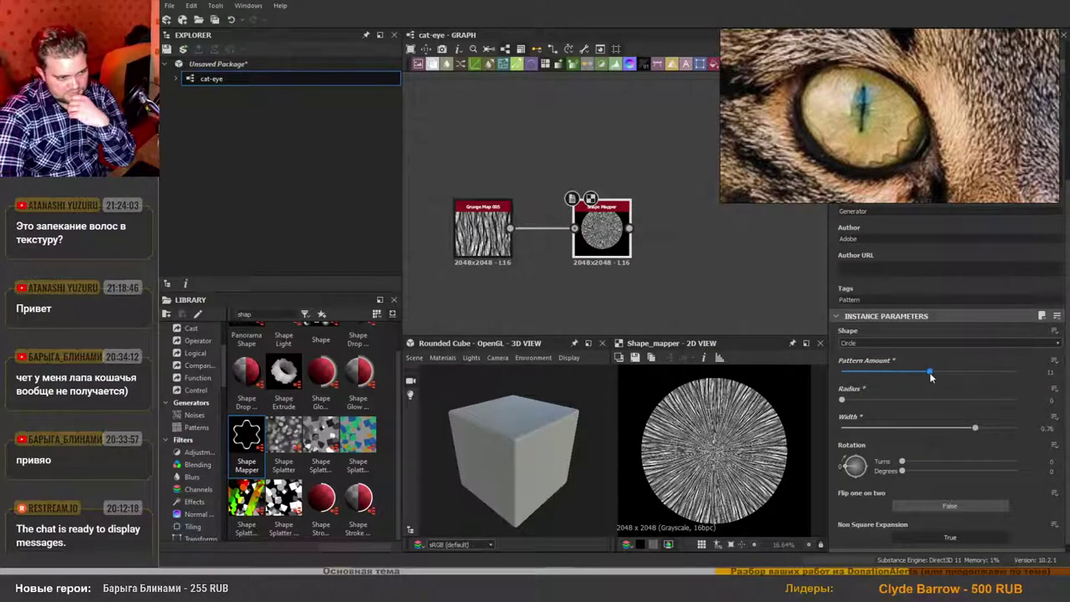
drag(928, 373, 929, 375)
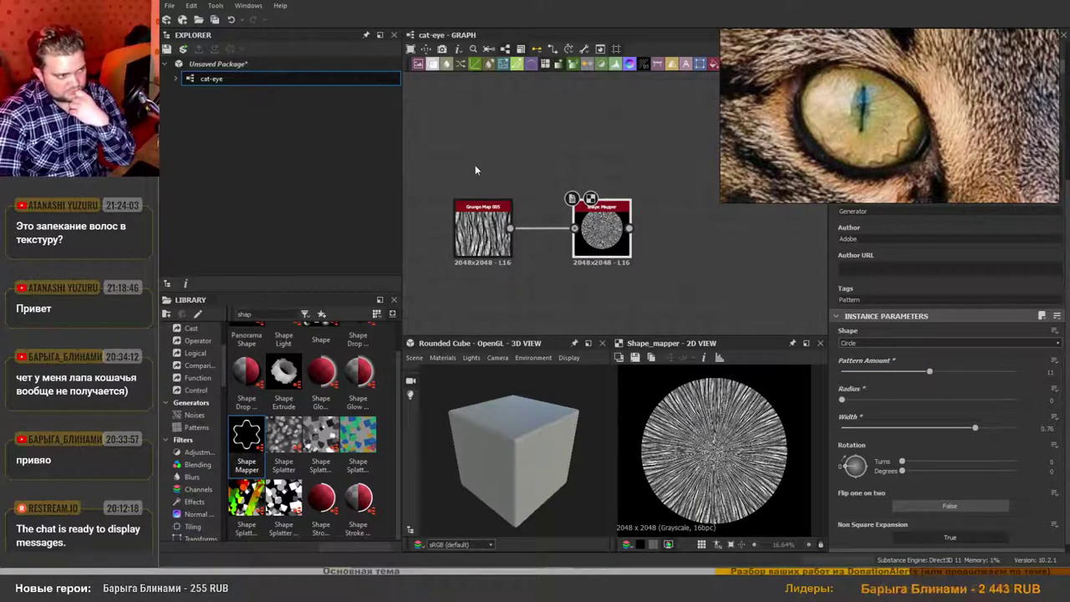
Duplicate the Grunge Map 005 and Shape Mapper pair and place the copies directly below the originals.
drag(459, 154, 613, 275)
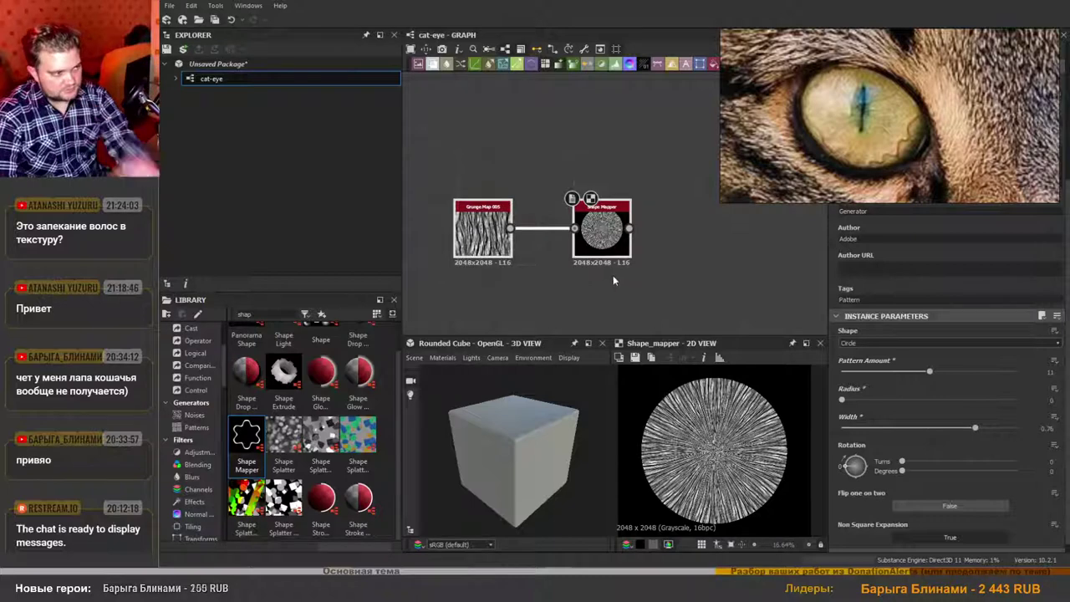
key(ctrl+d)
middle_drag(669, 287, 669, 228)
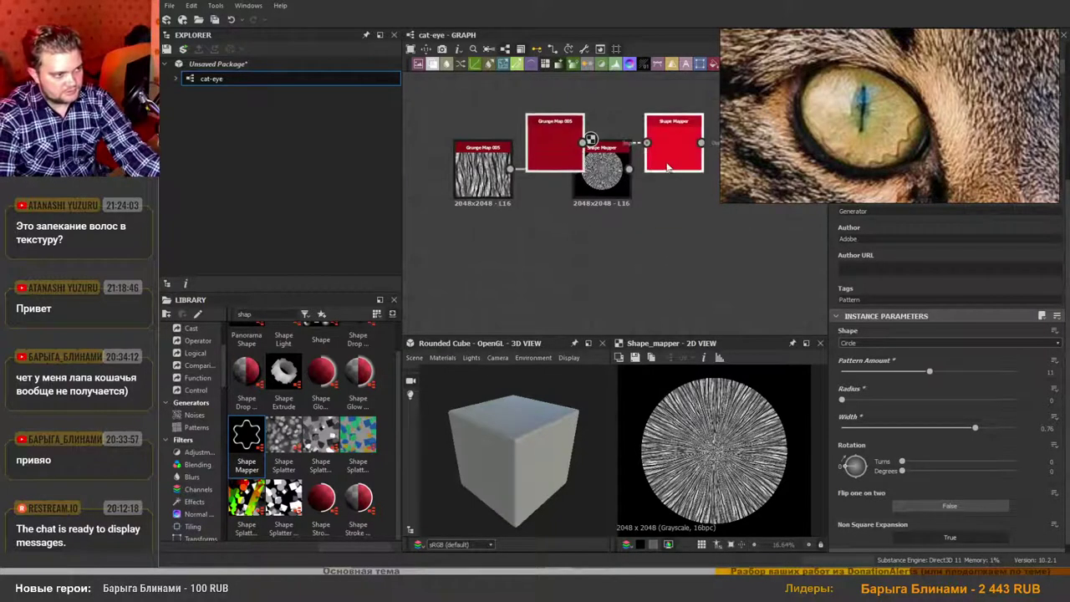
drag(666, 163, 593, 280)
Select the duplicated Grunge Map 005 and move the cat-eye reference over the empty Explorer area, narrowing its window to fit.
click(491, 266)
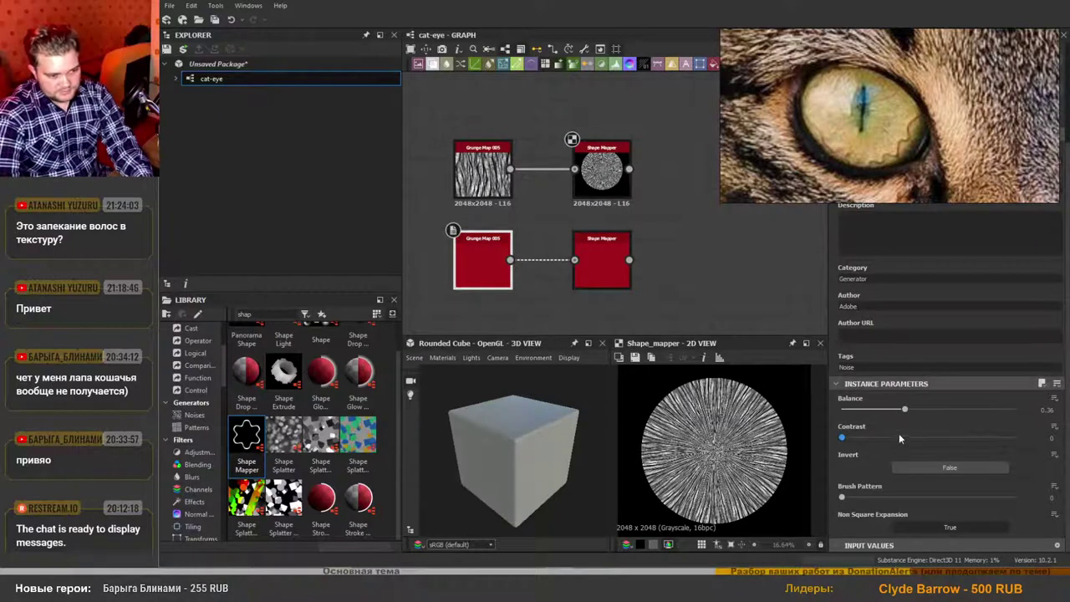
scroll(903, 431, up, 3)
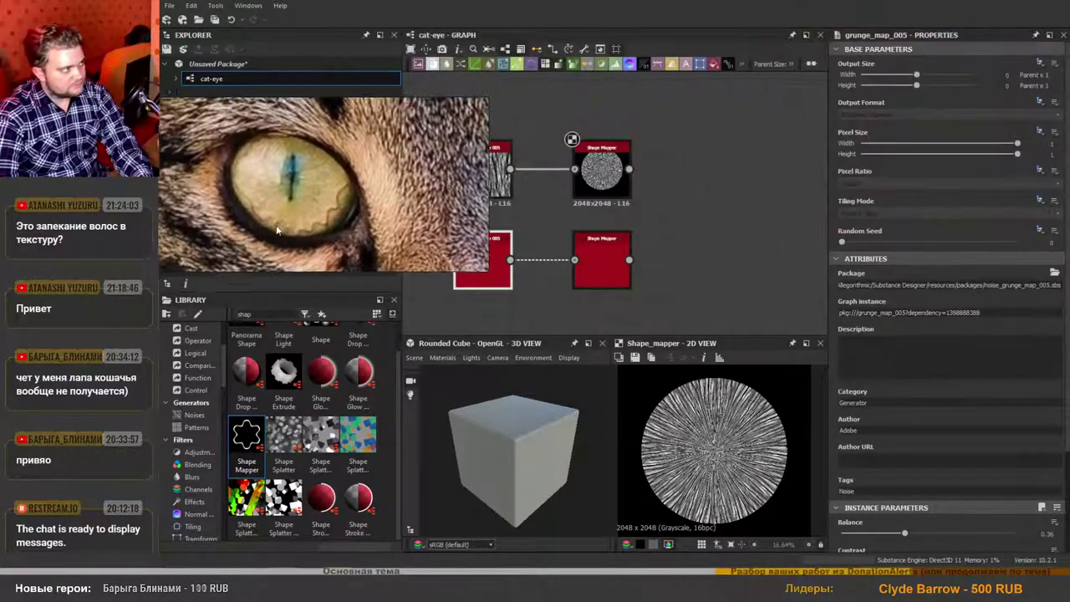
drag(296, 227, 287, 230)
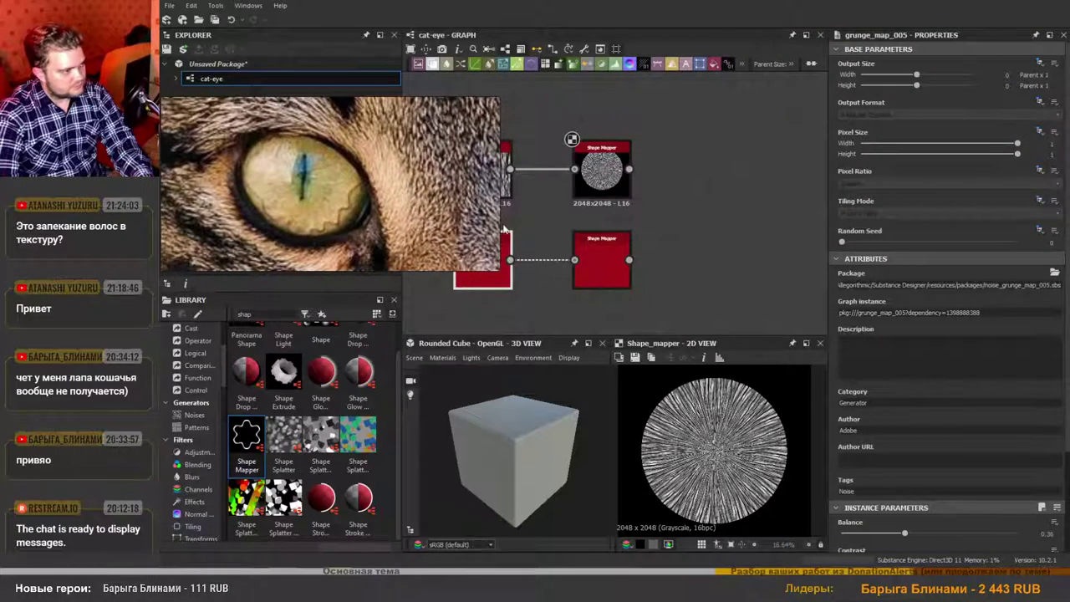
drag(504, 230, 397, 232)
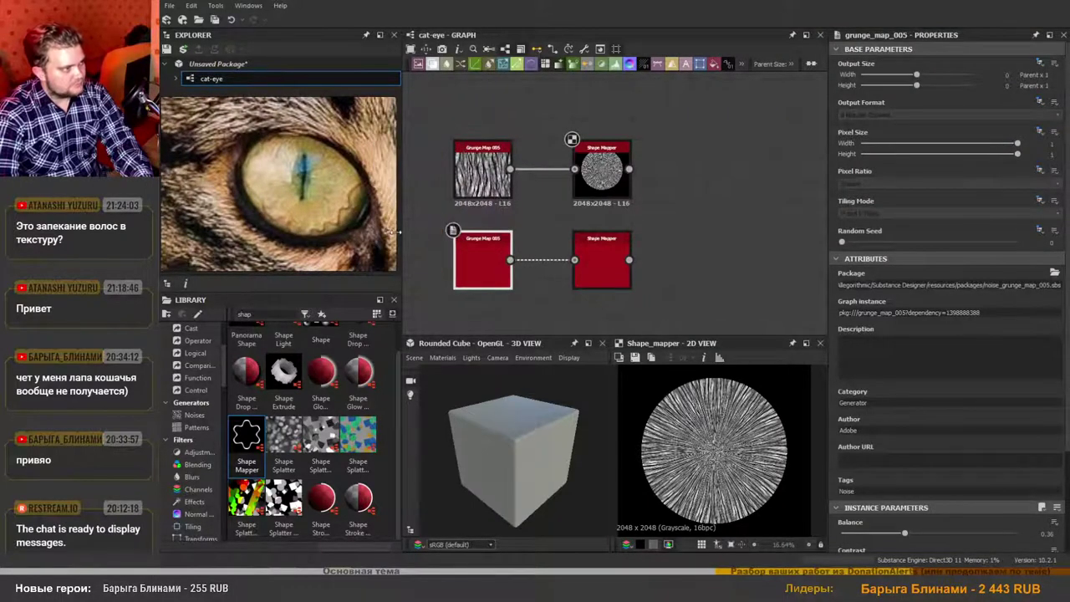
middle_drag(321, 217, 296, 213)
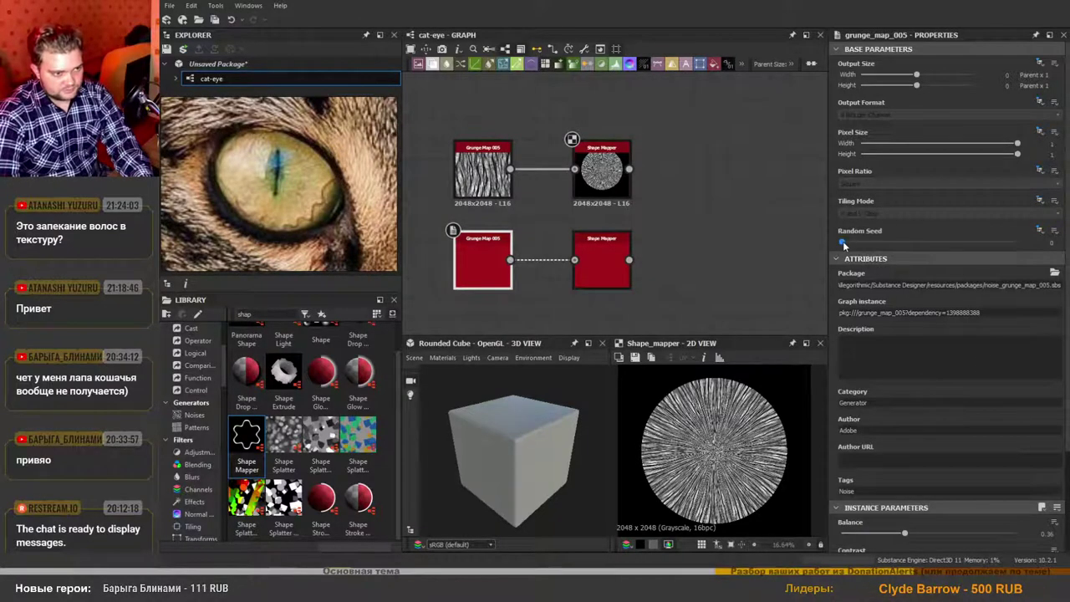
Set the duplicated Grunge Map 005 node's Random Seed to 1, with its pattern shown in the 2D preview.
drag(844, 242, 854, 245)
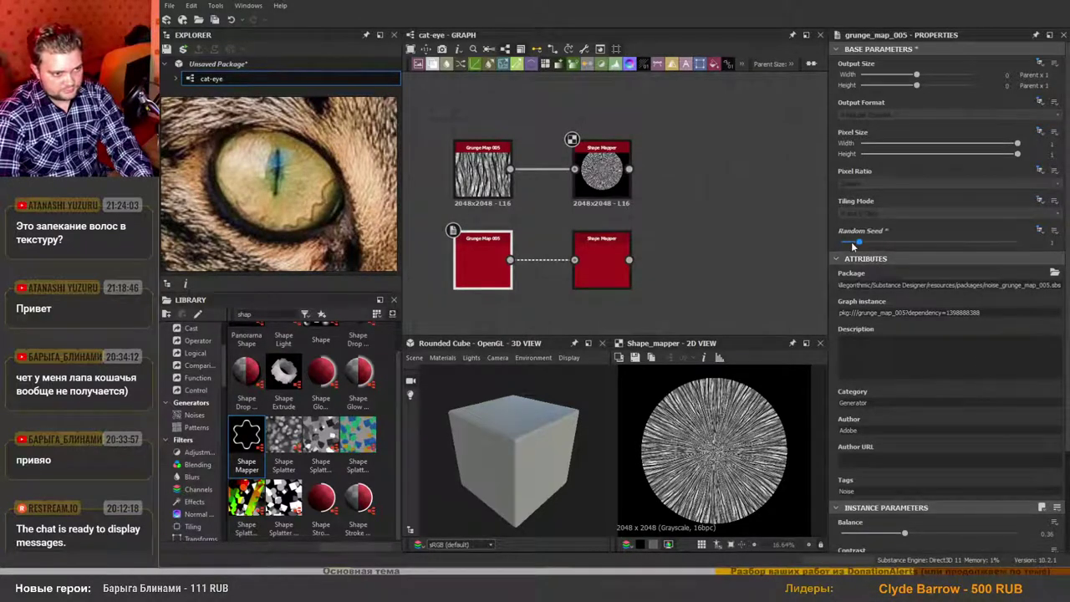
double_click(488, 264)
scroll(728, 414, down, 3)
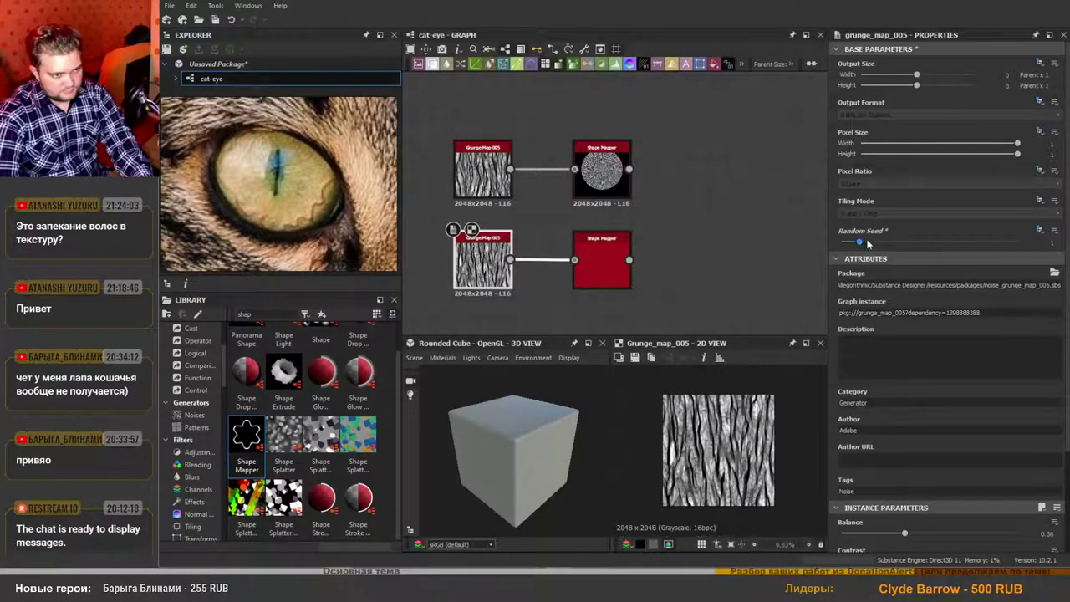
mouse_move(867, 244)
mouse_down()
mouse_move(841, 245)
mouse_move(857, 245)
mouse_up()
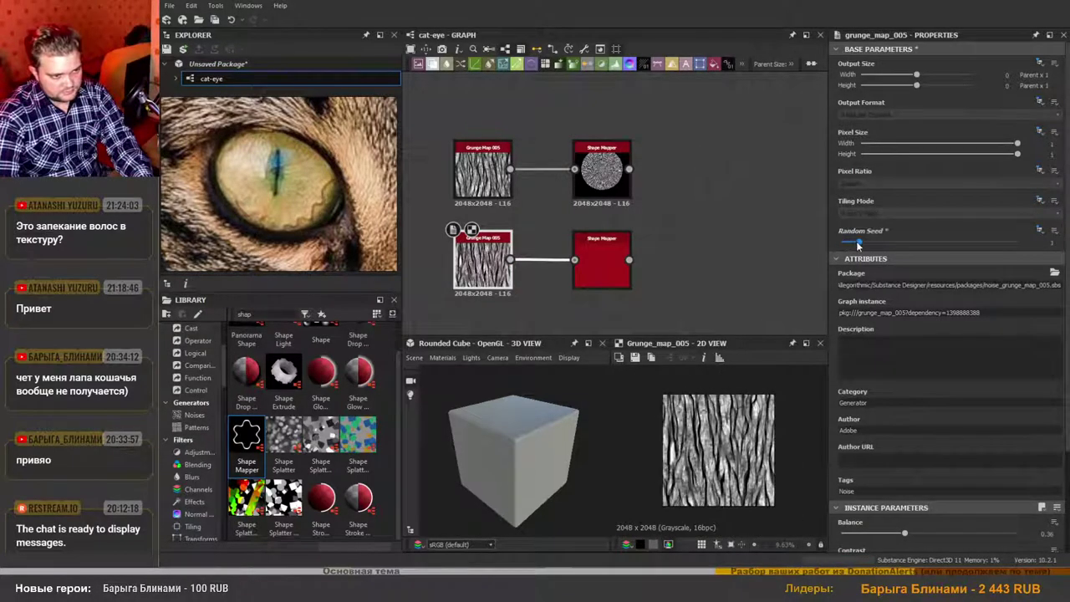
Compare the radial fibre patterns of the duplicated and original Shape Mapper nodes up close in the 2D preview.
double_click(612, 267)
scroll(736, 447, up, 5)
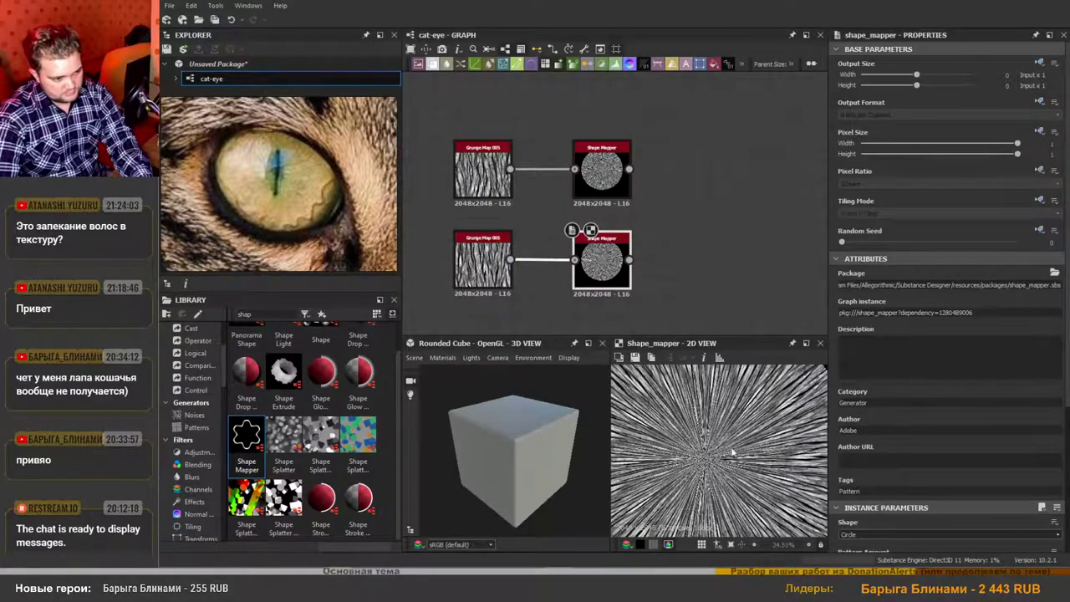
double_click(604, 179)
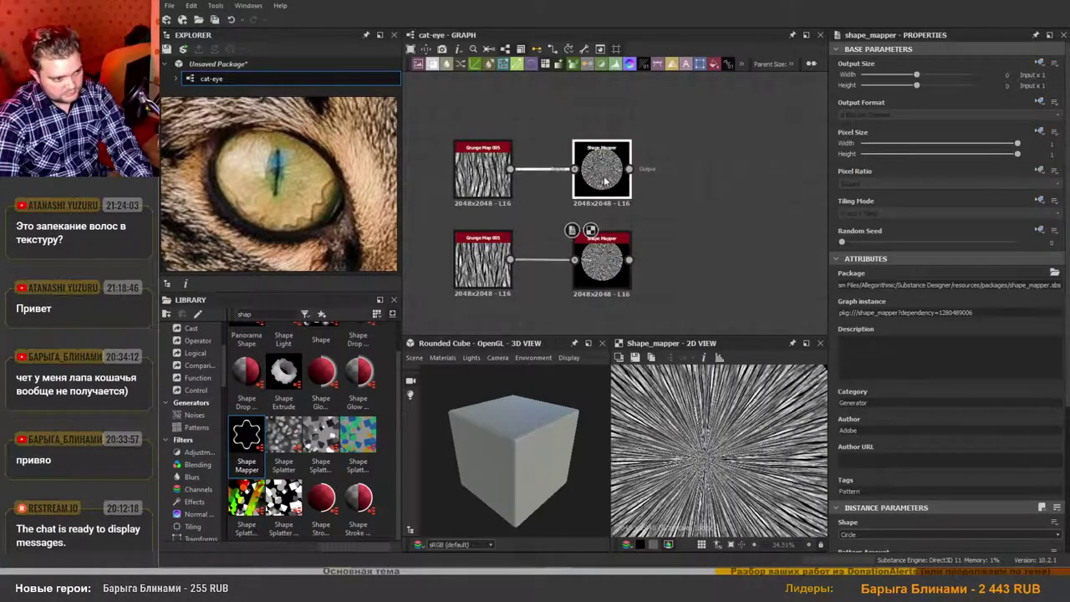
Preview the lower Shape Mapper node and set its Pattern Amount to 7.
double_click(605, 260)
scroll(739, 438, down, 4)
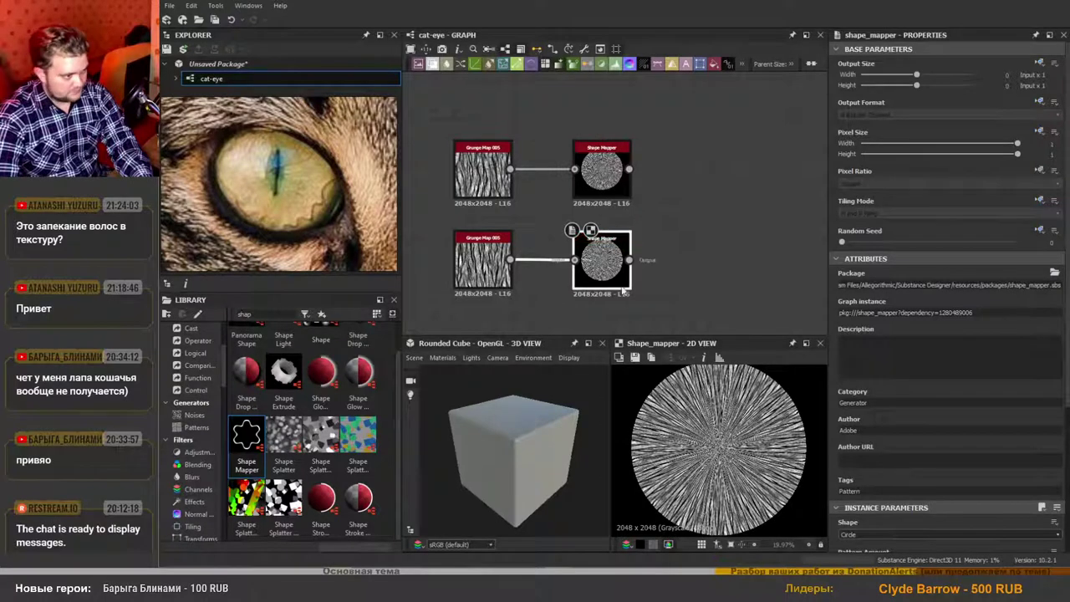
scroll(929, 440, down, 3)
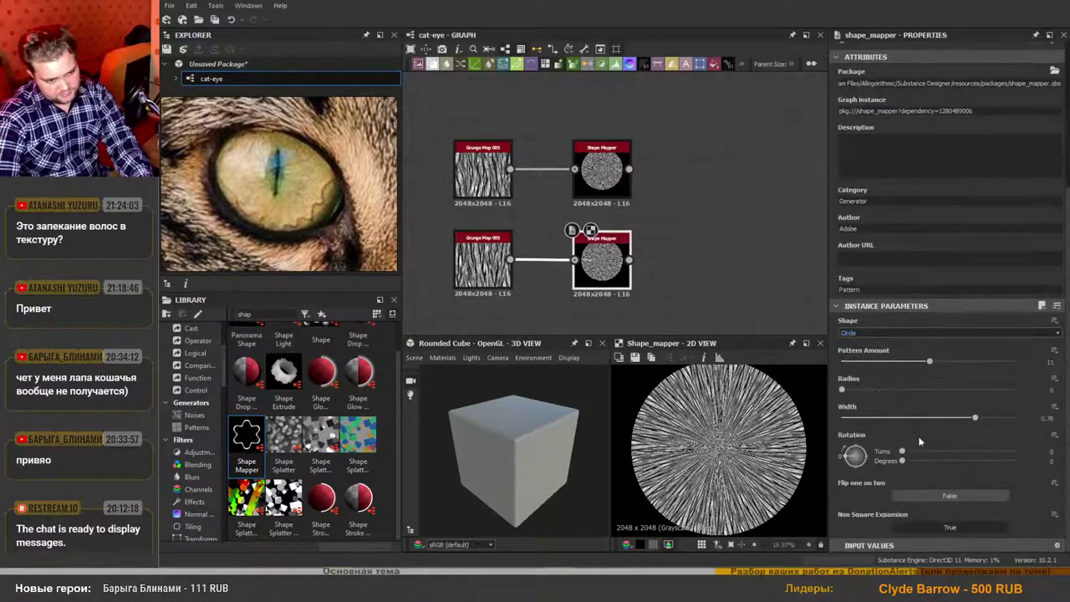
click(897, 361)
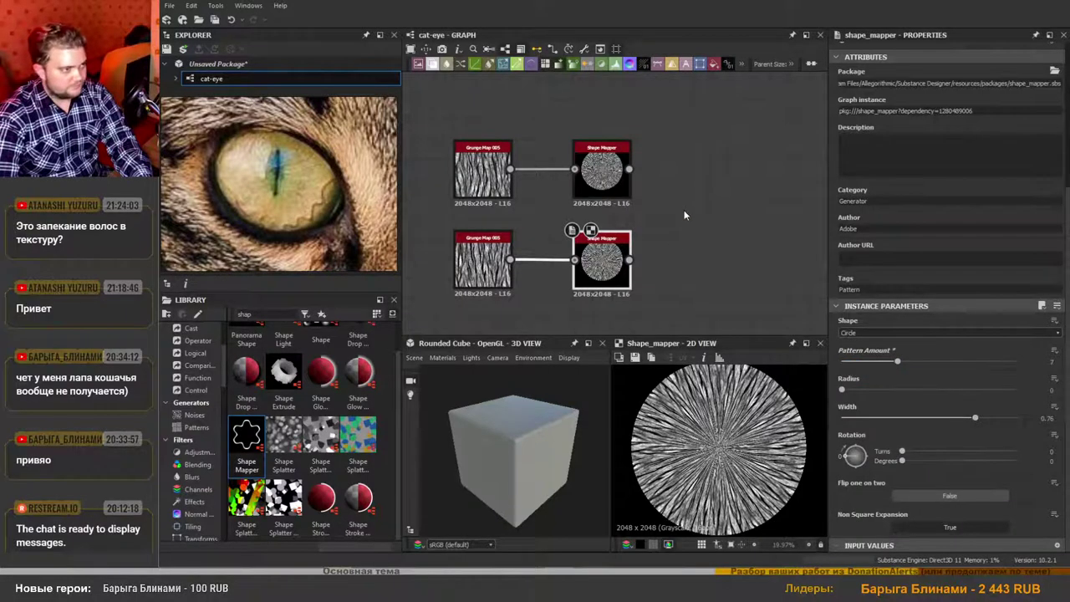
Add a Blend node with the upper Shape Mapper as foreground and the lower one as background, placed to their lower right.
drag(453, 107, 694, 191)
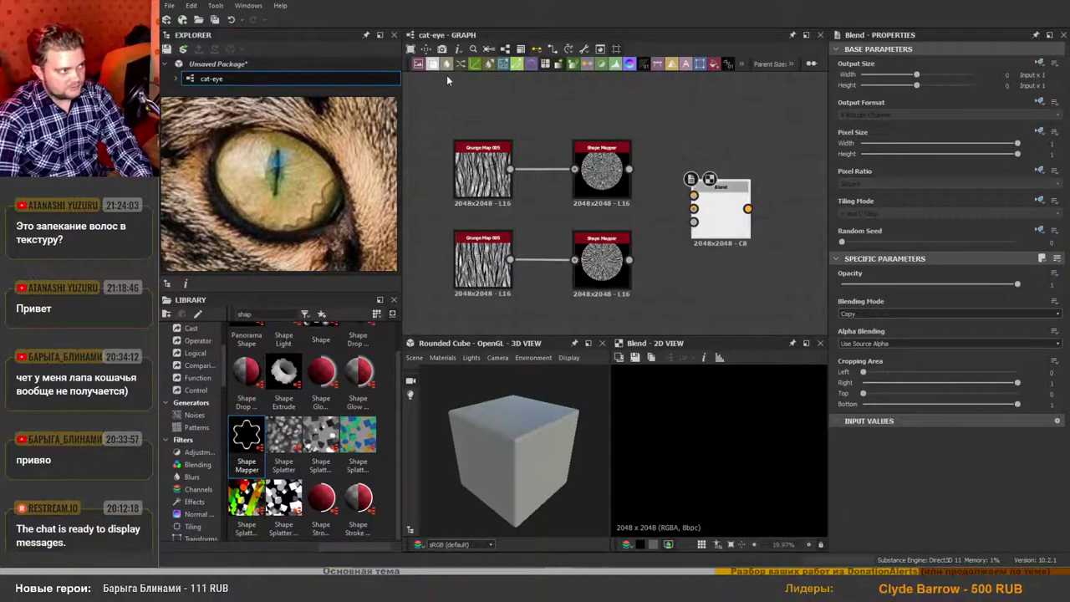
drag(629, 170, 693, 197)
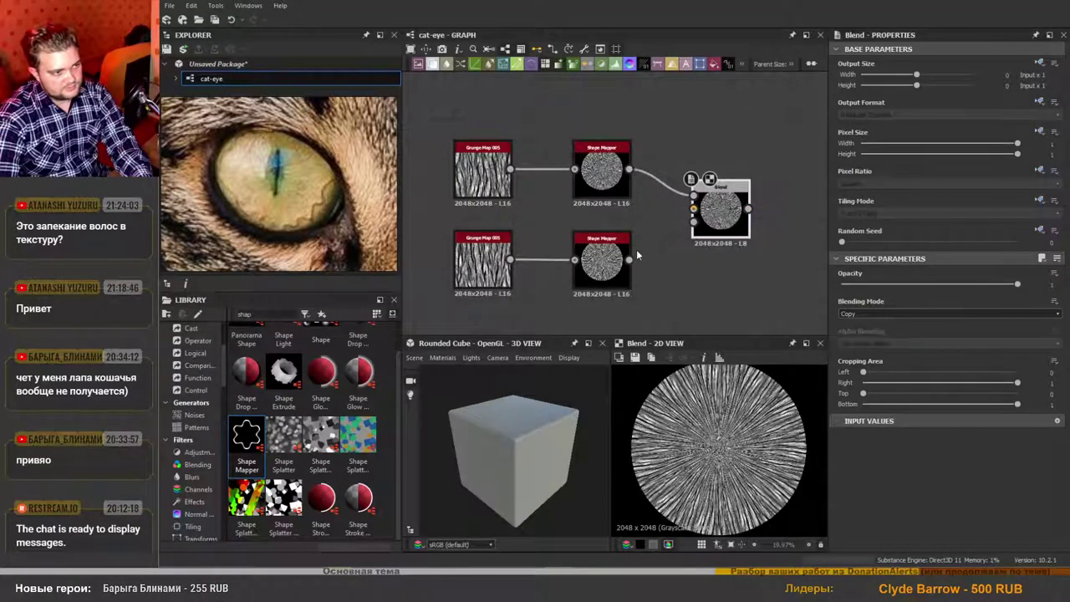
drag(628, 259, 694, 209)
middle_drag(712, 317, 695, 279)
drag(709, 169, 729, 250)
click(610, 327)
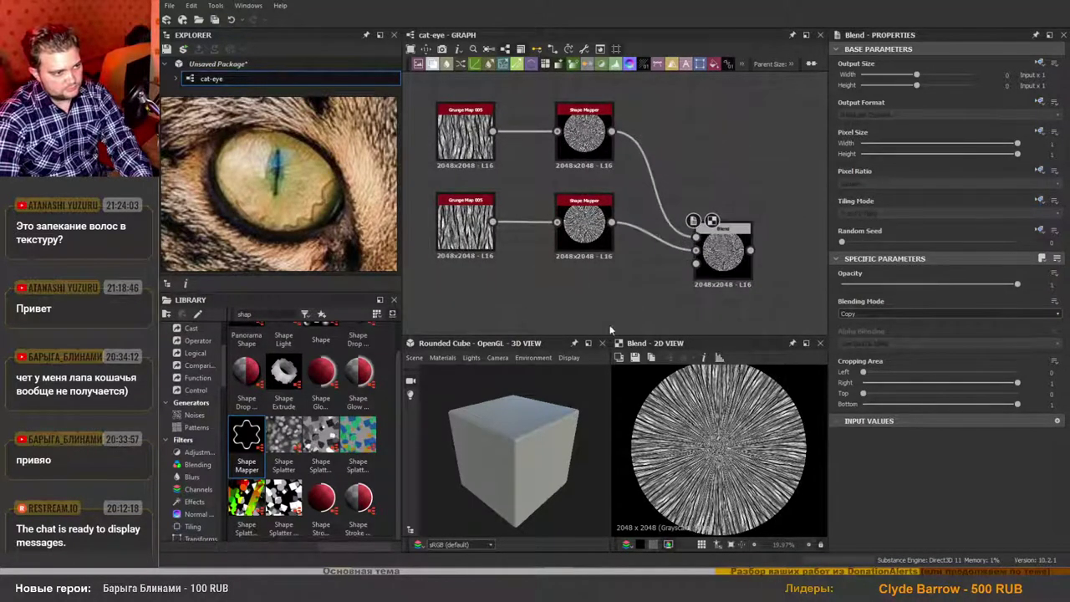
Add a Plasma noise from the library's Noises category to the graph, placed below the lower Shape Mapper.
click(195, 415)
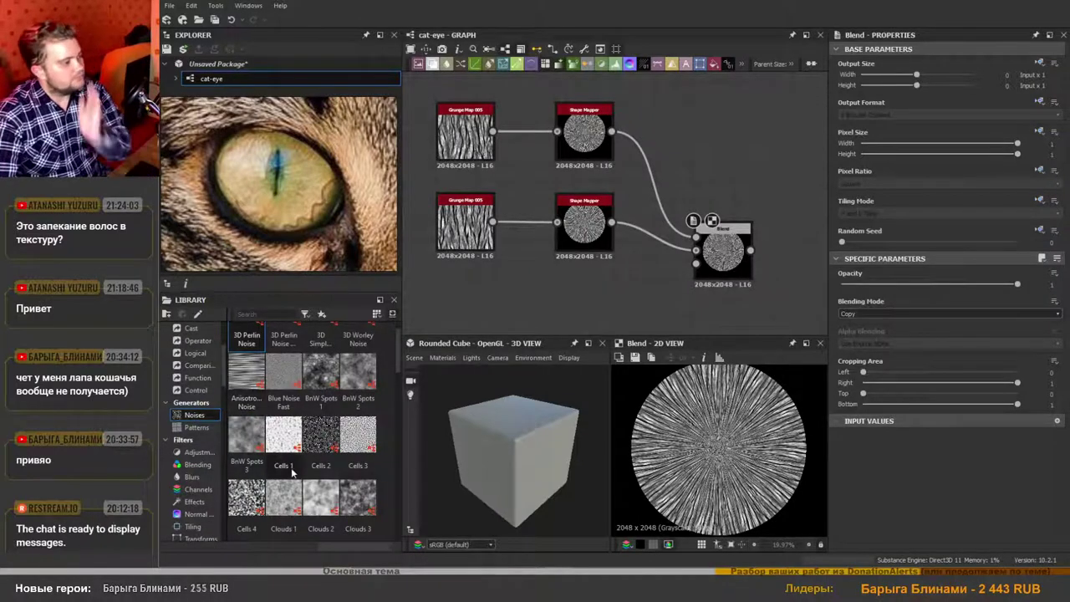
scroll(309, 435, down, 5)
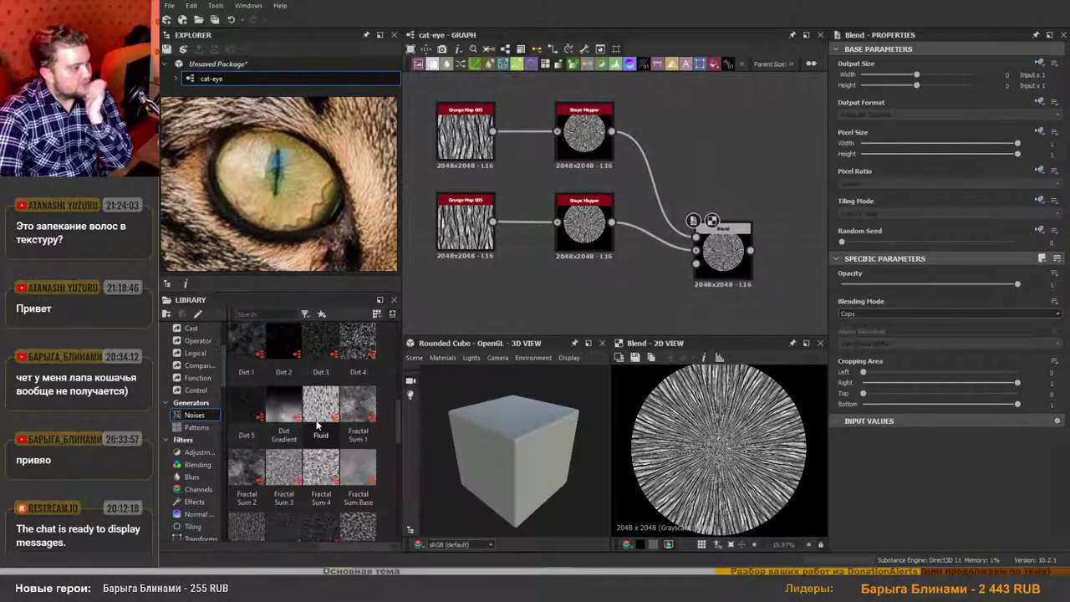
drag(400, 415, 391, 523)
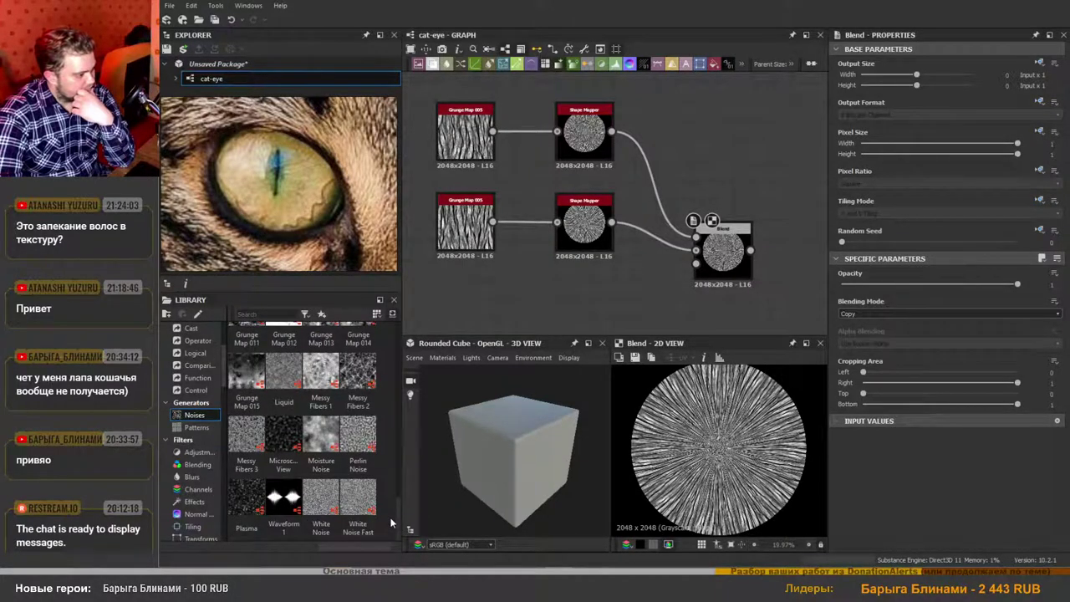
drag(247, 497, 568, 294)
middle_drag(624, 301, 608, 239)
drag(548, 234, 568, 295)
Set the Plasma node's Scale to 21, connect it to the Blend node's opacity input and preview the blend.
scroll(915, 409, down, 2)
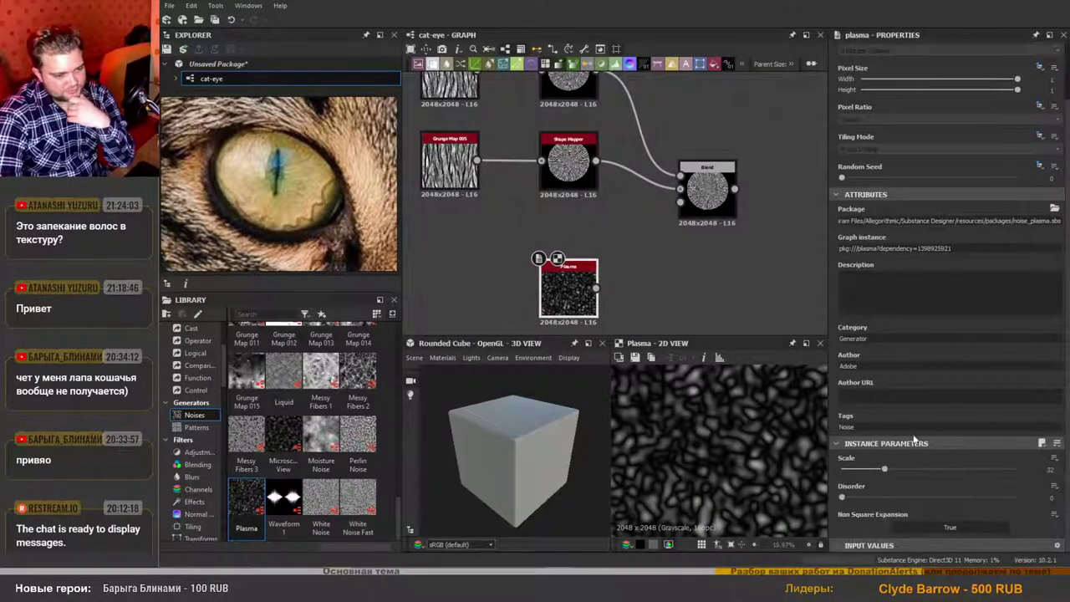
scroll(728, 434, down, 3)
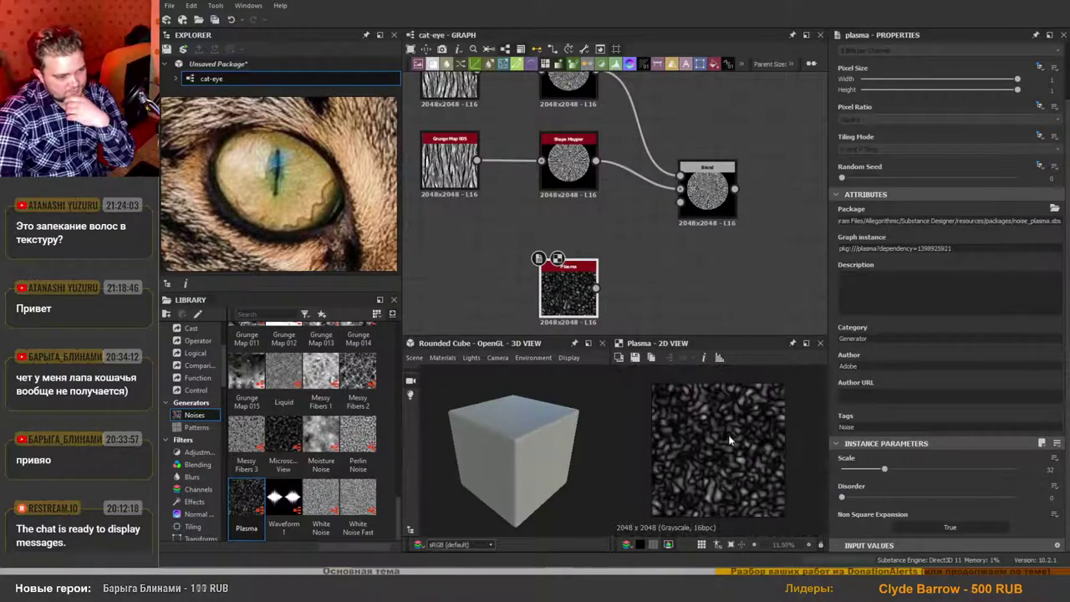
drag(843, 495, 870, 470)
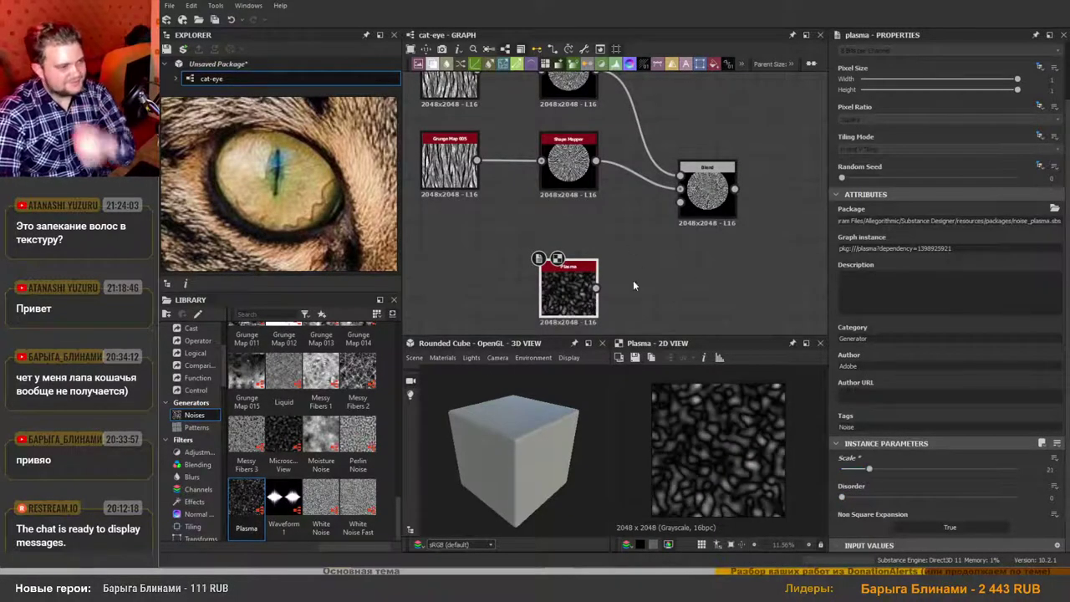
drag(671, 209, 679, 189)
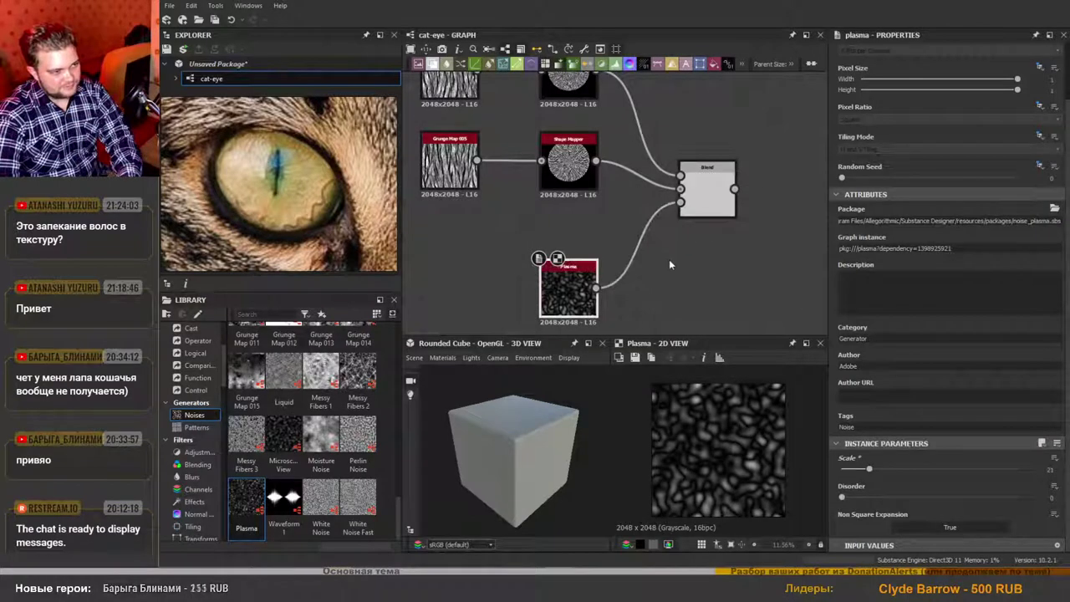
click(707, 192)
scroll(678, 441, up, 5)
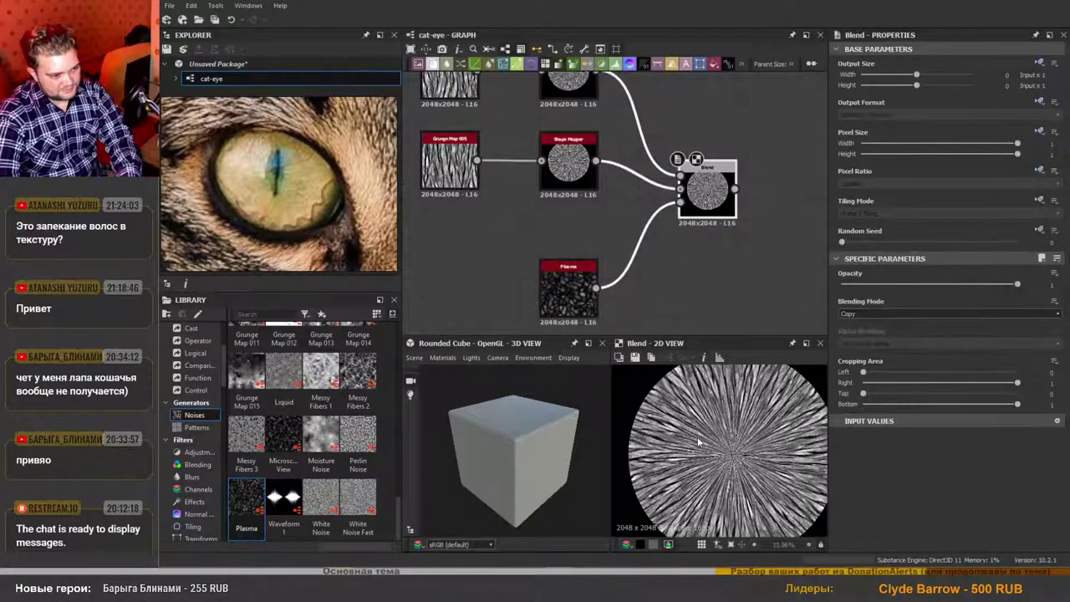
Set the Plasma node's Disorder to 0.75 and inspect its effect on the blended pattern.
click(569, 291)
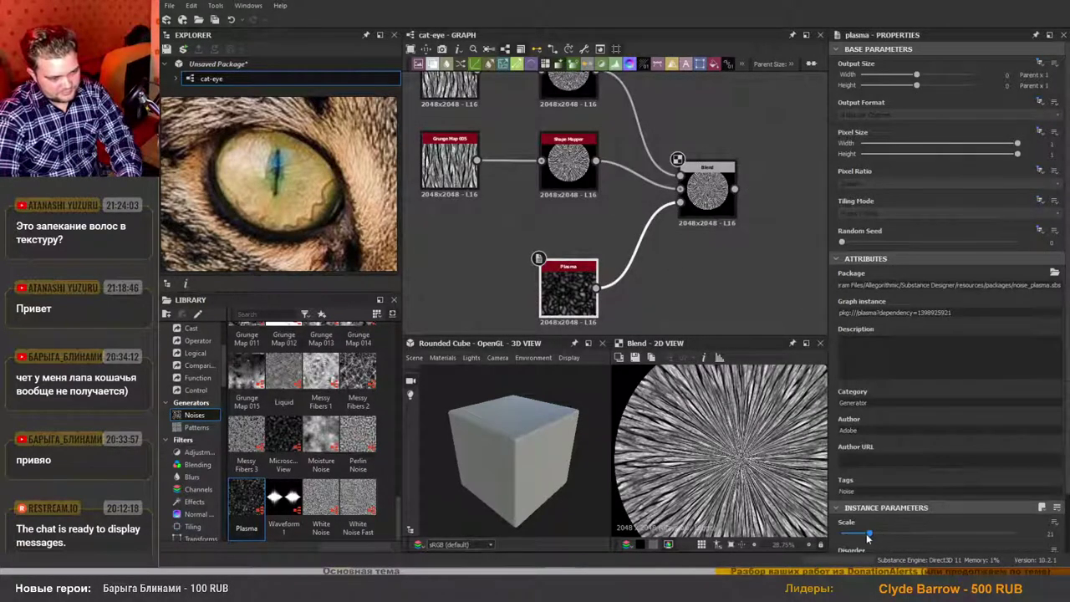
scroll(868, 537, down, 1)
drag(842, 497, 974, 513)
scroll(738, 454, down, 5)
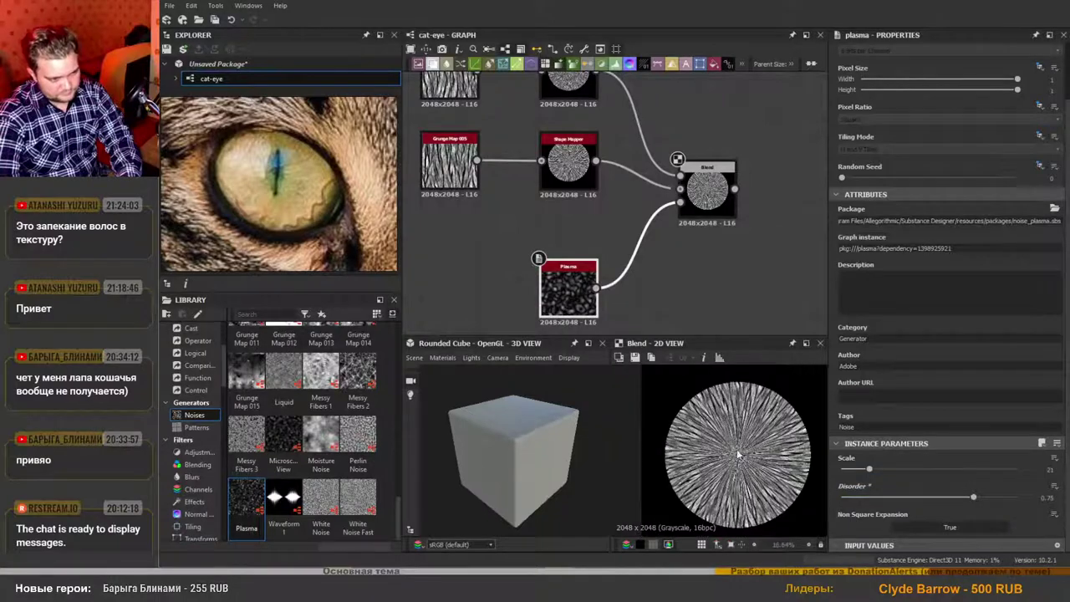
scroll(739, 454, up, 6)
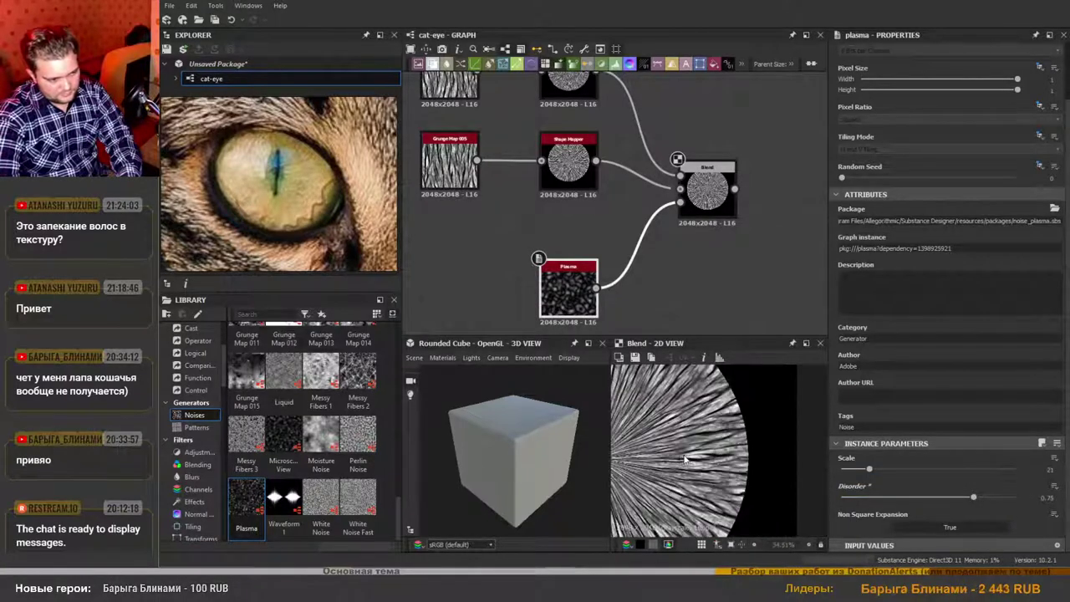
scroll(684, 458, up, 2)
scroll(767, 463, down, 5)
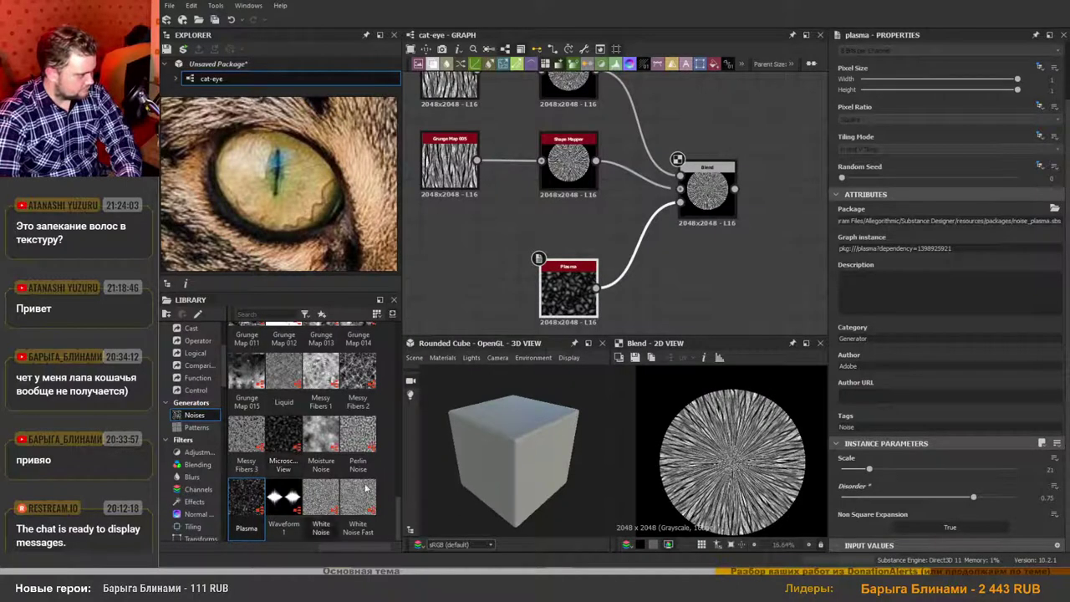
Add a Grunge Map 004 noise, connect it to the Blend node's opacity input in place of Plasma, and preview the blend.
scroll(325, 441, up, 3)
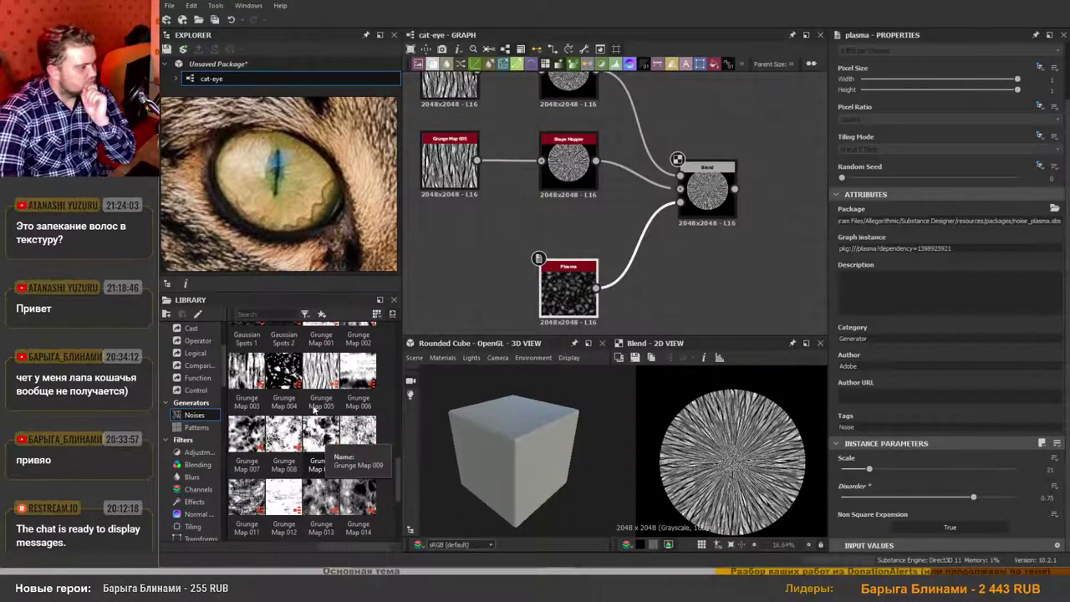
drag(284, 372, 450, 267)
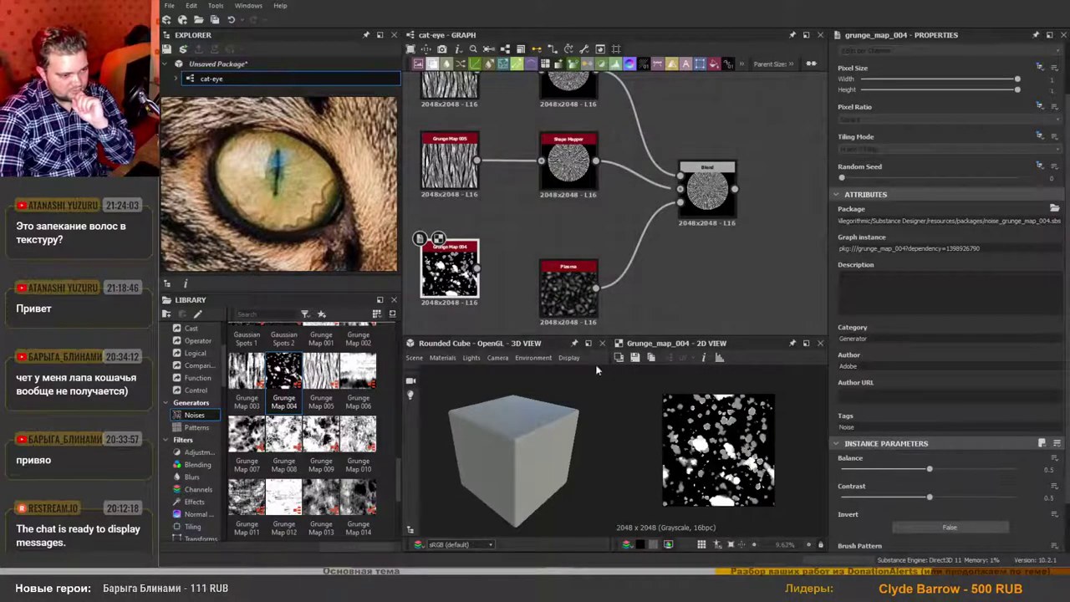
drag(482, 270, 680, 201)
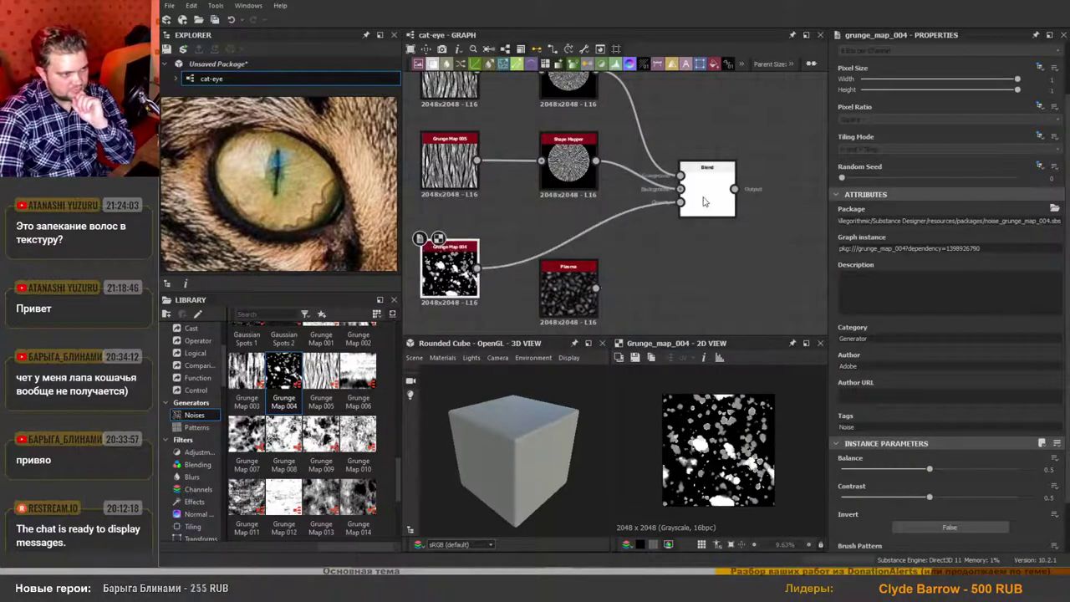
click(707, 192)
scroll(718, 437, up, 2)
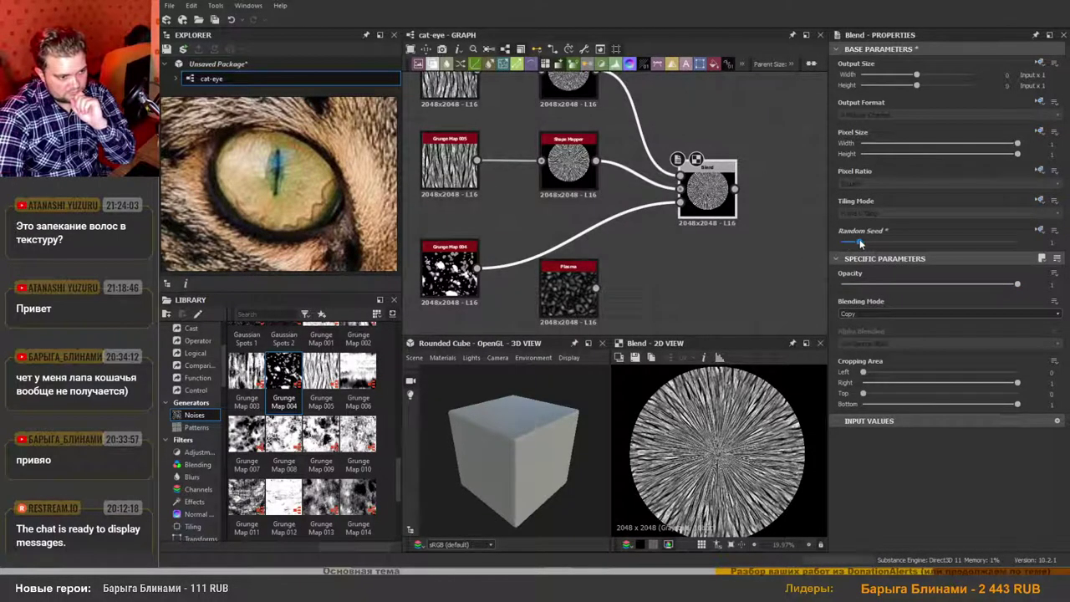
Try a Random Seed of 2 on the Blend node, undo it, and test the node's Opacity down to 0.
drag(861, 243, 885, 245)
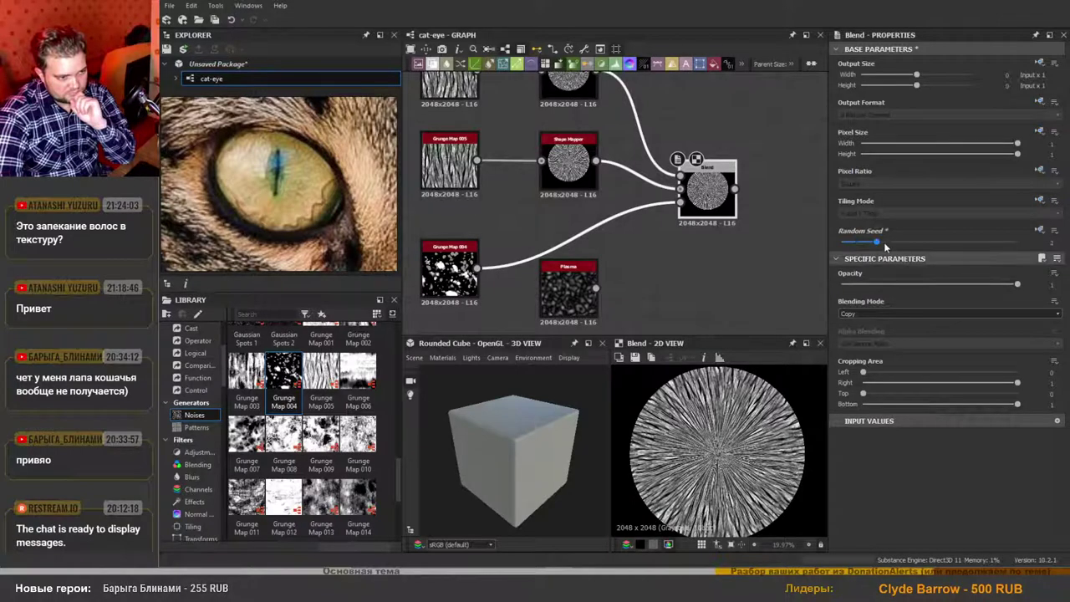
key(ctrl+z)
key(ctrl+z)
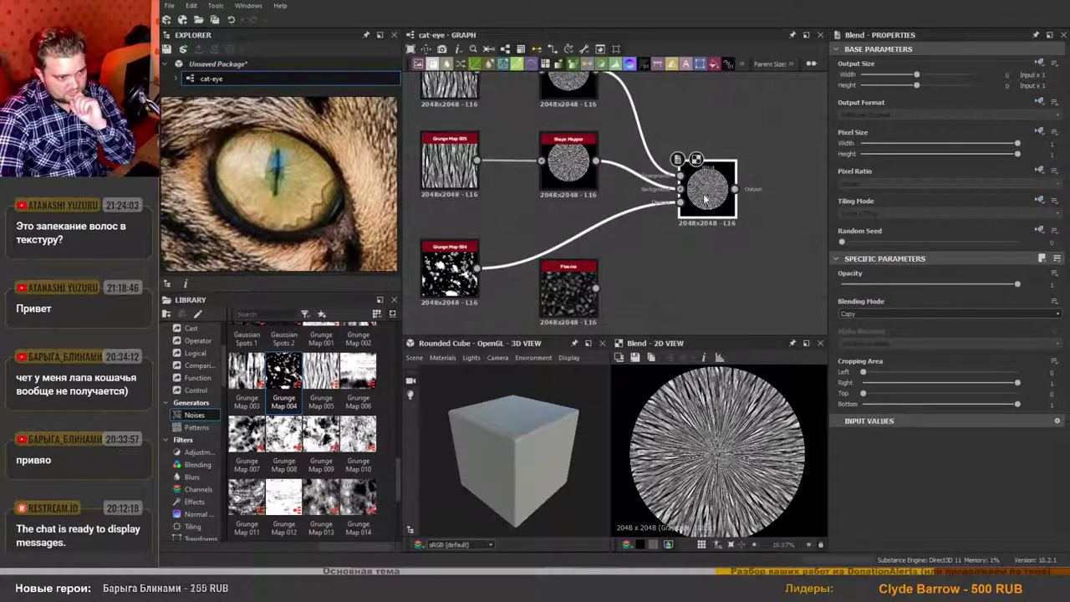
mouse_move(1017, 285)
mouse_down()
mouse_move(783, 287)
mouse_move(1031, 299)
mouse_up()
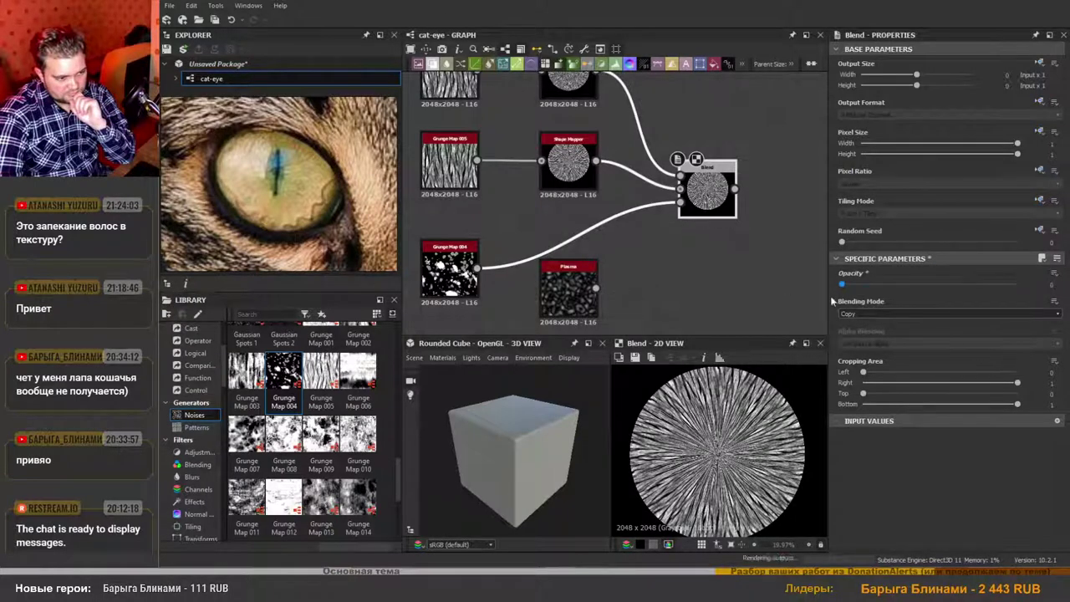
Set the Balance of the Grunge Map 004 node to 0.86.
click(449, 268)
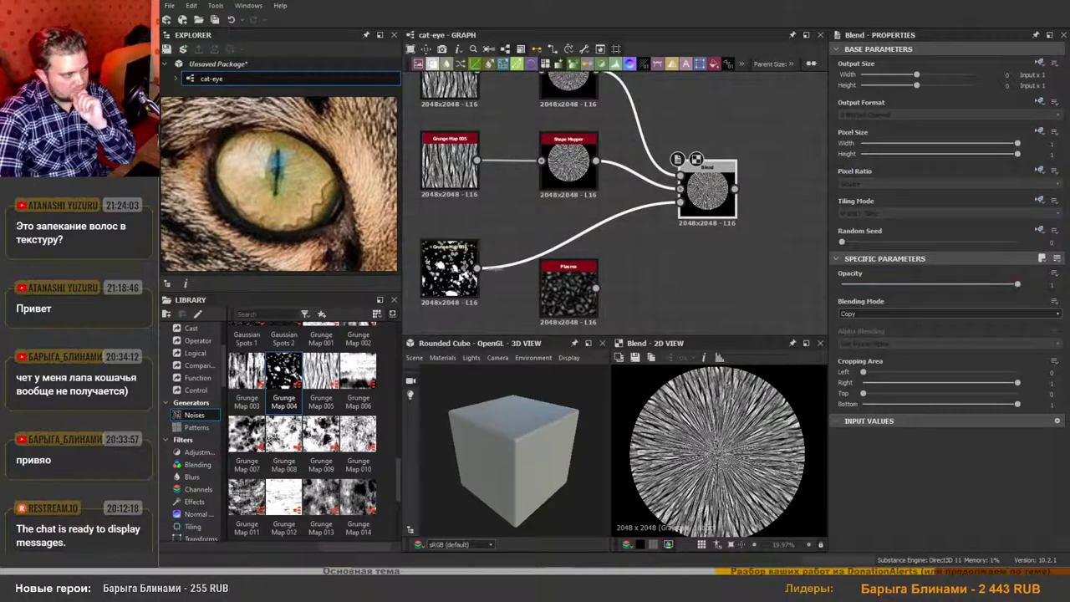
scroll(902, 455, down, 2)
scroll(920, 443, down, 1)
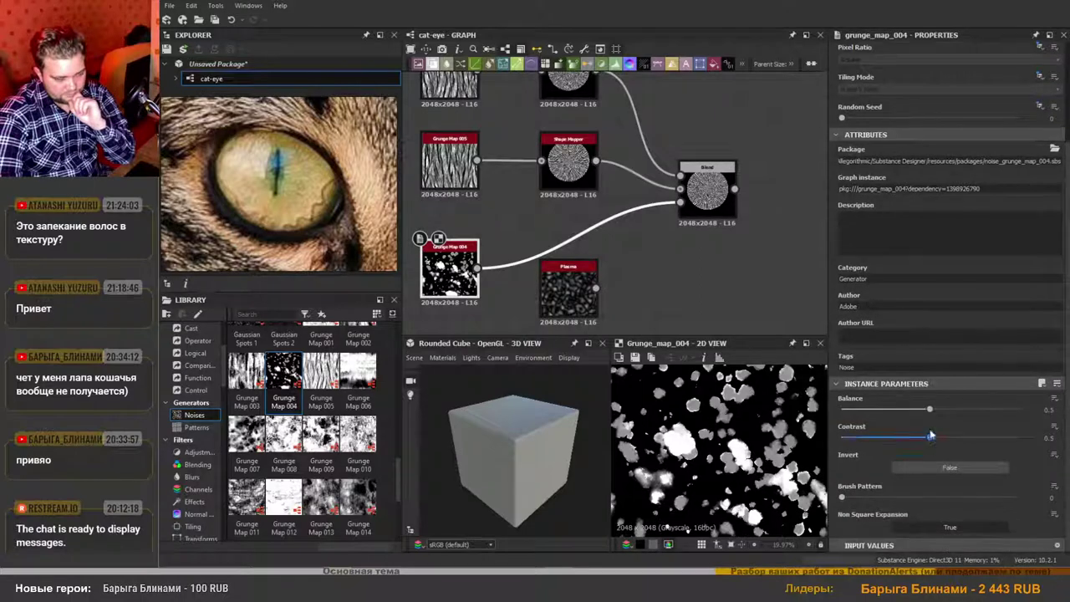
drag(933, 409, 995, 424)
scroll(698, 457, down, 2)
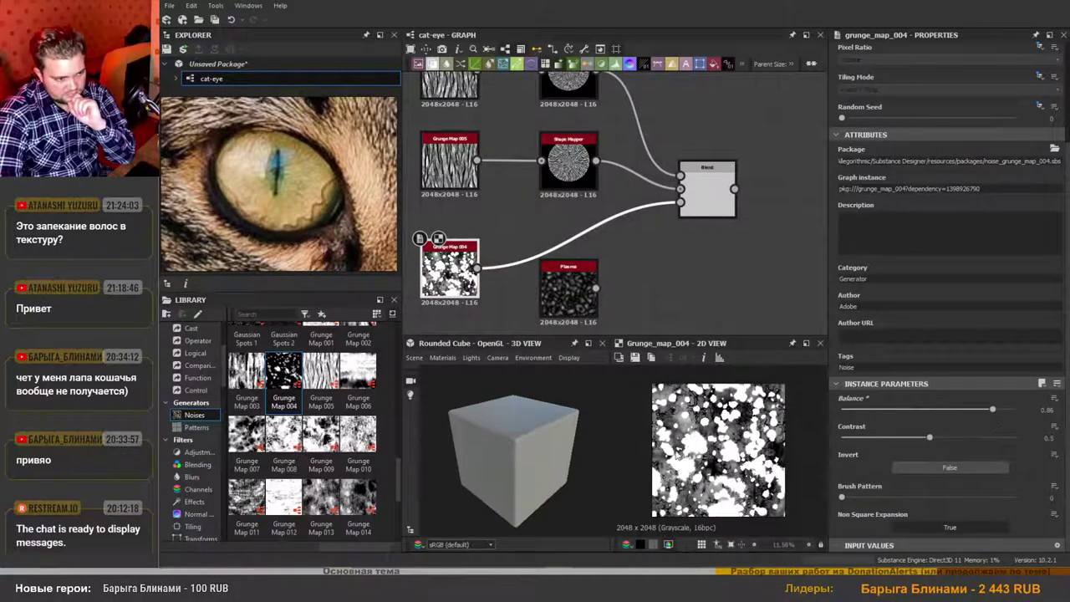
Preview the Blend node, test its Opacity, and examine close up how the radial streaks of both inputs mix.
double_click(707, 194)
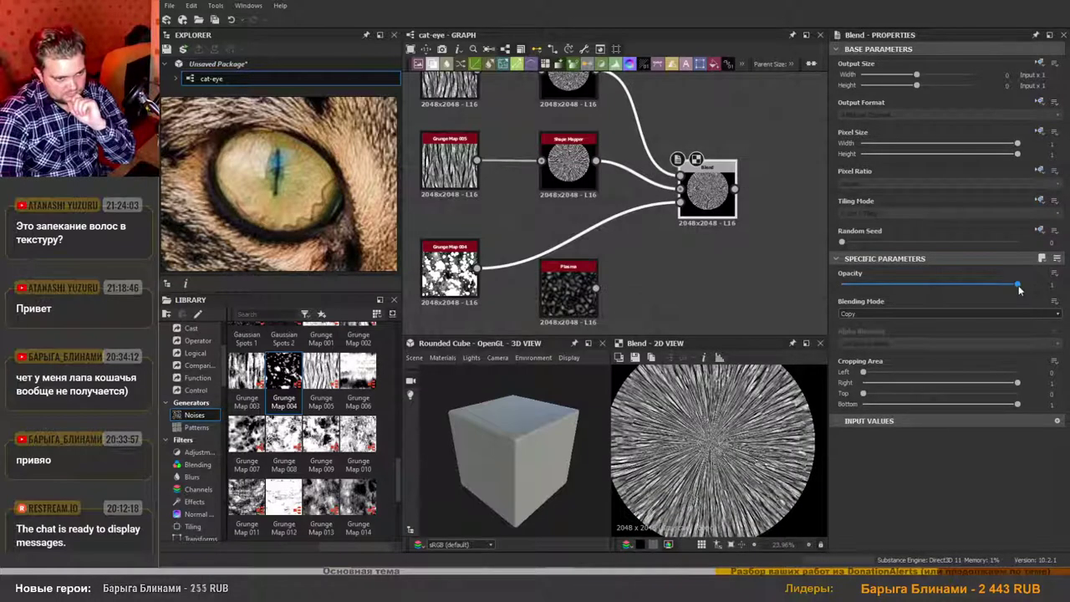
drag(1018, 286, 1062, 316)
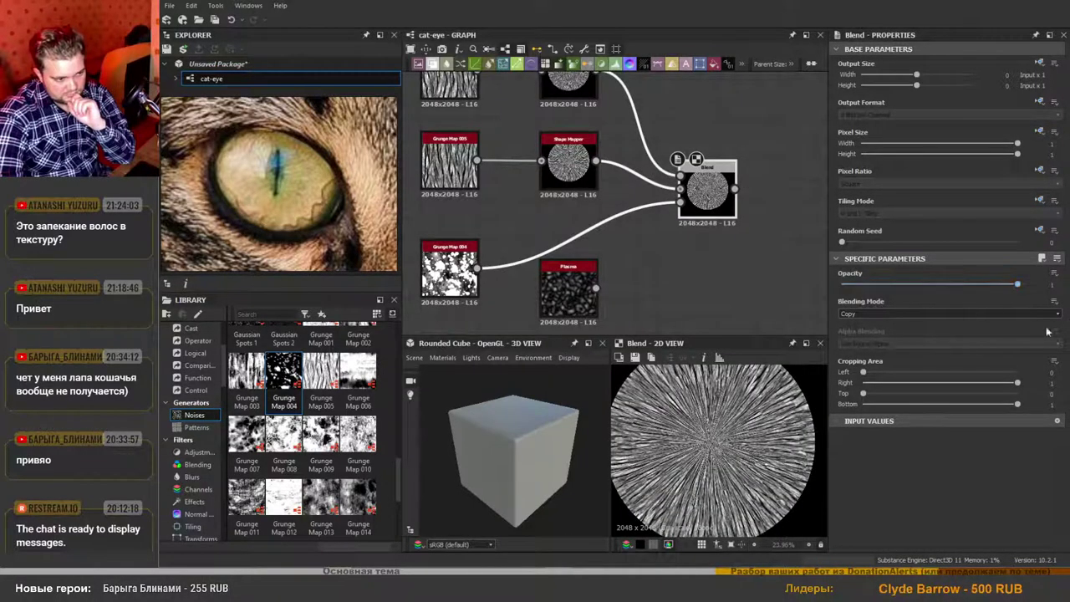
scroll(750, 437, down, 1)
scroll(750, 438, up, 3)
scroll(750, 438, up, 2)
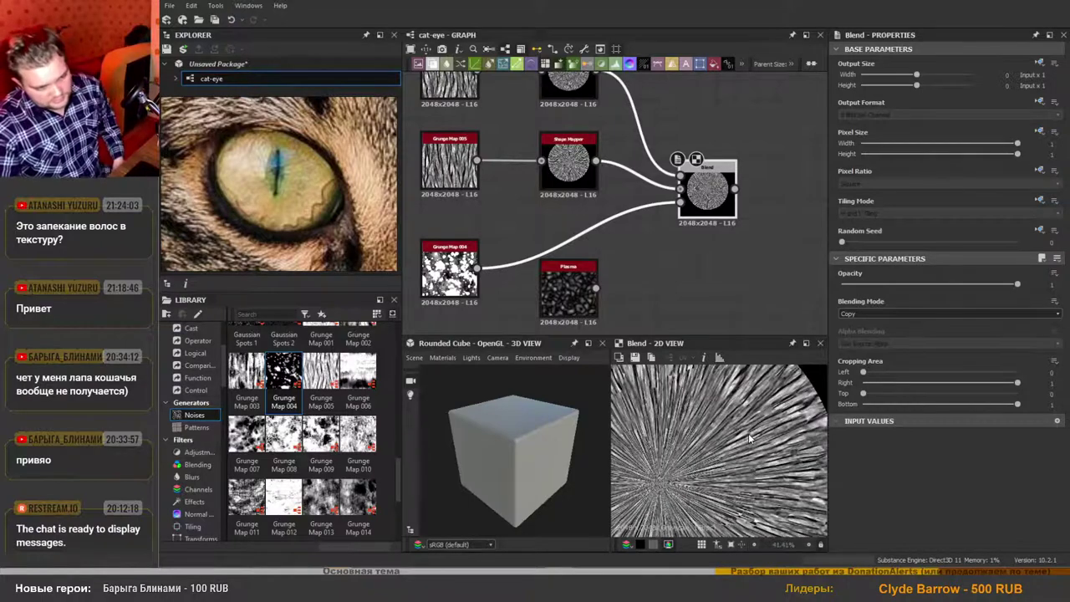
scroll(750, 438, down, 2)
scroll(757, 444, up, 5)
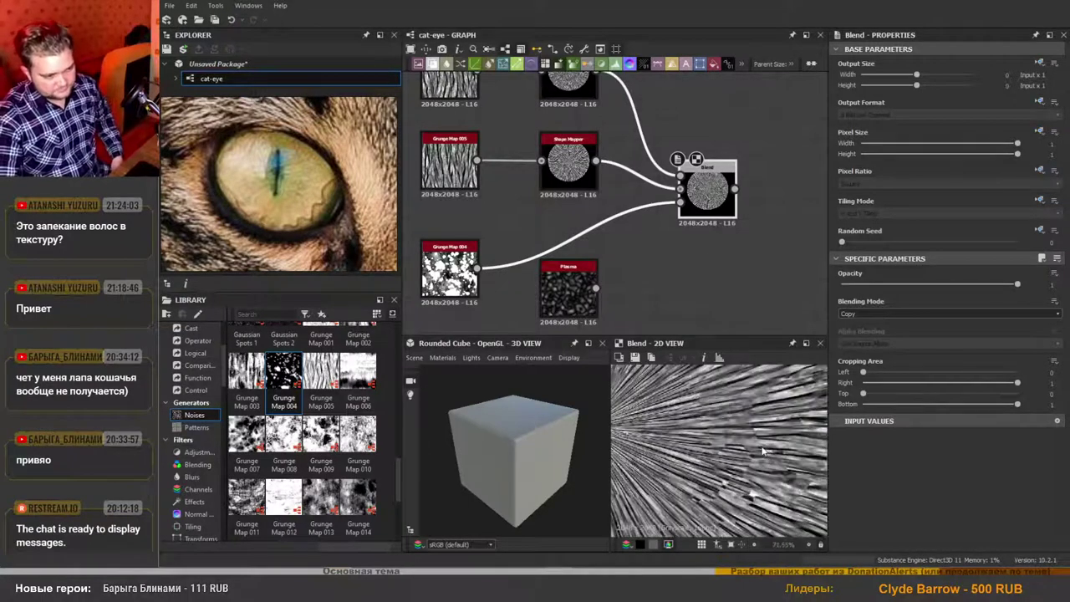
scroll(758, 456, down, 2)
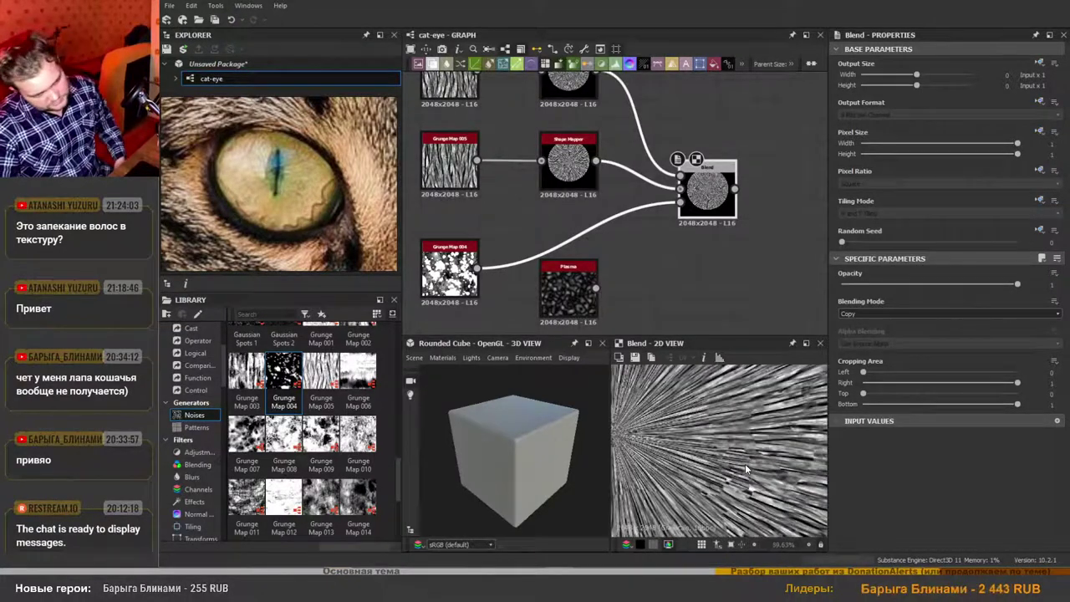
Delete the unused Plasma node and insert a Blur node between Grunge Map 004 and the Blend node's opacity input.
click(568, 288)
key(Delete)
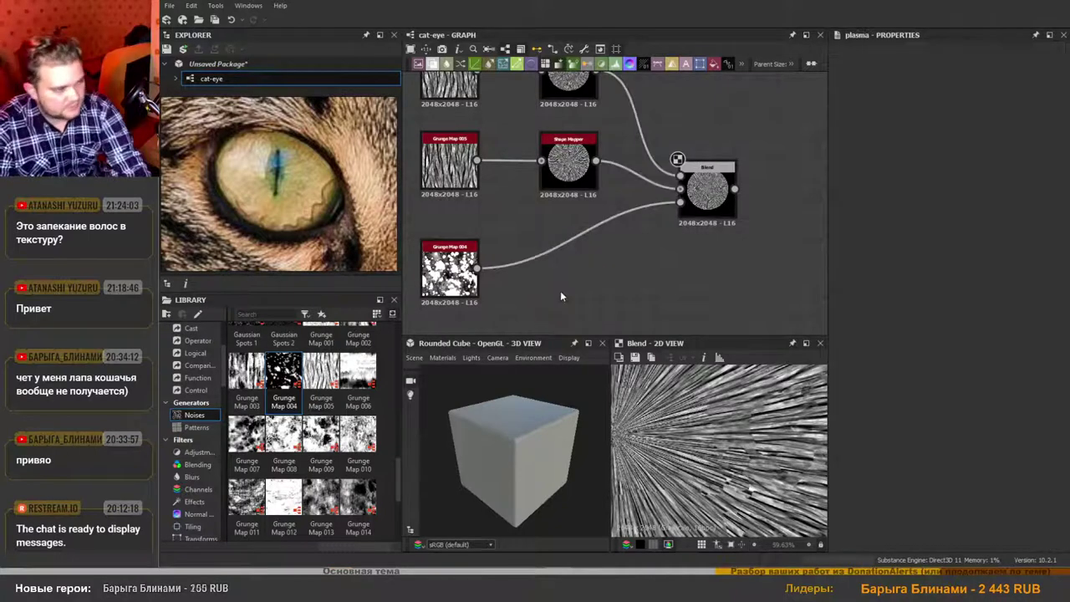
click(617, 274)
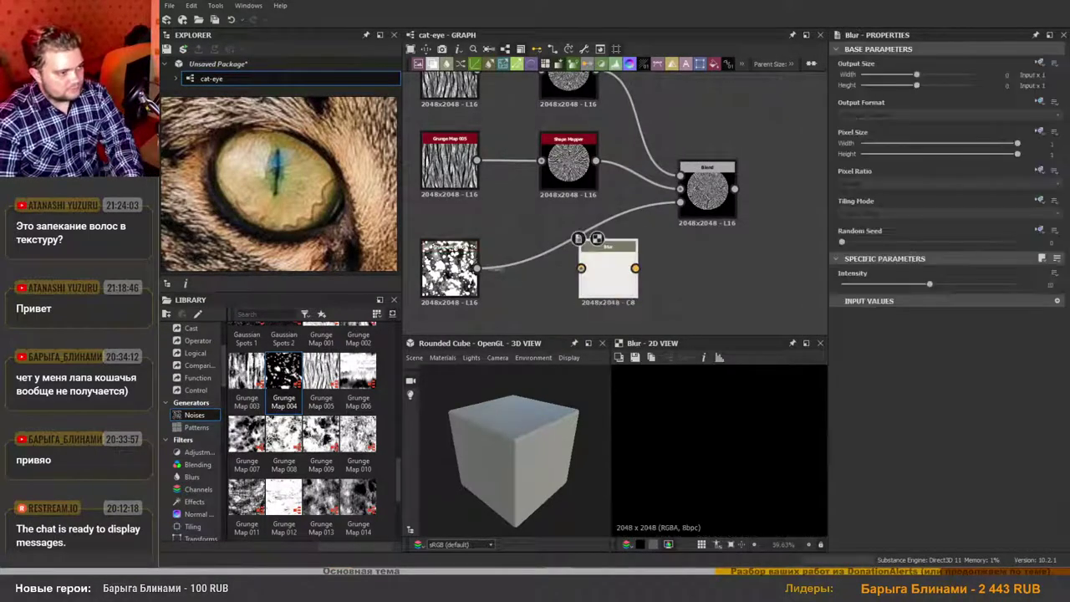
drag(477, 268, 681, 189)
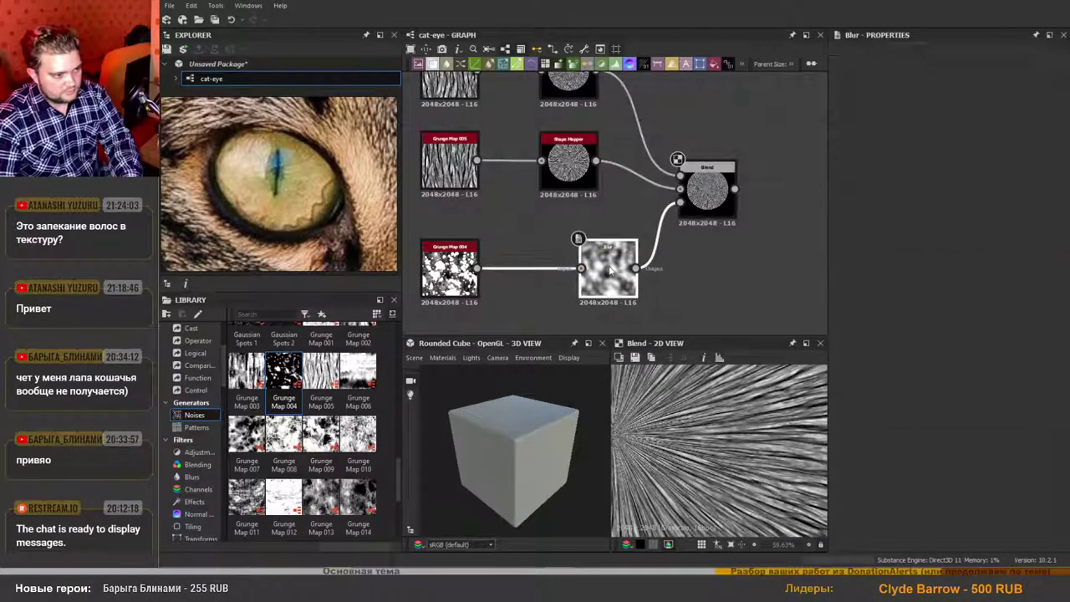
Lower the Blur node's Intensity to about 2.3 and check the blended radial texture in the Blend node's preview.
double_click(610, 269)
drag(930, 285, 862, 289)
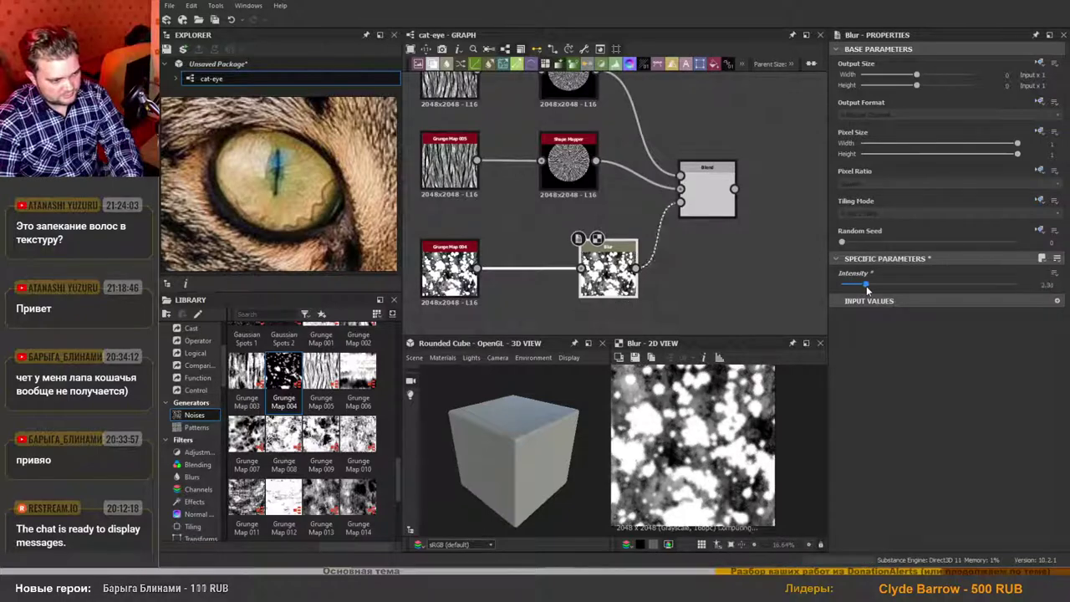
double_click(717, 212)
scroll(730, 458, up, 5)
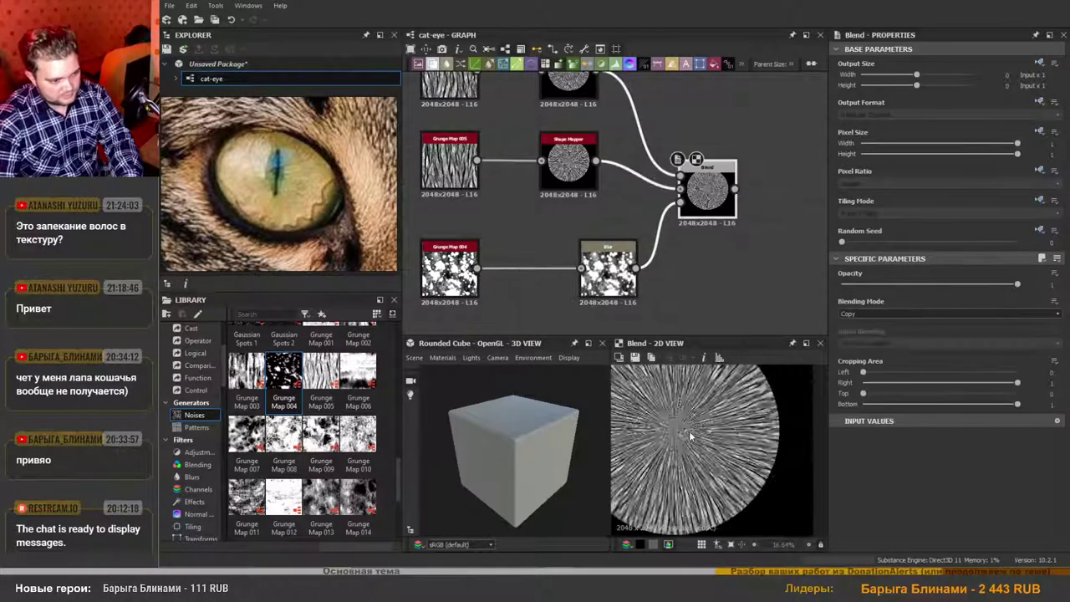
scroll(737, 458, down, 5)
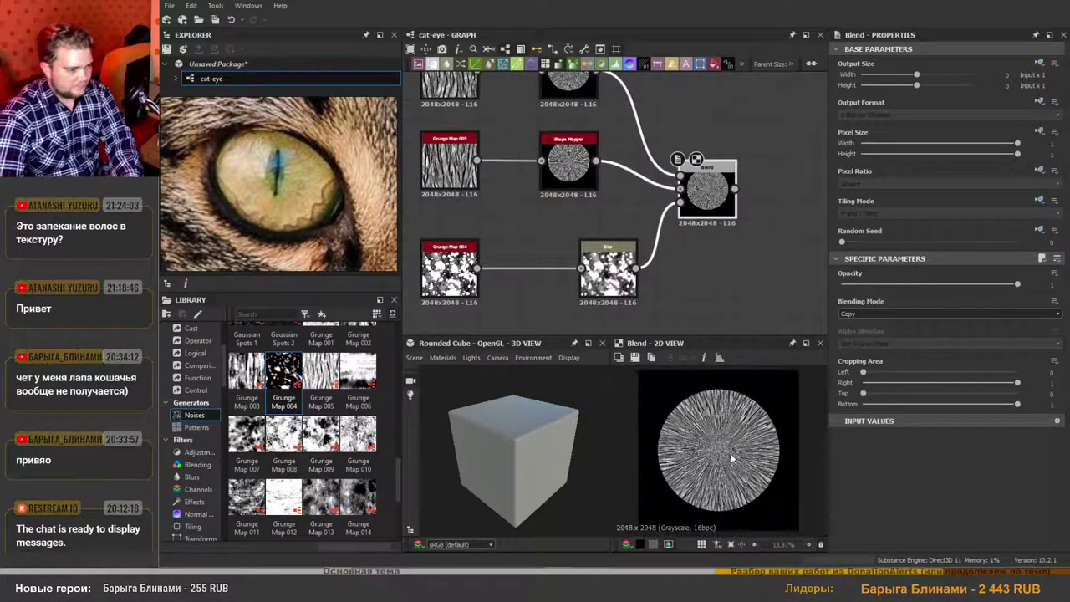
scroll(704, 262, down, 5)
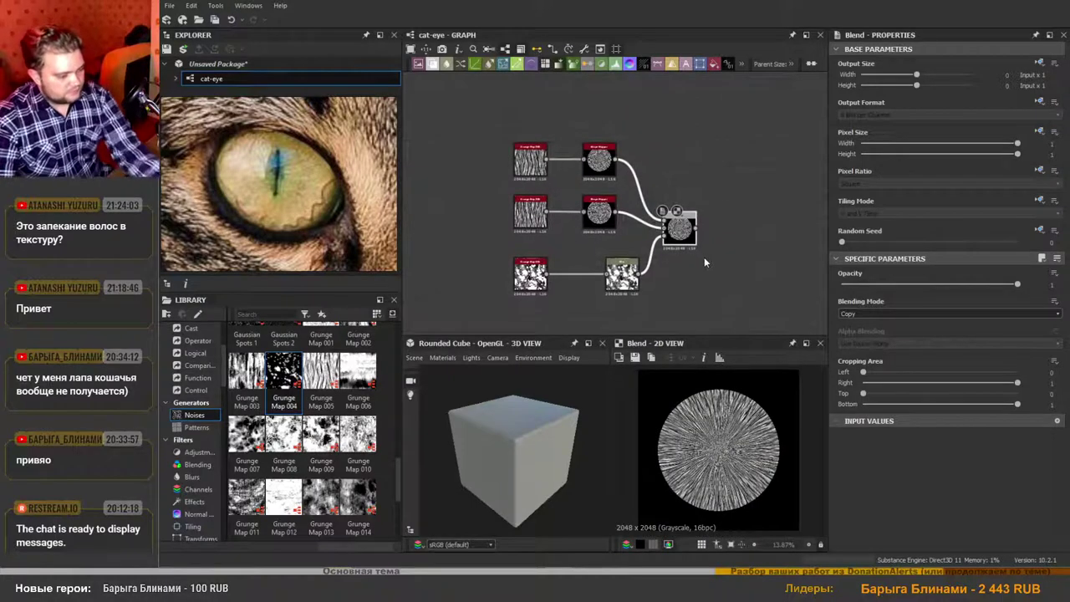
Save the package as cat-eye.sbs in the Textures folder and move the Blur node closer to Grunge Map 004.
key(ctrl+s)
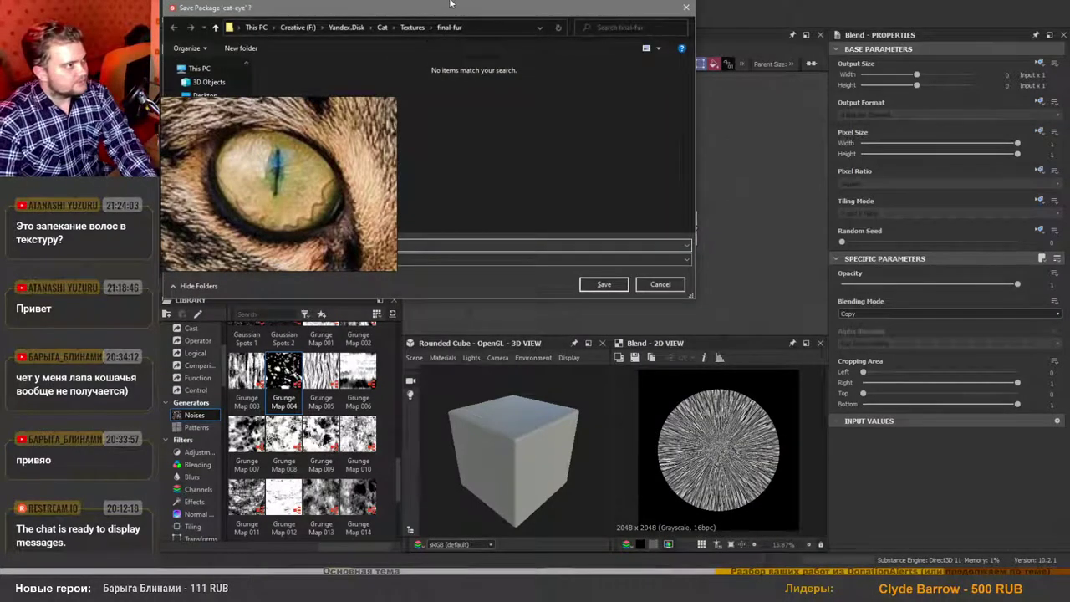
drag(450, 4, 669, 81)
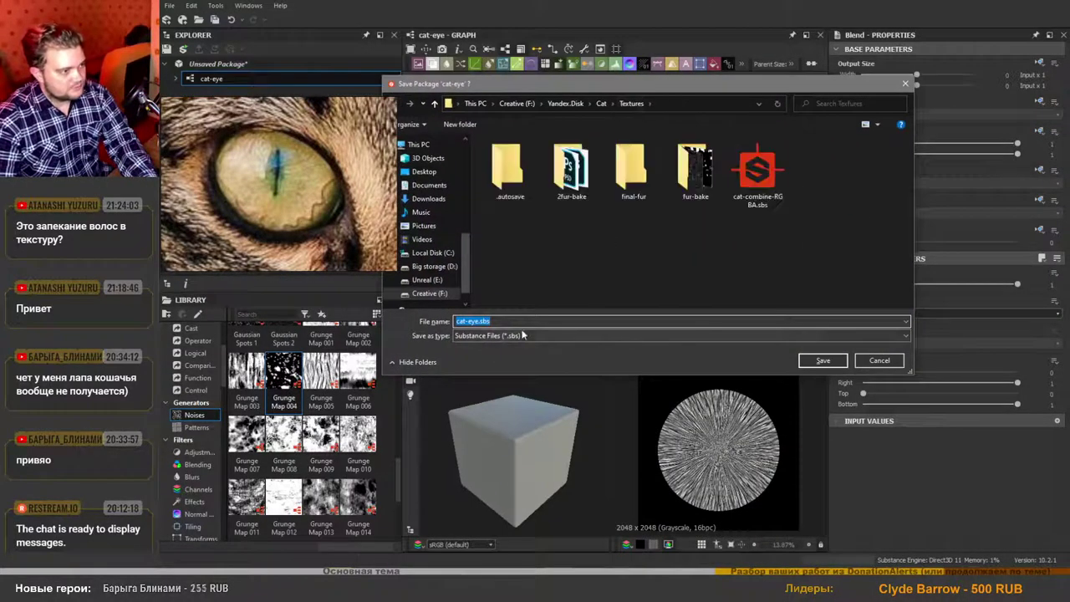
click(821, 361)
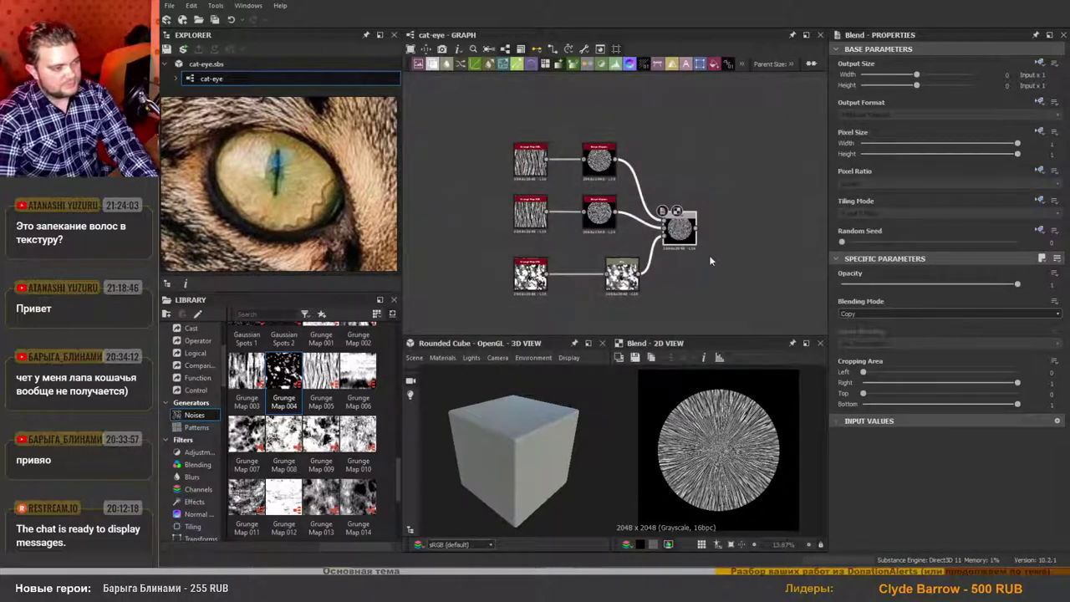
mouse_move(622, 278)
mouse_down()
mouse_move(594, 278)
mouse_move(603, 278)
mouse_up()
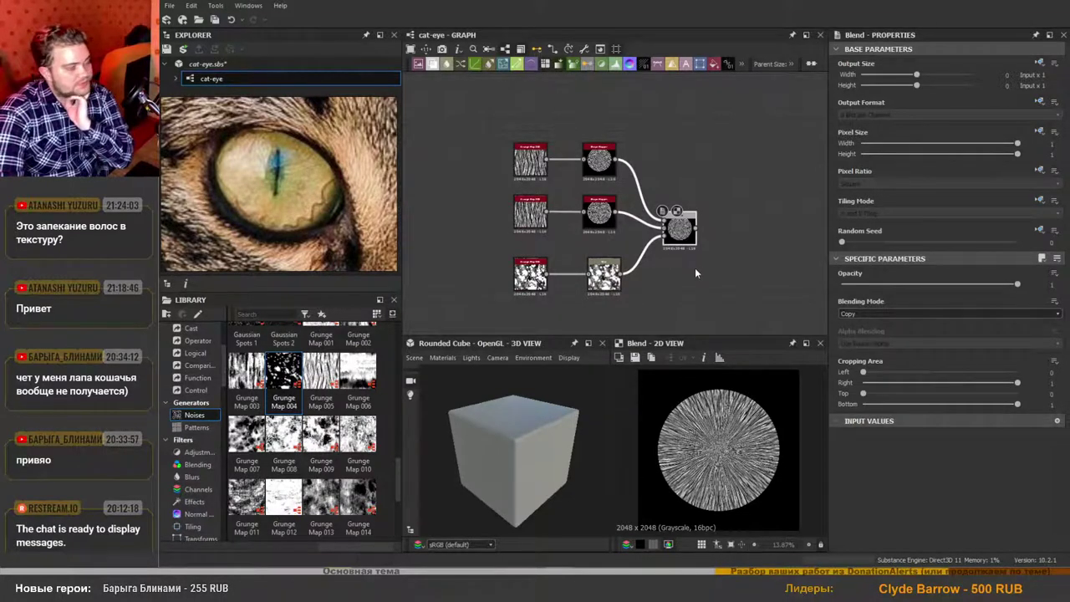
Add a Gaussian Noise node from the library, set its Scale to 11, and place it below the Blur node.
middle_drag(717, 268, 693, 231)
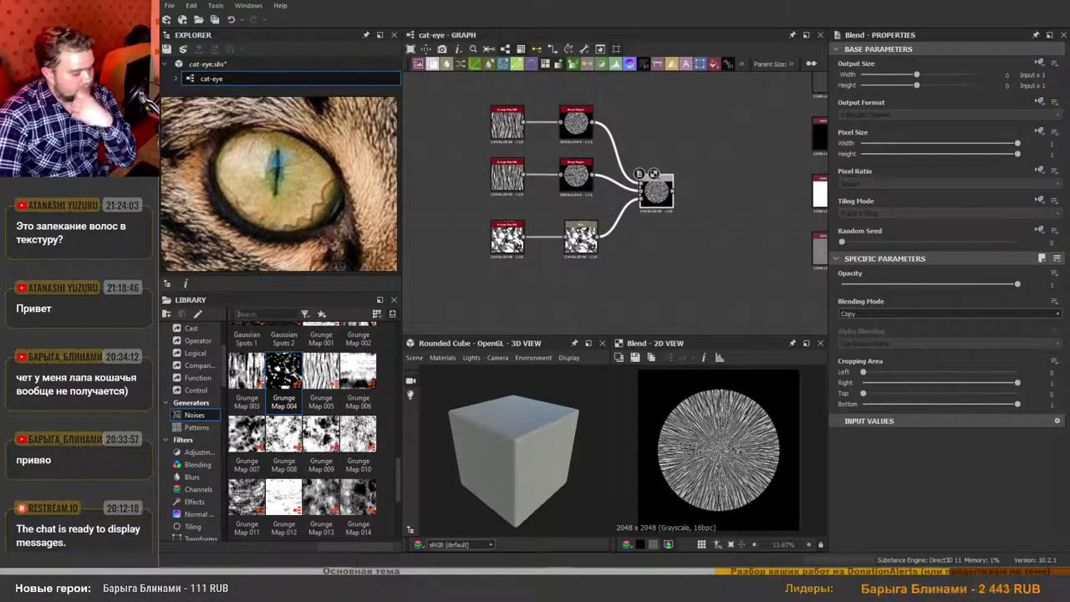
click(274, 316)
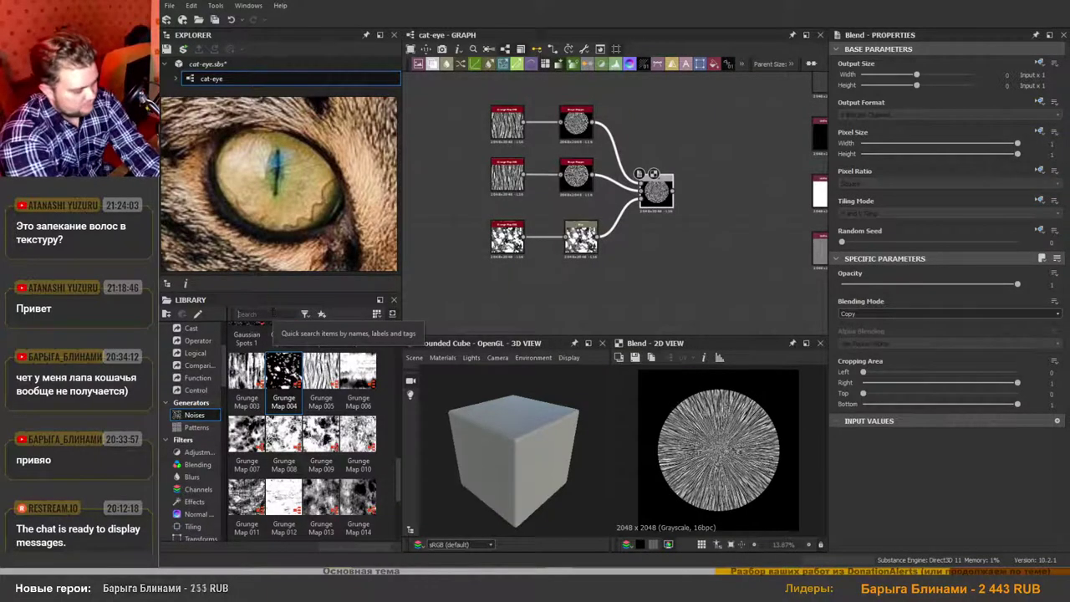
text(perli)
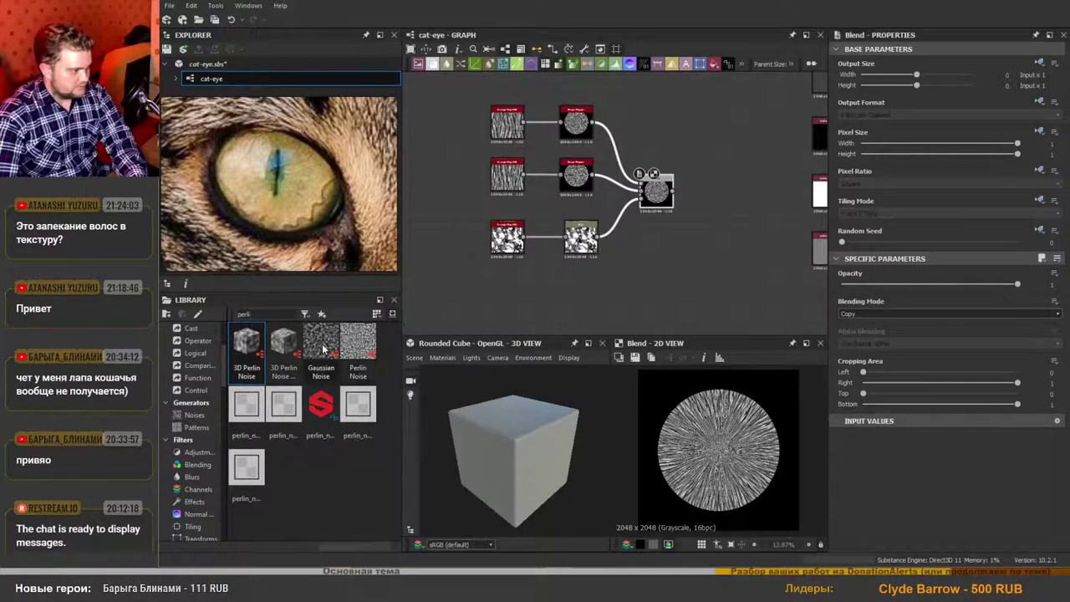
drag(323, 350, 645, 284)
key(f)
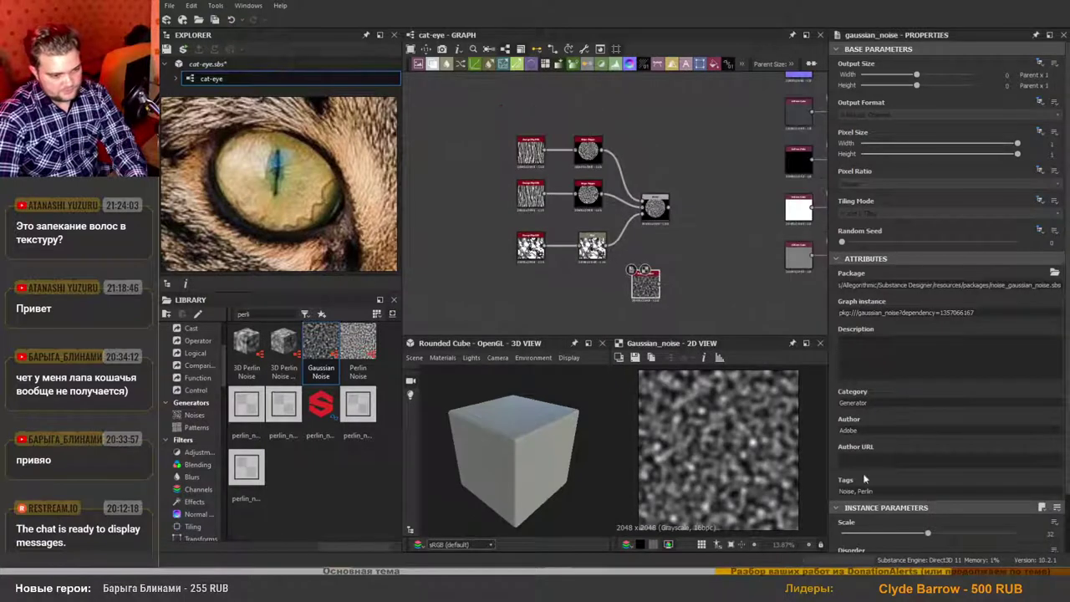
scroll(886, 478, down, 2)
drag(926, 470, 871, 466)
scroll(674, 298, up, 3)
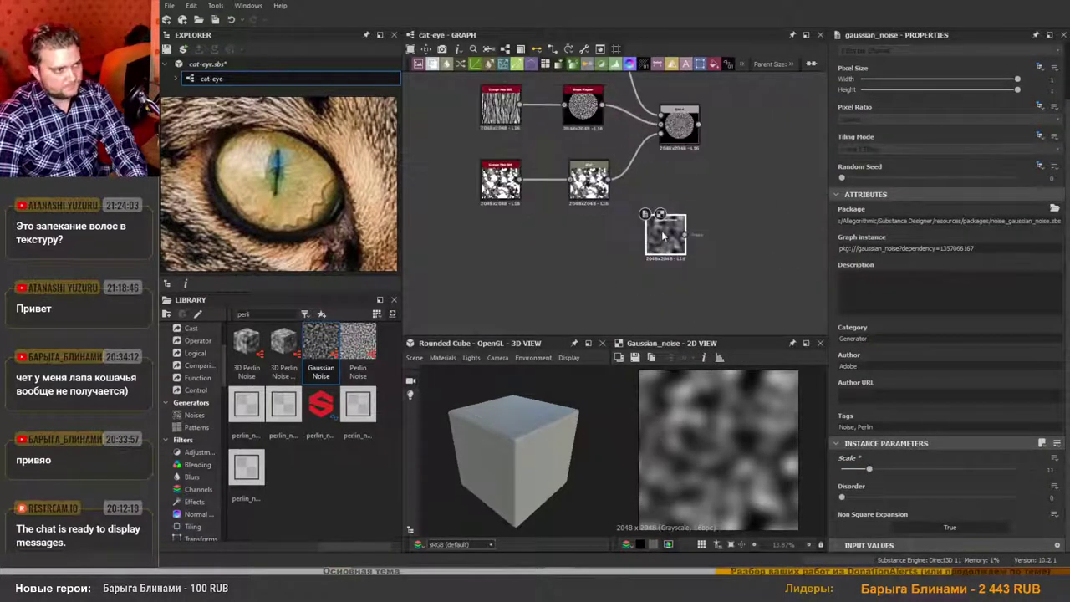
drag(669, 236, 629, 247)
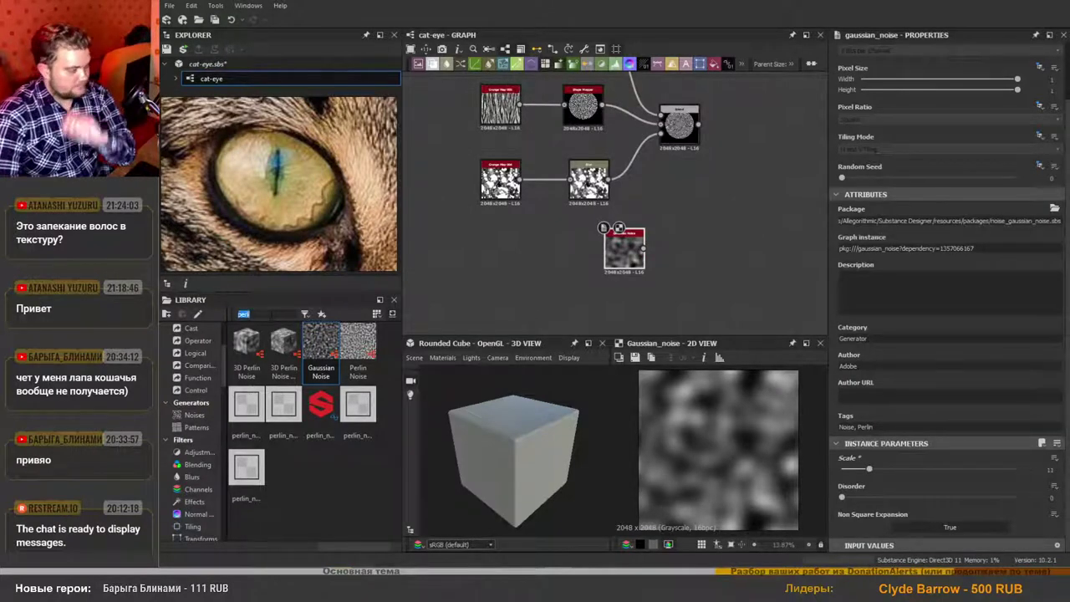
Add a Shape node from the library beside the Gaussian Noise node and set its Pattern to Hemisphere.
text(sha)
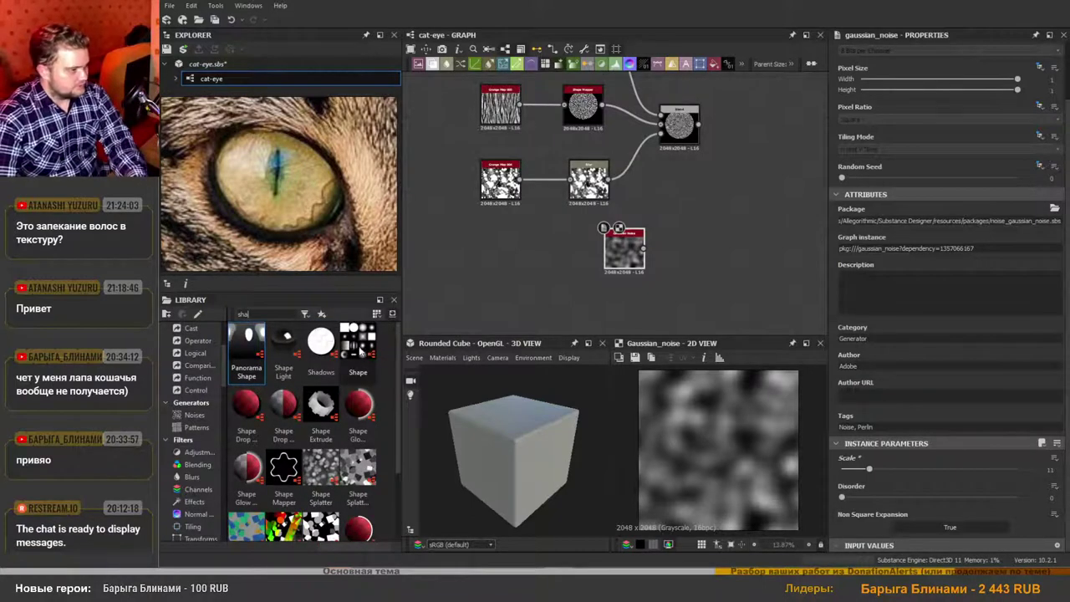
drag(358, 349, 514, 261)
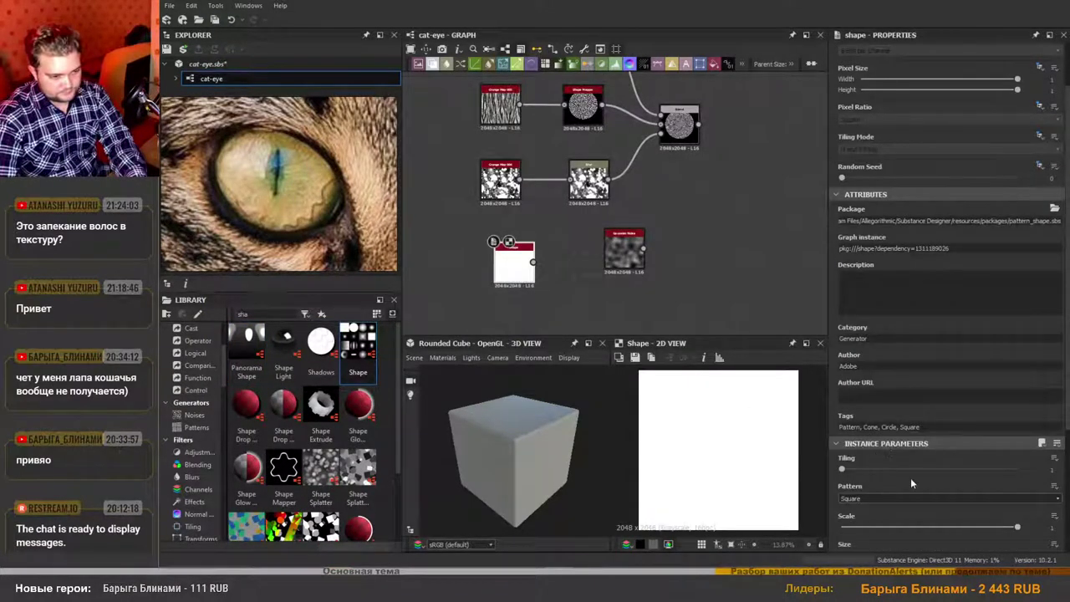
scroll(911, 477, down, 3)
click(871, 396)
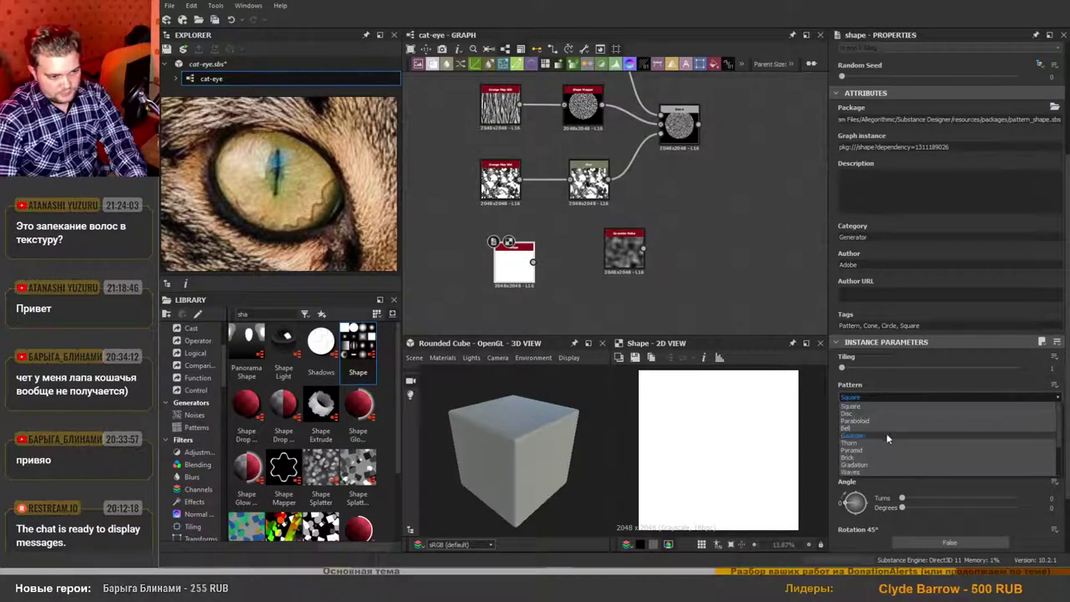
scroll(880, 460, down, 2)
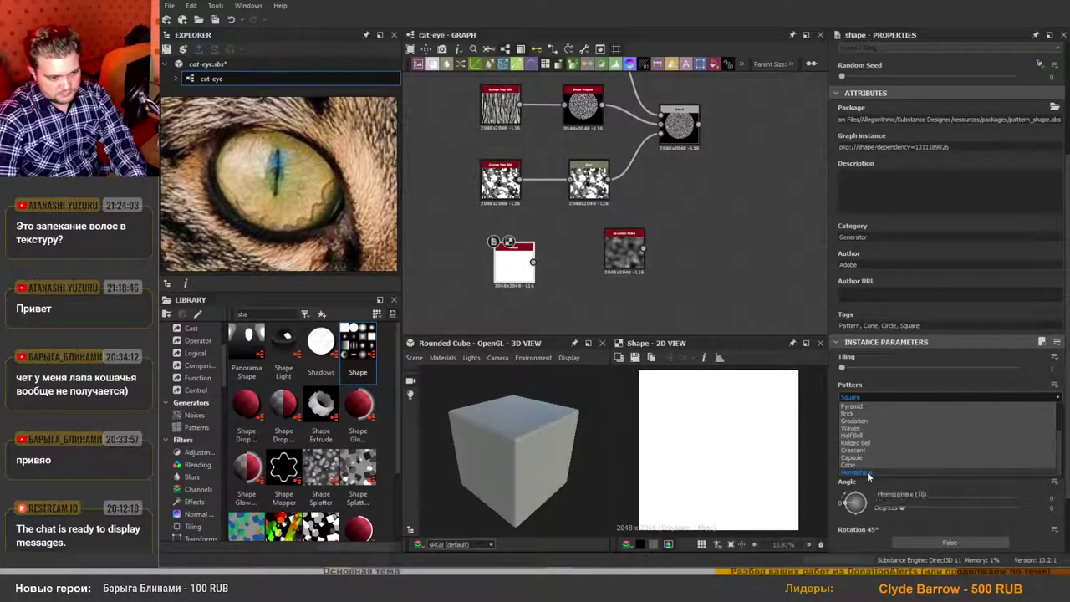
click(866, 473)
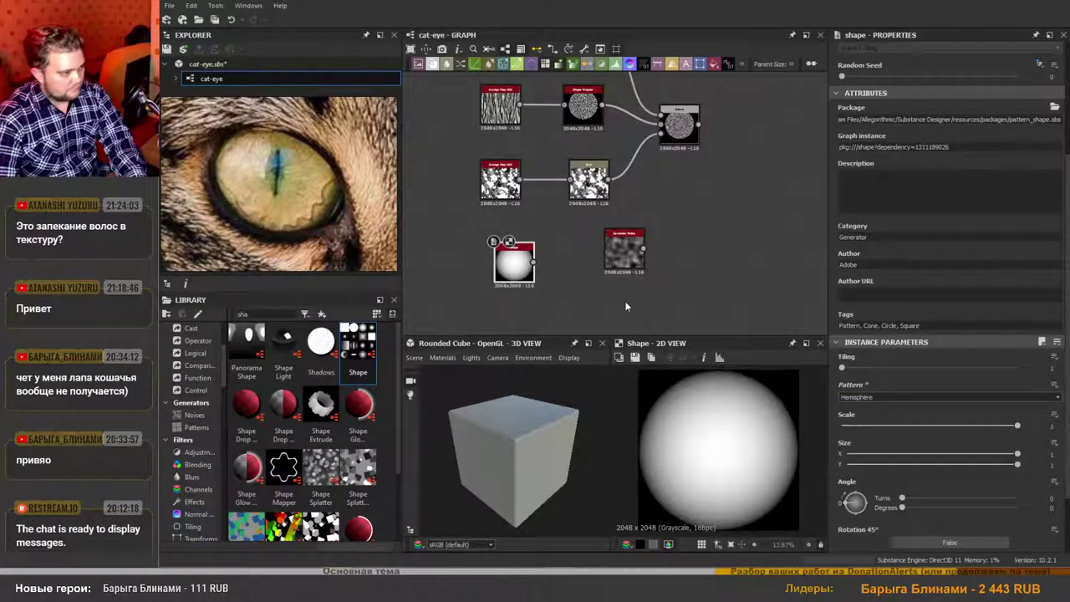
Reposition the Shape node below the Gaussian Noise node and connect its output to a new Curve node.
middle_drag(492, 293, 520, 224)
drag(529, 202, 543, 256)
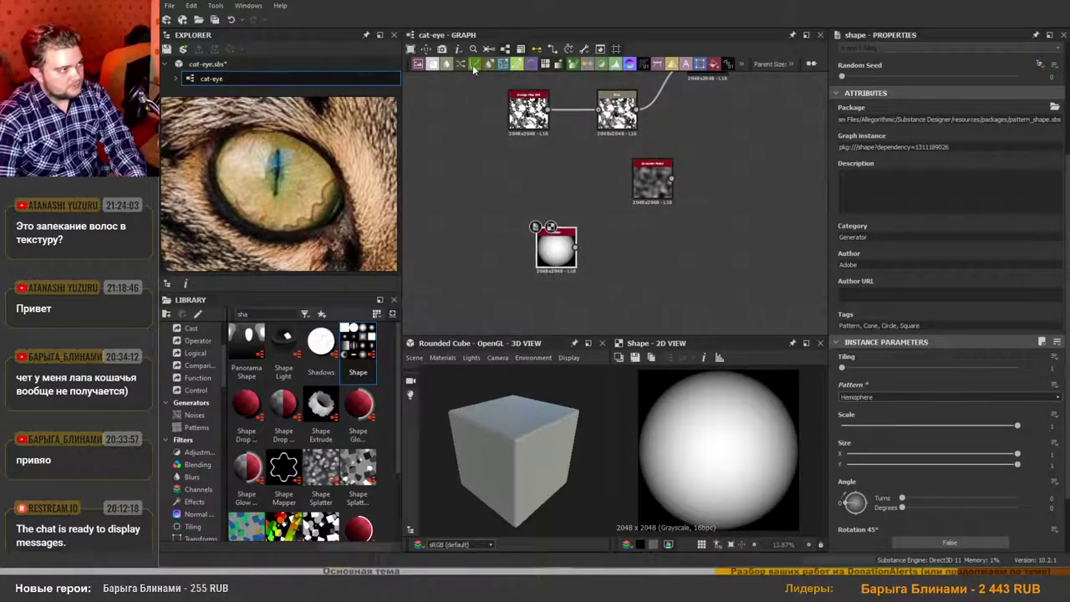
drag(656, 264, 659, 268)
drag(575, 253, 658, 288)
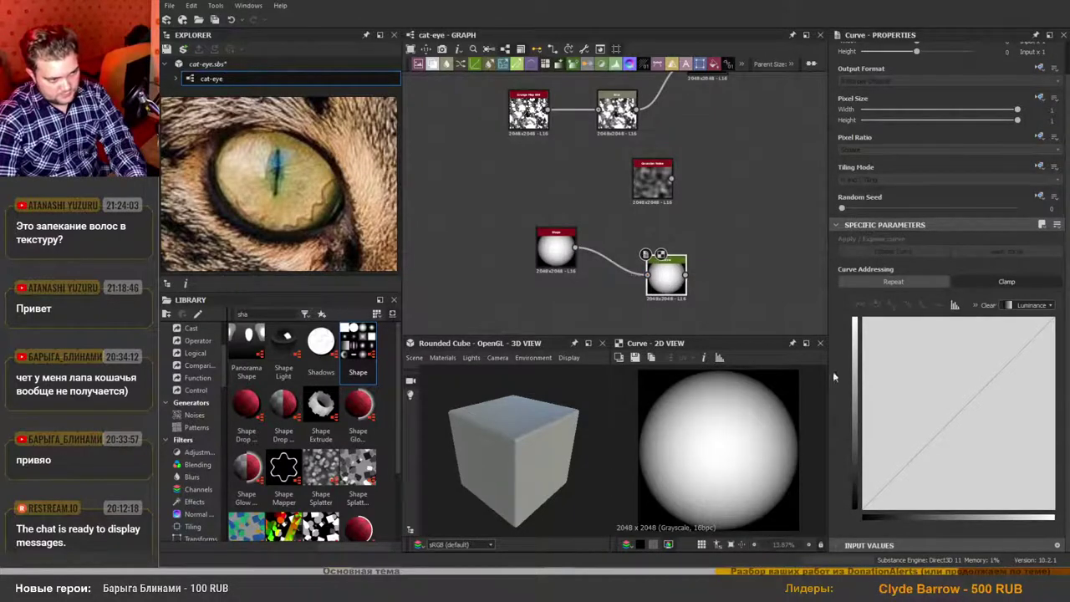
Shape the Curve node's profile with a peak at about 0.52, a white end lowered to 0, and a zero-value point at 0.68.
click(975, 400)
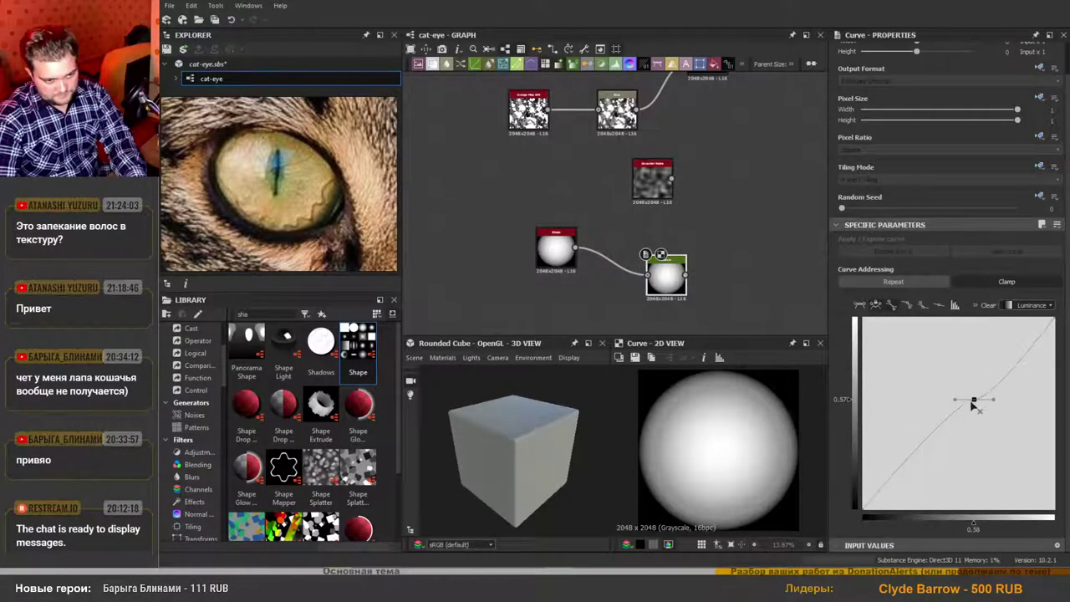
drag(975, 401, 962, 383)
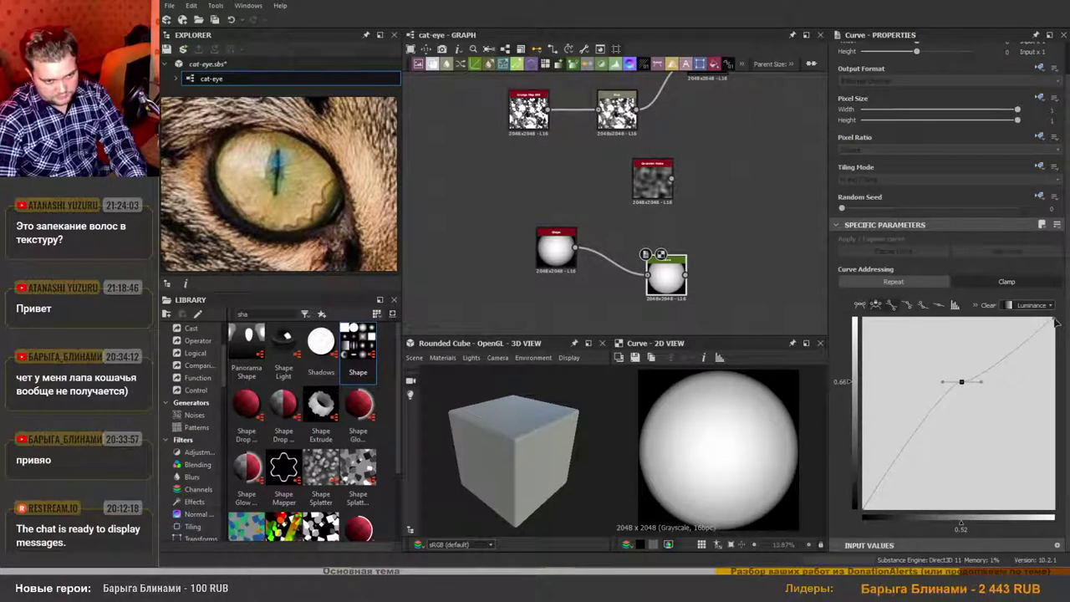
drag(1057, 324, 1066, 544)
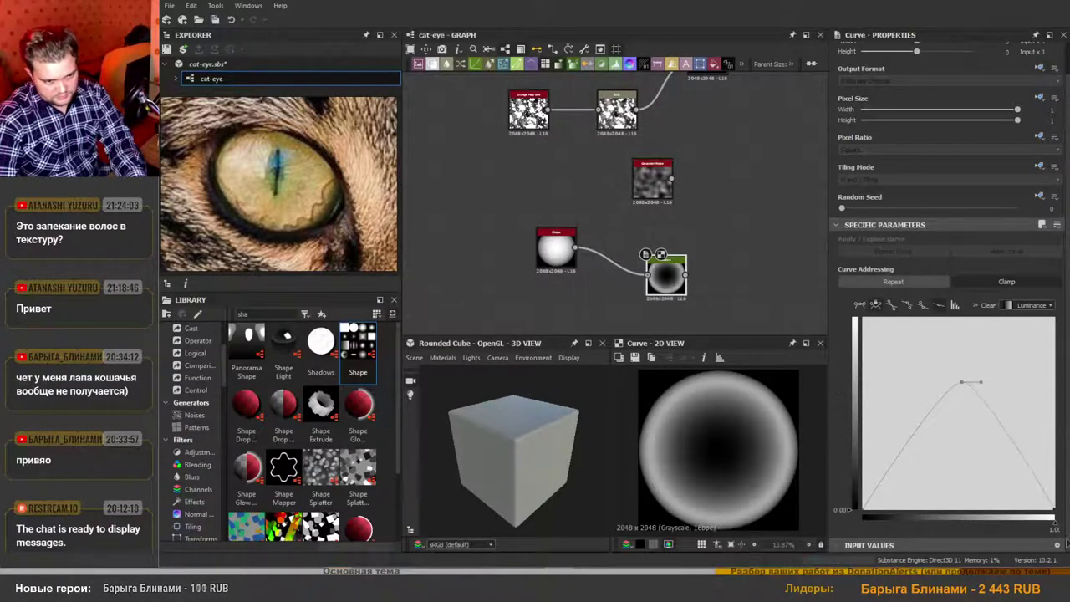
double_click(1000, 425)
drag(1000, 423, 996, 562)
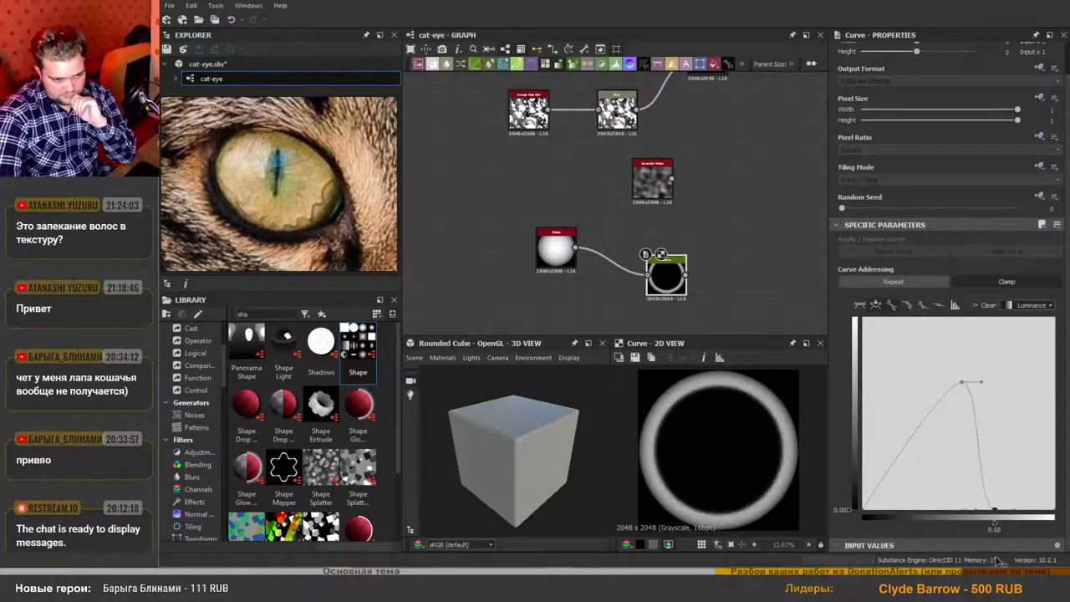
Reshape the curve into a narrow full-height band between about 0.50 and 0.58, reducing the hemisphere to a thin white ring.
drag(963, 386, 1052, 314)
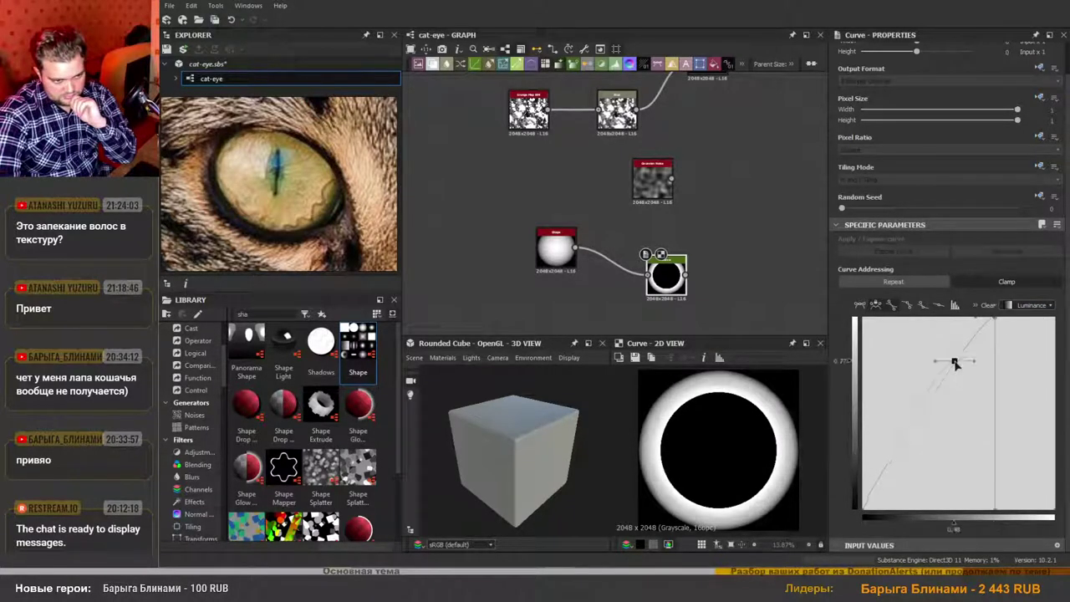
click(958, 318)
double_click(928, 354)
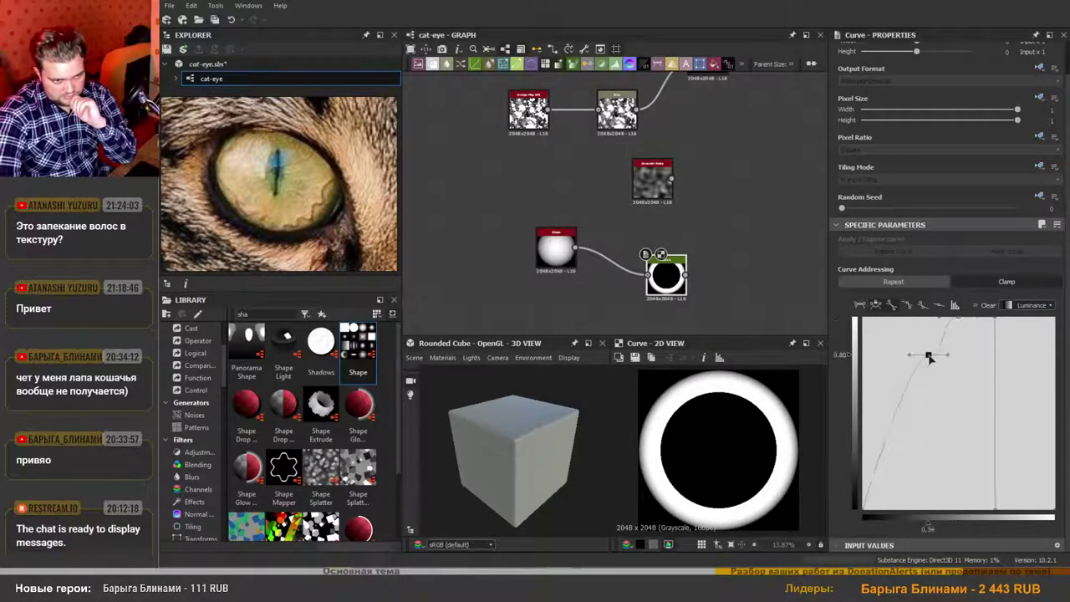
drag(928, 353, 995, 562)
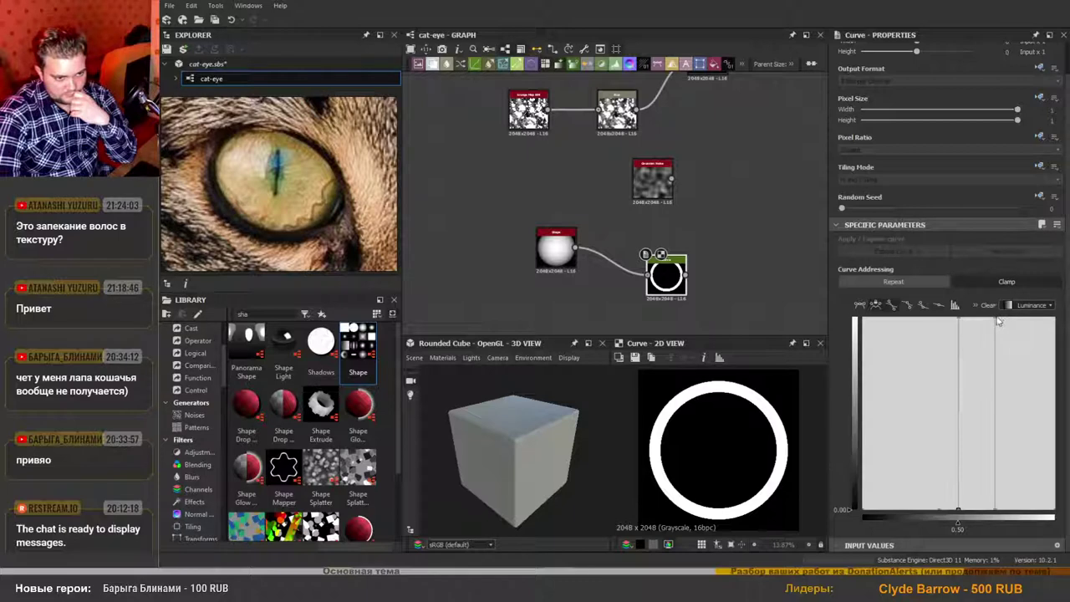
drag(998, 321, 973, 318)
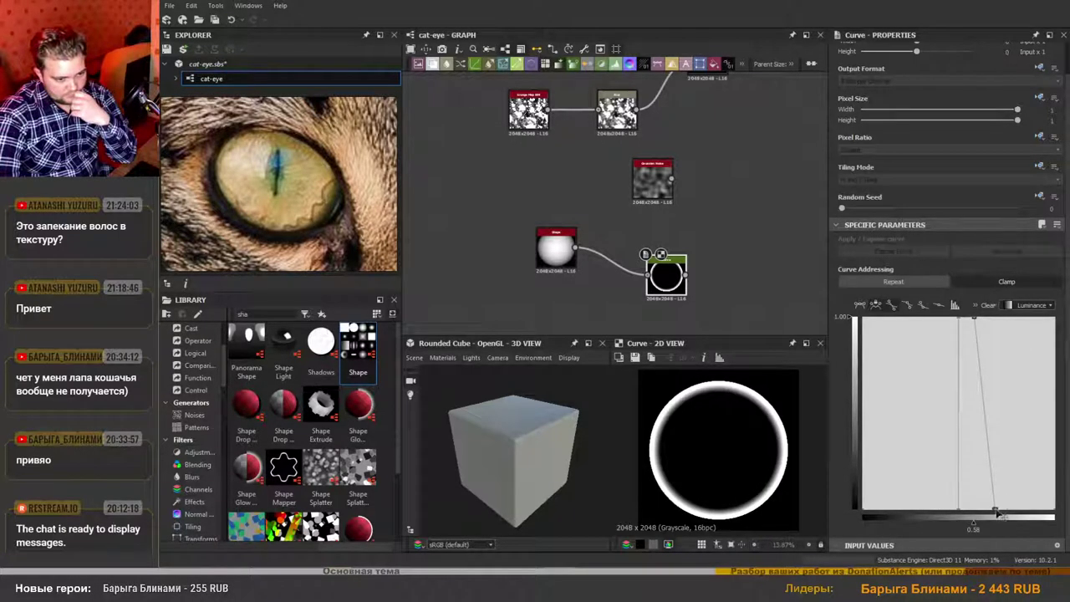
drag(996, 511, 974, 510)
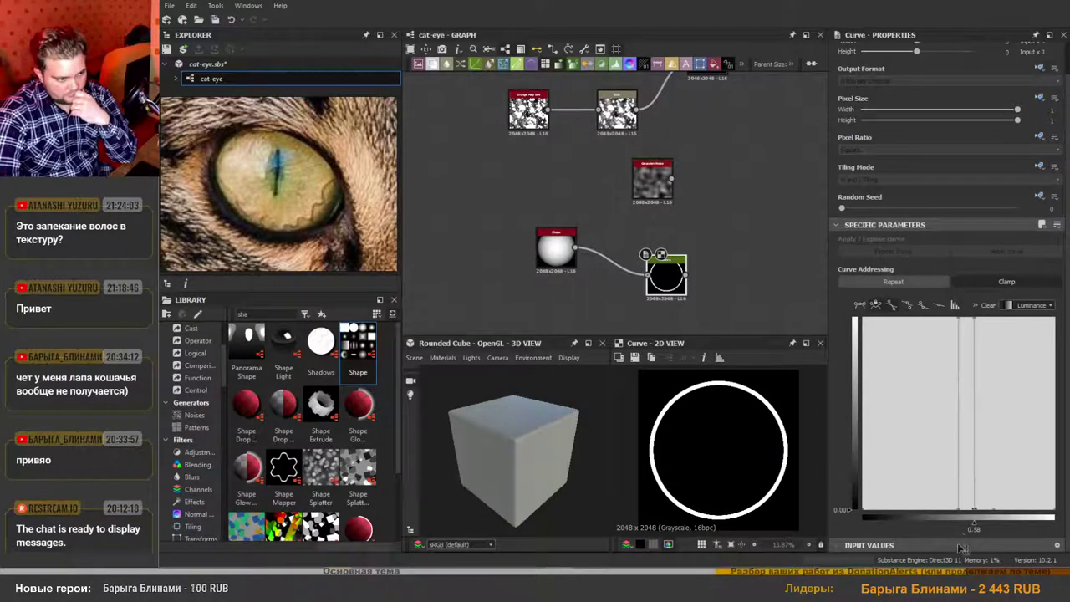
Shrink the hemisphere ring by setting the Shape node's Scale to 0.86.
middle_drag(709, 294, 701, 270)
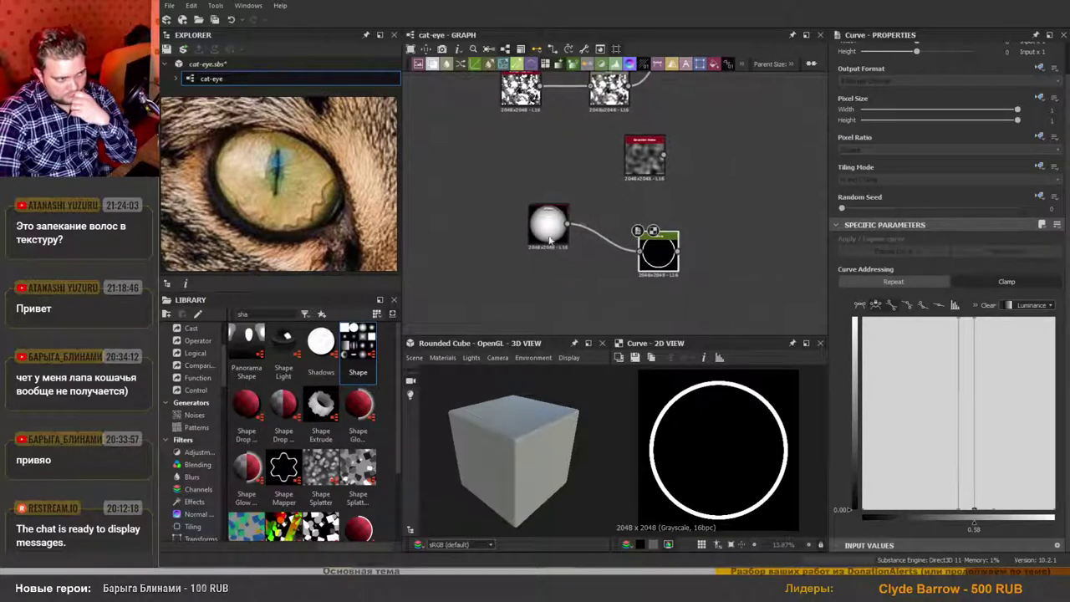
click(550, 224)
scroll(906, 408, down, 3)
scroll(953, 422, down, 1)
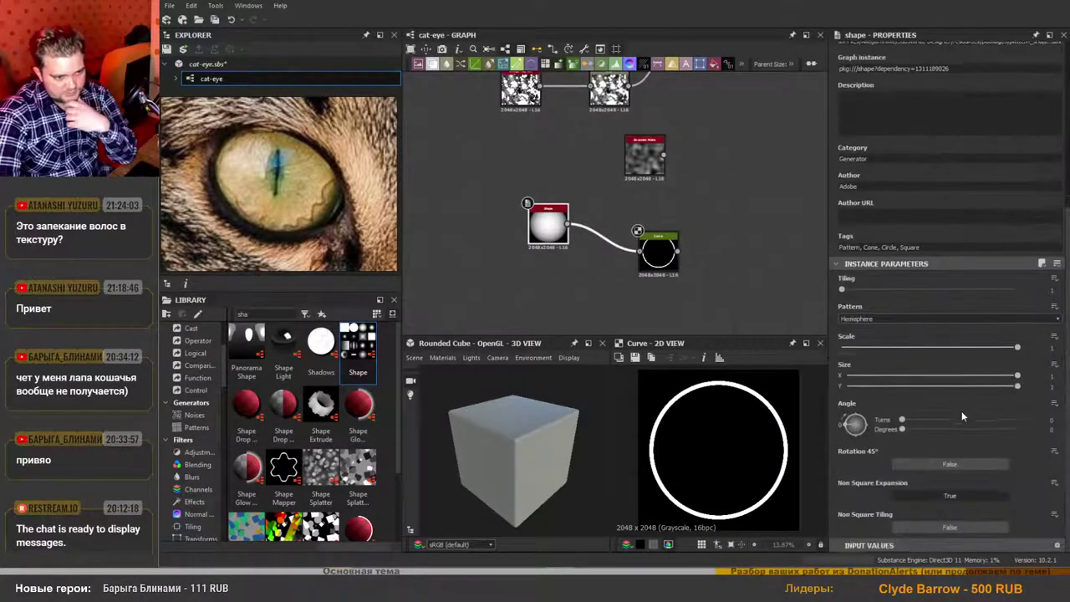
drag(1025, 361, 995, 354)
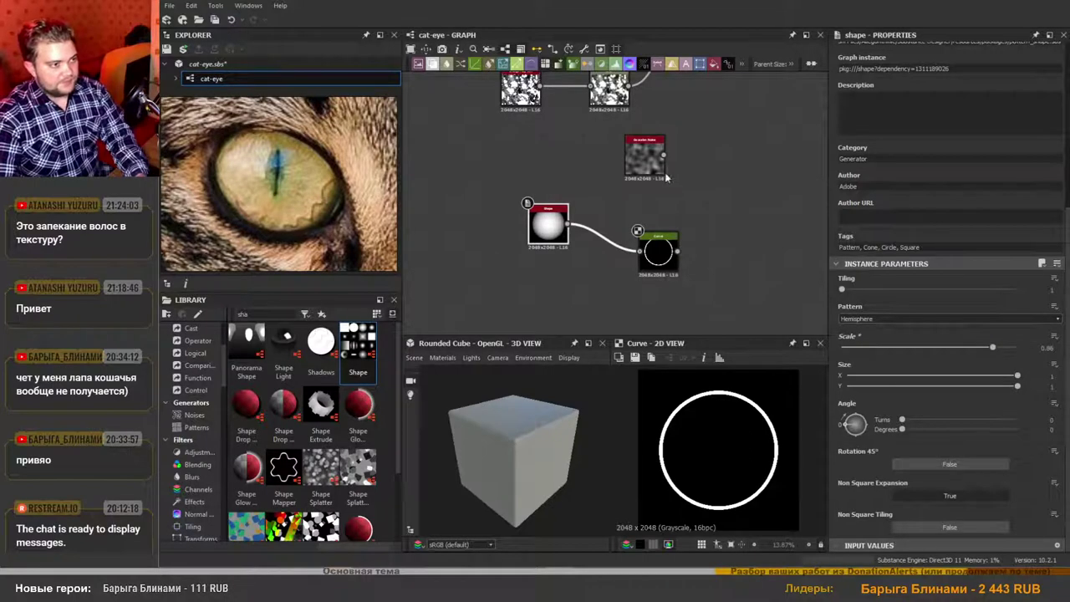
Move the Gaussian Noise and Curve nodes closer to the Shape node, stacking the noise above the curve.
drag(653, 156, 641, 171)
drag(658, 251, 631, 230)
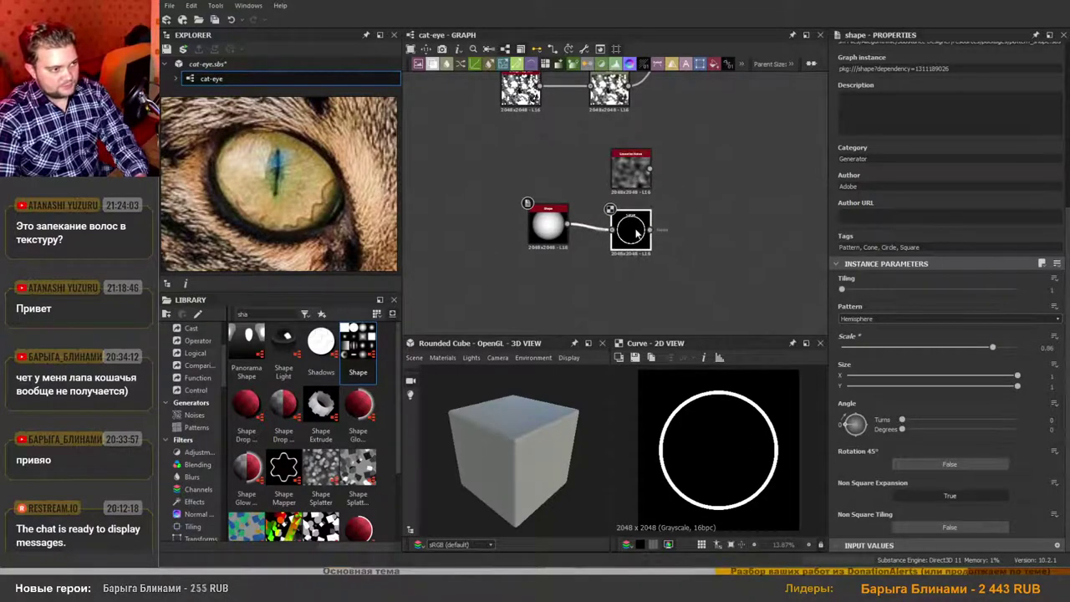
scroll(705, 190, up, 3)
scroll(633, 196, down, 3)
middle_drag(668, 183, 646, 192)
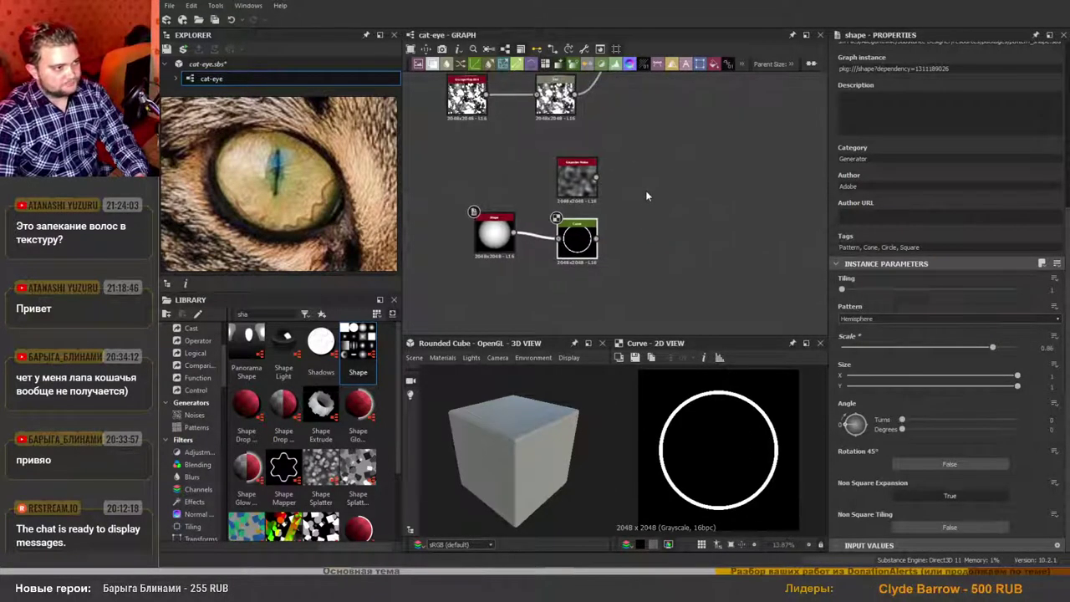
Add a Warp node and connect the Curve output as its input and the Gaussian Noise as its gradient.
click(647, 192)
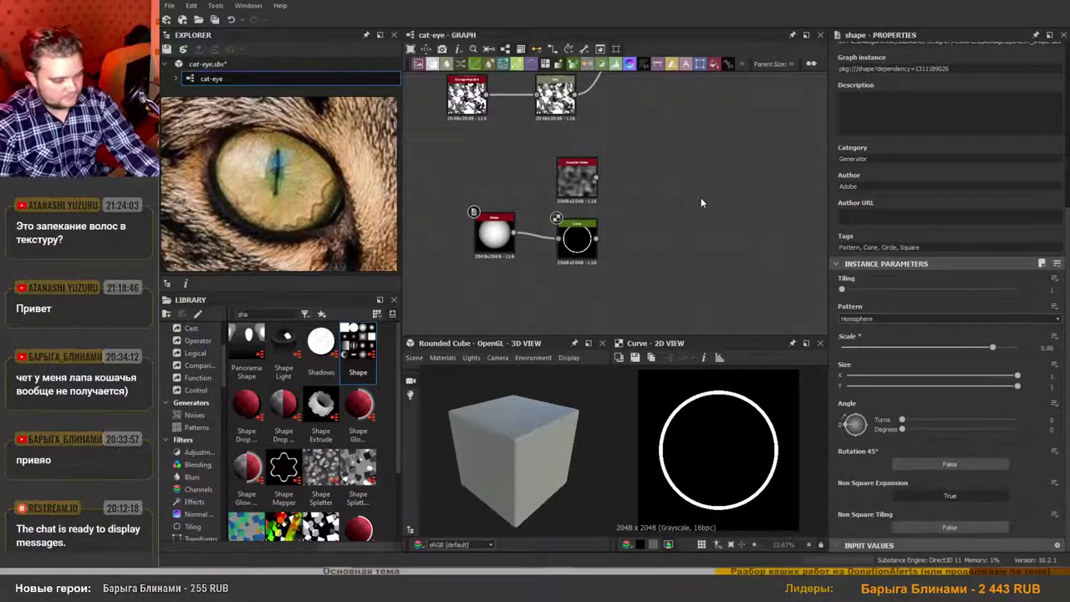
key(space)
text(war)
click(730, 222)
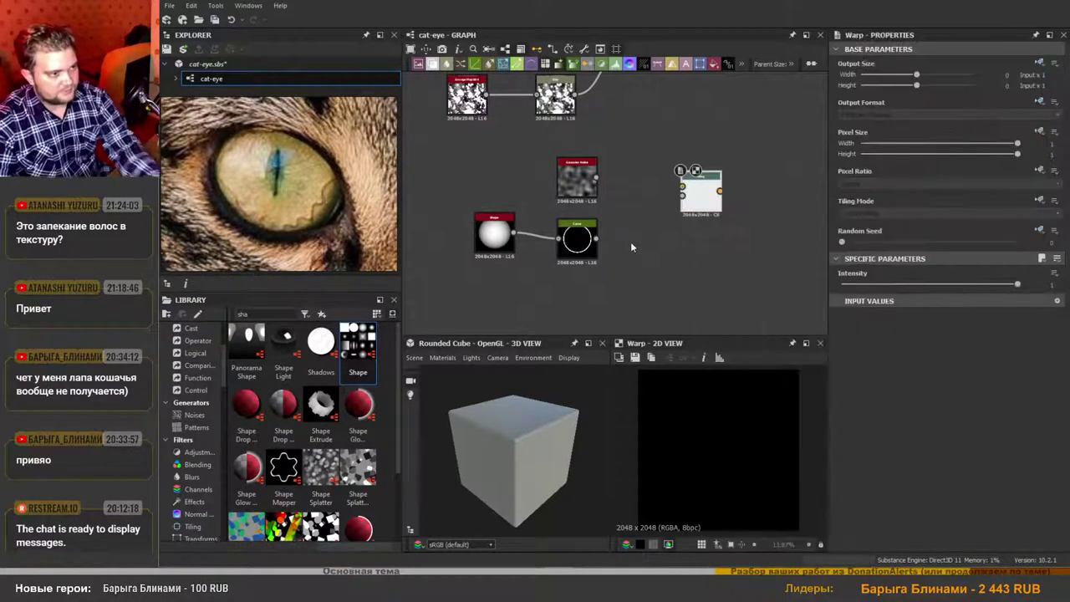
scroll(617, 200, up, 1)
drag(590, 244, 676, 224)
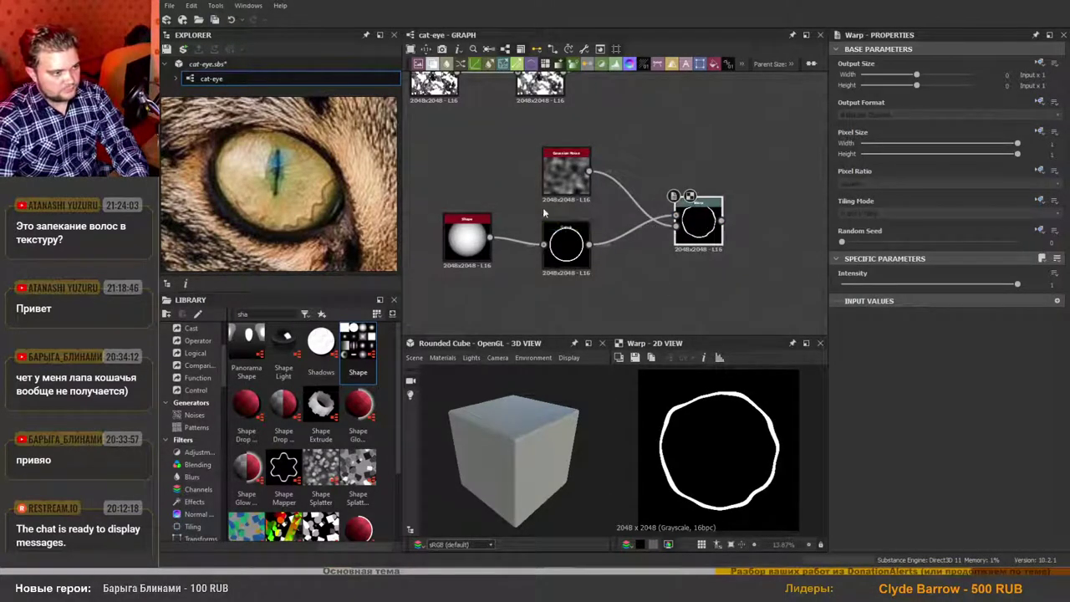
Rearrange the nodes so the Gaussian Noise sits directly below the Curve node.
drag(577, 180, 577, 195)
drag(599, 253, 565, 306)
middle_drag(645, 285, 642, 255)
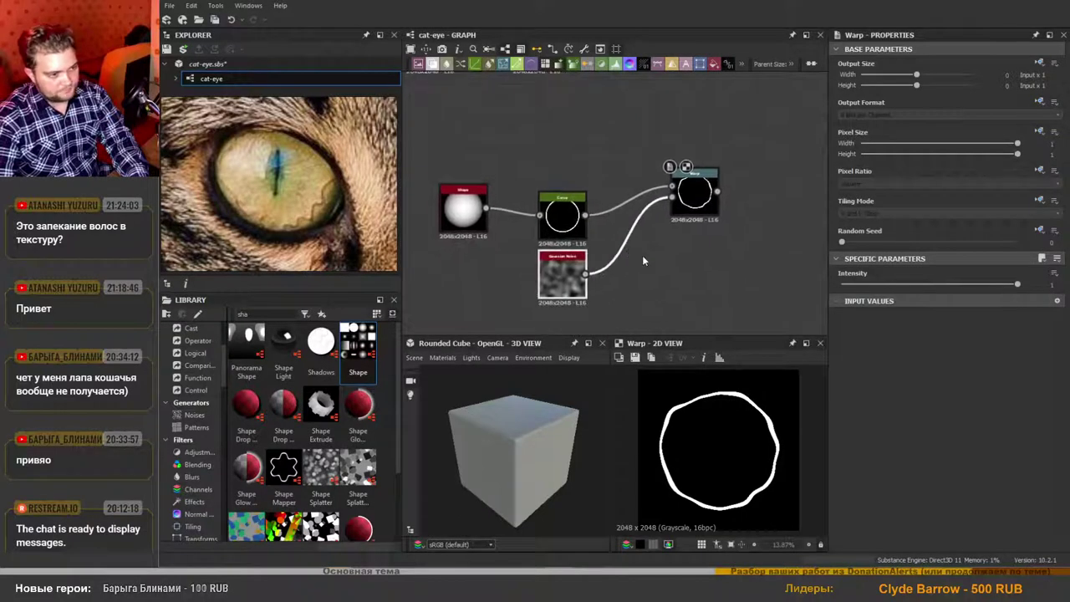
Set the Warp node's Intensity to 1.14 and the Gaussian Noise Scale to 16.
click(562, 276)
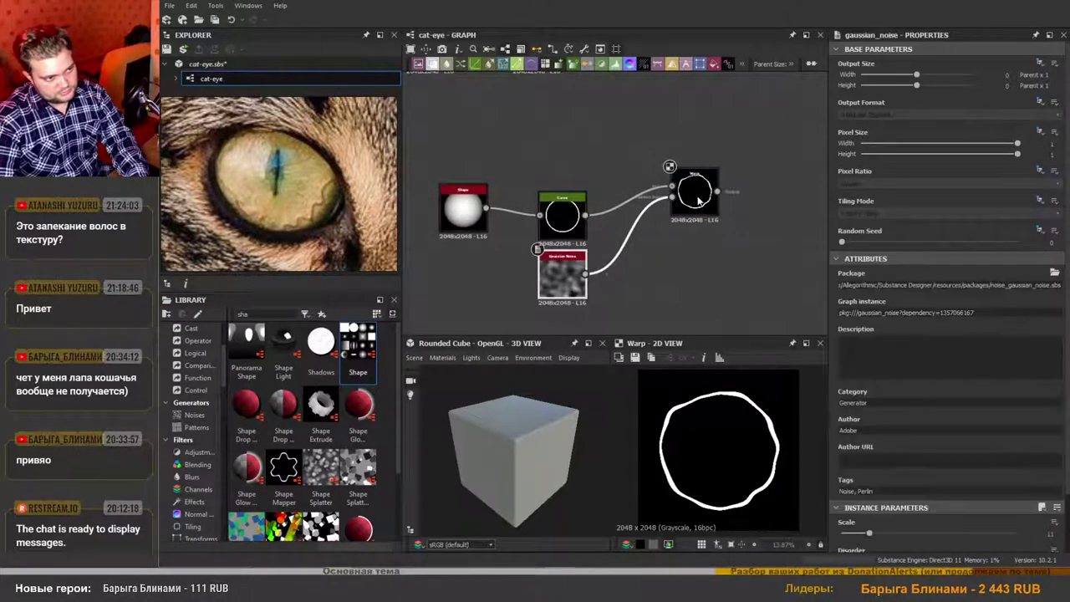
click(698, 205)
drag(996, 285, 942, 304)
click(569, 276)
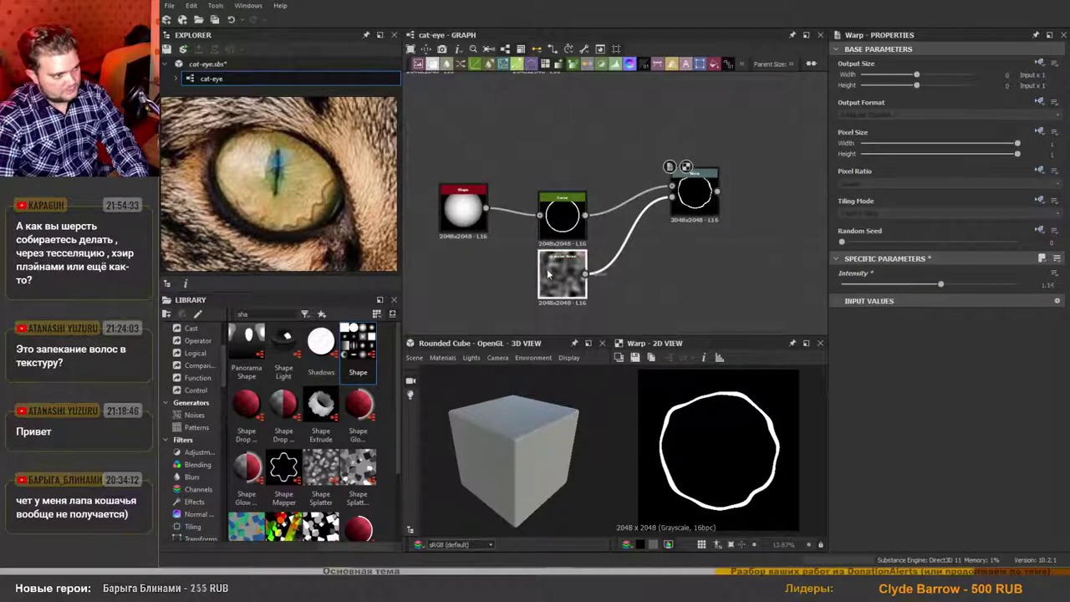
scroll(934, 392, down, 2)
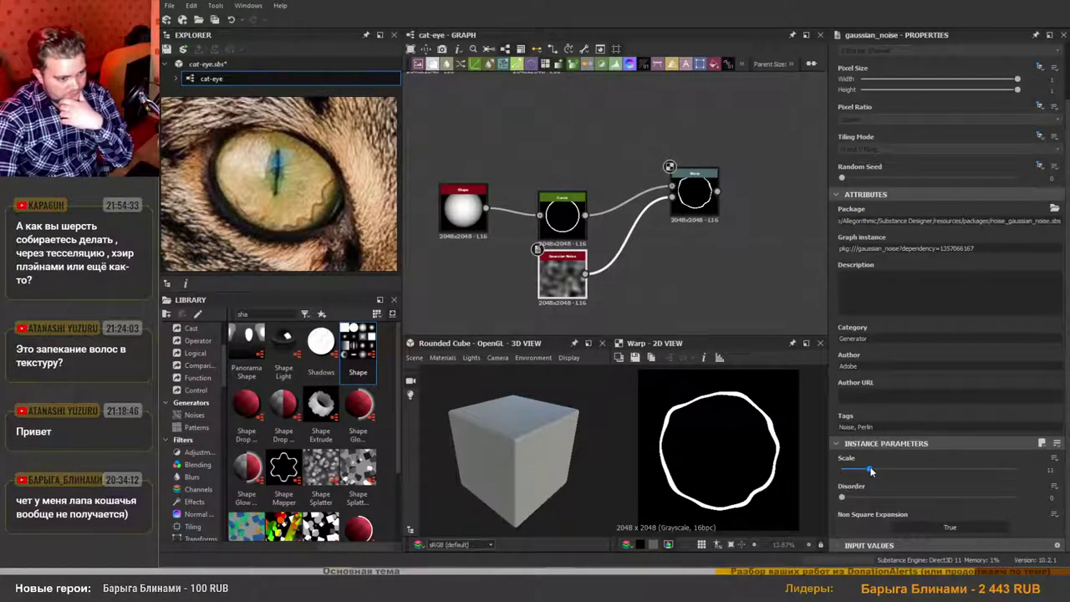
drag(870, 471, 884, 481)
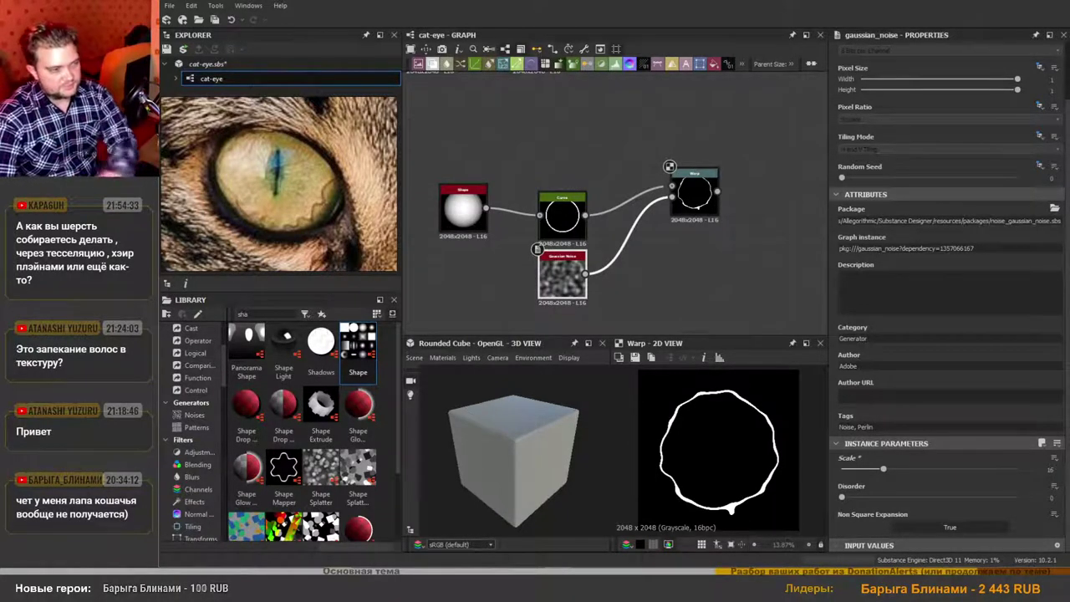
Fine-tune the ring distortion by trying a Warp Intensity of 0.66, settling on 0.9, and rechecking the Gaussian Noise Scale.
click(696, 182)
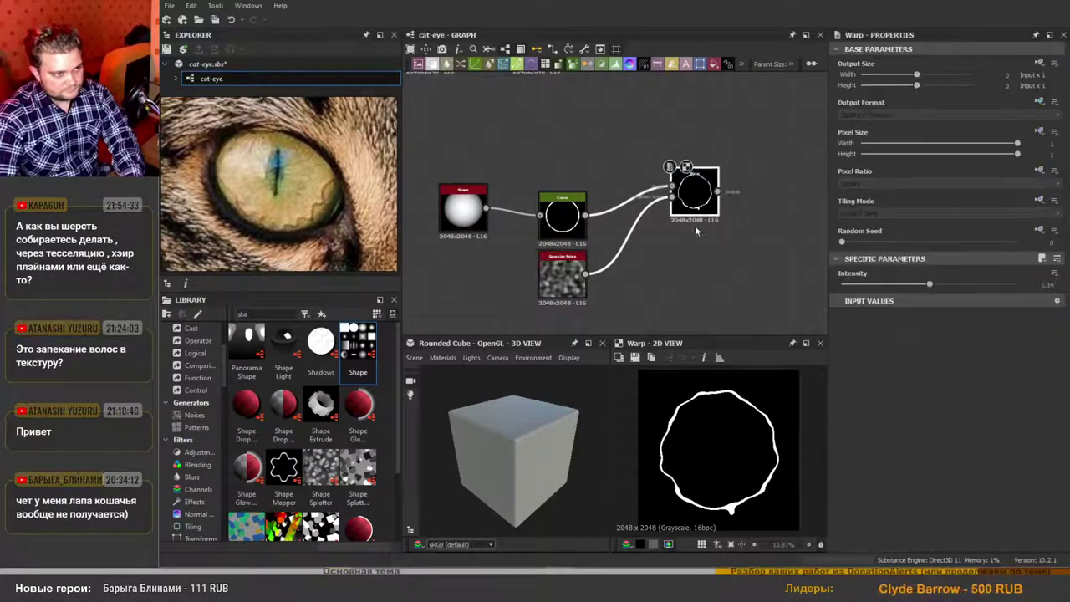
drag(930, 285, 864, 335)
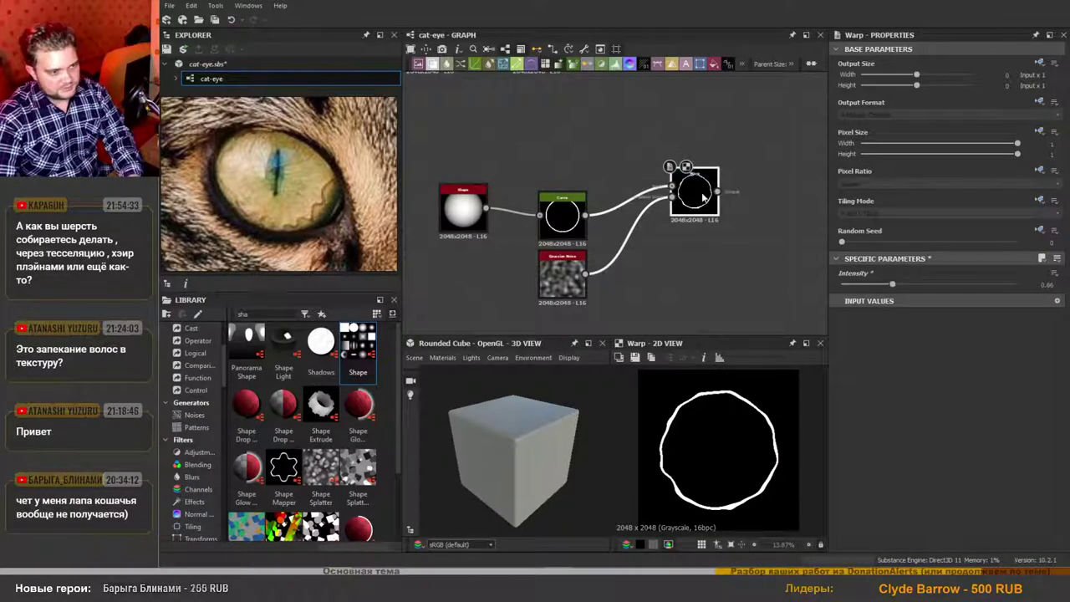
click(562, 276)
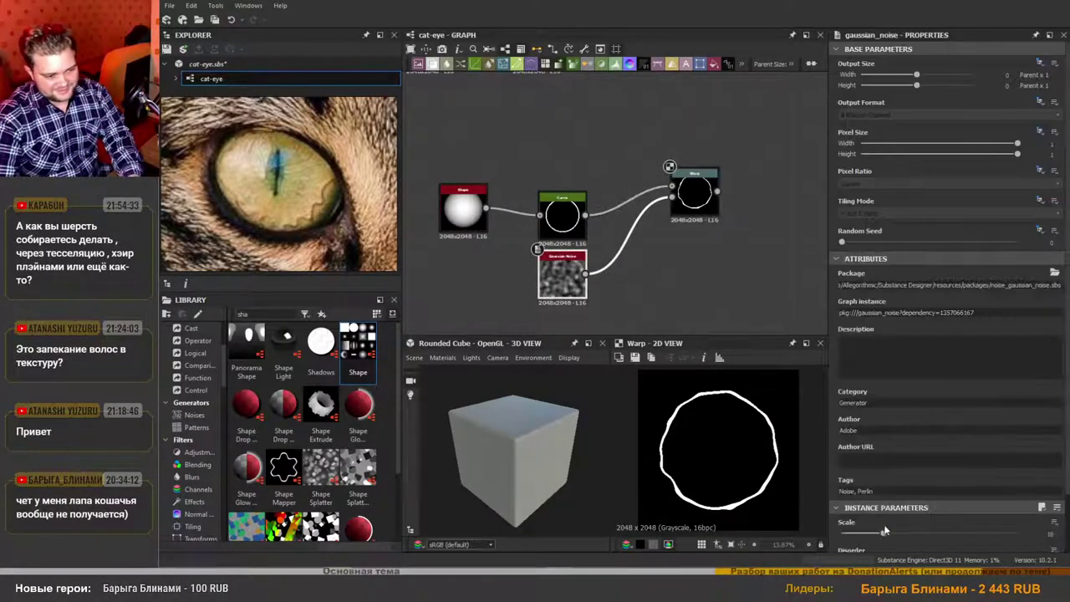
mouse_move(885, 530)
mouse_down()
mouse_move(870, 536)
mouse_move(885, 543)
mouse_up()
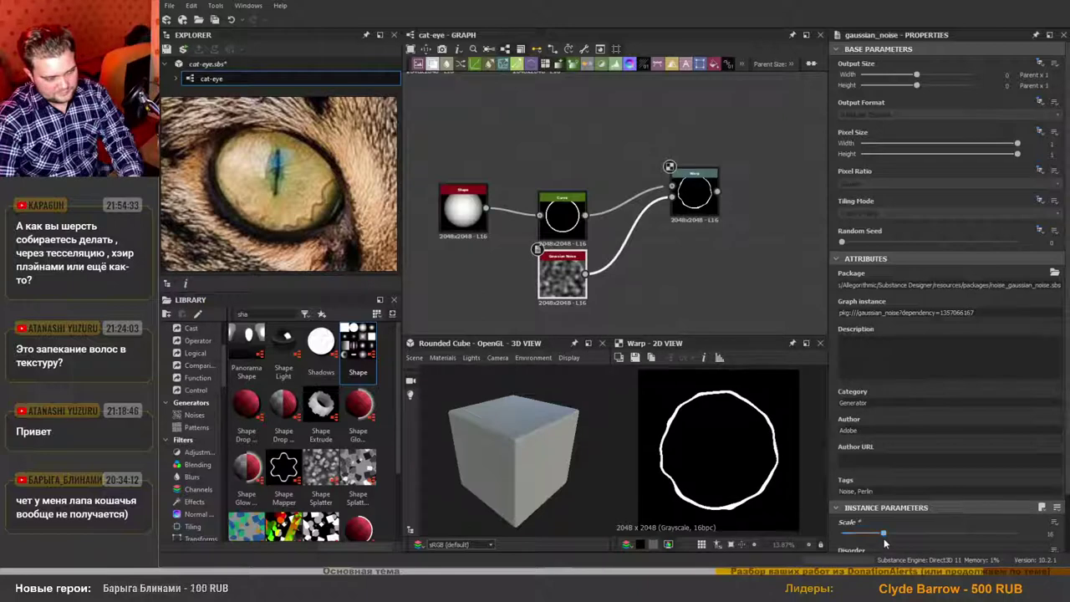
click(694, 190)
drag(959, 287, 1001, 308)
click(562, 261)
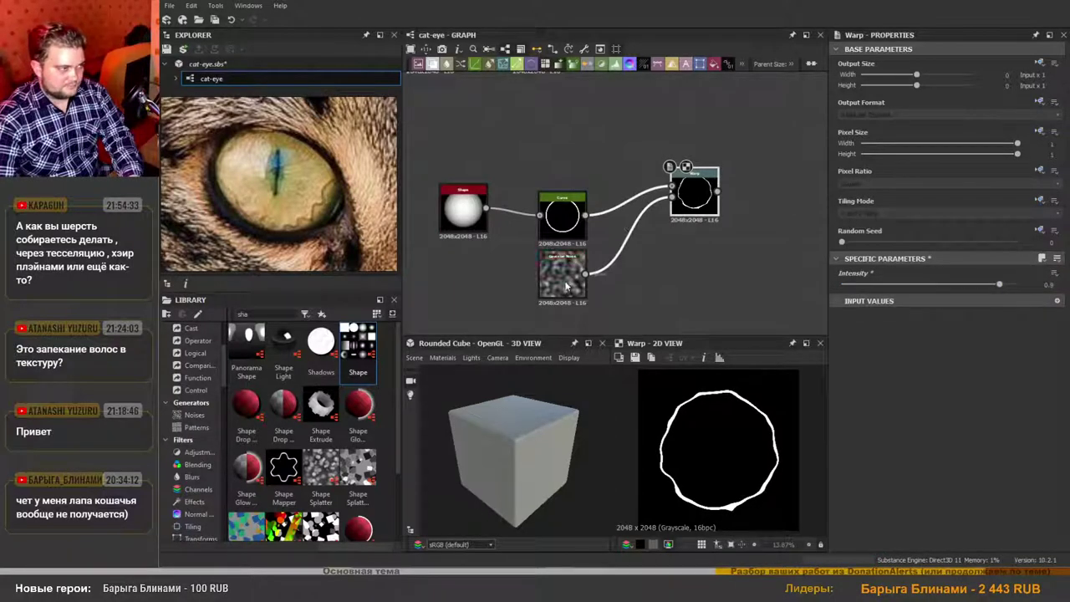
scroll(870, 368, down, 2)
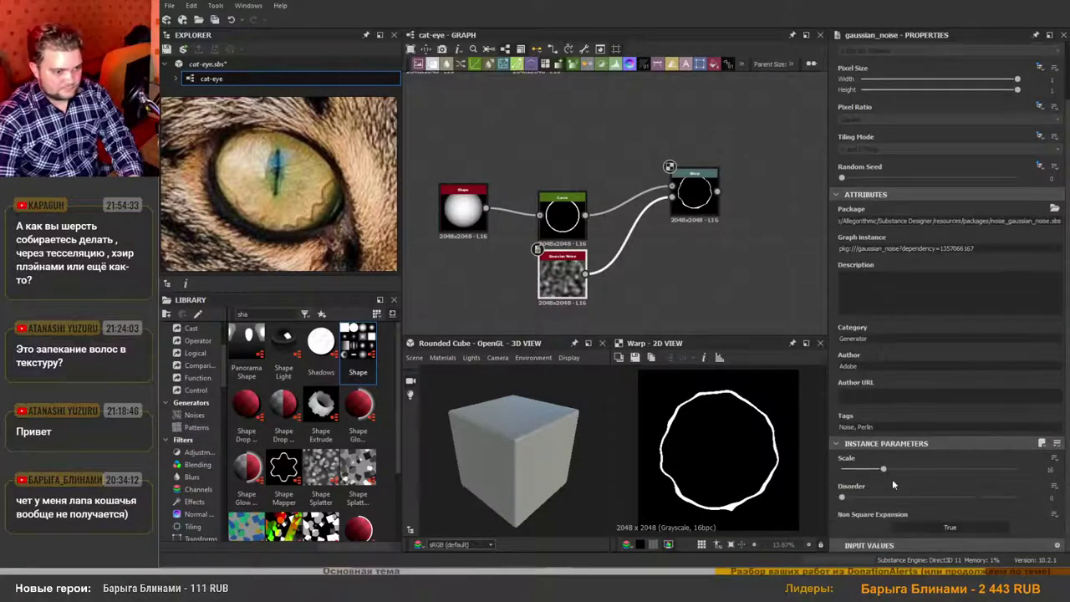
mouse_move(882, 471)
mouse_down()
mouse_move(858, 473)
mouse_move(883, 473)
mouse_up()
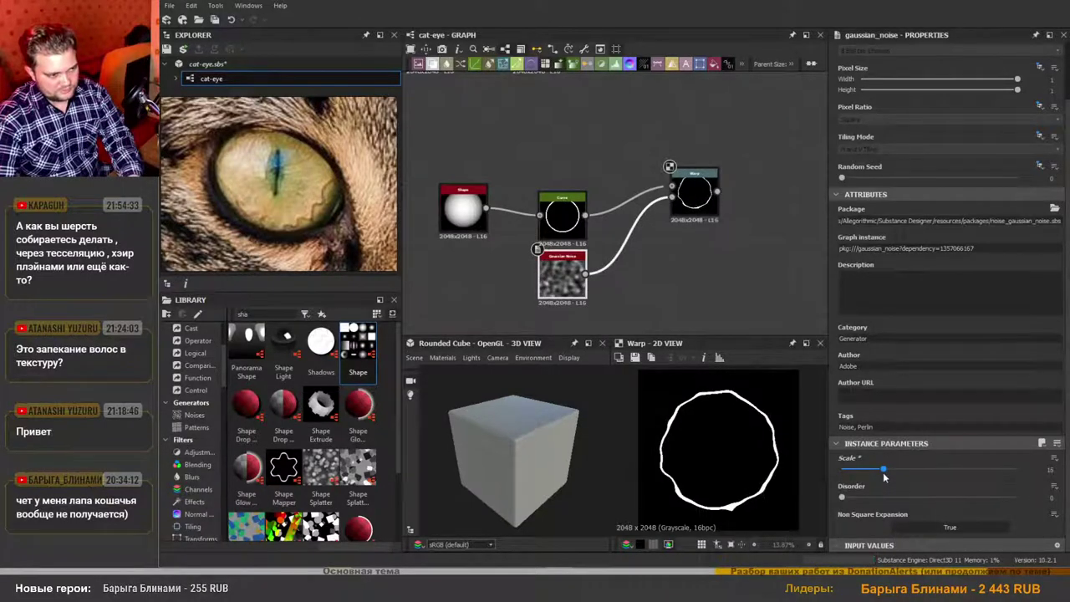
Add a Directional Warp node below the Warp node and feed it with the Curve and Gaussian Noise outputs.
drag(522, 147, 693, 241)
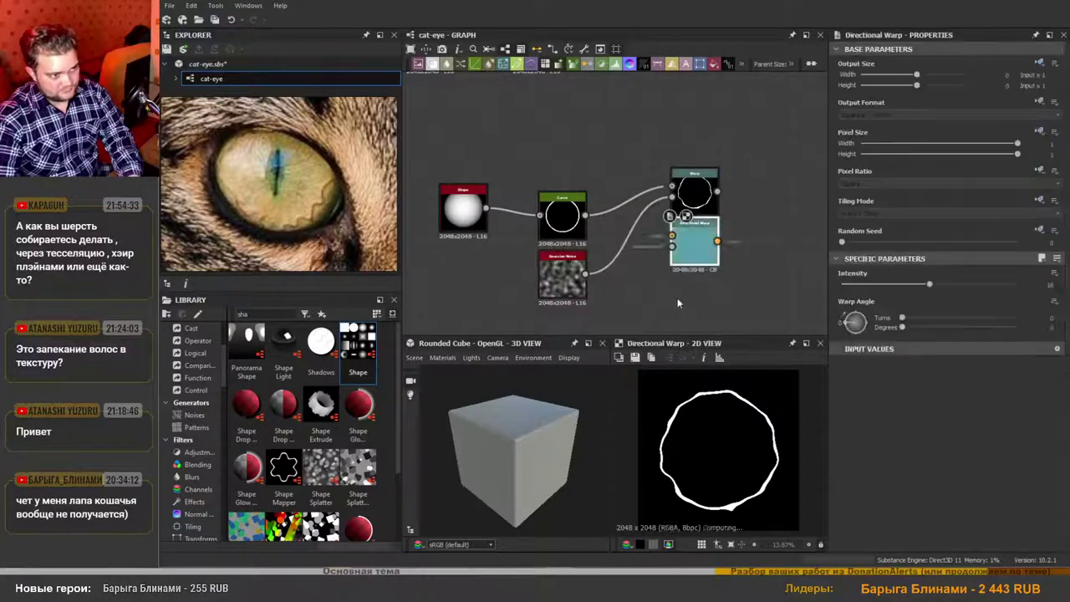
drag(585, 216, 672, 237)
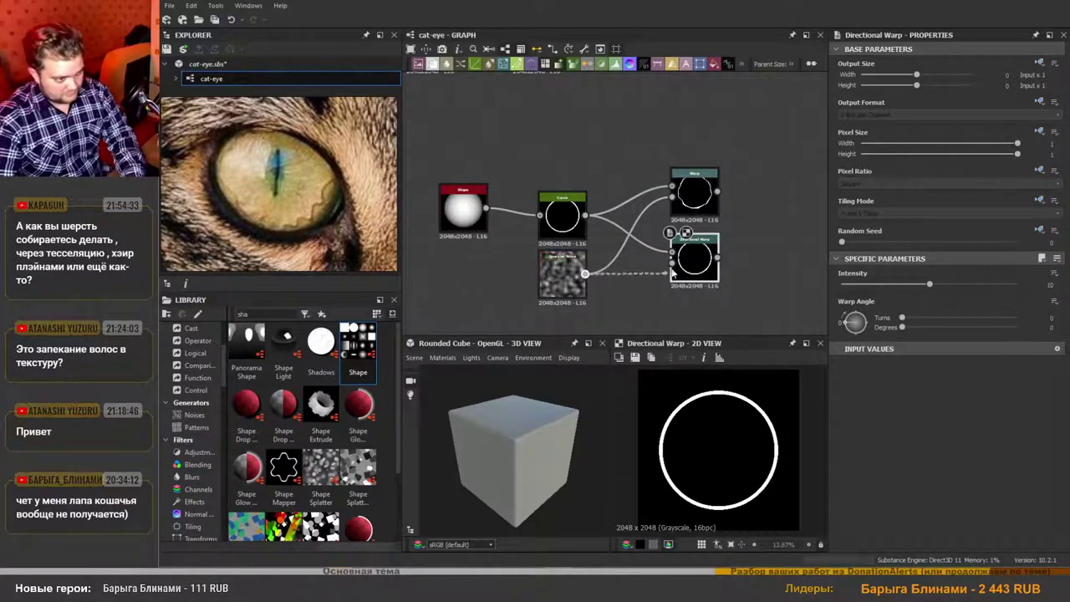
drag(672, 273, 706, 263)
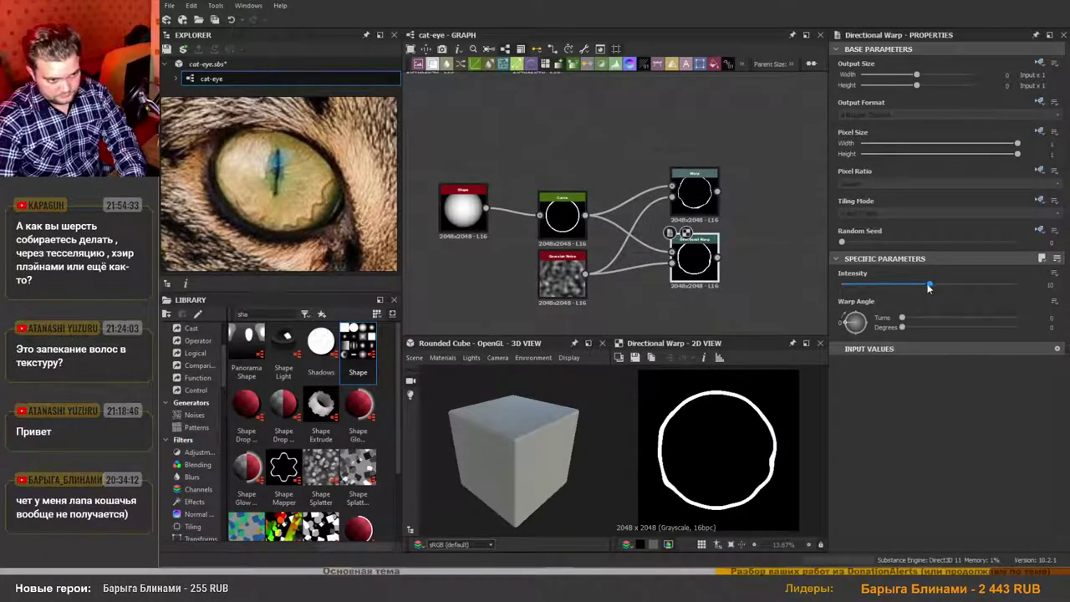
Set the Directional Warp's Intensity to about 40 and its Warp Angle to 267 degrees.
drag(928, 285, 1024, 290)
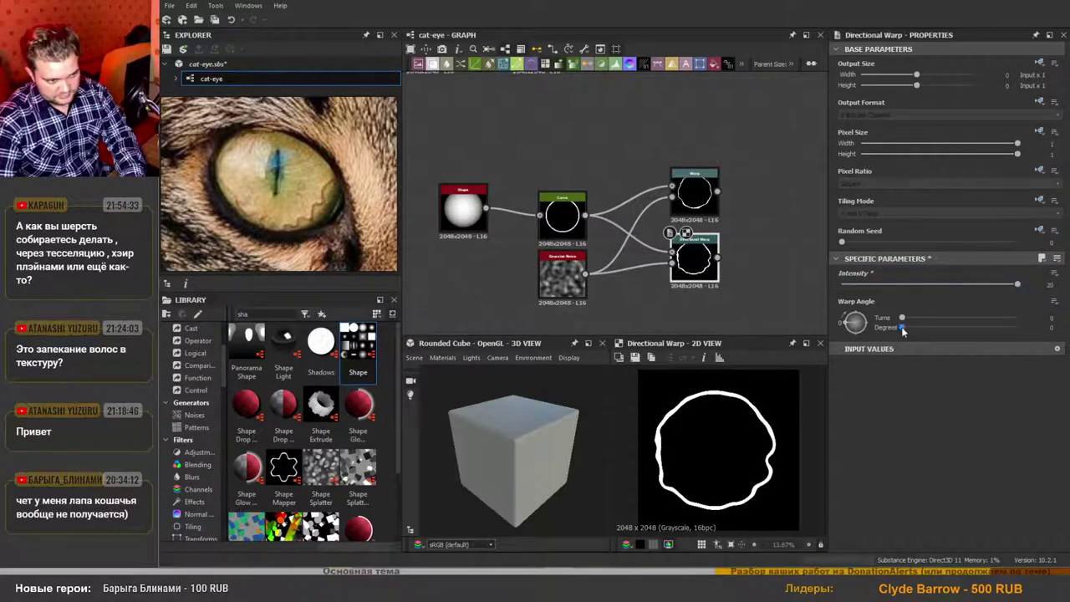
drag(902, 328, 987, 345)
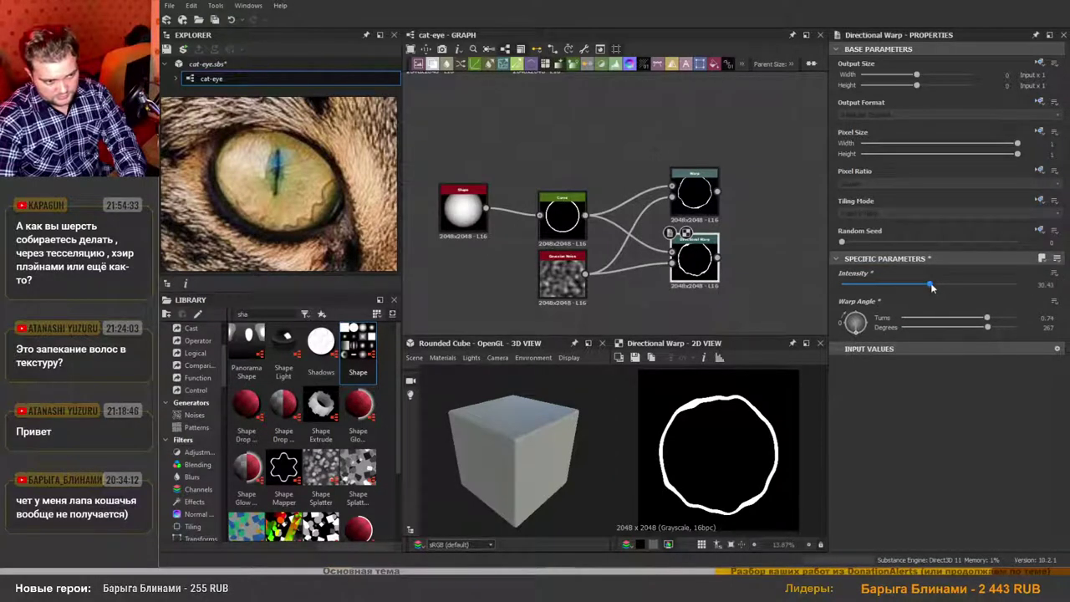
drag(932, 287, 1045, 309)
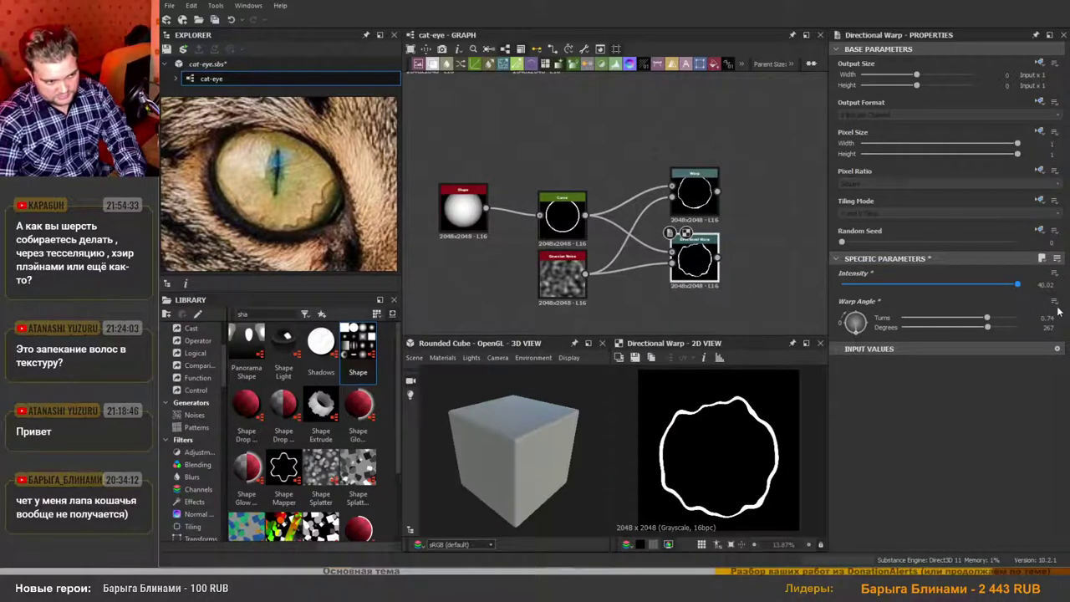
Increase the Gaussian Noise Scale to 21 for finer waviness along the ring.
click(555, 282)
scroll(981, 403, down, 2)
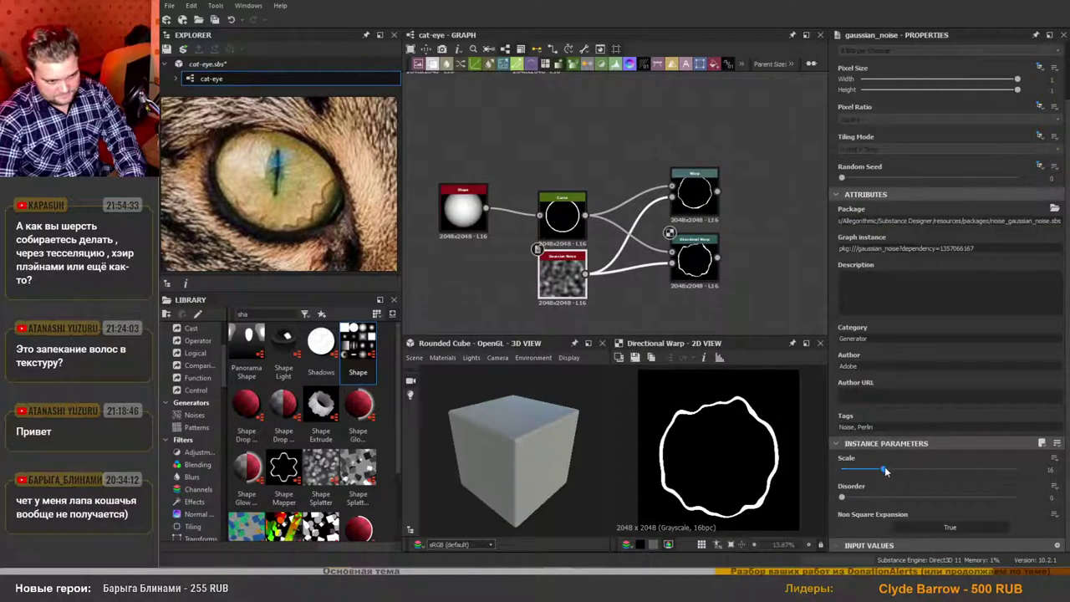
mouse_move(886, 472)
mouse_down()
mouse_move(878, 476)
mouse_move(897, 477)
mouse_up()
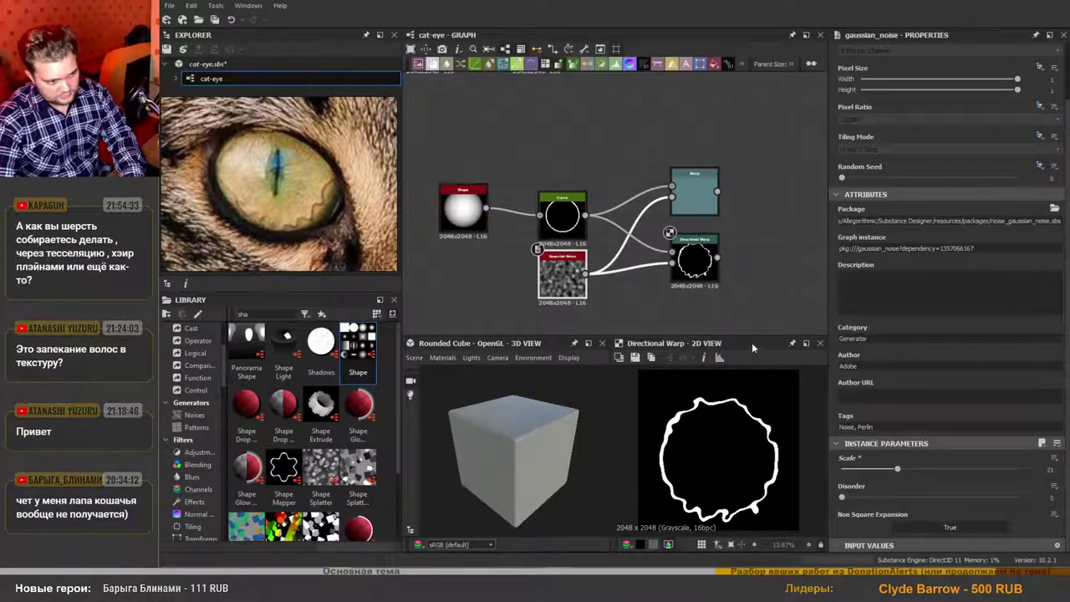
middle_drag(759, 299, 747, 253)
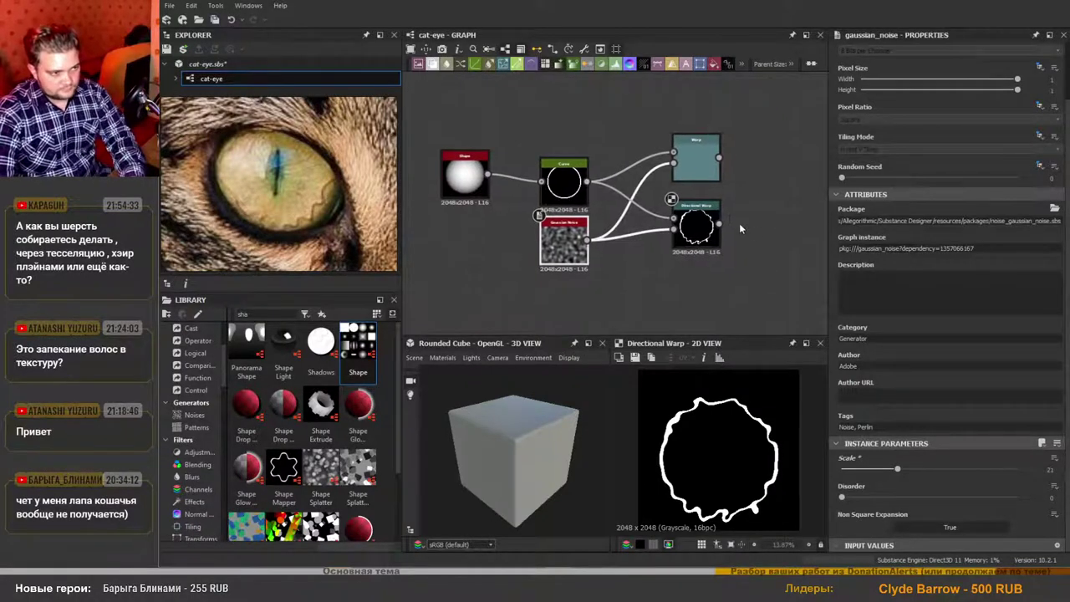
Set the Directional Warp's Warp Angle to -59 degrees and its Intensity to about 26.85.
click(711, 222)
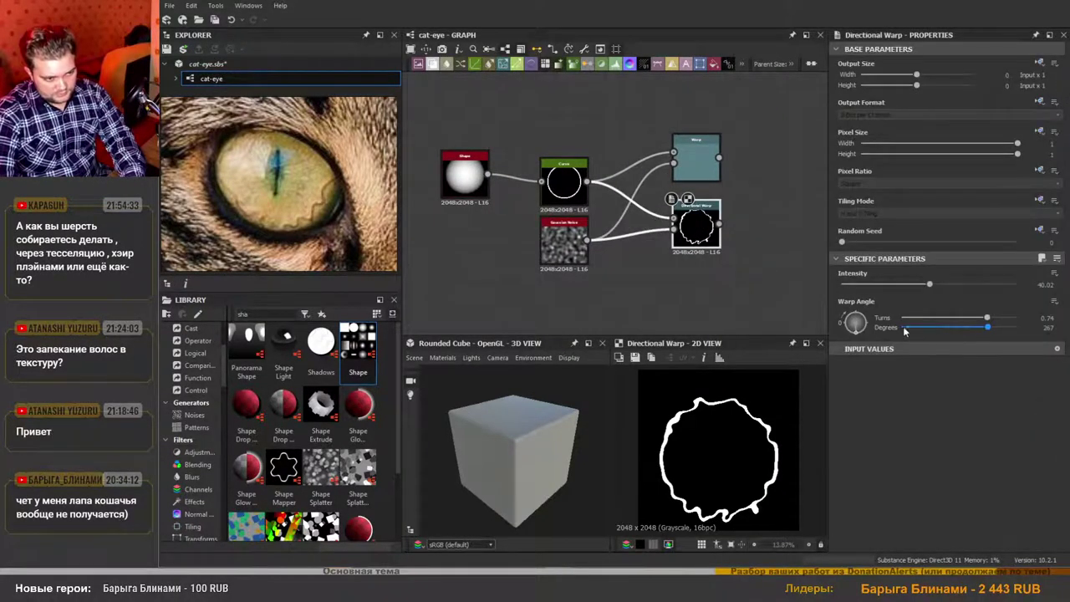
drag(858, 330, 837, 359)
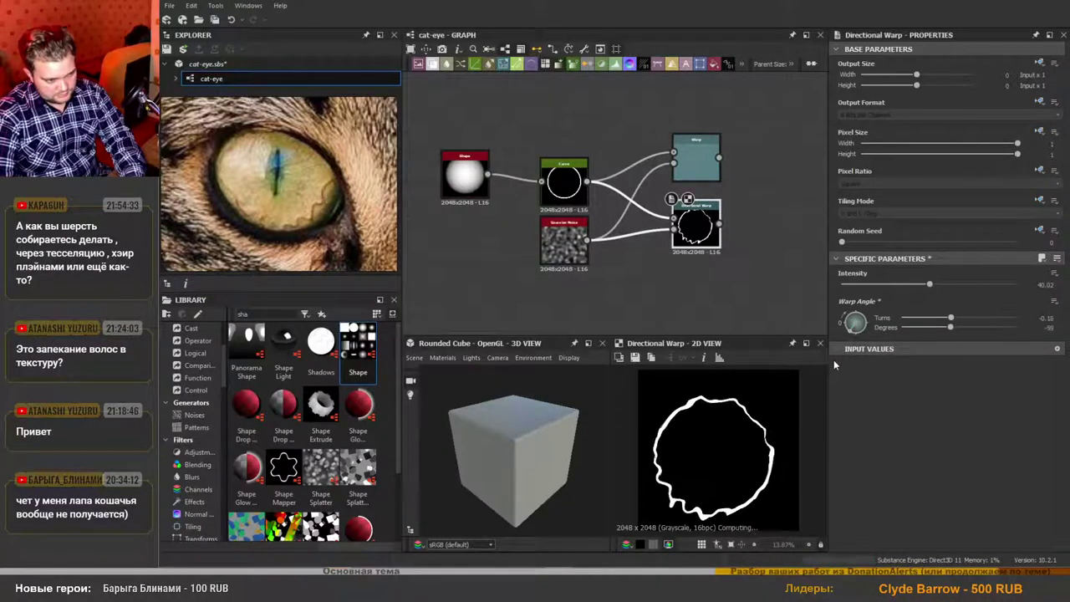
drag(922, 289, 901, 295)
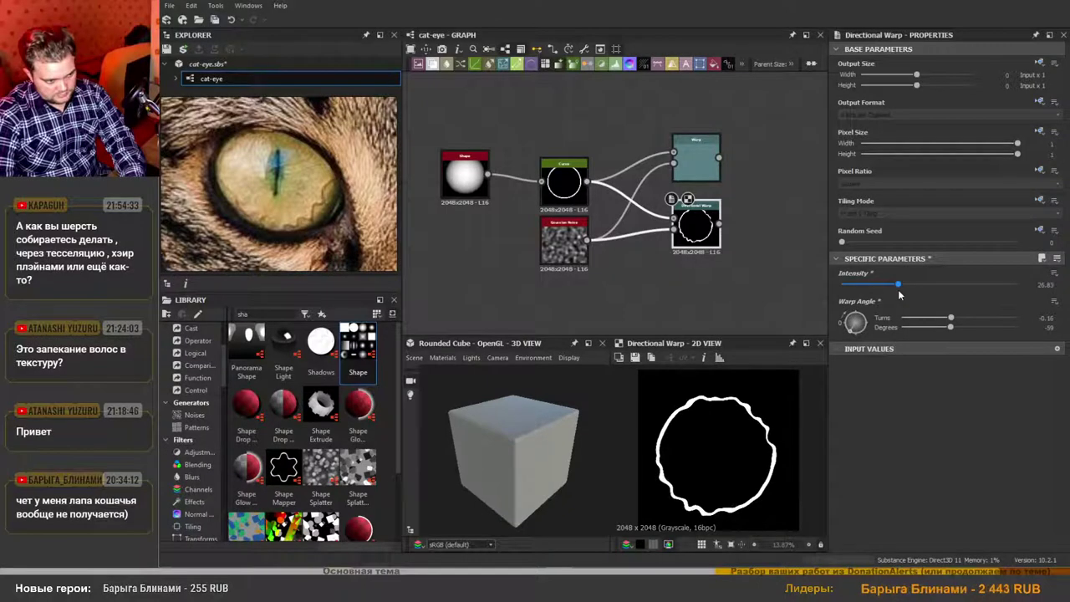
Move the whole group of ring-mask nodes up and closer beneath the grunge fibre nodes.
scroll(557, 173, down, 5)
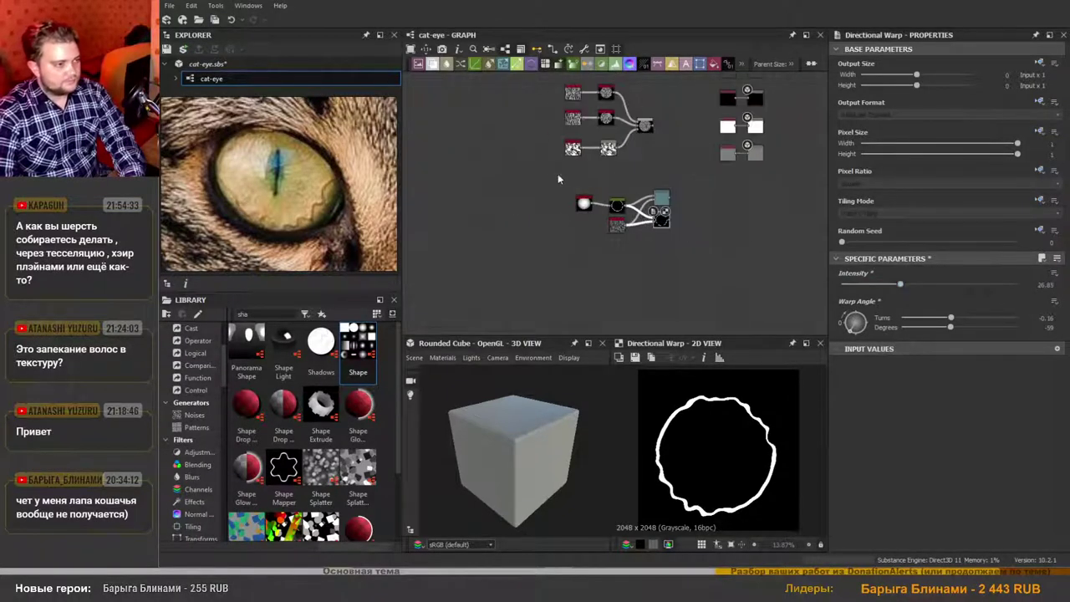
scroll(564, 189, up, 2)
drag(703, 261, 709, 256)
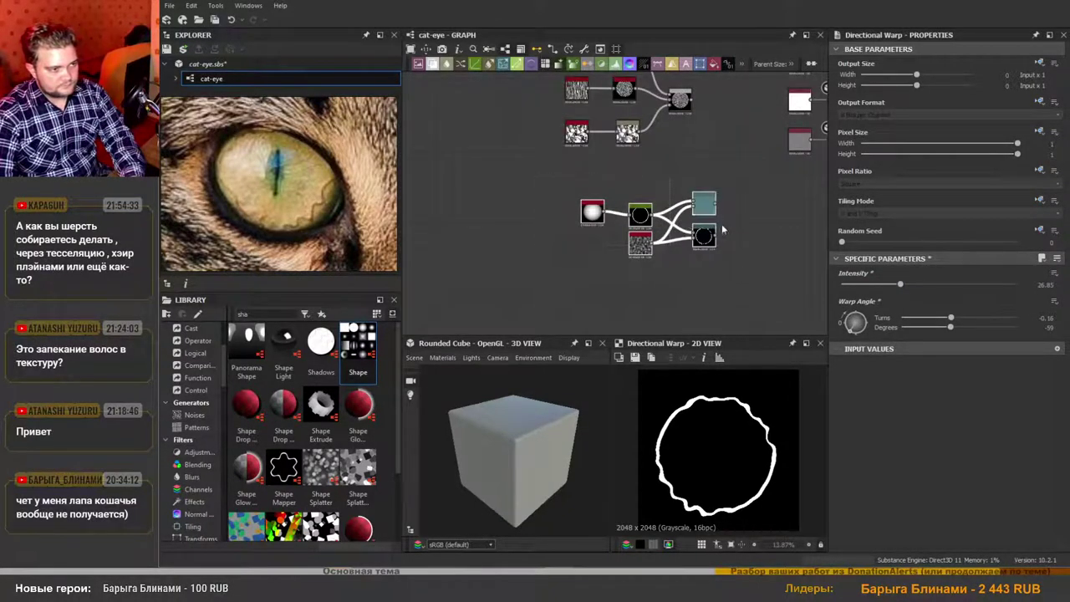
drag(712, 201, 637, 169)
scroll(636, 172, up, 1)
middle_drag(636, 171, 617, 246)
scroll(638, 228, down, 3)
scroll(638, 228, up, 3)
click(660, 253)
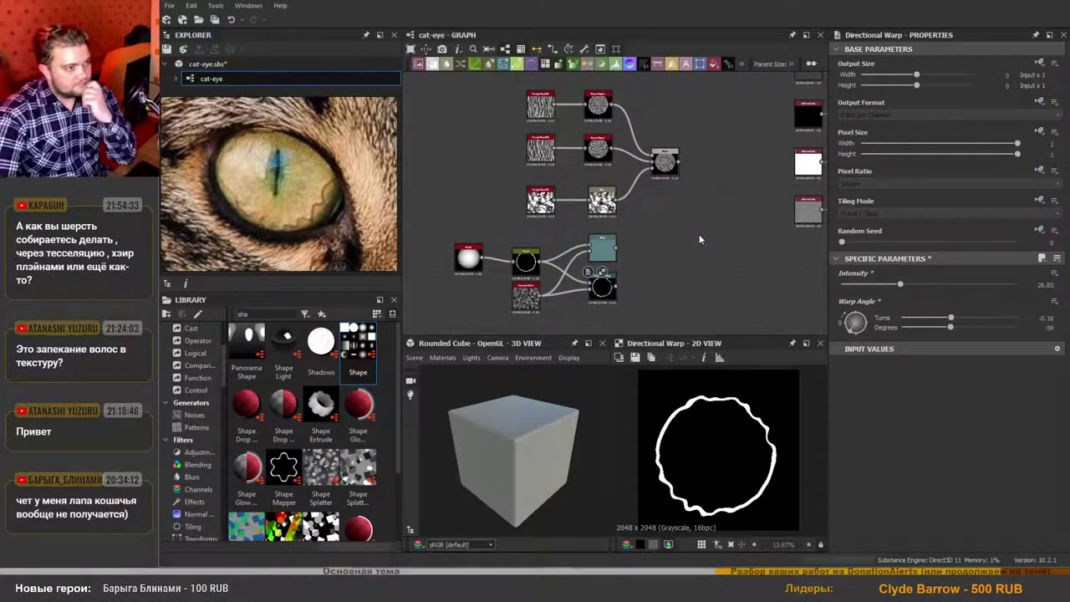
Add a Blend node, connecting the grunge fibre blend to its background and the Warp ring to its foreground.
scroll(687, 202, up, 2)
drag(601, 237, 739, 211)
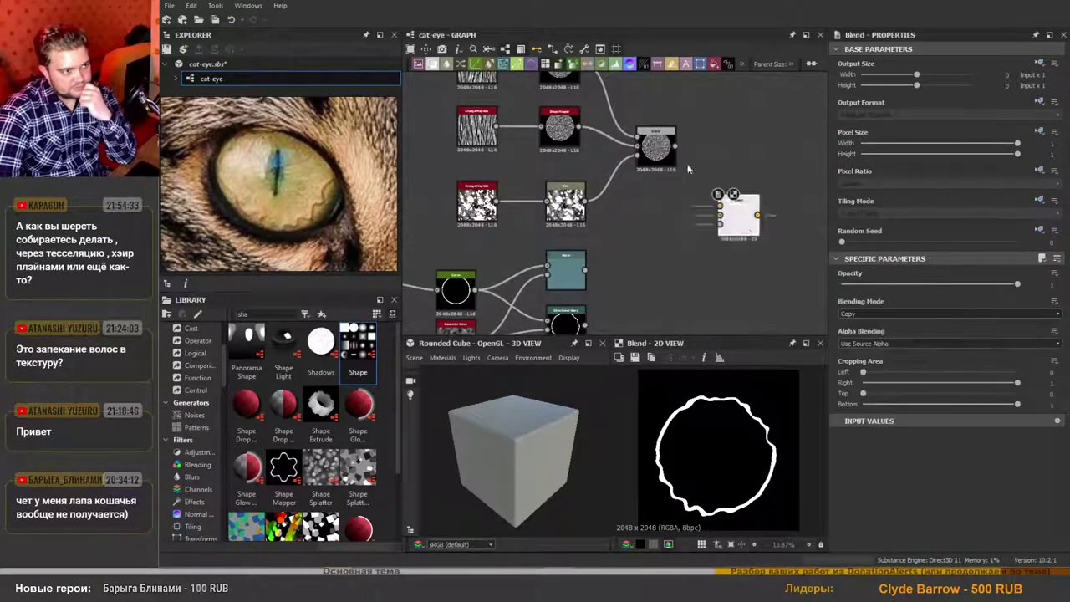
scroll(673, 230, up, 2)
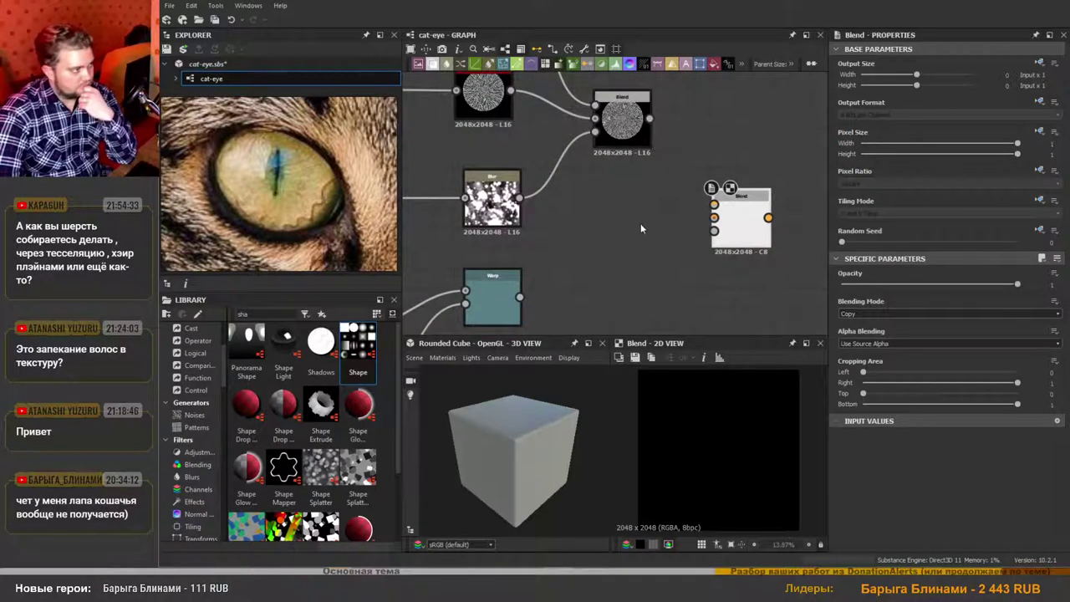
drag(650, 118, 714, 205)
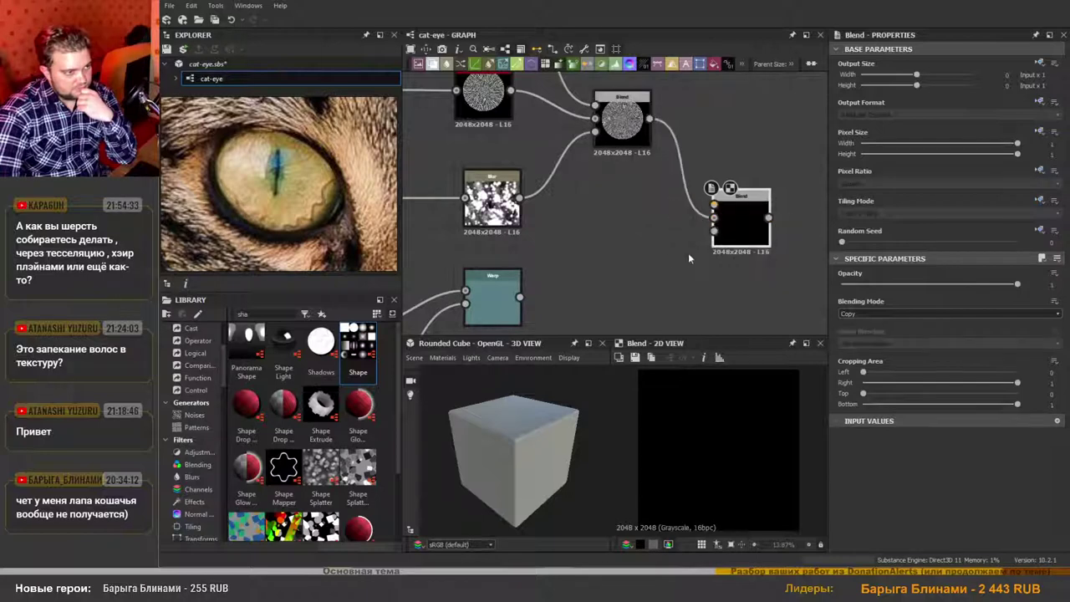
drag(519, 296, 713, 217)
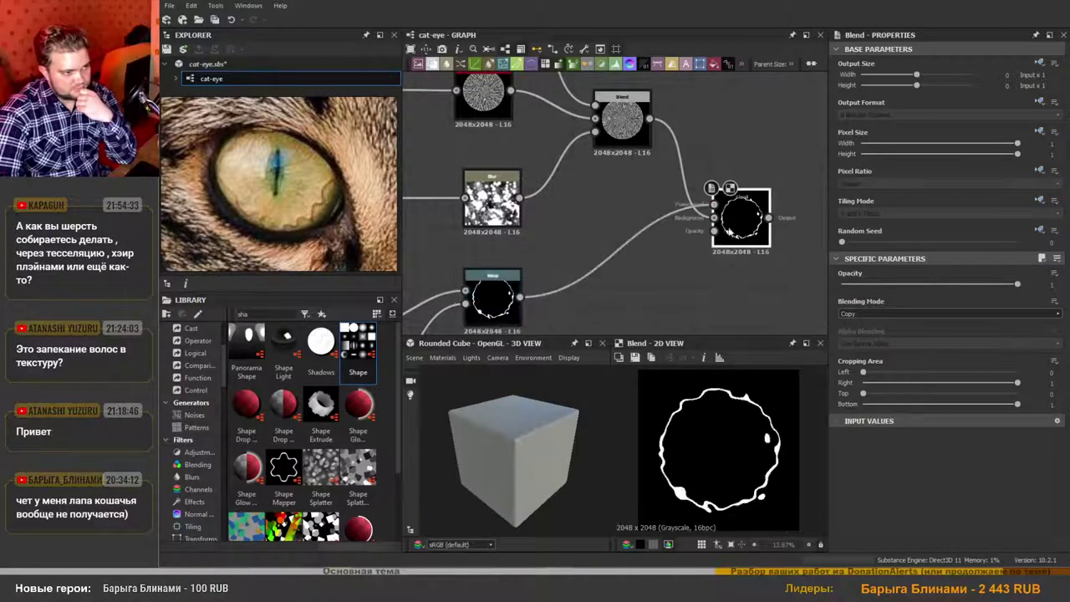
Delete the Warp node and connect the Directional Warp ring to the new Blend's foreground instead.
scroll(681, 263, down, 3)
scroll(639, 276, up, 1)
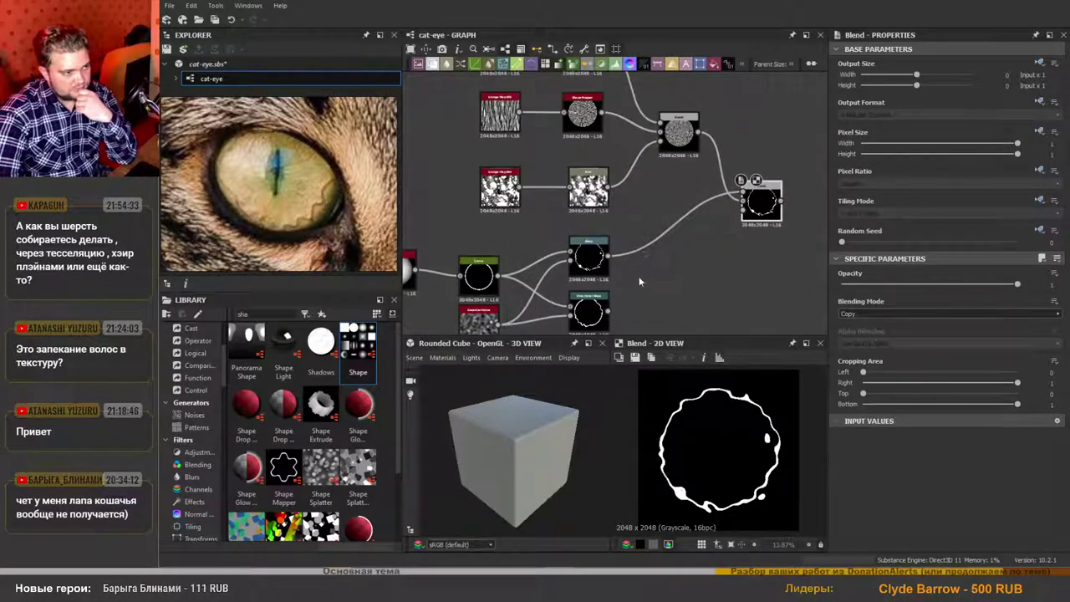
click(587, 255)
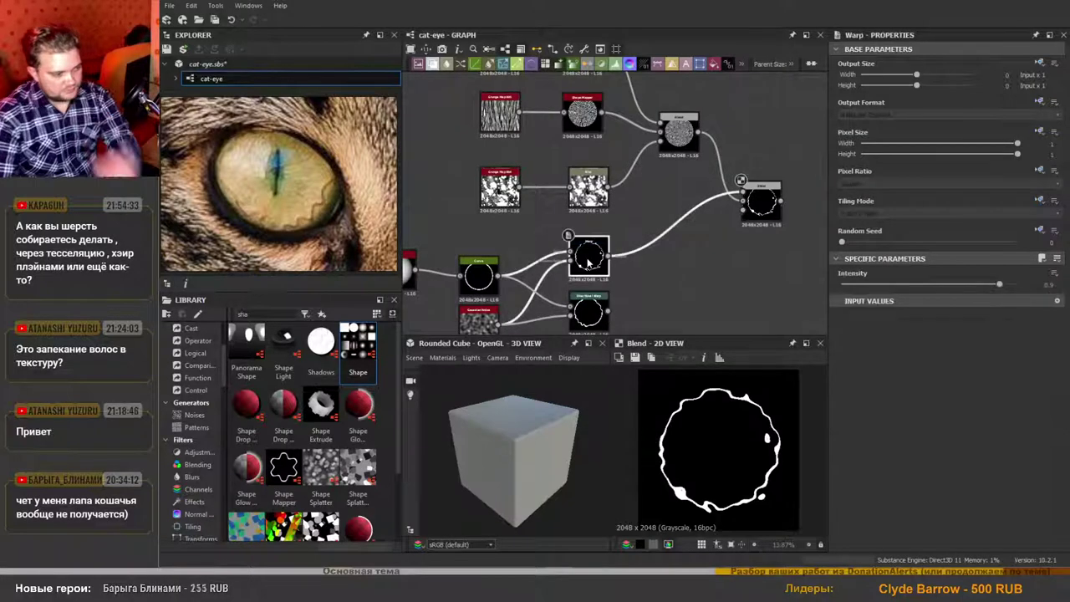
key(Delete)
drag(608, 311, 742, 194)
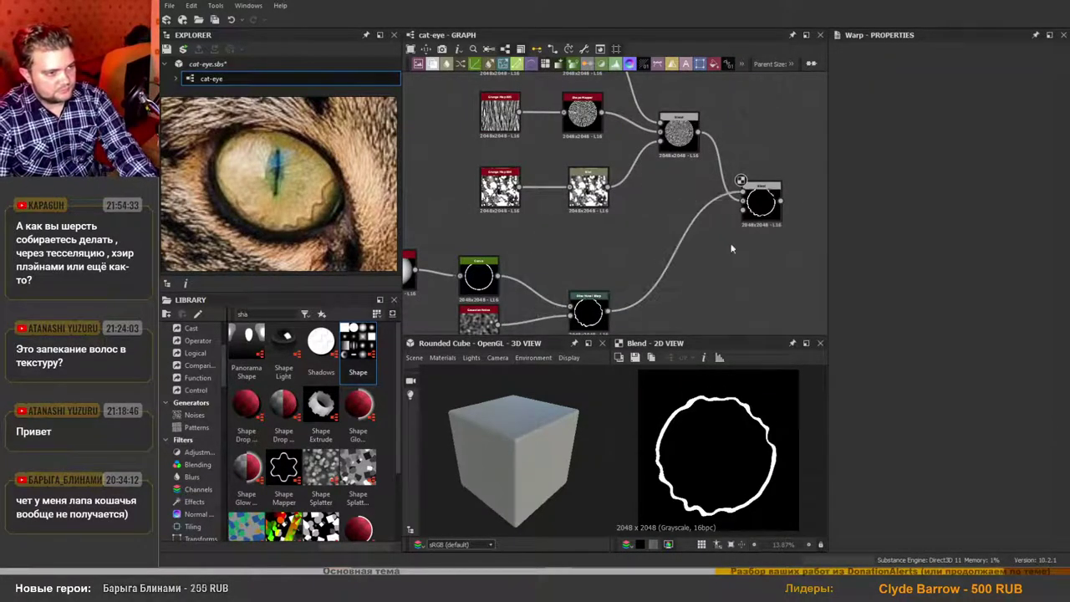
Set the new Blend node's blending mode to Max (Lighten).
click(771, 199)
click(878, 314)
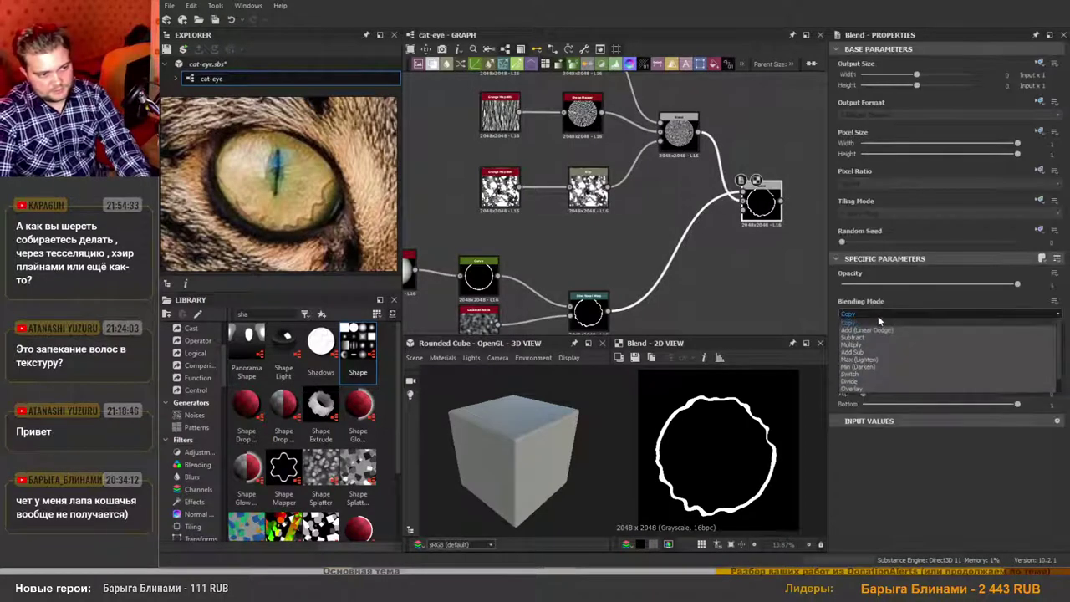
click(861, 359)
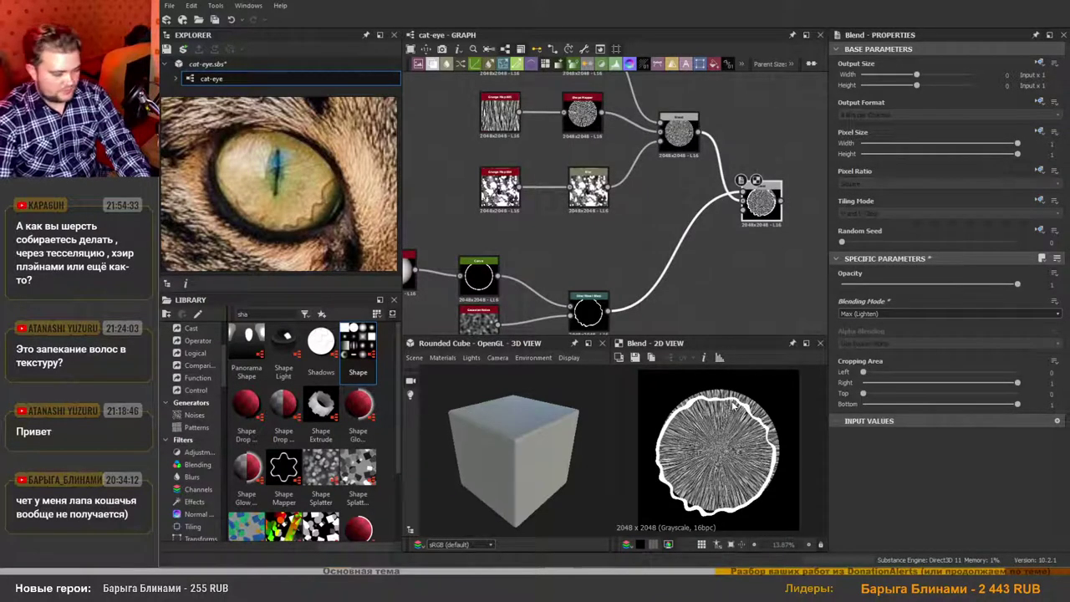
scroll(713, 444, up, 1)
scroll(582, 265, down, 4)
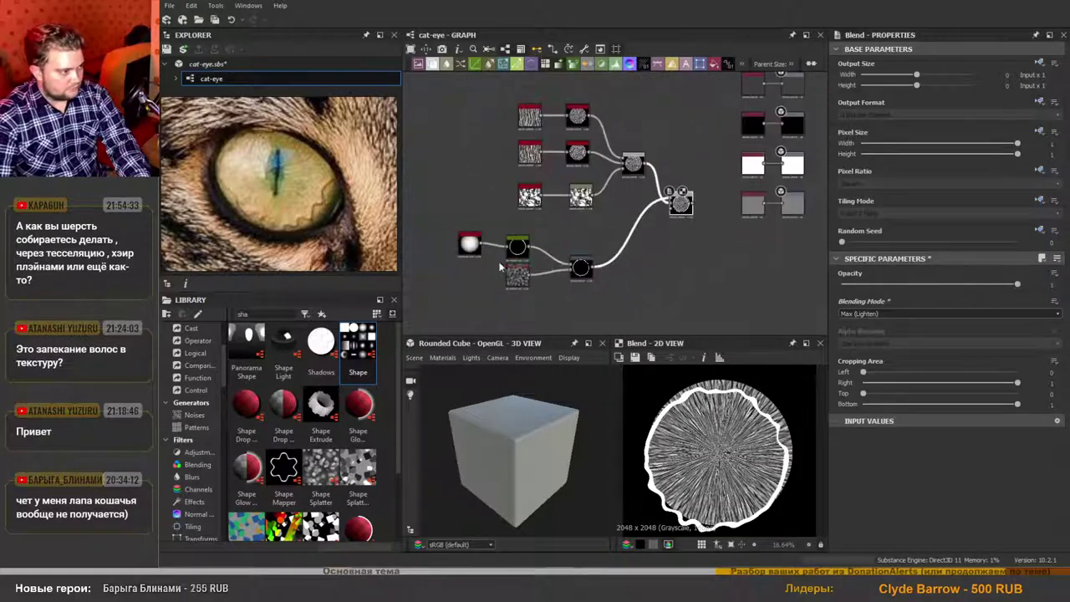
Reduce the hemisphere Shape node's Scale to 0.69 so the ring sits further inside the iris.
scroll(436, 243, up, 2)
click(487, 247)
scroll(871, 370, down, 2)
scroll(867, 362, down, 2)
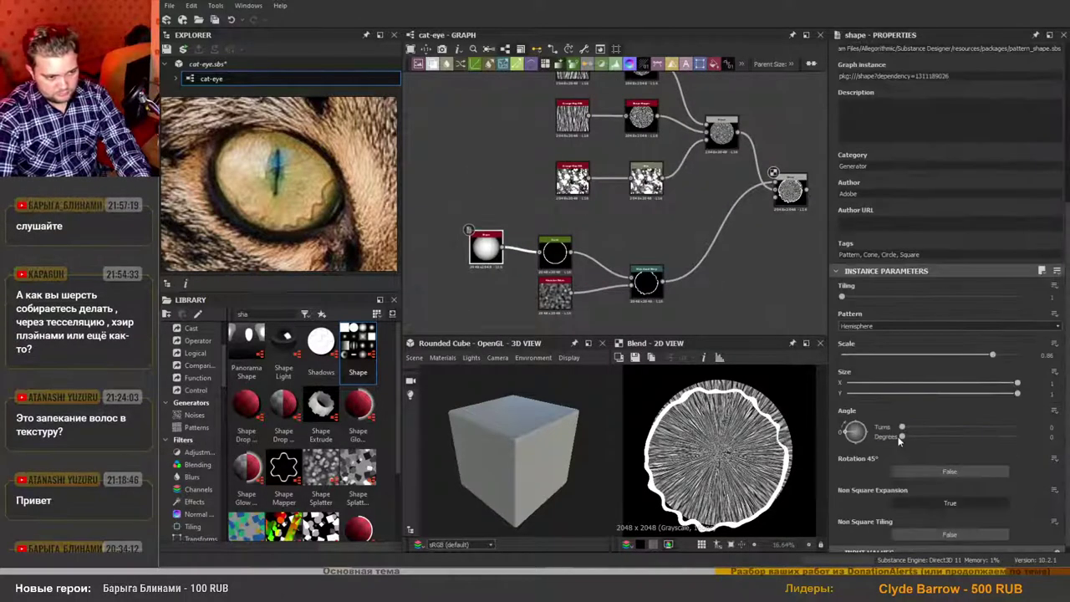
drag(992, 356, 966, 362)
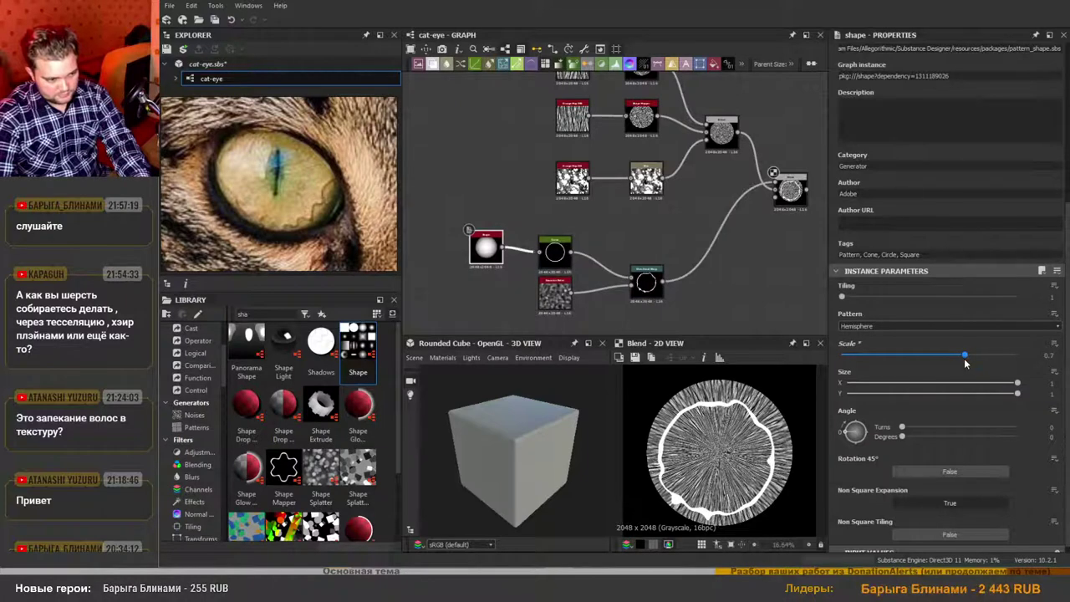
drag(966, 362, 944, 367)
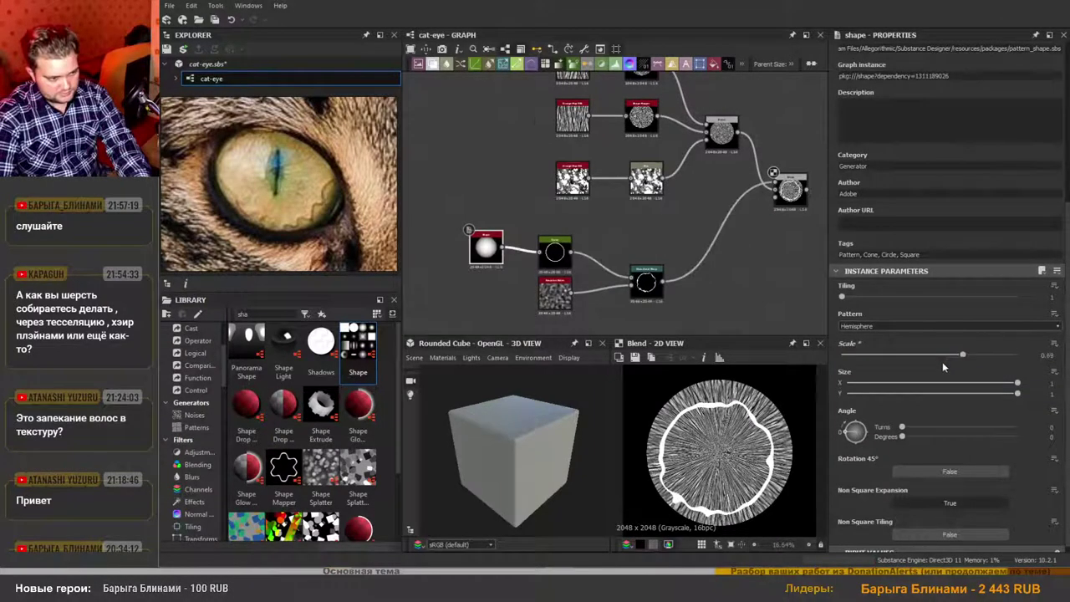
Insert a Transformation 2D node between the Directional Warp and the final Blend's foreground.
drag(699, 65, 751, 282)
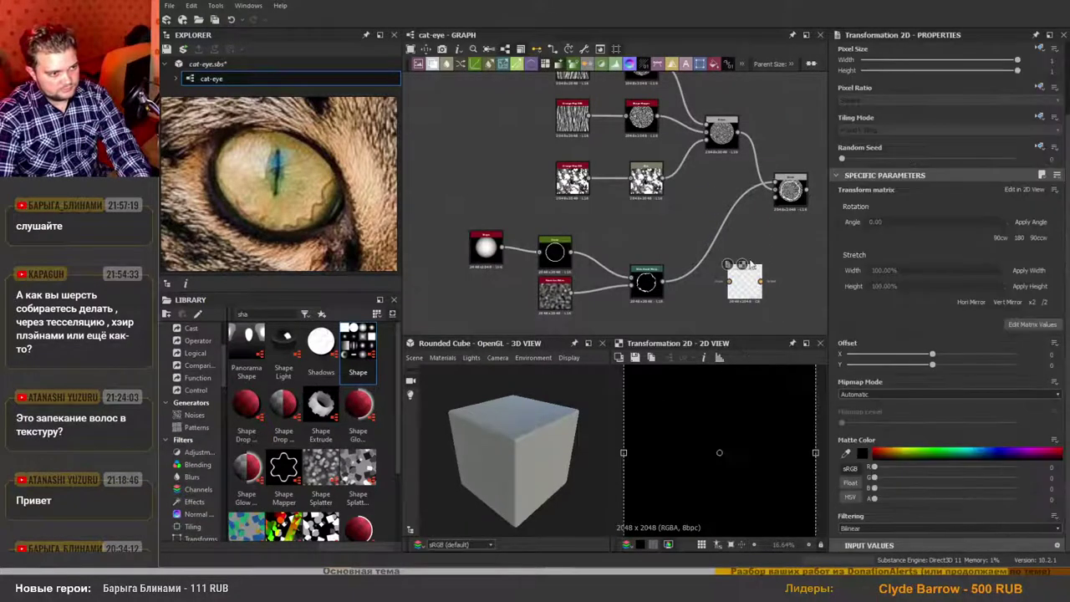
scroll(736, 285, up, 5)
scroll(722, 290, down, 5)
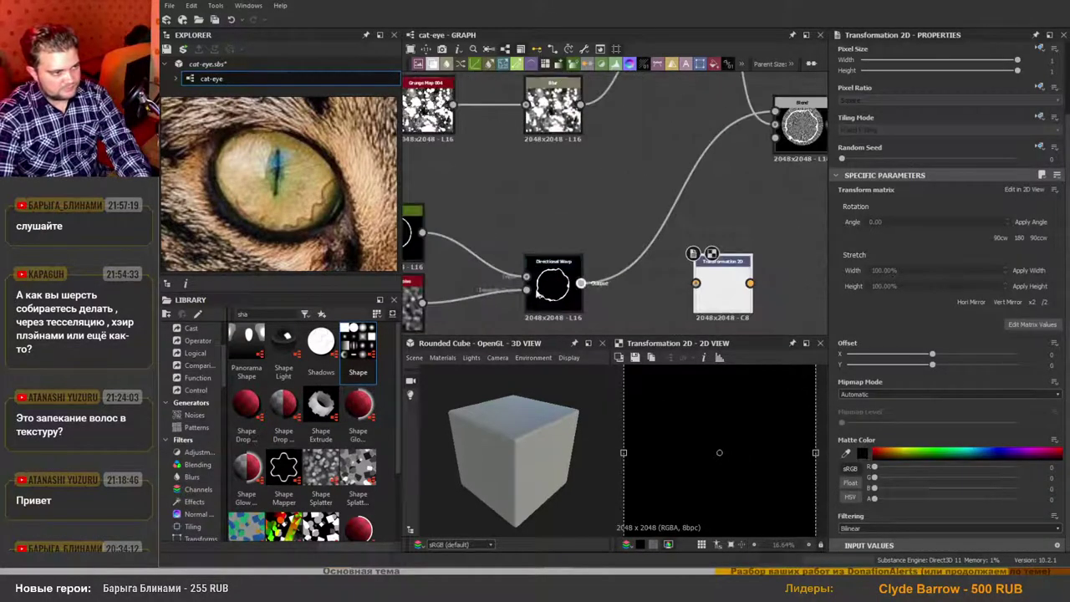
drag(582, 282, 701, 257)
scroll(737, 290, down, 3)
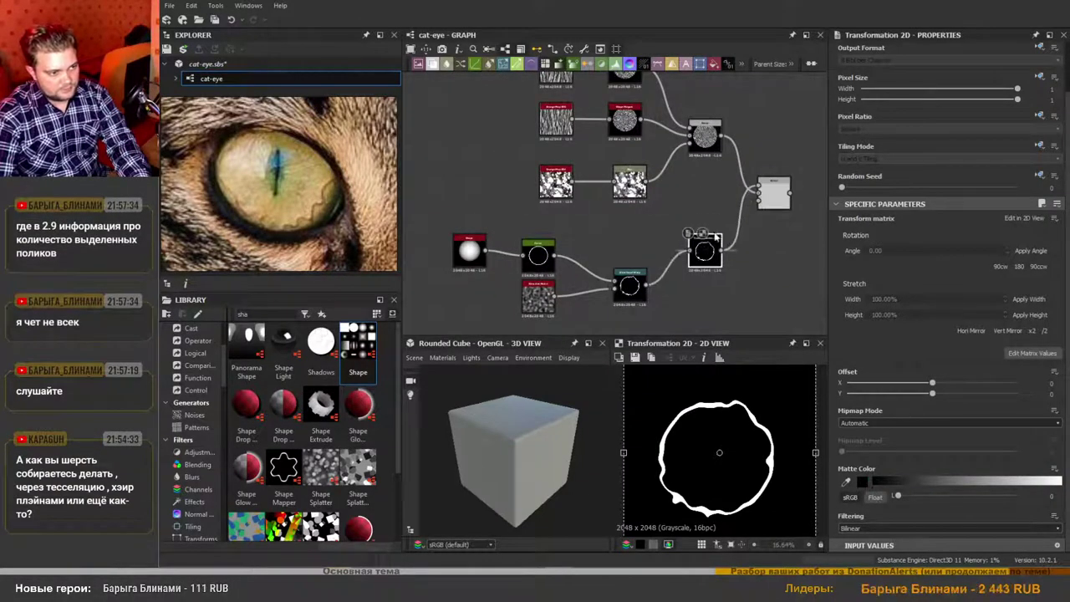
Preview the final Blend and shift the ring with the Transformation 2D to about X -0.0147, Y 0.0205.
double_click(775, 198)
click(707, 263)
click(707, 256)
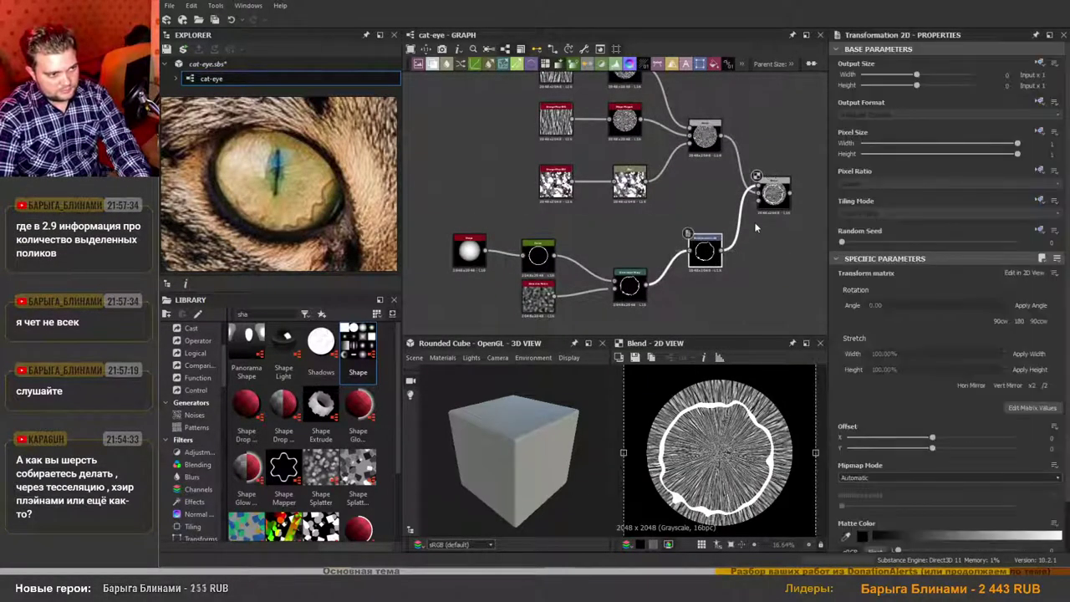
drag(741, 428, 741, 430)
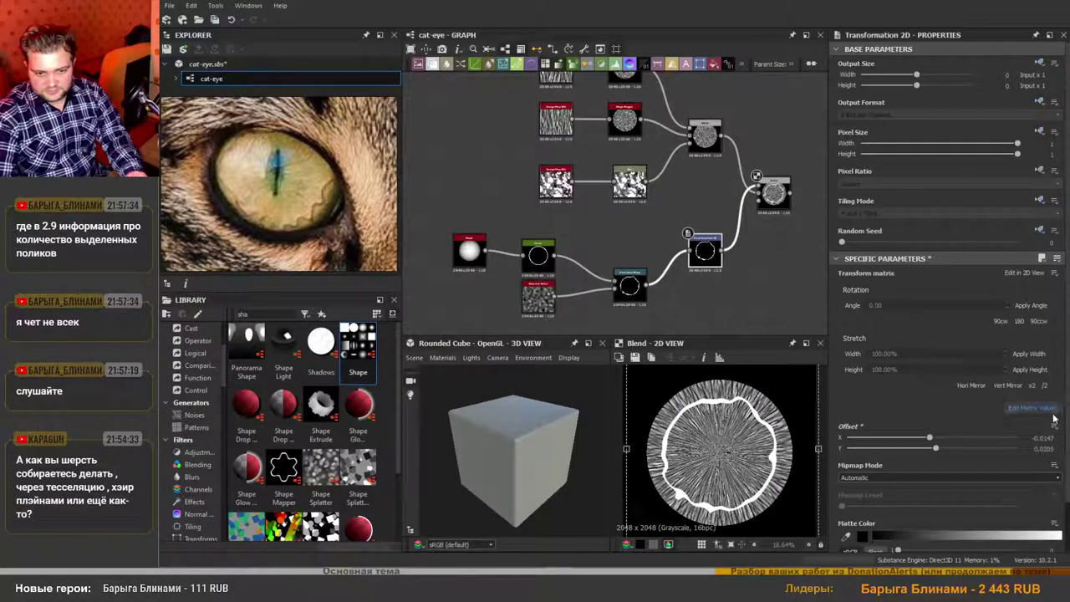
Switch to Blender, check the status bar's scene statistics options, and return to Substance Designer.
key(alt+Tab)
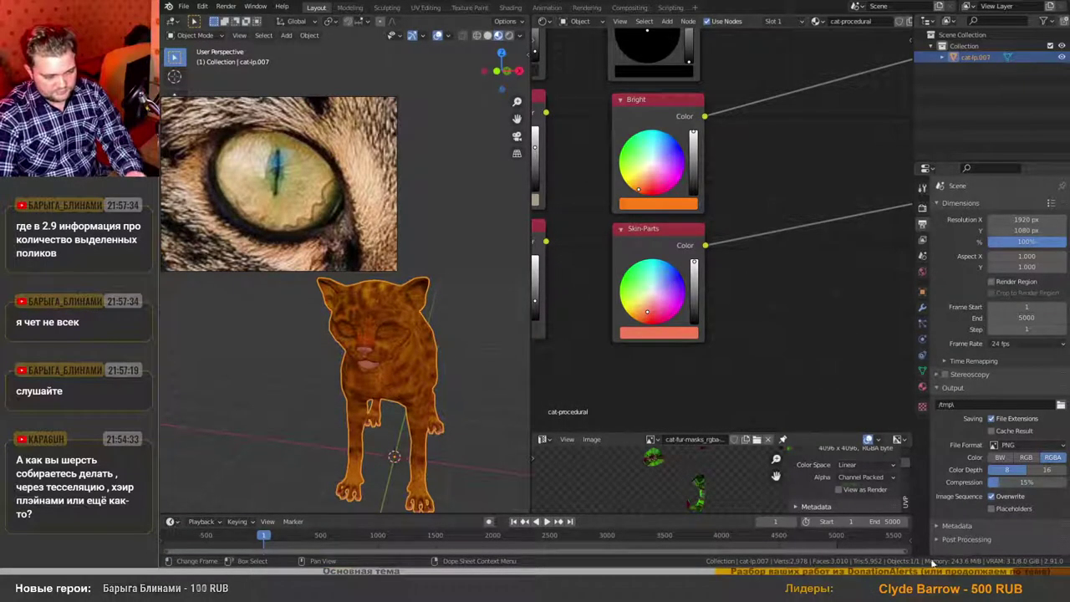
right_click(702, 565)
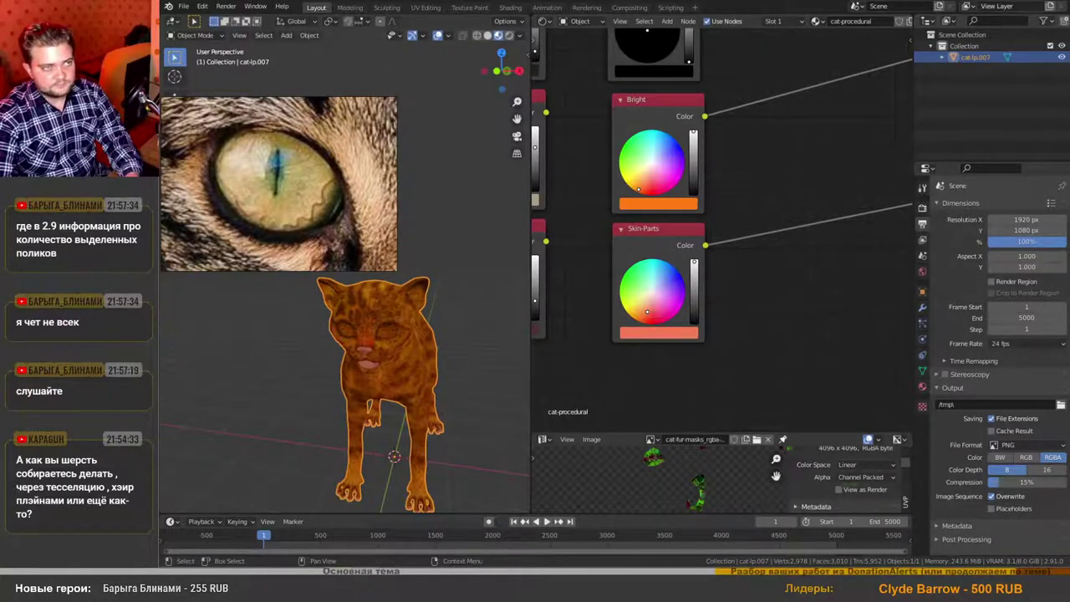
key(alt+Tab)
scroll(677, 246, down, 2)
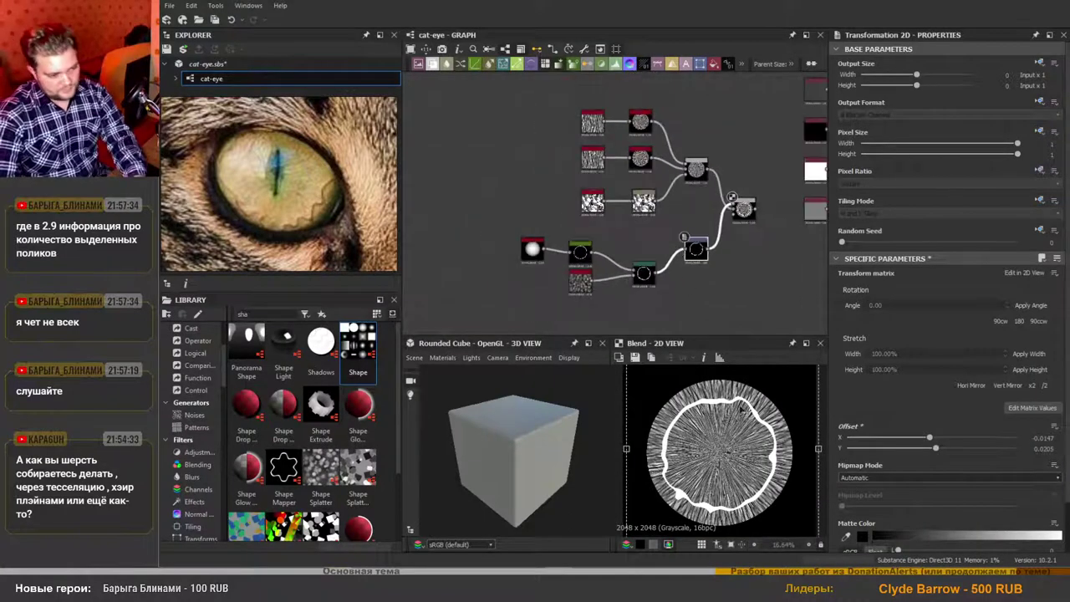
middle_drag(729, 276, 724, 263)
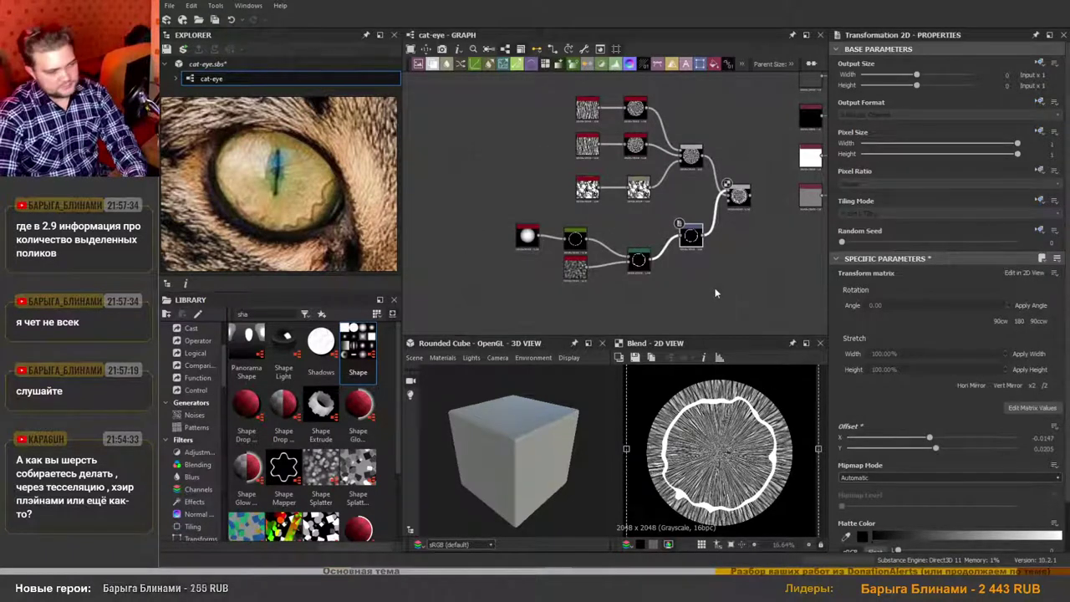
scroll(706, 262, up, 4)
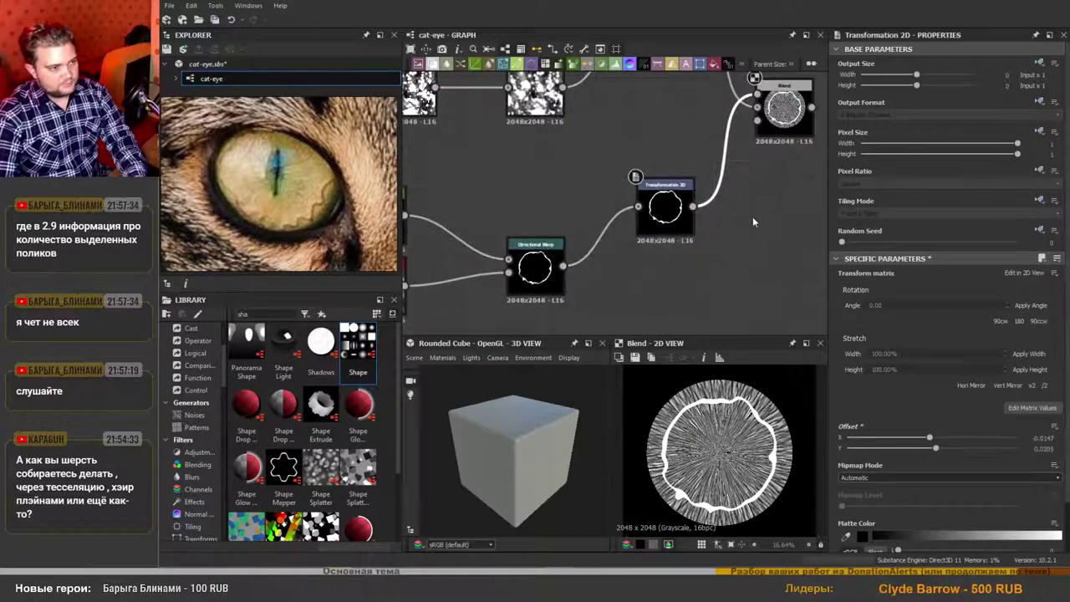
scroll(686, 259, down, 3)
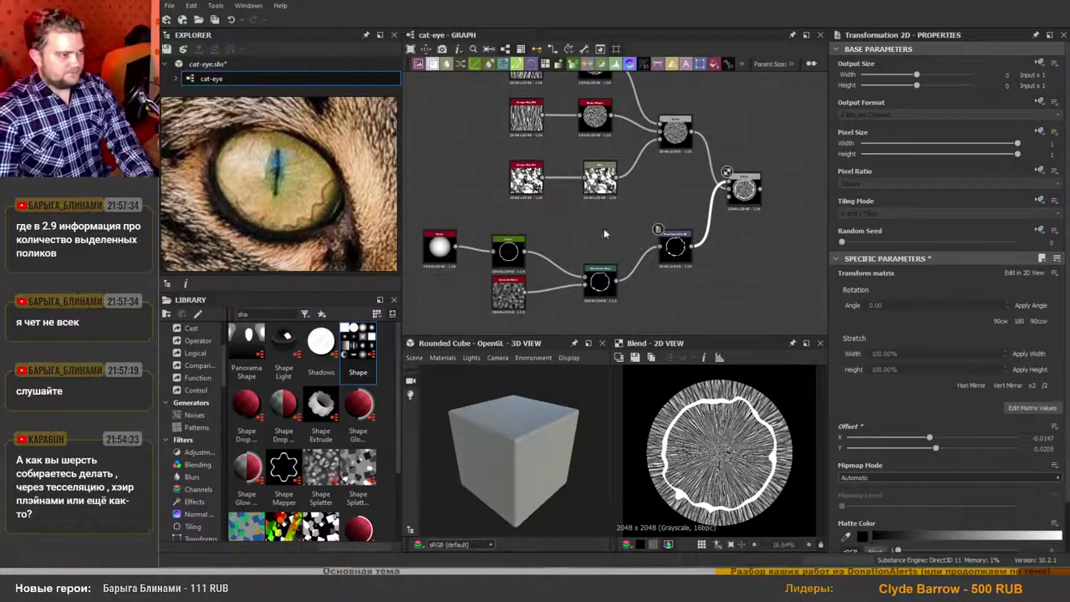
middle_drag(643, 193, 641, 215)
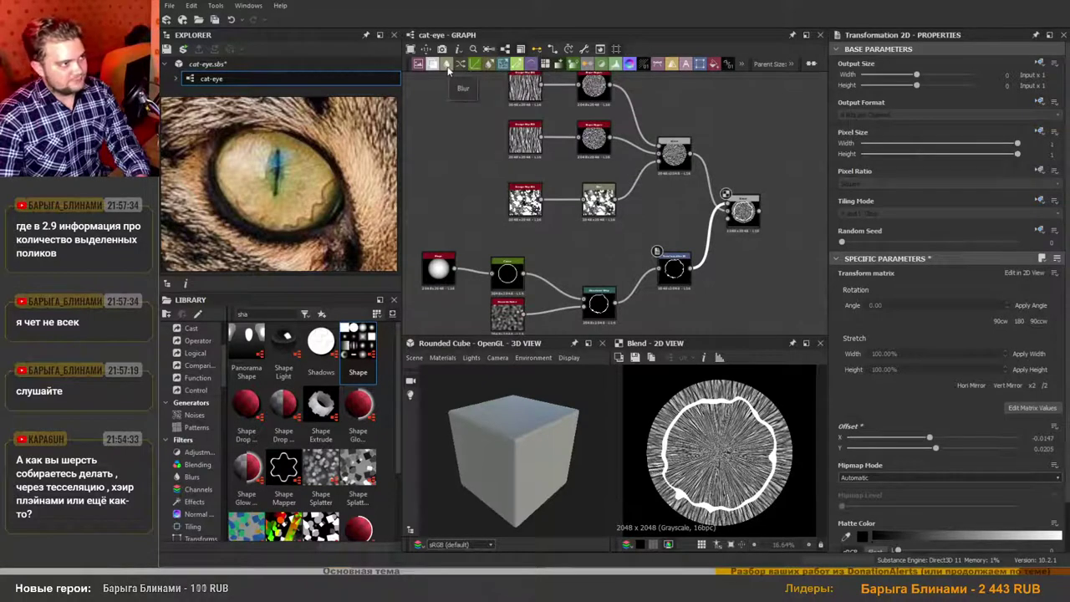
drag(447, 64, 462, 193)
scroll(475, 171, up, 2)
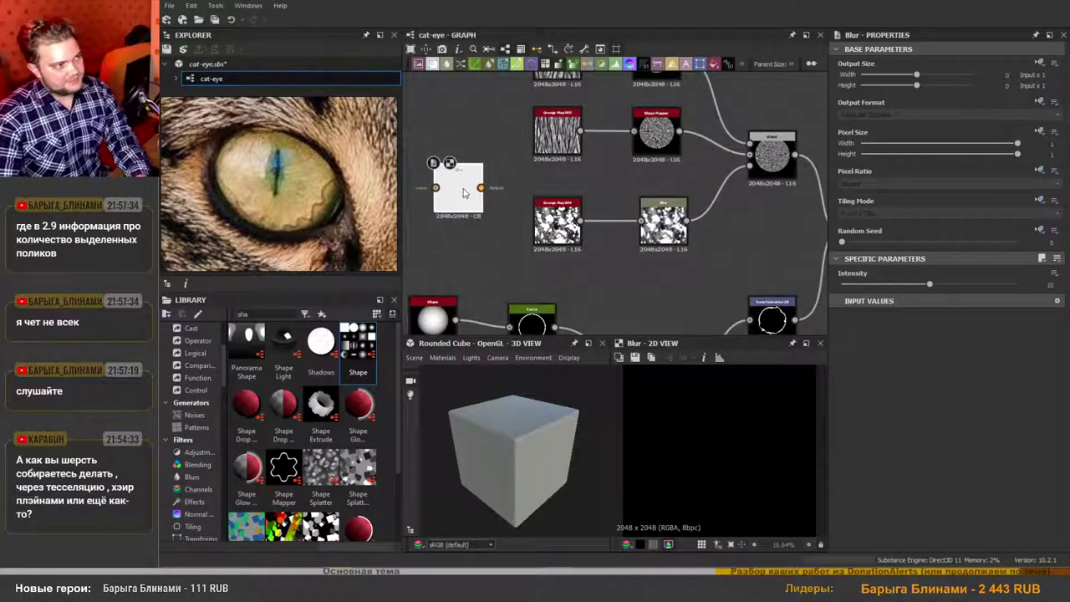
key(Delete)
scroll(464, 191, down, 3)
Move the Transformation 2D node closer to the Directional Warp and insert a Blur HQ Grayscale node on its output link.
scroll(702, 262, up, 2)
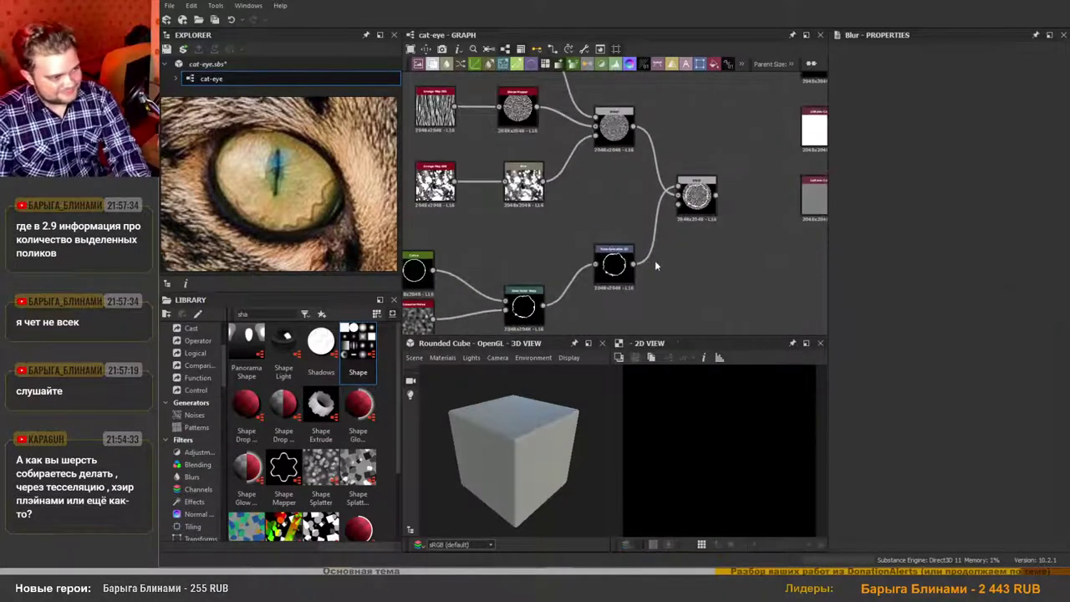
drag(612, 266, 582, 281)
click(606, 239)
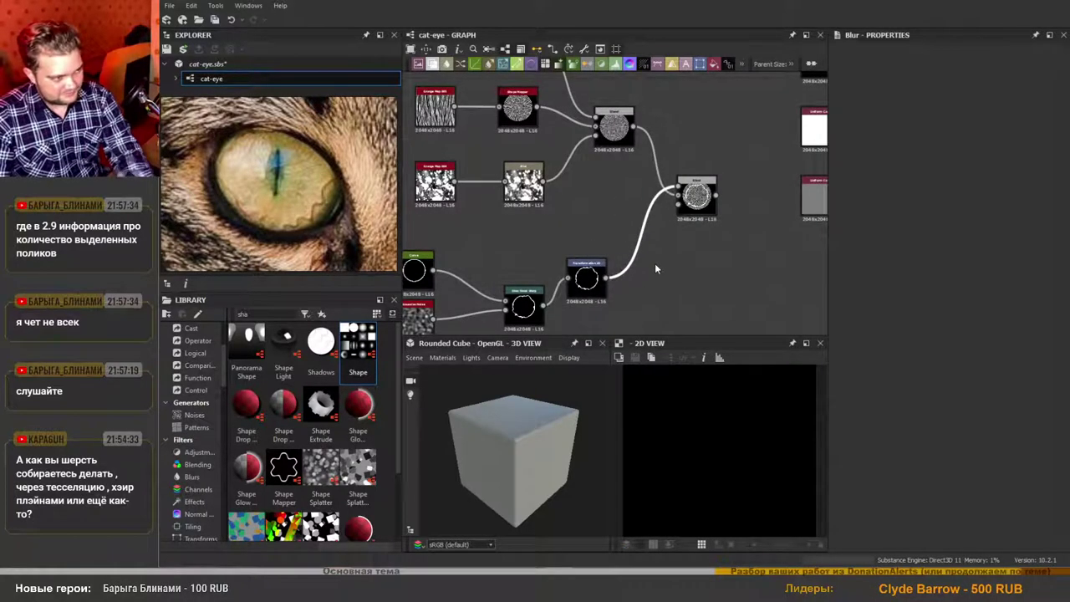
key(space)
text(blu)
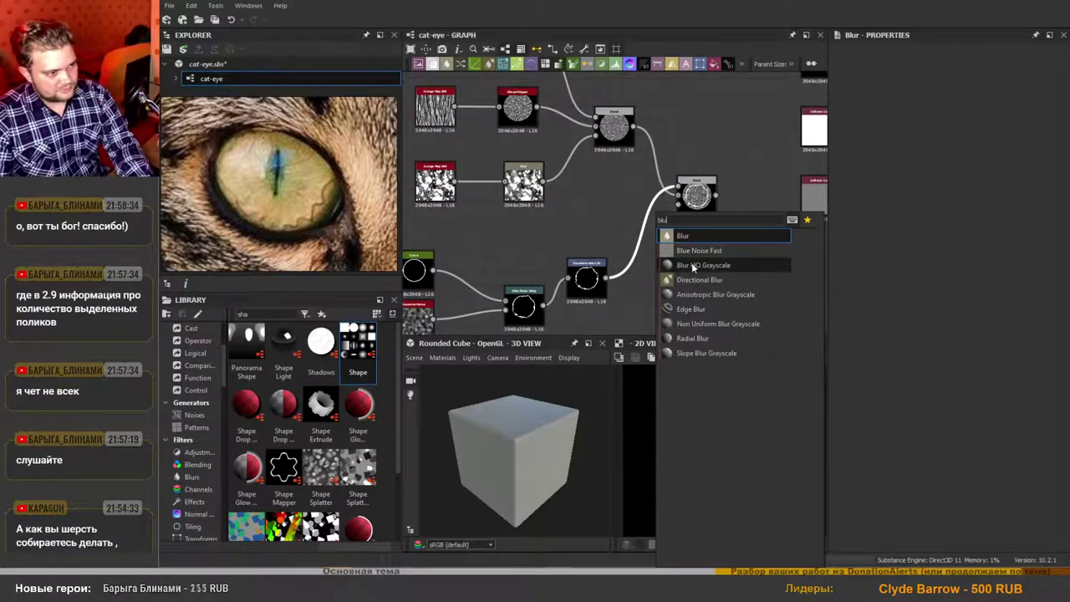
click(717, 265)
scroll(658, 278, up, 2)
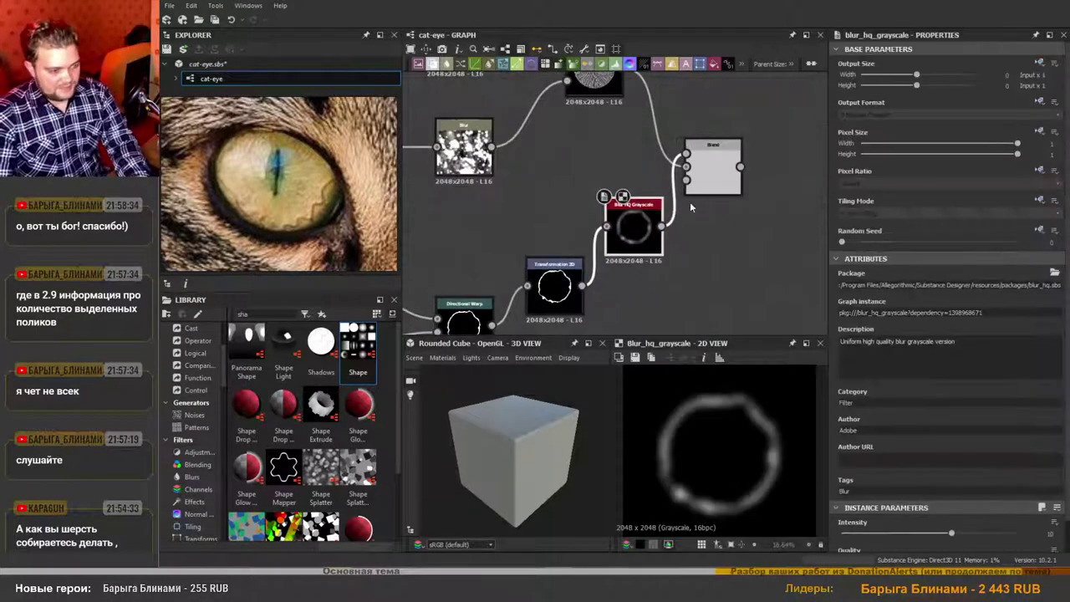
Preview the final Blend and set the Blur HQ Grayscale Intensity to about 2.61.
double_click(706, 176)
click(631, 237)
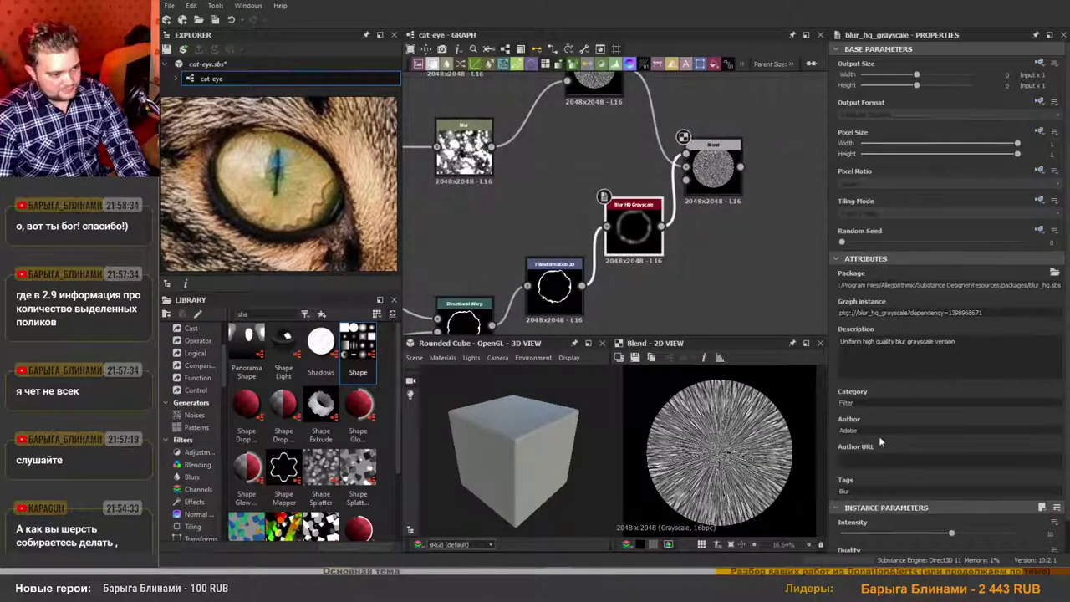
scroll(880, 443, down, 1)
drag(952, 500, 859, 499)
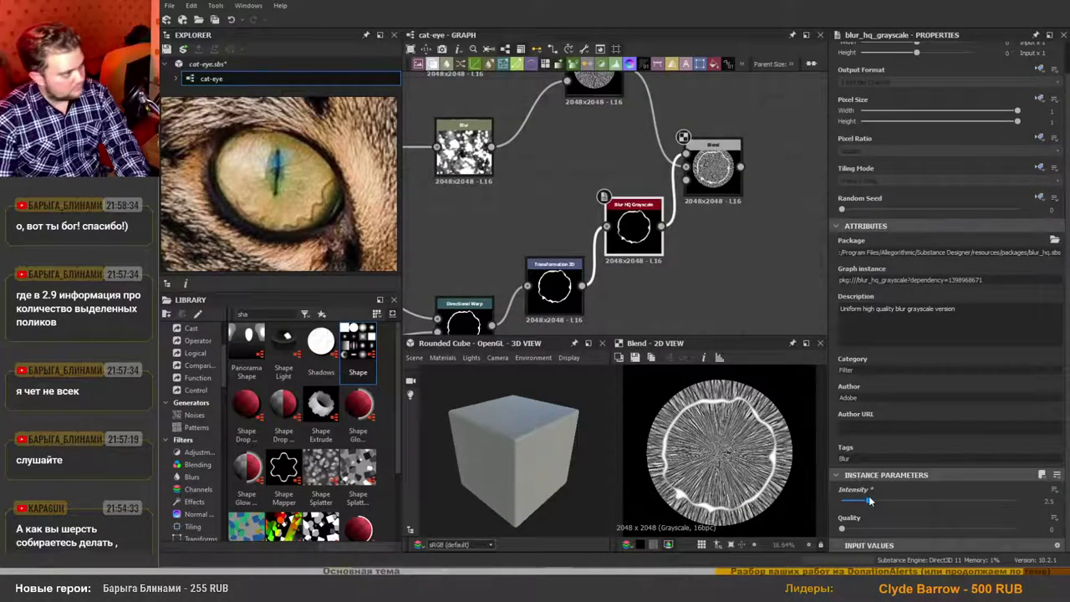
drag(869, 500, 873, 502)
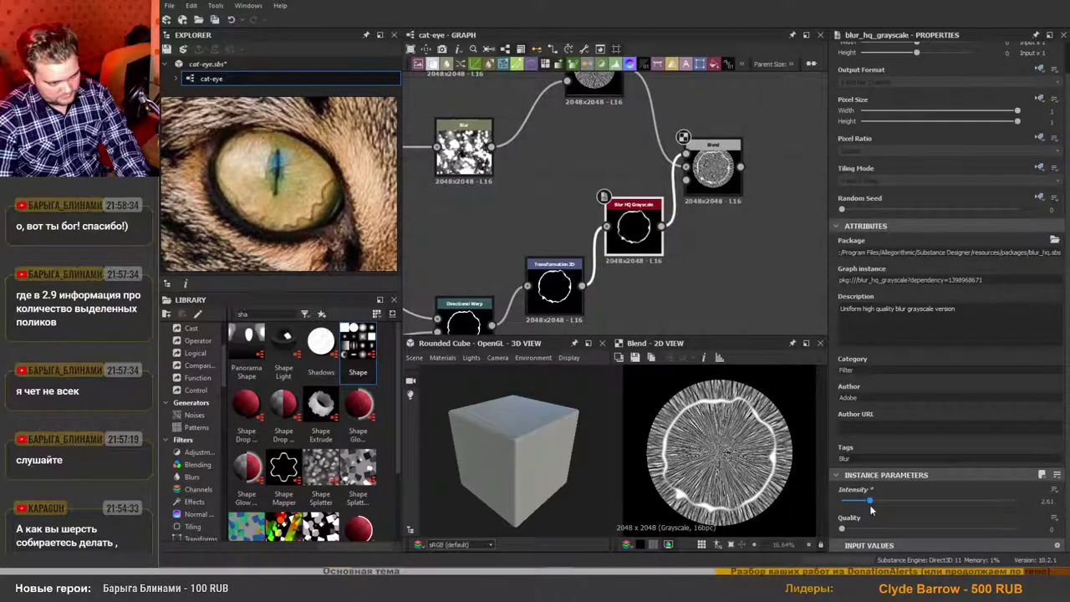
Slope both sides of the narrow peak in the Curve node's profile, moving its second upper point to about 0.56.
scroll(659, 265, down, 2)
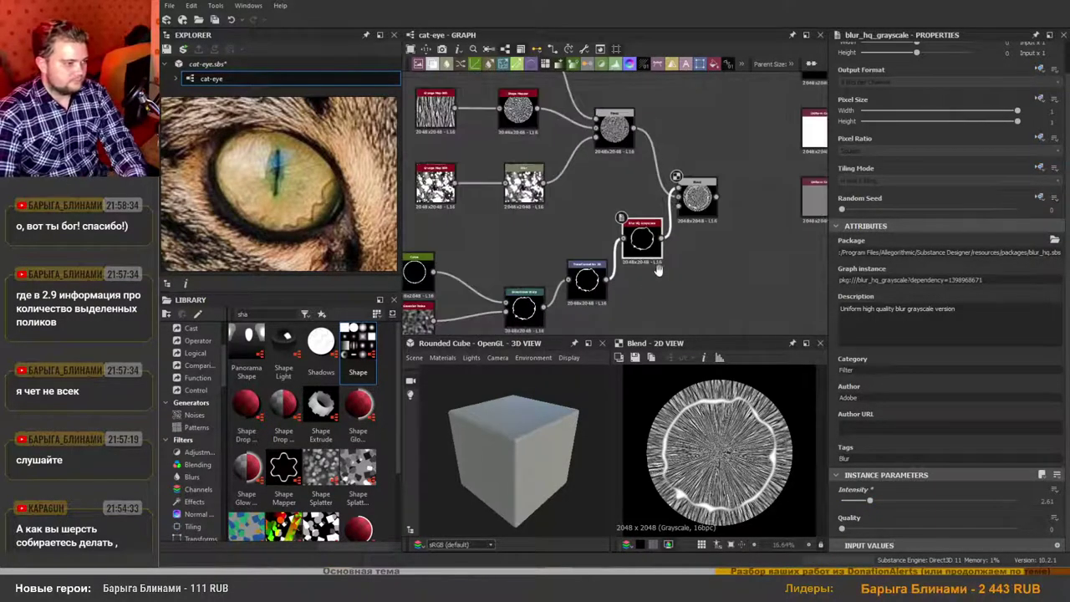
middle_drag(660, 264, 719, 189)
scroll(456, 189, up, 2)
click(475, 197)
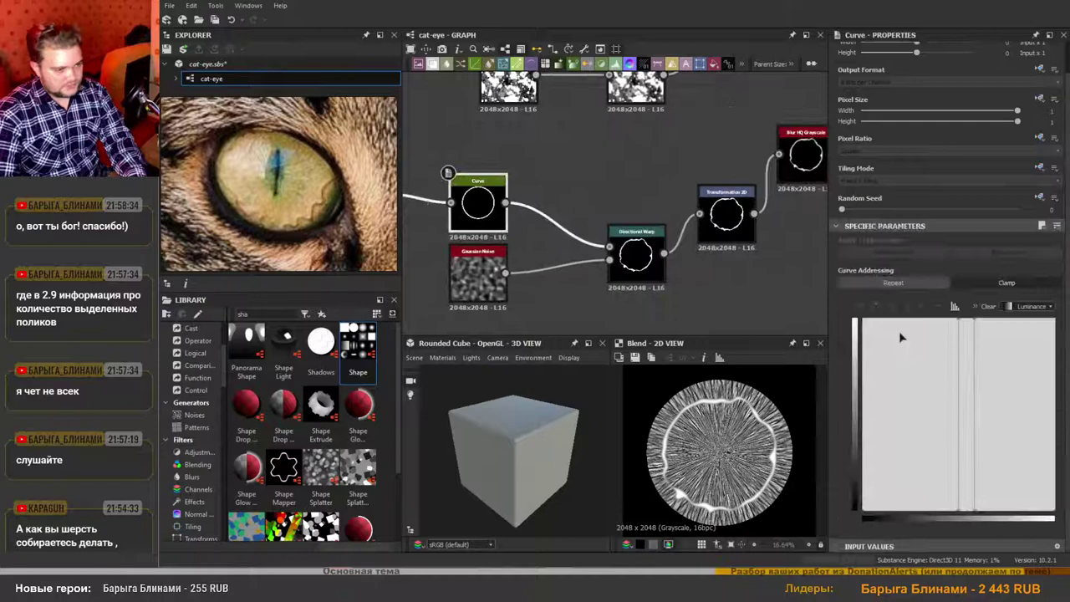
click(958, 319)
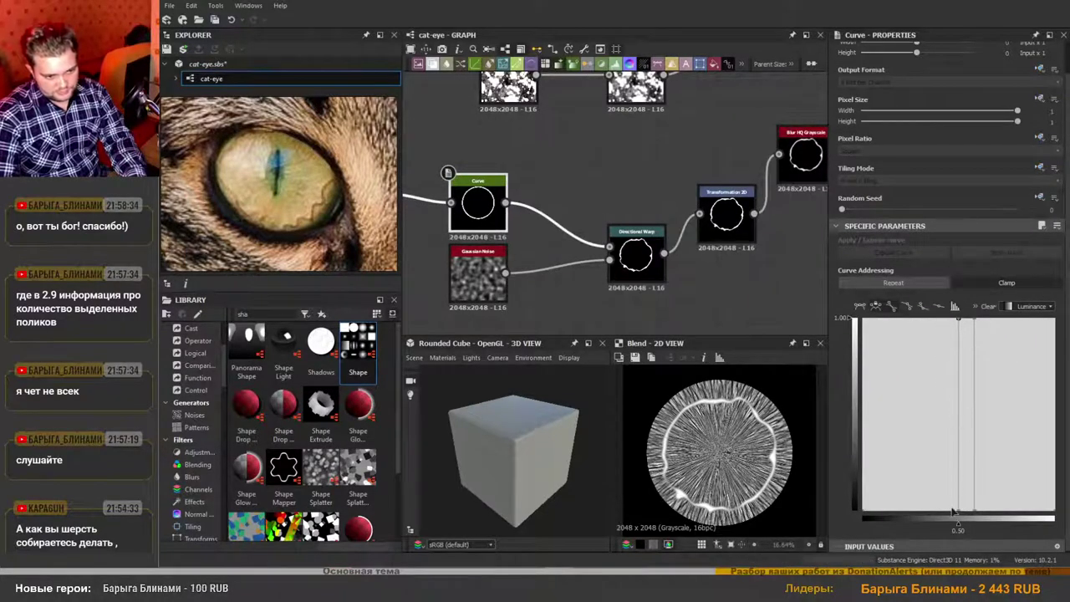
drag(959, 514, 975, 528)
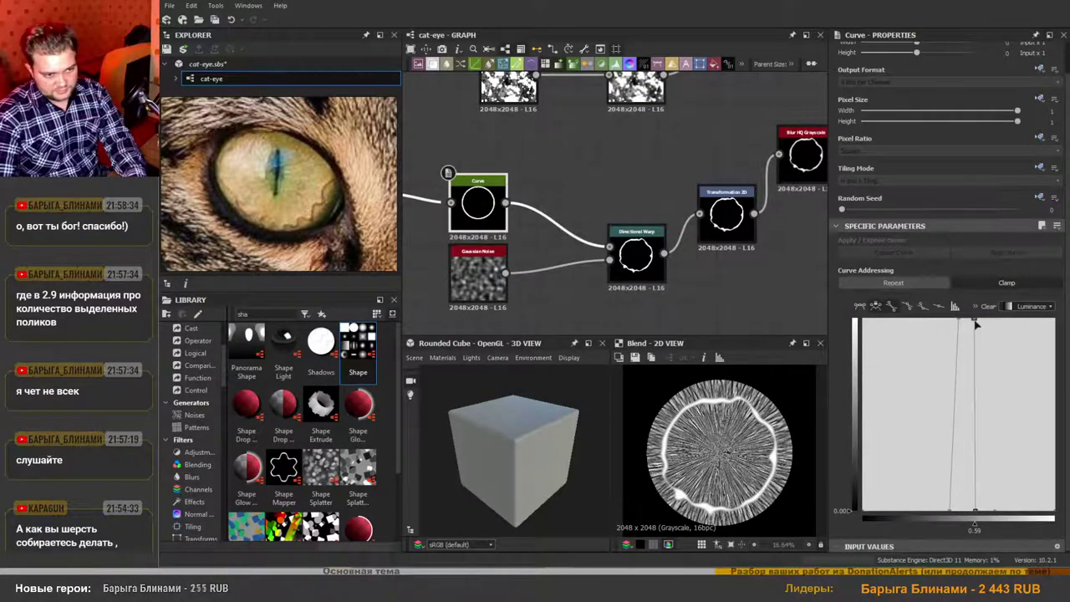
drag(970, 326, 972, 326)
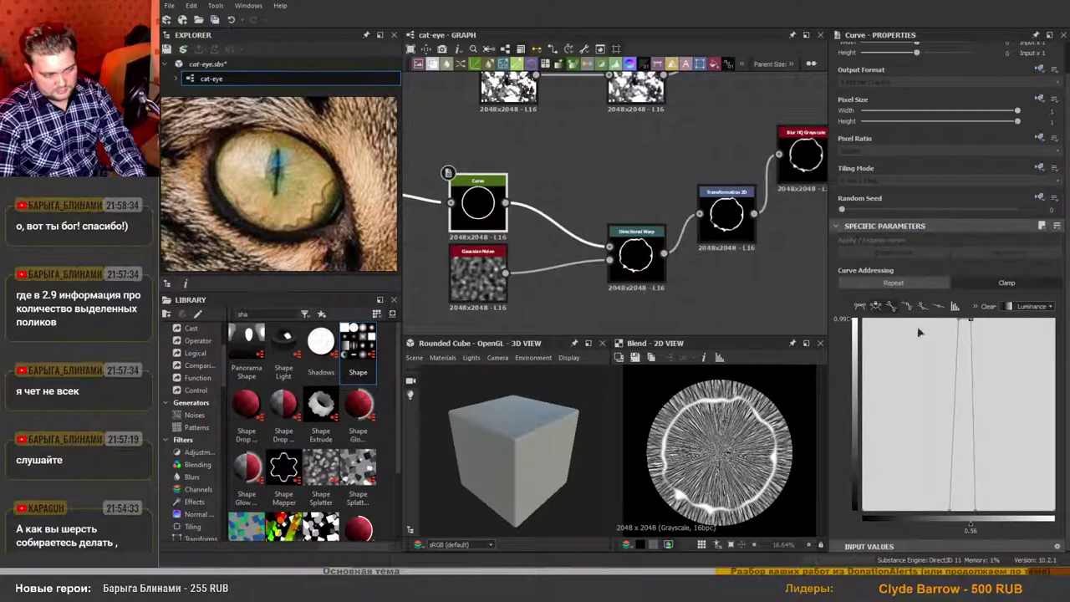
Examine the ring branch in the node graph and the ring detail in the blended iris preview.
middle_drag(755, 296, 739, 292)
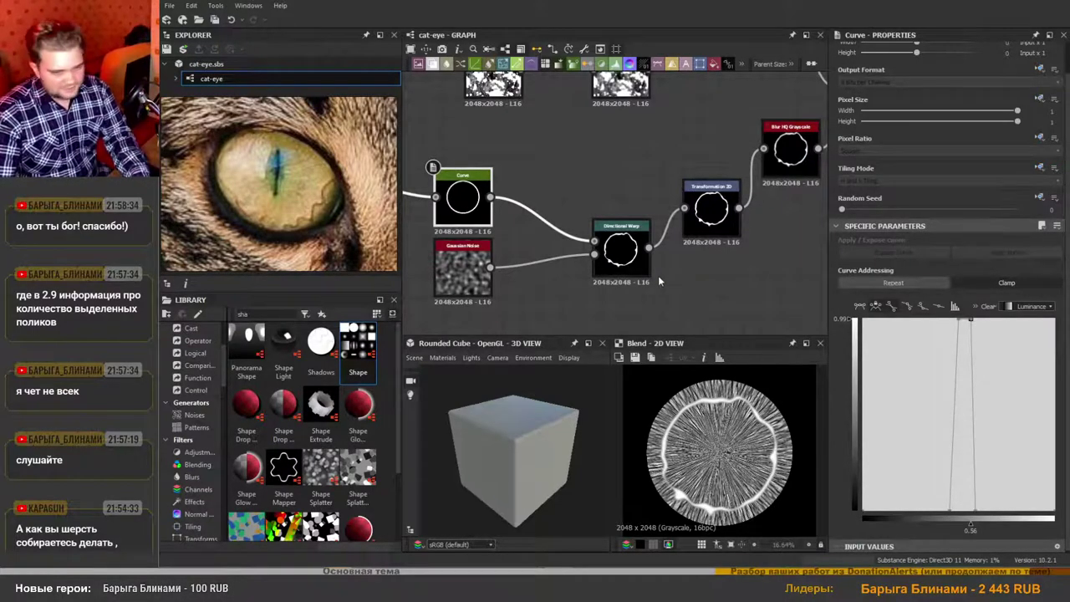
scroll(660, 280, down, 3)
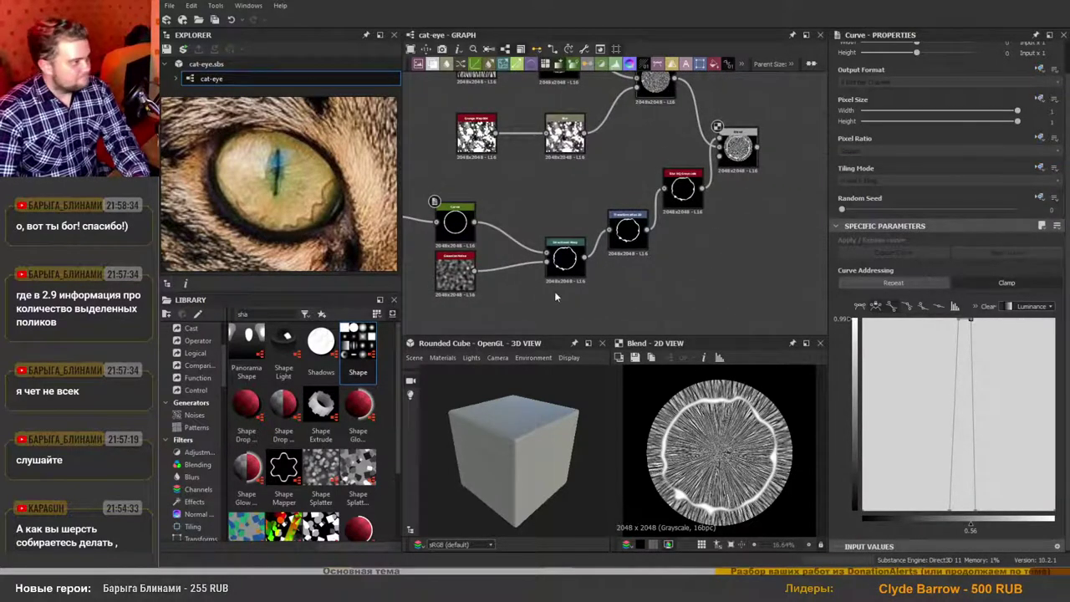
scroll(631, 267, down, 3)
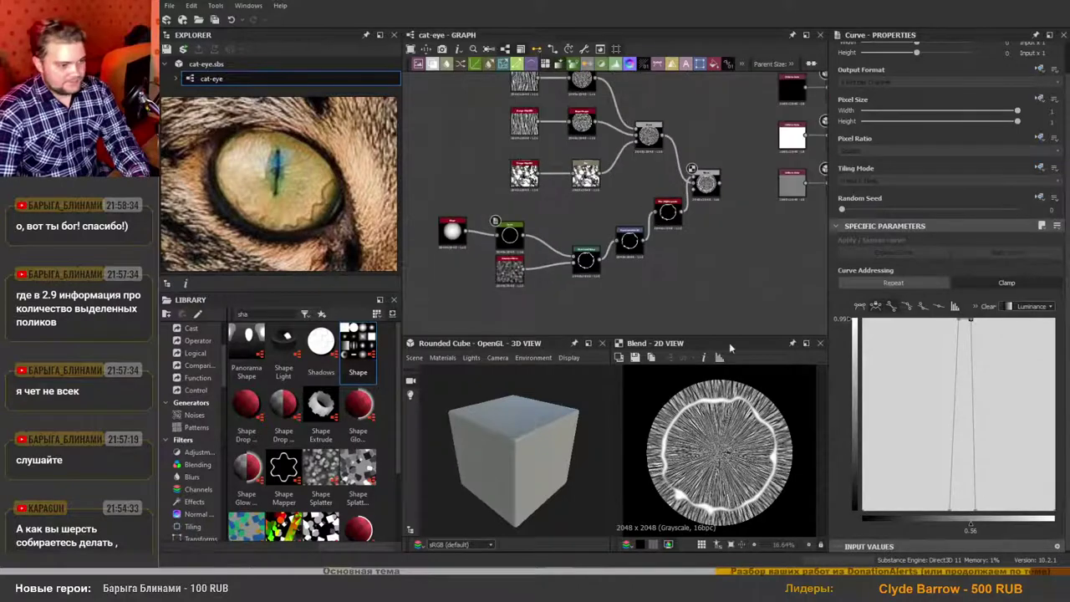
scroll(716, 441, up, 2)
scroll(715, 441, up, 2)
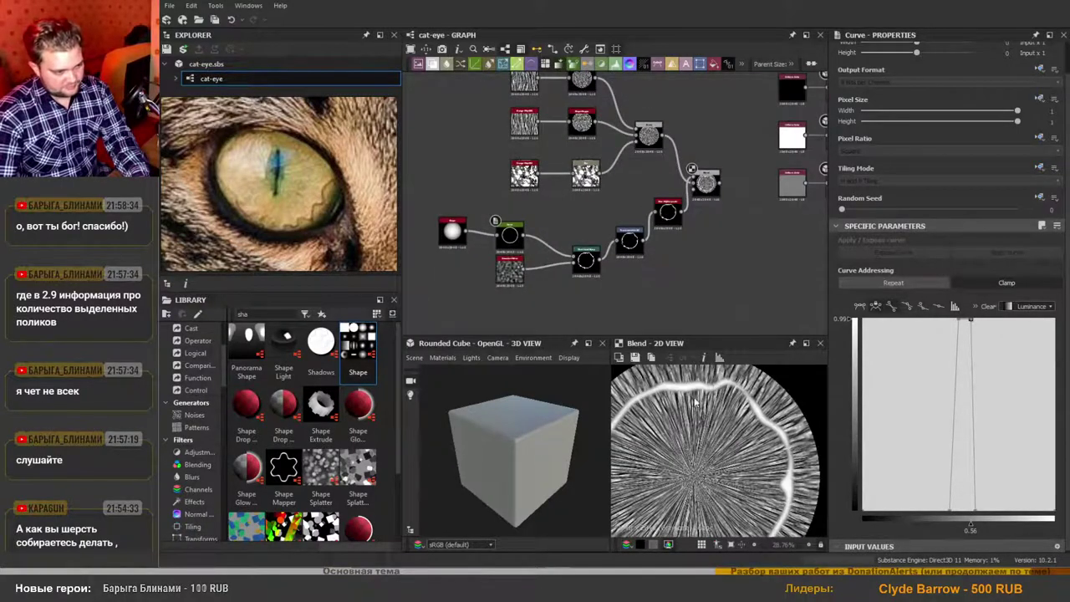
scroll(757, 404, down, 1)
scroll(757, 405, down, 1)
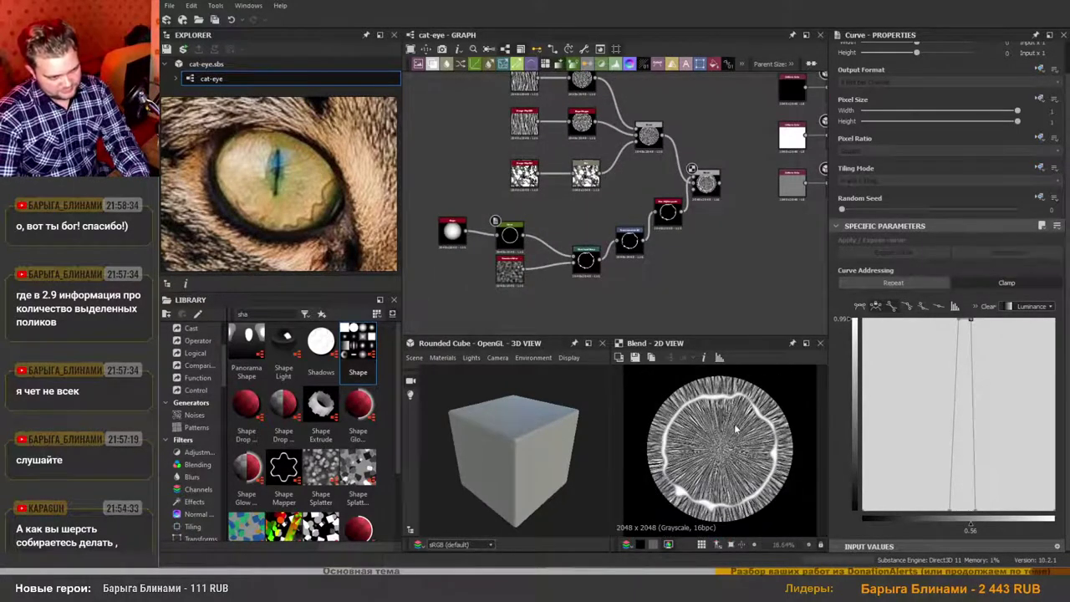
scroll(757, 408, up, 1)
scroll(758, 408, down, 1)
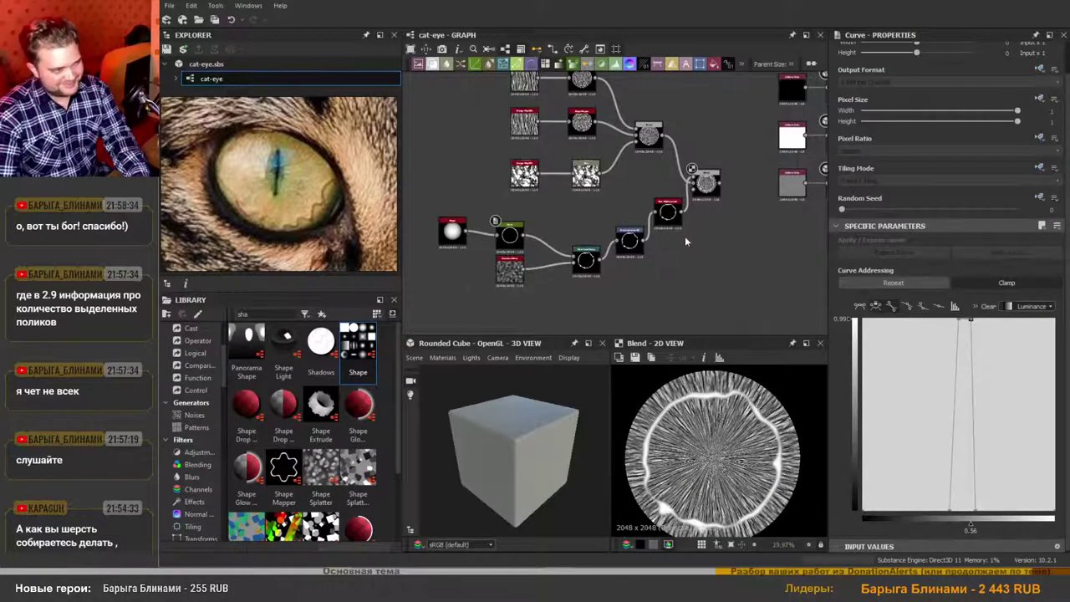
Move the whole iris node network away from the output nodes to free space after the final Blend.
scroll(697, 249, down, 2)
scroll(527, 138, up, 3)
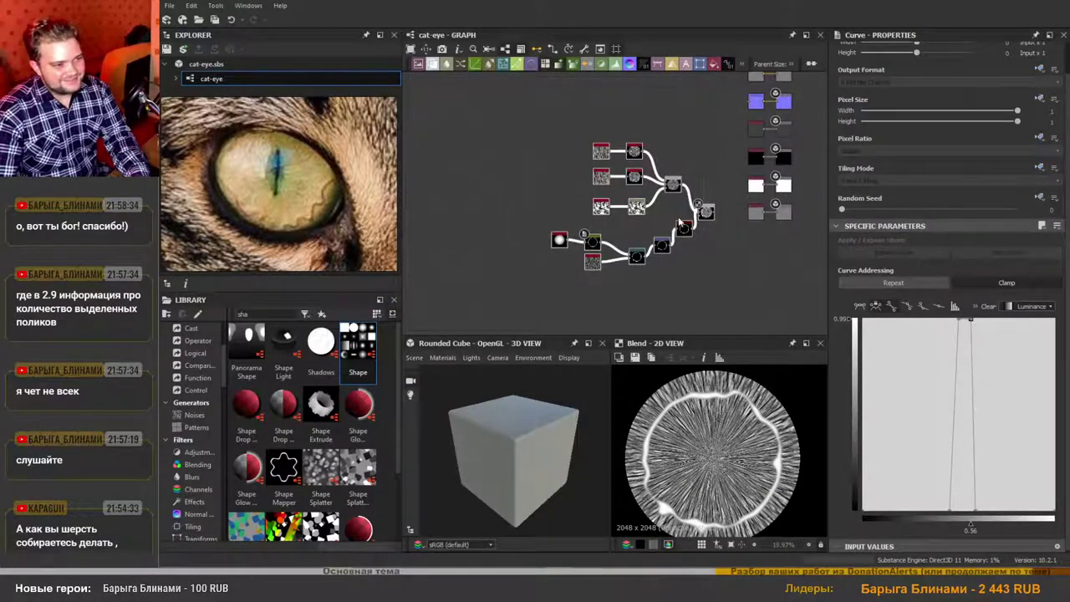
drag(628, 189, 580, 176)
click(655, 248)
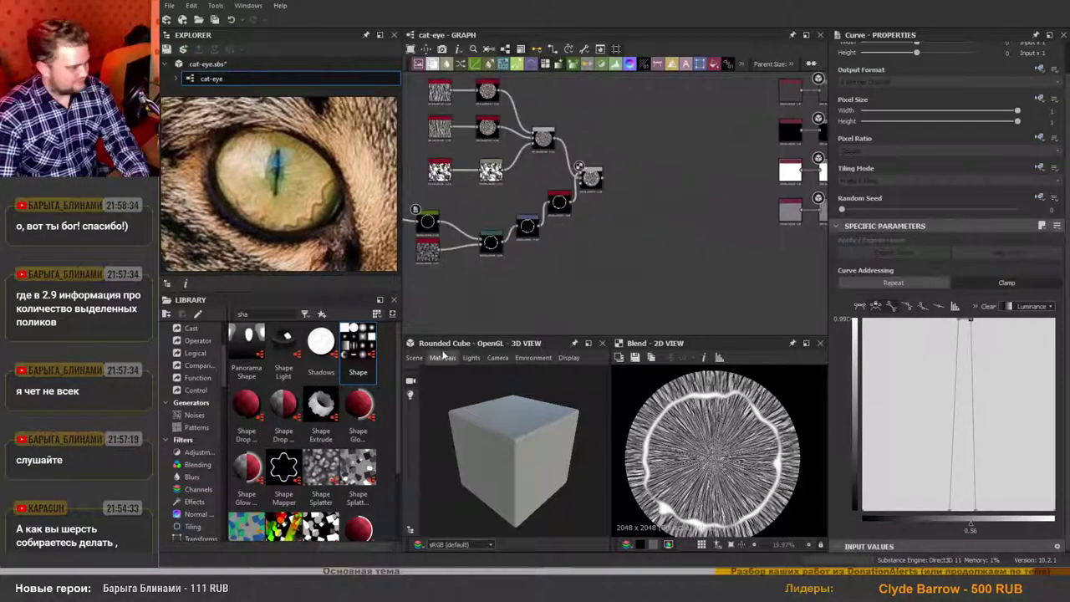
Add a Shape node in the free graph space near the final Blend and set its Pattern to Disc.
drag(363, 358, 629, 261)
scroll(634, 262, up, 2)
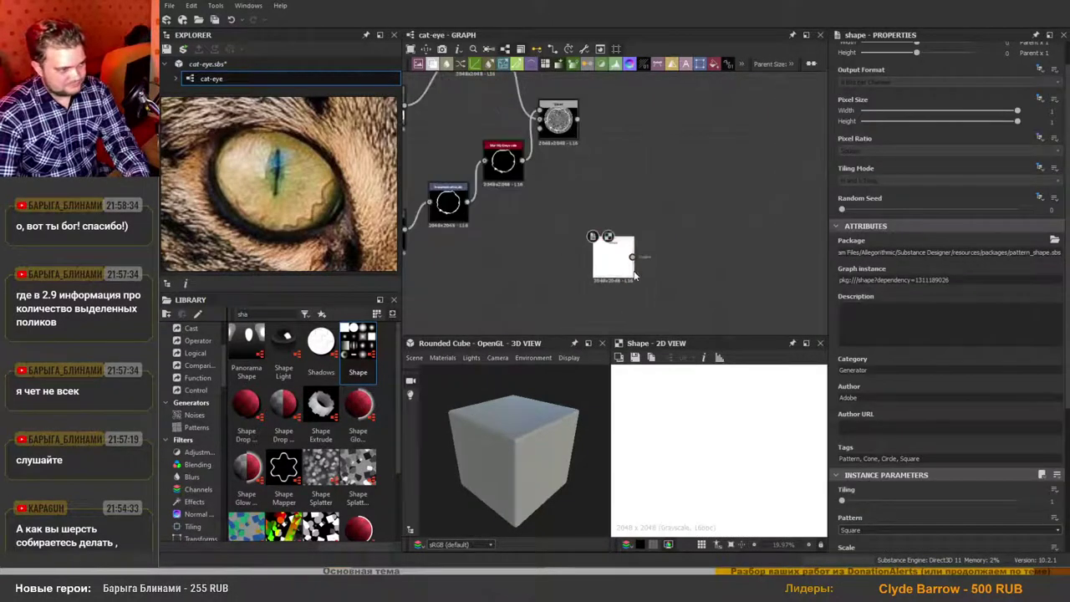
scroll(936, 404, down, 5)
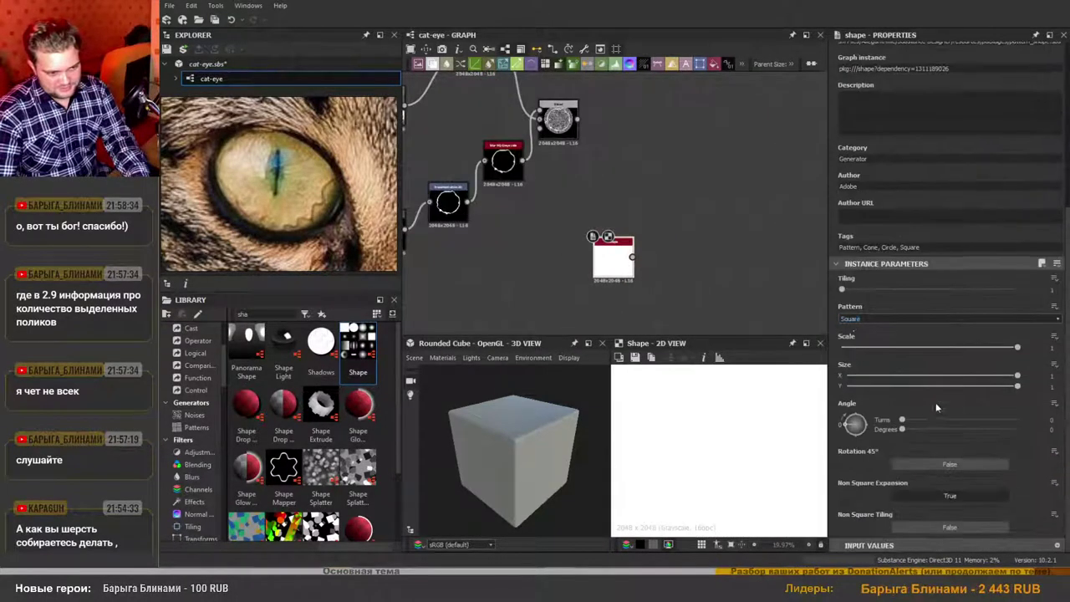
click(887, 317)
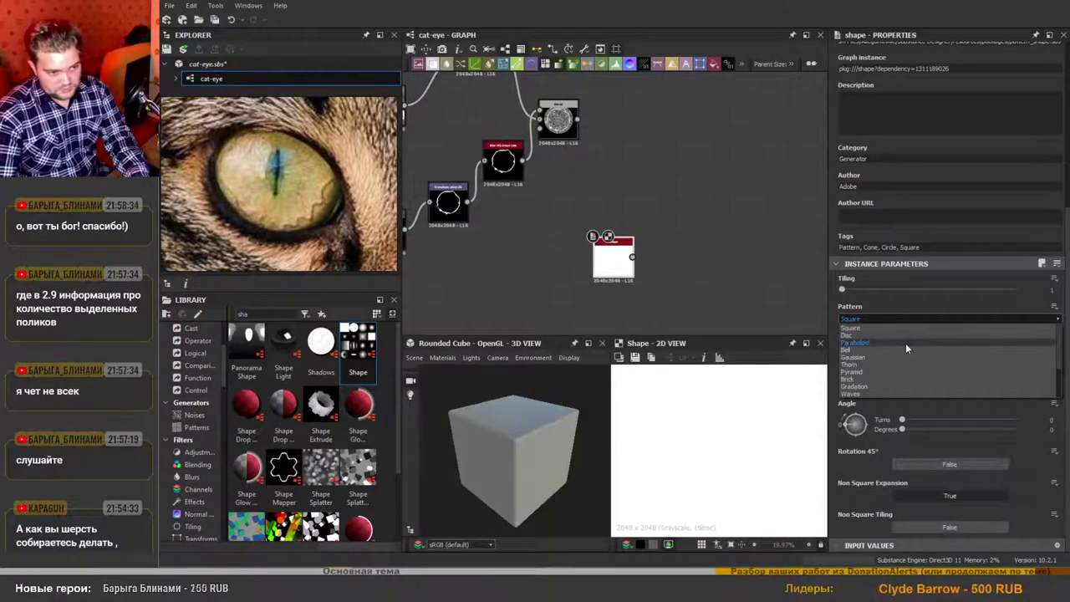
click(868, 335)
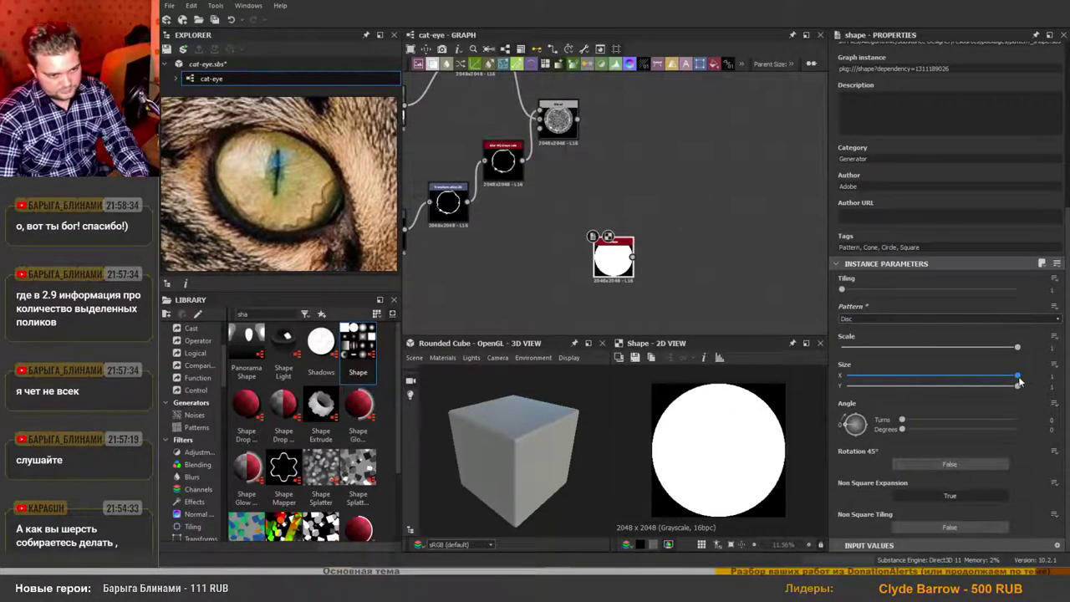
Narrow the disc into a vertical pupil slit with Size X about 0.06 and Y about 0.83.
drag(1017, 378, 860, 390)
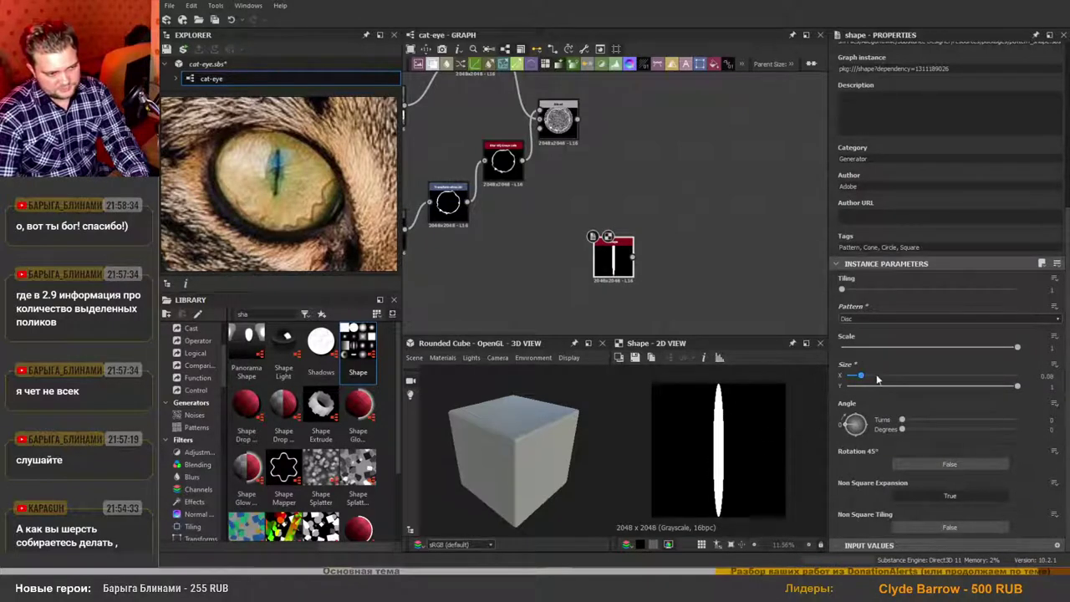
click(1056, 366)
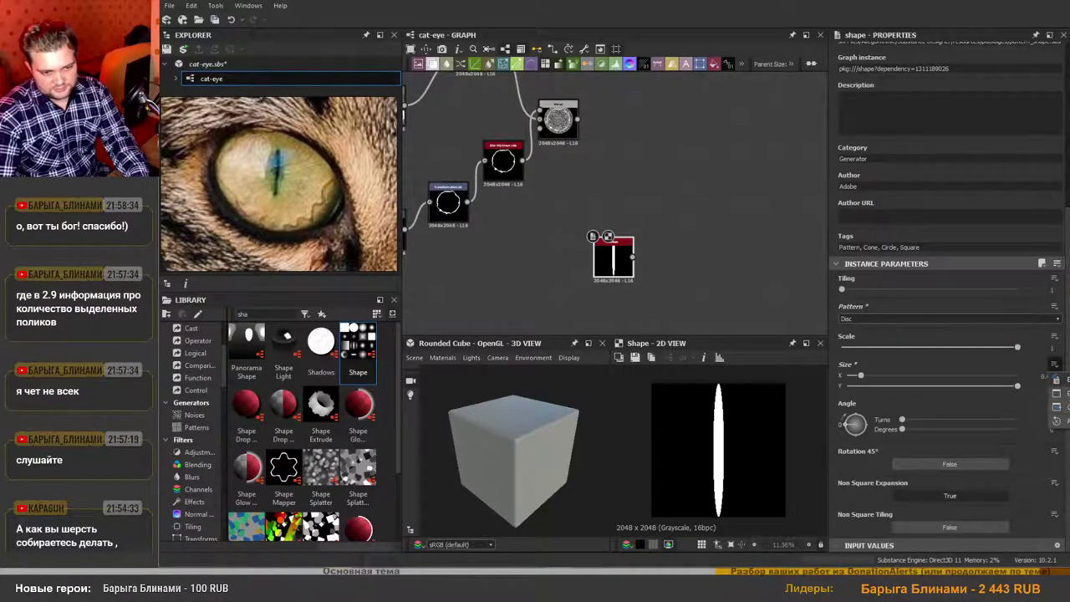
click(1055, 367)
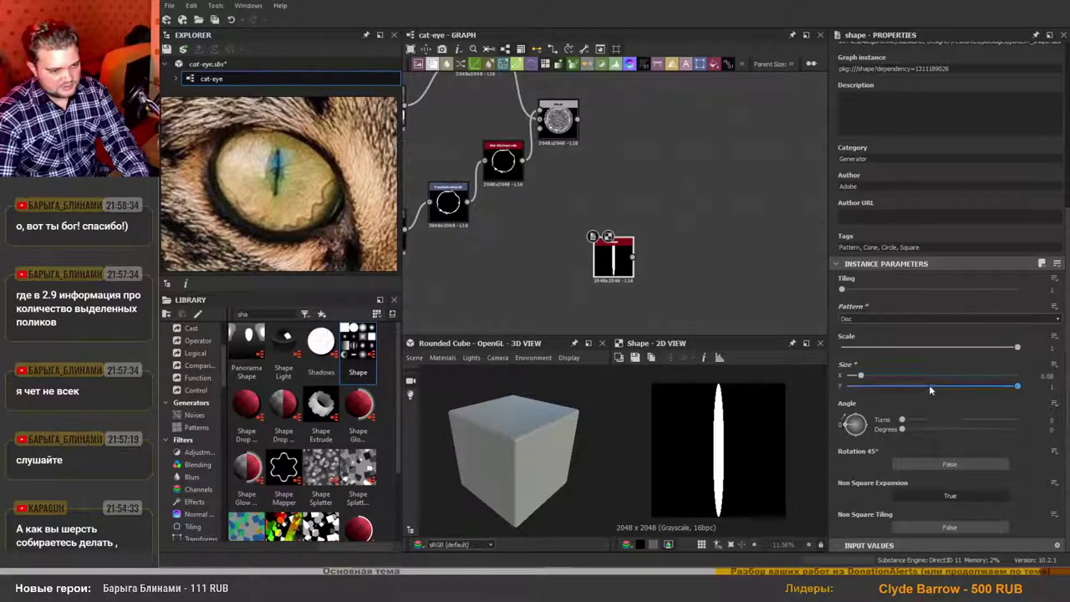
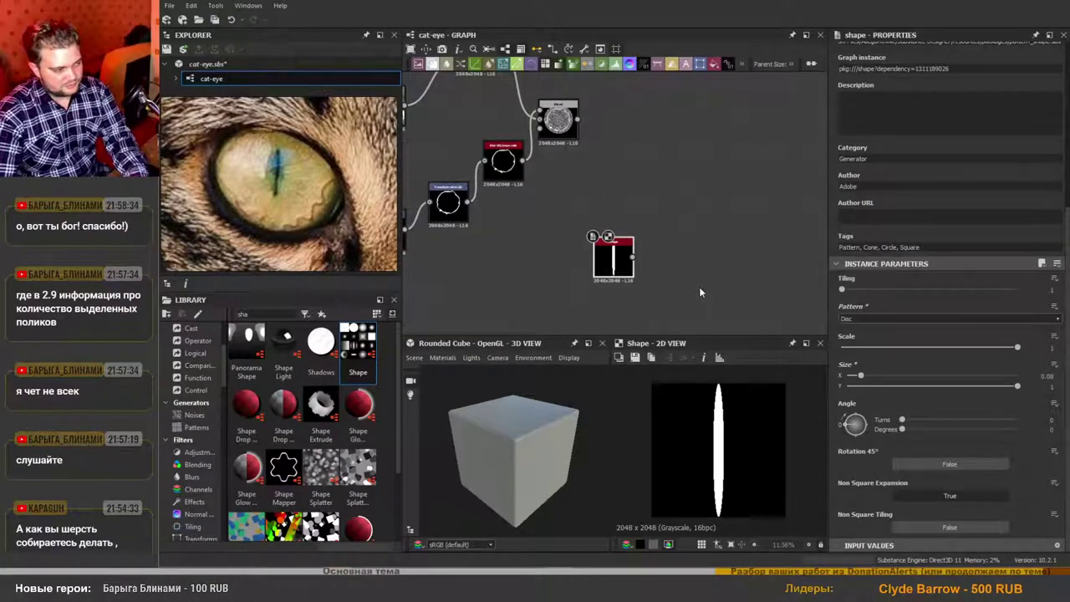
drag(860, 377, 855, 378)
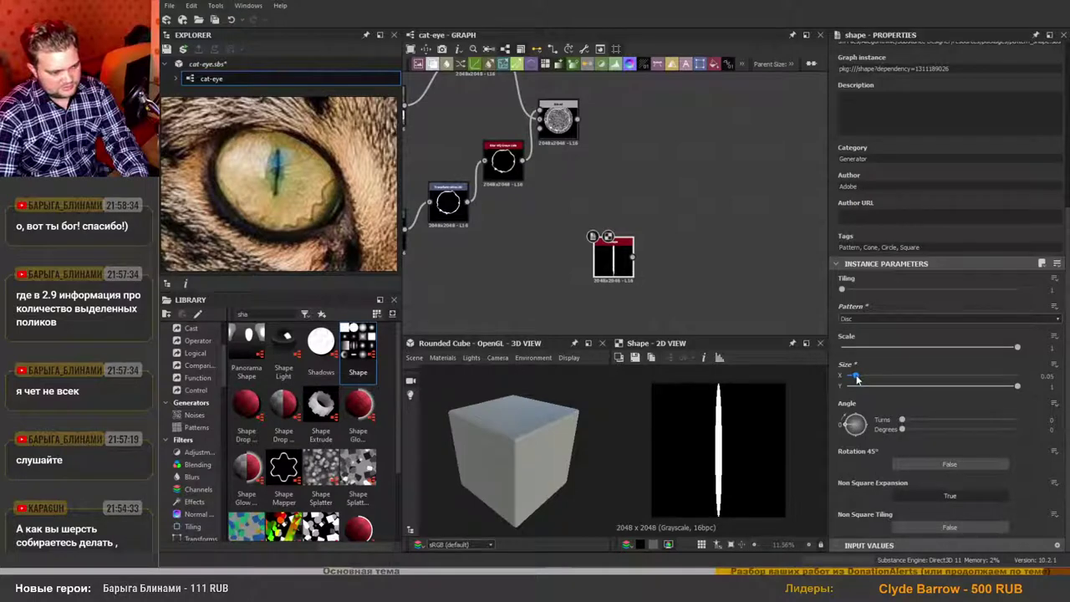
drag(1016, 390, 988, 400)
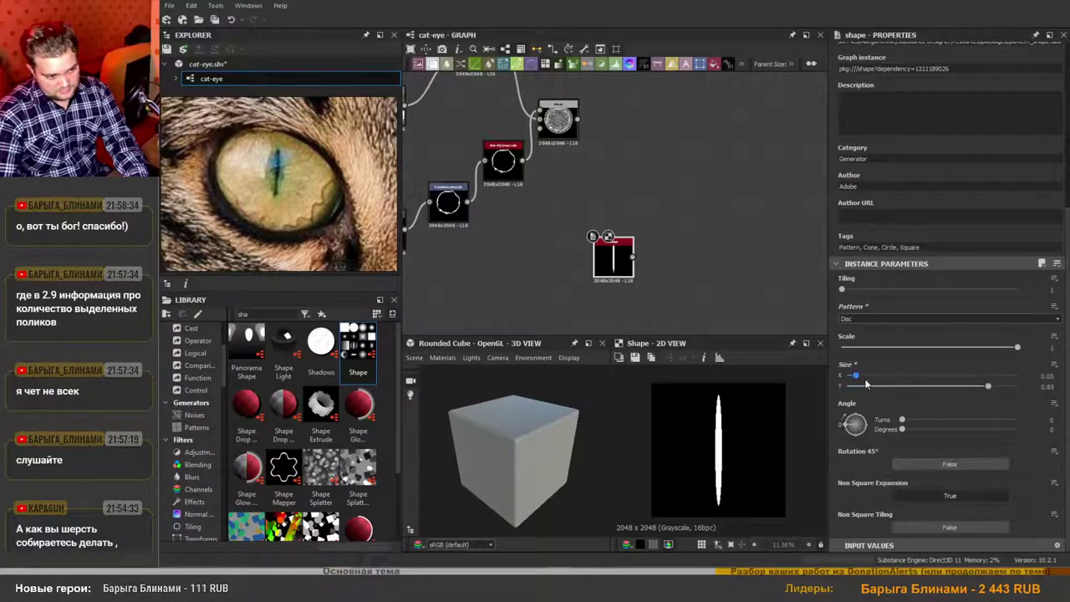
drag(857, 377, 863, 379)
drag(857, 376, 855, 377)
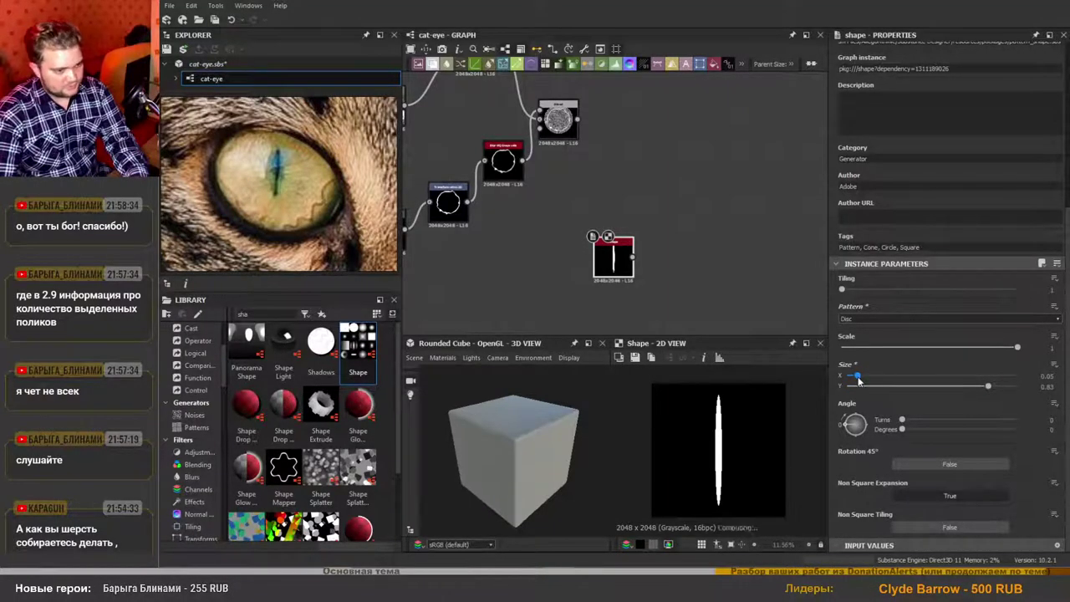
Change the pupil Shape's Pattern to Hemisphere and reduce its Size X to about 0.05.
click(877, 318)
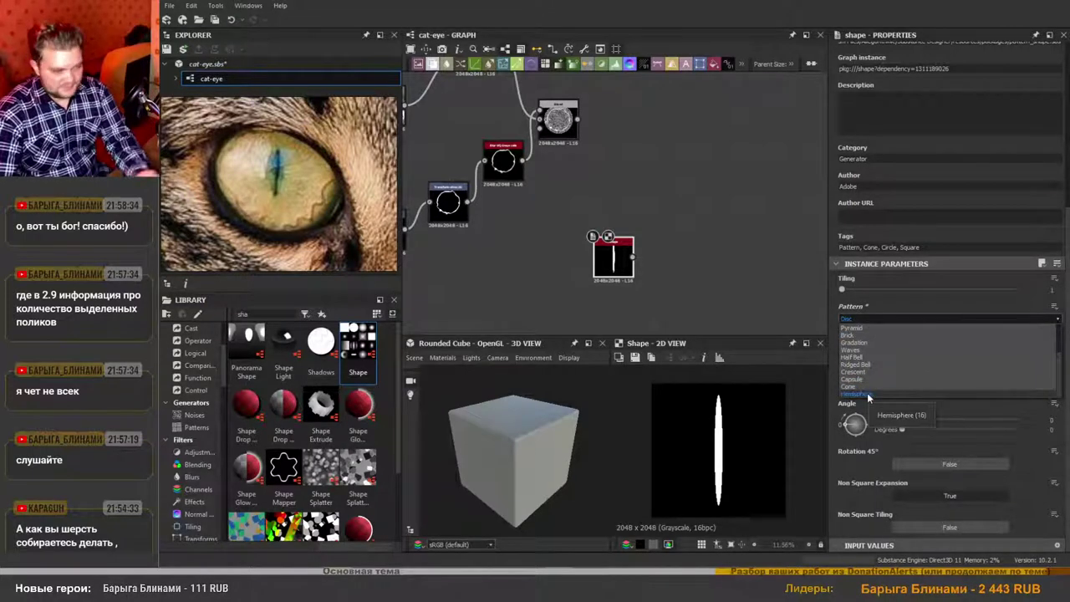
click(867, 392)
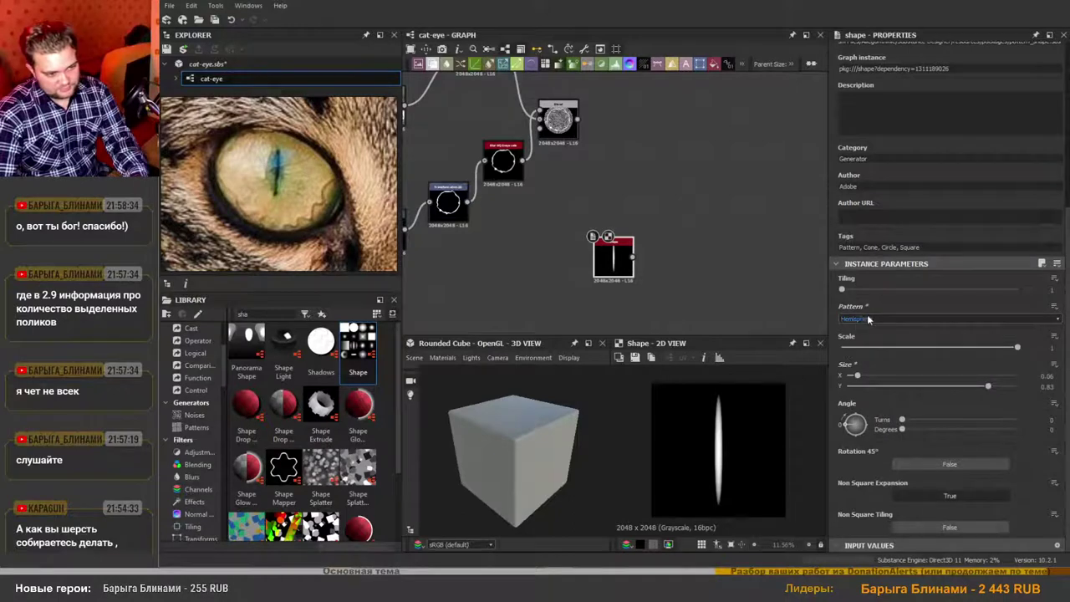
scroll(719, 445, up, 1)
drag(957, 382, 857, 387)
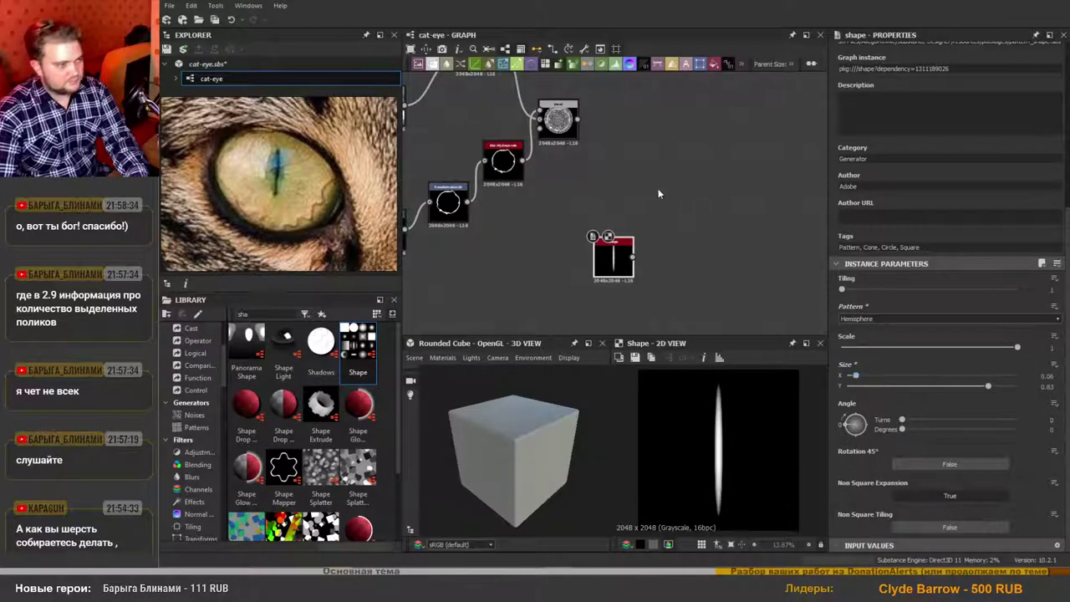
Reposition the pupil Shape node directly below the iris Blend node.
middle_drag(631, 150, 656, 172)
drag(633, 279, 580, 251)
click(677, 219)
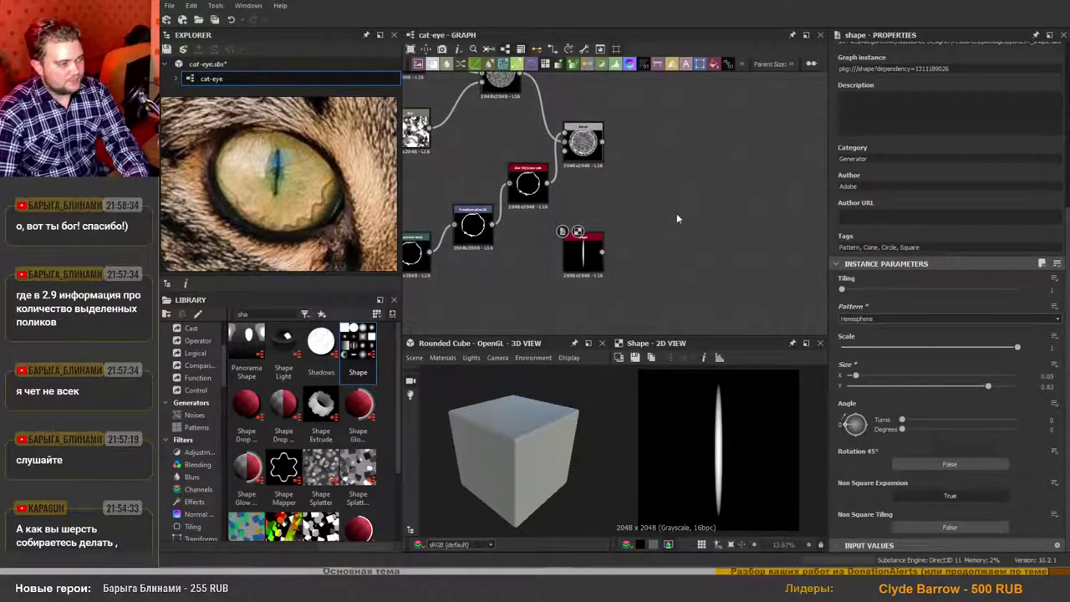
Add a new Blend node beside the iris Blend, set it to Subtract and feed the pupil Shape into its foreground.
drag(430, 66, 701, 186)
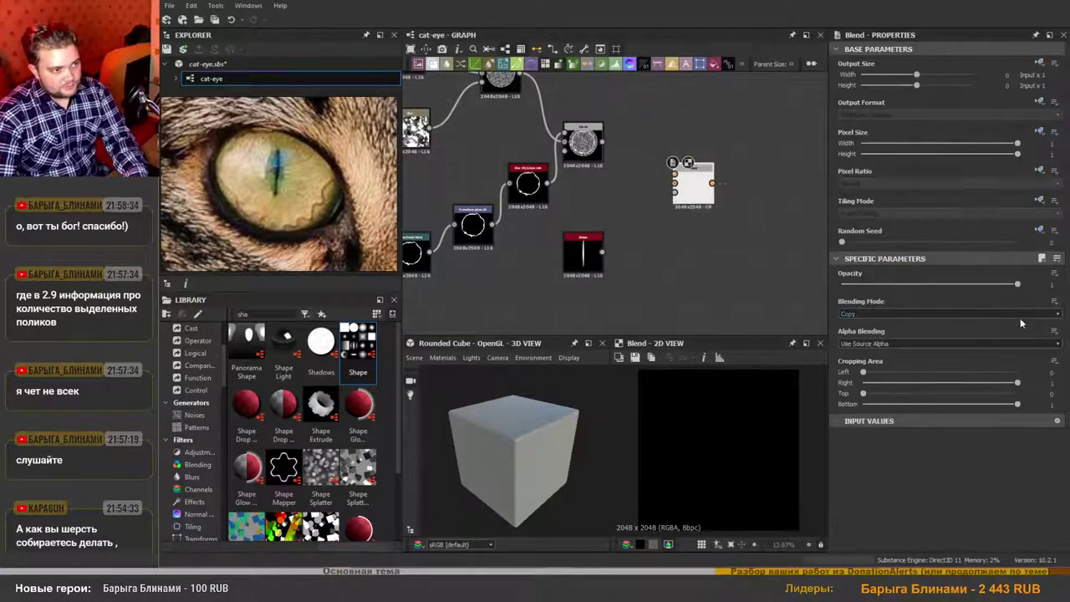
click(873, 314)
click(868, 337)
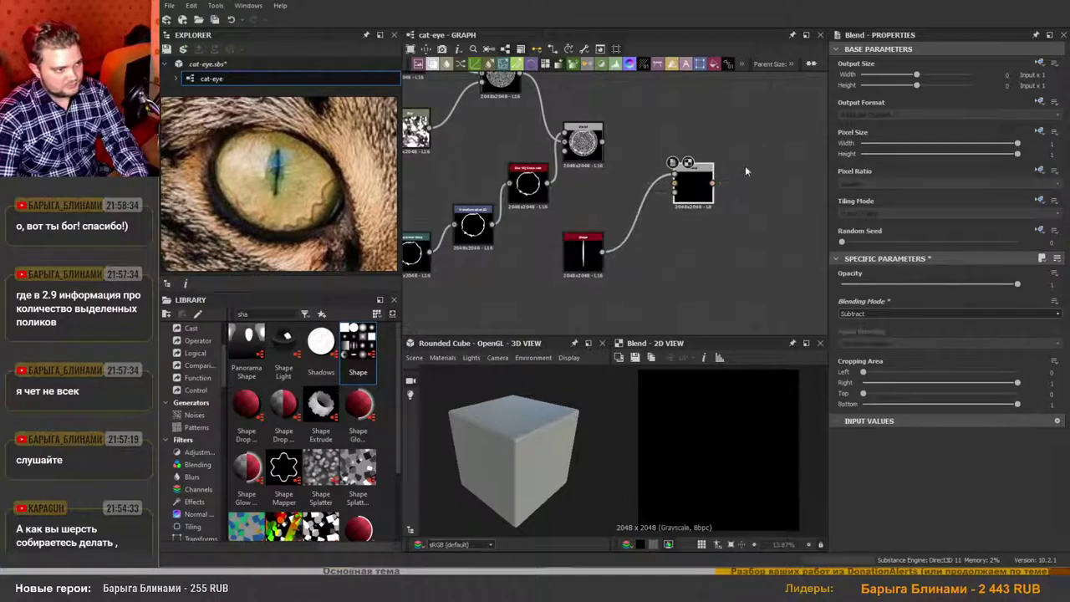
Connect the iris Blend output to the Subtract Blend's background and preview the iris with the pupil cut out.
scroll(696, 180, up, 2)
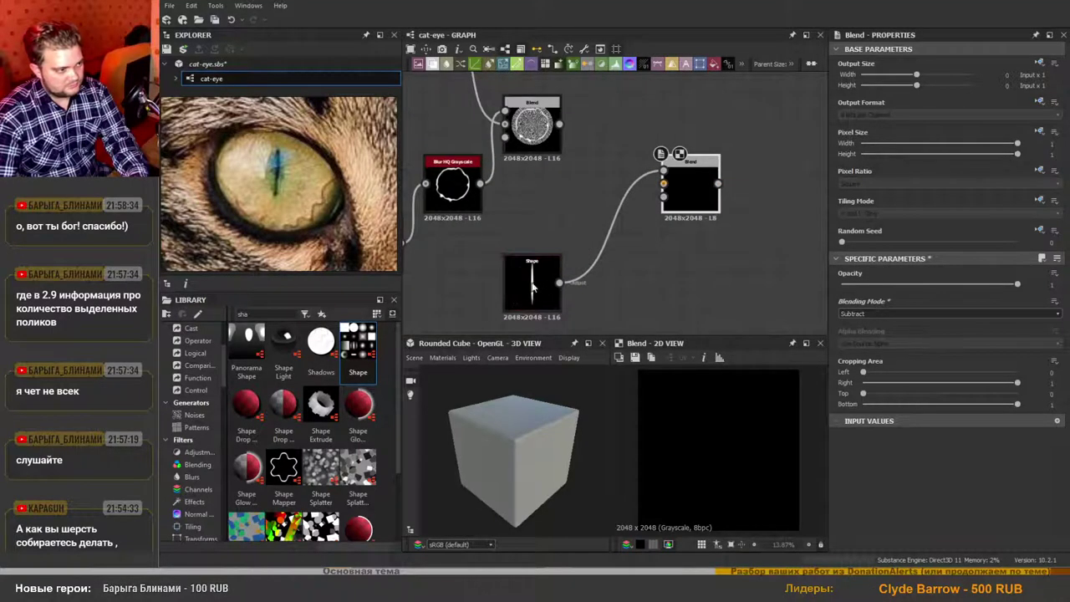
double_click(532, 286)
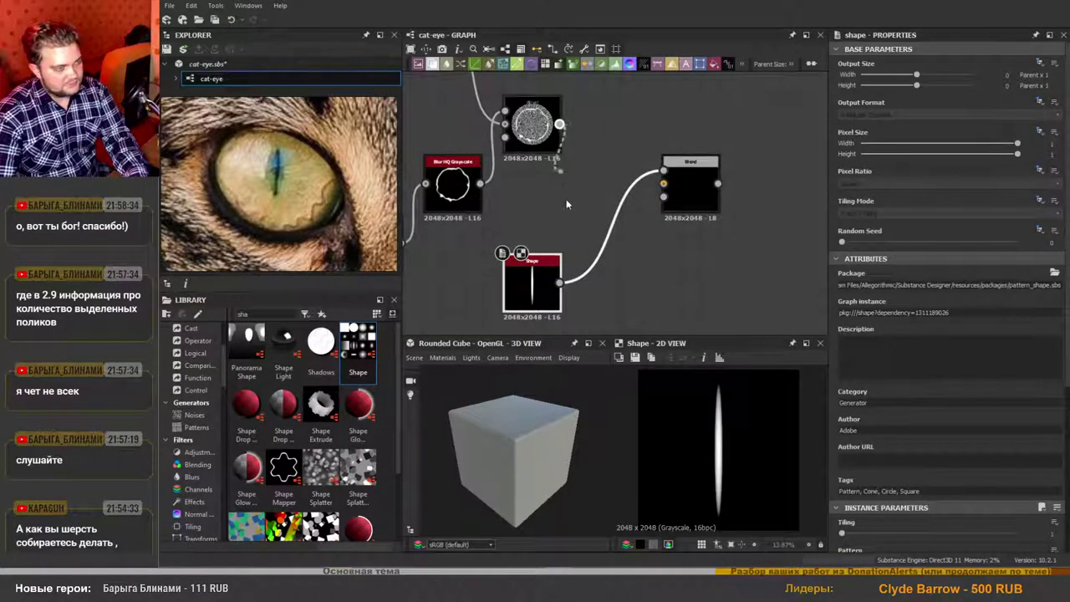
drag(567, 204, 663, 171)
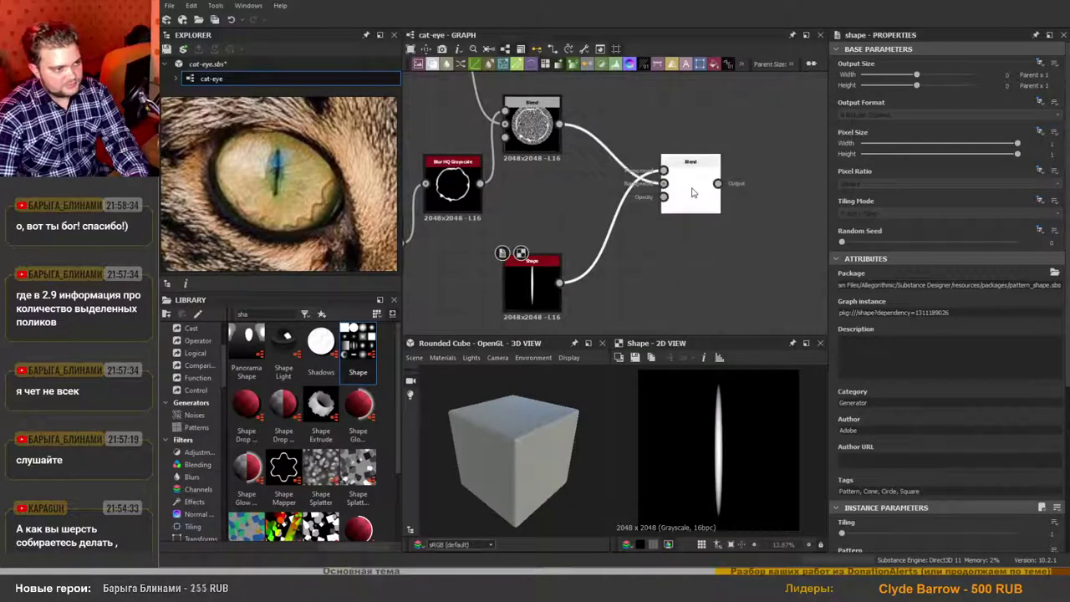
double_click(693, 193)
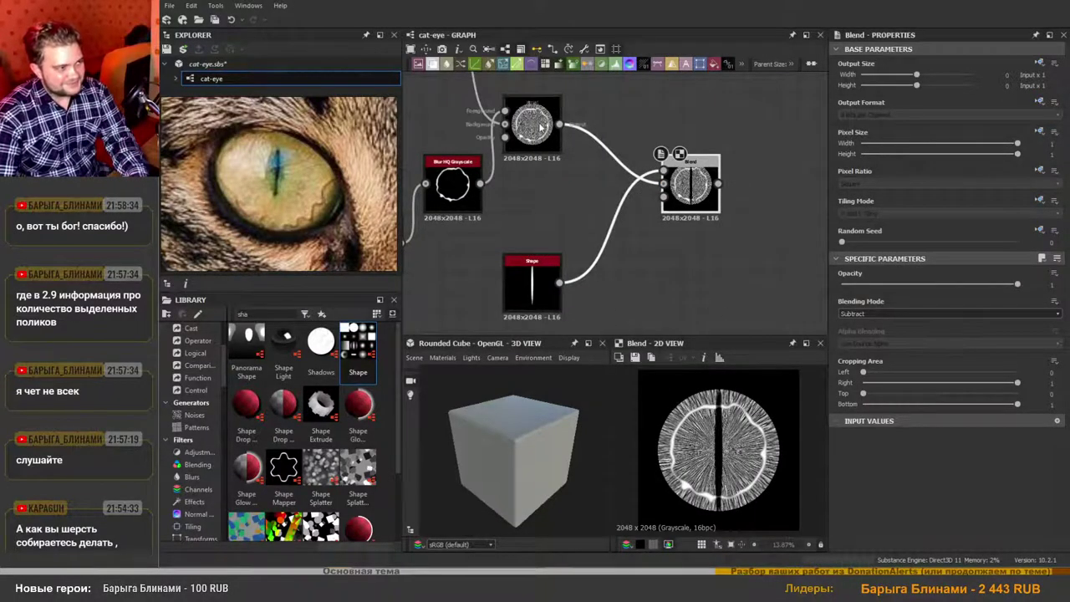
scroll(542, 125, up, 3)
scroll(730, 443, down, 3)
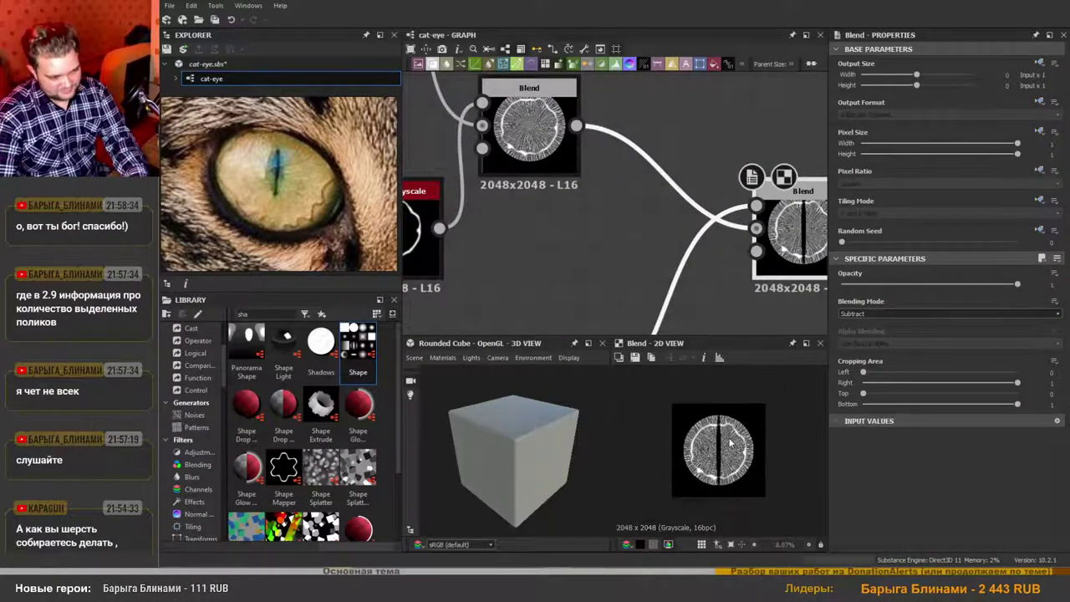
Shorten the pupil Shape by setting its Size Y to 0.35.
scroll(729, 443, up, 2)
scroll(695, 259, down, 4)
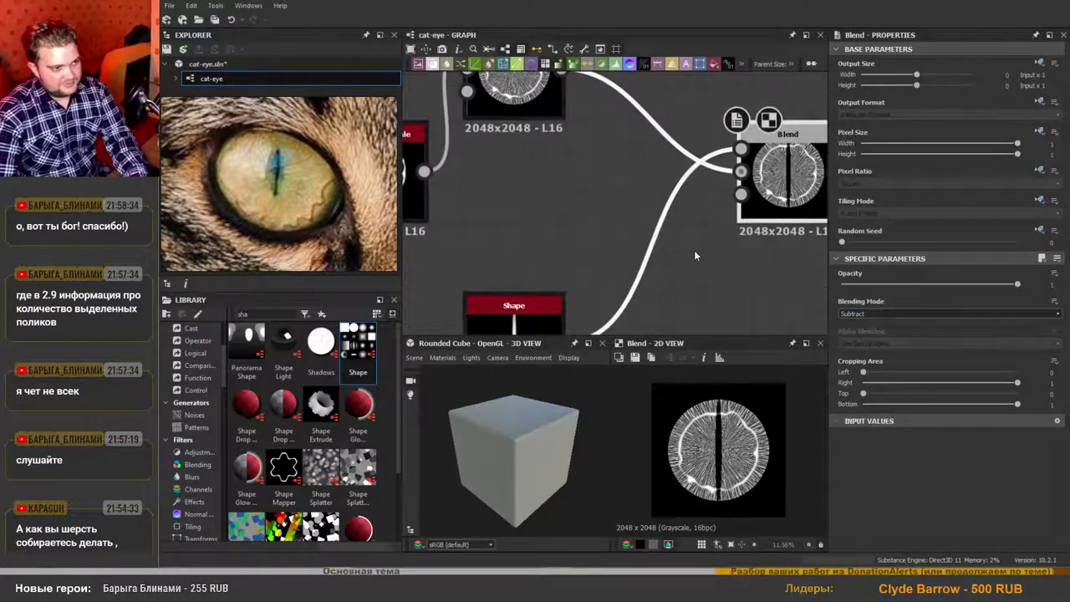
scroll(611, 253, up, 4)
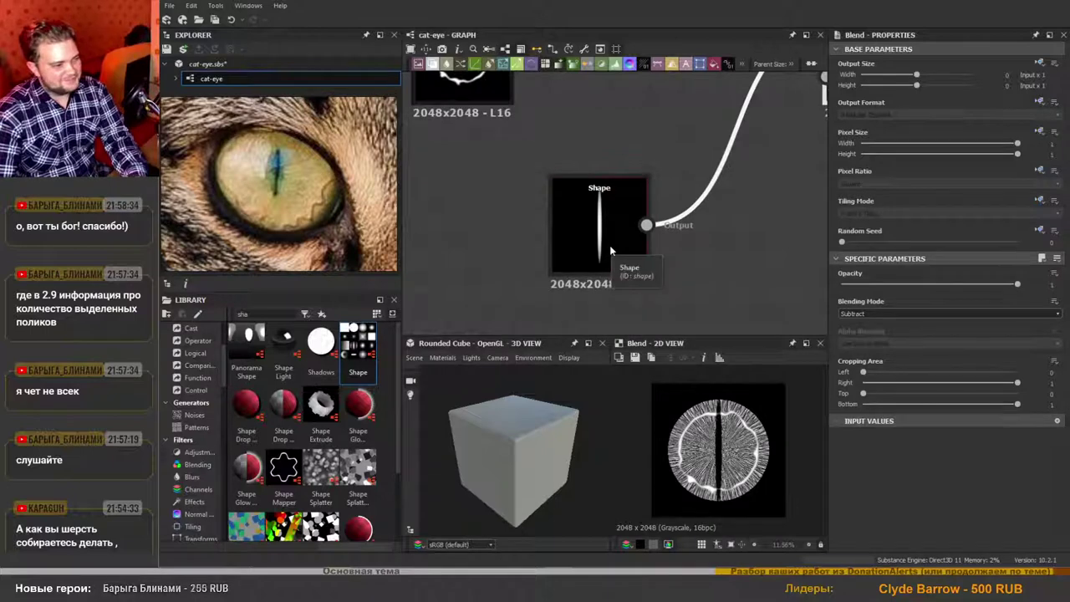
click(610, 251)
scroll(877, 414, down, 3)
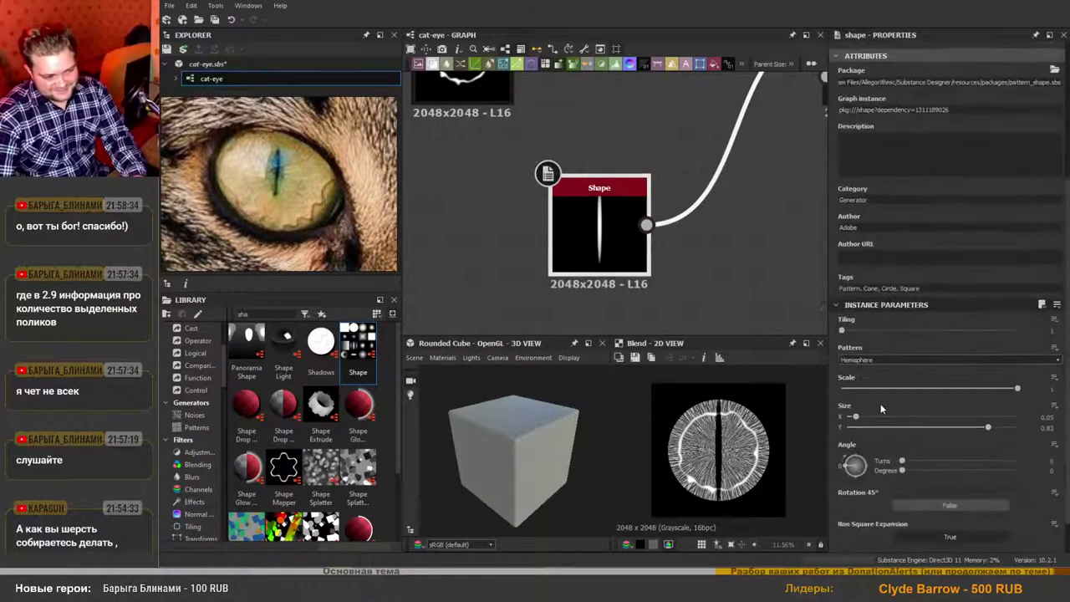
click(964, 428)
drag(964, 429, 907, 444)
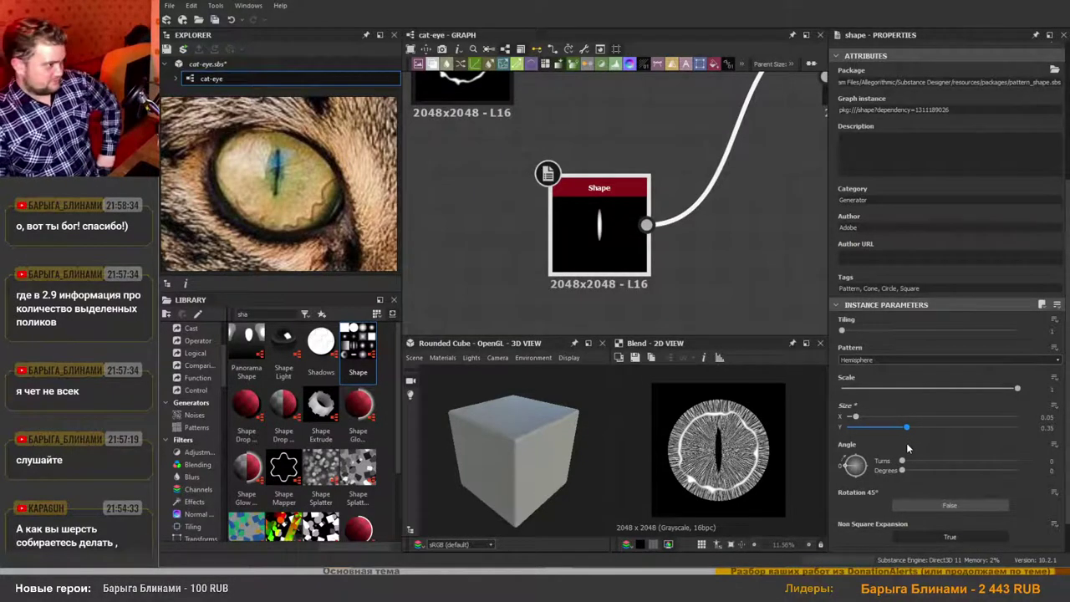
Compare the pupil with the reference photo and widen the pupil Shape to a Size X of about 0.08.
scroll(299, 204, down, 2)
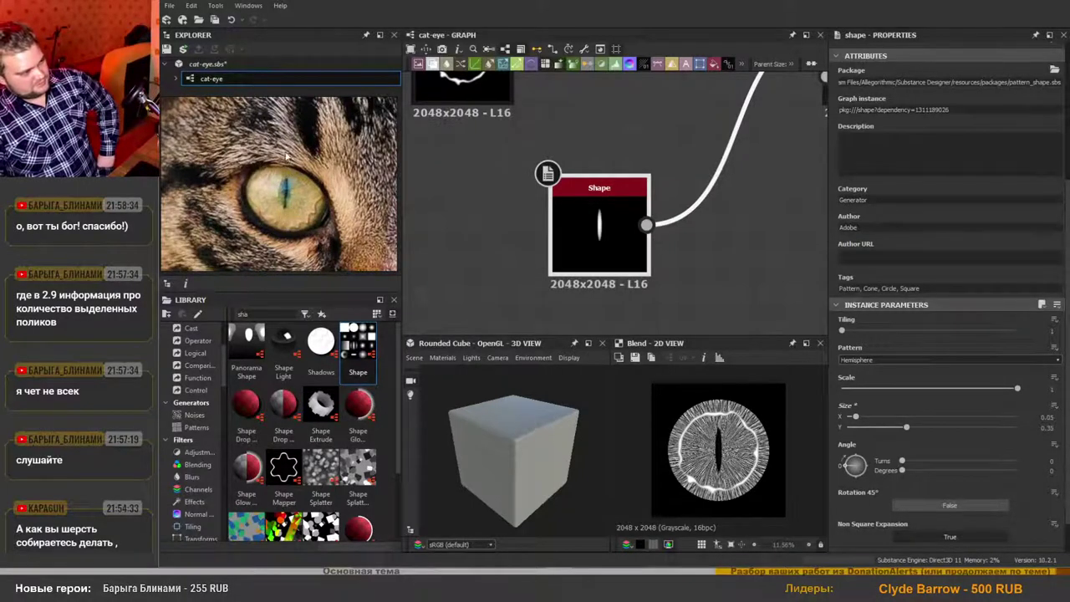
scroll(692, 436, up, 2)
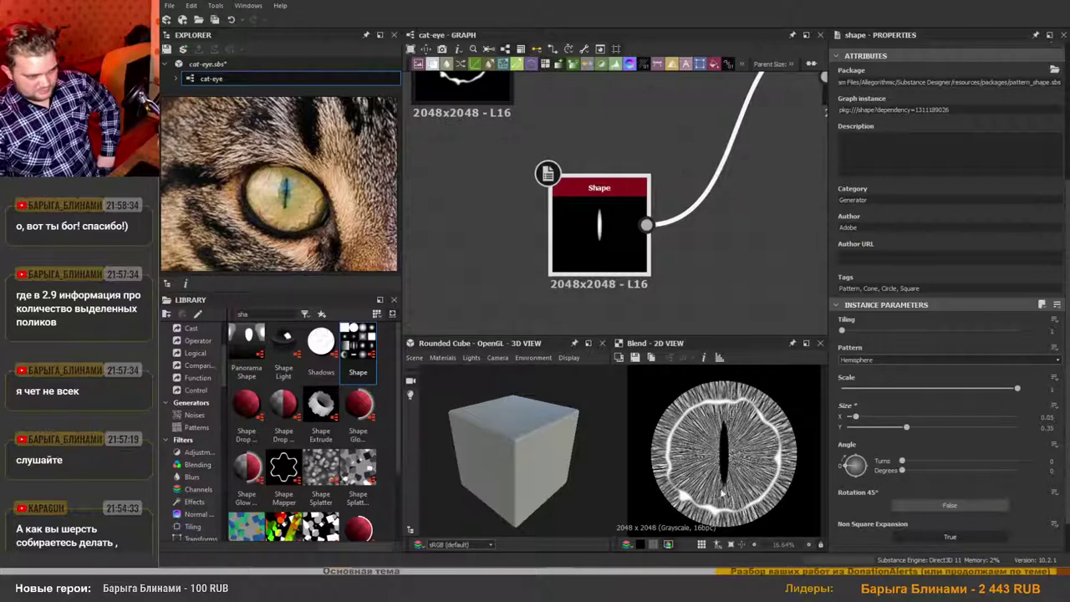
mouse_move(864, 420)
mouse_down()
mouse_move(852, 421)
mouse_move(865, 423)
mouse_up()
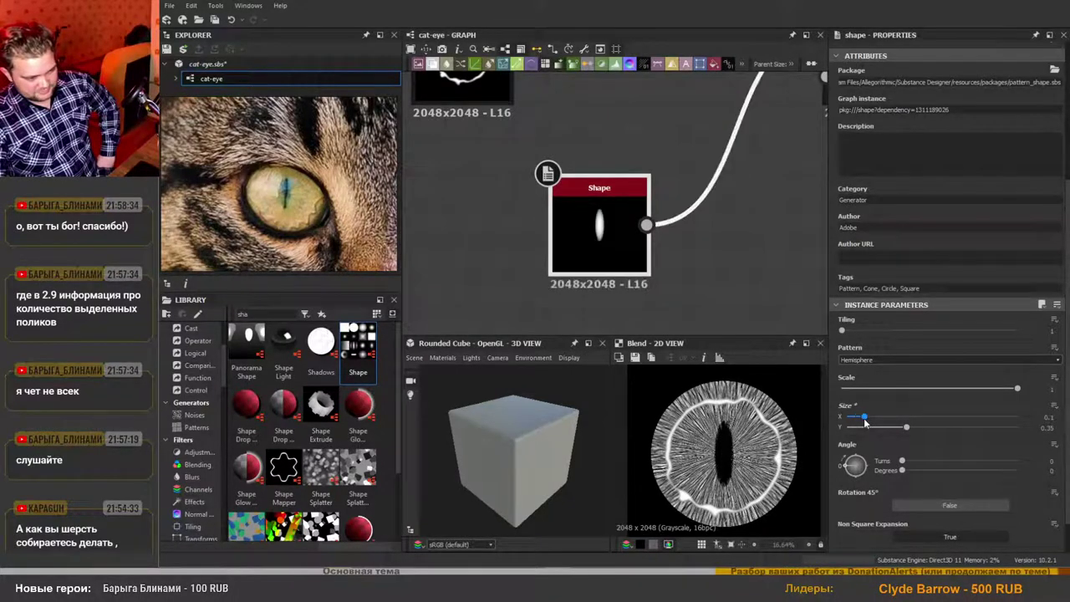
middle_drag(738, 459, 730, 455)
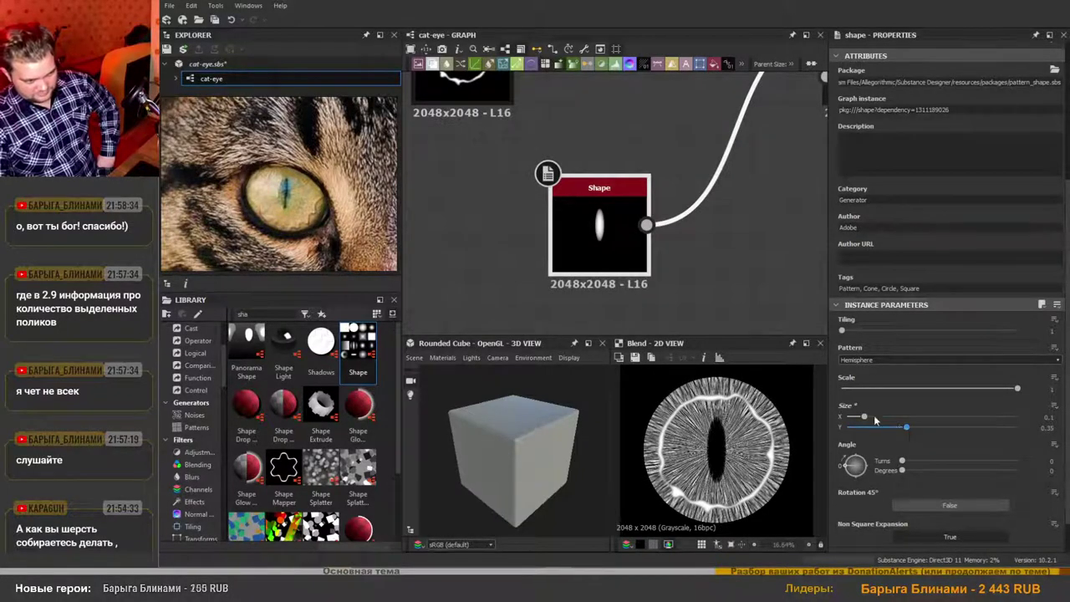
mouse_move(875, 416)
mouse_down()
mouse_move(939, 424)
mouse_move(861, 424)
mouse_up()
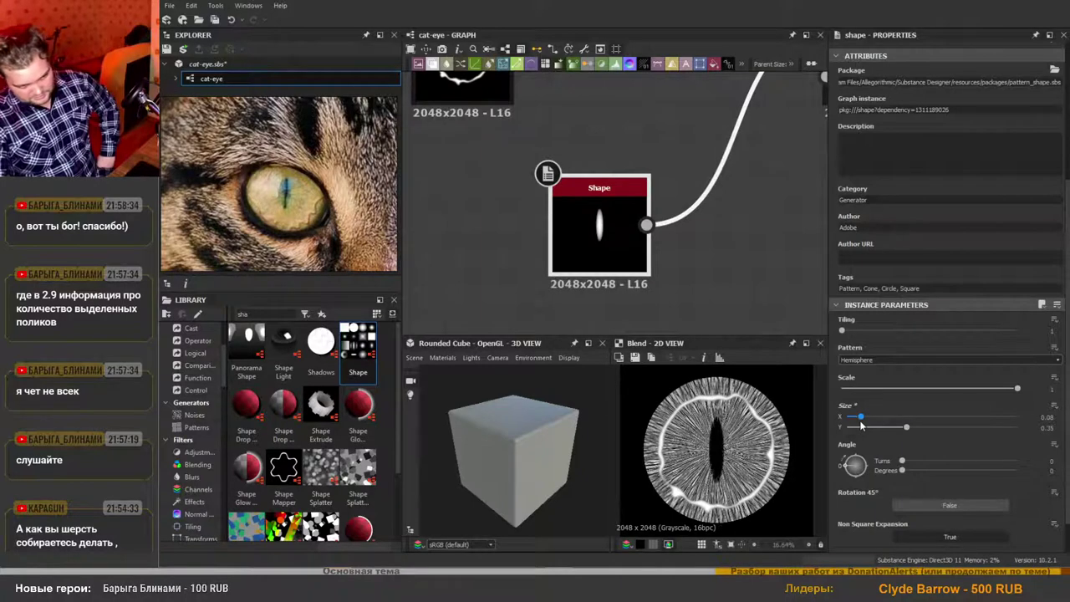
drag(860, 426, 862, 426)
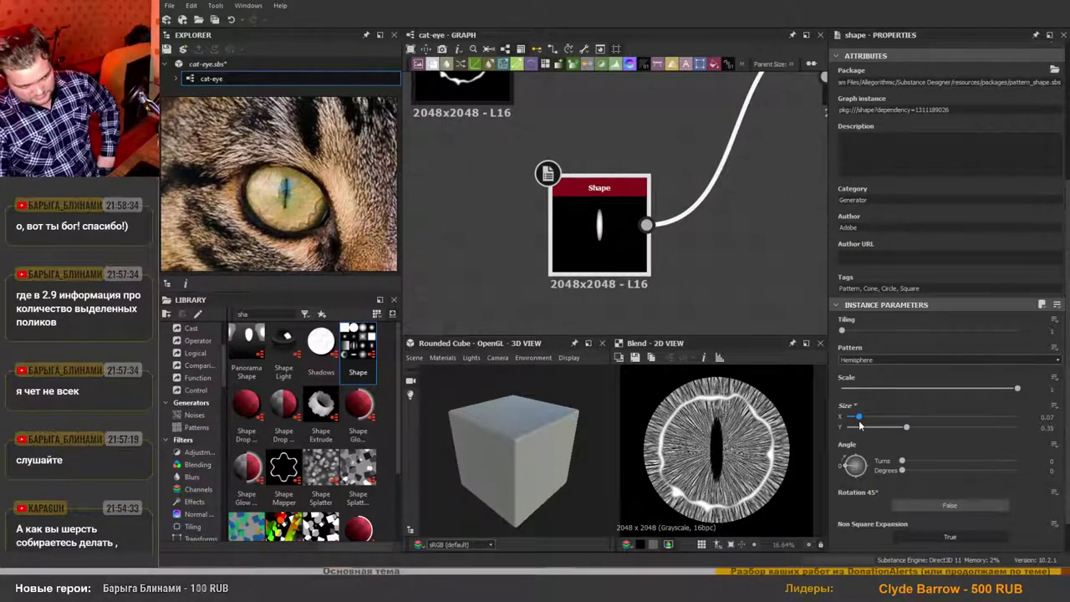
Add a Warp node and position it below the Subtract Blend node.
scroll(654, 199, down, 5)
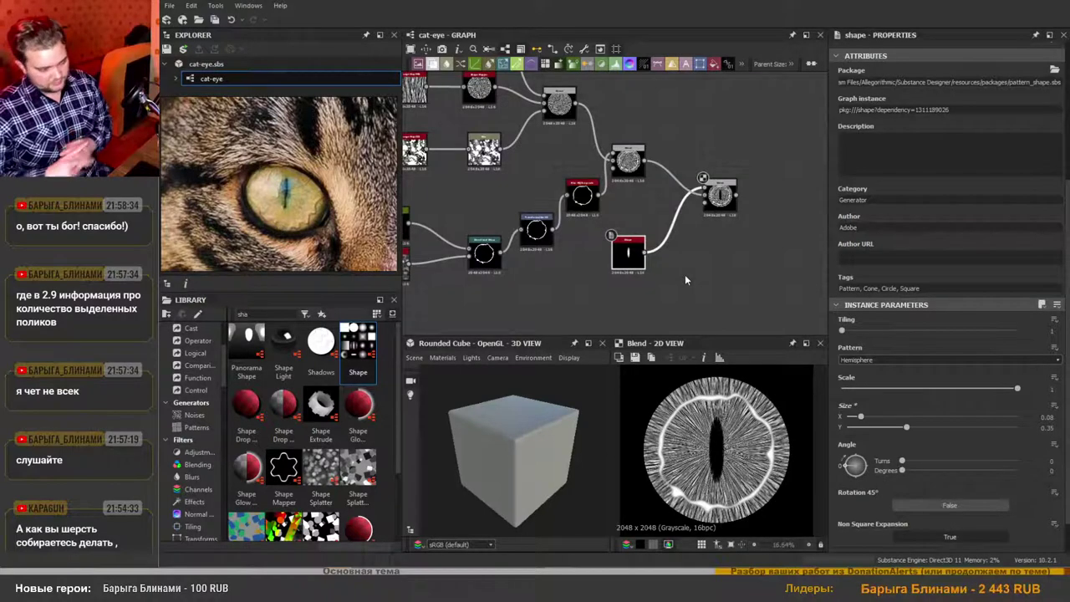
key(space)
text(war)
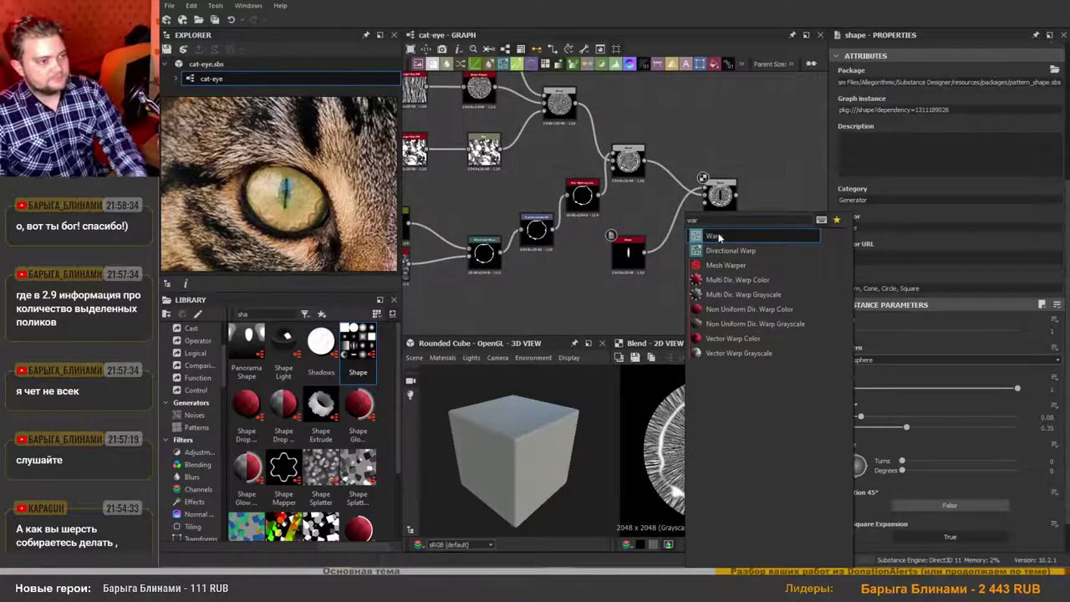
key(Return)
scroll(685, 284, up, 2)
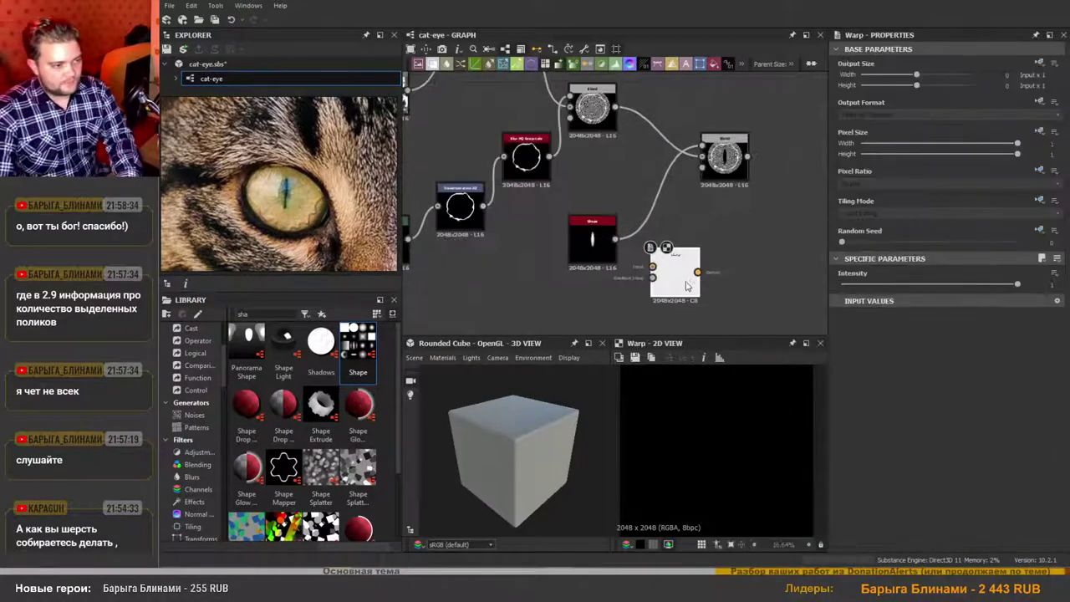
middle_drag(681, 267, 657, 251)
drag(642, 253, 689, 277)
scroll(690, 269, up, 2)
scroll(689, 268, down, 3)
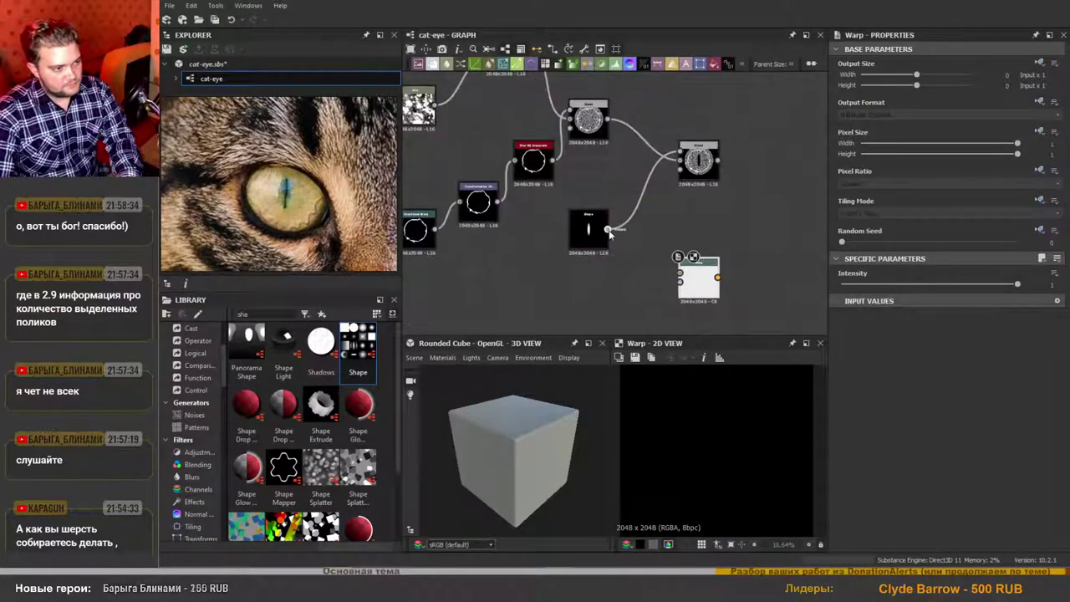
Feed the pupil Shape into the Warp's gradient input and the iris Blend into its main input, checking the warped fibres closely.
drag(608, 230, 680, 277)
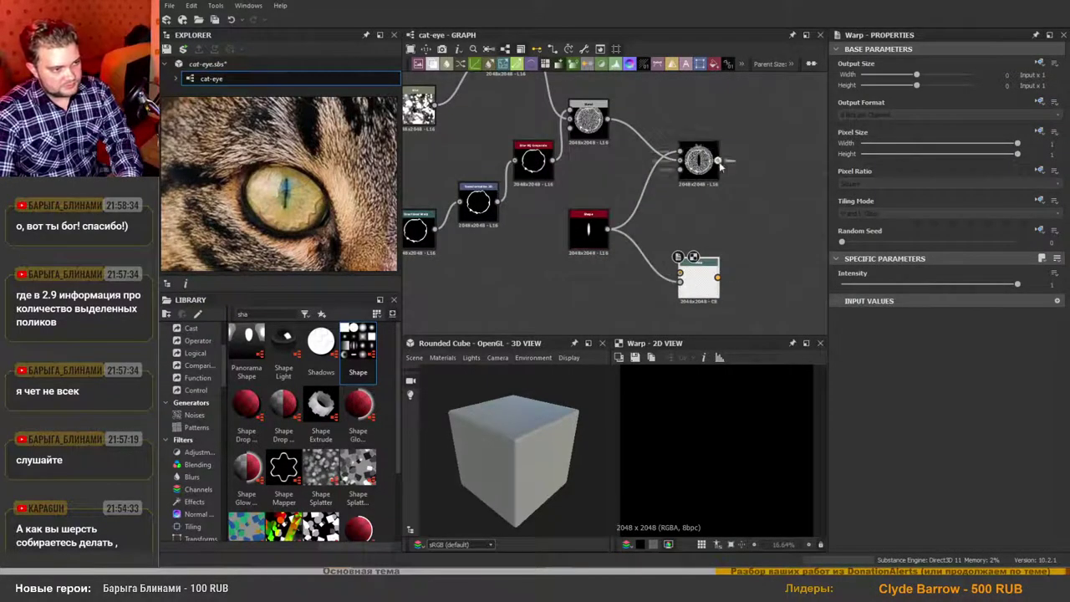
drag(608, 118, 681, 276)
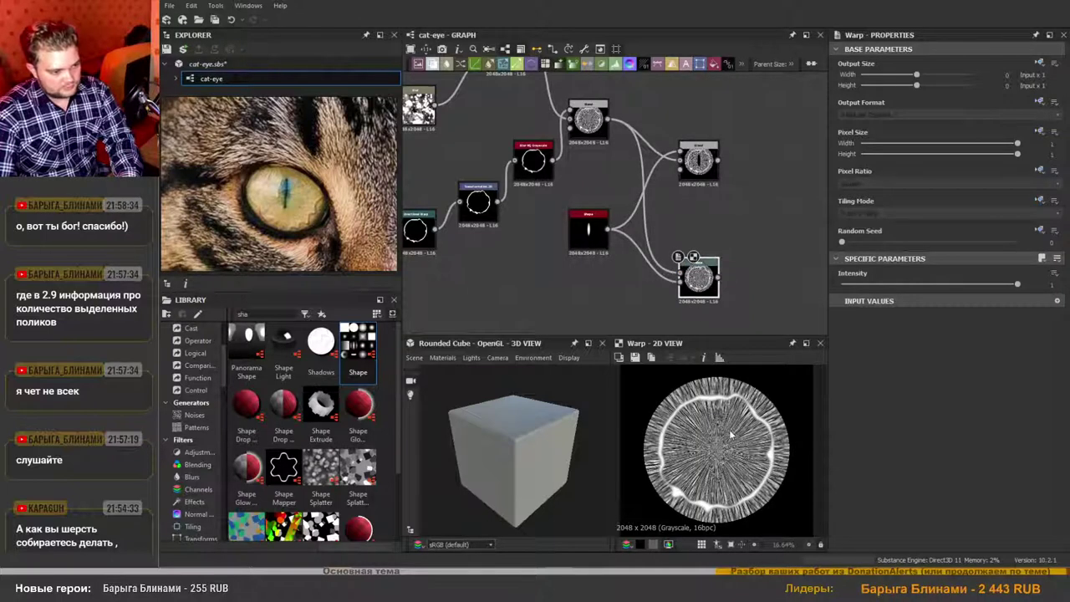
scroll(730, 435, up, 4)
scroll(733, 372, down, 2)
Move the pupil Shape node away from the Warp and insert a Blur HQ Grayscale node on the link between them.
middle_drag(717, 328, 770, 264)
drag(657, 194, 560, 239)
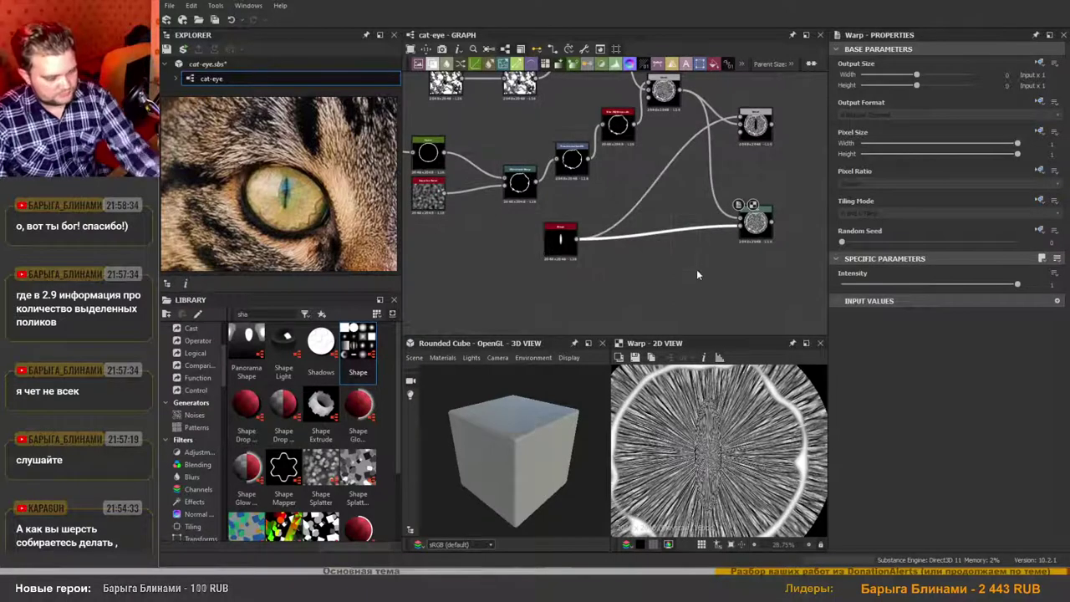
key(space)
text(blu)
click(740, 265)
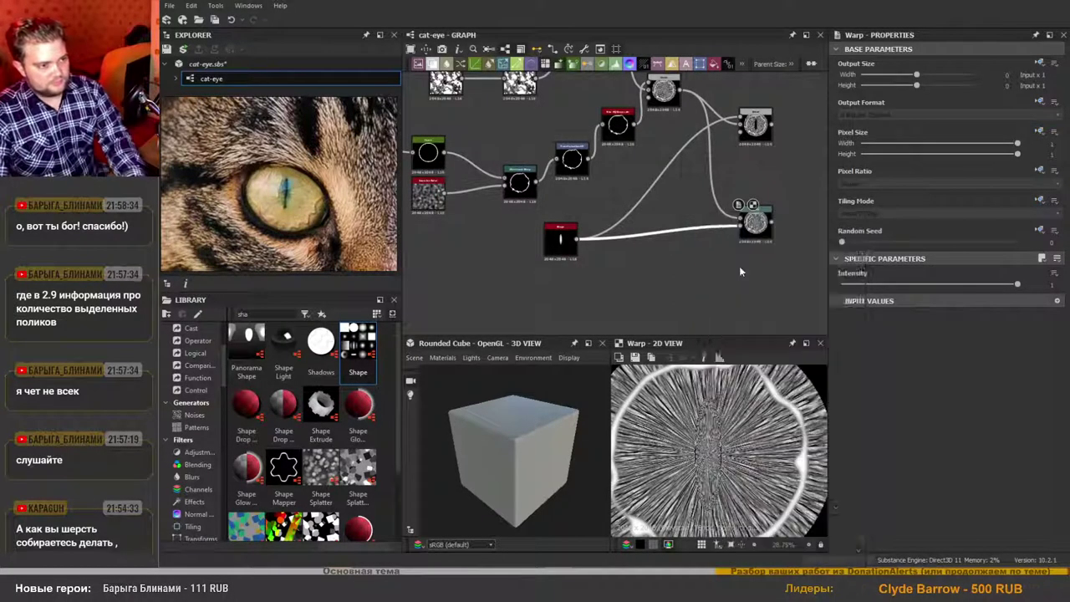
click(758, 226)
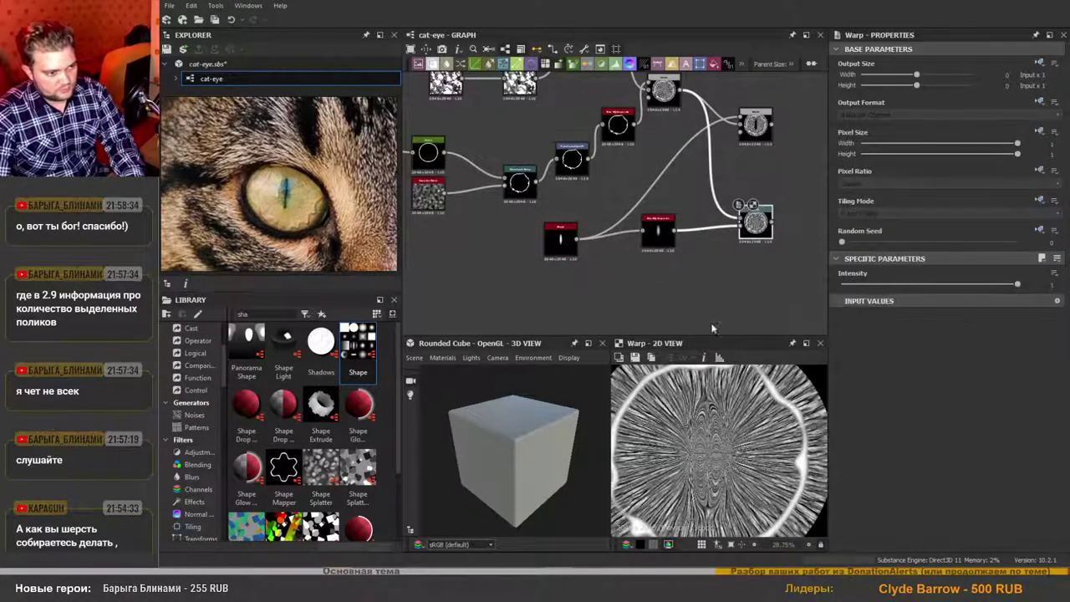
scroll(711, 484, down, 2)
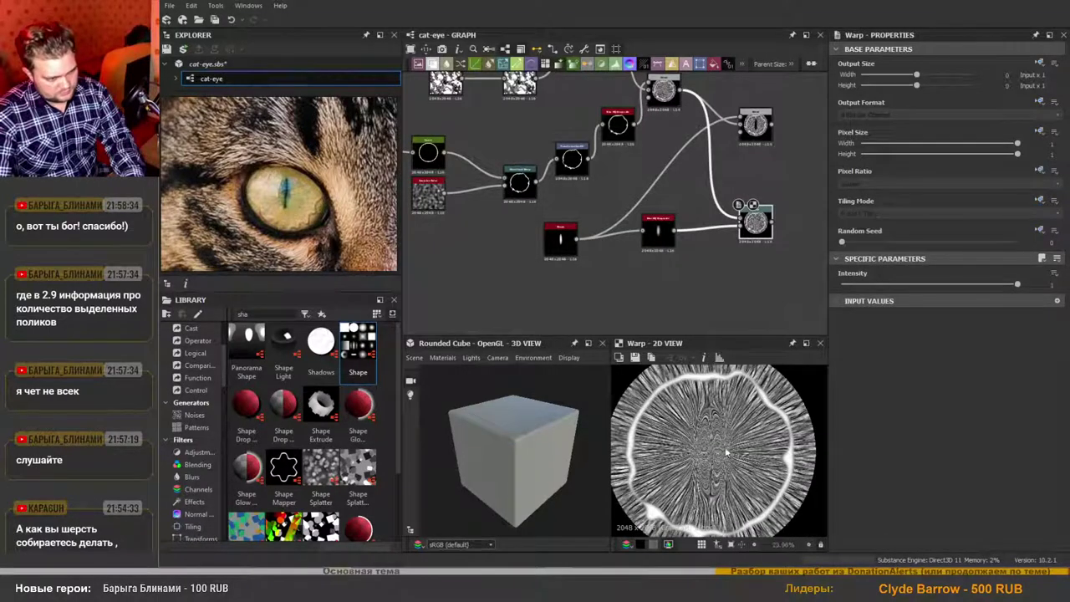
scroll(725, 452, up, 3)
Set the pupil Shape's Size X to 0.07 and check the whole warped iris.
middle_drag(622, 270, 632, 241)
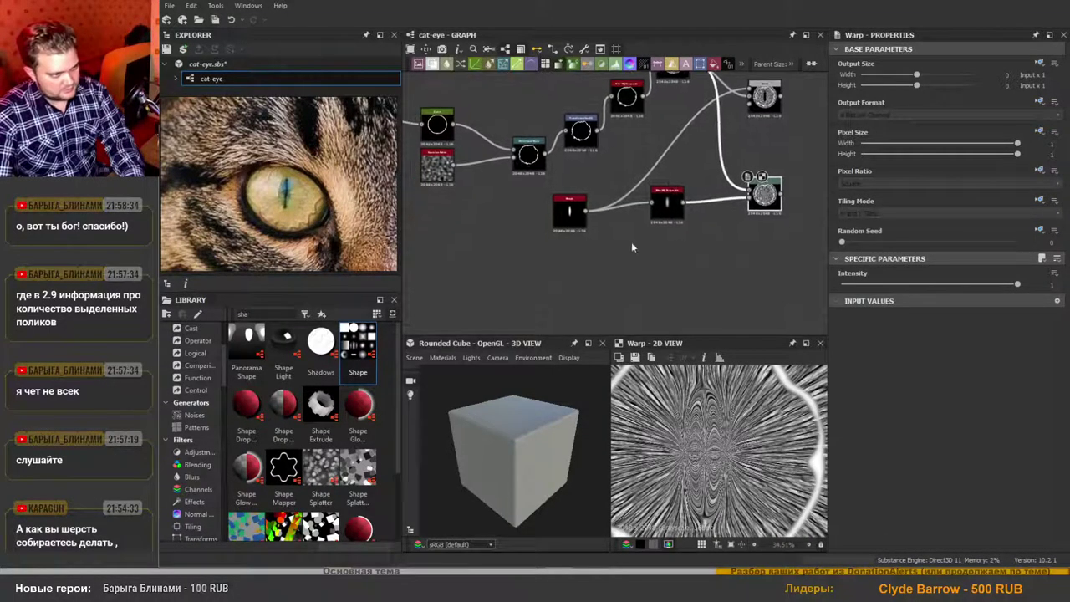
click(567, 213)
scroll(902, 495, down, 3)
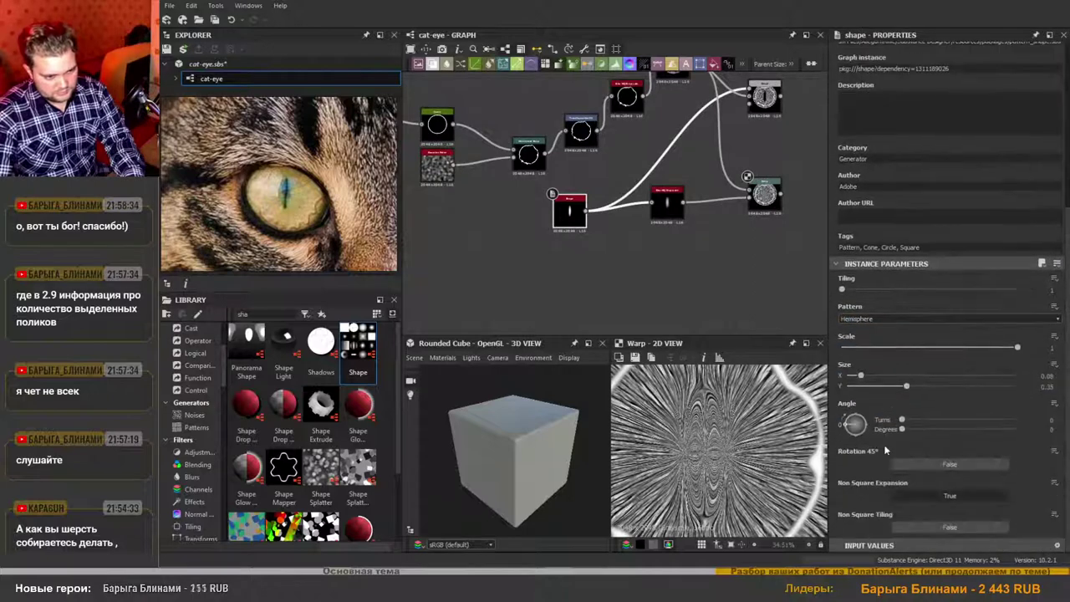
mouse_move(862, 376)
mouse_down()
mouse_move(918, 381)
mouse_move(840, 384)
mouse_move(881, 388)
mouse_move(848, 402)
mouse_move(859, 393)
mouse_up()
scroll(724, 438, down, 3)
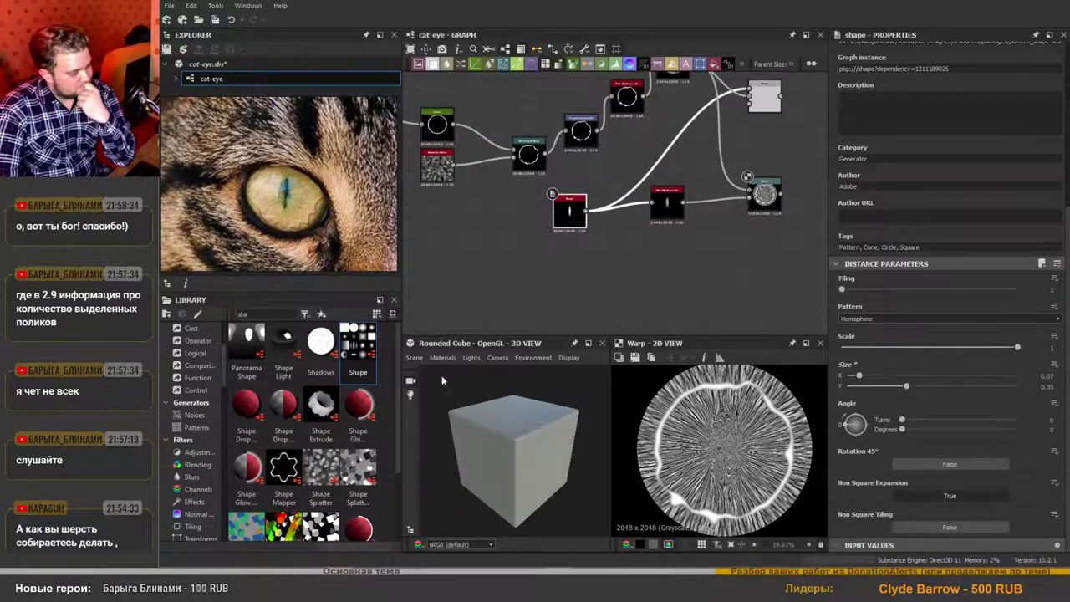
Insert an Invert Grayscale node between the Blur HQ Grayscale and Warp nodes and select the Warp.
scroll(732, 230, up, 3)
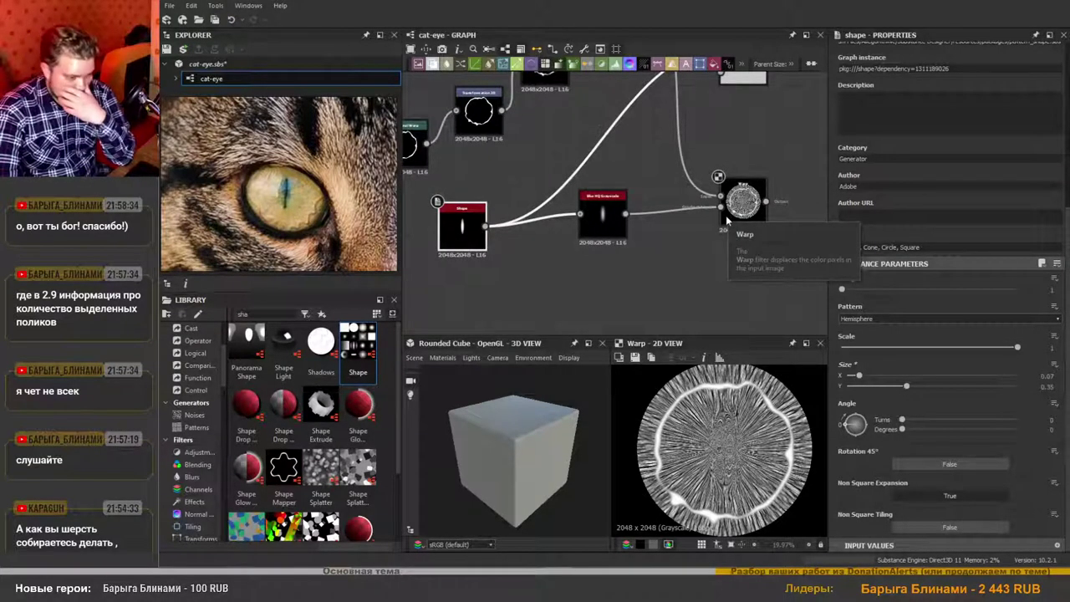
click(672, 213)
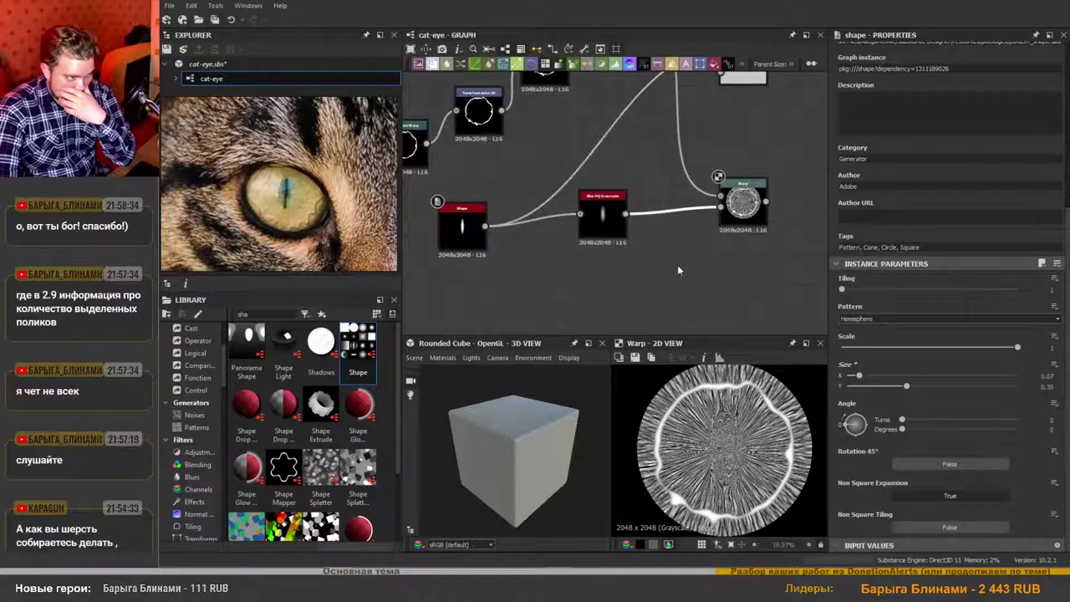
key(space)
text(in)
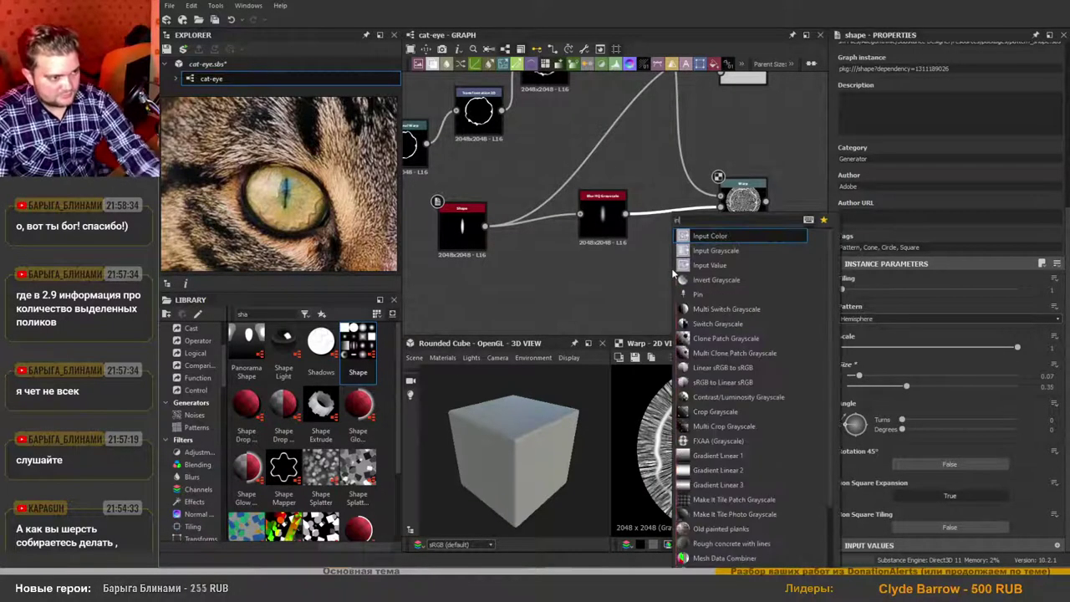
click(735, 282)
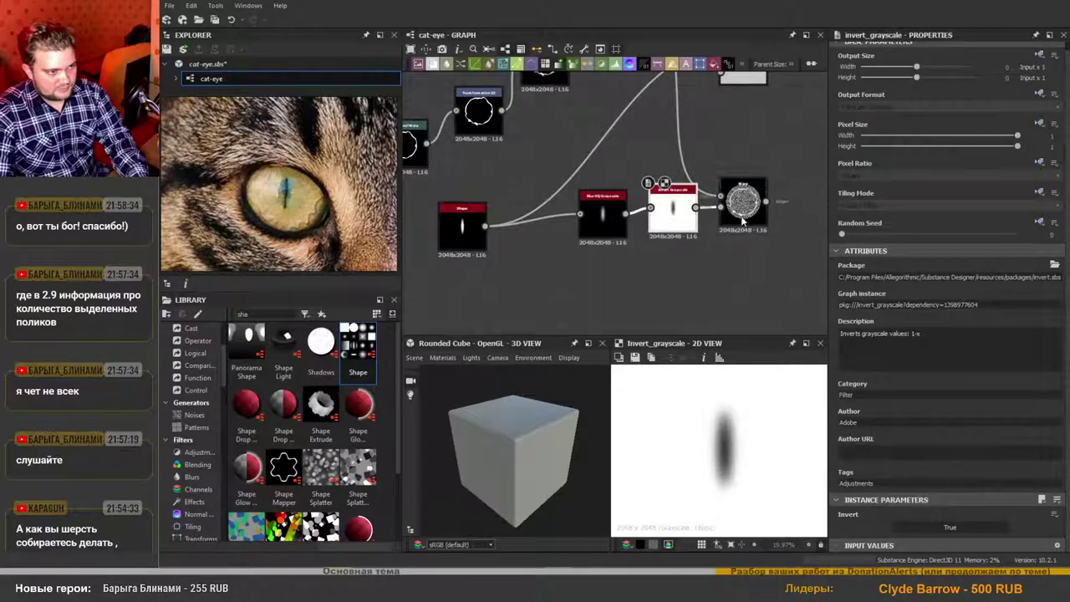
click(742, 216)
middle_drag(698, 262, 712, 234)
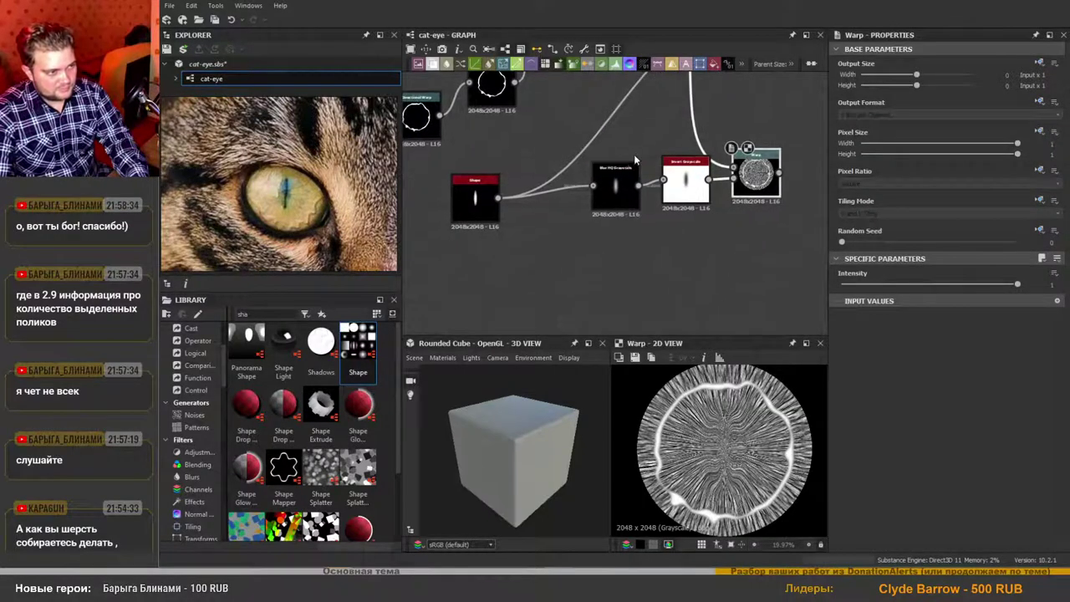
Move the Blur HQ Grayscale and Invert Grayscale nodes together below the link between Shape and Warp.
drag(585, 149, 683, 225)
drag(685, 185, 682, 268)
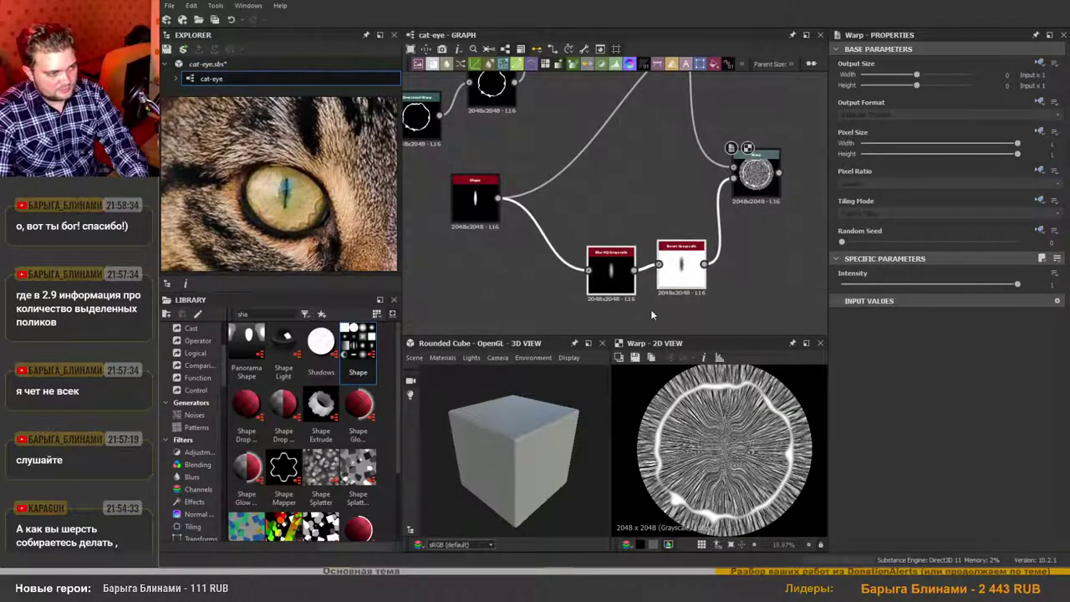
middle_drag(652, 315, 659, 276)
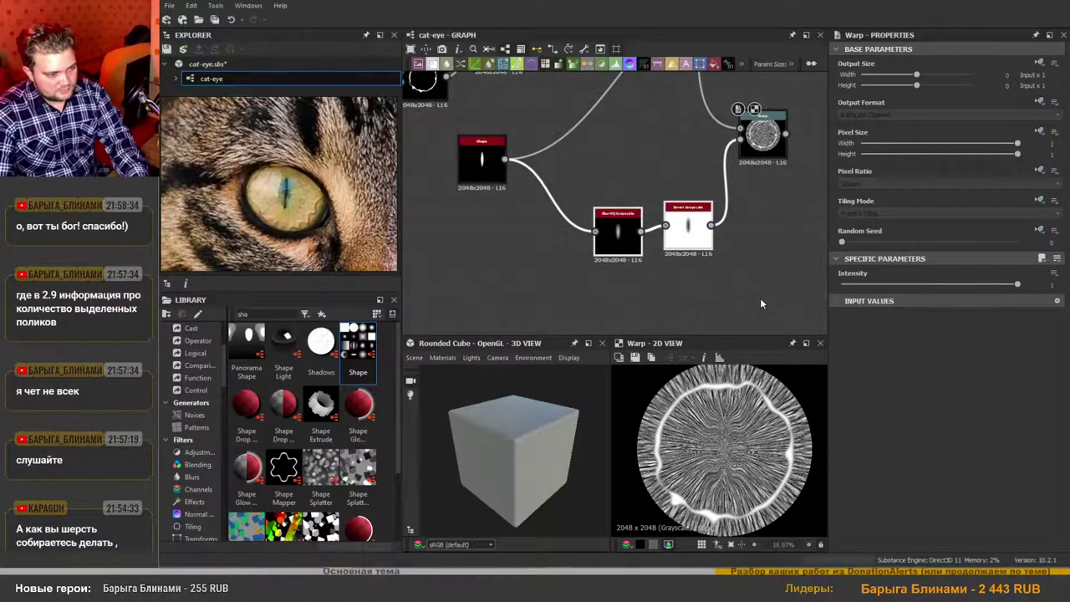
Widen the pupil Shape by setting its Size X to 0.15.
click(481, 174)
scroll(924, 452, down, 5)
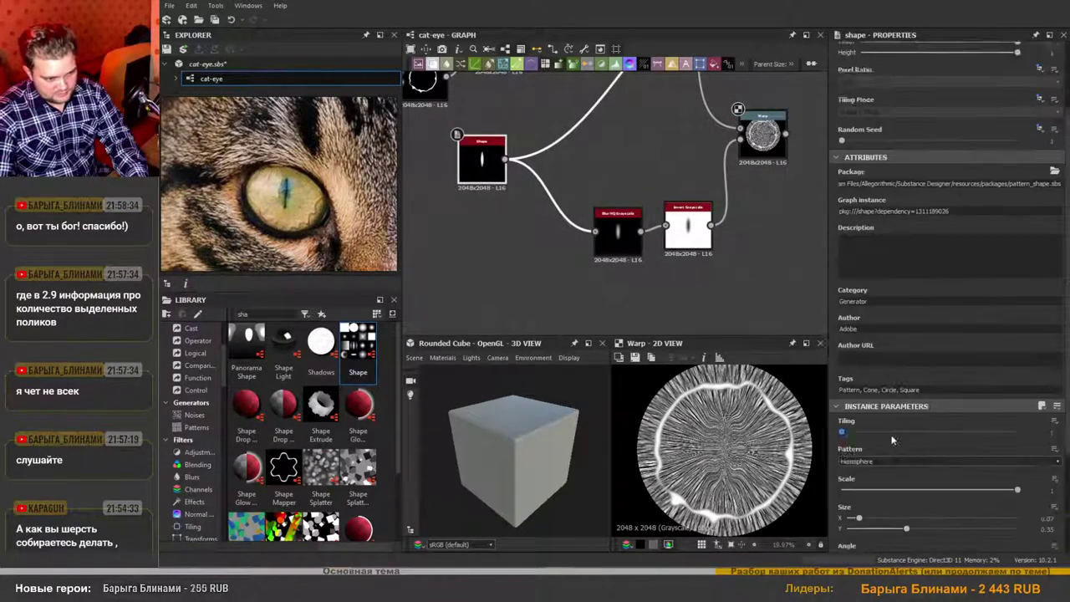
drag(863, 456, 874, 460)
Move the Blur HQ Grayscale node closer to the pupil Shape and set its Intensity to 50.
middle_drag(625, 194, 667, 165)
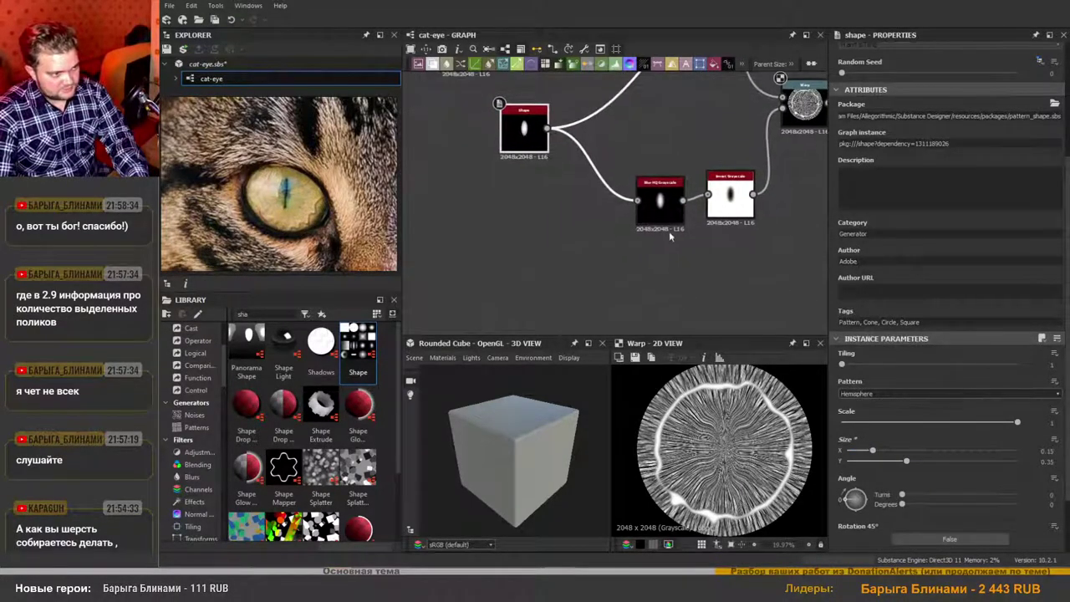
drag(660, 205, 591, 216)
click(613, 241)
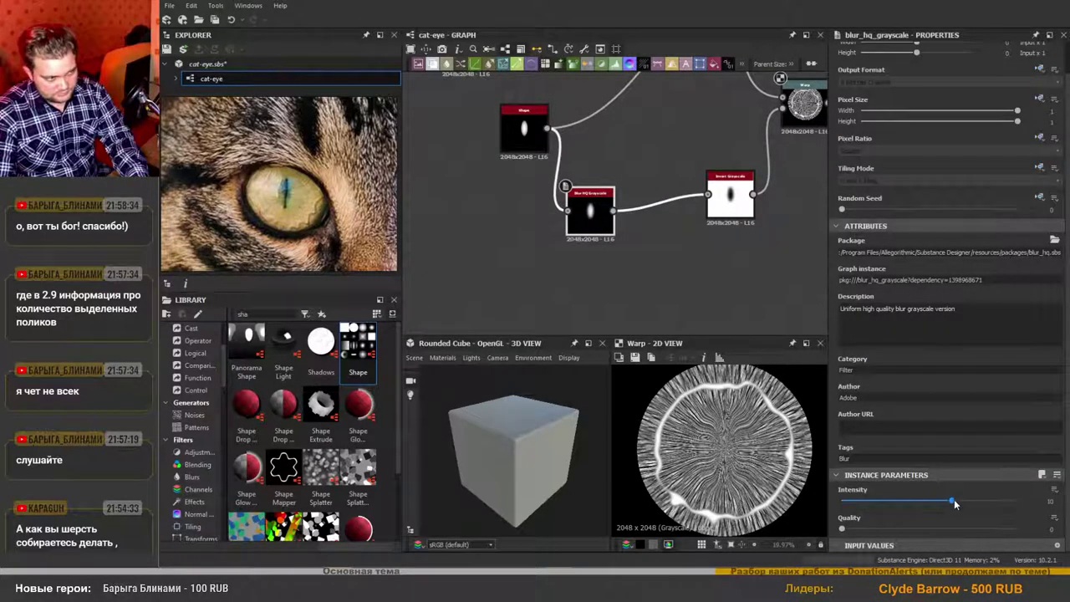
drag(953, 502, 1050, 514)
double_click(1050, 501)
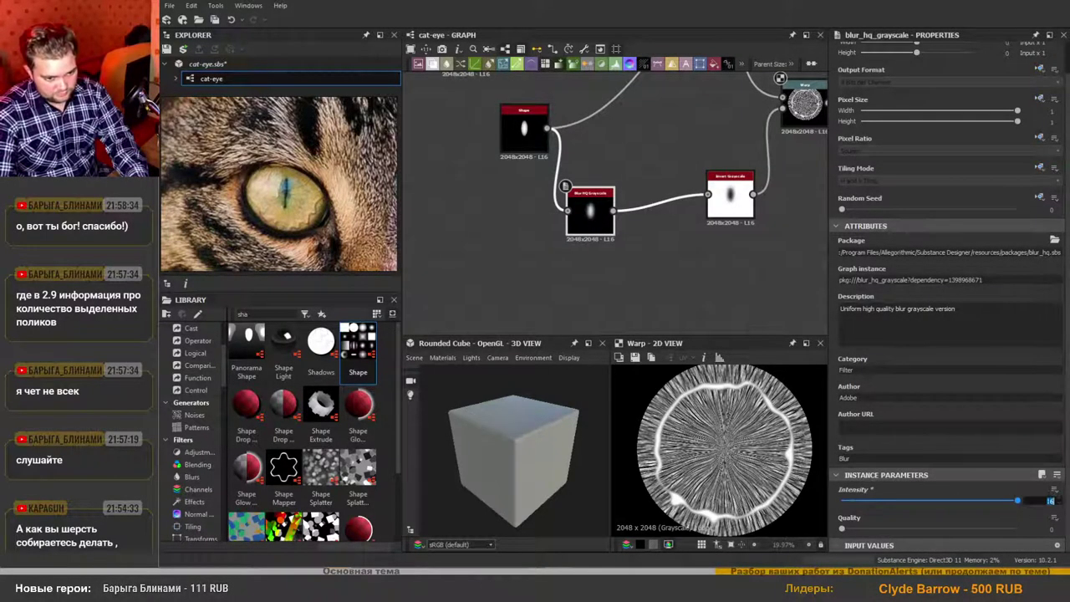
text(50)
key(Return)
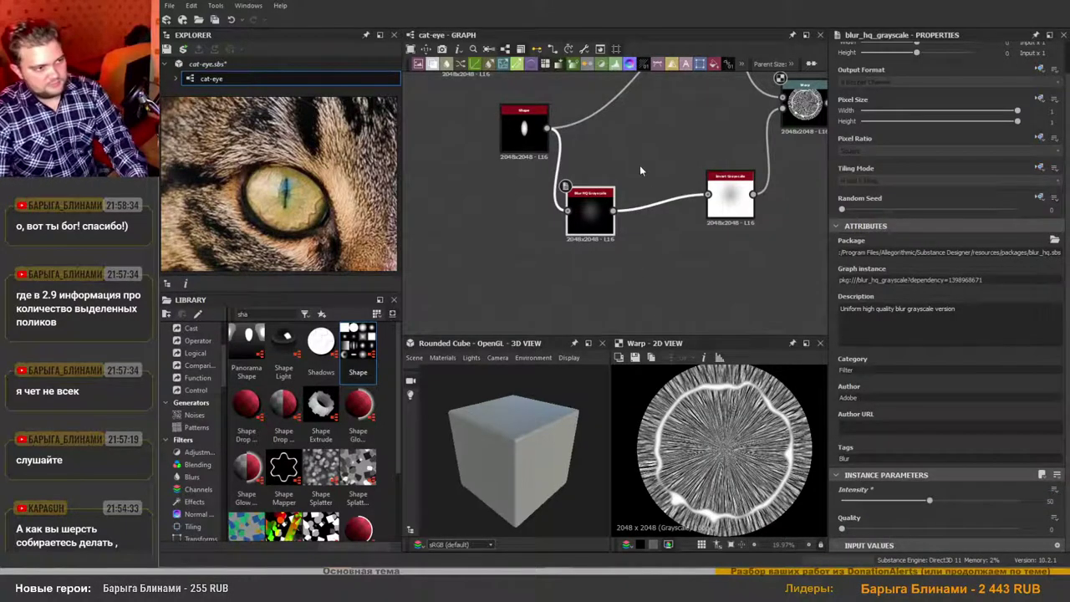
Insert a Pow Grayscale node with exponent 0.28 between the Blur HQ Grayscale and Invert Grayscale nodes and preview the Warp result.
key(space)
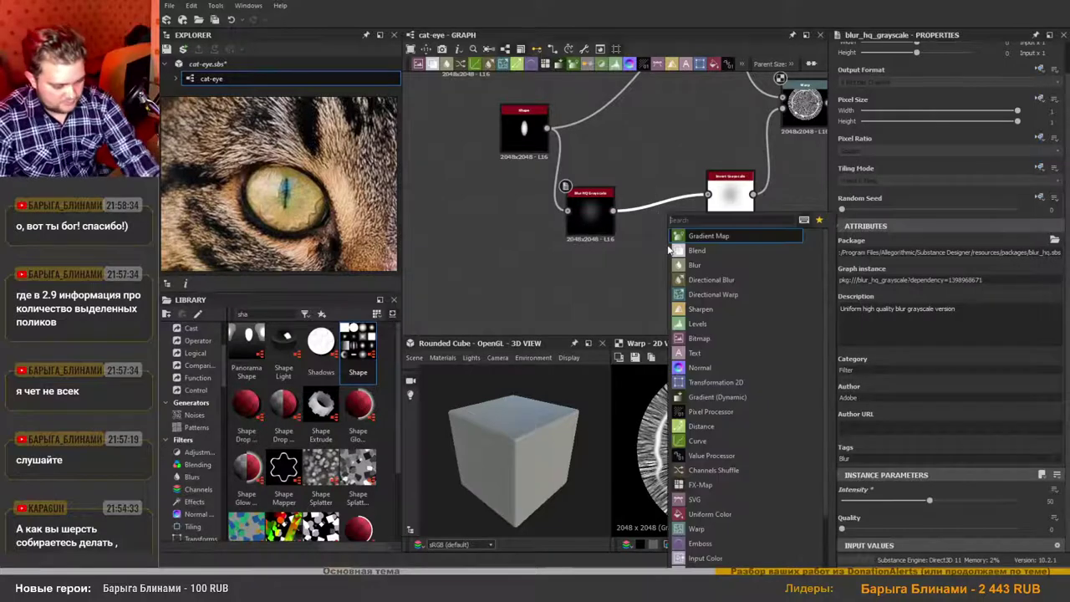
text(po)
click(707, 281)
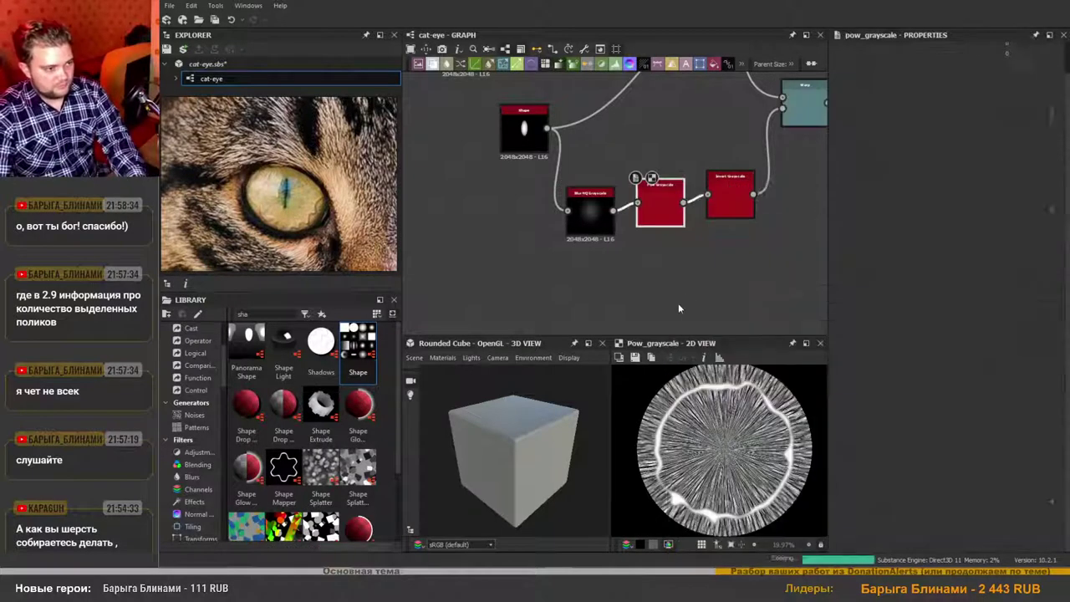
drag(660, 199, 663, 245)
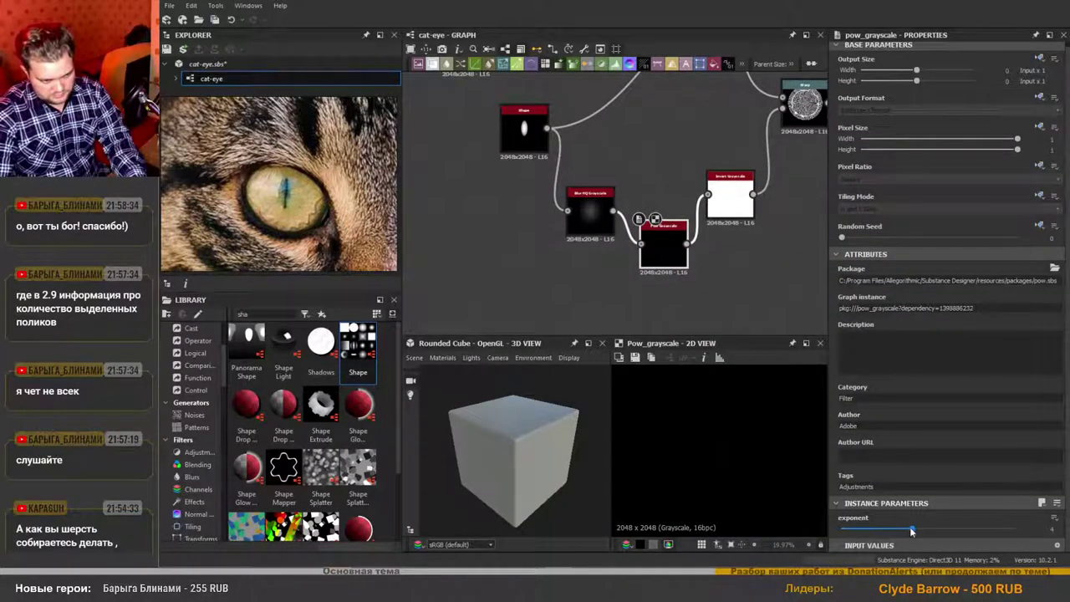
drag(911, 528, 849, 531)
middle_drag(769, 146, 713, 168)
double_click(758, 131)
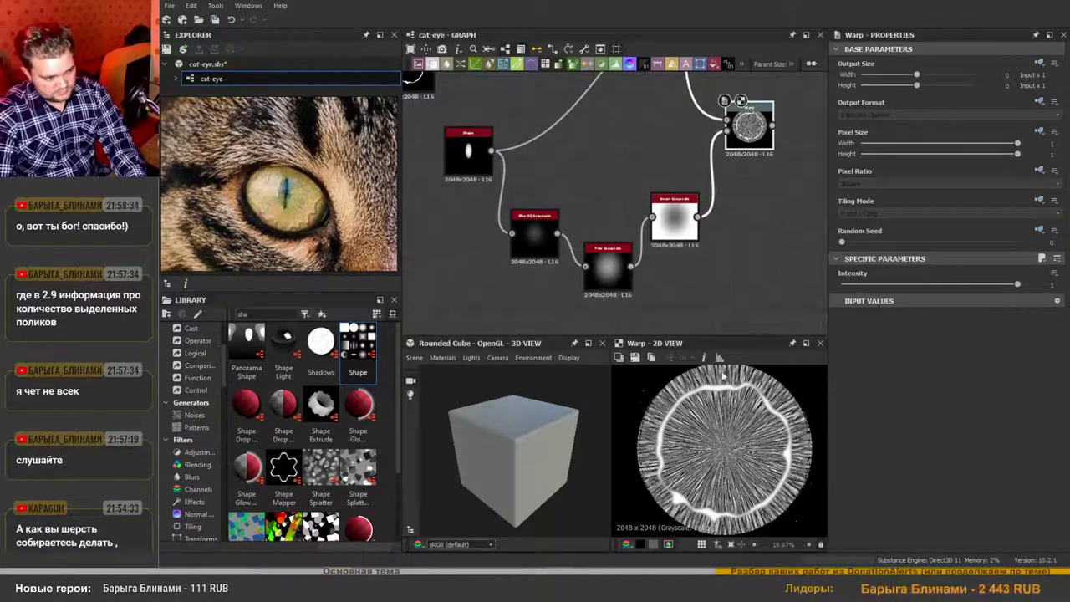
Narrow the pupil Shape by setting its Size X to 0.13.
click(660, 233)
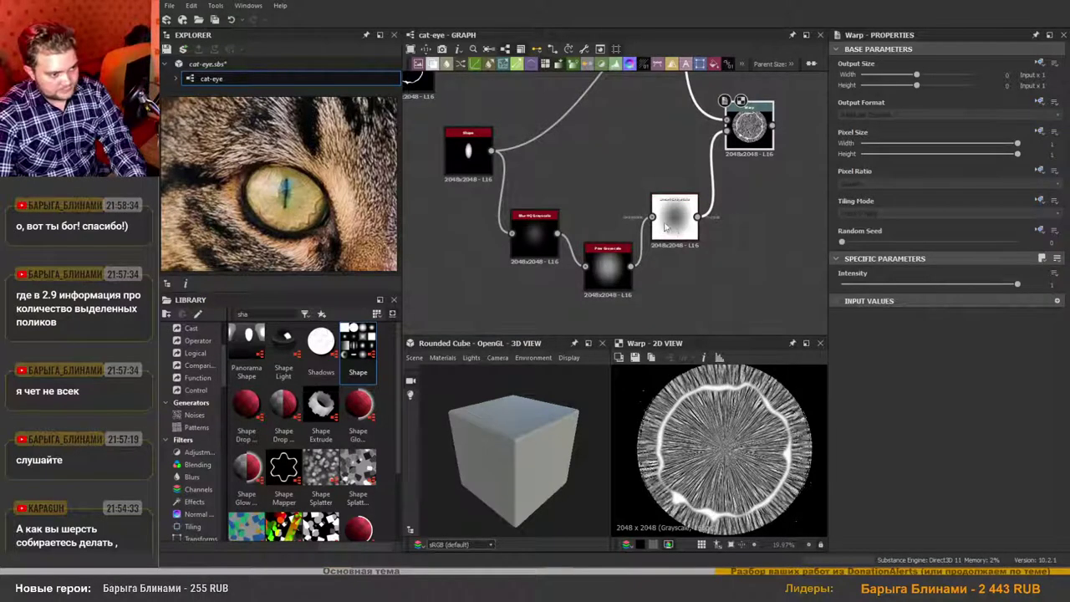
click(468, 149)
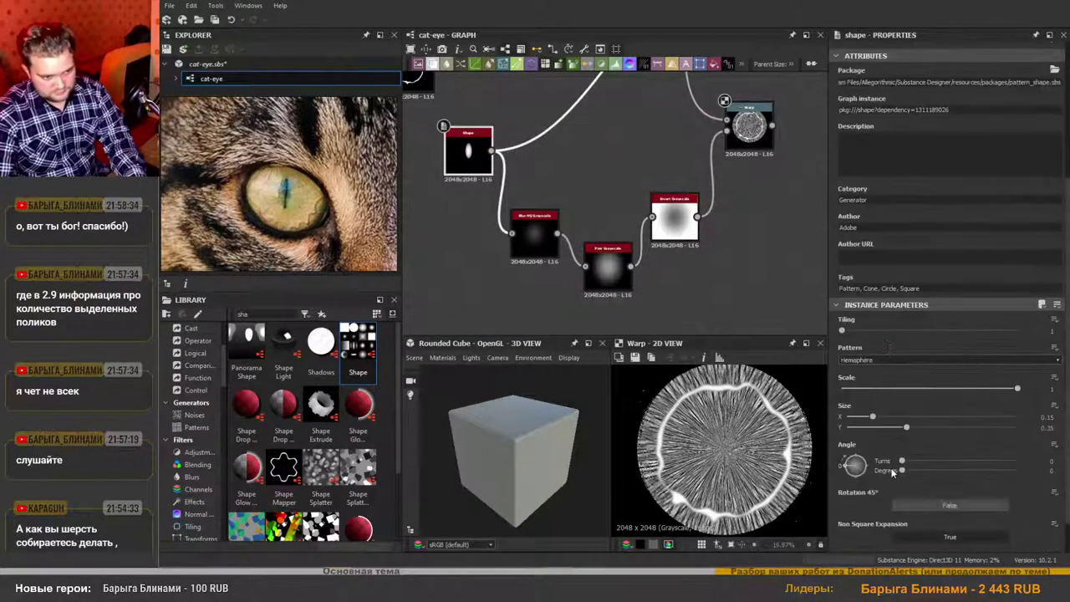
mouse_move(866, 421)
mouse_down()
mouse_move(856, 423)
mouse_move(869, 418)
mouse_up()
scroll(663, 269, down, 2)
scroll(659, 270, up, 2)
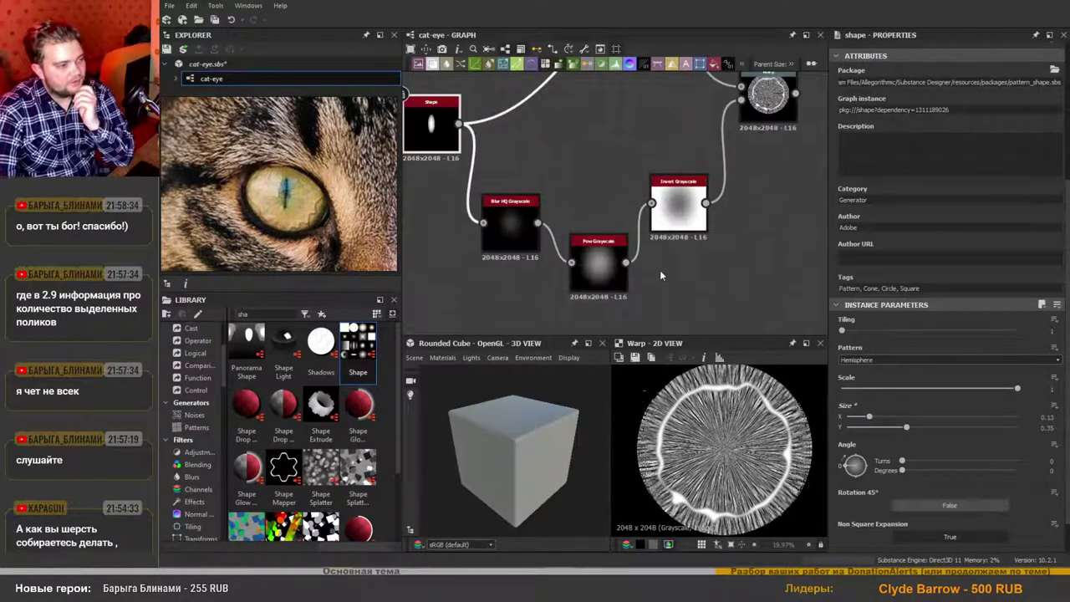
scroll(659, 270, down, 2)
middle_drag(642, 288, 685, 259)
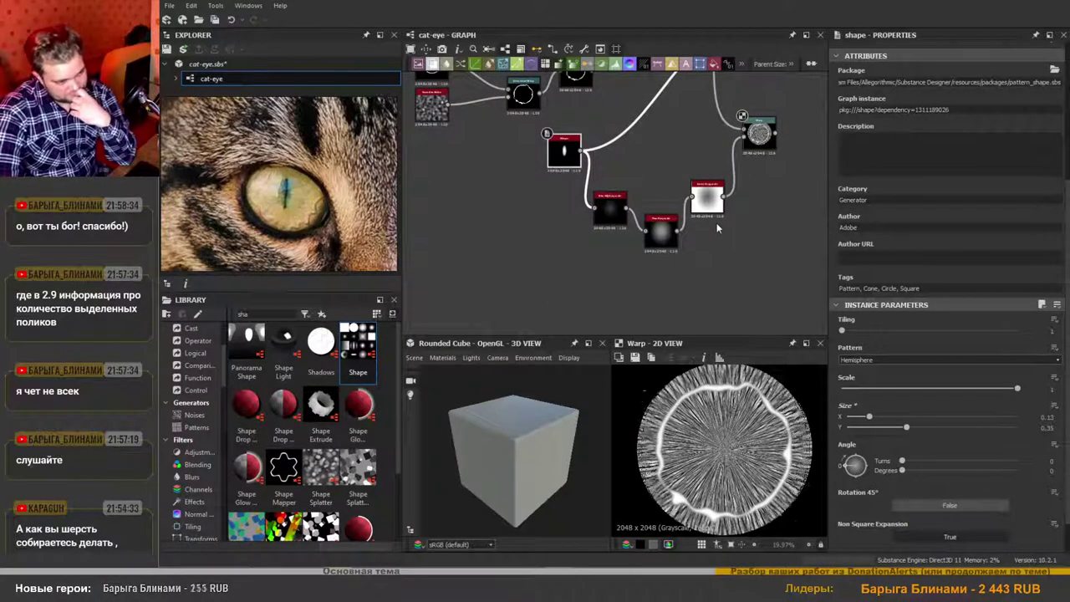
Duplicate the pupil Shape, place the copy below the original, and connect it to the Invert Grayscale node.
key(ctrl+d)
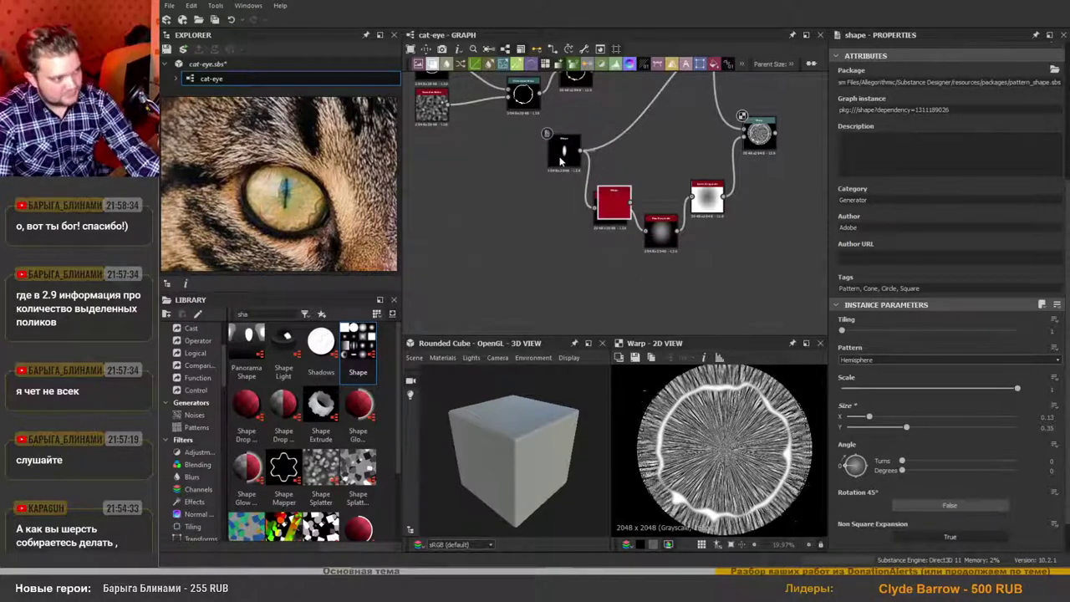
drag(616, 205, 520, 244)
scroll(544, 237, up, 2)
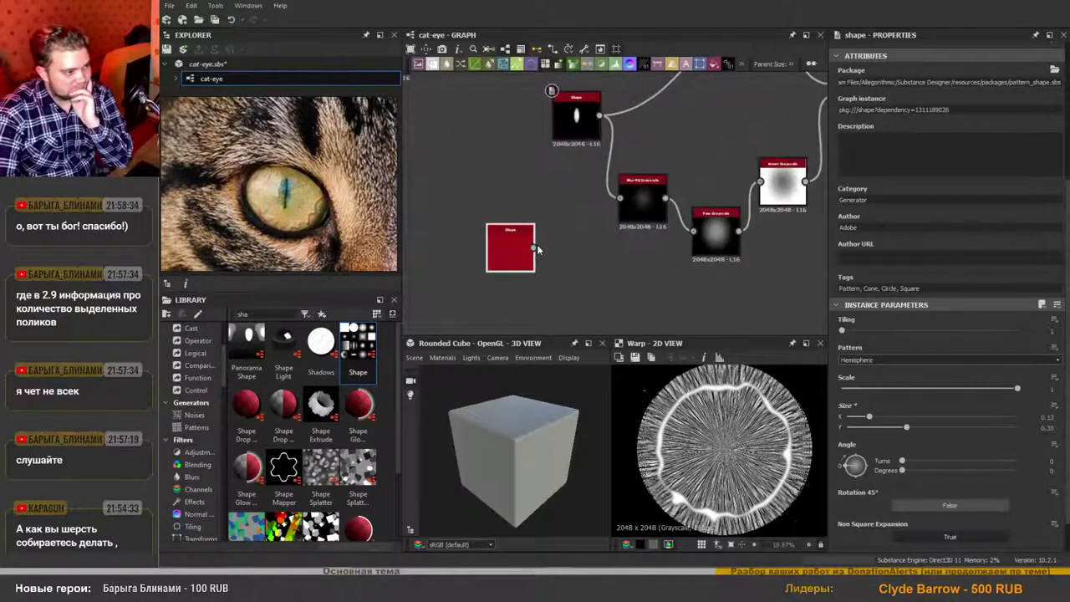
scroll(537, 246, down, 3)
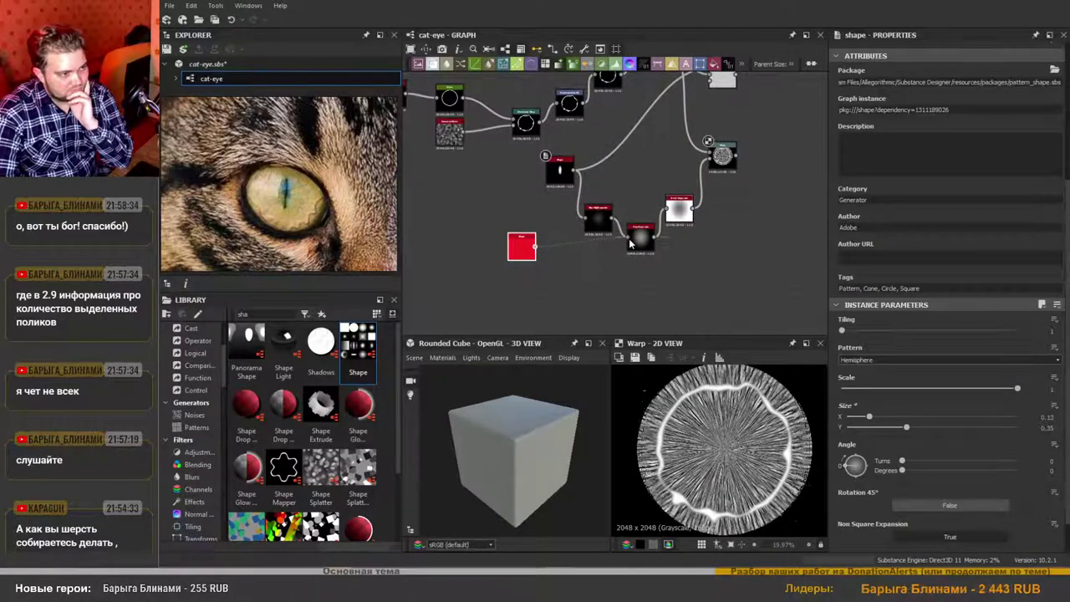
drag(670, 212, 668, 209)
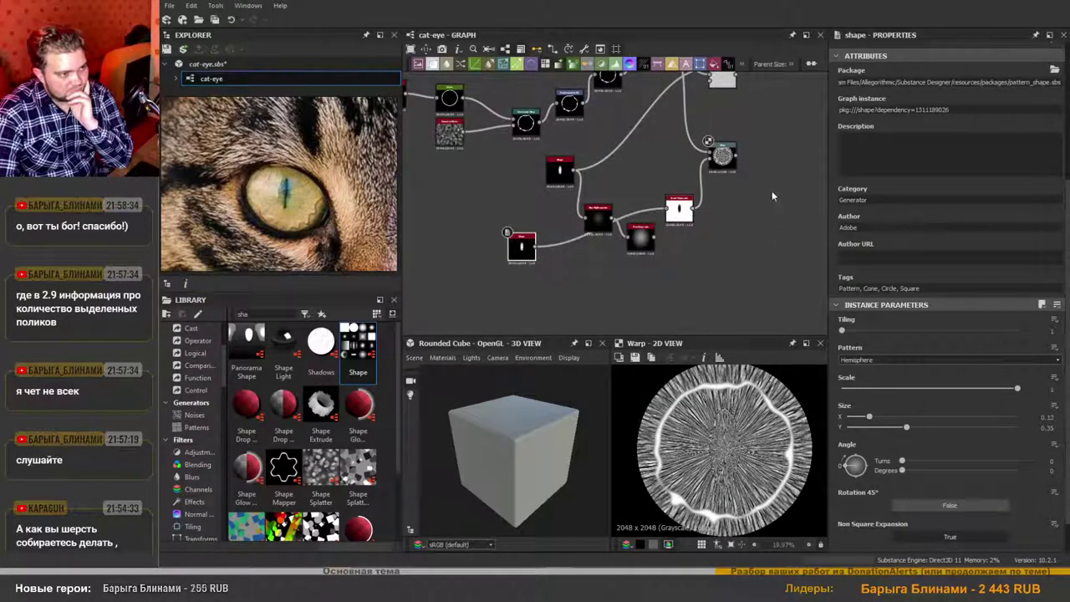
Route the copied Shape through Blur HQ Grayscale into Invert Grayscale and delete the Pow Grayscale node.
scroll(630, 242, up, 2)
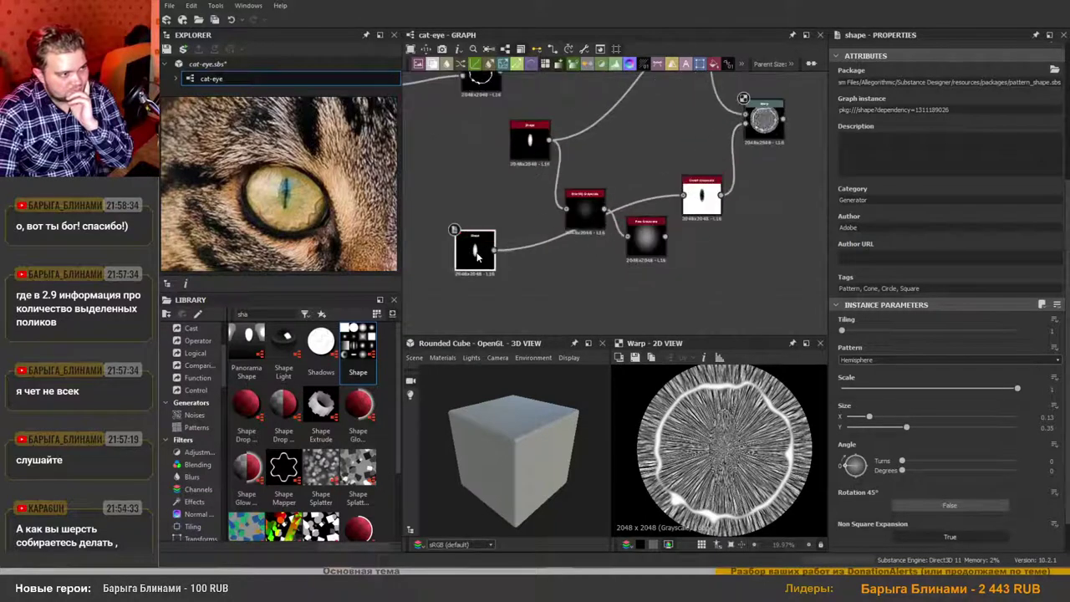
drag(573, 213, 650, 192)
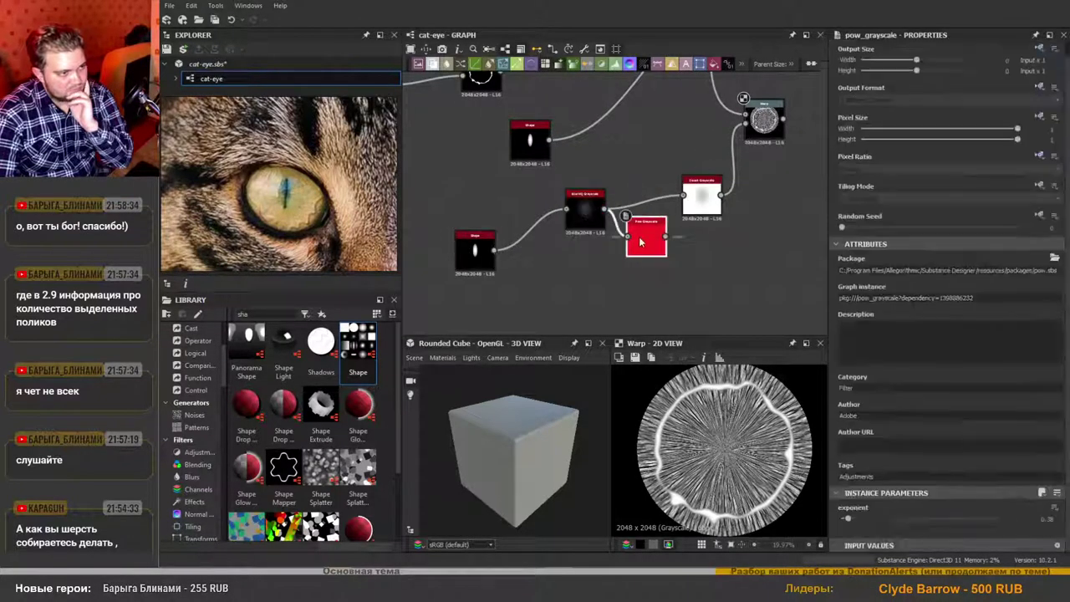
key(Delete)
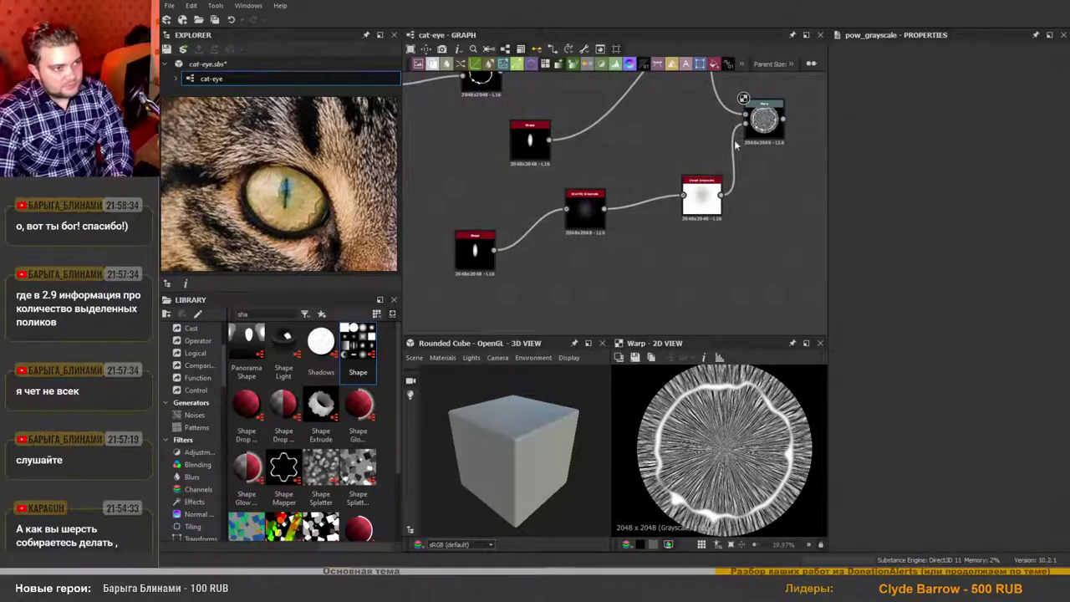
click(763, 120)
Enlarge the copied Shape by setting its Size X to 0.28 and Size Y to 0.48.
click(474, 257)
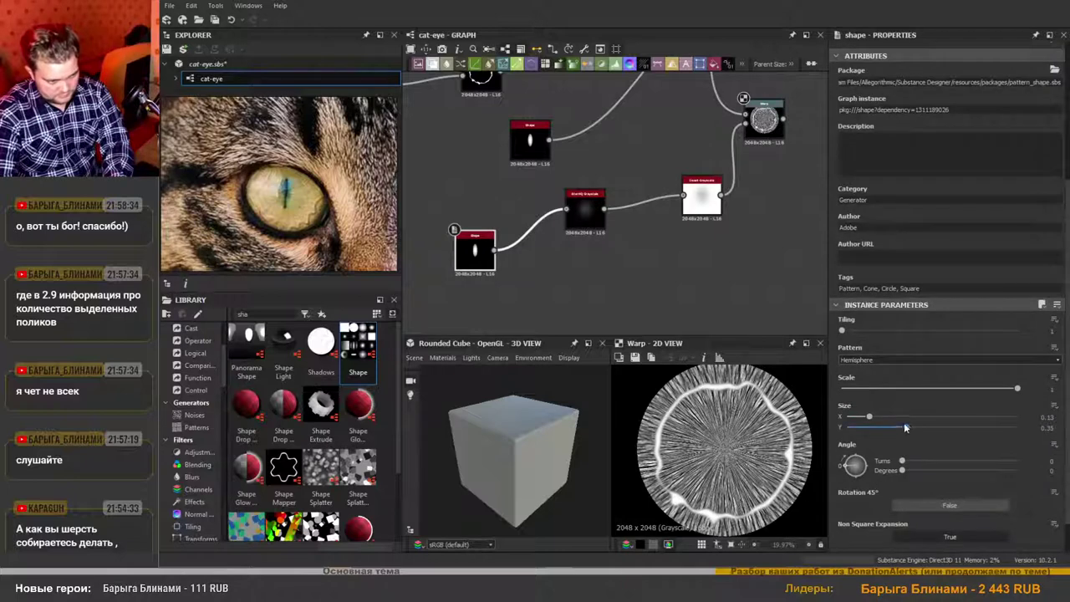
drag(906, 427, 930, 447)
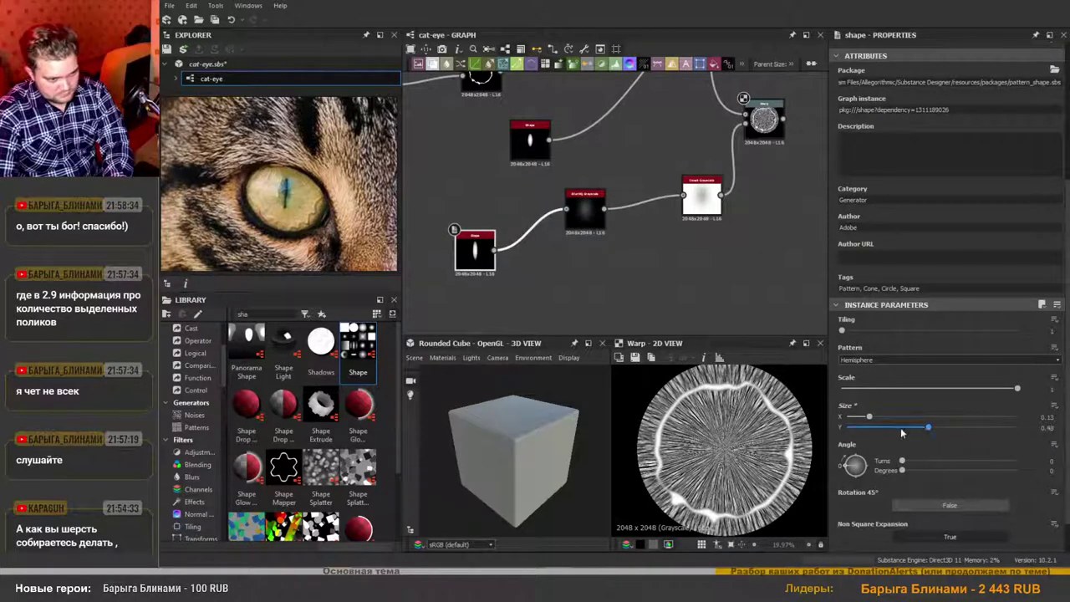
drag(870, 416, 897, 427)
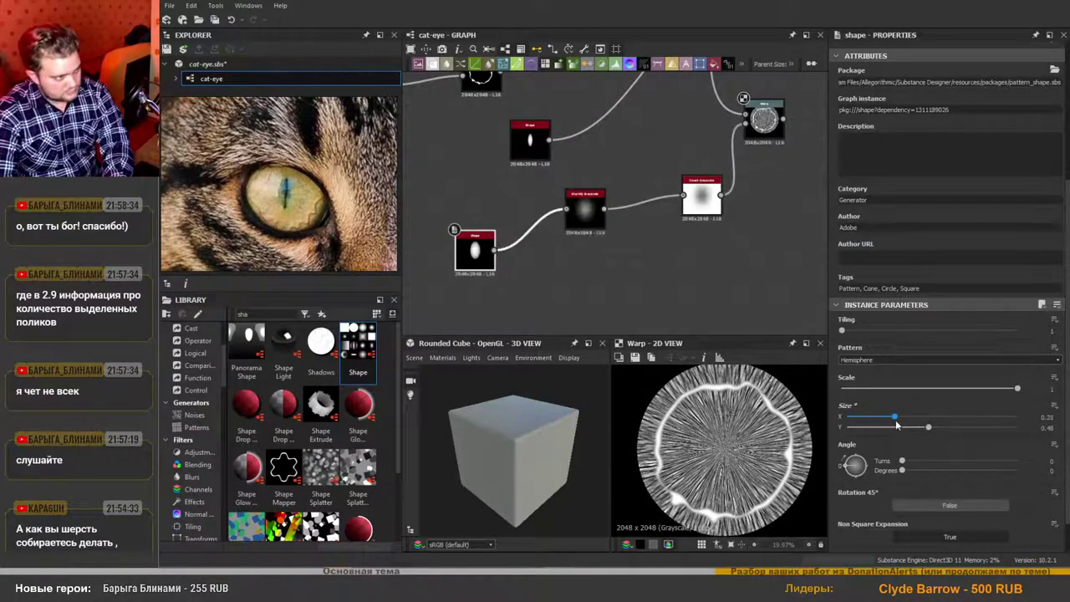
Set the Blur HQ Grayscale Intensity to 21.73 and the copied Shape's Size to X 0.15 and Y 0.4.
click(585, 209)
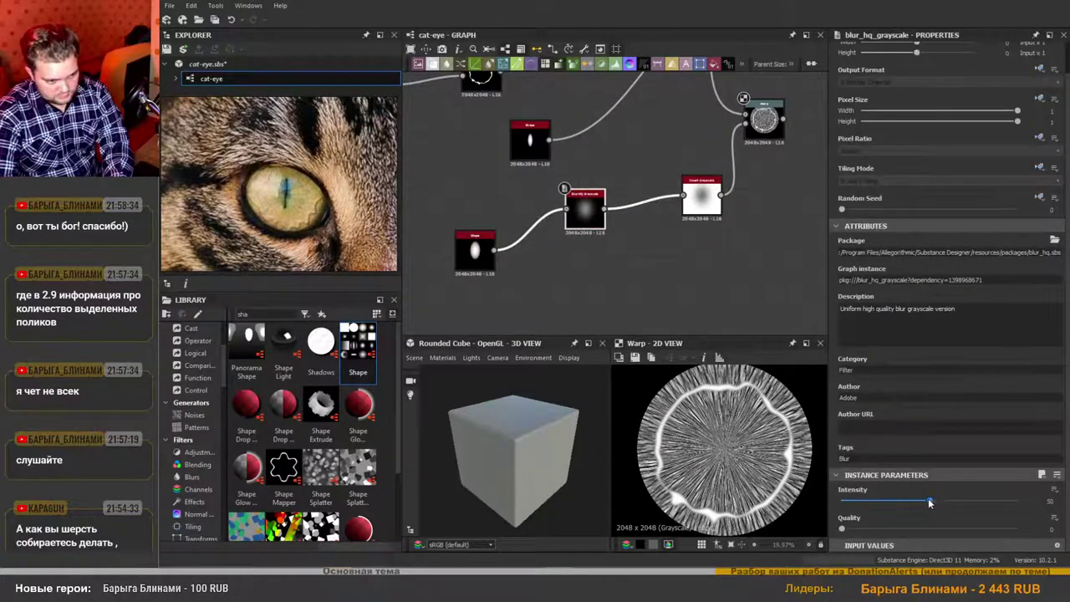
drag(929, 501, 882, 501)
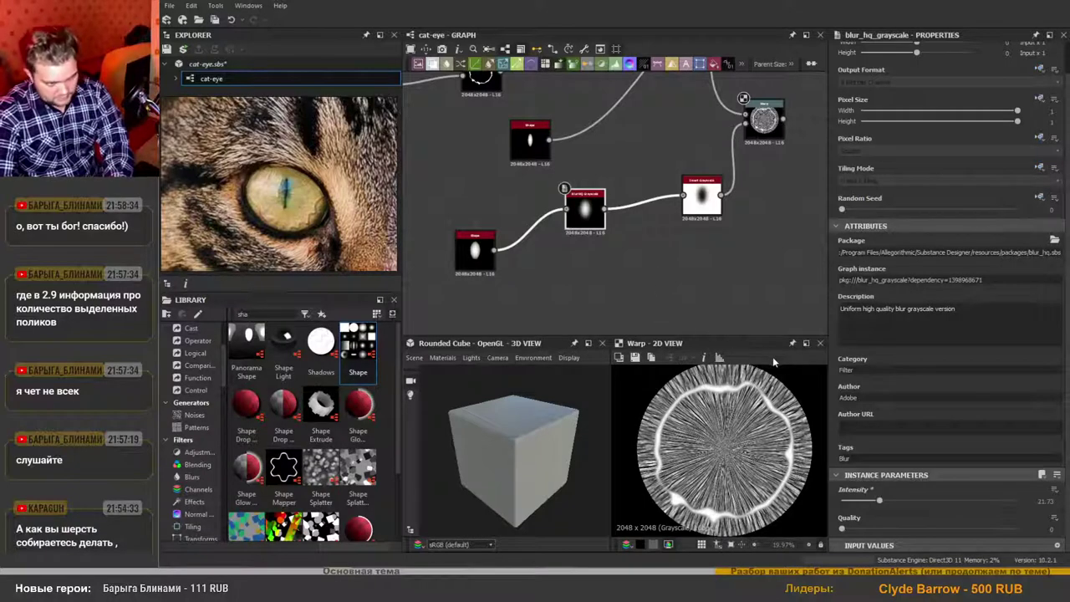
click(475, 251)
scroll(911, 435, down, 3)
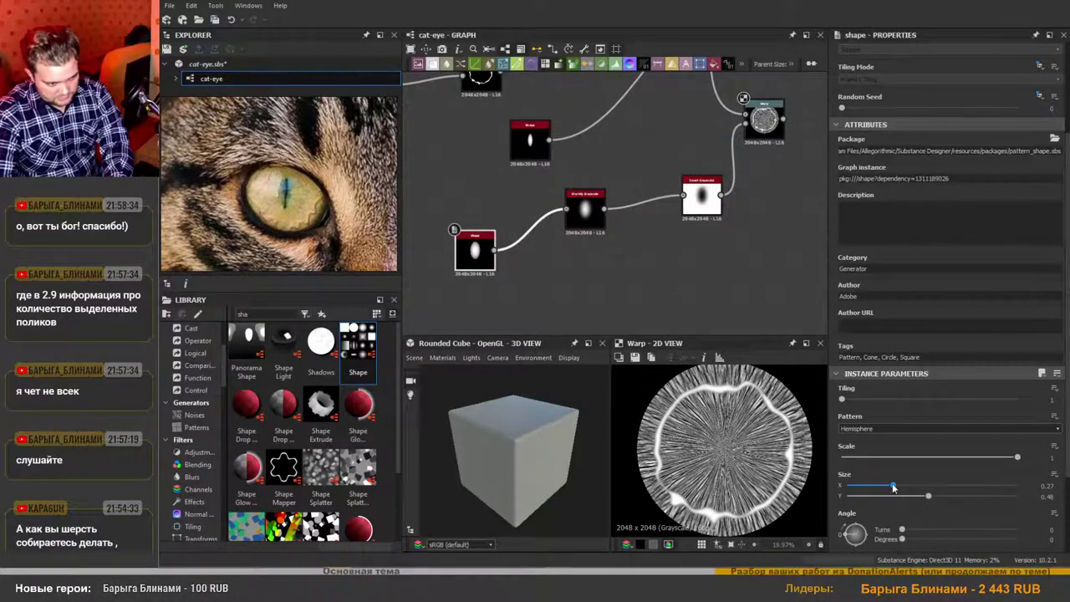
drag(891, 487, 916, 508)
Examine the node graph from the pupil warp branch back to the Grunge Map and Shape Mapper fibre nodes.
scroll(678, 303, down, 3)
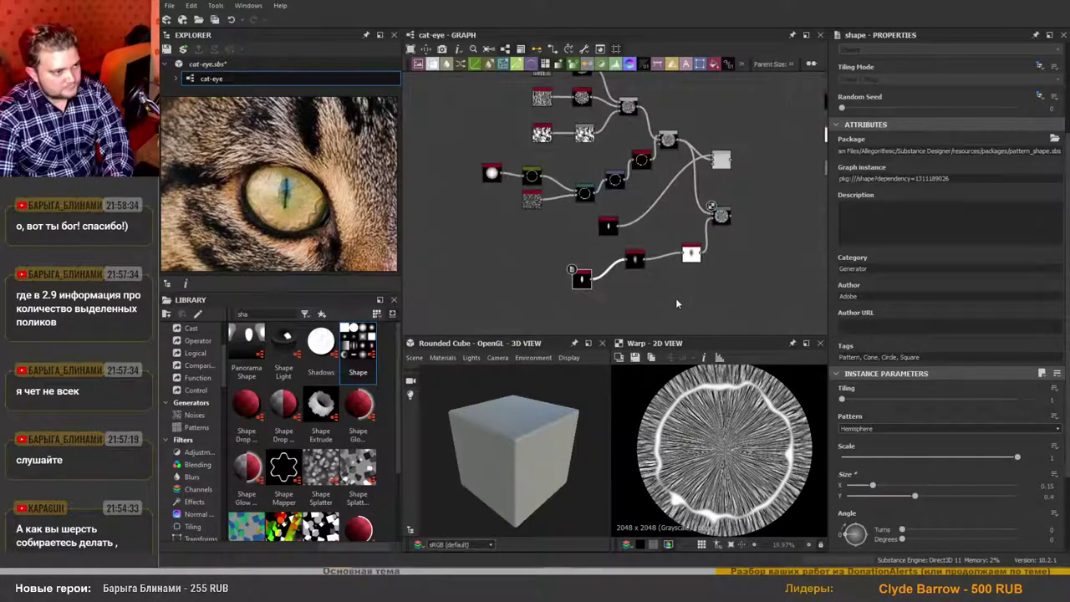
scroll(529, 192, up, 2)
scroll(628, 268, down, 3)
middle_drag(615, 273, 539, 235)
scroll(596, 265, up, 3)
scroll(635, 234, down, 2)
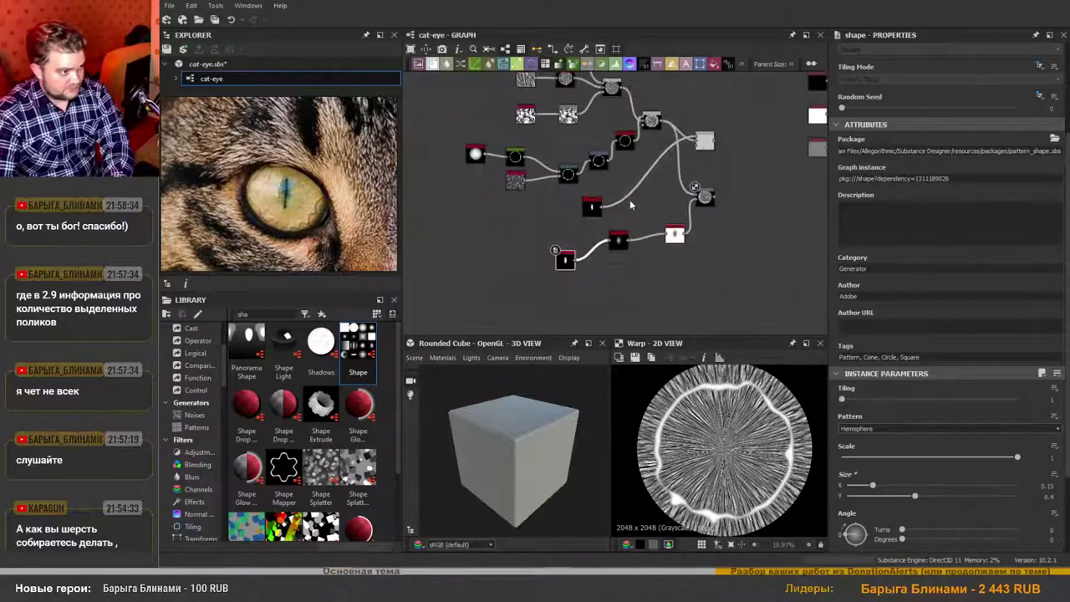
scroll(670, 199, up, 2)
middle_drag(583, 174, 654, 281)
scroll(623, 163, up, 2)
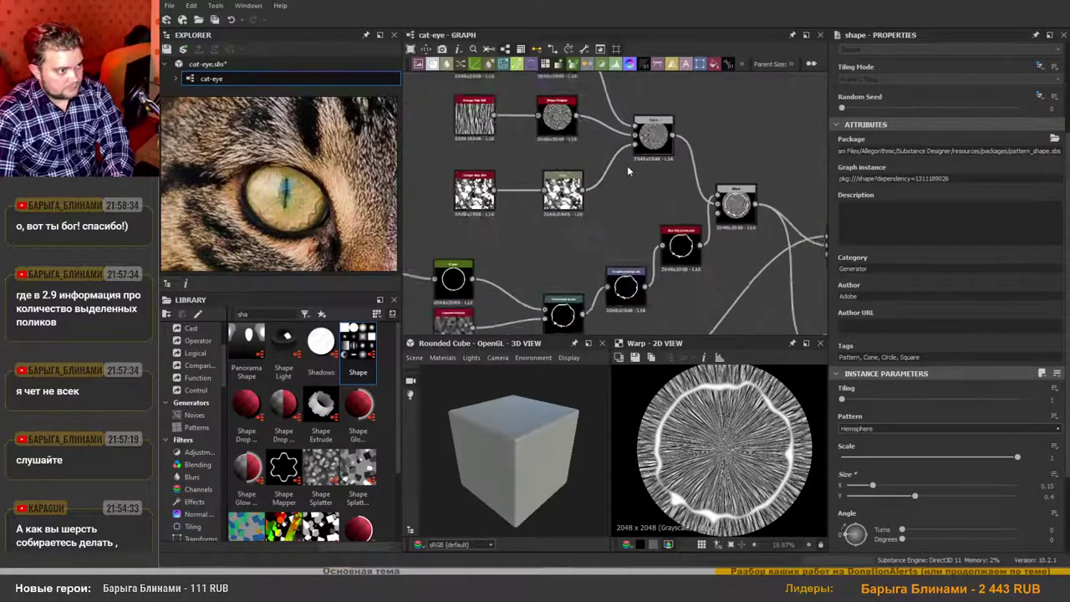
scroll(626, 165, down, 3)
scroll(563, 126, up, 5)
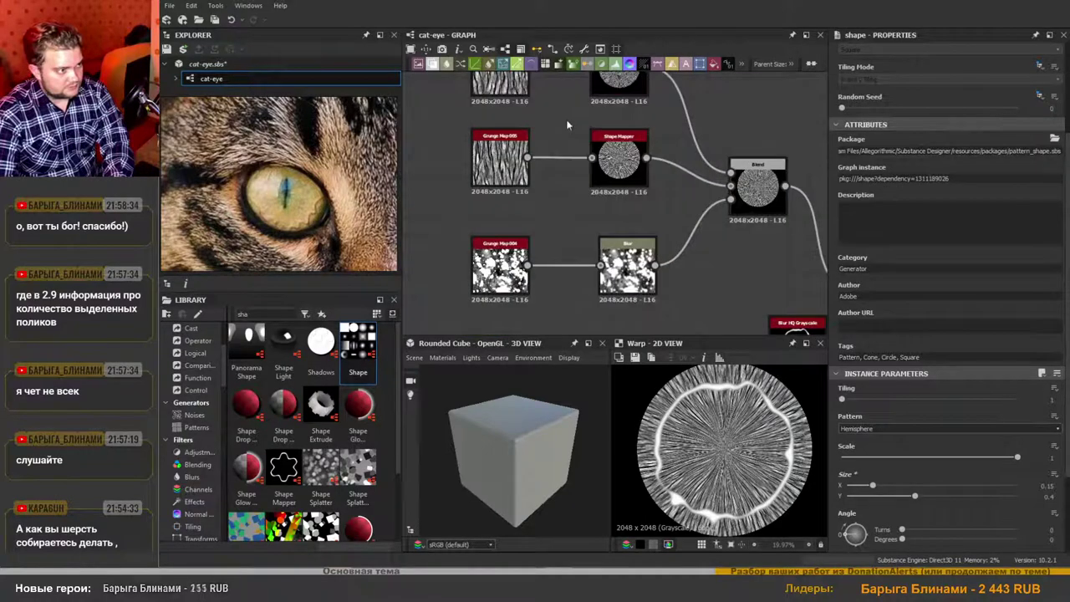
Try Radius 0.15 and Width 0.58 on the upper Shape Mapper, and undo both changes.
click(616, 159)
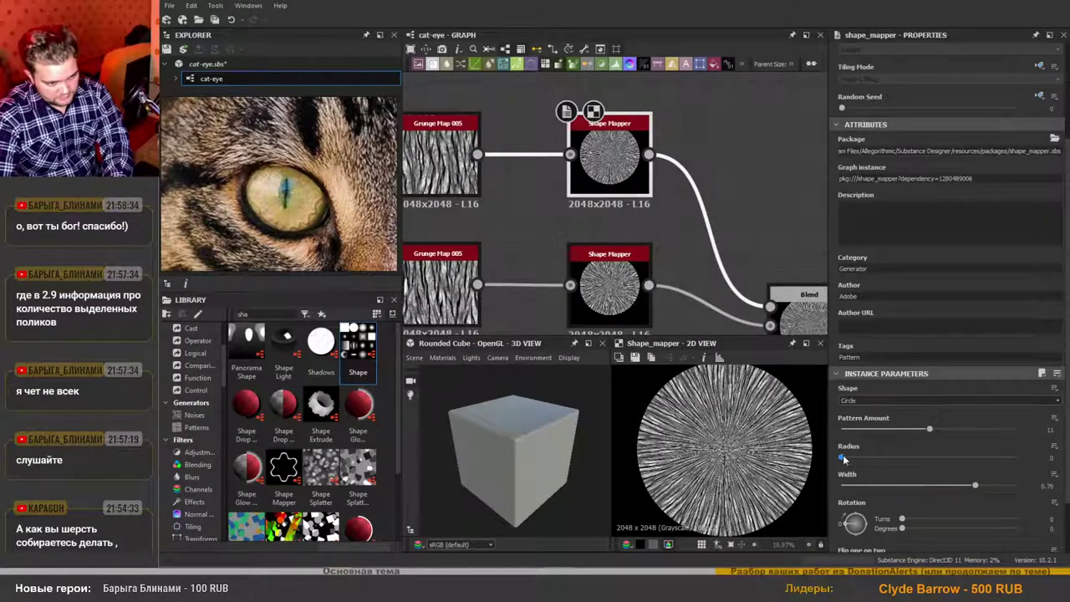
drag(843, 459, 811, 470)
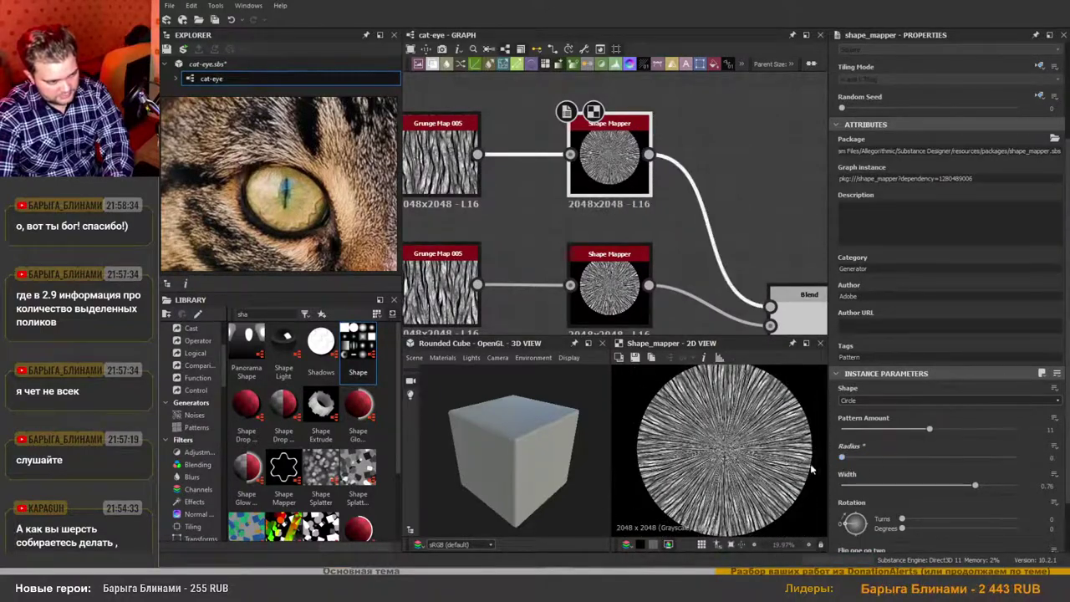
scroll(729, 438, down, 1)
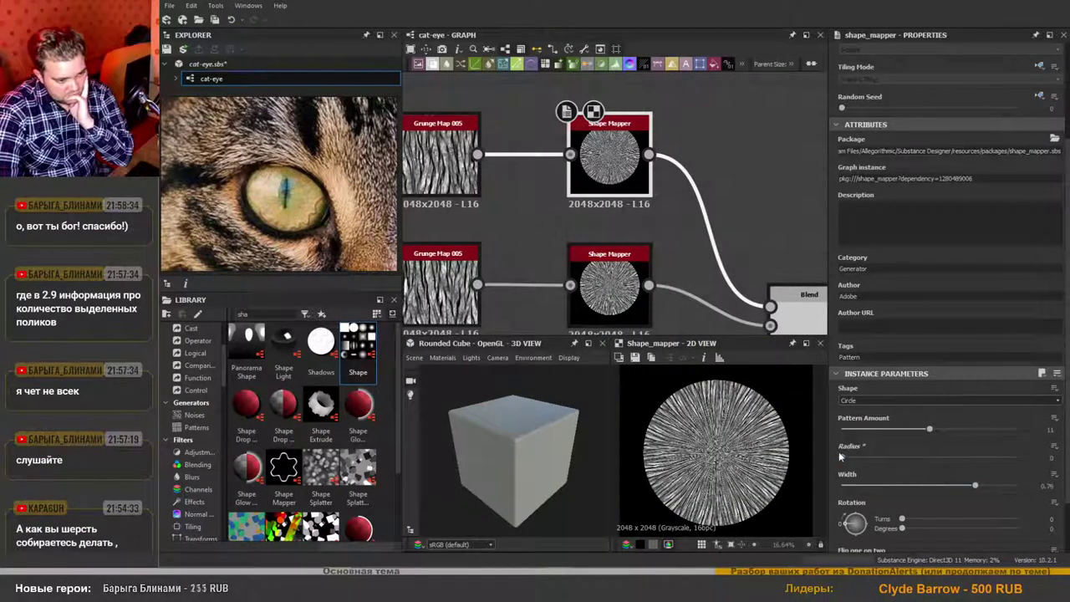
drag(843, 458, 868, 458)
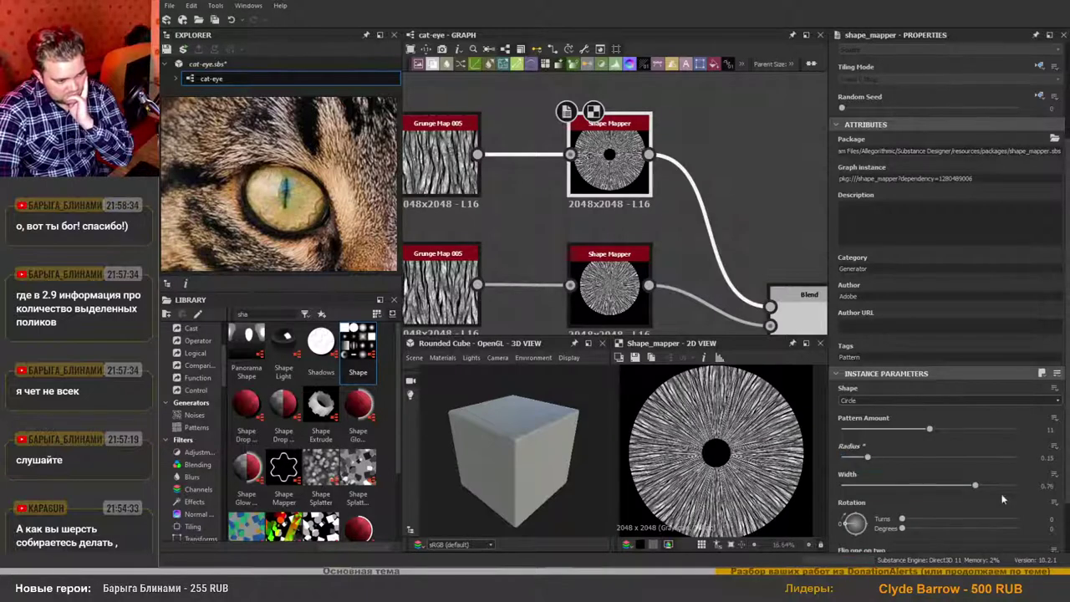
drag(975, 485, 945, 490)
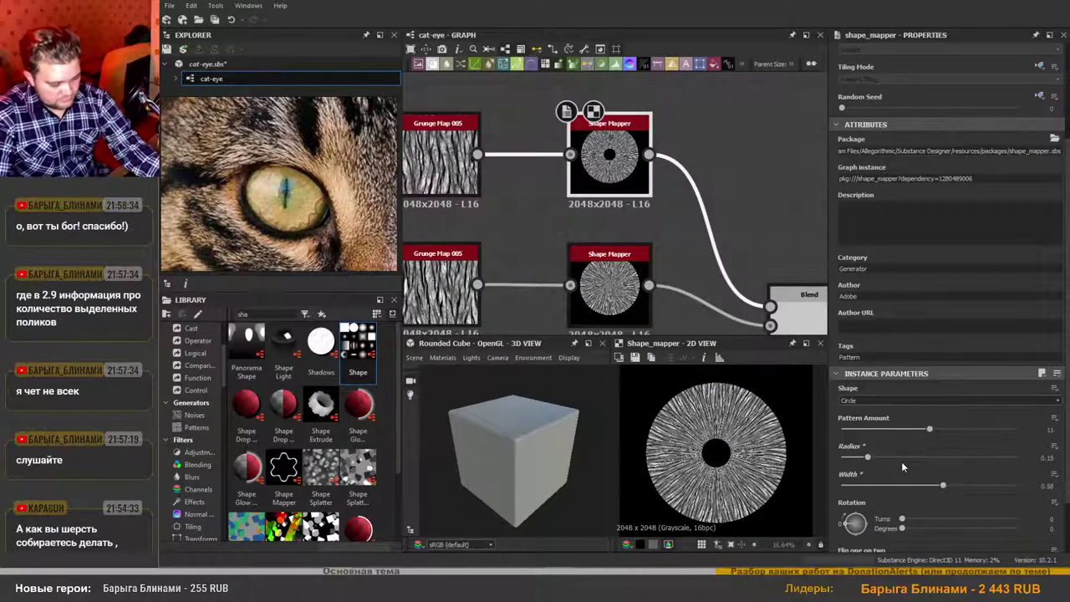
key(ctrl+z)
key(ctrl+z)
Try the Flip one on two option on the upper Shape Mapper and set it back to False.
scroll(901, 467, down, 1)
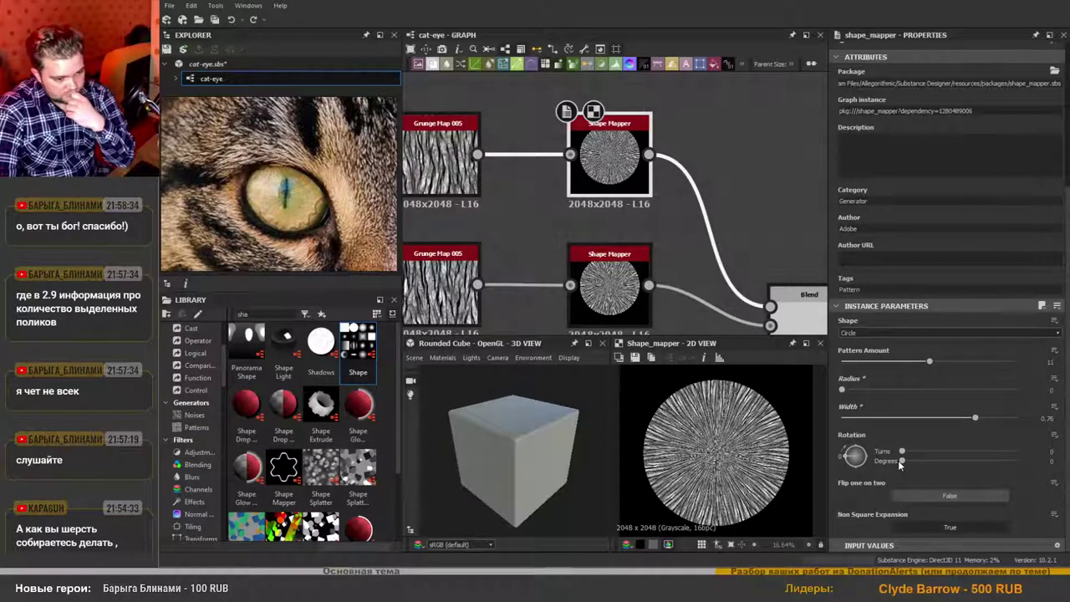
click(944, 497)
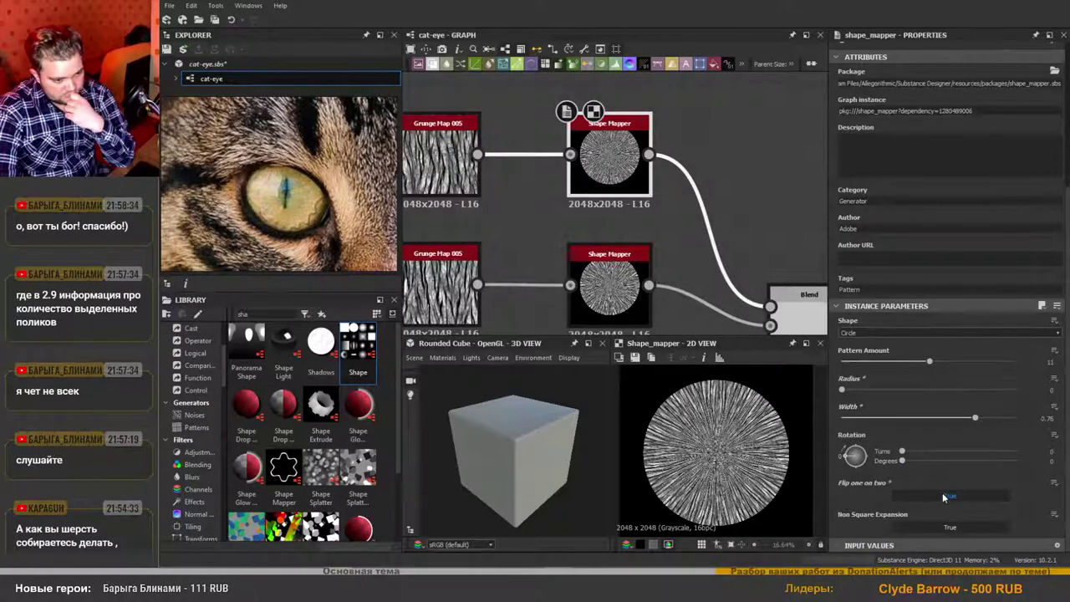
click(943, 496)
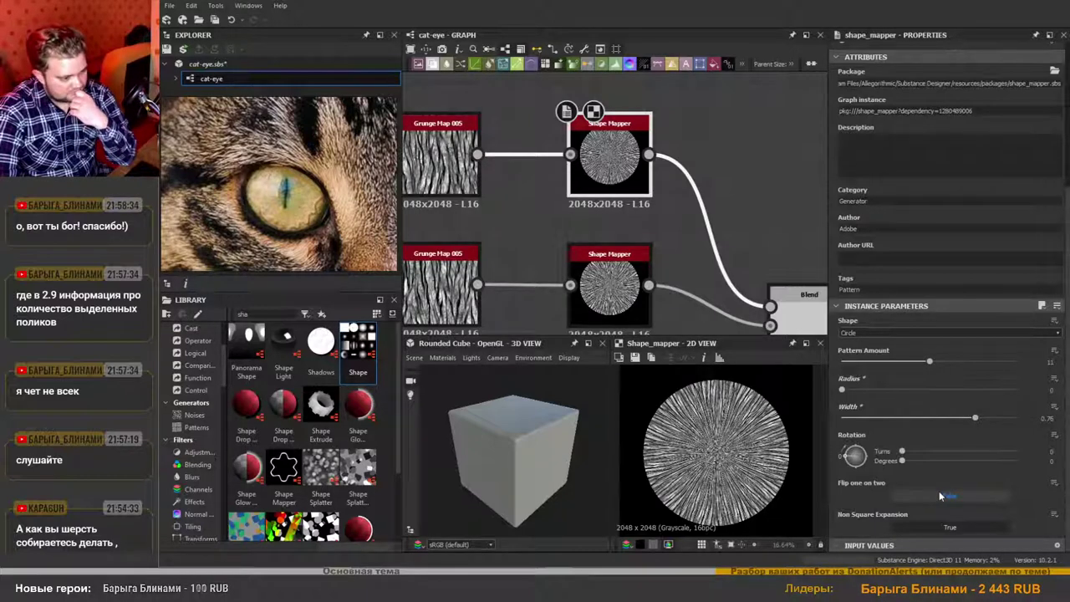
scroll(631, 219, down, 5)
middle_drag(632, 219, 589, 175)
scroll(673, 241, up, 2)
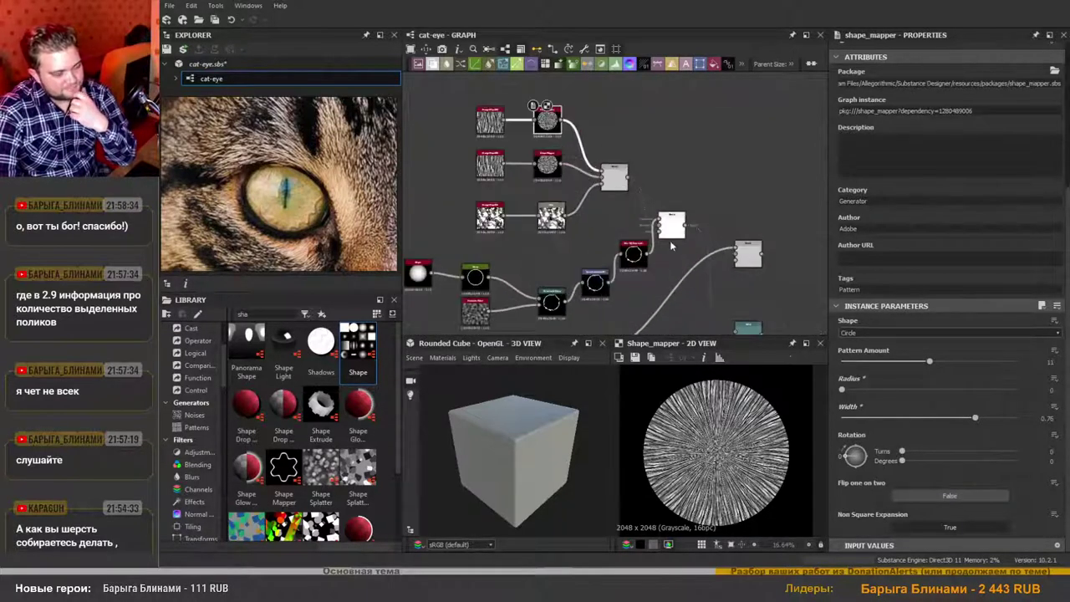
scroll(681, 286, down, 4)
middle_drag(681, 286, 643, 221)
scroll(654, 237, up, 3)
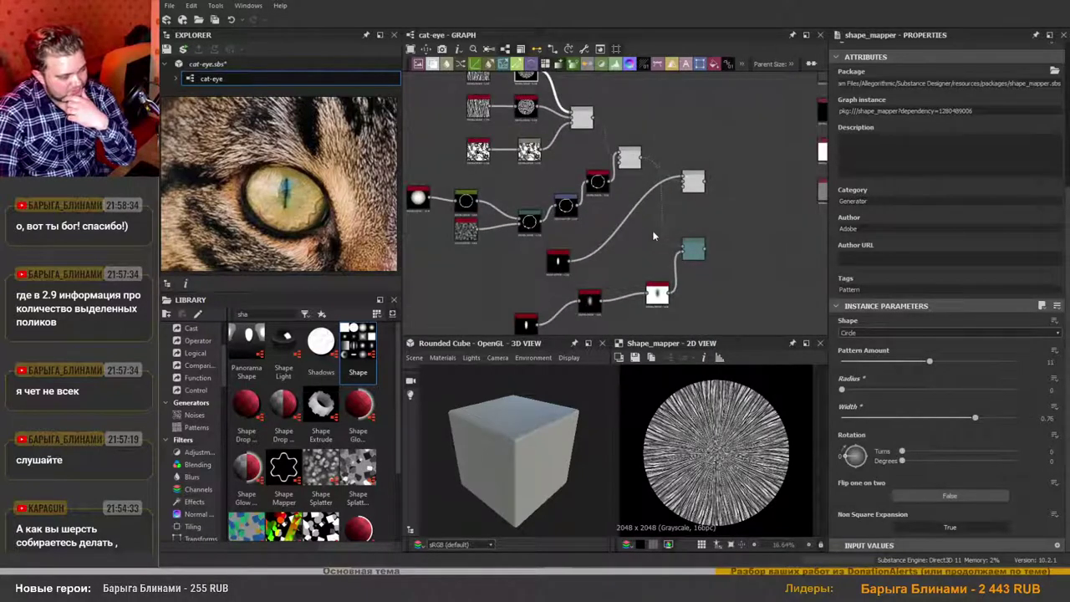
Preview the Warp node's output and inspect the warped fibres and ring at several magnifications.
scroll(699, 255, up, 2)
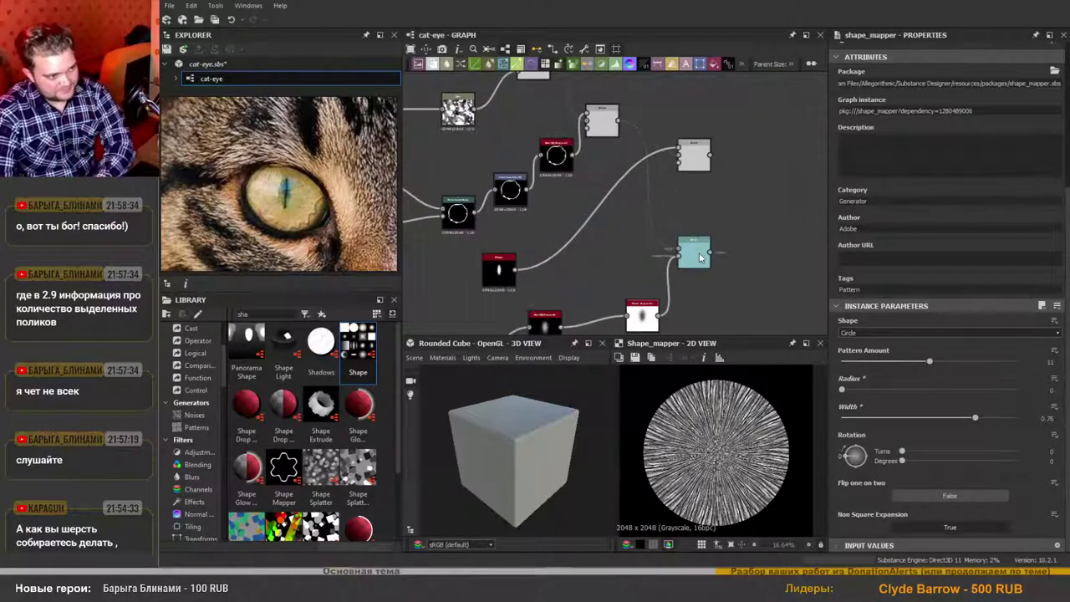
click(699, 255)
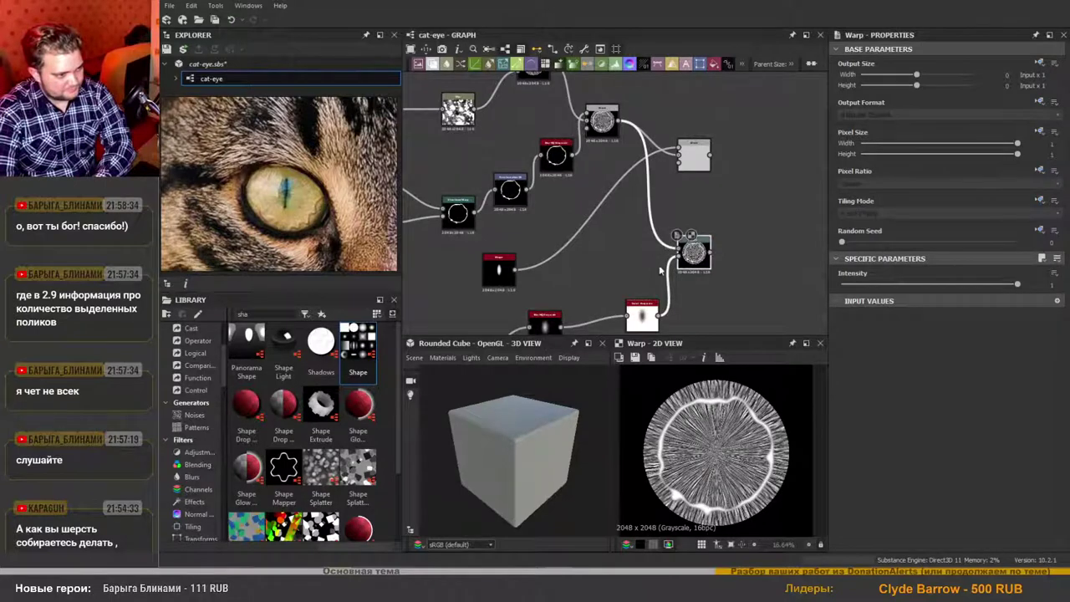
middle_drag(661, 270, 702, 165)
scroll(702, 165, up, 1)
scroll(666, 244, down, 3)
scroll(691, 449, up, 2)
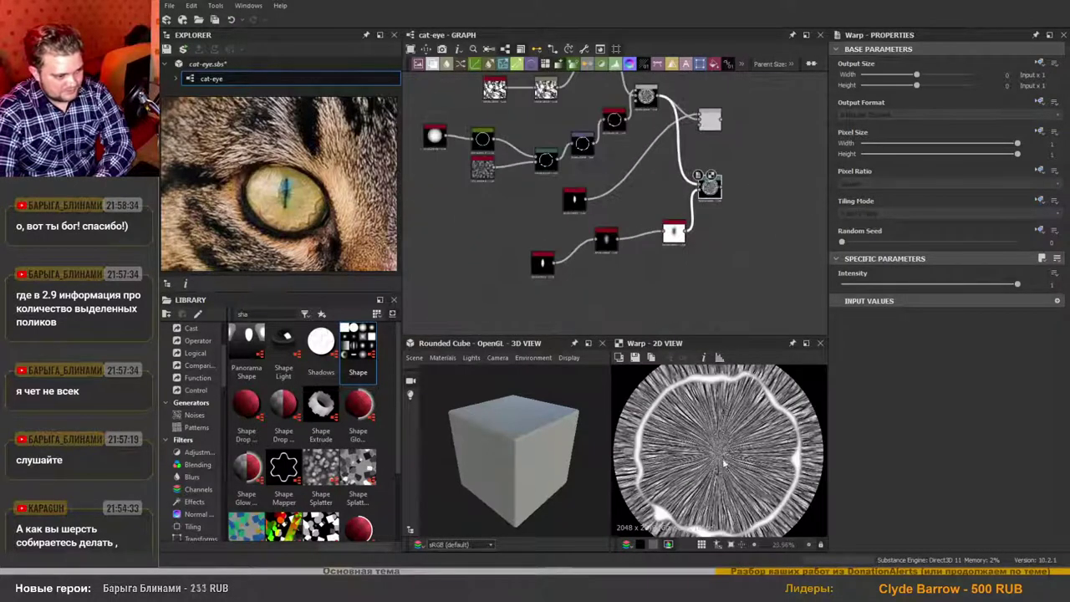
scroll(700, 422, down, 3)
scroll(700, 478, up, 2)
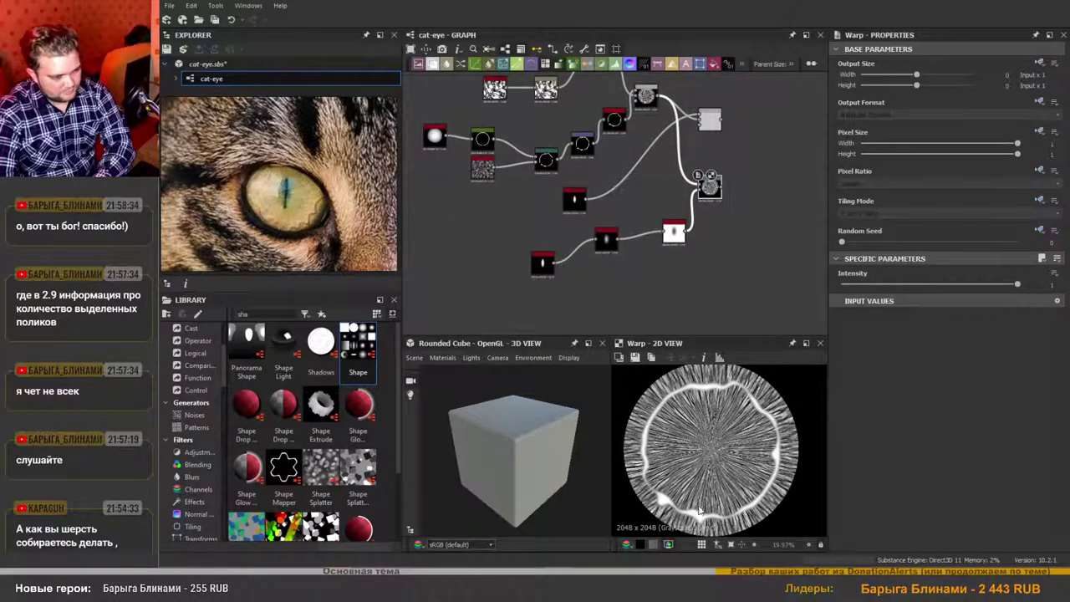
scroll(708, 441, down, 2)
scroll(713, 416, up, 2)
scroll(718, 447, up, 1)
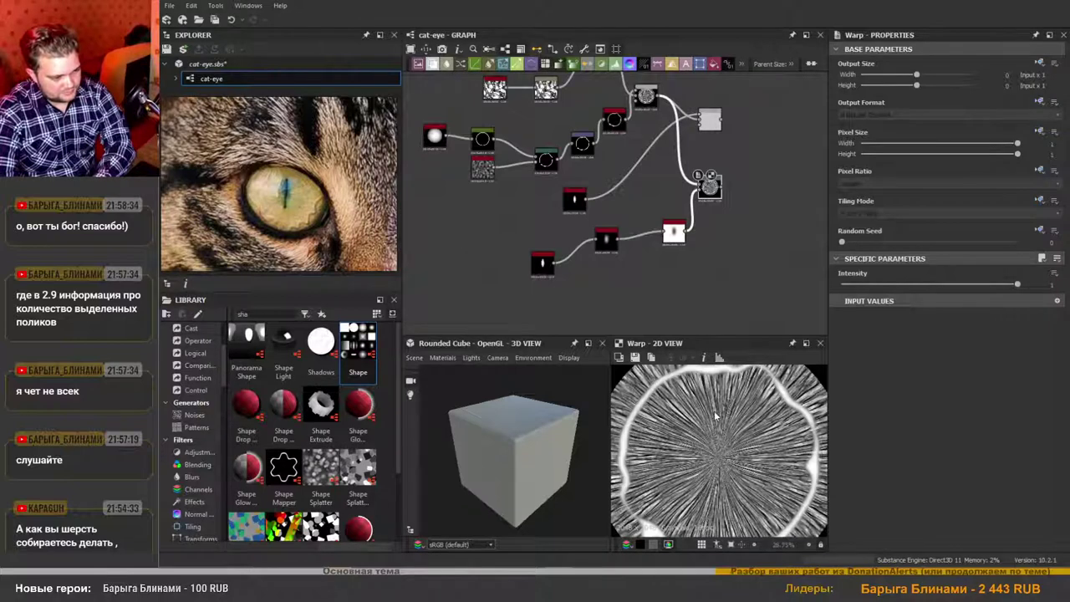
scroll(717, 443, down, 2)
scroll(683, 236, up, 2)
scroll(545, 246, down, 2)
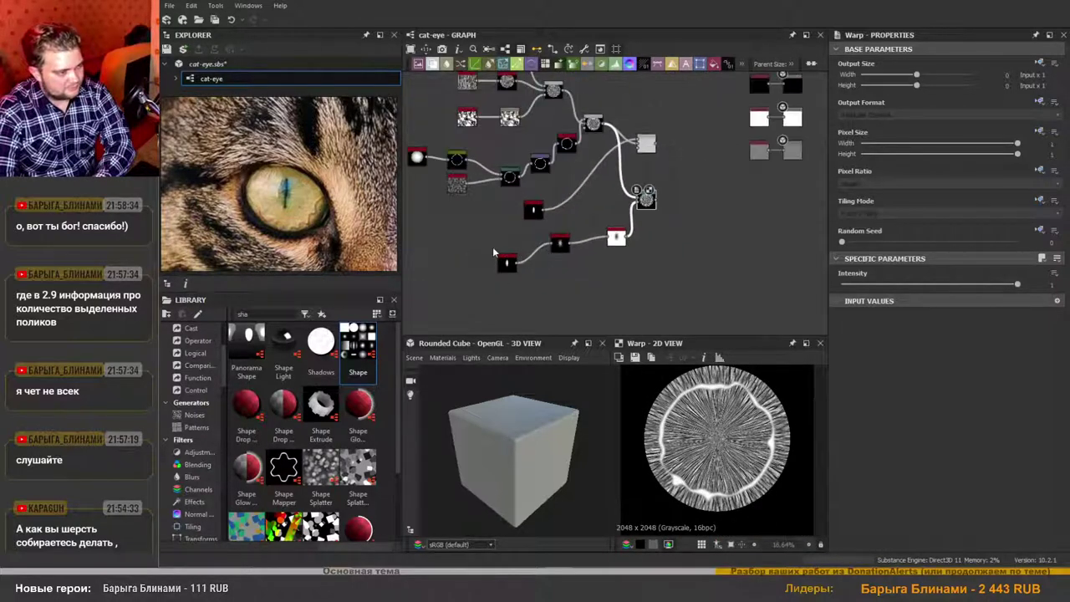
Delete the blurred Shape branch and the Warp node it feeds, and preview the subtracting Blend with the slit pupil.
scroll(627, 251, up, 2)
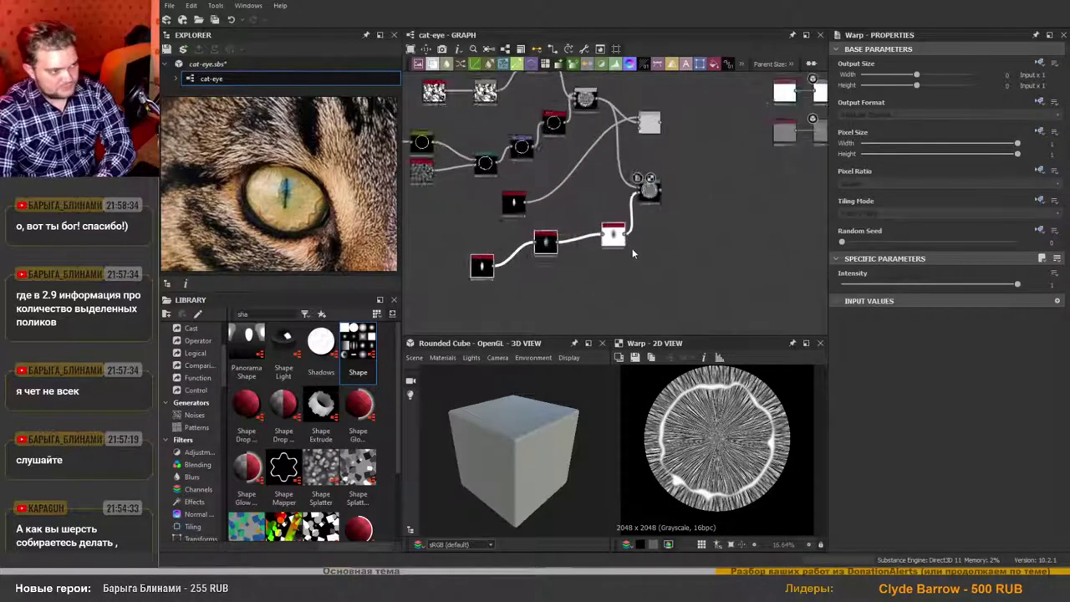
middle_drag(625, 216, 649, 274)
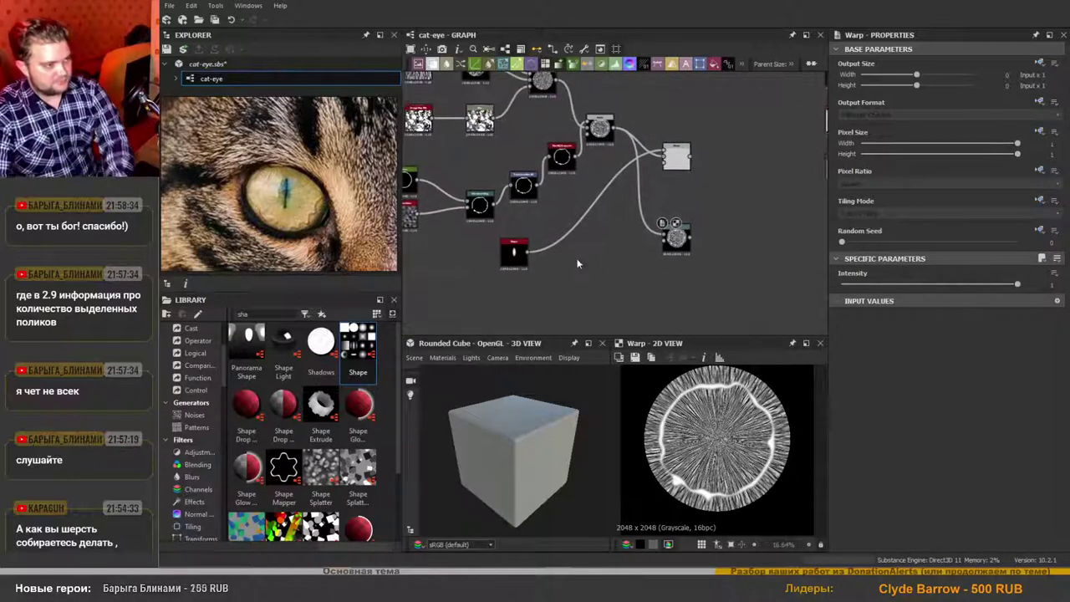
scroll(684, 161, up, 2)
click(684, 161)
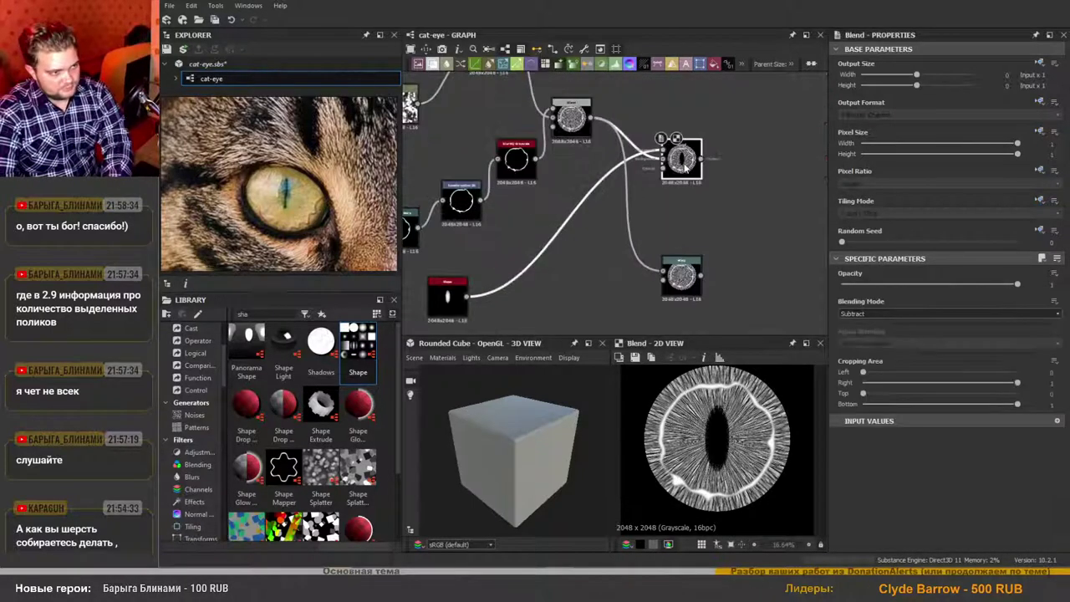
scroll(729, 245, down, 2)
click(698, 264)
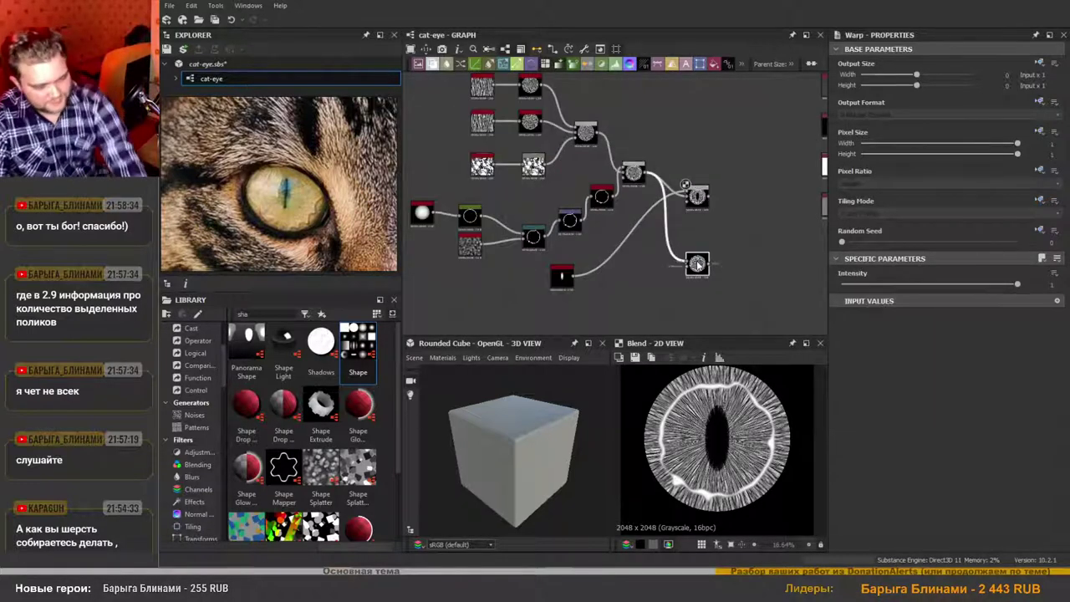
scroll(690, 230, up, 3)
scroll(679, 259, down, 3)
scroll(679, 259, up, 2)
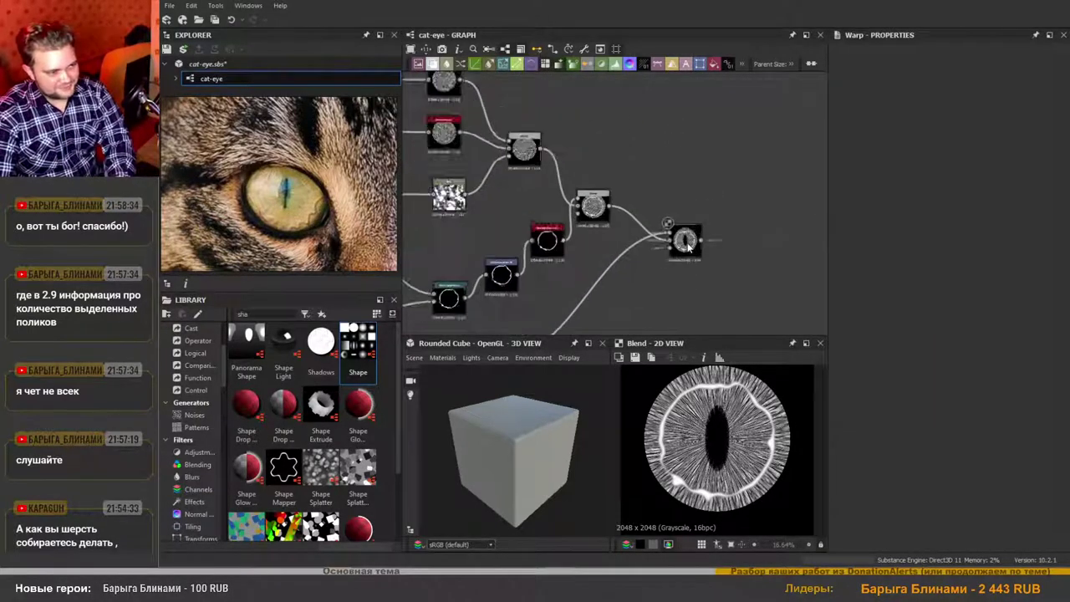
Move the pupil Shape node closer to the final Blend, just below the ring-and-fibre Blend.
scroll(681, 249, down, 3)
scroll(560, 283, up, 3)
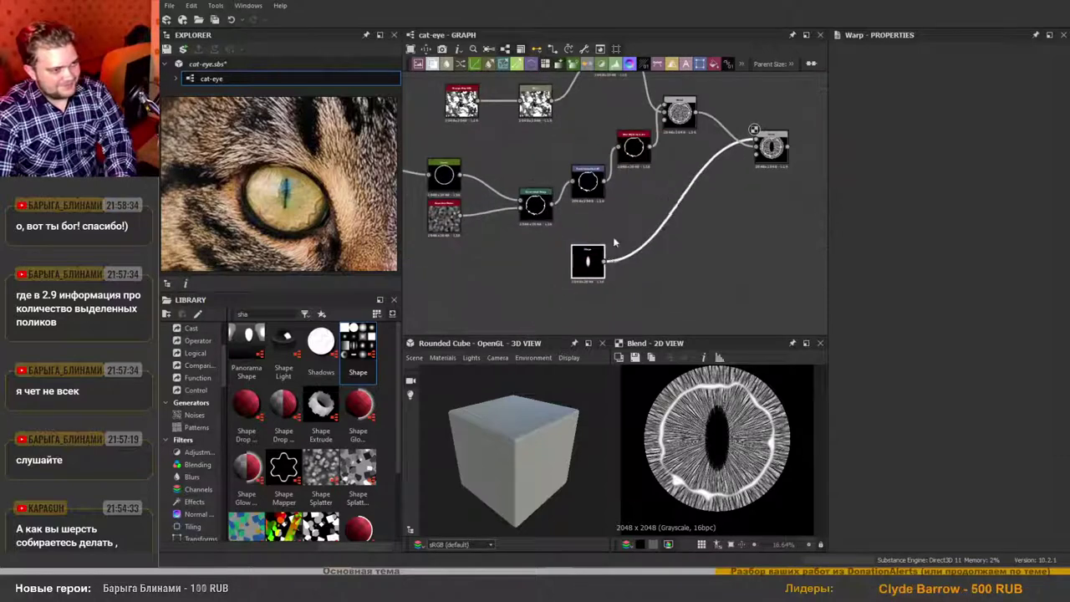
drag(590, 259, 678, 181)
middle_drag(741, 183, 681, 272)
scroll(674, 271, up, 2)
Narrow the pupil Shape to Size X 0.06 and check the slit against the fibres in the preview.
click(601, 270)
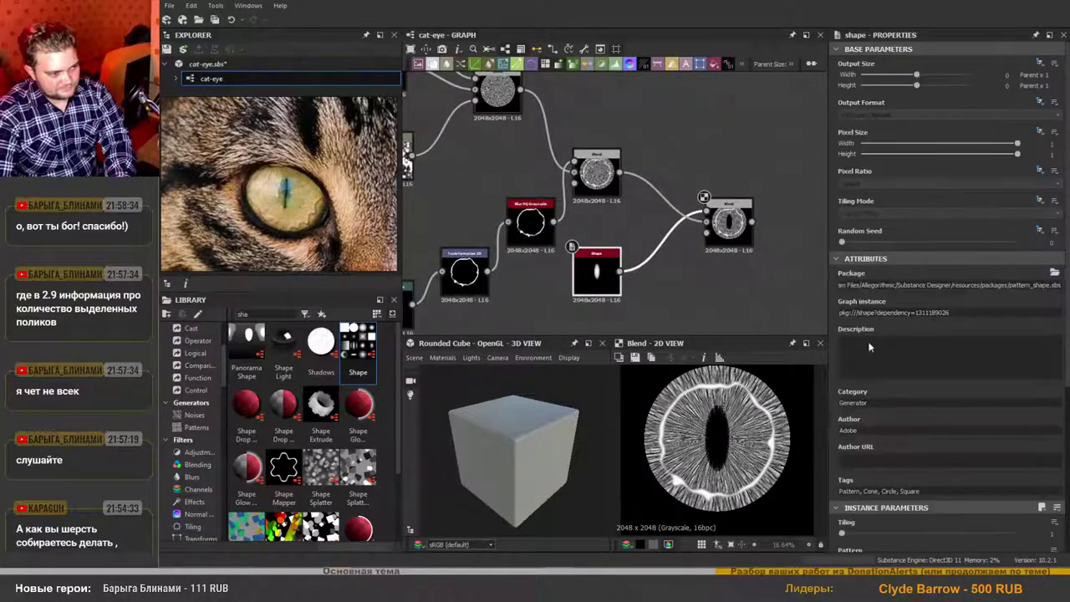
scroll(869, 347, down, 3)
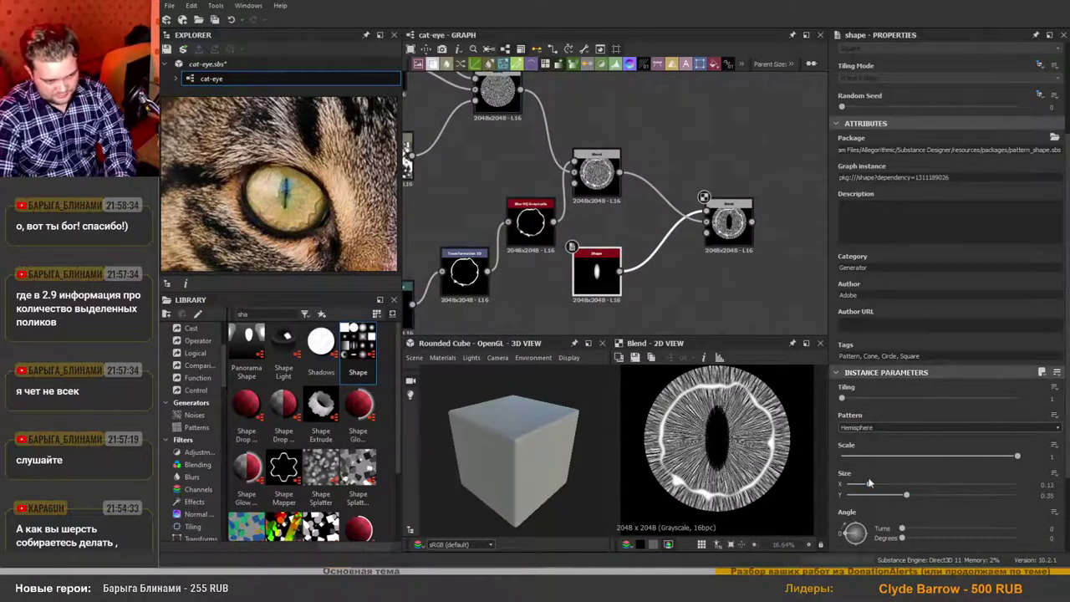
drag(870, 488, 858, 488)
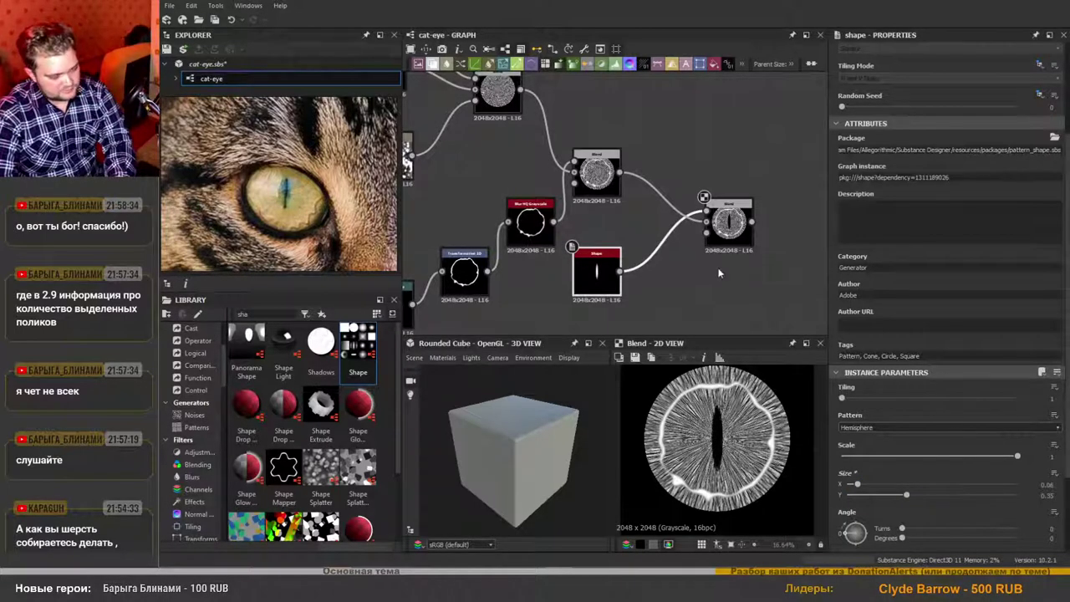
scroll(717, 271, down, 2)
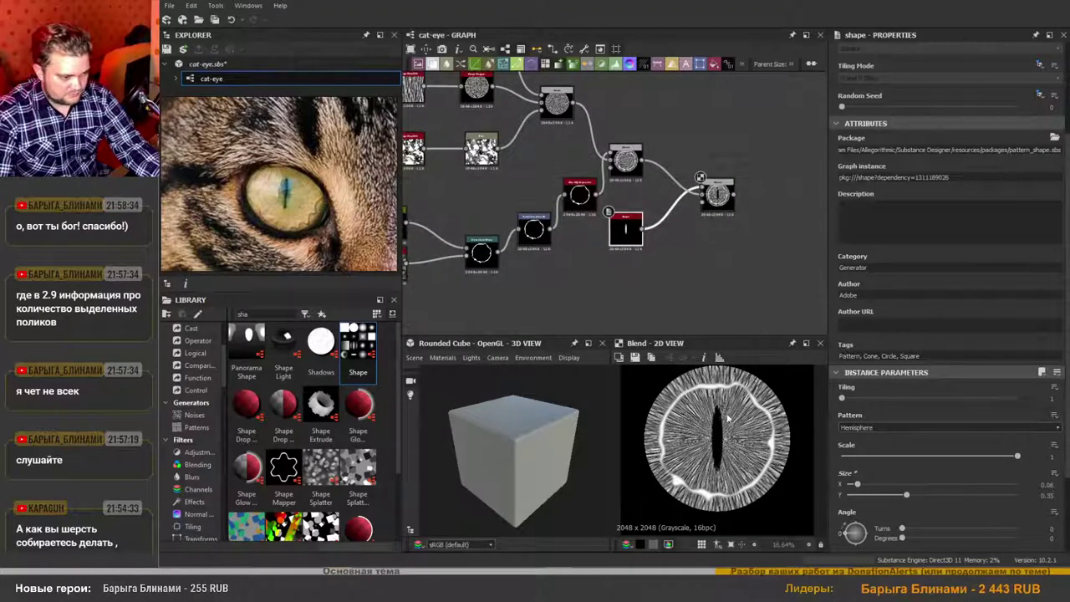
scroll(728, 418, up, 3)
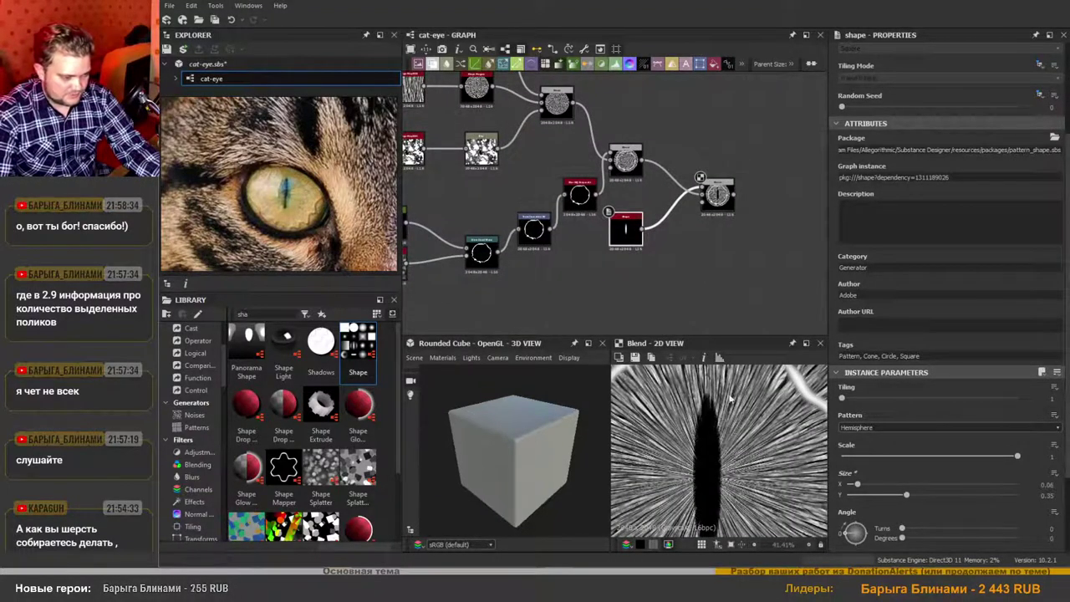
scroll(735, 408, down, 1)
scroll(715, 408, down, 4)
scroll(725, 407, up, 4)
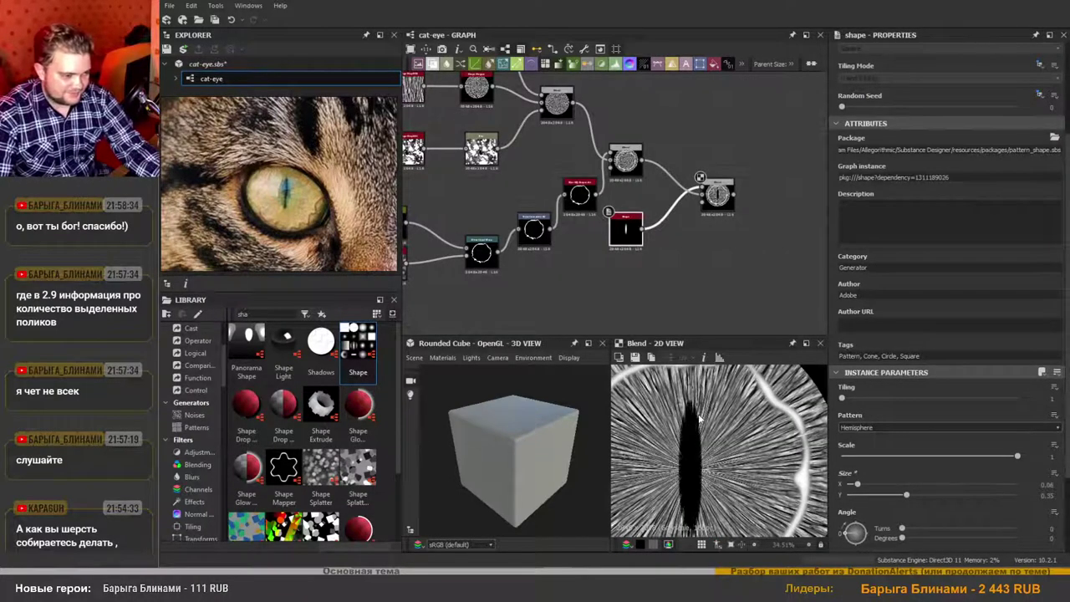
scroll(708, 422, down, 4)
Duplicate the pupil Shape below the original, add a Warp node beside the copy, and connect the copy to it.
scroll(660, 267, up, 4)
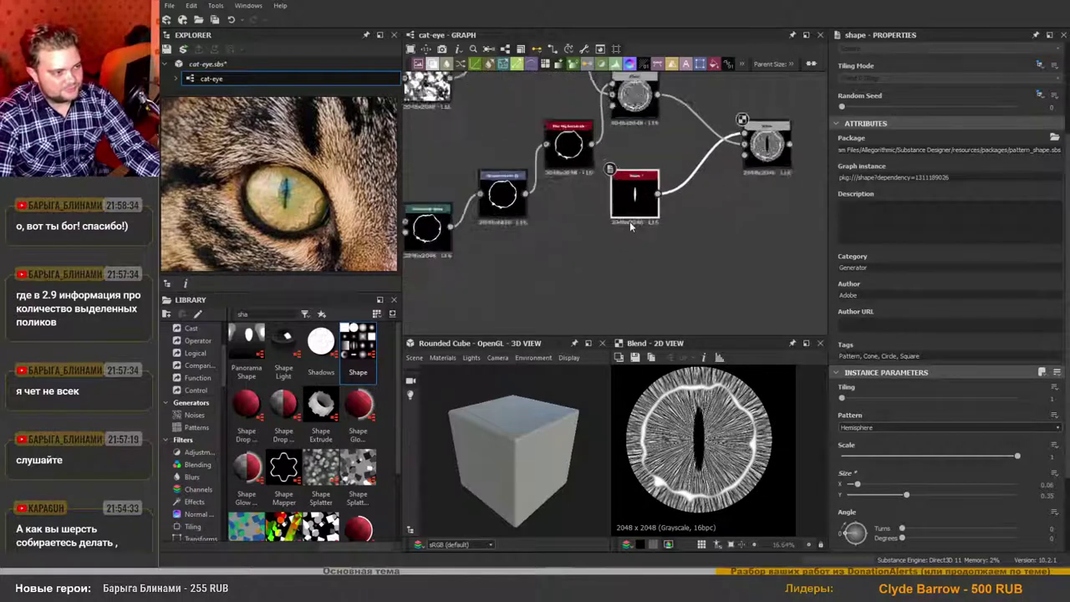
drag(638, 201, 592, 286)
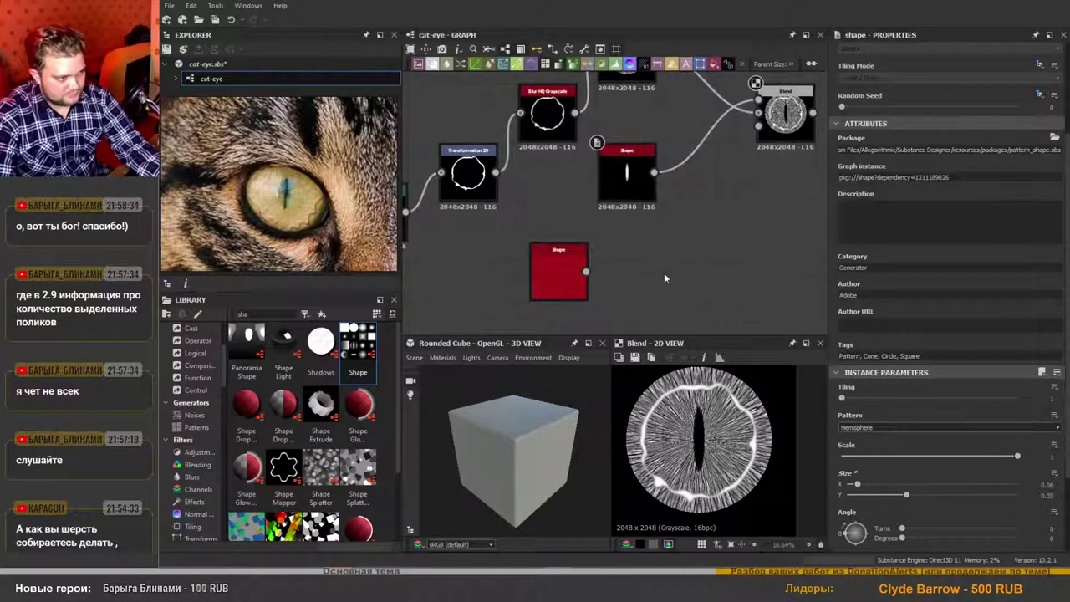
key(space)
text(war)
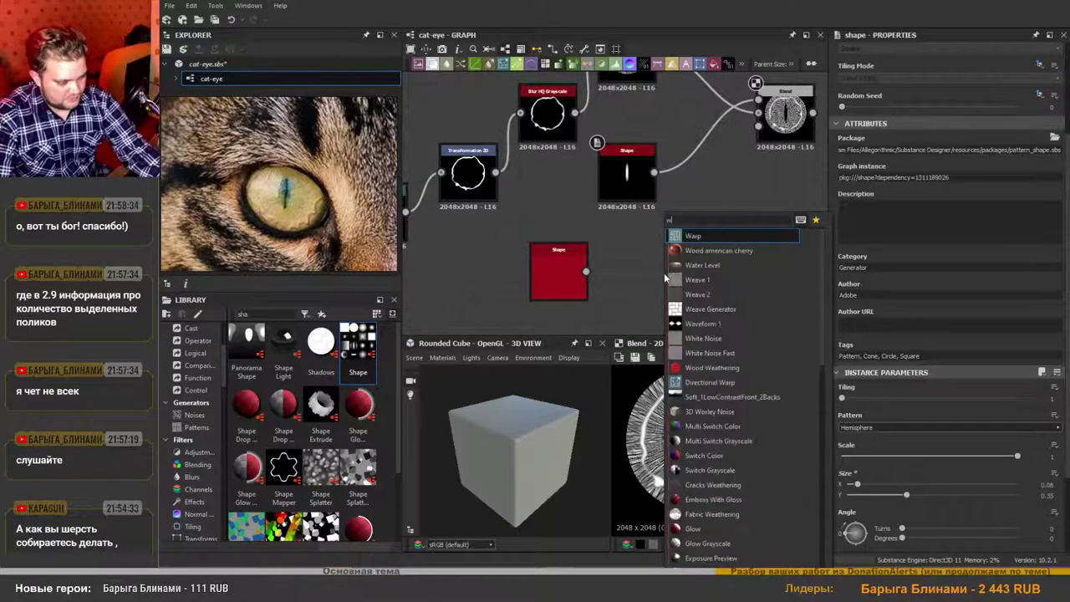
click(693, 237)
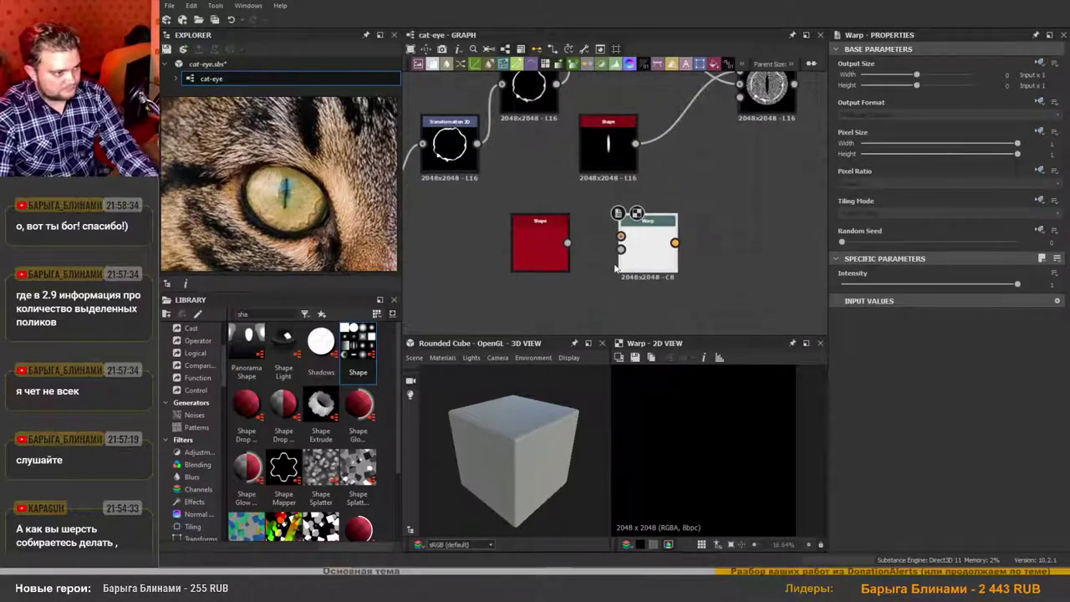
scroll(653, 234, down, 3)
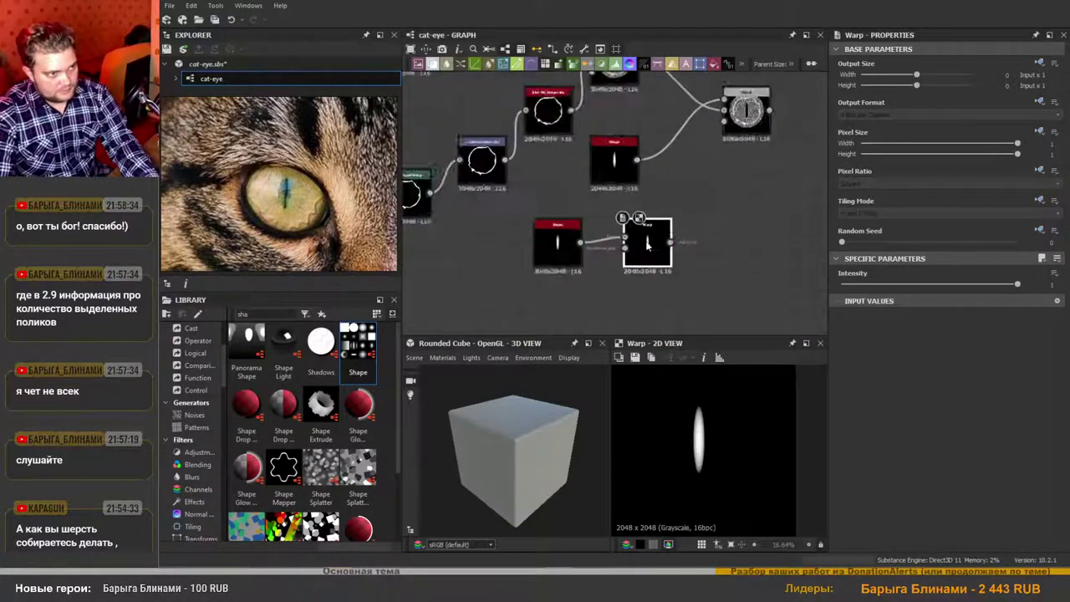
scroll(695, 222, up, 3)
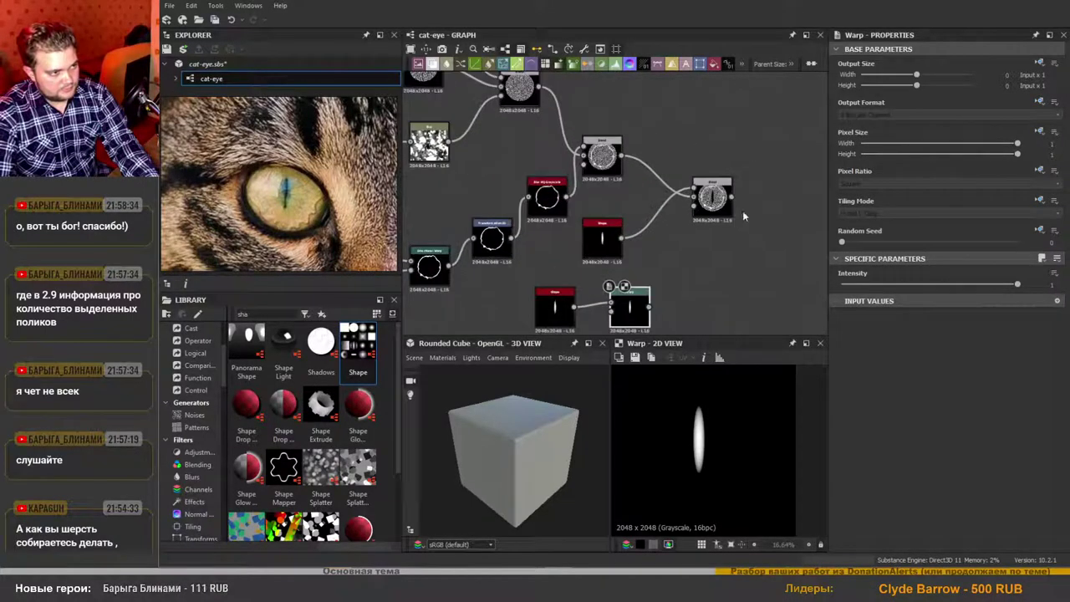
Space out the nodes and connect the ring-and-fibre Blend to the Warp's Input, with the copied Shape on its Gradient Input.
drag(590, 242, 755, 217)
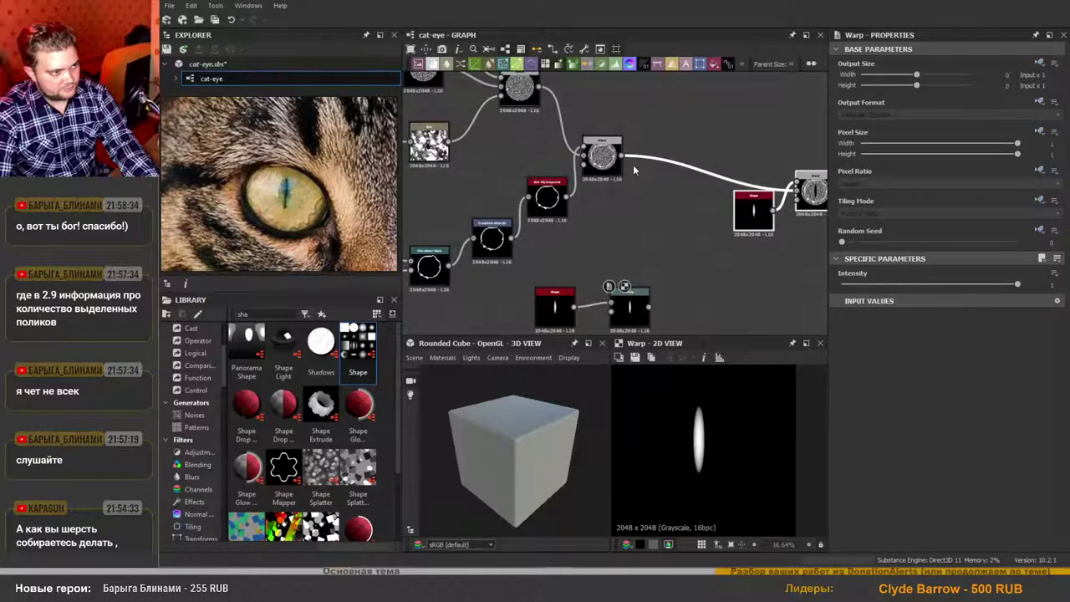
drag(634, 171, 647, 171)
click(675, 266)
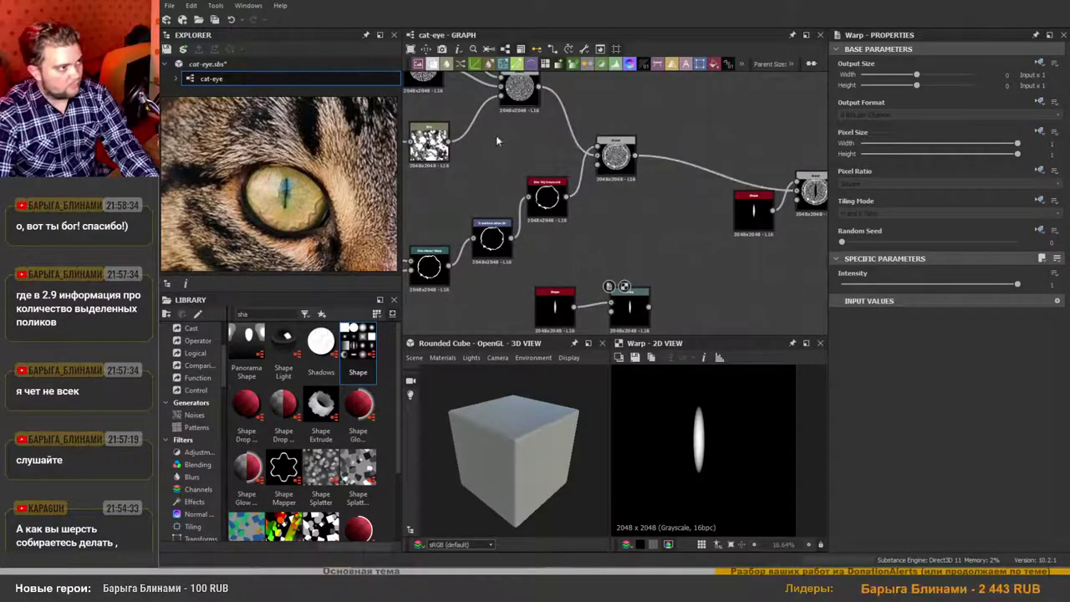
drag(630, 302, 672, 266)
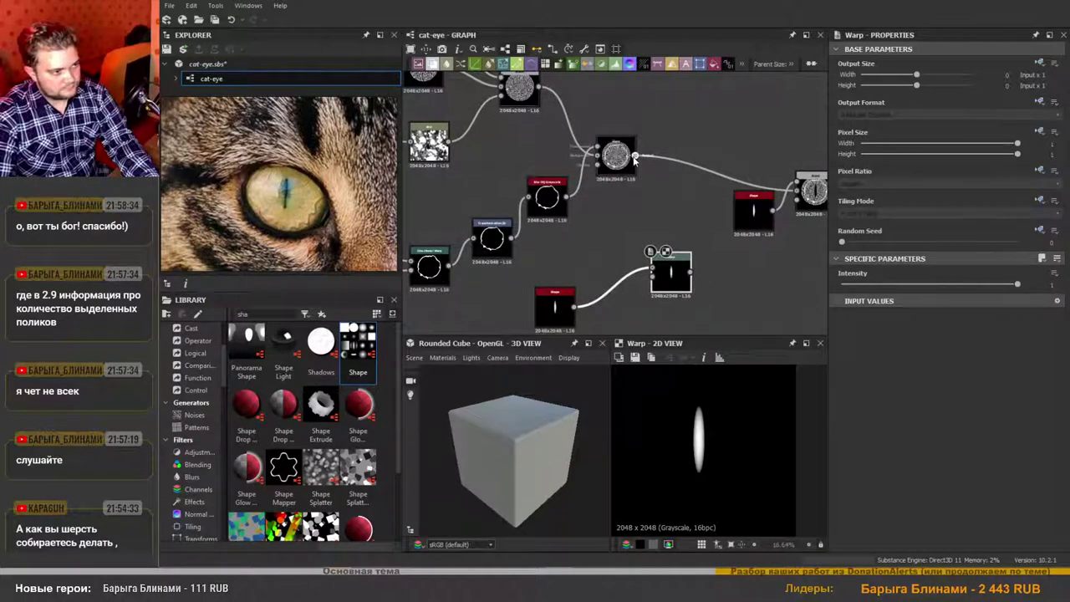
drag(635, 159, 654, 266)
scroll(649, 298, up, 2)
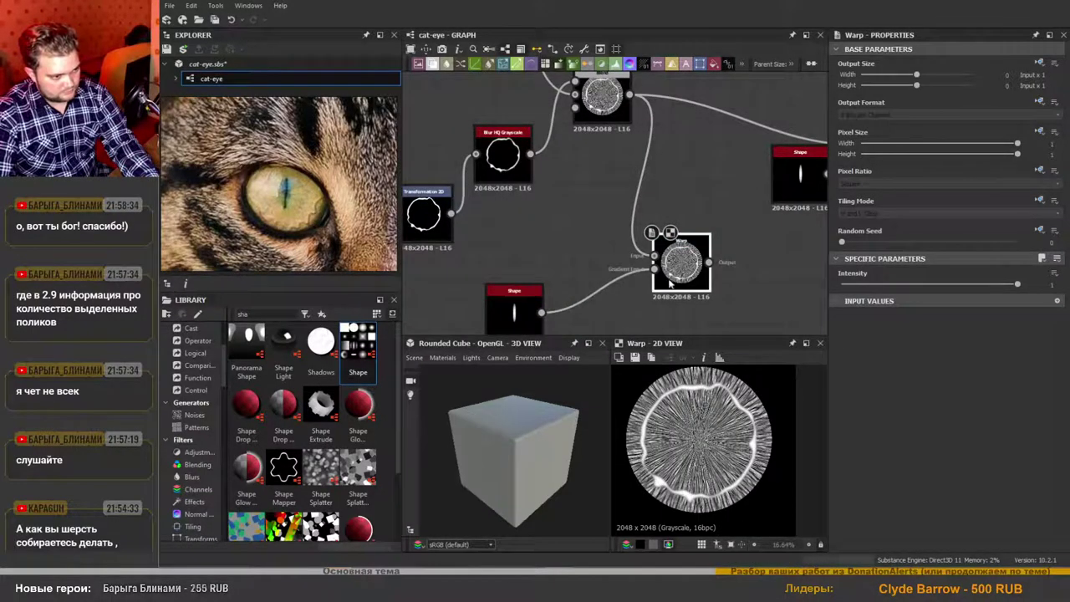
scroll(745, 306, down, 2)
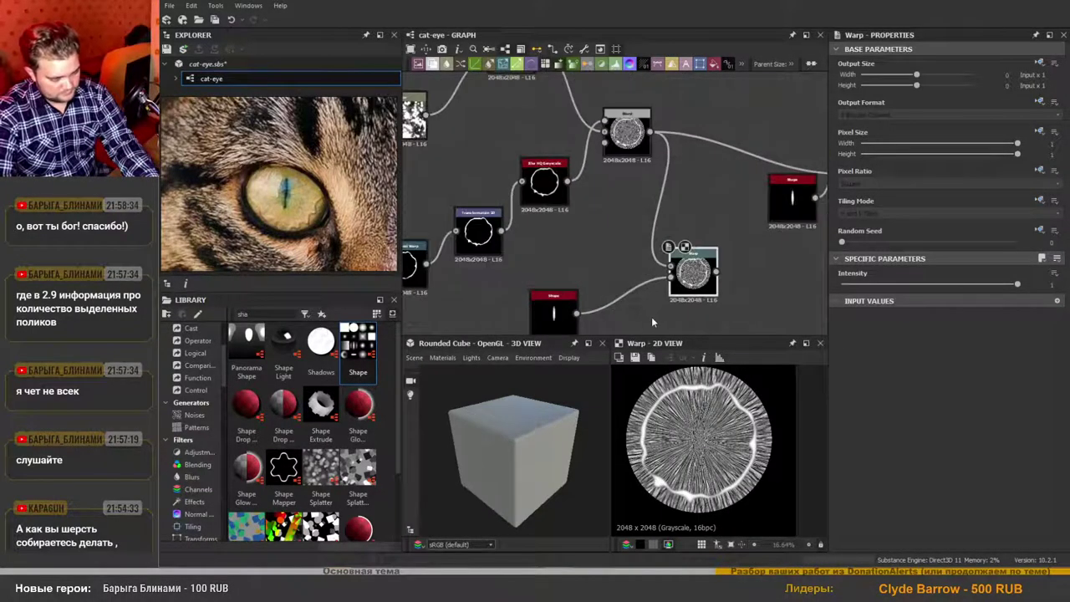
Move the copied Shape away from the Warp and set its Size to X 0.14 and Y 0.5 while previewing the Warp.
middle_drag(651, 322, 666, 249)
drag(567, 241, 501, 264)
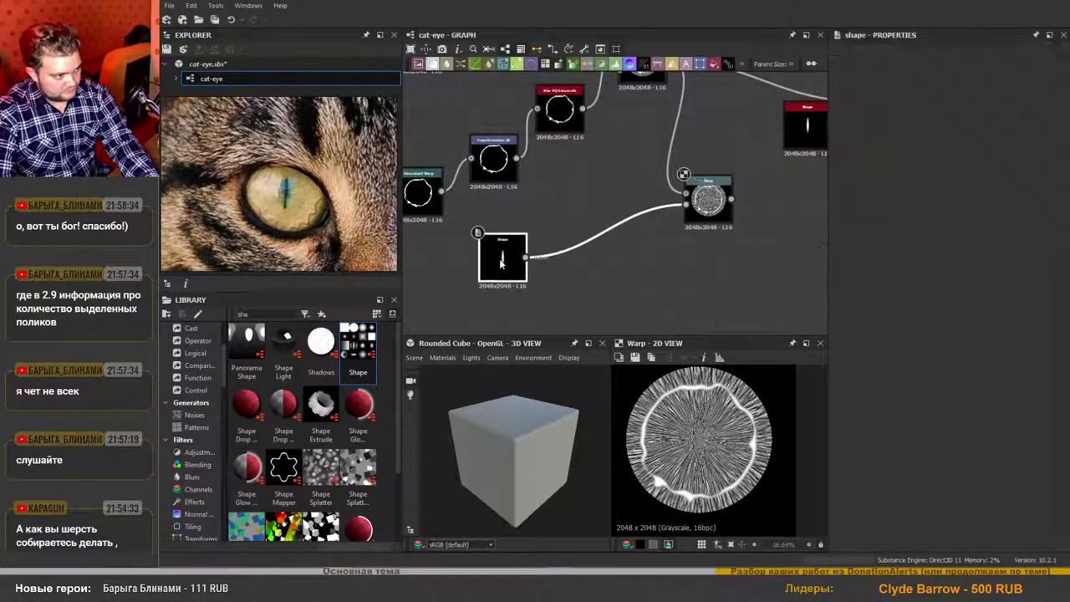
double_click(501, 263)
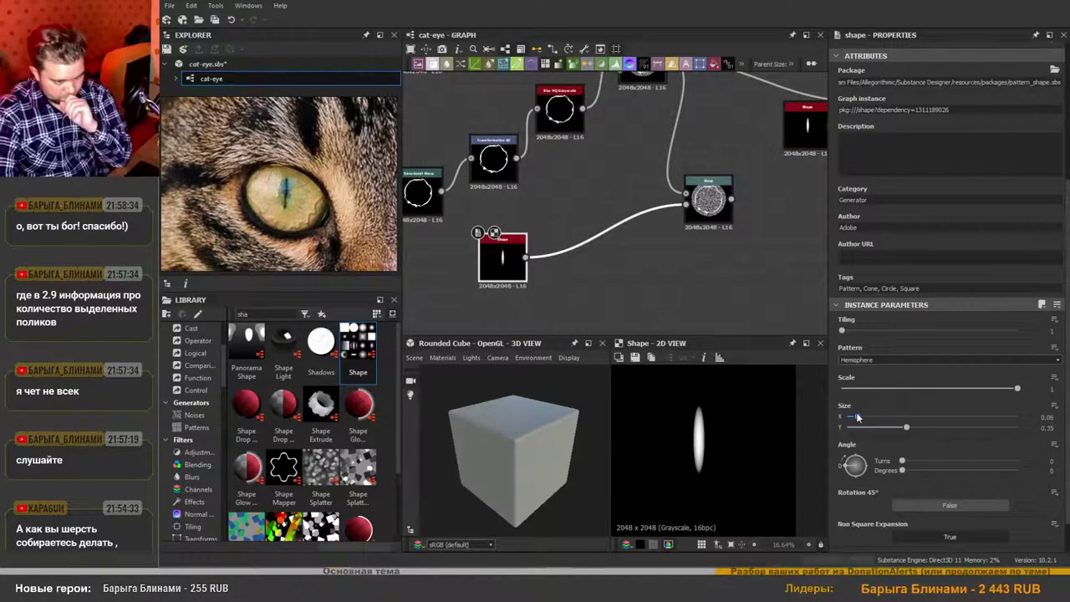
double_click(709, 202)
click(496, 257)
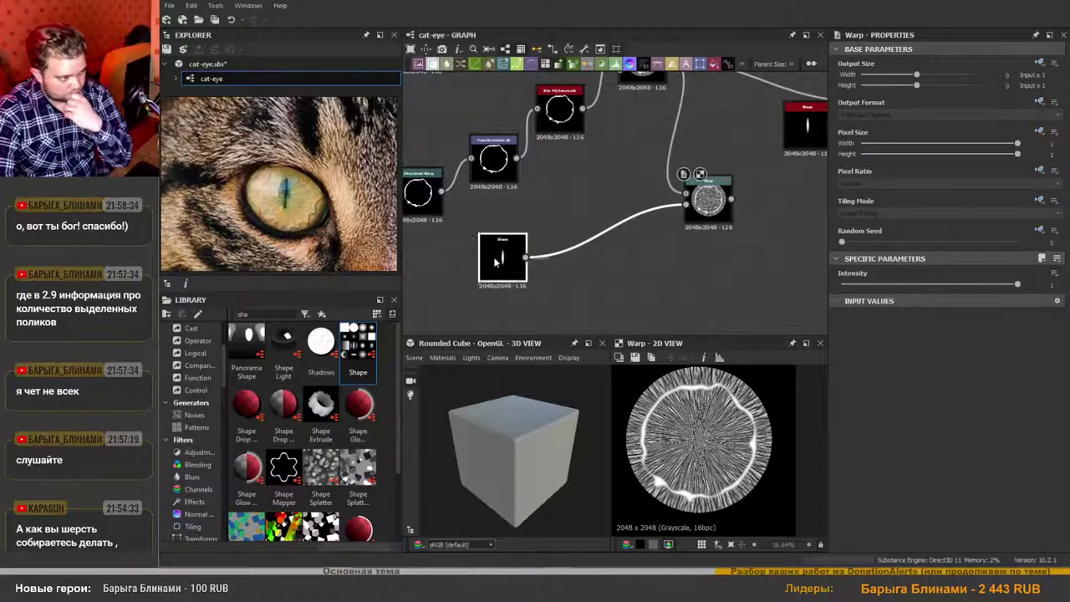
scroll(863, 386, down, 1)
scroll(862, 386, down, 3)
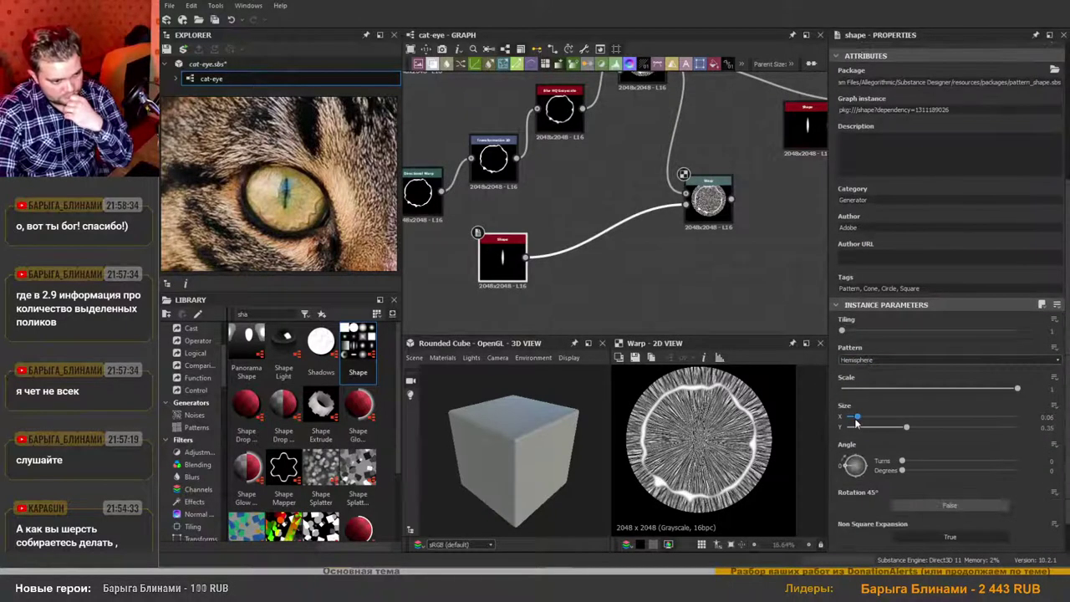
drag(857, 417, 869, 418)
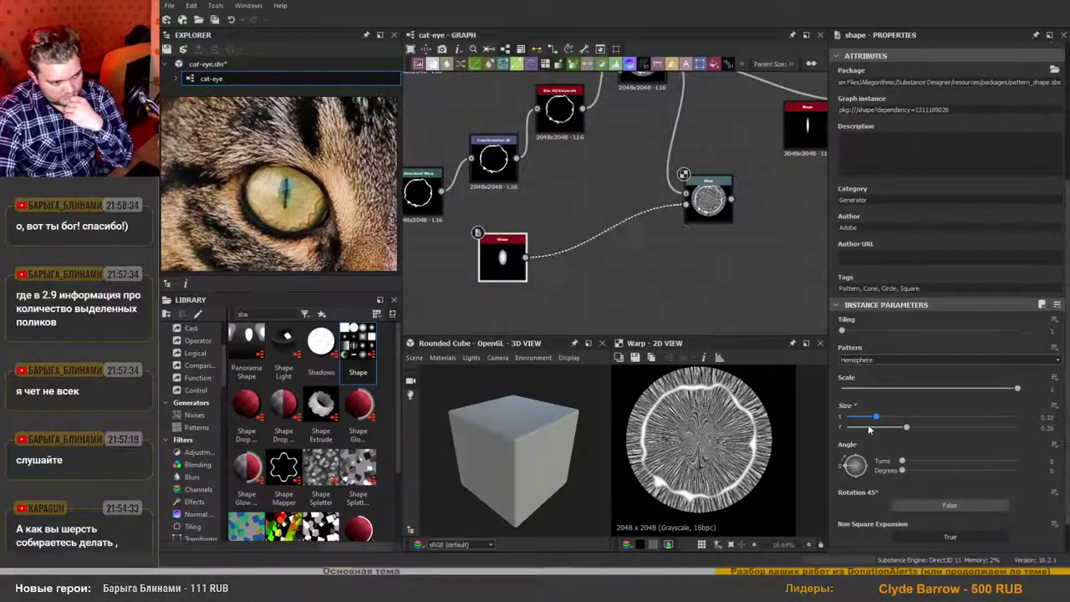
drag(907, 427, 932, 432)
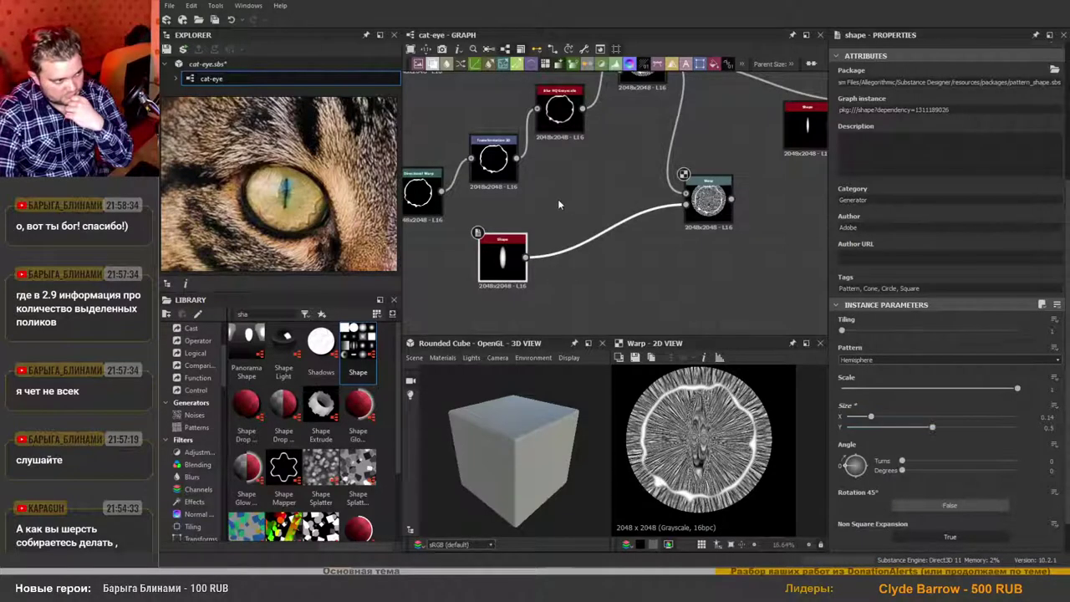
Insert a Blur HQ Grayscale node between the copied Shape and the Warp and set its Intensity to 16.
key(space)
text(blu)
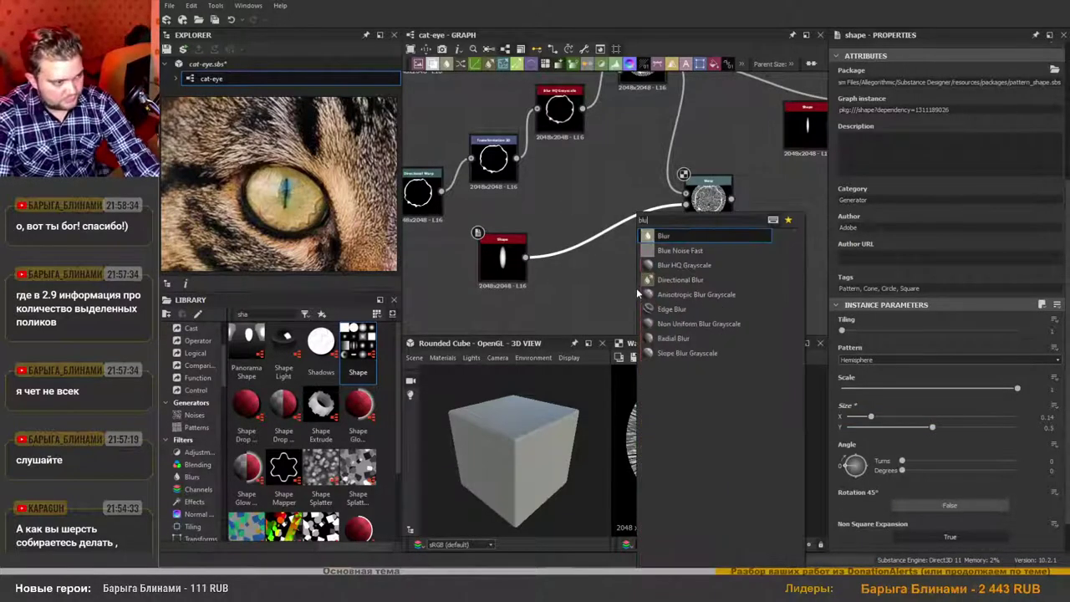
click(685, 266)
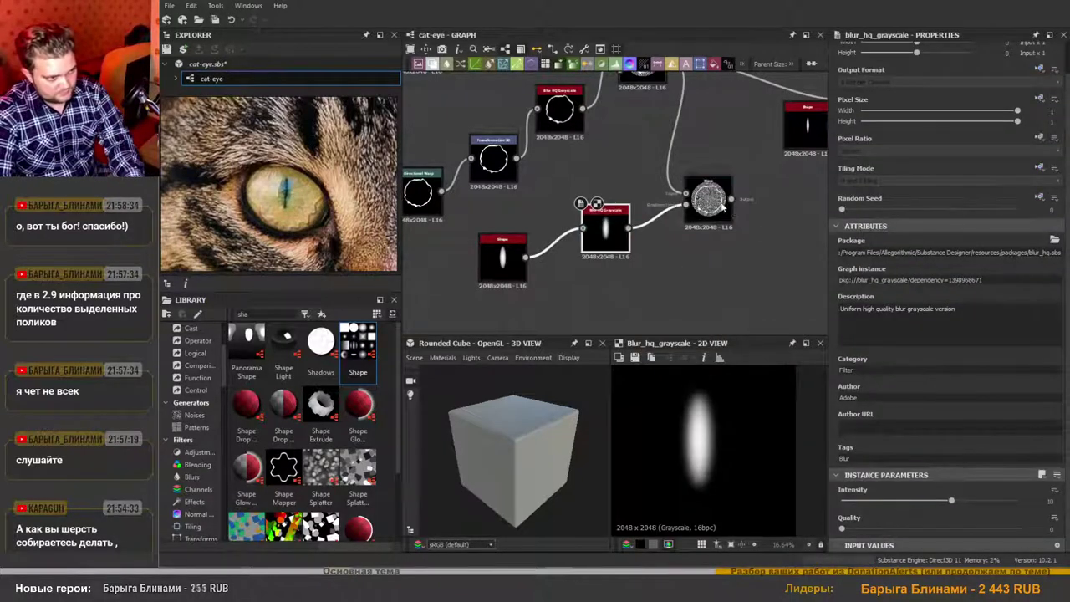
click(720, 204)
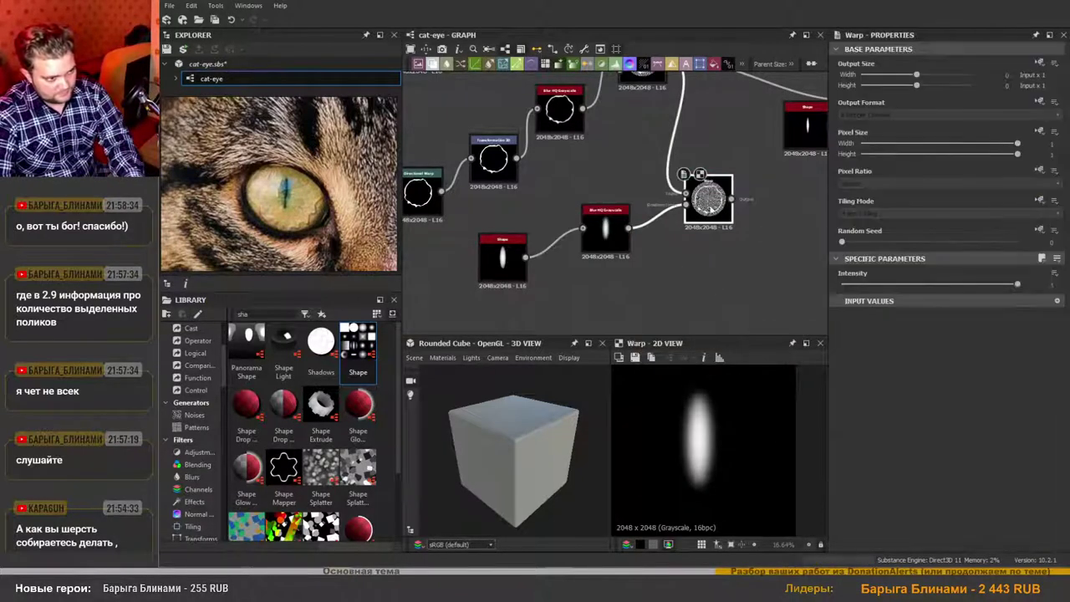
click(608, 232)
scroll(912, 468, down, 1)
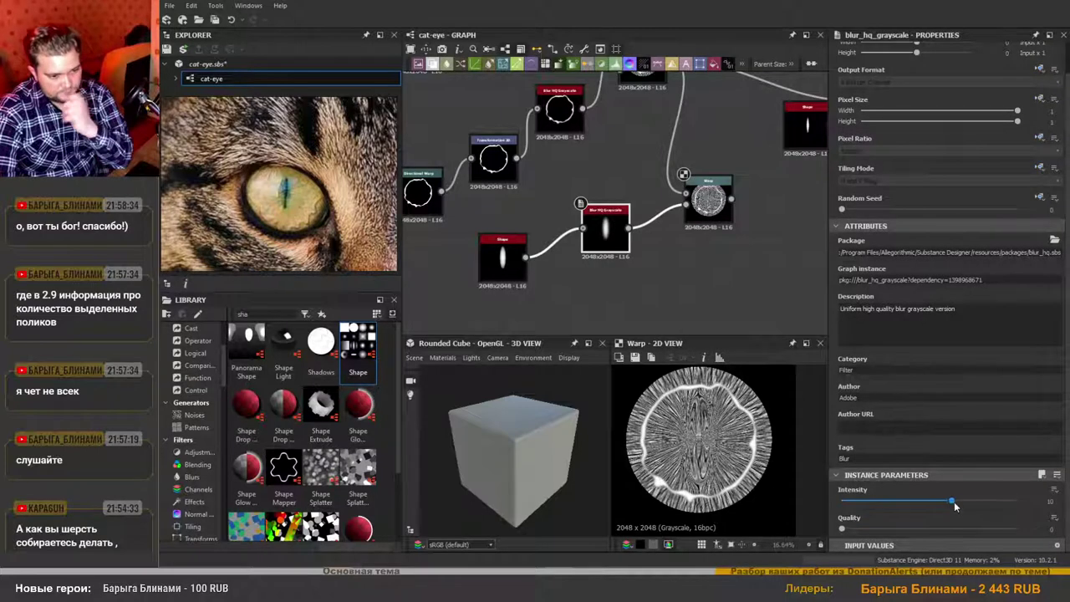
drag(954, 503, 1016, 502)
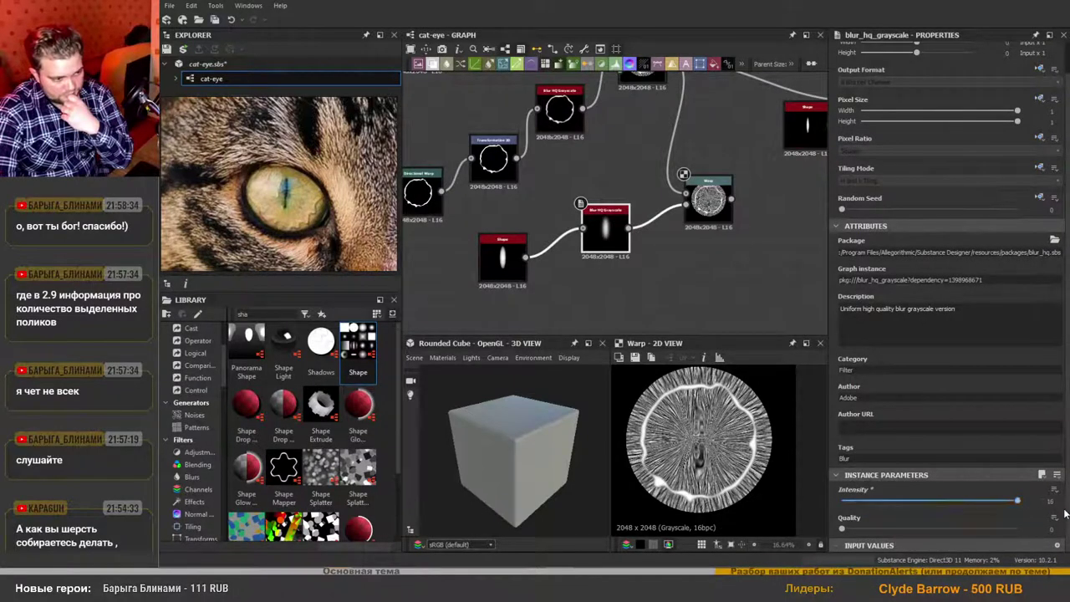
Move the Warp away from the blur, insert an Invert Grayscale node between them, and preview the Warp.
click(709, 201)
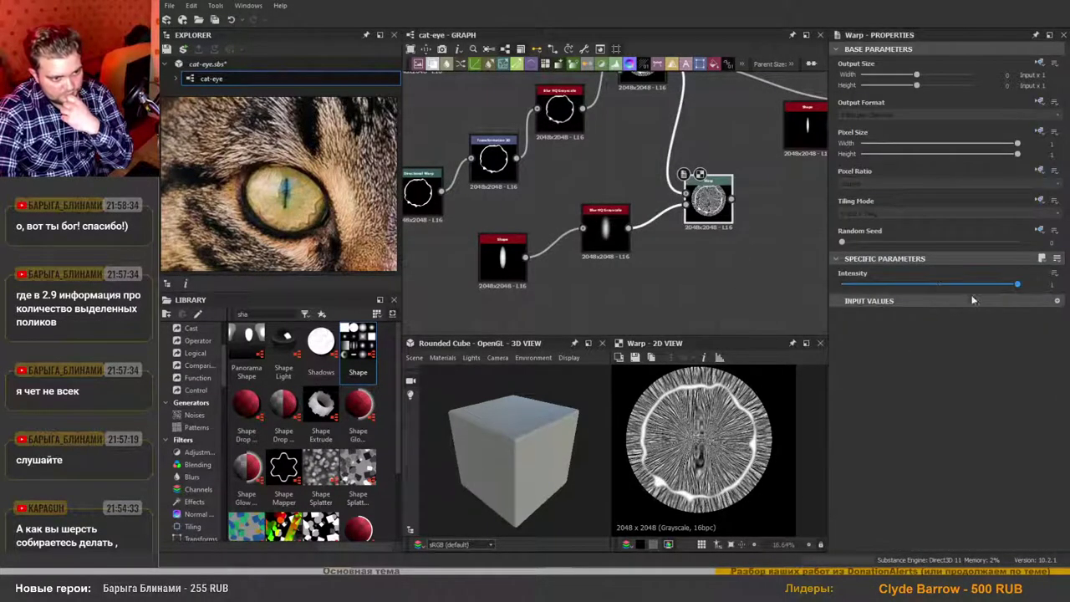
drag(1017, 286, 1041, 310)
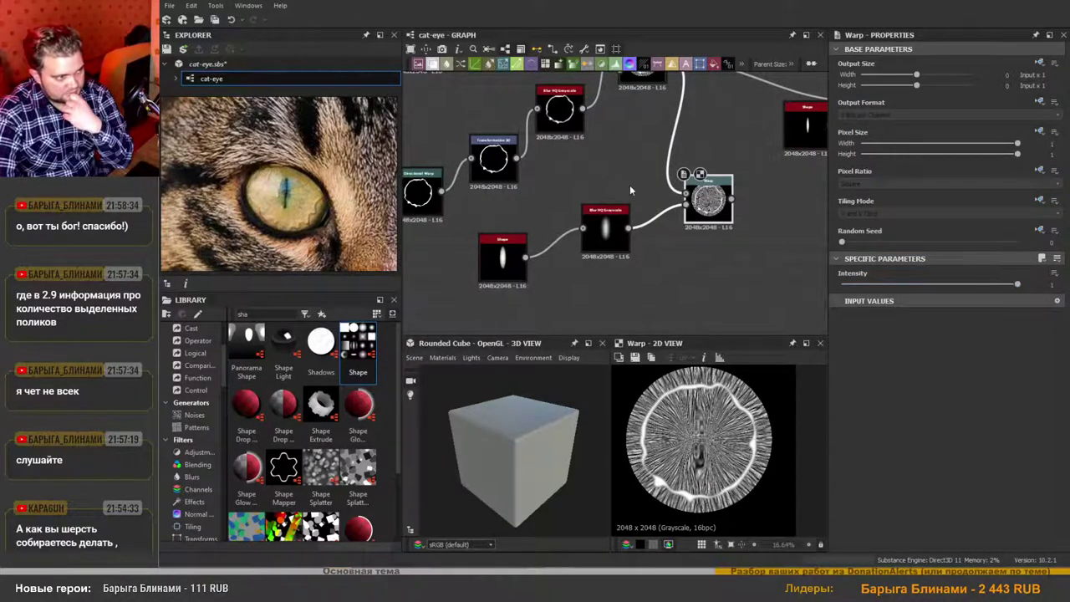
drag(709, 205, 791, 213)
key(space)
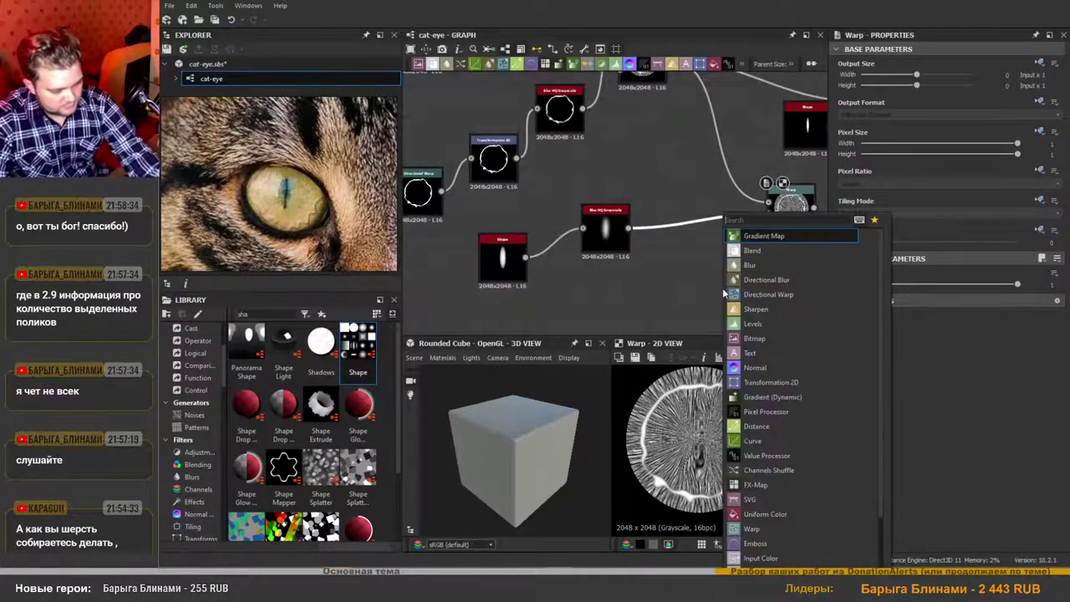
text(in)
click(768, 279)
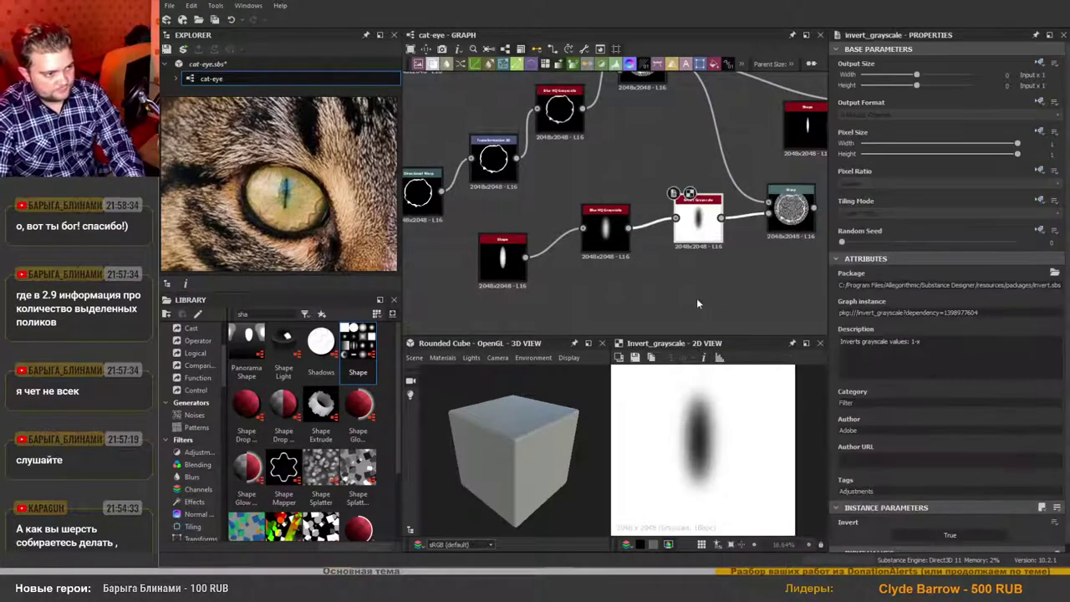
middle_drag(730, 299, 673, 311)
double_click(732, 220)
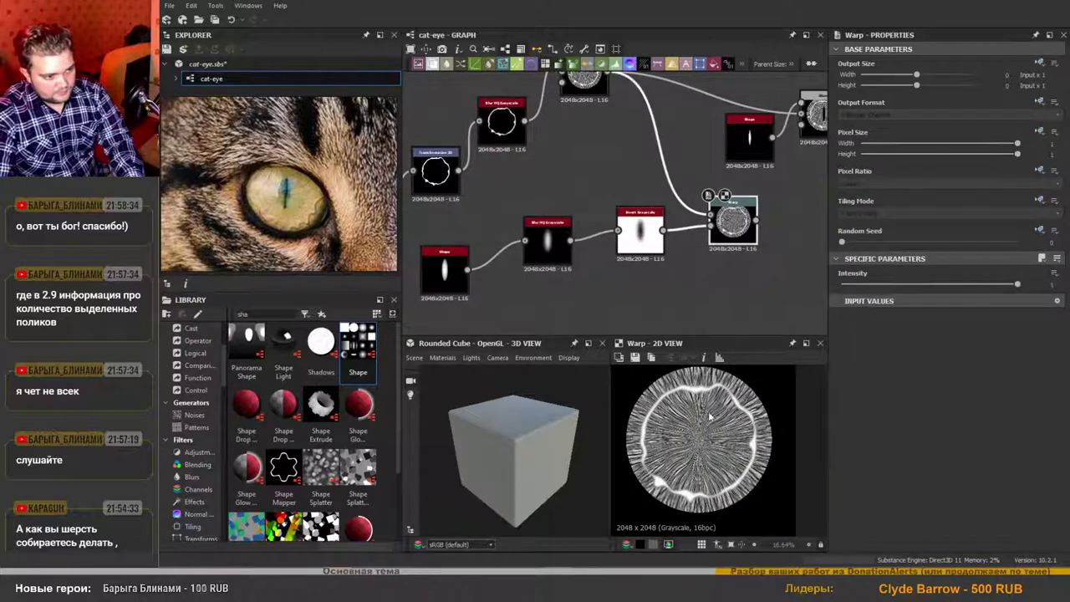
Connect the Warp's output to the pupil Blend's background in place of the ring-and-fibre Blend, and preview the pupil Blend.
scroll(704, 417, up, 3)
scroll(703, 422, down, 3)
scroll(702, 428, up, 1)
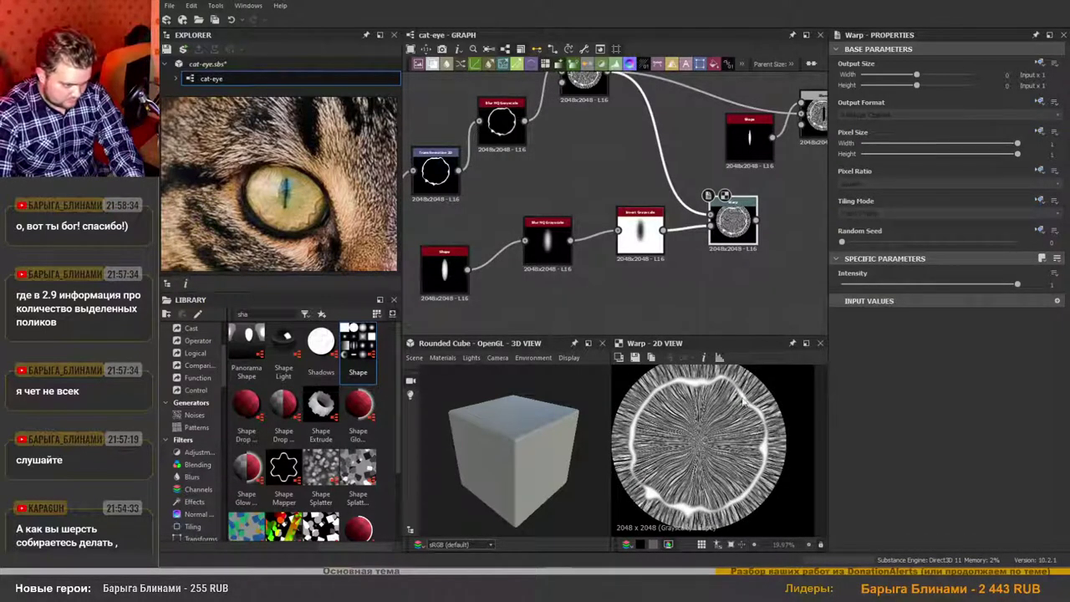
scroll(653, 260, down, 2)
scroll(662, 269, up, 2)
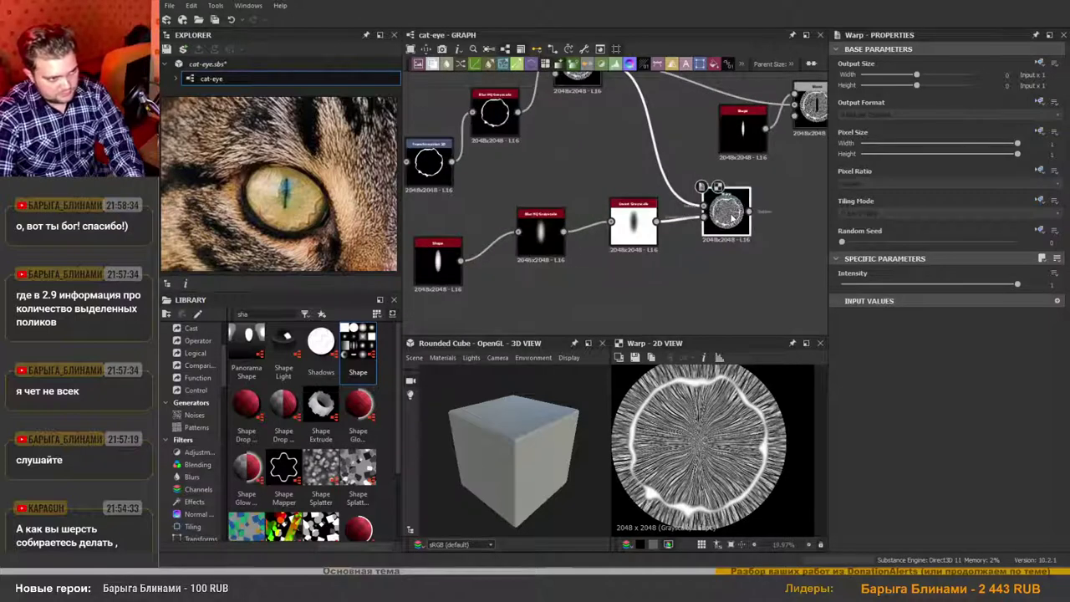
middle_drag(739, 219, 720, 253)
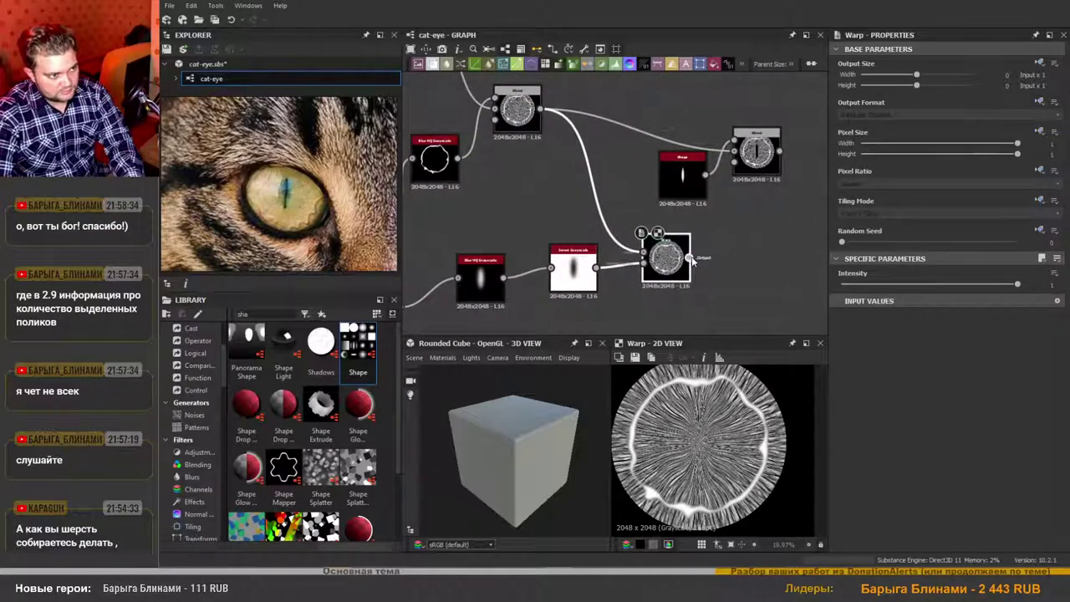
drag(724, 159, 734, 152)
double_click(756, 155)
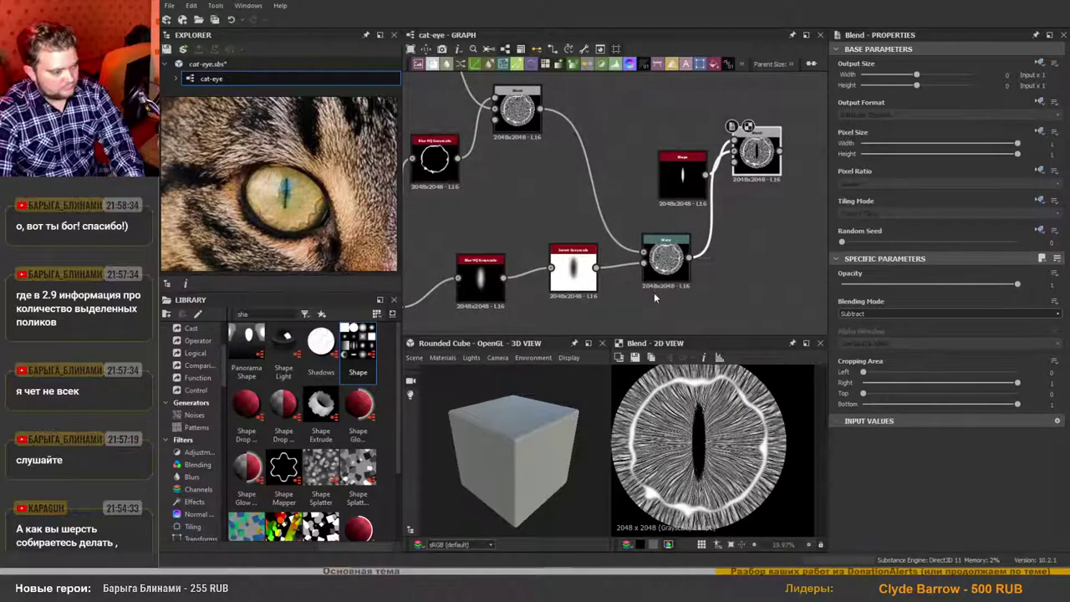
Set the Intensity of the Blur HQ Grayscale feeding the Invert node to 17.9 while previewing the pupil Blend.
middle_drag(619, 310, 680, 260)
drag(634, 219, 627, 219)
click(541, 224)
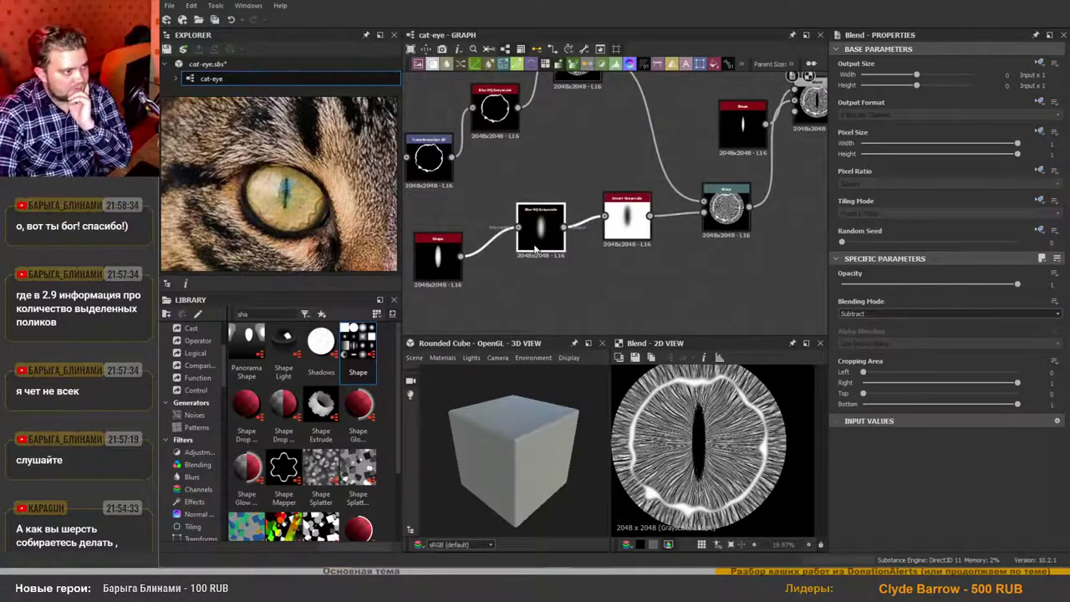
scroll(914, 399, down, 1)
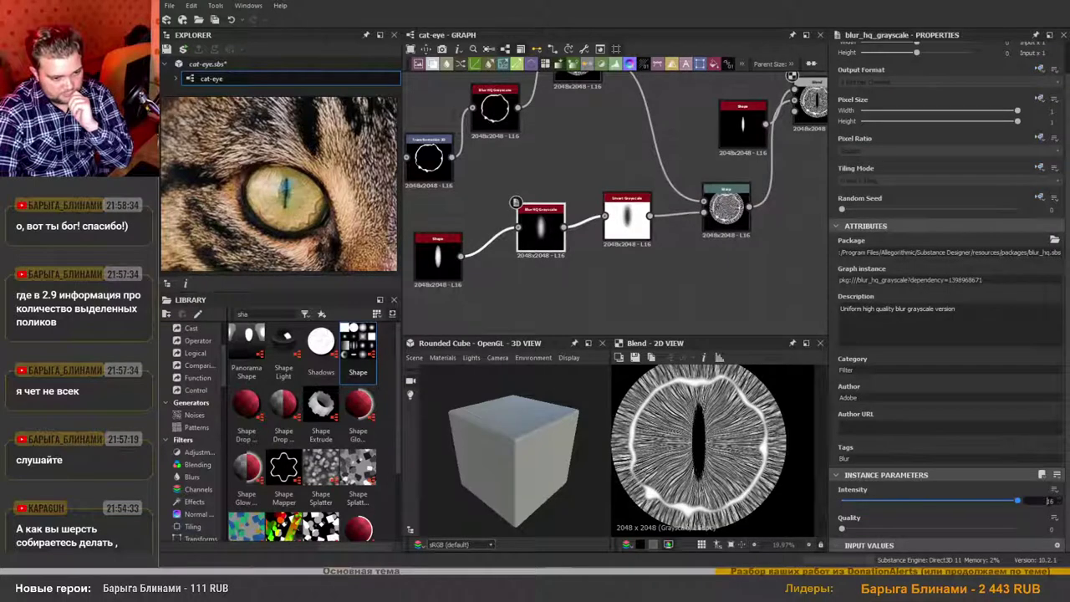
mouse_move(930, 501)
mouse_down()
mouse_move(888, 513)
mouse_move(941, 518)
mouse_up()
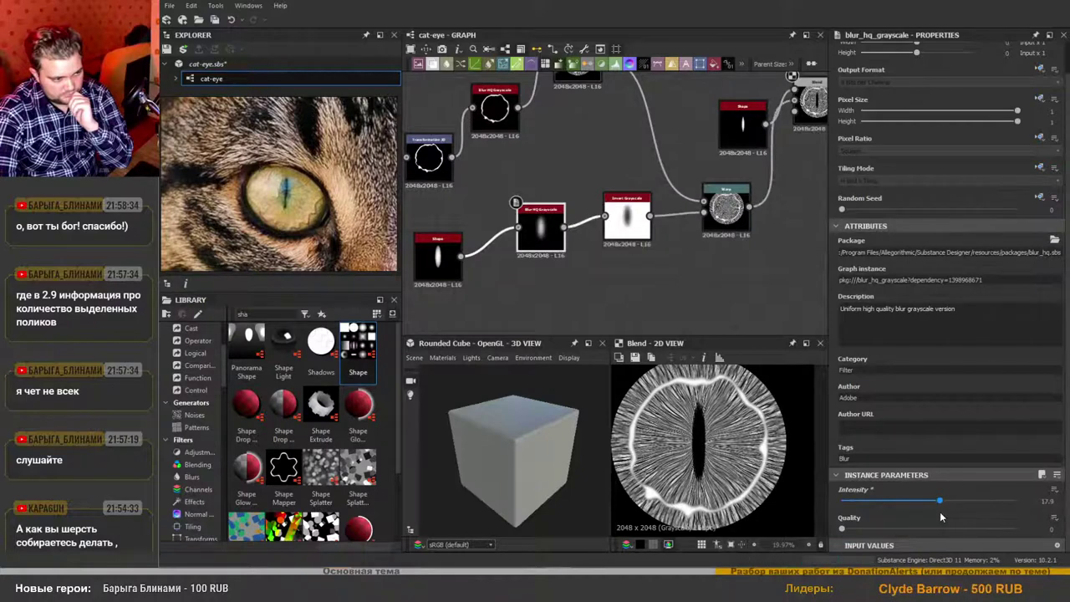
Move the Warp between the ring-and-fibre Blend and the pupil Blend, and shift the ring-and-fibre Blend above it.
scroll(644, 238, down, 3)
middle_drag(650, 231, 648, 252)
scroll(661, 243, up, 3)
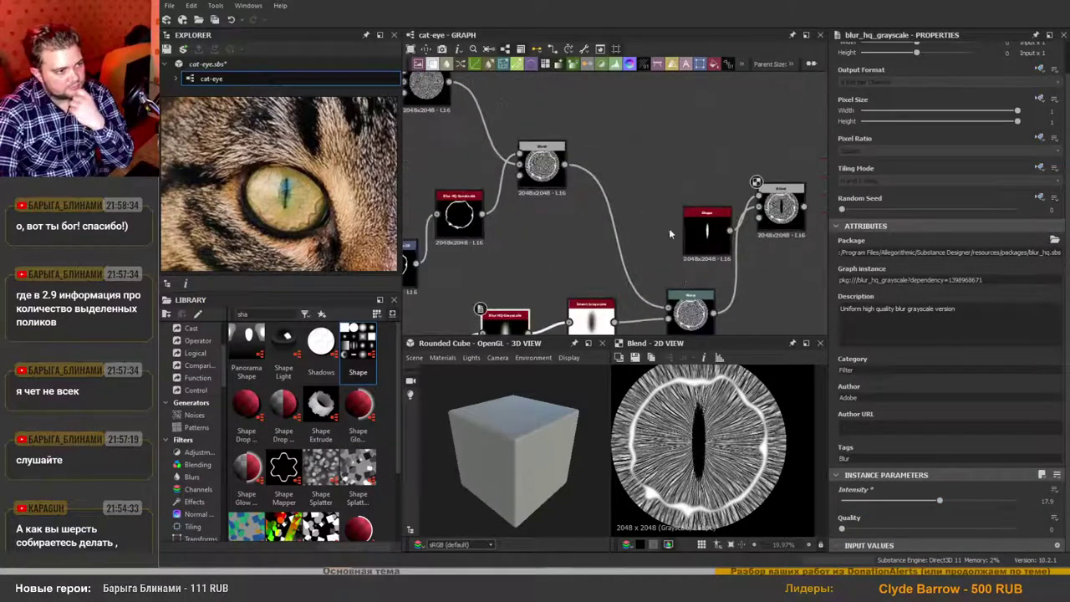
drag(689, 313, 622, 214)
scroll(602, 179, down, 1)
middle_drag(515, 152, 546, 165)
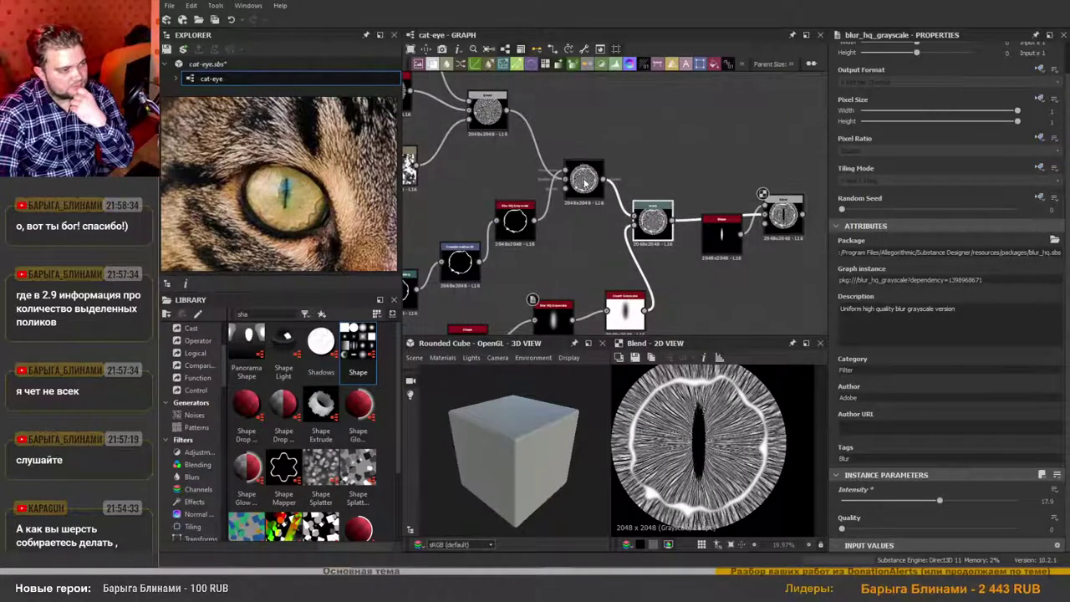
drag(587, 182, 642, 155)
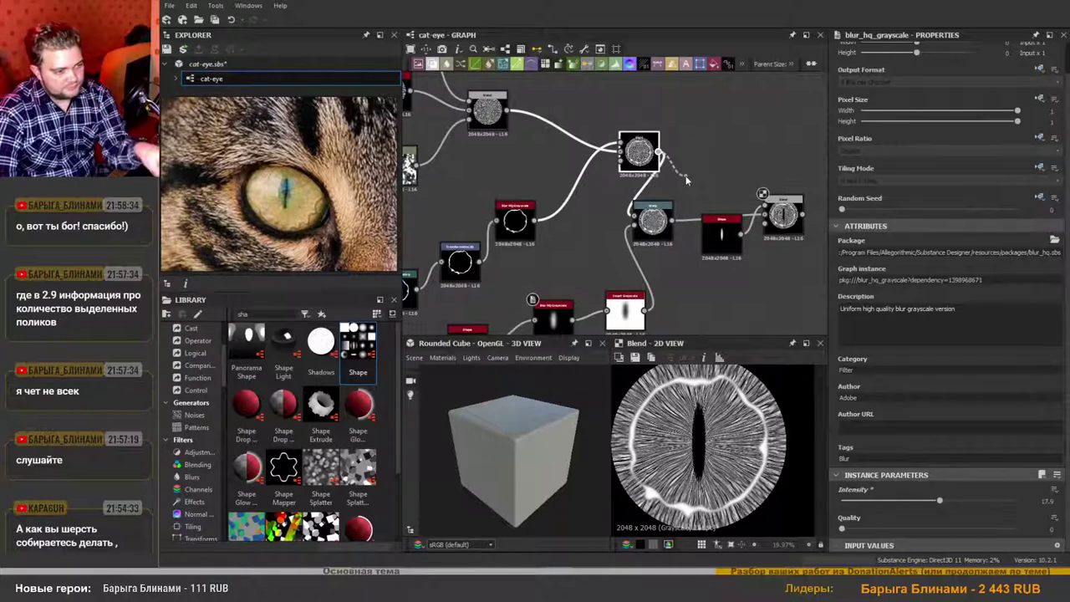
Rewire the nodes so the fibre Blend feeds the Warp, the Warp feeds the ring Blend, and the ring Blend feeds the pupil Blend.
drag(690, 180, 761, 214)
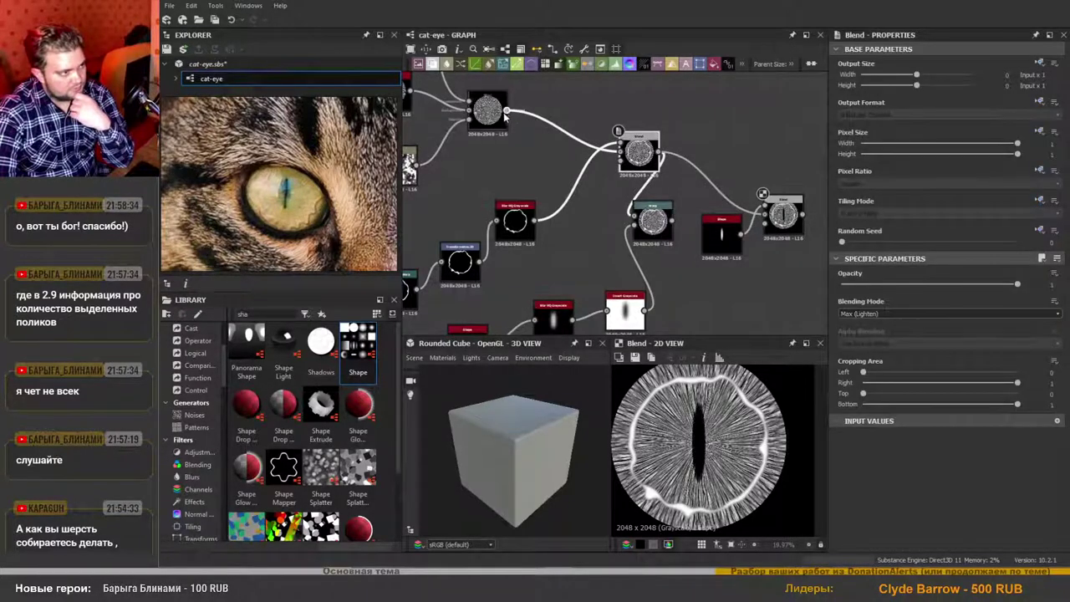
drag(587, 211, 633, 217)
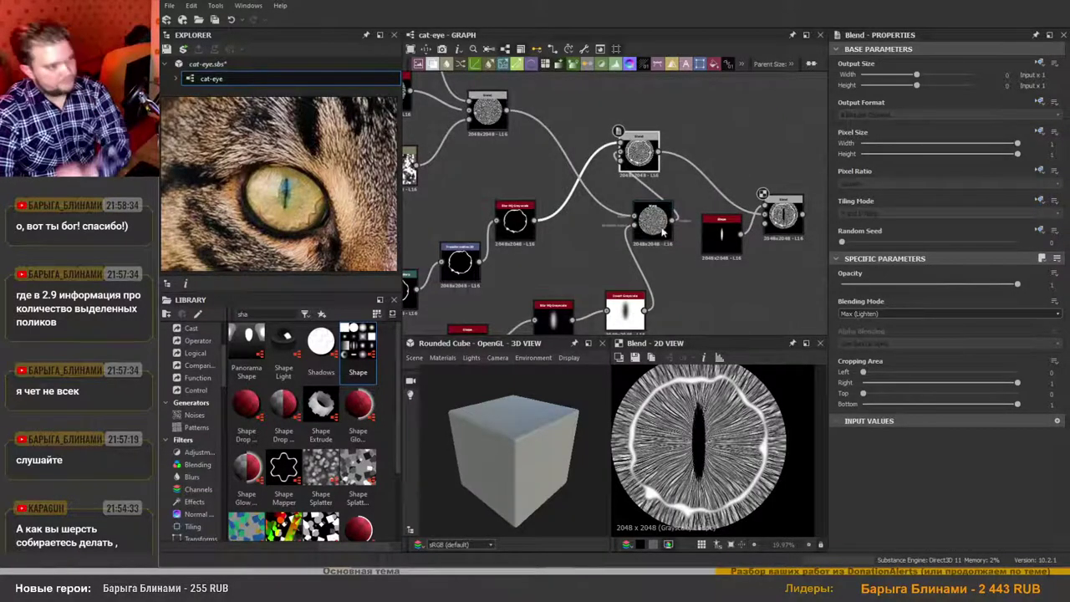
scroll(661, 228, down, 1)
drag(661, 223, 626, 244)
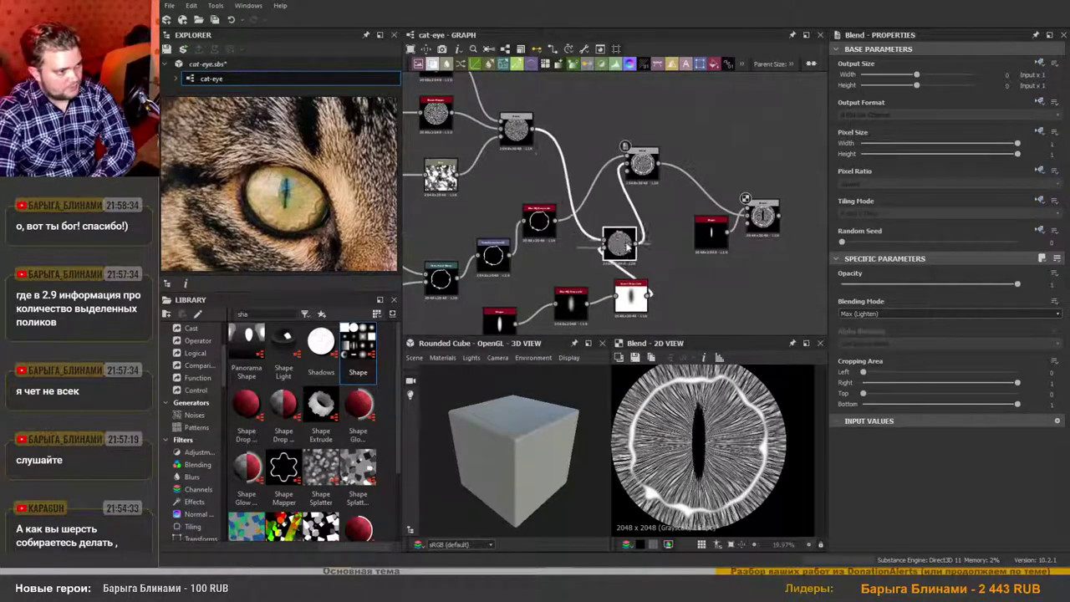
Select all the eye pattern nodes, excluding the material outputs, and dock them to compact the graph.
scroll(610, 226, down, 4)
scroll(597, 208, up, 2)
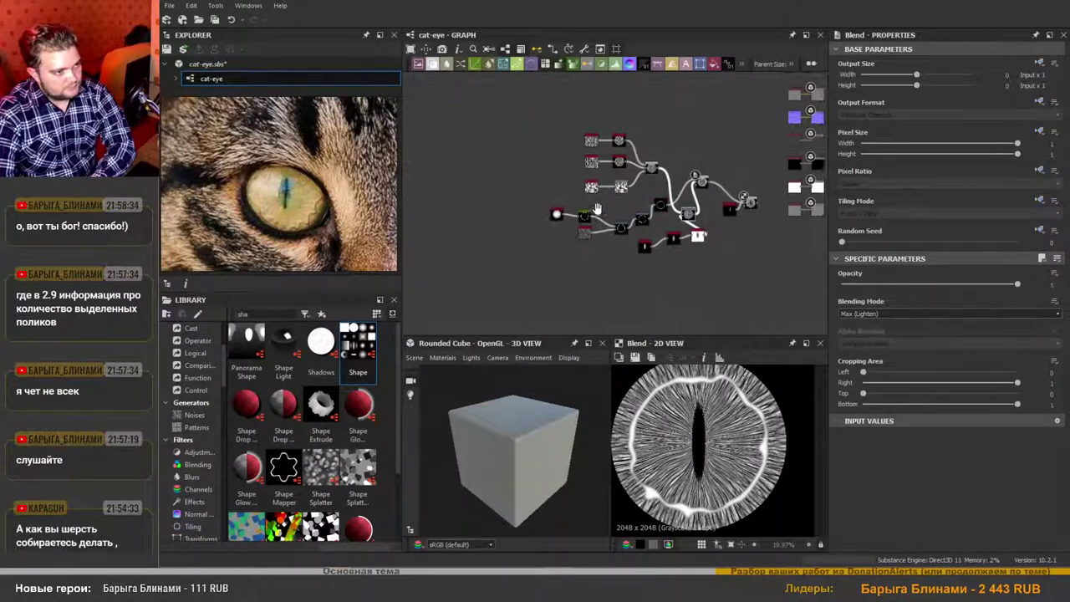
middle_drag(597, 208, 521, 213)
scroll(565, 214, up, 3)
scroll(609, 255, down, 2)
scroll(571, 215, up, 1)
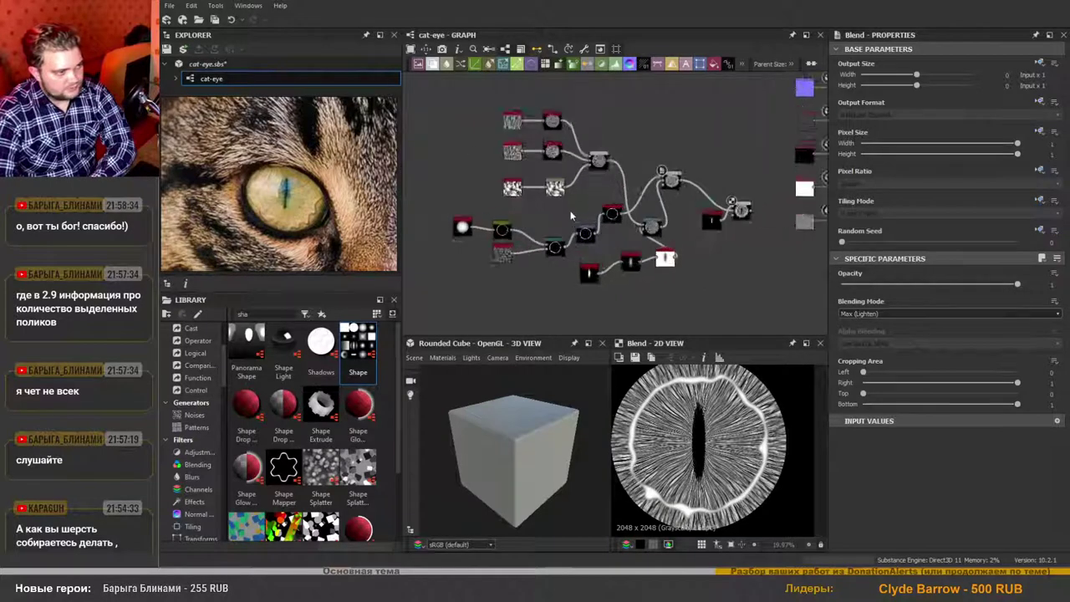
scroll(571, 215, down, 1)
drag(458, 121, 707, 284)
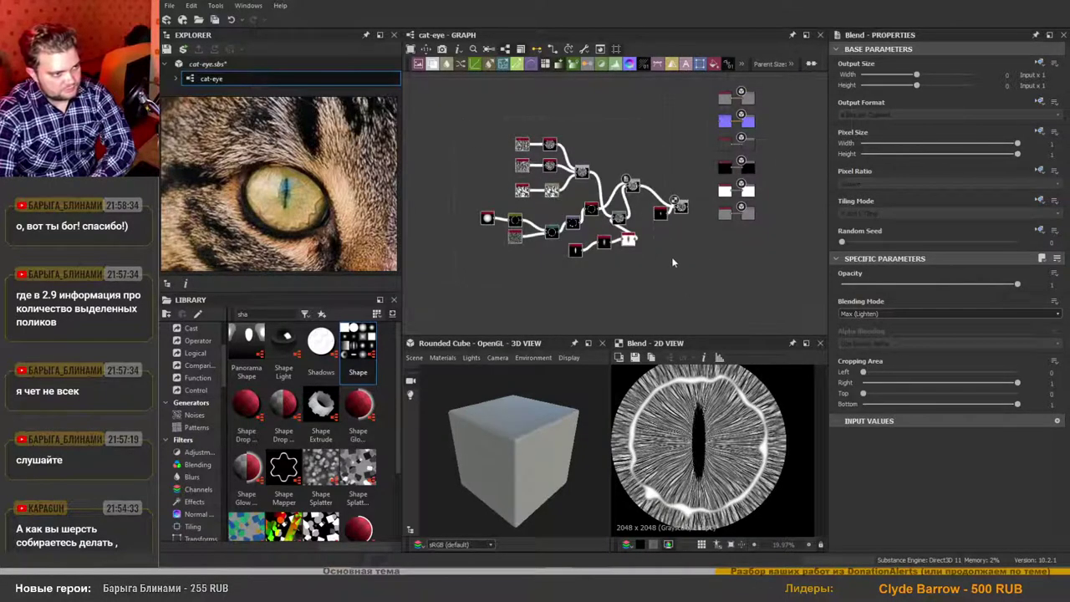
scroll(645, 211, up, 1)
key(d)
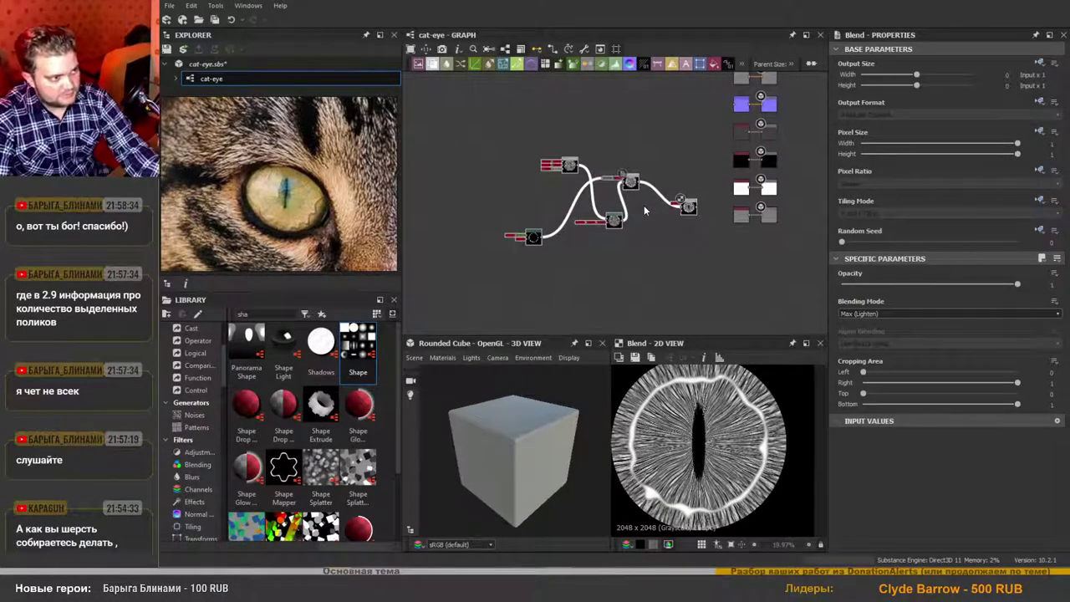
Move the ring's Directional Warp up beside the fibre Blend and place the fibre Blend below it.
scroll(637, 214, up, 3)
scroll(548, 184, down, 3)
scroll(510, 154, up, 2)
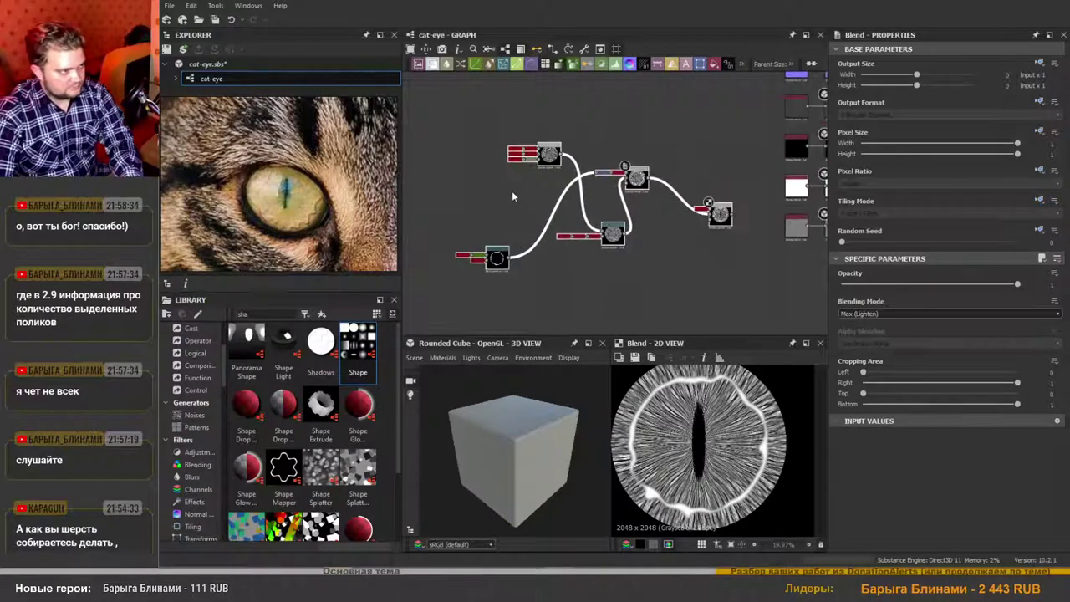
scroll(529, 189, up, 4)
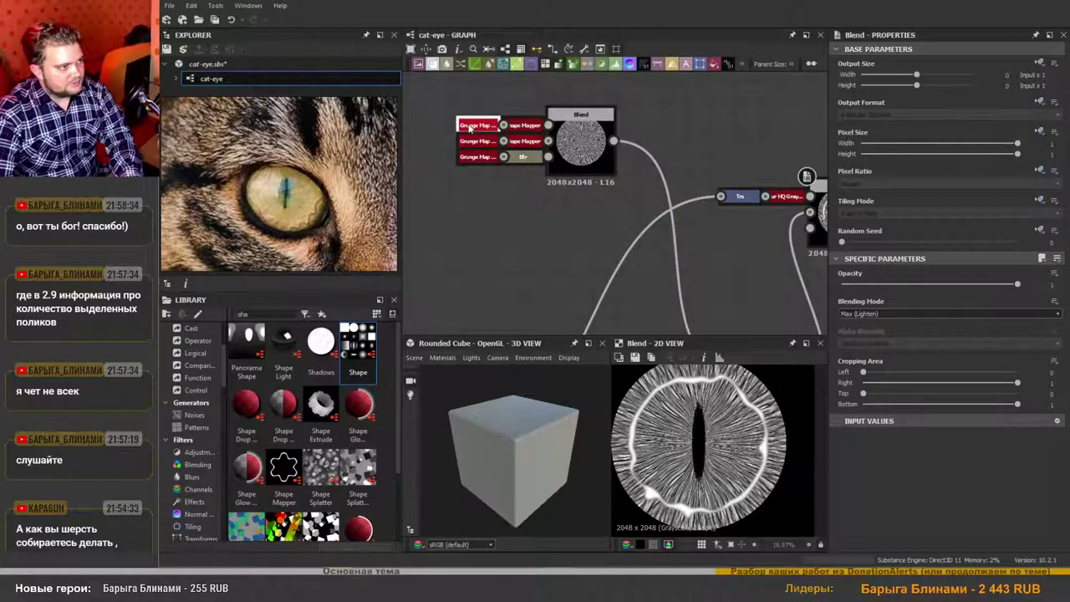
scroll(493, 201, down, 5)
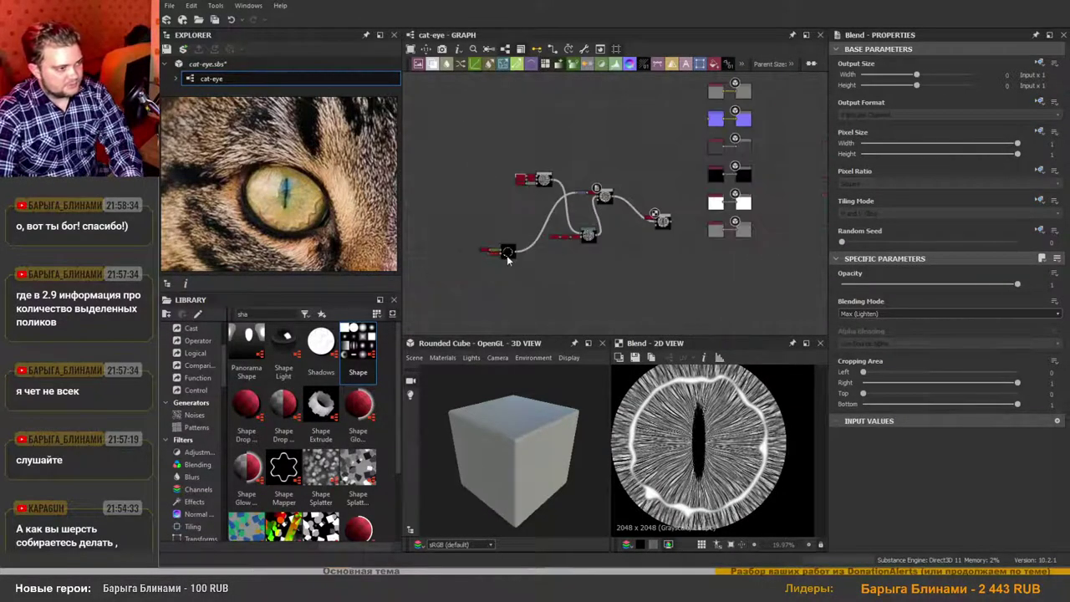
scroll(508, 258, up, 3)
drag(514, 239, 527, 177)
scroll(473, 171, up, 4)
scroll(565, 176, down, 3)
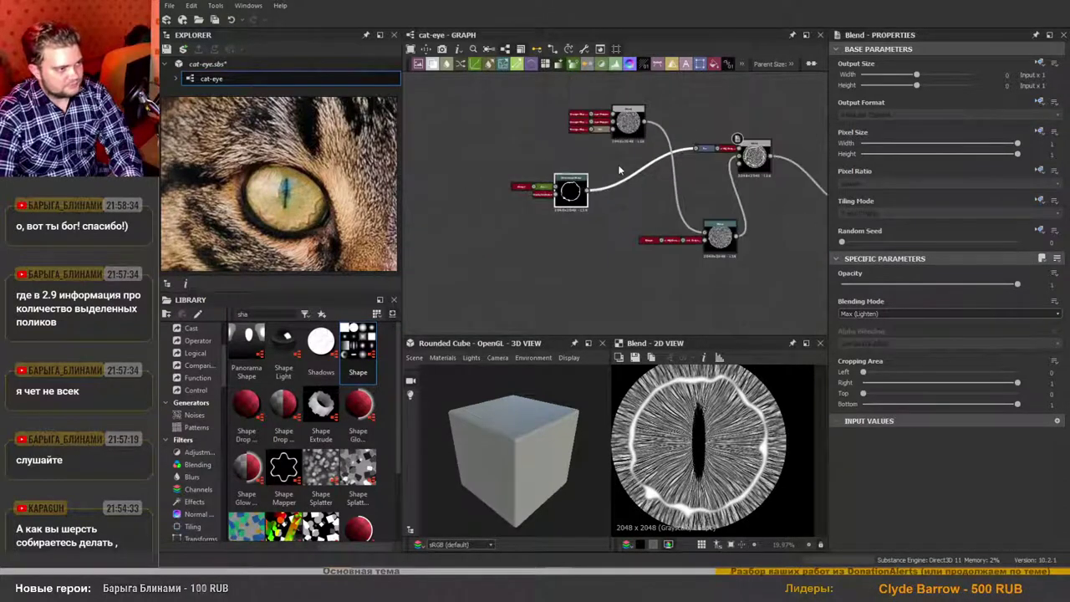
middle_drag(611, 166, 585, 192)
drag(610, 158, 541, 273)
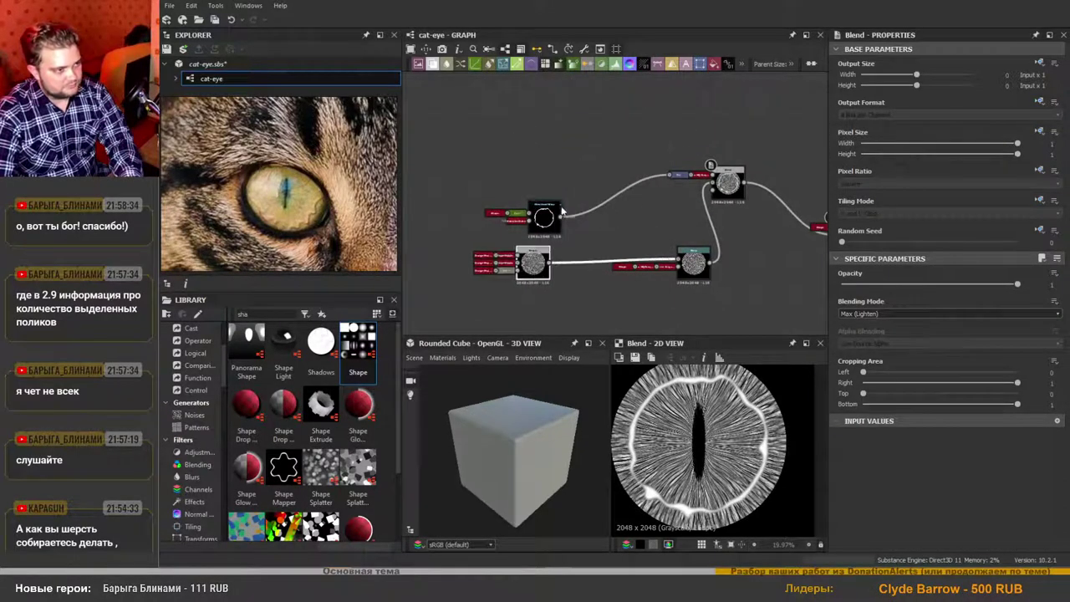
Raise the ring's Directional Warp above the fibre Blend and bring the Warp and ring Blend closer to untangle the connections.
drag(540, 217, 503, 127)
scroll(565, 200, down, 2)
drag(543, 249, 509, 217)
scroll(652, 245, up, 2)
drag(652, 242, 547, 245)
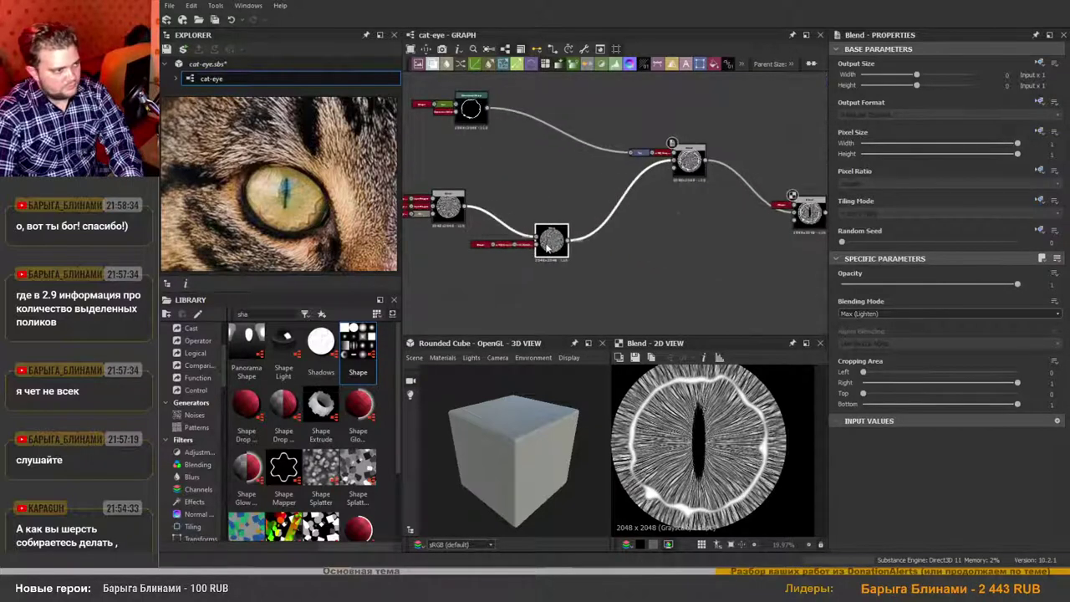
drag(690, 165, 631, 199)
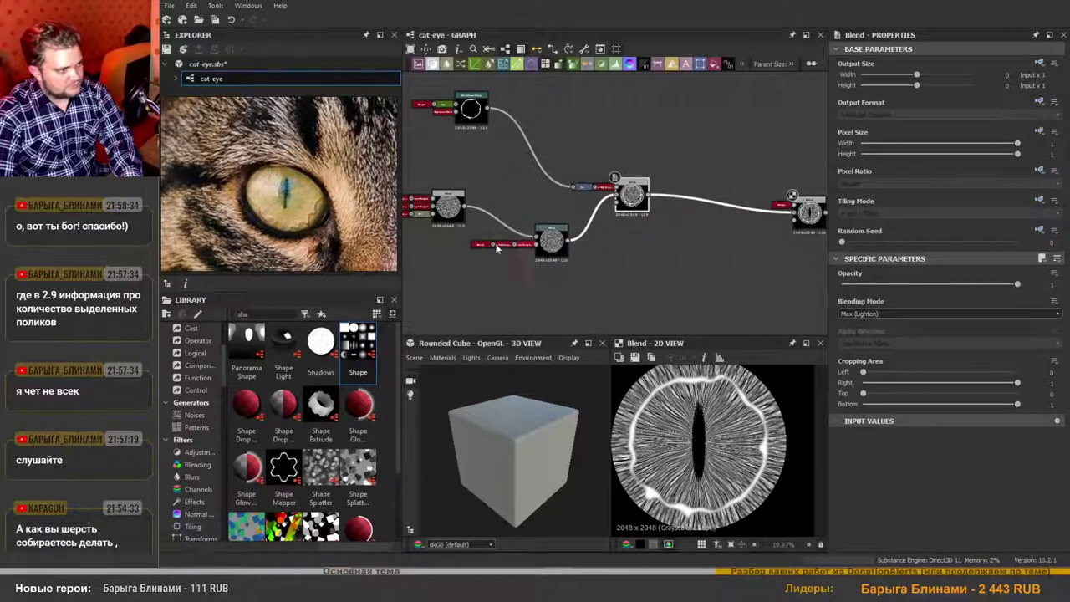
scroll(595, 238, down, 1)
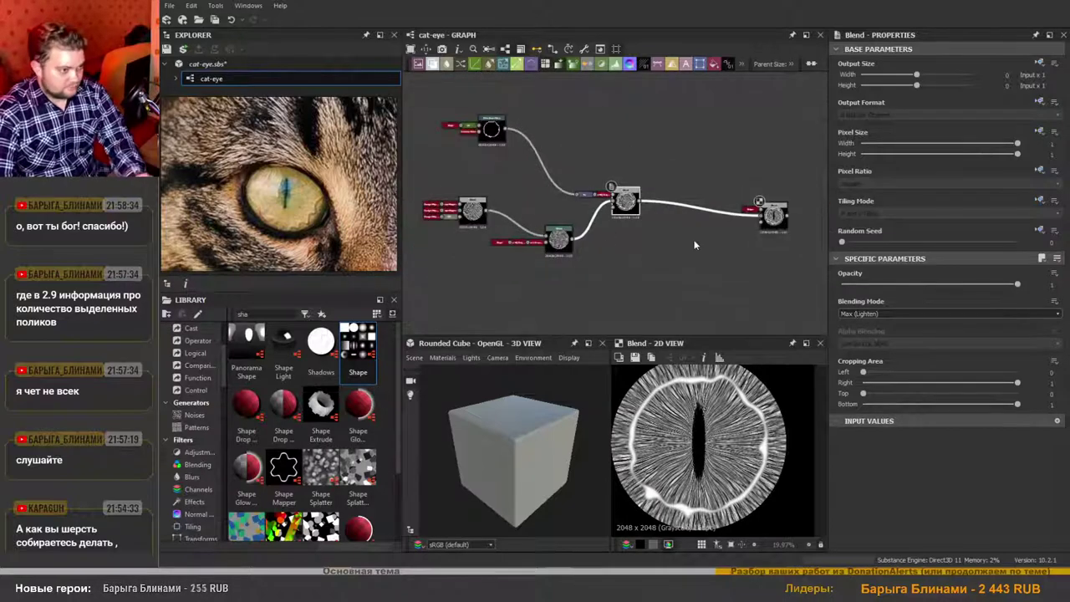
Move the pupil Blend away from the material outputs to sit close beside and slightly below the ring Blend.
middle_drag(677, 281, 663, 281)
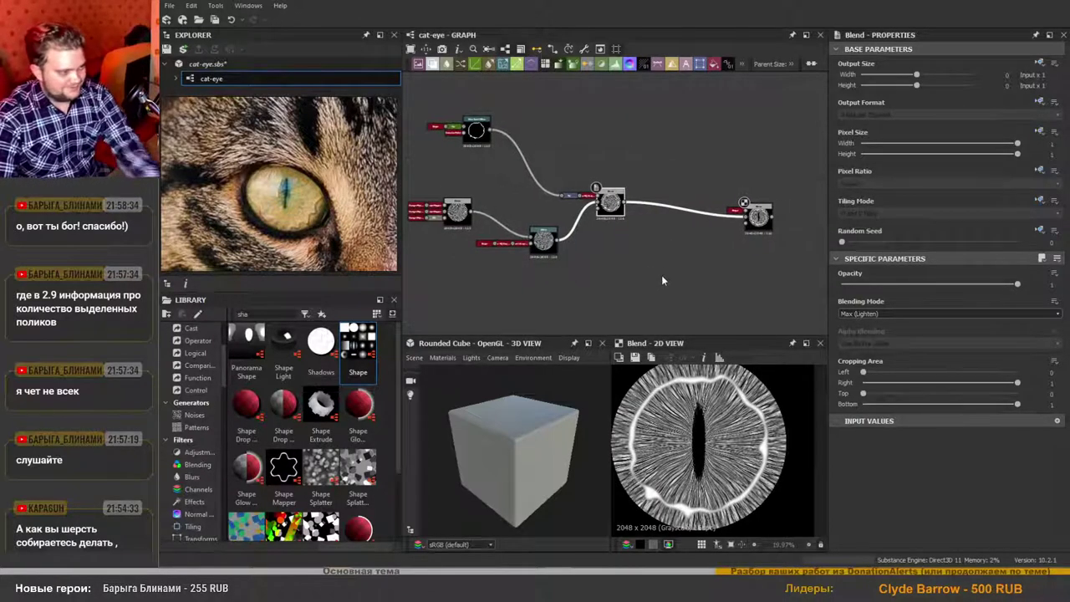
scroll(710, 247, up, 2)
drag(775, 209, 688, 255)
scroll(543, 227, down, 2)
scroll(542, 228, down, 1)
middle_drag(545, 240, 617, 248)
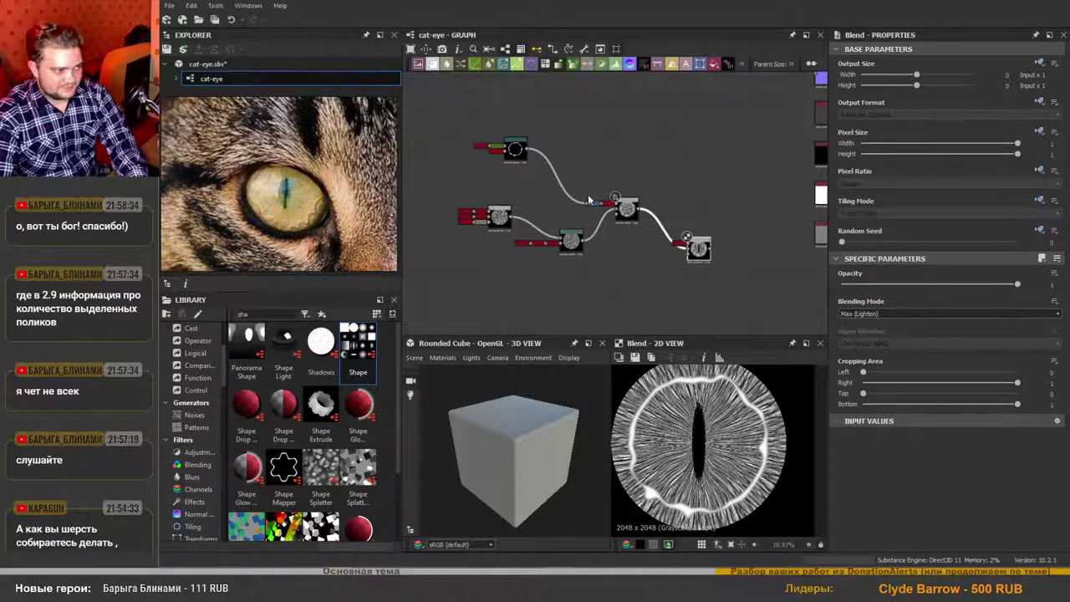
scroll(547, 200, up, 3)
scroll(547, 200, down, 3)
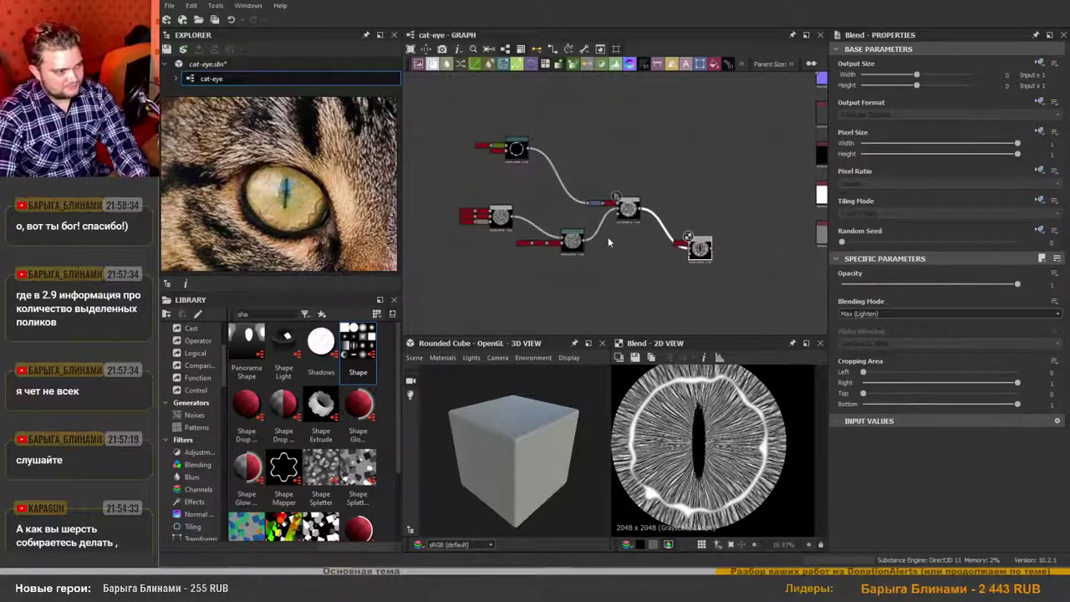
scroll(631, 239, up, 3)
scroll(590, 195, down, 3)
middle_drag(665, 239, 634, 245)
scroll(634, 246, up, 2)
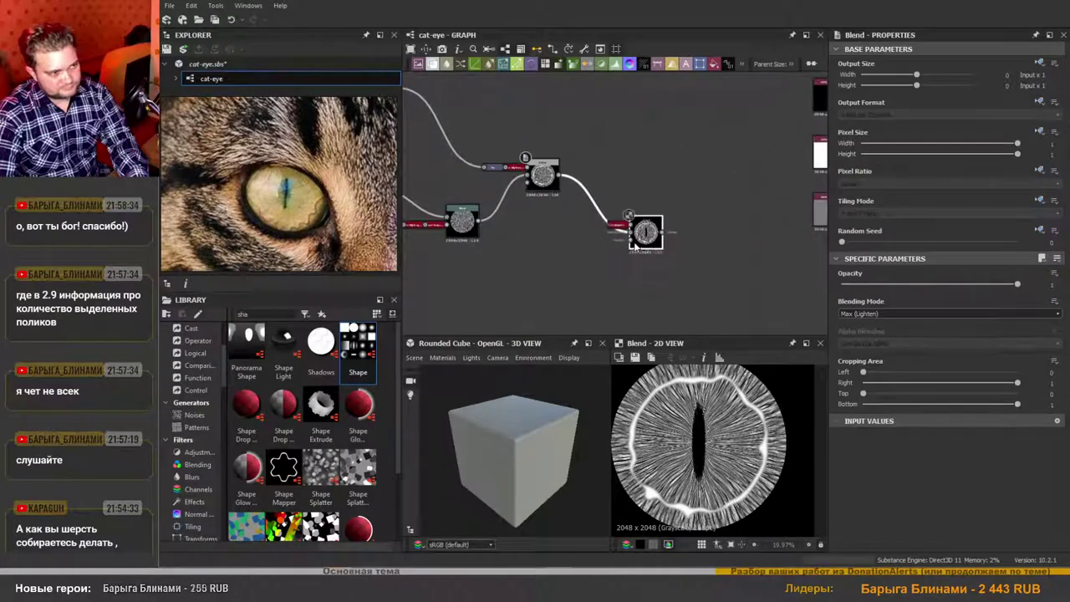
drag(651, 243, 651, 231)
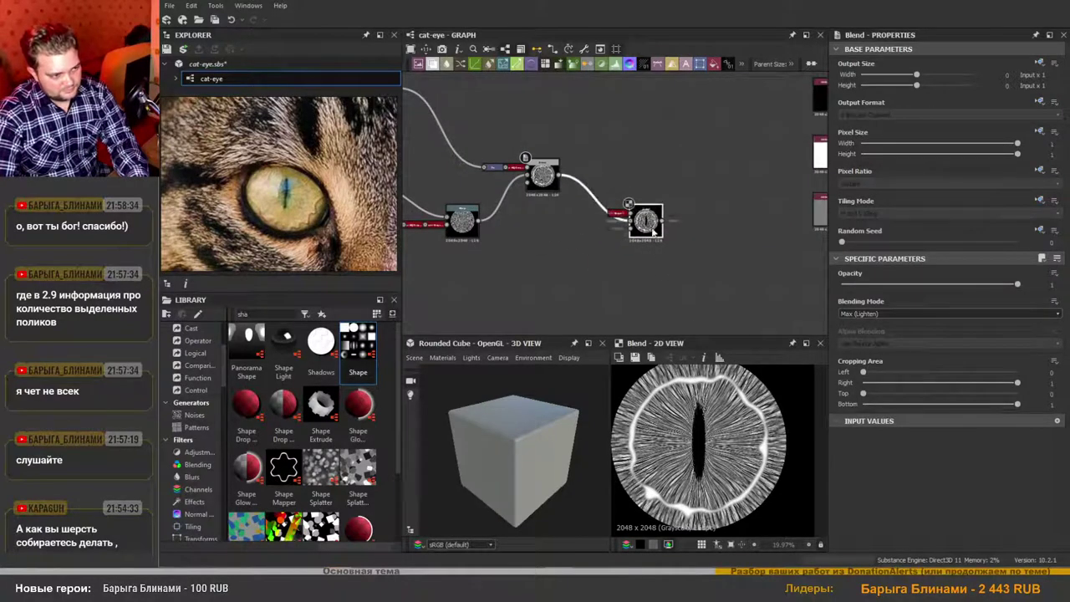
Replace the Uniform Color feeding the topmost (base colour) material output with the pupil Blend's result.
scroll(729, 443, up, 1)
scroll(736, 452, down, 2)
scroll(742, 455, up, 1)
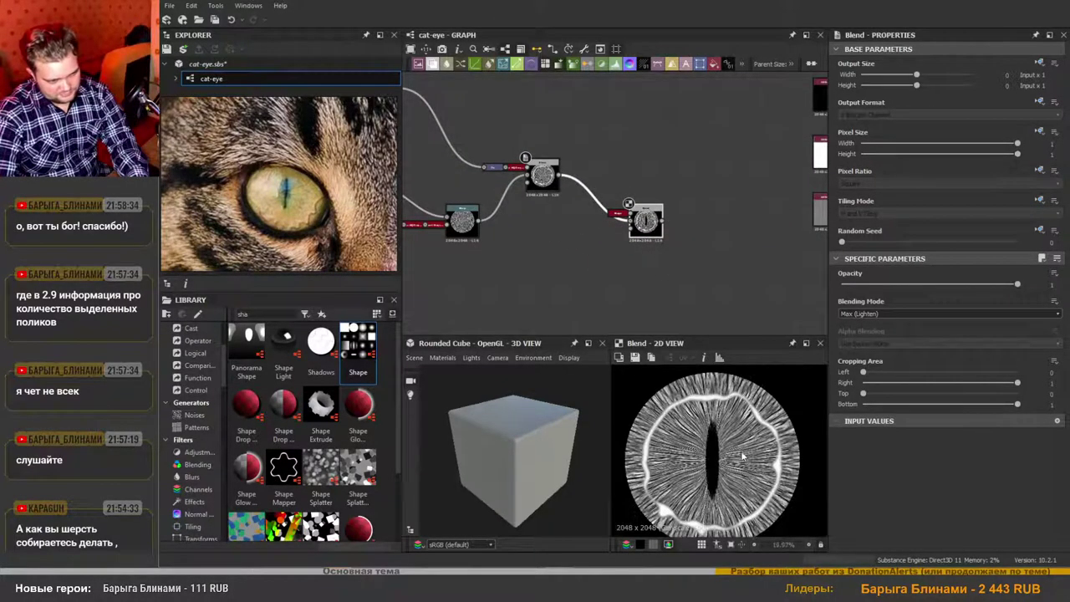
scroll(717, 447, down, 1)
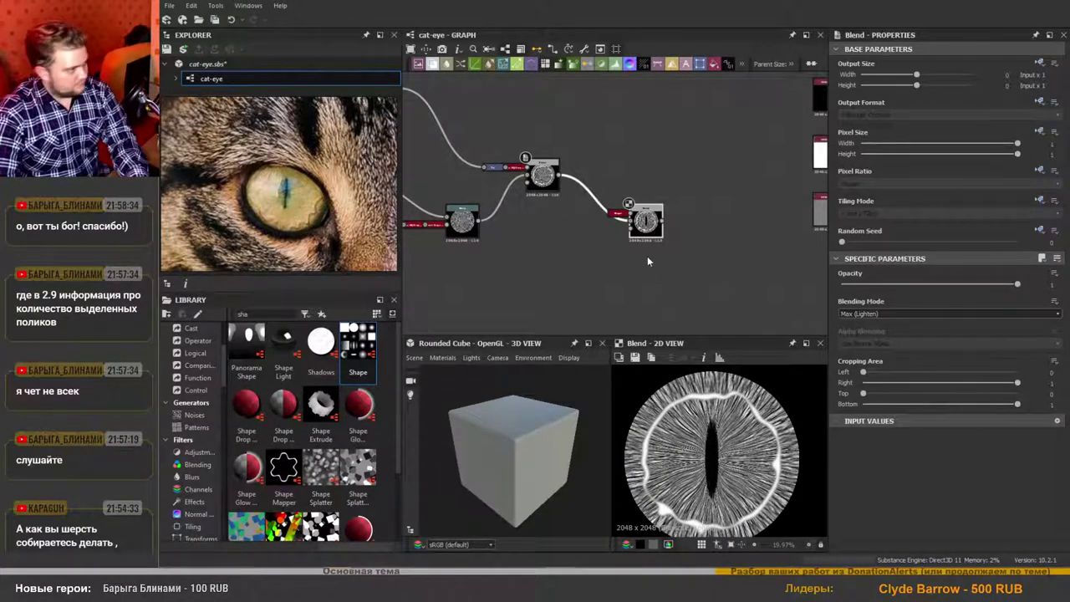
scroll(647, 261, down, 2)
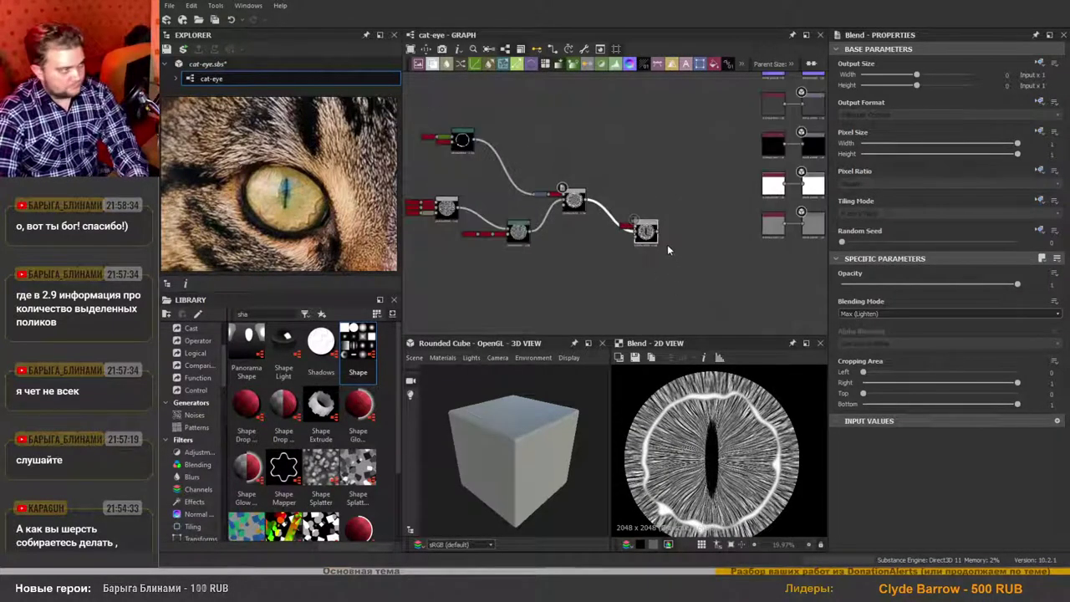
scroll(677, 234, down, 1)
scroll(669, 240, up, 2)
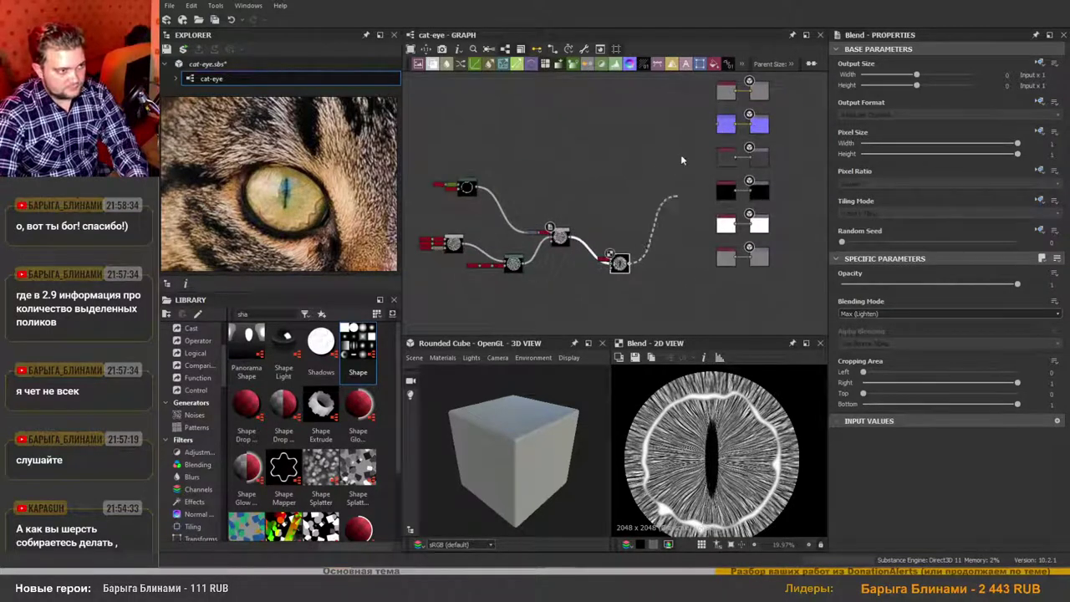
drag(680, 158, 718, 89)
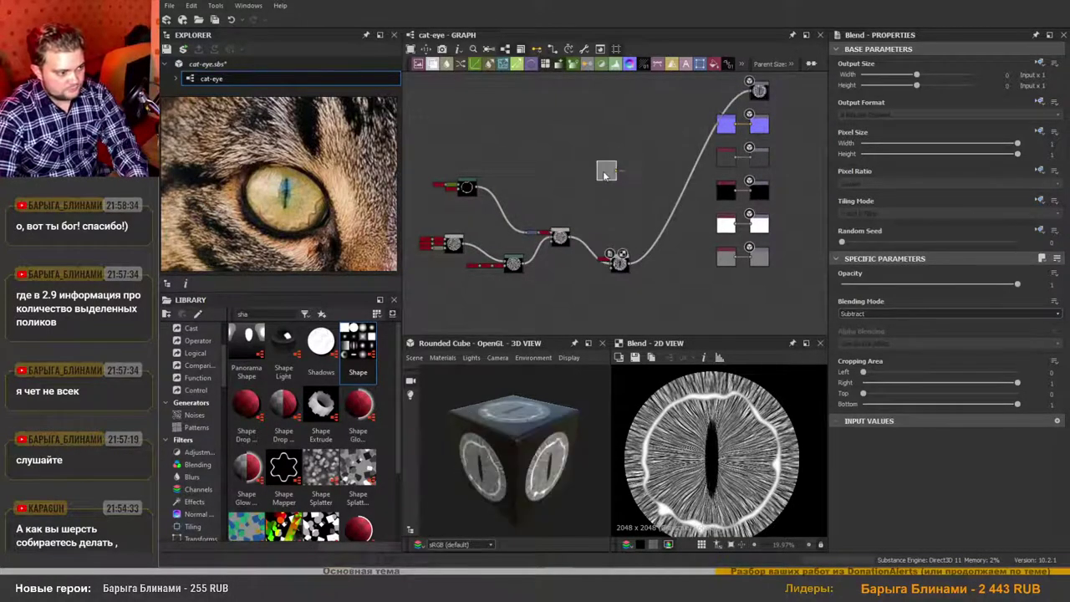
Select all the eye pattern nodes and move them up so they sit level with the upper material outputs.
scroll(610, 179, down, 2)
drag(463, 172, 657, 292)
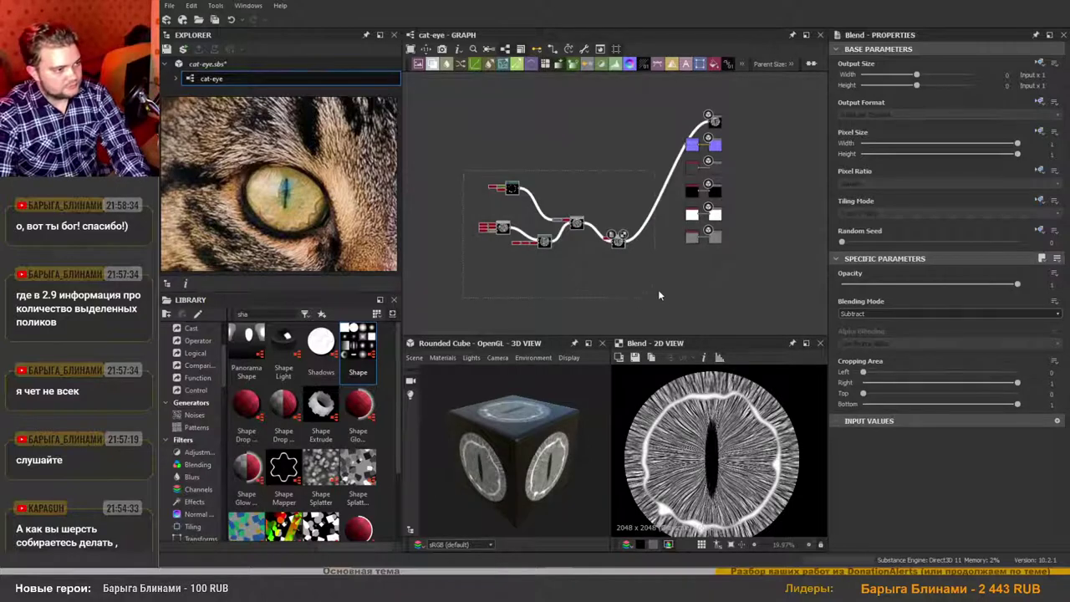
scroll(620, 242, up, 2)
drag(624, 250, 624, 210)
scroll(620, 172, down, 2)
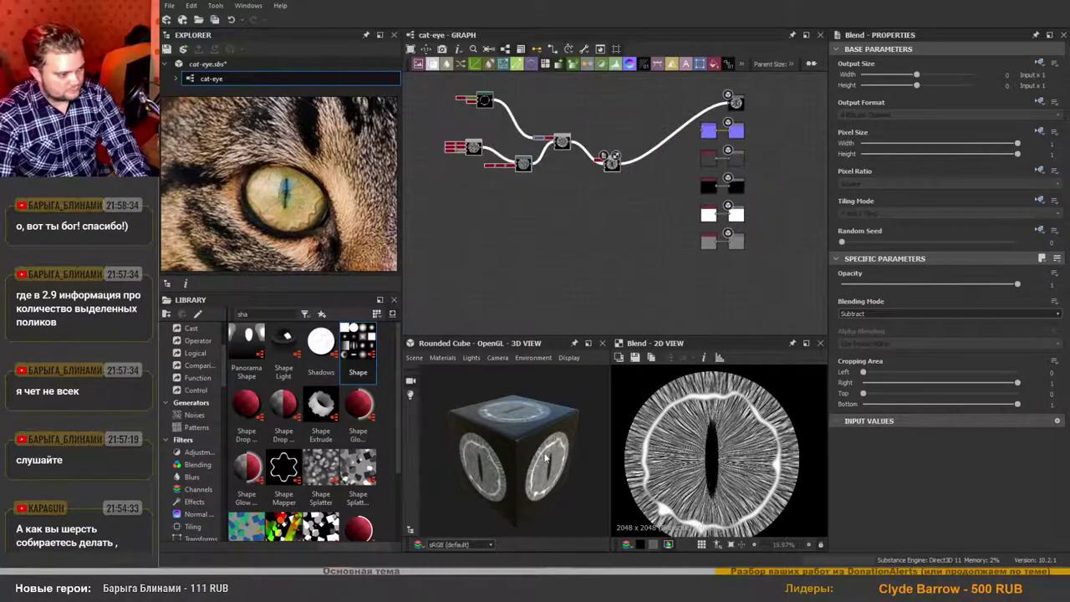
Turn the preview cube to show one face up close and feed the pupil Blend into the Normal node.
drag(535, 428, 479, 424)
scroll(479, 424, up, 3)
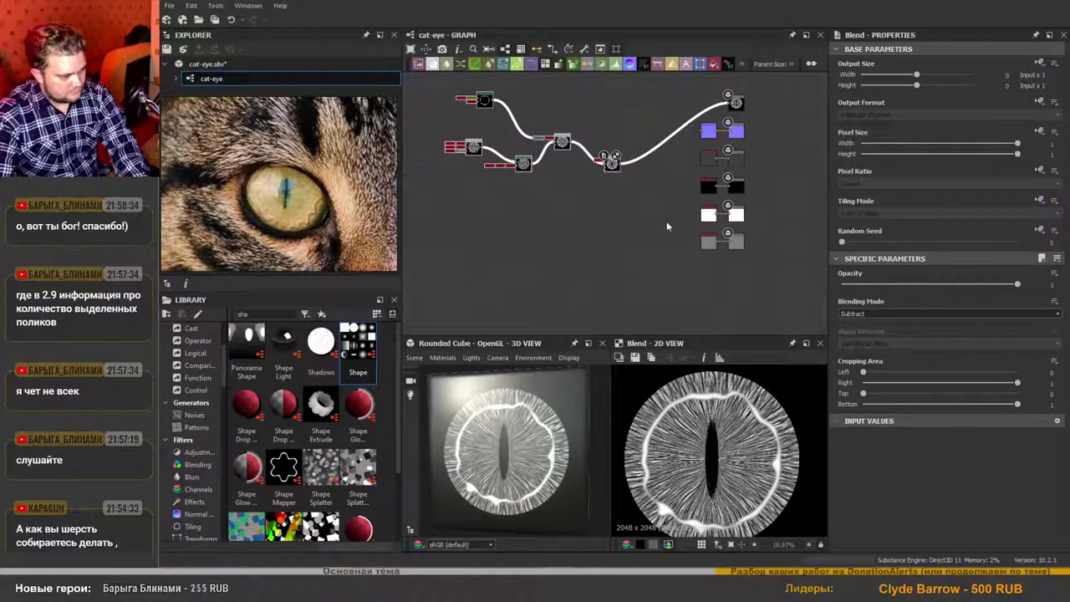
scroll(670, 218, up, 2)
scroll(667, 224, up, 2)
middle_drag(585, 275, 727, 208)
drag(572, 243, 792, 170)
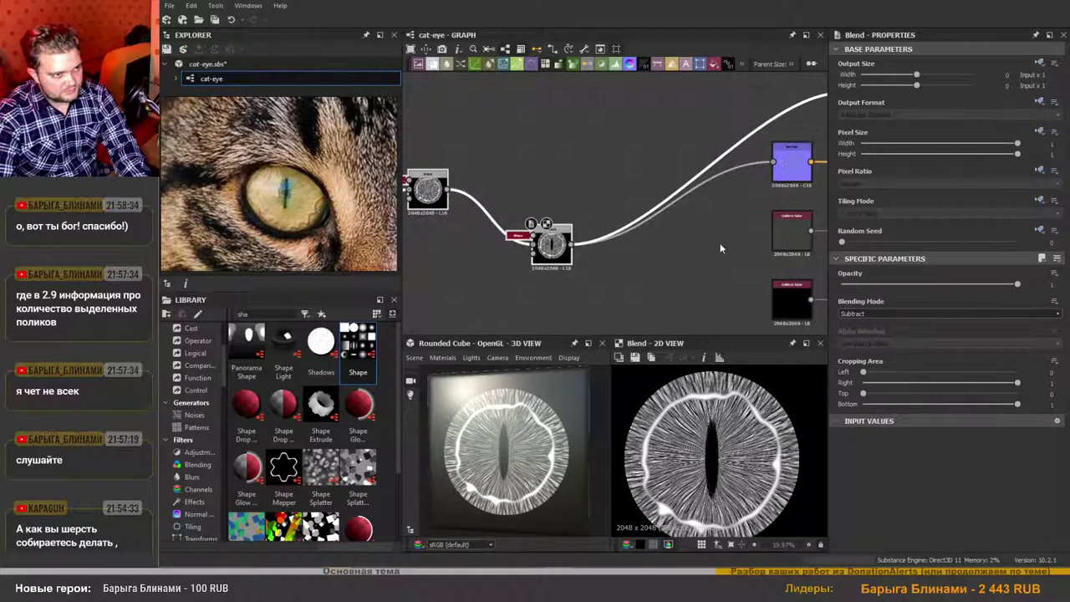
Preview the Normal node's map and examine the eye relief on the cube's face under different angles.
middle_drag(792, 170, 770, 170)
double_click(770, 170)
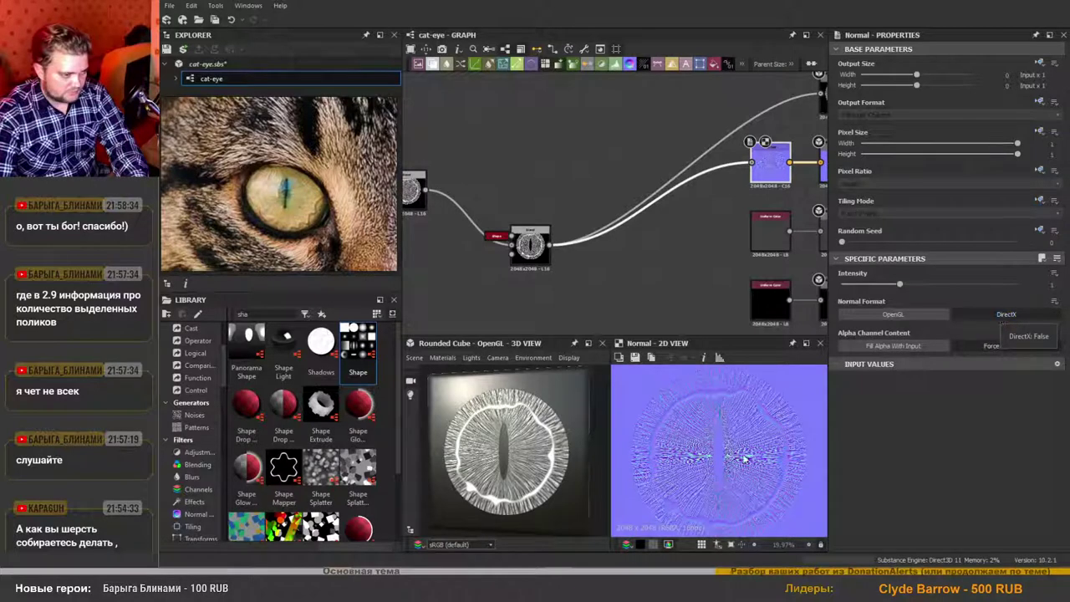
mouse_move(502, 468)
mouse_down()
mouse_move(491, 444)
mouse_move(493, 460)
mouse_move(522, 460)
mouse_move(489, 468)
mouse_move(495, 449)
mouse_move(503, 466)
mouse_up()
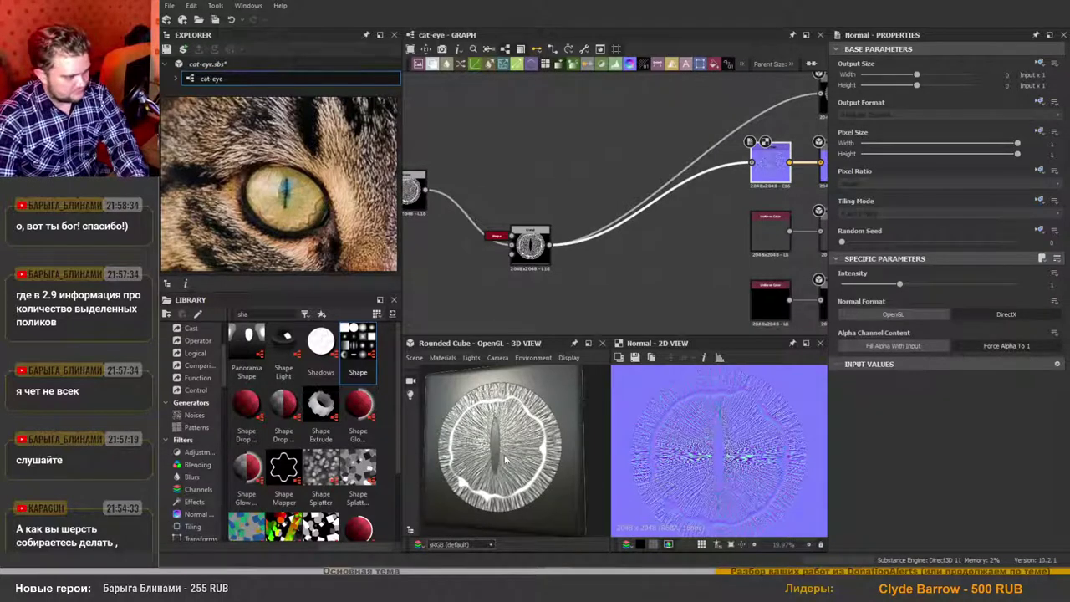
mouse_move(505, 459)
mouse_down()
mouse_move(515, 466)
mouse_move(499, 549)
mouse_move(452, 502)
mouse_move(511, 458)
mouse_up()
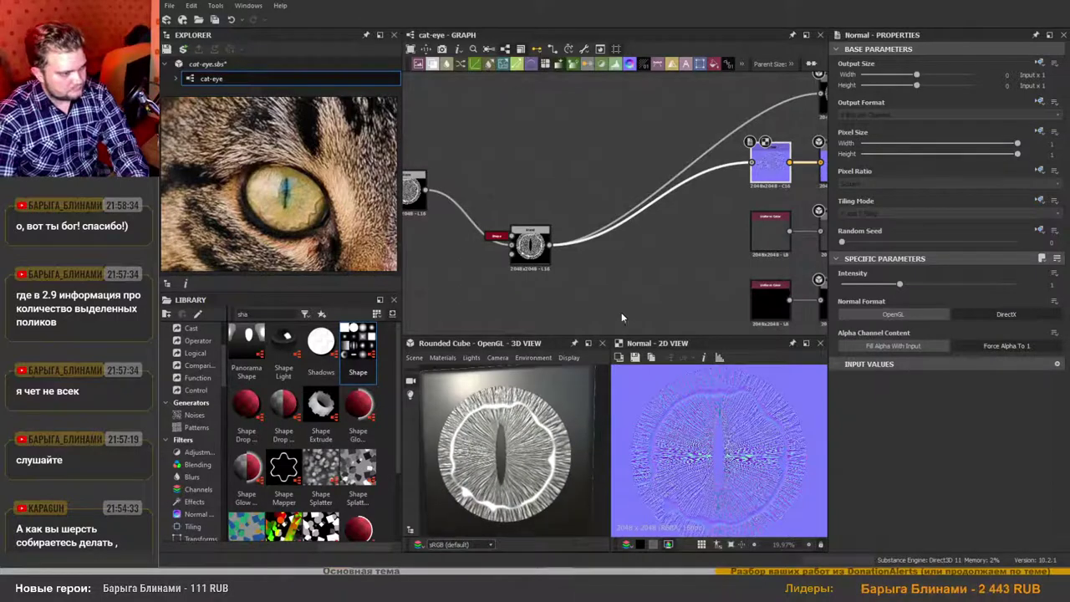
Add a Gradient Map node and place it above the connection between the ring Blend and the pupil Blend.
middle_drag(621, 316, 637, 276)
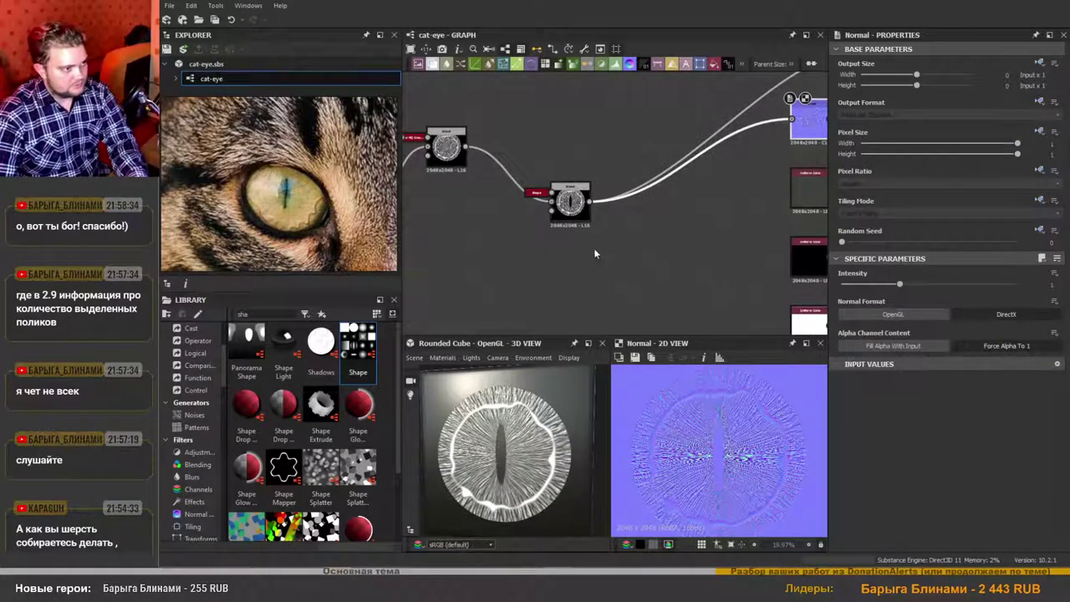
scroll(595, 244, down, 3)
scroll(615, 246, up, 3)
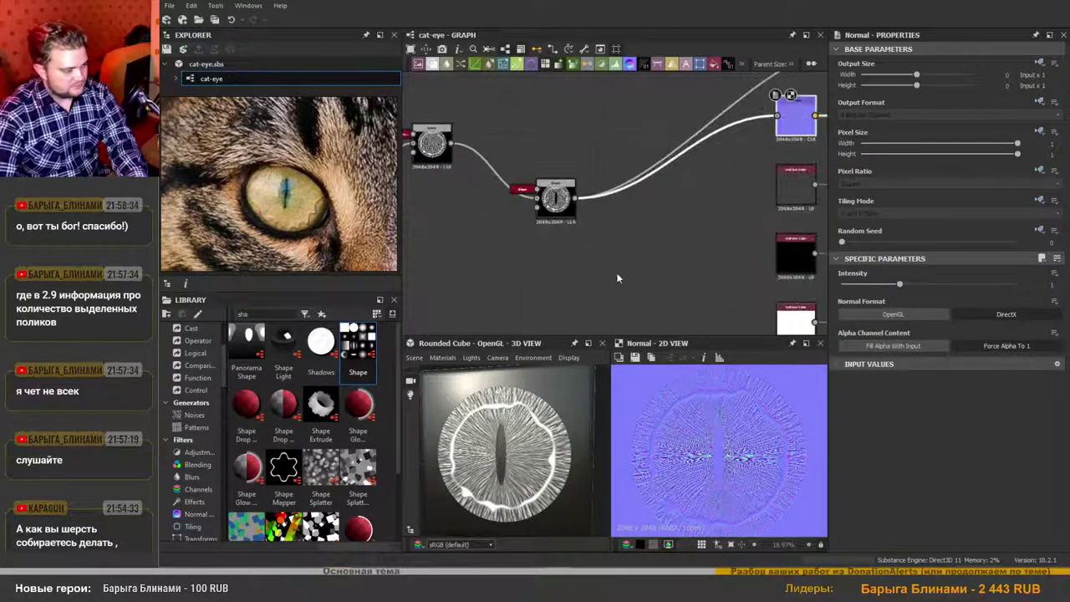
scroll(581, 260, down, 3)
middle_drag(527, 271, 593, 306)
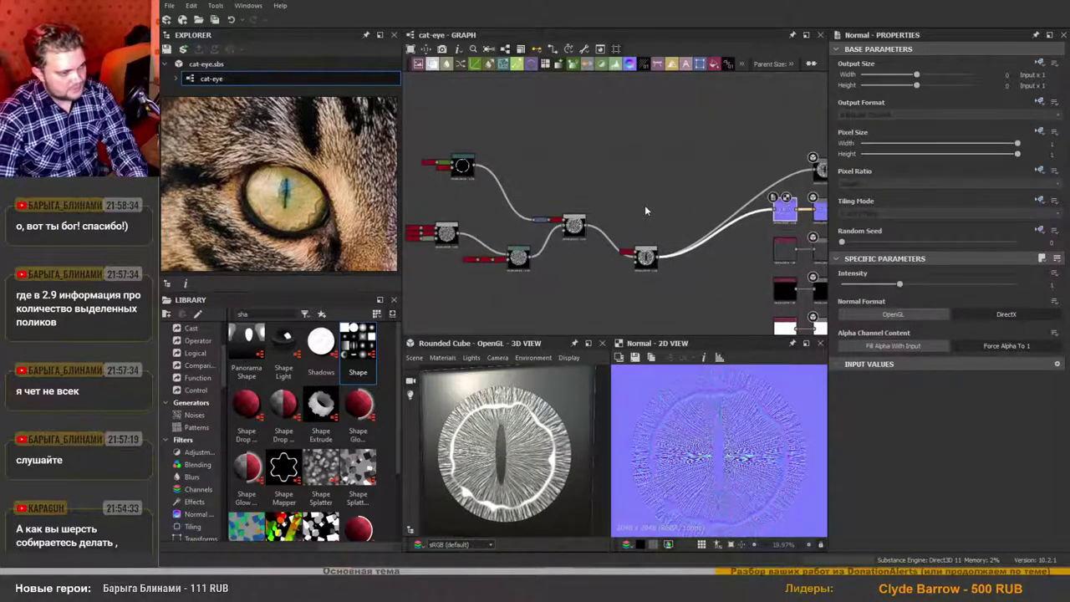
scroll(637, 204, up, 2)
right_click(597, 146)
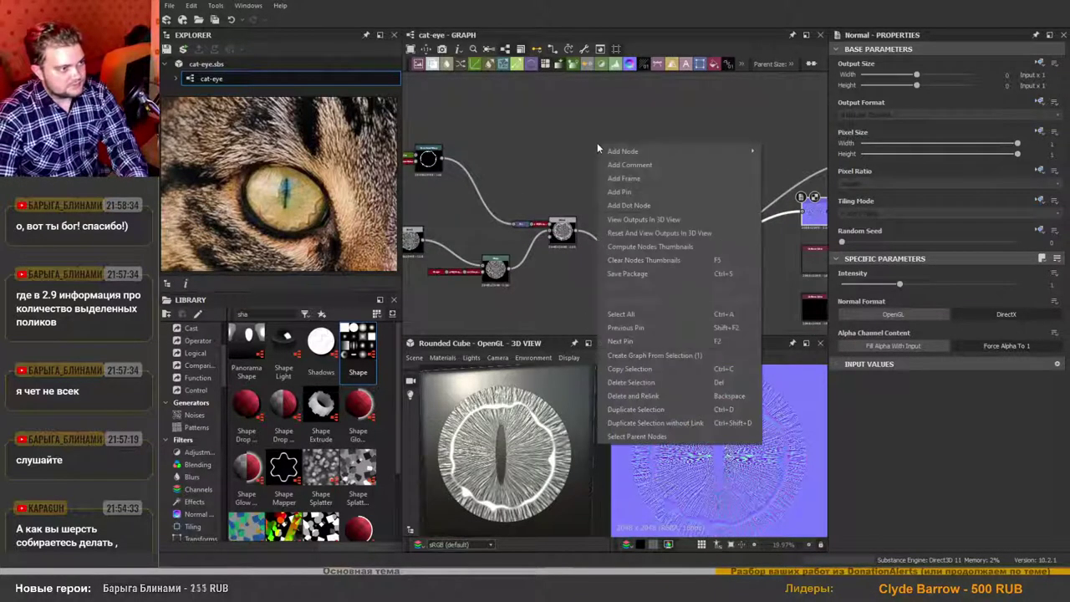
click(548, 135)
key(space)
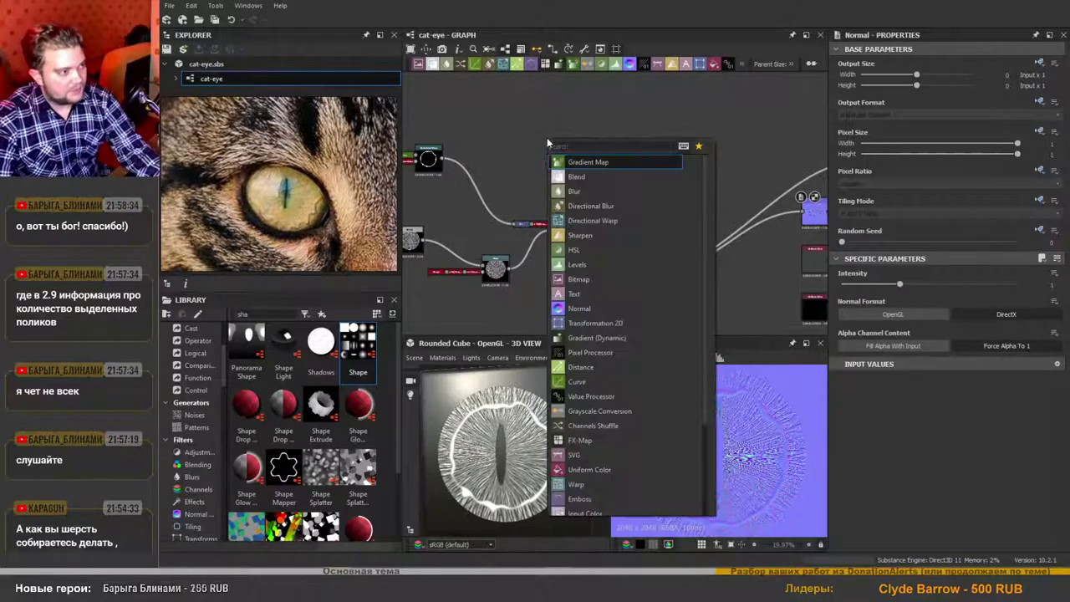
click(602, 164)
drag(548, 138, 638, 183)
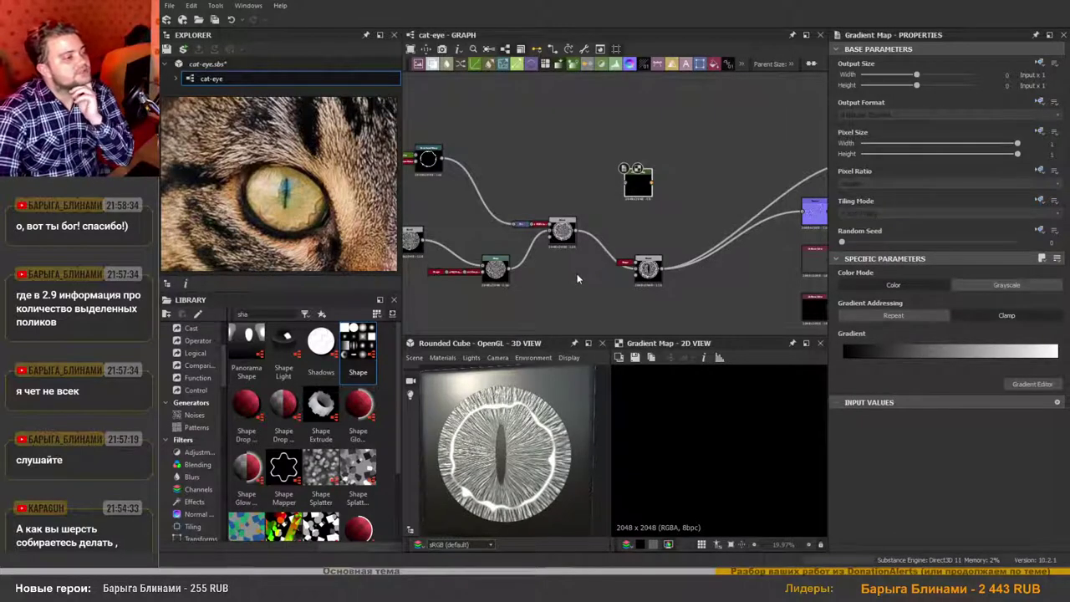
Preview the ring Blend's and the fibre Warp's outputs to compare which one suits colouring.
scroll(577, 273, up, 5)
double_click(544, 226)
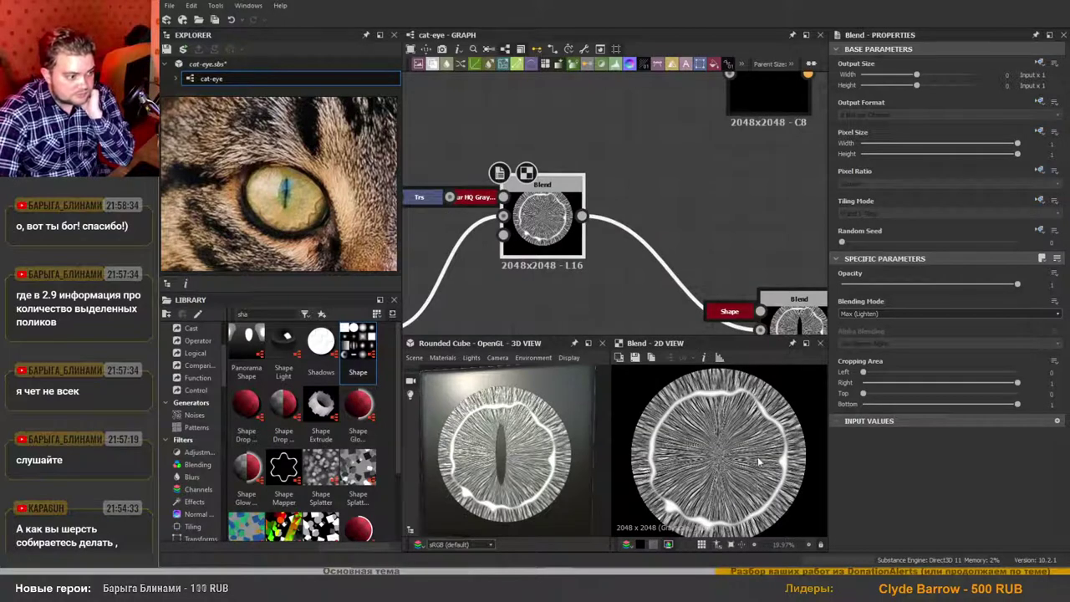
scroll(574, 284, down, 3)
middle_drag(552, 276, 664, 266)
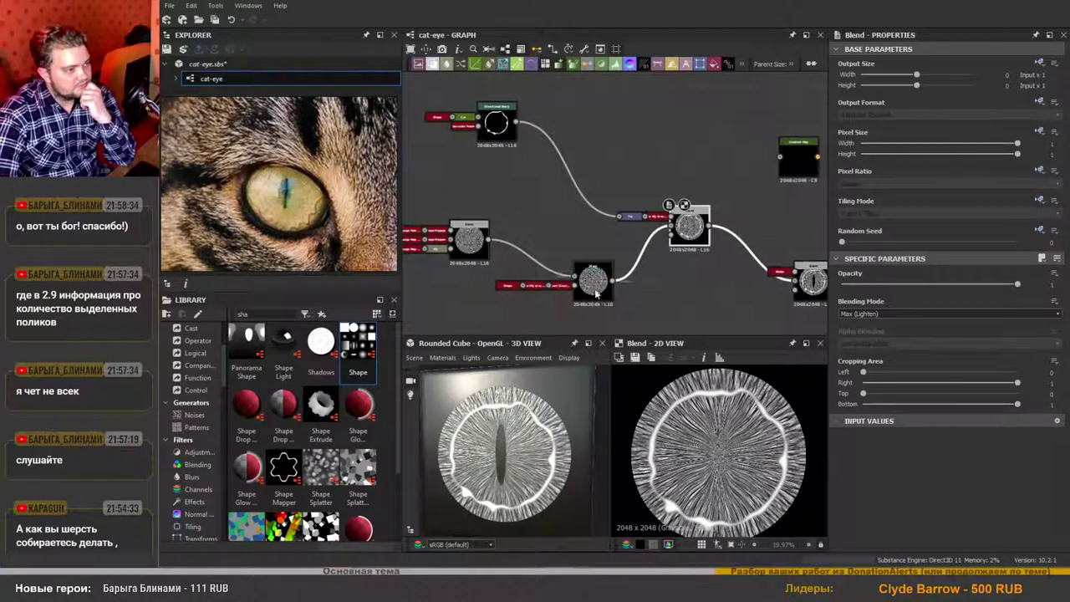
scroll(595, 280, up, 3)
scroll(594, 281, down, 4)
double_click(592, 274)
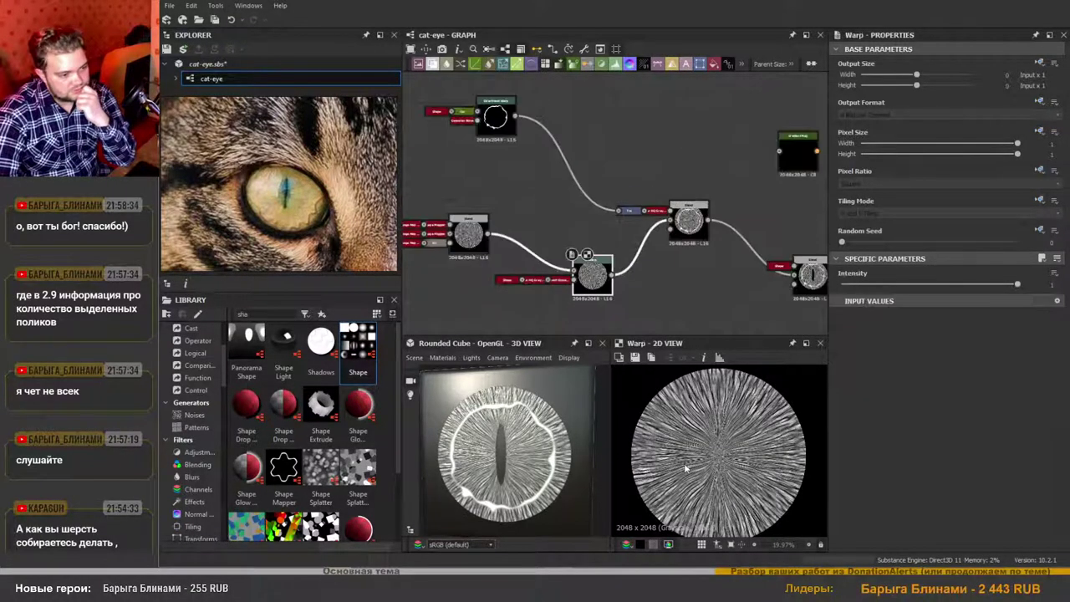
scroll(725, 421, down, 1)
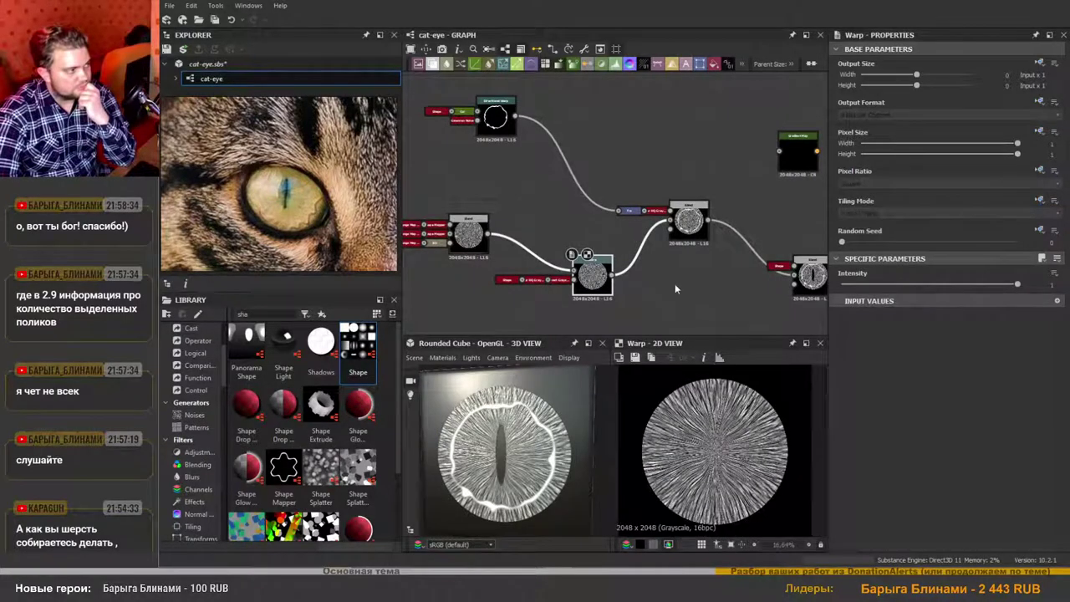
scroll(675, 283, down, 1)
middle_drag(665, 285, 573, 283)
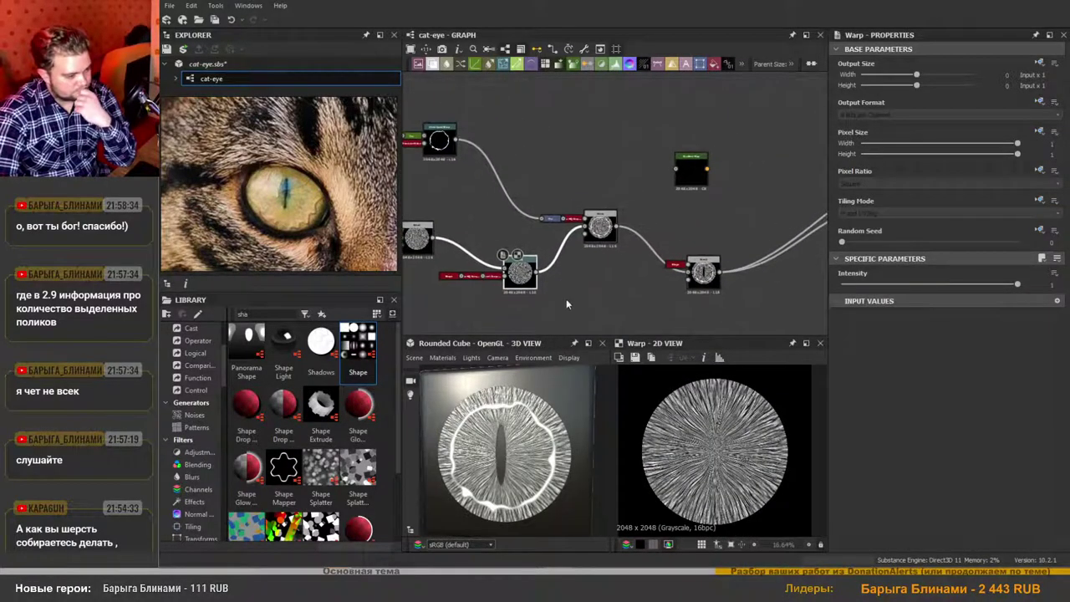
Feed the fibre Warp into the Gradient Map, preview the Gradient Map and shift it nearer the ring Blend.
scroll(569, 281, up, 2)
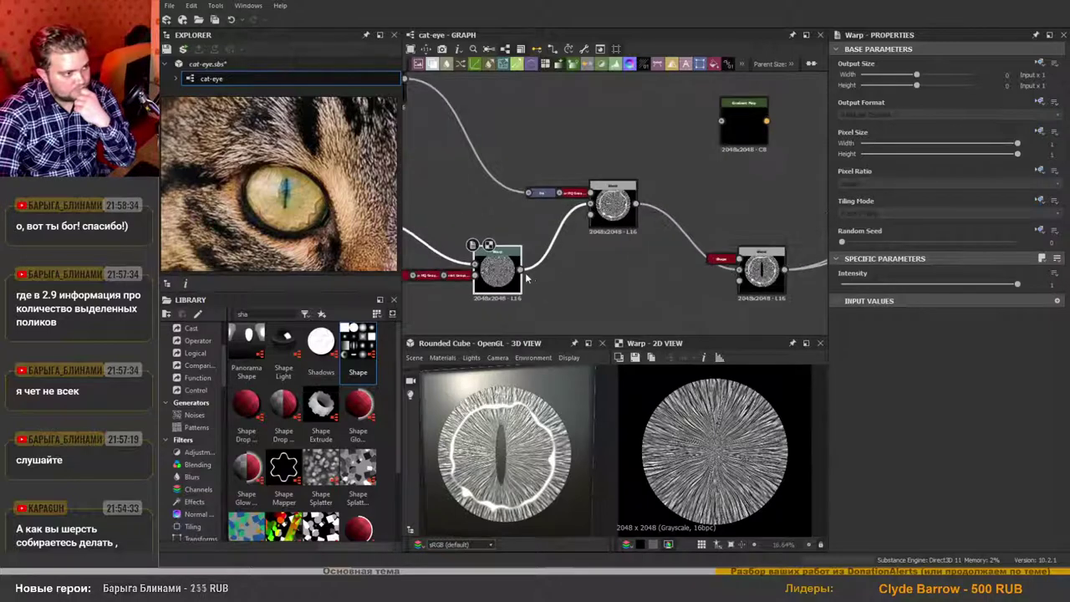
drag(522, 269, 724, 123)
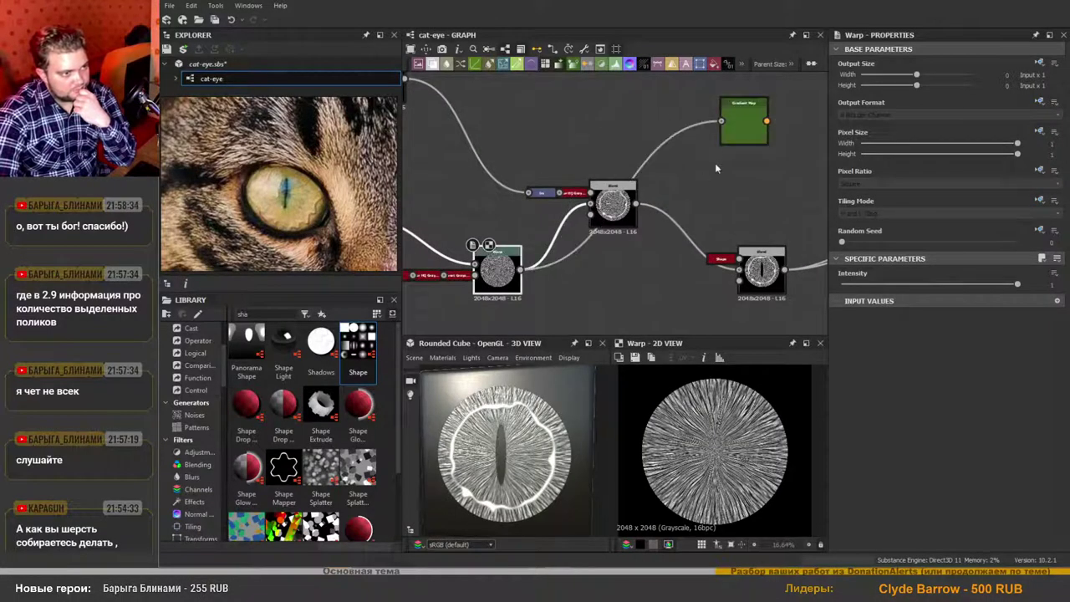
click(745, 126)
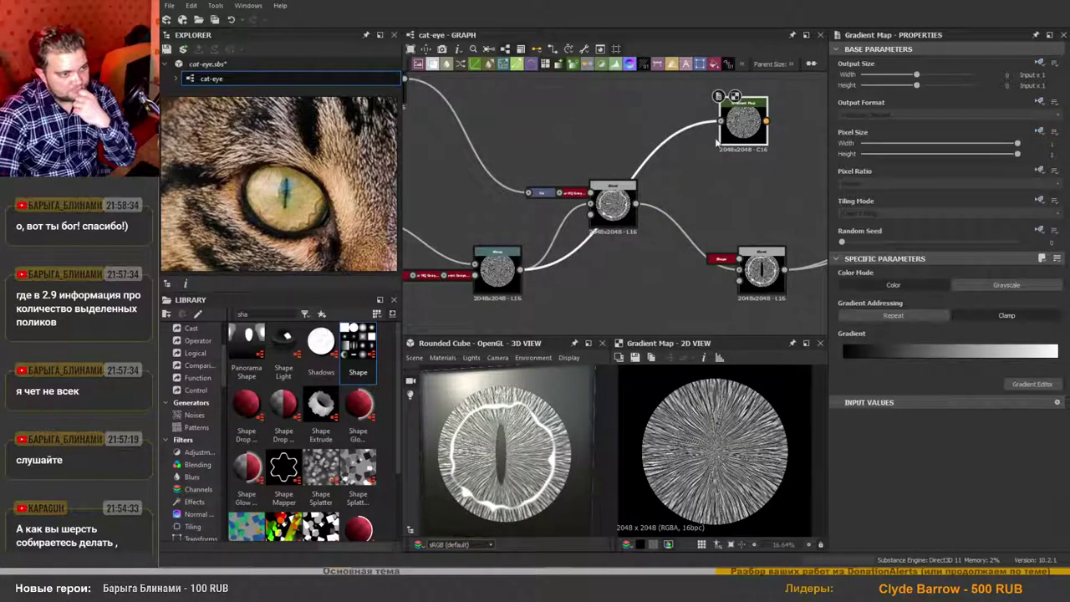
drag(741, 125, 710, 133)
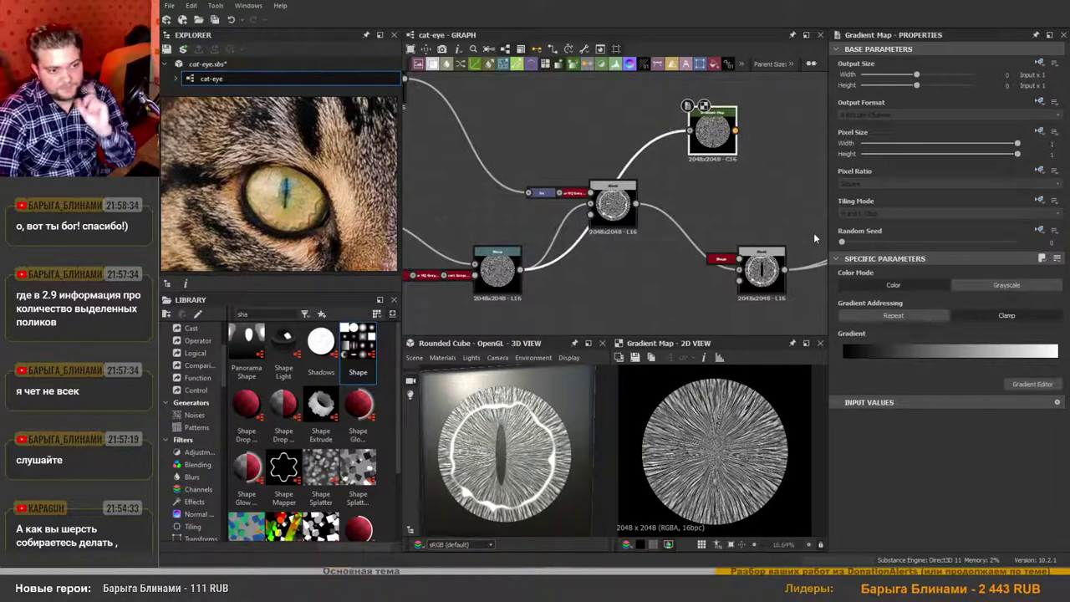
In the Gradient Map's Gradient Editor, pick a gradient by tracing across the yellow iris in the cat-eye reference photo.
click(1021, 384)
drag(391, 79, 669, 97)
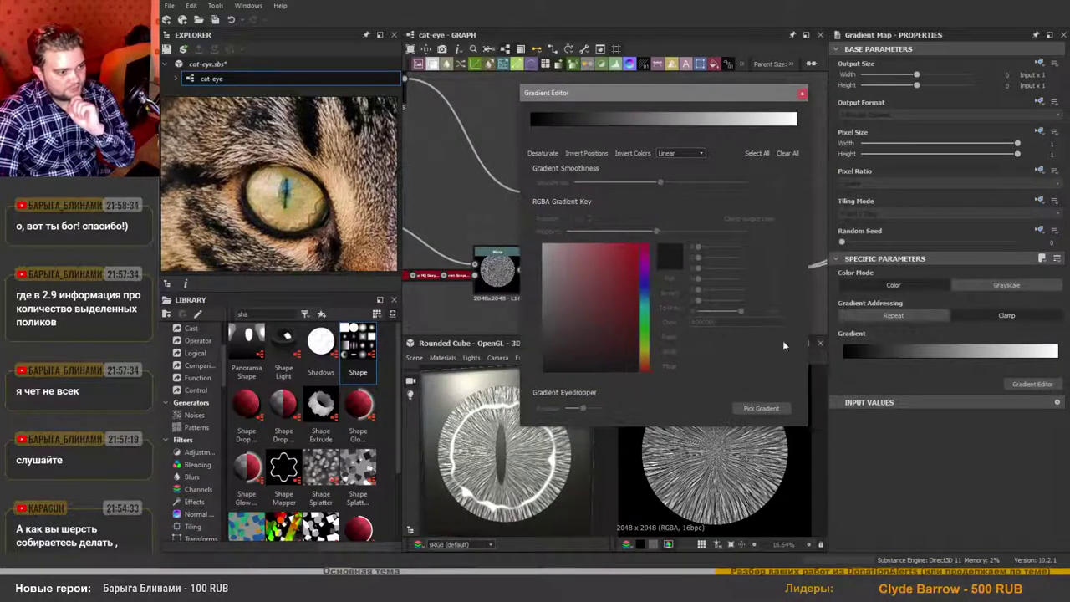
click(755, 409)
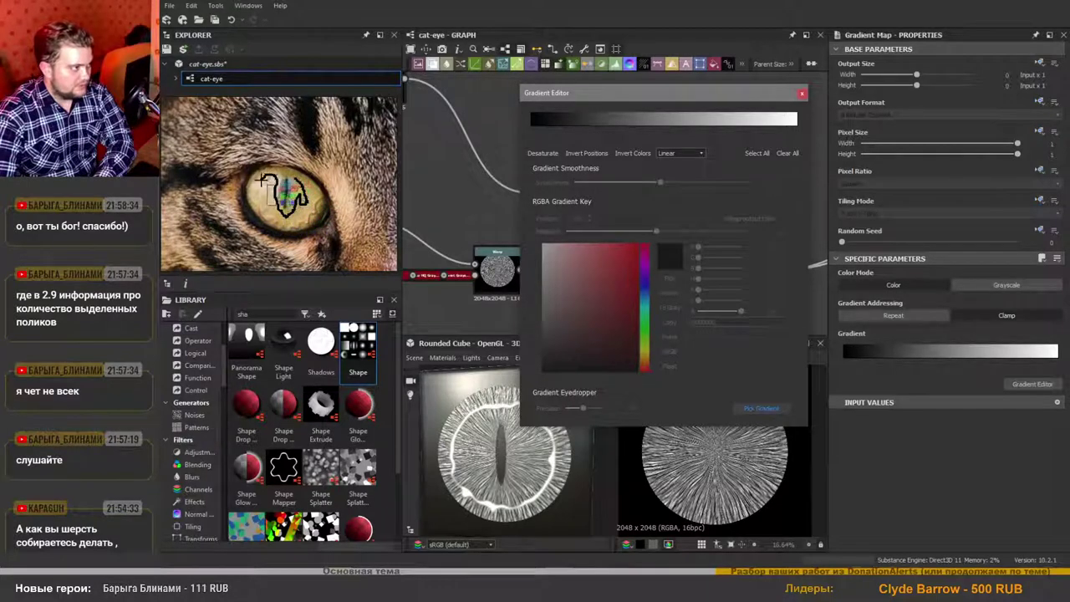
mouse_move(261, 180)
mouse_down()
mouse_move(276, 219)
mouse_move(334, 219)
mouse_move(330, 205)
mouse_up()
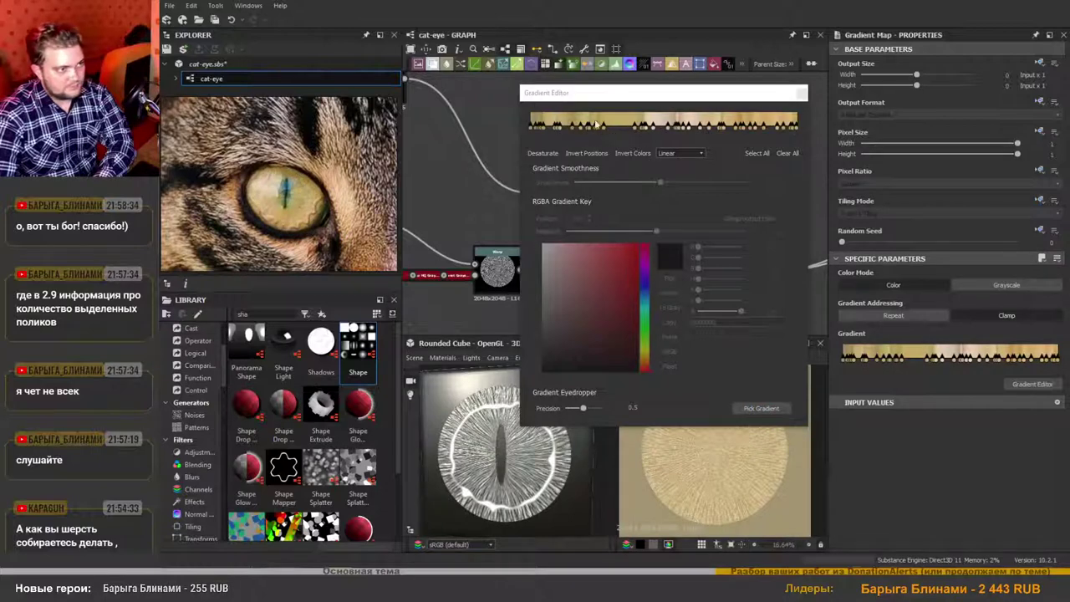
Set the gradient eyedropper's precision to 0.77, shift the Gradient Editor window slightly and close it.
click(660, 182)
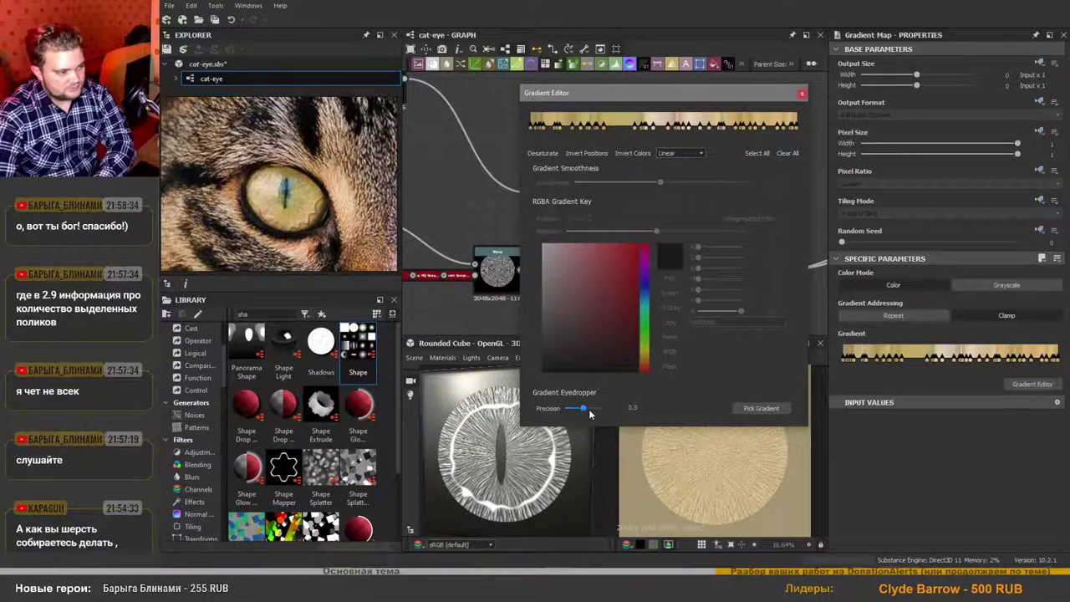
mouse_move(584, 409)
mouse_down()
mouse_move(576, 415)
mouse_move(594, 420)
mouse_up()
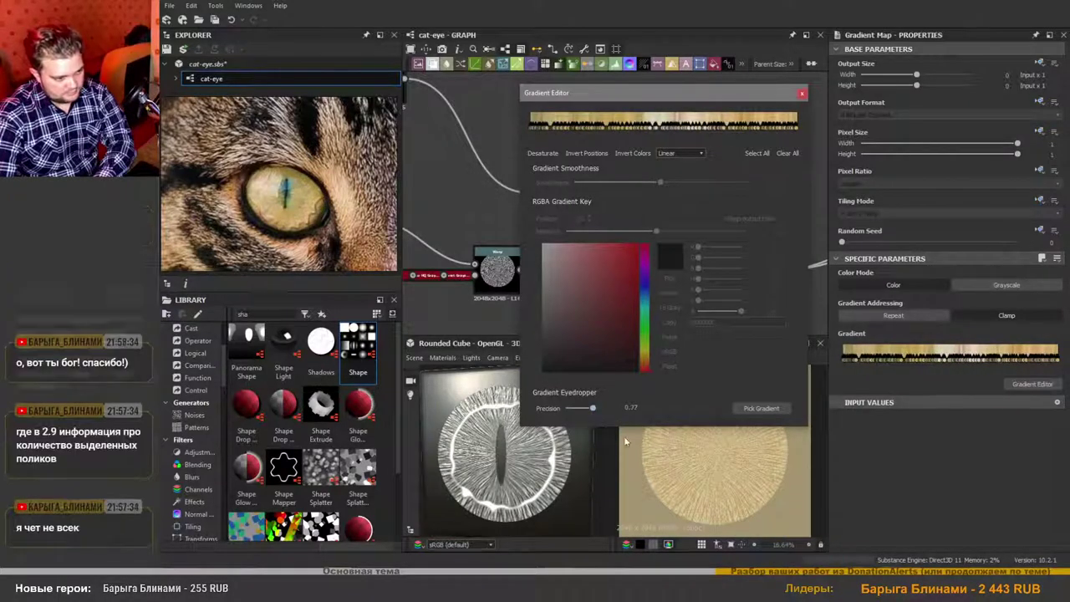
drag(685, 101, 659, 103)
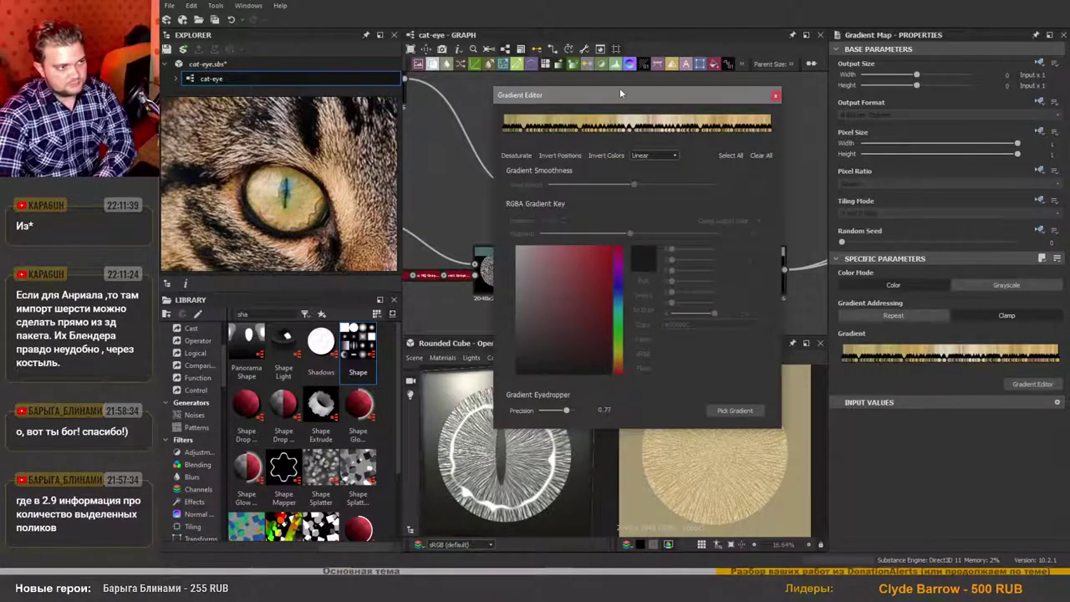
drag(639, 98, 641, 101)
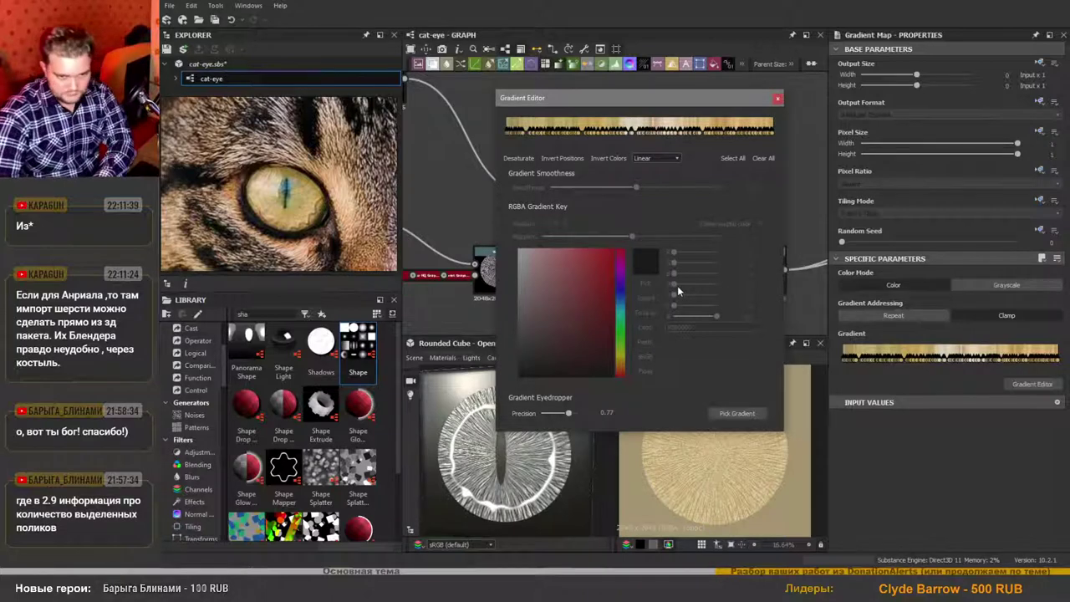
drag(638, 100, 646, 101)
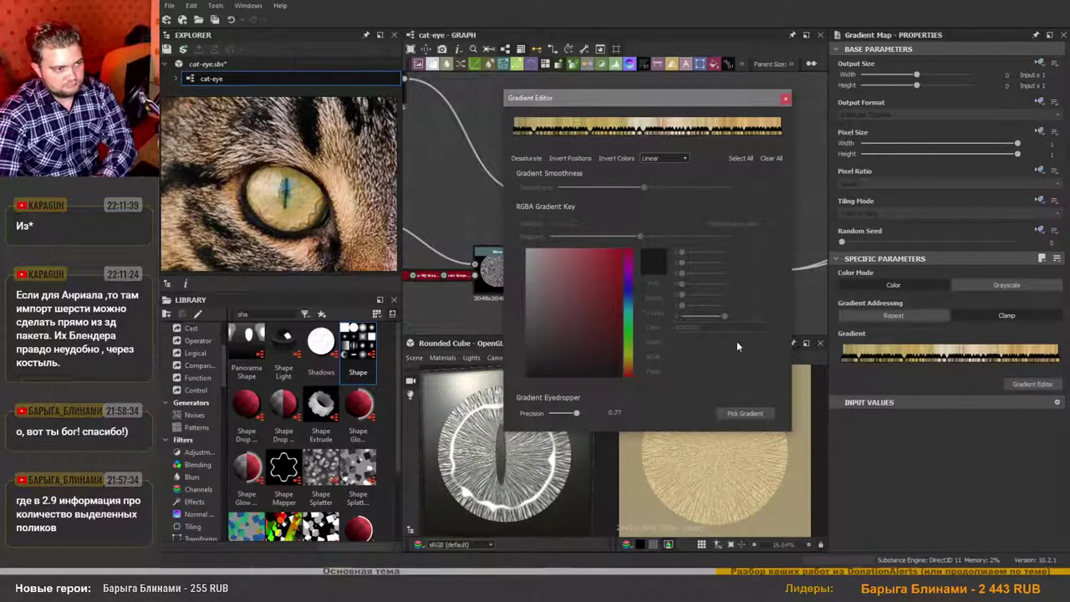
click(785, 99)
Move the Gradient Map node below the ring Blend, to the lower right of the fibre Warp.
scroll(714, 190, down, 1)
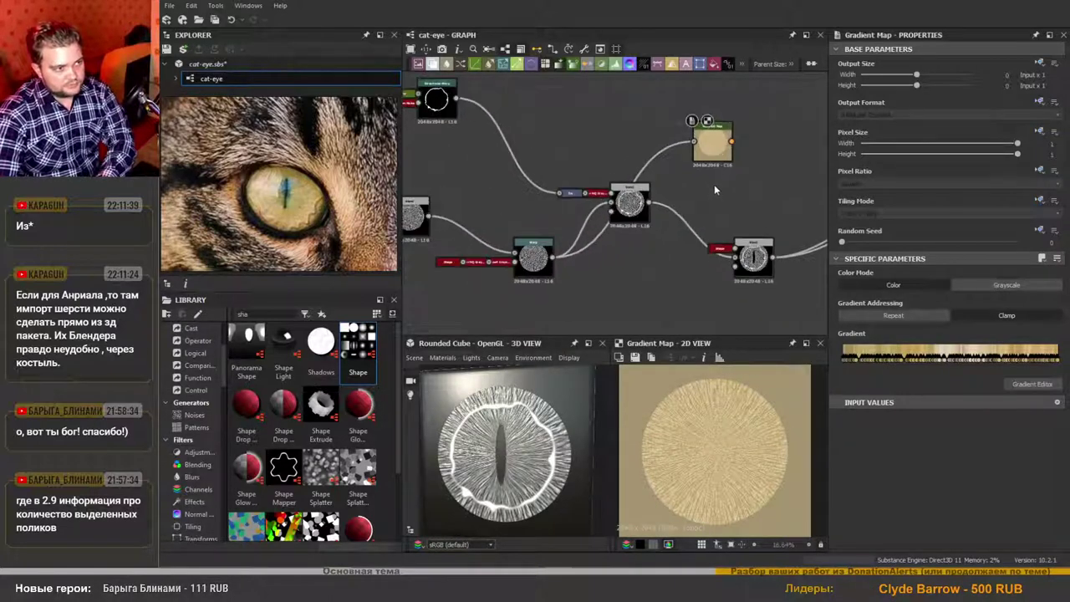
drag(711, 141, 637, 297)
scroll(710, 291, down, 1)
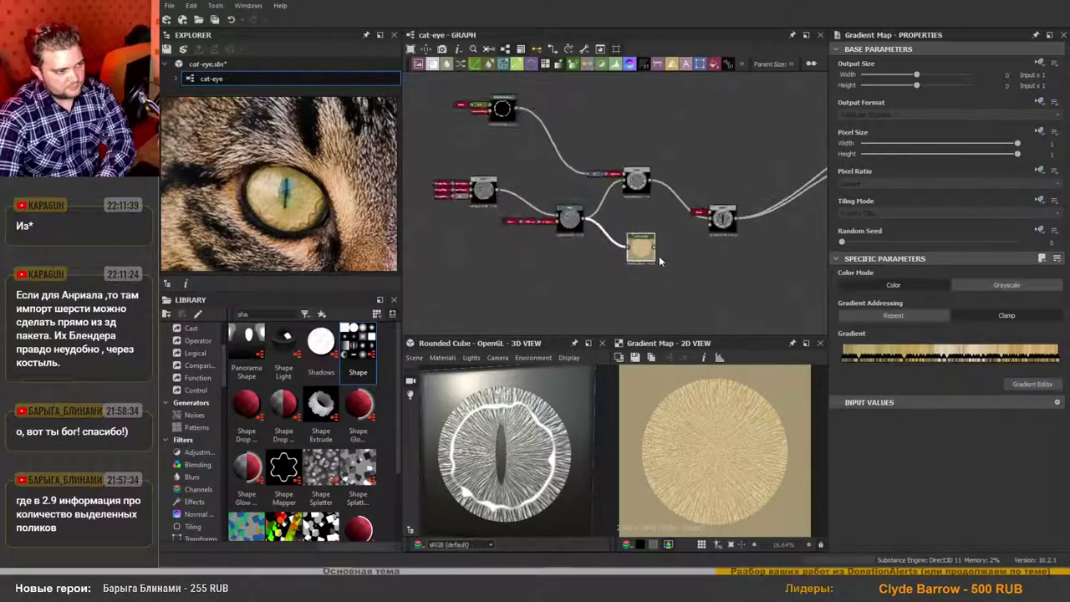
scroll(658, 261, up, 1)
drag(637, 250, 629, 278)
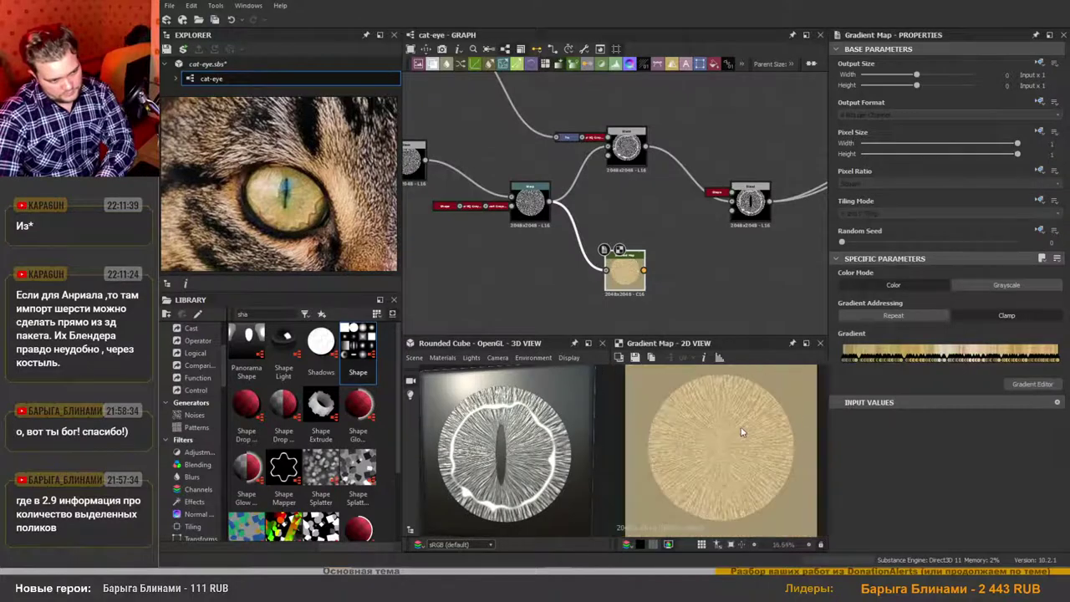
Reopen the Gradient Map's Gradient Editor, select all keys and shift their colours together towards yellow-green.
click(1032, 383)
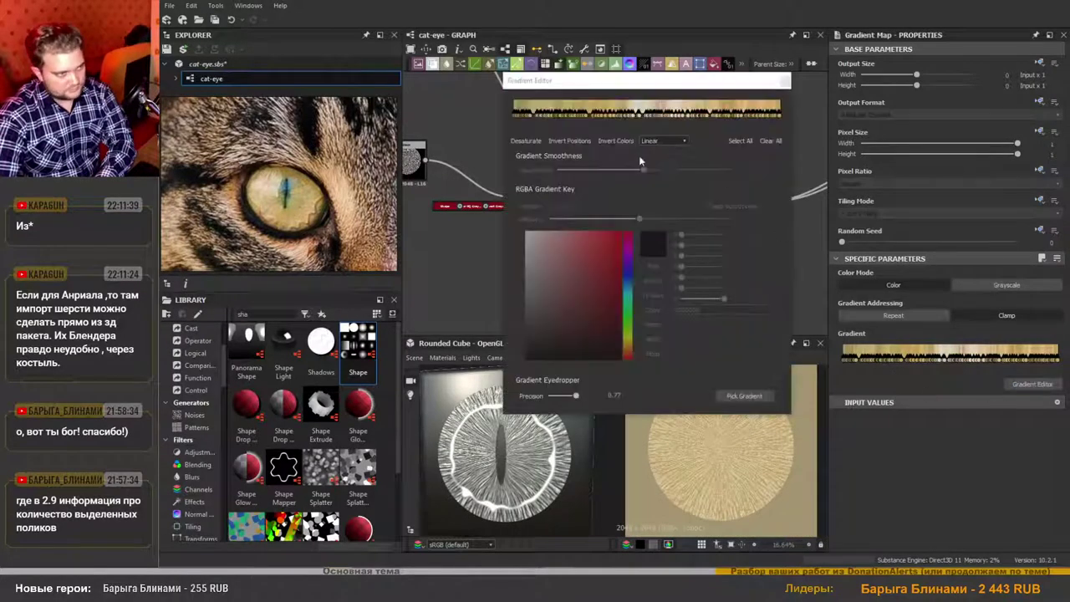
click(740, 141)
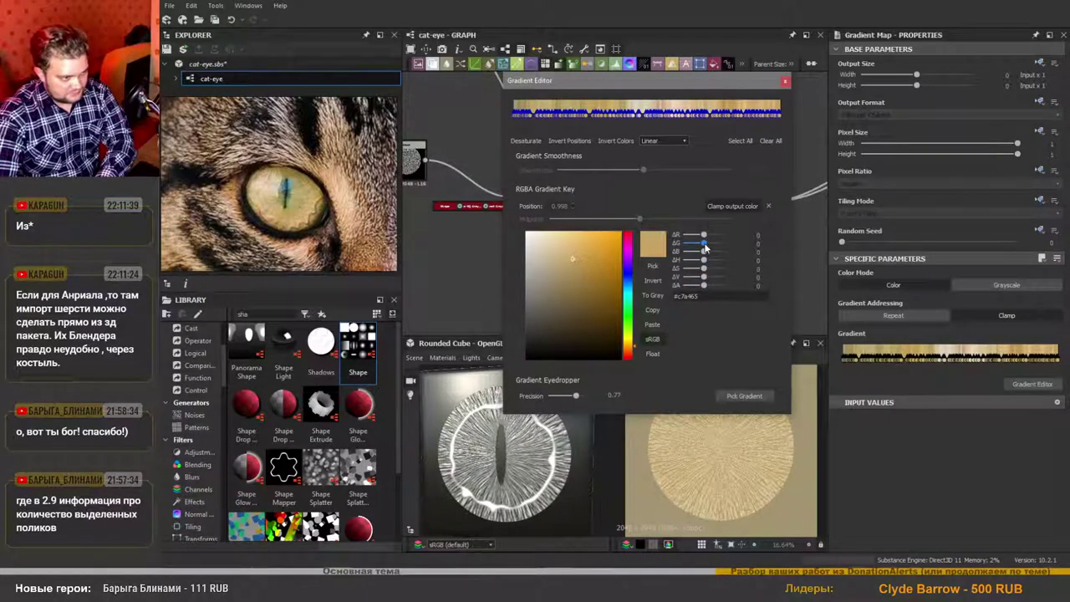
drag(704, 245, 707, 249)
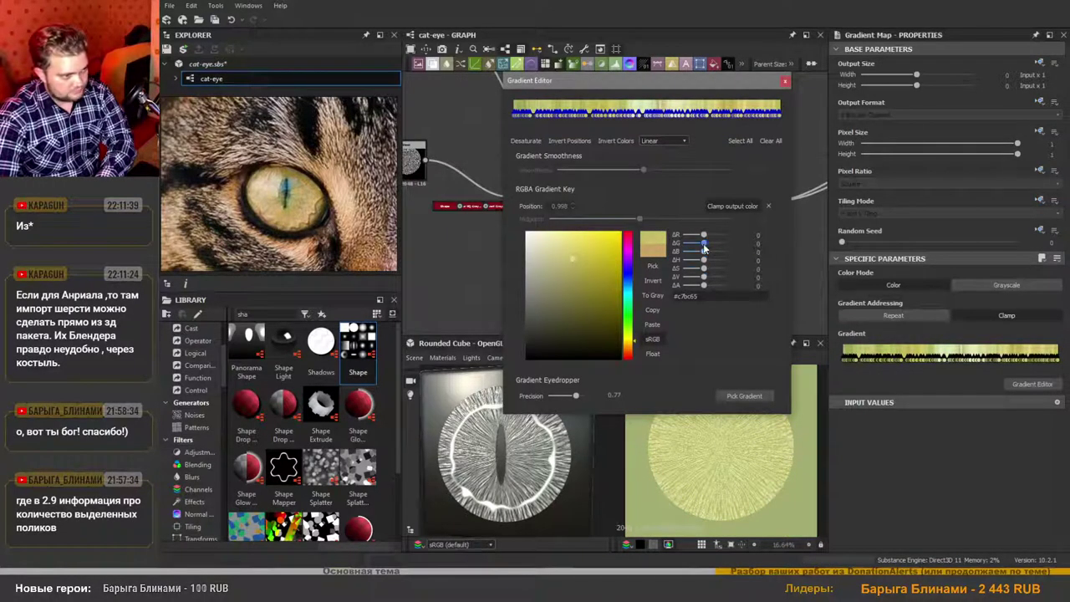
drag(703, 255, 703, 240)
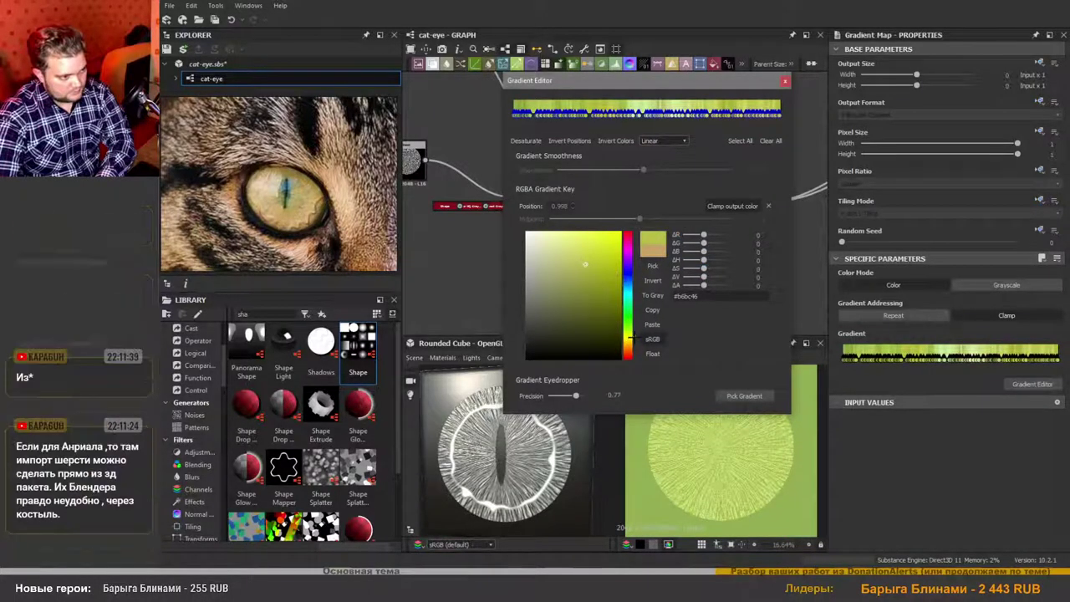
Try shifting all selected gradient keys to a yellow hue with the colour picker, and undo the change.
drag(629, 338, 634, 339)
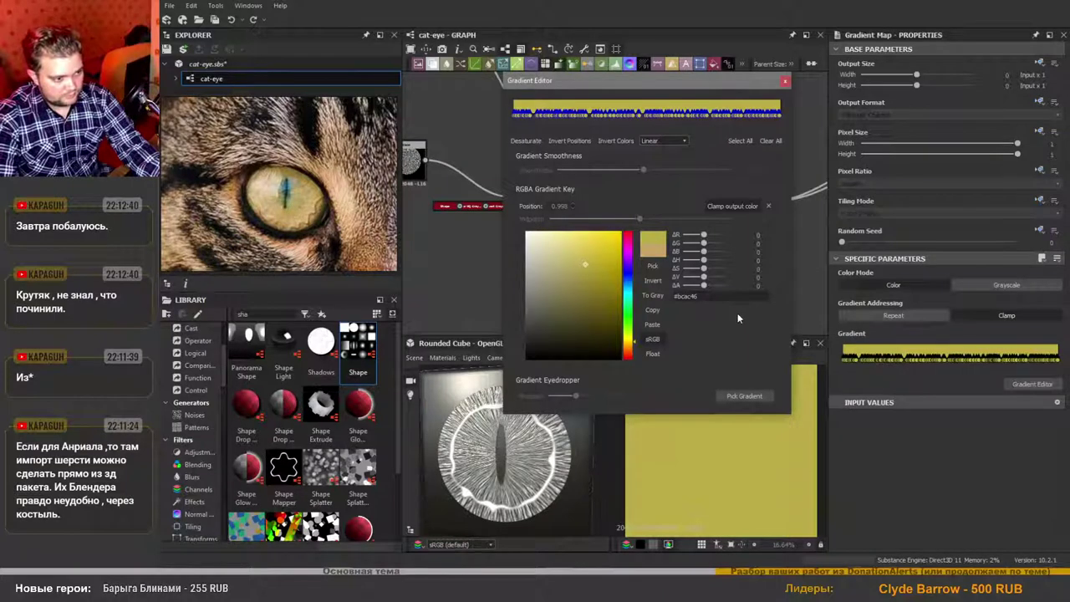
key(ctrl+z)
key(ctrl+z)
key(ctrl+z)
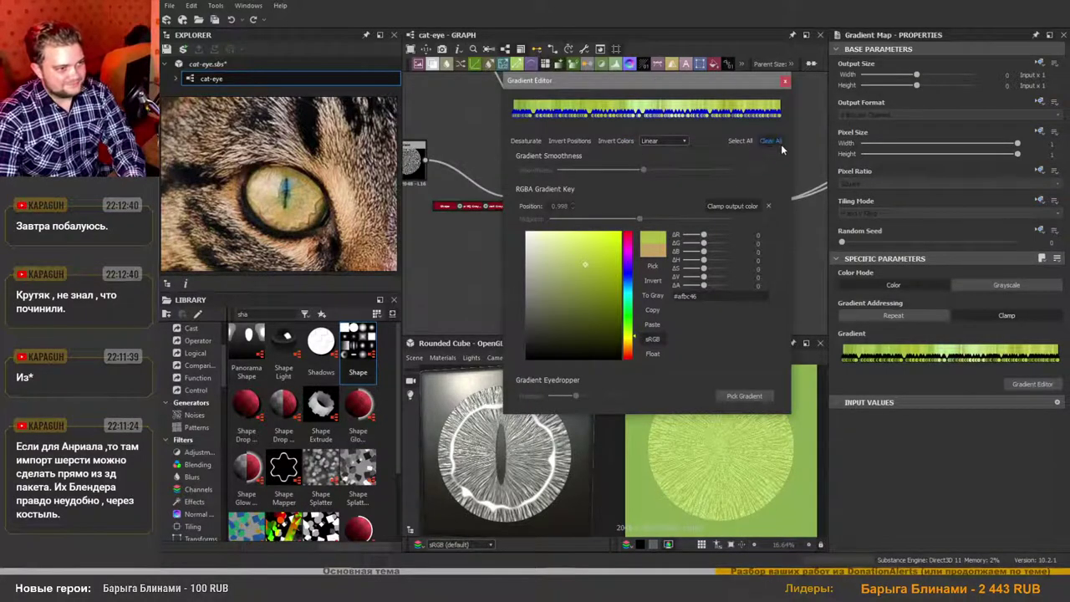
Recolour the single gradient key at position 0.319 to a more saturated yellow-green and close the Gradient Editor.
click(568, 112)
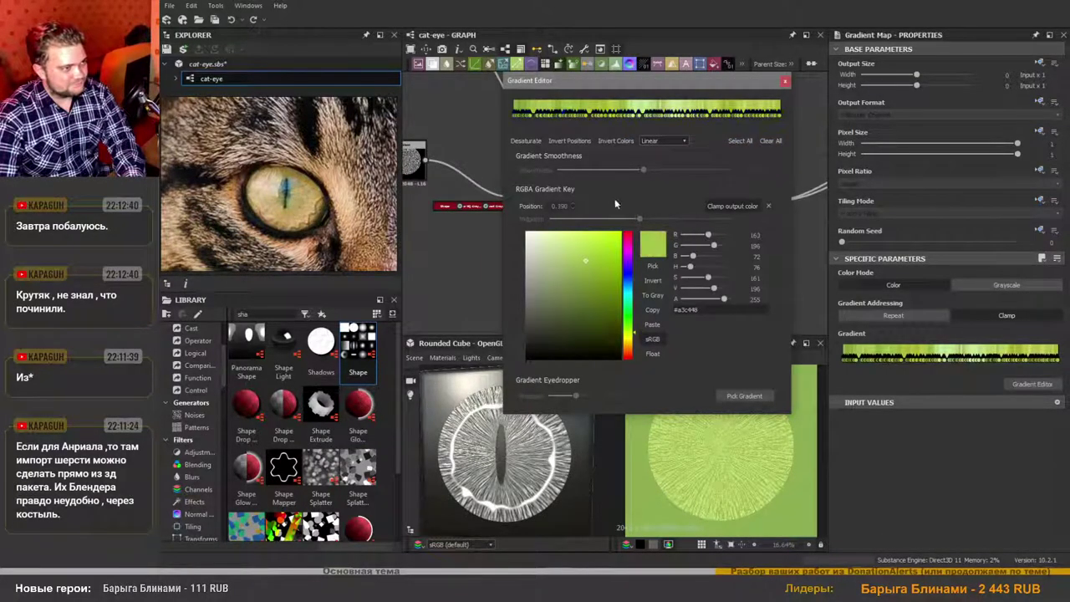
click(629, 338)
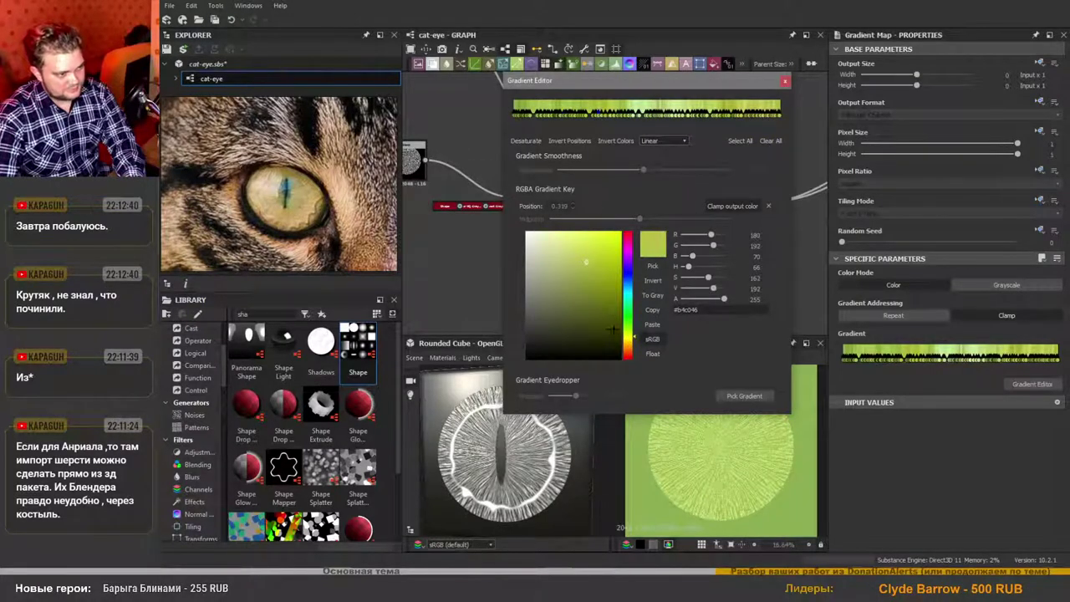
click(629, 335)
mouse_move(590, 252)
mouse_down()
mouse_move(601, 241)
mouse_move(609, 248)
mouse_up()
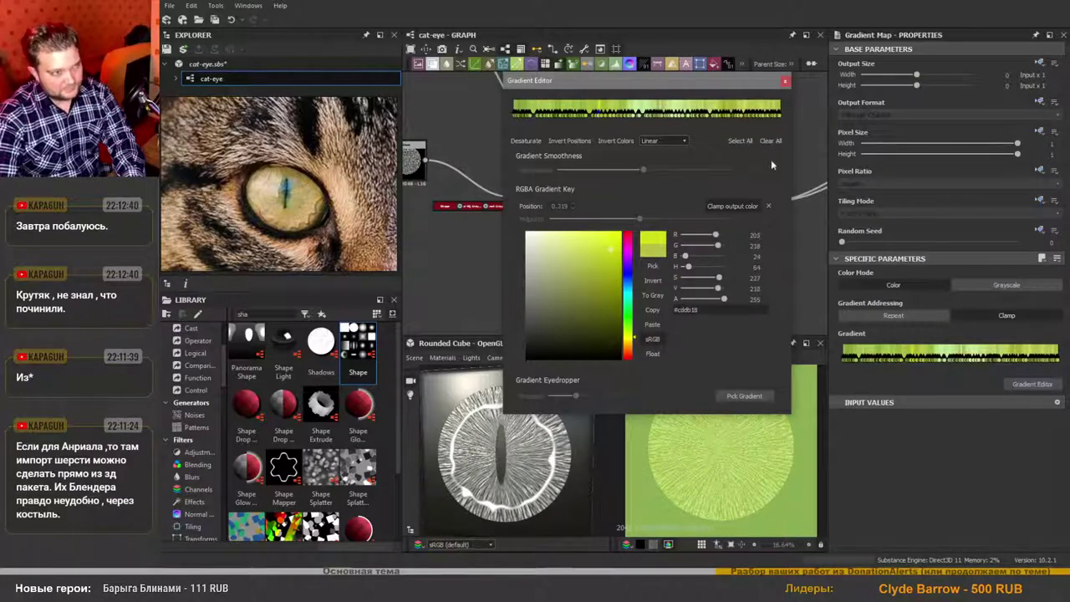
click(784, 83)
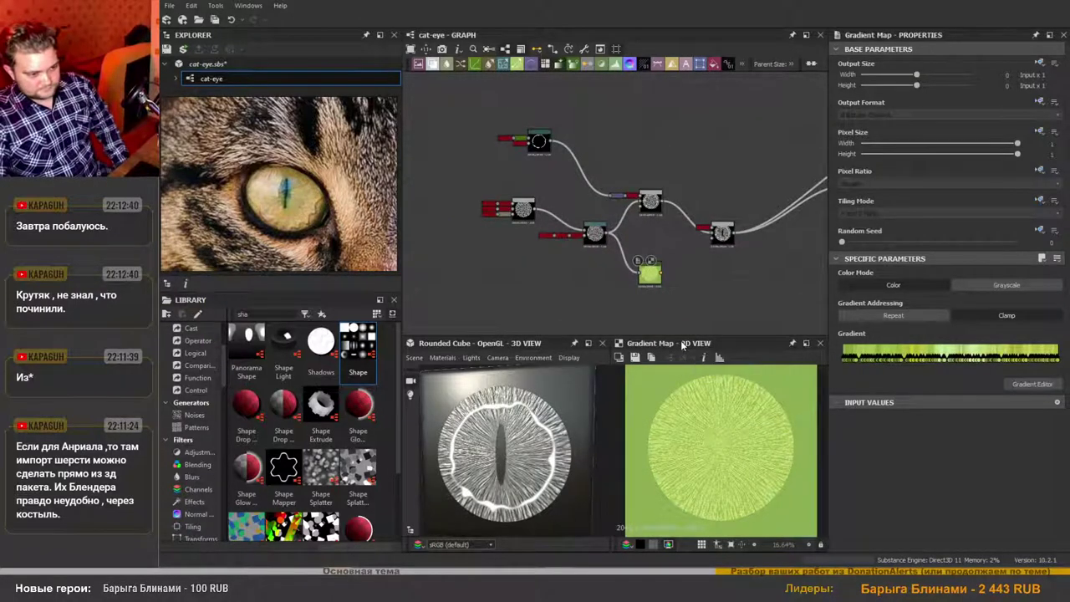
Add an HSL node fed by the Gradient Map and set its Hue to 0.48.
scroll(667, 286, up, 3)
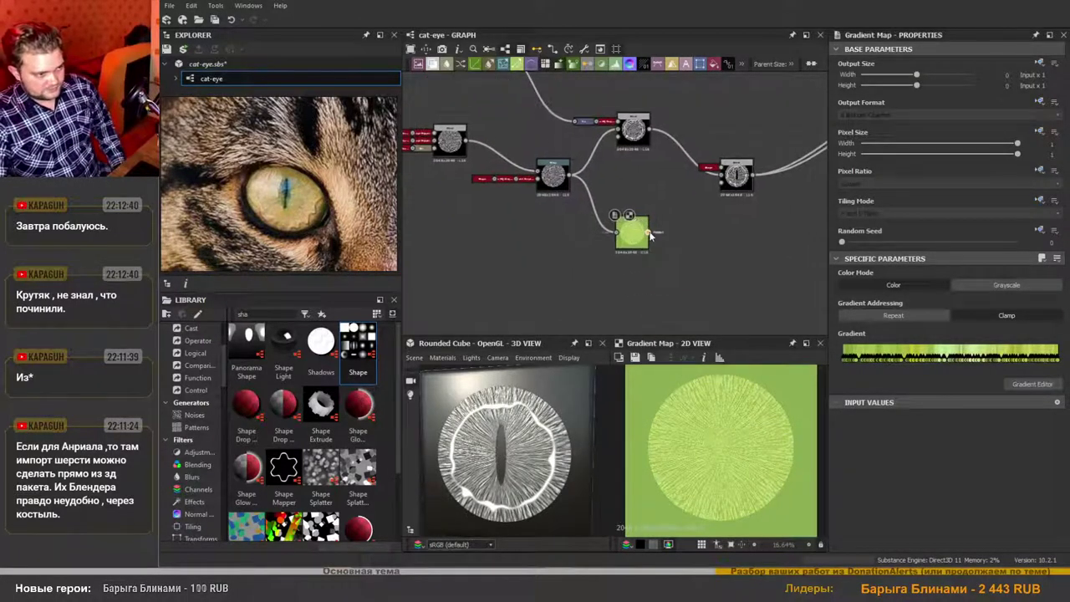
drag(647, 232, 699, 271)
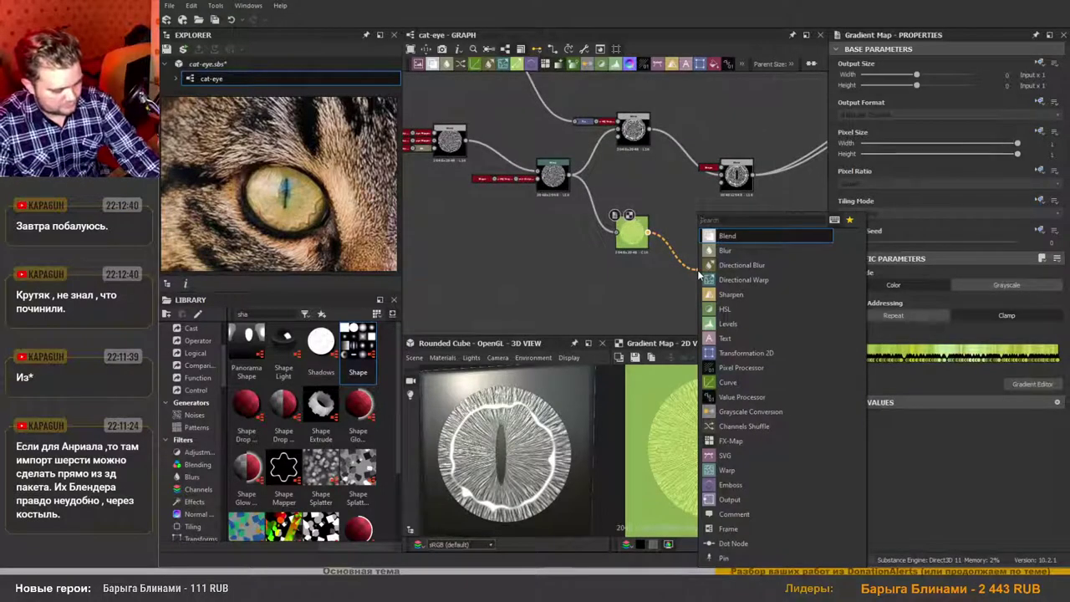
text(hsl)
key(Return)
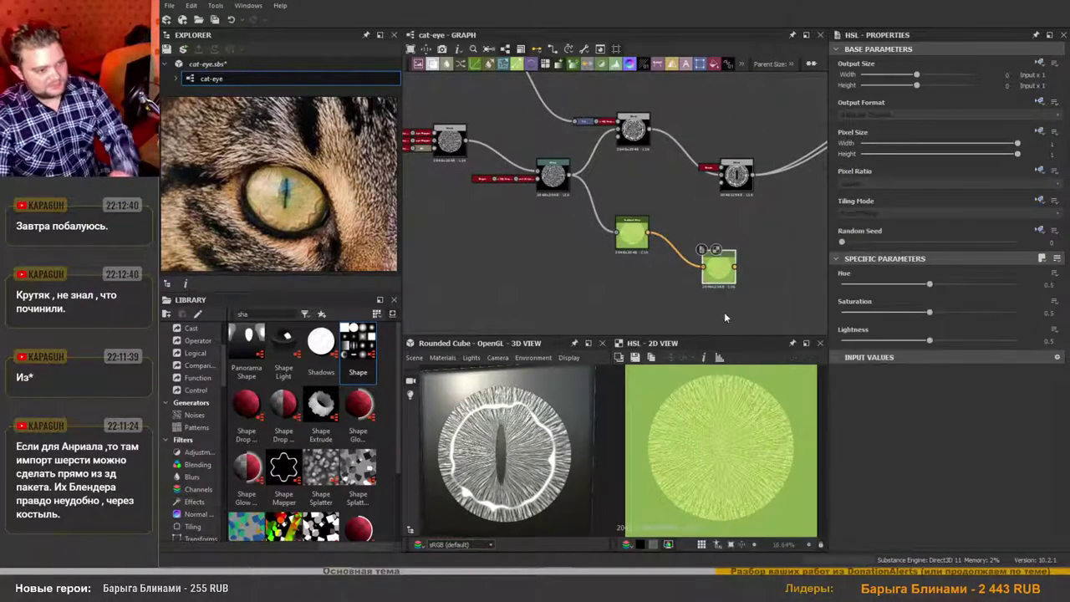
scroll(724, 316, up, 2)
mouse_move(929, 284)
mouse_down()
mouse_move(944, 285)
mouse_move(926, 293)
mouse_up()
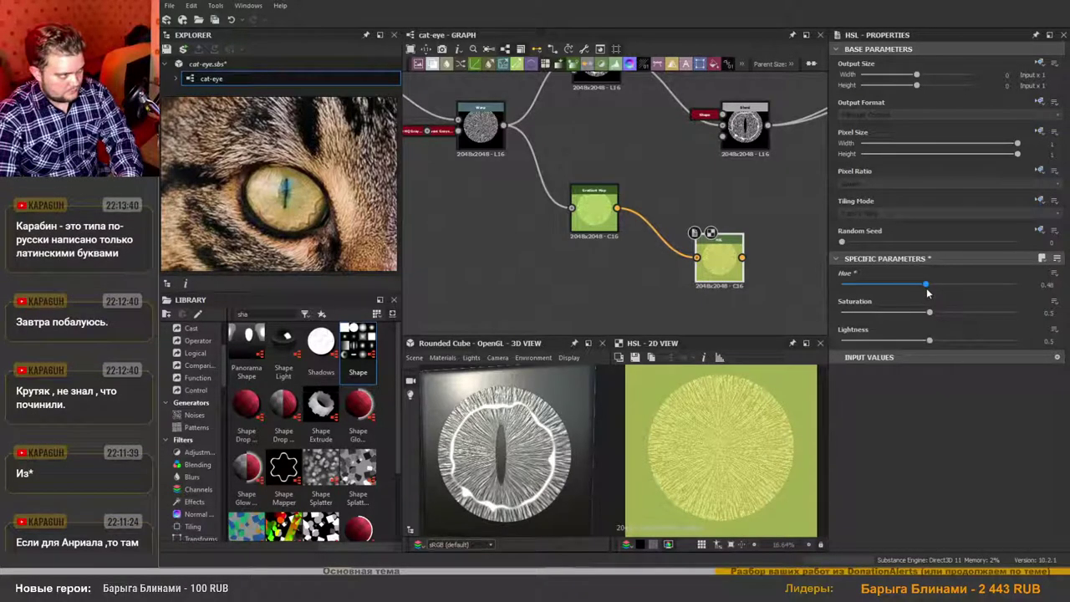
Place the HSL node directly beside the Gradient Map, aligned in one row.
scroll(665, 279, down, 3)
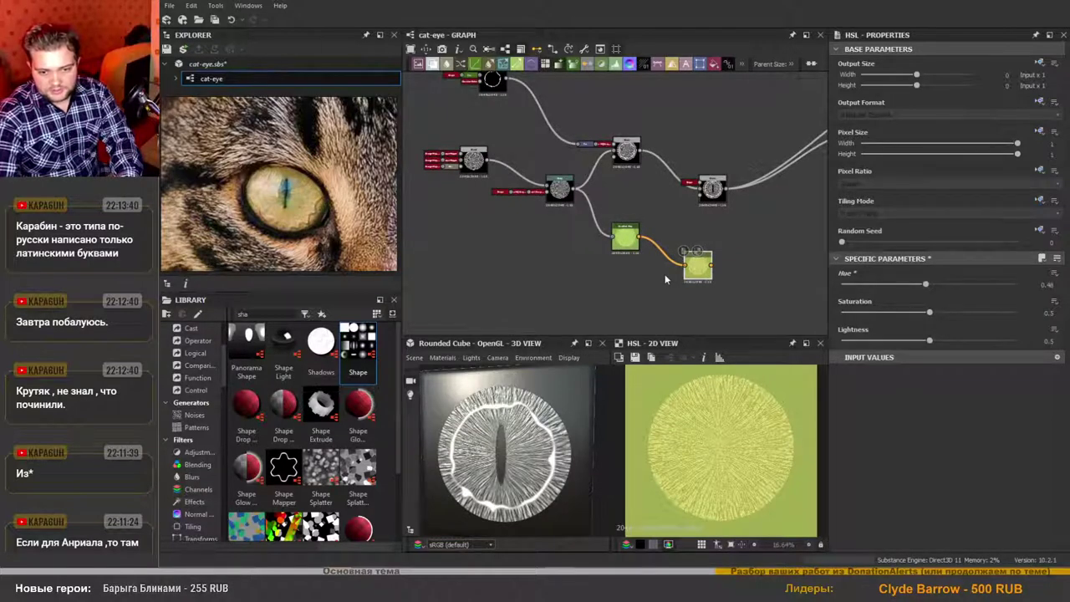
scroll(674, 274, up, 2)
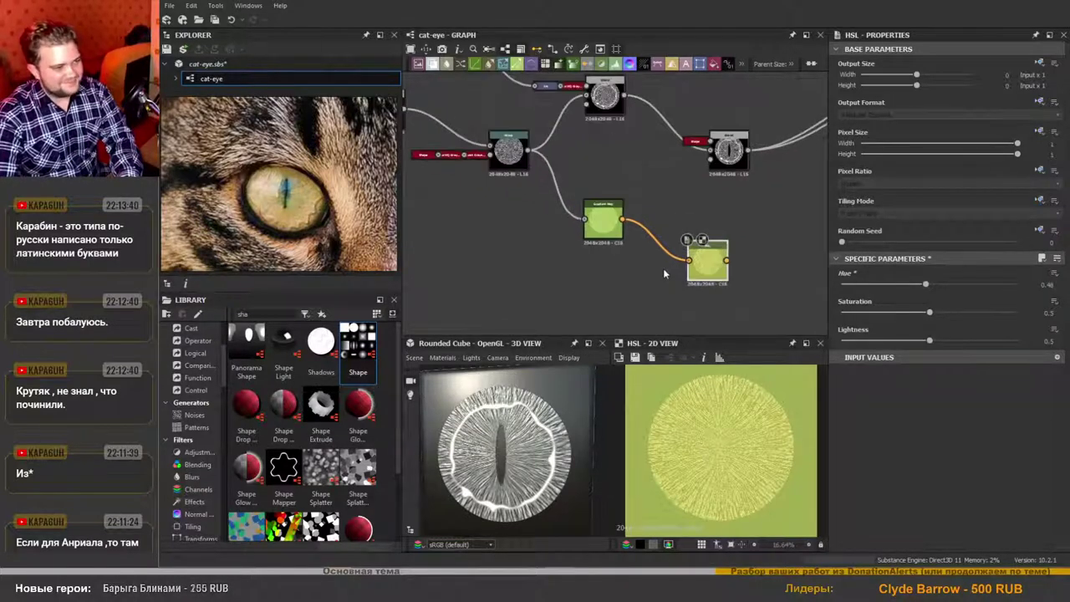
scroll(659, 268, down, 3)
scroll(630, 281, up, 2)
drag(710, 265, 665, 245)
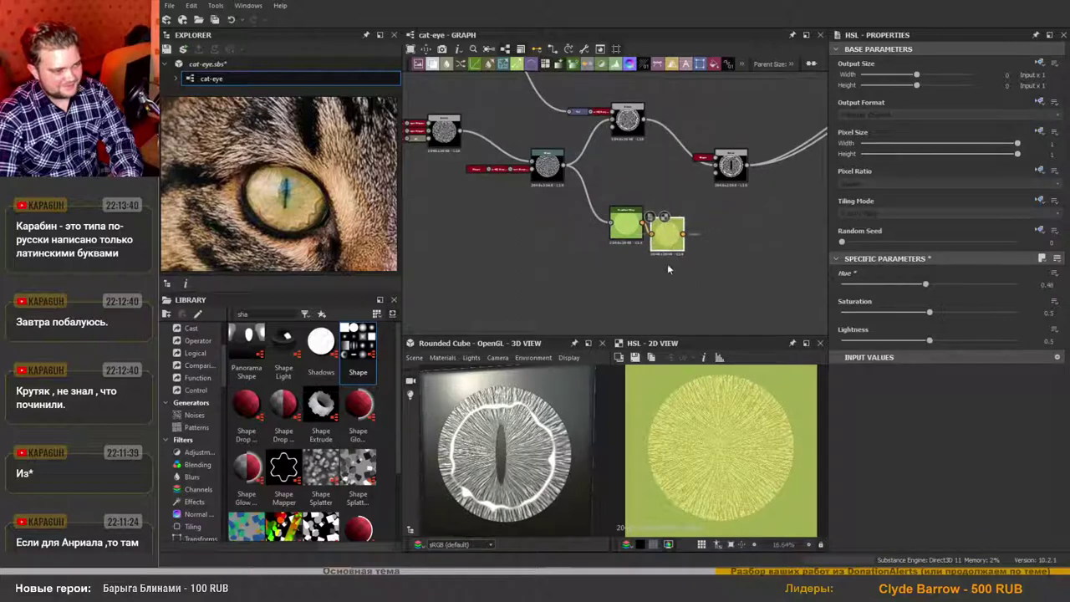
middle_drag(656, 258, 617, 278)
scroll(616, 272, up, 2)
drag(643, 245, 650, 231)
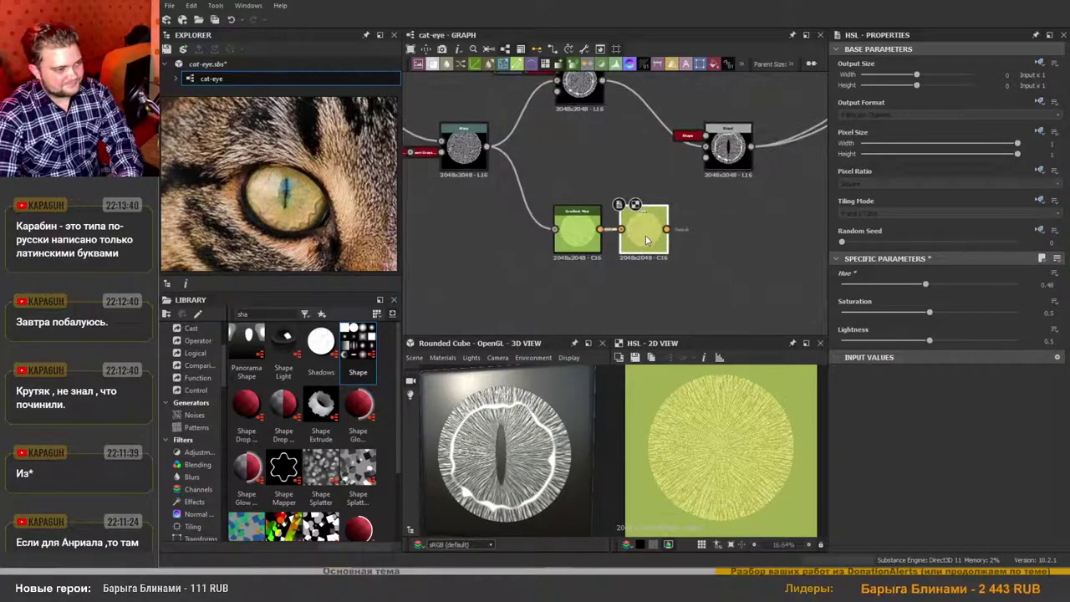
scroll(656, 293, down, 2)
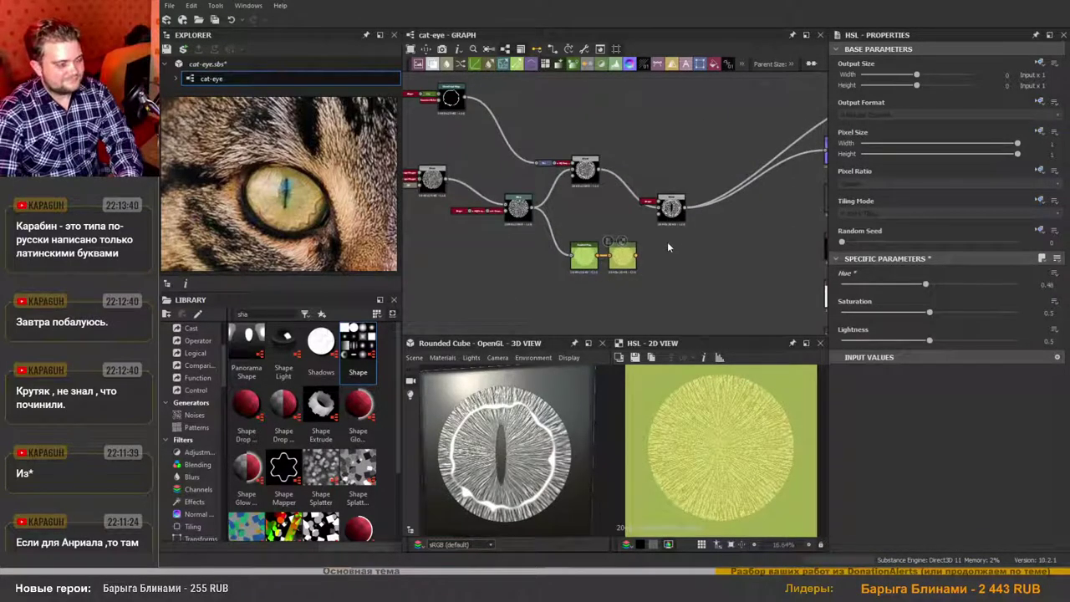
scroll(665, 238, up, 1)
scroll(663, 235, up, 1)
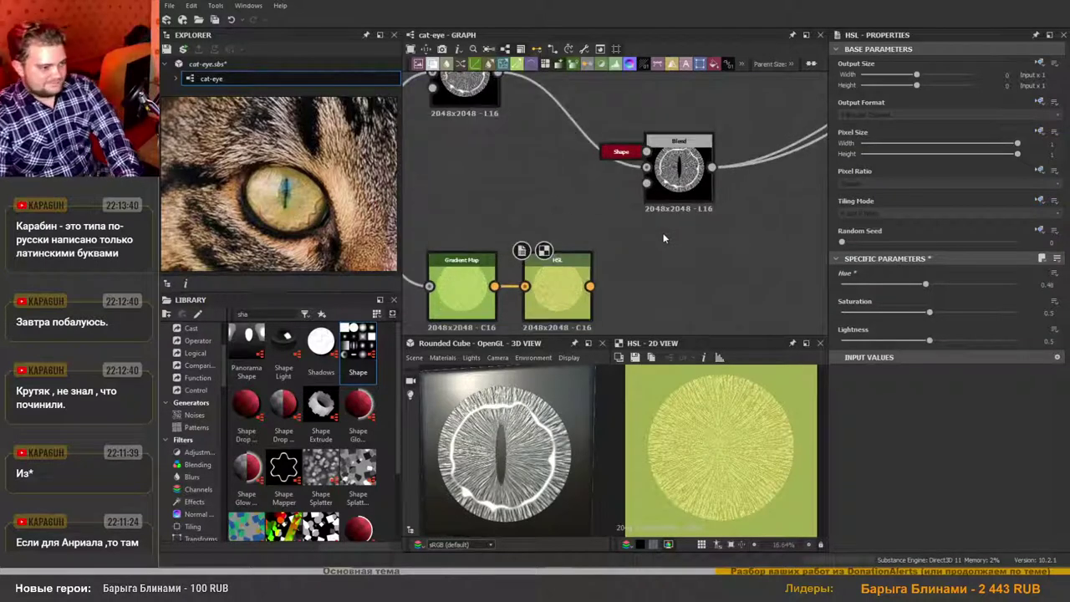
scroll(665, 235, down, 2)
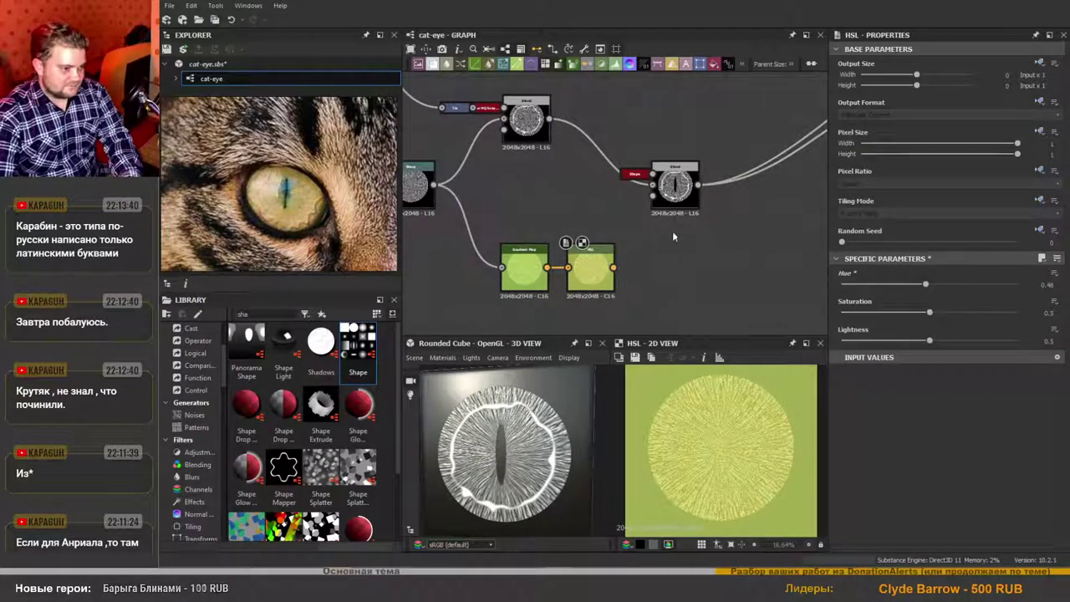
scroll(673, 237, down, 3)
middle_drag(688, 270, 698, 234)
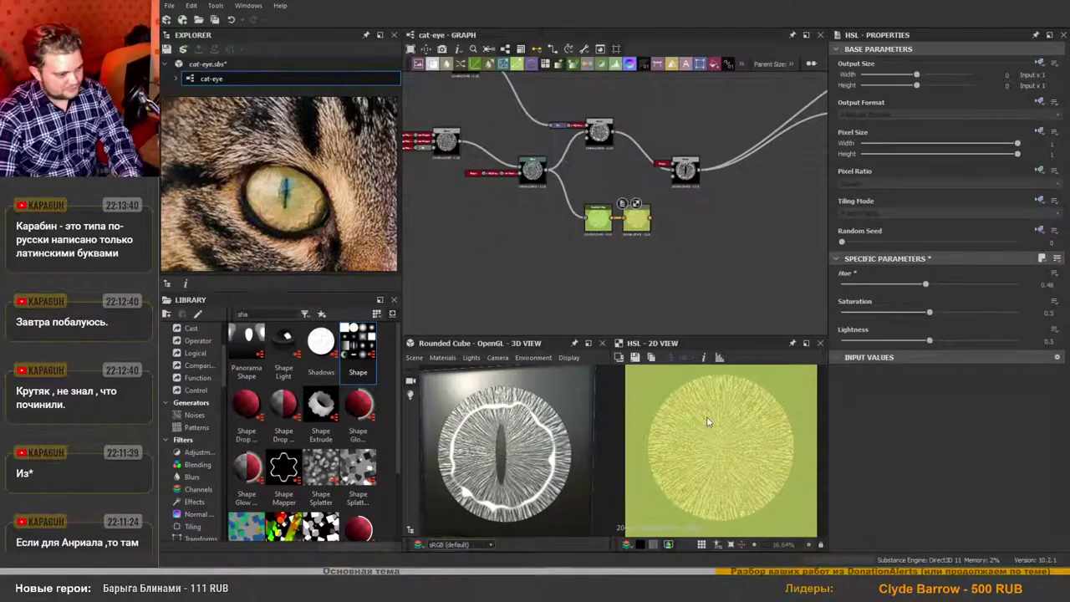
Add a Blur HQ Color node fed by the HSL node and set its Intensity to 0.77.
scroll(707, 422, up, 5)
scroll(653, 230, up, 2)
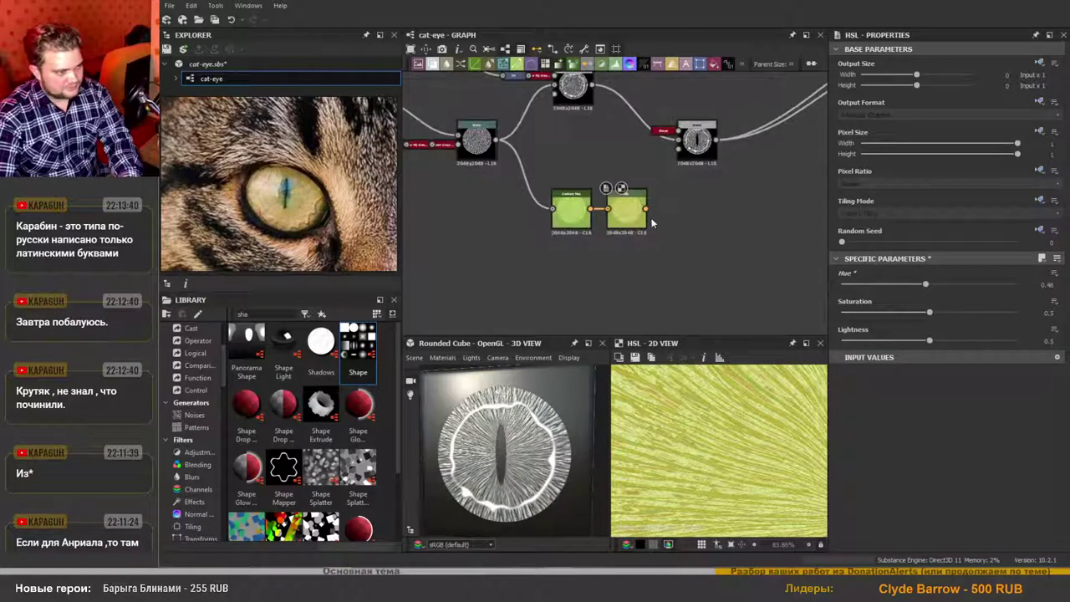
drag(646, 209, 686, 244)
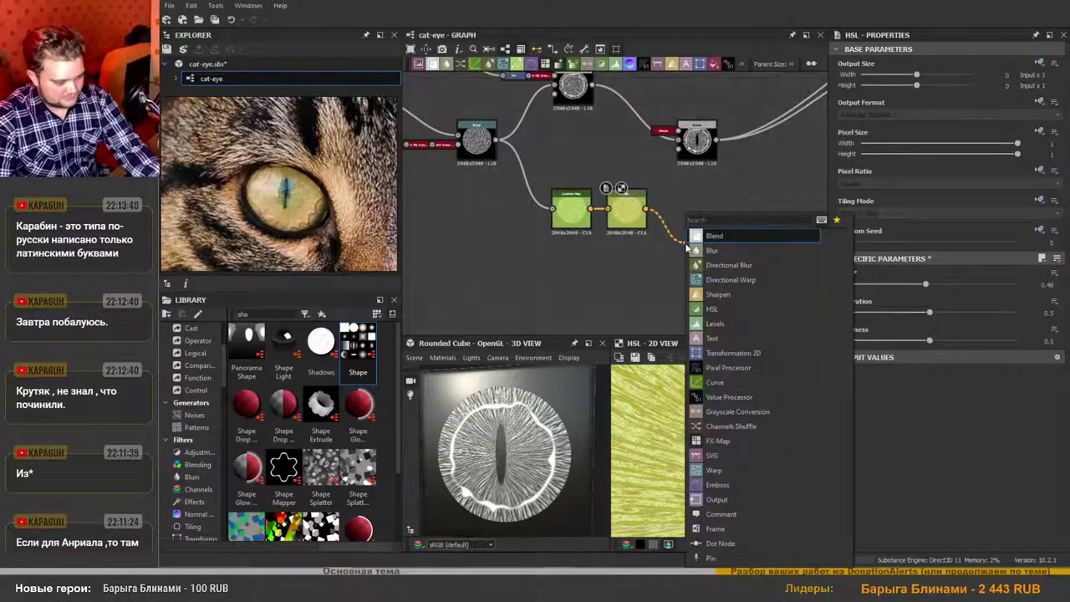
text(blu)
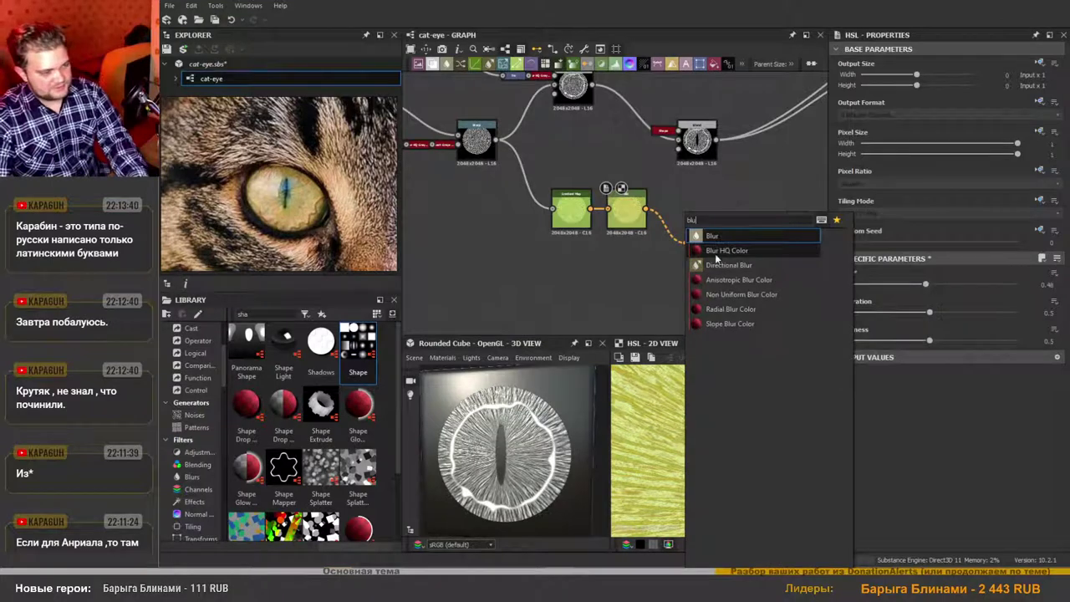
click(718, 250)
scroll(703, 234, up, 1)
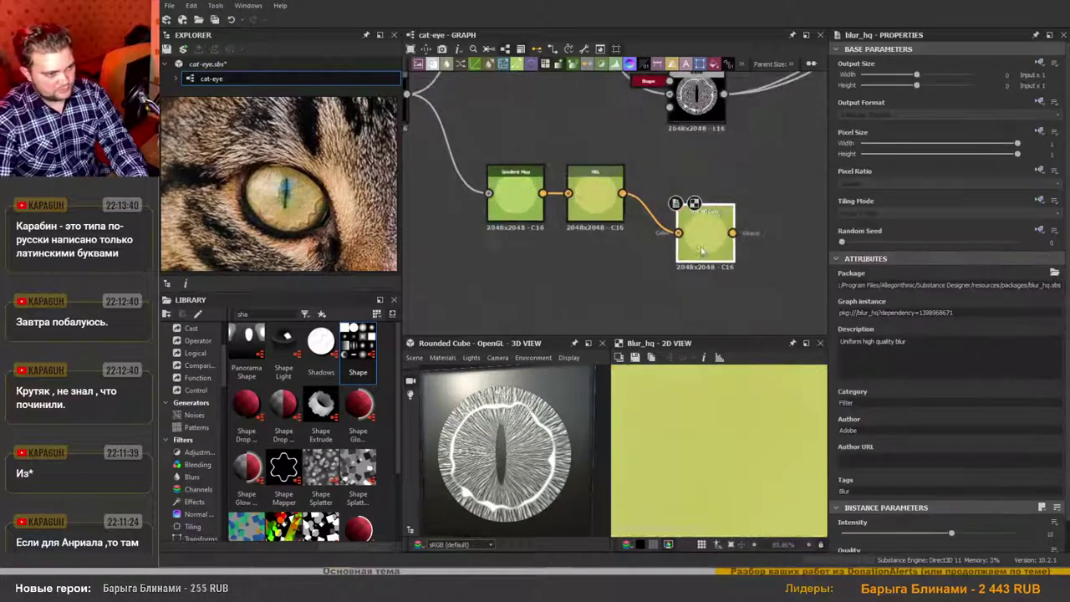
scroll(905, 455, down, 1)
mouse_move(947, 503)
mouse_down()
mouse_move(836, 507)
mouse_move(851, 509)
mouse_up()
scroll(749, 471, down, 5)
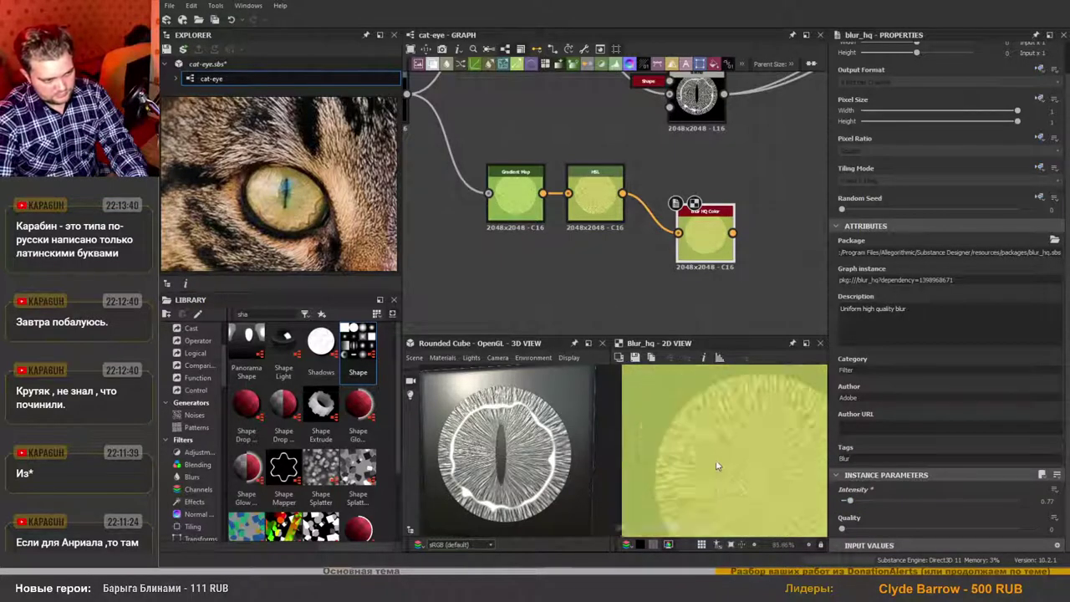
Preview the Subtract Blend that combines the iris with the pupil shape and add an Ambient Occlusion (HBAO) node fed by its output.
scroll(740, 466, up, 2)
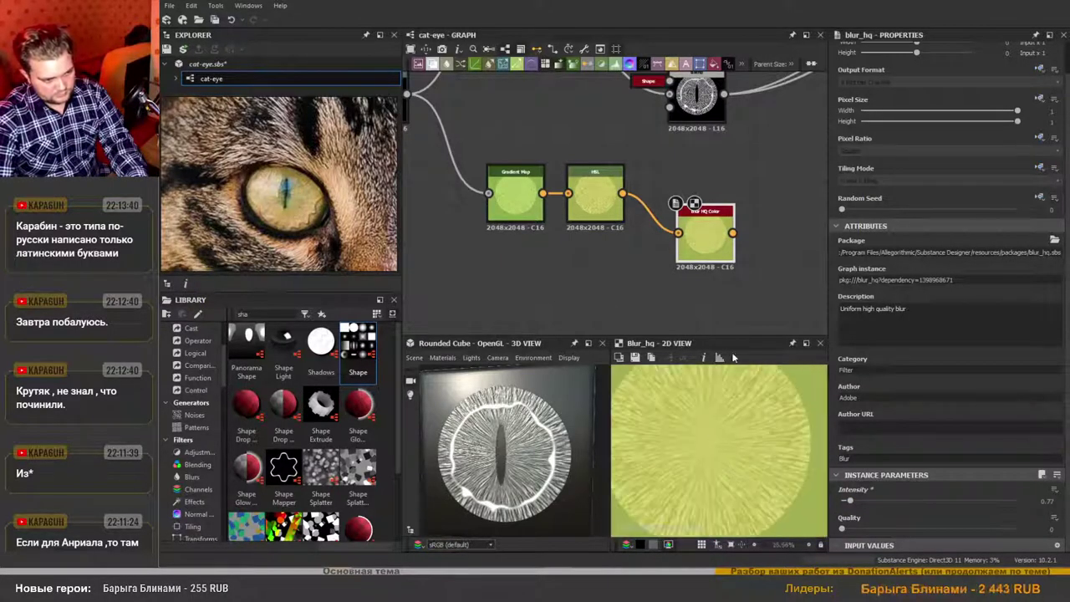
scroll(713, 304, down, 4)
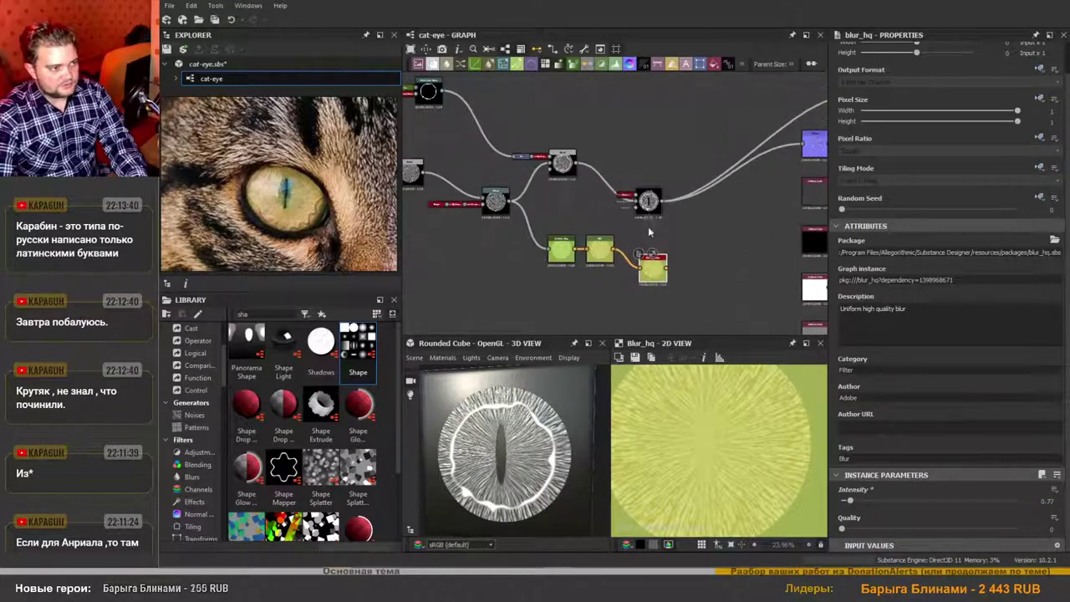
scroll(673, 245, up, 2)
click(629, 190)
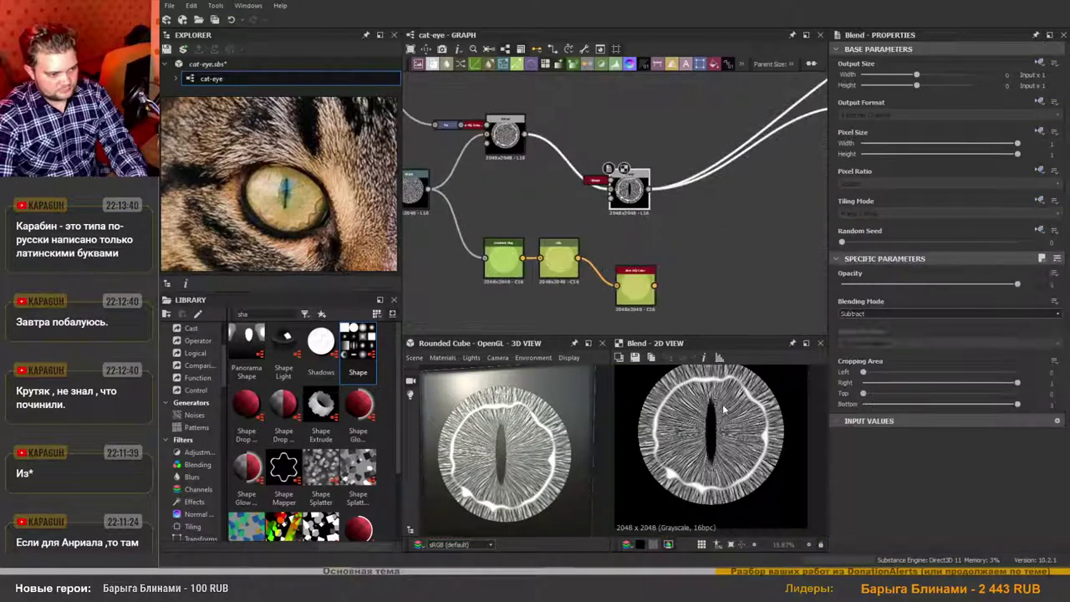
middle_drag(647, 245, 629, 196)
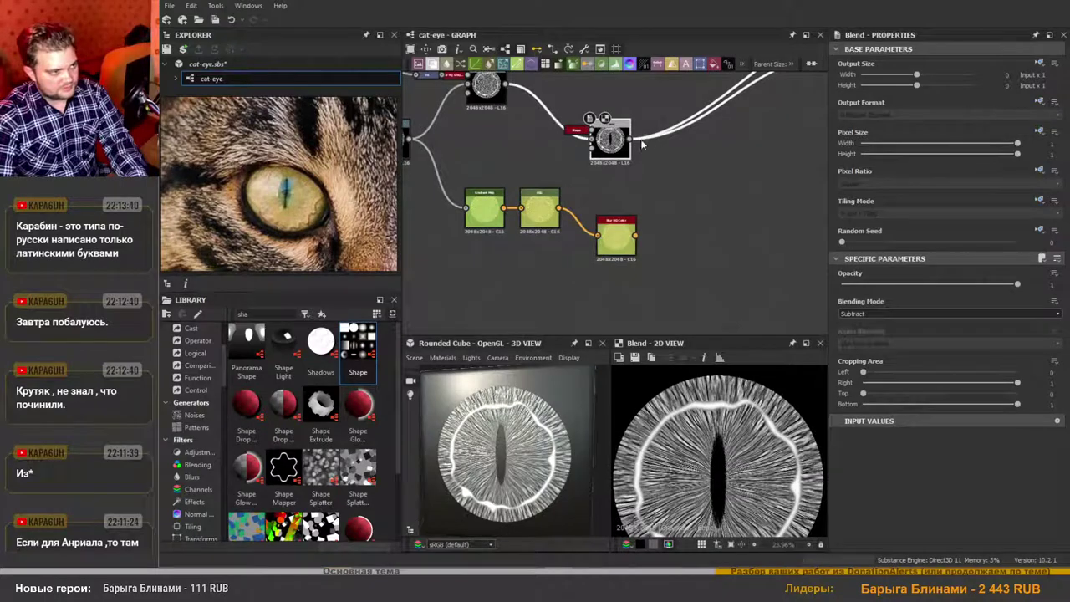
drag(631, 140, 712, 219)
text(a)
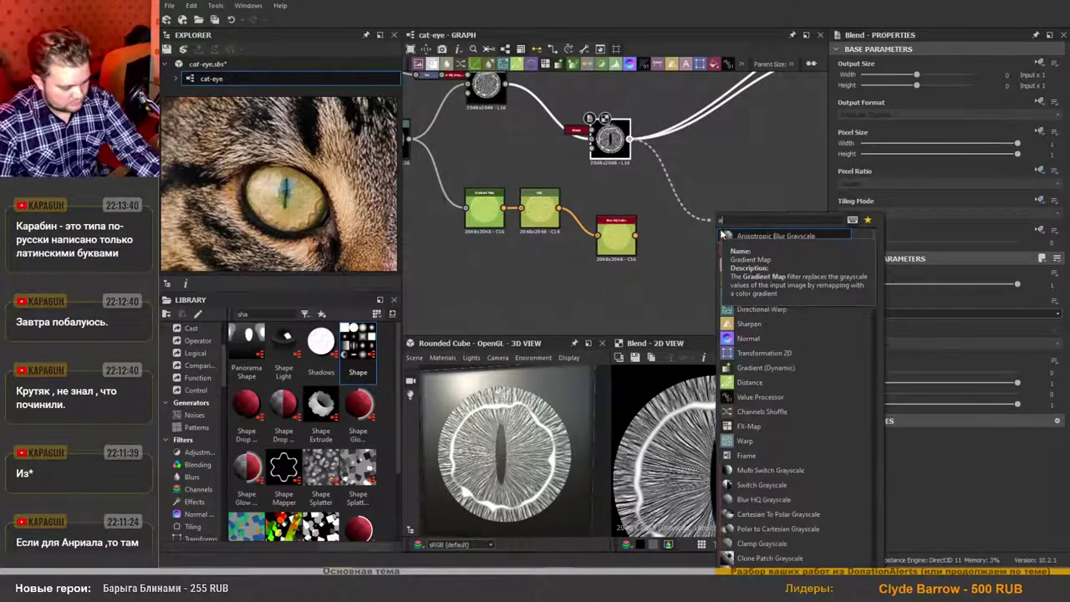
text(mbi)
click(774, 235)
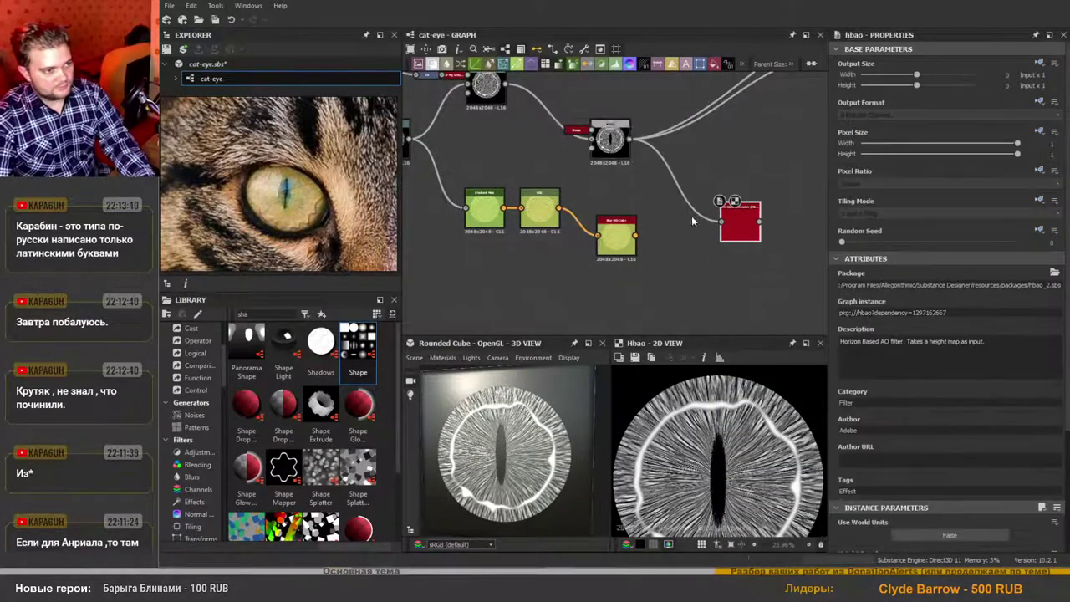
Set the Ambient Occlusion (HBAO) node's height depth to 0.01.
scroll(703, 260, up, 3)
scroll(727, 462, up, 2)
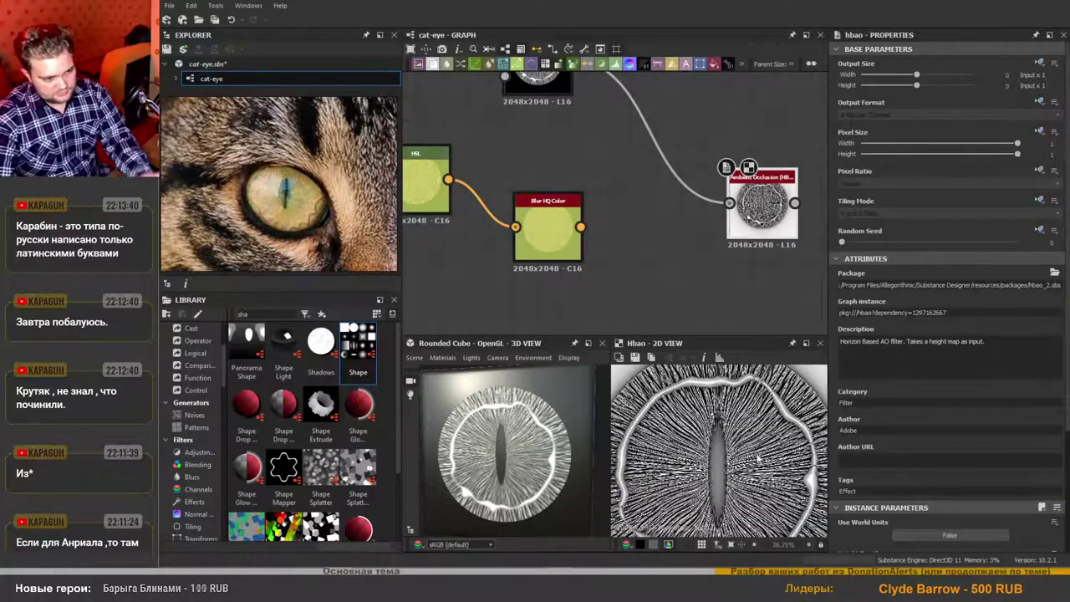
scroll(942, 406, down, 3)
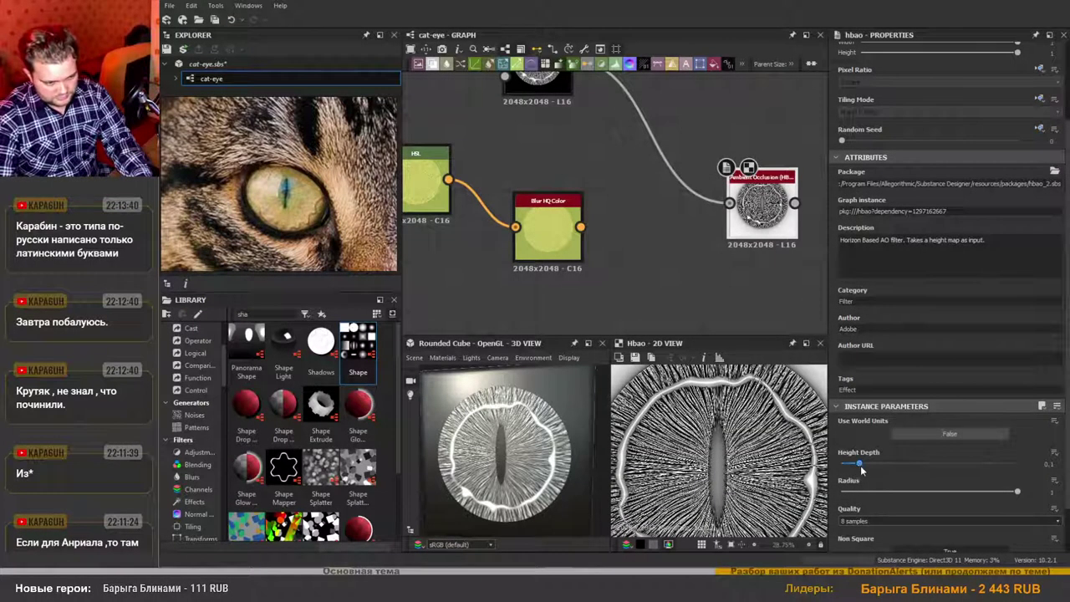
drag(861, 465, 848, 470)
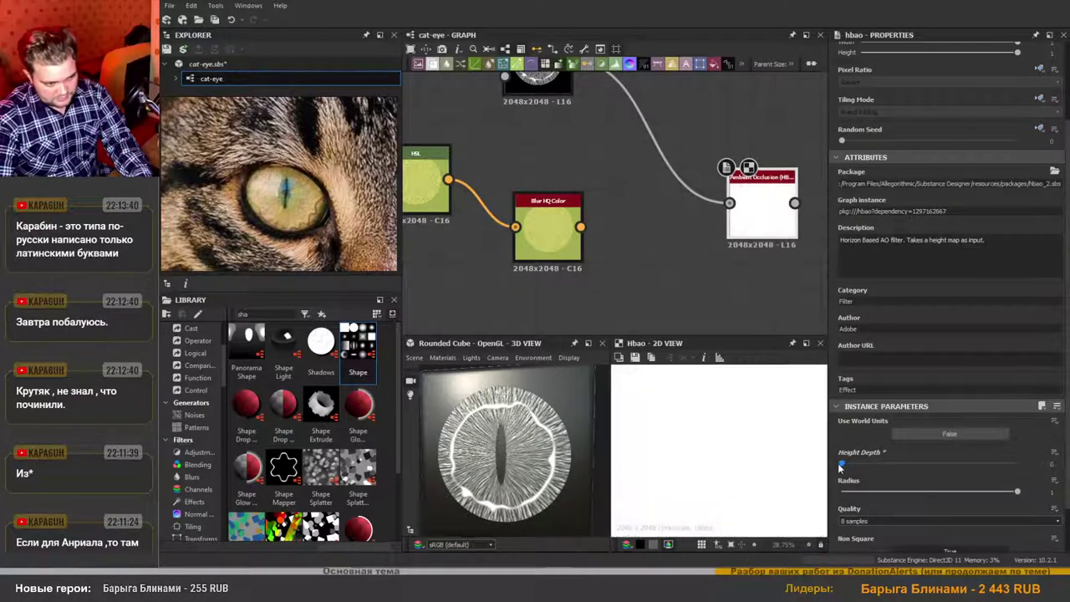
click(847, 470)
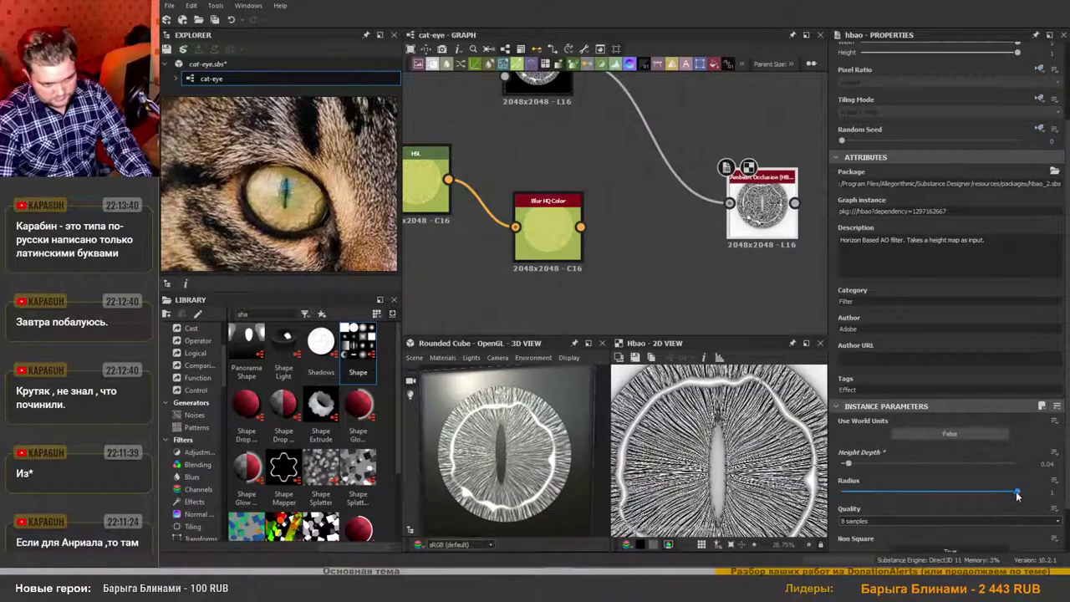
drag(893, 490, 1000, 495)
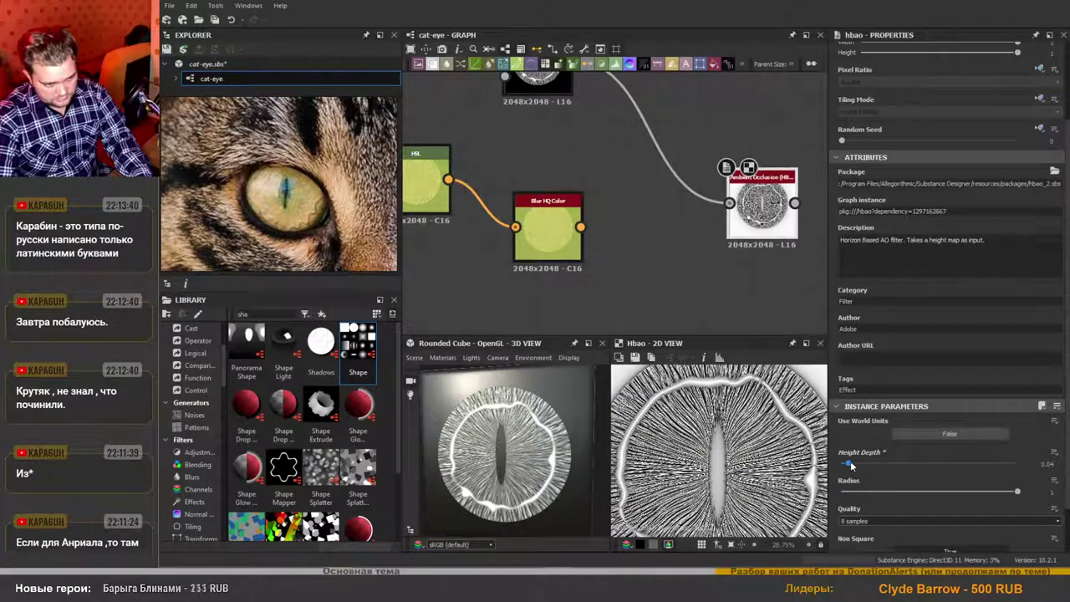
drag(847, 466, 845, 468)
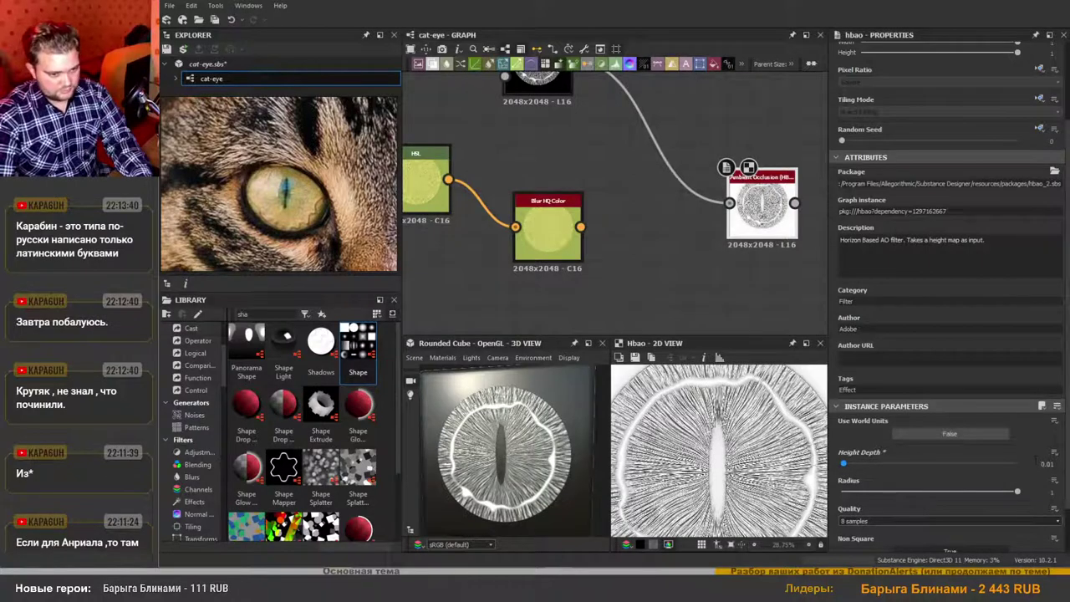
scroll(766, 428, down, 2)
Arrange the Ambient Occlusion node directly above the Blur HQ Color node and preview the blurred colour.
middle_drag(660, 279, 675, 238)
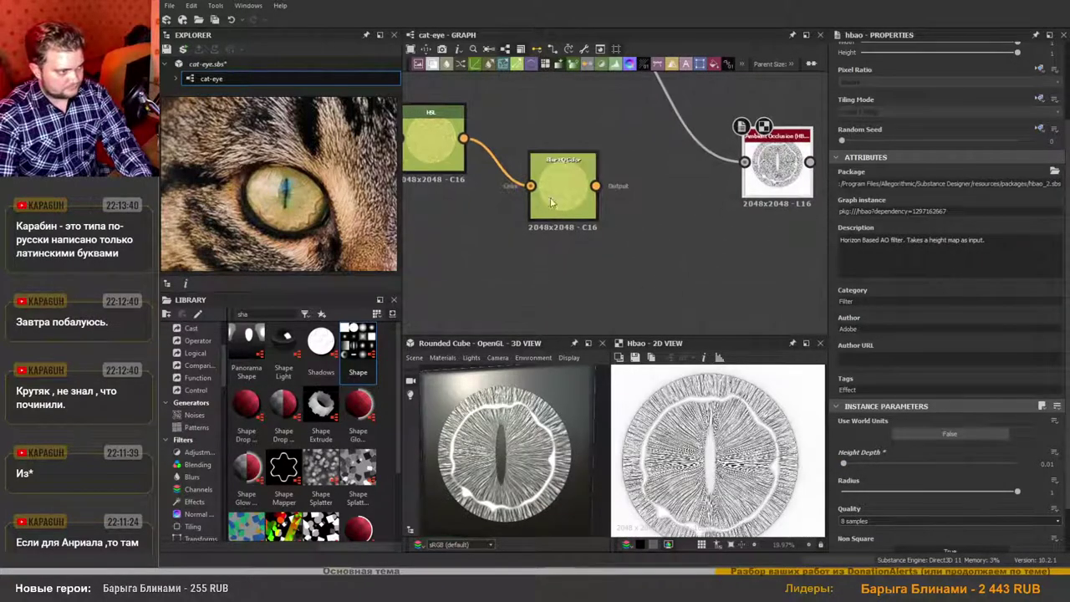
drag(587, 189, 611, 261)
scroll(676, 240, down, 3)
scroll(694, 221, up, 1)
drag(737, 200, 603, 199)
double_click(595, 267)
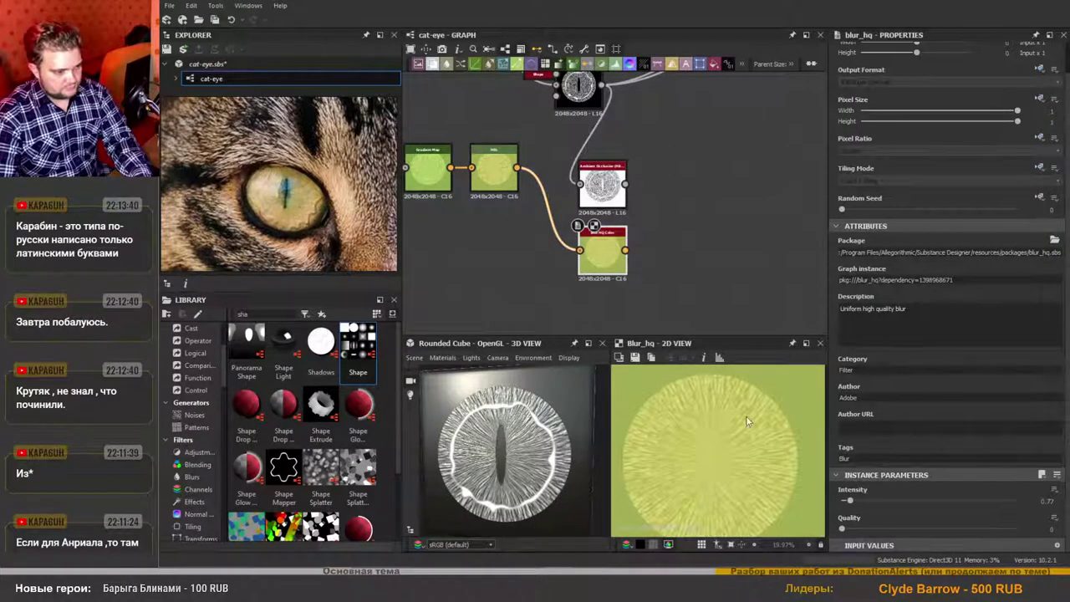
Add a Blend node beside them and connect the Ambient Occlusion output to its opacity input.
drag(701, 232, 704, 232)
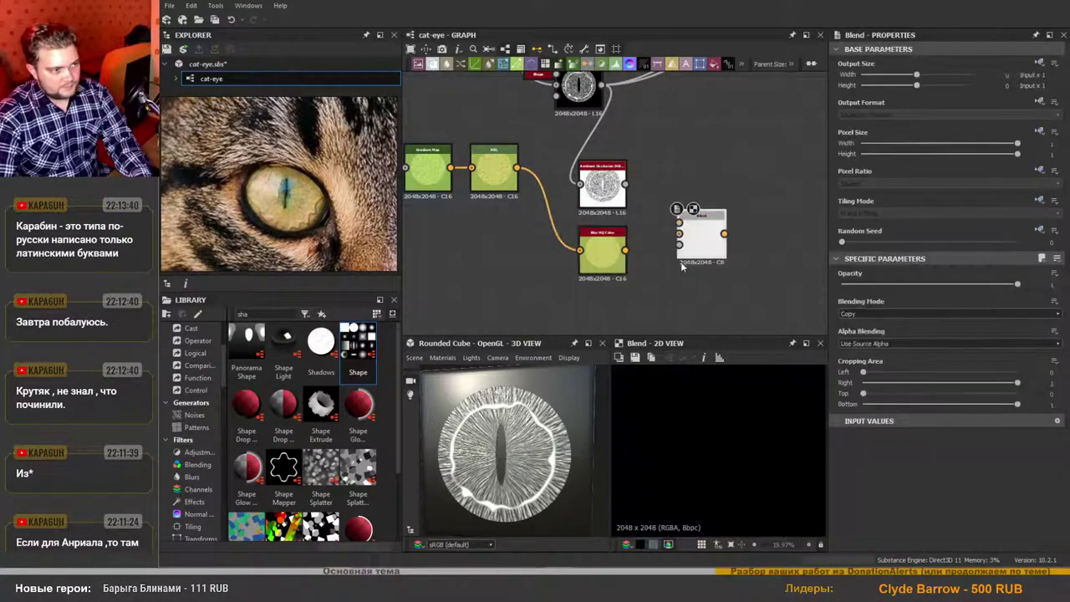
scroll(681, 262, up, 2)
drag(620, 246, 683, 241)
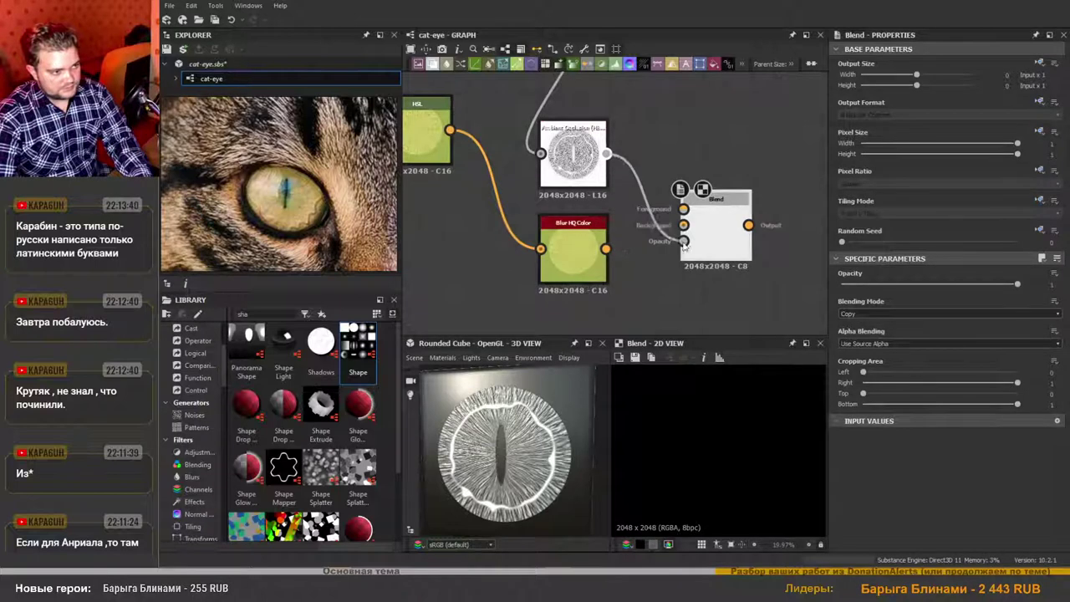
Tidy the colour branch by docking the Gradient Map and HSL nodes to the Blur HQ Color node.
scroll(563, 251, down, 2)
middle_drag(523, 238, 579, 221)
drag(470, 124, 509, 243)
drag(639, 244, 606, 257)
drag(598, 310, 457, 231)
key(d)
Connect the Blur HQ Color output to the Blend node's foreground and inspect the resulting iris texture closely.
scroll(587, 254, up, 1)
scroll(619, 282, up, 1)
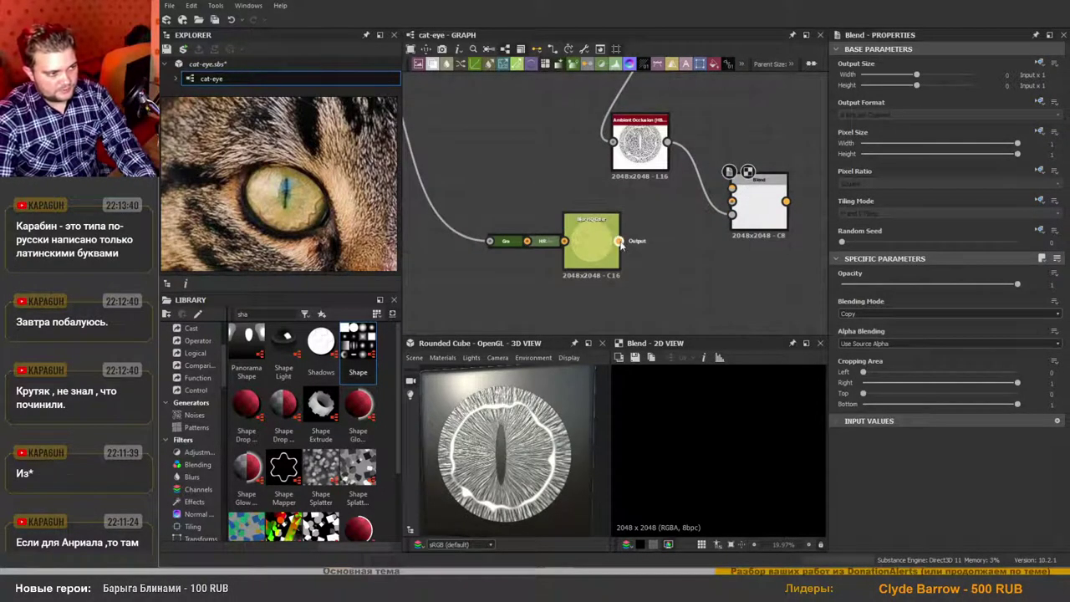
drag(721, 199, 730, 189)
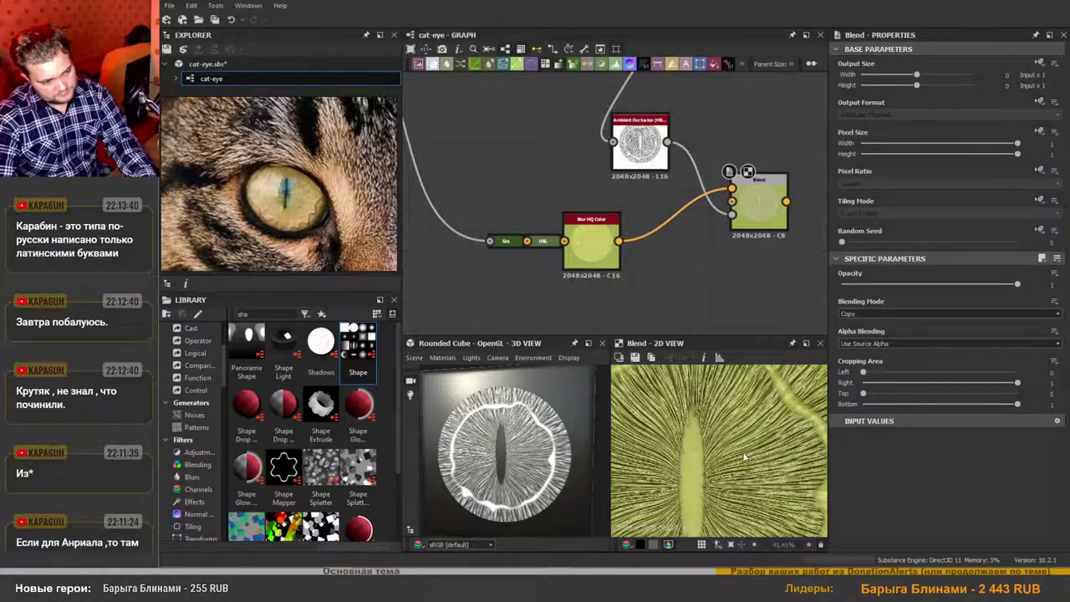
scroll(747, 452, up, 3)
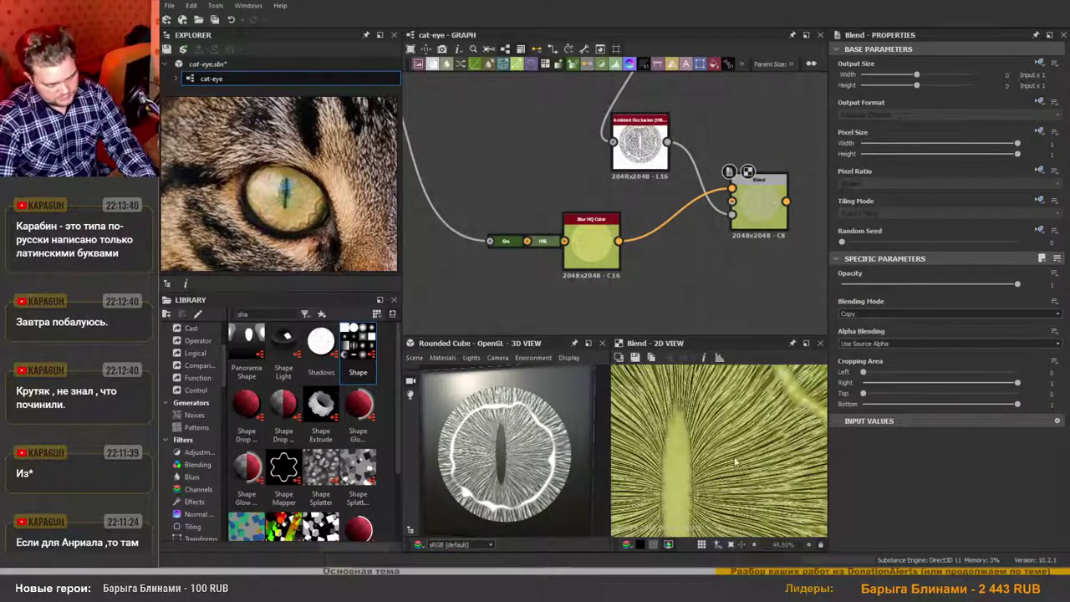
scroll(737, 456, down, 3)
scroll(703, 479, up, 6)
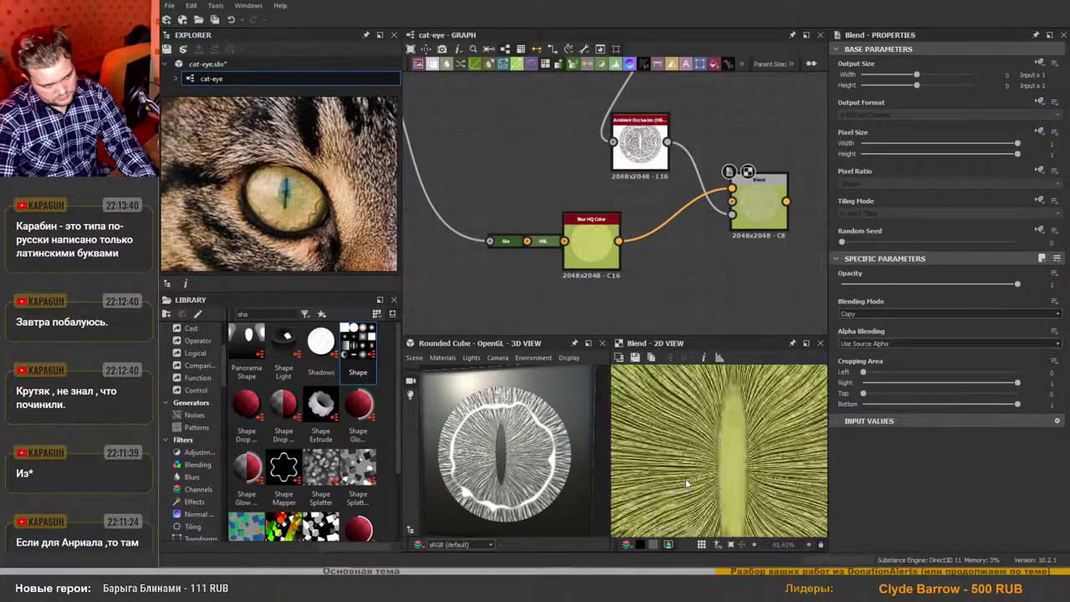
Add an HSL node fed by Blur HQ Color and connect it to the Blend node's background input.
drag(600, 266, 648, 299)
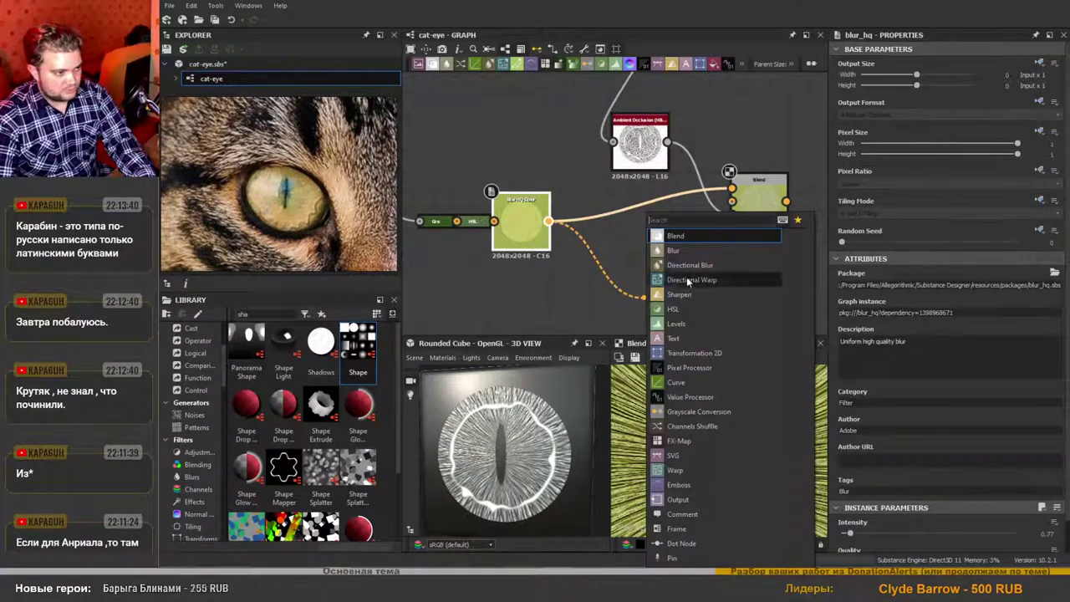
text(h)
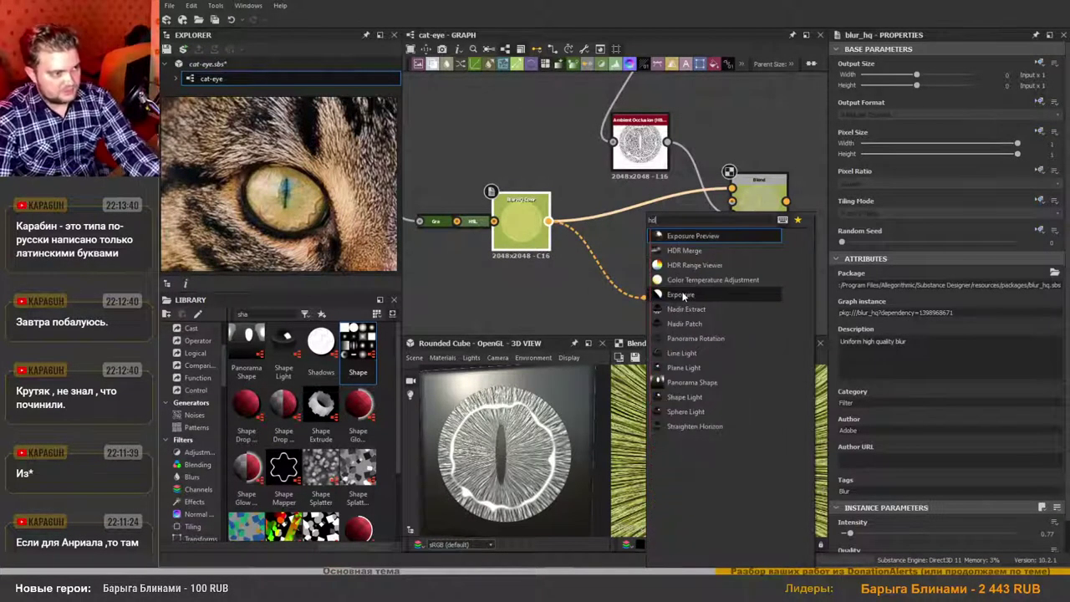
click(677, 238)
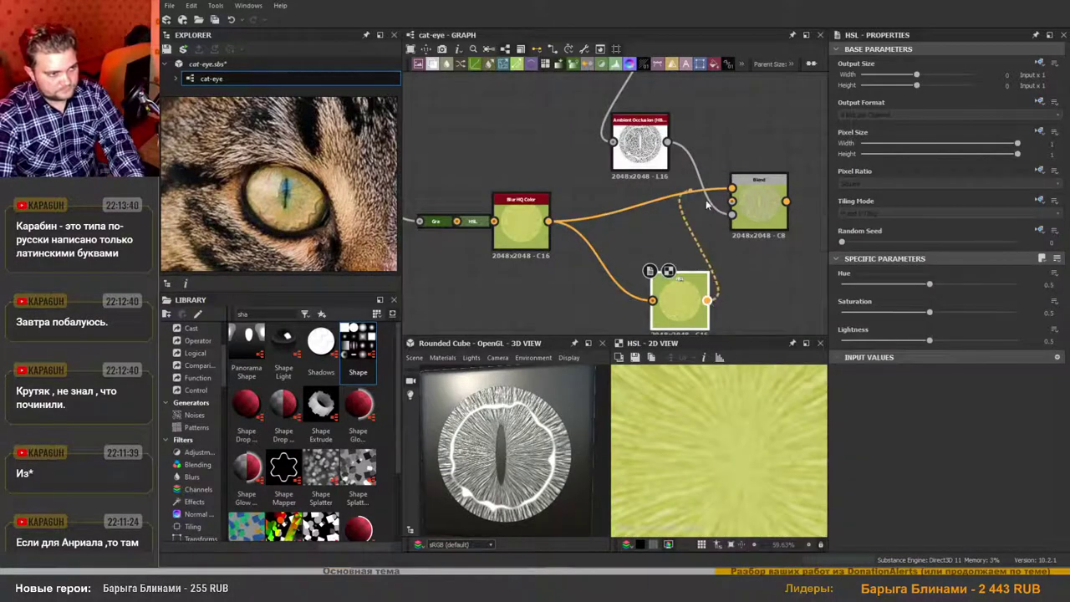
drag(706, 203, 733, 201)
click(759, 216)
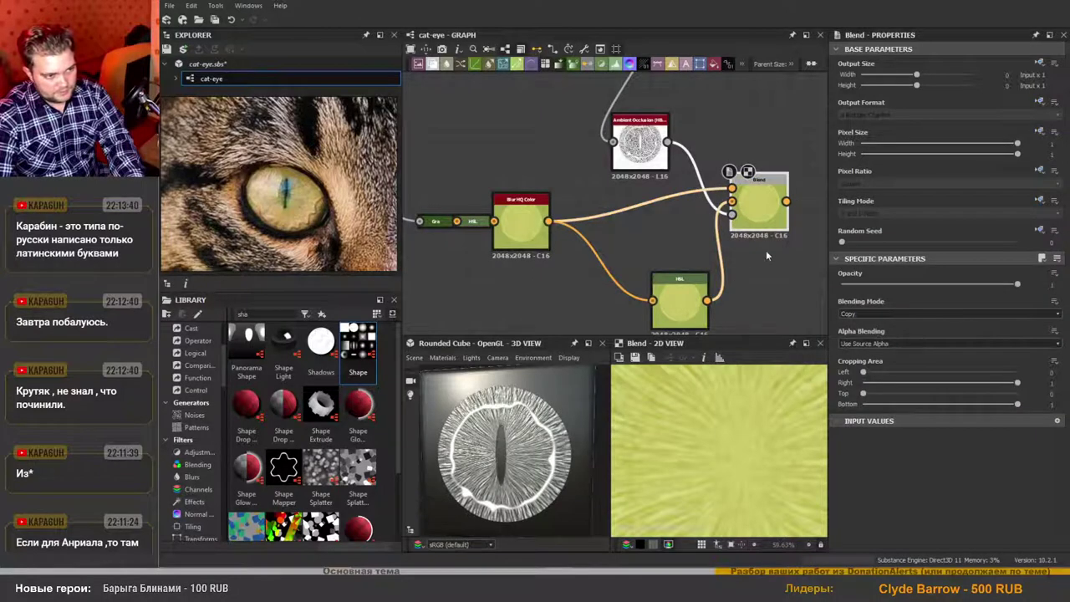
Set the new HSL node's lightness to 0.42 and its hue to 0.51.
middle_drag(747, 296, 714, 246)
click(646, 251)
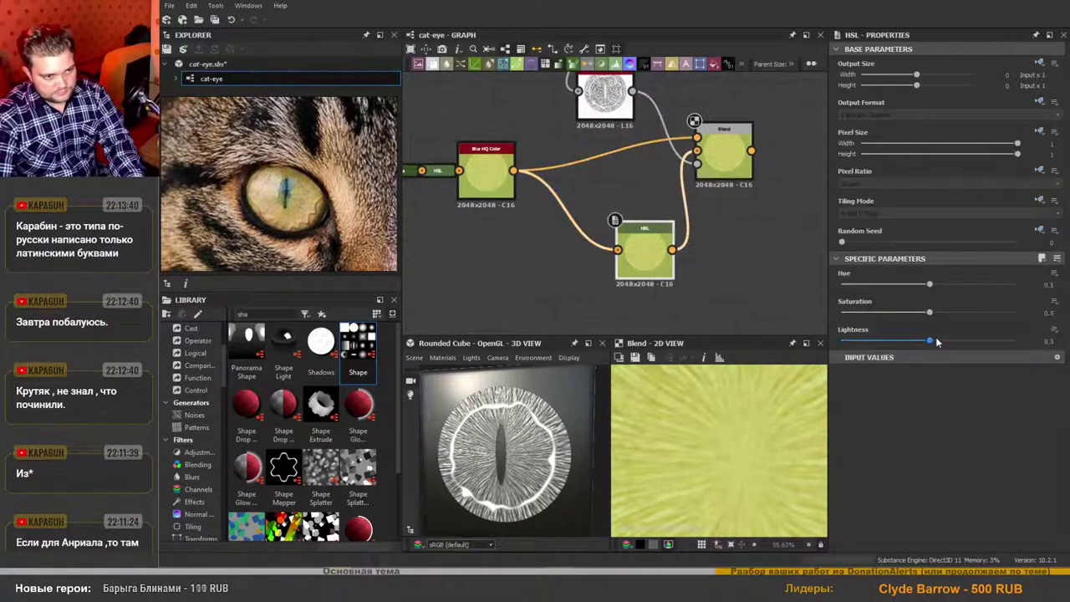
drag(929, 342, 917, 343)
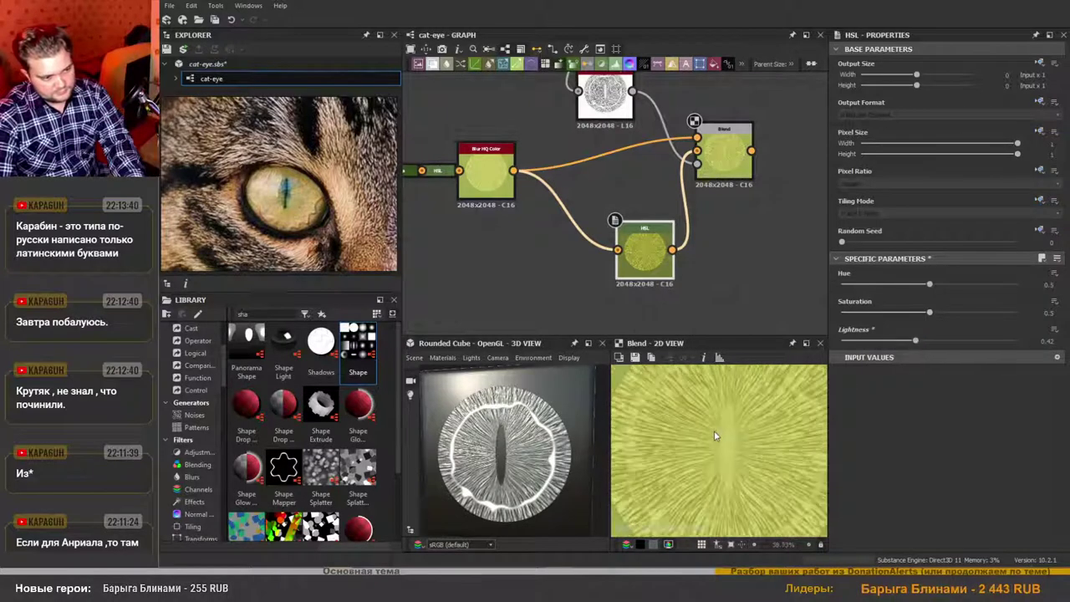
scroll(755, 442, down, 3)
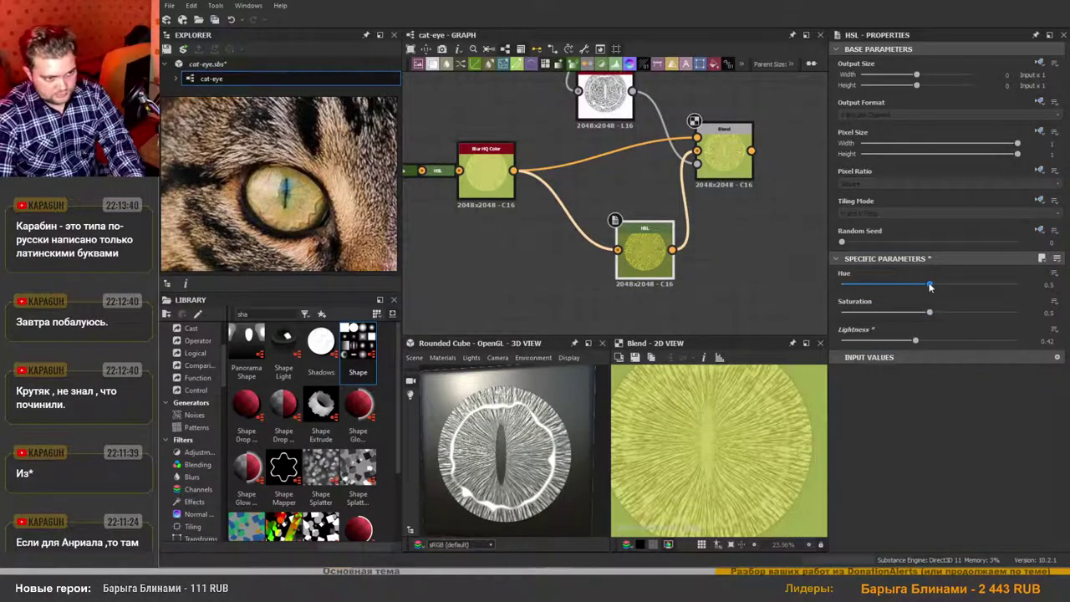
drag(930, 285, 933, 292)
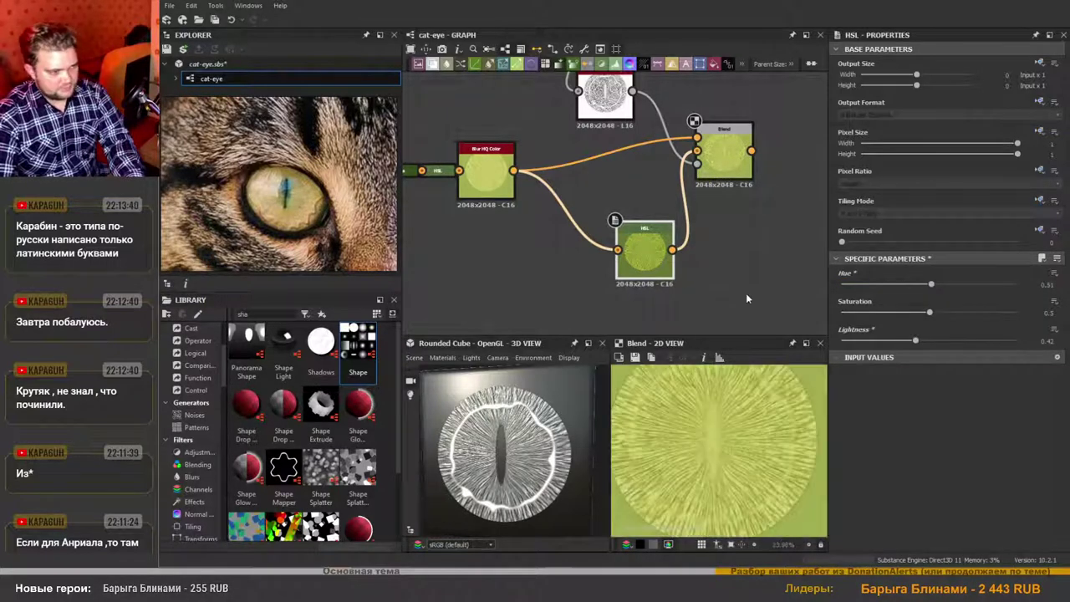
Move the colour branch with its Ambient Occlusion and Blend nodes further away from the output nodes.
scroll(740, 289, down, 2)
scroll(719, 280, down, 4)
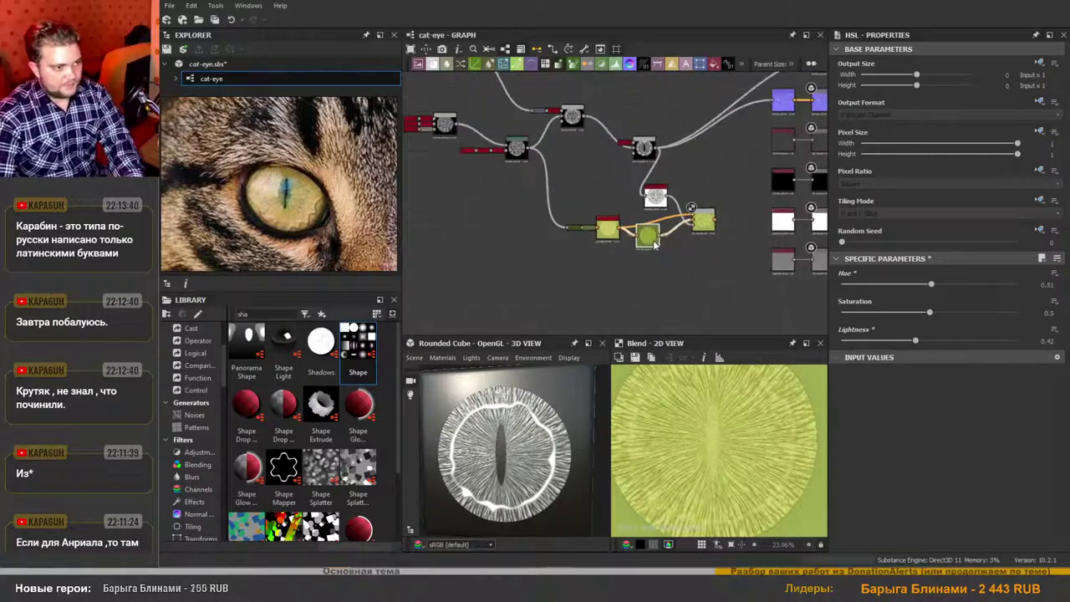
scroll(689, 271, up, 2)
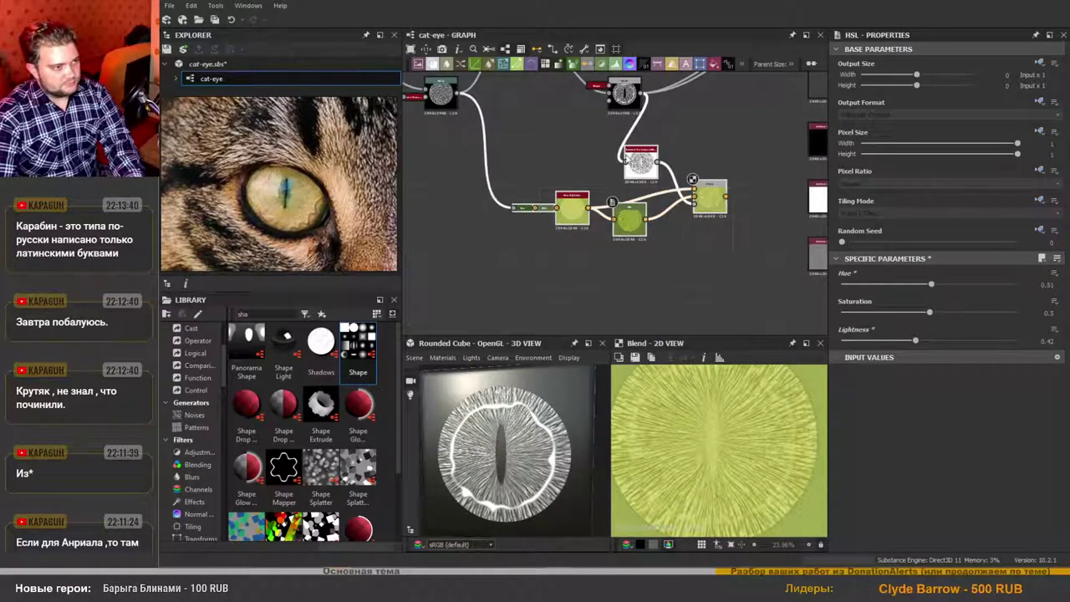
drag(633, 170, 564, 194)
click(648, 277)
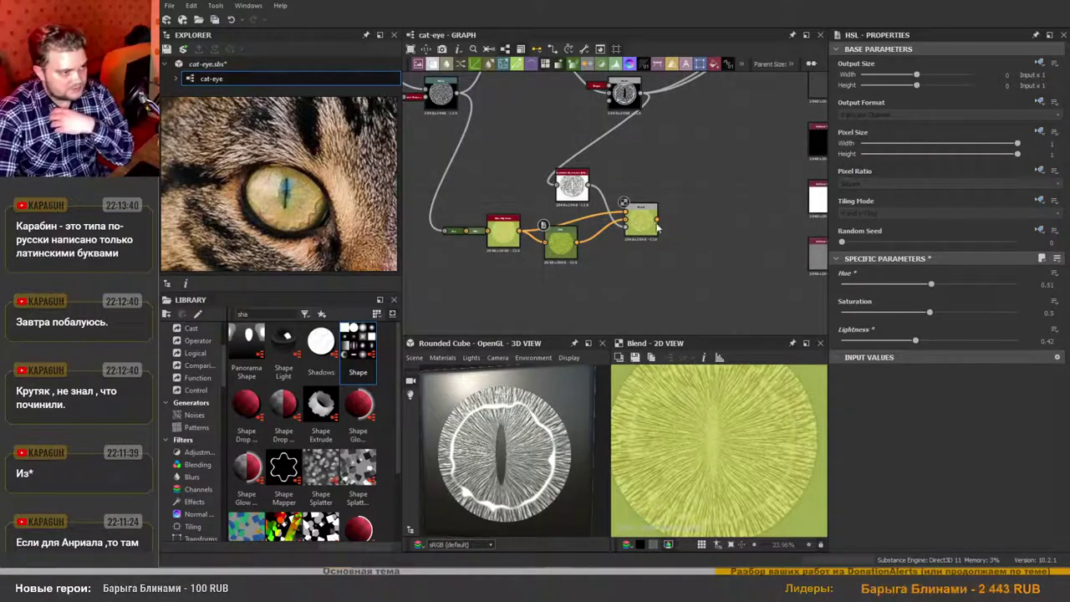
Add a Shape node below the colour branch and set its pattern to Hemisphere.
drag(356, 342, 513, 293)
scroll(918, 416, down, 3)
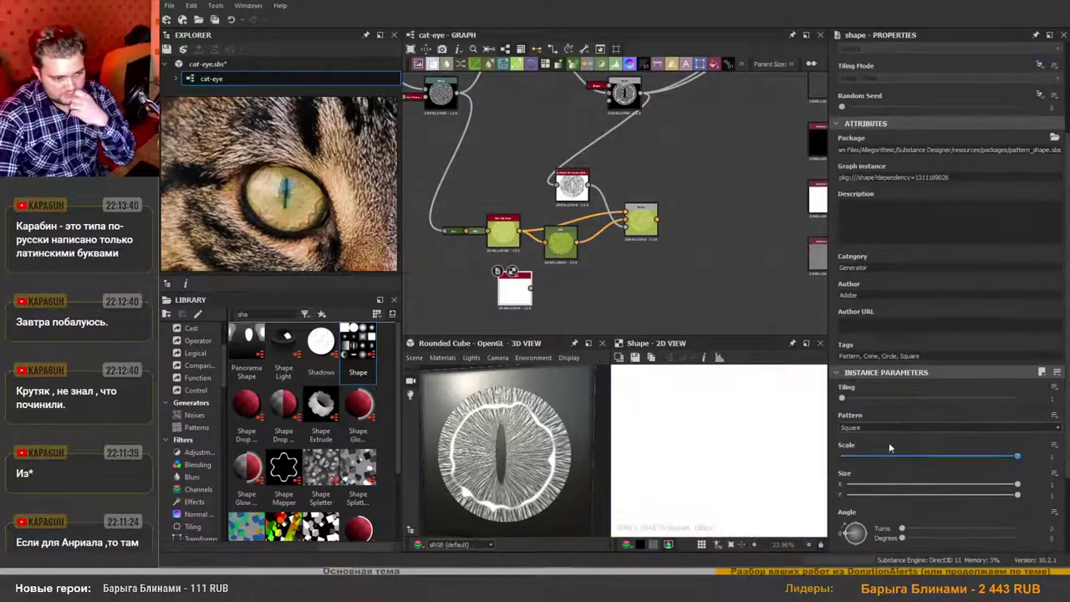
click(889, 427)
click(883, 504)
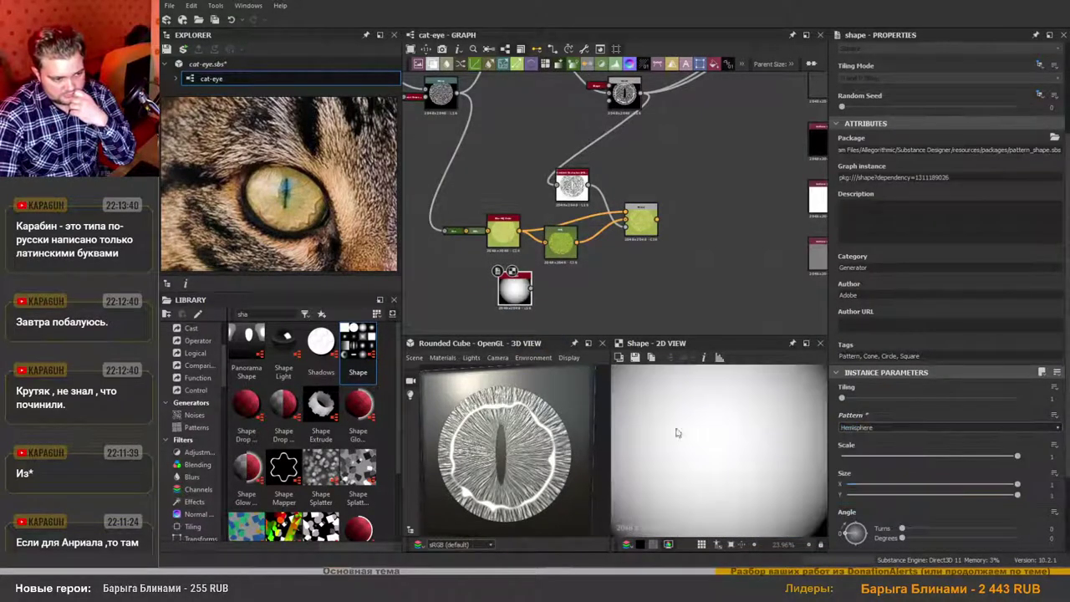
scroll(634, 279, up, 2)
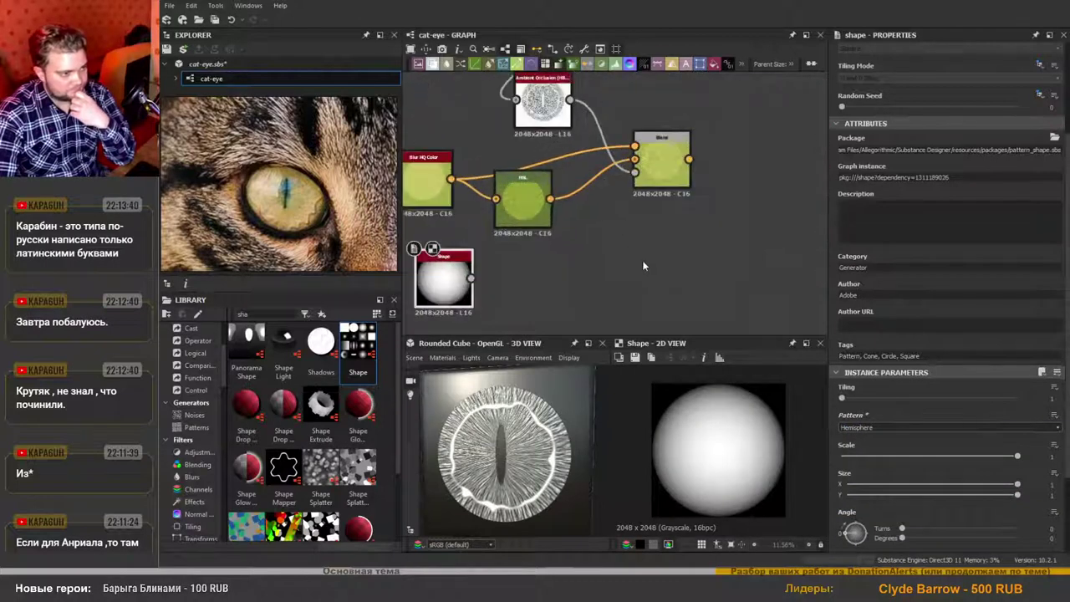
Add a second Blend node with the iris colour as foreground, a black Uniform Color as background and the hemisphere Shape as opacity.
drag(433, 69, 760, 256)
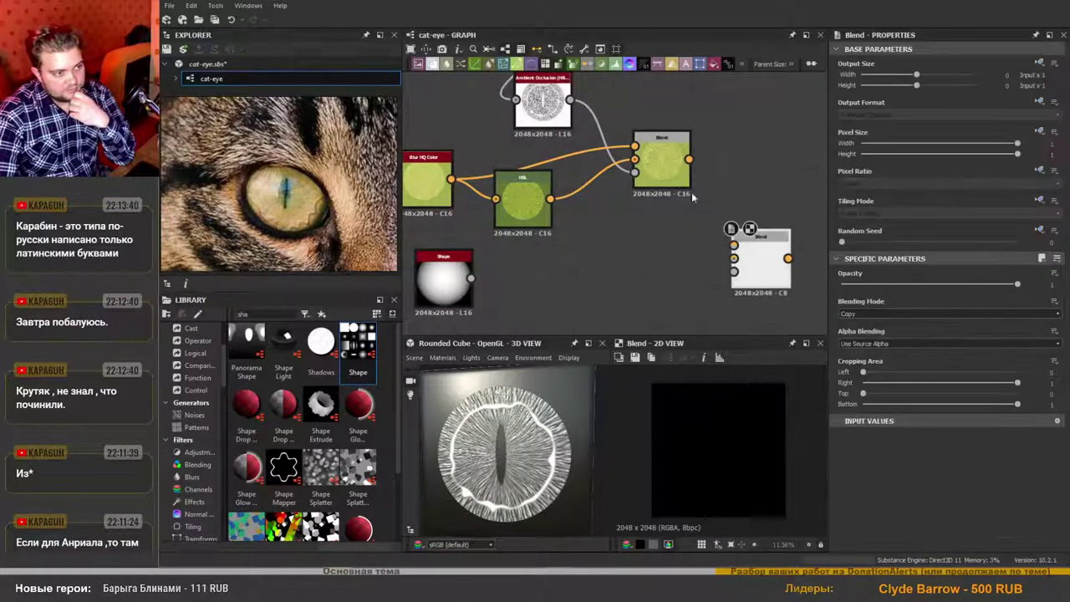
drag(653, 269, 733, 245)
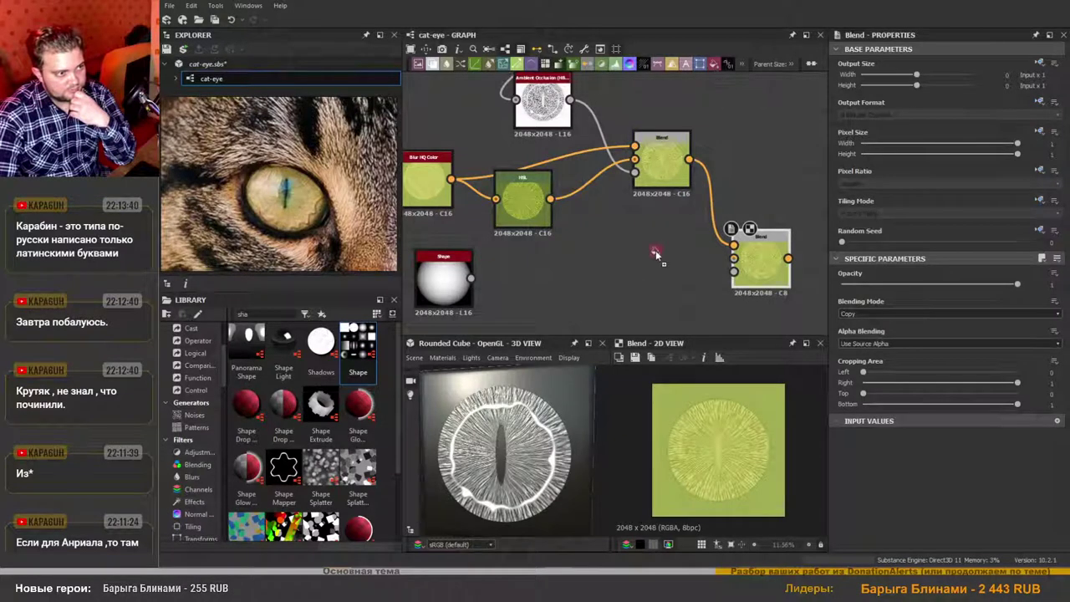
drag(656, 250, 616, 232)
drag(678, 301, 734, 271)
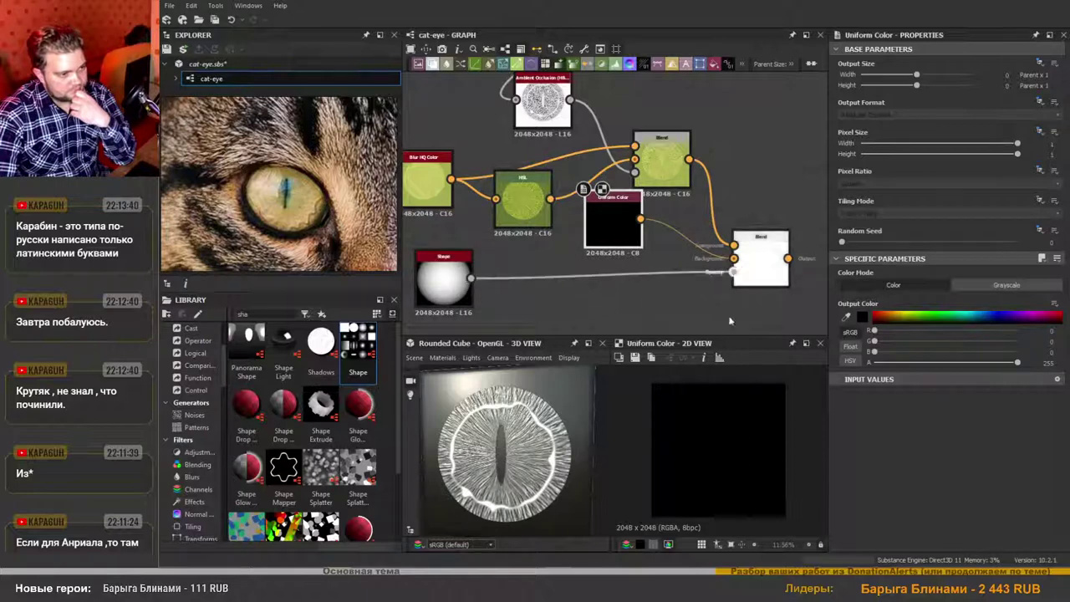
middle_drag(734, 270, 728, 249)
double_click(749, 213)
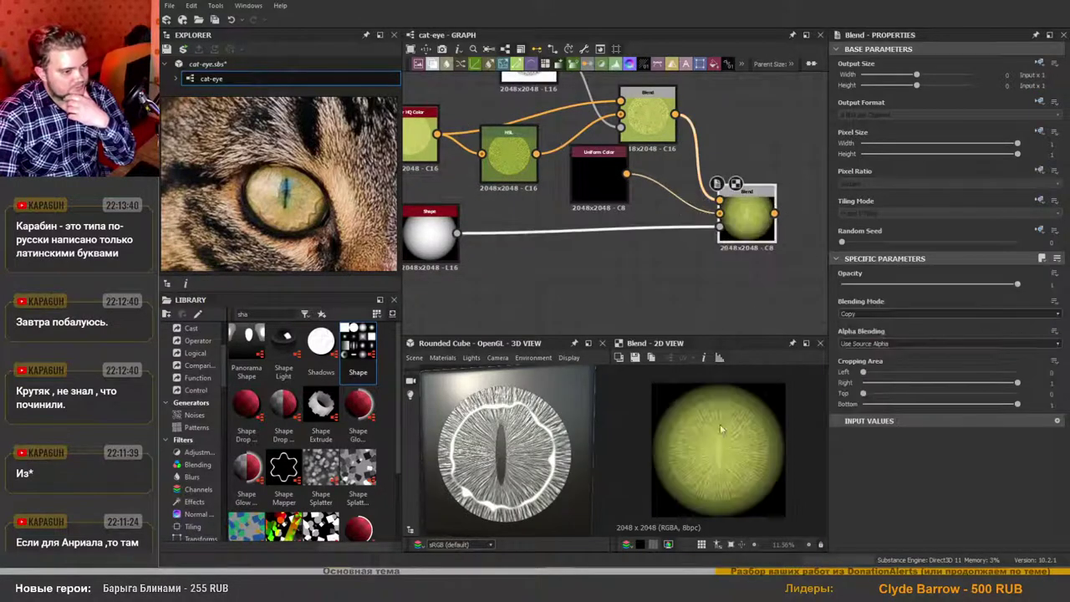
Set the hemisphere Shape's scale to 0.86 and insert a Curve node between it and the Blend's opacity input.
click(451, 244)
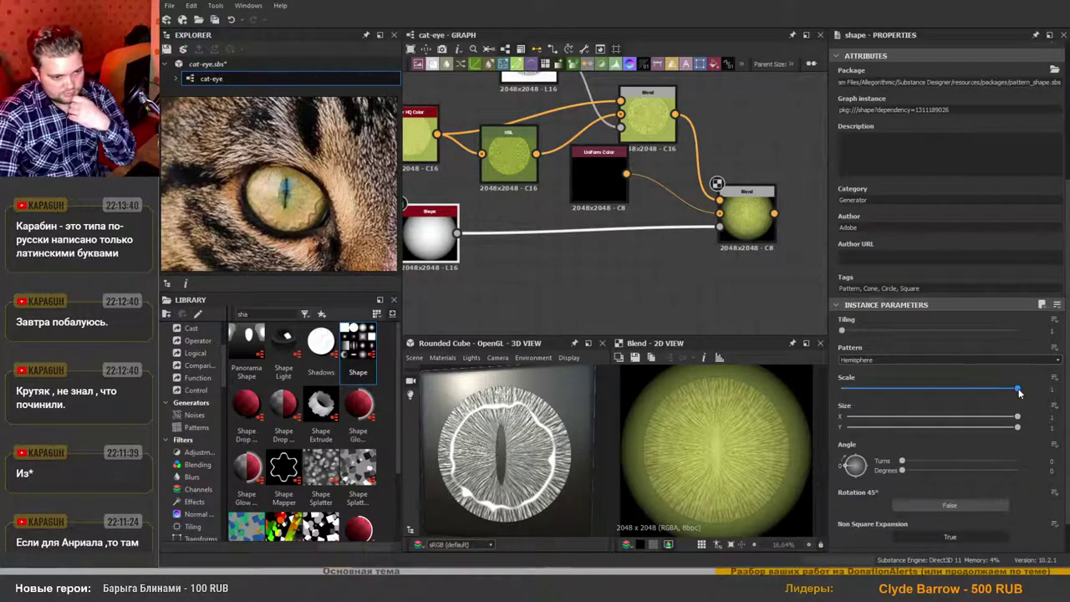
drag(1017, 389, 993, 391)
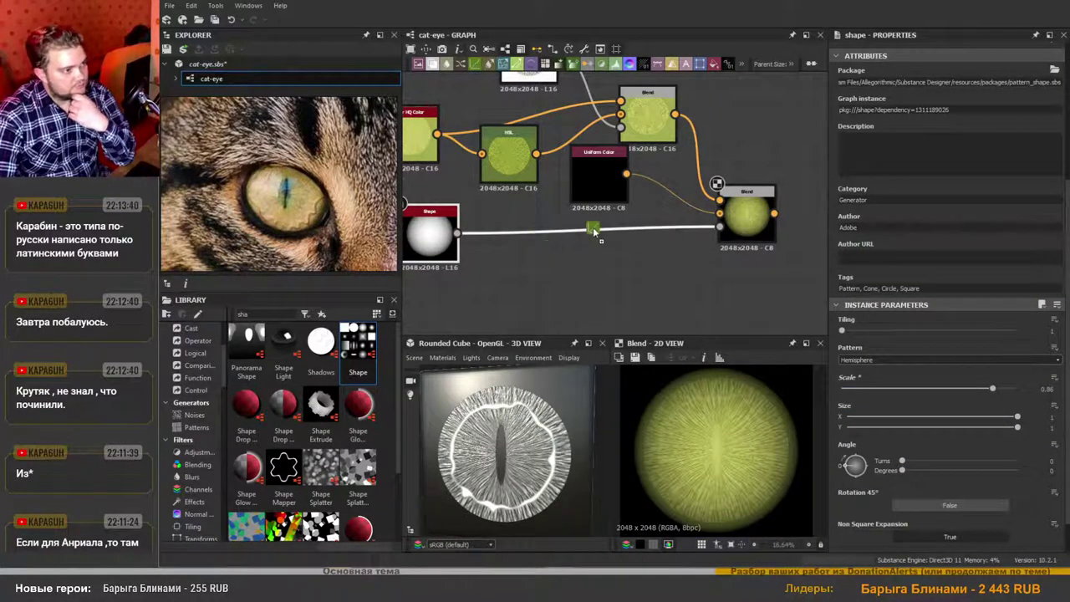
drag(595, 233, 719, 226)
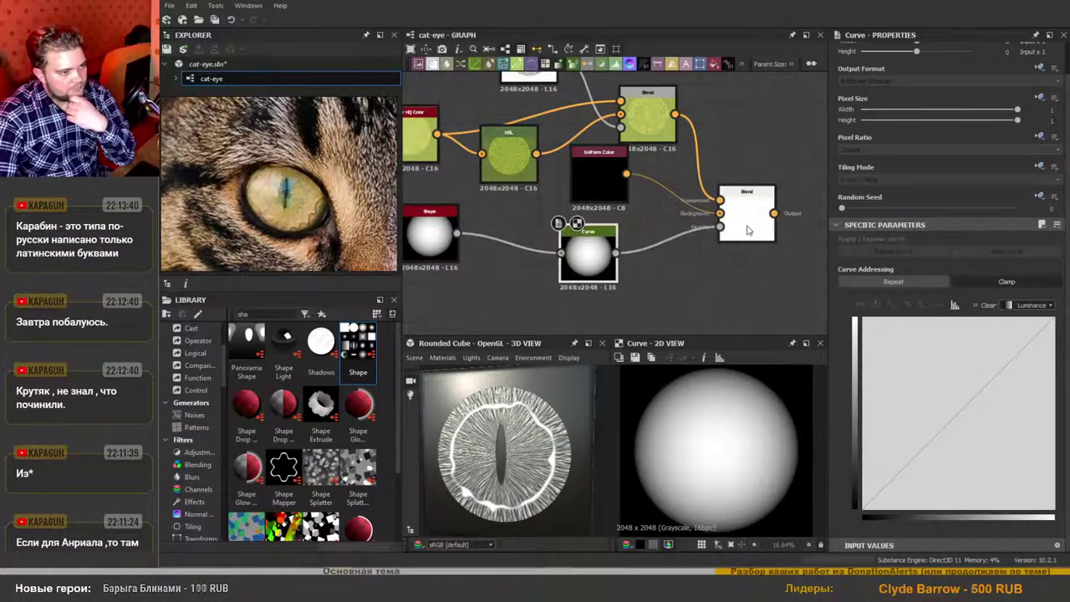
Preview the final Blend and add a point to the hemisphere's Curve, lowering it to 0 to darken the iris edge.
click(747, 213)
click(601, 270)
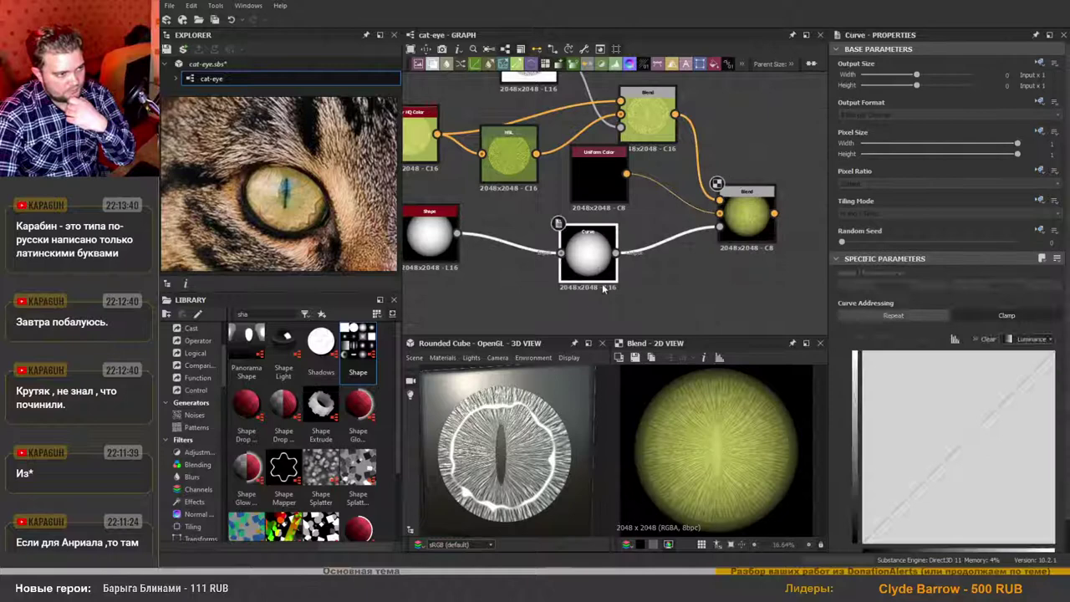
click(963, 440)
drag(966, 443, 926, 544)
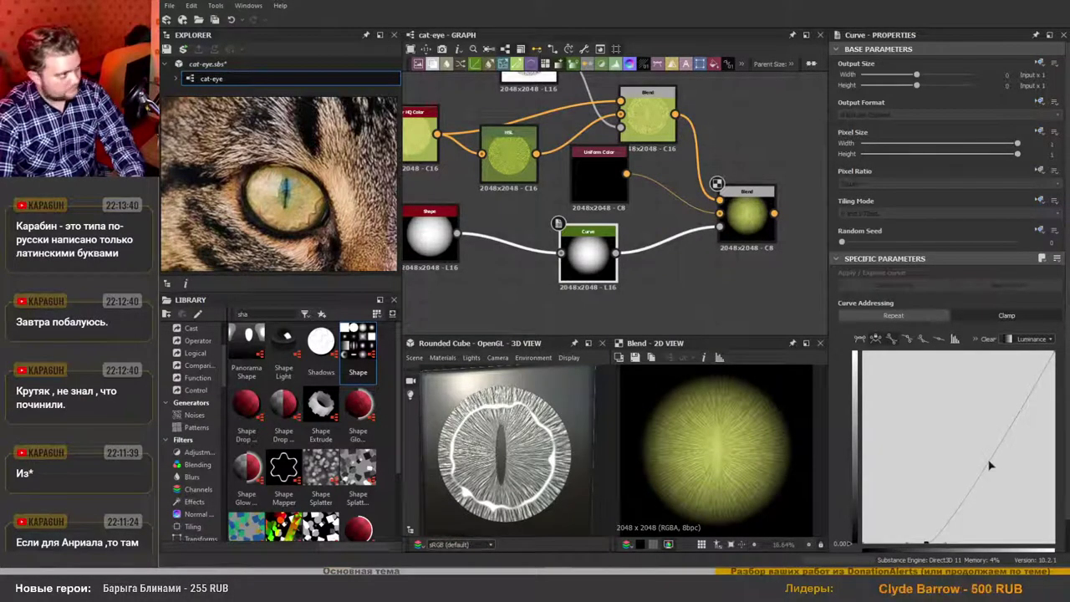
scroll(284, 200, up, 3)
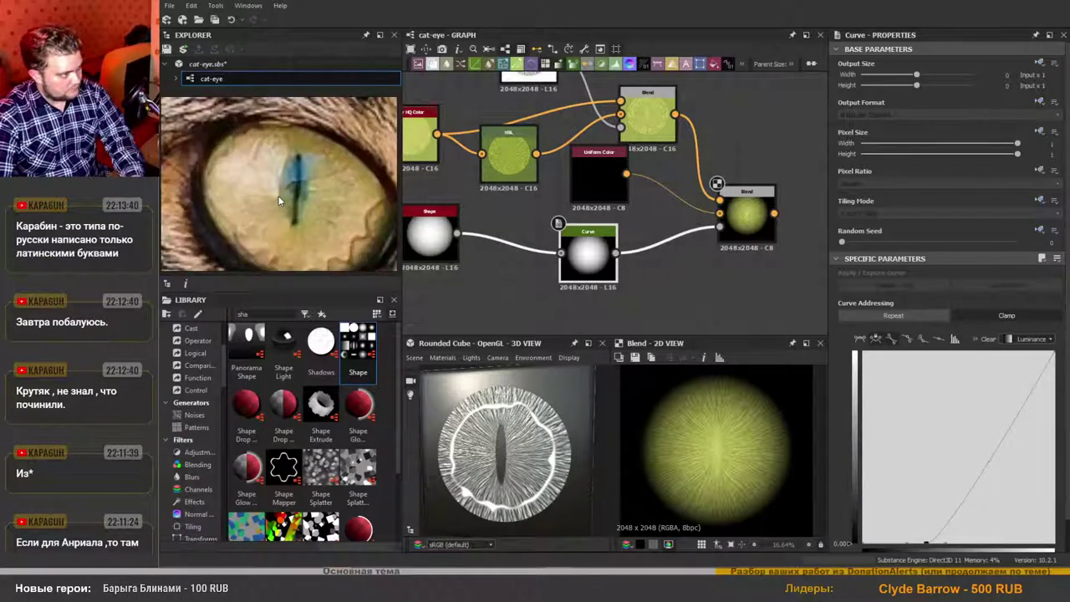
scroll(300, 197, down, 3)
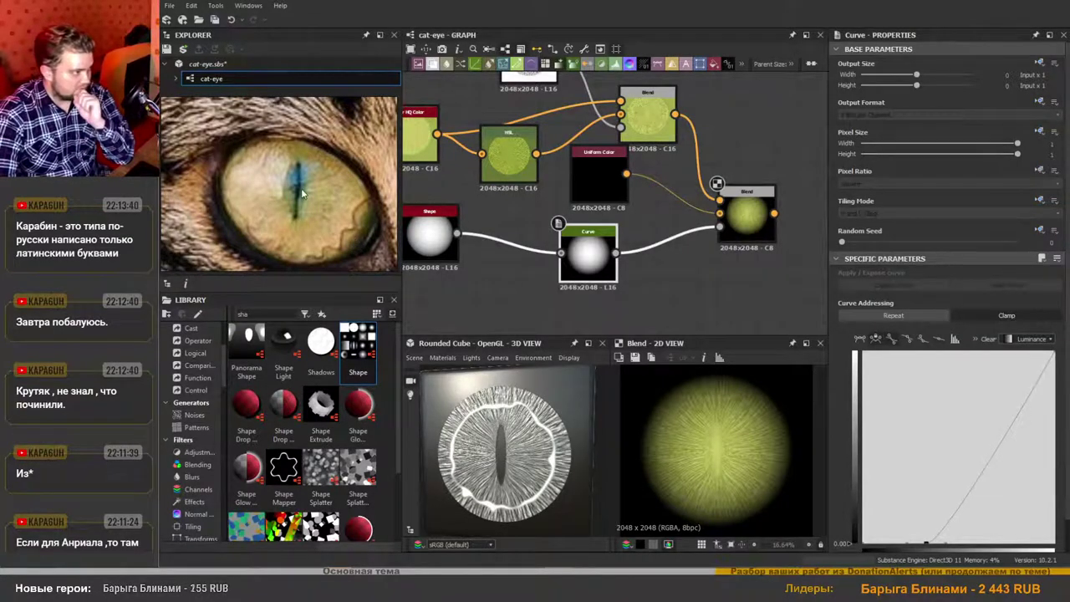
Add a second point to the Curve, raise it to 1 and drop the curve's end point to 0.
click(996, 454)
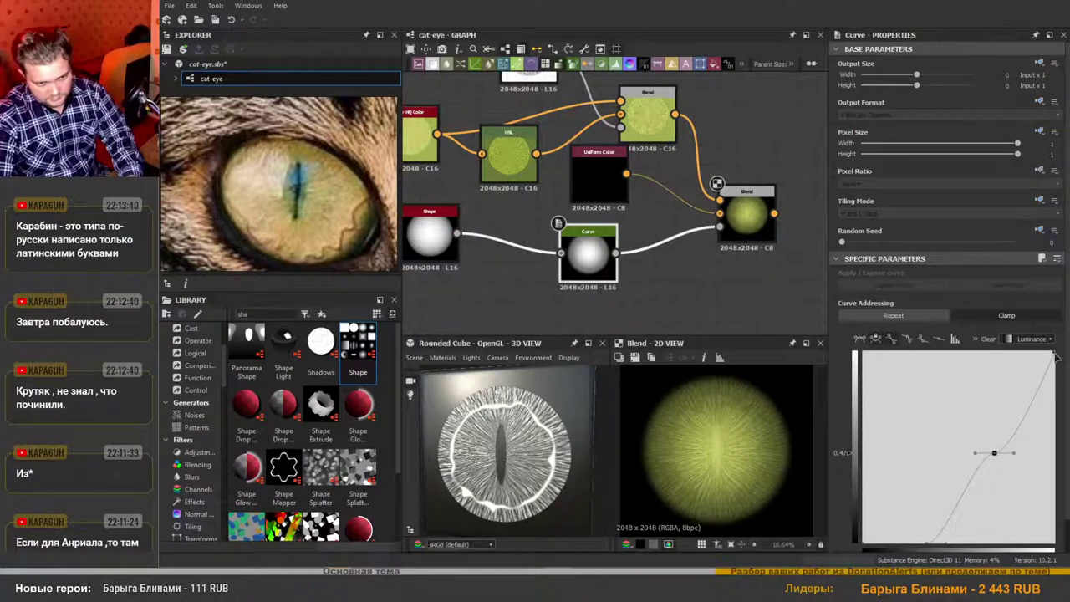
drag(1055, 357, 1054, 541)
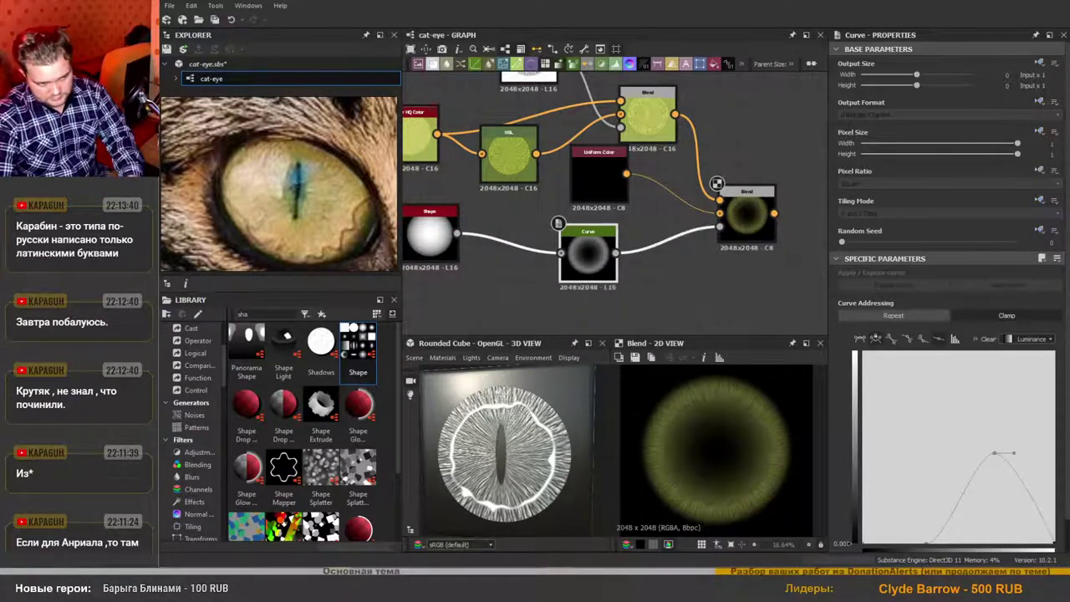
drag(996, 455, 995, 321)
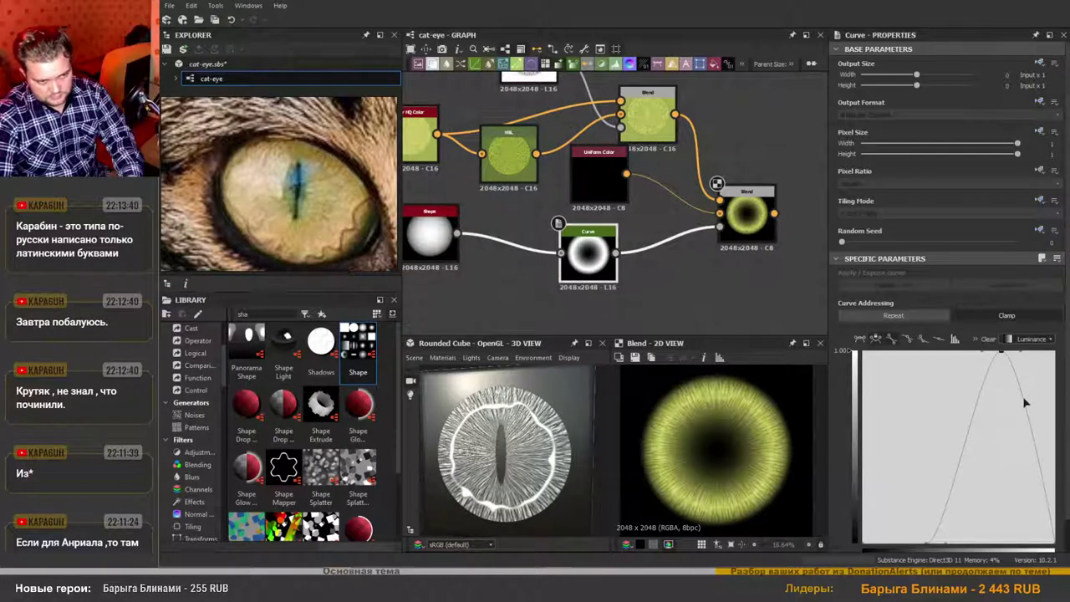
drag(1026, 403, 1036, 381)
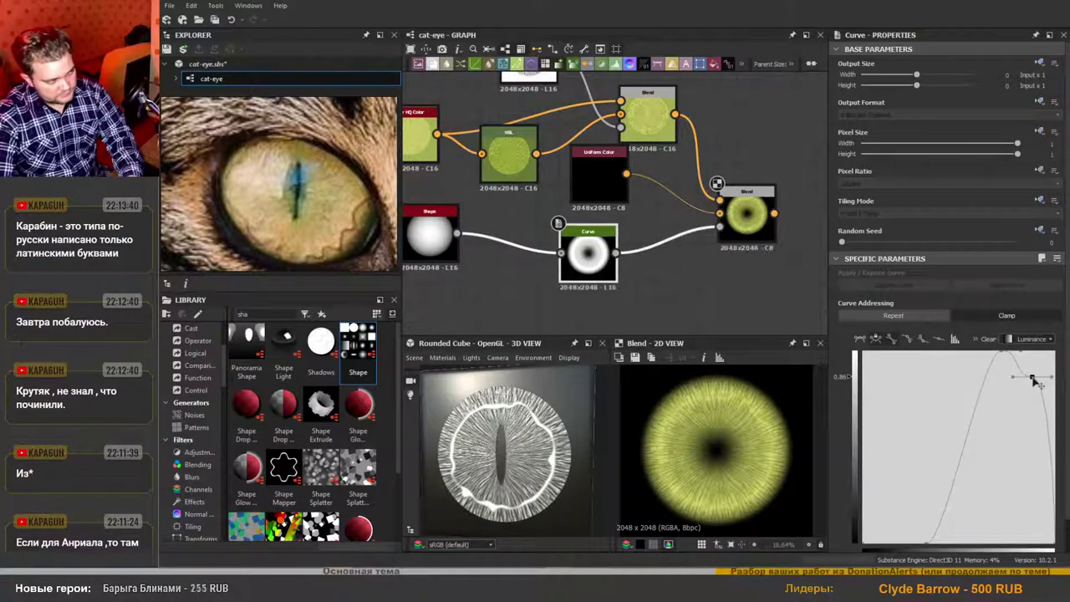
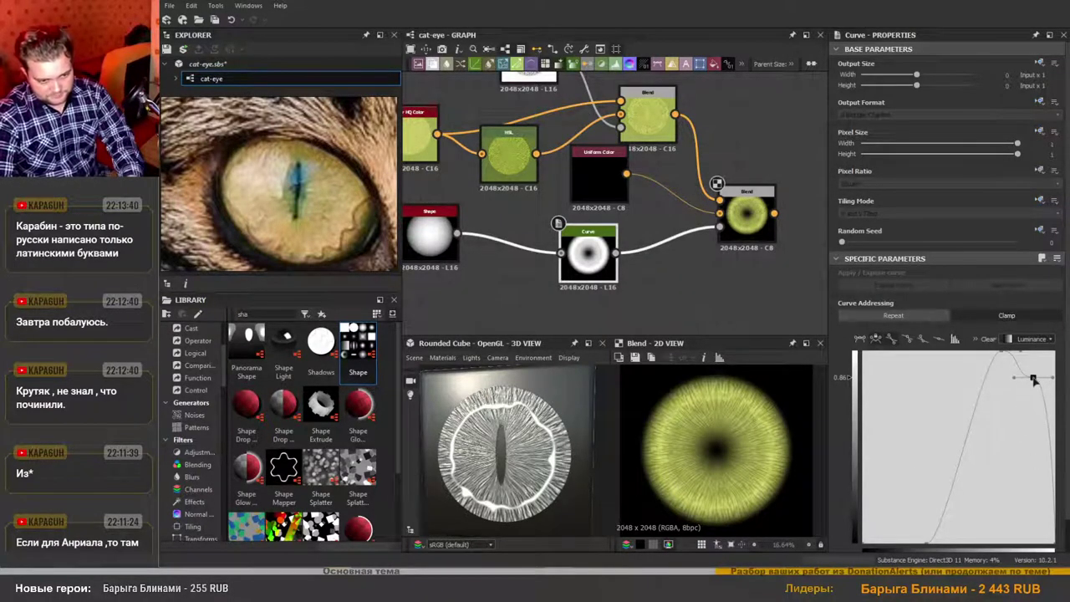
drag(1034, 380, 1067, 333)
drag(1060, 344, 1001, 353)
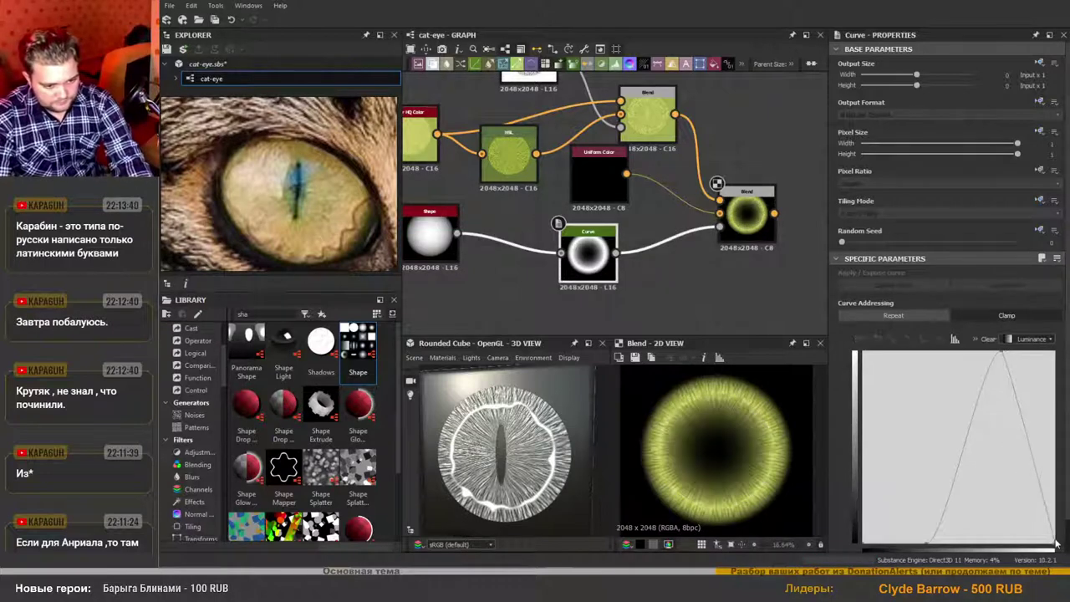
Raise the curve's end point back to 1 and shift the upper and lower points to tighten the iris edge falloff.
drag(1056, 543, 1055, 353)
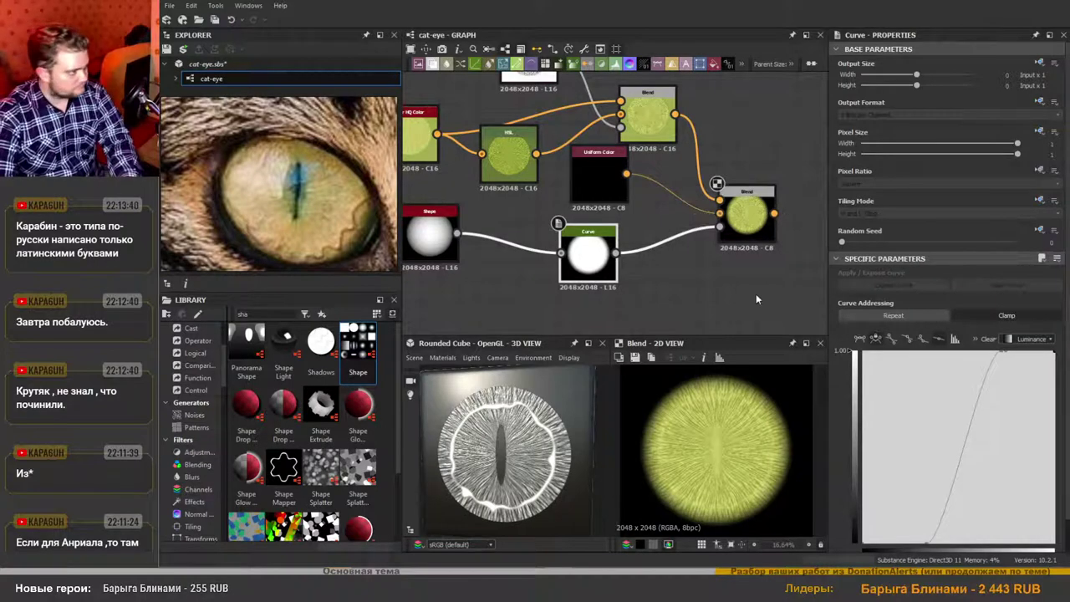
drag(1007, 355, 993, 334)
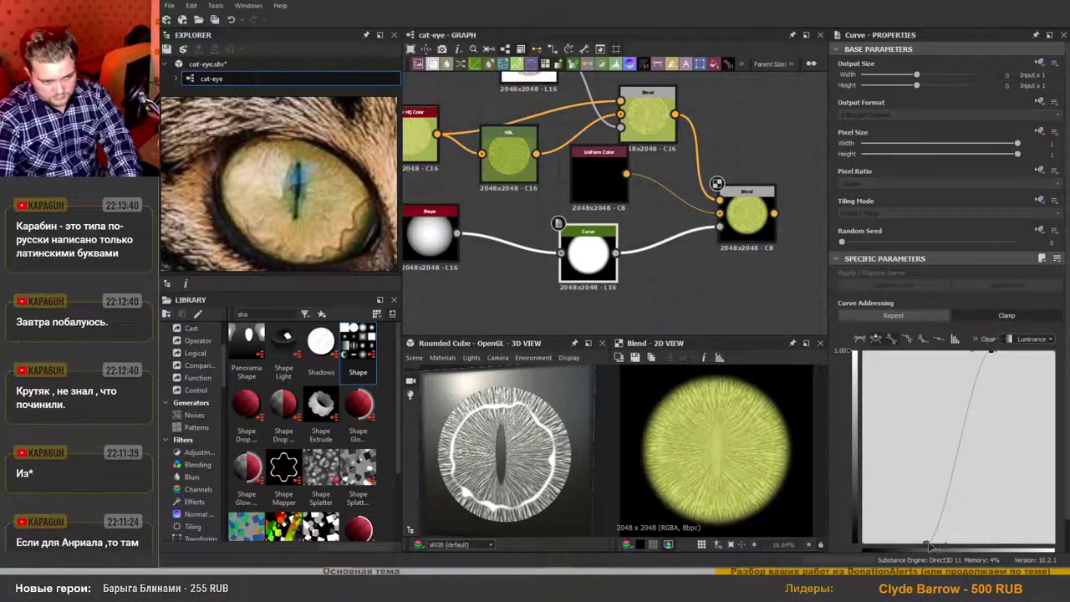
drag(929, 545, 941, 549)
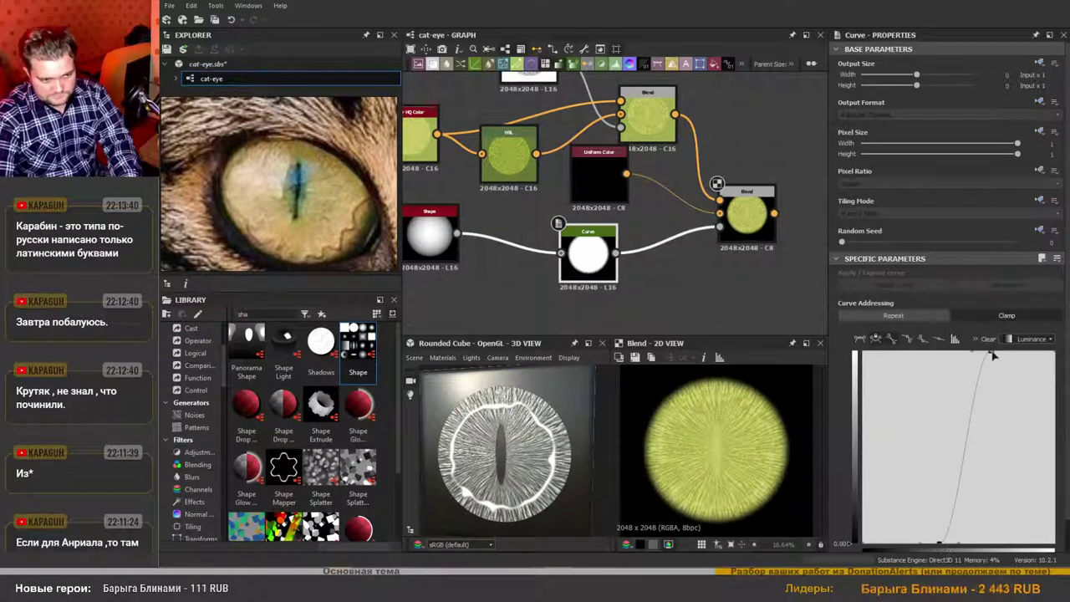
mouse_move(994, 352)
mouse_down()
mouse_move(1025, 348)
mouse_move(1003, 348)
mouse_up()
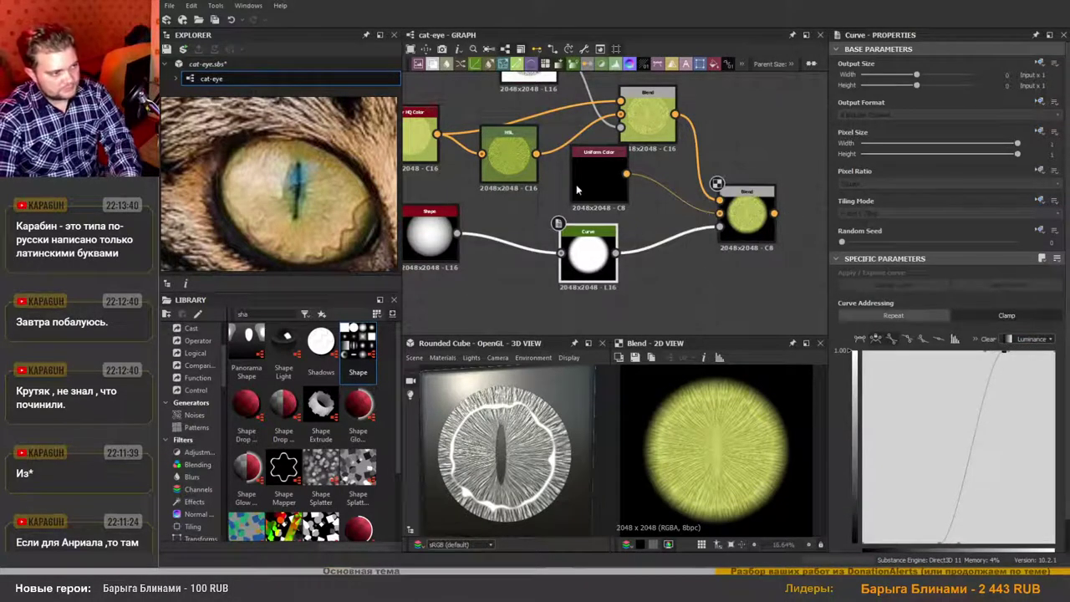
Change the background Uniform Color to a dark olive sampled from the edge of the eye in the reference photo.
click(607, 182)
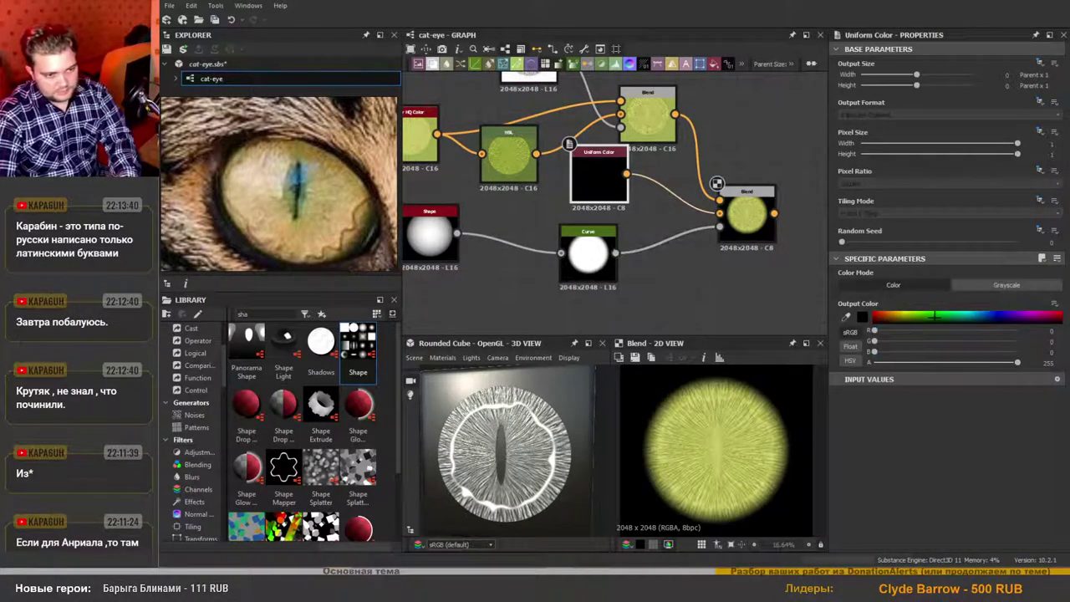
click(935, 316)
drag(935, 315, 942, 315)
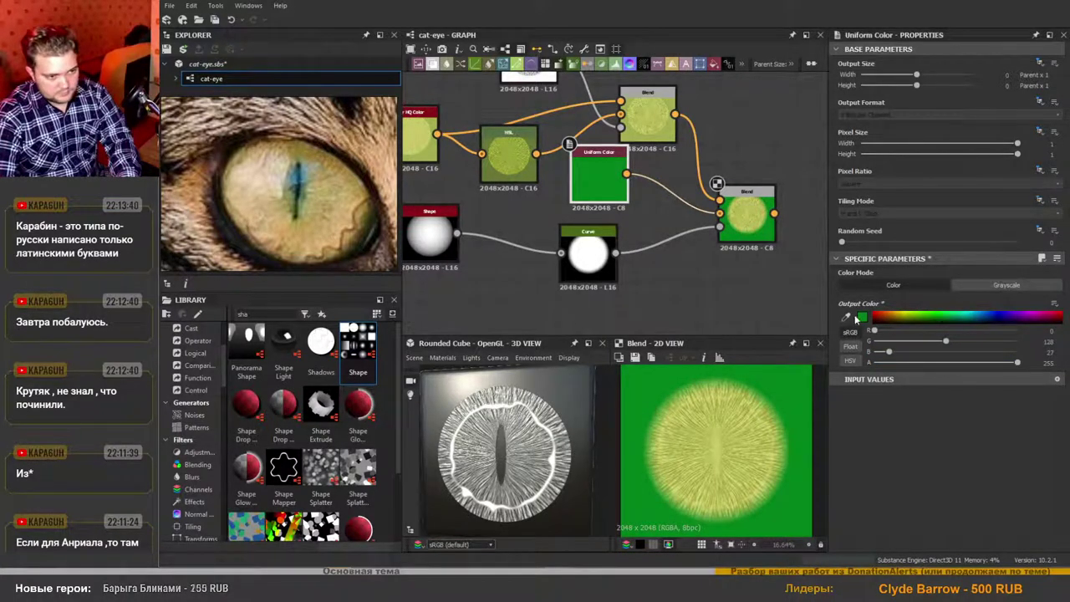
click(369, 226)
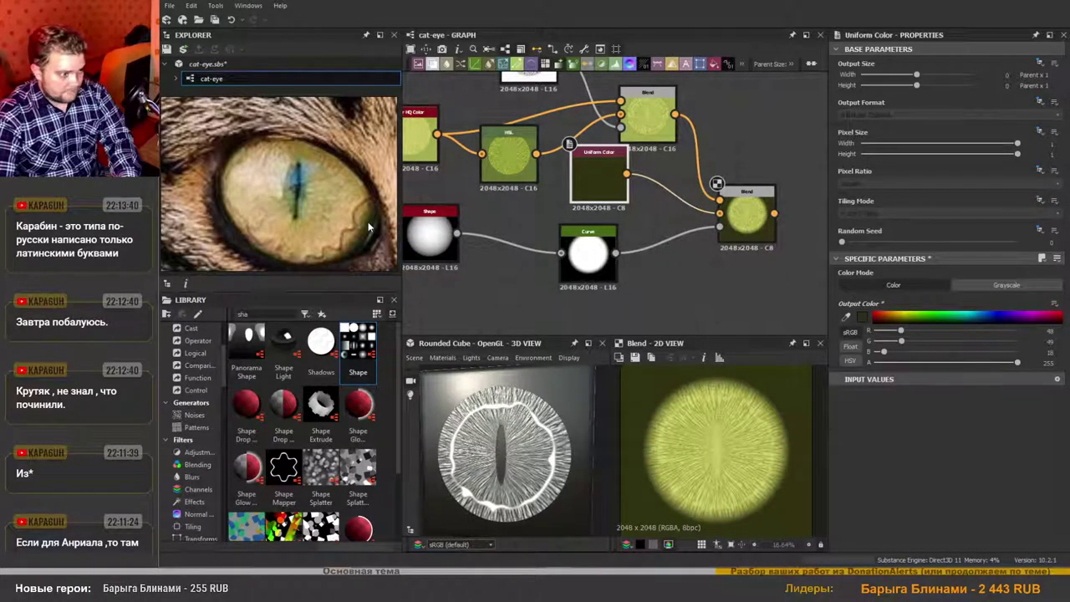
Set the hue to 0.48 on the HSL after Blur HQ Color and to 0.47 on the HSL before it.
click(508, 154)
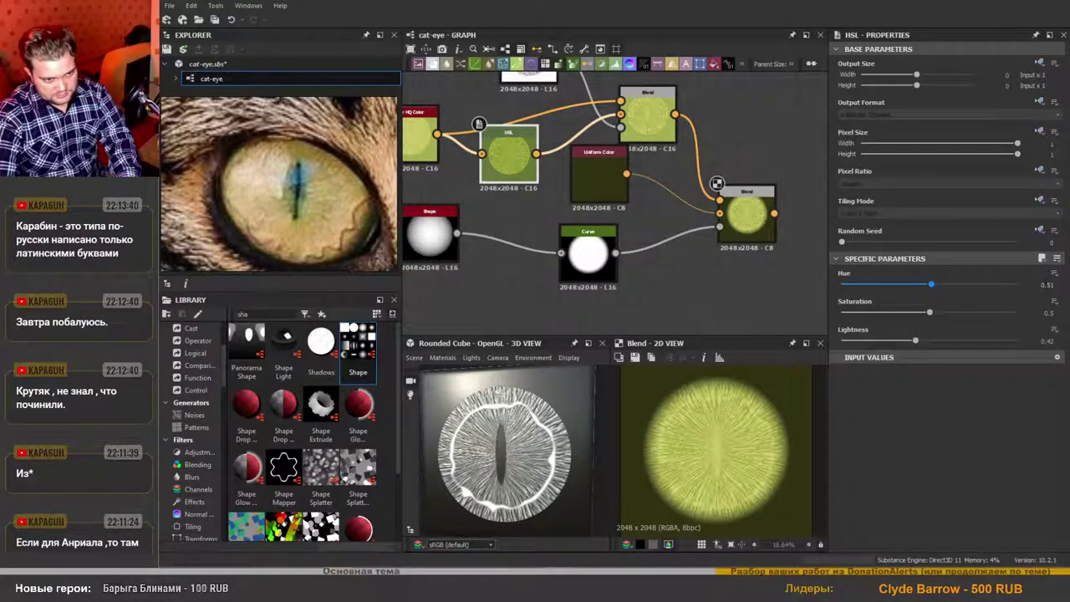
drag(927, 286, 928, 284)
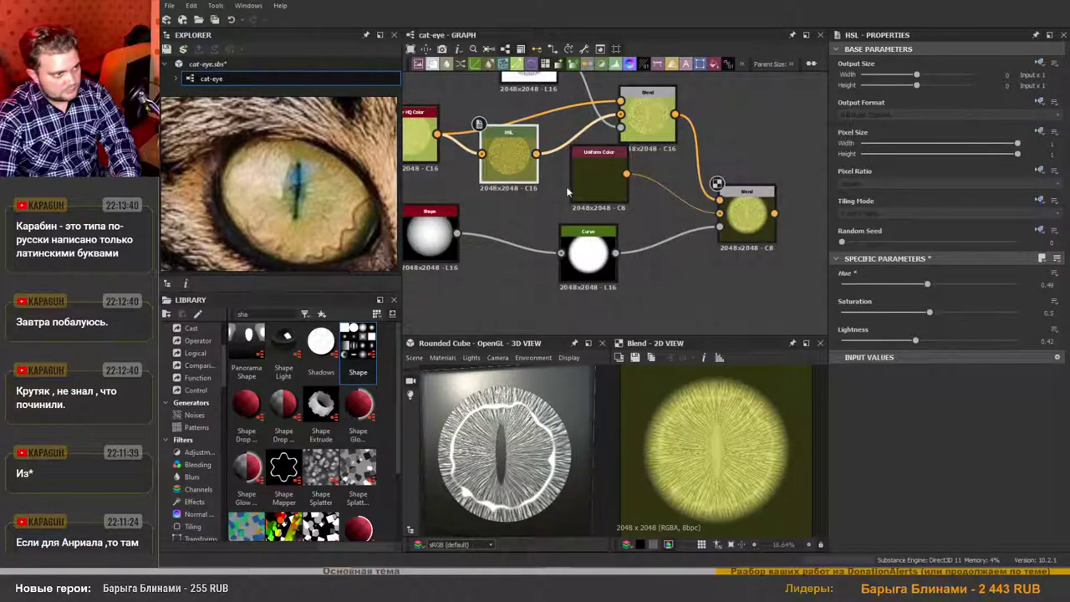
scroll(674, 216, down, 1)
middle_drag(547, 218, 608, 283)
scroll(658, 219, up, 1)
scroll(485, 213, down, 2)
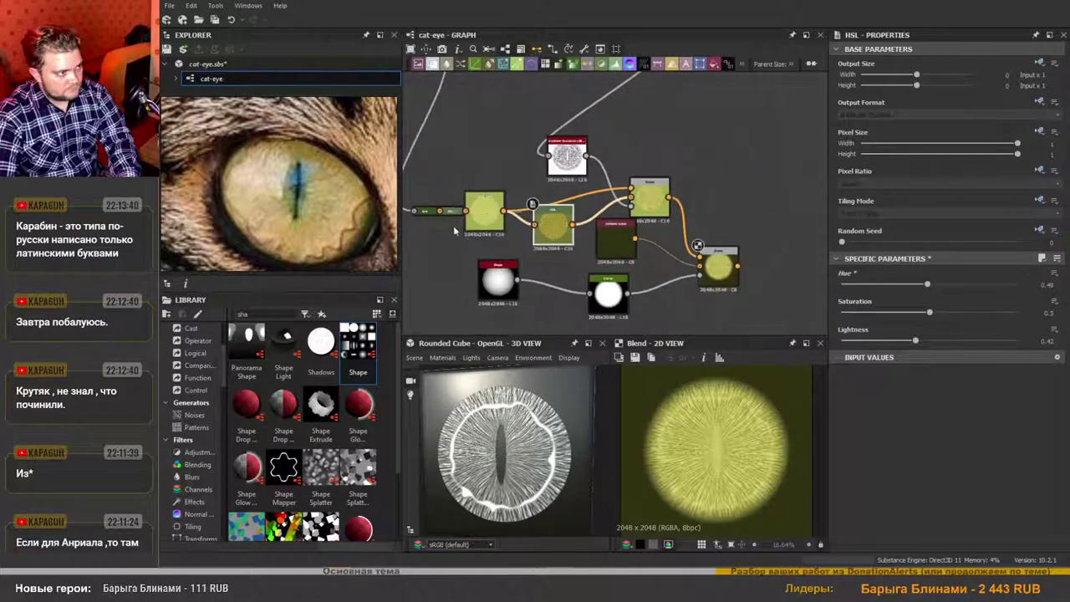
scroll(451, 224, up, 2)
click(455, 205)
drag(929, 286, 924, 287)
scroll(738, 429, up, 3)
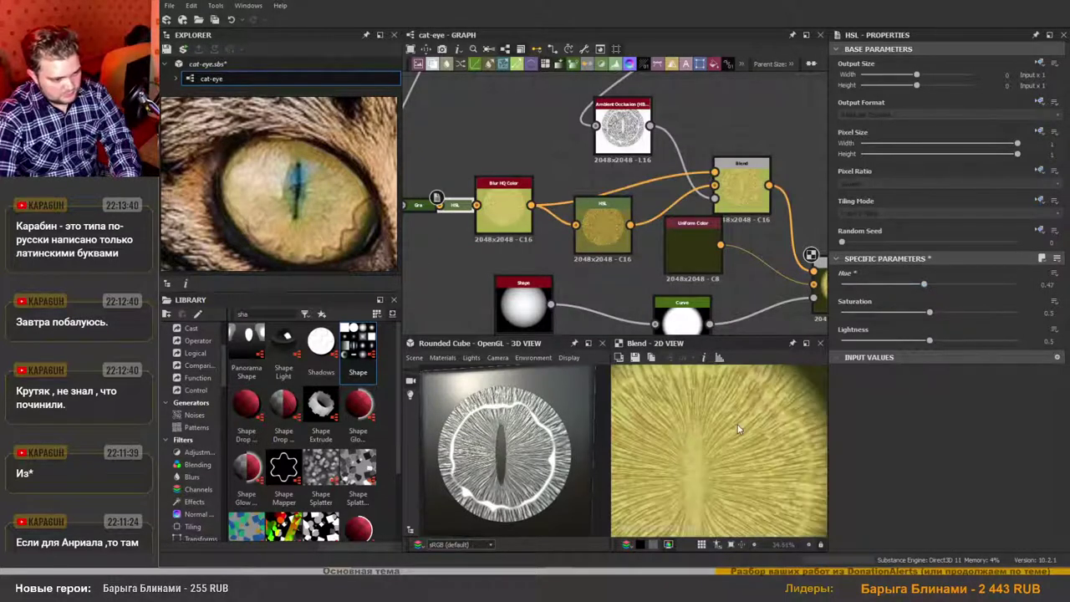
scroll(738, 429, down, 3)
Connect the final colour Blend to the topmost output node, replacing the grayscale iris connection.
scroll(730, 275, down, 6)
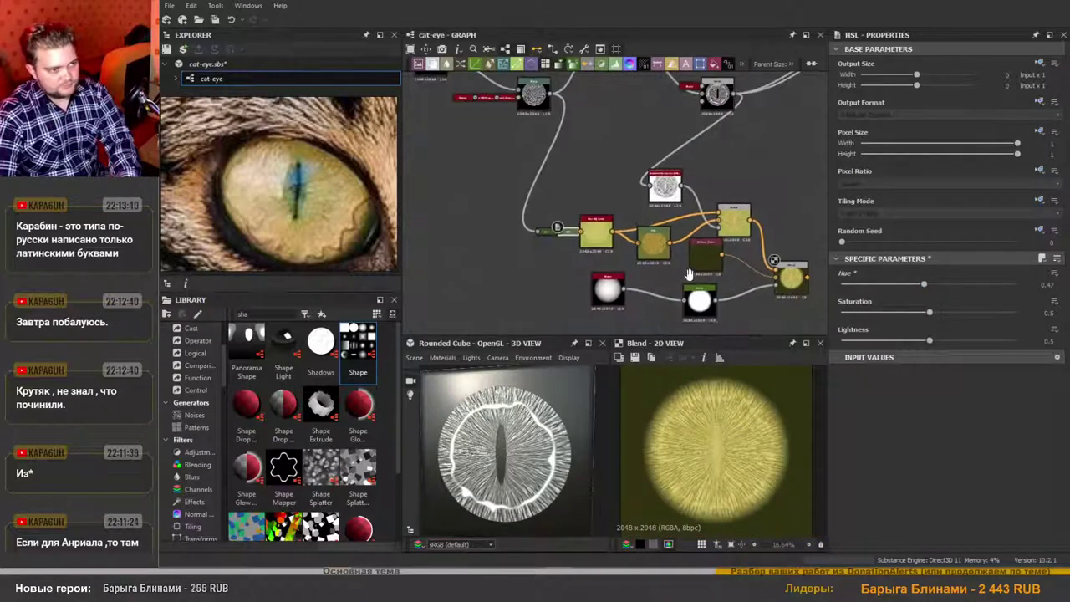
scroll(641, 275, down, 3)
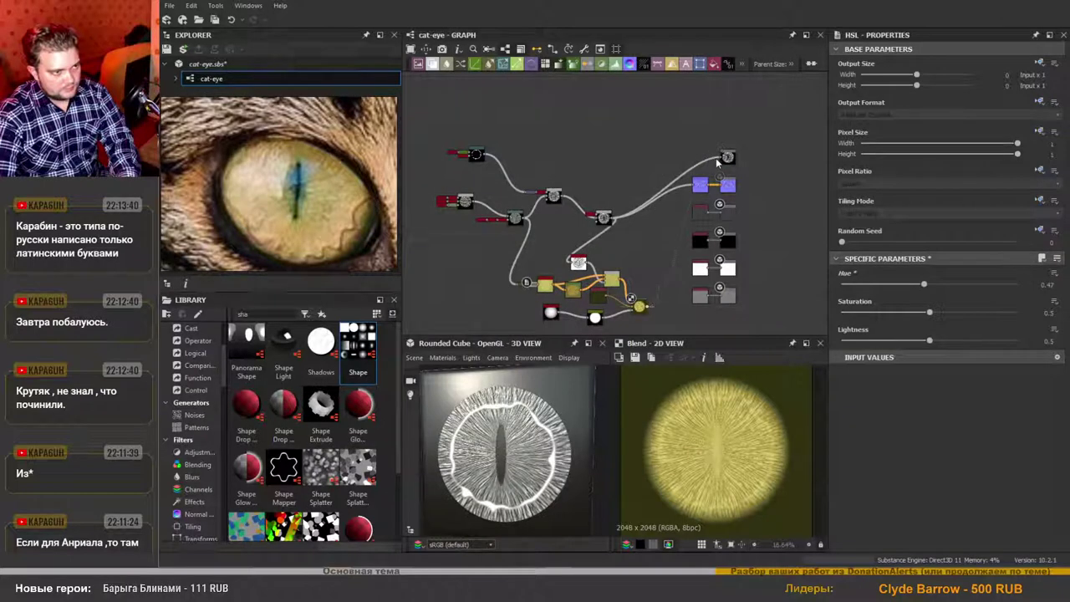
drag(718, 156, 646, 305)
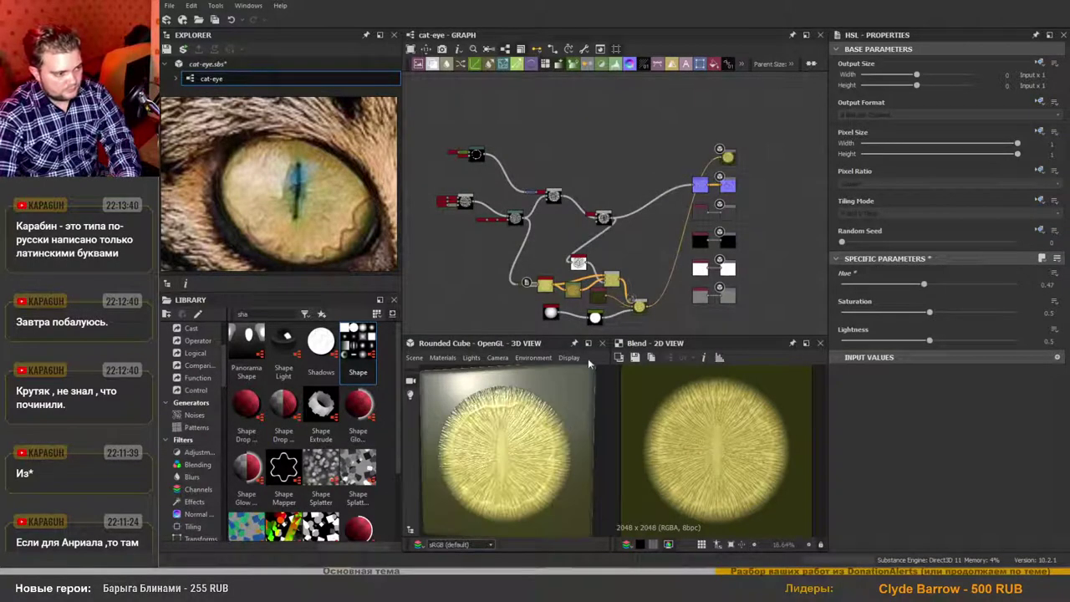
Dock the colour branch's helper nodes to their Blends and move both Blend nodes closer to Blur HQ Color.
scroll(617, 293, up, 3)
middle_drag(667, 251, 729, 210)
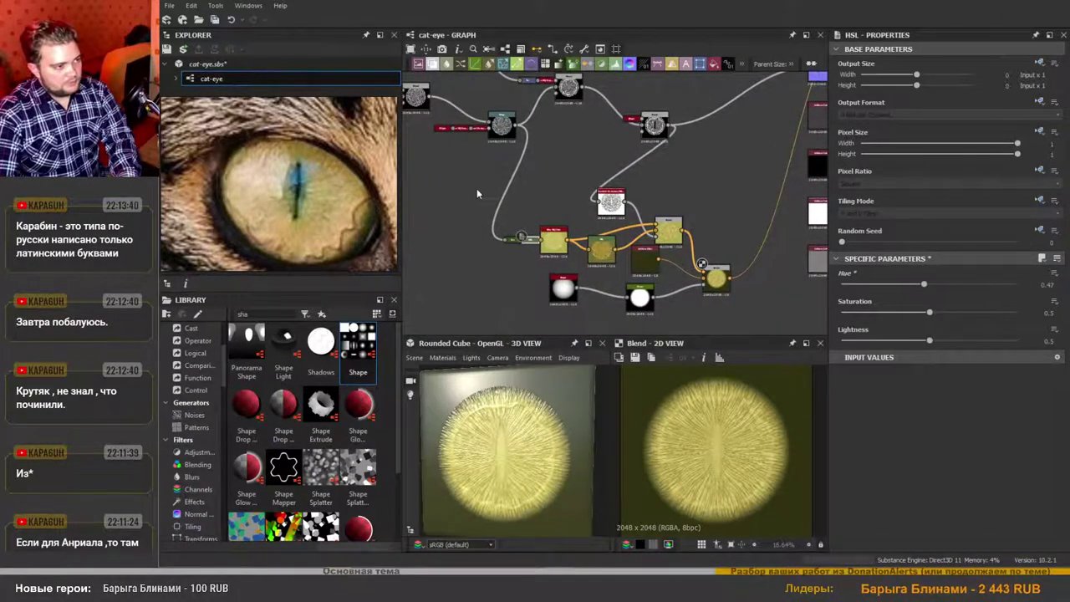
drag(472, 184, 719, 315)
key(d)
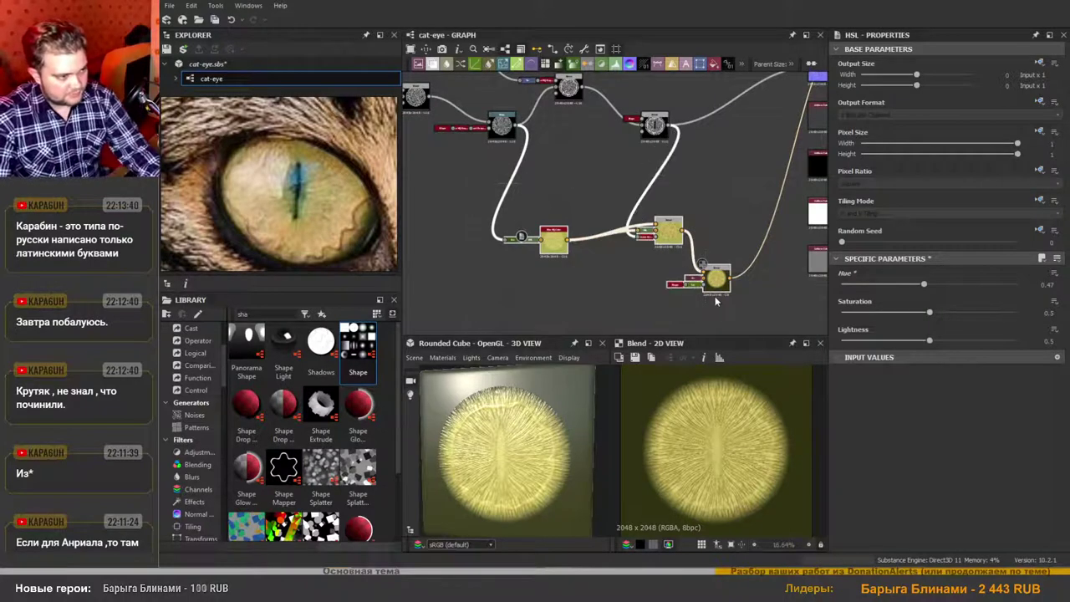
click(551, 242)
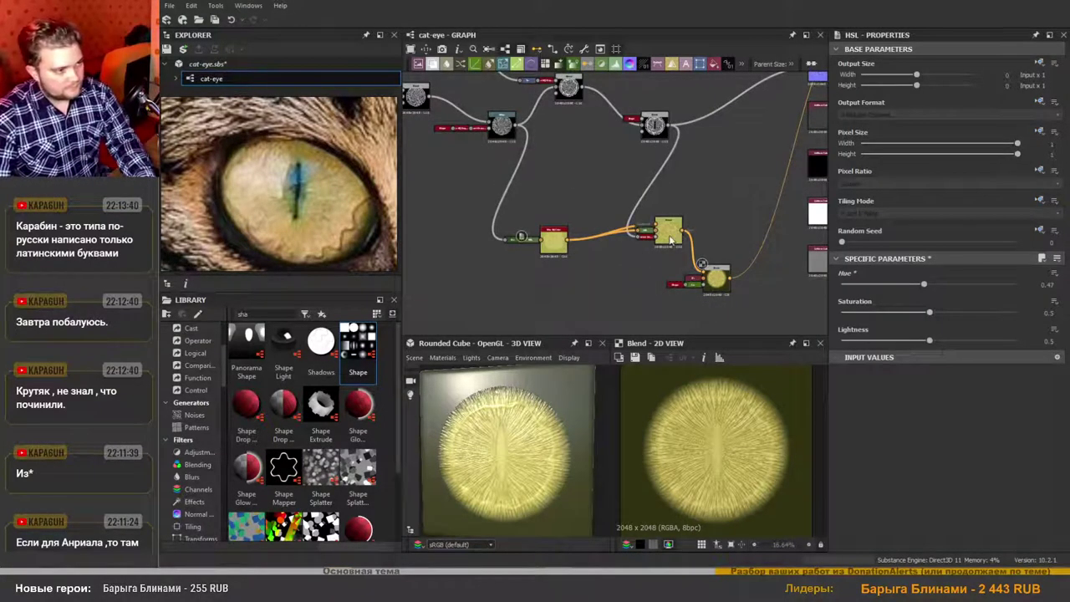
drag(669, 240, 632, 217)
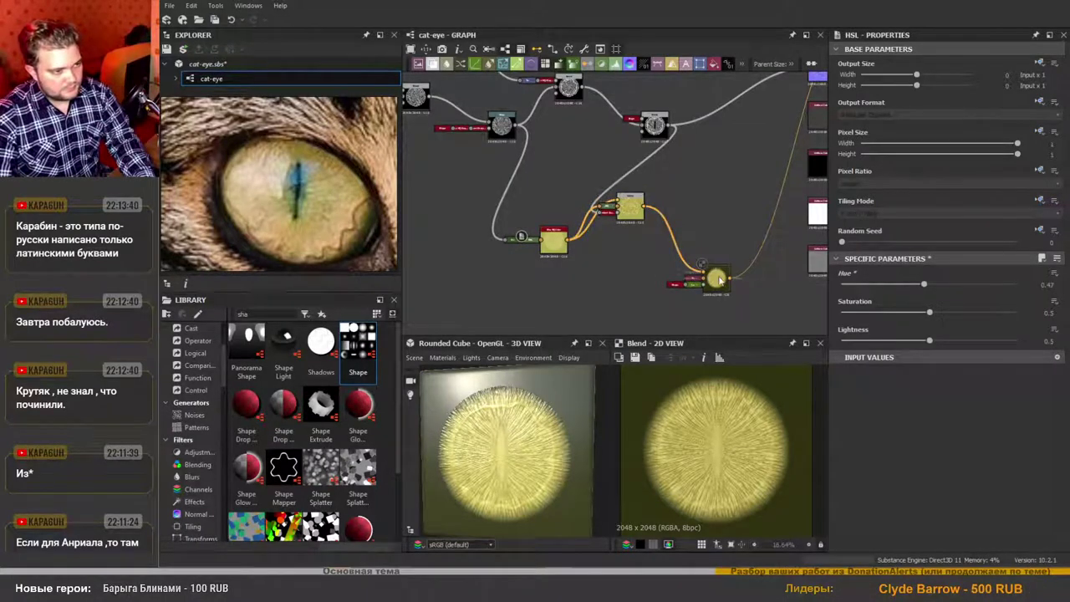
drag(719, 280, 689, 212)
Undock the pupil Shape node from the grayscale iris Blend.
scroll(717, 255, up, 3)
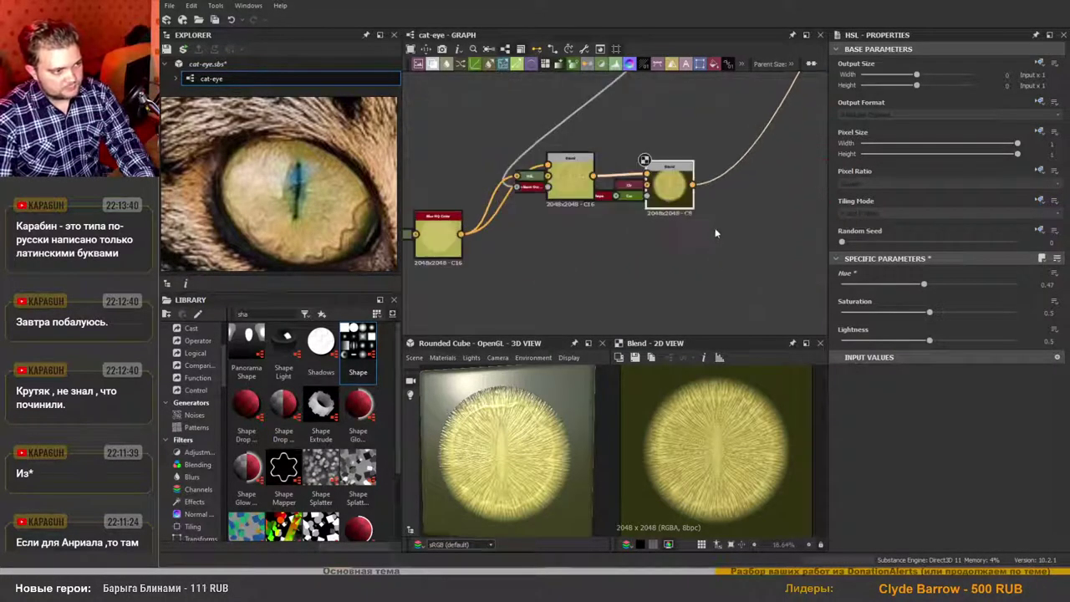
middle_drag(685, 264, 669, 287)
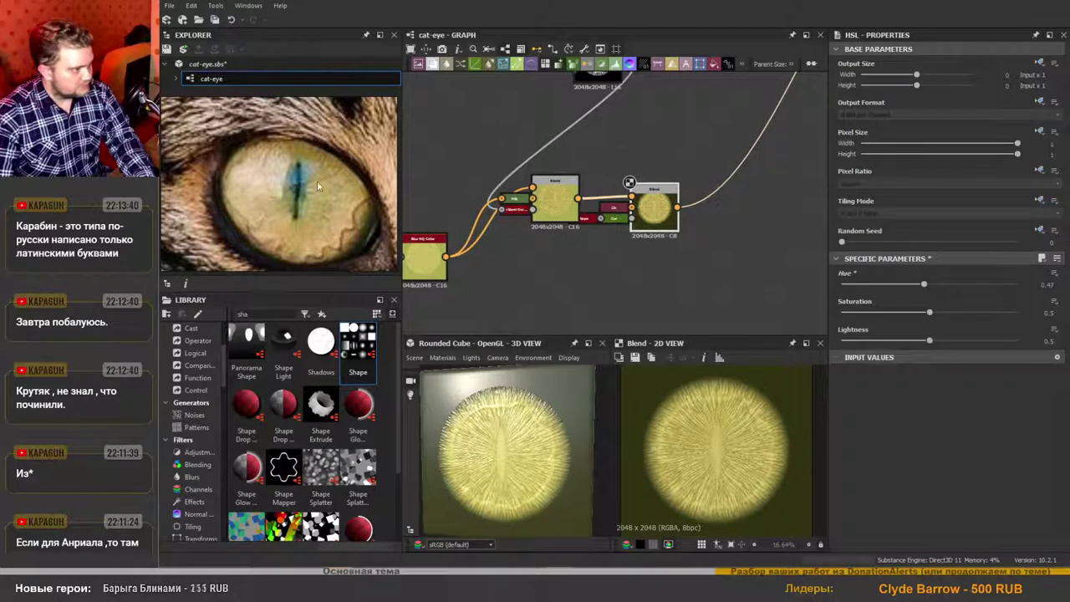
scroll(645, 271, down, 2)
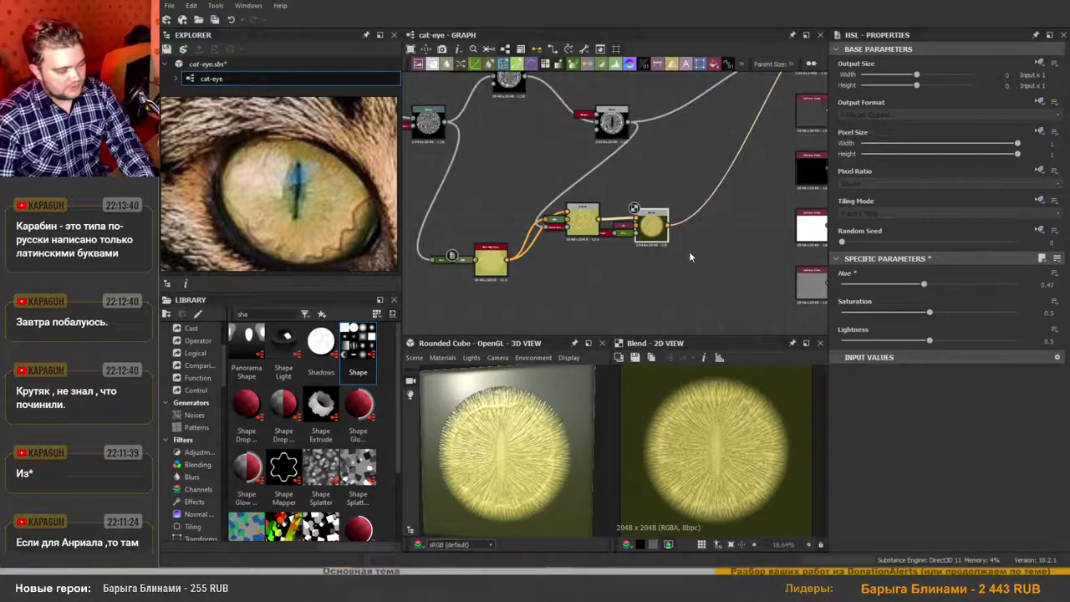
middle_drag(689, 254, 673, 280)
scroll(637, 211, up, 2)
scroll(637, 211, down, 3)
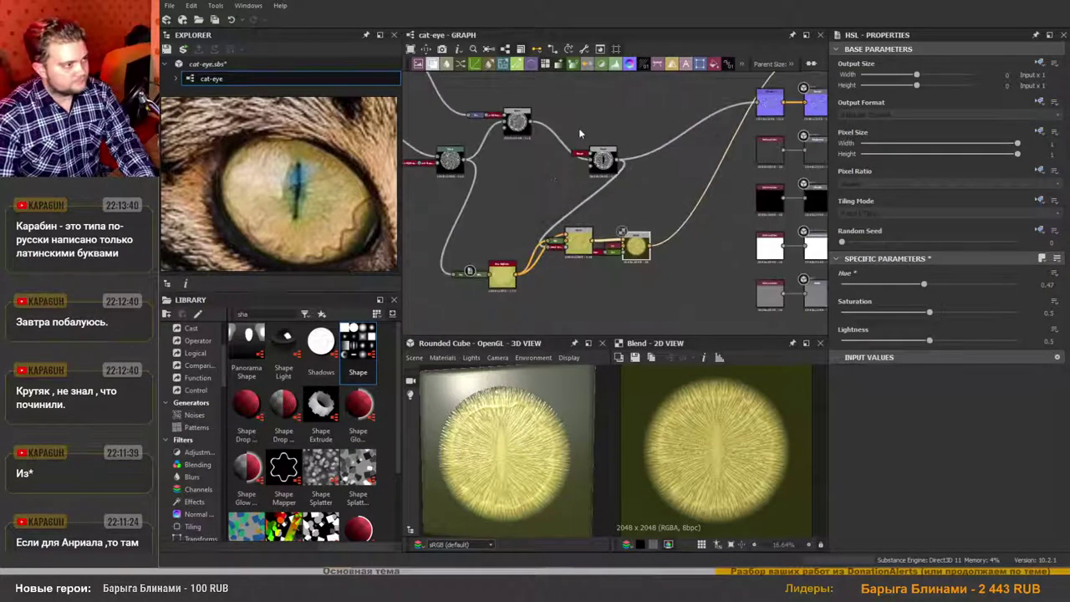
scroll(579, 128, up, 2)
middle_drag(589, 182, 653, 148)
click(652, 148)
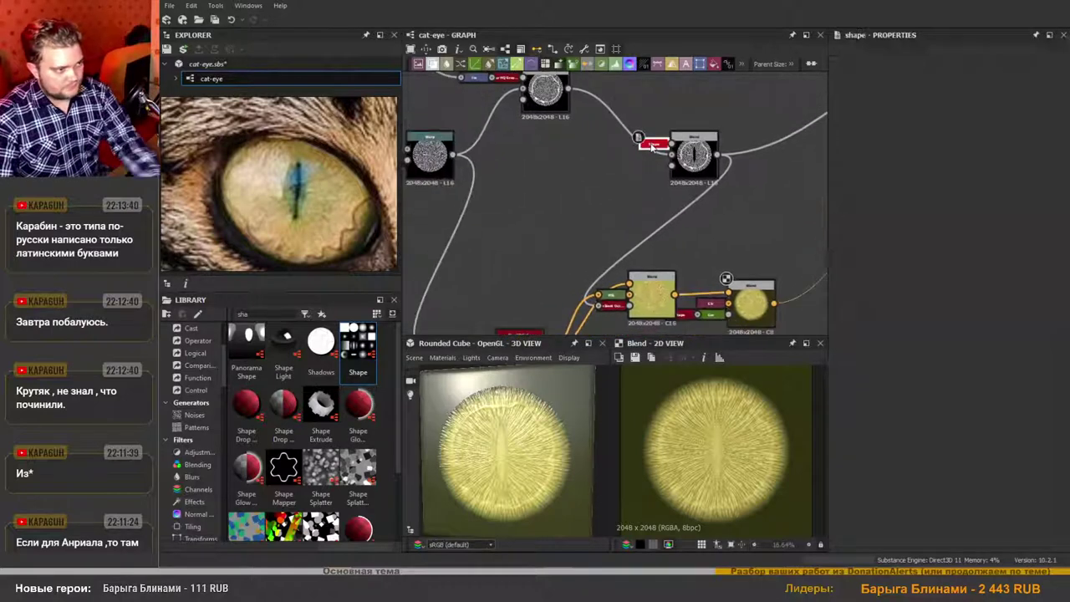
key(d)
click(618, 218)
middle_drag(638, 213, 601, 221)
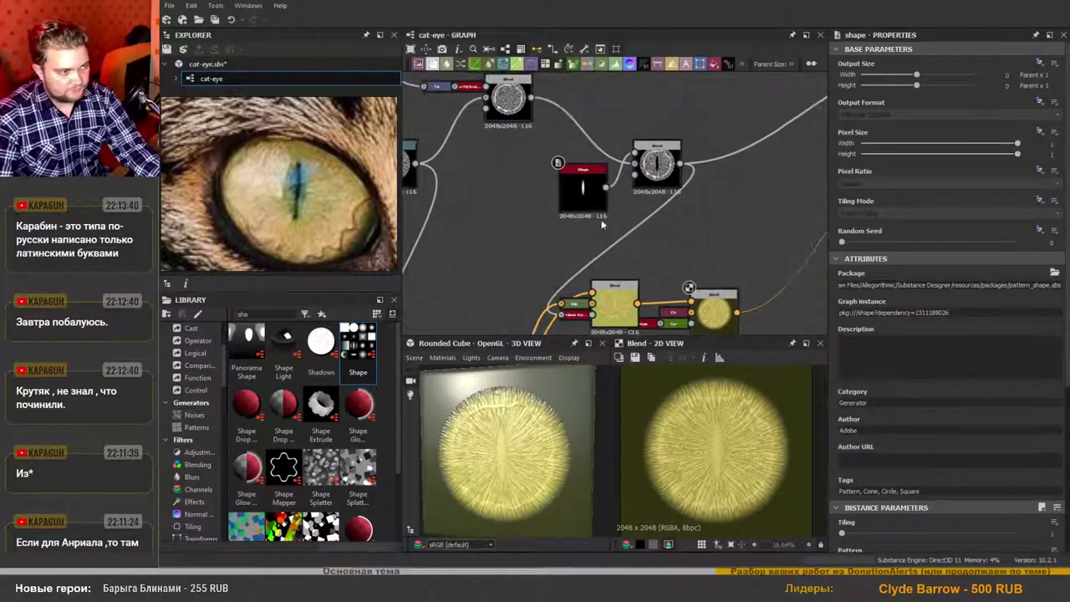
scroll(648, 166, up, 1)
scroll(647, 165, down, 2)
scroll(620, 192, up, 1)
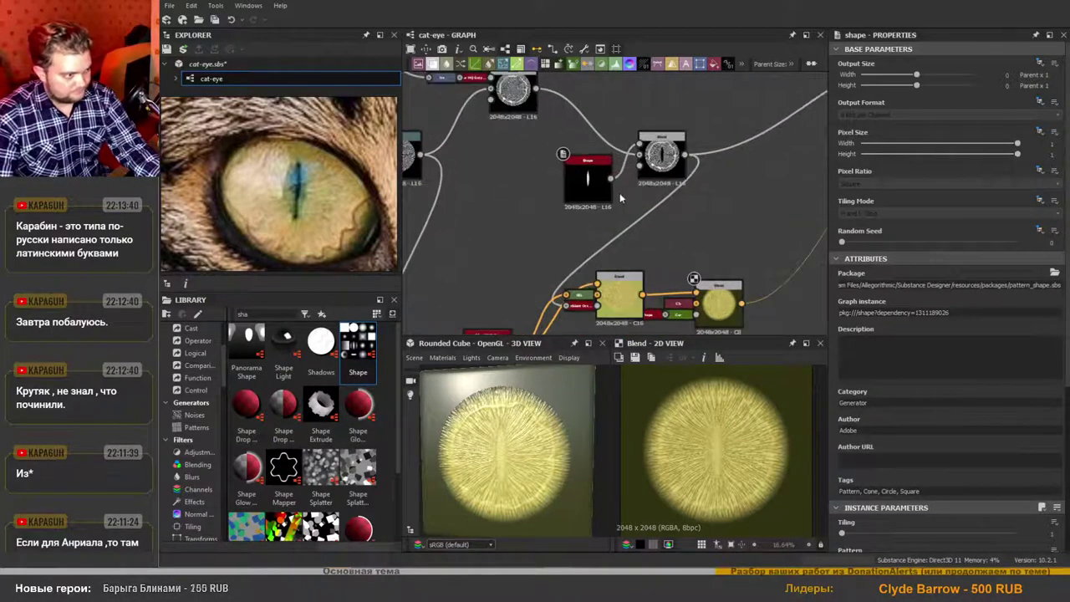
Move the pupil Shape node farther away from the grayscale iris Blend.
middle_drag(620, 193, 529, 150)
scroll(529, 151, down, 1)
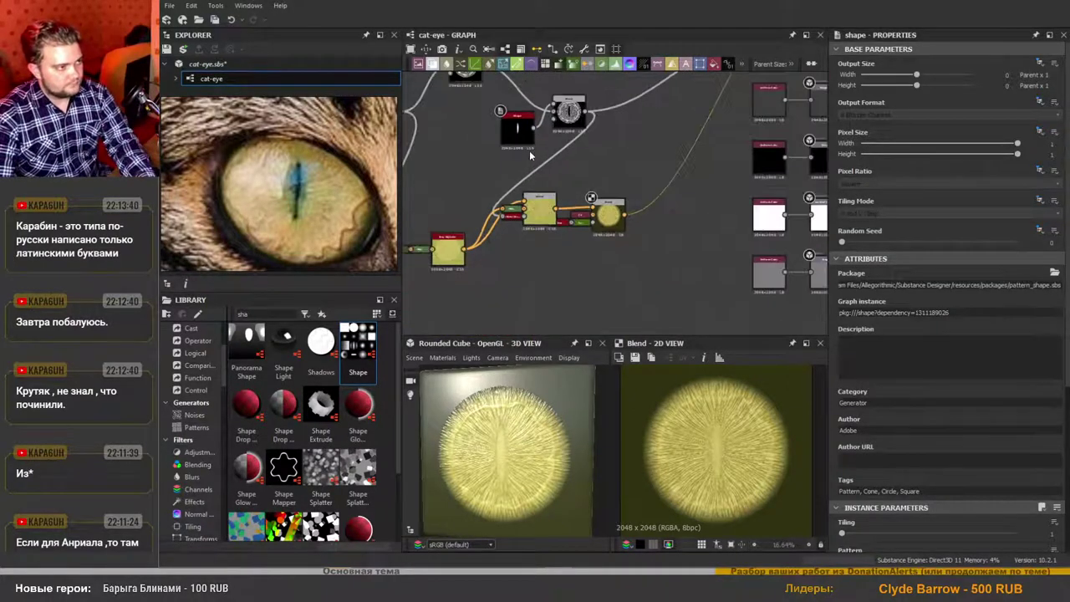
scroll(520, 137, up, 1)
drag(515, 140, 455, 166)
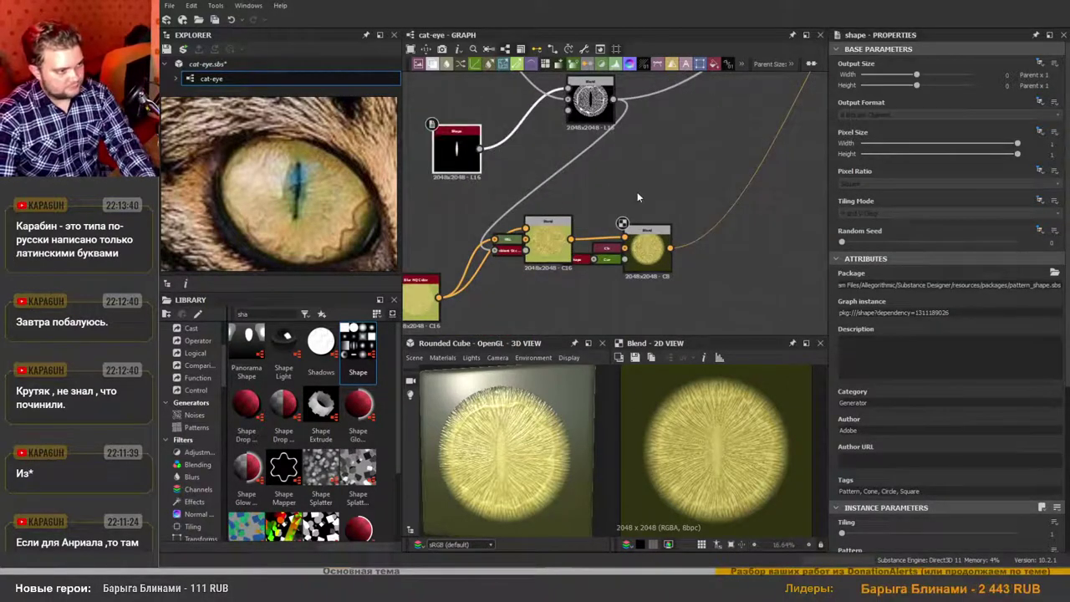
Shift the whole iris node network farther away from the output nodes to make room for more nodes.
scroll(637, 196, down, 2)
click(591, 221)
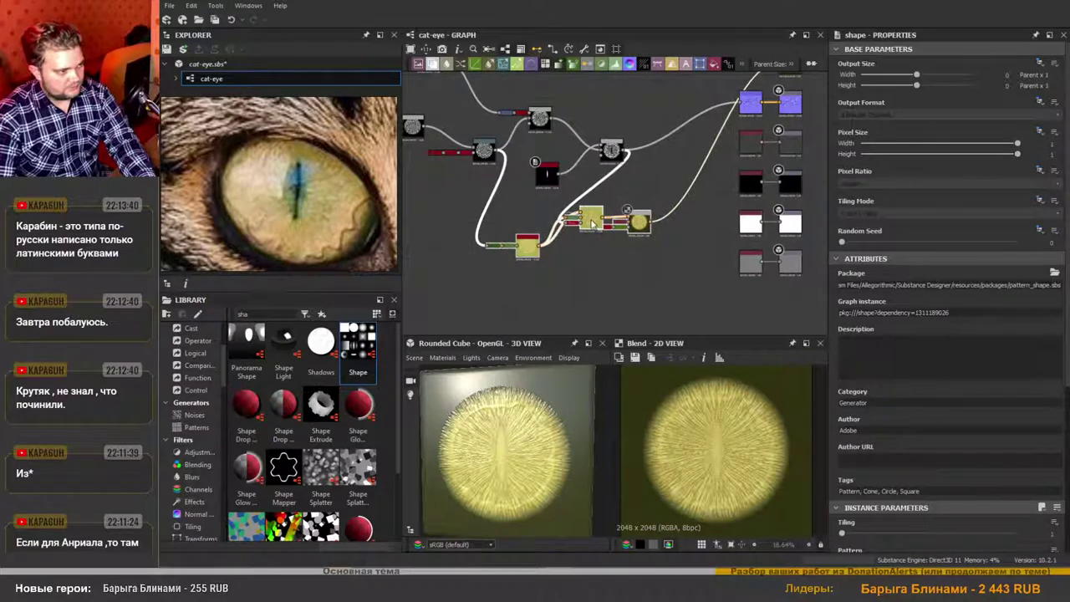
scroll(714, 255, down, 3)
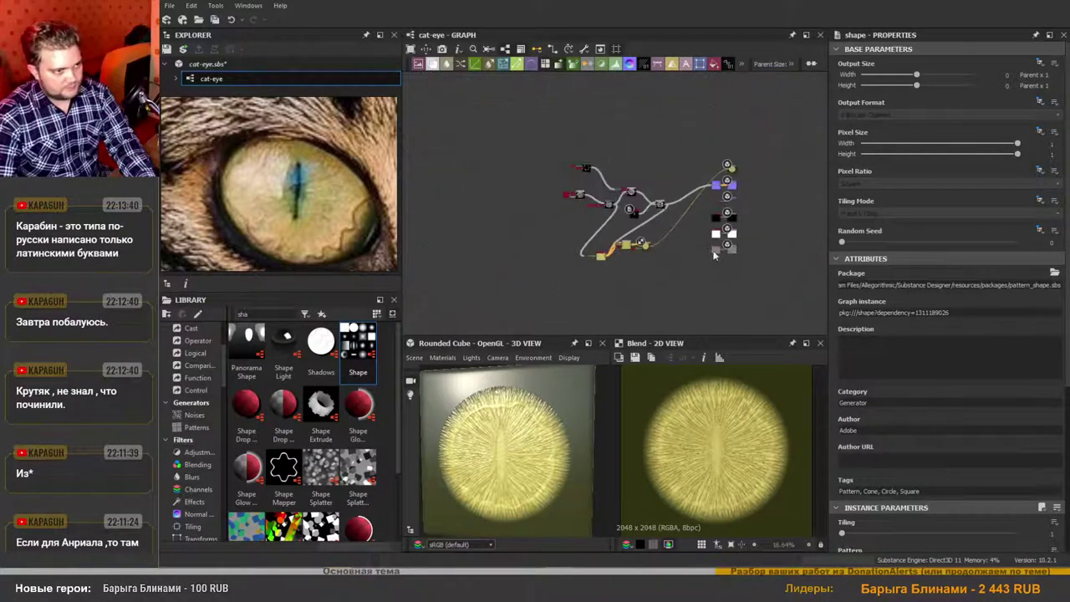
drag(511, 144, 669, 252)
drag(662, 205, 544, 190)
scroll(545, 257, up, 3)
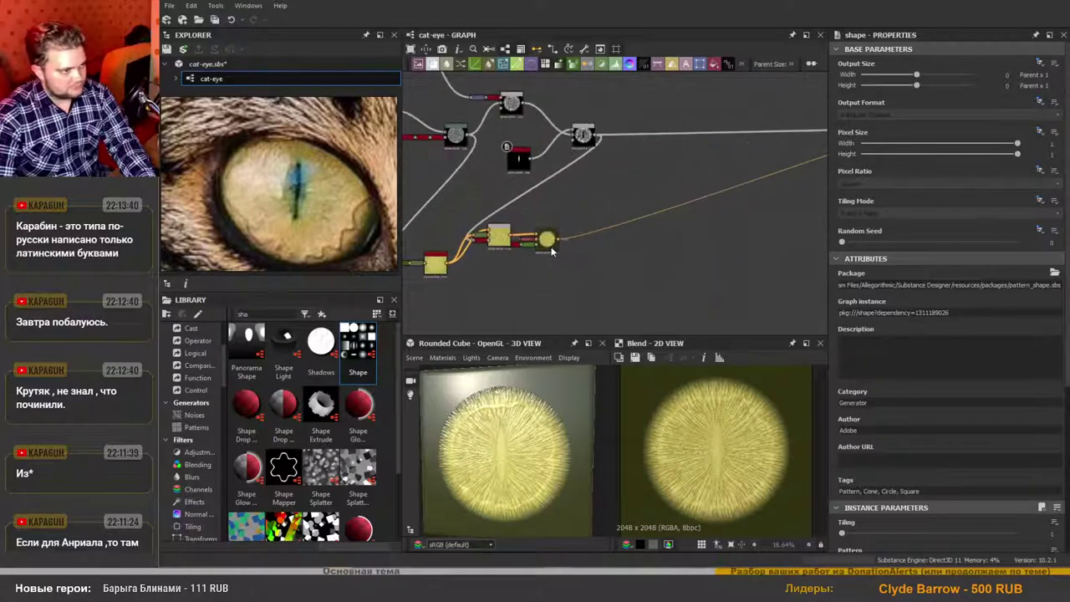
Reposition the two colour Blend nodes after Blur HQ Color.
drag(552, 251, 578, 242)
scroll(489, 242, up, 2)
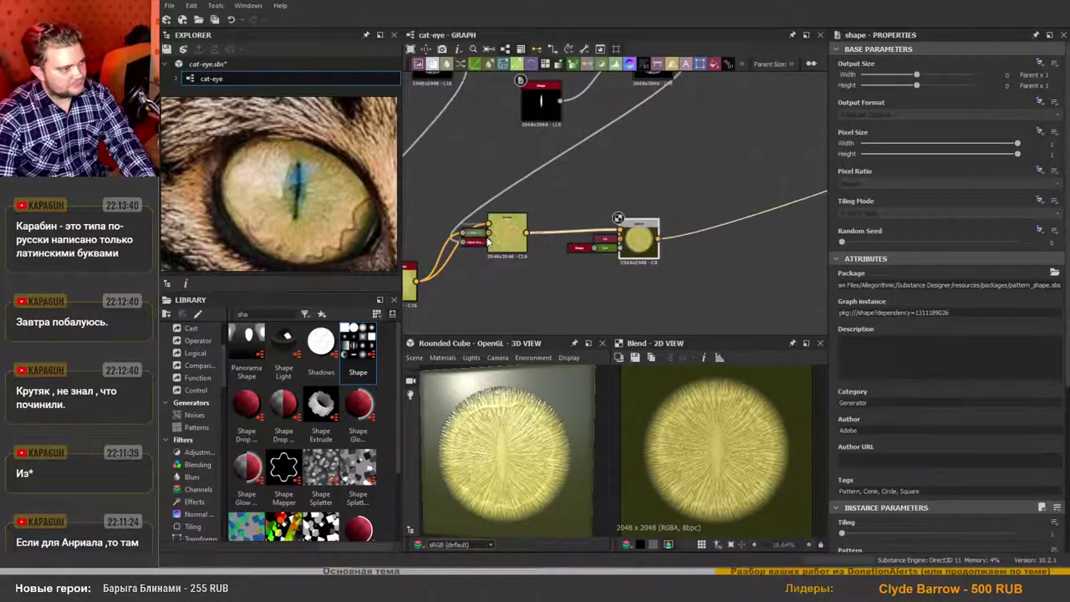
drag(501, 238, 551, 210)
Add a Blend node with the pupil Shape as its opacity mask and the final iris colour Blend as its background.
middle_drag(629, 177, 590, 250)
drag(435, 72, 707, 183)
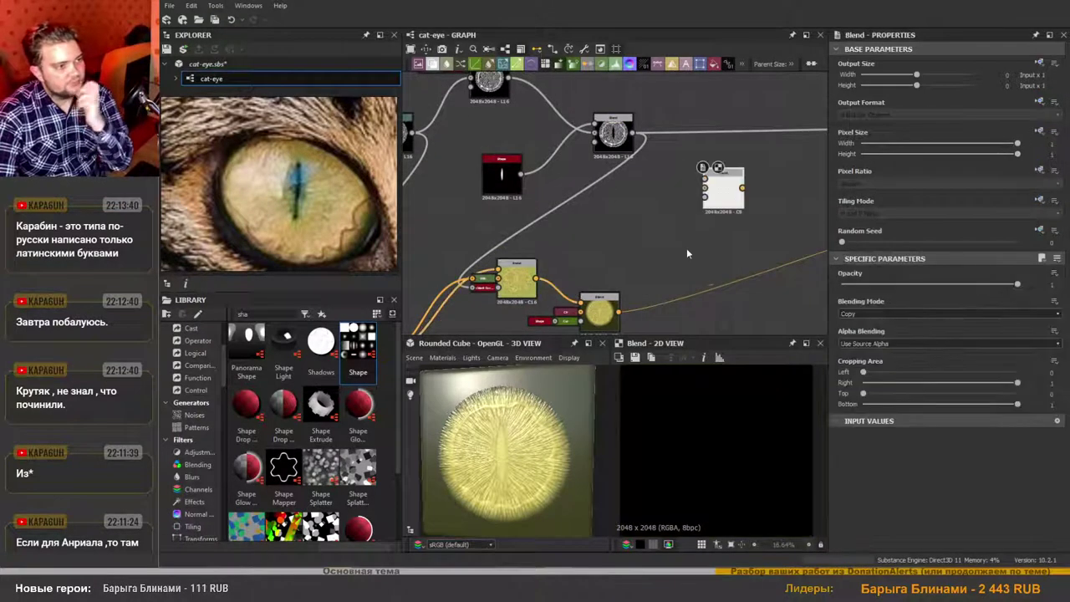
scroll(631, 230, down, 2)
middle_drag(629, 236, 592, 201)
scroll(589, 205, up, 2)
drag(490, 138, 704, 219)
scroll(632, 282, up, 3)
scroll(582, 285, down, 2)
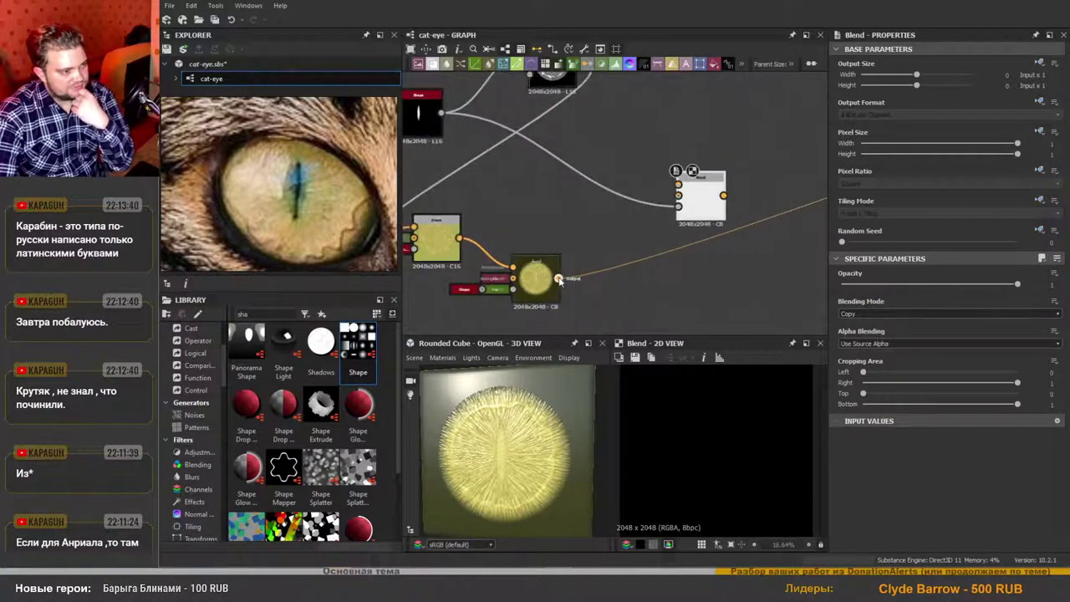
drag(664, 190, 678, 185)
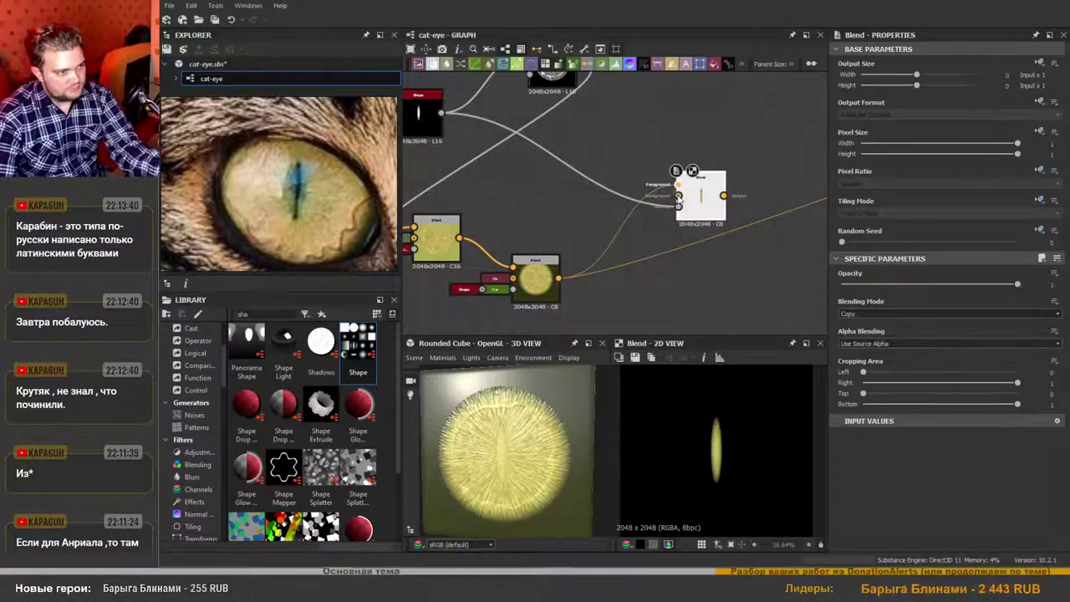
drag(676, 185, 678, 195)
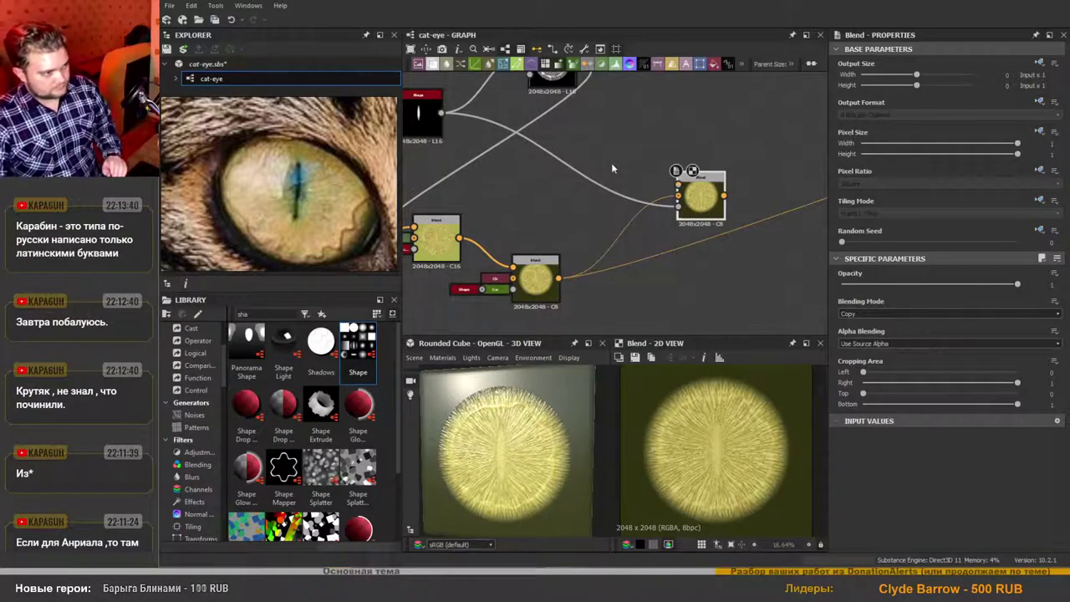
Insert a Blur HQ Grayscale node between the pupil Shape and the new Blend's opacity input, and align it with the Blend.
click(587, 182)
key(space)
text(bblu)
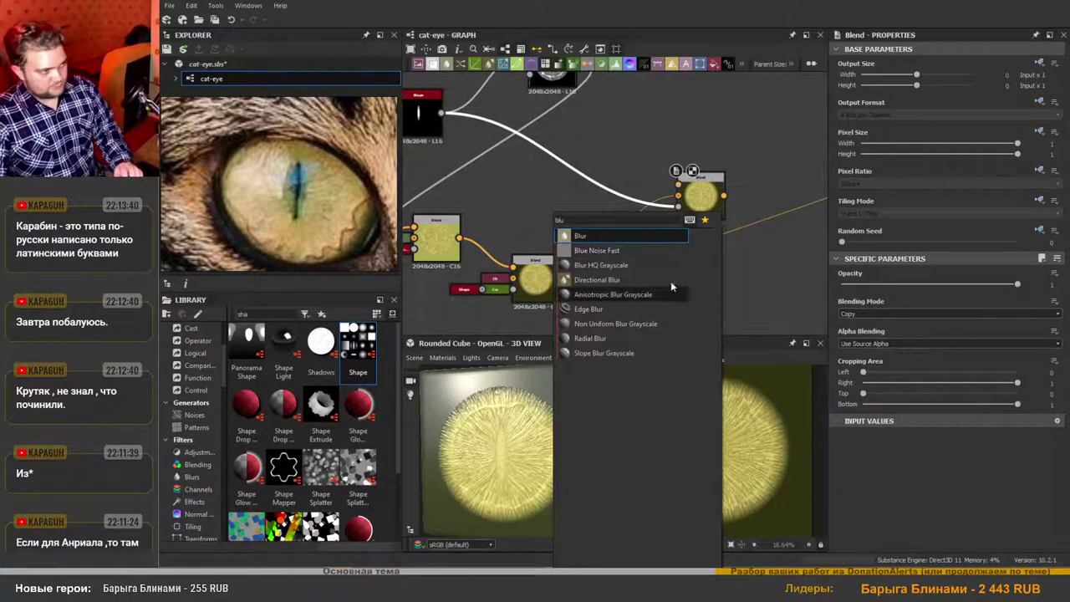
click(600, 265)
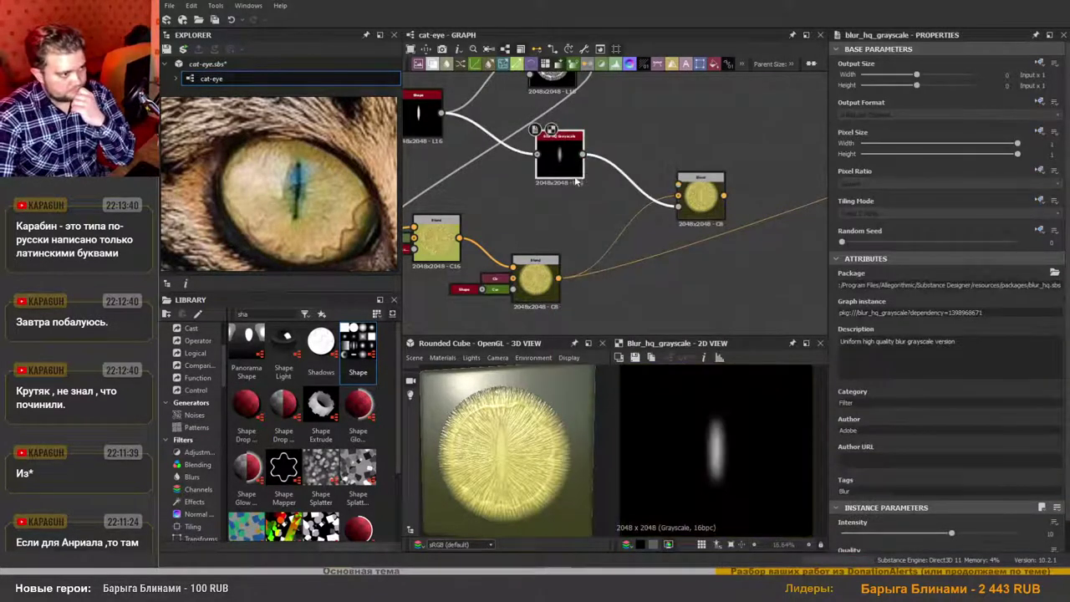
drag(575, 167, 575, 209)
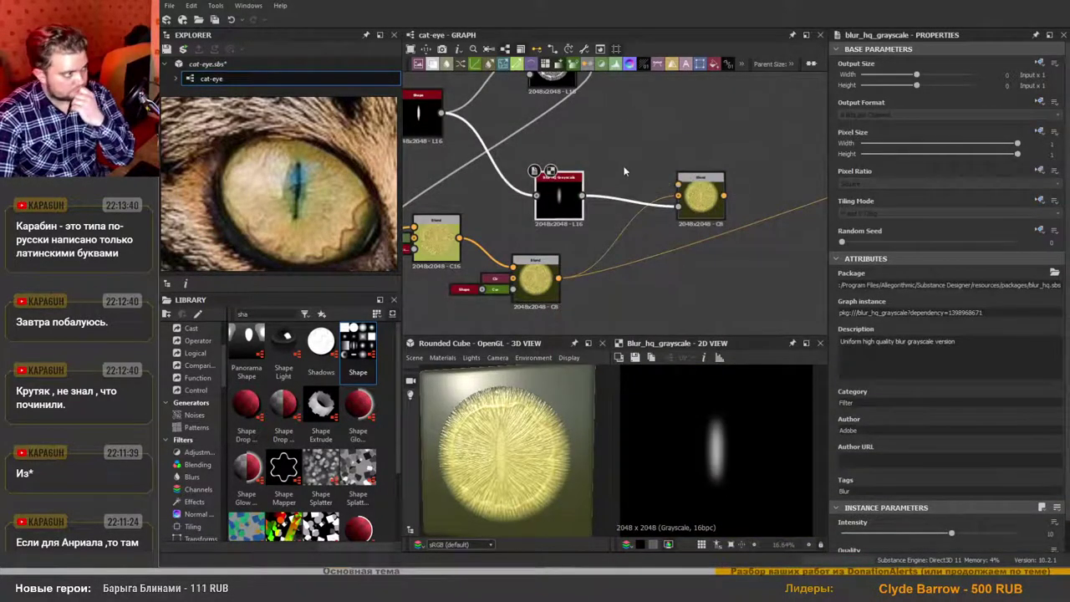
Connect a new Uniform Color to the Blend's foreground and sample its colour from the pupil edge in the reference eye.
drag(624, 136, 602, 151)
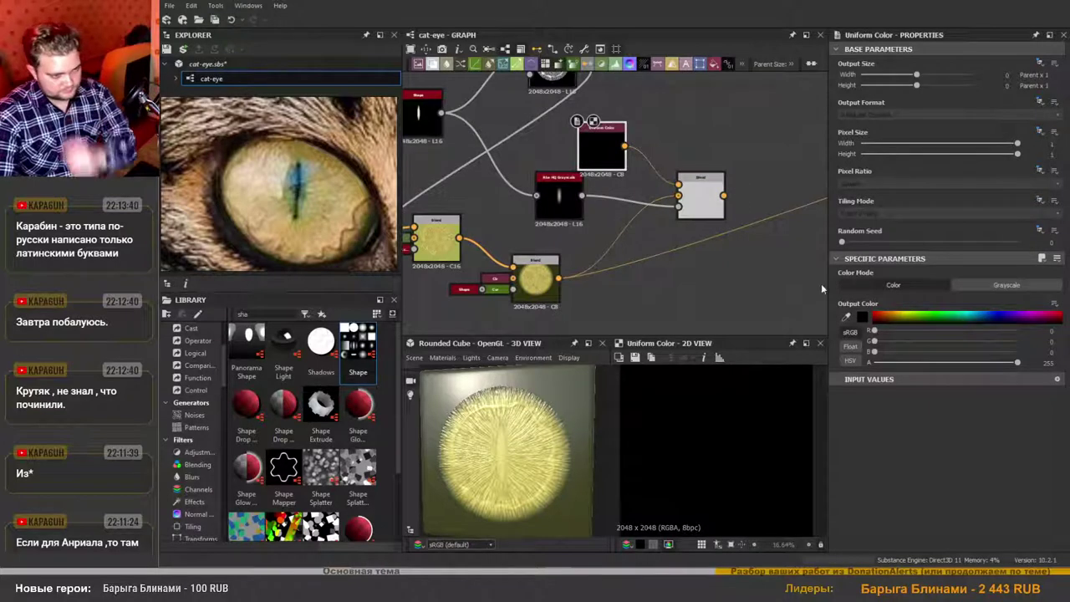
click(847, 316)
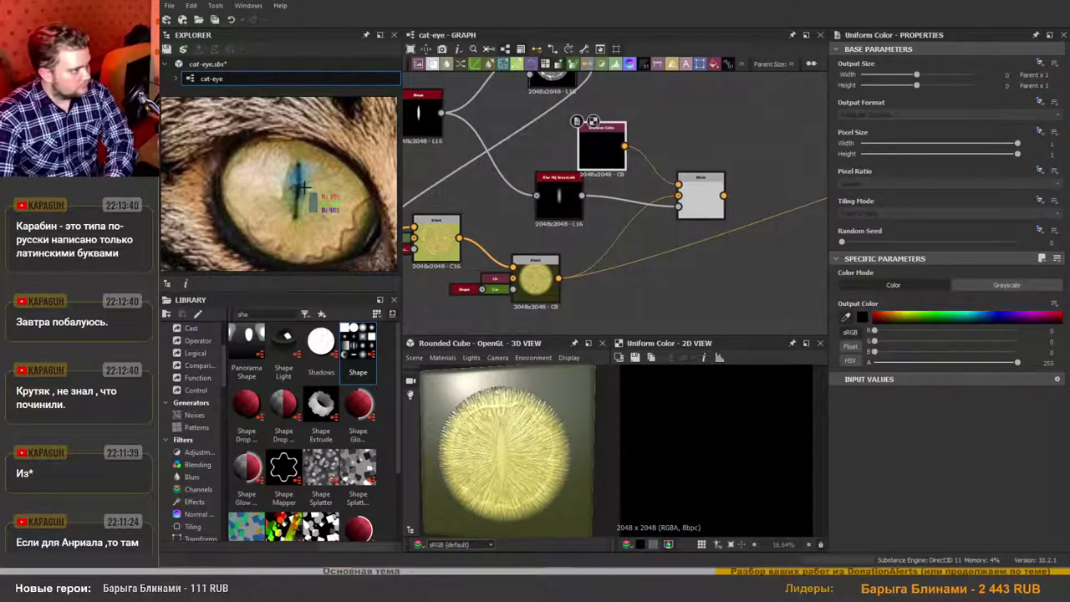
click(301, 188)
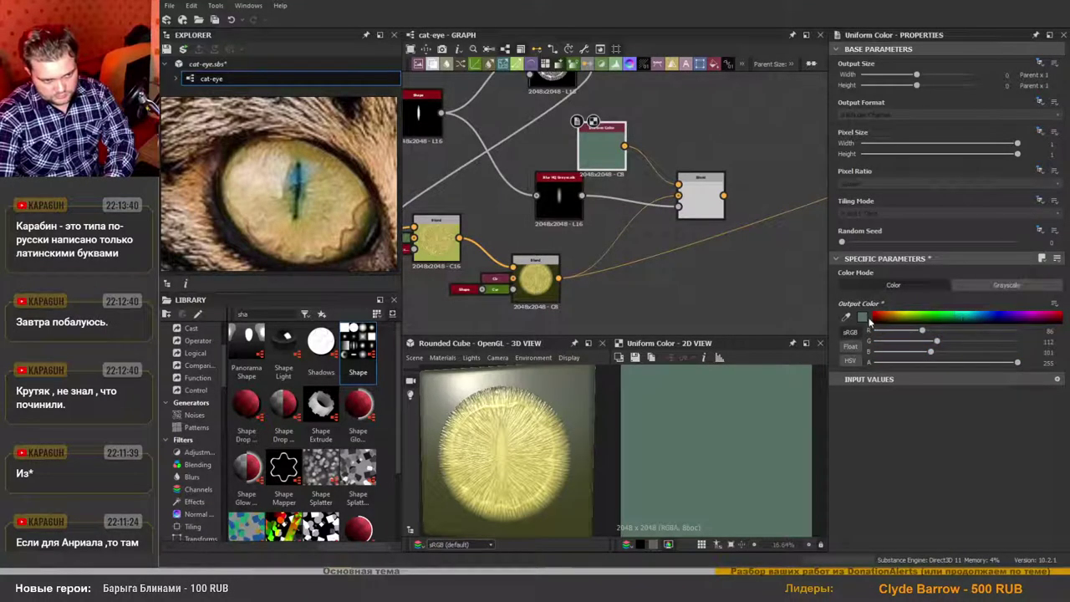
Switch the Uniform Color to HSV, set hue 127 and saturation 146, and preview the pupil Blend.
click(856, 362)
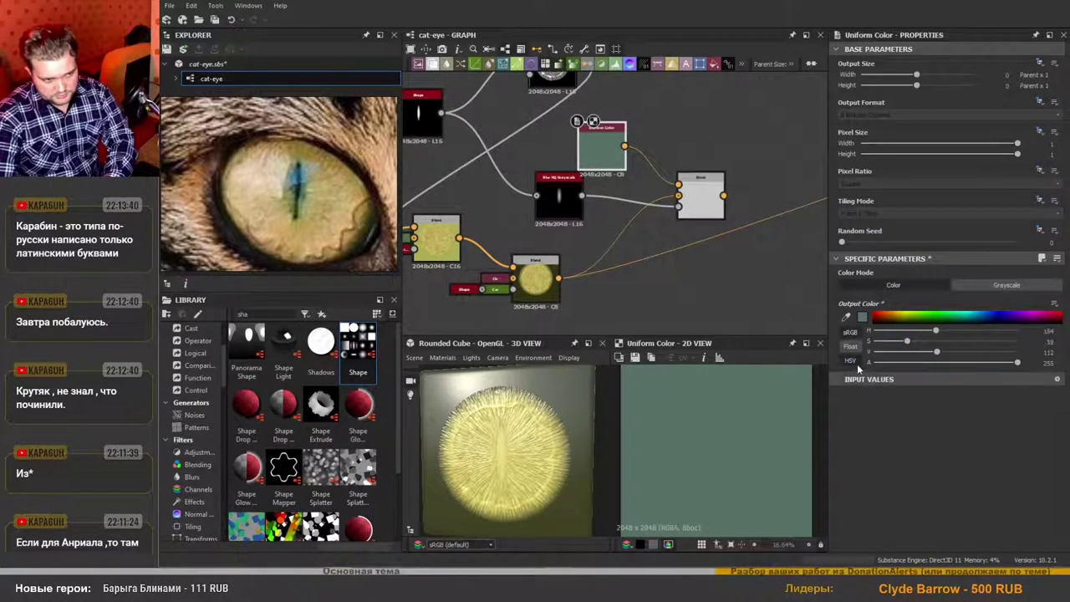
mouse_move(907, 341)
mouse_down()
mouse_move(958, 344)
mouse_move(924, 337)
mouse_up()
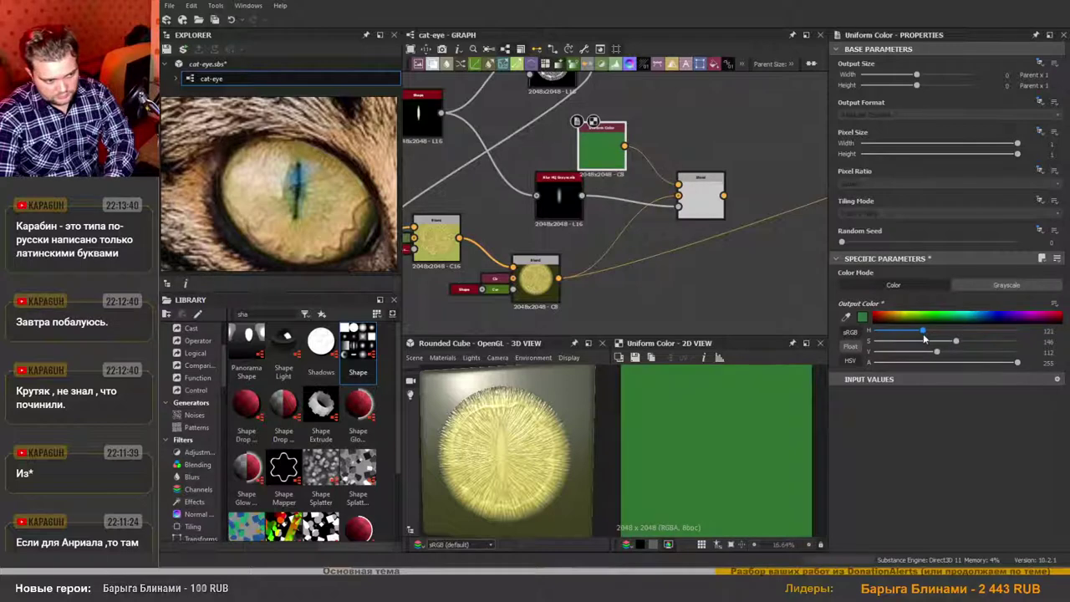
double_click(701, 191)
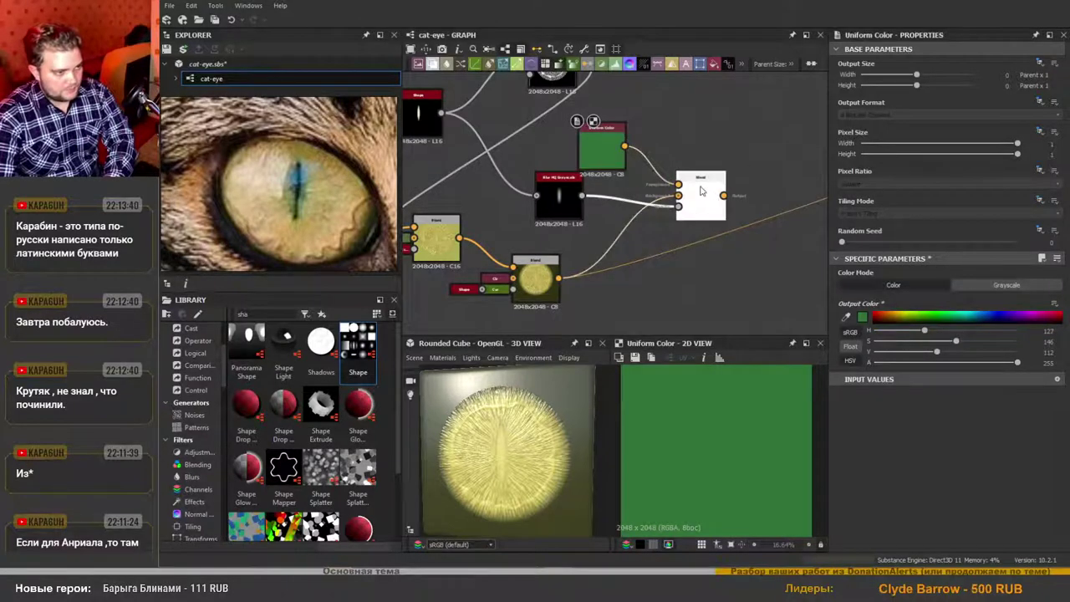
scroll(717, 454, up, 2)
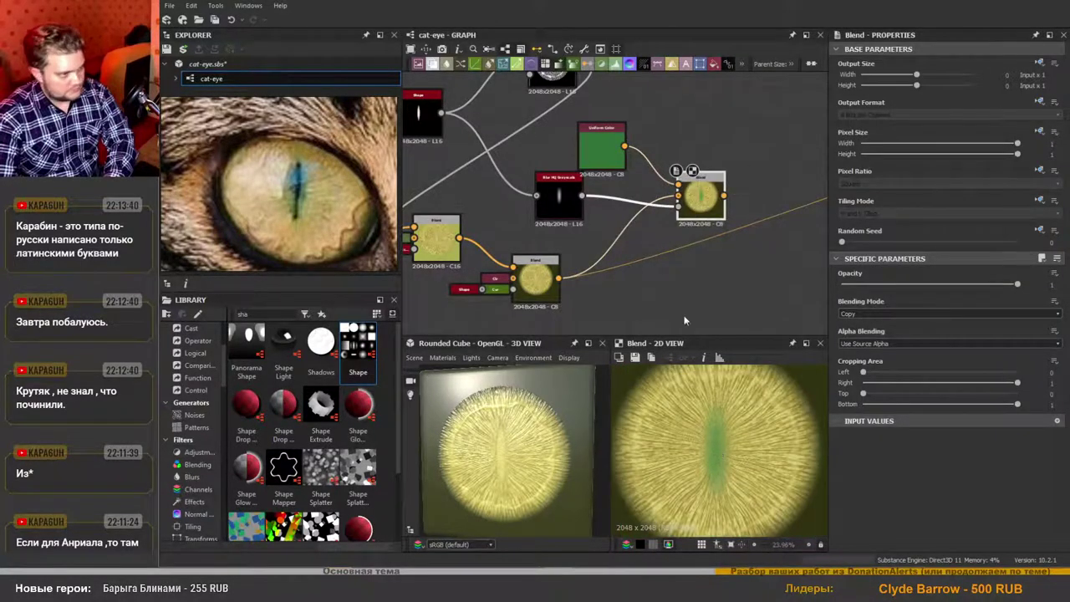
Transfer the output connection from the iris colour Blend to the Blend with the green pupil glow.
click(569, 203)
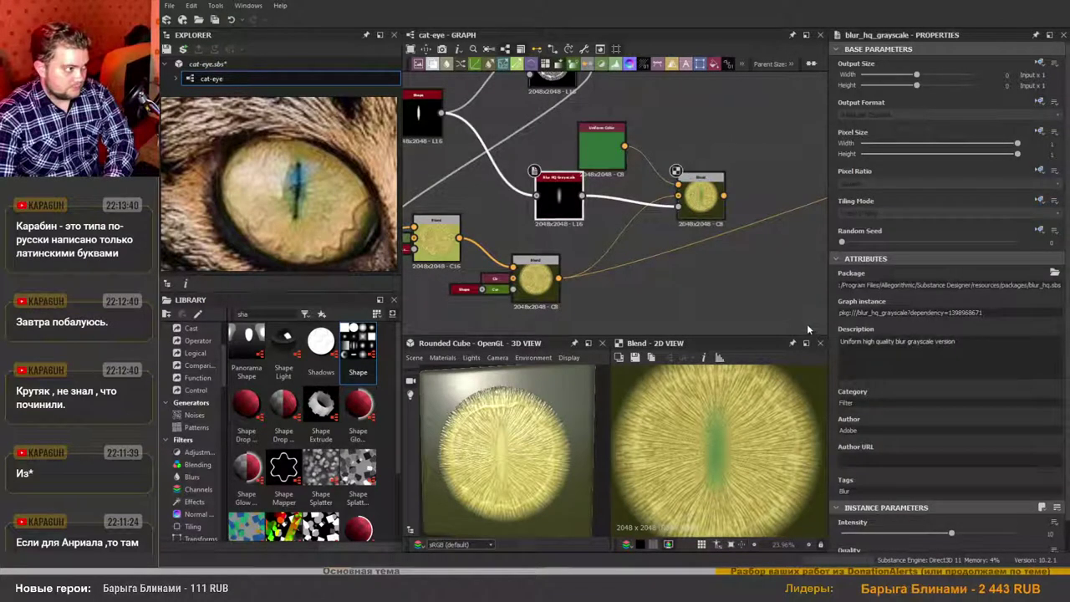
scroll(673, 261, down, 5)
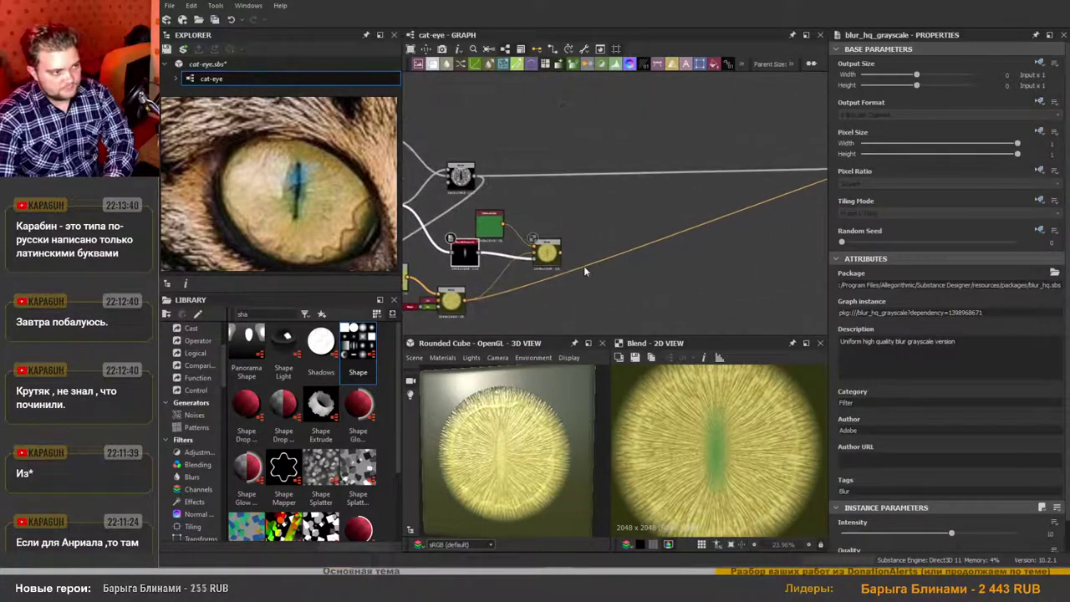
scroll(483, 296, up, 3)
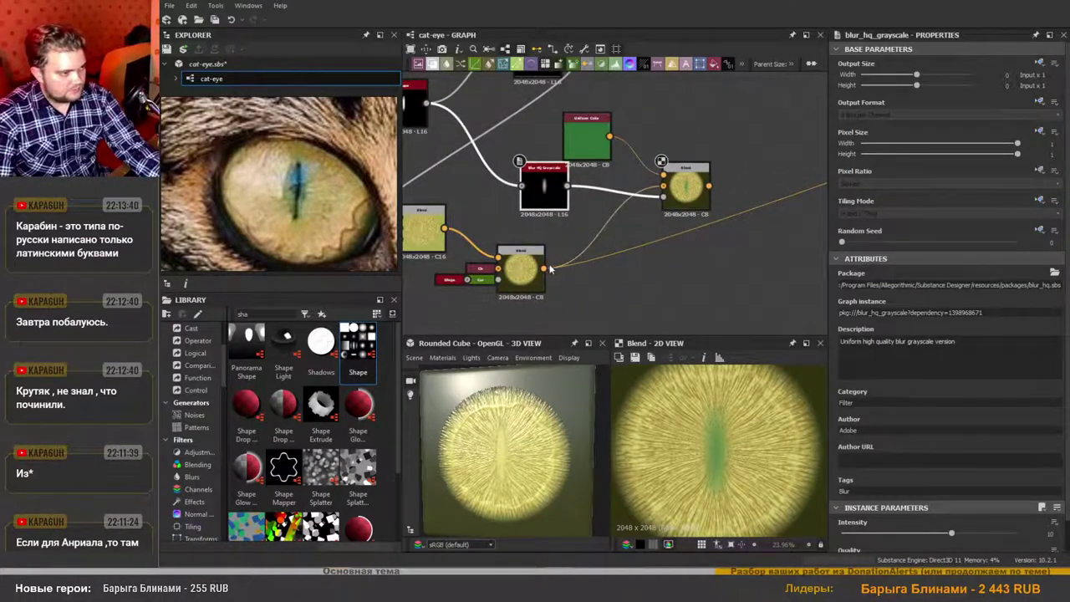
shift+drag(545, 269, 709, 186)
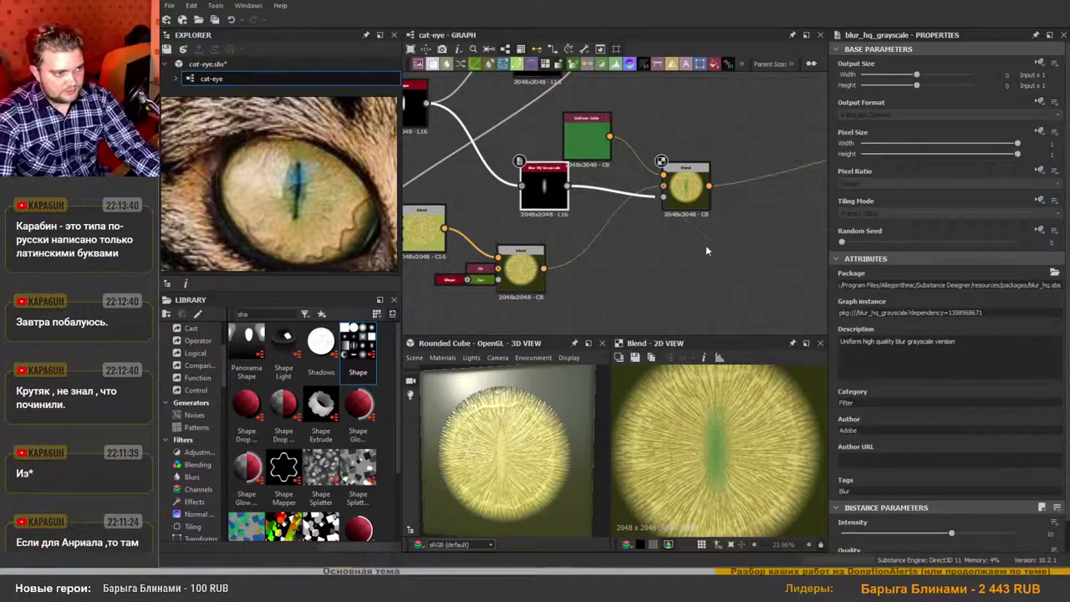
Darken the green Uniform Color by setting its saturation to 255 and value to 43.
click(586, 136)
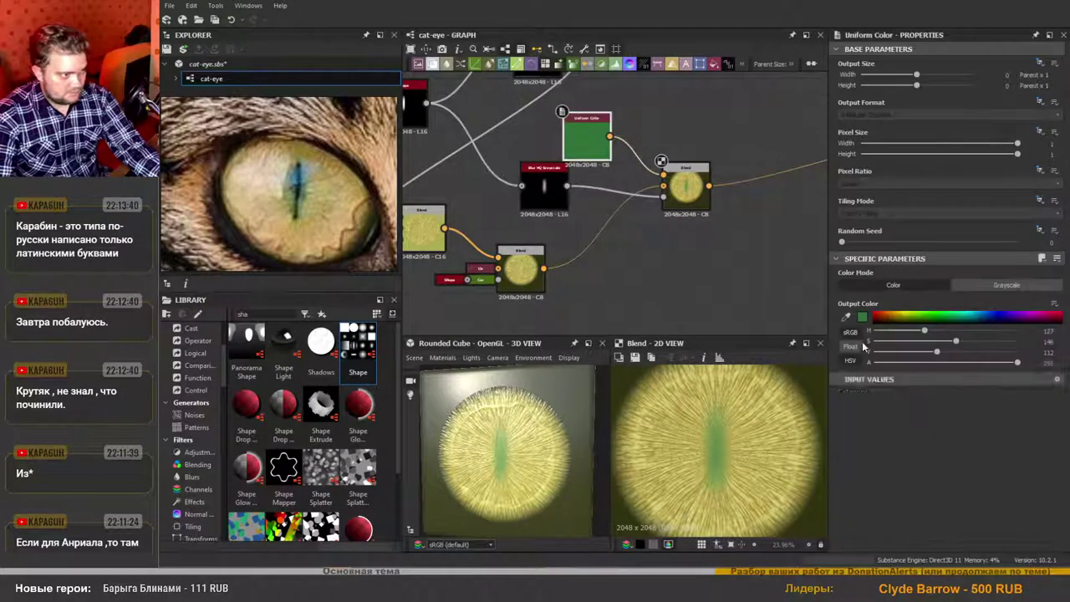
drag(935, 352, 1025, 347)
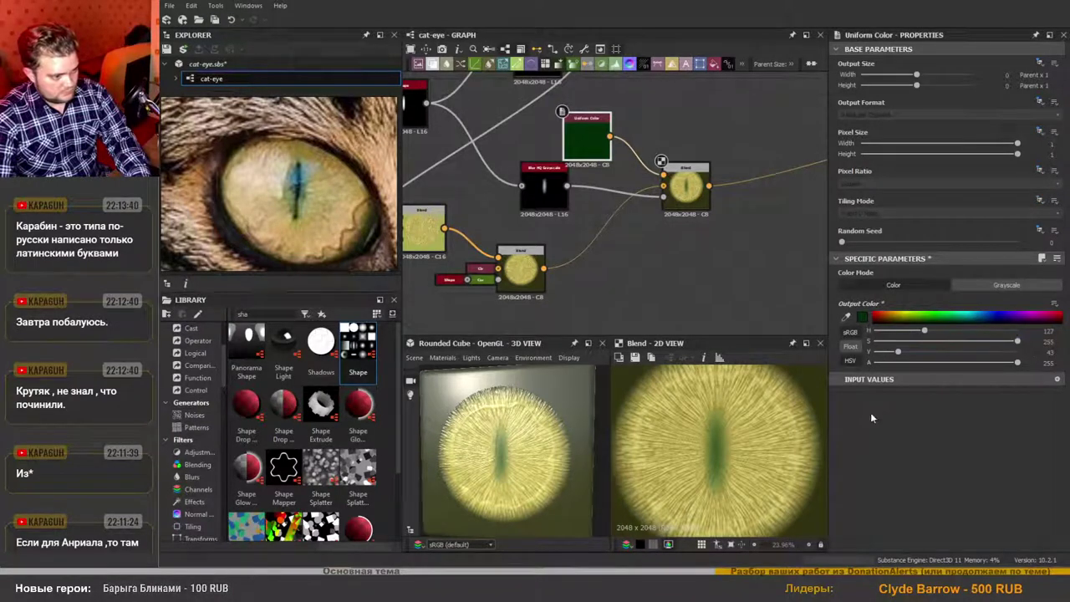
Insert a Curve node after Blur HQ Grayscale and add a raised midpoint to its curve to brighten the pupil mask.
drag(534, 187, 487, 195)
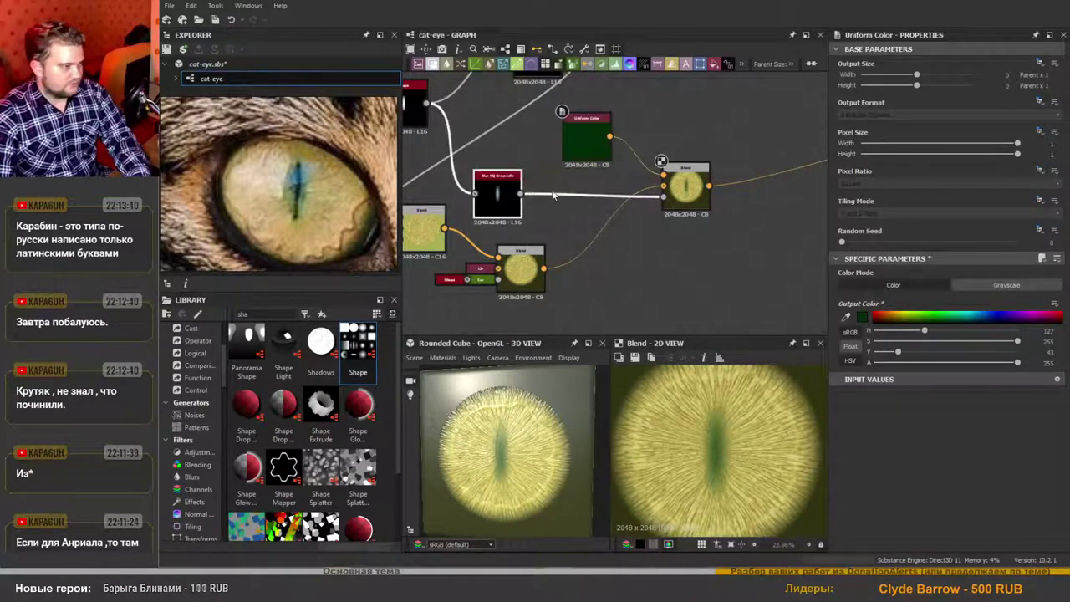
click(476, 65)
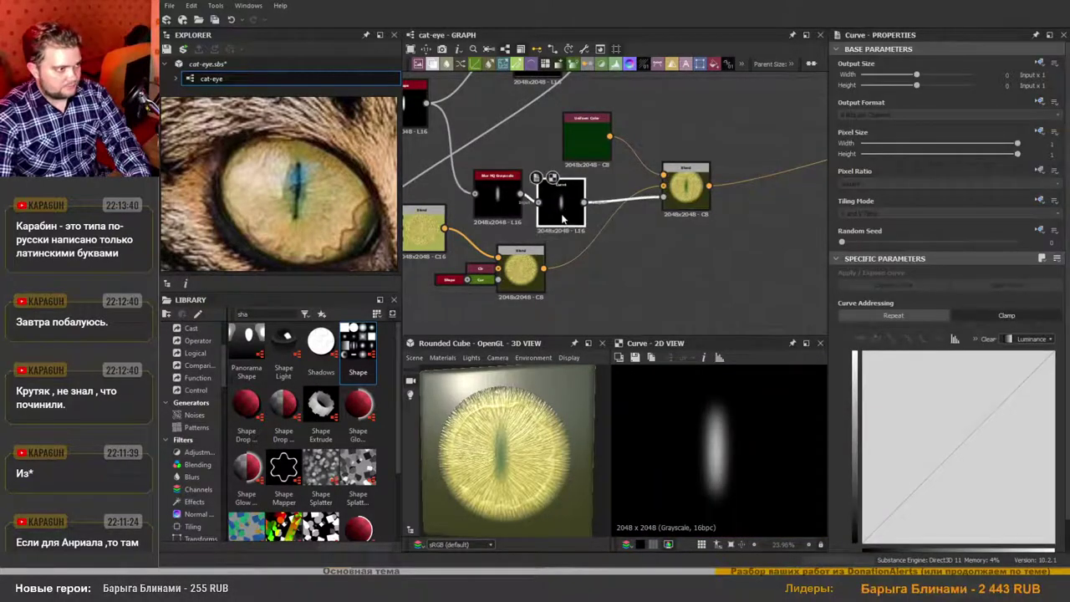
double_click(960, 443)
drag(979, 445, 944, 396)
drag(952, 403, 1007, 368)
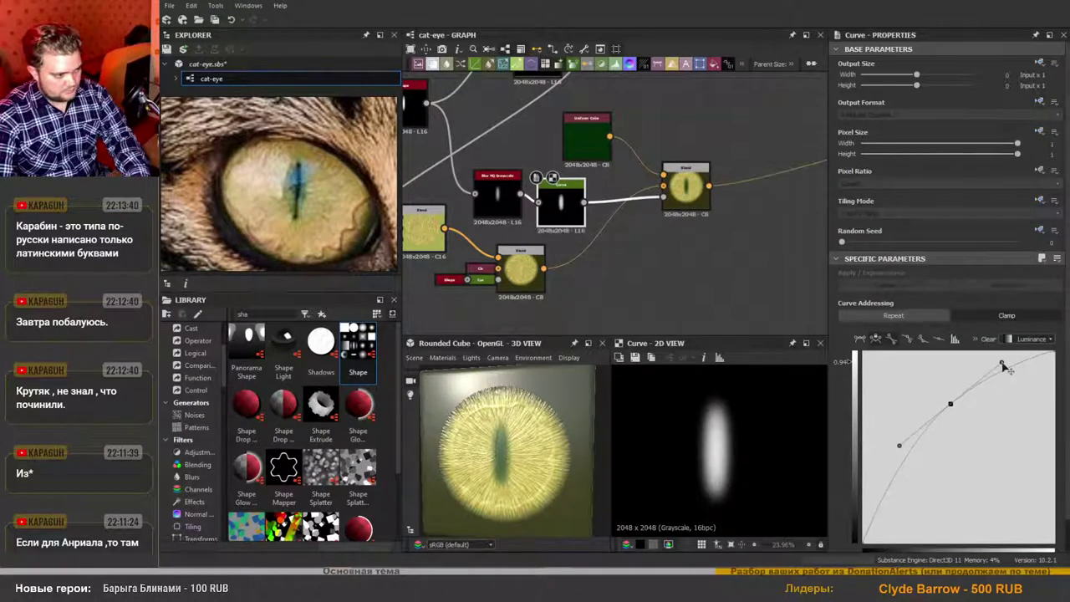
Add another Blend with the green-pupil Blend as background and a new black Uniform Color as foreground.
middle_drag(663, 225, 562, 299)
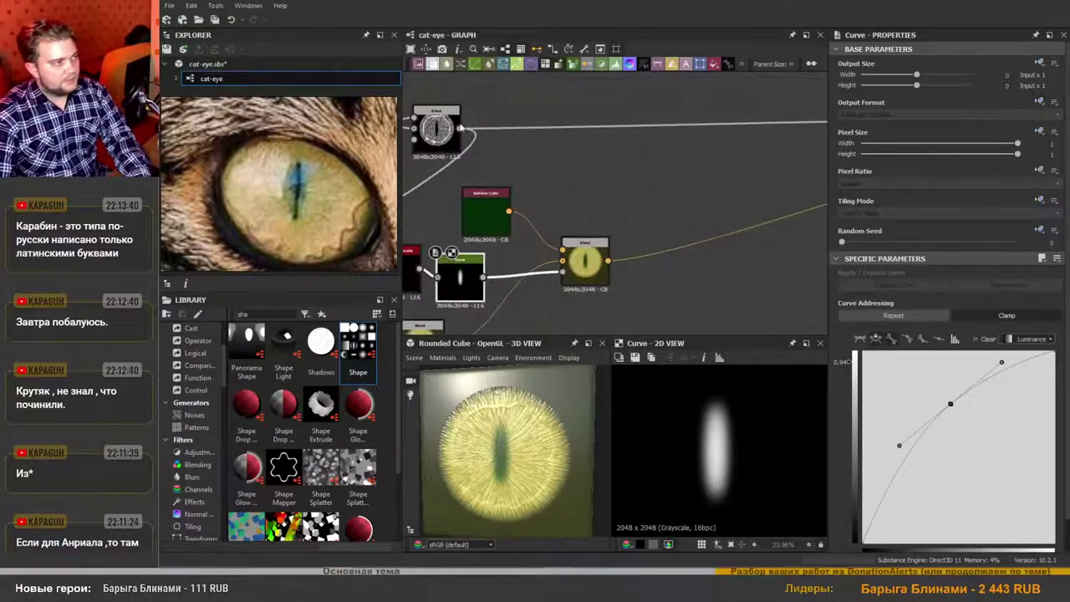
drag(656, 237, 694, 270)
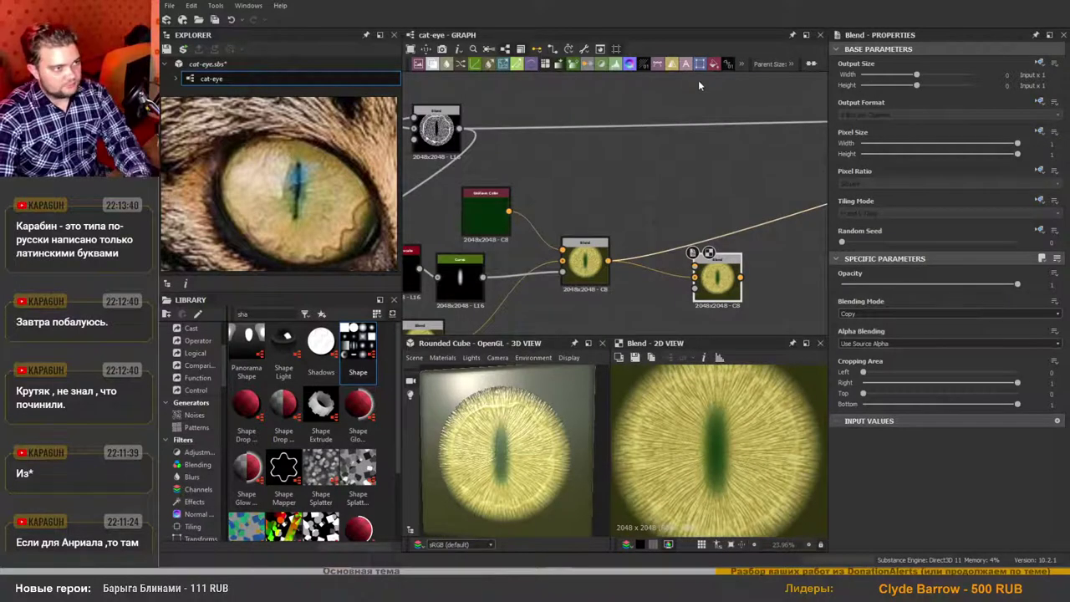
drag(717, 71, 648, 185)
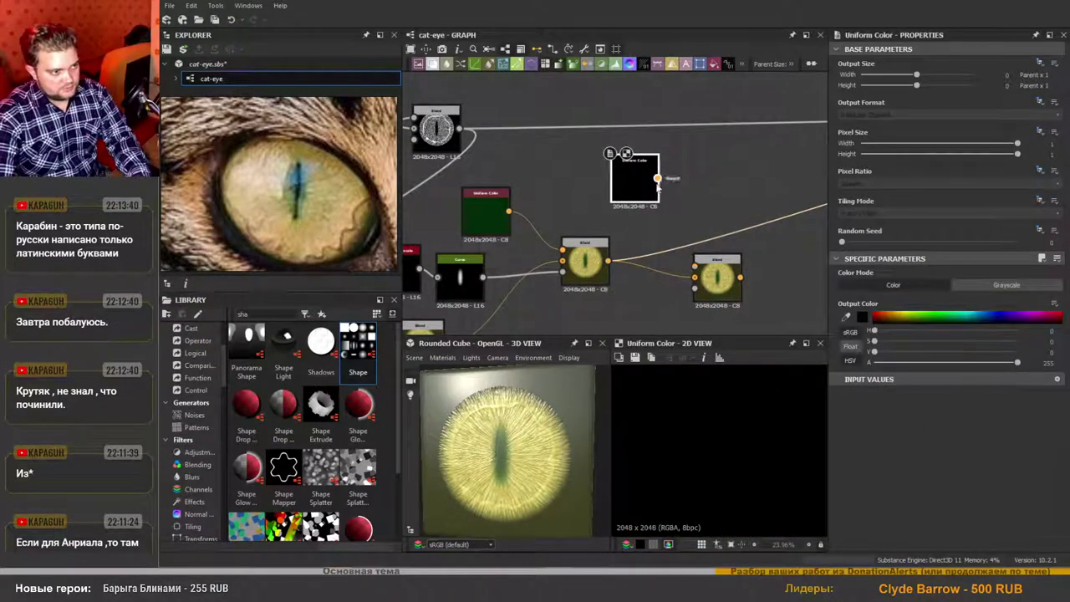
drag(682, 261, 694, 266)
Preview the black-pupil Blend and connect the sharp pupil Shape to its opacity input.
double_click(717, 278)
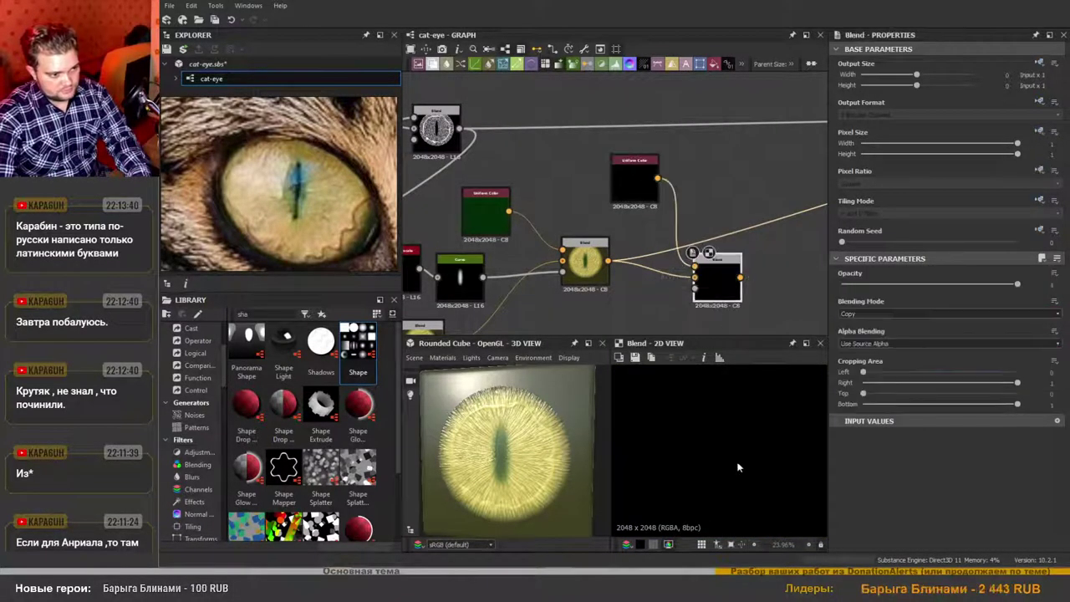
key(f)
scroll(733, 229, down, 2)
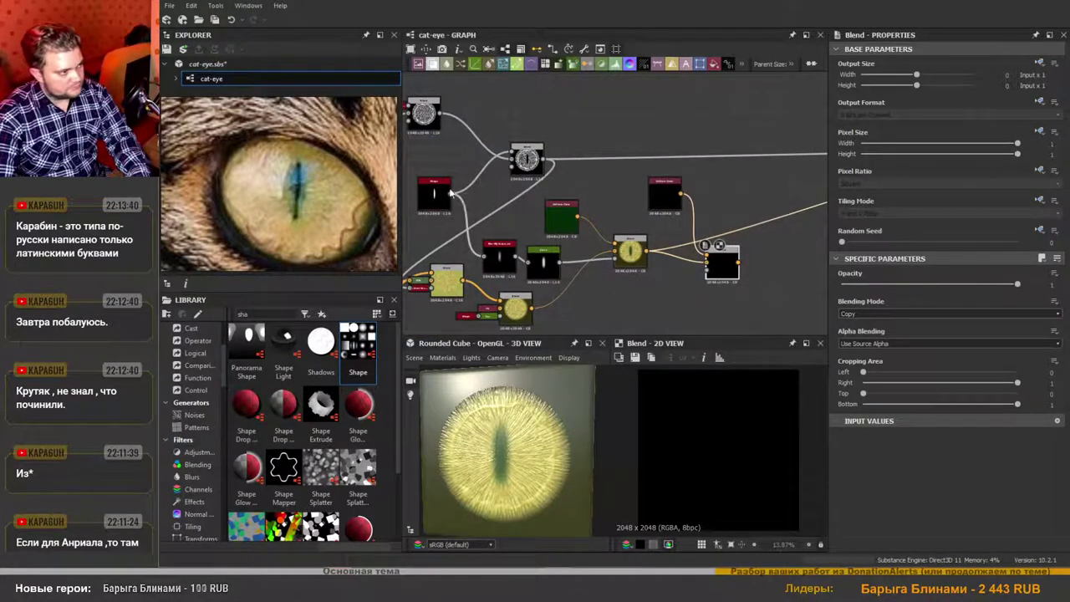
drag(451, 195, 707, 269)
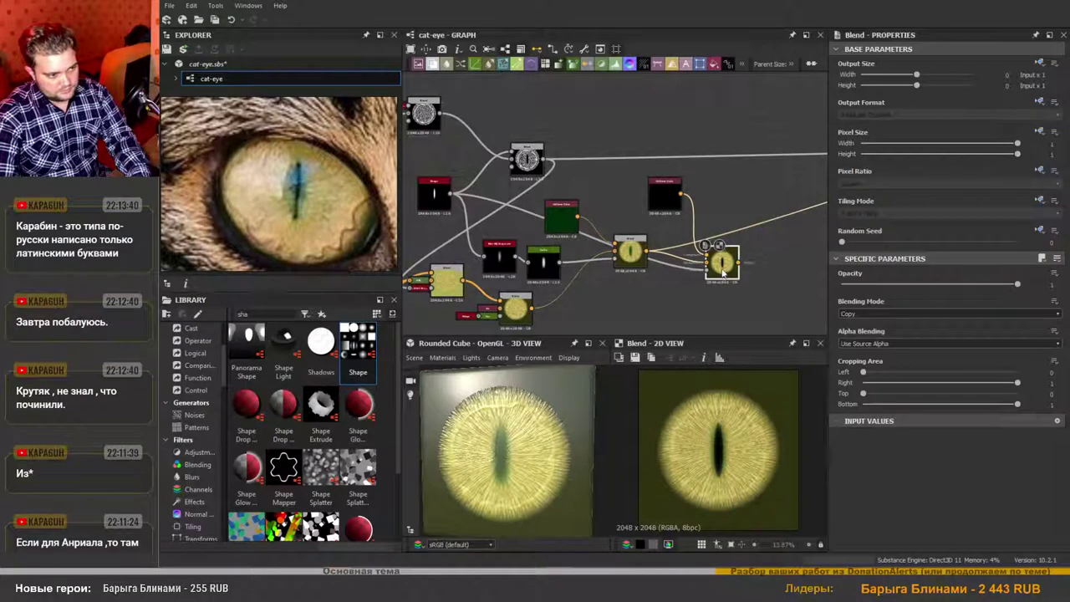
Examine the edges of the black slit pupil and its green glow in the blended colour preview.
scroll(733, 469, up, 2)
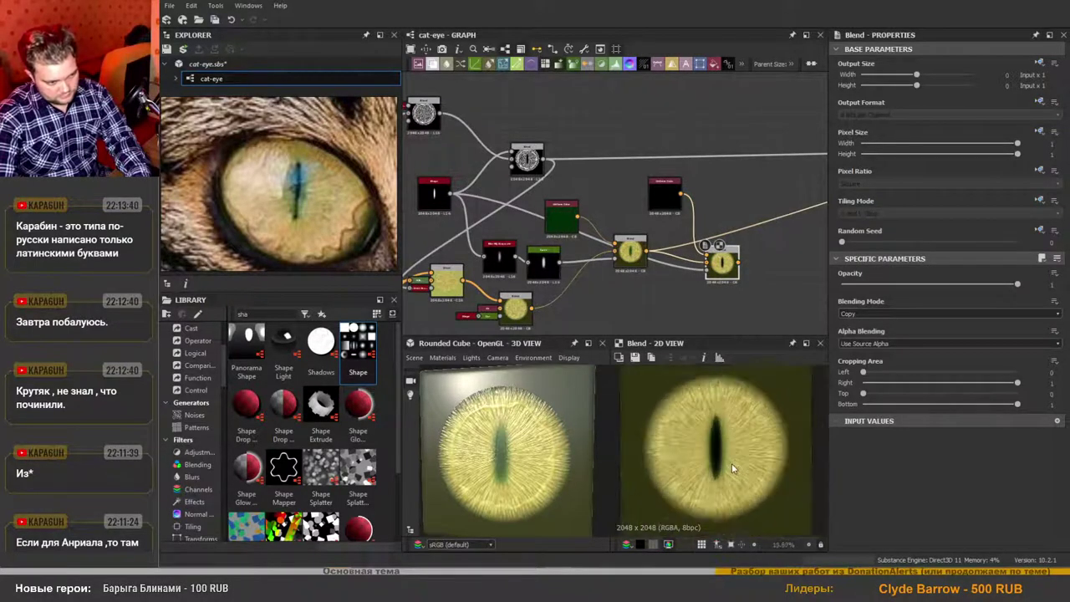
scroll(729, 469, up, 2)
scroll(518, 234, up, 3)
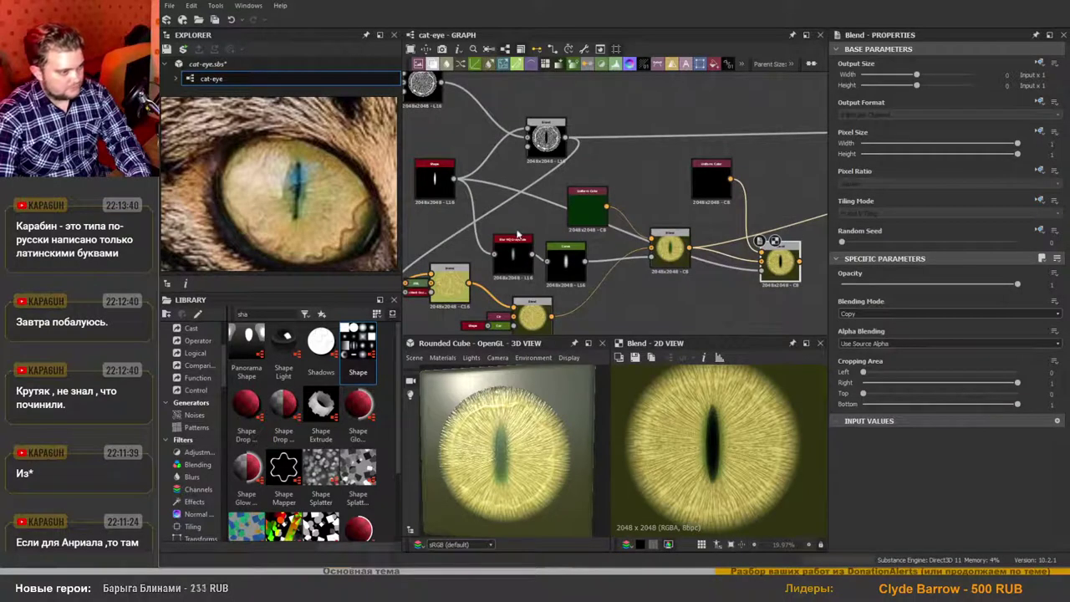
scroll(711, 462, up, 2)
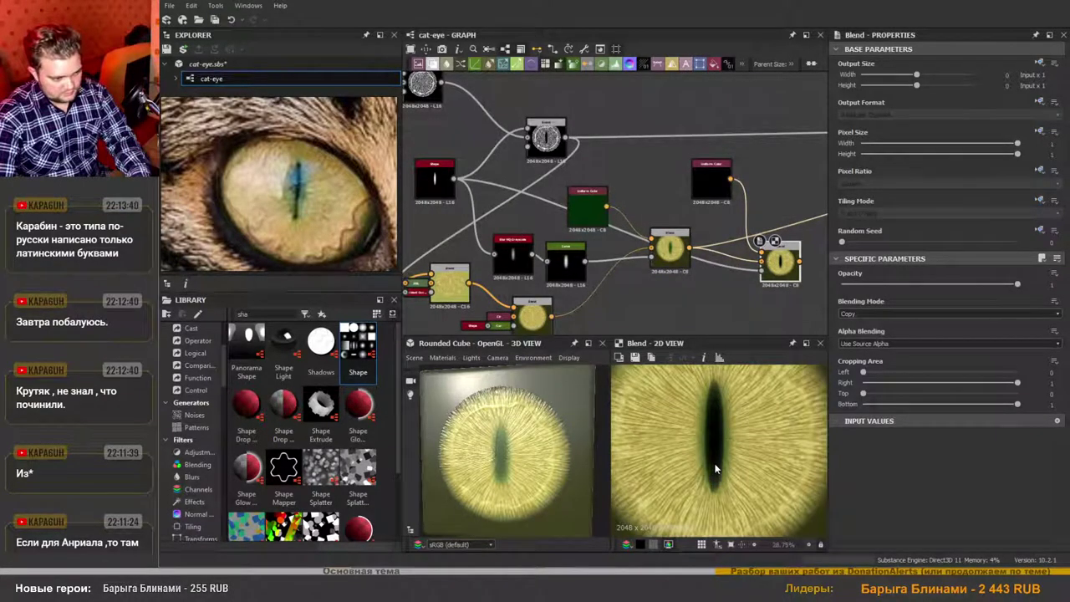
scroll(747, 441, down, 3)
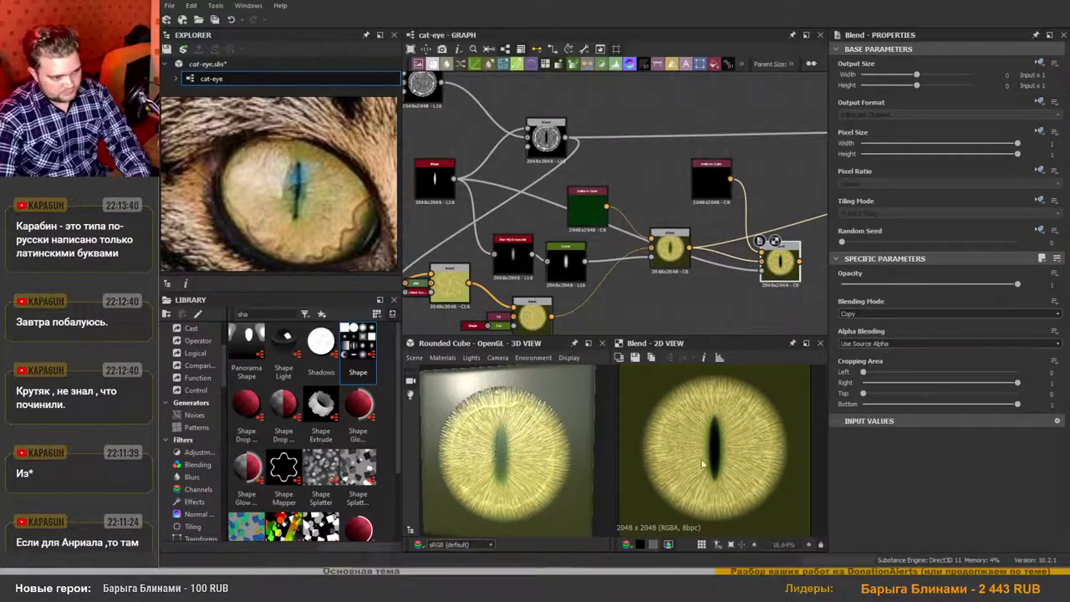
scroll(701, 472, up, 3)
scroll(701, 464, down, 5)
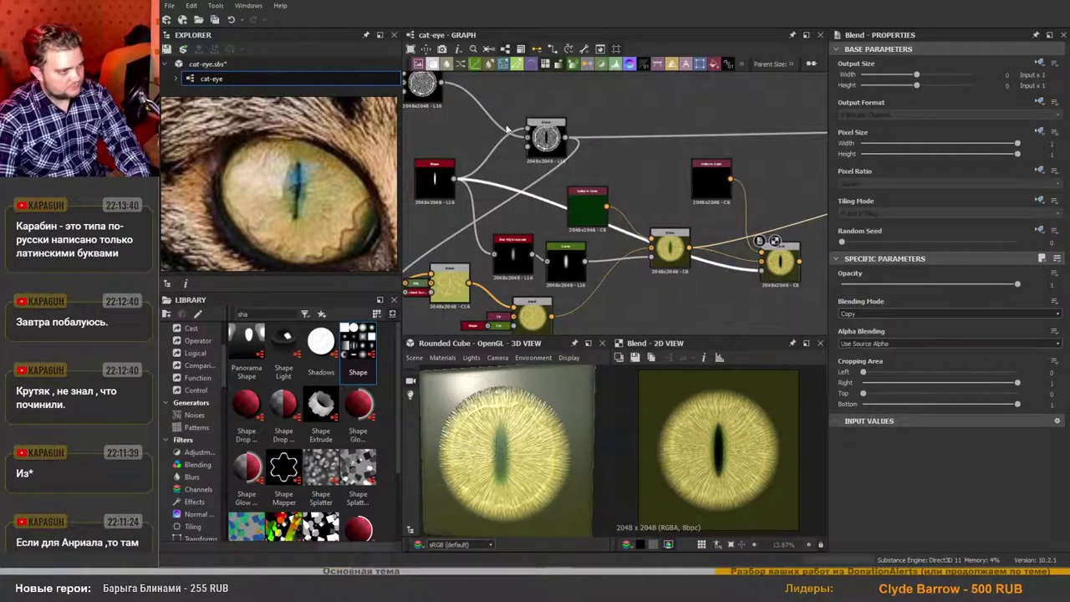
click(475, 63)
middle_drag(654, 296, 637, 257)
drag(593, 191, 660, 305)
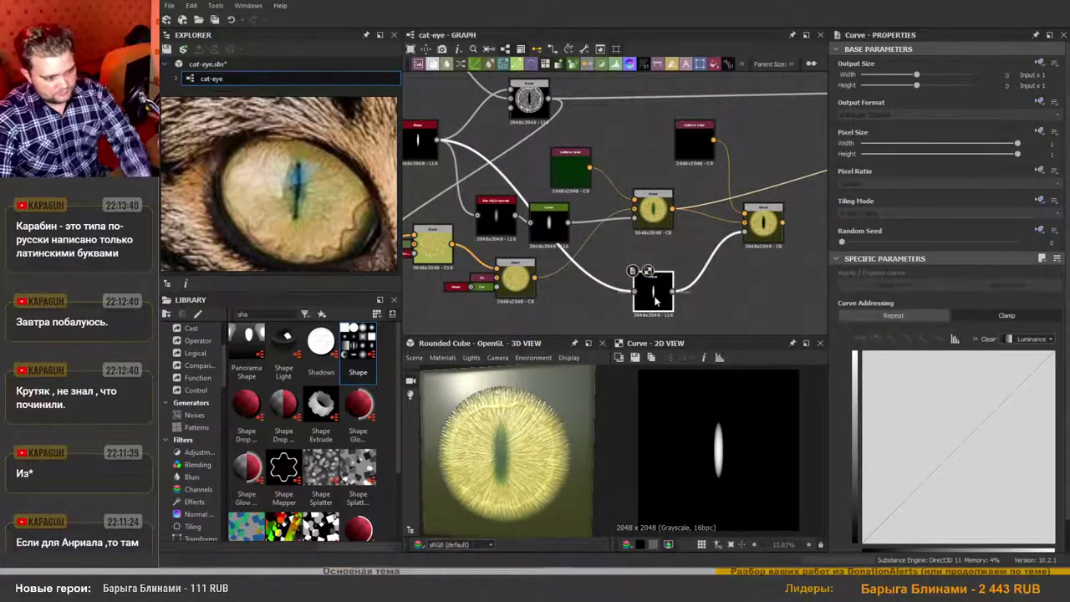
key(Delete)
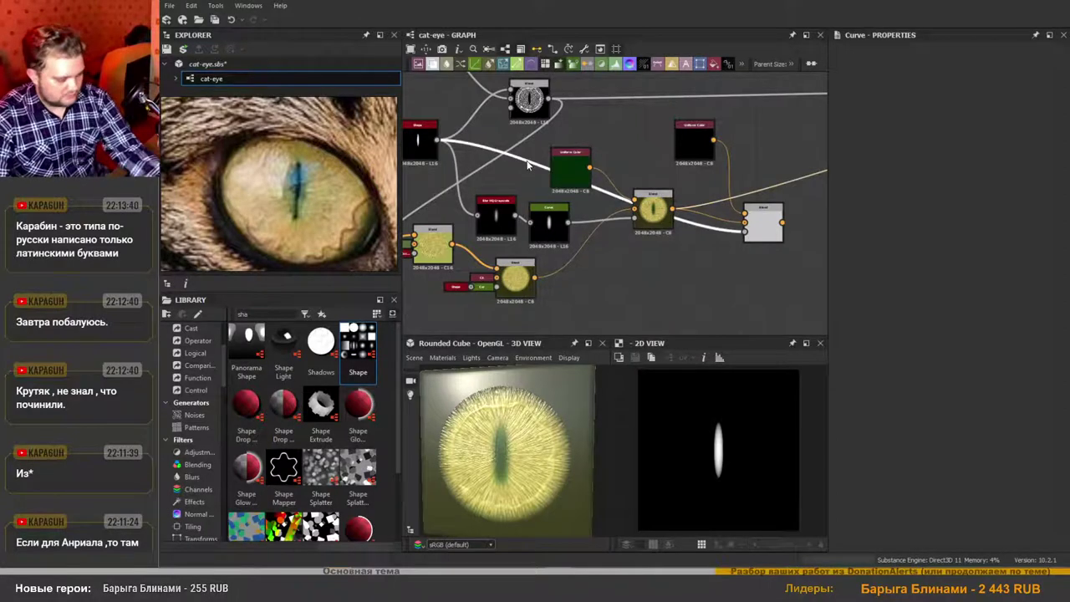
Insert a Histogram Scan between the pupil Shape and the black-pupil Blend's opacity input, with Position set to 0.86.
key(space)
text(hi)
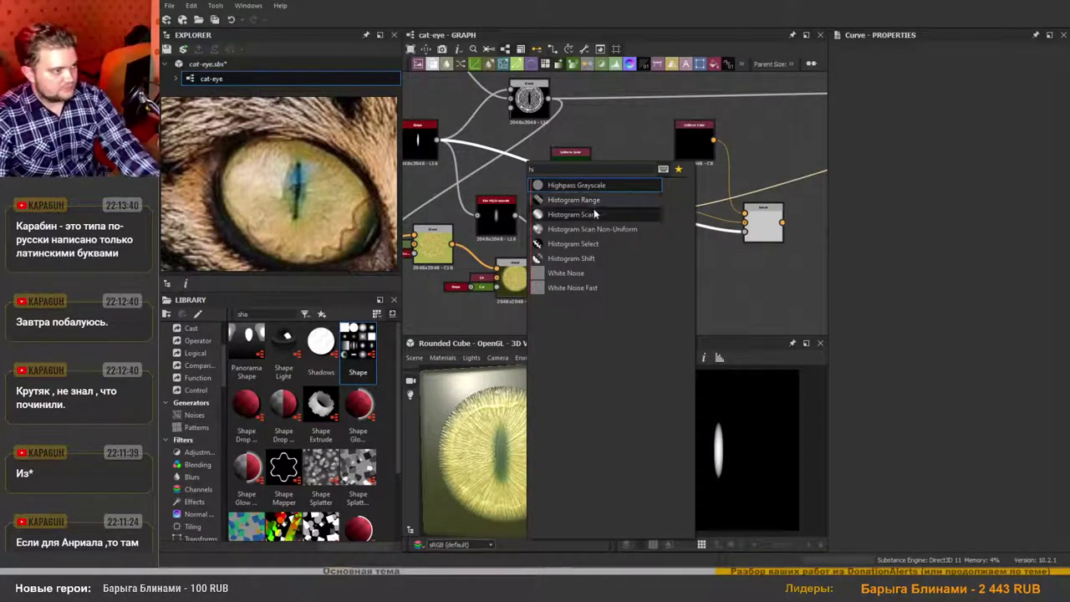
click(594, 215)
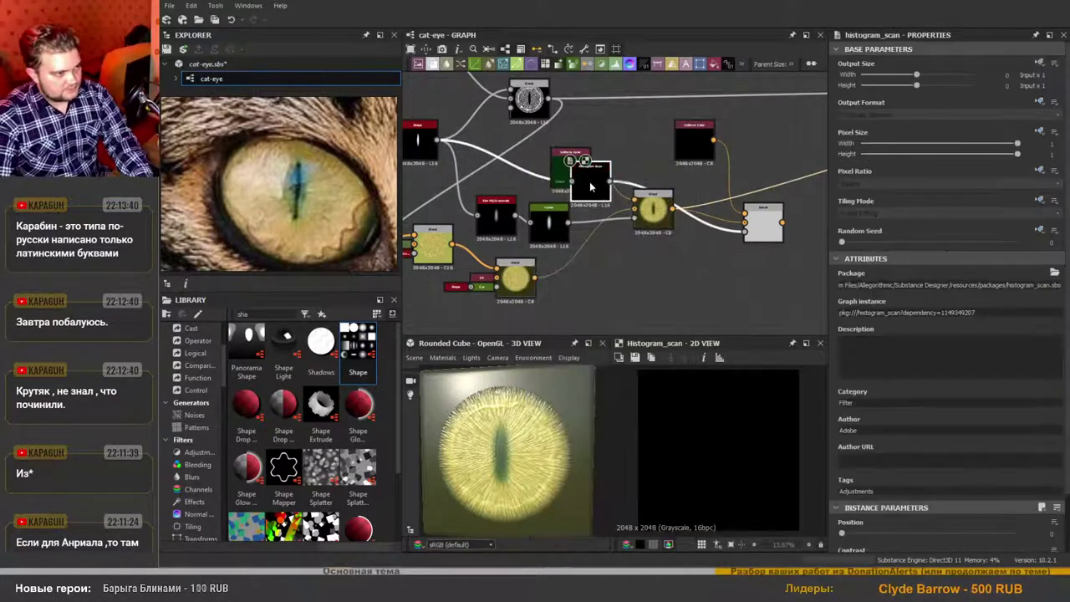
drag(586, 184, 667, 288)
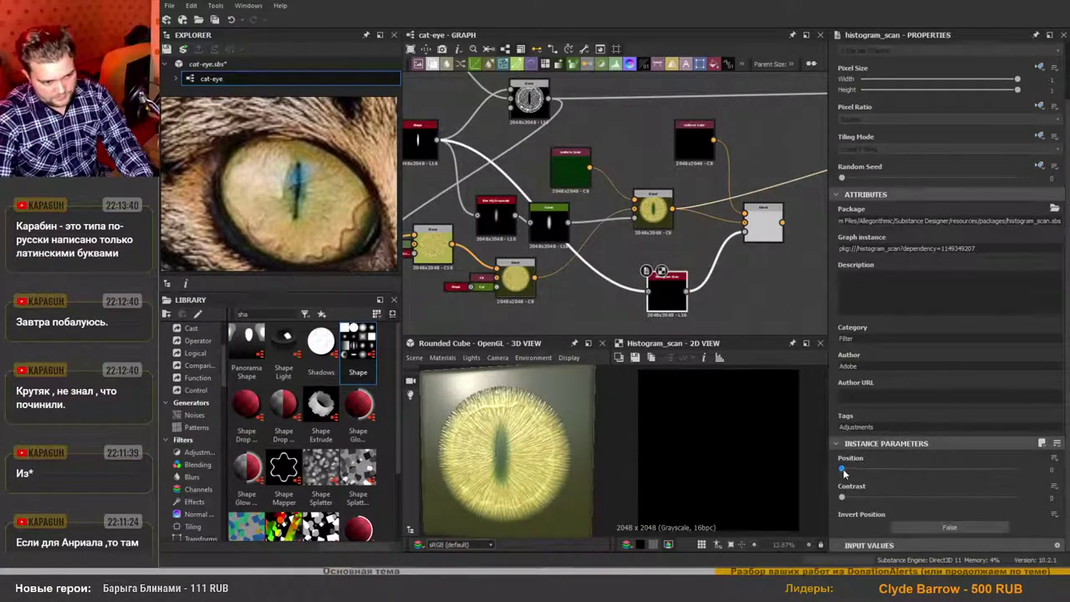
drag(843, 474, 992, 493)
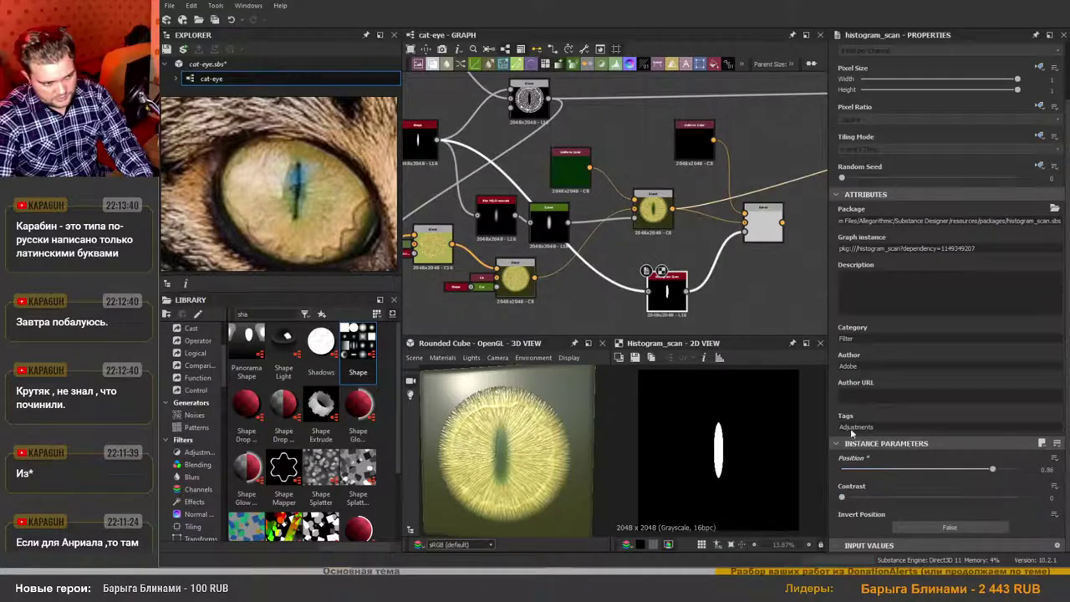
Preview the black-pupil Blend and set the Histogram Scan's Position to 0.7.
double_click(762, 223)
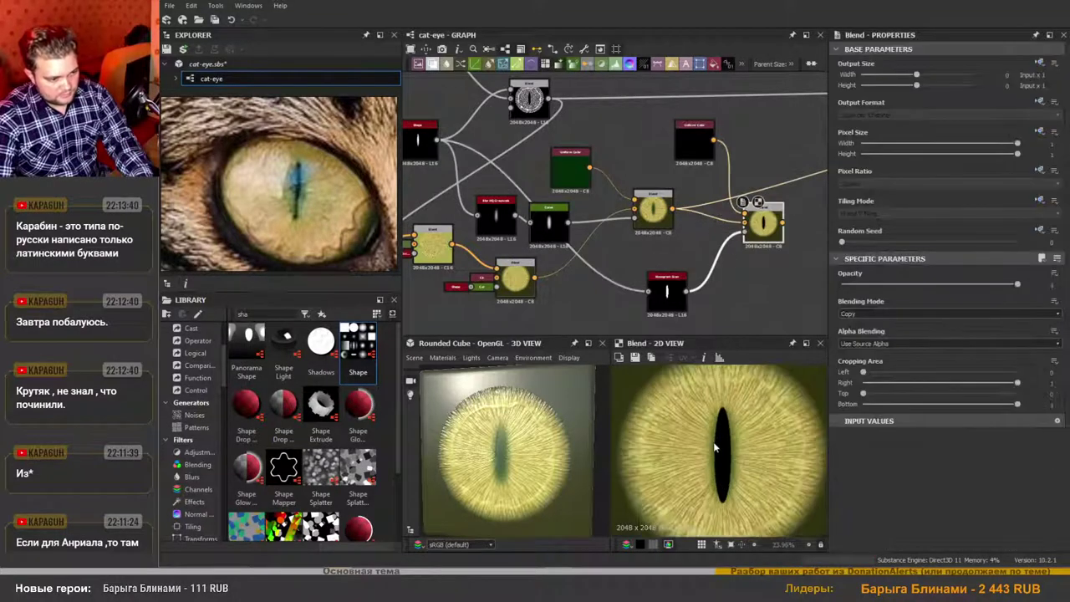
scroll(734, 458, down, 1)
middle_drag(737, 299, 673, 274)
scroll(715, 458, down, 5)
scroll(716, 458, up, 2)
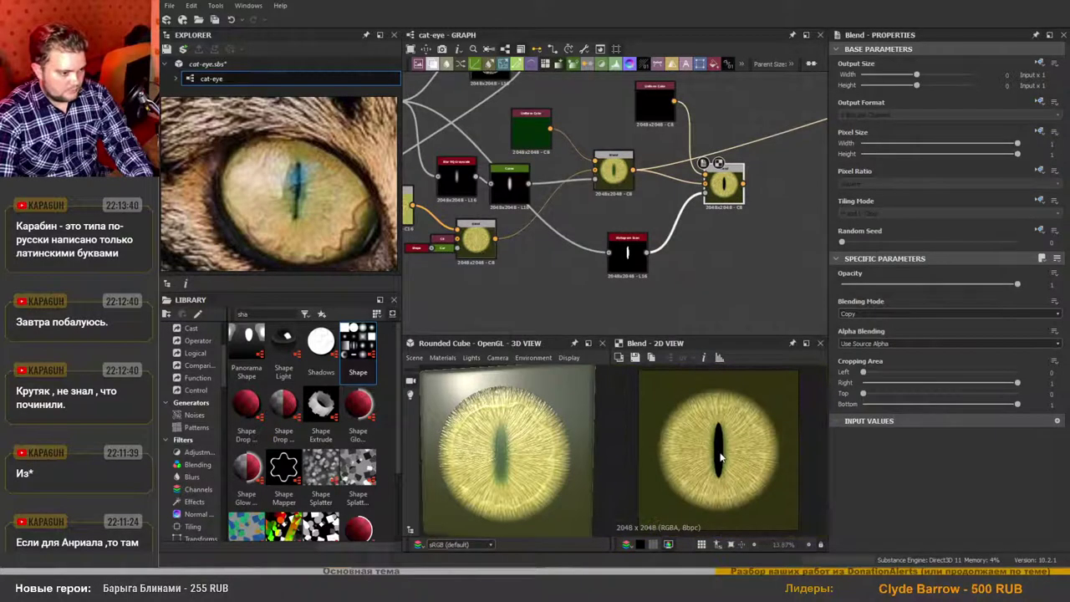
scroll(683, 242, up, 2)
scroll(637, 238, up, 1)
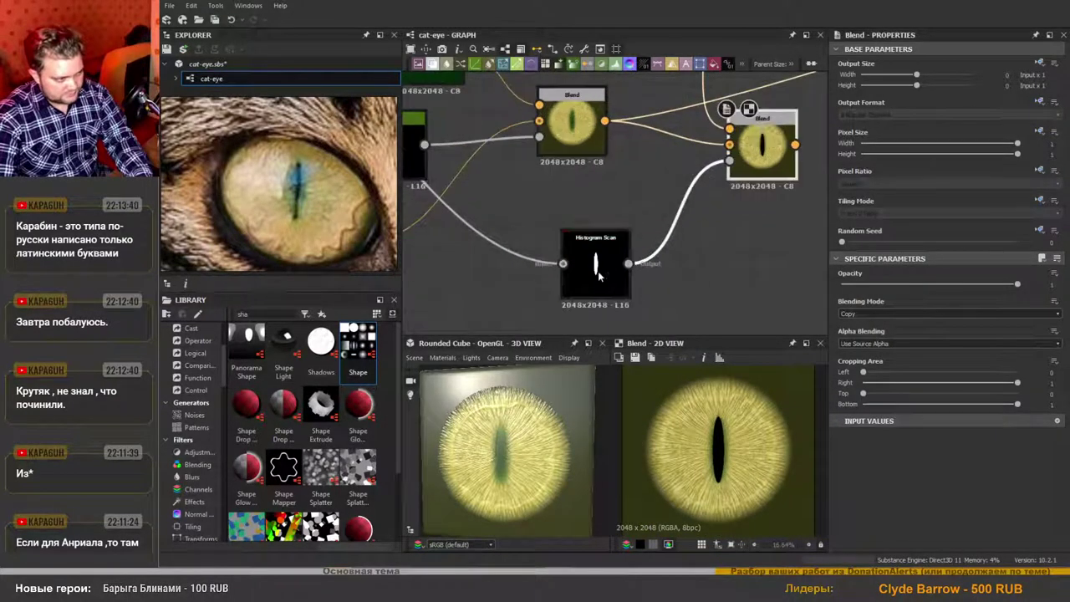
click(596, 266)
scroll(978, 508, down, 2)
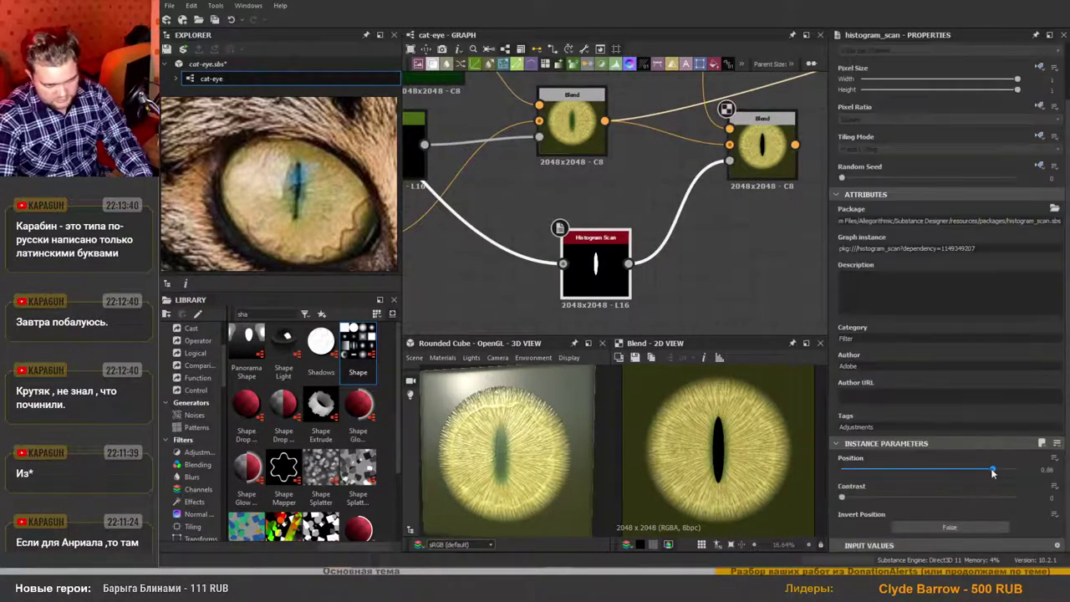
drag(993, 471, 965, 474)
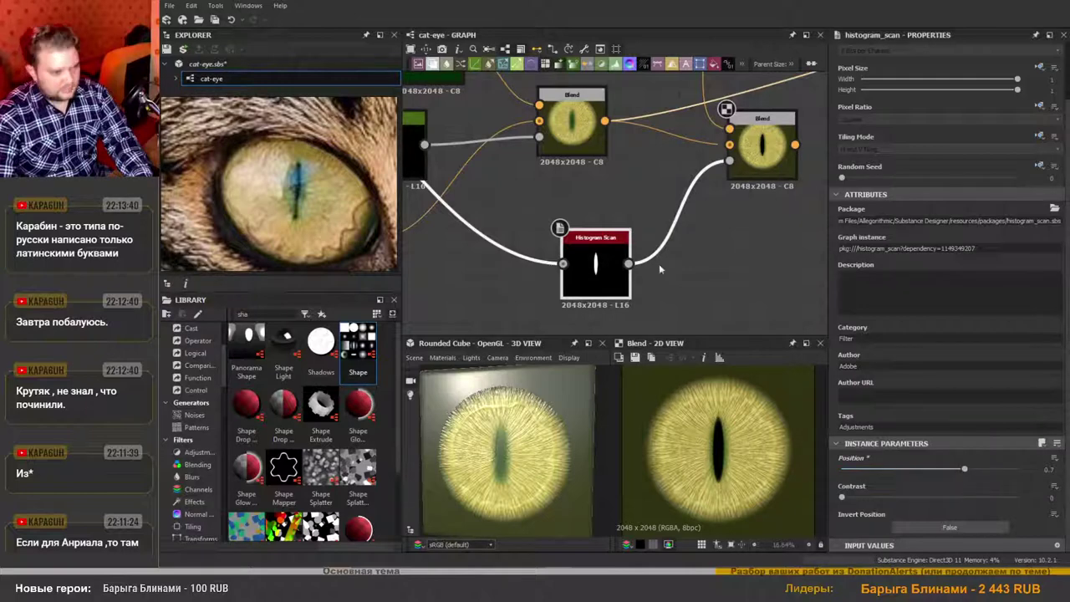
Dock the input nodes of both pupil Blends and connect the black-pupil Blend to the base colour output.
scroll(657, 269, down, 2)
scroll(644, 270, down, 3)
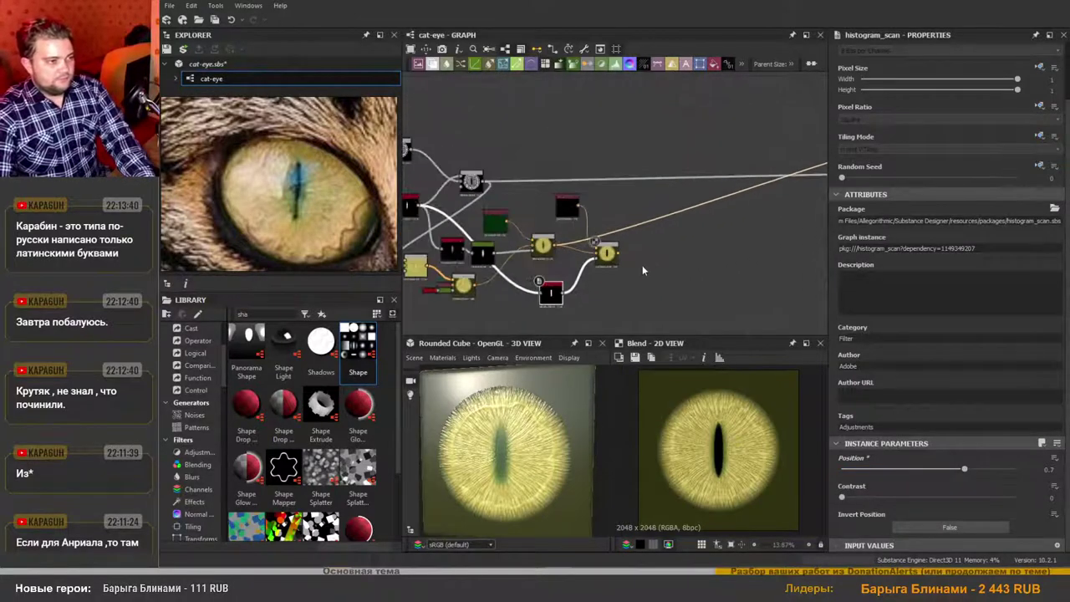
scroll(636, 269, down, 3)
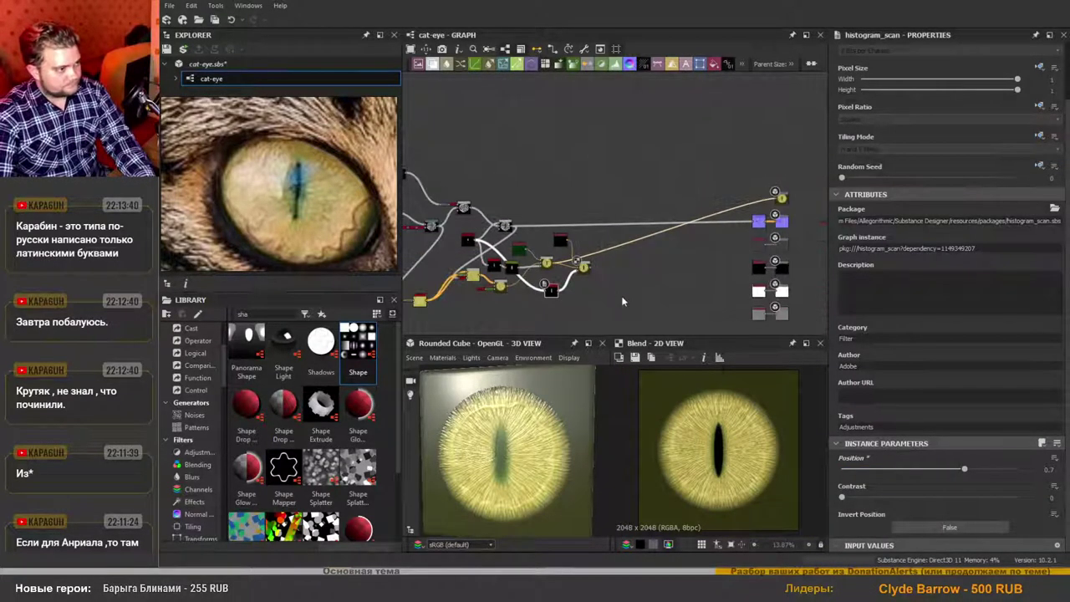
middle_drag(604, 308, 697, 269)
scroll(695, 269, down, 2)
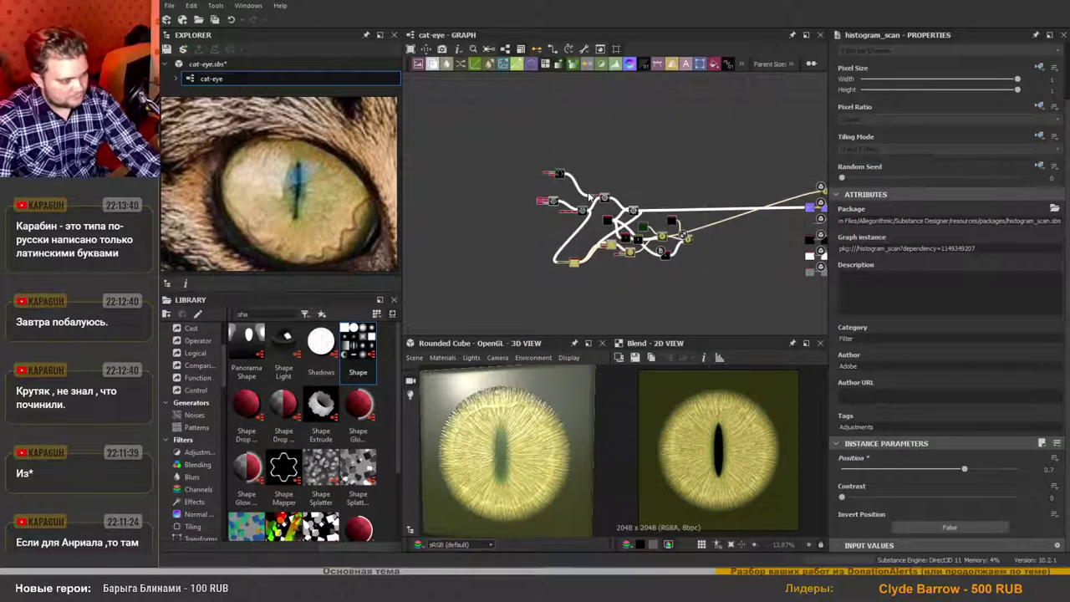
key(d)
key(d)
scroll(679, 270, up, 5)
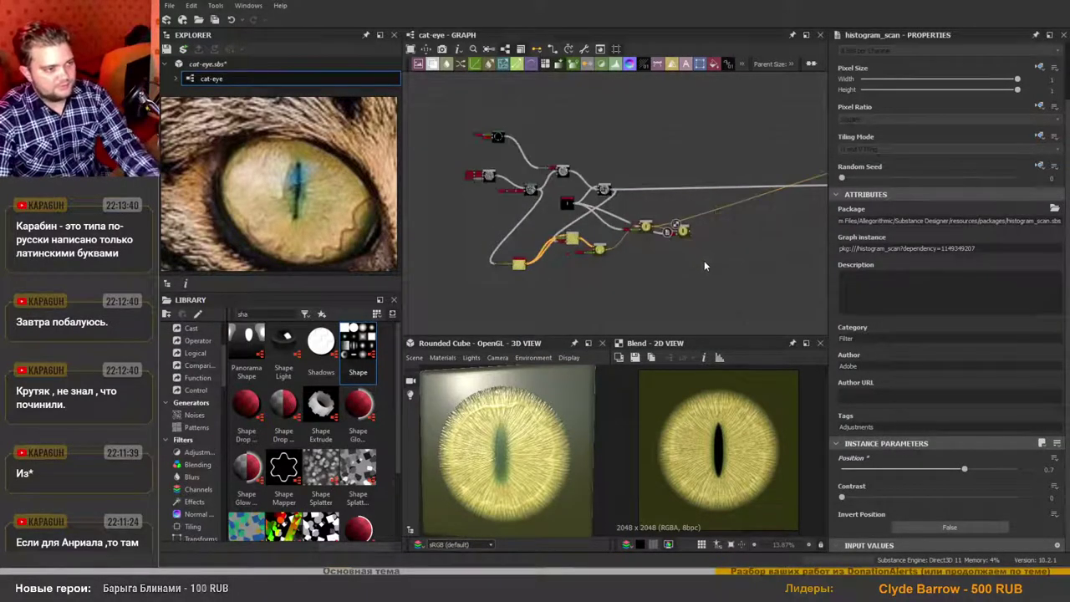
drag(569, 286, 568, 235)
scroll(520, 264, up, 5)
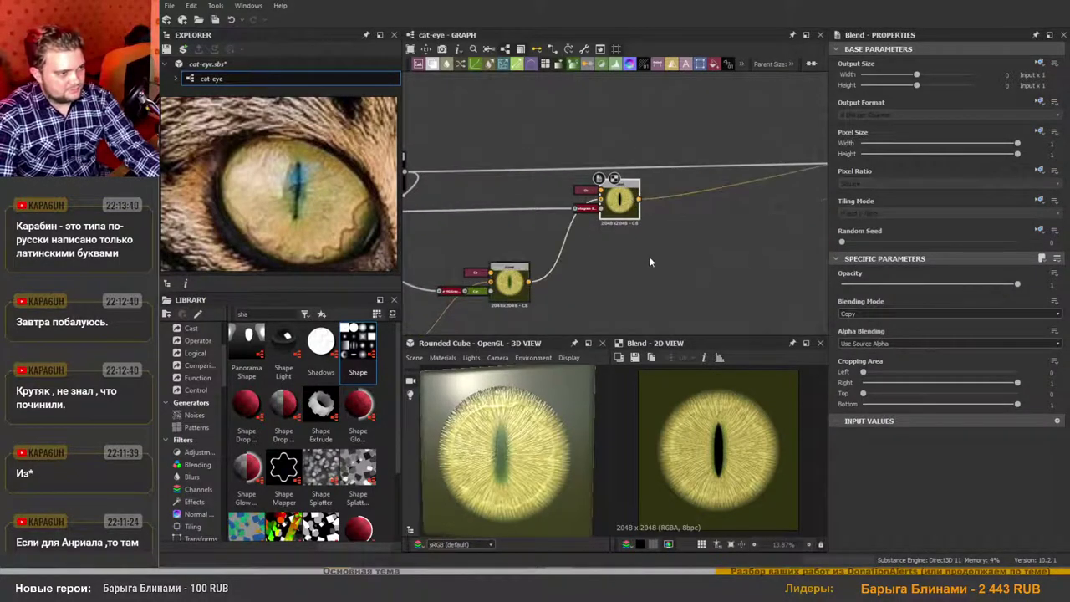
scroll(641, 234, down, 2)
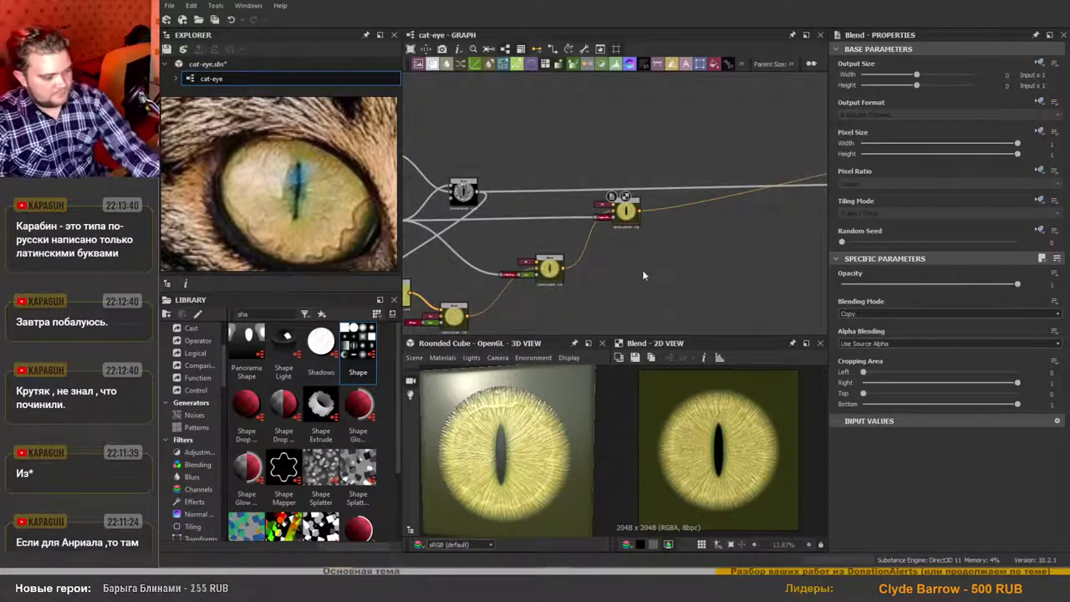
Compare the reference eye with the material preview and examine the colour branch of the node graph.
scroll(643, 273, down, 2)
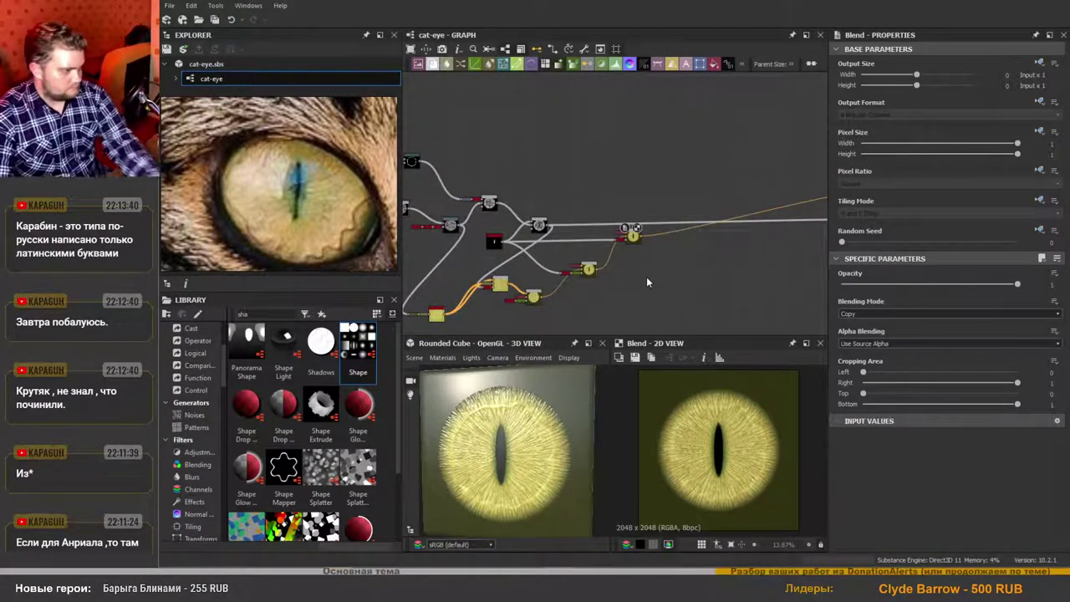
scroll(335, 218, up, 1)
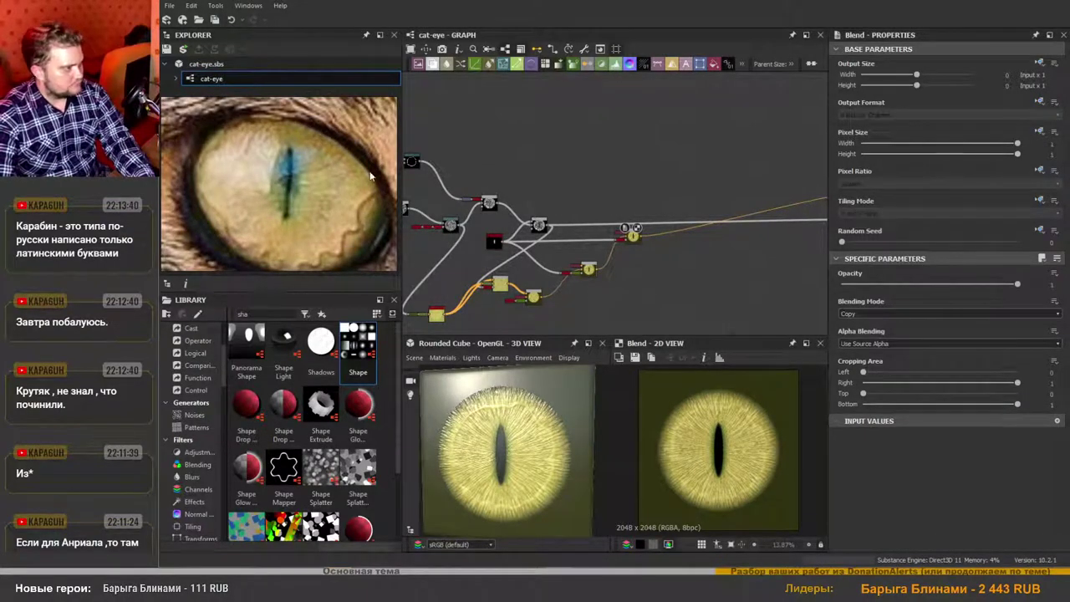
scroll(654, 284, down, 2)
scroll(650, 280, up, 2)
scroll(663, 247, up, 2)
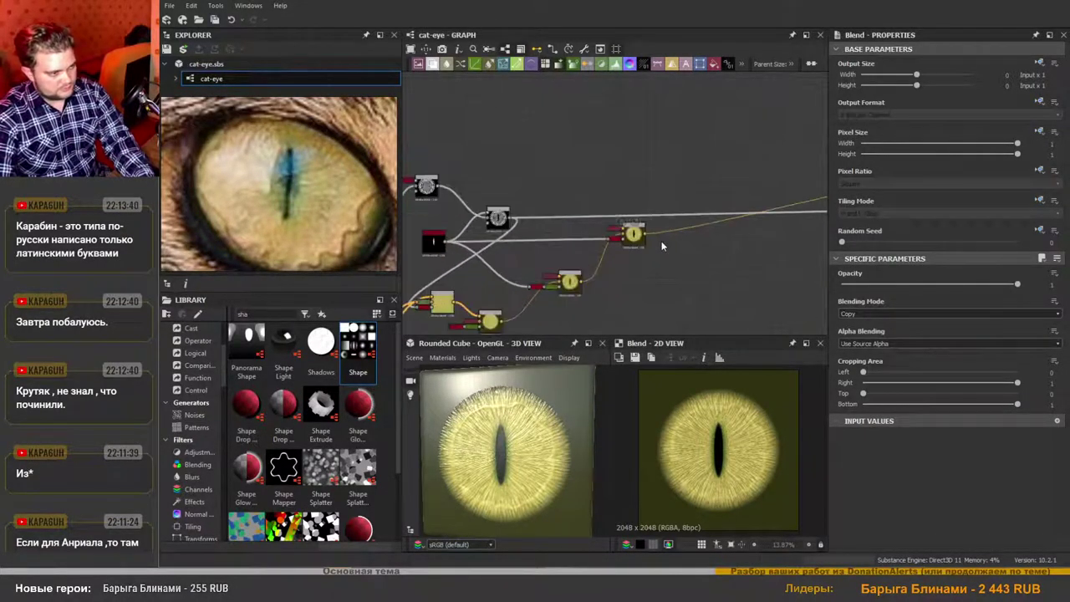
middle_drag(641, 276, 722, 265)
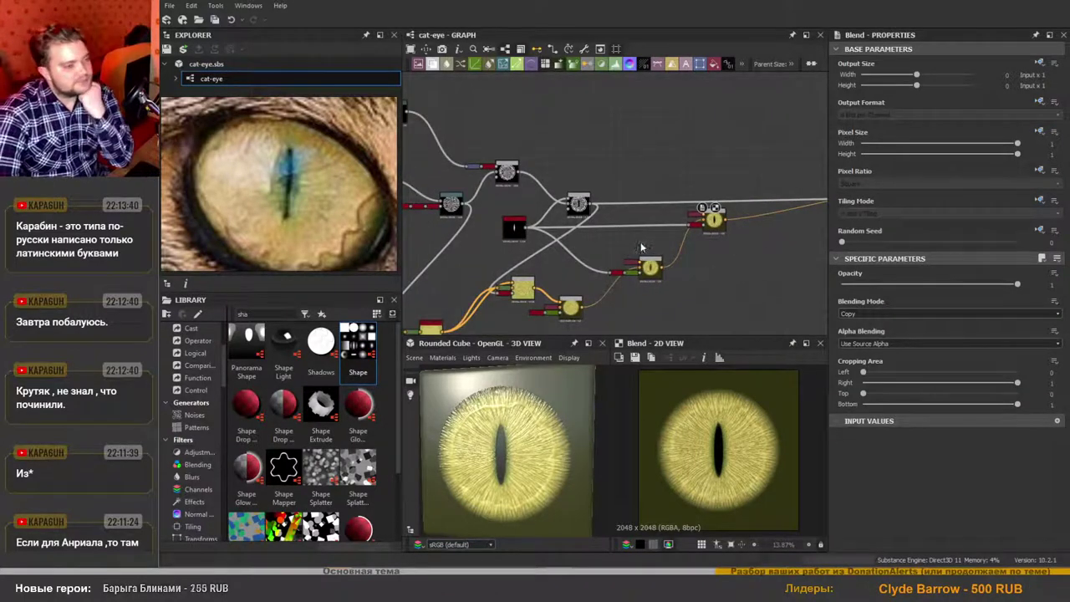
scroll(711, 238, up, 3)
scroll(669, 278, down, 4)
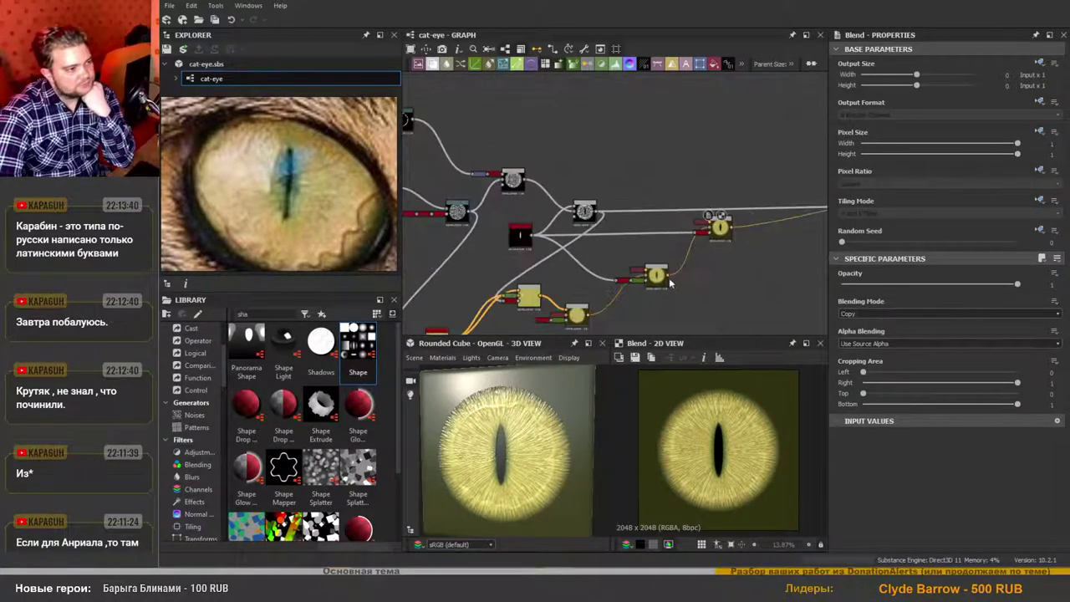
scroll(646, 227, up, 4)
scroll(551, 201, down, 2)
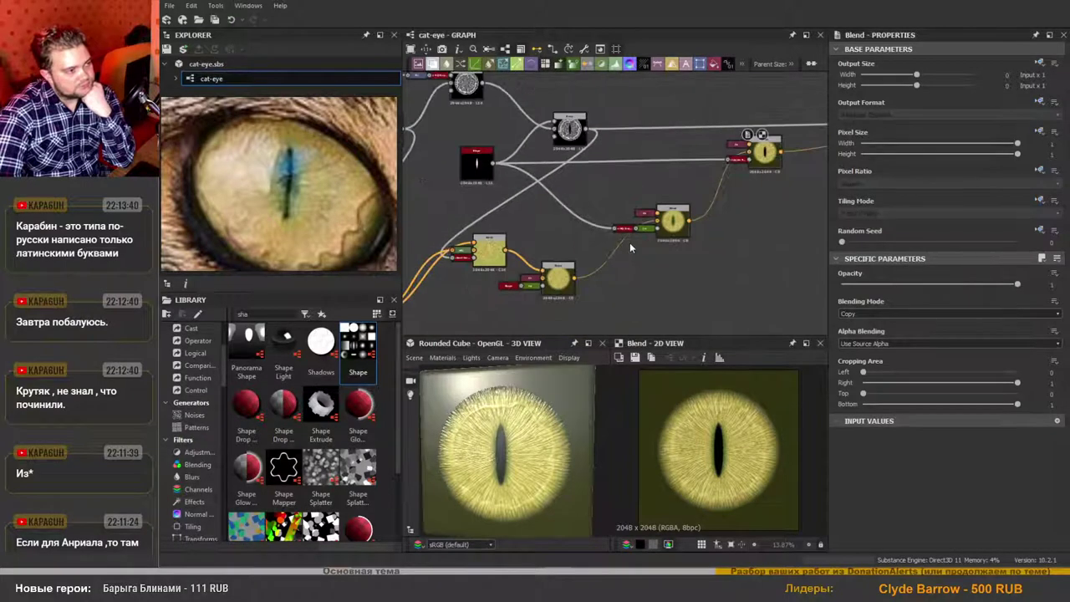
scroll(571, 262, up, 3)
Add a new Blend node beside the yellow iris Blend that feeds the green-pupil Blend.
click(549, 288)
scroll(554, 288, down, 3)
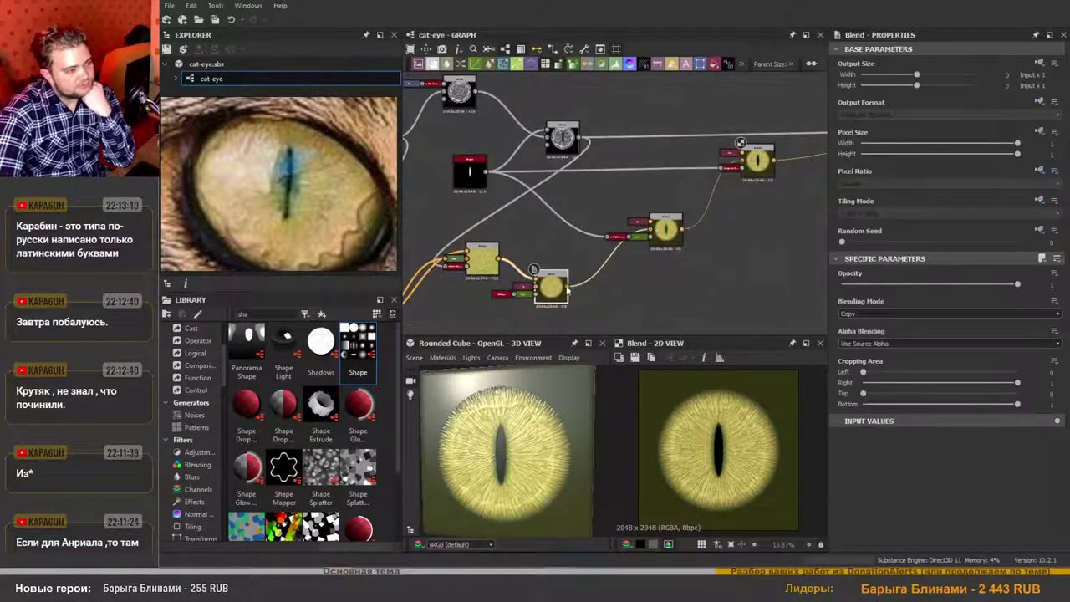
scroll(661, 276, up, 2)
scroll(722, 294, up, 1)
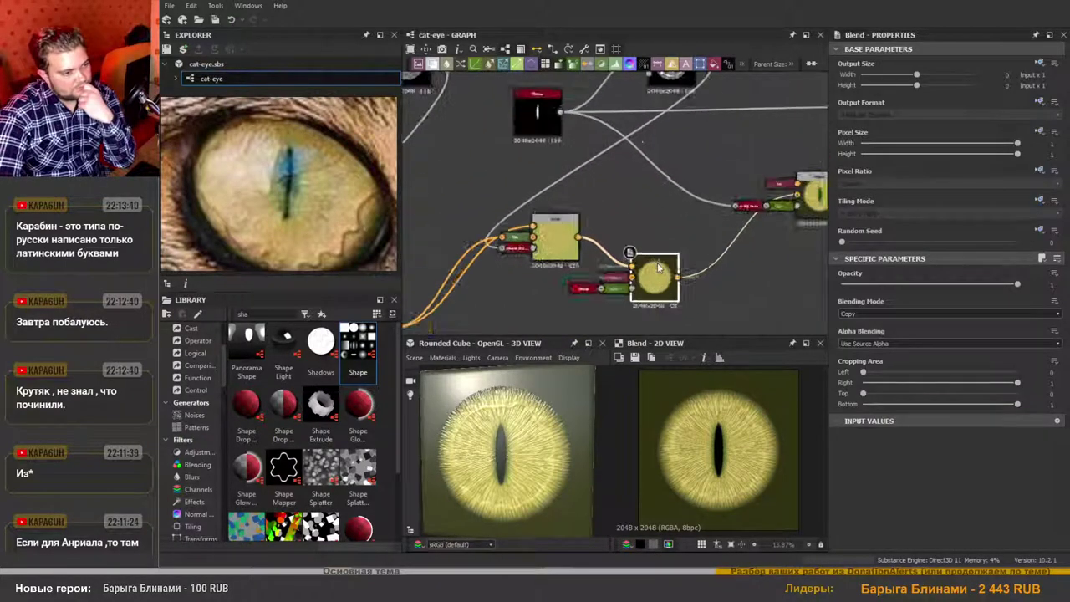
scroll(659, 267, down, 2)
scroll(610, 177, down, 1)
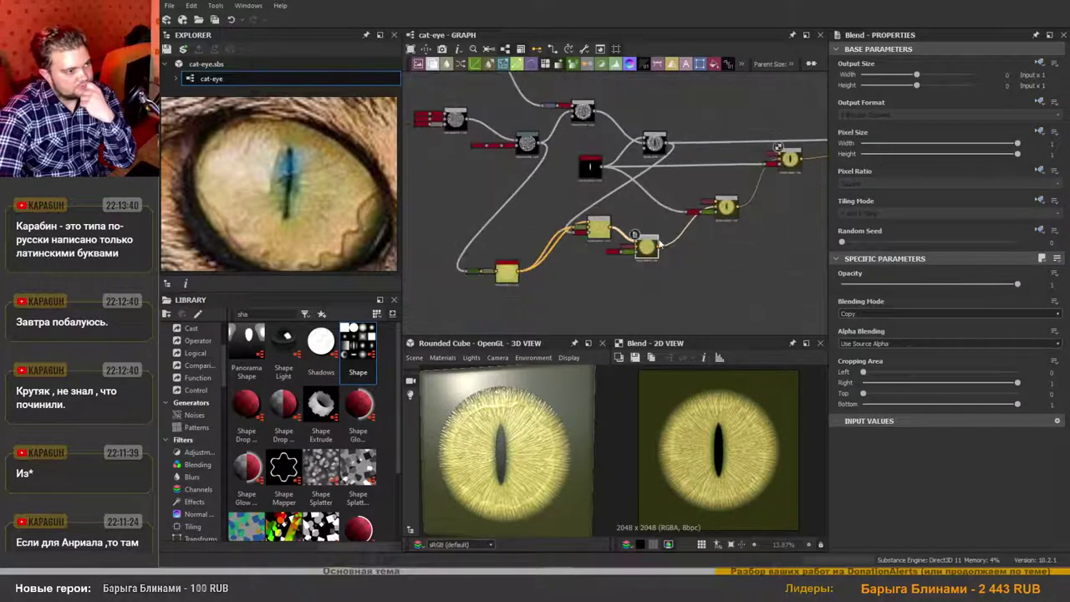
drag(694, 256, 694, 259)
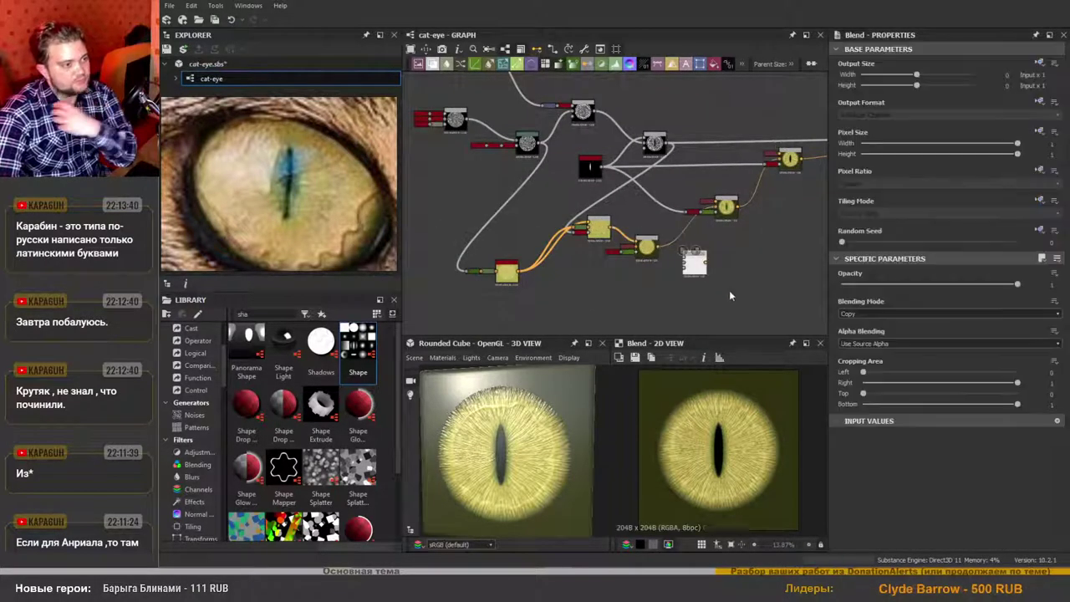
Connect the warped ring mask from the Directional Warp node to the new Blend's opacity input.
middle_drag(632, 198, 638, 230)
scroll(637, 229, down, 1)
scroll(509, 100, up, 2)
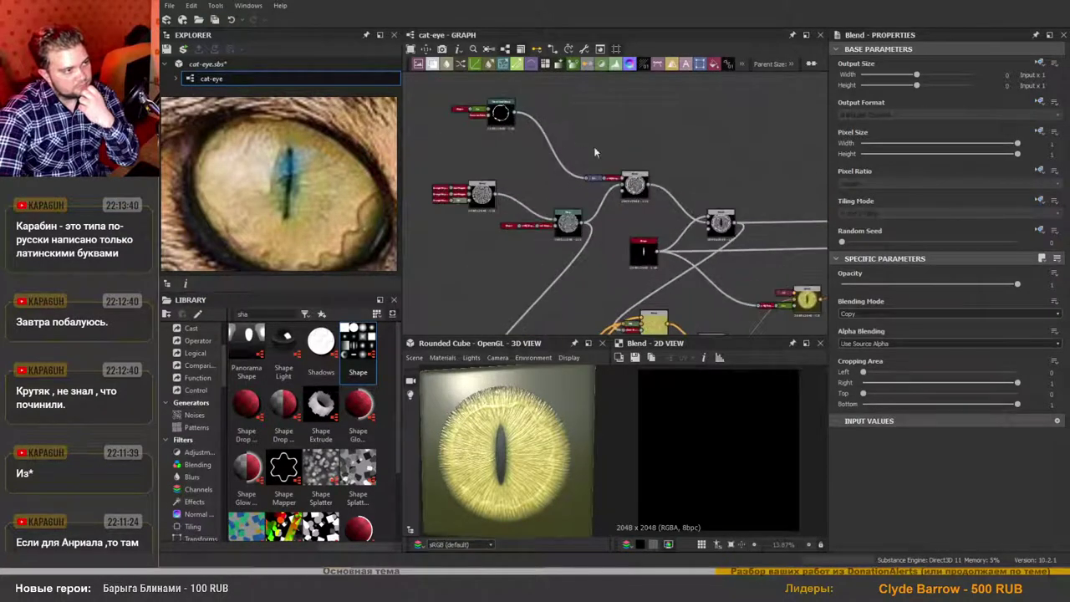
scroll(521, 144, down, 3)
middle_drag(520, 148, 493, 126)
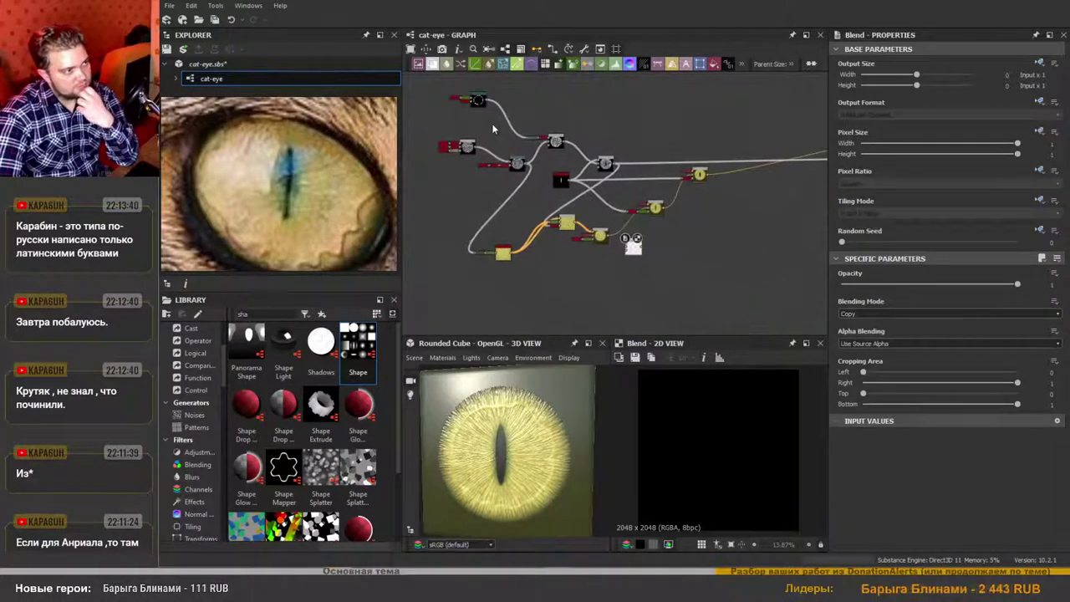
scroll(491, 126, up, 2)
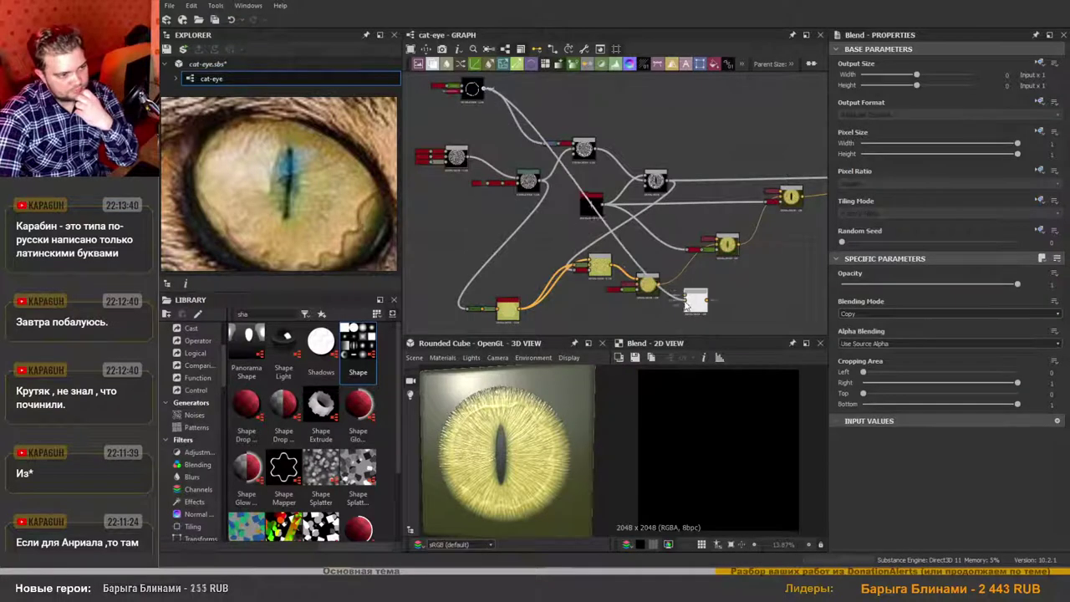
scroll(683, 299, up, 6)
Connect the yellow iris Blend to the new Blend's background input and space the new node farther away from it.
drag(616, 257, 693, 290)
scroll(724, 312, down, 2)
scroll(724, 312, up, 3)
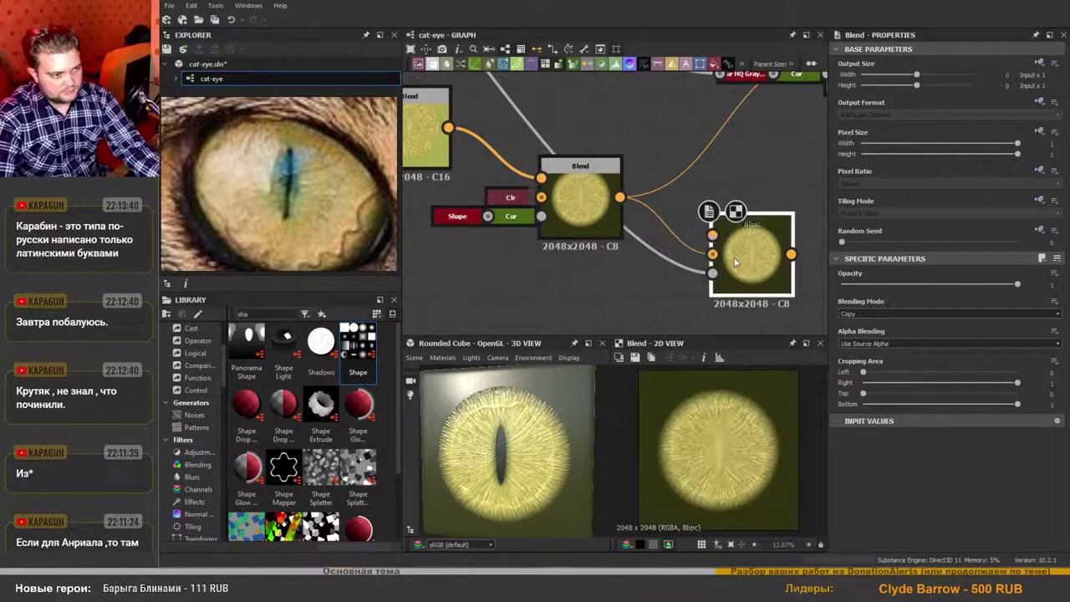
scroll(733, 258, down, 2)
middle_drag(657, 281, 566, 270)
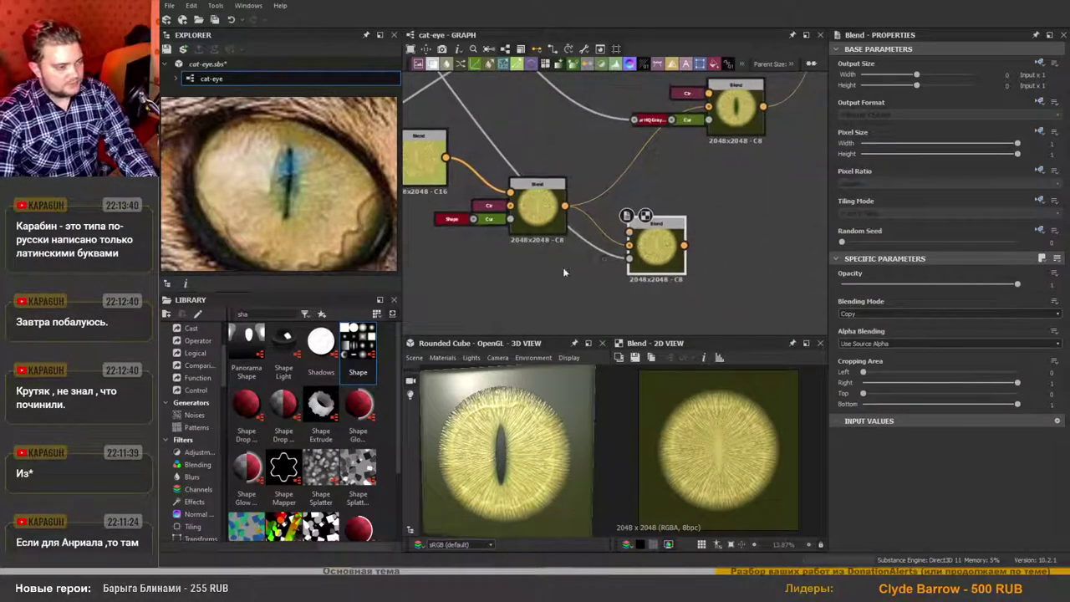
drag(661, 257, 700, 256)
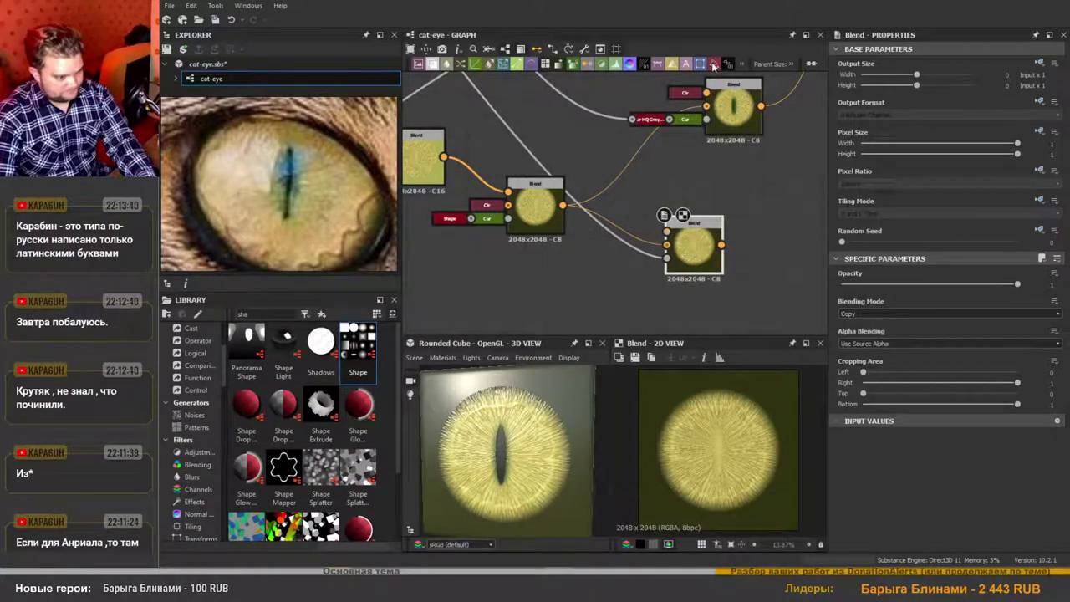
Add a Uniform Color node and connect it to the new Blend's foreground input.
drag(714, 66, 574, 288)
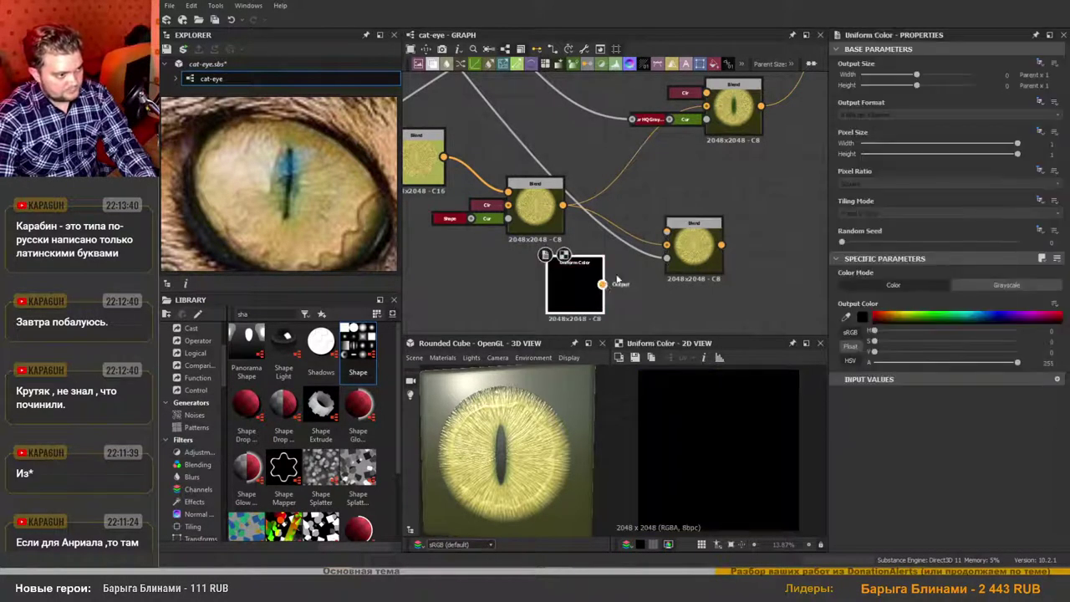
click(693, 244)
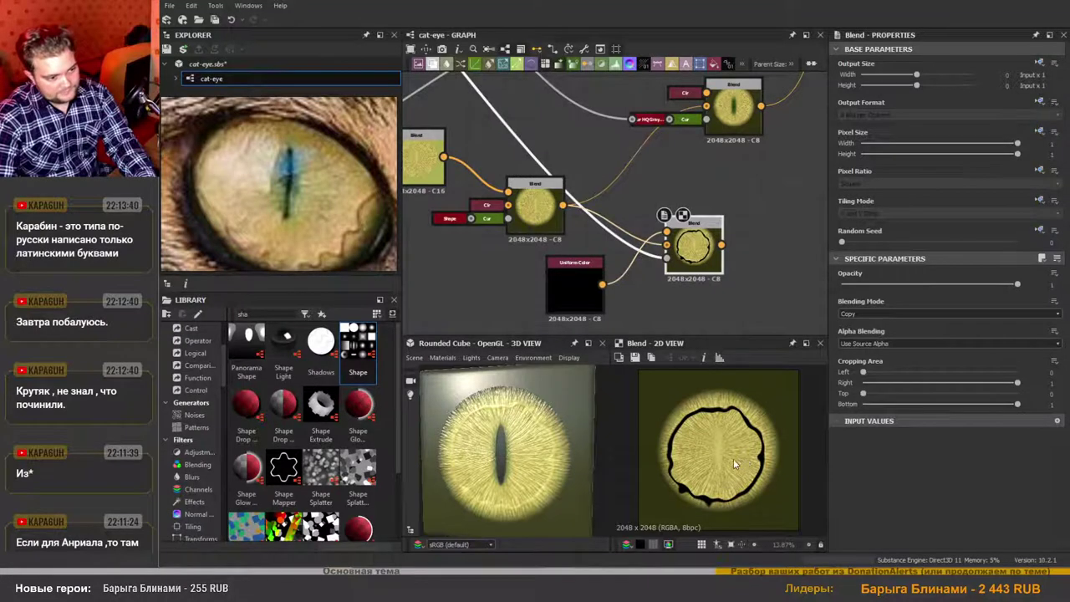
scroll(734, 464, up, 2)
Set the Uniform Color to a brown sampled from the wavy edge of the iris in the reference eye photo.
click(574, 288)
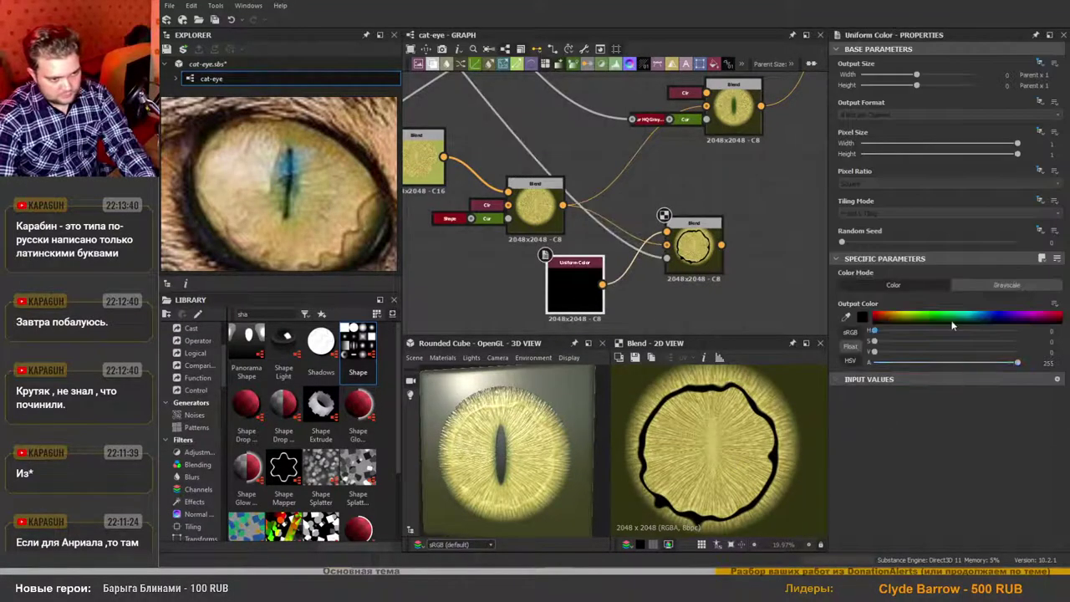
click(847, 318)
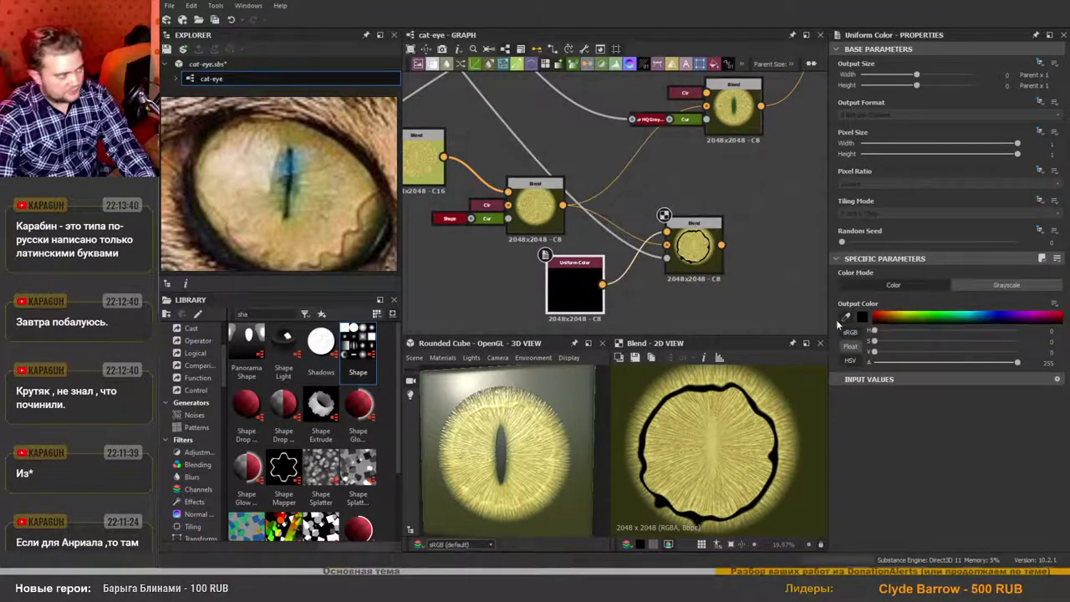
click(357, 216)
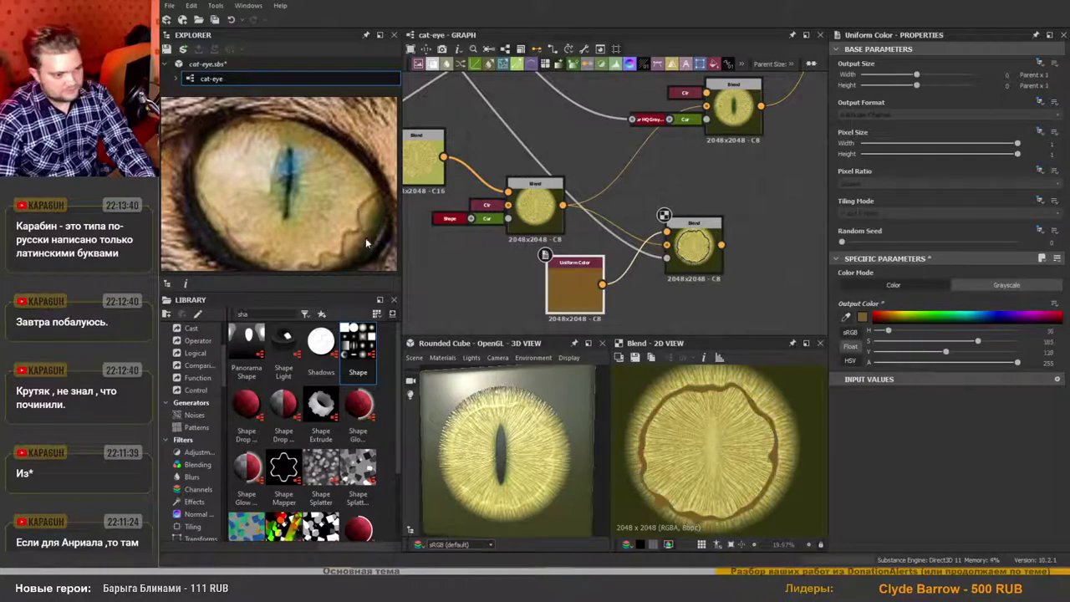
scroll(743, 473, down, 2)
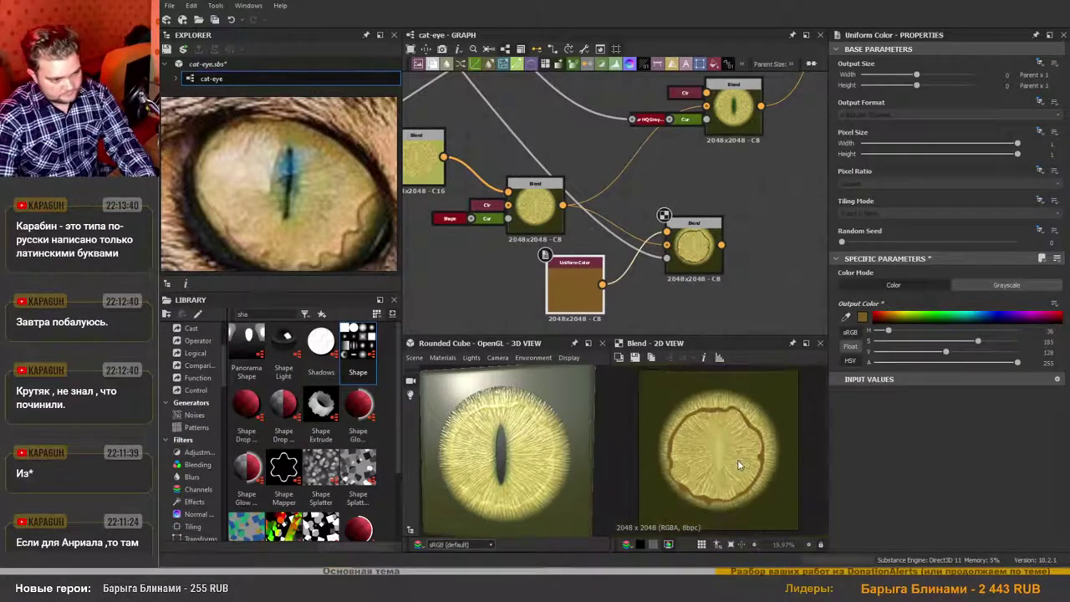
Reroute the green-pupil Blend's background link so that it comes from the brown-ring Blend instead of the yellow iris Blend.
scroll(765, 218, down, 3)
middle_drag(747, 229, 704, 249)
scroll(616, 229, up, 3)
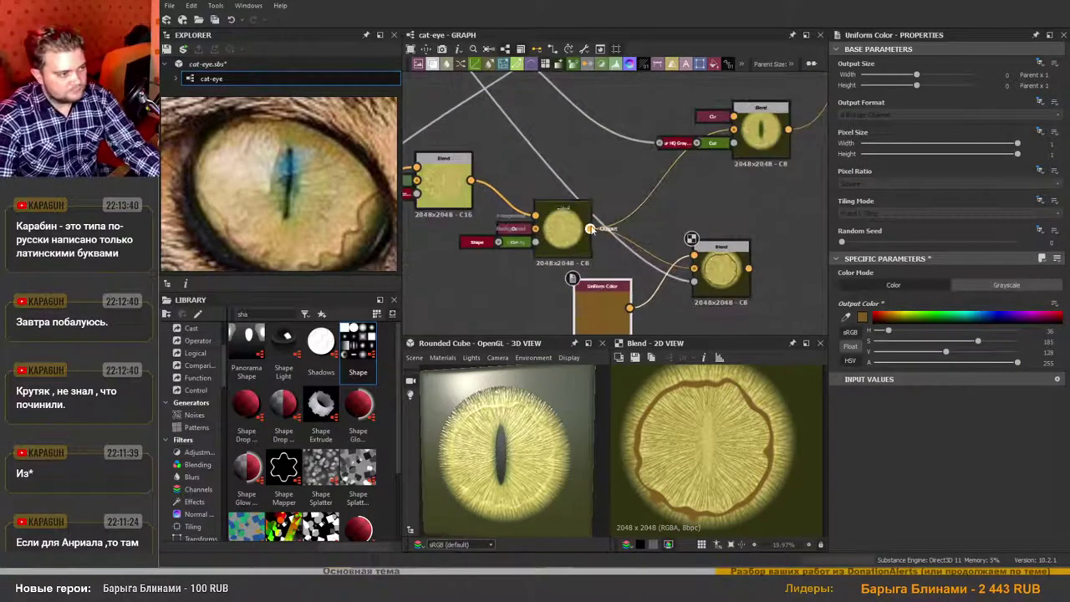
shift+drag(622, 233, 749, 271)
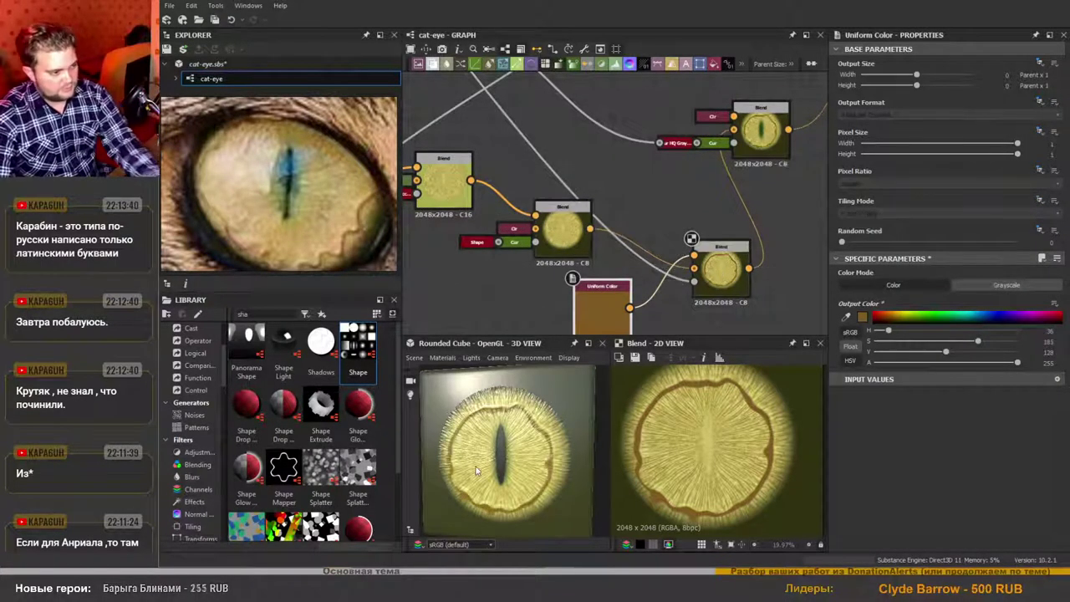
Examine the brown ring on the 3D eye preview and the ring-mask nodes in the graph.
scroll(522, 429, down, 2)
scroll(530, 441, up, 2)
scroll(532, 445, up, 1)
scroll(532, 445, down, 1)
drag(532, 444, 540, 455)
scroll(541, 455, up, 5)
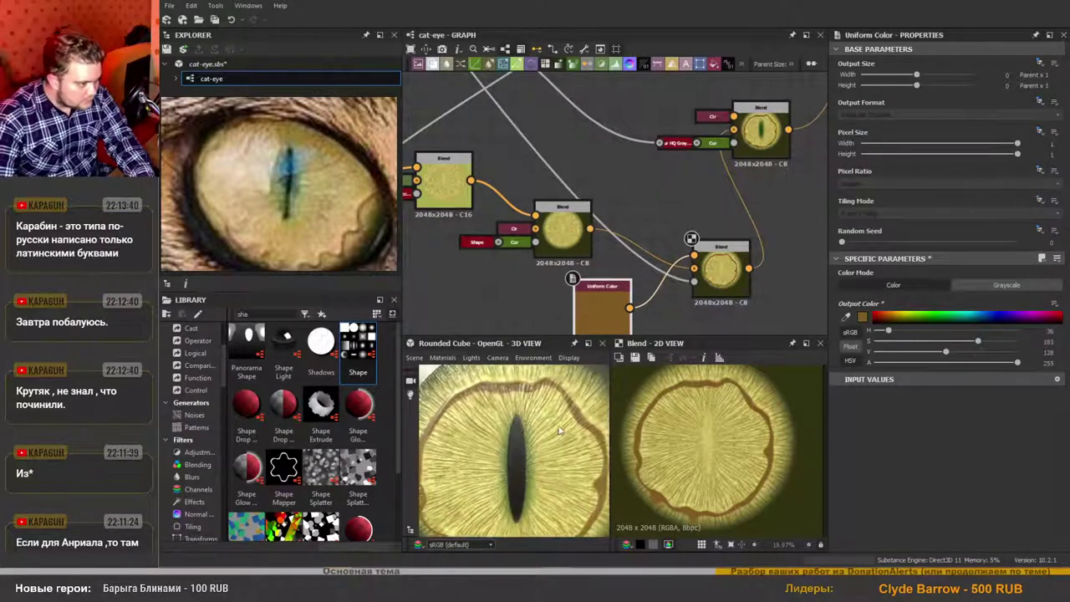
scroll(558, 430, up, 3)
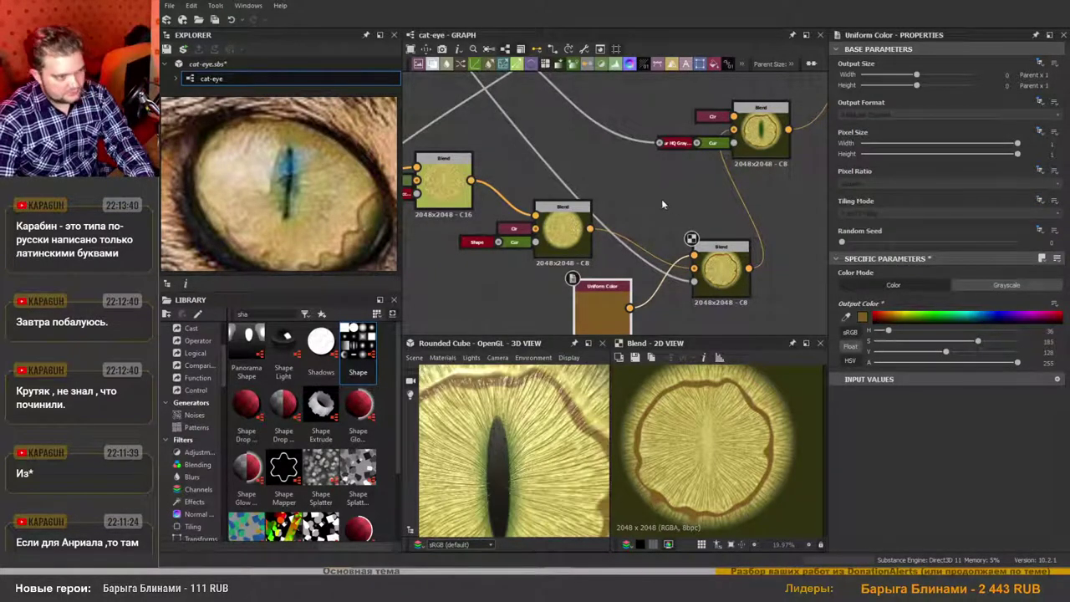
scroll(525, 131, down, 3)
scroll(525, 131, up, 6)
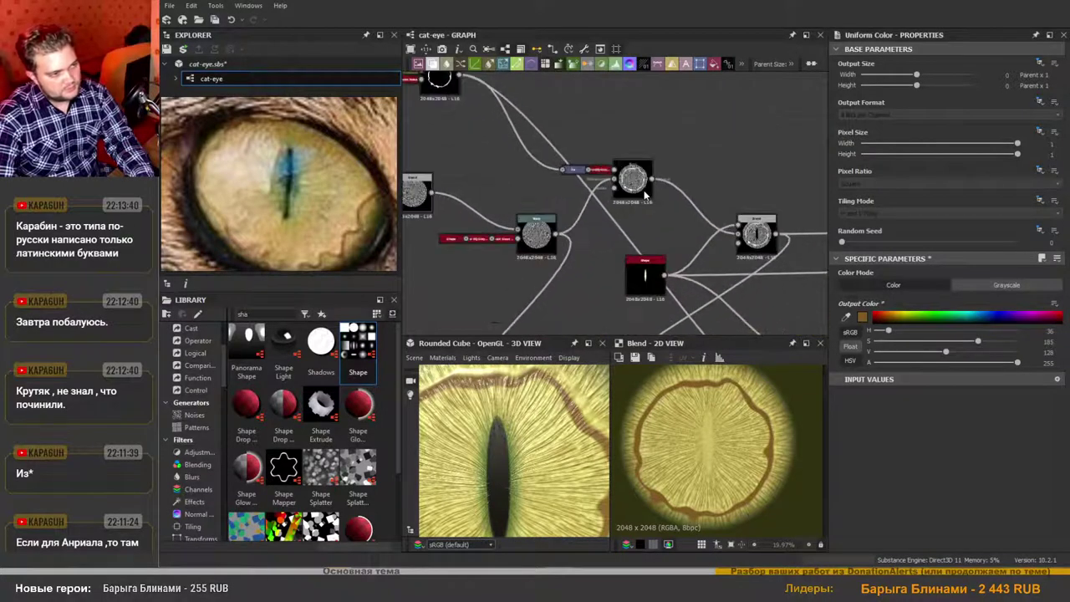
scroll(645, 192, down, 2)
scroll(599, 189, up, 2)
scroll(593, 191, down, 4)
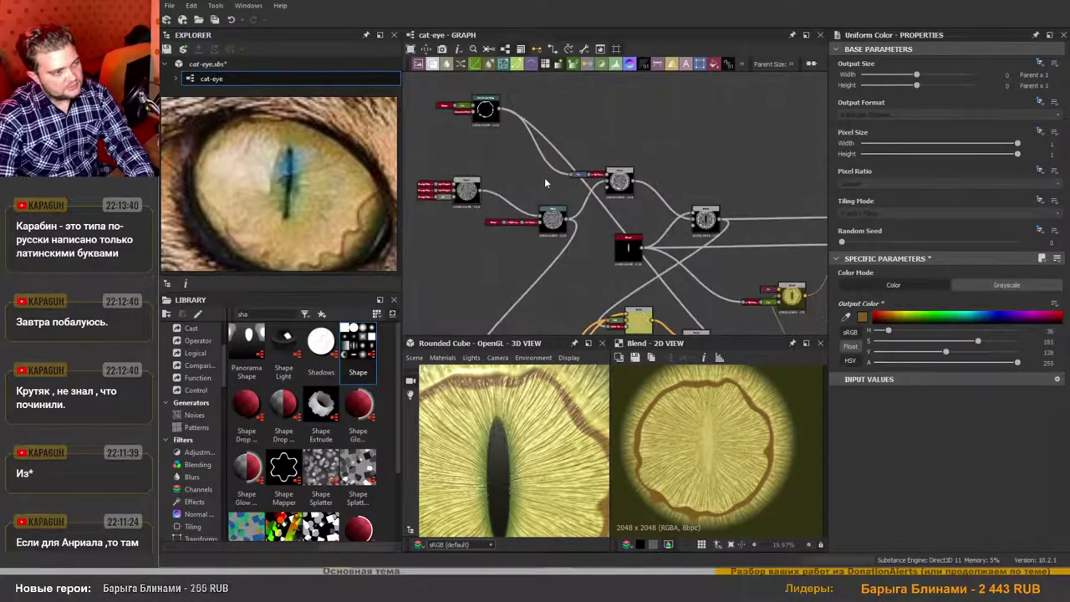
Undock the Blur HQ Grayscale node that softens the ring mask and place it below the Directional Warp node.
scroll(545, 178, up, 3)
scroll(604, 180, up, 1)
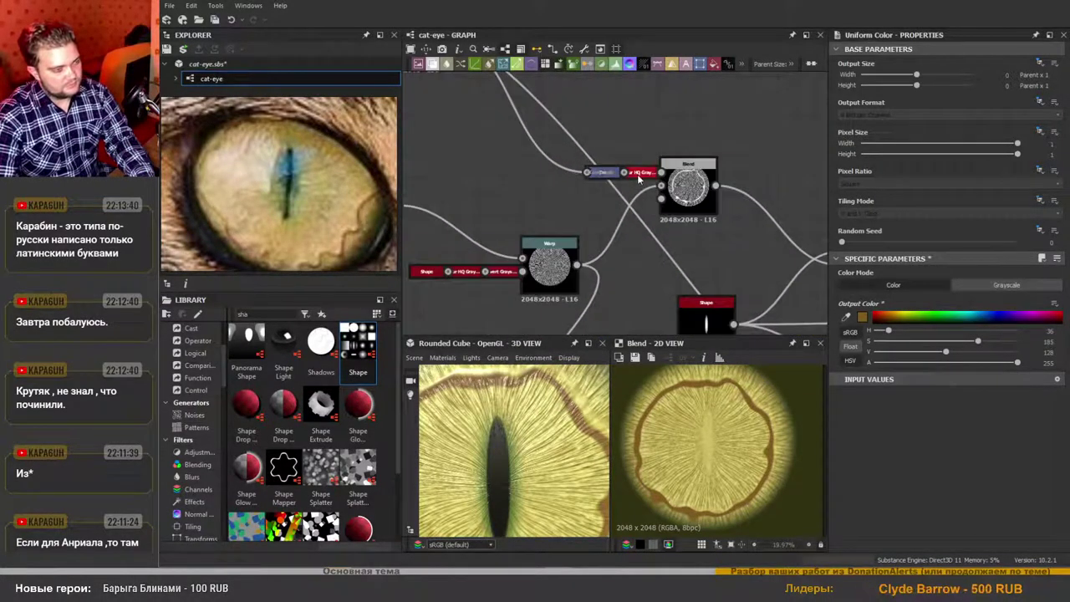
click(638, 174)
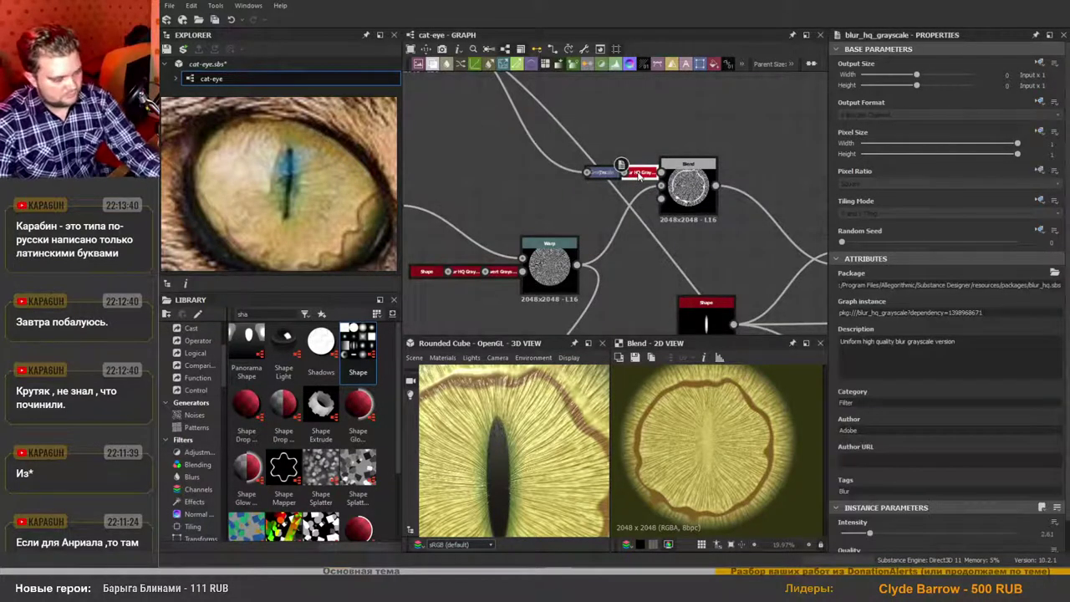
drag(638, 174, 505, 266)
drag(513, 193, 502, 135)
scroll(528, 169, down, 4)
scroll(499, 123, up, 3)
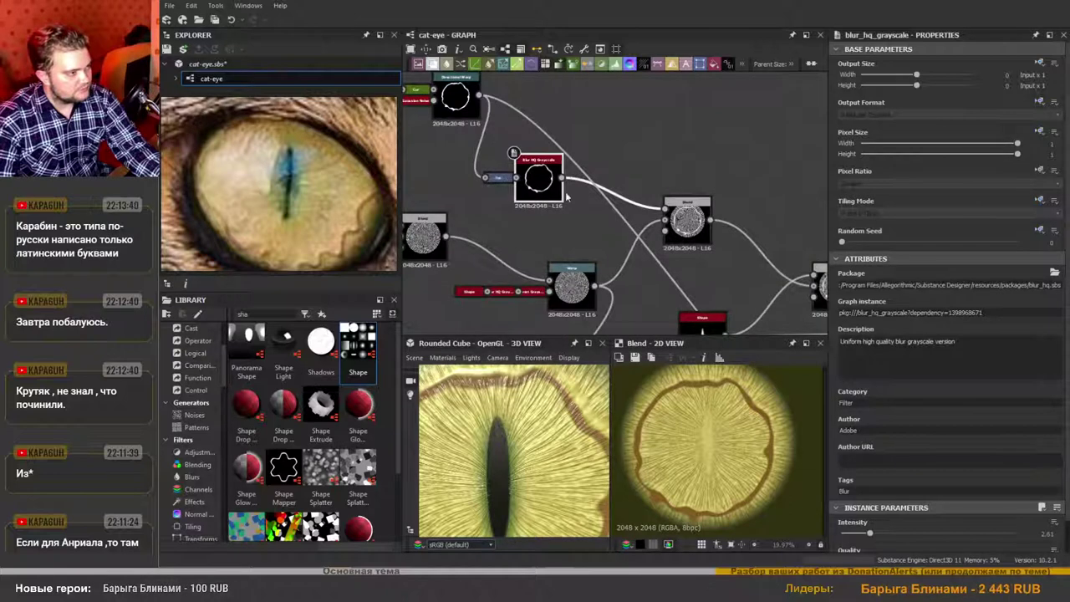
Move the brown-ring Blend's mask link from the Directional Warp output to the Blur HQ Grayscale output.
scroll(599, 217, down, 1)
scroll(599, 216, up, 1)
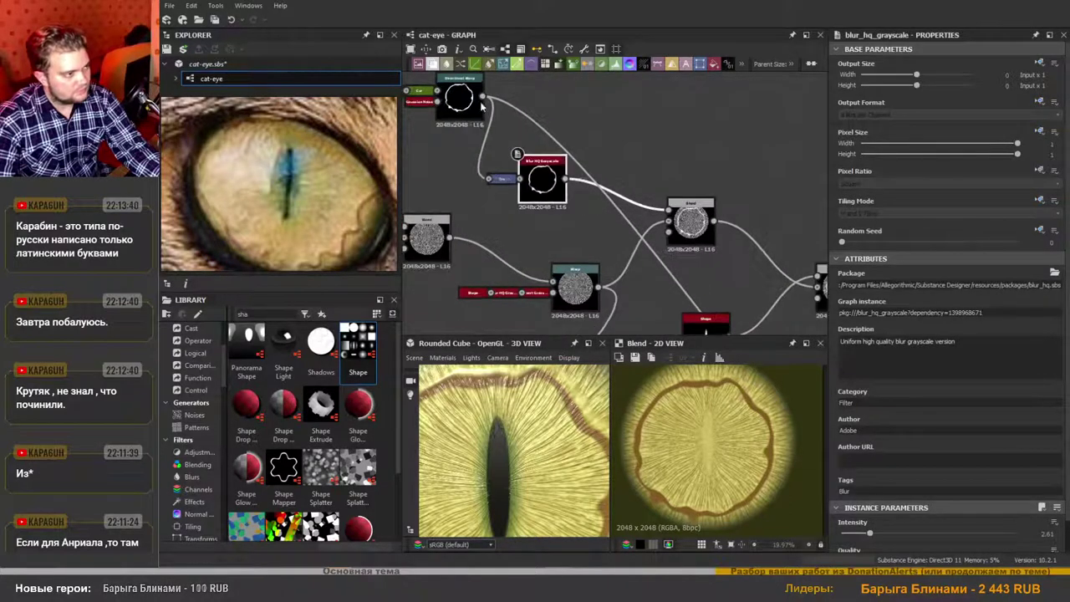
drag(489, 99, 567, 184)
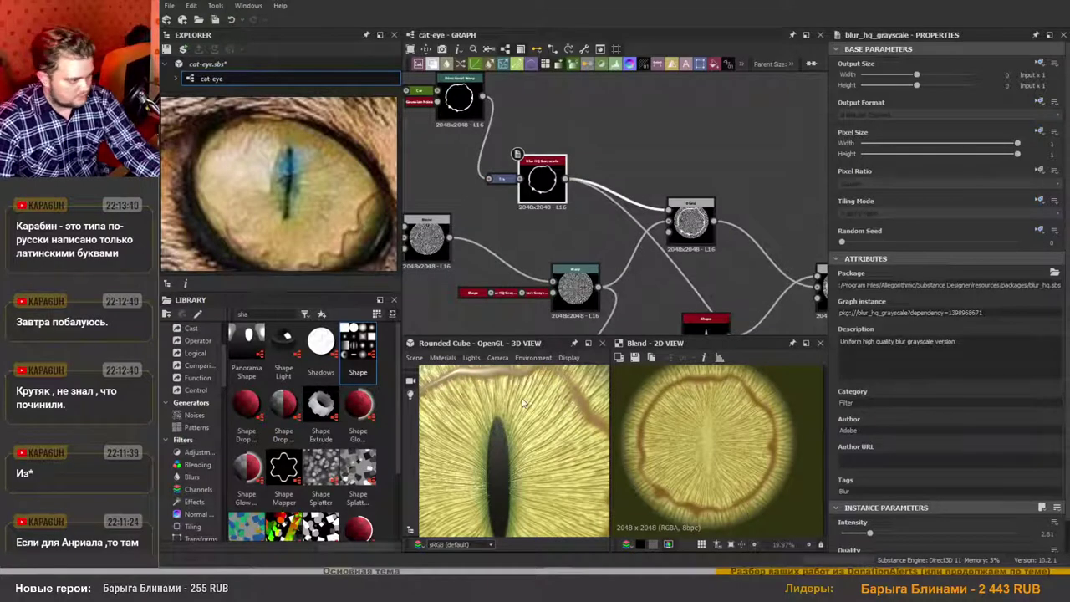
Examine the softened brown ring in the 3D and 2D previews and the colour branch of the node graph.
scroll(546, 458, down, 5)
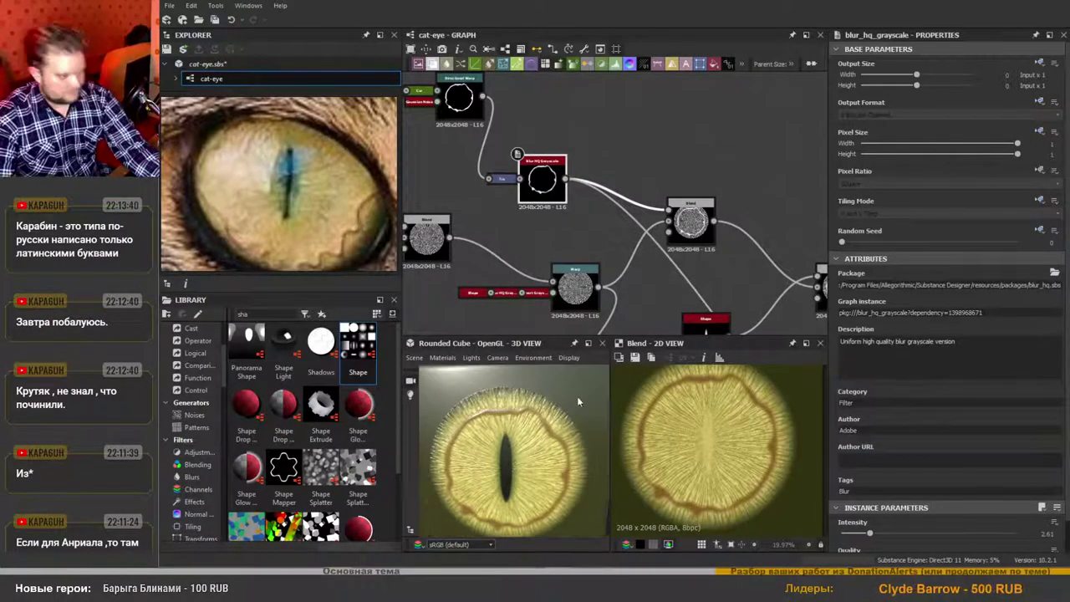
scroll(558, 198, down, 2)
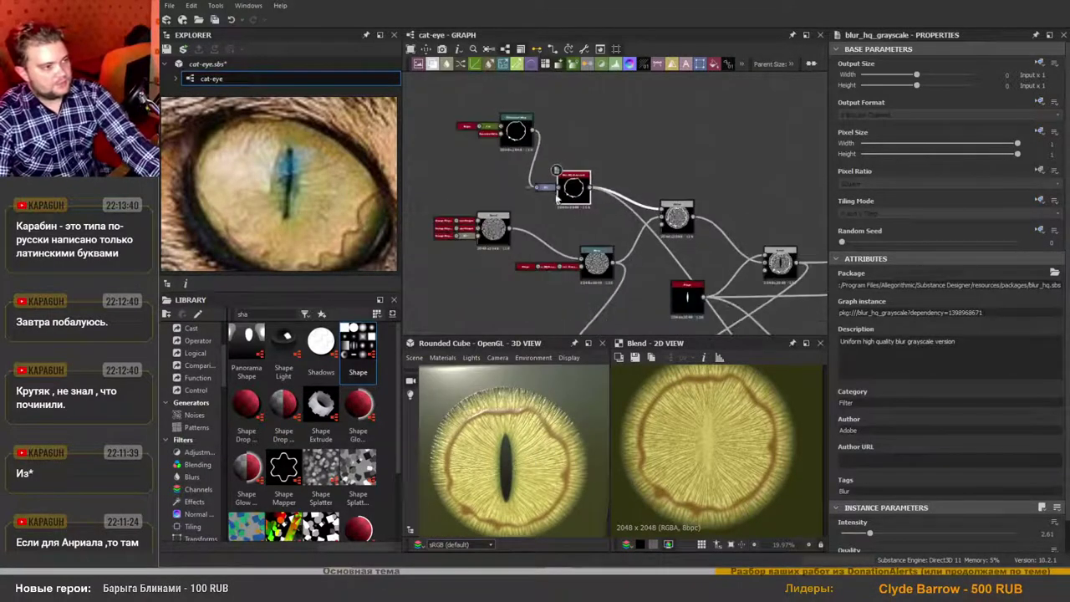
scroll(703, 280, down, 3)
middle_drag(714, 297, 627, 168)
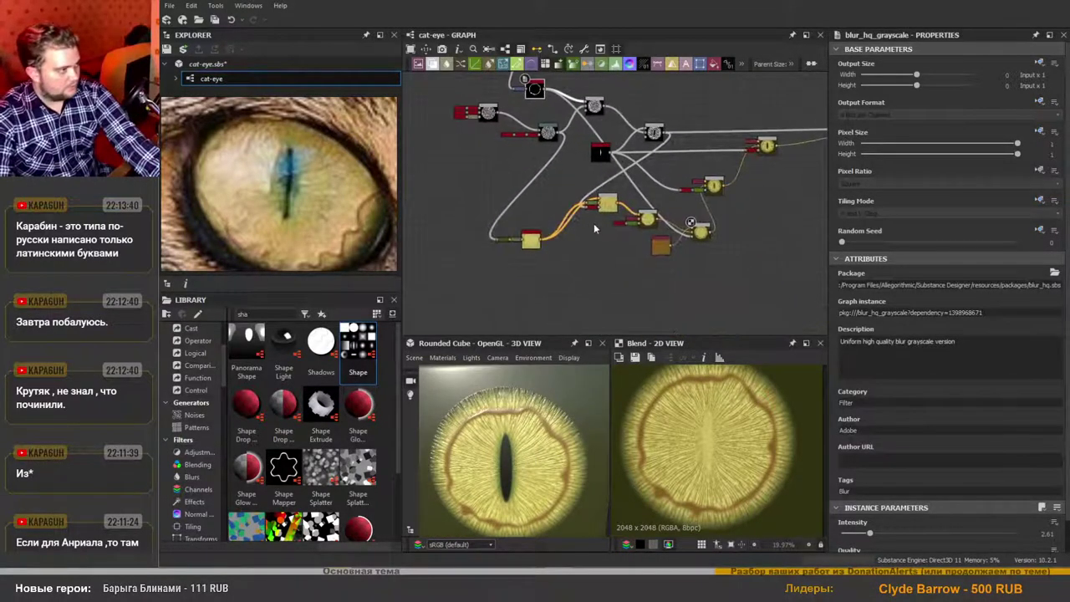
scroll(537, 456, up, 3)
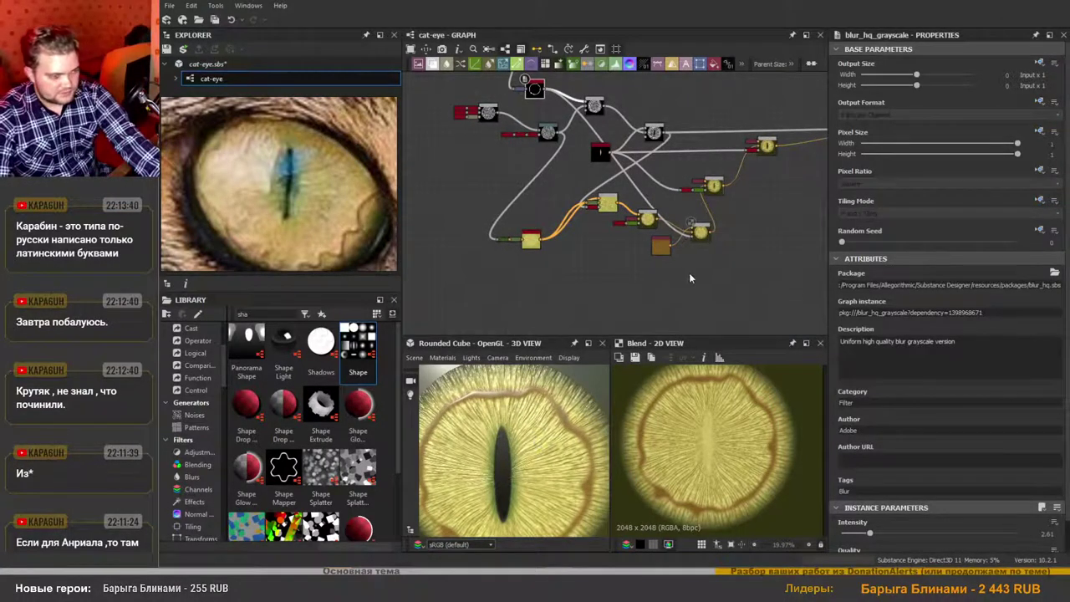
middle_drag(698, 249, 673, 256)
scroll(675, 256, up, 3)
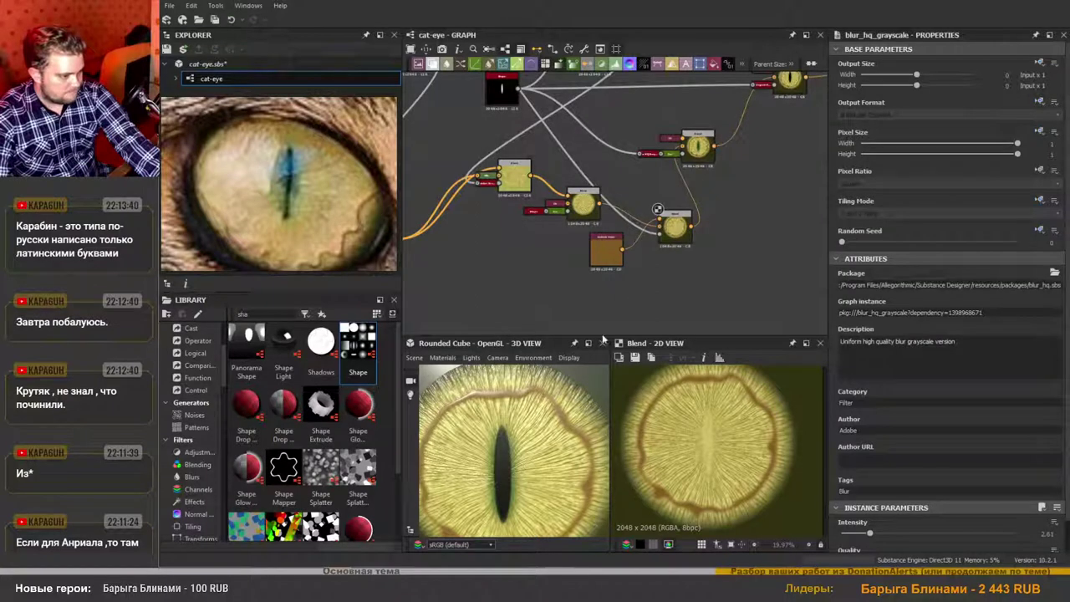
scroll(542, 441, up, 2)
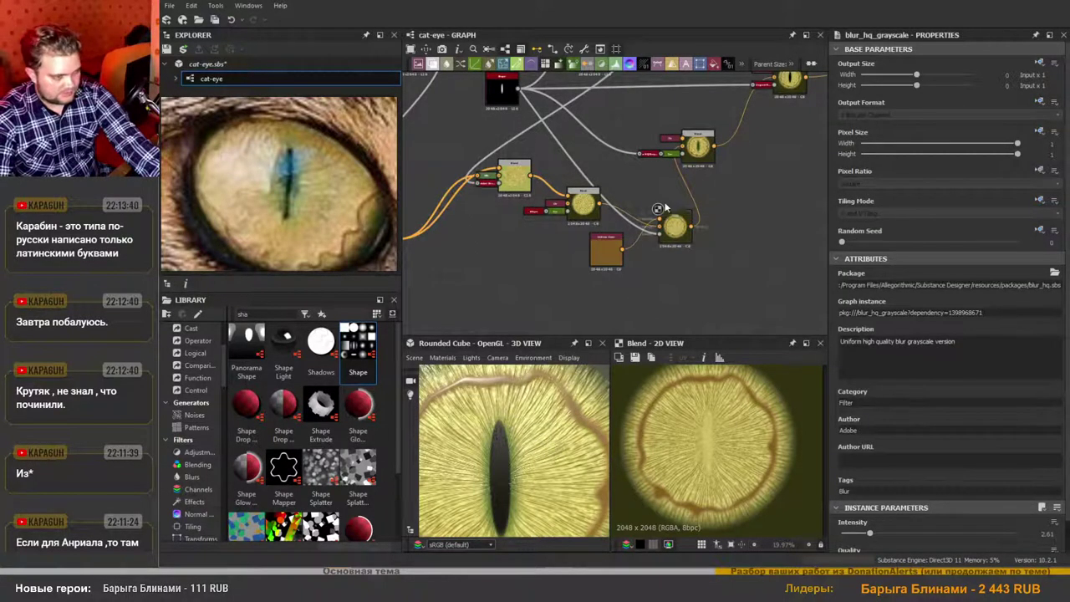
scroll(673, 242, down, 1)
scroll(772, 389, up, 2)
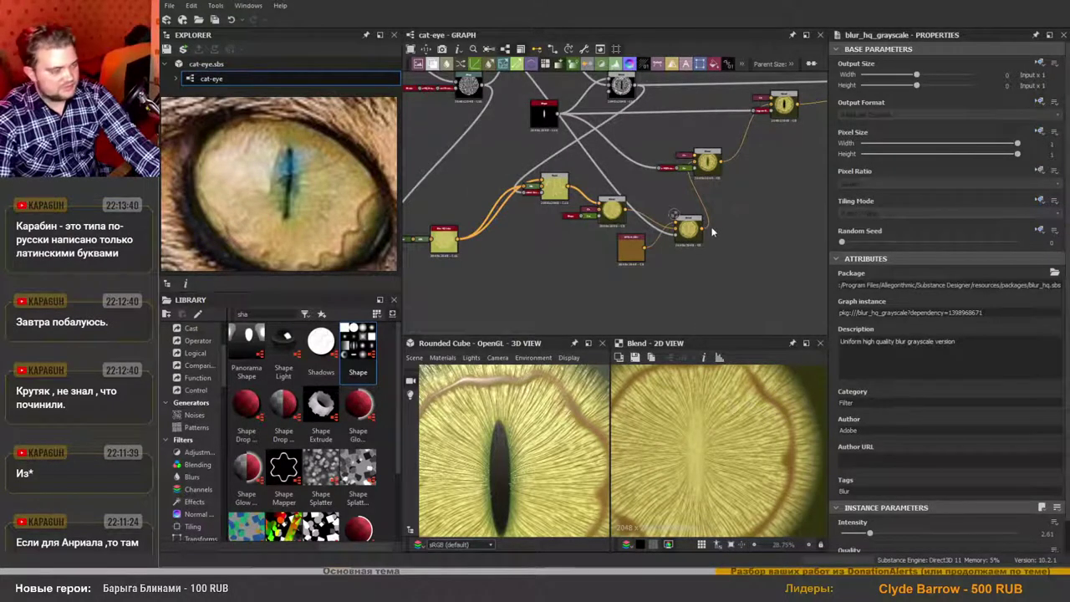
middle_drag(664, 271, 649, 286)
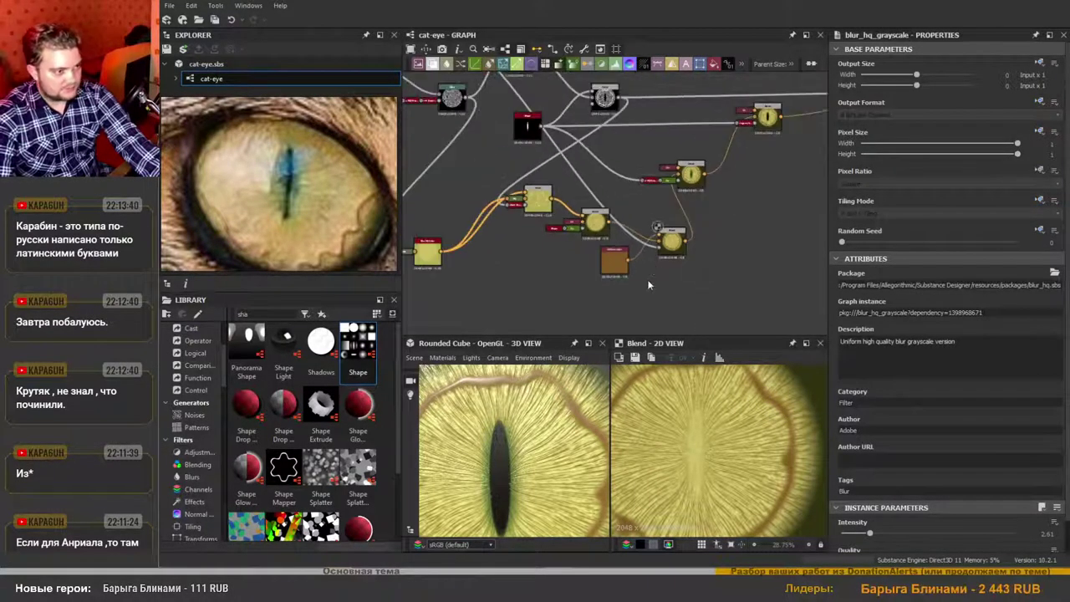
Dock the brown Uniform Color node to the brown-ring Blend.
scroll(628, 282, up, 1)
drag(617, 262, 617, 239)
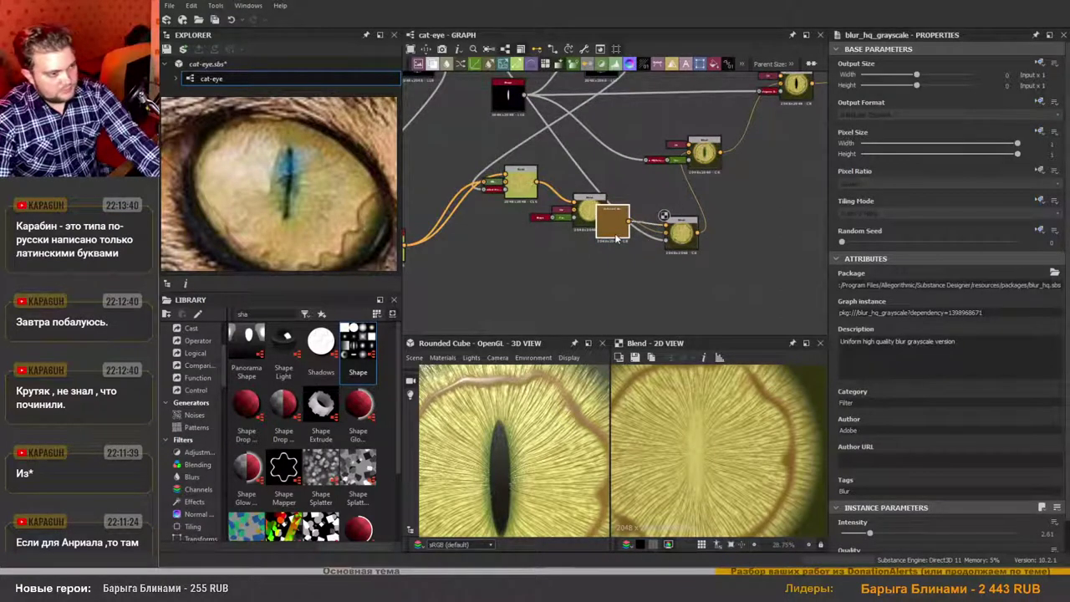
key(Delete)
scroll(680, 254, up, 3)
scroll(673, 247, down, 3)
scroll(579, 245, down, 1)
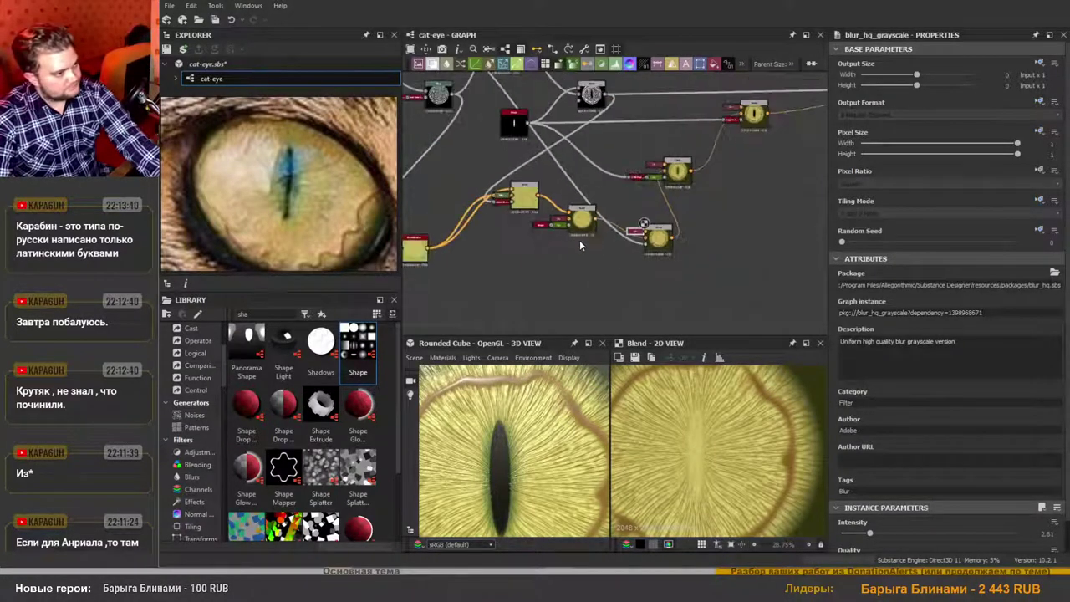
Move the yellow iris Blend down in line with the brown-ring Blend and show its properties.
click(581, 227)
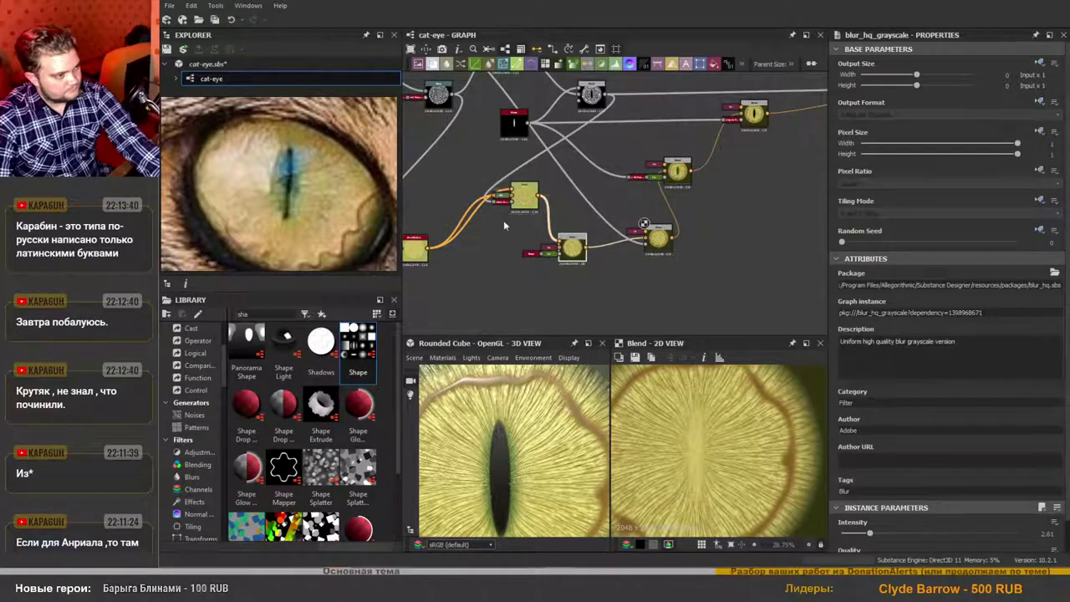
key(space)
click(454, 256)
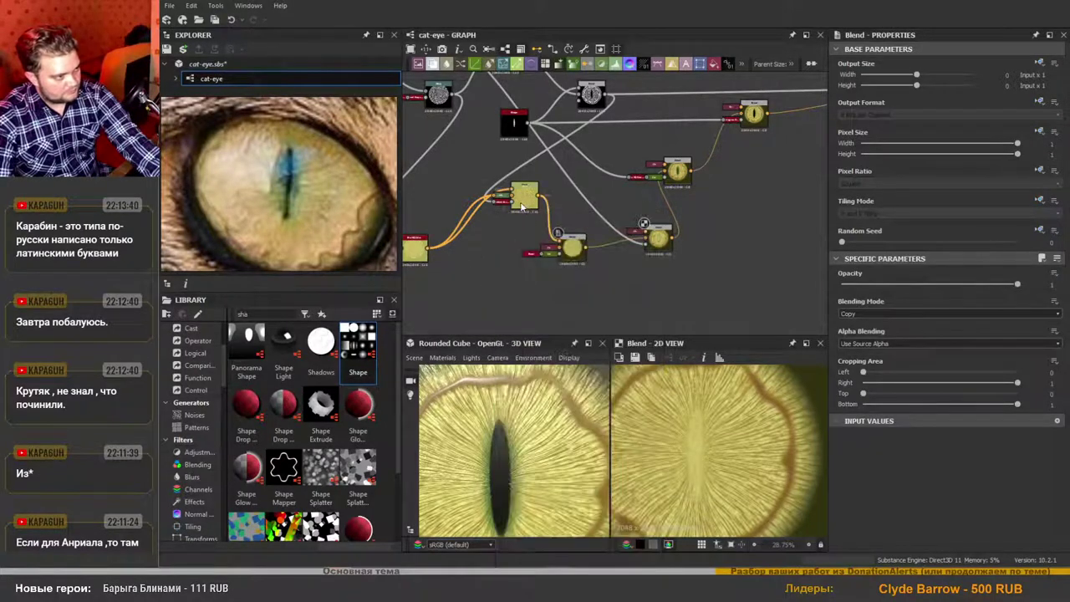
Move the two yellow iris Blend nodes closer together in the colour branch.
drag(521, 207, 506, 230)
drag(573, 248, 544, 248)
scroll(614, 278, down, 2)
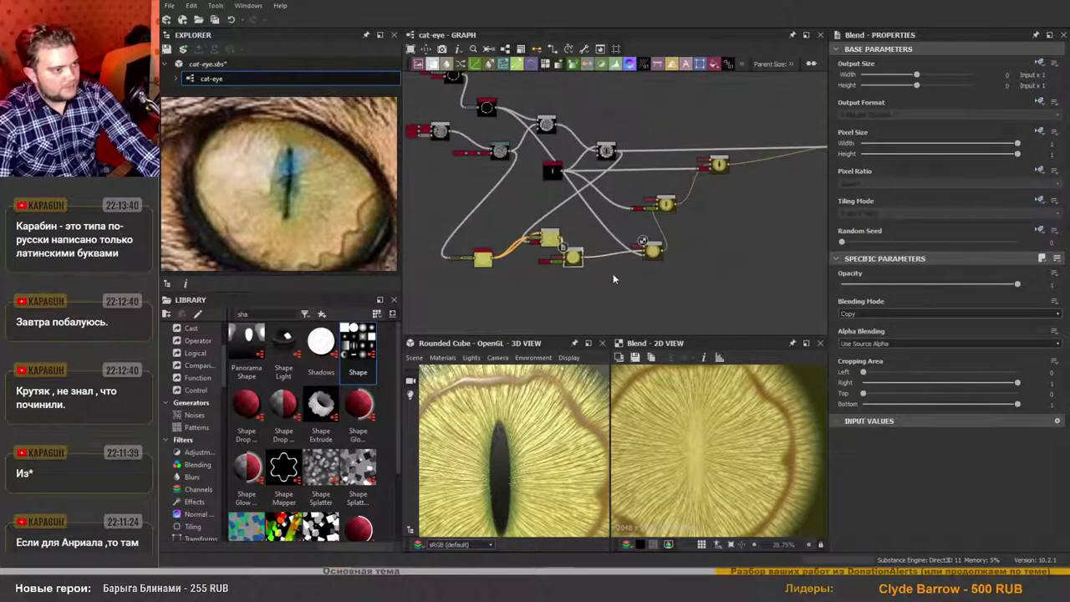
Add a Blend node below the brown-ring Blend and connect the wavy ring mask to its opacity input.
scroll(620, 294, up, 2)
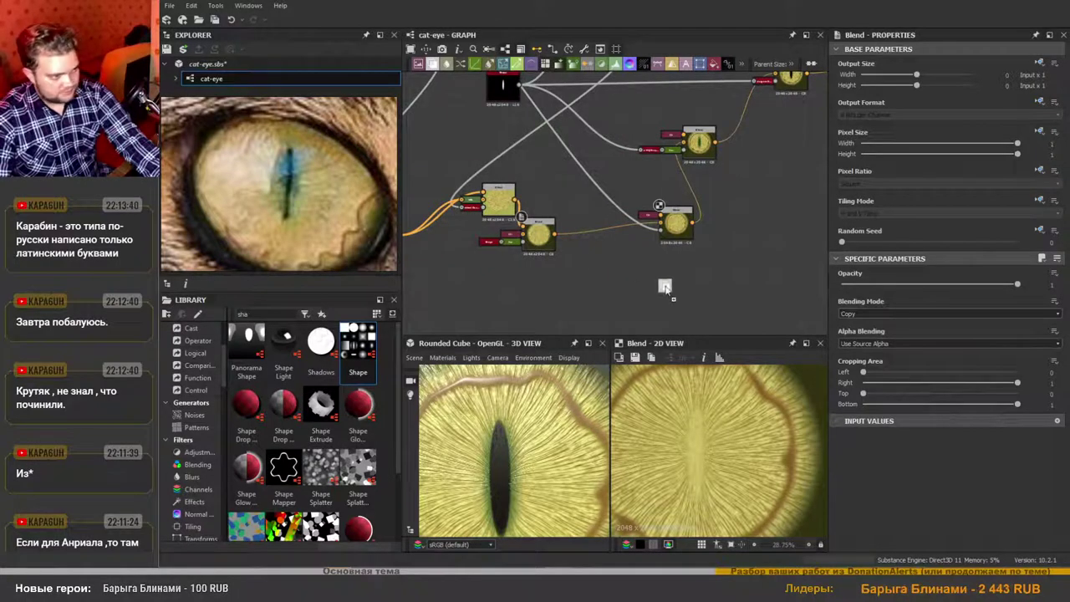
drag(665, 287, 633, 292)
scroll(604, 279, up, 2)
scroll(590, 266, down, 4)
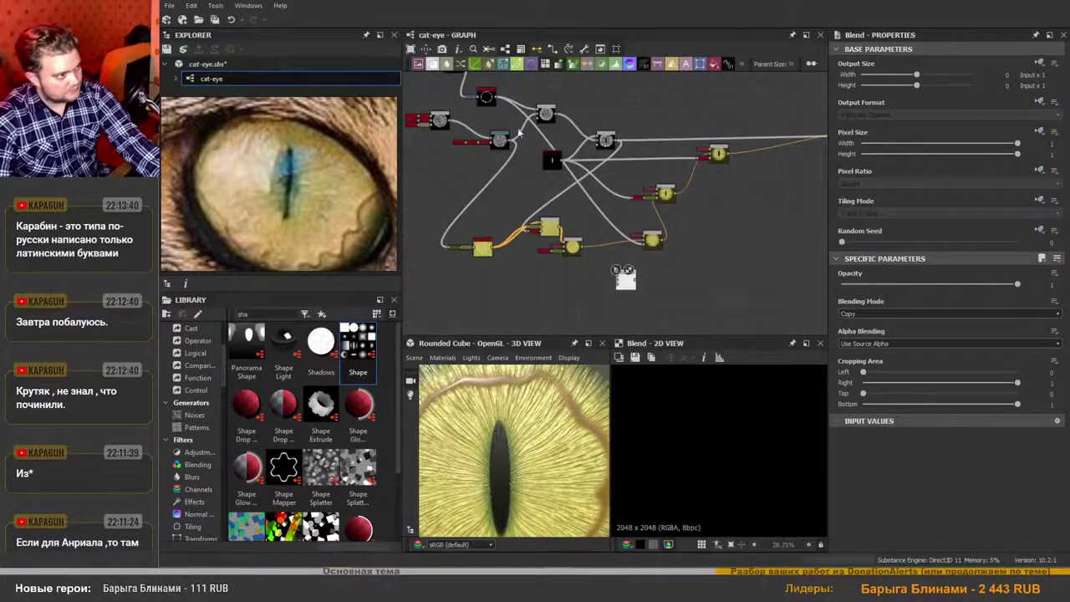
scroll(510, 121, up, 2)
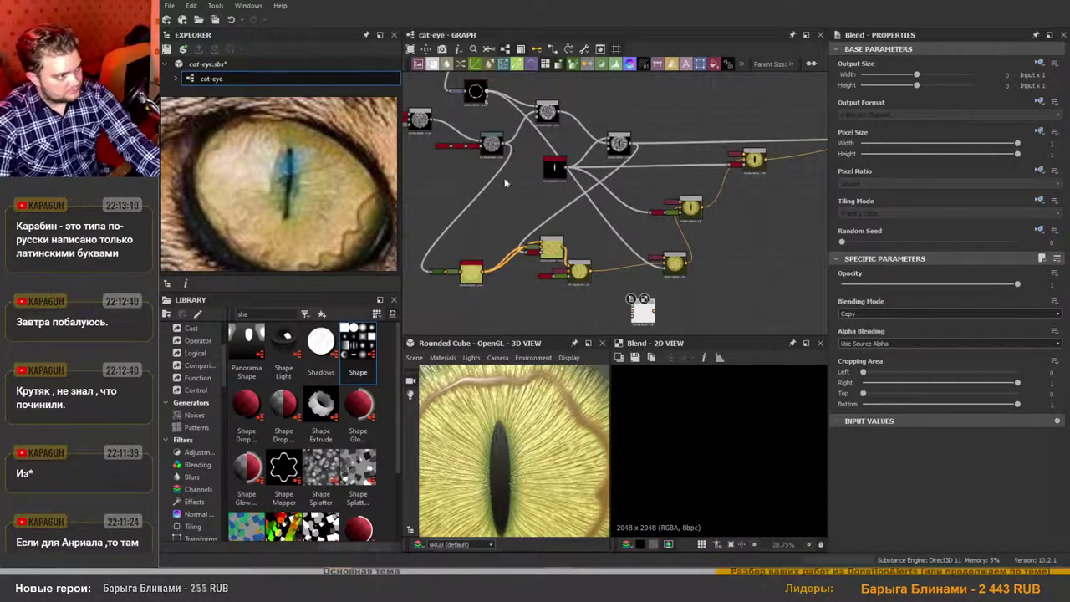
drag(490, 97, 635, 317)
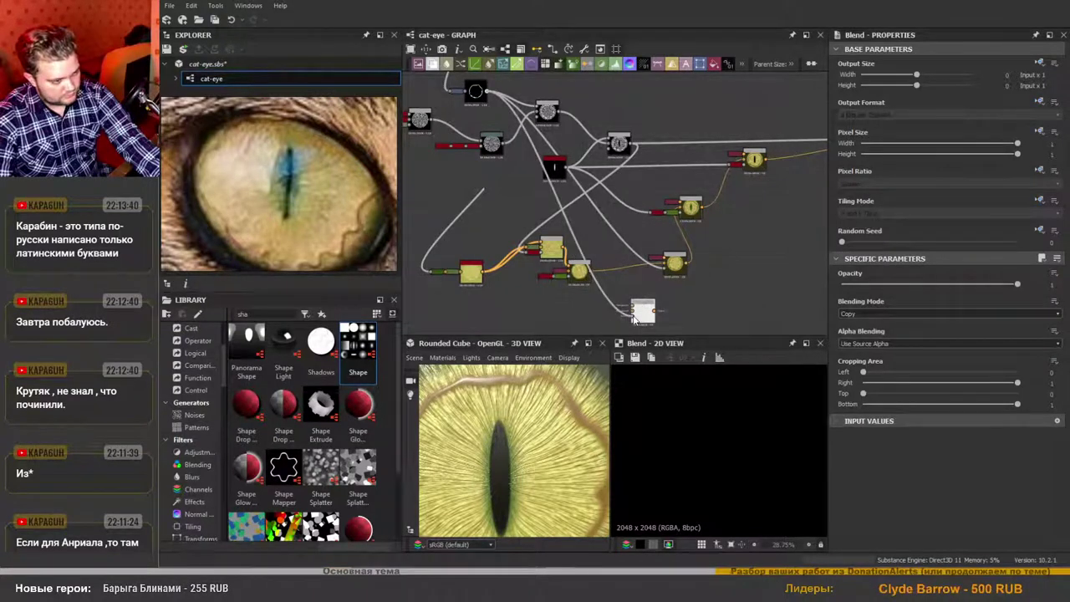
middle_drag(679, 317, 689, 279)
scroll(661, 284, up, 2)
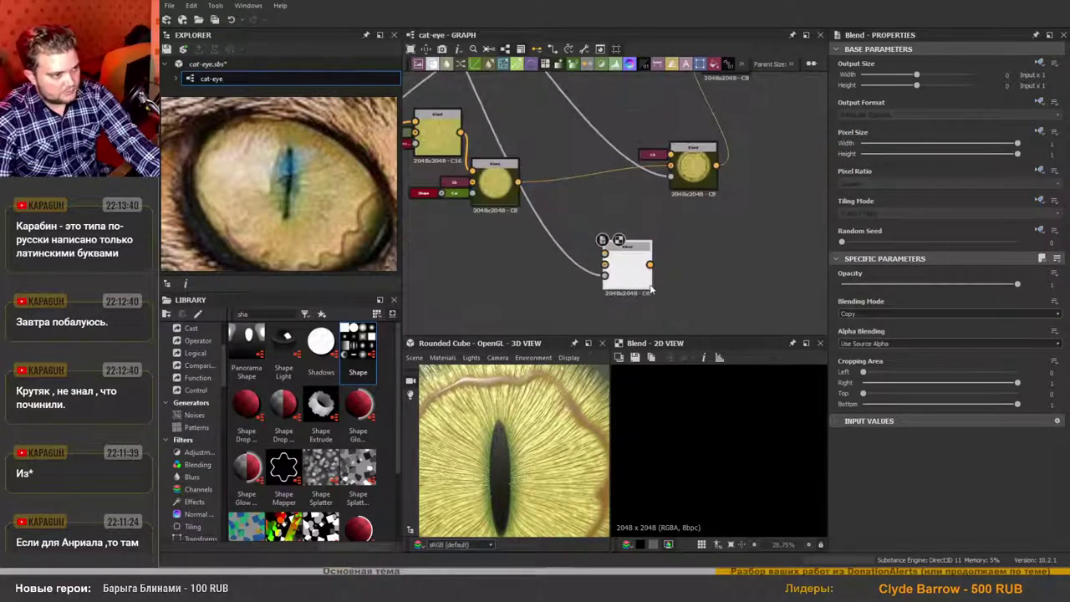
Duplicate the brown-ring Blend's Uniform Color node and connect the copy to the new Blend's foreground input.
drag(653, 155, 591, 152)
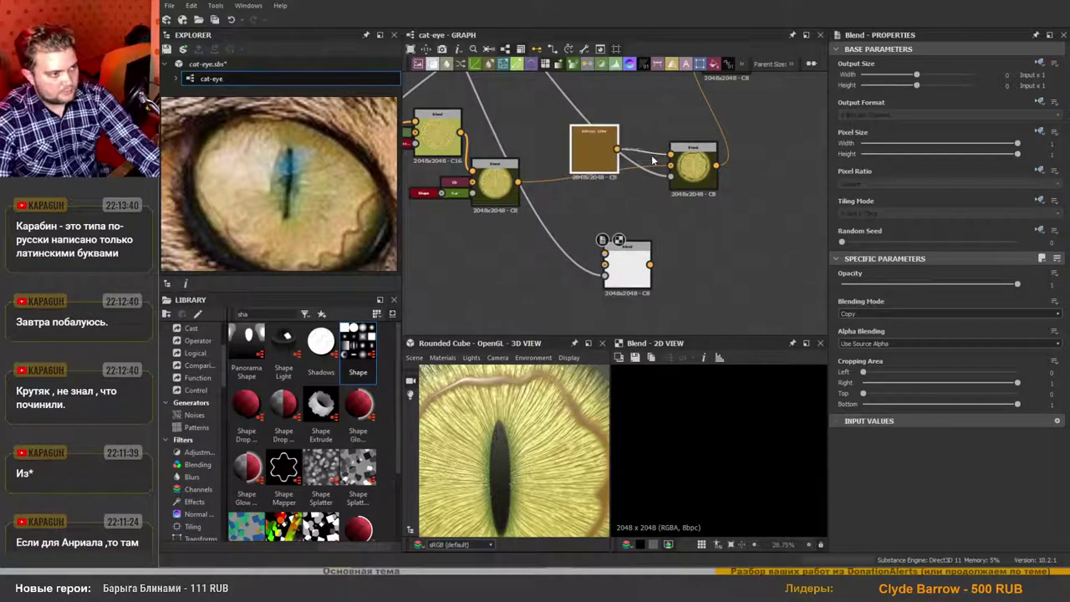
key(ctrl+d)
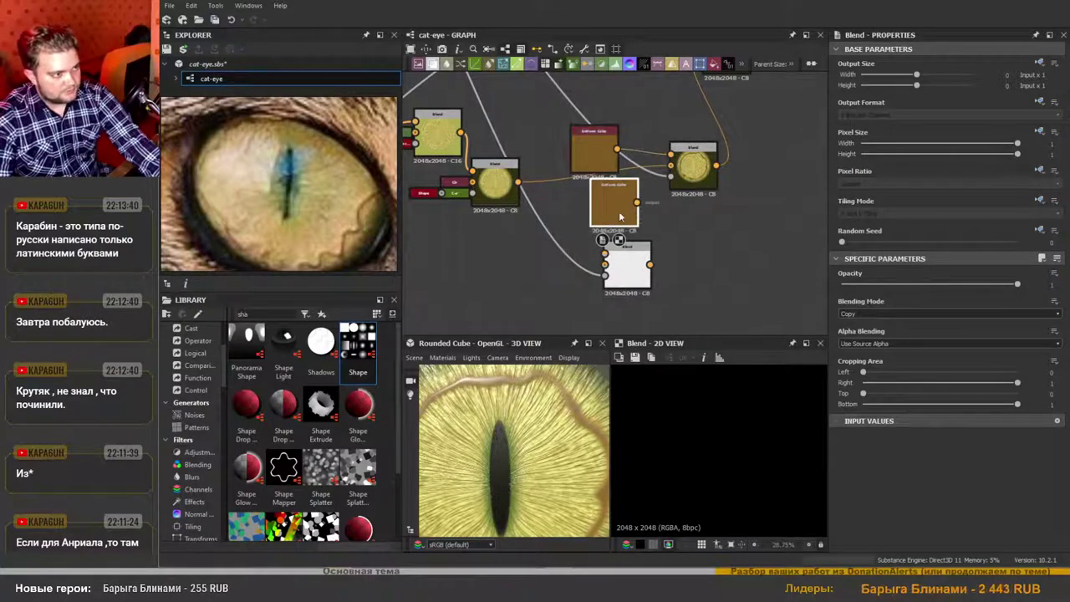
drag(615, 202, 605, 266)
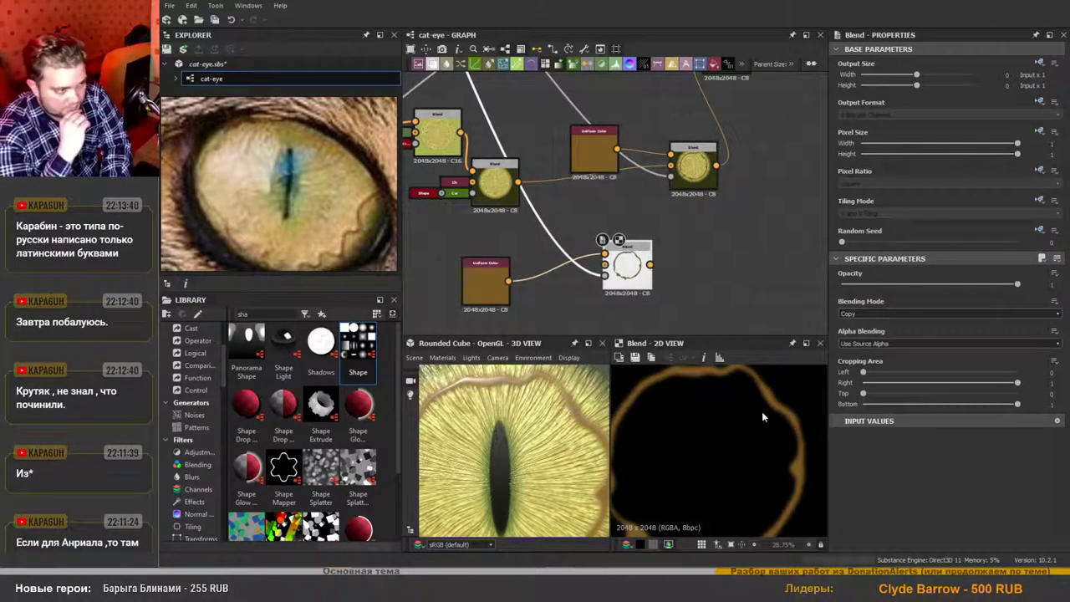
Duplicate the Uniform Color node feeding the new Blend and place the copy below it.
middle_drag(461, 289, 495, 221)
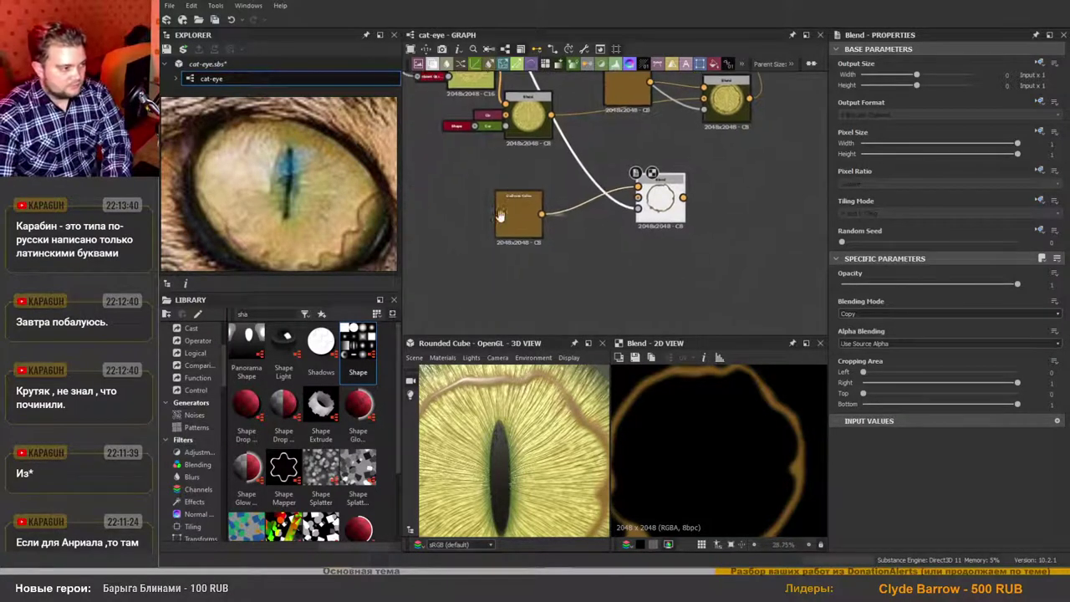
drag(508, 224, 486, 205)
key(ctrl+d)
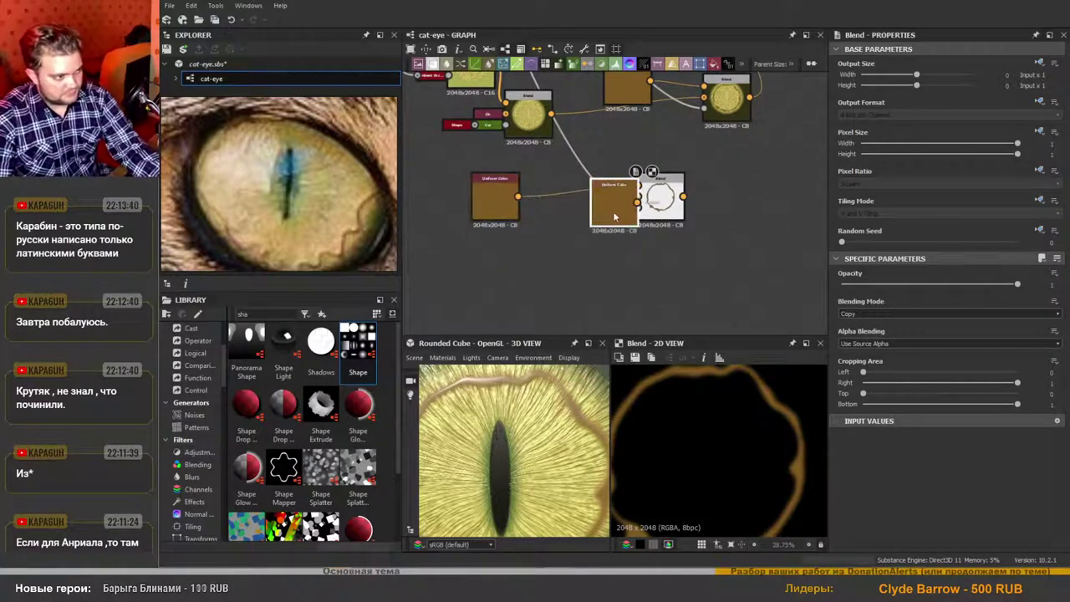
drag(615, 216, 483, 284)
scroll(753, 452, down, 2)
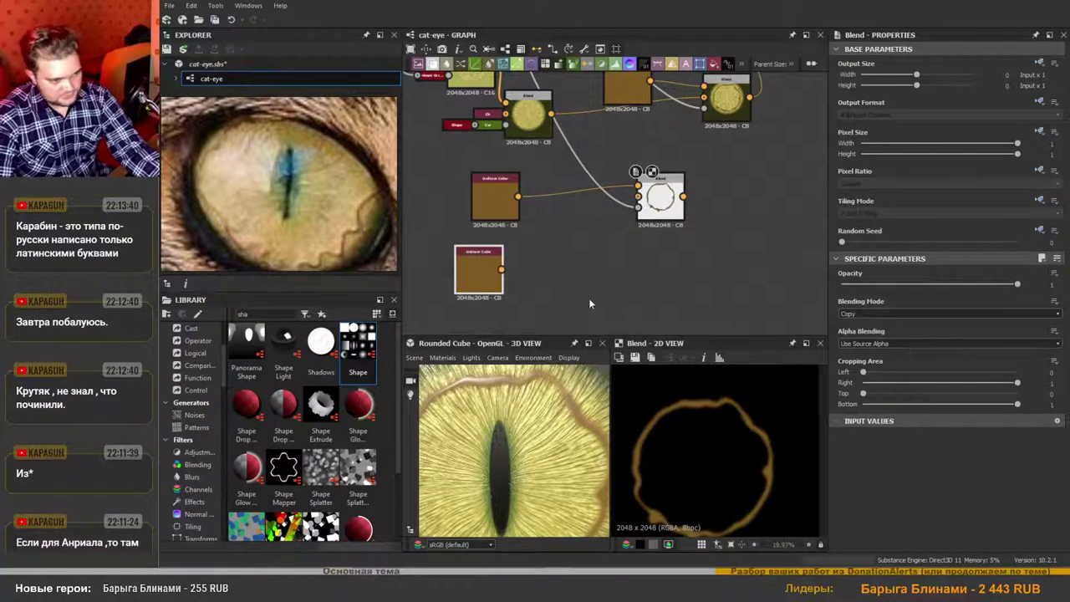
Set the lower Uniform Color's V value to 0 and connect it to the new Blend's background input.
click(479, 270)
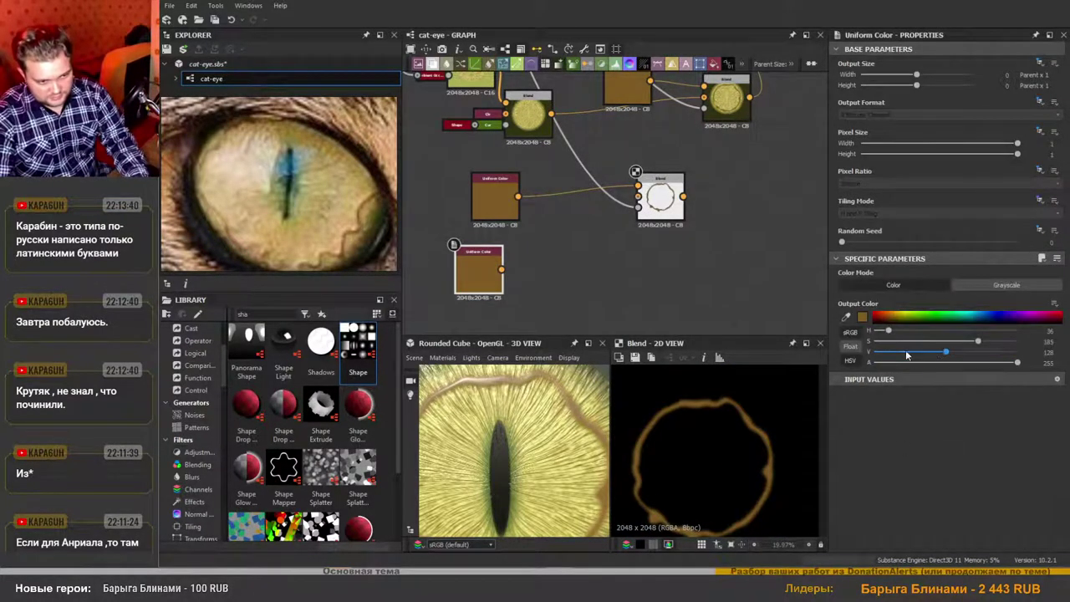
drag(944, 353, 869, 352)
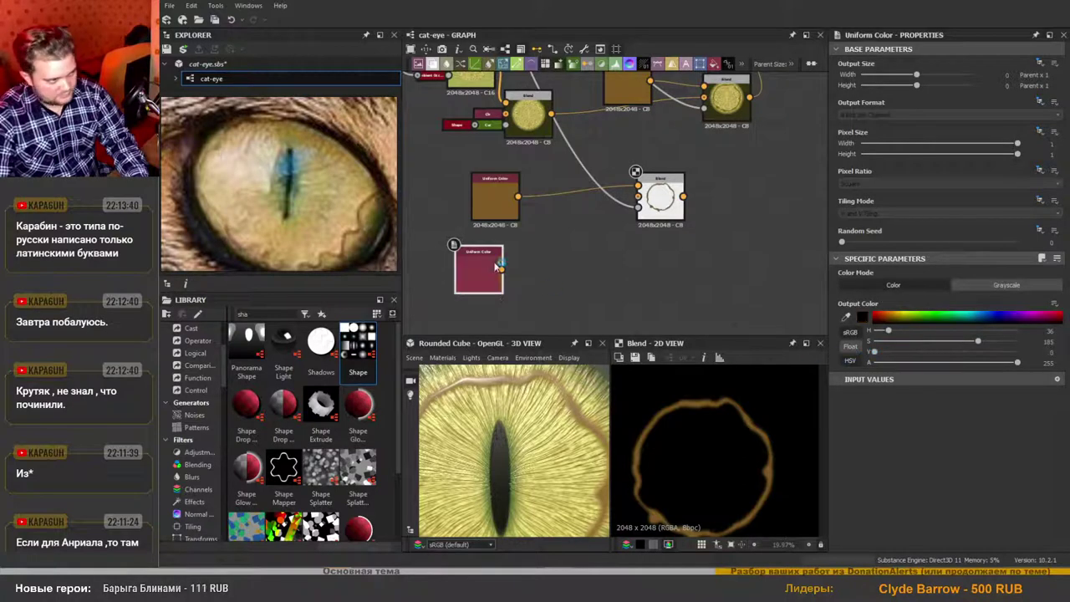
drag(638, 196, 617, 230)
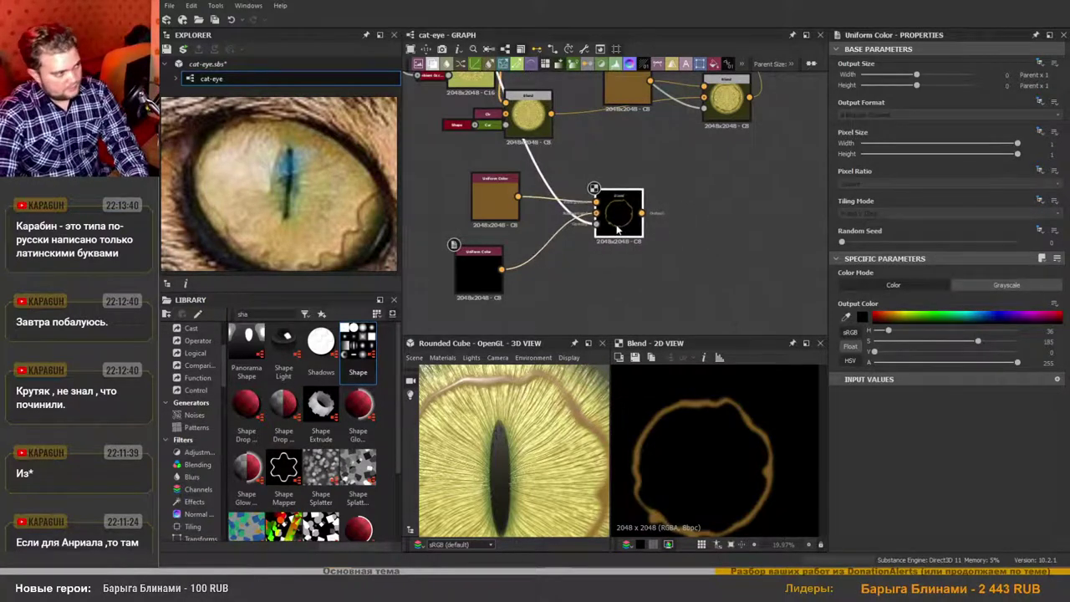
click(619, 217)
Delete the brown-ring Blend's original Uniform Color, connect the new Blend's output to its foreground, and preview the brown-ring Blend.
scroll(690, 221, down, 2)
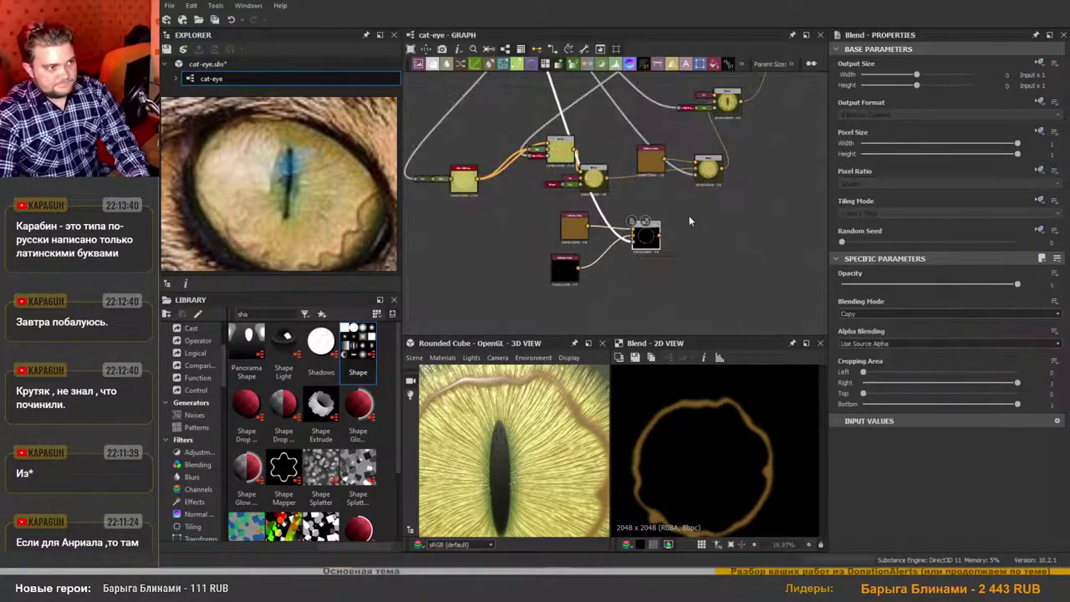
scroll(689, 221, up, 2)
scroll(668, 227, down, 3)
middle_drag(719, 277, 753, 333)
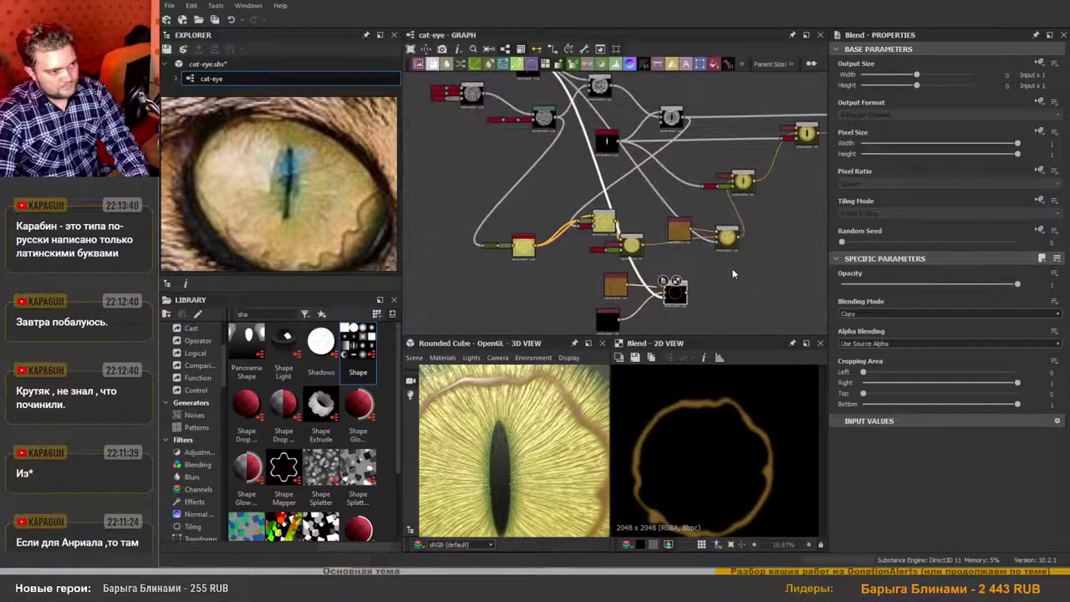
scroll(728, 262, up, 2)
scroll(727, 262, down, 1)
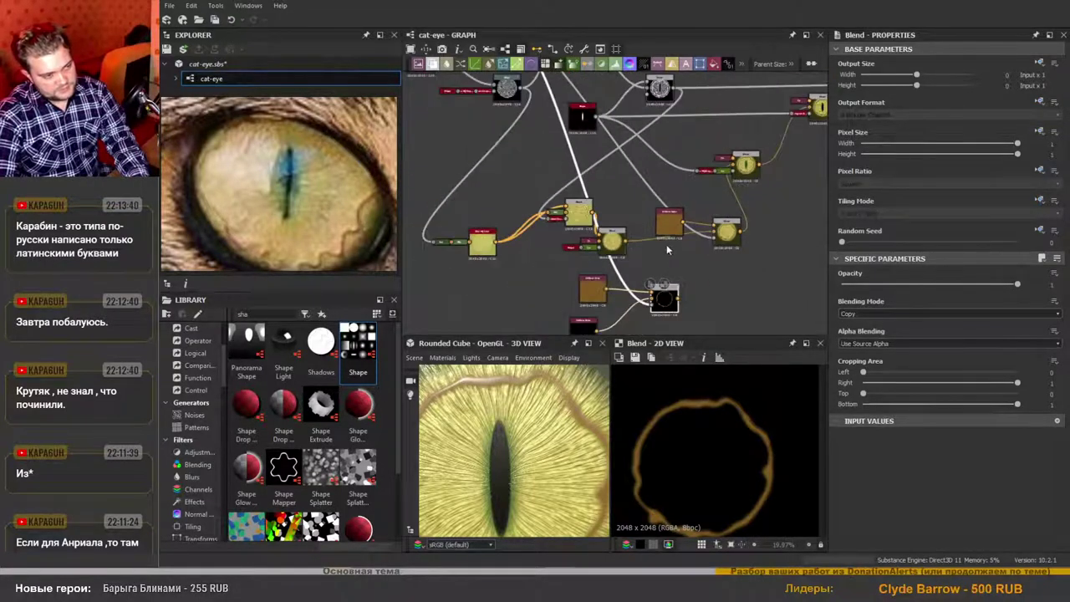
scroll(669, 247, up, 2)
scroll(704, 260, down, 1)
scroll(700, 253, up, 1)
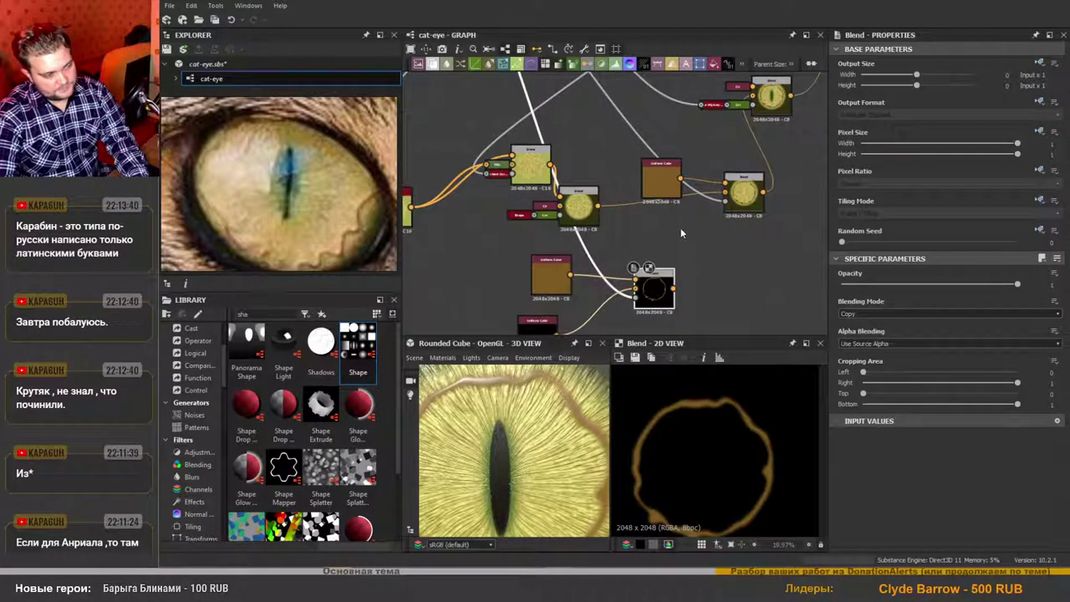
drag(676, 191, 730, 307)
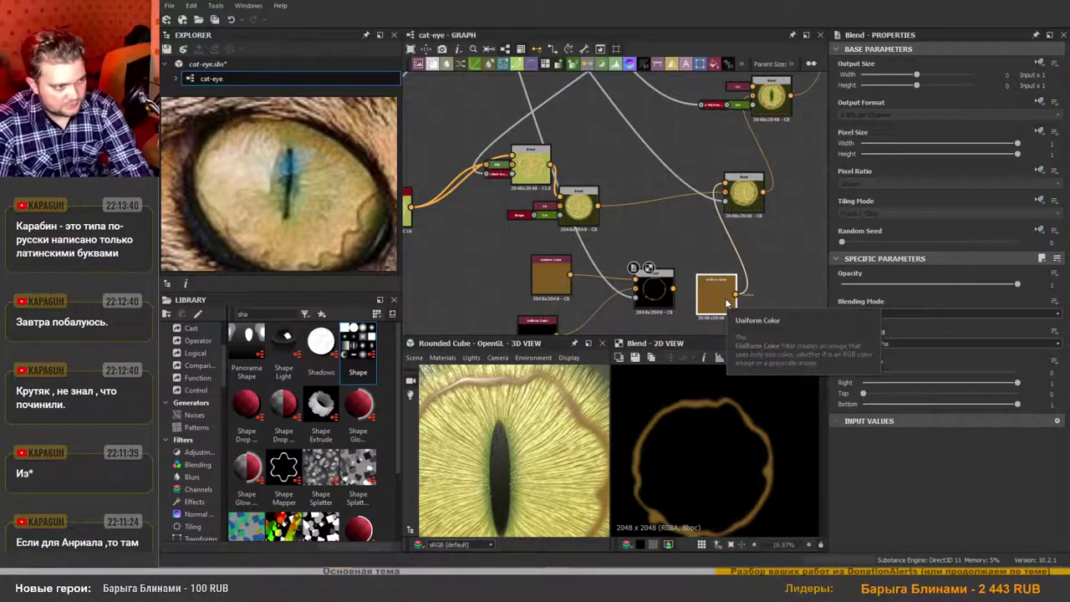
key(Delete)
drag(674, 288, 725, 183)
double_click(747, 199)
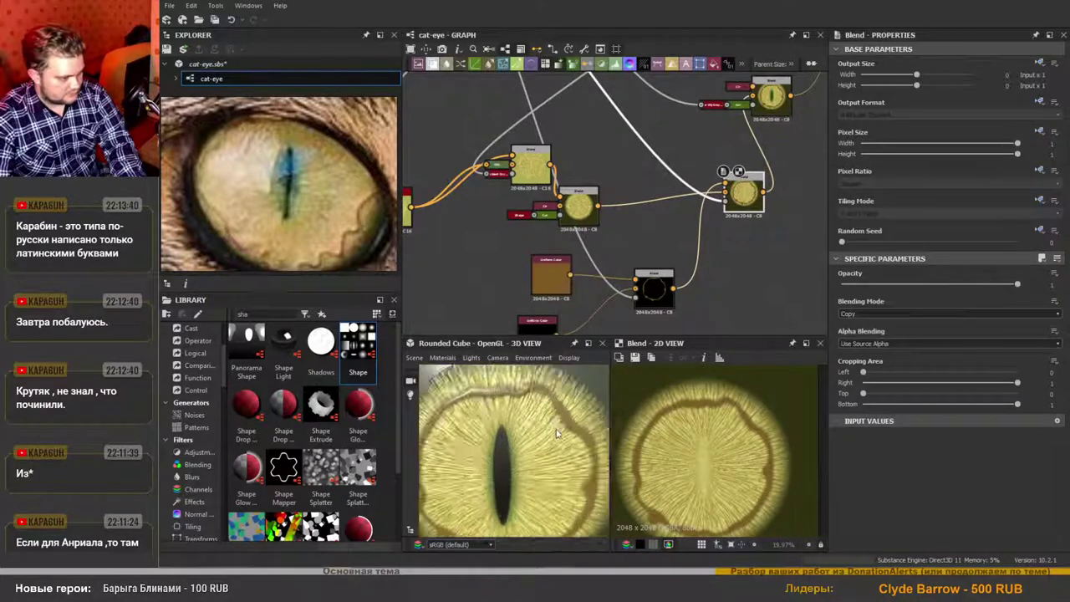
Dock the brown and black Uniform Color nodes to the new ring Blend.
scroll(551, 432, down, 2)
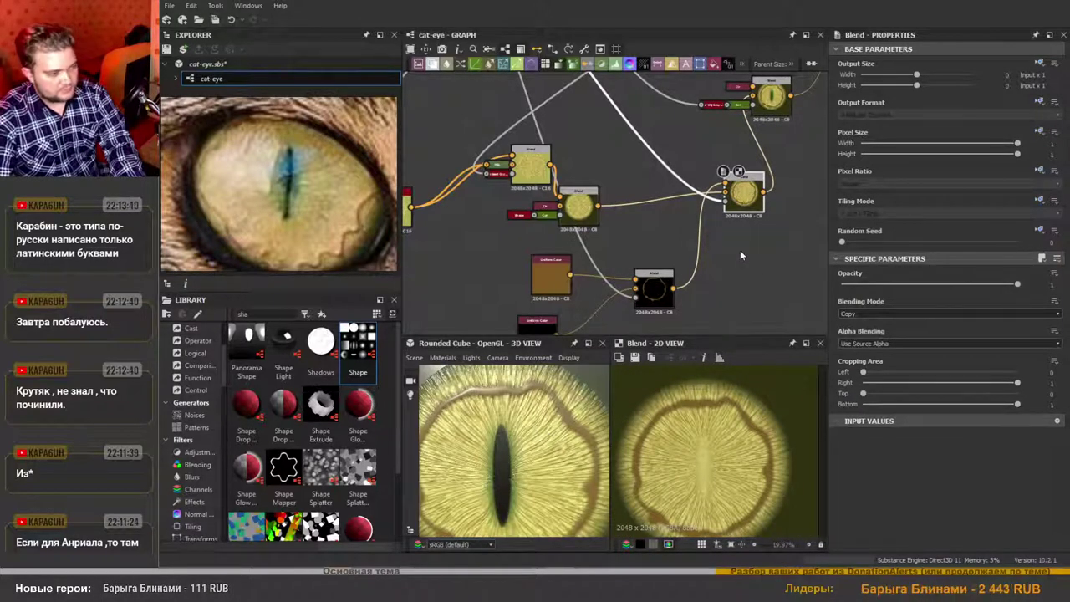
scroll(727, 288, down, 4)
scroll(669, 307, up, 3)
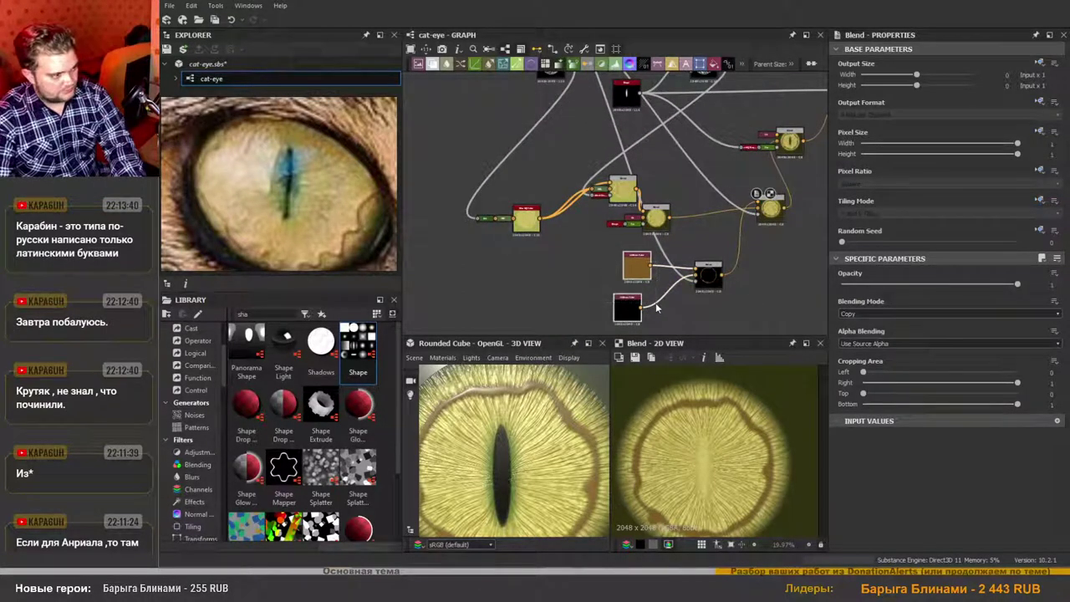
key(Delete)
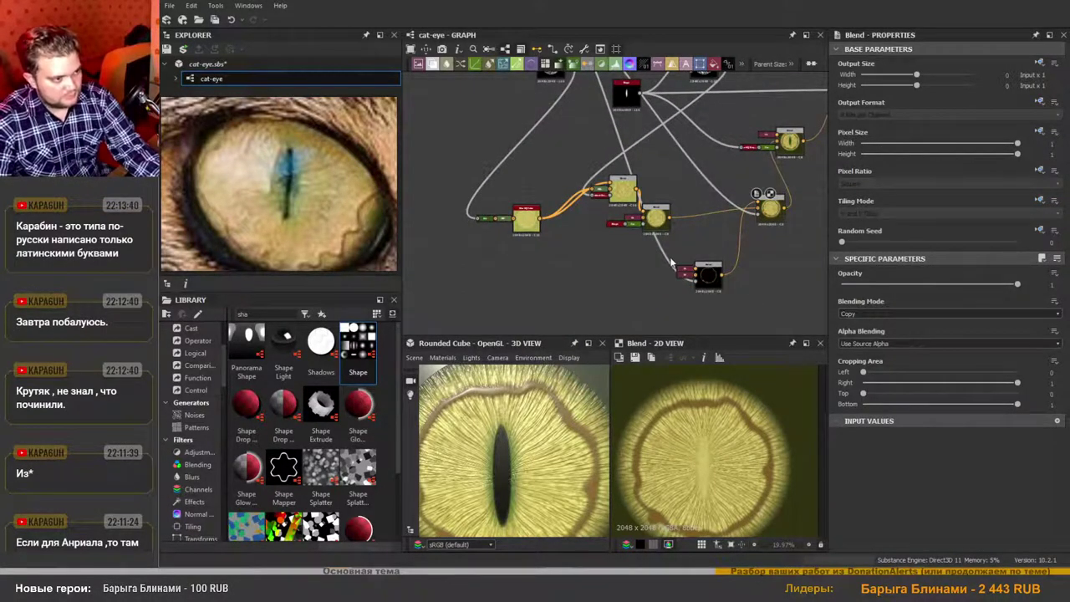
click(668, 261)
Examine how the new ring Blend, its mask link and the brown-ring Blend connect in the colour branch.
scroll(668, 260, down, 1)
scroll(666, 249, up, 2)
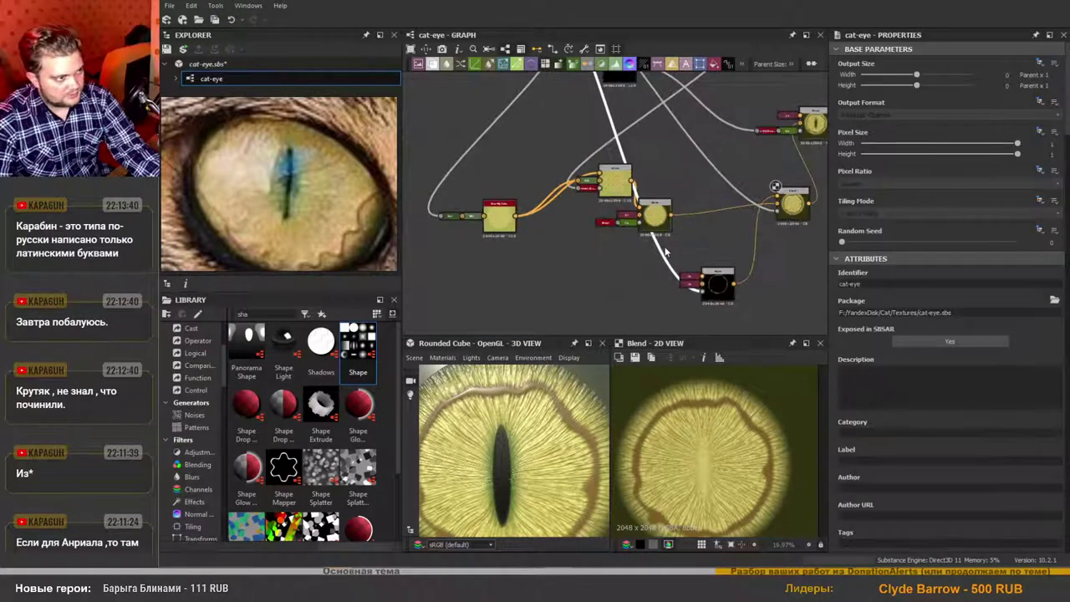
scroll(685, 282, down, 1)
scroll(629, 252, up, 1)
scroll(618, 240, down, 2)
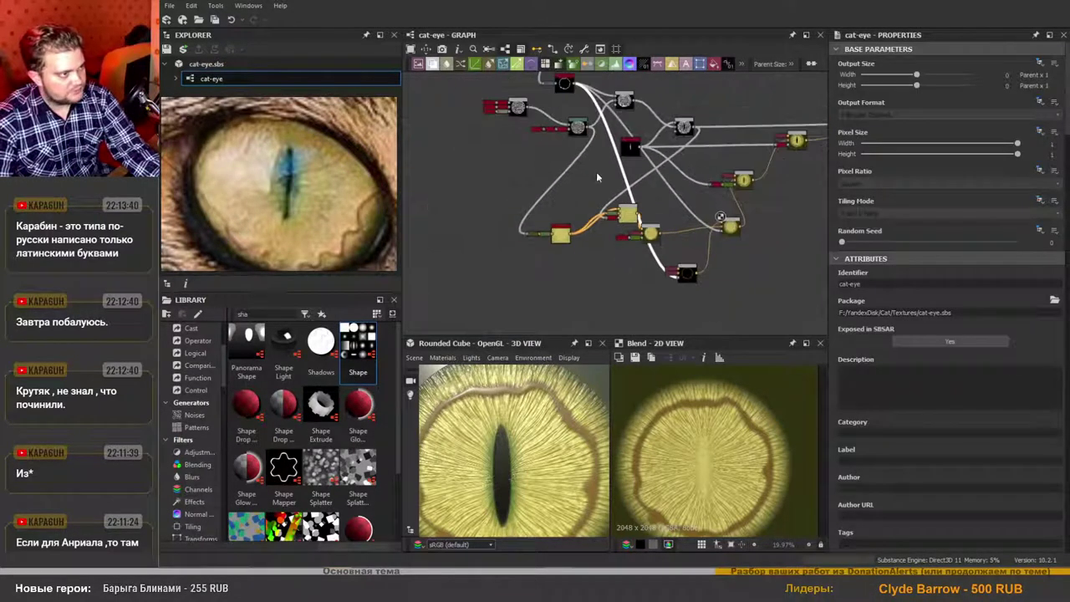
scroll(591, 163, down, 1)
scroll(631, 255, up, 3)
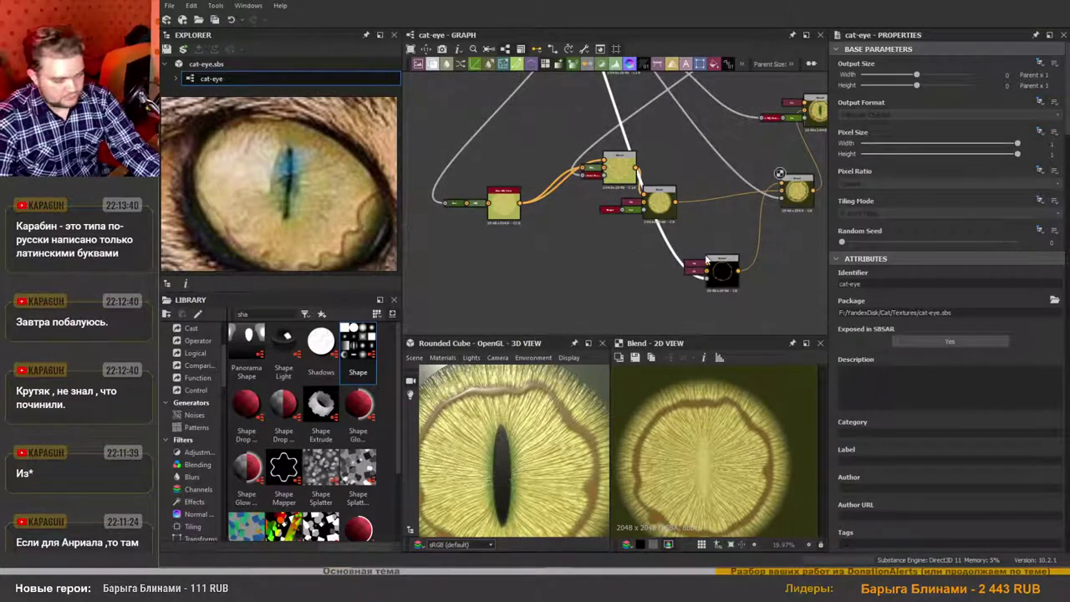
scroll(709, 260, up, 2)
middle_drag(726, 263, 599, 281)
scroll(719, 151, up, 3)
scroll(715, 142, down, 4)
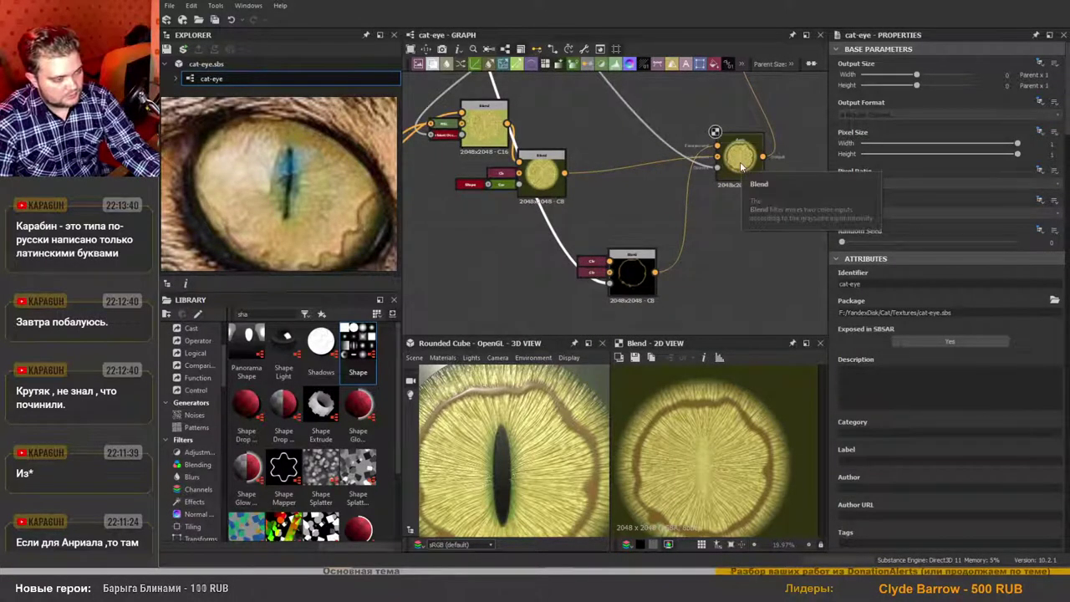
scroll(740, 168, down, 2)
middle_drag(663, 144, 680, 196)
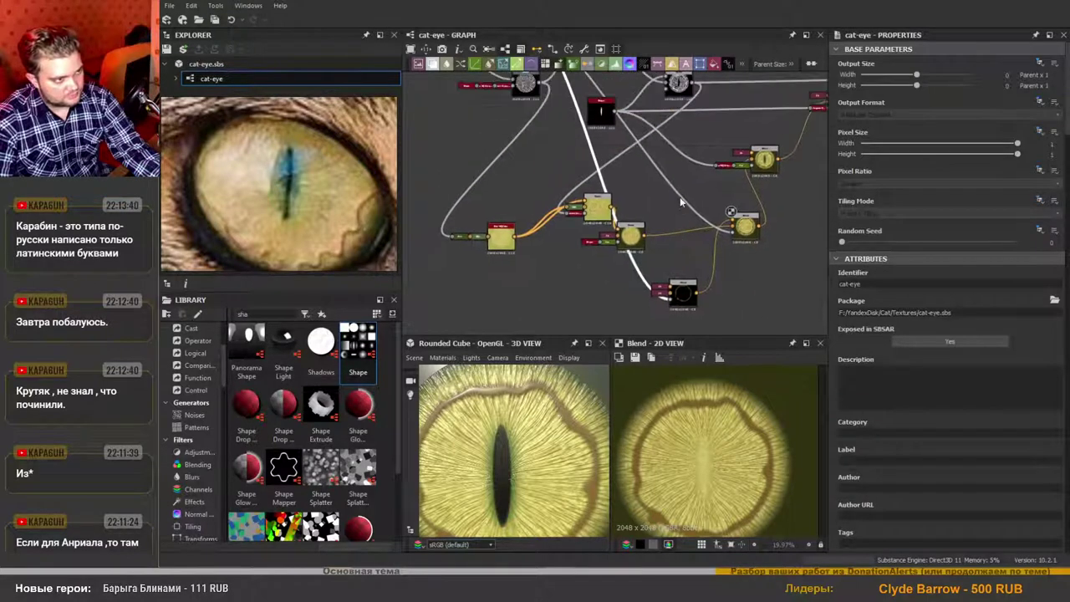
scroll(680, 197, up, 2)
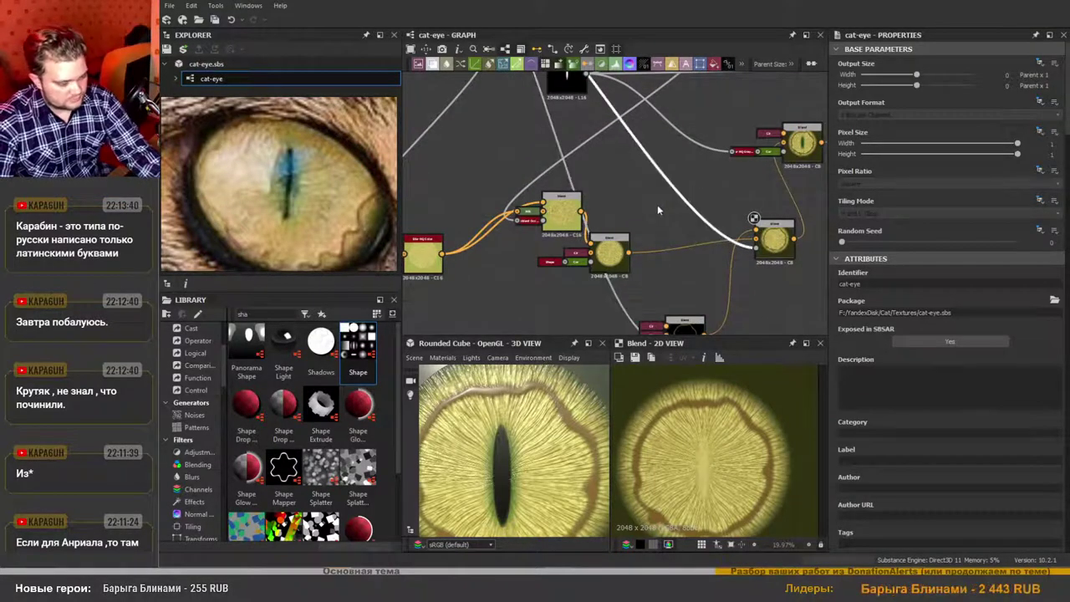
key(space)
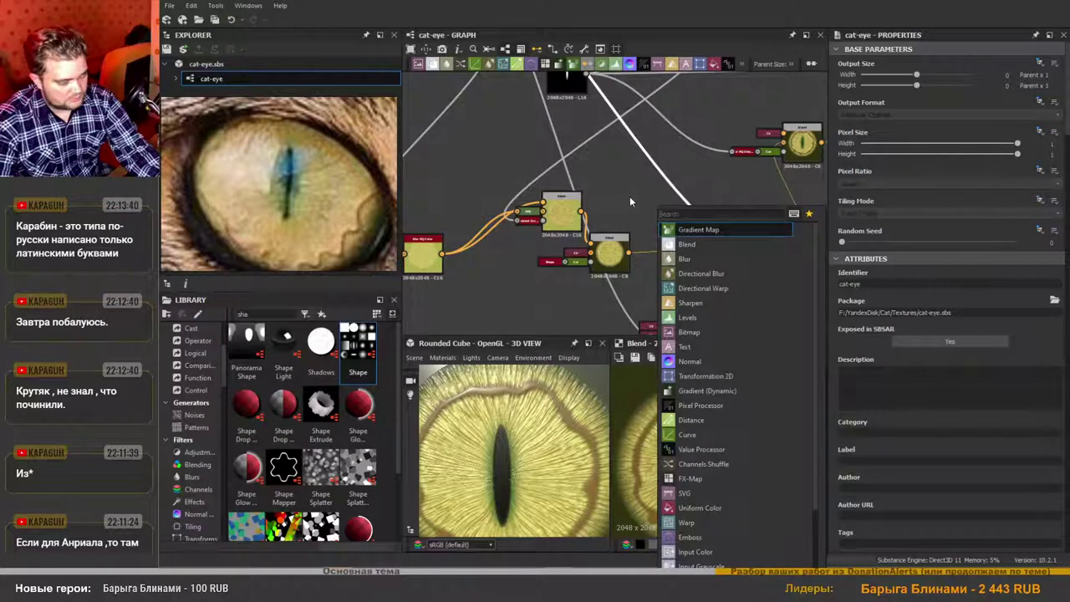
key(Escape)
scroll(655, 257, down, 2)
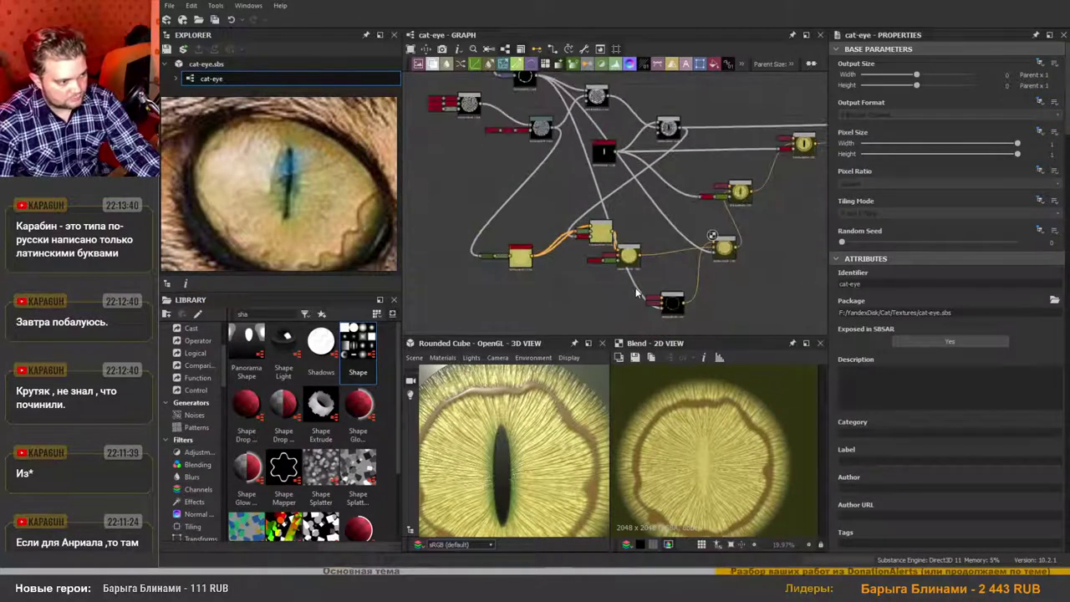
Insert a Pow Grayscale node into the mask link of the new ring Blend and place it beside that Blend.
scroll(571, 413, down, 1)
scroll(564, 430, up, 1)
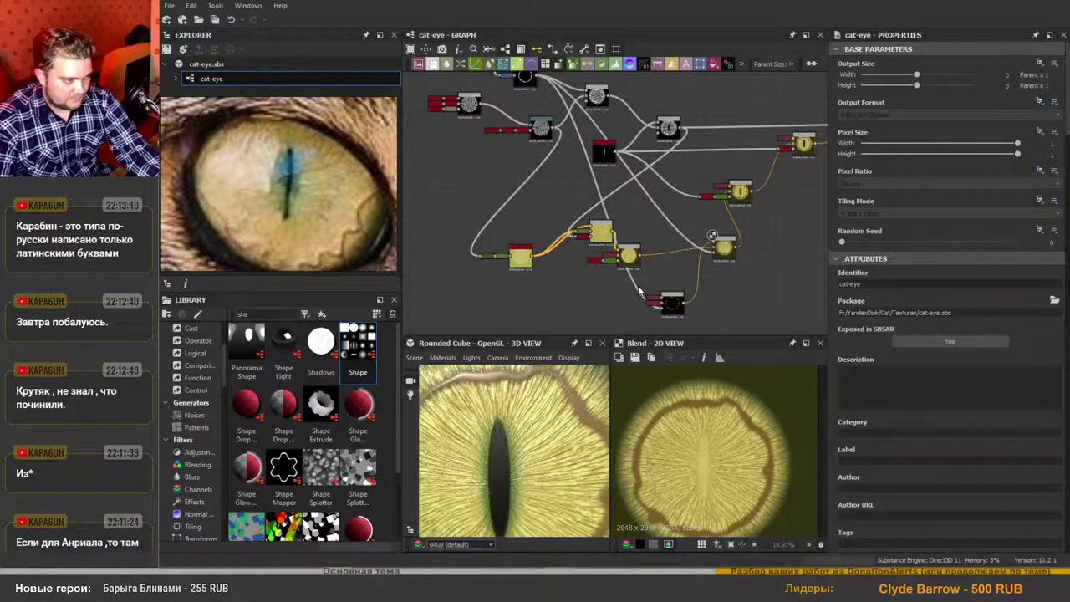
scroll(627, 271, up, 3)
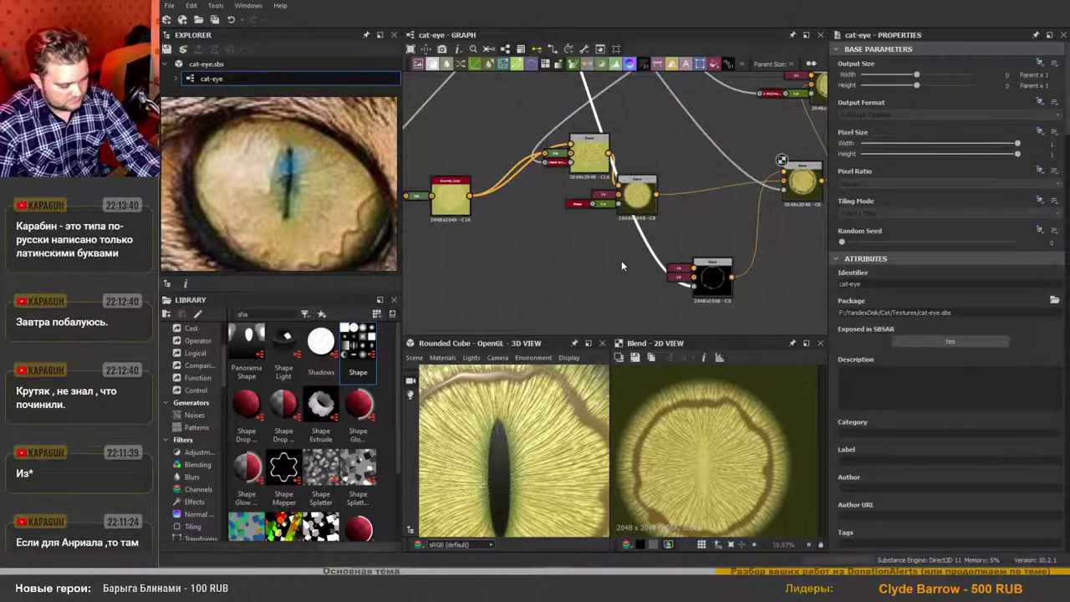
key(space)
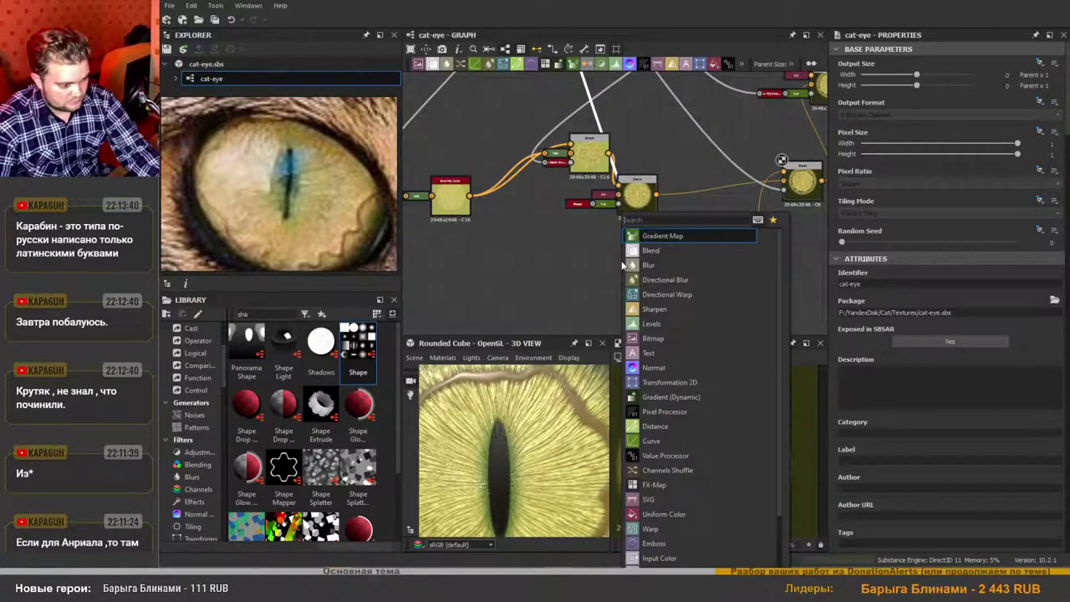
text(po)
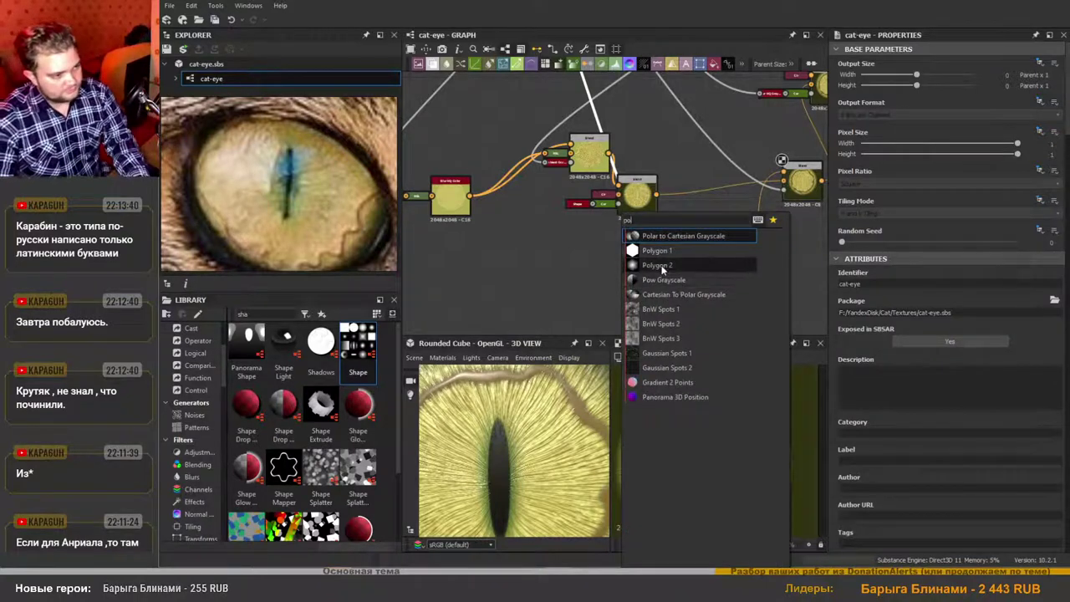
click(655, 281)
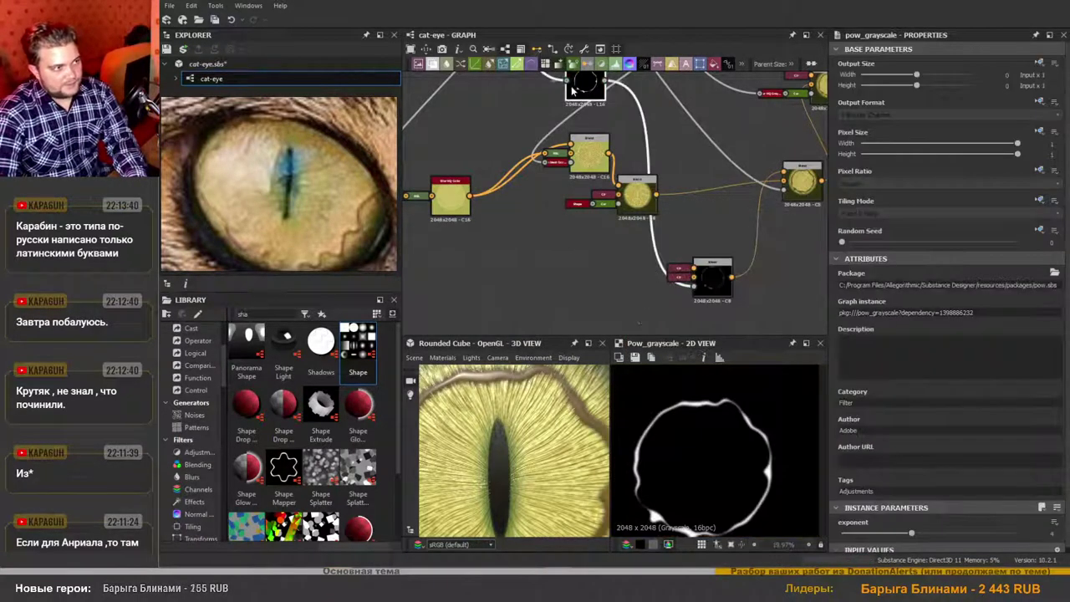
drag(589, 96, 596, 302)
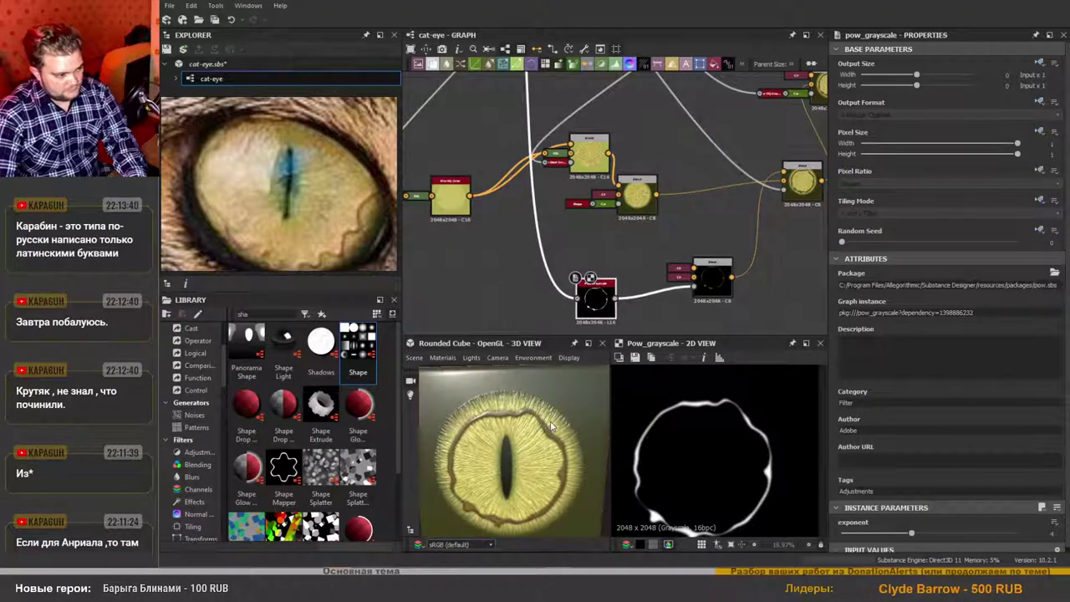
Set the Pow Grayscale node's exponent to 2.36.
scroll(918, 430, down, 1)
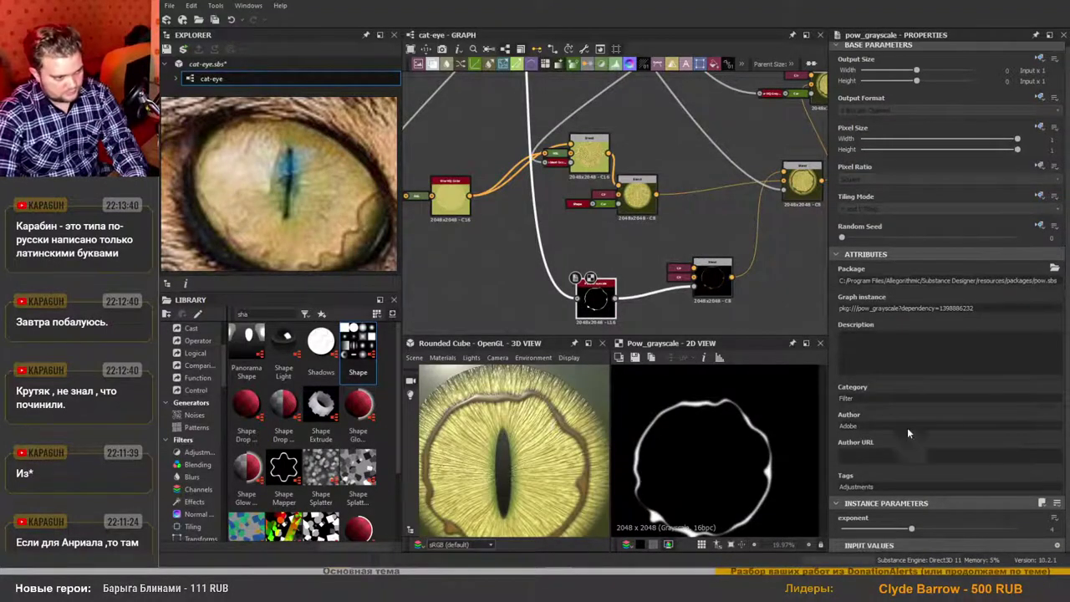
drag(912, 532, 884, 536)
scroll(694, 262, up, 3)
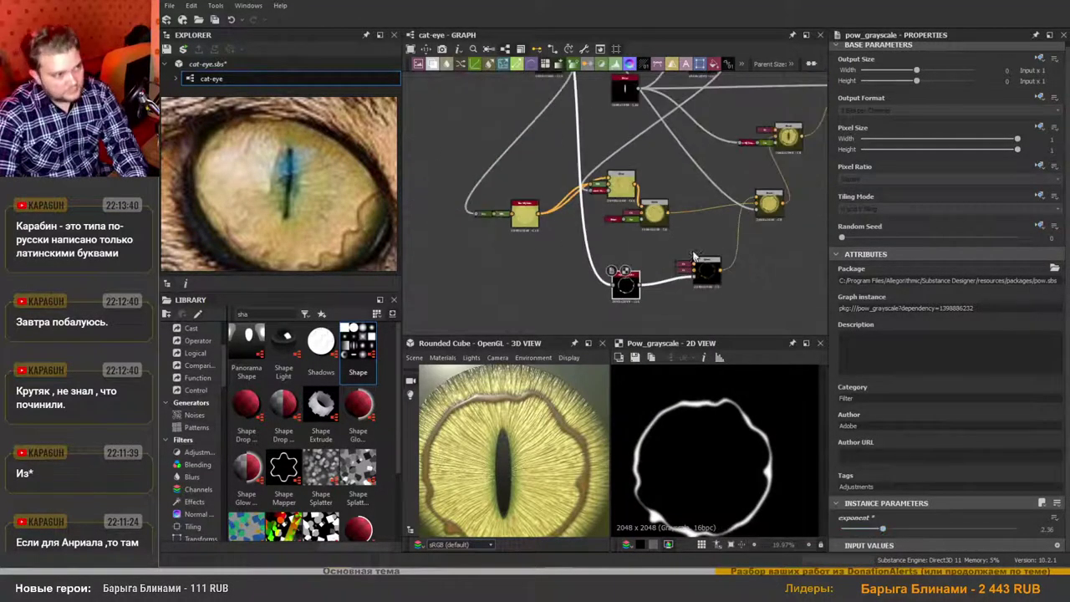
Undock the ring Blend's two Uniform Color nodes and arrange them above and below the Pow Grayscale link.
scroll(680, 285, up, 3)
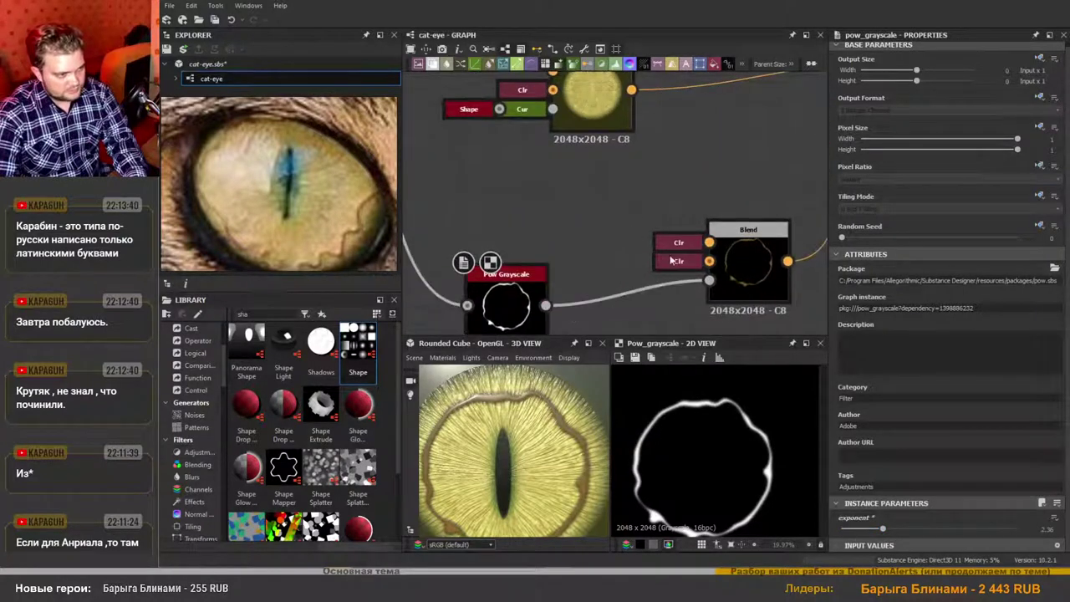
scroll(677, 264, down, 3)
middle_drag(651, 315, 658, 270)
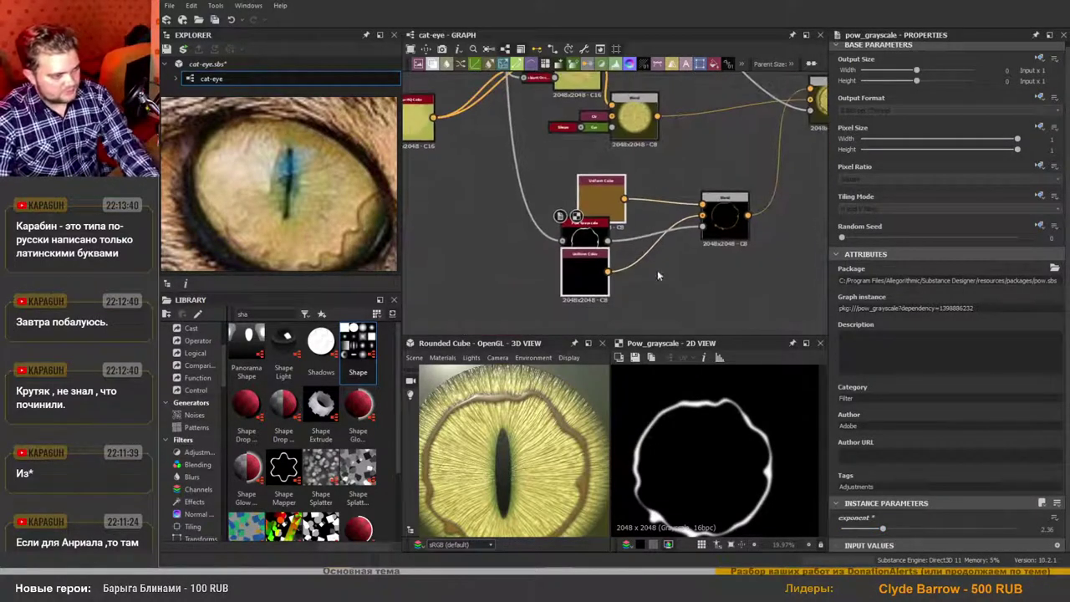
click(657, 270)
drag(599, 190, 641, 174)
drag(575, 289, 642, 300)
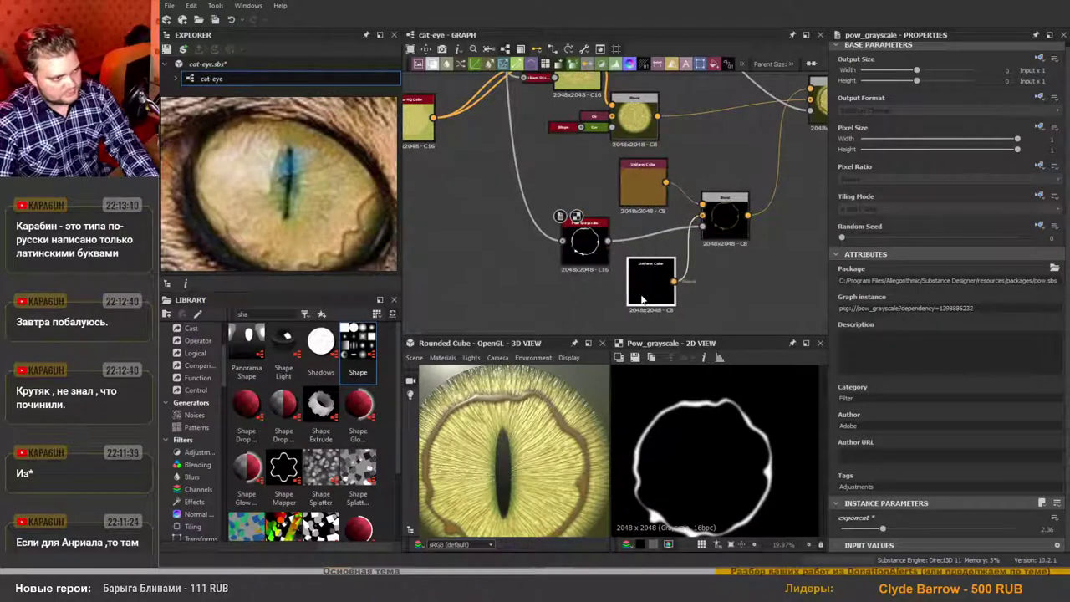
Sample the brown Uniform Color into the black Uniform Color and set its V value to 60.
click(846, 317)
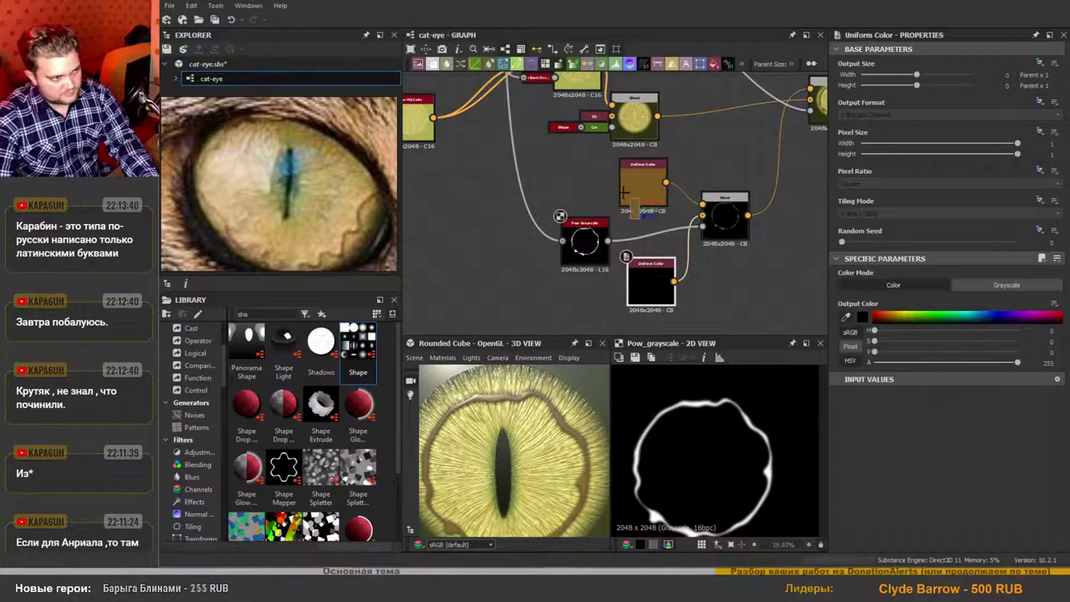
click(643, 192)
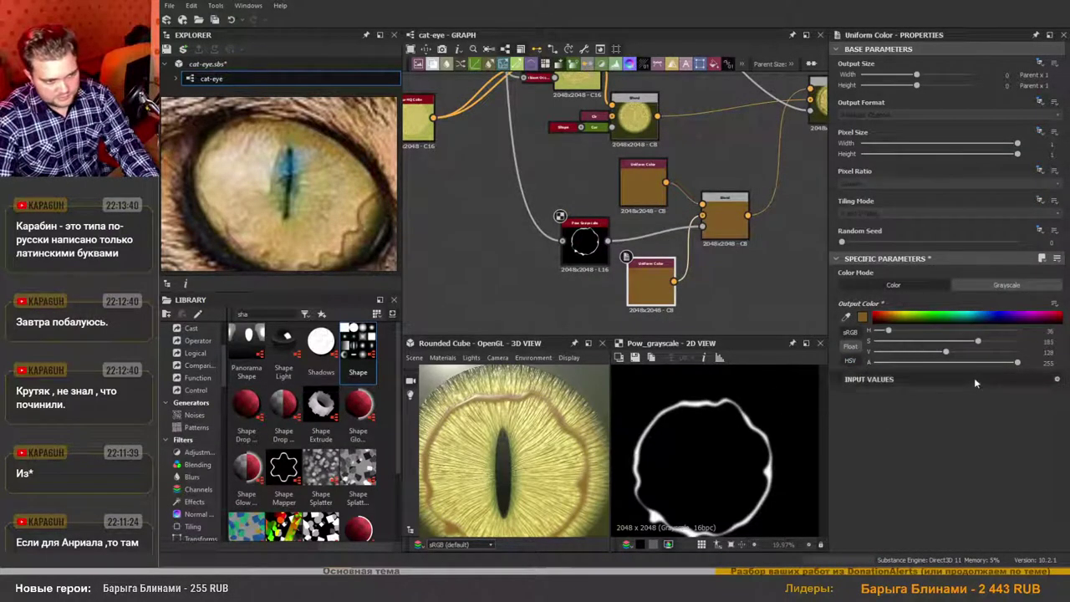
drag(945, 352, 909, 357)
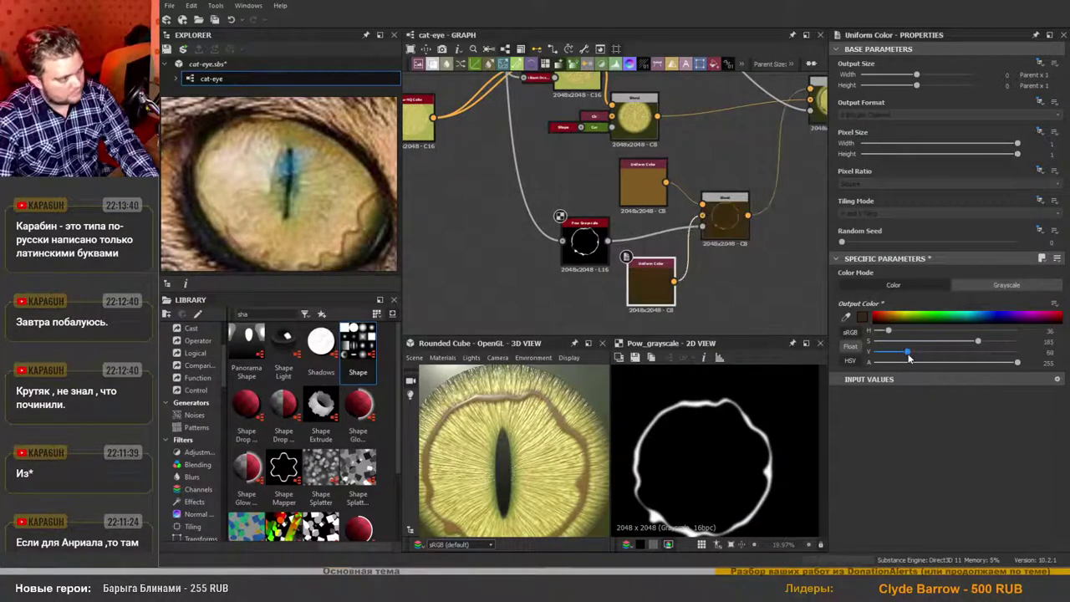
scroll(518, 484, down, 3)
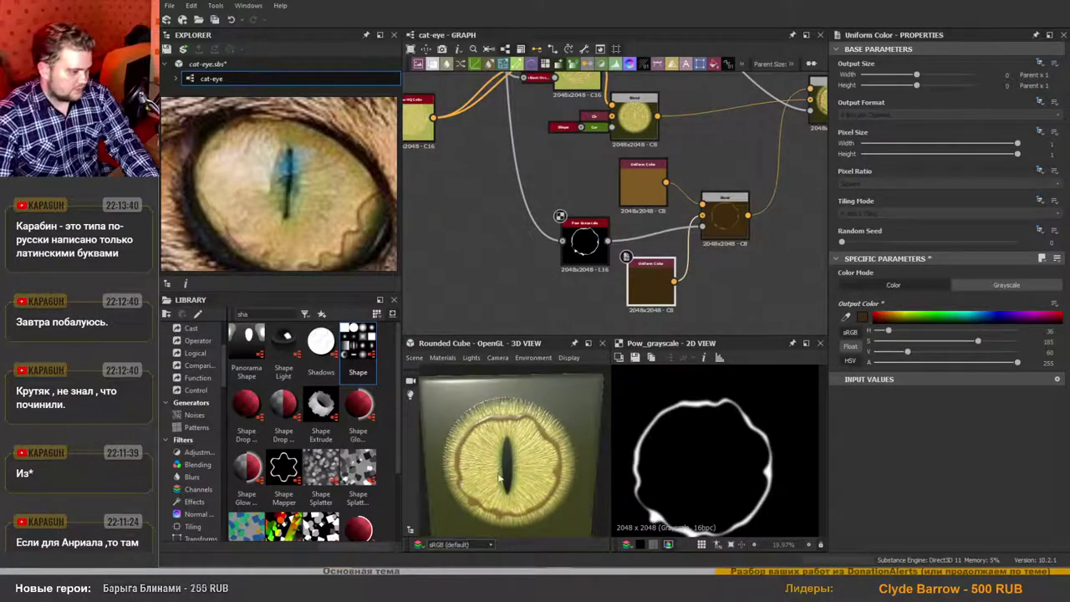
Narrow the peak of the Curve node feeding the ring's Directional Warp to thin the ring mask.
scroll(669, 269, down, 5)
middle_drag(566, 156, 607, 238)
scroll(607, 238, up, 5)
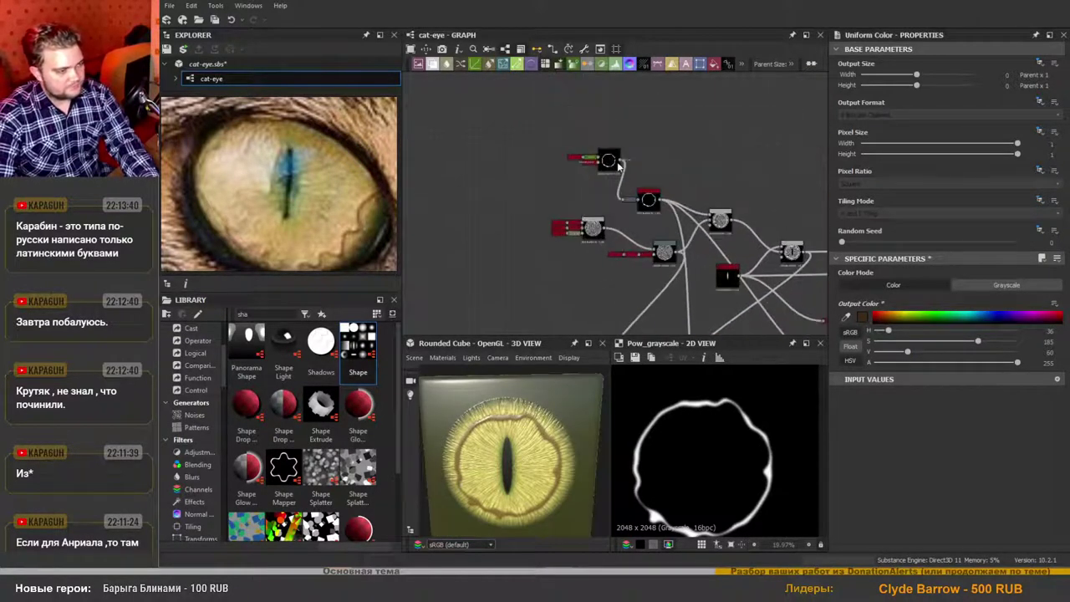
scroll(616, 204, down, 1)
scroll(535, 144, up, 2)
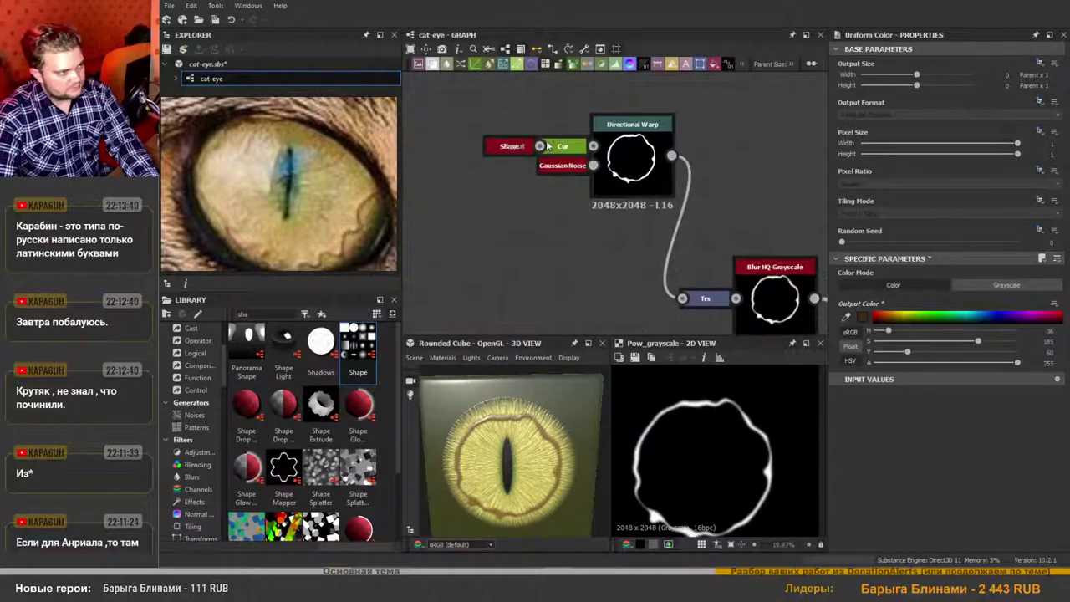
click(556, 146)
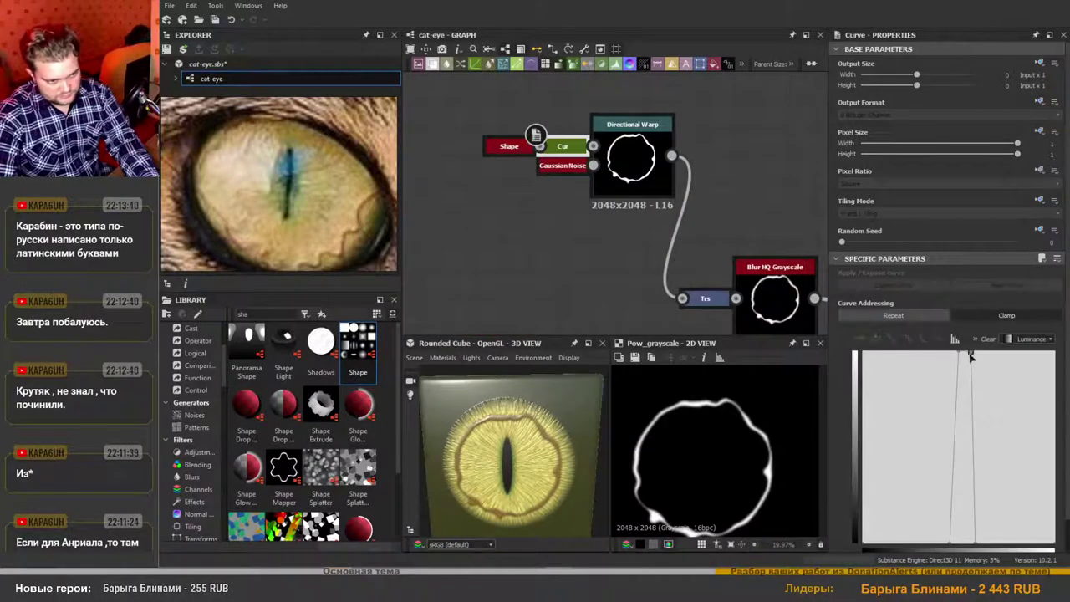
drag(970, 357, 967, 357)
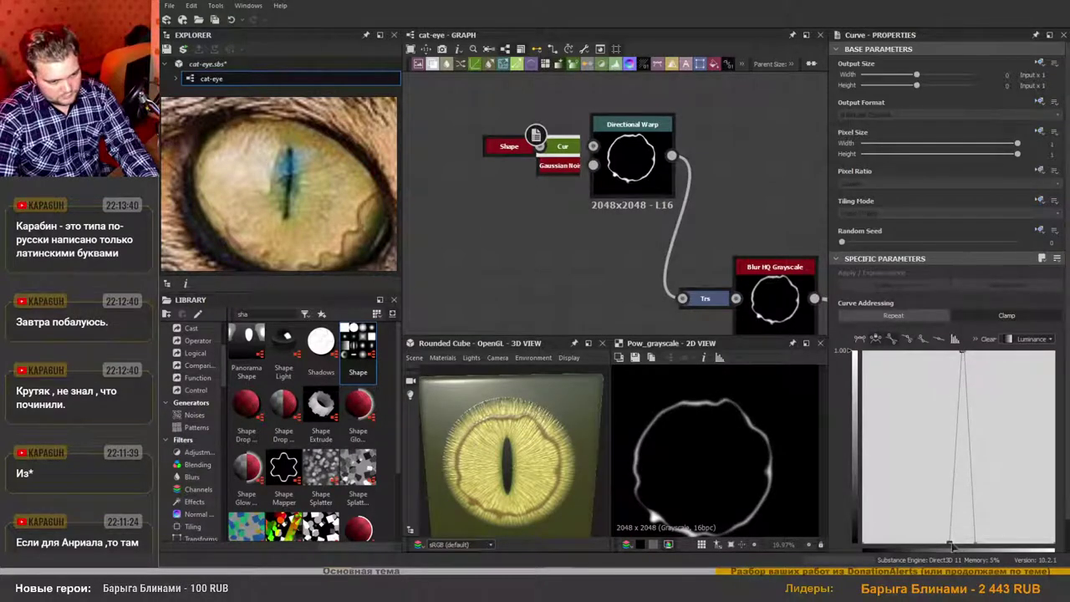
drag(951, 544, 980, 552)
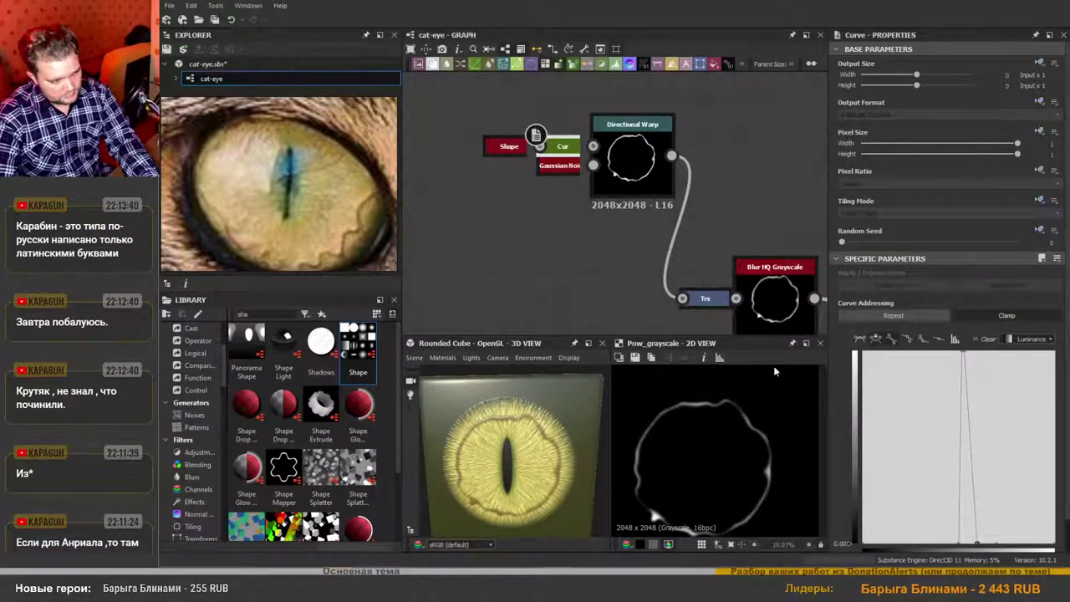
Raise the ring Blend's upper Uniform Color saturation to 210.
scroll(689, 301, down, 7)
middle_drag(690, 303, 639, 187)
scroll(736, 299, up, 2)
scroll(736, 303, up, 3)
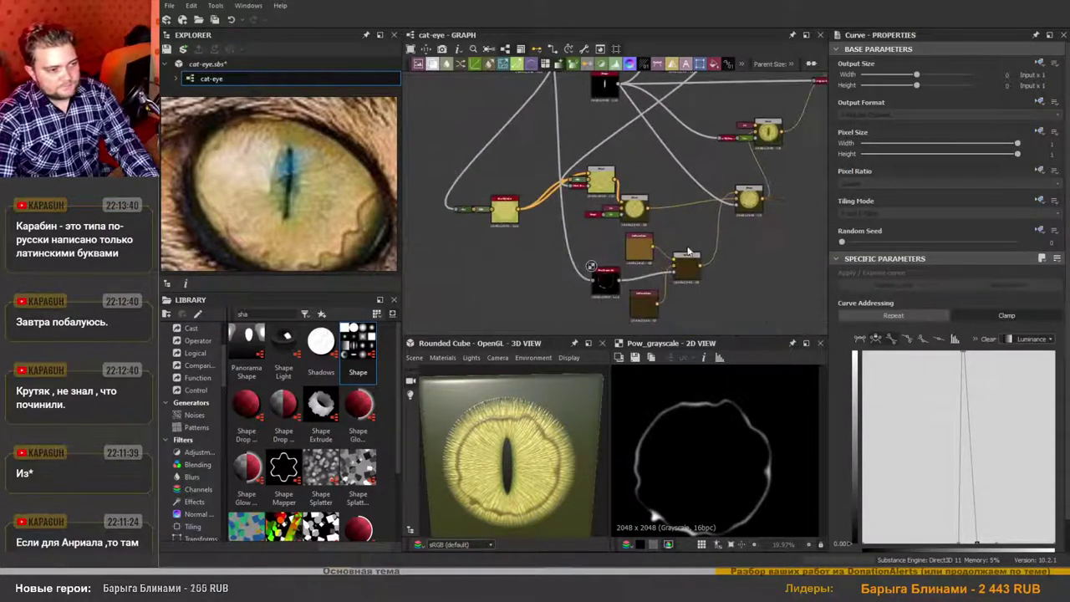
scroll(663, 306, up, 3)
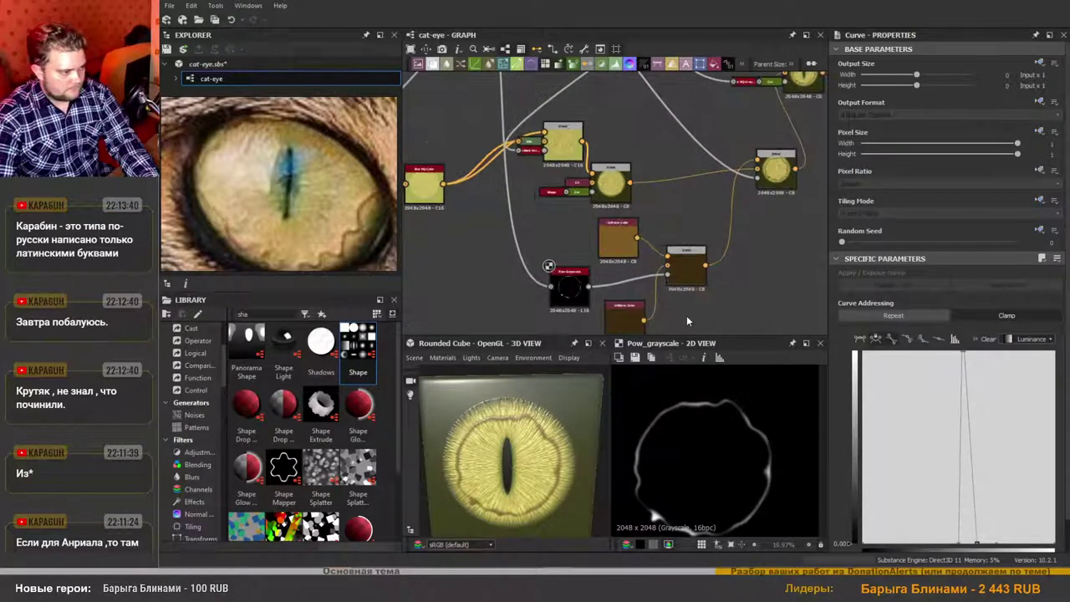
click(625, 234)
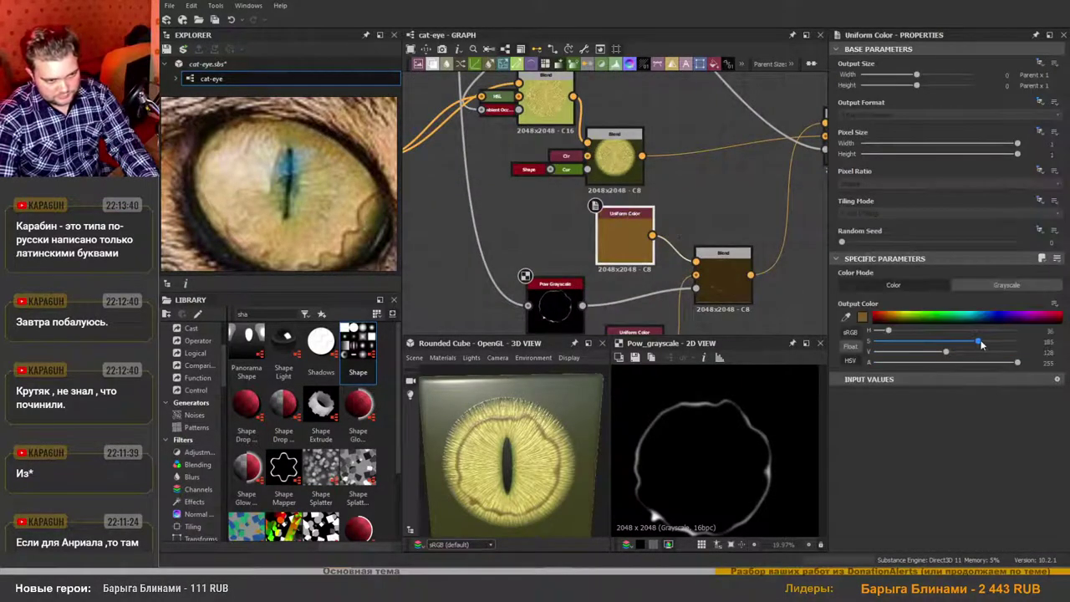
drag(982, 345, 994, 346)
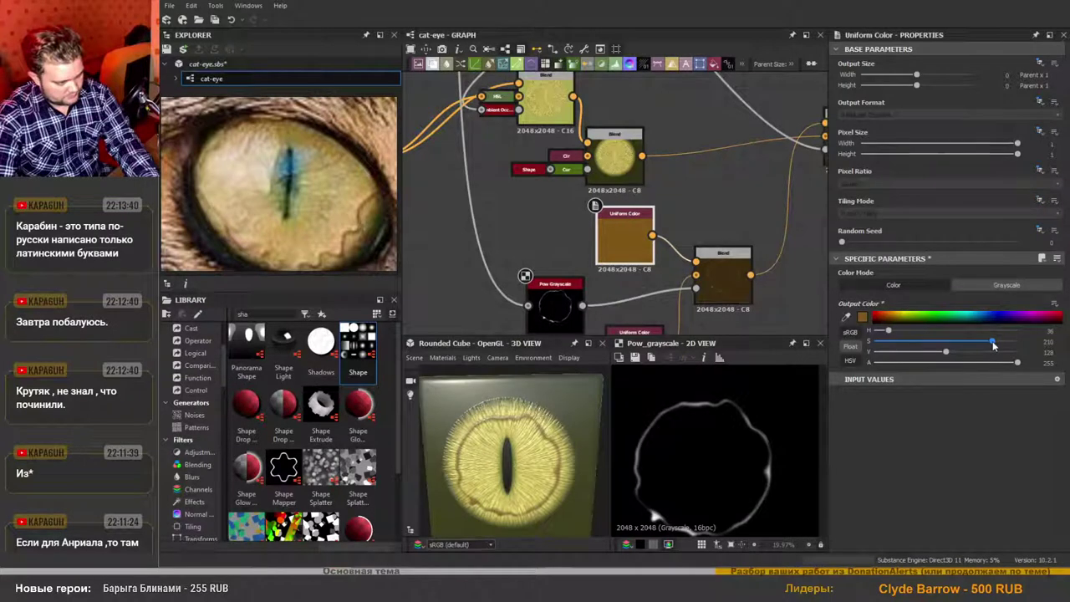
Preview the brown-ring Blend and set the upper Uniform Color to H 32, S 255 and V 174.
scroll(779, 186, down, 2)
click(762, 157)
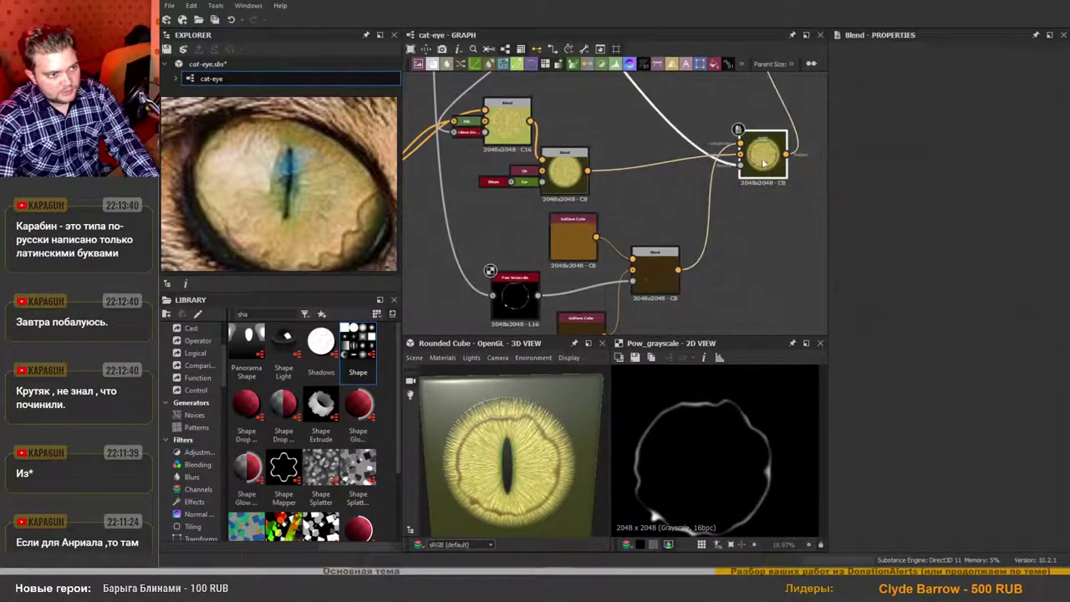
double_click(762, 159)
click(573, 258)
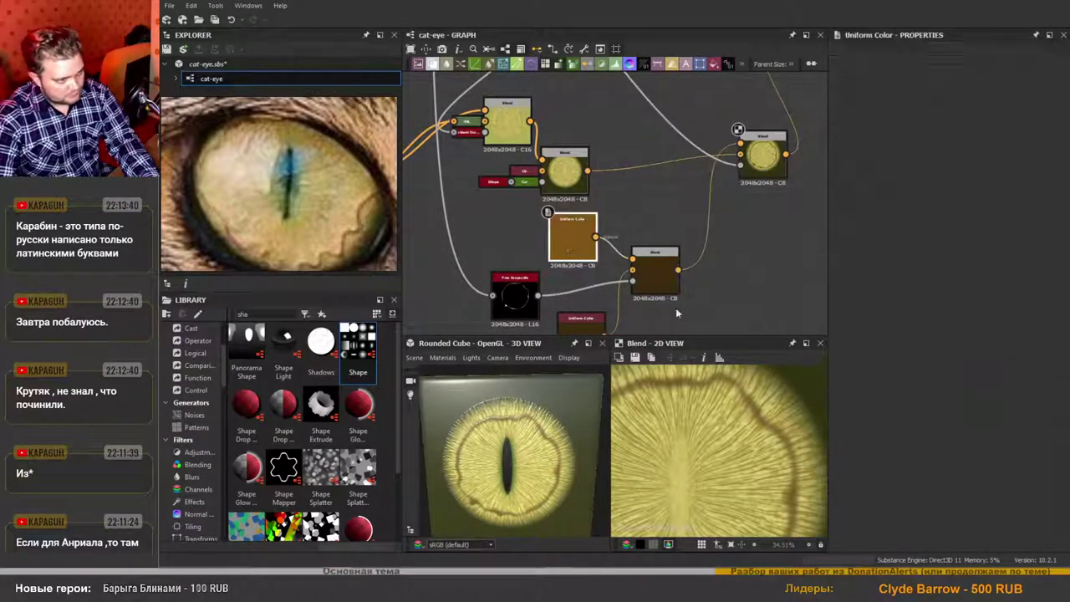
drag(993, 342, 1011, 343)
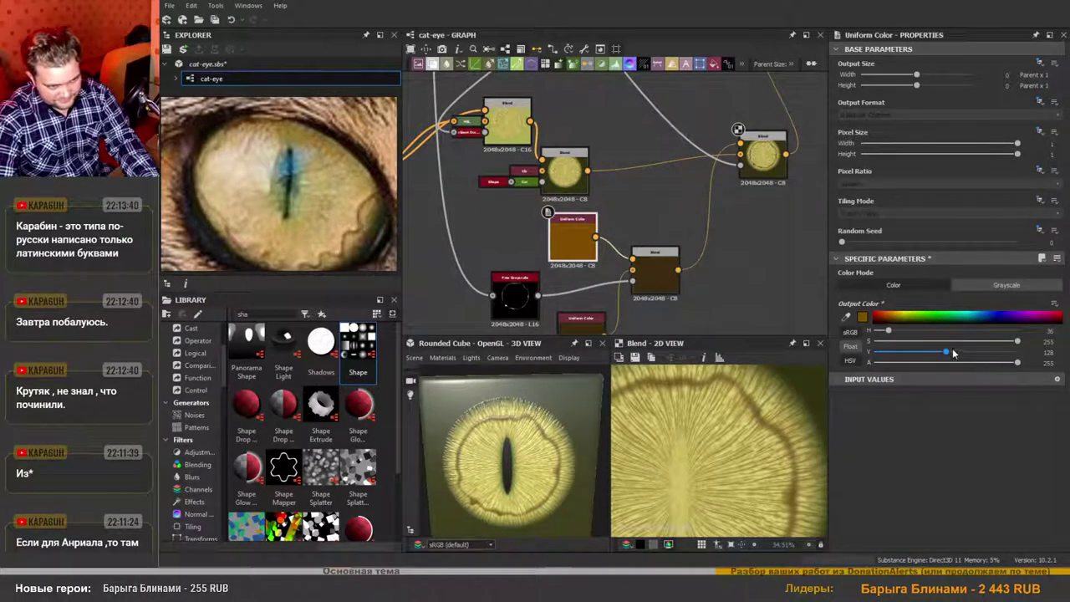
drag(946, 353, 1006, 352)
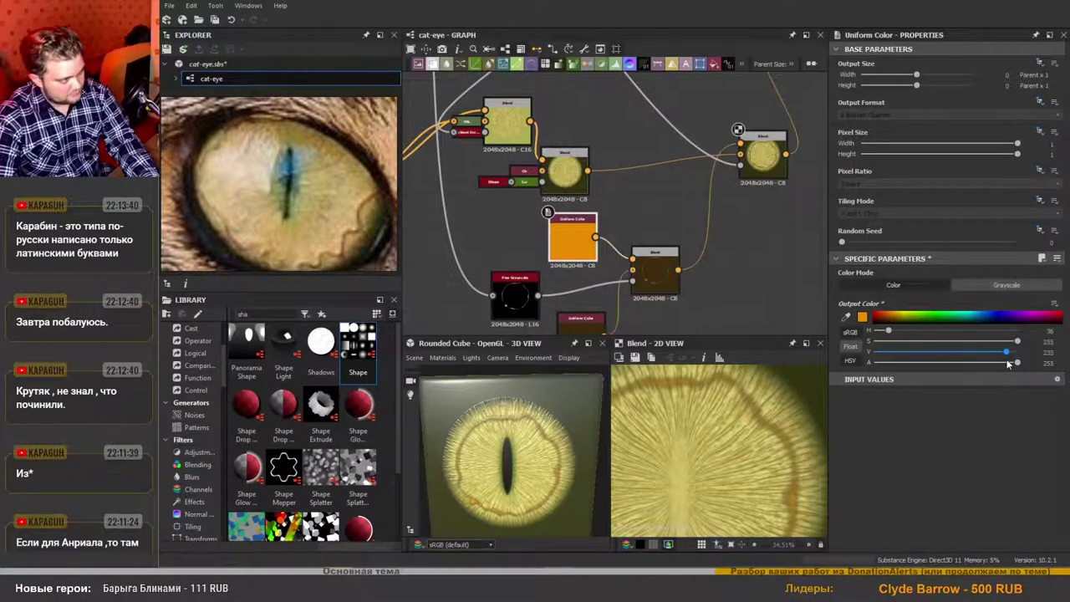
drag(1008, 362, 973, 364)
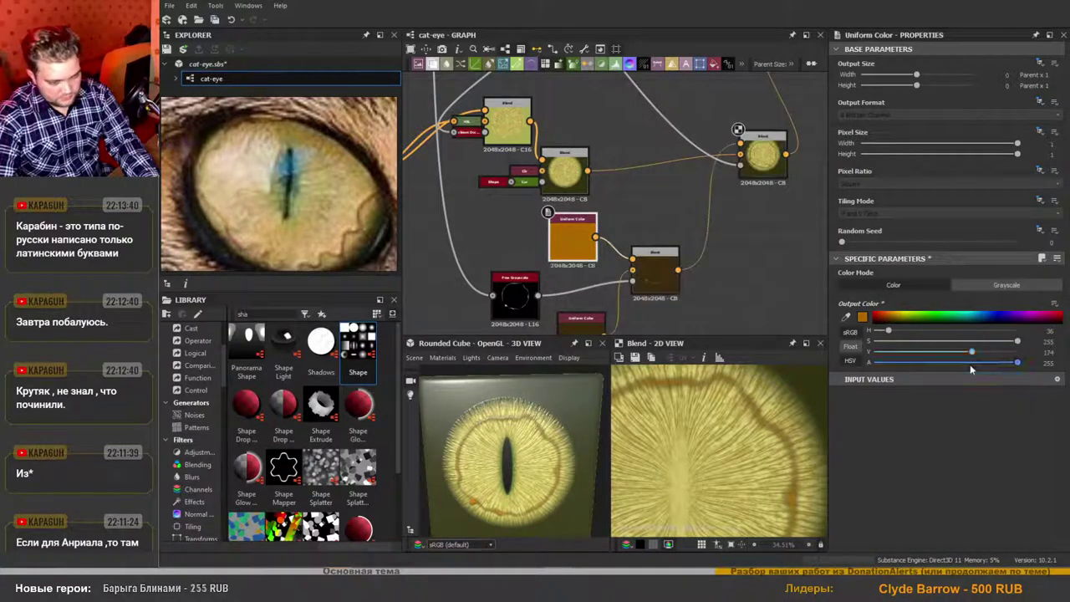
drag(889, 332, 887, 332)
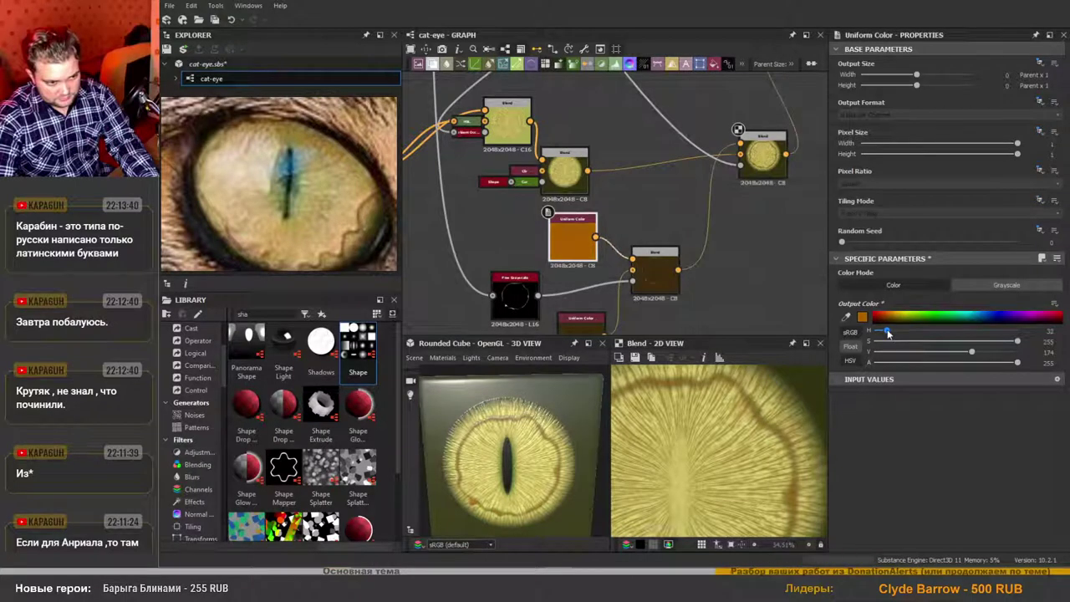
Examine the ring in the blended colour and preview the ring mask's Directional Warp node.
scroll(708, 441, down, 5)
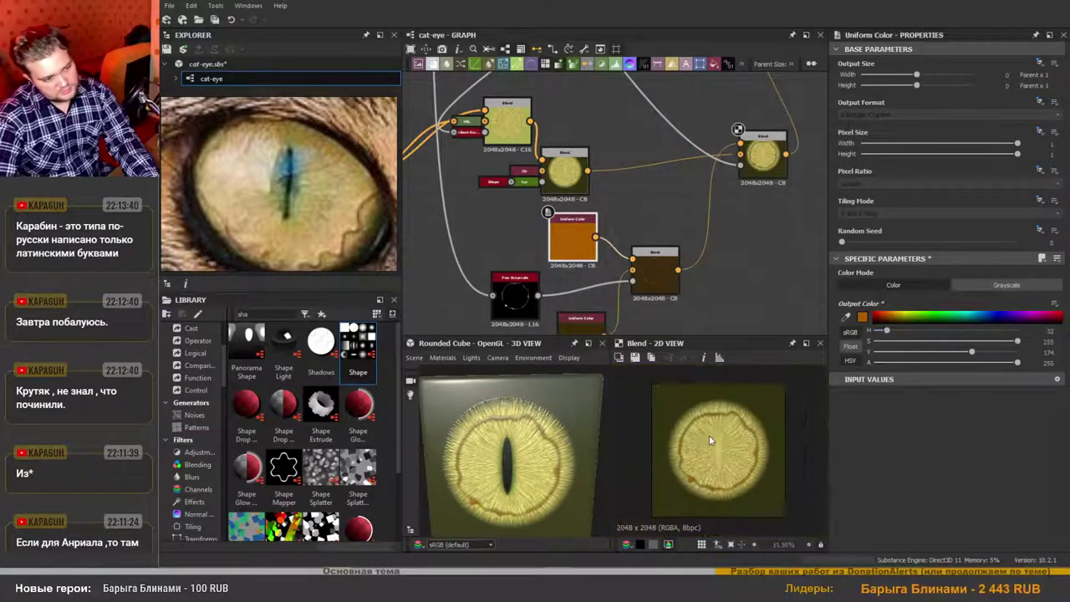
scroll(565, 264, down, 5)
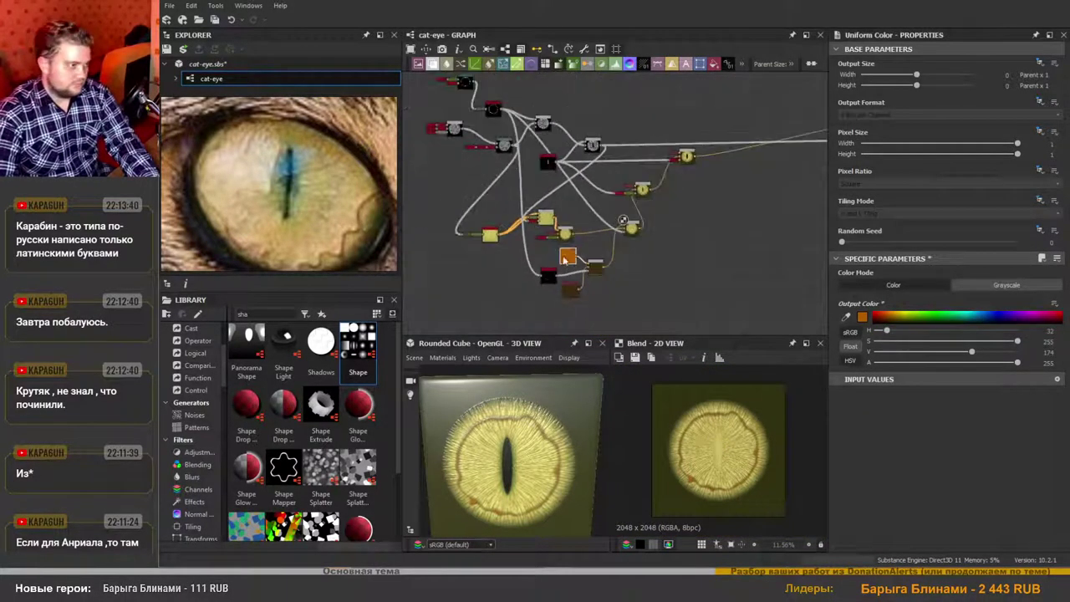
middle_drag(541, 238, 645, 335)
scroll(573, 232, up, 2)
scroll(574, 227, up, 5)
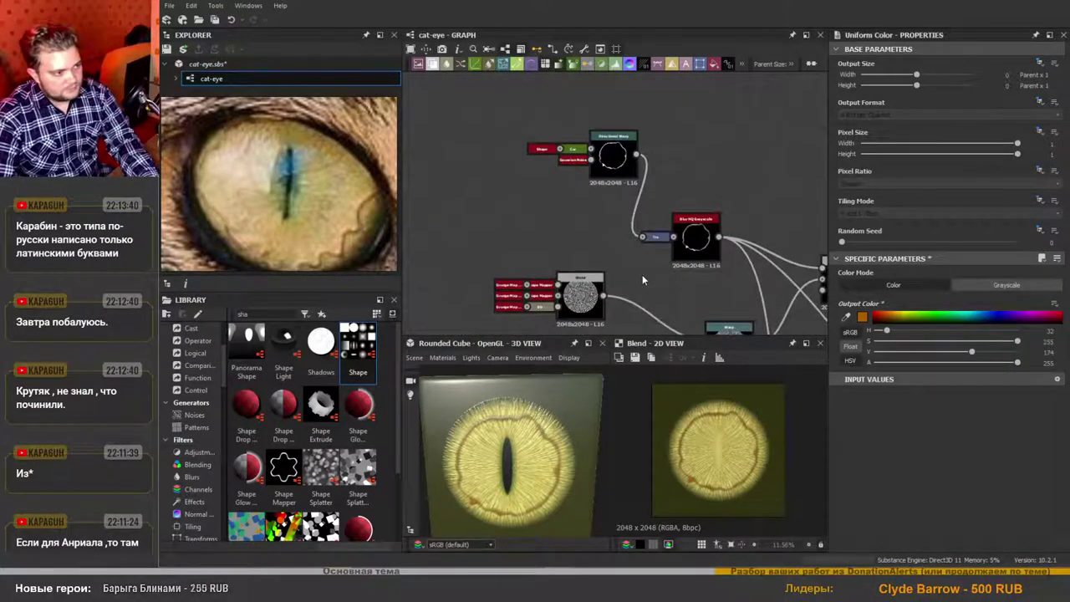
scroll(609, 149, up, 3)
click(617, 161)
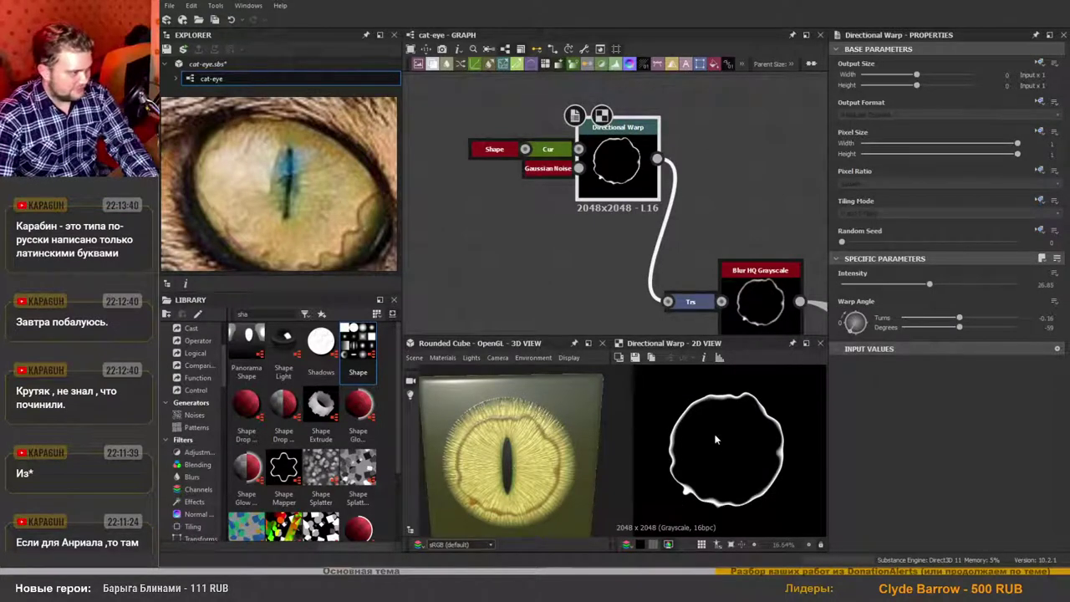
scroll(535, 173, up, 2)
scroll(567, 197, down, 2)
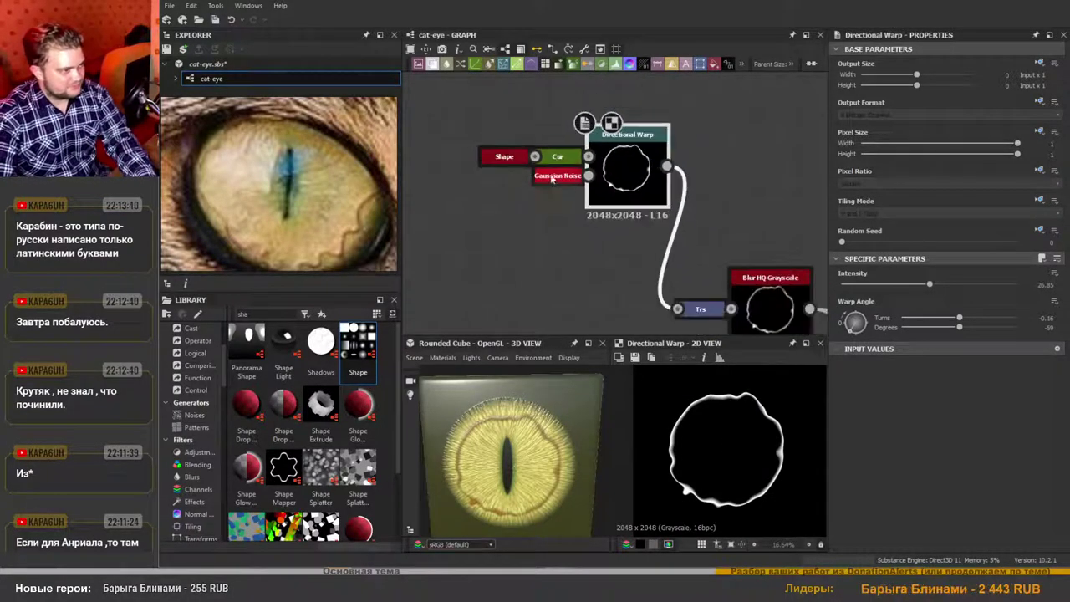
Set the ring Directional Warp's angle to 10 degrees and shift its Transformation 2D offset to about X -0.0274, Y -0.0175.
scroll(576, 179, down, 2)
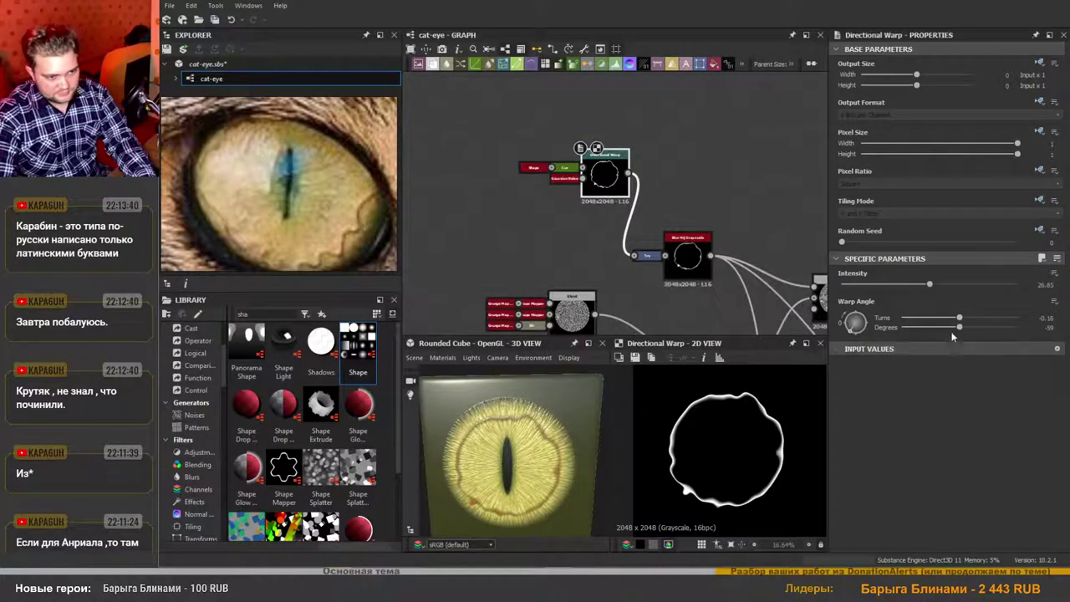
drag(959, 328, 970, 328)
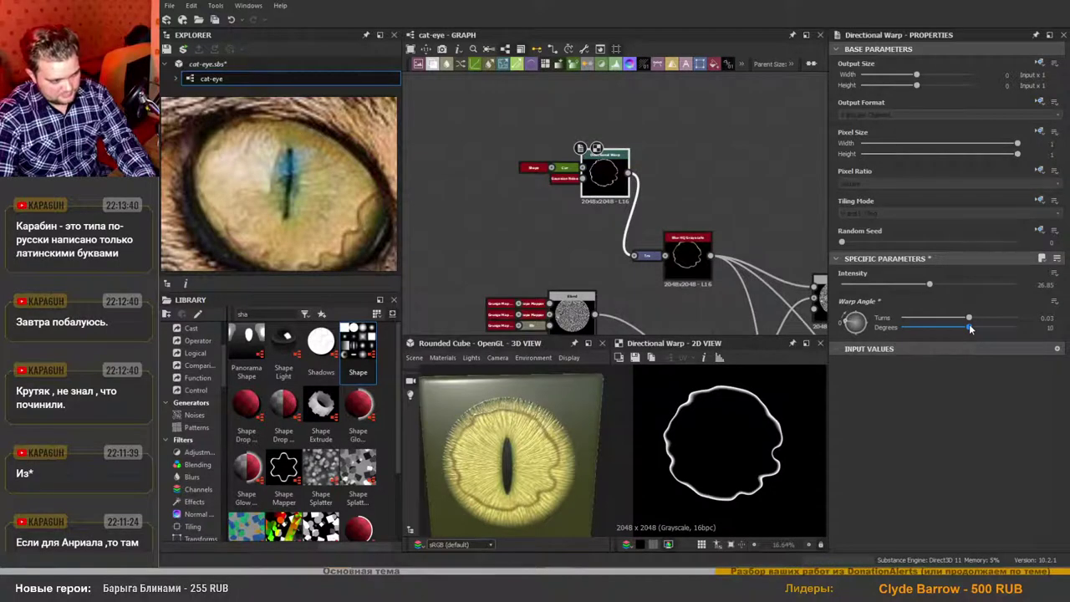
scroll(668, 216, up, 2)
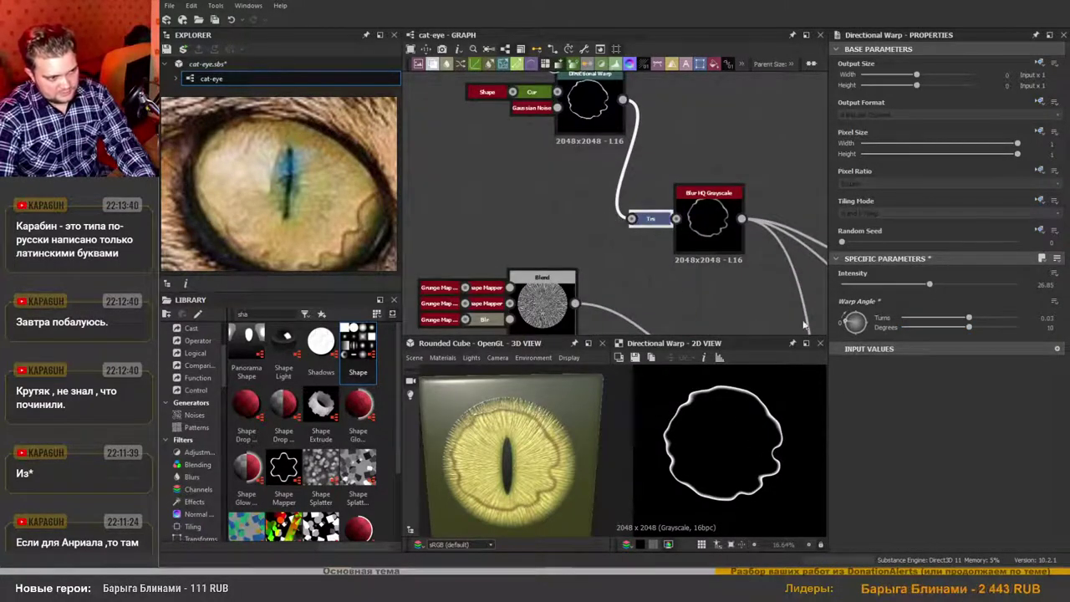
click(650, 220)
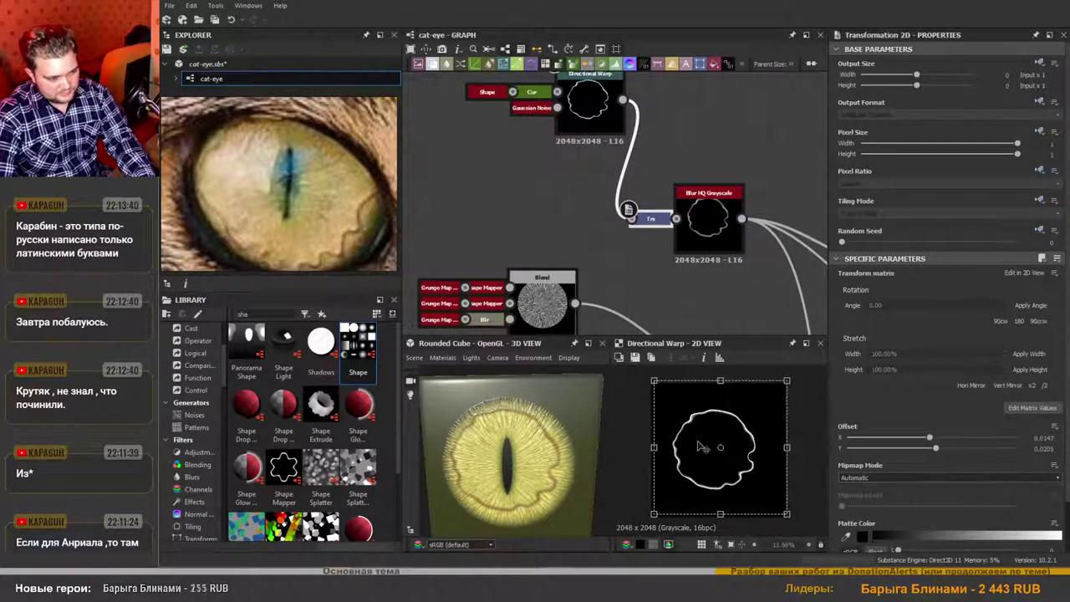
drag(709, 443, 705, 450)
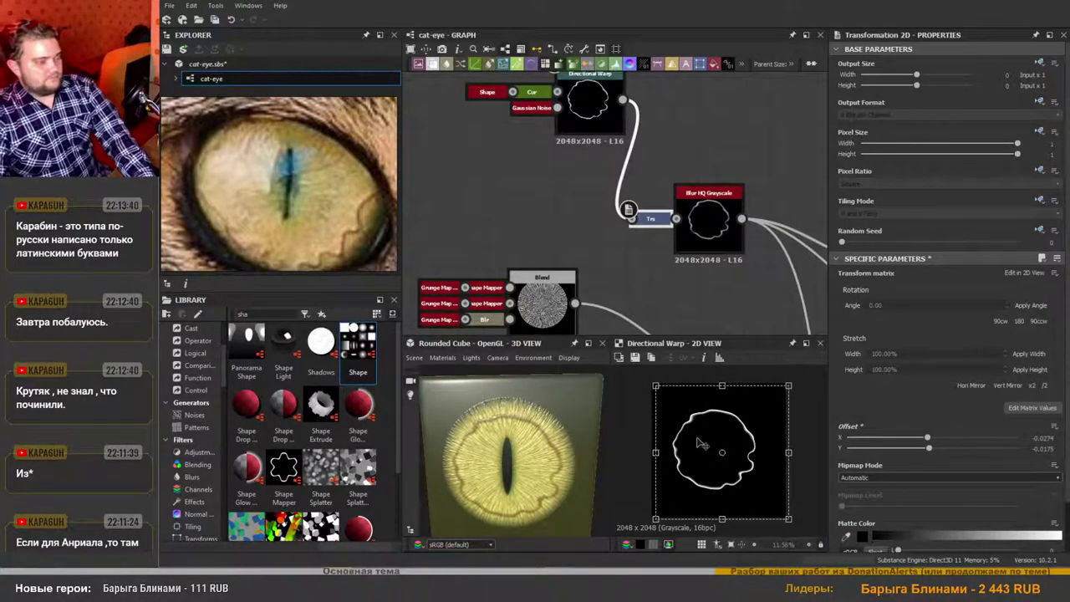
Scale the ring's Shape to 0.72 and shift the Transformation 2D offset to about X -0.0401, Y 0.0036, checking the 3D eye.
click(486, 92)
scroll(913, 379, down, 5)
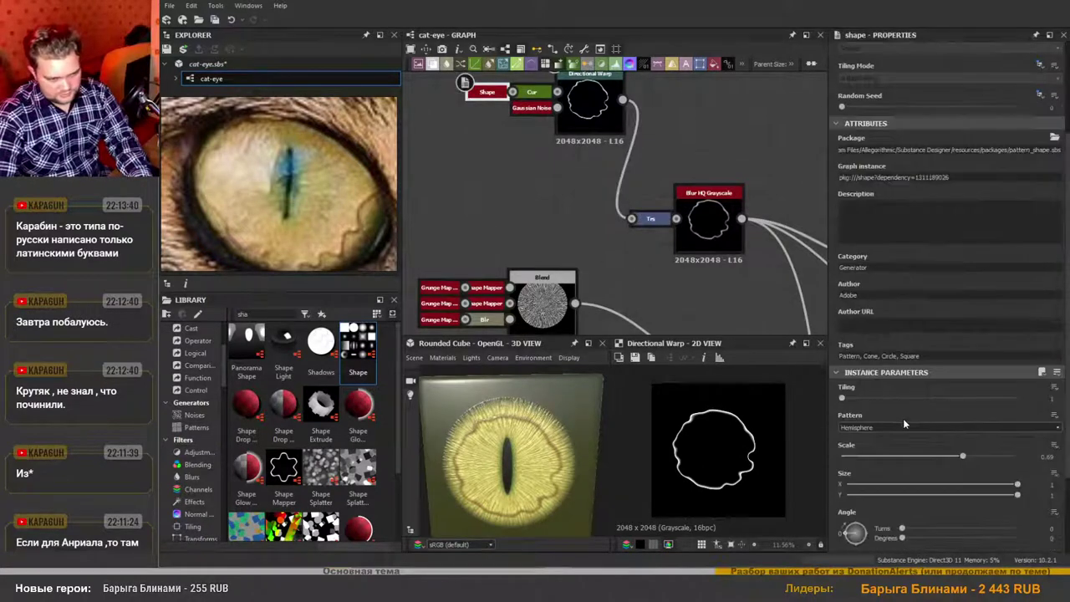
drag(963, 355, 968, 355)
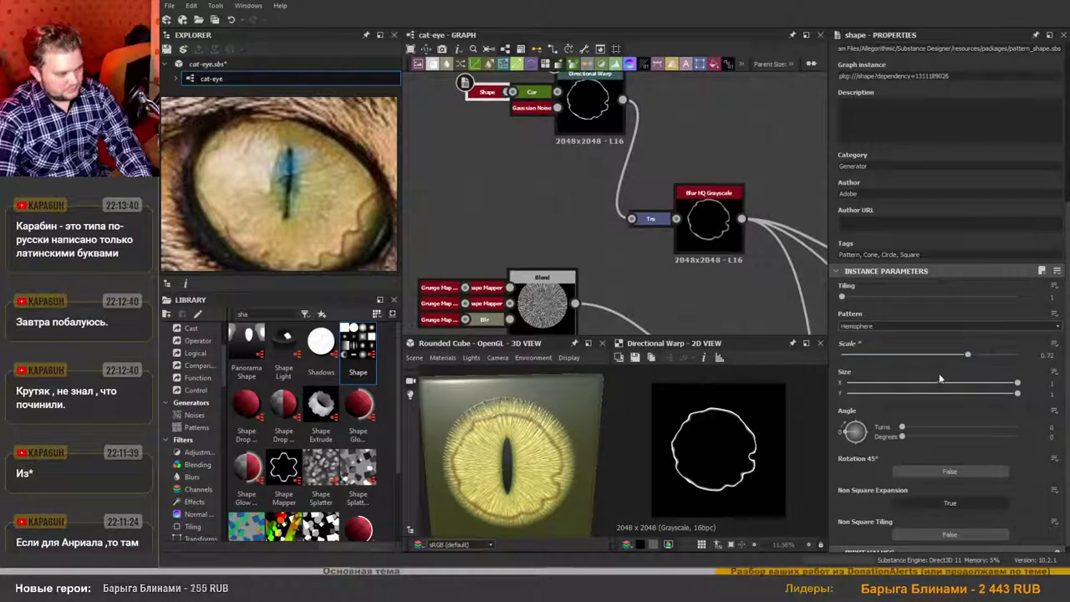
click(647, 221)
drag(750, 469, 752, 466)
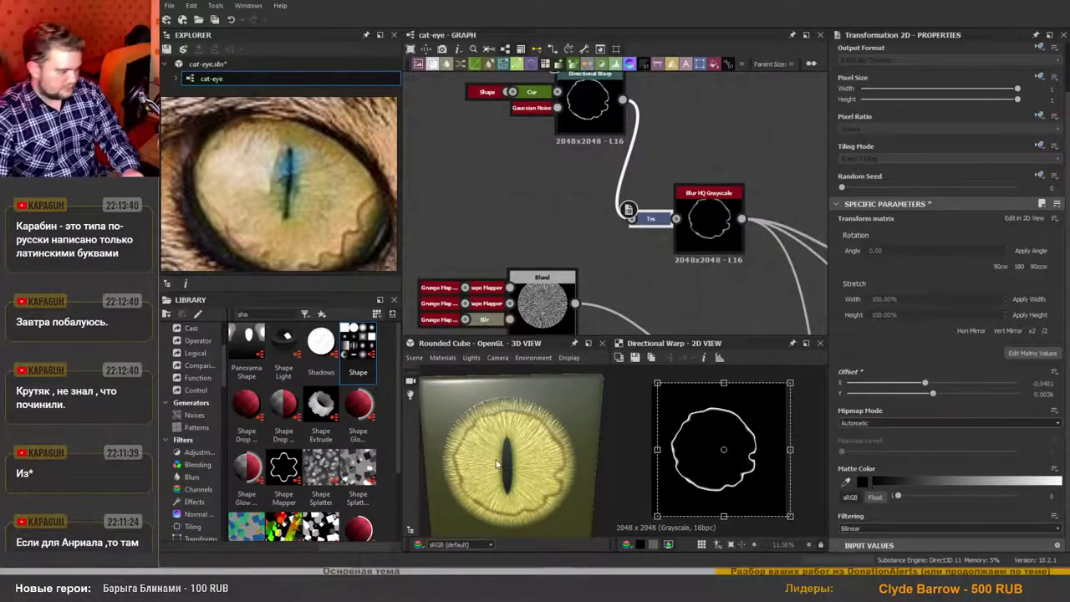
drag(497, 464, 509, 470)
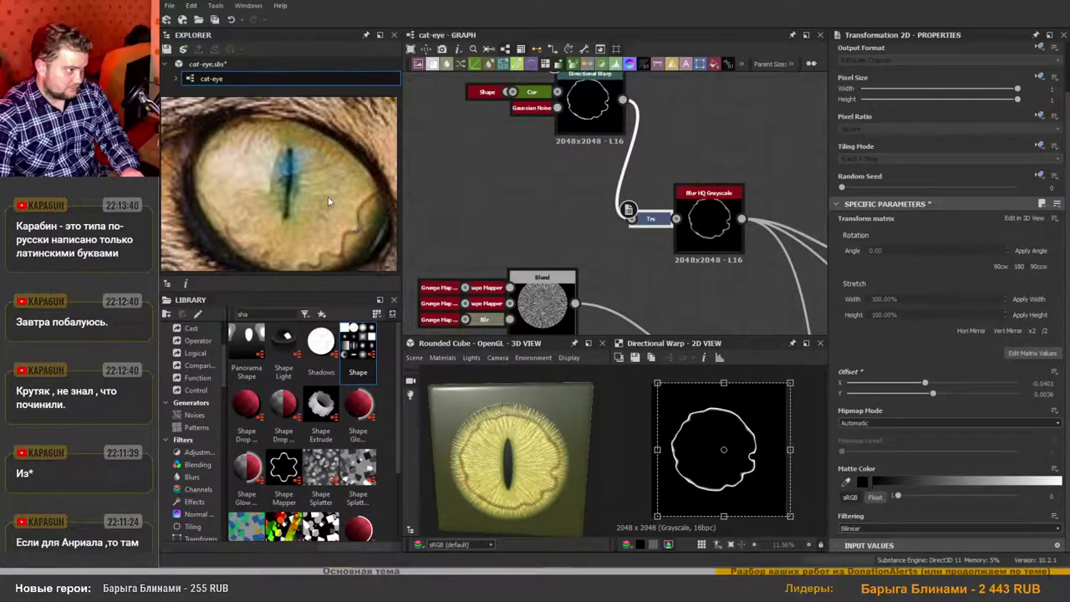
scroll(513, 469, up, 2)
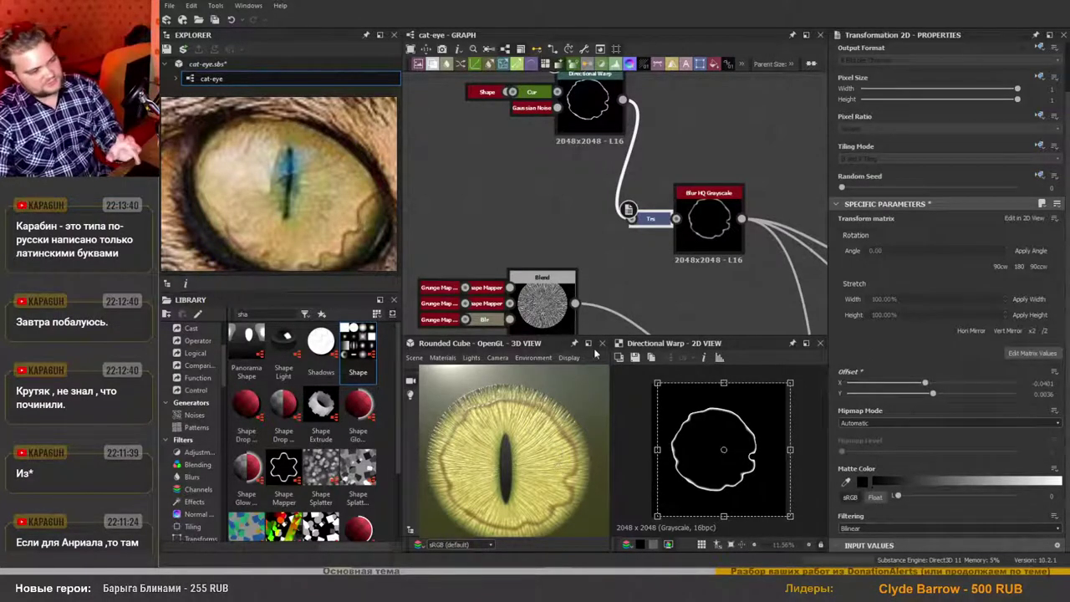
Examine the base colour node chain, from the iris colour Blends to the brown-ring colours, against the reference eye.
scroll(638, 219, down, 6)
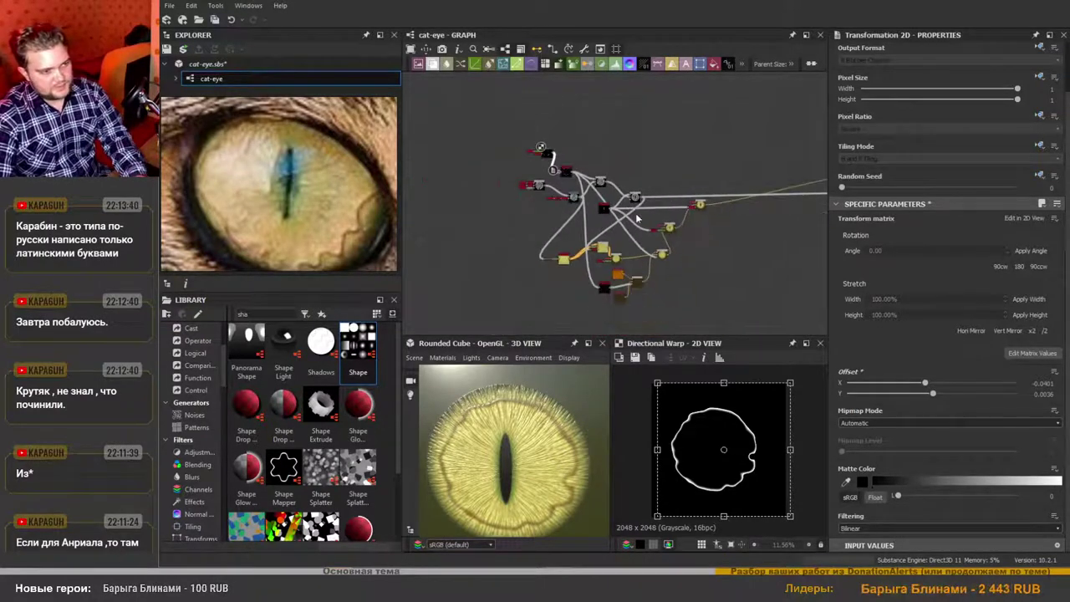
scroll(637, 219, up, 6)
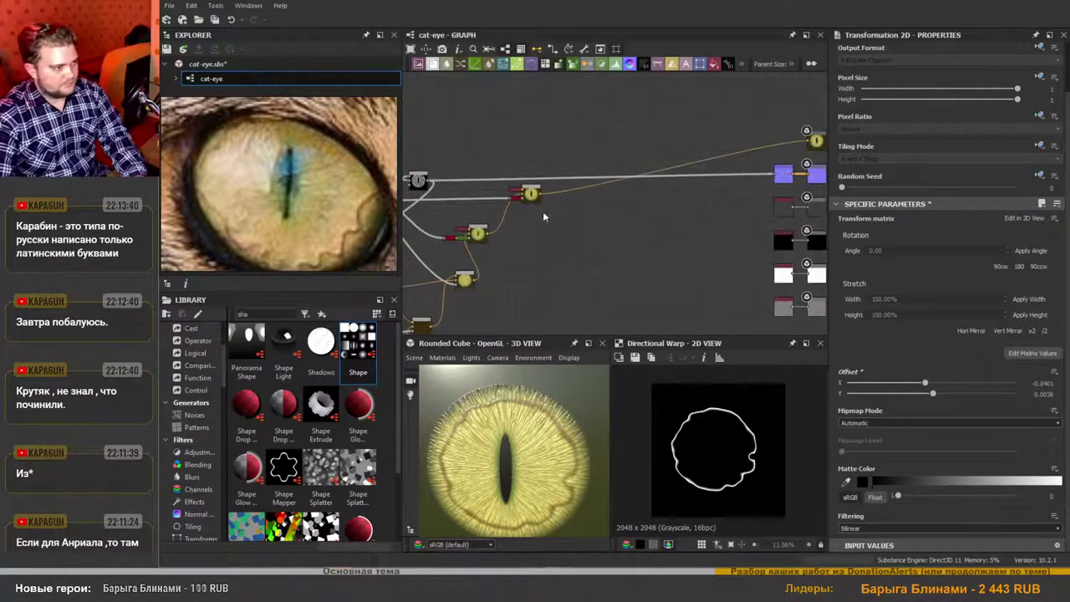
middle_drag(543, 216, 662, 211)
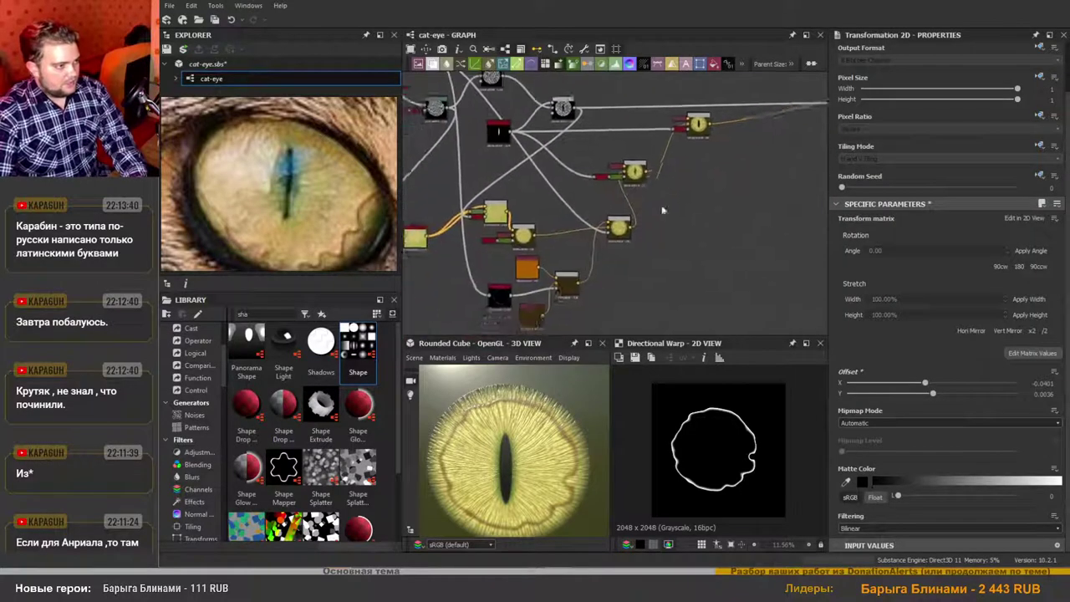
scroll(661, 212, up, 4)
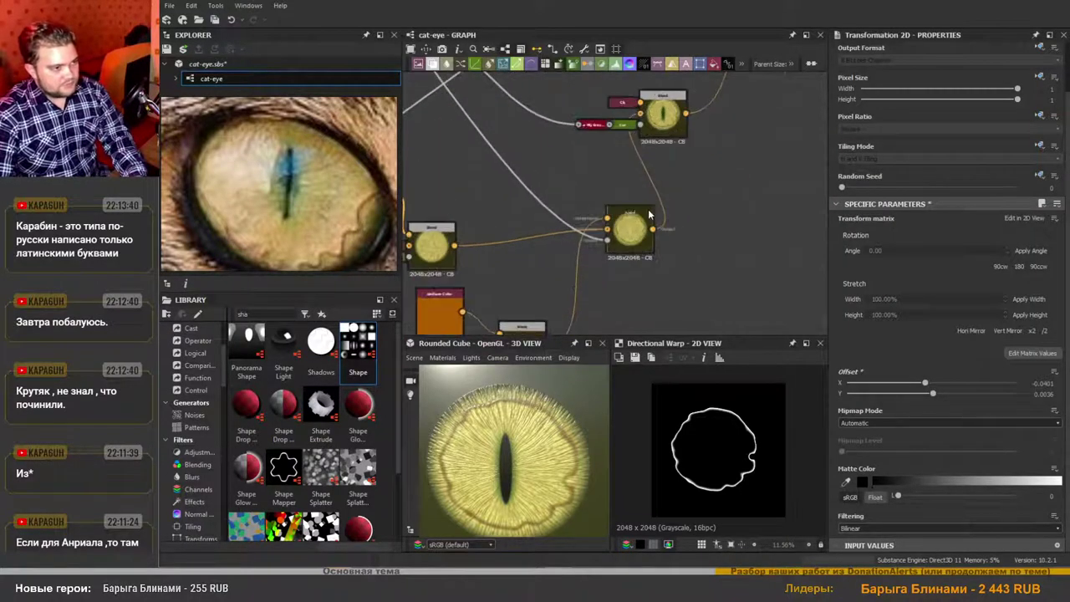
scroll(661, 219, down, 3)
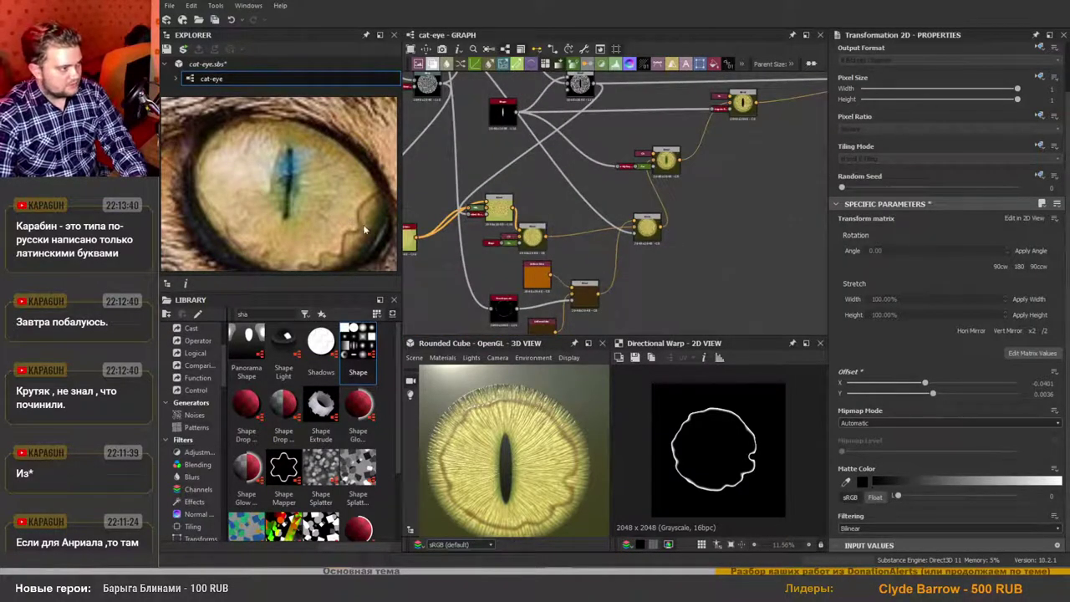
middle_drag(702, 255, 773, 223)
scroll(720, 233, up, 2)
scroll(717, 195, down, 3)
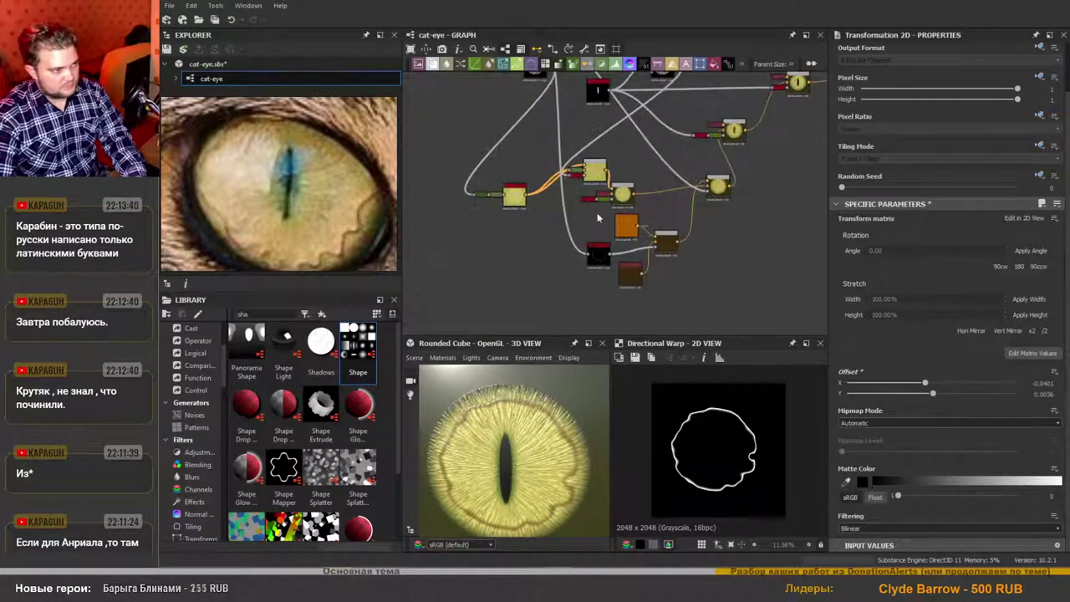
scroll(571, 201, up, 2)
scroll(673, 205, up, 3)
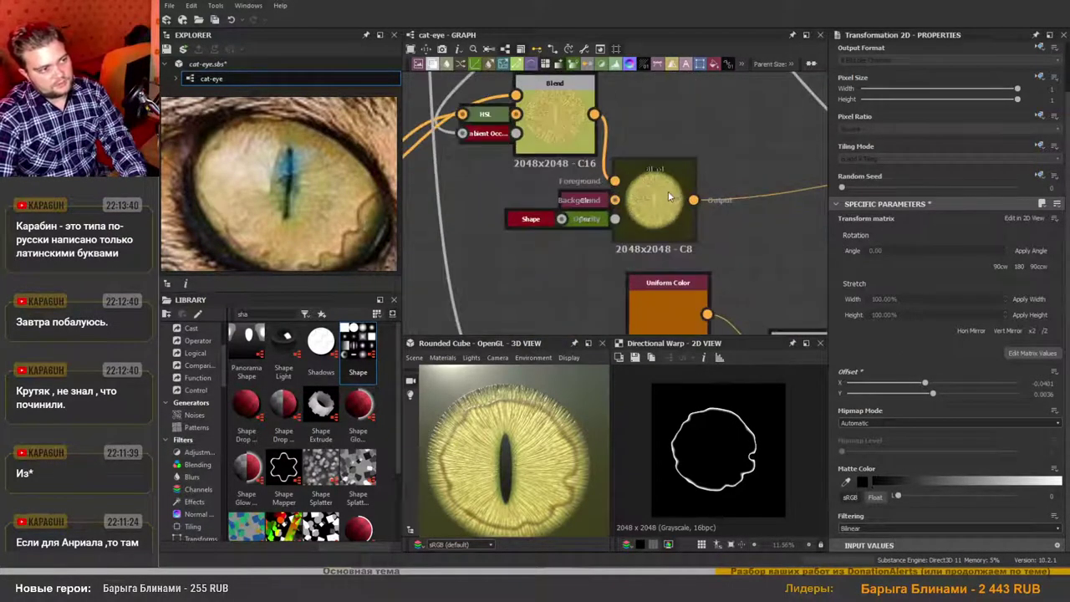
scroll(566, 187, down, 4)
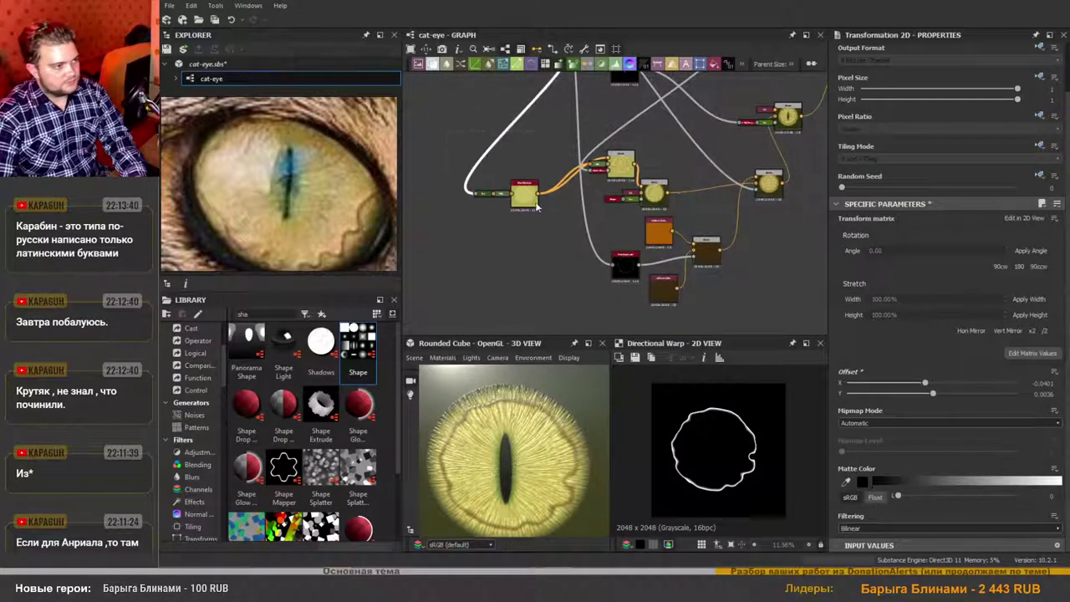
Move the ambient occlusion Blend with its HSL closer to Blur HQ Color and compare previews of the Blend and the blur.
drag(620, 169, 557, 139)
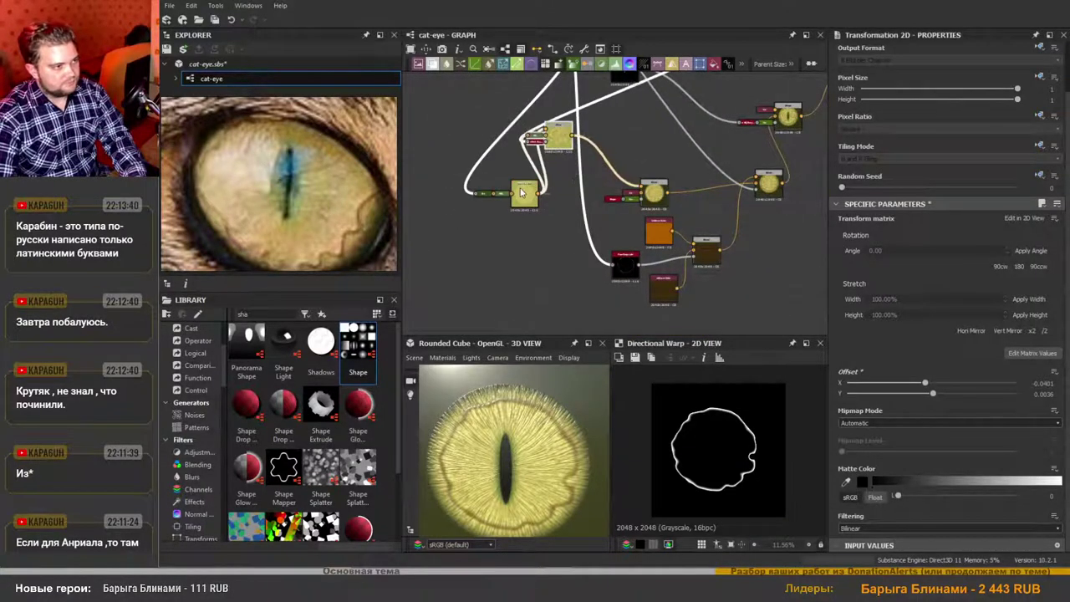
scroll(521, 193, up, 3)
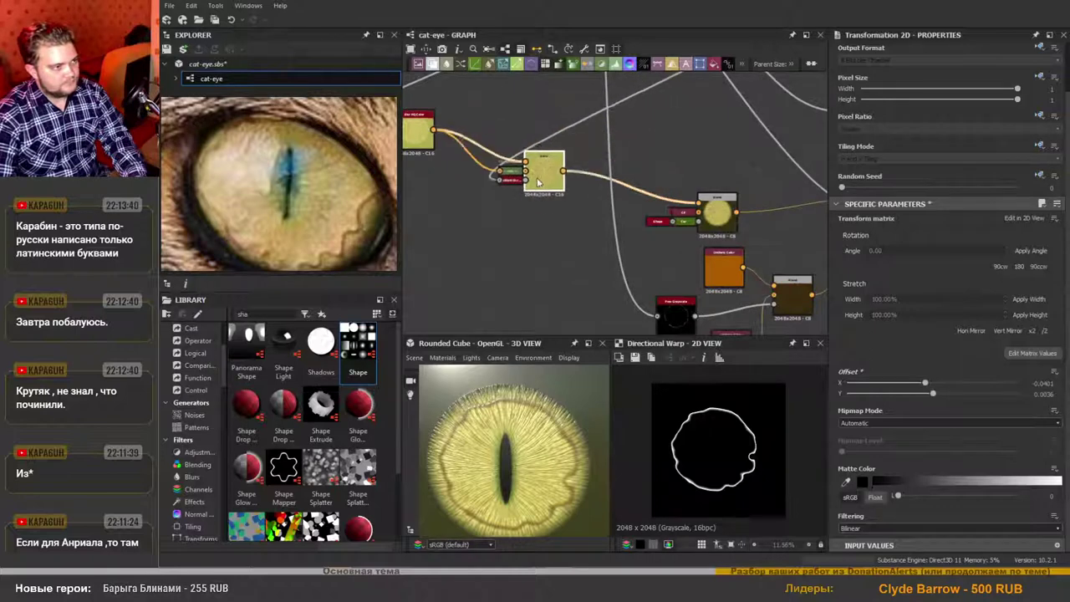
scroll(526, 186, up, 2)
double_click(537, 194)
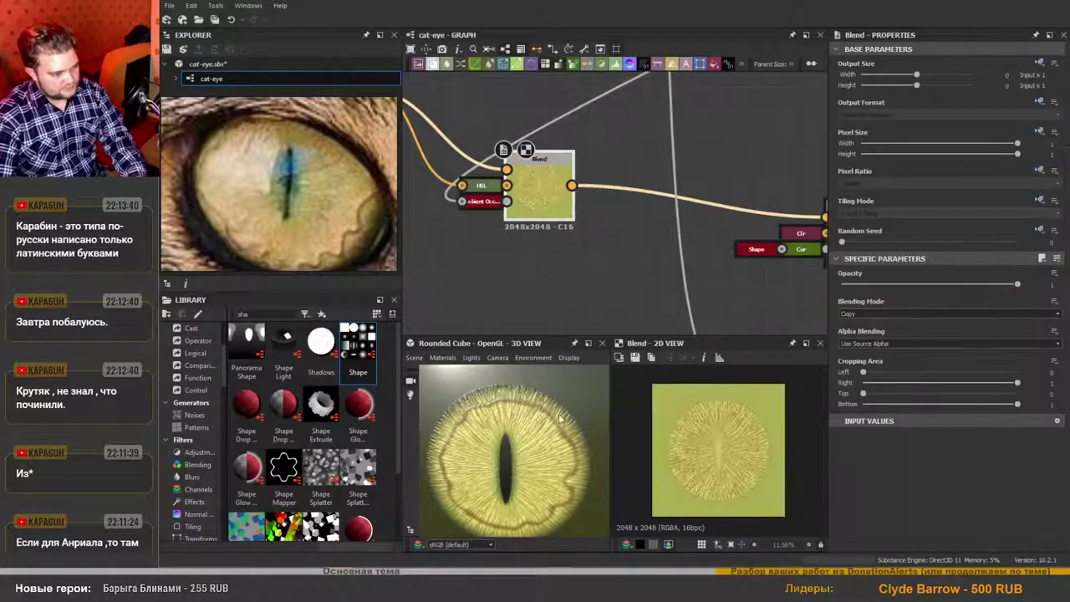
middle_drag(510, 258, 753, 320)
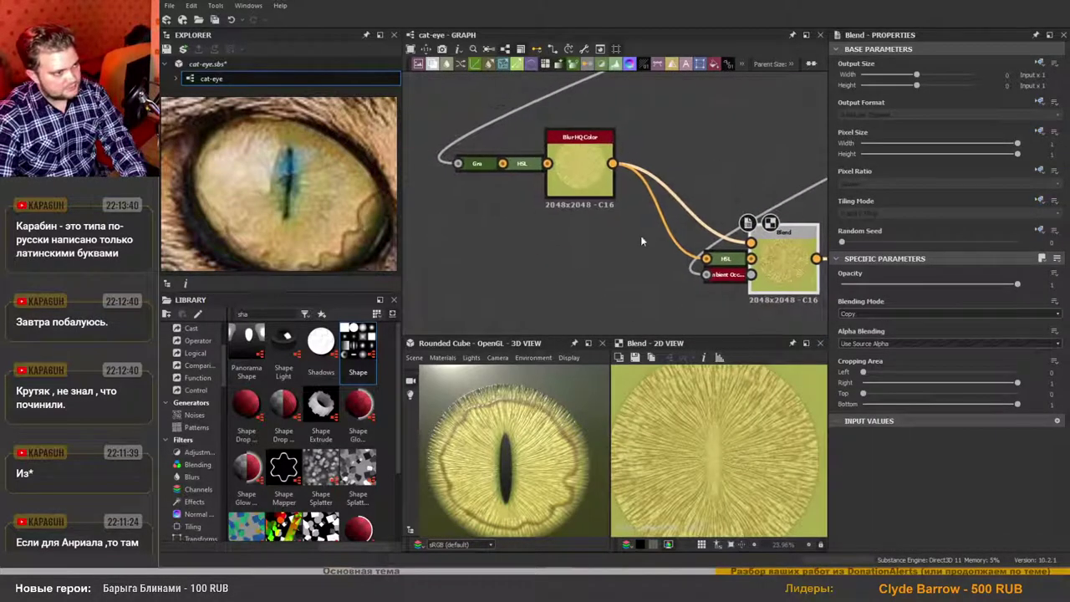
scroll(580, 152, up, 3)
double_click(581, 157)
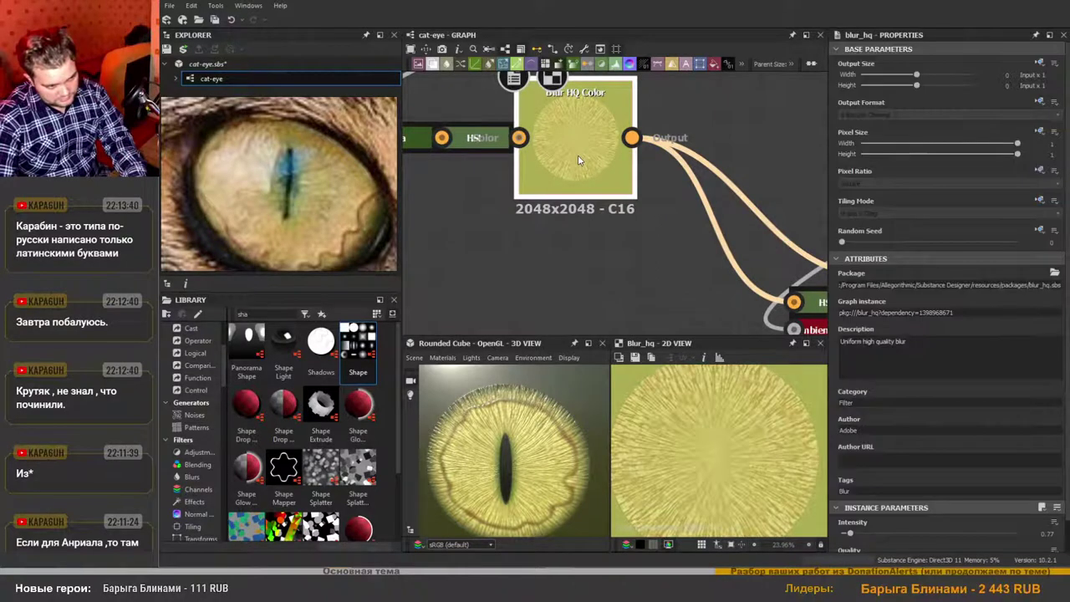
scroll(654, 238, down, 5)
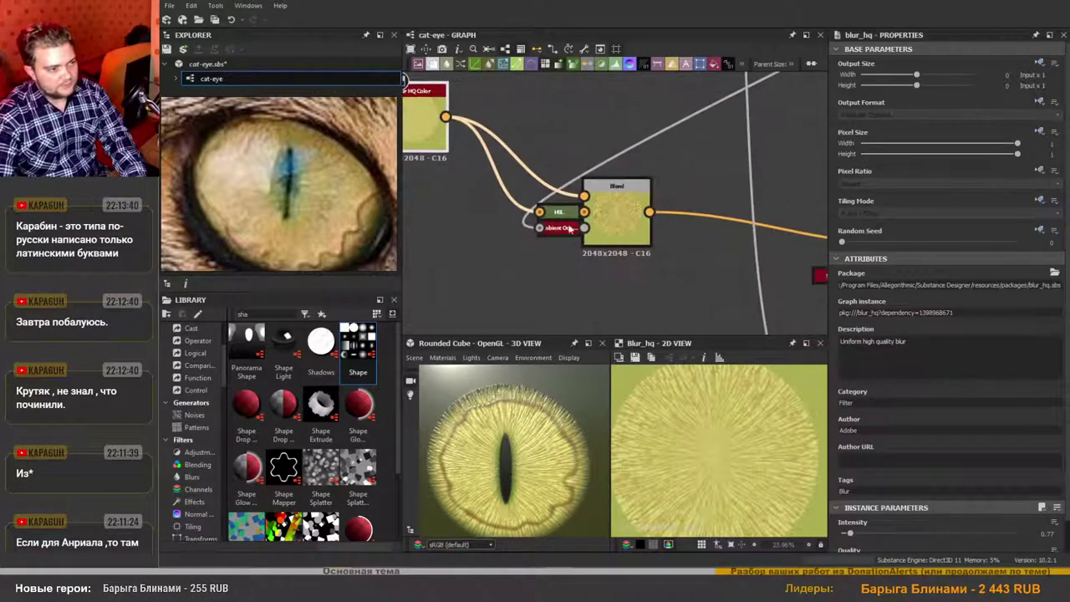
double_click(619, 233)
scroll(740, 423, down, 2)
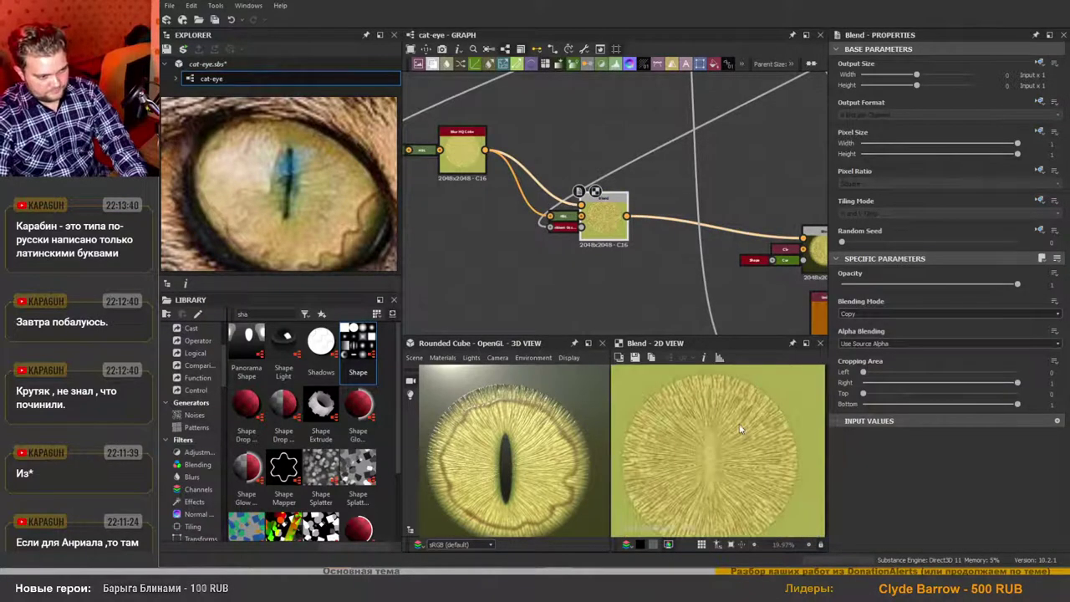
Add a Blend node below the ambient occlusion Blend and feed that Blend's output into both its foreground and background.
middle_drag(625, 283, 628, 197)
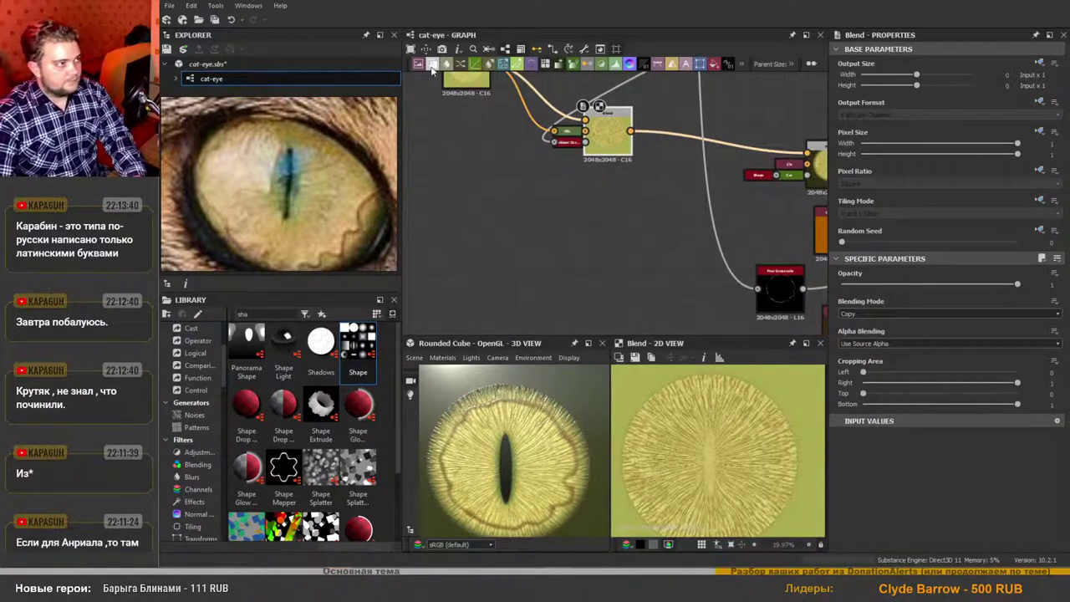
drag(431, 66, 616, 247)
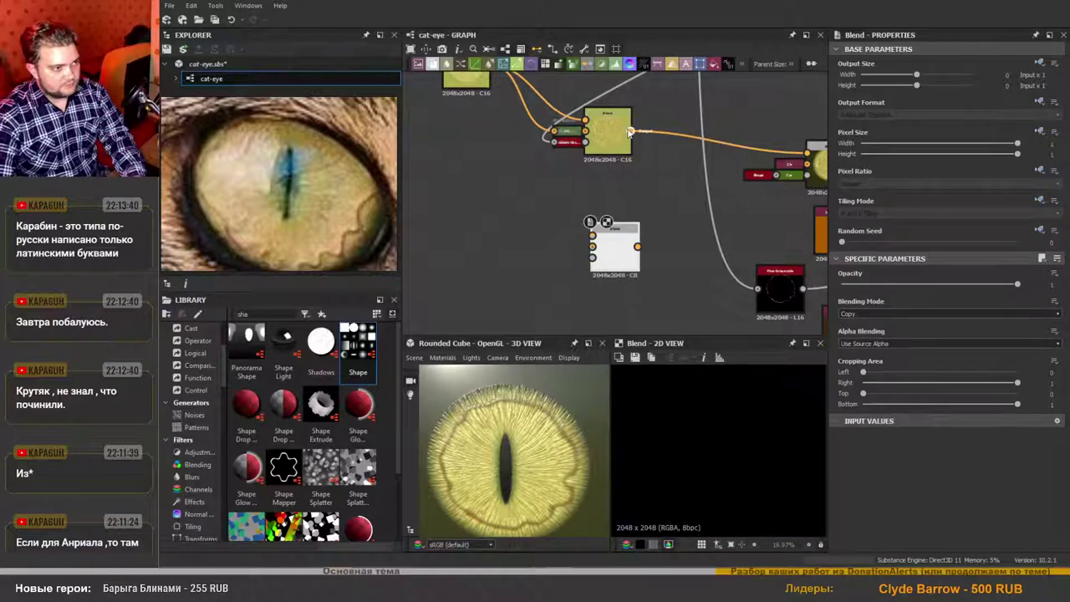
drag(630, 132, 592, 236)
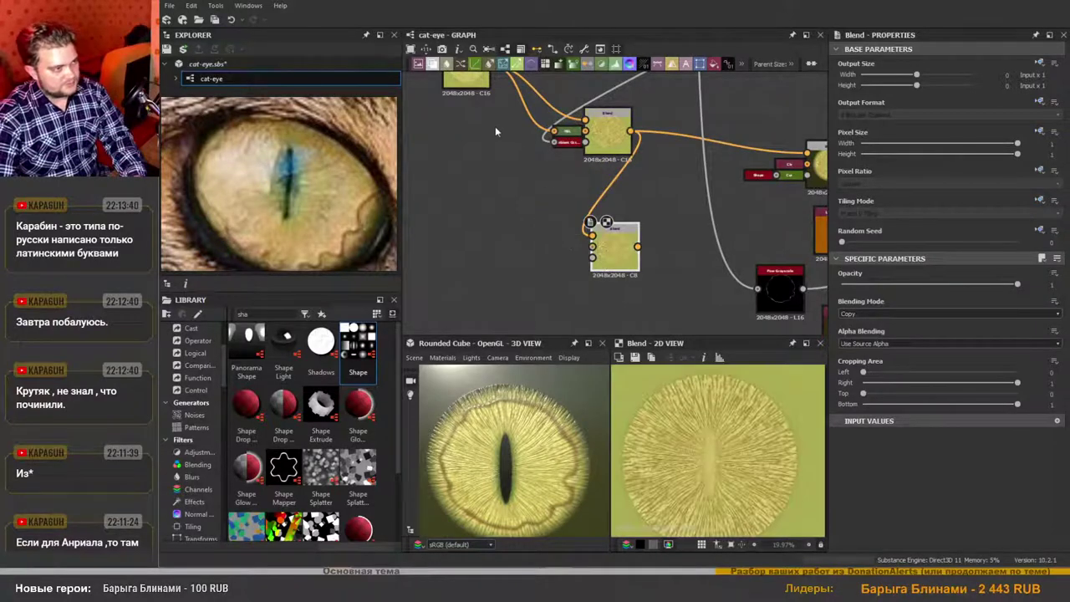
drag(629, 132, 585, 260)
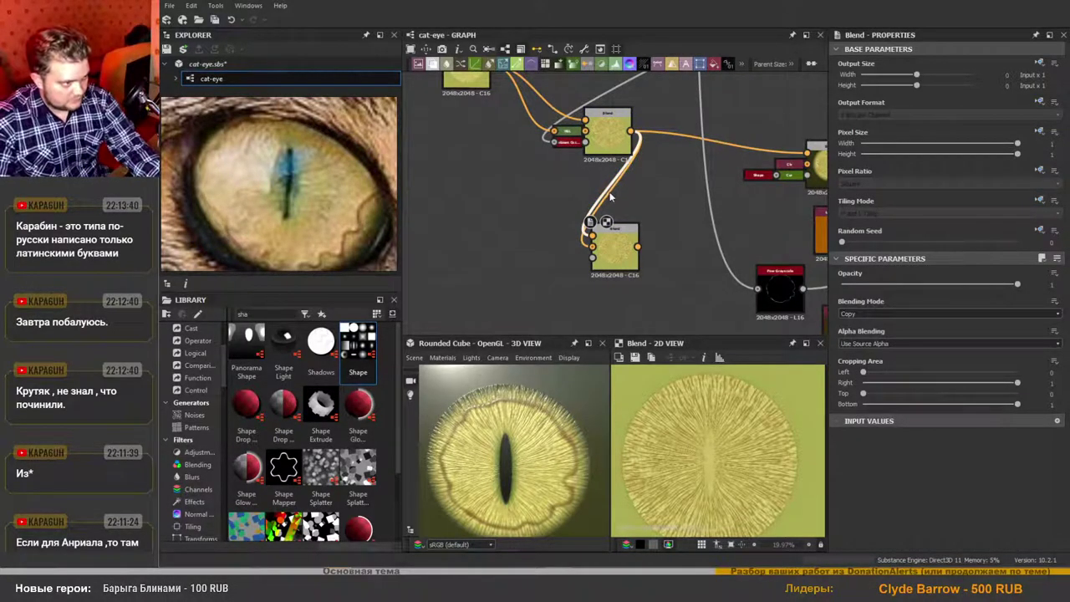
Insert an HSL node on the new Blend's foreground link and place it beside the Blend.
key(space)
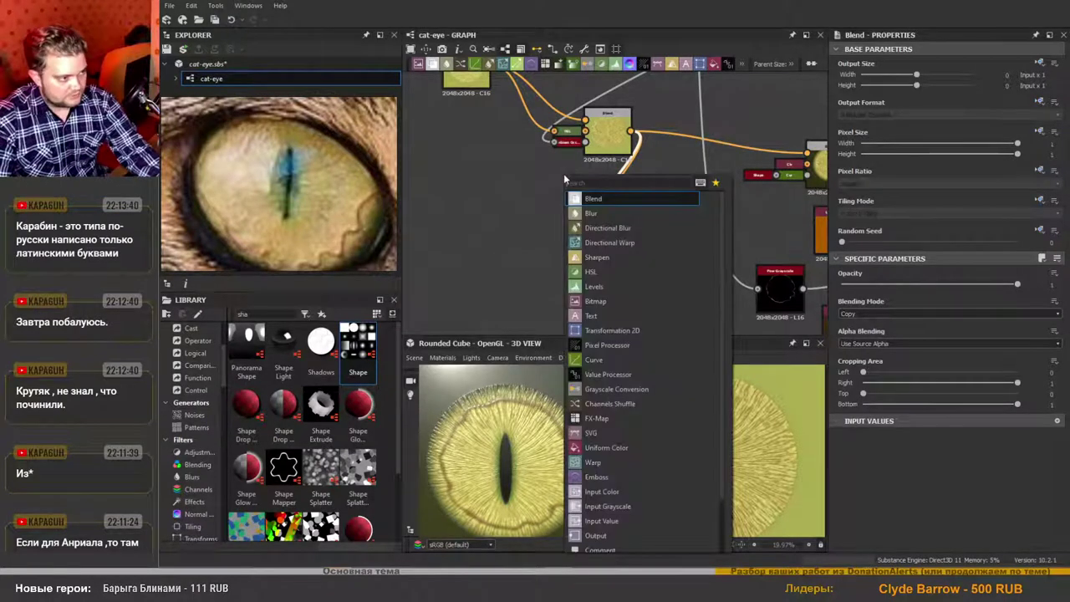
text(hsl)
click(592, 202)
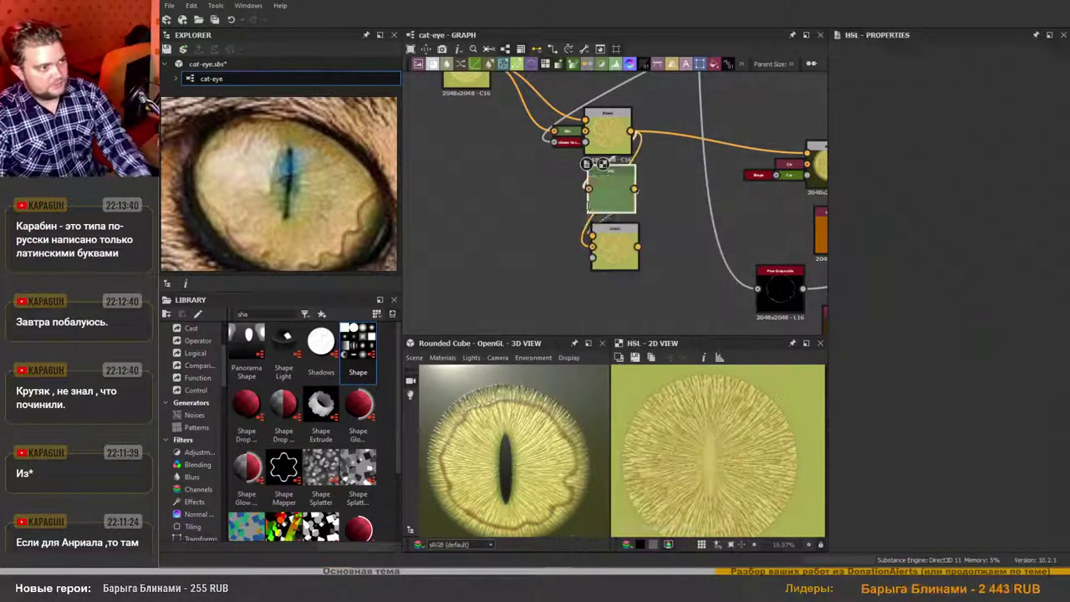
drag(612, 202, 498, 221)
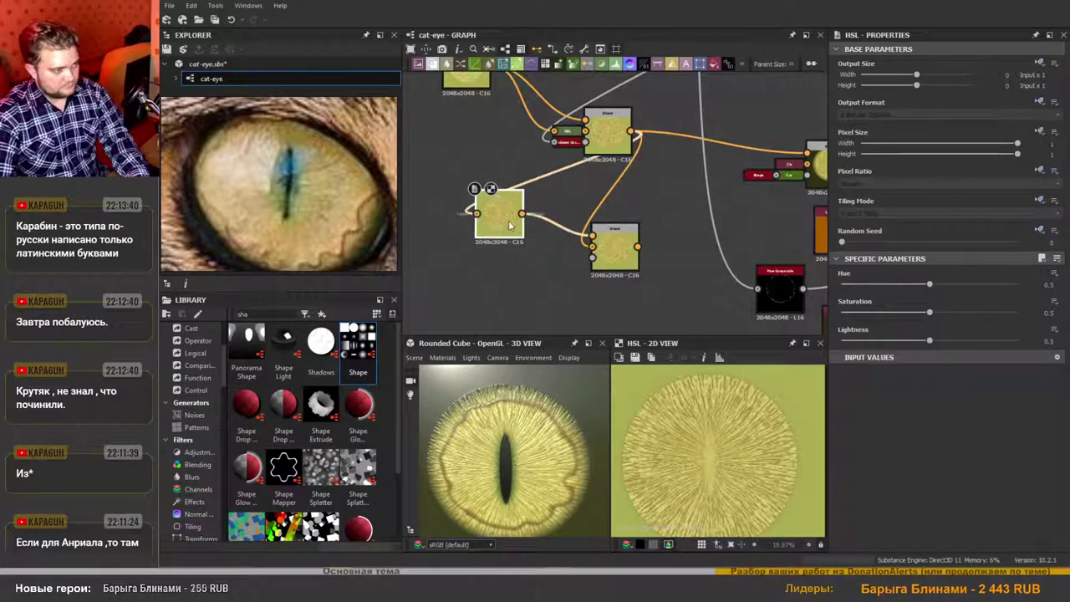
Add an unconnected Curve node in the empty graph area below the new HSL and Blend nodes.
scroll(562, 234, down, 2)
scroll(566, 273, up, 3)
middle_drag(549, 307, 610, 276)
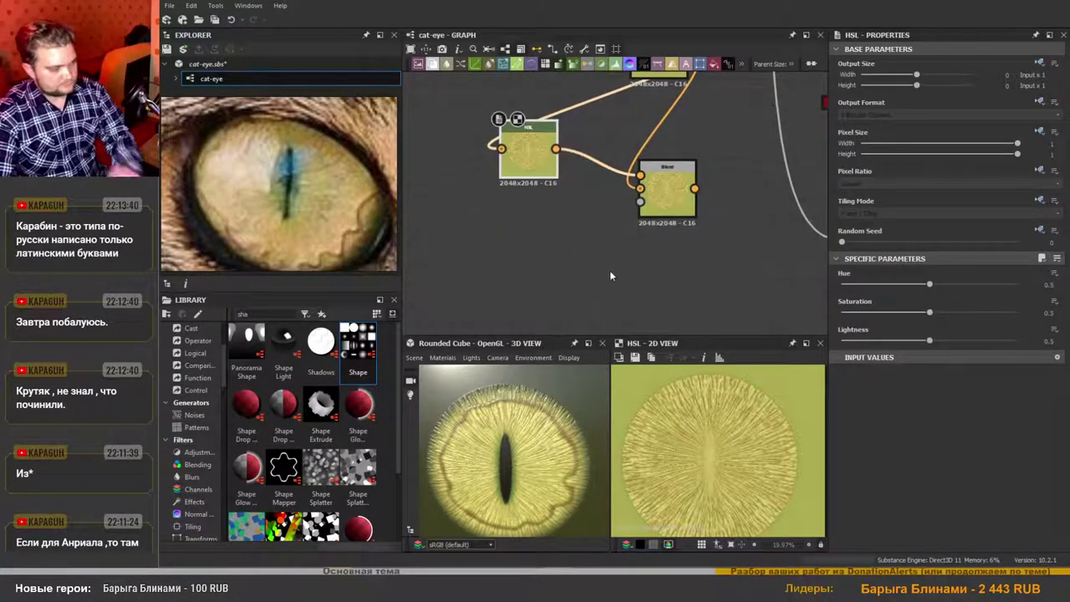
scroll(610, 206, down, 4)
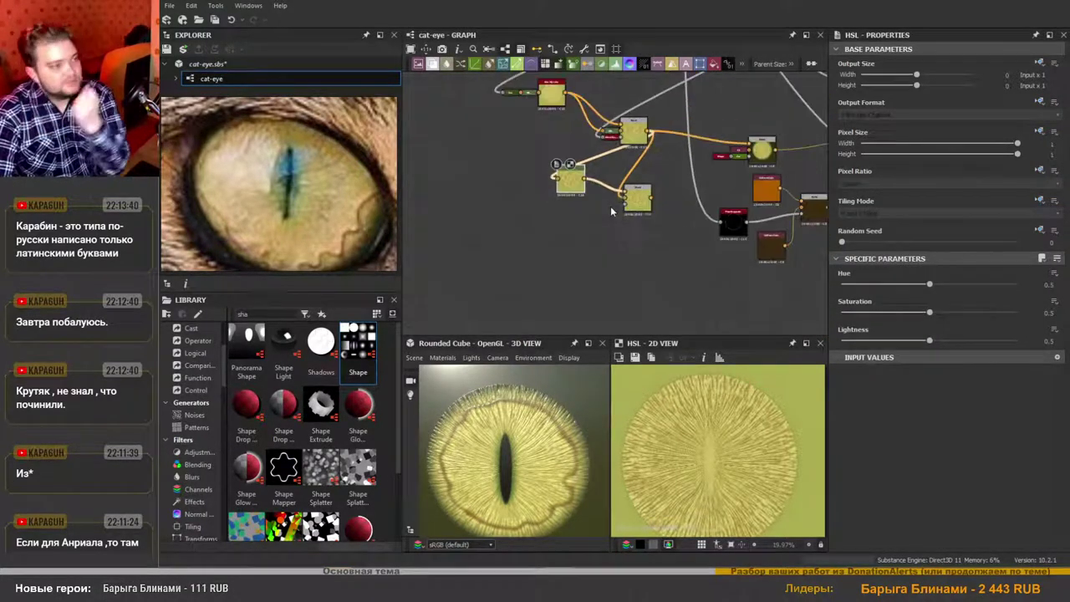
drag(501, 199, 556, 242)
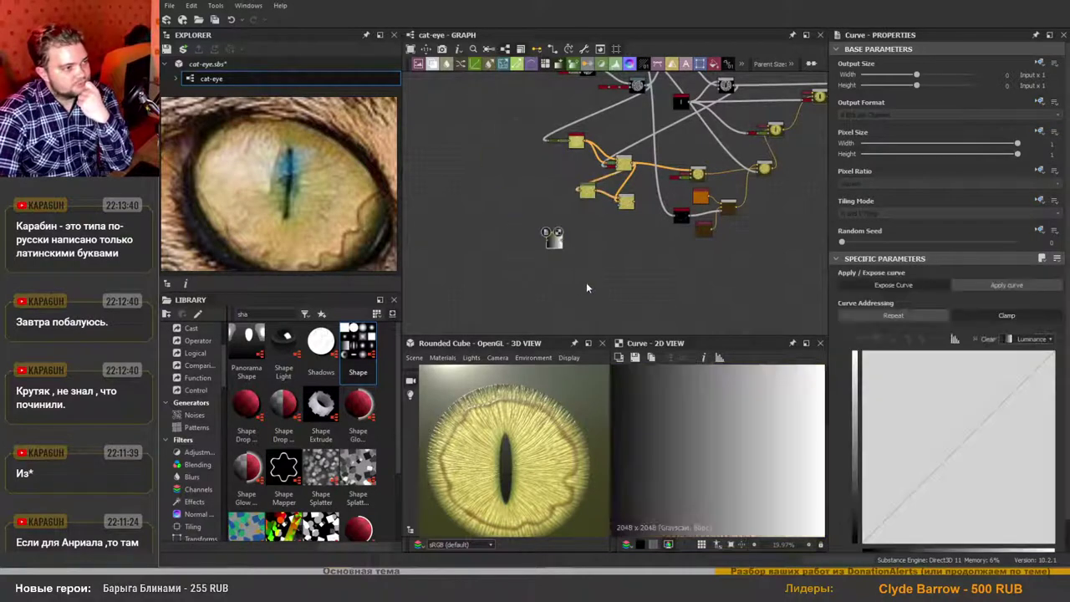
Undock the Shape node feeding the Directional Warp branch and move it into the empty area beside the colour nodes.
scroll(525, 183, up, 2)
middle_drag(531, 161, 601, 238)
scroll(593, 223, down, 5)
scroll(593, 220, up, 5)
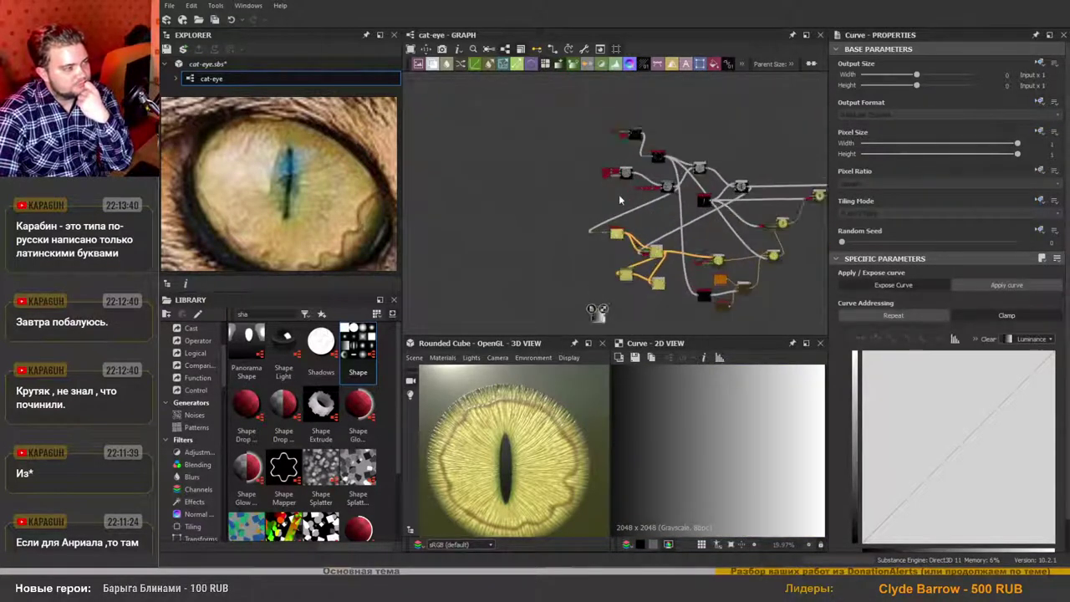
scroll(582, 93, up, 3)
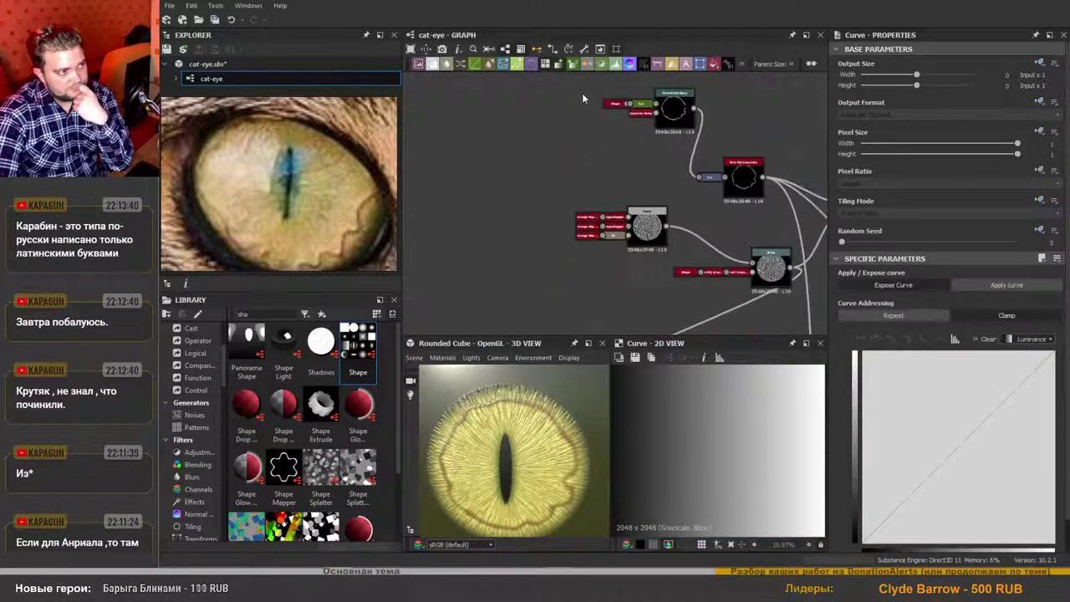
click(619, 113)
key(d)
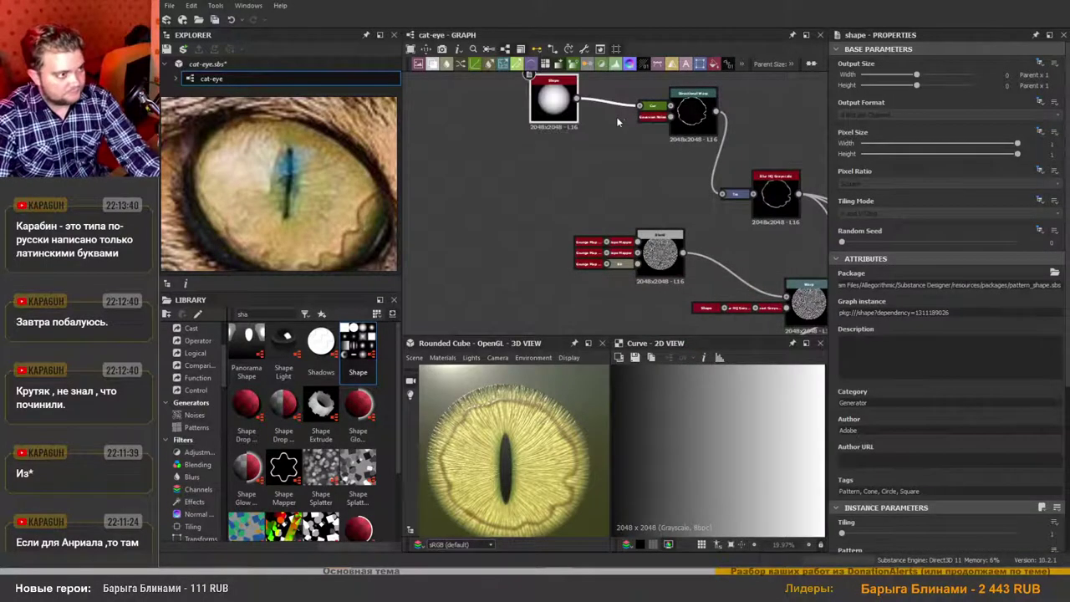
scroll(578, 130, down, 5)
drag(568, 119, 558, 142)
drag(501, 215, 480, 275)
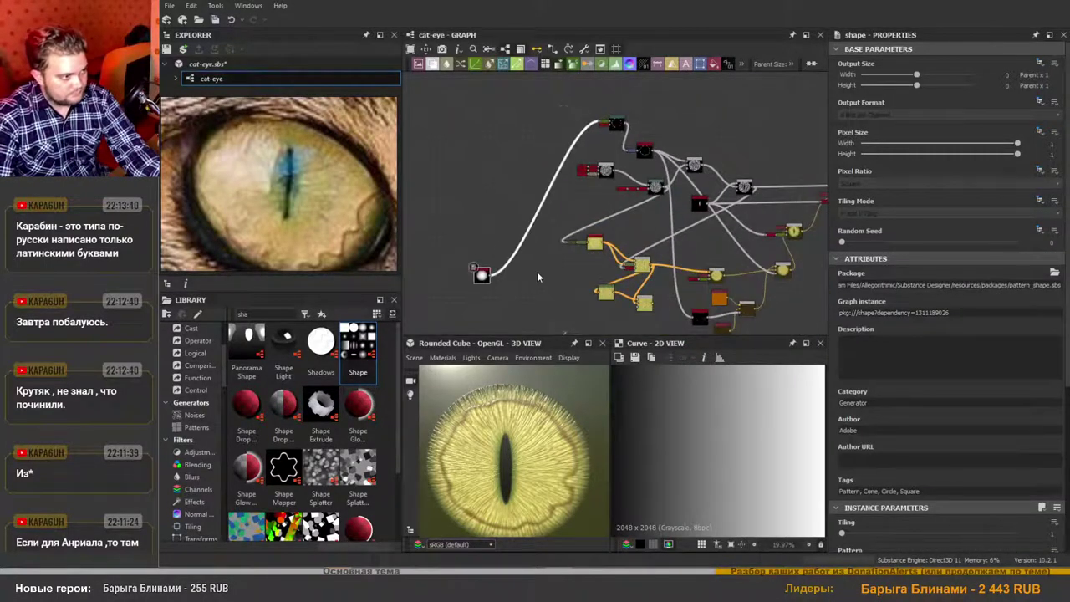
Connect the Shape output to the Curve and feed the Curve into the mask input of the new Blend.
scroll(536, 272, up, 1)
middle_drag(539, 281, 517, 210)
scroll(579, 237, up, 2)
scroll(579, 237, down, 2)
scroll(506, 209, up, 2)
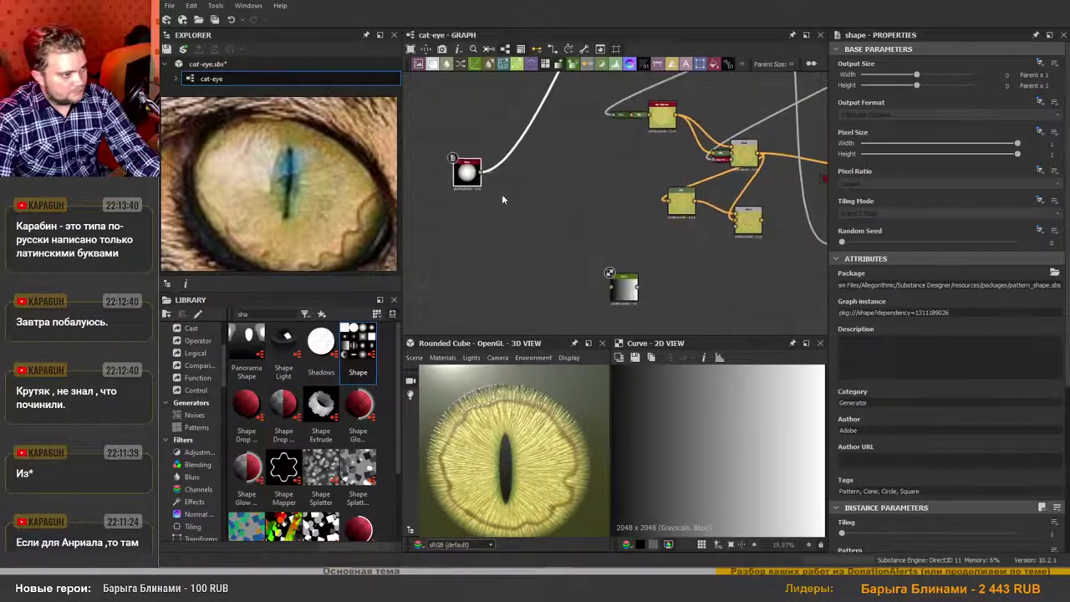
drag(482, 175, 761, 217)
scroll(626, 235, up, 2)
middle_drag(724, 270, 655, 278)
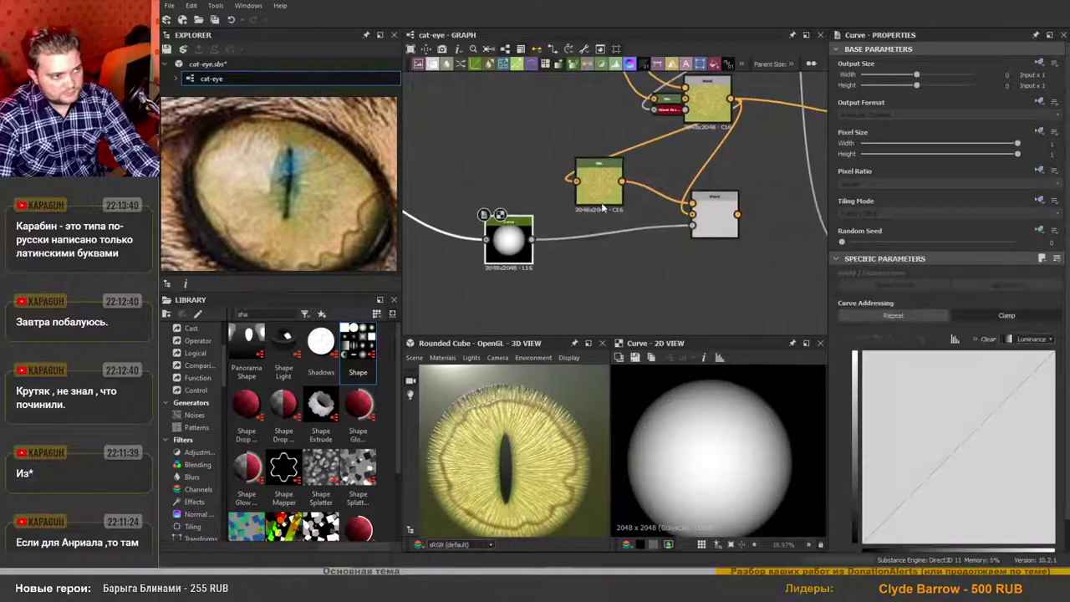
Set the new HSL's Lightness to 1 and show the masked Blend in the 2D view.
scroll(604, 191, up, 1)
click(603, 188)
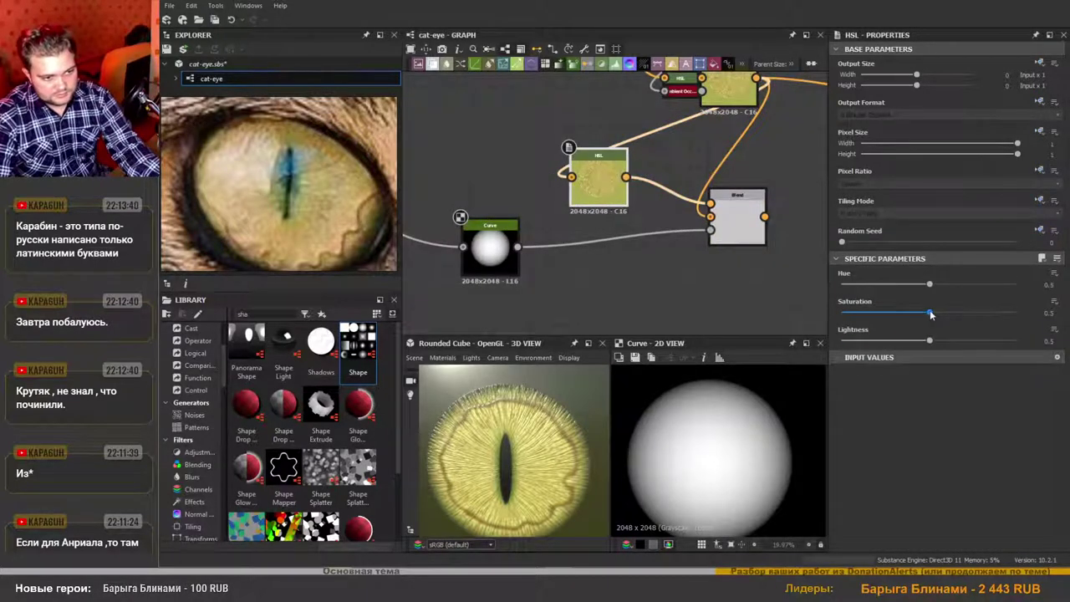
drag(929, 341, 1018, 342)
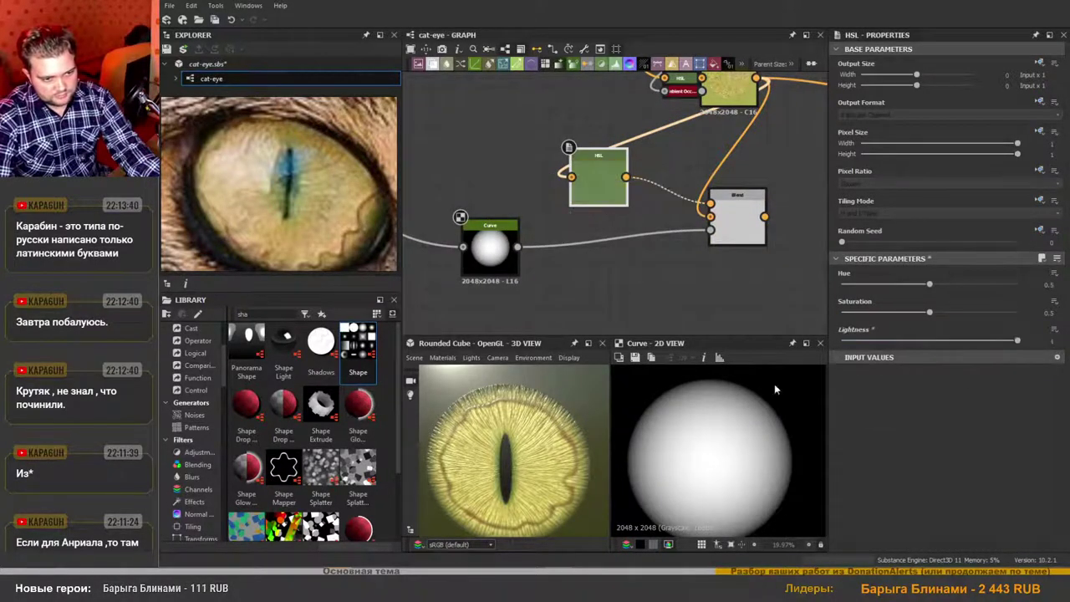
double_click(729, 238)
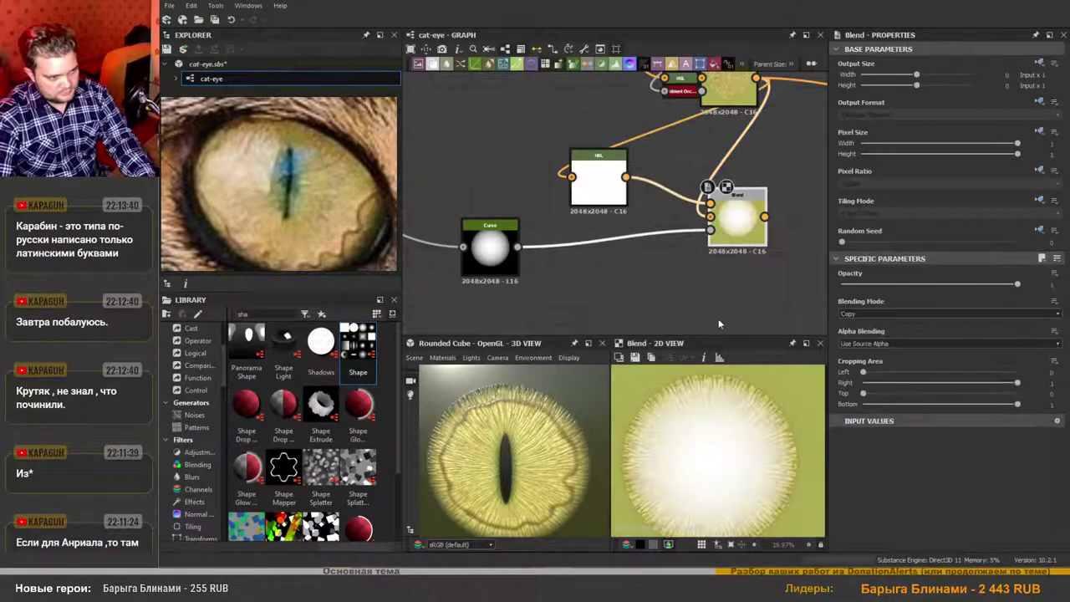
Reshape the Curve into a peak with its white end lowered to zero, turning the Shape mask into a soft ring.
middle_drag(570, 274, 591, 246)
click(509, 219)
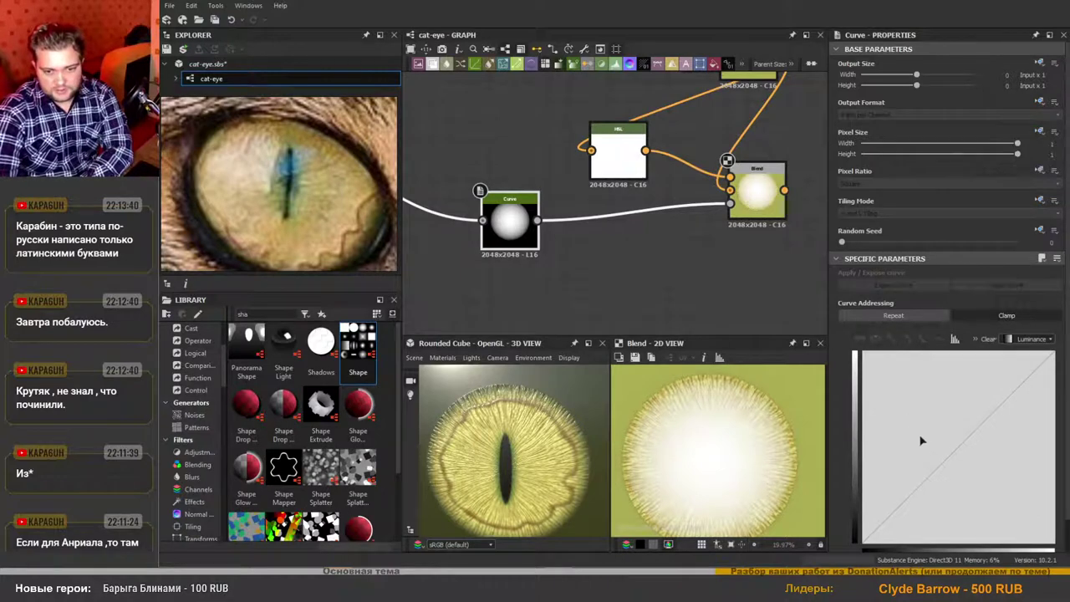
drag(963, 446, 963, 420)
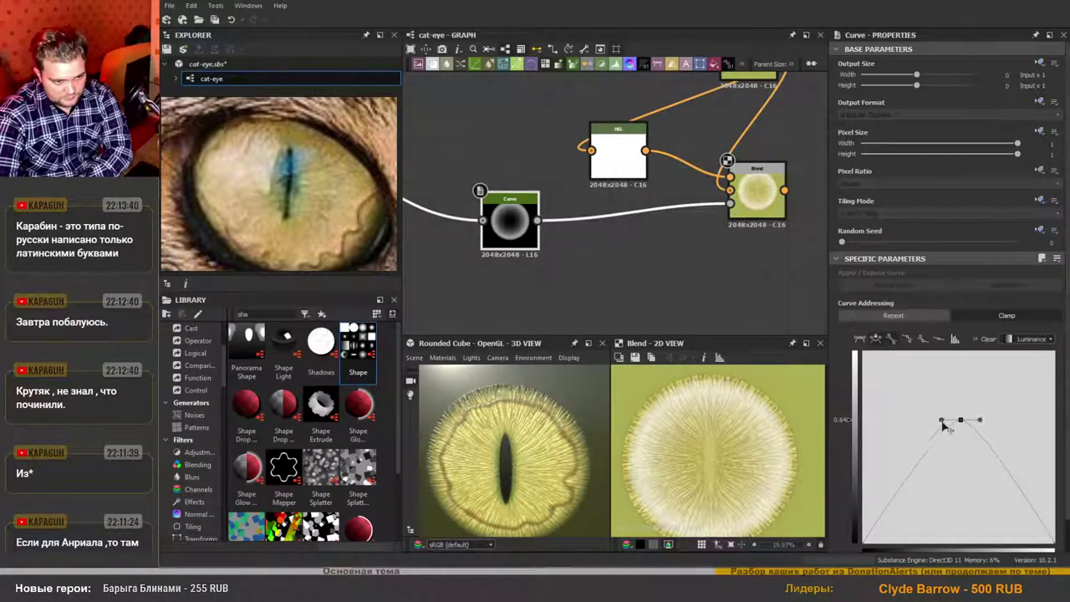
drag(943, 424, 1001, 341)
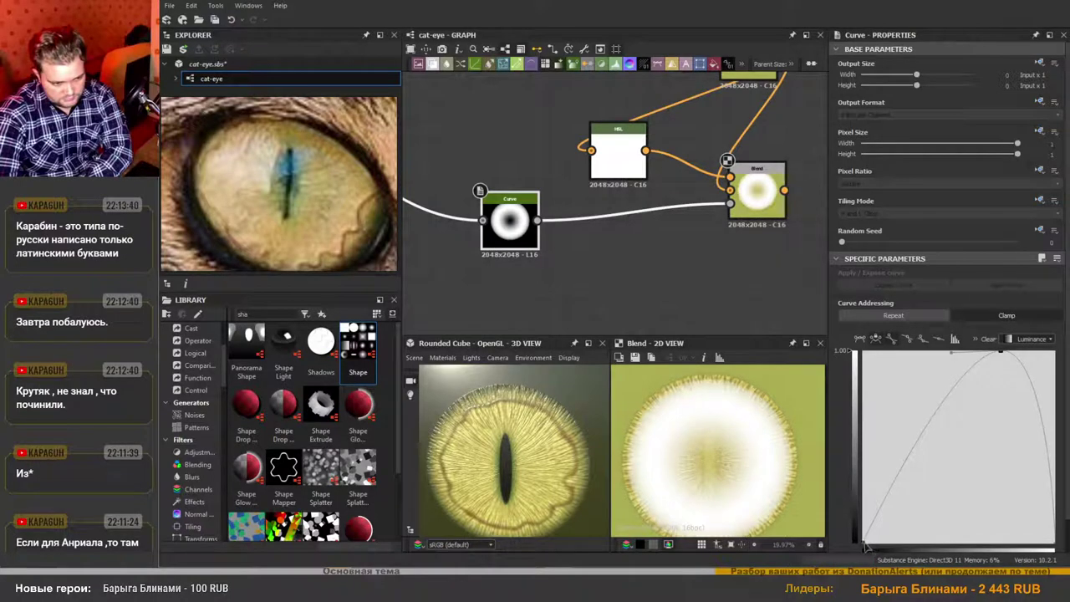
drag(866, 545, 926, 558)
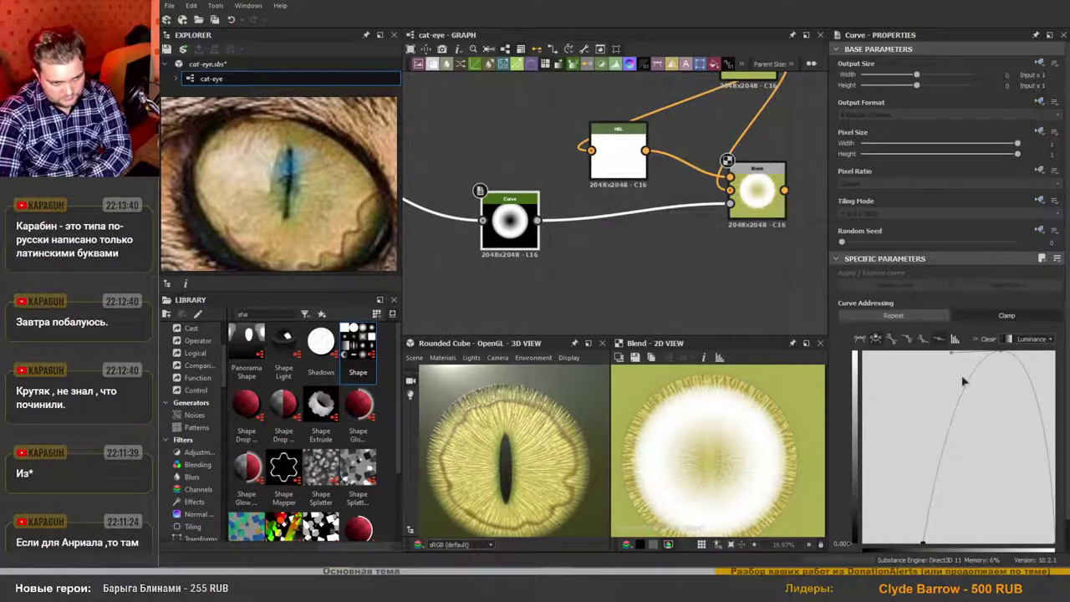
drag(1002, 352, 960, 462)
drag(994, 387, 999, 379)
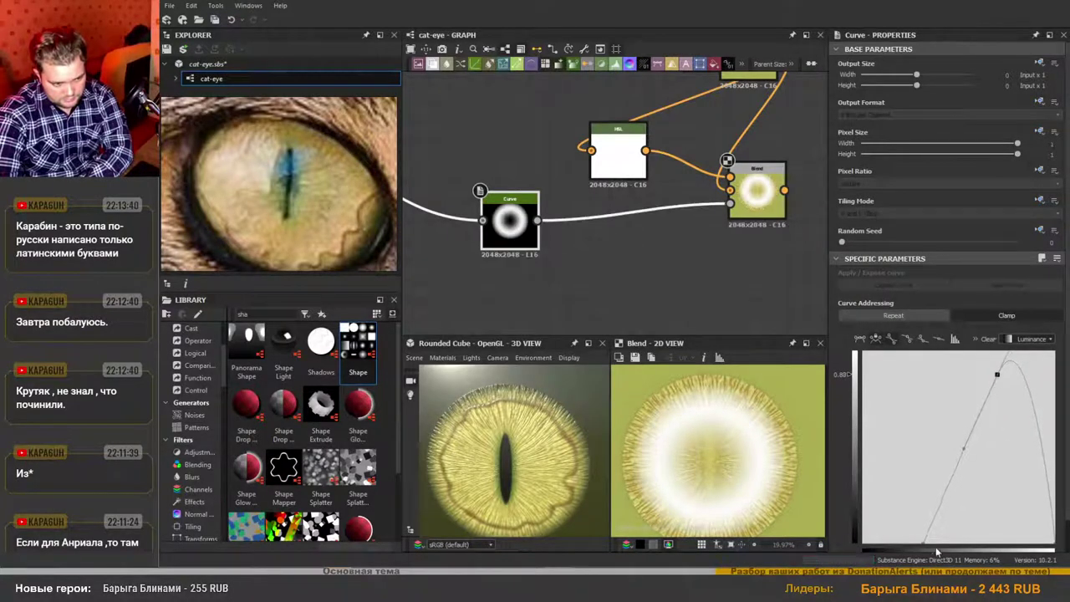
Return the curve's start point to the black corner and refine the peak's handles, placing its middle point at about 0.68.
drag(928, 545, 855, 548)
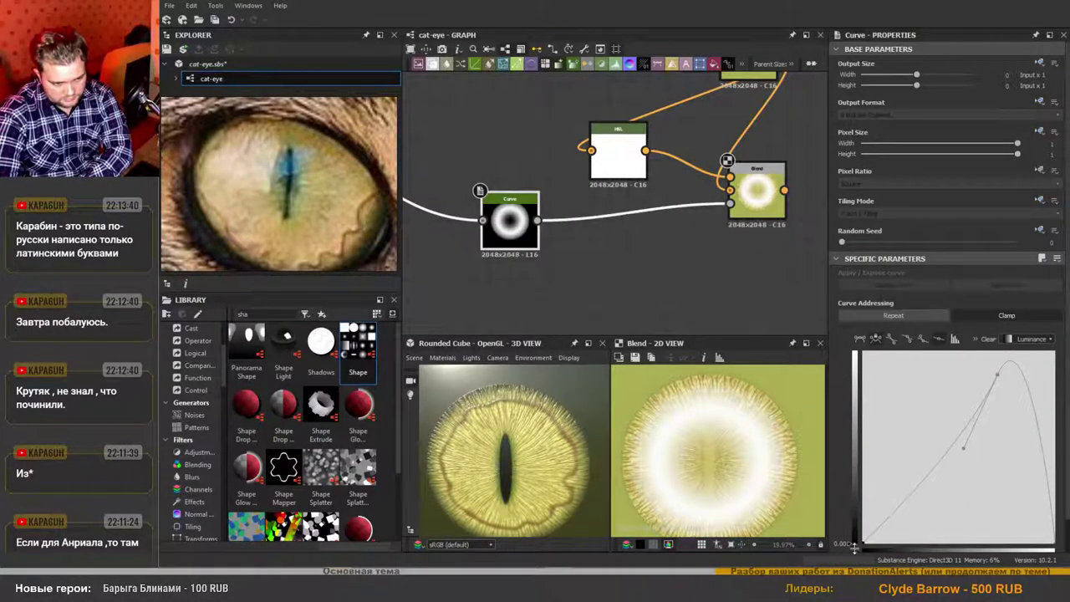
drag(966, 453, 945, 499)
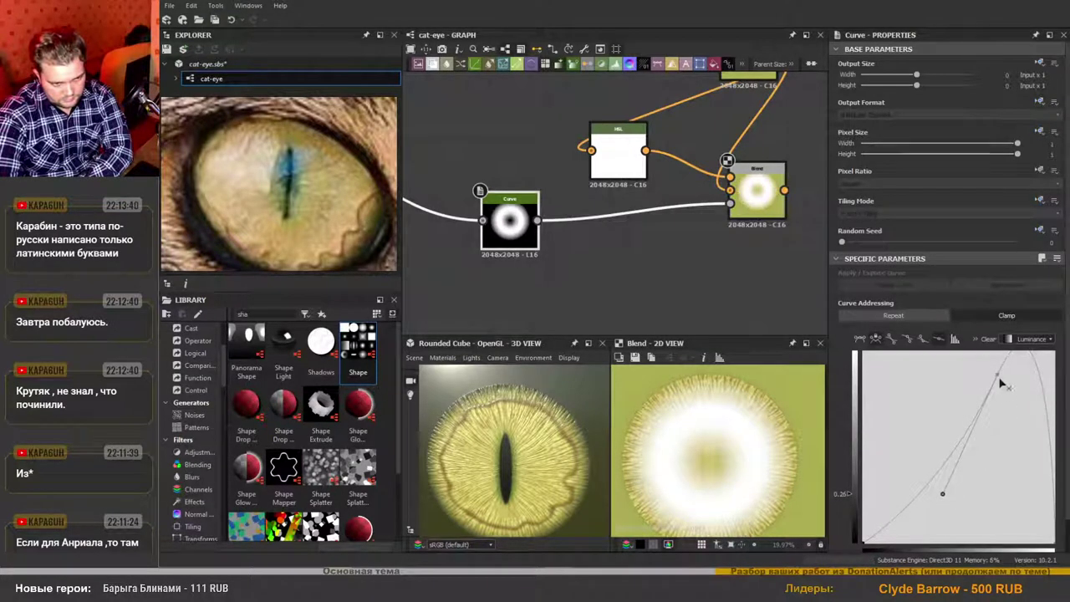
drag(1003, 383, 953, 416)
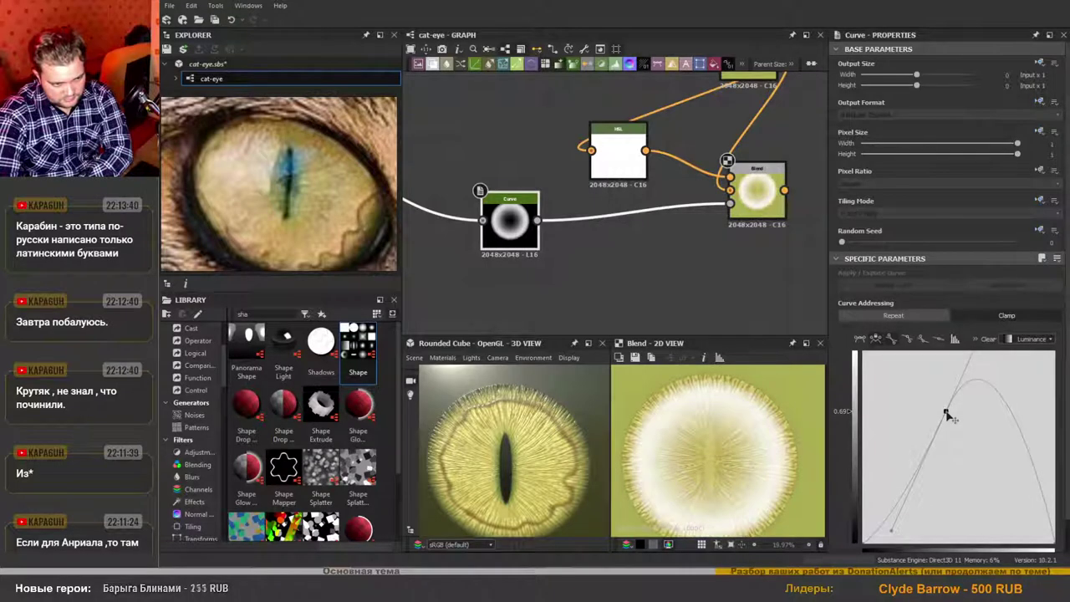
drag(948, 415, 970, 418)
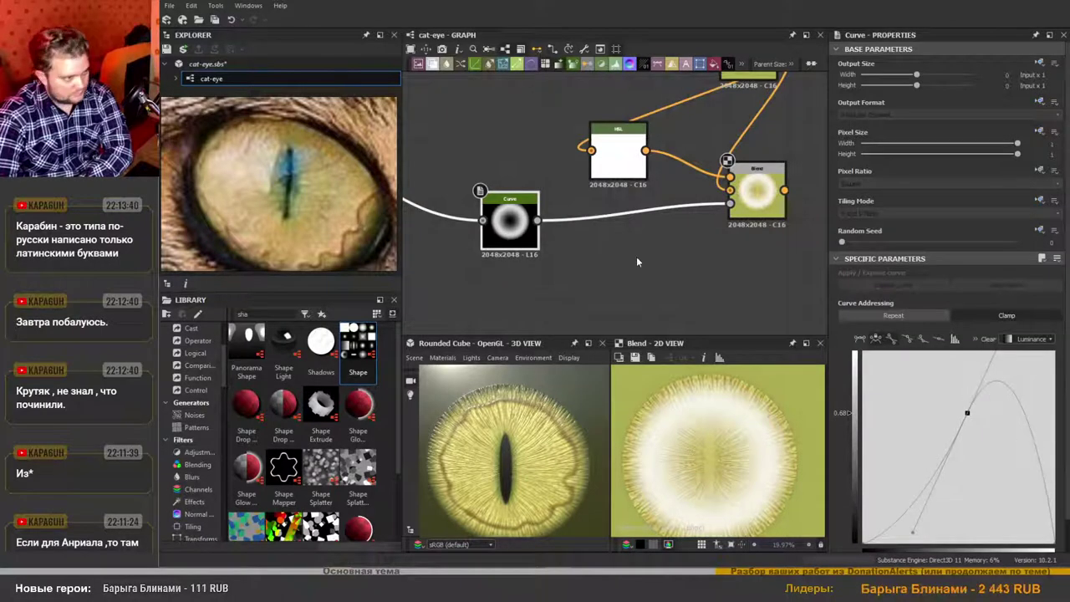
Set the masked HSL's Saturation to 0.72 and Lightness to 0.59, keeping Hue at 0.5.
click(618, 155)
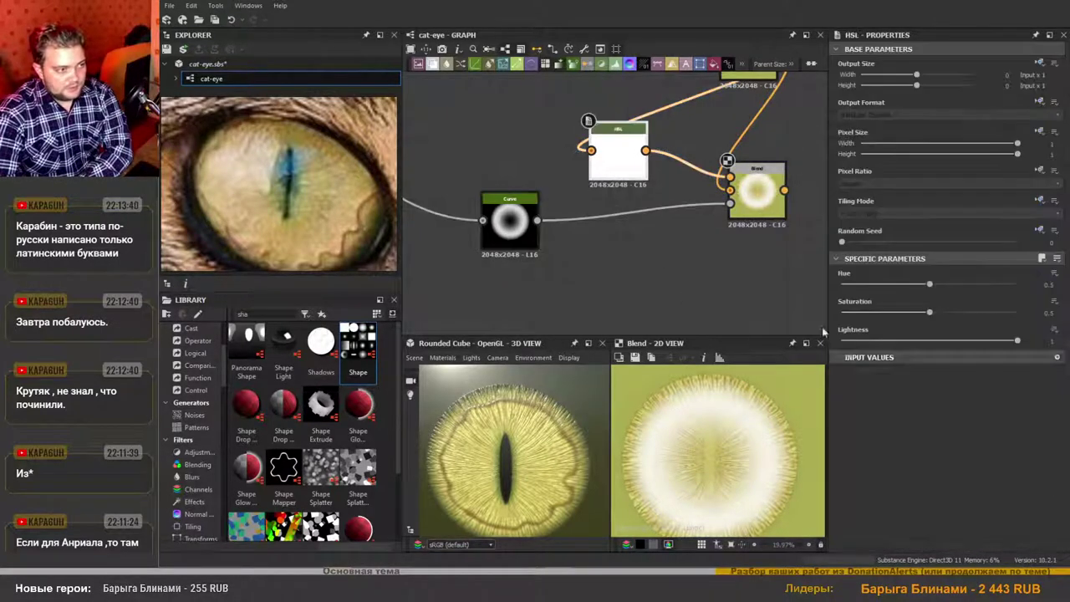
drag(930, 341, 966, 313)
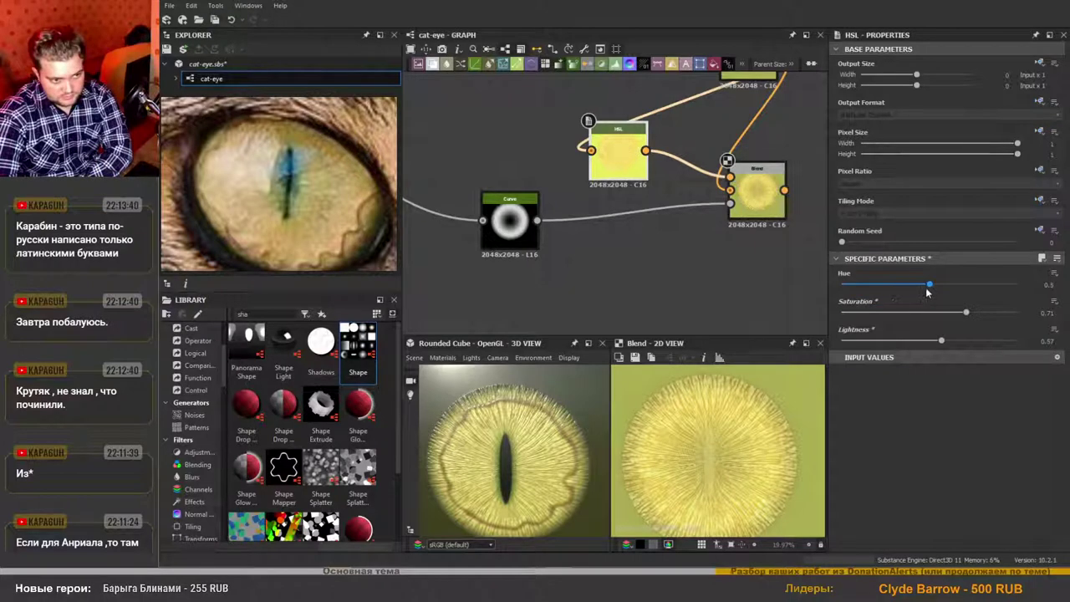
drag(930, 286, 929, 288)
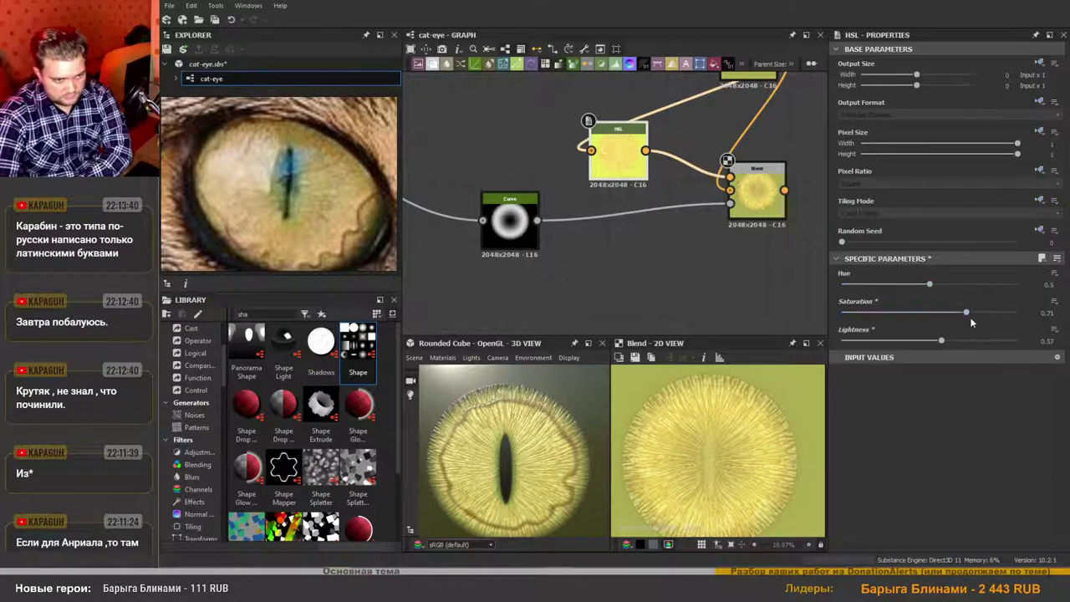
drag(971, 323, 946, 343)
click(943, 343)
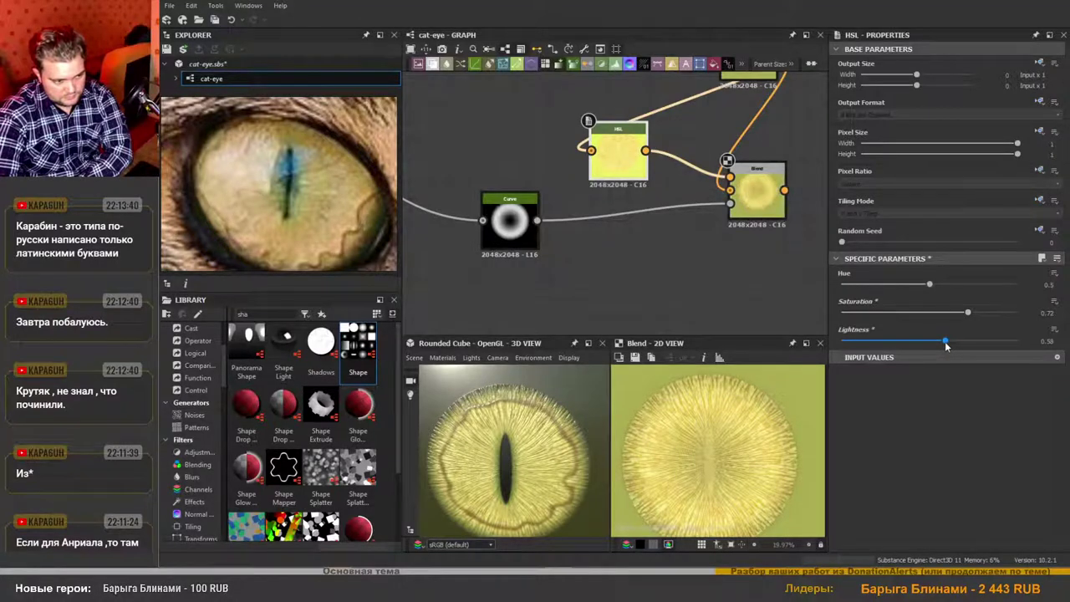
Move the ambient occlusion Blend slightly closer to the Blur HQ Color node.
scroll(672, 248, down, 5)
scroll(629, 149, up, 2)
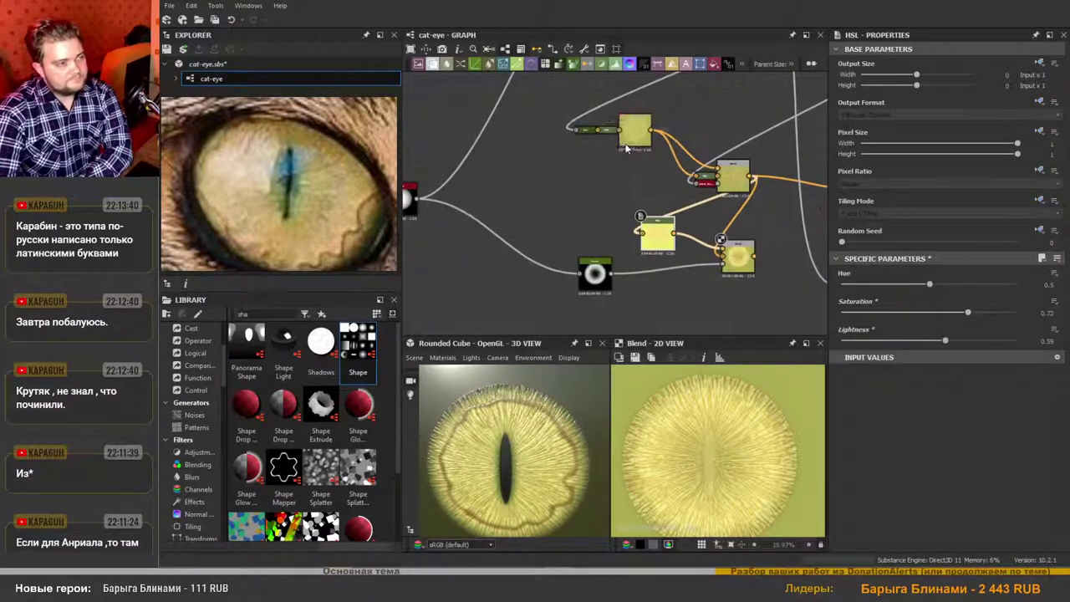
scroll(632, 171, up, 2)
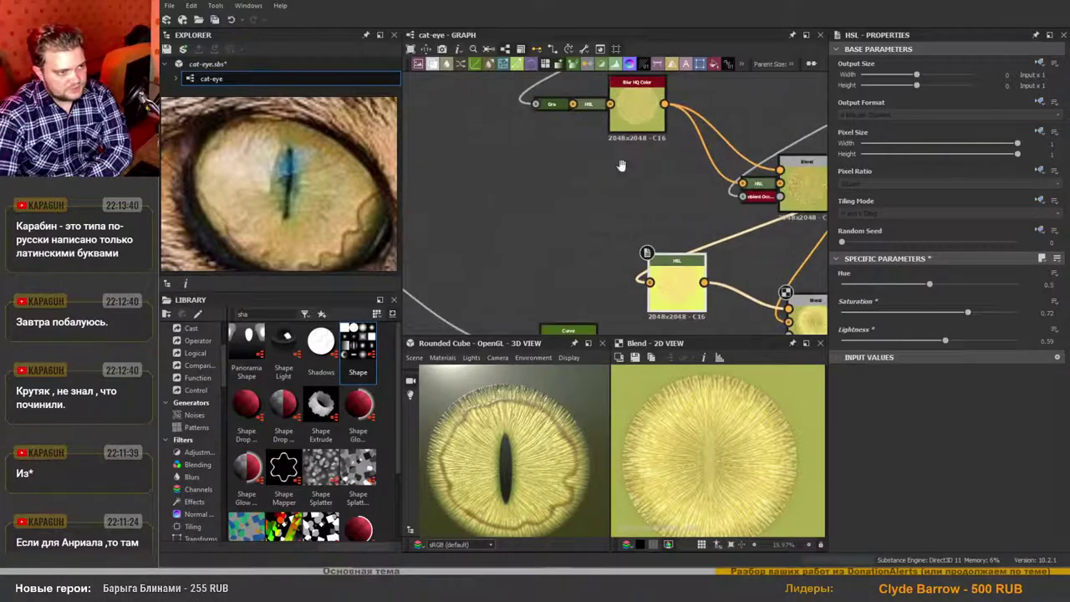
scroll(736, 251, down, 1)
scroll(737, 253, down, 1)
drag(741, 220, 726, 204)
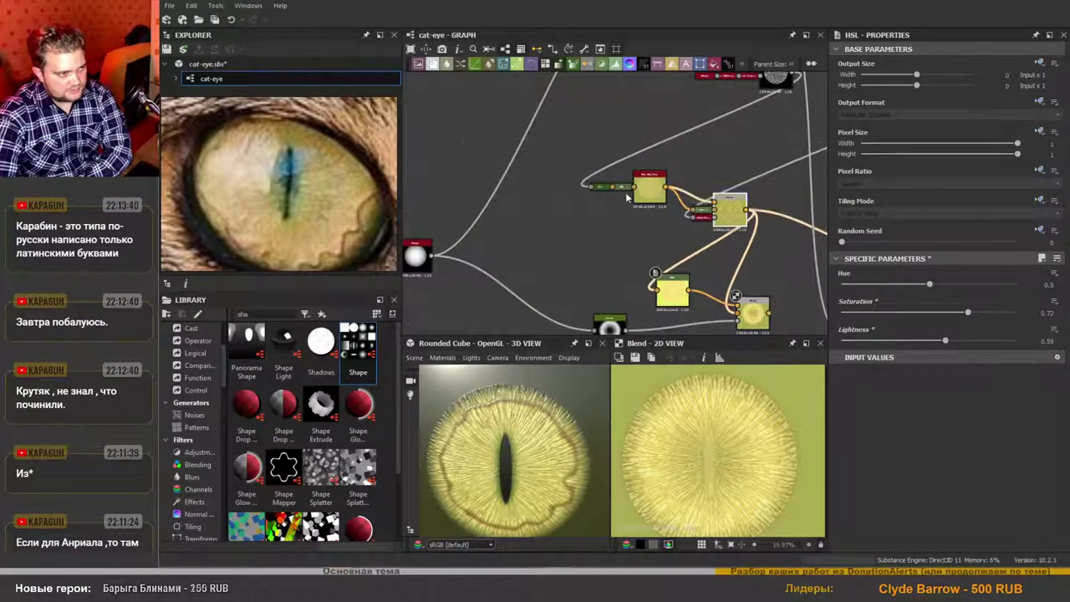
Set the Hue to 0.5 on the HSL node that feeds Blur HQ Color.
scroll(632, 204, up, 4)
scroll(641, 208, down, 4)
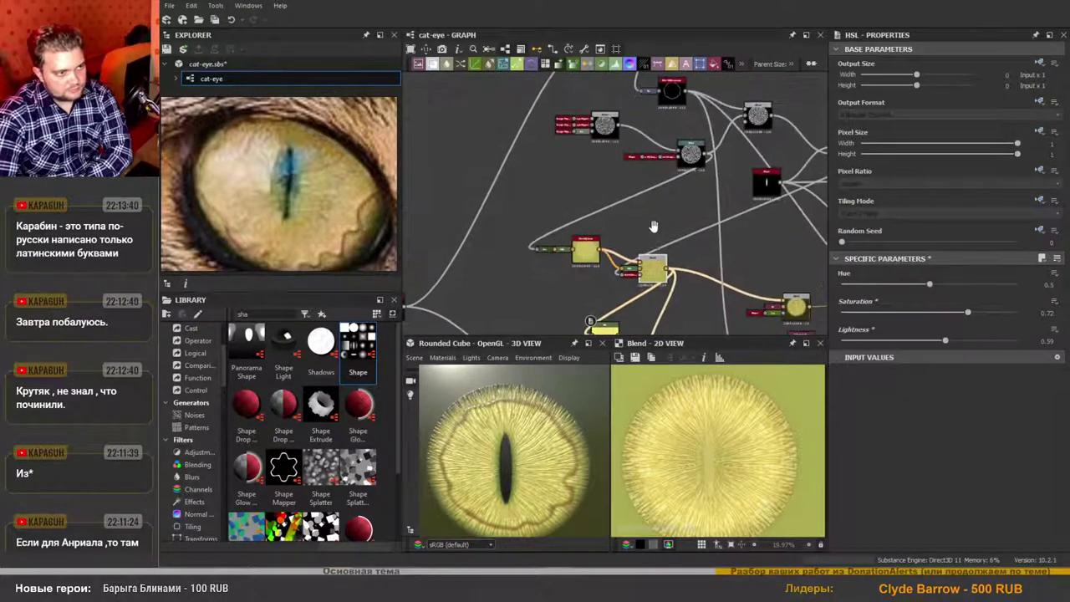
scroll(656, 226, up, 4)
scroll(662, 233, down, 3)
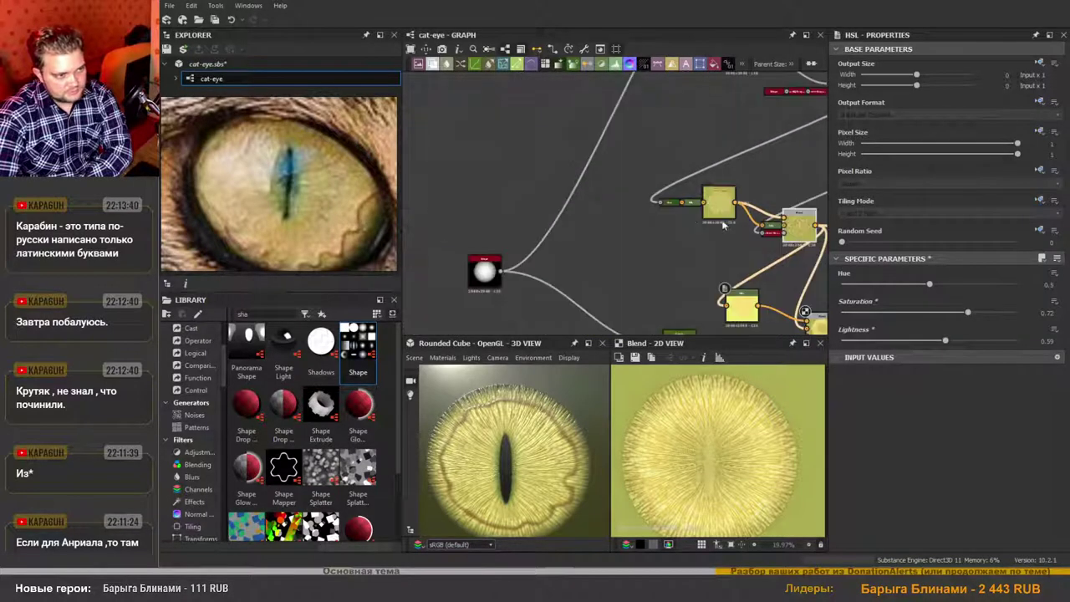
scroll(662, 232, up, 3)
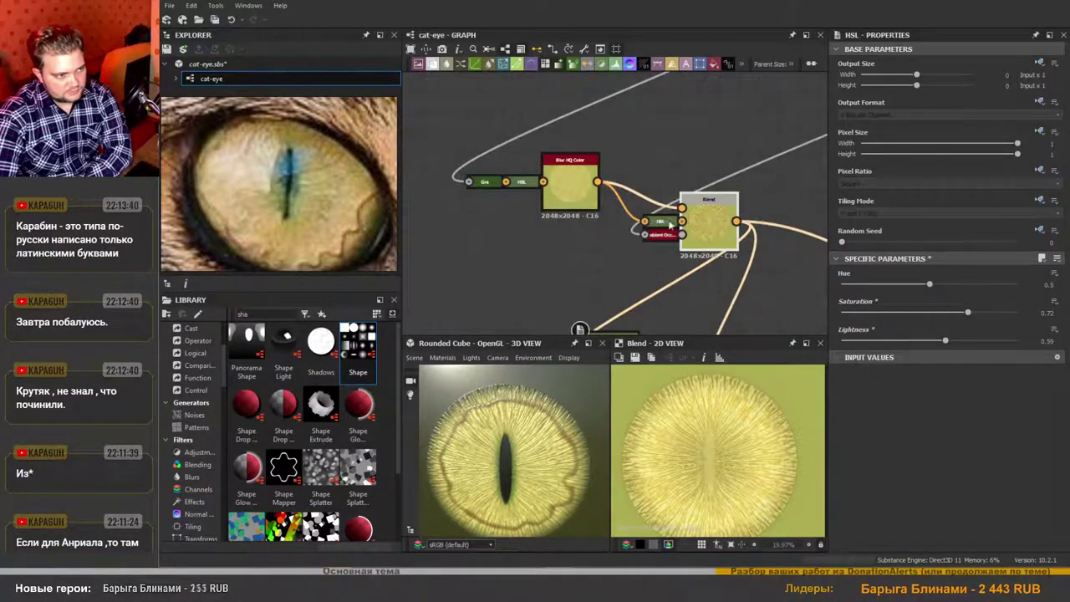
click(523, 183)
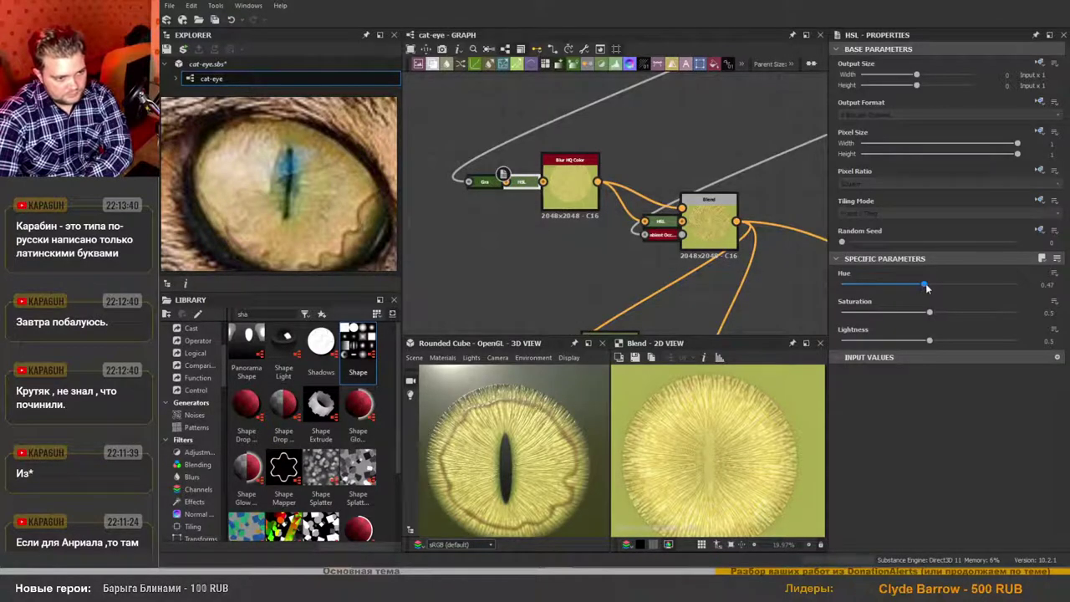
drag(925, 287, 927, 287)
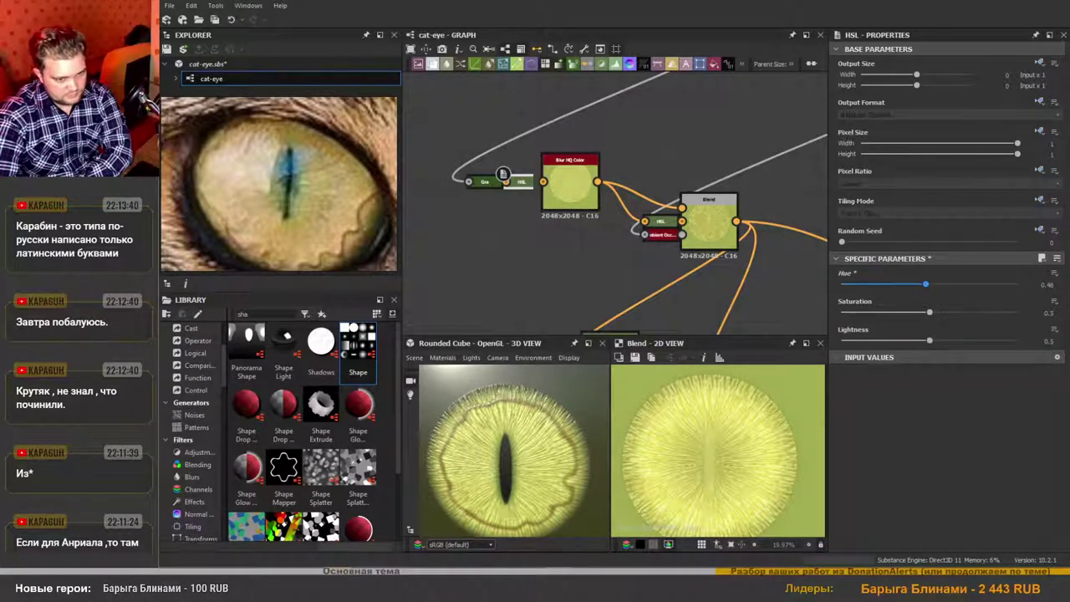
click(1047, 284)
text(0.5)
key(Return)
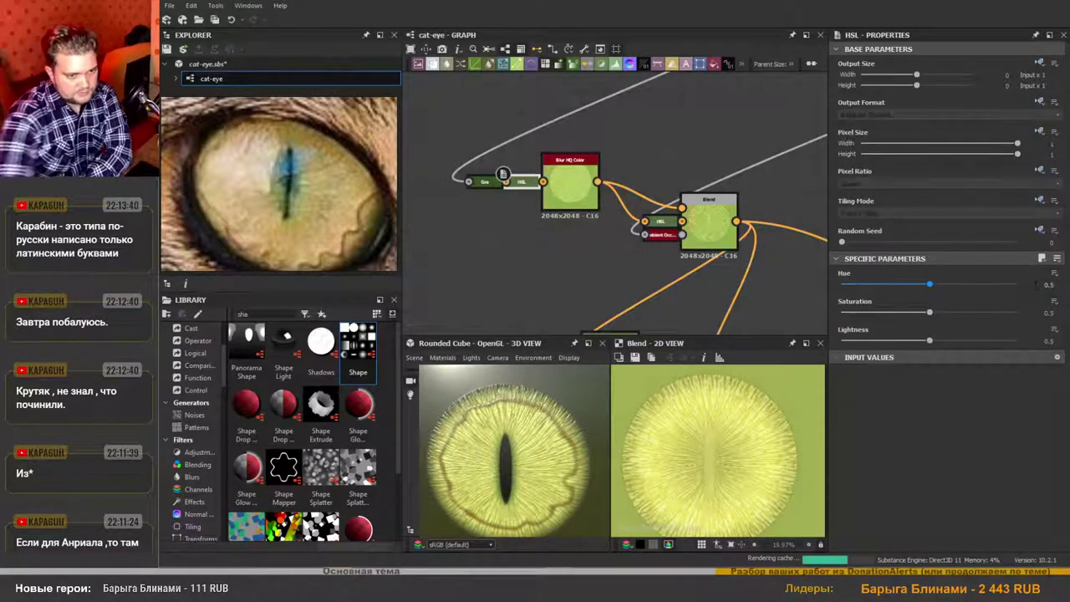
Set the Hue to 0.47 on the HSL feeding the ring-masked Blend.
scroll(613, 238, down, 2)
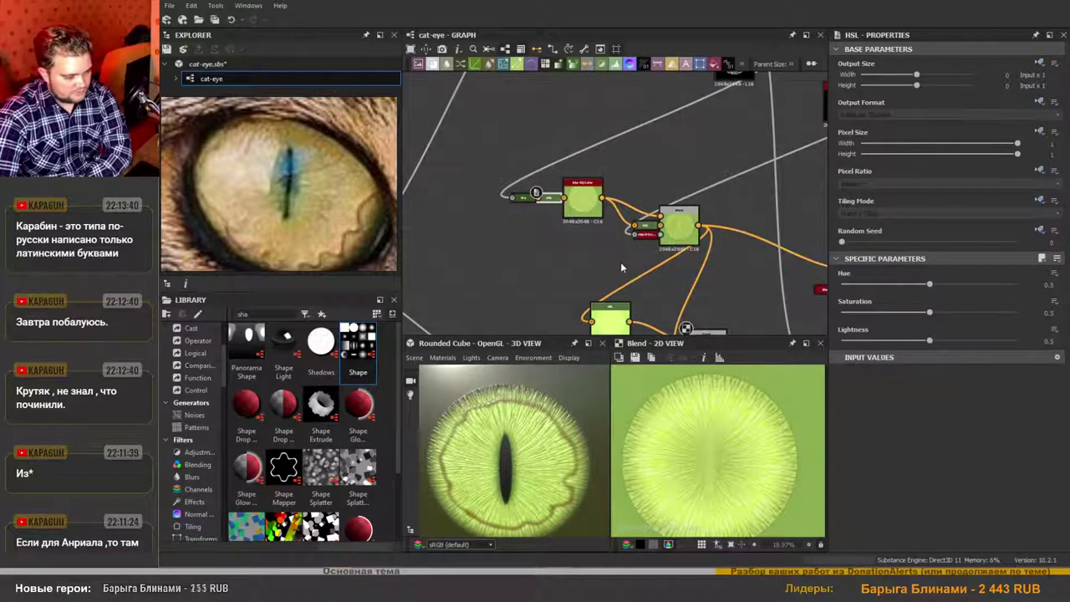
middle_drag(638, 215, 670, 80)
scroll(663, 204, up, 2)
click(643, 190)
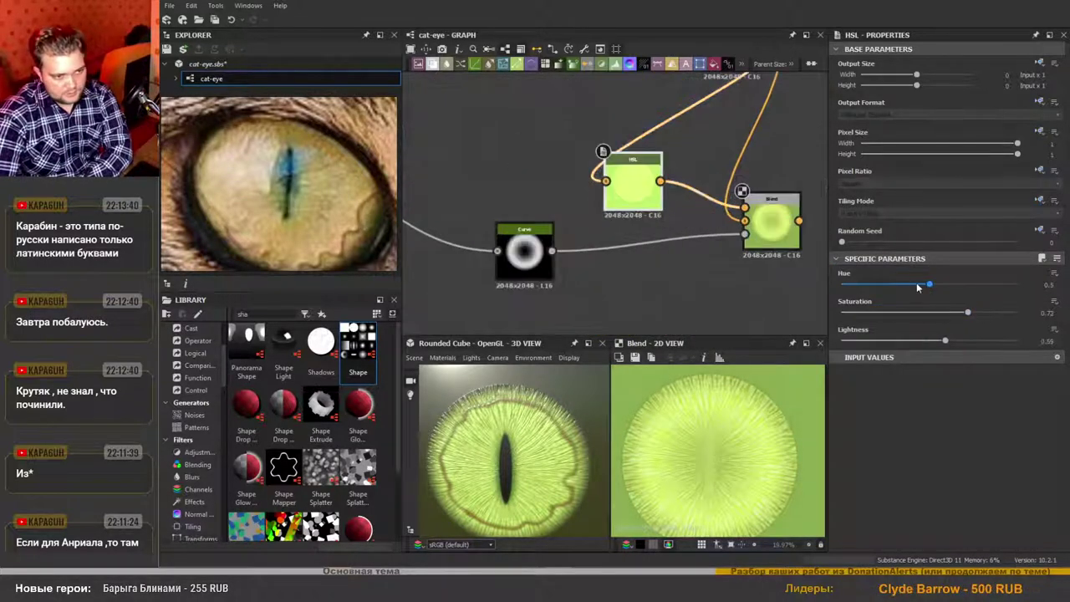
mouse_move(930, 285)
mouse_down()
mouse_move(916, 289)
mouse_move(925, 292)
mouse_up()
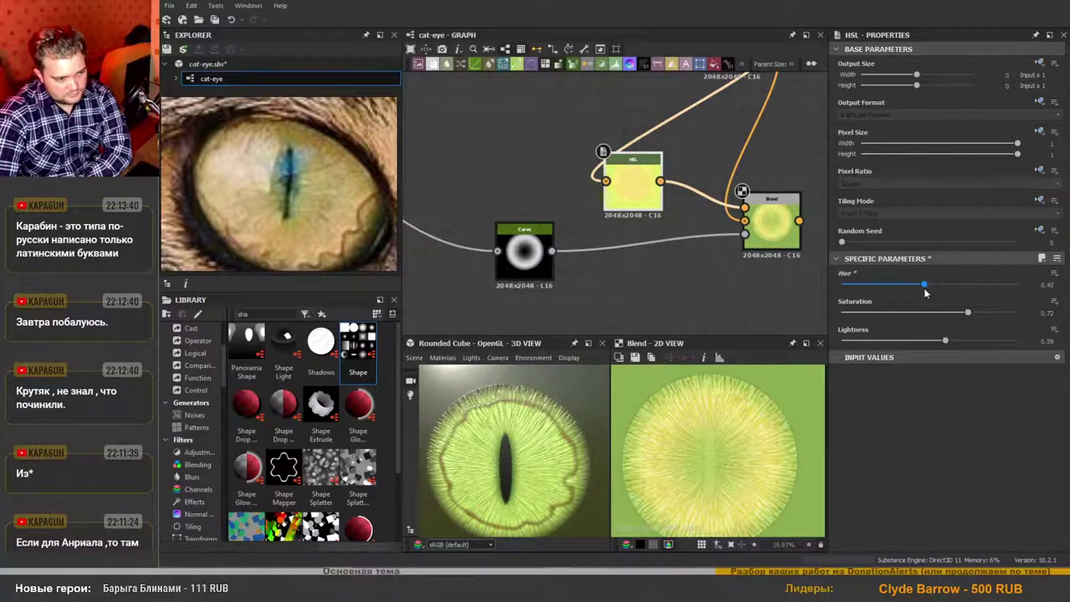
middle_drag(622, 134, 614, 226)
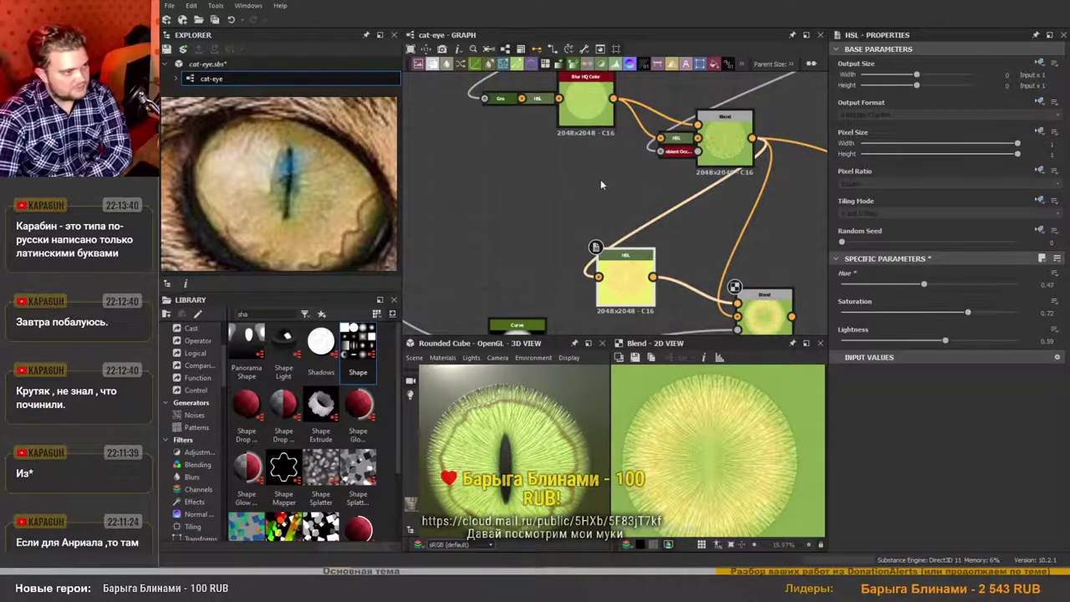
Set the Hue to 0.48 on the HSL node that feeds the first Blur HQ Color.
middle_drag(602, 174, 616, 228)
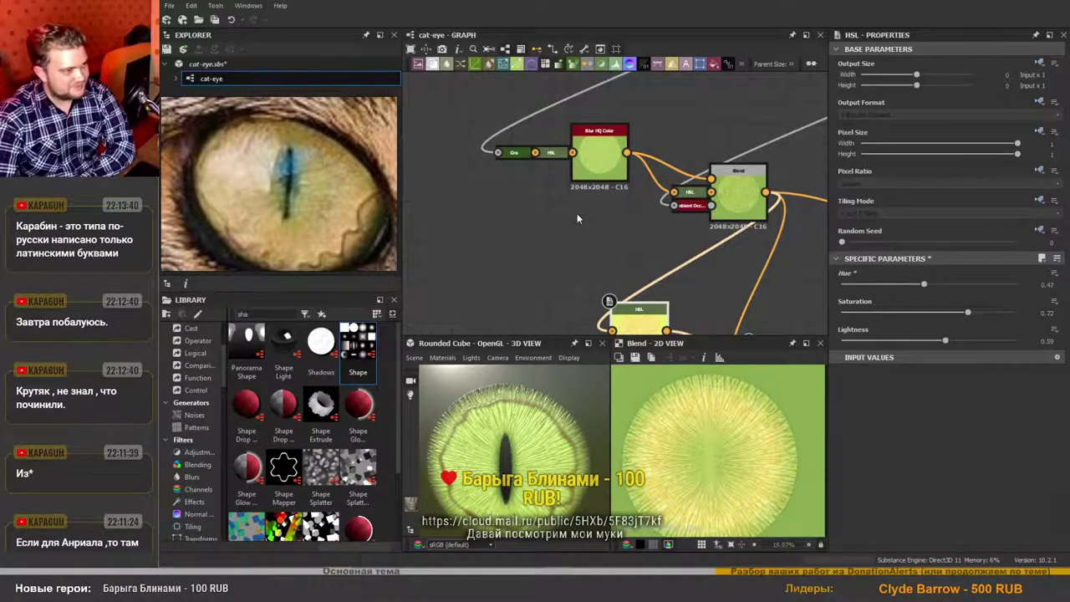
click(554, 154)
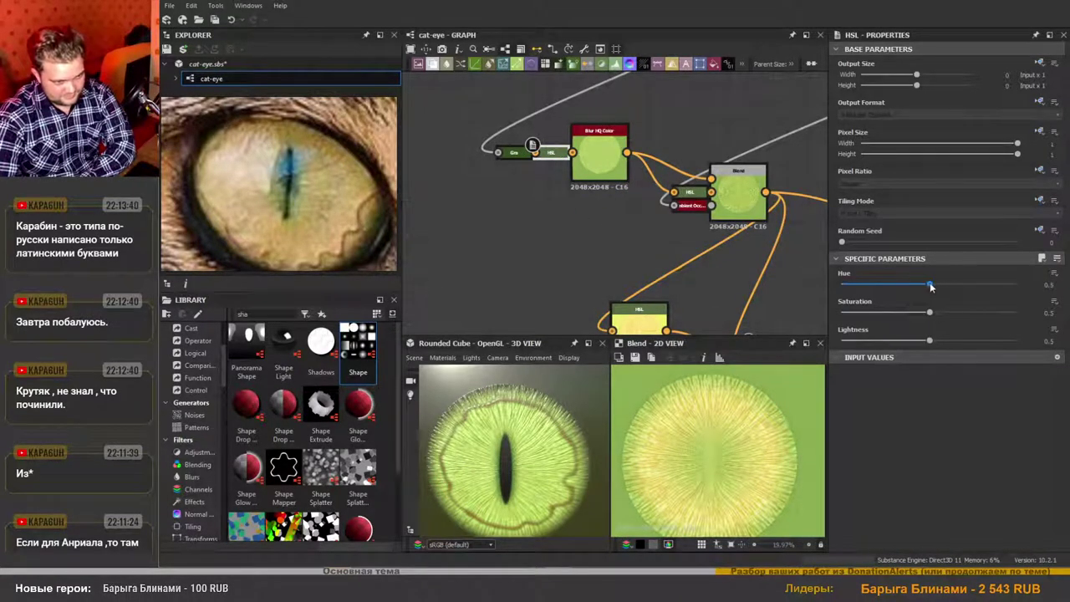
drag(931, 284, 927, 289)
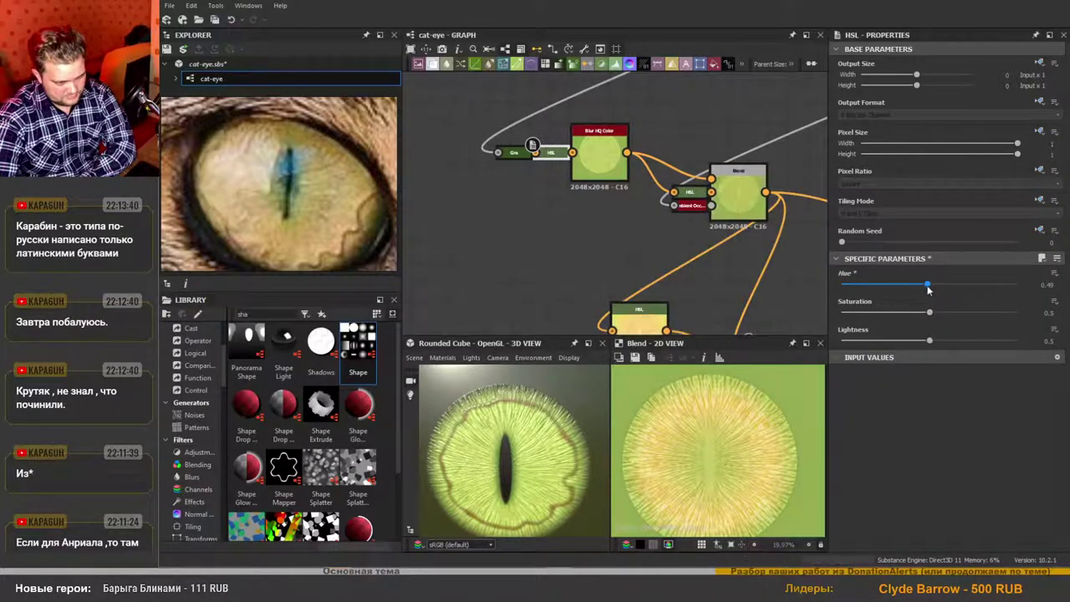
key(ctrl+z)
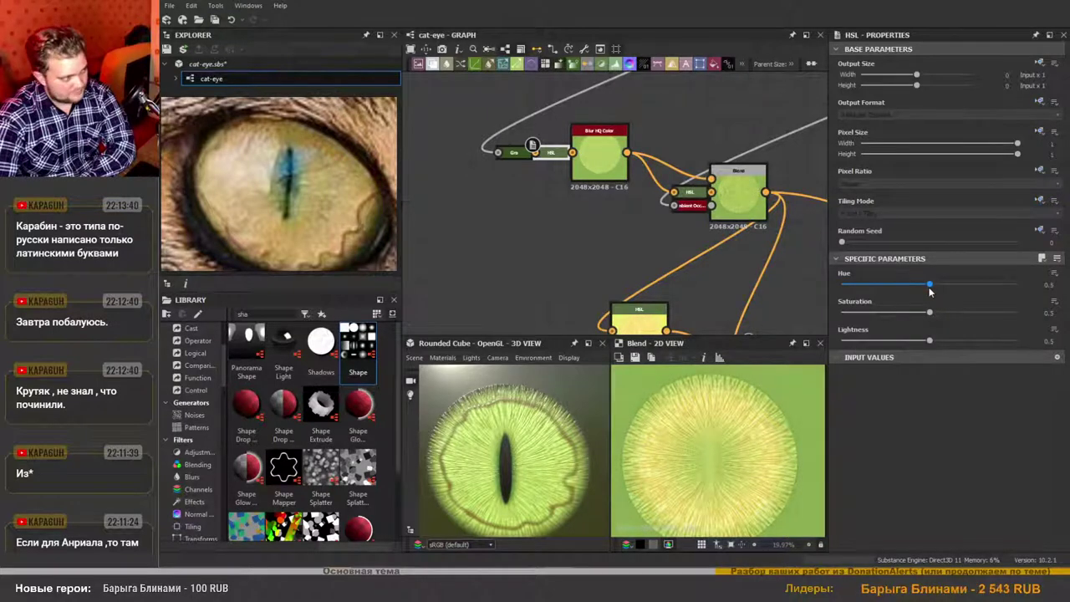
drag(928, 291, 925, 290)
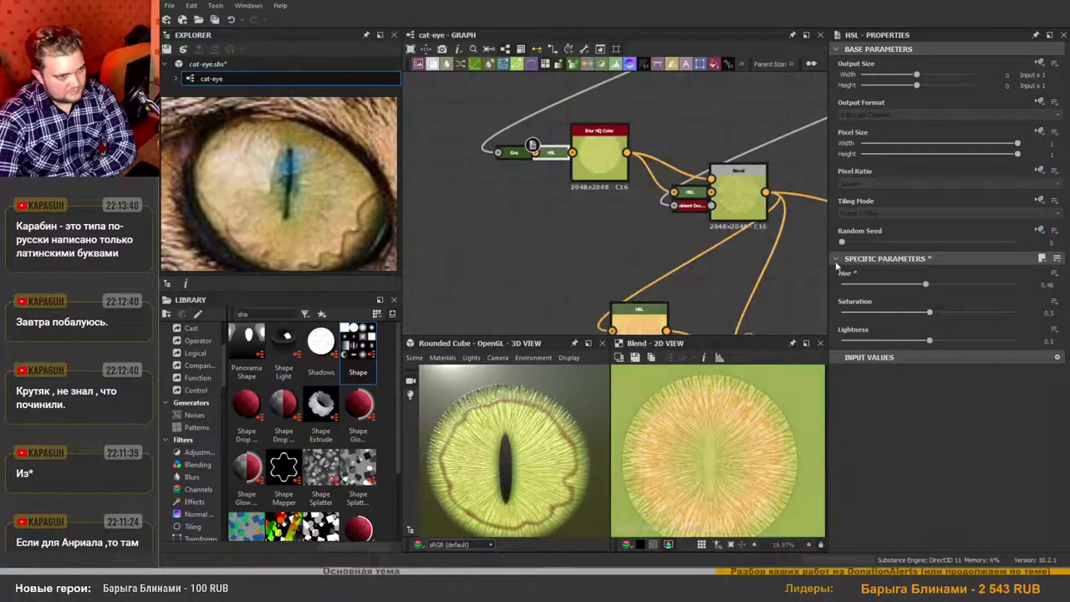
Set the Hue to 0.49 on the HSL node feeding the ring-masked Blend.
middle_drag(644, 264, 611, 177)
click(606, 244)
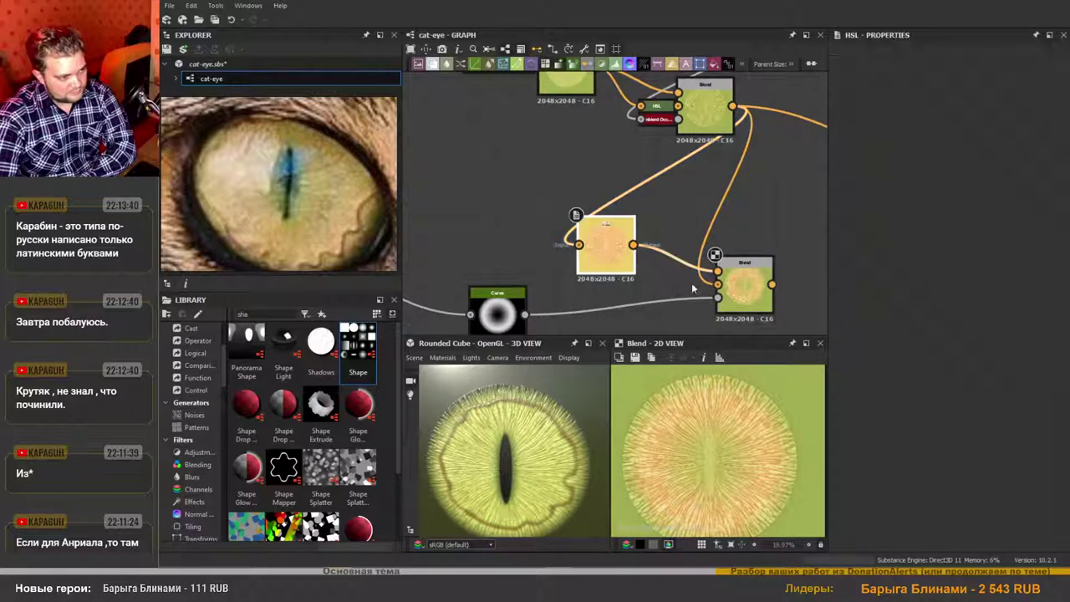
drag(926, 288, 929, 288)
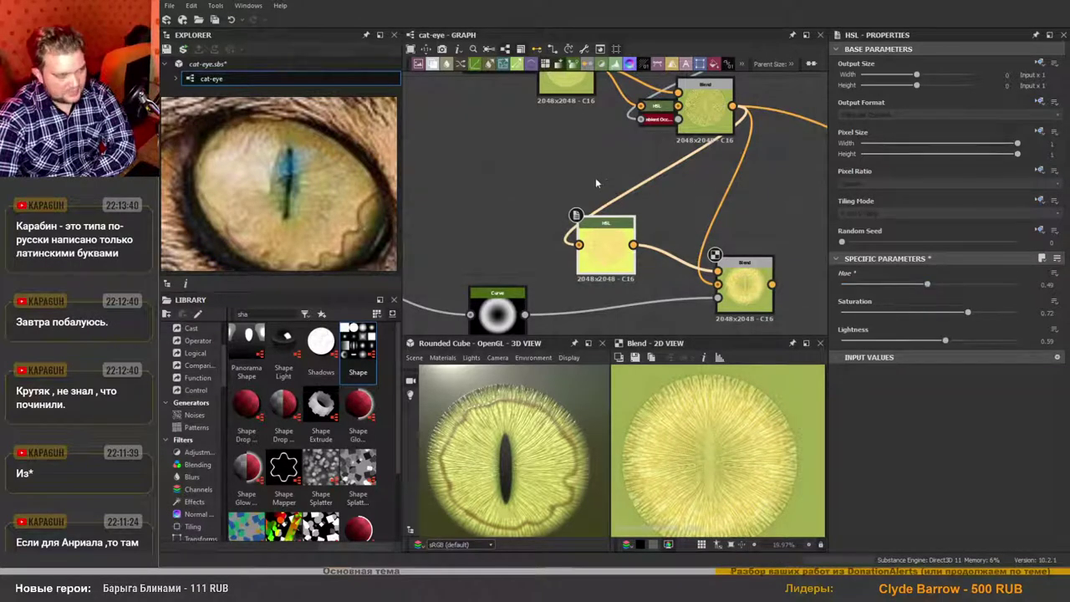
Examine the ring-masked Blend's place in the colour chain and its fibre detail in the 2D view.
scroll(594, 179, down, 5)
scroll(661, 171, up, 2)
middle_drag(670, 194, 599, 200)
scroll(658, 208, up, 3)
scroll(679, 200, down, 3)
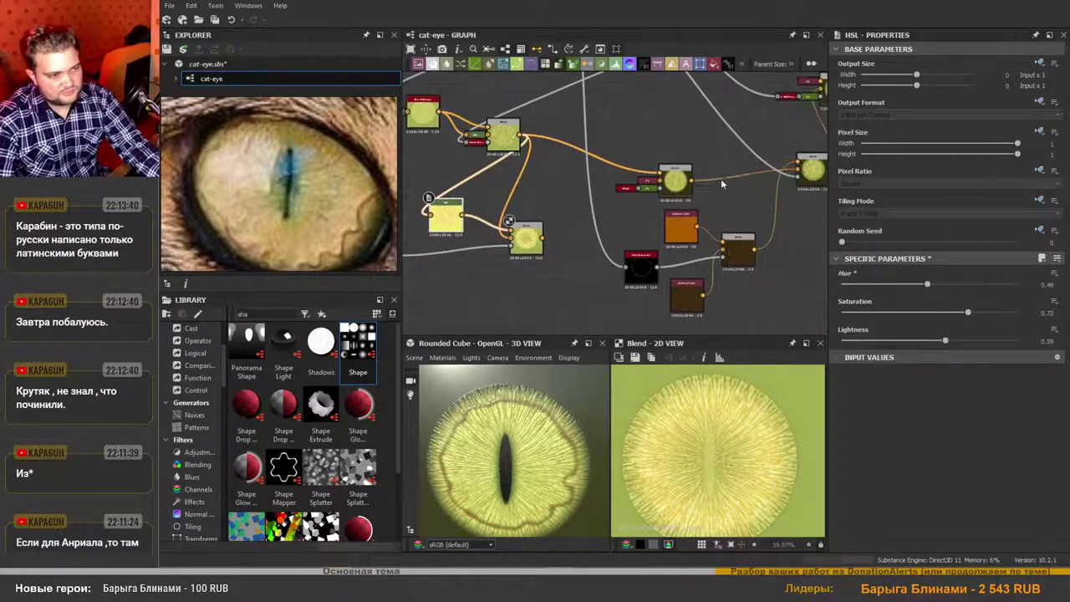
scroll(740, 187, down, 3)
scroll(698, 195, up, 1)
scroll(615, 183, up, 4)
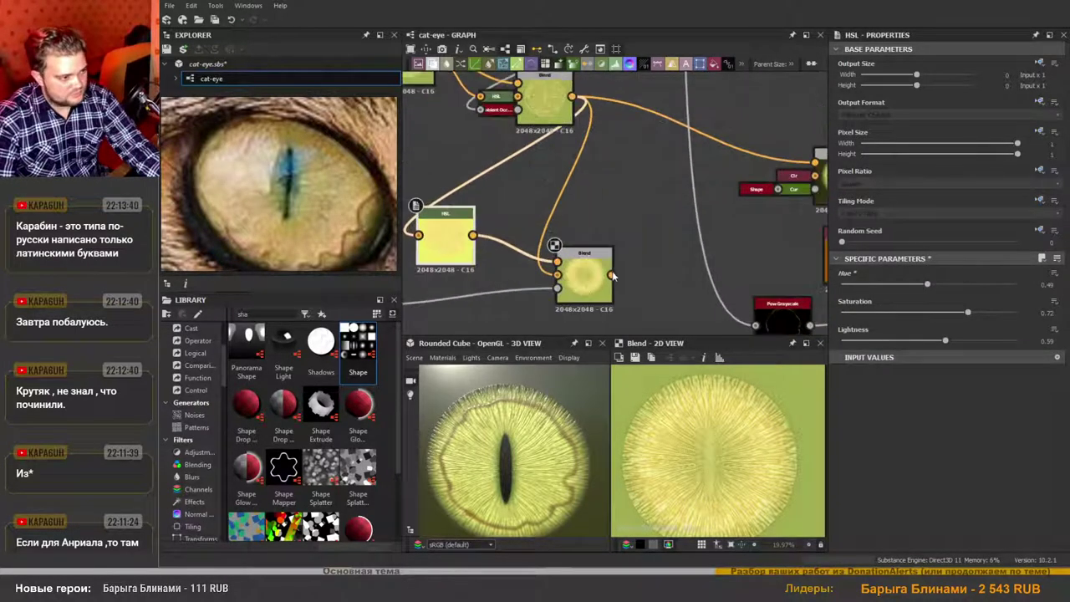
middle_drag(622, 280, 617, 220)
scroll(715, 433, up, 5)
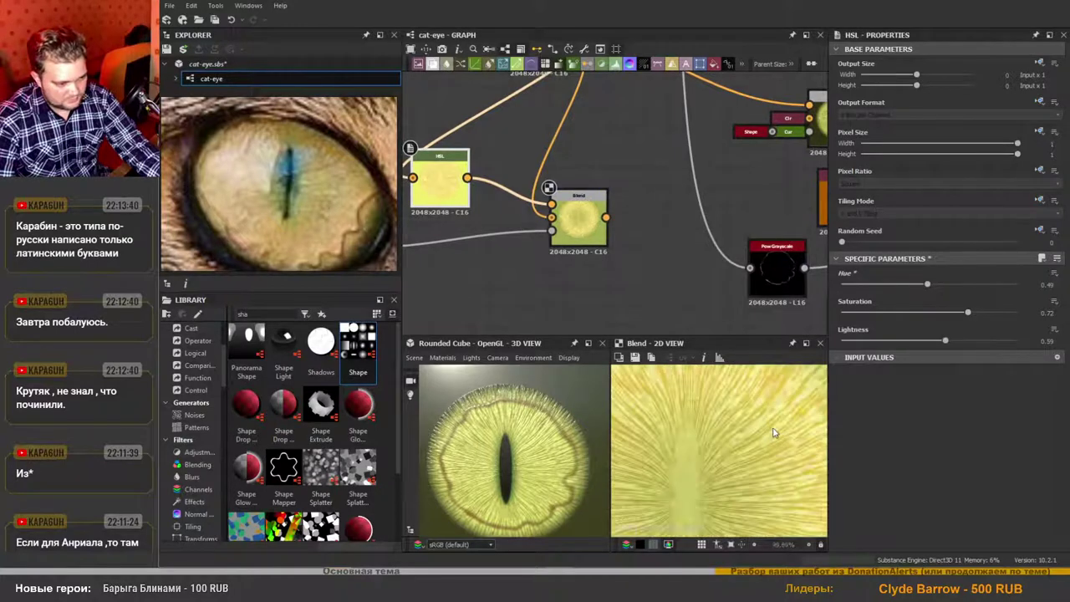
scroll(760, 434, down, 5)
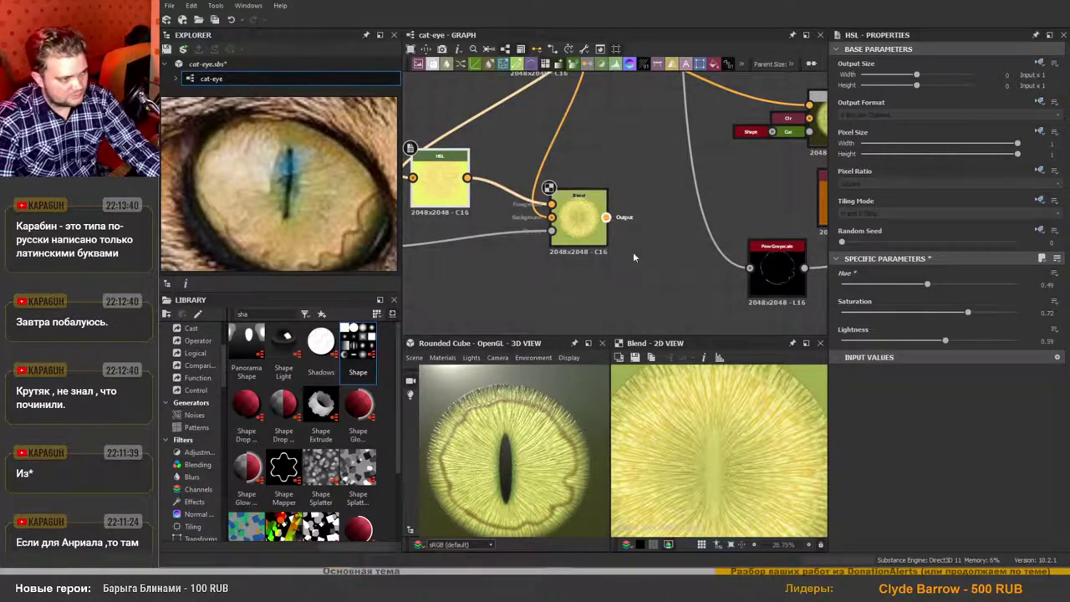
Add a Blur HQ Color node after the ring-masked Blend and set its Intensity to 0.72.
drag(605, 218, 646, 272)
text(blu)
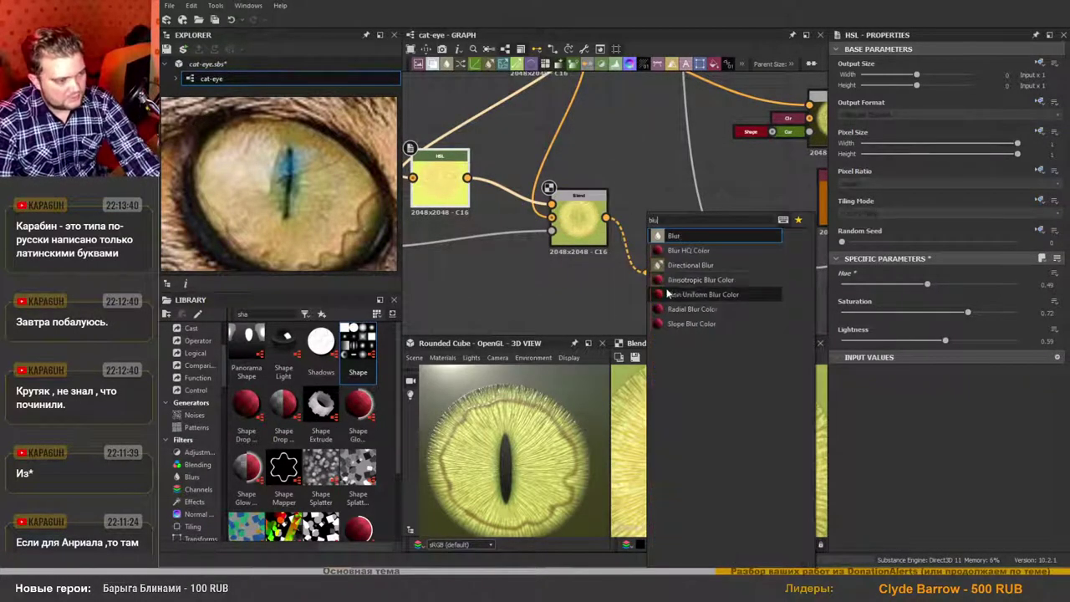
click(689, 251)
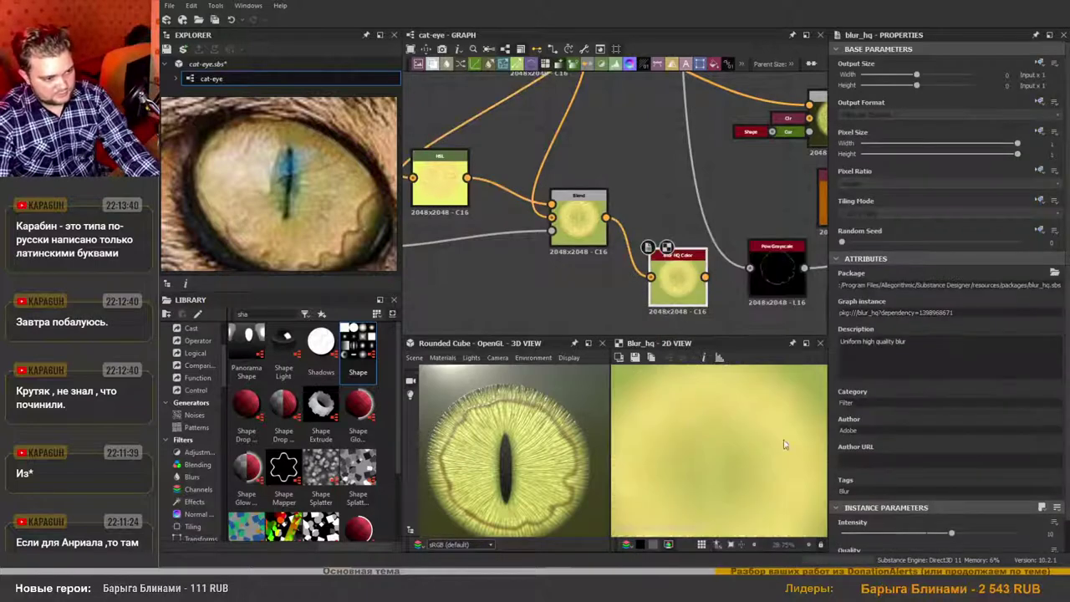
scroll(940, 510, down, 1)
drag(952, 500, 849, 504)
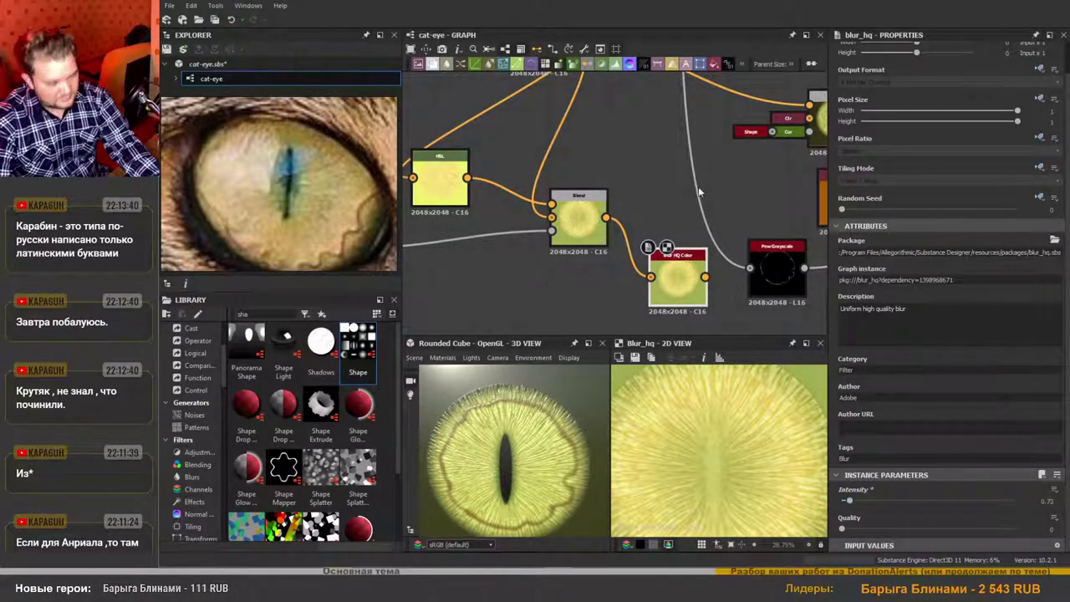
Connect the new Blur HQ Color output to the foreground input of the Blend masked by the Shape and Curve.
scroll(689, 213, down, 3)
middle_drag(658, 163, 647, 210)
scroll(663, 274, up, 2)
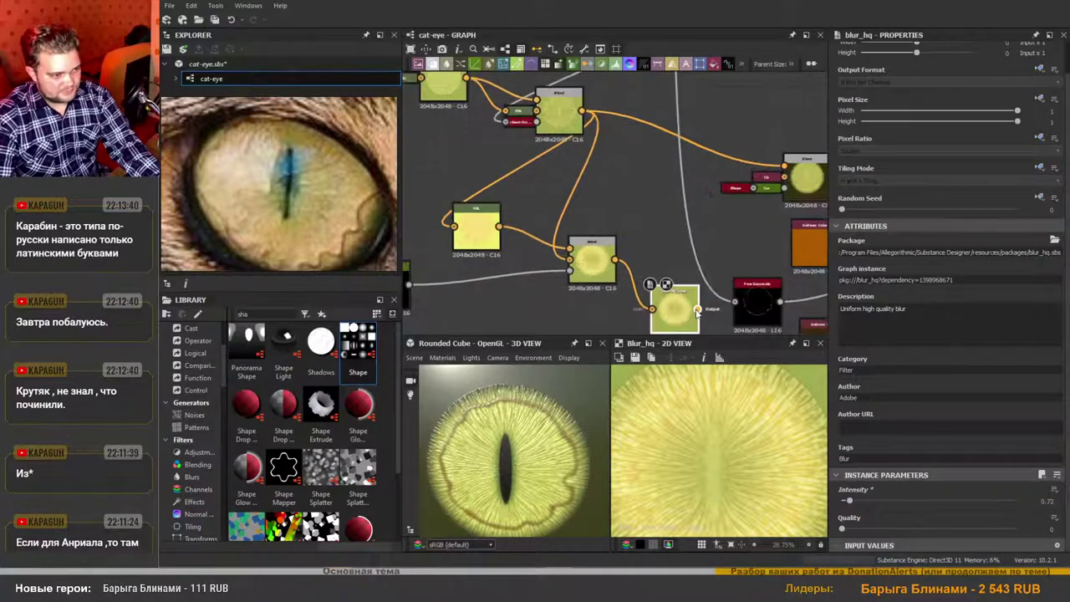
drag(698, 312, 786, 170)
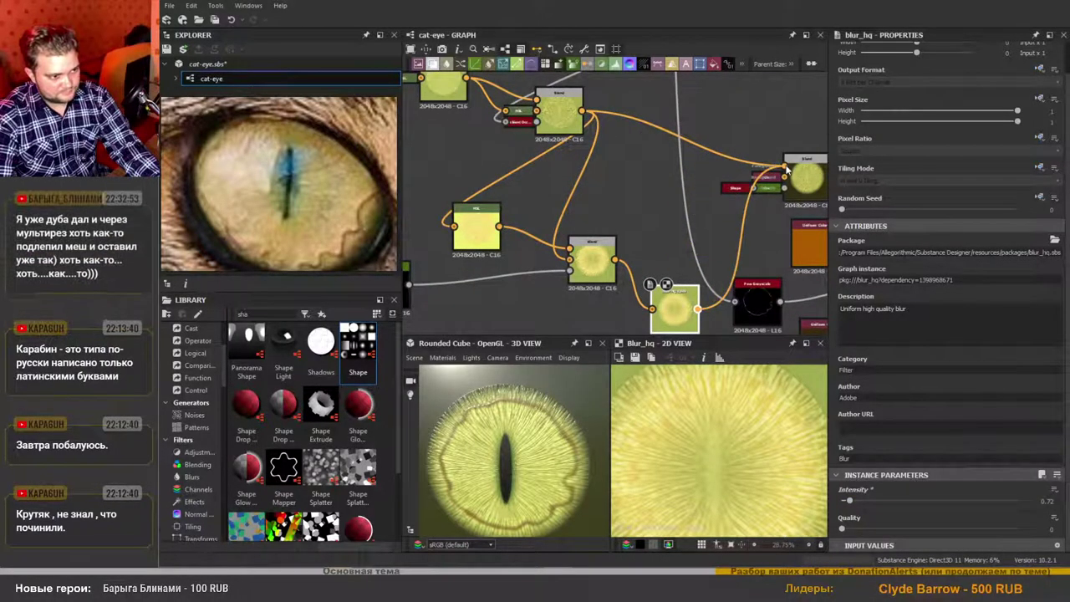
Show the basecolor output in the 2D view and examine the whole eye alongside the 3D preview.
scroll(527, 440, down, 3)
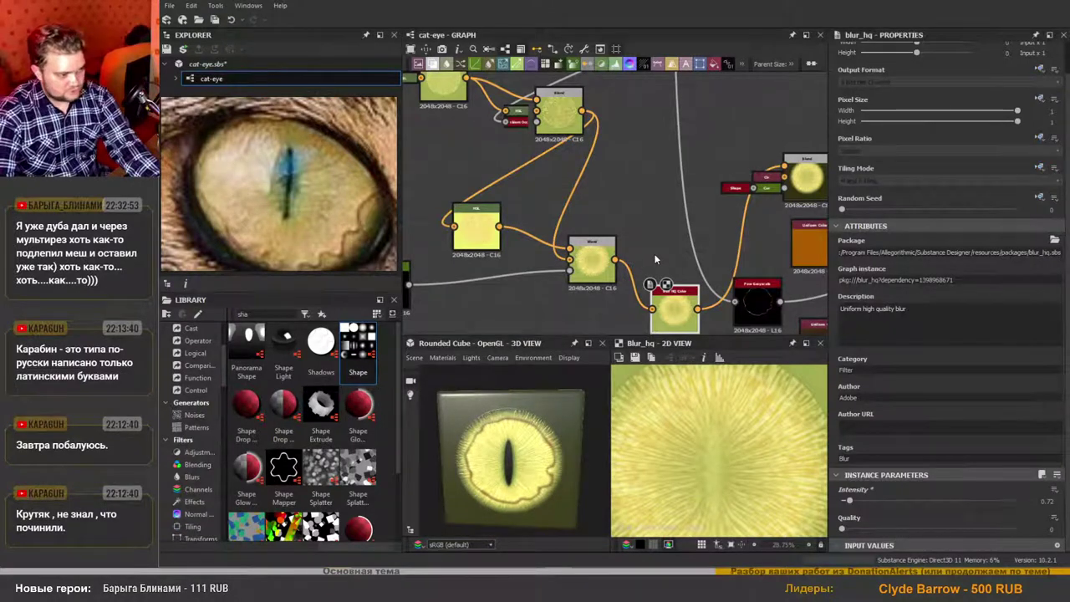
scroll(670, 244, down, 4)
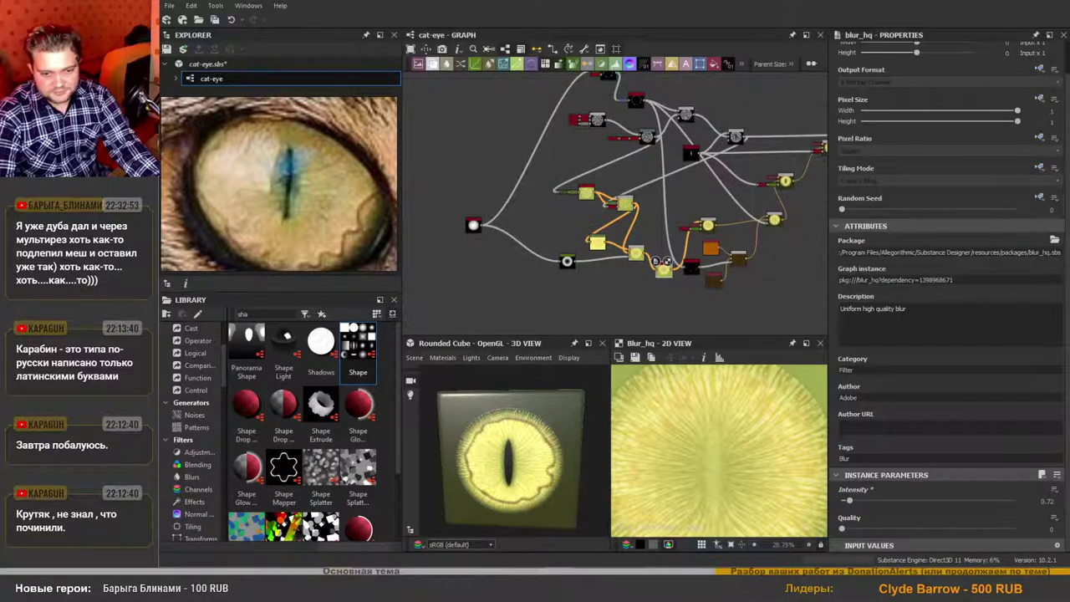
middle_drag(789, 254, 682, 263)
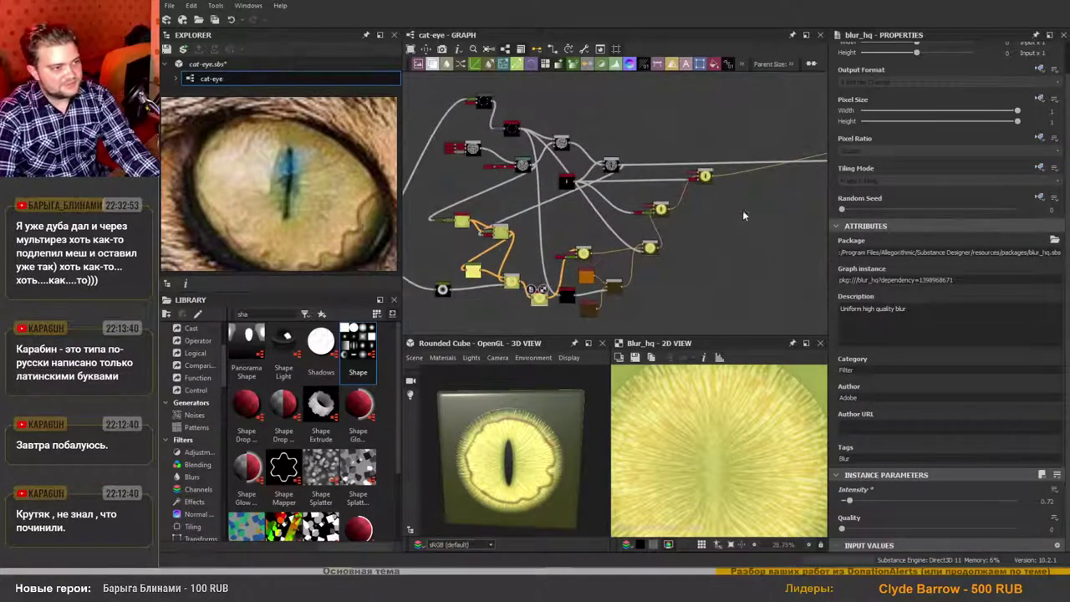
middle_drag(743, 216, 604, 231)
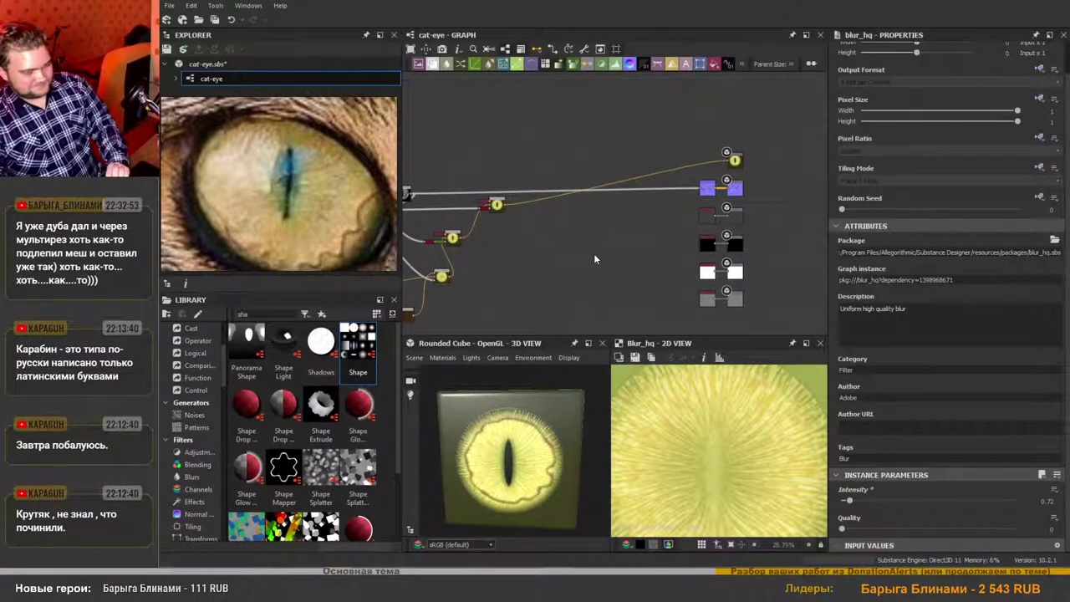
scroll(736, 173, up, 2)
double_click(741, 152)
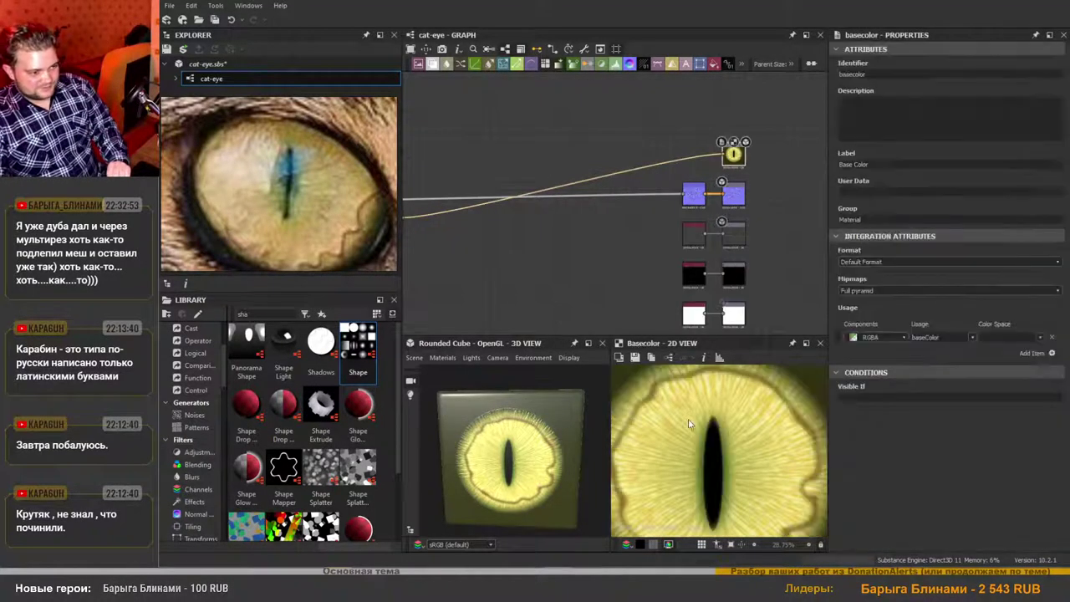
scroll(704, 432, down, 4)
scroll(717, 446, up, 3)
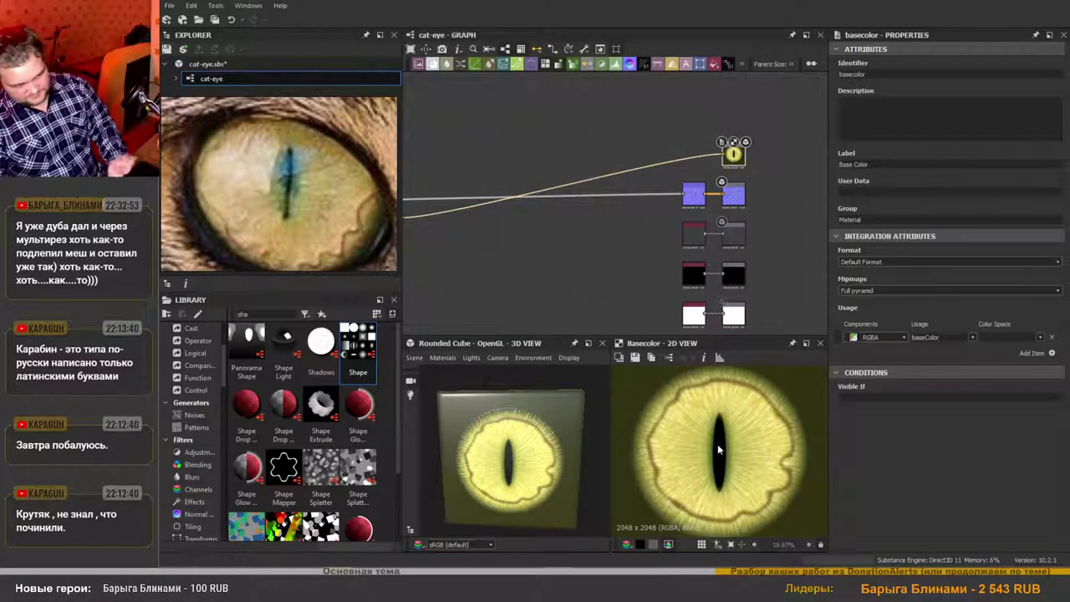
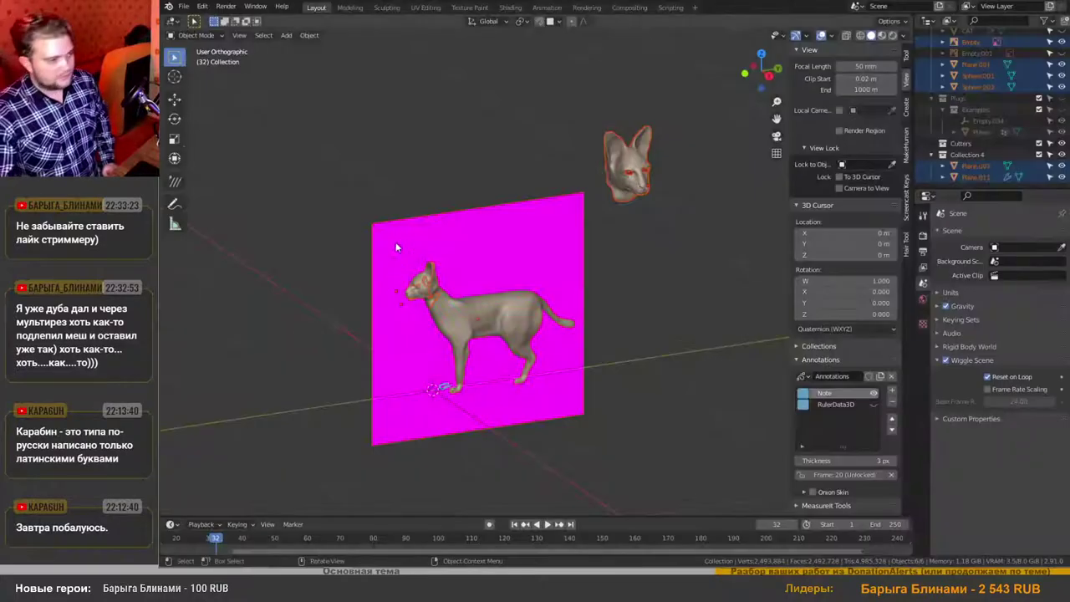
In Blender, delete the magenta reference image behind the cat model and inspect the body from the side.
click(533, 230)
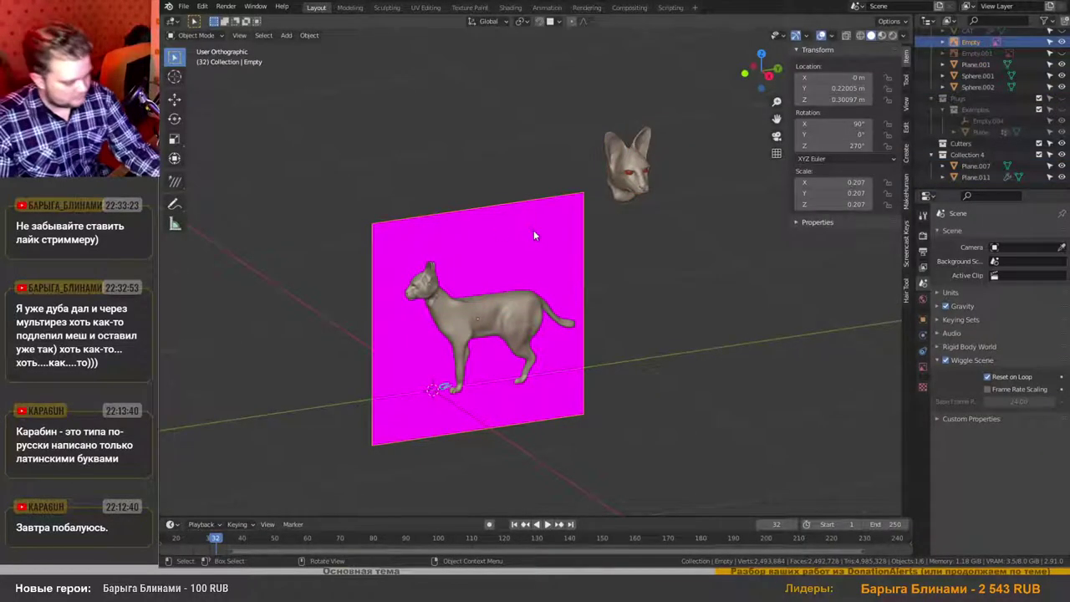
key(x)
click(534, 230)
middle_drag(446, 295, 412, 293)
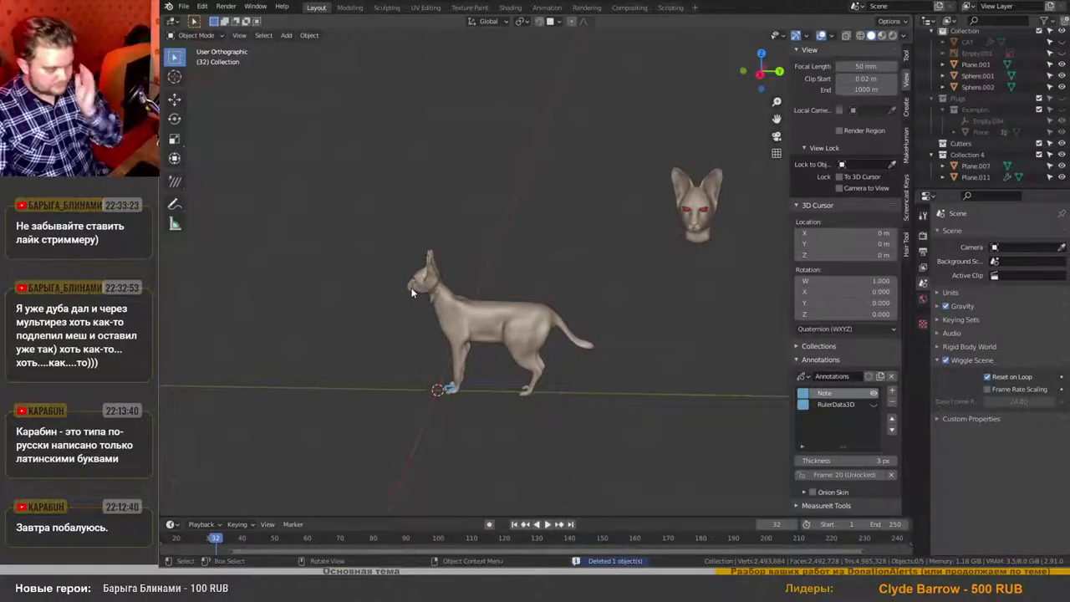
scroll(430, 345, up, 2)
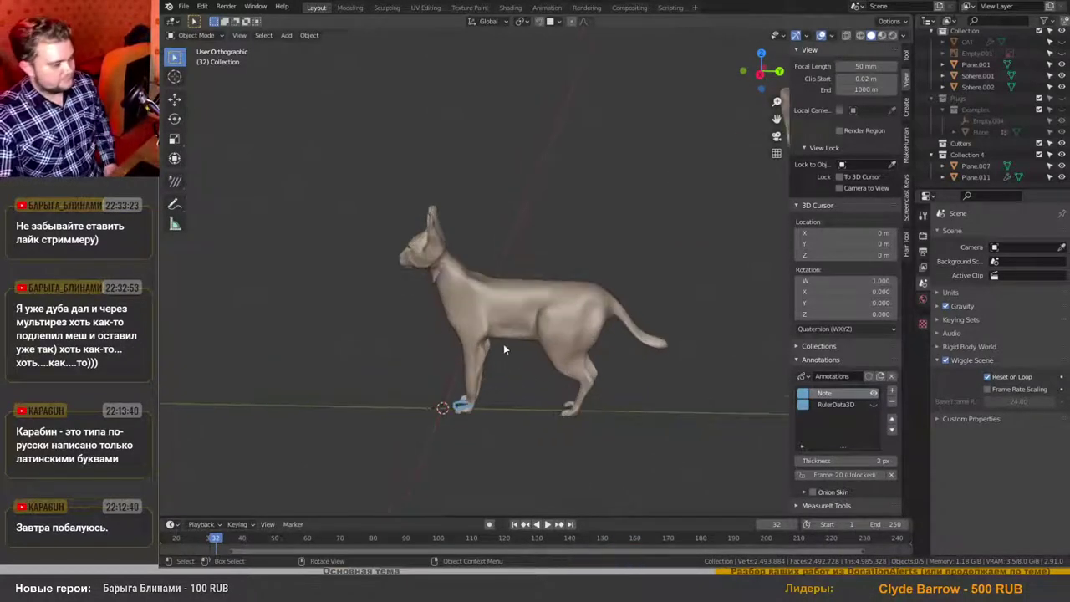
scroll(504, 343, down, 1)
middle_drag(493, 372, 520, 353)
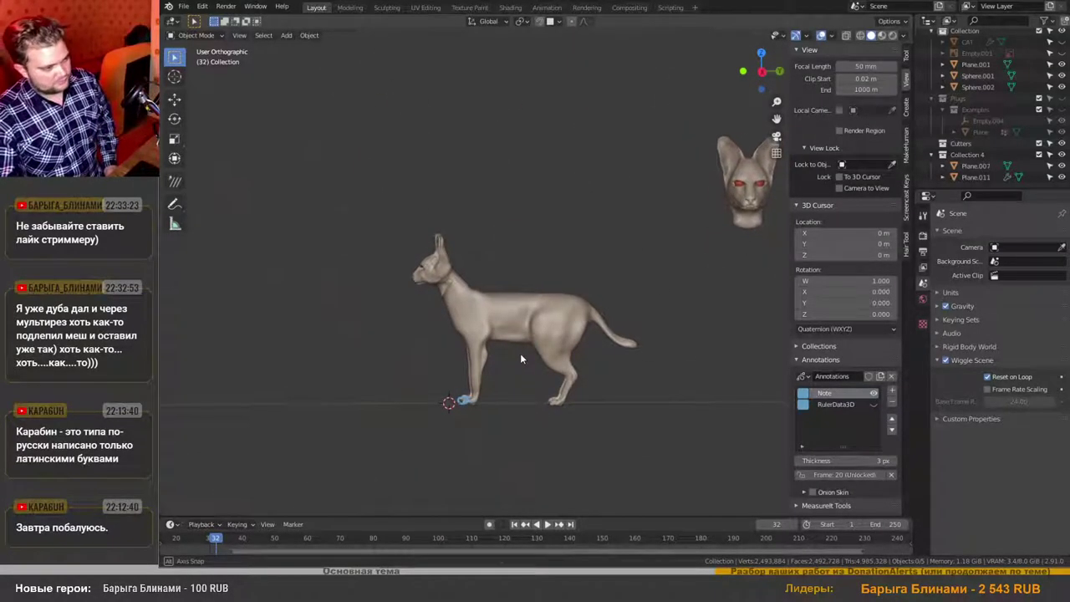
scroll(535, 346, up, 2)
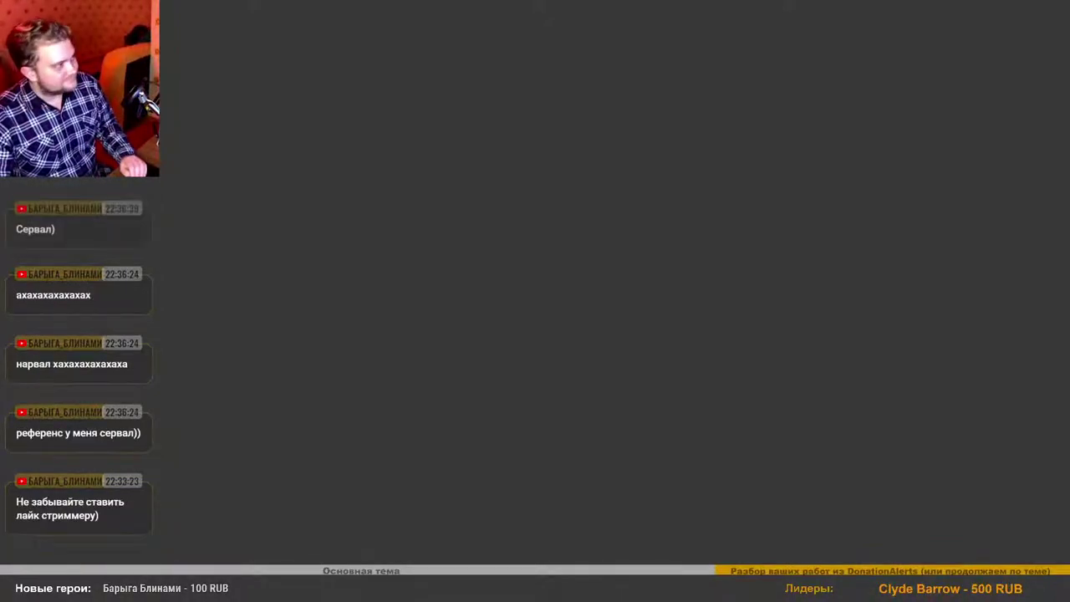
Switch to the browser and search Yandex Images for "сервал кошка".
key(alt+Tab)
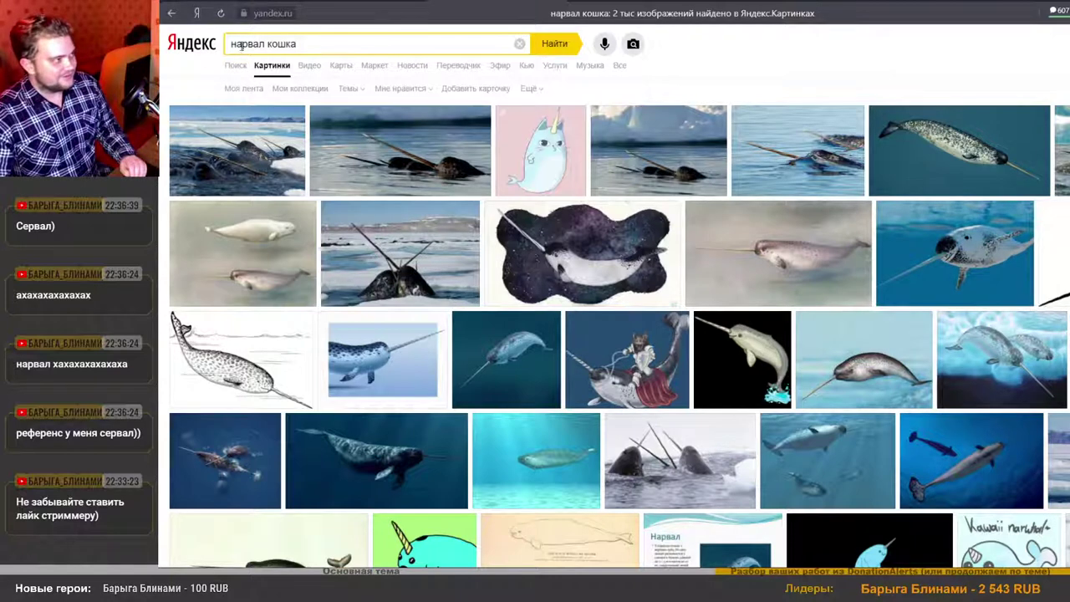
double_click(240, 43)
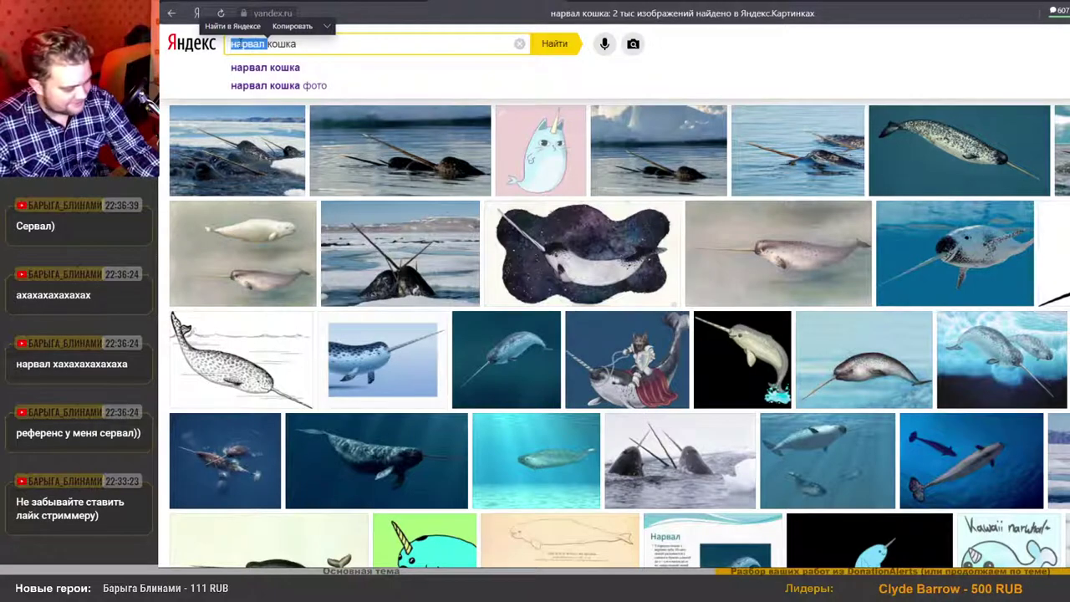
text(сервал)
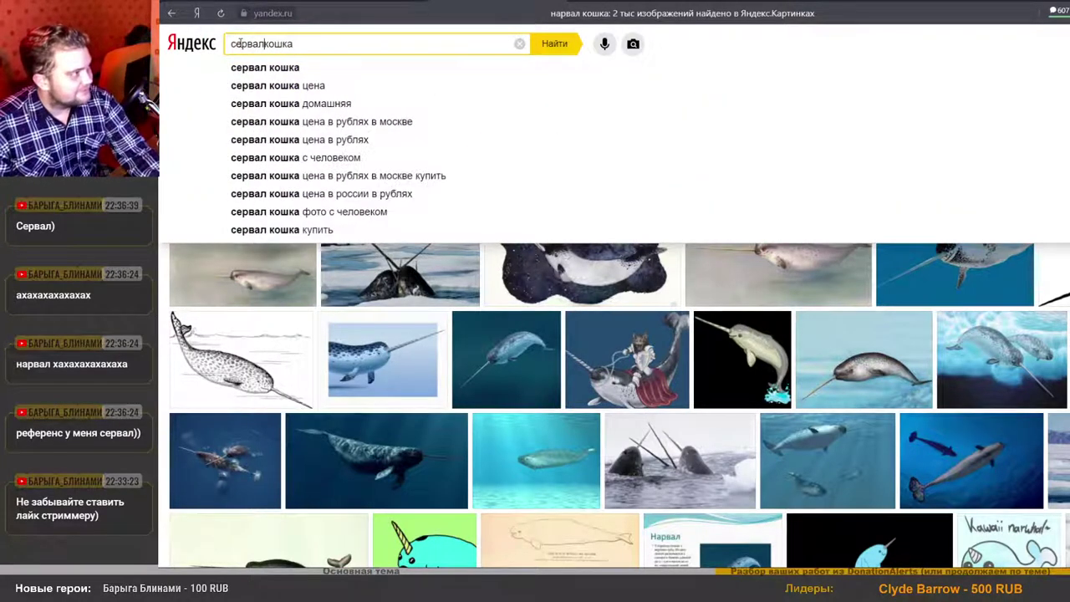
click(251, 68)
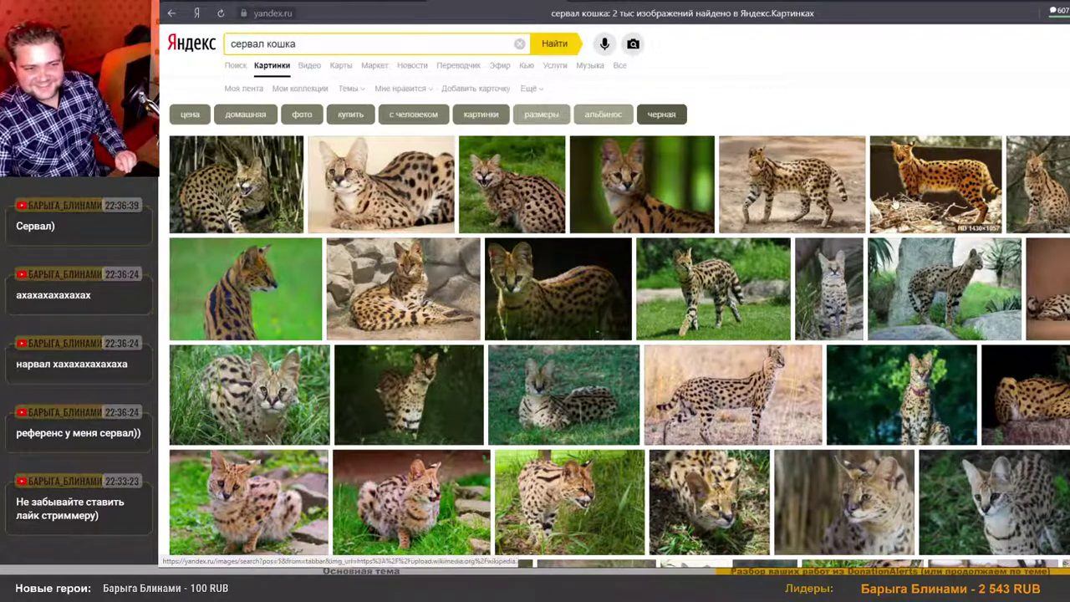
Open the full-body side photo of a serval and add it to the reference board over the Blender scene.
mouse_move(924, 186)
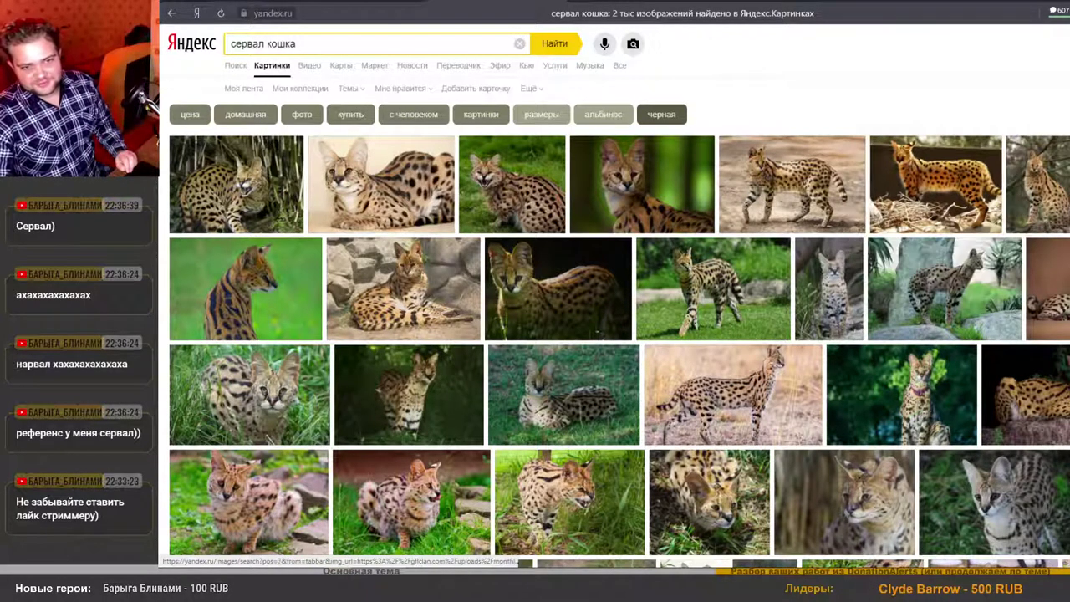
click(1049, 188)
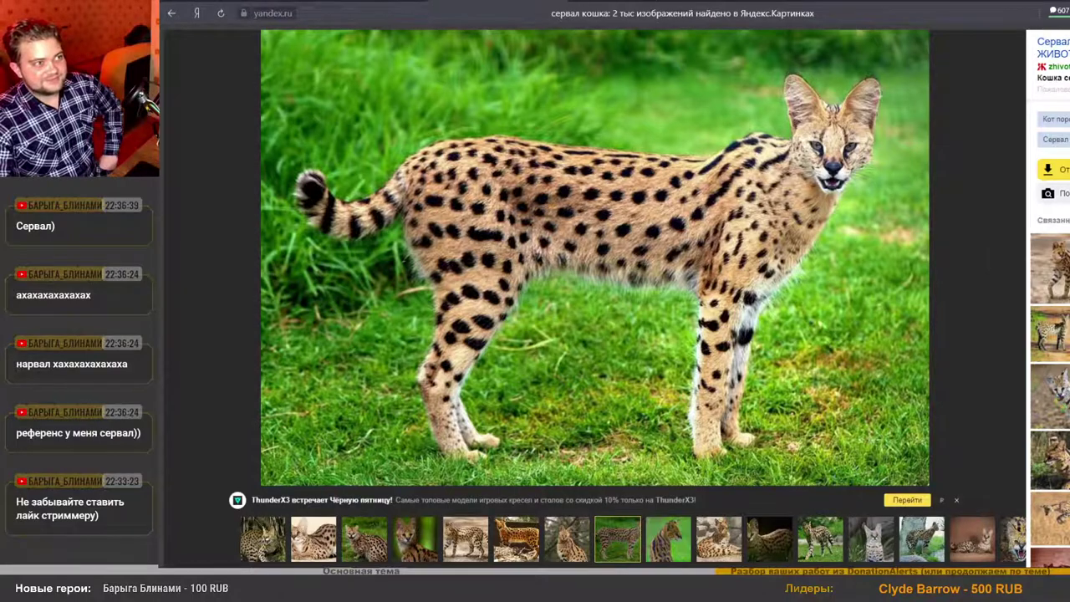
drag(667, 3, 826, 84)
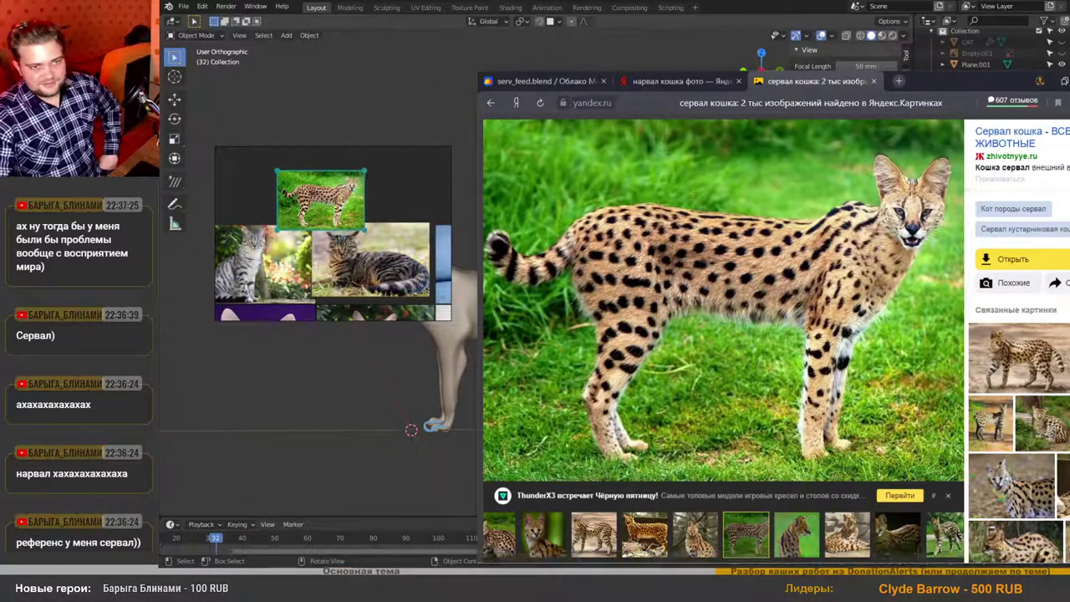
Hide the browser and move the reference board beside the cat model, framing the serval photo separately from the other pictures.
key(alt+Tab)
right_drag(406, 234, 726, 245)
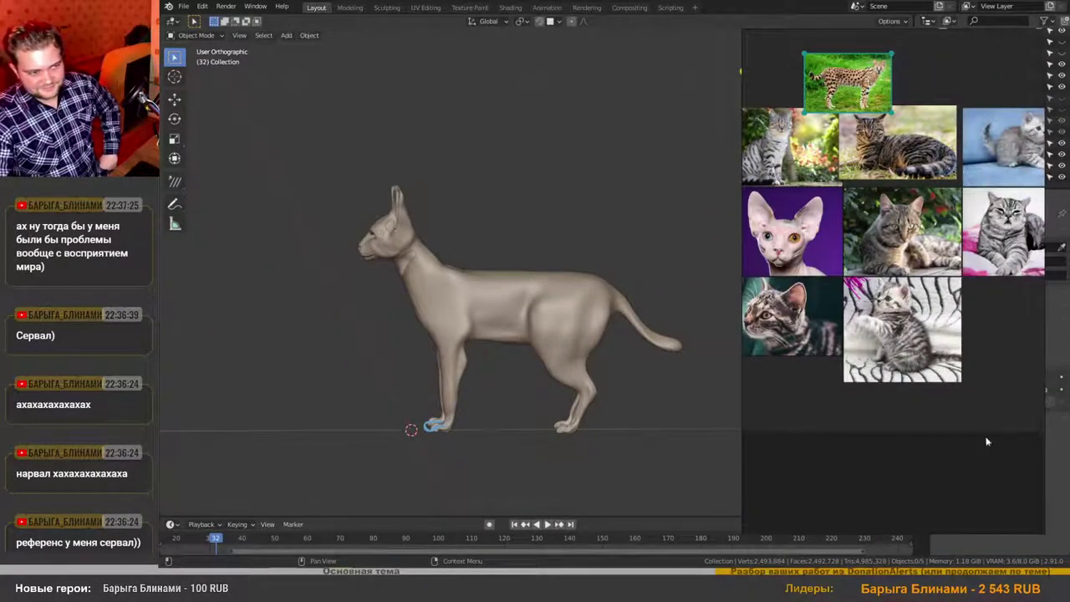
middle_drag(891, 168, 920, 354)
scroll(891, 313, up, 2)
drag(871, 250, 866, 191)
scroll(866, 191, up, 3)
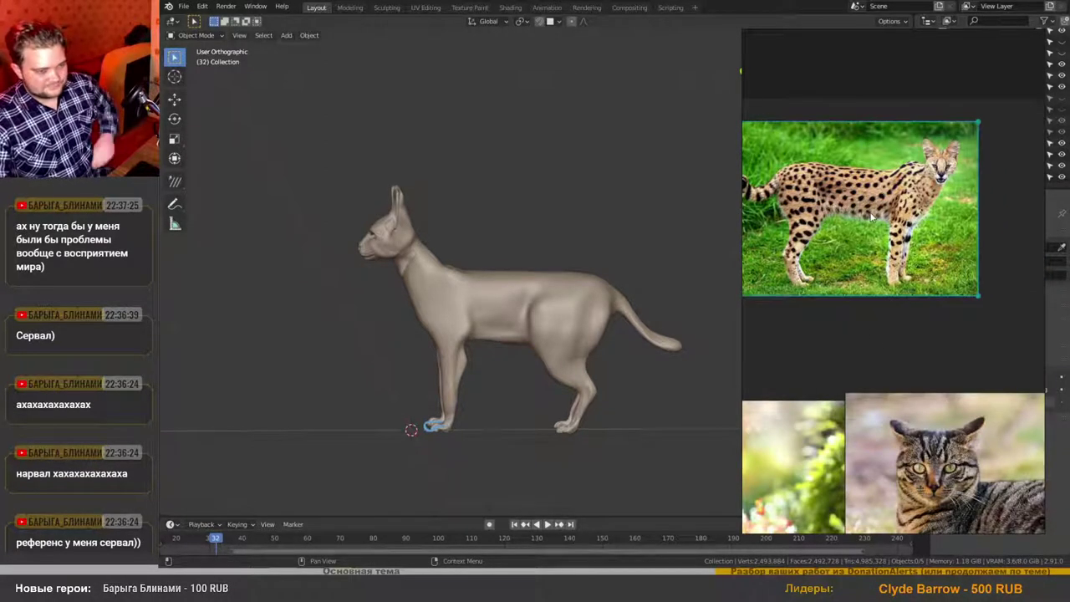
Mirror the serval photo horizontally on the reference board so the animal faces the same way as the model.
ctrl+alt+drag(908, 222, 775, 213)
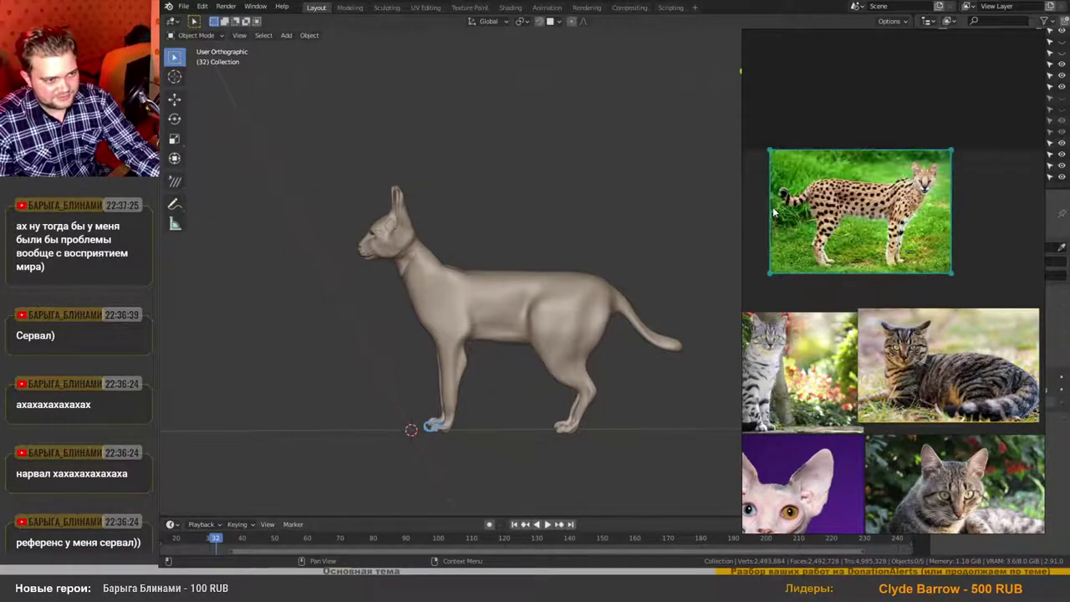
ctrl+drag(844, 223, 811, 224)
mouse_move(908, 221)
ctrl+alt+mouse_down()
mouse_move(971, 231)
mouse_move(905, 224)
ctrl+alt+mouse_up()
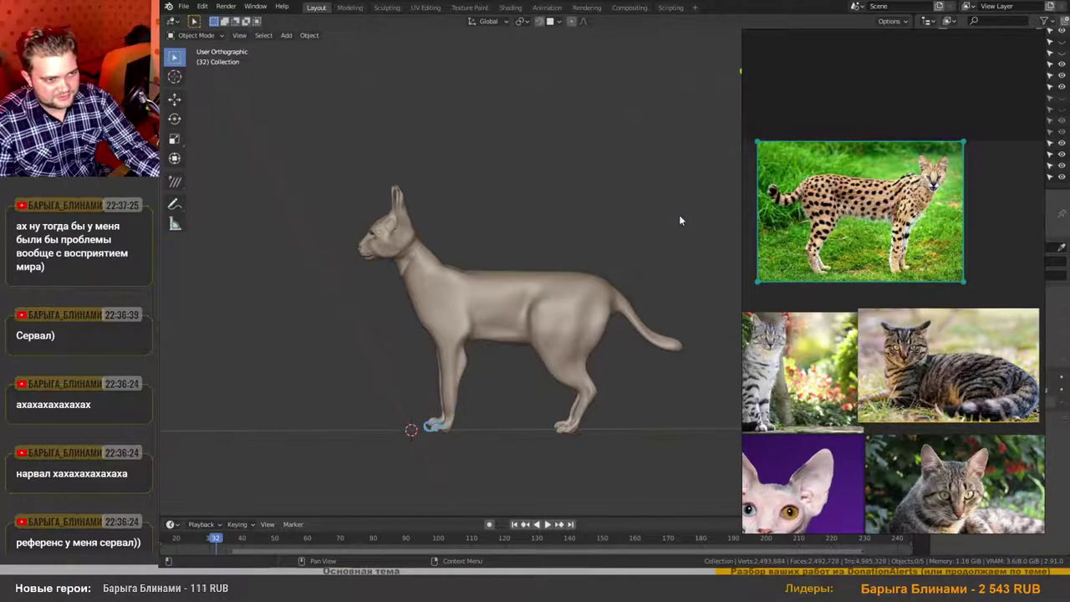
ctrl+alt+drag(836, 214, 970, 228)
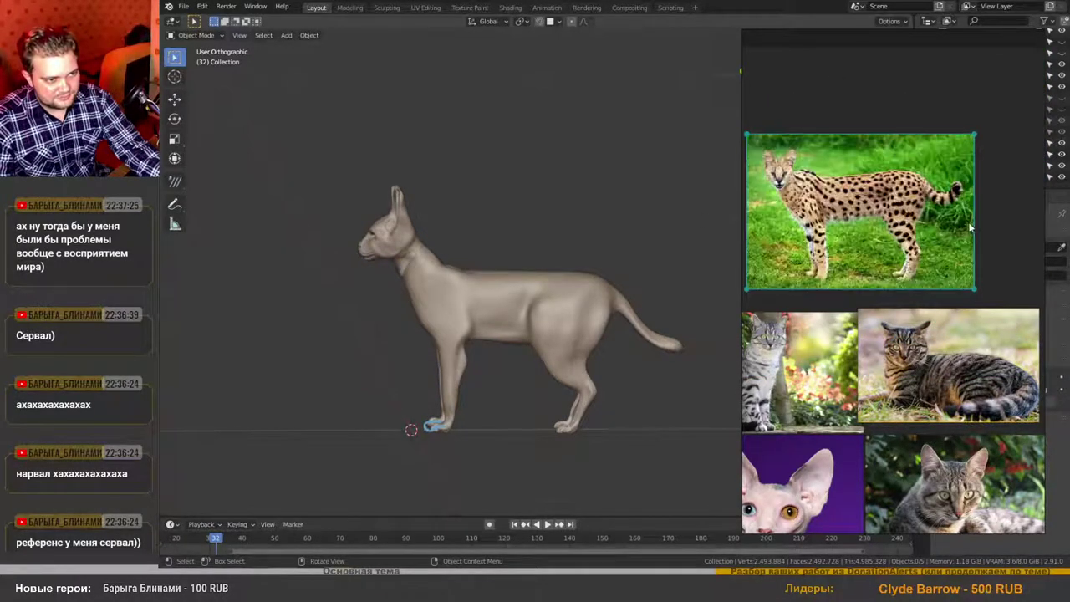
scroll(868, 215, up, 3)
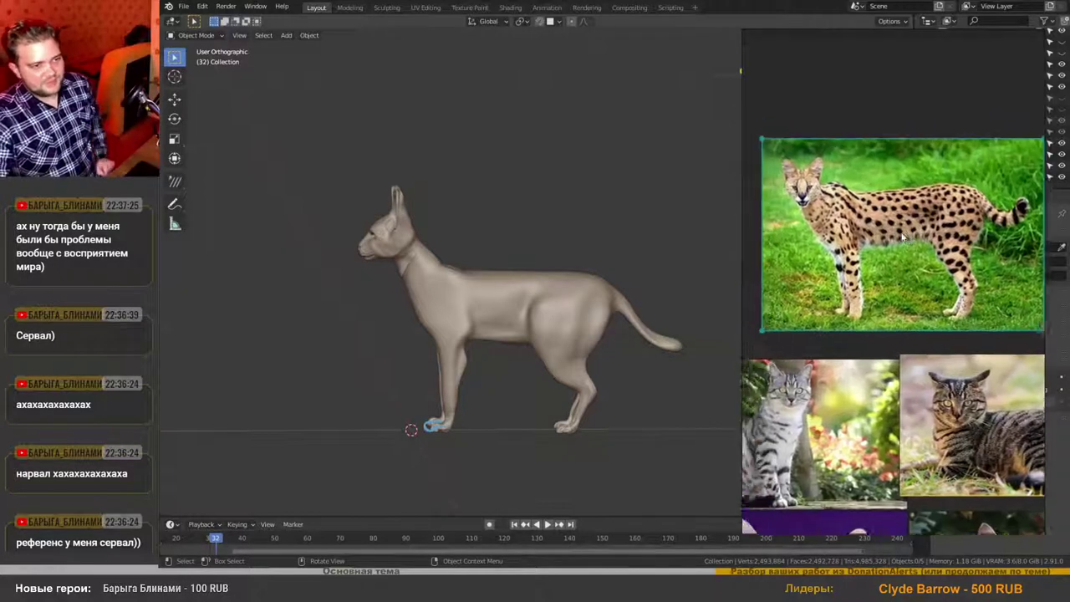
middle_drag(908, 245, 893, 244)
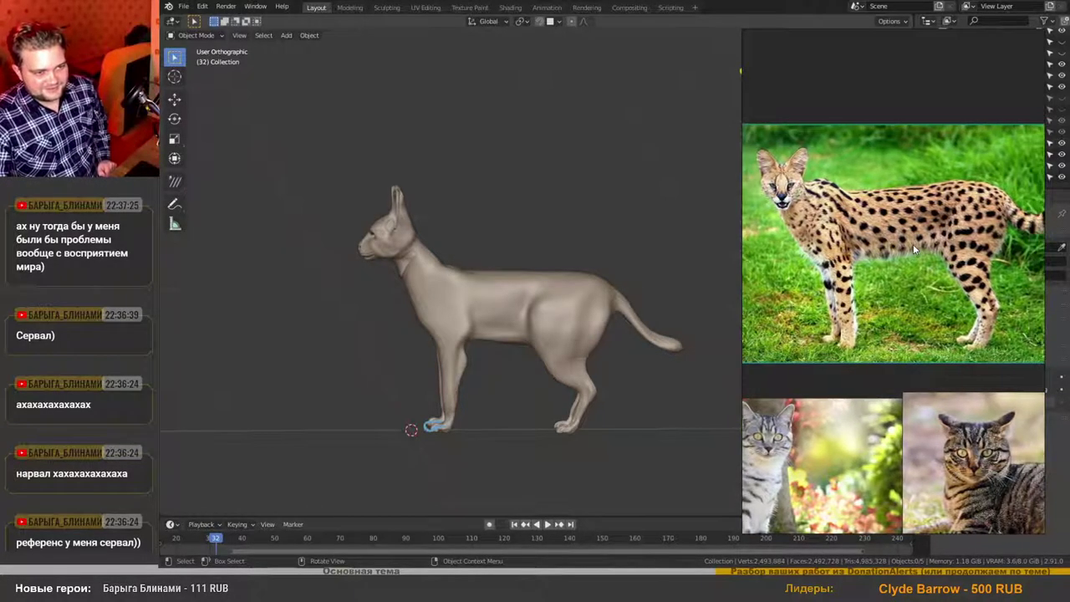
Examine the cat model from the right orthographic side, comparing its body and front leg with the serval photo.
middle_drag(607, 313, 587, 314)
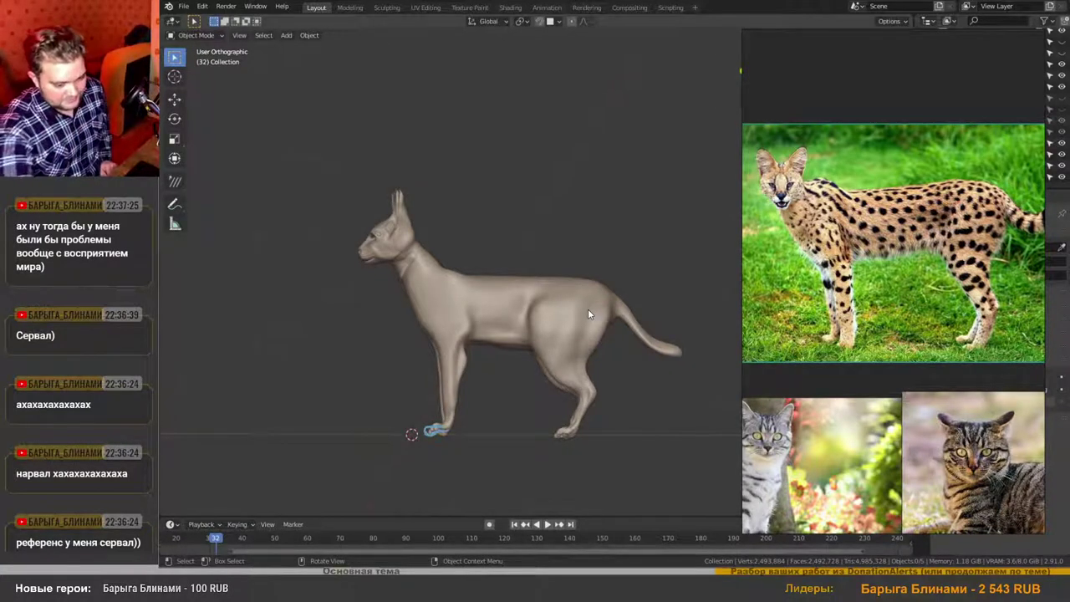
key(KP_3)
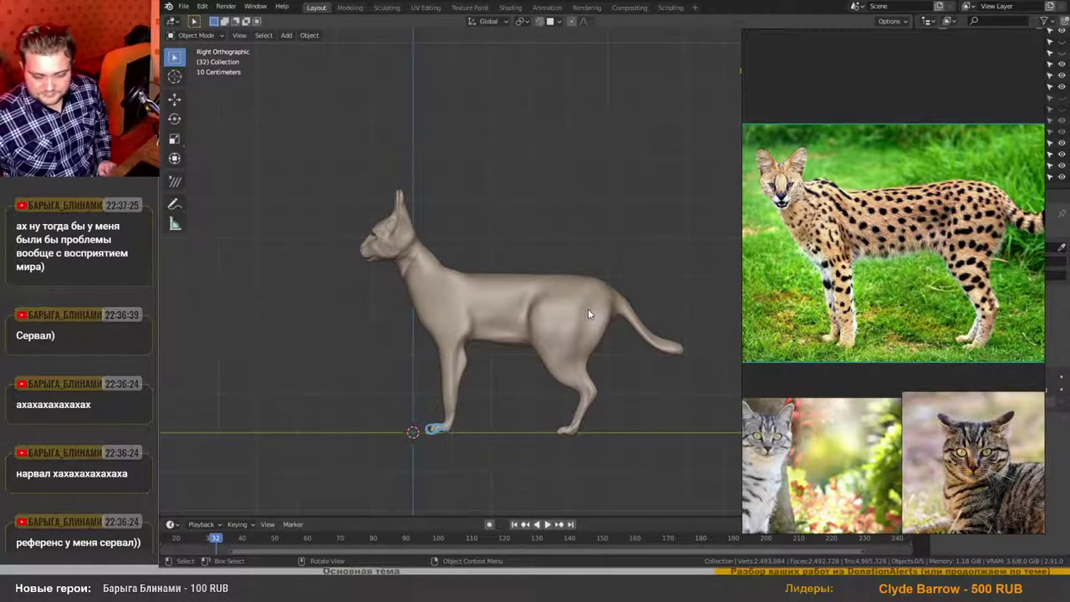
scroll(553, 311, up, 1)
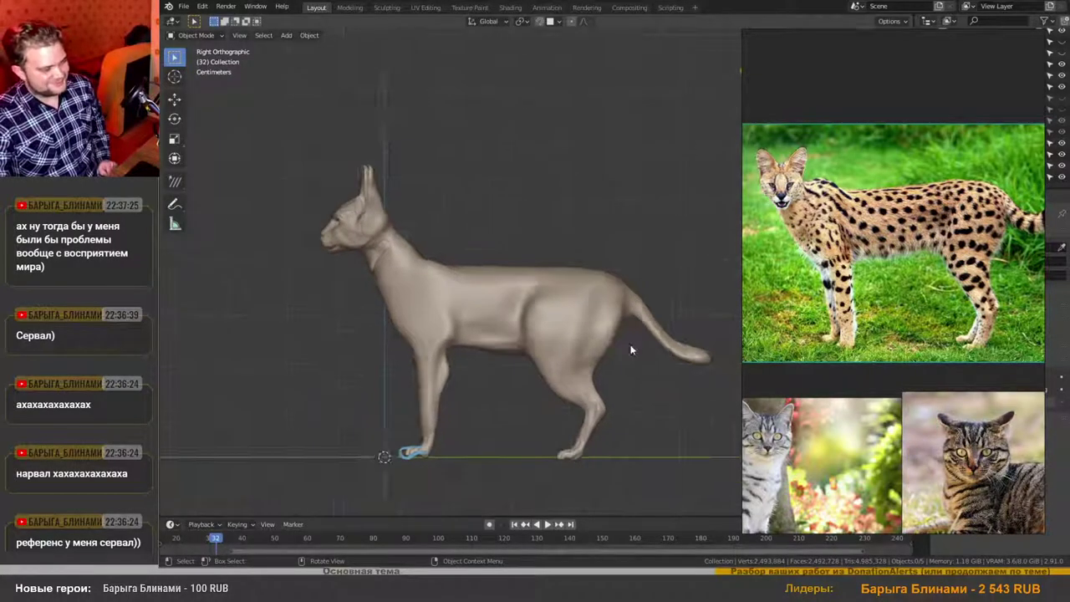
scroll(636, 353, up, 2)
scroll(577, 353, down, 2)
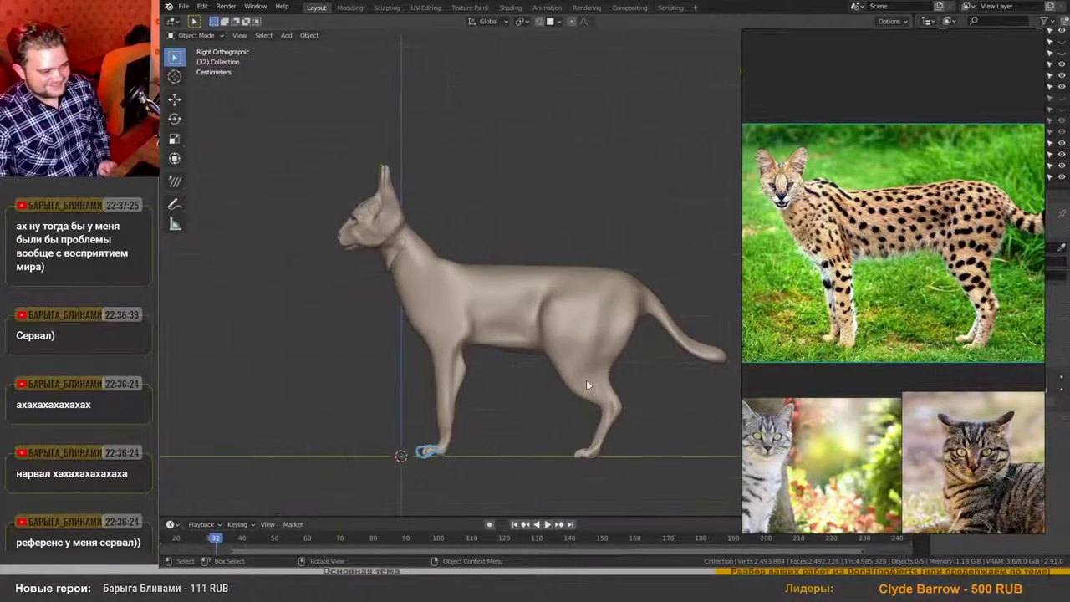
scroll(618, 367, up, 2)
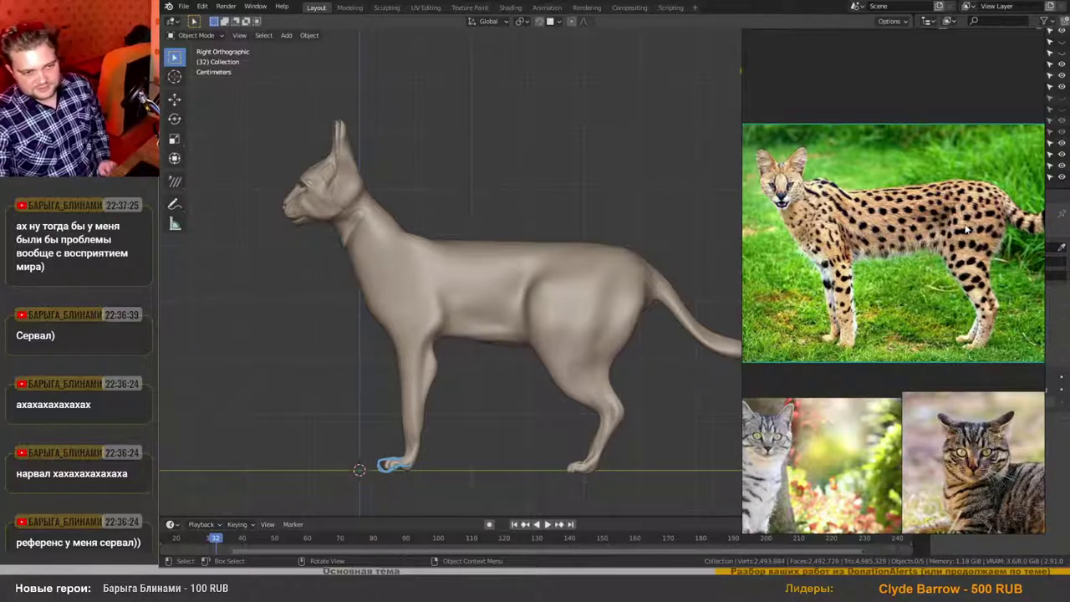
scroll(967, 228, up, 1)
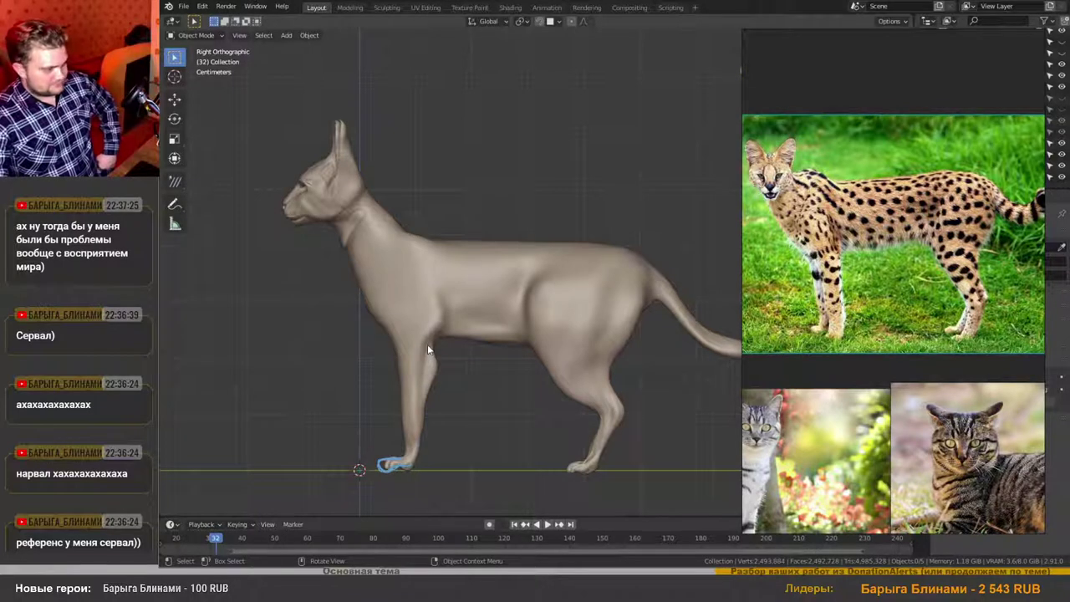
scroll(426, 351, up, 3)
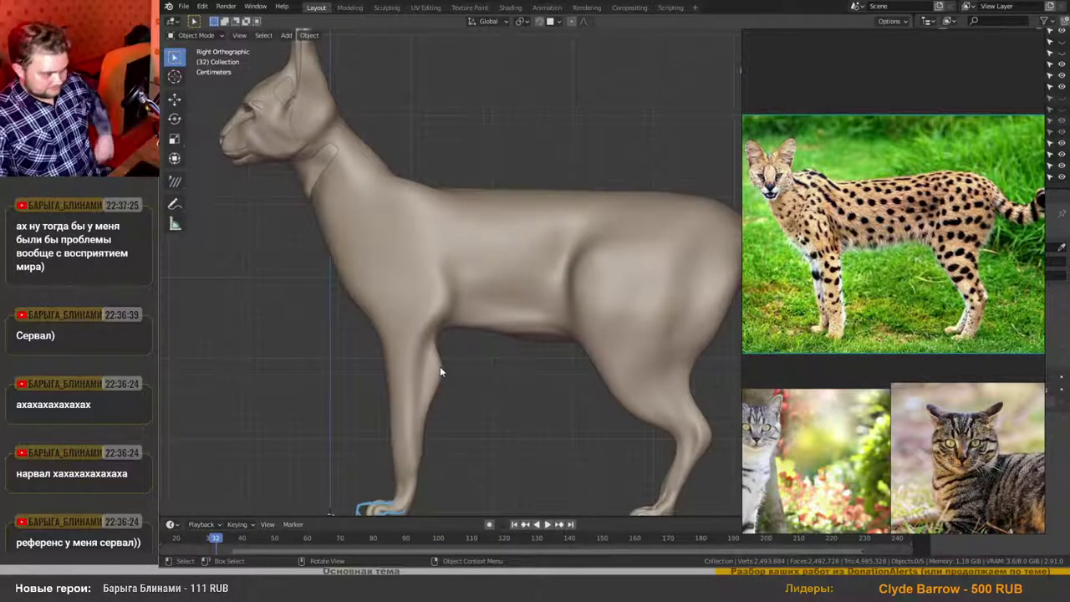
mouse_move(440, 366)
middle_down()
mouse_move(355, 369)
mouse_move(416, 345)
mouse_move(452, 365)
mouse_move(370, 359)
mouse_move(444, 375)
mouse_move(435, 357)
mouse_move(442, 370)
mouse_move(427, 365)
middle_up()
scroll(869, 458, up, 5)
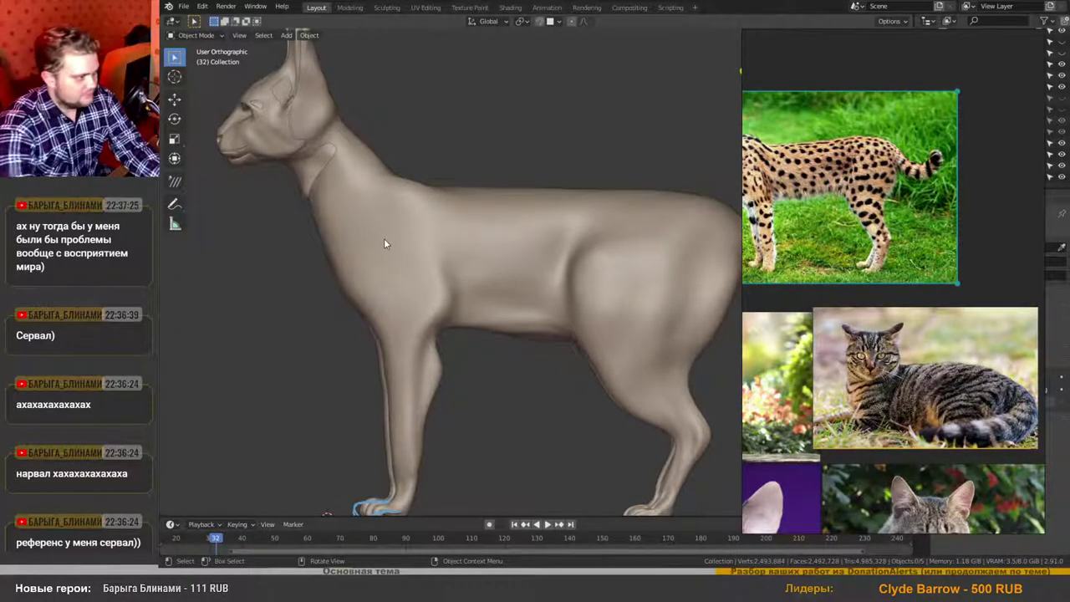
In the right orthographic view, annotate an outline around the chest and shoulder and mark the shoulder joint with a scribbled circle.
mouse_move(408, 241)
middle_down()
mouse_move(422, 241)
mouse_move(411, 237)
middle_up()
key(KP_3)
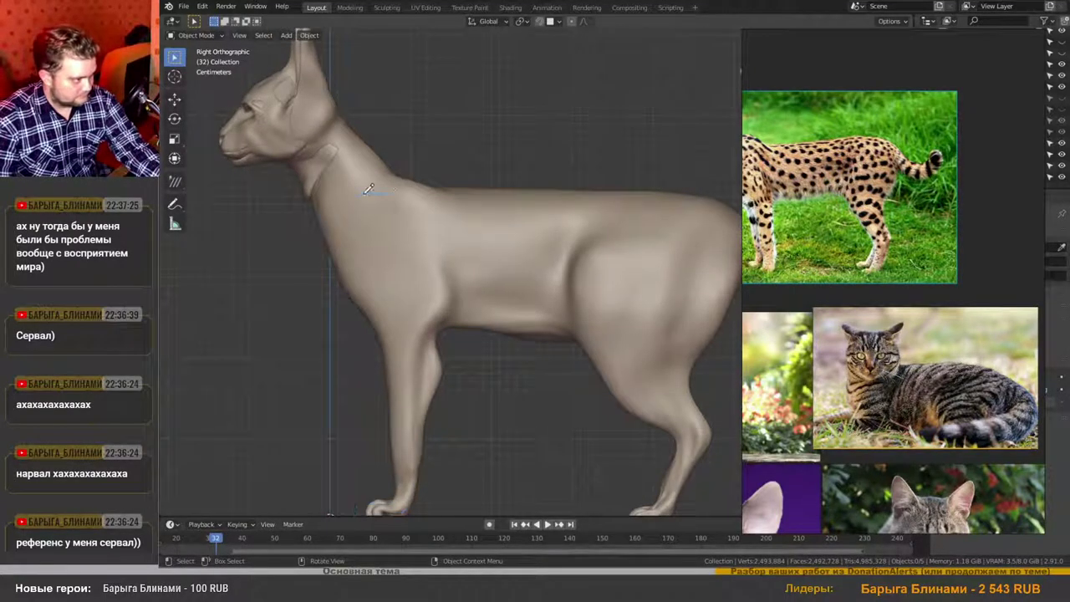
mouse_move(370, 193)
mouse_down()
mouse_move(338, 242)
mouse_move(386, 298)
mouse_move(458, 318)
mouse_up()
mouse_move(491, 279)
mouse_down()
mouse_move(404, 186)
mouse_move(355, 199)
mouse_up()
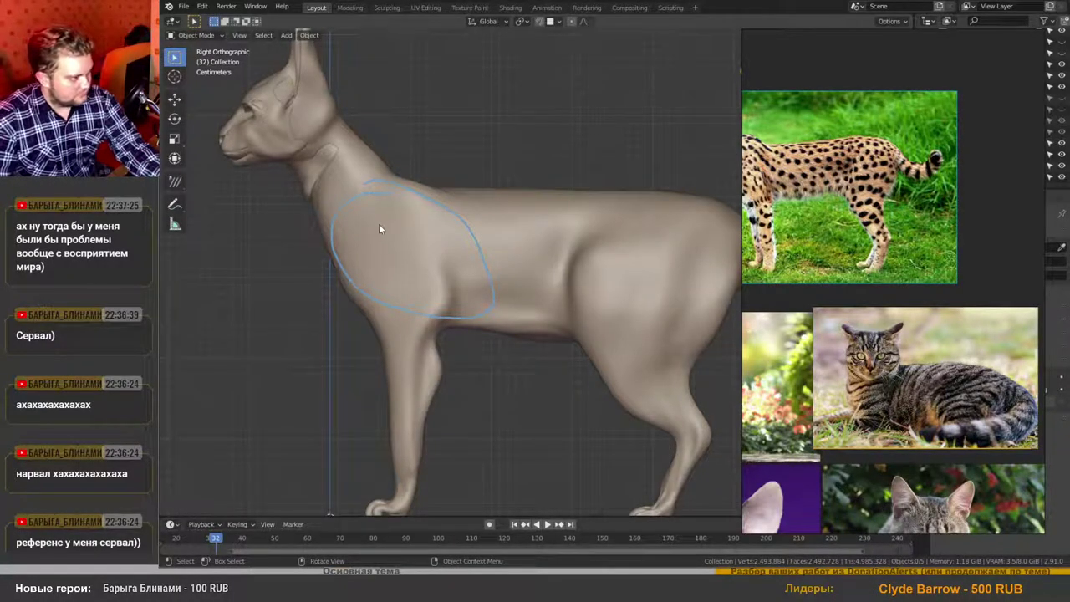
mouse_move(323, 212)
mouse_down()
mouse_move(392, 199)
mouse_move(373, 219)
mouse_move(379, 196)
mouse_move(387, 204)
mouse_move(375, 217)
mouse_move(391, 198)
mouse_move(383, 219)
mouse_up()
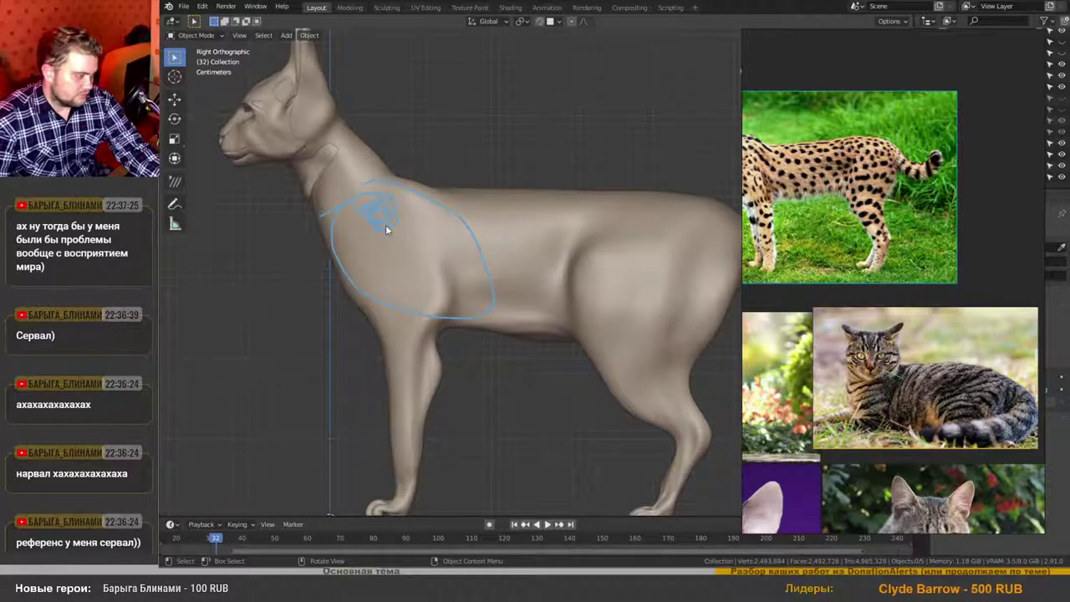
Examine the front legs and shoulders in the serval photo and the domestic cat photos on the reference board.
scroll(823, 228, down, 2)
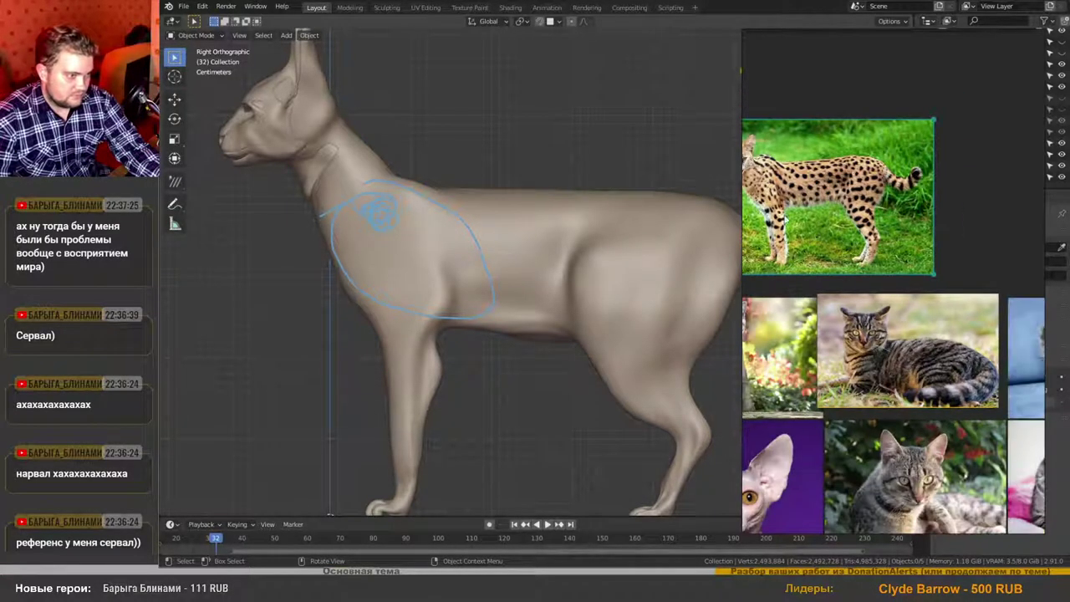
middle_drag(791, 215, 841, 218)
scroll(821, 196, up, 3)
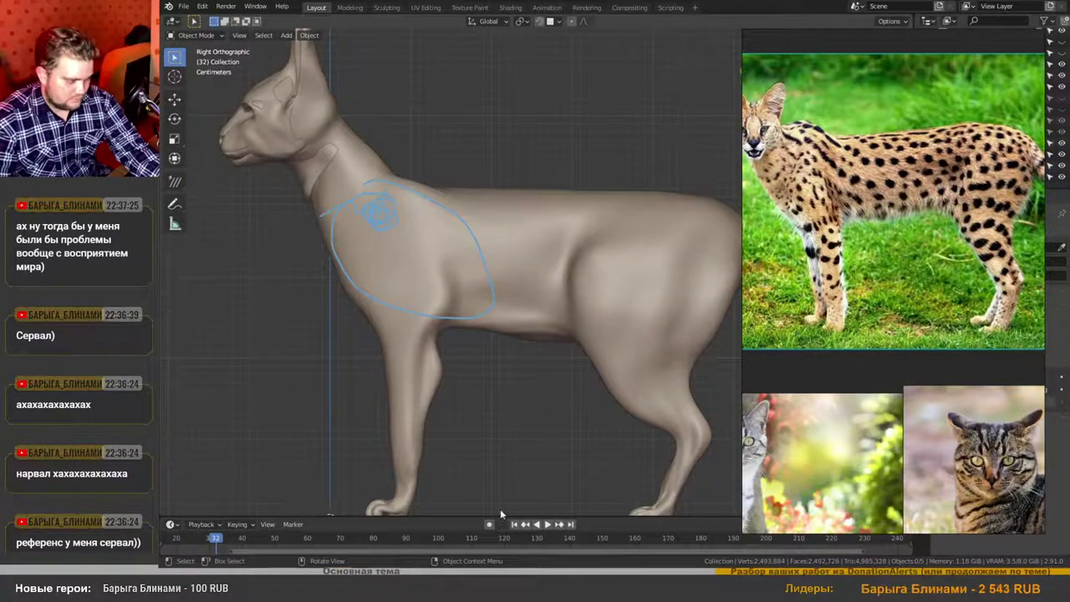
mouse_move(365, 581)
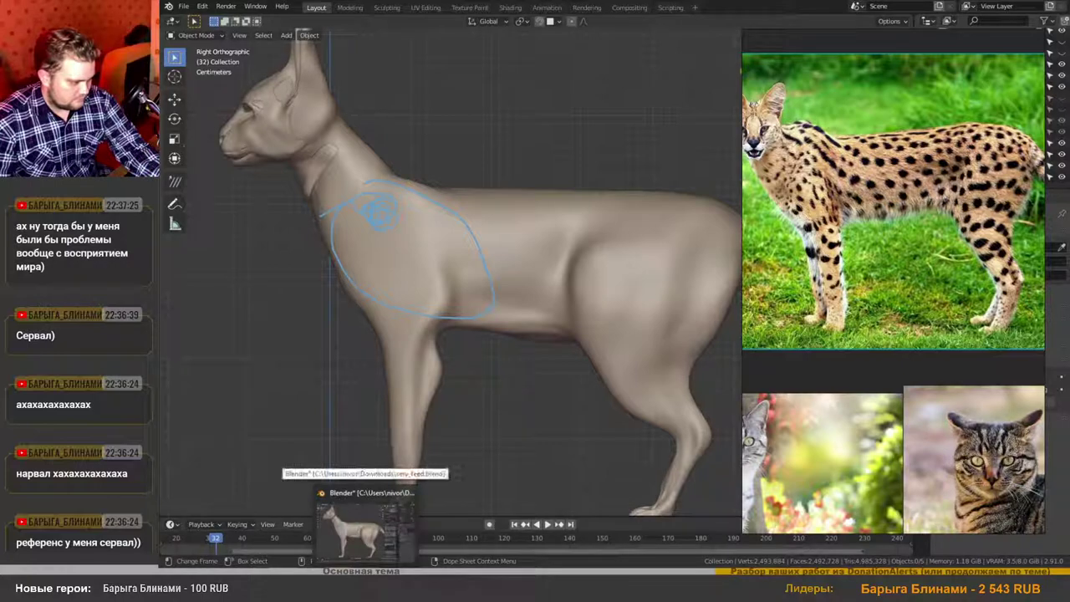
scroll(801, 396, down, 4)
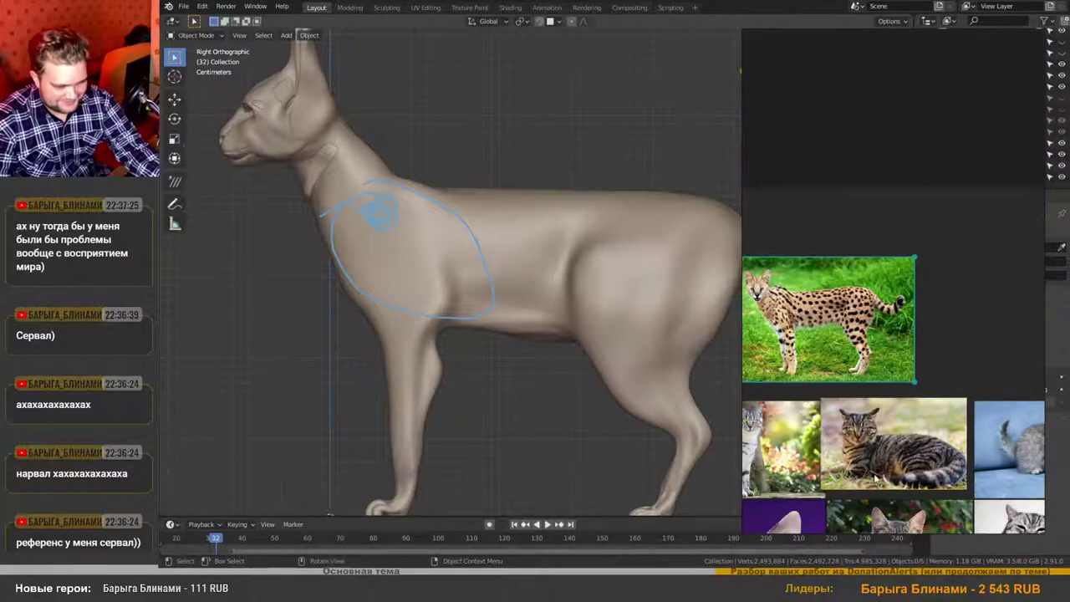
middle_drag(875, 477, 842, 329)
scroll(860, 416, up, 3)
scroll(895, 417, down, 4)
middle_drag(928, 470, 930, 385)
scroll(894, 418, up, 4)
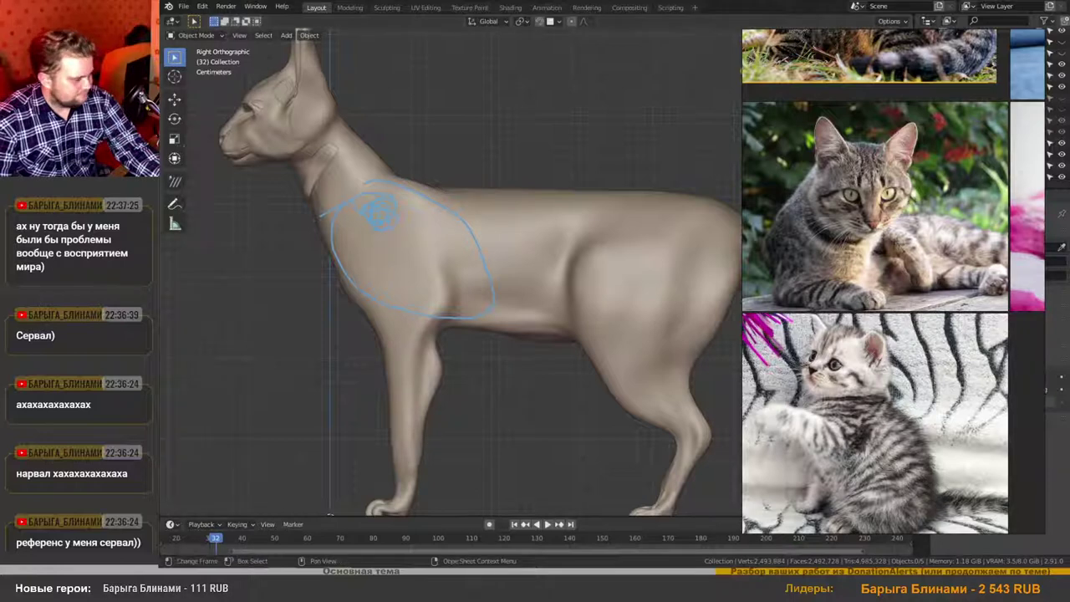
Open cat-final.blend in another Blender window and annotate the bone line of the cat's front leg from shoulder to paw.
right_click(366, 577)
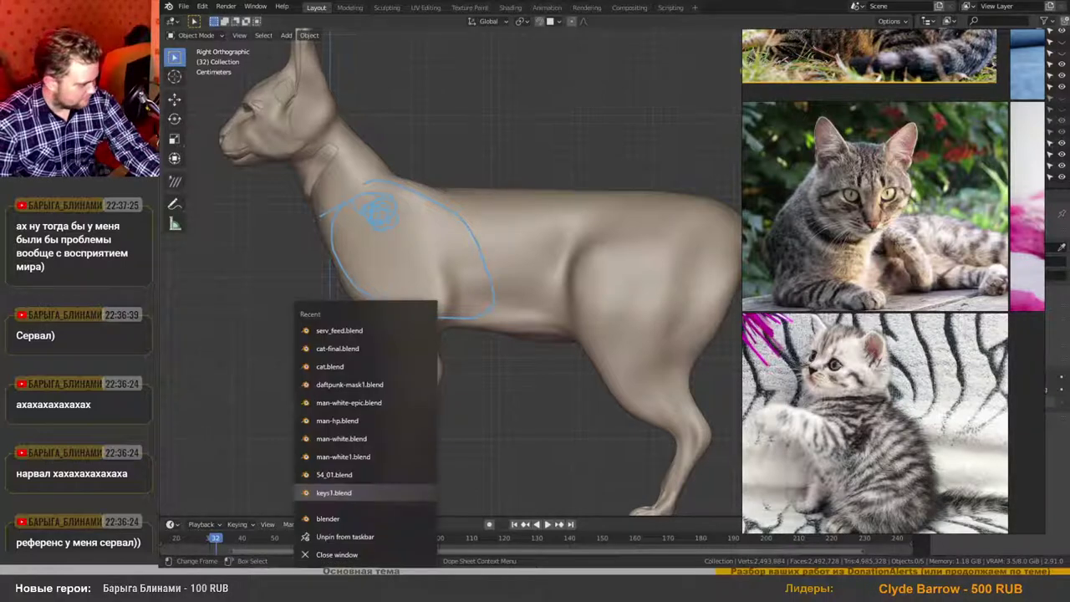
click(356, 350)
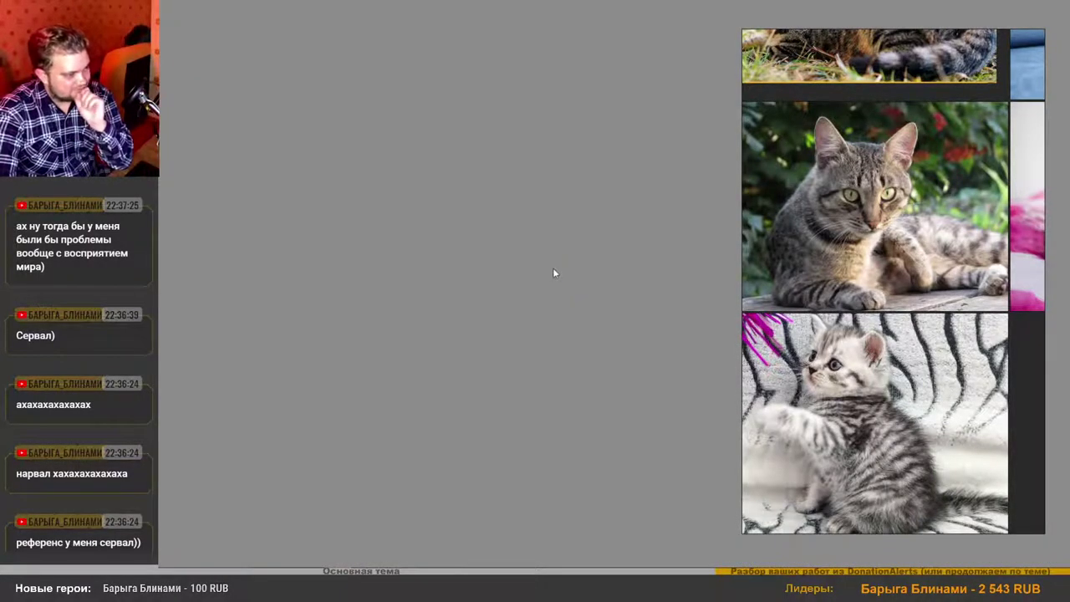
scroll(413, 336, down, 2)
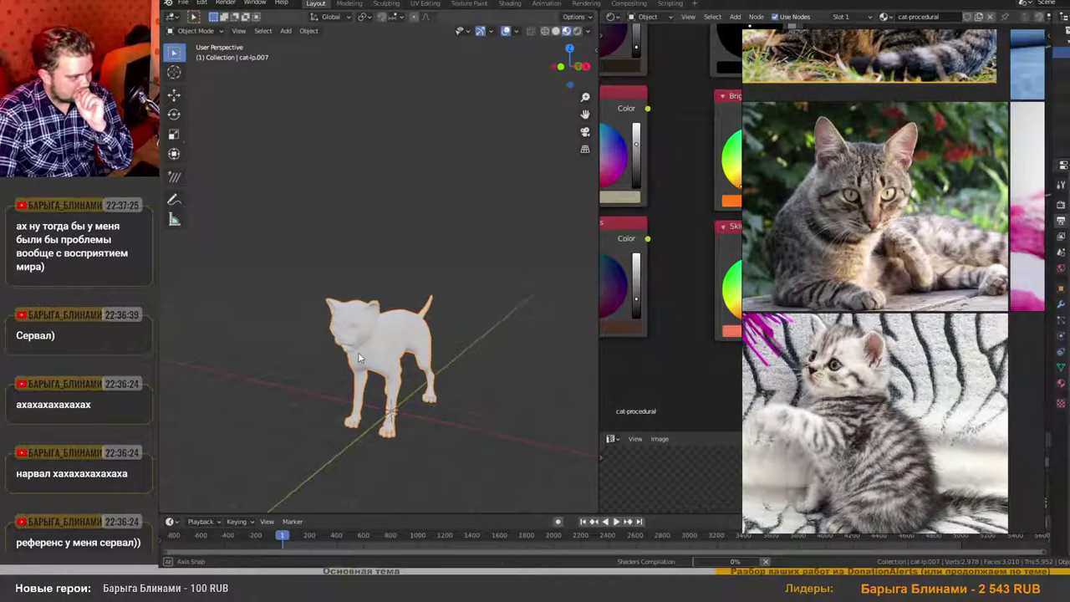
middle_drag(400, 366, 298, 357)
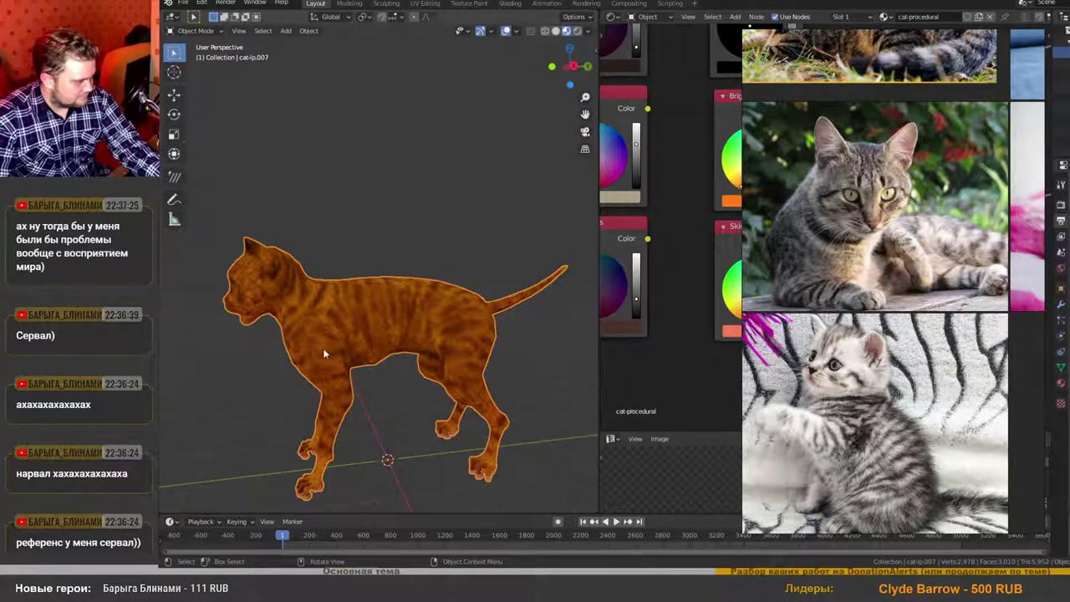
mouse_move(321, 326)
mouse_down()
mouse_move(315, 344)
mouse_move(344, 408)
mouse_move(322, 452)
mouse_up()
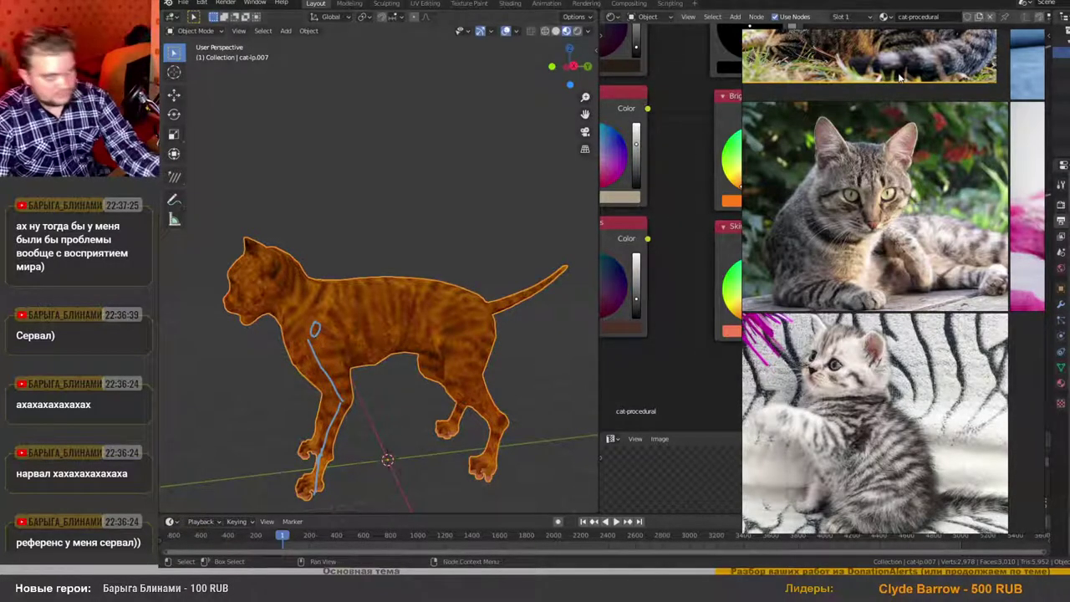
Return to the serval scene and annotate the front leg's bone line down to the paw, circling the wrist and elbow positions.
key(alt+Tab)
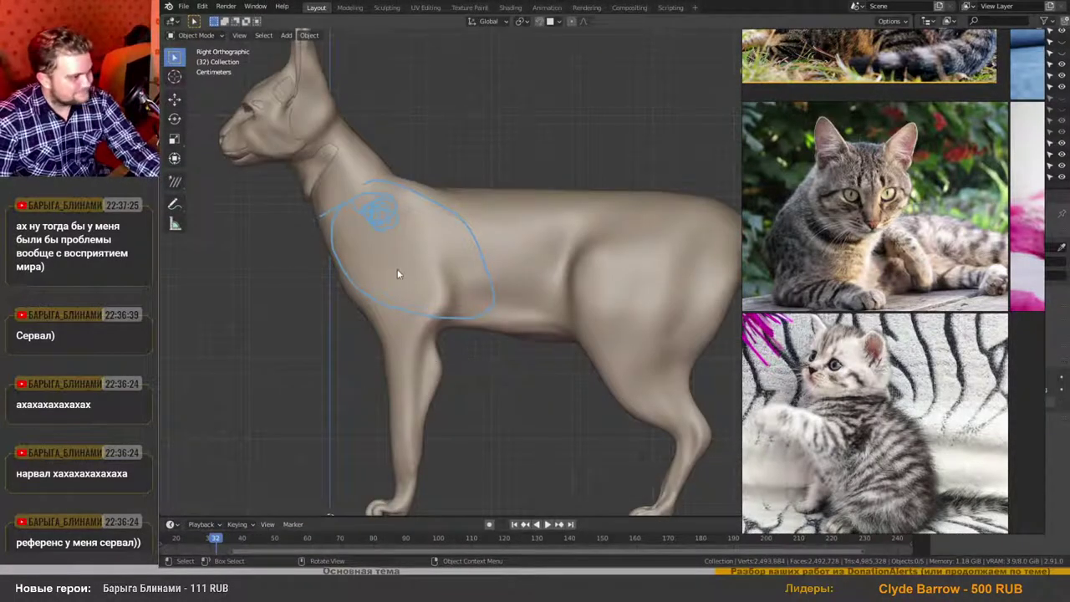
mouse_move(390, 249)
mouse_down()
mouse_move(405, 439)
mouse_move(393, 509)
mouse_move(406, 473)
mouse_move(400, 486)
mouse_up()
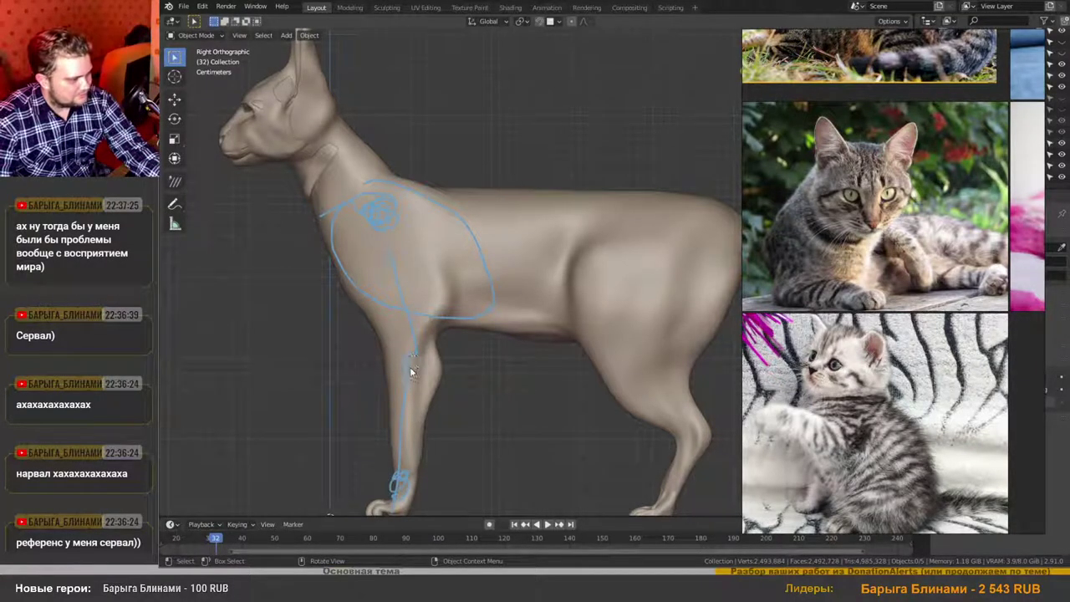
mouse_move(435, 360)
mouse_down()
mouse_move(448, 373)
mouse_move(435, 362)
mouse_up()
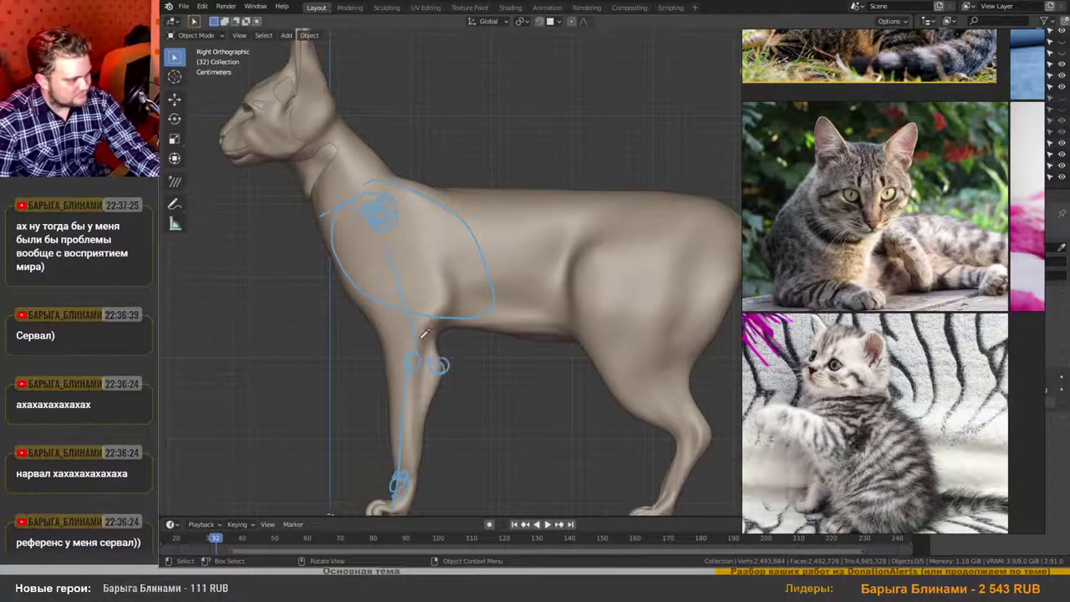
Erase the middle of the leg line and redraw it bending through the protruding elbow at the back of the front leg.
right_drag(407, 351, 397, 363)
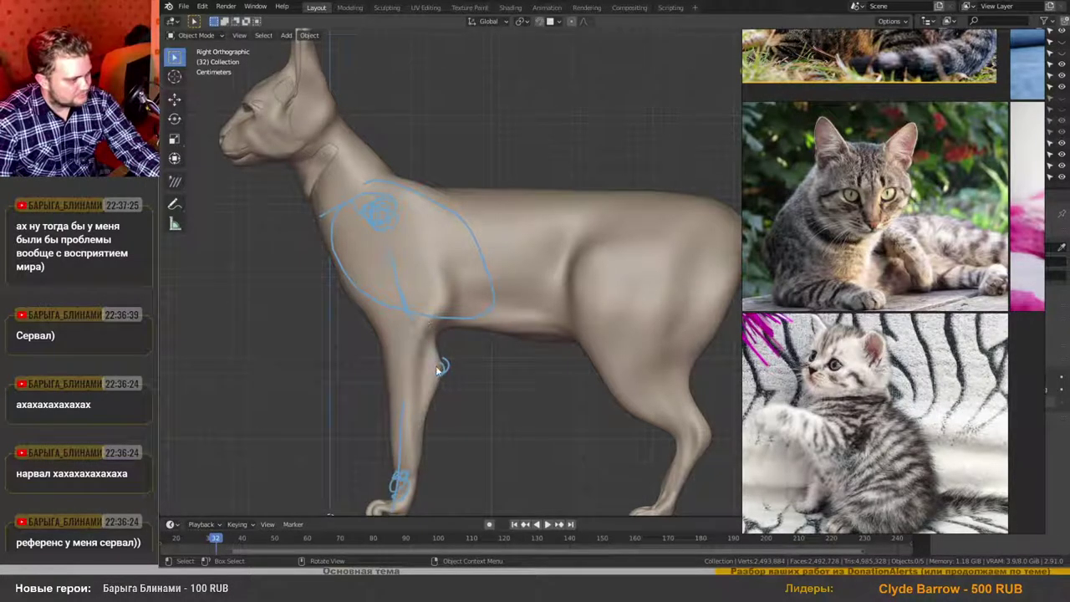
drag(419, 391, 403, 456)
scroll(418, 333, down, 1)
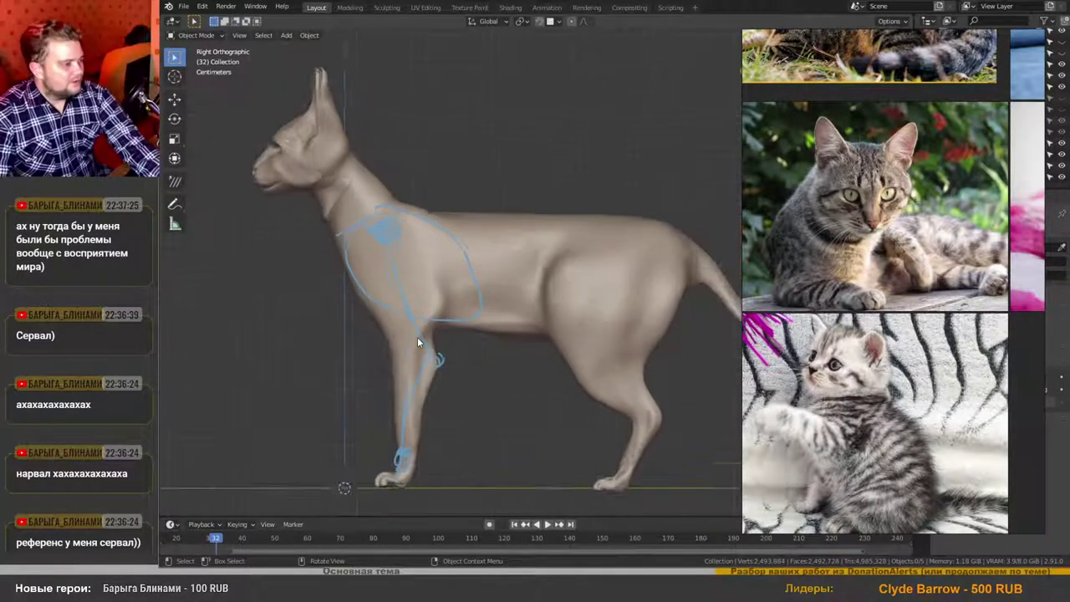
scroll(417, 337, up, 1)
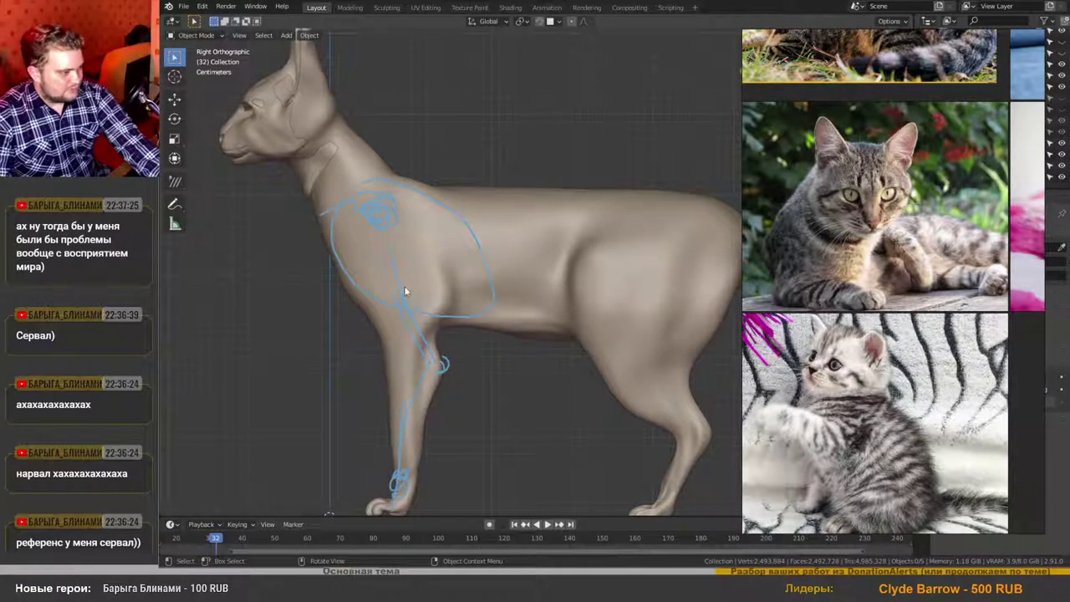
Erase the bent leg line and redraw it from the shoulder marker through the middle of the leg to the paw.
mouse_move(380, 290)
right_down()
mouse_move(409, 373)
mouse_move(391, 458)
right_up()
drag(387, 229, 436, 362)
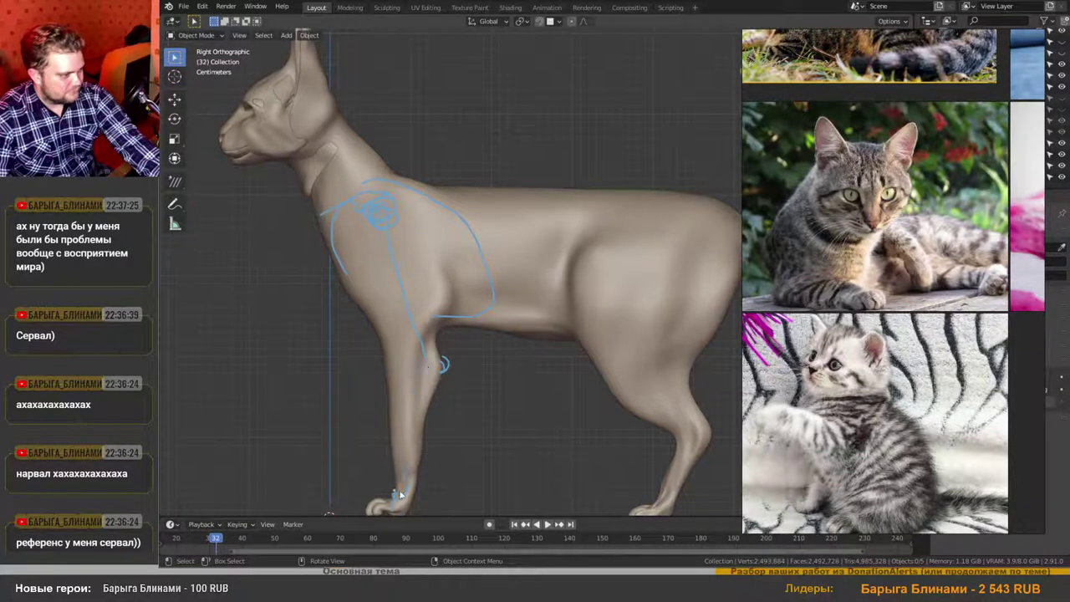
drag(400, 495, 427, 353)
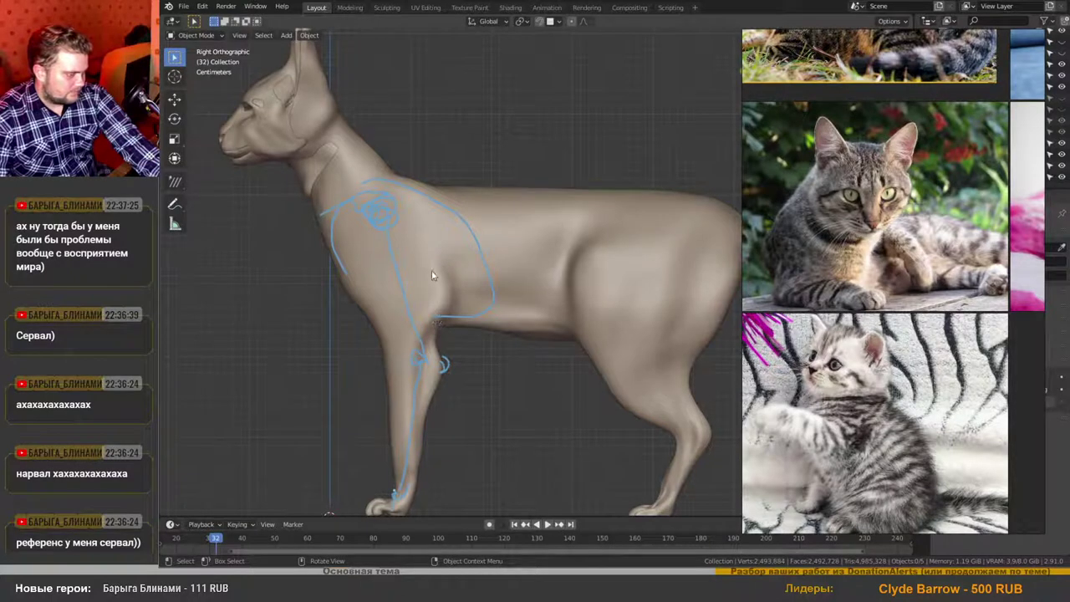
Annotate a higher elbow joint near the lower edge of the chest, marking it with a circle joined to the shoulder marker.
scroll(433, 284, up, 1)
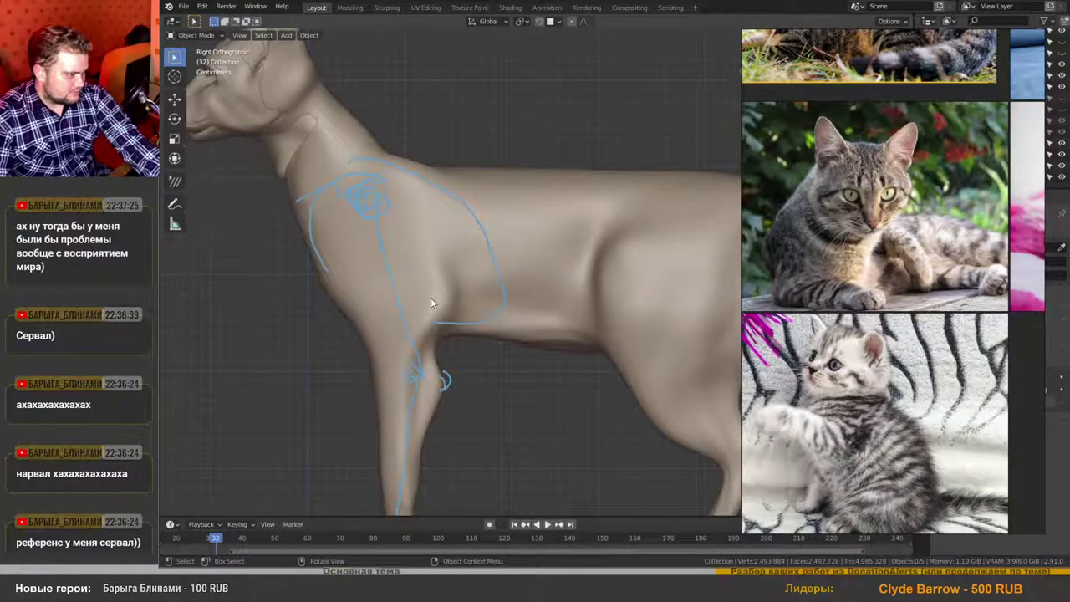
scroll(431, 298, down, 2)
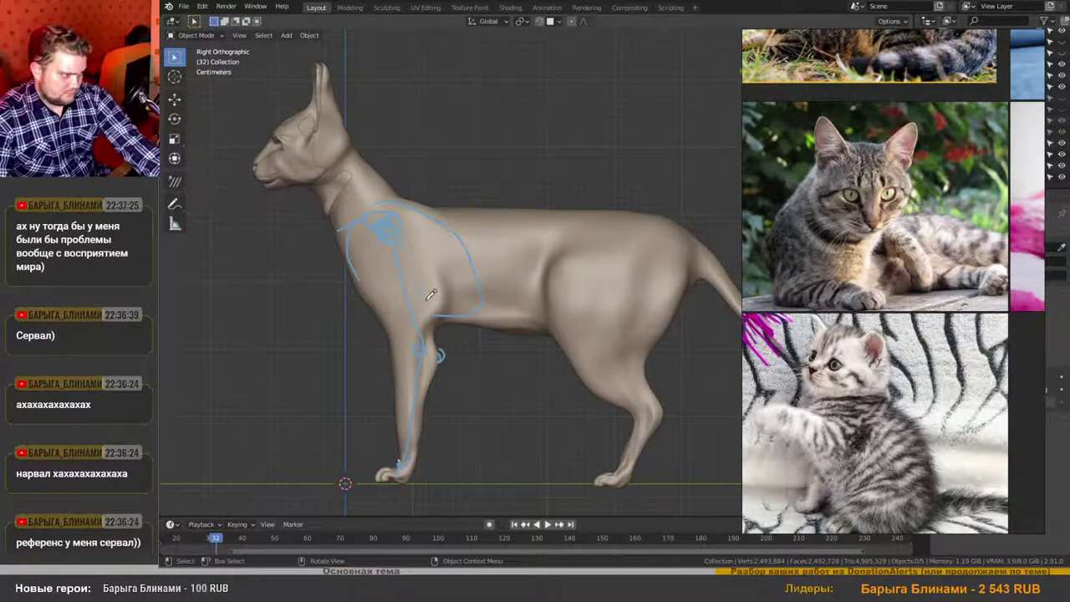
drag(431, 300, 428, 299)
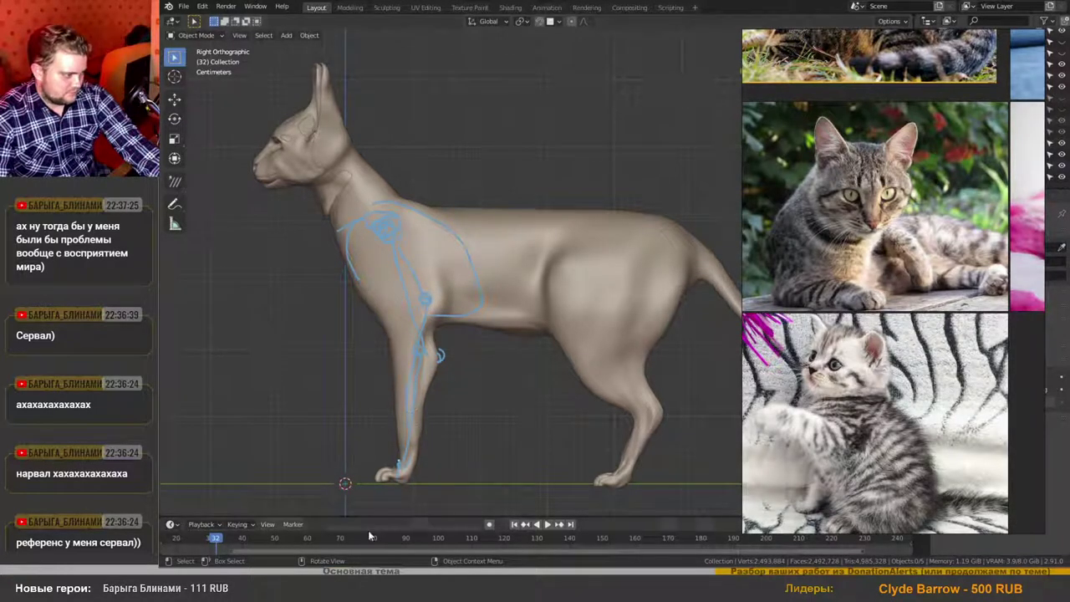
Switch to File Explorer, showing the final-fur texture folder.
mouse_move(310, 567)
click(324, 536)
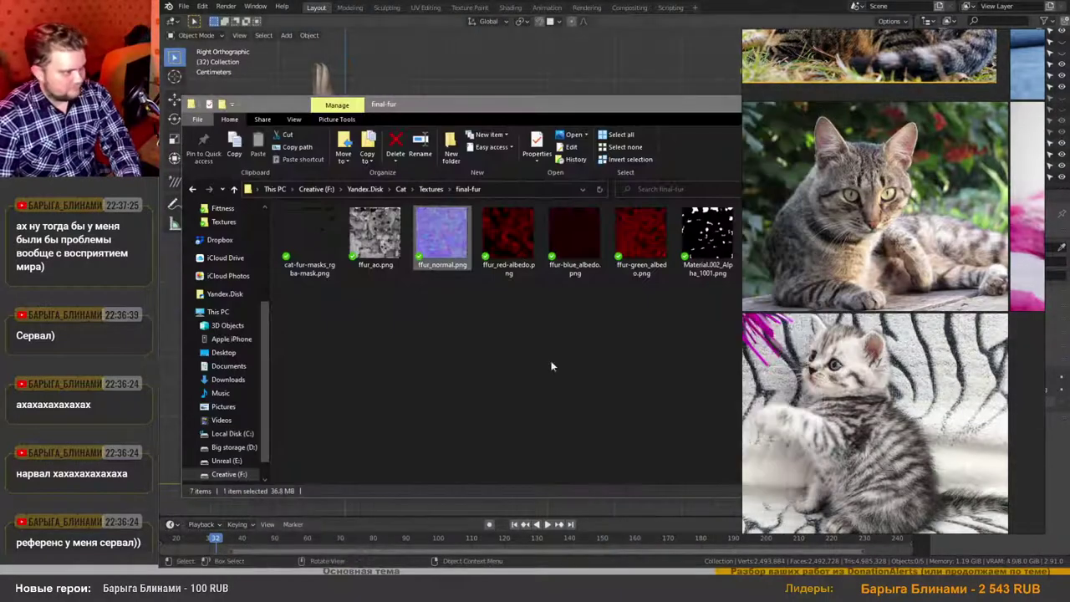